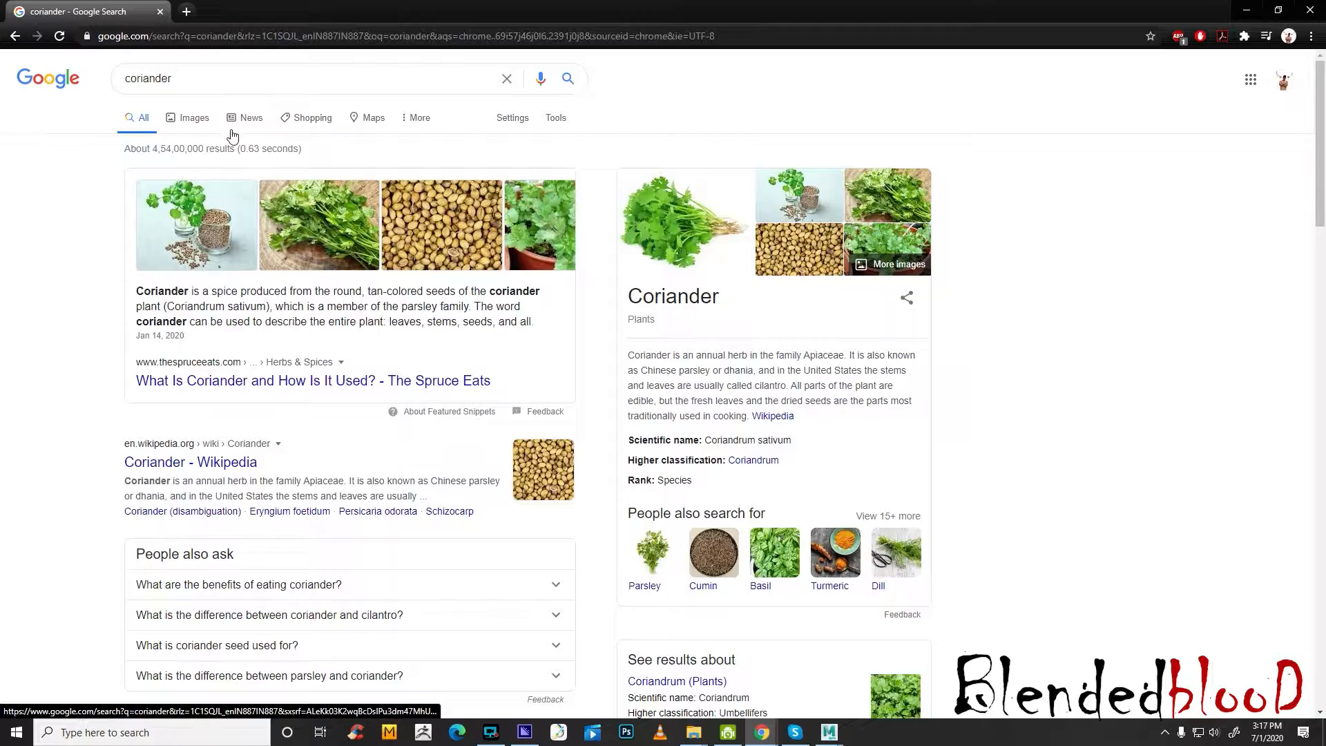
# Show the image results for coriander and open the french-croissants reference photo from the food_1 folder
pyautogui.click(202, 119)
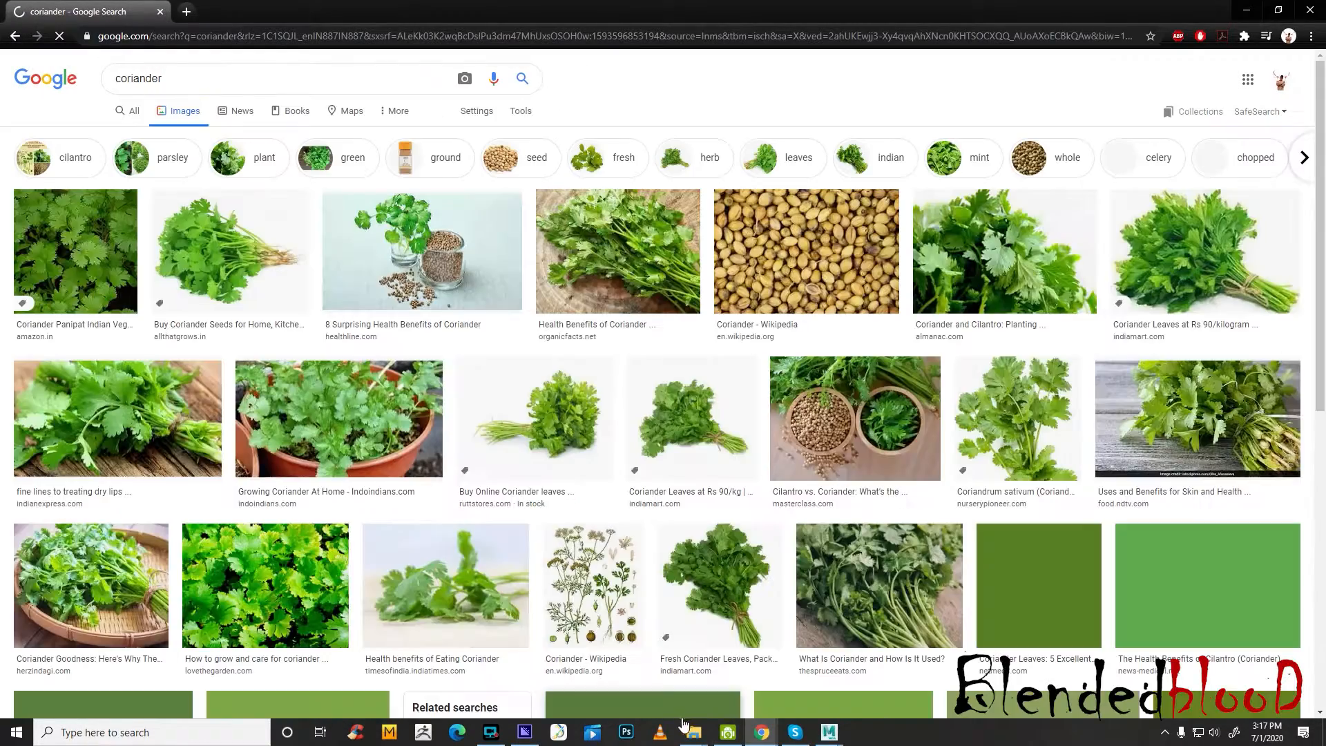
pyautogui.moveTo(695, 732)
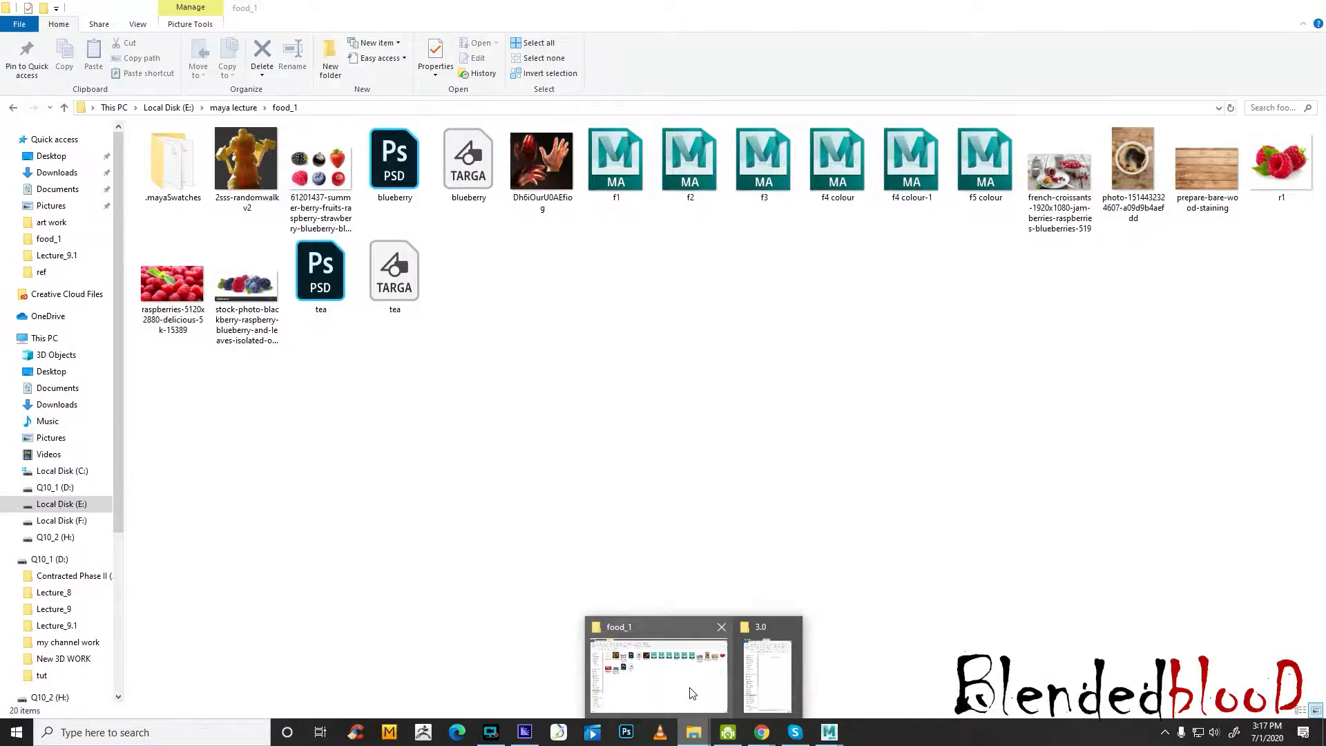
pyautogui.moveTo(766, 665)
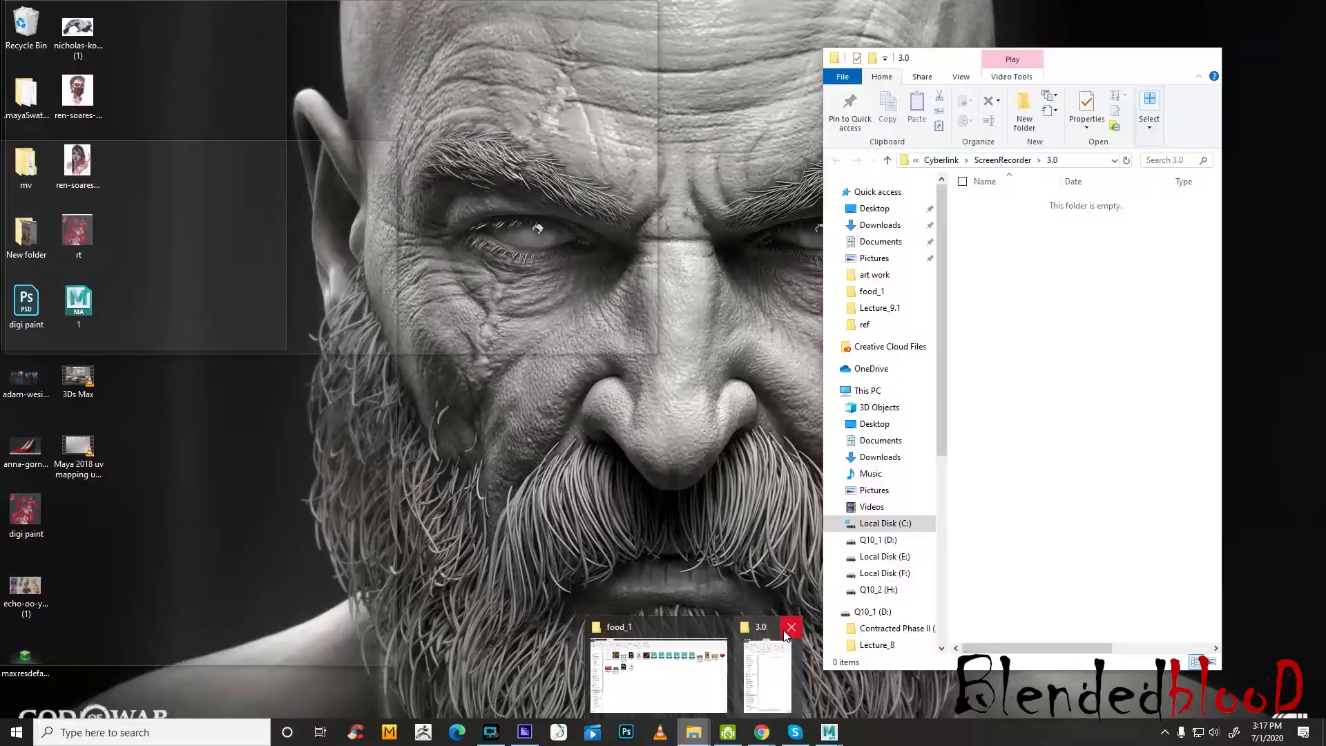
pyautogui.click(788, 631)
pyautogui.click(718, 685)
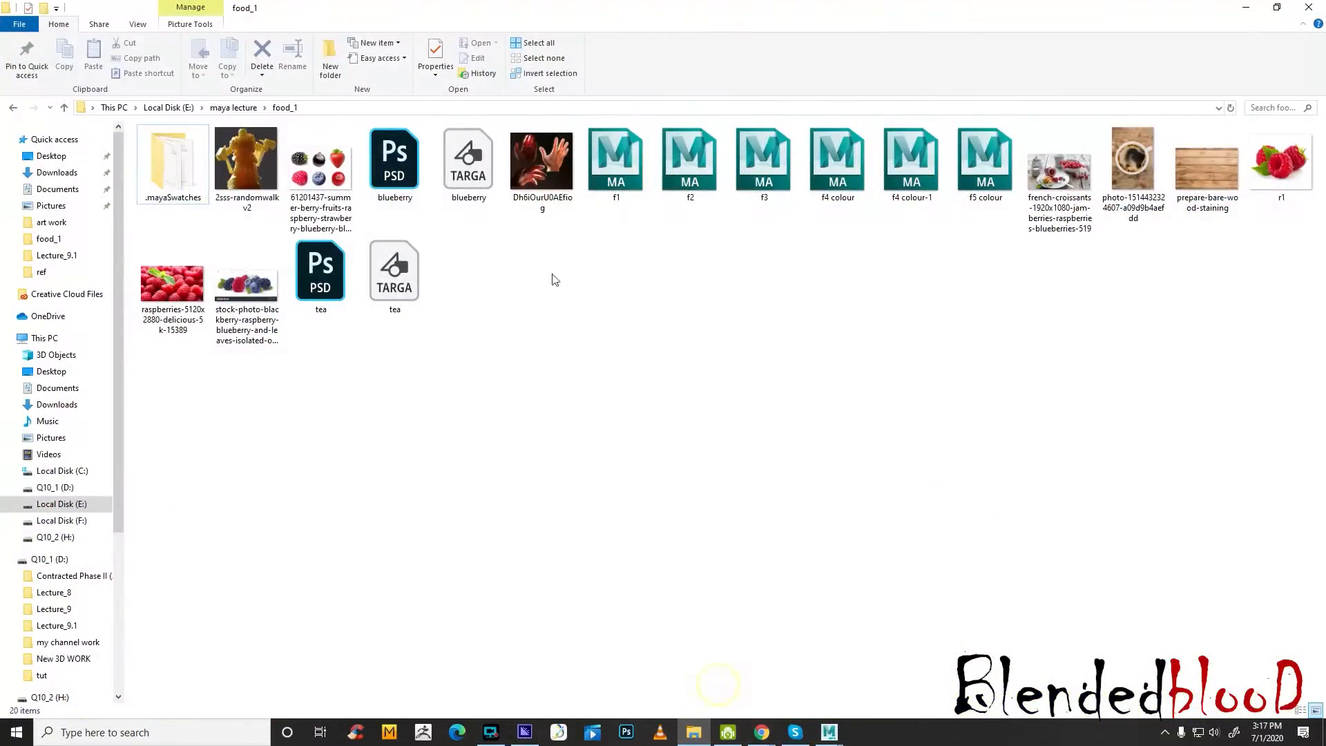
pyautogui.doubleClick(1060, 173)
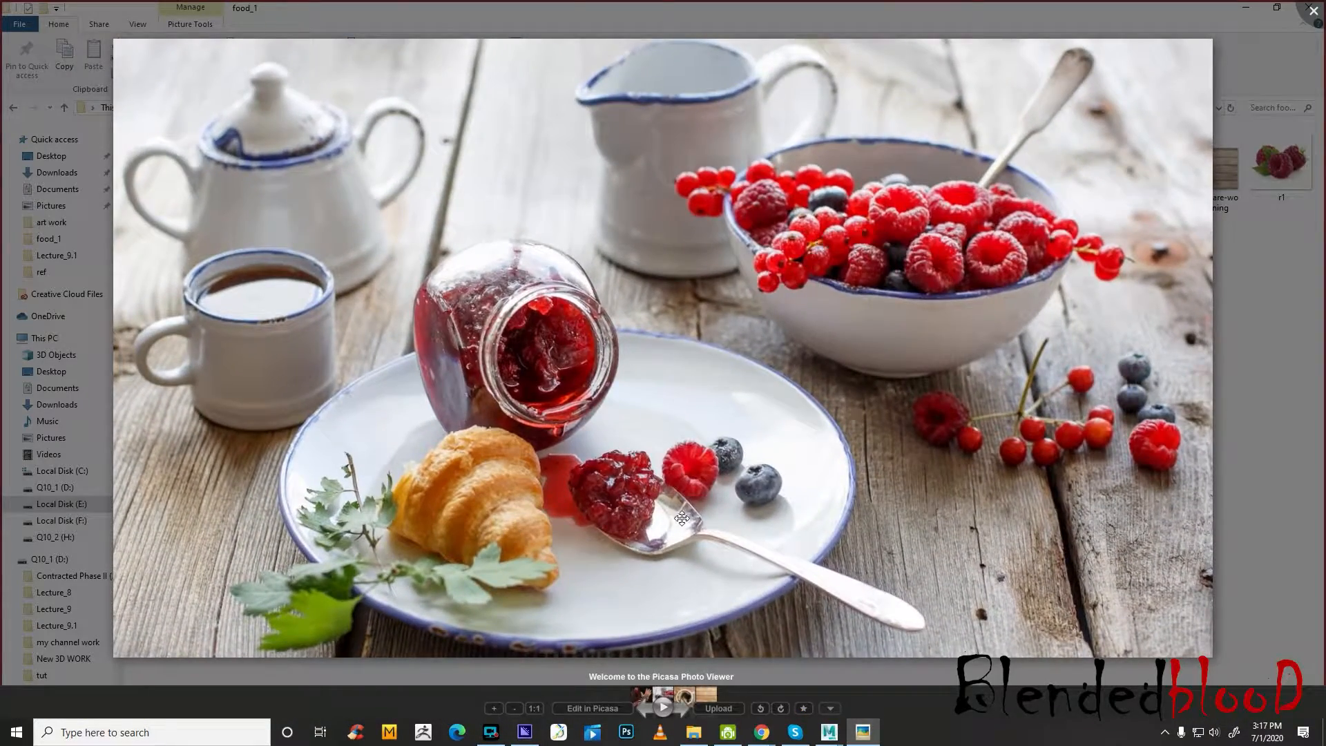
# Examine the garnish leaves, croissant, jam and bowl of berries up close in the breakfast reference photo
pyautogui.scroll(4, 682, 516)
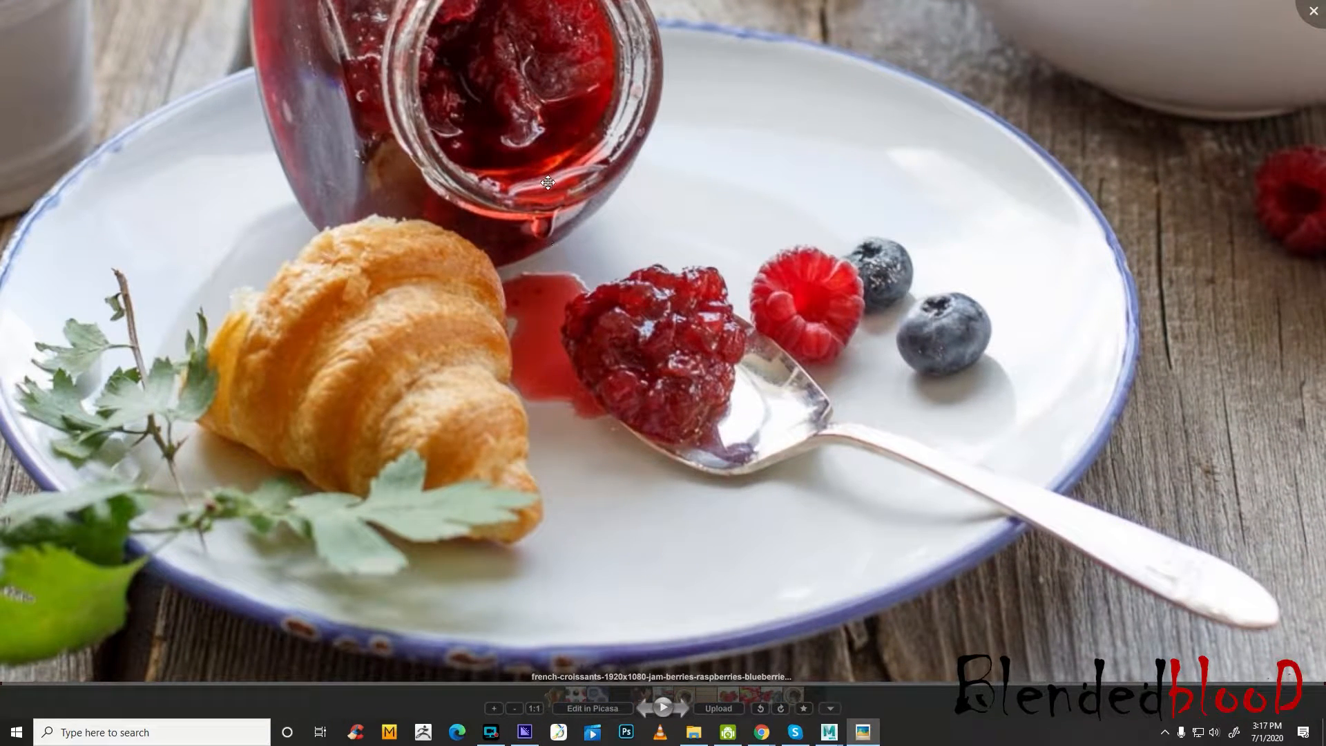
pyautogui.moveTo(489, 313); pyautogui.dragTo(622, 355)
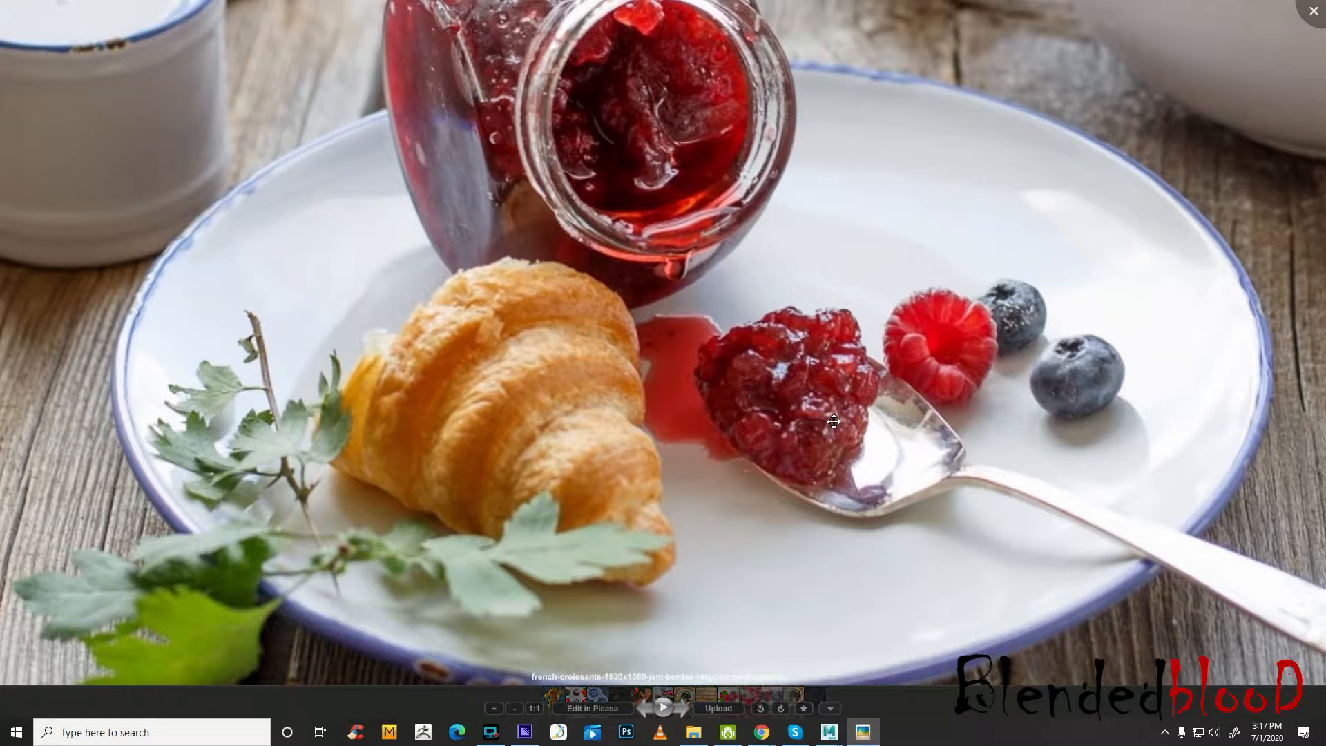
pyautogui.moveTo(506, 461); pyautogui.dragTo(651, 399)
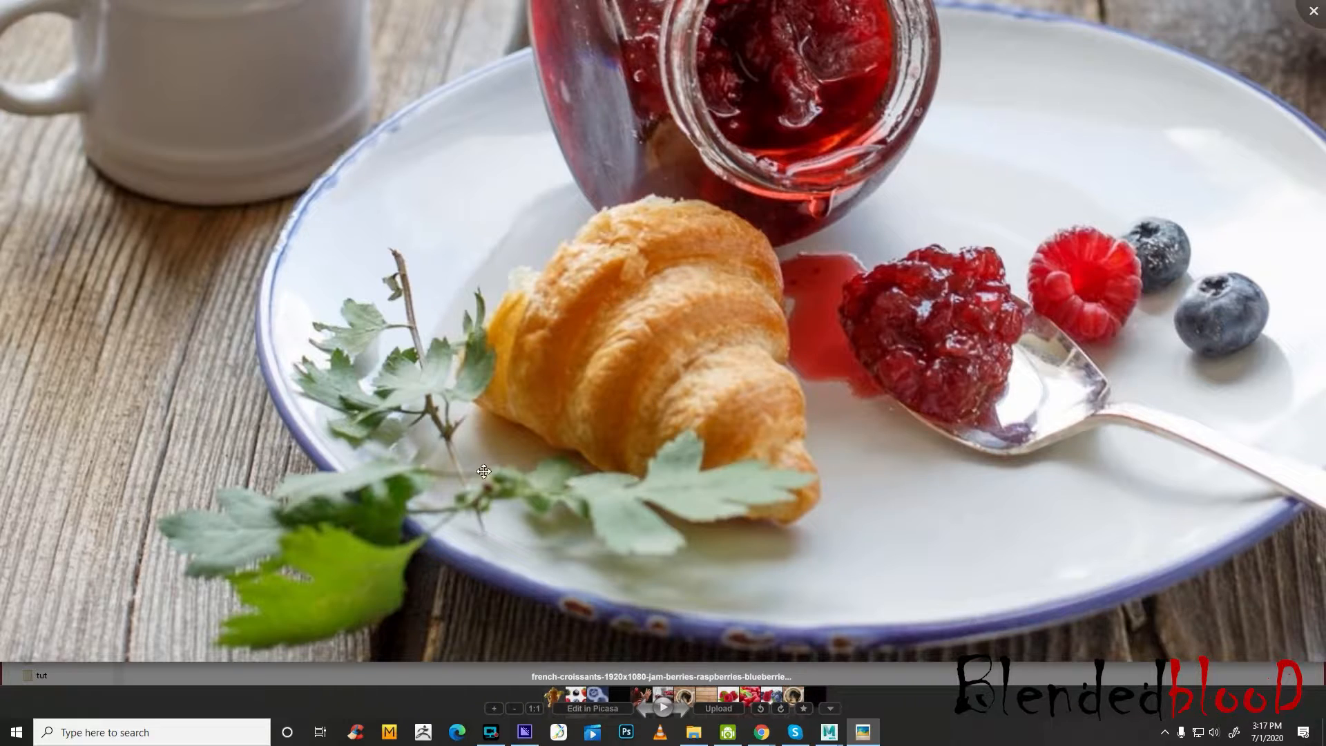
pyautogui.moveTo(758, 276); pyautogui.dragTo(172, 524)
pyautogui.moveTo(793, 255); pyautogui.dragTo(1107, 11)
pyautogui.moveTo(760, 188); pyautogui.dragTo(367, 489)
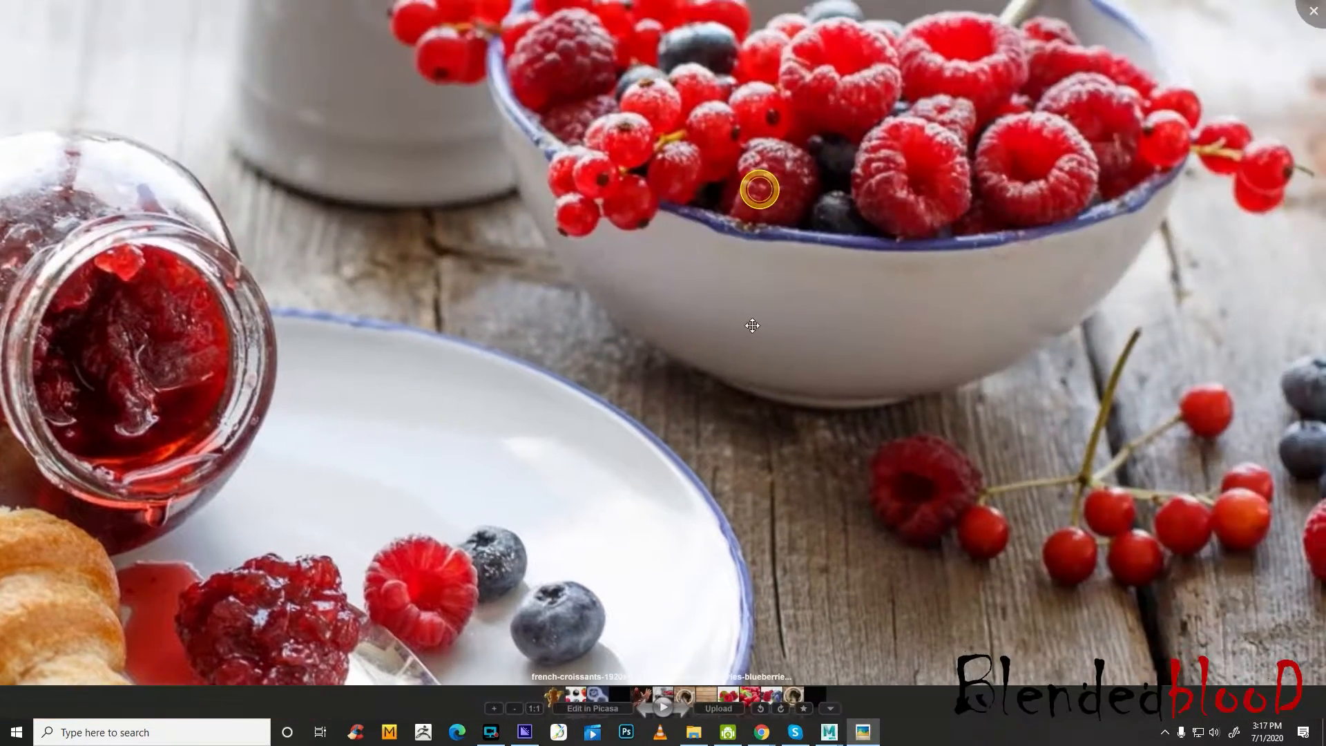
pyautogui.moveTo(808, 279); pyautogui.dragTo(506, 538)
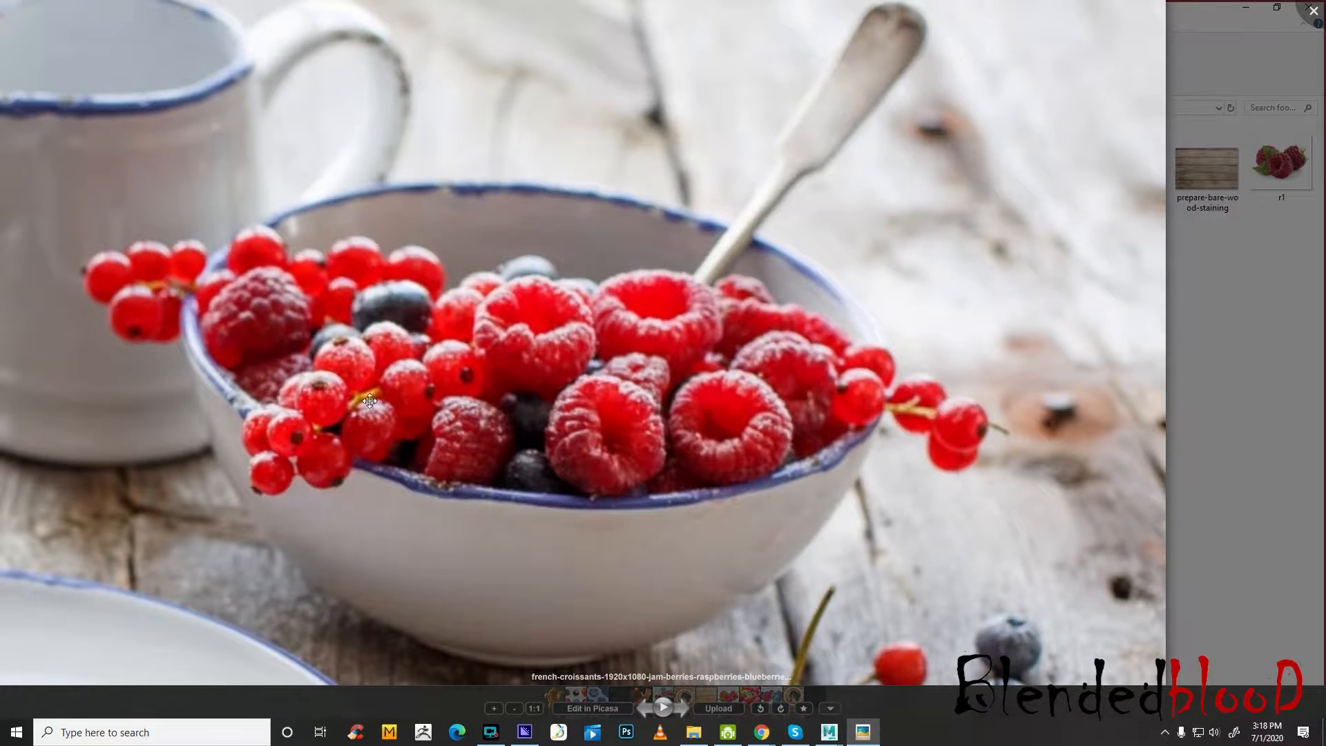
pyautogui.scroll(-5, 478, 425)
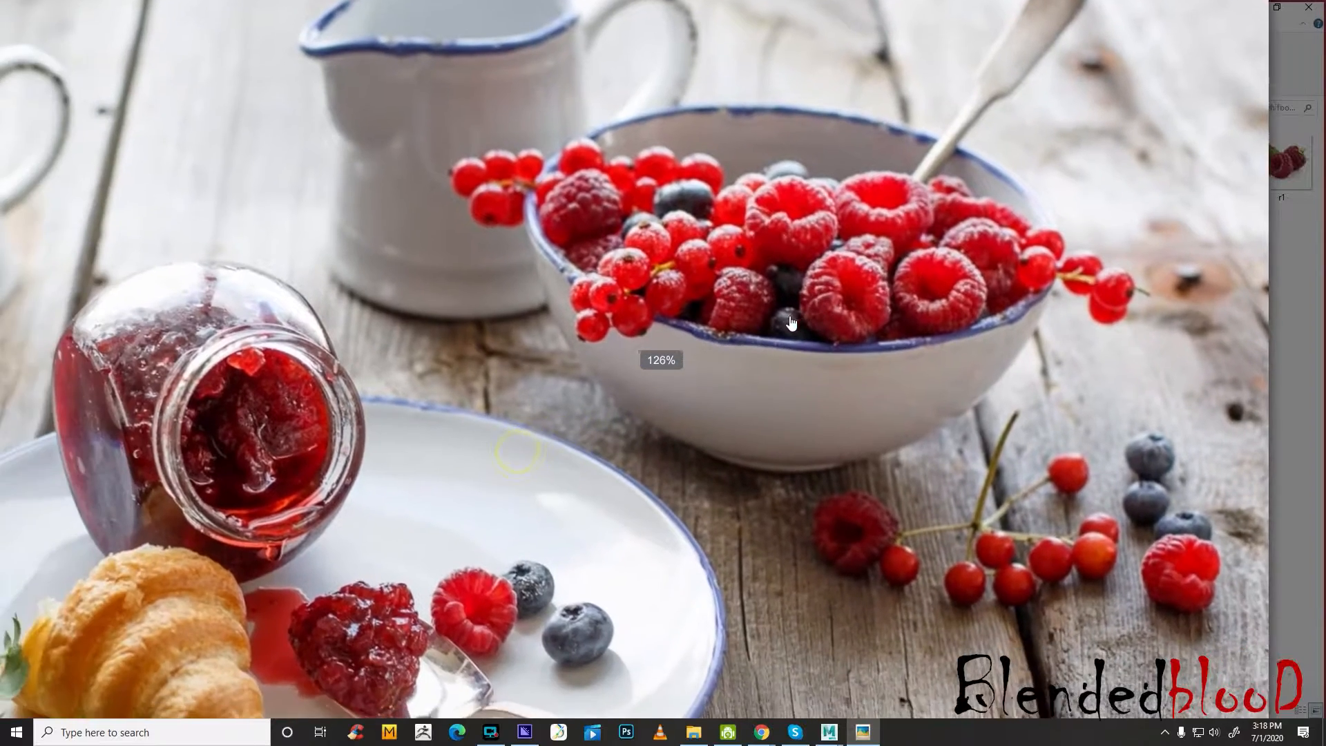
pyautogui.scroll(-1, 833, 366)
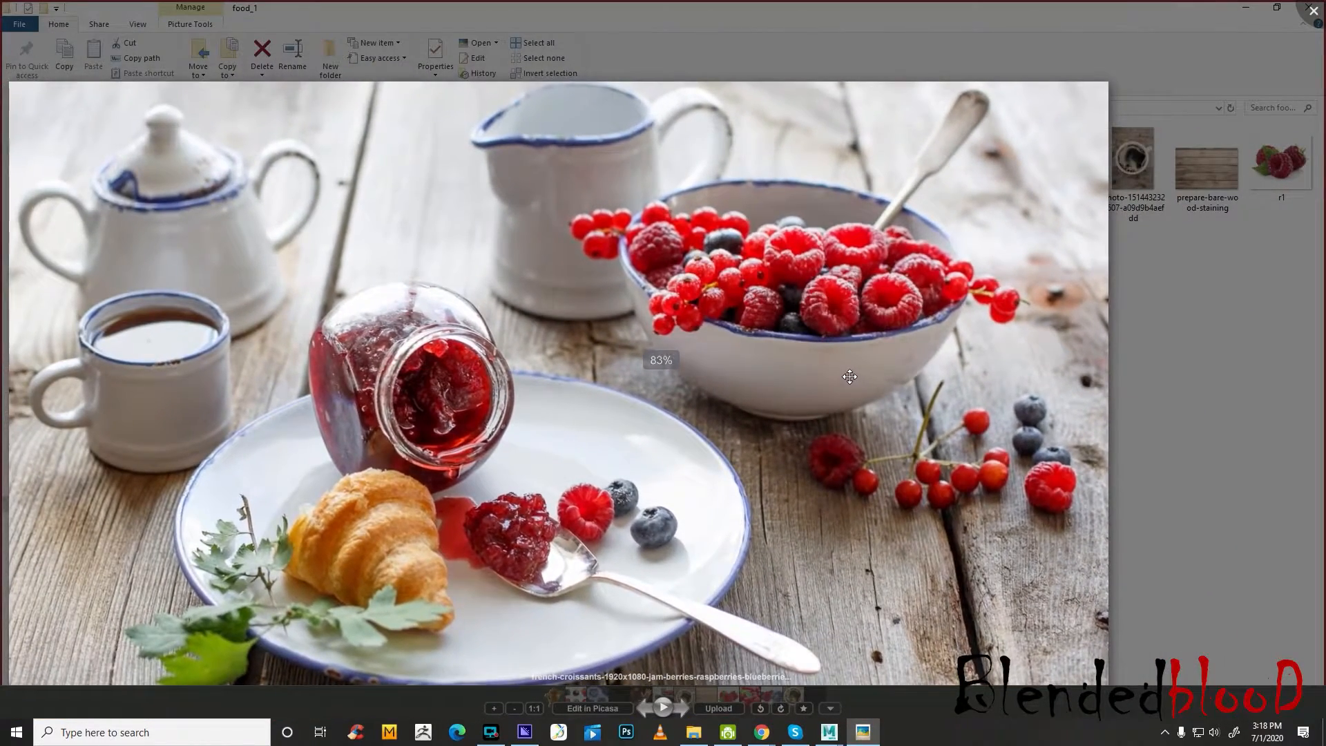
pyautogui.press('Escape')
pyautogui.moveTo(746, 408); pyautogui.dragTo(825, 377)
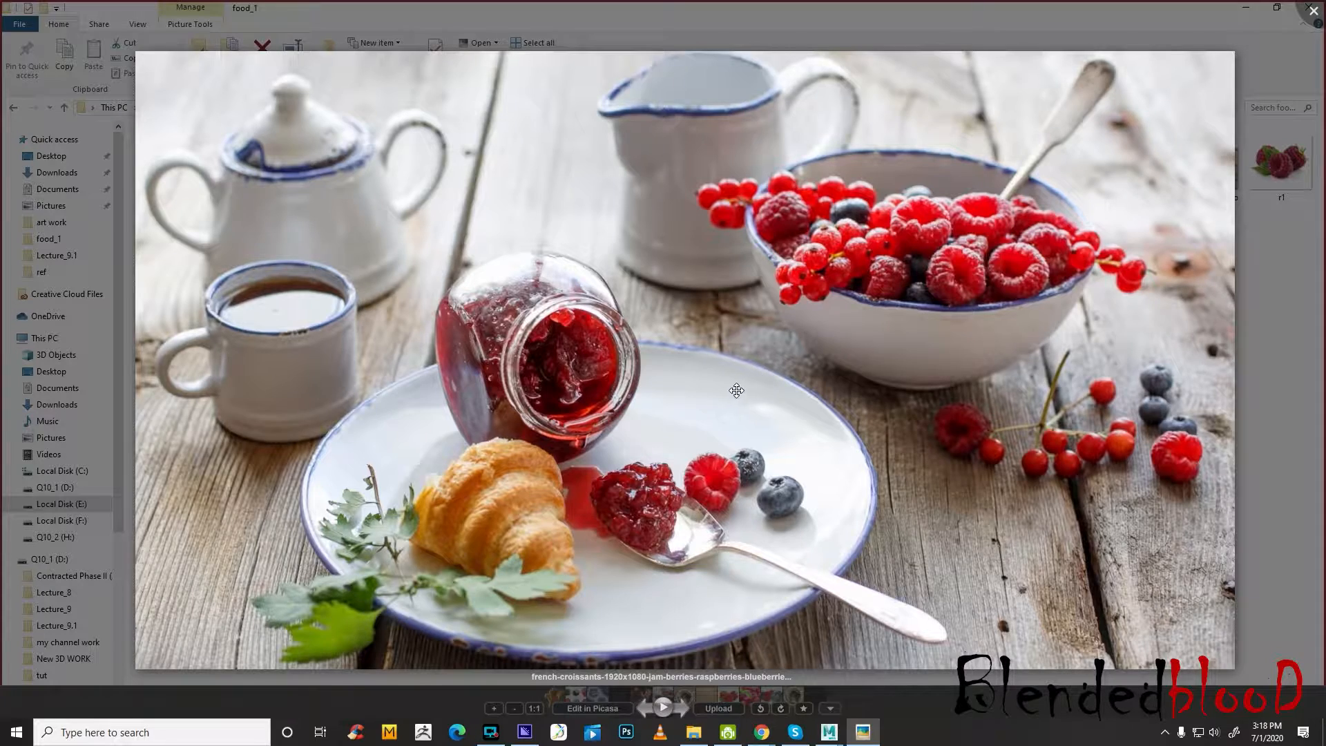
# Switch back to the coriander image results in Chrome and limit them to large images
pyautogui.click(829, 732)
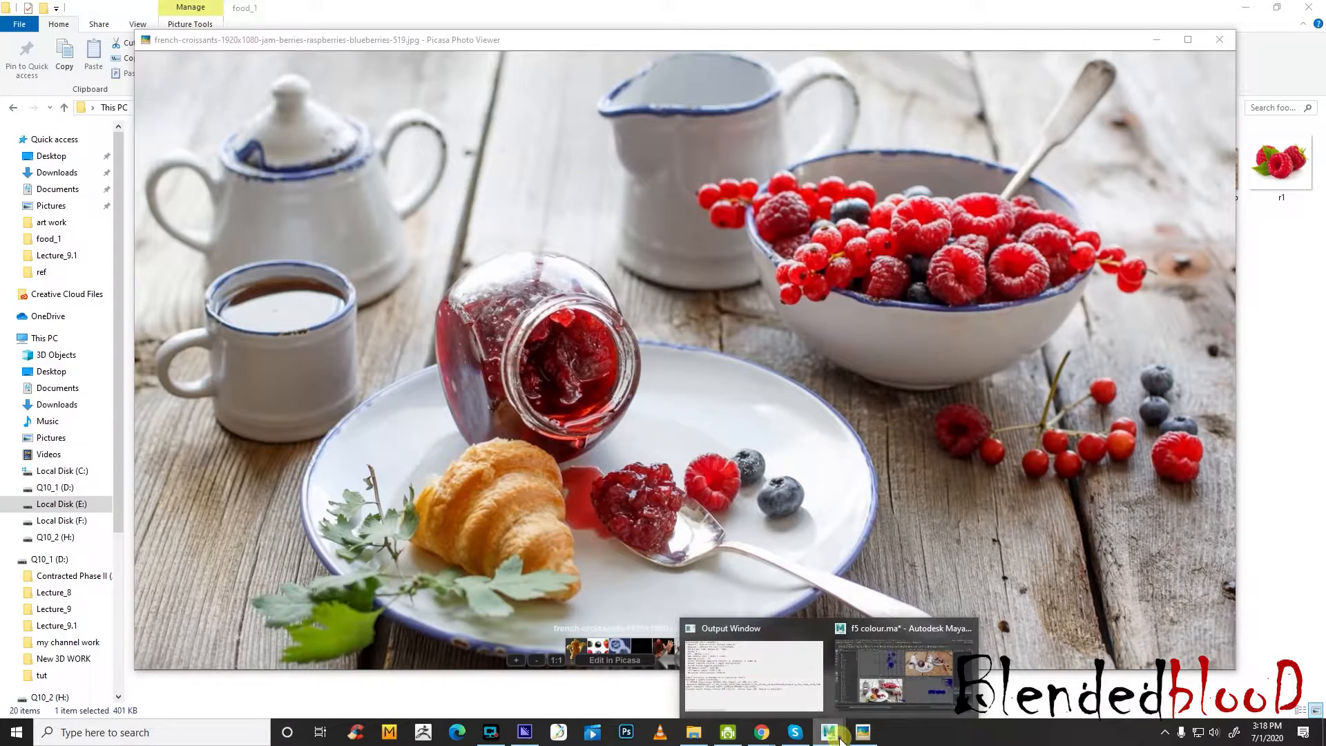
pyautogui.click(870, 712)
pyautogui.click(863, 731)
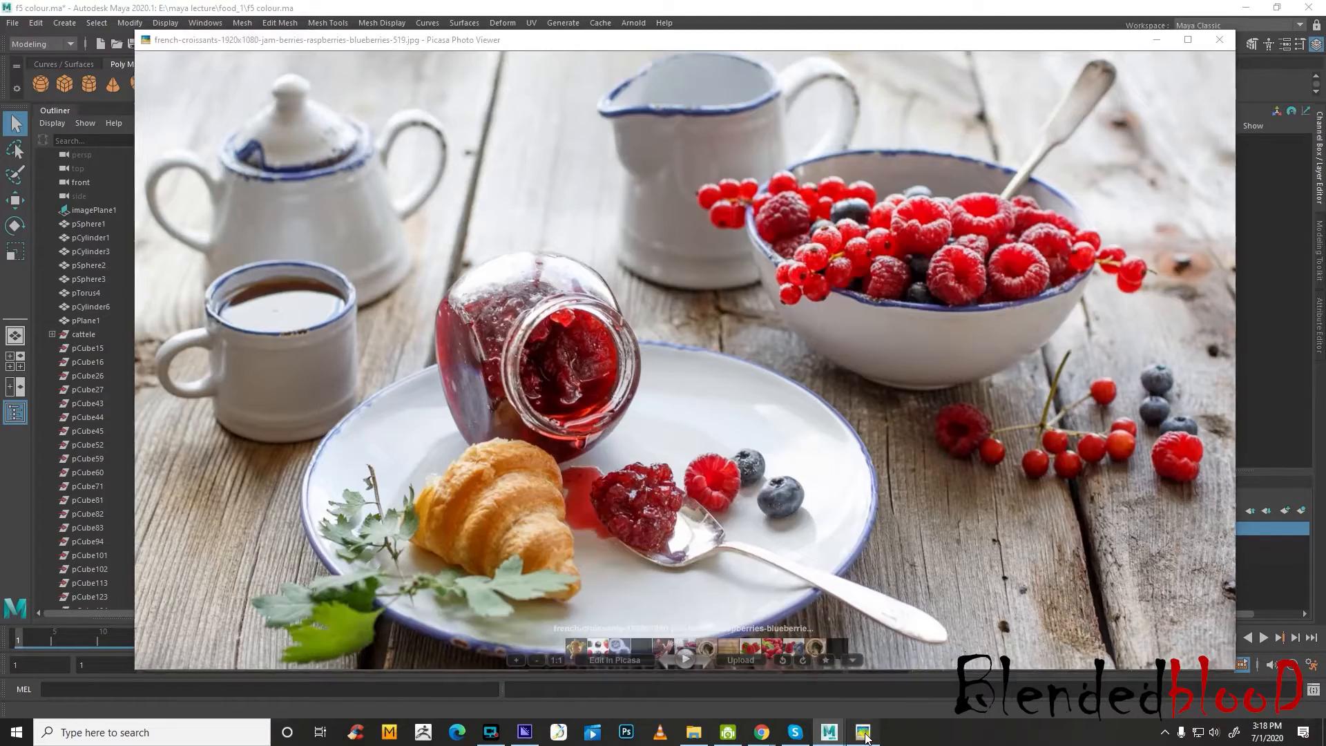
pyautogui.click(761, 731)
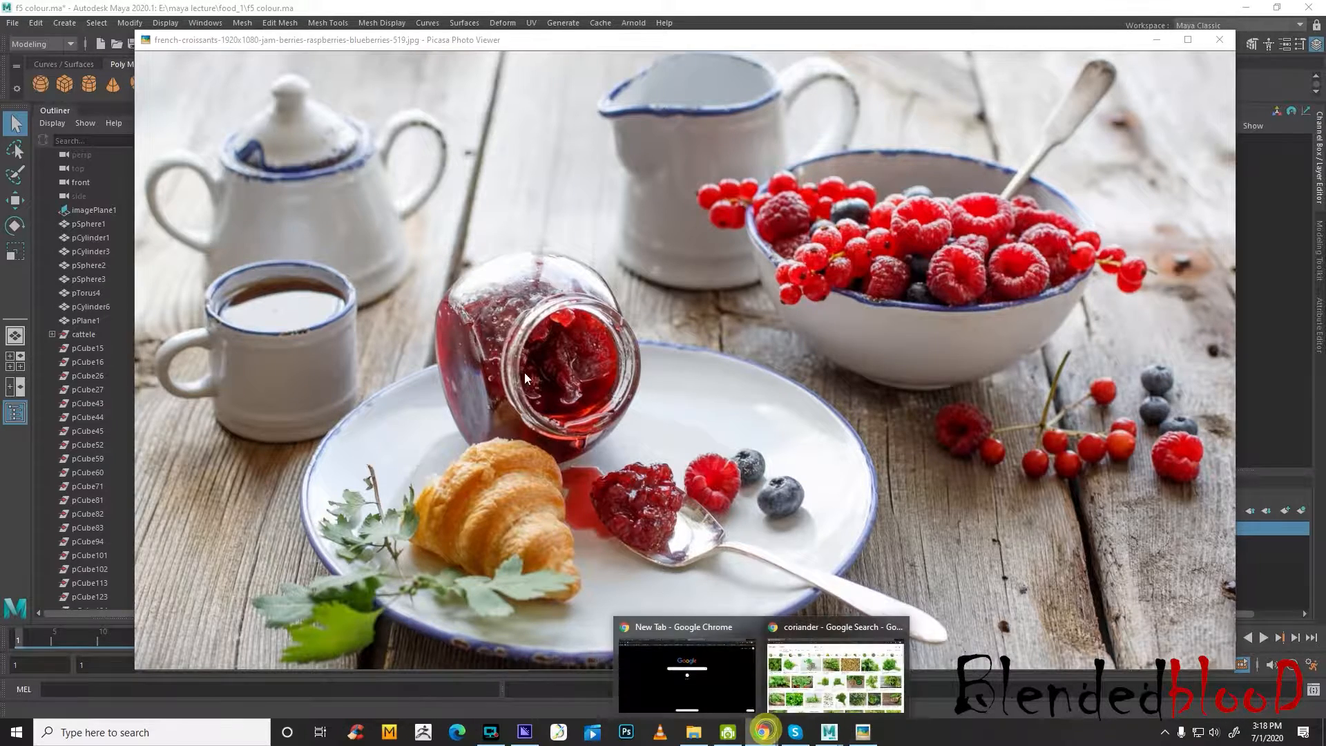
pyautogui.click(838, 674)
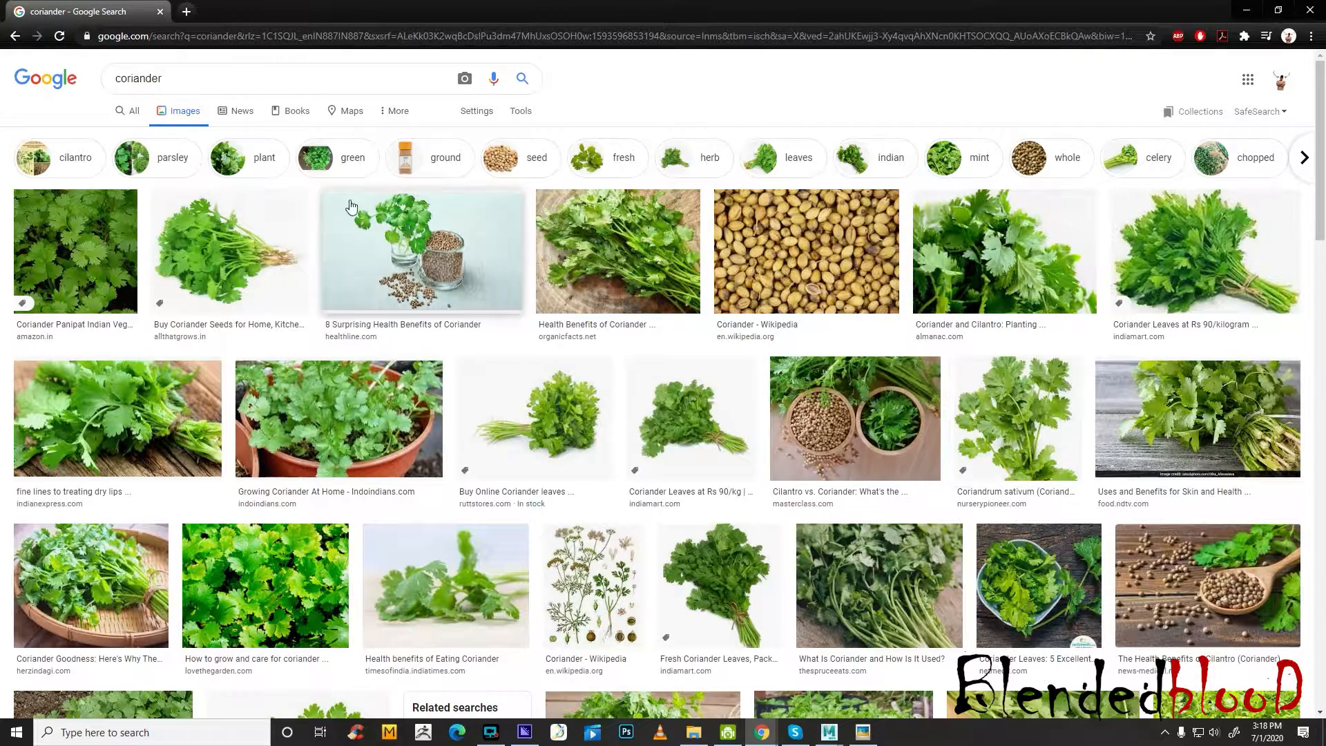
pyautogui.click(521, 110)
pyautogui.click(139, 140)
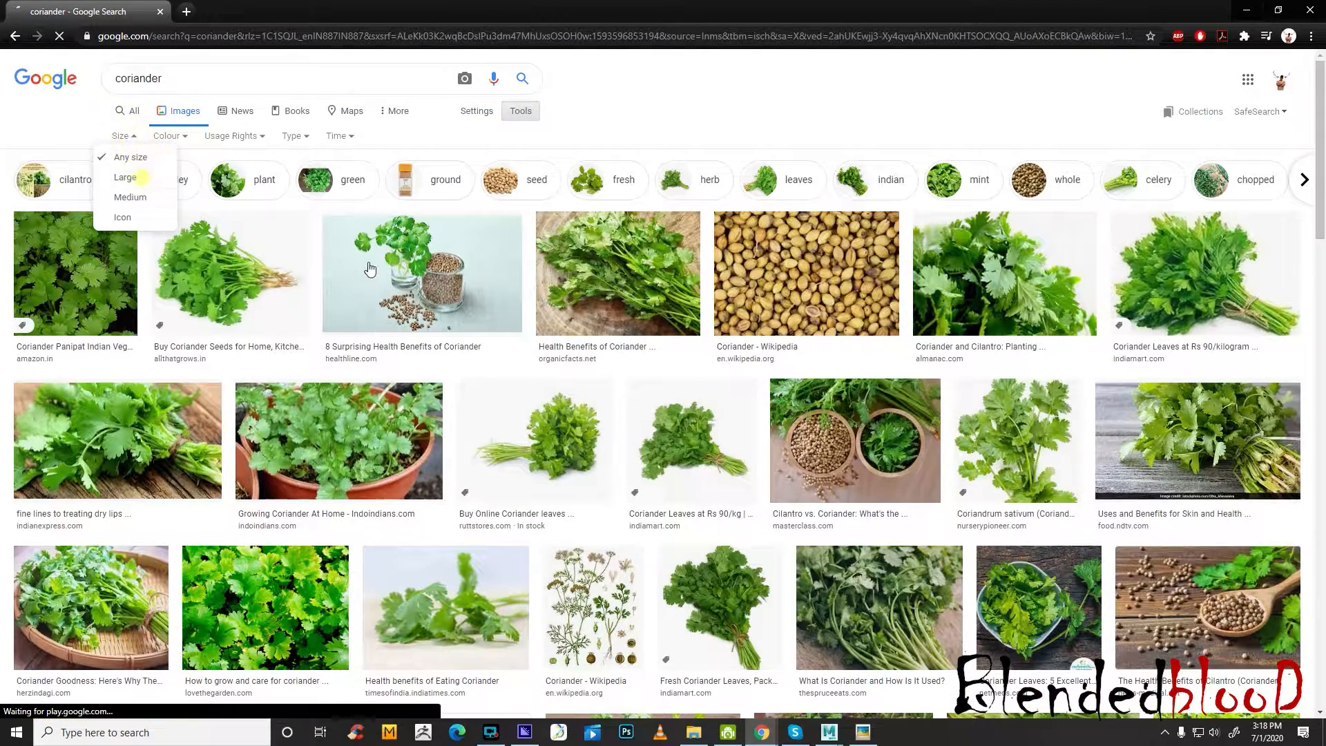
pyautogui.click(128, 177)
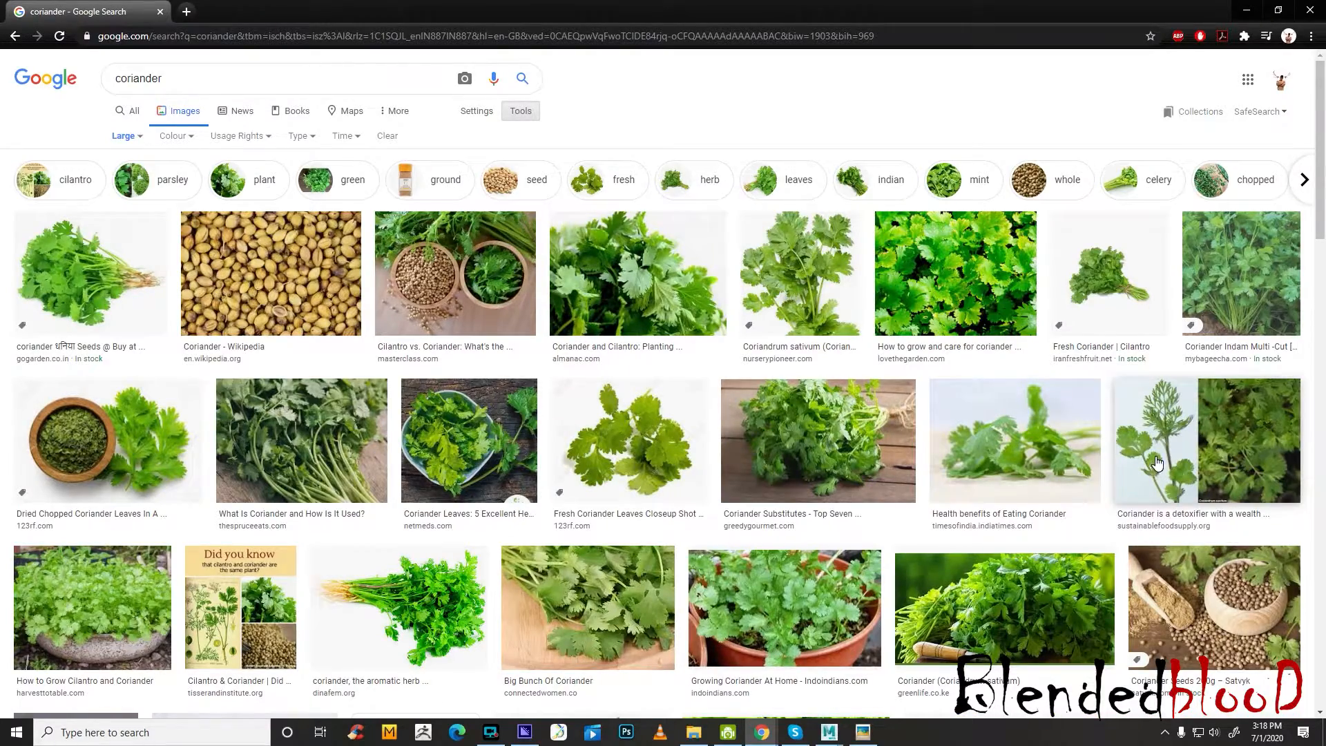
# Find the coriander leaf picture from Nature In Bottle in the results and open the image in its own tab
pyautogui.scroll(-7, 1158, 462)
pyautogui.scroll(-3, 1234, 422)
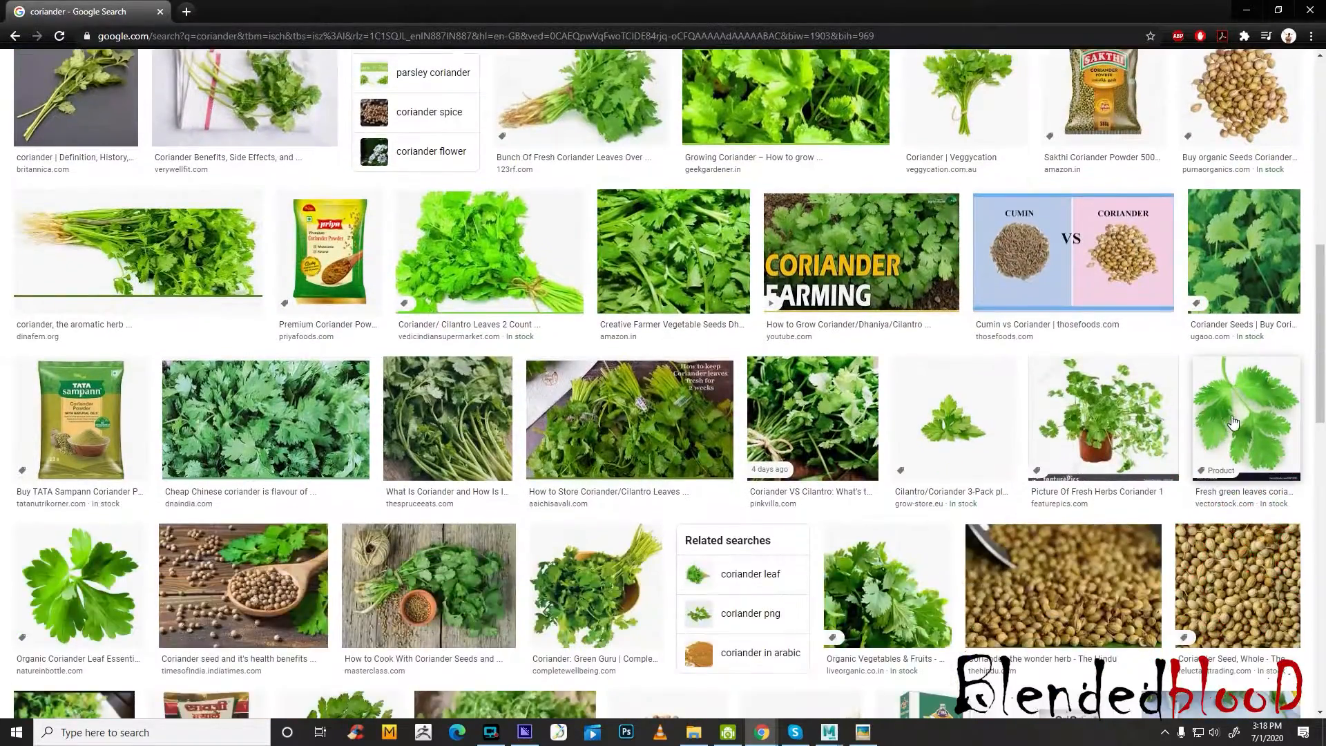
pyautogui.click(1233, 423)
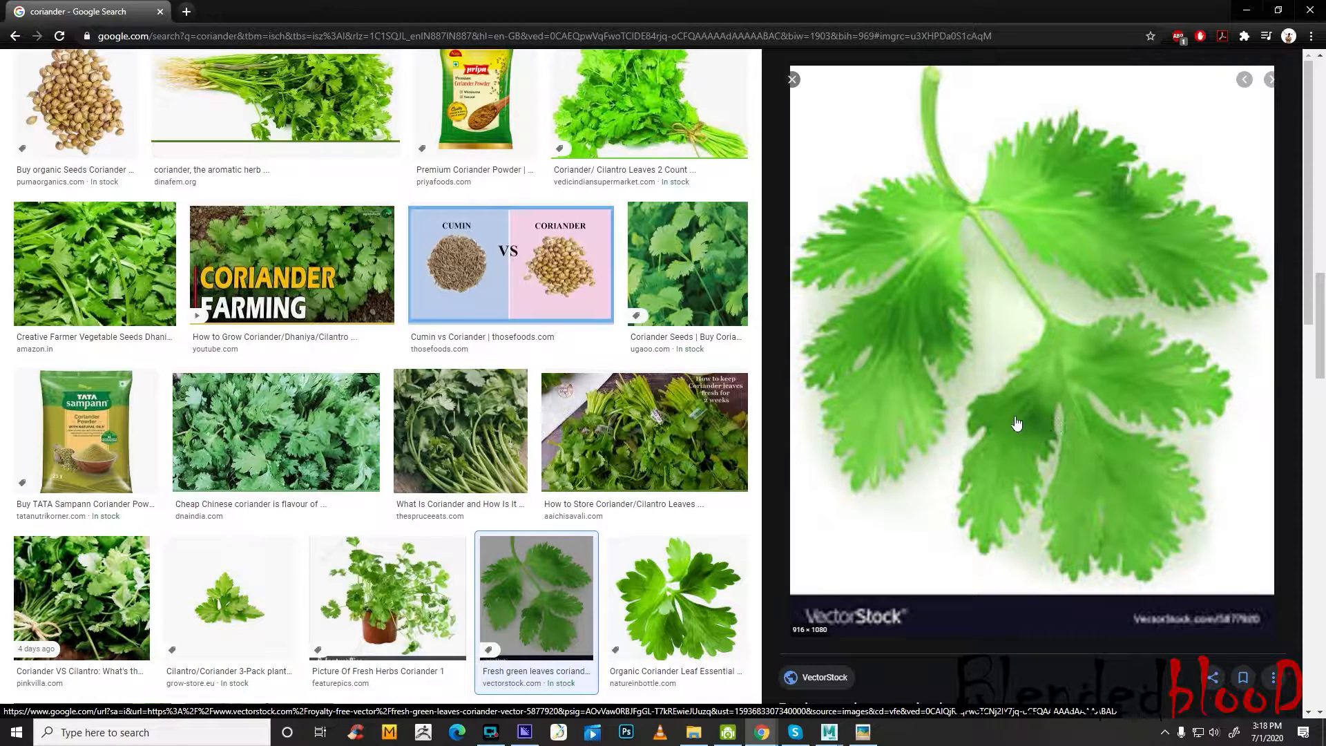
pyautogui.press('Right')
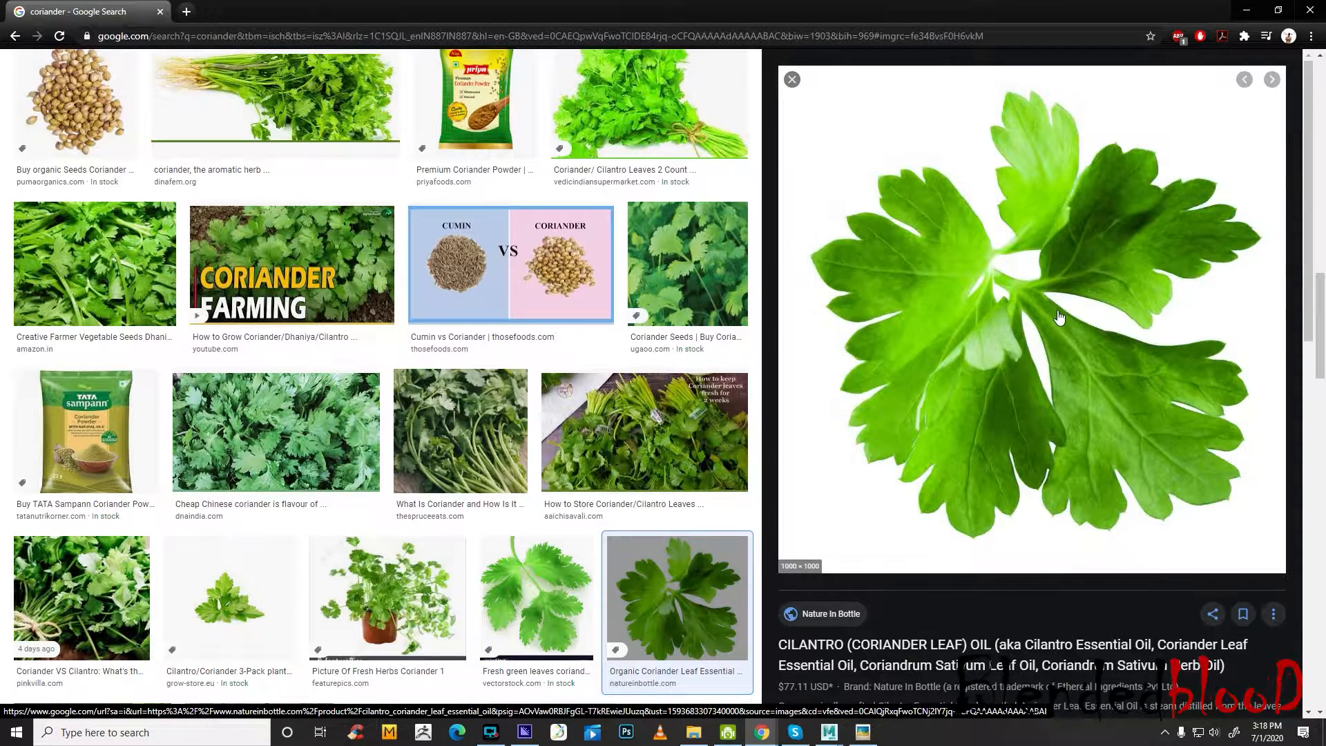
pyautogui.rightClick(1095, 341)
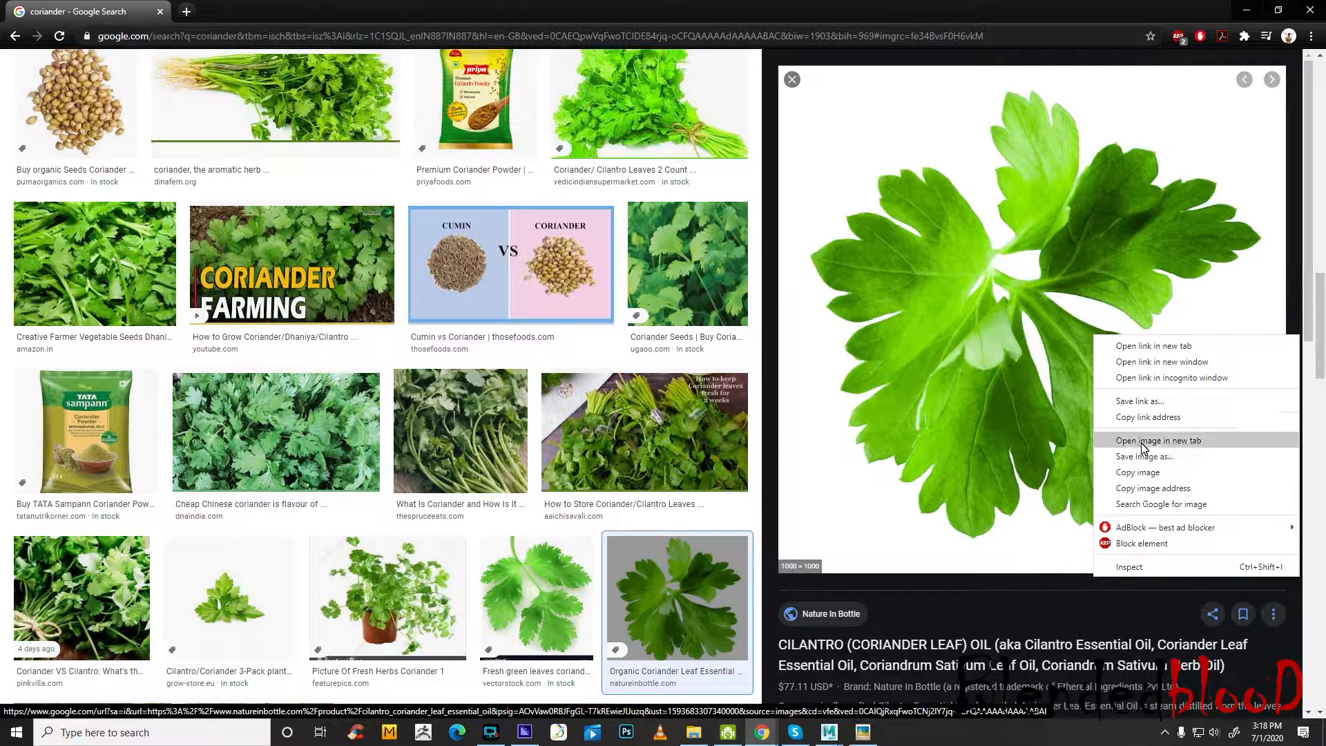
pyautogui.click(1154, 441)
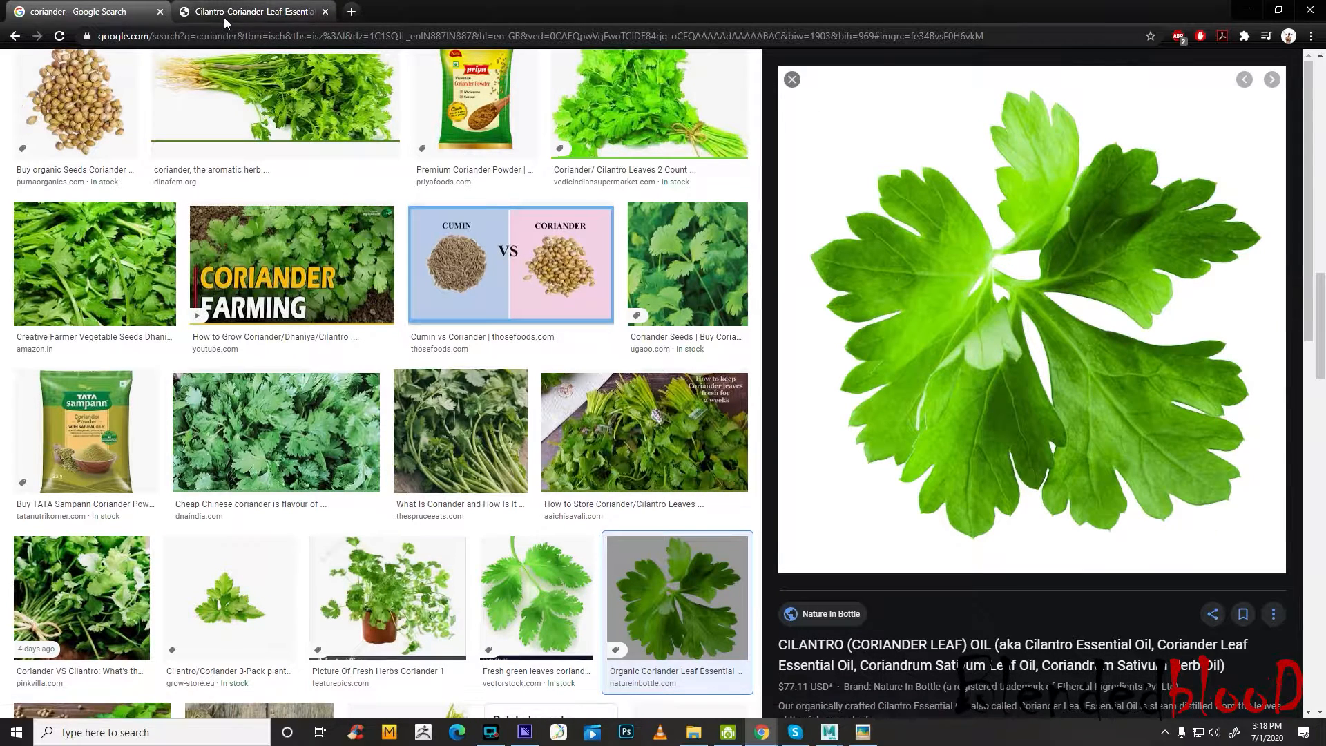
pyautogui.click(223, 12)
# Save the full-size coriander leaf image and check the saved copy in the photo viewer
pyautogui.rightClick(670, 407)
pyautogui.click(711, 394)
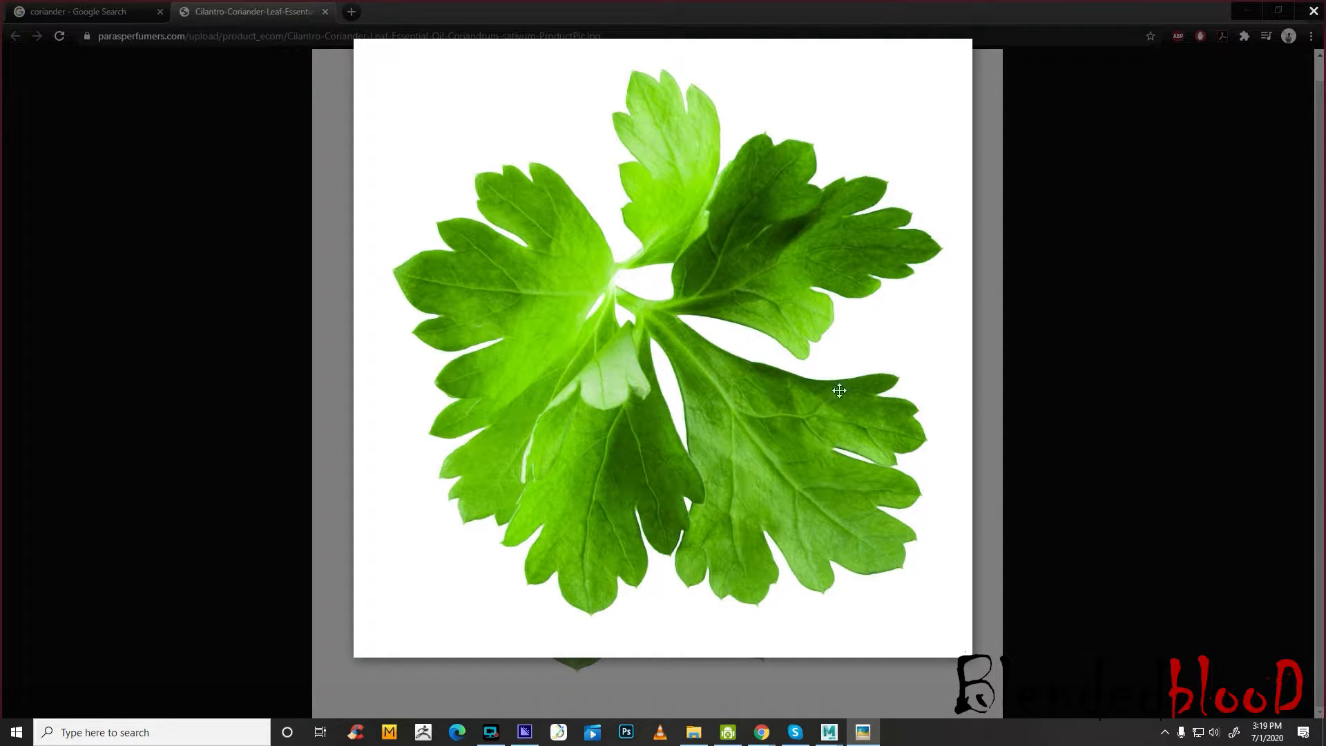
pyautogui.click(1314, 11)
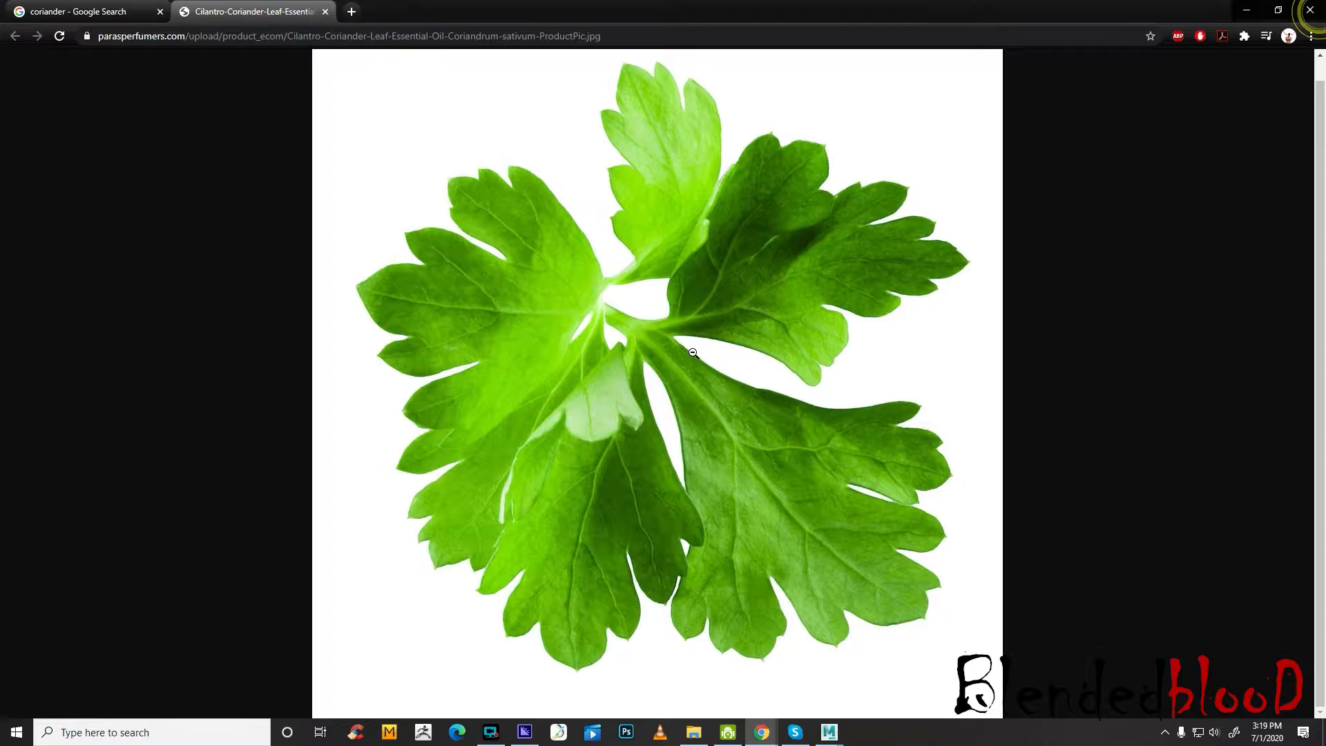
# Replace the coriander leaf tab with a new one and browse Google Images for "tost"
pyautogui.click(352, 13)
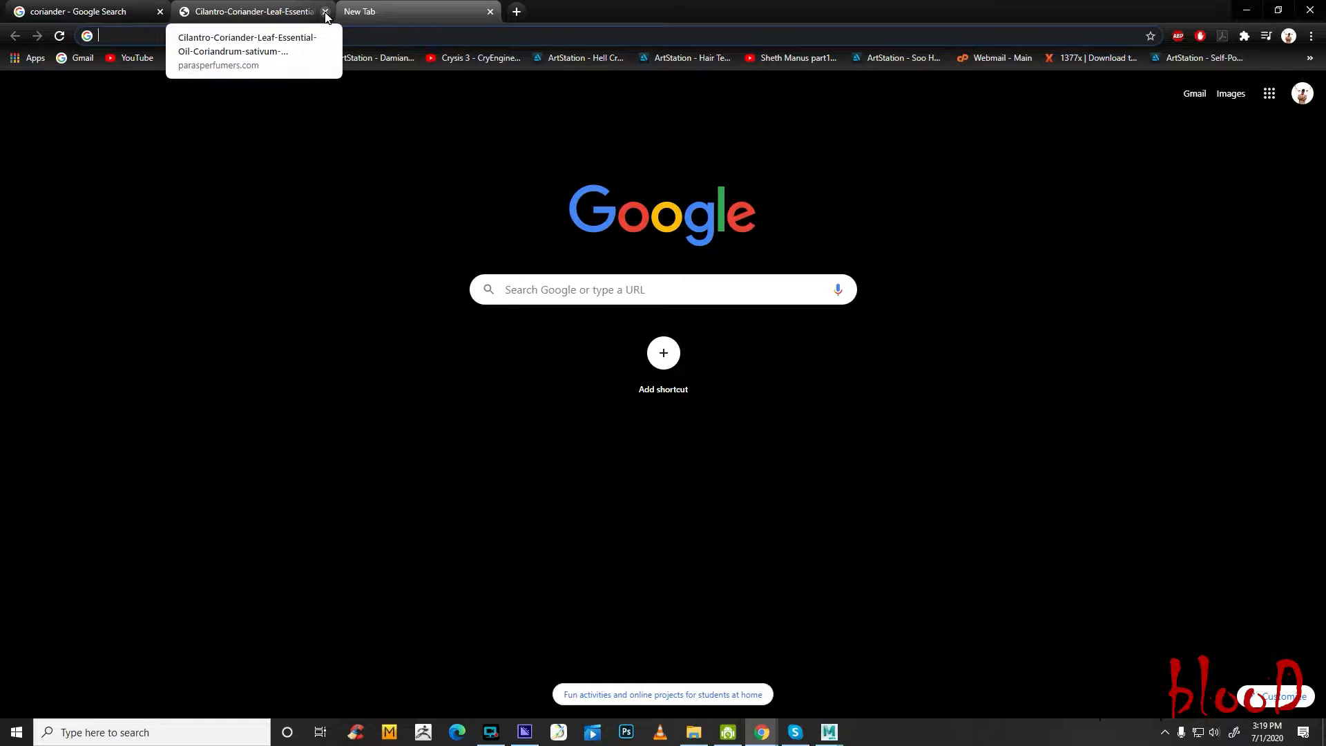
pyautogui.click(325, 13)
pyautogui.click(592, 289)
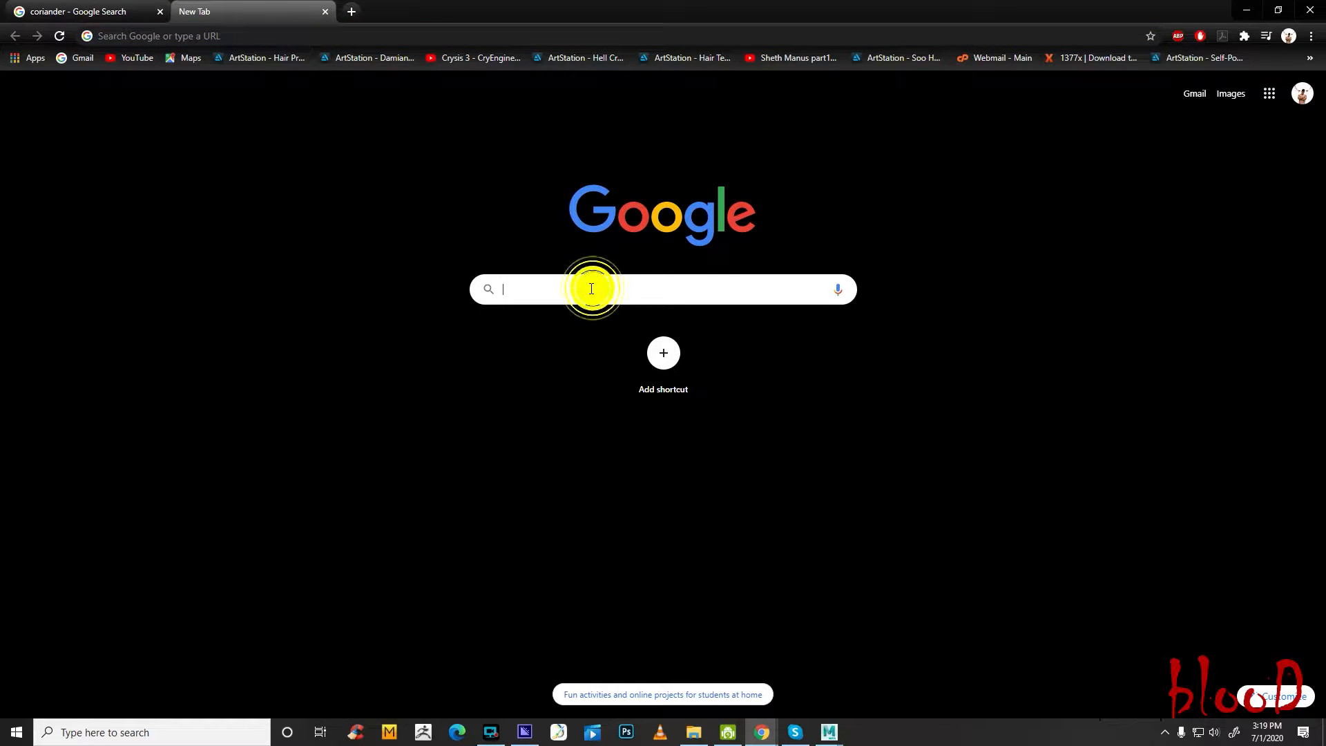
pyautogui.write('tost')
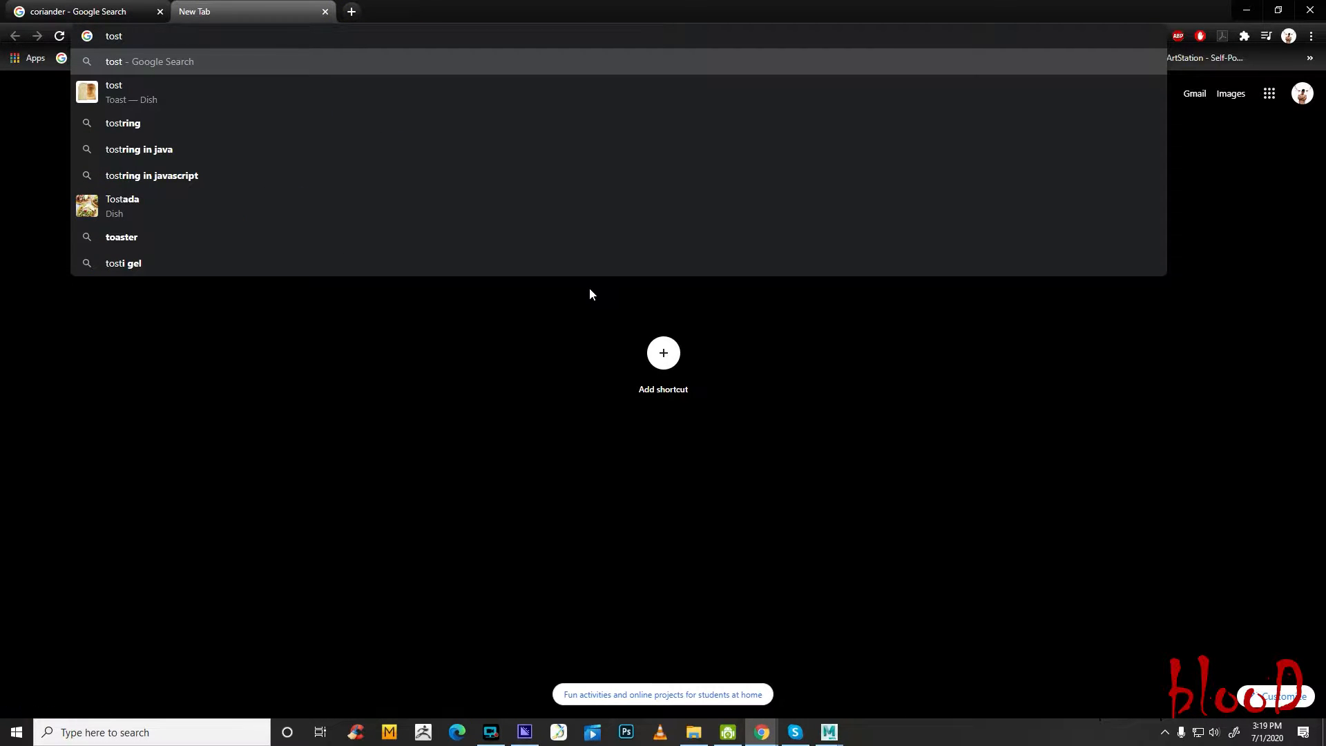
pyautogui.press('Return')
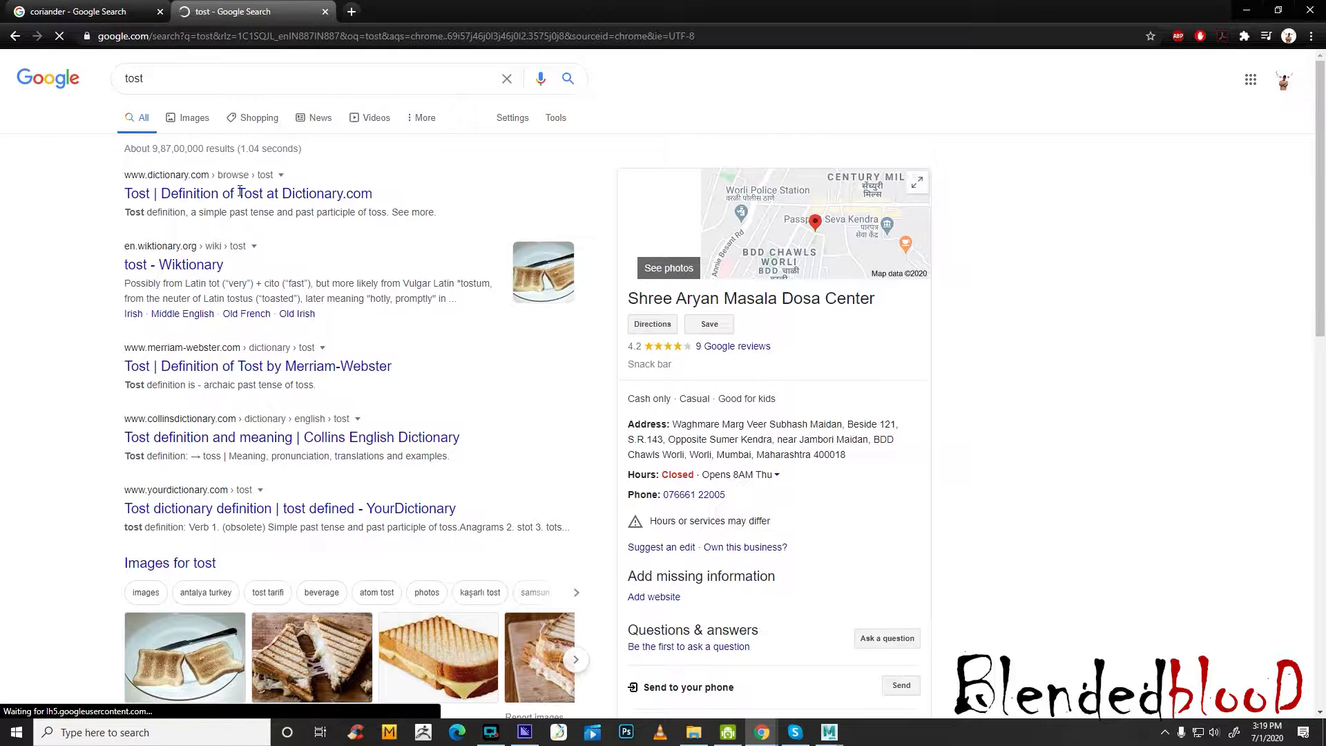
pyautogui.click(199, 121)
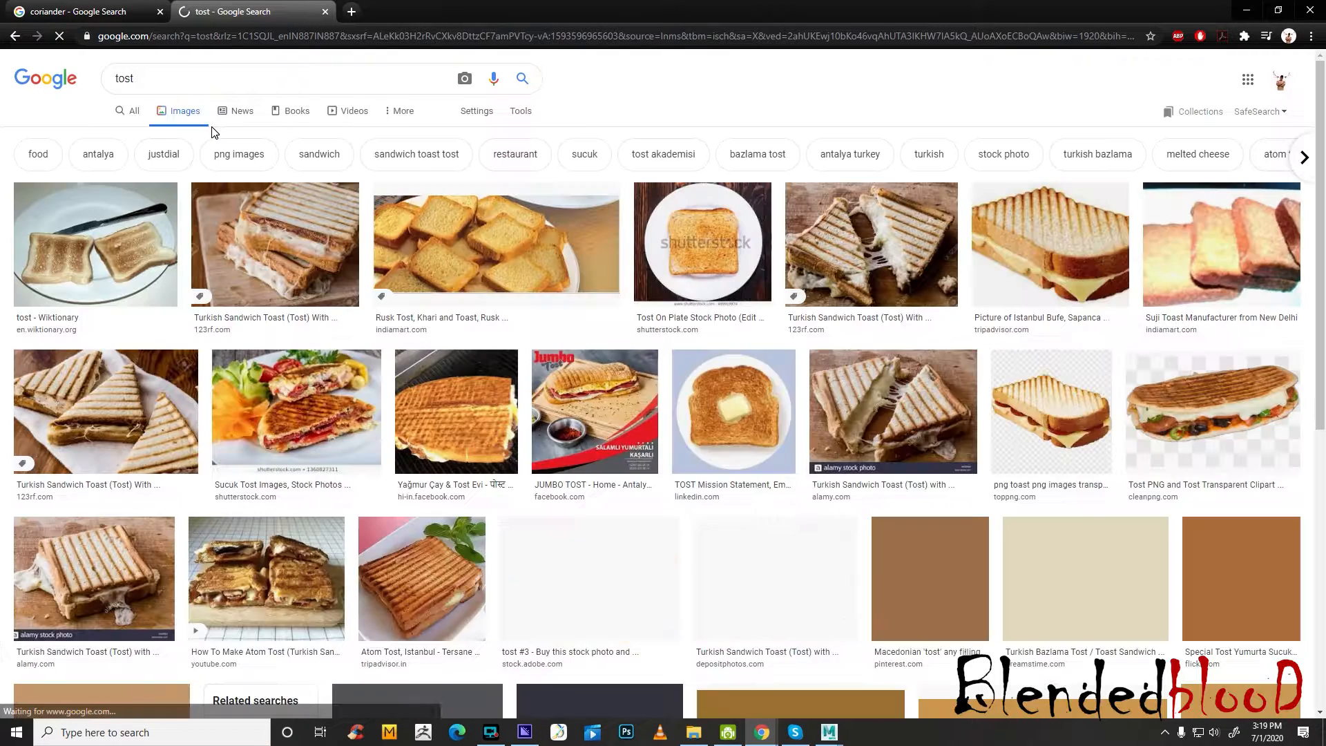
pyautogui.scroll(-3, 841, 432)
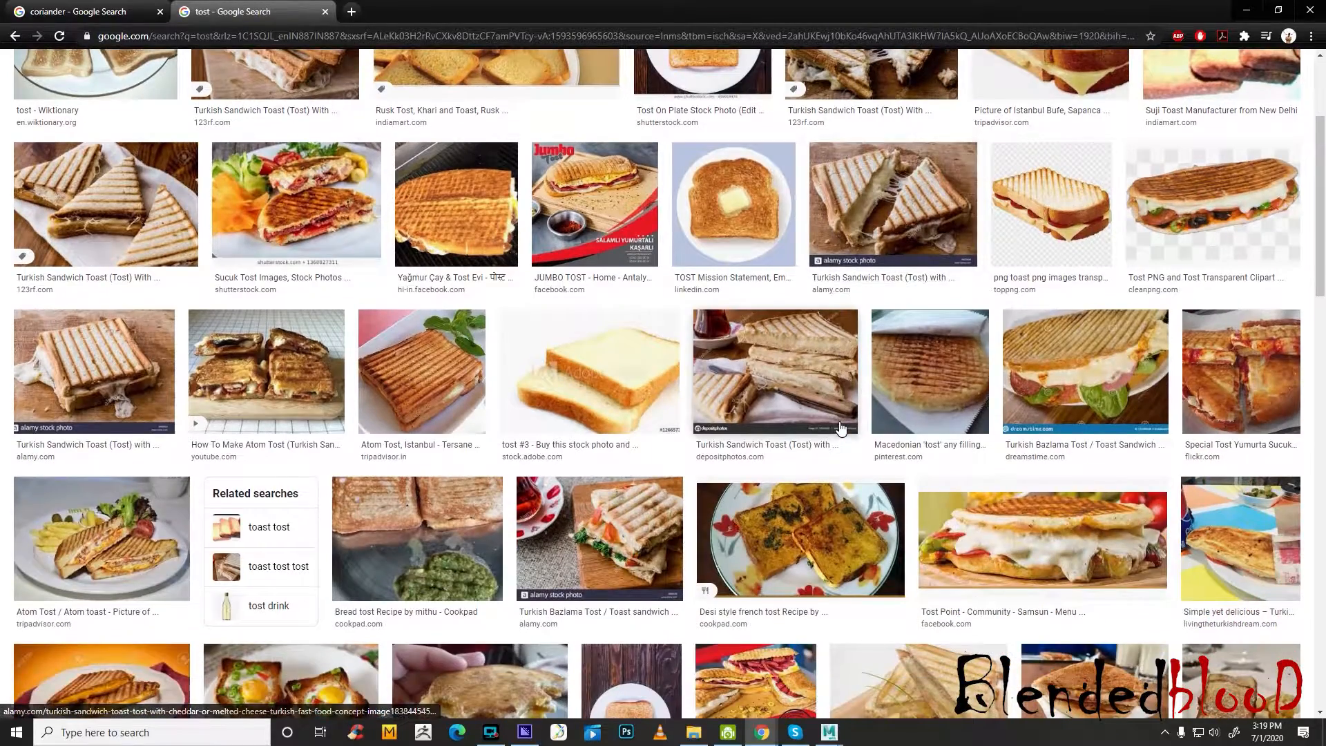
pyautogui.scroll(-5, 841, 432)
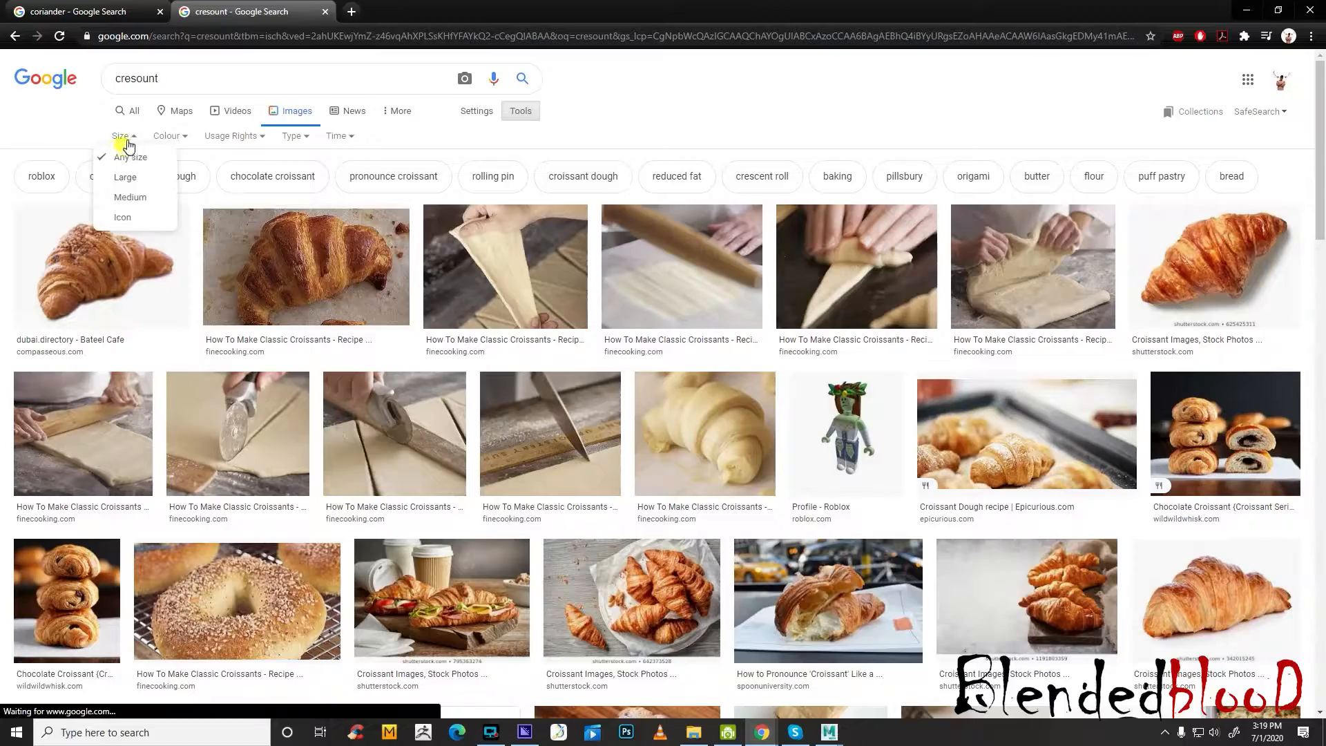
# Limit the croissant image results to large size and open the first croissant picture, from Twitter, in its own tab
pyautogui.click(132, 178)
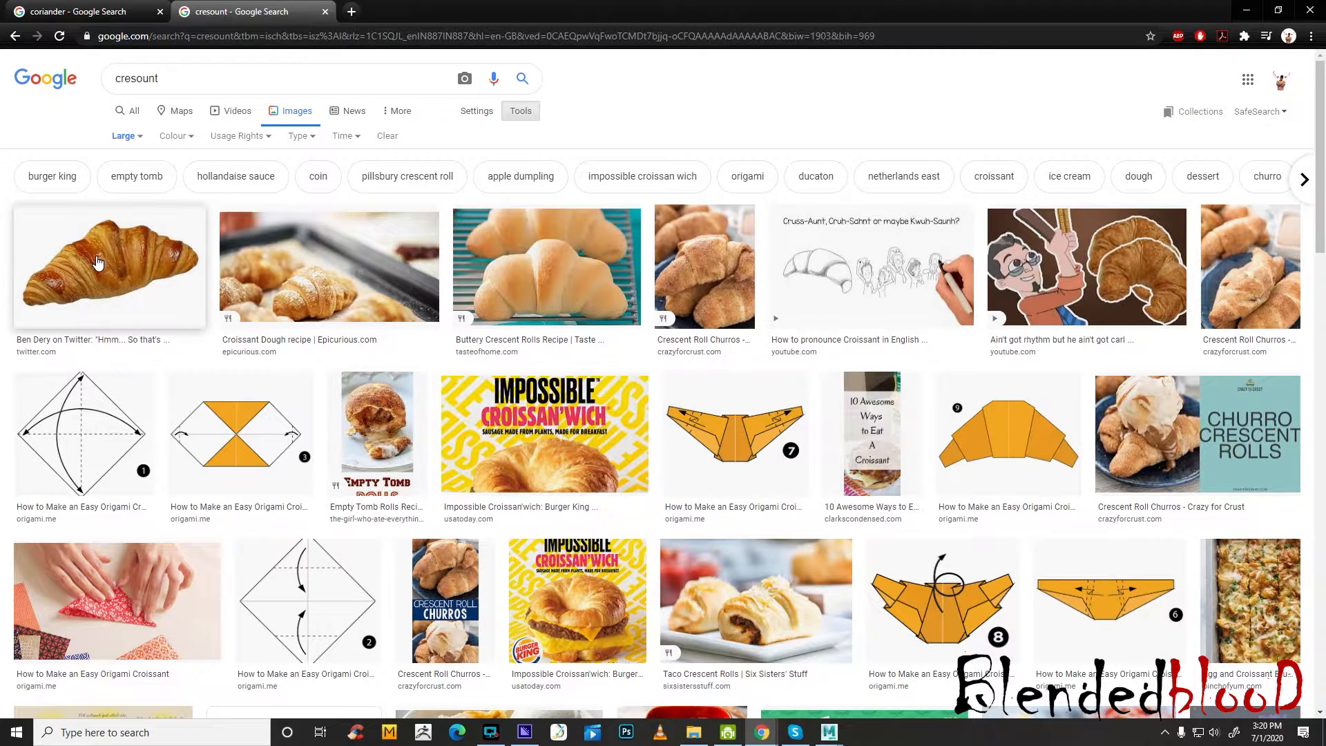
pyautogui.click(97, 261)
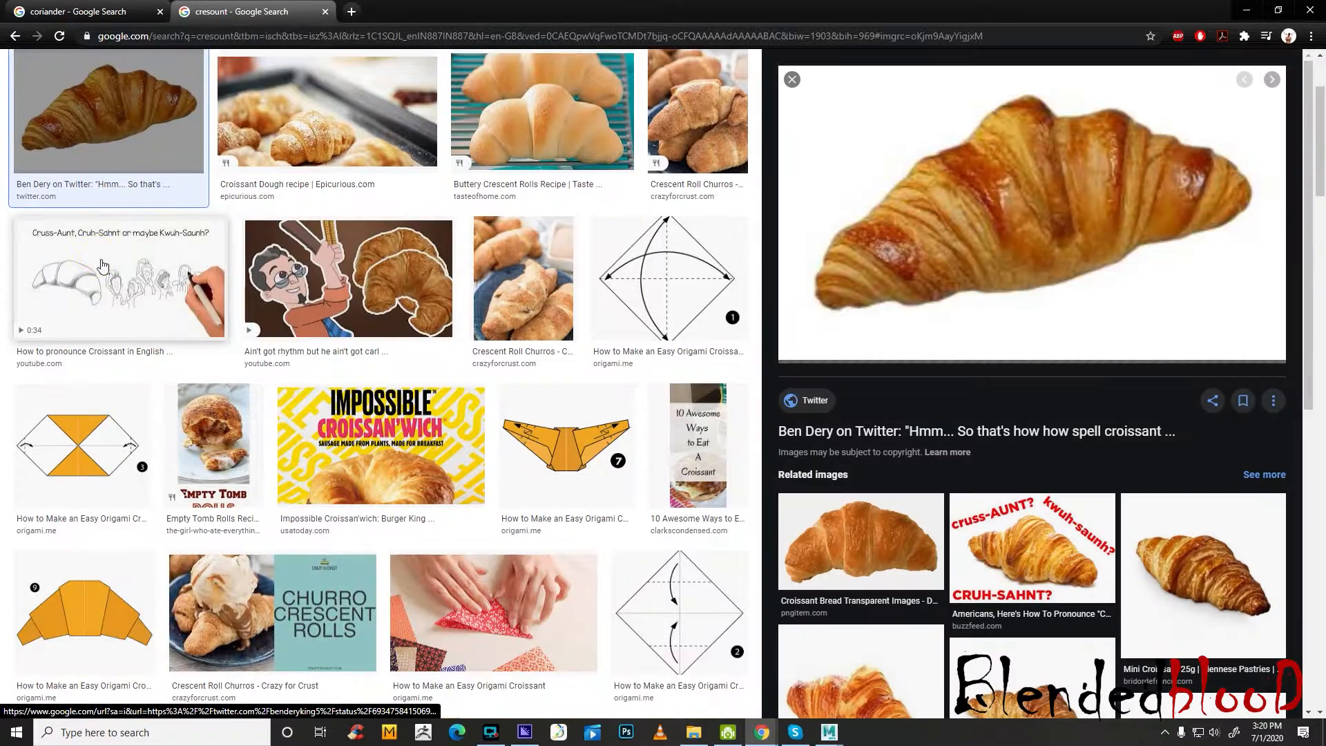
pyautogui.rightClick(1023, 200)
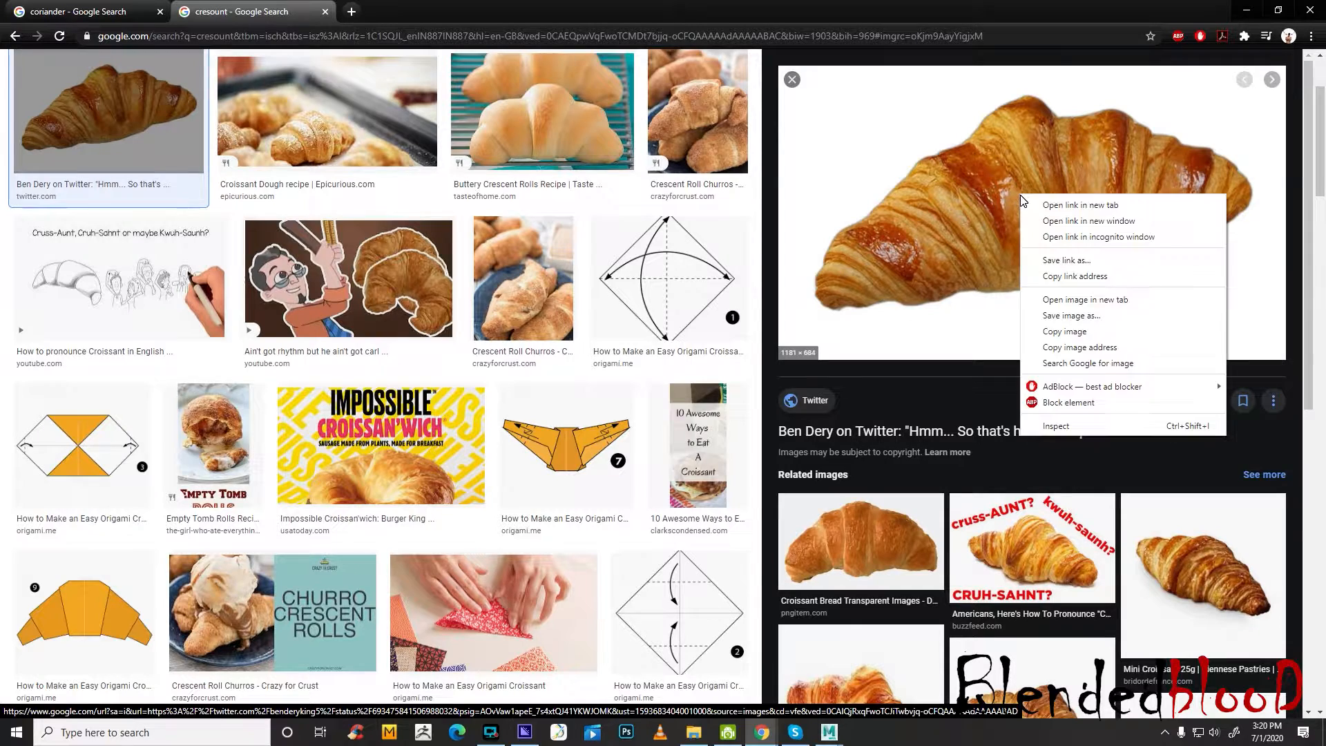
pyautogui.click(1086, 307)
# Look through the related croissant pictures and results, and refine the image search to "cresount top angle"
pyautogui.scroll(-8, 1081, 318)
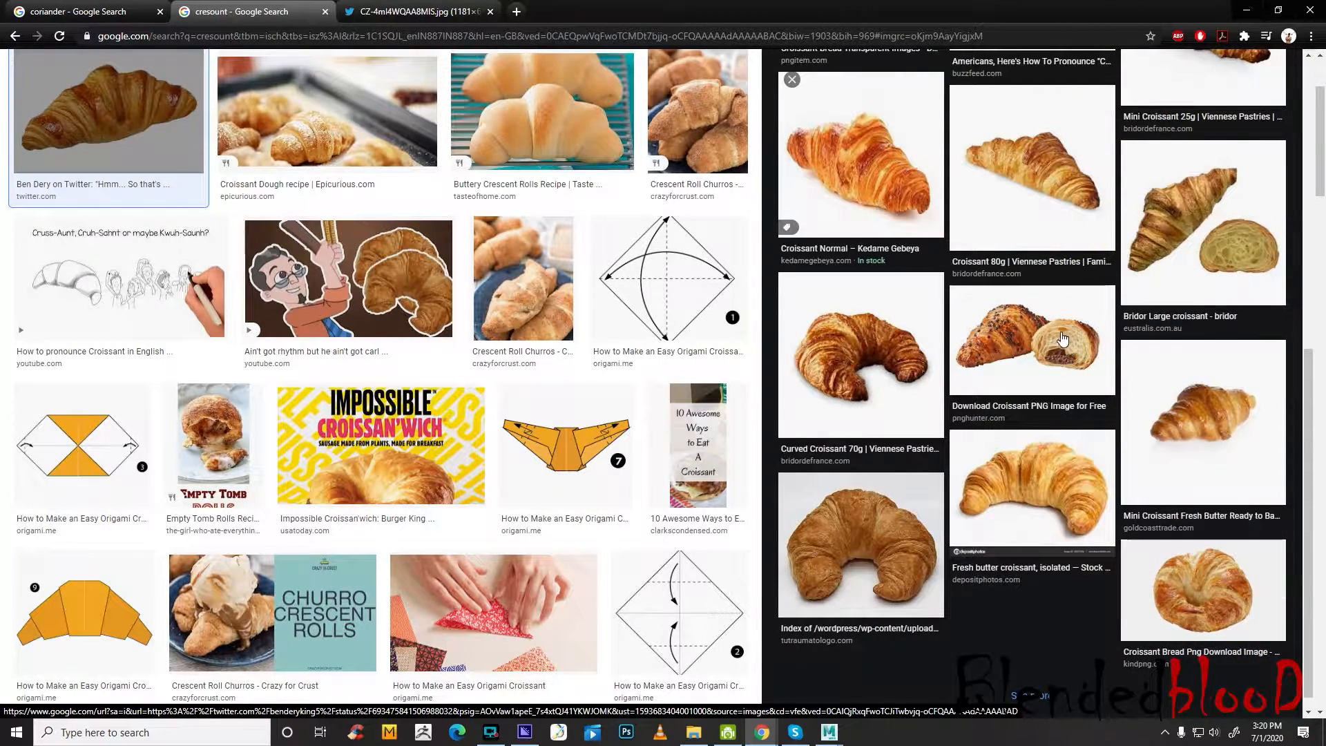
pyautogui.scroll(-1, 1062, 339)
pyautogui.scroll(-6, 548, 398)
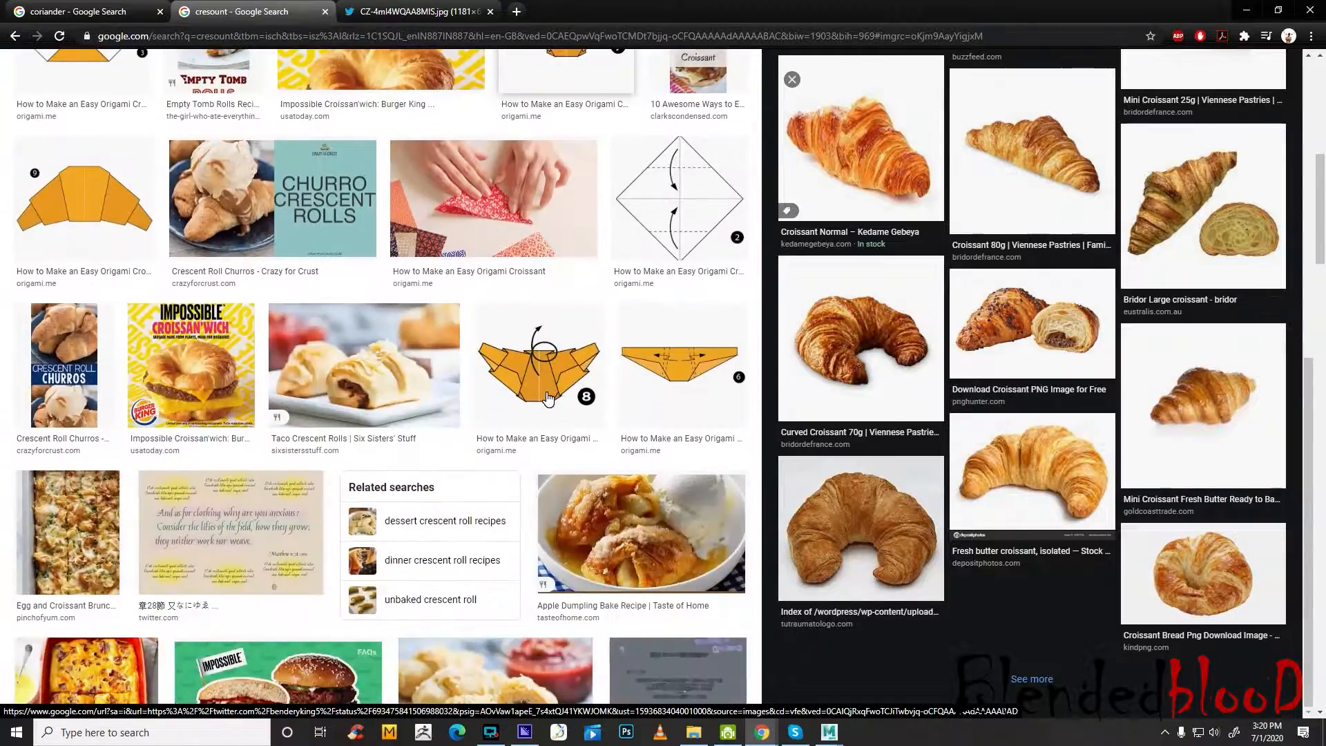
pyautogui.scroll(-6, 548, 398)
pyautogui.scroll(-5, 549, 397)
pyautogui.scroll(5, 550, 394)
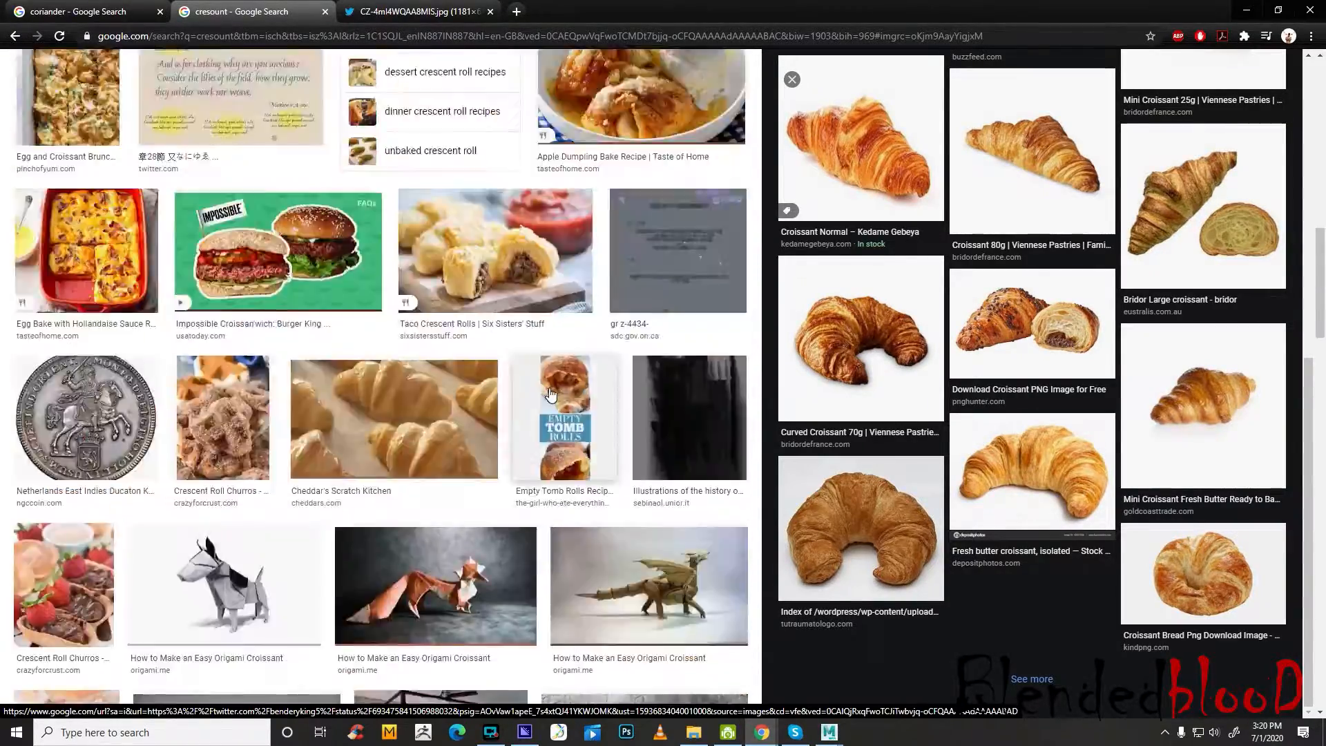
pyautogui.scroll(15, 551, 394)
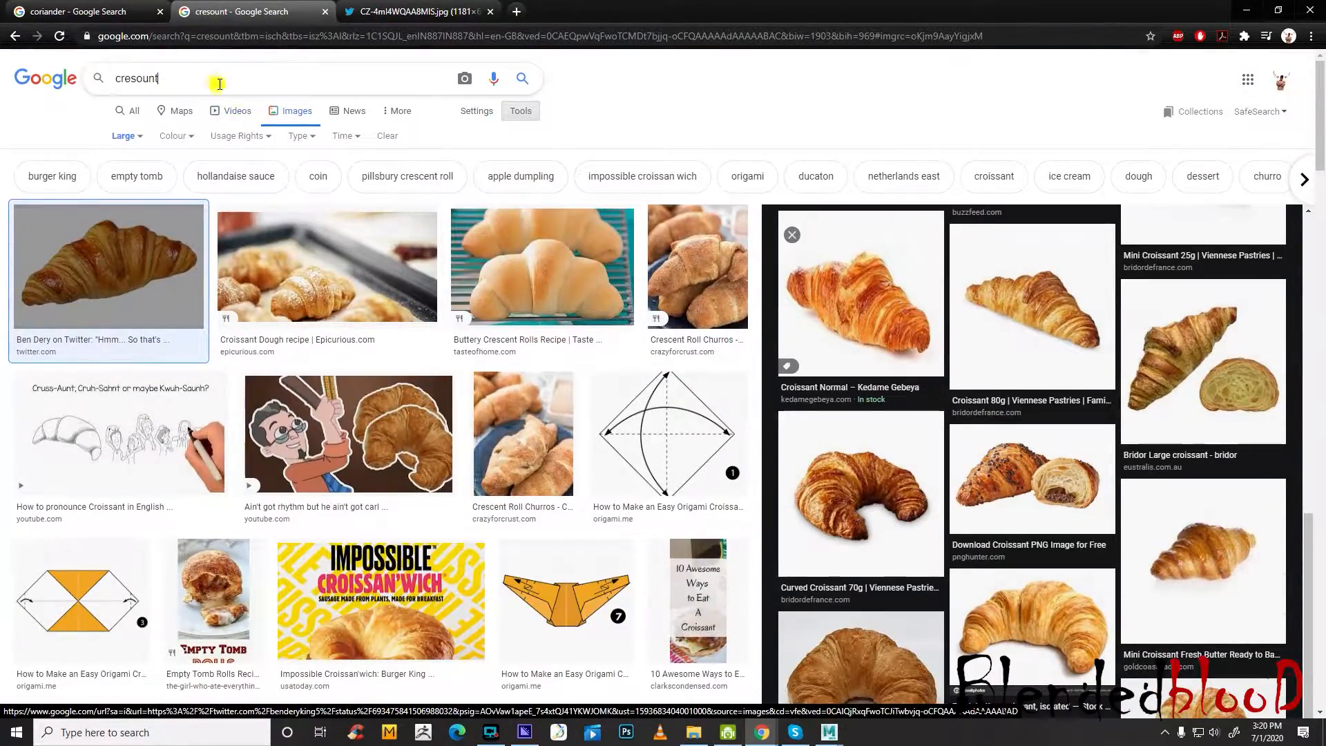
pyautogui.click(219, 84)
pyautogui.write('top angle')
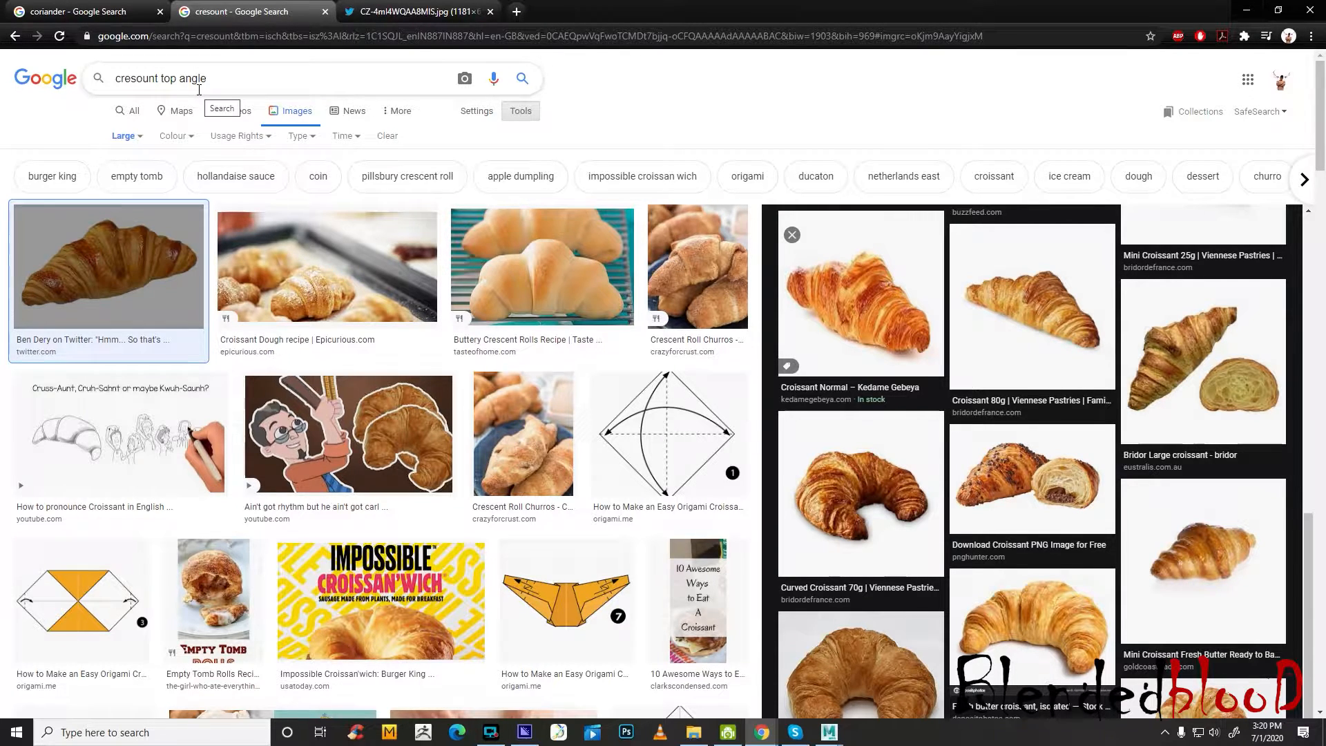
pyautogui.press('Return')
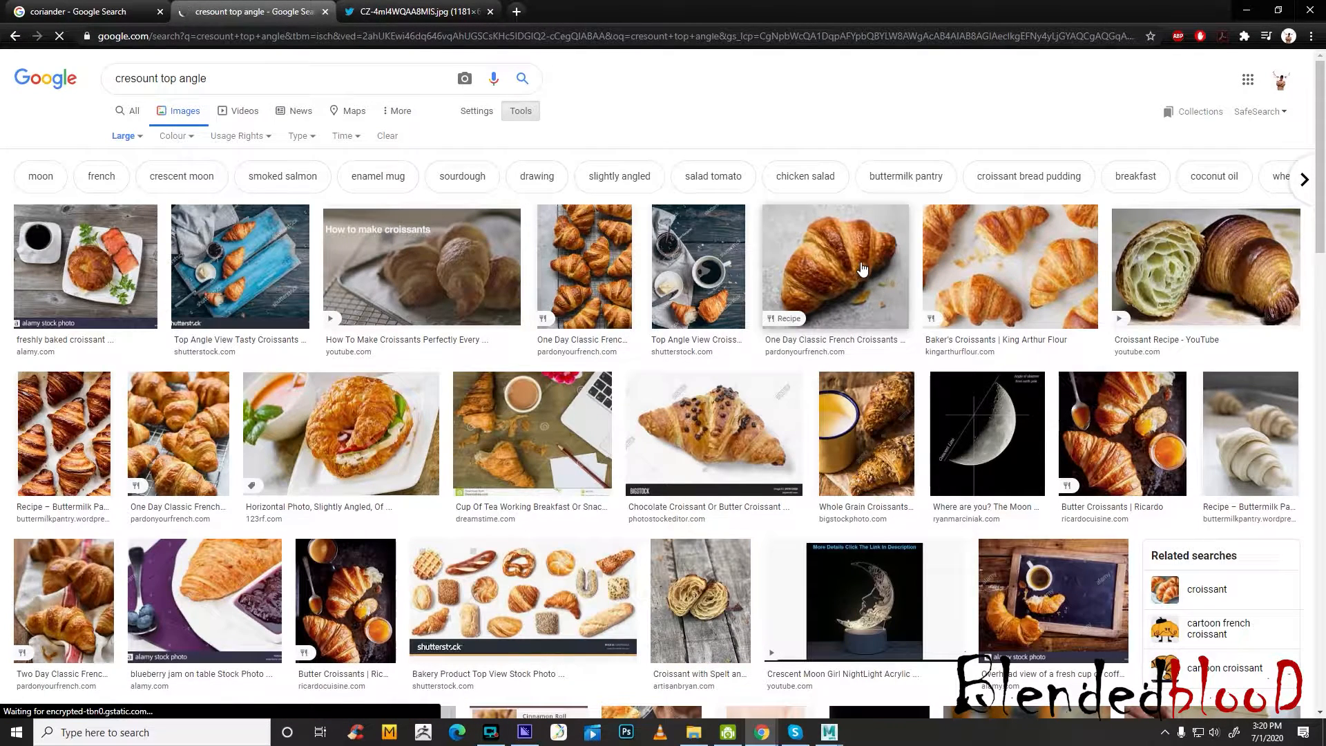
# Find the Butter Croissants picture from Ricardo in the results and open the image in its own tab
pyautogui.scroll(-4, 855, 275)
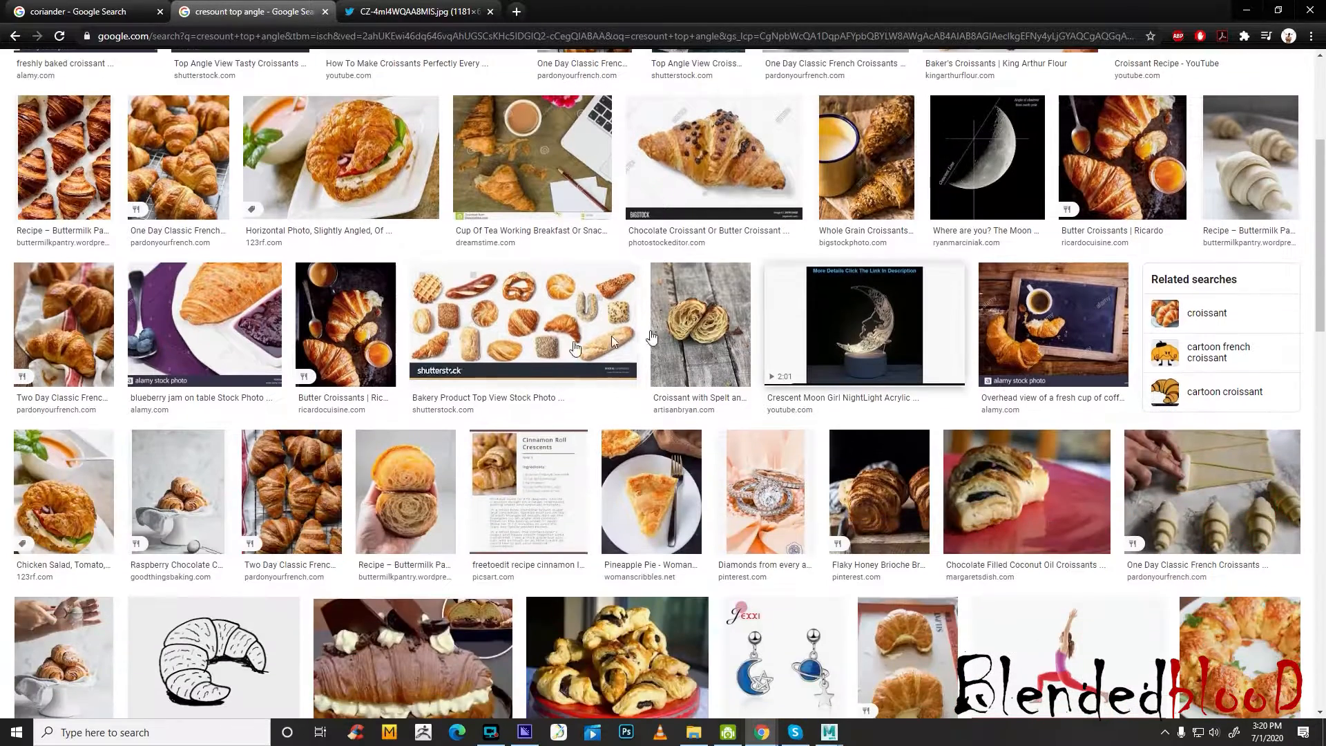
pyautogui.click(413, 337)
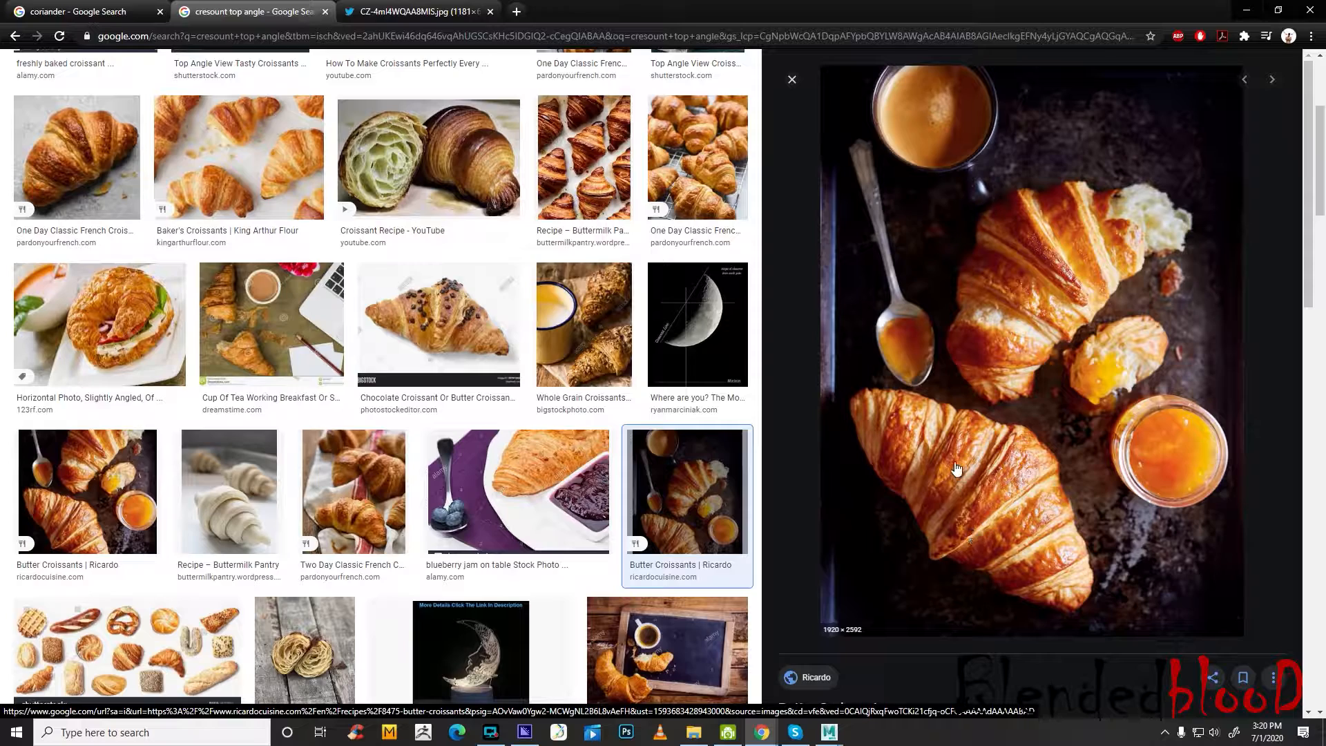
pyautogui.rightClick(1013, 426)
pyautogui.click(1084, 526)
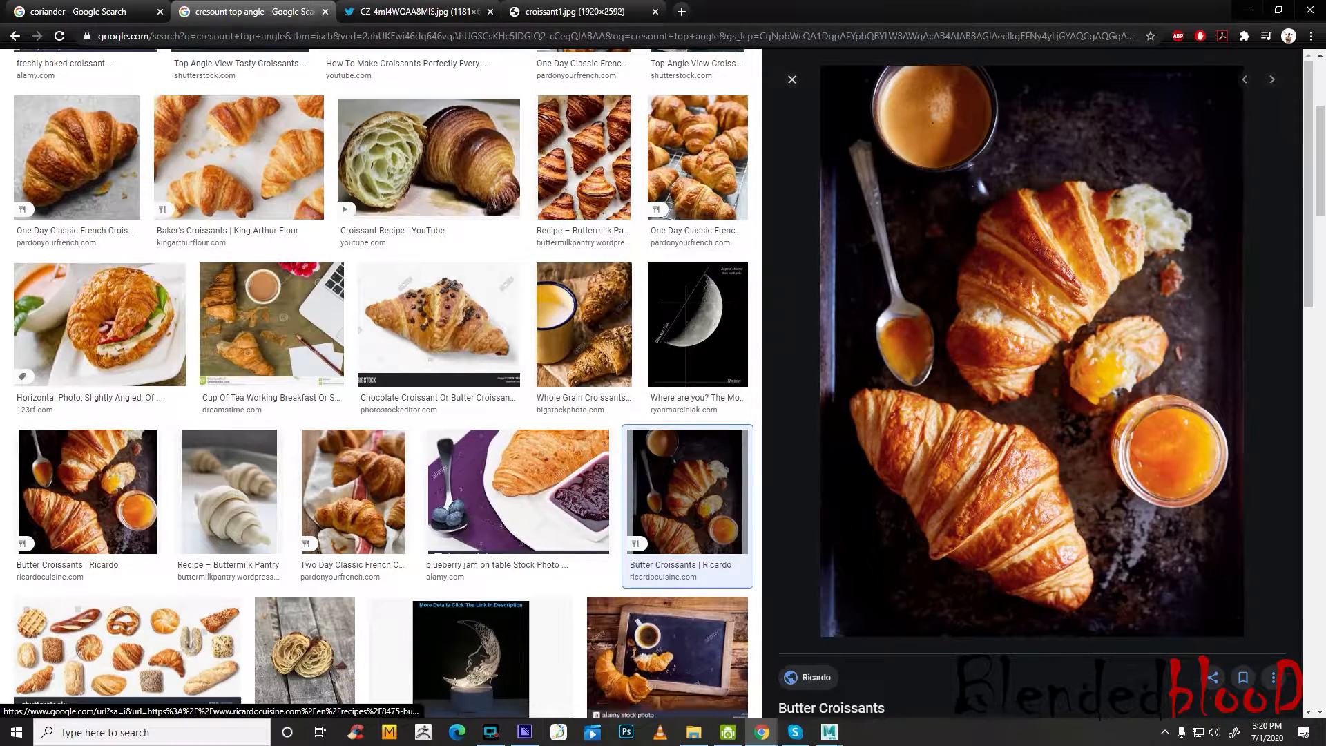
# Save the two opened full-size croissant images and check the saved croissant1 picture in the photo viewer
pyautogui.hotkey('ctrl', 'Tab')
pyautogui.hotkey('ctrl', 'Tab')
pyautogui.rightClick(684, 379)
pyautogui.click(710, 397)
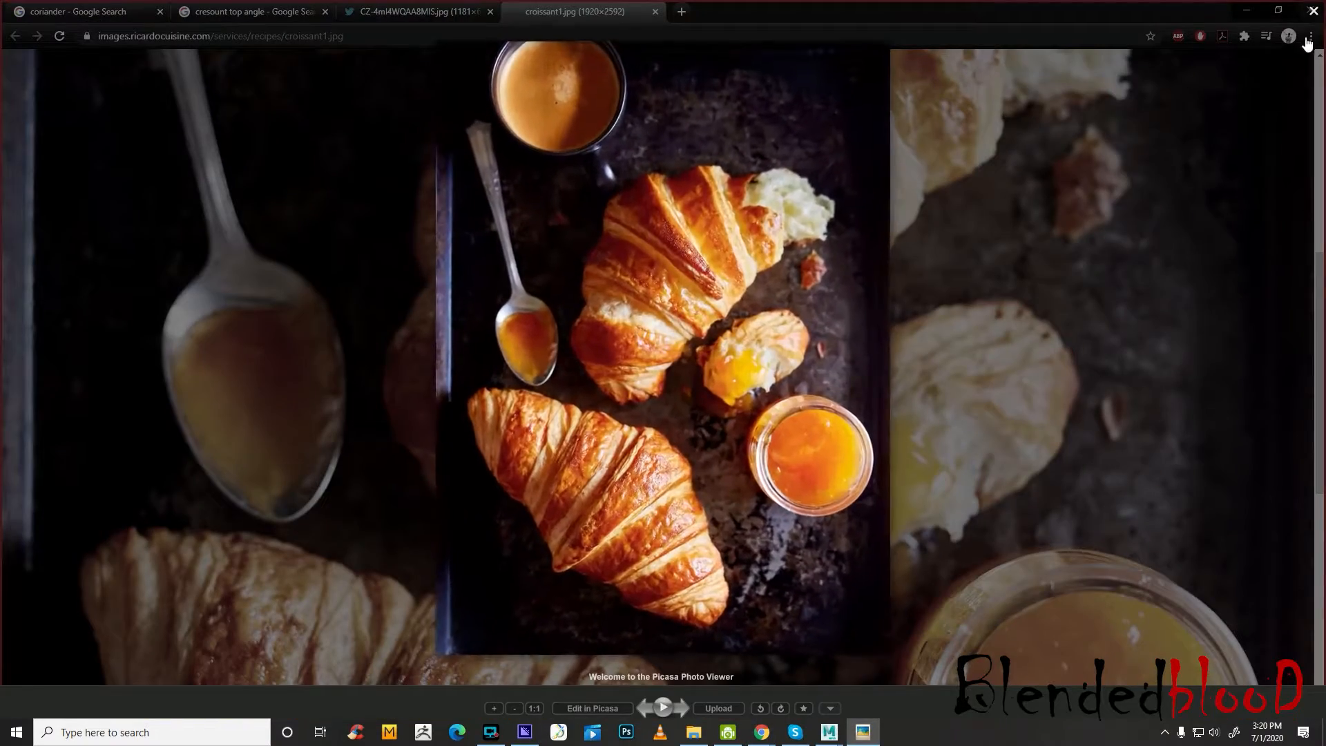
pyautogui.click(1313, 11)
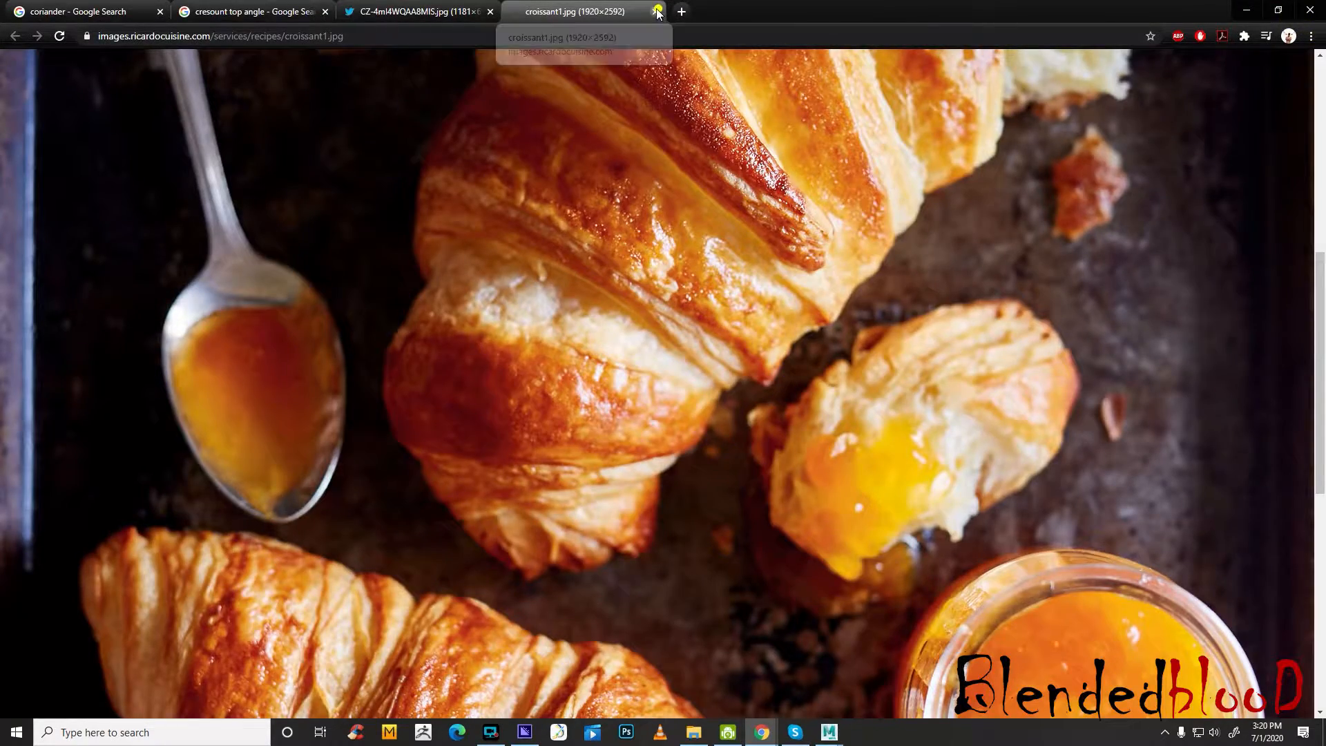
# Close both croissant image tabs and the remaining croissant and coriander search tabs
pyautogui.click(656, 11)
pyautogui.click(492, 10)
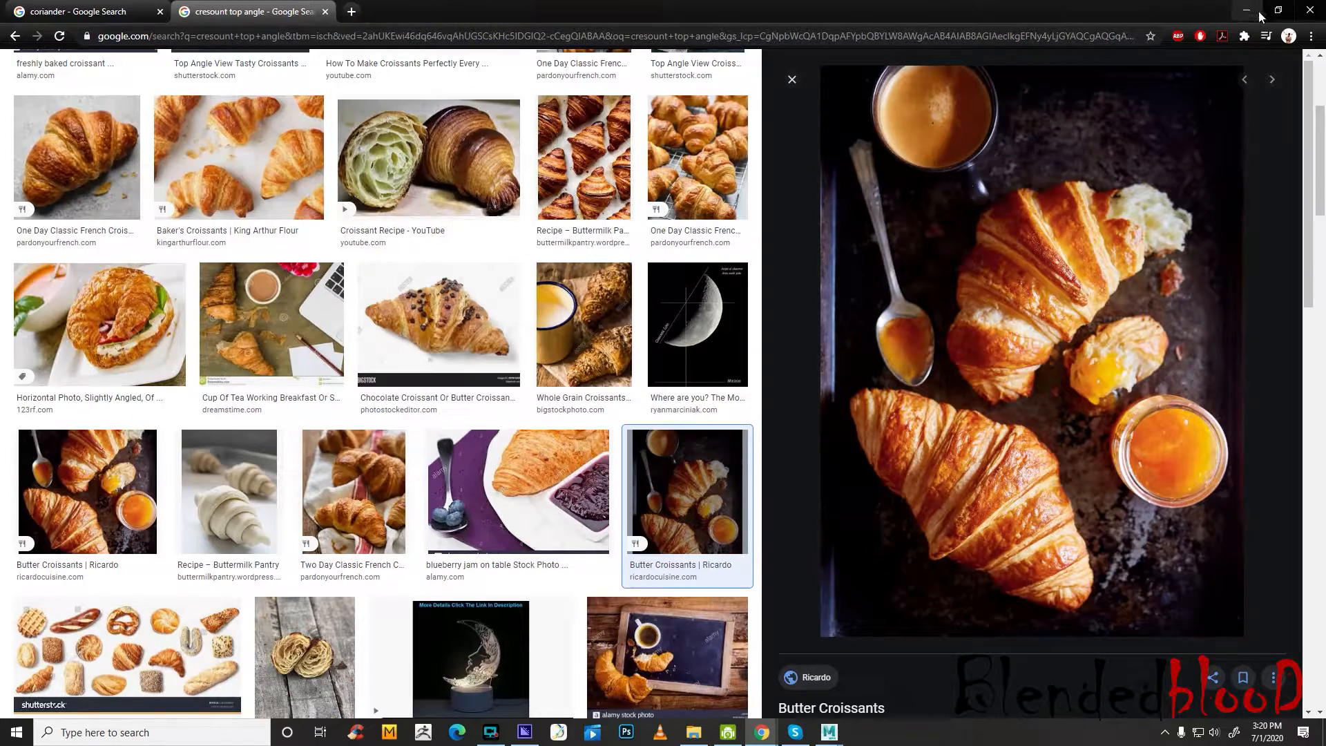
pyautogui.click(325, 11)
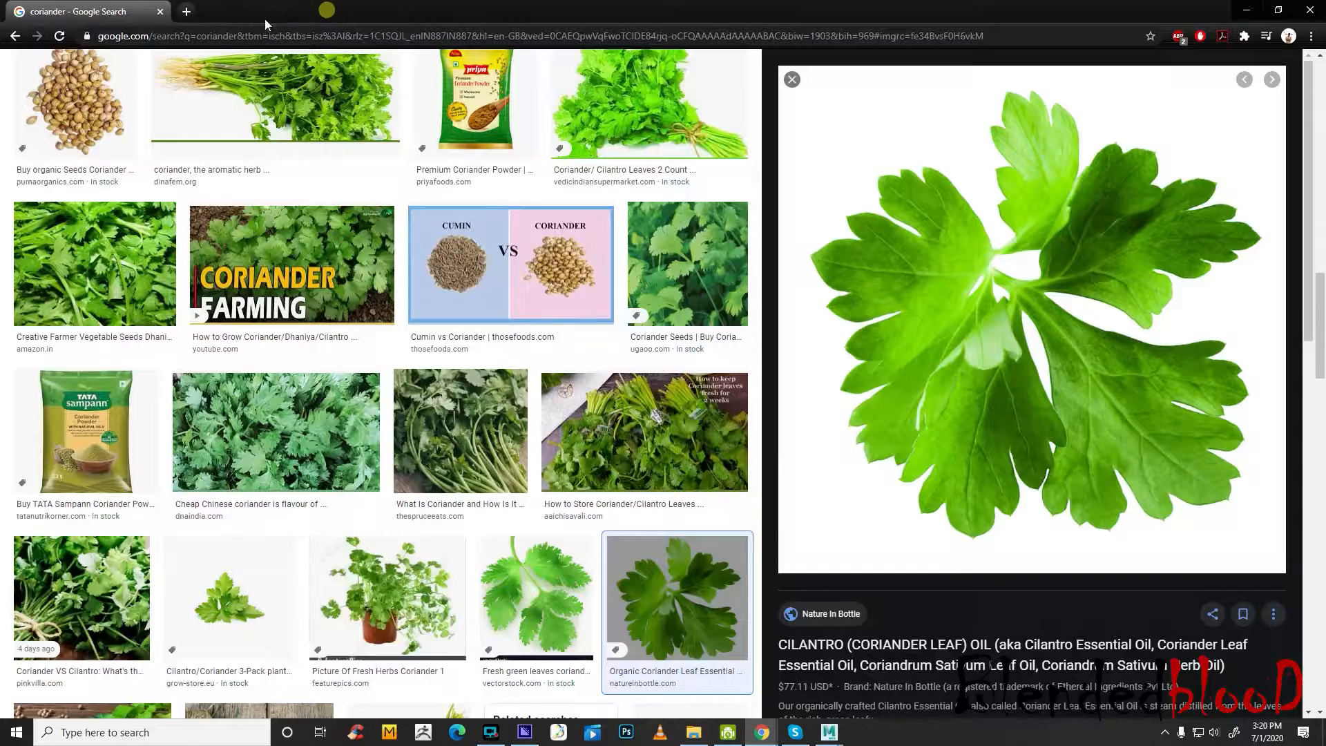
pyautogui.click(164, 13)
# Switch to the food_1 folder in File Explorer, refresh it, and view the french-croissants breakfast reference picture enlarged
pyautogui.click(695, 732)
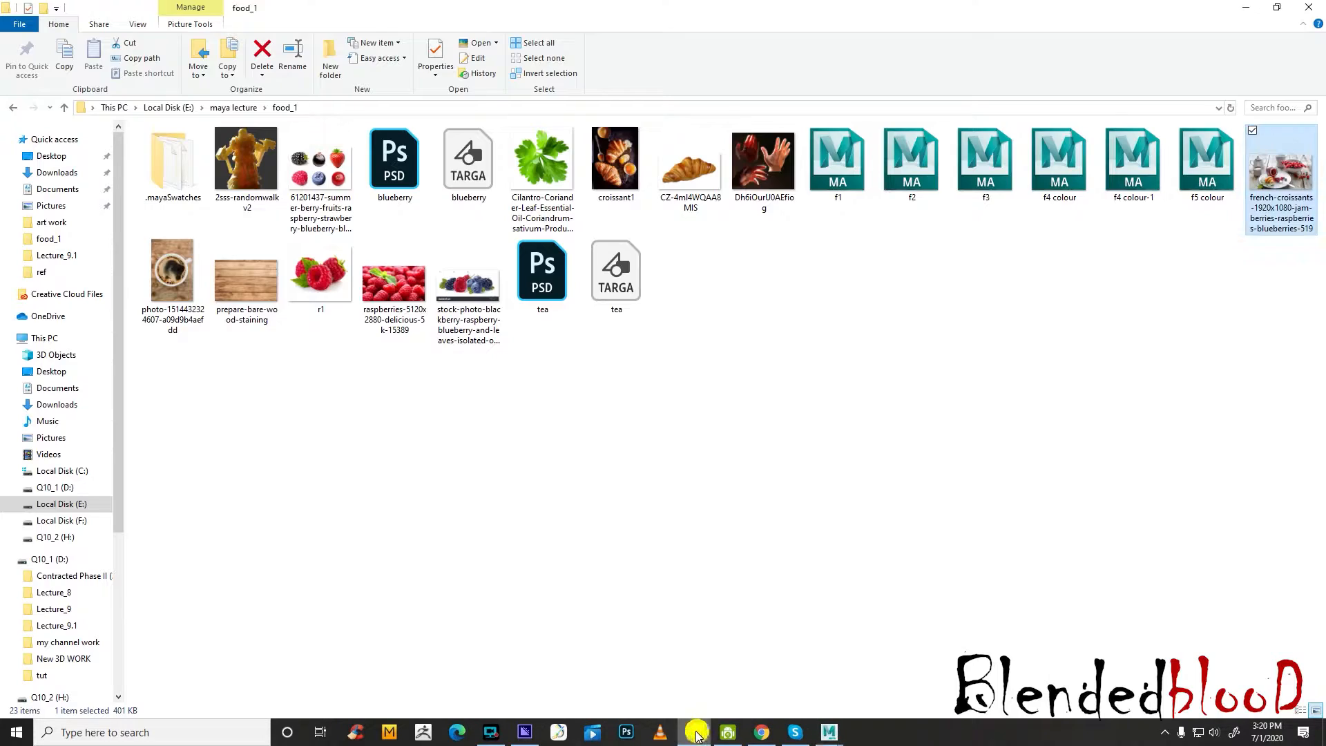
pyautogui.rightClick(831, 380)
pyautogui.click(931, 439)
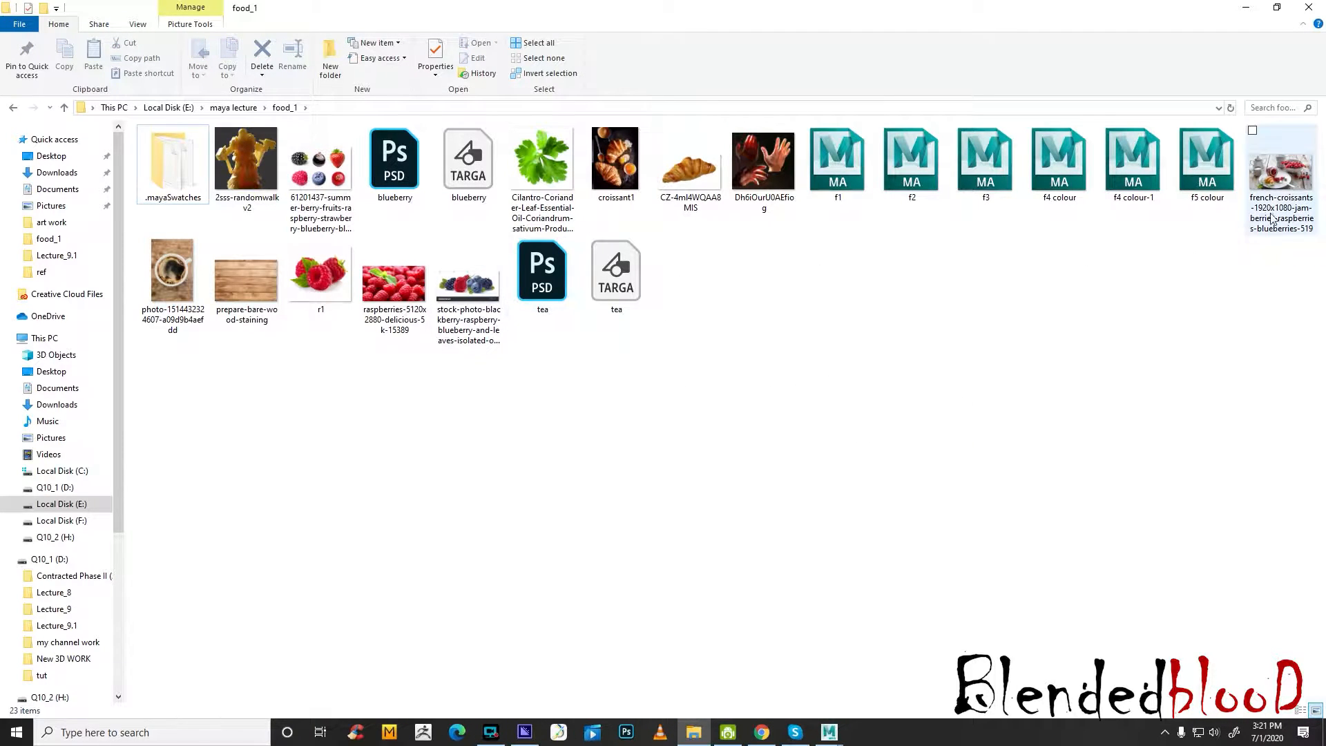
pyautogui.doubleClick(1280, 177)
pyautogui.scroll(2, 681, 429)
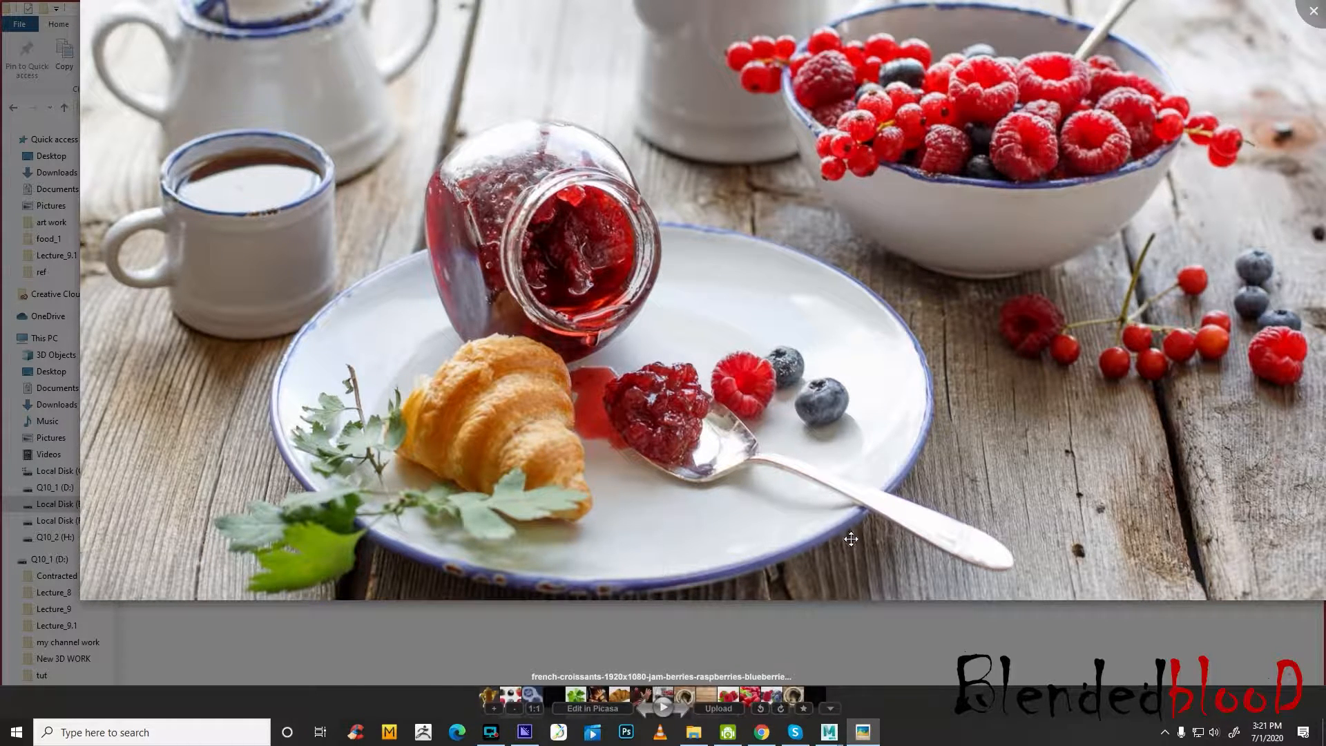
# Switch to Maya, select all the models in the top view, and delete all history in the scene
pyautogui.click(829, 732)
pyautogui.click(926, 682)
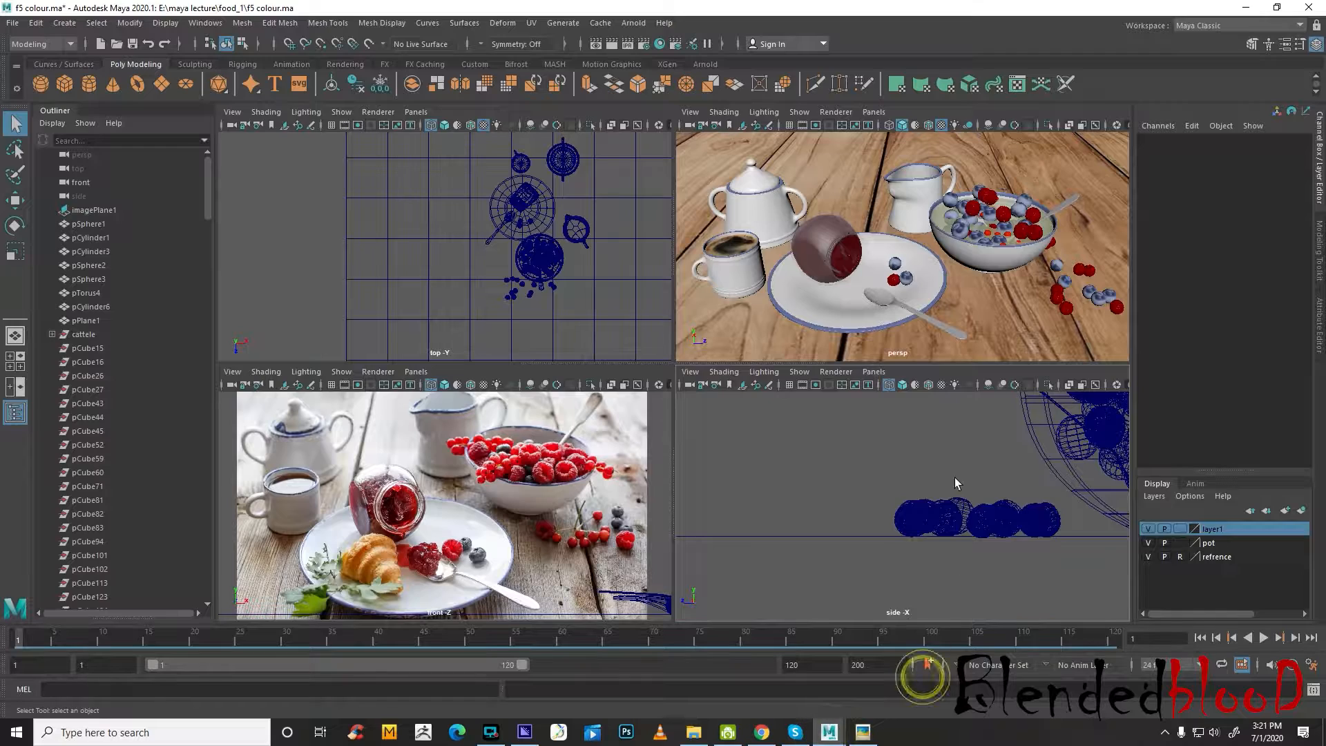
pyautogui.scroll(-3, 388, 211)
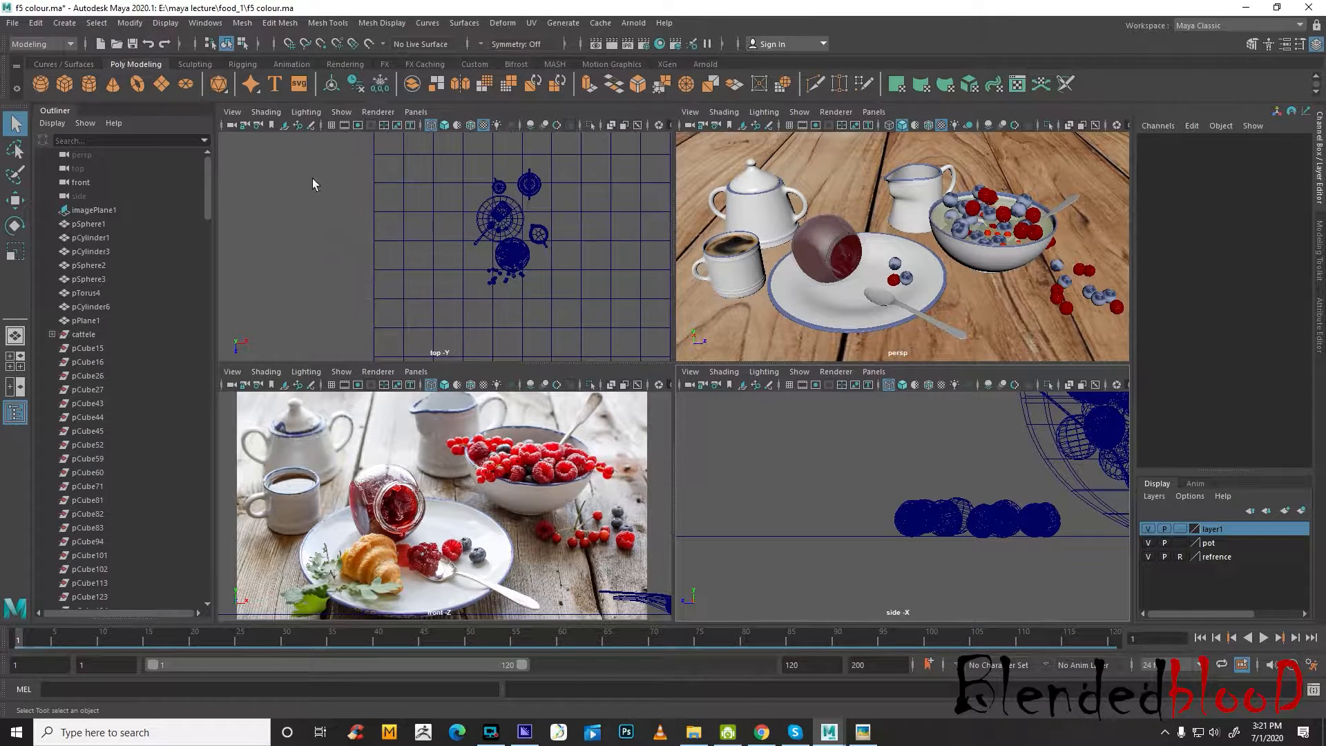
pyautogui.moveTo(275, 154); pyautogui.dragTo(601, 320)
pyautogui.click(35, 24)
pyautogui.moveTo(104, 196)
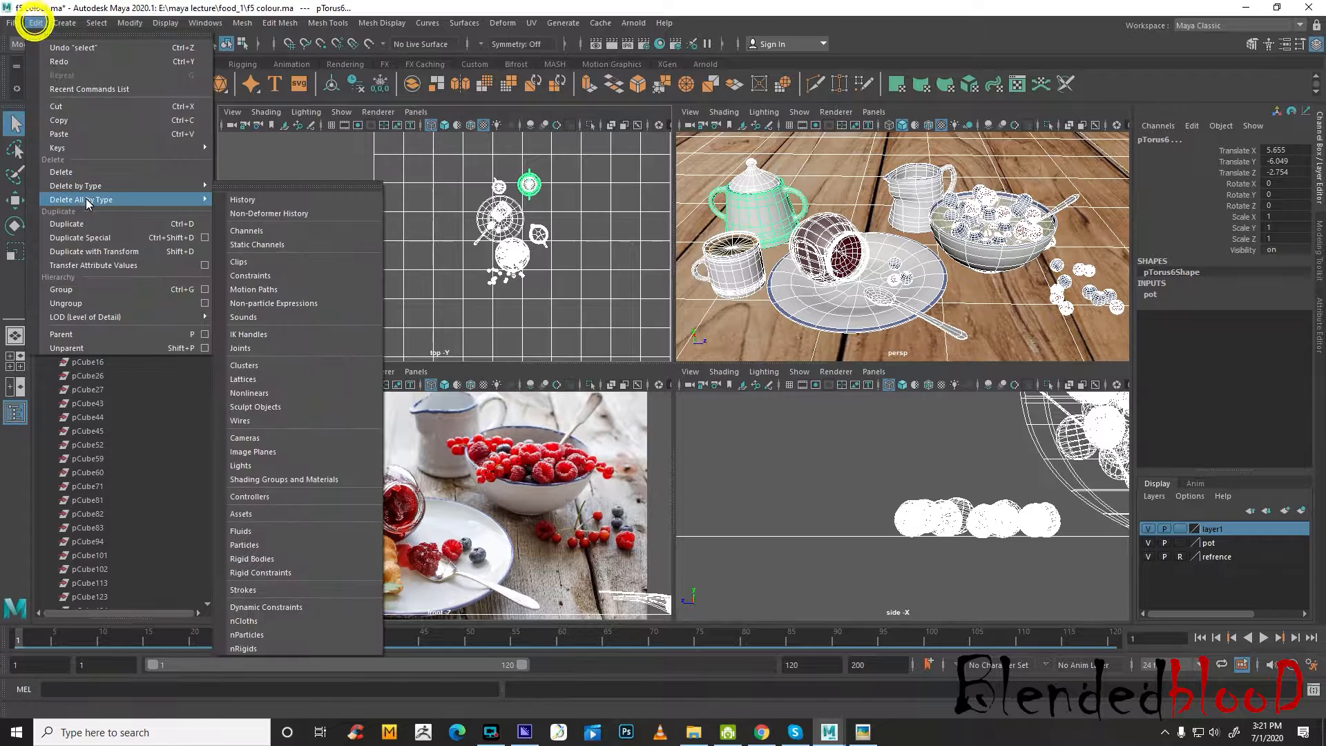
pyautogui.click(302, 198)
# Save the scene as f6 colour.ma in the E:\maya lecture\food_1 folder
pyautogui.click(12, 23)
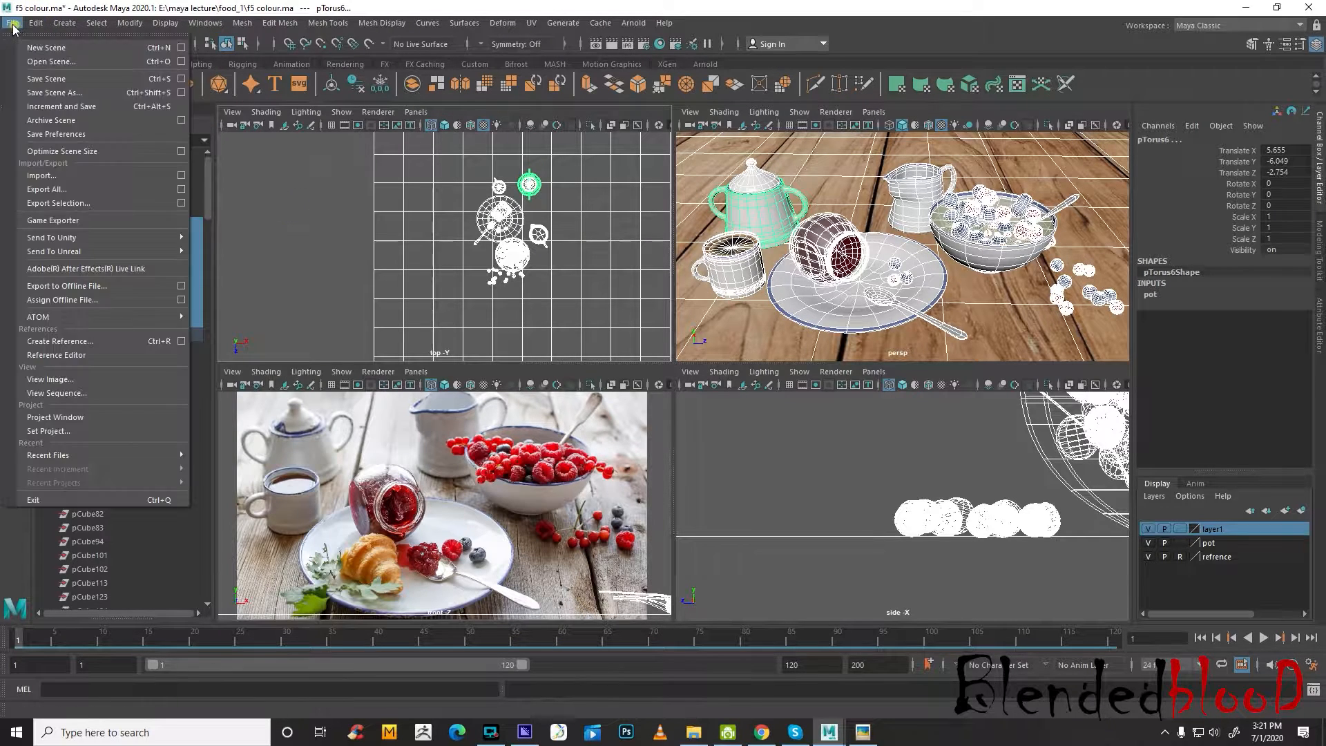
pyautogui.click(62, 86)
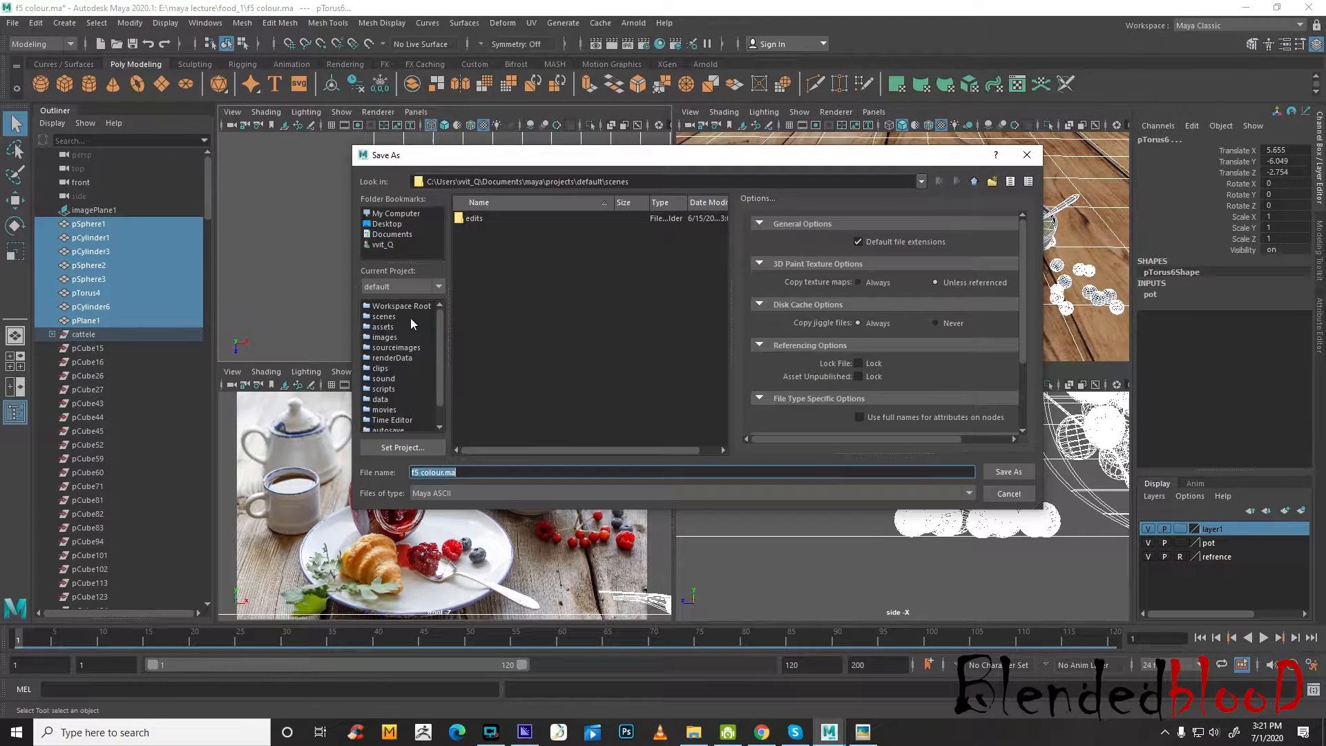
pyautogui.click(407, 216)
pyautogui.doubleClick(465, 225)
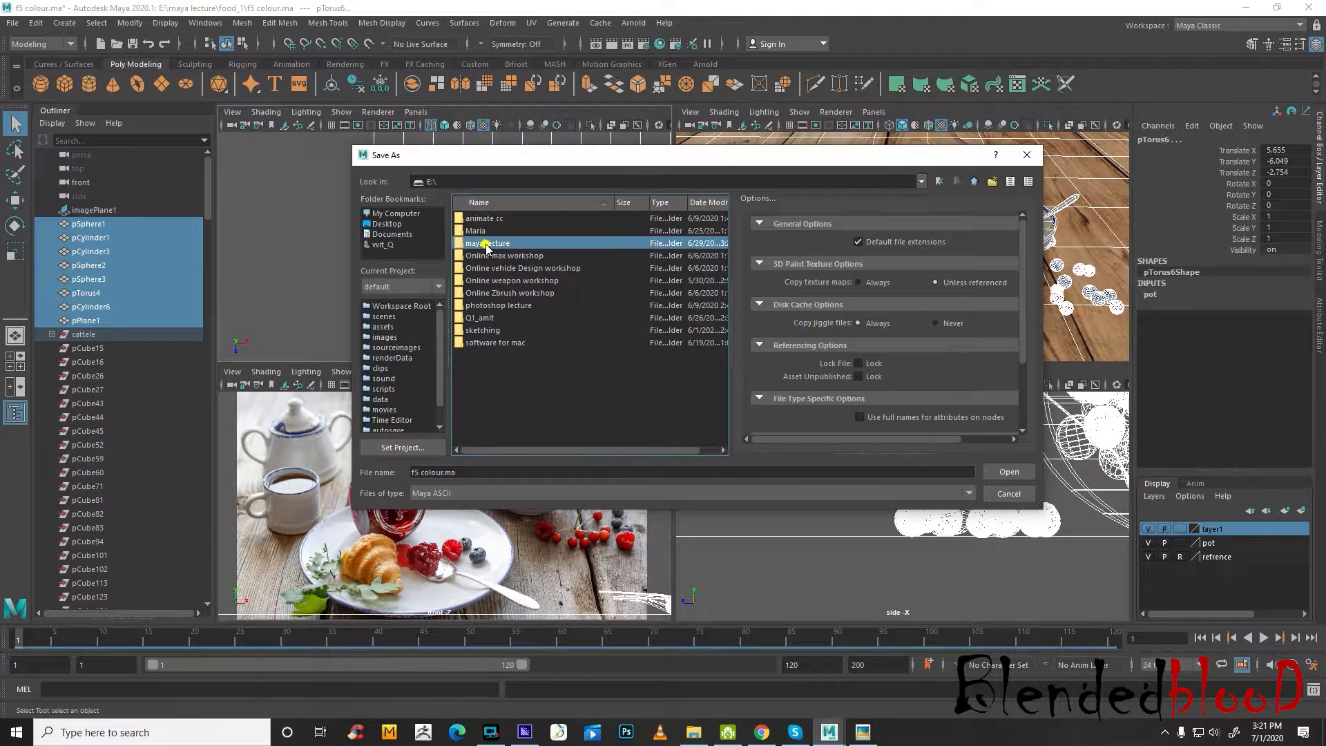
pyautogui.doubleClick(491, 241)
pyautogui.doubleClick(487, 255)
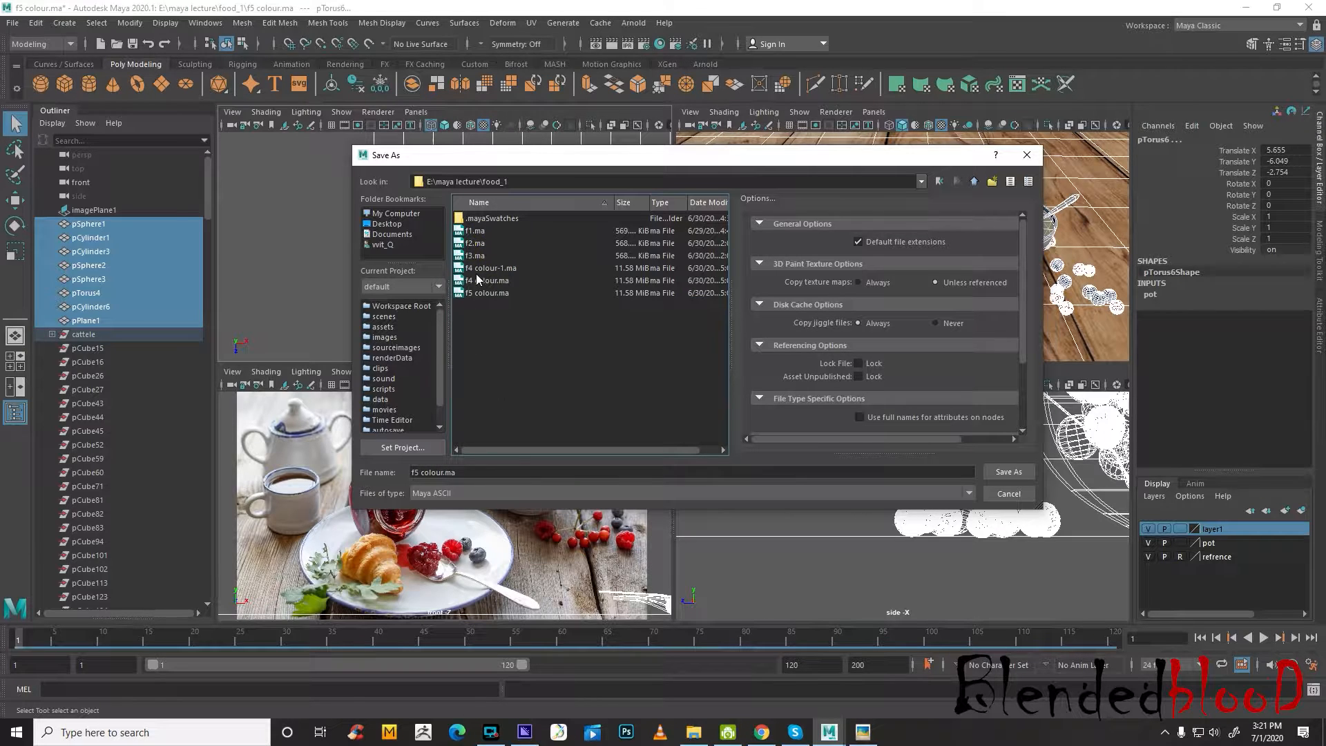
pyautogui.click(422, 472)
pyautogui.press('BackSpace')
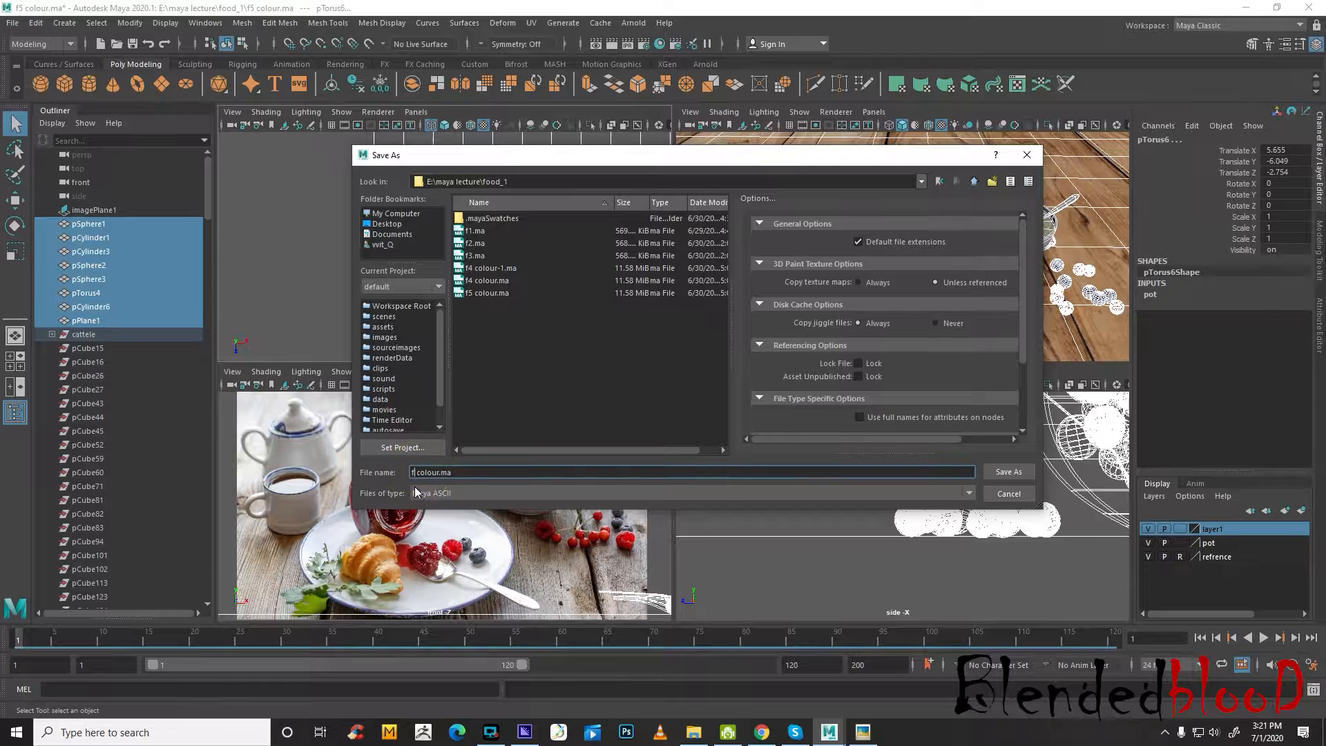
pyautogui.click(988, 475)
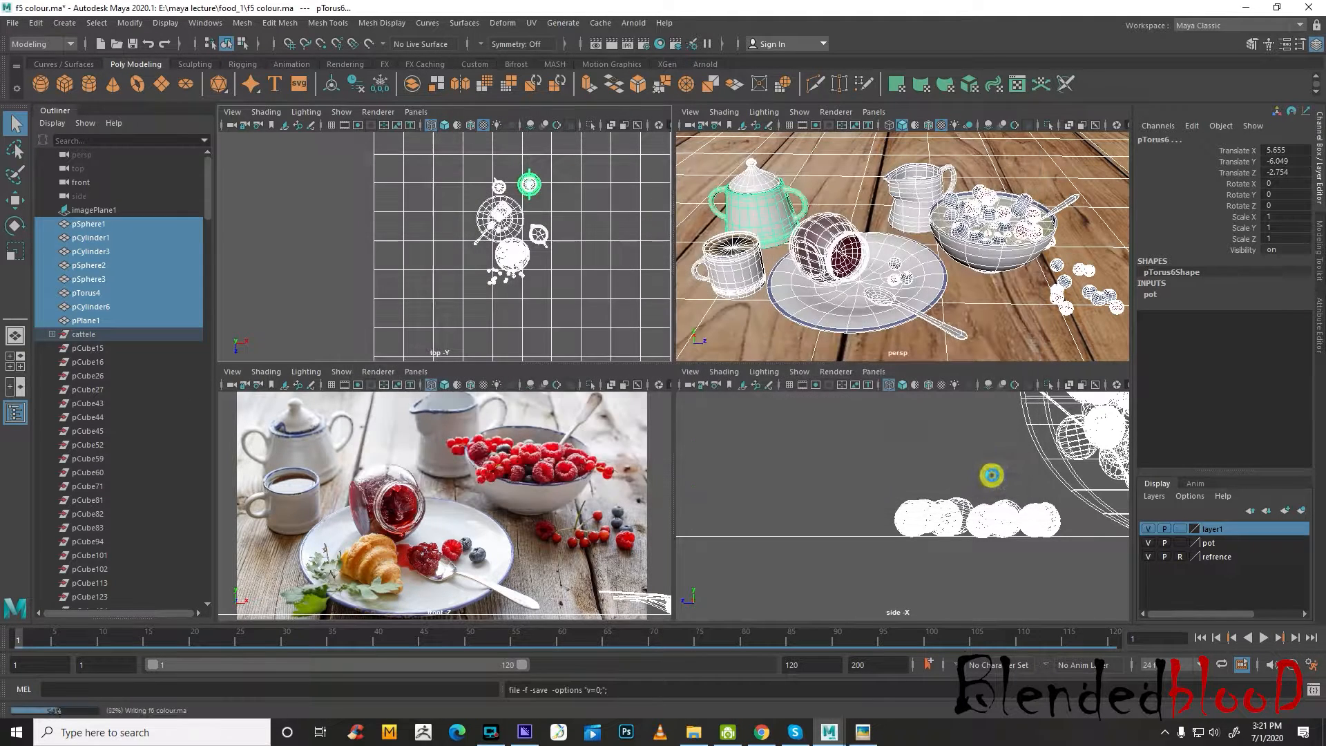
# Hide the pot layer and select all the berries that remain in the perspective view
pyautogui.click(873, 460)
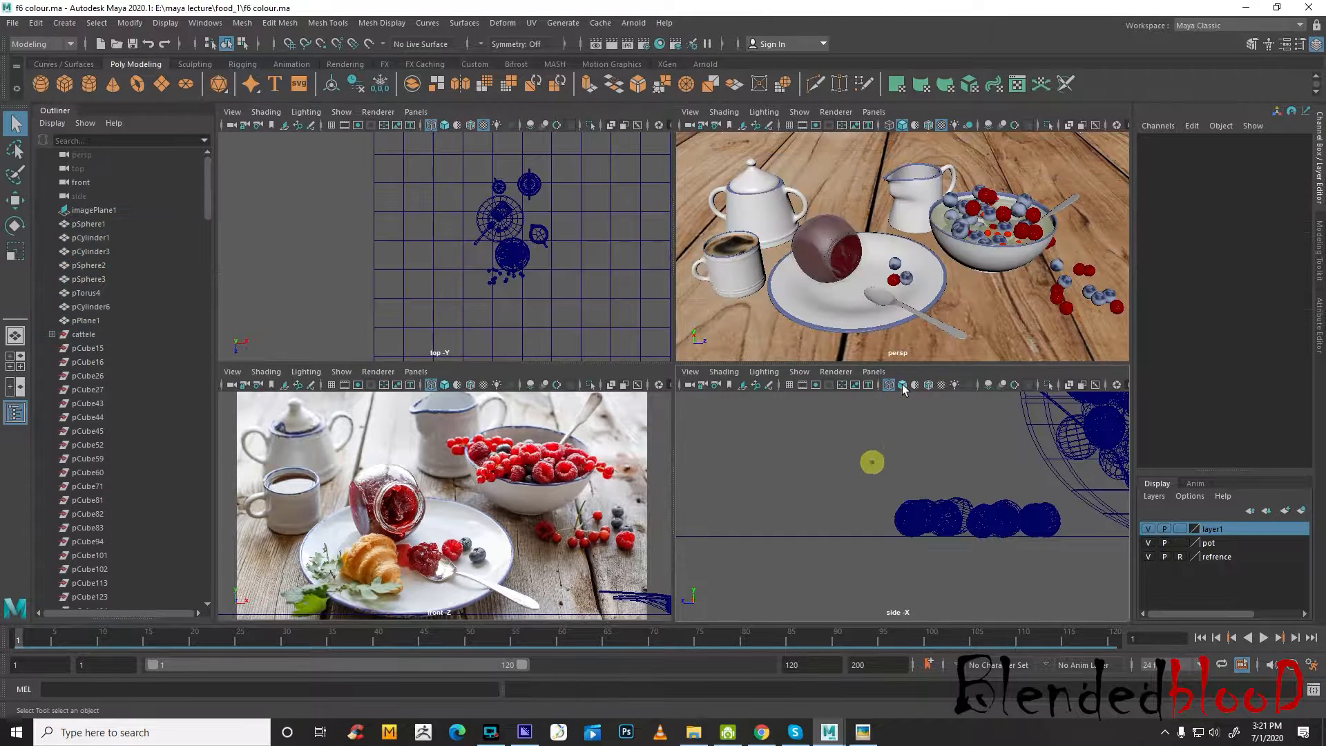
pyautogui.click(1148, 530)
pyautogui.click(1149, 546)
pyautogui.click(1149, 546)
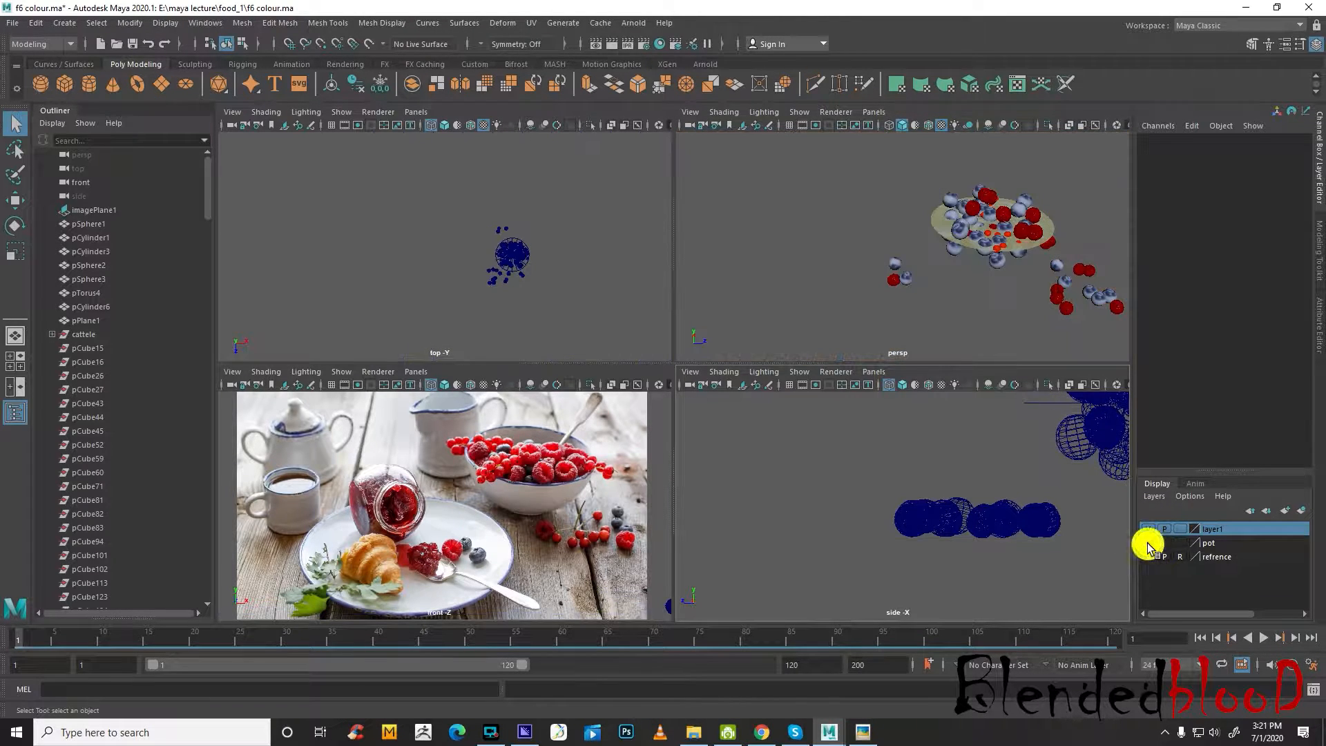
pyautogui.click(1149, 546)
pyautogui.click(1150, 547)
pyautogui.click(1033, 243)
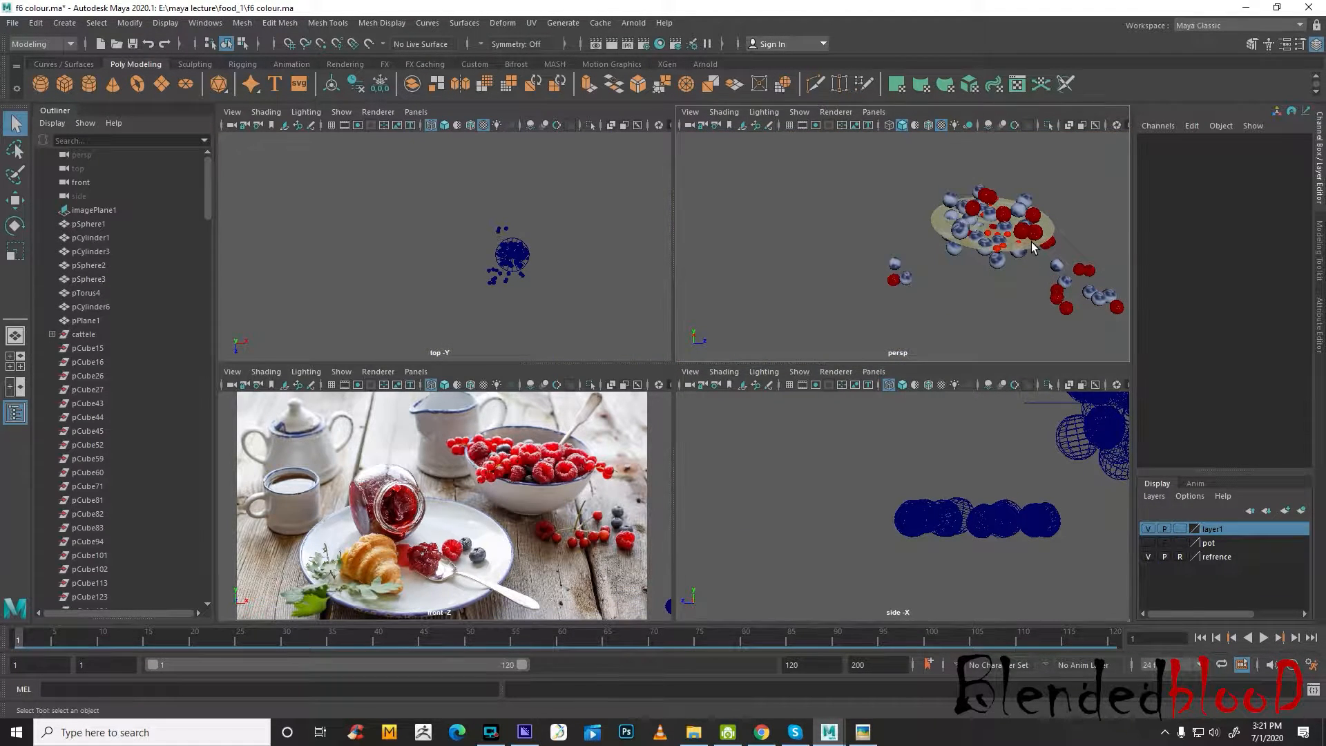
pyautogui.moveTo(973, 280); pyautogui.dragTo(1176, 449)
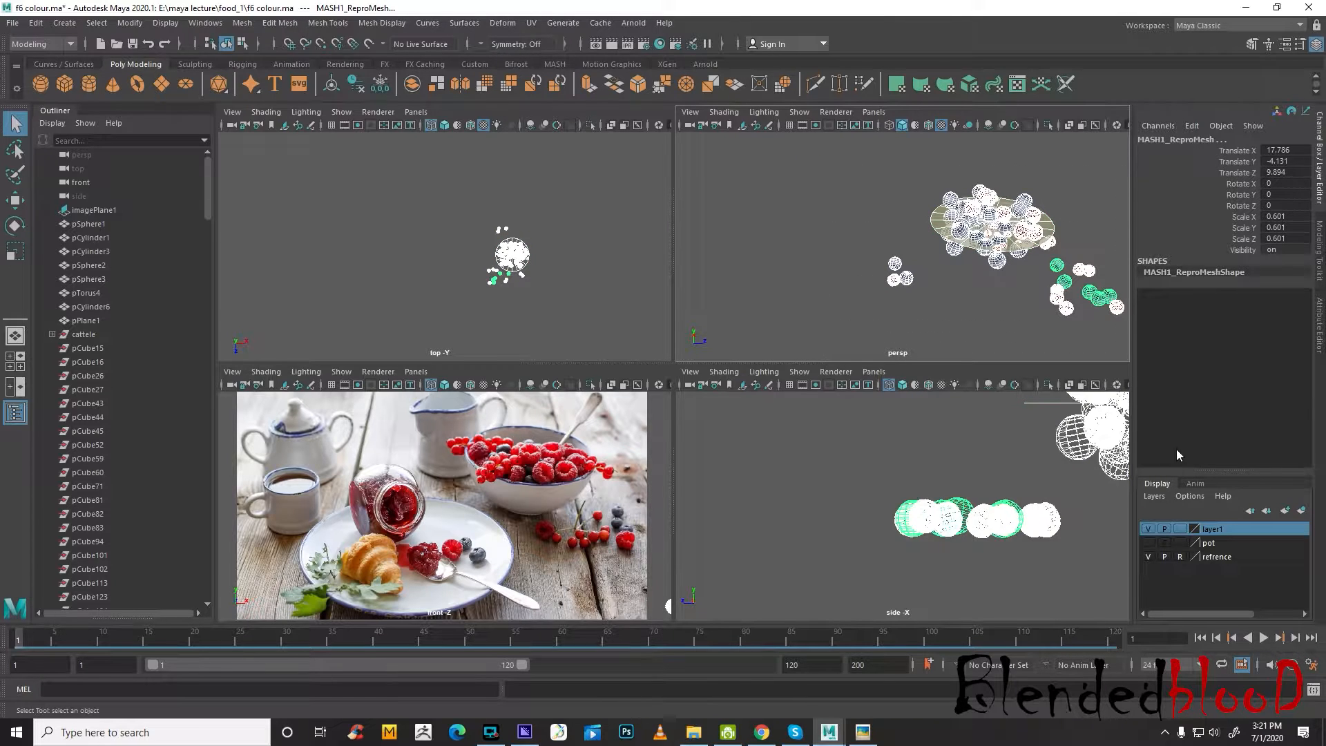
# Add the selected berries to layer1 and check the layer by switching its visibility off and on
pyautogui.click(1150, 545)
pyautogui.click(1150, 545)
pyautogui.rightClick(1229, 531)
pyautogui.click(1229, 566)
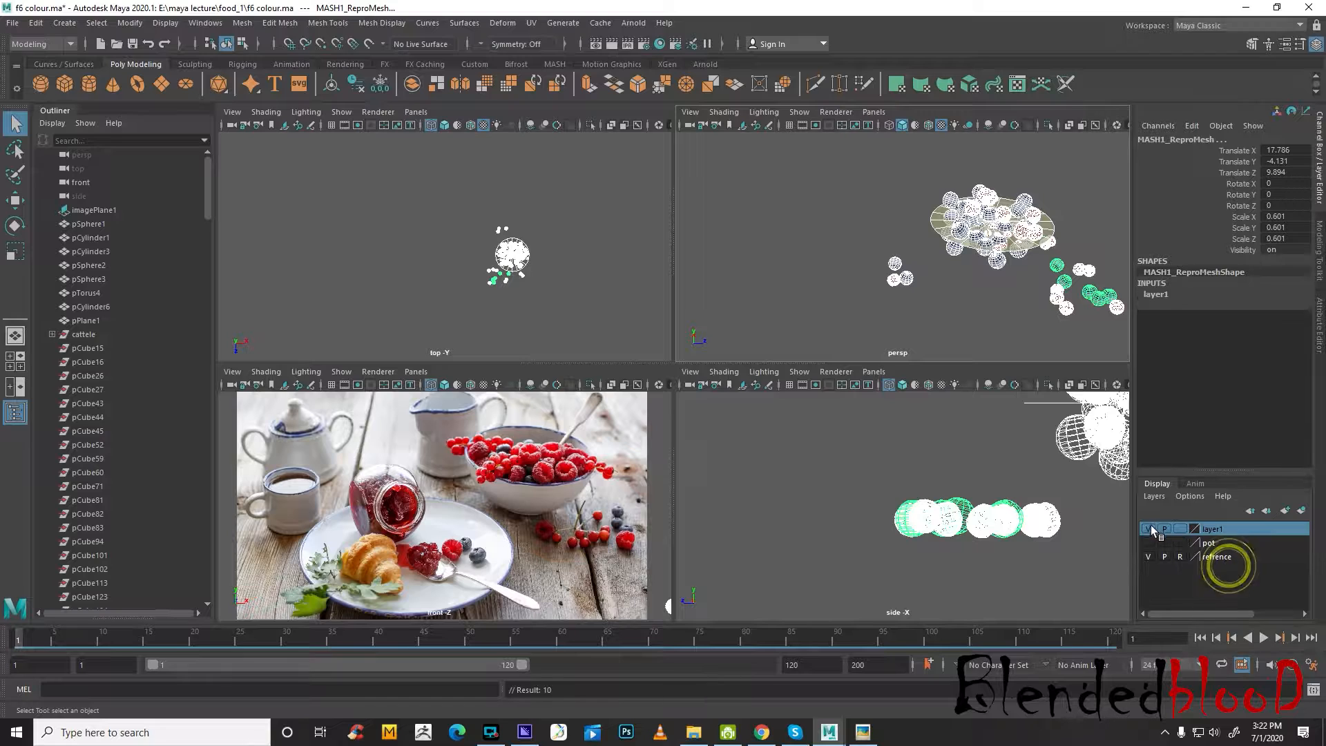
pyautogui.click(1148, 528)
pyautogui.click(1148, 529)
# Make the pot layer visible and rename layer1 to fruits, leaving the pot layer's settings as they are
pyautogui.click(1151, 545)
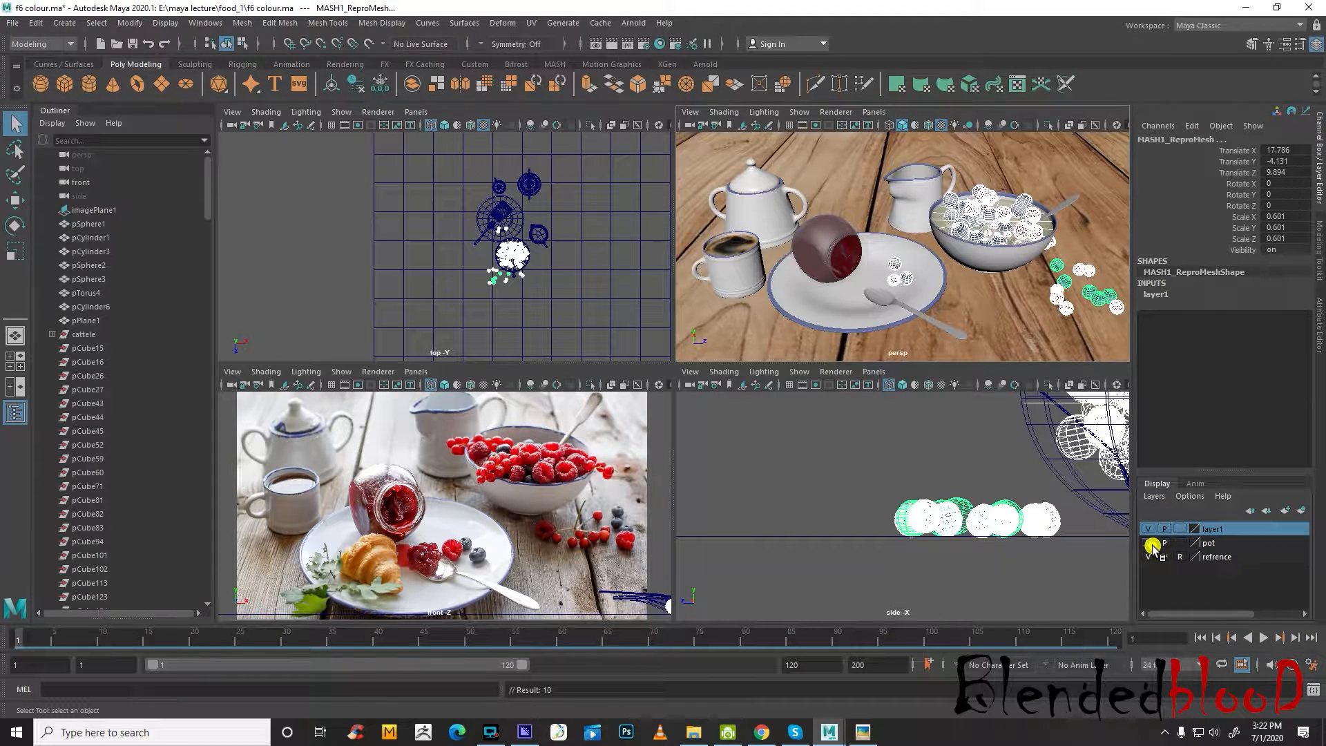
pyautogui.doubleClick(1232, 545)
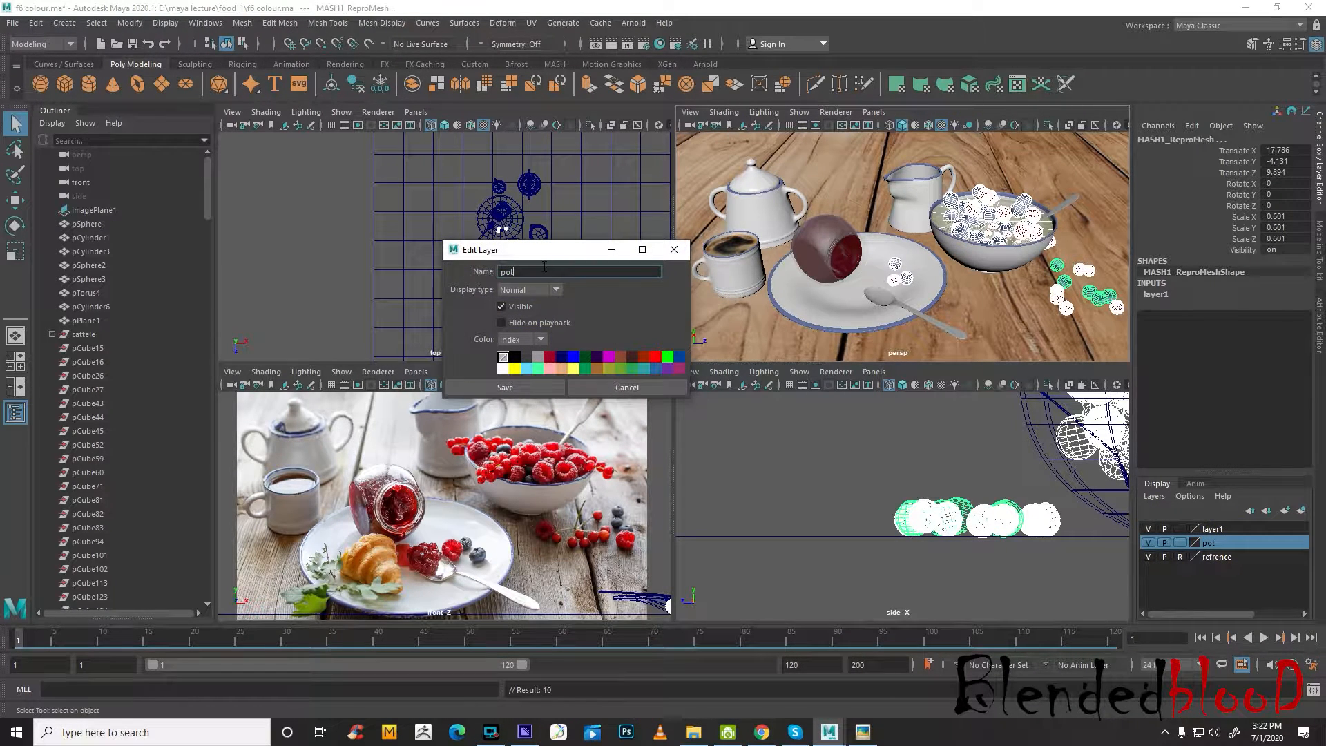
pyautogui.click(587, 392)
pyautogui.doubleClick(1224, 529)
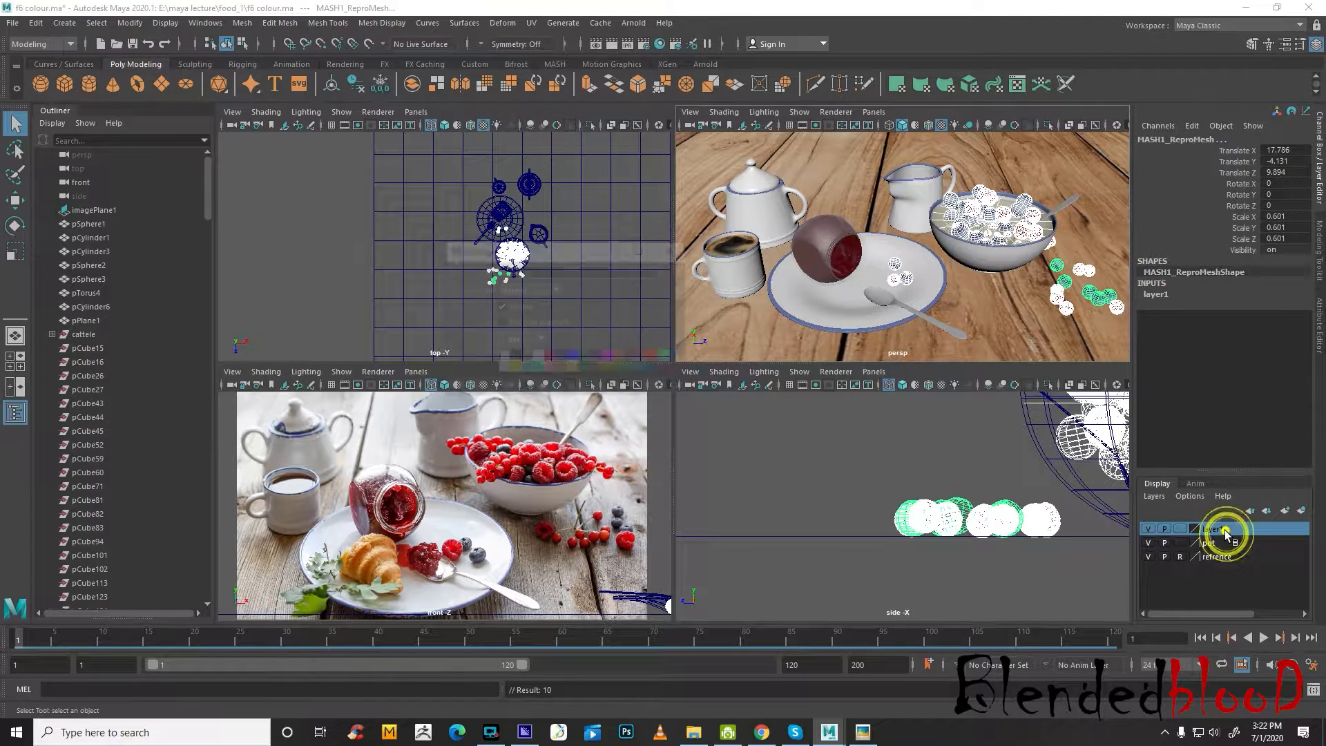
pyautogui.doubleClick(532, 272)
pyautogui.write('fruits')
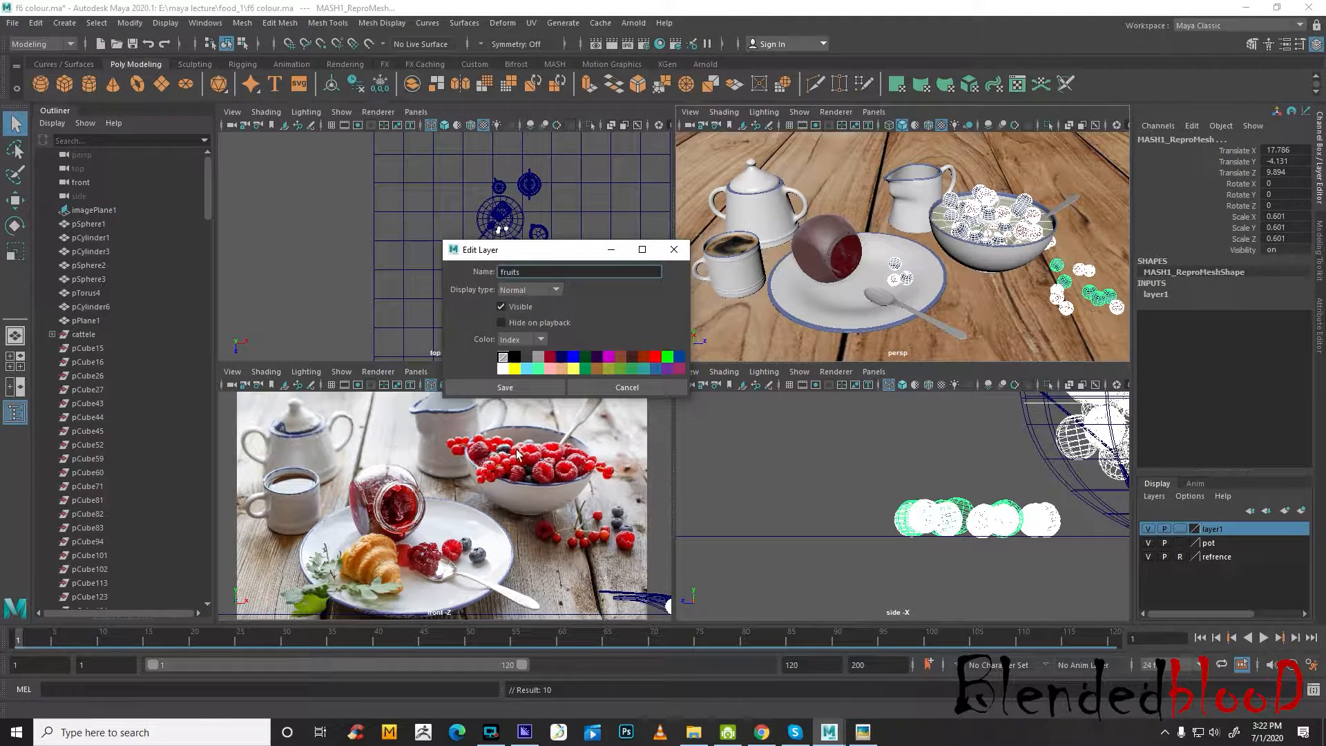
pyautogui.click(505, 387)
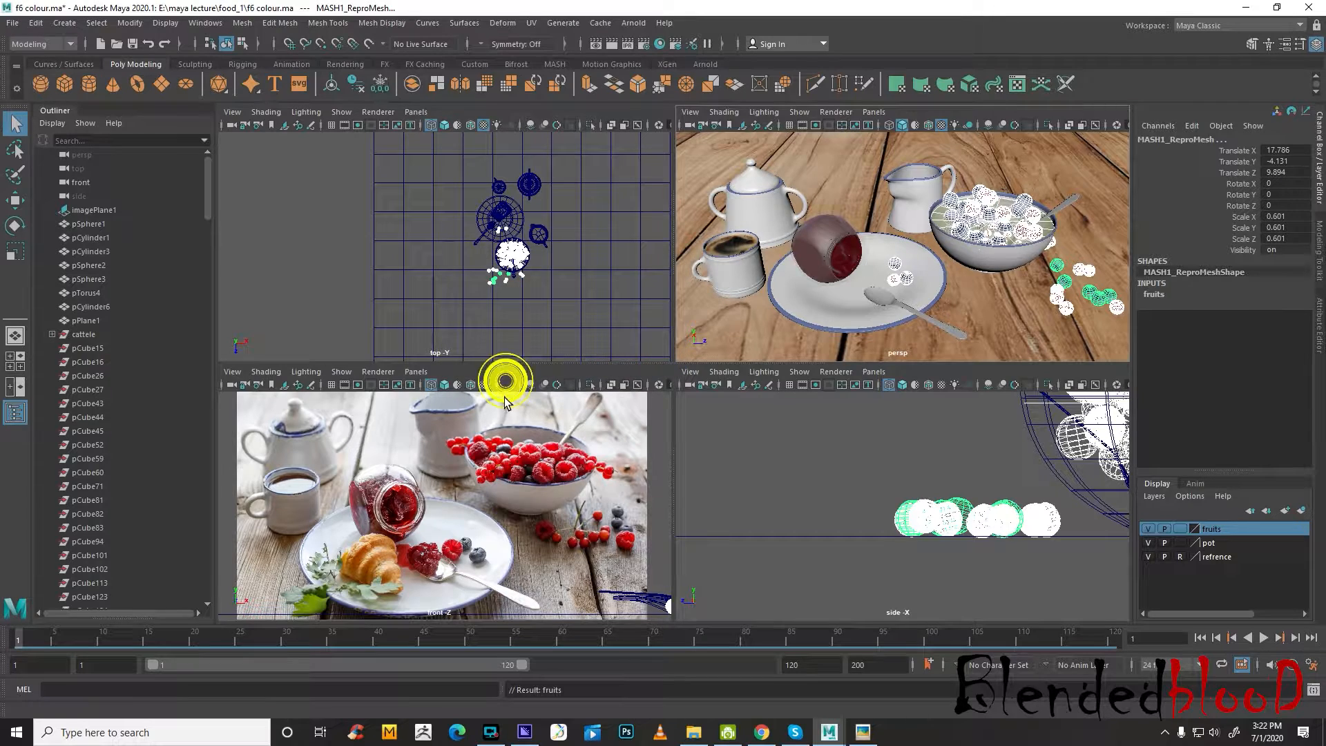
# Try the template, reference and normal display types on the fruits layer, testing berry selection, and leave the layer set to template
pyautogui.click(1180, 529)
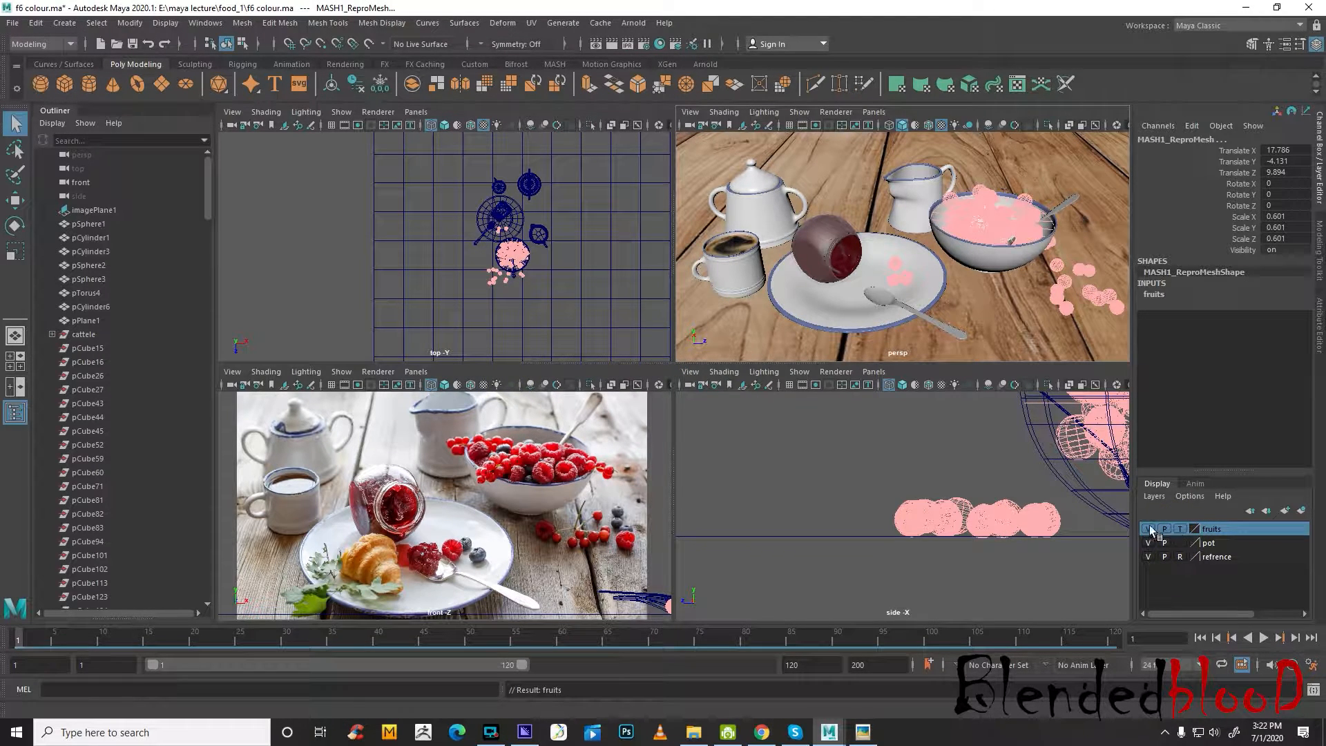
pyautogui.click(985, 458)
pyautogui.moveTo(1001, 260)
pyautogui.keyDown('alt'); pyautogui.mouseDown()
pyautogui.moveTo(1064, 276)
pyautogui.moveTo(1084, 248)
pyautogui.moveTo(1098, 263)
pyautogui.moveTo(1014, 276)
pyautogui.mouseUp(); pyautogui.keyUp('alt')
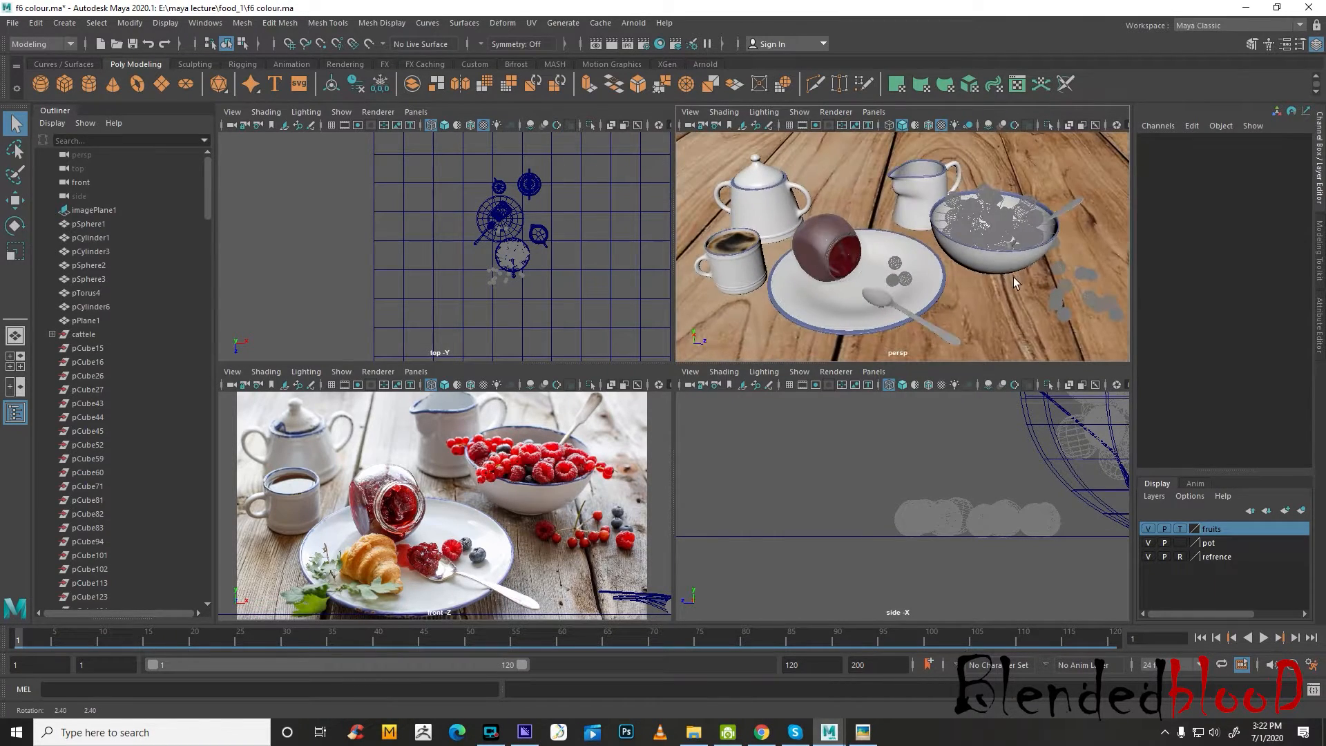
pyautogui.click(1180, 529)
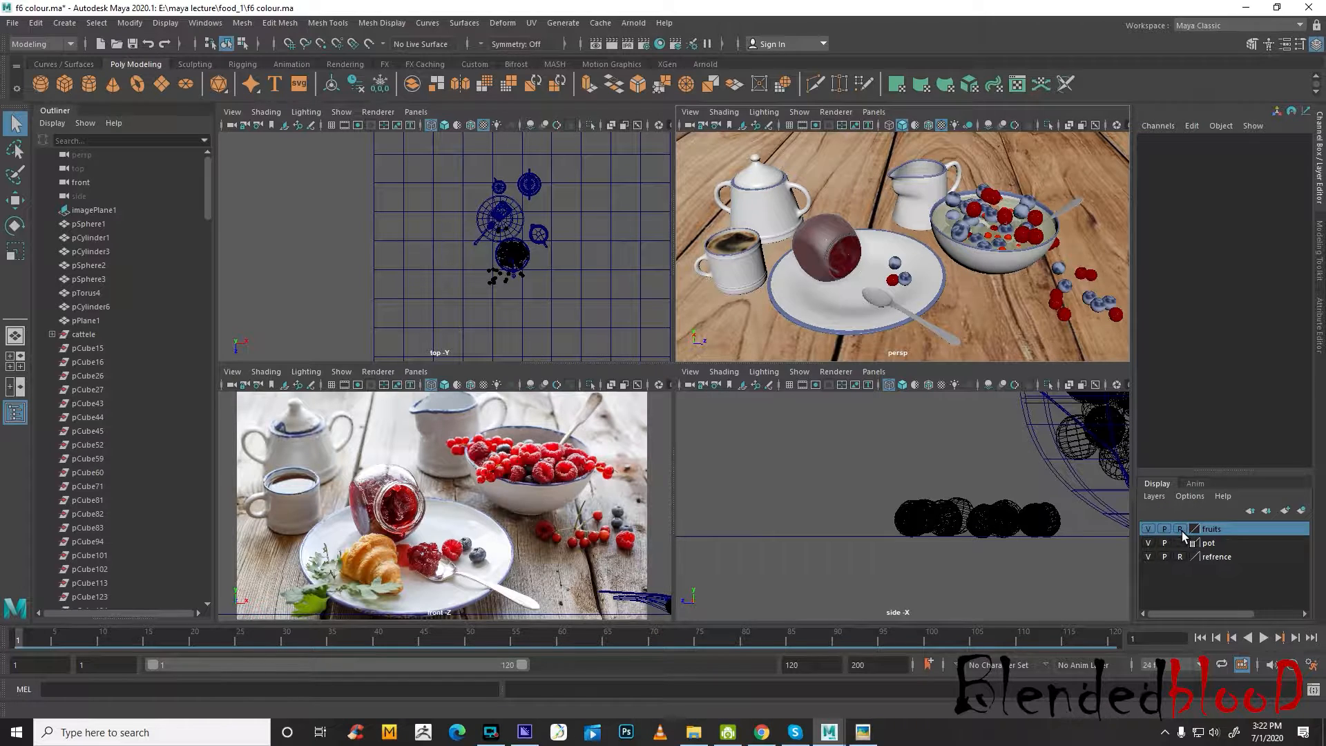
pyautogui.click(1181, 529)
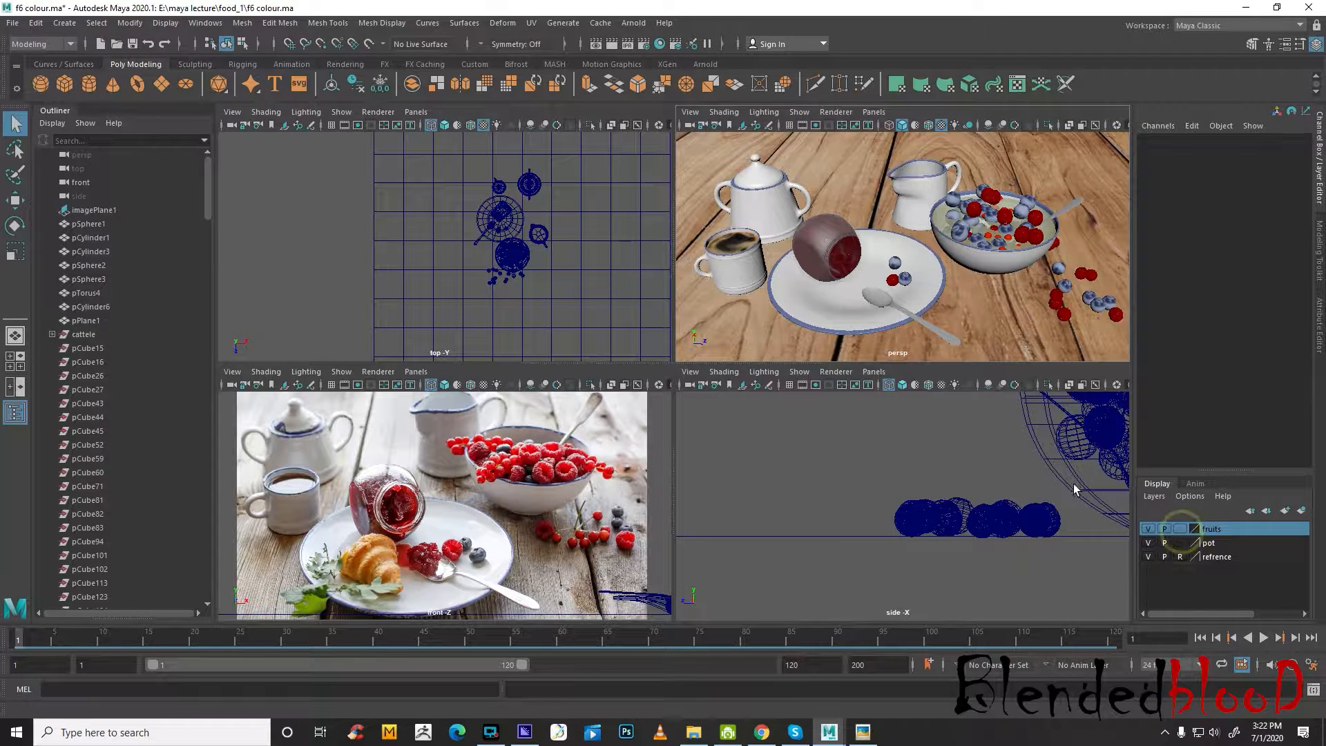
pyautogui.click(1070, 293)
pyautogui.click(978, 429)
pyautogui.click(1181, 529)
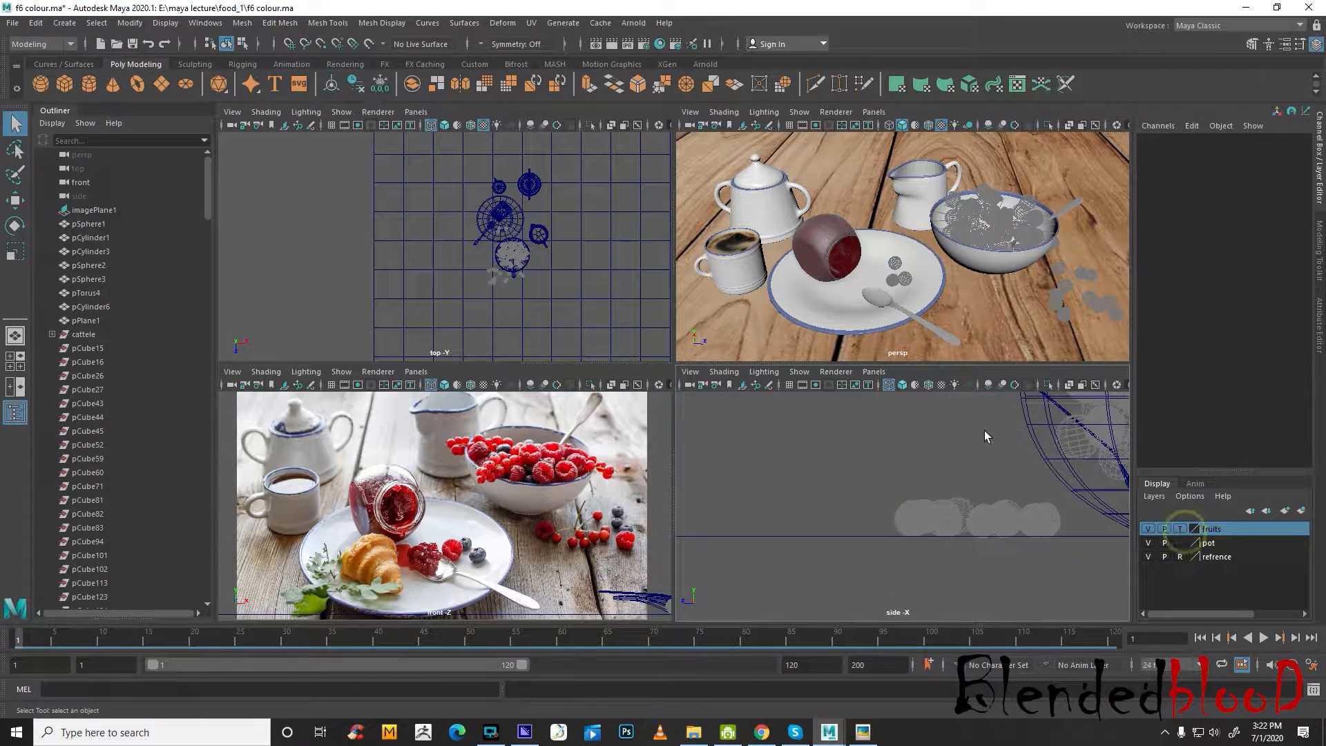
pyautogui.keyDown('alt'); pyautogui.moveTo(895, 428); pyautogui.dragTo(903, 423); pyautogui.keyUp('alt')
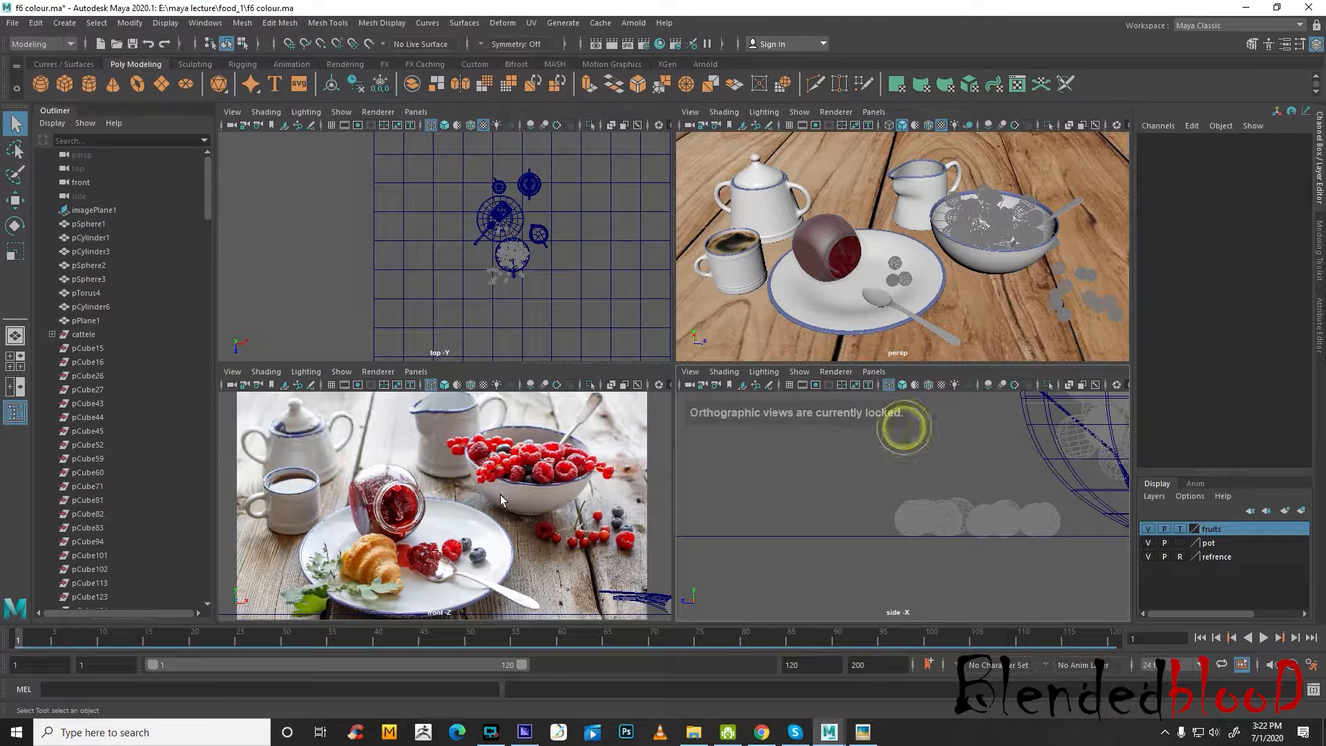
# Set the pot layer to reference display and test area selections over the plate, jar, cup and table in the perspective view
pyautogui.click(1181, 543)
pyautogui.click(1181, 543)
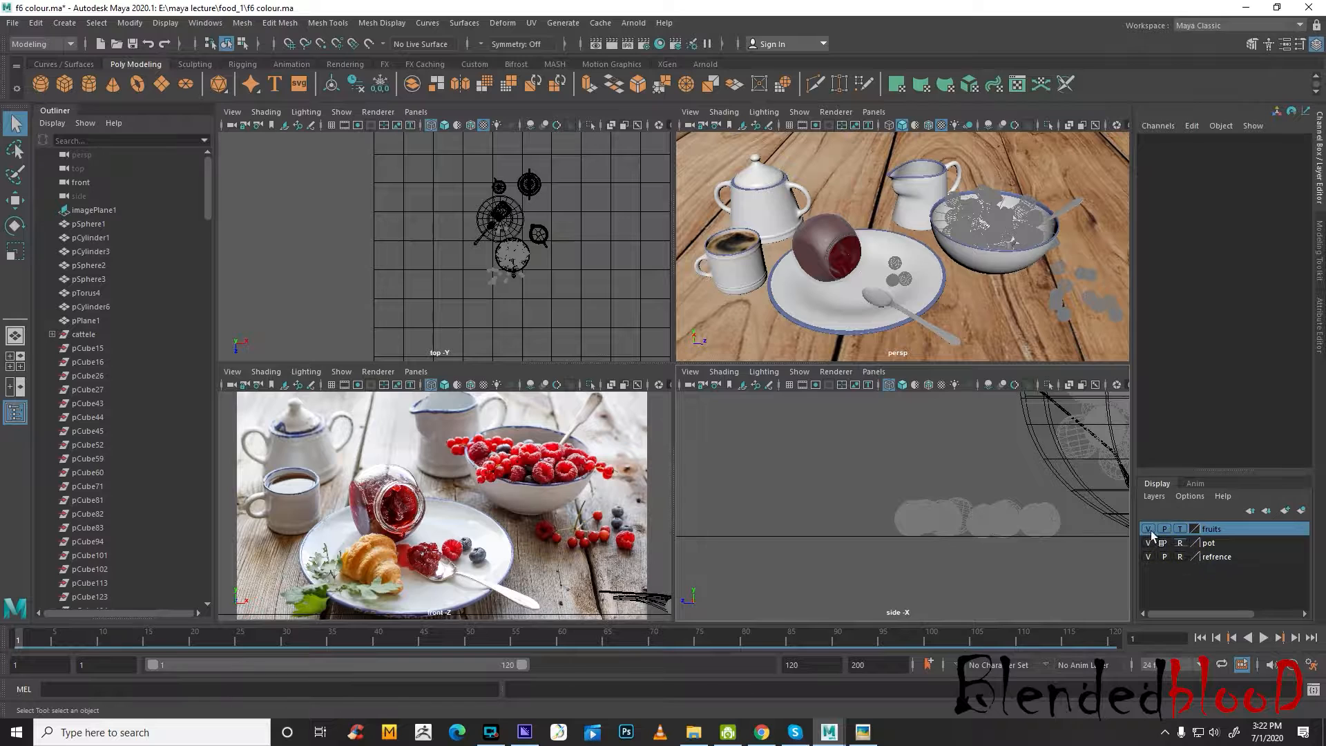
pyautogui.moveTo(887, 284); pyautogui.dragTo(944, 323)
pyautogui.moveTo(842, 245); pyautogui.dragTo(891, 290)
pyautogui.moveTo(773, 256); pyautogui.dragTo(799, 285)
pyautogui.moveTo(857, 265); pyautogui.dragTo(898, 297)
pyautogui.moveTo(1001, 276); pyautogui.dragTo(1050, 344)
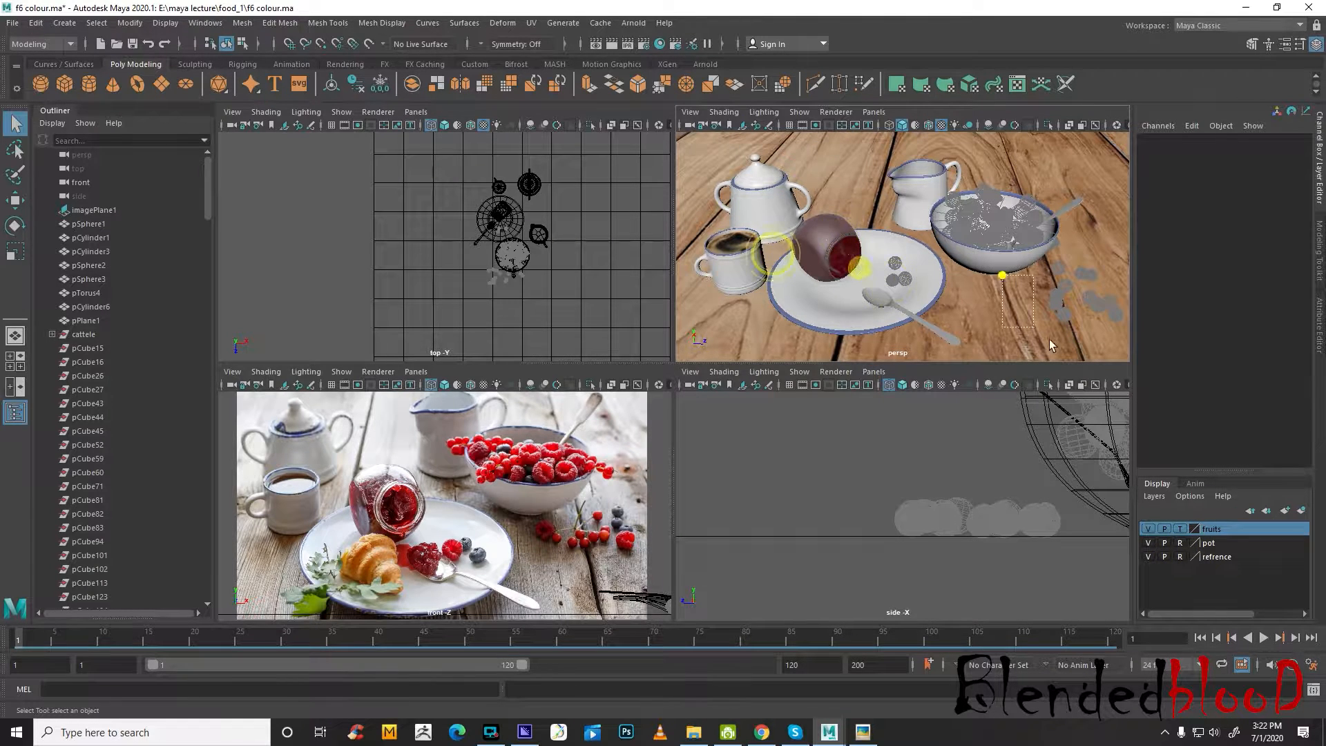
pyautogui.moveTo(827, 246); pyautogui.dragTo(786, 282)
pyautogui.moveTo(767, 228); pyautogui.dragTo(793, 262)
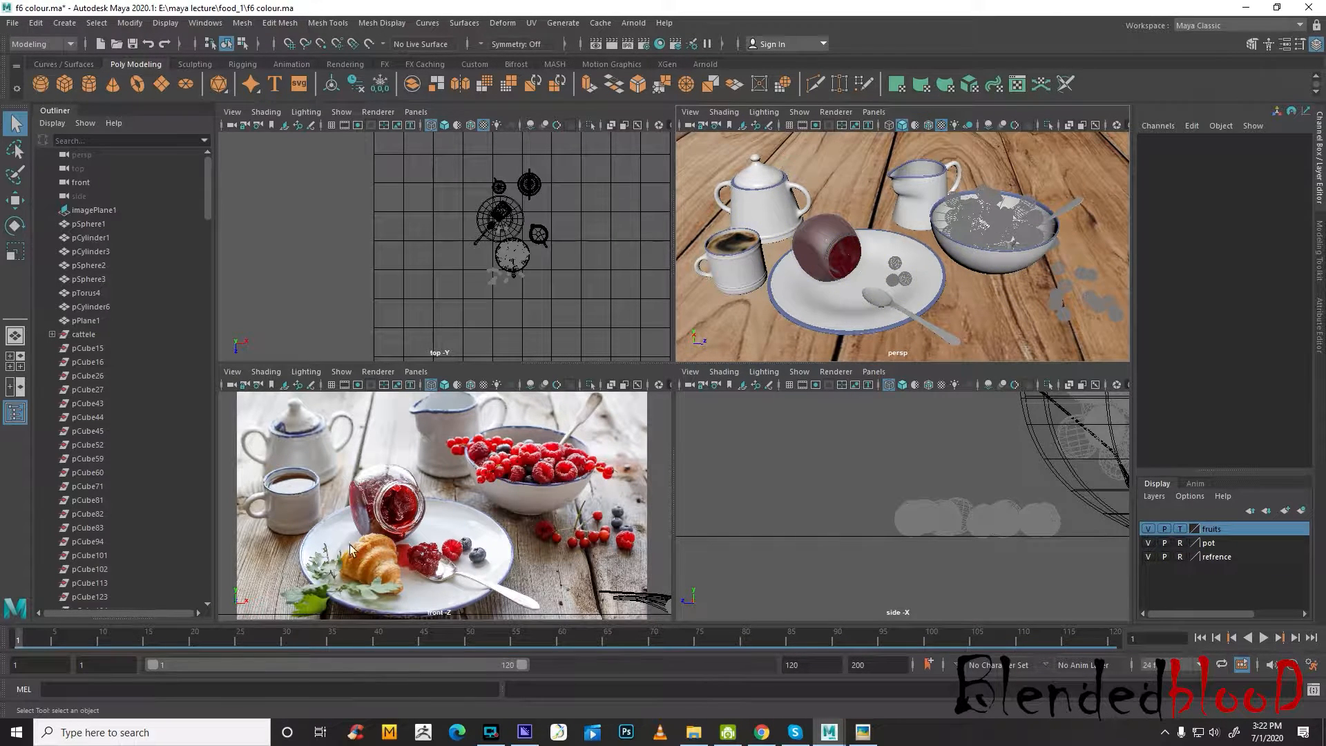
# Create a polygon cylinder and move it beside the croissant reference image in the top view, to about X 25.7, Z 4.8
pyautogui.scroll(10, 350, 549)
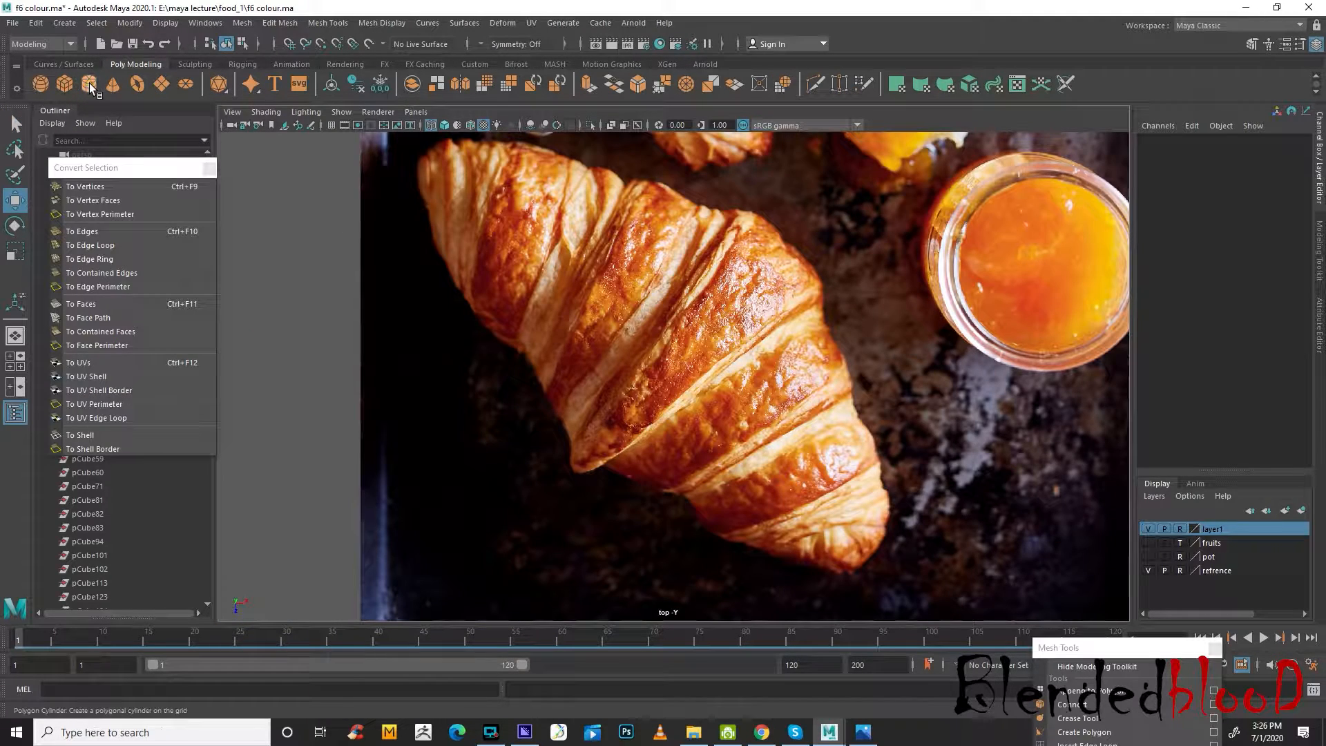
pyautogui.click(89, 84)
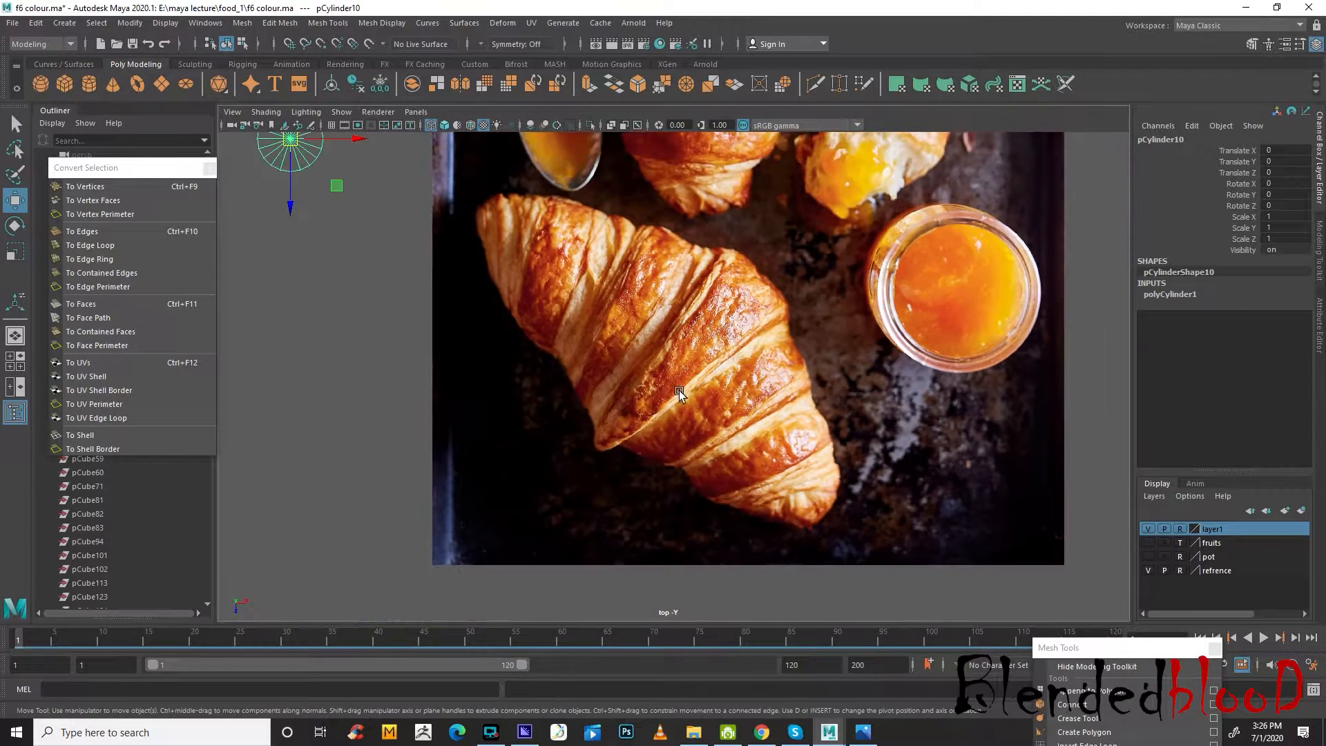
pyautogui.scroll(-3, 680, 393)
pyautogui.moveTo(447, 235); pyautogui.dragTo(948, 329)
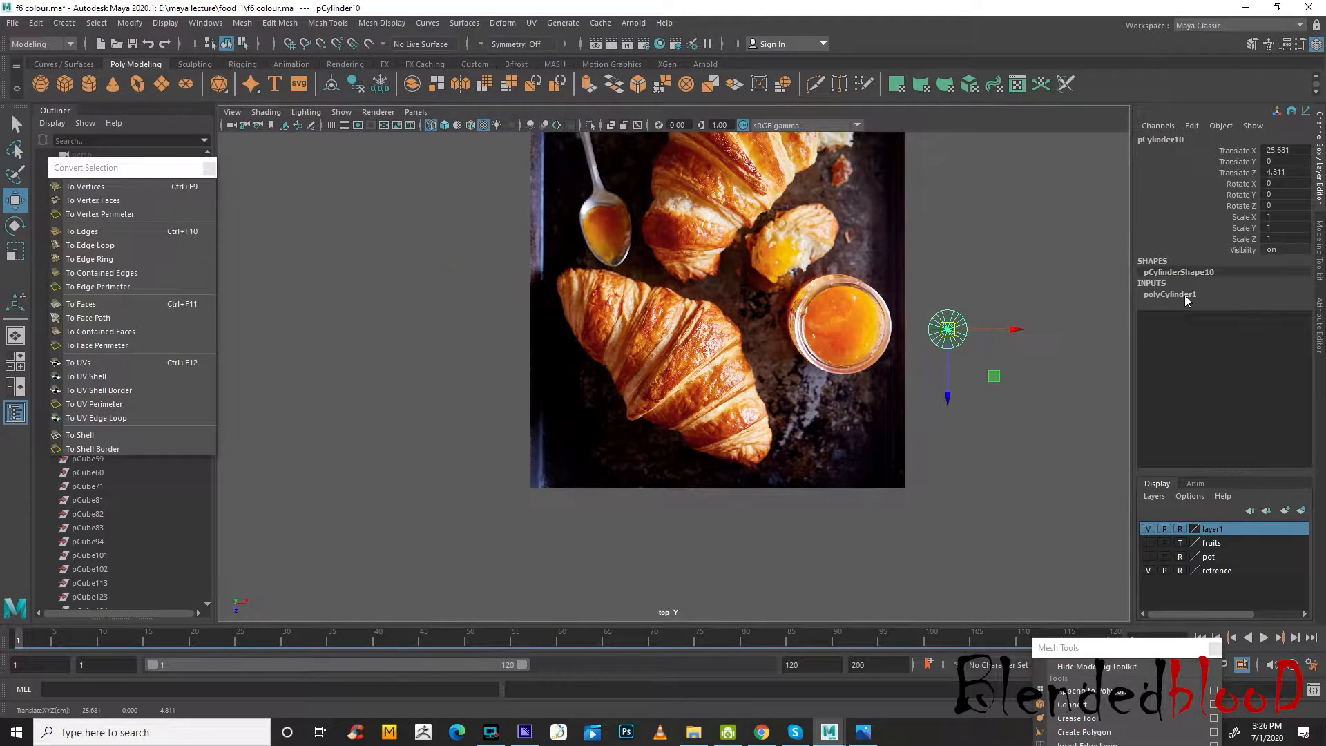
# Set the cylinder's axis subdivisions to 12
pyautogui.click(1170, 295)
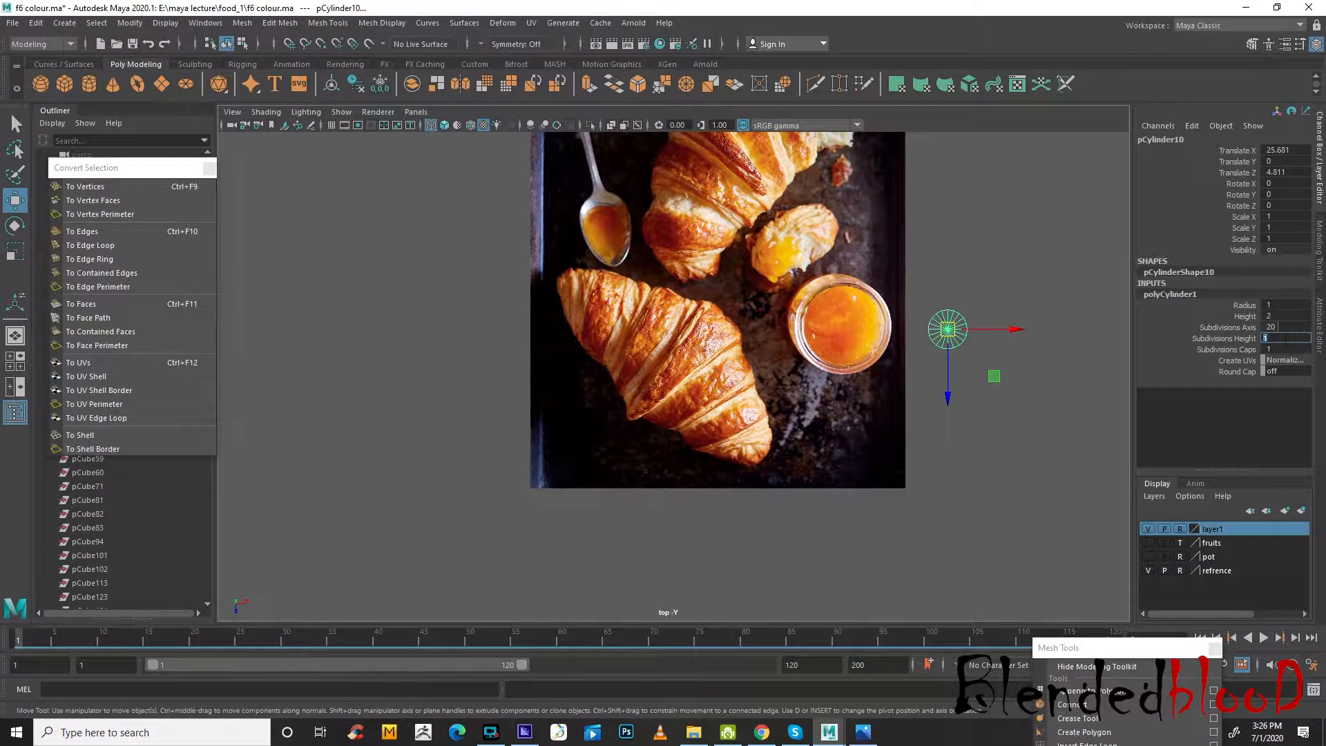
pyautogui.click(1286, 327)
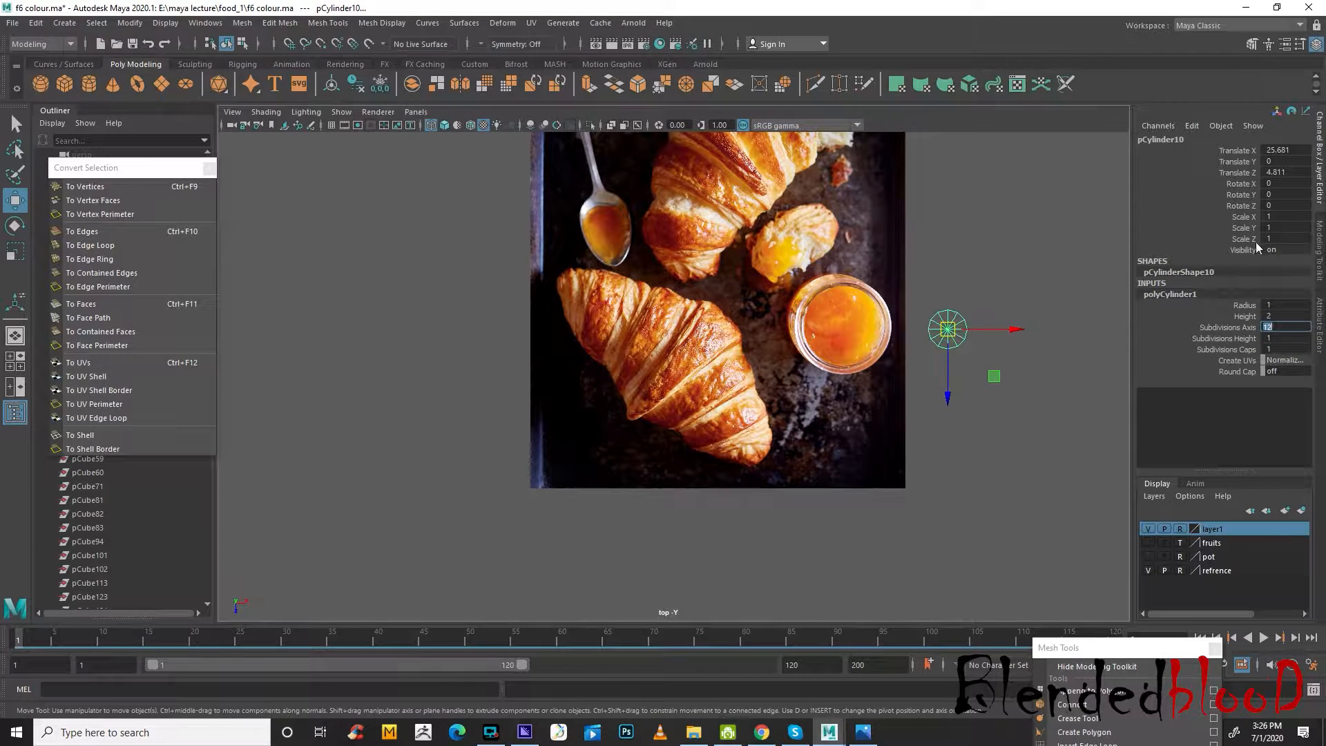
pyautogui.scroll(2, 986, 406)
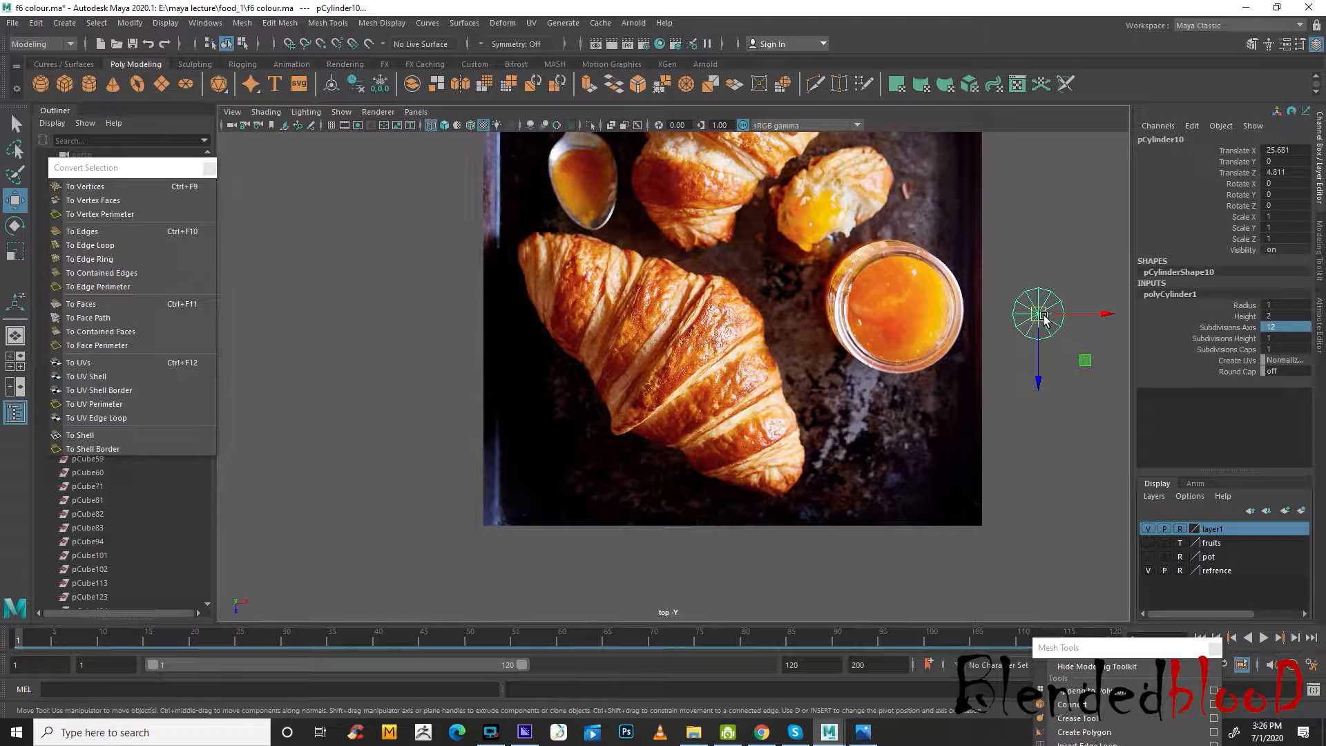
pyautogui.click(1053, 371)
pyautogui.click(1040, 311)
pyautogui.click(1040, 311)
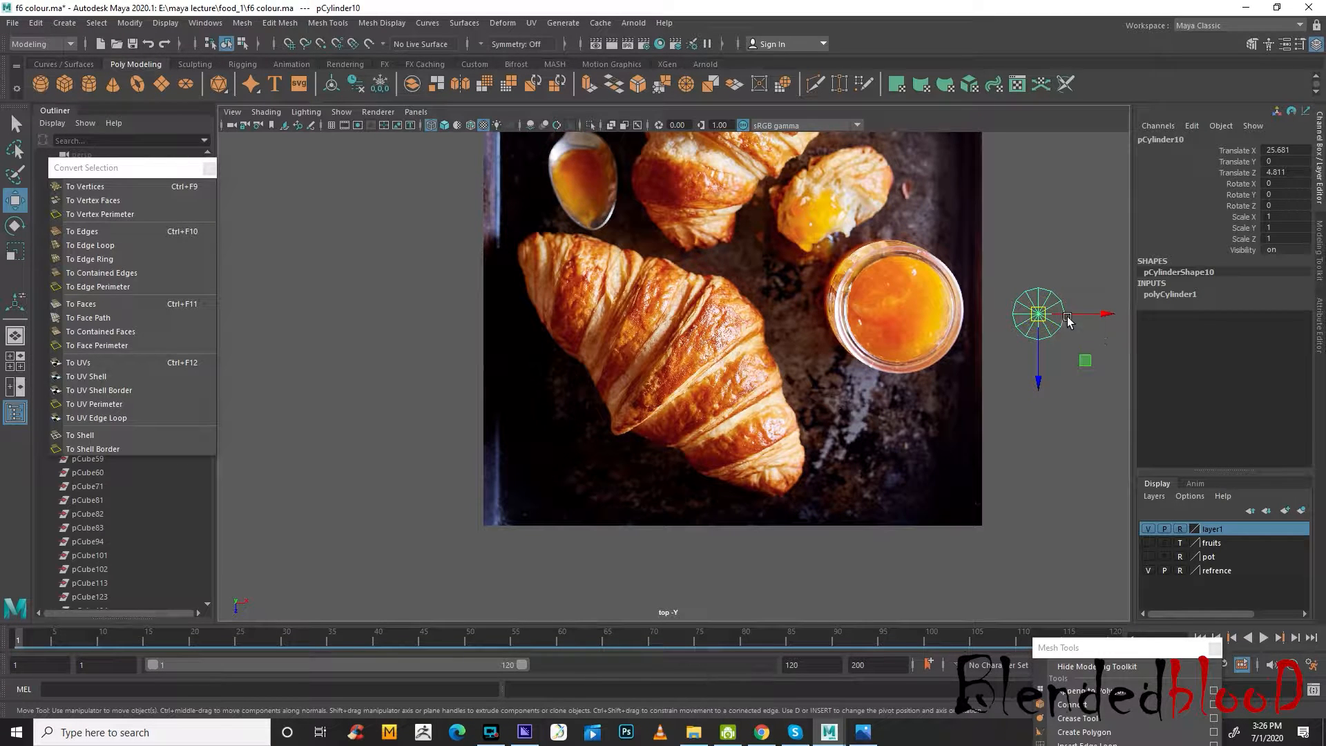
# Move the cylinder below the jam jar in the reference, to about X 18.5, Z 8.6, and set its Rotate X to 90
pyautogui.moveTo(1038, 315); pyautogui.dragTo(855, 429)
pyautogui.press('e')
pyautogui.click(1286, 184)
pyautogui.write('9')
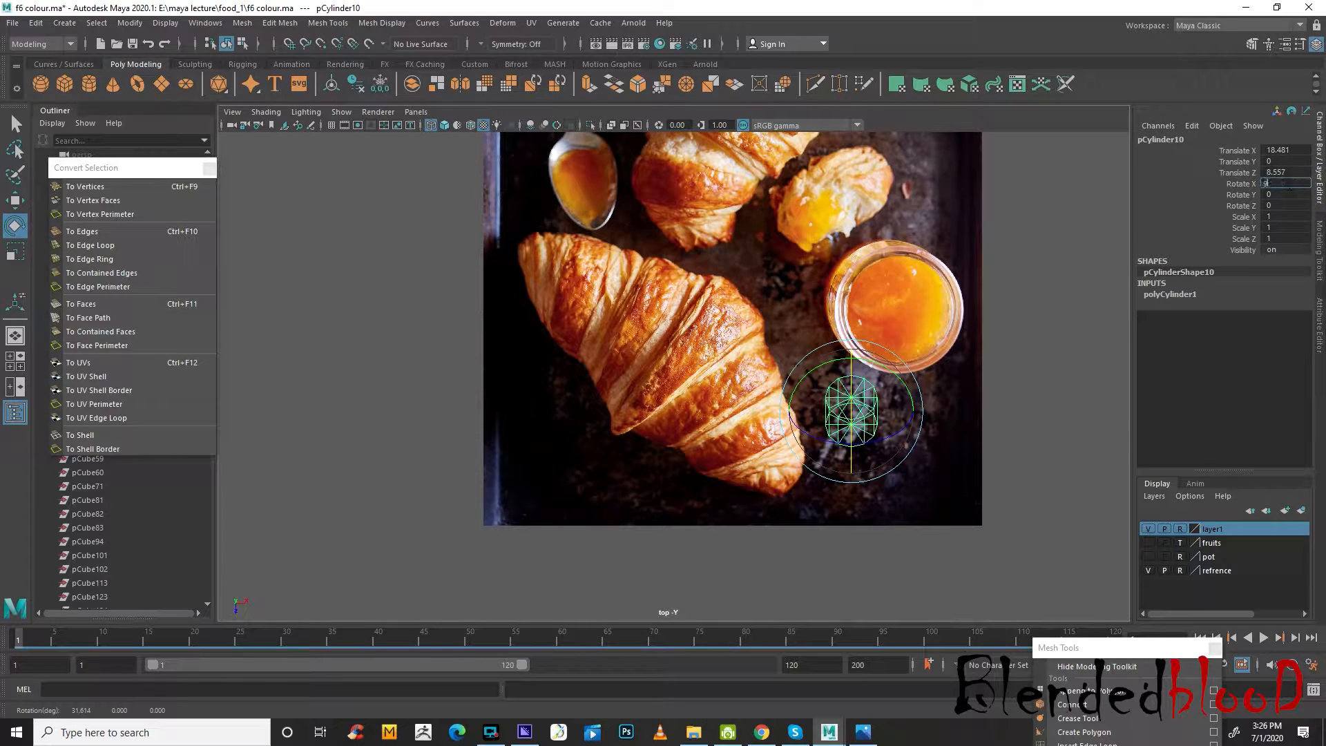
pyautogui.press('Return')
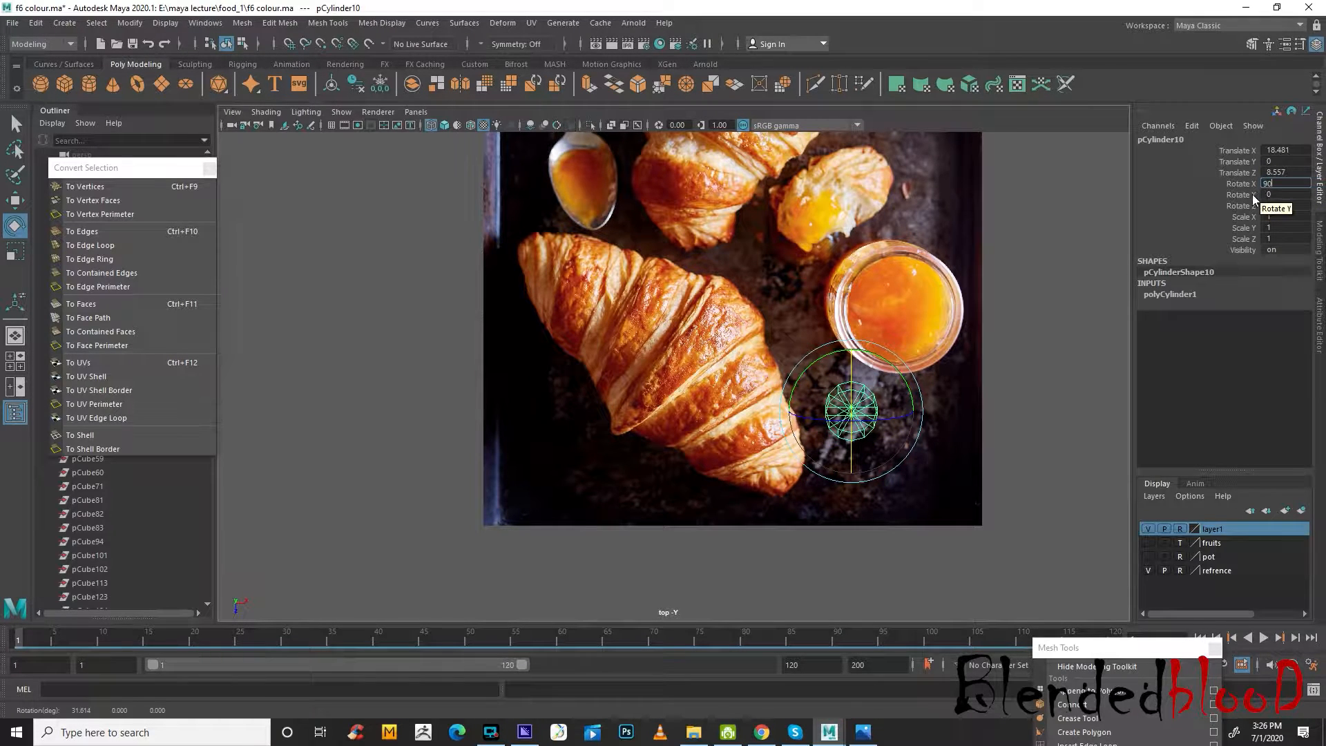
pyautogui.write('0')
pyautogui.press('Return')
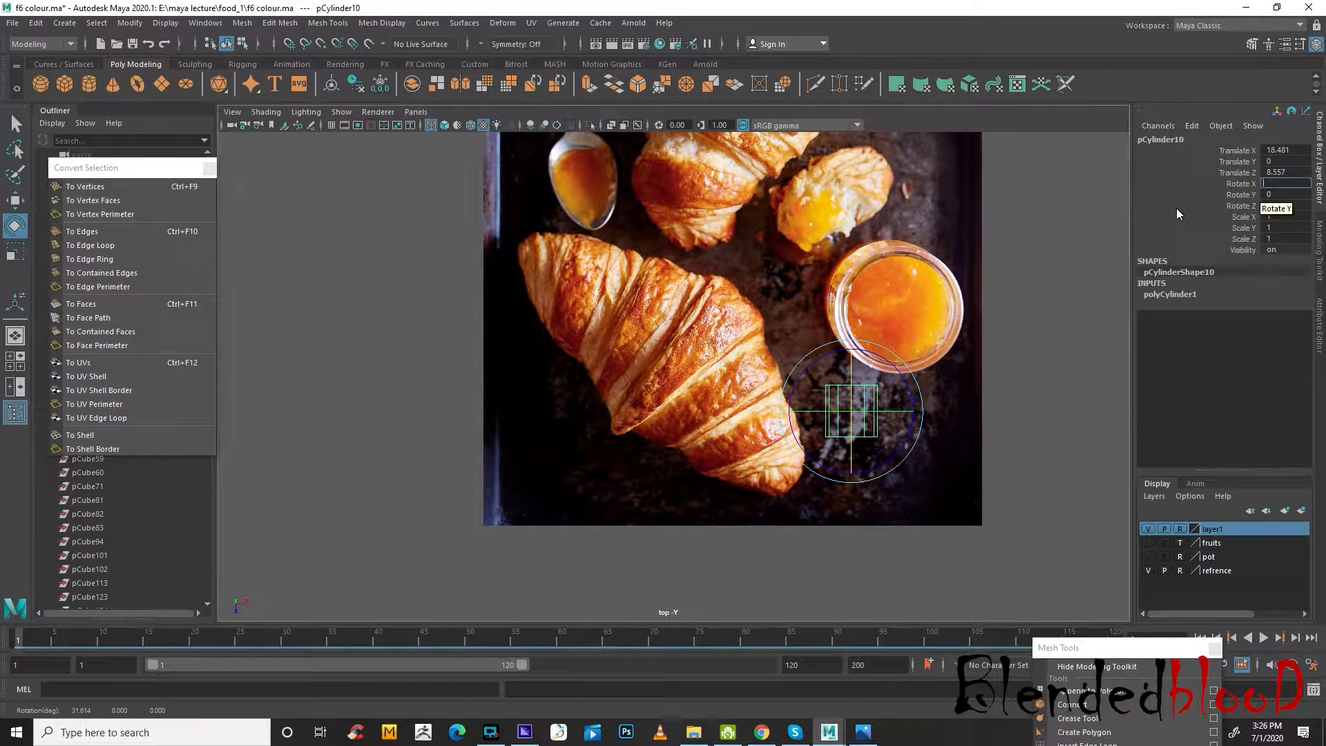
pyautogui.write('90')
pyautogui.press('Return')
pyautogui.click(1187, 241)
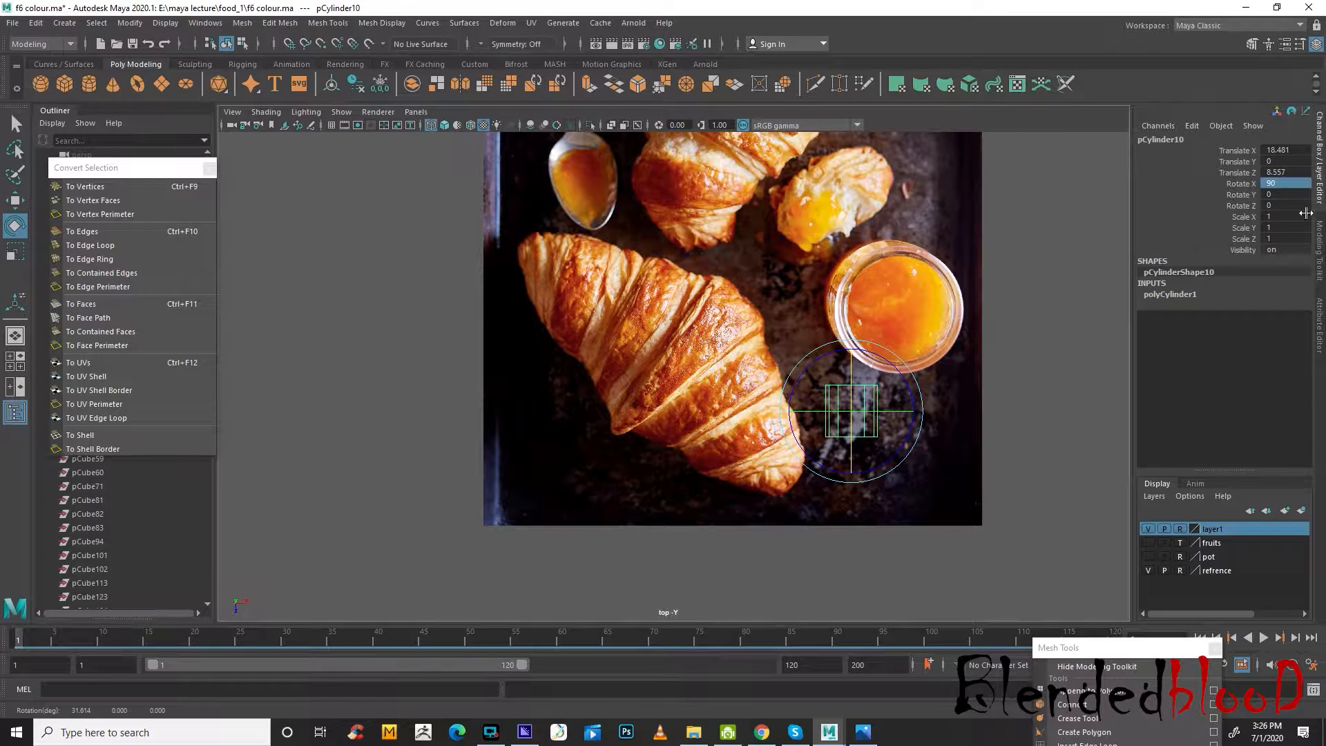
# Fit the cylinder along the croissant's length at about X 11.7, Z 6.4, with Y rotation about 39.6 and Y scale about 6.18
pyautogui.moveTo(921, 401); pyautogui.dragTo(673, 356)
pyautogui.press('w')
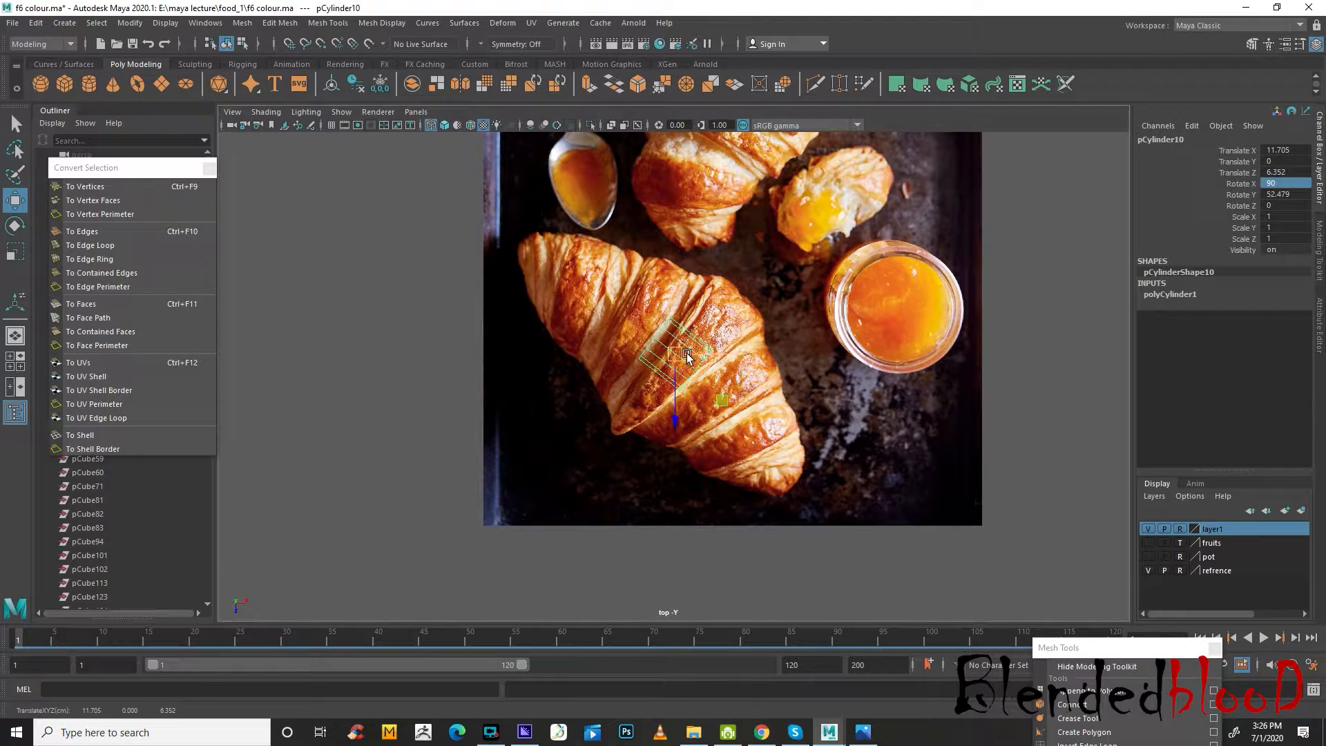
pyautogui.press('e')
pyautogui.moveTo(738, 323); pyautogui.dragTo(934, 633)
pyautogui.press('r')
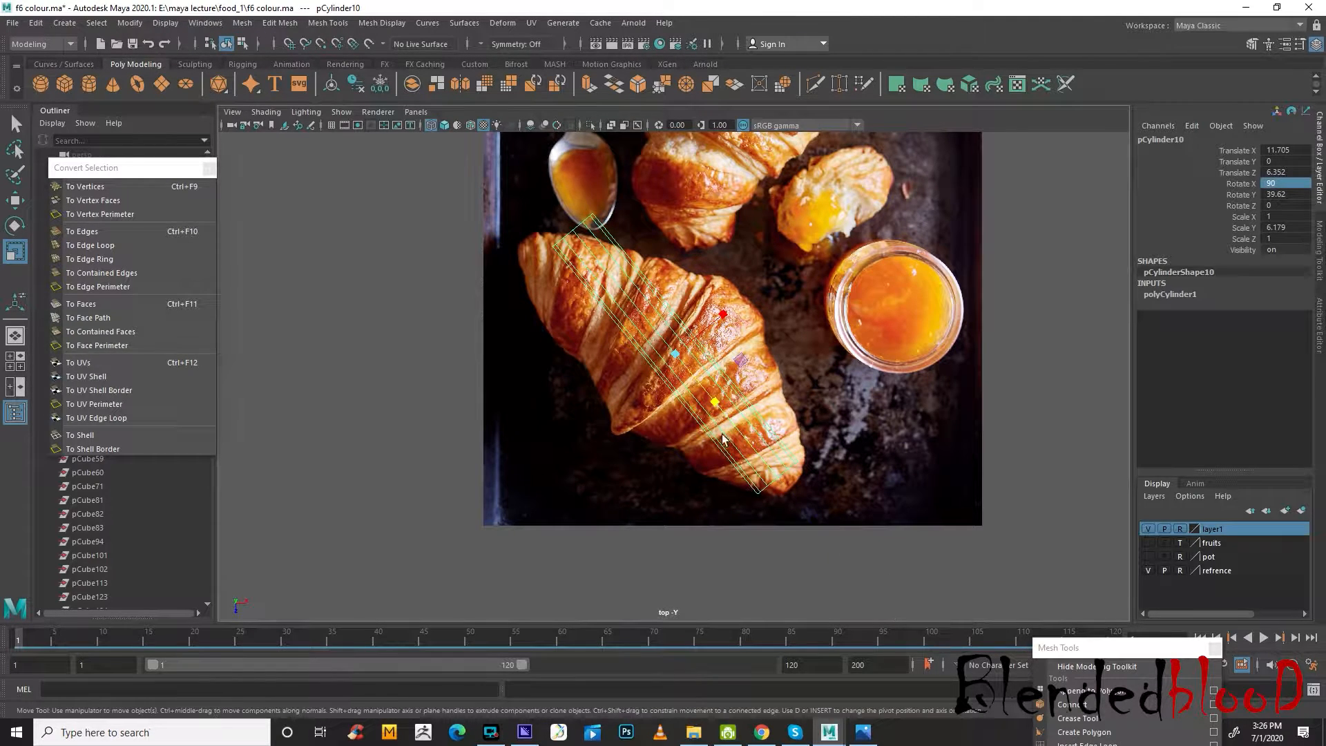
# Move the vertices at each end of the cylinder to the two tips of the croissant in the top view
pyautogui.press('w')
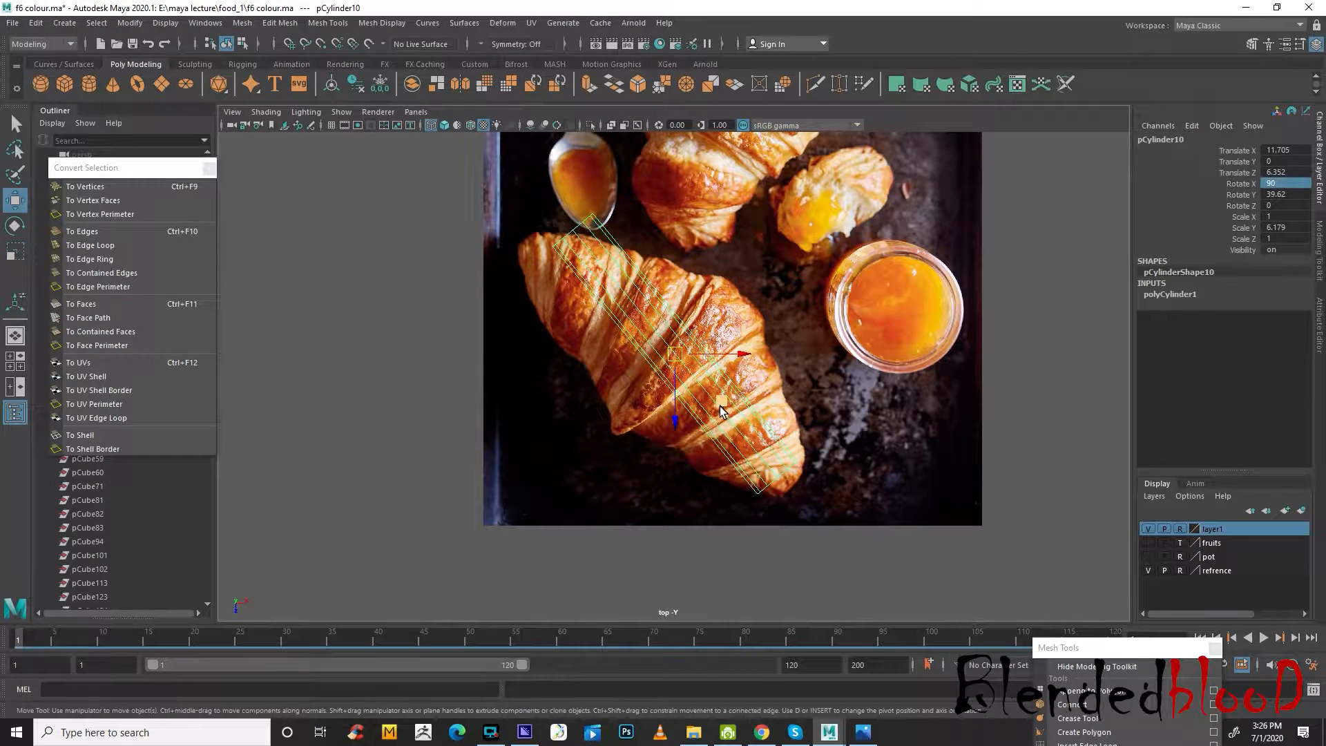
pyautogui.moveTo(734, 405); pyautogui.dragTo(727, 311, button='right')
pyautogui.moveTo(712, 439); pyautogui.dragTo(810, 529)
pyautogui.moveTo(777, 477); pyautogui.dragTo(789, 489)
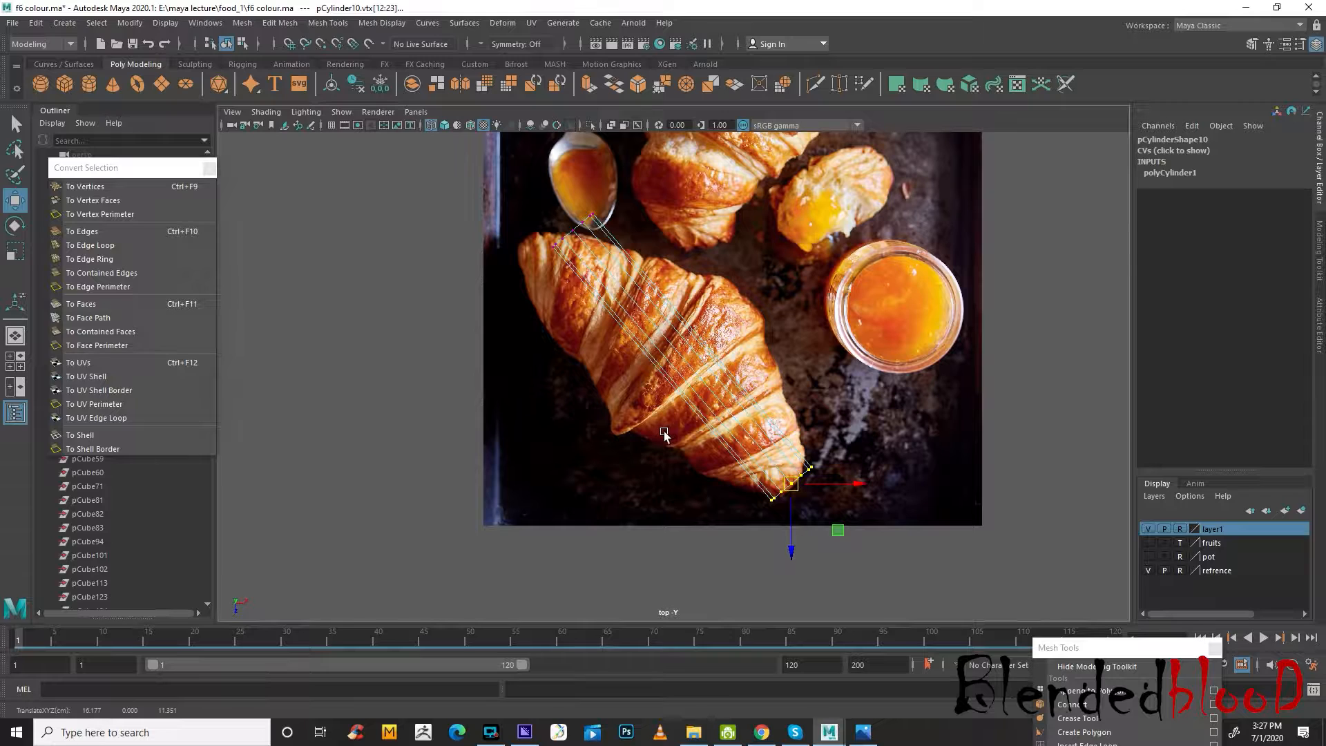
pyautogui.moveTo(519, 198); pyautogui.dragTo(647, 264)
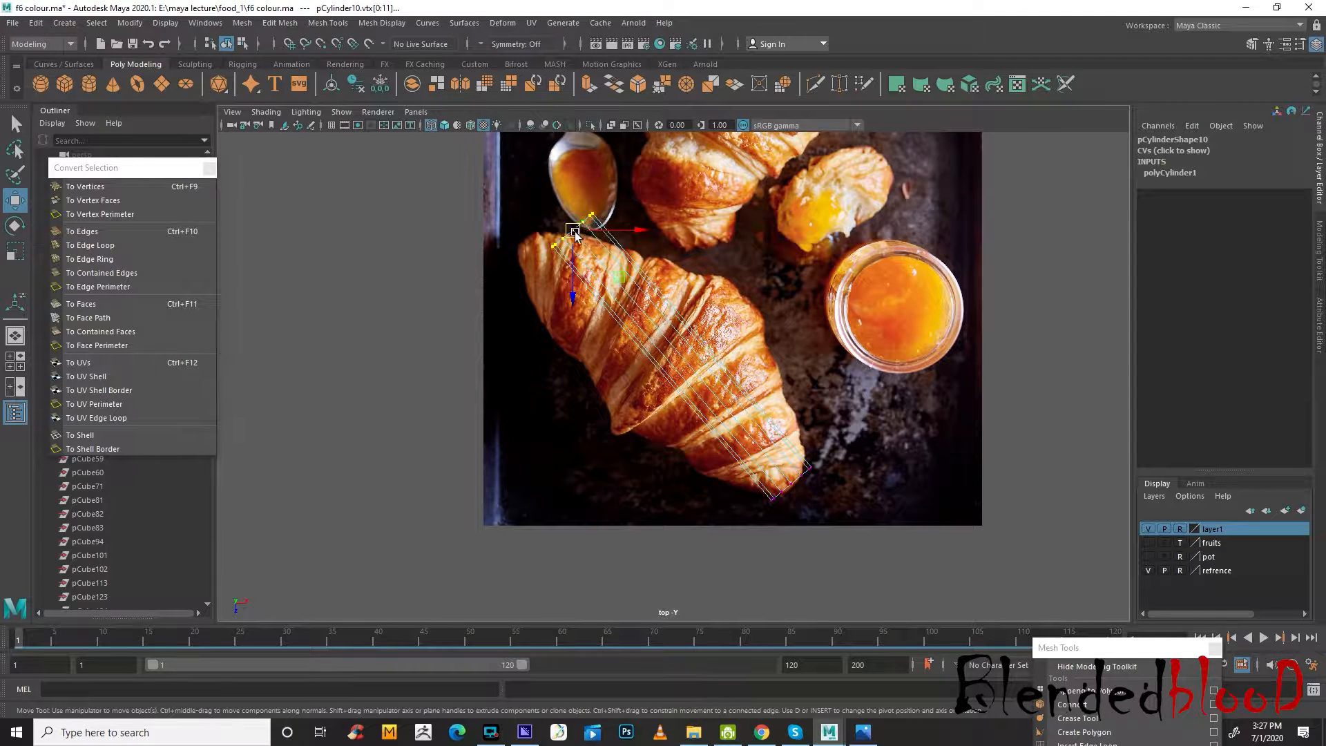
pyautogui.moveTo(574, 231); pyautogui.dragTo(531, 239)
# Insert an edge loop around the middle of the cylinder with the Insert Edge Loop tool
pyautogui.click(1126, 650)
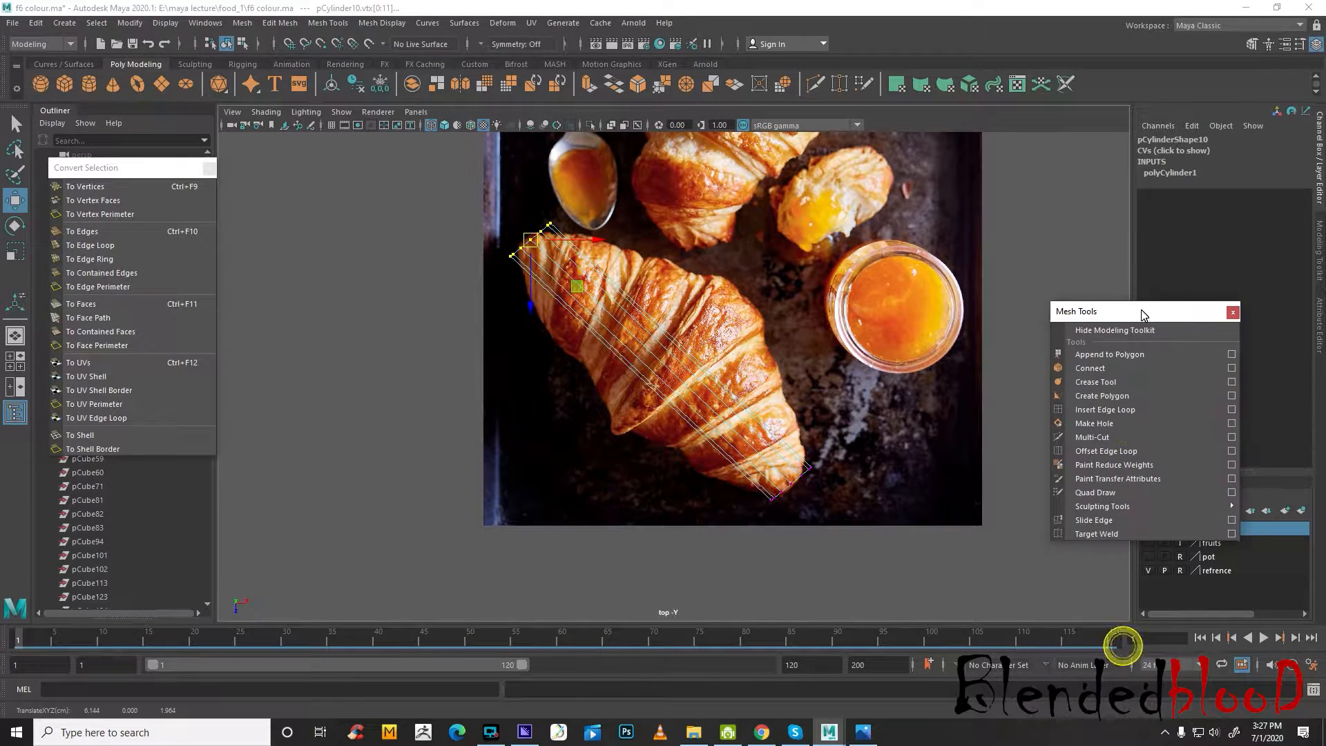
pyautogui.click(1112, 409)
pyautogui.click(689, 351)
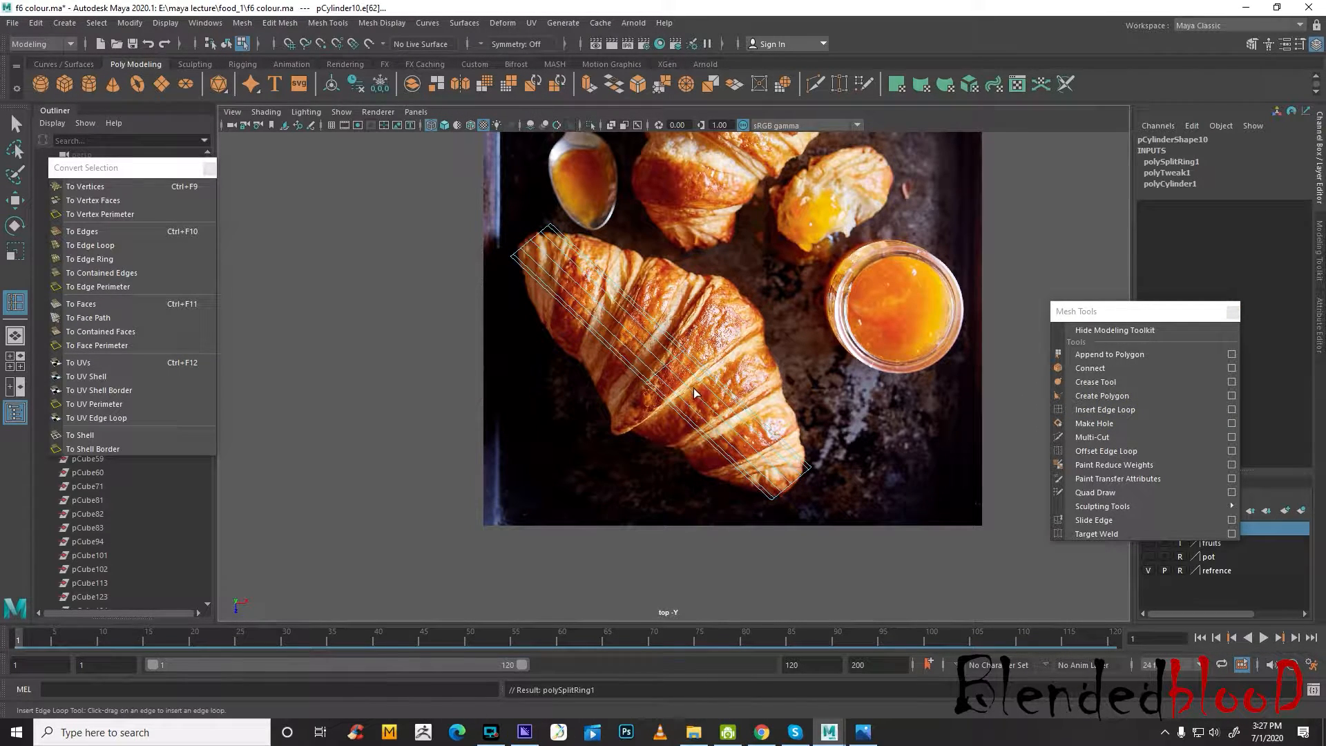
# Scale the cylinder's middle vertex ring out to the croissant's width, position it over the widest part, and show all four views
pyautogui.scroll(2, 694, 392)
pyautogui.press('w')
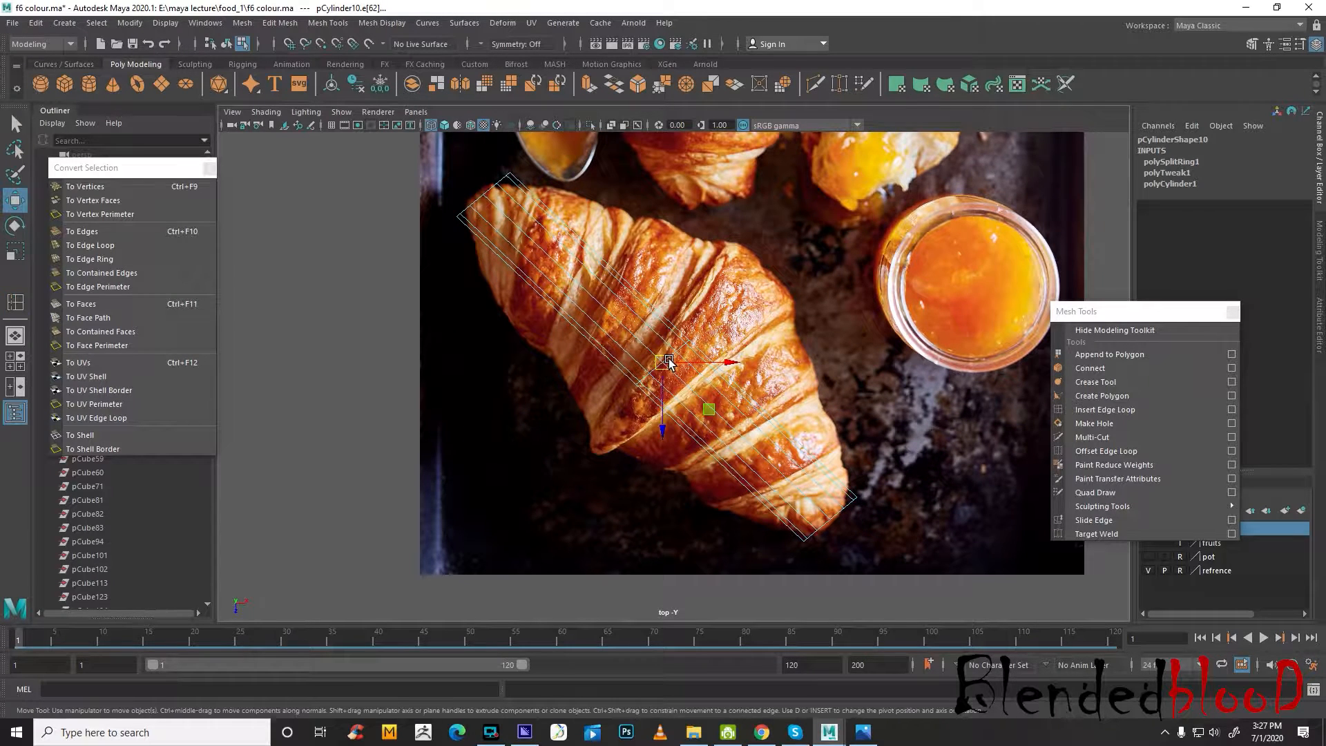
pyautogui.moveTo(679, 351); pyautogui.dragTo(682, 350, button='right')
pyautogui.doubleClick(681, 347)
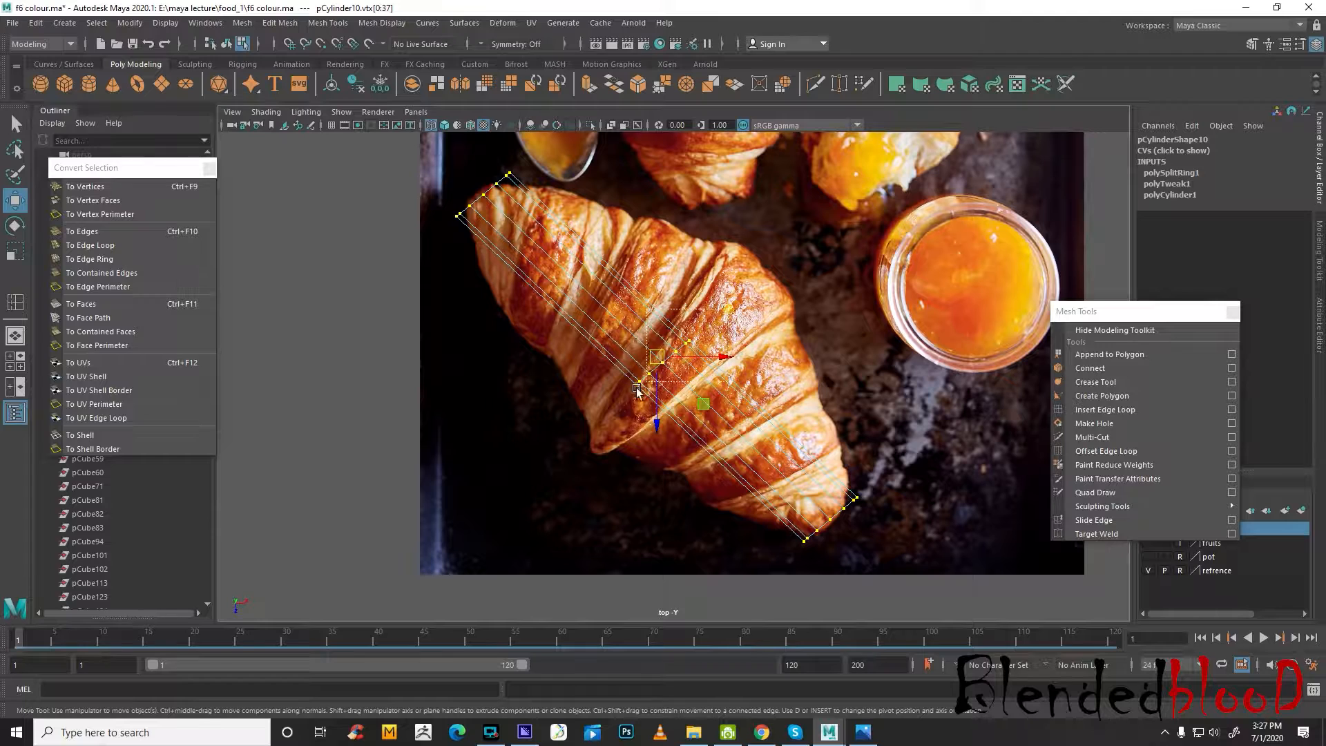
pyautogui.moveTo(636, 389); pyautogui.dragTo(751, 463)
pyautogui.press('r')
pyautogui.press('w')
pyautogui.moveTo(665, 360); pyautogui.dragTo(688, 355)
pyautogui.press('space')
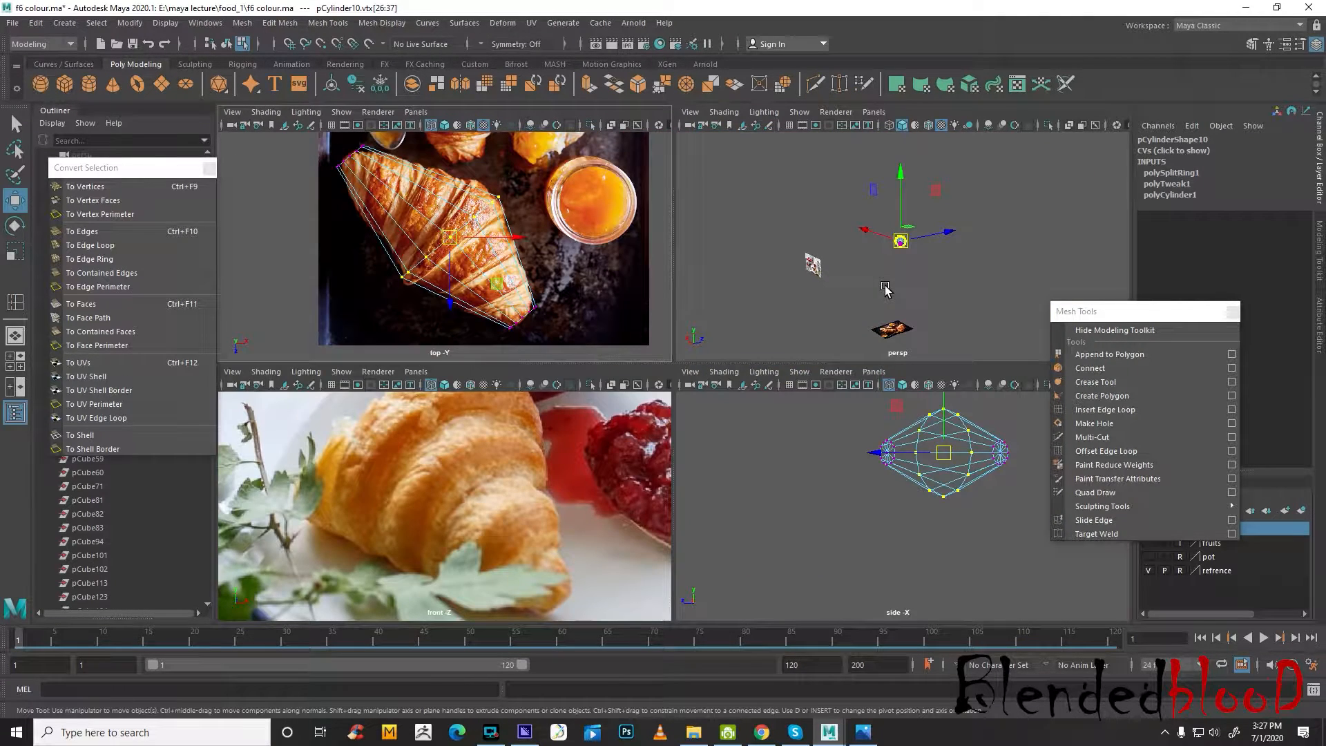
# Insert an edge loop around the croissant mesh between the middle ring and the lower tip in the enlarged top view
pyautogui.press('f')
pyautogui.keyDown('alt'); pyautogui.moveTo(889, 291); pyautogui.dragTo(820, 302, button='right'); pyautogui.keyUp('alt')
pyautogui.keyDown('alt'); pyautogui.moveTo(809, 295); pyautogui.dragTo(979, 280); pyautogui.keyUp('alt')
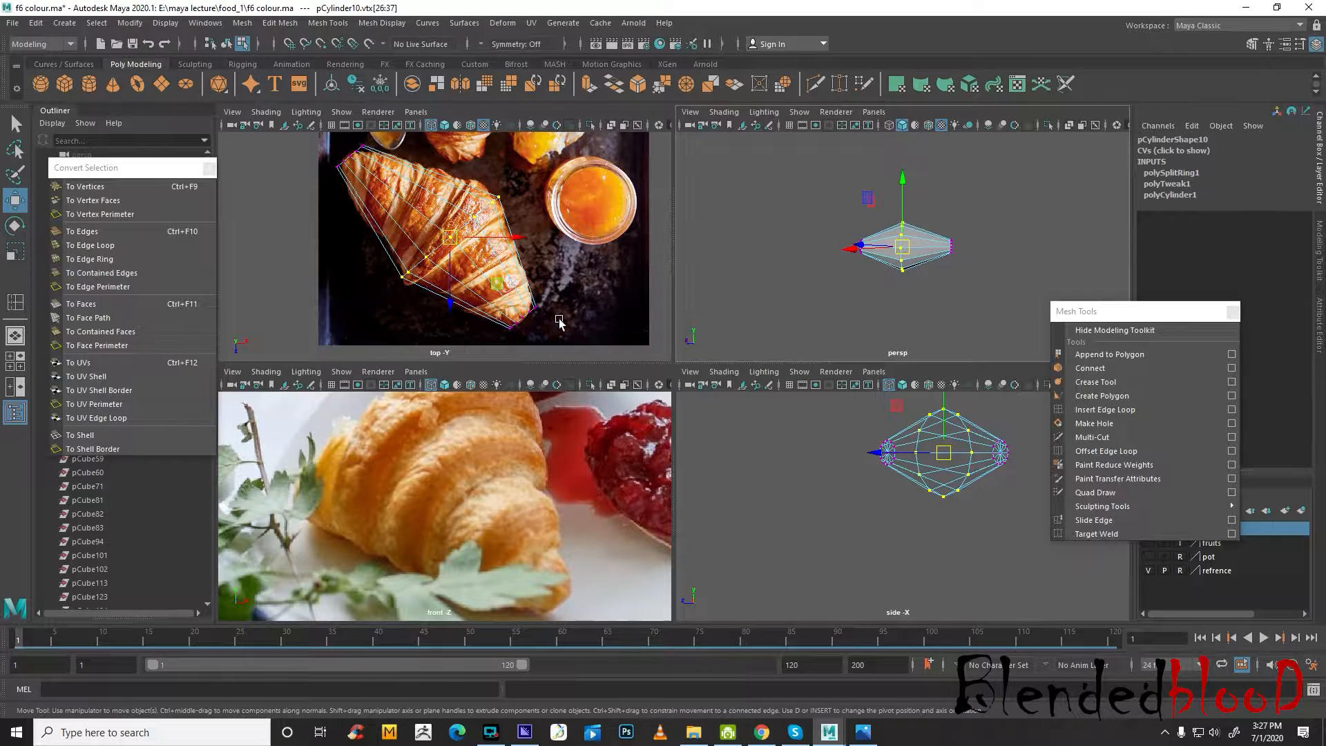
pyautogui.press('space')
pyautogui.scroll(1, 722, 413)
pyautogui.keyDown('alt'); pyautogui.moveTo(722, 413); pyautogui.dragTo(720, 415); pyautogui.keyUp('alt')
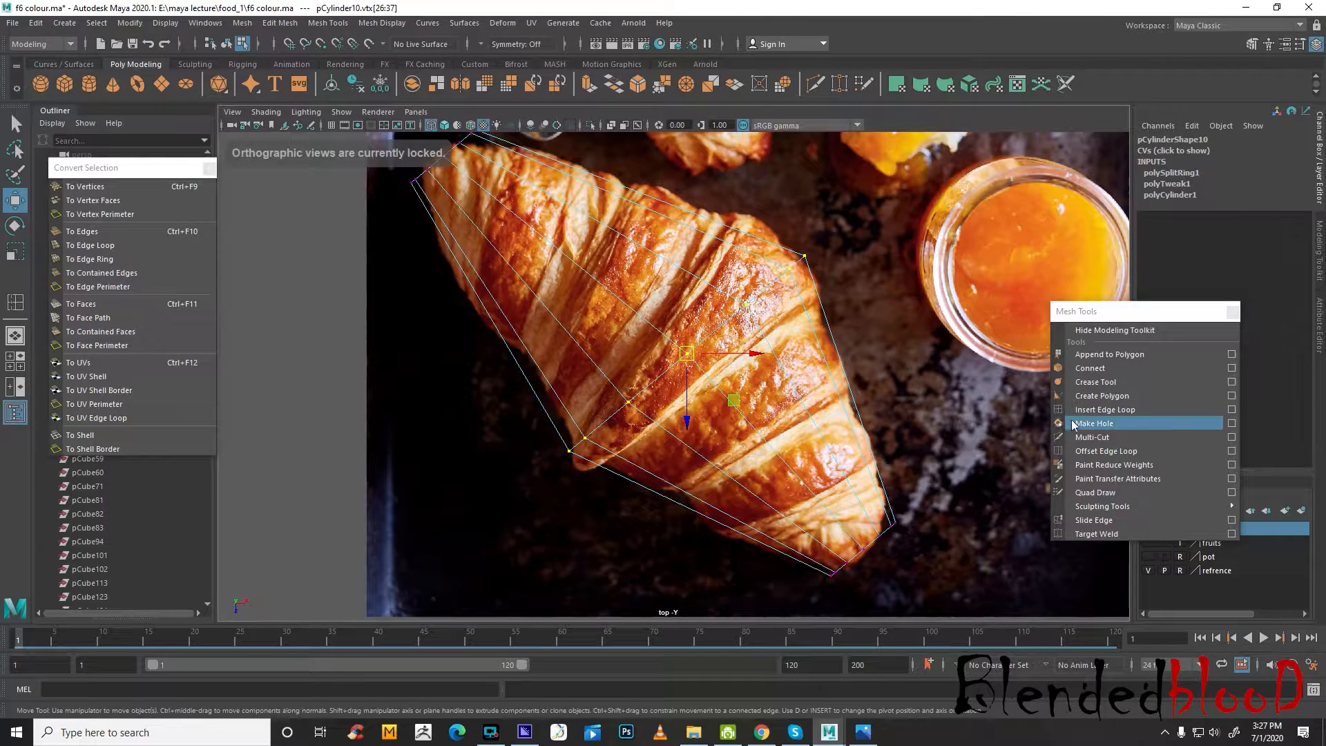
pyautogui.click(1099, 409)
pyautogui.click(824, 359)
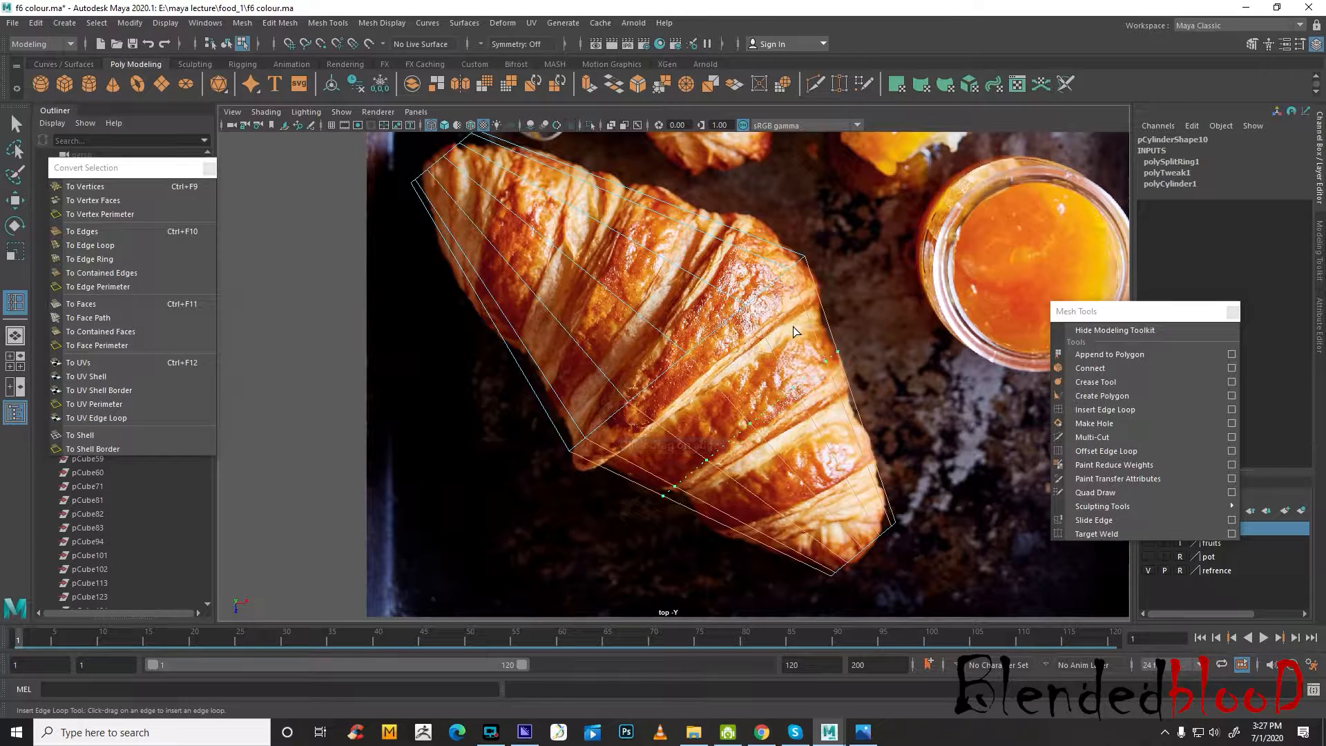
pyautogui.click(830, 394)
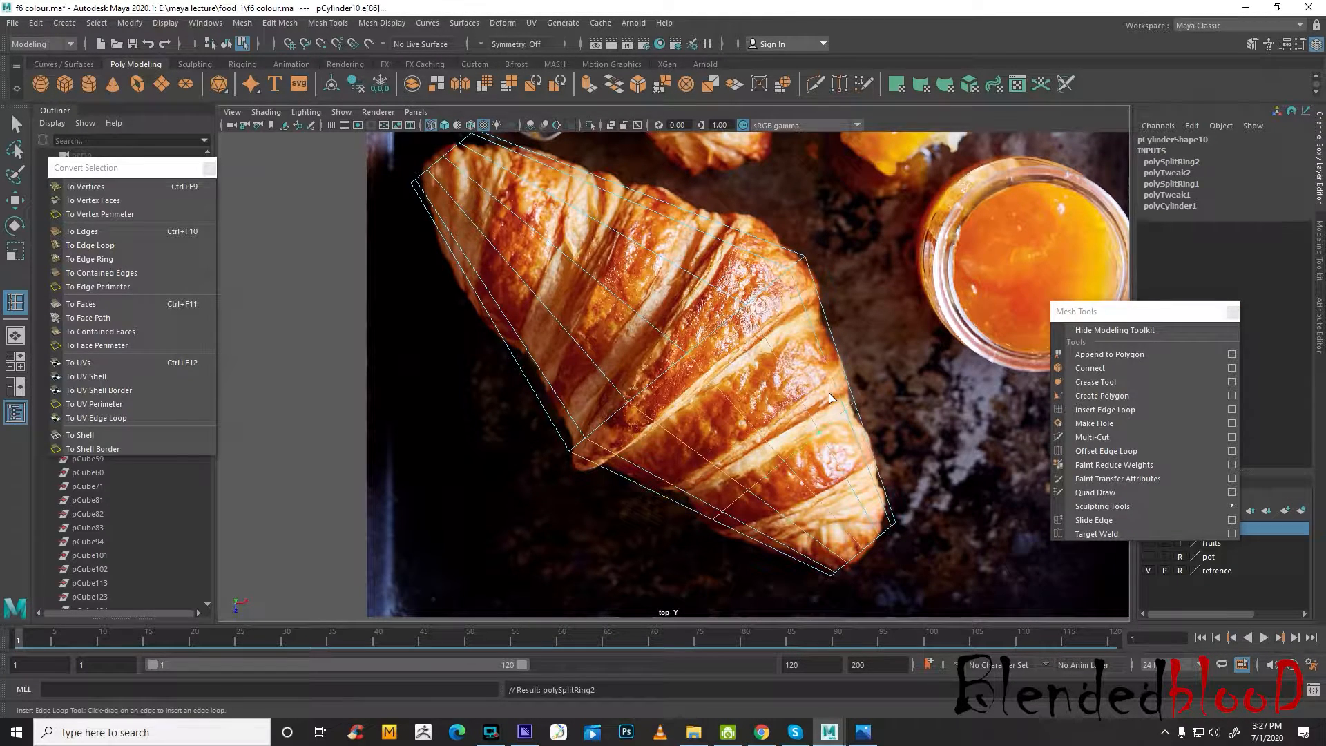
pyautogui.press('w')
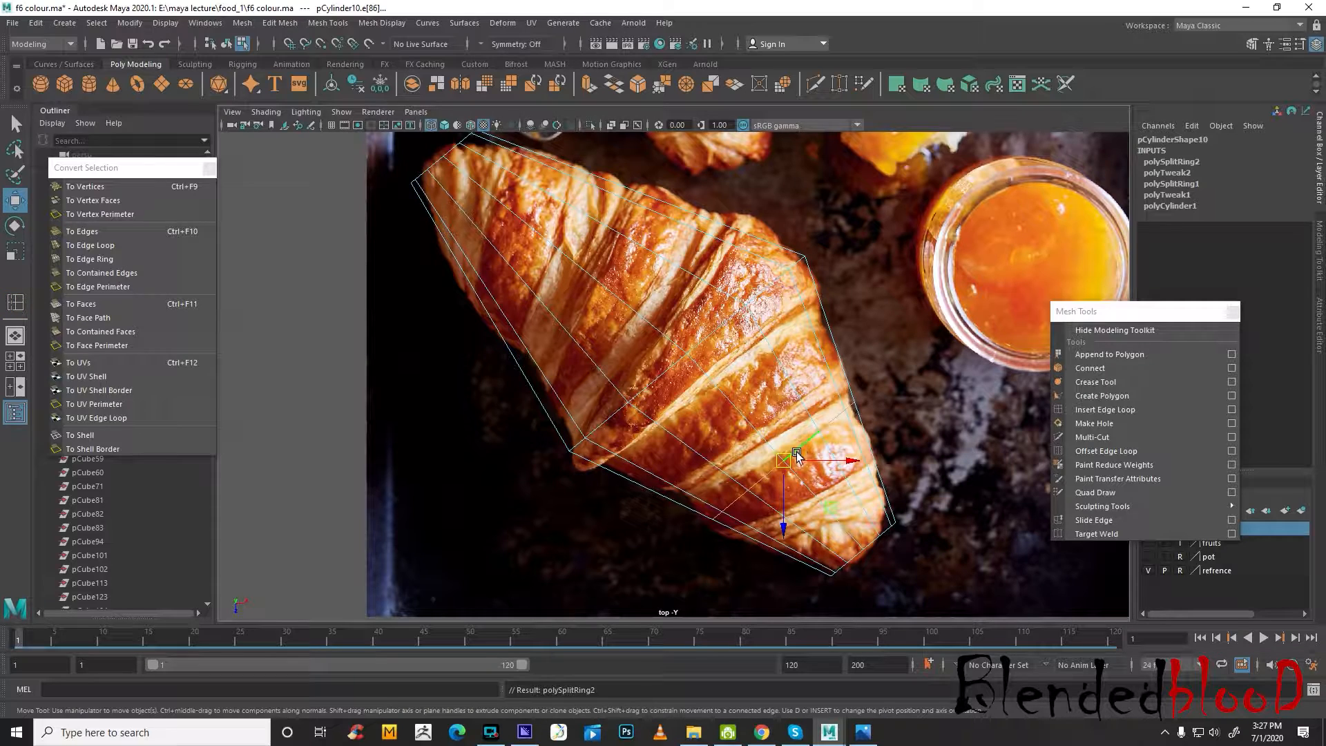
pyautogui.press('r')
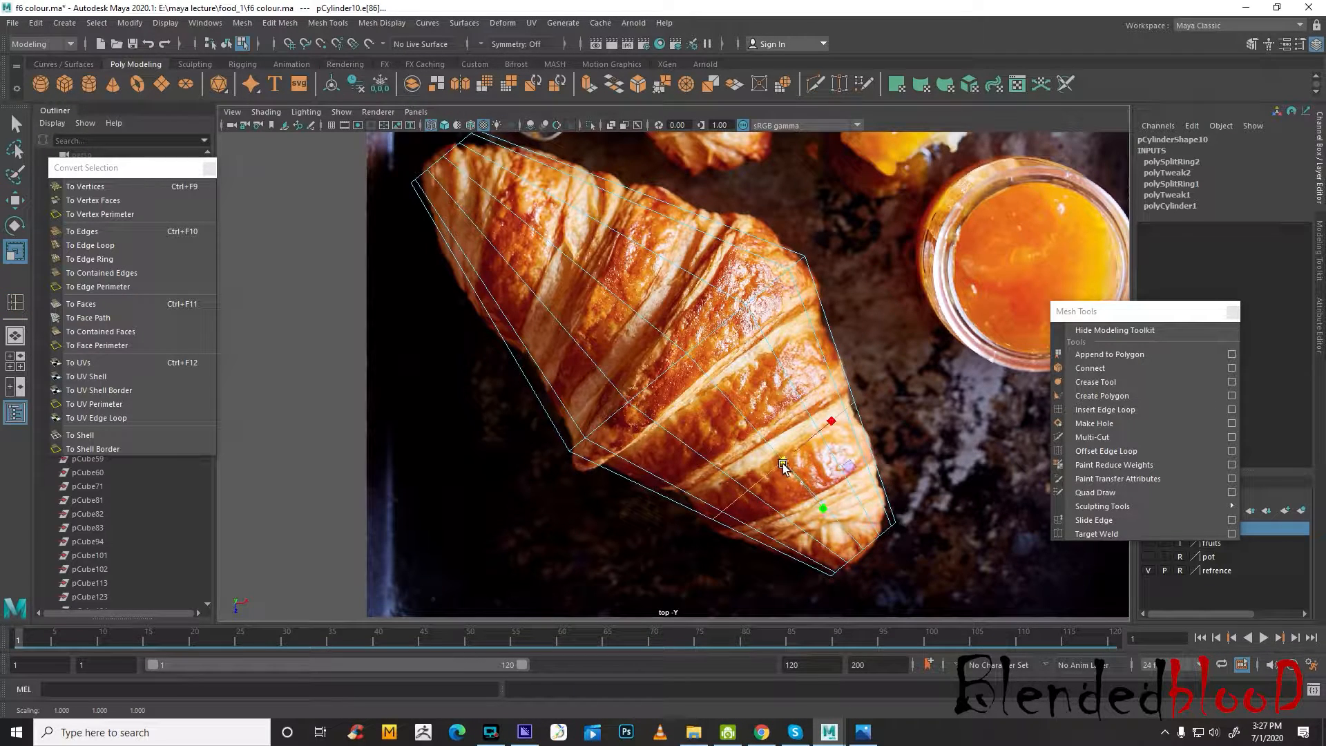
# Insert an edge loop between the upper tip and the middle ring, then rotate and move it to follow the croissant's fold
pyautogui.click(1109, 409)
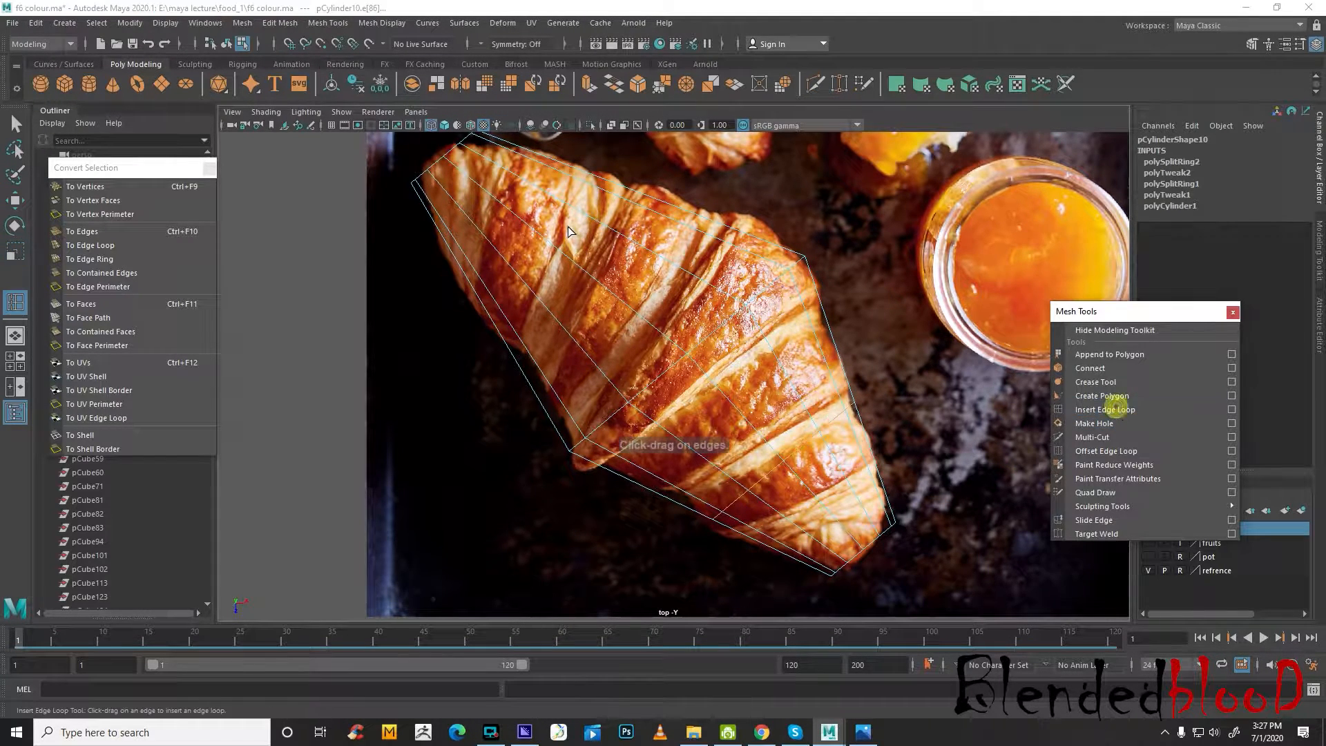
pyautogui.click(581, 263)
pyautogui.press('w')
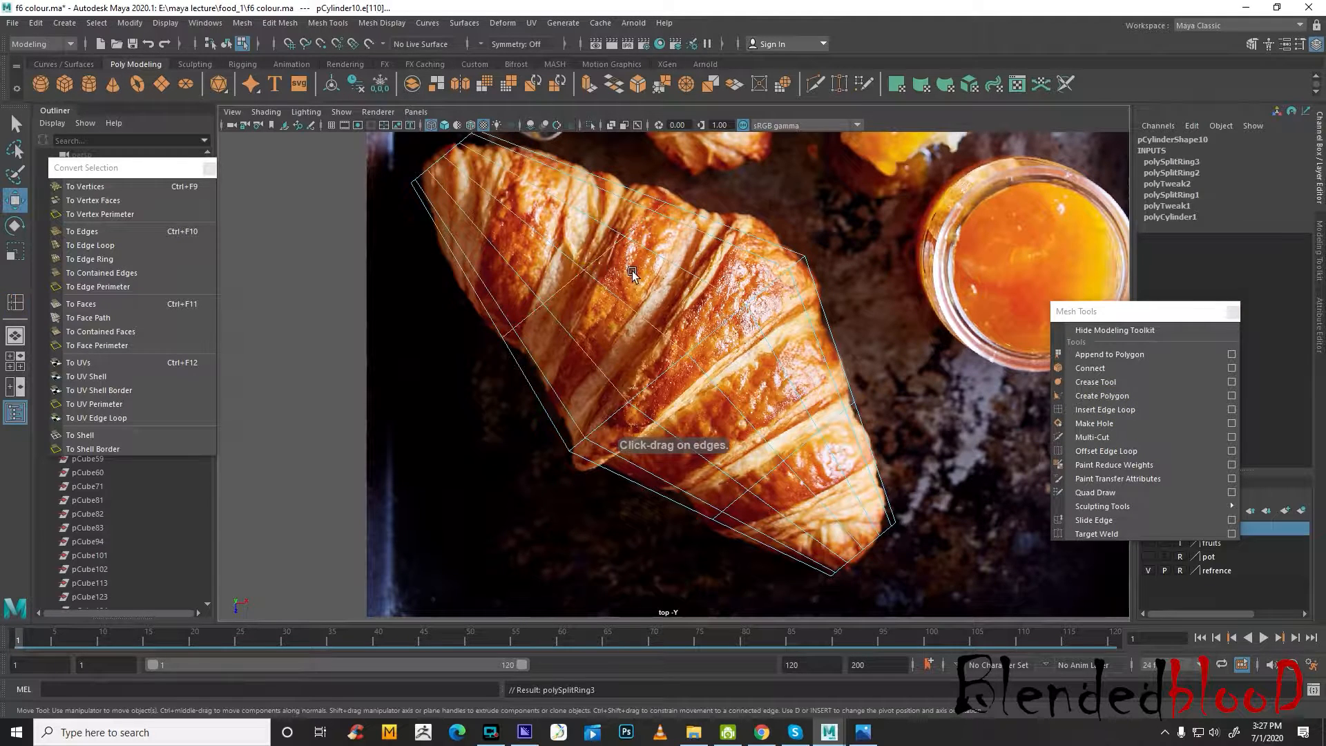
pyautogui.press('e')
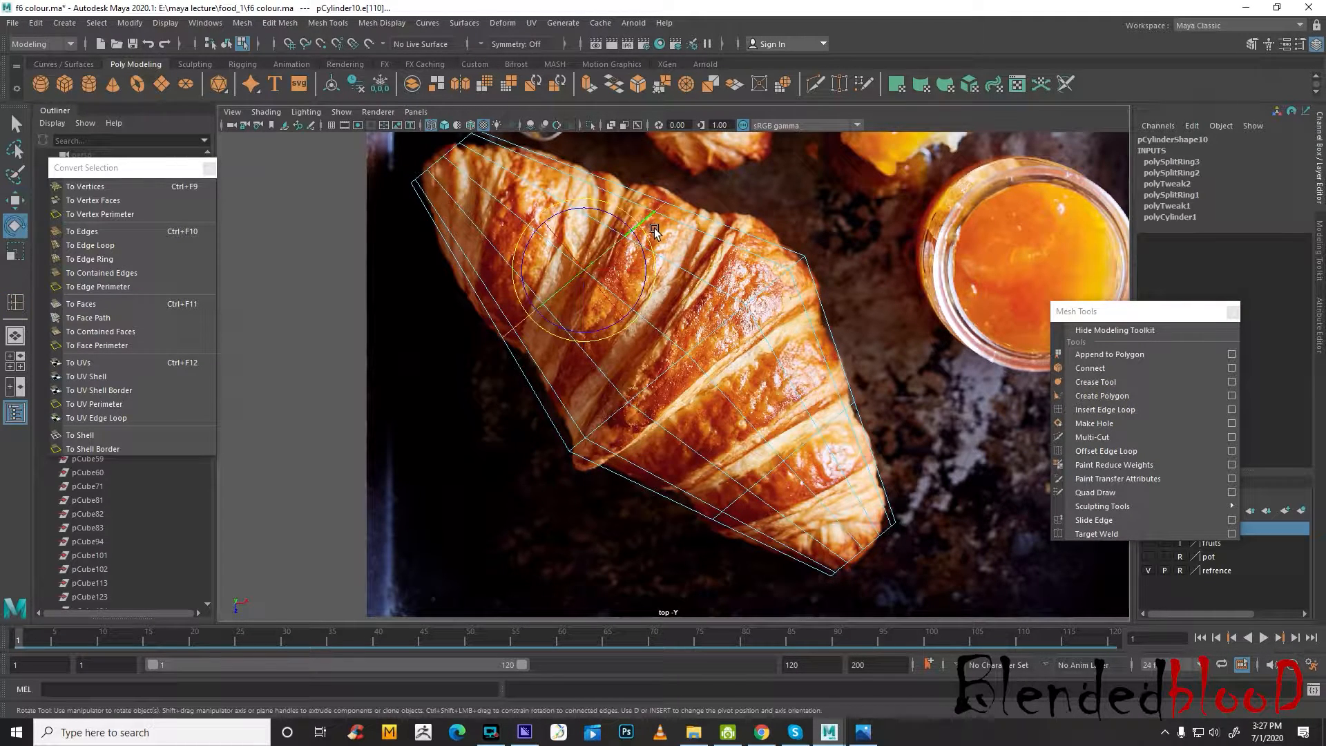
pyautogui.moveTo(653, 234); pyautogui.dragTo(343, 185)
pyautogui.moveTo(649, 297); pyautogui.dragTo(670, 293)
pyautogui.press('w')
pyautogui.moveTo(585, 272); pyautogui.dragTo(585, 288)
# Insert another edge loop between the upper loop and the middle ring, and shift it slightly to fit the croissant's outline
pyautogui.click(1099, 410)
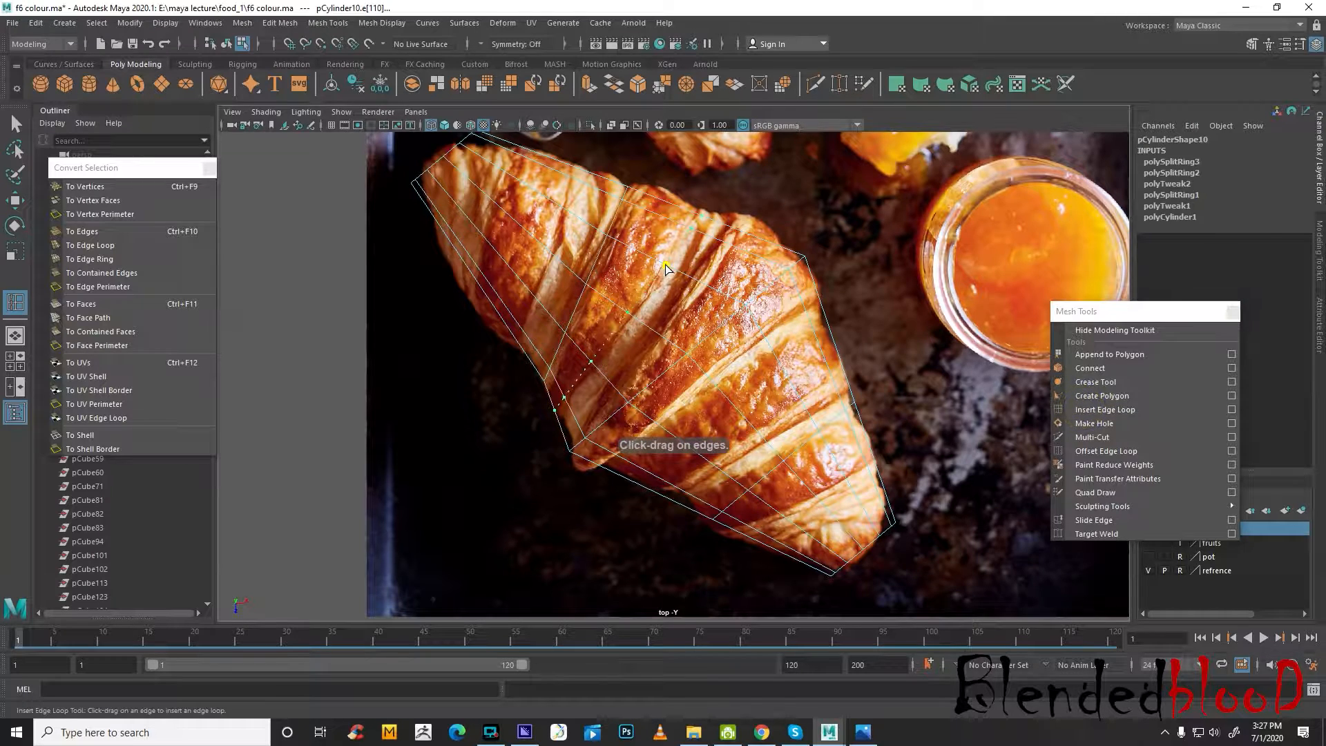
pyautogui.moveTo(669, 271); pyautogui.dragTo(651, 243)
pyautogui.press('e')
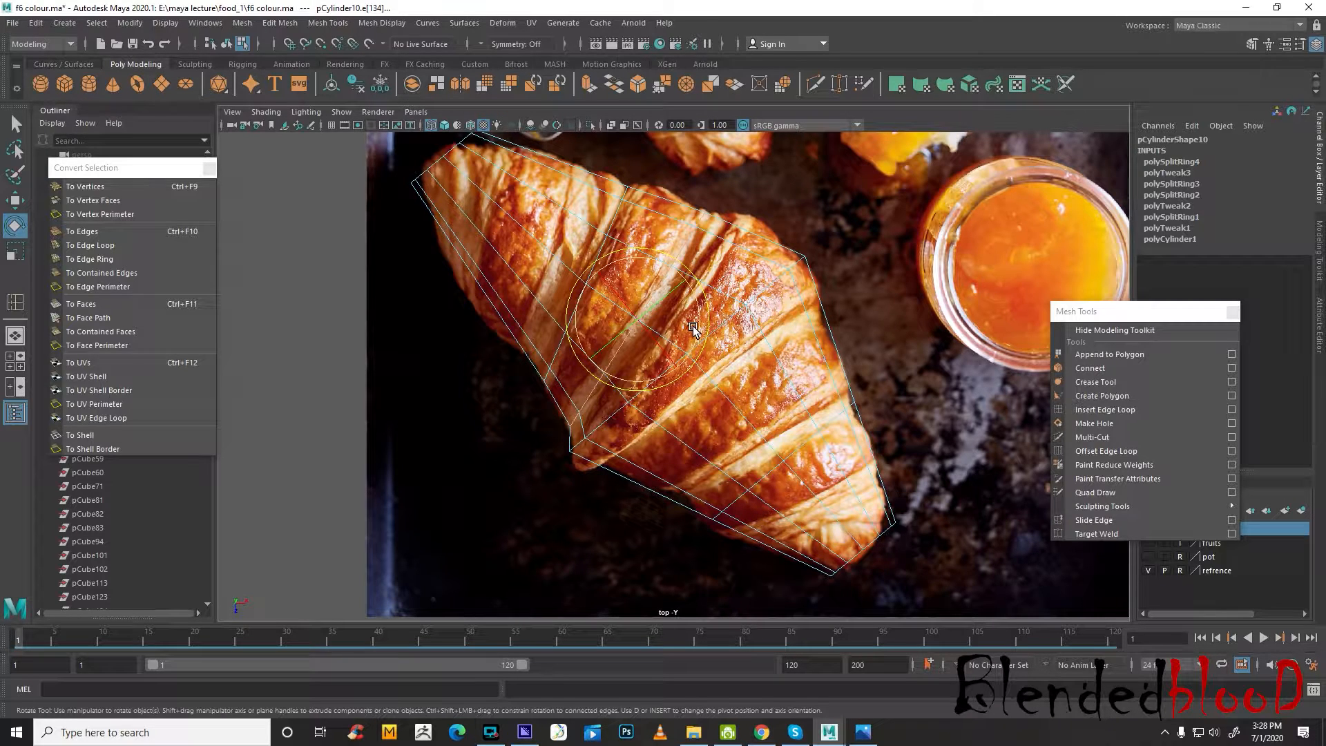
pyautogui.press('w')
pyautogui.press('e')
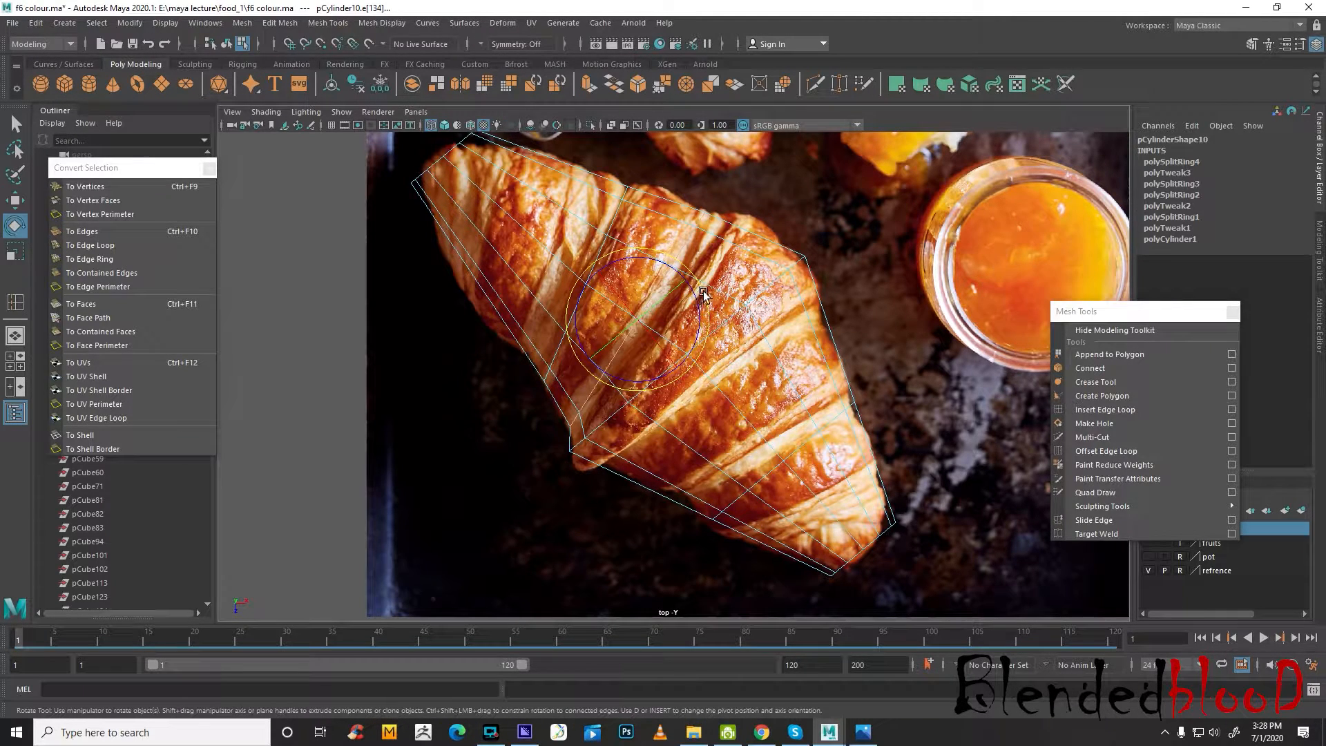
pyautogui.press('w')
pyautogui.moveTo(637, 319); pyautogui.dragTo(633, 314)
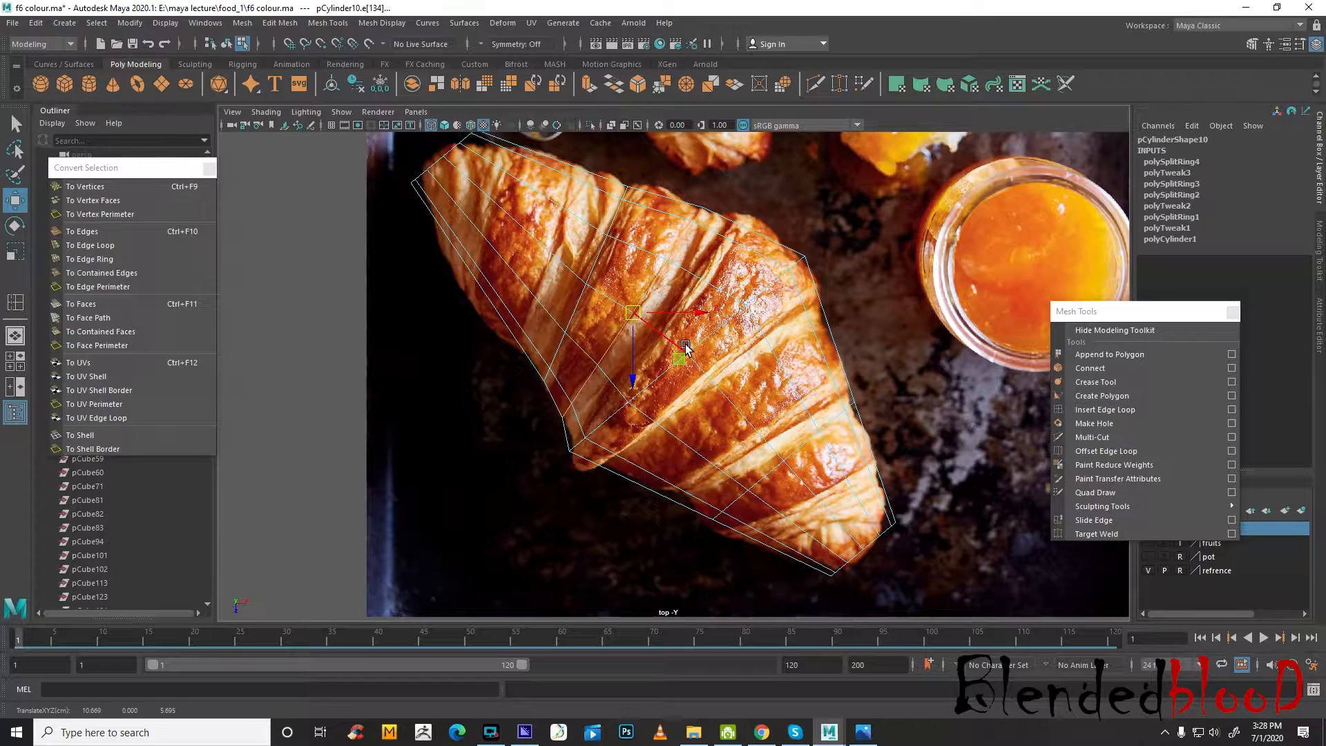
# Rotate and move the middle edge loop to line up with the fold across the croissant's widest part
pyautogui.click(1141, 409)
pyautogui.press('w')
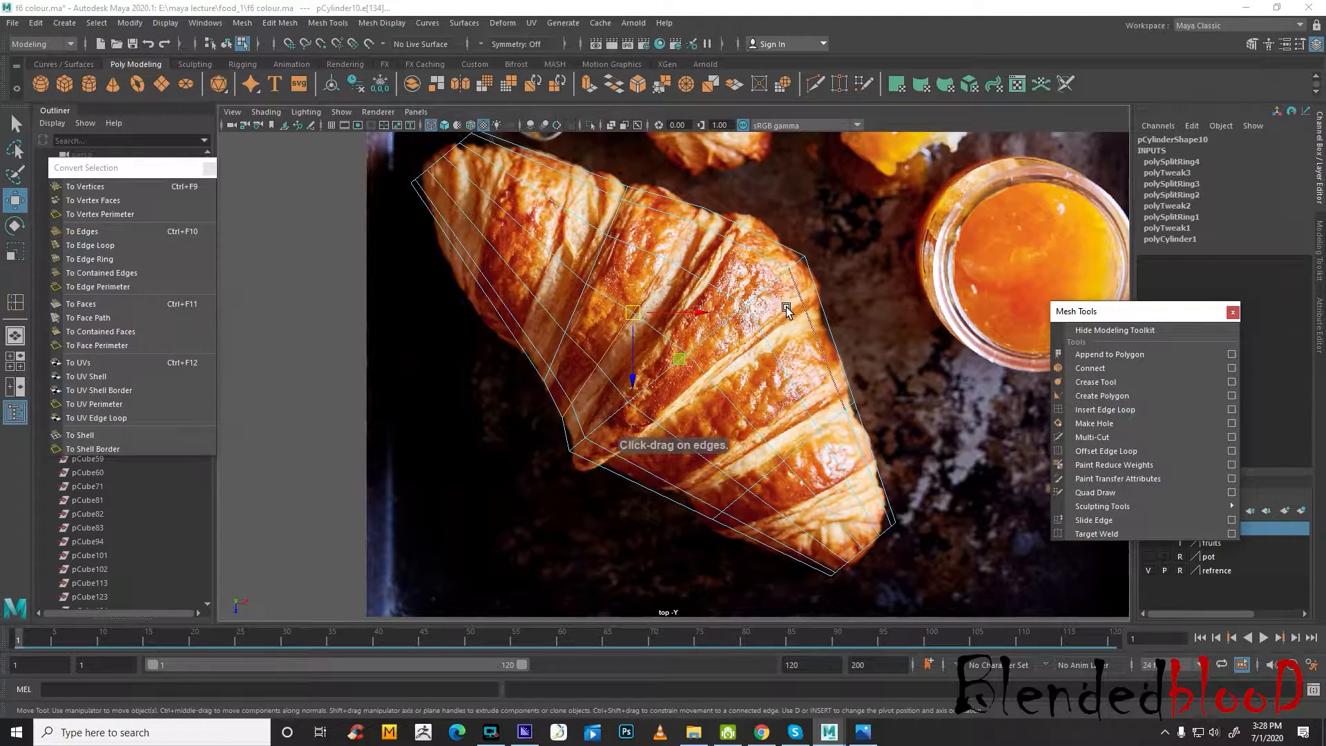
pyautogui.click(777, 296)
pyautogui.press('e')
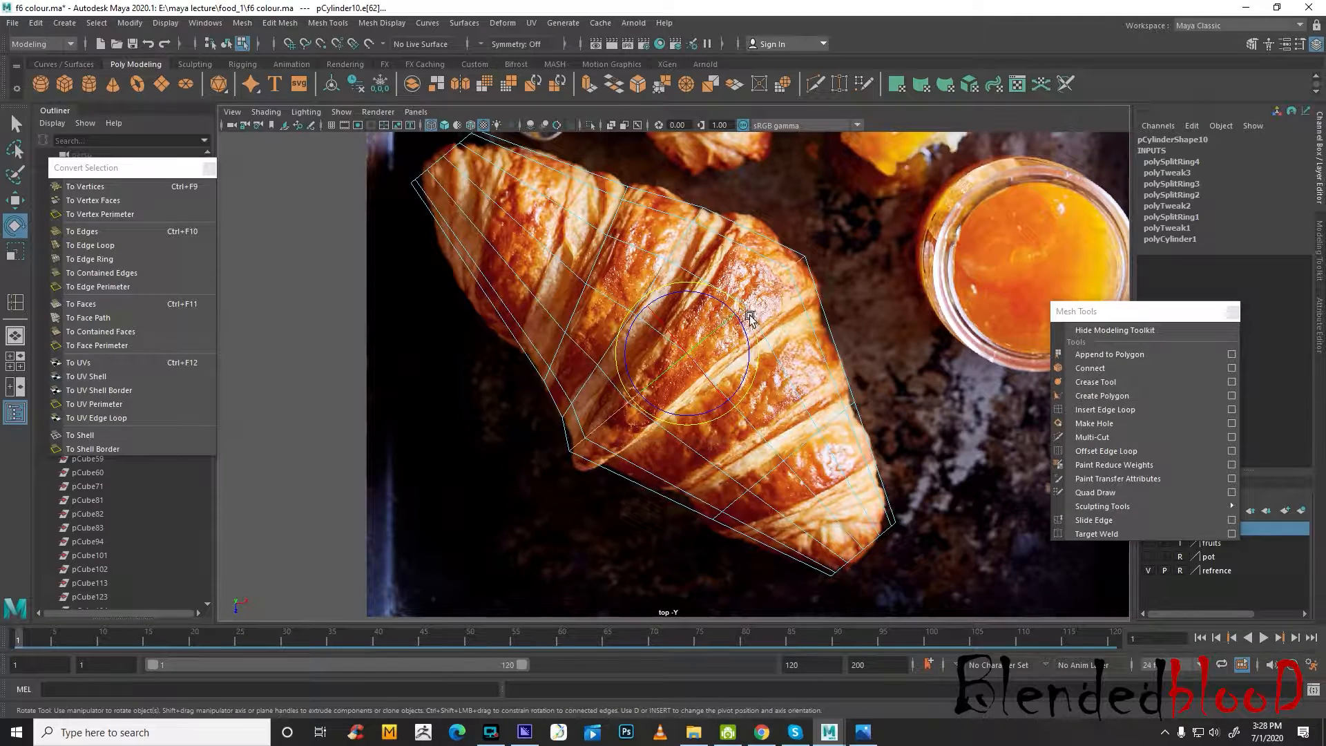
pyautogui.moveTo(676, 248)
pyautogui.mouseDown()
pyautogui.moveTo(649, 247)
pyautogui.moveTo(653, 257)
pyautogui.mouseUp()
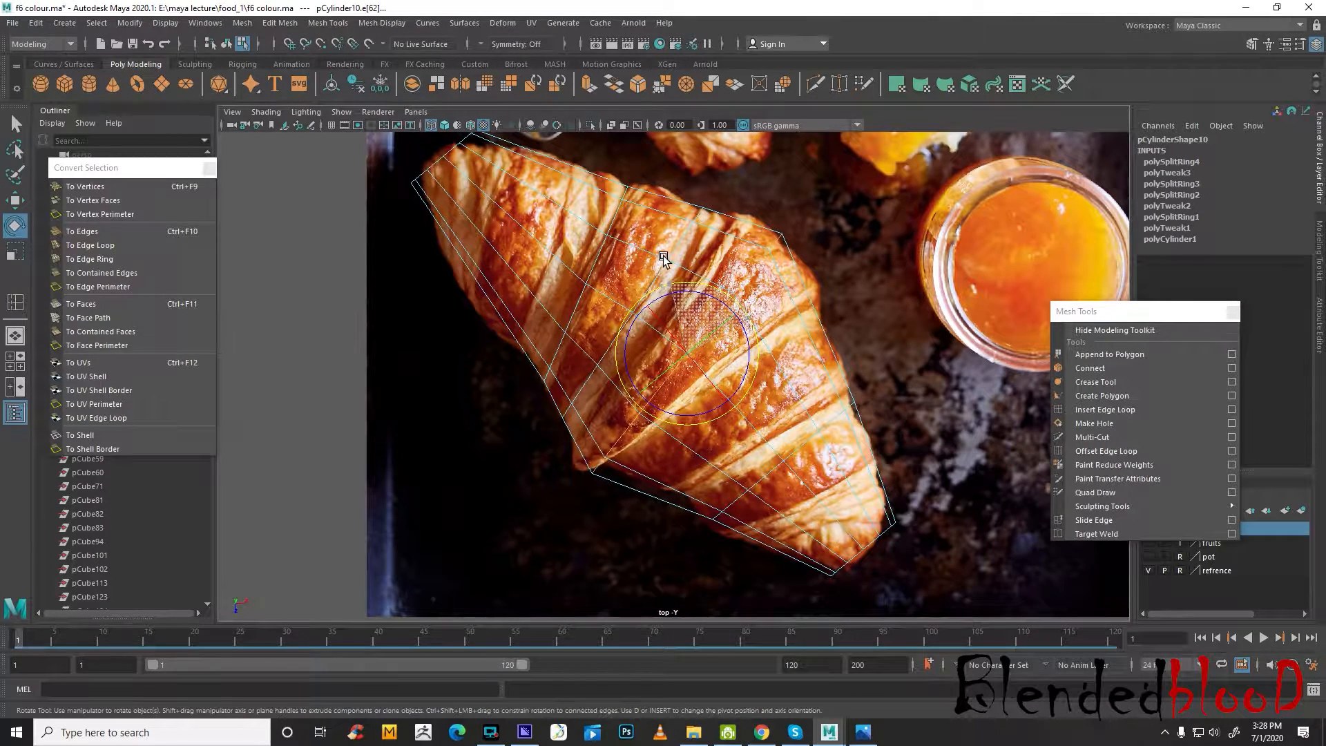
pyautogui.press('w')
pyautogui.moveTo(686, 353); pyautogui.dragTo(648, 323)
pyautogui.press('r')
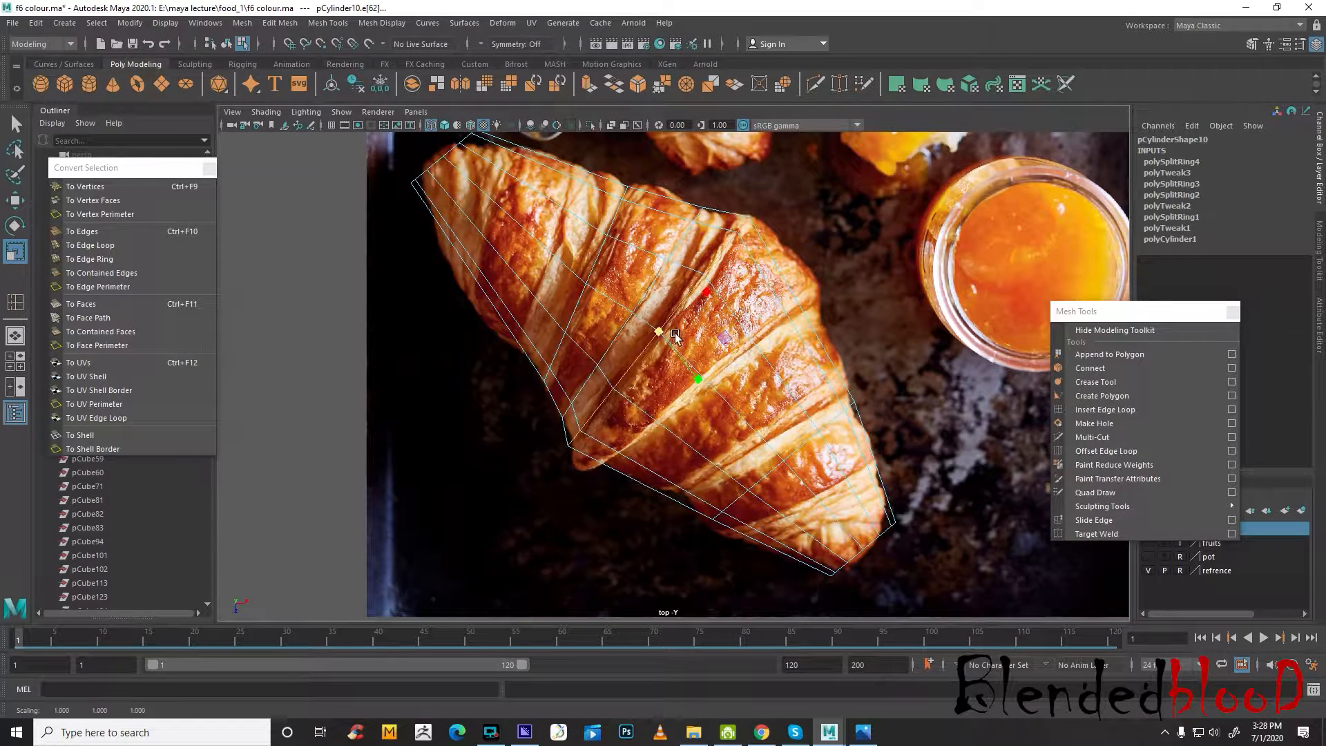
# Insert an edge loop just below the middle ring and scale it out to the croissant's outline
pyautogui.click(1102, 410)
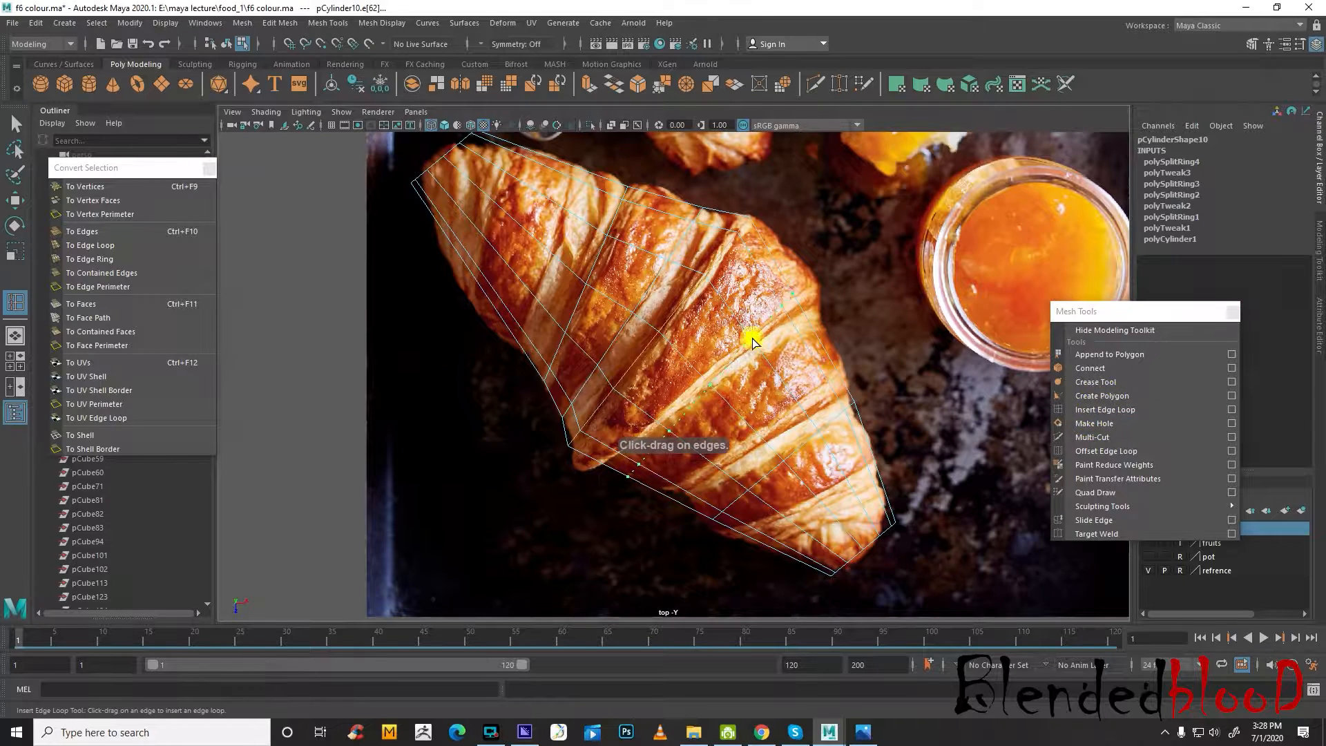
pyautogui.click(746, 336)
pyautogui.press('e')
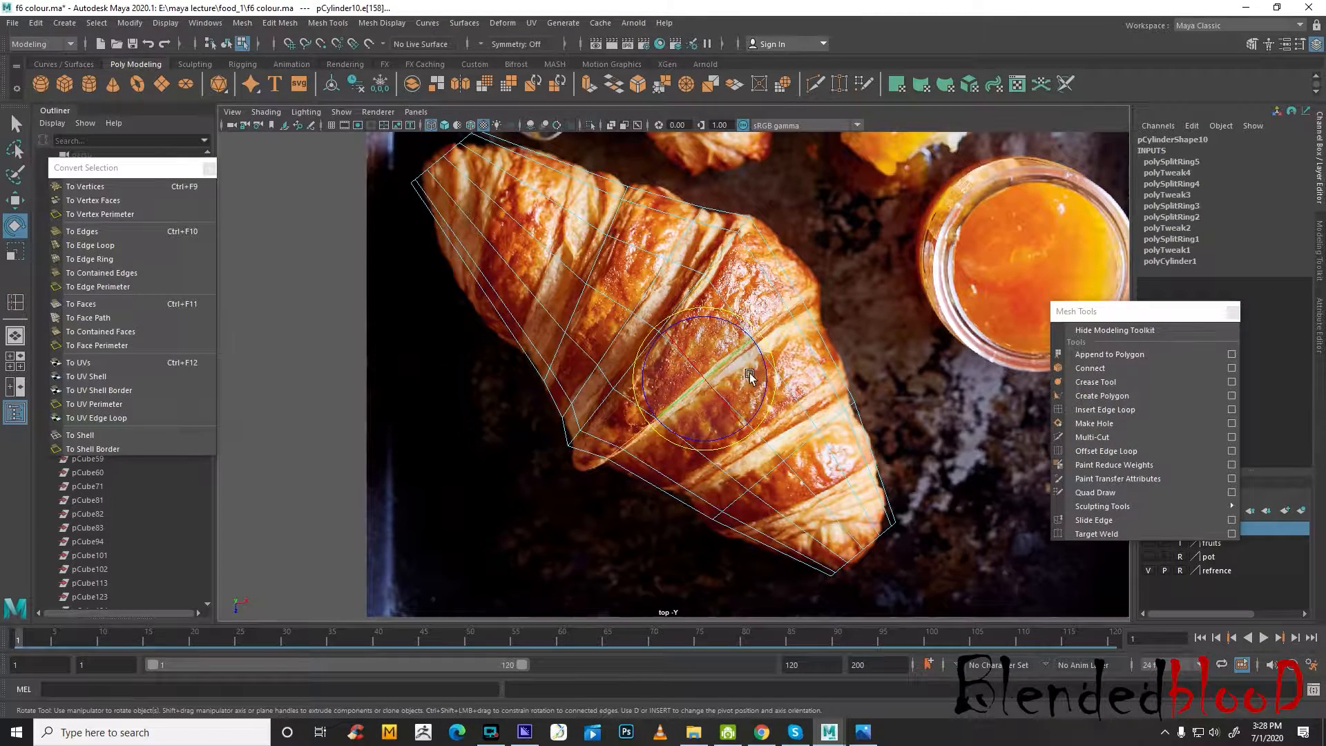
pyautogui.press('r')
pyautogui.moveTo(704, 377); pyautogui.dragTo(742, 436)
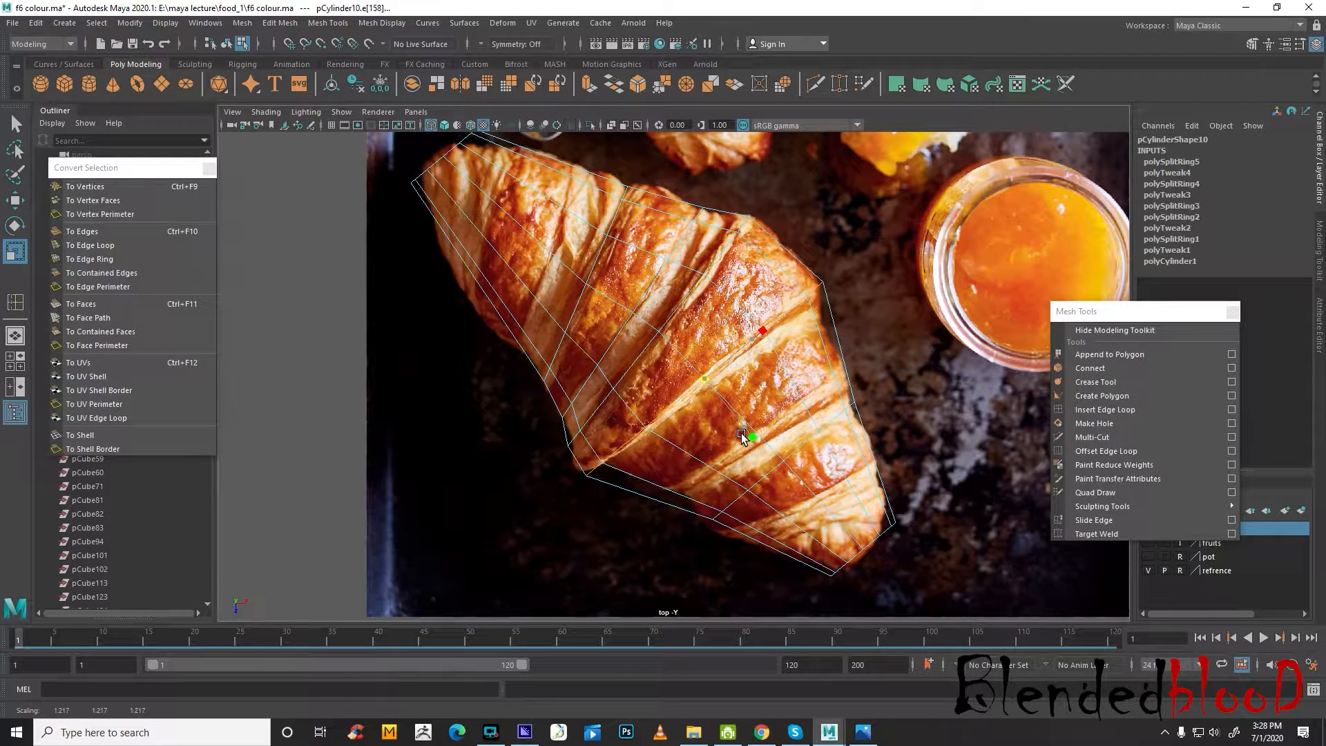
# Insert a further edge loop above the existing lower loop and scale it in slightly to match the croissant's narrowing width
pyautogui.click(1102, 409)
pyautogui.moveTo(712, 470); pyautogui.dragTo(711, 469)
pyautogui.press('e')
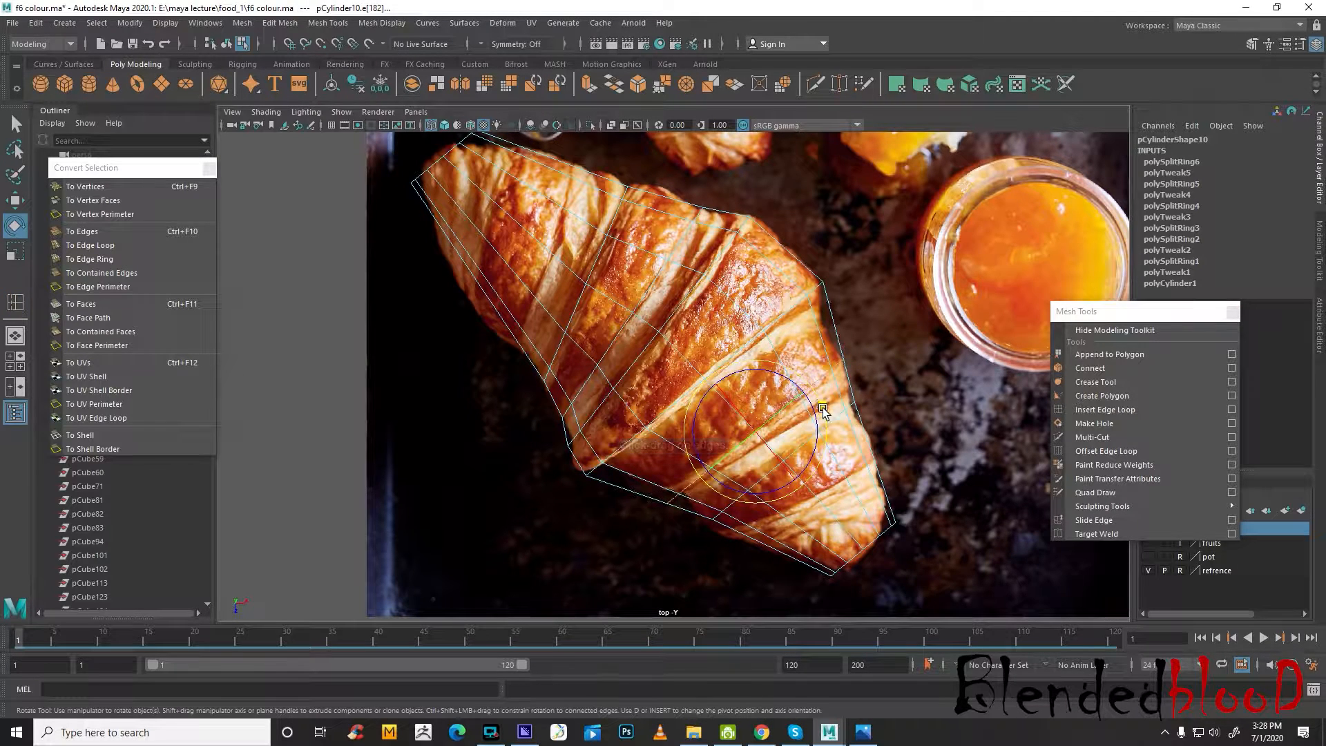
pyautogui.press('r')
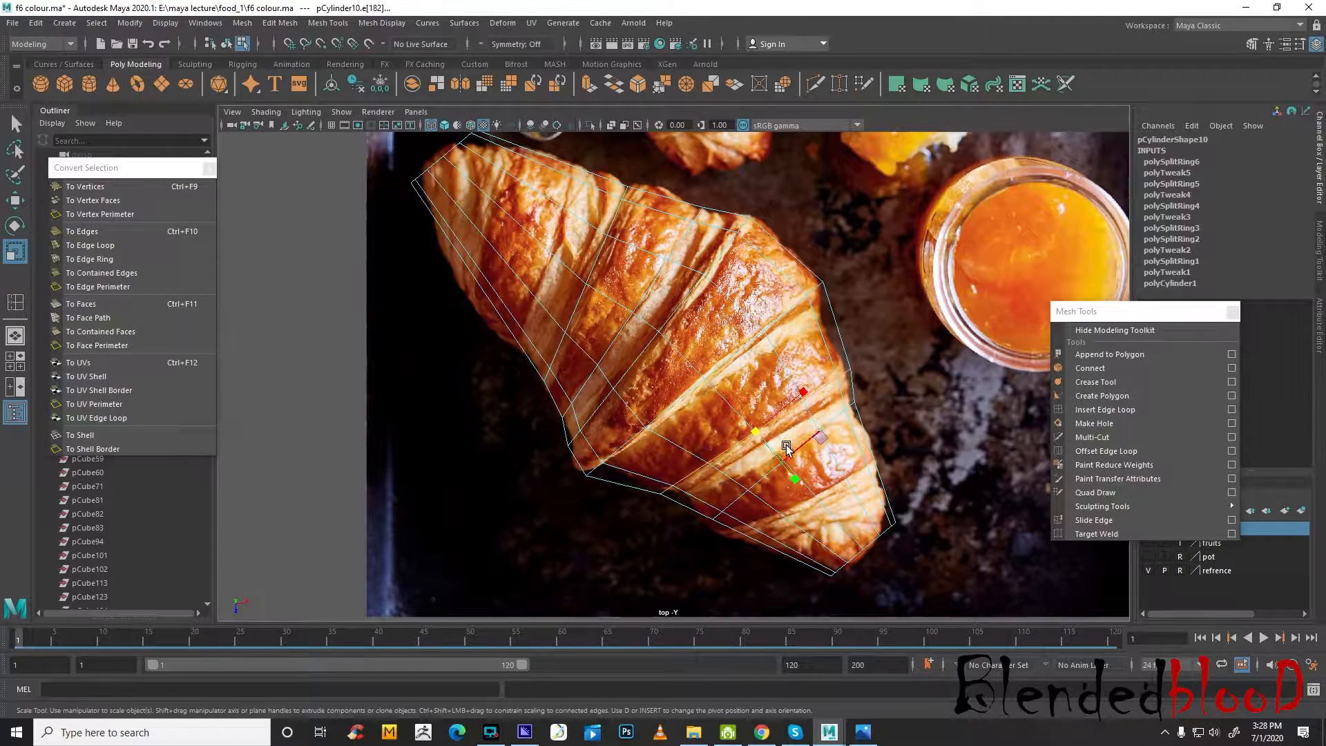
pyautogui.moveTo(753, 429); pyautogui.dragTo(743, 420)
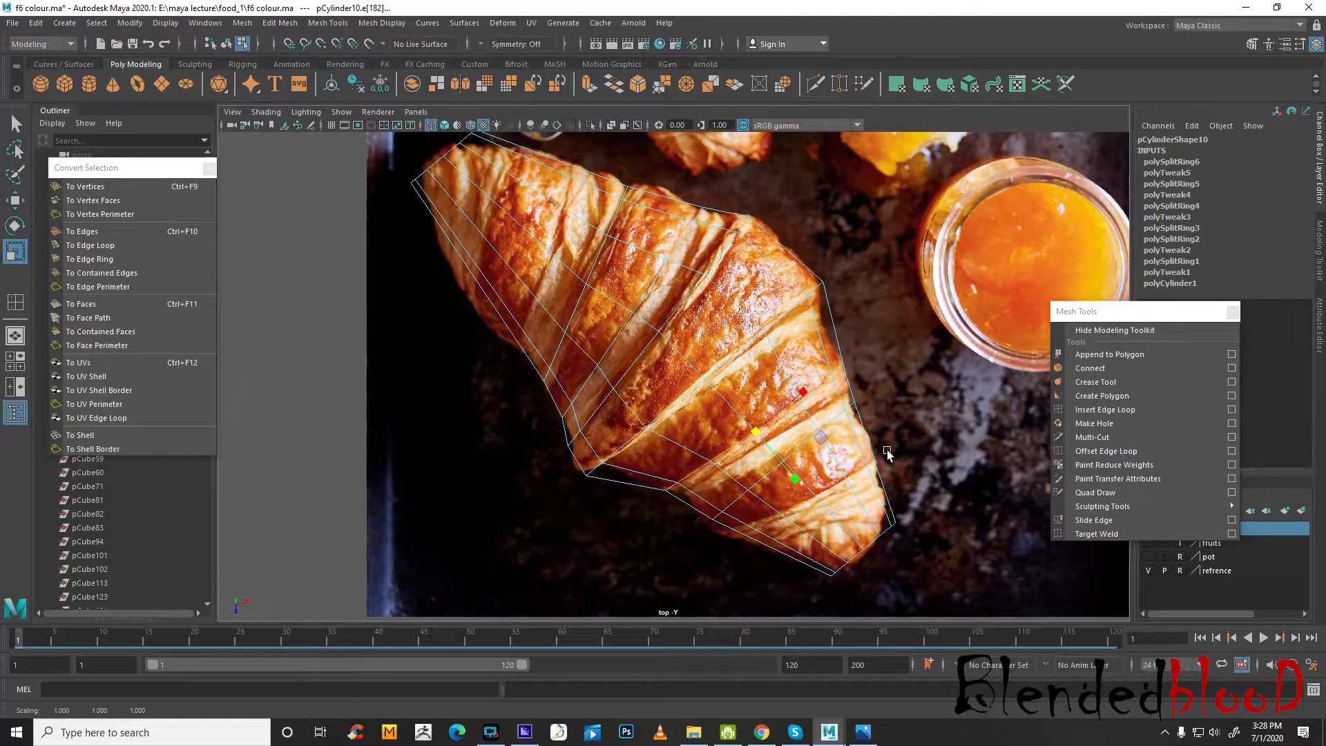
# Rotate the existing lower edge loop along the croissant's fold and move it slightly toward the middle
pyautogui.click(821, 447)
pyautogui.press('e')
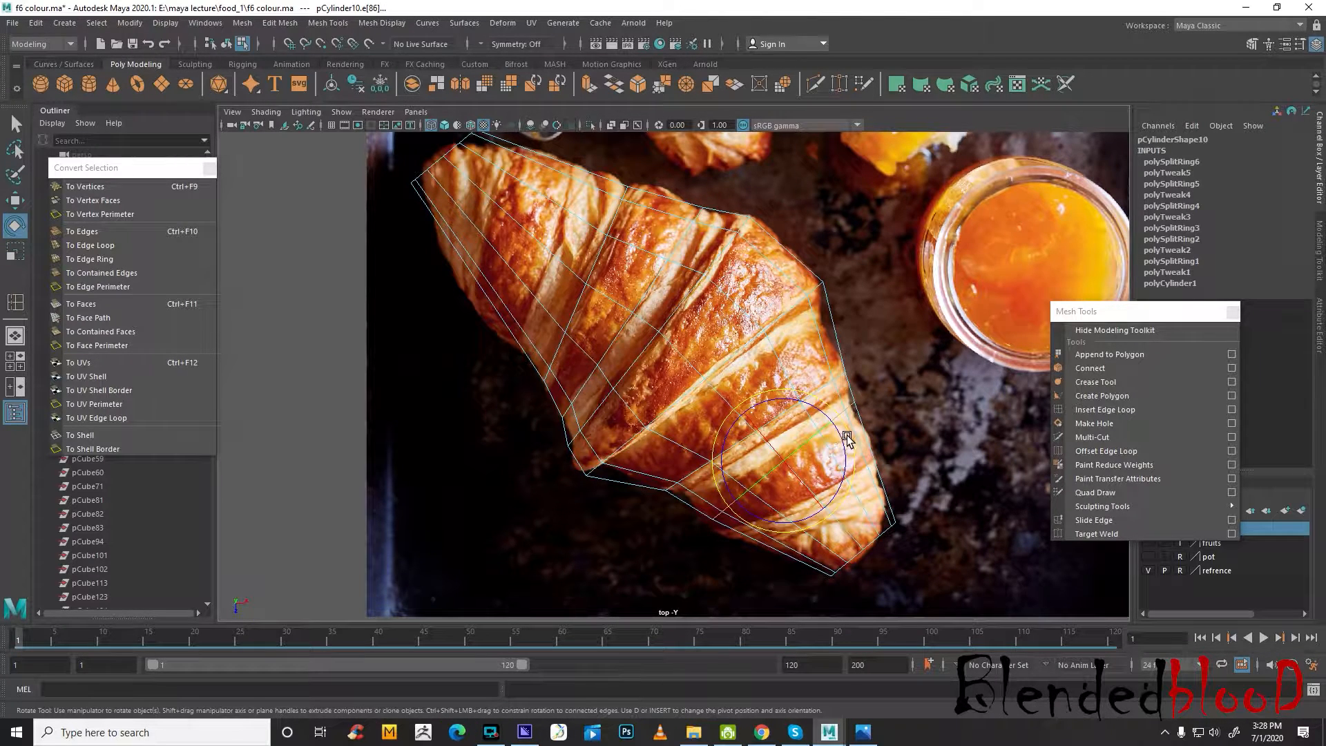
pyautogui.moveTo(847, 436); pyautogui.dragTo(897, 591)
pyautogui.press('w')
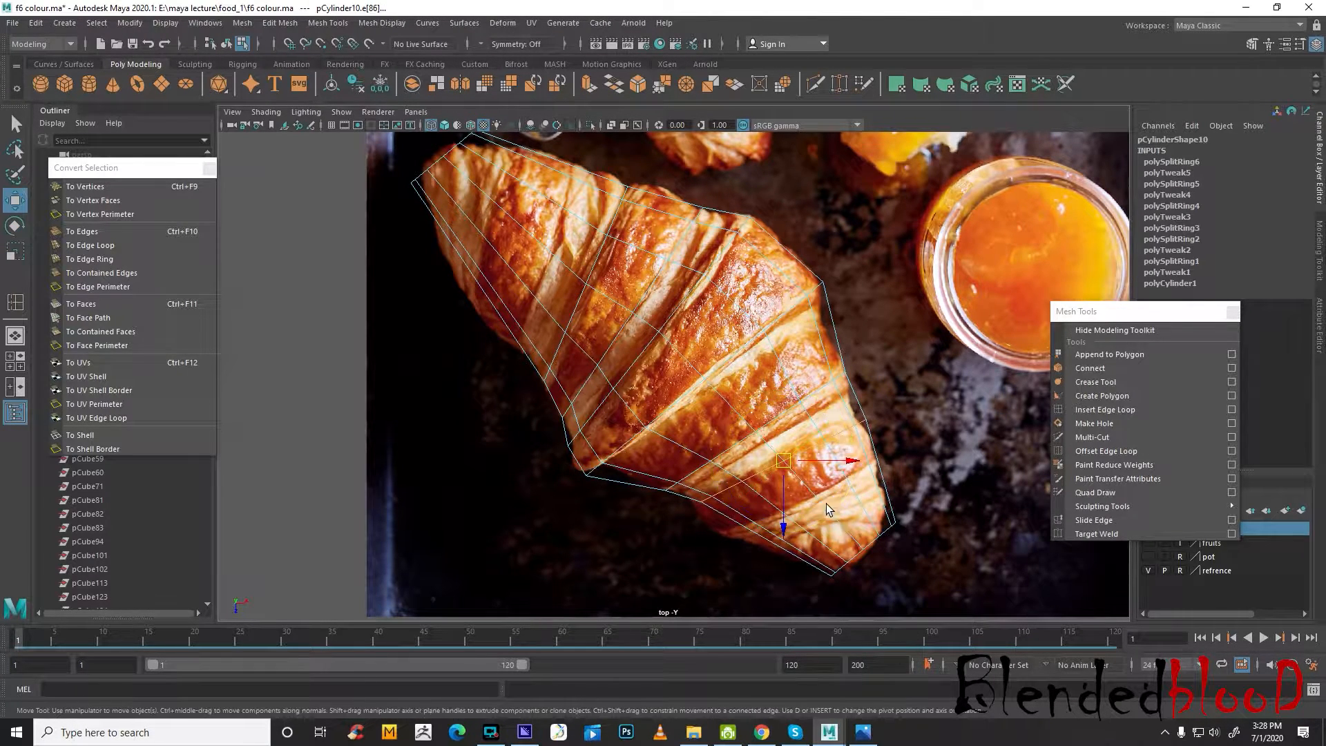
pyautogui.moveTo(784, 459); pyautogui.dragTo(769, 453)
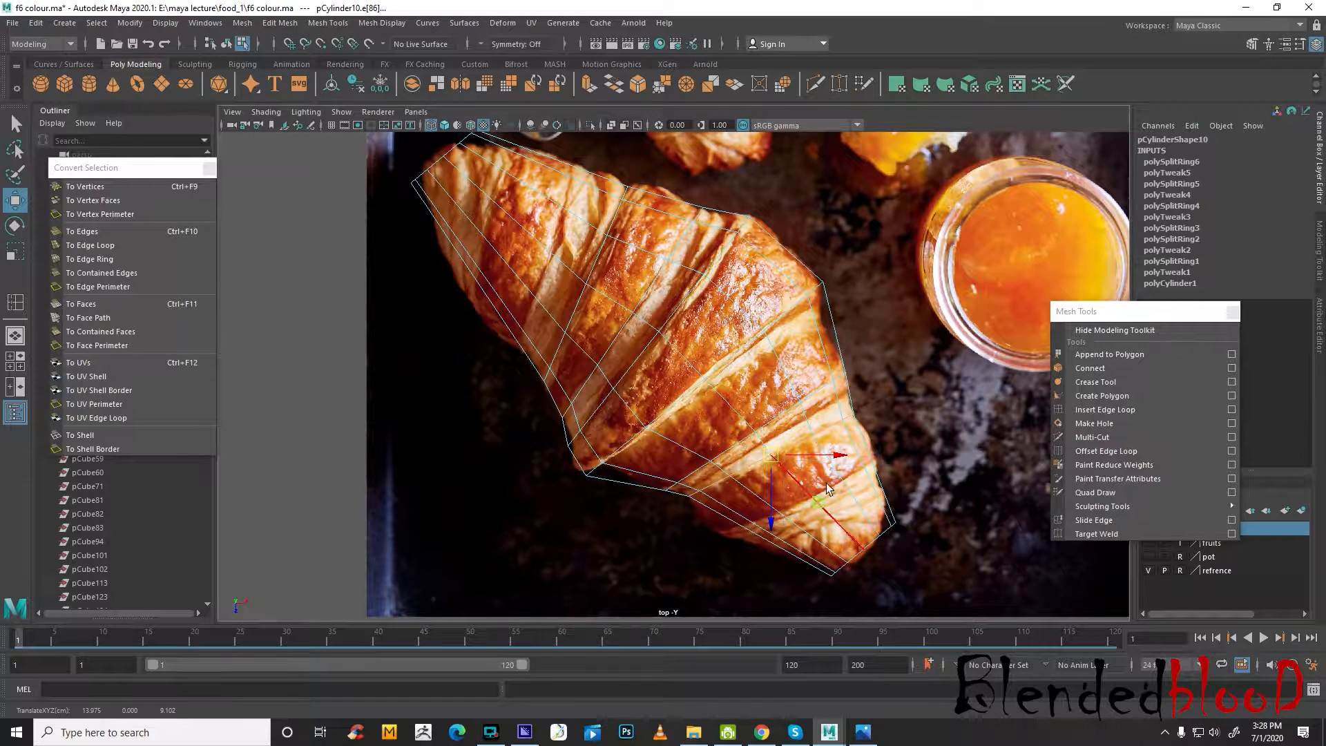
# Insert an edge loop near the croissant's lower tip and rotate and position it to follow the last fold
pyautogui.click(1105, 409)
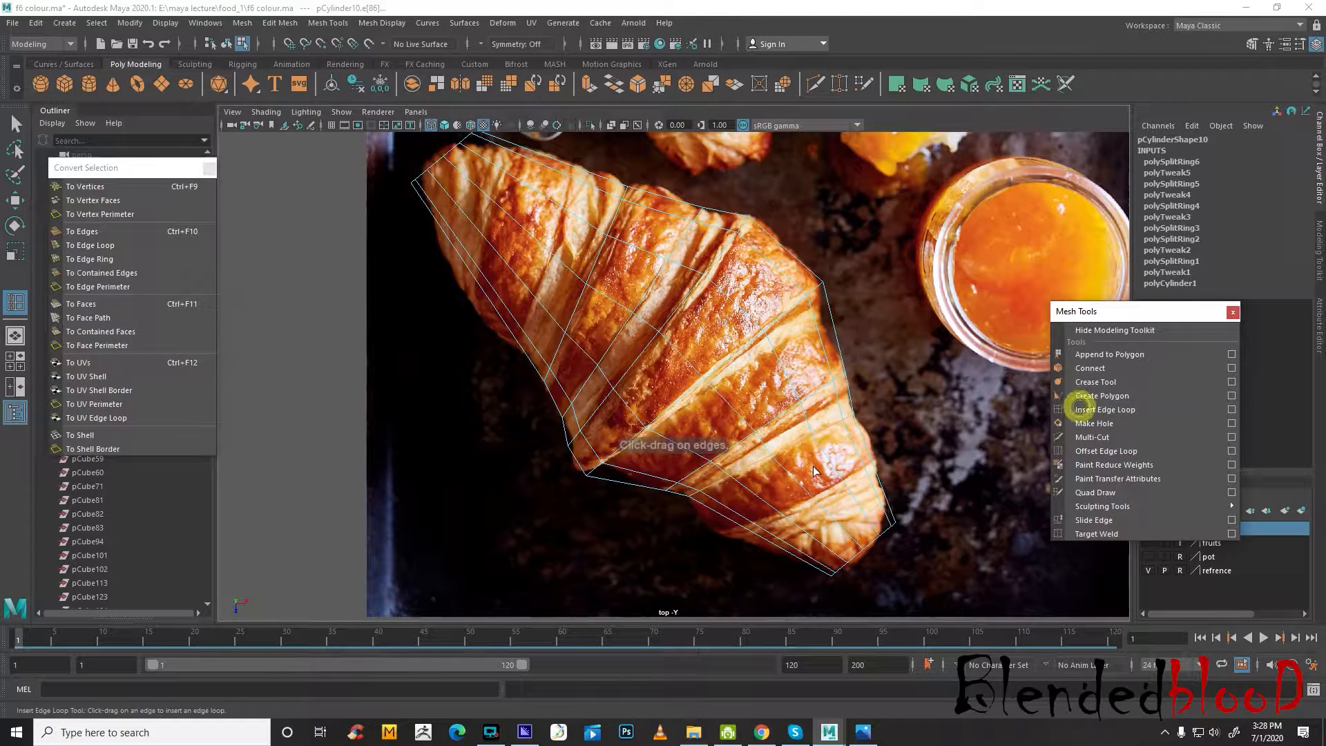
pyautogui.click(844, 487)
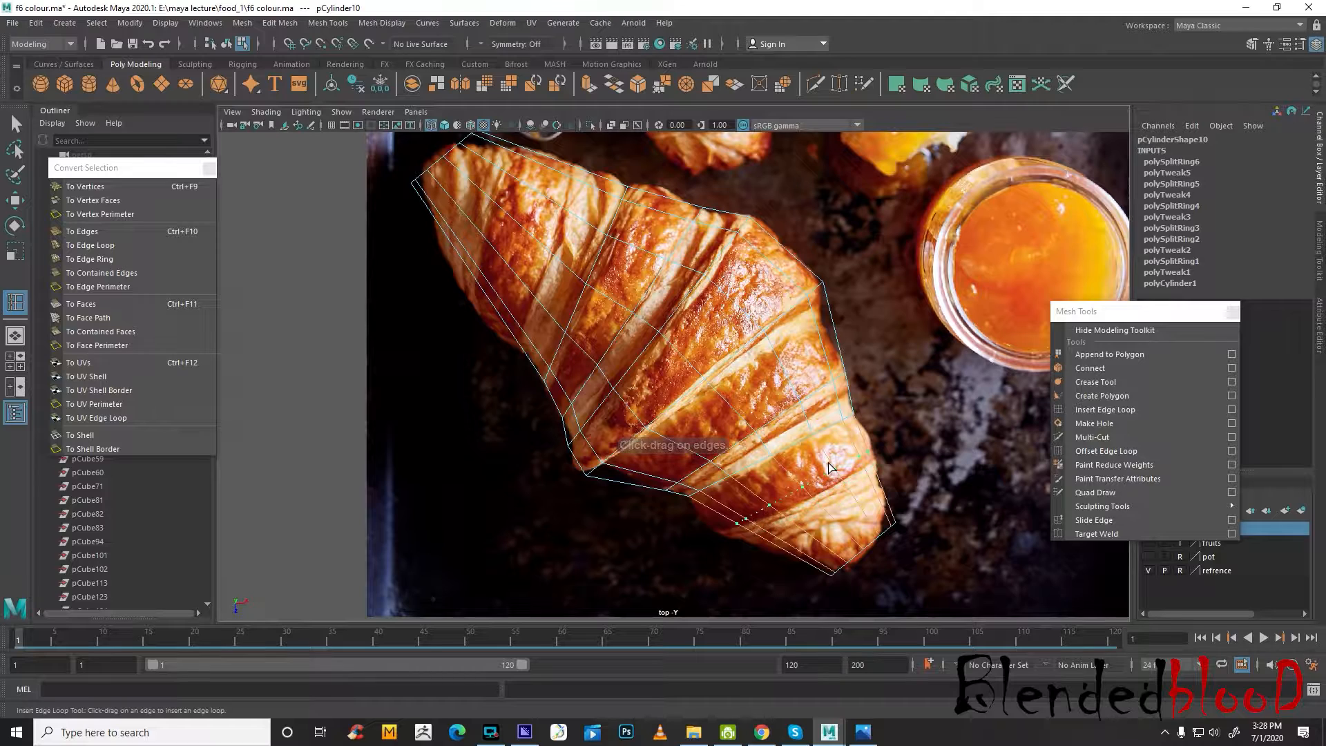
pyautogui.click(844, 477)
pyautogui.press('e')
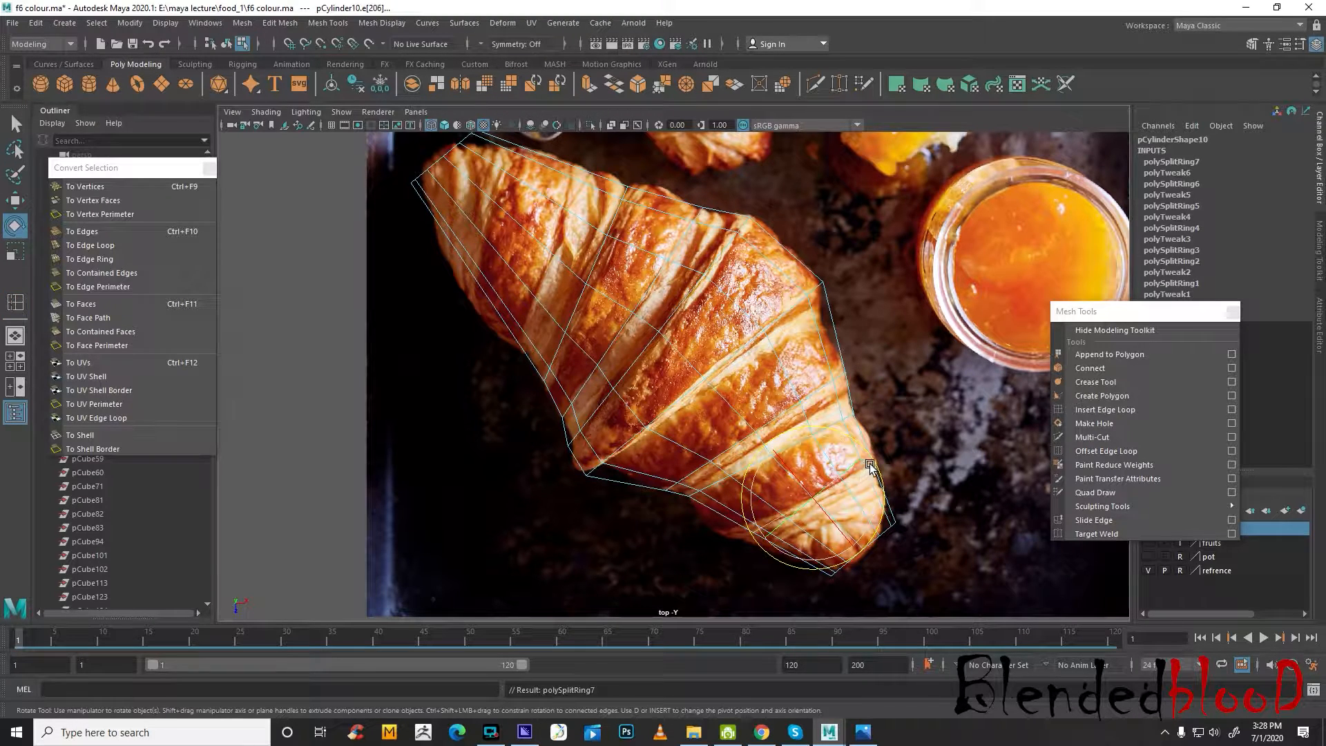
pyautogui.moveTo(870, 465); pyautogui.dragTo(807, 496)
pyautogui.press('w')
pyautogui.press('r')
pyautogui.press('w')
pyautogui.press('e')
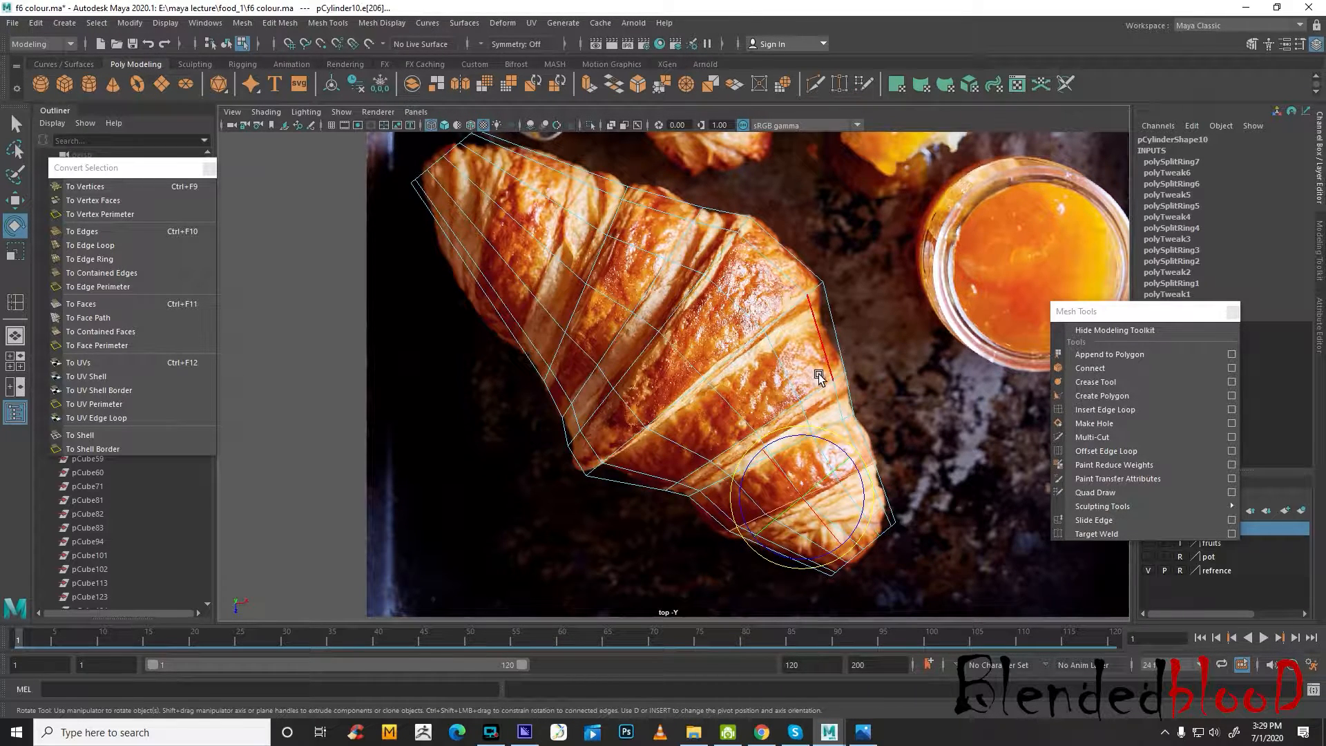
# Insert an edge loop near the croissant's upper tip and adjust it to the fold there
pyautogui.keyDown('alt'); pyautogui.moveTo(727, 337); pyautogui.dragTo(794, 442, button='middle'); pyautogui.keyUp('alt')
pyautogui.keyDown('alt'); pyautogui.moveTo(743, 391); pyautogui.dragTo(762, 348, button='middle'); pyautogui.keyUp('alt')
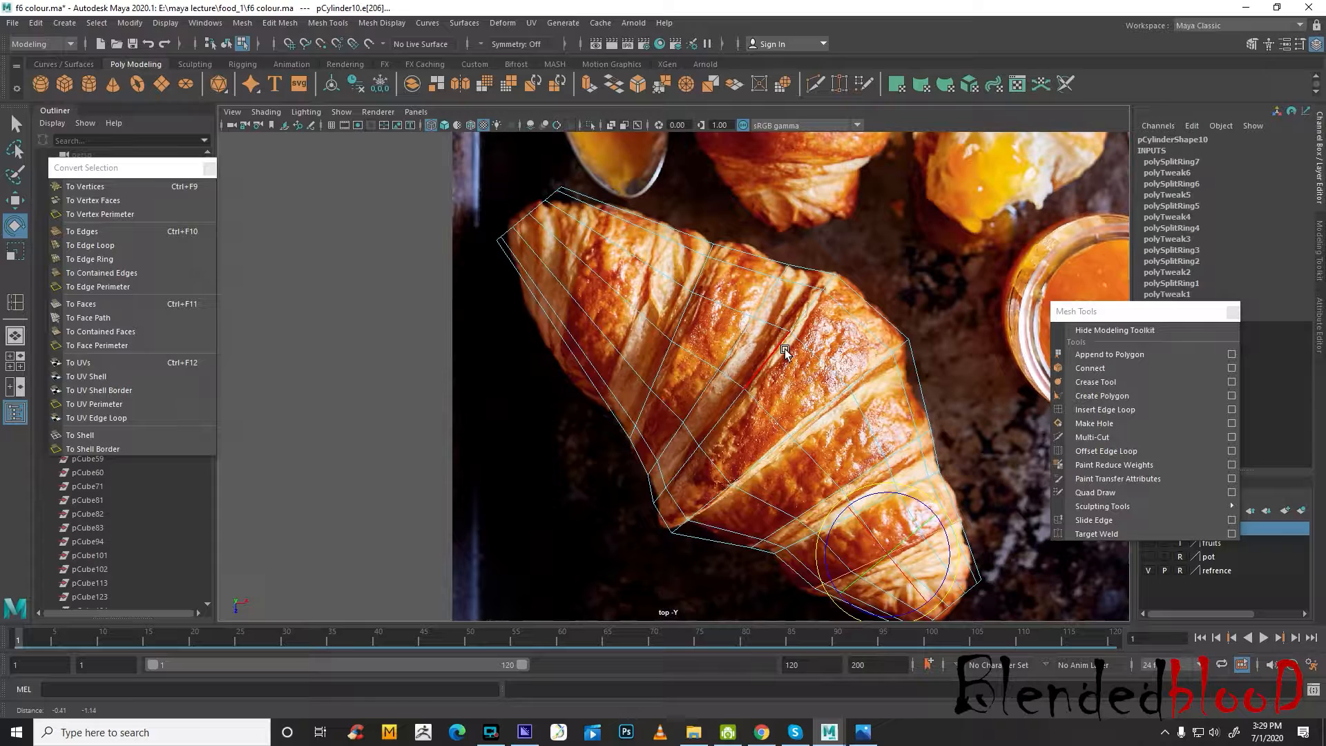
pyautogui.click(1091, 410)
pyautogui.click(637, 309)
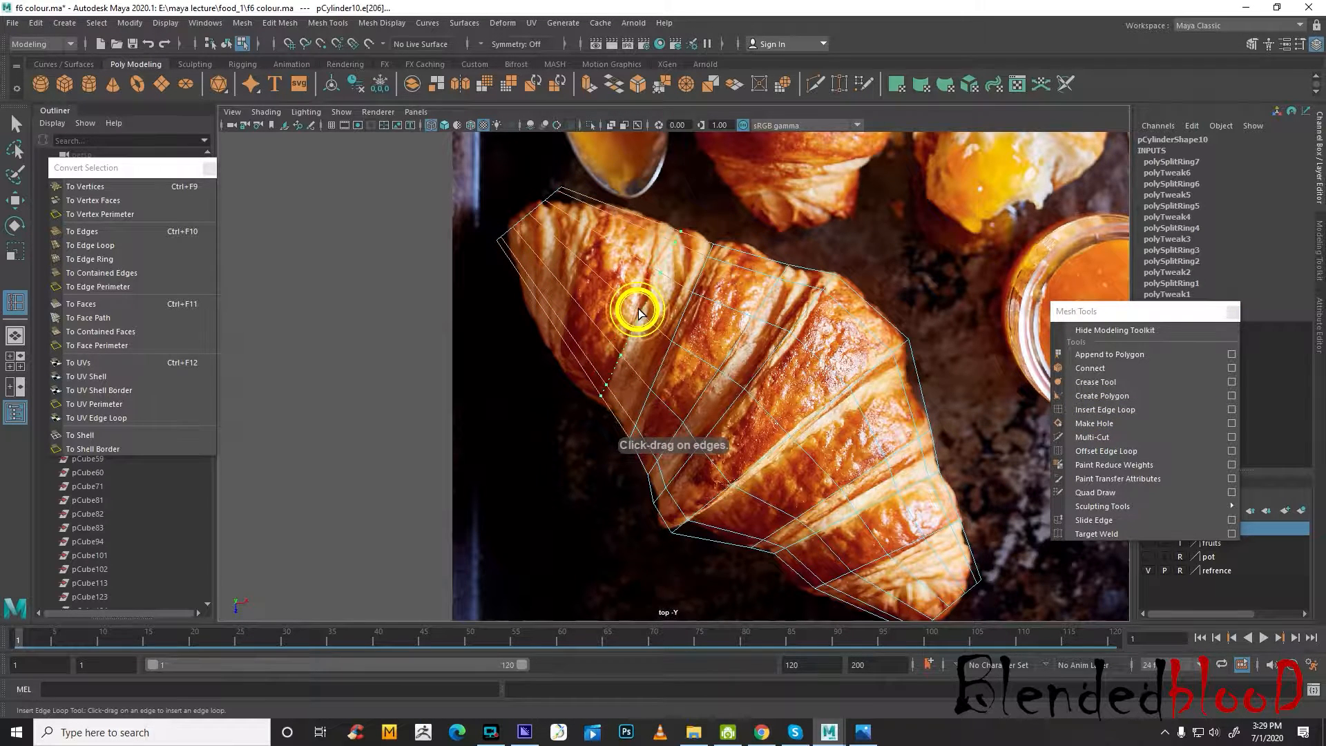
pyautogui.press('e')
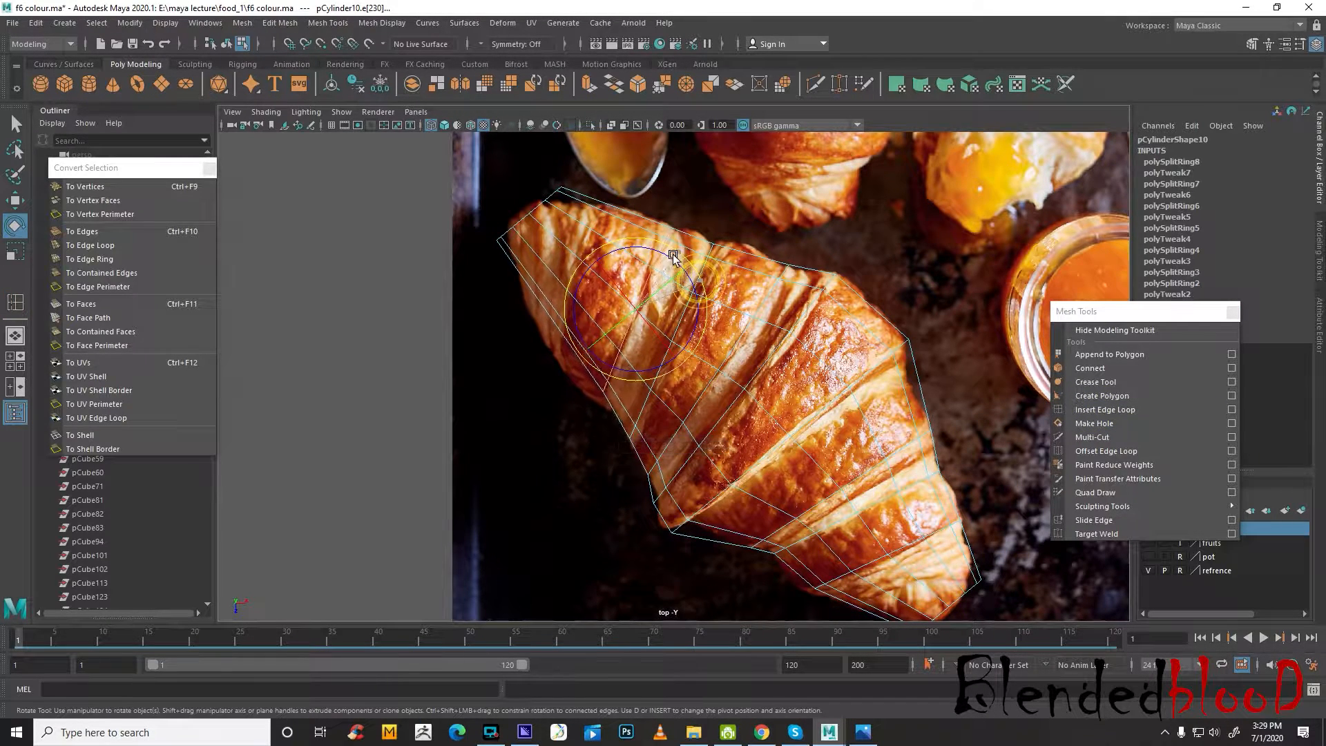
pyautogui.press('r')
pyautogui.press('w')
pyautogui.click(636, 307)
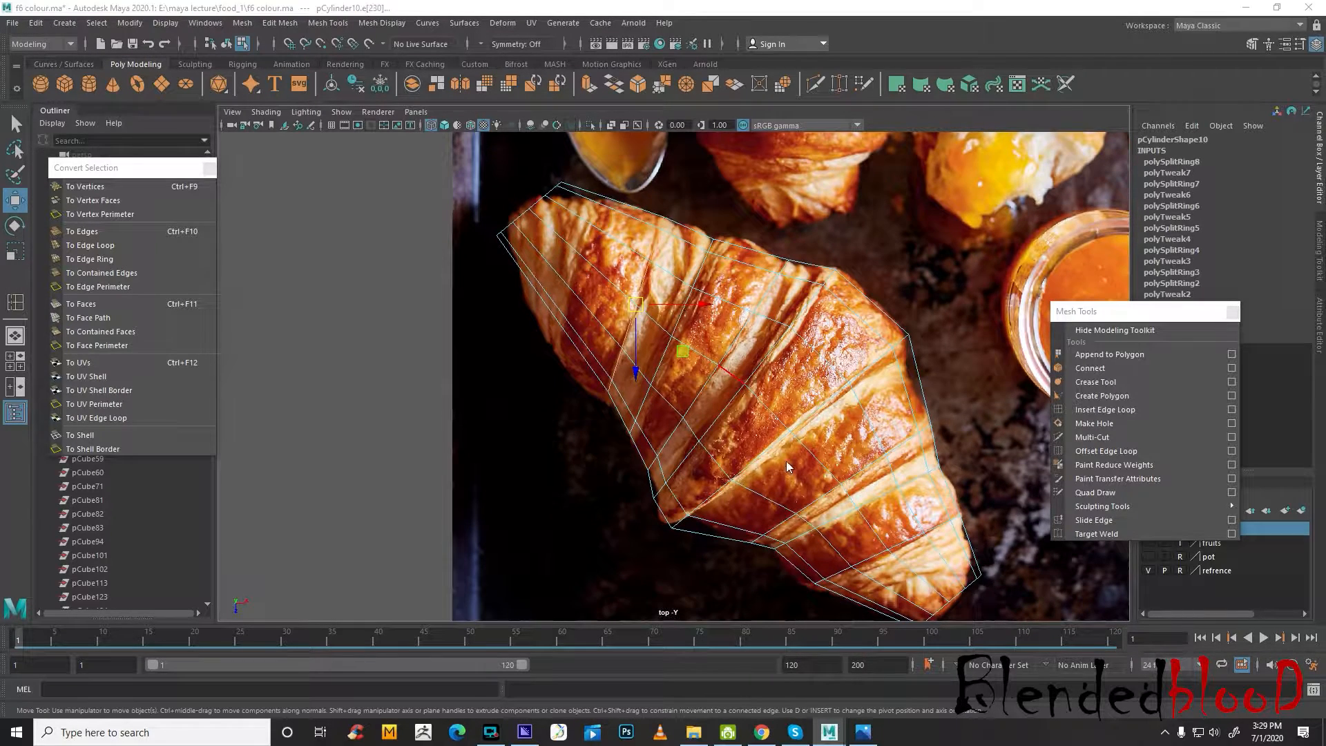
# Return to the four-view layout and switch to Photos to examine the croissant in the breakfast reference picture
pyautogui.press('space')
pyautogui.click(862, 732)
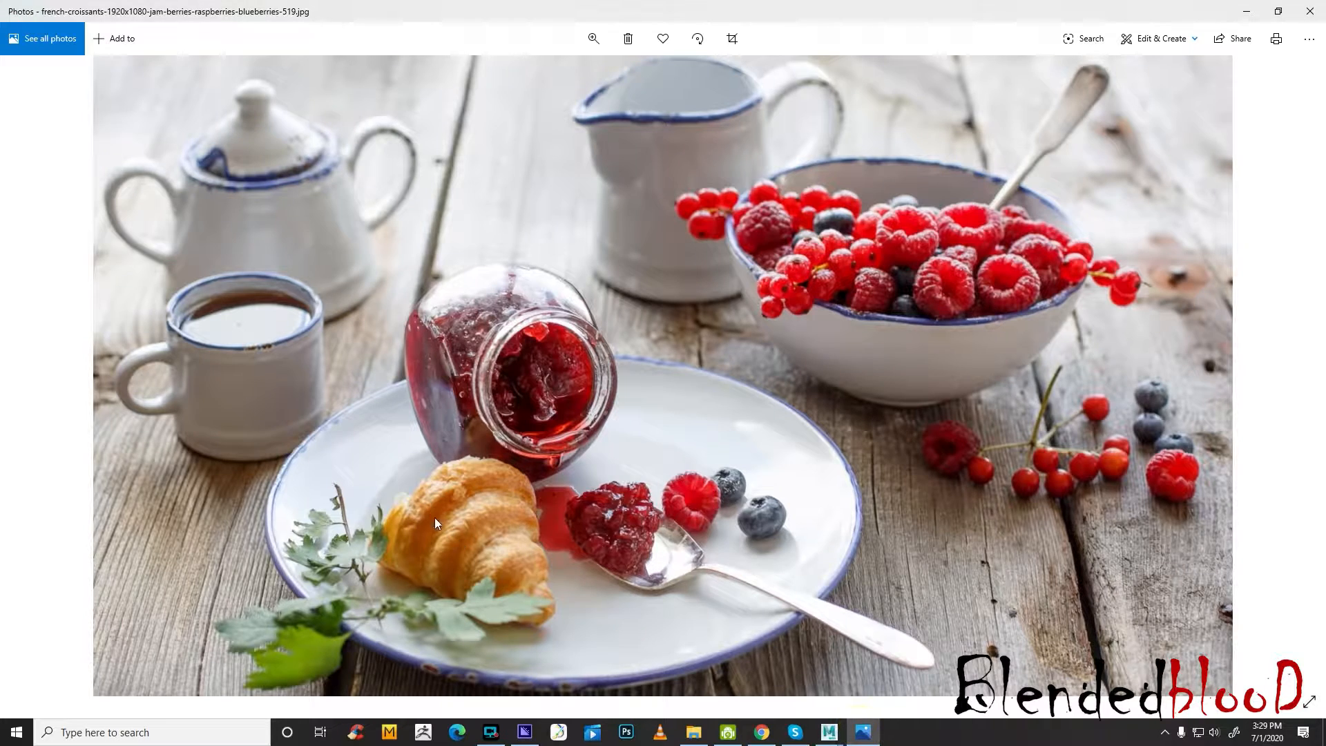
# Back in Maya, delete the faces of the croissant's upper tip and the adjoining face loop in the top view
pyautogui.click(854, 734)
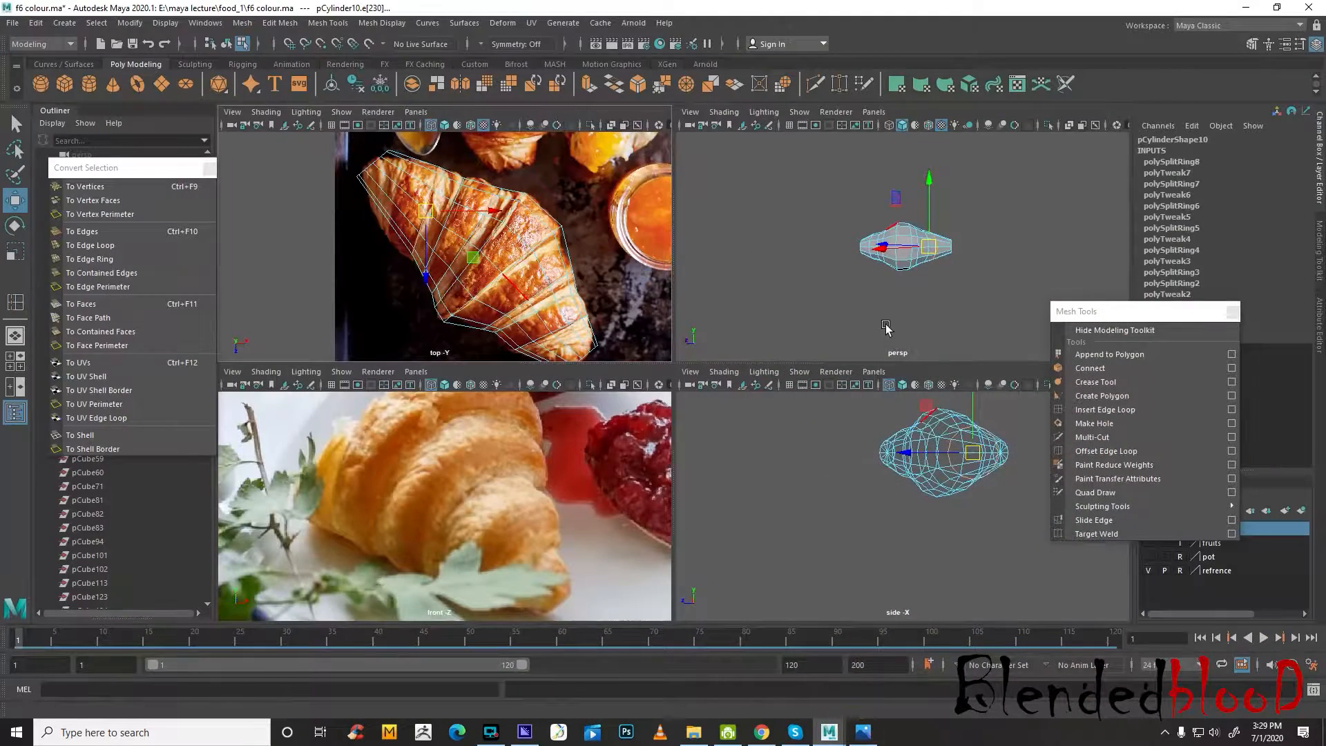
pyautogui.press('space')
pyautogui.scroll(5, 604, 290)
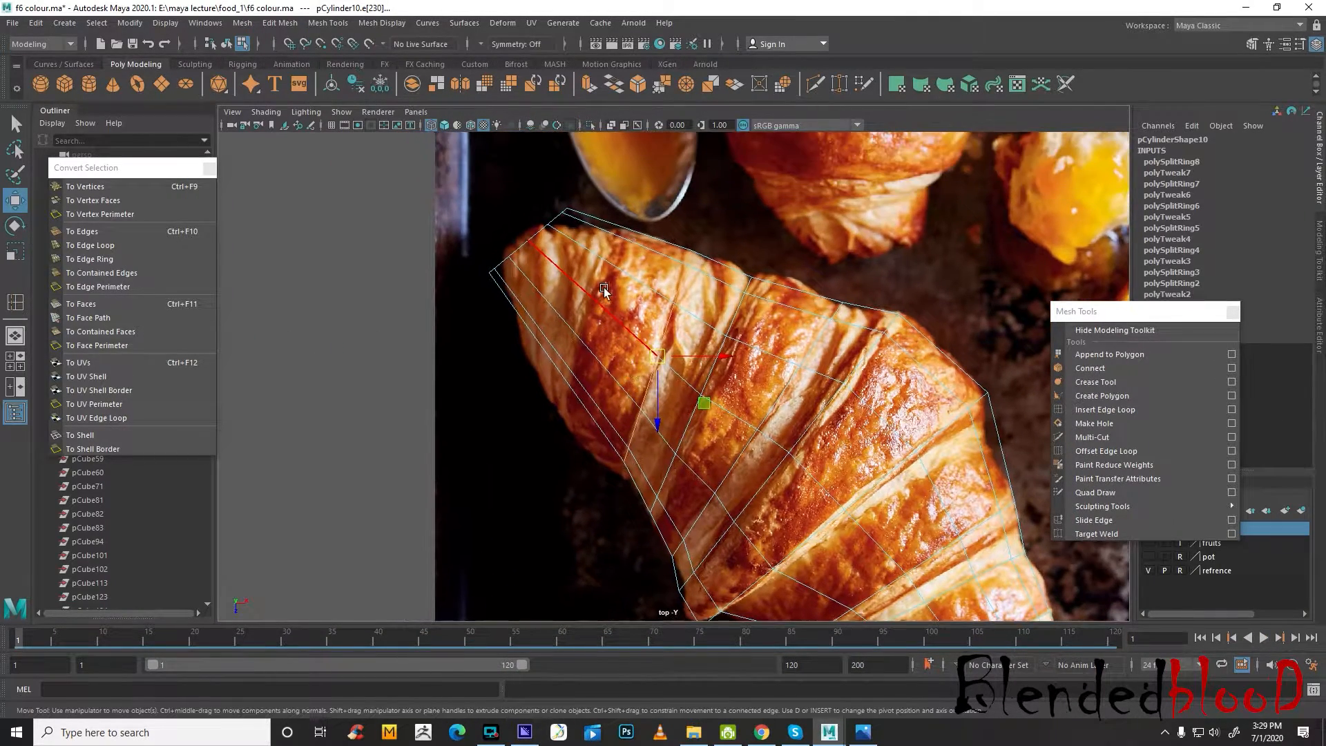
pyautogui.moveTo(604, 290); pyautogui.dragTo(606, 328, button='right')
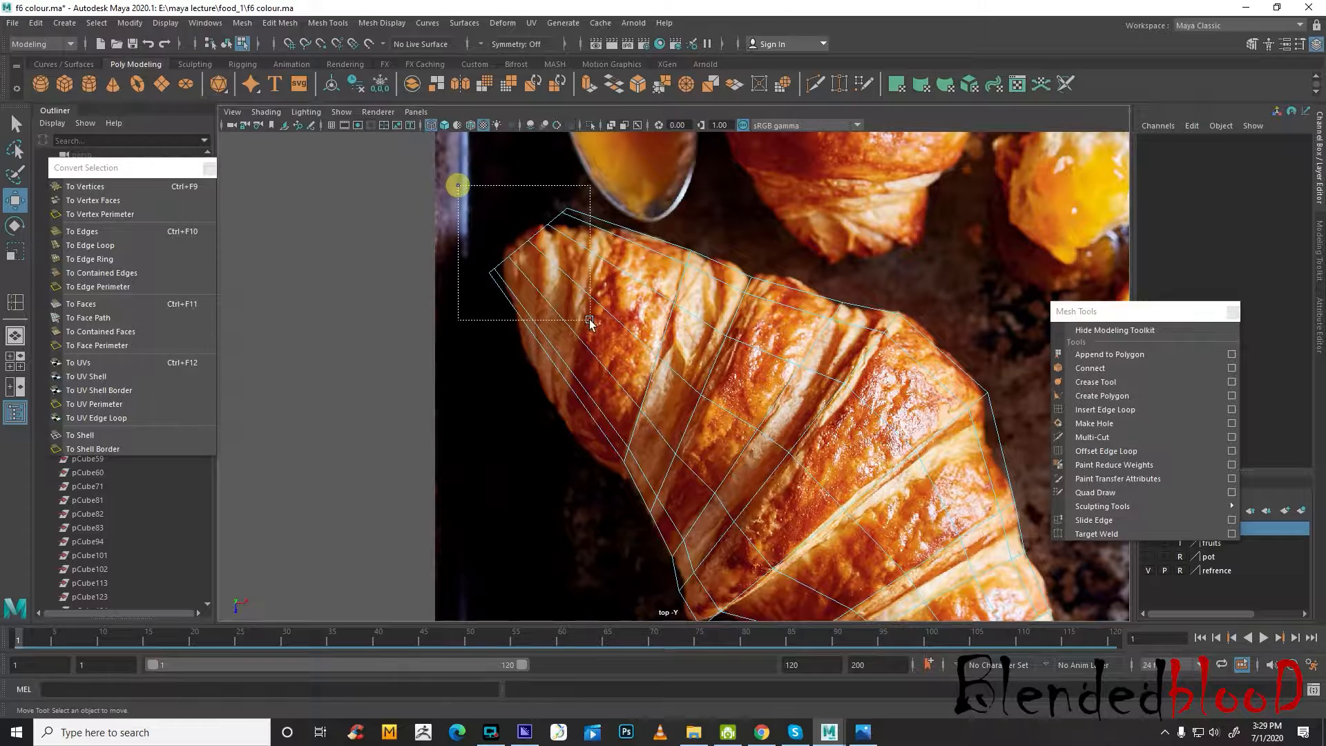
pyautogui.moveTo(589, 320); pyautogui.dragTo(632, 385)
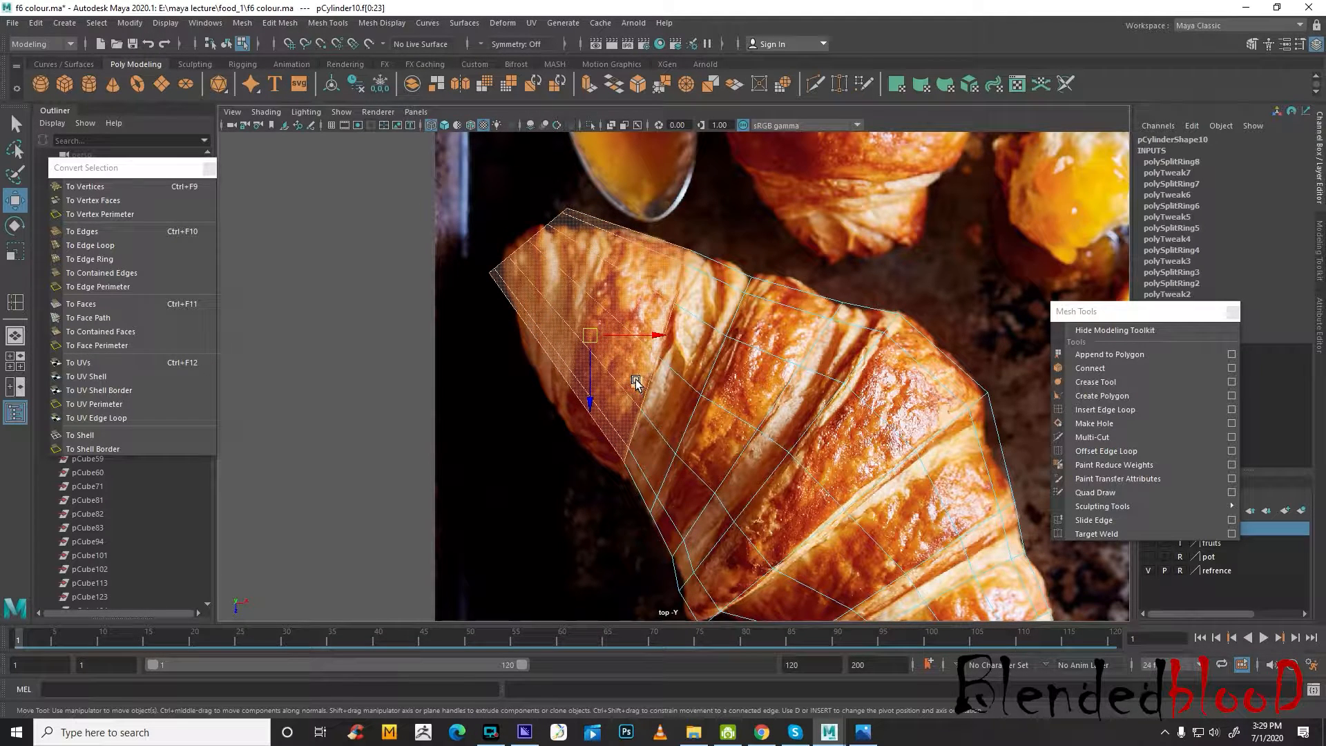
pyautogui.press('Delete')
pyautogui.click(718, 272)
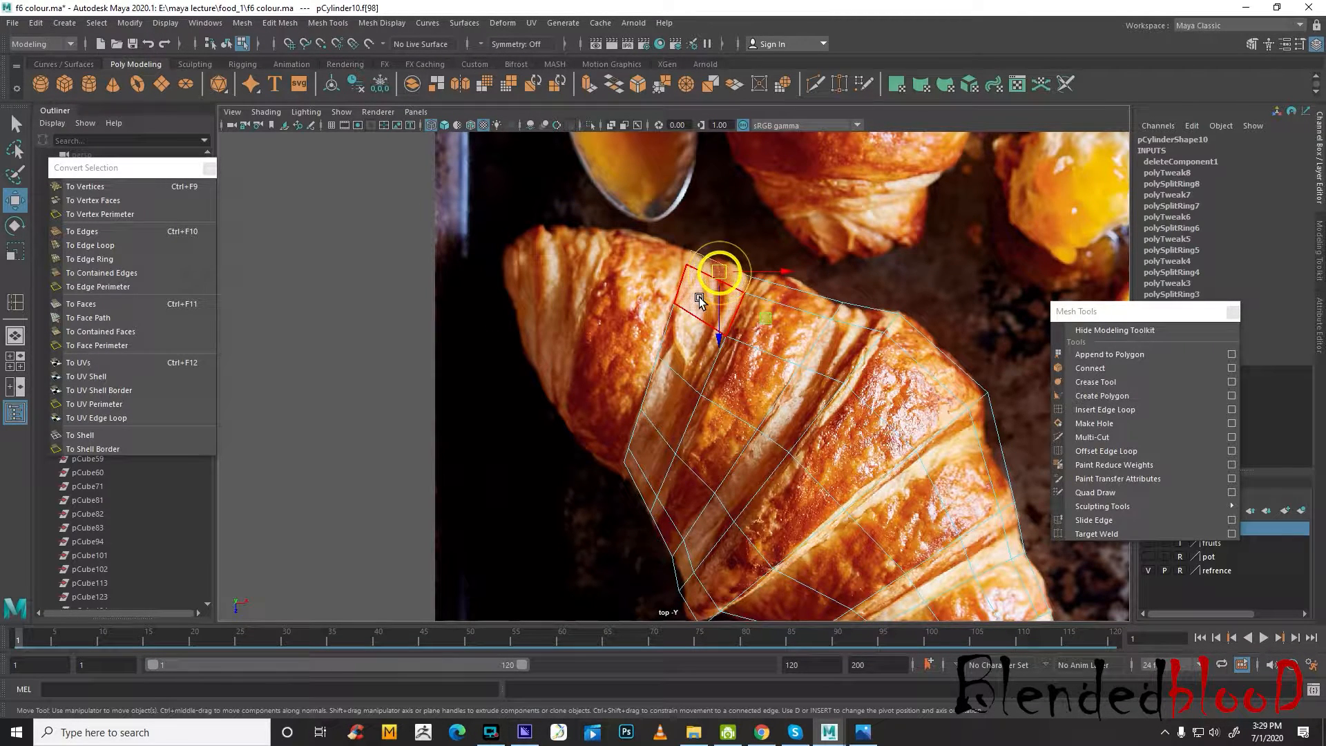
pyautogui.keyDown('shift'); pyautogui.doubleClick(700, 299); pyautogui.keyUp('shift')
pyautogui.press('Delete')
pyautogui.scroll(-2, 699, 299)
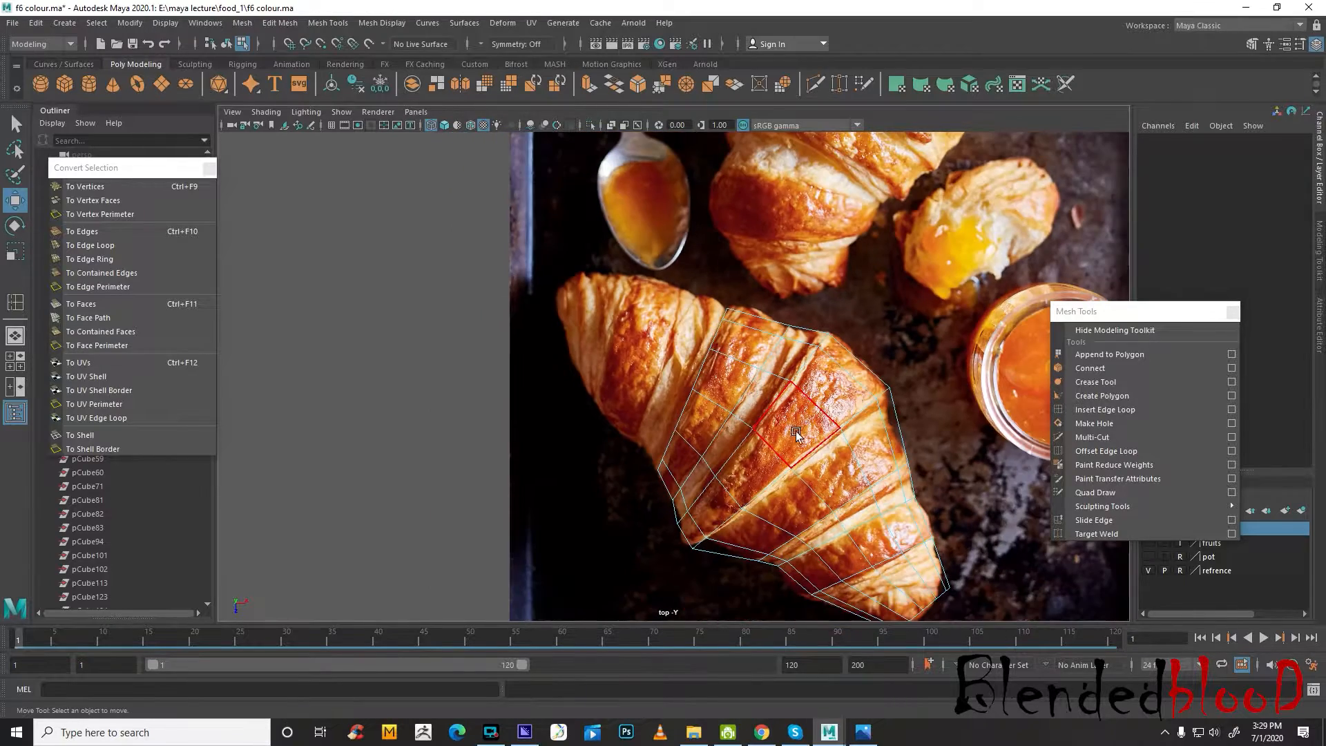
# Try to extrude the face loops along the croissant's narrow folds and lower tip
pyautogui.scroll(4, 834, 469)
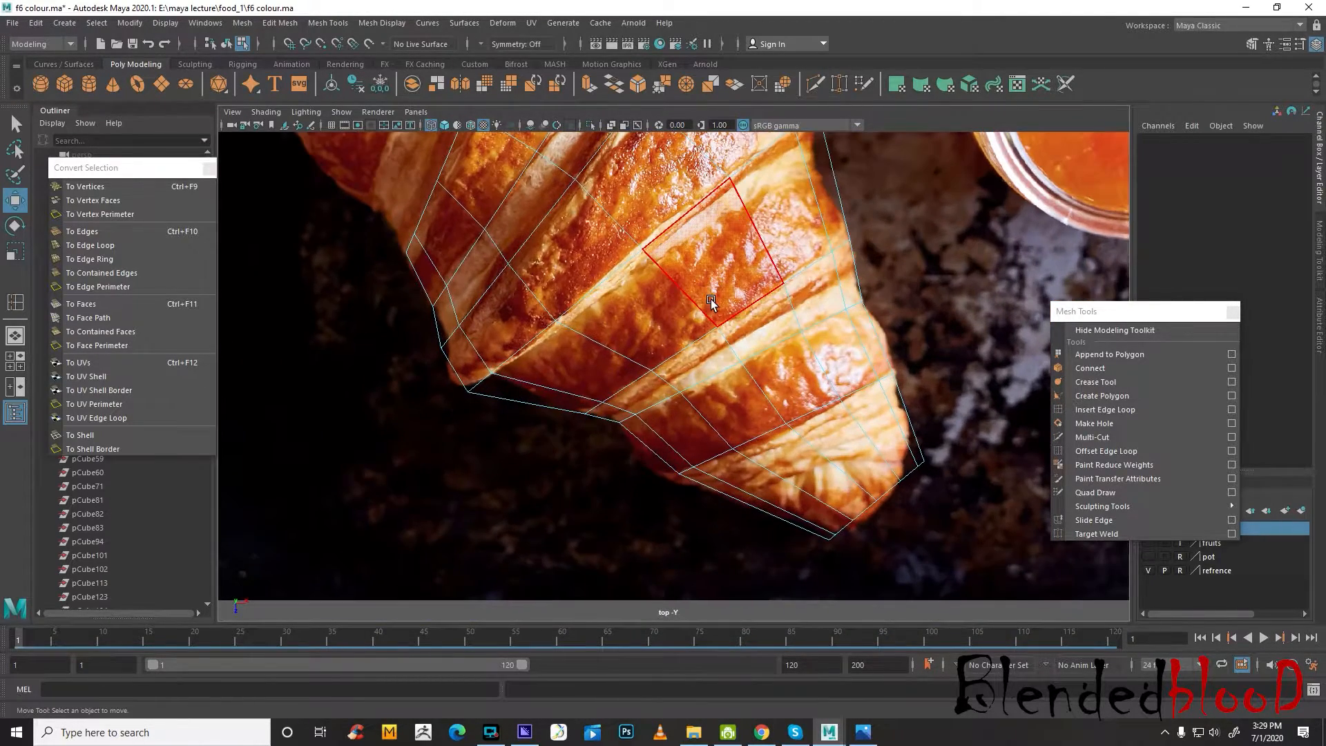
pyautogui.doubleClick(783, 410)
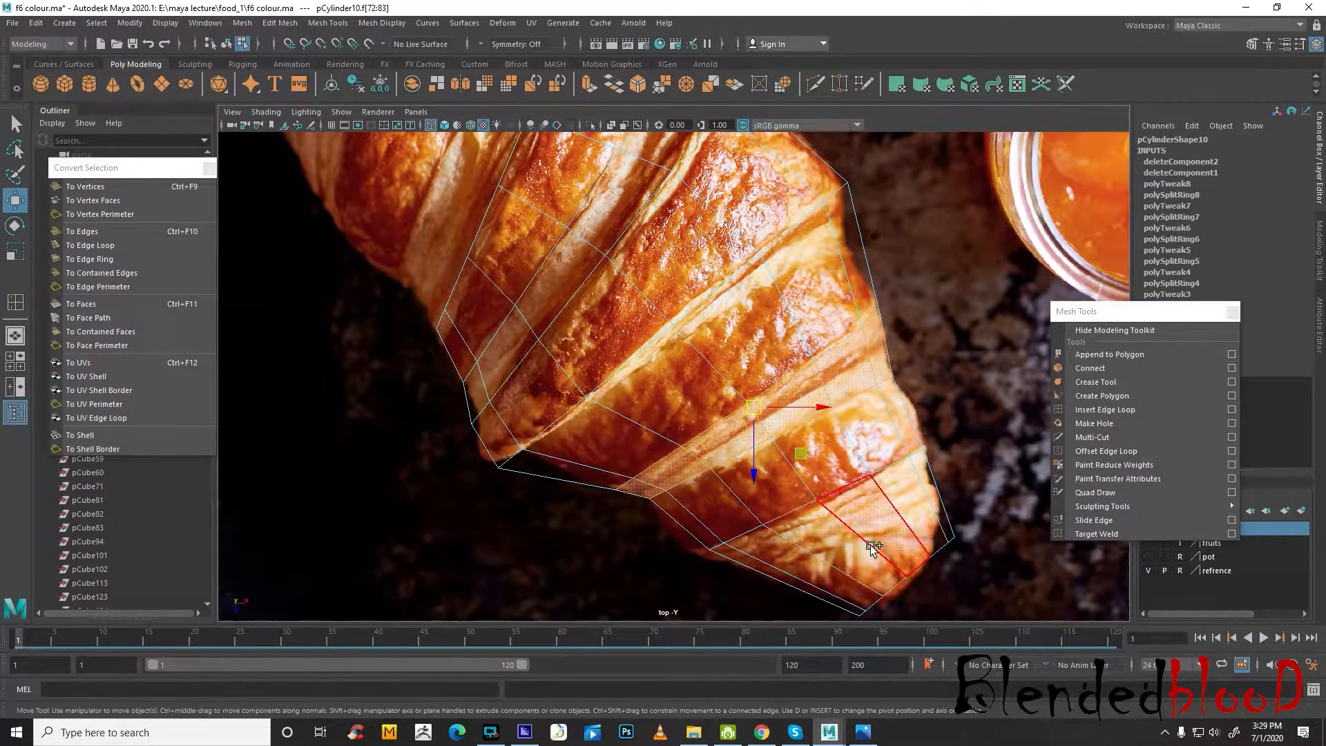
pyautogui.keyDown('alt'); pyautogui.moveTo(773, 470); pyautogui.dragTo(791, 494, button='middle'); pyautogui.keyUp('alt')
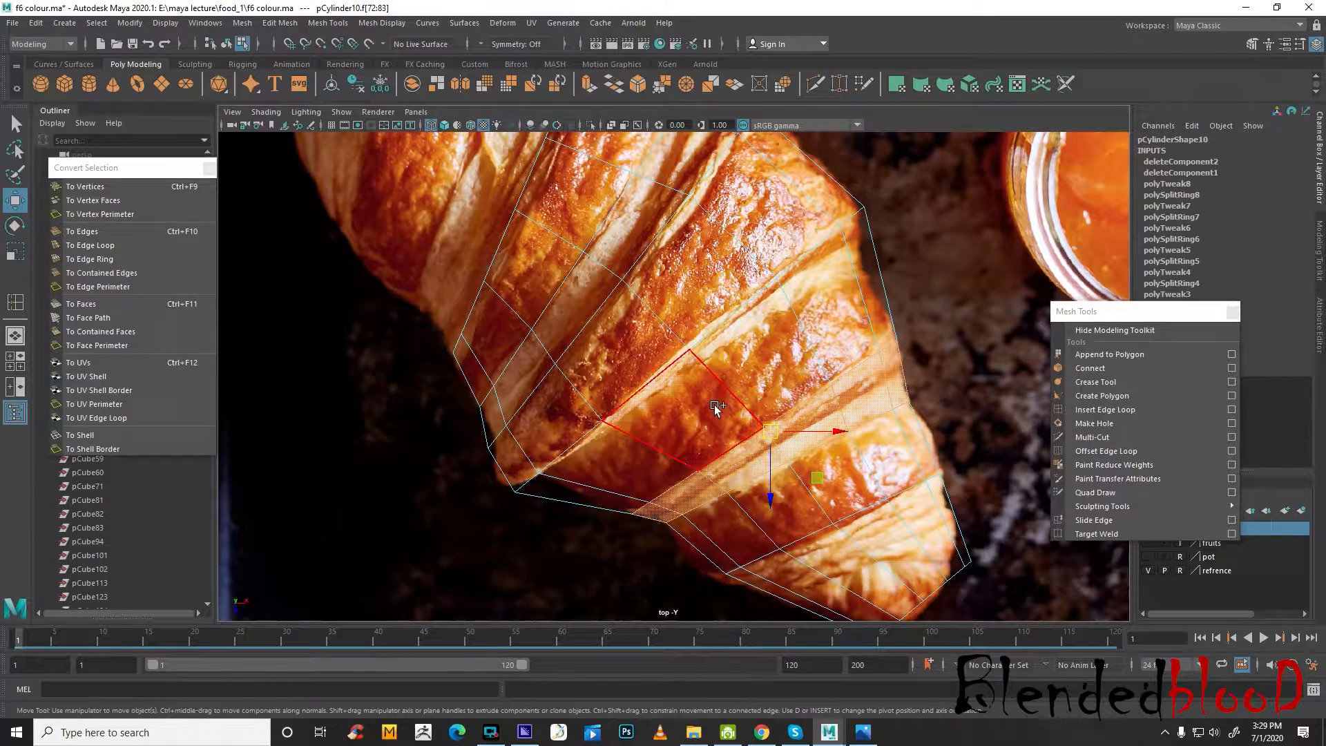
pyautogui.keyDown('shift'); pyautogui.click(586, 297); pyautogui.keyUp('shift')
pyautogui.keyDown('shift'); pyautogui.doubleClick(614, 243); pyautogui.keyUp('shift')
pyautogui.keyDown('alt'); pyautogui.moveTo(541, 240); pyautogui.dragTo(616, 375, button='middle'); pyautogui.keyUp('alt')
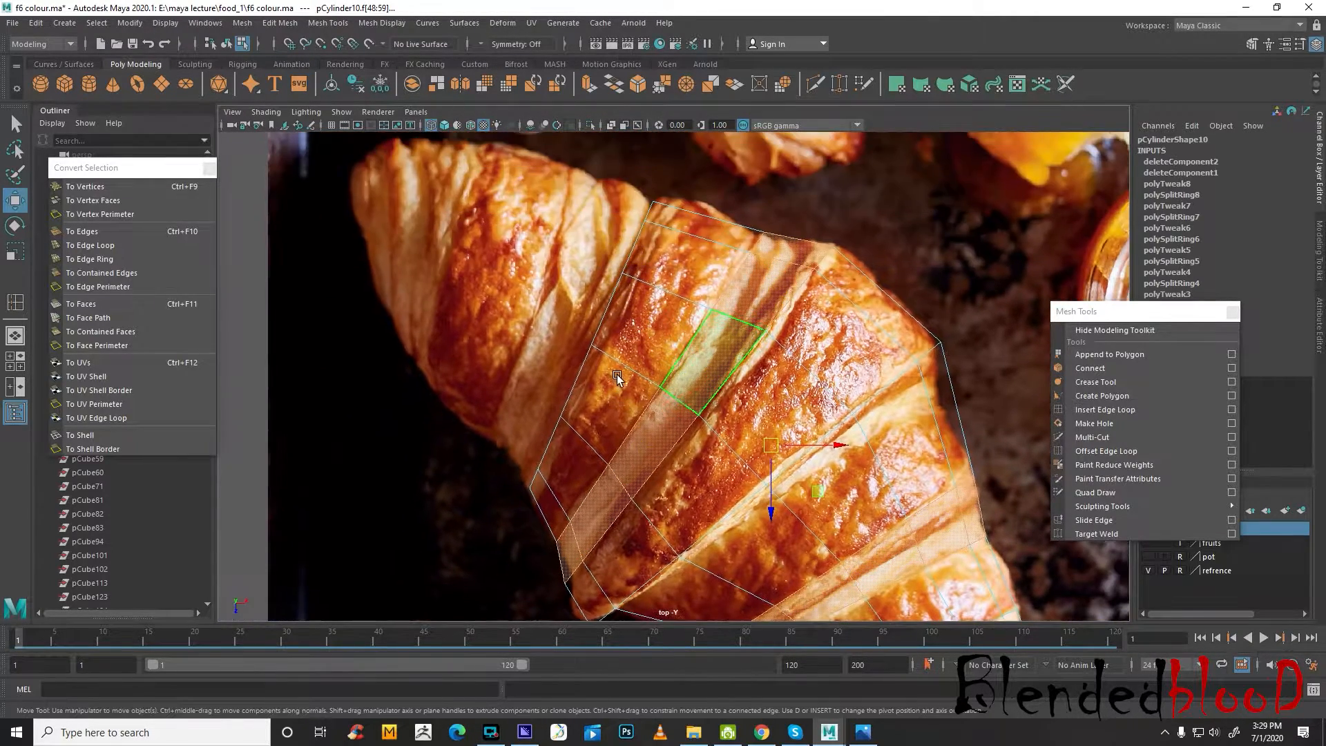
pyautogui.keyDown('alt'); pyautogui.moveTo(849, 499); pyautogui.dragTo(728, 286, button='middle'); pyautogui.keyUp('alt')
pyautogui.keyDown('shift'); pyautogui.click(790, 439); pyautogui.keyUp('shift')
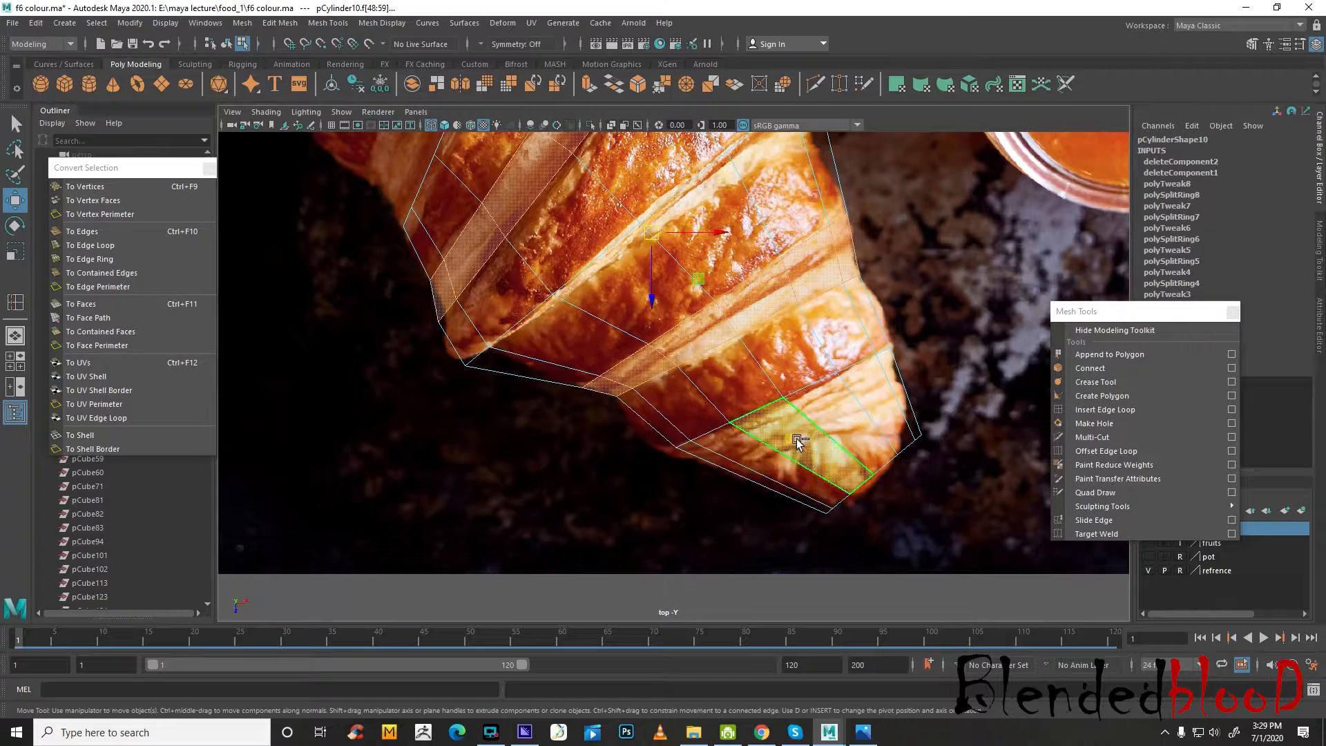
pyautogui.keyDown('shift'); pyautogui.doubleClick(836, 424); pyautogui.keyUp('shift')
pyautogui.press('space')
pyautogui.press('space')
pyautogui.keyDown('alt'); pyautogui.moveTo(839, 353); pyautogui.dragTo(992, 445); pyautogui.keyUp('alt')
pyautogui.scroll(3, 692, 330)
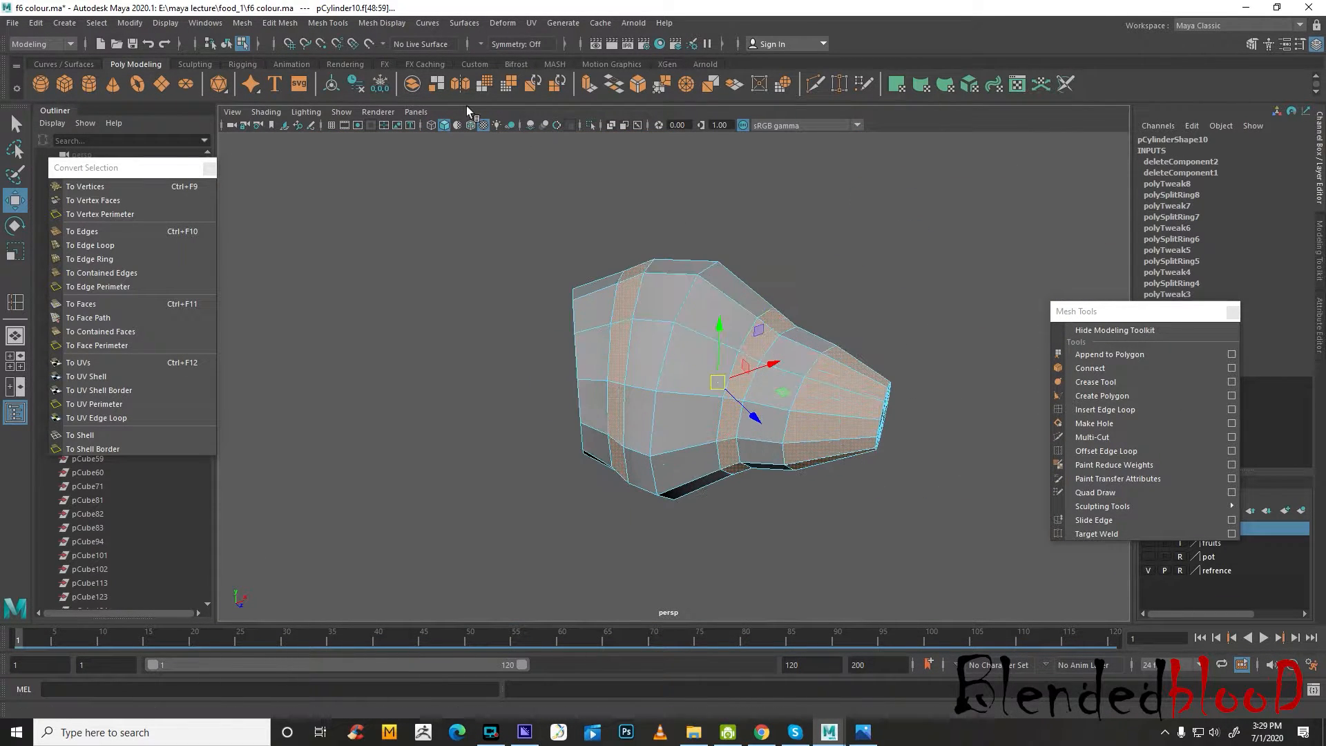
pyautogui.click(588, 85)
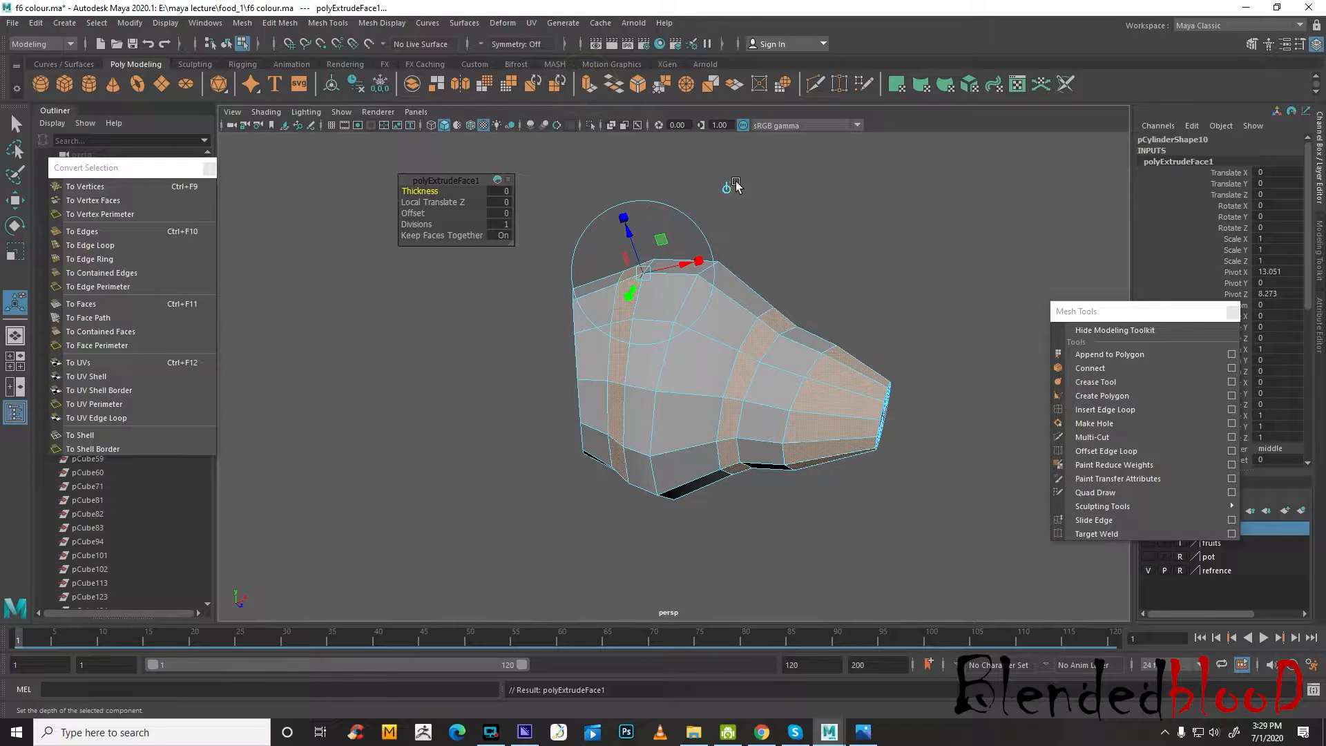
pyautogui.click(727, 187)
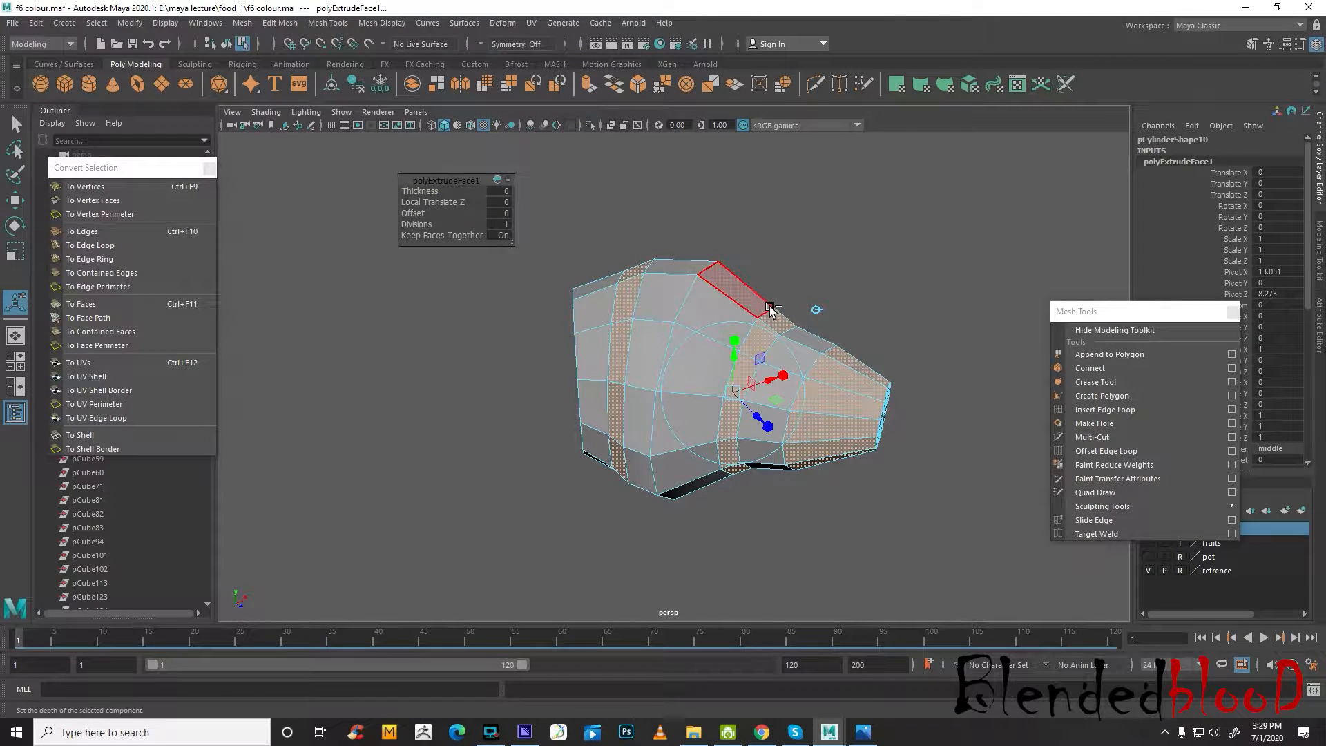
# Undo the fold extrusion and the last face loop selection
pyautogui.hotkey('ctrl', 'z')
pyautogui.hotkey('ctrl', 'z')
pyautogui.press('w')
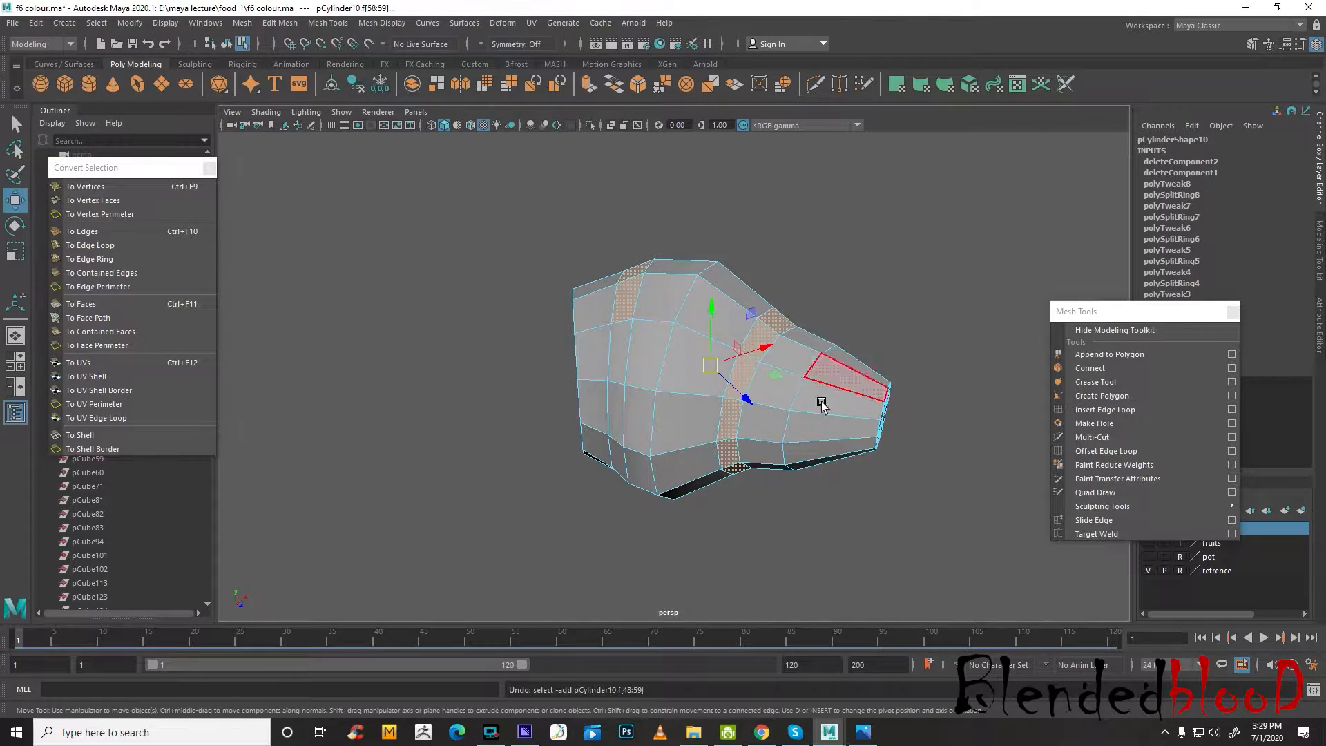
# Return the mesh to object mode in the four-view layout and examine the white-background croissant picture from the food_1 folder
pyautogui.press('space')
pyautogui.moveTo(931, 250); pyautogui.dragTo(966, 239, button='right')
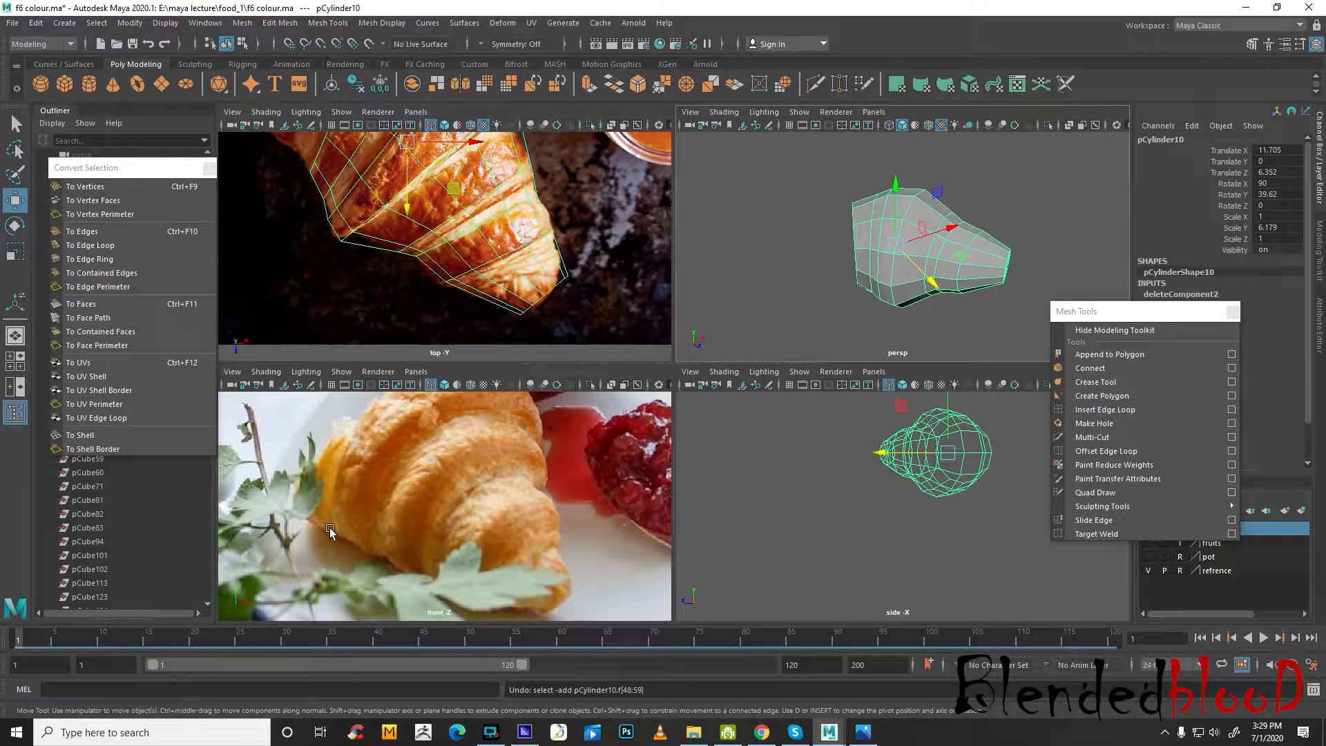
pyautogui.click(694, 732)
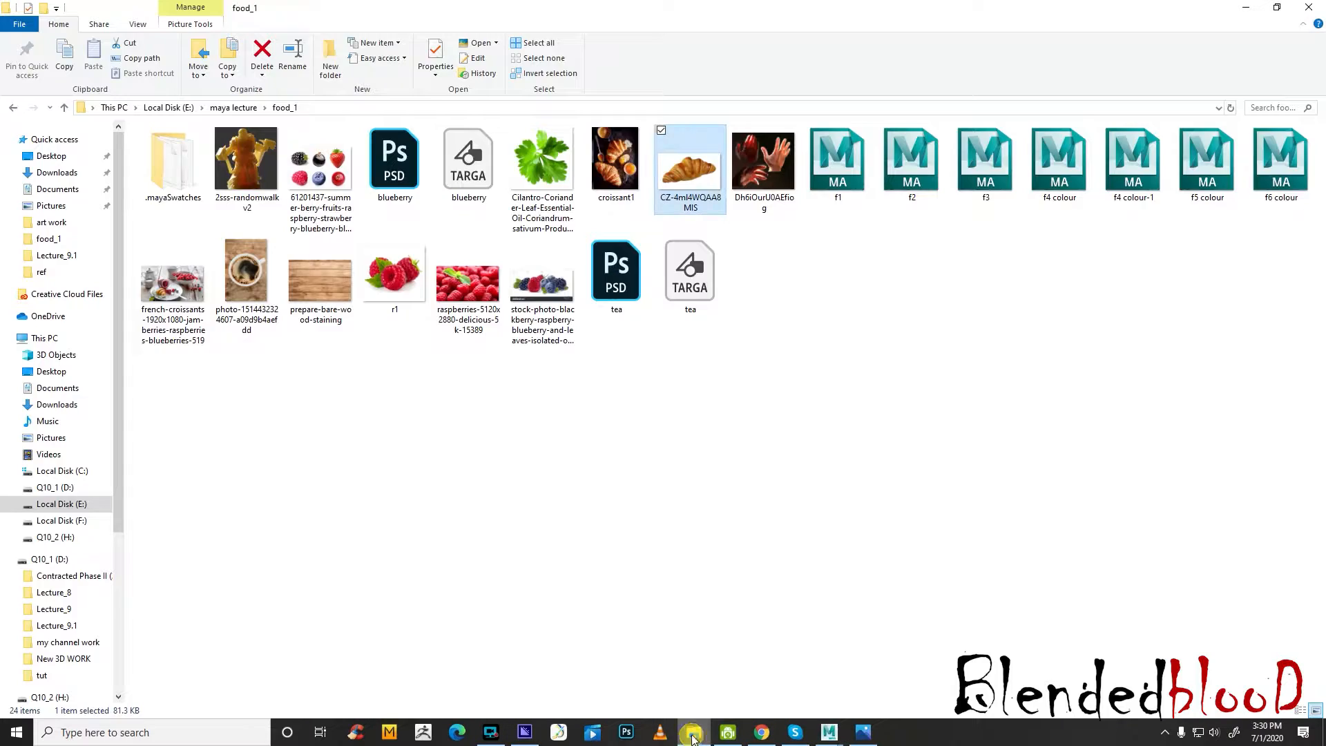
pyautogui.doubleClick(690, 166)
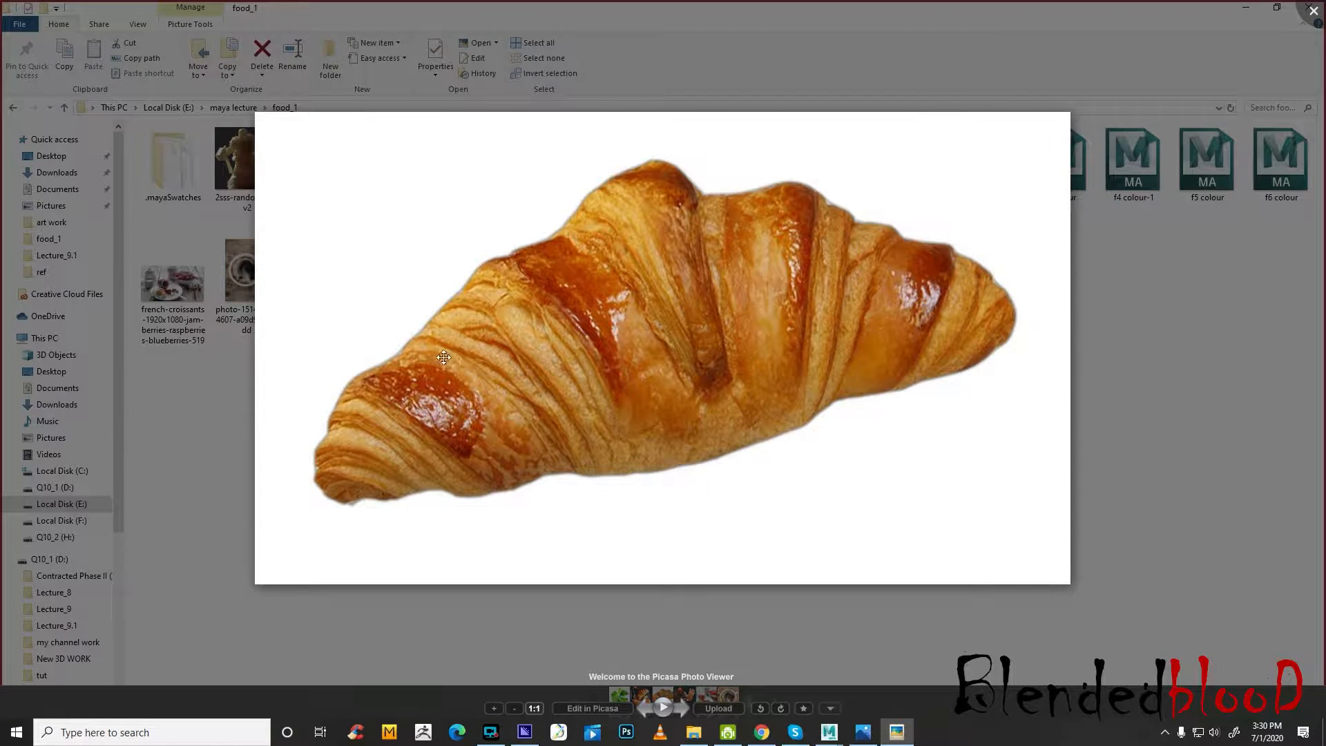
pyautogui.moveTo(864, 740)
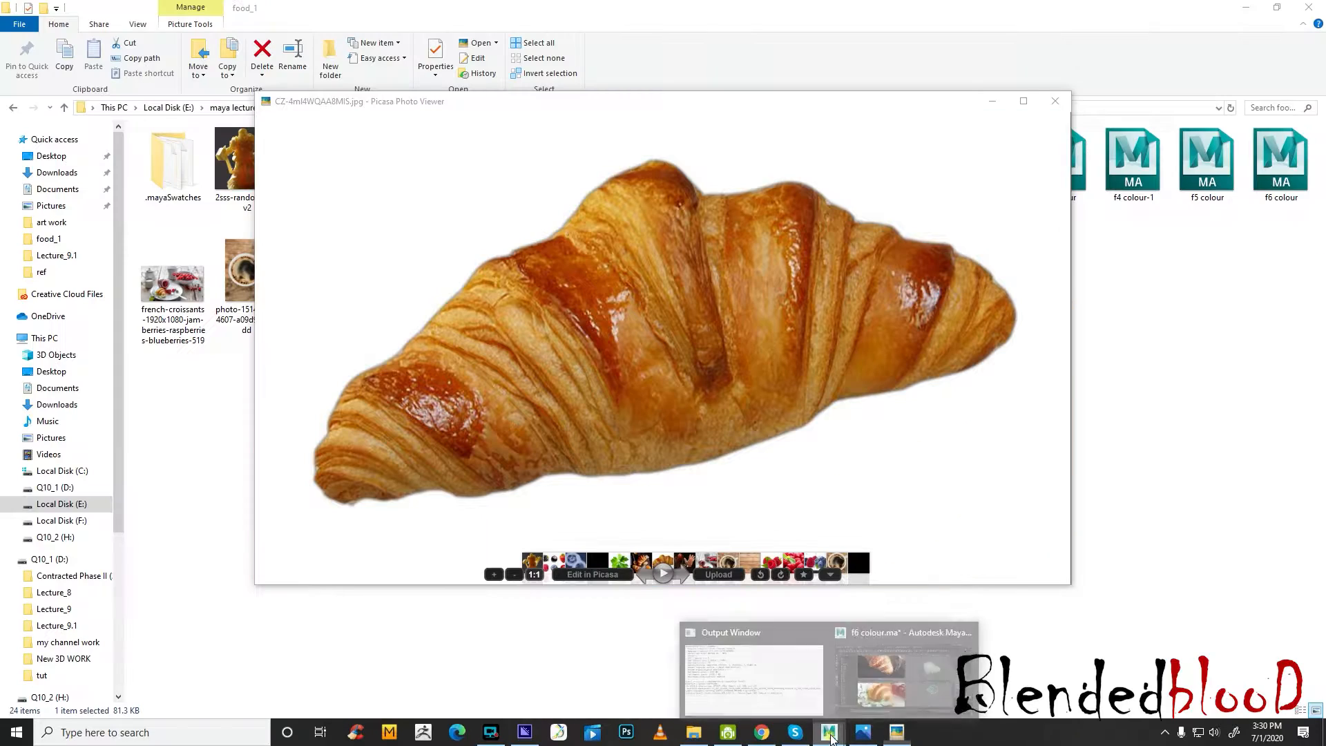
pyautogui.click(871, 688)
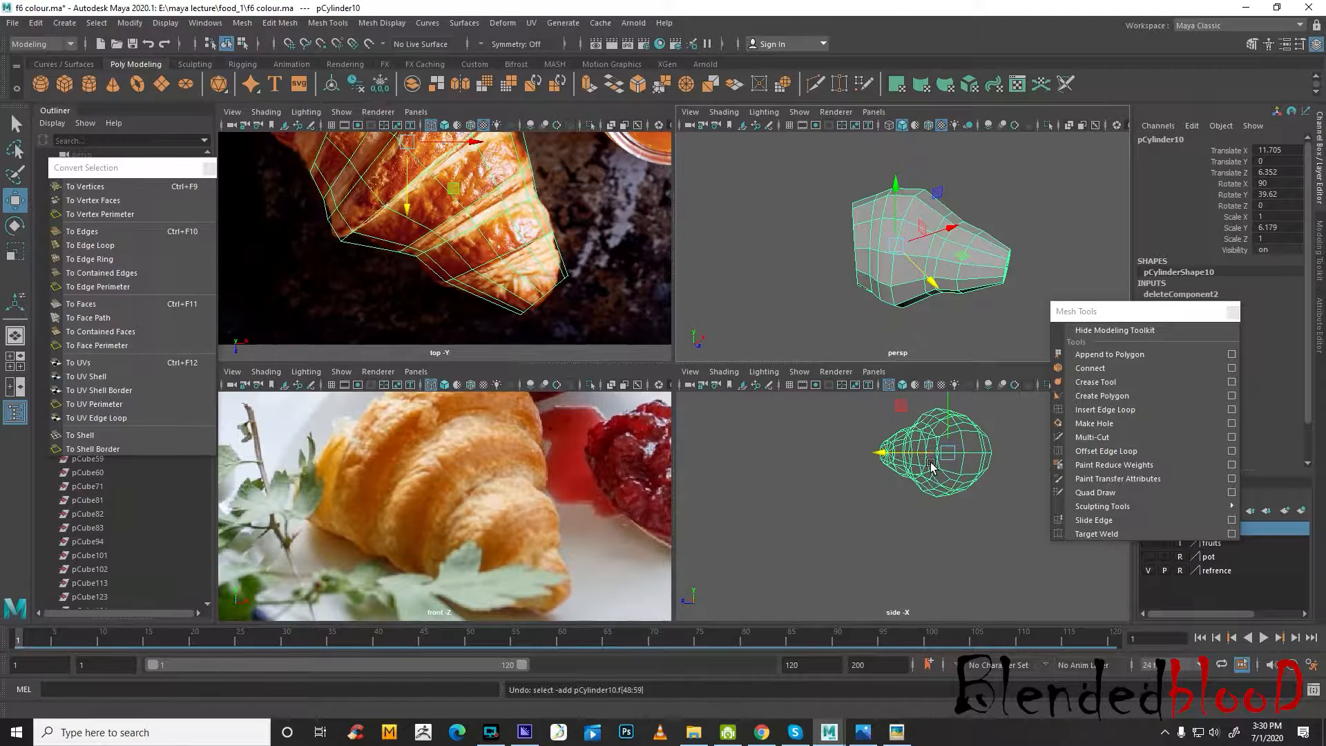
# Select the croissant's lower vertices in the side view and scale them vertically to flatten the underside
pyautogui.scroll(4, 889, 525)
pyautogui.keyDown('alt'); pyautogui.moveTo(889, 525); pyautogui.dragTo(883, 535, button='middle'); pyautogui.keyUp('alt')
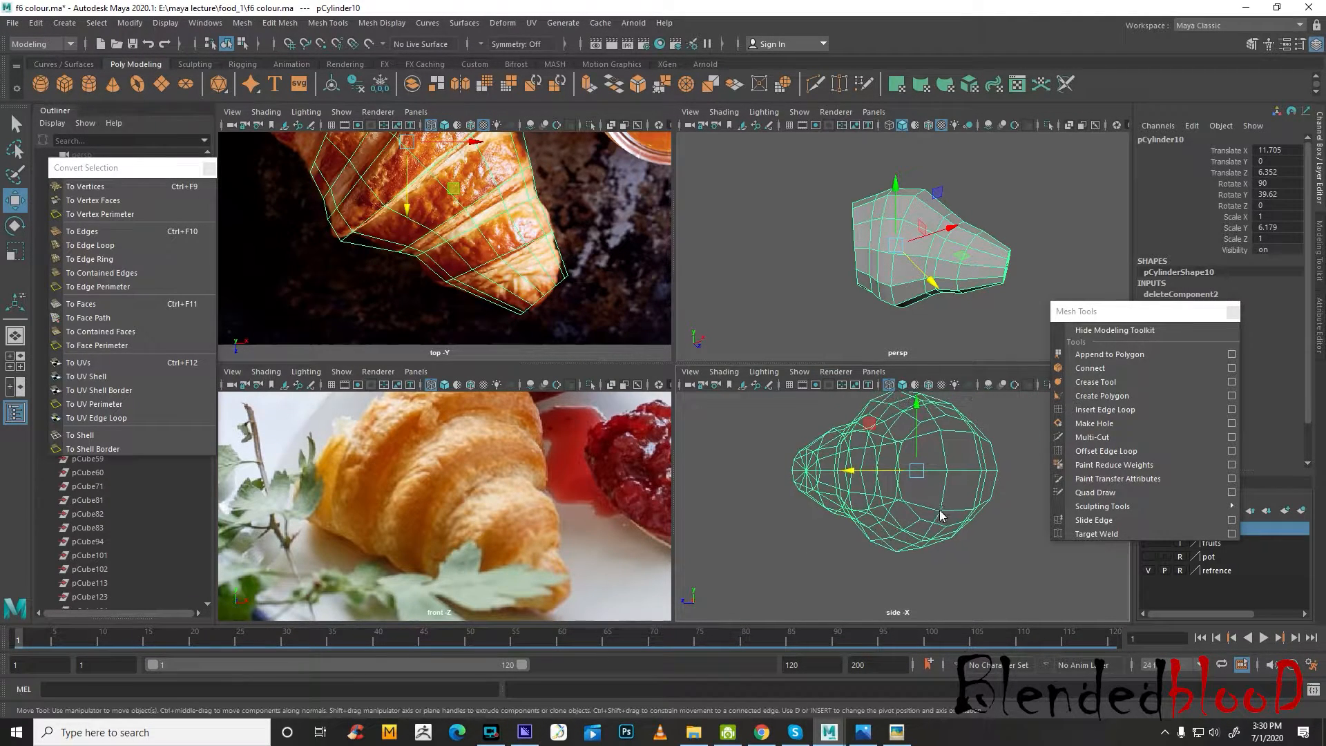
pyautogui.moveTo(941, 514); pyautogui.dragTo(810, 360, button='right')
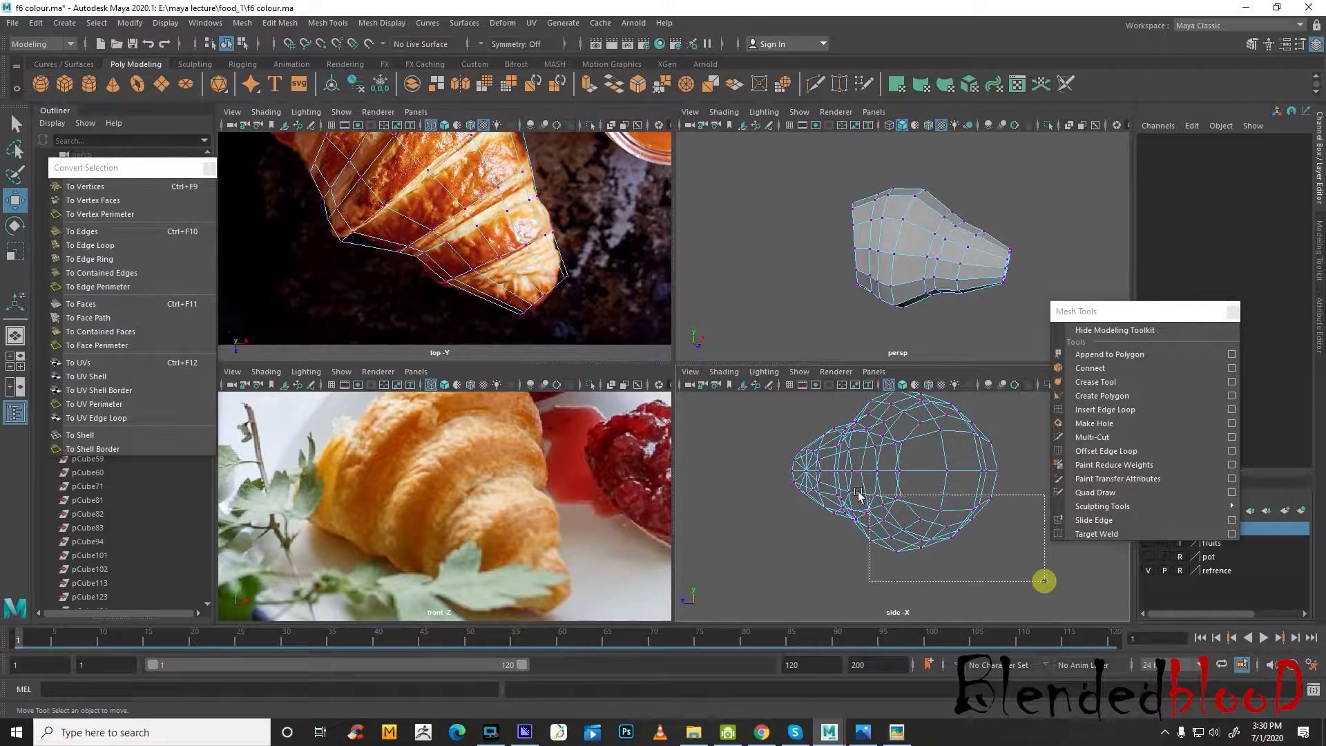
pyautogui.moveTo(859, 494); pyautogui.dragTo(760, 478)
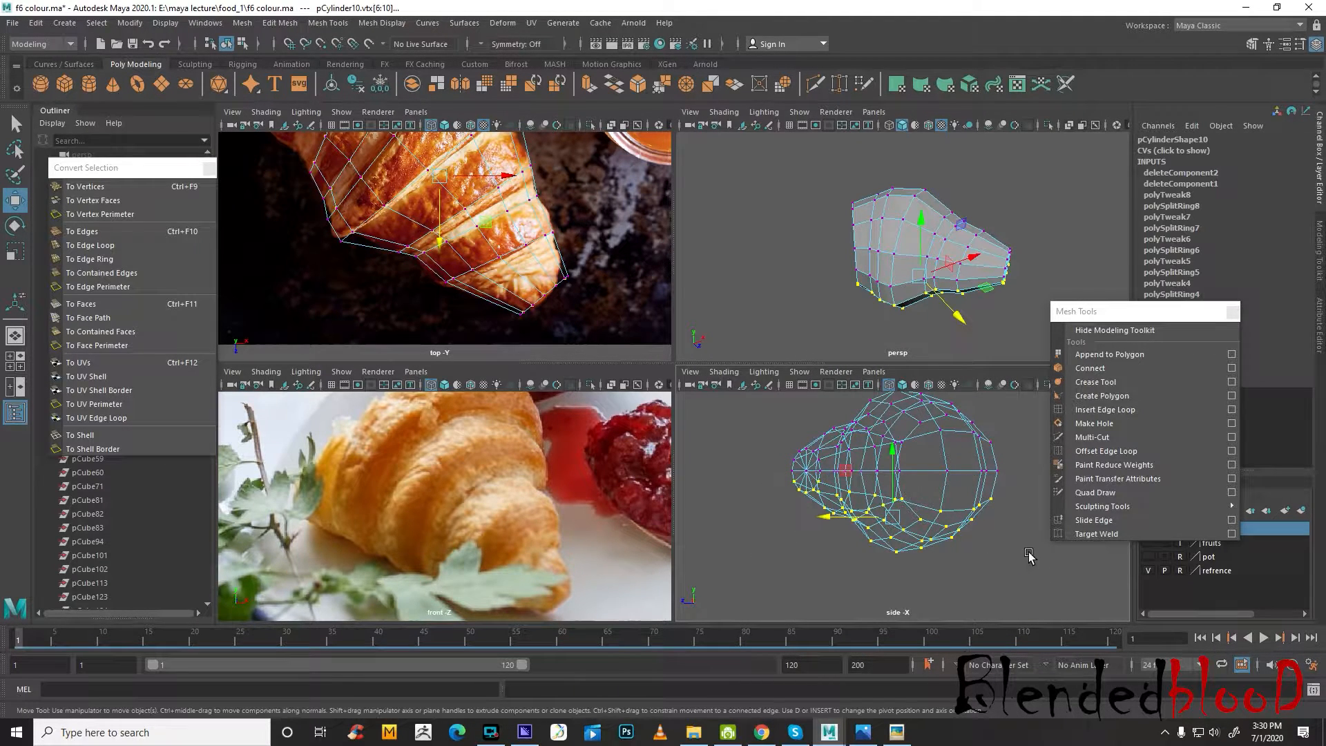
pyautogui.press('r')
pyautogui.moveTo(891, 574); pyautogui.dragTo(891, 549)
pyautogui.press('w')
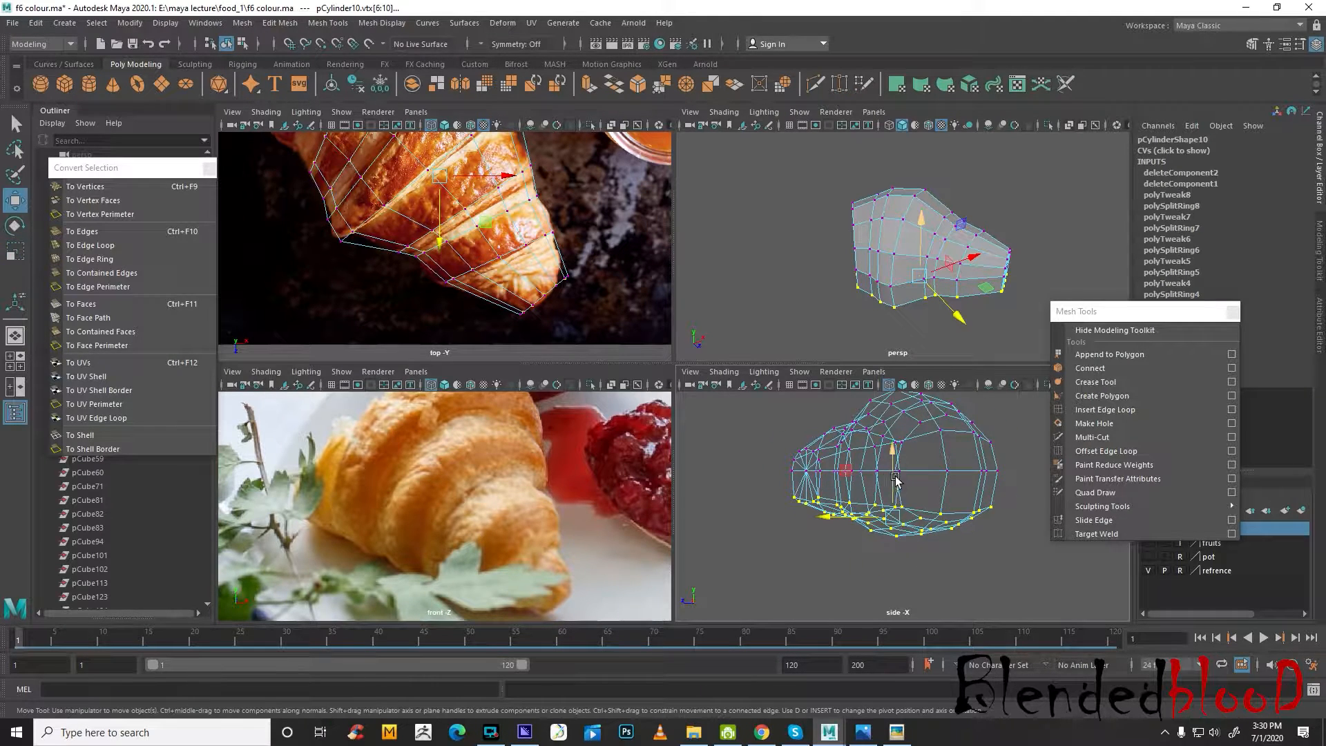
# Move the floating Mesh Tools window out of the way and raise the selected lower vertices toward the croissant's middle
pyautogui.scroll(3, 896, 478)
pyautogui.scroll(3, 1001, 257)
pyautogui.keyDown('alt'); pyautogui.moveTo(1043, 258); pyautogui.dragTo(953, 255); pyautogui.keyUp('alt')
pyautogui.scroll(3, 933, 309)
pyautogui.moveTo(1091, 308); pyautogui.dragTo(1171, 384)
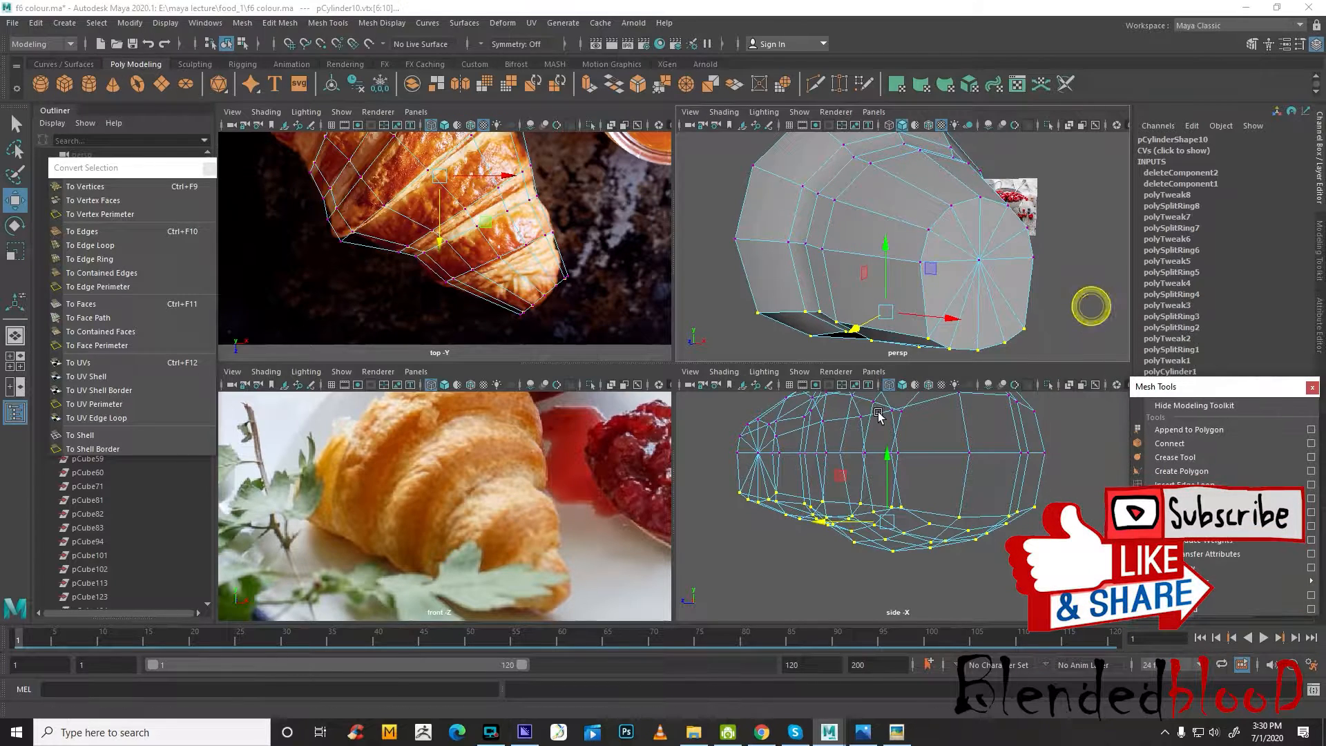
pyautogui.moveTo(888, 467); pyautogui.dragTo(891, 433)
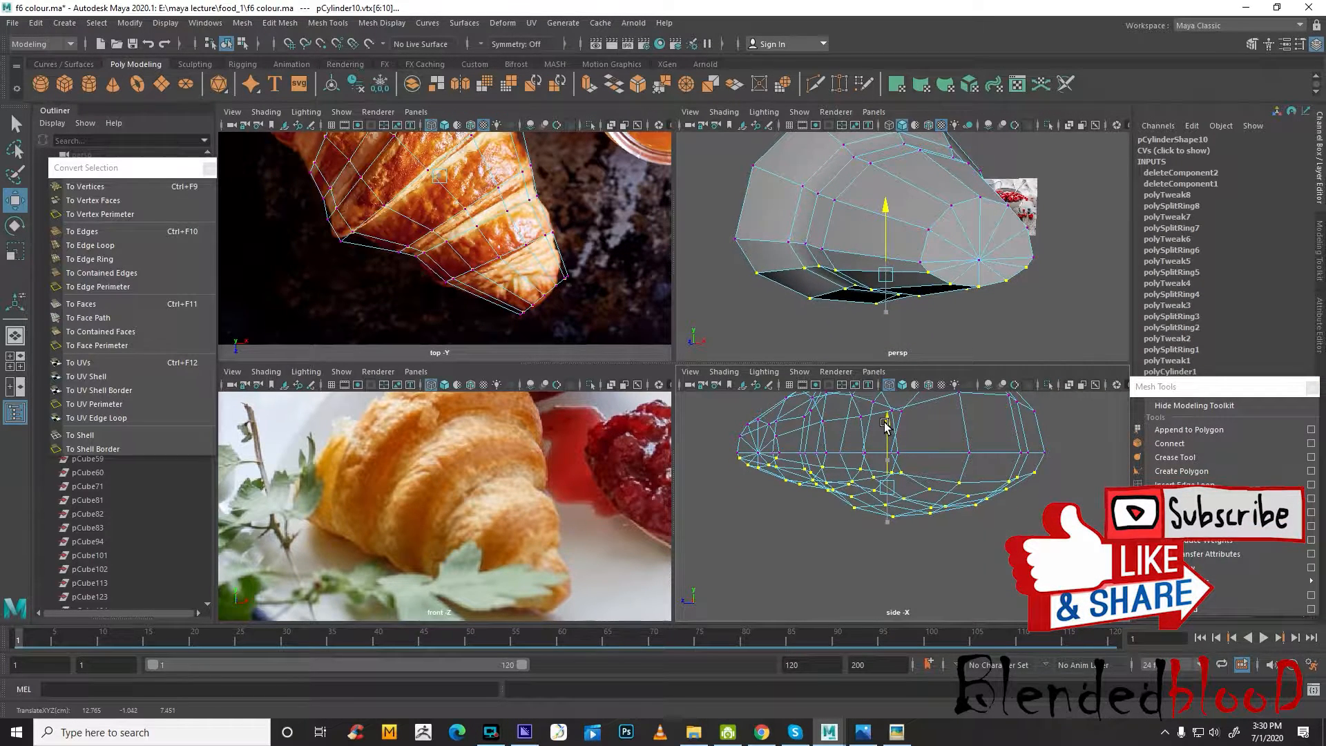
# Flatten the croissant's underside further by scaling its lower vertices vertically and raising the bottommost ones slightly
pyautogui.press('r')
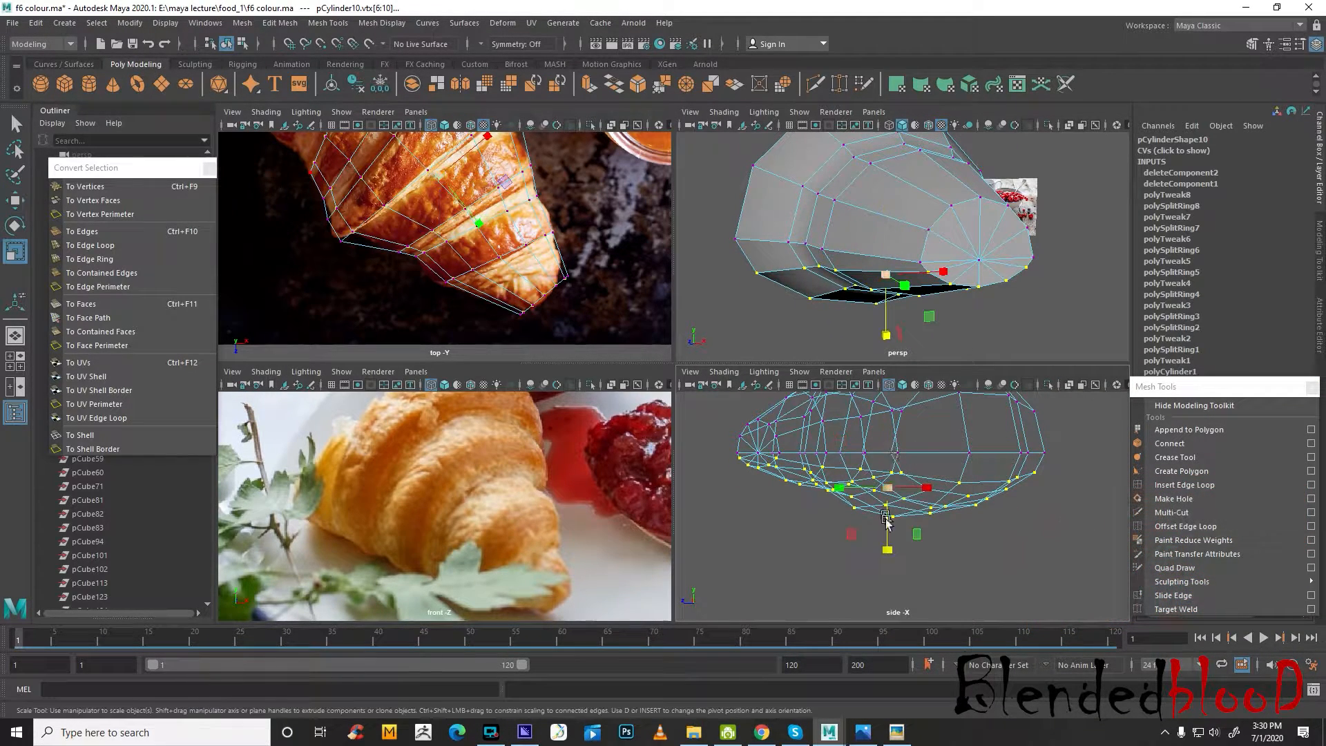
pyautogui.moveTo(848, 466); pyautogui.dragTo(822, 460)
pyautogui.moveTo(935, 553); pyautogui.dragTo(932, 523)
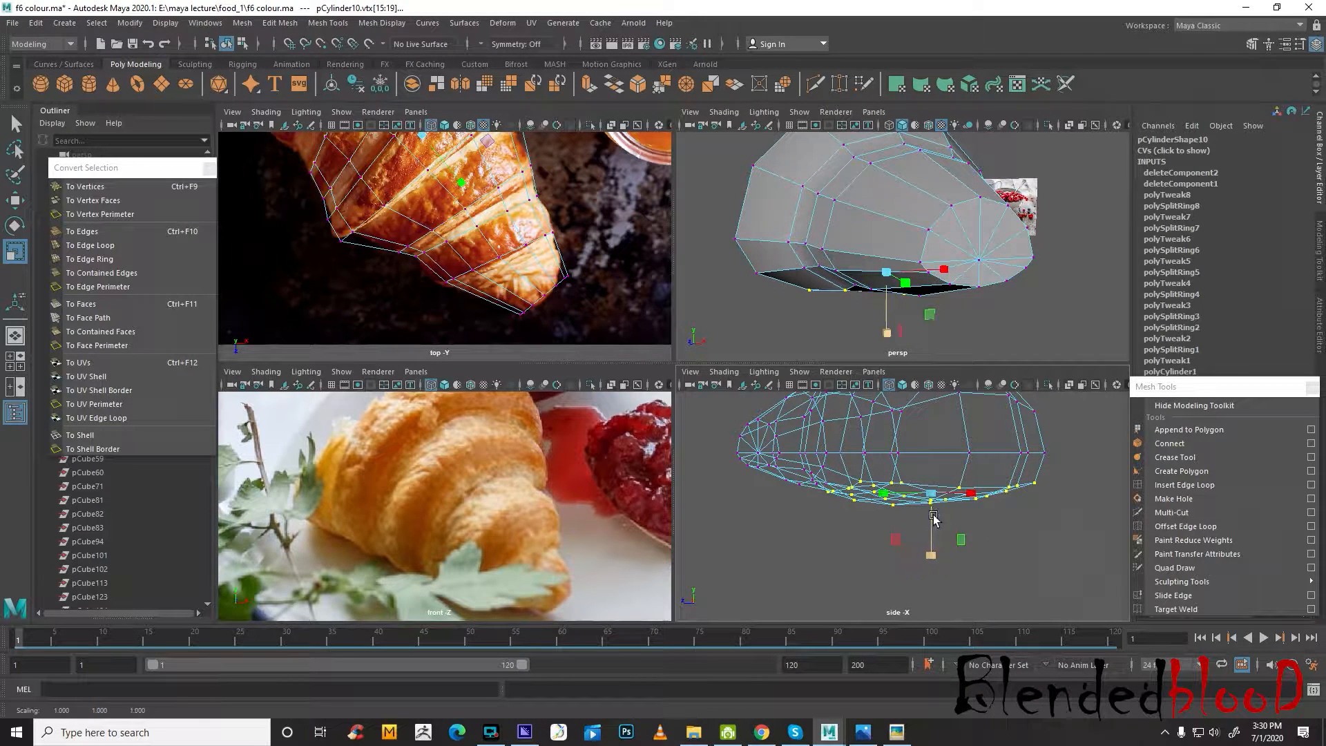
pyautogui.press('w')
pyautogui.moveTo(932, 461); pyautogui.dragTo(933, 446)
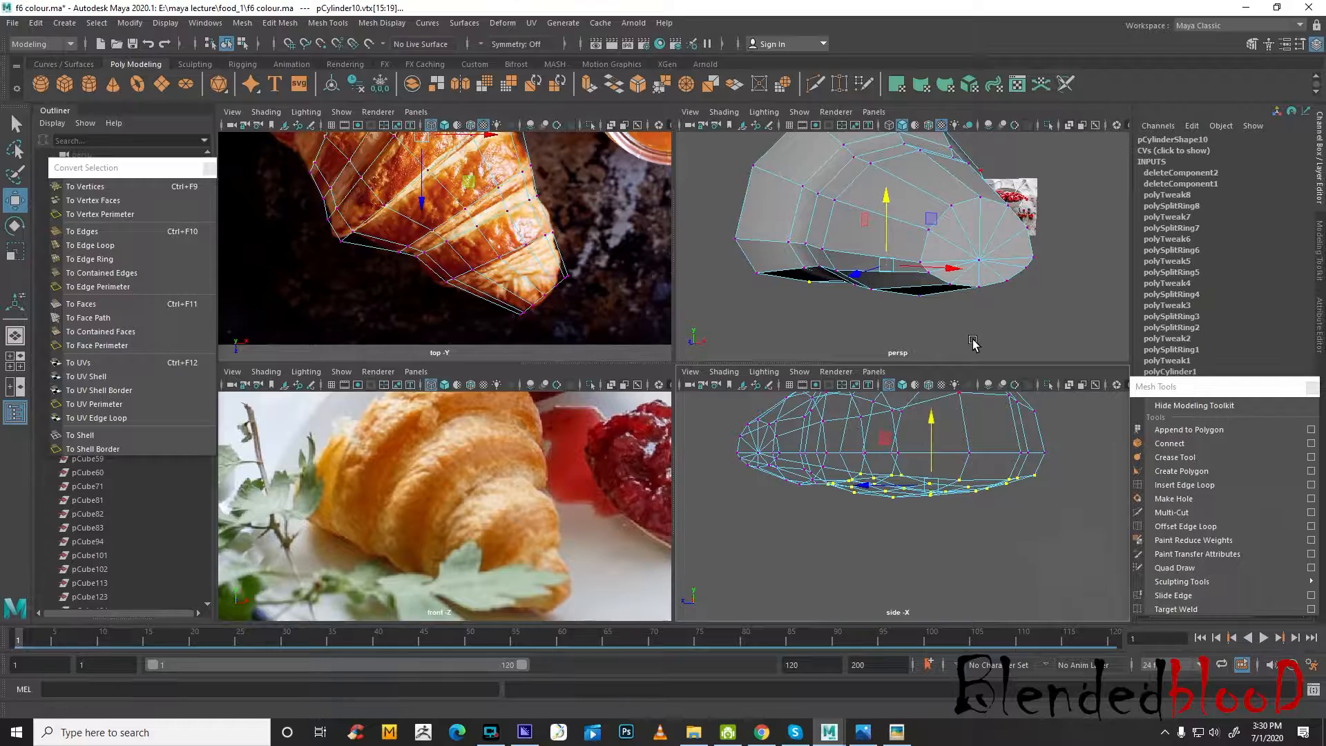
# Inspect the half croissant's underside, open end and tip in the perspective view with the smooth mesh preview on
pyautogui.press('space')
pyautogui.keyDown('alt'); pyautogui.moveTo(973, 343); pyautogui.dragTo(952, 384); pyautogui.keyUp('alt')
pyautogui.moveTo(851, 318); pyautogui.dragTo(925, 281, button='right')
pyautogui.scroll(-2, 742, 401)
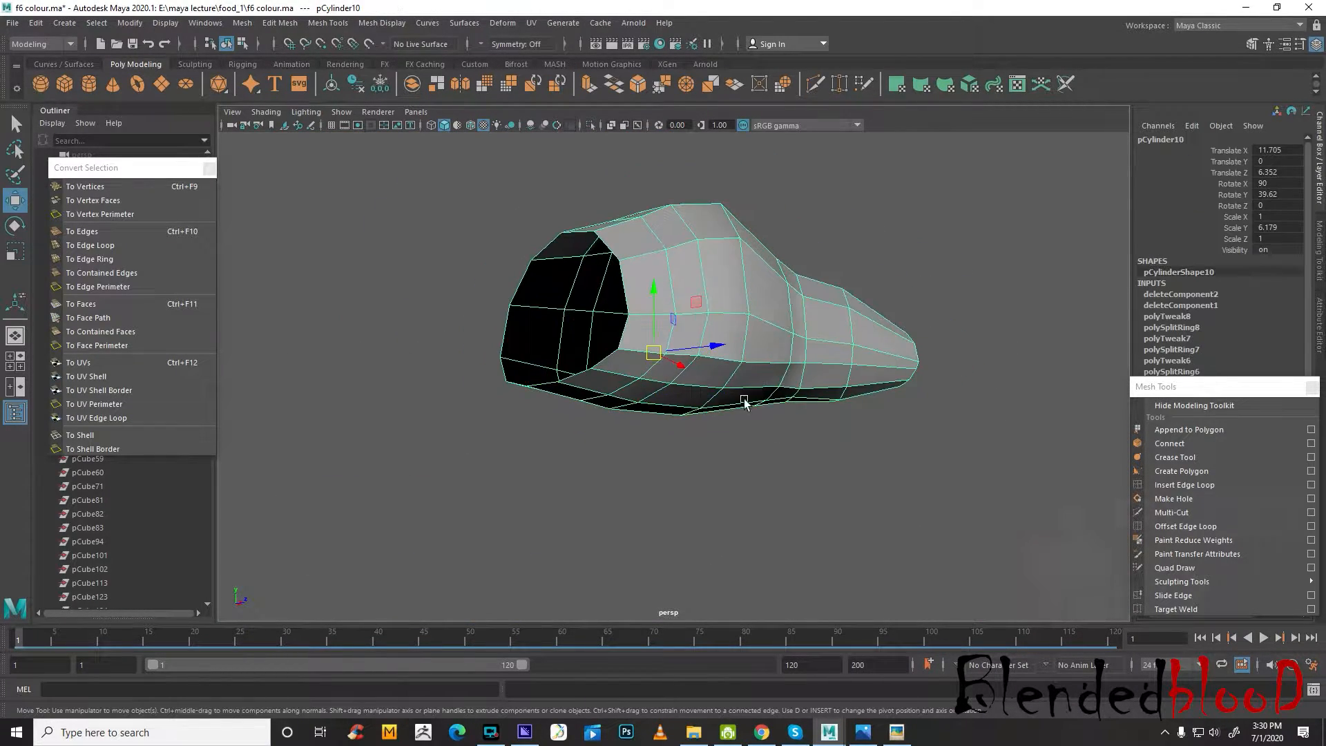
pyautogui.keyDown('alt'); pyautogui.moveTo(742, 400); pyautogui.dragTo(1058, 464); pyautogui.keyUp('alt')
pyautogui.keyDown('alt'); pyautogui.moveTo(834, 417); pyautogui.dragTo(913, 407); pyautogui.keyUp('alt')
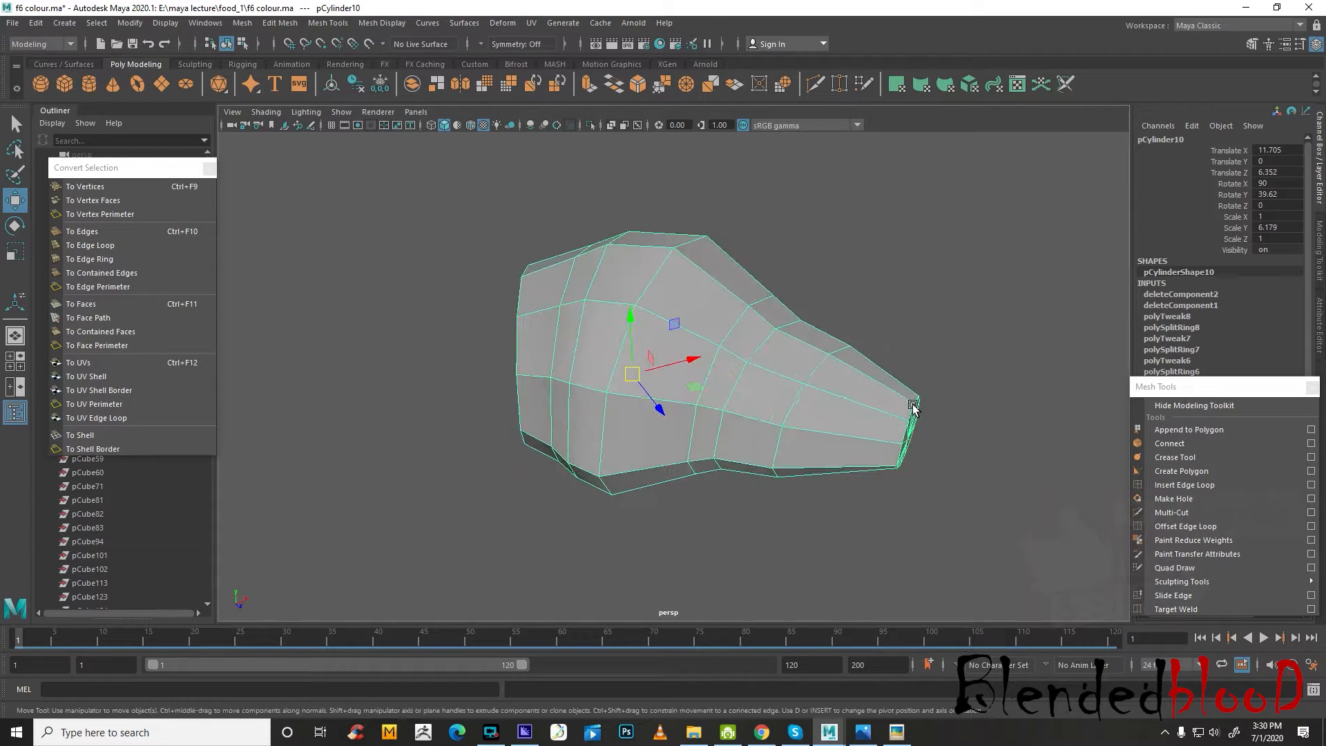
pyautogui.press('3')
pyautogui.moveTo(831, 390); pyautogui.dragTo(896, 329, button='right')
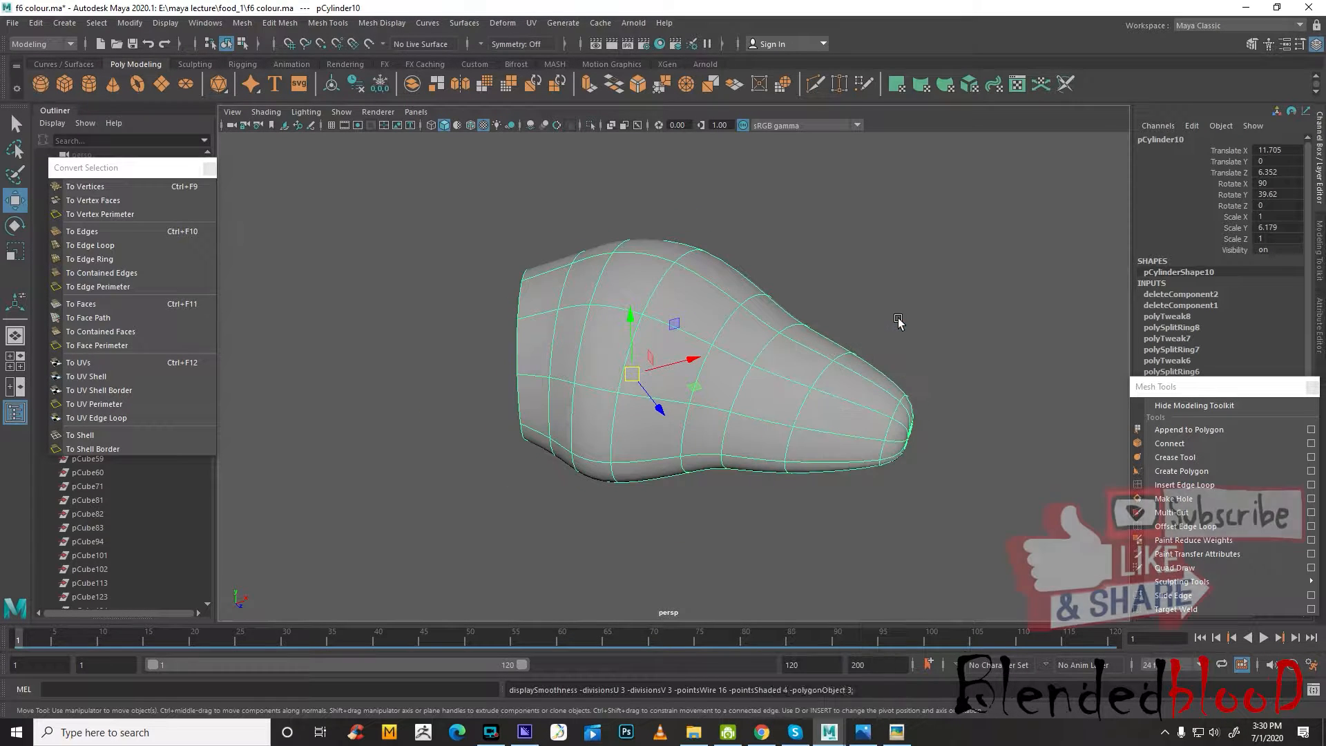
pyautogui.click(899, 319)
pyautogui.keyDown('alt'); pyautogui.moveTo(953, 450); pyautogui.dragTo(878, 433); pyautogui.keyUp('alt')
pyautogui.click(749, 419)
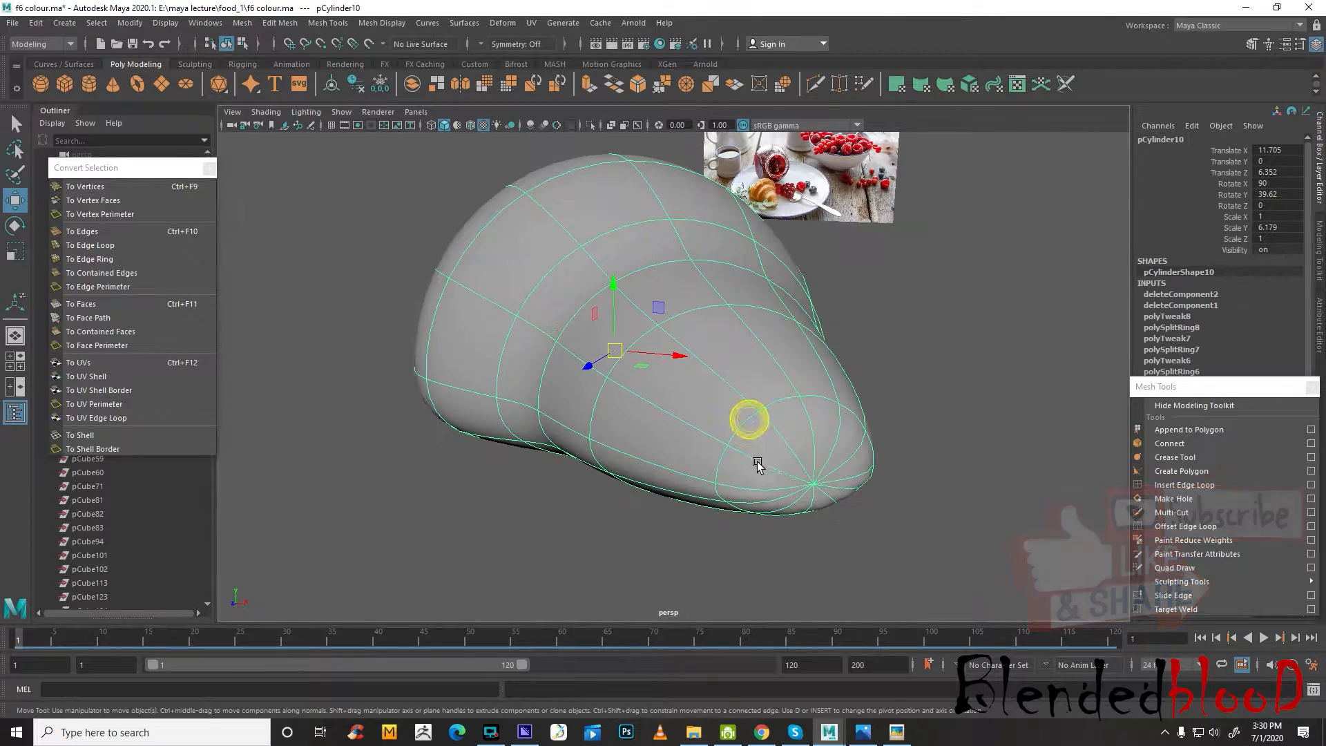
pyautogui.scroll(3, 811, 463)
# Select every second radial edge of the croissant's tip cap in the unsmoothed mesh, delete them, and turn the smooth preview back on
pyautogui.press('1')
pyautogui.moveTo(906, 351); pyautogui.dragTo(900, 314, button='right')
pyautogui.keyDown('alt'); pyautogui.moveTo(869, 478); pyautogui.dragTo(864, 361, button='middle'); pyautogui.keyUp('alt')
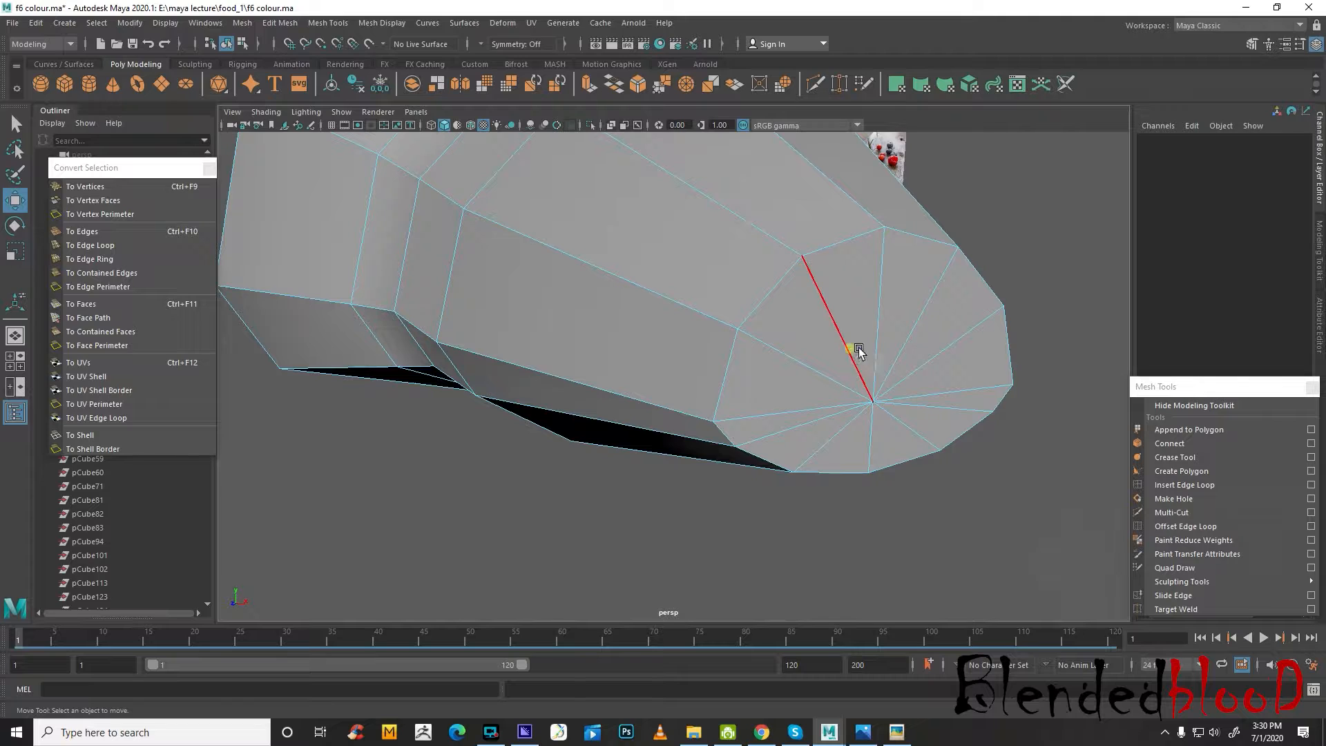
pyautogui.click(911, 337)
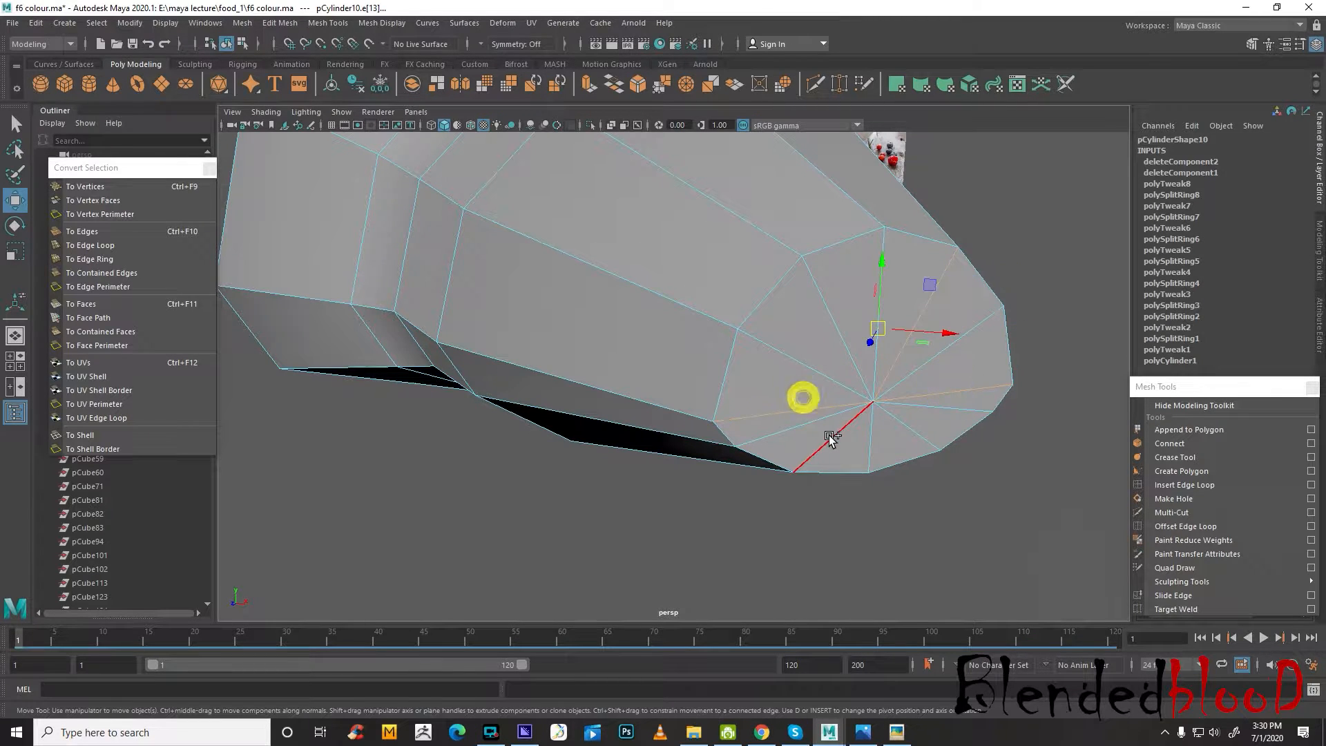
pyautogui.click(917, 442)
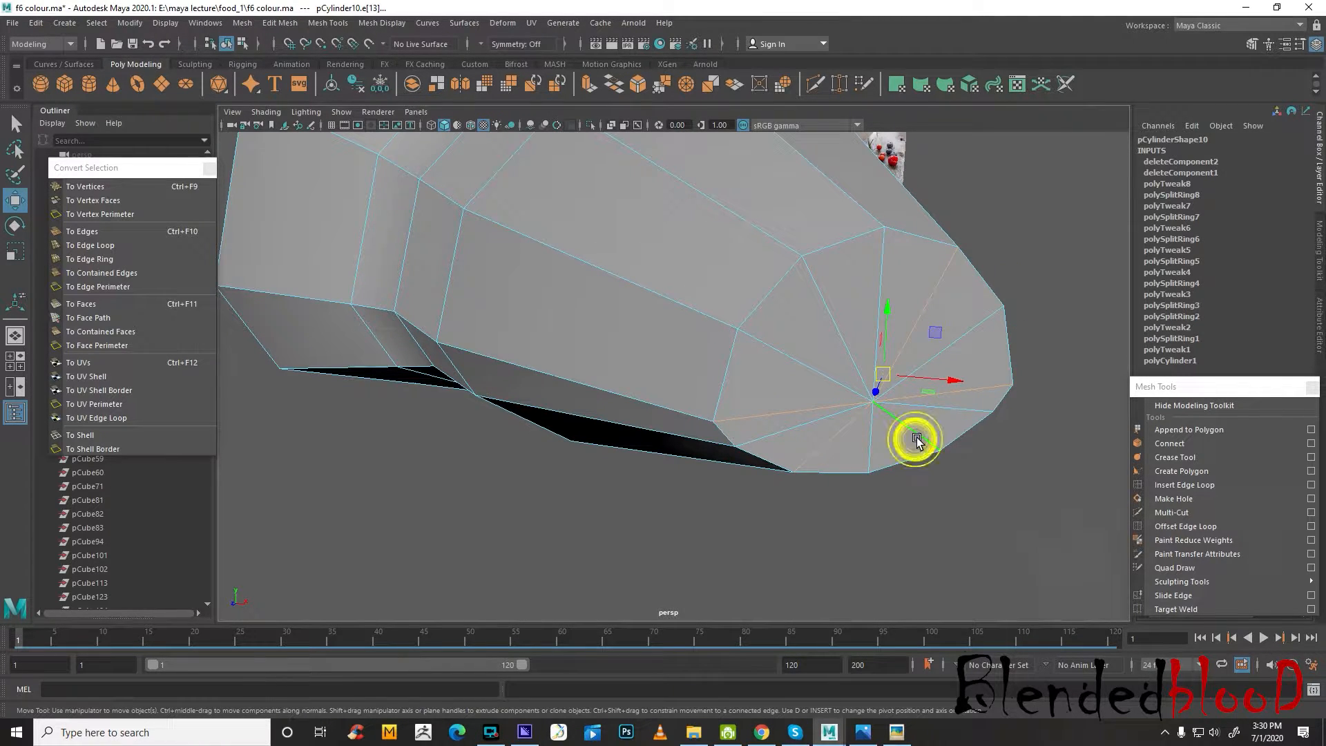
pyautogui.click(795, 357)
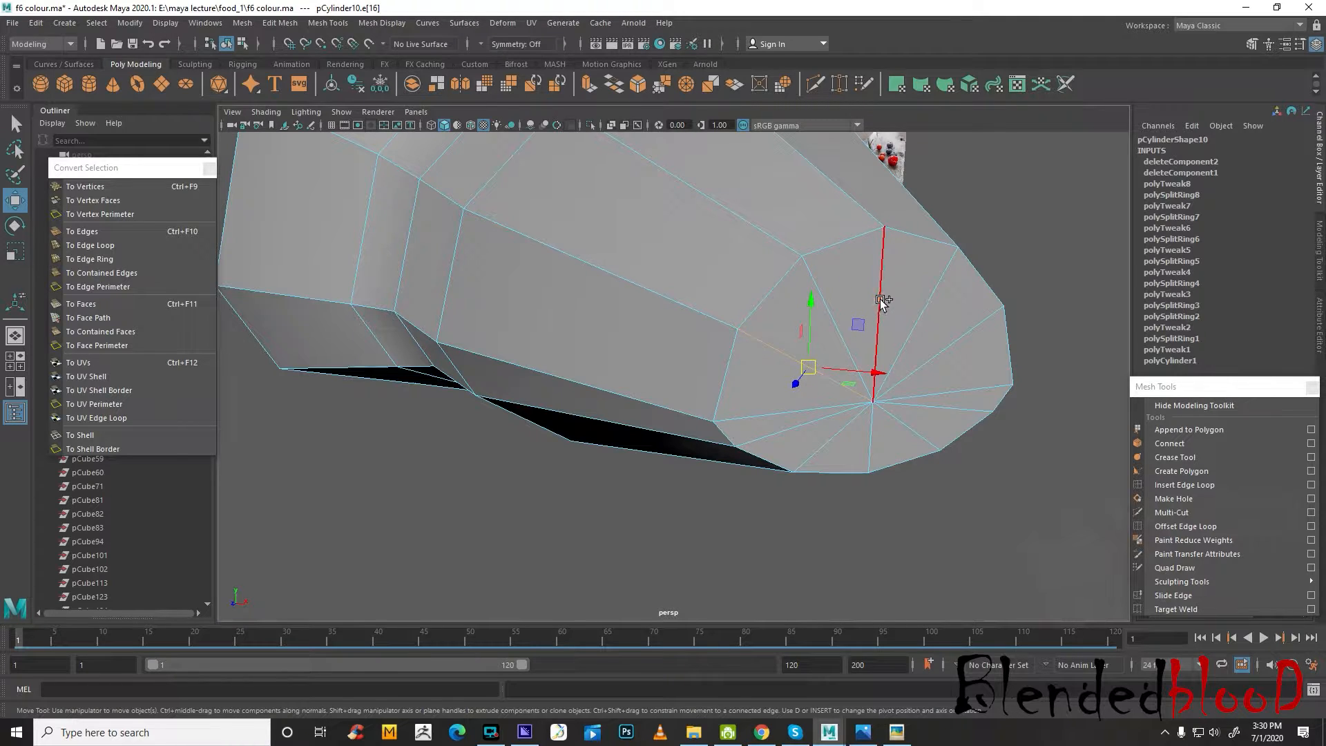
pyautogui.click(880, 299)
pyautogui.click(924, 309)
pyautogui.keyDown('shift'); pyautogui.click(831, 326); pyautogui.keyUp('shift')
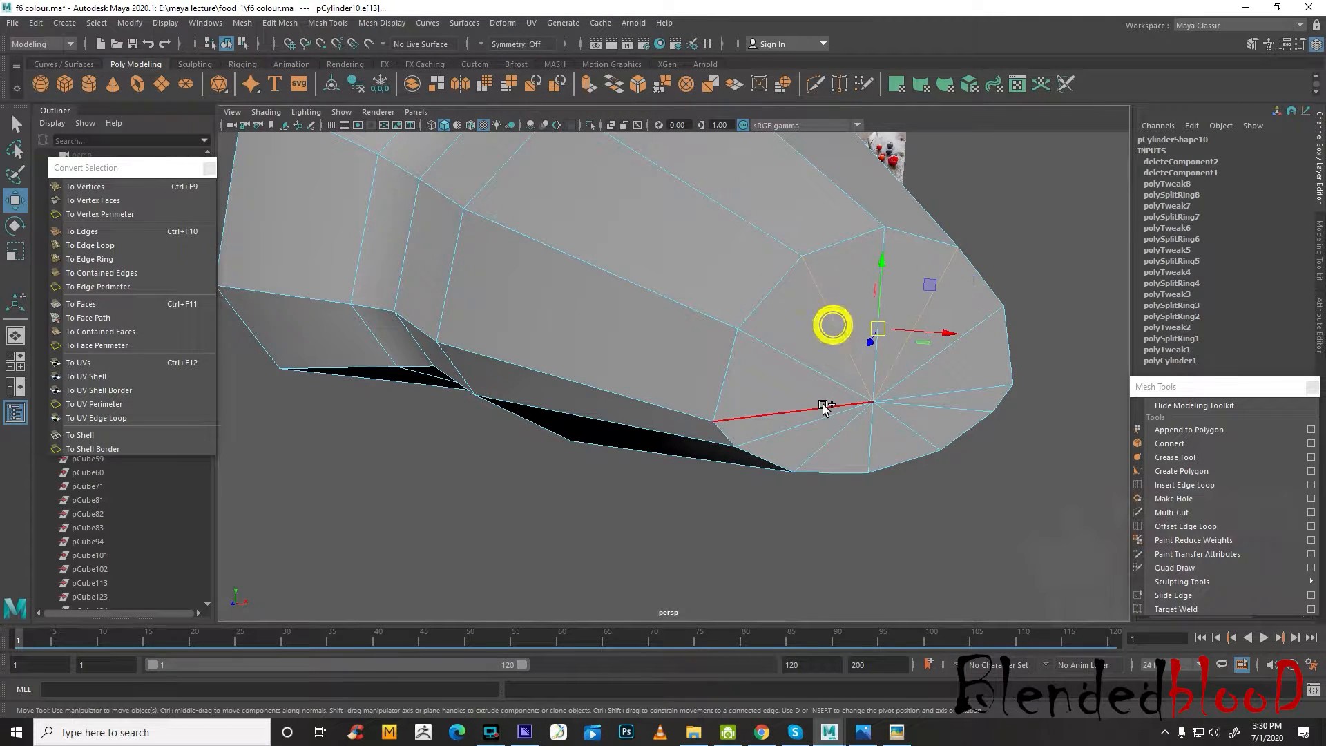
pyautogui.keyDown('shift'); pyautogui.click(820, 407); pyautogui.keyUp('shift')
pyautogui.keyDown('shift'); pyautogui.click(951, 393); pyautogui.keyUp('shift')
pyautogui.keyDown('shift'); pyautogui.click(920, 433); pyautogui.keyUp('shift')
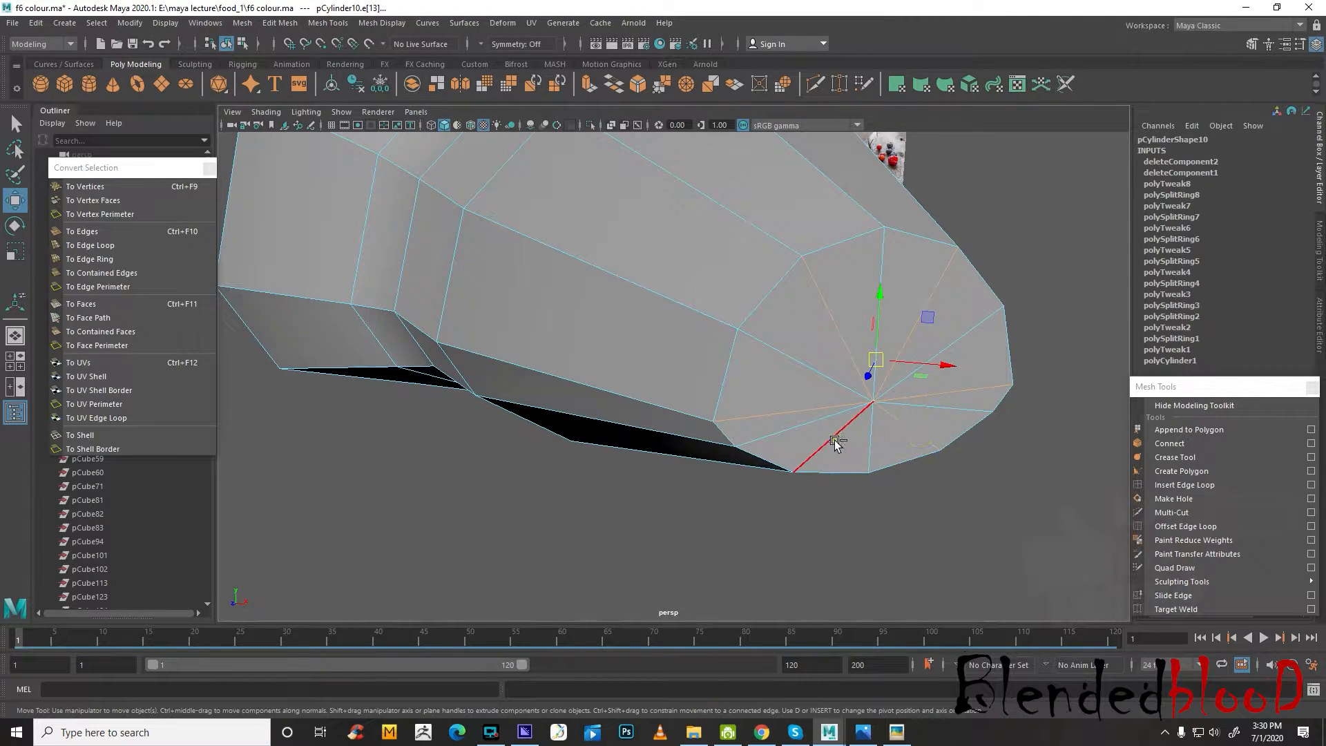
pyautogui.click(969, 528)
pyautogui.press('3')
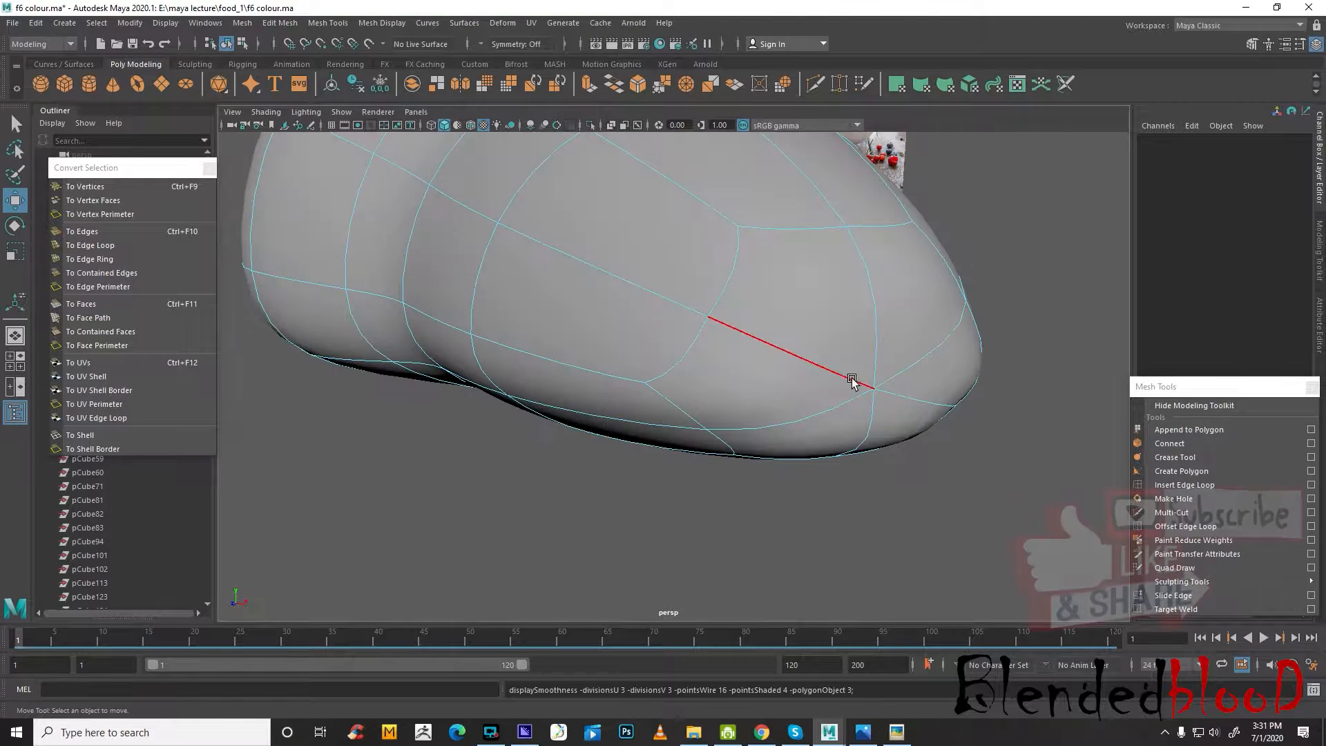
# Return to object mode and inspect the smoothed half croissant and its rounded tip in the perspective view
pyautogui.moveTo(852, 351); pyautogui.dragTo(921, 335, button='right')
pyautogui.click(1006, 311)
pyautogui.scroll(-6, 1001, 331)
pyautogui.moveTo(796, 502)
pyautogui.keyDown('alt'); pyautogui.mouseDown()
pyautogui.moveTo(871, 502)
pyautogui.moveTo(923, 473)
pyautogui.moveTo(829, 524)
pyautogui.moveTo(810, 521)
pyautogui.mouseUp(); pyautogui.keyUp('alt')
pyautogui.keyDown('alt'); pyautogui.moveTo(723, 485); pyautogui.dragTo(773, 508); pyautogui.keyUp('alt')
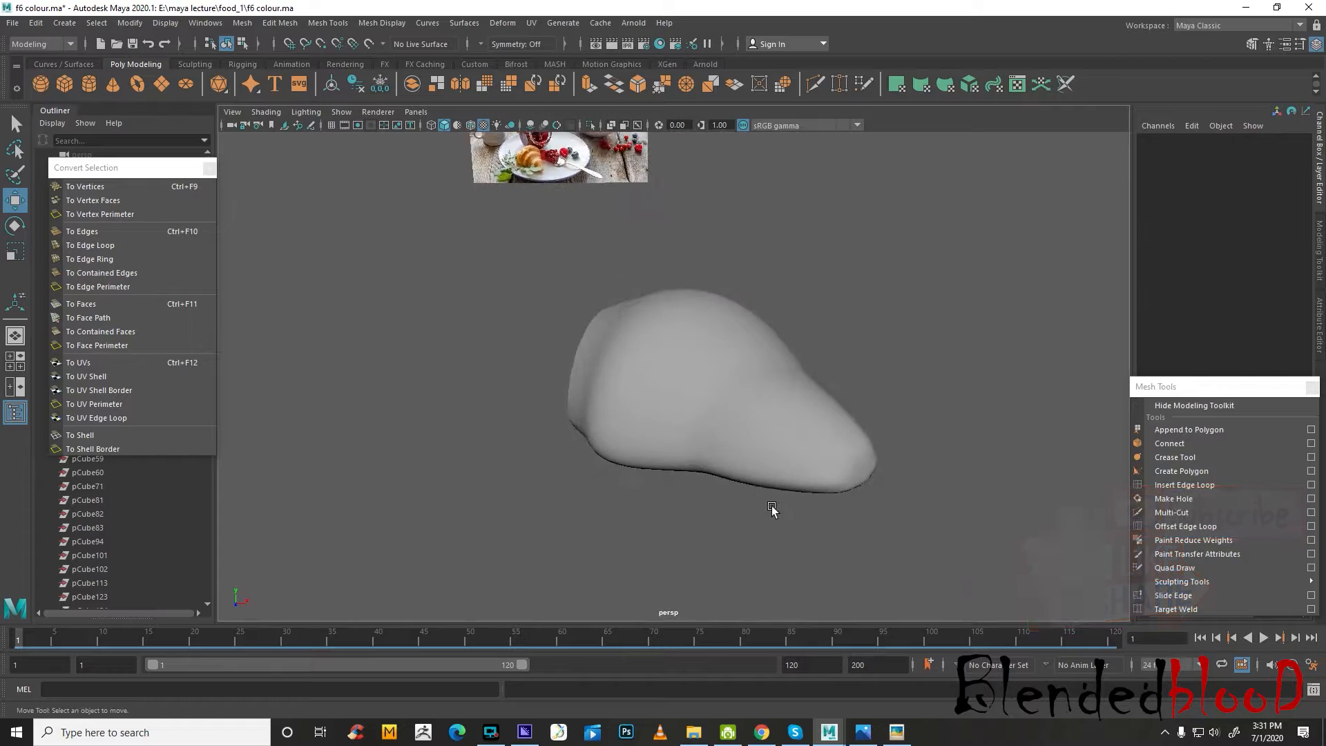
pyautogui.scroll(5, 773, 507)
pyautogui.click(775, 461)
# Turn off the smooth preview in the top view and select the face loop along the fold near the croissant's open end
pyautogui.press('space')
pyautogui.press('space')
pyautogui.press('space')
pyautogui.press('space')
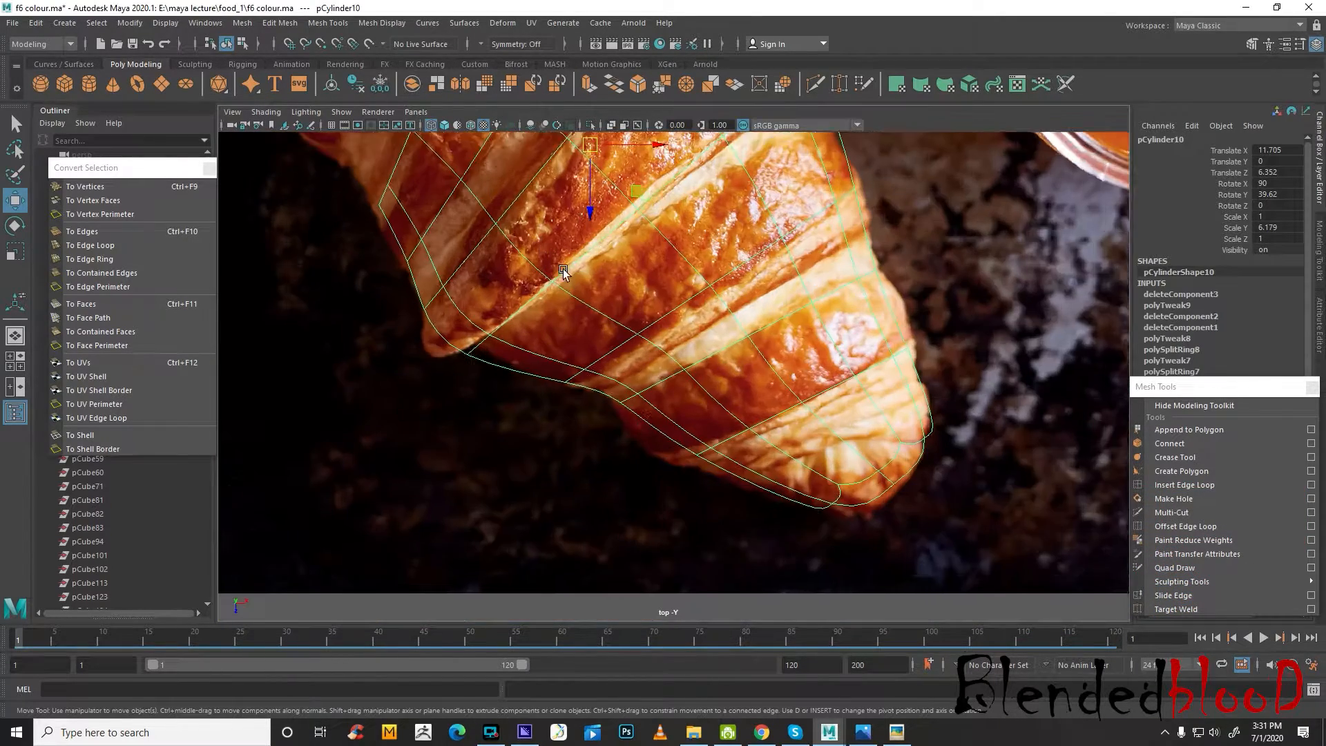
pyautogui.keyDown('alt'); pyautogui.moveTo(563, 270); pyautogui.dragTo(615, 380, button='middle'); pyautogui.keyUp('alt')
pyautogui.scroll(-2, 699, 406)
pyautogui.press('1')
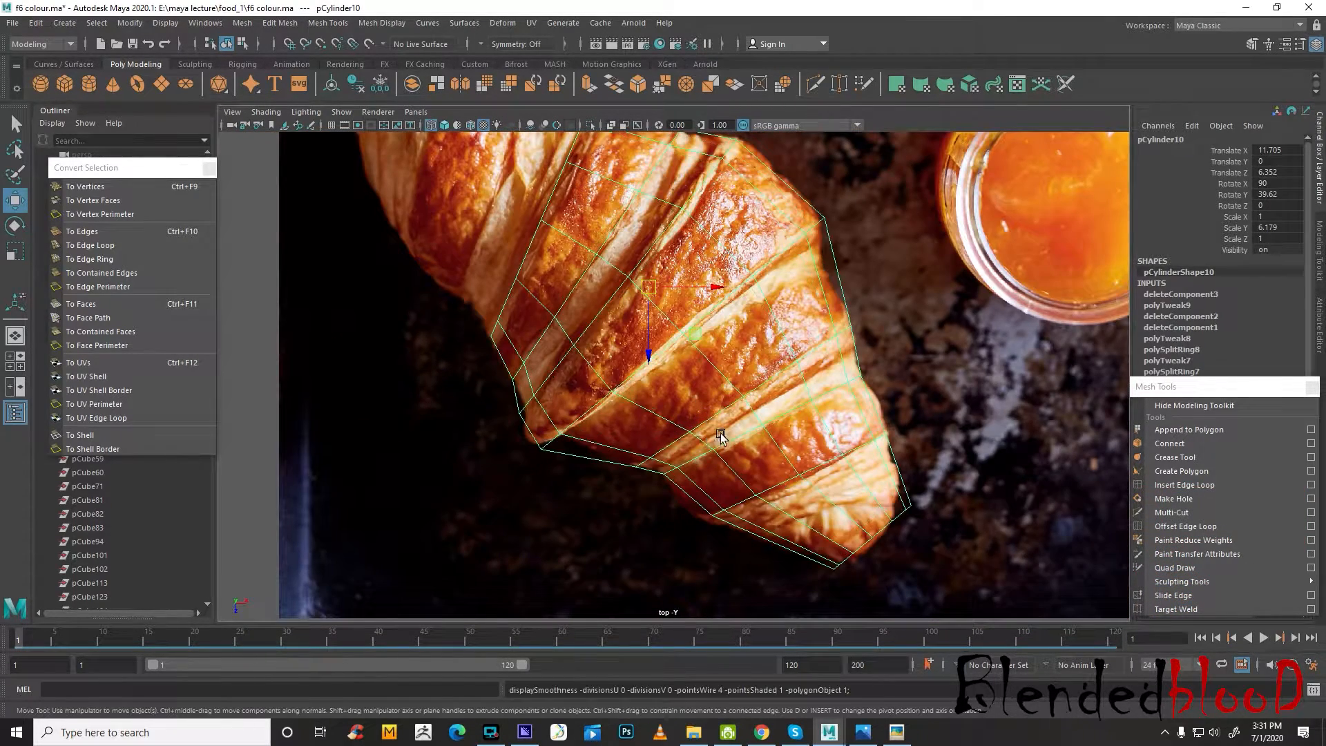
pyautogui.keyDown('alt'); pyautogui.moveTo(699, 392); pyautogui.dragTo(732, 483, button='middle'); pyautogui.keyUp('alt')
pyautogui.moveTo(682, 318); pyautogui.dragTo(682, 357, button='right')
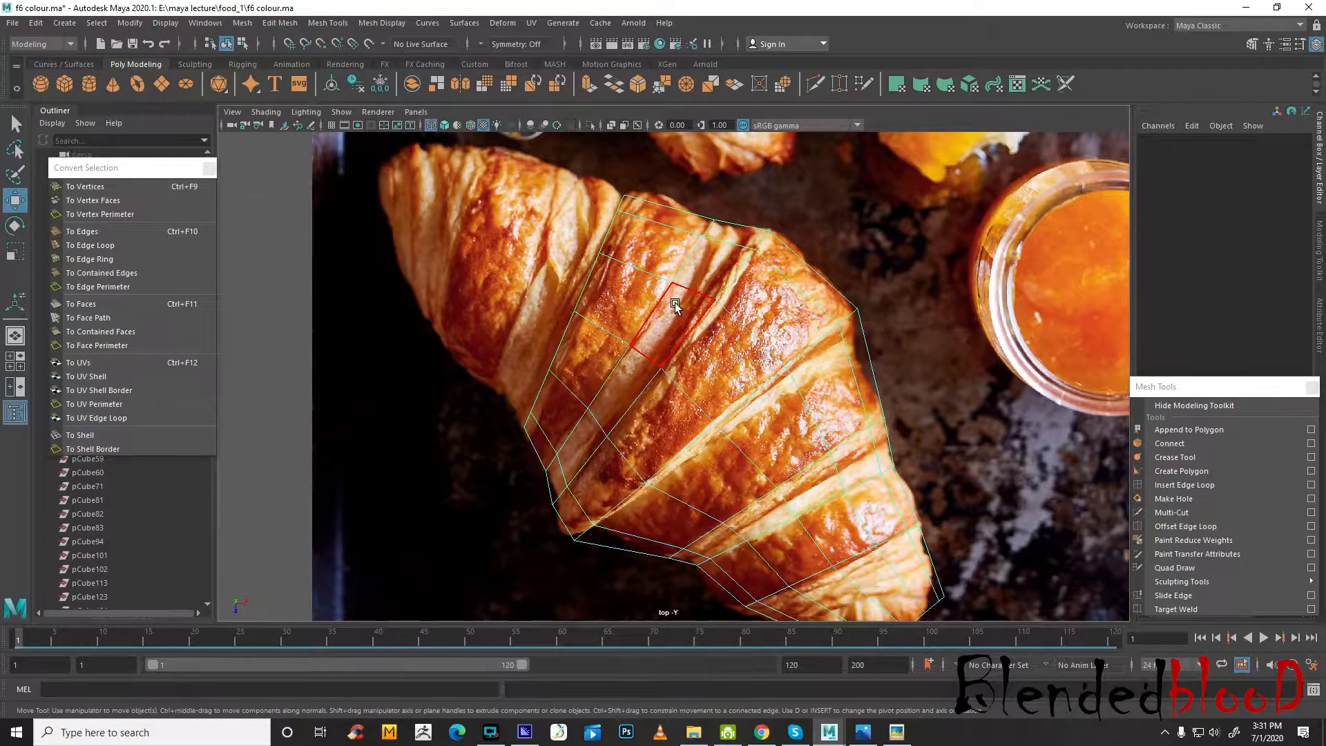
pyautogui.click(674, 304)
pyautogui.keyDown('shift'); pyautogui.click(710, 271); pyautogui.keyUp('shift')
pyautogui.keyDown('shift'); pyautogui.doubleClick(711, 271); pyautogui.keyUp('shift')
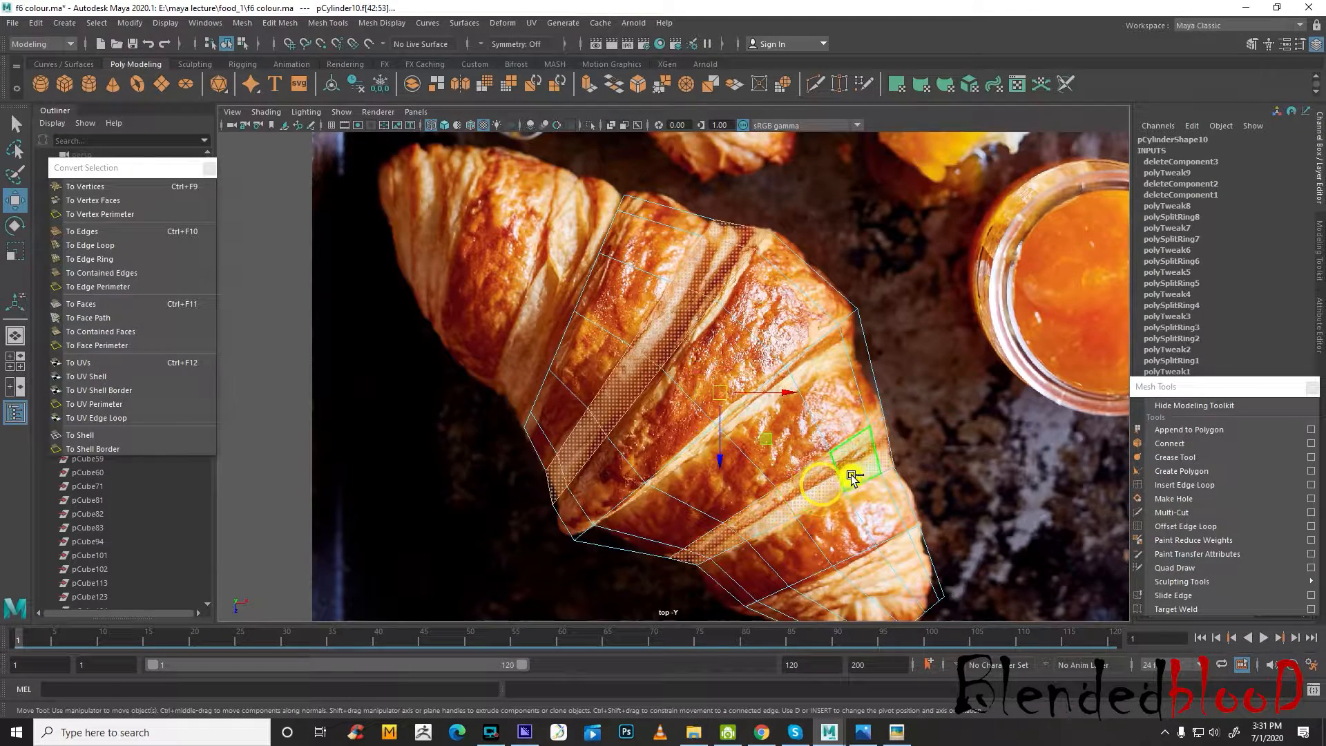
# Add the narrow middle face loop and the wide face loop at the tip to the face selection
pyautogui.keyDown('alt'); pyautogui.moveTo(840, 478); pyautogui.dragTo(846, 416, button='middle'); pyautogui.keyUp('alt')
pyautogui.scroll(-2, 844, 417)
pyautogui.scroll(3, 879, 408)
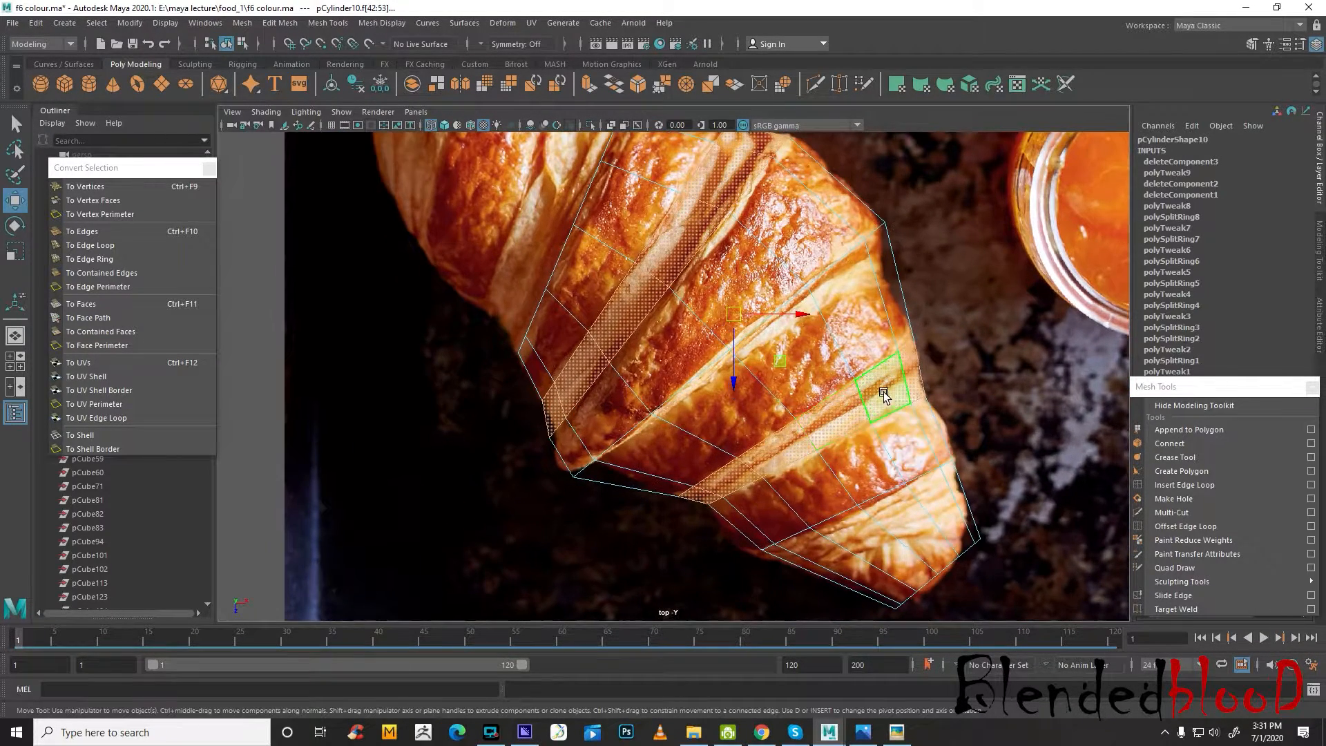
pyautogui.rightClick(880, 379)
pyautogui.moveTo(881, 383); pyautogui.dragTo(889, 311, button='right')
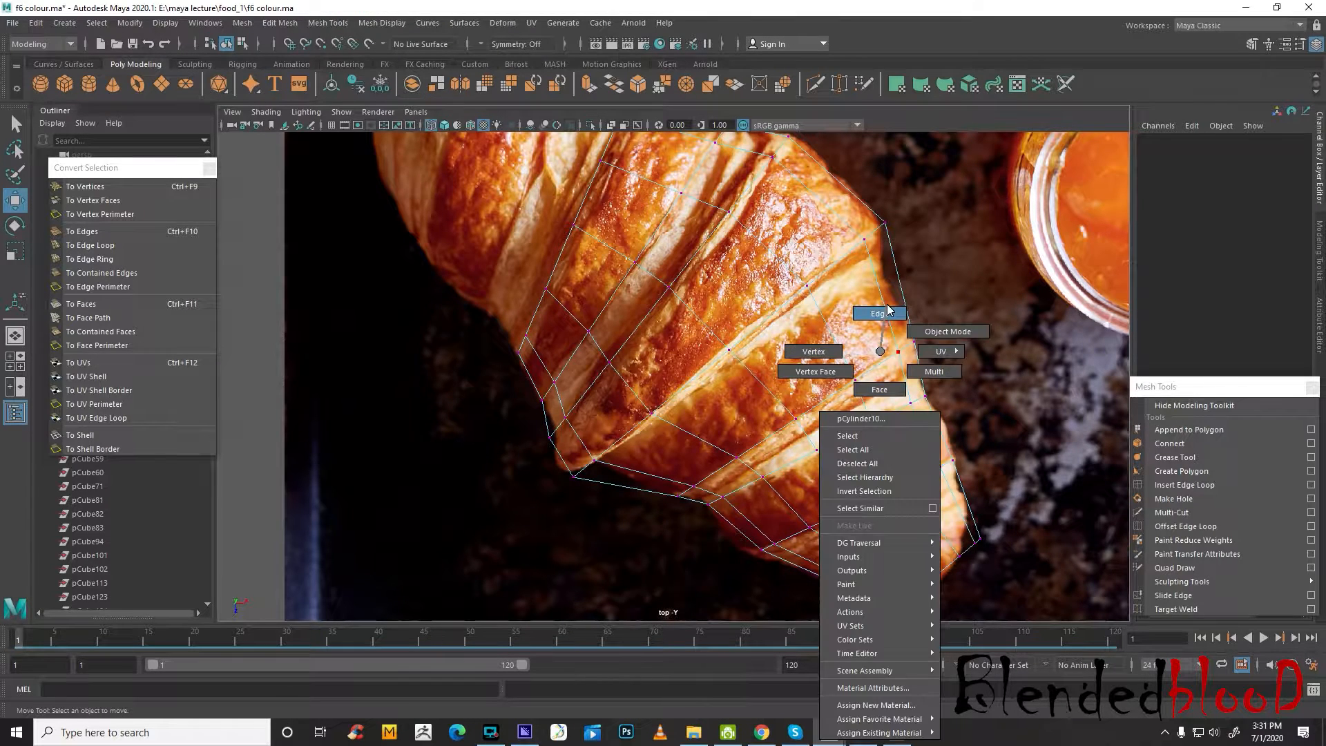
pyautogui.moveTo(881, 382); pyautogui.dragTo(881, 386, button='right')
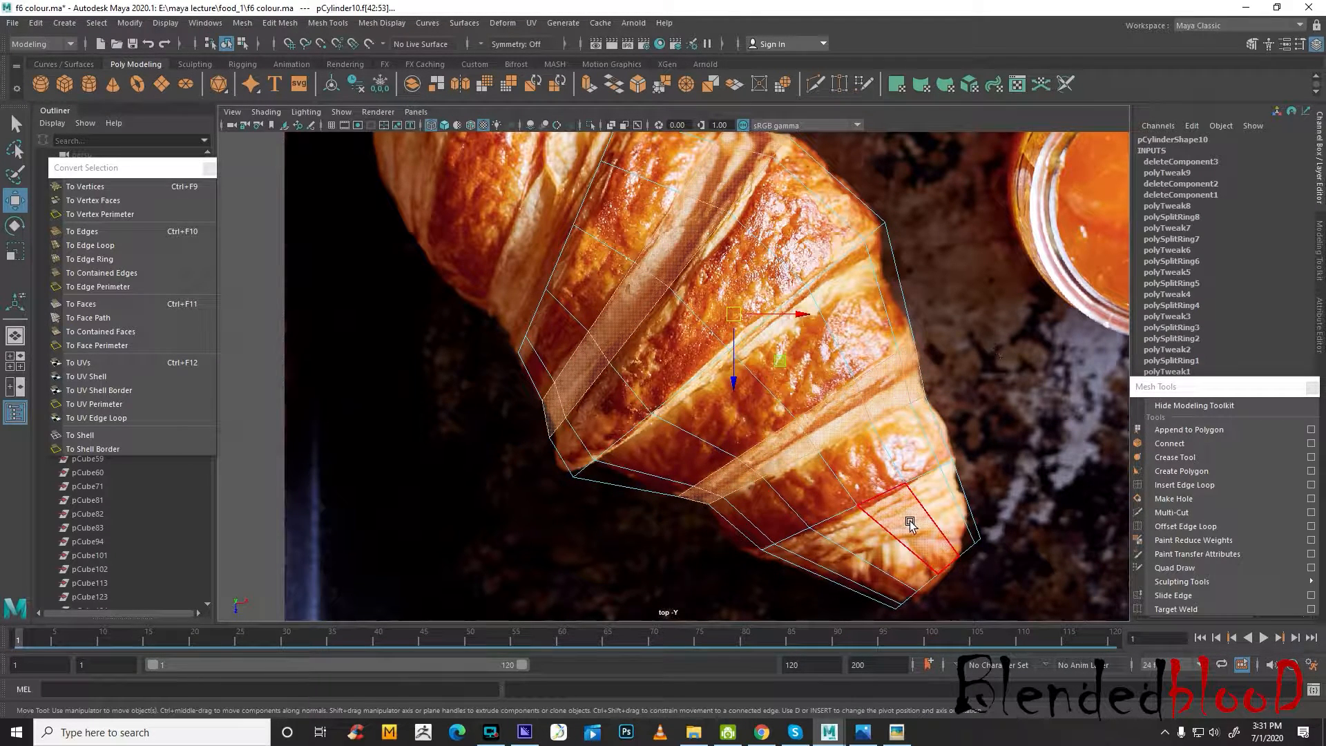
pyautogui.keyDown('shift'); pyautogui.click(877, 547); pyautogui.keyUp('shift')
pyautogui.press('space')
pyautogui.press('space')
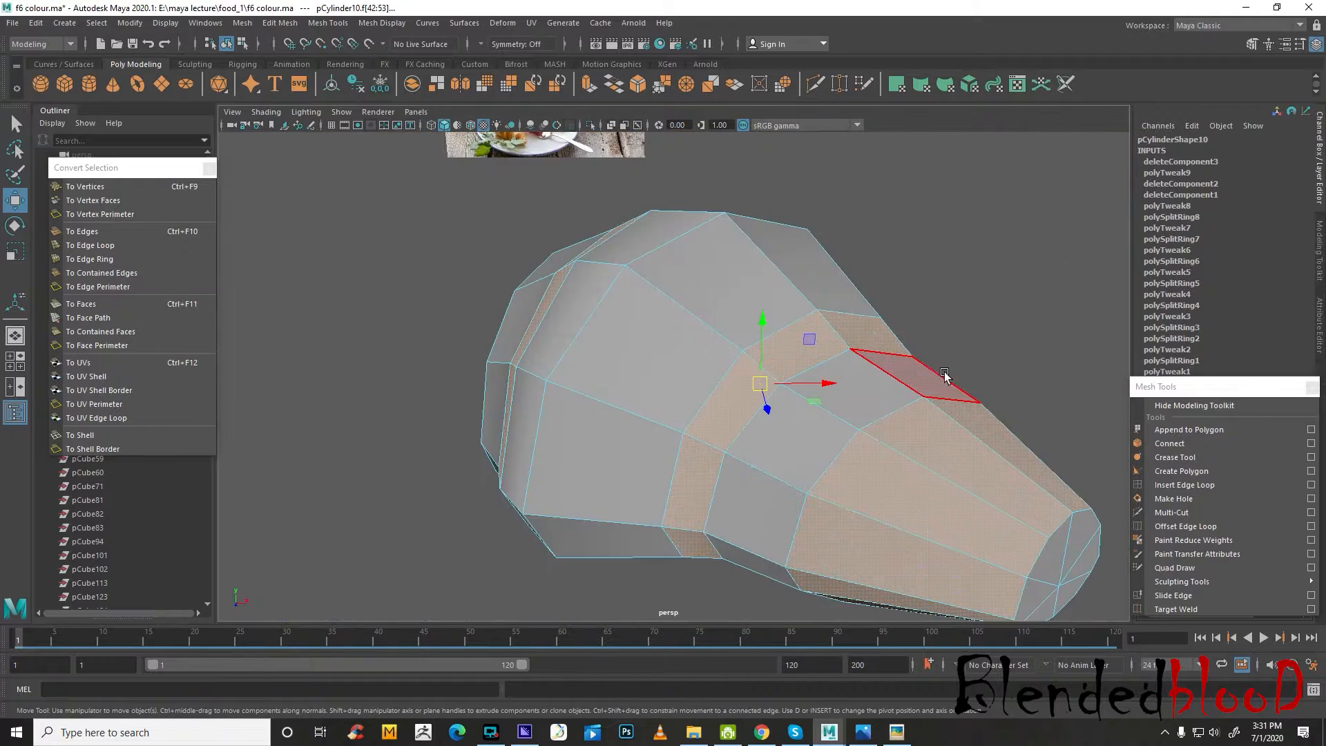
# Extrude the three selected face loops and scale the extruded faces to form stepped folds around the croissant
pyautogui.keyDown('alt'); pyautogui.moveTo(931, 385); pyautogui.dragTo(968, 387); pyautogui.keyUp('alt')
pyautogui.keyDown('alt'); pyautogui.moveTo(968, 387); pyautogui.dragTo(920, 400, button='right'); pyautogui.keyUp('alt')
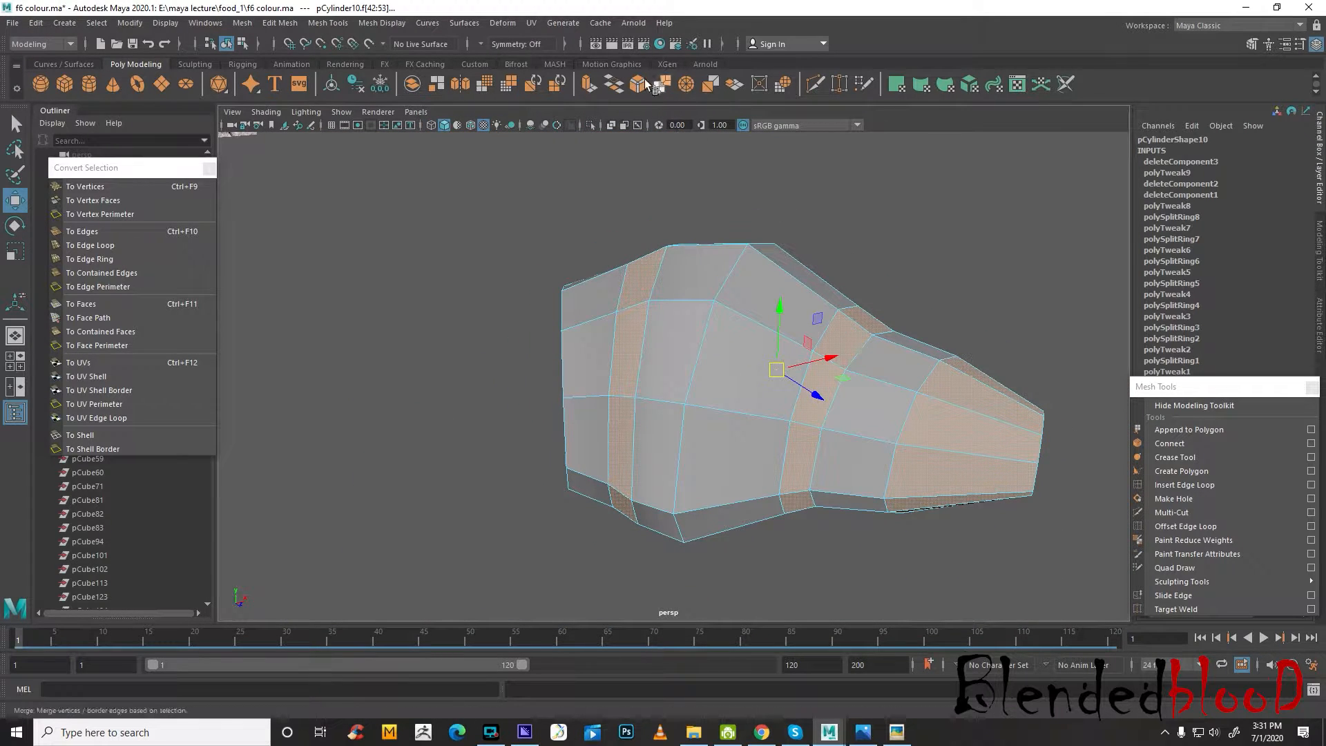
pyautogui.click(587, 86)
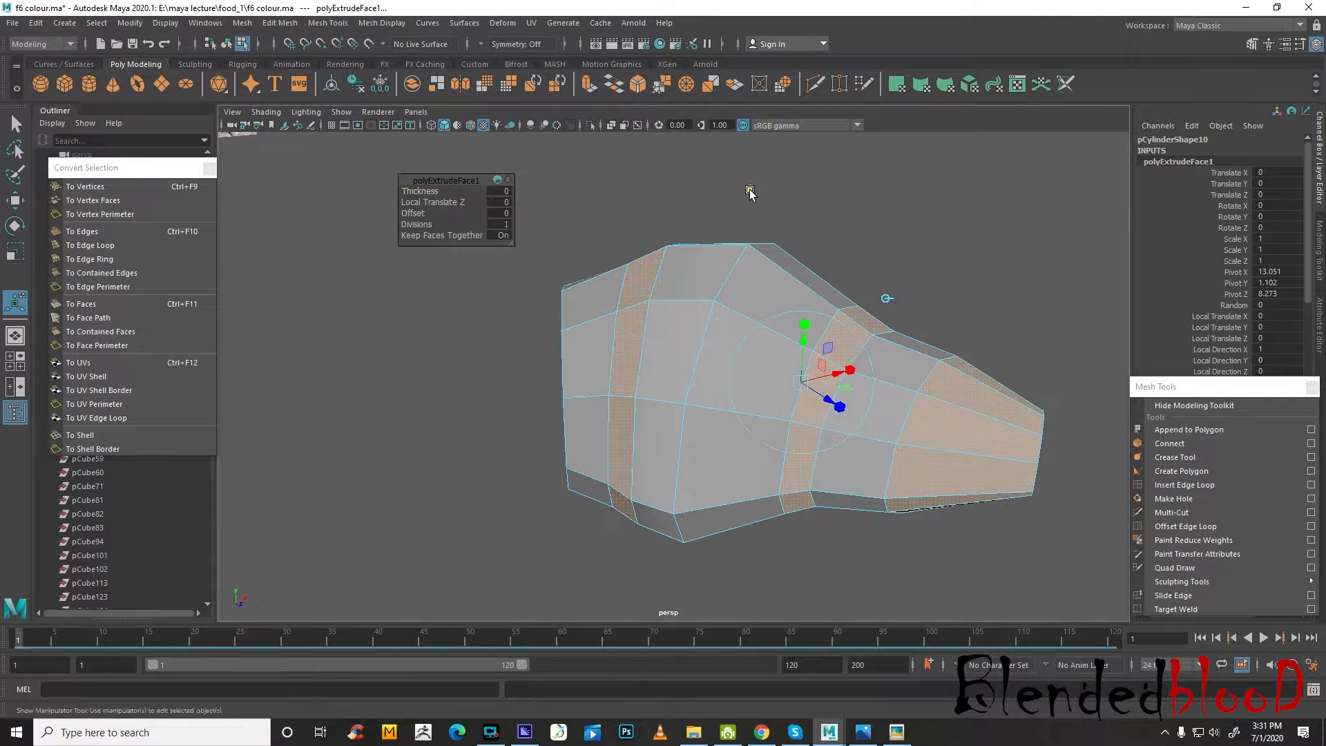
pyautogui.click(748, 186)
pyautogui.moveTo(810, 388)
pyautogui.mouseDown()
pyautogui.moveTo(744, 324)
pyautogui.moveTo(787, 388)
pyautogui.mouseUp()
pyautogui.press('space')
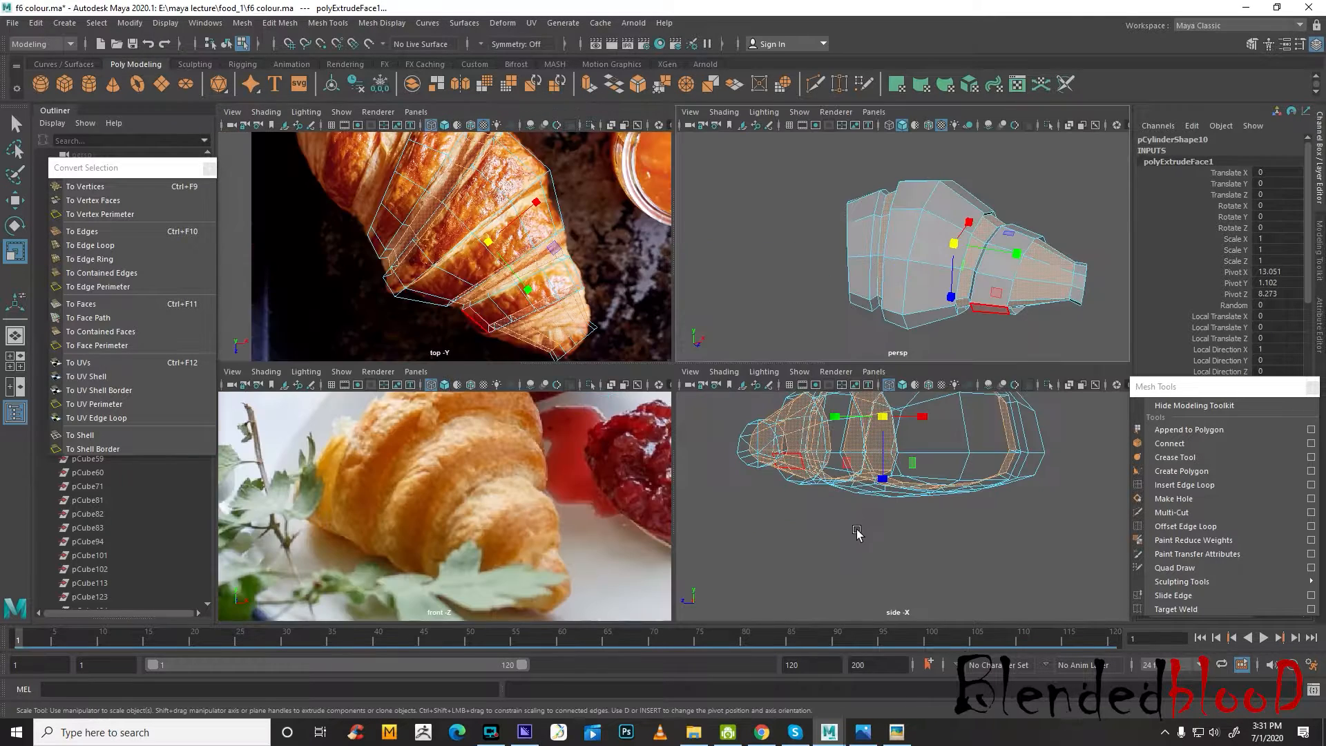
pyautogui.press('space')
pyautogui.press('space')
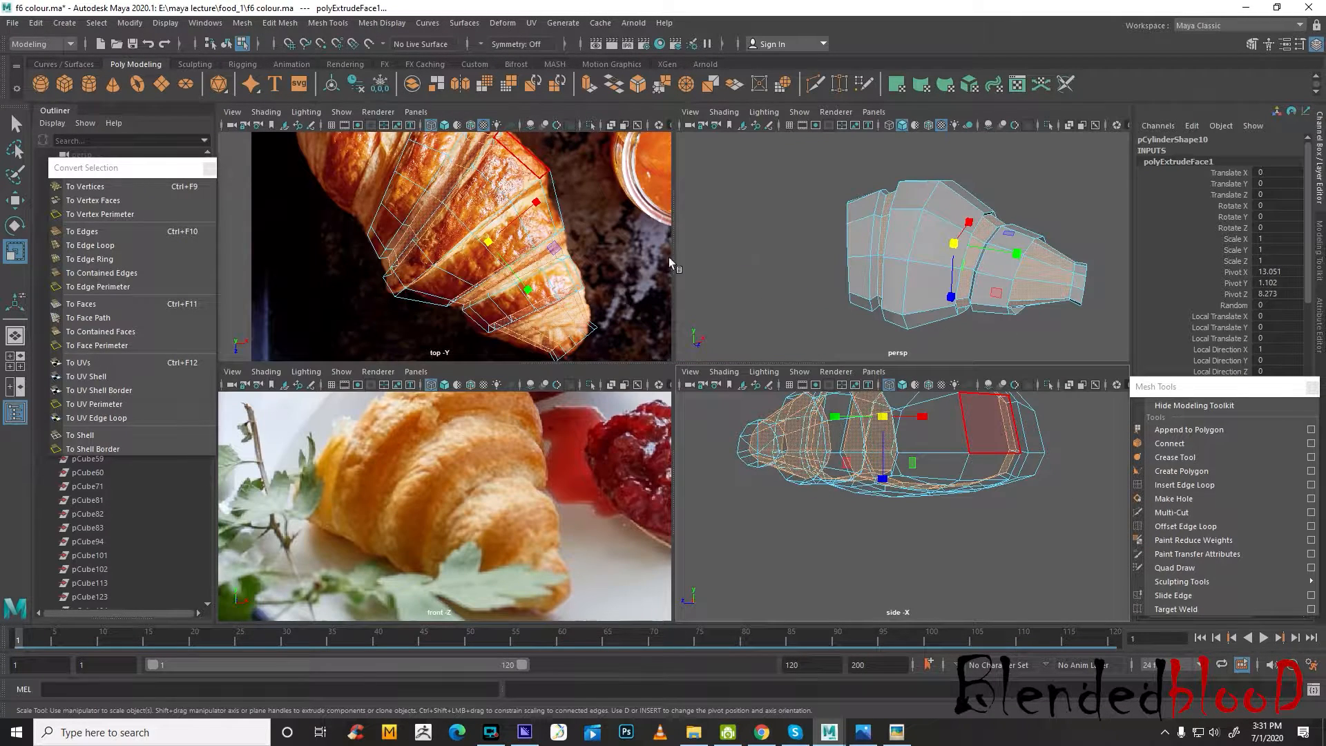
pyautogui.press('space')
pyautogui.moveTo(848, 391); pyautogui.dragTo(841, 385)
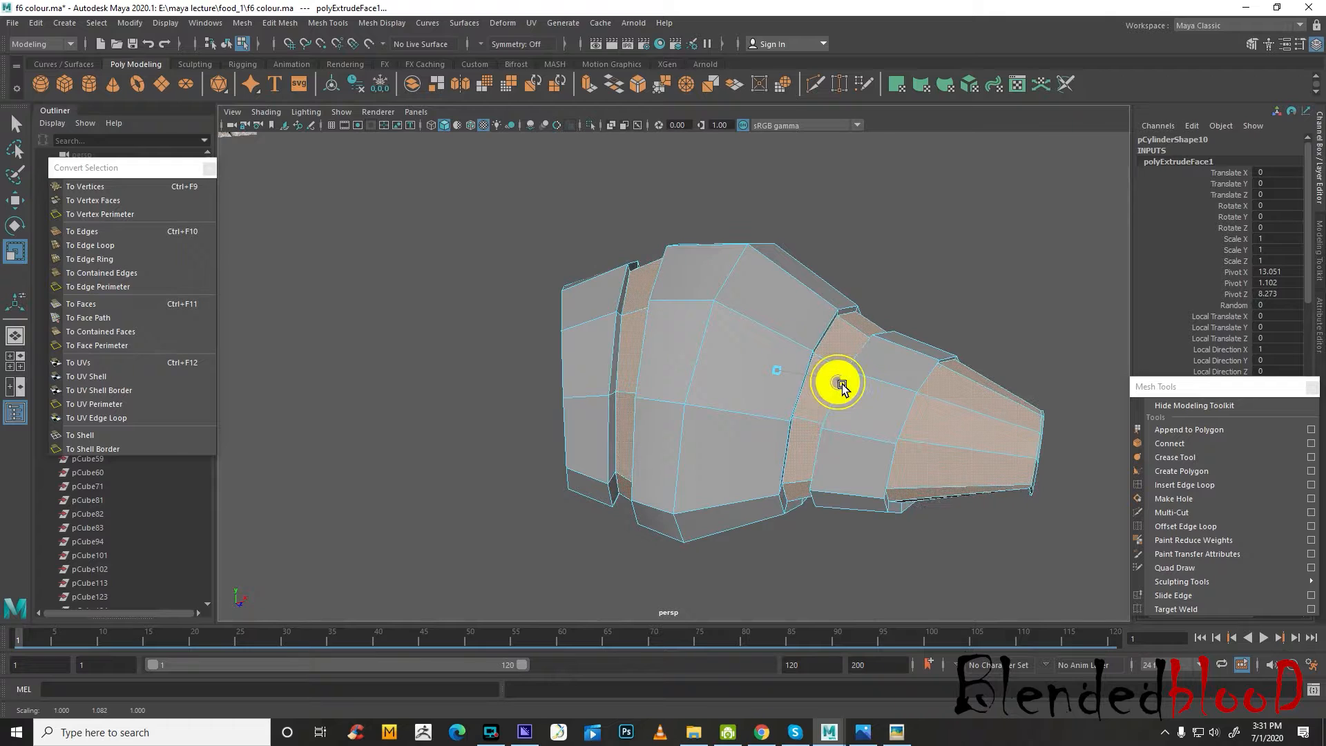
# Turn on the smooth preview, return to object mode and examine the extruded folds and the tip up close
pyautogui.press('w')
pyautogui.press('3')
pyautogui.moveTo(891, 355); pyautogui.dragTo(945, 327, button='right')
pyautogui.click(954, 314)
pyautogui.keyDown('alt'); pyautogui.moveTo(829, 448); pyautogui.dragTo(884, 437); pyautogui.keyUp('alt')
pyautogui.click(815, 425)
pyautogui.keyDown('alt'); pyautogui.moveTo(936, 448); pyautogui.dragTo(845, 389, button='middle'); pyautogui.keyUp('alt')
pyautogui.scroll(3, 845, 389)
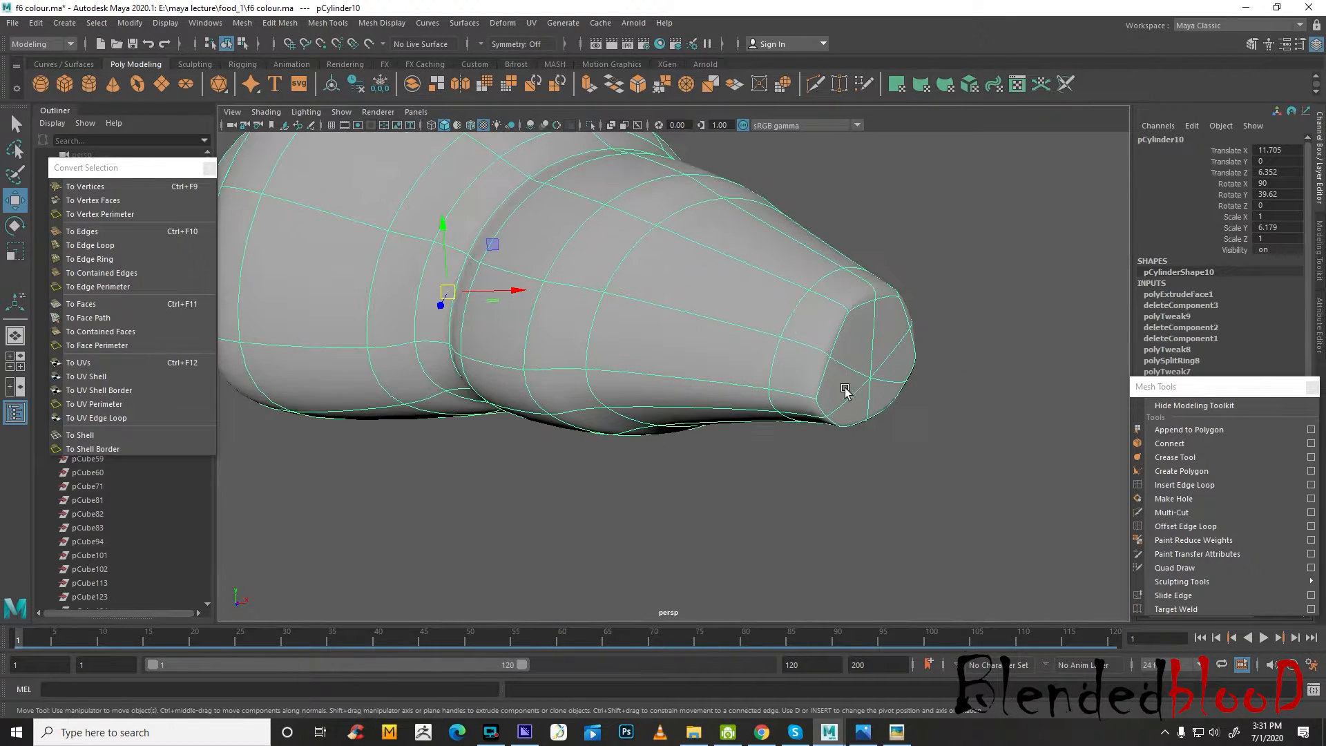
# Select the edge loop just behind the croissant's tip cap and delete it
pyautogui.press('1')
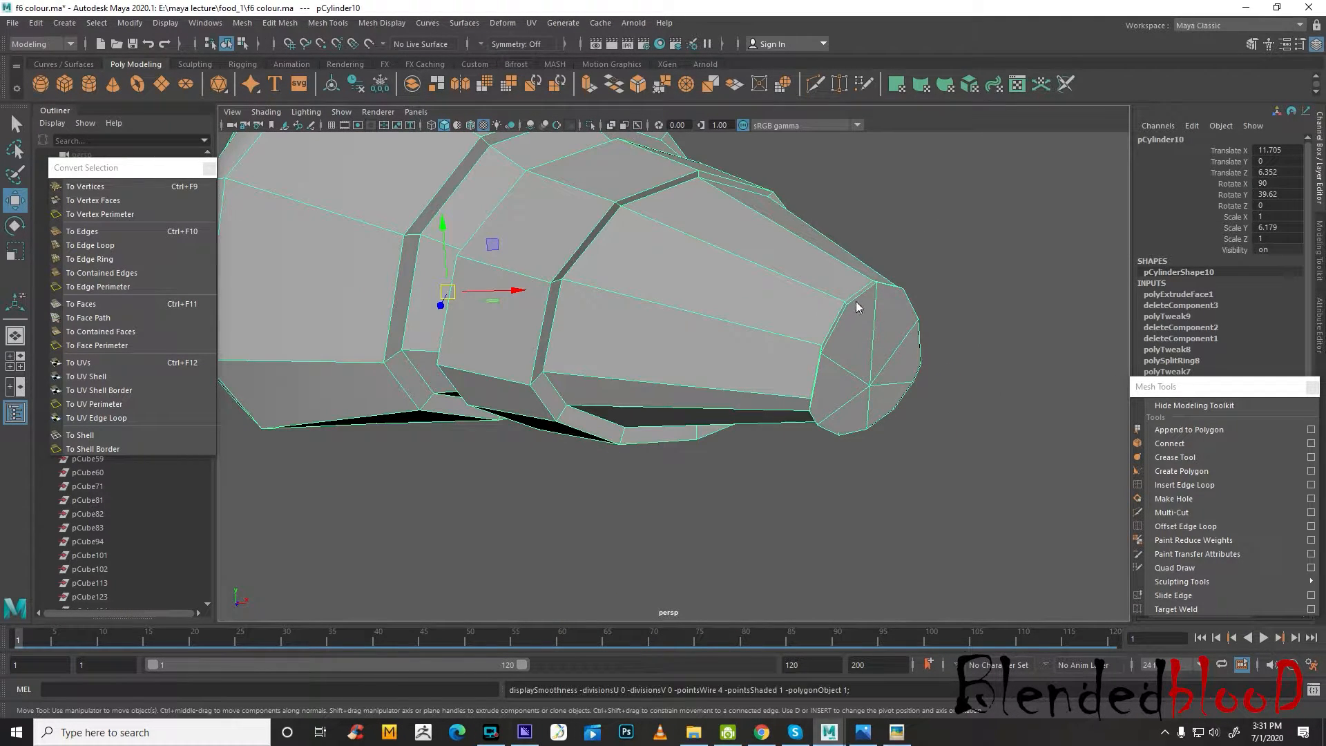
pyautogui.moveTo(857, 307); pyautogui.dragTo(856, 261, button='right')
pyautogui.click(873, 312)
pyautogui.press('3')
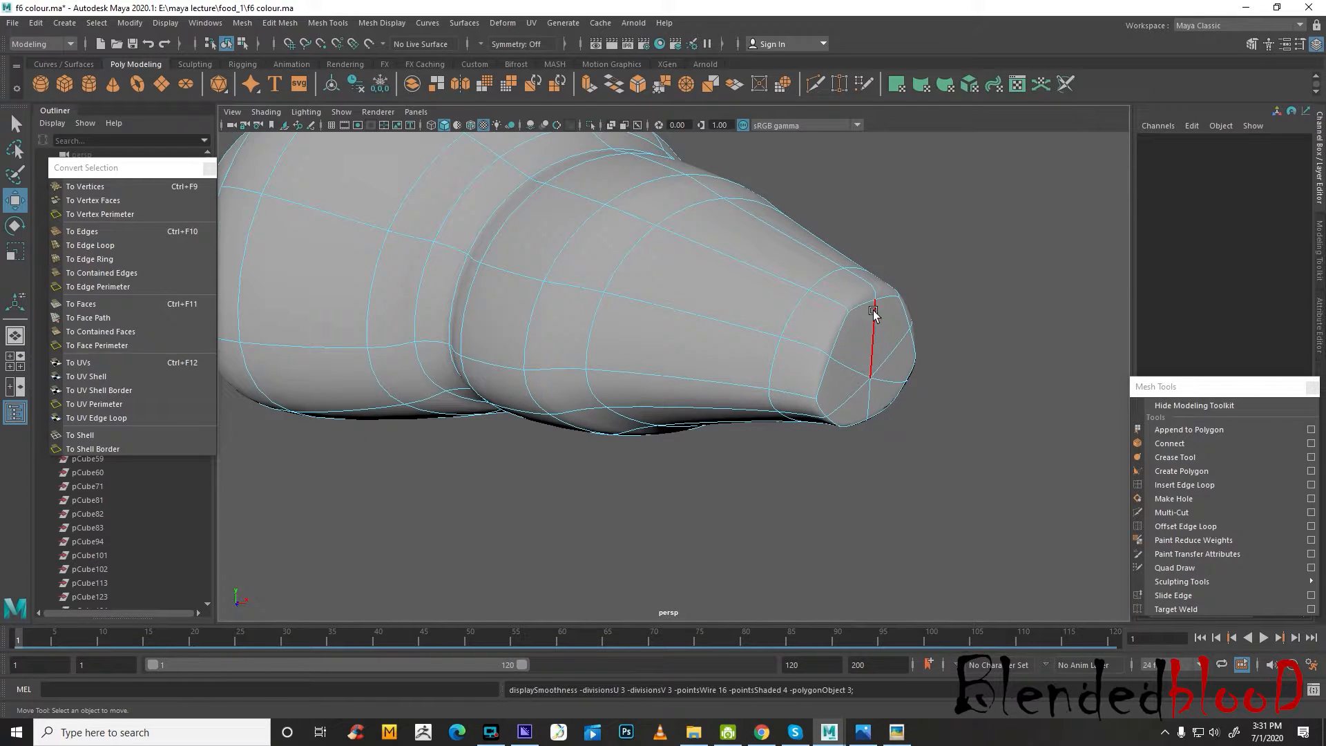
pyautogui.click(827, 282)
pyautogui.press('Delete')
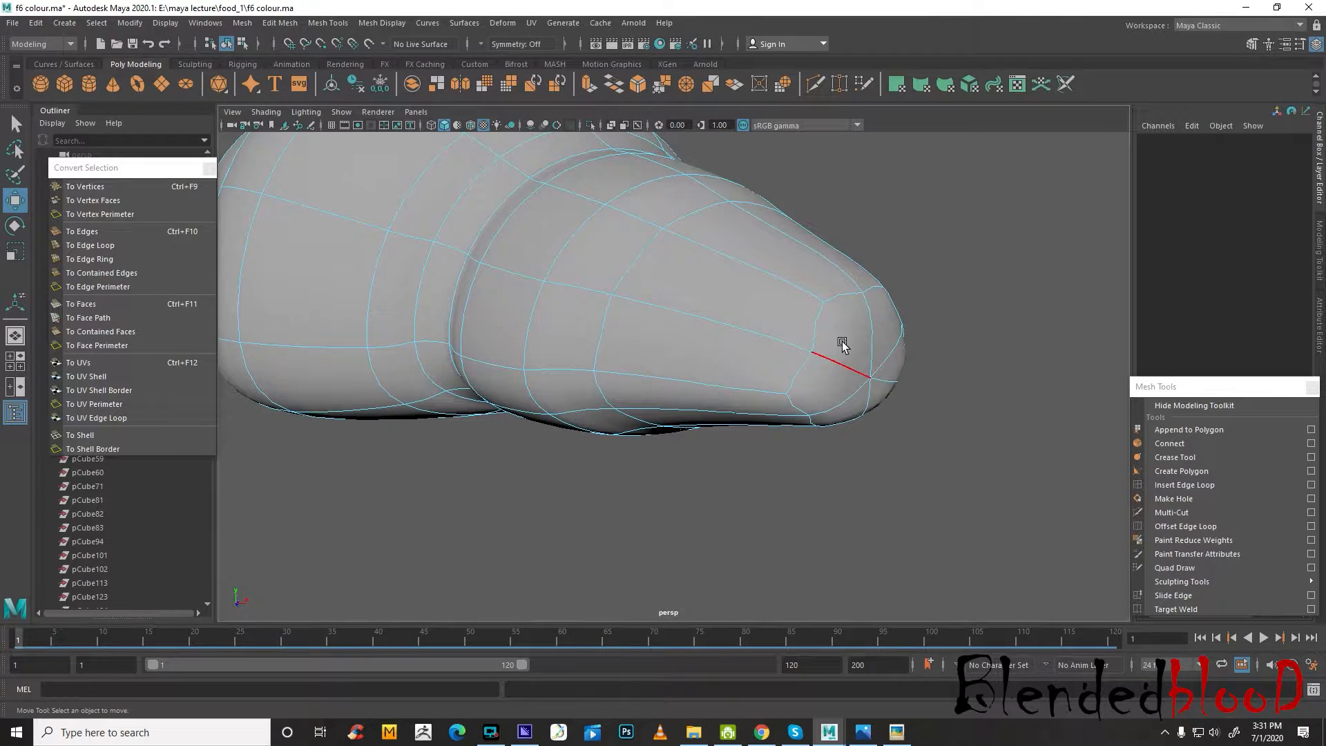
# Select the vertices around the croissant's tip, delete the stray ones and show the mesh unsmoothed
pyautogui.moveTo(843, 345); pyautogui.dragTo(777, 334, button='right')
pyautogui.moveTo(673, 210); pyautogui.dragTo(1021, 536)
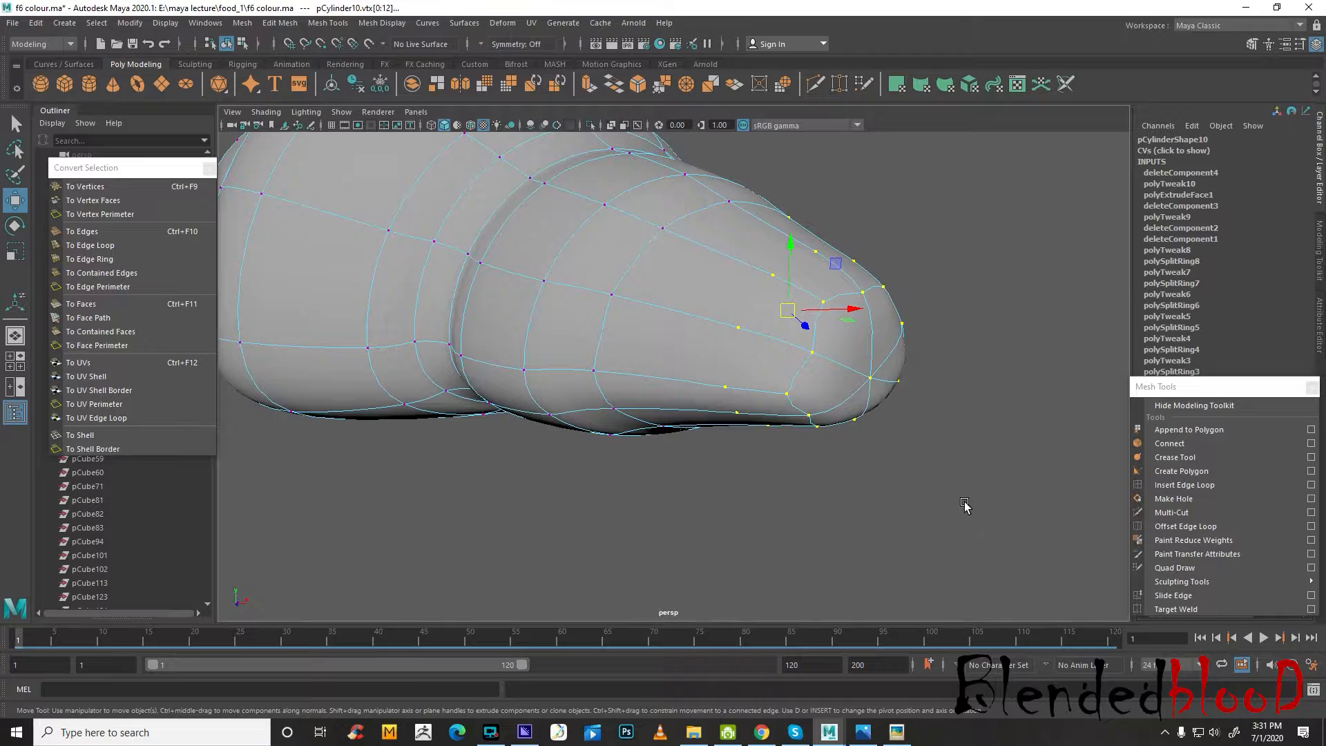
pyautogui.press('Delete')
pyautogui.press('1')
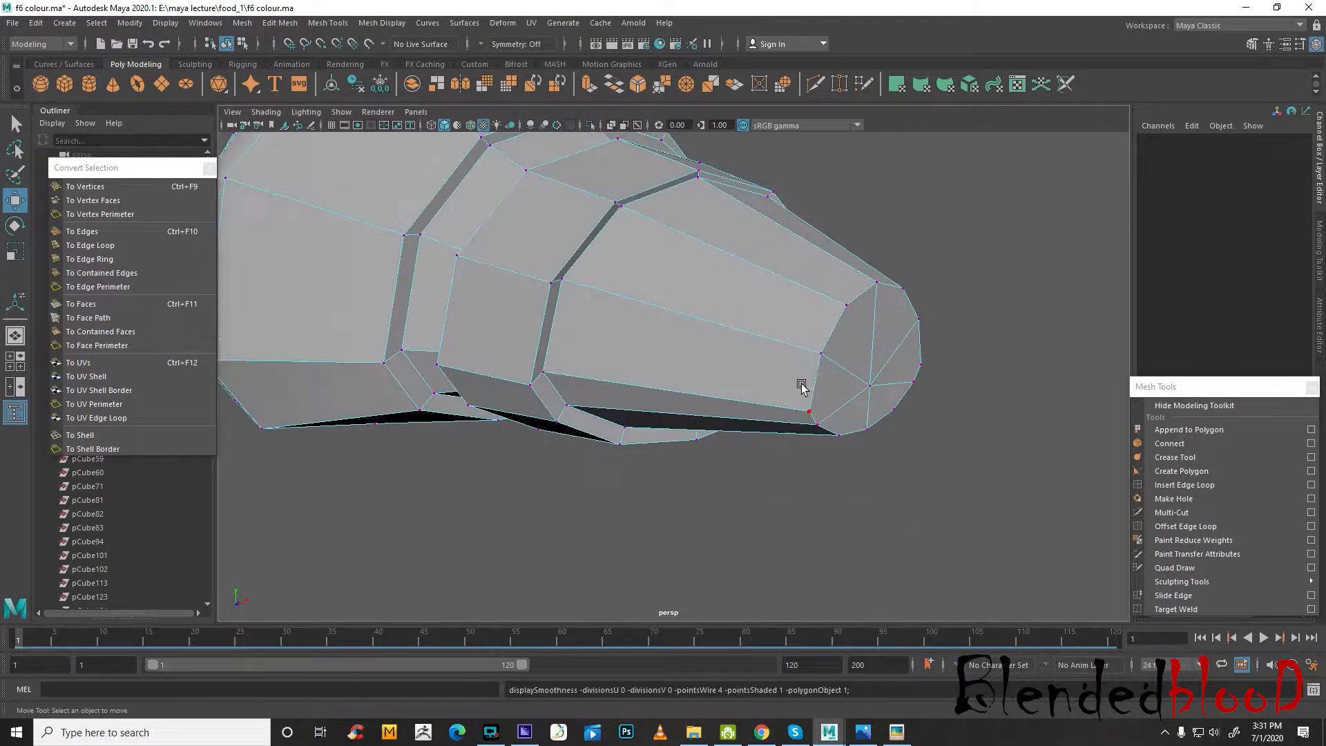
# Select the ring of faces on the croissant's tip section and scale it down uniformly
pyautogui.keyDown('alt'); pyautogui.moveTo(763, 340); pyautogui.dragTo(815, 339); pyautogui.keyUp('alt')
pyautogui.moveTo(887, 286); pyautogui.dragTo(887, 324, button='right')
pyautogui.keyDown('alt'); pyautogui.moveTo(874, 355); pyautogui.dragTo(874, 414); pyautogui.keyUp('alt')
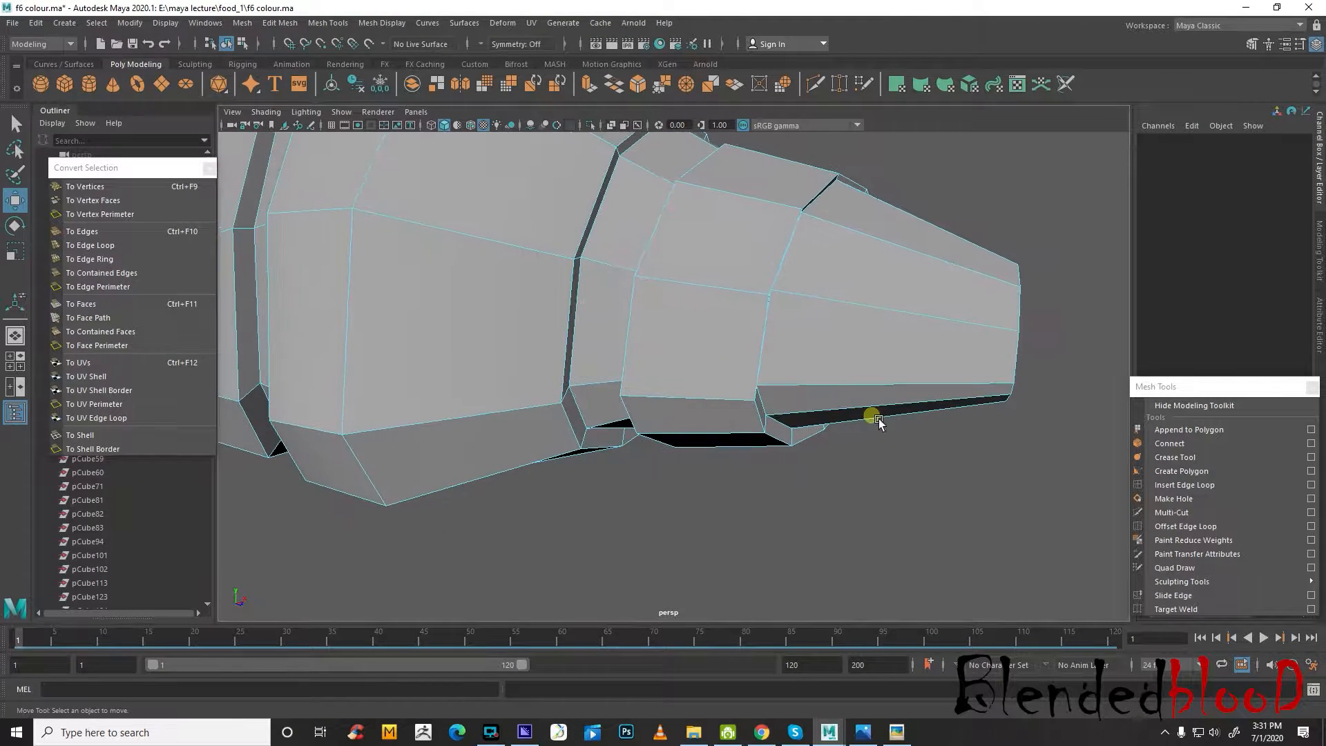
pyautogui.moveTo(923, 486); pyautogui.dragTo(936, 149)
pyautogui.press('r')
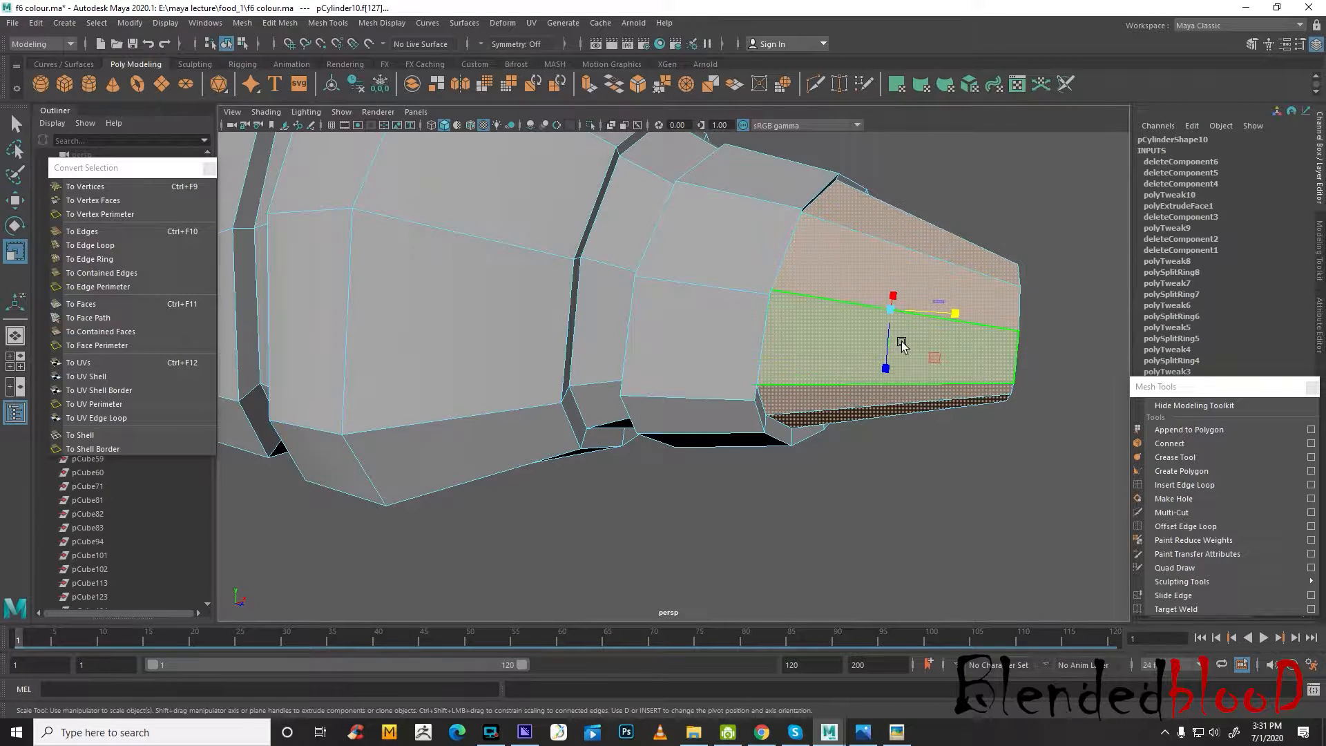
pyautogui.moveTo(890, 309); pyautogui.dragTo(859, 266)
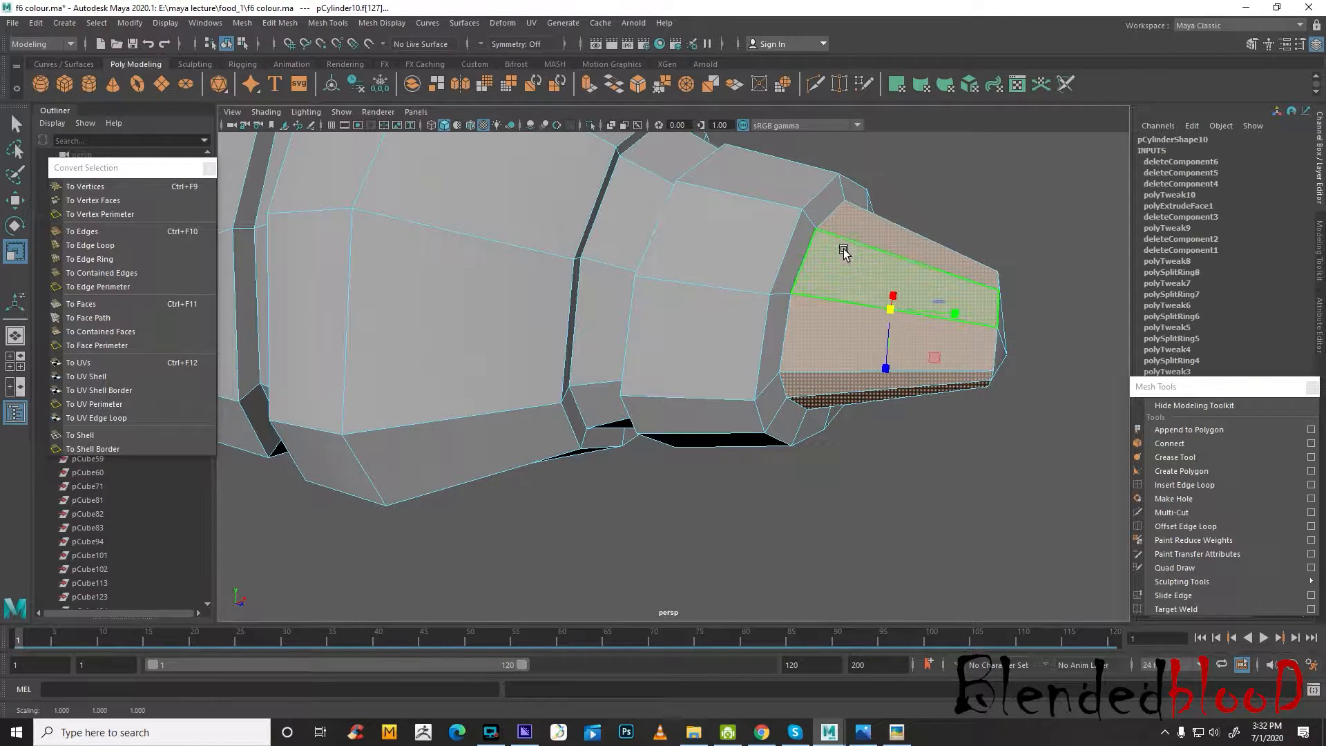
pyautogui.press('w')
pyautogui.keyDown('alt'); pyautogui.moveTo(995, 422); pyautogui.dragTo(874, 469); pyautogui.keyUp('alt')
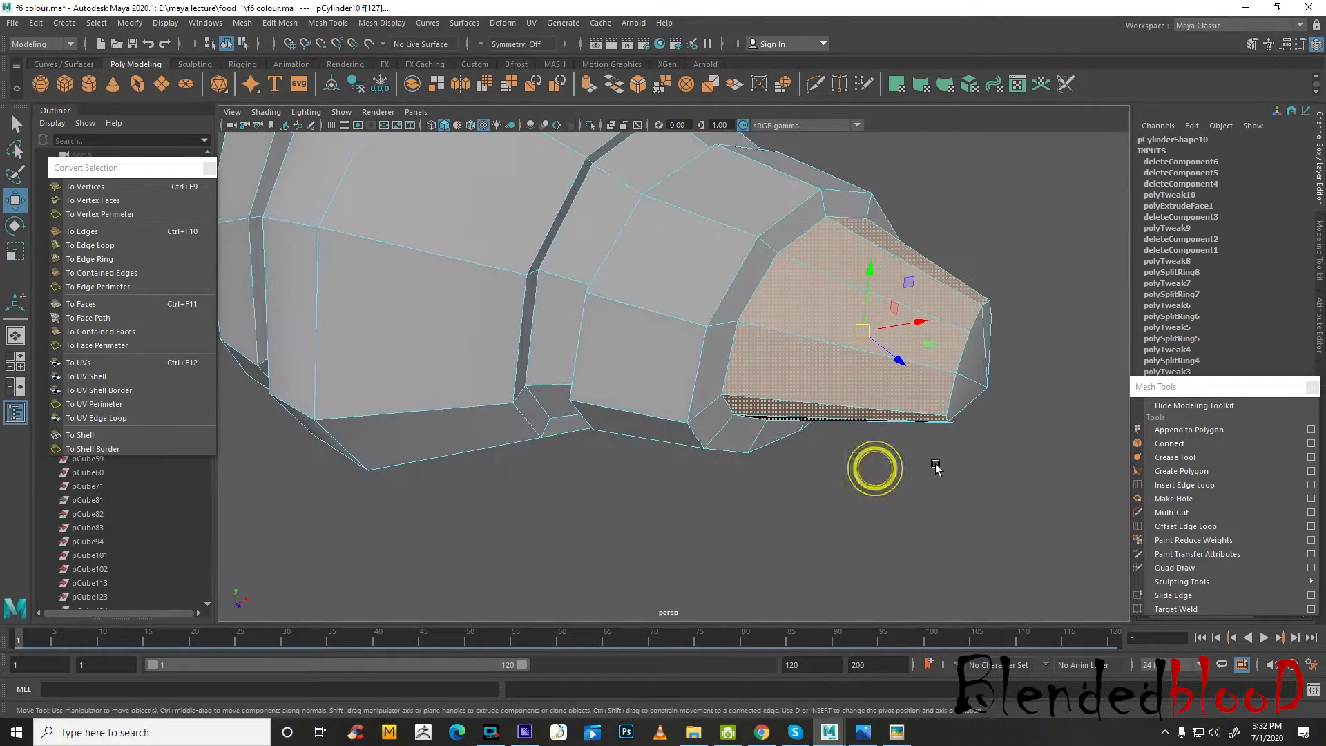
# Turn on the smooth preview in object mode and check the narrowed tip from several angles
pyautogui.press('3')
pyautogui.moveTo(888, 351); pyautogui.dragTo(977, 327, button='right')
pyautogui.click(1035, 314)
pyautogui.keyDown('alt'); pyautogui.moveTo(841, 406); pyautogui.dragTo(803, 406); pyautogui.keyUp('alt')
pyautogui.click(951, 309)
pyautogui.keyDown('alt'); pyautogui.moveTo(950, 311); pyautogui.dragTo(942, 461, button='middle'); pyautogui.keyUp('alt')
pyautogui.keyDown('alt'); pyautogui.moveTo(942, 462); pyautogui.dragTo(974, 487); pyautogui.keyUp('alt')
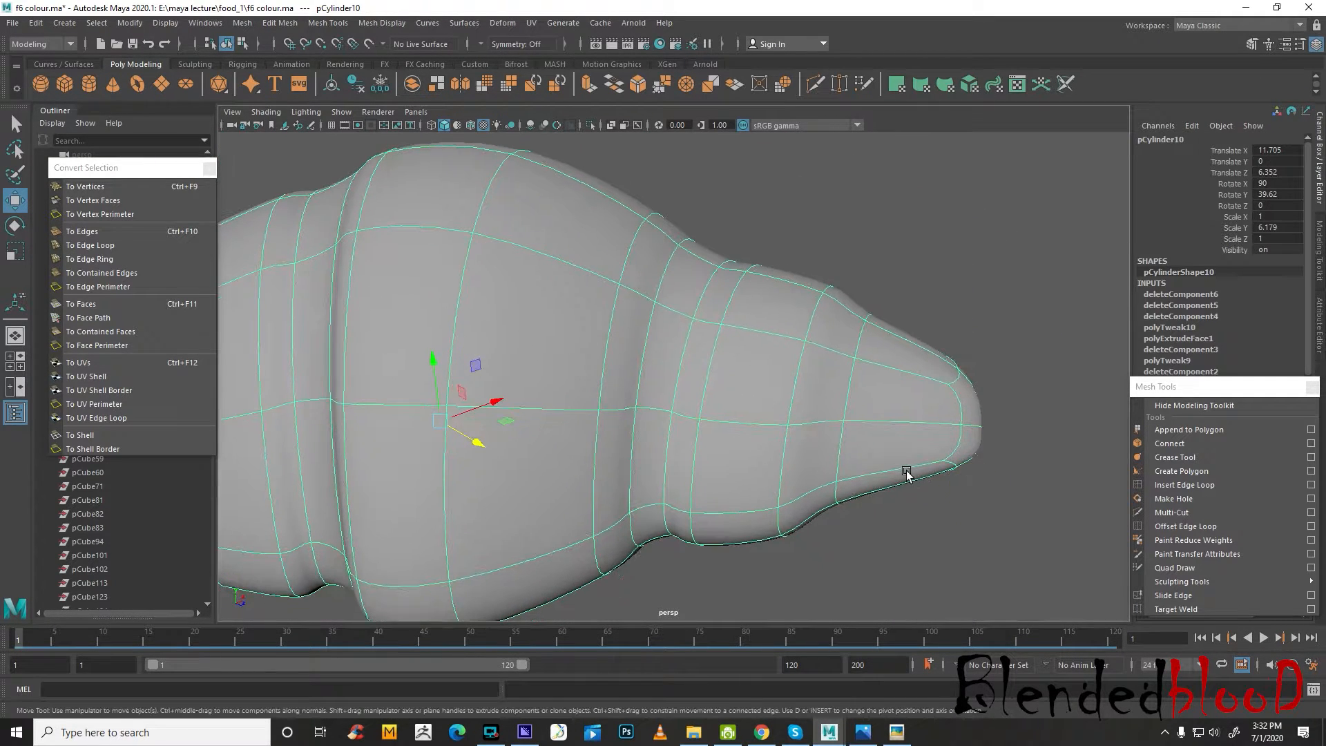
# Insert an edge loop around the croissant's tip section, then restore the smooth preview and return to object mode
pyautogui.press('1')
pyautogui.click(1188, 484)
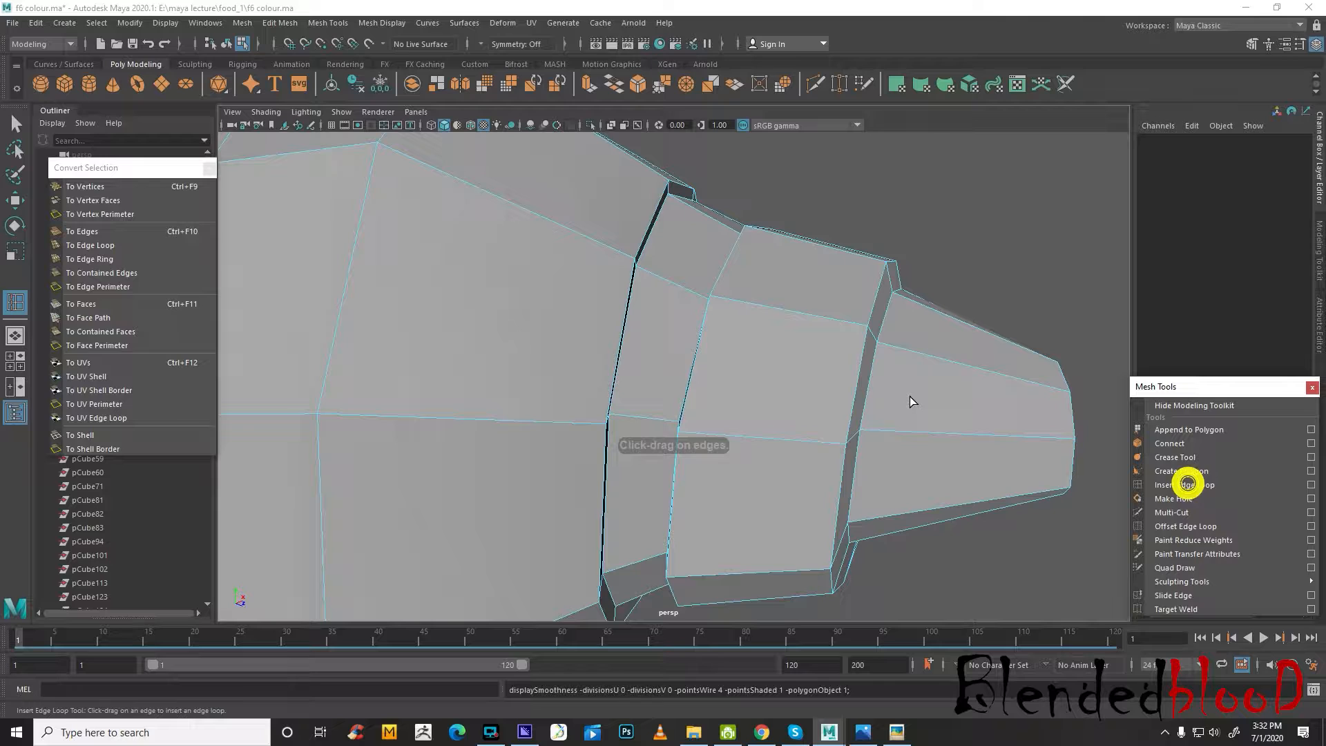
pyautogui.click(924, 433)
pyautogui.press('3')
pyautogui.press('w')
pyautogui.moveTo(941, 336); pyautogui.dragTo(1000, 309, button='right')
pyautogui.click(1034, 297)
# Inspect the whole smoothed croissant, select it and compare it with the reference images in the four-view layout
pyautogui.scroll(-8, 1033, 298)
pyautogui.keyDown('alt'); pyautogui.moveTo(941, 436); pyautogui.dragTo(891, 512); pyautogui.keyUp('alt')
pyautogui.scroll(6, 744, 415)
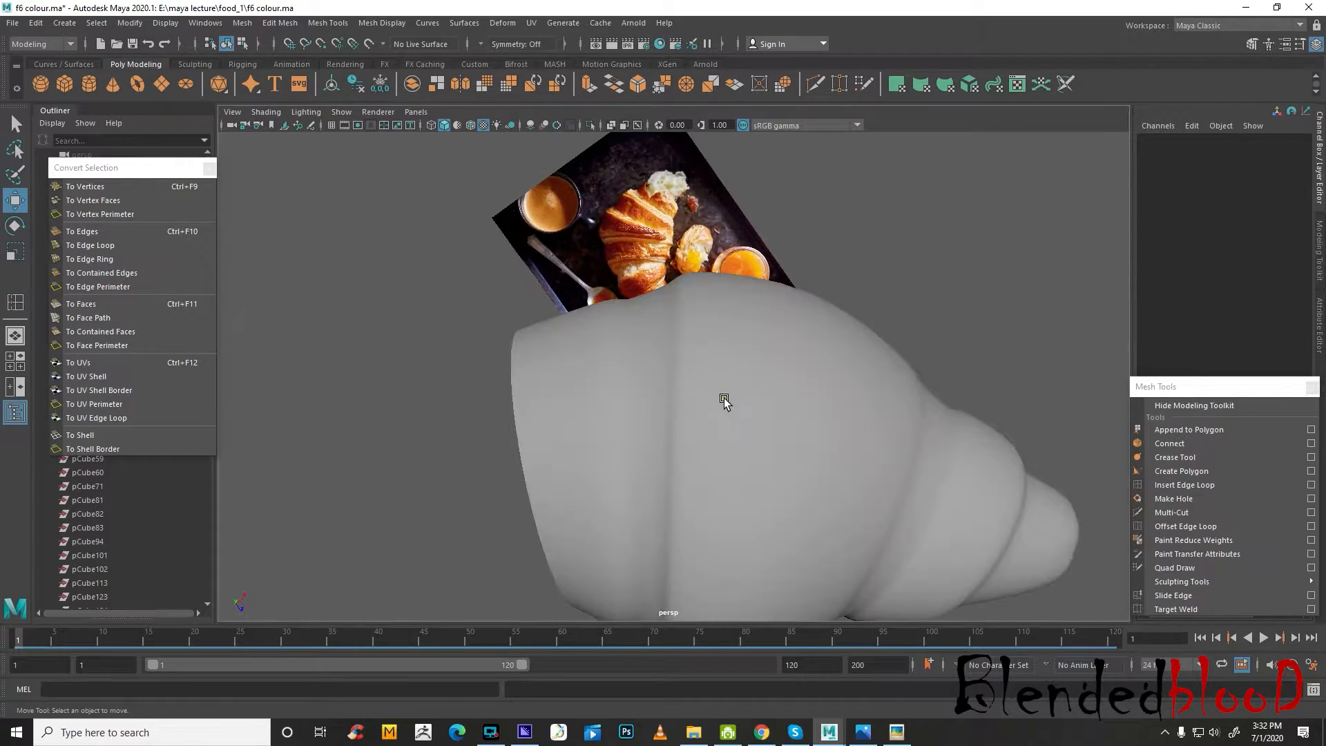
pyautogui.click(724, 399)
pyautogui.press('space')
pyautogui.press('space')
# Insert an edge loop along the diagonal crease in the croissant's middle section, following the top-view reference image
pyautogui.press('space')
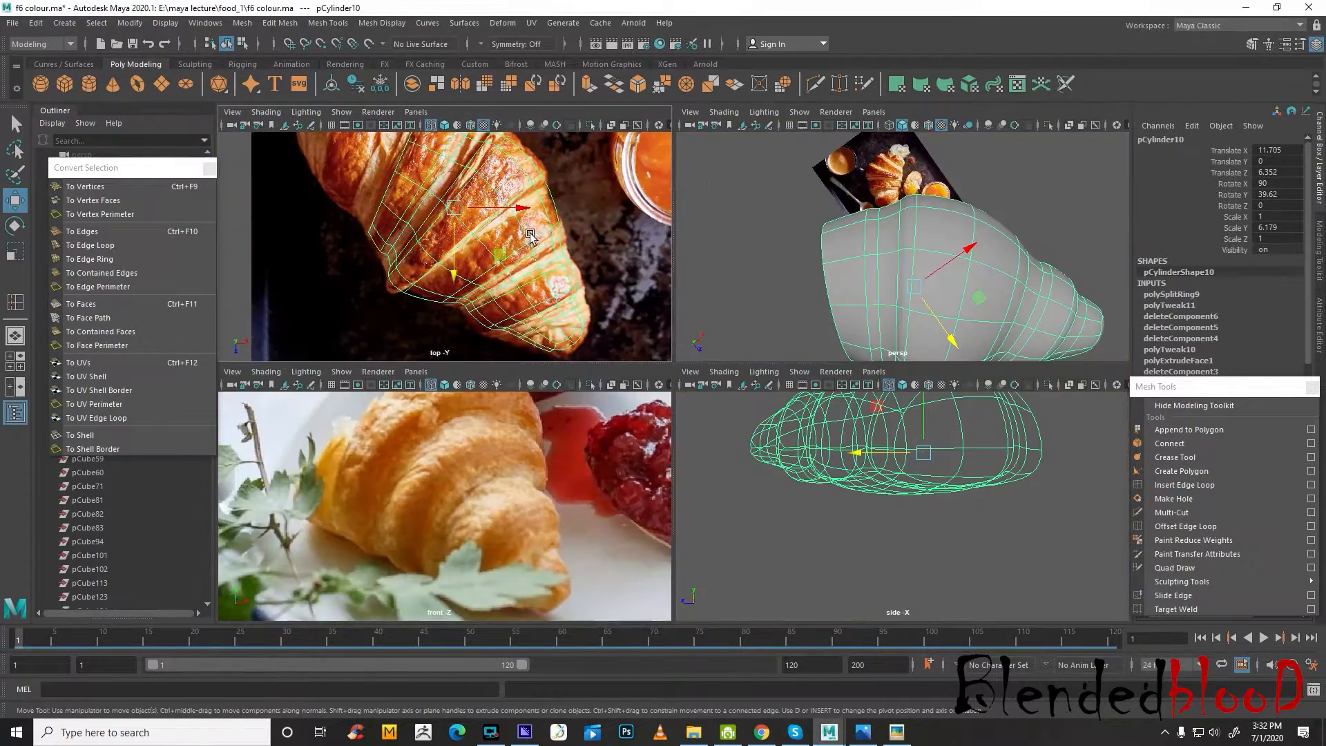
pyautogui.press('space')
pyautogui.keyDown('alt'); pyautogui.moveTo(724, 282); pyautogui.dragTo(806, 359, button='middle'); pyautogui.keyUp('alt')
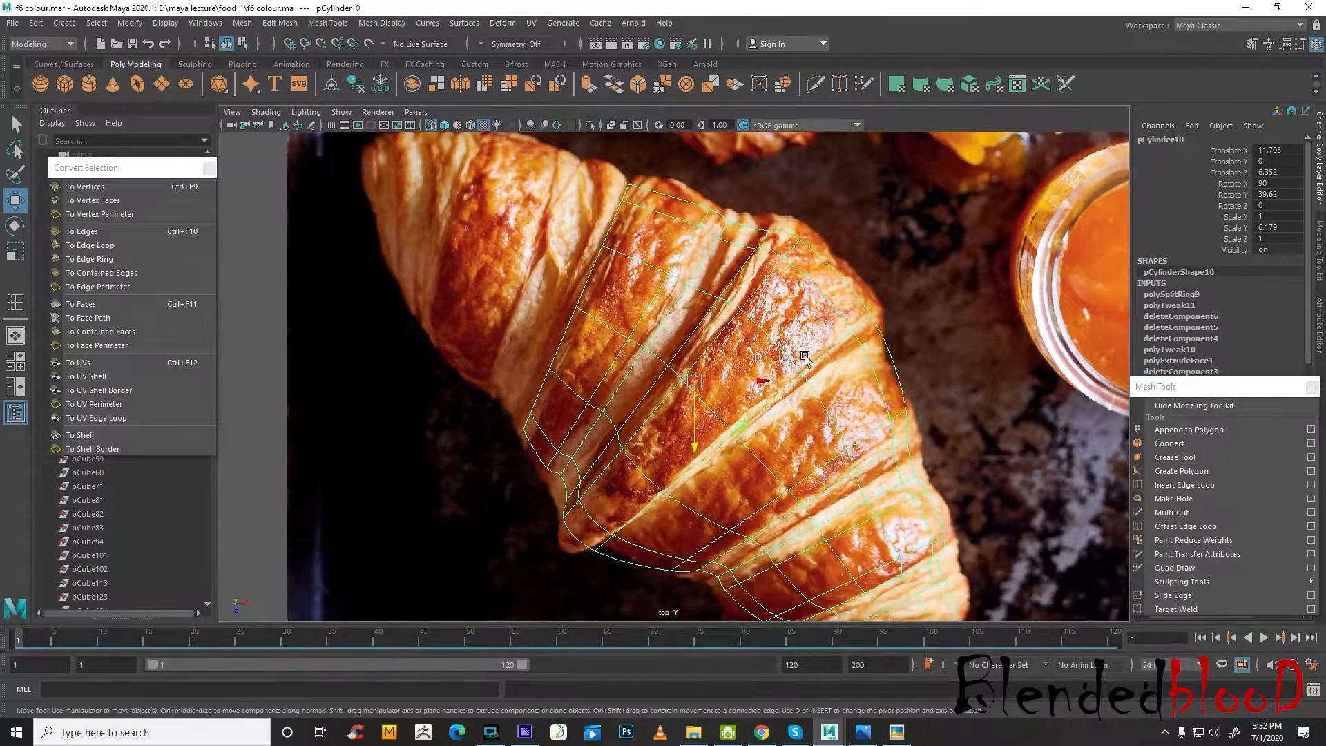
pyautogui.keyDown('alt'); pyautogui.moveTo(827, 404); pyautogui.dragTo(796, 352, button='middle'); pyautogui.keyUp('alt')
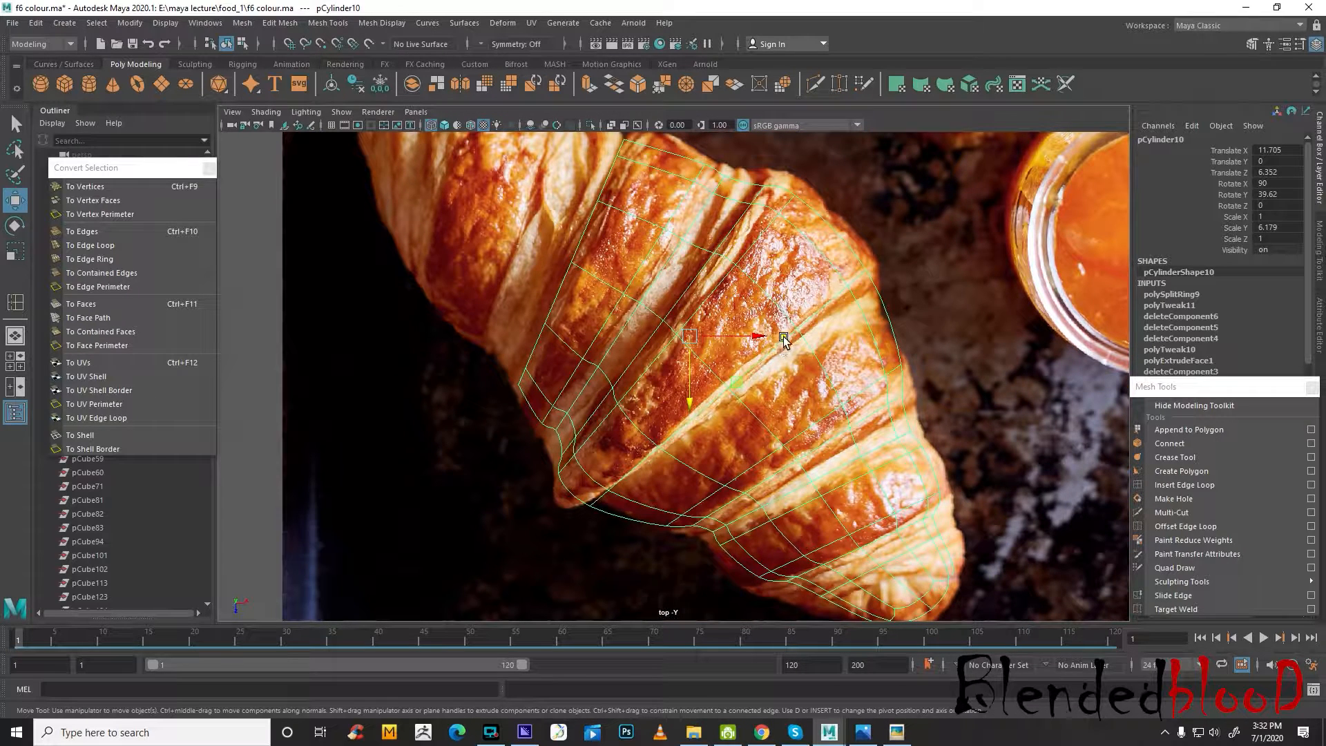
pyautogui.moveTo(819, 316); pyautogui.dragTo(818, 277, button='right')
pyautogui.click(822, 306)
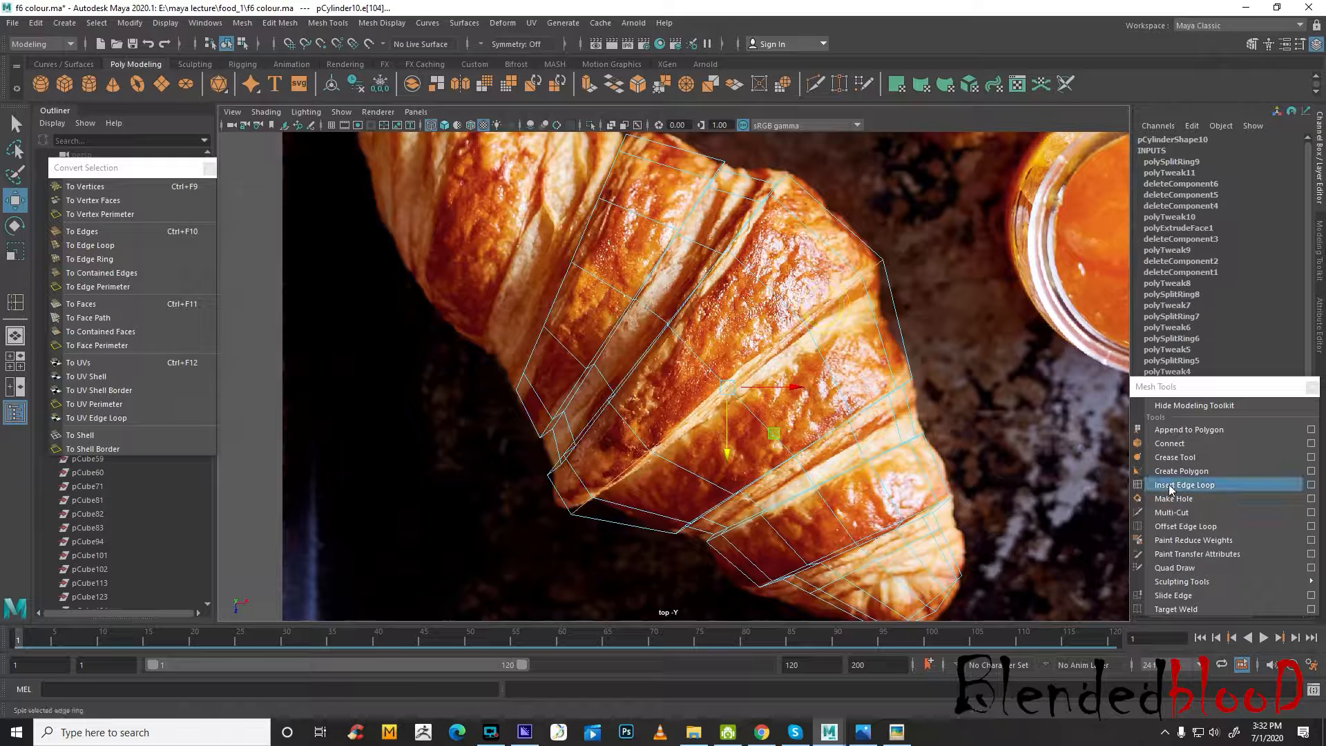
pyautogui.click(1174, 484)
pyautogui.moveTo(824, 355); pyautogui.dragTo(808, 341)
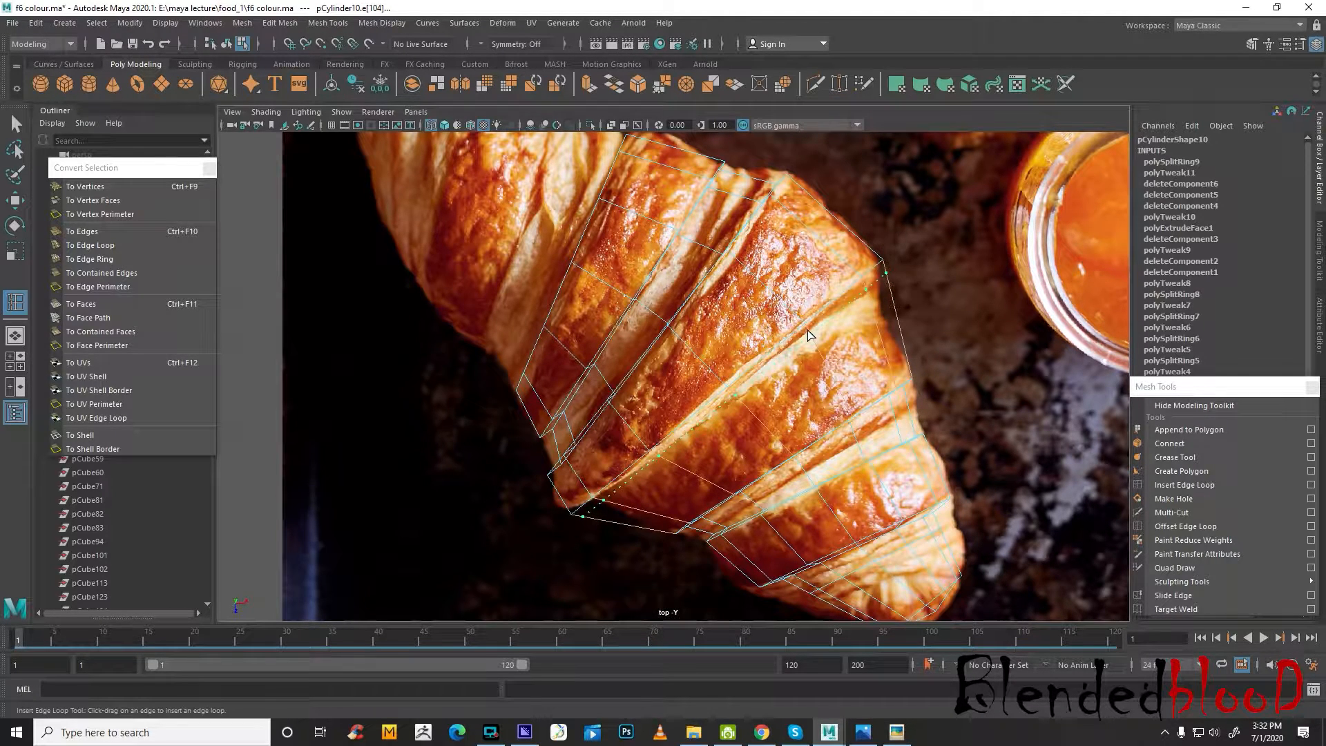
pyautogui.moveTo(814, 341); pyautogui.dragTo(815, 340)
# Scale the crease edge loop inward uniformly and shift it to follow the reference fold
pyautogui.press('e')
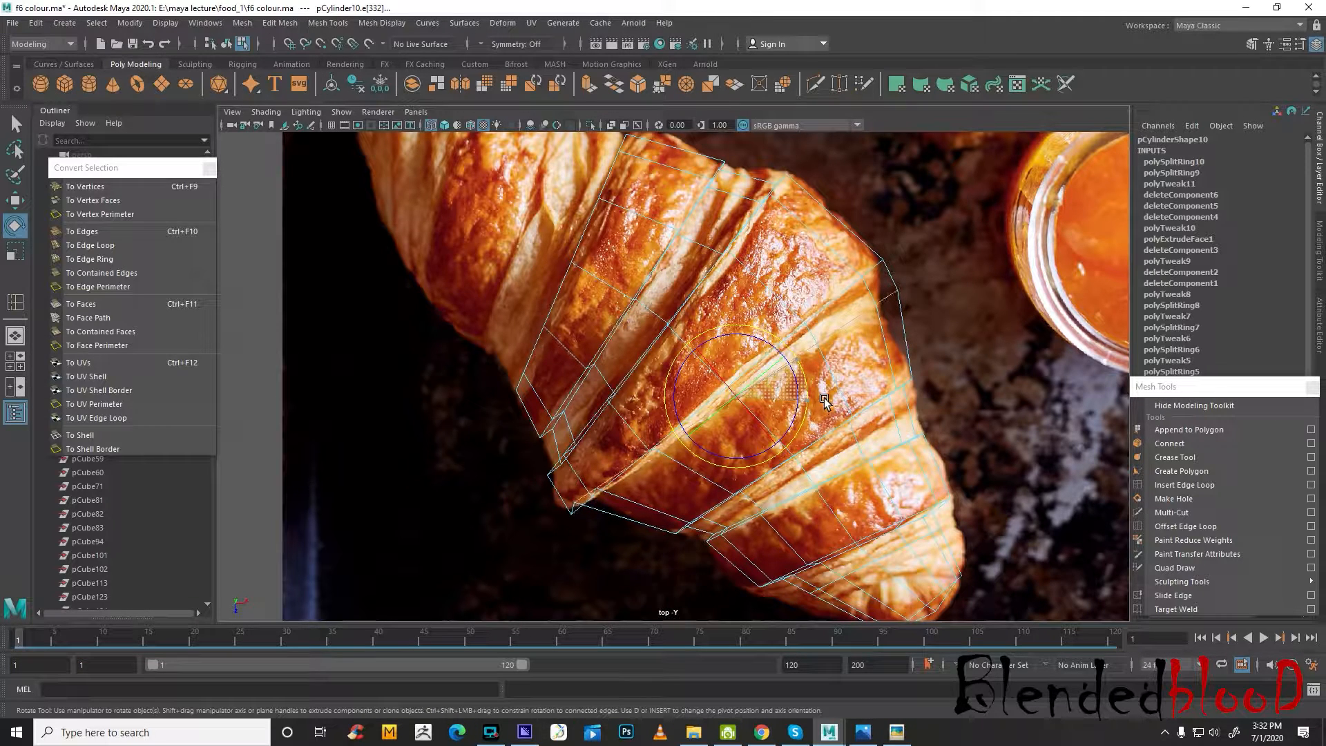
pyautogui.press('r')
pyautogui.moveTo(736, 397)
pyautogui.mouseDown()
pyautogui.moveTo(710, 379)
pyautogui.moveTo(751, 413)
pyautogui.mouseUp()
pyautogui.press('w')
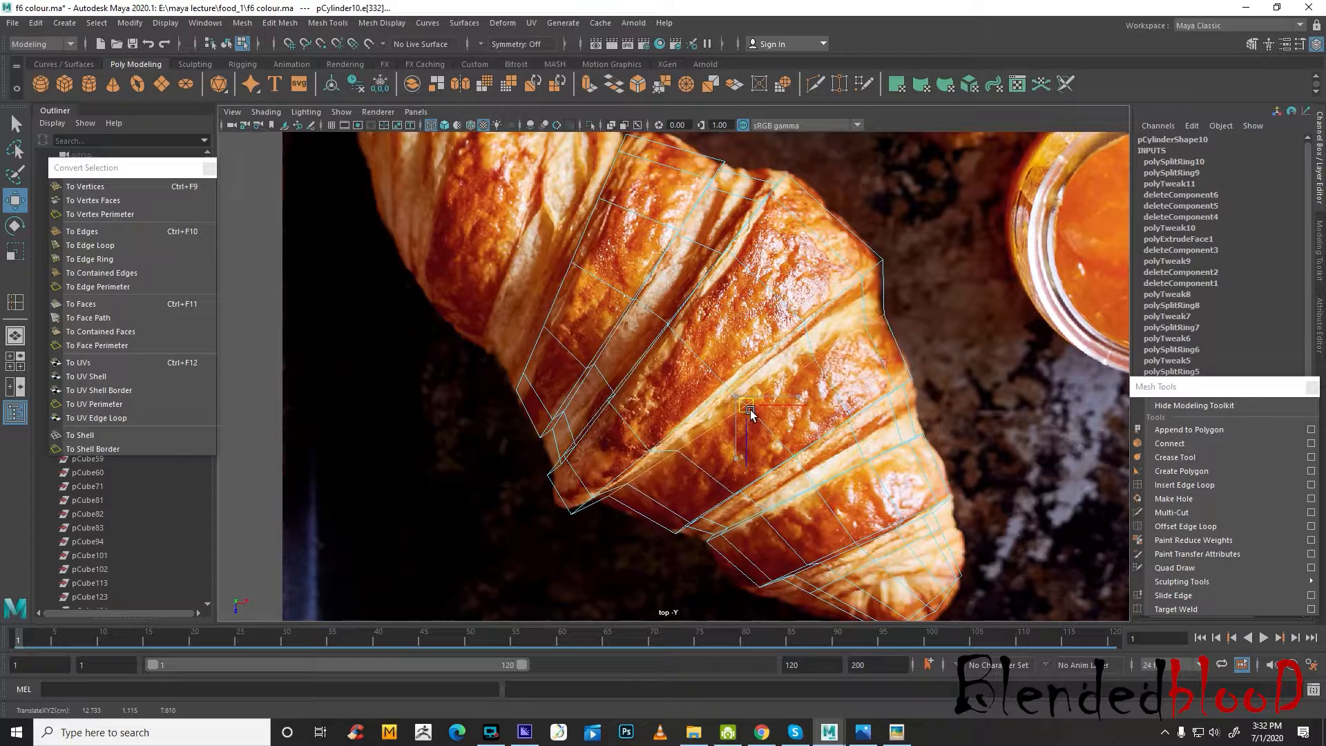
pyautogui.press('space')
pyautogui.press('space')
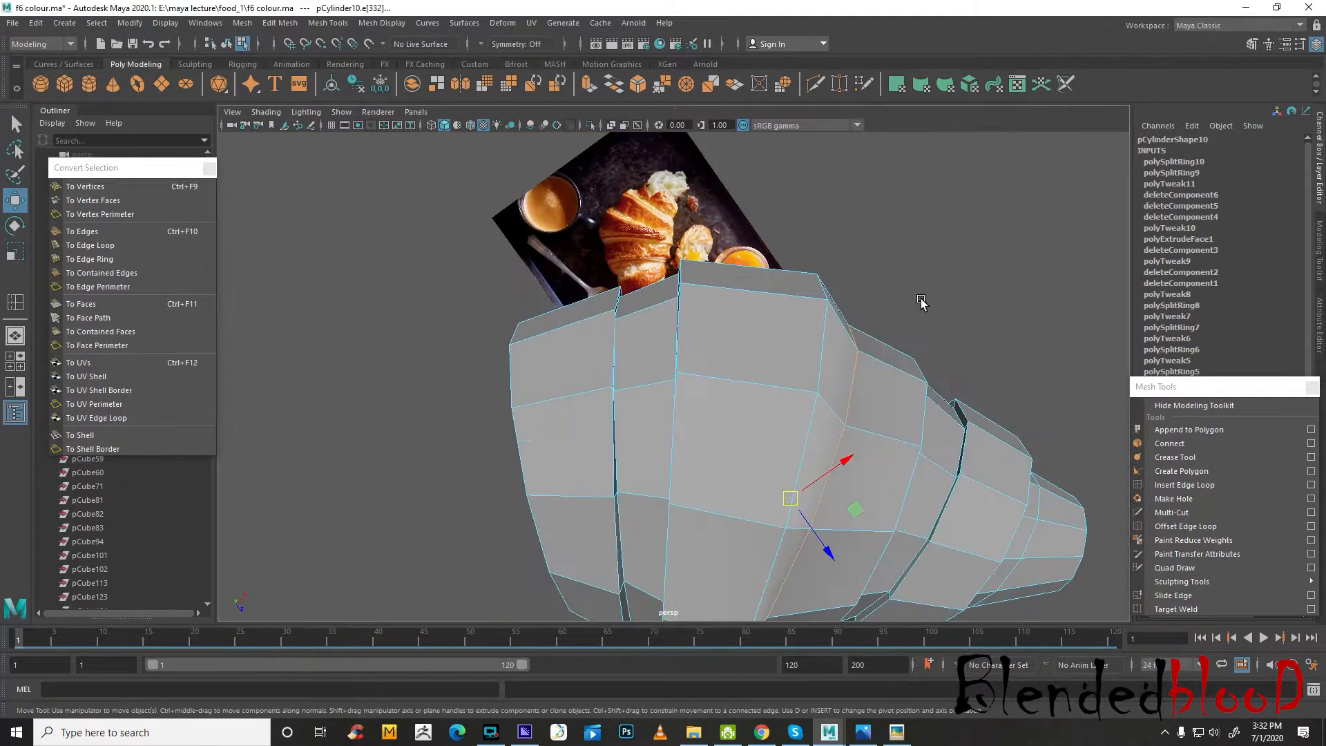
pyautogui.keyDown('alt'); pyautogui.moveTo(891, 398); pyautogui.dragTo(874, 330); pyautogui.keyUp('alt')
pyautogui.moveTo(855, 336); pyautogui.dragTo(856, 372, button='right')
pyautogui.click(834, 338)
pyautogui.keyDown('shift'); pyautogui.doubleClick(753, 350); pyautogui.keyUp('shift')
pyautogui.keyDown('alt'); pyautogui.moveTo(775, 412); pyautogui.dragTo(828, 377); pyautogui.keyUp('alt')
pyautogui.press('space')
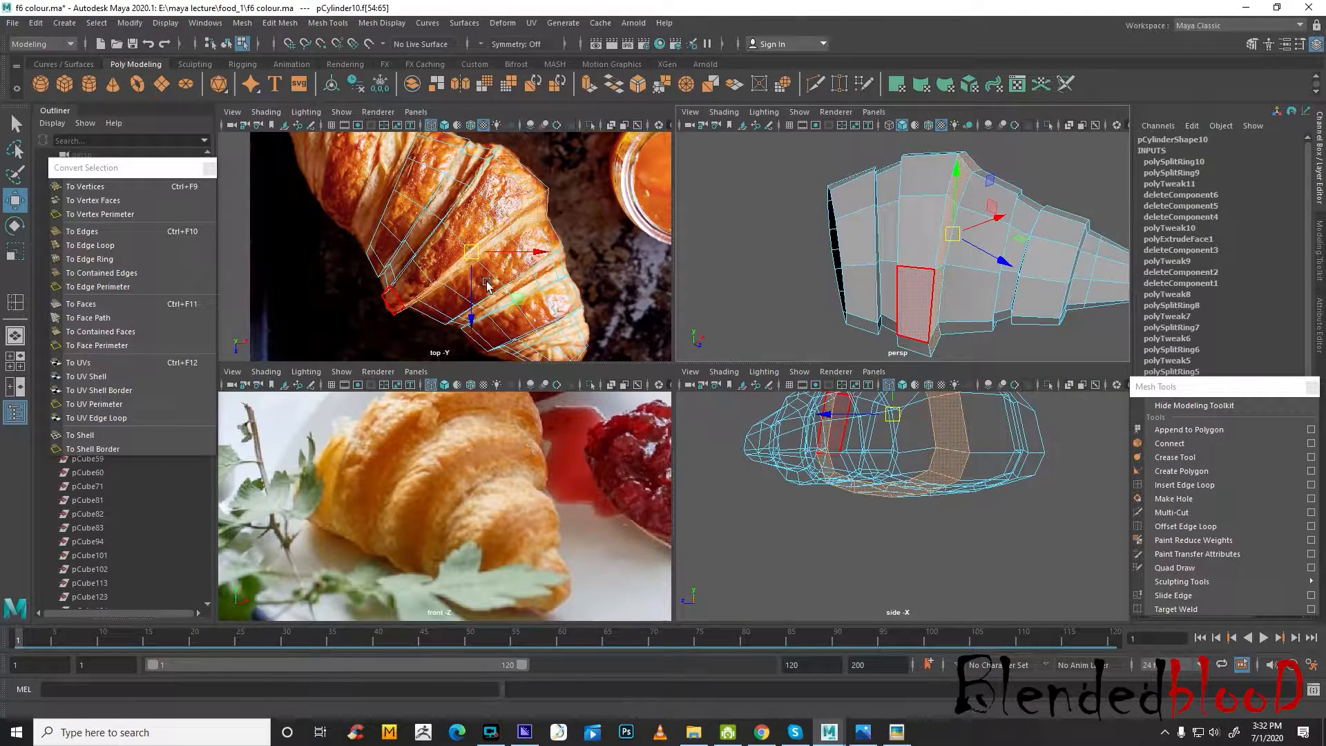
pyautogui.press('space')
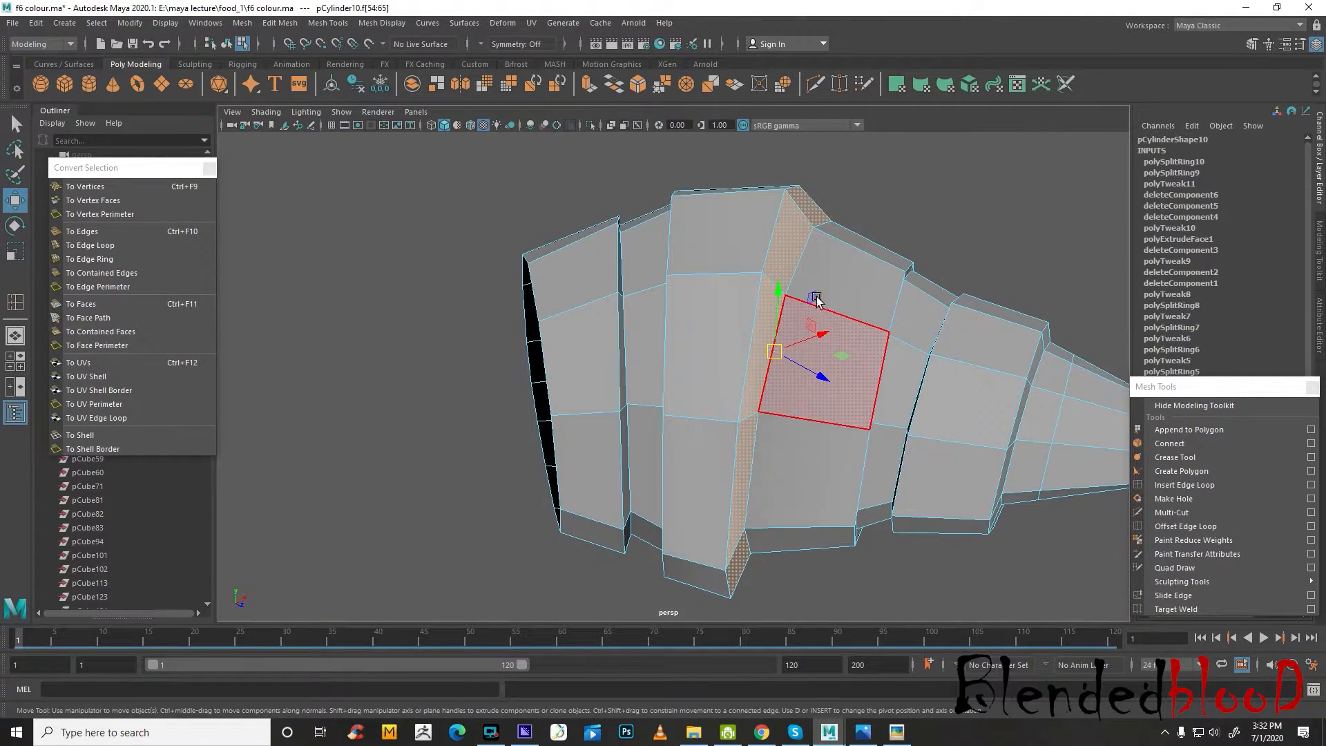
pyautogui.keyDown('alt'); pyautogui.moveTo(816, 299); pyautogui.dragTo(820, 240); pyautogui.keyUp('alt')
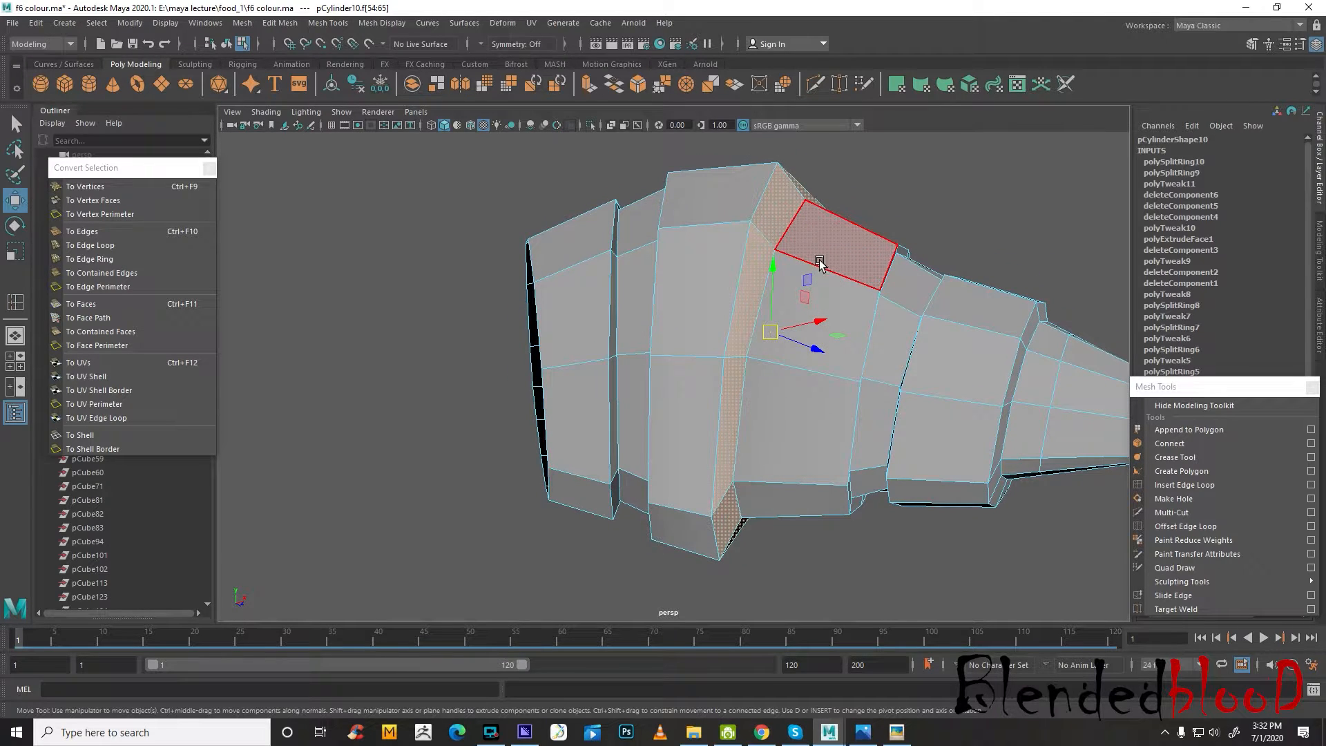
pyautogui.moveTo(790, 234); pyautogui.dragTo(791, 210, button='right')
pyautogui.keyDown('alt'); pyautogui.moveTo(821, 309); pyautogui.dragTo(829, 385); pyautogui.keyUp('alt')
pyautogui.press('r')
pyautogui.hotkey('ctrl', 'z')
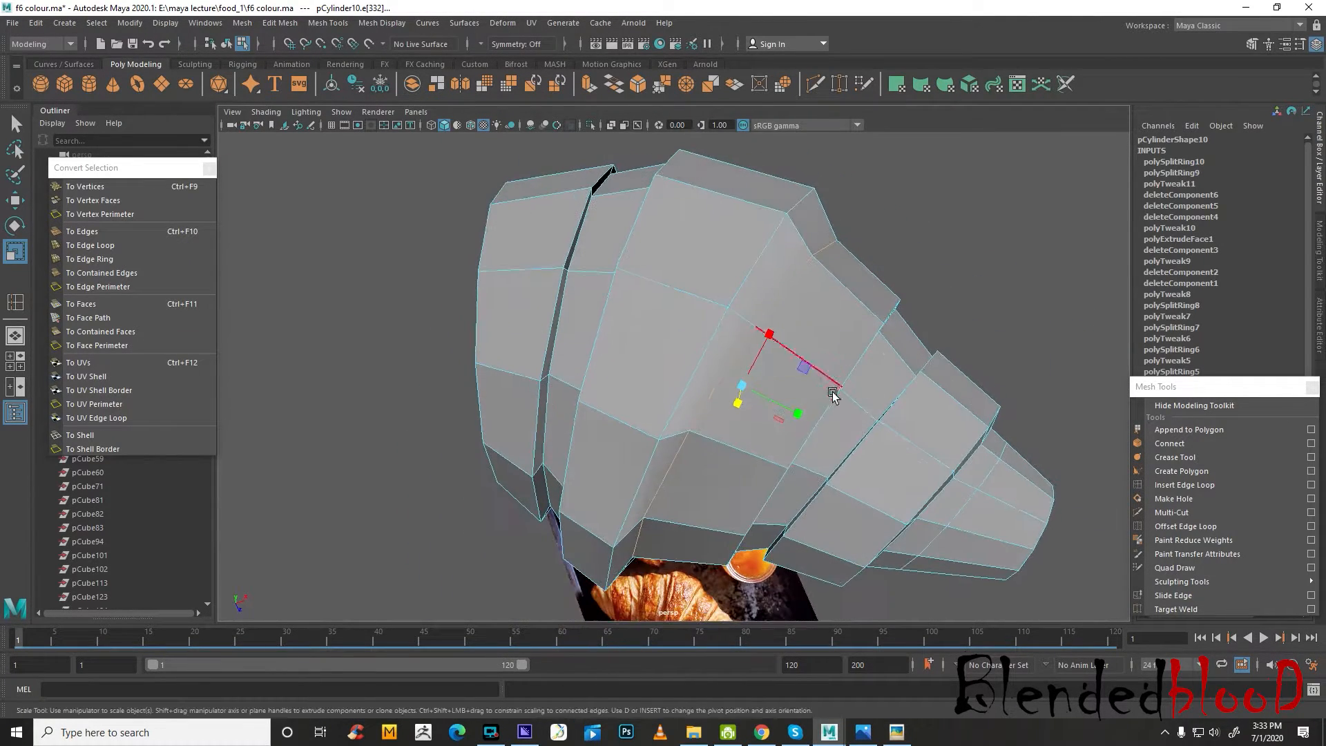
# Select the narrow ring of faces beside the inserted edge loop, extrude it and scale it inward to form a fold
pyautogui.press('w')
pyautogui.moveTo(789, 292); pyautogui.dragTo(789, 335, button='right')
pyautogui.click(772, 272)
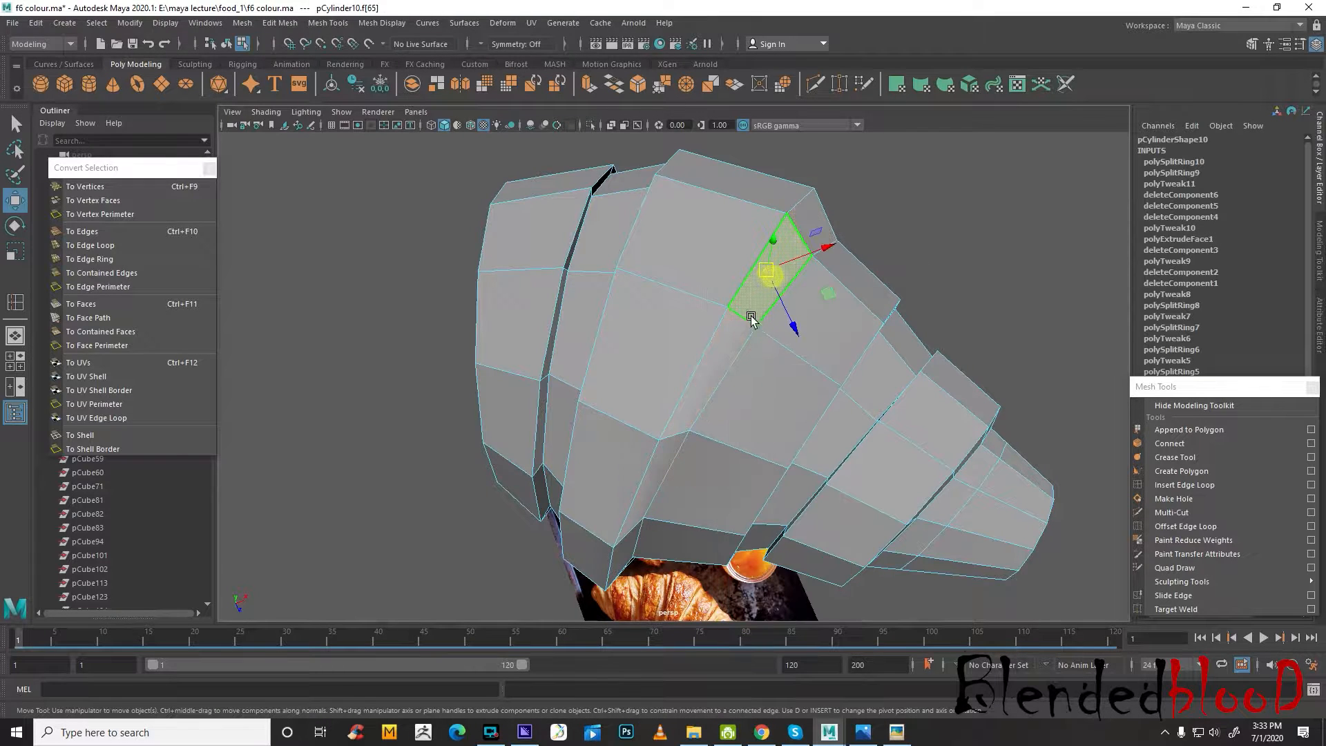
pyautogui.keyDown('shift'); pyautogui.doubleClick(729, 343); pyautogui.keyUp('shift')
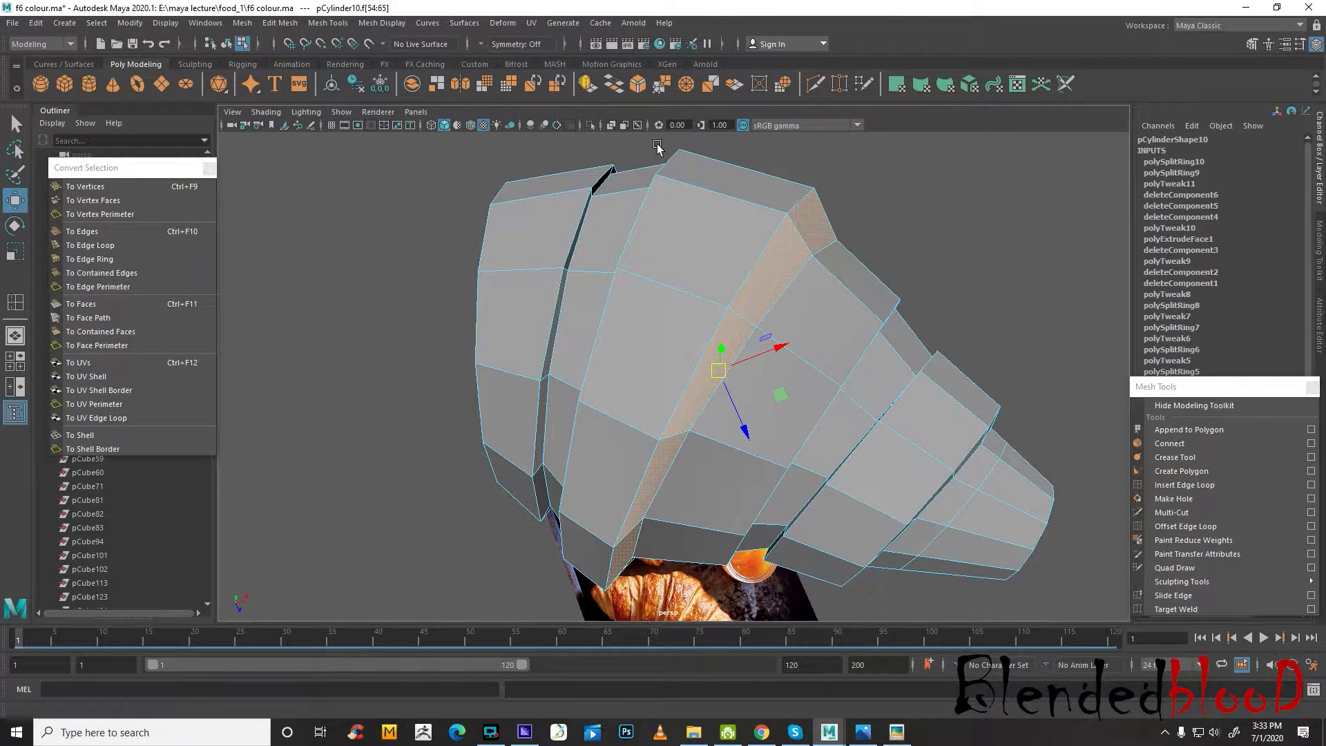
pyautogui.hotkey('ctrl', 'e')
pyautogui.press('r')
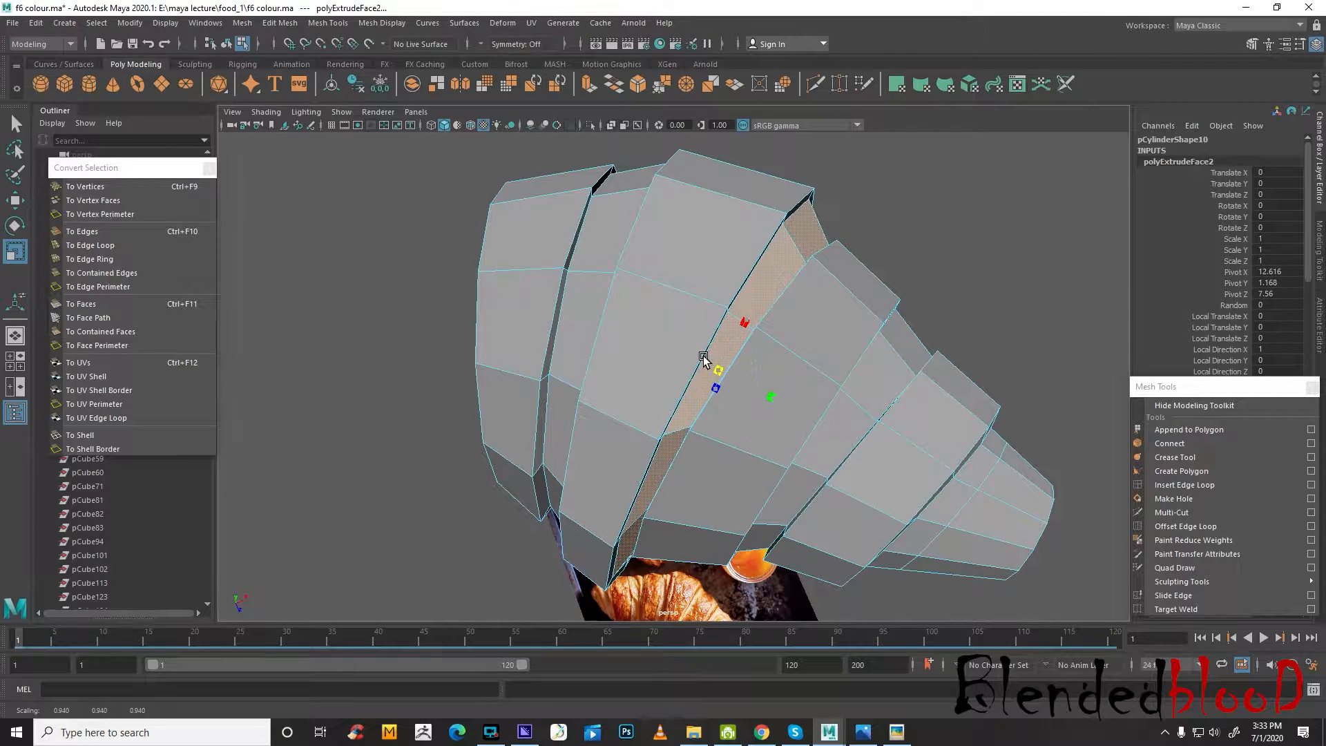
pyautogui.keyDown('alt'); pyautogui.moveTo(711, 360); pyautogui.dragTo(793, 352); pyautogui.keyUp('alt')
pyautogui.press('w')
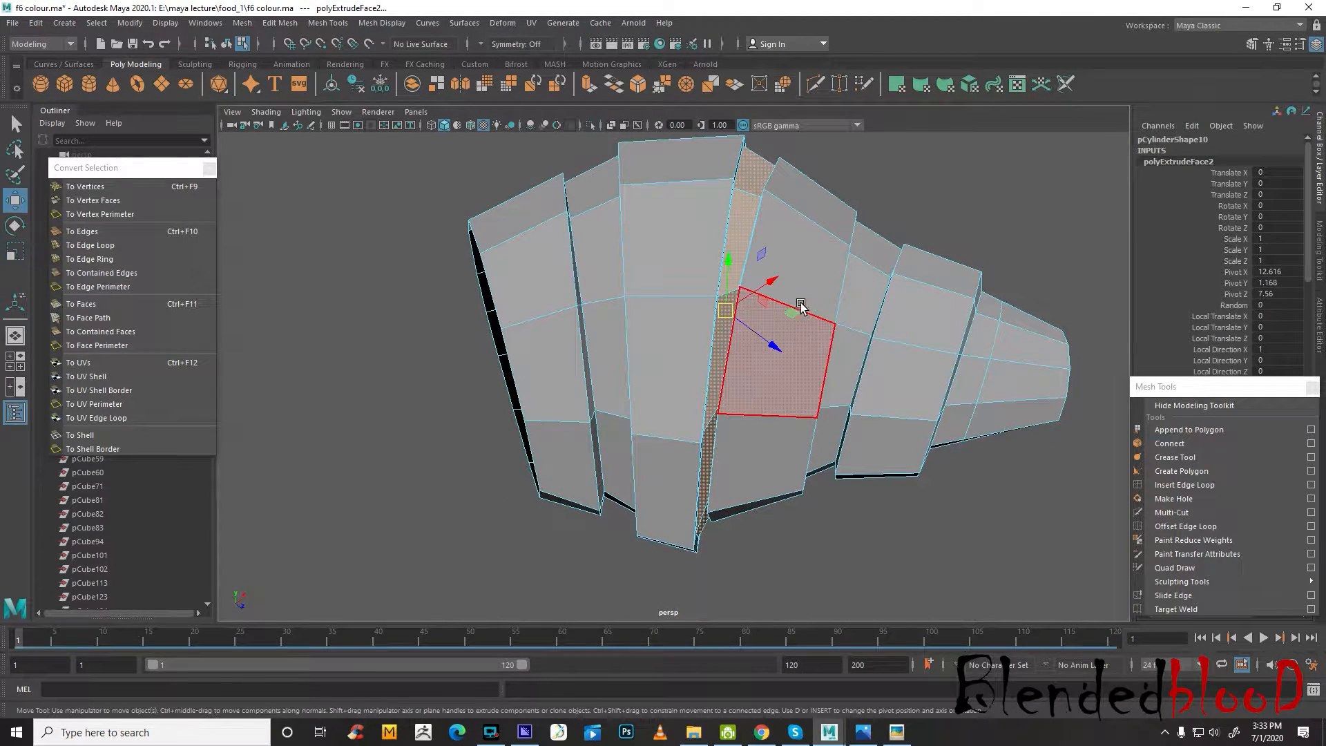
# Turn on the smooth preview, return to object mode and check the croissant's shape from a distance
pyautogui.press('3')
pyautogui.moveTo(798, 270); pyautogui.dragTo(889, 221, button='right')
pyautogui.click(959, 202)
pyautogui.scroll(-5, 950, 277)
pyautogui.keyDown('alt'); pyautogui.moveTo(954, 351); pyautogui.dragTo(836, 327); pyautogui.keyUp('alt')
pyautogui.scroll(-3, 887, 417)
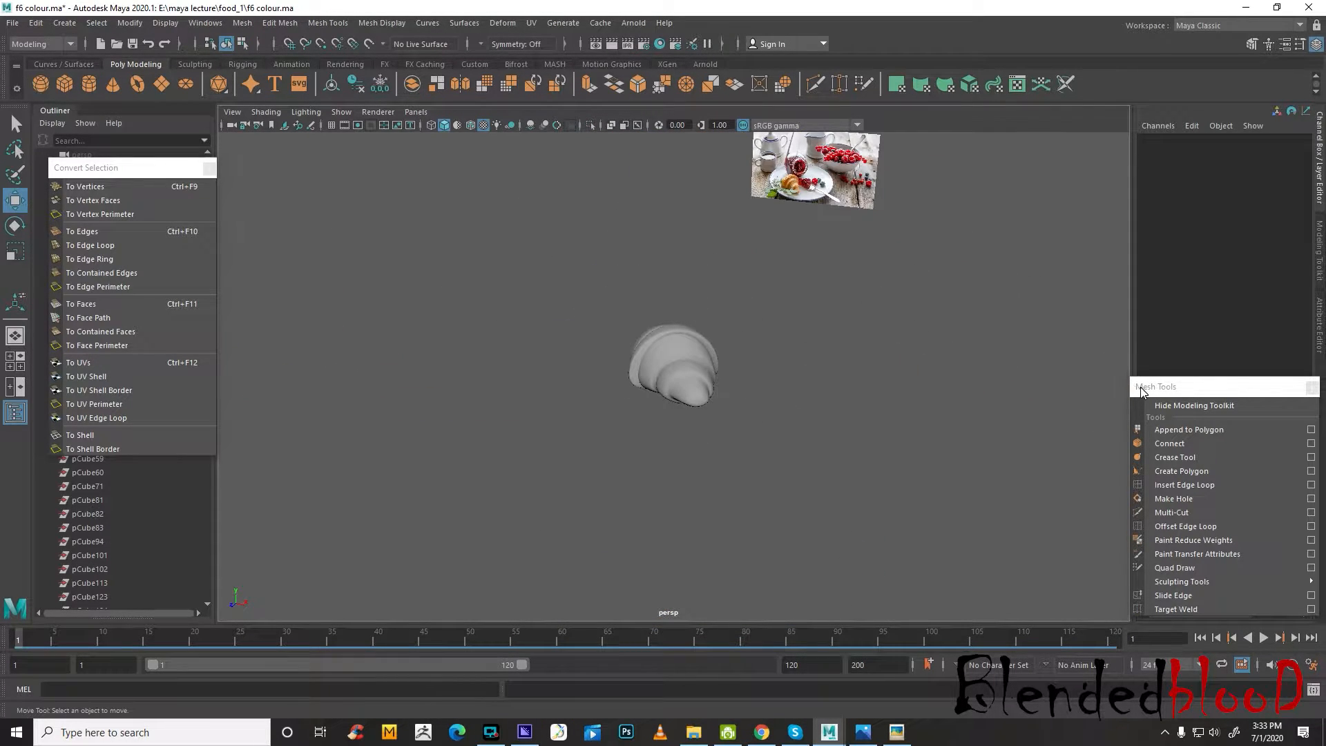
# Move the Mesh Tools window aside, make the pot layer visible and select the croissant
pyautogui.moveTo(1141, 391); pyautogui.dragTo(972, 630)
pyautogui.click(1148, 558)
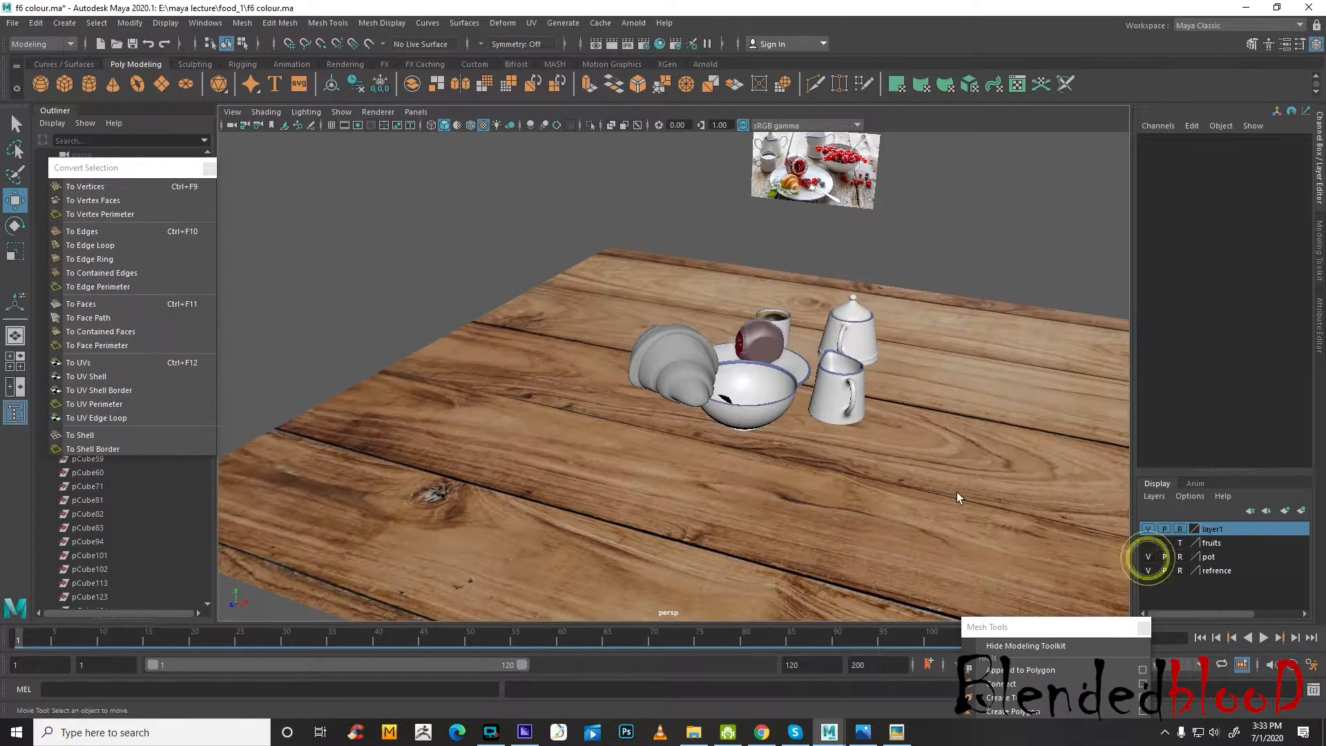
pyautogui.keyDown('alt'); pyautogui.moveTo(735, 417); pyautogui.dragTo(777, 392); pyautogui.keyUp('alt')
pyautogui.click(740, 378)
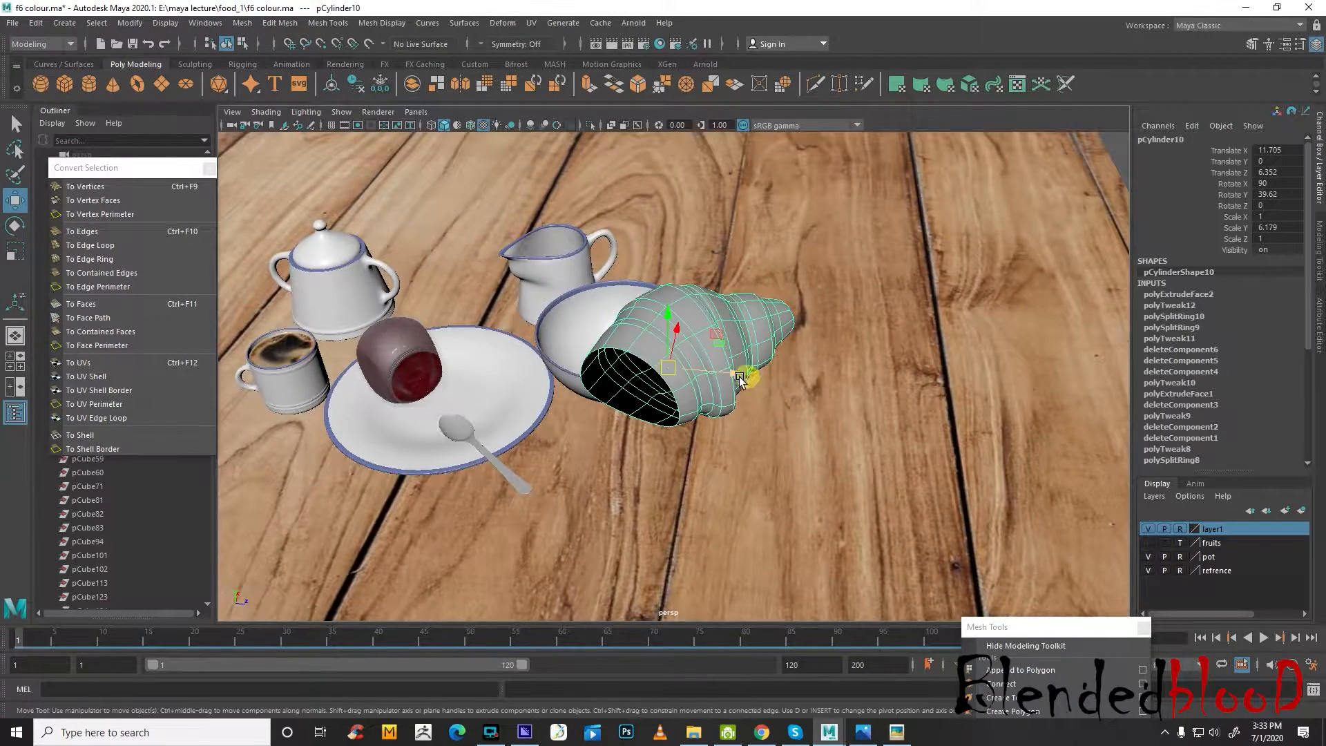
# Rotate the croissant to -38.968 about Y to match the front reference photo's orientation
pyautogui.press('space')
pyautogui.scroll(-3, 501, 527)
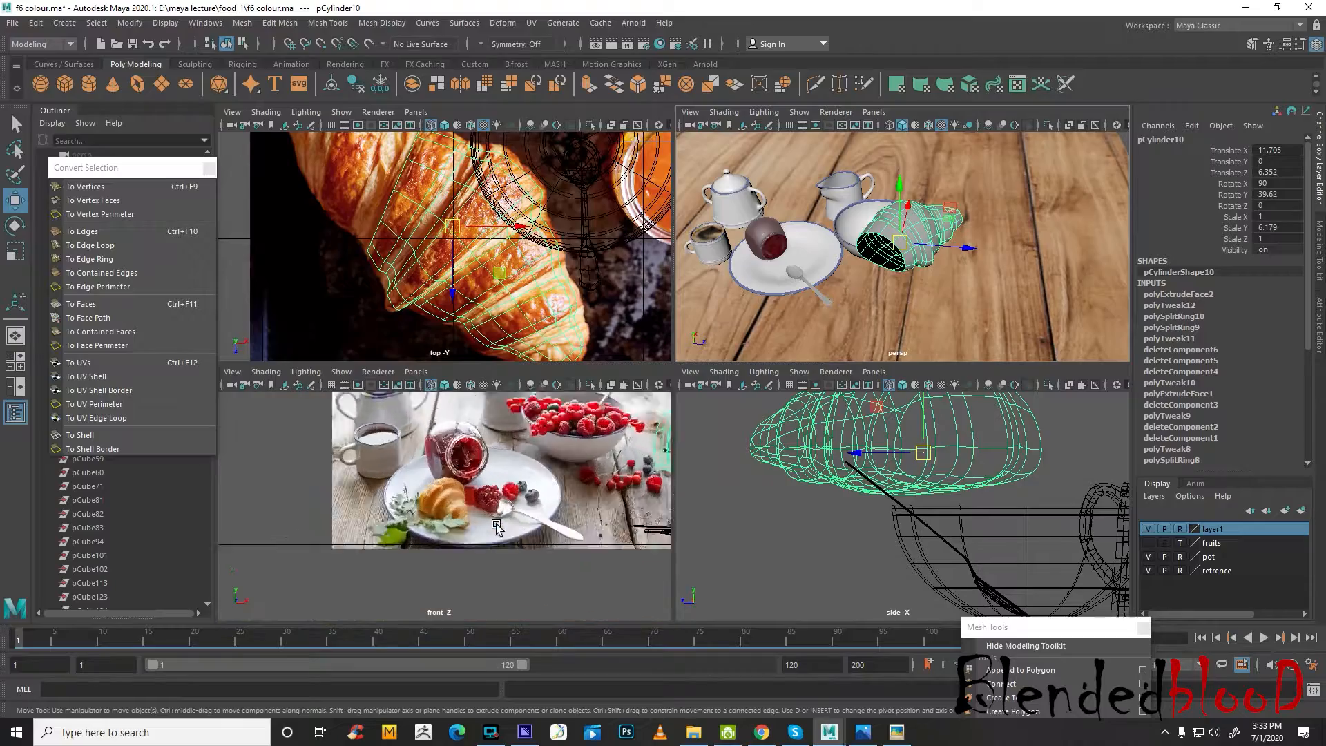
pyautogui.scroll(1, 923, 268)
pyautogui.press('e')
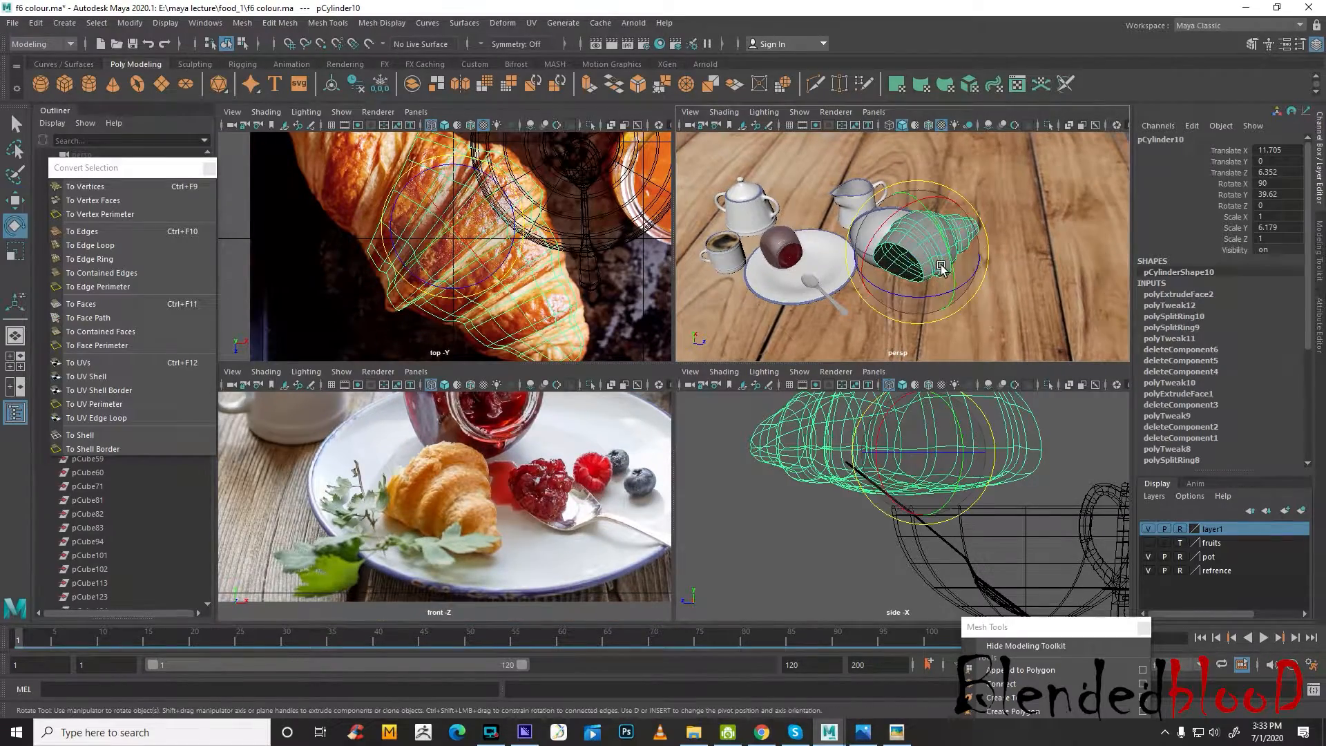
pyautogui.moveTo(948, 294); pyautogui.dragTo(859, 291)
pyautogui.press('w')
# Hide layer1 and place the croissant on the plate at X 13.772, Y -3.682, Z -4.418
pyautogui.scroll(-3, 488, 258)
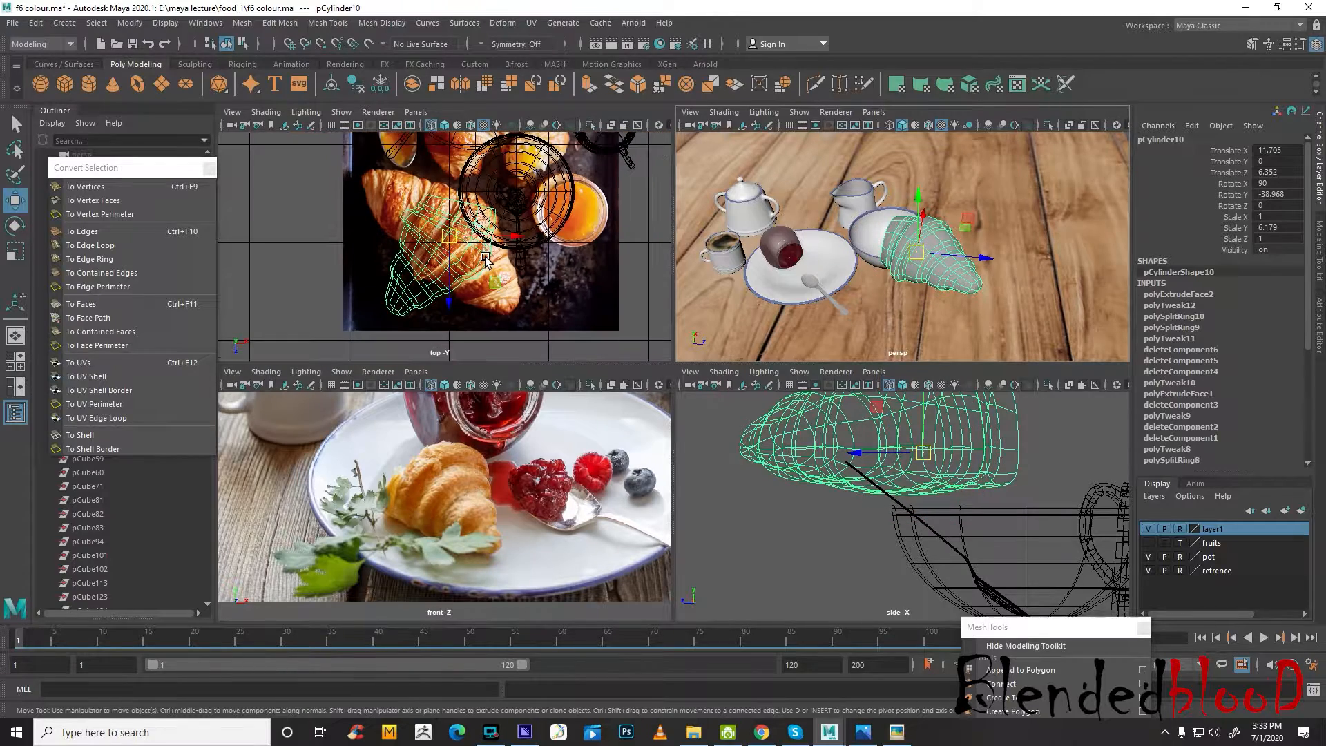
pyautogui.keyDown('alt'); pyautogui.moveTo(485, 239); pyautogui.dragTo(433, 286, button='middle'); pyautogui.keyUp('alt')
pyautogui.click(1150, 530)
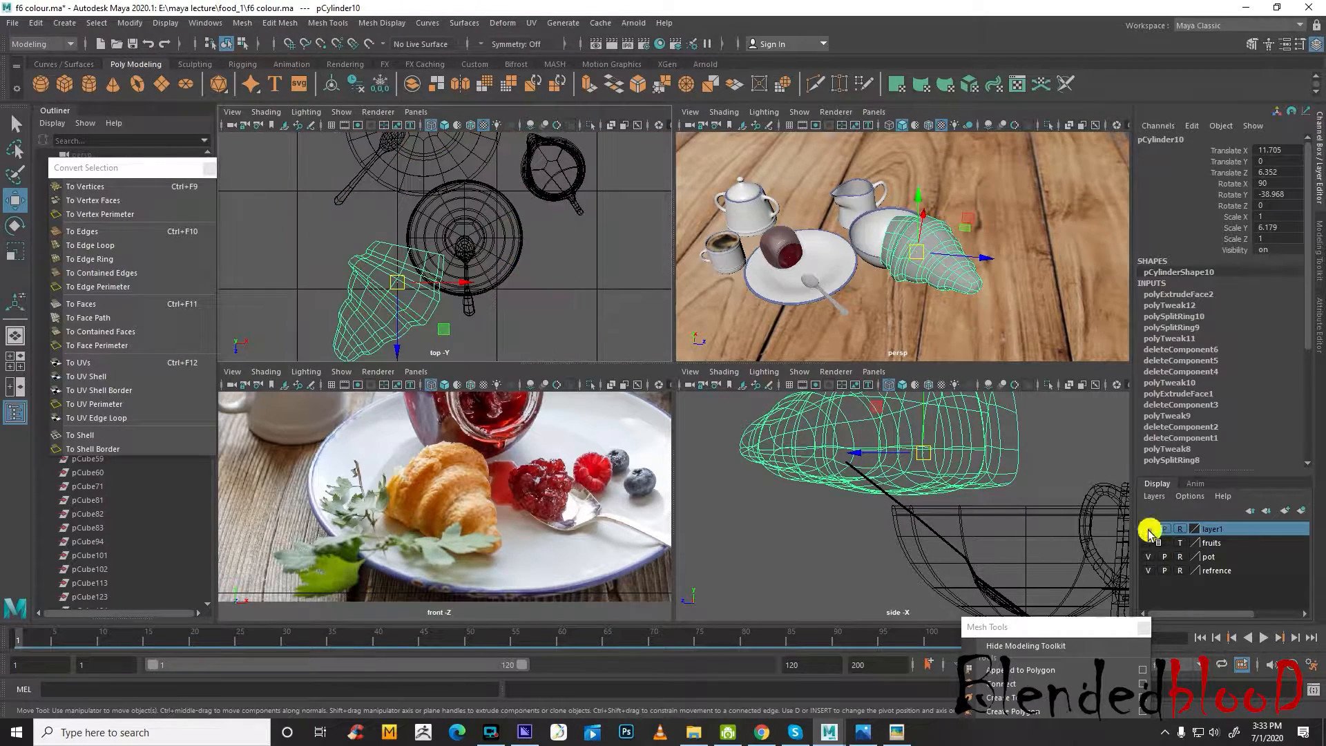
pyautogui.moveTo(397, 284); pyautogui.dragTo(468, 220)
pyautogui.keyDown('alt'); pyautogui.moveTo(468, 220); pyautogui.dragTo(492, 306, button='middle'); pyautogui.keyUp('alt')
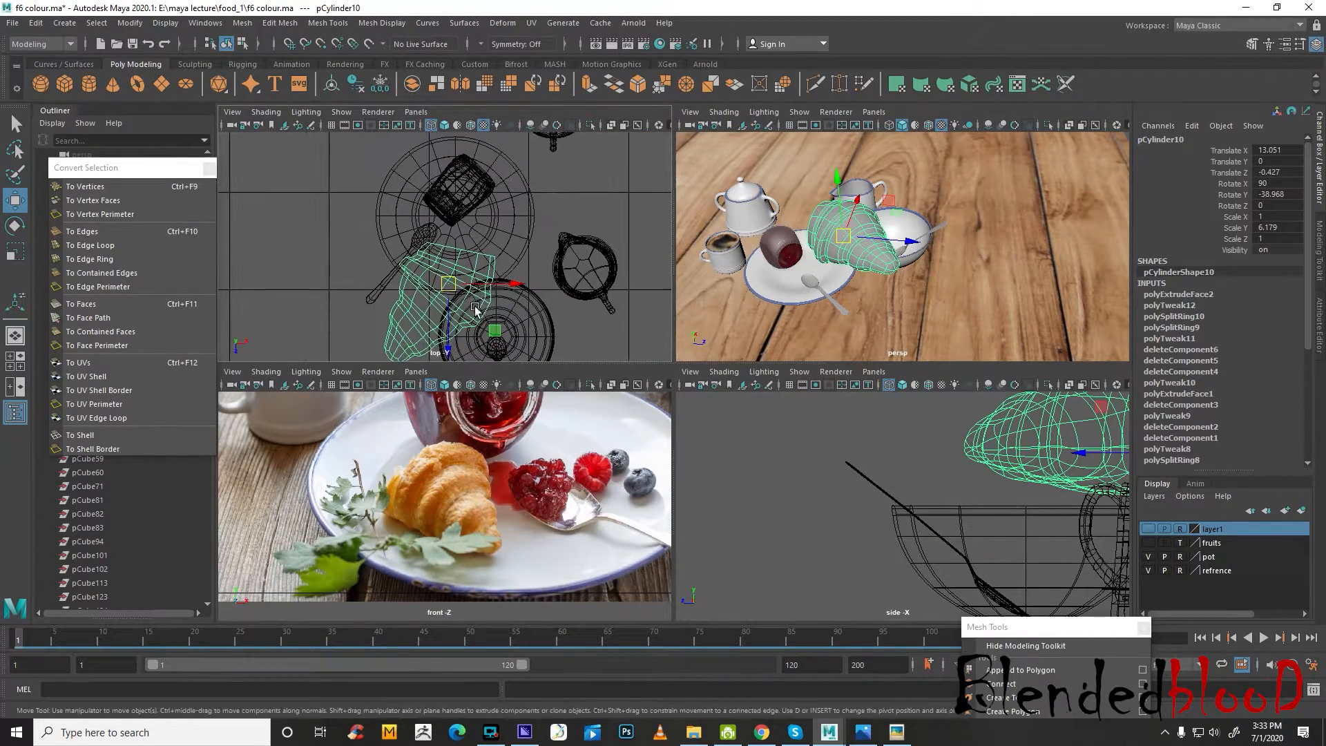
pyautogui.moveTo(449, 284); pyautogui.dragTo(457, 225)
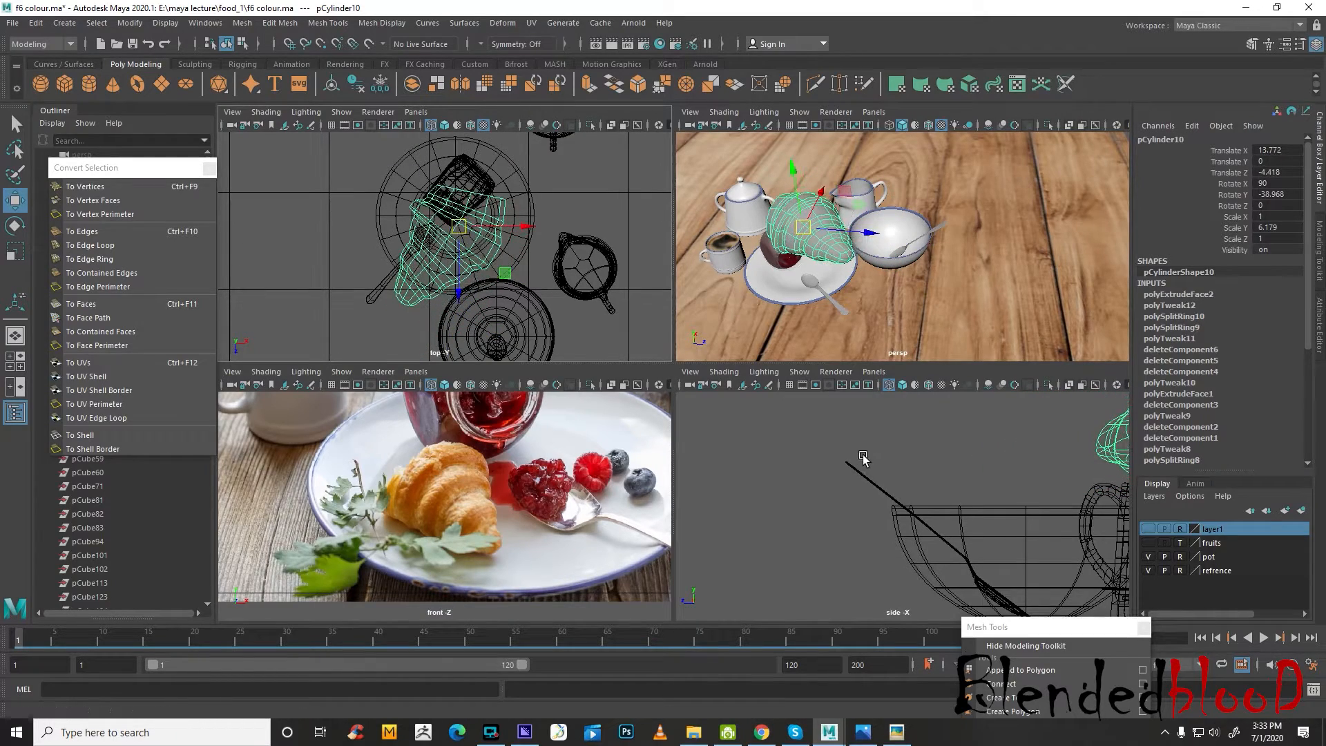
pyautogui.scroll(-4, 864, 456)
pyautogui.keyDown('alt'); pyautogui.moveTo(1080, 488); pyautogui.dragTo(884, 492, button='middle'); pyautogui.keyUp('alt')
pyautogui.moveTo(910, 419); pyautogui.dragTo(909, 483)
# Scale the croissant down to 0.376, 2.323, 0.376 and move it beside the jam jar at X 10.551, Z -5.86
pyautogui.keyDown('alt'); pyautogui.moveTo(825, 313); pyautogui.dragTo(905, 311, button='middle'); pyautogui.keyUp('alt')
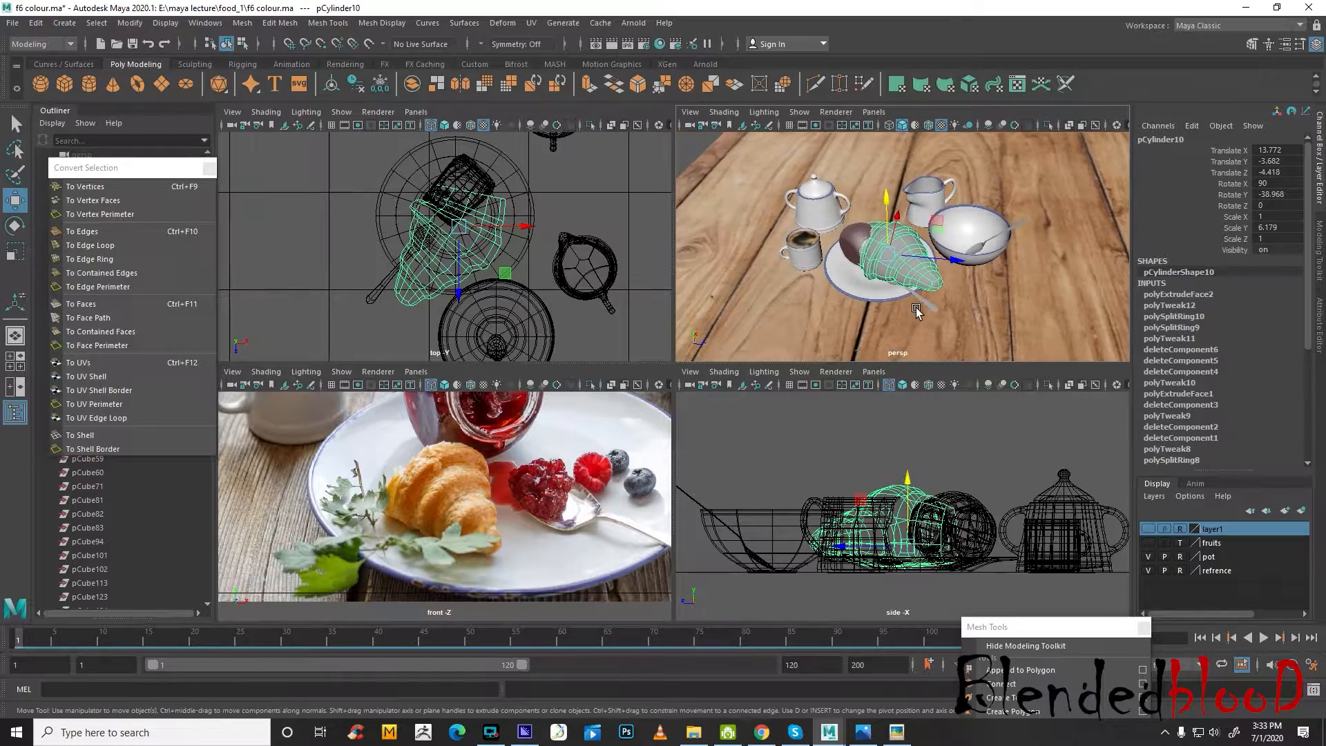
pyautogui.scroll(4, 926, 303)
pyautogui.press('r')
pyautogui.moveTo(883, 257); pyautogui.dragTo(812, 237)
pyautogui.scroll(4, 1003, 234)
pyautogui.keyDown('alt'); pyautogui.moveTo(1003, 234); pyautogui.dragTo(954, 239); pyautogui.keyUp('alt')
pyautogui.press('w')
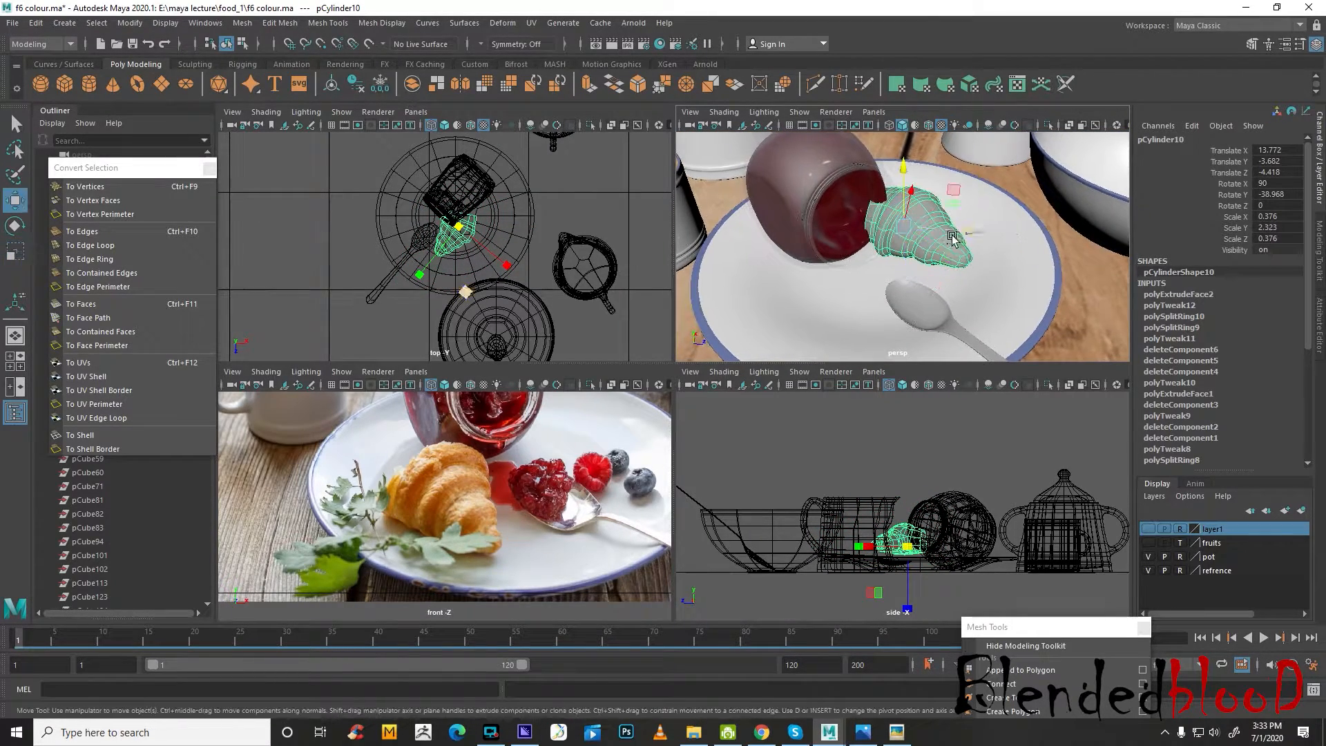
pyautogui.moveTo(499, 257); pyautogui.dragTo(499, 259, button='middle')
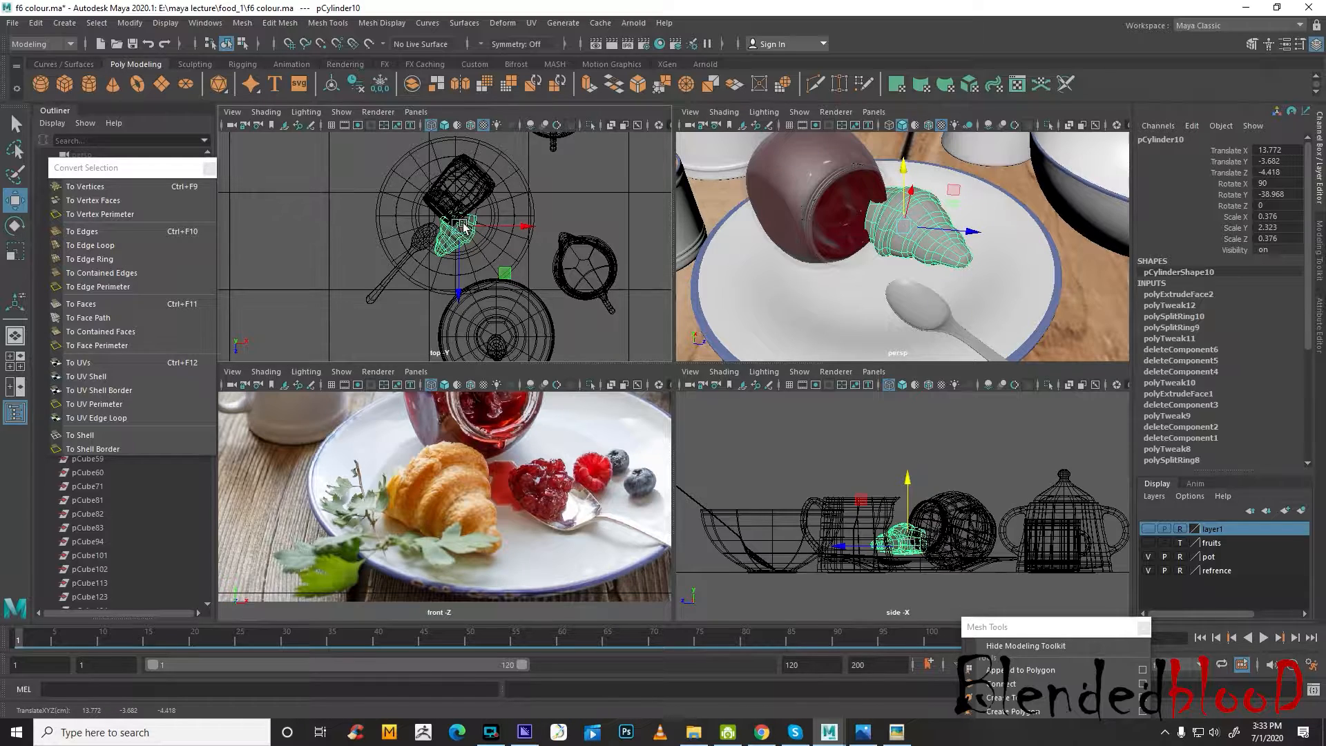
pyautogui.moveTo(463, 226); pyautogui.dragTo(412, 206)
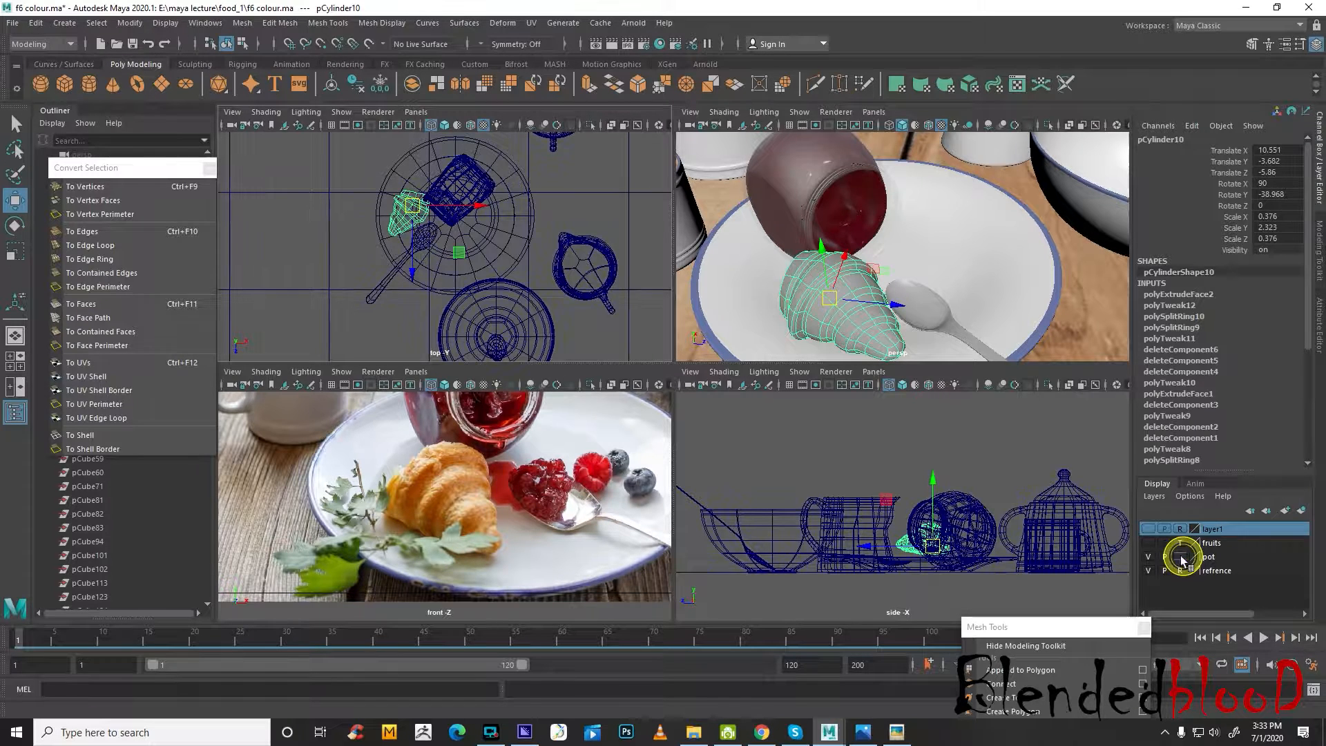
# Move the spoon to X 13.016, Z -2.766, rotate it to -16.544 about Y, and return the pot layer to reference display
pyautogui.click(386, 295)
pyautogui.moveTo(423, 255); pyautogui.dragTo(519, 245)
pyautogui.press('e')
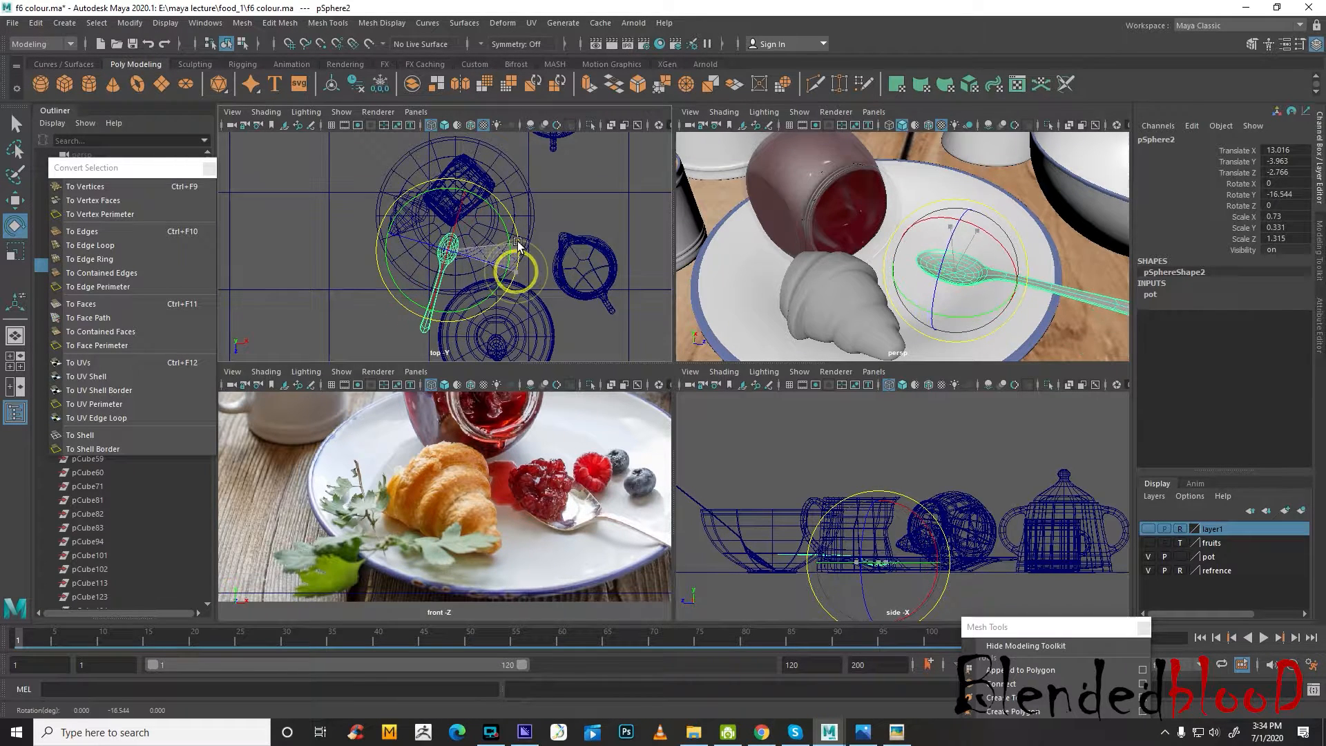
pyautogui.press('w')
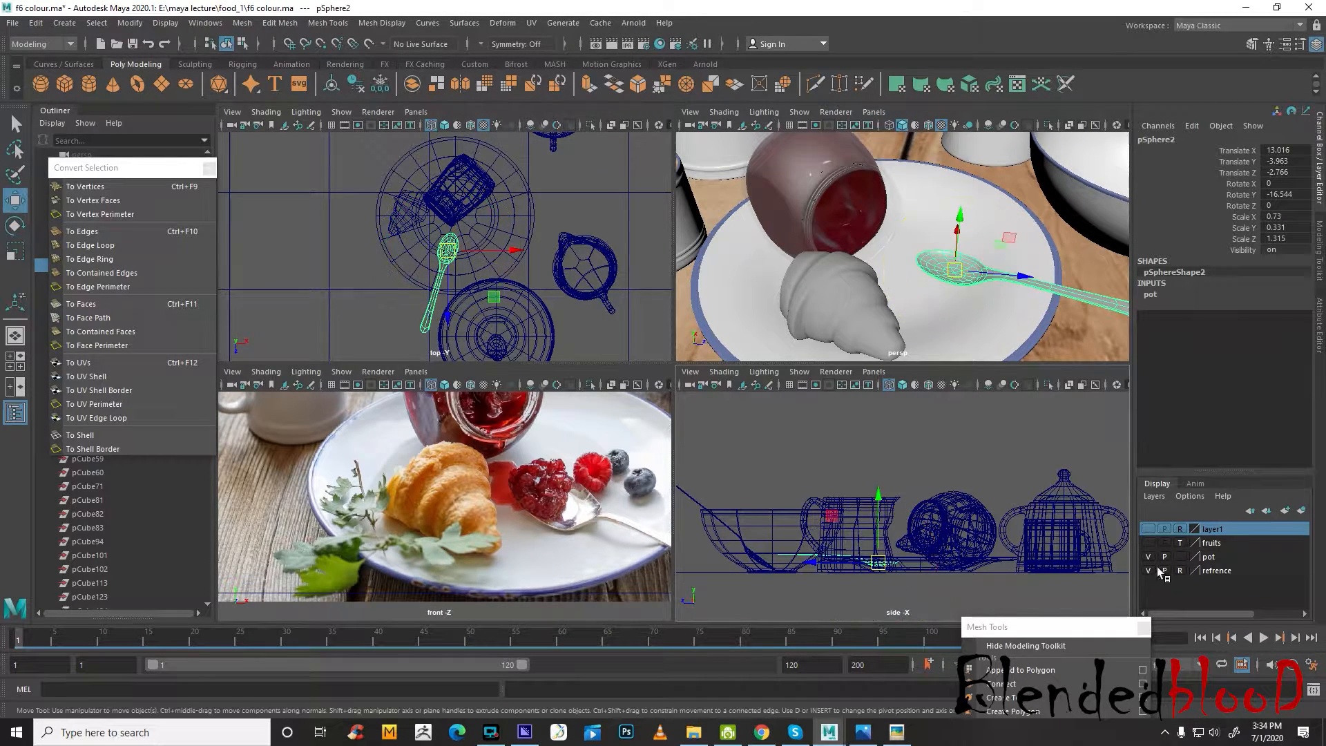
pyautogui.click(1180, 557)
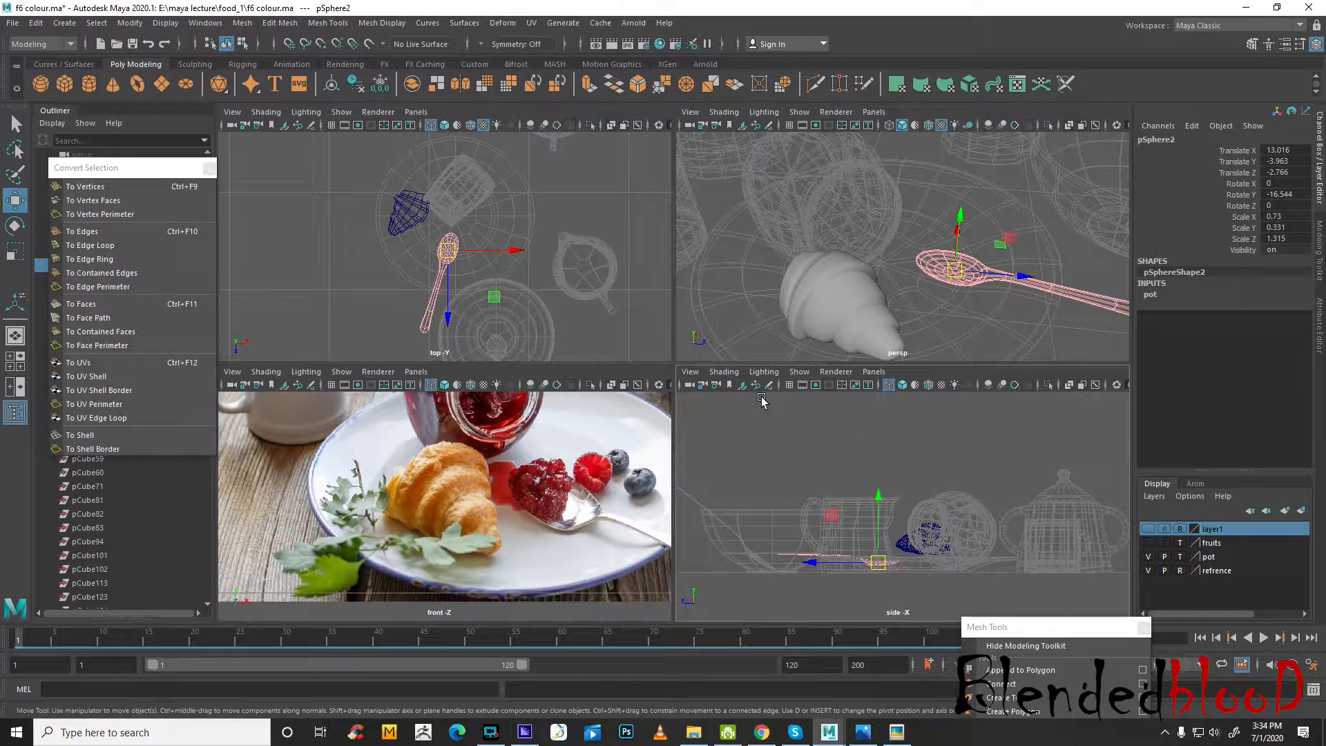
pyautogui.click(1182, 557)
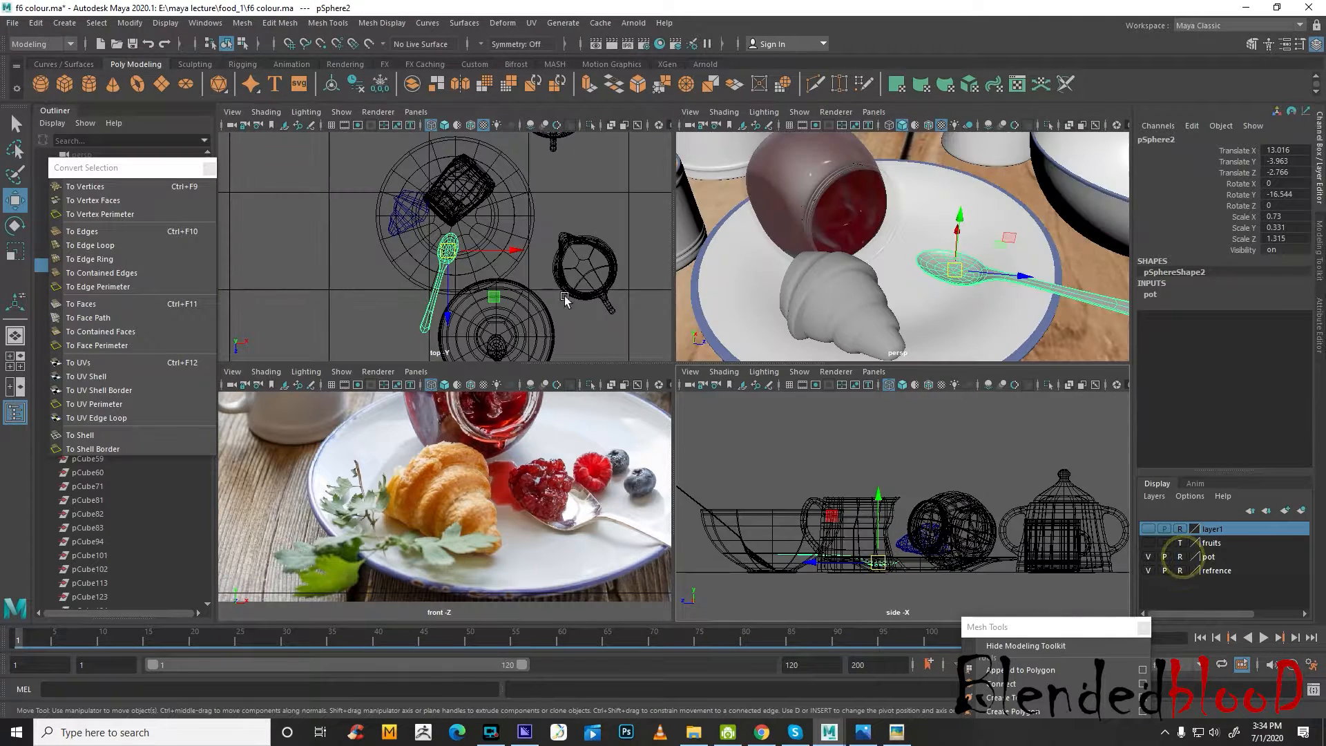
# Move the croissant to X 10.84, Z -4.129 and enlarge it to scale 0.43, 2.66, 0.43
pyautogui.click(394, 222)
pyautogui.moveTo(410, 210); pyautogui.dragTo(426, 244)
pyautogui.press('r')
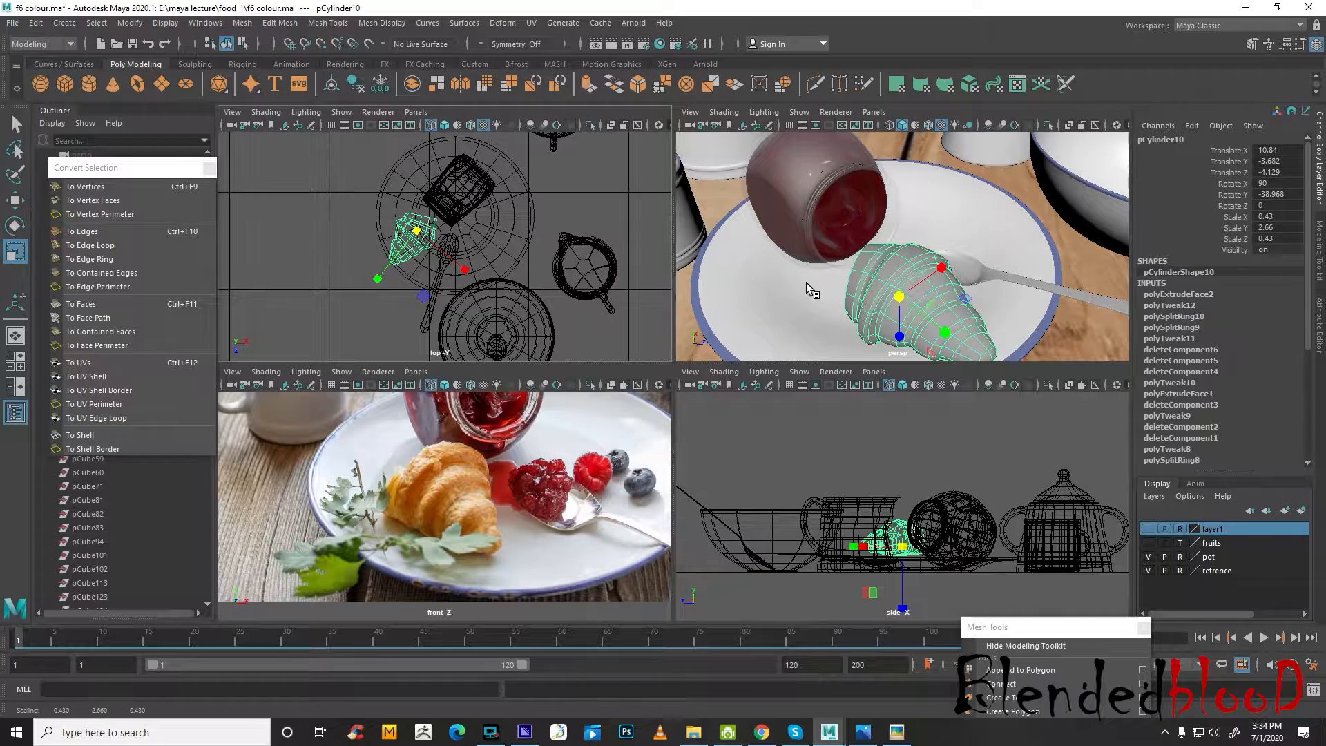
pyautogui.keyDown('alt'); pyautogui.moveTo(807, 283); pyautogui.dragTo(811, 255, button='middle'); pyautogui.keyUp('alt')
# Rotate the croissant to -29.529 about Y and shift it to X 10.936, Z -4.466 on the plate
pyautogui.press('e')
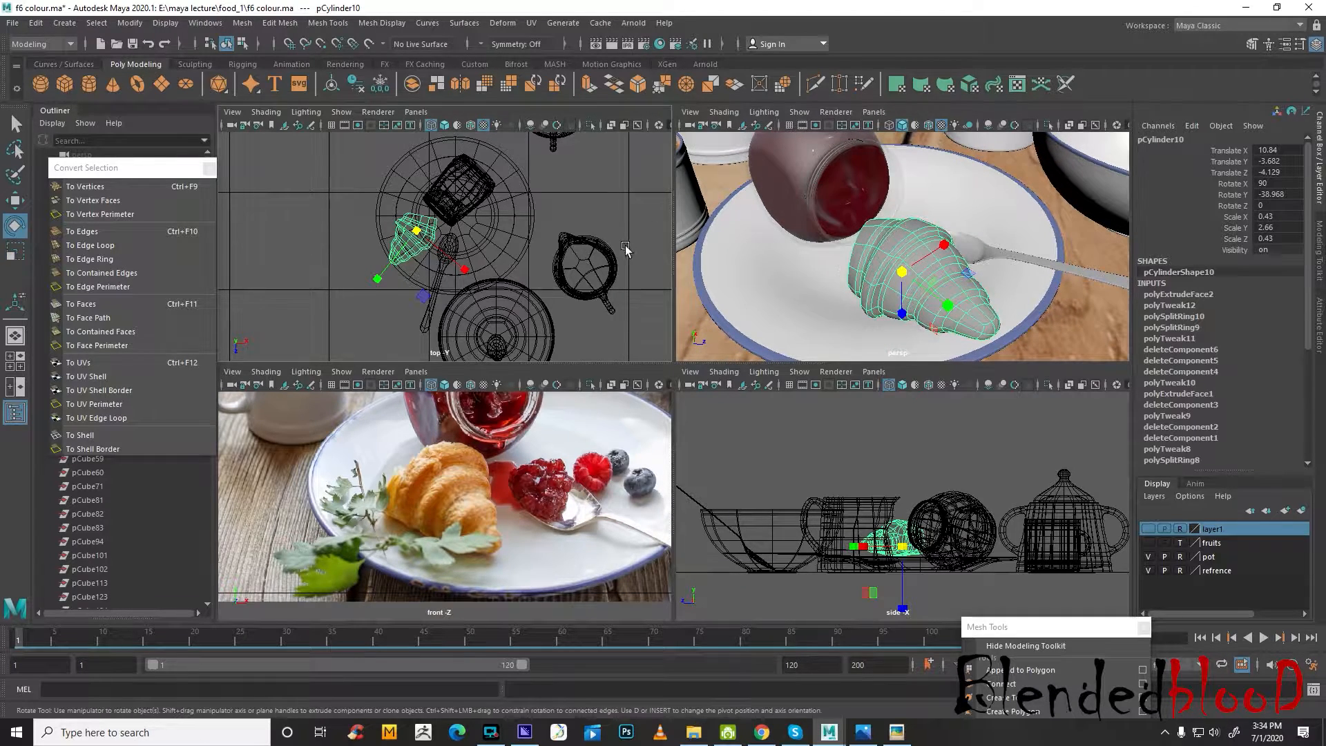
pyautogui.moveTo(487, 250)
pyautogui.mouseDown()
pyautogui.moveTo(495, 240)
pyautogui.moveTo(475, 226)
pyautogui.mouseUp()
pyautogui.press('w')
pyautogui.moveTo(411, 259); pyautogui.dragTo(418, 256)
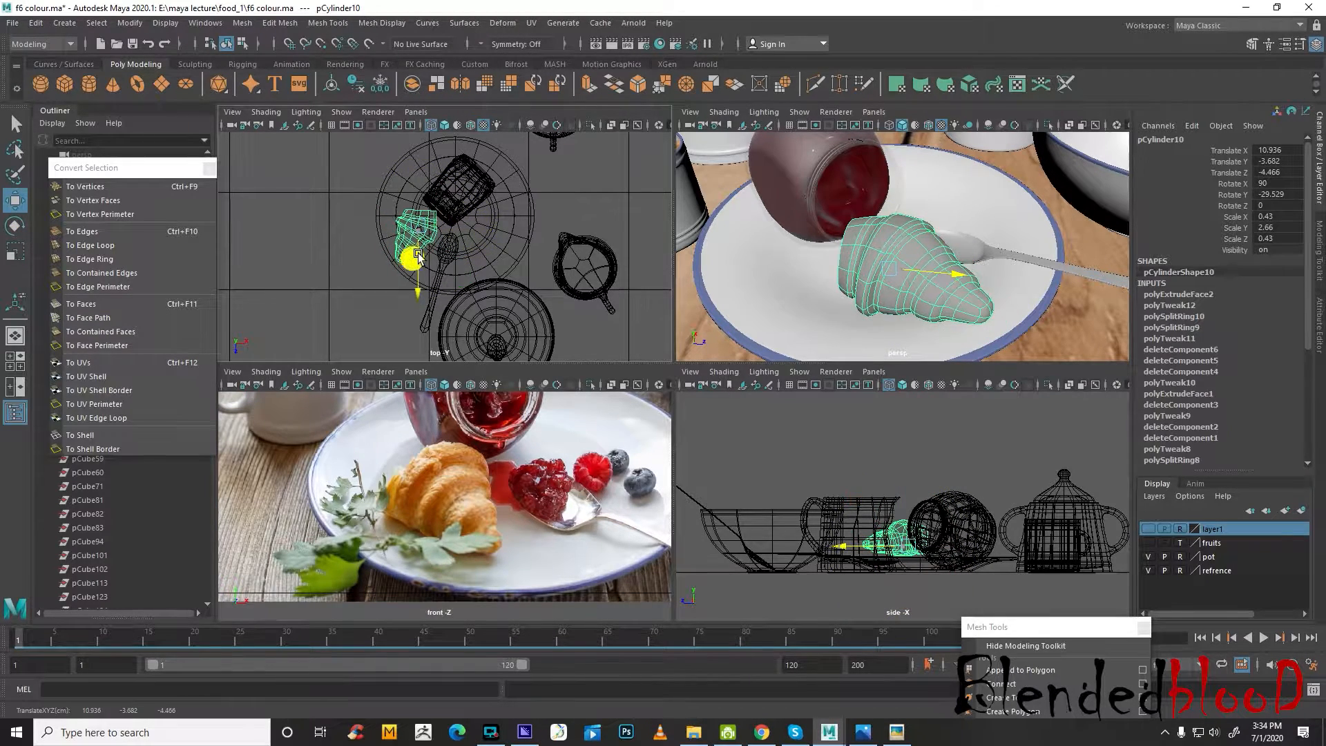
# Lower the croissant toward the plate to Y -4.166 and shift it to Z -4.663
pyautogui.keyDown('alt'); pyautogui.moveTo(891, 335); pyautogui.dragTo(943, 243); pyautogui.keyUp('alt')
pyautogui.scroll(4, 889, 246)
pyautogui.moveTo(849, 181); pyautogui.dragTo(944, 272)
pyautogui.scroll(5, 919, 307)
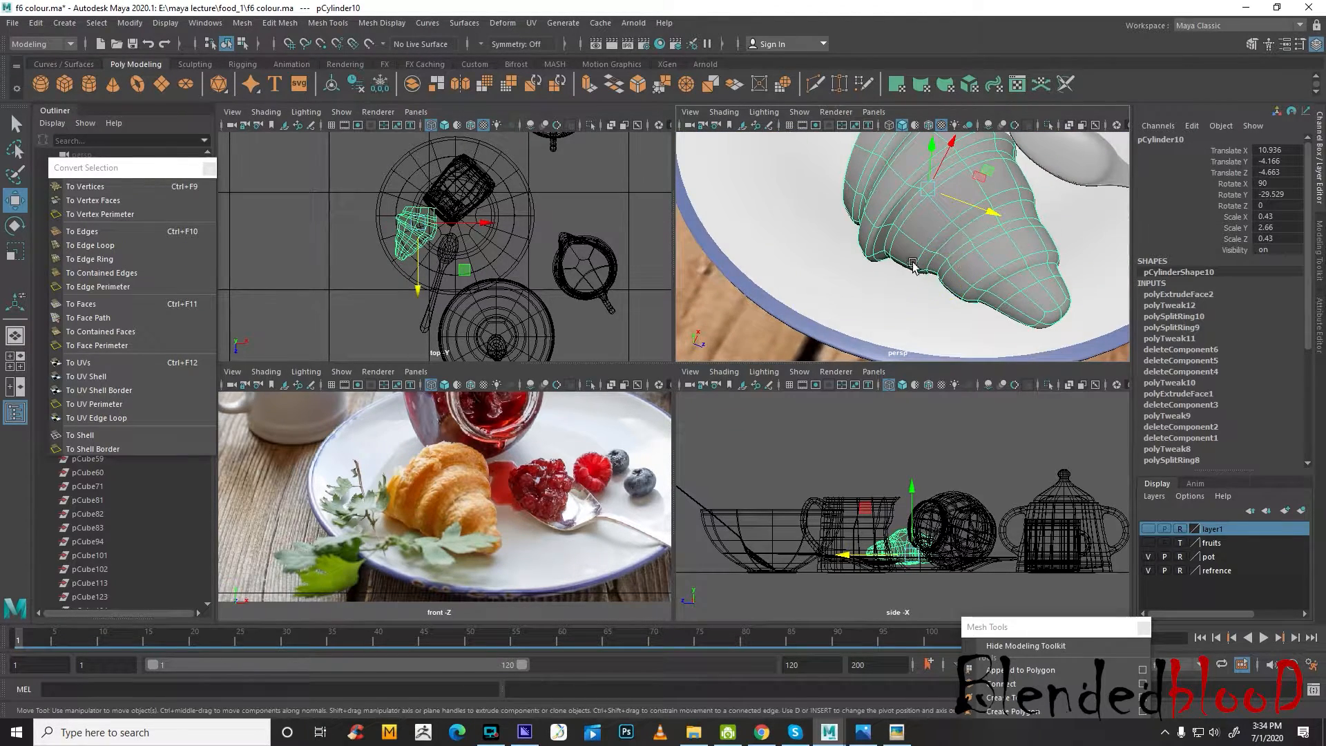
# Scale the croissant to 0.42, 2.595, 0.42 and rotate it to 86.044, -29.133, 1.539
pyautogui.press('r')
pyautogui.moveTo(928, 189); pyautogui.dragTo(956, 250)
pyautogui.press('w')
pyautogui.press('e')
pyautogui.press('w')
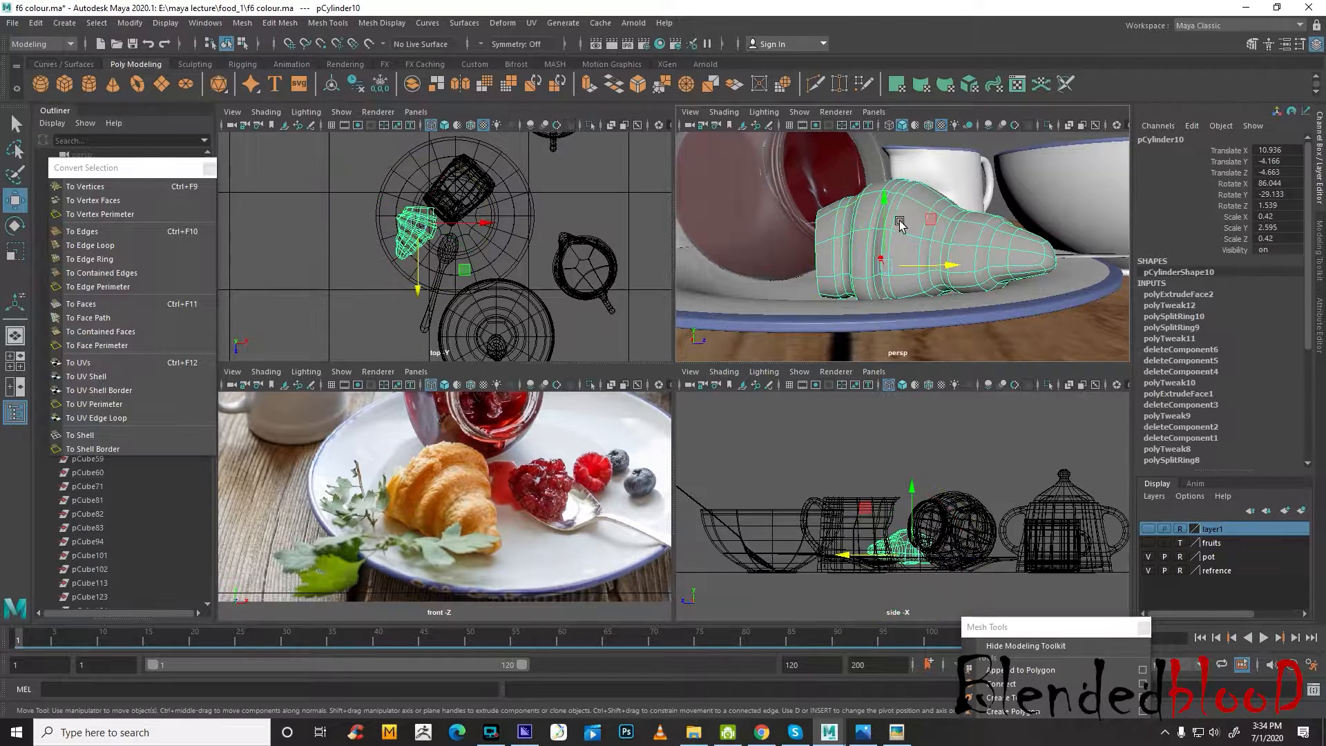
# Lower the croissant into the plate to Y -4.341
pyautogui.moveTo(887, 205); pyautogui.dragTo(889, 217)
pyautogui.moveTo(968, 284)
pyautogui.keyDown('alt'); pyautogui.mouseDown()
pyautogui.moveTo(933, 259)
pyautogui.moveTo(950, 270)
pyautogui.mouseUp(); pyautogui.keyUp('alt')
pyautogui.scroll(5, 928, 574)
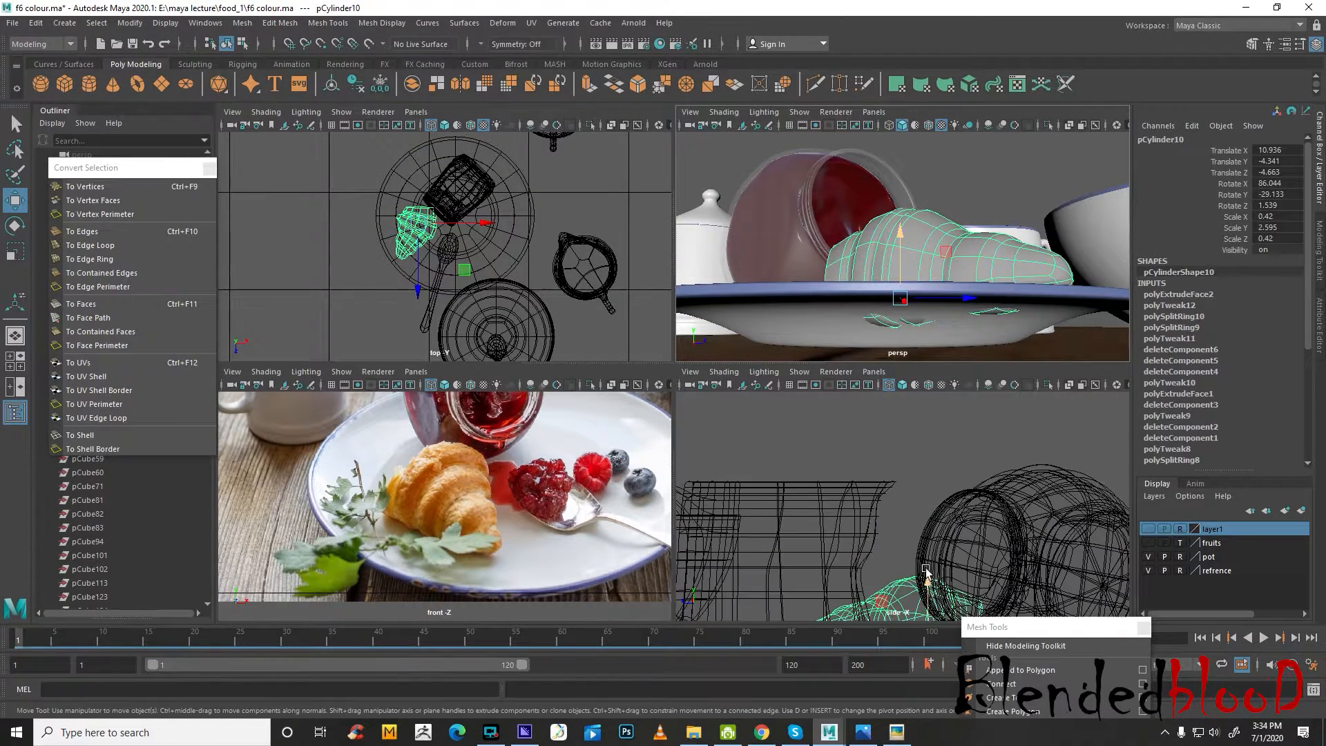
# Turn off the croissant's smooth preview, select its underside vertices in the side view and flatten them vertically
pyautogui.keyDown('alt'); pyautogui.moveTo(927, 572); pyautogui.dragTo(911, 338, button='middle'); pyautogui.keyUp('alt')
pyautogui.scroll(4, 907, 477)
pyautogui.keyDown('alt'); pyautogui.moveTo(912, 411); pyautogui.dragTo(945, 597, button='middle'); pyautogui.keyUp('alt')
pyautogui.press('1')
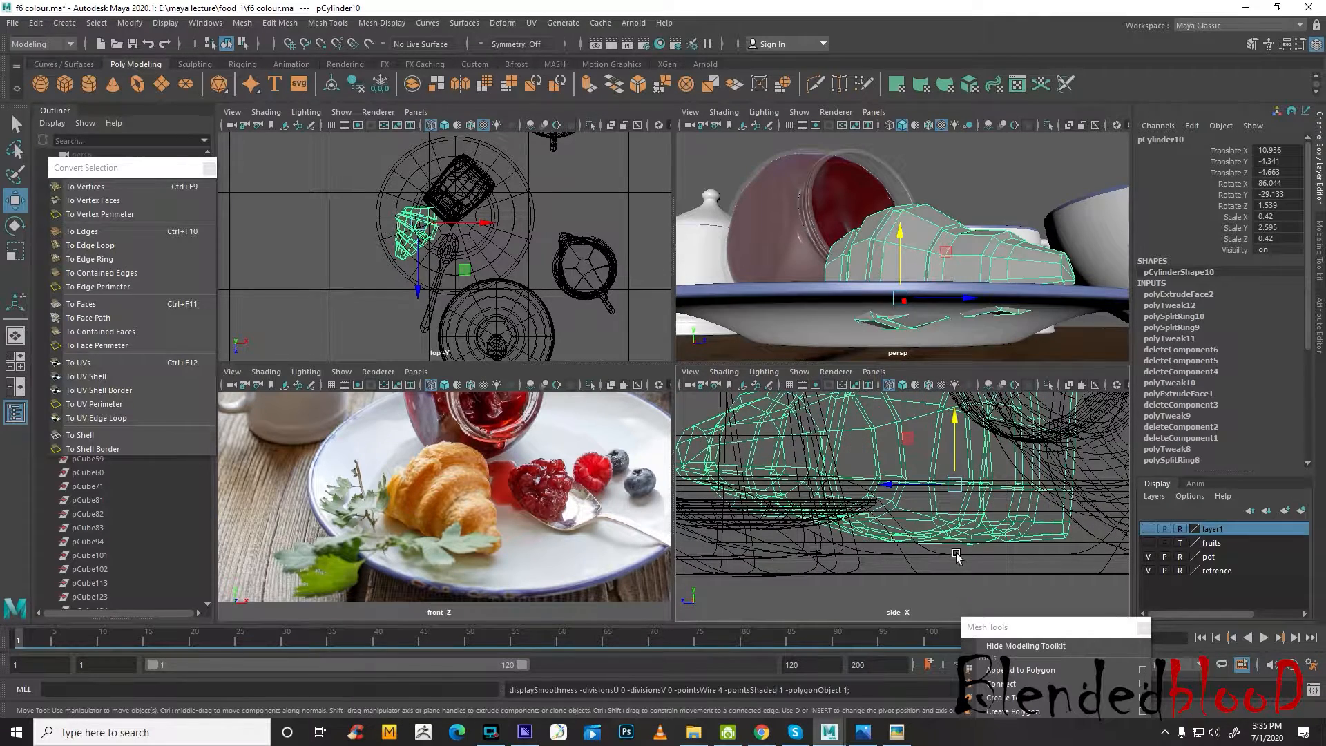
pyautogui.moveTo(906, 400); pyautogui.dragTo(906, 363, button='right')
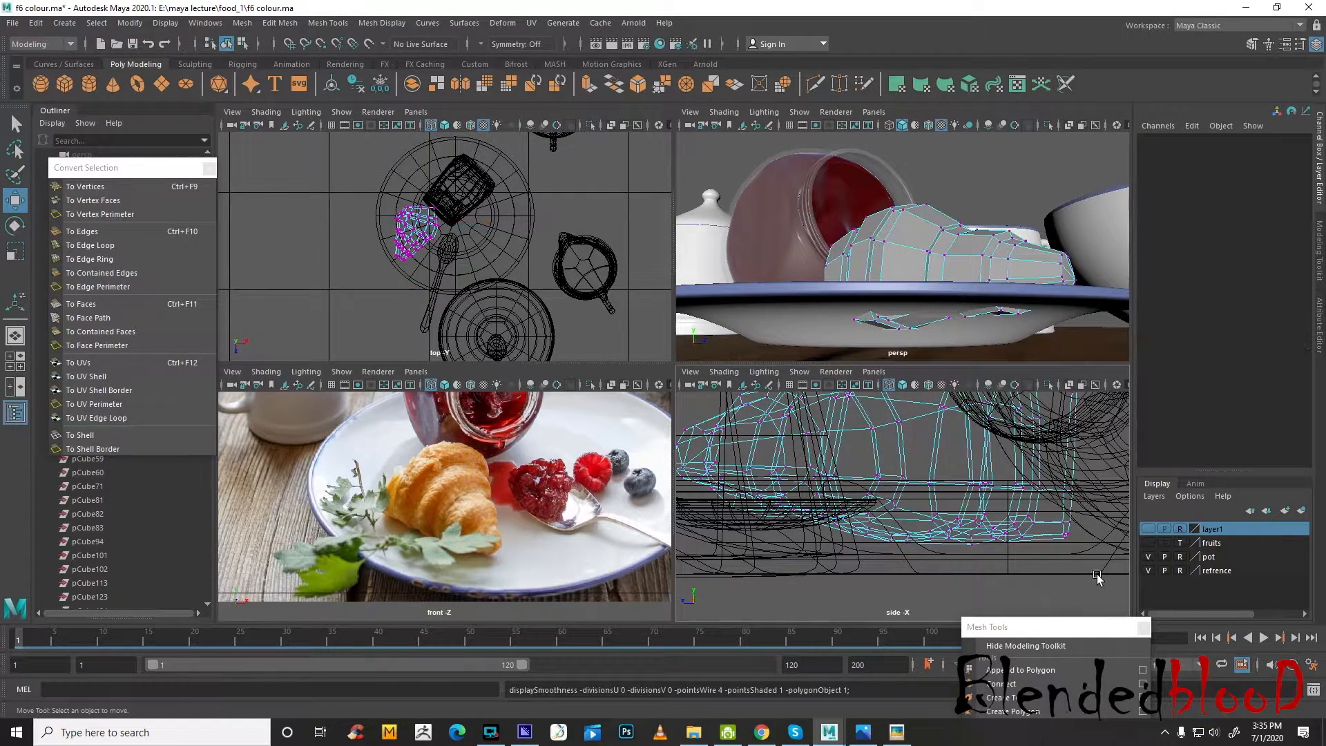
pyautogui.moveTo(1104, 569); pyautogui.dragTo(707, 477)
pyautogui.press('r')
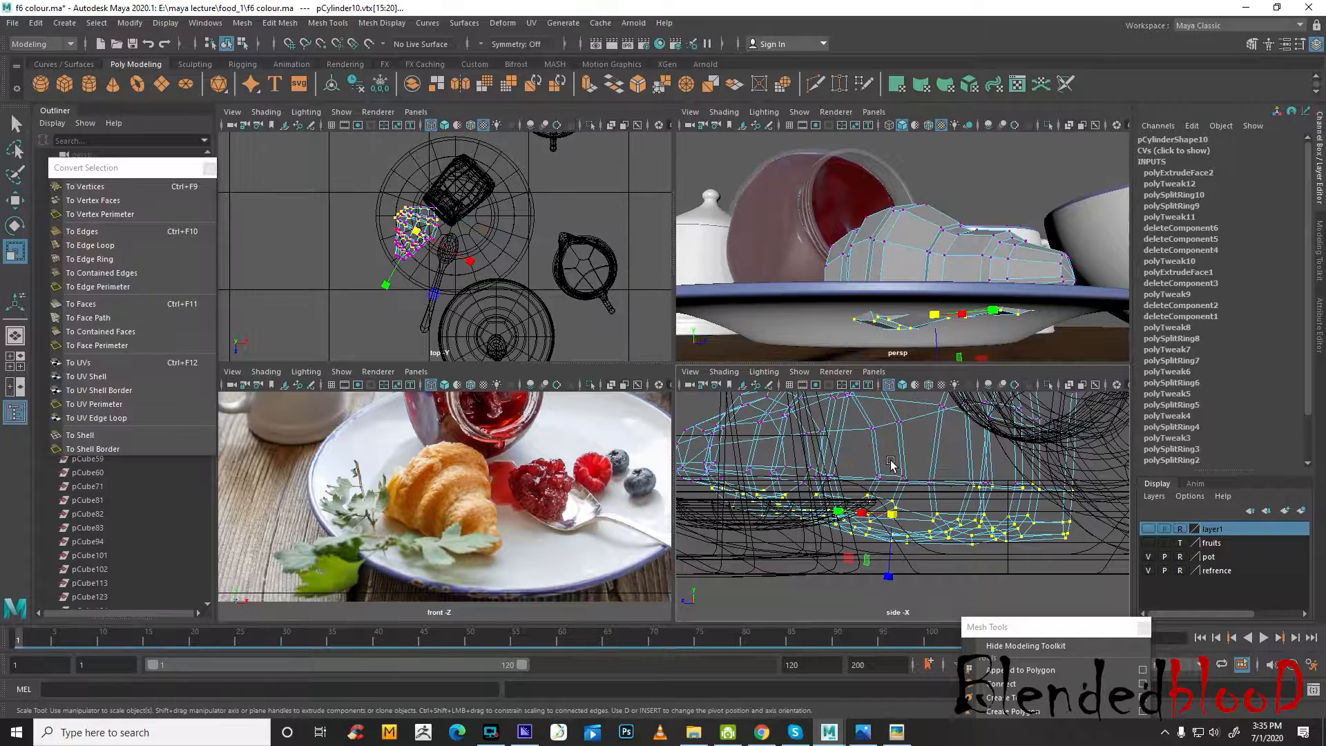
pyautogui.moveTo(888, 575); pyautogui.dragTo(888, 550)
# Raise the flattened underside vertices to the plate surface, and return the croissant to object mode with smooth preview
pyautogui.press('w')
pyautogui.moveTo(891, 476); pyautogui.dragTo(889, 458)
pyautogui.rightClick(981, 256)
pyautogui.moveTo(981, 256); pyautogui.dragTo(1044, 236, button='right')
pyautogui.keyDown('alt'); pyautogui.moveTo(1002, 237); pyautogui.dragTo(995, 274); pyautogui.keyUp('alt')
pyautogui.press('3')
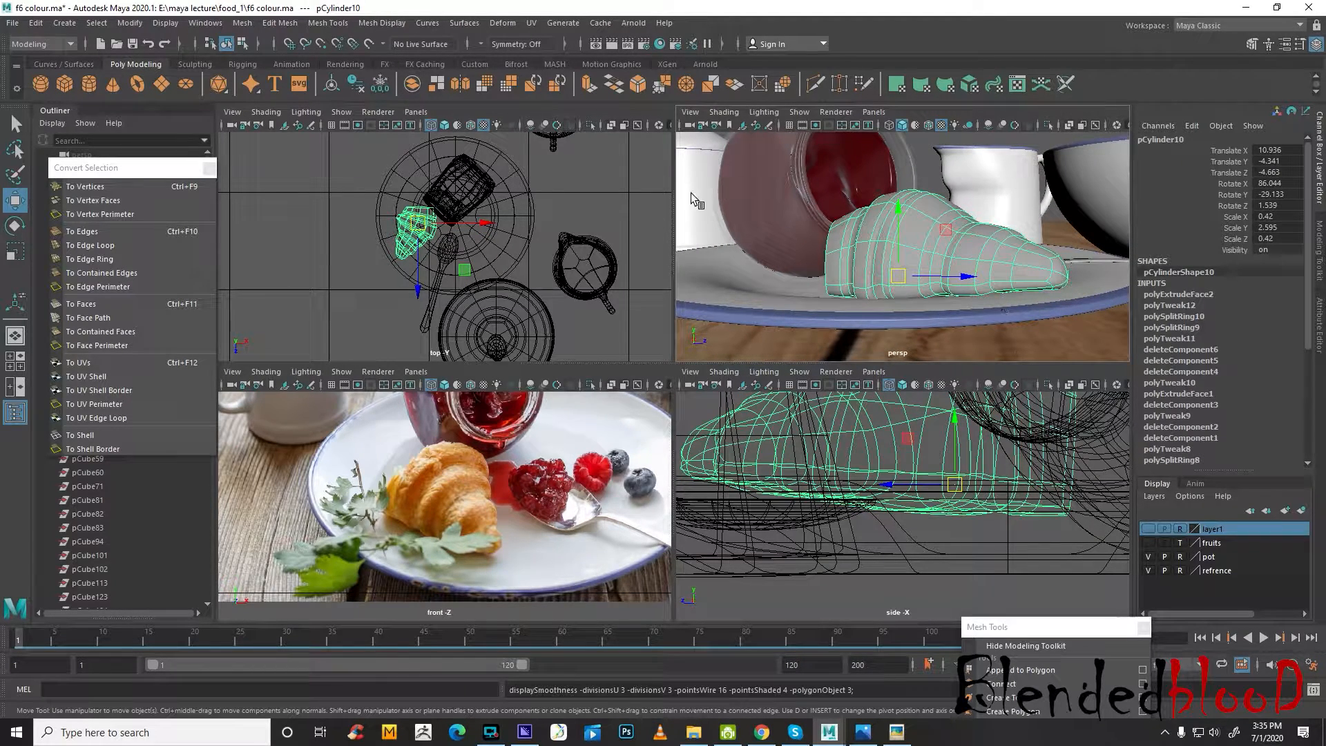
# Check the croissant's fit on the plate from several angles and delete the construction history of all objects
pyautogui.click(926, 163)
pyautogui.moveTo(988, 294)
pyautogui.keyDown('alt'); pyautogui.mouseDown()
pyautogui.moveTo(873, 291)
pyautogui.moveTo(856, 274)
pyautogui.moveTo(1010, 290)
pyautogui.mouseUp(); pyautogui.keyUp('alt')
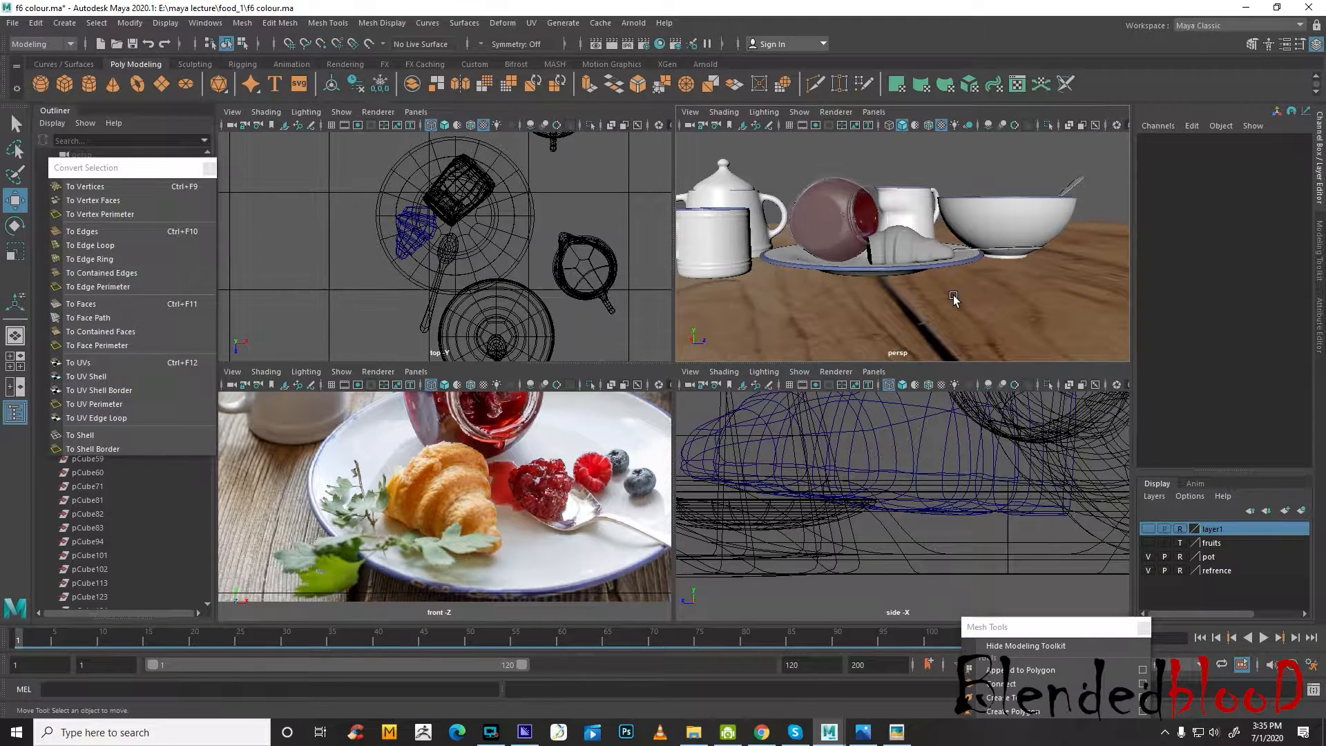
pyautogui.keyDown('alt'); pyautogui.moveTo(914, 240); pyautogui.dragTo(833, 270); pyautogui.keyUp('alt')
pyautogui.keyDown('alt'); pyautogui.moveTo(951, 226); pyautogui.dragTo(980, 230); pyautogui.keyUp('alt')
pyautogui.scroll(-6, 963, 243)
pyautogui.moveTo(985, 315); pyautogui.dragTo(985, 315)
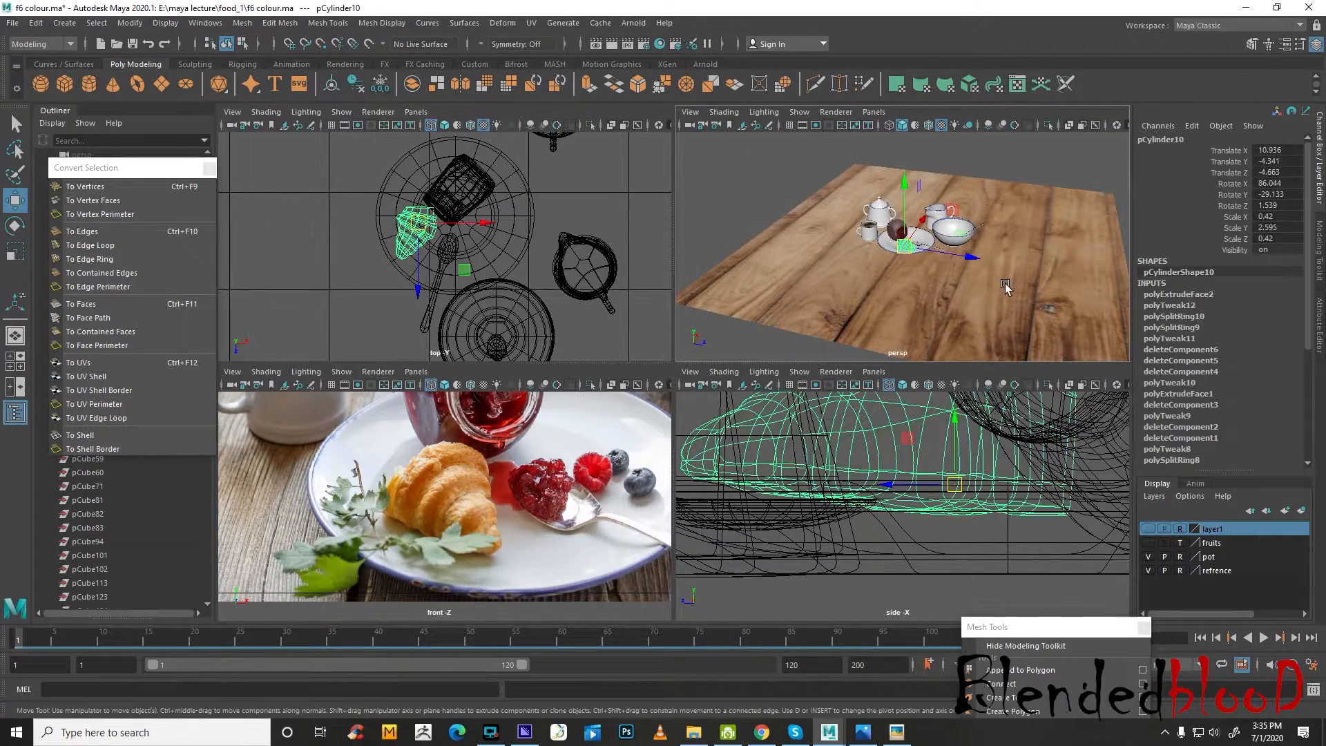
pyautogui.press('f')
pyautogui.click(36, 22)
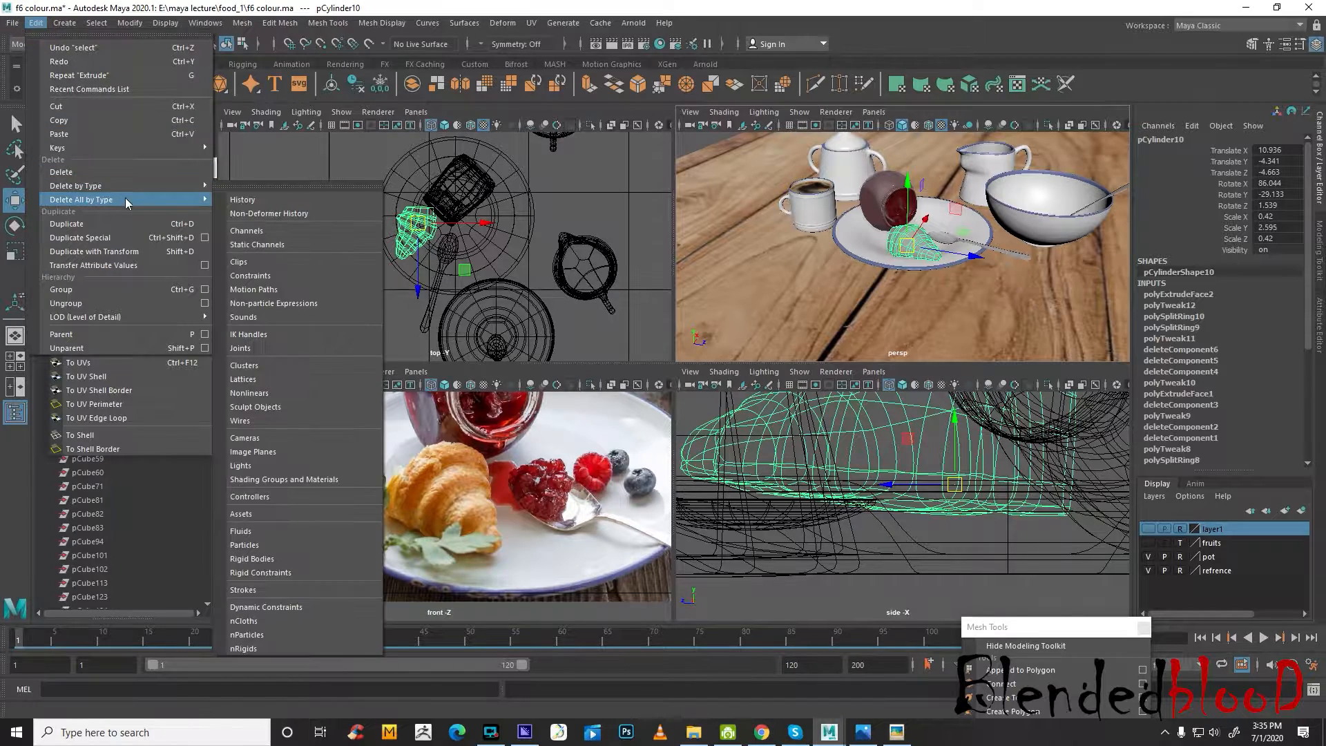
pyautogui.click(238, 203)
# Save the scene over the existing f6 colour.ma file
pyautogui.click(12, 23)
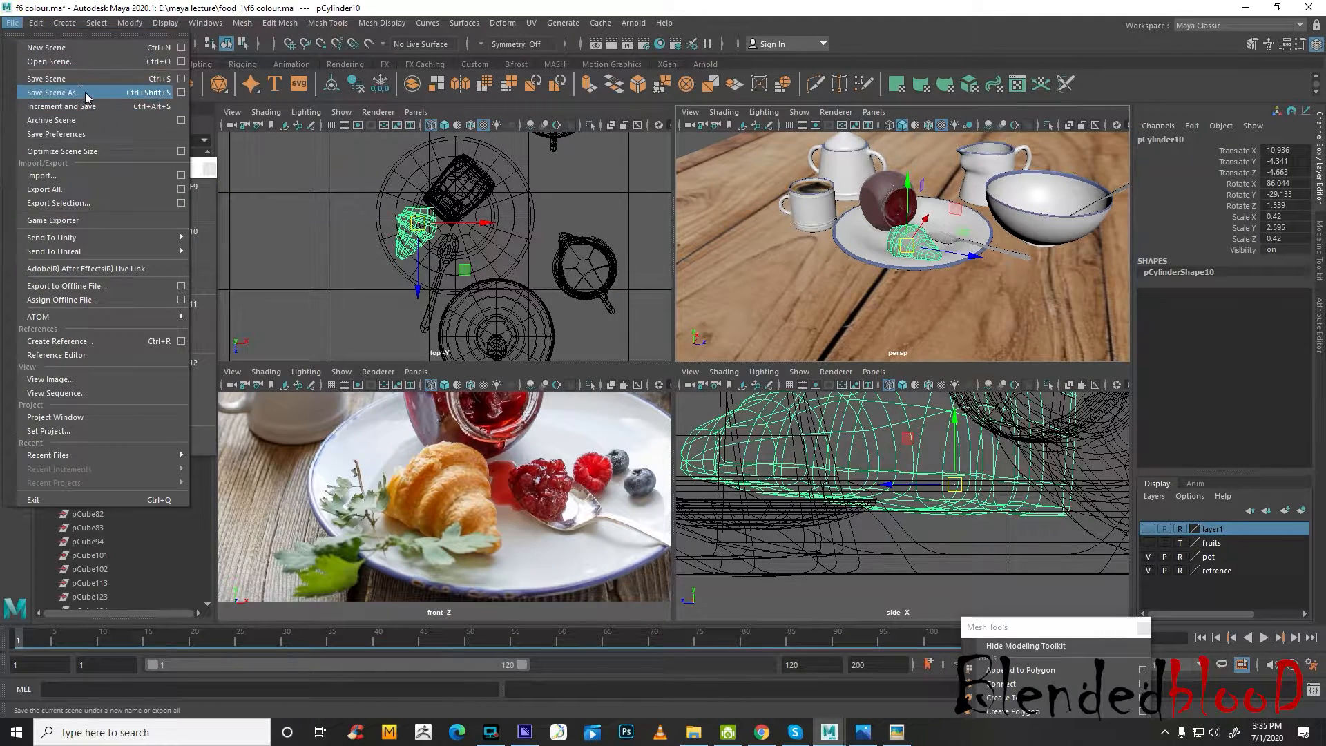
pyautogui.click(42, 91)
pyautogui.doubleClick(489, 305)
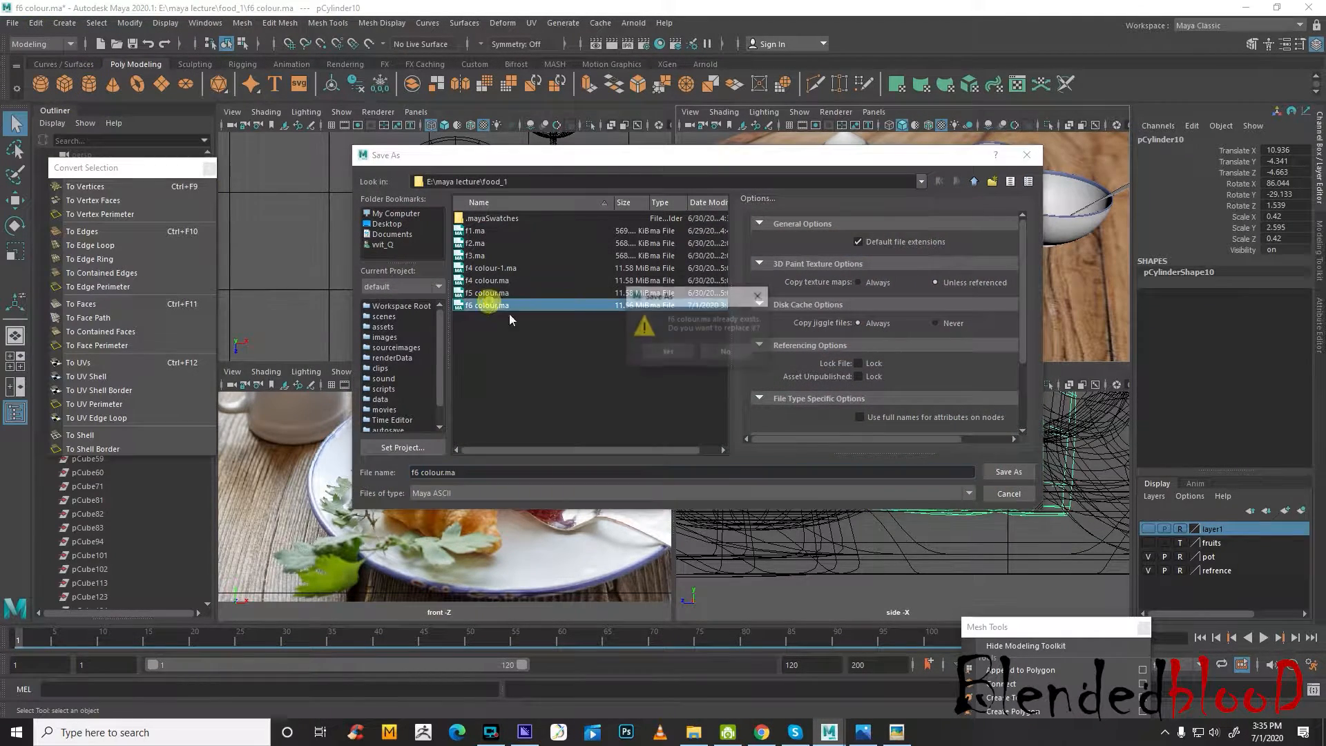
pyautogui.click(688, 352)
# Save the scene as a new version named f7 colour.ma
pyautogui.click(12, 23)
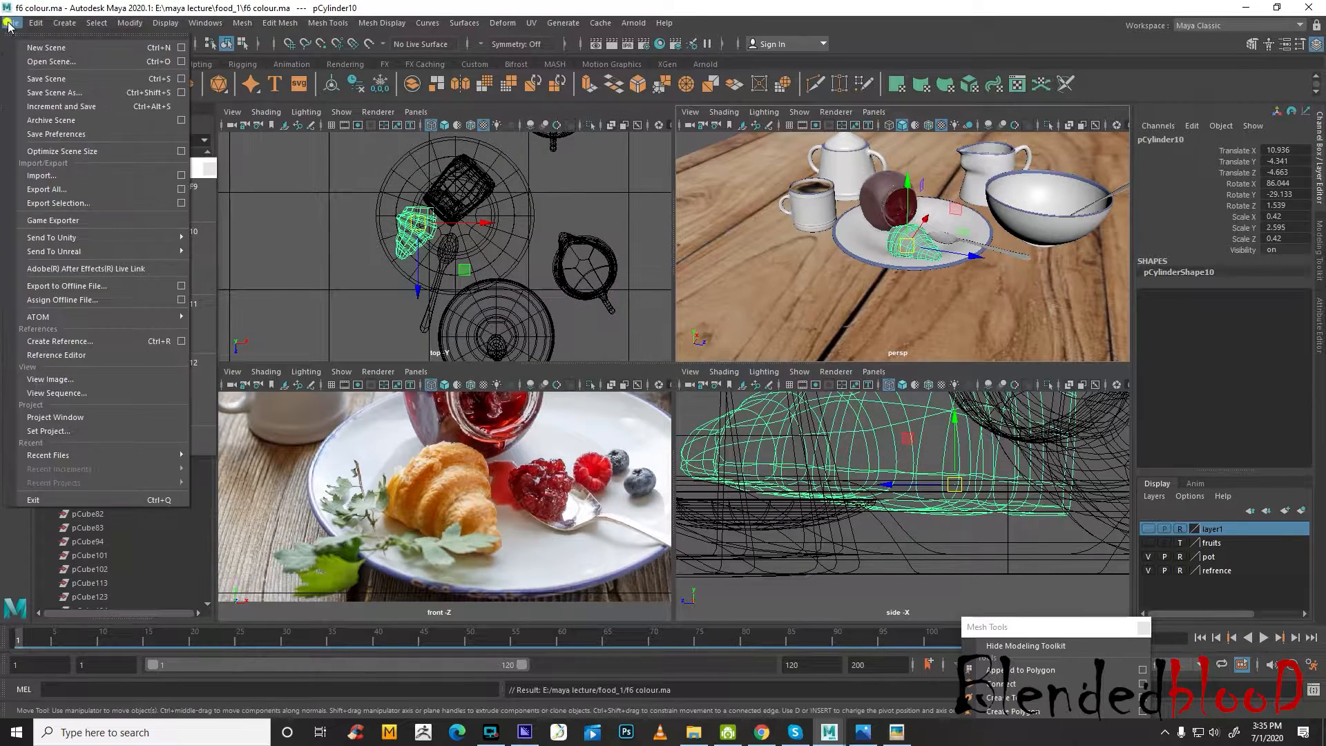
pyautogui.click(42, 91)
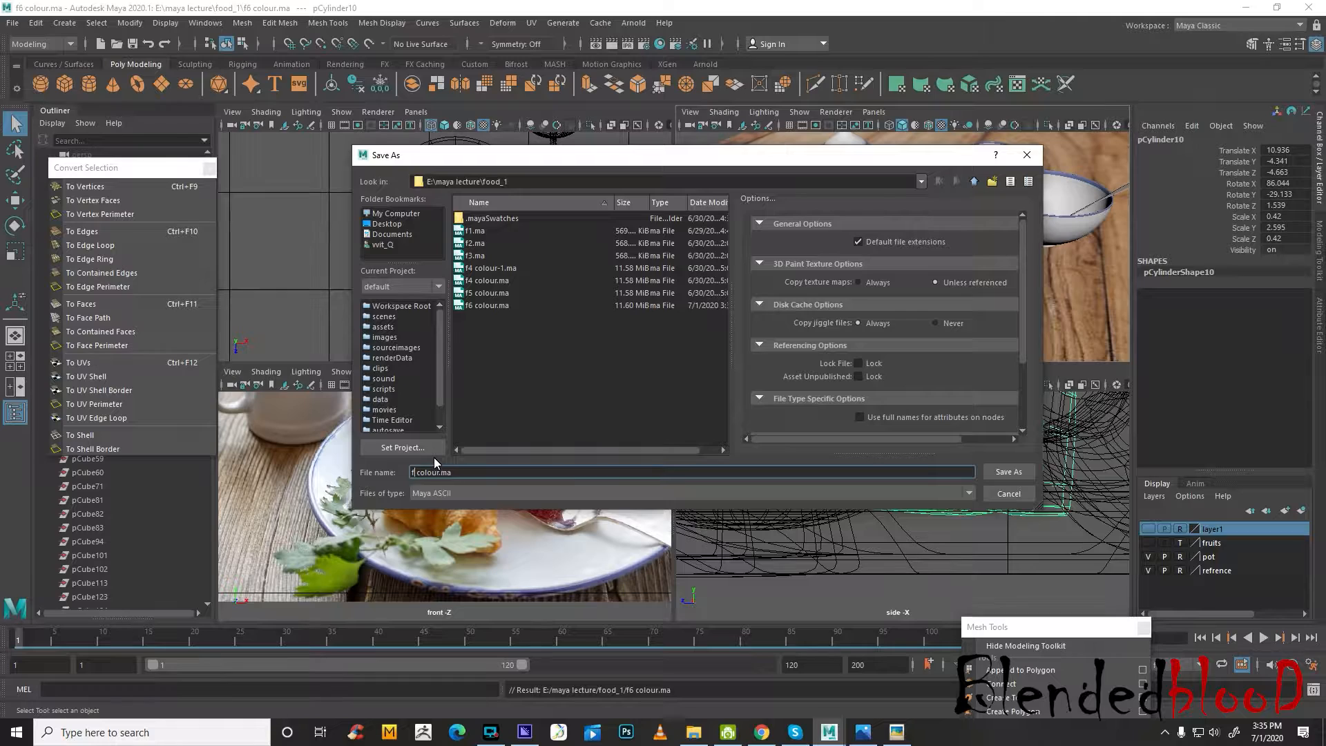
pyautogui.click(1008, 473)
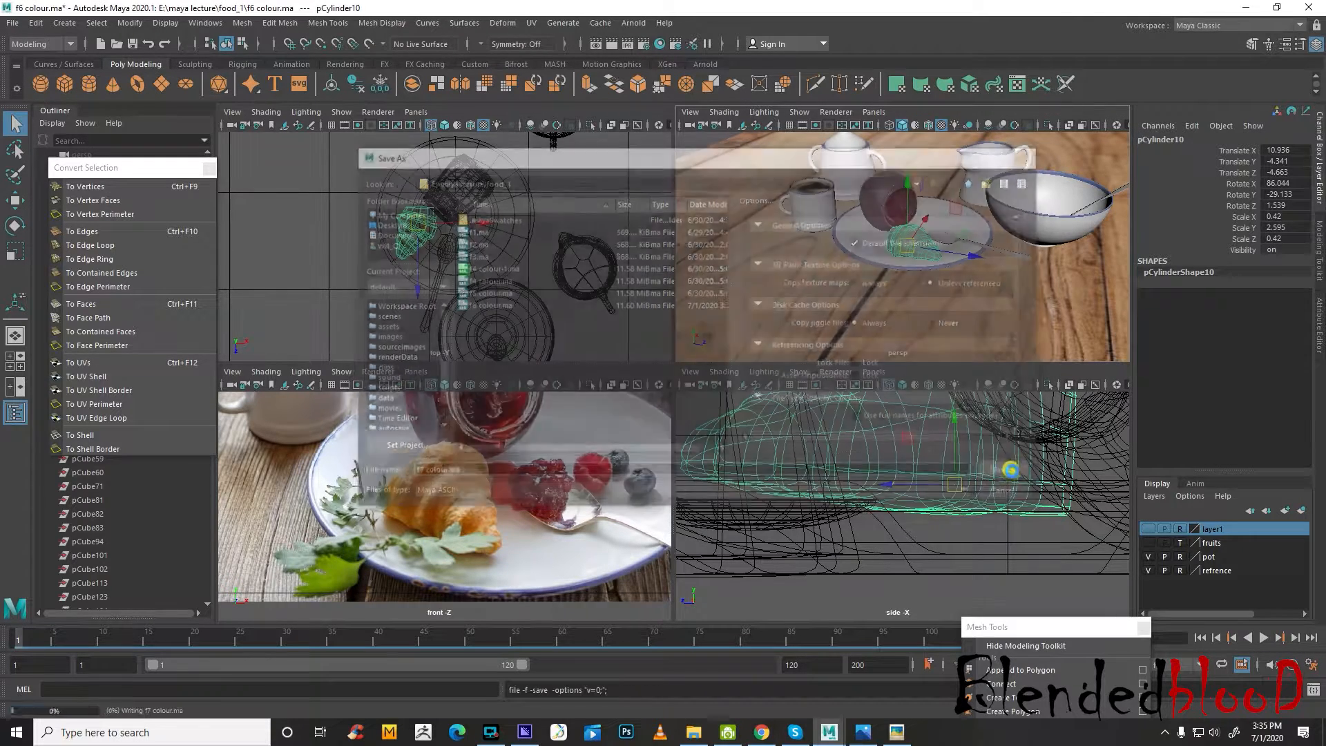
# Hide the pot layer and frame the croissant on its own in the top view
pyautogui.press('w')
pyautogui.press('f')
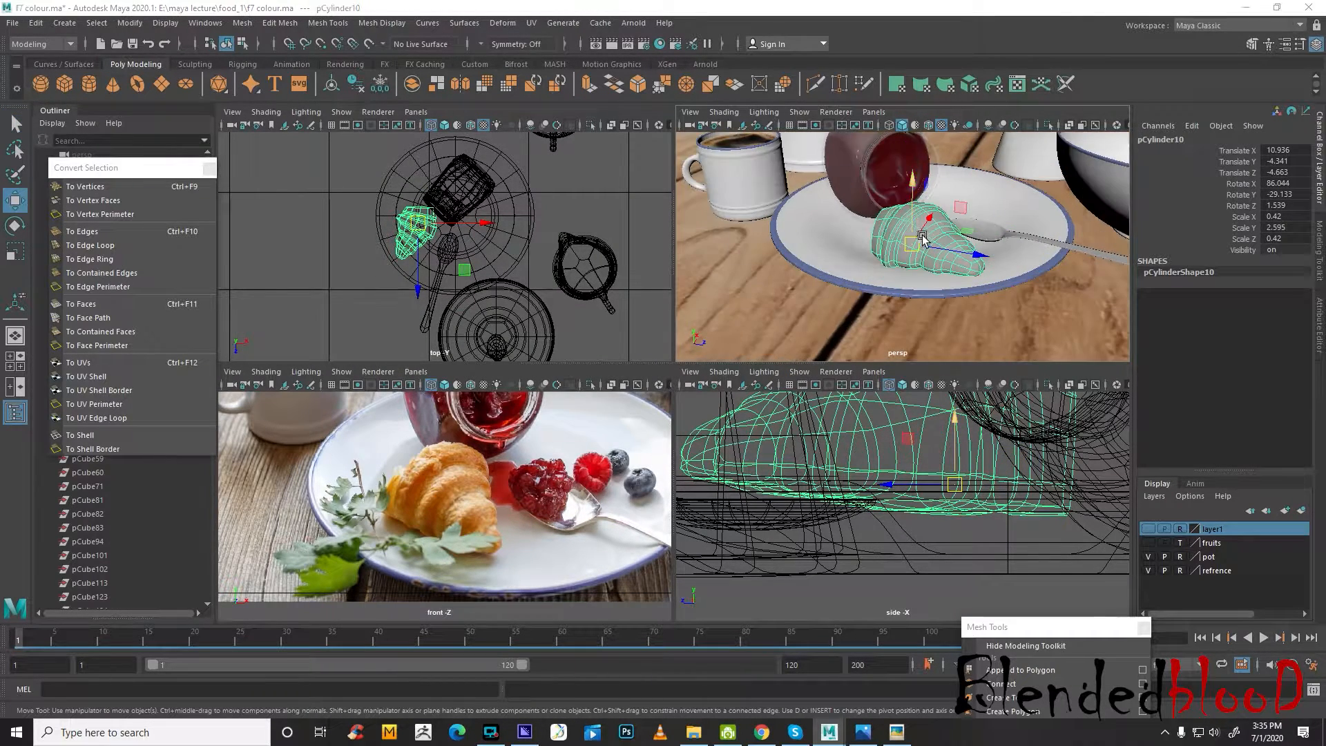
pyautogui.press('space')
pyautogui.click(1148, 557)
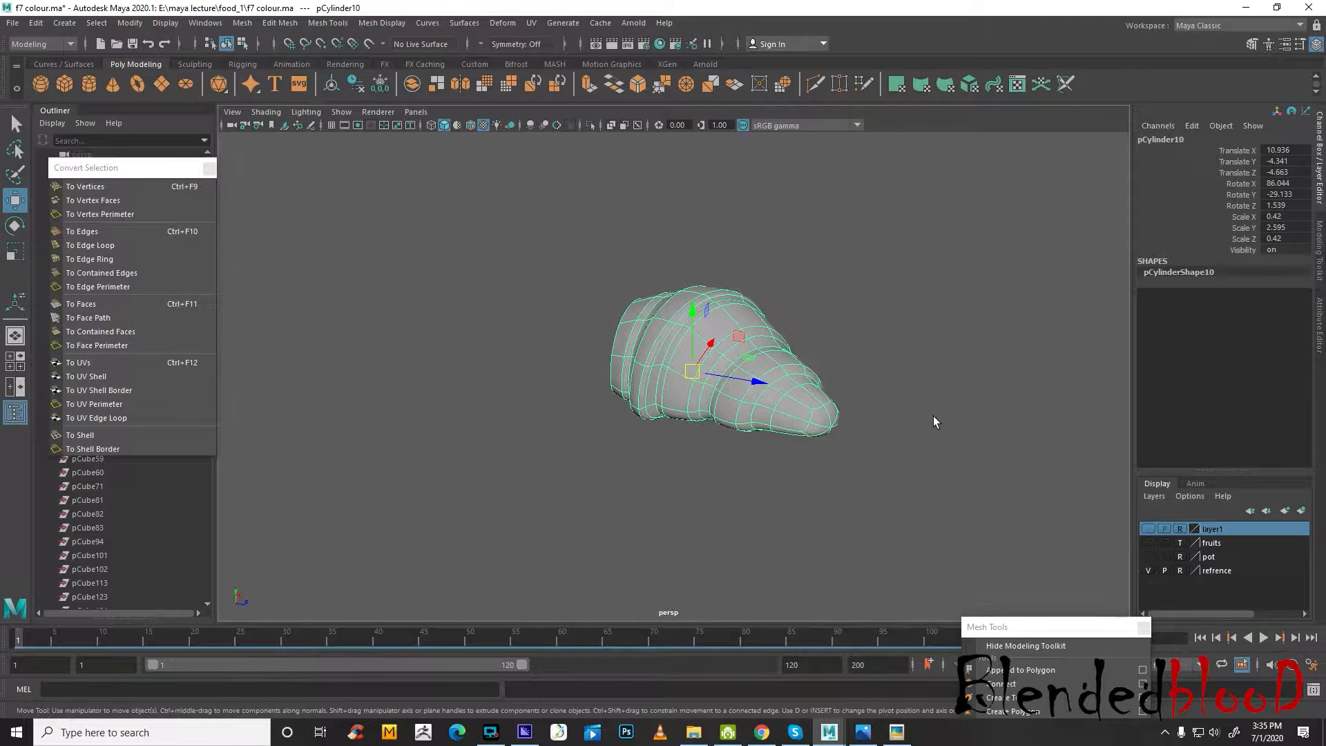
pyautogui.keyDown('alt'); pyautogui.moveTo(933, 414); pyautogui.dragTo(765, 388); pyautogui.keyUp('alt')
pyautogui.press('space')
pyautogui.press('space')
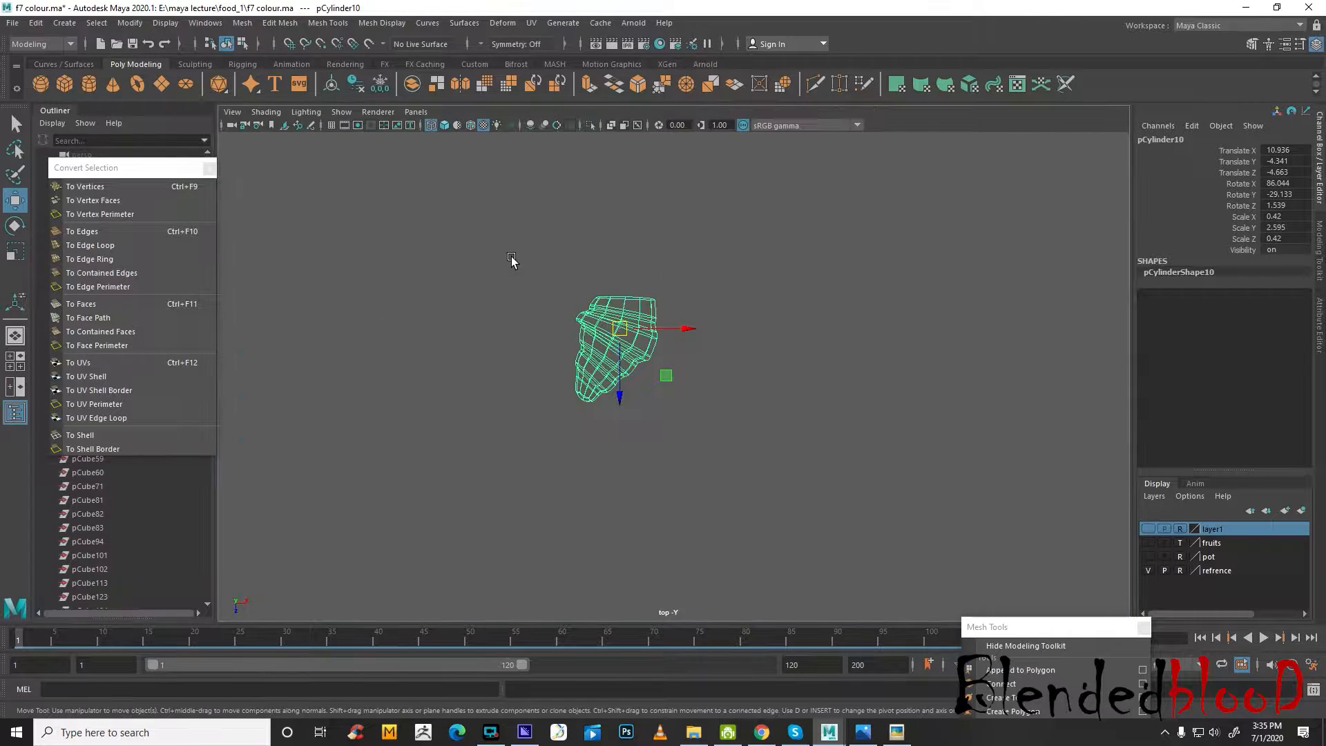
pyautogui.press('f')
pyautogui.scroll(-6, 543, 262)
pyautogui.scroll(3, 558, 266)
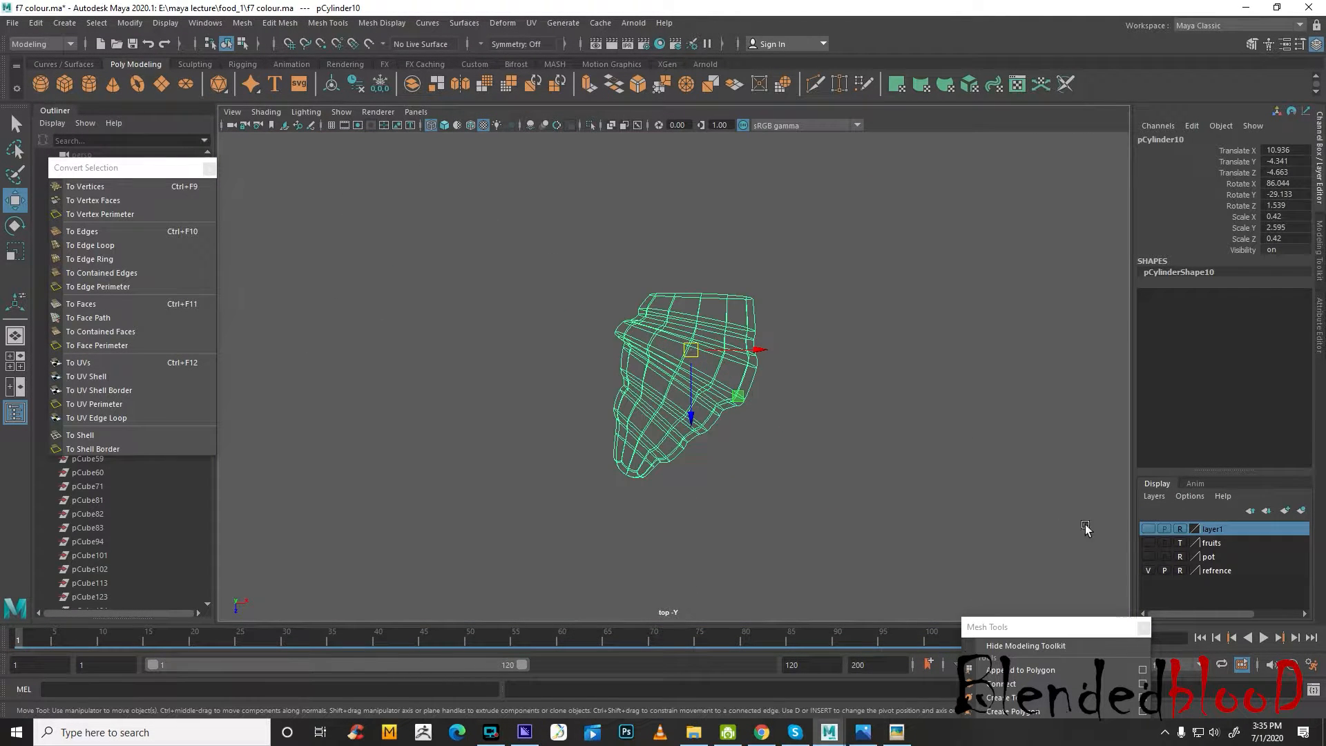
# Show layer1, take it out of reference display and delete the croissant reference image plane
pyautogui.click(1149, 530)
pyautogui.scroll(-5, 769, 412)
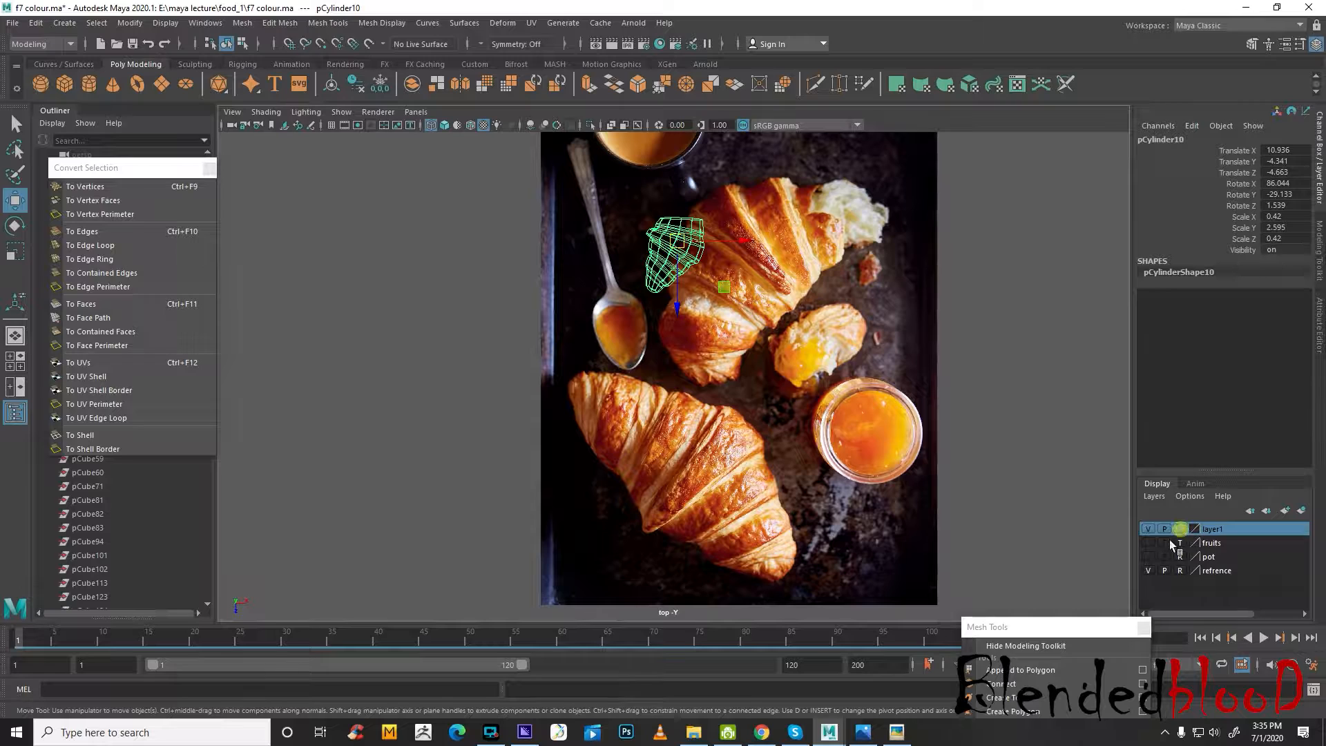
pyautogui.click(860, 484)
pyautogui.press('Delete')
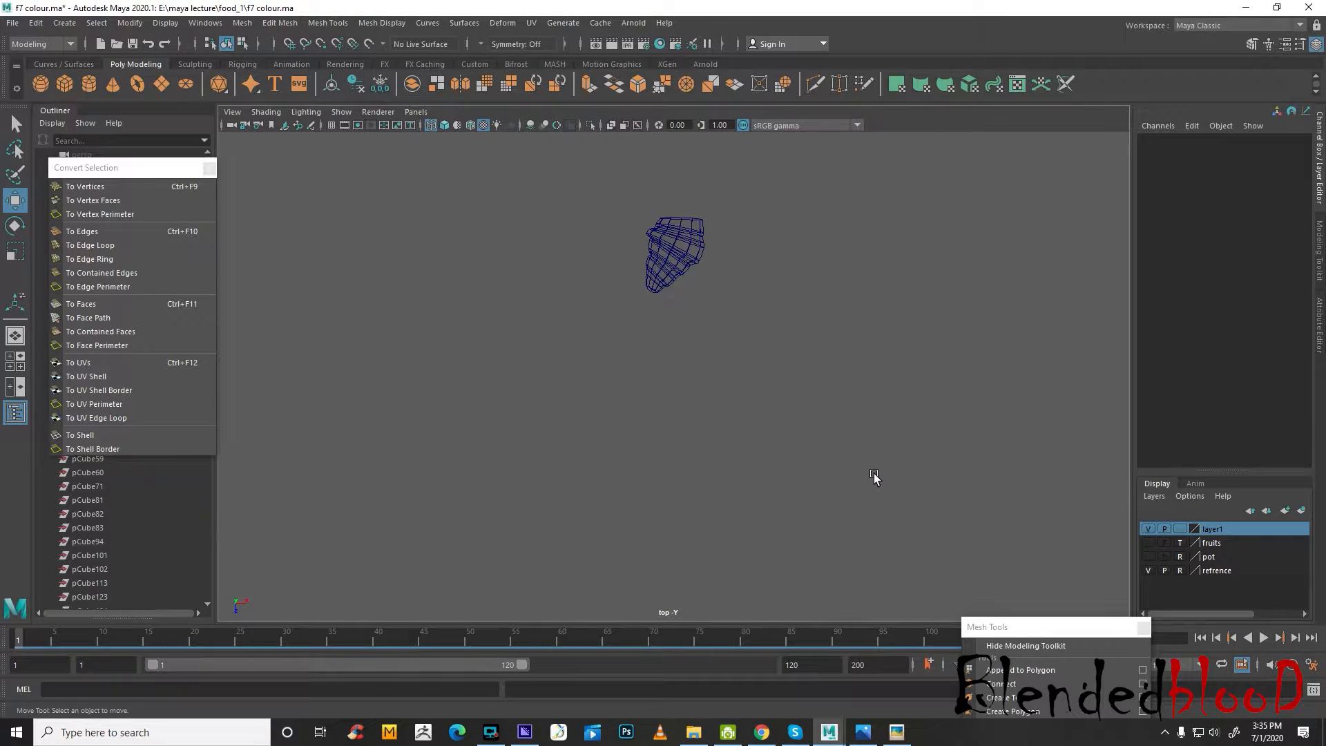
# Select the croissant and examine its folds up close in the top and perspective views
pyautogui.moveTo(787, 219); pyautogui.dragTo(609, 335)
pyautogui.press('f')
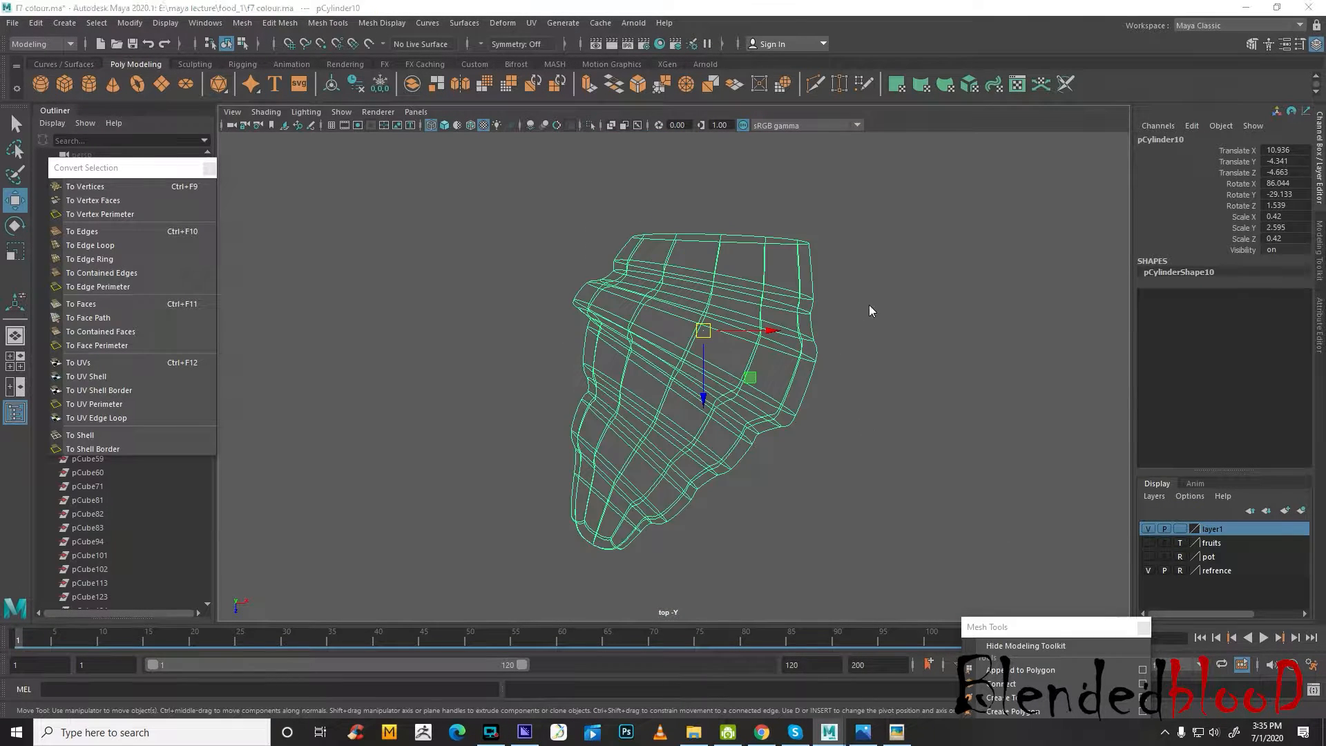
pyautogui.press('space')
pyautogui.press('space')
pyautogui.moveTo(728, 419)
pyautogui.keyDown('alt'); pyautogui.mouseDown()
pyautogui.moveTo(702, 296)
pyautogui.moveTo(793, 450)
pyautogui.moveTo(729, 456)
pyautogui.moveTo(717, 417)
pyautogui.mouseUp(); pyautogui.keyUp('alt')
pyautogui.scroll(5, 716, 414)
pyautogui.keyDown('alt'); pyautogui.moveTo(706, 355); pyautogui.dragTo(709, 428, button='middle'); pyautogui.keyUp('alt')
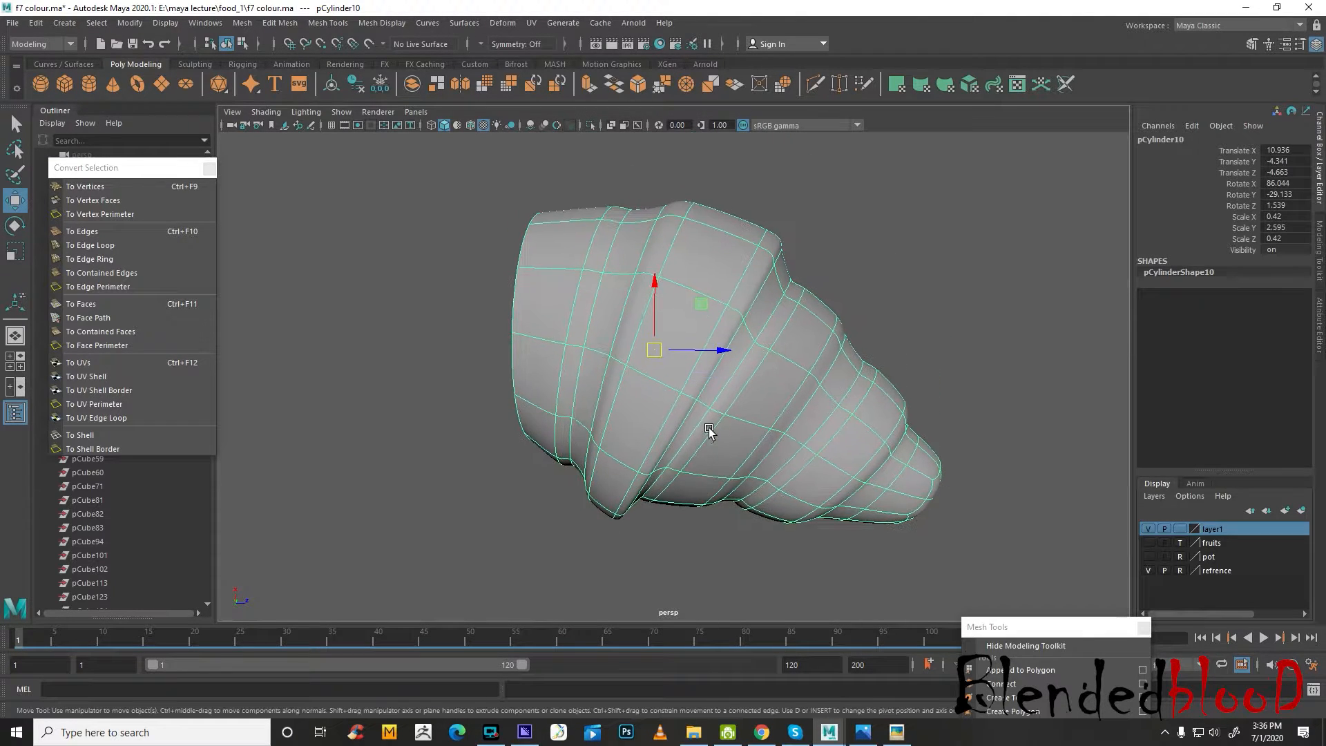
pyautogui.keyDown('alt'); pyautogui.moveTo(711, 432); pyautogui.dragTo(710, 429); pyautogui.keyUp('alt')
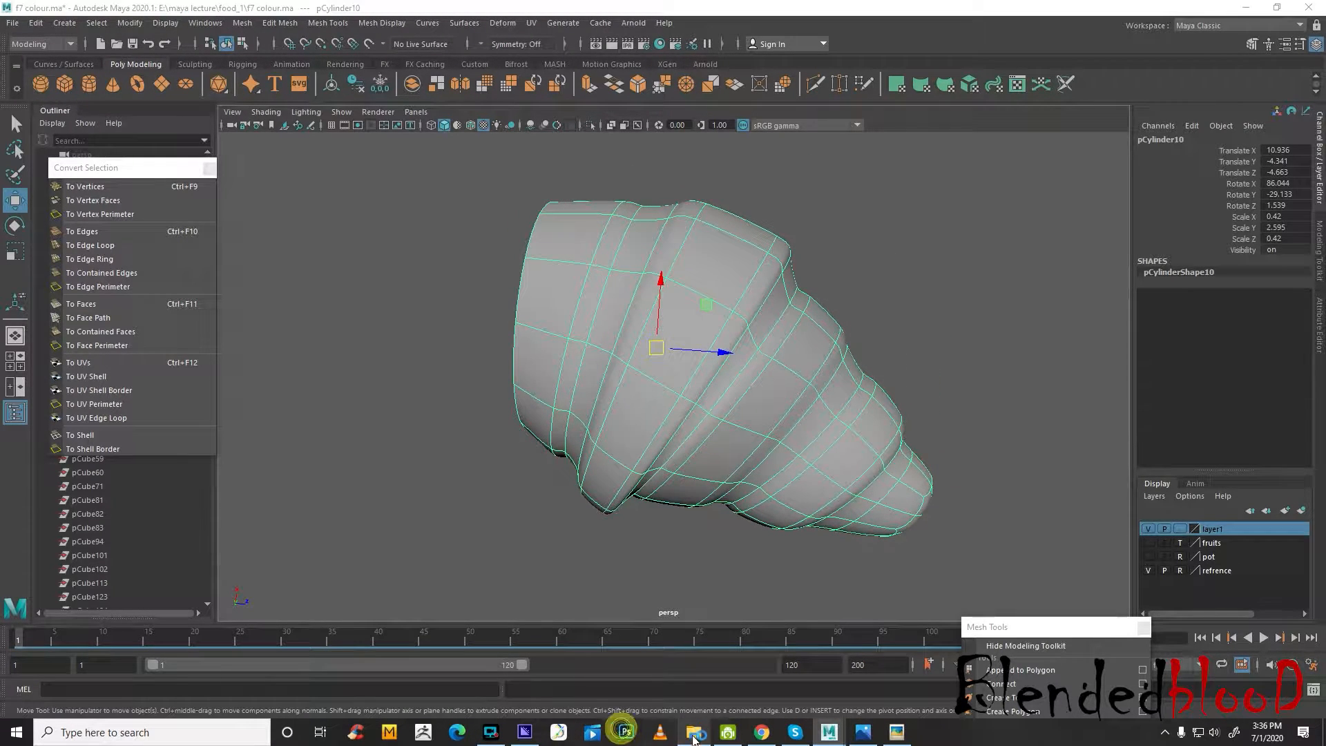
# Open the reference photo croissant1.jpg from the food_1 folder to study the croissants, and switch back to Maya
pyautogui.click(693, 732)
pyautogui.doubleClick(626, 177)
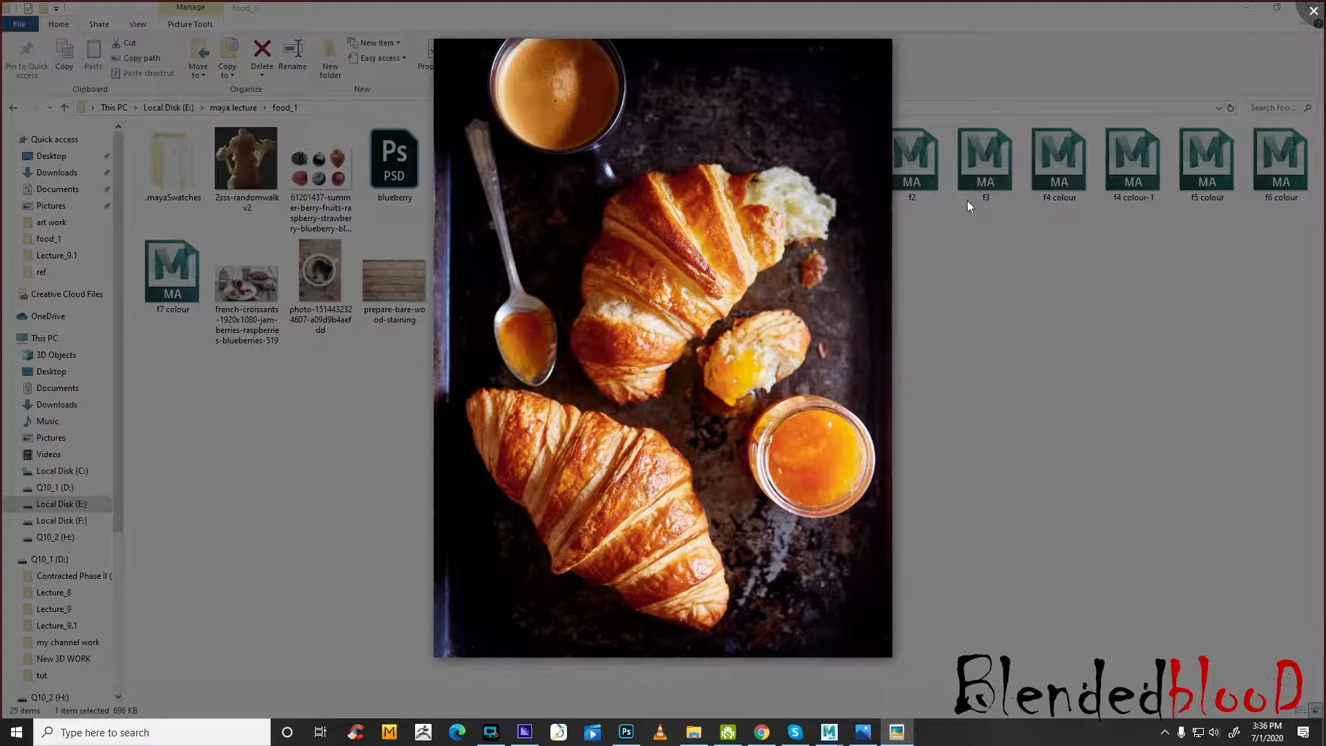
pyautogui.moveTo(827, 736)
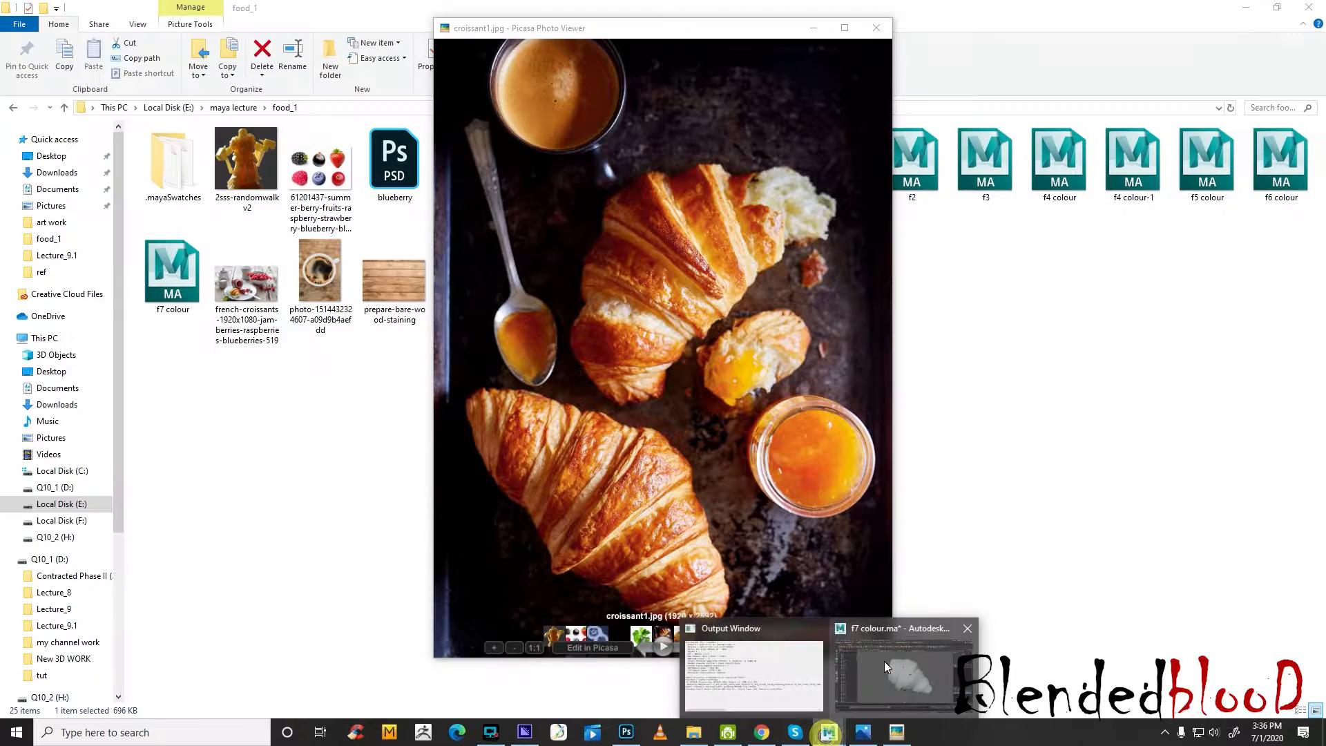
pyautogui.click(884, 661)
# Shade the top view, select all faces of the croissant and turn off its smooth preview
pyautogui.keyDown('alt'); pyautogui.moveTo(789, 373); pyautogui.dragTo(756, 377); pyautogui.keyUp('alt')
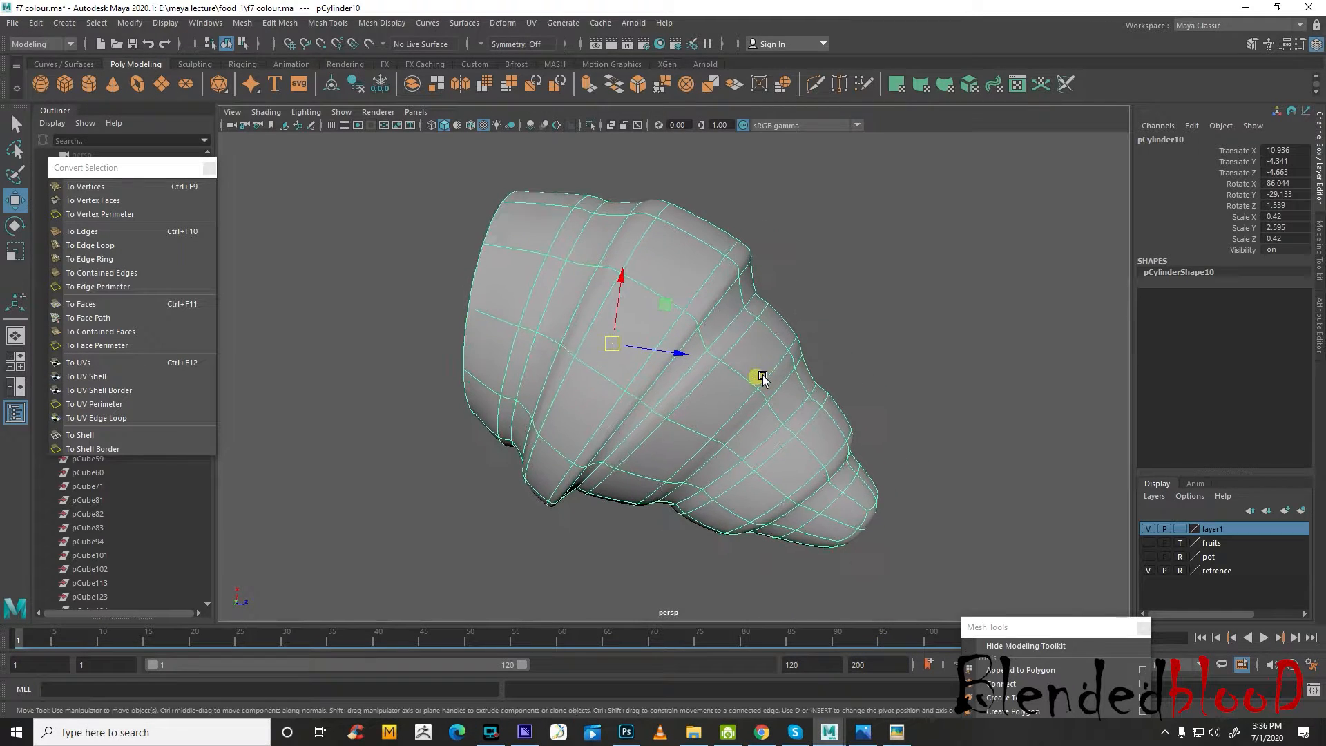
pyautogui.press('space')
pyautogui.press('space')
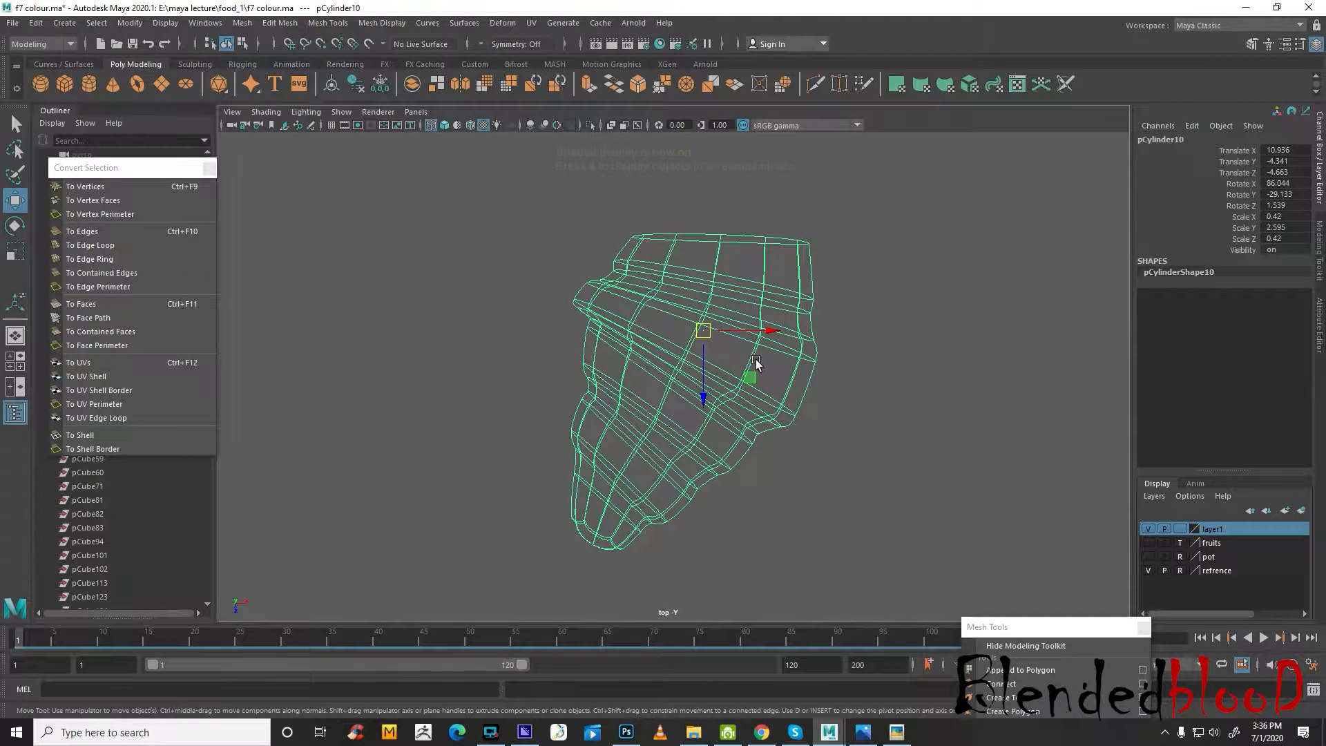
pyautogui.press('5')
pyautogui.keyDown('alt'); pyautogui.moveTo(826, 372); pyautogui.dragTo(781, 362, button='middle'); pyautogui.keyUp('alt')
pyautogui.moveTo(681, 305); pyautogui.dragTo(681, 341, button='right')
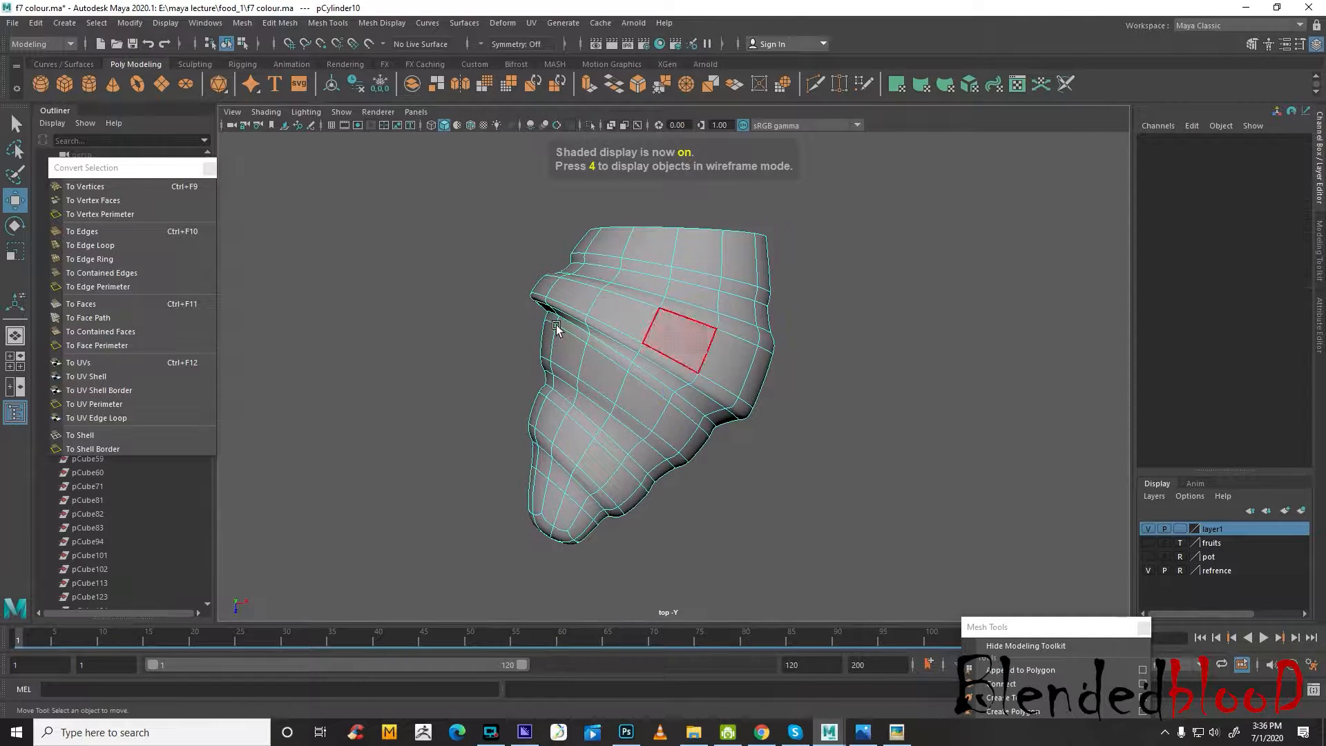
pyautogui.moveTo(371, 194); pyautogui.dragTo(952, 616)
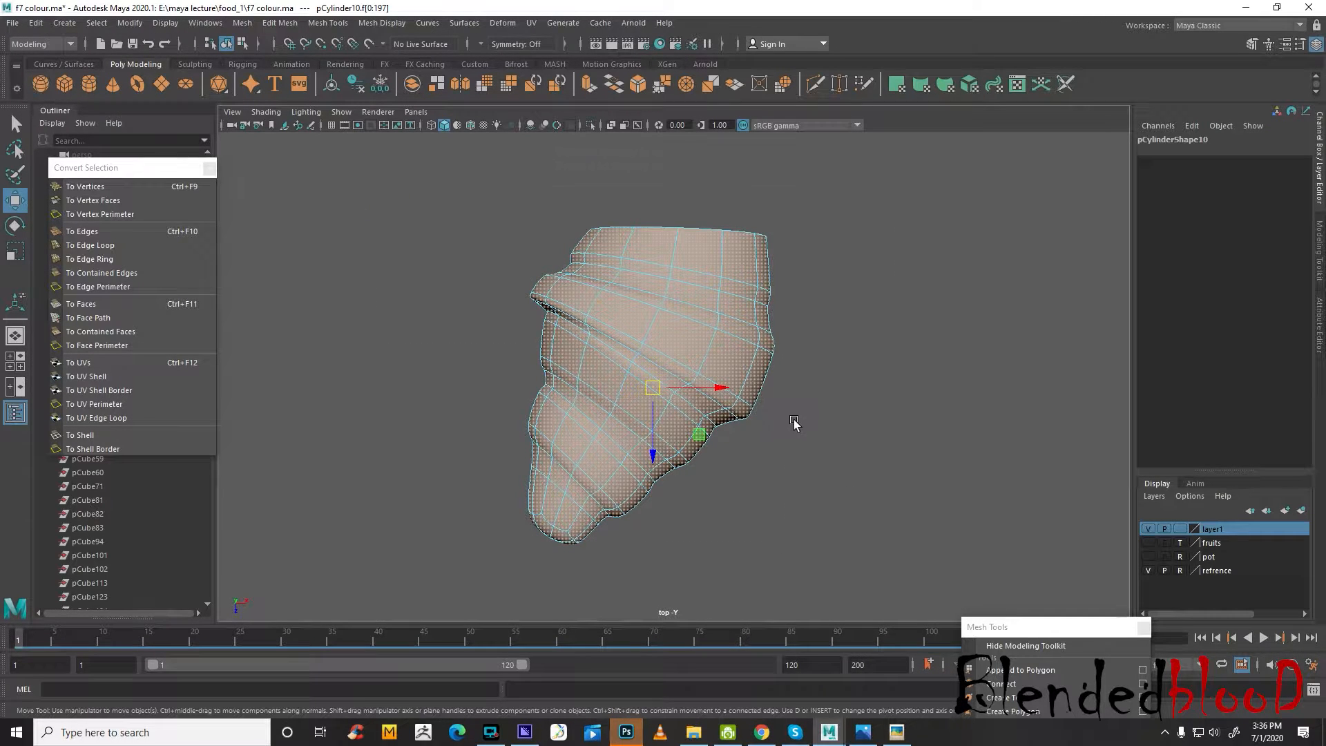
pyautogui.press('1')
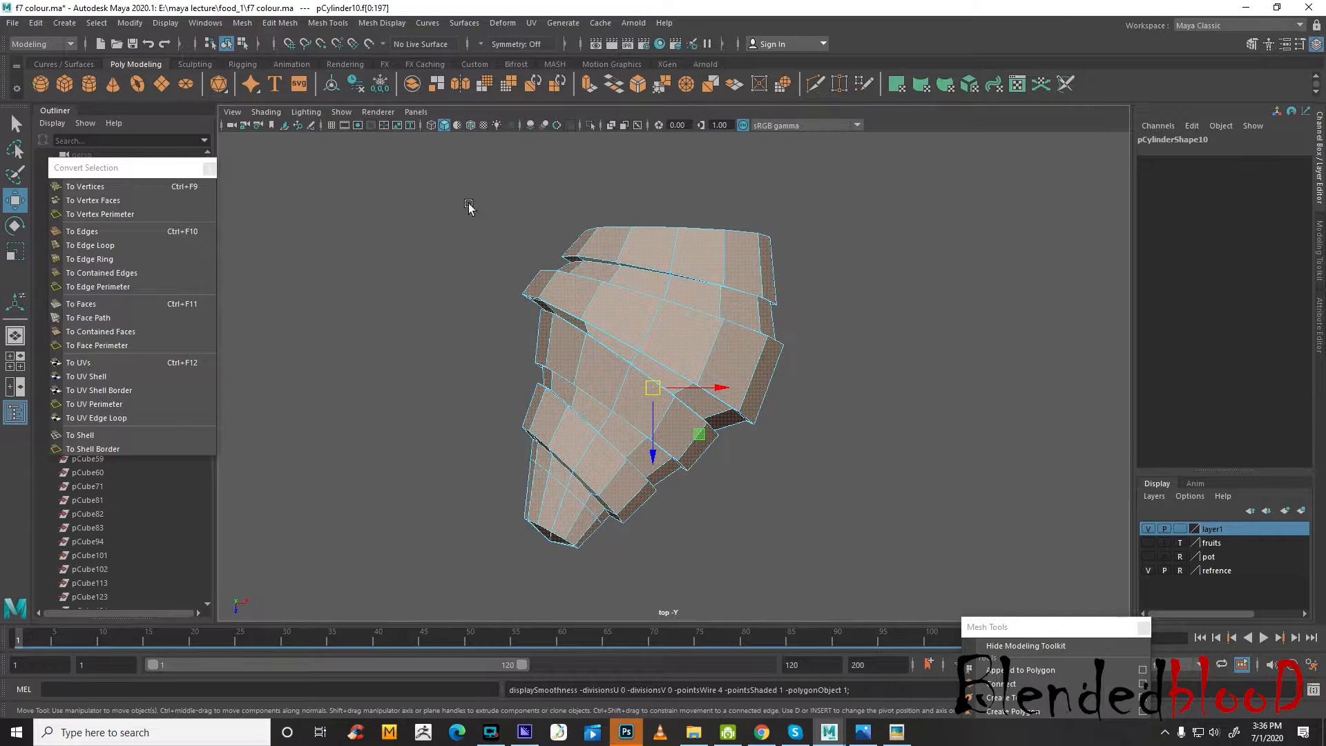
# Open the Hypershade and assign a new Blinn material to the selected croissant faces
pyautogui.click(197, 27)
pyautogui.moveTo(276, 113)
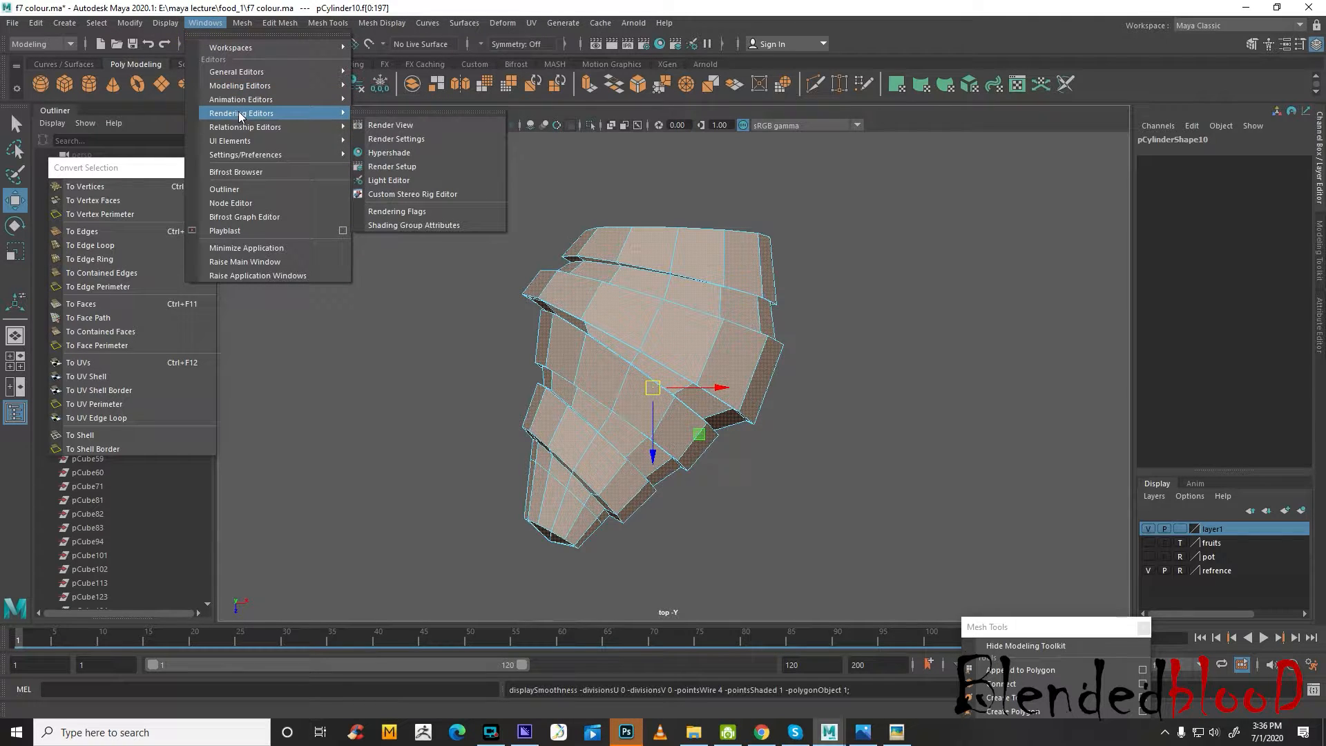
pyautogui.click(393, 153)
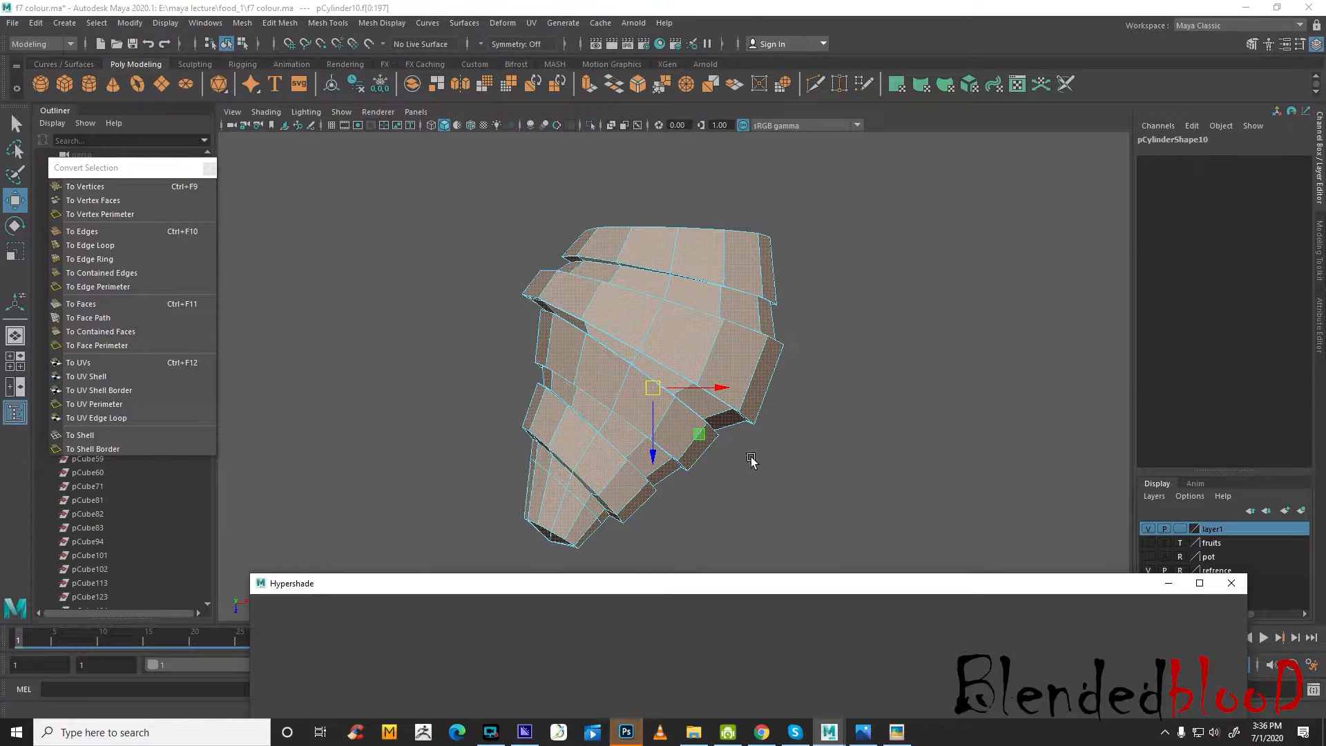
pyautogui.moveTo(716, 351); pyautogui.dragTo(738, 711, button='right')
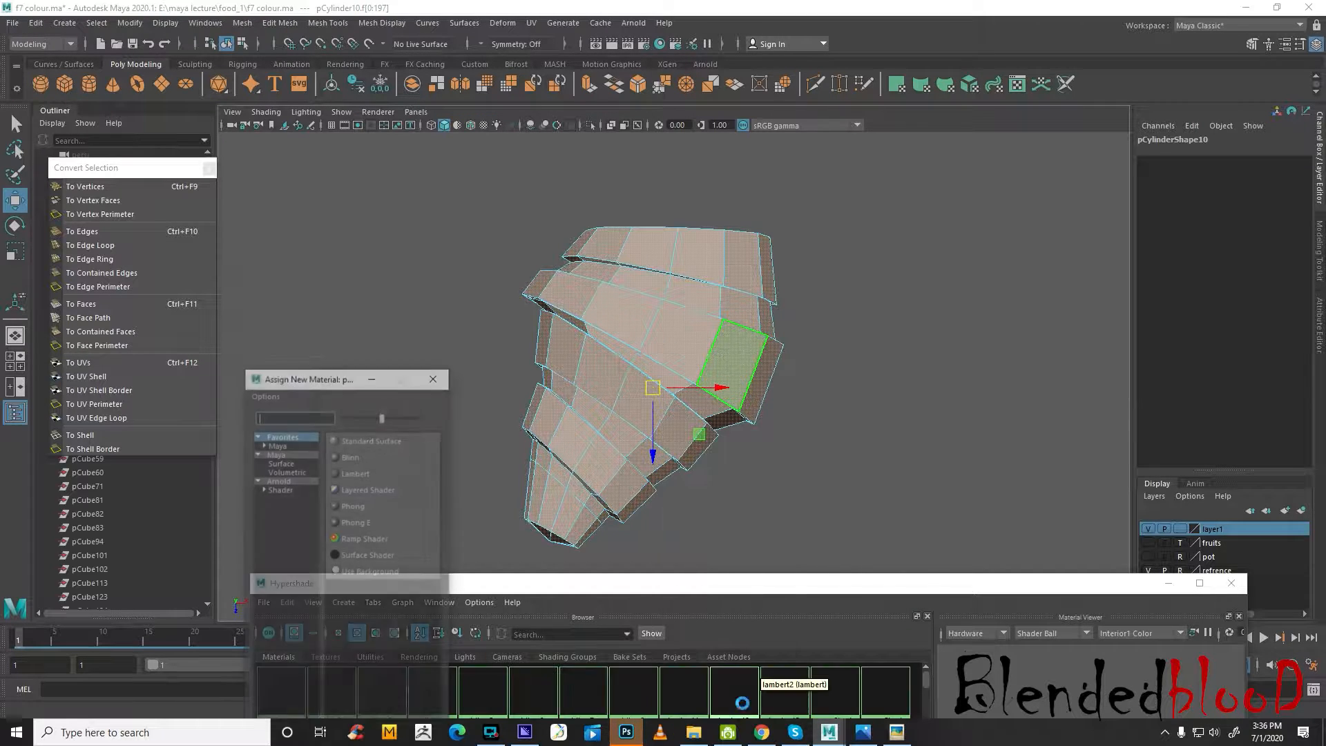
pyautogui.click(356, 458)
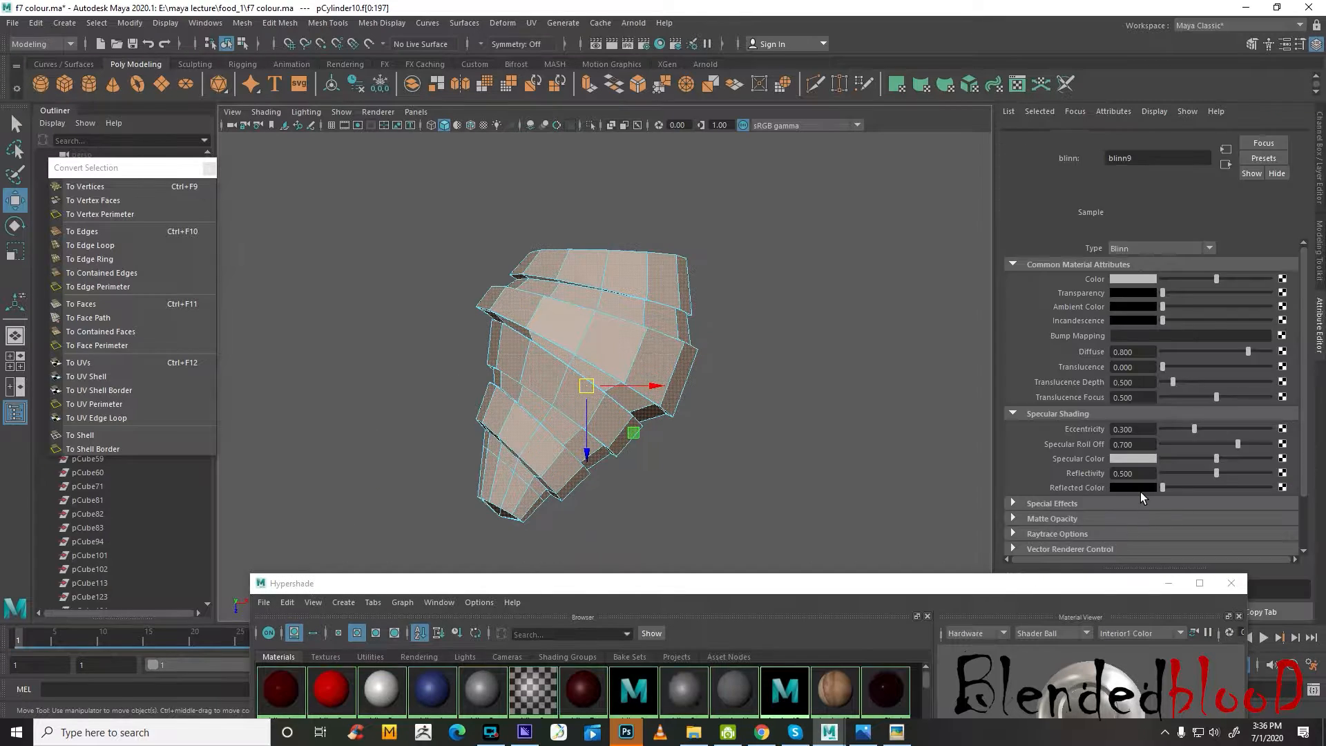
# Lighten the colour of the croissant's new material blinn9 slightly and rename the material tost
pyautogui.moveTo(650, 584); pyautogui.dragTo(650, 484)
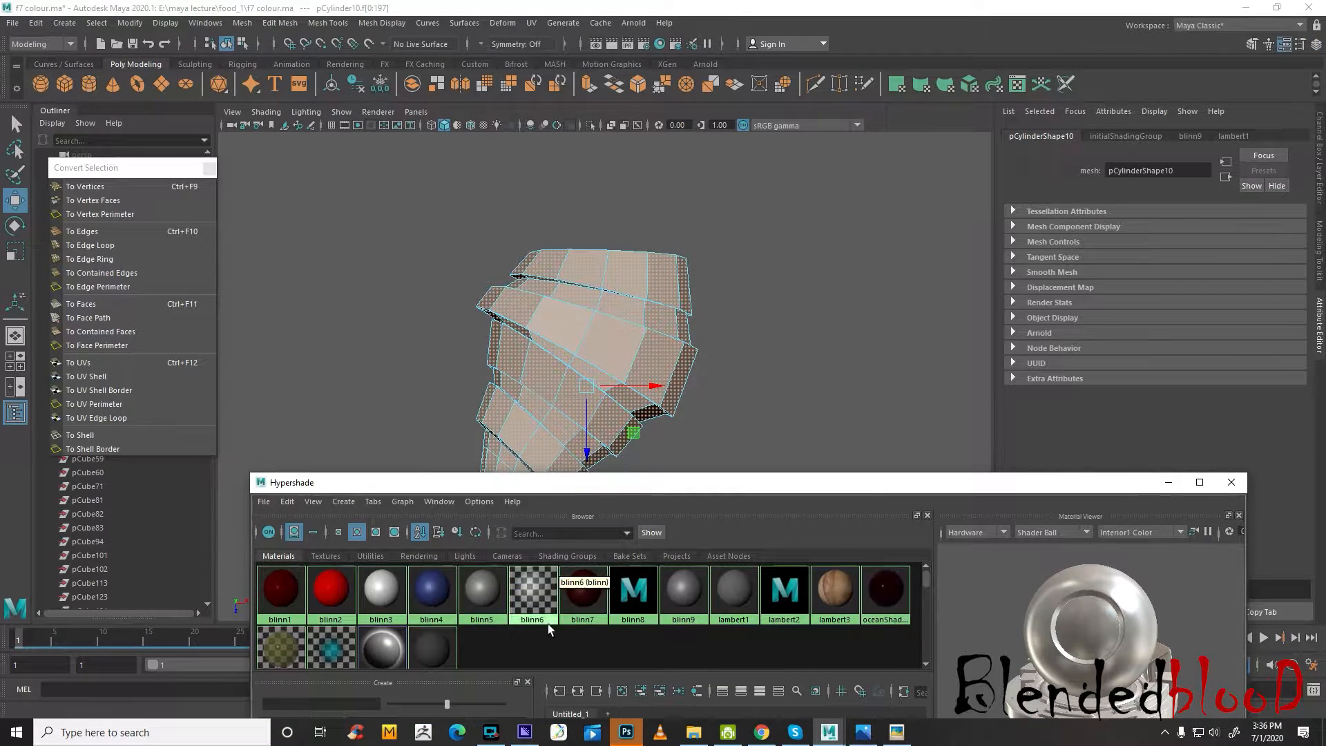
pyautogui.click(683, 591)
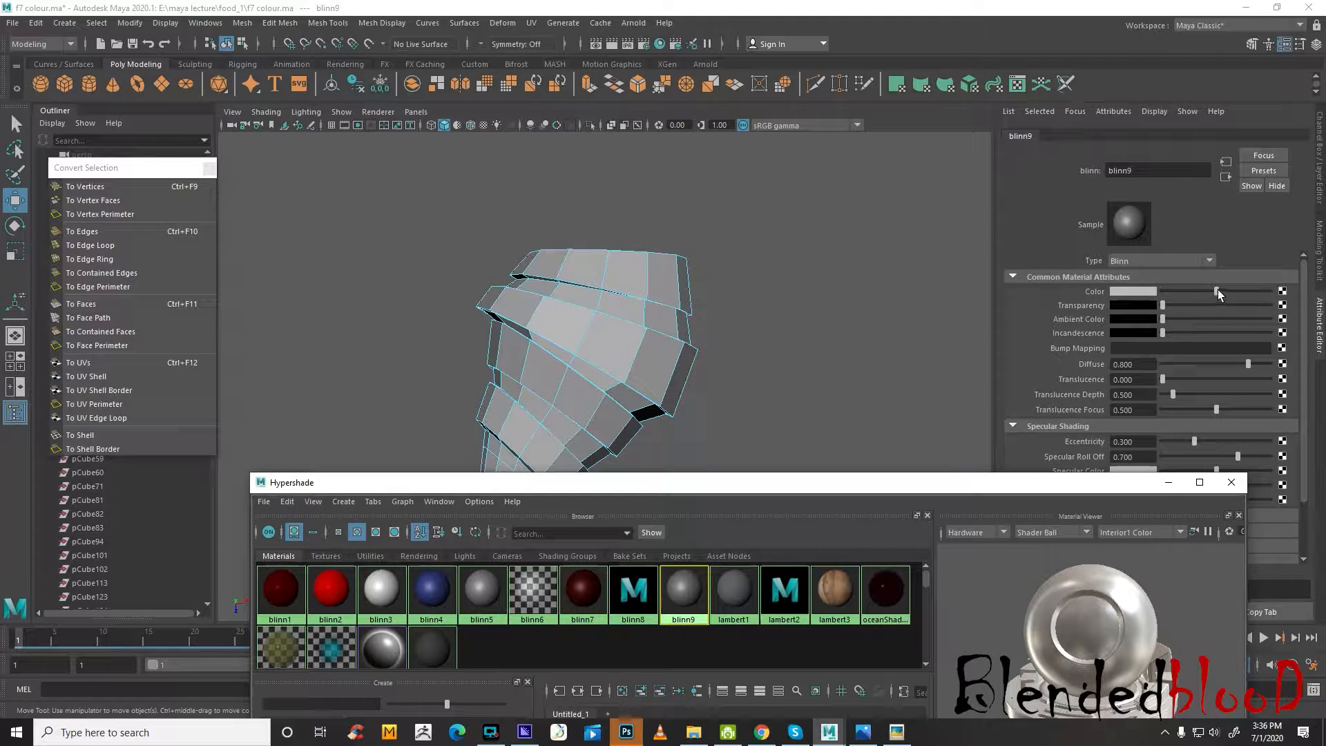
pyautogui.moveTo(1218, 294); pyautogui.dragTo(1224, 299)
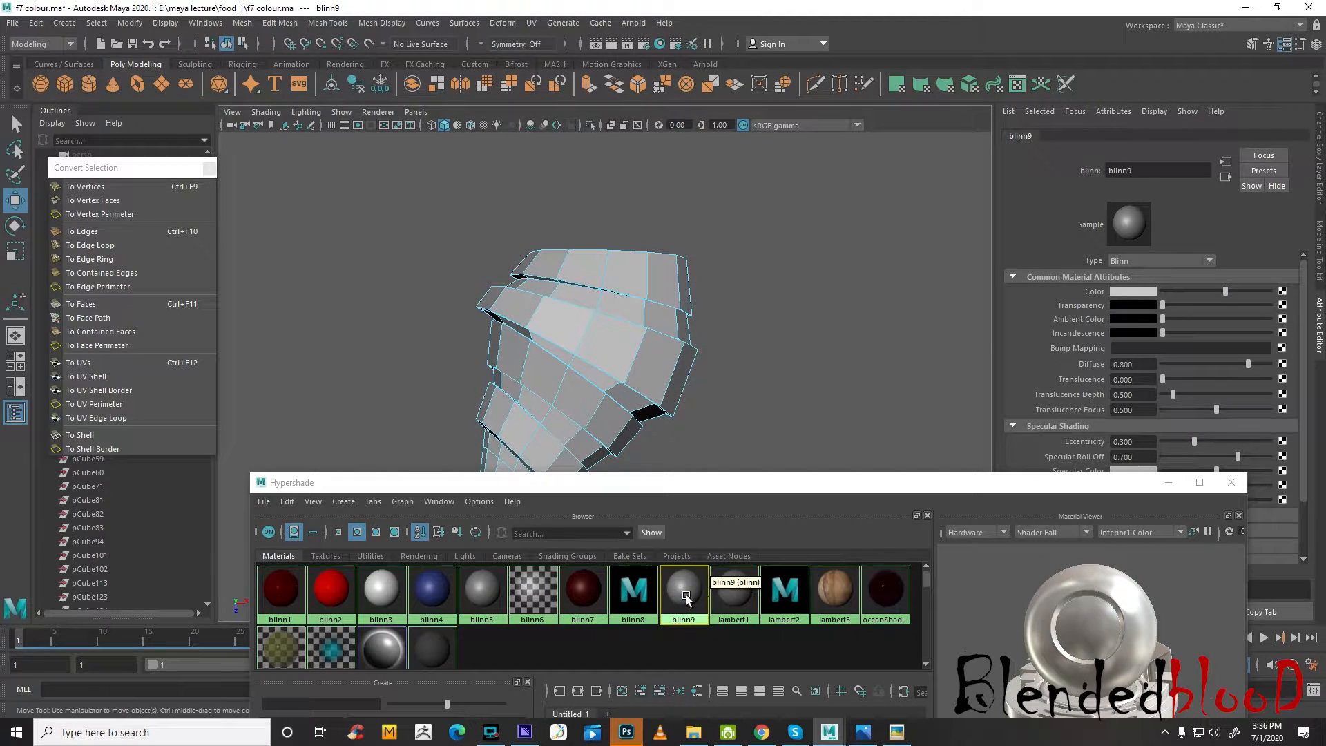
pyautogui.click(1148, 170)
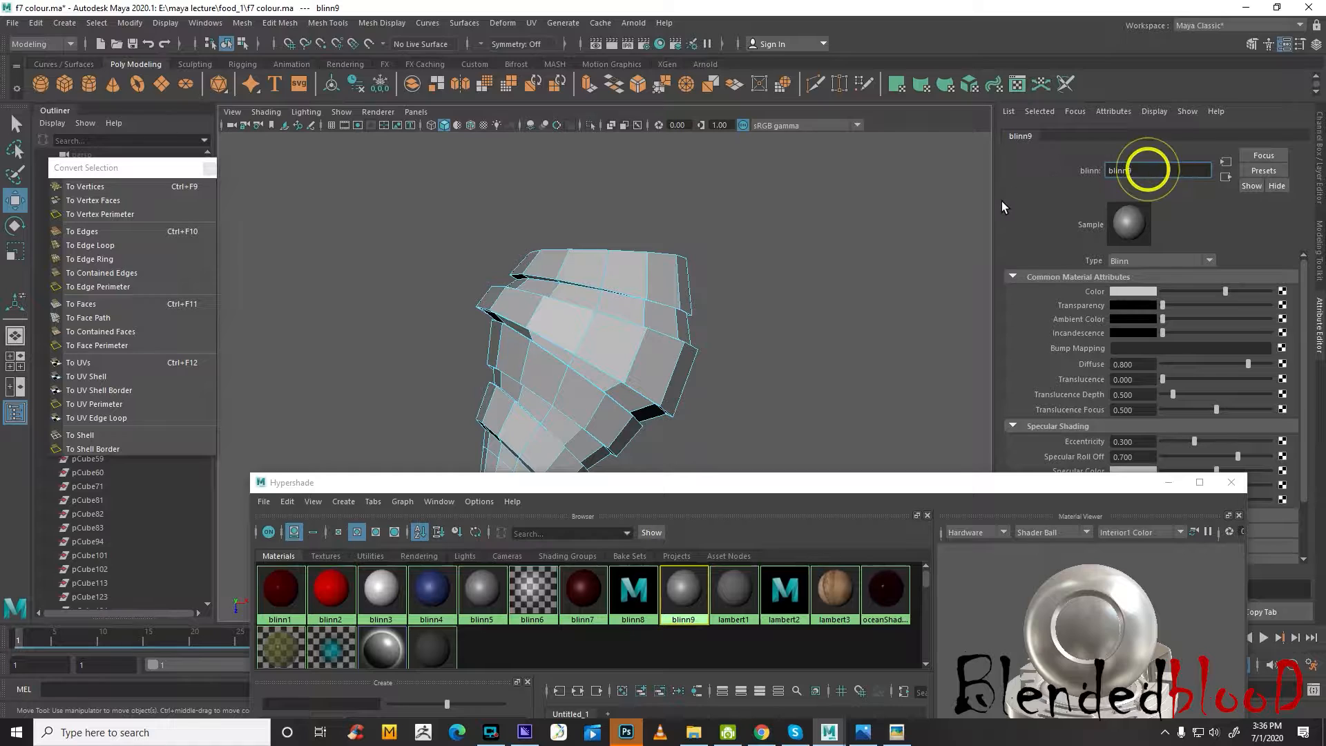
pyautogui.doubleClick(1148, 170)
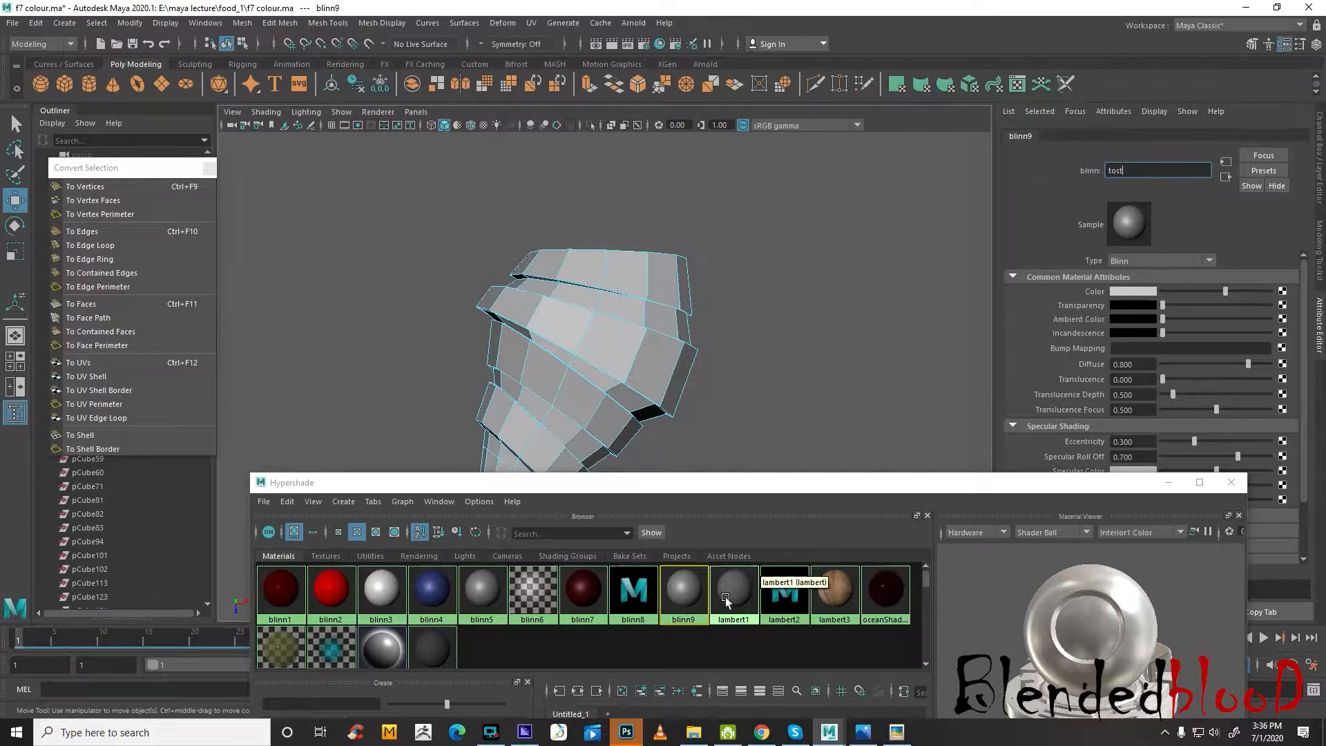
pyautogui.click(703, 650)
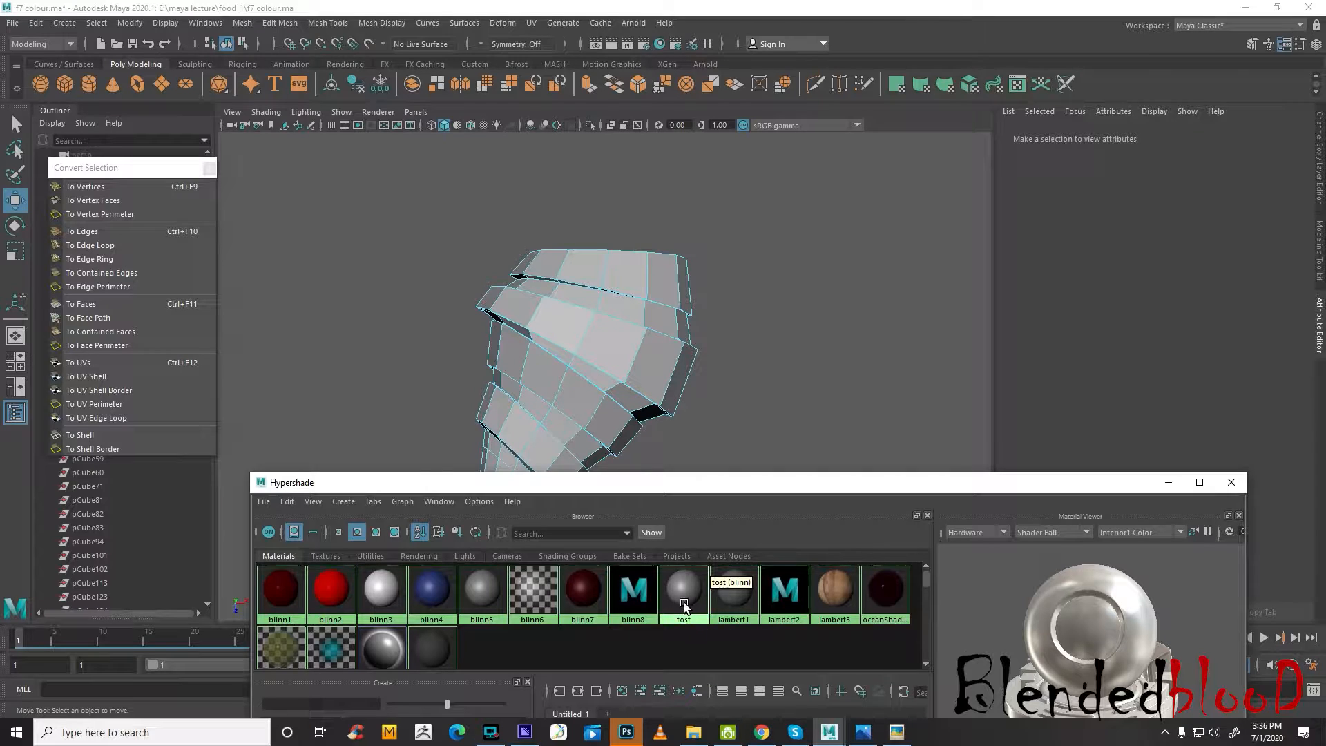
# Rename the transparent material blinn6 as glass
pyautogui.click(533, 591)
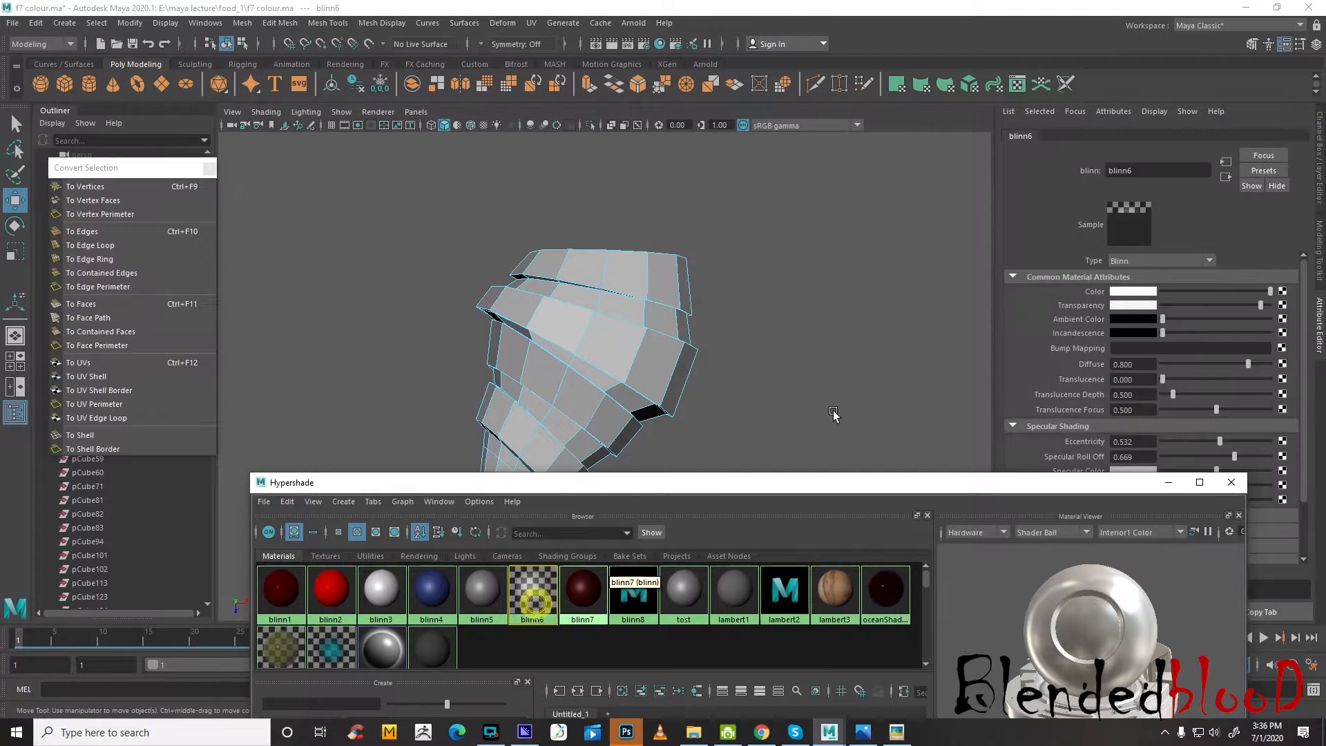
pyautogui.doubleClick(1140, 171)
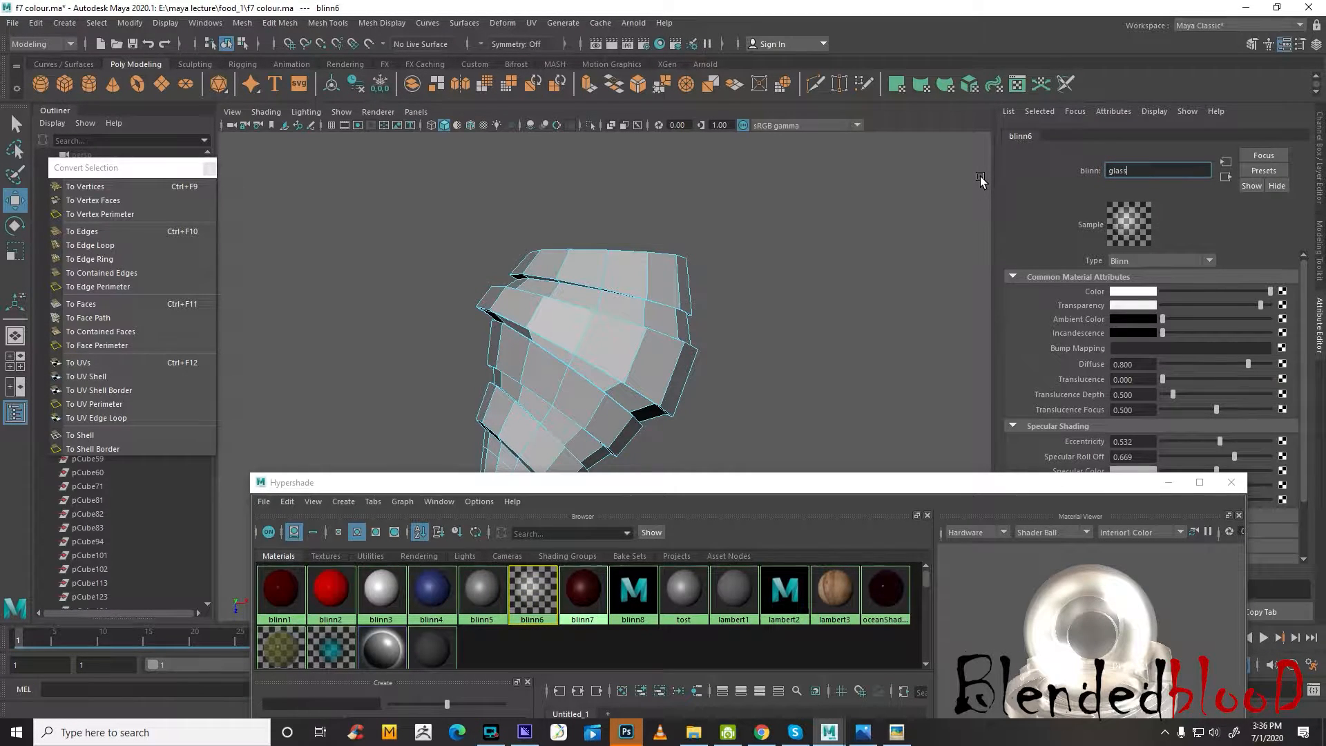
pyautogui.write('glass')
pyautogui.press('Return')
pyautogui.click(772, 648)
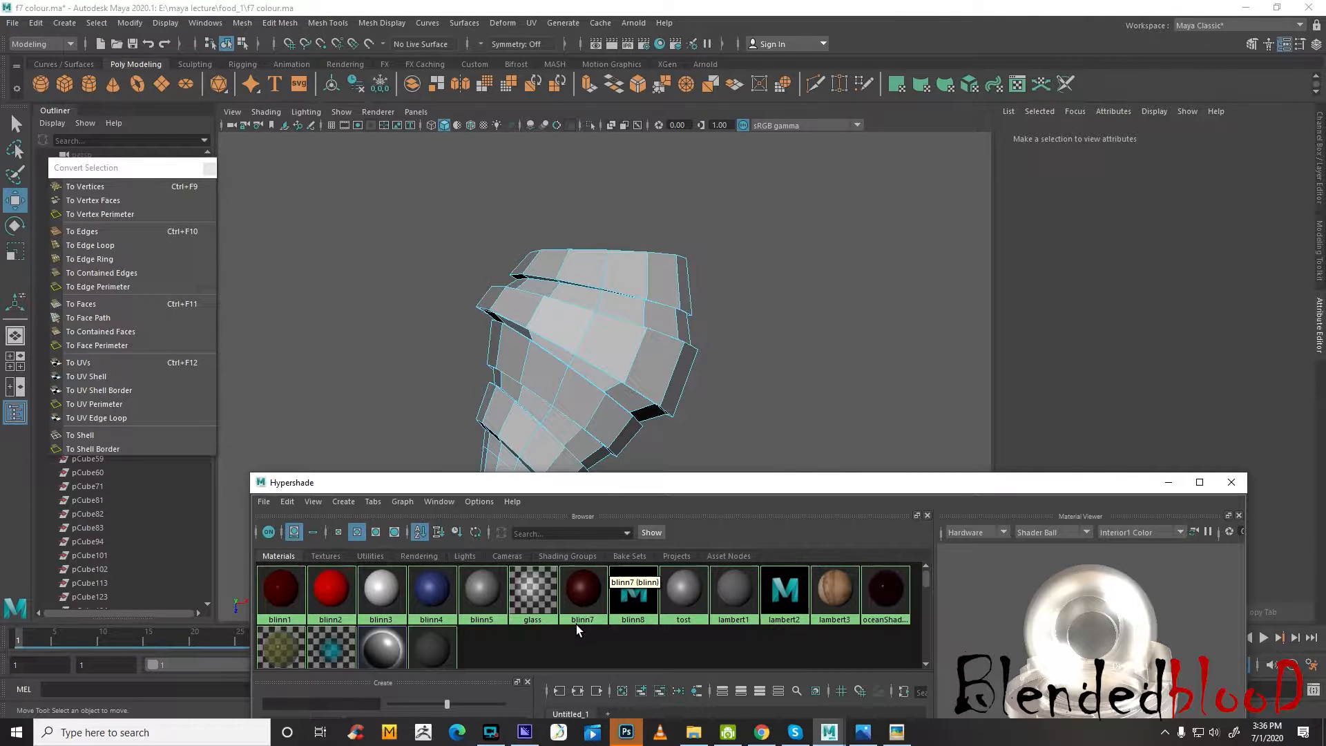
# Rename the wood-textured material lambert3 as wood
pyautogui.click(834, 591)
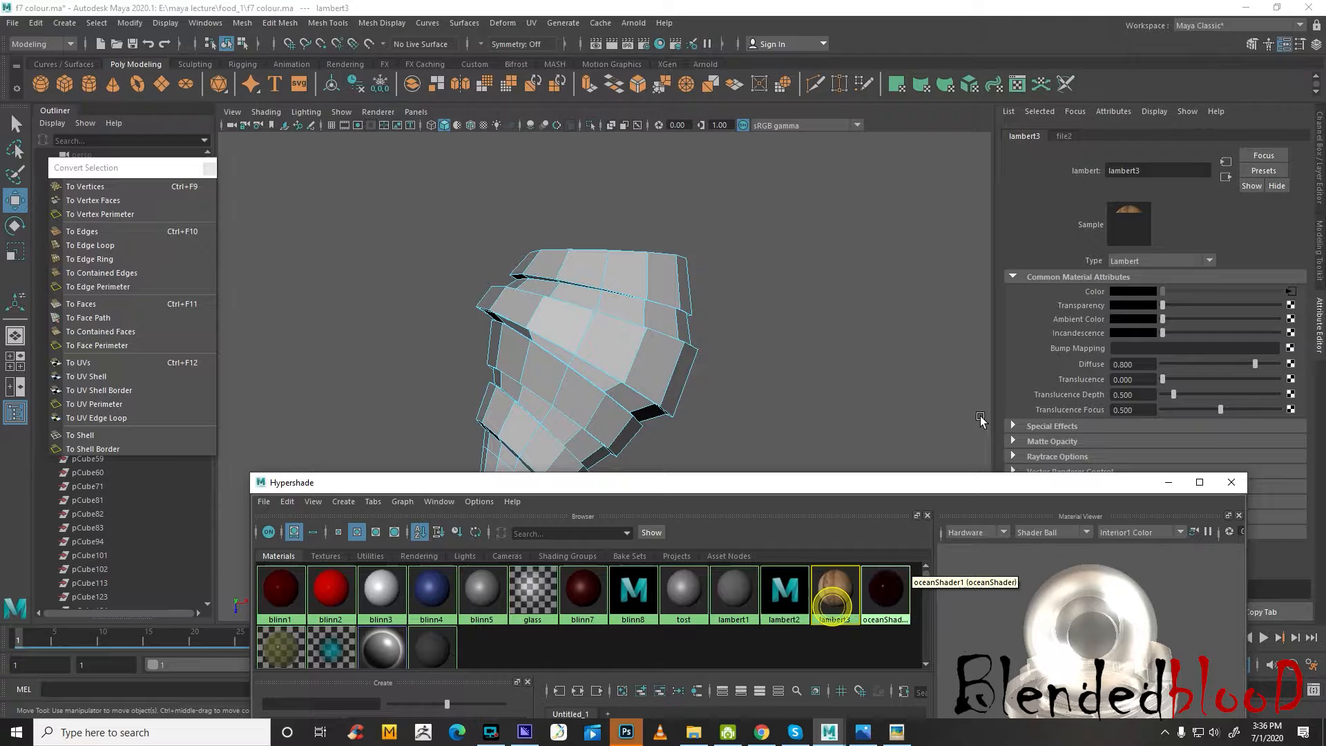
pyautogui.doubleClick(1163, 172)
pyautogui.write('wood')
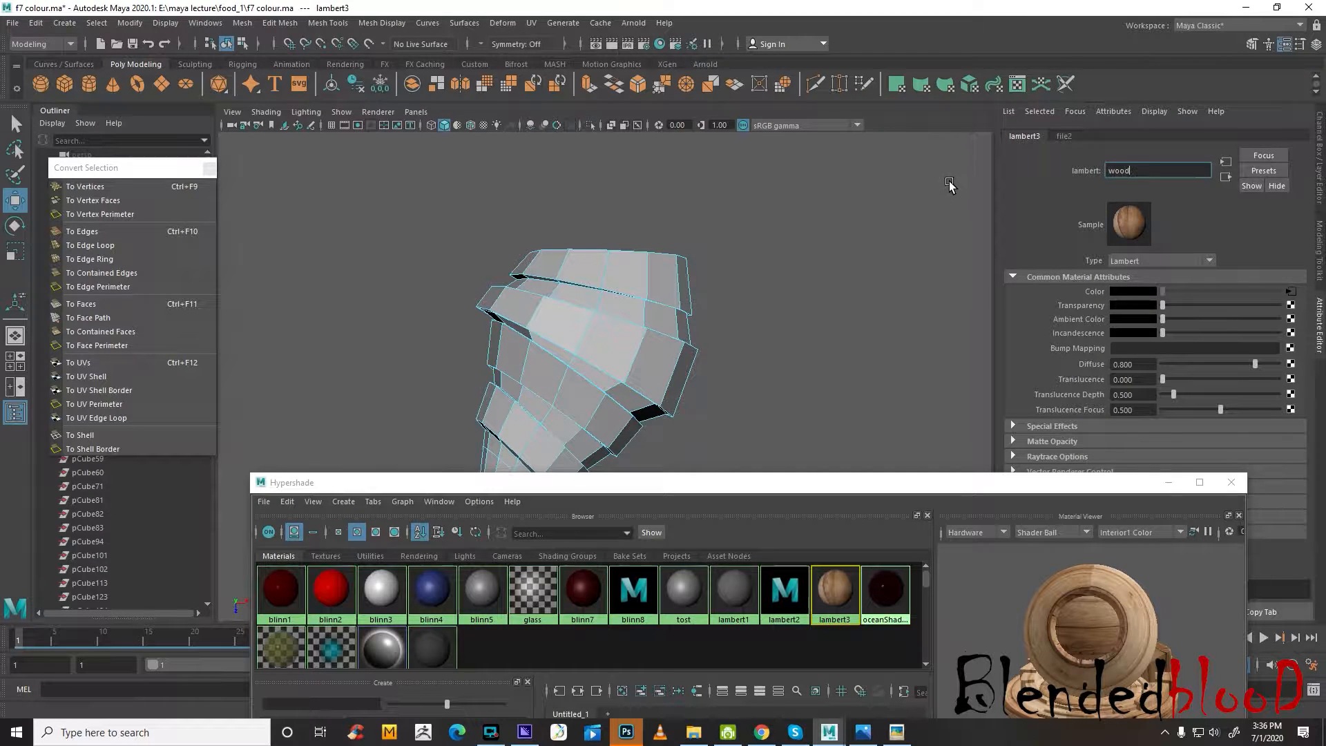
pyautogui.click(826, 640)
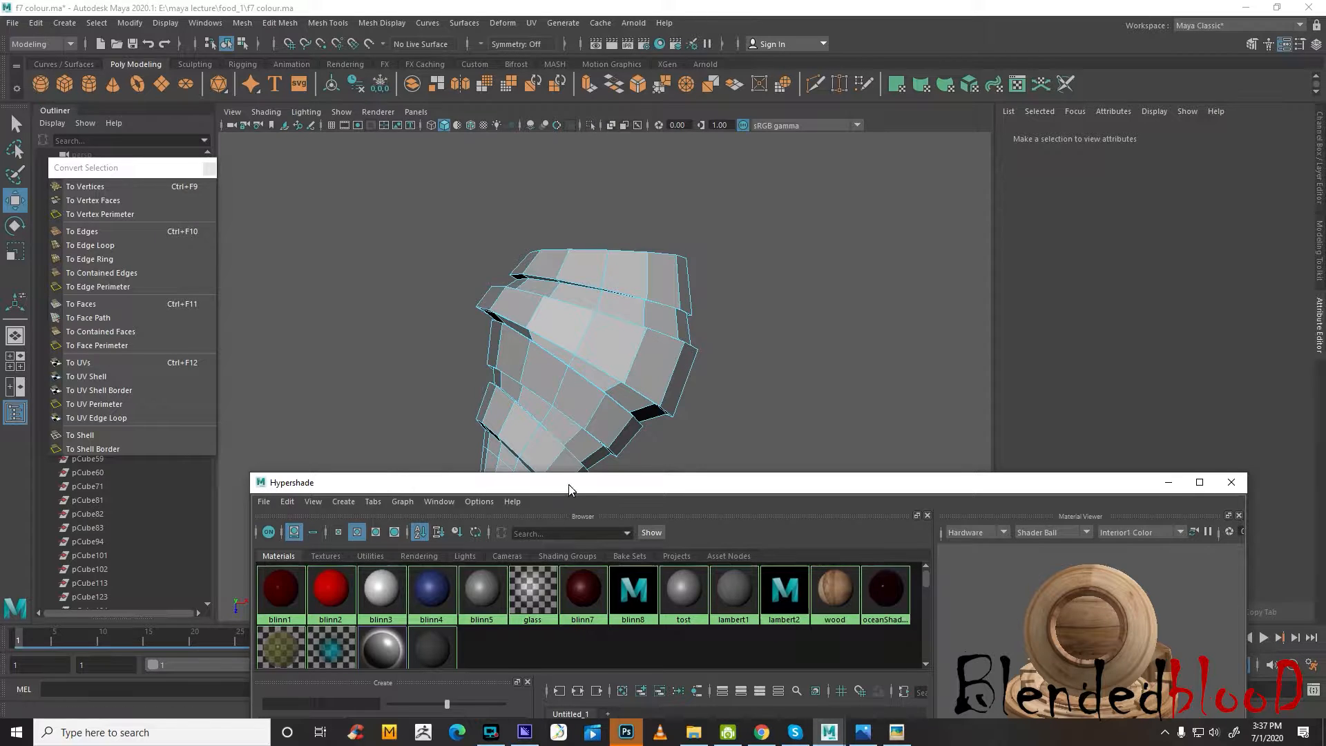
# Select the oceanShader2 material in the Hypershade and open its name for editing
pyautogui.moveTo(567, 482); pyautogui.dragTo(586, 452)
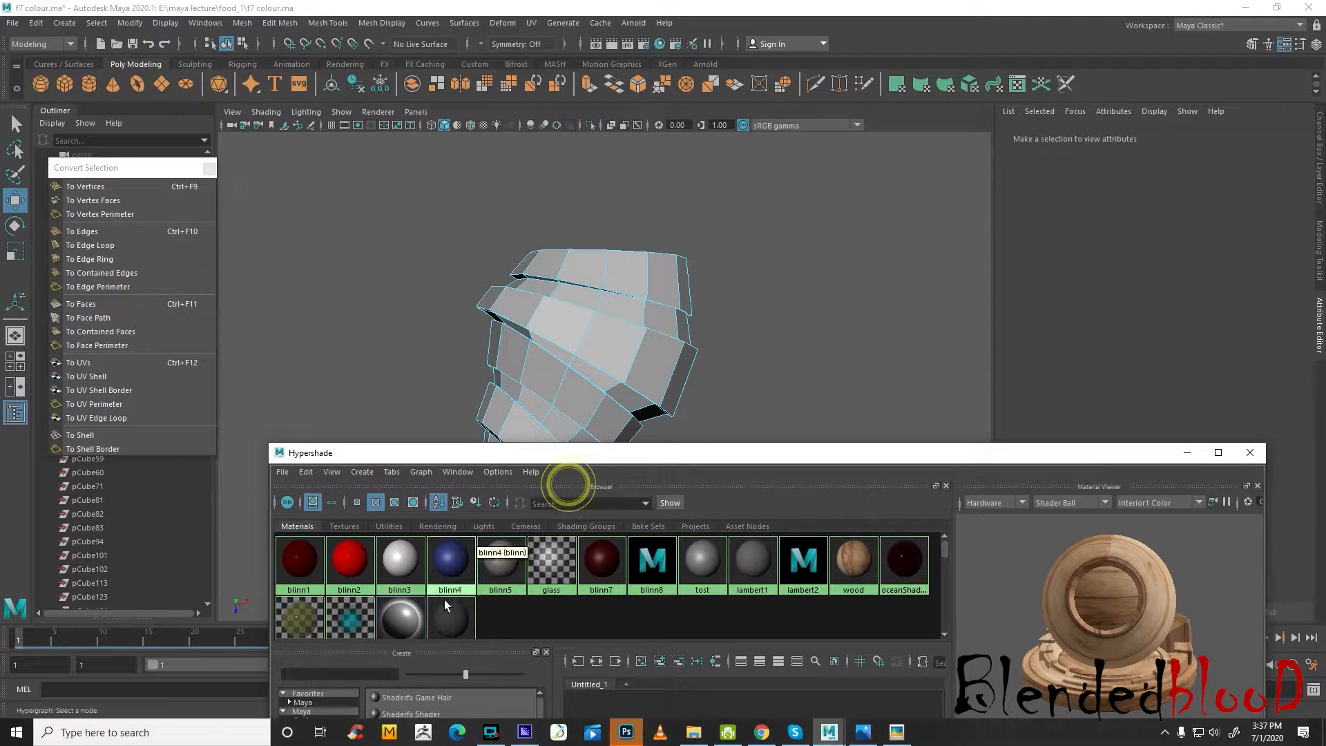
pyautogui.click(300, 618)
pyautogui.doubleClick(1168, 168)
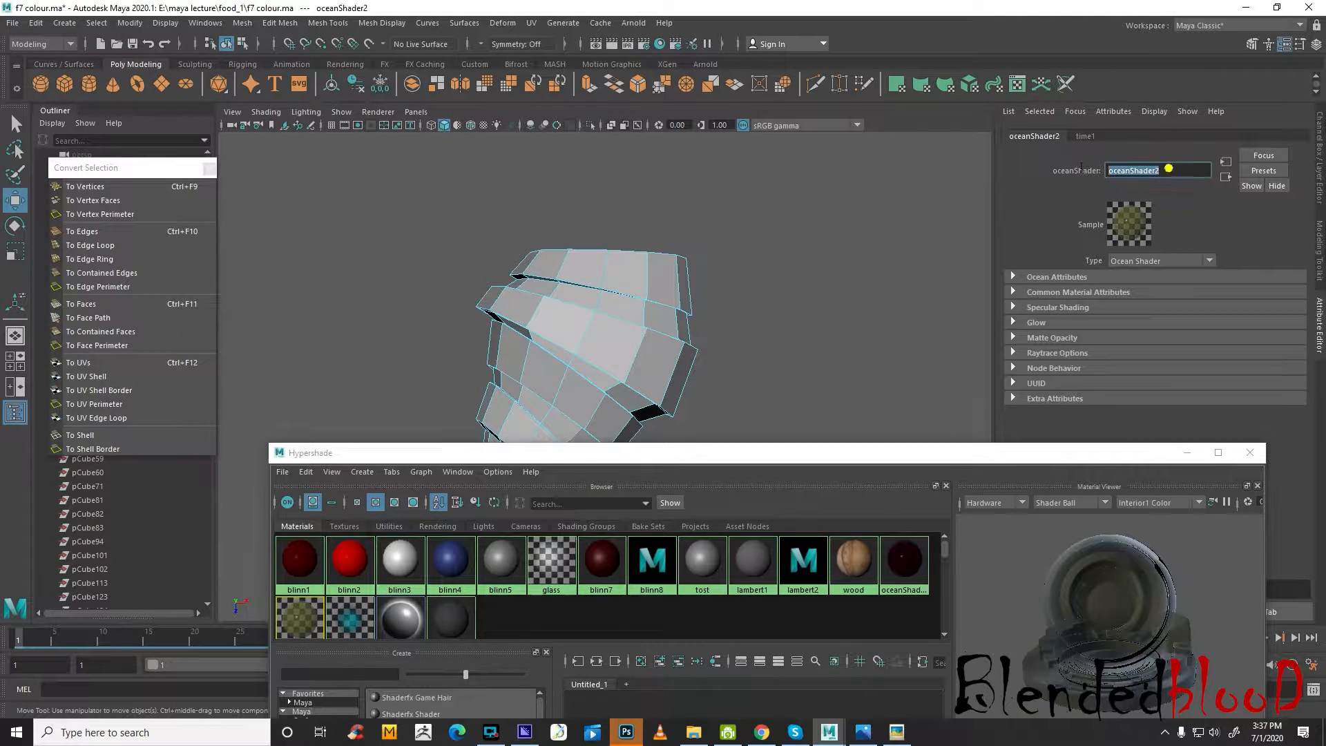
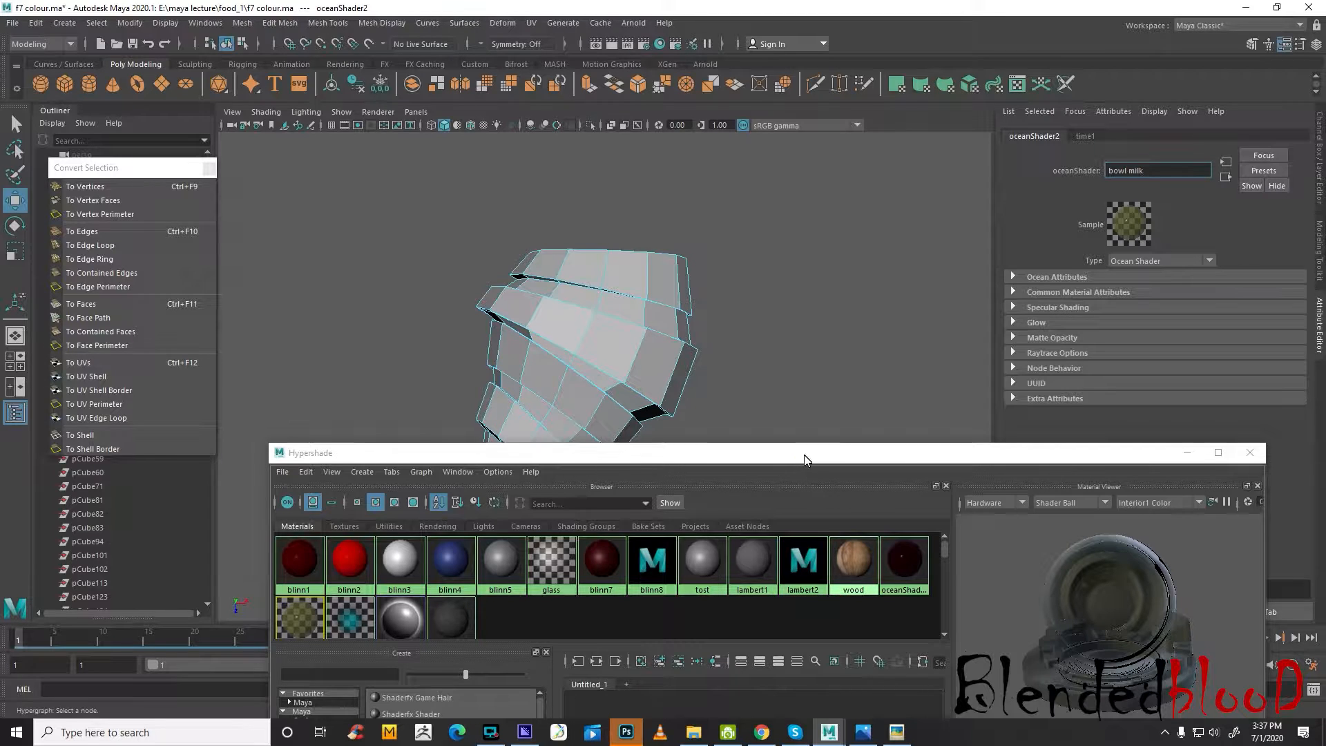
# Rename the oceanShader2 material as bowl milk and clear the selection in the Hypershade
pyautogui.moveTo(806, 454); pyautogui.dragTo(813, 375)
pyautogui.moveTo(671, 563); pyautogui.dragTo(674, 664)
pyautogui.click(636, 583)
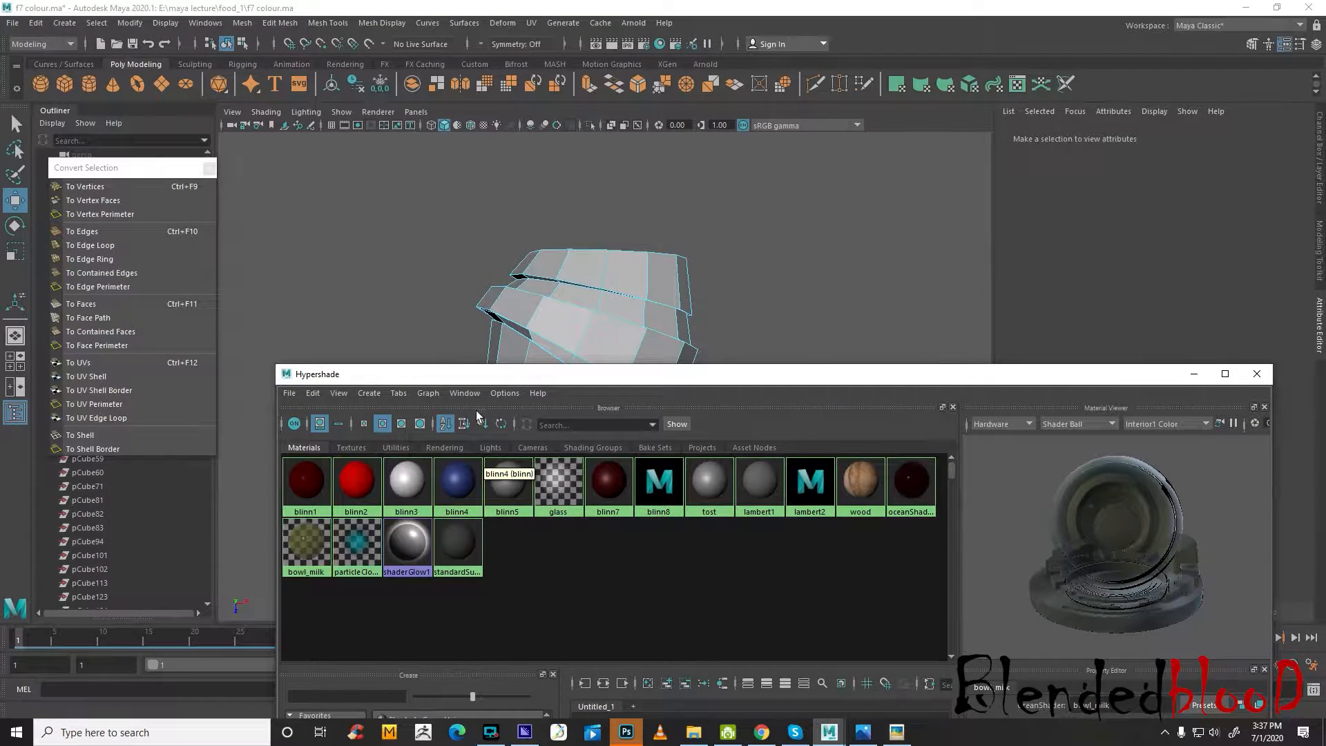
# Assign the tost material to all of the croissant's faces and open the UV Editor
pyautogui.moveTo(494, 382); pyautogui.dragTo(501, 545)
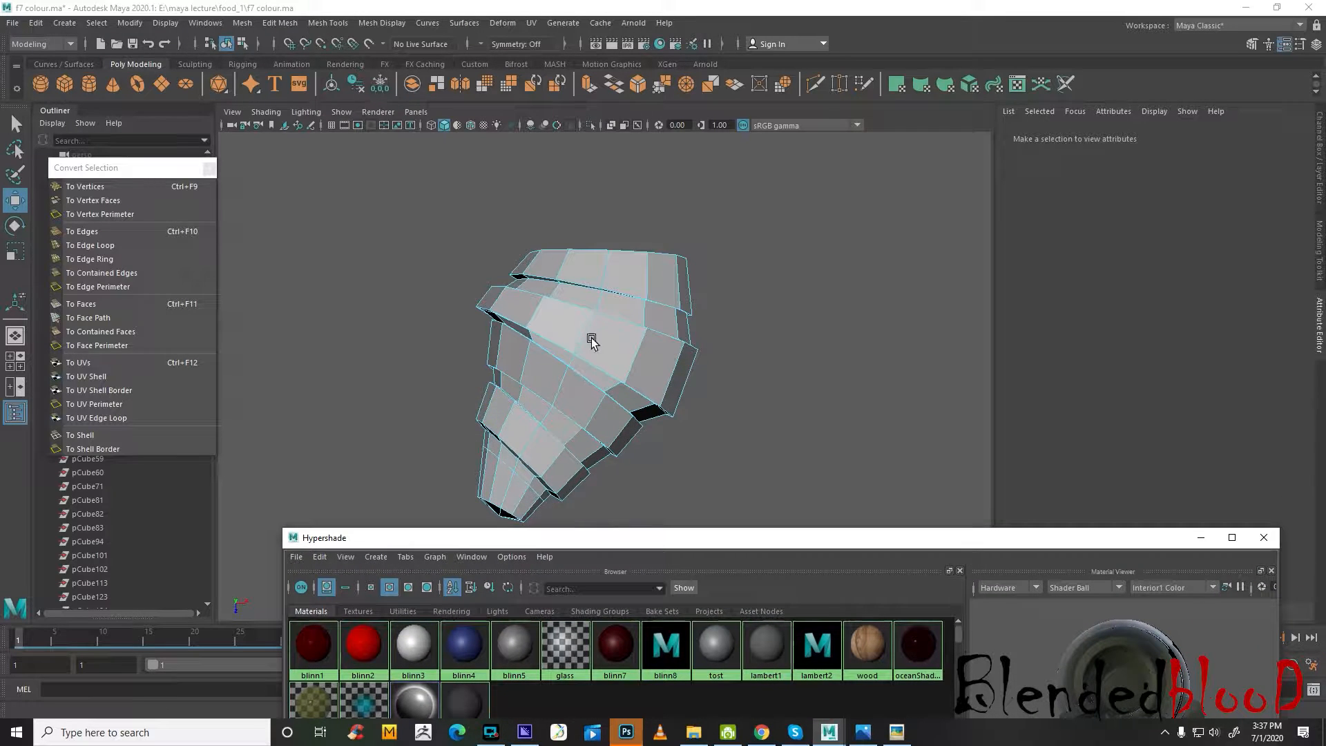
pyautogui.moveTo(602, 319); pyautogui.dragTo(600, 347, button='right')
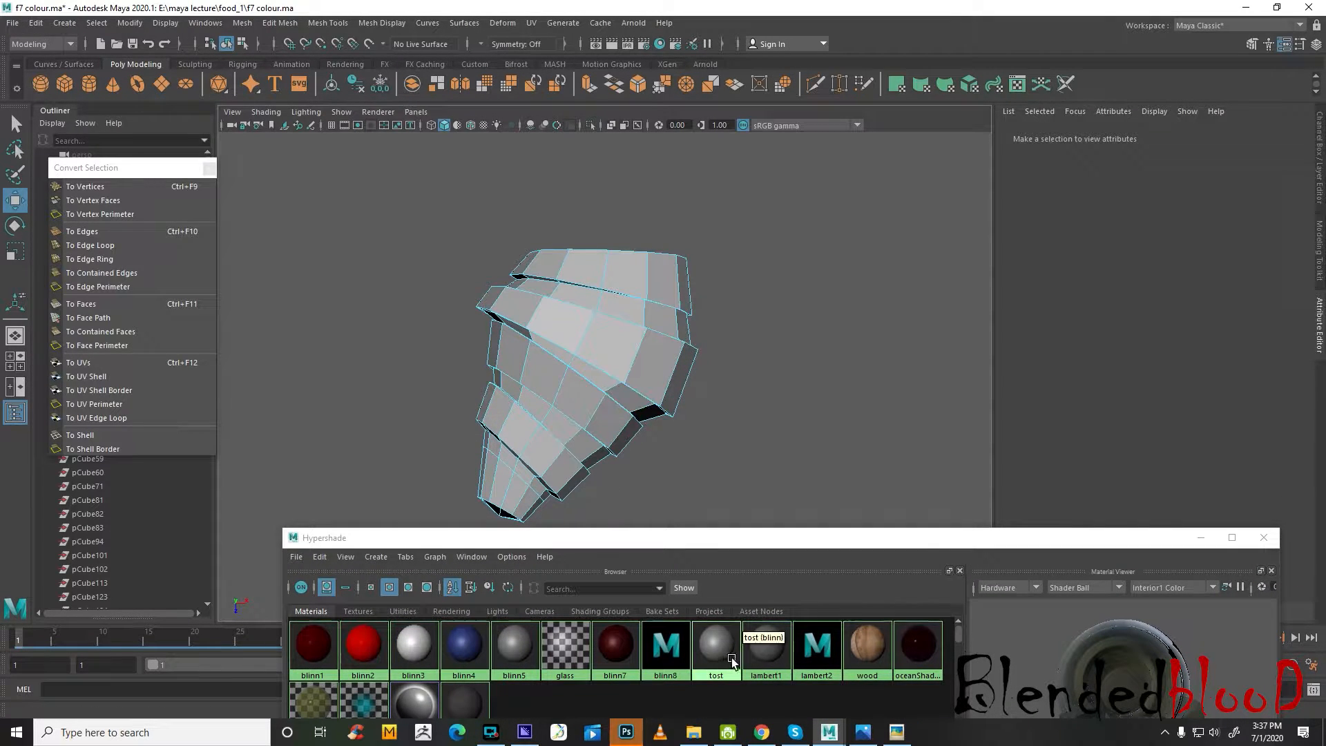
pyautogui.moveTo(732, 661); pyautogui.dragTo(791, 556, button='right')
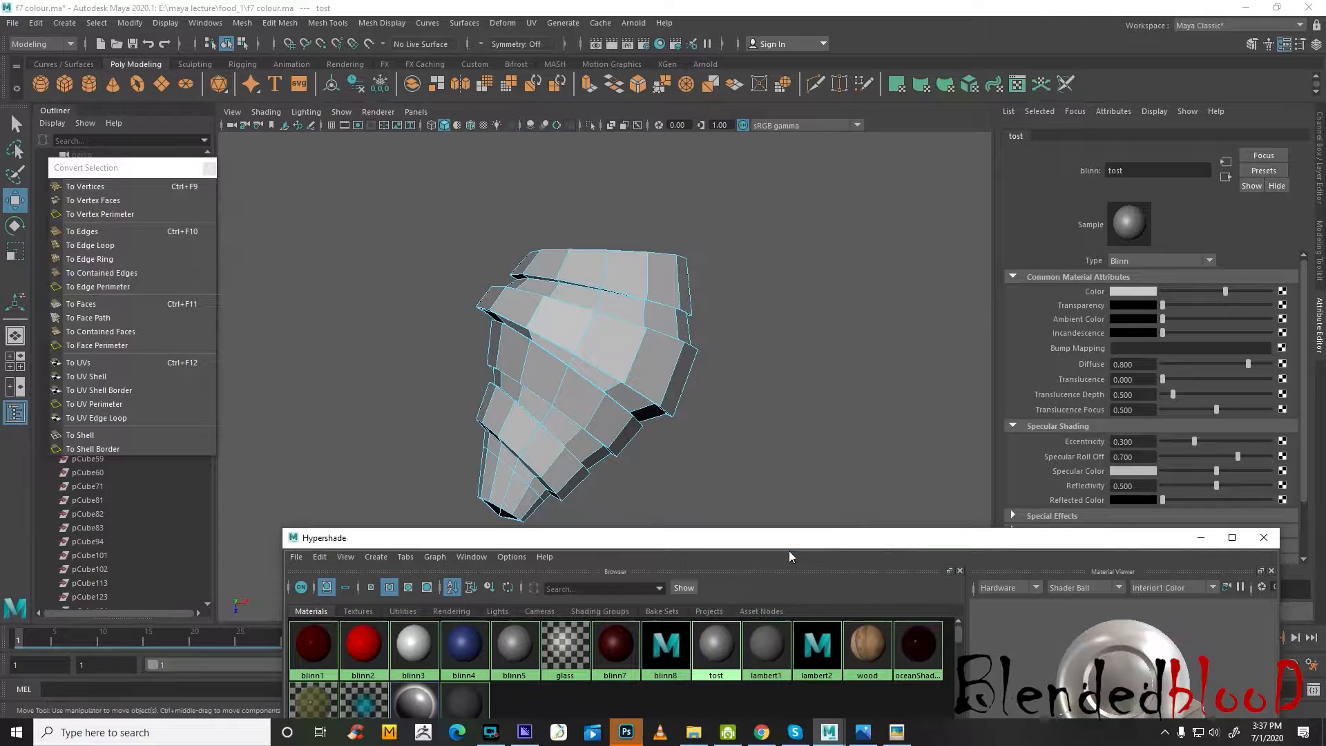
pyautogui.click(532, 23)
pyautogui.click(567, 47)
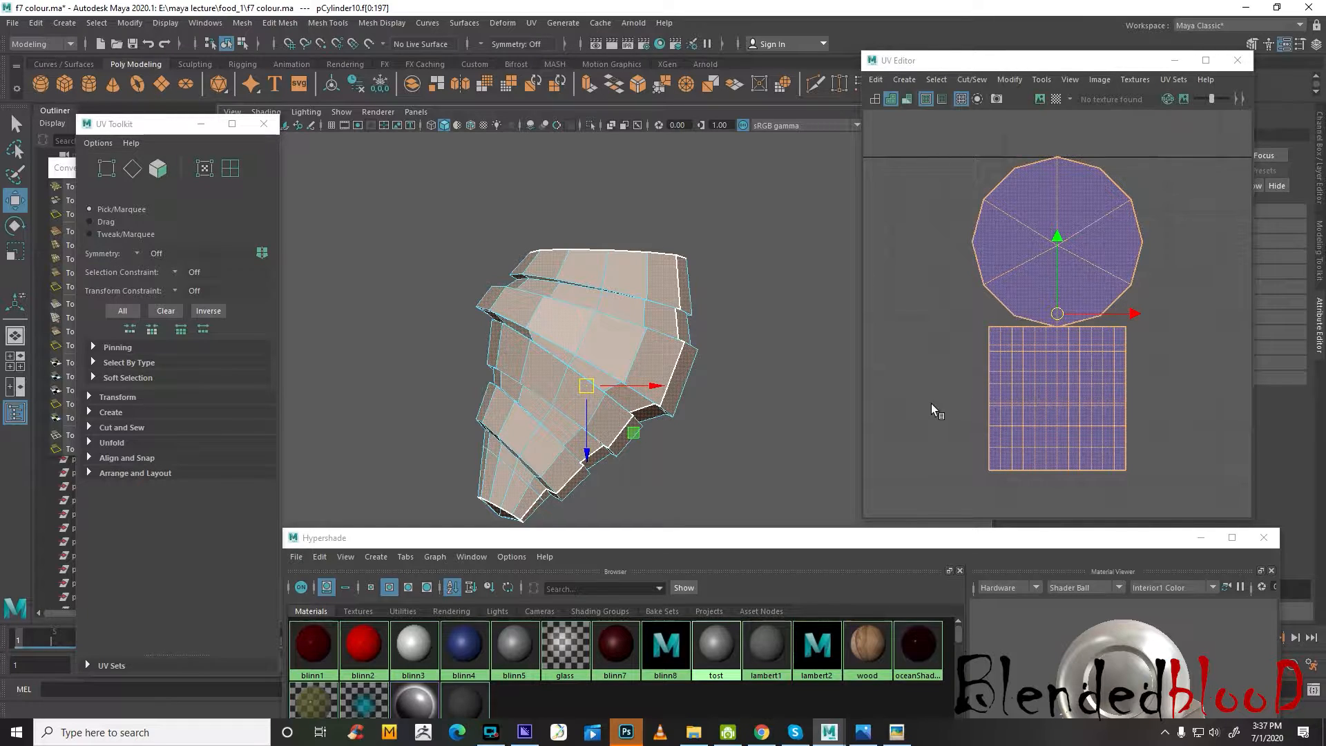
# Try a cylindrical UV projection on all of the croissant's faces
pyautogui.keyDown('alt'); pyautogui.moveTo(787, 421); pyautogui.dragTo(758, 382); pyautogui.keyUp('alt')
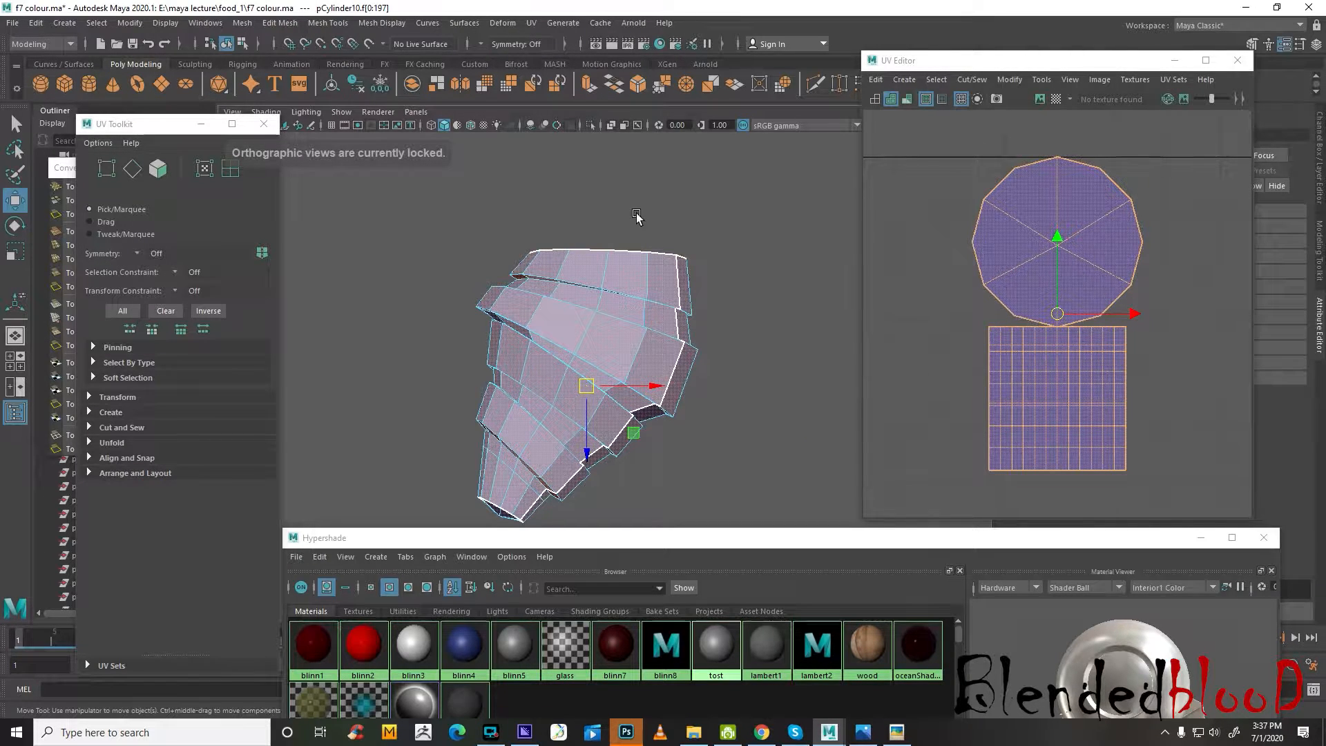
pyautogui.click(532, 23)
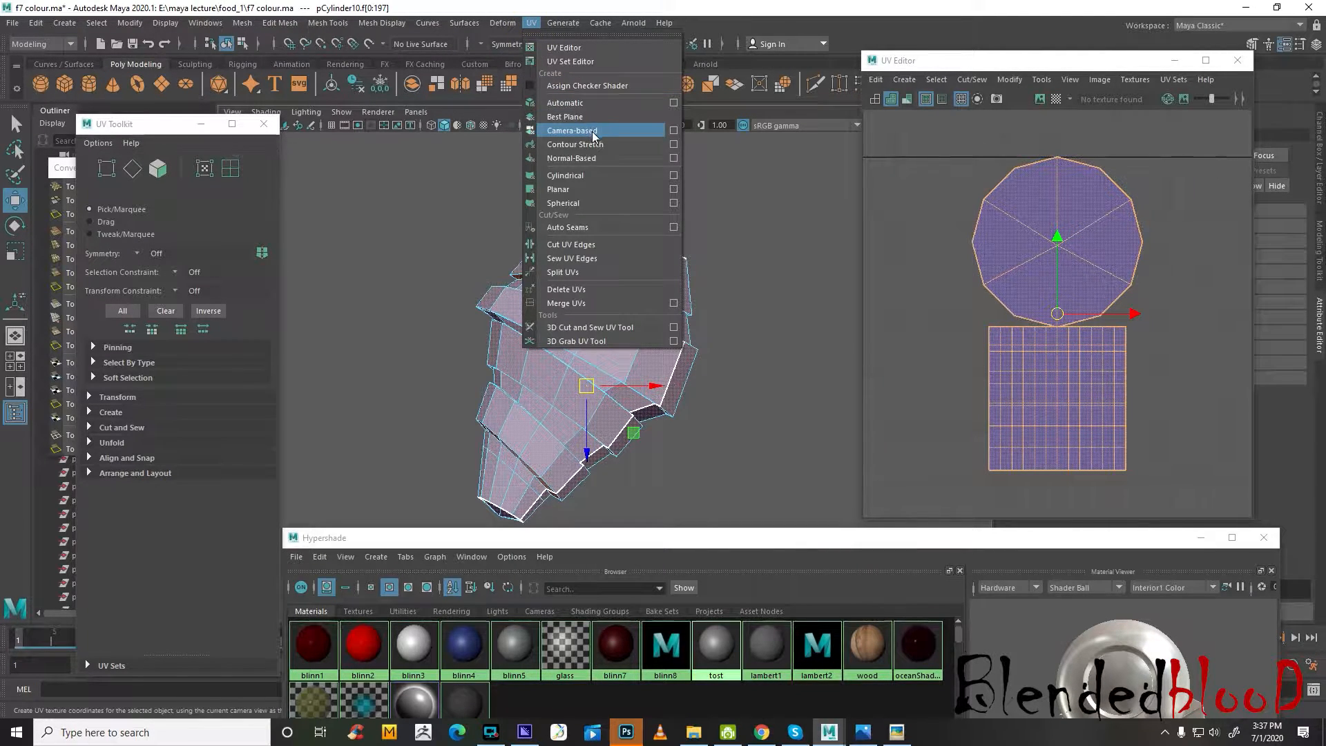
pyautogui.click(592, 175)
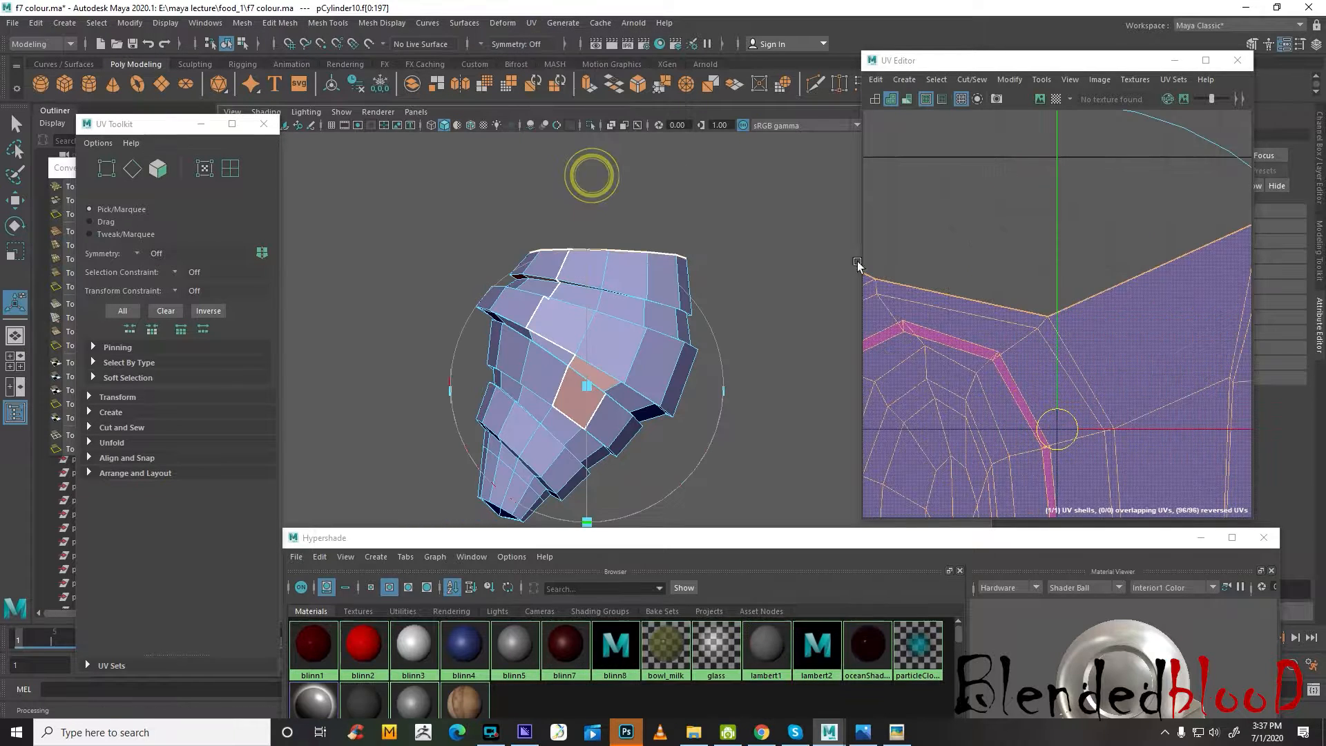
pyautogui.scroll(-6, 1034, 284)
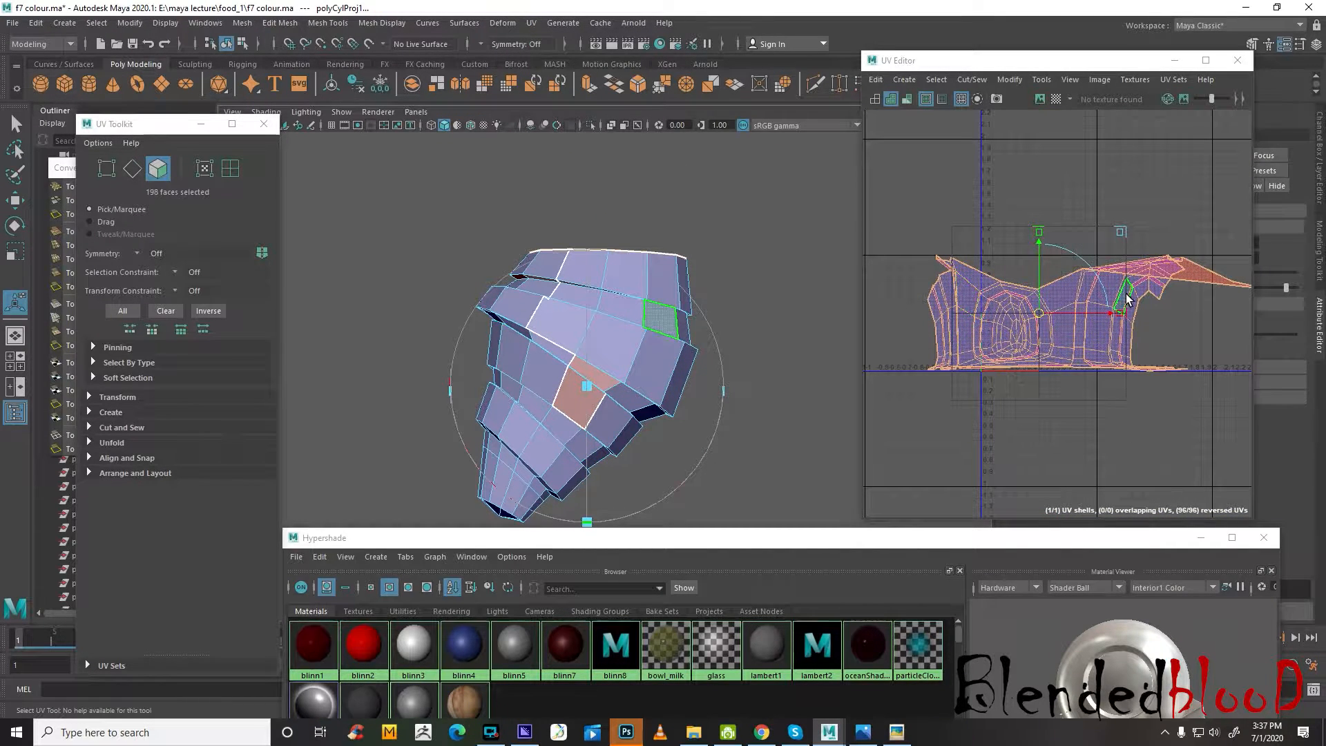
pyautogui.hotkey('ctrl', 'z')
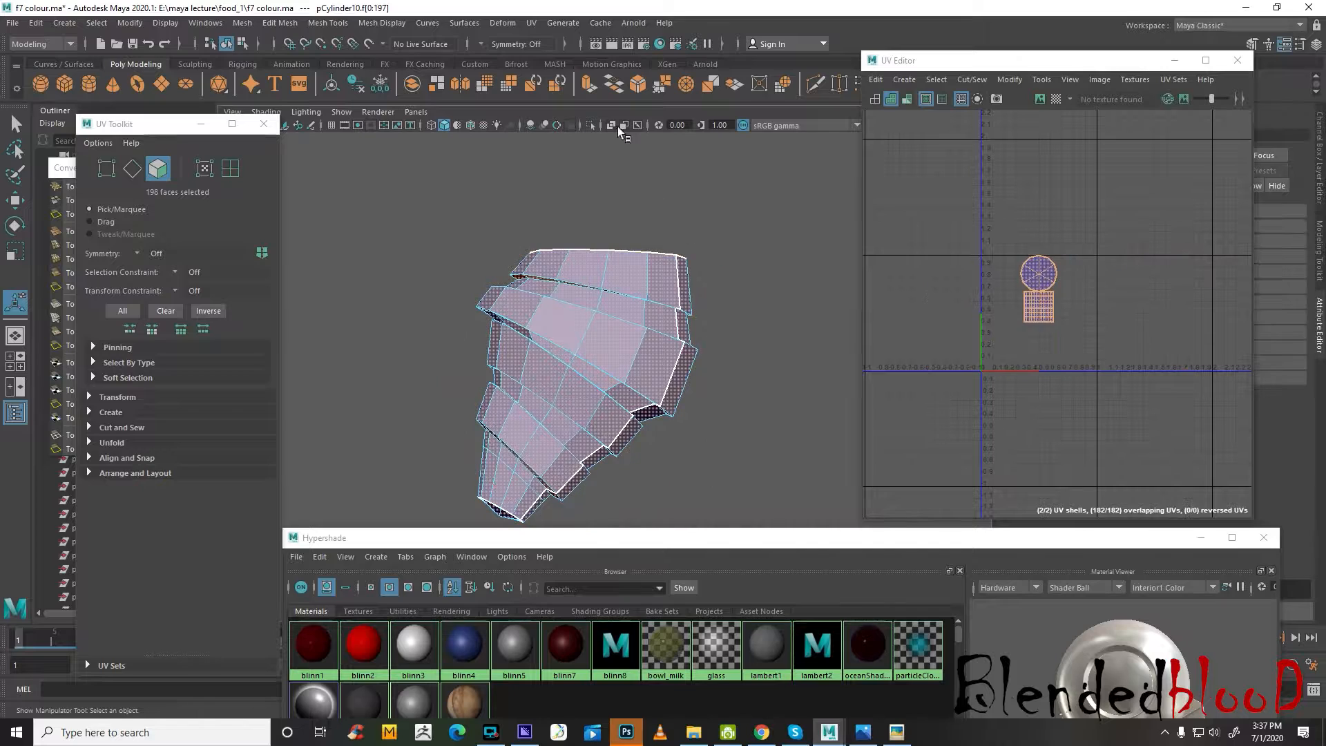
# Apply a camera-based UV projection to all of the croissant's faces from the current view
pyautogui.click(525, 24)
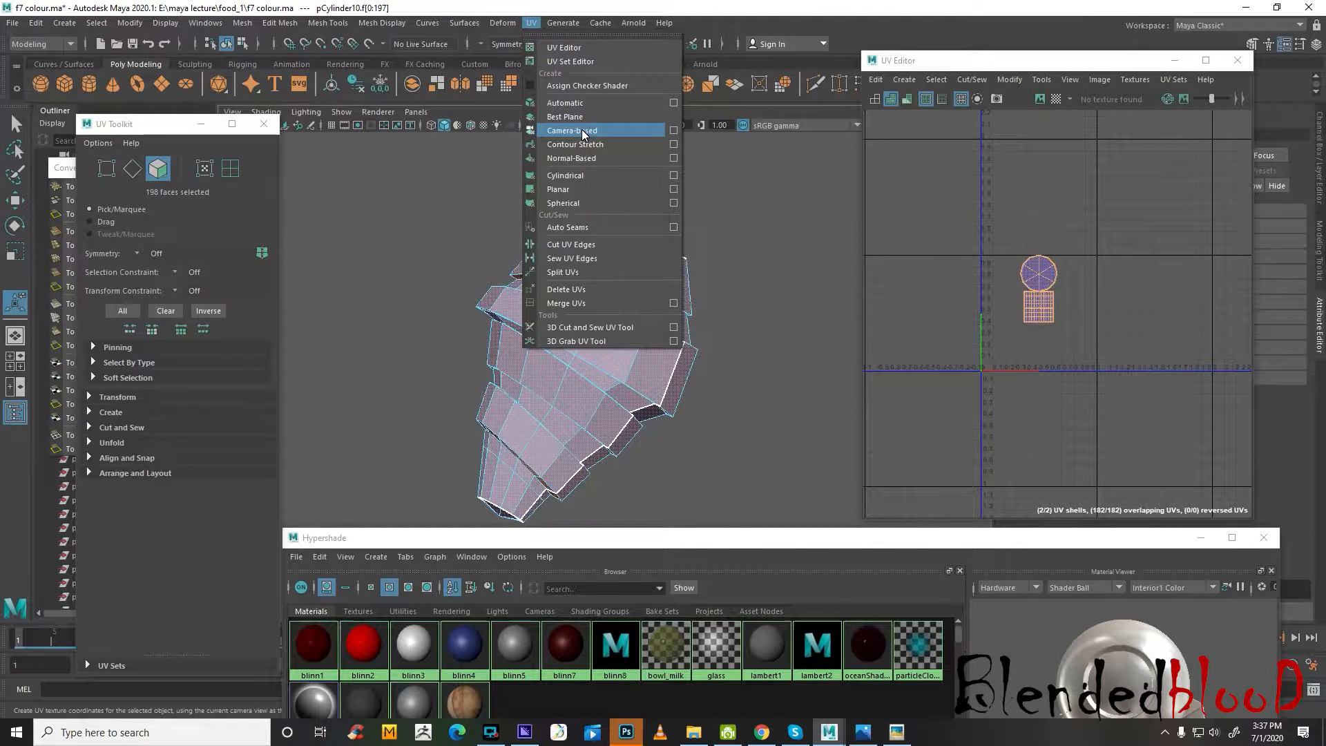
pyautogui.click(583, 131)
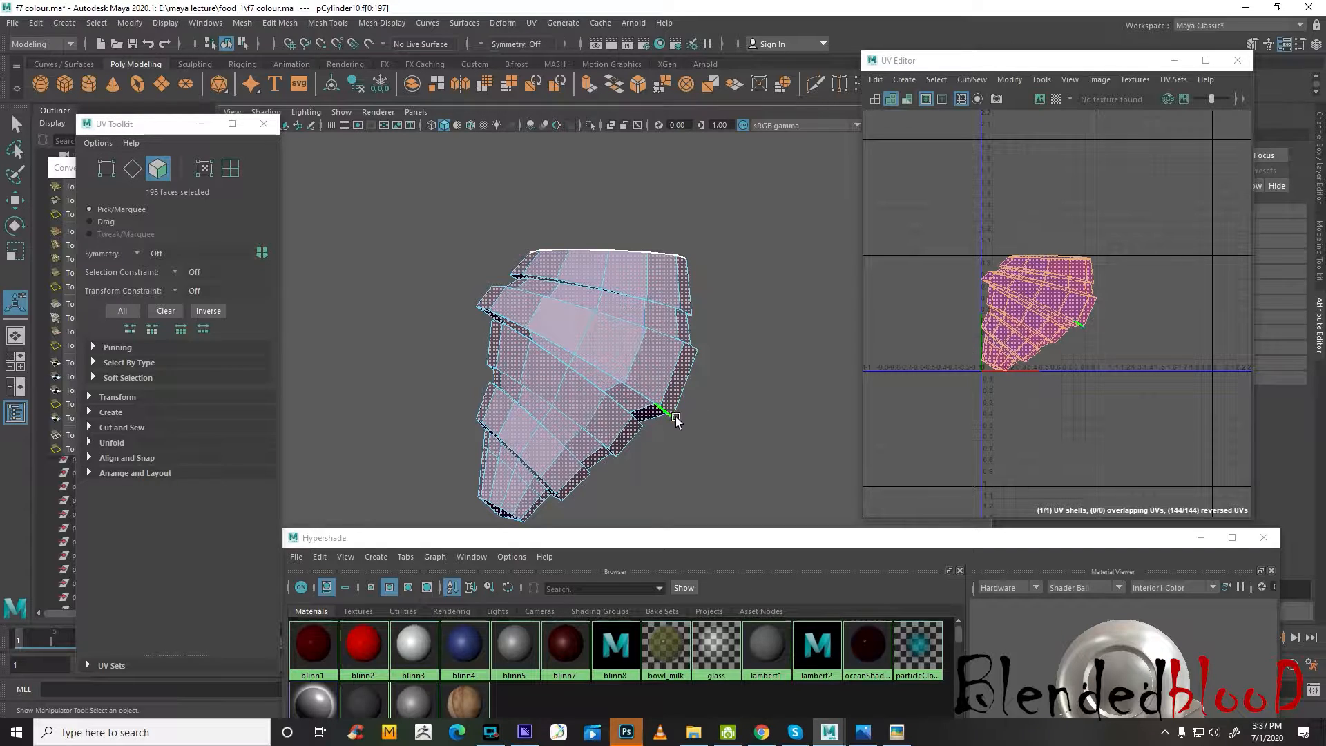
pyautogui.keyDown('alt'); pyautogui.moveTo(671, 407); pyautogui.dragTo(666, 371); pyautogui.keyUp('alt')
pyautogui.moveTo(1032, 61); pyautogui.dragTo(1071, 161)
# Switch the croissant to face selection in the perspective view and select all of its faces
pyautogui.moveTo(628, 317); pyautogui.dragTo(711, 276, button='right')
pyautogui.press('space')
pyautogui.click(757, 297)
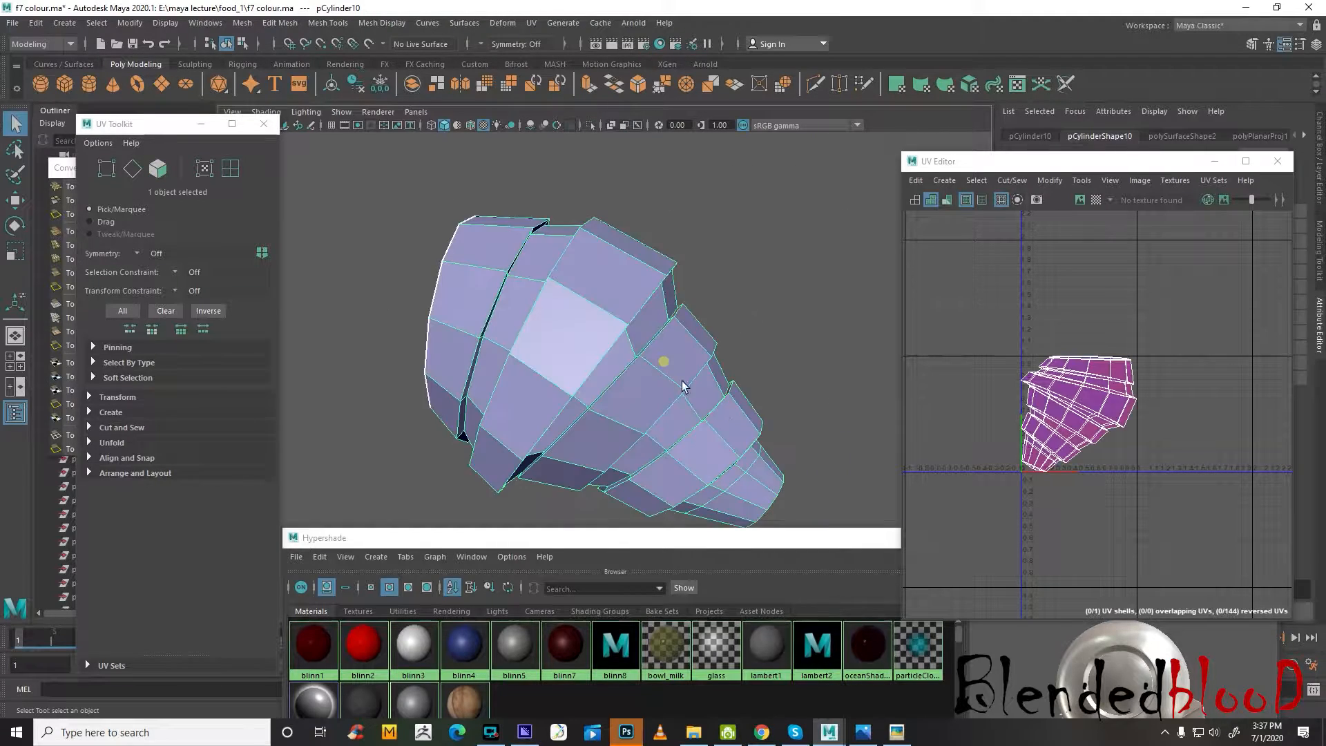
pyautogui.keyDown('alt'); pyautogui.moveTo(756, 297); pyautogui.dragTo(671, 273); pyautogui.keyUp('alt')
pyautogui.rightClick(672, 274)
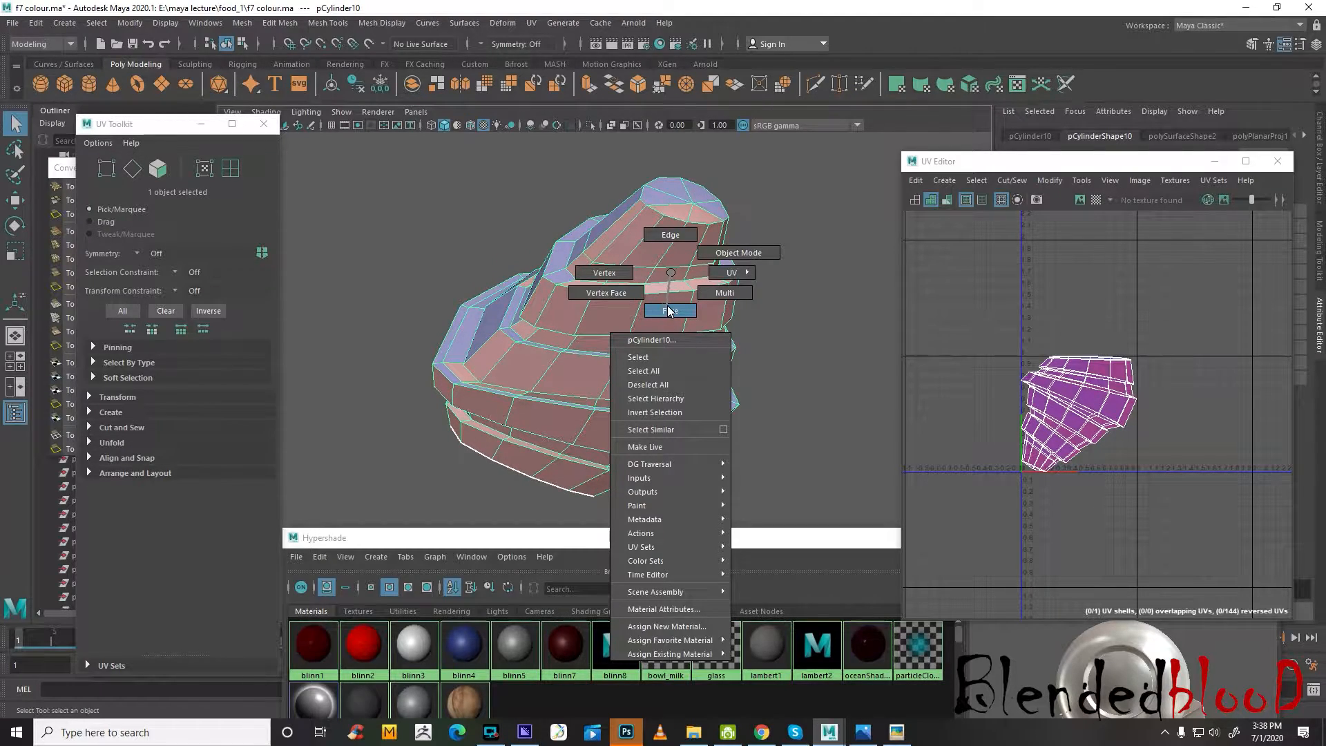
pyautogui.moveTo(668, 310); pyautogui.dragTo(668, 312, button='right')
pyautogui.keyDown('alt'); pyautogui.moveTo(666, 286); pyautogui.dragTo(704, 374); pyautogui.keyUp('alt')
# Reduce the face selection to the croissant's upper part in a wireframe orthographic view
pyautogui.press('space')
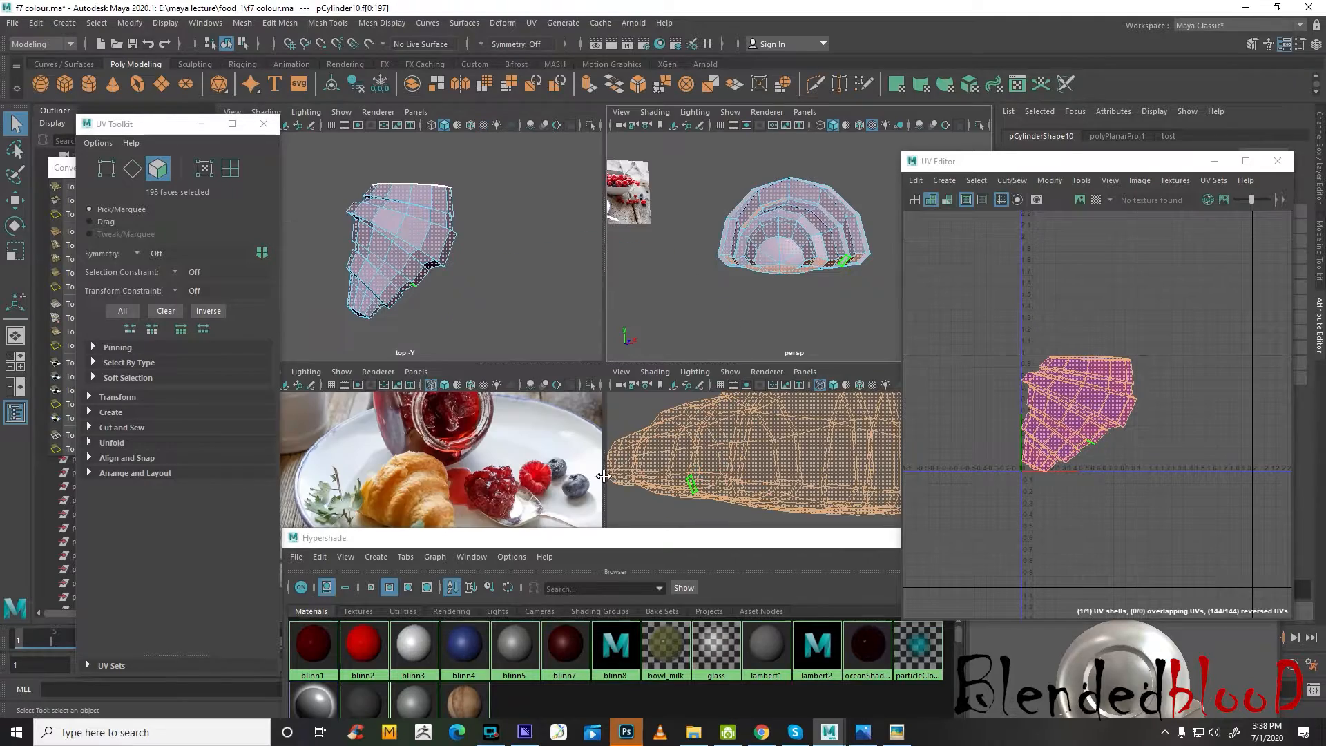
pyautogui.scroll(-3, 488, 441)
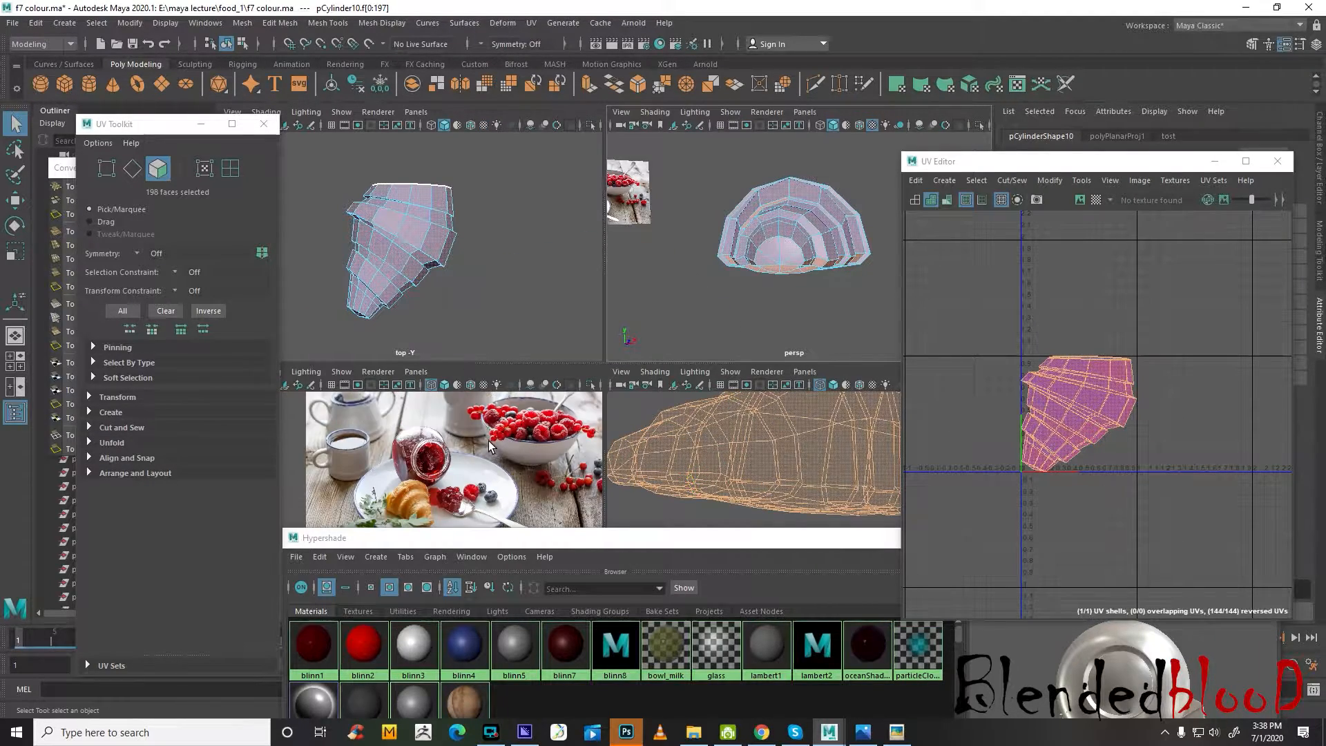
pyautogui.press('f')
pyautogui.press('space')
pyautogui.scroll(-7, 489, 450)
pyautogui.scroll(4, 492, 446)
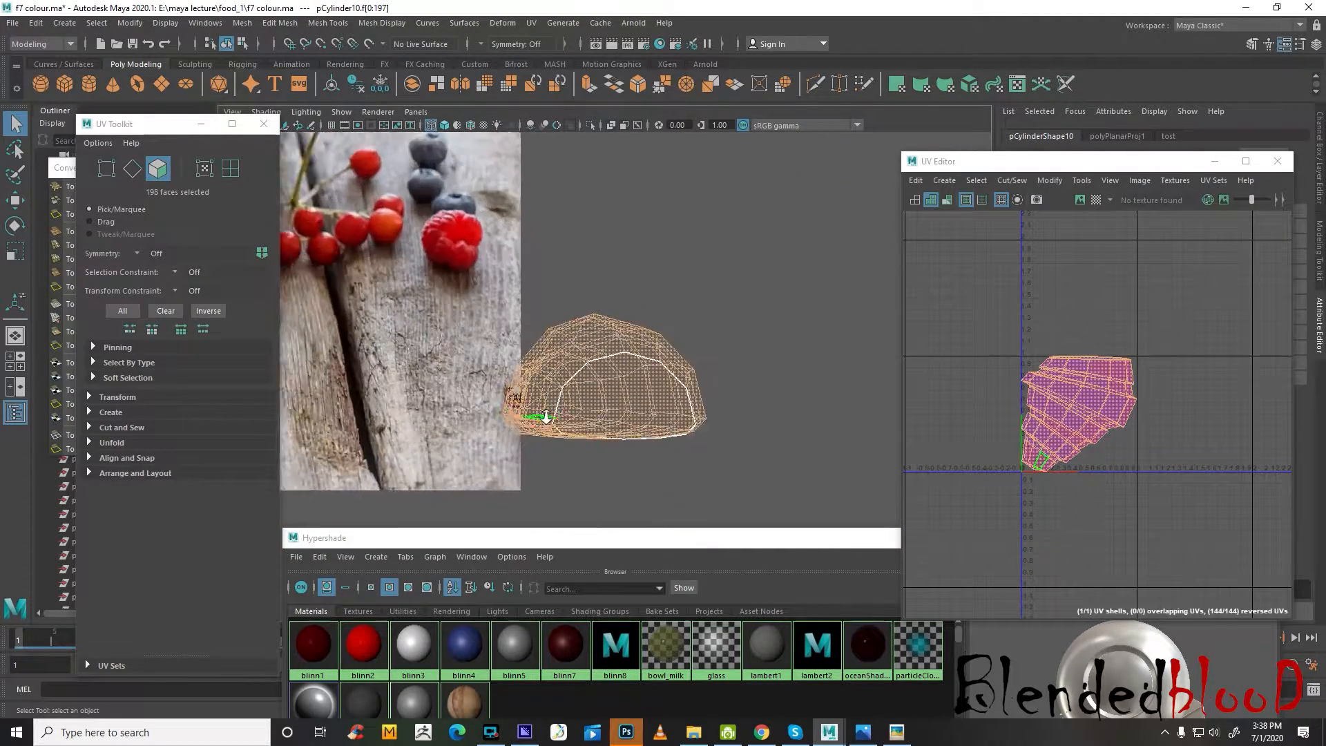
pyautogui.moveTo(640, 357); pyautogui.dragTo(643, 387, button='right')
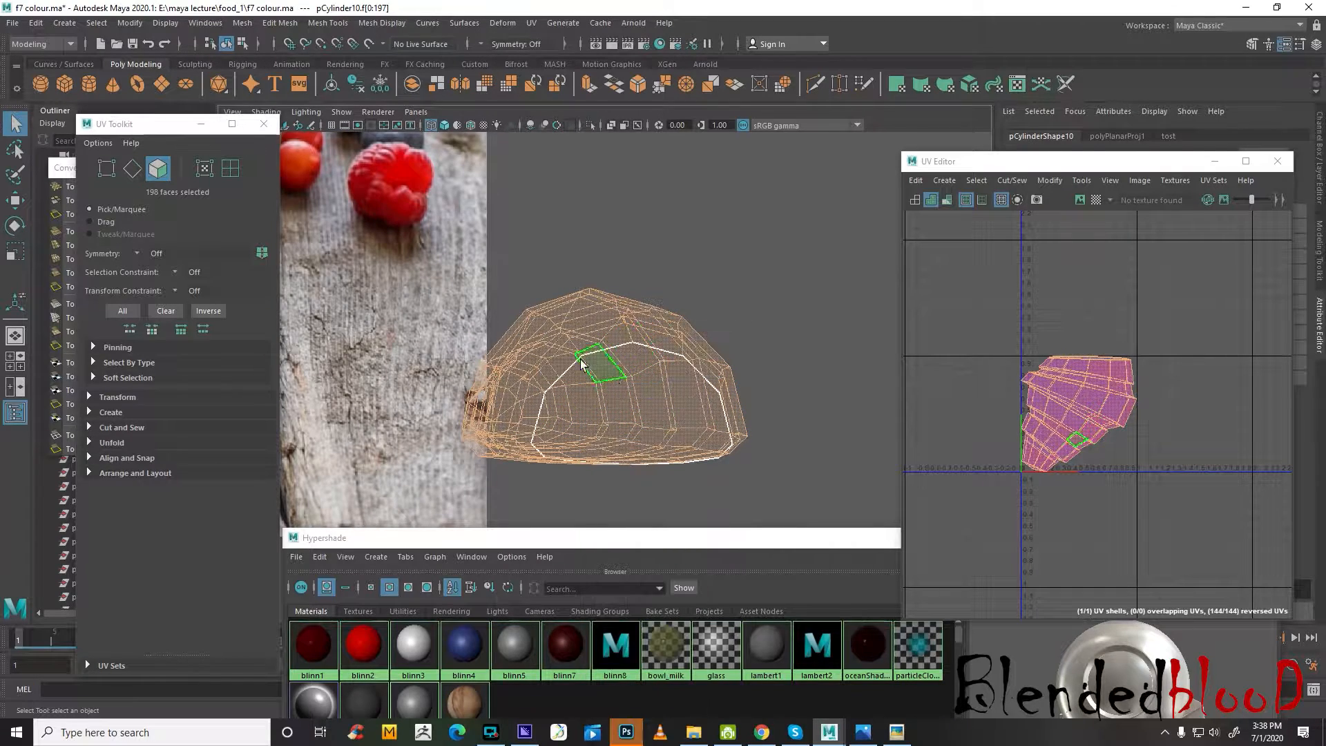
pyautogui.click(462, 261)
pyautogui.moveTo(677, 404); pyautogui.dragTo(766, 413)
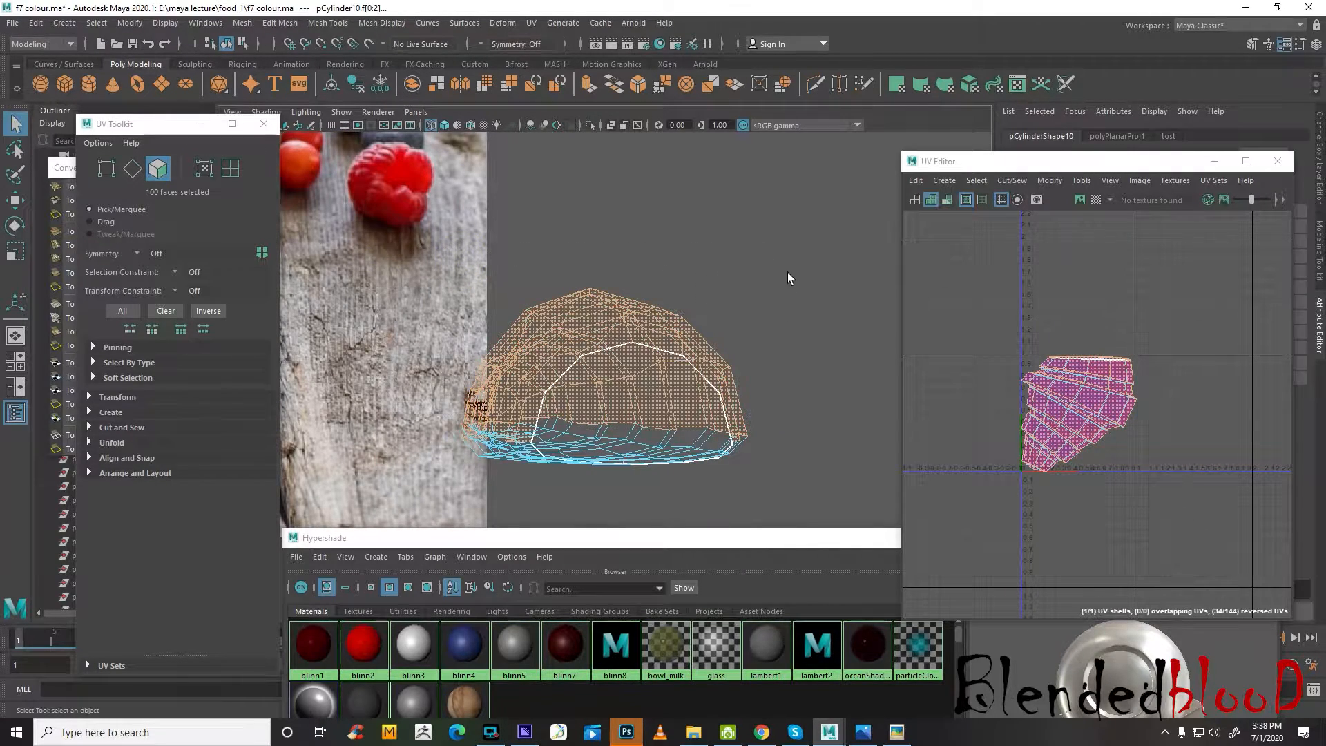
# Show the croissant in wireframe and select the faces along its flat underside instead of the upper ones
pyautogui.keyDown('alt'); pyautogui.moveTo(788, 272); pyautogui.dragTo(820, 361); pyautogui.keyUp('alt')
pyautogui.scroll(3, 659, 333)
pyautogui.moveTo(659, 333)
pyautogui.keyDown('alt'); pyautogui.mouseDown()
pyautogui.moveTo(760, 394)
pyautogui.moveTo(548, 393)
pyautogui.moveTo(963, 395)
pyautogui.moveTo(632, 399)
pyautogui.mouseUp(); pyautogui.keyUp('alt')
pyautogui.press('4')
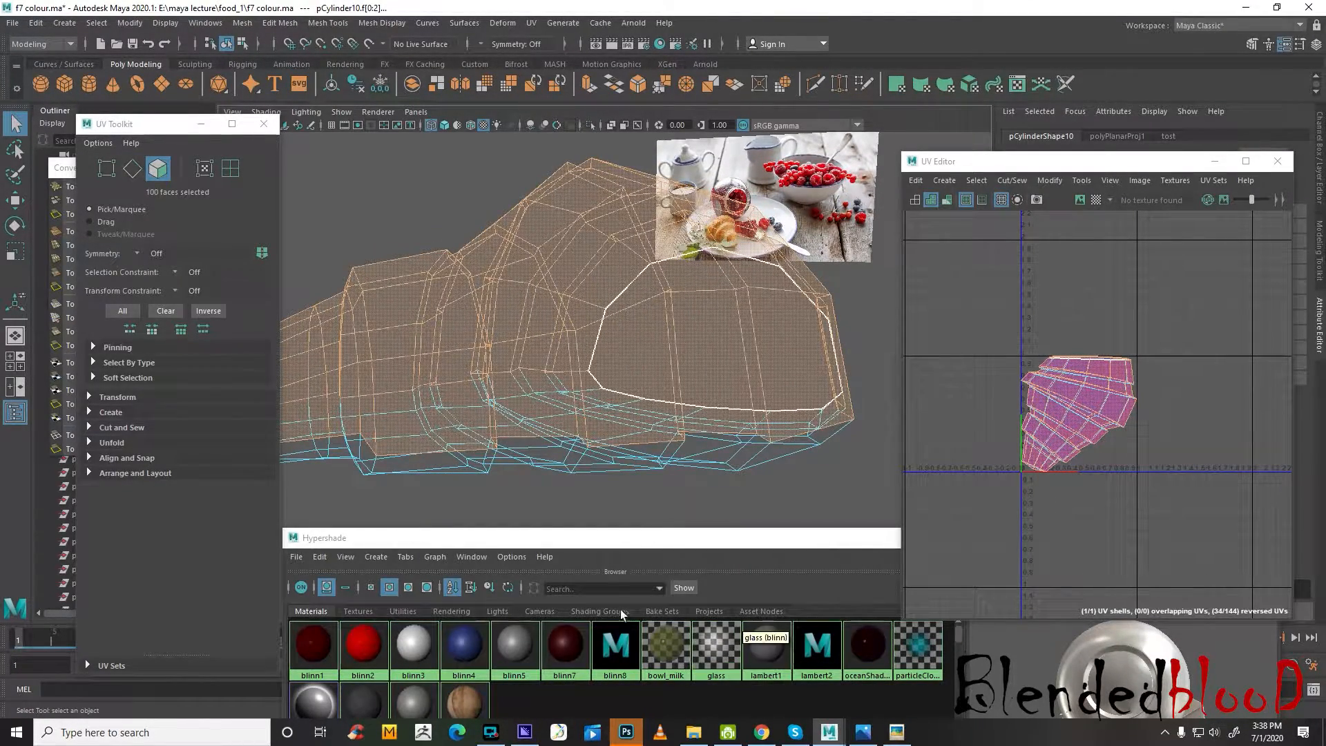
pyautogui.moveTo(517, 538); pyautogui.dragTo(466, 507)
pyautogui.moveTo(366, 681); pyautogui.dragTo(427, 553, button='right')
pyautogui.keyDown('alt'); pyautogui.moveTo(577, 402); pyautogui.dragTo(725, 442); pyautogui.keyUp('alt')
pyautogui.press('space')
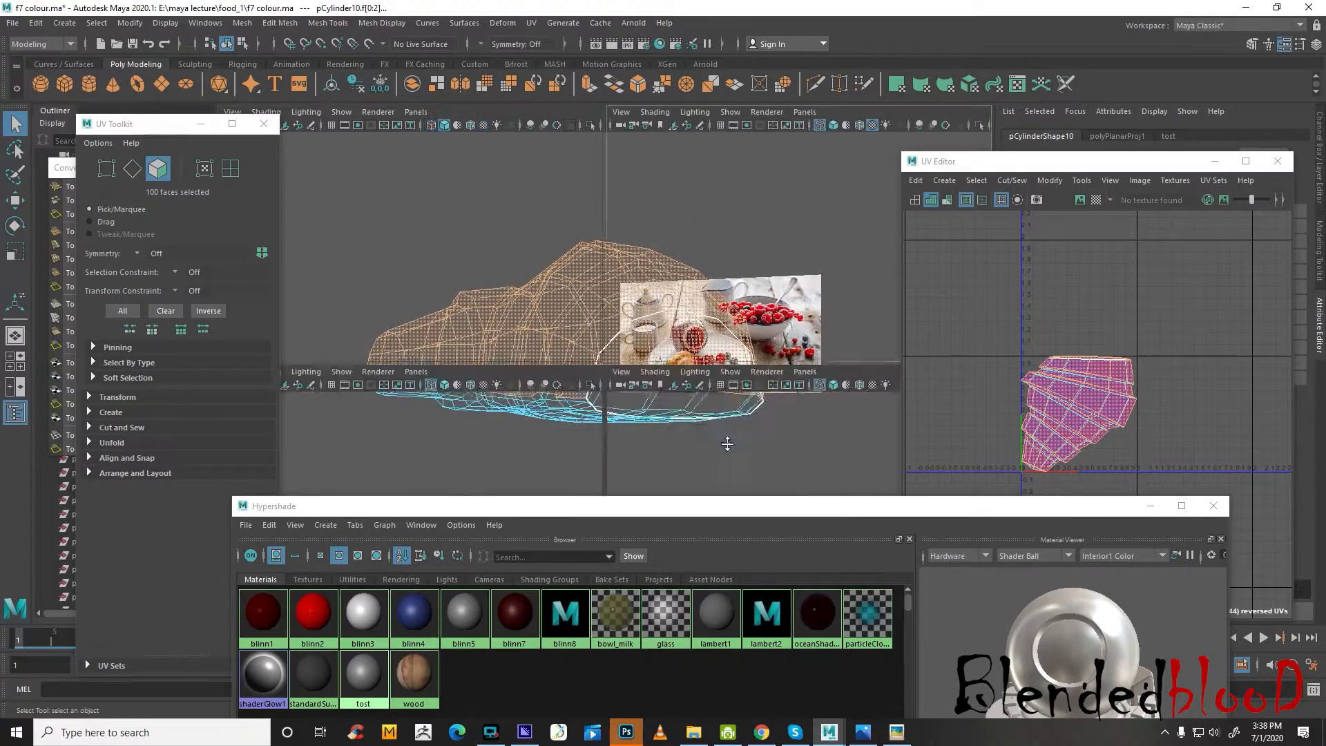
pyautogui.press('space')
pyautogui.scroll(6, 706, 428)
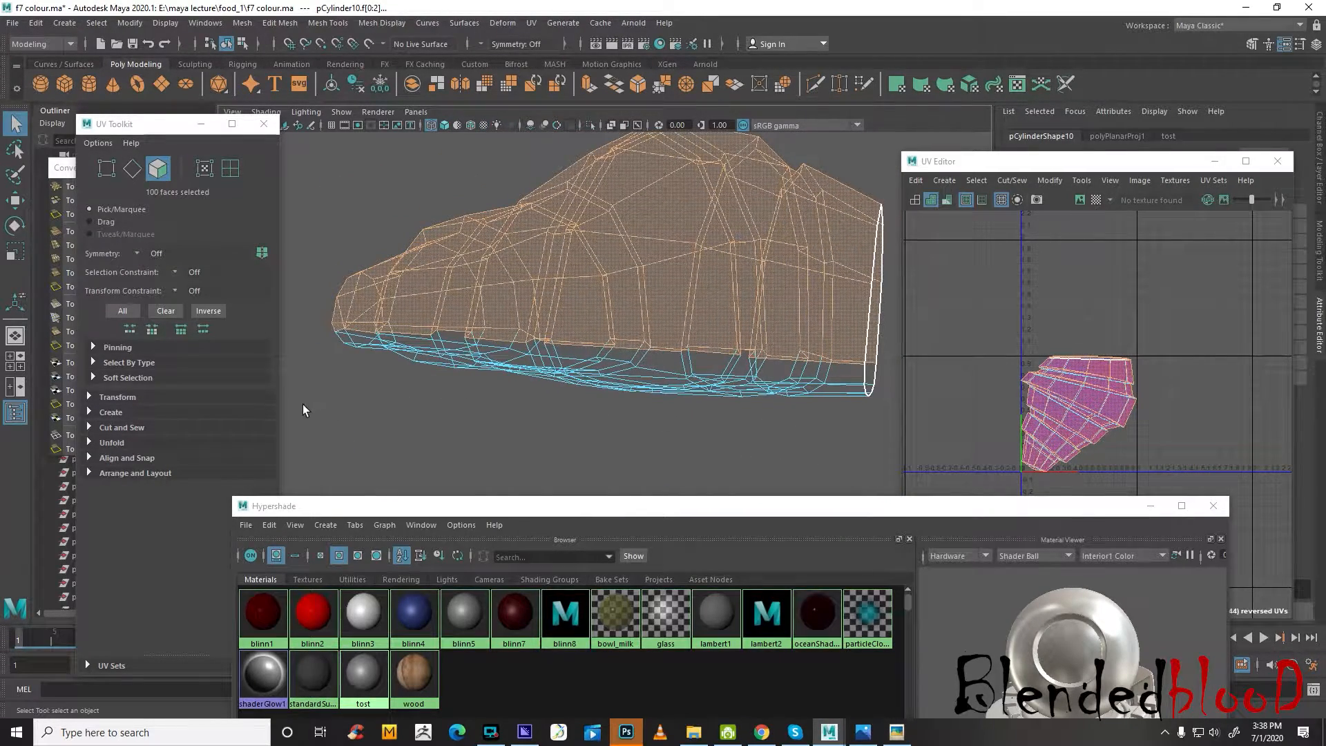
pyautogui.moveTo(552, 358); pyautogui.dragTo(893, 366)
pyautogui.scroll(3, 496, 375)
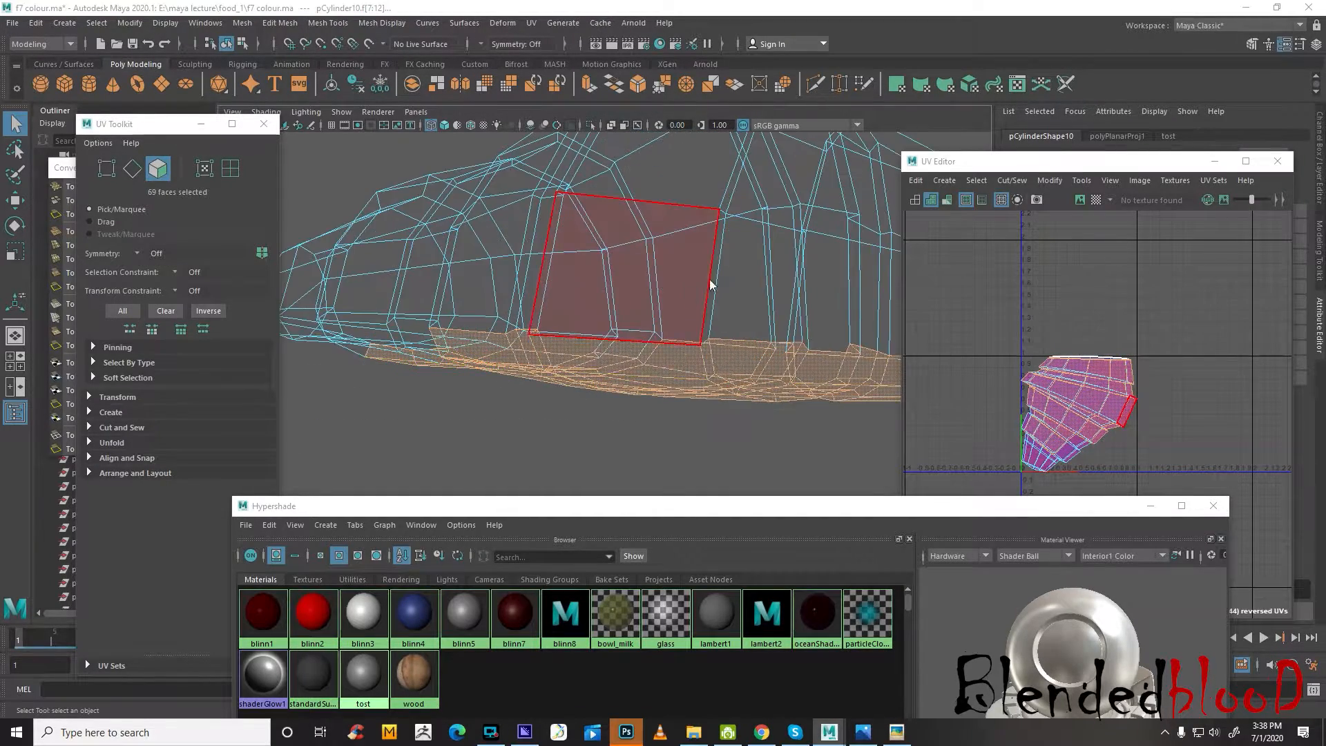
# Try to add whole face loops along the croissant's lower side to the underside selection
pyautogui.press('space')
pyautogui.press('space')
pyautogui.keyDown('alt'); pyautogui.moveTo(700, 290); pyautogui.dragTo(632, 362); pyautogui.keyUp('alt')
pyautogui.scroll(4, 511, 308)
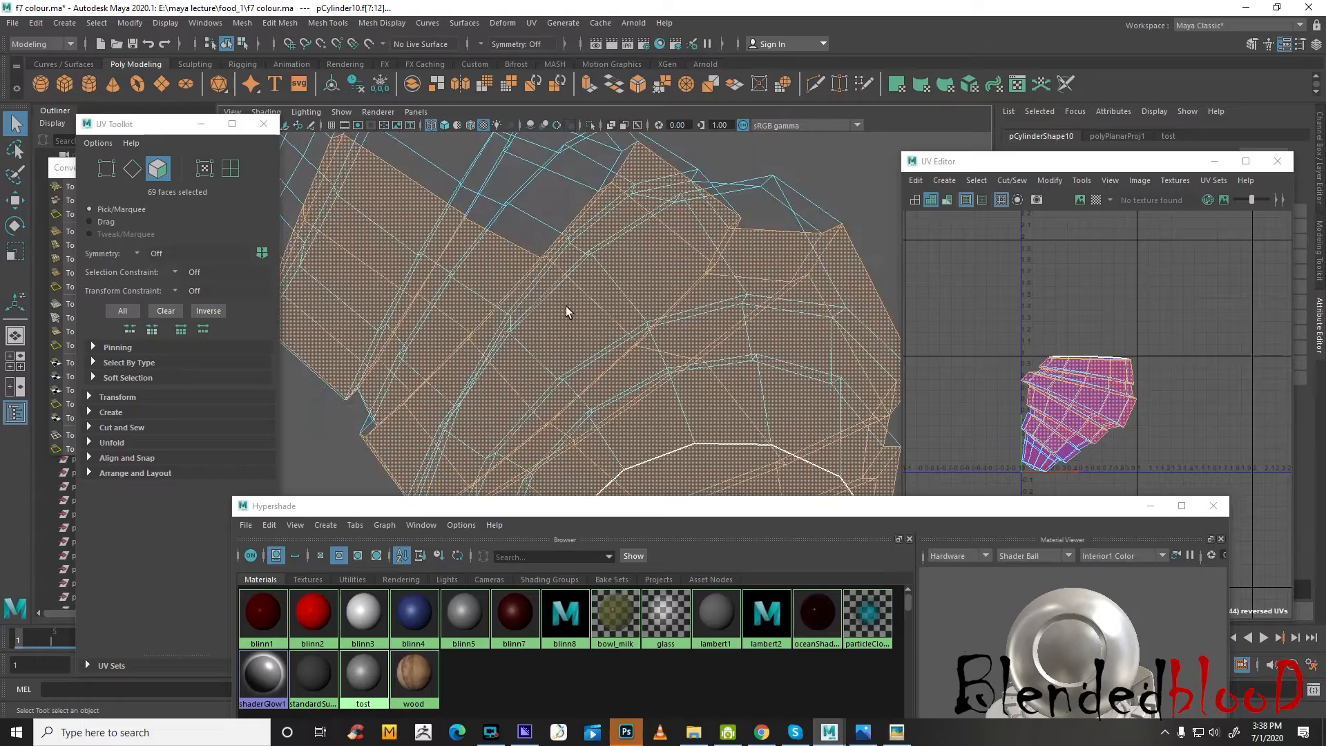
pyautogui.keyDown('alt'); pyautogui.moveTo(569, 311); pyautogui.dragTo(668, 331); pyautogui.keyUp('alt')
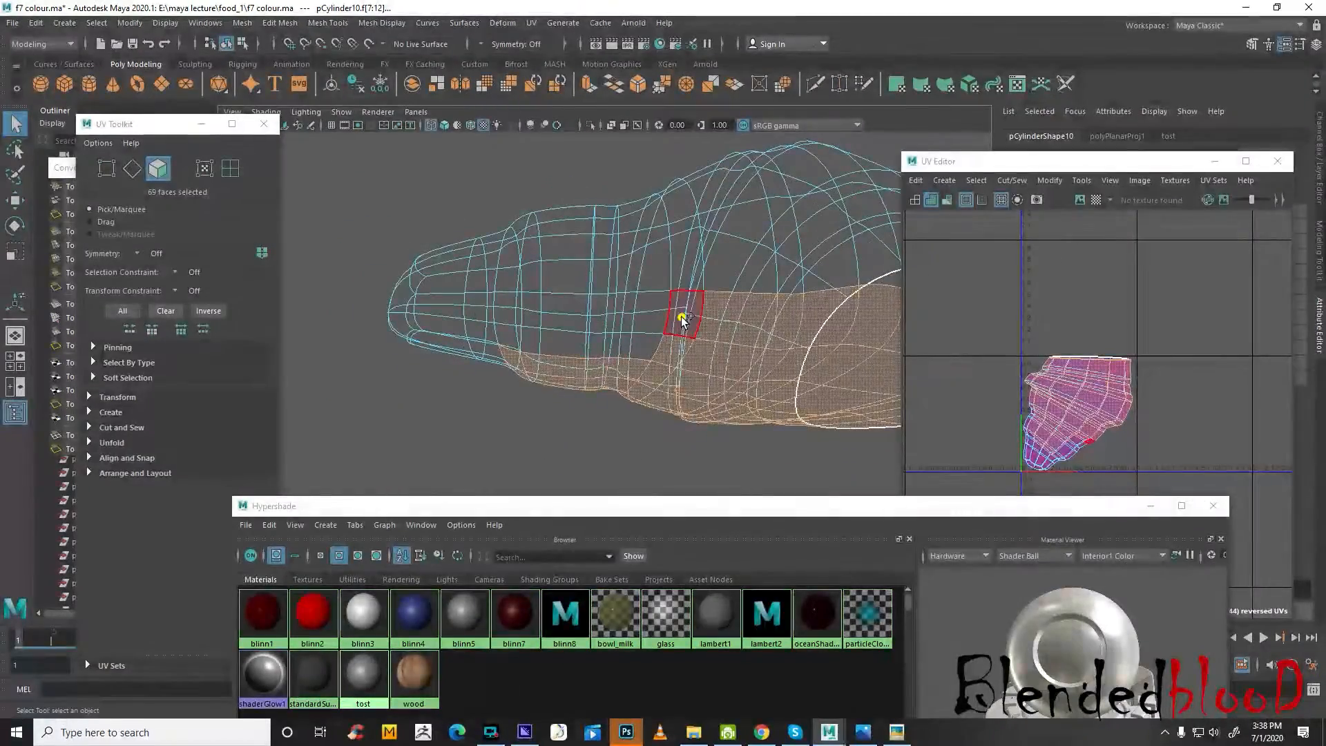
pyautogui.keyDown('shift'); pyautogui.click(681, 317); pyautogui.keyUp('shift')
pyautogui.keyDown('shift'); pyautogui.doubleClick(641, 320); pyautogui.keyUp('shift')
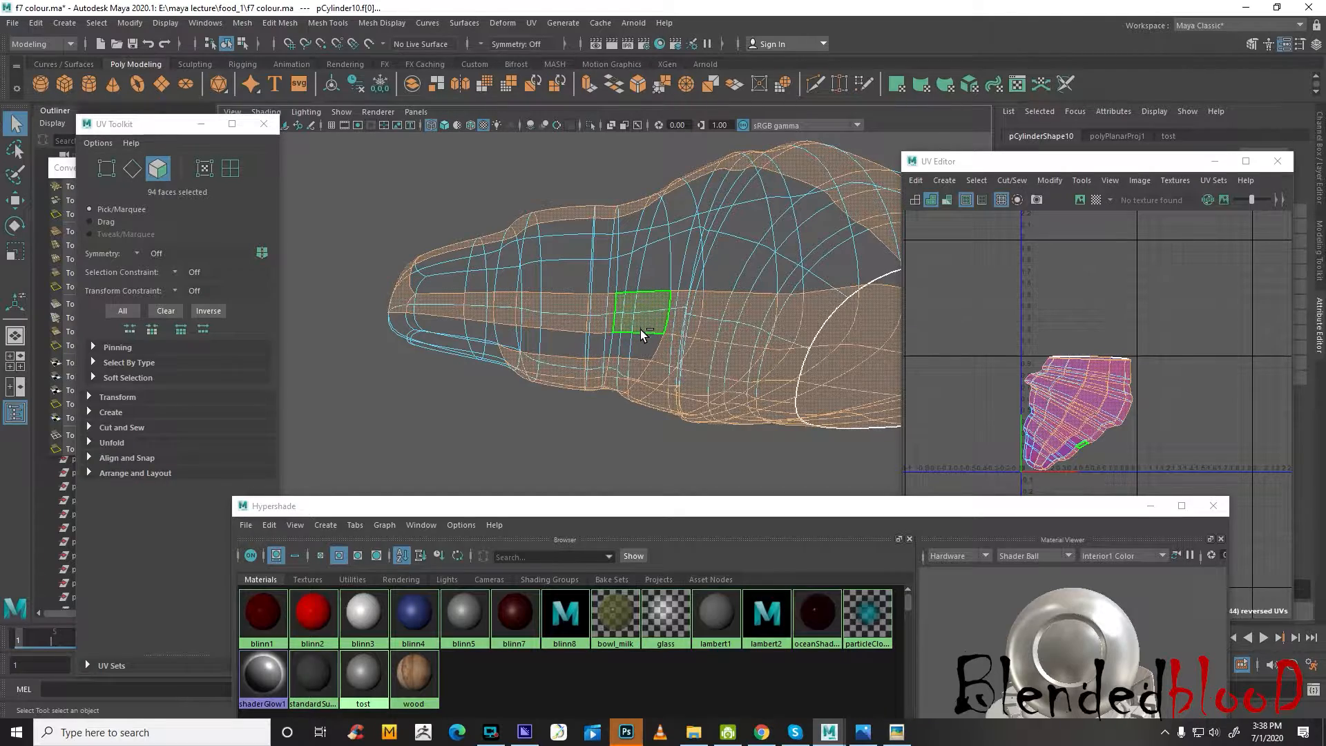
pyautogui.keyDown('alt'); pyautogui.moveTo(610, 351); pyautogui.dragTo(438, 309); pyautogui.keyUp('alt')
pyautogui.hotkey('ctrl', 'z')
# Add the missing lower side faces around the croissant's narrow tip to the face selection
pyautogui.keyDown('shift'); pyautogui.click(433, 317); pyautogui.keyUp('shift')
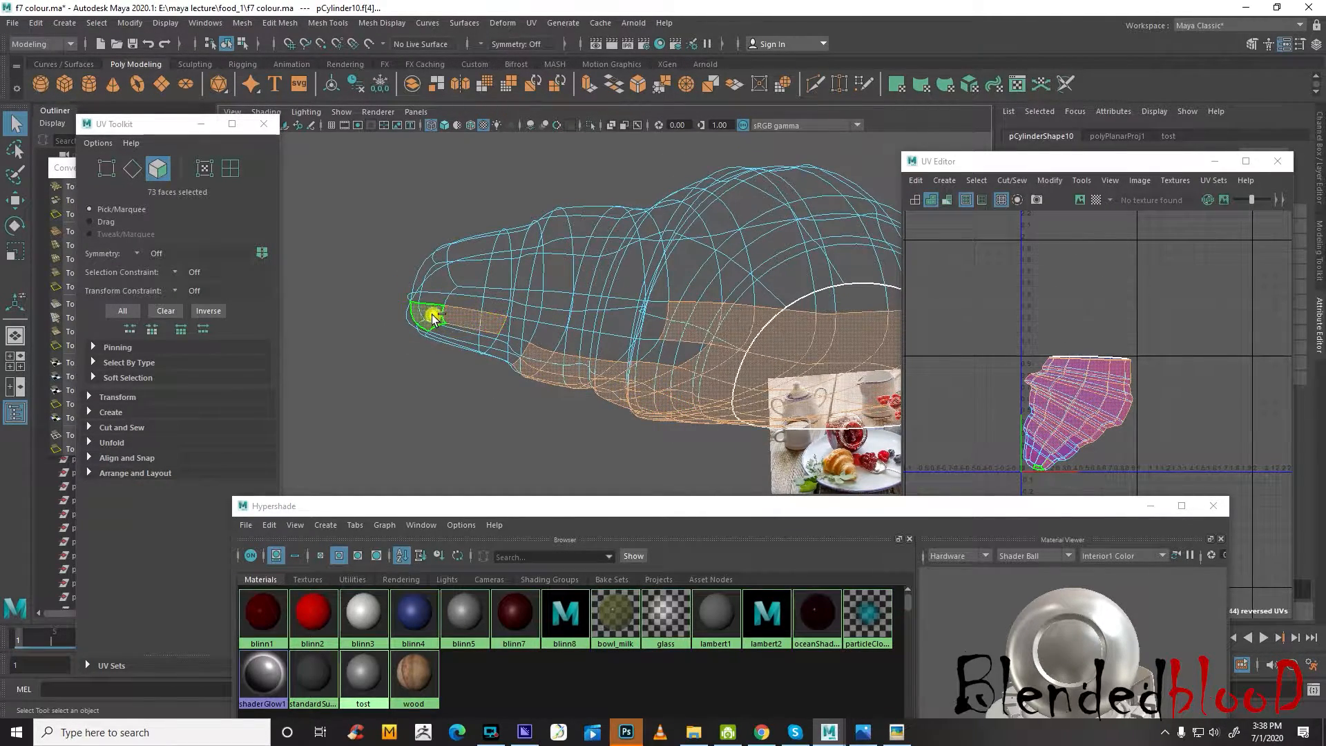
pyautogui.keyDown('shift'); pyautogui.doubleClick(433, 316); pyautogui.keyUp('shift')
pyautogui.keyDown('shift'); pyautogui.click(513, 347); pyautogui.keyUp('shift')
pyautogui.keyDown('shift'); pyautogui.click(499, 356); pyautogui.keyUp('shift')
pyautogui.keyDown('shift'); pyautogui.click(485, 341); pyautogui.keyUp('shift')
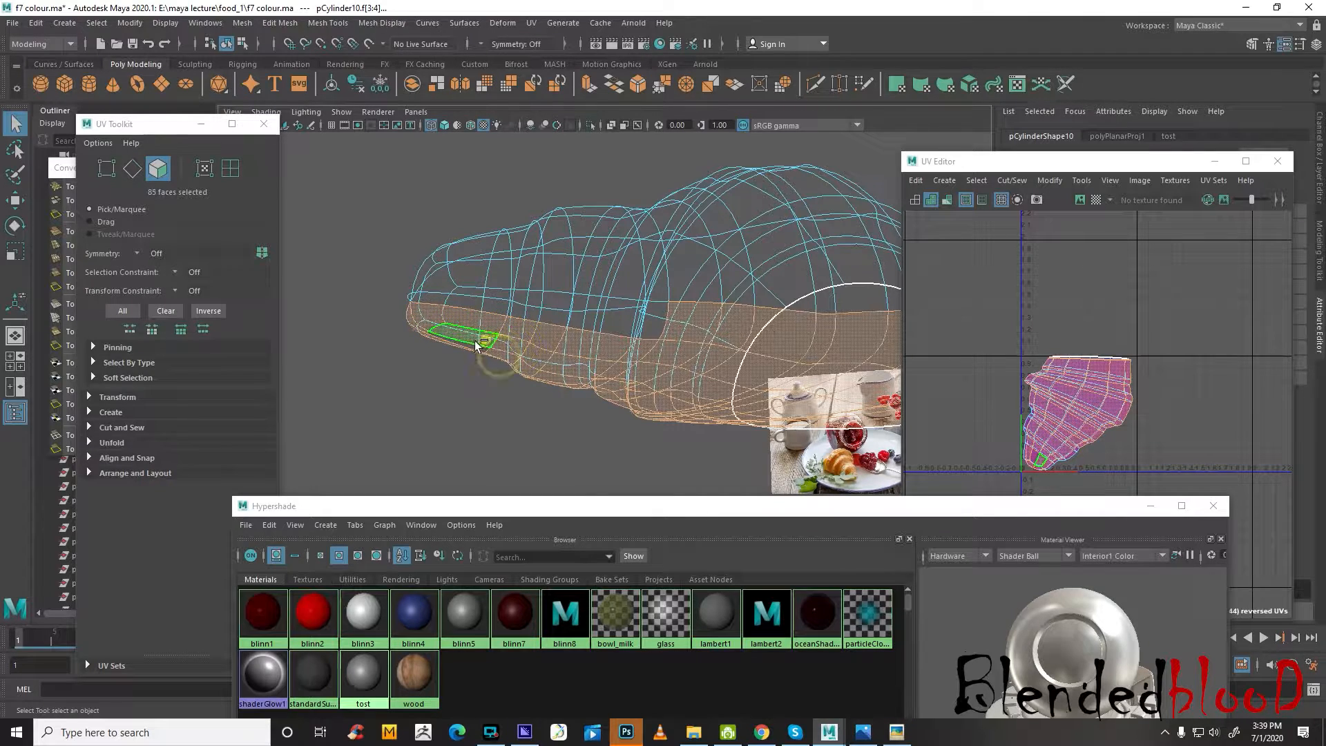
pyautogui.keyDown('shift'); pyautogui.click(476, 344); pyautogui.keyUp('shift')
pyautogui.keyDown('alt'); pyautogui.moveTo(458, 341); pyautogui.dragTo(687, 308); pyautogui.keyUp('alt')
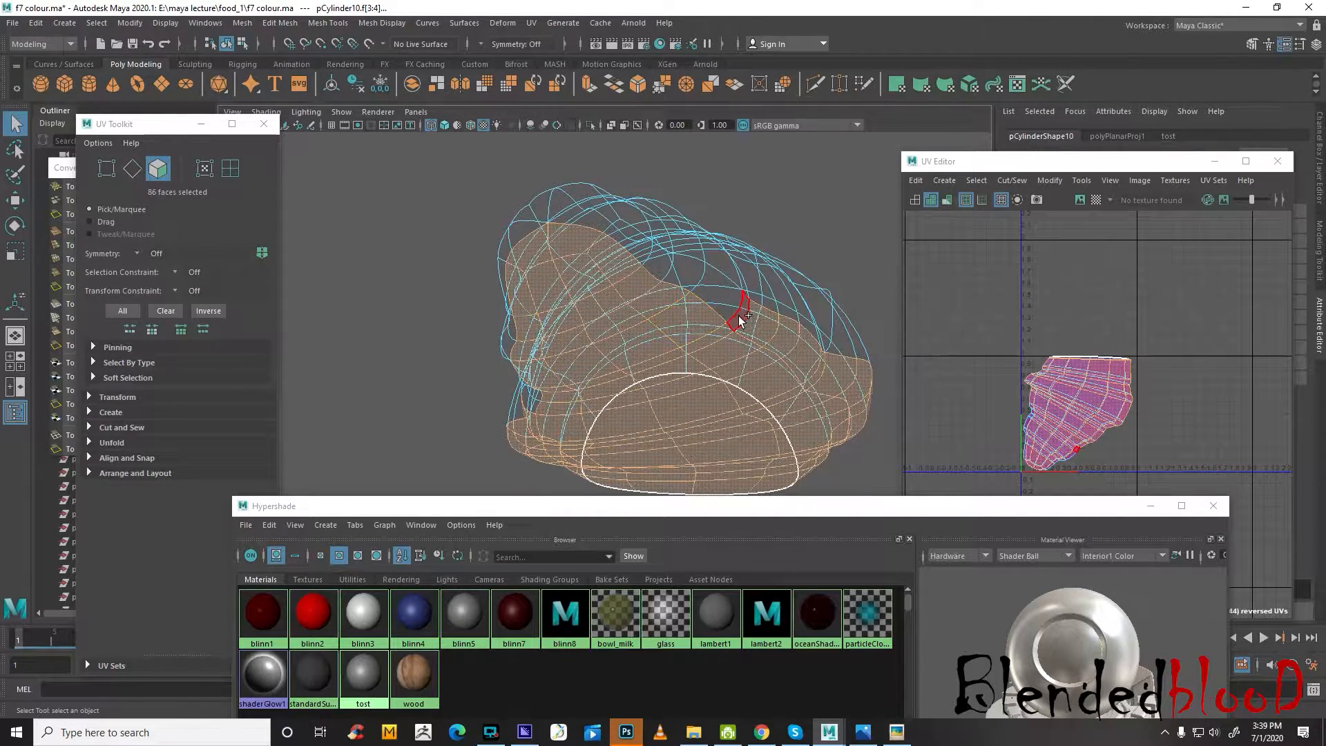
# Extend the face selection with the missing row of lower faces running from the croissant's middle towards its tip
pyautogui.keyDown('shift'); pyautogui.click(737, 315); pyautogui.keyUp('shift')
pyautogui.keyDown('shift'); pyautogui.click(720, 299); pyautogui.keyUp('shift')
pyautogui.keyDown('shift'); pyautogui.click(680, 275); pyautogui.keyUp('shift')
pyautogui.keyDown('shift'); pyautogui.click(653, 260); pyautogui.keyUp('shift')
pyautogui.keyDown('shift'); pyautogui.click(632, 240); pyautogui.keyUp('shift')
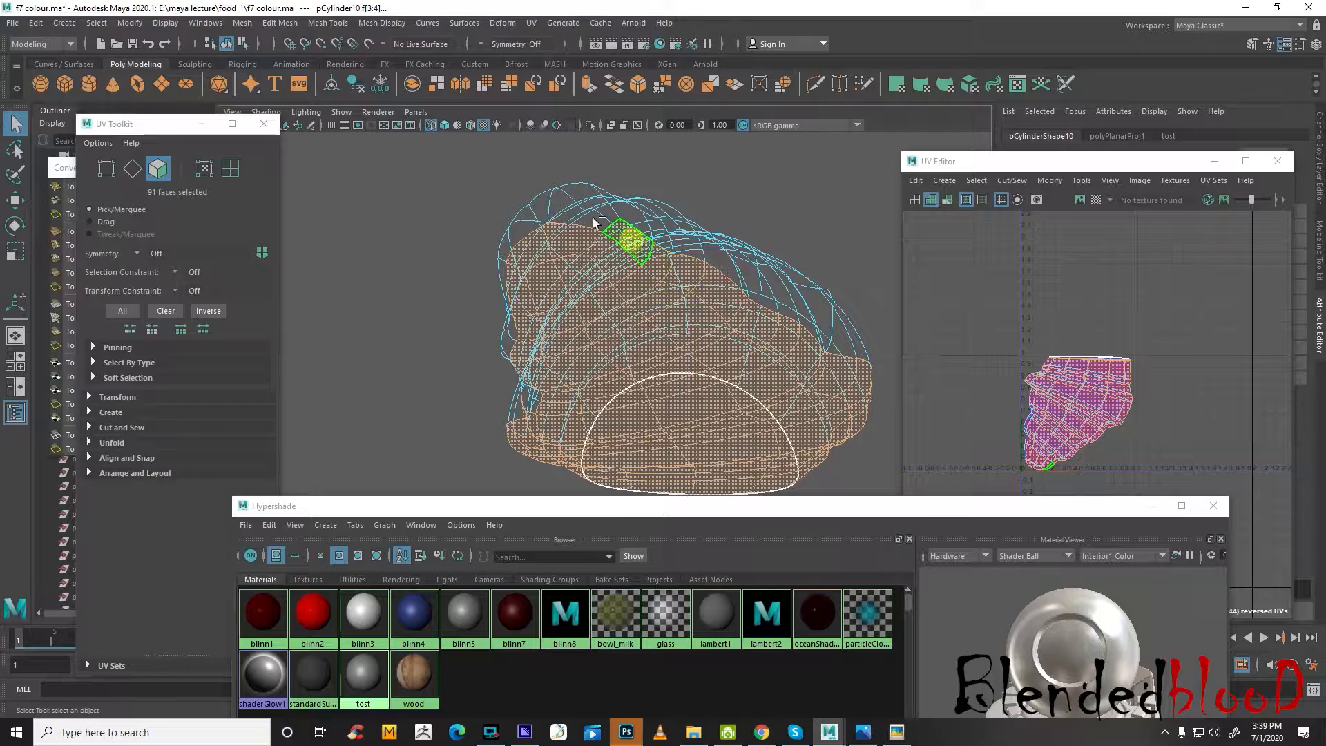
pyautogui.keyDown('shift'); pyautogui.click(595, 222); pyautogui.keyUp('shift')
pyautogui.keyDown('alt'); pyautogui.moveTo(594, 222); pyautogui.dragTo(656, 311); pyautogui.keyUp('alt')
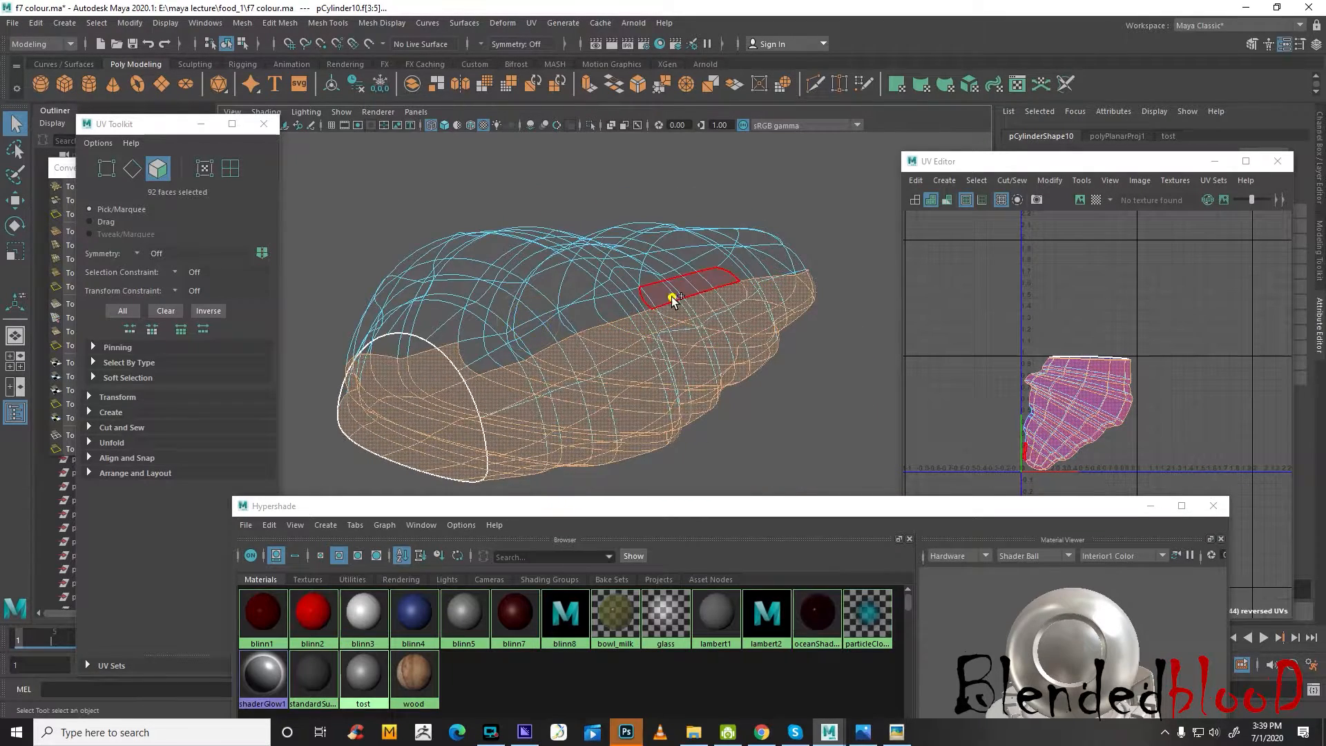
# Add the remaining lower faces along the opposite side of the croissant to the selection
pyautogui.keyDown('shift'); pyautogui.click(672, 297); pyautogui.keyUp('shift')
pyautogui.keyDown('shift'); pyautogui.click(613, 308); pyautogui.keyUp('shift')
pyautogui.keyDown('shift'); pyautogui.click(544, 329); pyautogui.keyUp('shift')
pyautogui.keyDown('shift'); pyautogui.click(495, 346); pyautogui.keyUp('shift')
pyautogui.keyDown('shift'); pyautogui.click(463, 351); pyautogui.keyUp('shift')
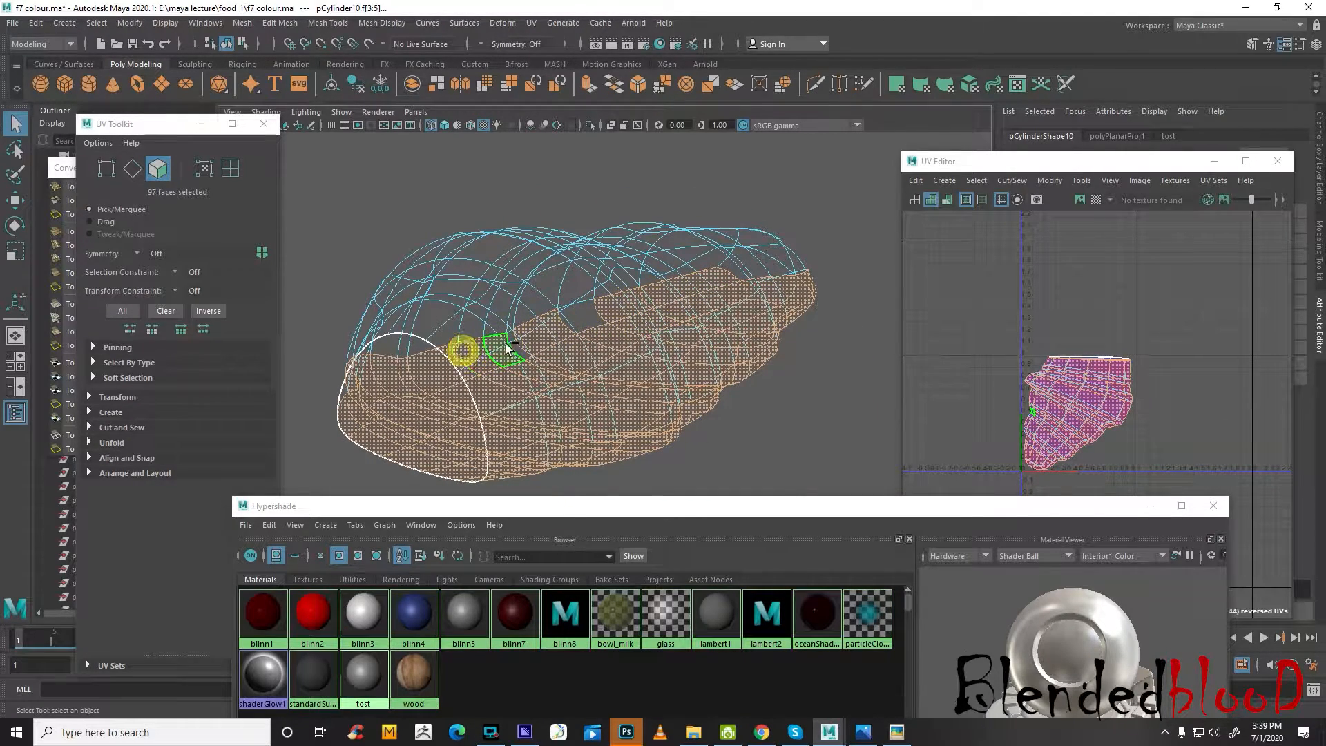
pyautogui.keyDown('shift'); pyautogui.click(509, 343); pyautogui.keyUp('shift')
pyautogui.keyDown('shift'); pyautogui.click(578, 316); pyautogui.keyUp('shift')
pyautogui.keyDown('alt'); pyautogui.moveTo(577, 315); pyautogui.dragTo(465, 395); pyautogui.keyUp('alt')
pyautogui.keyDown('shift'); pyautogui.click(712, 349); pyautogui.keyUp('shift')
# Return to shaded display, assign a new Blinn material to the selected lower faces, and select that material in the Hypershade
pyautogui.moveTo(711, 348)
pyautogui.keyDown('alt'); pyautogui.mouseDown()
pyautogui.moveTo(686, 364)
pyautogui.moveTo(767, 404)
pyautogui.moveTo(661, 410)
pyautogui.moveTo(584, 361)
pyautogui.moveTo(672, 376)
pyautogui.mouseUp(); pyautogui.keyUp('alt')
pyautogui.press('5')
pyautogui.rightClick(699, 306)
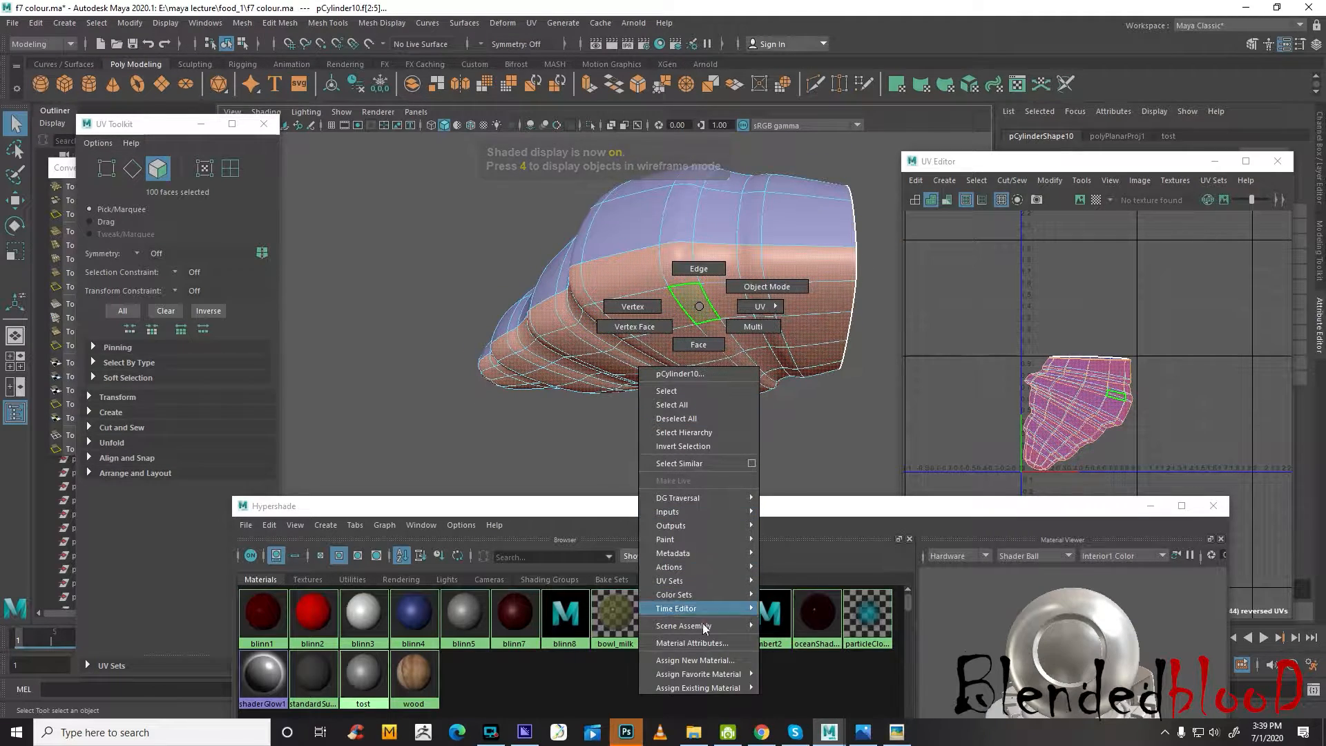
pyautogui.click(709, 661)
pyautogui.click(357, 457)
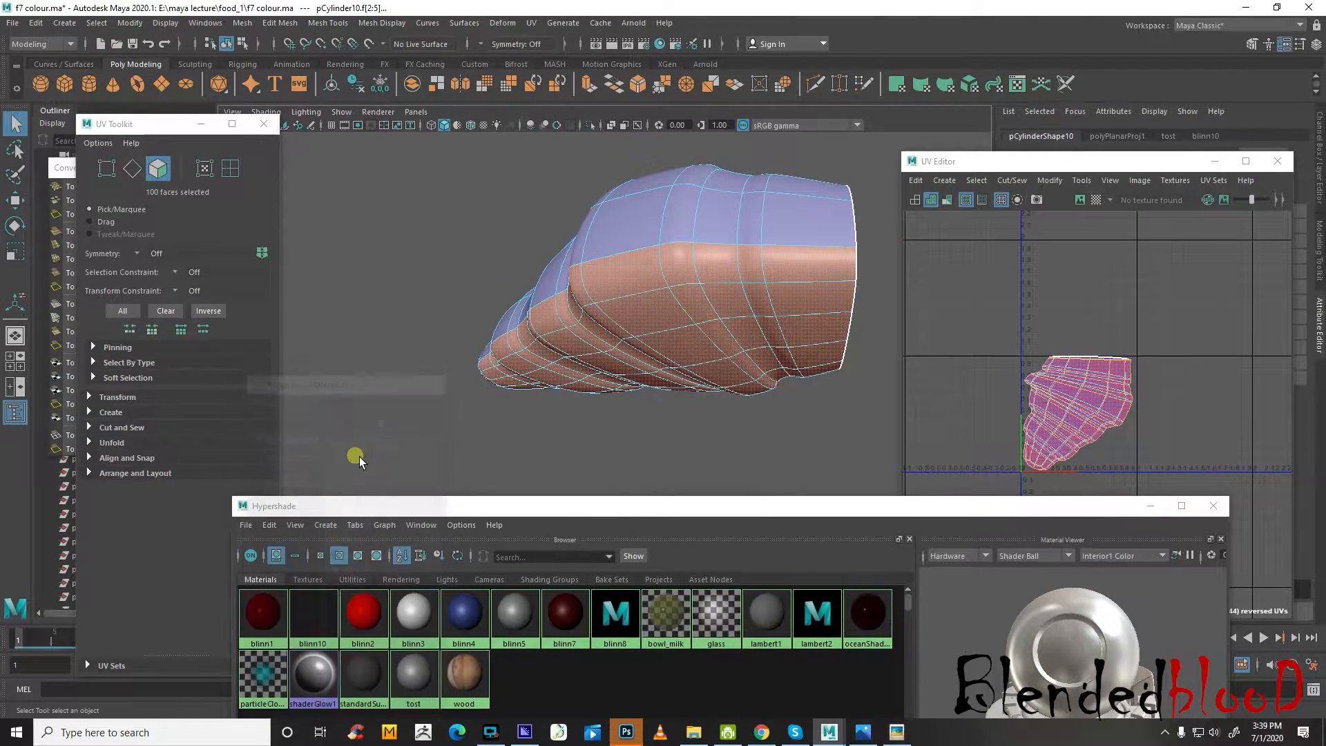
pyautogui.click(313, 625)
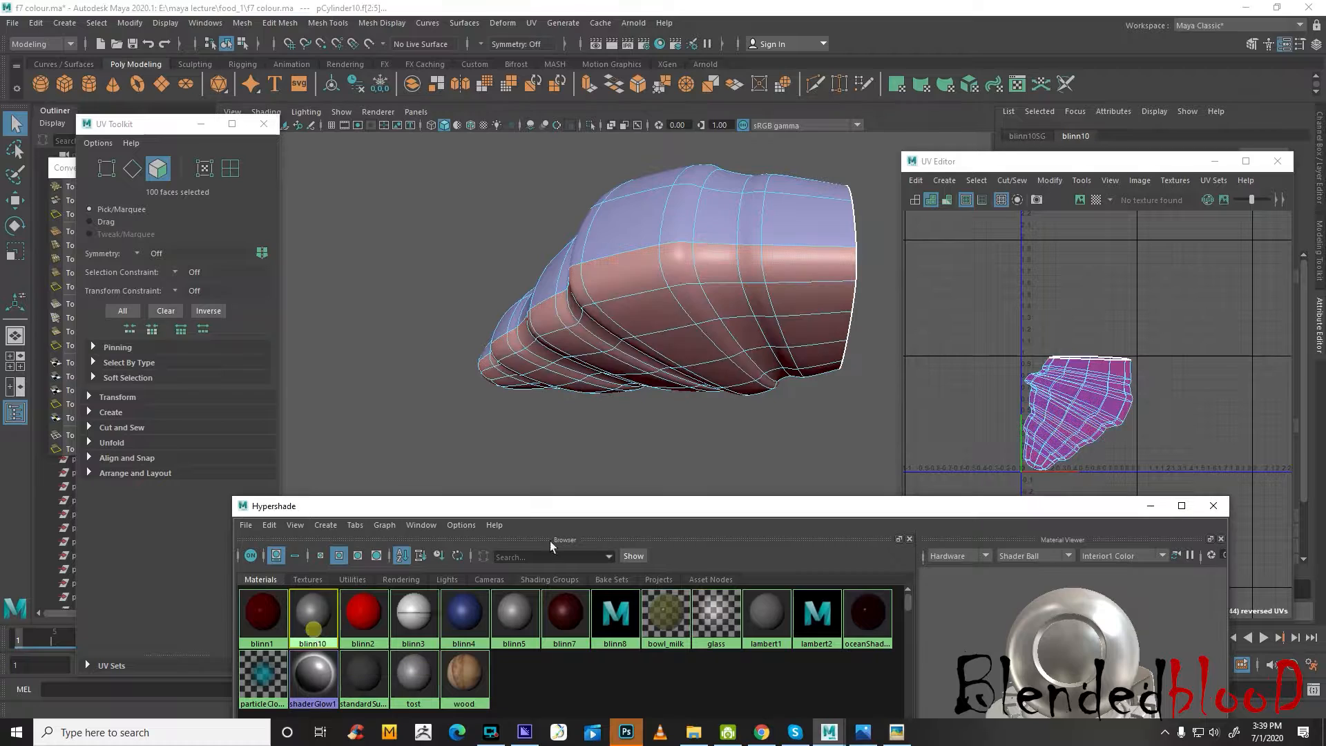
# Rename the Blinn material on the croissant's lower faces as tost2
pyautogui.moveTo(985, 168); pyautogui.dragTo(1079, 475)
pyautogui.click(1164, 171)
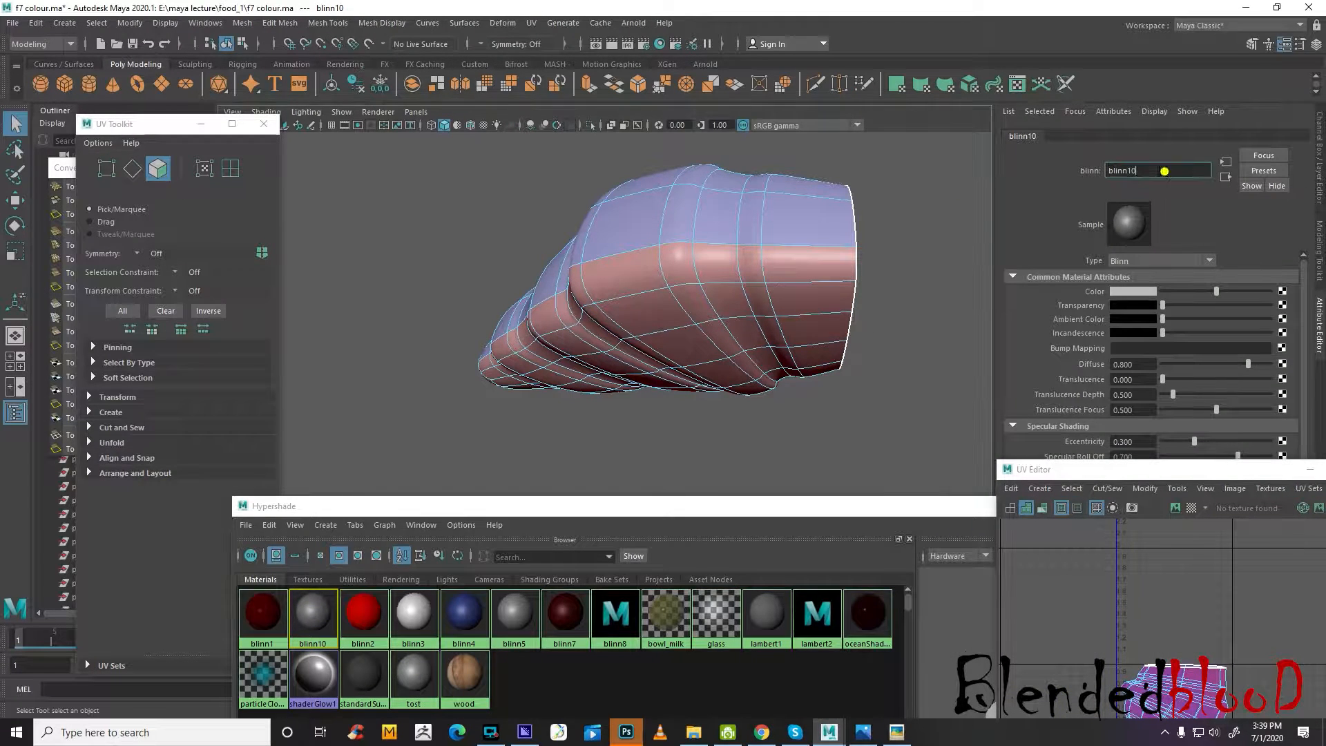
pyautogui.doubleClick(1165, 170)
# Return the croissant to object mode, select the faces that use tost2, and replace that selection with the upper faces that use tost
pyautogui.moveTo(696, 279); pyautogui.dragTo(751, 266, button='right')
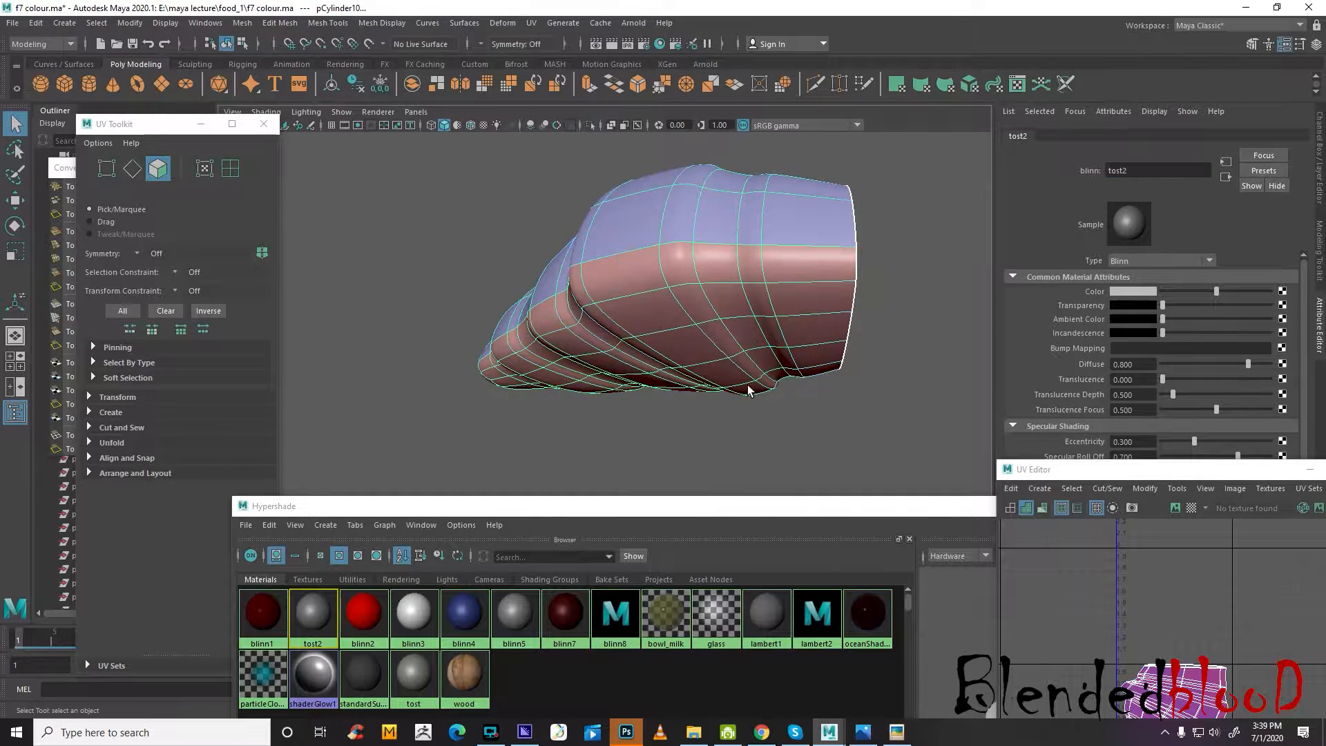
pyautogui.click(749, 390)
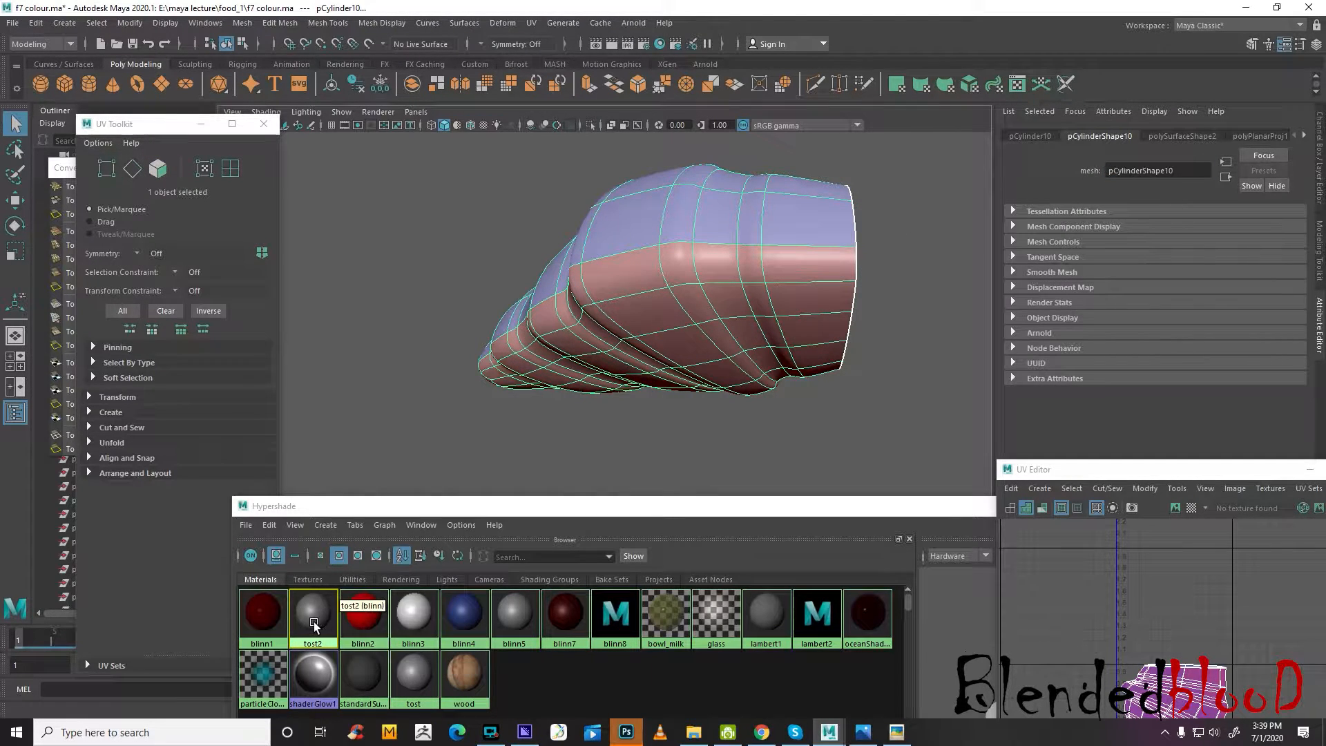
pyautogui.moveTo(314, 622); pyautogui.dragTo(315, 658, button='right')
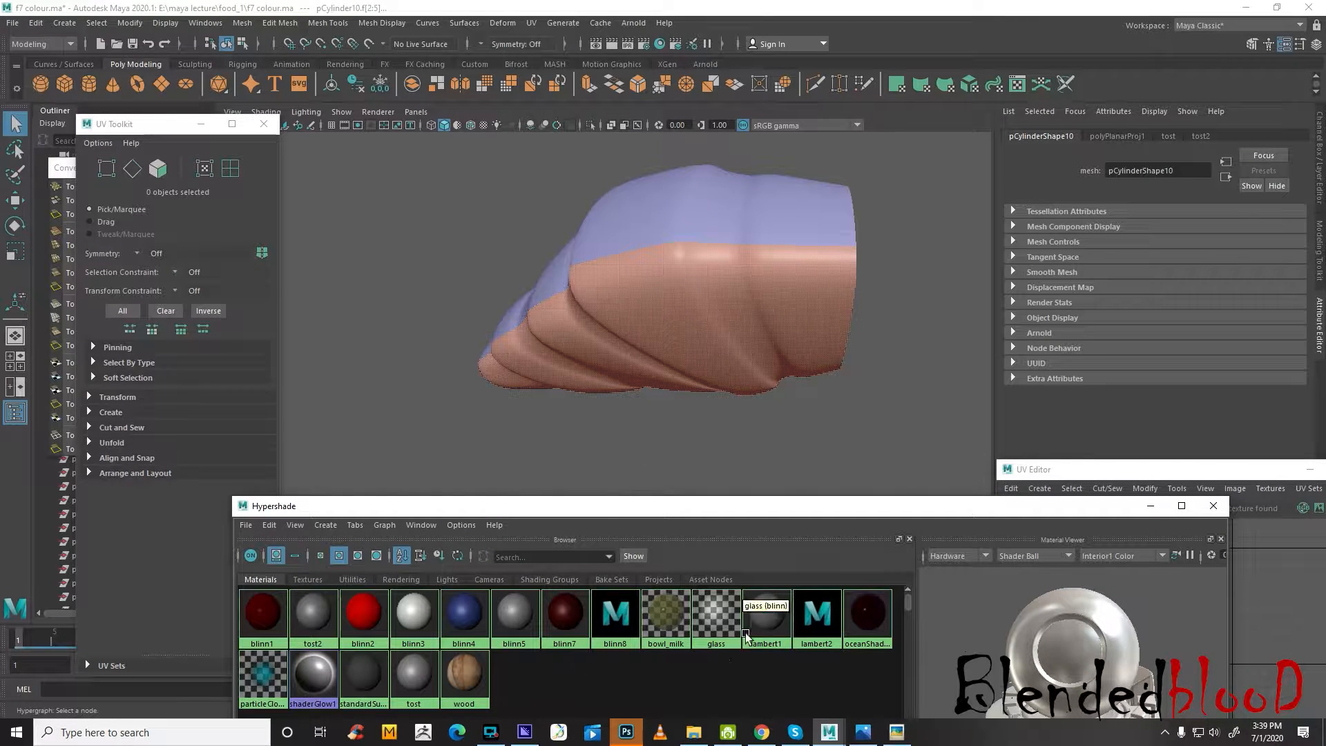
pyautogui.moveTo(415, 618); pyautogui.dragTo(467, 553, button='right')
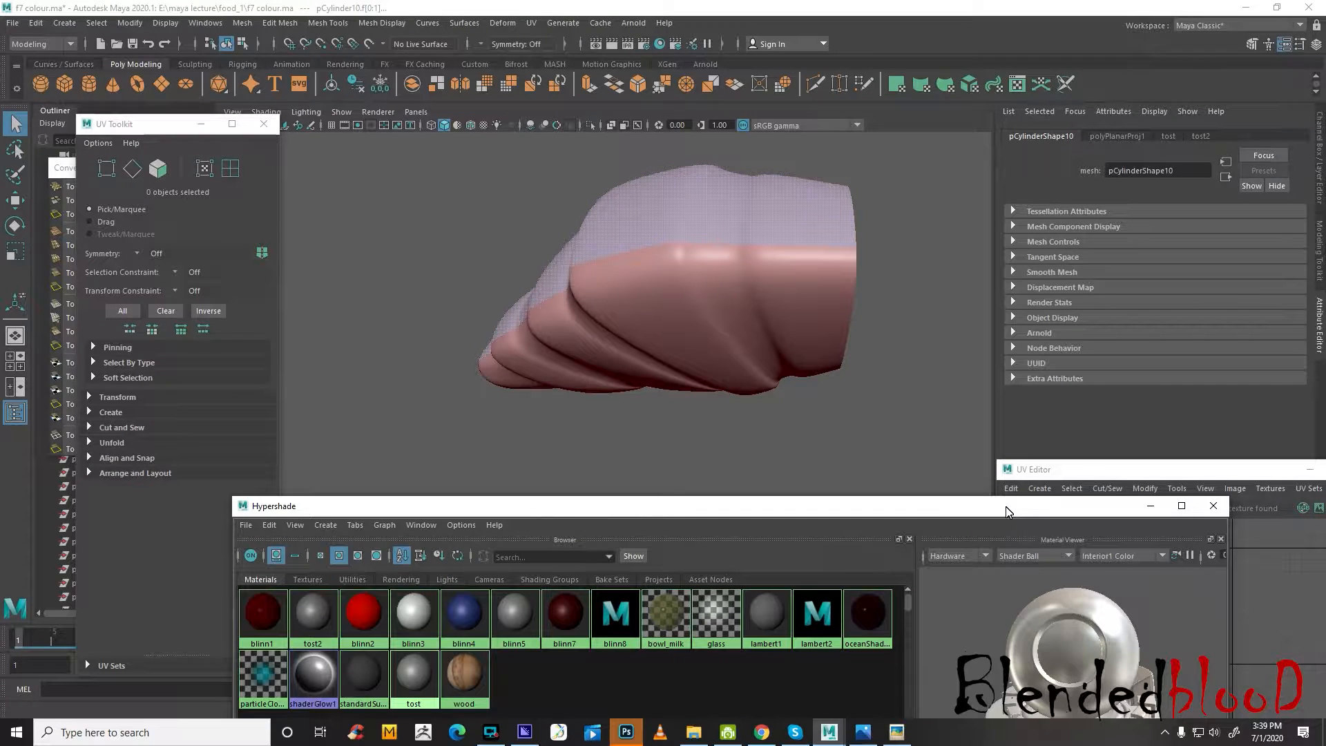
# Show the croissant in the top view and apply a camera-based UV projection to the selected upper faces
pyautogui.press('space')
pyautogui.press('space')
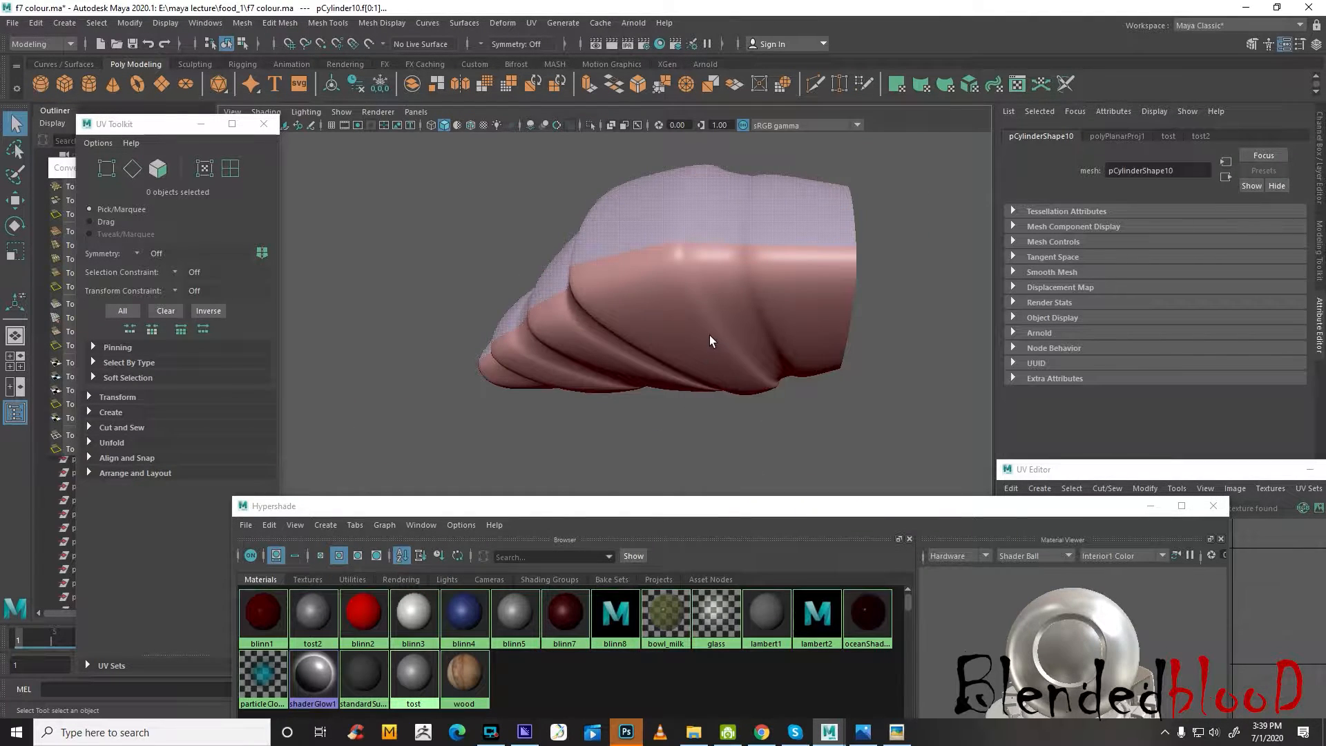
pyautogui.press('space')
pyautogui.press('space')
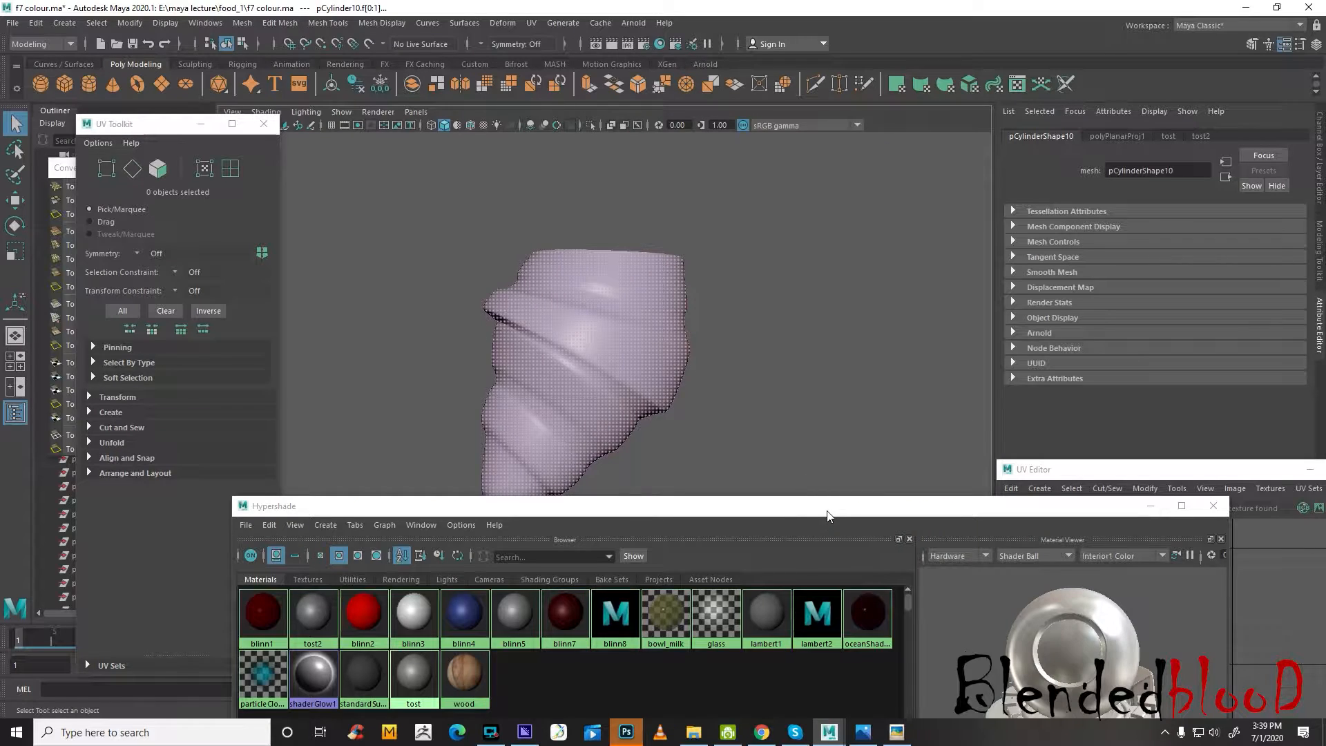
pyautogui.moveTo(827, 511); pyautogui.dragTo(1018, 520)
pyautogui.moveTo(1069, 469); pyautogui.dragTo(932, 55)
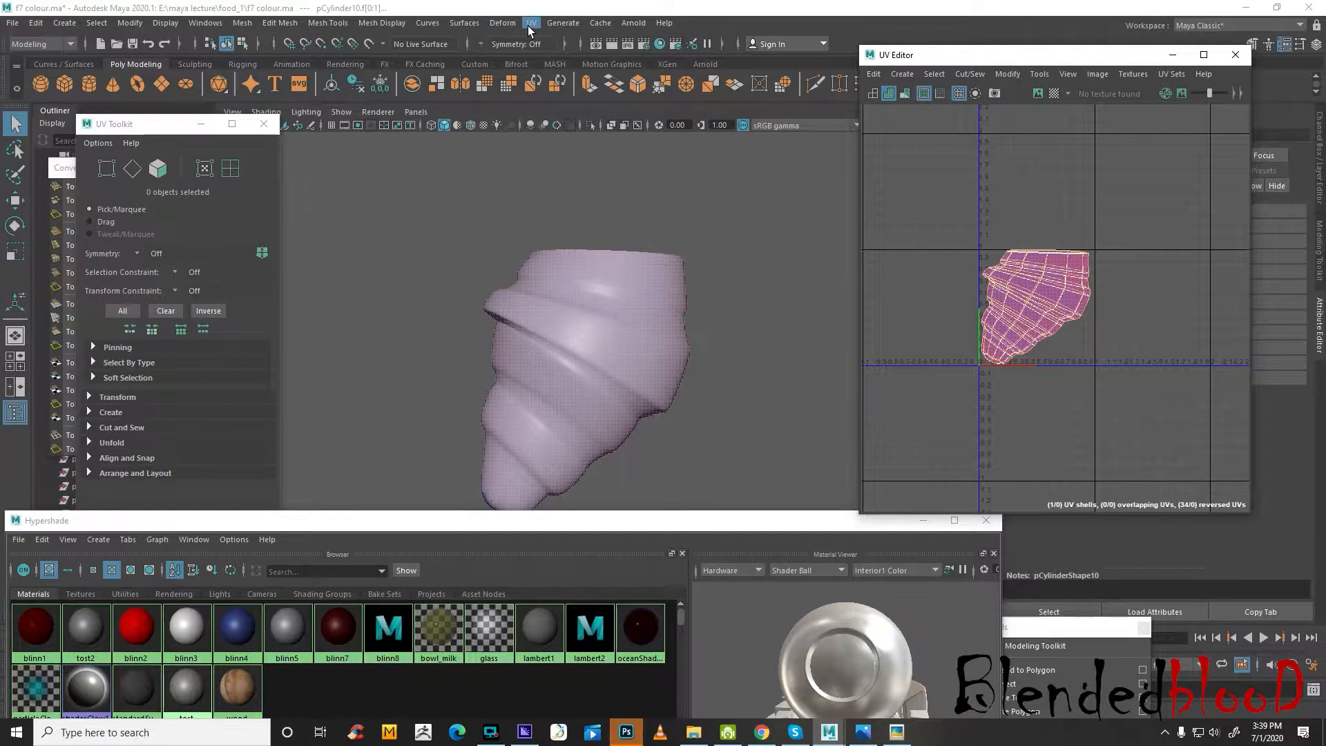
pyautogui.click(530, 28)
pyautogui.click(595, 138)
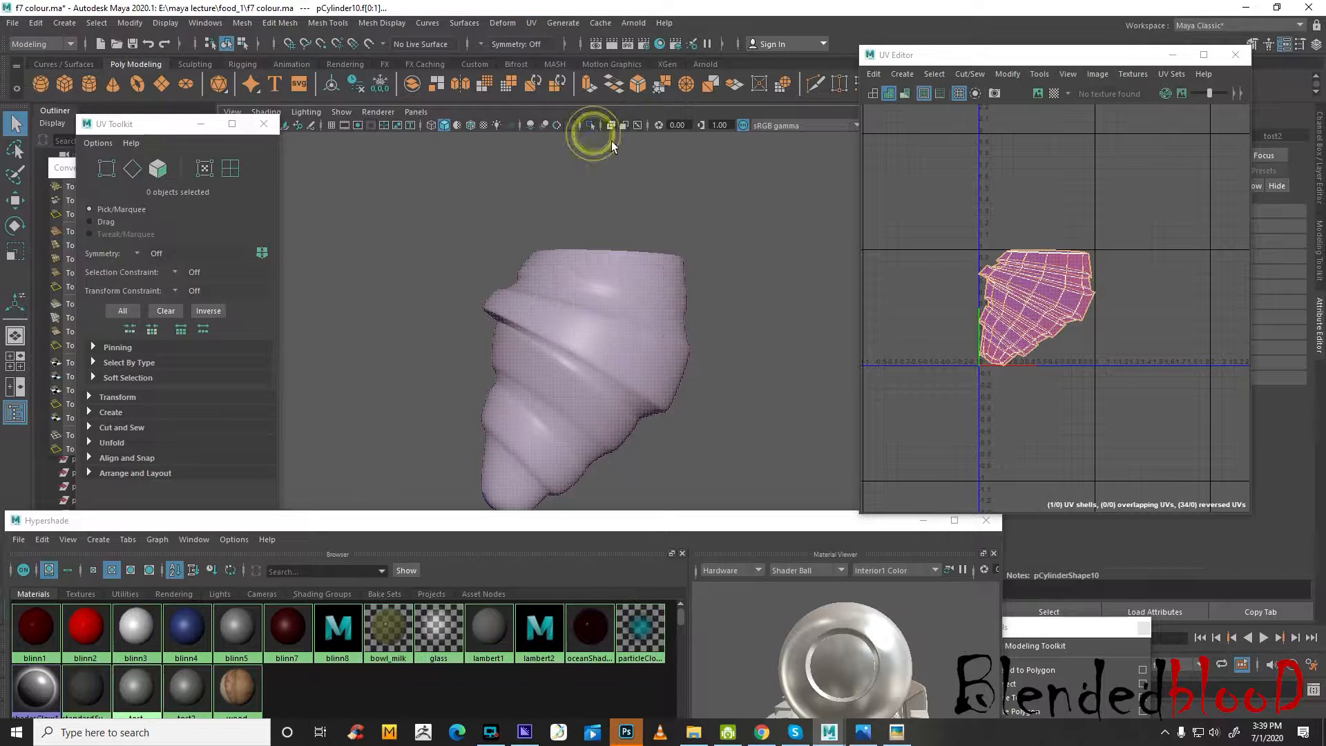
pyautogui.scroll(6, 1039, 350)
pyautogui.scroll(-2, 1080, 379)
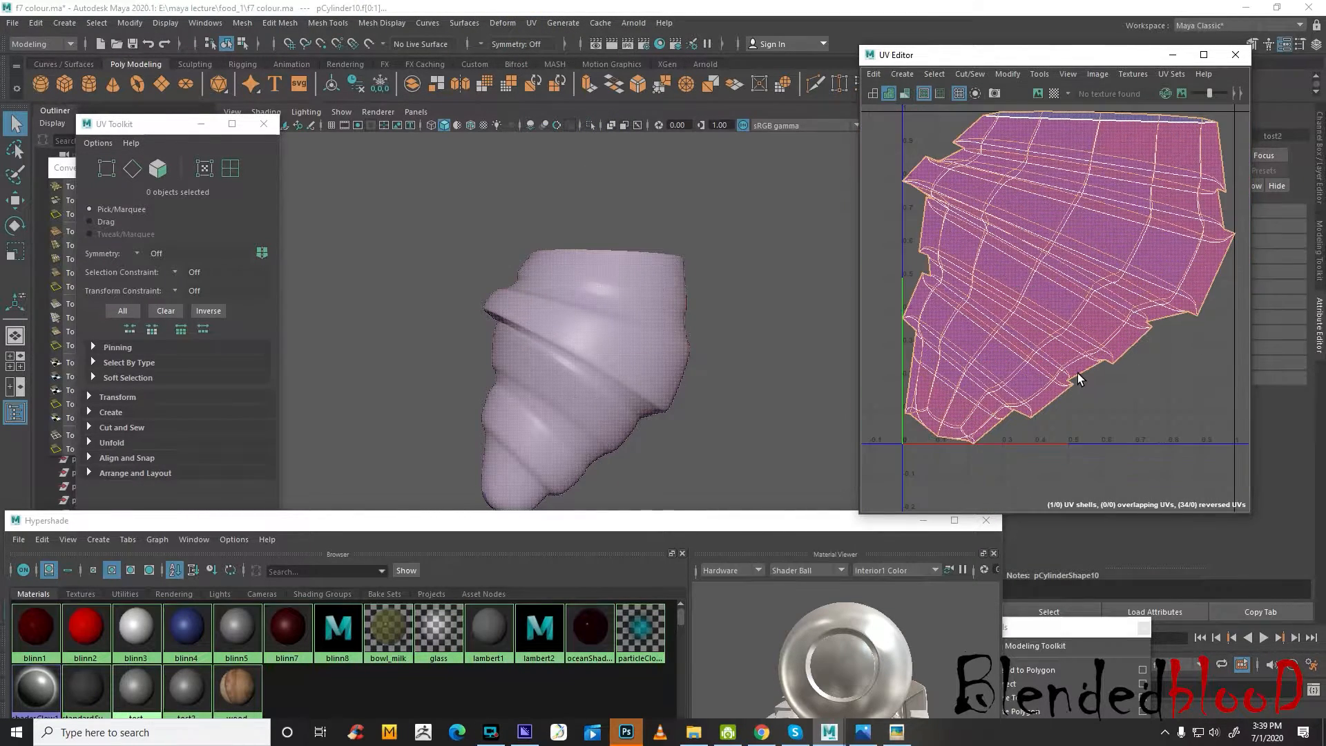
pyautogui.scroll(-1, 1076, 374)
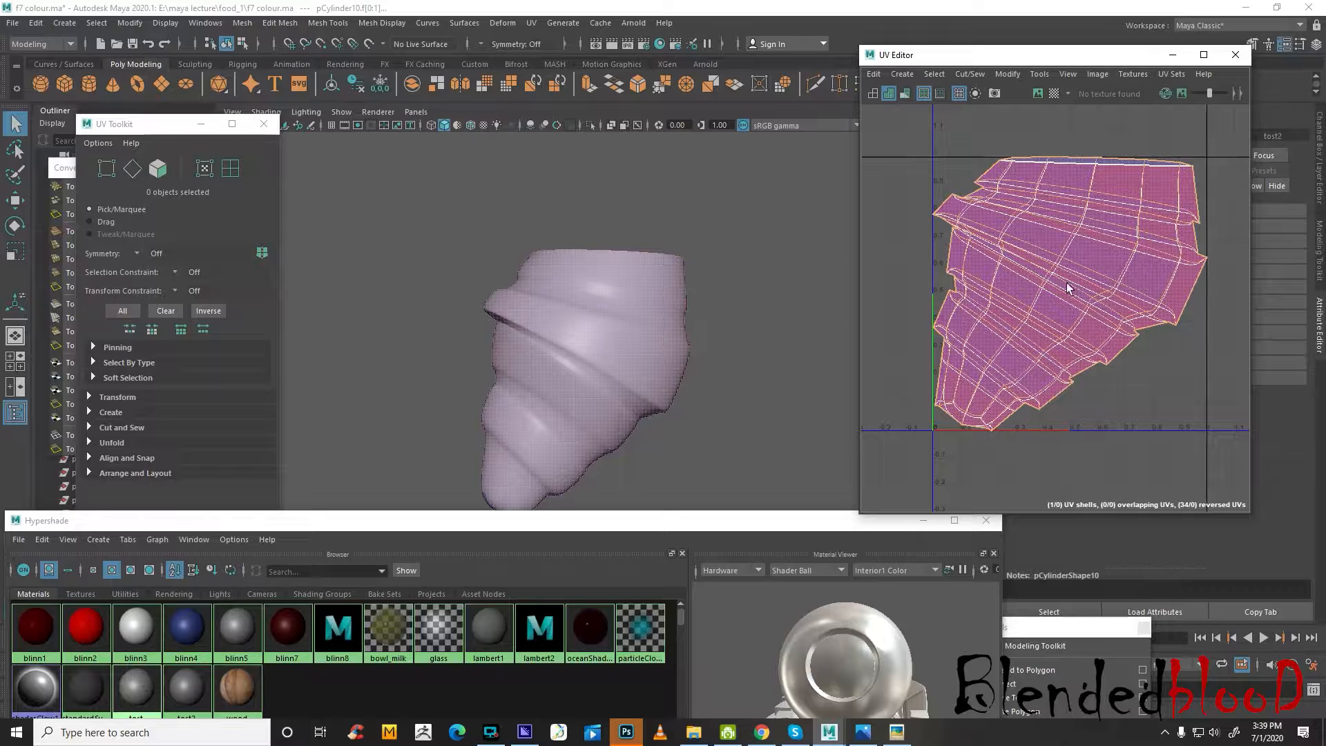
pyautogui.keyDown('alt'); pyautogui.moveTo(715, 369); pyautogui.dragTo(715, 341); pyautogui.keyUp('alt')
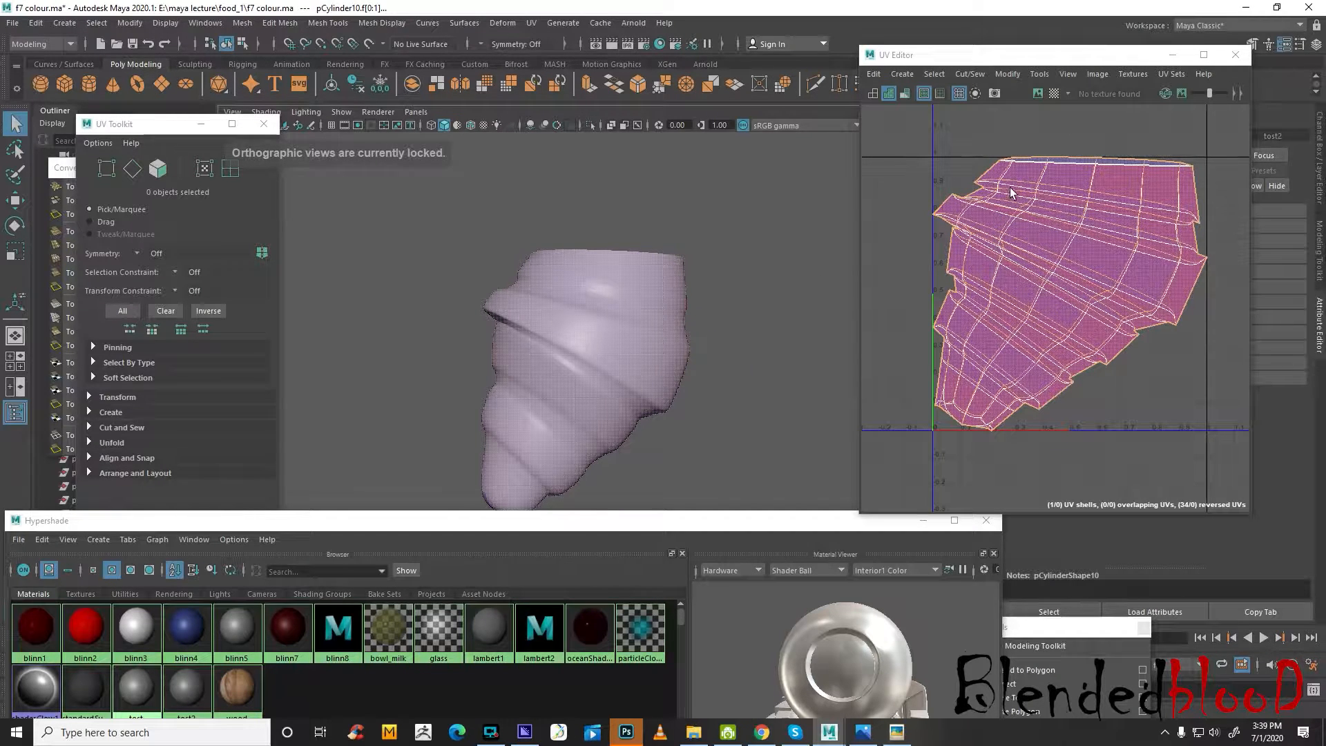
pyautogui.rightClick(1052, 263)
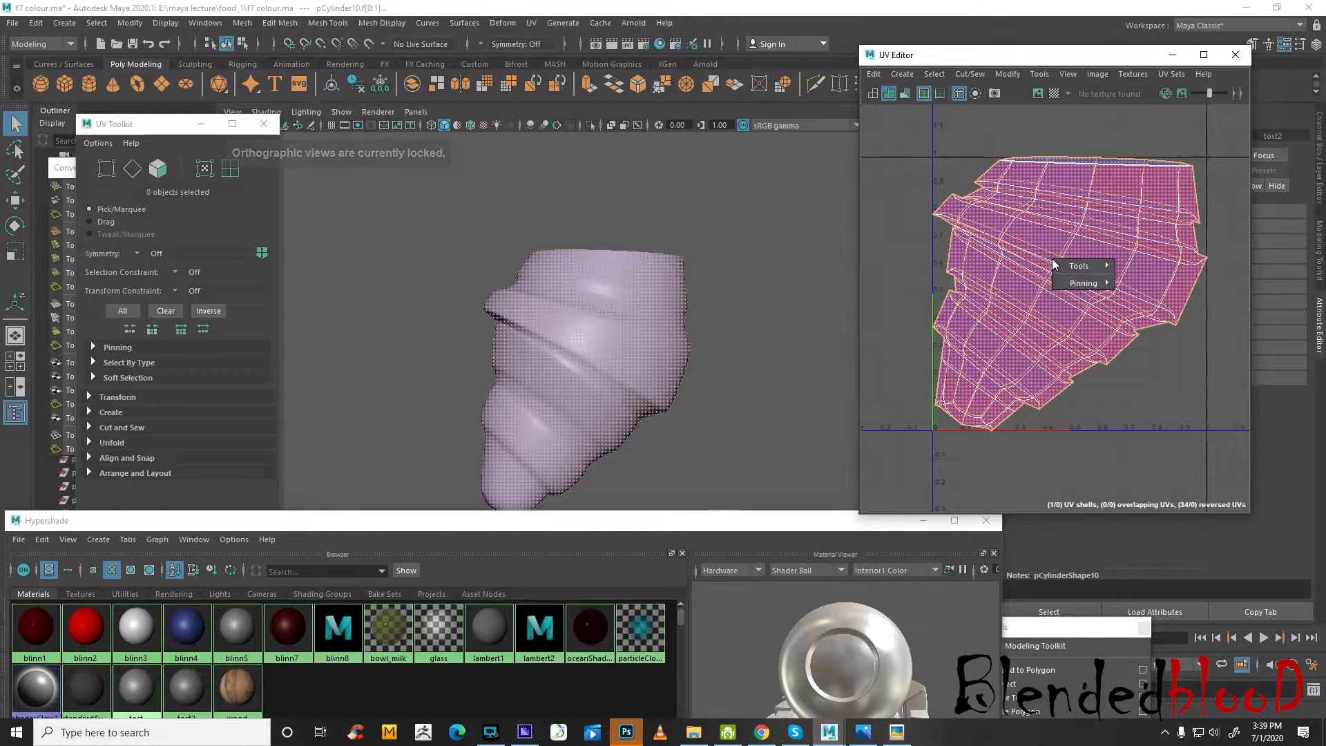
pyautogui.moveTo(1080, 274)
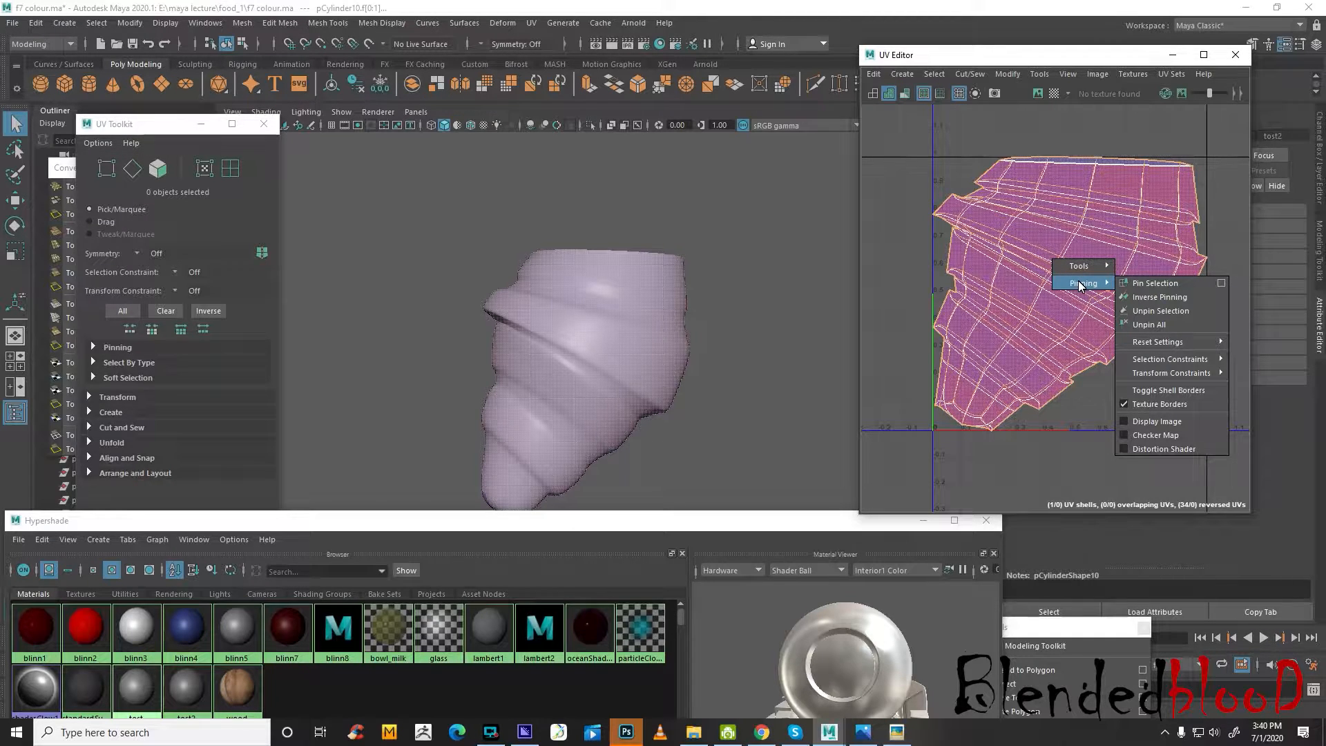
pyautogui.click(1057, 196)
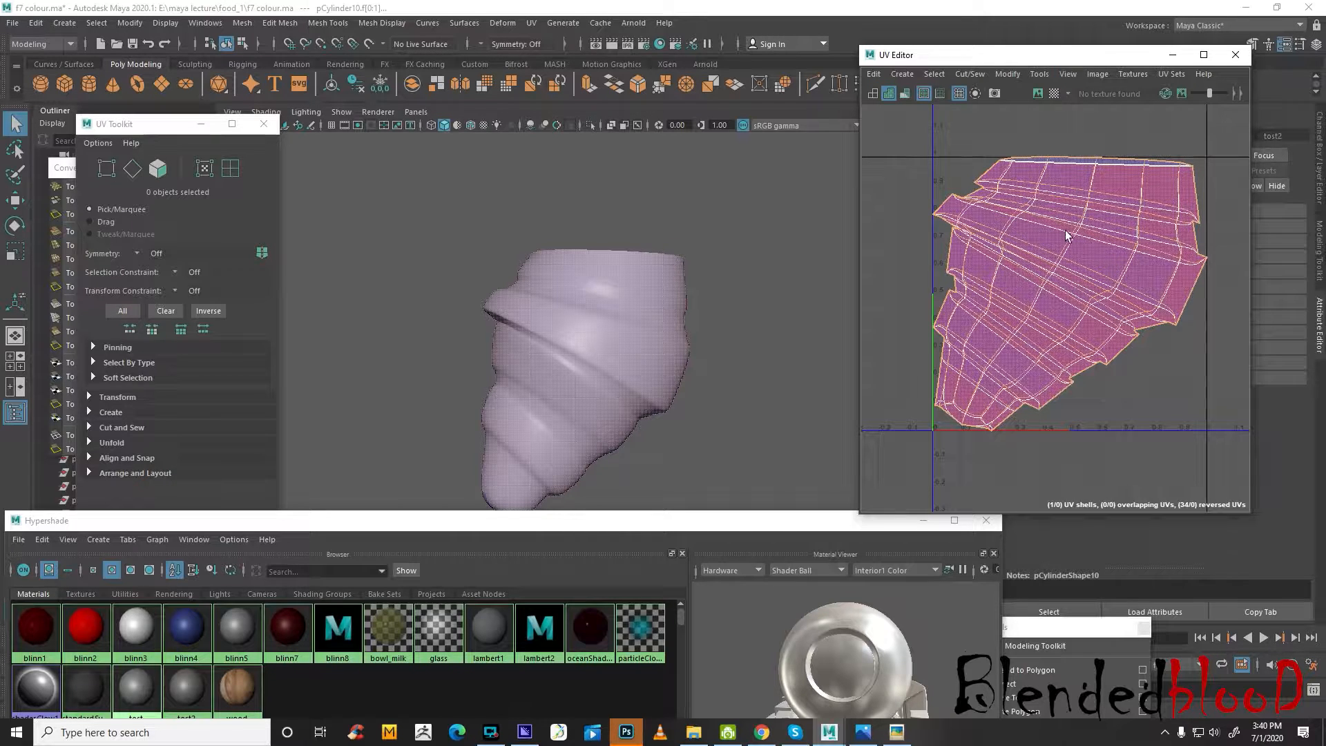
pyautogui.click(1133, 75)
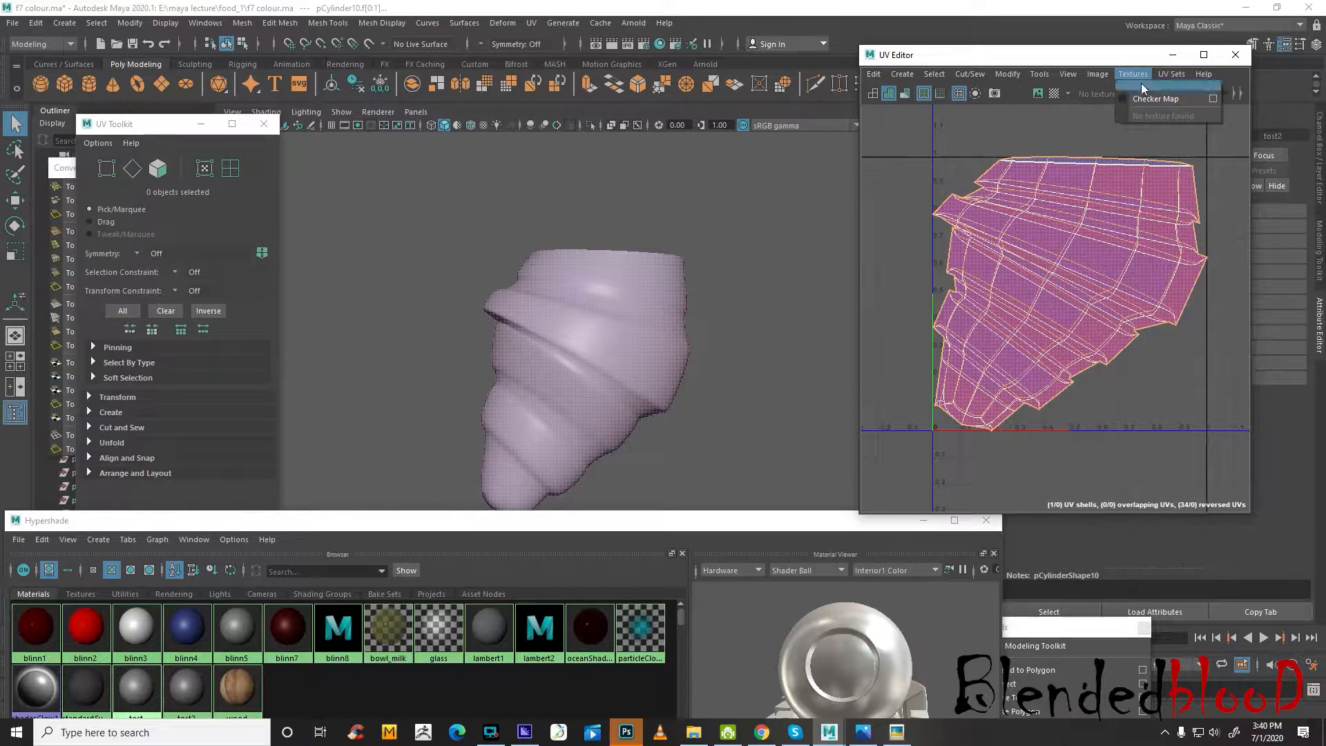
pyautogui.click(1109, 76)
pyautogui.click(748, 306)
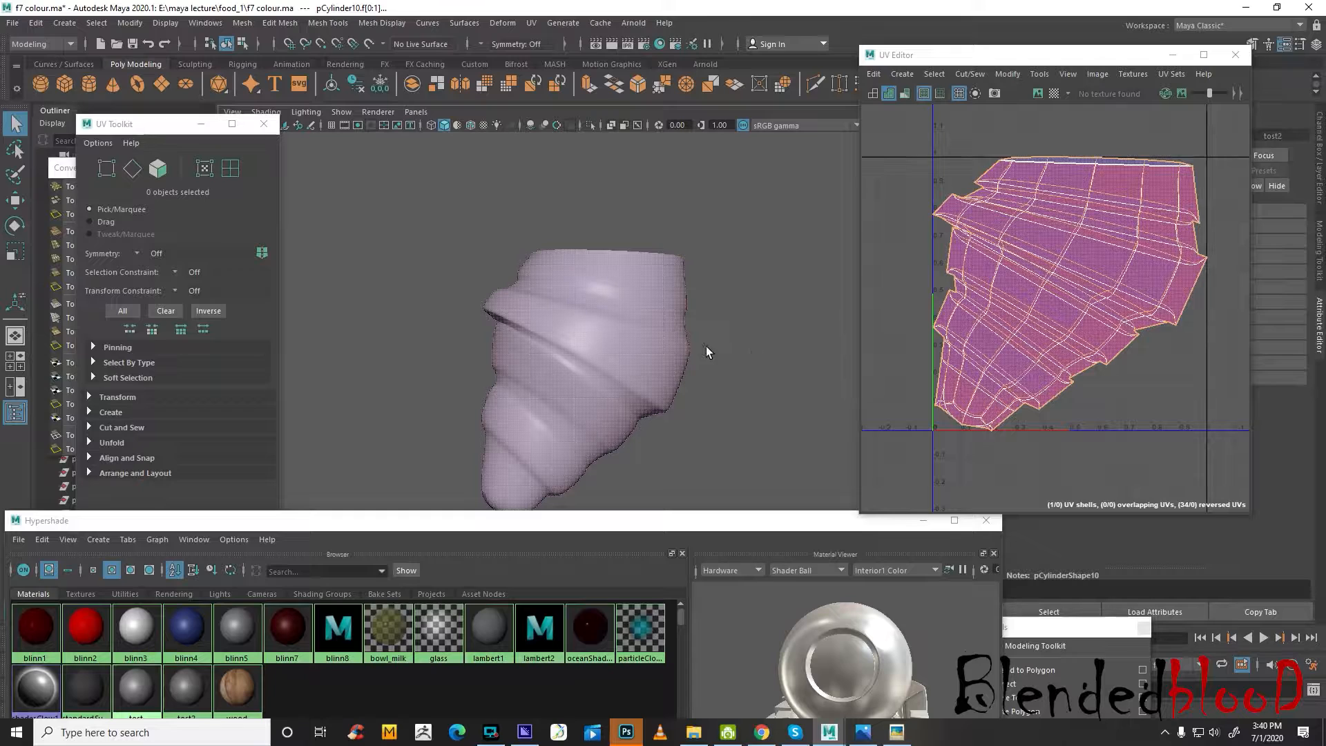
# Return to the four-view layout and show the croissant in wireframe in the perspective view
pyautogui.press('space')
pyautogui.keyDown('alt'); pyautogui.moveTo(747, 276); pyautogui.dragTo(746, 308); pyautogui.keyUp('alt')
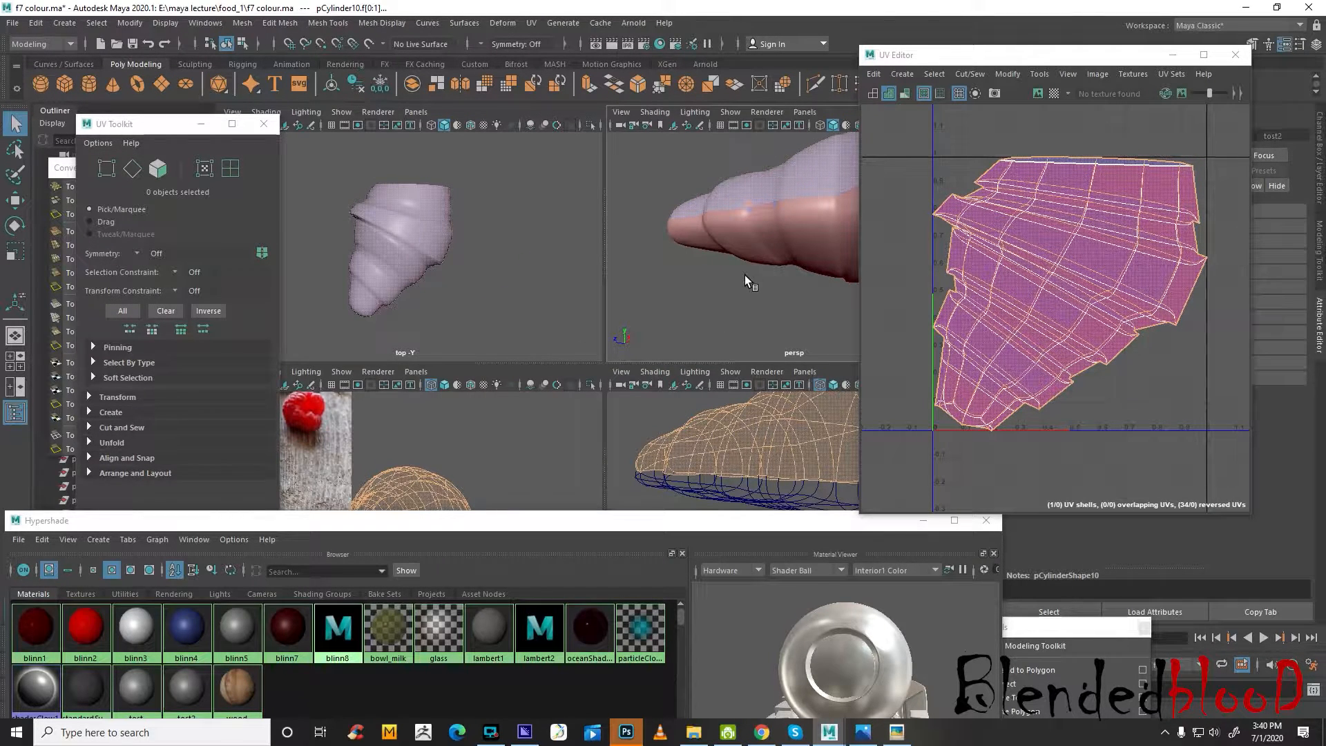
pyautogui.press('4')
pyautogui.click(1036, 279)
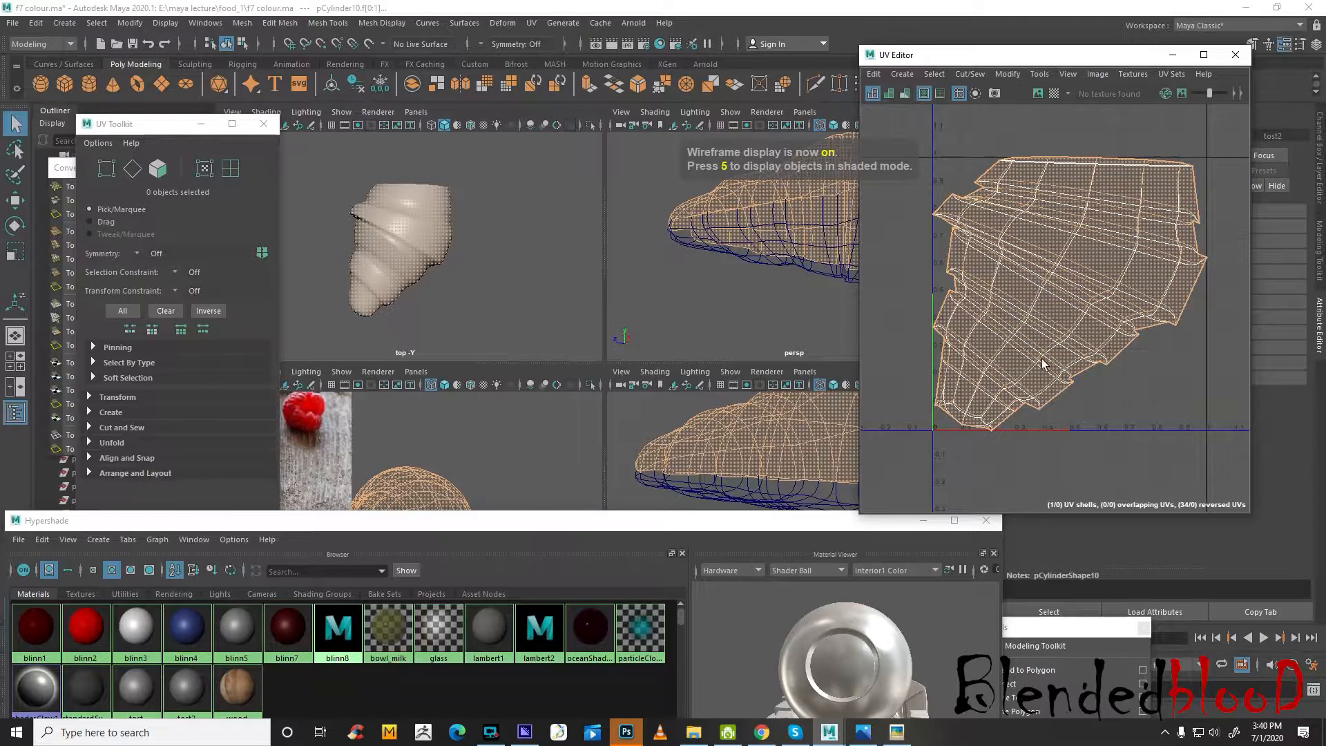
pyautogui.keyDown('alt'); pyautogui.moveTo(793, 275); pyautogui.dragTo(765, 310); pyautogui.keyUp('alt')
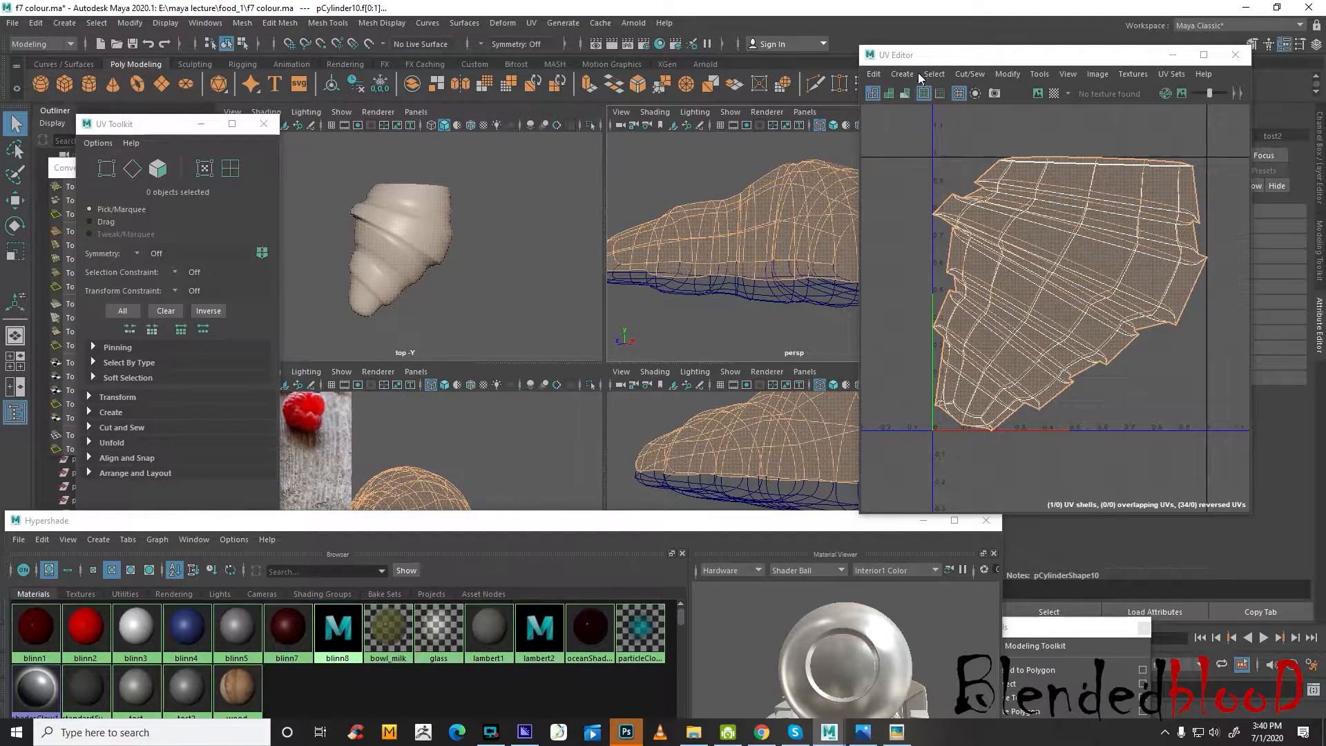
# Assign a new Blinn material to the selected upper faces of the croissant
pyautogui.moveTo(919, 55); pyautogui.dragTo(1074, 298)
pyautogui.rightClick(774, 223)
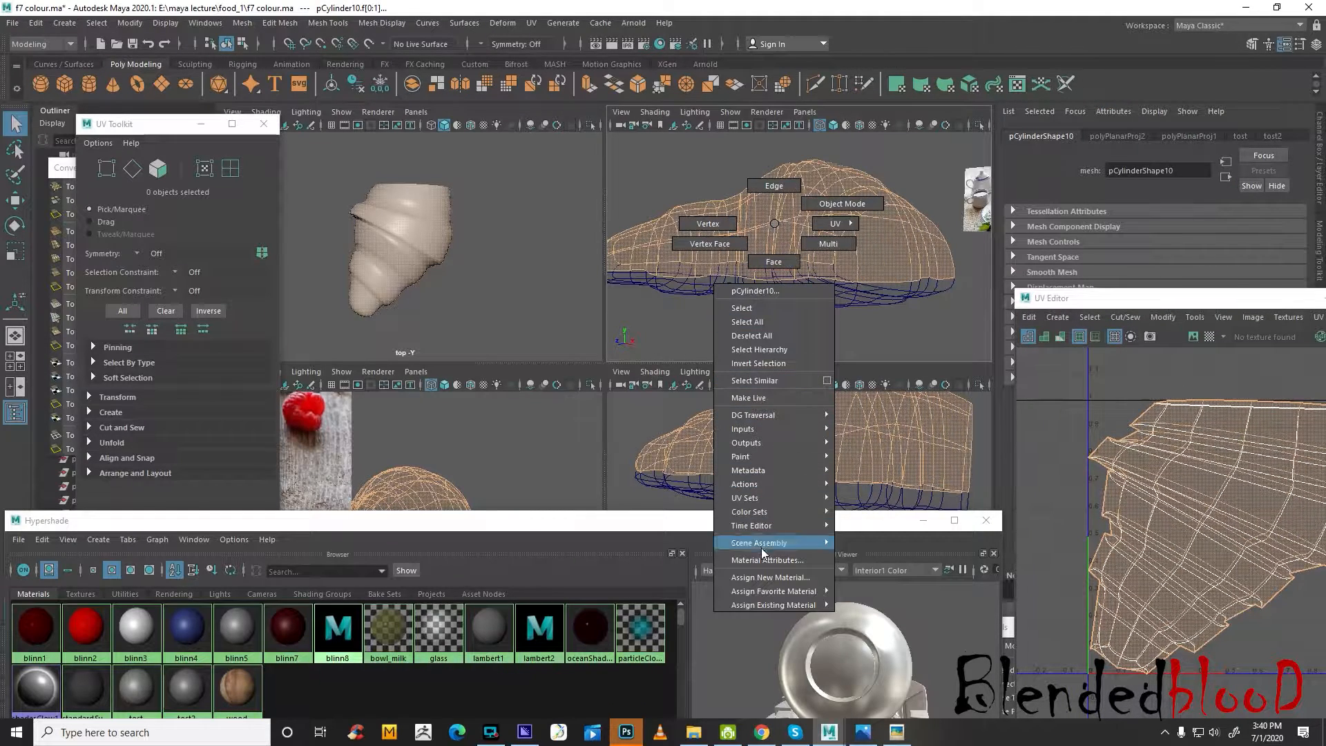
pyautogui.click(765, 576)
pyautogui.click(352, 454)
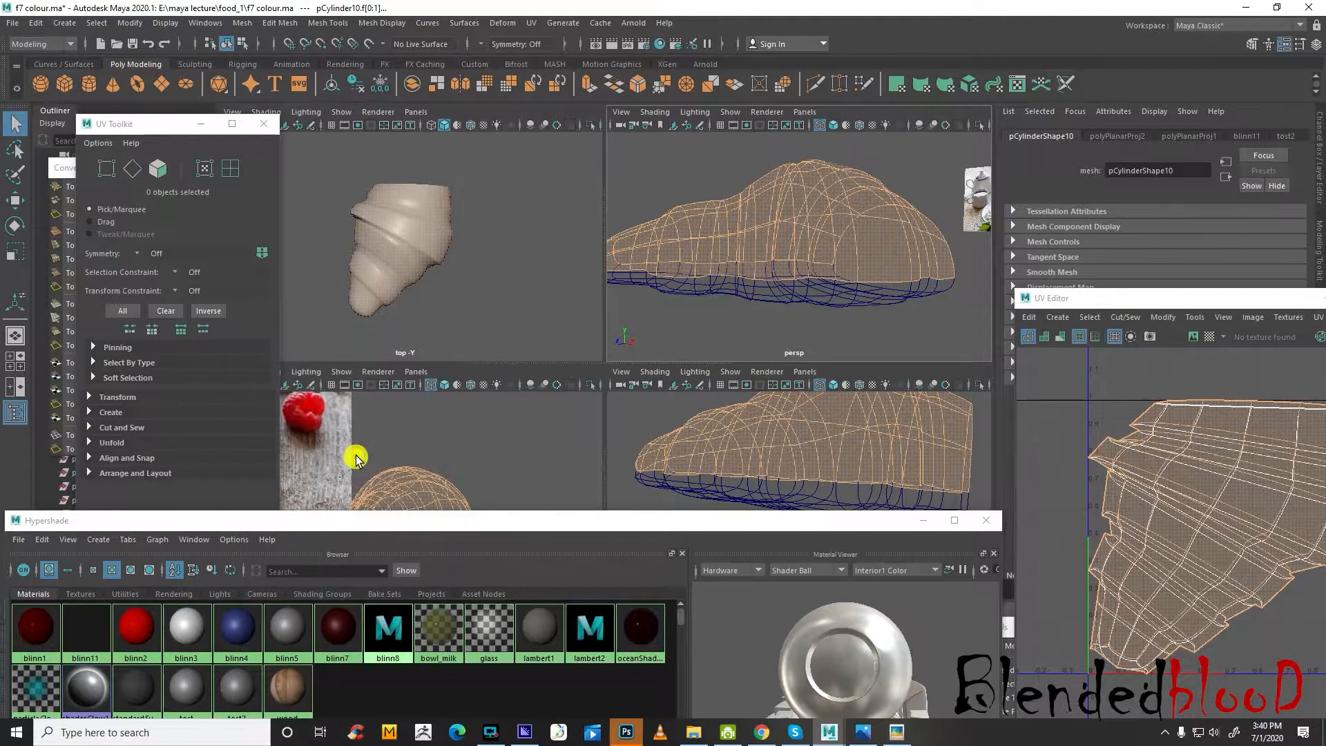
# Reselect the upper faces through their new Blinn material in the Hypershade and make the top view active
pyautogui.moveTo(1119, 300); pyautogui.dragTo(1051, 522)
pyautogui.click(85, 632)
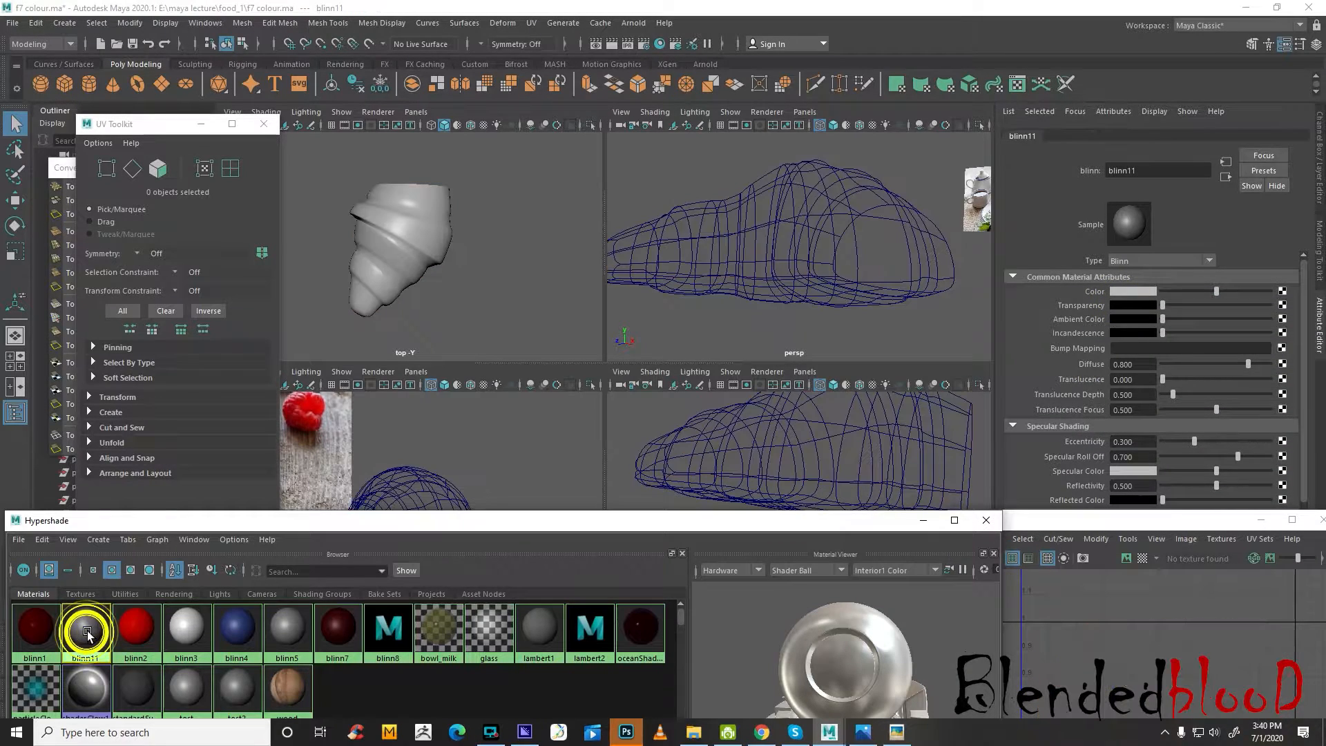
pyautogui.moveTo(91, 627); pyautogui.dragTo(193, 553, button='right')
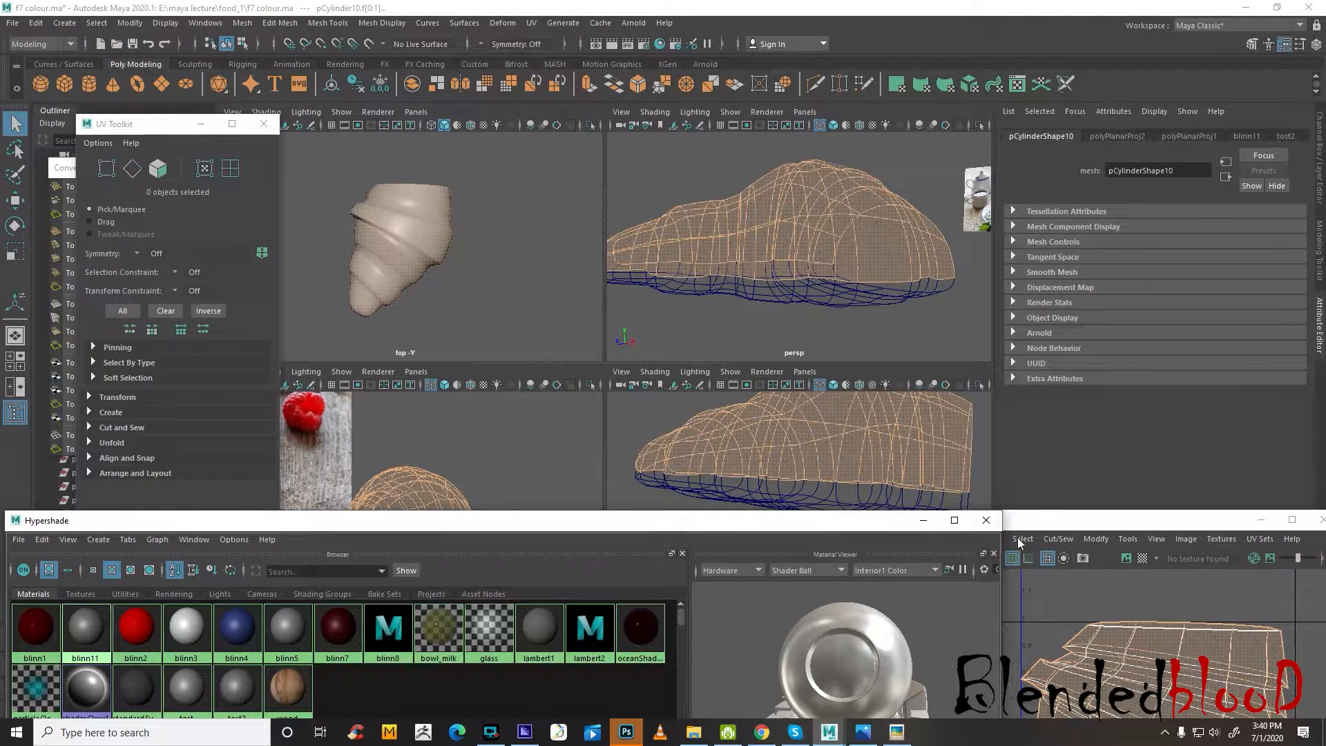
pyautogui.moveTo(1052, 529); pyautogui.dragTo(953, 272)
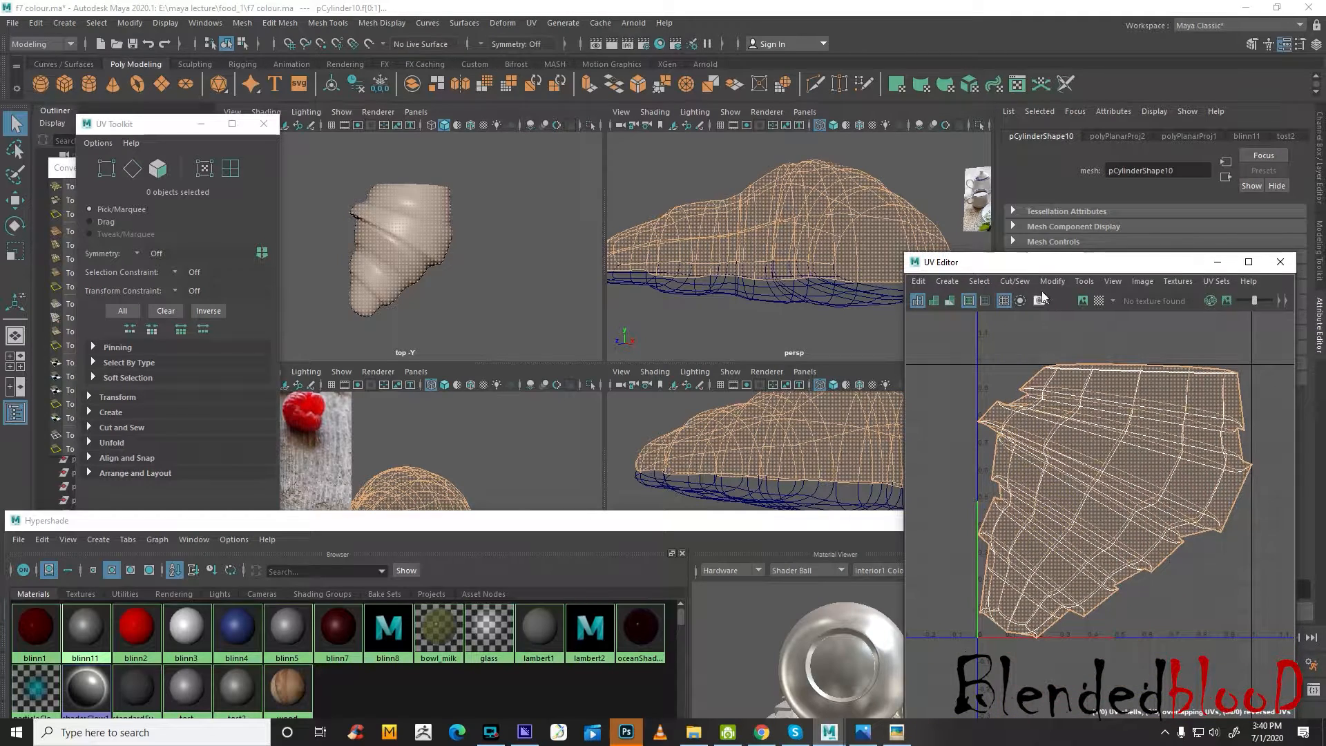
pyautogui.click(478, 162)
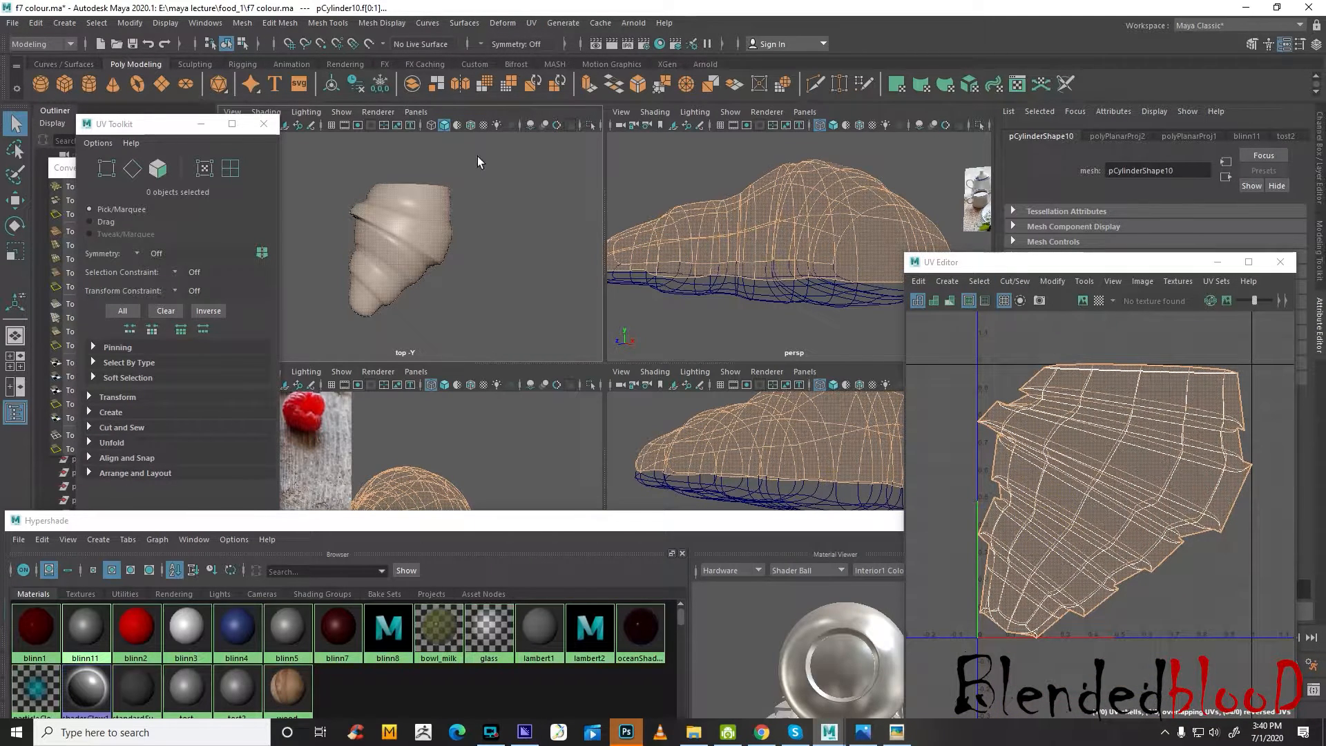
pyautogui.click(532, 23)
pyautogui.click(598, 106)
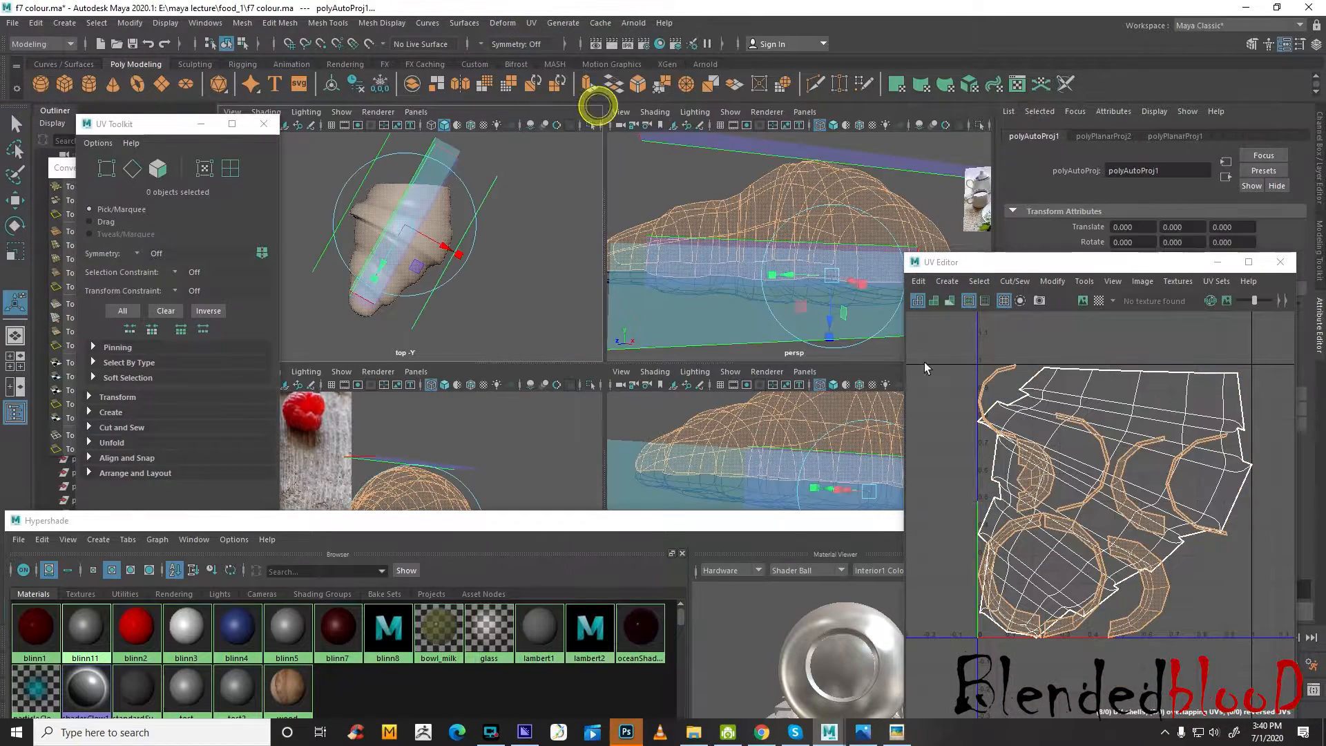
pyautogui.hotkey('ctrl', 'z')
# Reproject the selected upper faces with camera-based UV mapping from the top view
pyautogui.click(530, 23)
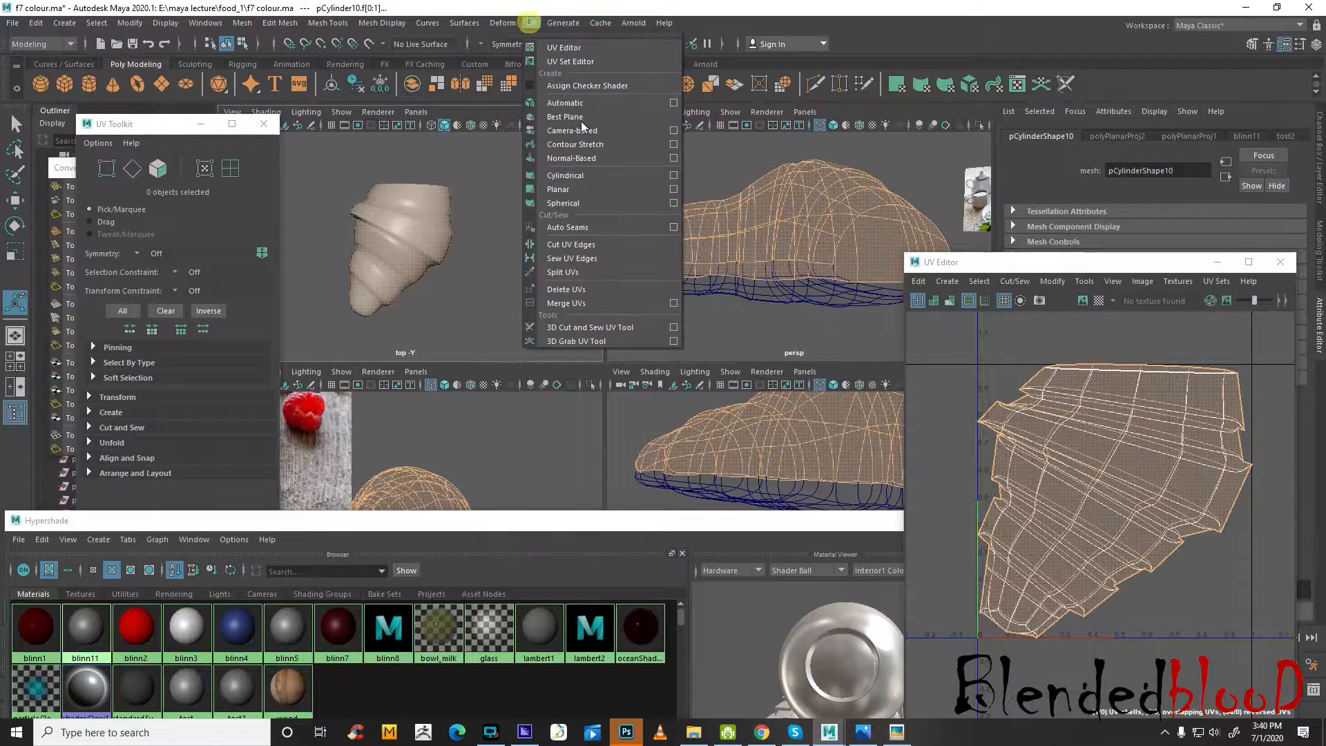
pyautogui.click(605, 134)
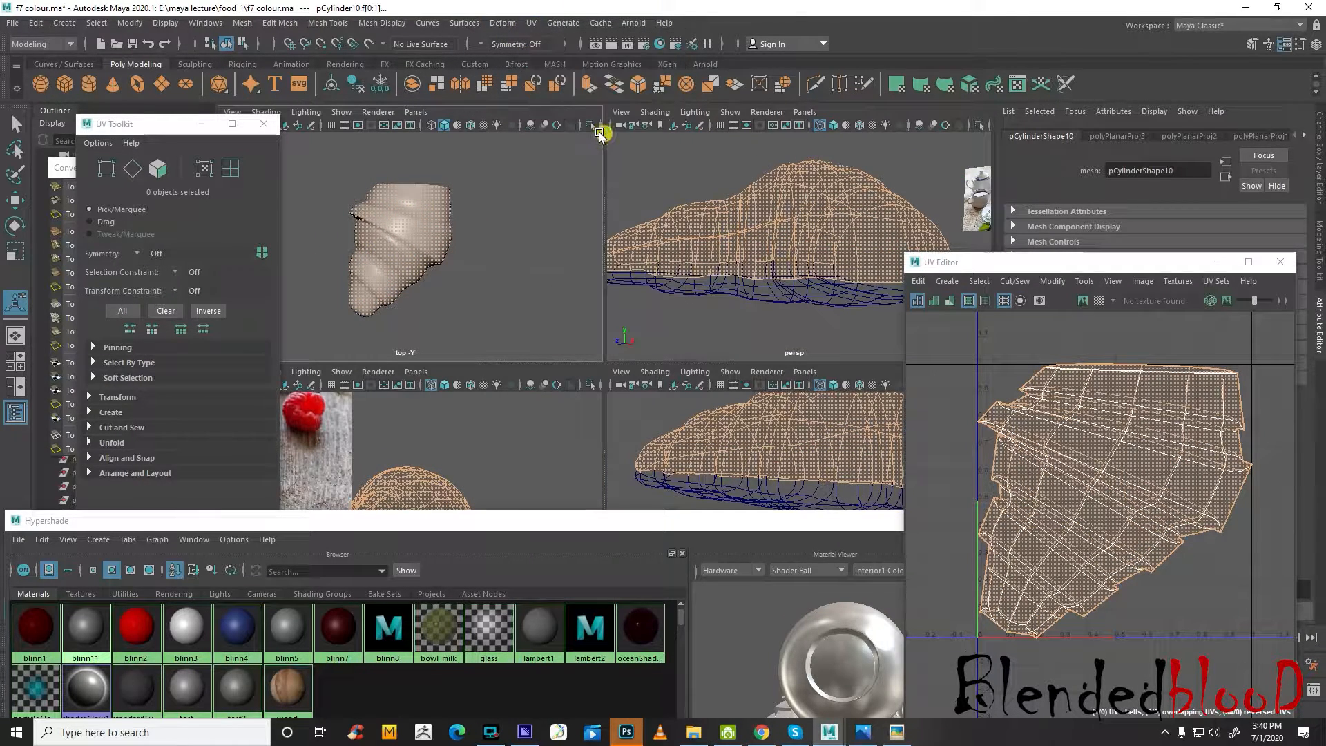
pyautogui.click(533, 24)
pyautogui.click(587, 135)
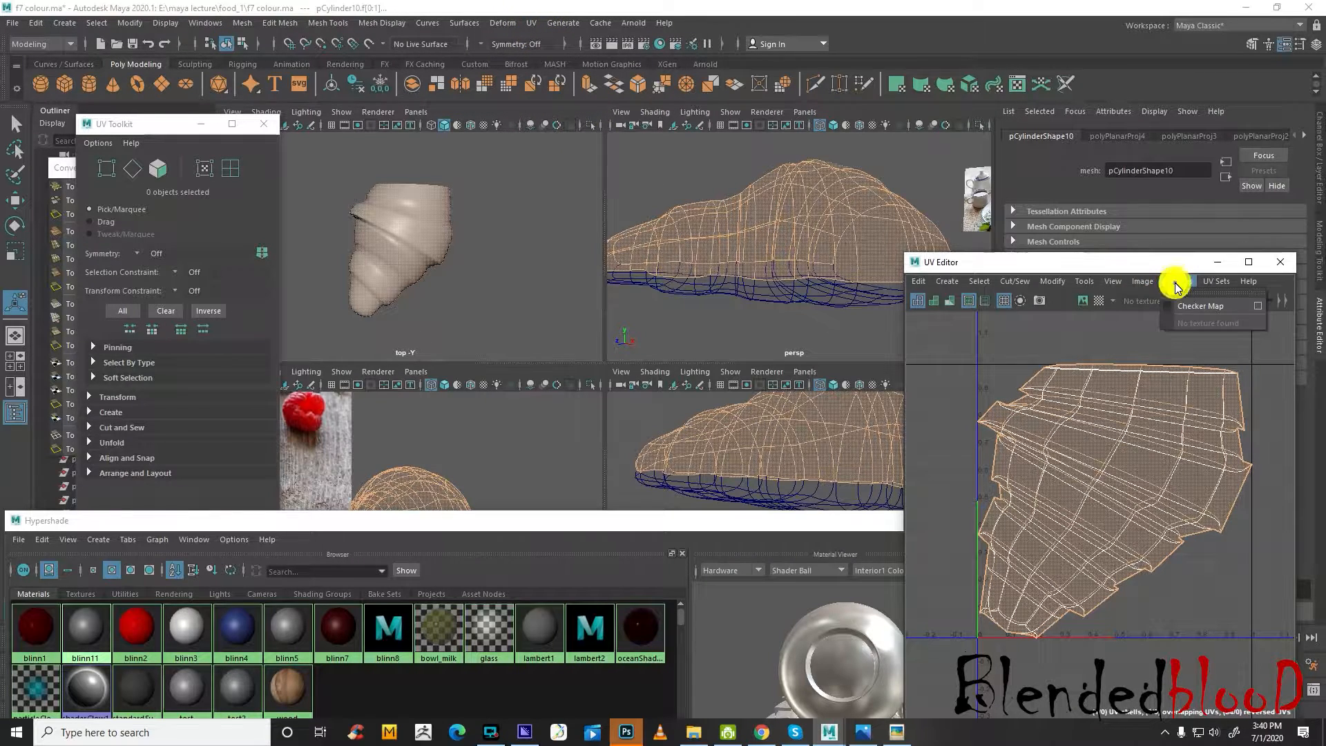
pyautogui.click(1143, 281)
pyautogui.click(1179, 513)
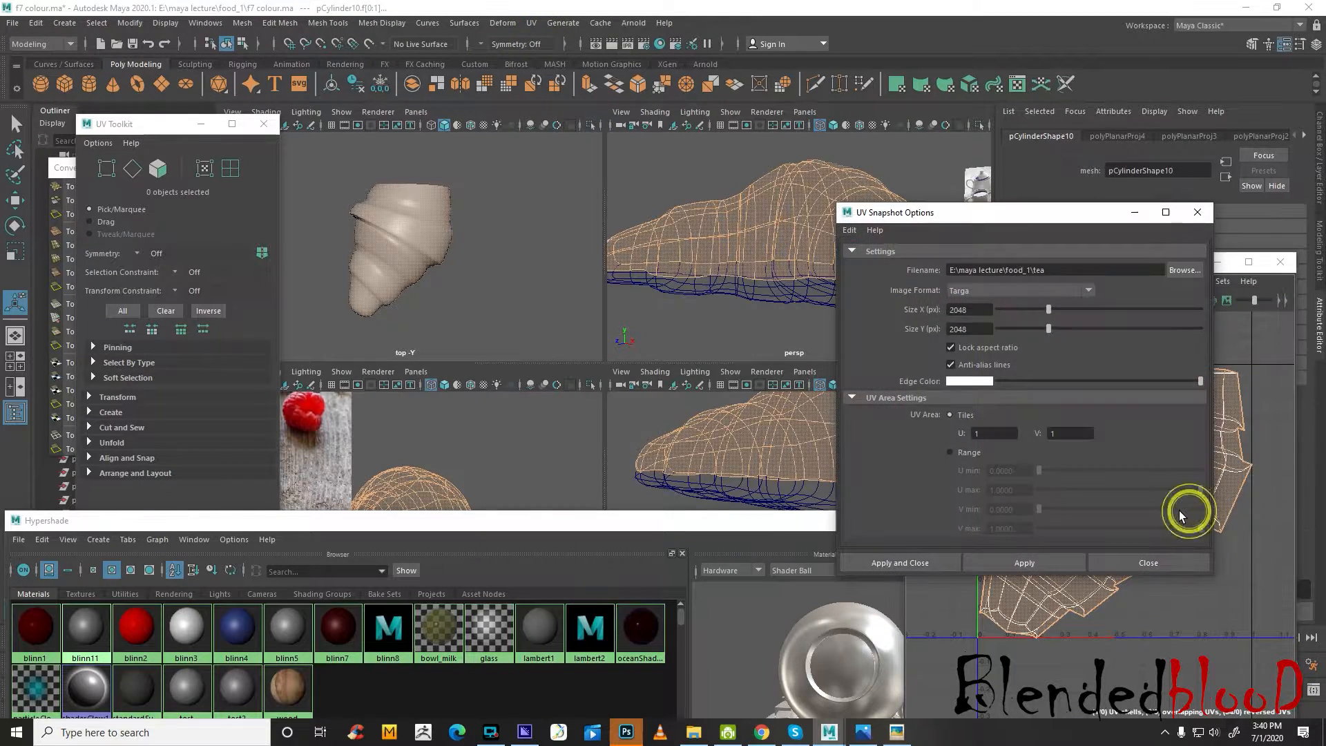
pyautogui.moveTo(1056, 218); pyautogui.dragTo(684, 165)
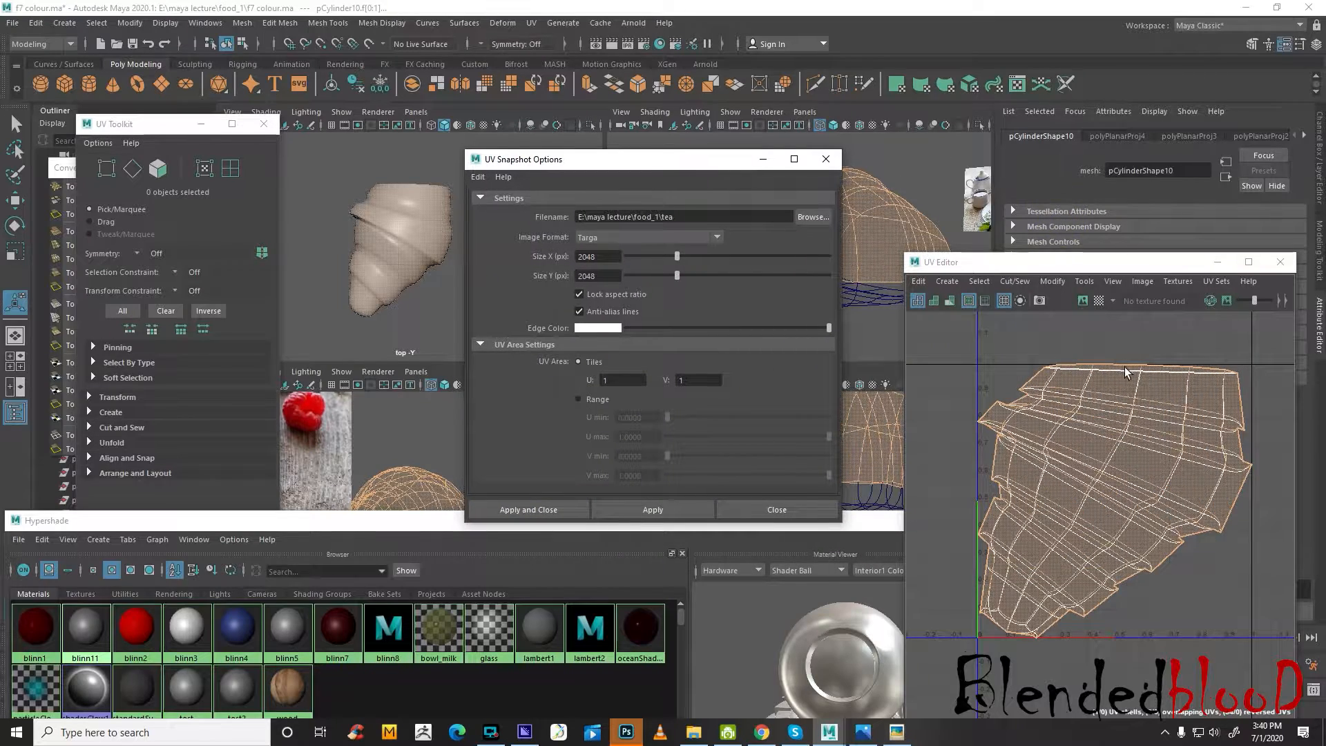
pyautogui.click(826, 159)
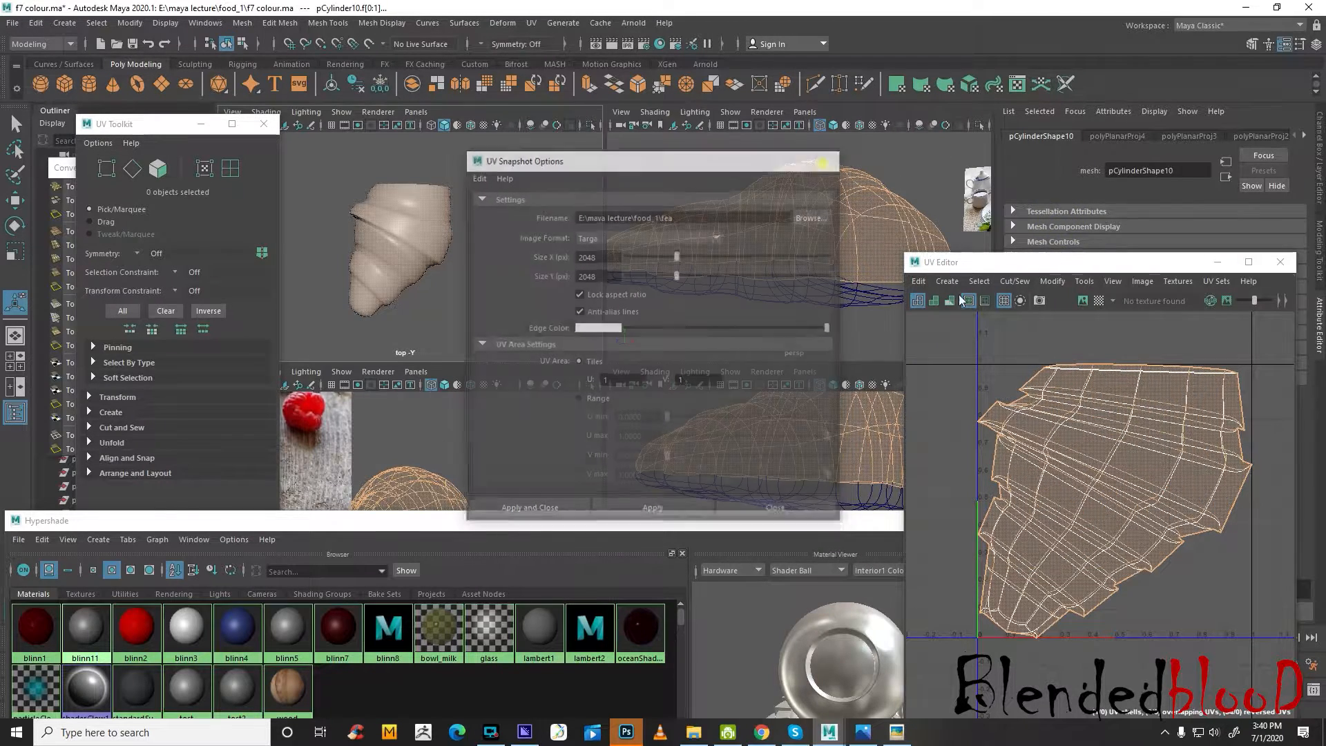
# Scale the upper faces' UV shell down slightly and move it horizontally out of the 0 to 1 tile, clear of the lower shell
pyautogui.press('w')
pyautogui.moveTo(1116, 502); pyautogui.dragTo(1106, 493)
pyautogui.press('w')
pyautogui.scroll(-3, 1126, 503)
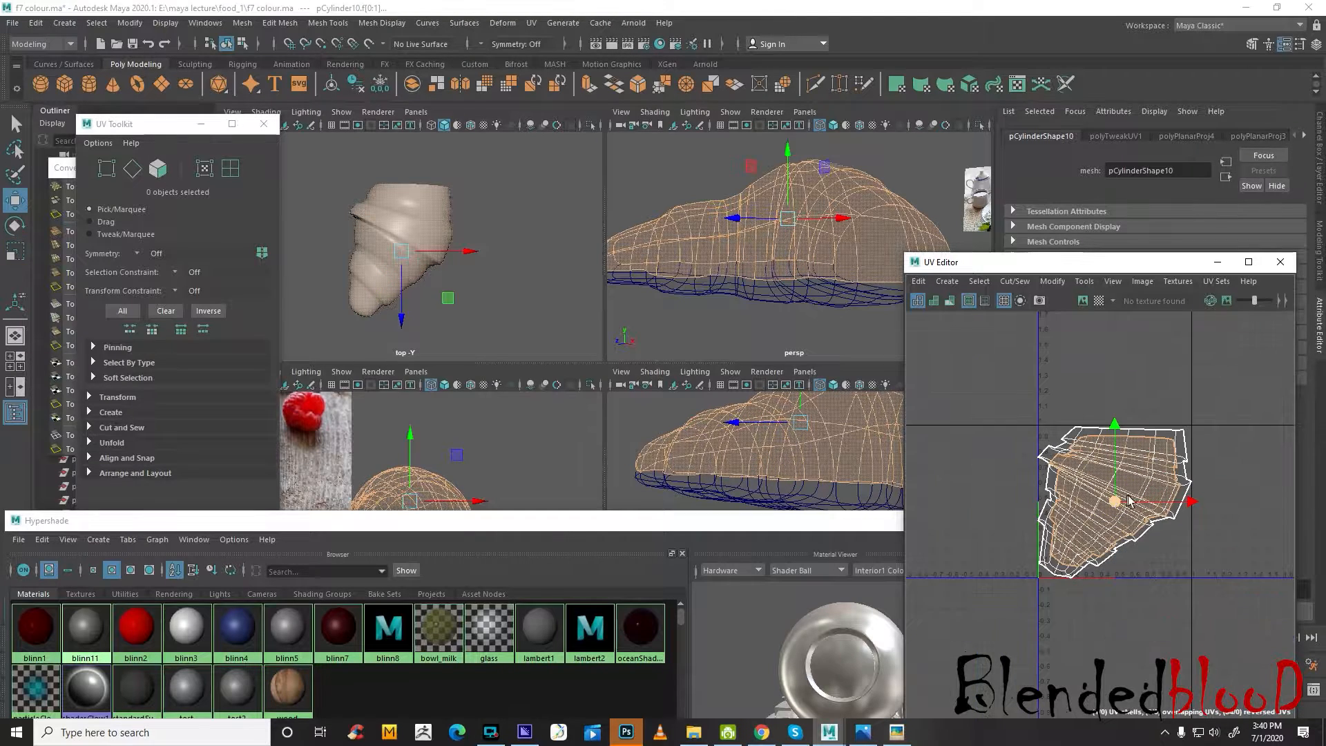
pyautogui.moveTo(1194, 507); pyautogui.dragTo(1016, 508, button='middle')
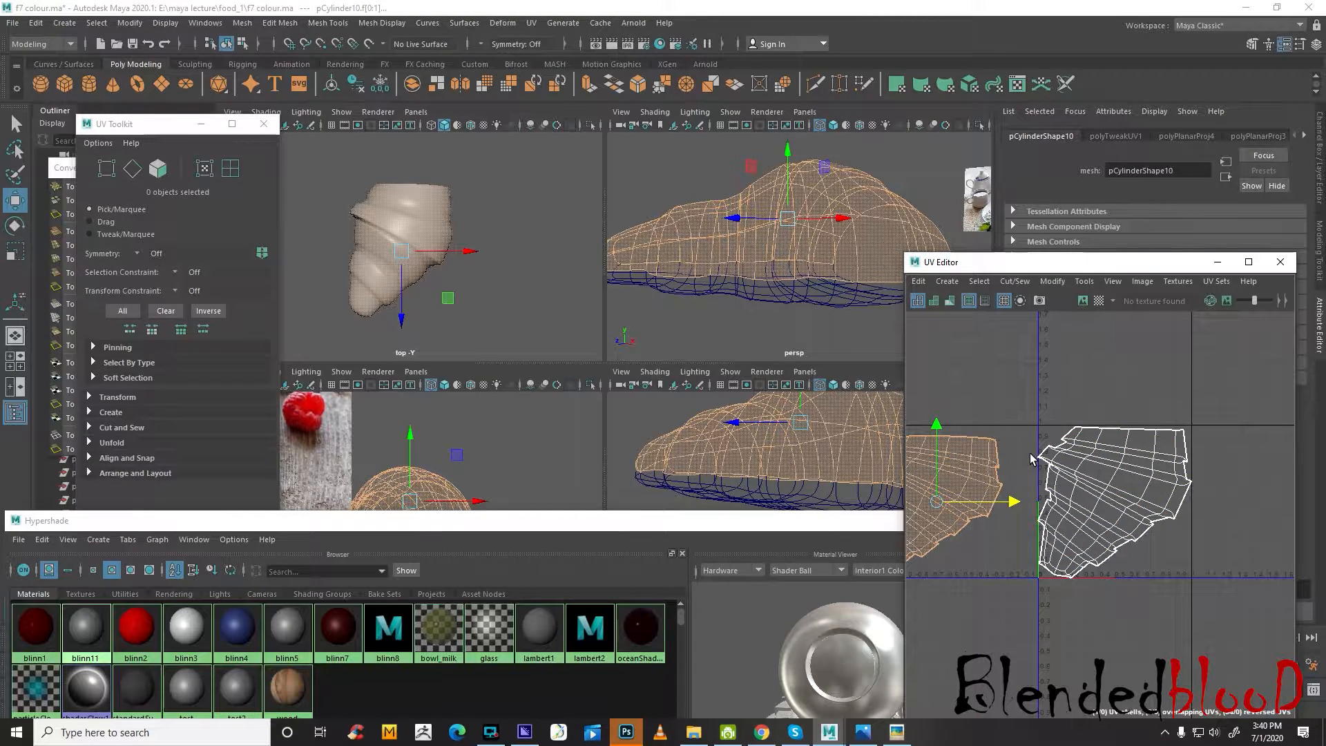
# Reselect the croissant's lower faces through the tost2 material and reproject them with camera-based UV mapping from the wireframe top view
pyautogui.keyDown('alt'); pyautogui.moveTo(1031, 452); pyautogui.dragTo(1084, 447, button='middle'); pyautogui.keyUp('alt')
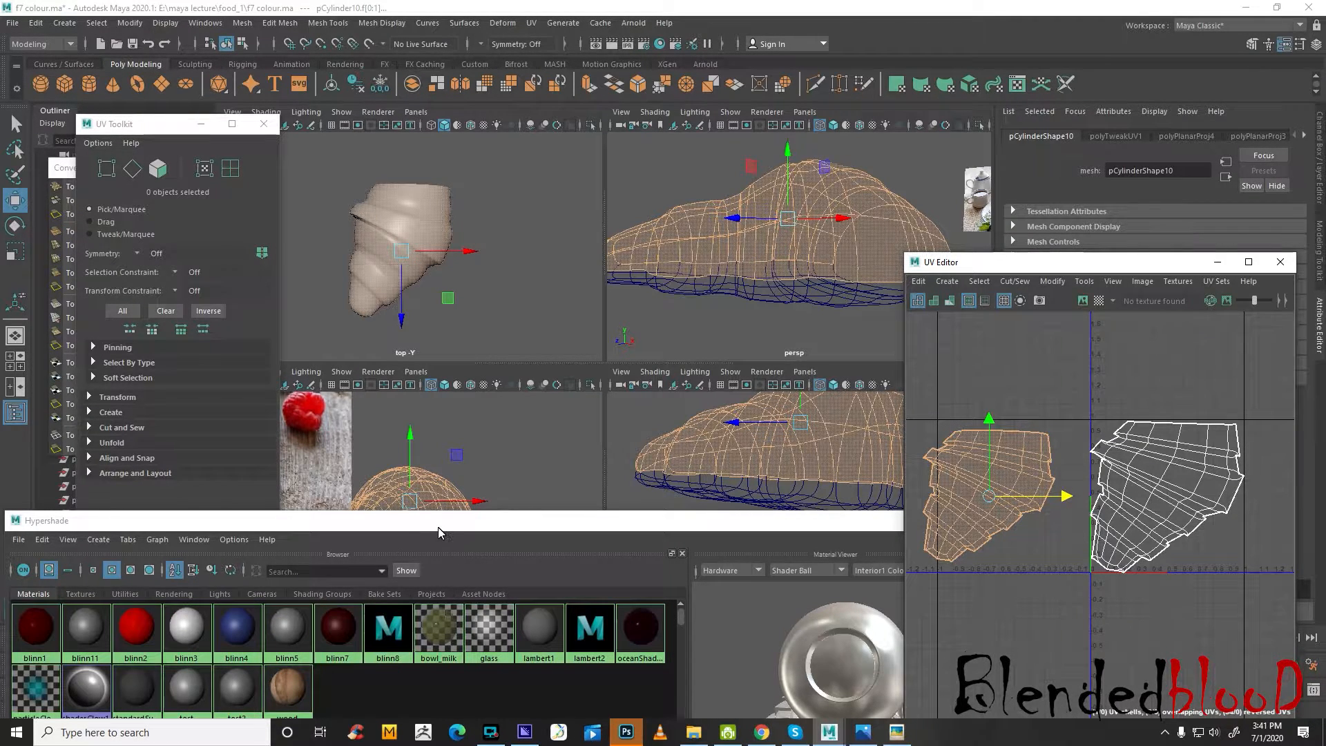
pyautogui.moveTo(443, 523); pyautogui.dragTo(436, 494)
pyautogui.moveTo(226, 661); pyautogui.dragTo(331, 551, button='right')
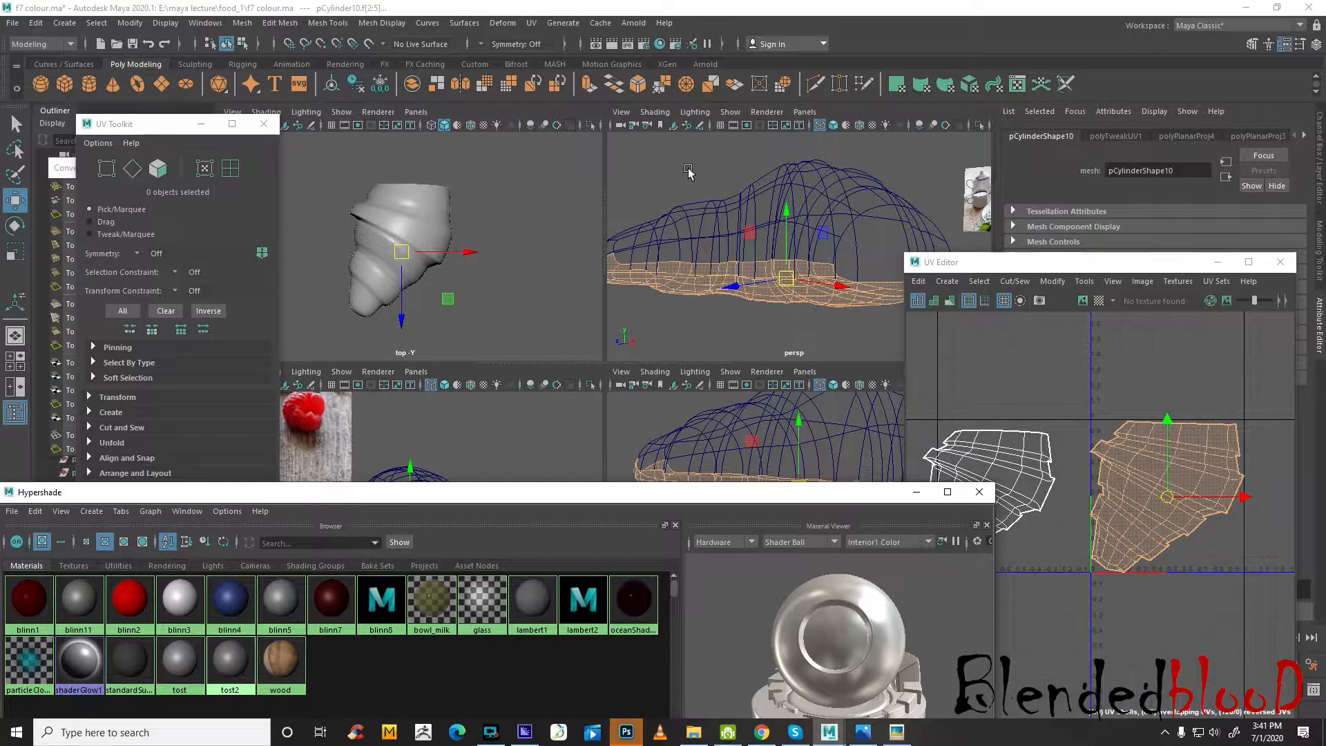
pyautogui.click(504, 207)
pyautogui.press('4')
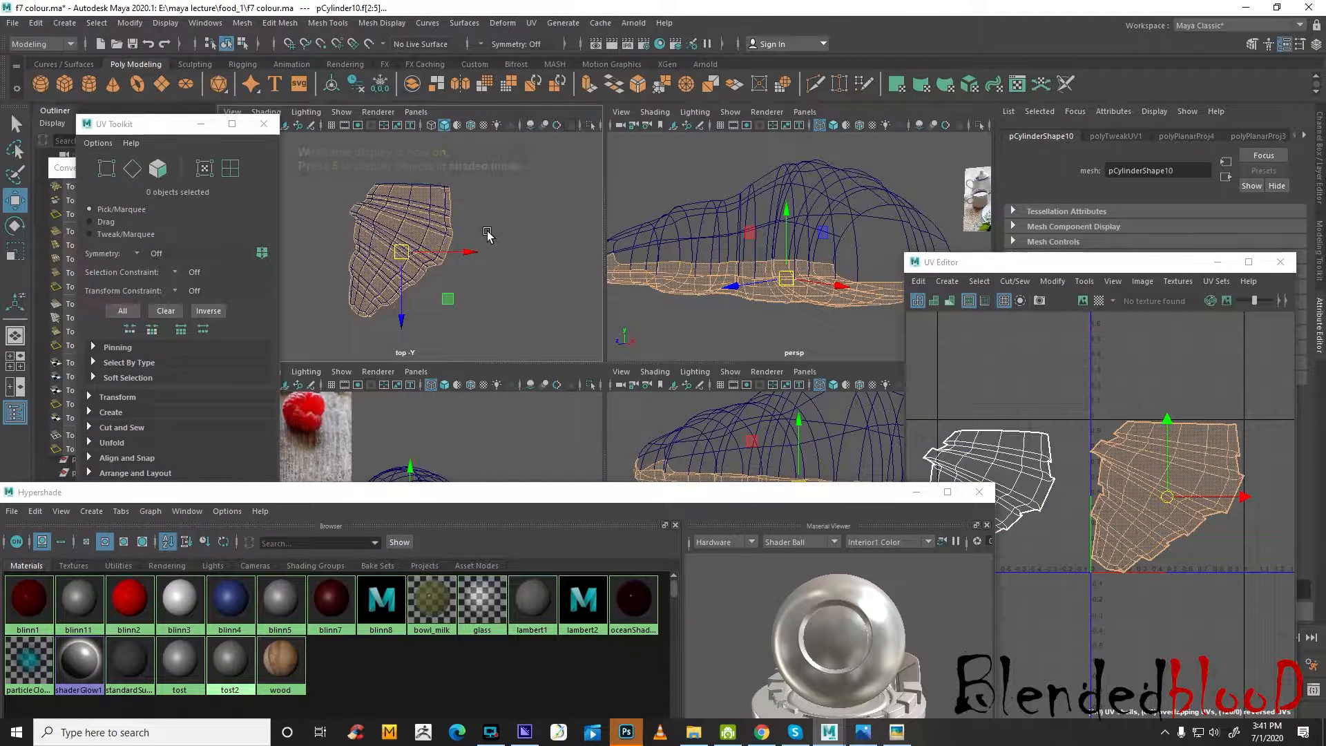
pyautogui.click(531, 23)
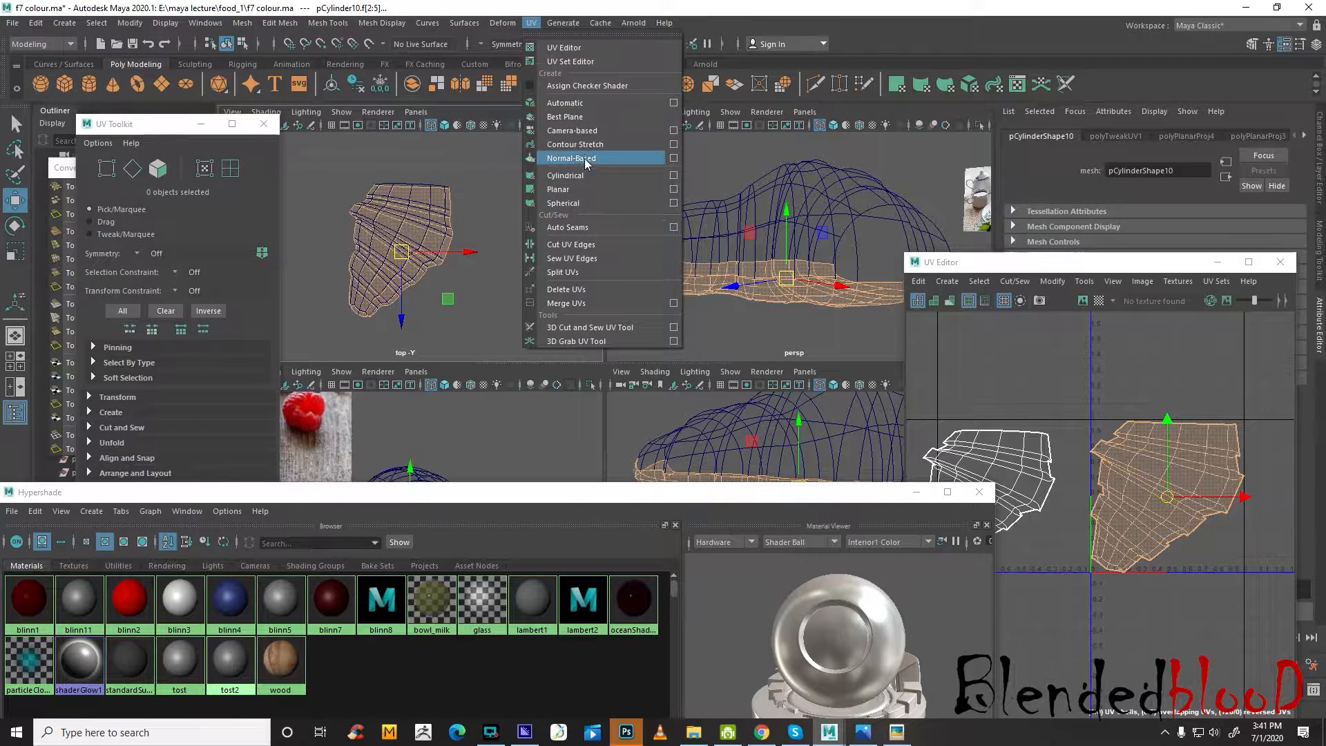
pyautogui.click(582, 133)
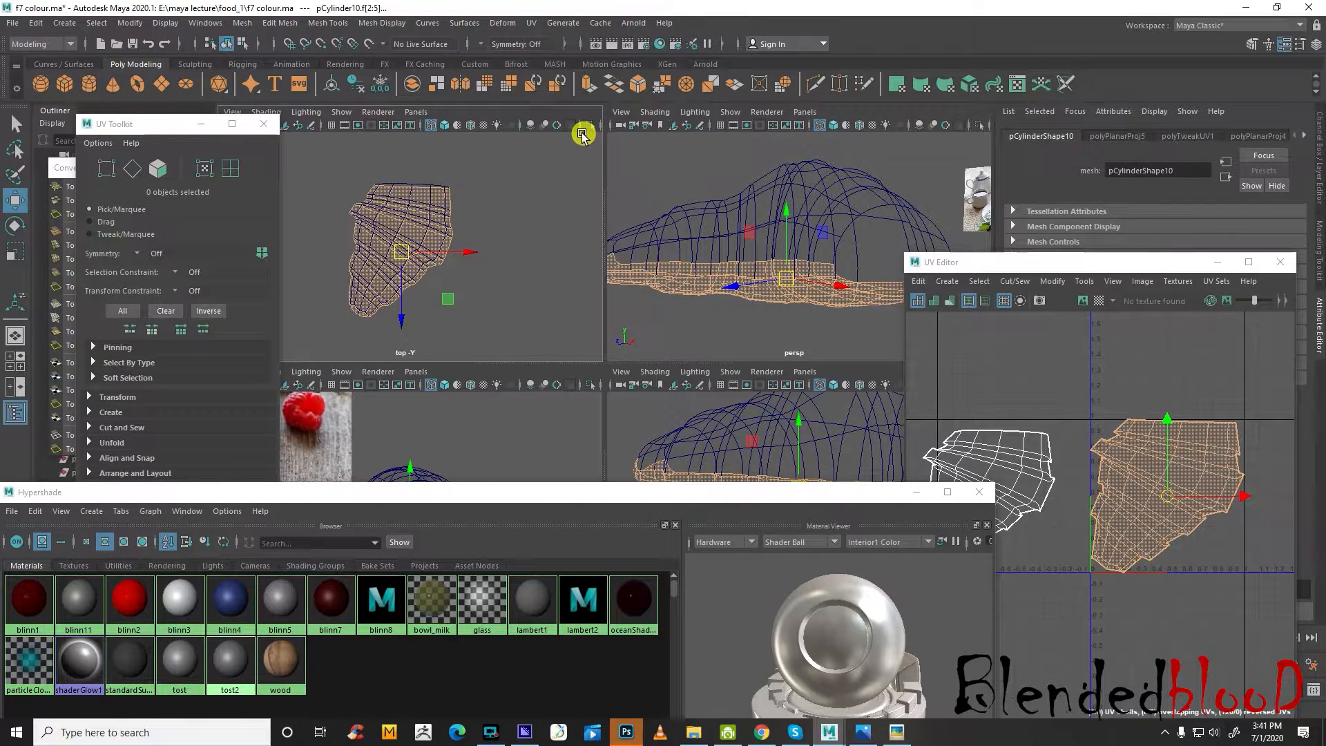
# Scale the lower faces' UV shell down to about half the tile width and place it in the 0 to 1 tile's lower right corner
pyautogui.click(1178, 502)
pyautogui.scroll(3, 1178, 505)
pyautogui.press('r')
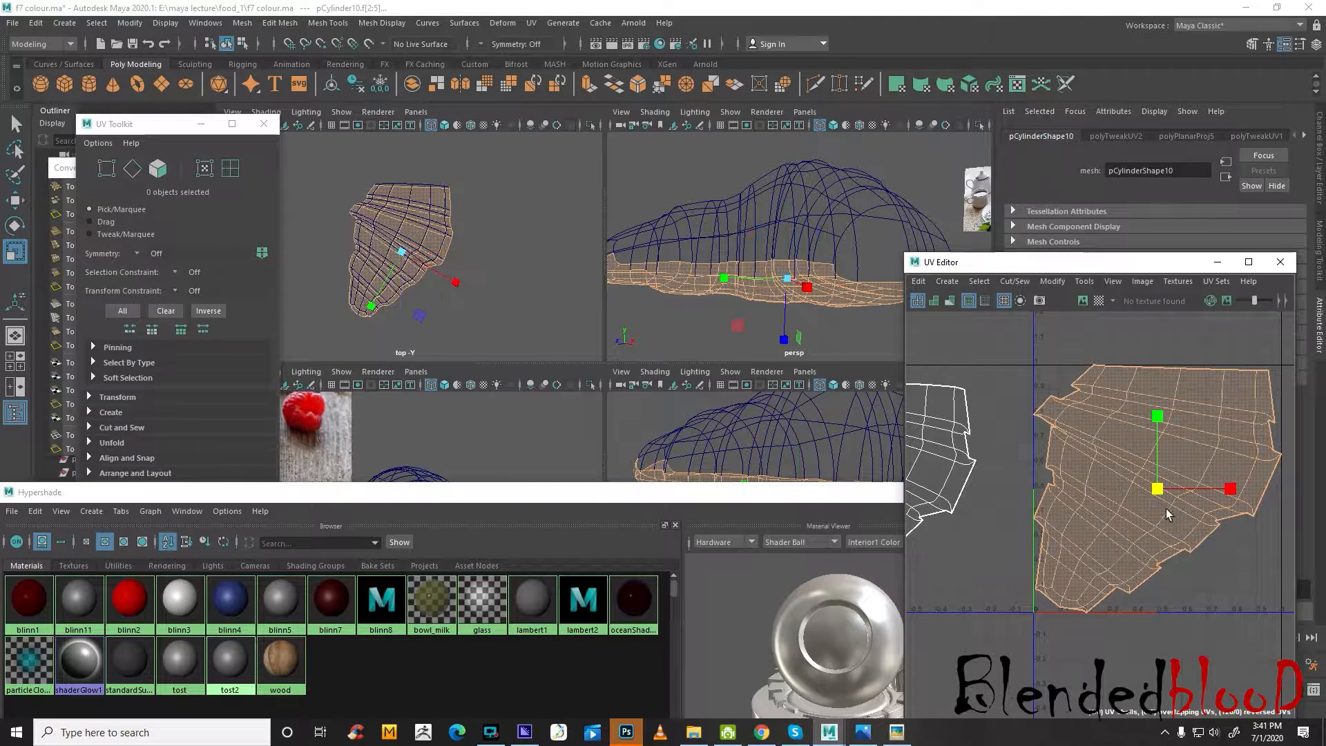
pyautogui.moveTo(1155, 489); pyautogui.dragTo(1215, 548)
pyautogui.press('w')
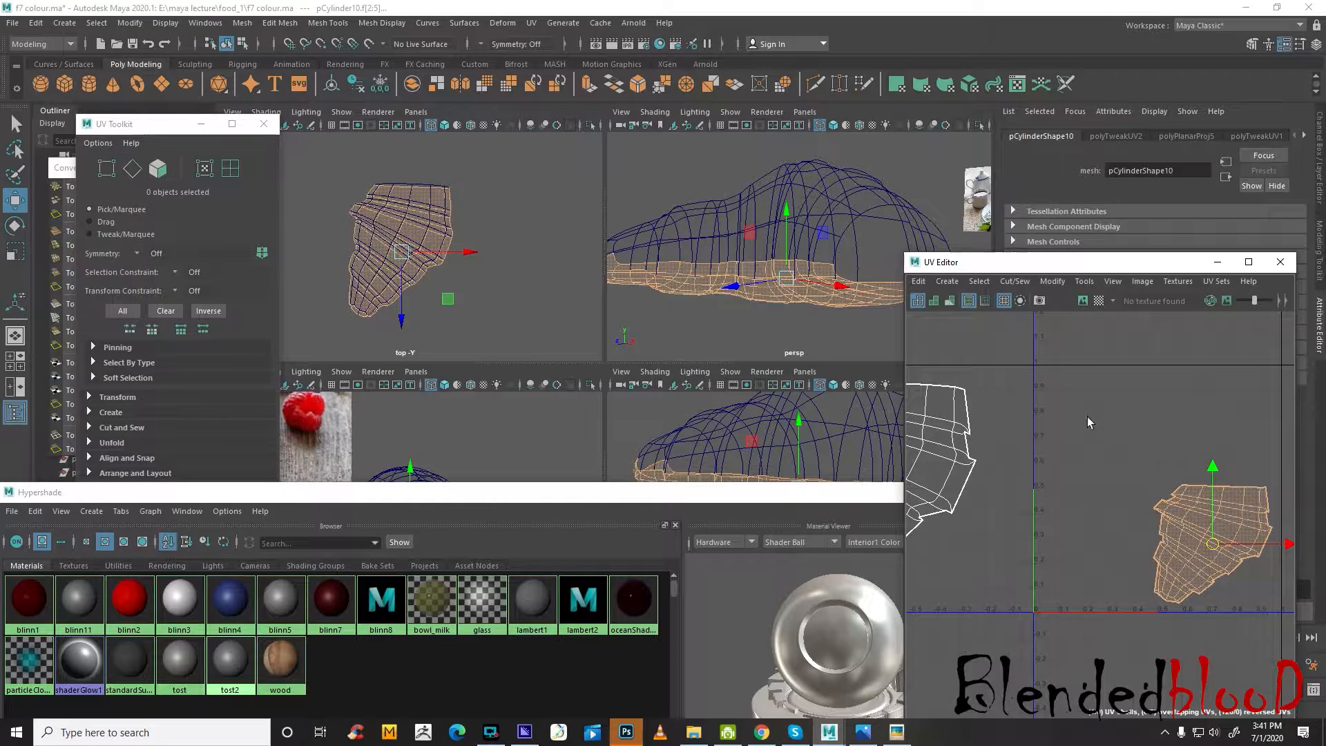
# Reselect the croissant's upper faces through the blinn11 material in the Hypershade
pyautogui.keyDown('alt'); pyautogui.moveTo(1014, 421); pyautogui.dragTo(1118, 434, button='middle'); pyautogui.keyUp('alt')
pyautogui.scroll(-2, 1118, 433)
pyautogui.moveTo(1132, 387); pyautogui.dragTo(913, 581)
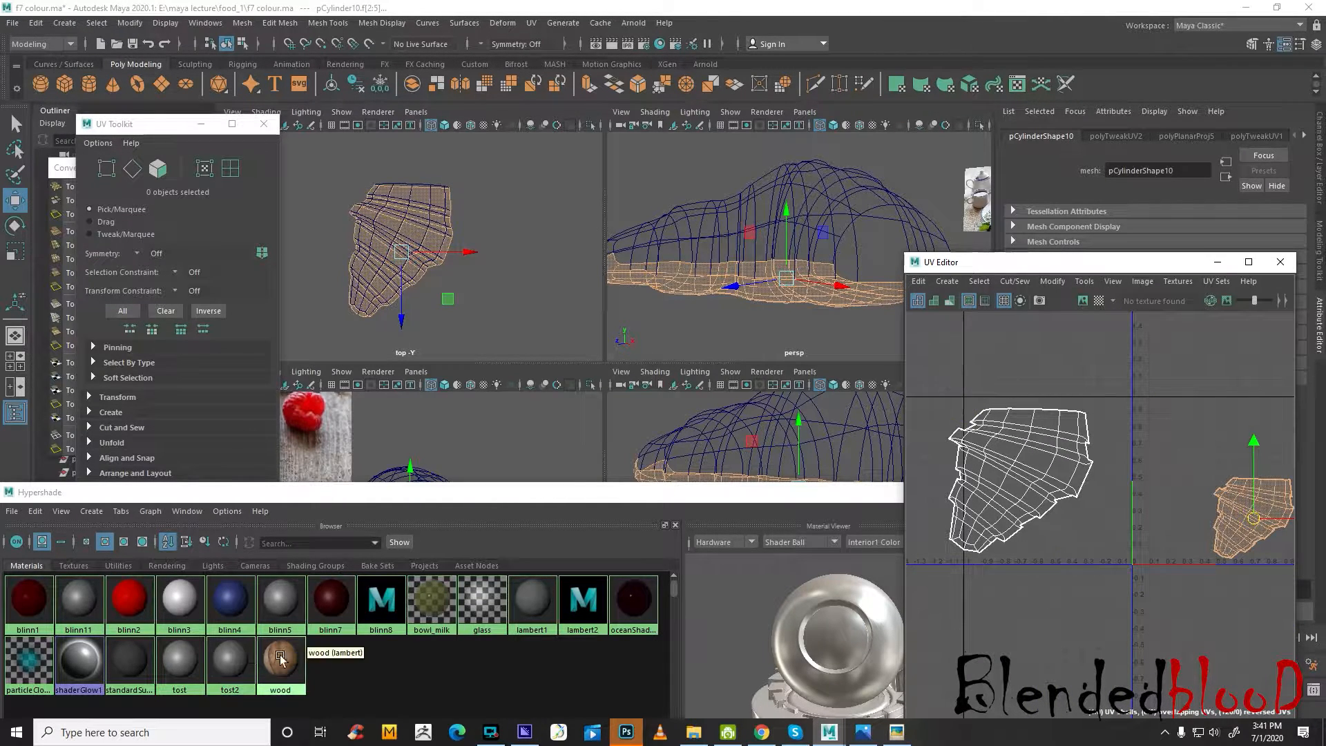
pyautogui.click(172, 673)
pyautogui.moveTo(172, 671); pyautogui.dragTo(261, 568, button='right')
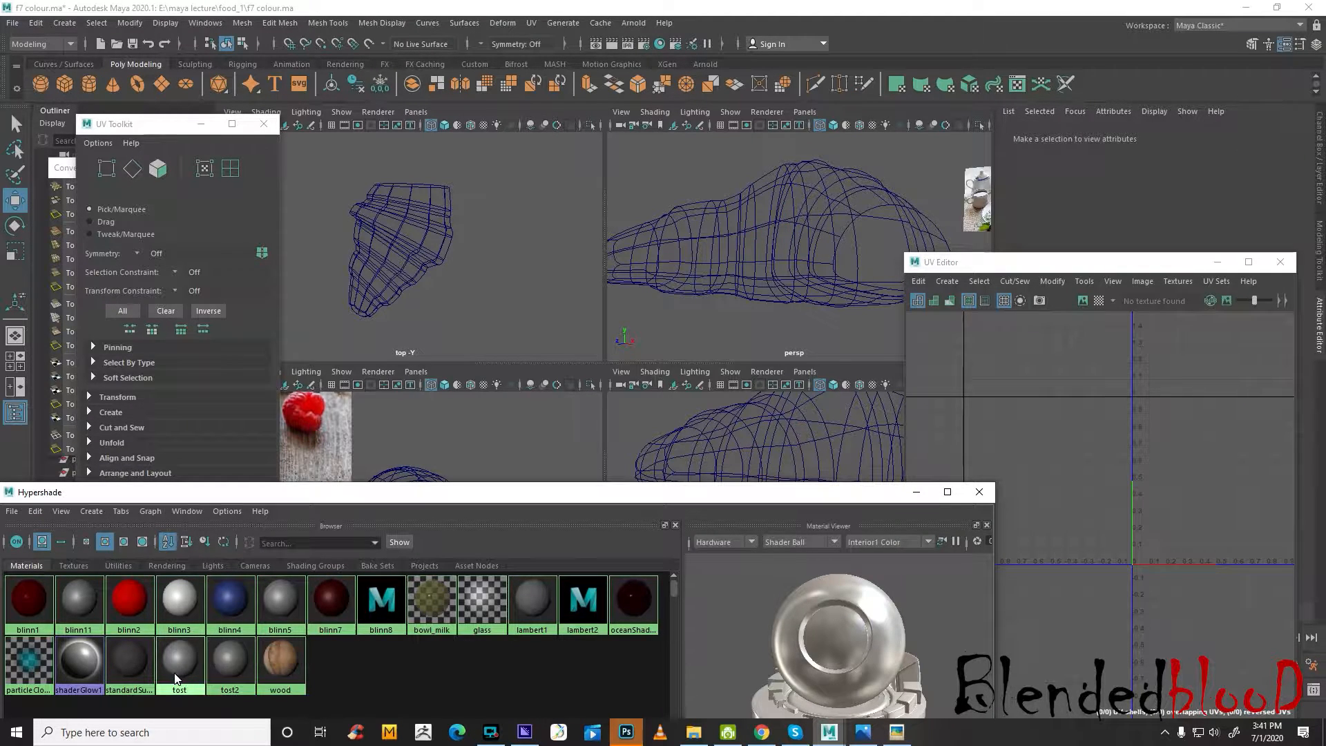
pyautogui.moveTo(175, 670); pyautogui.dragTo(243, 552, button='right')
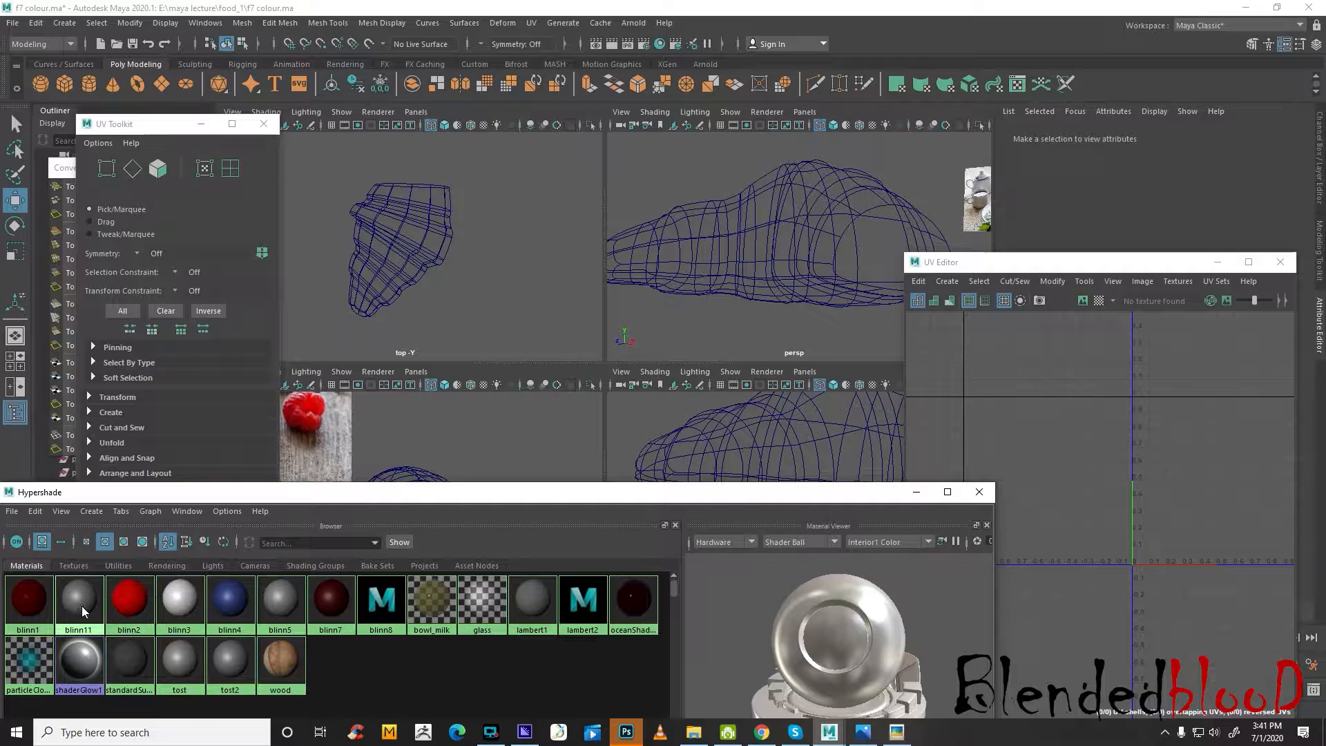
pyautogui.moveTo(109, 628); pyautogui.dragTo(213, 554, button='right')
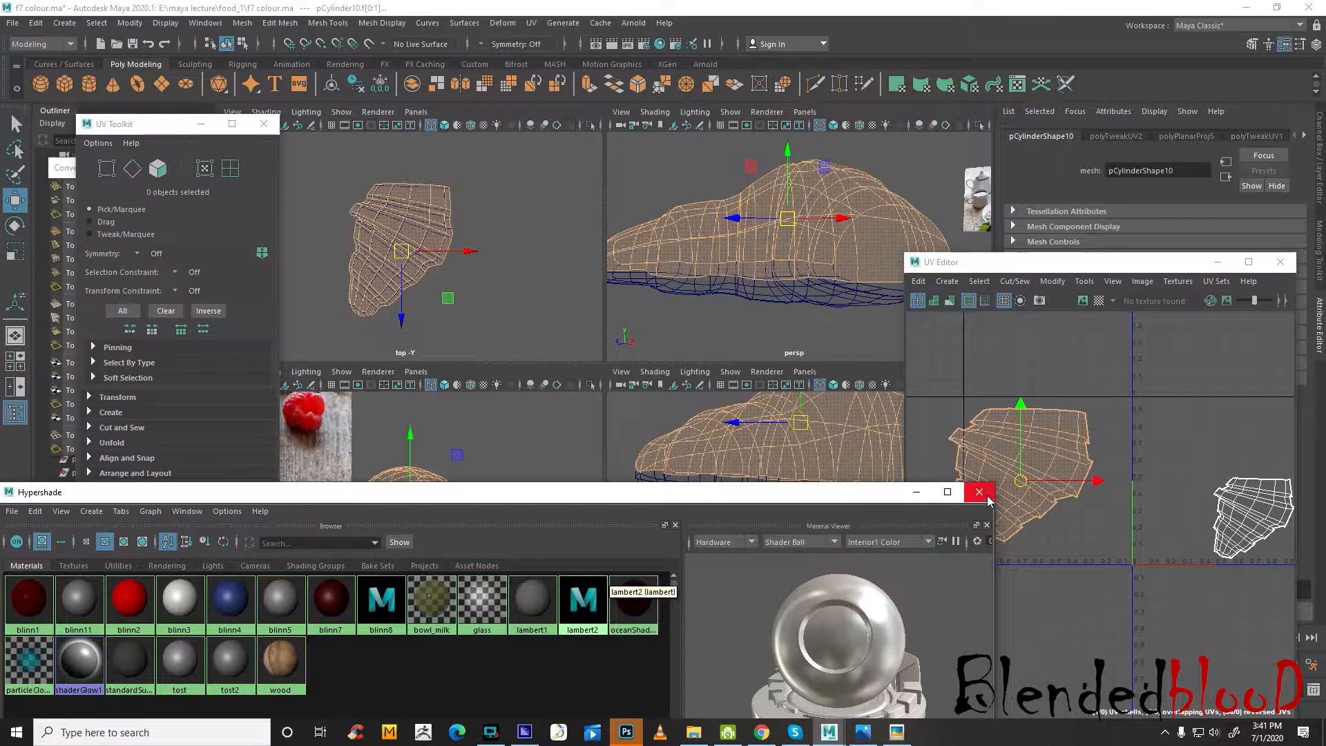
# Move the upper faces' UV shell back into the 0 to 1 tile and scale it down, clear of the lower shell
pyautogui.moveTo(1021, 480); pyautogui.dragTo(1171, 445)
pyautogui.keyDown('alt'); pyautogui.moveTo(1154, 463); pyautogui.dragTo(1032, 481, button='middle'); pyautogui.keyUp('alt')
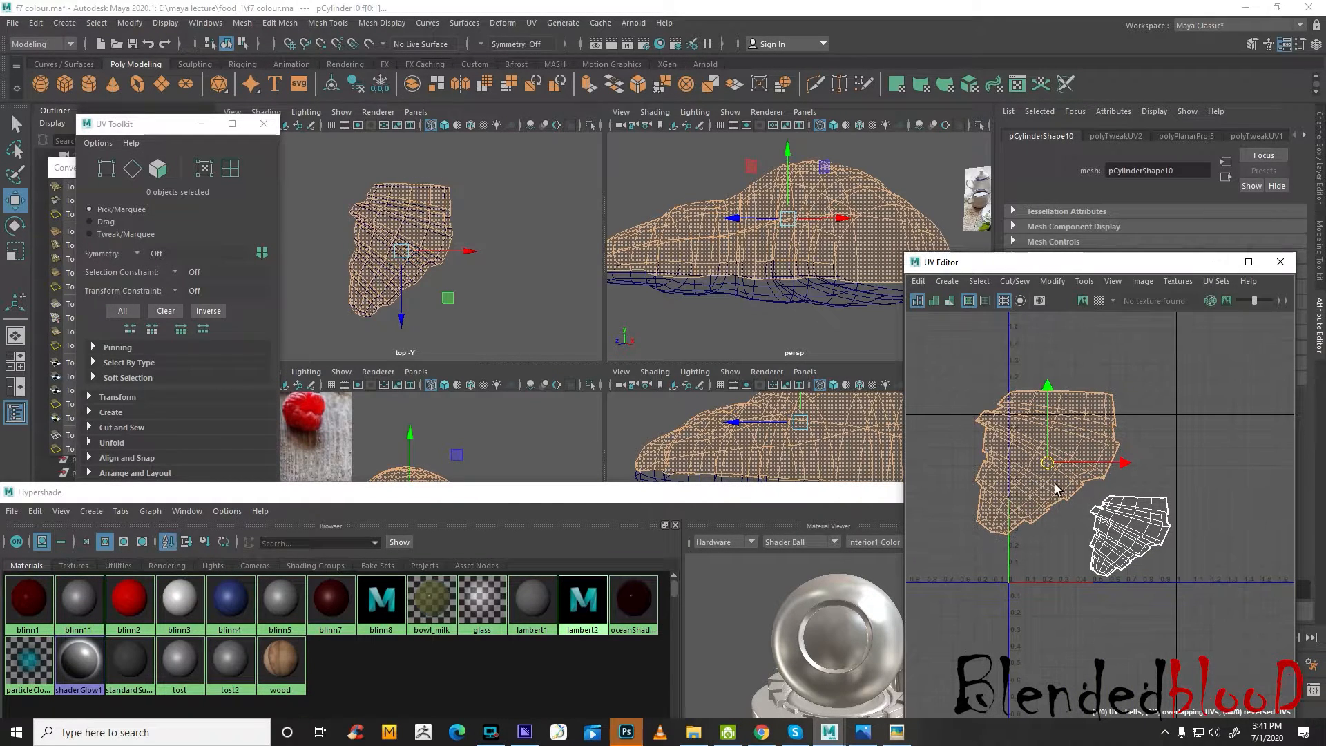
pyautogui.press('r')
pyautogui.moveTo(1051, 466); pyautogui.dragTo(1079, 478)
pyautogui.scroll(2, 1049, 467)
pyautogui.scroll(3, 1051, 469)
pyautogui.press('w')
pyautogui.scroll(-4, 1105, 499)
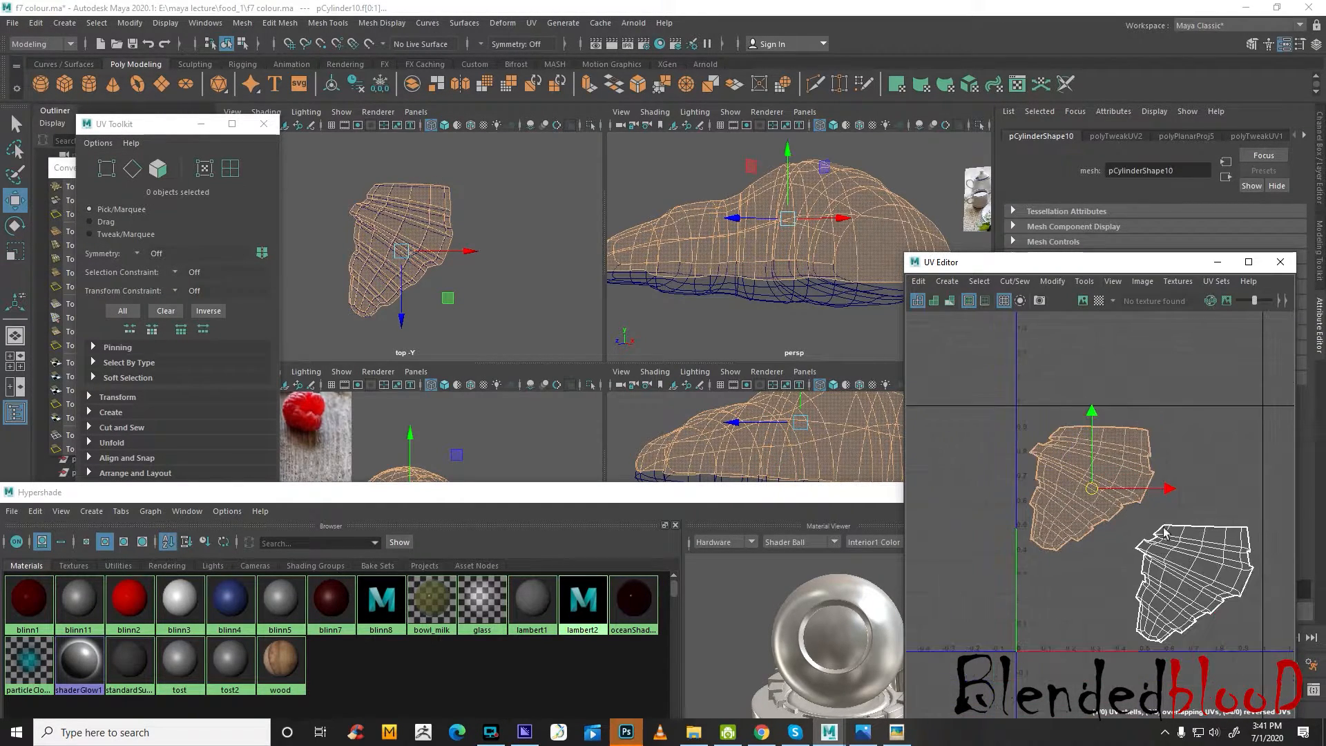
# Enlarge the upper faces' UV shell slightly to fill the tile's upper left area without touching the lower shell
pyautogui.scroll(2, 1090, 489)
pyautogui.press('r')
pyautogui.moveTo(1050, 458)
pyautogui.mouseDown()
pyautogui.moveTo(1056, 471)
pyautogui.moveTo(1059, 459)
pyautogui.mouseUp()
pyautogui.press('w')
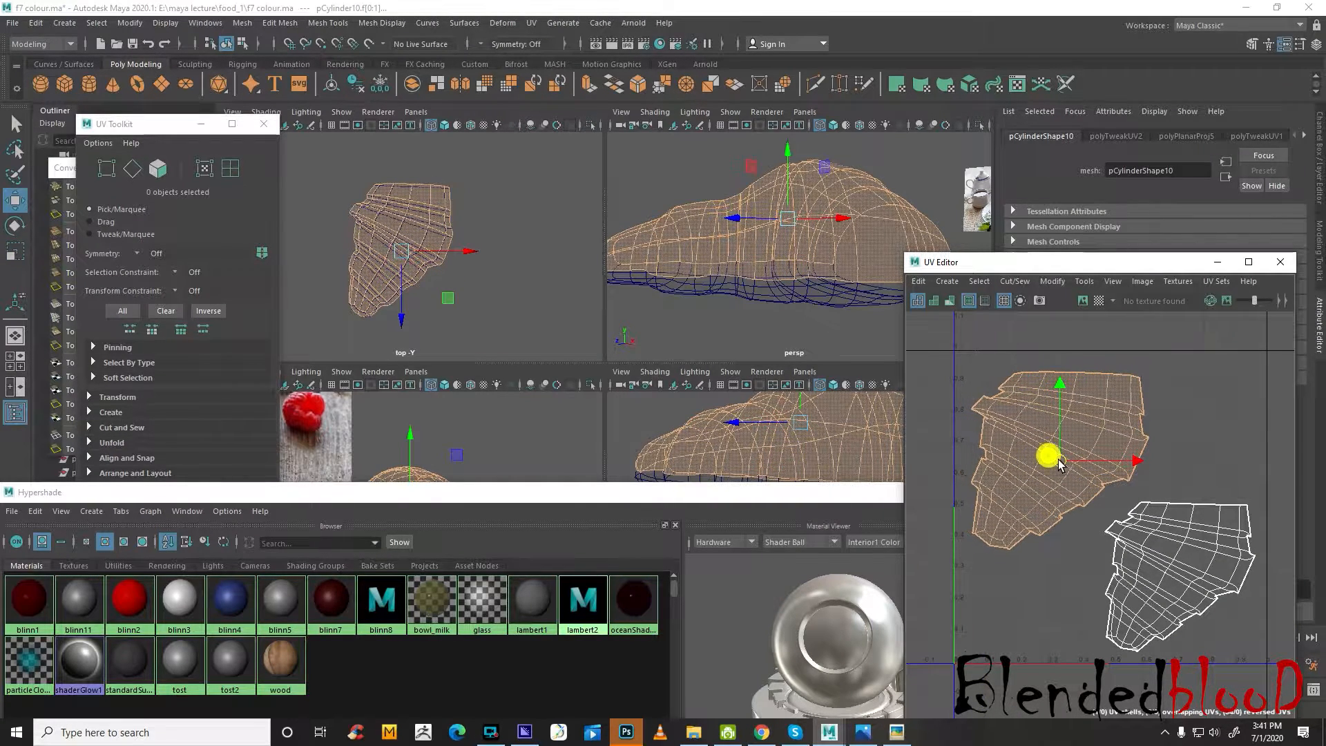
pyautogui.click(829, 495)
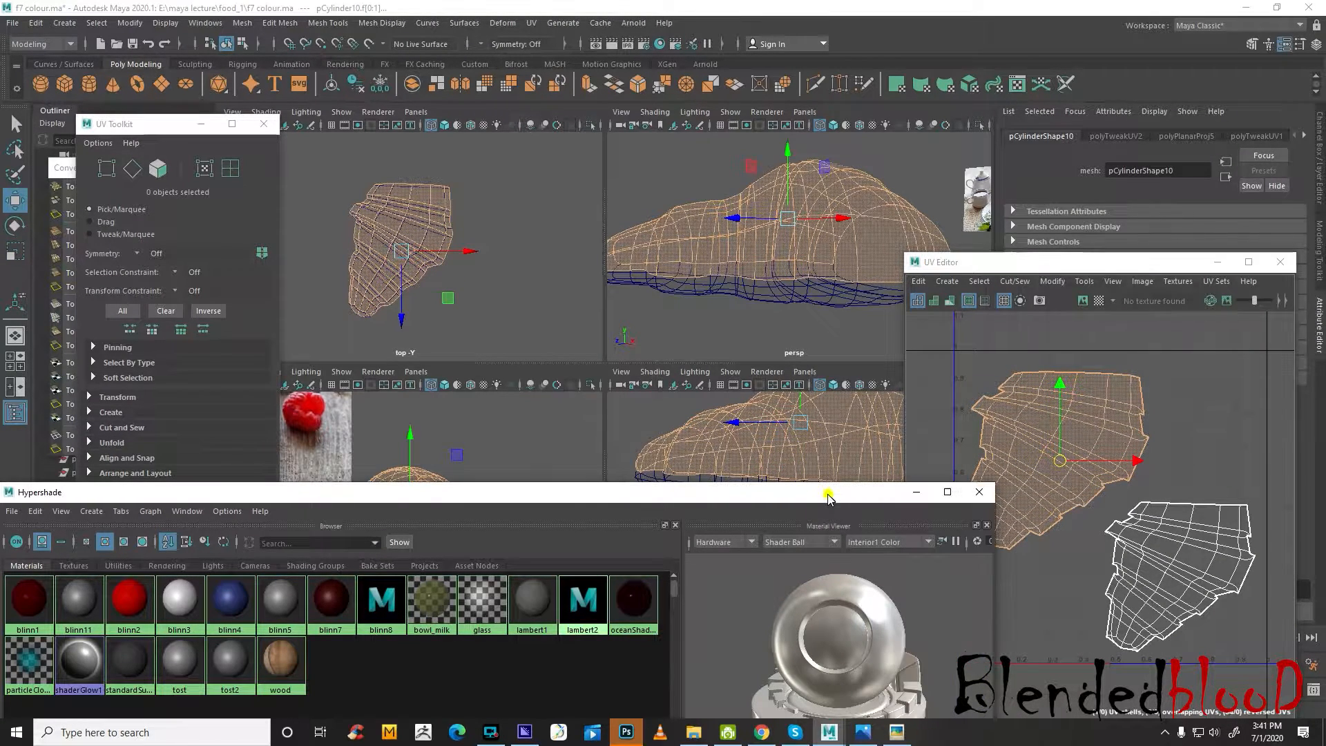
pyautogui.click(1187, 356)
pyautogui.rightClick(1145, 367)
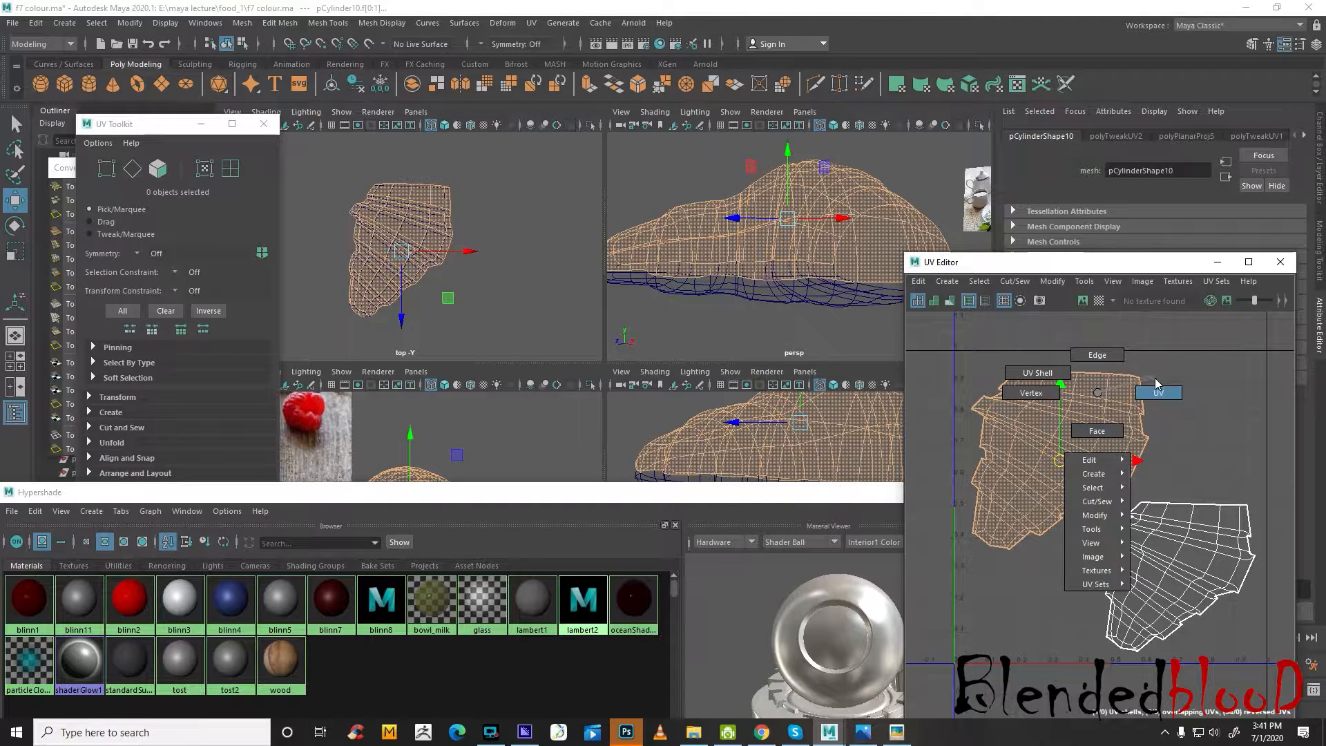
pyautogui.click(1166, 361)
pyautogui.click(1191, 415)
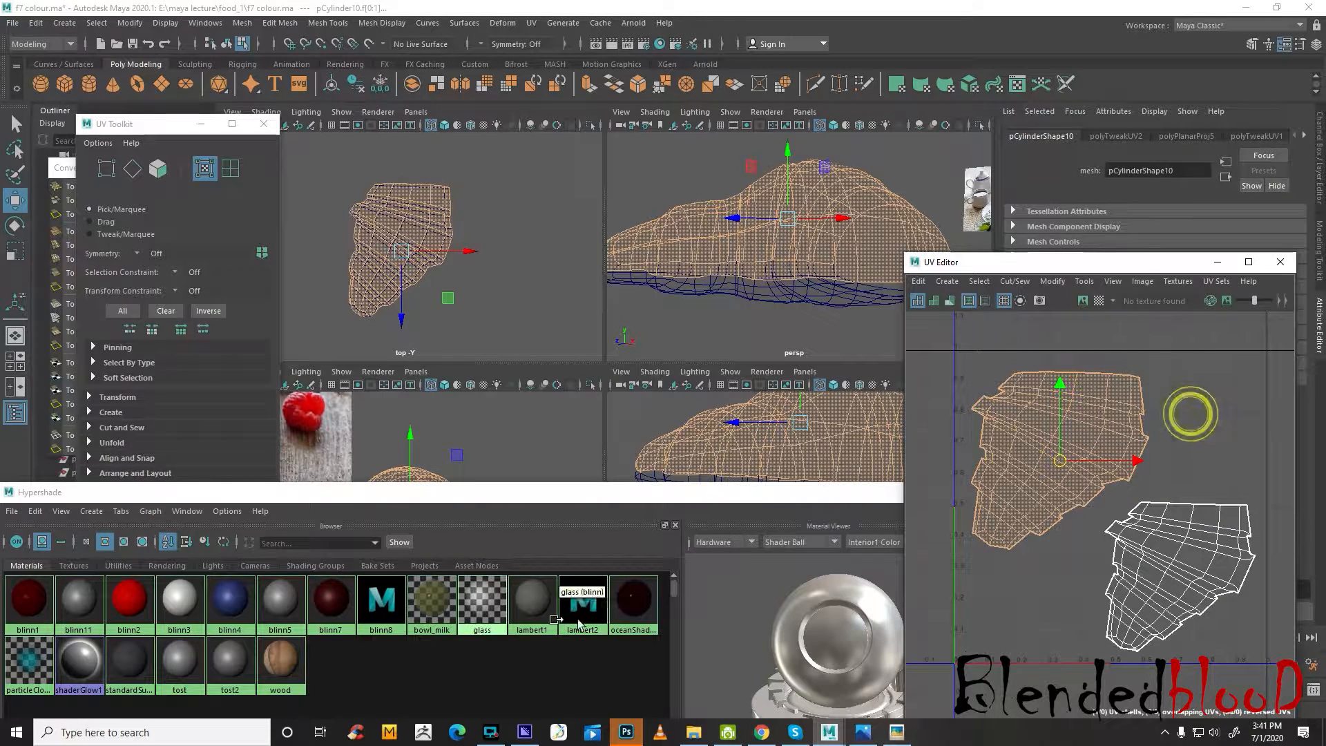
pyautogui.rightClick(1035, 385)
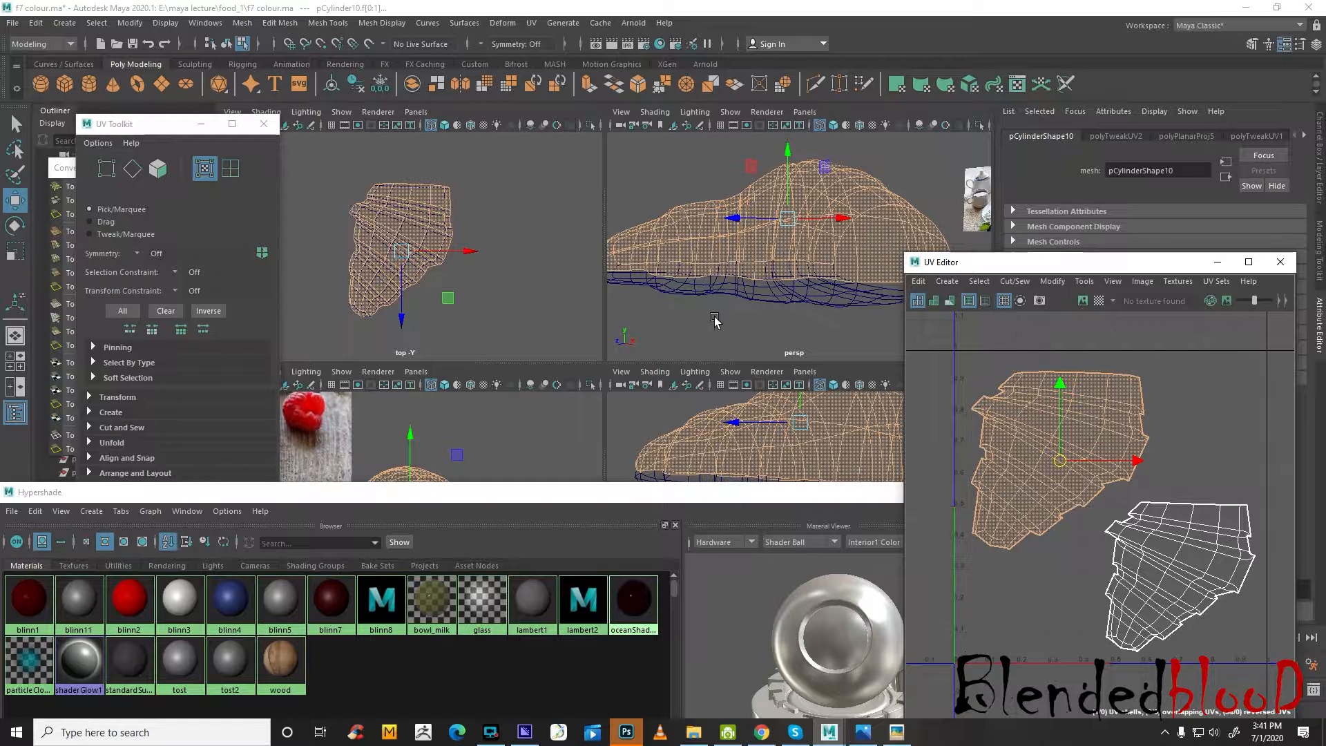
# Select the whole croissant mesh and save its UV layout as a 2048 x 2048 Targa snapshot named toast in the food_1 folder
pyautogui.click(715, 320)
pyautogui.moveTo(809, 249); pyautogui.dragTo(905, 218, button='right')
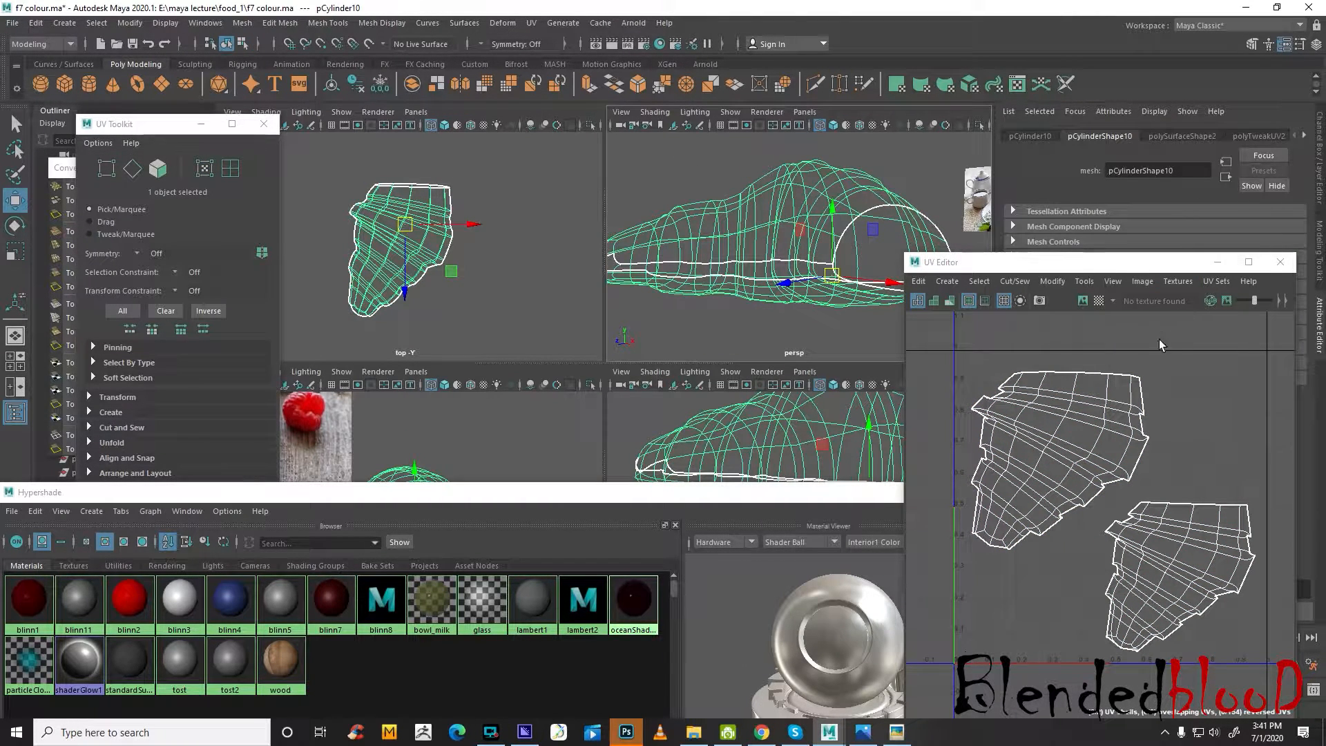
pyautogui.click(947, 346)
pyautogui.click(1176, 282)
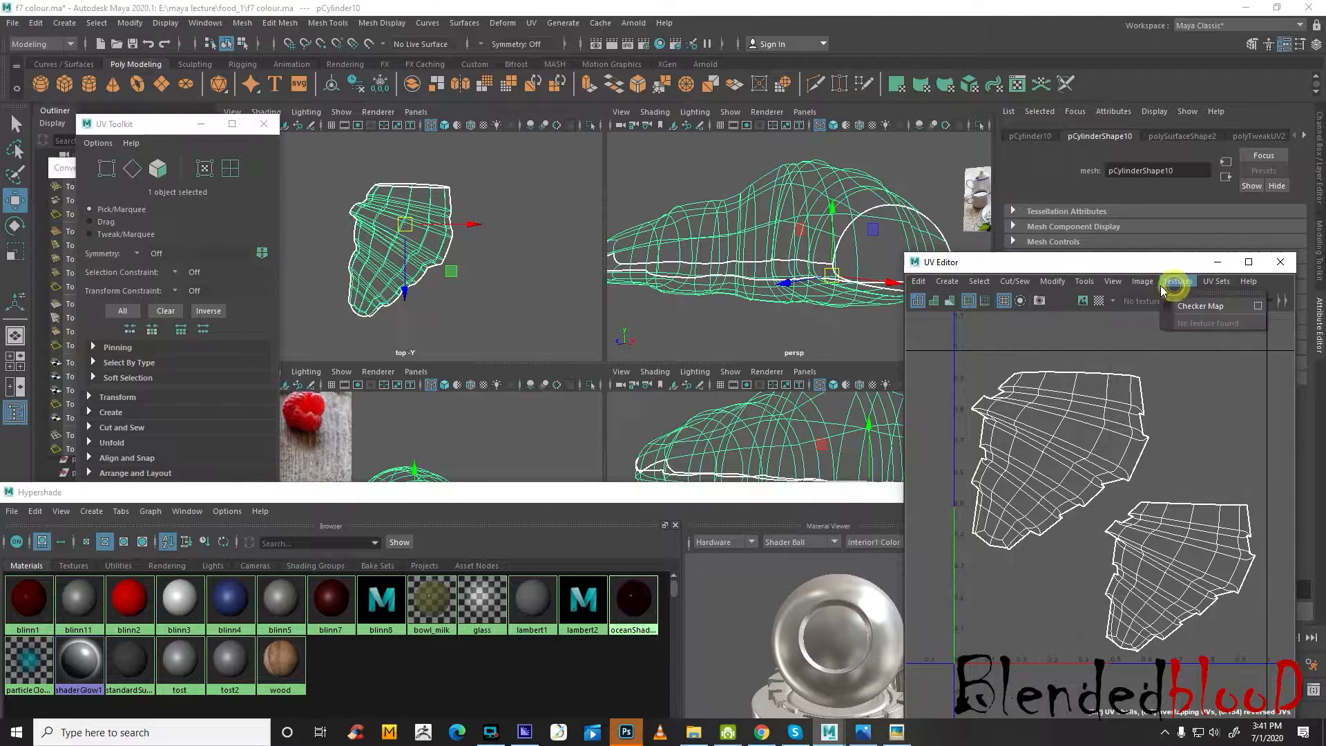
pyautogui.moveTo(1146, 282)
pyautogui.click(1192, 514)
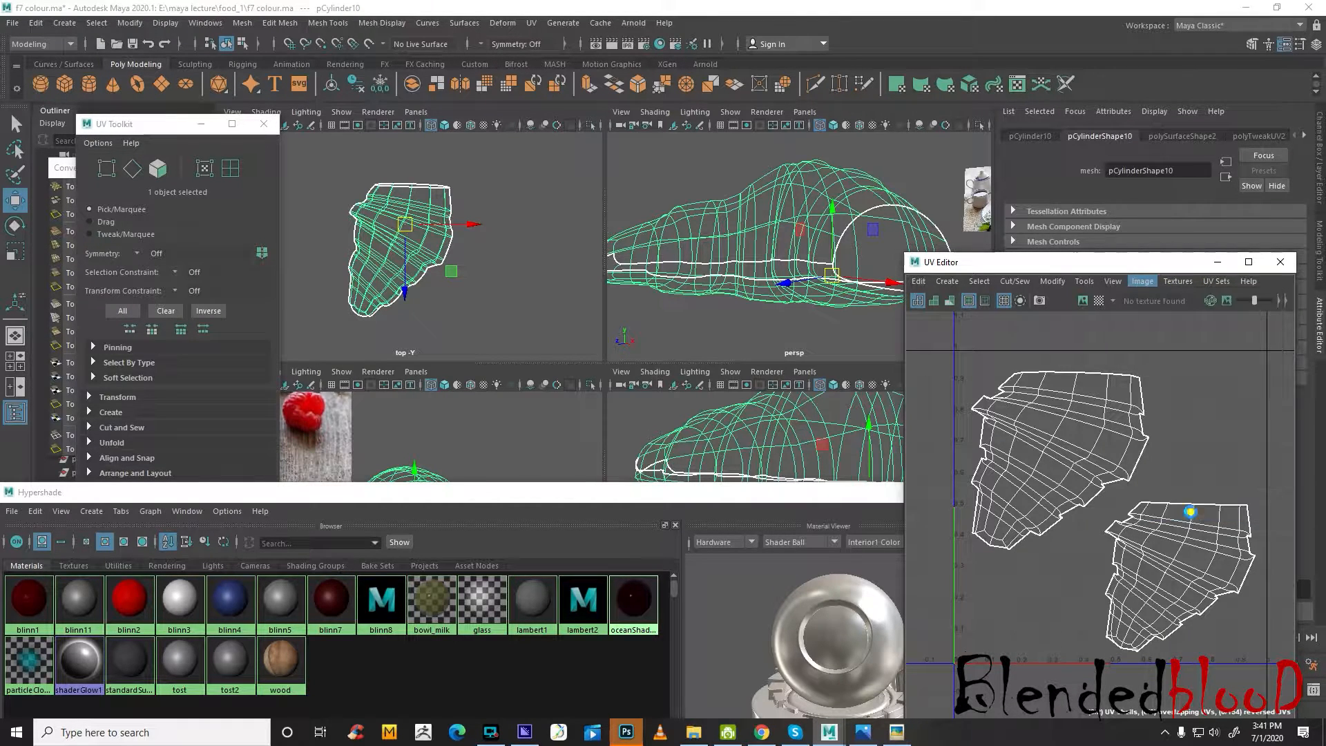
pyautogui.click(813, 218)
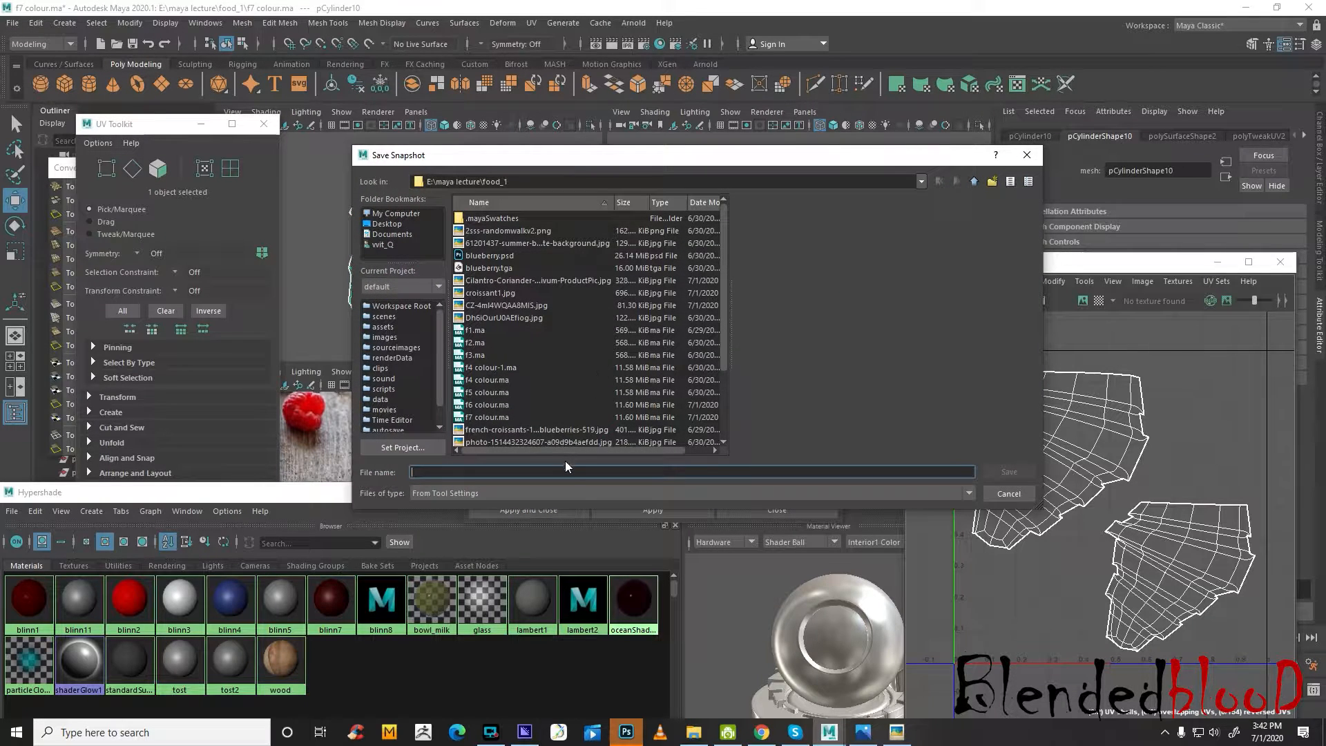
pyautogui.write('toast')
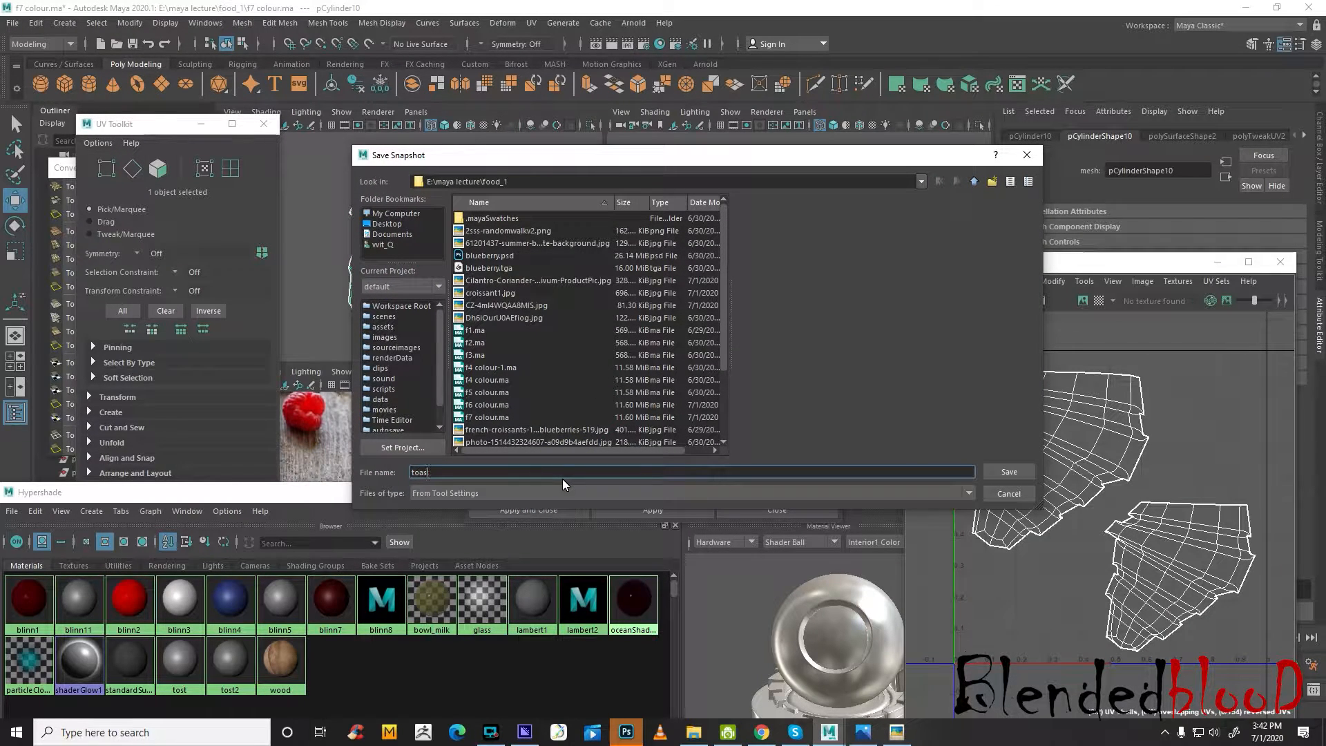
pyautogui.click(1008, 473)
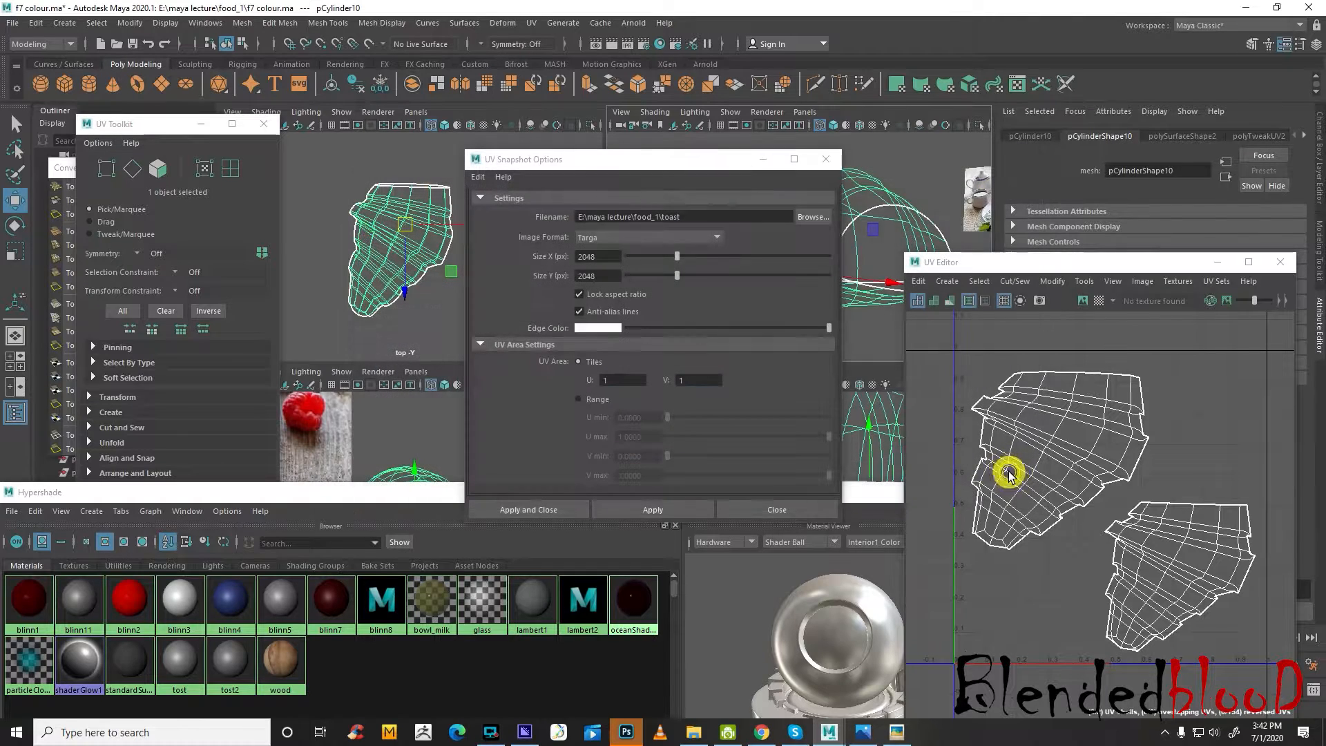
pyautogui.click(675, 512)
pyautogui.click(779, 510)
# Switch to Photoshop and open the toast Targa snapshot from the food_1 folder
pyautogui.click(626, 732)
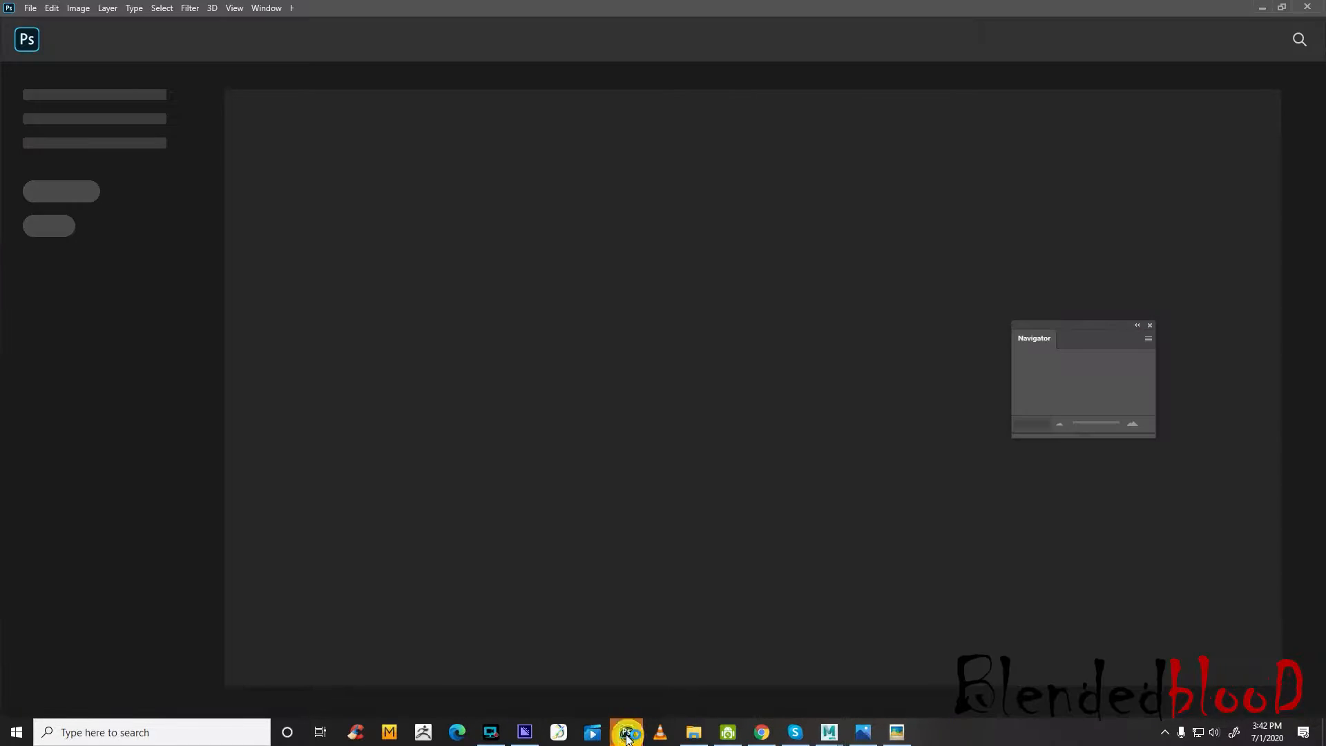
pyautogui.click(694, 732)
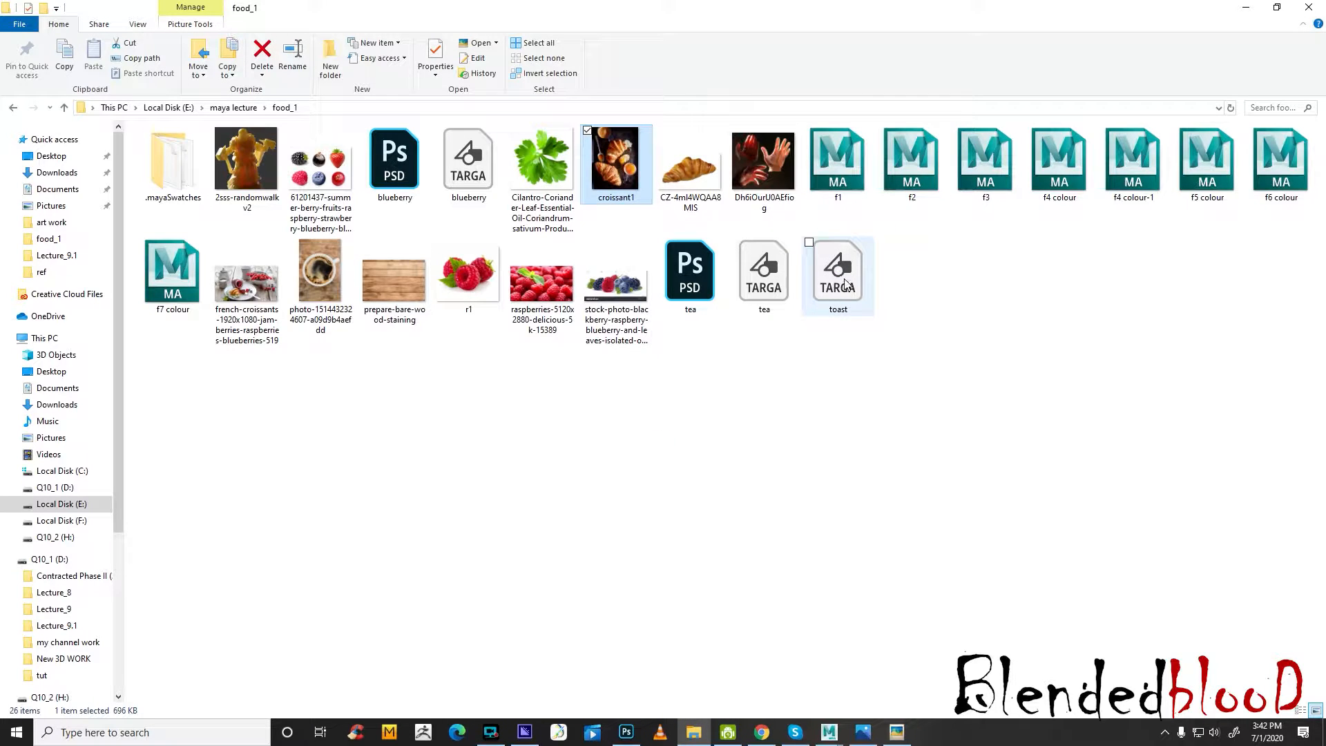
pyautogui.click(626, 732)
pyautogui.click(627, 732)
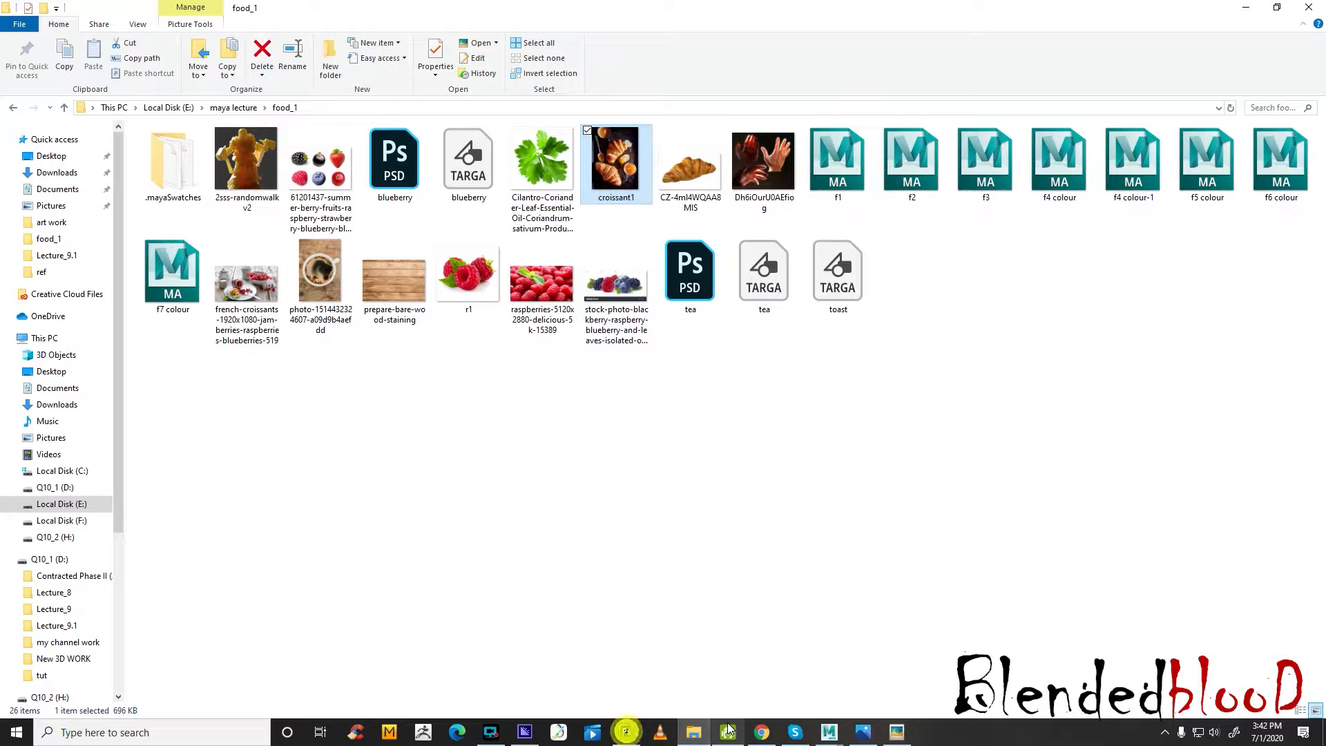
pyautogui.moveTo(838, 287); pyautogui.dragTo(657, 427)
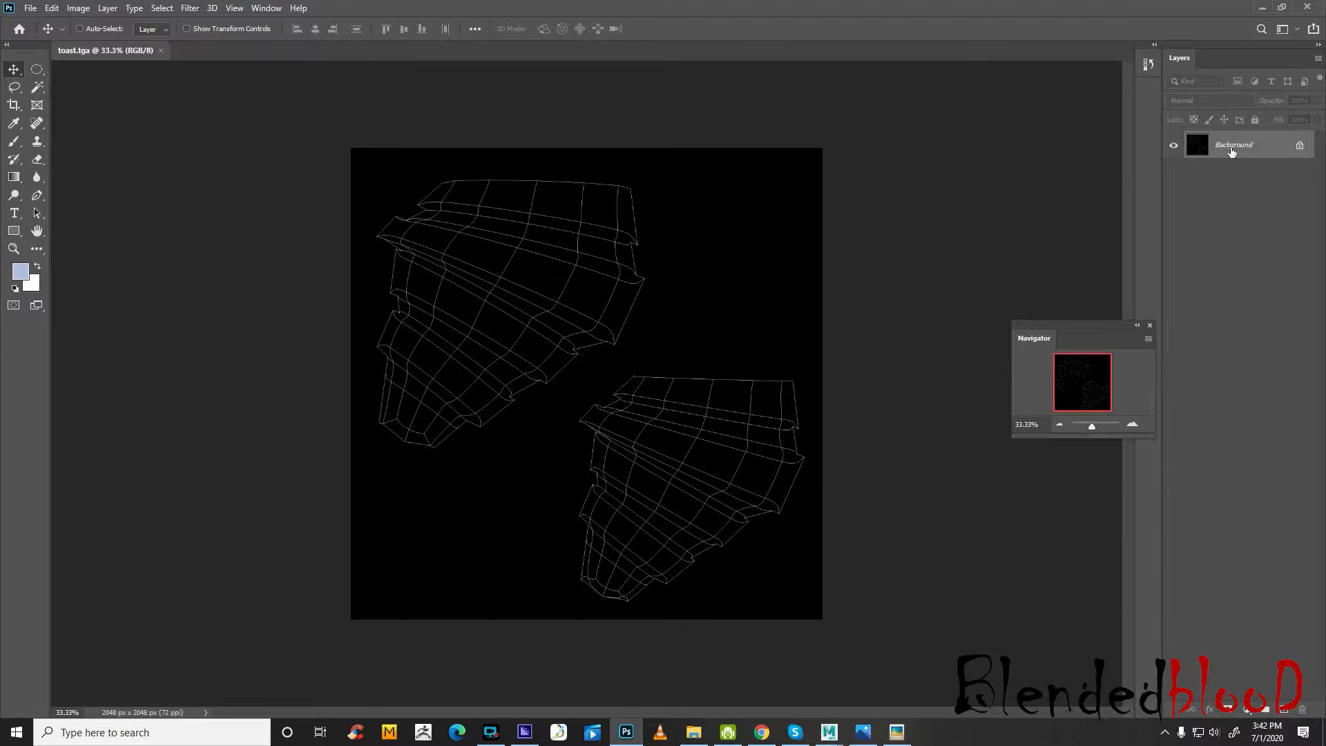
# Convert the snapshot's locked Background into a regular layer named Layer 0
pyautogui.click(1272, 146)
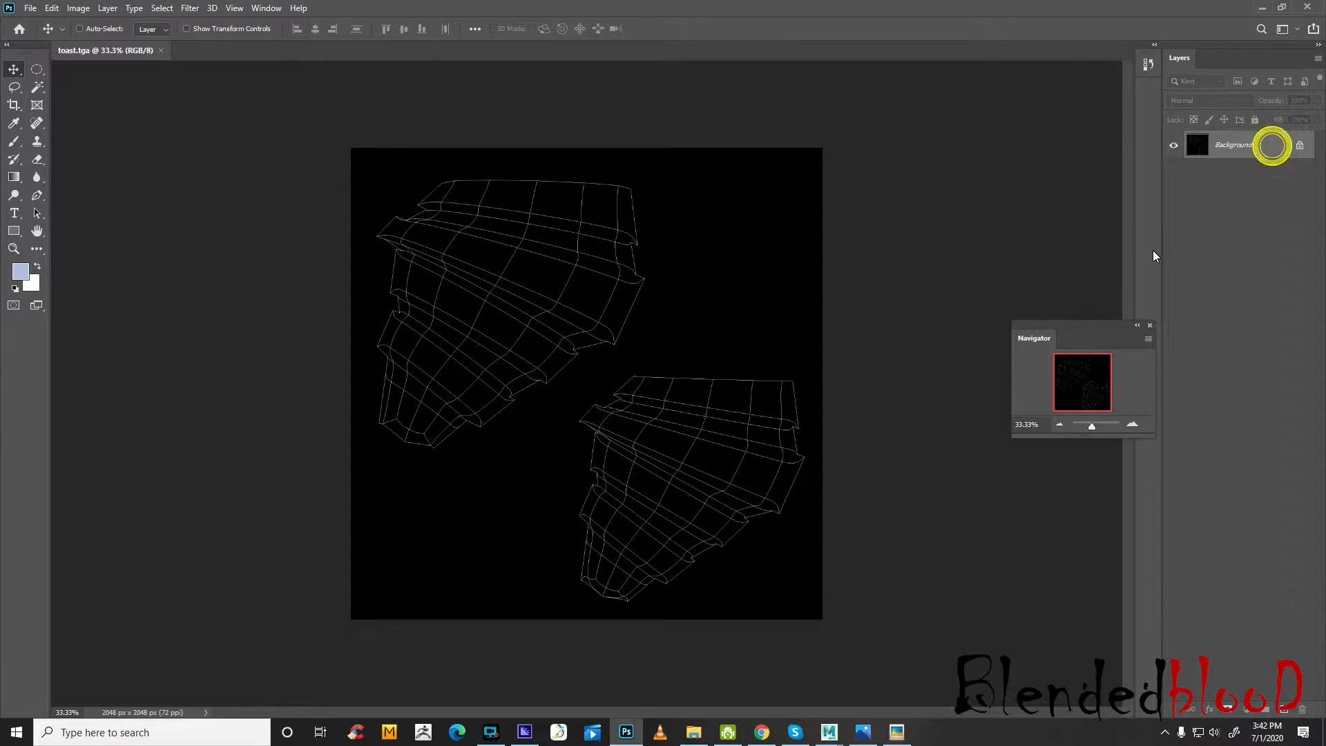
pyautogui.doubleClick(1220, 164)
pyautogui.click(1286, 273)
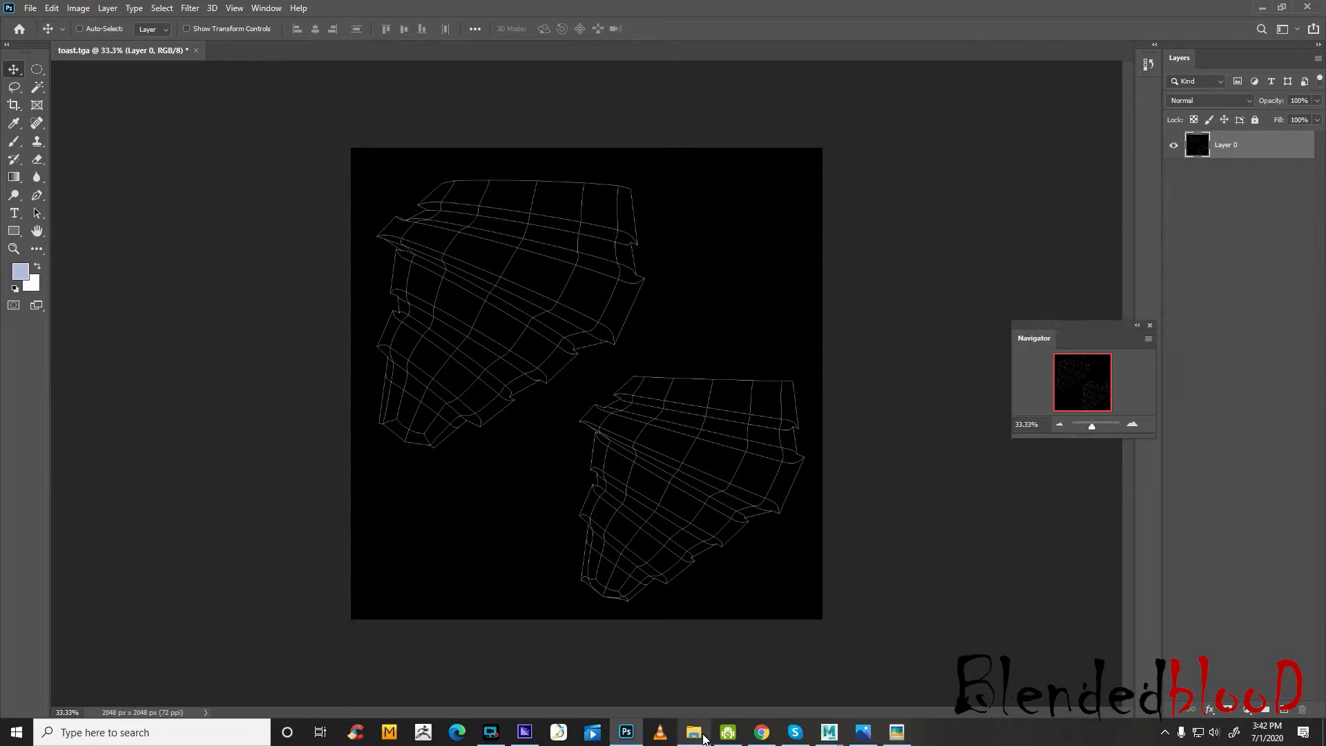
# Place the croissant1 photo from the food_1 folder onto the toast canvas as a new layer
pyautogui.click(694, 733)
pyautogui.moveTo(615, 162); pyautogui.dragTo(657, 476)
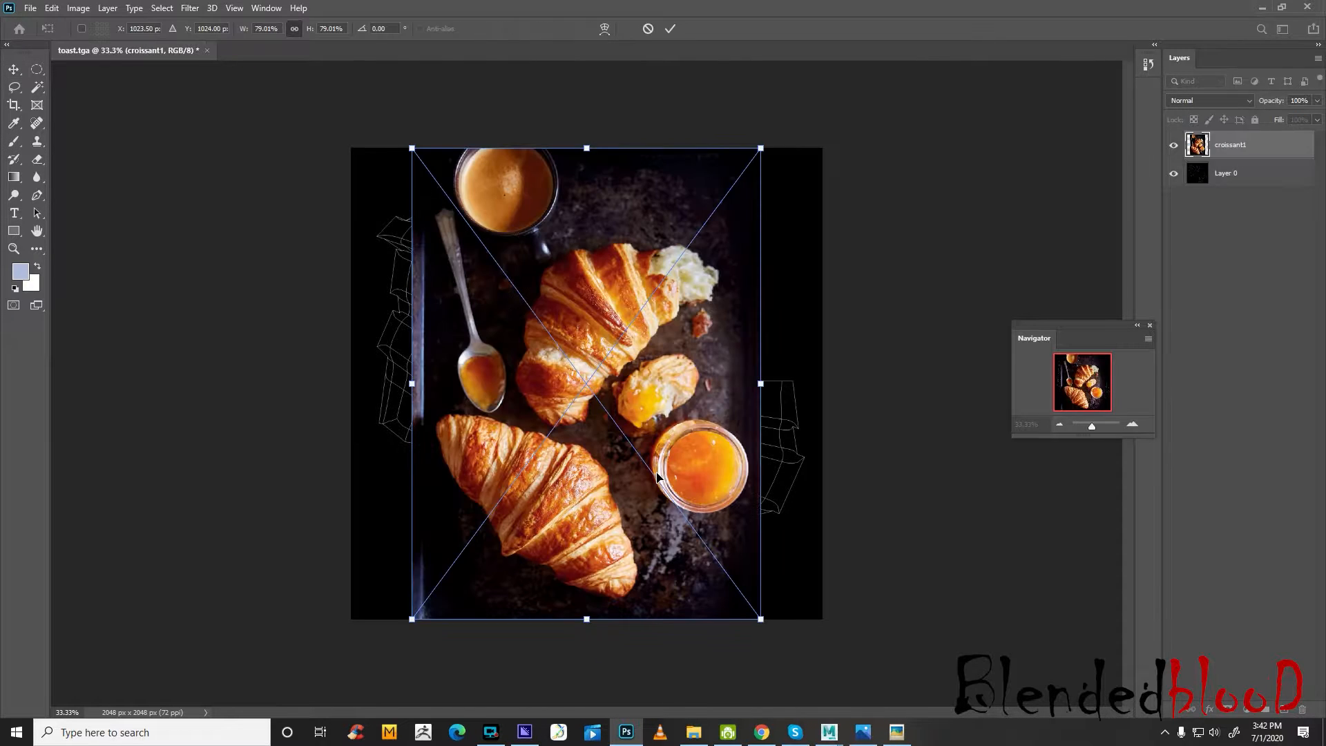
pyautogui.press('Return')
# Commit the placed croissant1 photo on the canvas and rasterize its layer
pyautogui.click(1133, 424)
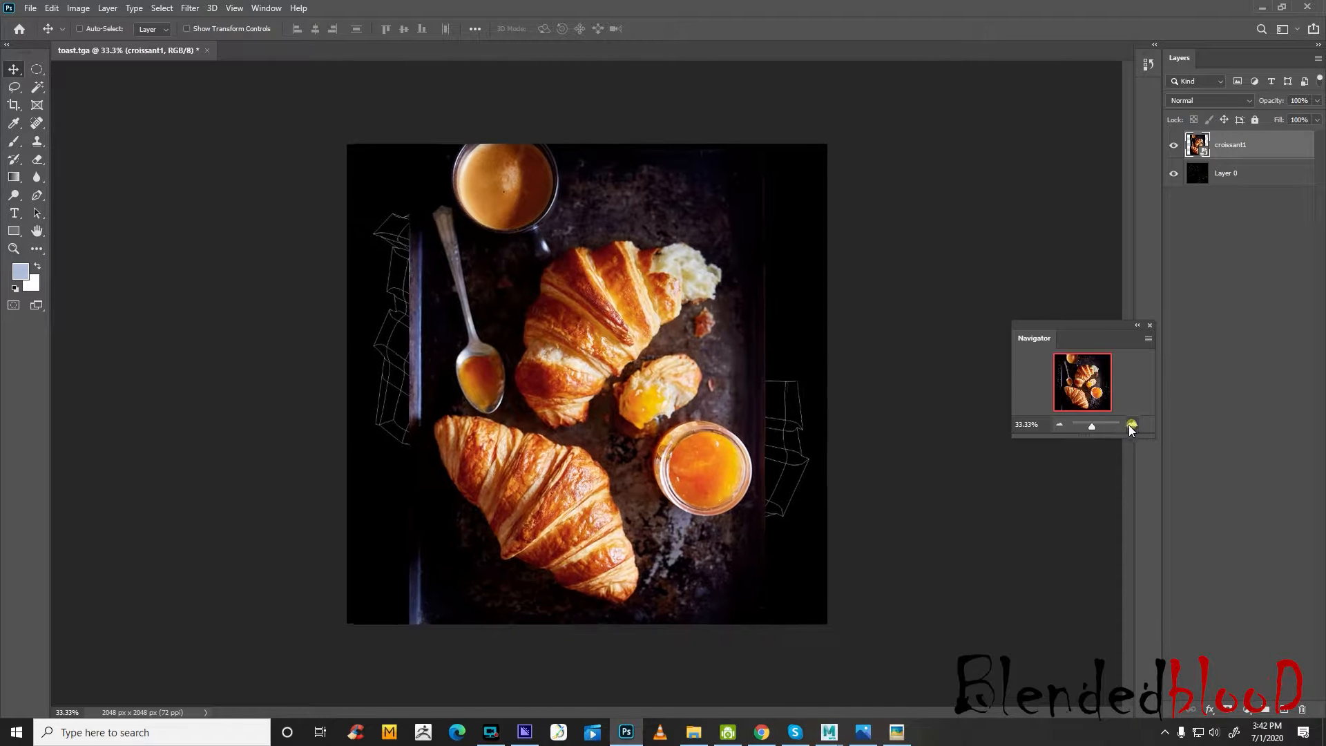
pyautogui.click(14, 87)
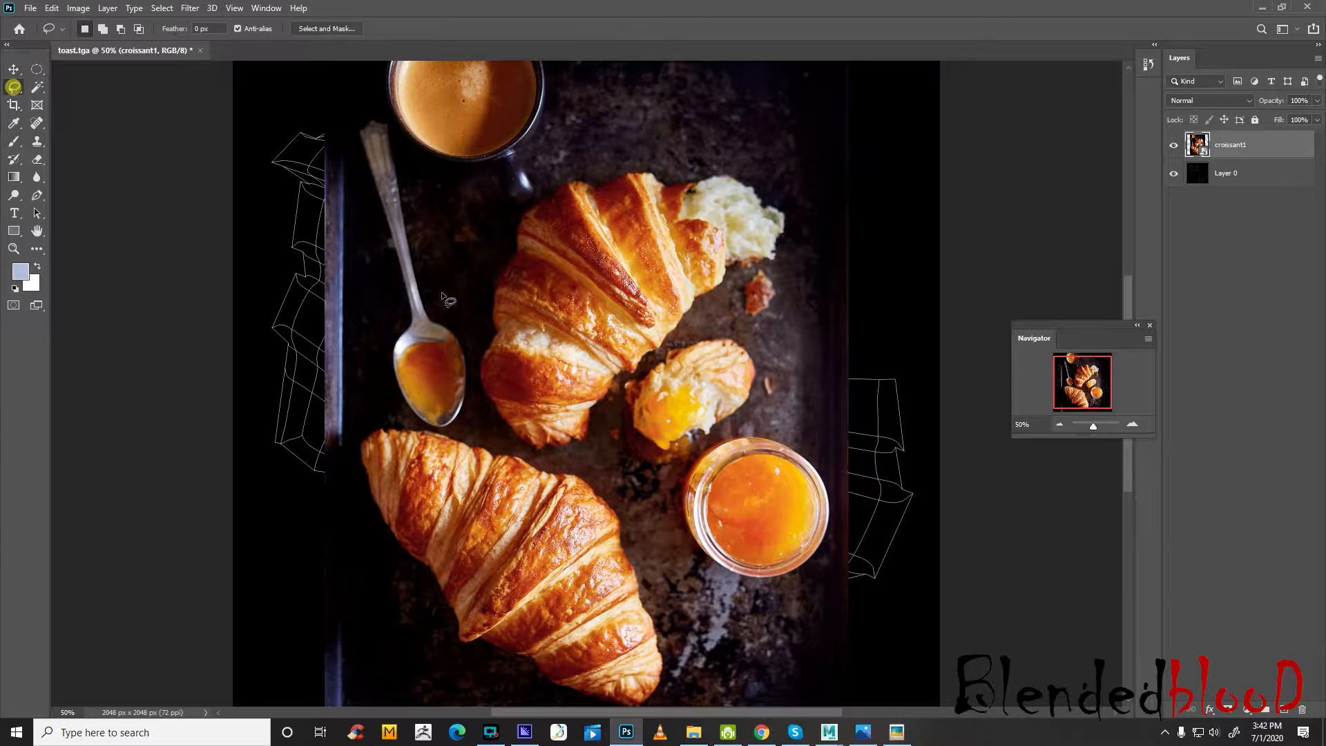
pyautogui.scroll(-2, 412, 342)
pyautogui.rightClick(1234, 185)
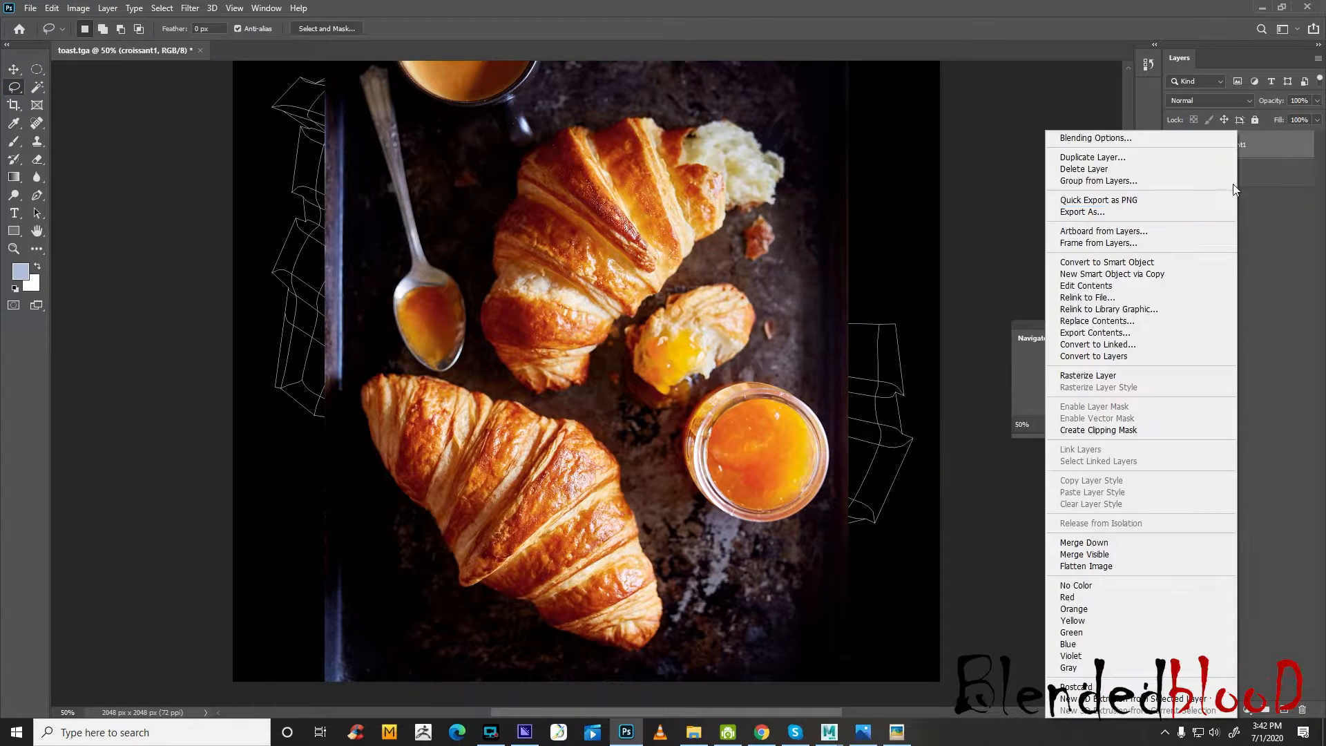
pyautogui.click(1099, 377)
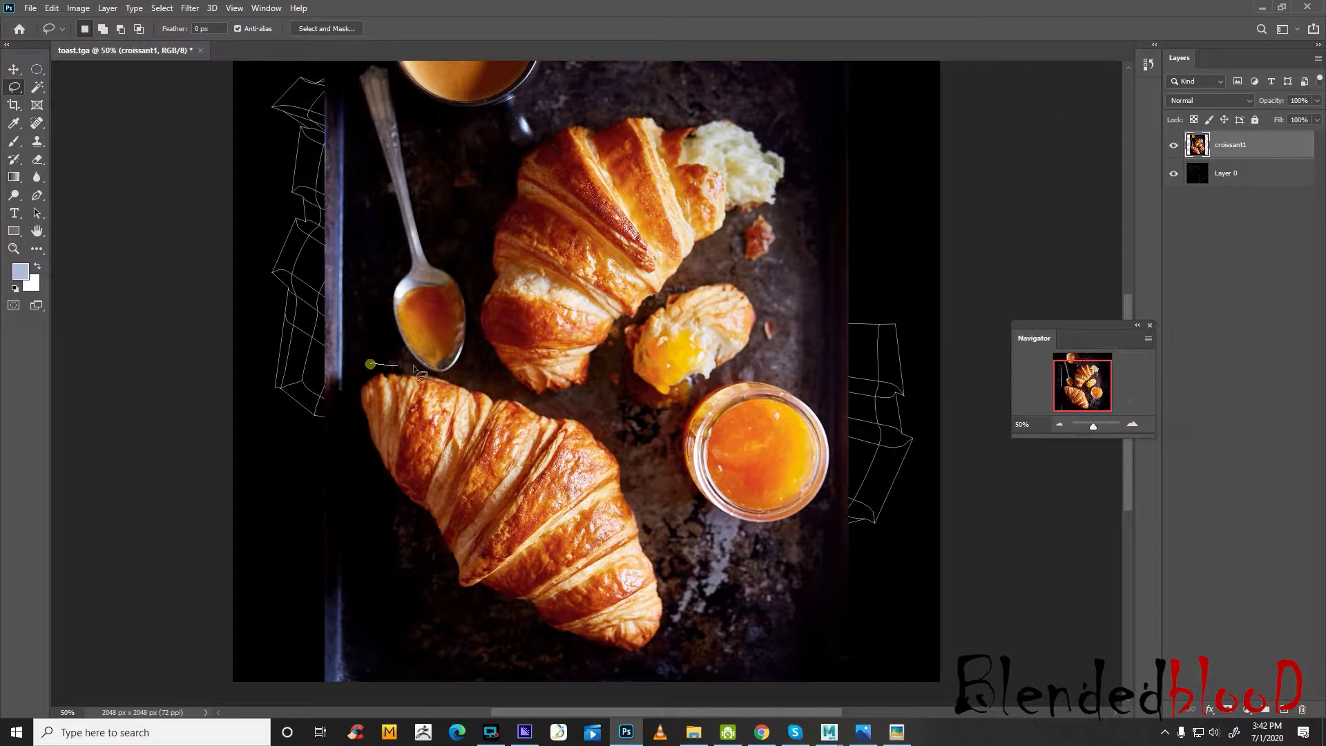
# Outline the whole croissant below the spoon with the Lasso and delete everything else from the croissant1 layer
pyautogui.moveTo(413, 365); pyautogui.dragTo(504, 393)
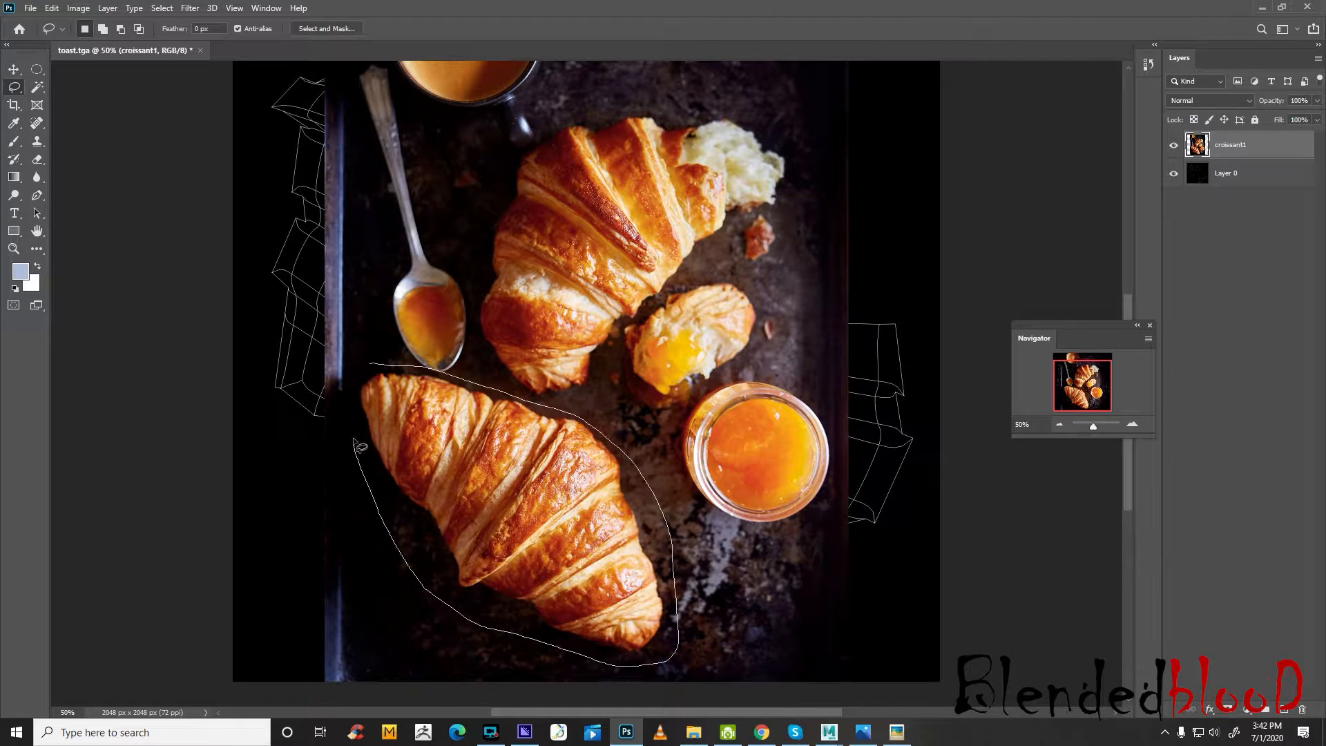
pyautogui.moveTo(360, 375); pyautogui.dragTo(369, 364)
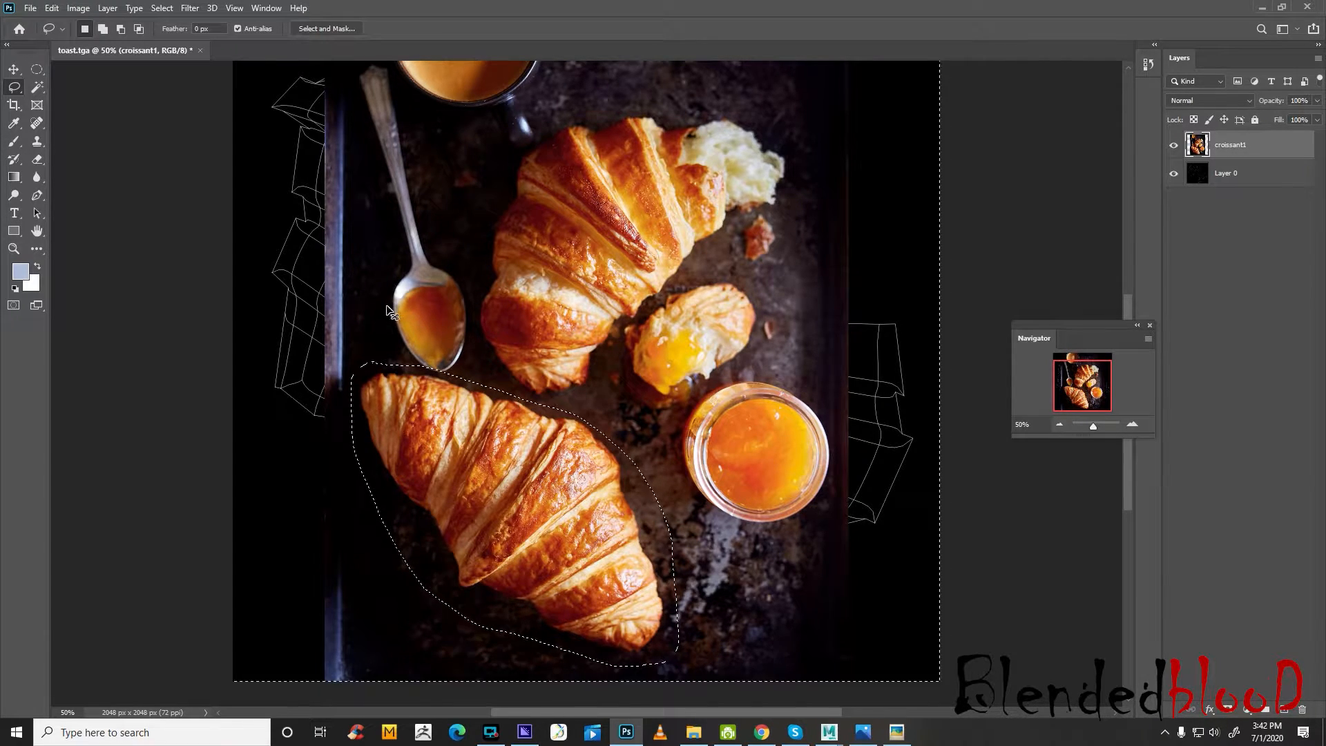
pyautogui.hotkey('ctrl', 'shift', 'i')
pyautogui.press('Delete')
pyautogui.hotkey('ctrl', 'd')
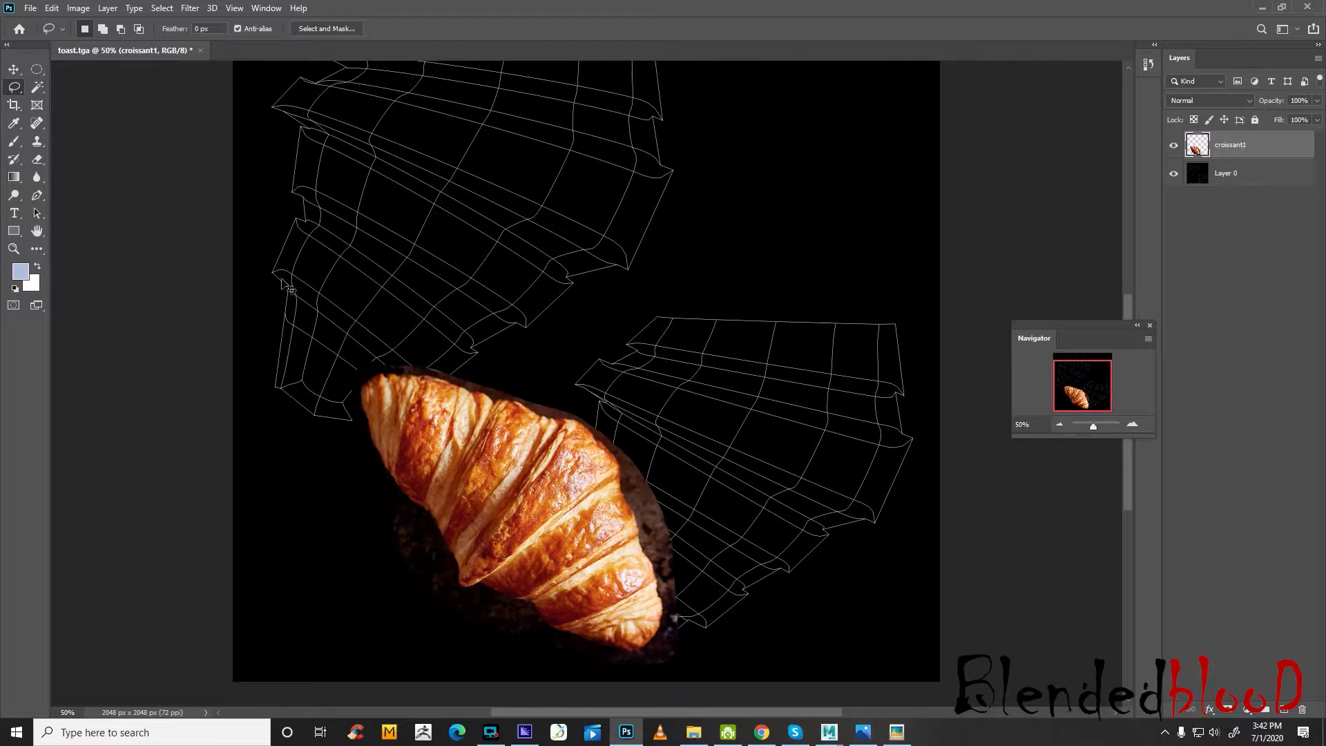
# Reorder croissant1 beneath Layer 0 and set Layer 0's blend mode to Screen so the UV wireframe overlays the photo
pyautogui.click(14, 70)
pyautogui.scroll(3, 1099, 318)
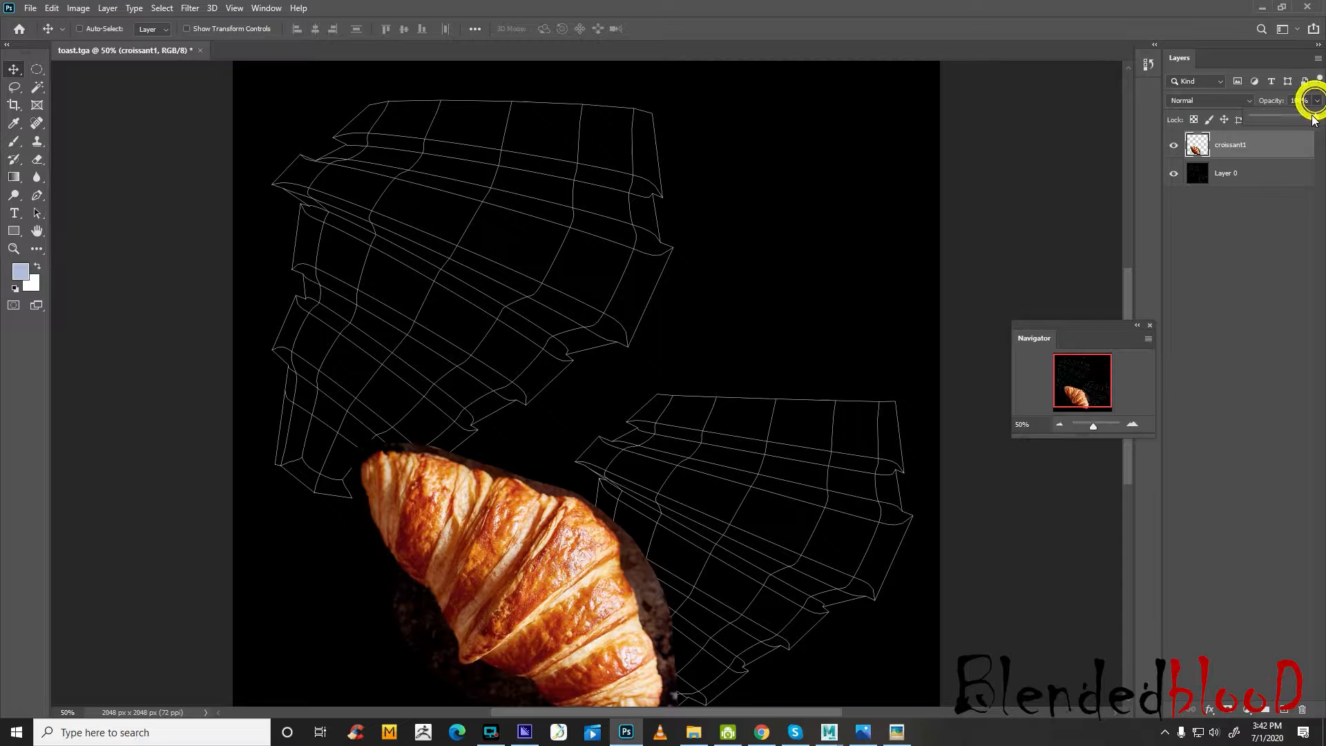
pyautogui.moveTo(1315, 121); pyautogui.dragTo(1247, 185)
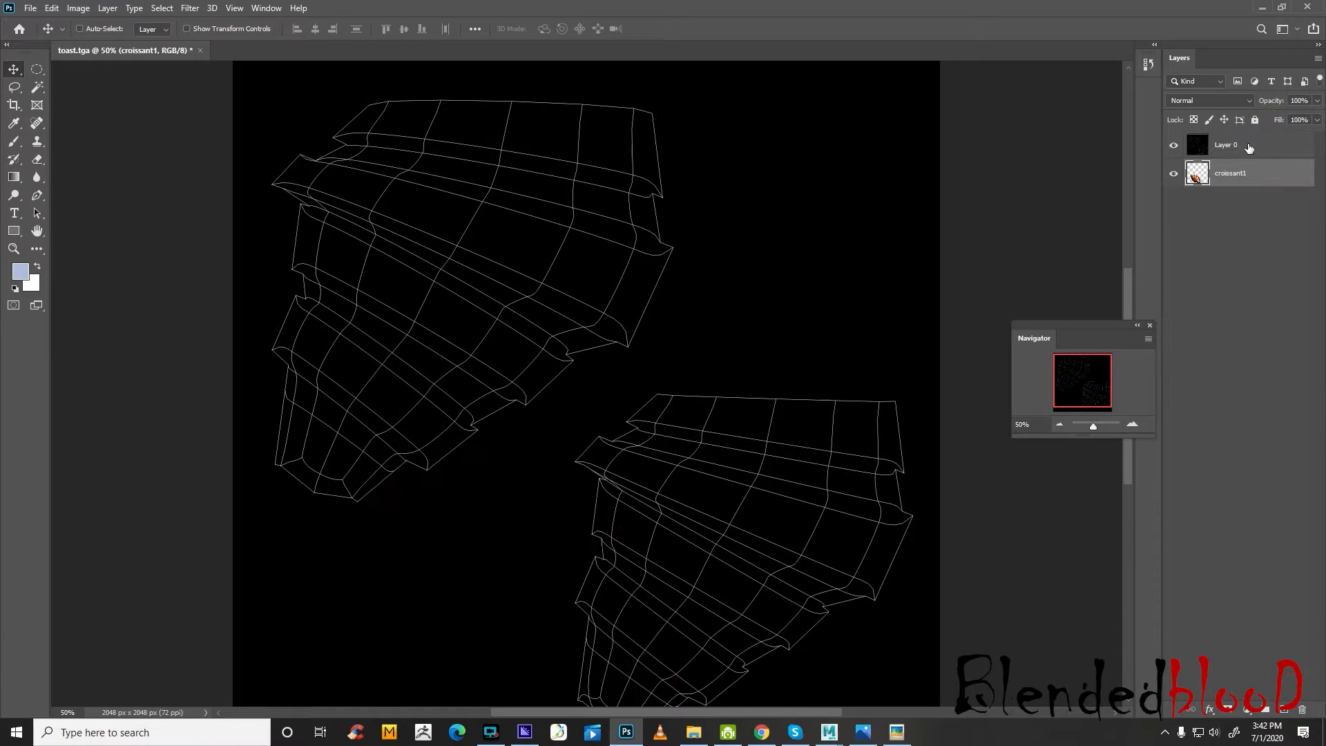
pyautogui.click(1250, 139)
pyautogui.click(1229, 97)
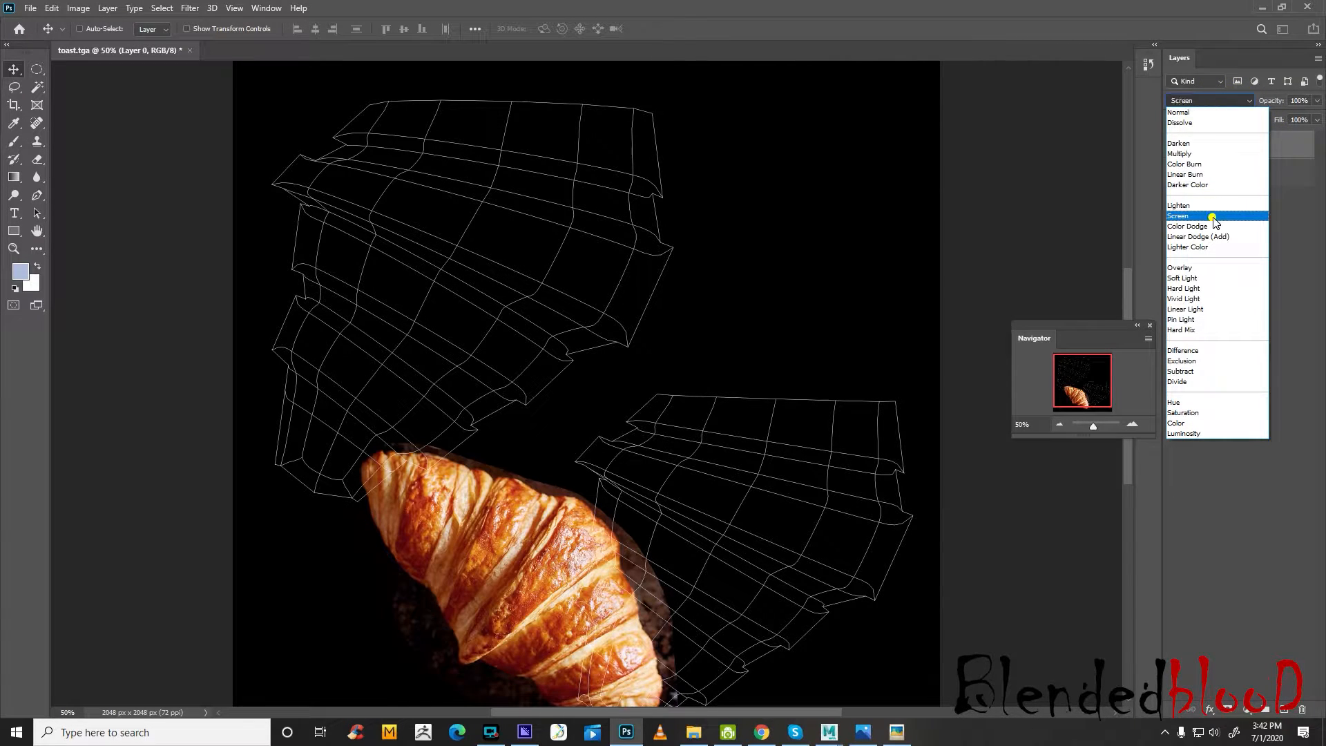
pyautogui.click(1209, 215)
# Add a new empty layer and place it at the bottom of the layer stack
pyautogui.click(1284, 709)
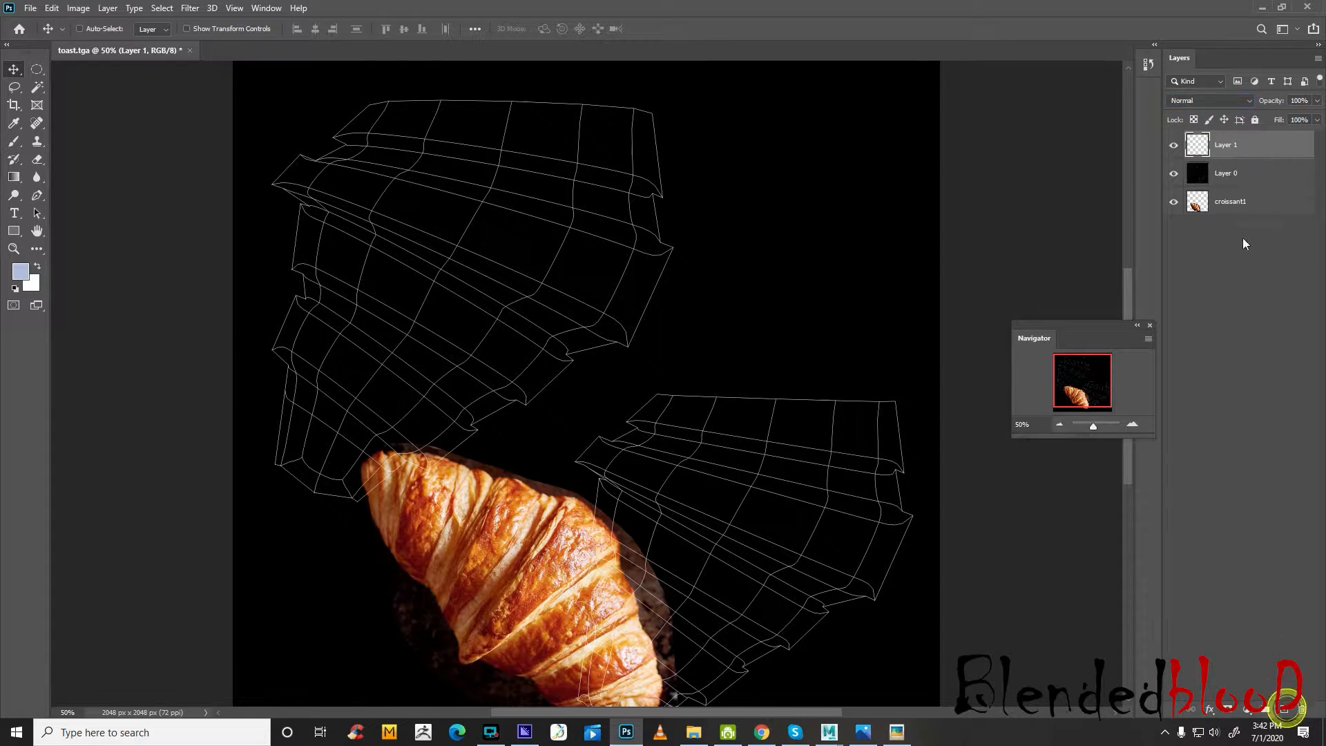
pyautogui.moveTo(1237, 144); pyautogui.dragTo(1247, 208)
# Duplicate the croissant1 layer and hide the copy
pyautogui.click(1274, 176)
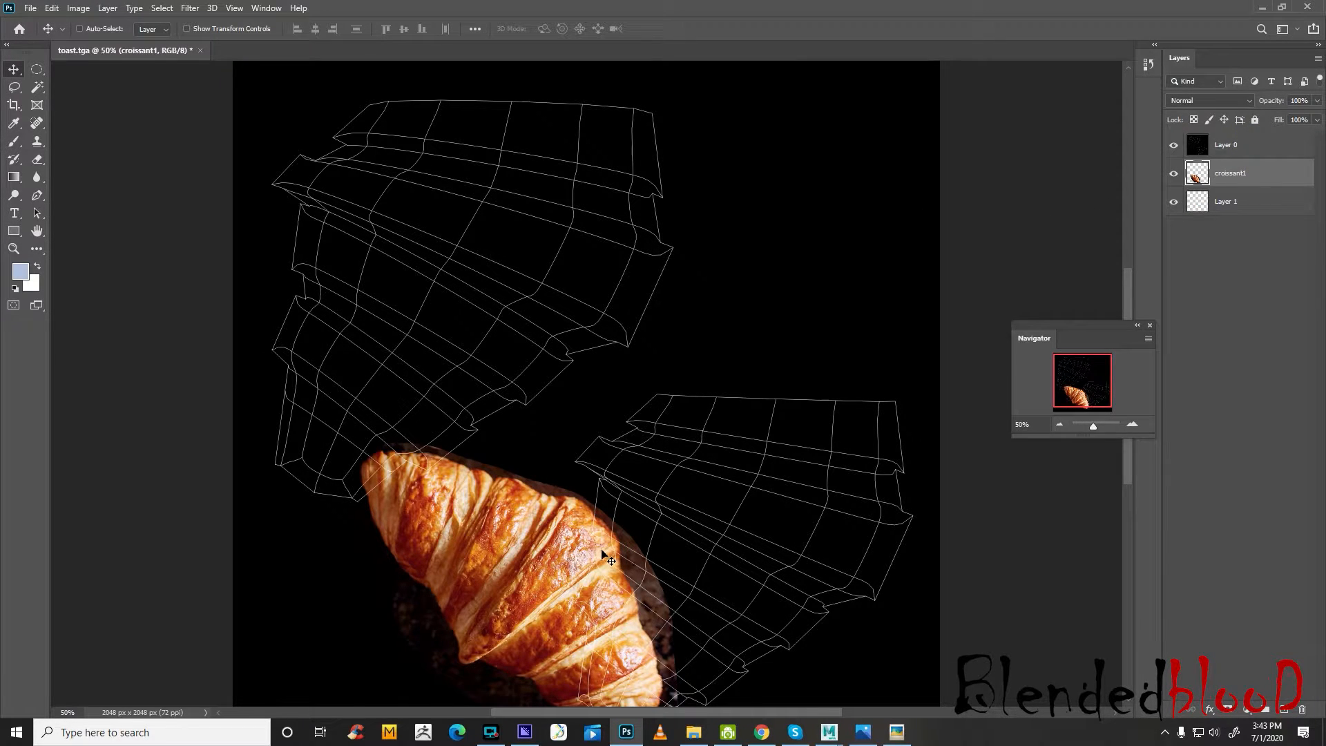
pyautogui.keyDown('alt'); pyautogui.moveTo(606, 556); pyautogui.dragTo(608, 557); pyautogui.keyUp('alt')
pyautogui.click(1172, 178)
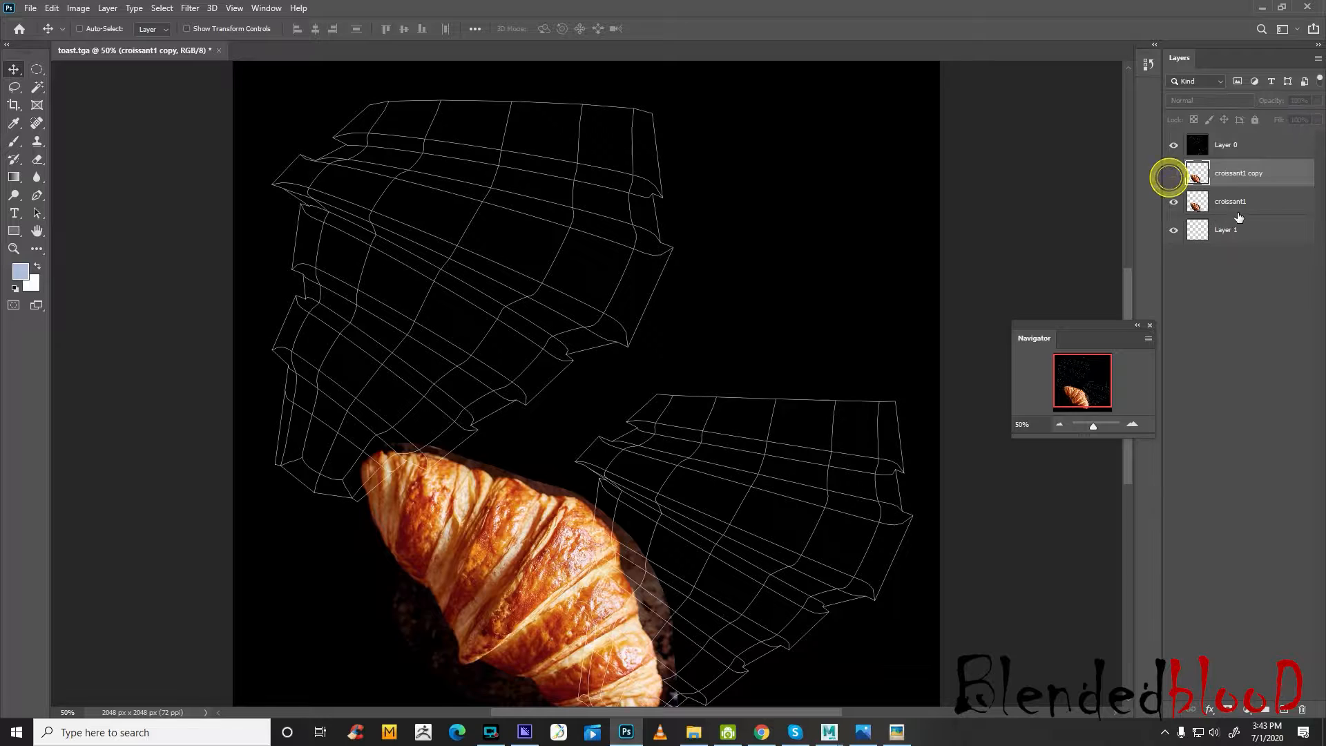
# Move the original croissant1 layer over the upper-left UV shell, scaling it to about 156% and rotating it to about 85°
pyautogui.click(1243, 201)
pyautogui.moveTo(500, 508); pyautogui.dragTo(471, 251)
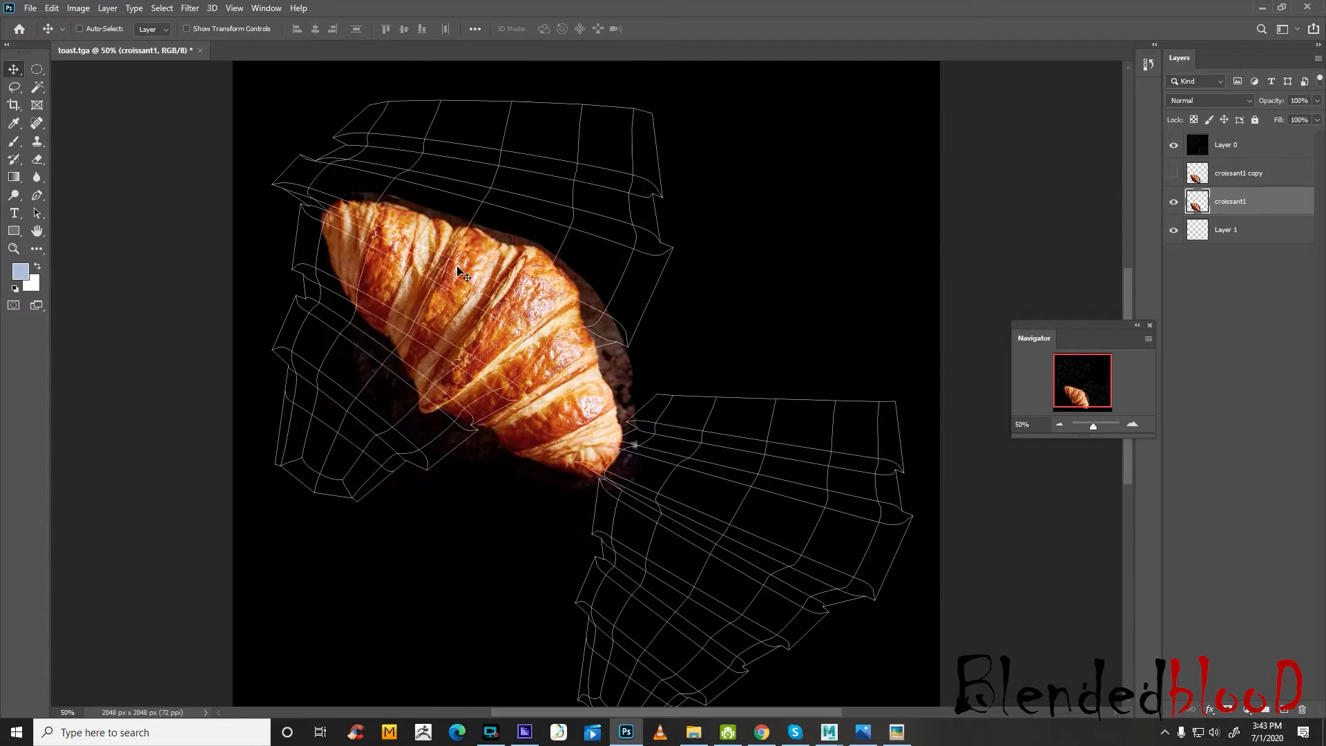
pyautogui.hotkey('ctrl', 't')
pyautogui.moveTo(664, 188); pyautogui.dragTo(812, 648)
pyautogui.moveTo(593, 496); pyautogui.dragTo(502, 330)
pyautogui.moveTo(721, 490); pyautogui.dragTo(726, 488)
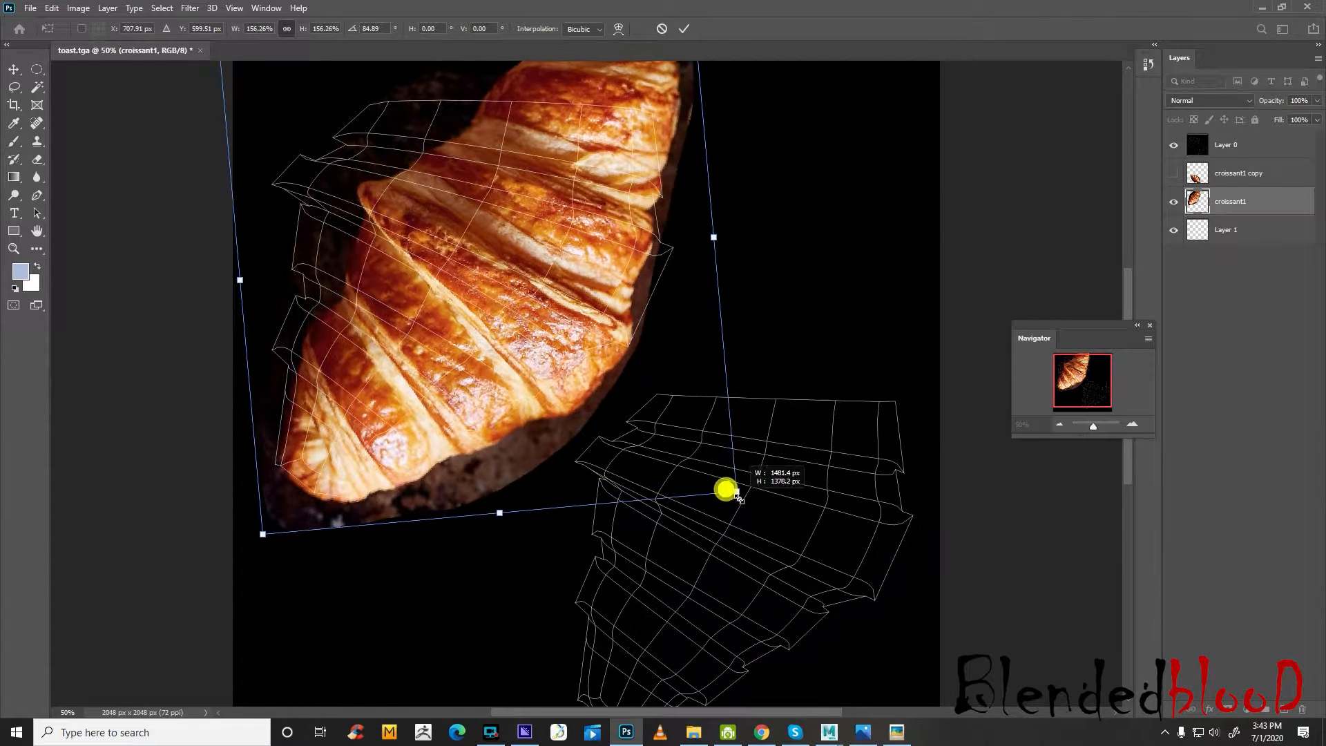
# Rotate the croissant to about 67° and enlarge it to about 172%, repositioning it over the upper-left UV shell
pyautogui.moveTo(740, 230); pyautogui.dragTo(706, 197)
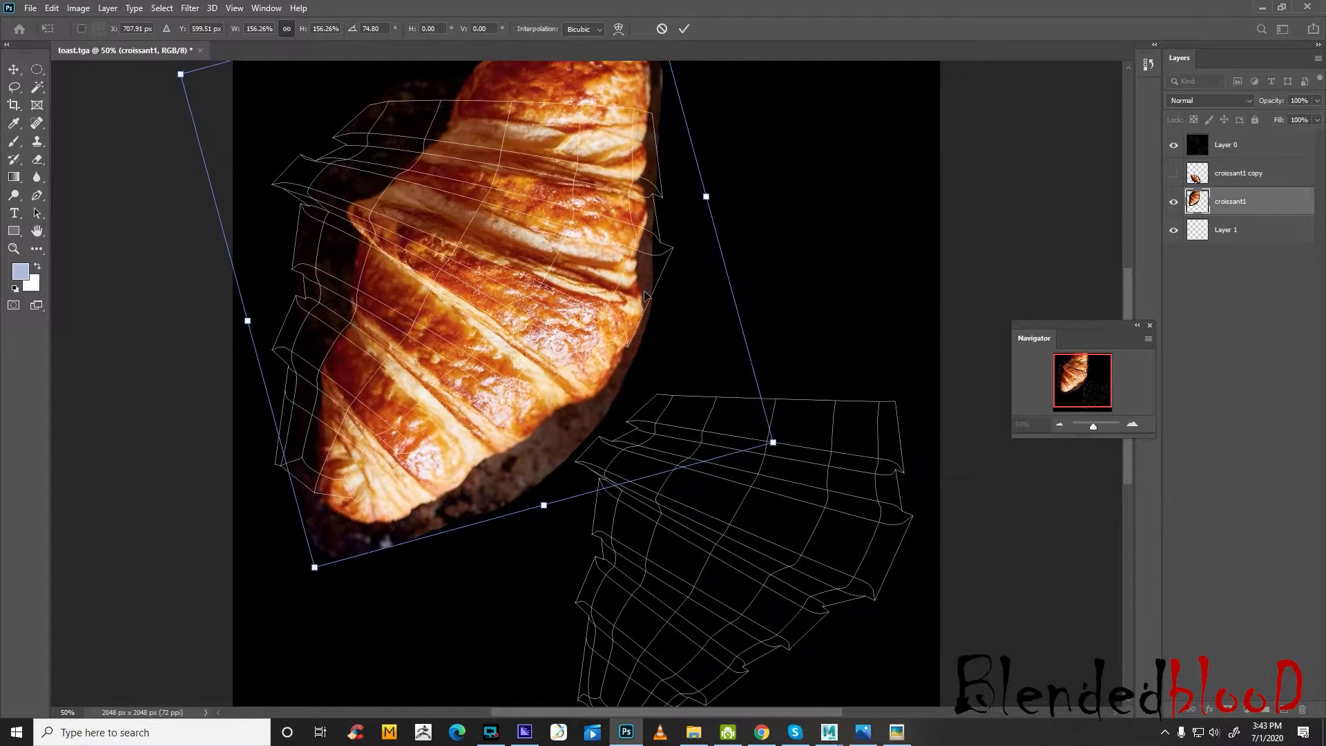
pyautogui.moveTo(643, 290); pyautogui.dragTo(623, 244)
pyautogui.moveTo(790, 408); pyautogui.dragTo(778, 352)
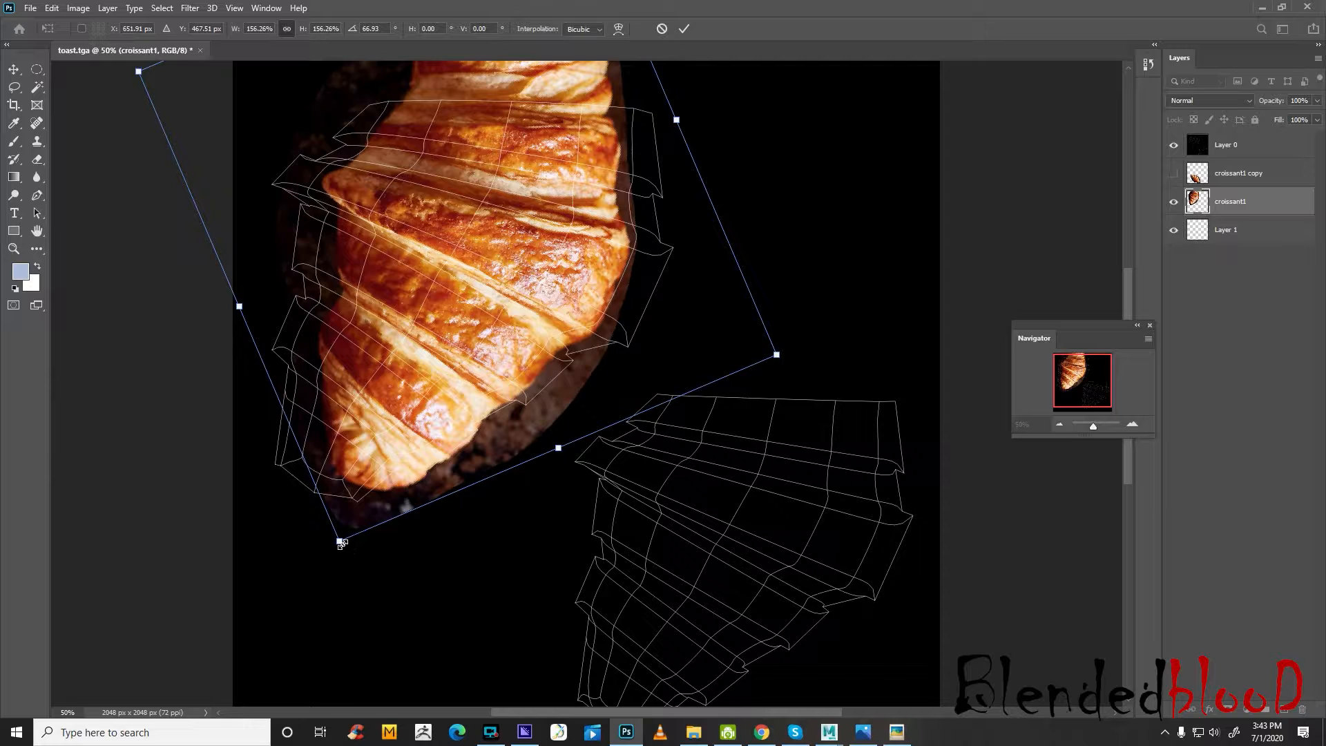
pyautogui.moveTo(340, 542); pyautogui.dragTo(315, 608)
pyautogui.moveTo(447, 424); pyautogui.dragTo(438, 387)
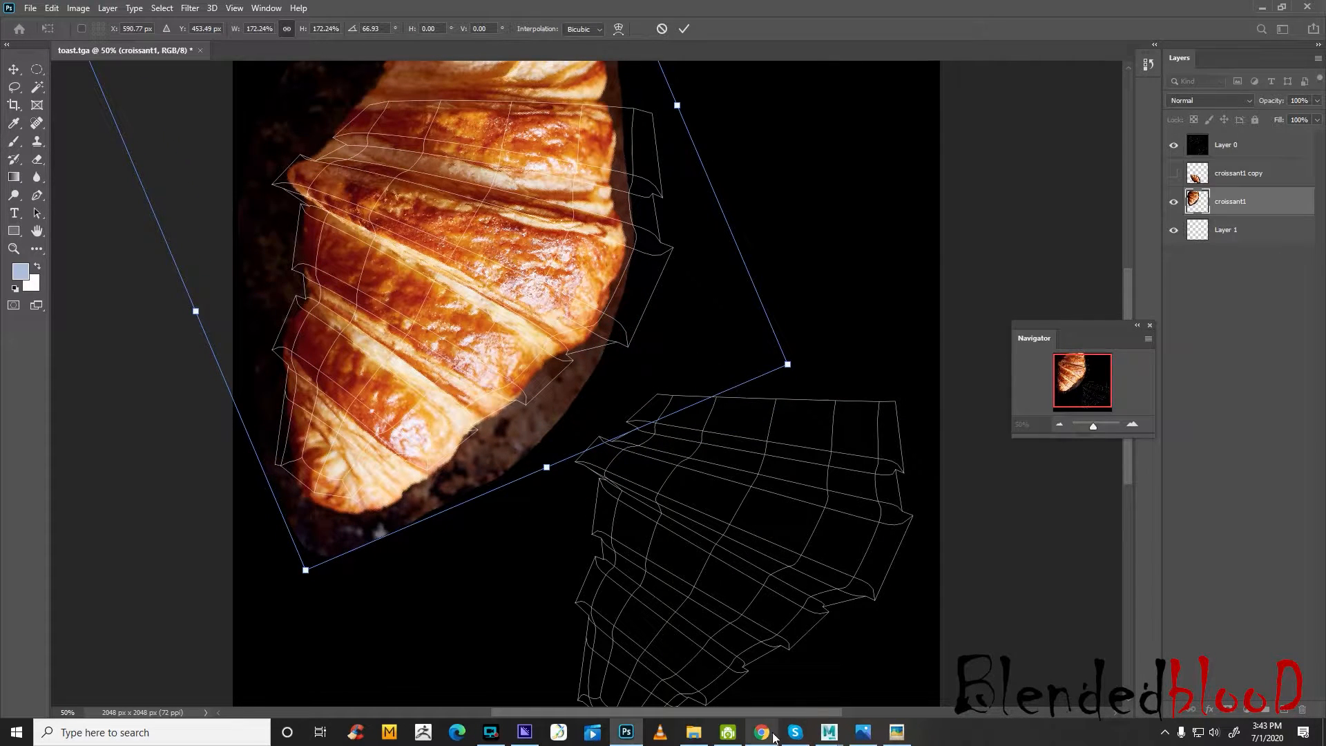
# Switch to Maya to check the croissant's UV shells against the mesh, and return to Photoshop
pyautogui.moveTo(829, 732)
pyautogui.click(898, 674)
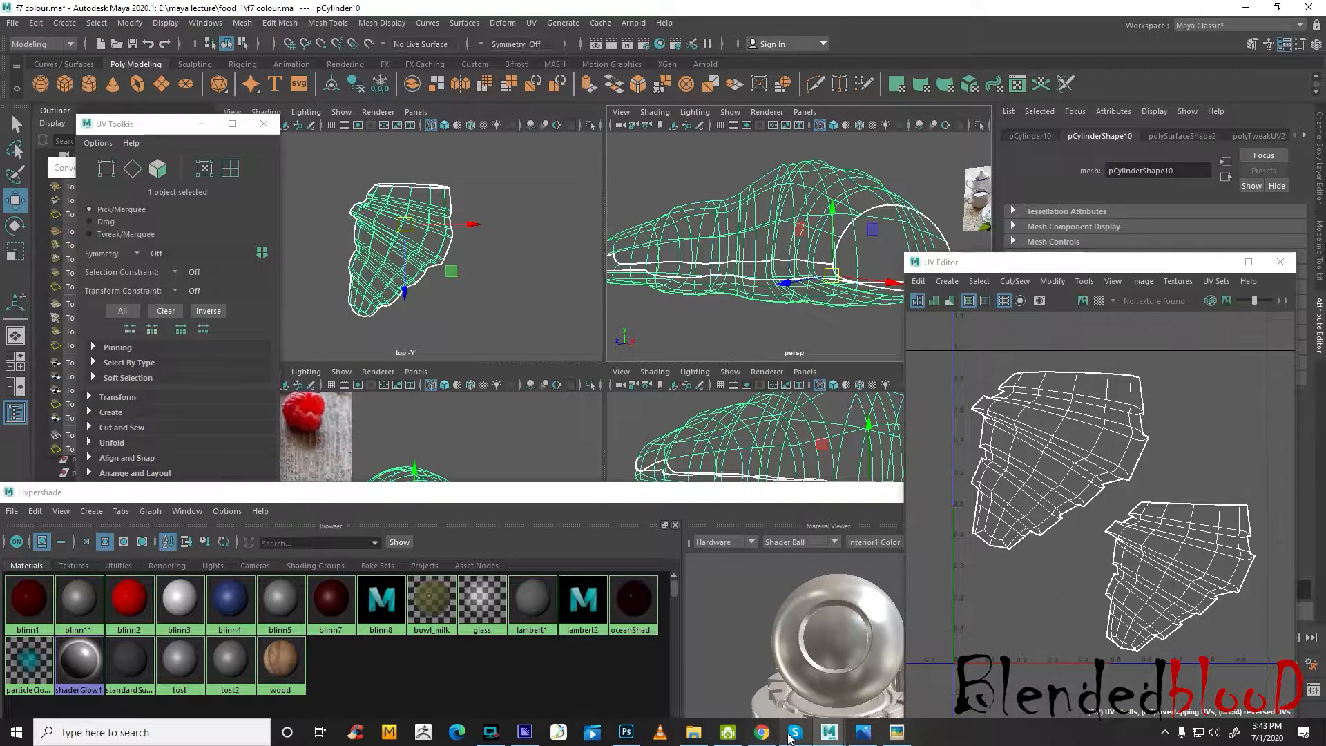
pyautogui.click(626, 733)
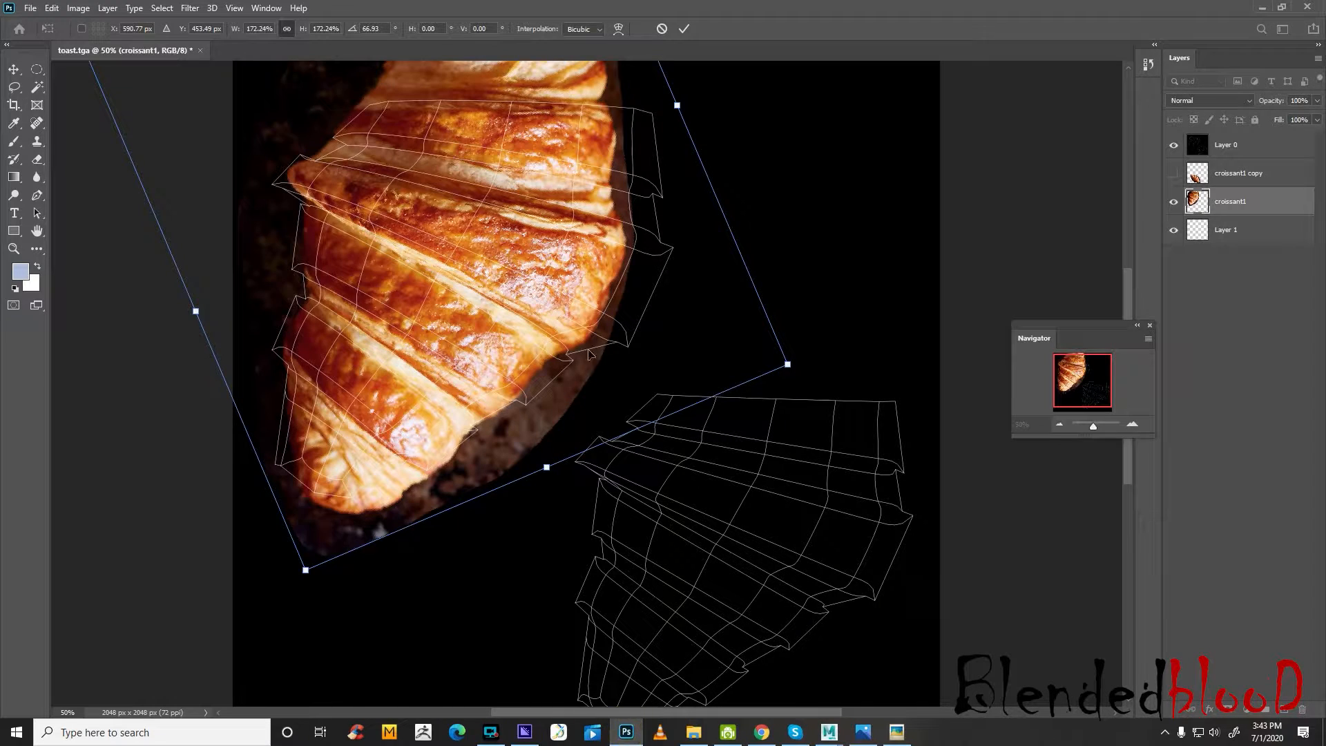
# Enlarge the croissant to about 193%, align its ridges with the upper-left UV shell and apply the transform
pyautogui.moveTo(305, 572); pyautogui.dragTo(301, 584)
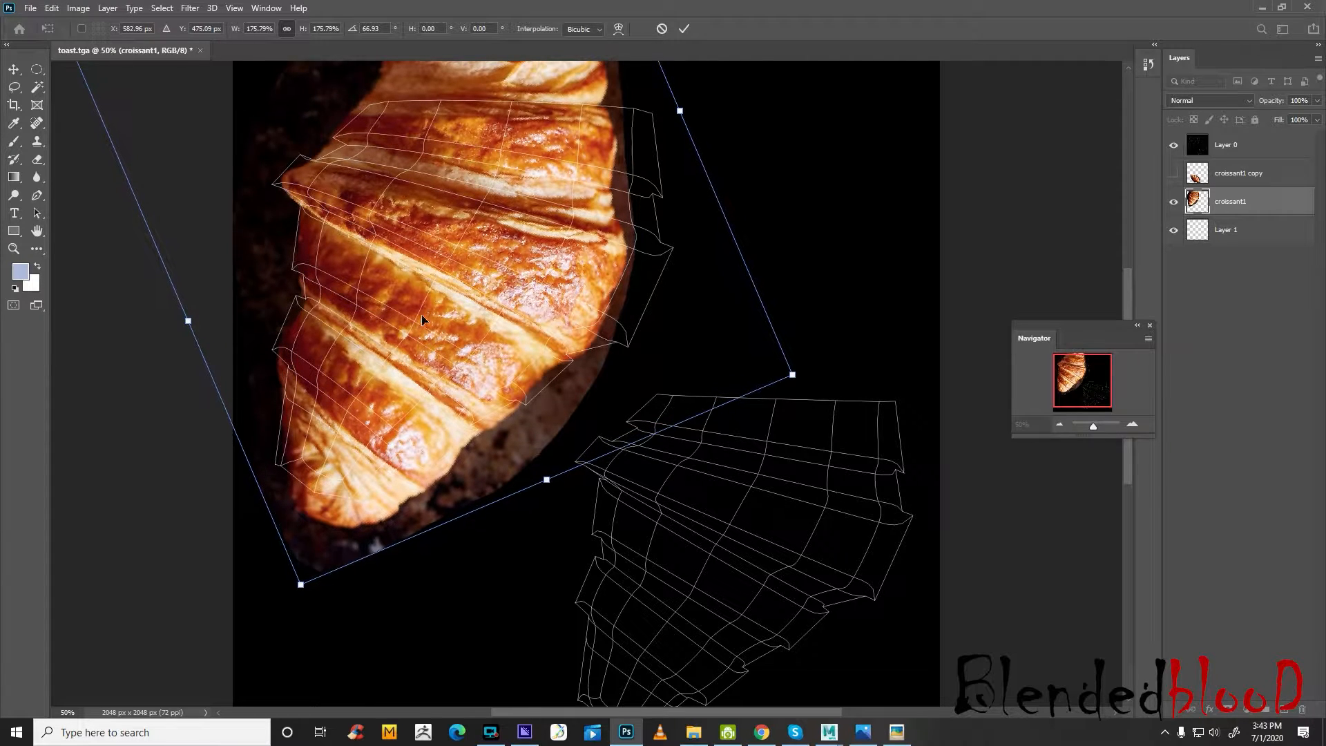
pyautogui.moveTo(792, 375); pyautogui.dragTo(824, 389)
pyautogui.moveTo(582, 347); pyautogui.dragTo(572, 343)
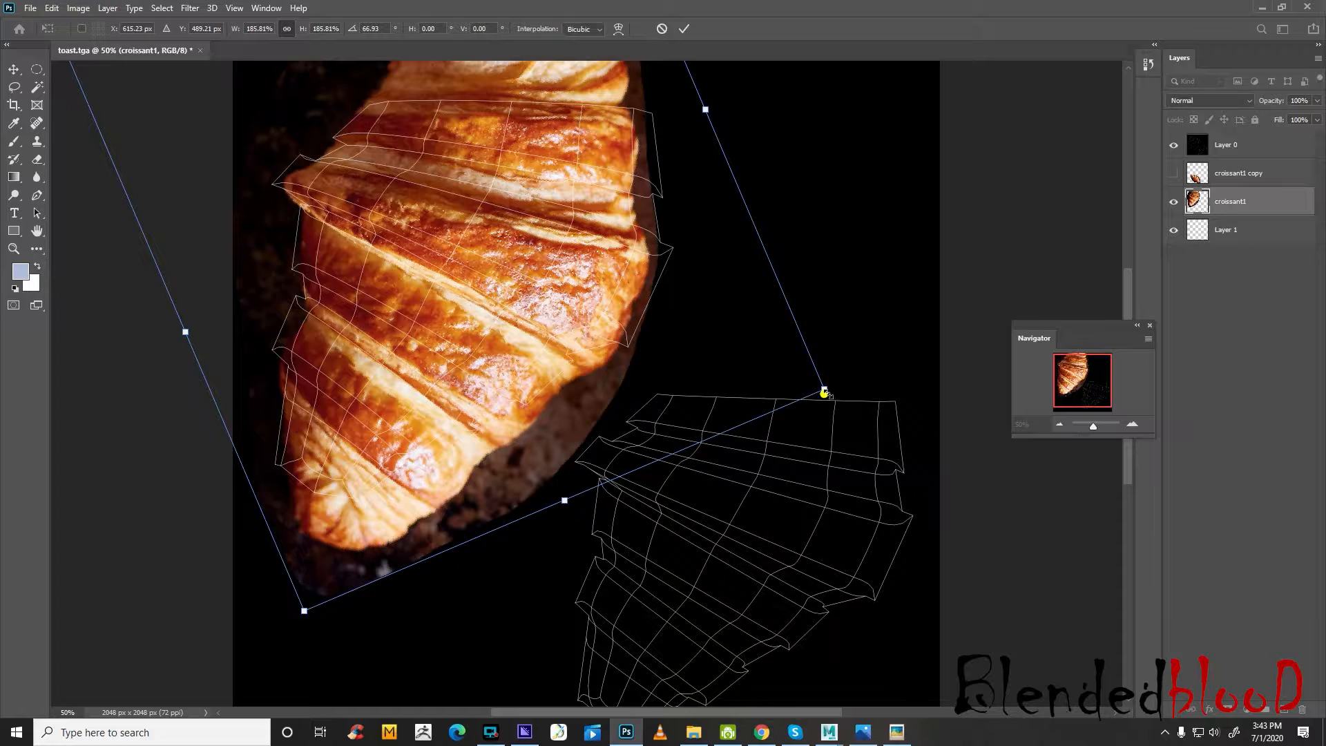
pyautogui.moveTo(825, 392); pyautogui.dragTo(867, 406)
pyautogui.moveTo(584, 299); pyautogui.dragTo(574, 293)
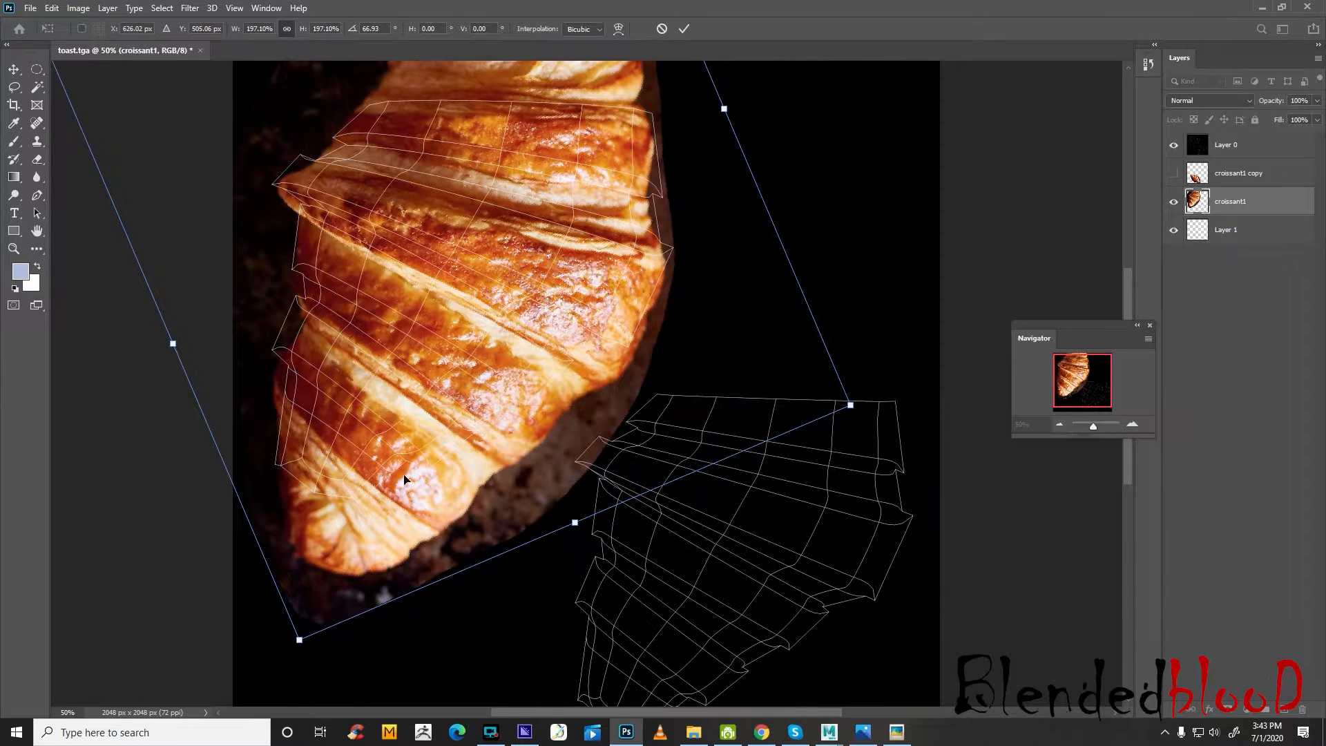
pyautogui.moveTo(299, 641); pyautogui.dragTo(296, 641)
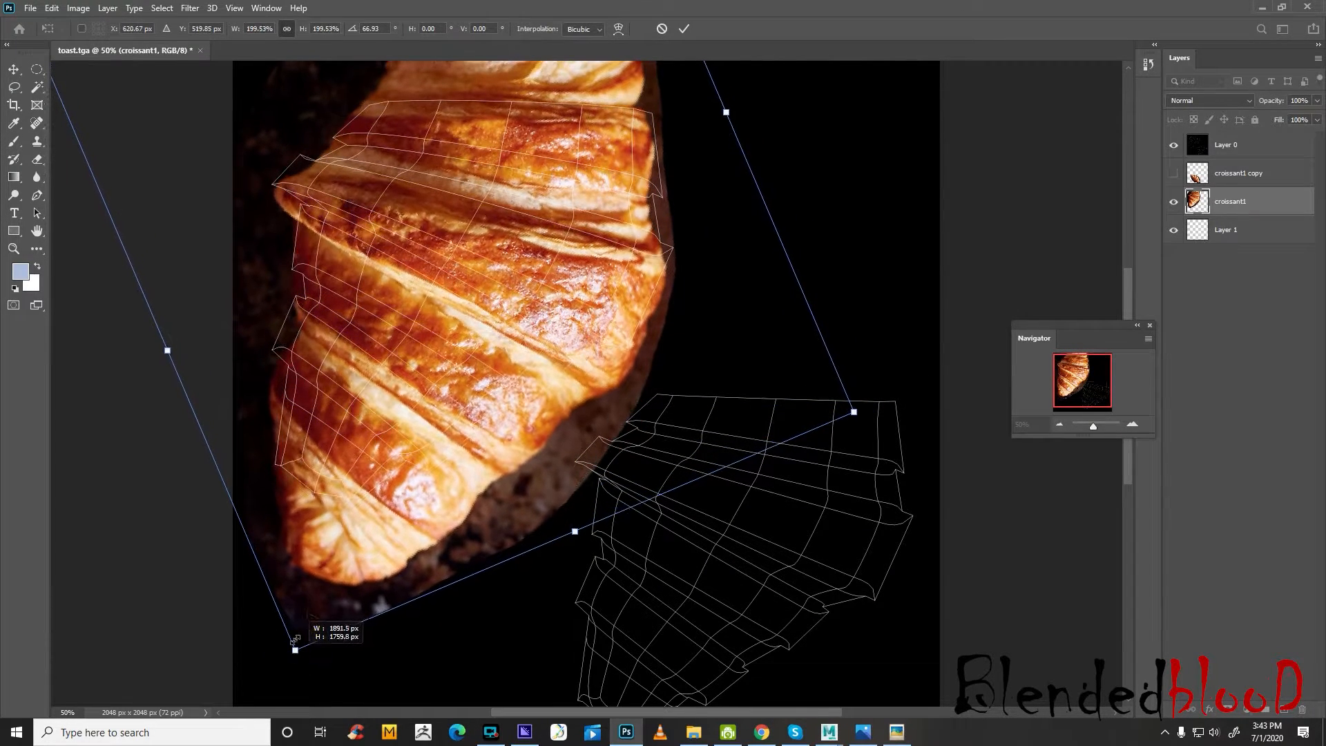
pyautogui.moveTo(421, 373); pyautogui.dragTo(420, 307)
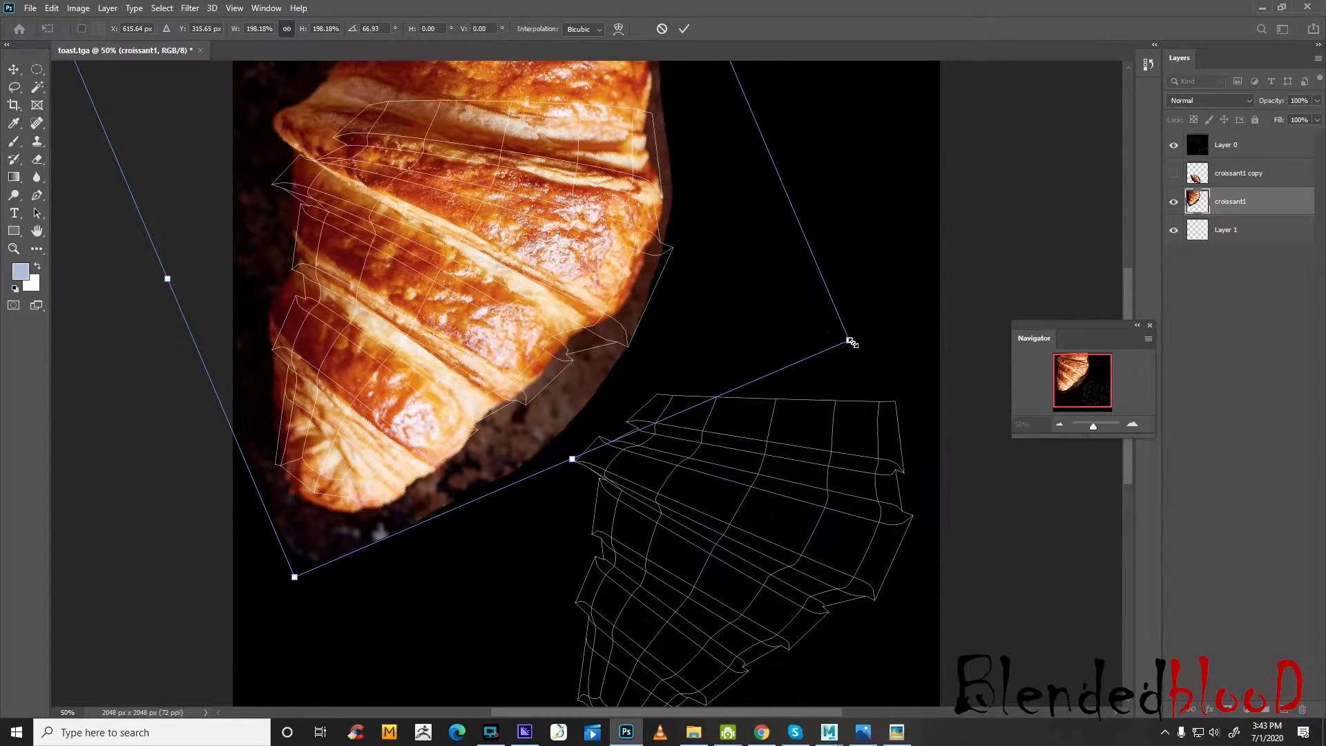
pyautogui.moveTo(853, 342); pyautogui.dragTo(831, 334)
pyautogui.moveTo(588, 226); pyautogui.dragTo(601, 283)
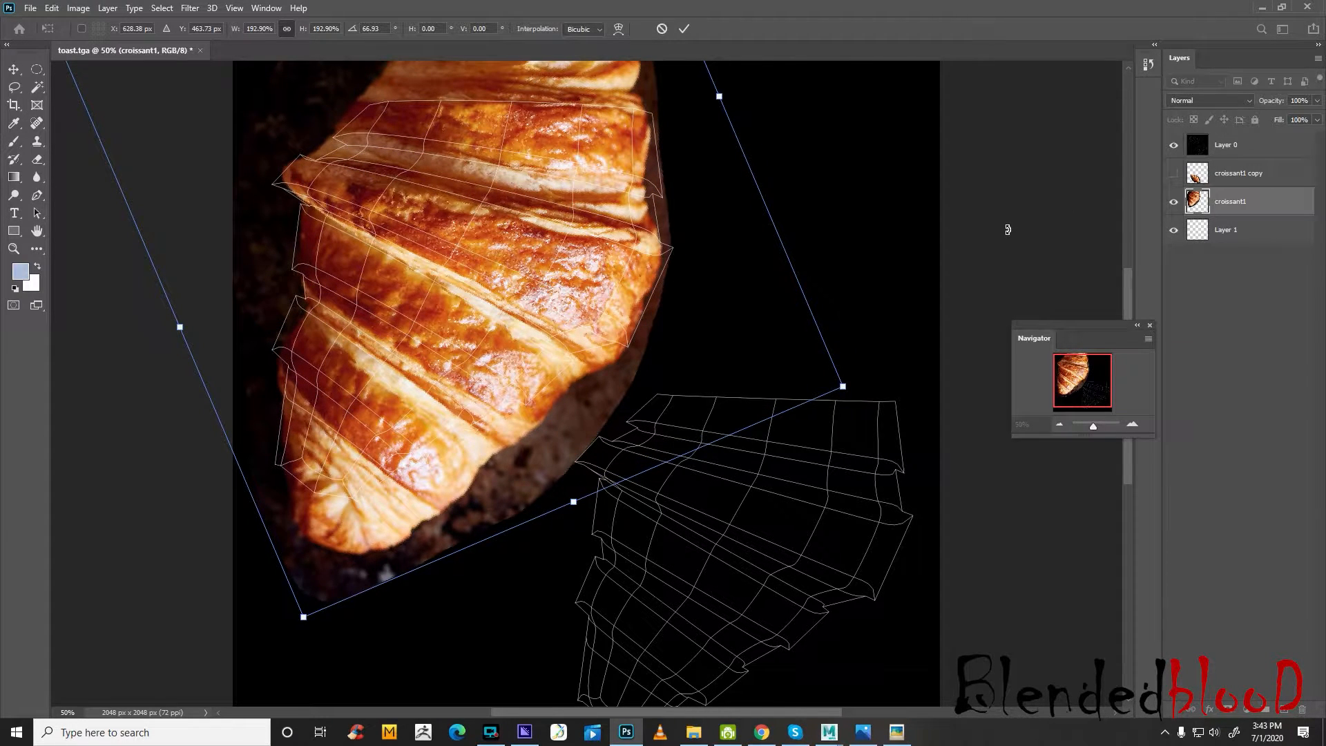
pyautogui.press('Return')
# Show the hidden, unscaled croissant1 copy and delete that layer, keeping the enlarged croissant1
pyautogui.click(1174, 173)
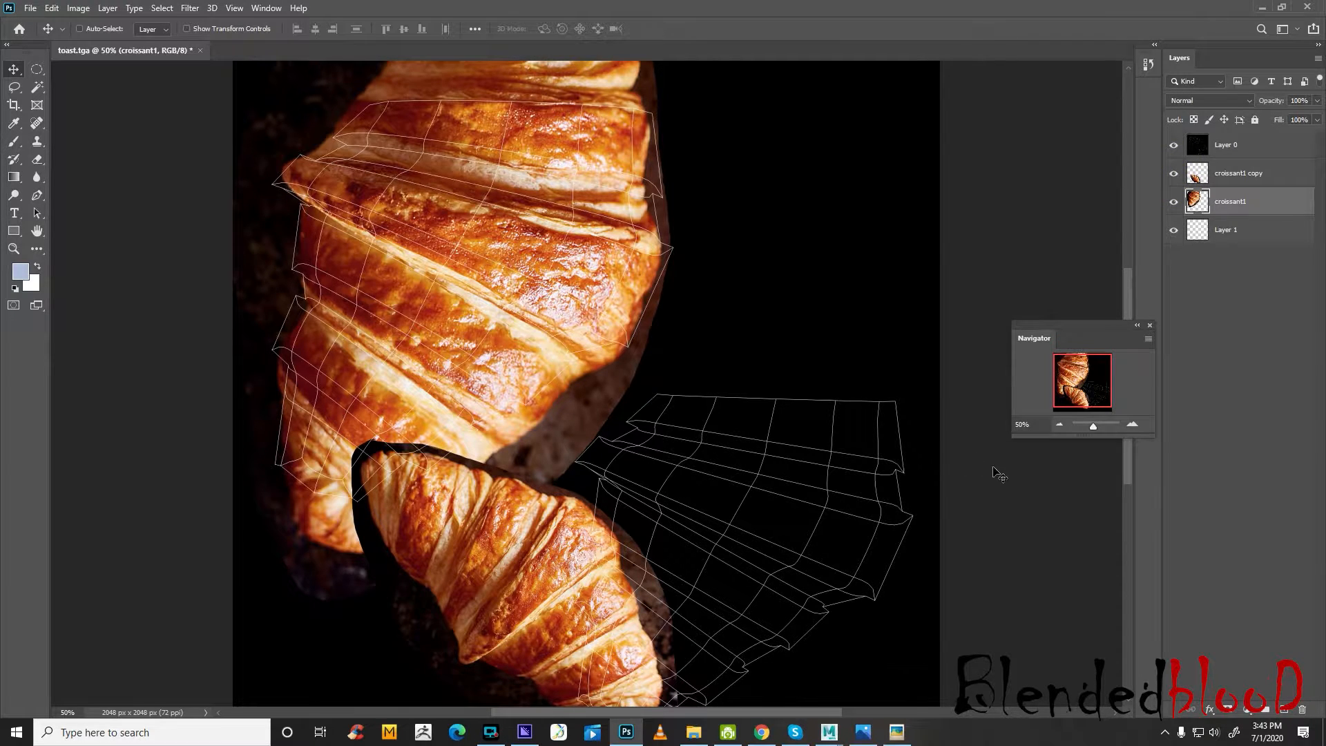
pyautogui.press('Delete')
pyautogui.click(1246, 177)
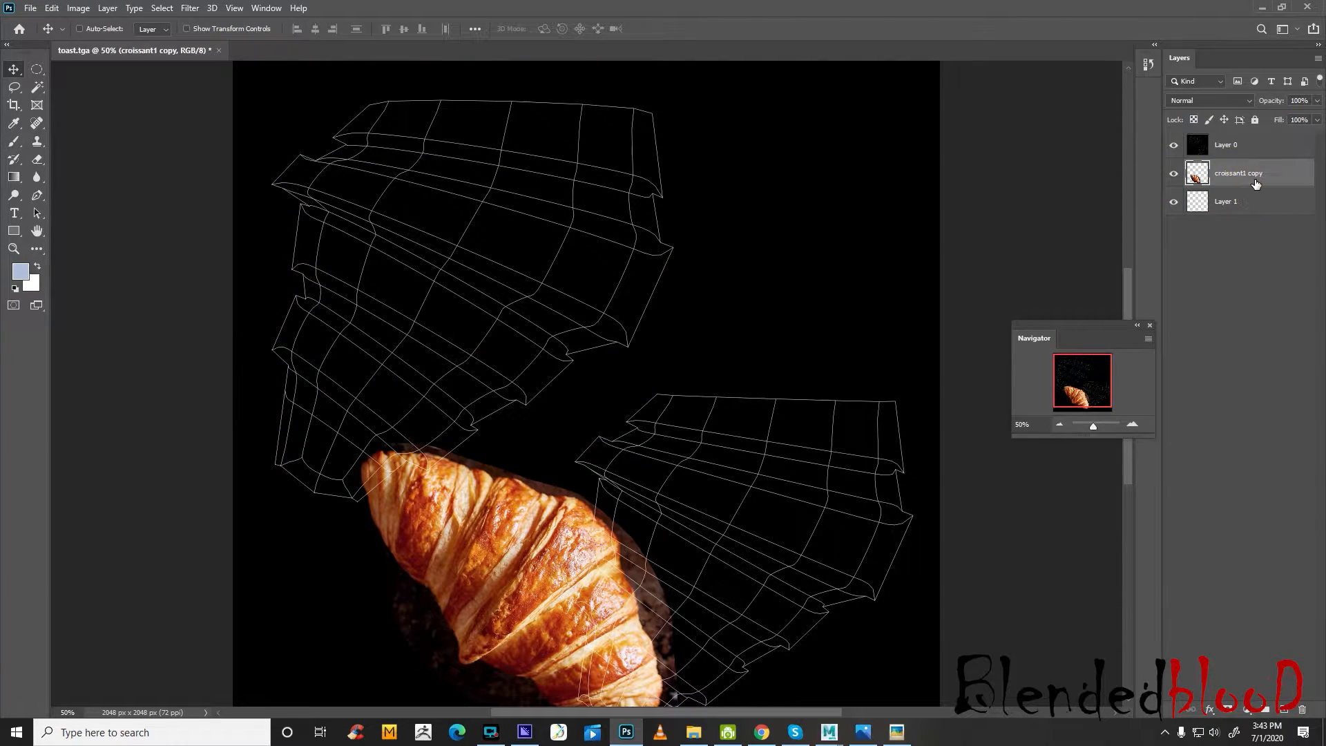
pyautogui.hotkey('ctrl', 'z')
pyautogui.click(1251, 184)
pyautogui.press('Delete')
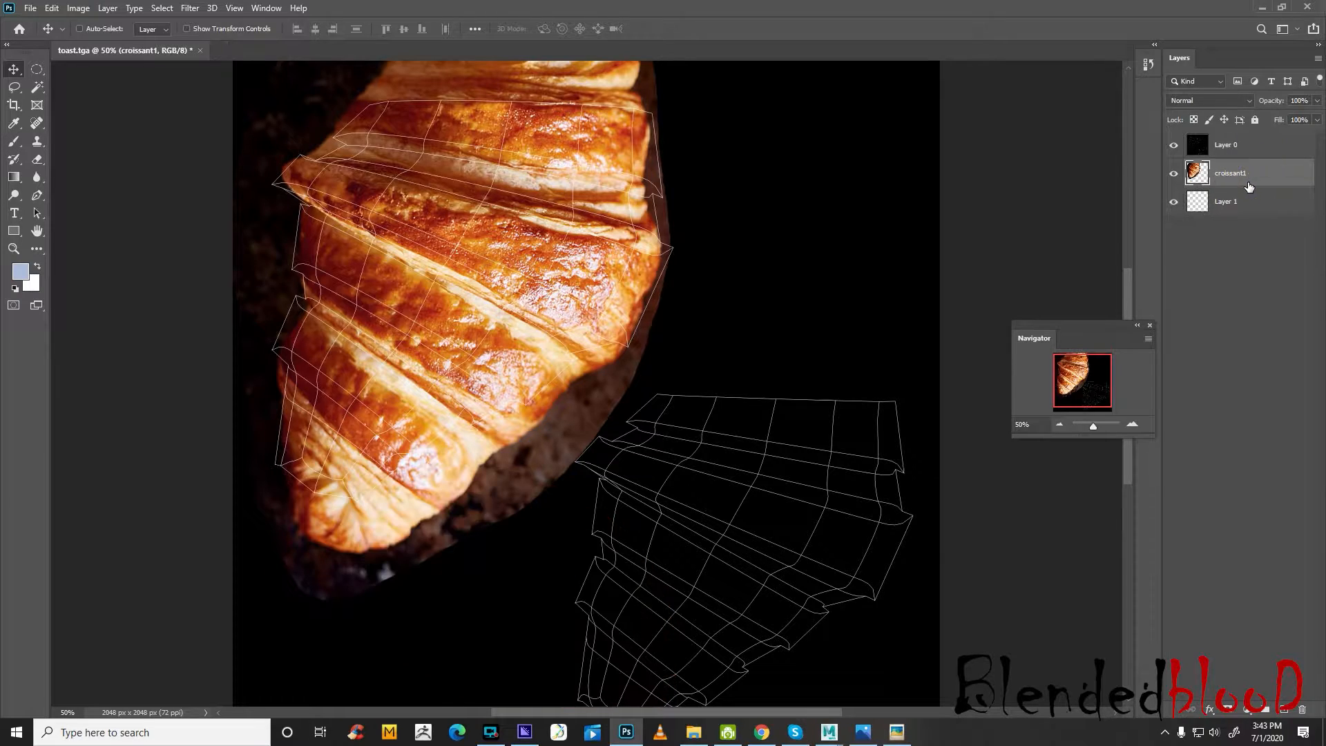
# Duplicate the enlarged croissant1 layer and move the copy over the lower-right UV shell
pyautogui.hotkey('ctrl', 'z')
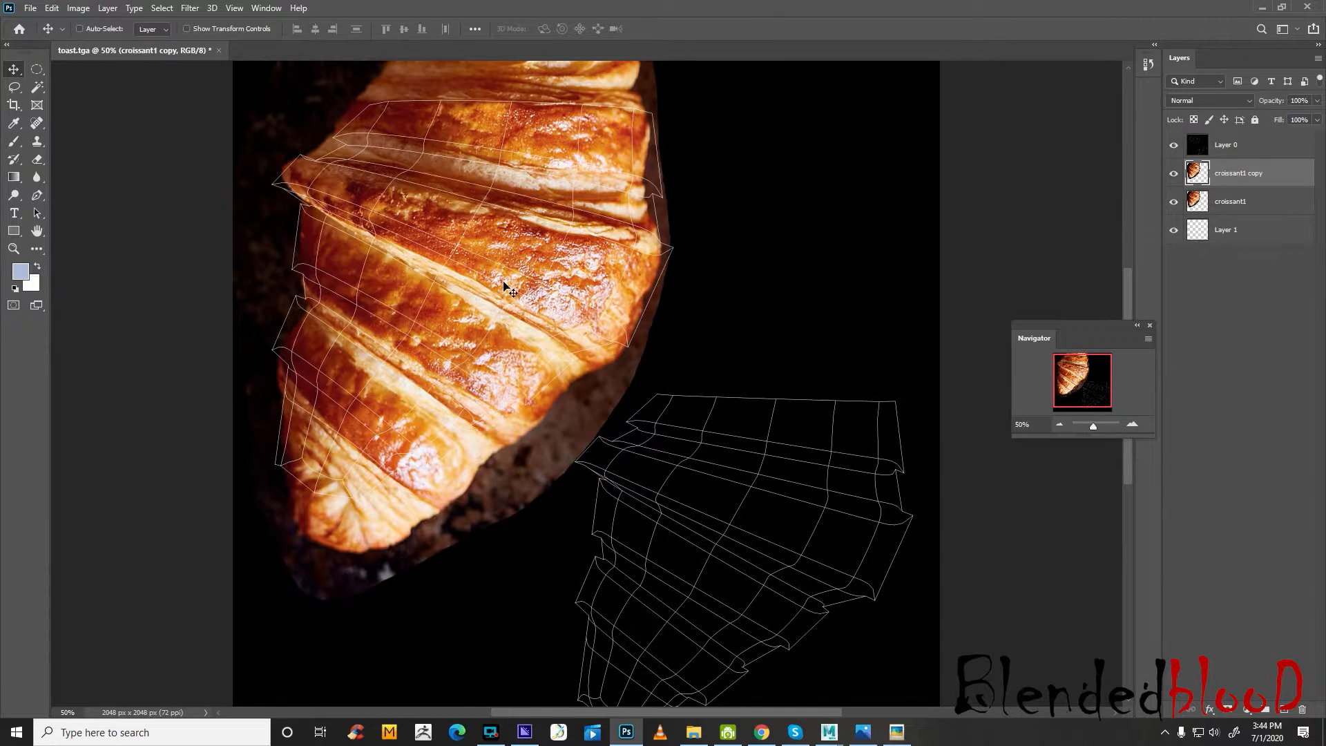
pyautogui.moveTo(504, 273); pyautogui.dragTo(757, 510)
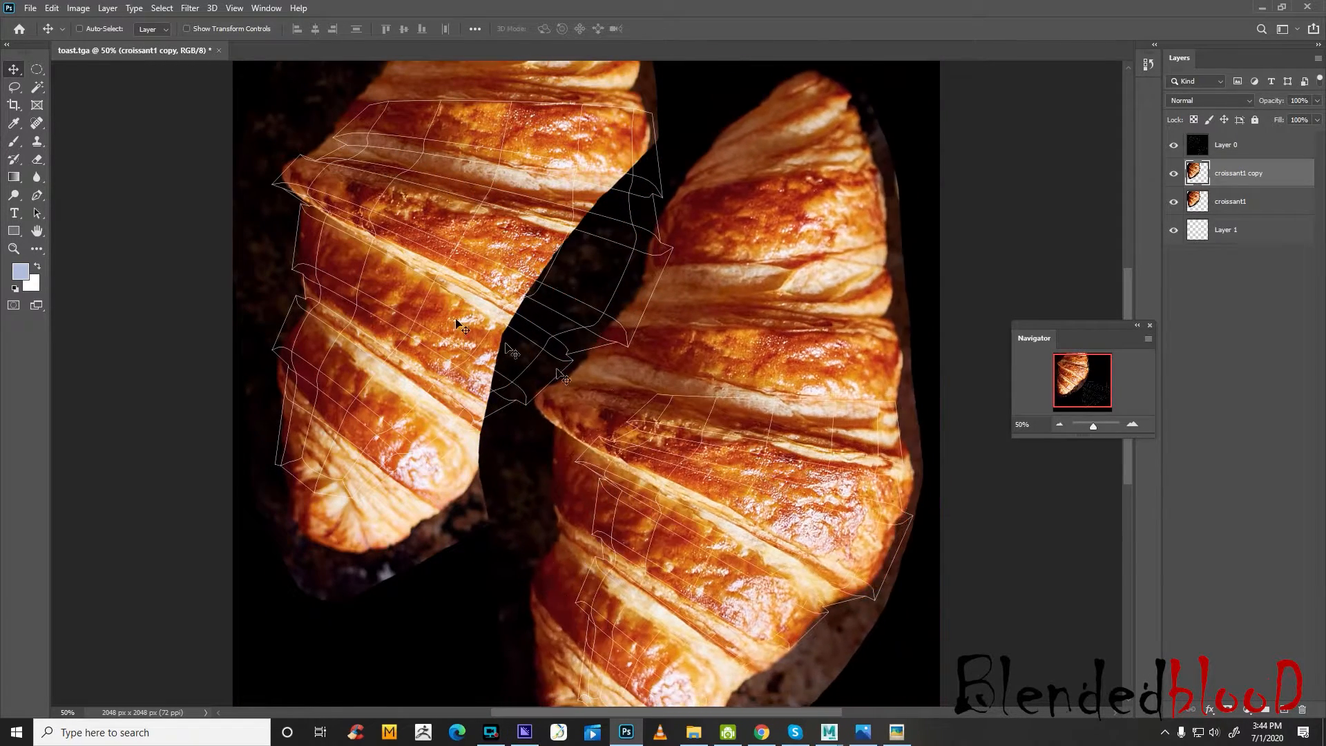
# Select the dark background between the two croissants with the Magic Wand and delete it from the croissant1 copy layer
pyautogui.click(37, 87)
pyautogui.click(631, 286)
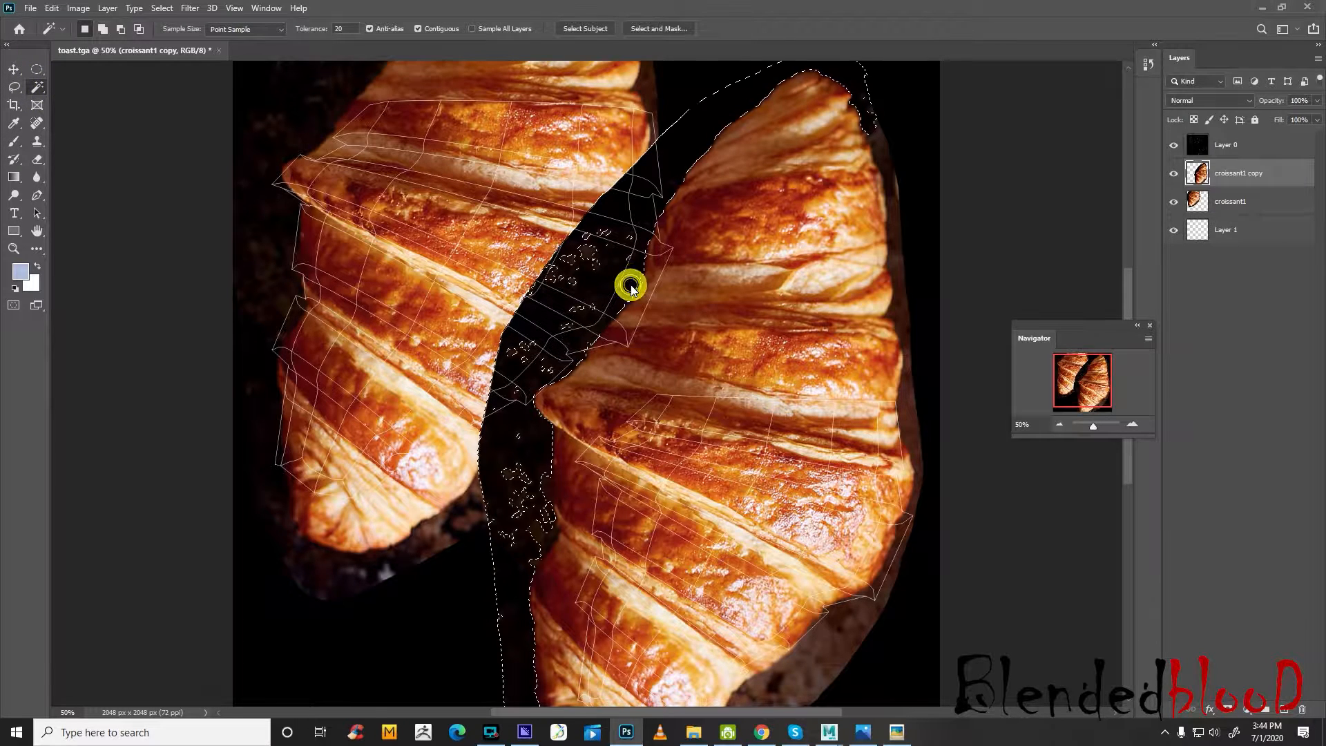
pyautogui.press('Delete')
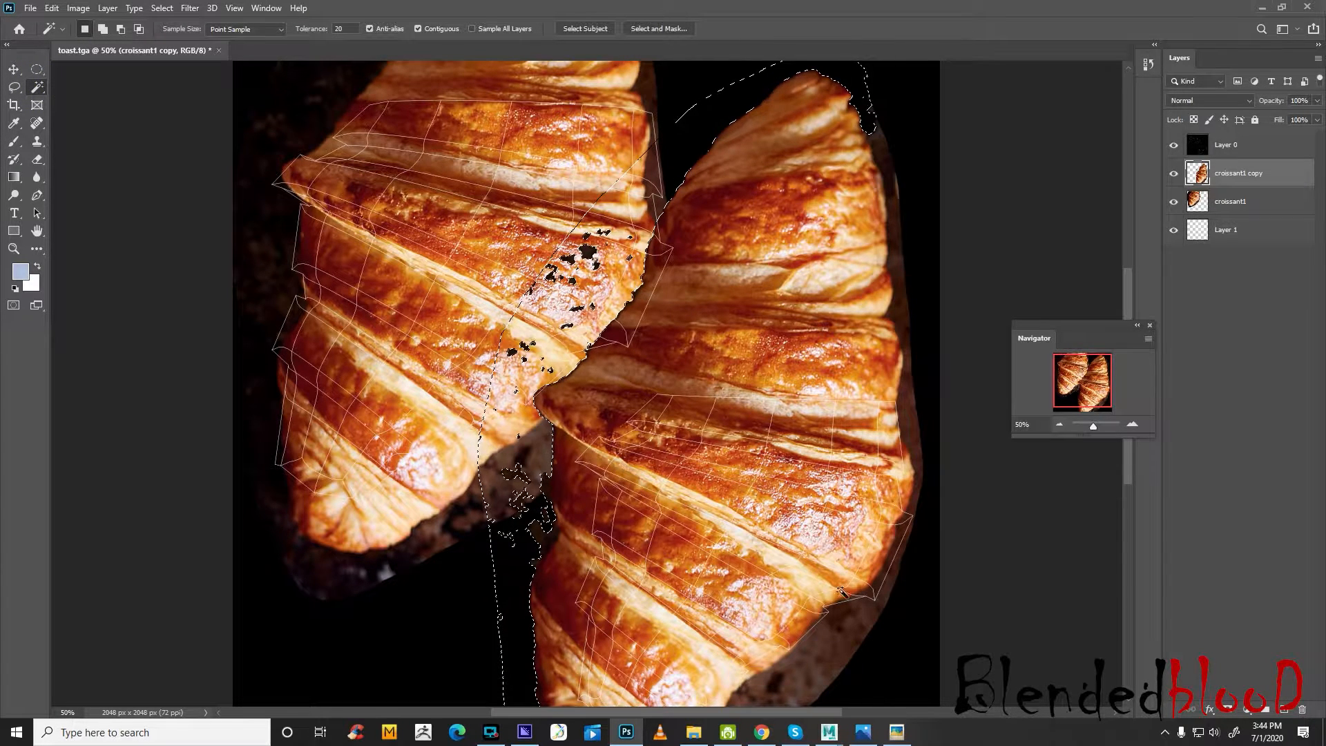
# Try to clear the brown background along the copied croissant's lower-right edge with the Magic Wand, and undo the deletion
pyautogui.click(850, 624)
pyautogui.press('Delete')
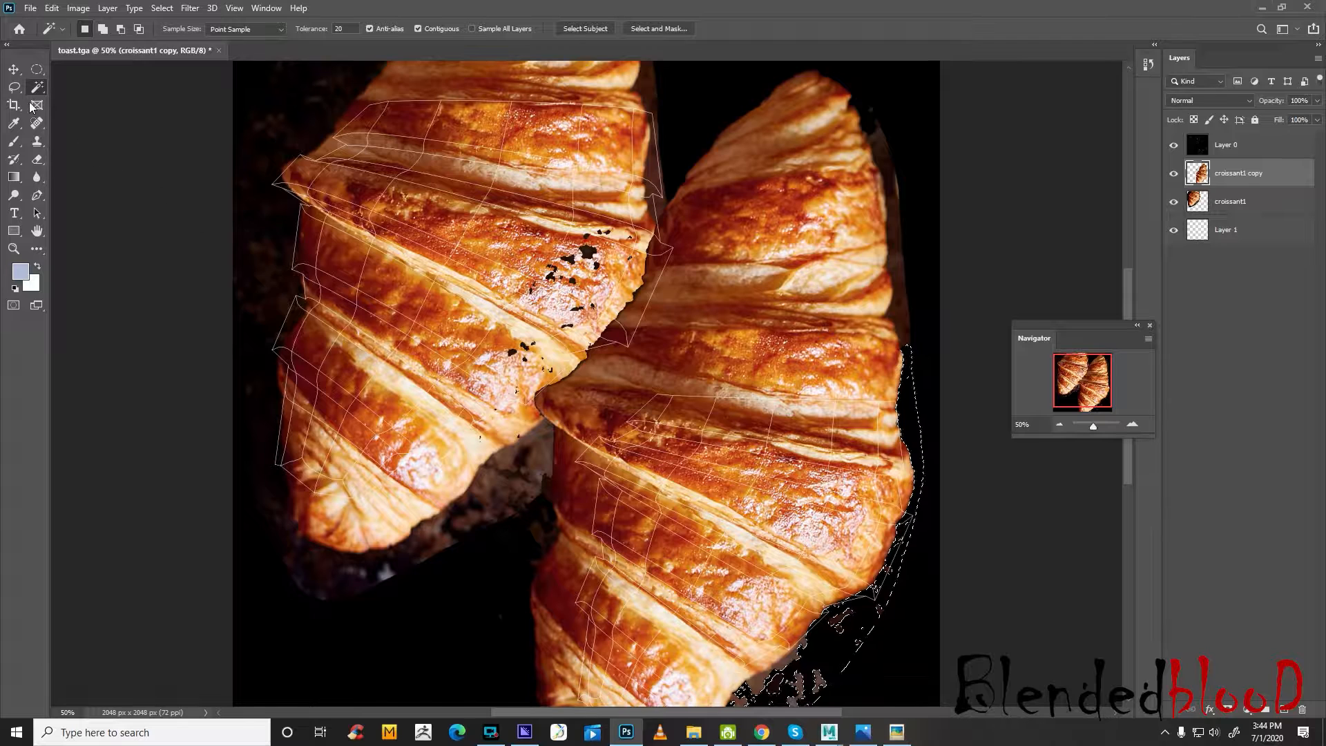
pyautogui.click(13, 69)
pyautogui.hotkey('ctrl', 'z')
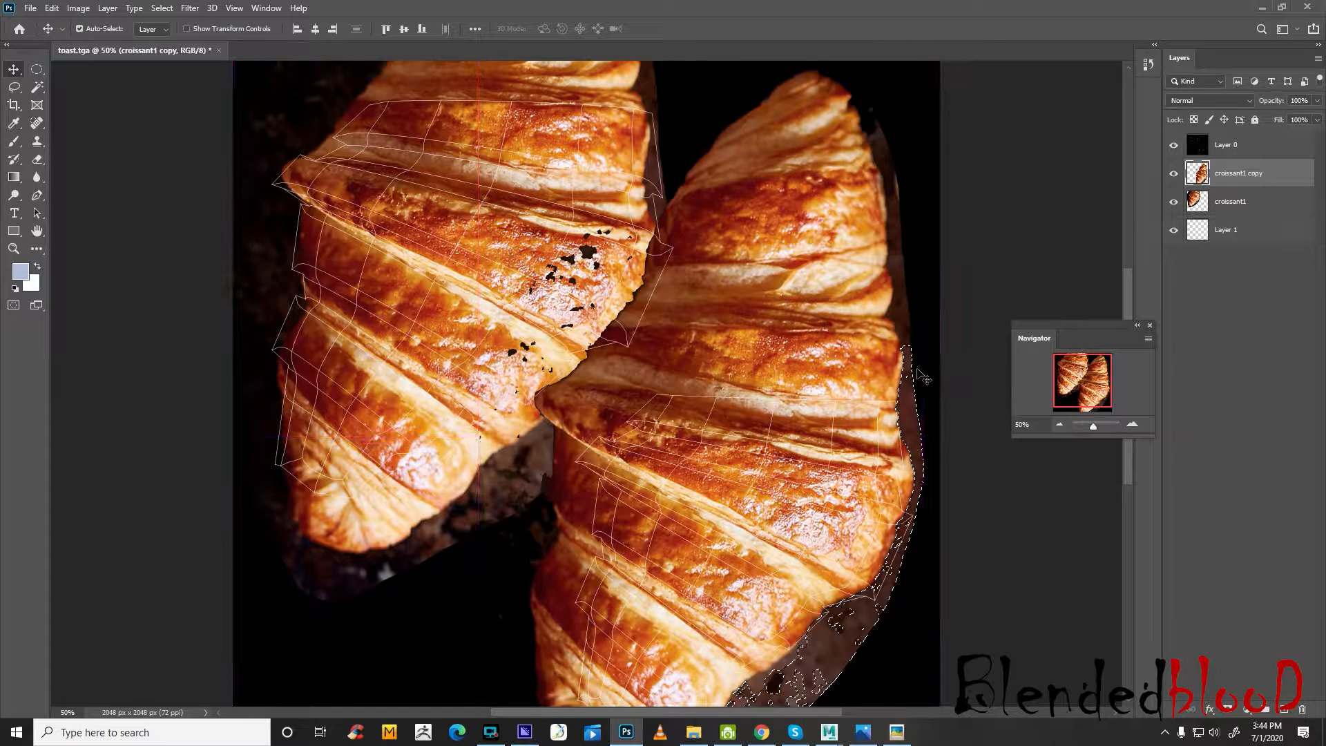
# Erase the copied croissant's upper part on the croissant1 copy layer, clearing the area above the lower-right UV shell
pyautogui.click(37, 157)
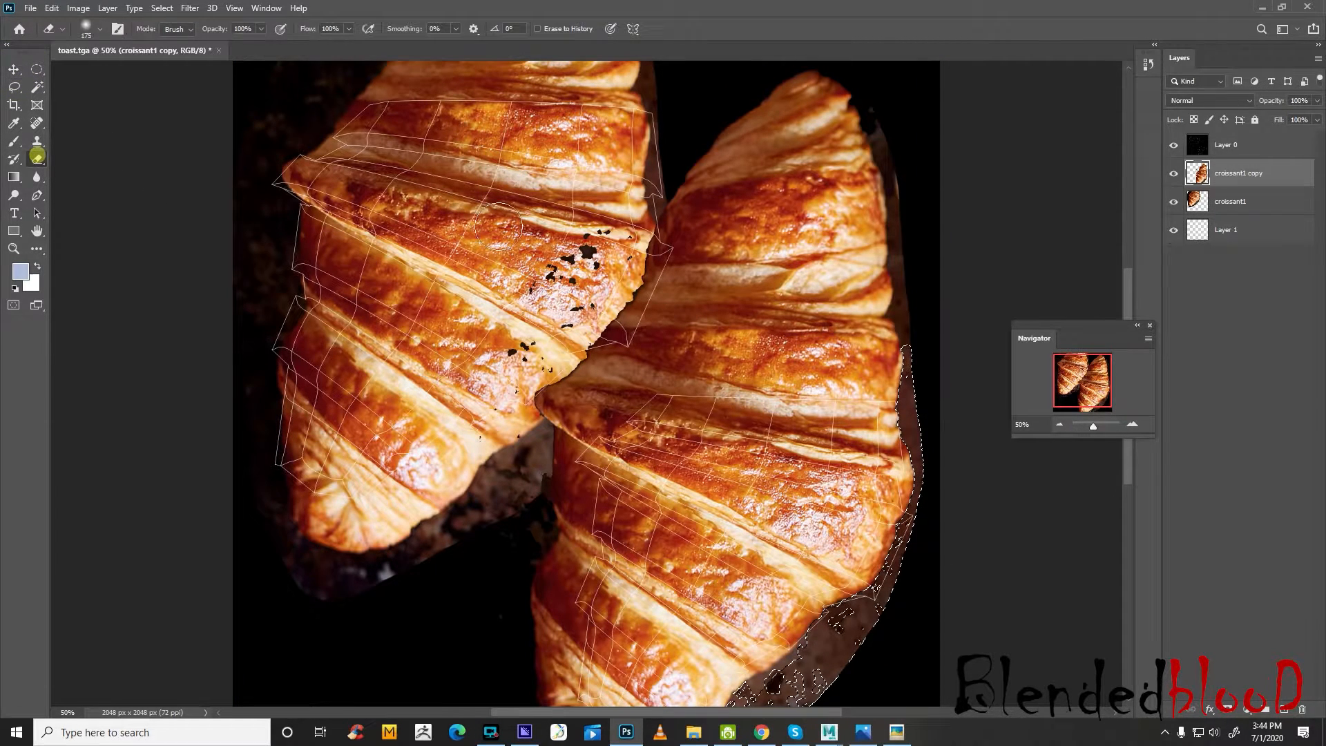
pyautogui.click(570, 362)
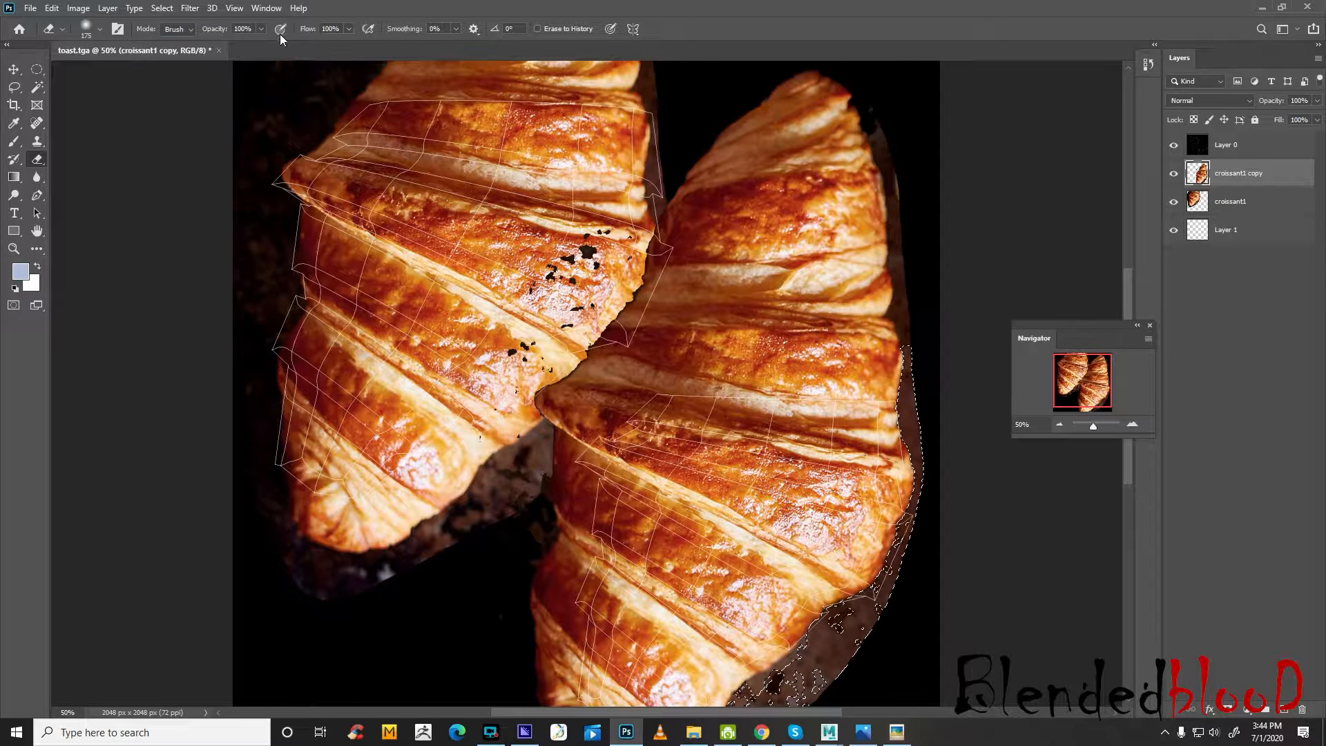
pyautogui.click(1174, 173)
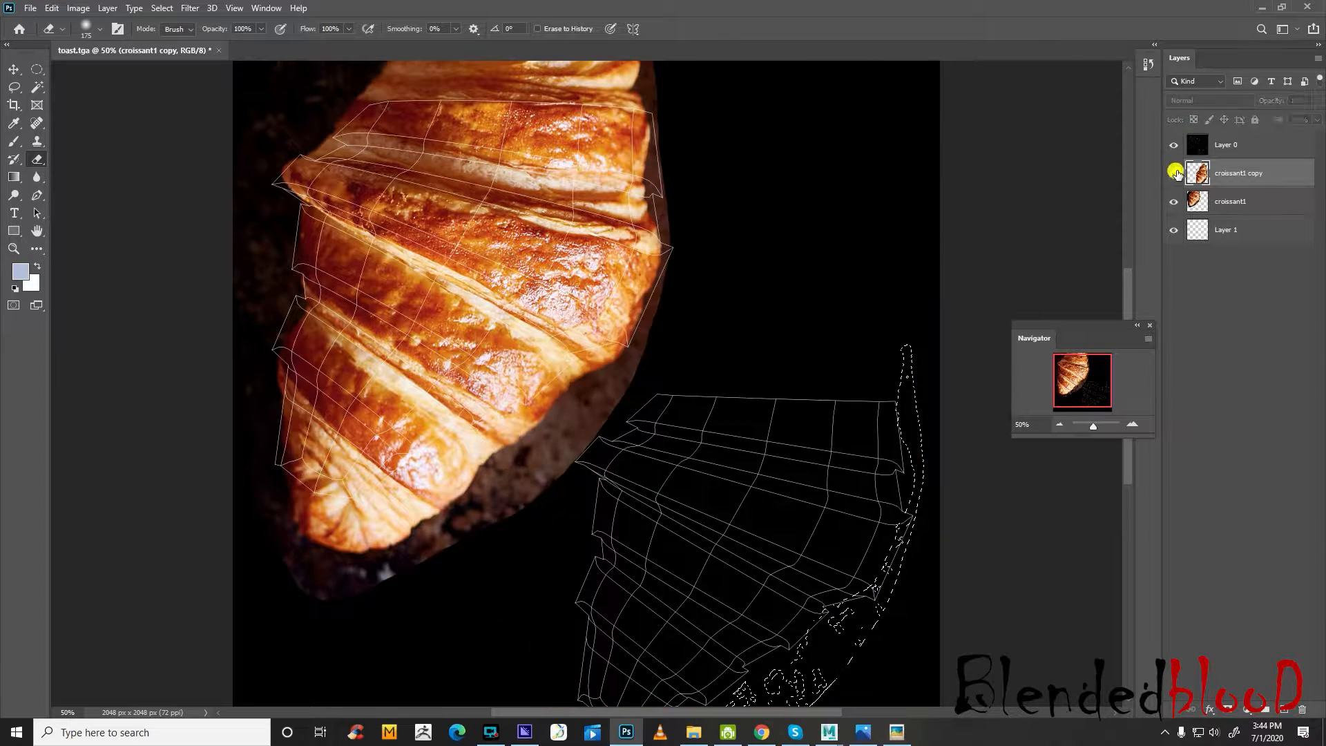
pyautogui.click(1173, 172)
pyautogui.moveTo(567, 342)
pyautogui.mouseDown()
pyautogui.moveTo(550, 392)
pyautogui.moveTo(670, 201)
pyautogui.moveTo(611, 351)
pyautogui.moveTo(675, 214)
pyautogui.moveTo(764, 221)
pyautogui.moveTo(877, 118)
pyautogui.moveTo(800, 121)
pyautogui.moveTo(809, 222)
pyautogui.moveTo(708, 213)
pyautogui.moveTo(836, 208)
pyautogui.moveTo(868, 314)
pyautogui.moveTo(853, 331)
pyautogui.mouseUp()
# Sample a light cream colour from the copied croissant and delete the empty Layer 1
pyautogui.click(15, 124)
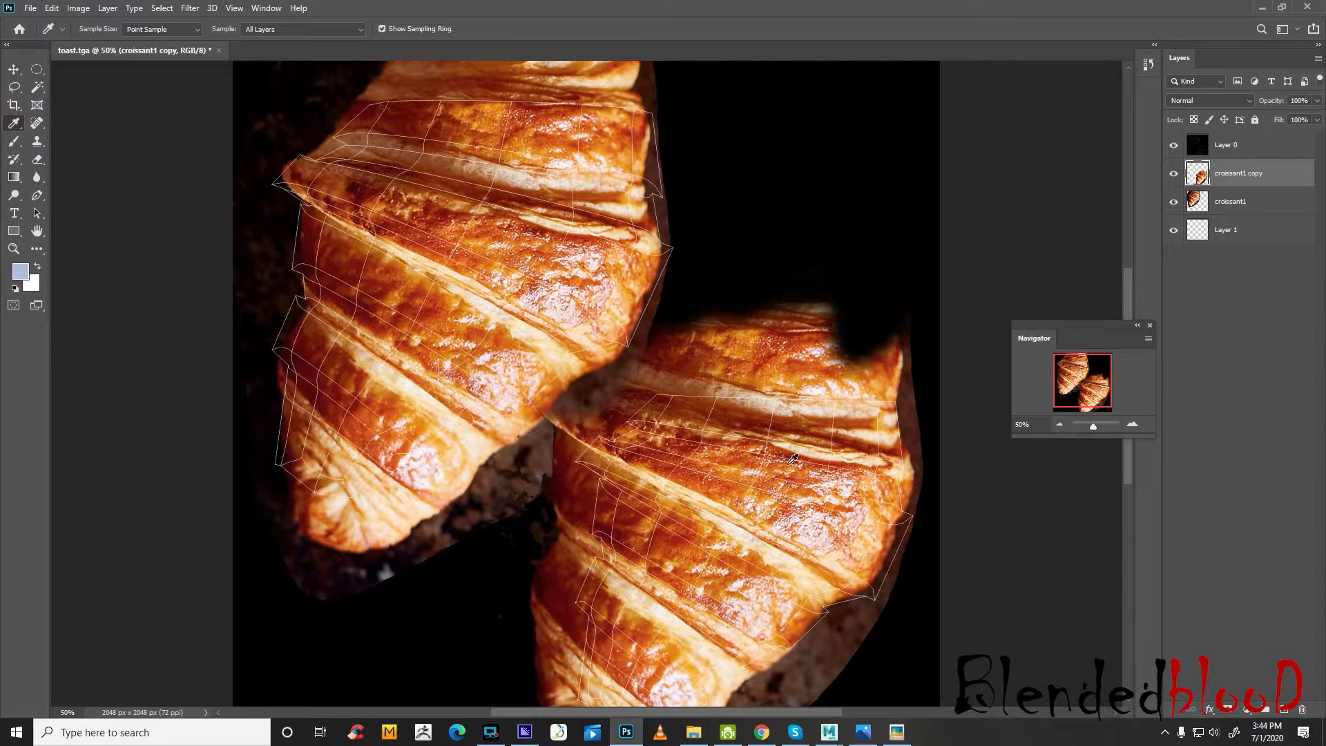
pyautogui.click(811, 446)
pyautogui.click(1262, 229)
pyautogui.press('Delete')
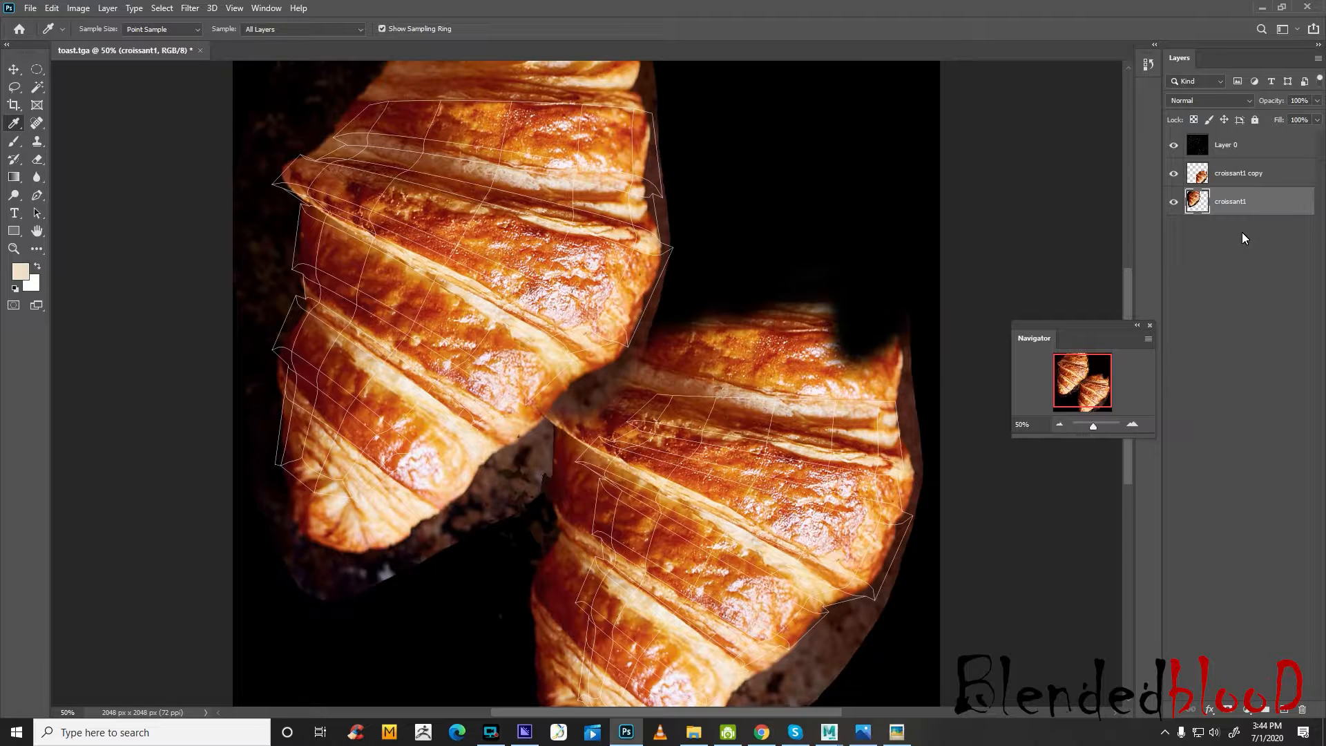
# Add a new layer below both croissant layers and fill it with cream, replacing that with a dark red sampled from the crust
pyautogui.click(1284, 708)
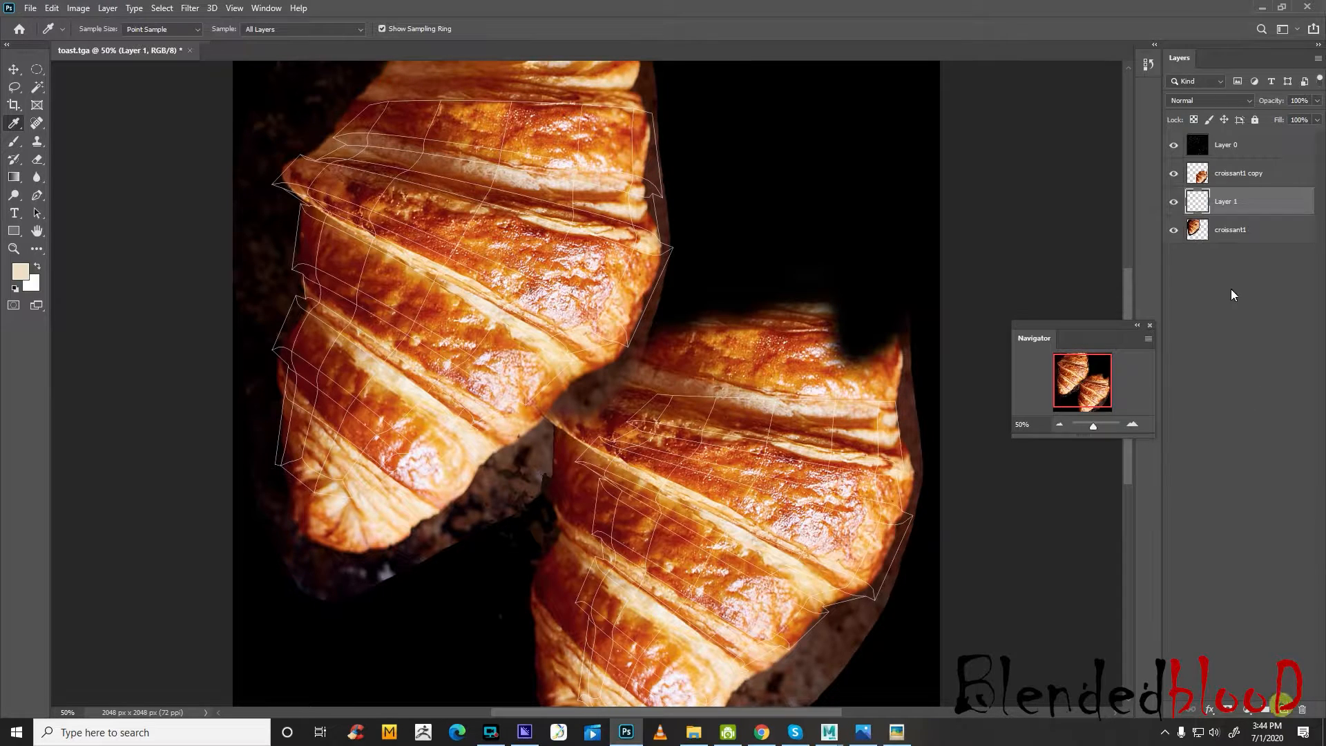
pyautogui.moveTo(1267, 201); pyautogui.dragTo(1279, 269)
pyautogui.hotkey('alt', 'BackSpace')
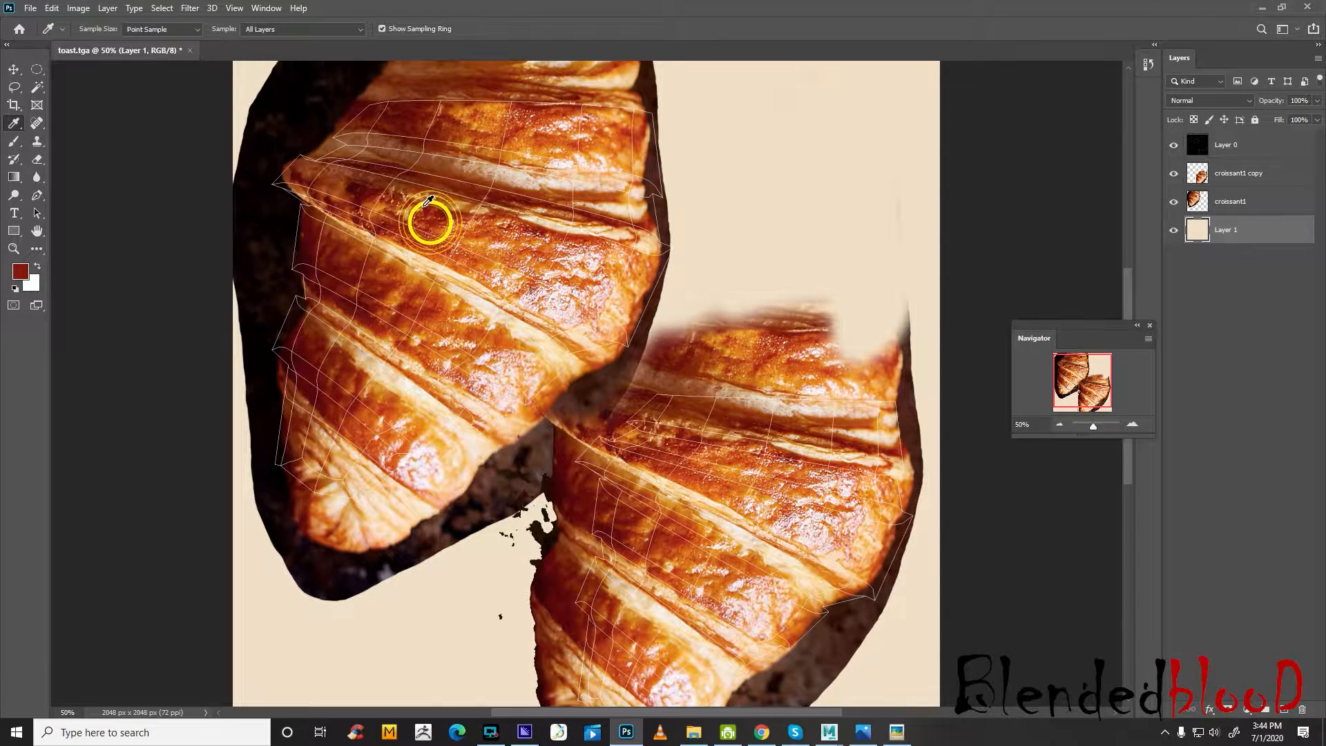
pyautogui.hotkey('alt', 'BackSpace')
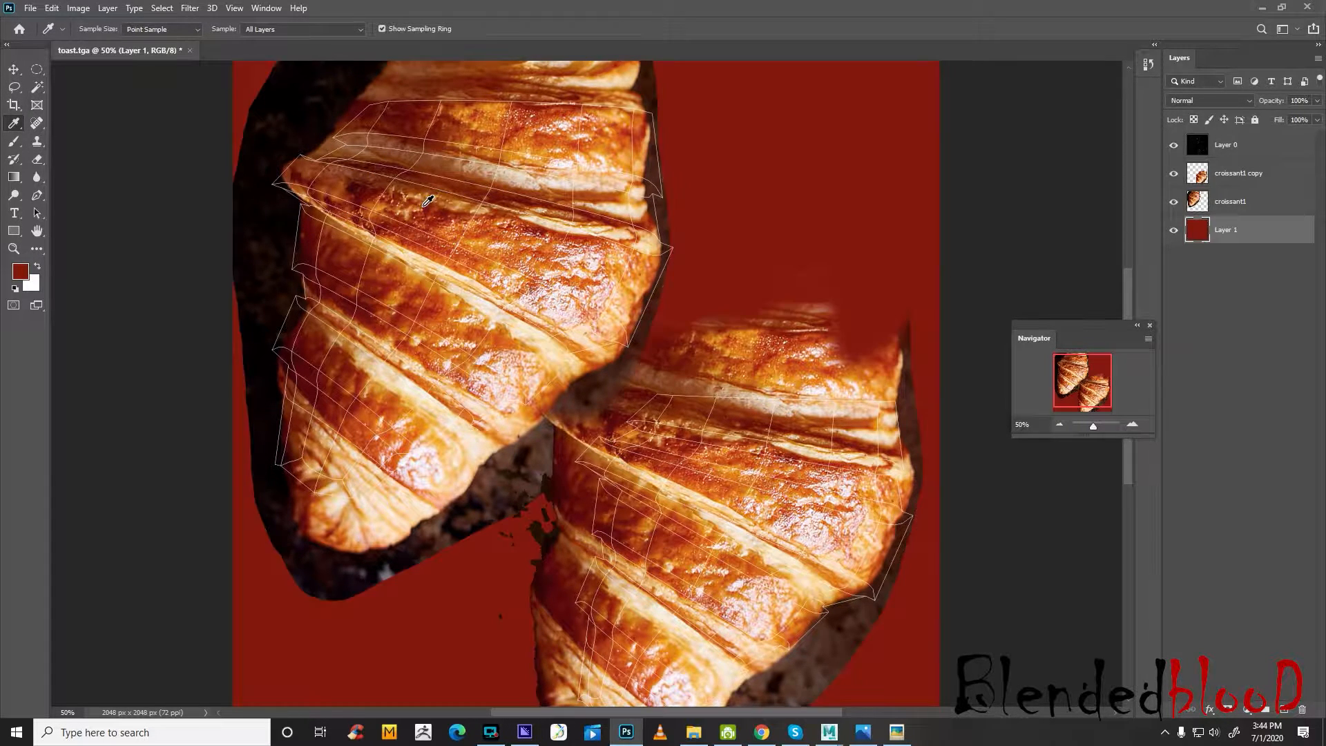
# Select the dark background along the first croissant's left side with the Magic Wand at tolerance 30 and delete it from the croissant1 layer
pyautogui.click(38, 160)
pyautogui.click(1231, 179)
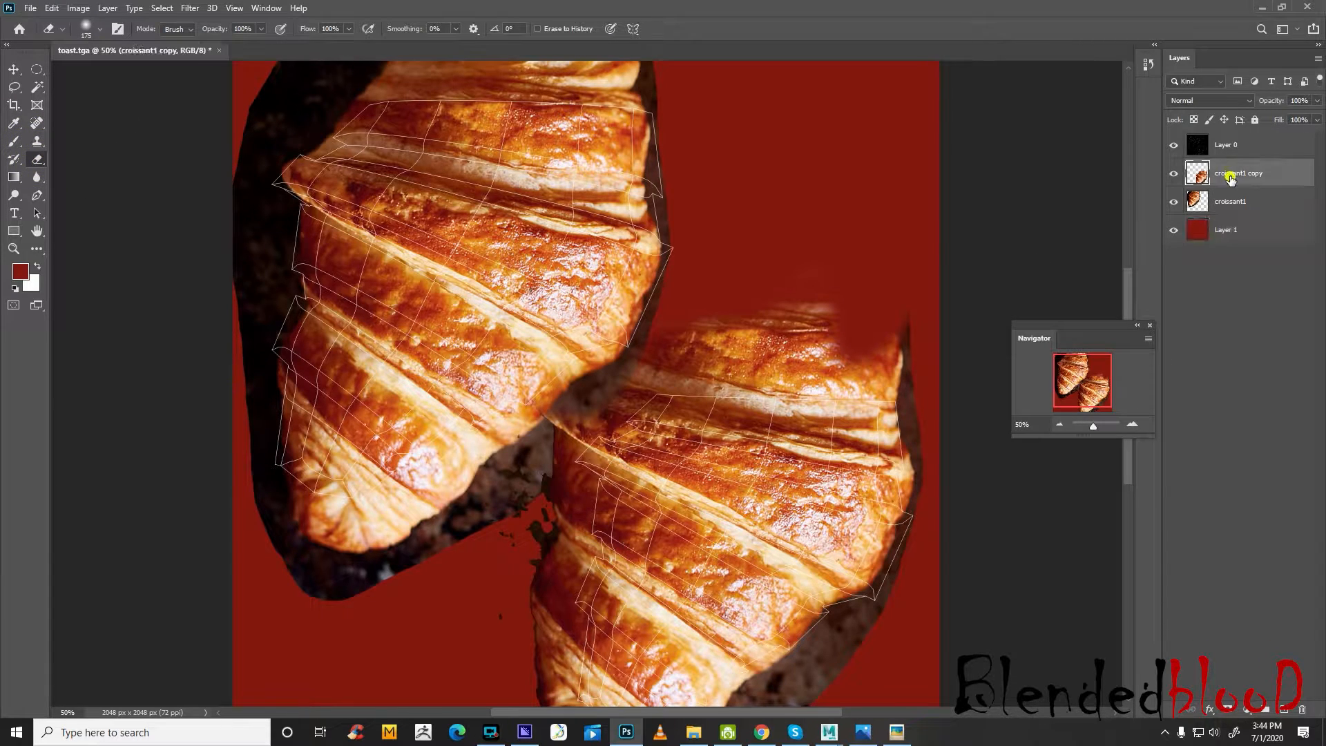
pyautogui.click(37, 87)
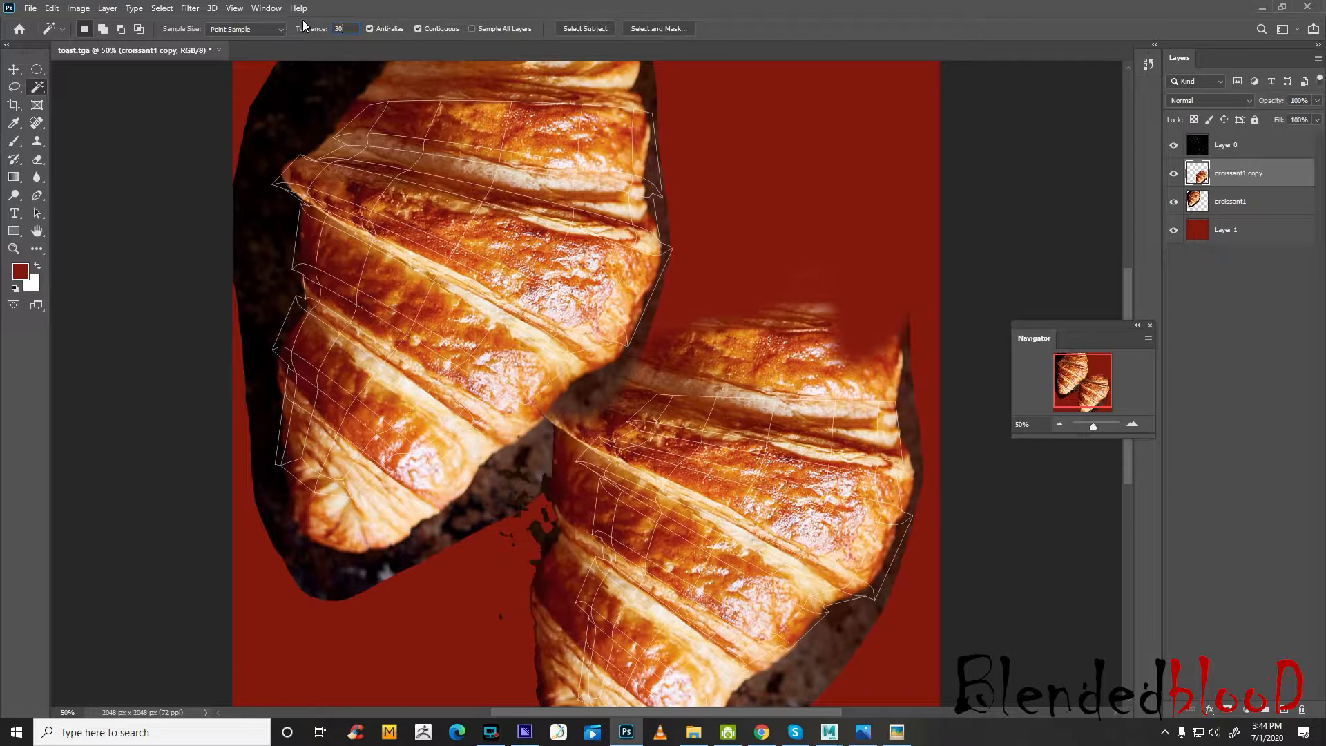
pyautogui.click(296, 122)
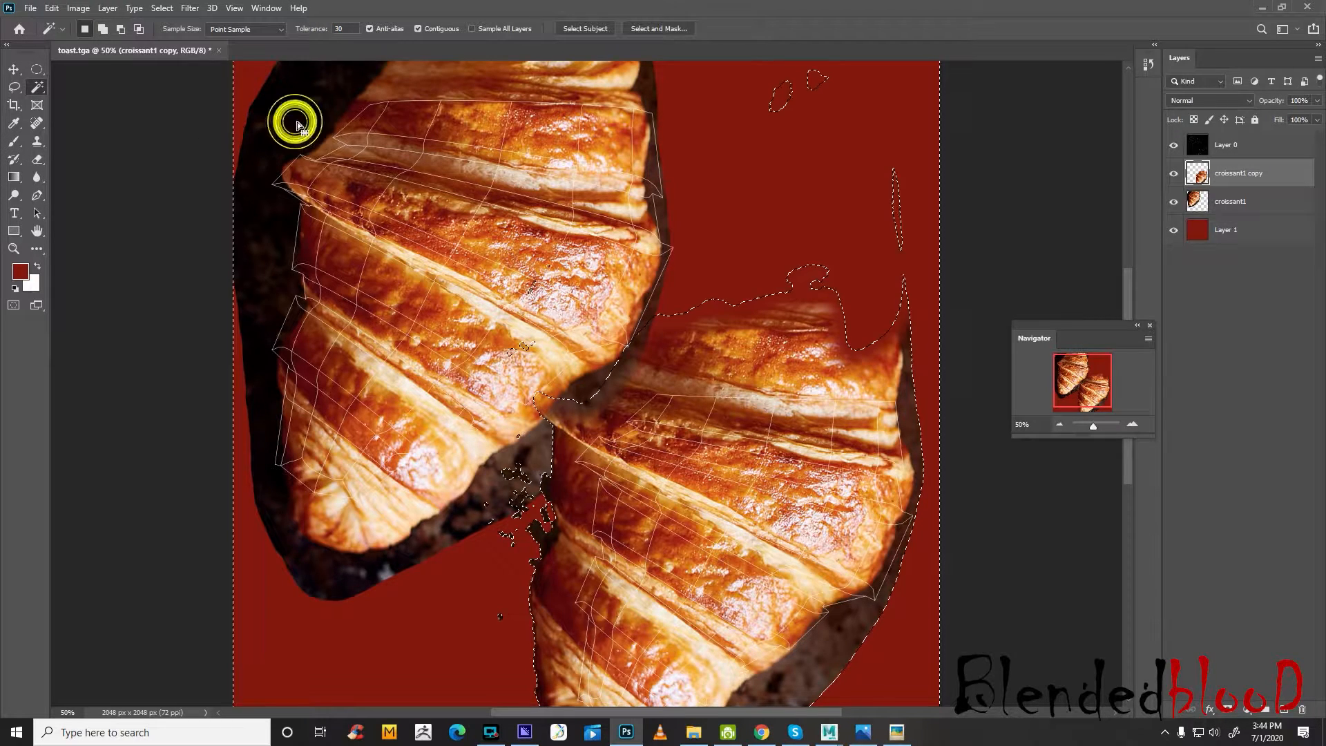
pyautogui.click(1220, 202)
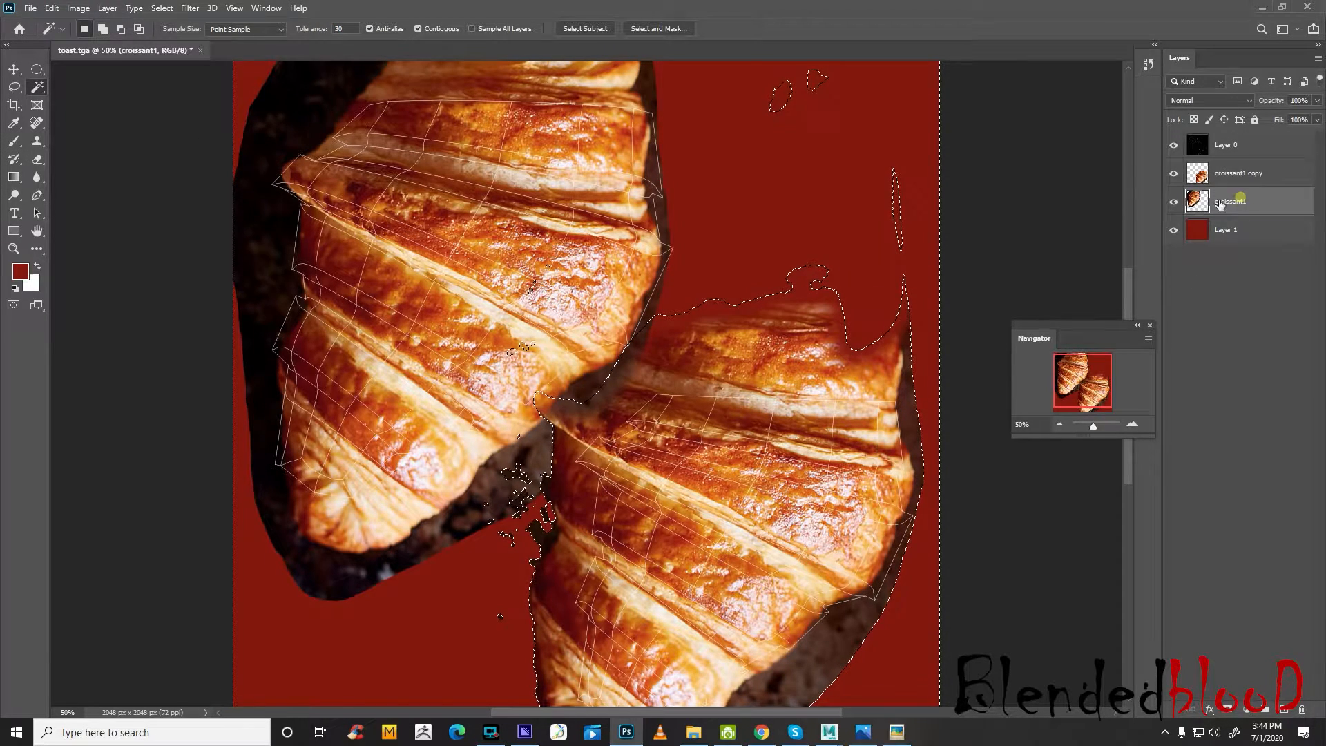
pyautogui.click(304, 127)
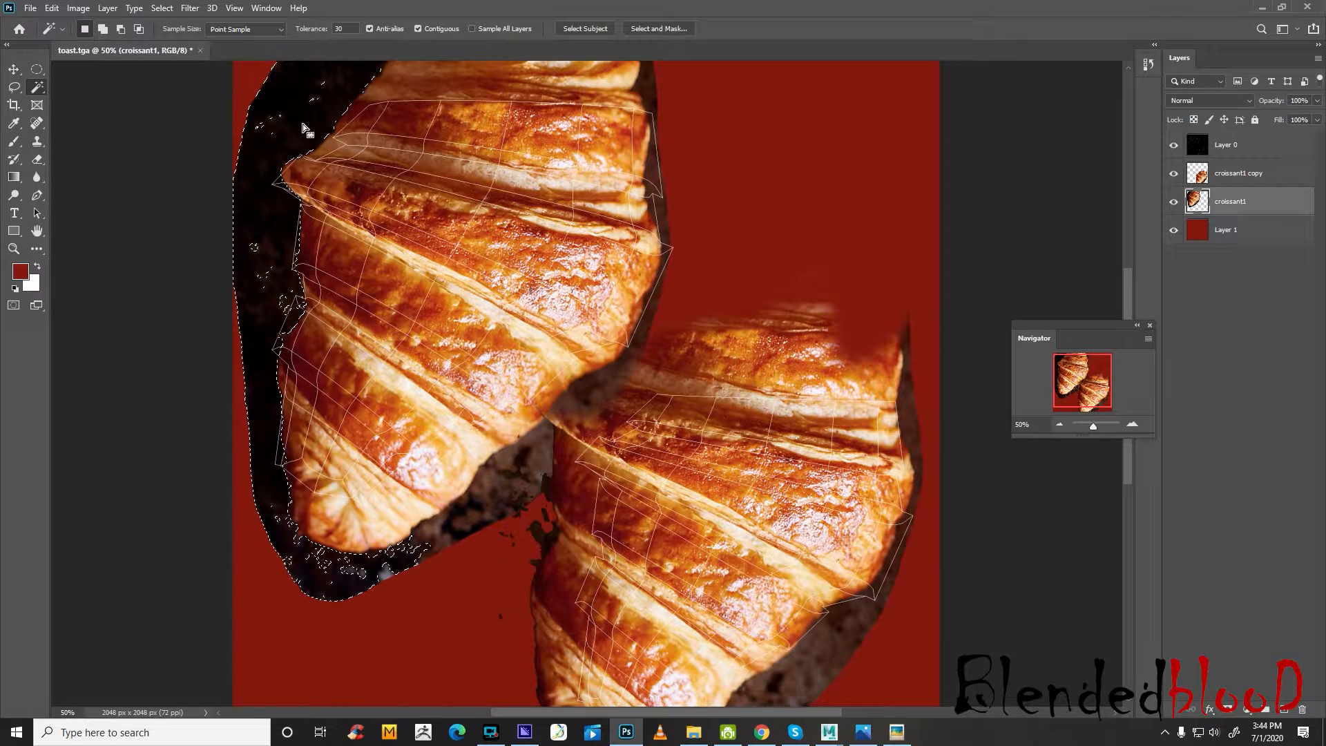
pyautogui.press('Delete')
# Delete the brown background along the first croissant's lower-right and right edges using Magic Wand selections
pyautogui.click(532, 461)
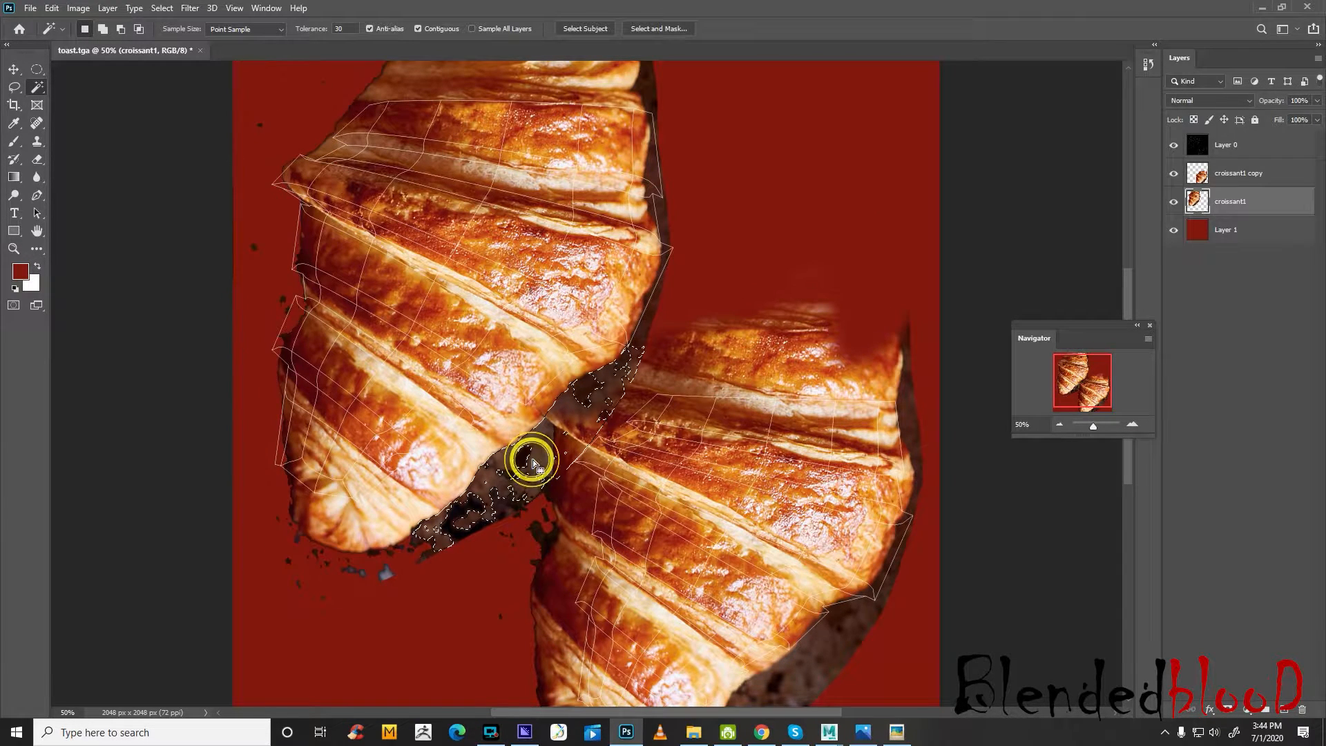
pyautogui.press('Delete')
pyautogui.click(672, 171)
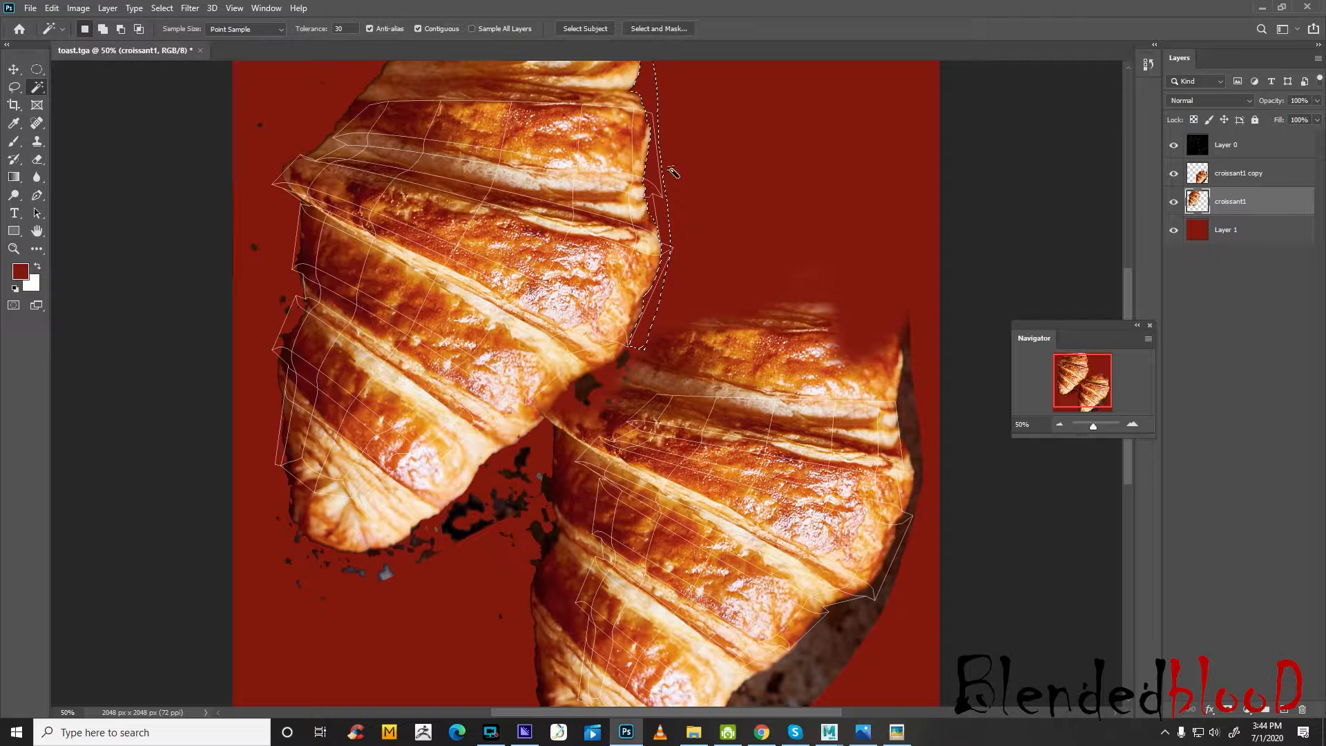
# Try to delete the brown background along the right edge on the croissant1 copy layer with the Magic Wand, and undo the deletion
pyautogui.click(907, 425)
pyautogui.scroll(-3, 906, 423)
pyautogui.click(1273, 176)
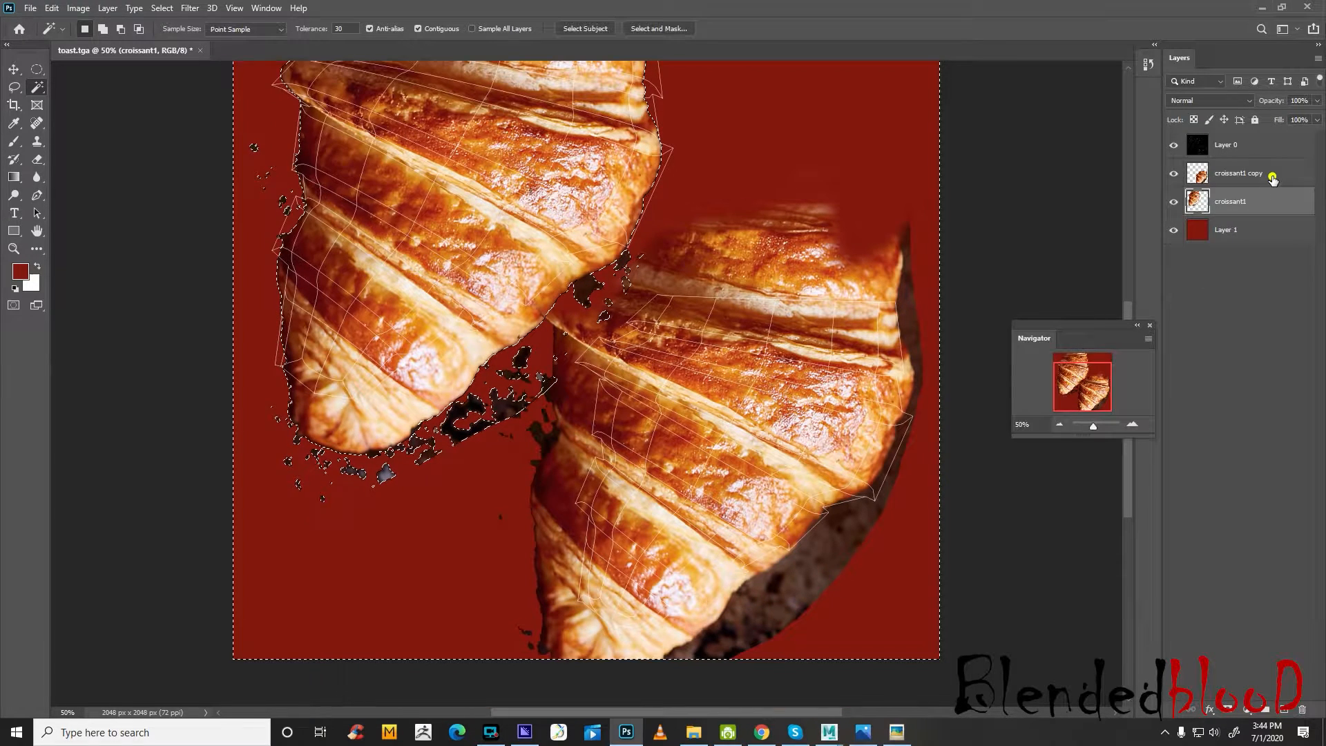
pyautogui.click(905, 317)
pyautogui.press('Delete')
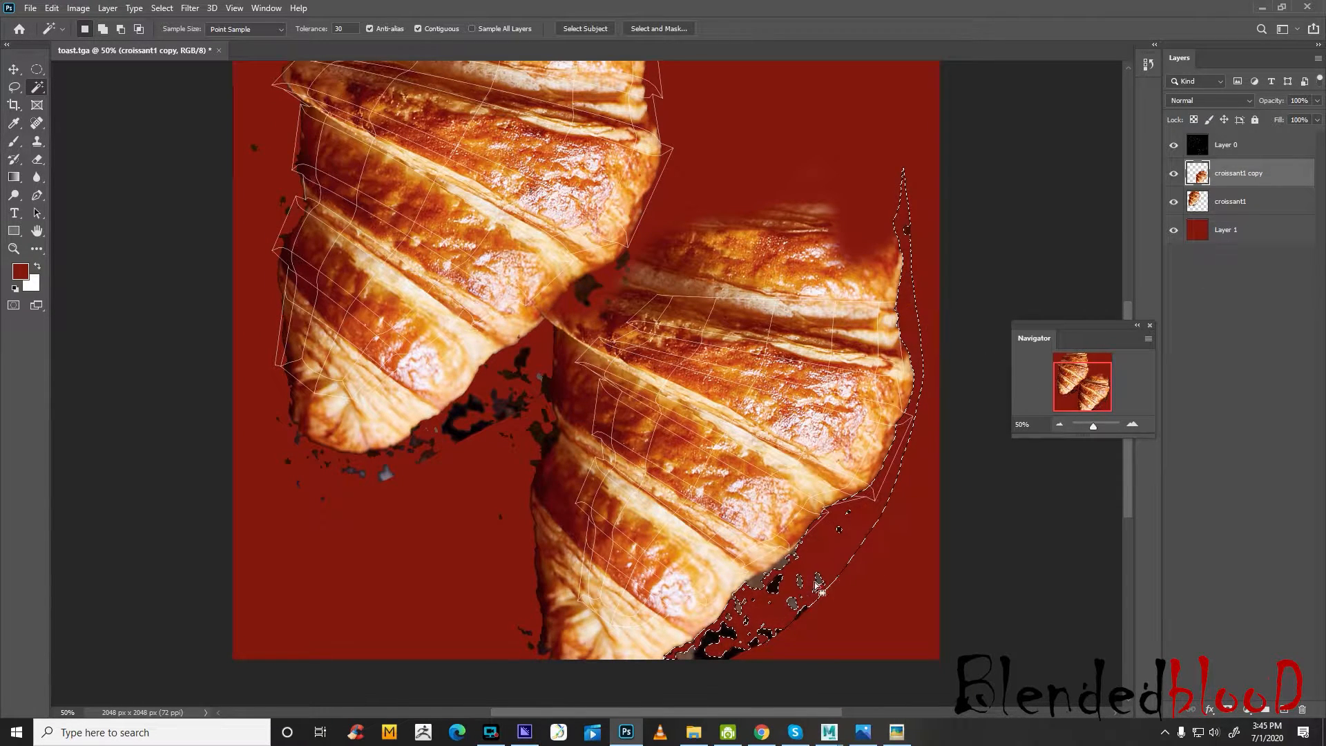
pyautogui.click(37, 159)
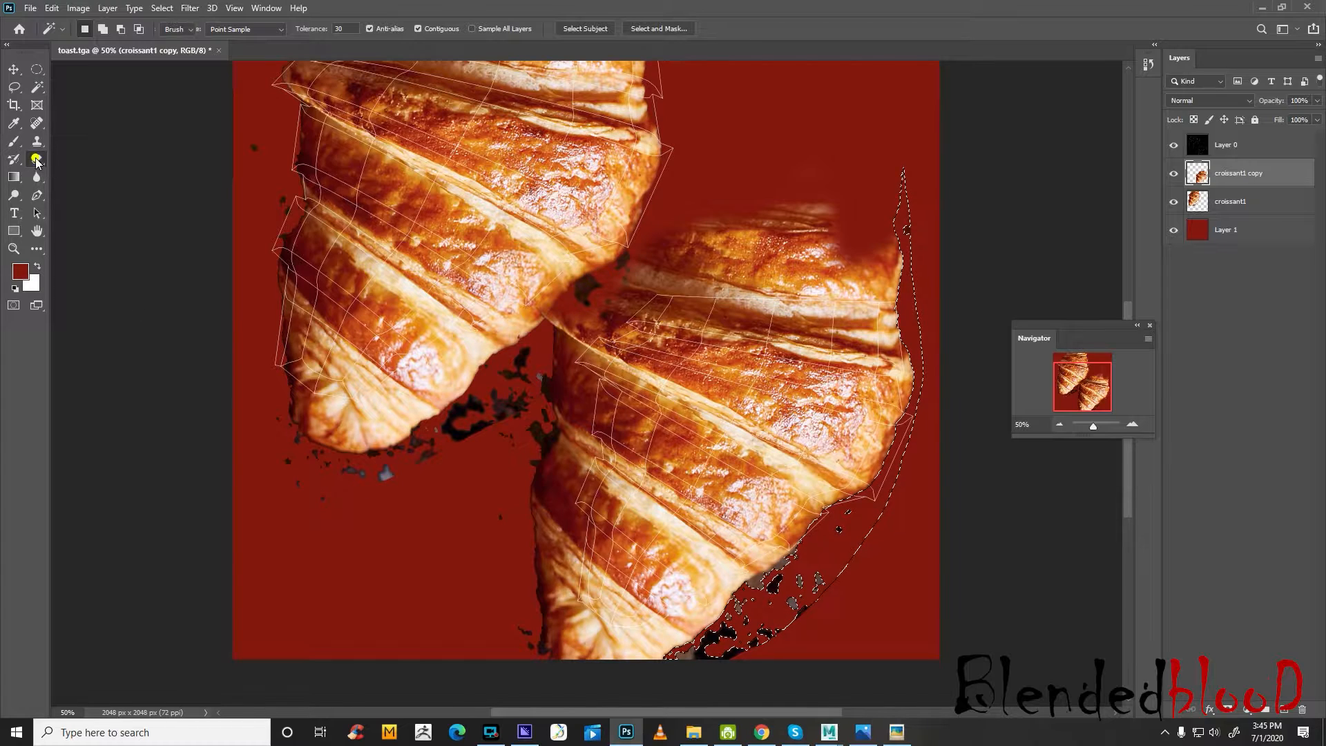
pyautogui.hotkey('ctrl', 'z')
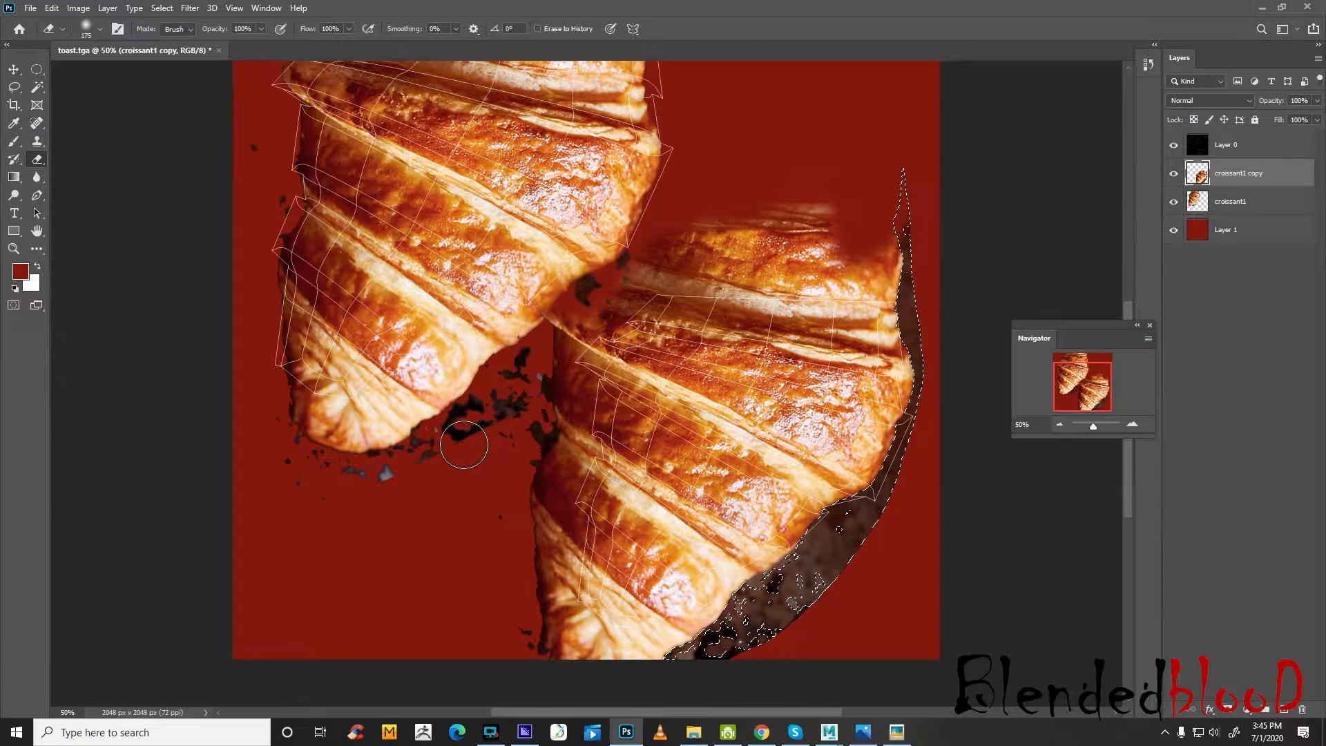
# Clear the selection and erase the leftover background around the copied croissant's right and left edges with a soft 175 px Eraser
pyautogui.click(462, 440)
pyautogui.hotkey('ctrl', 'd')
pyautogui.click(447, 459)
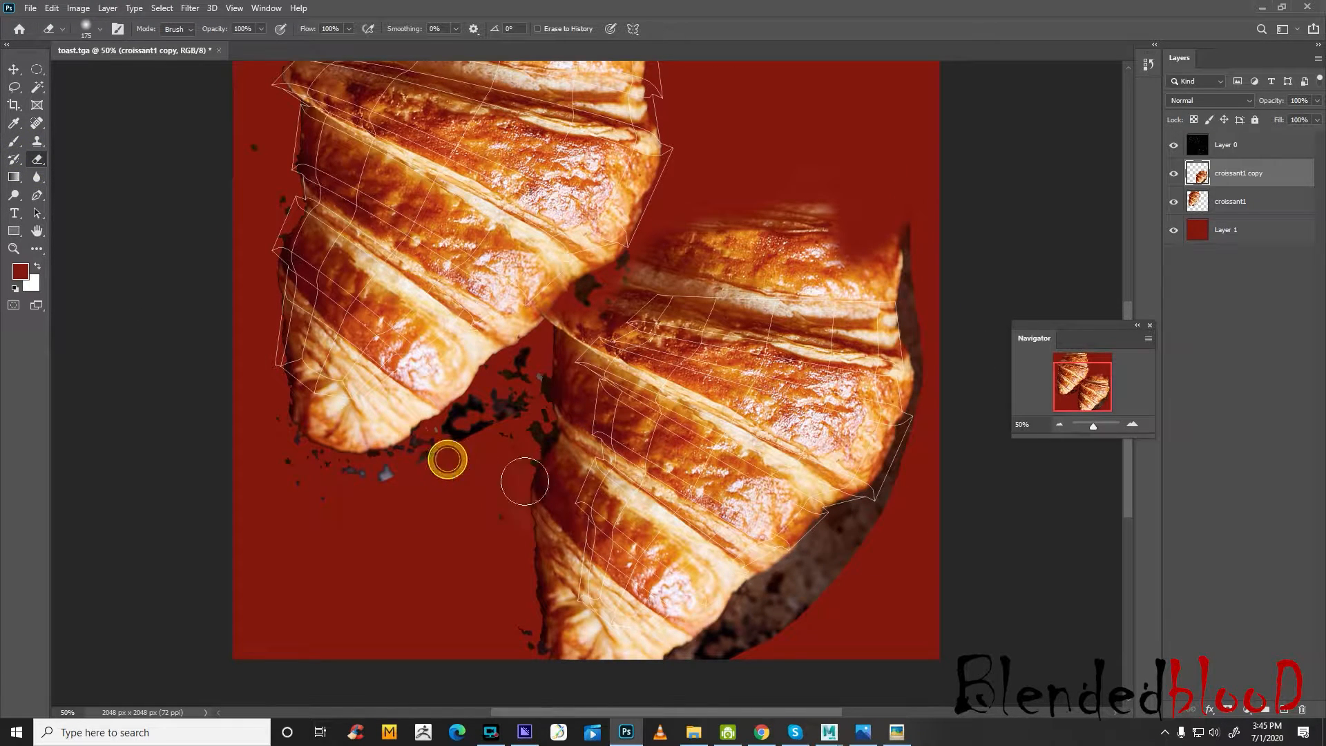
pyautogui.moveTo(850, 562)
pyautogui.mouseDown()
pyautogui.moveTo(794, 619)
pyautogui.moveTo(692, 675)
pyautogui.mouseUp()
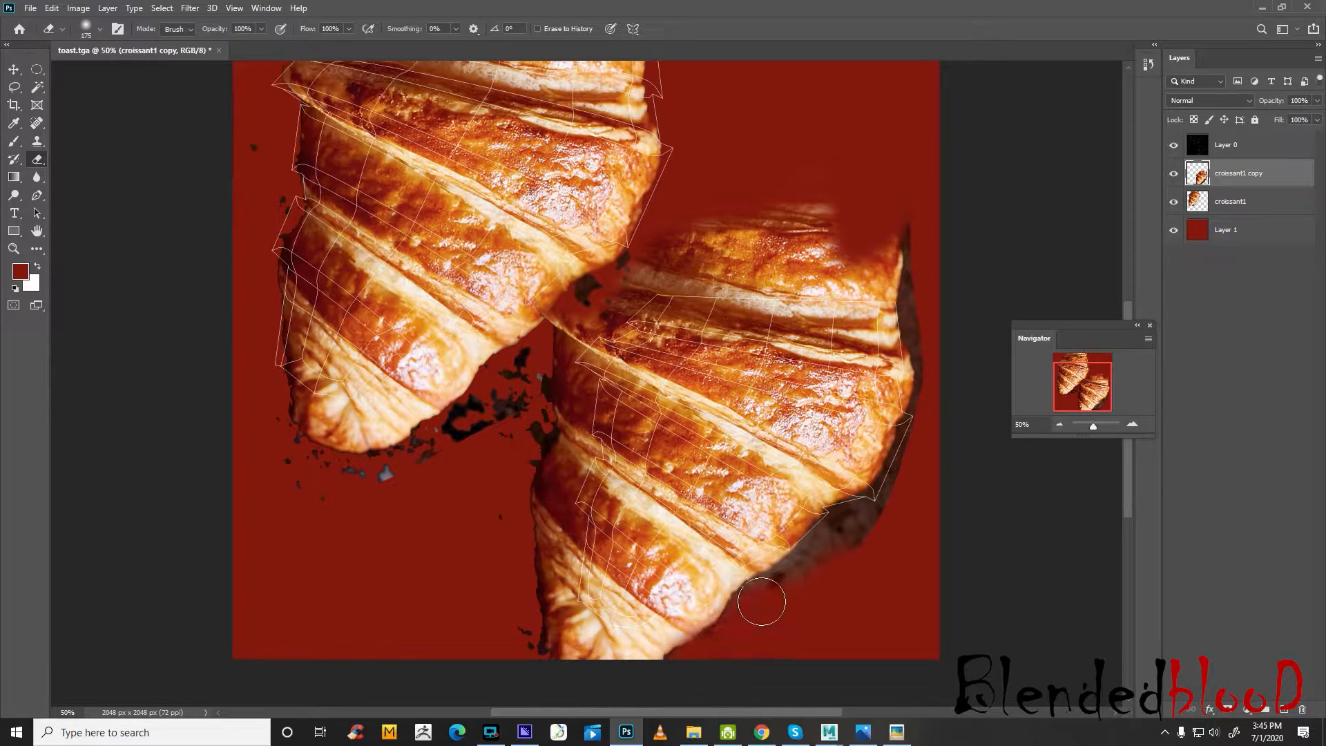
pyautogui.moveTo(761, 601)
pyautogui.mouseDown()
pyautogui.moveTo(921, 449)
pyautogui.moveTo(909, 465)
pyautogui.moveTo(927, 317)
pyautogui.moveTo(918, 230)
pyautogui.mouseUp()
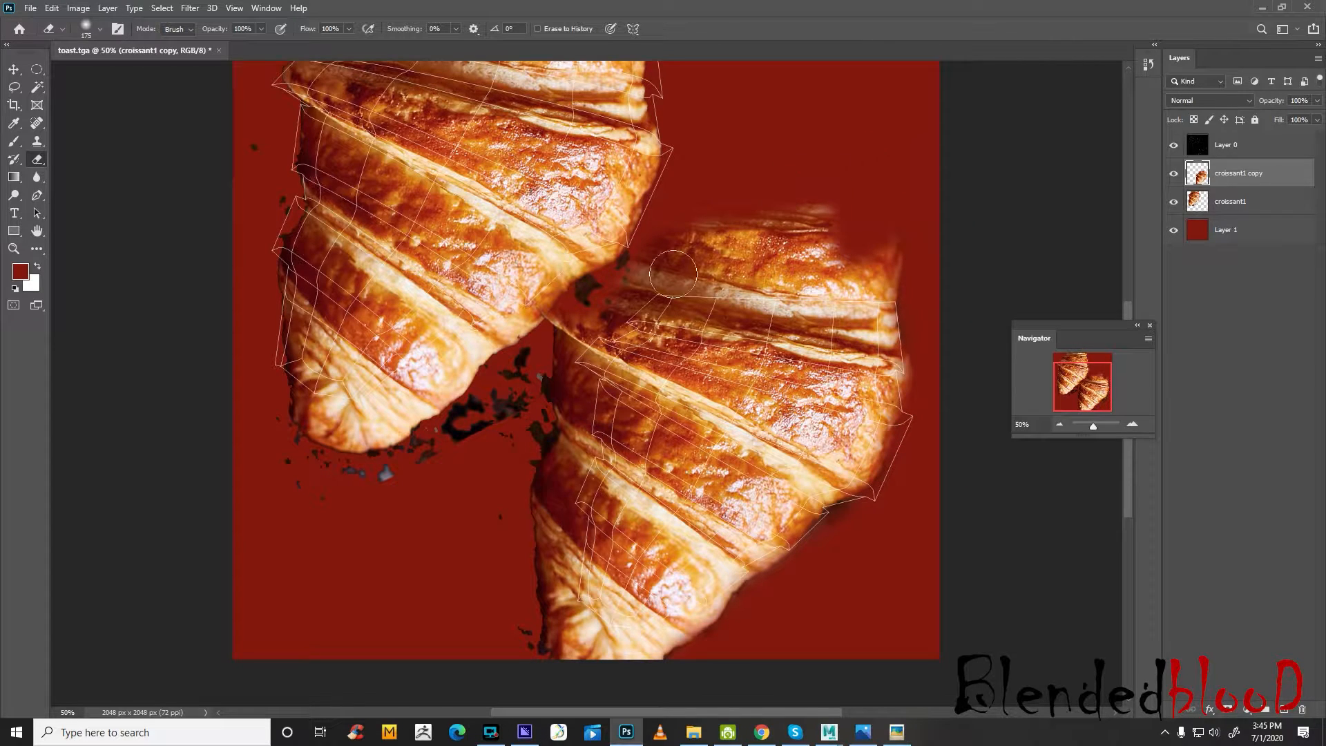
pyautogui.moveTo(592, 295)
pyautogui.mouseDown()
pyautogui.moveTo(539, 362)
pyautogui.moveTo(522, 432)
pyautogui.moveTo(530, 409)
pyautogui.mouseUp()
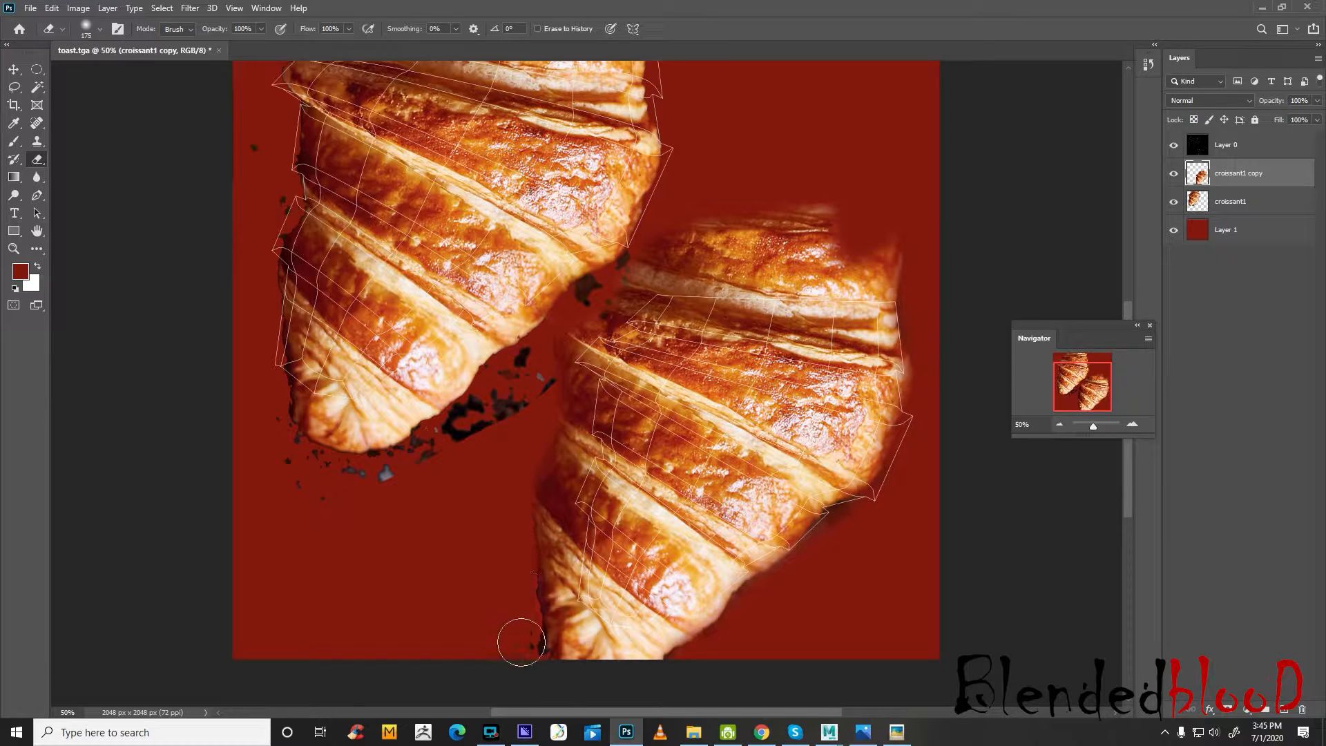
pyautogui.moveTo(526, 423)
pyautogui.mouseDown()
pyautogui.moveTo(533, 388)
pyautogui.moveTo(474, 445)
pyautogui.moveTo(403, 480)
pyautogui.mouseUp()
# Erase the dark specks around the first croissant on the croissant1 layer, reducing the Eraser brush to 150 and 125 px
pyautogui.click(1233, 201)
pyautogui.moveTo(465, 419); pyautogui.dragTo(535, 360)
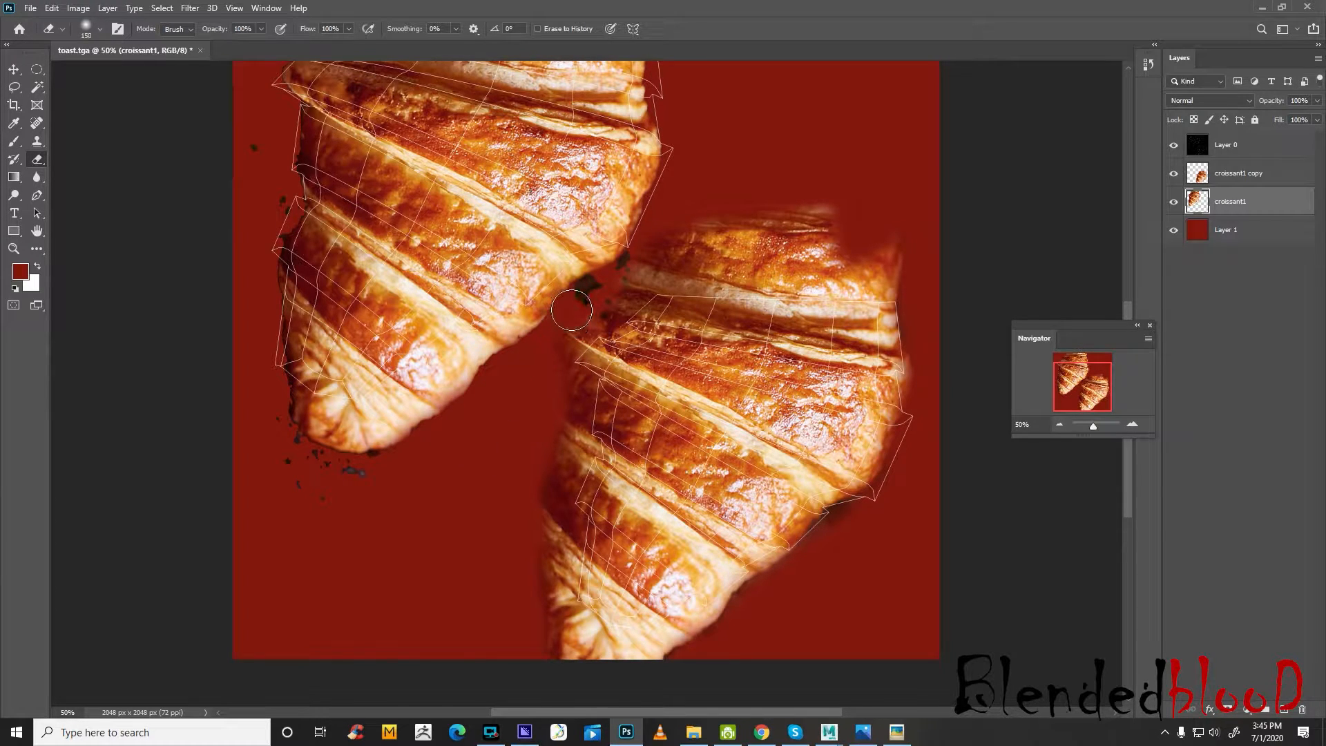
pyautogui.moveTo(587, 285)
pyautogui.mouseDown()
pyautogui.moveTo(579, 297)
pyautogui.moveTo(619, 267)
pyautogui.mouseUp()
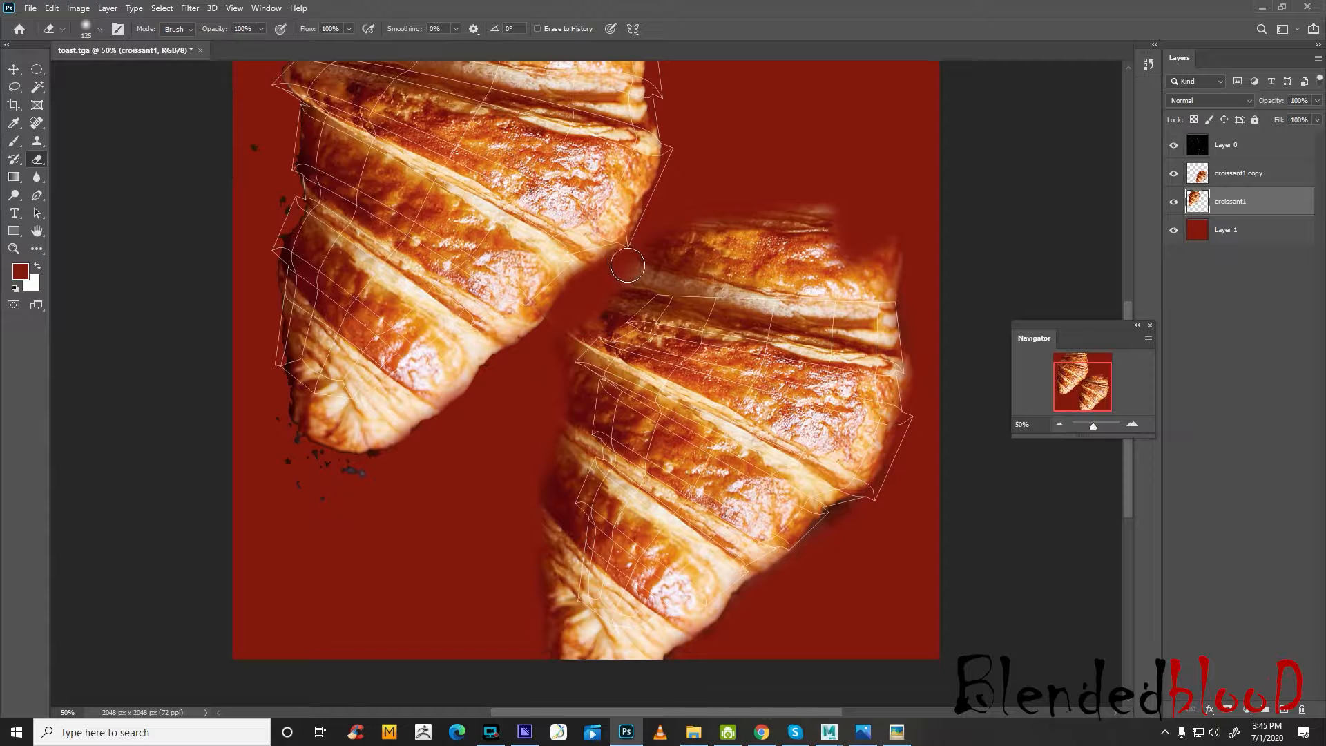
pyautogui.moveTo(400, 465); pyautogui.dragTo(284, 450)
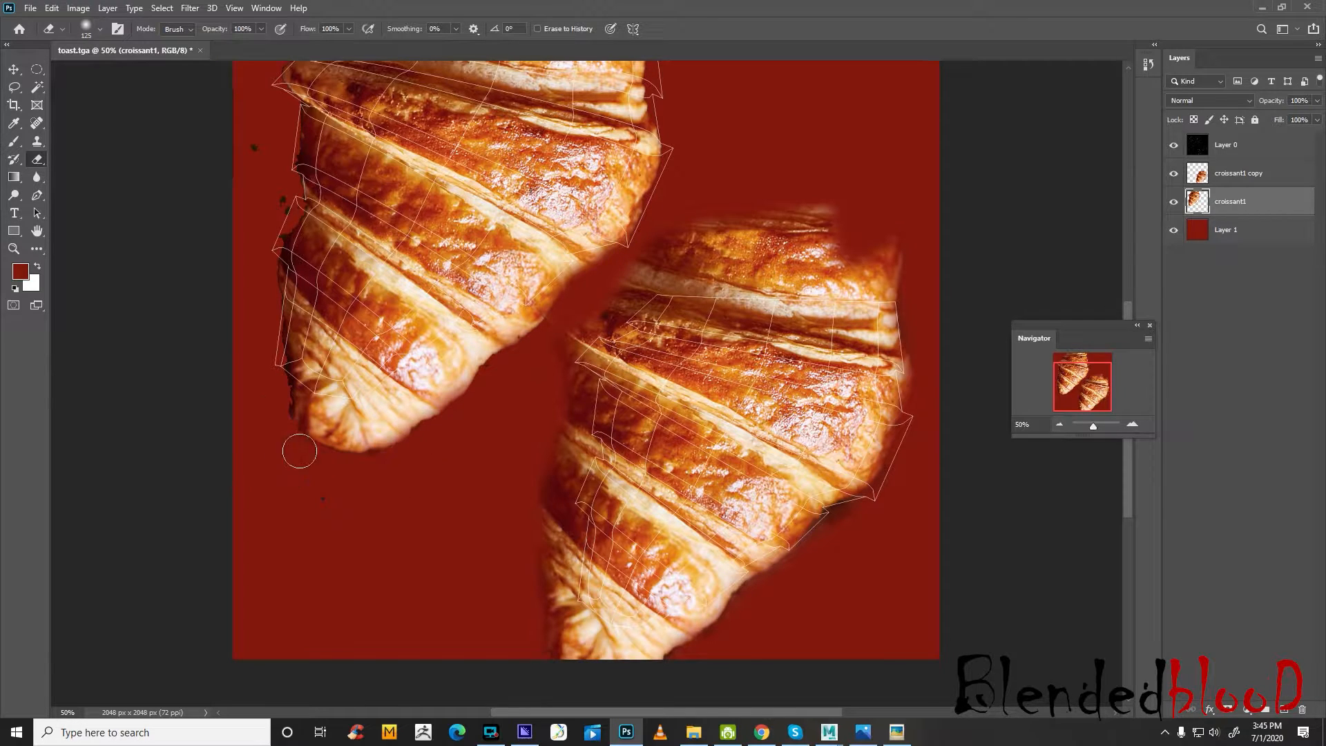
pyautogui.scroll(3, 243, 441)
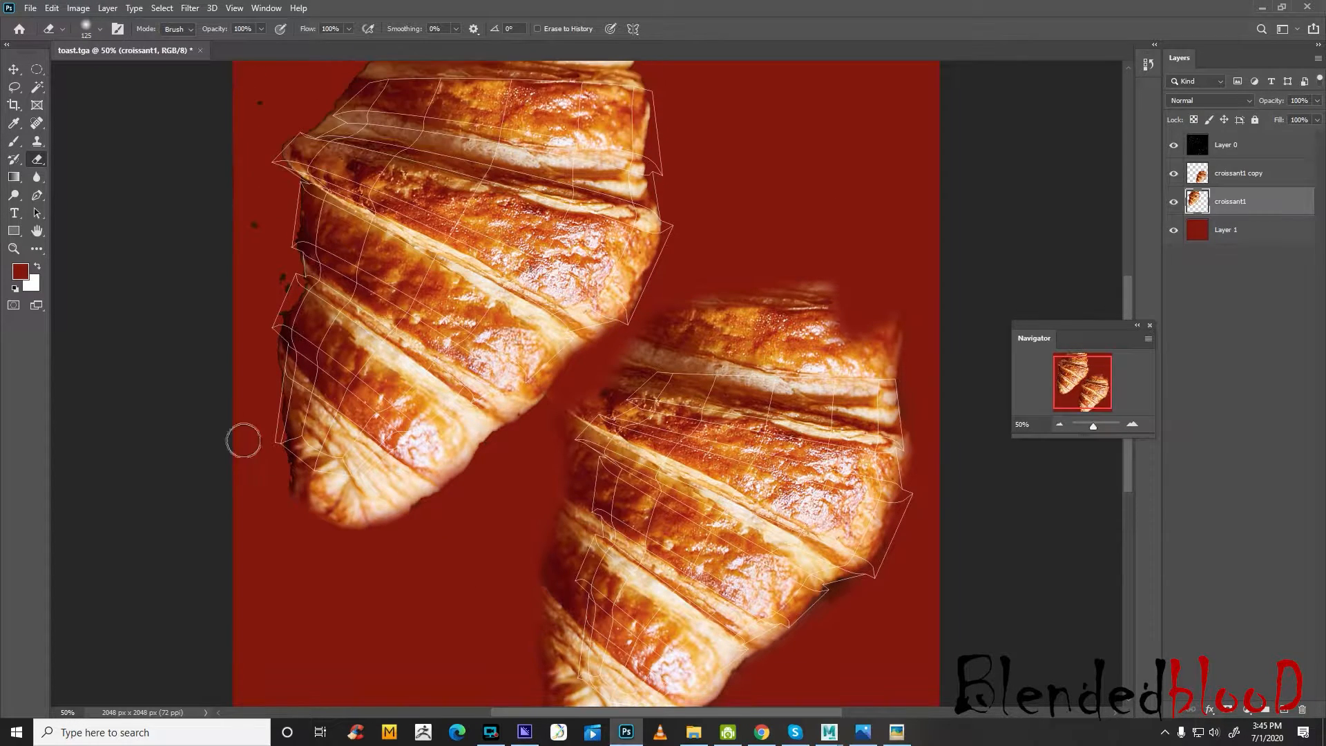
pyautogui.moveTo(273, 277); pyautogui.dragTo(278, 277)
pyautogui.scroll(3, 282, 120)
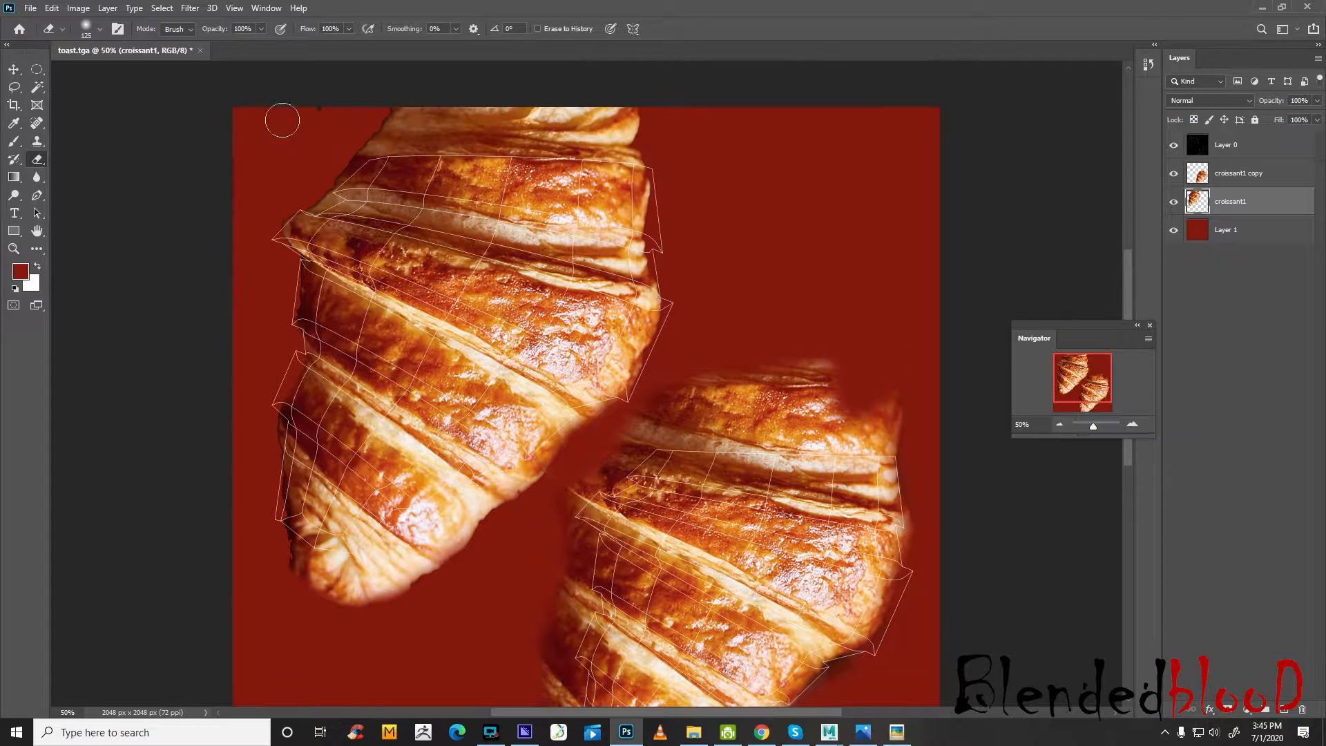
pyautogui.moveTo(308, 140); pyautogui.dragTo(289, 118)
# Hide the UV wireframe on Layer 0 and save the document as the Photoshop file toast in the food_1 folder
pyautogui.click(15, 70)
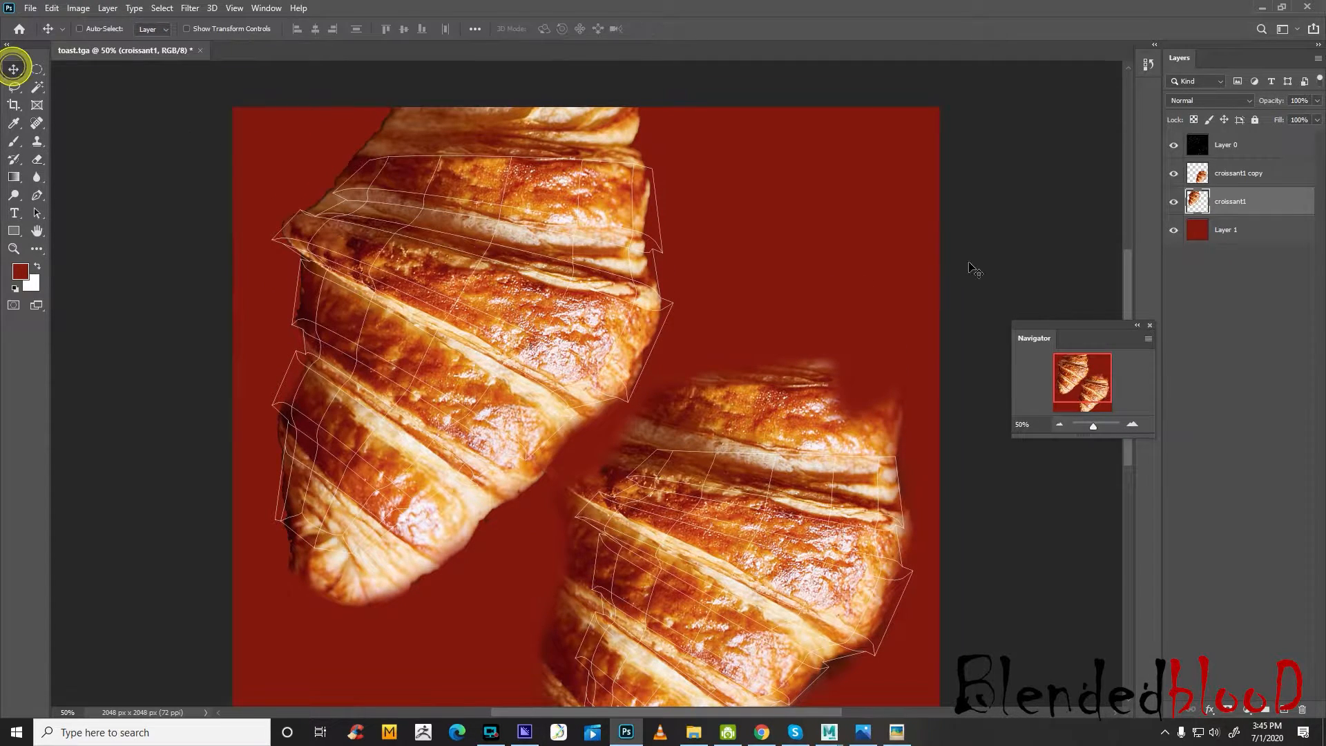
pyautogui.scroll(-3, 974, 284)
pyautogui.click(1173, 145)
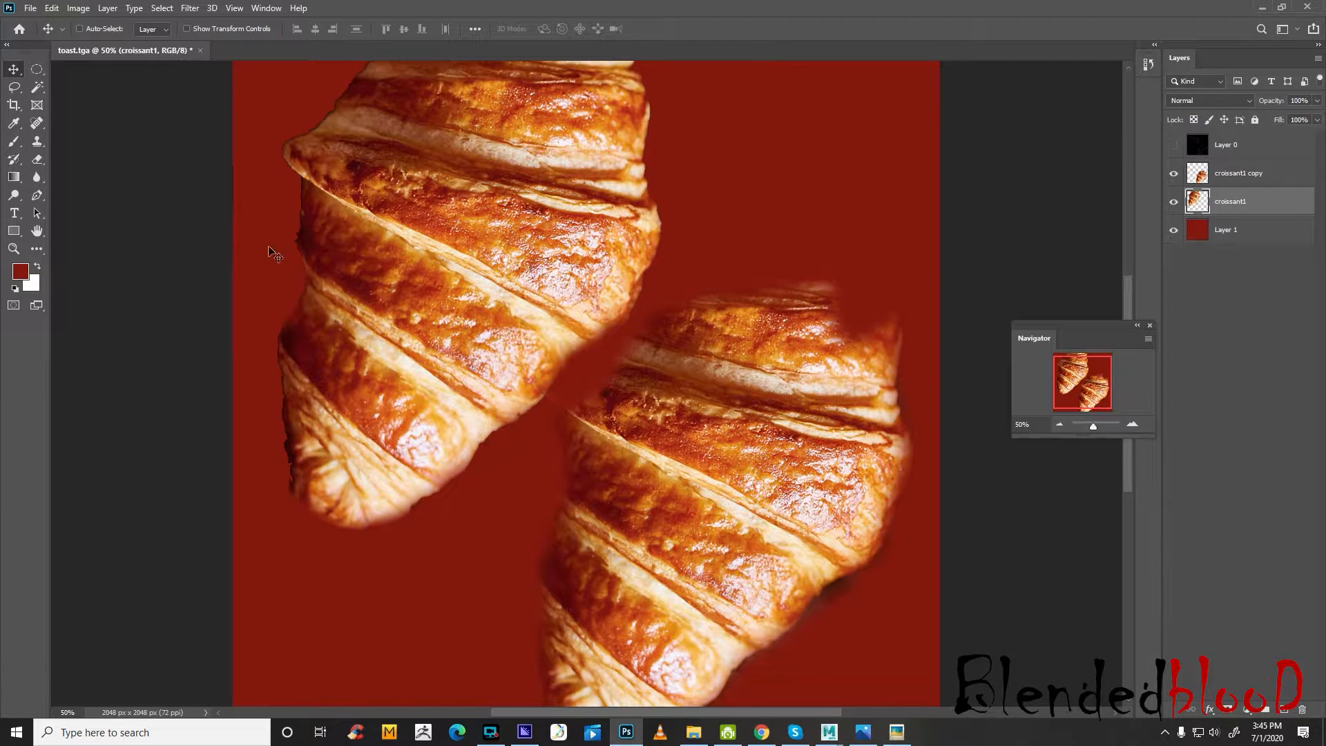
pyautogui.click(30, 8)
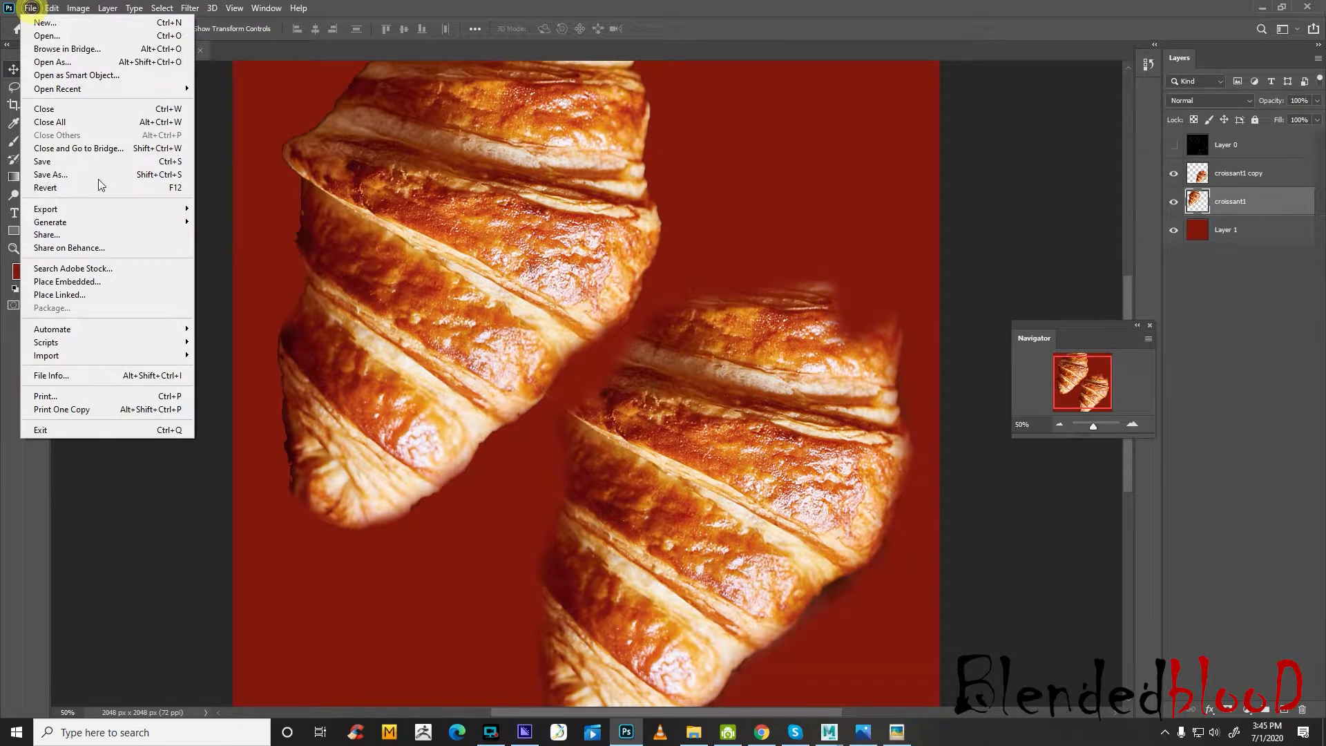
pyautogui.click(54, 175)
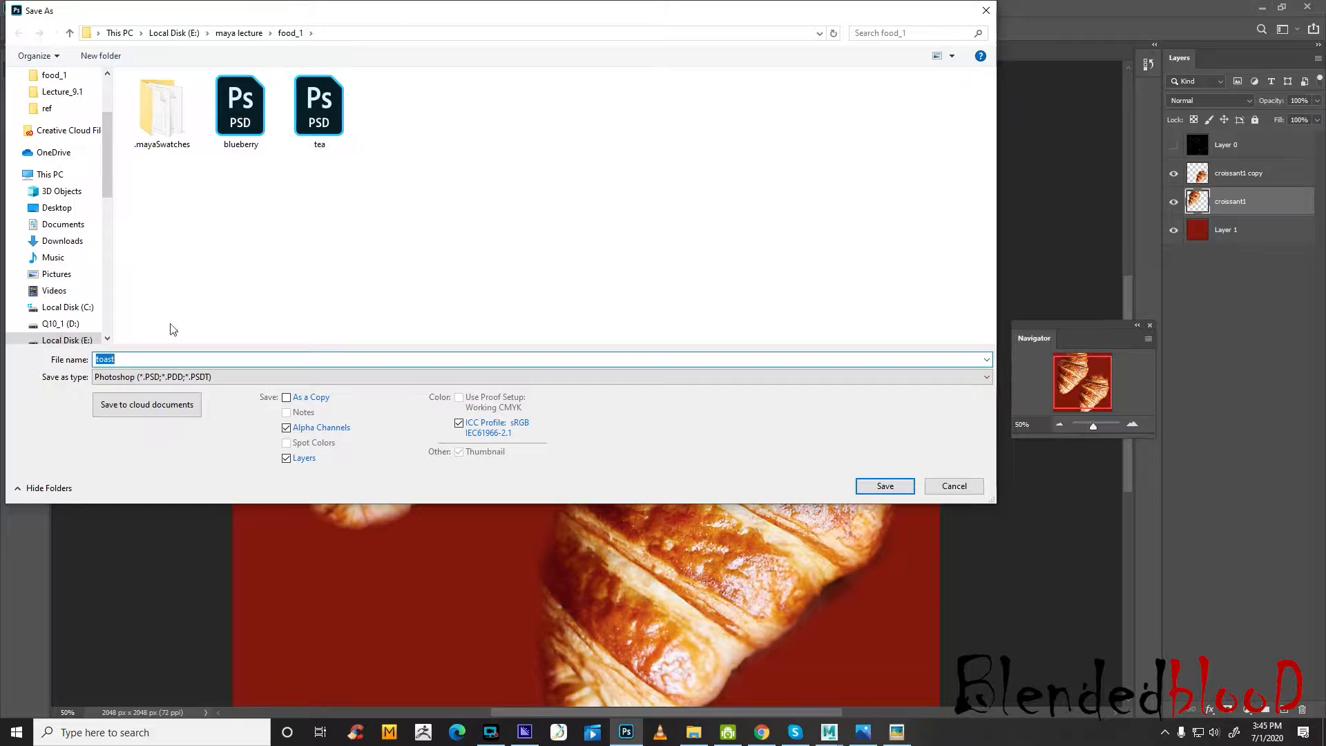
pyautogui.click(887, 486)
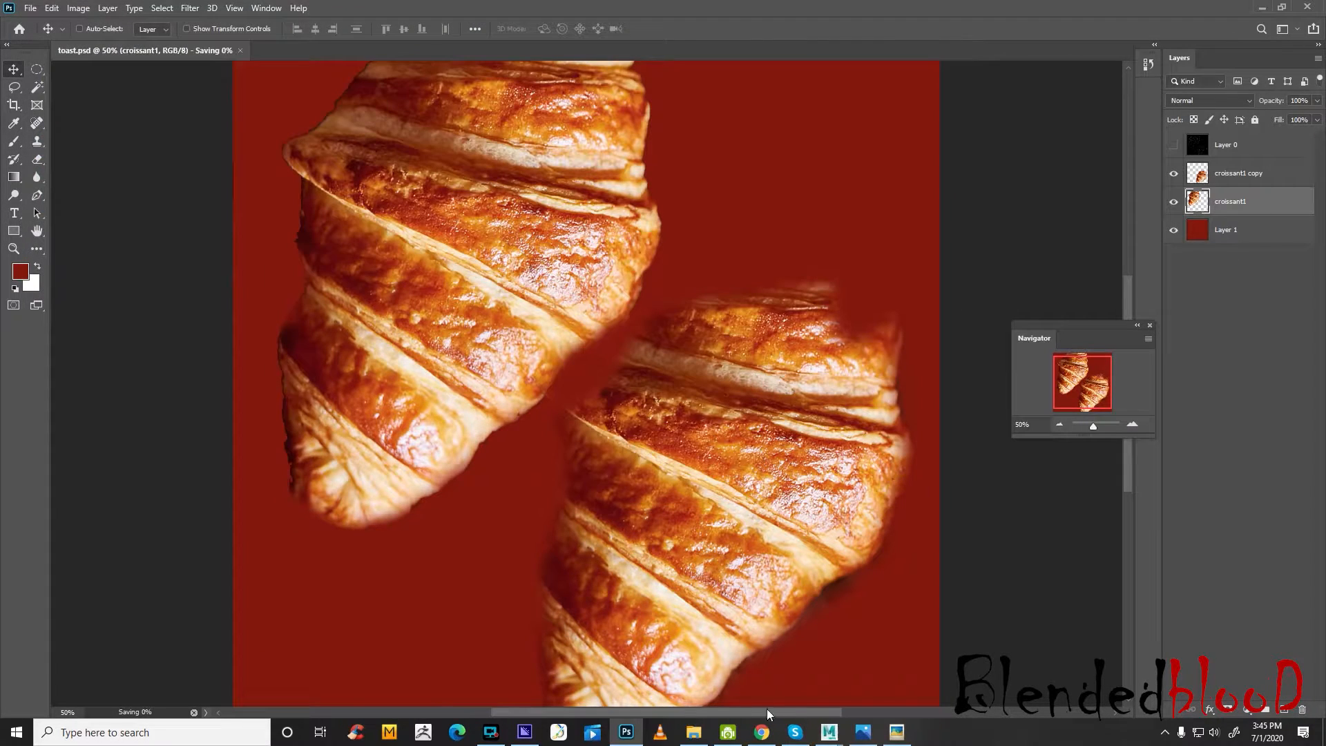
# Switch to Maya, show the half croissant shaded in the perspective view, and assign it a new Blinn material
pyautogui.click(832, 734)
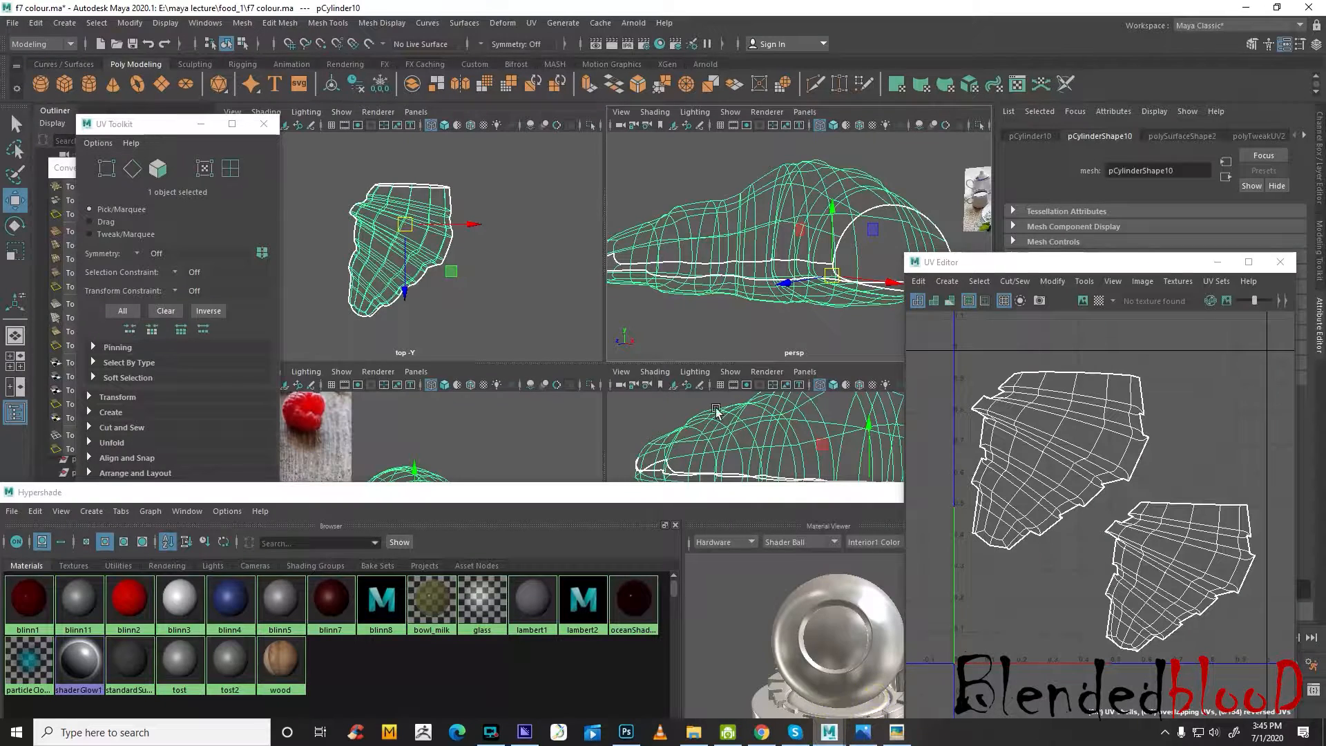
pyautogui.moveTo(792, 244); pyautogui.dragTo(859, 221, button='right')
pyautogui.moveTo(738, 237); pyautogui.dragTo(814, 323)
pyautogui.moveTo(838, 230); pyautogui.dragTo(860, 221, button='right')
pyautogui.press('5')
pyautogui.moveTo(807, 250)
pyautogui.mouseDown(button='right')
pyautogui.moveTo(805, 605)
pyautogui.moveTo(822, 603)
pyautogui.mouseUp(button='right')
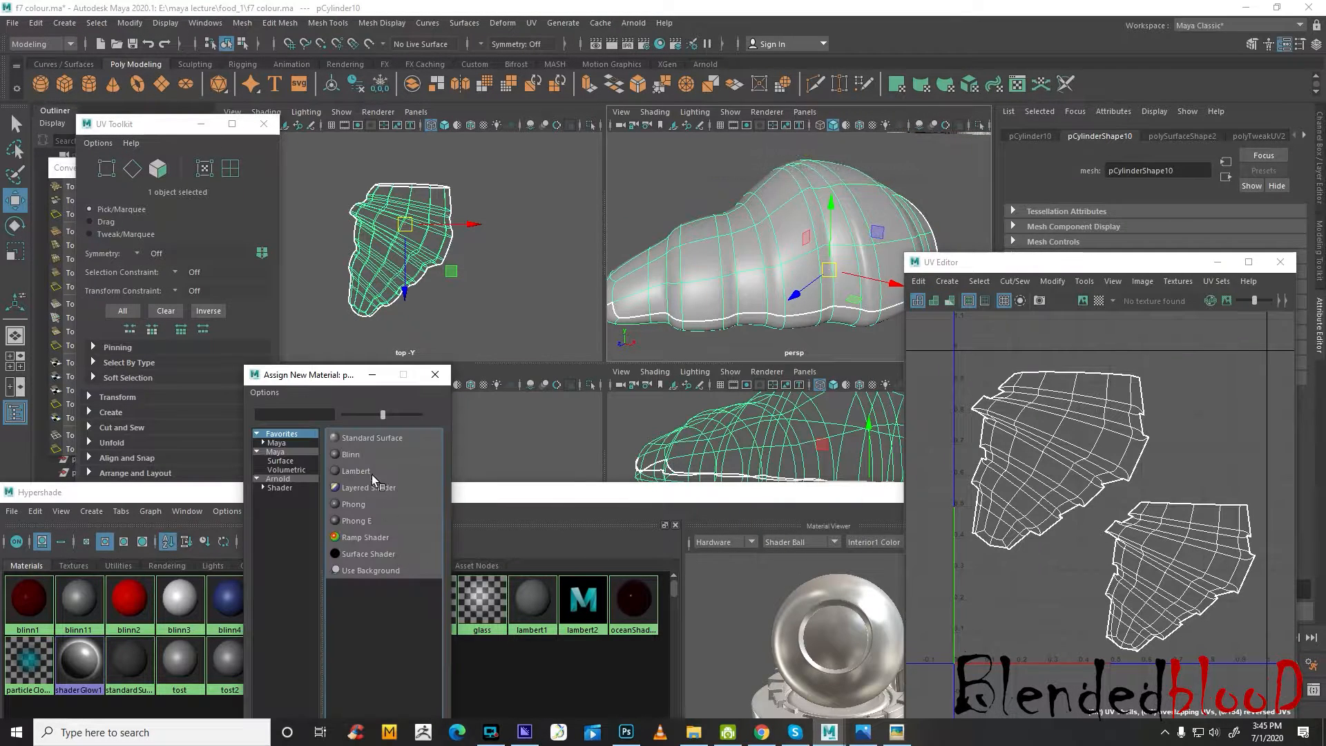
pyautogui.click(351, 454)
# Rename the half croissant's new Blinn material as tostcolor
pyautogui.moveTo(1082, 266); pyautogui.dragTo(923, 556)
pyautogui.doubleClick(1159, 171)
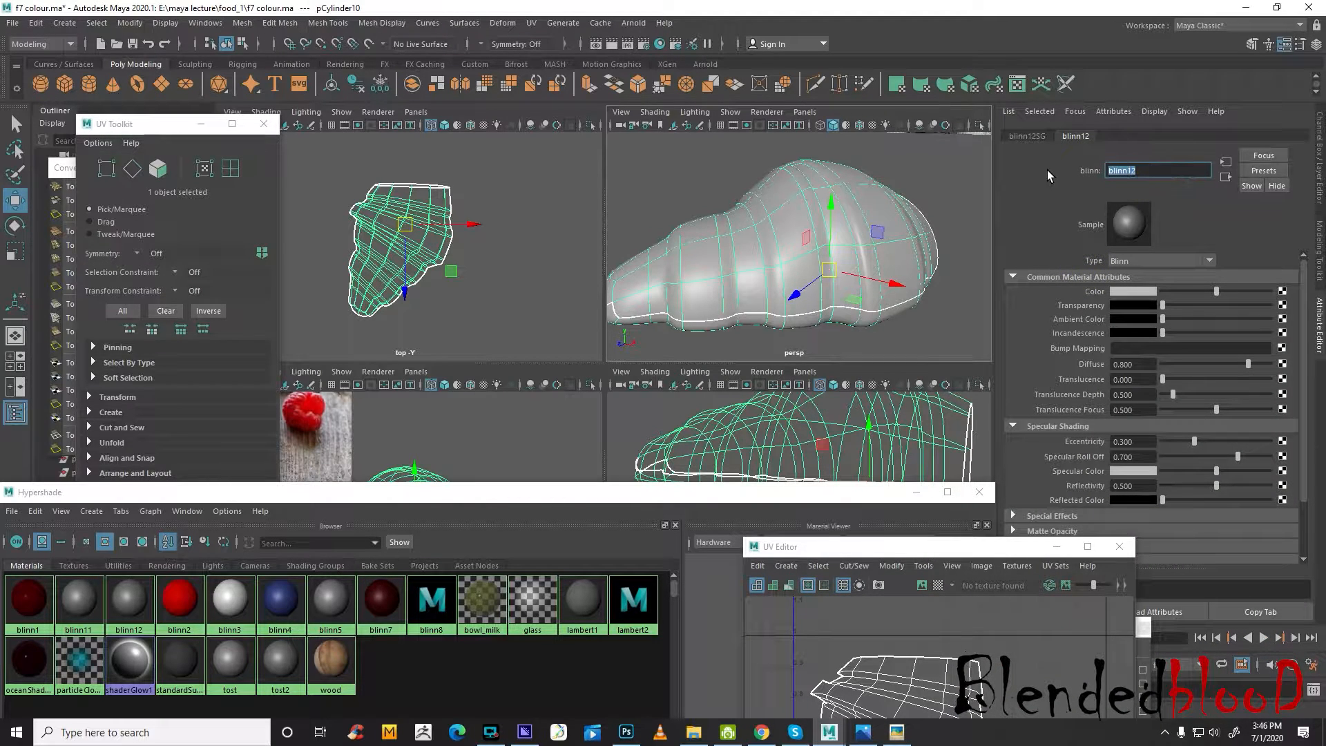
pyautogui.write('tost c')
pyautogui.write('colo')
# Try to map the tostcolor Color to a File texture and browse for its image in E:\maya lecture\food_1
pyautogui.click(1282, 293)
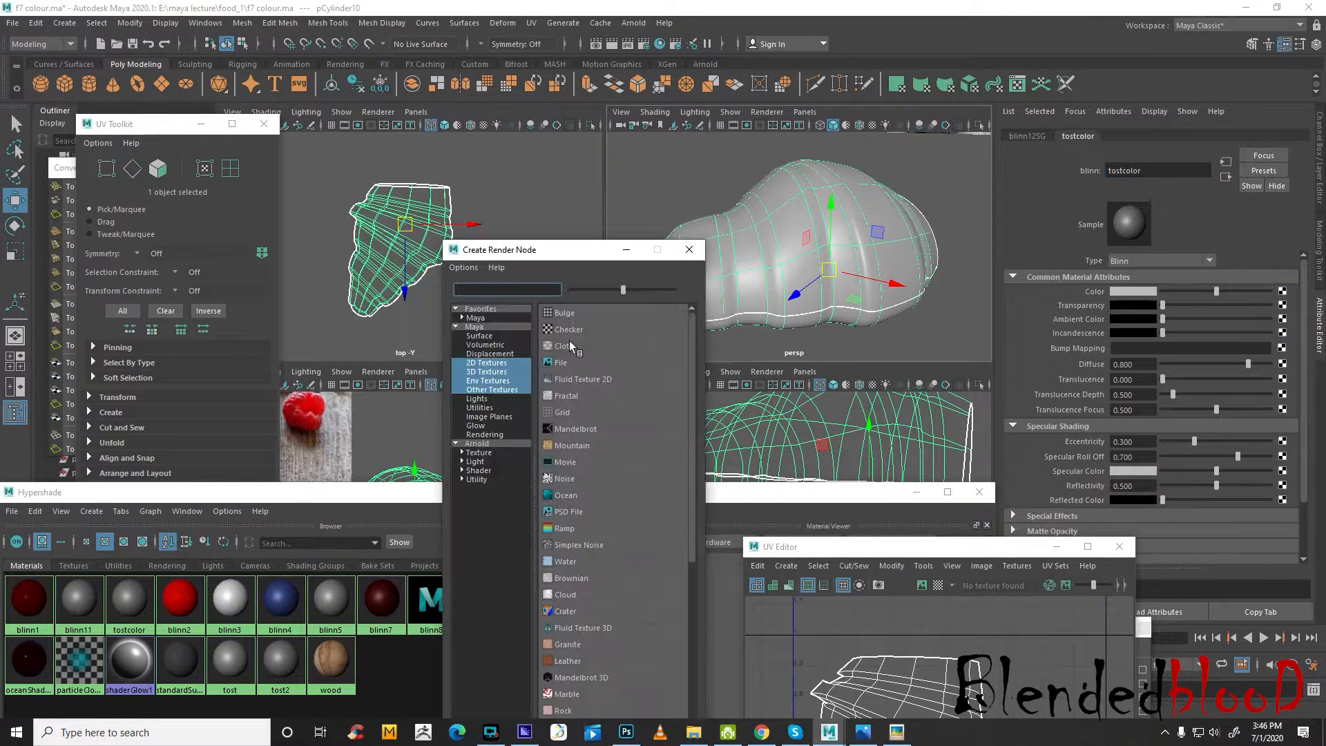
pyautogui.click(566, 362)
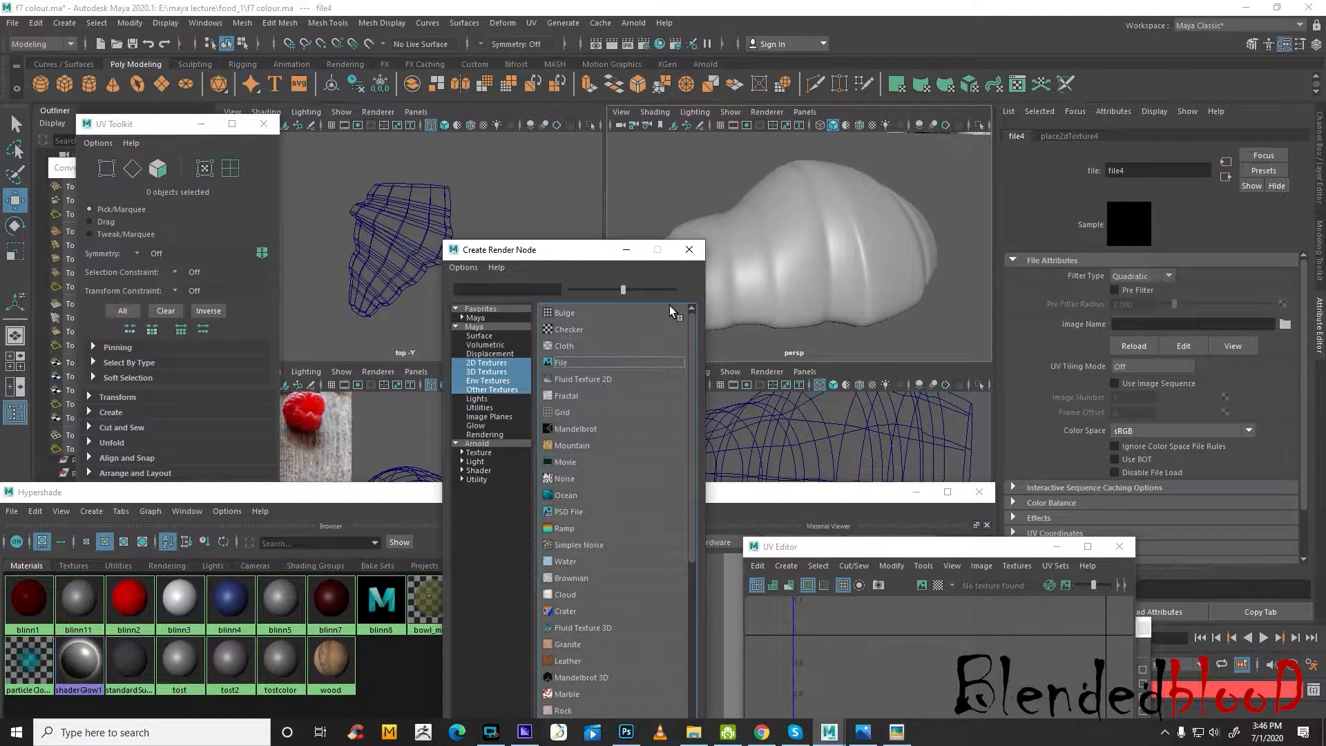
pyautogui.click(690, 250)
pyautogui.click(1285, 325)
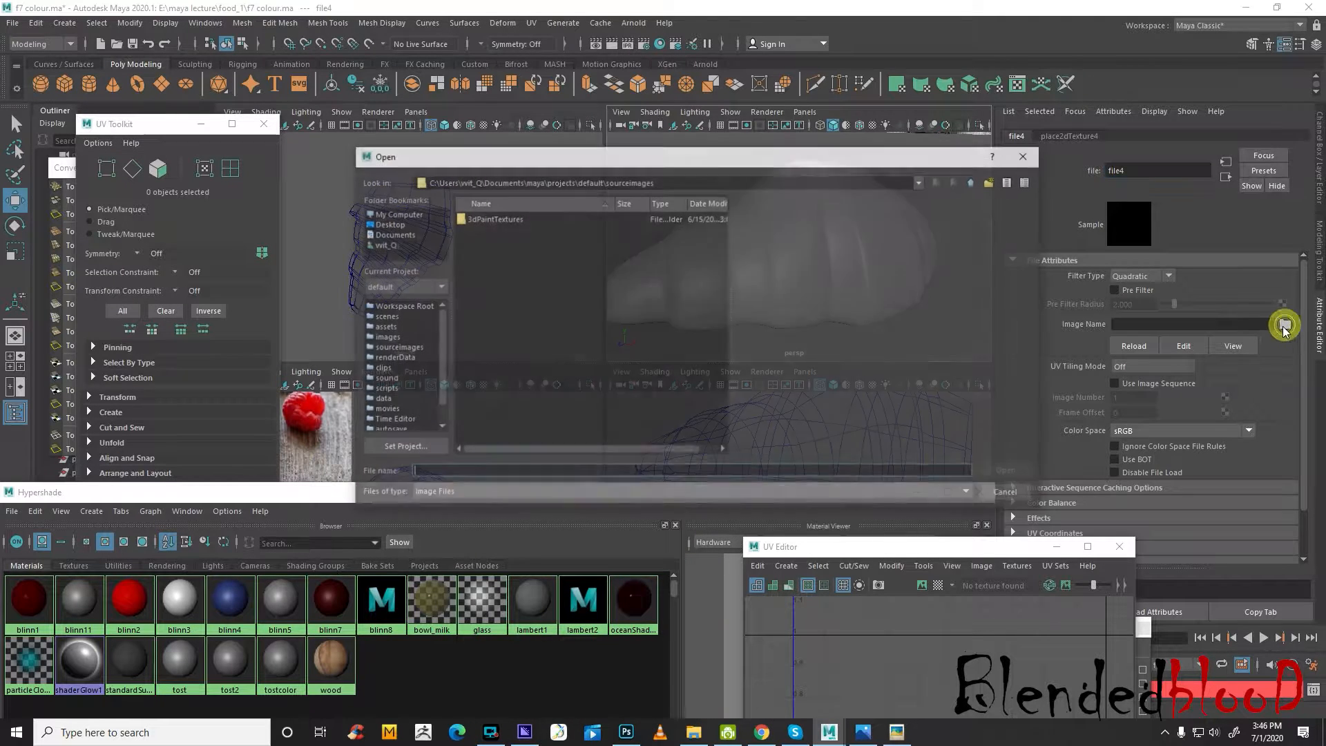
pyautogui.click(407, 215)
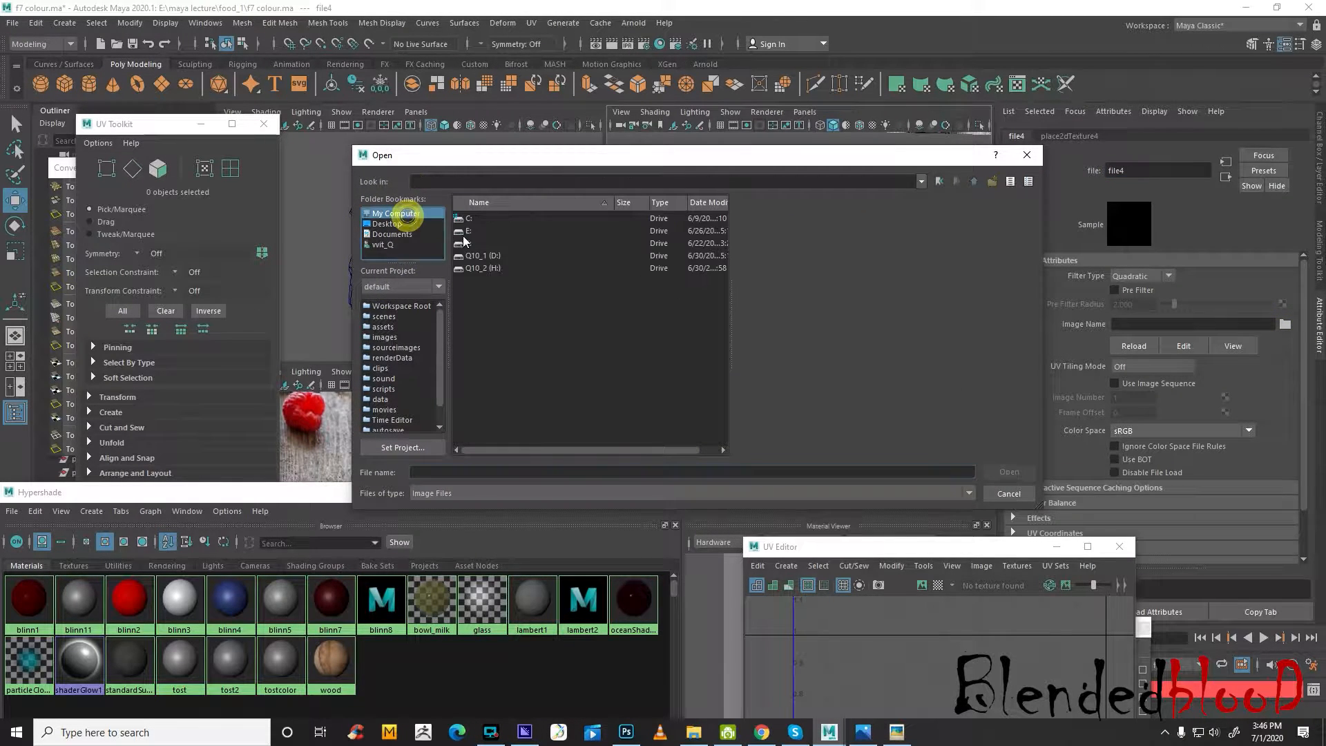
pyautogui.doubleClick(464, 237)
pyautogui.doubleClick(499, 245)
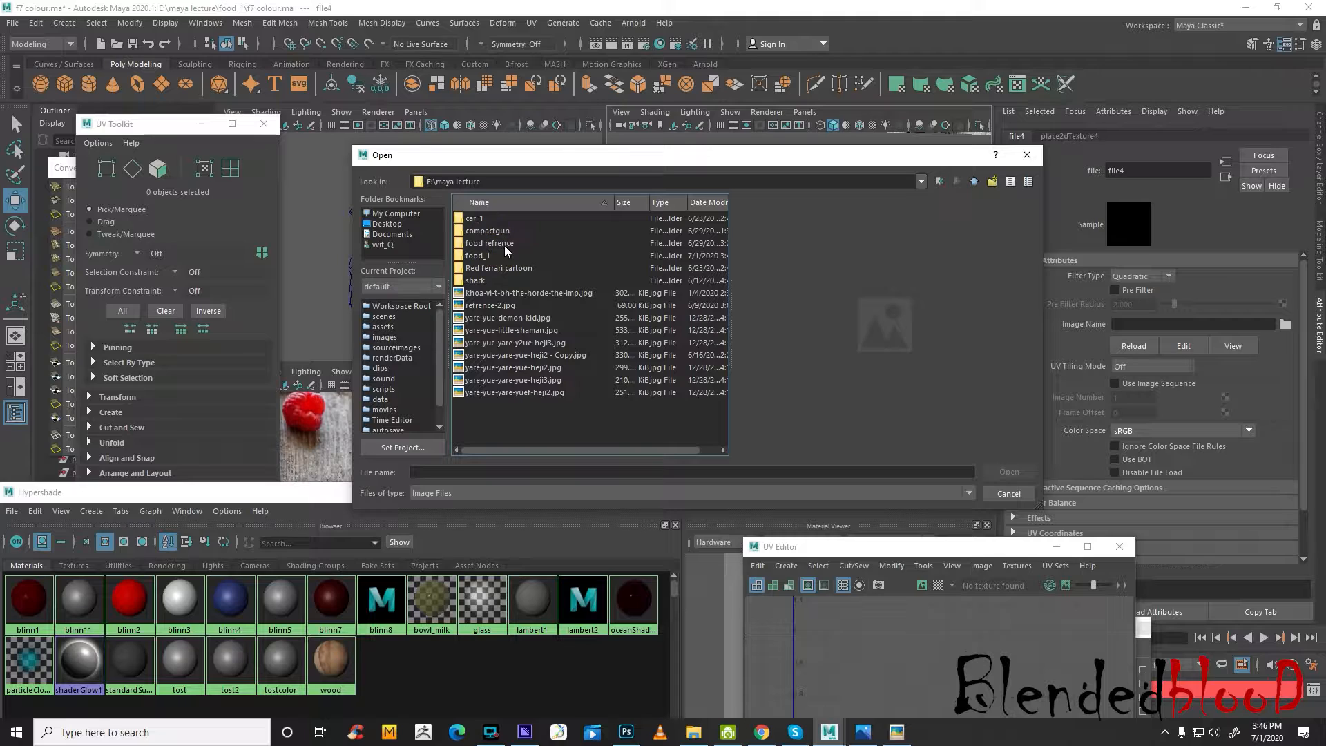
pyautogui.doubleClick(482, 255)
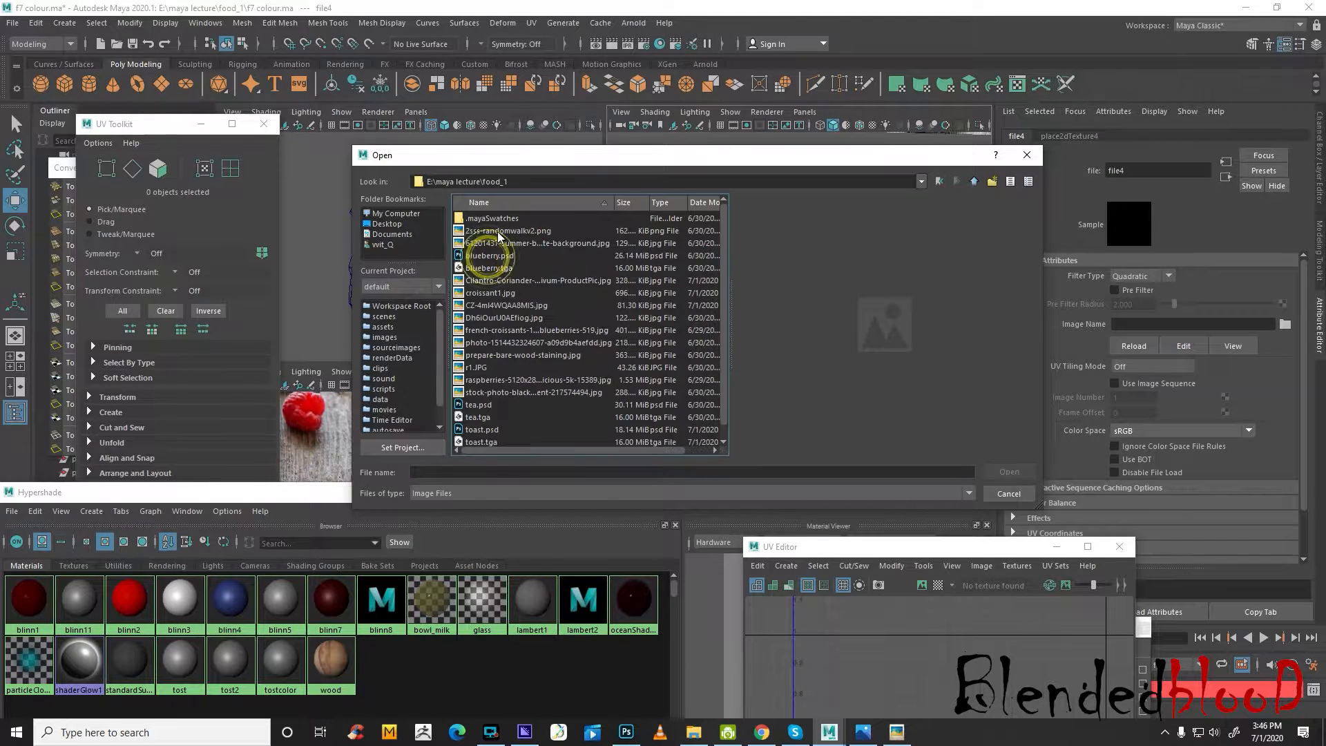
# Preview the images in the food_1 folder and load toast.psd into the File texture
pyautogui.click(496, 231)
pyautogui.click(503, 243)
pyautogui.click(501, 256)
pyautogui.click(501, 268)
pyautogui.click(510, 280)
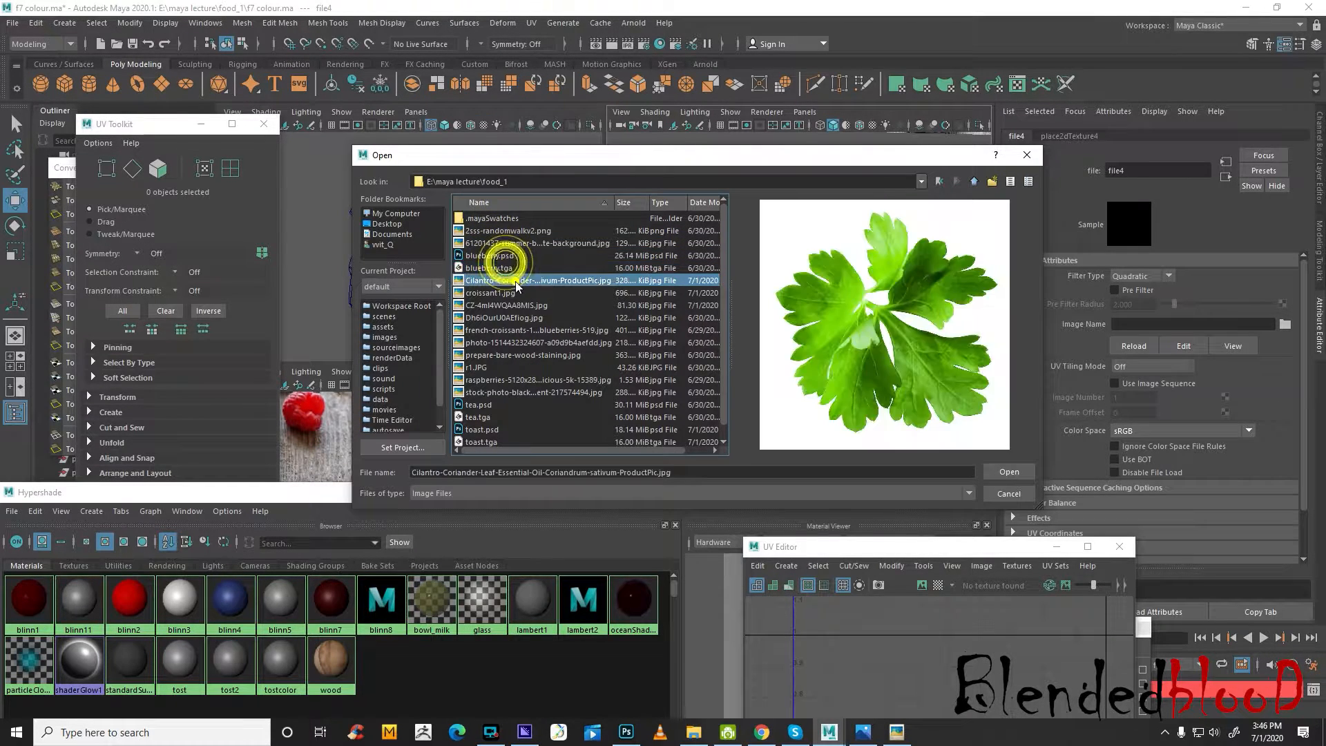
pyautogui.click(512, 293)
pyautogui.click(523, 307)
pyautogui.click(512, 293)
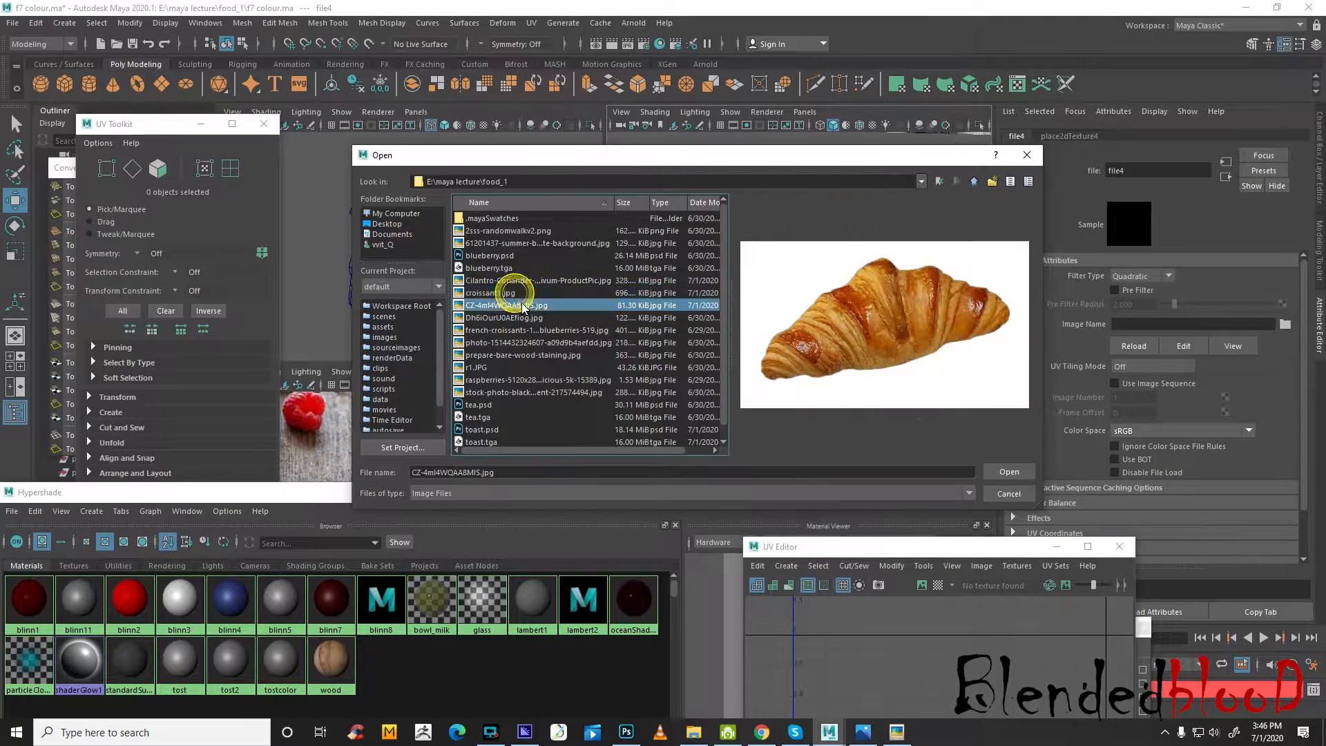
pyautogui.click(523, 318)
pyautogui.click(536, 331)
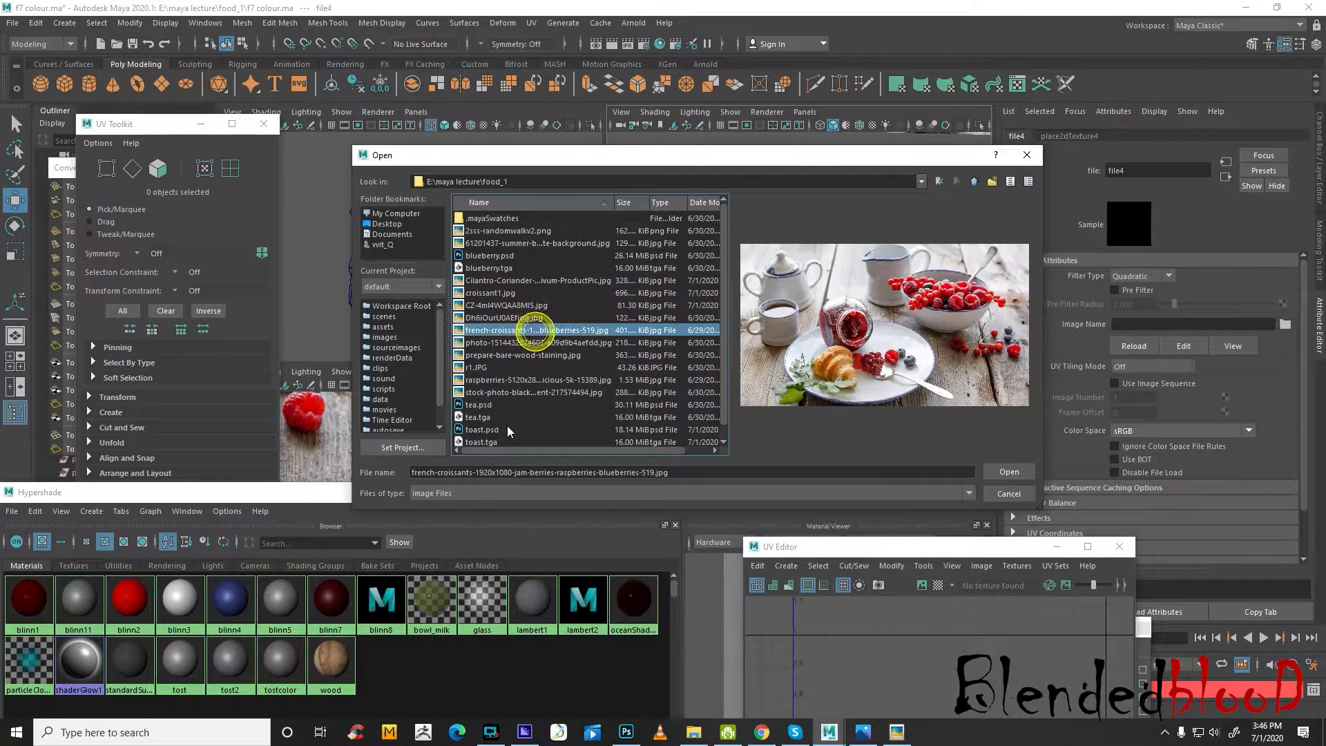
pyautogui.click(487, 429)
pyautogui.doubleClick(486, 429)
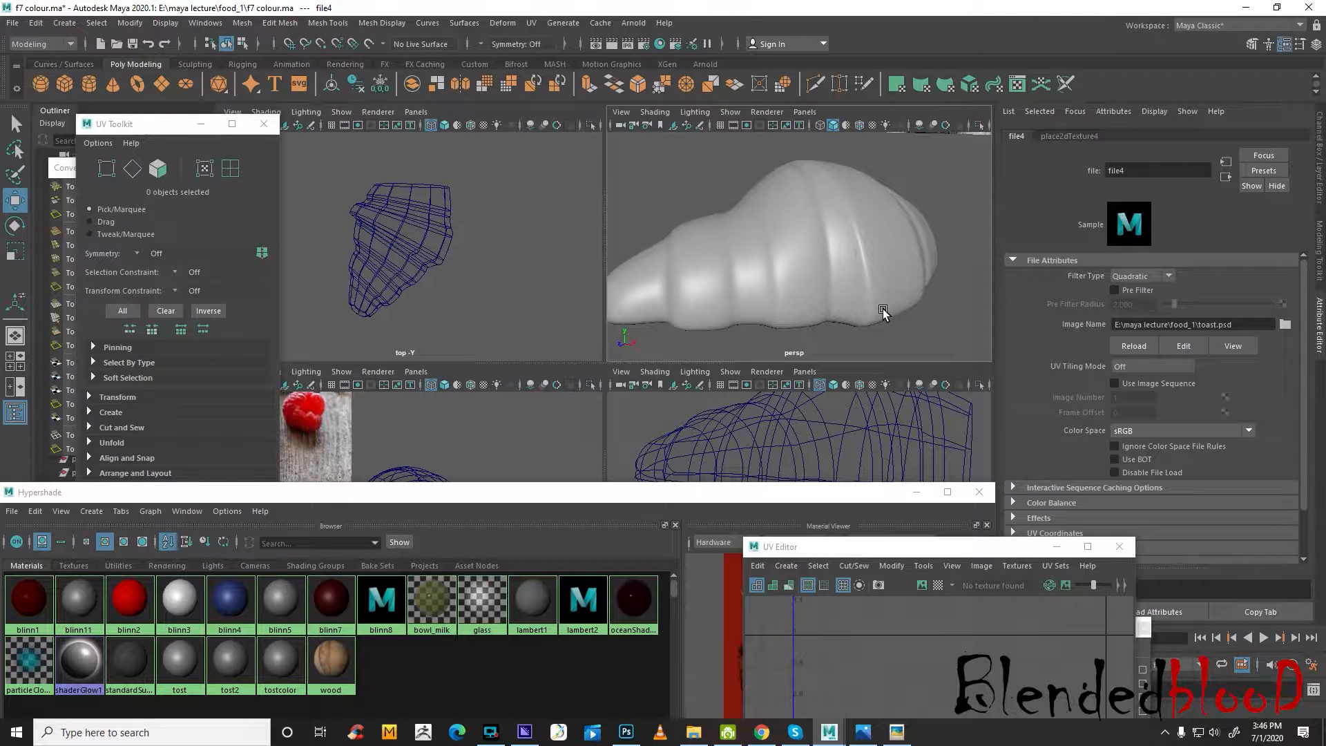
# Turn on textured display in the perspective view, choose toast.psd again for the File texture, and reload it
pyautogui.press('6')
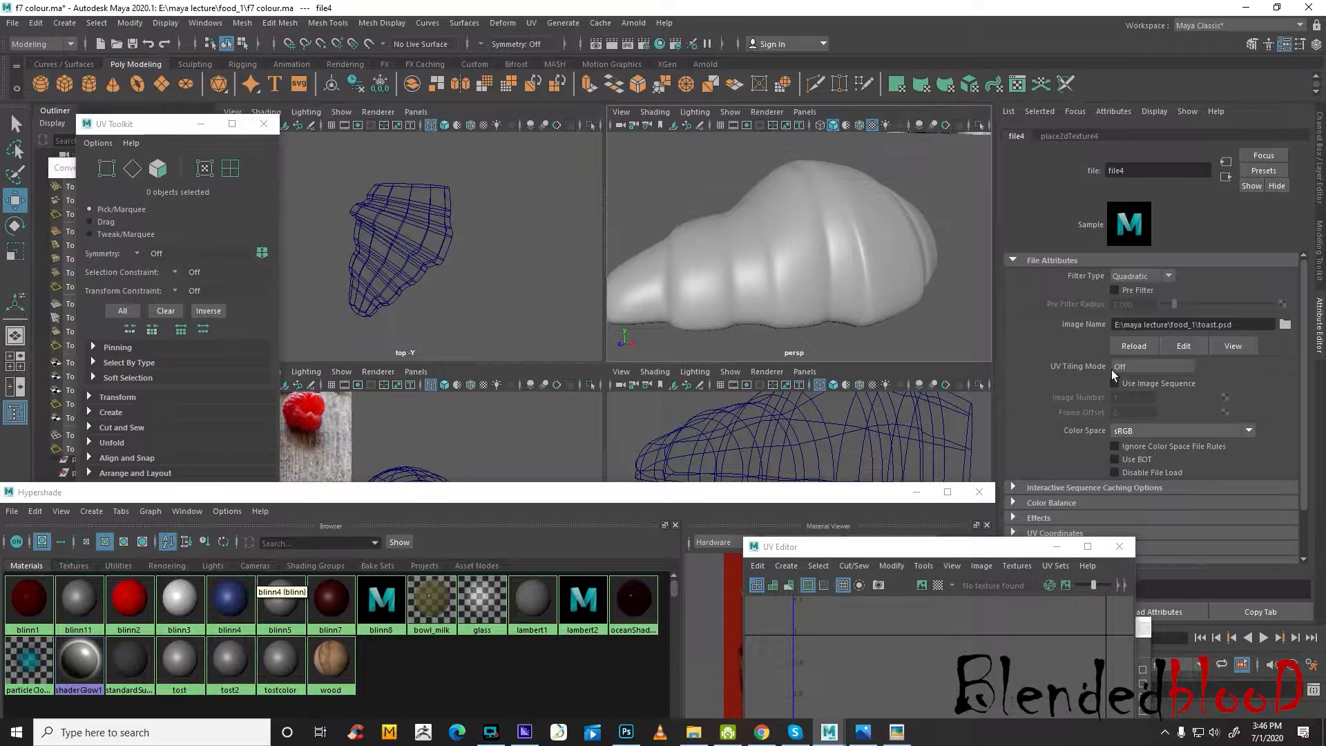
pyautogui.click(1285, 325)
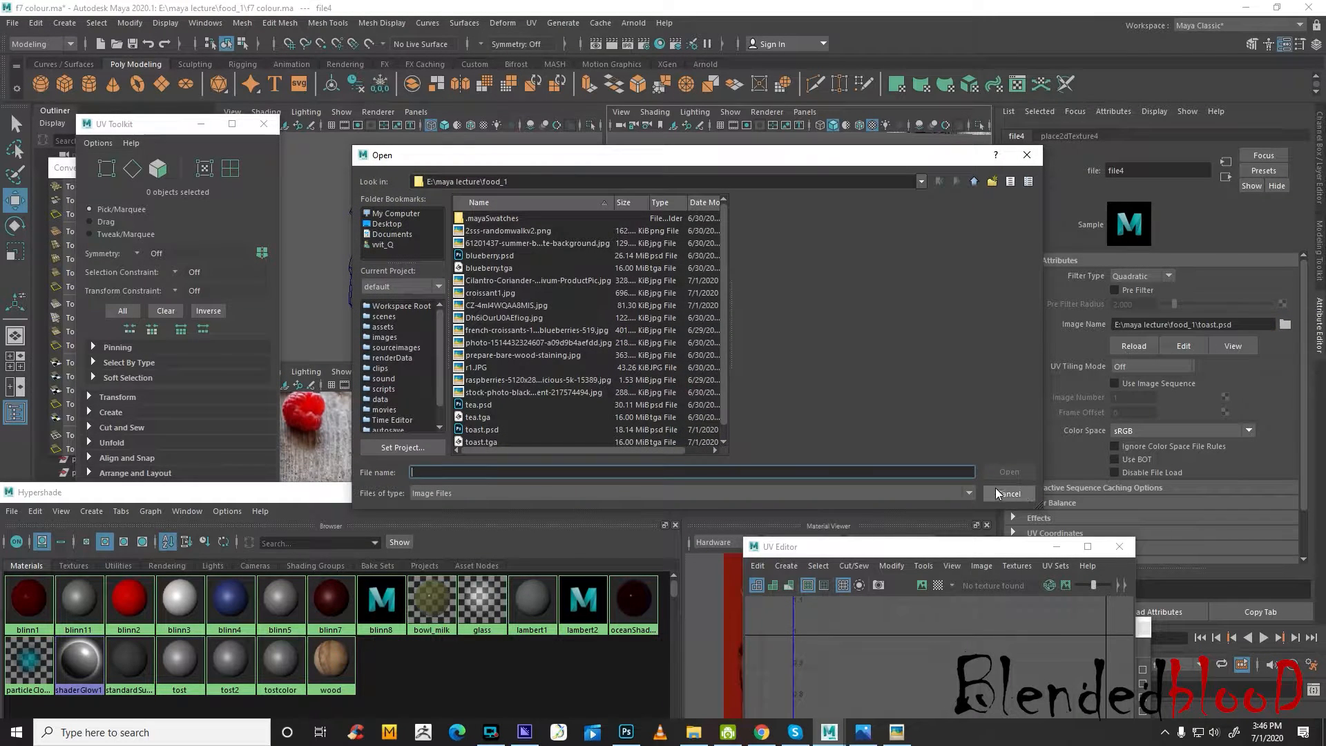
pyautogui.doubleClick(490, 430)
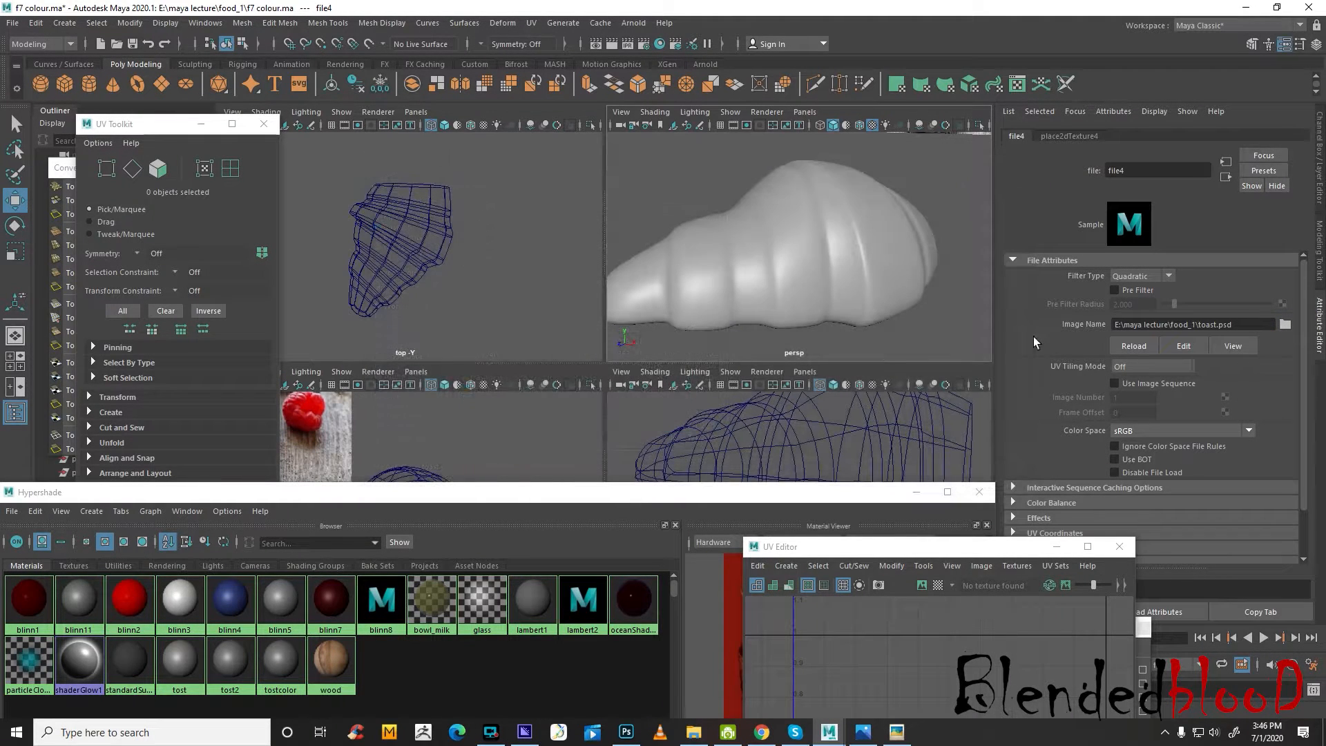
pyautogui.click(1126, 346)
# Select the half croissant and check it from another angle in shaded display with texture maps
pyautogui.moveTo(829, 498); pyautogui.dragTo(682, 486)
pyautogui.click(838, 245)
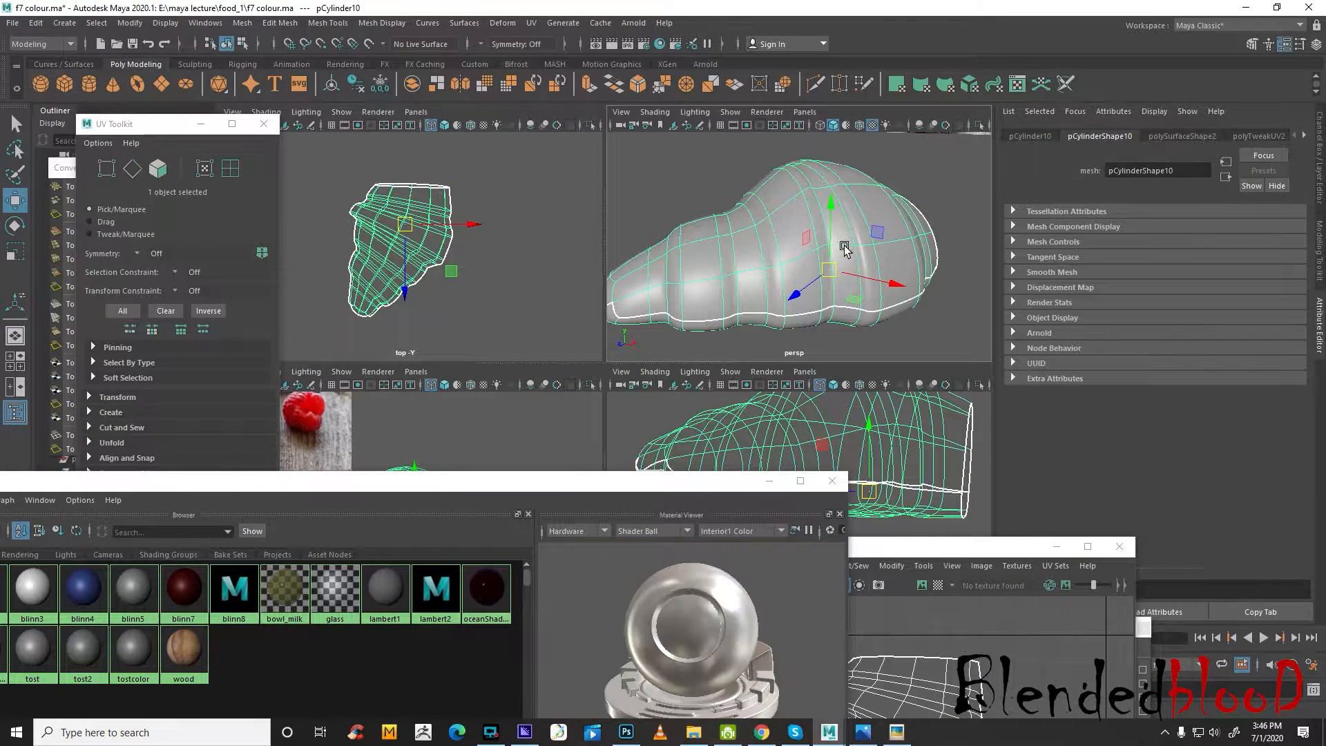
pyautogui.press('6')
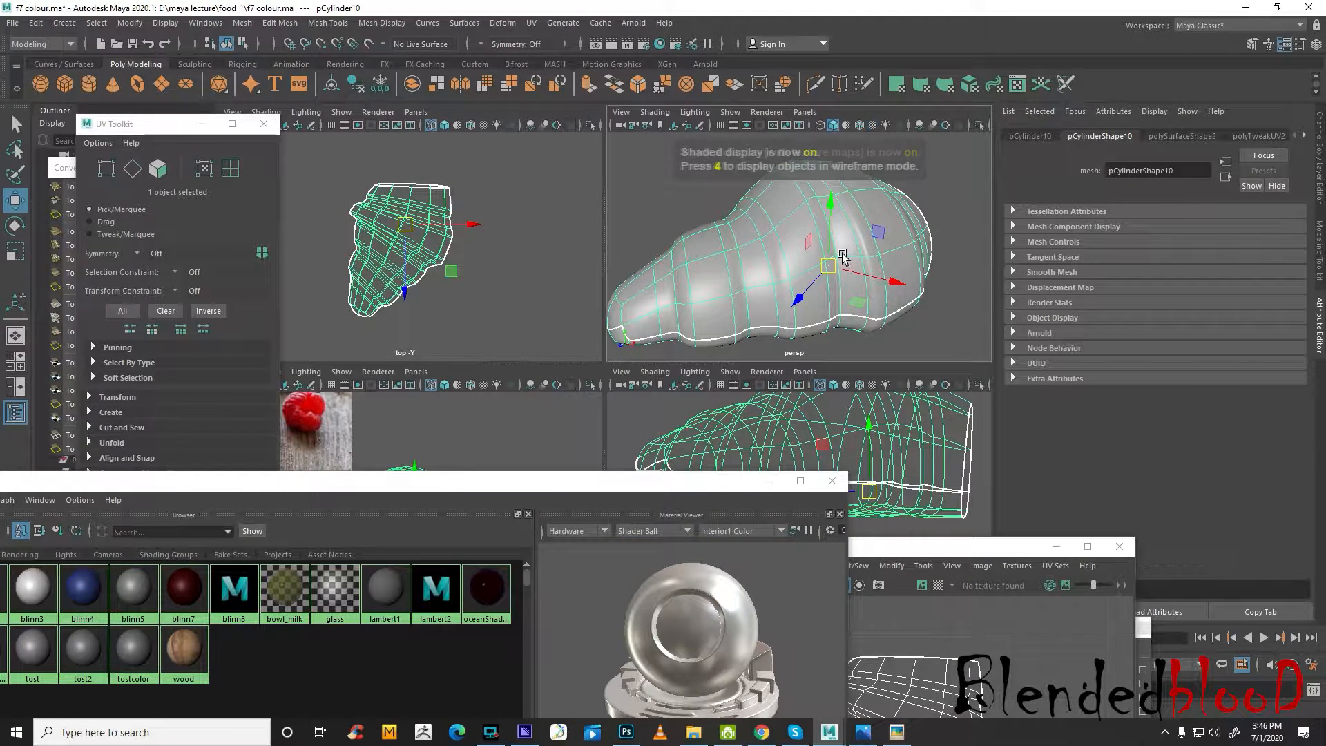
pyautogui.moveTo(810, 249); pyautogui.dragTo(902, 223, button='right')
pyautogui.click(926, 301)
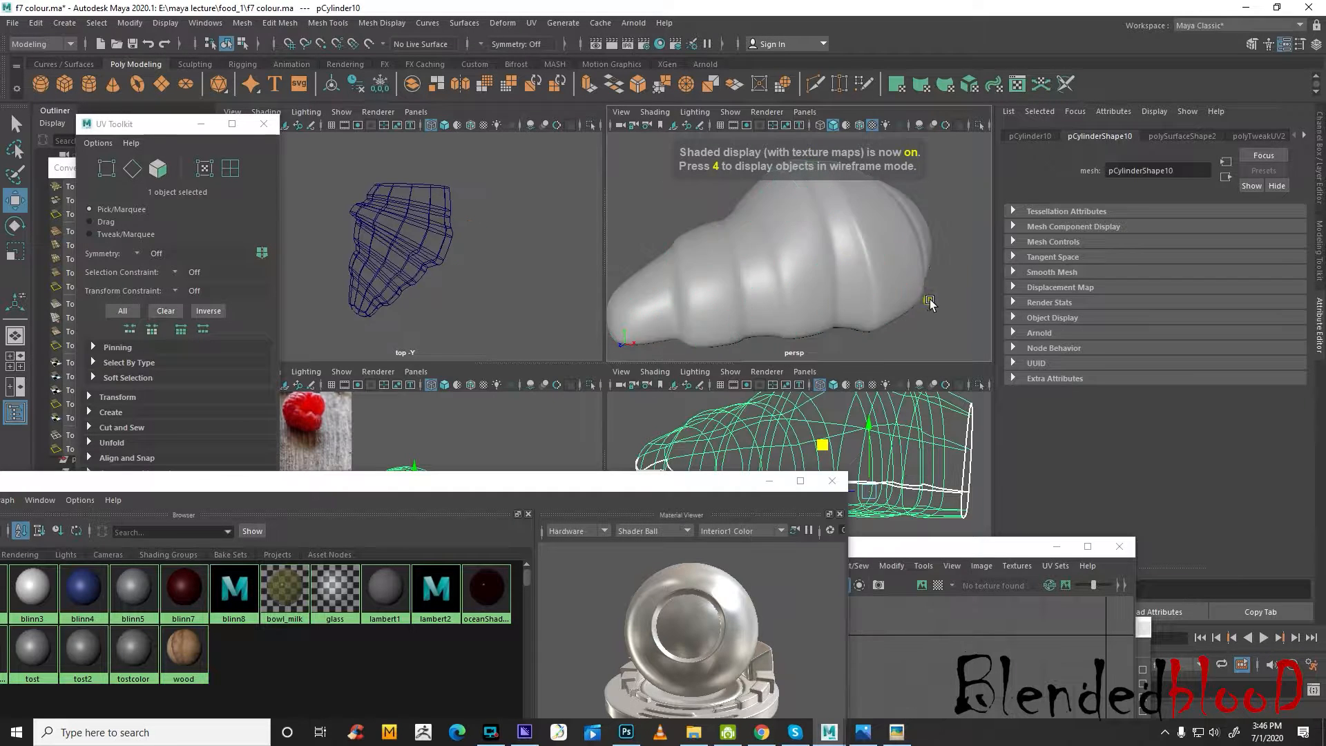
pyautogui.press('a')
pyautogui.moveTo(803, 313)
pyautogui.keyDown('alt'); pyautogui.mouseDown()
pyautogui.moveTo(861, 302)
pyautogui.moveTo(805, 309)
pyautogui.mouseUp(); pyautogui.keyUp('alt')
pyautogui.press('f')
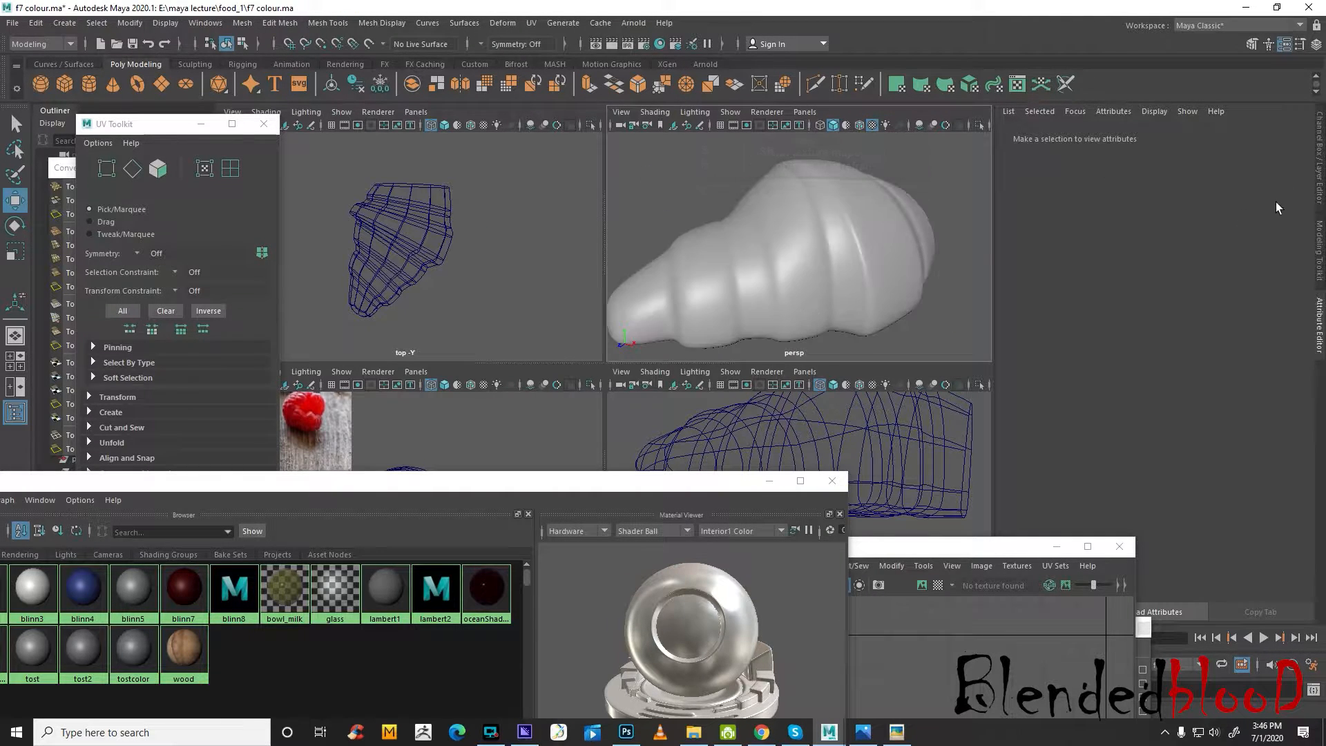
# Switch the half croissant between shaded, lit and textured display to check whether its material shows the texture
pyautogui.click(1319, 190)
pyautogui.moveTo(925, 238)
pyautogui.keyDown('alt'); pyautogui.mouseDown()
pyautogui.moveTo(898, 238)
pyautogui.moveTo(992, 254)
pyautogui.mouseUp(); pyautogui.keyUp('alt')
pyautogui.click(991, 255)
pyautogui.press('5')
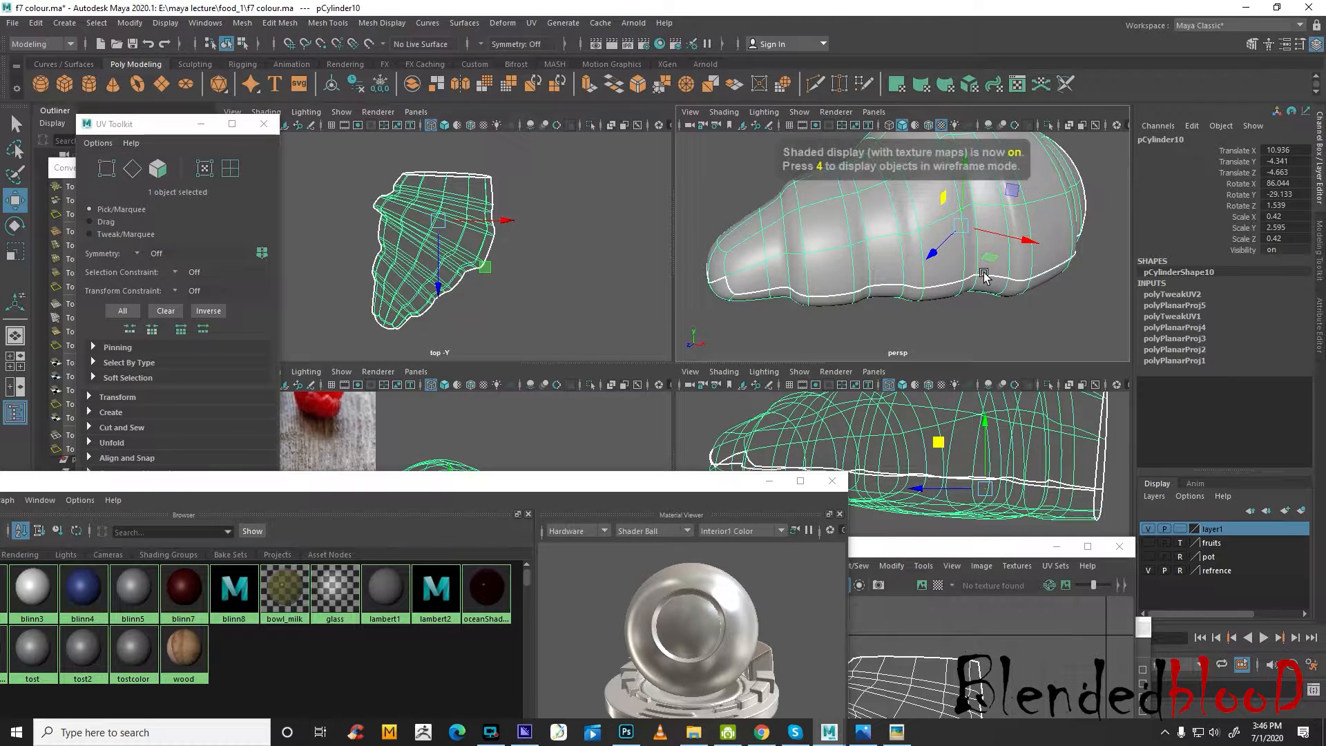
pyautogui.press('7')
pyautogui.press('6')
pyautogui.press('5')
pyautogui.press('6')
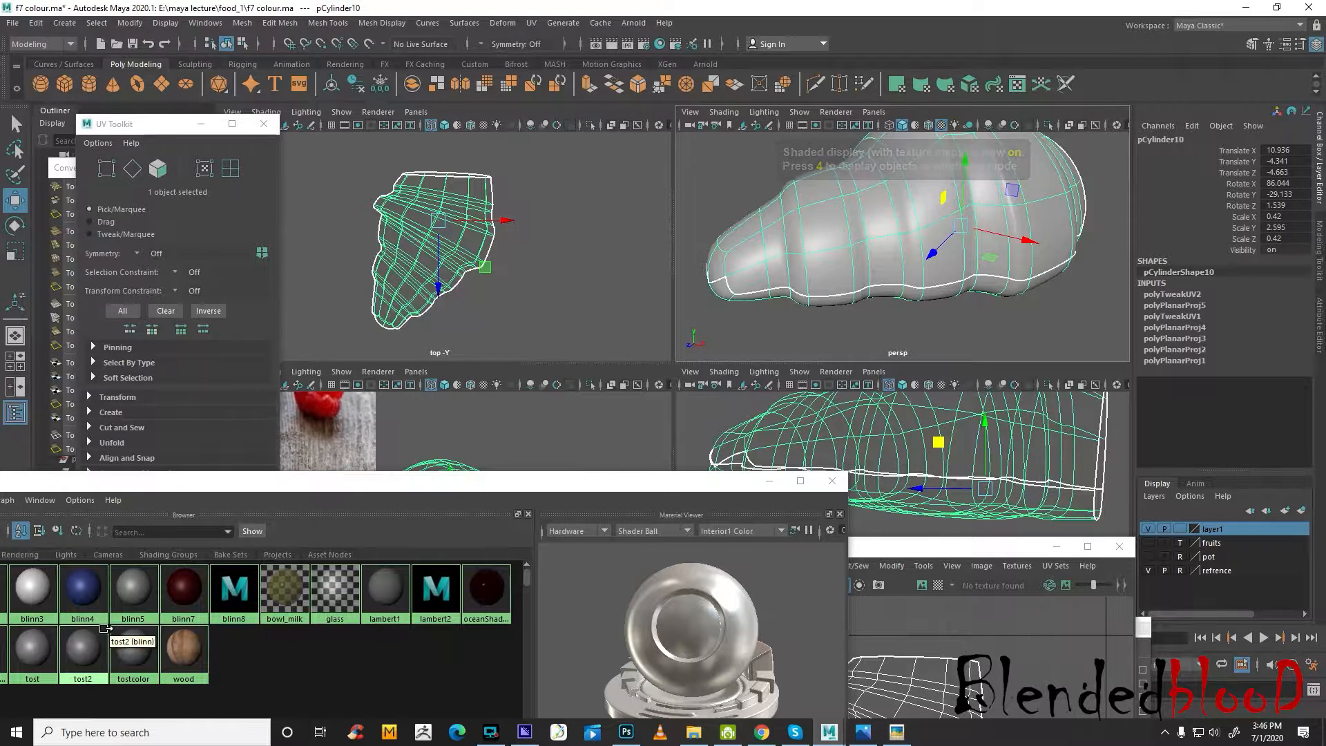
# Bring the Hypershade materials into view and select the objects that use the tostcolor material
pyautogui.moveTo(185, 486); pyautogui.dragTo(535, 478)
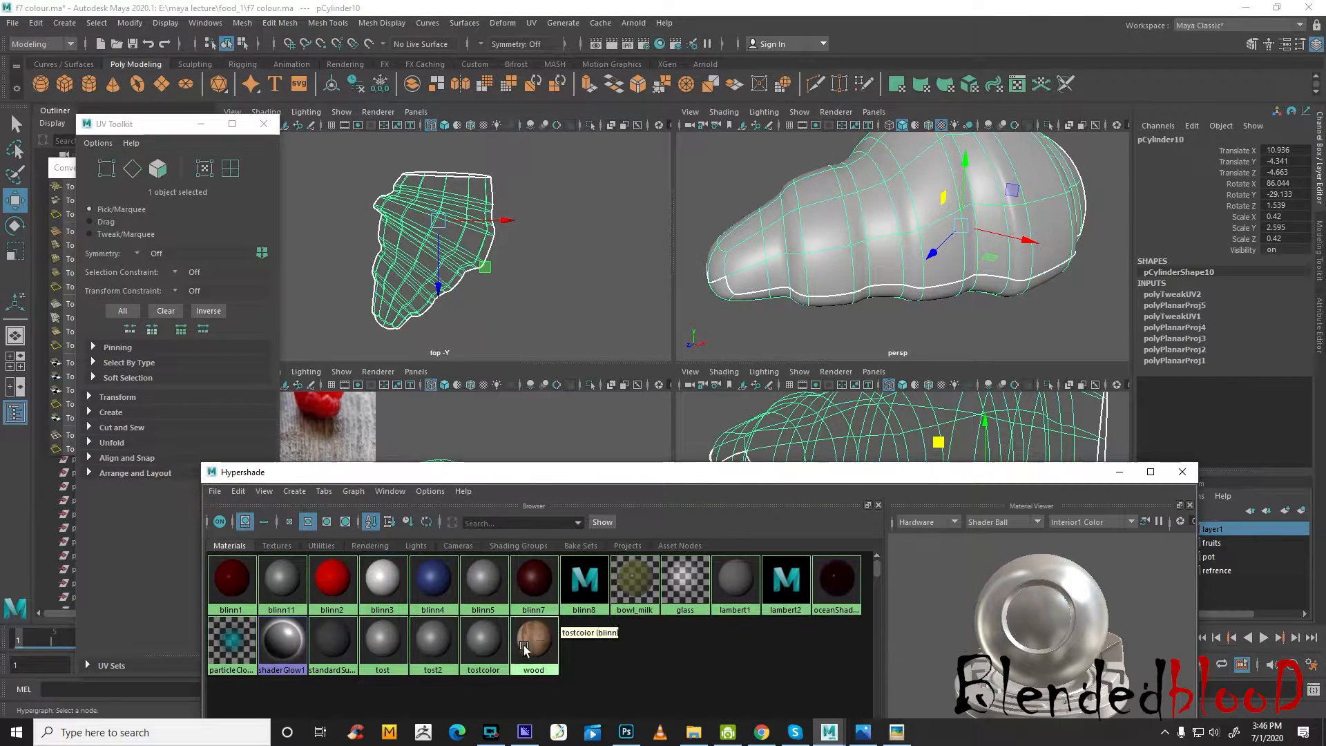
pyautogui.moveTo(281, 551); pyautogui.dragTo(303, 584, button='right')
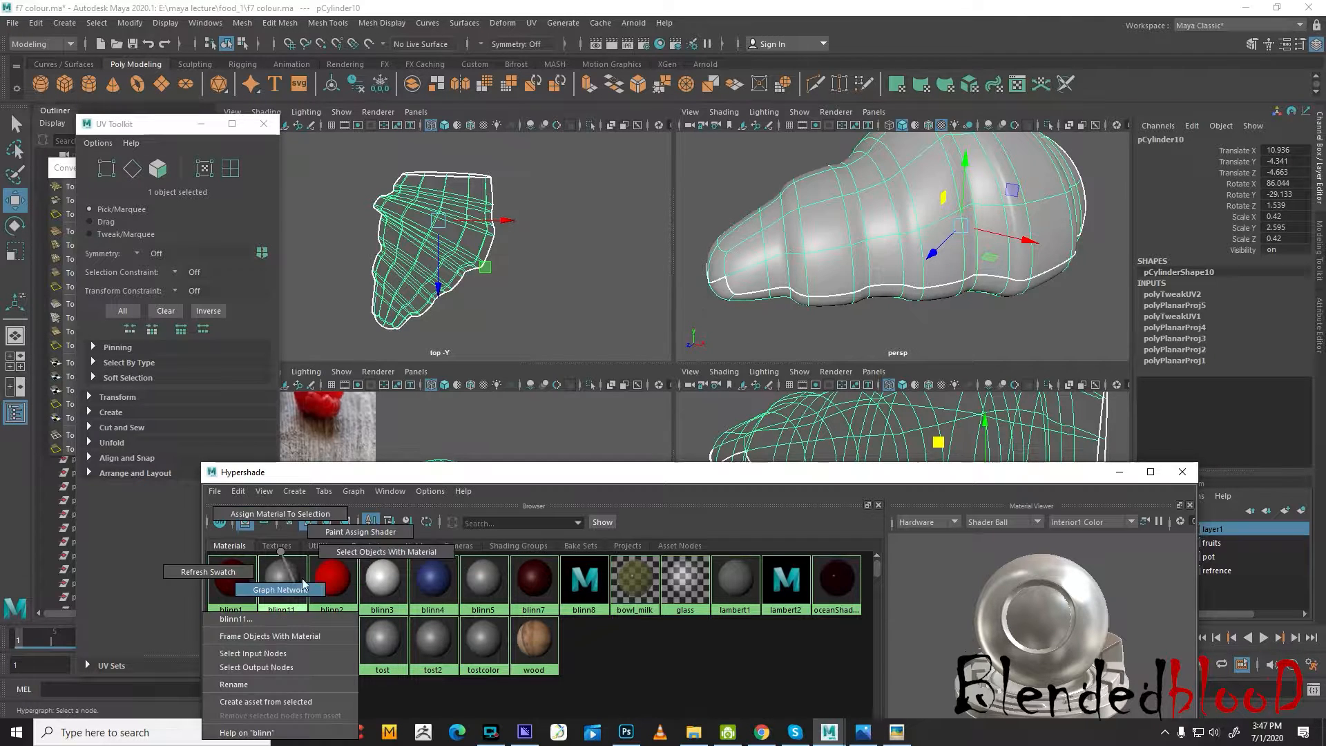
pyautogui.moveTo(365, 555); pyautogui.dragTo(365, 555, button='right')
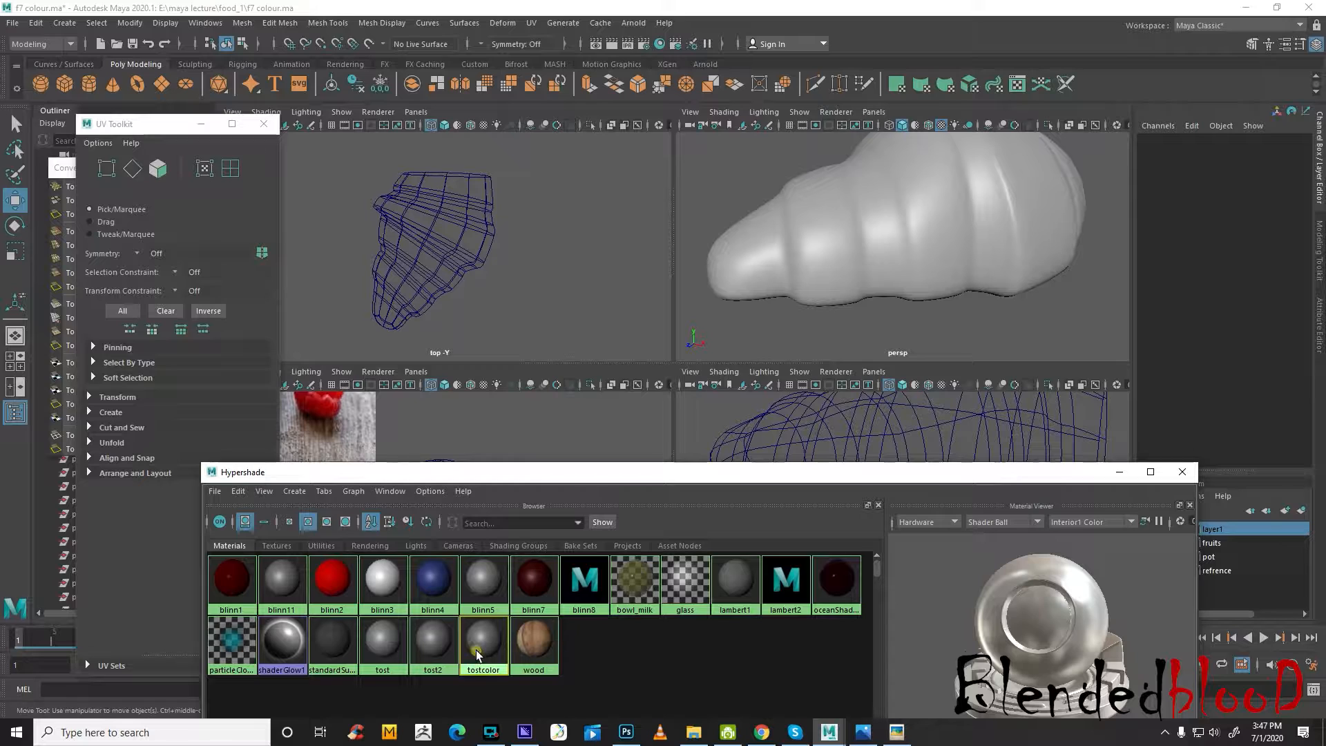
pyautogui.moveTo(476, 650); pyautogui.dragTo(563, 550, button='right')
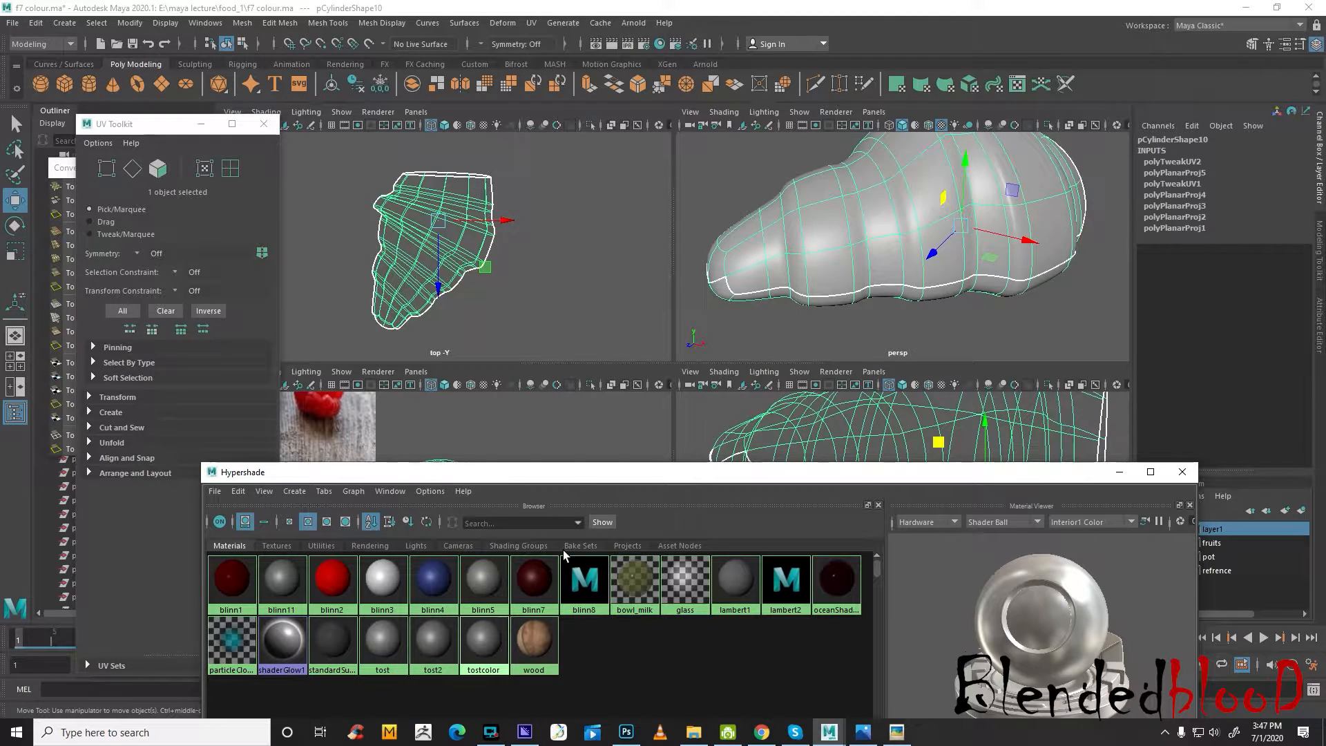
# Map the tostcolor Color to a new File texture using toast.psd, inspect the textured croissant, and close Hypershade
pyautogui.doubleClick(490, 645)
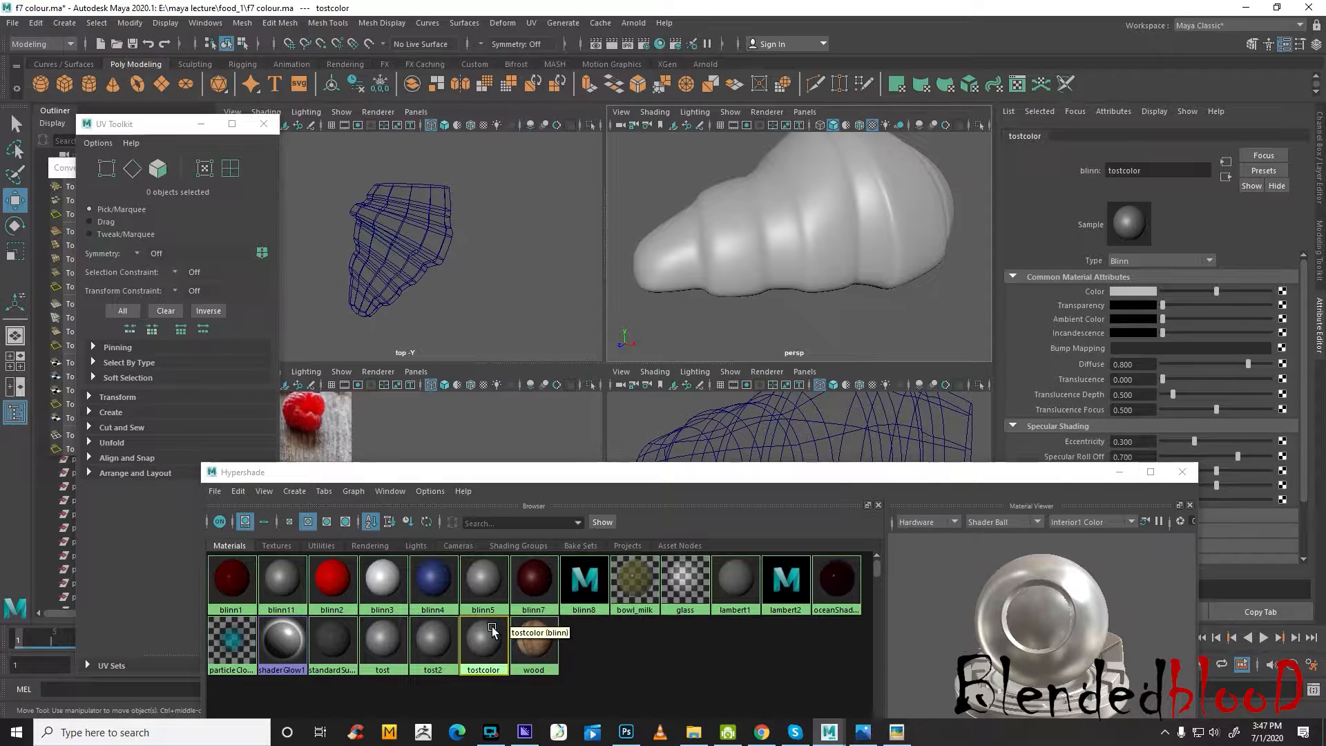
pyautogui.click(1283, 291)
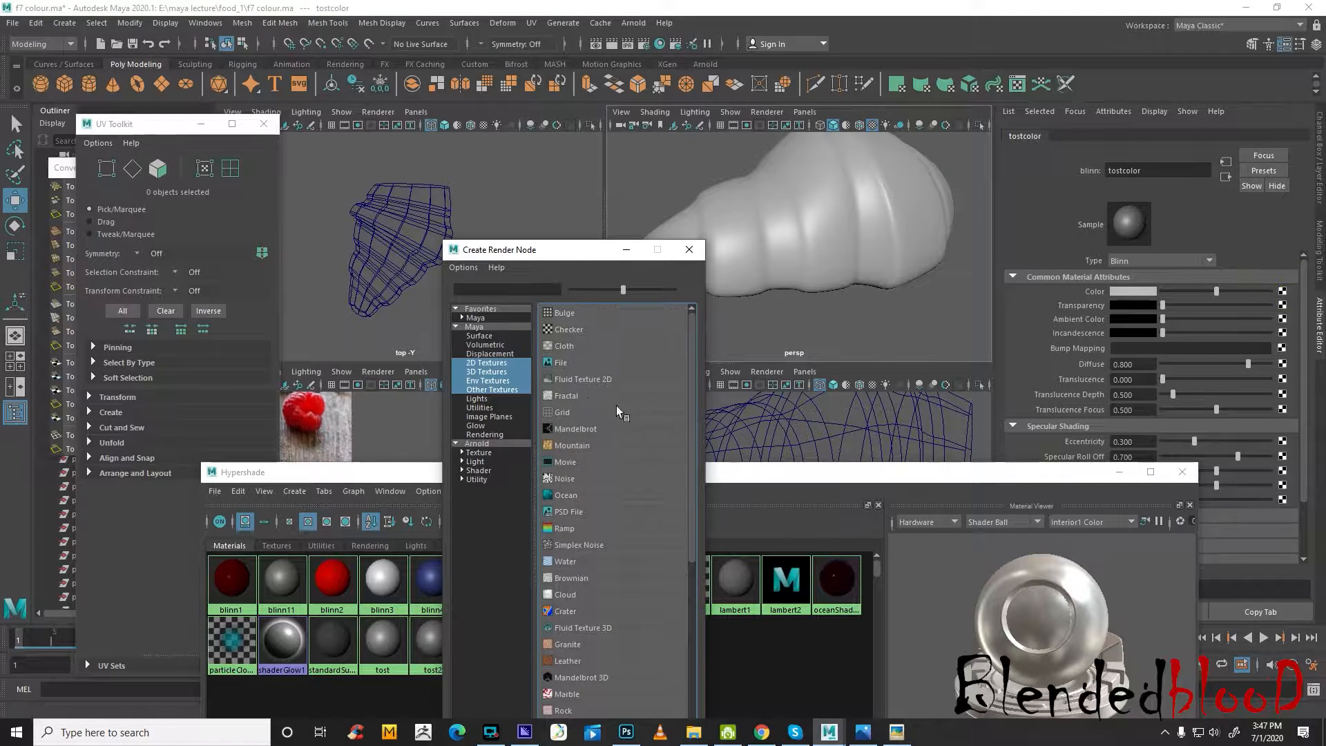
pyautogui.click(557, 363)
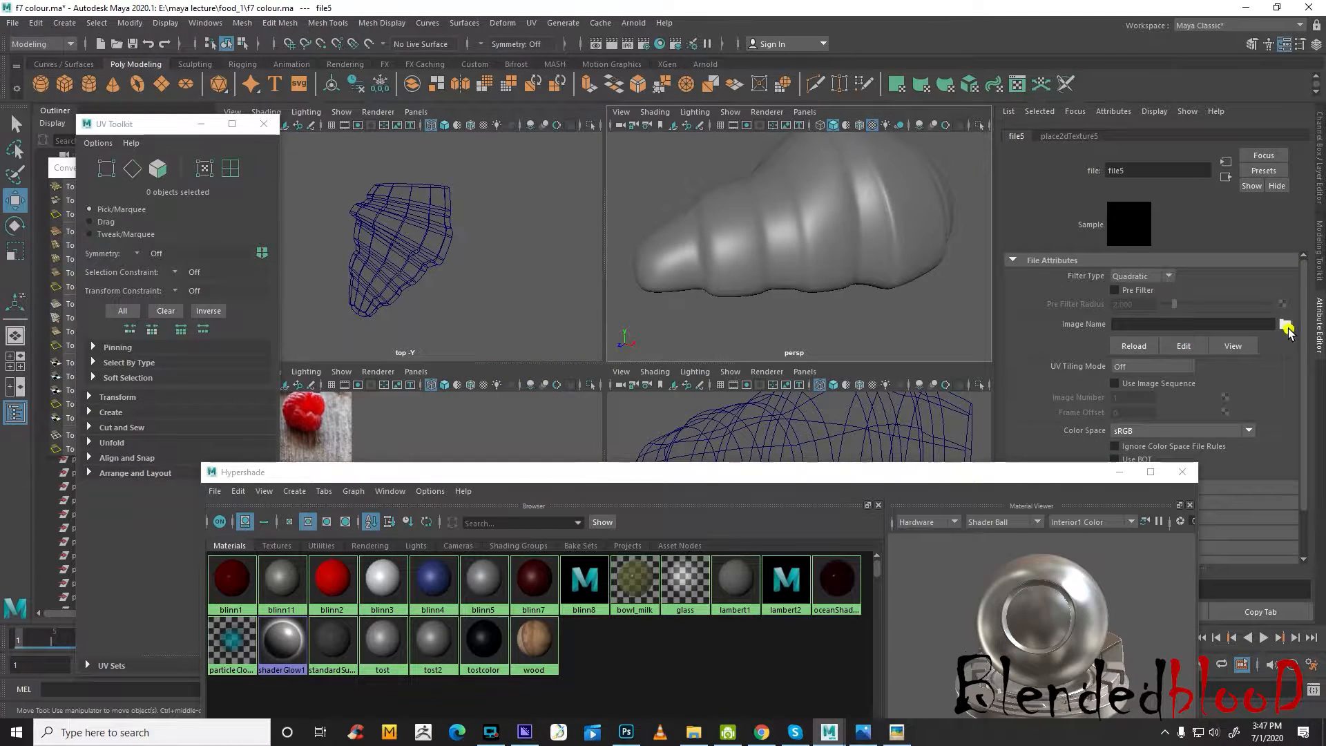
pyautogui.click(1286, 326)
pyautogui.click(482, 430)
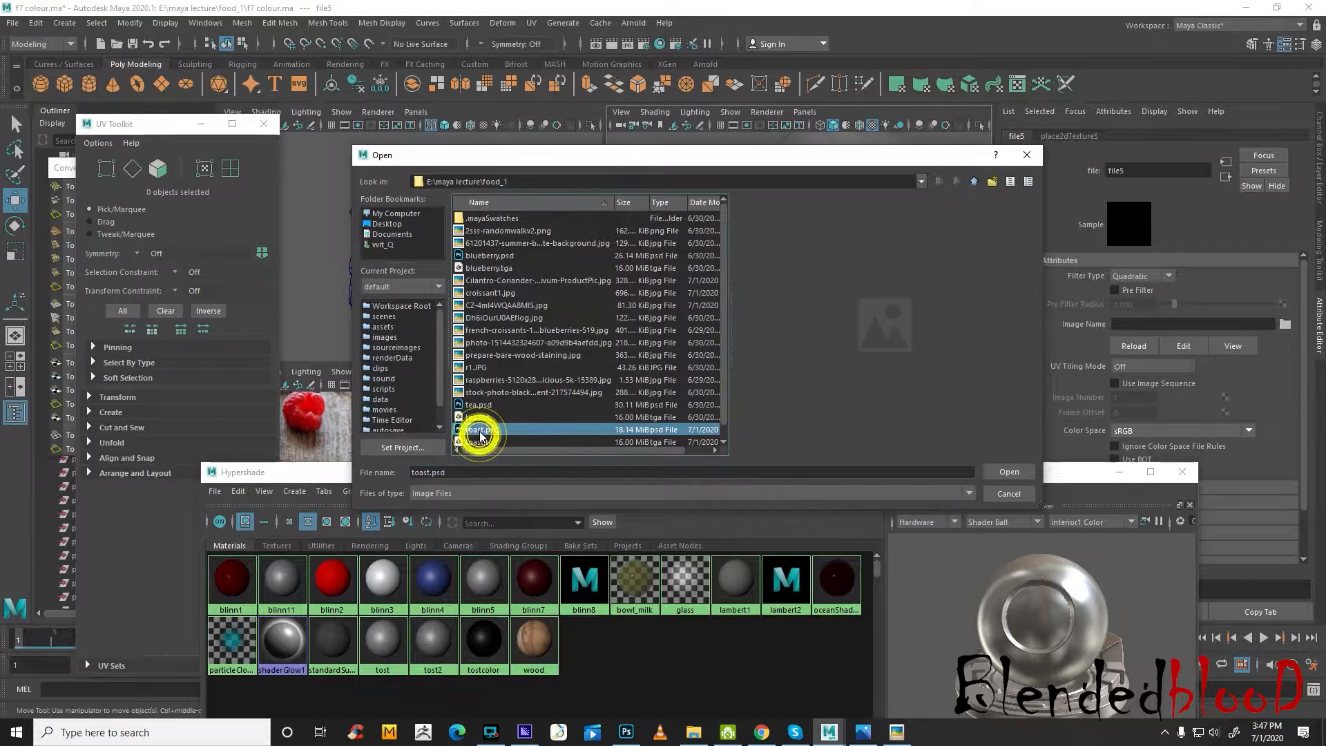
pyautogui.click(1009, 471)
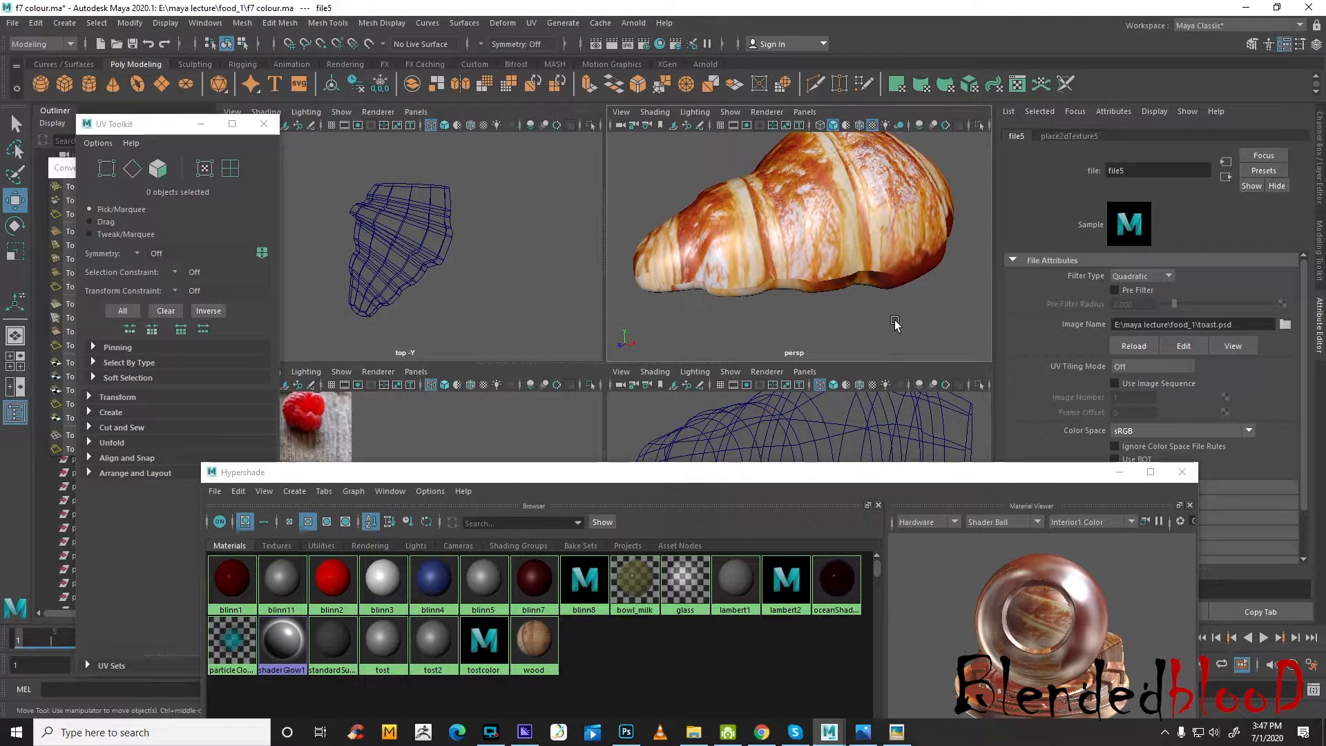
pyautogui.keyDown('alt'); pyautogui.moveTo(889, 322); pyautogui.dragTo(702, 320); pyautogui.keyUp('alt')
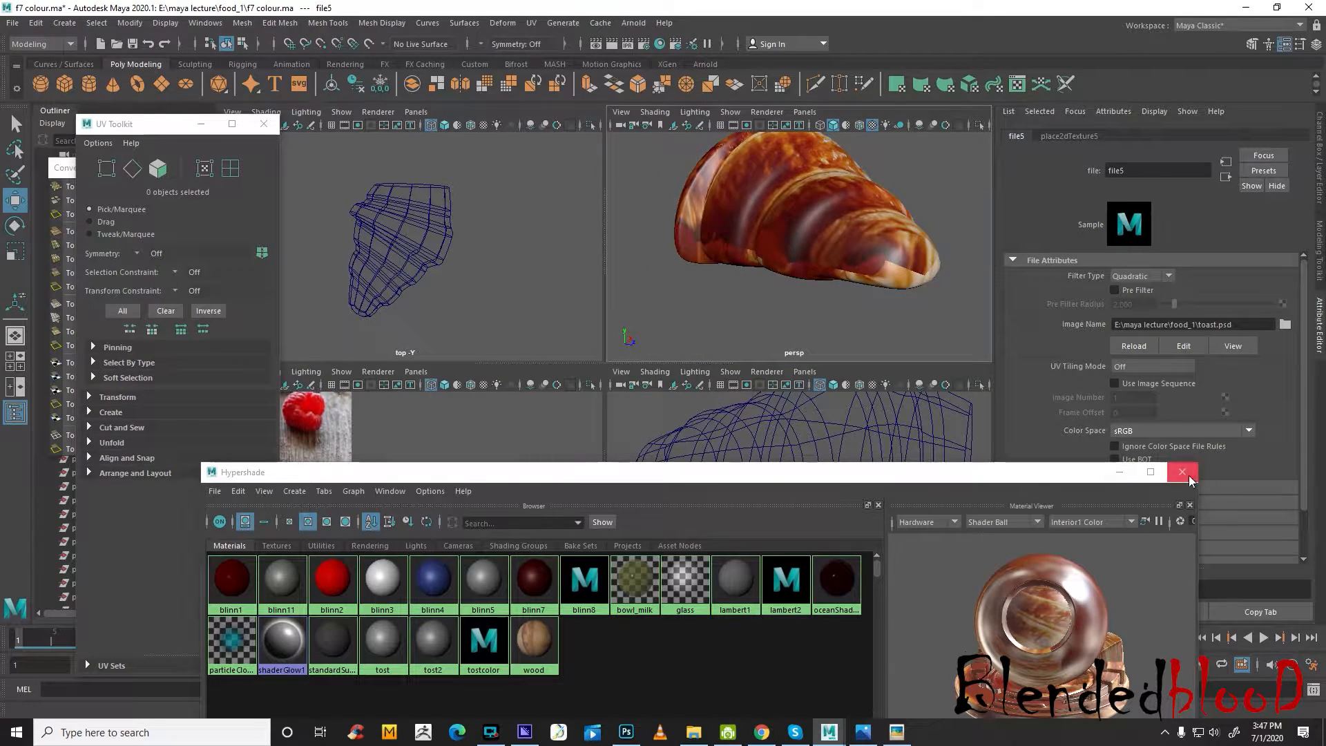
pyautogui.click(1182, 472)
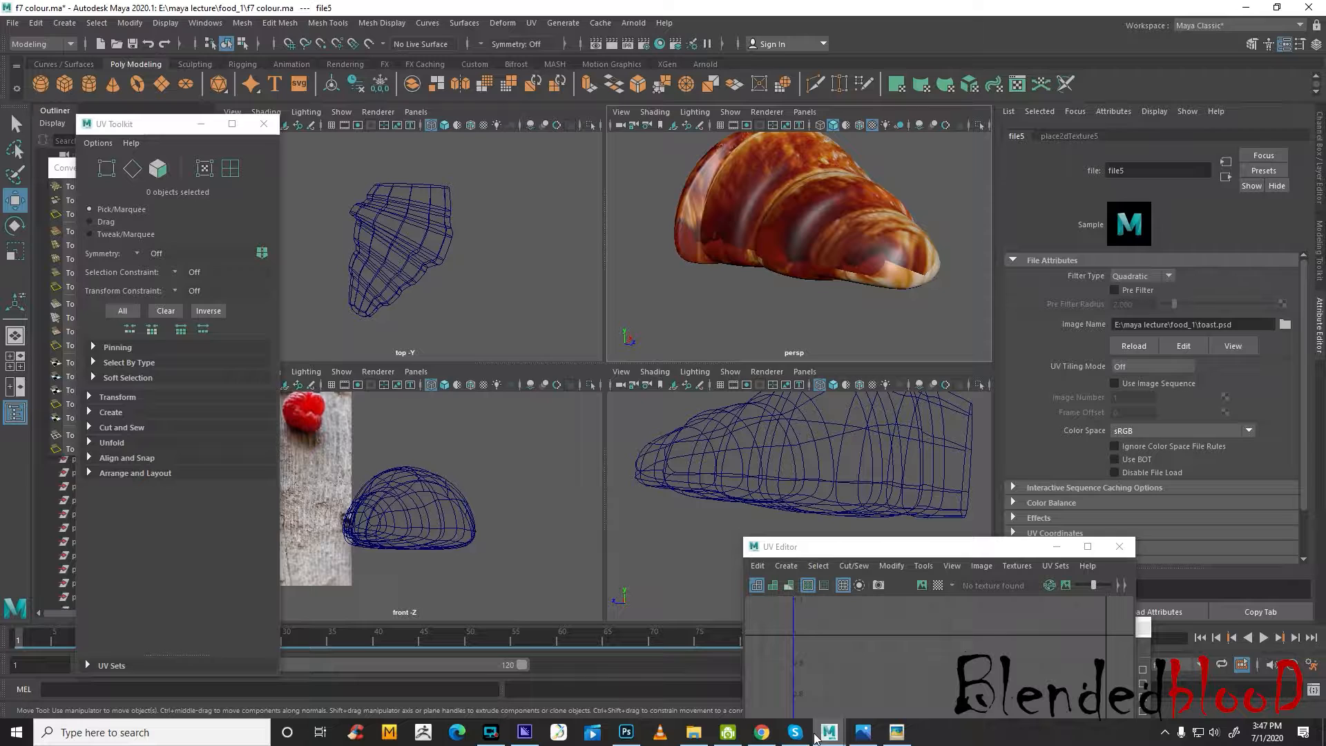
# Switch to Photoshop and show the UV wireframe on Layer 0 over the croissants in toast.psd
pyautogui.click(626, 732)
pyautogui.click(1173, 146)
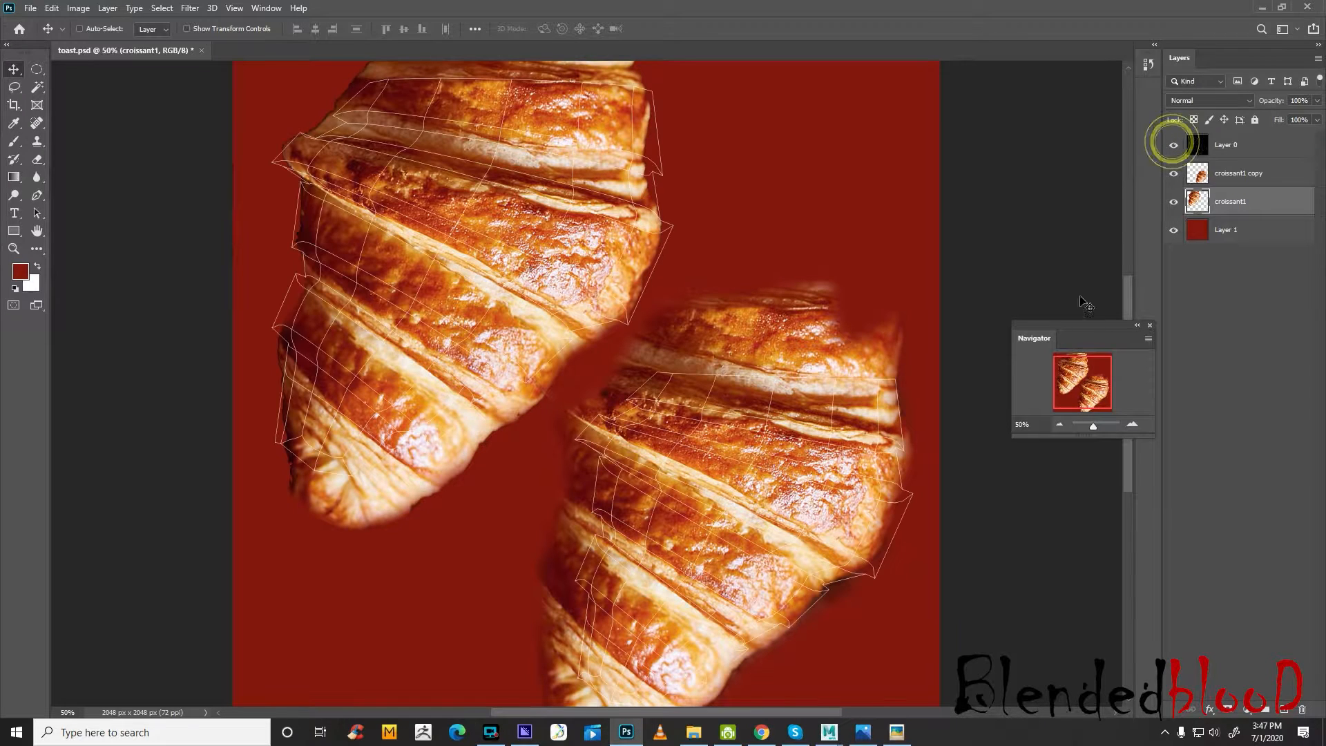
pyautogui.click(1060, 424)
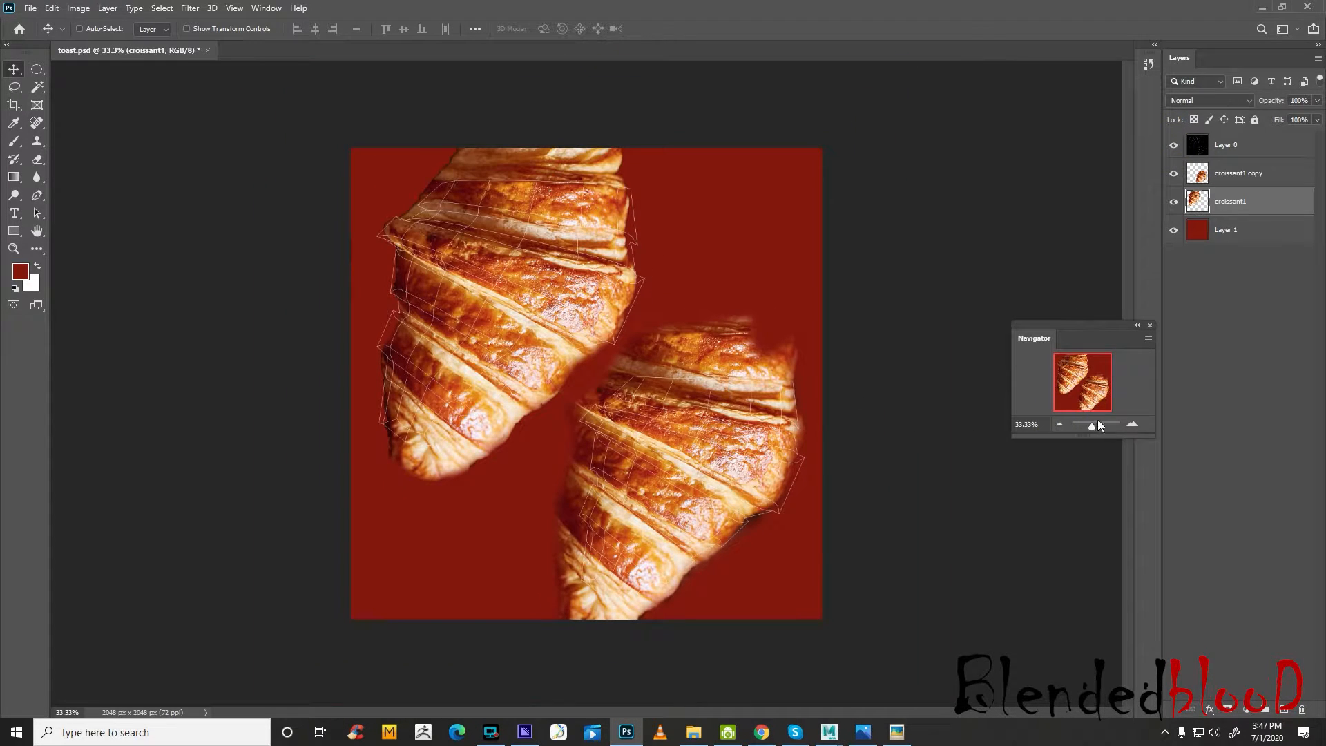
pyautogui.click(1133, 423)
# Sample an orange tone from the croissant crust as the brush colour
pyautogui.click(14, 123)
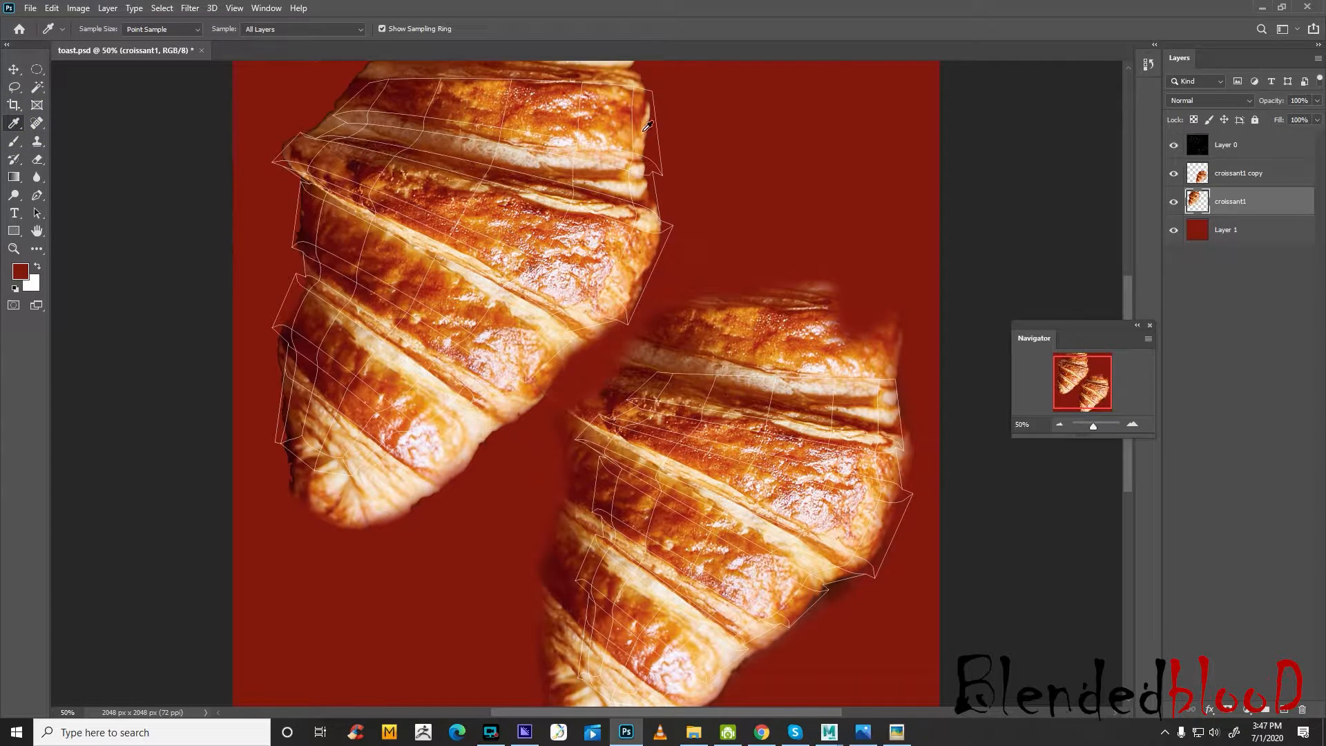
pyautogui.click(14, 141)
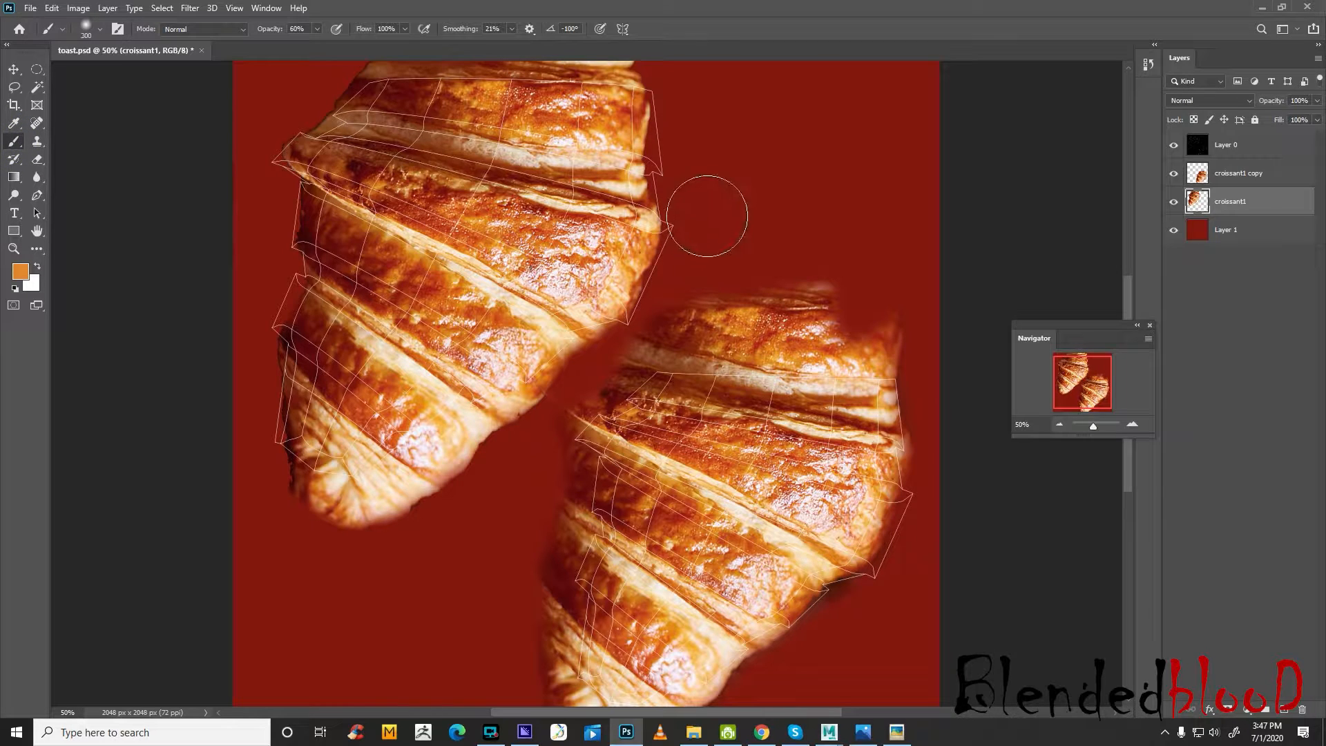
pyautogui.click(677, 105)
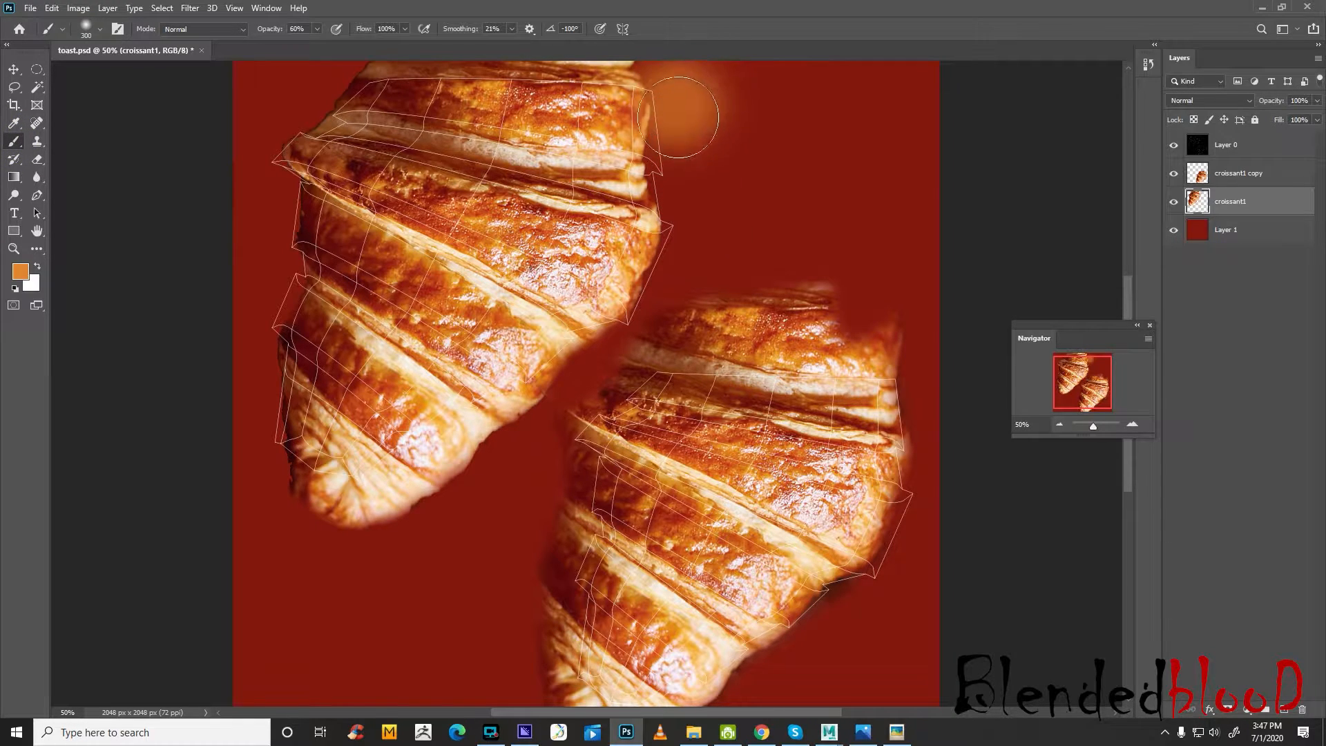
pyautogui.moveTo(676, 117); pyautogui.dragTo(681, 92)
pyautogui.click(677, 107)
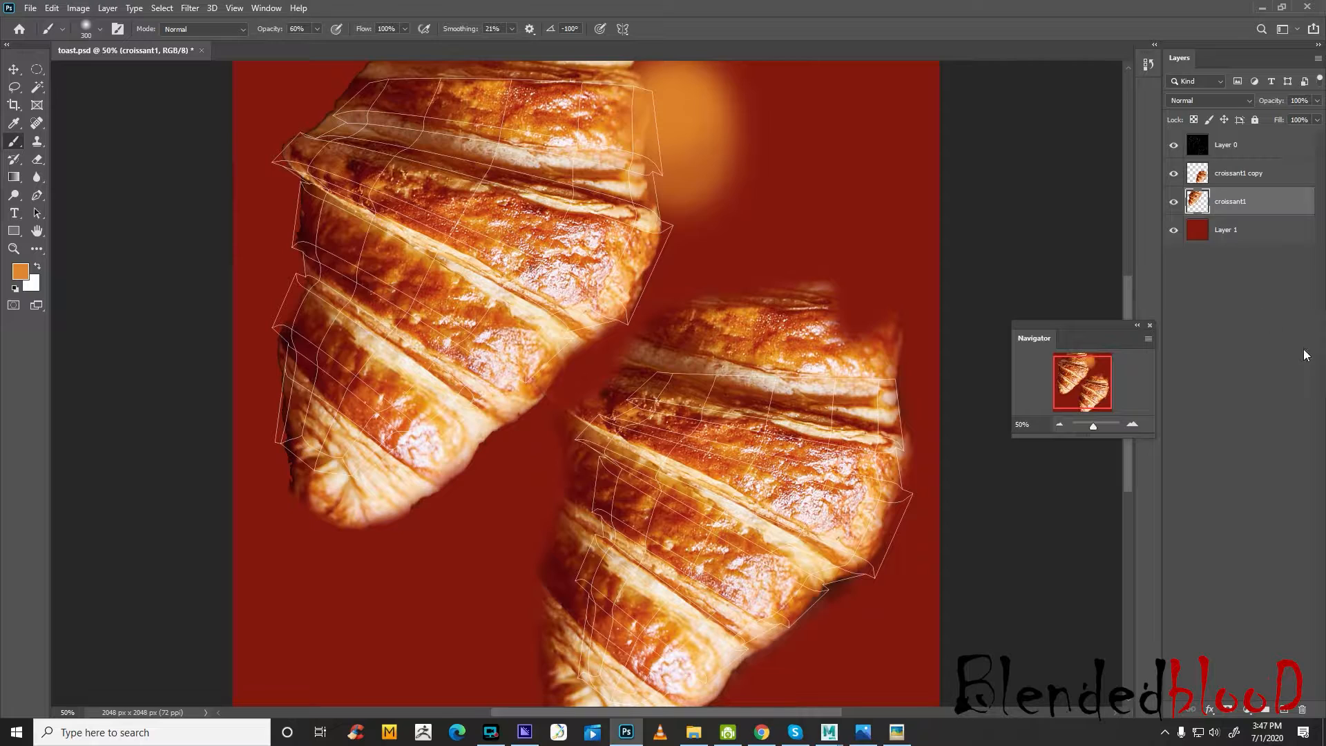
pyautogui.hotkey('ctrl', 'z')
pyautogui.hotkey('ctrl', 'z')
pyautogui.hotkey('ctrl', 'z')
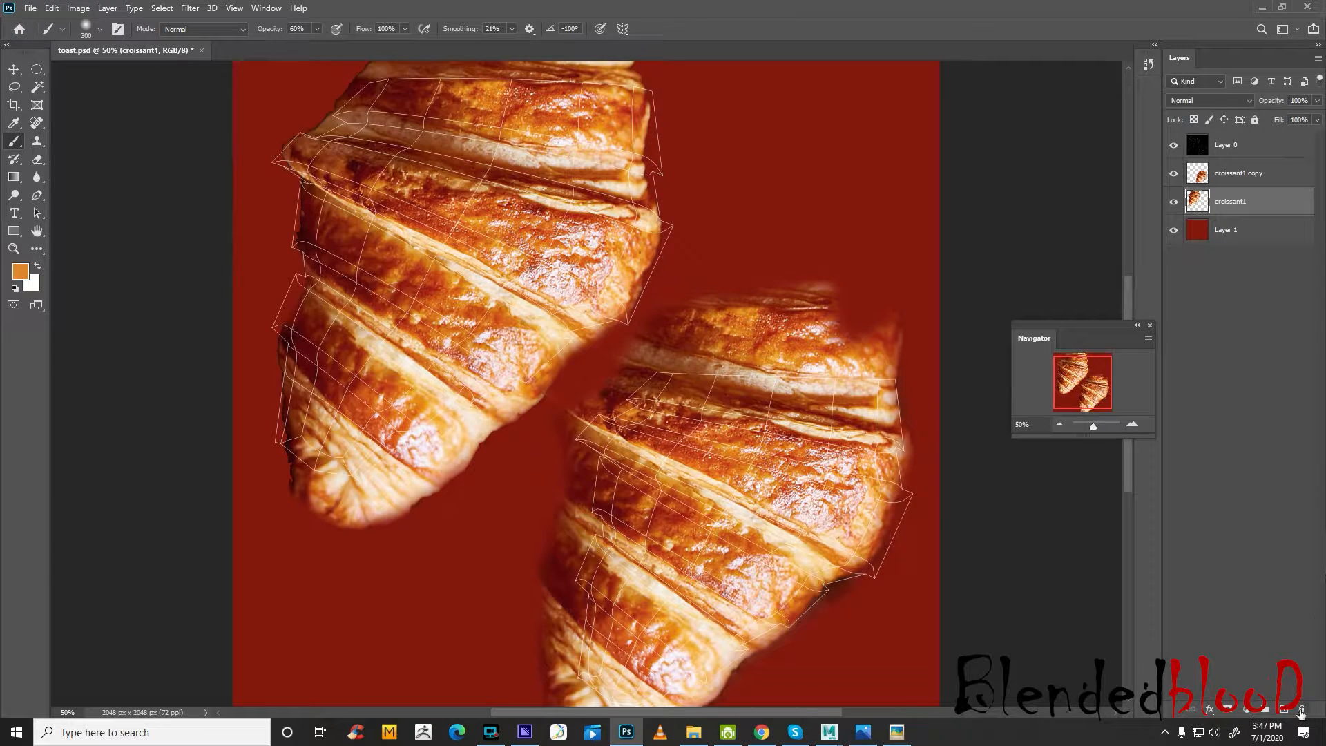
# Add a new layer beneath croissant1 and paint soft orange all around the upper-left croissant
pyautogui.click(1286, 713)
pyautogui.moveTo(1262, 214); pyautogui.dragTo(1258, 249)
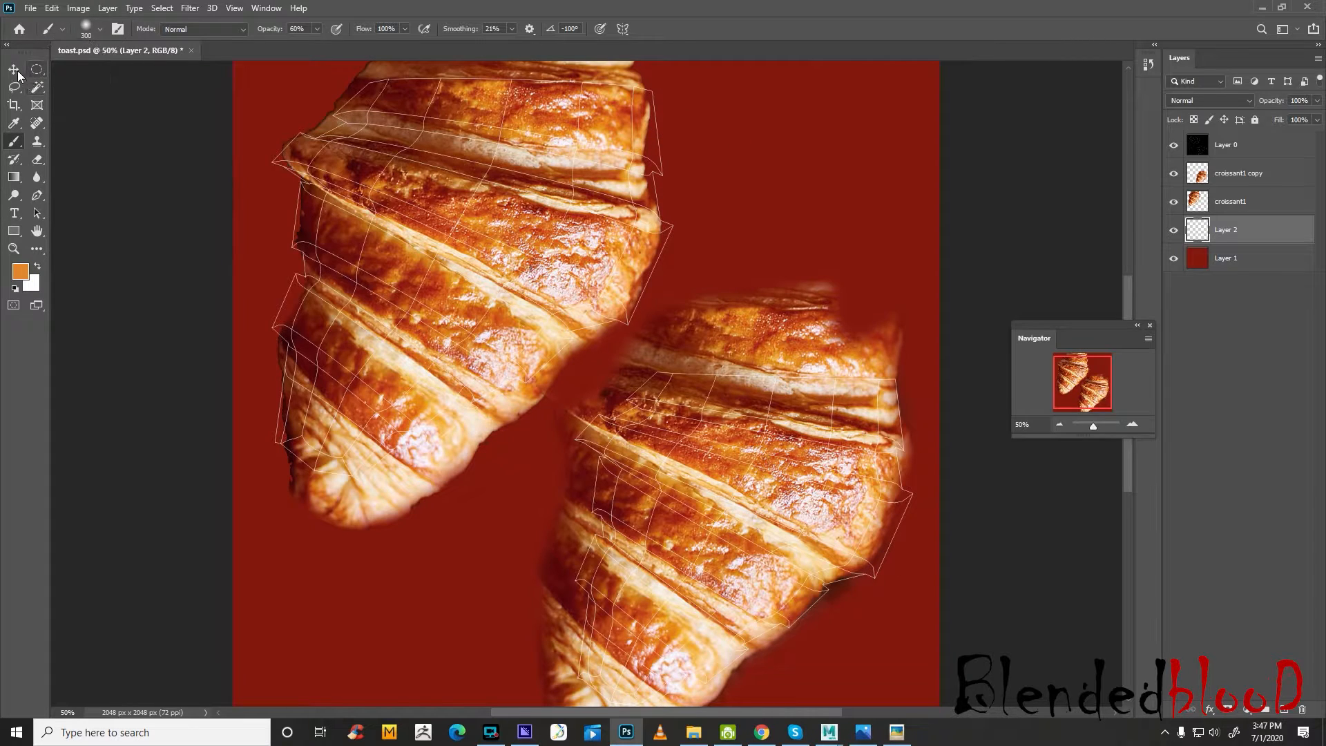
pyautogui.moveTo(684, 107)
pyautogui.mouseDown()
pyautogui.moveTo(681, 121)
pyautogui.moveTo(674, 83)
pyautogui.moveTo(652, 304)
pyautogui.moveTo(518, 429)
pyautogui.moveTo(352, 532)
pyautogui.moveTo(303, 451)
pyautogui.moveTo(287, 325)
pyautogui.moveTo(313, 143)
pyautogui.moveTo(359, 65)
pyautogui.mouseUp()
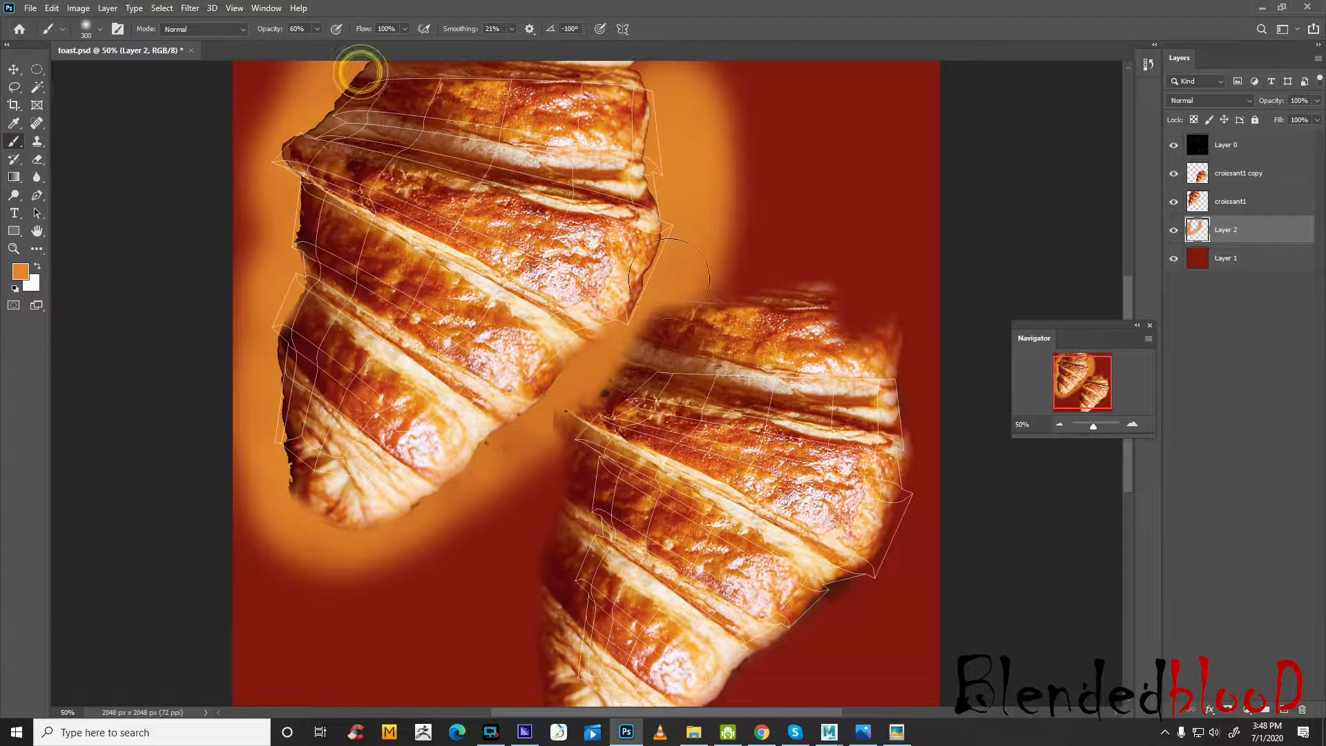
pyautogui.scroll(-2, 645, 328)
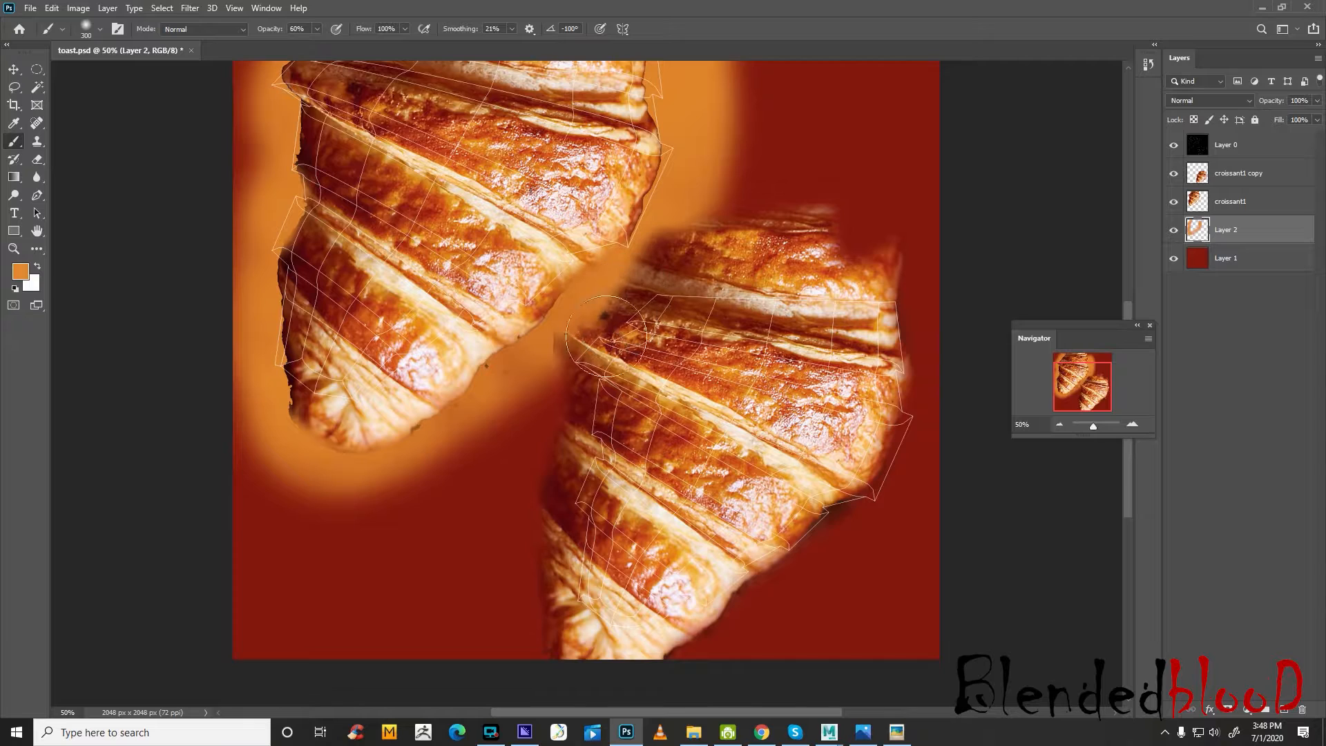
pyautogui.moveTo(606, 337); pyautogui.dragTo(639, 293)
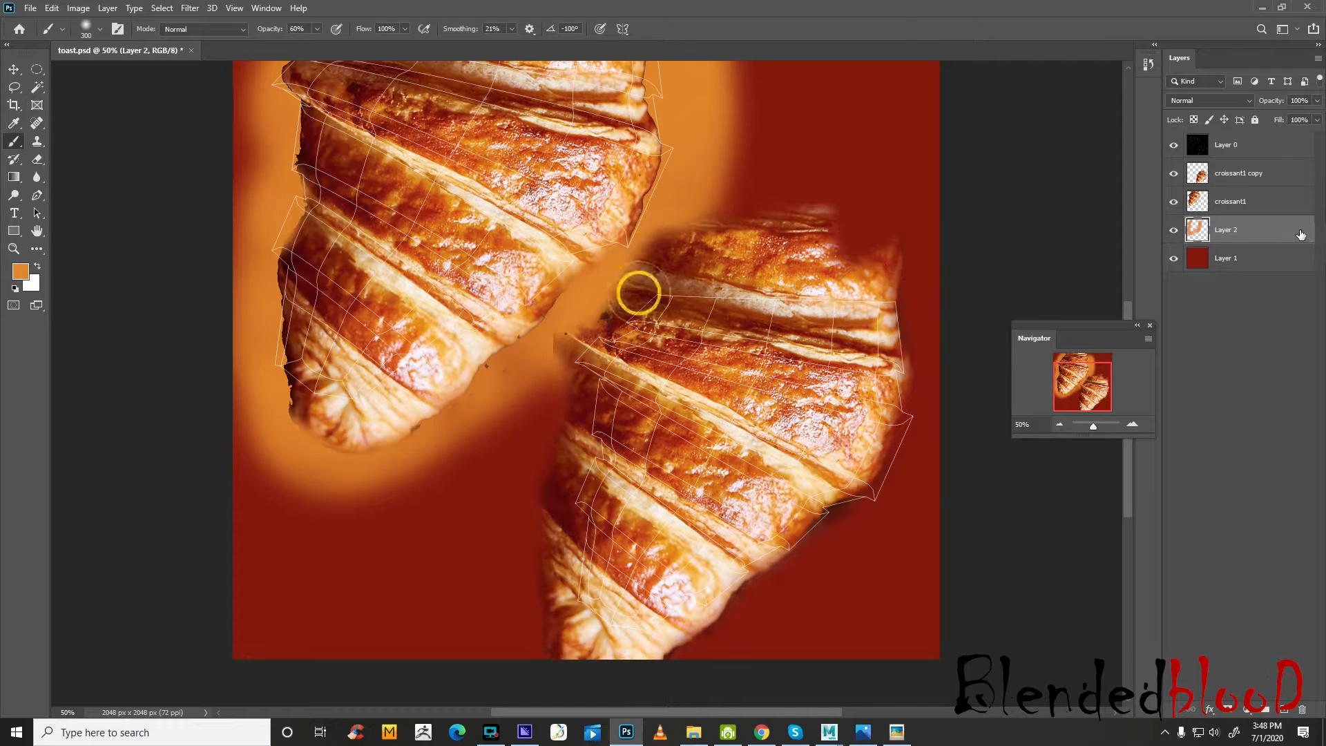
# Add a new layer above croissant1 copy and paint soft orange over the lower-right croissant's edges, reducing the brush size from 300 to 175
pyautogui.click(1252, 177)
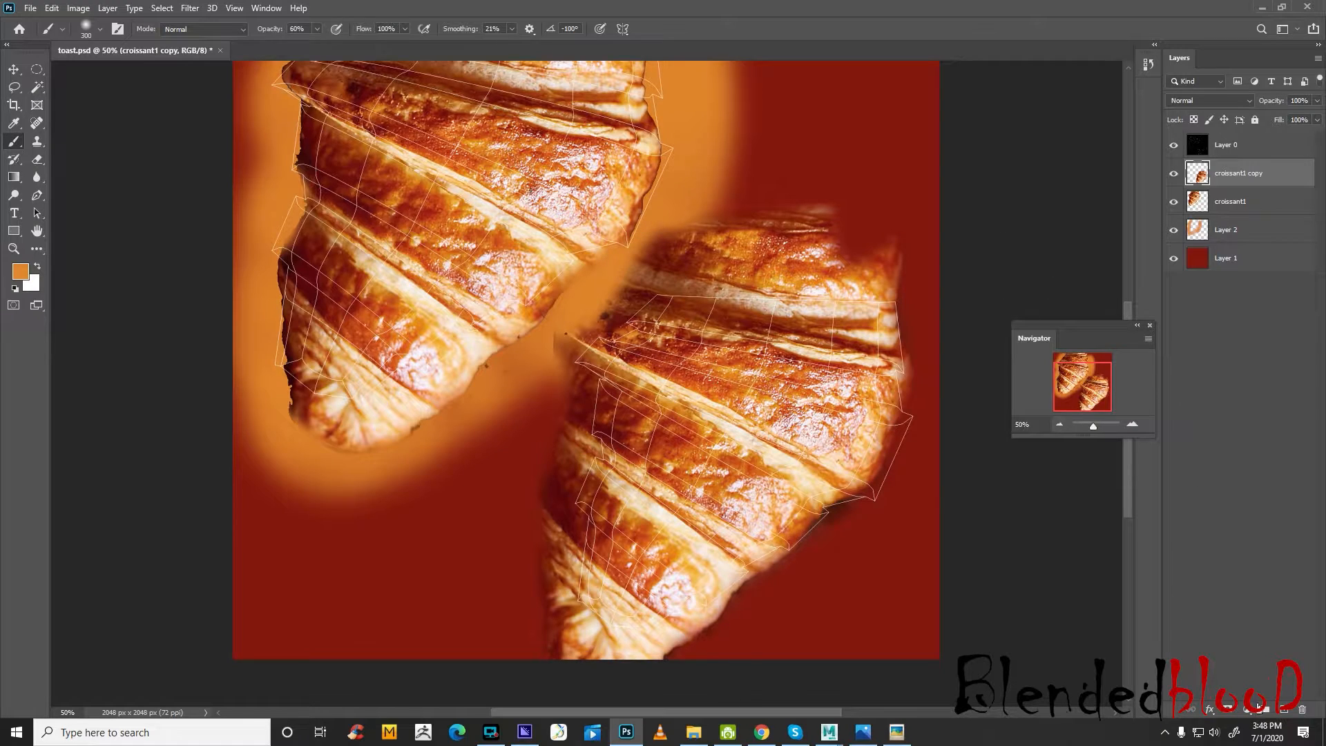
pyautogui.click(1285, 710)
pyautogui.scroll(-1, 929, 322)
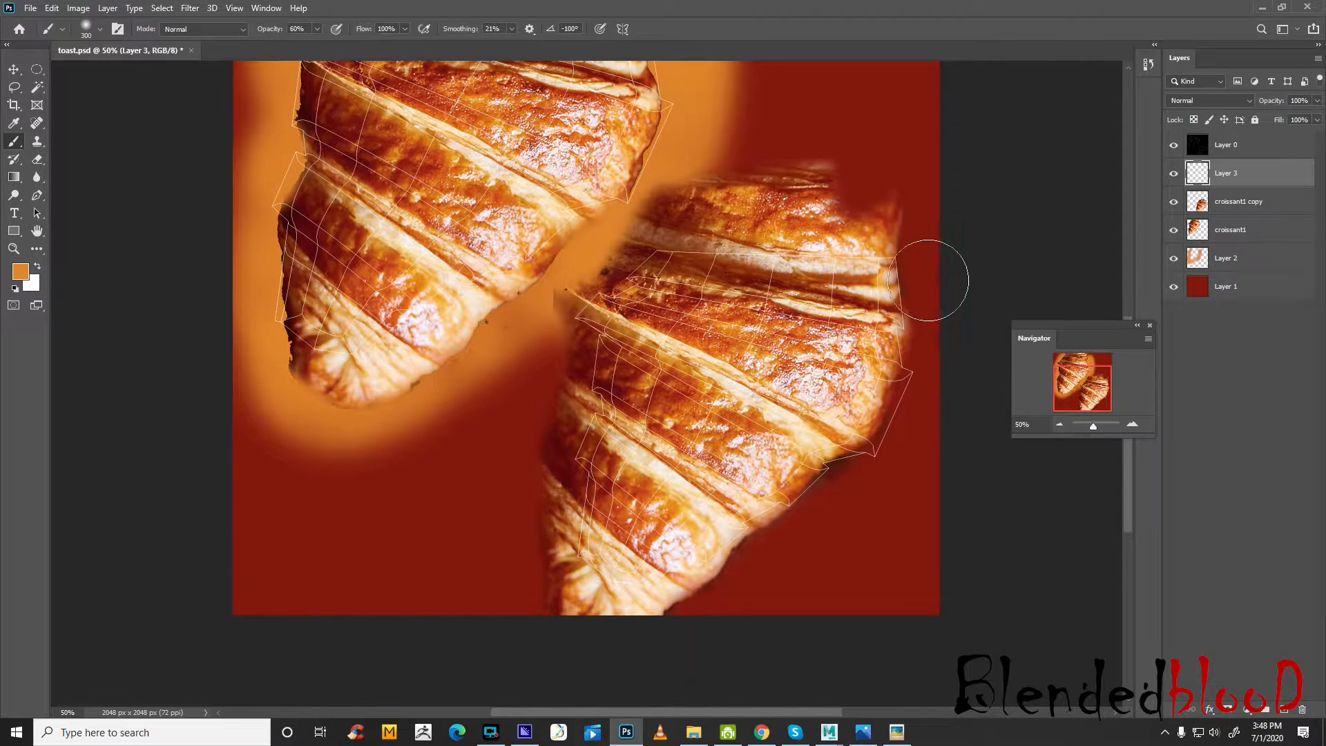
pyautogui.moveTo(925, 268)
pyautogui.mouseDown()
pyautogui.moveTo(934, 304)
pyautogui.moveTo(912, 408)
pyautogui.mouseUp()
pyautogui.moveTo(932, 359); pyautogui.dragTo(854, 509)
pyautogui.moveTo(886, 476); pyautogui.dragTo(829, 560)
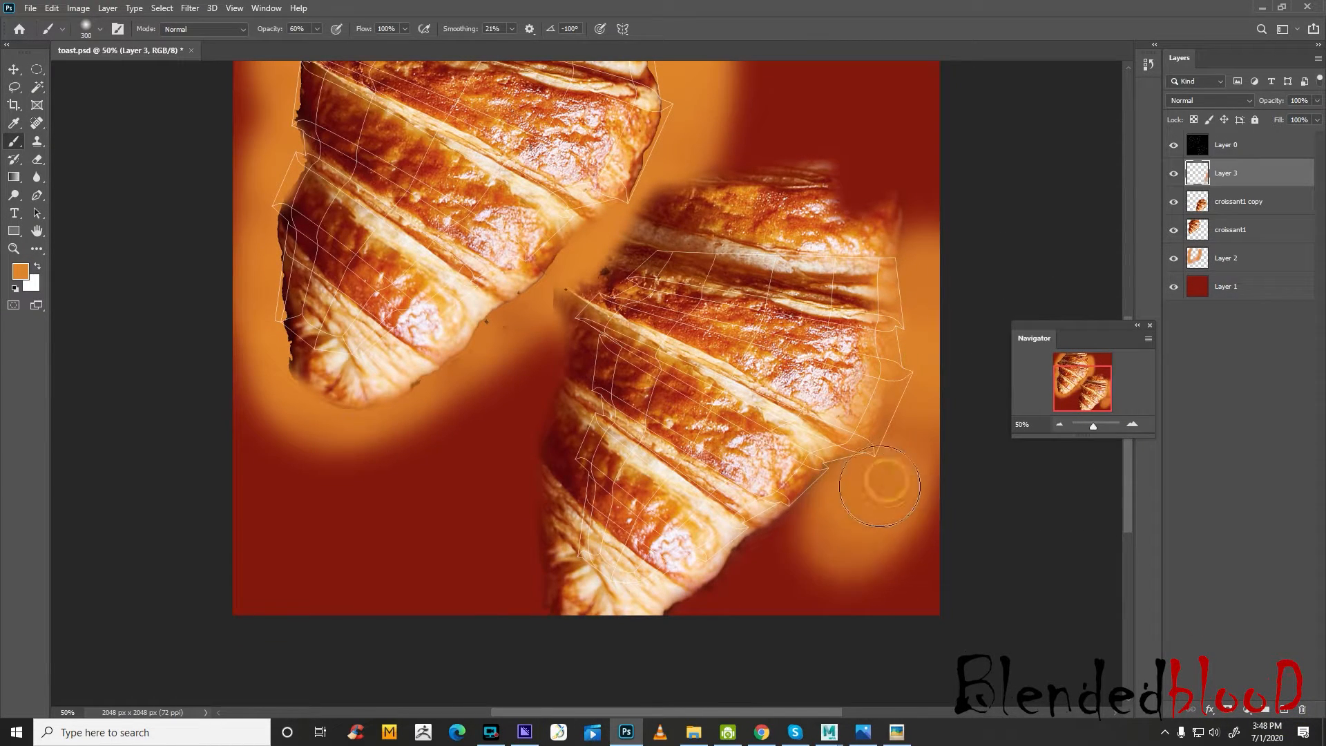
pyautogui.moveTo(882, 478)
pyautogui.mouseDown()
pyautogui.moveTo(808, 553)
pyautogui.moveTo(853, 551)
pyautogui.mouseUp()
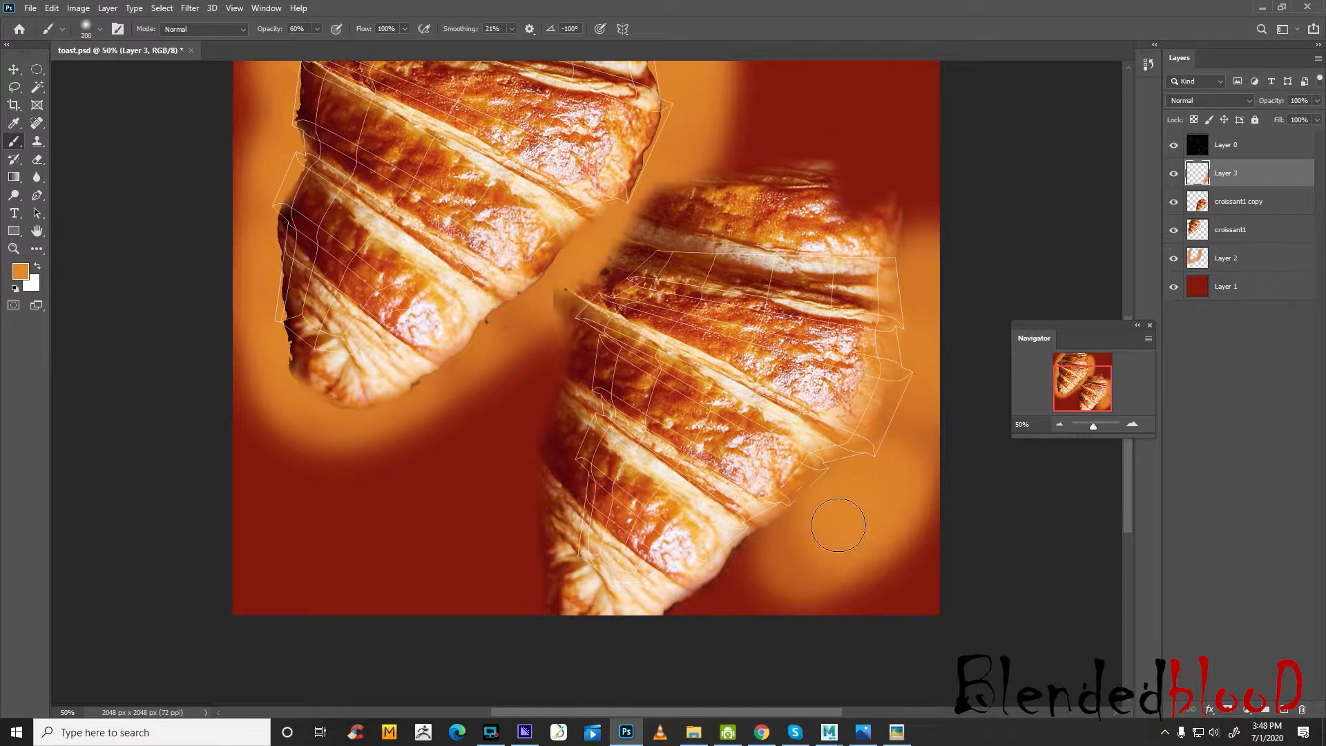
pyautogui.moveTo(788, 511)
pyautogui.mouseDown()
pyautogui.moveTo(735, 561)
pyautogui.moveTo(631, 608)
pyautogui.moveTo(562, 548)
pyautogui.moveTo(577, 551)
pyautogui.moveTo(556, 525)
pyautogui.moveTo(581, 459)
pyautogui.moveTo(592, 299)
pyautogui.moveTo(601, 308)
pyautogui.moveTo(649, 217)
pyautogui.moveTo(856, 208)
pyautogui.moveTo(653, 223)
pyautogui.moveTo(876, 183)
pyautogui.moveTo(746, 213)
pyautogui.moveTo(838, 216)
pyautogui.moveTo(900, 183)
pyautogui.moveTo(681, 193)
pyautogui.mouseUp()
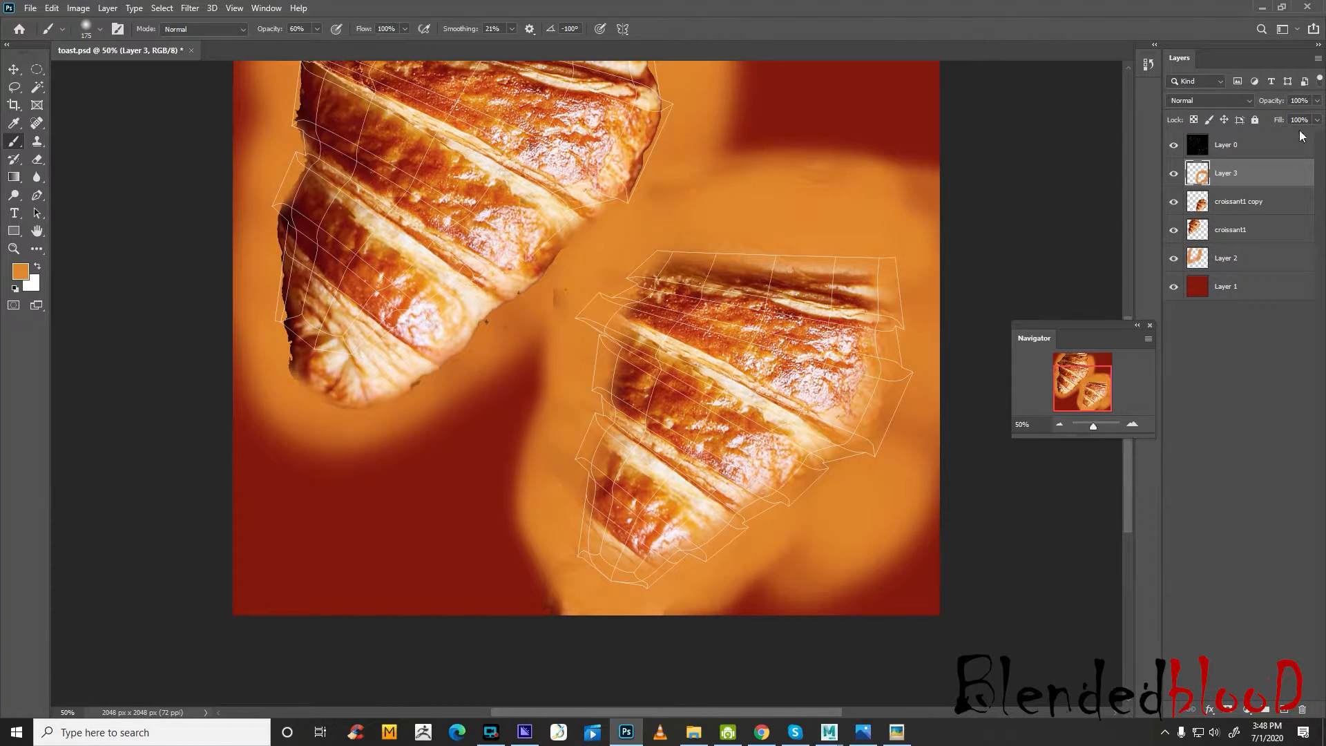
# Dab orange on Layer 2 over the dark smudge between the two croissants
pyautogui.scroll(3, 834, 257)
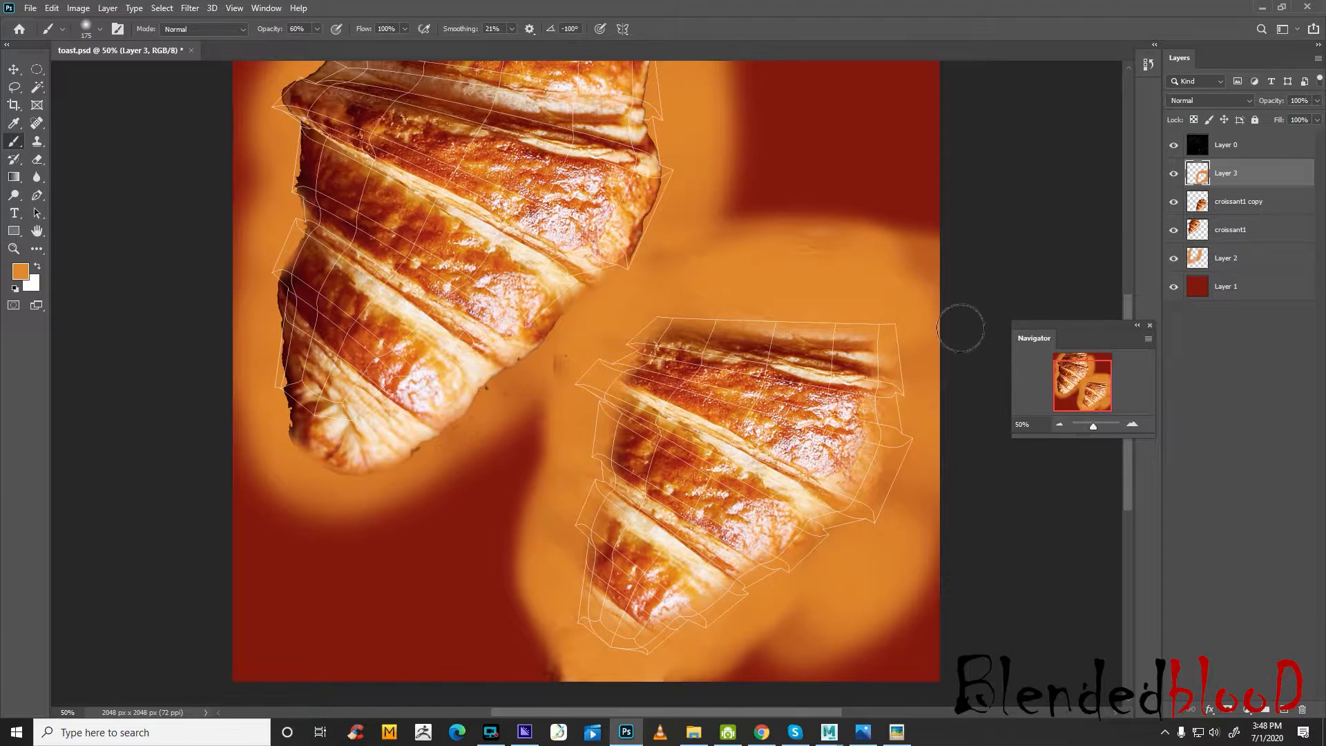
pyautogui.click(1221, 260)
pyautogui.click(551, 347)
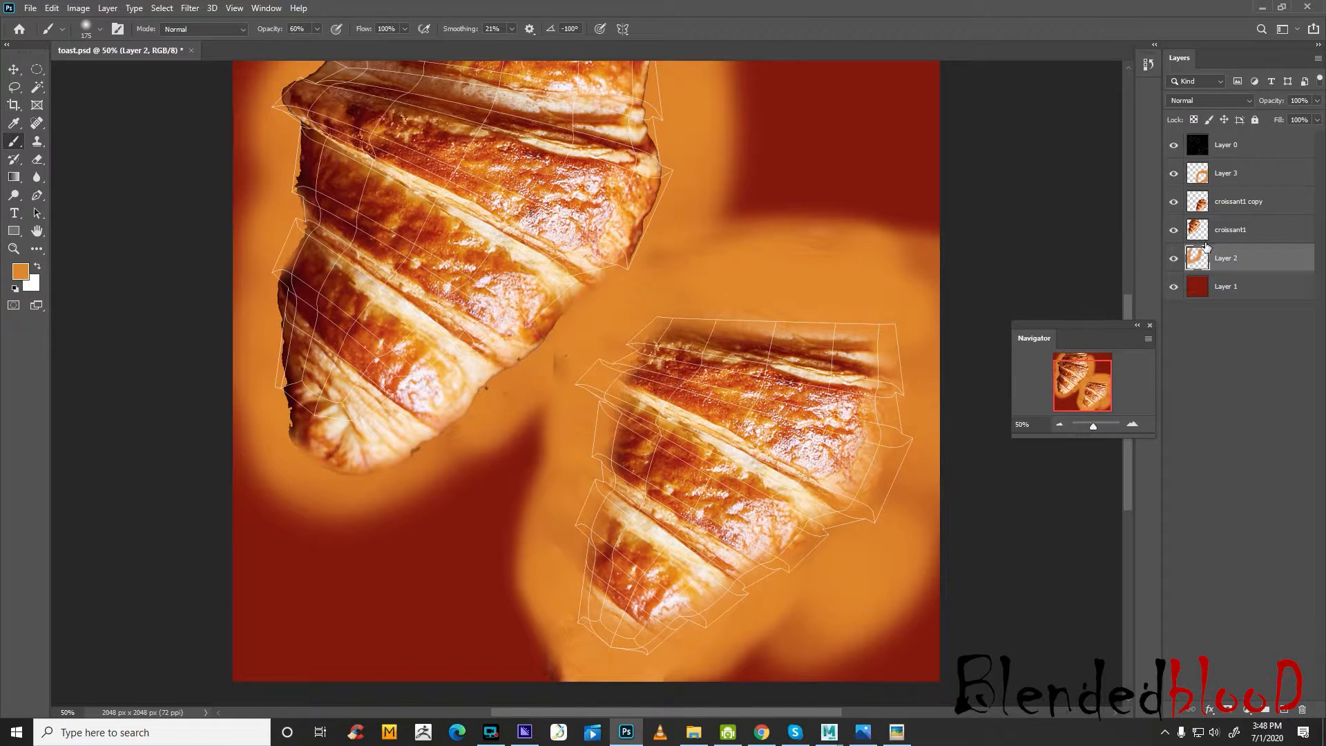
# Erase the outer edges of the croissant1 layer with a soft eraser to blend the upper-left croissant into the orange
pyautogui.click(1243, 228)
pyautogui.click(36, 161)
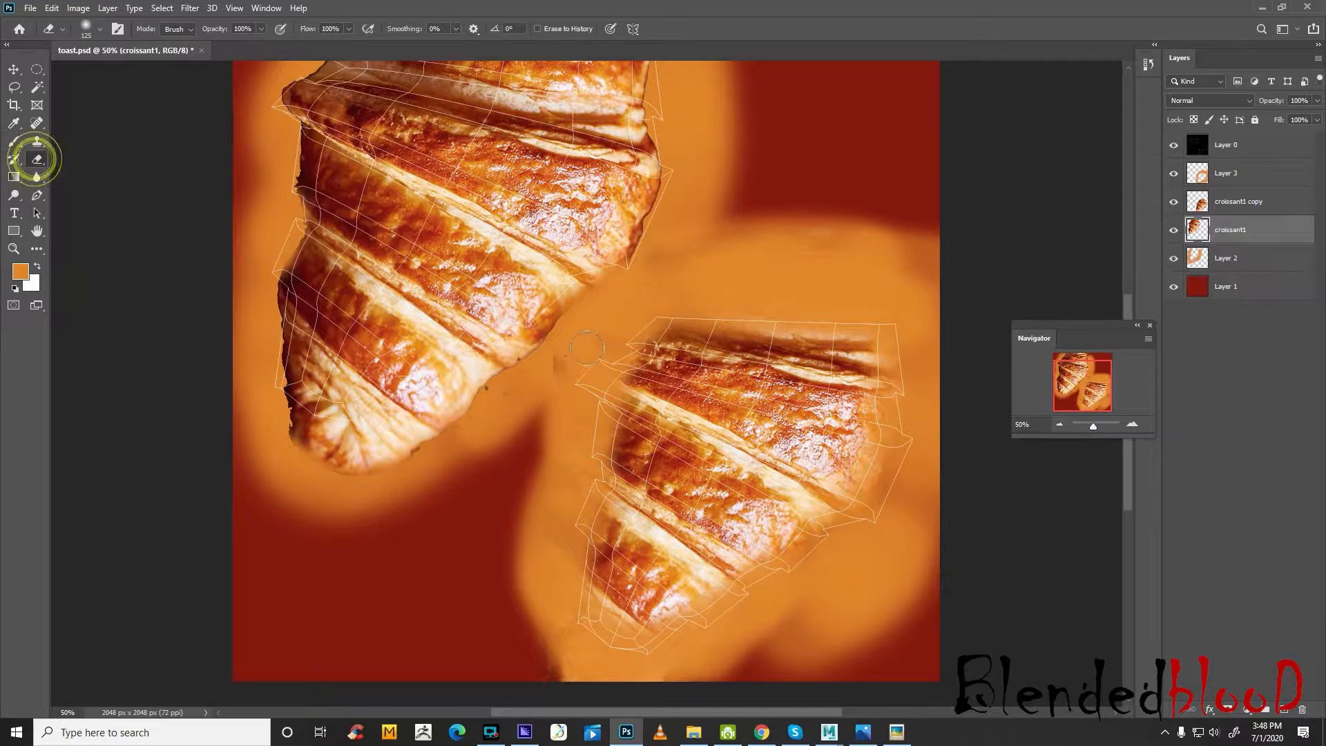
pyautogui.moveTo(497, 406)
pyautogui.mouseDown()
pyautogui.moveTo(528, 370)
pyautogui.moveTo(487, 384)
pyautogui.moveTo(475, 416)
pyautogui.mouseUp()
pyautogui.moveTo(509, 360)
pyautogui.mouseDown()
pyautogui.moveTo(424, 403)
pyautogui.moveTo(421, 422)
pyautogui.moveTo(299, 423)
pyautogui.moveTo(253, 323)
pyautogui.moveTo(255, 281)
pyautogui.moveTo(271, 284)
pyautogui.mouseUp()
pyautogui.moveTo(275, 228)
pyautogui.mouseDown()
pyautogui.moveTo(272, 124)
pyautogui.moveTo(301, 61)
pyautogui.moveTo(441, 47)
pyautogui.mouseUp()
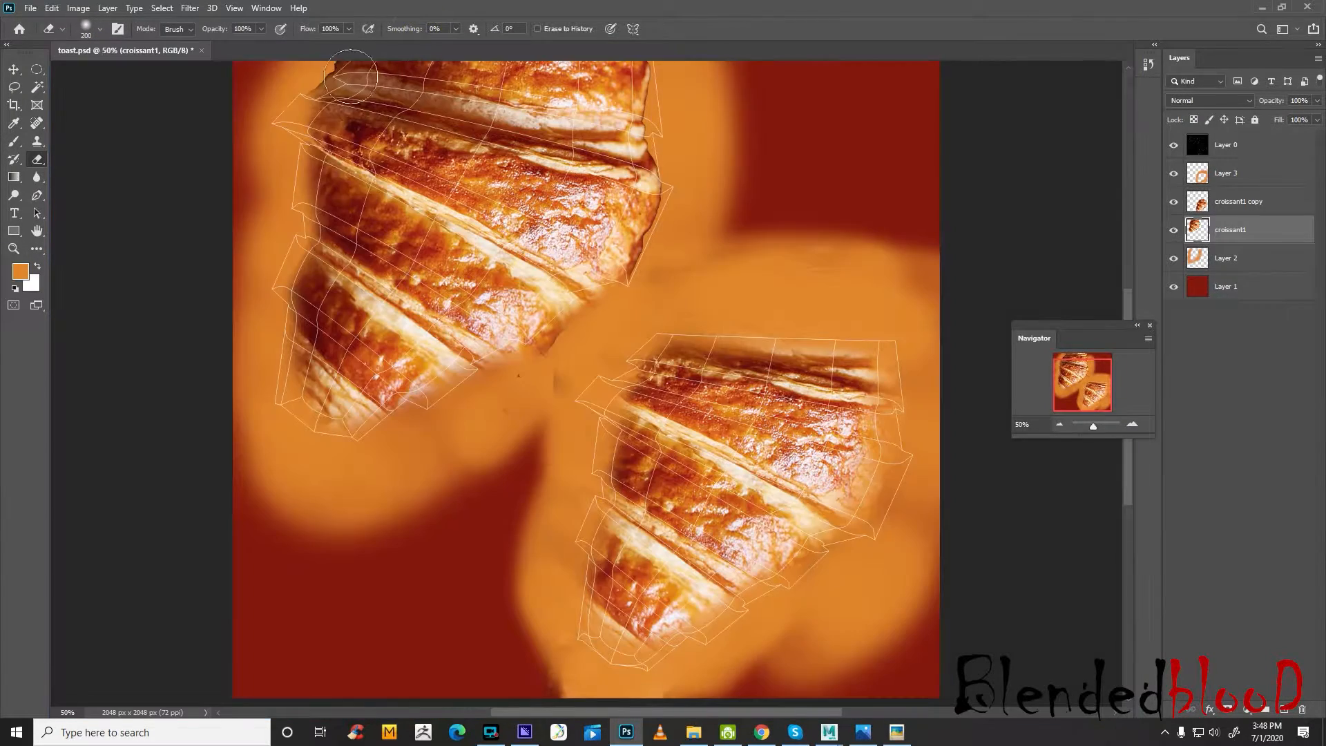
pyautogui.moveTo(324, 55); pyautogui.dragTo(412, 47)
pyautogui.moveTo(349, 97); pyautogui.dragTo(320, 73)
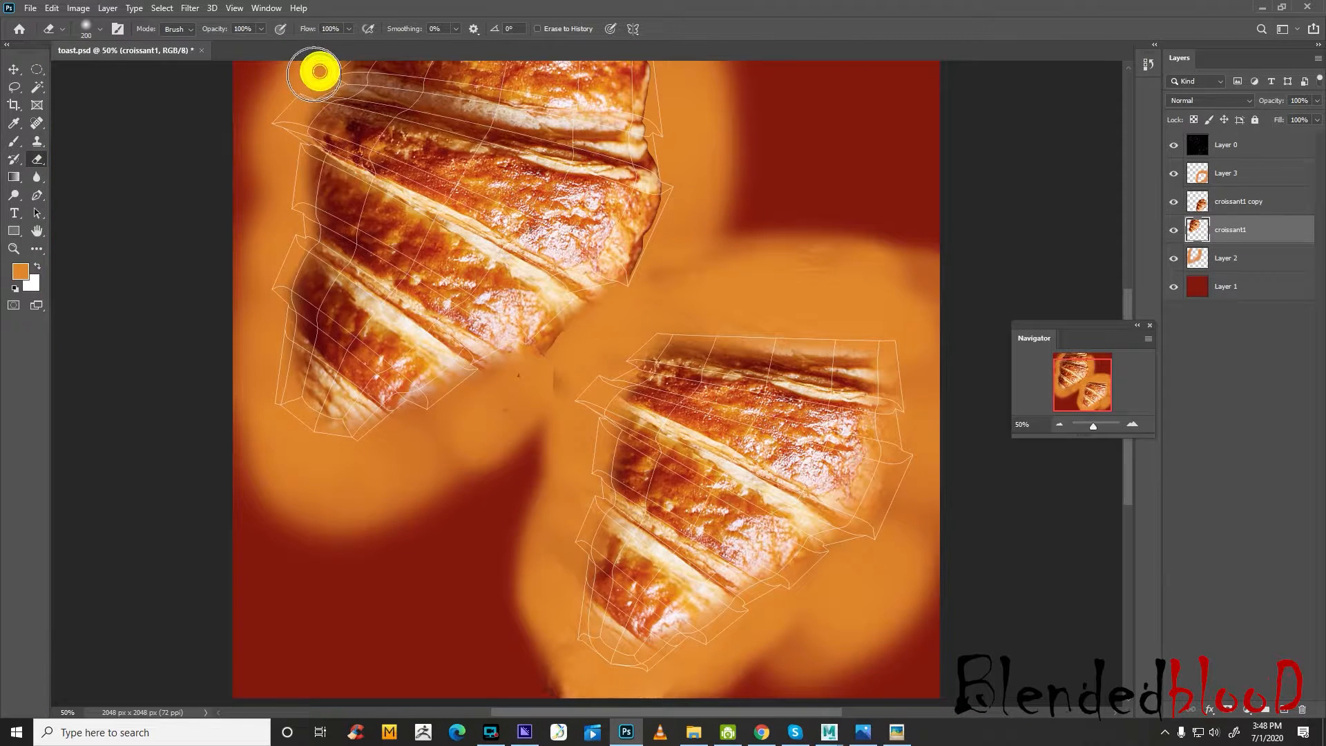
pyautogui.moveTo(665, 78)
pyautogui.mouseDown()
pyautogui.moveTo(672, 251)
pyautogui.moveTo(559, 353)
pyautogui.moveTo(557, 381)
pyautogui.moveTo(541, 352)
pyautogui.mouseUp()
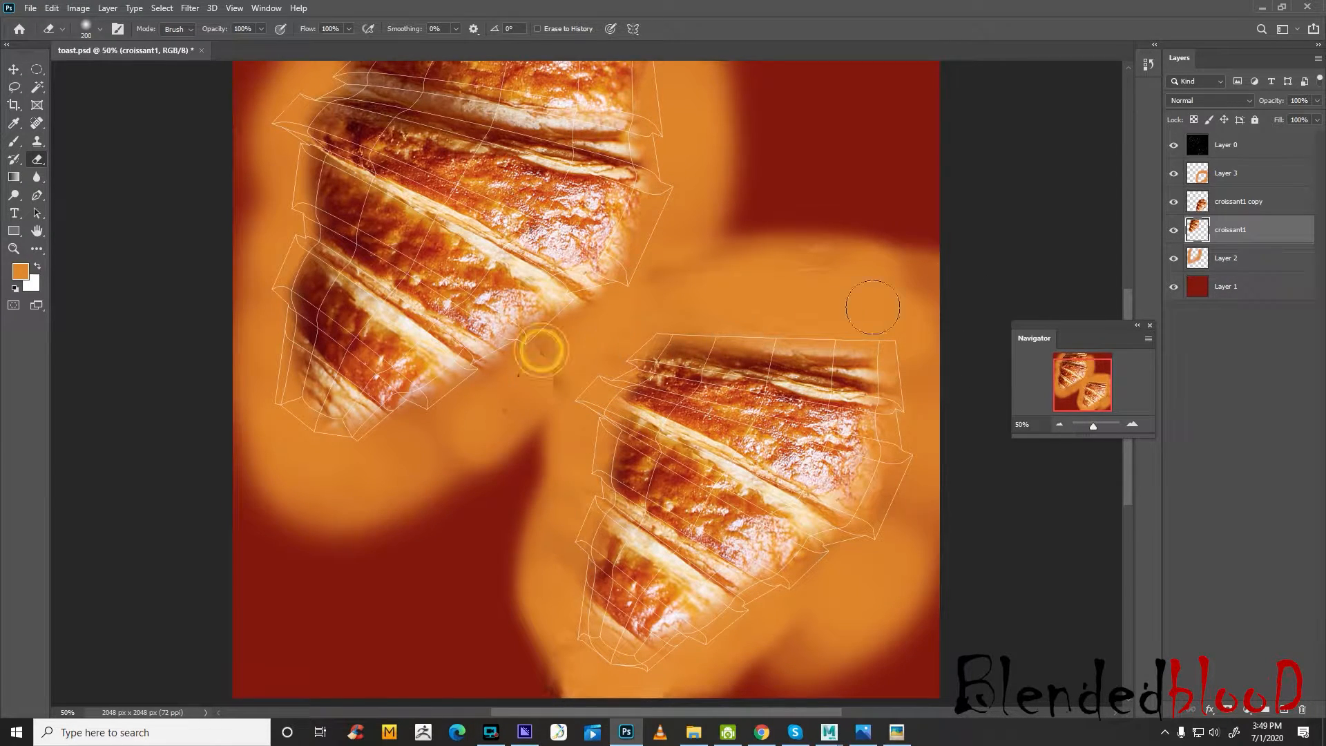
# Erase the leftover edges of the croissant1 copy layer around the lower-right croissant with the size 200 eraser
pyautogui.click(1240, 204)
pyautogui.moveTo(657, 348); pyautogui.dragTo(556, 387)
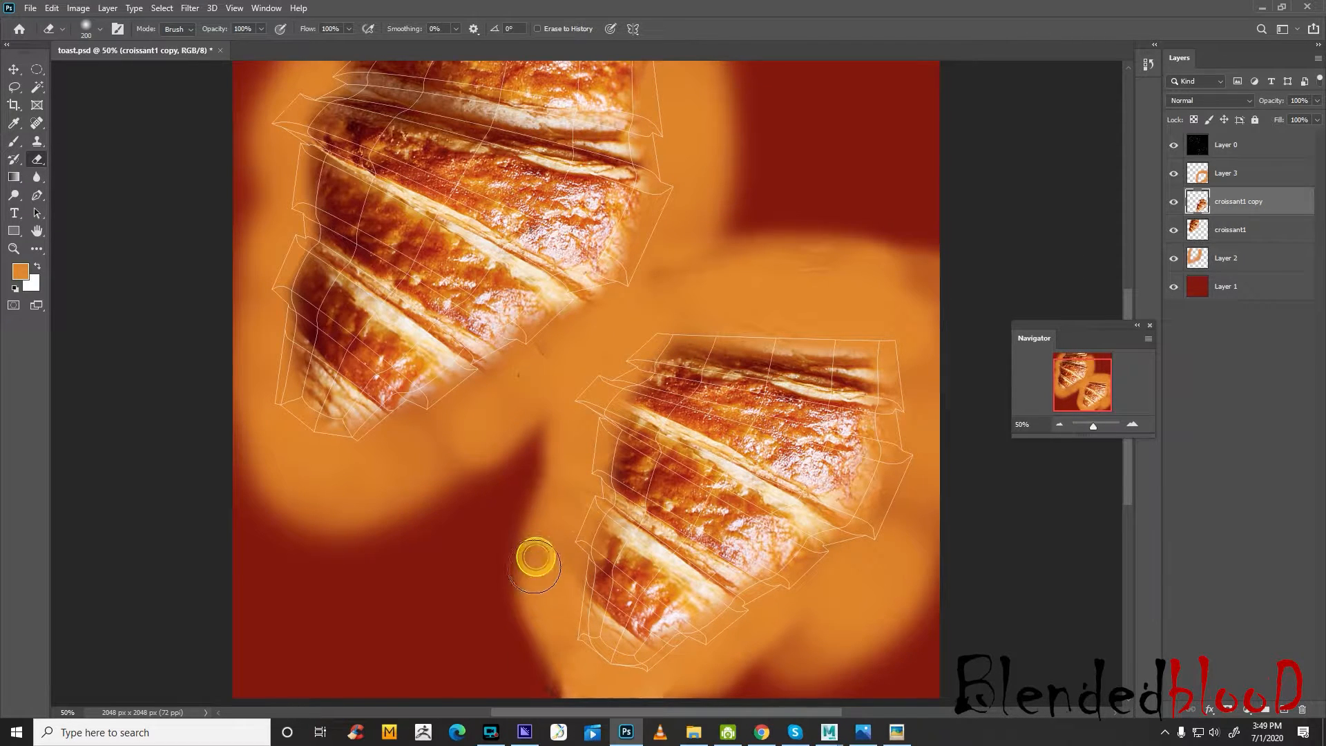
pyautogui.moveTo(535, 565)
pyautogui.mouseDown()
pyautogui.moveTo(574, 649)
pyautogui.moveTo(673, 662)
pyautogui.mouseUp()
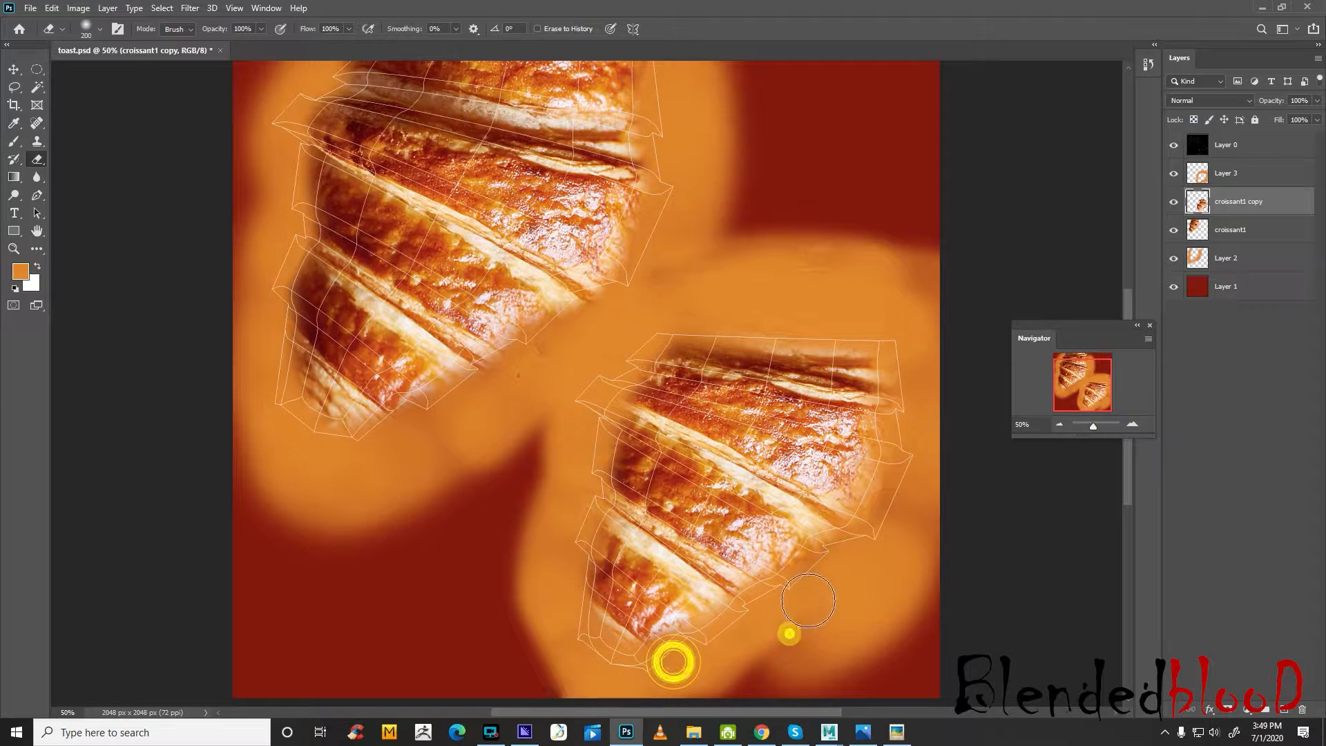
pyautogui.click(811, 599)
pyautogui.click(833, 573)
pyautogui.click(865, 545)
pyautogui.click(887, 519)
pyautogui.click(894, 498)
pyautogui.click(916, 444)
pyautogui.click(921, 391)
pyautogui.click(911, 359)
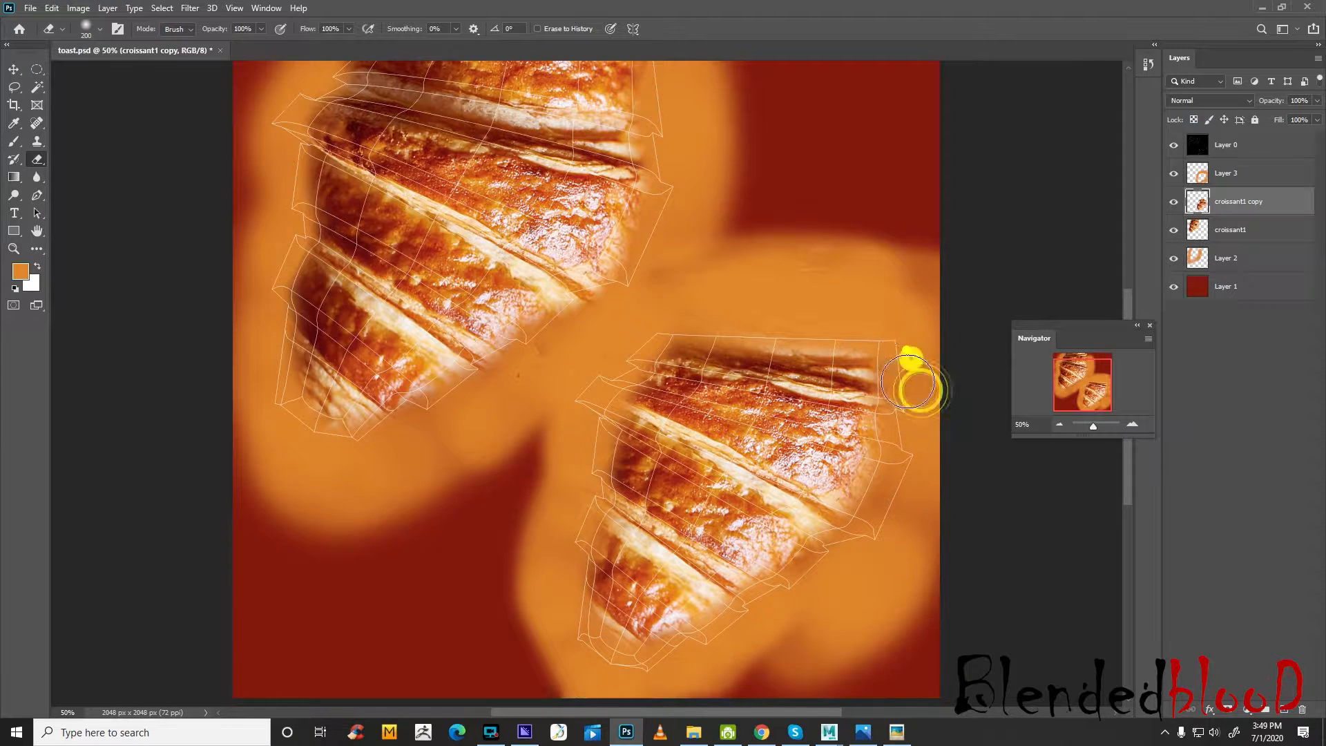
pyautogui.click(903, 333)
pyautogui.click(918, 429)
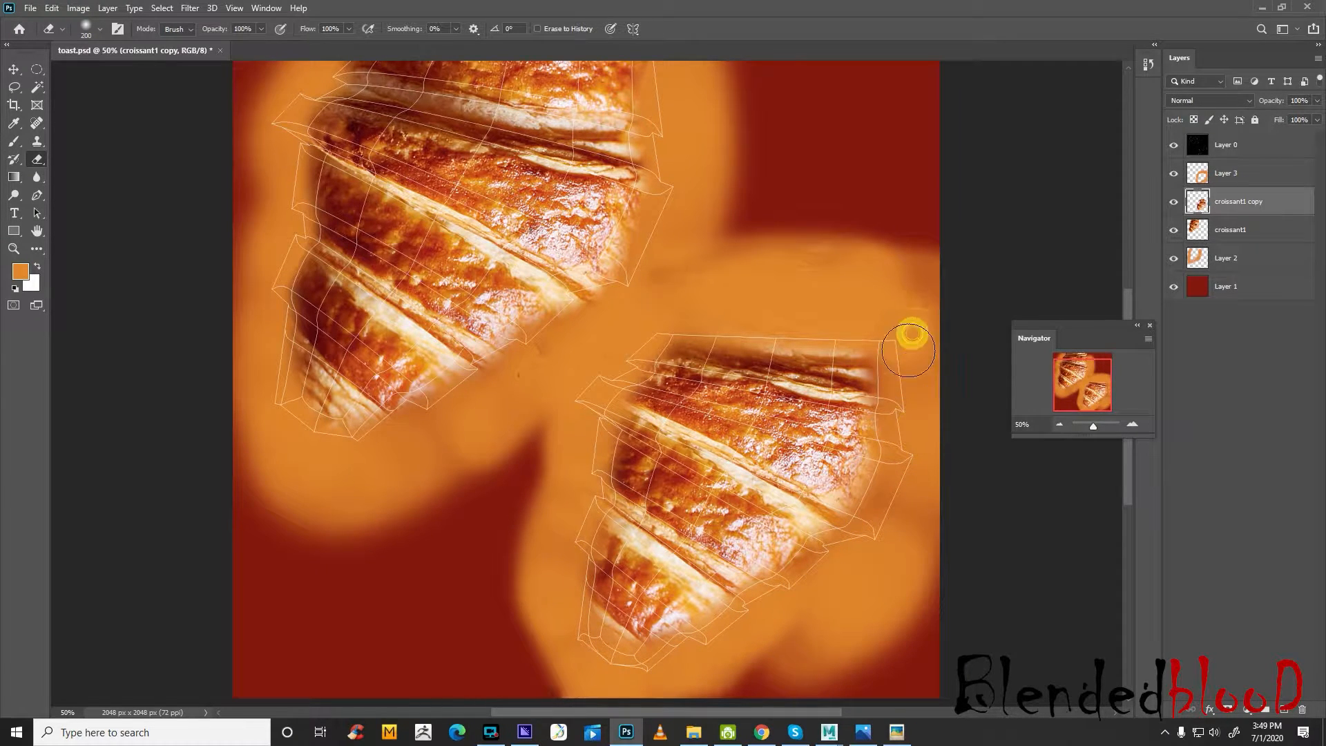
# Switch to the Move tool and hide the UV wireframe on Layer 0
pyautogui.click(13, 69)
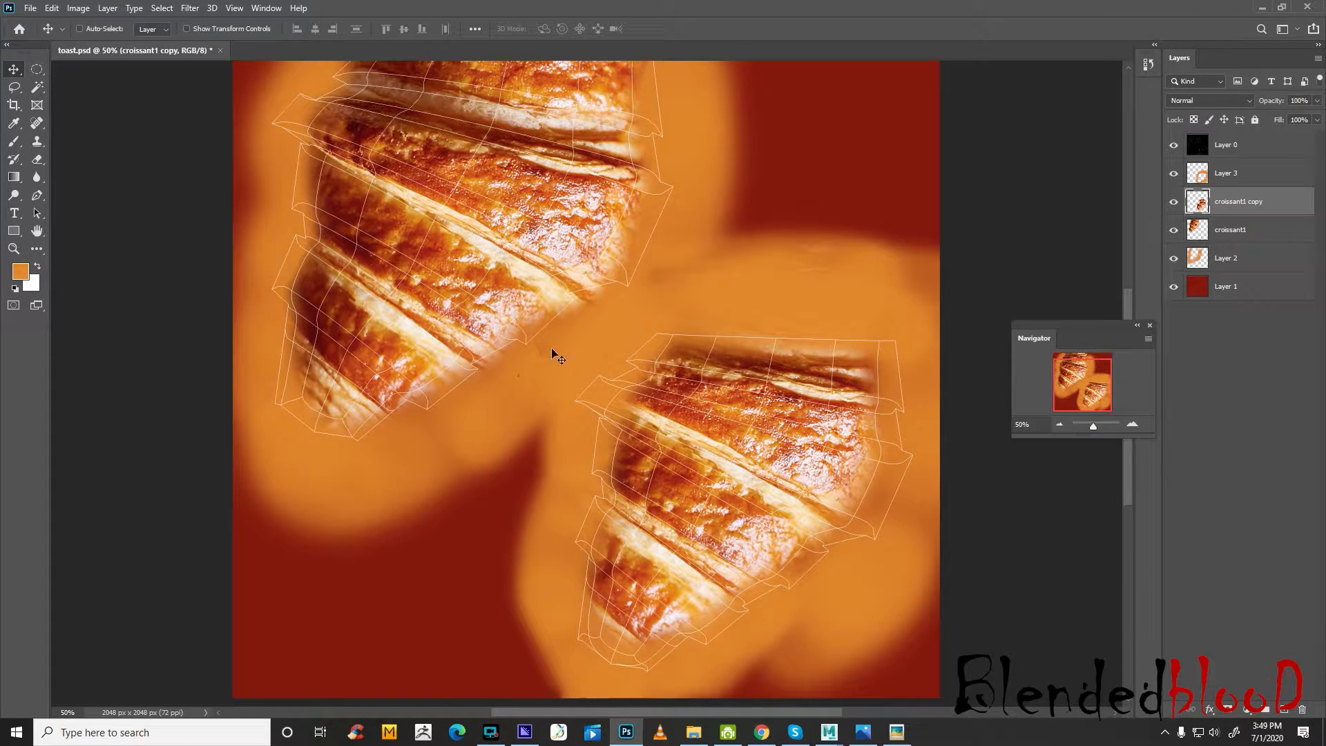
pyautogui.click(1173, 144)
pyautogui.press('ctrl')
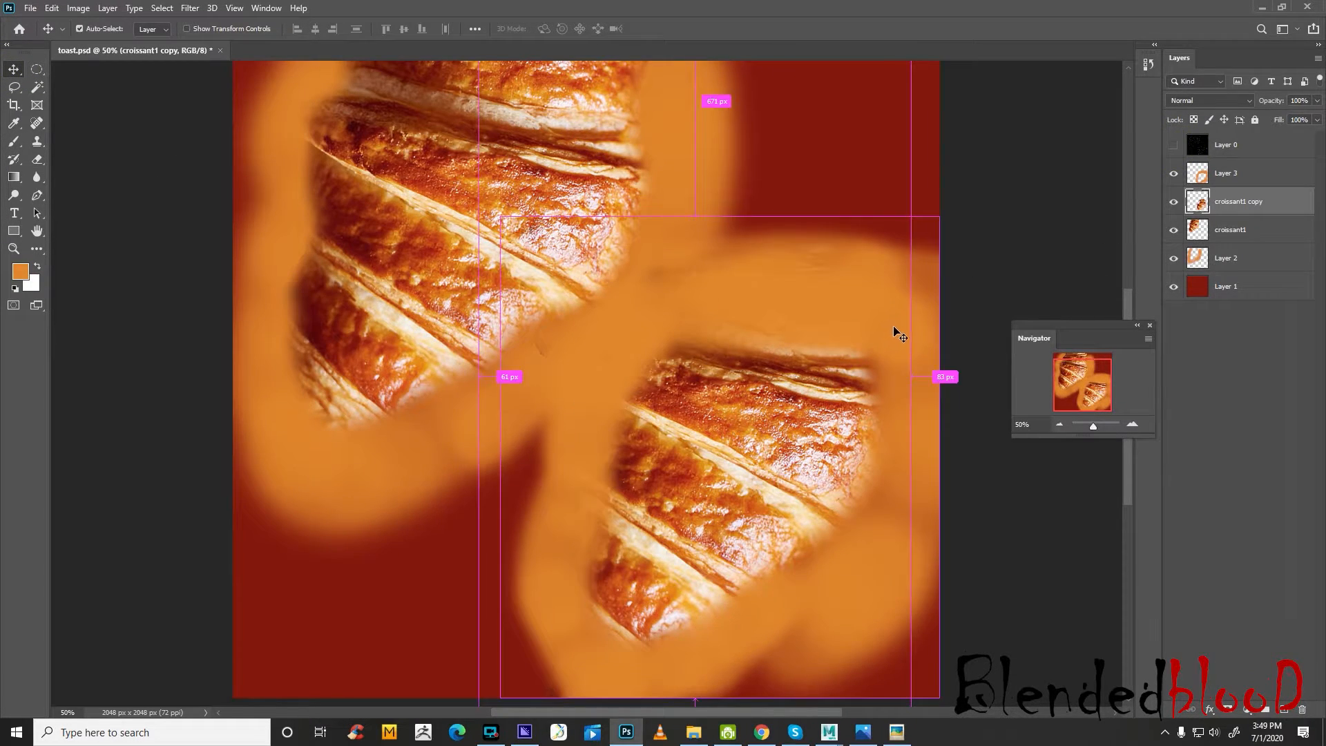
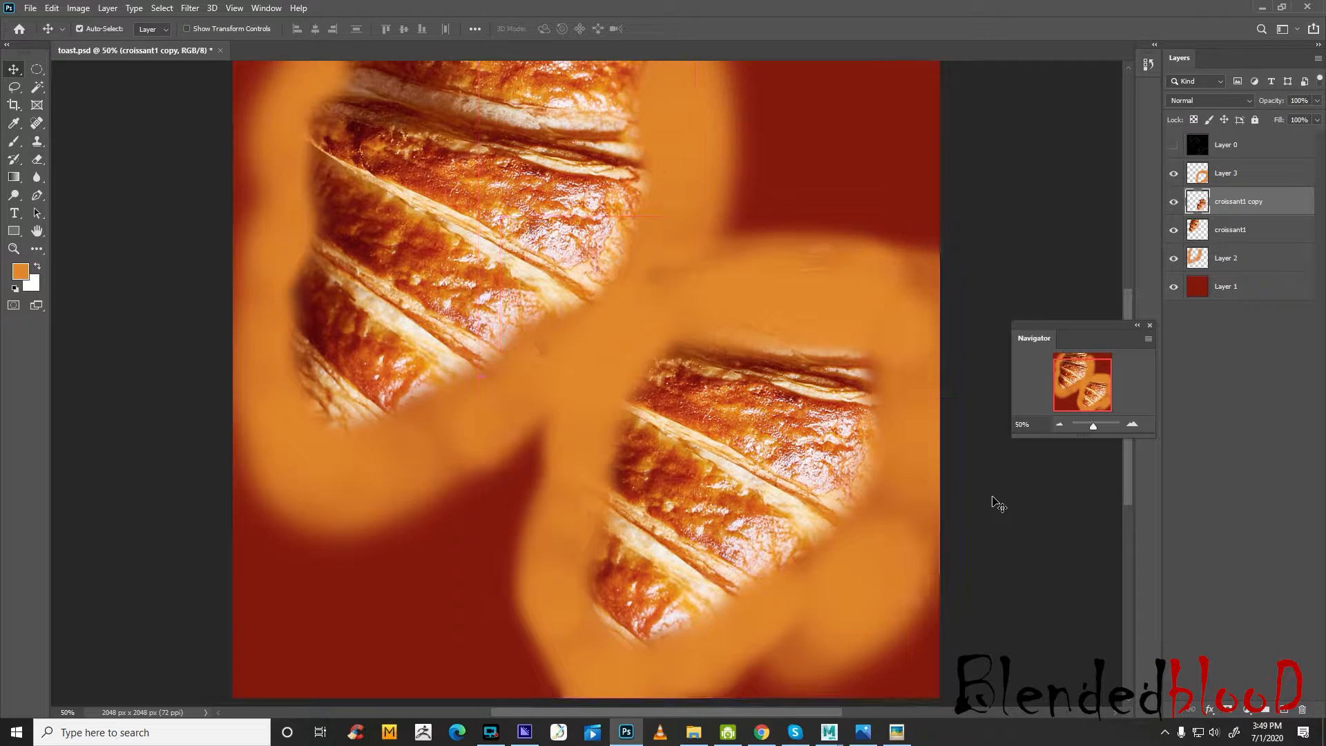
# Switch to Maya, pick toast.psd again as the image of the file5 texture and reload it
pyautogui.click(829, 733)
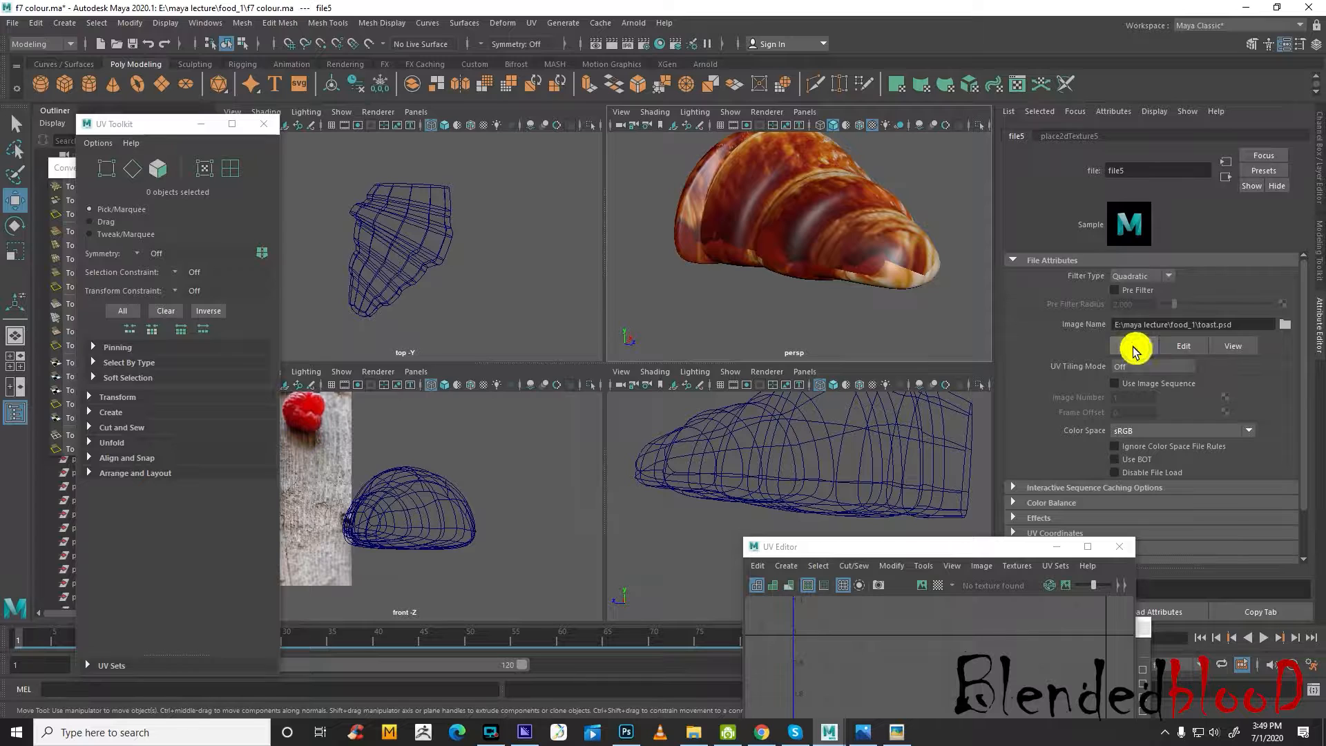
pyautogui.click(1285, 324)
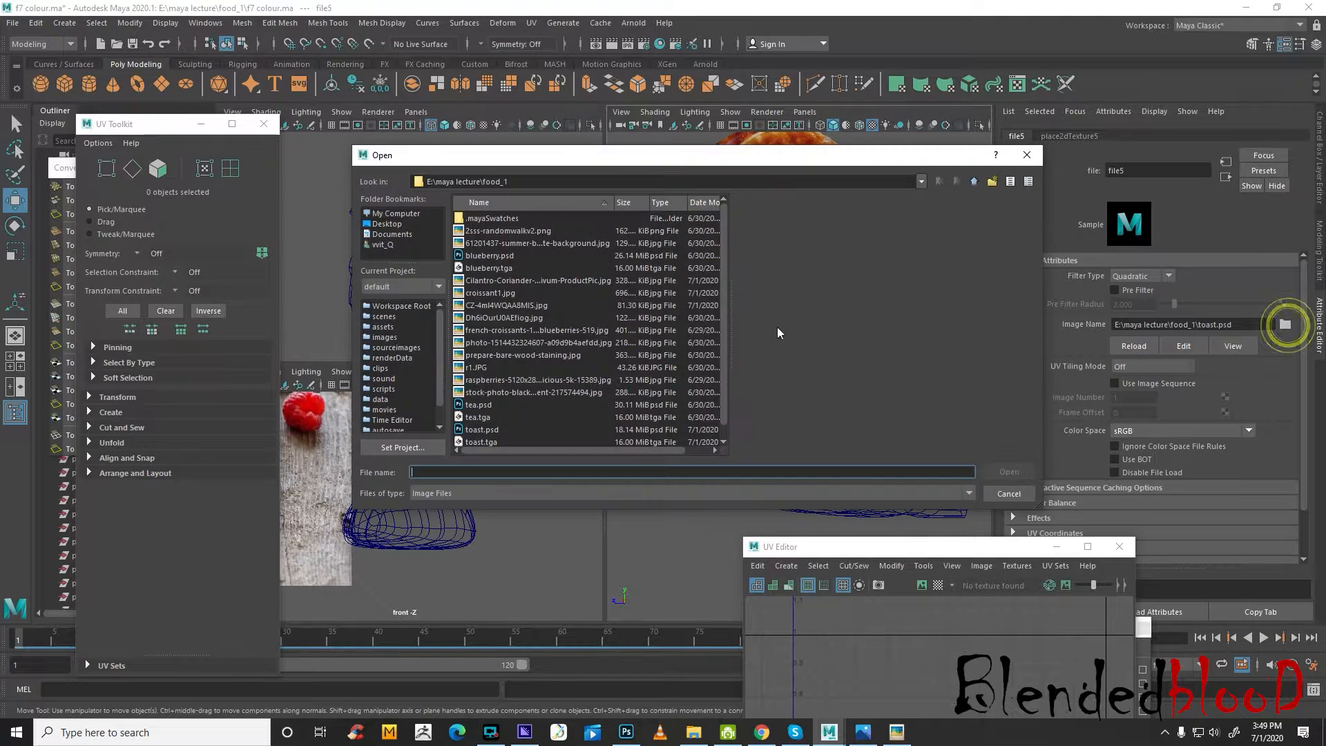
pyautogui.doubleClick(478, 428)
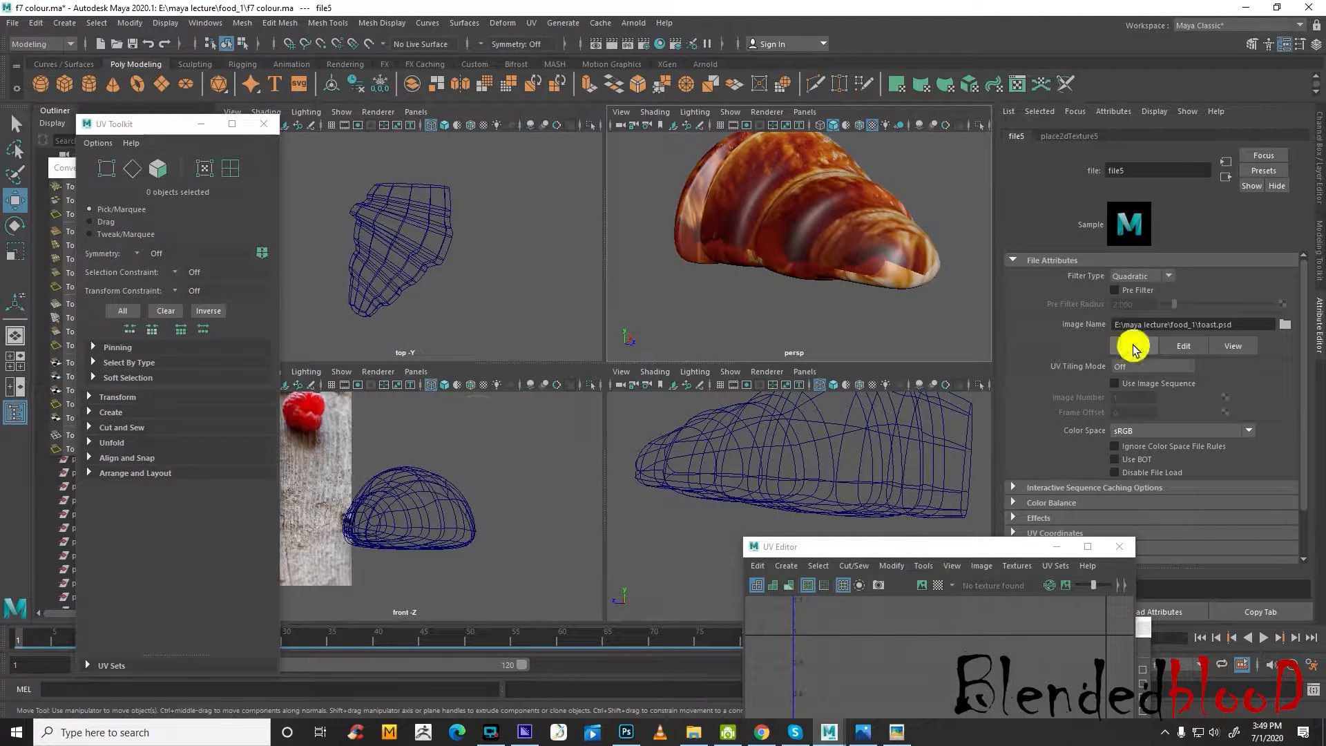
pyautogui.click(1133, 346)
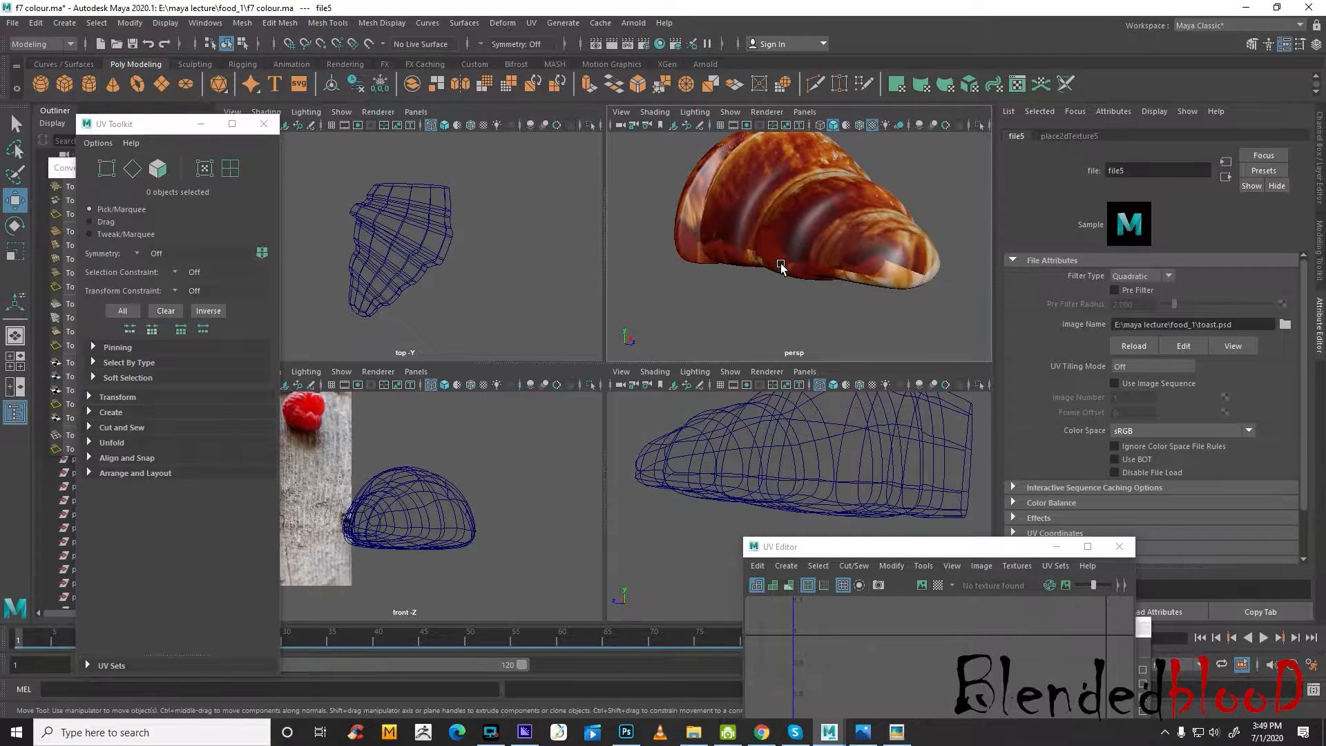
# Switch to Photoshop and save the document over the existing toast.psd in the food_1 folder
pyautogui.click(629, 732)
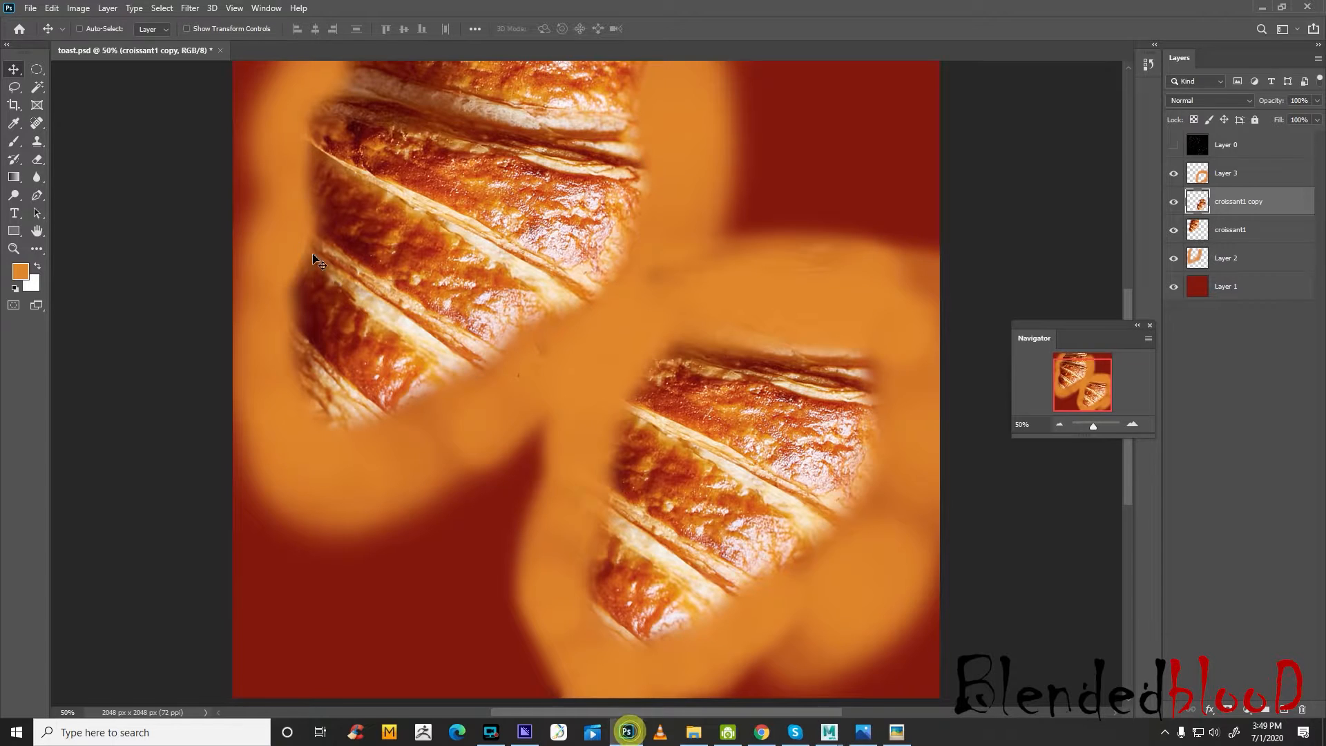
pyautogui.click(27, 8)
pyautogui.click(76, 160)
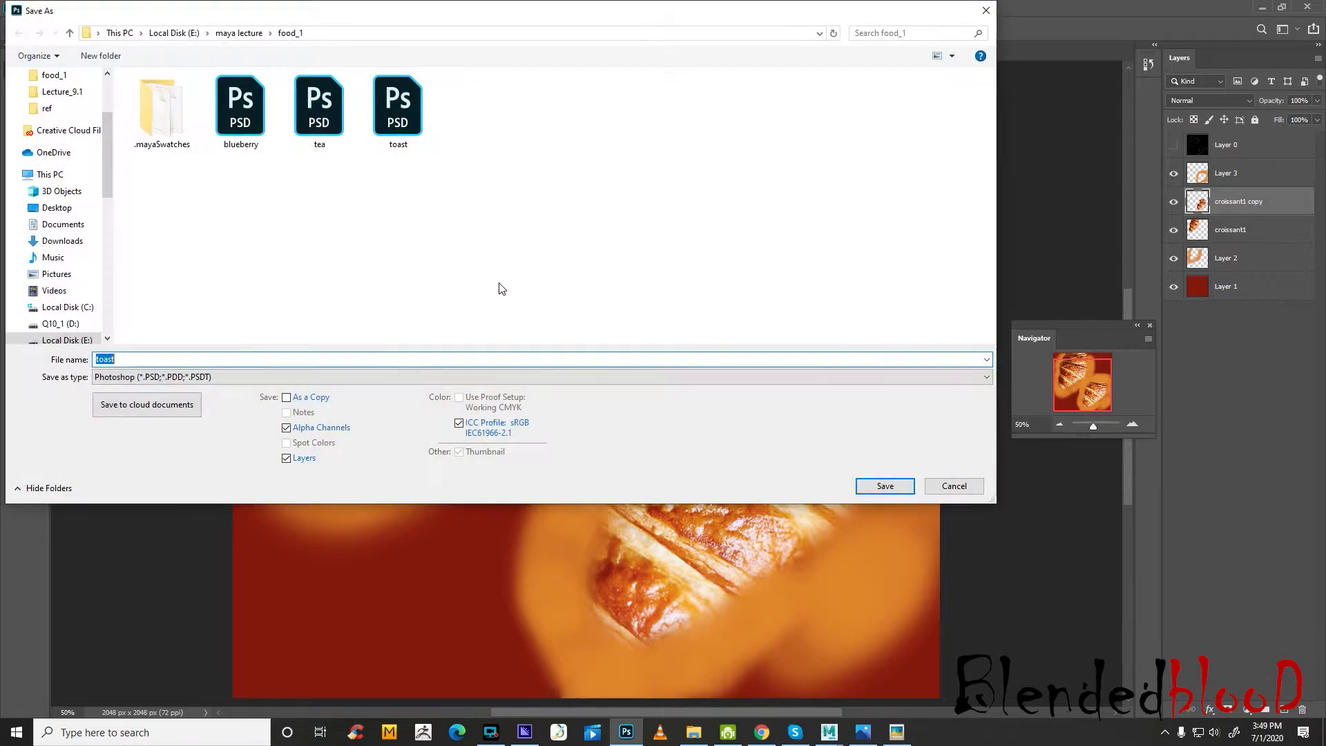
pyautogui.doubleClick(397, 114)
pyautogui.click(689, 365)
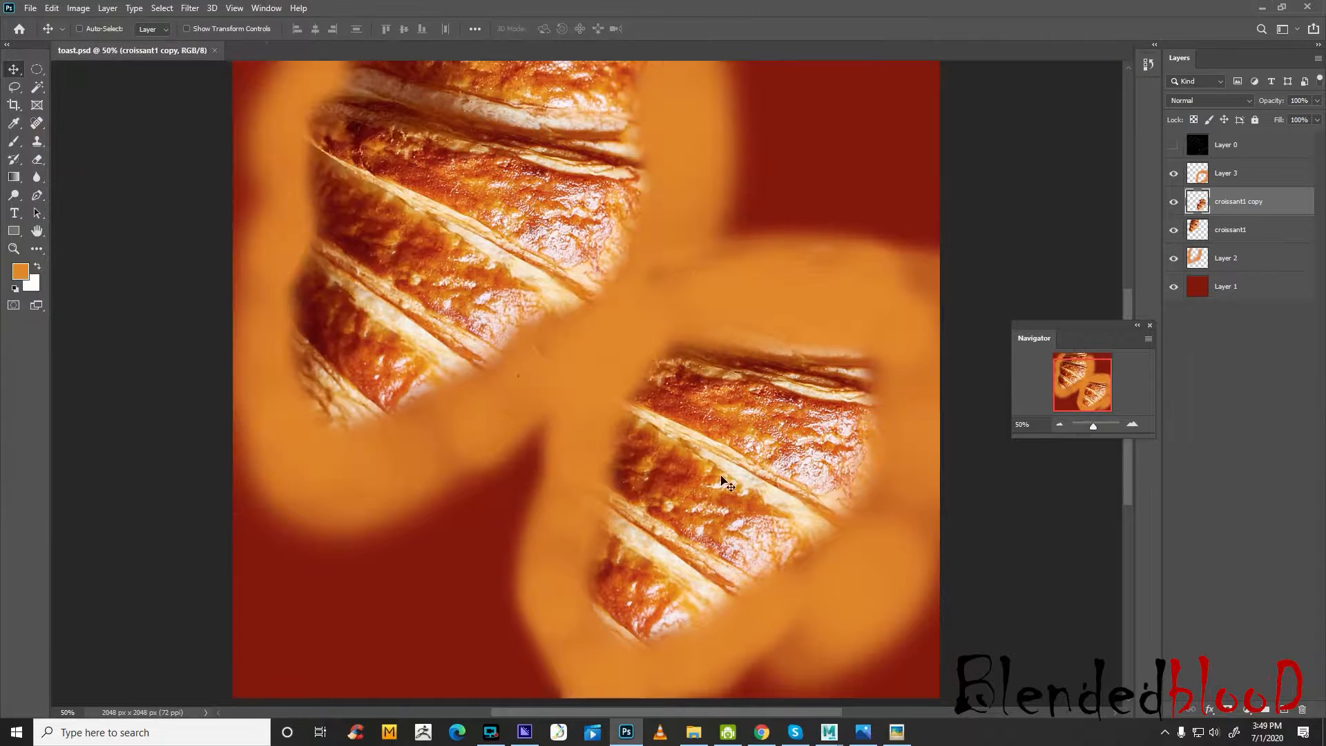
# Switch to Maya, reload the file5 texture and inspect the croissant from the other side
pyautogui.moveTo(825, 734)
pyautogui.click(876, 681)
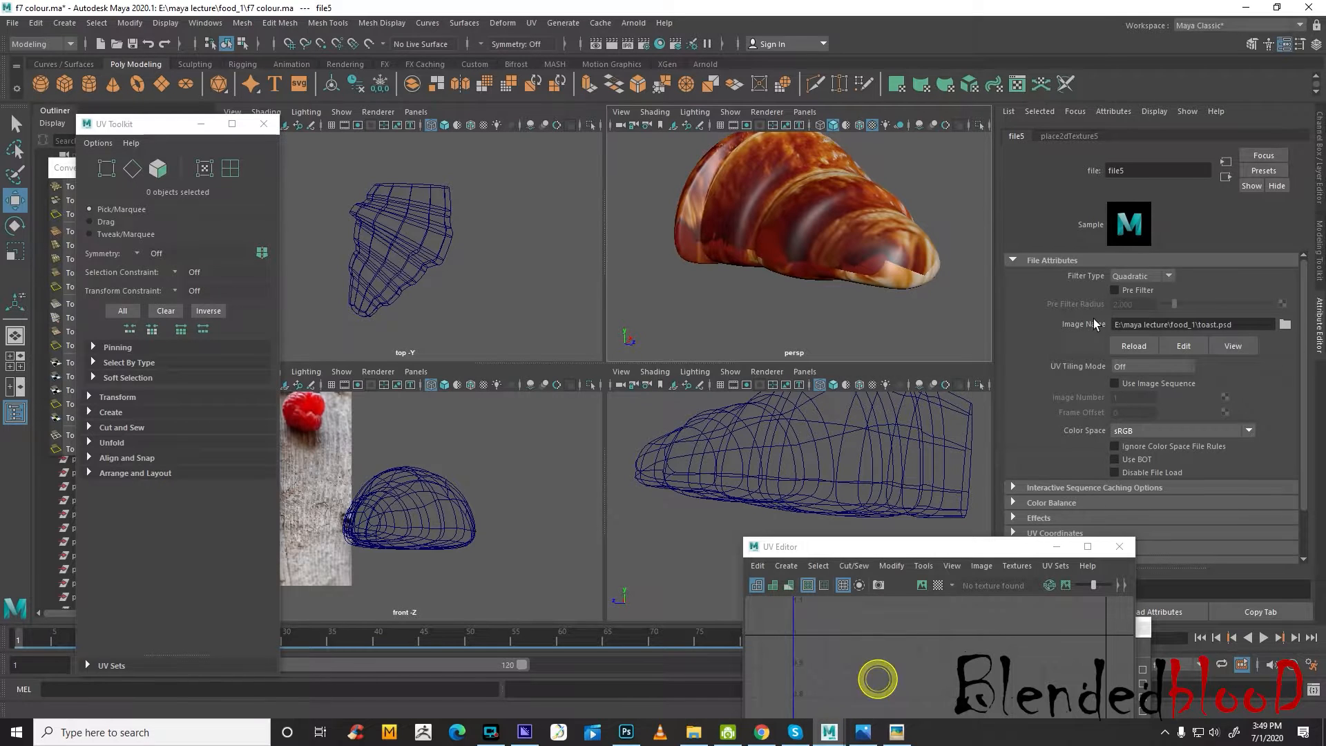
pyautogui.click(1140, 346)
pyautogui.keyDown('alt'); pyautogui.moveTo(933, 287); pyautogui.dragTo(808, 297); pyautogui.keyUp('alt')
# Switch to Photoshop and show the UV wireframe on Layer 0 over both croissants
pyautogui.click(627, 732)
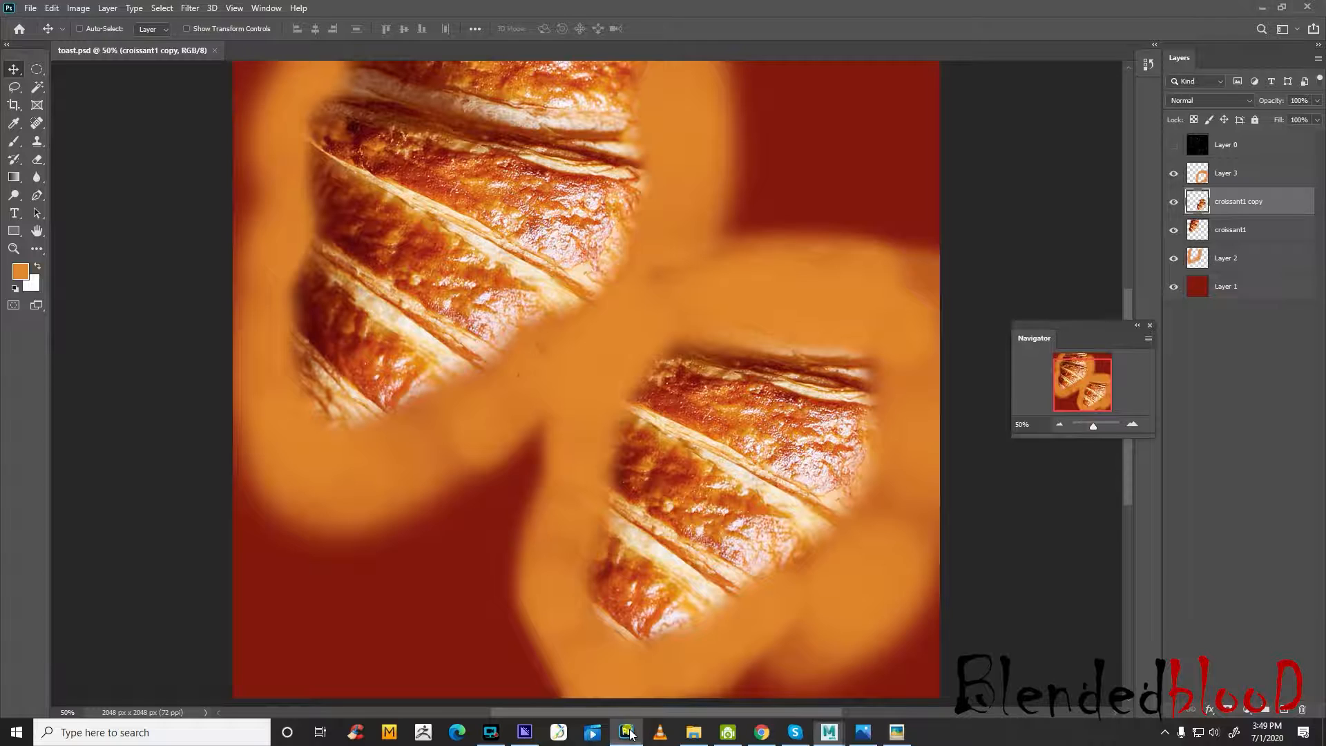
pyautogui.click(1172, 147)
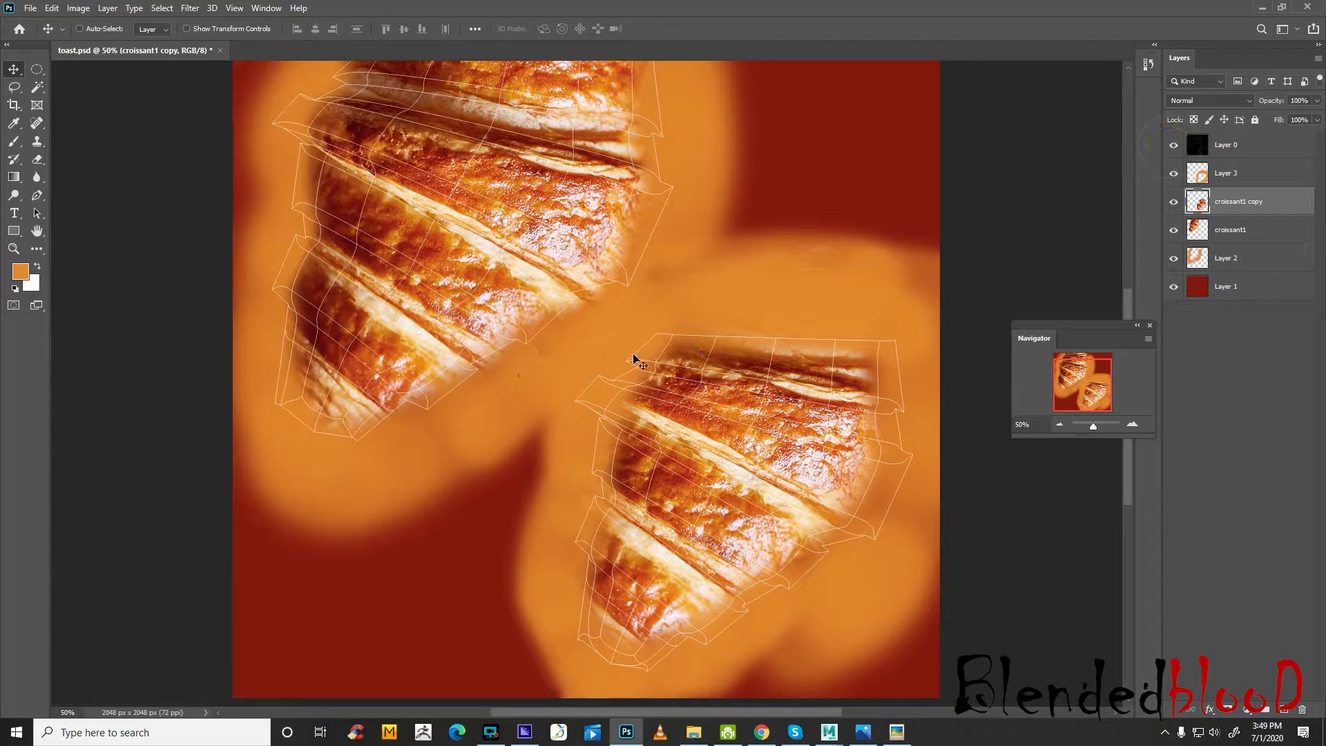
pyautogui.scroll(3, 634, 358)
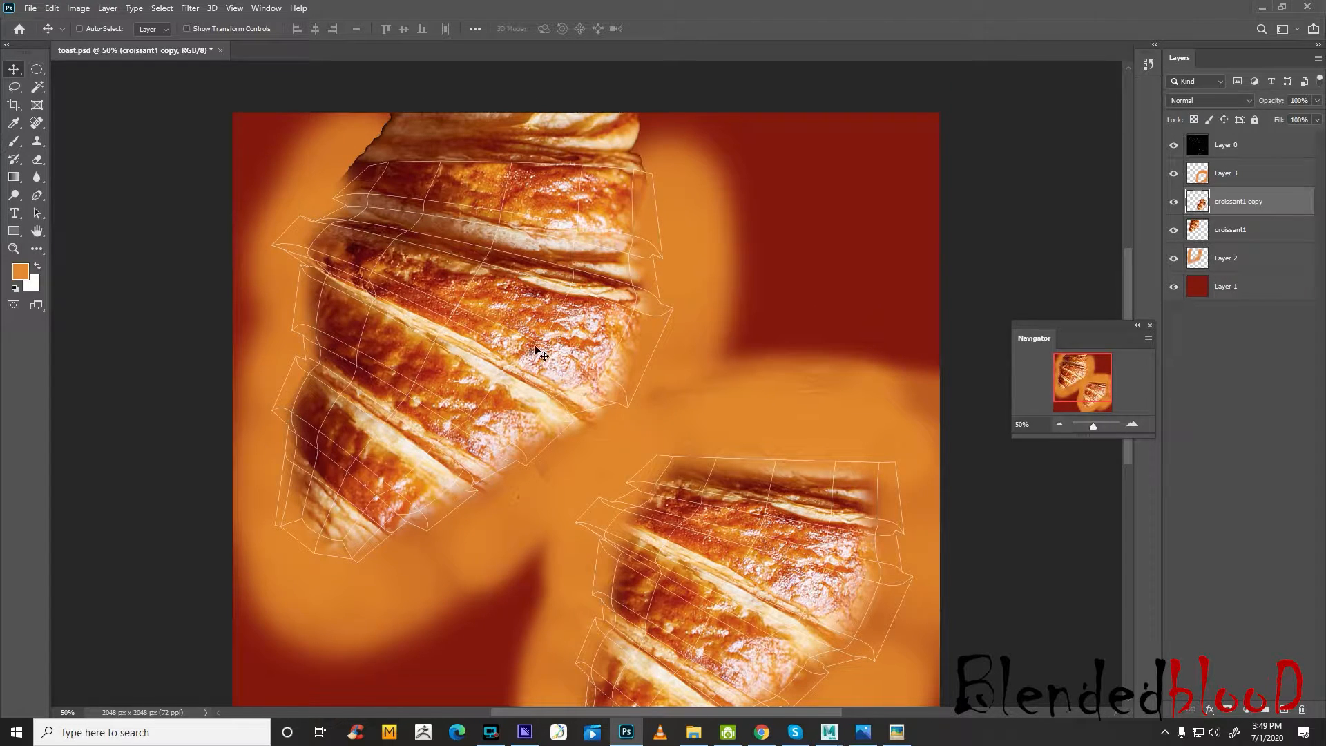
pyautogui.scroll(-4, 698, 295)
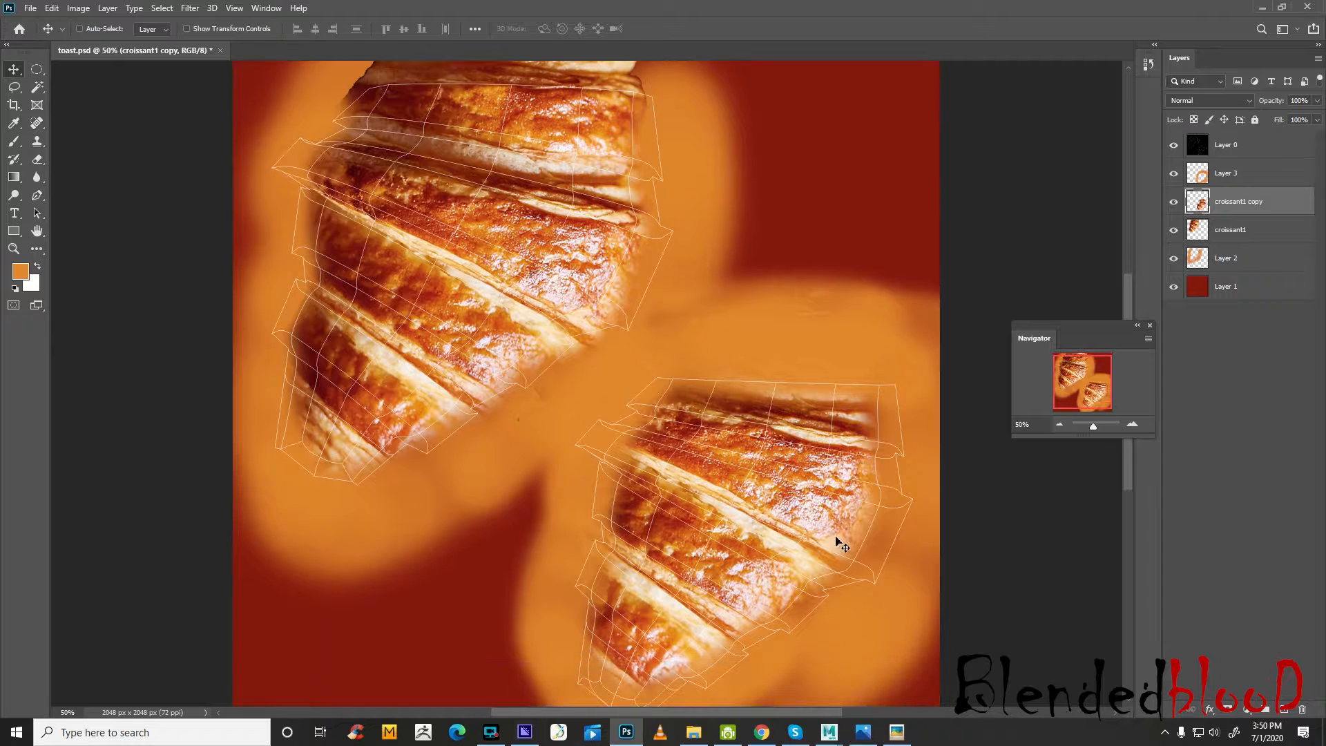
# Erase the left edge of the lower-right croissant's tip on the croissant1 copy layer with the size 200 eraser
pyautogui.click(36, 161)
pyautogui.click(1173, 229)
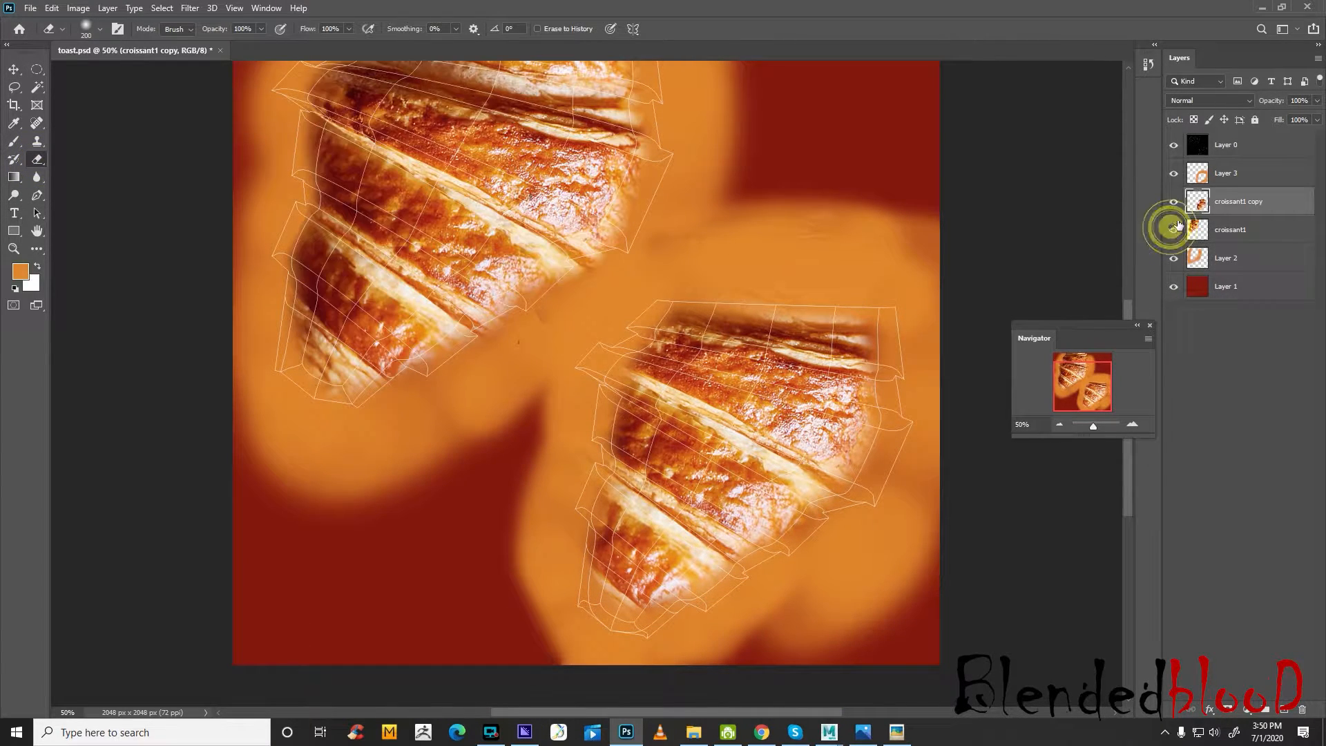
pyautogui.click(1176, 202)
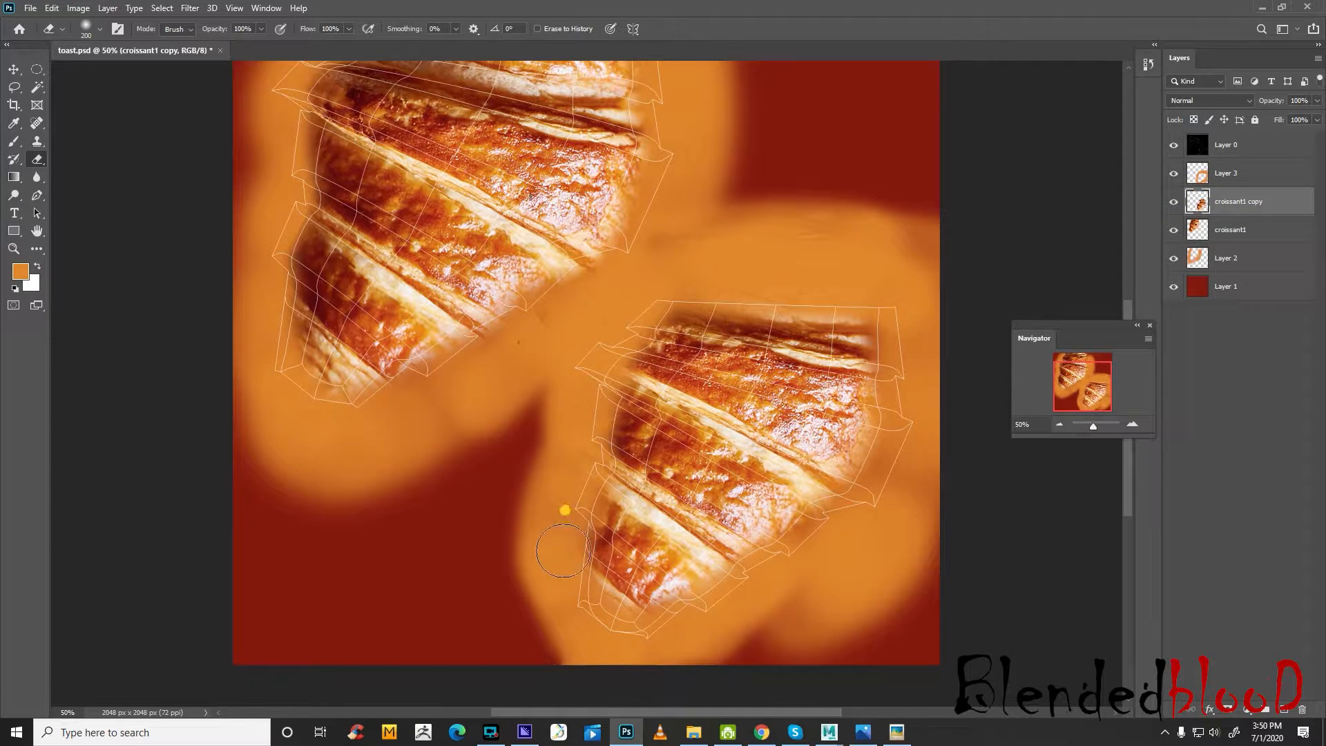
pyautogui.moveTo(567, 508)
pyautogui.mouseDown()
pyautogui.moveTo(573, 552)
pyautogui.moveTo(576, 533)
pyautogui.mouseUp()
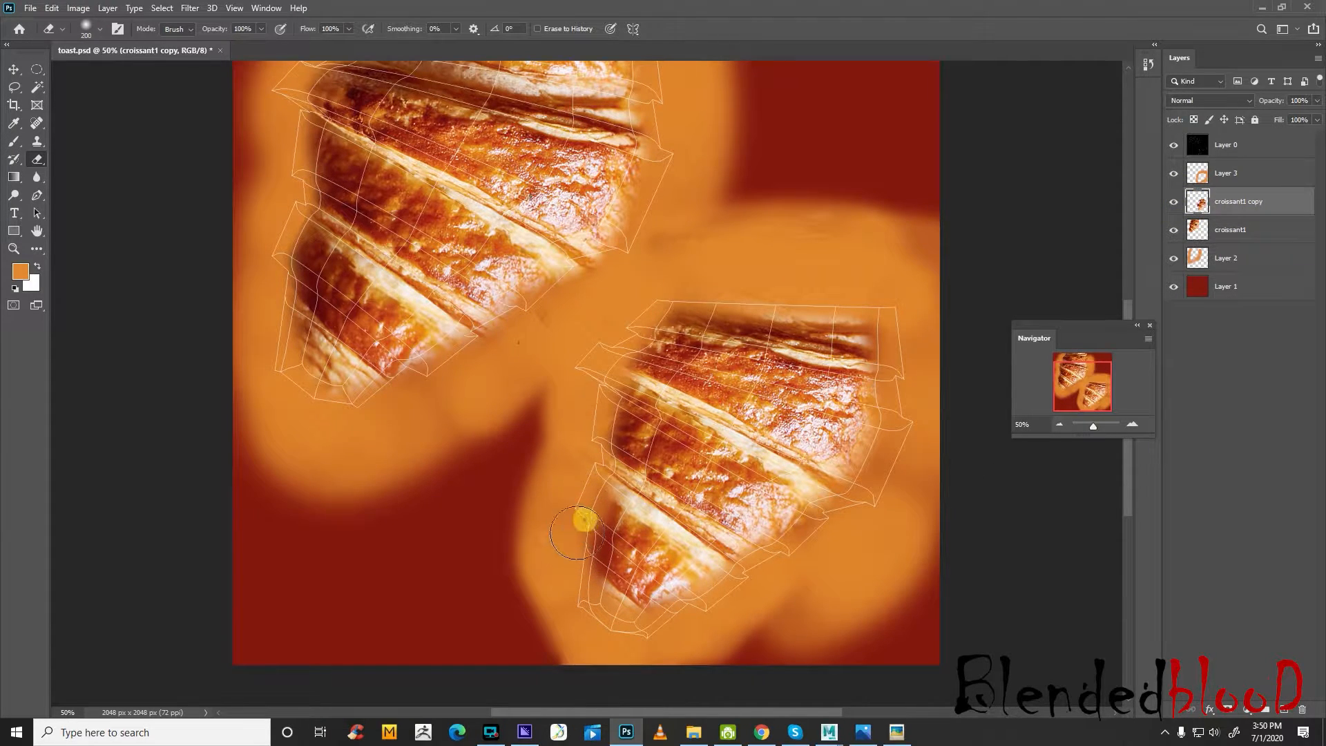
# Paint orange around the lower-right croissant's edges on the croissant1 copy layer with the size 175 brush at 60% opacity
pyautogui.click(15, 143)
pyautogui.moveTo(568, 497); pyautogui.dragTo(573, 546)
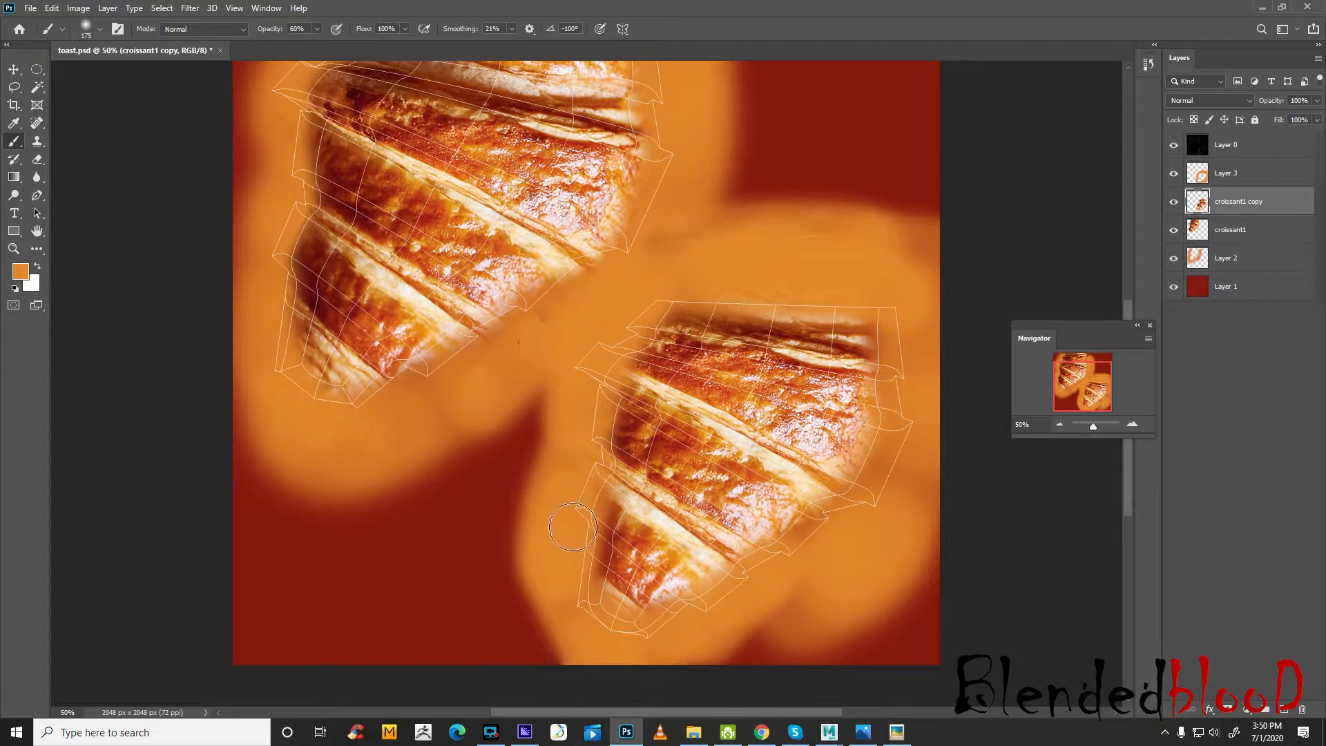
pyautogui.moveTo(592, 516); pyautogui.dragTo(553, 556)
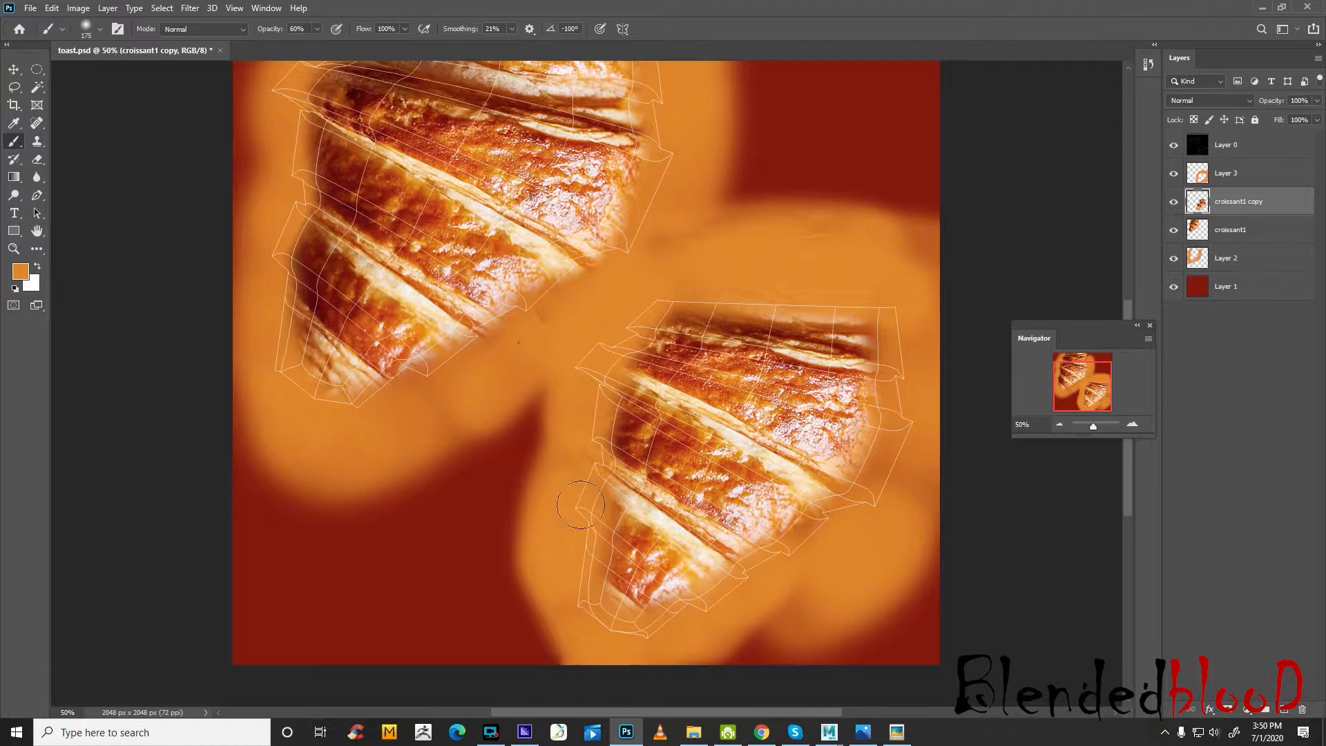
pyautogui.moveTo(581, 425); pyautogui.dragTo(623, 327)
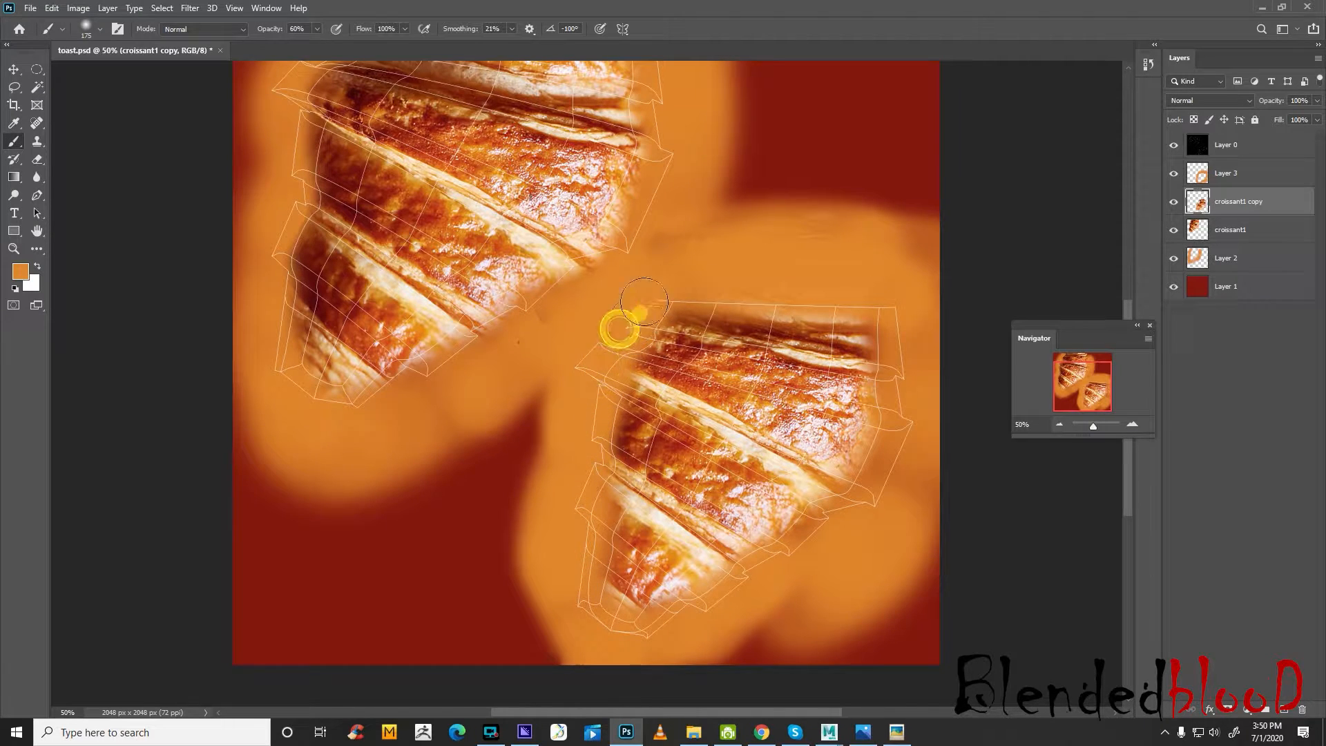
pyautogui.moveTo(658, 284)
pyautogui.mouseDown()
pyautogui.moveTo(579, 345)
pyautogui.moveTo(553, 516)
pyautogui.mouseUp()
pyautogui.click(623, 324)
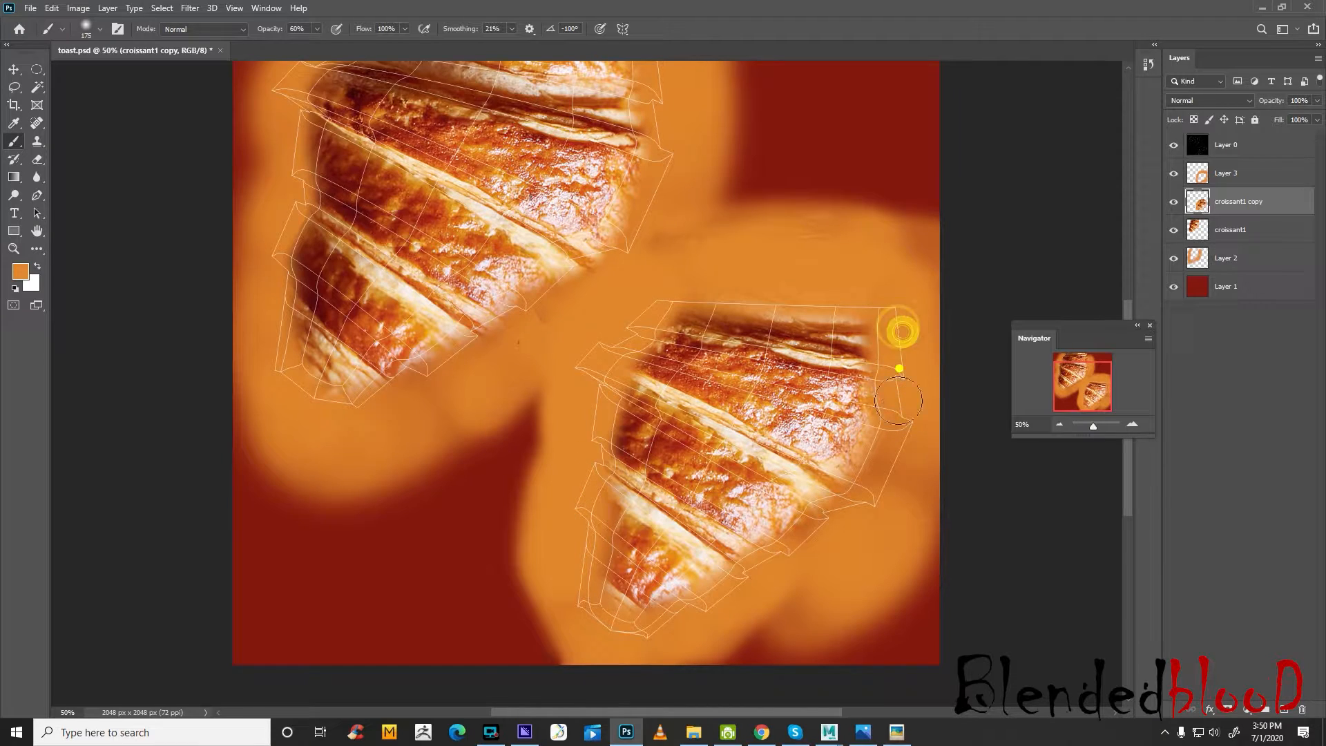
pyautogui.moveTo(898, 401)
pyautogui.mouseDown()
pyautogui.moveTo(881, 478)
pyautogui.moveTo(846, 515)
pyautogui.moveTo(669, 628)
pyautogui.moveTo(601, 630)
pyautogui.mouseUp()
# Check the model in Maya and paint orange over the upper-left croissant's outer edges on the croissant1 copy layer in Photoshop
pyautogui.scroll(2, 445, 371)
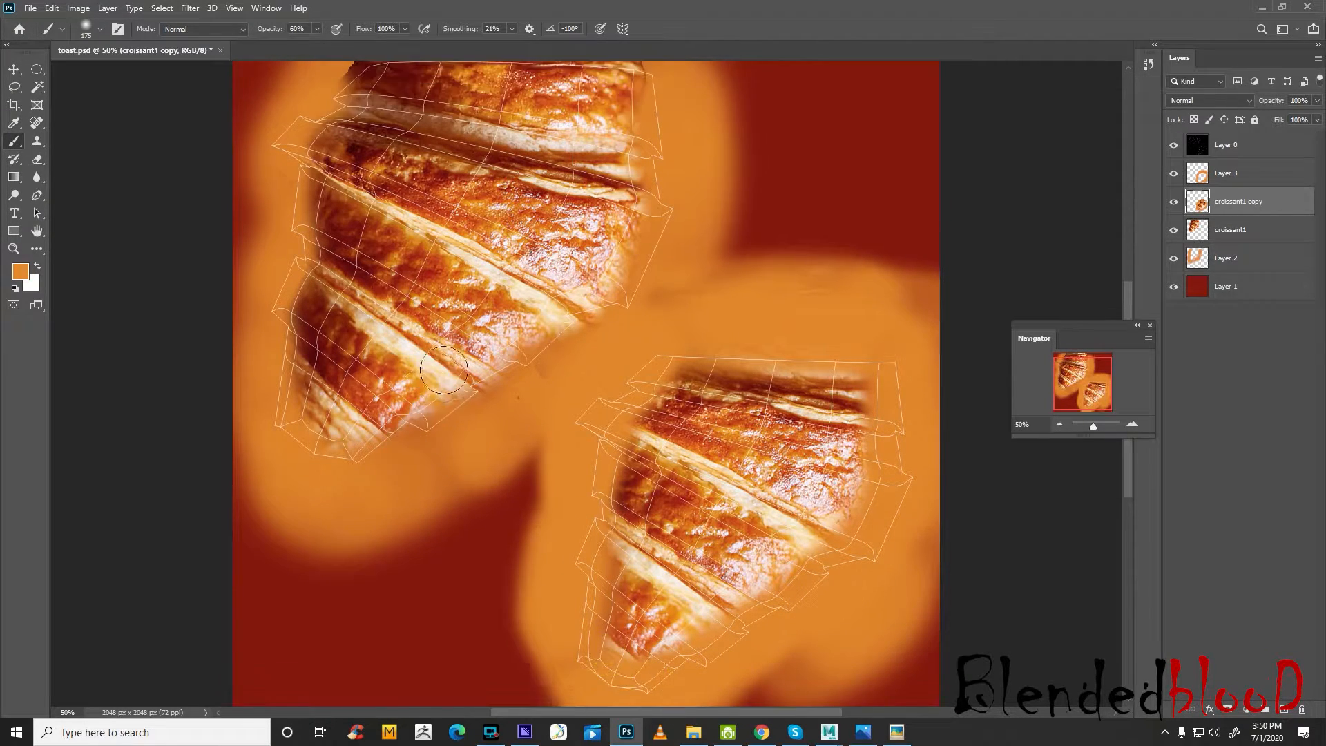
pyautogui.scroll(5, 444, 371)
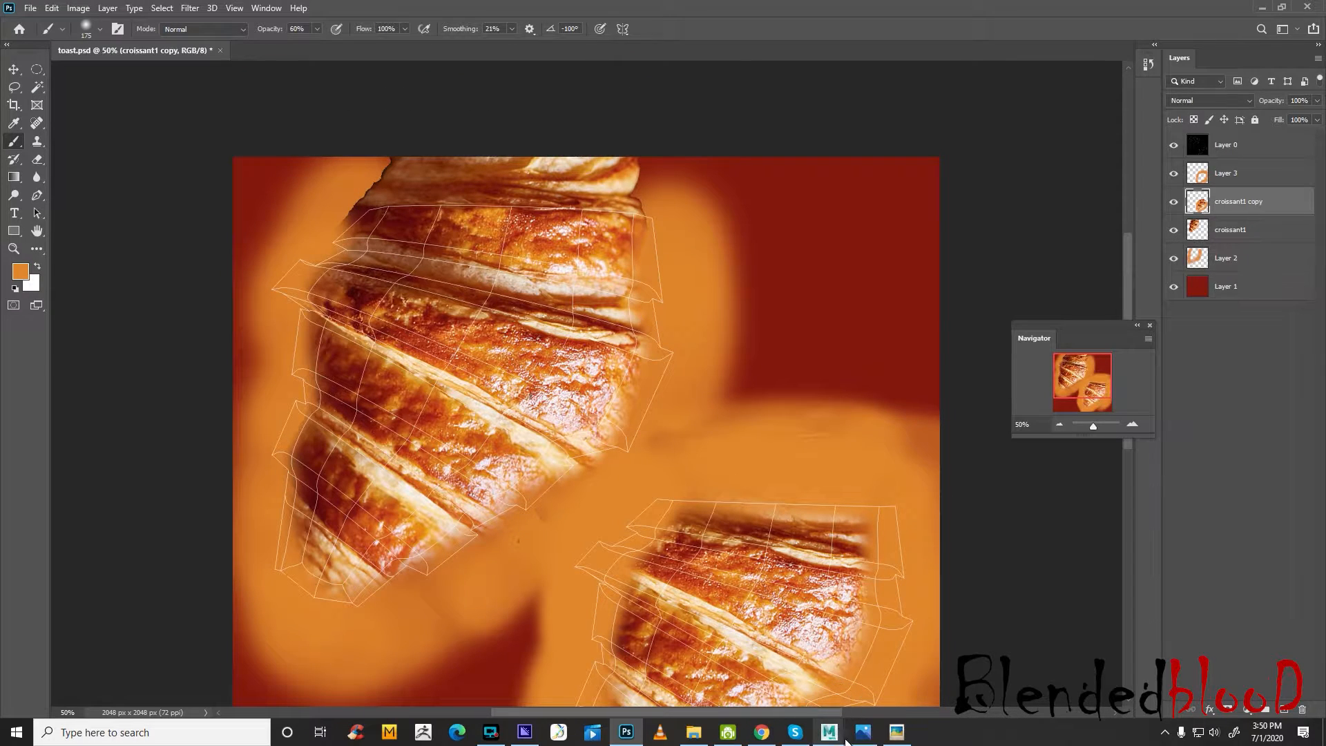
pyautogui.click(829, 727)
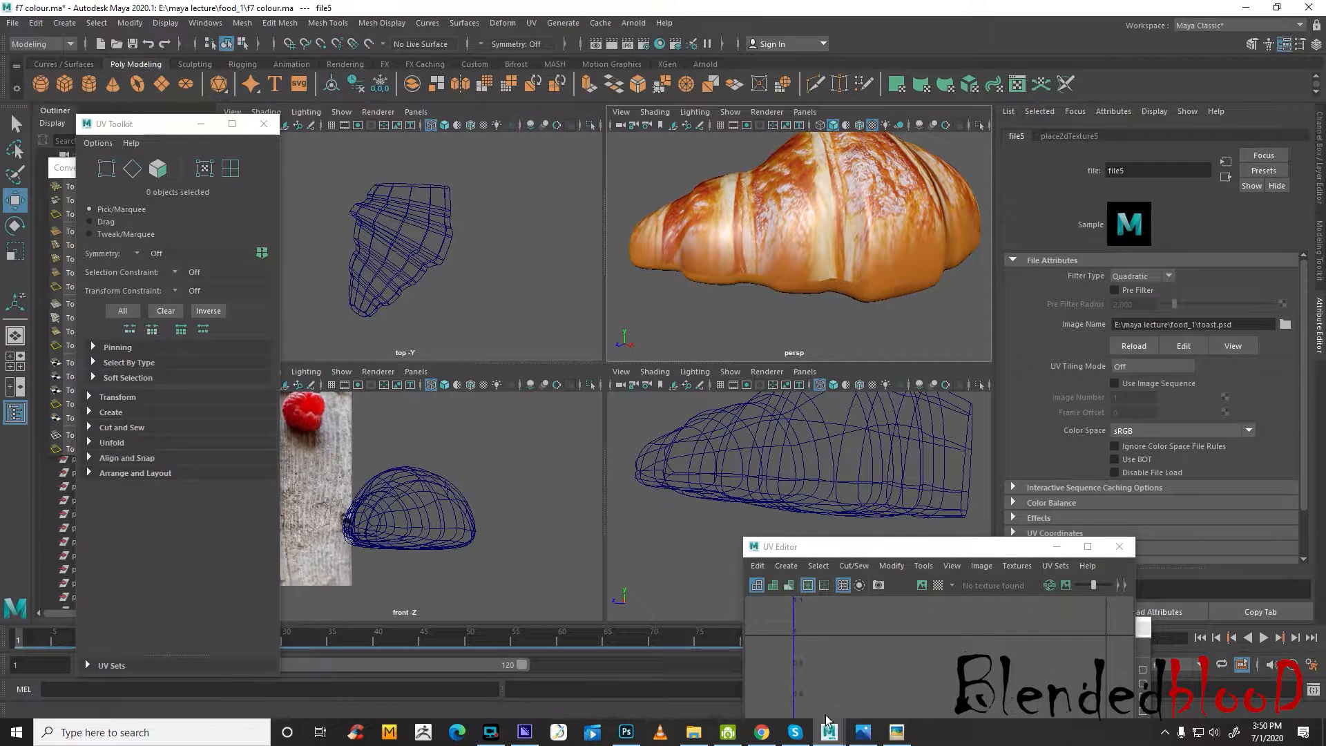
pyautogui.click(626, 732)
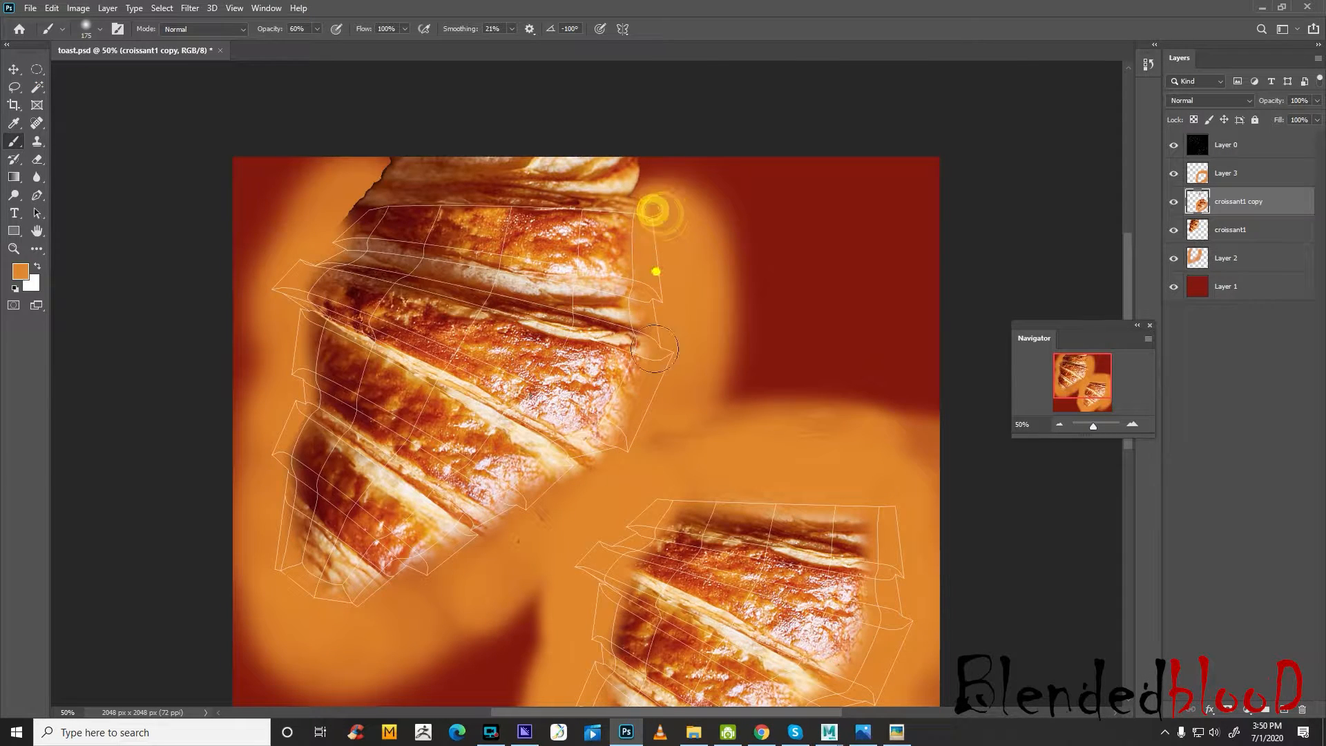
pyautogui.moveTo(655, 349)
pyautogui.mouseDown()
pyautogui.moveTo(642, 414)
pyautogui.moveTo(539, 513)
pyautogui.moveTo(477, 546)
pyautogui.moveTo(315, 604)
pyautogui.moveTo(280, 532)
pyautogui.moveTo(276, 465)
pyautogui.moveTo(282, 541)
pyautogui.mouseUp()
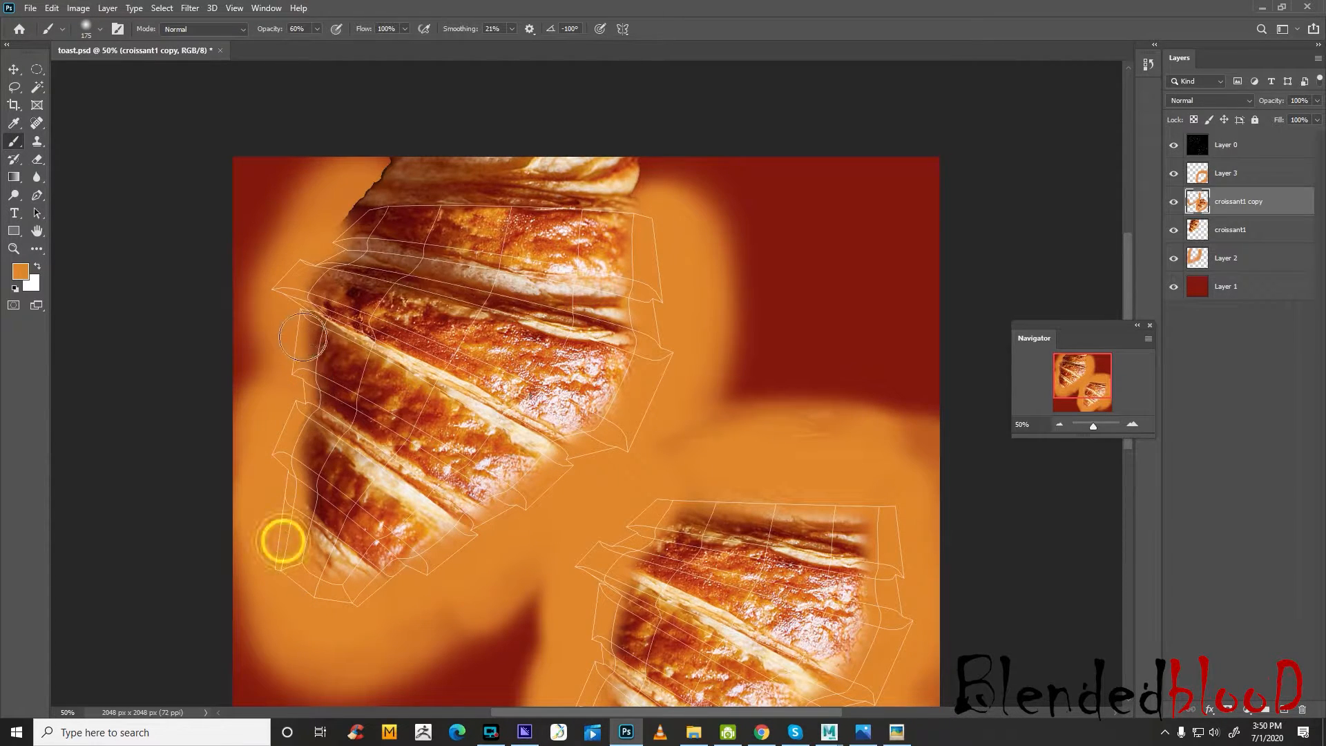
pyautogui.moveTo(303, 337)
pyautogui.mouseDown()
pyautogui.moveTo(276, 352)
pyautogui.moveTo(283, 272)
pyautogui.moveTo(343, 237)
pyautogui.moveTo(367, 201)
pyautogui.mouseUp()
# Sample a dark red from the upper-left croissant with the Eyedropper and add a new layer above Layer 3
pyautogui.click(15, 123)
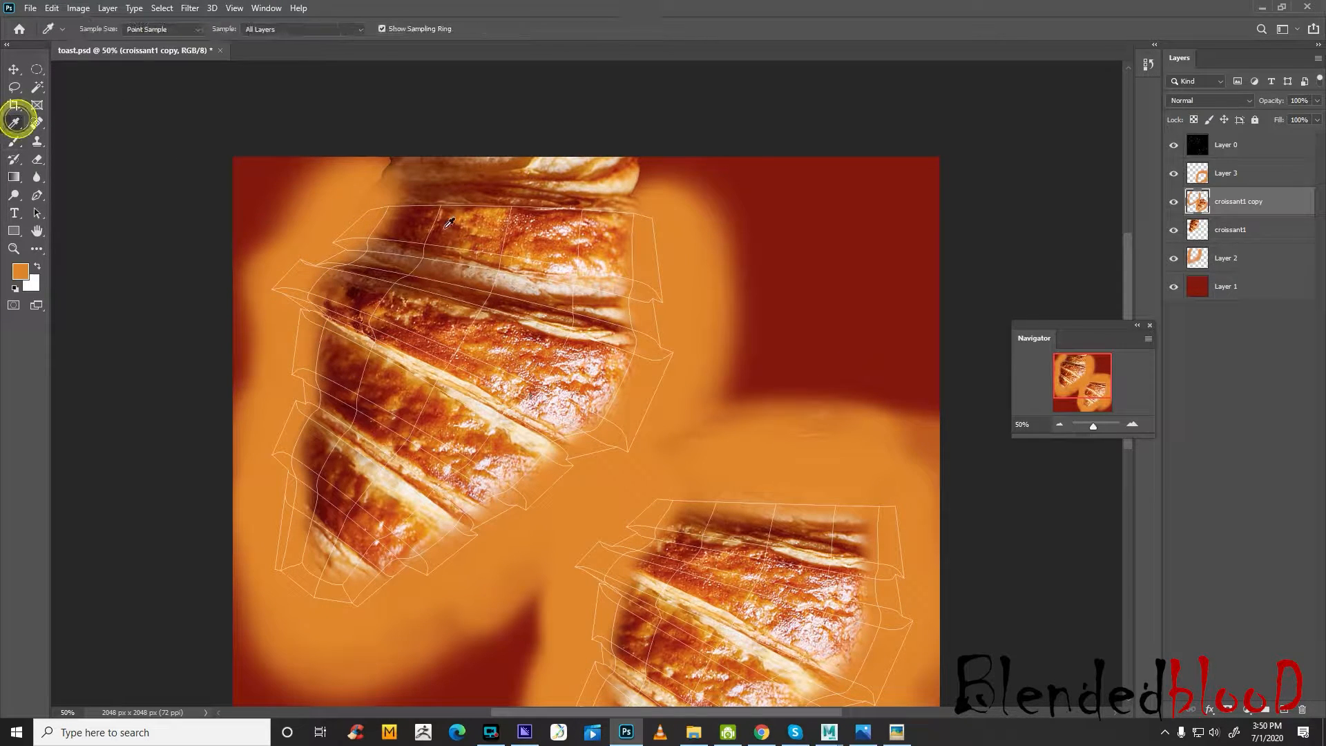
pyautogui.click(400, 223)
pyautogui.click(13, 141)
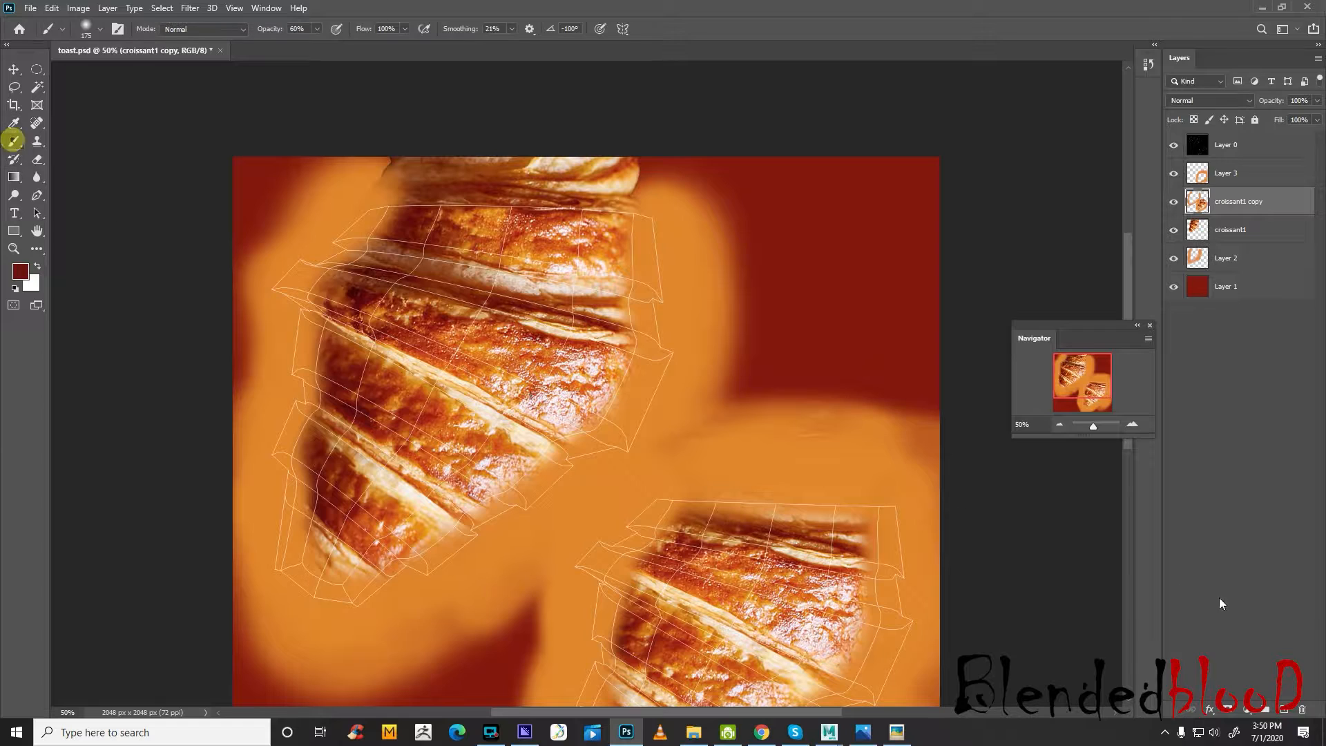
pyautogui.click(1236, 168)
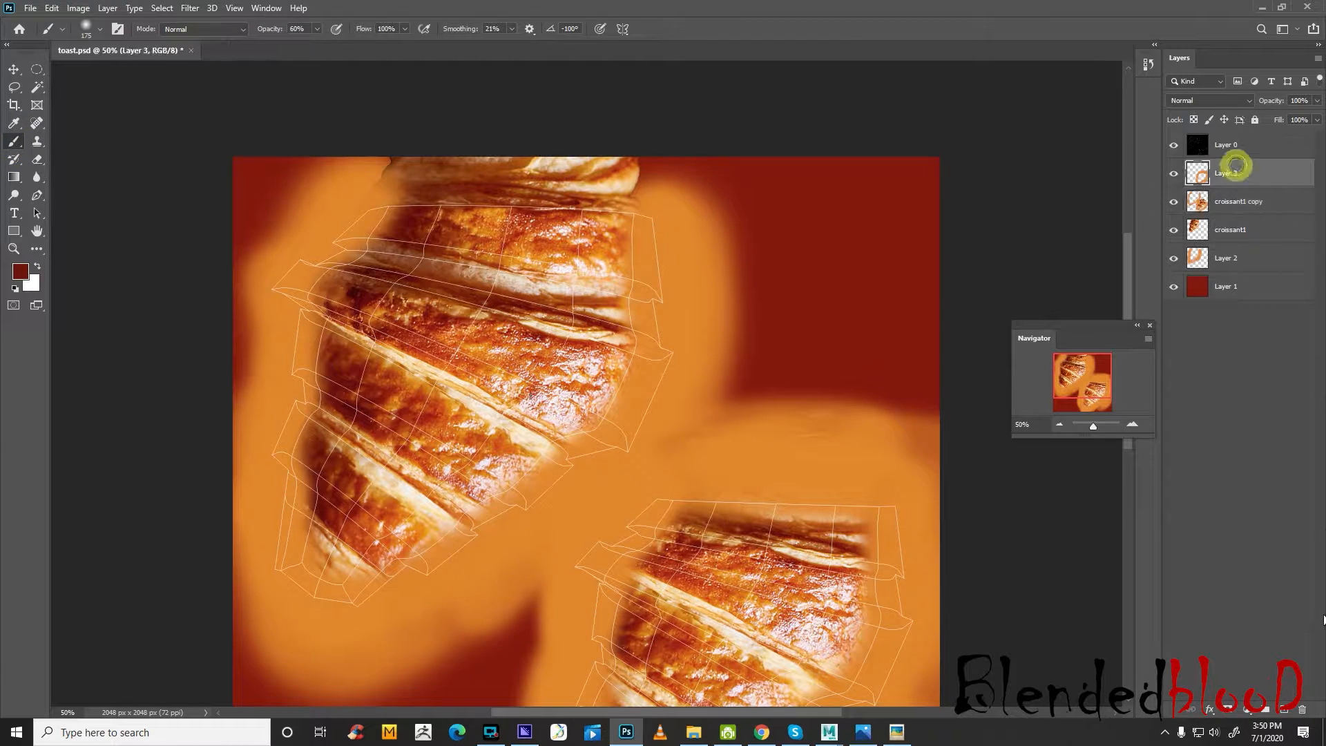
pyautogui.click(1285, 710)
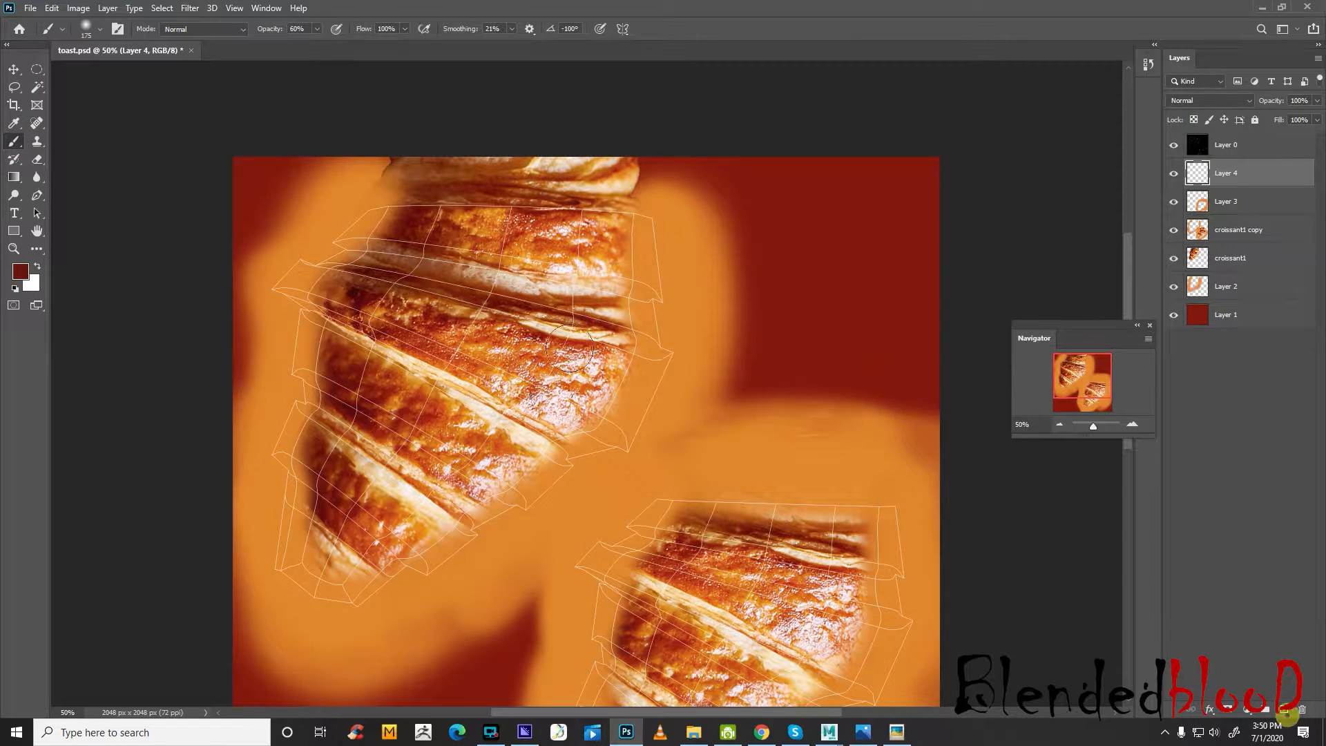
# Paint dark red at 29% brush opacity around the upper-left croissant on the new layer
pyautogui.click(317, 31)
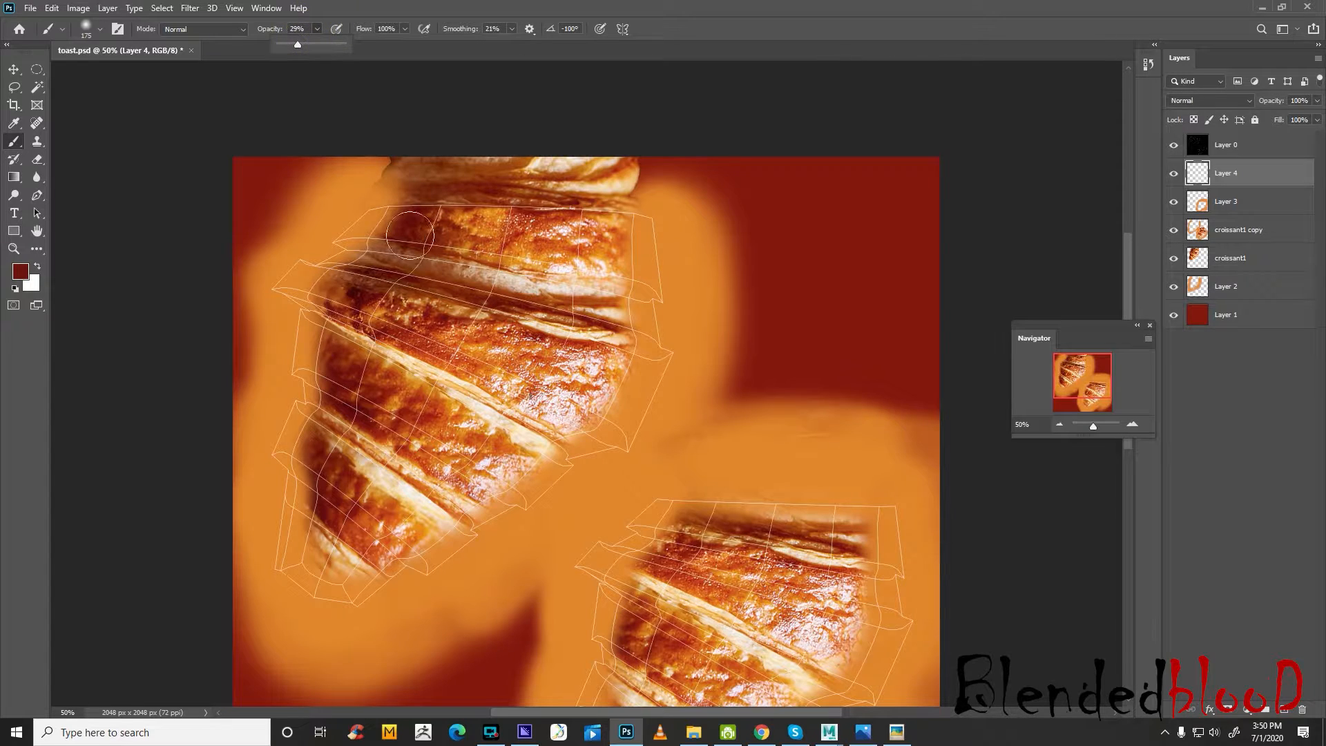
pyautogui.click(375, 206)
pyautogui.moveTo(367, 211)
pyautogui.mouseDown()
pyautogui.moveTo(281, 288)
pyautogui.moveTo(298, 283)
pyautogui.moveTo(308, 349)
pyautogui.moveTo(281, 438)
pyautogui.moveTo(270, 559)
pyautogui.moveTo(388, 571)
pyautogui.moveTo(443, 534)
pyautogui.mouseUp()
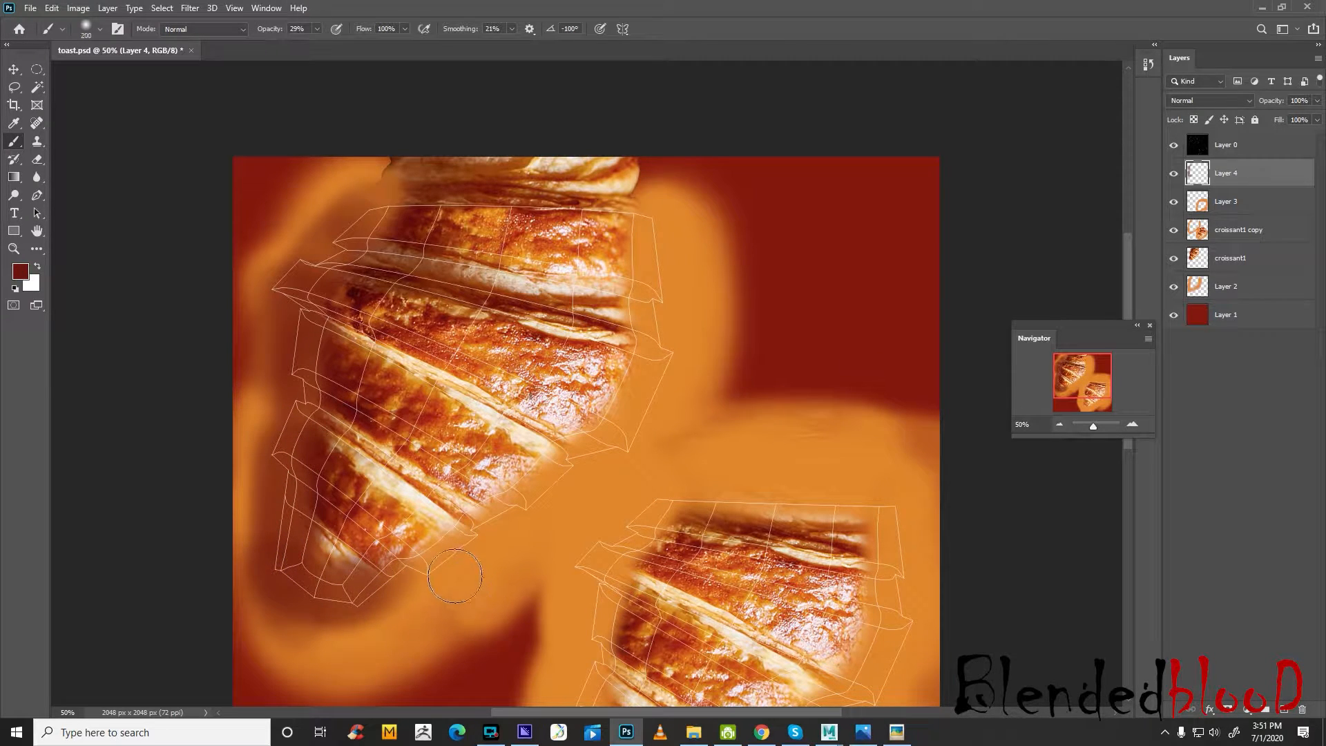
pyautogui.moveTo(436, 619)
pyautogui.mouseDown()
pyautogui.moveTo(640, 423)
pyautogui.moveTo(711, 207)
pyautogui.moveTo(660, 436)
pyautogui.moveTo(465, 613)
pyautogui.moveTo(367, 661)
pyautogui.mouseUp()
# Paint dark red over the orange around the lower-right croissant on Layer 4 with the brush at size 400
pyautogui.scroll(-2, 539, 527)
pyautogui.scroll(-4, 539, 527)
pyautogui.press('[')
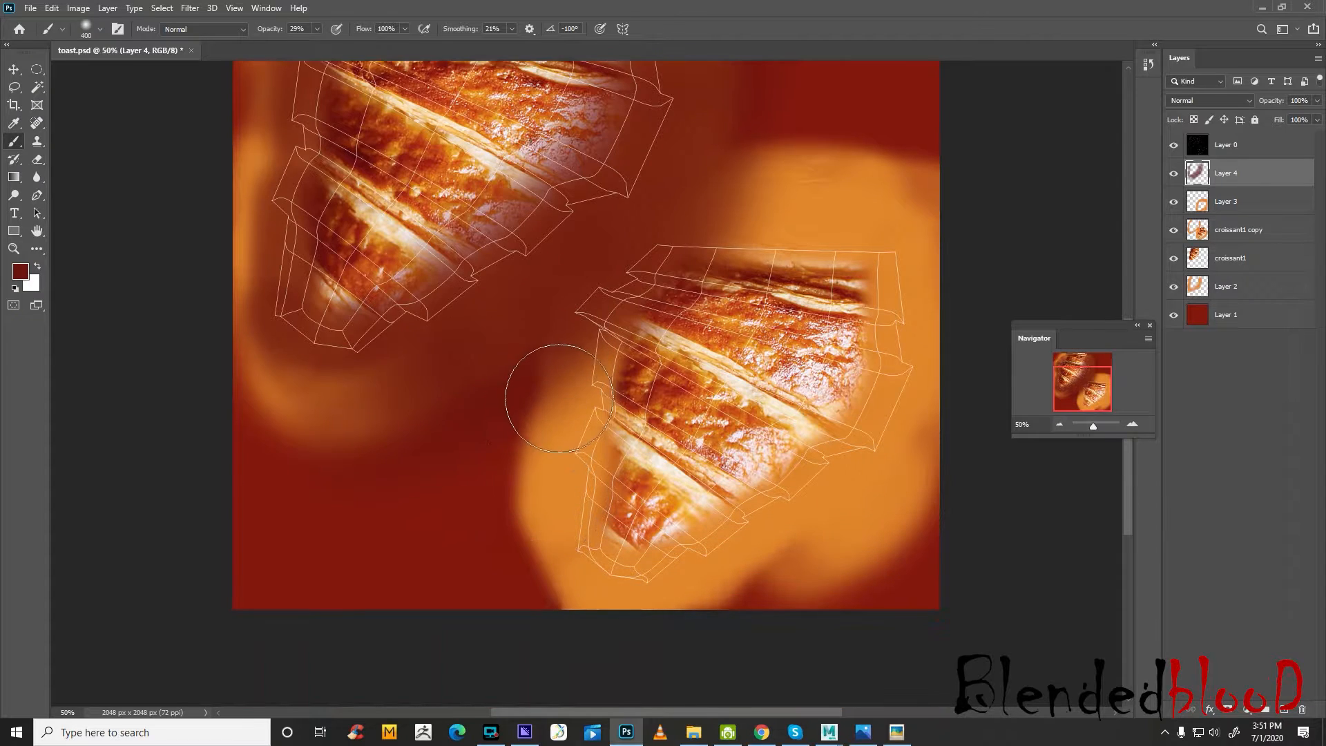
pyautogui.moveTo(567, 343)
pyautogui.mouseDown()
pyautogui.moveTo(549, 561)
pyautogui.moveTo(518, 607)
pyautogui.moveTo(663, 607)
pyautogui.moveTo(739, 578)
pyautogui.moveTo(922, 442)
pyautogui.moveTo(902, 389)
pyautogui.moveTo(923, 297)
pyautogui.moveTo(919, 308)
pyautogui.moveTo(903, 291)
pyautogui.moveTo(645, 223)
pyautogui.mouseUp()
pyautogui.moveTo(819, 219)
pyautogui.mouseDown()
pyautogui.moveTo(834, 208)
pyautogui.moveTo(877, 266)
pyautogui.mouseUp()
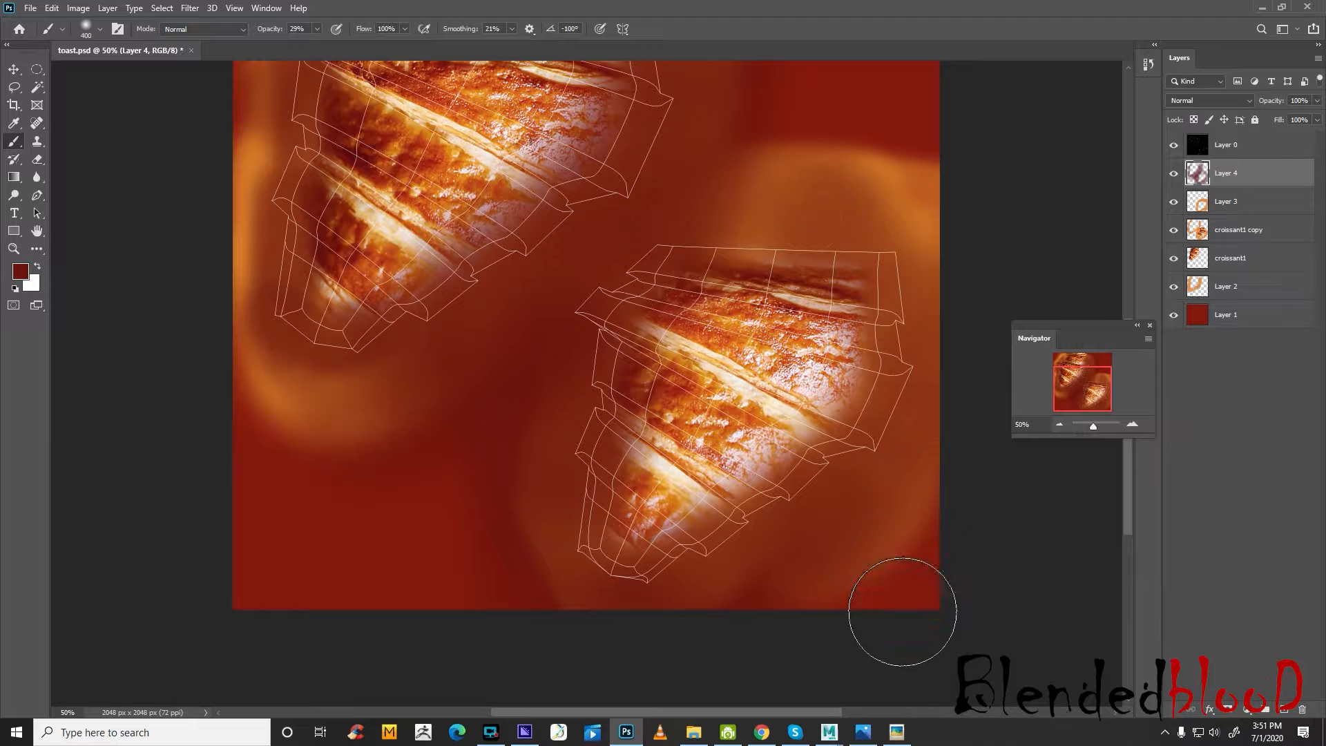
# Save toast.psd with the Layer 0 wireframe hidden and reload the file5 texture in Maya
pyautogui.click(1173, 146)
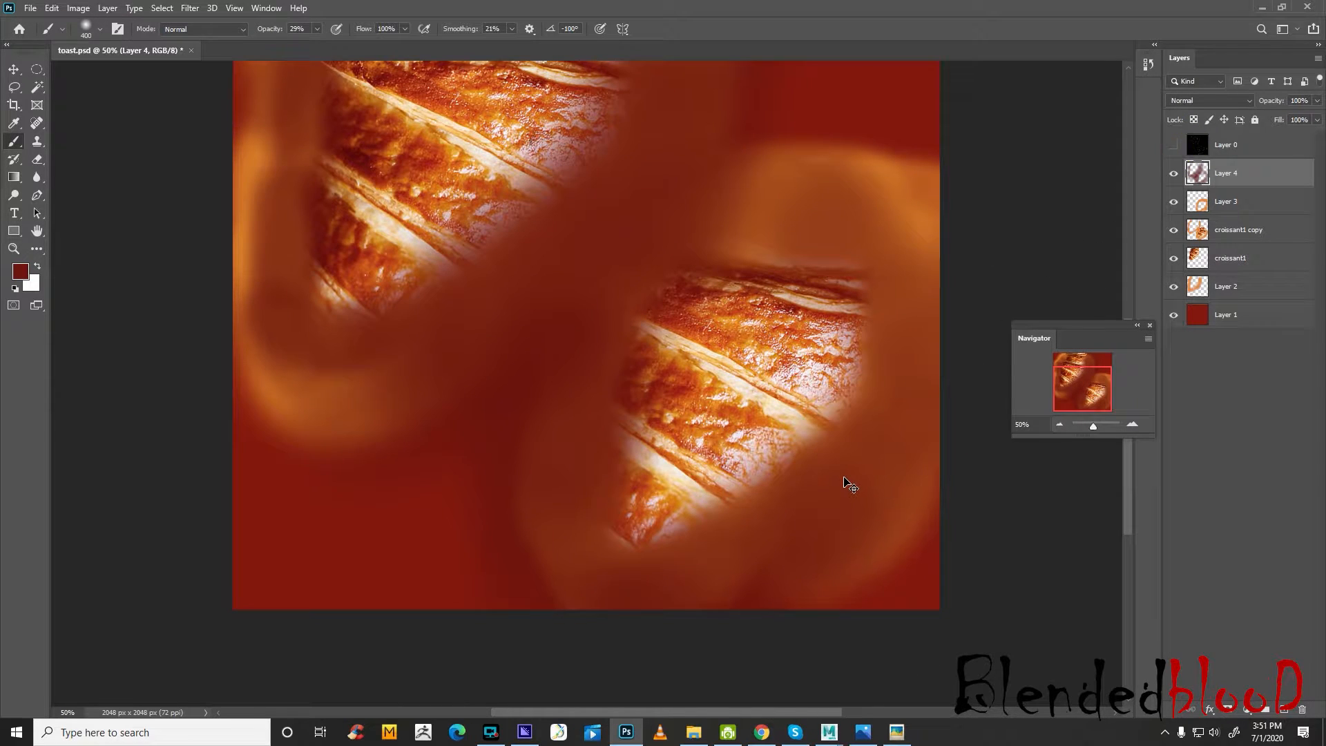
pyautogui.hotkey('ctrl', 's')
pyautogui.moveTo(831, 736)
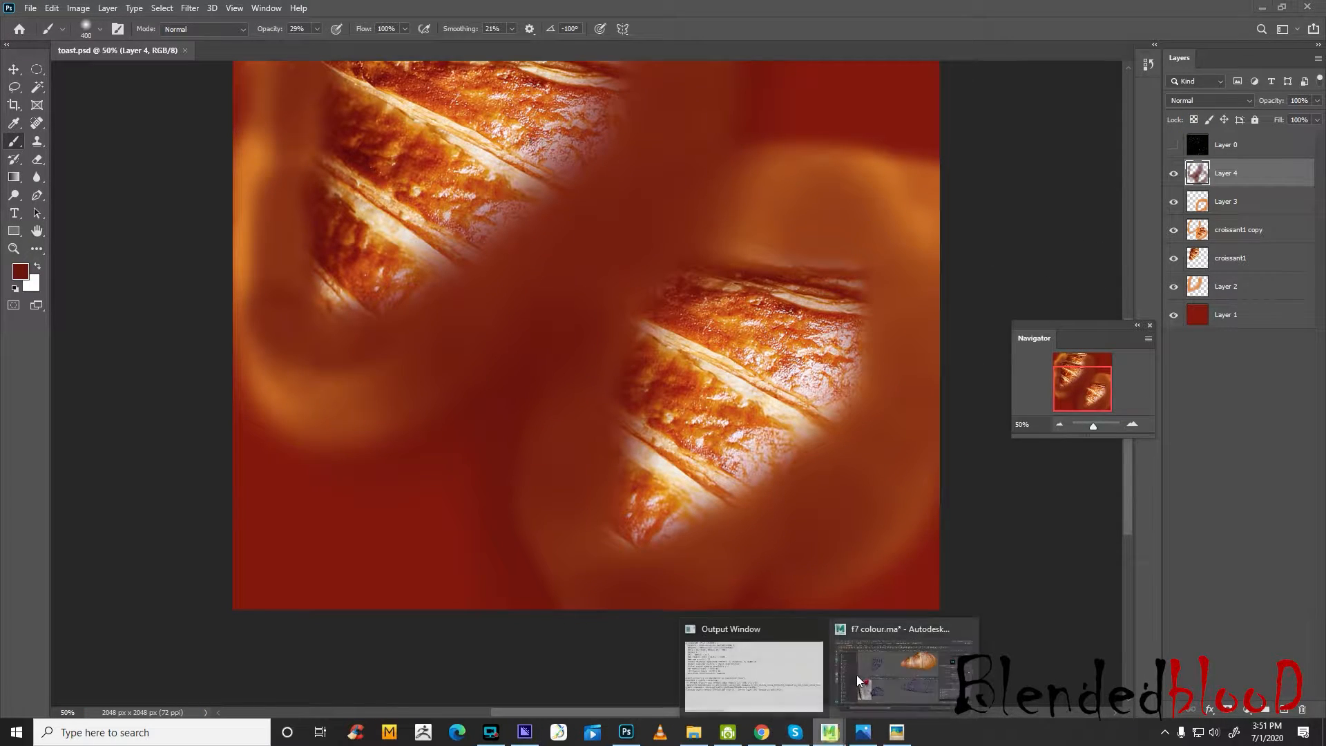
pyautogui.click(856, 674)
pyautogui.click(1137, 349)
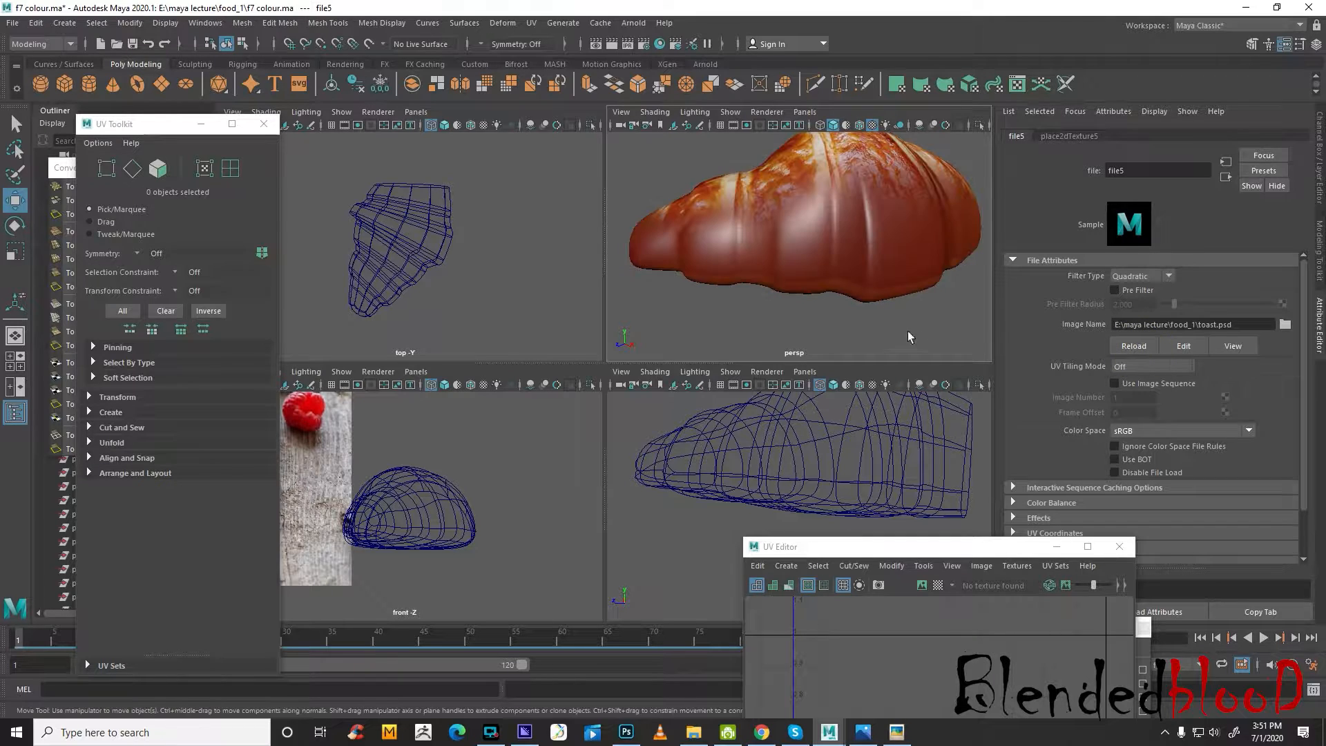
# Inspect the reloaded croissant texture from several sides and make the pot display layer visible
pyautogui.scroll(-6, 822, 314)
pyautogui.keyDown('alt'); pyautogui.moveTo(769, 290); pyautogui.dragTo(590, 261); pyautogui.keyUp('alt')
pyautogui.scroll(6, 763, 282)
pyautogui.keyDown('alt'); pyautogui.moveTo(876, 267); pyautogui.dragTo(1122, 262); pyautogui.keyUp('alt')
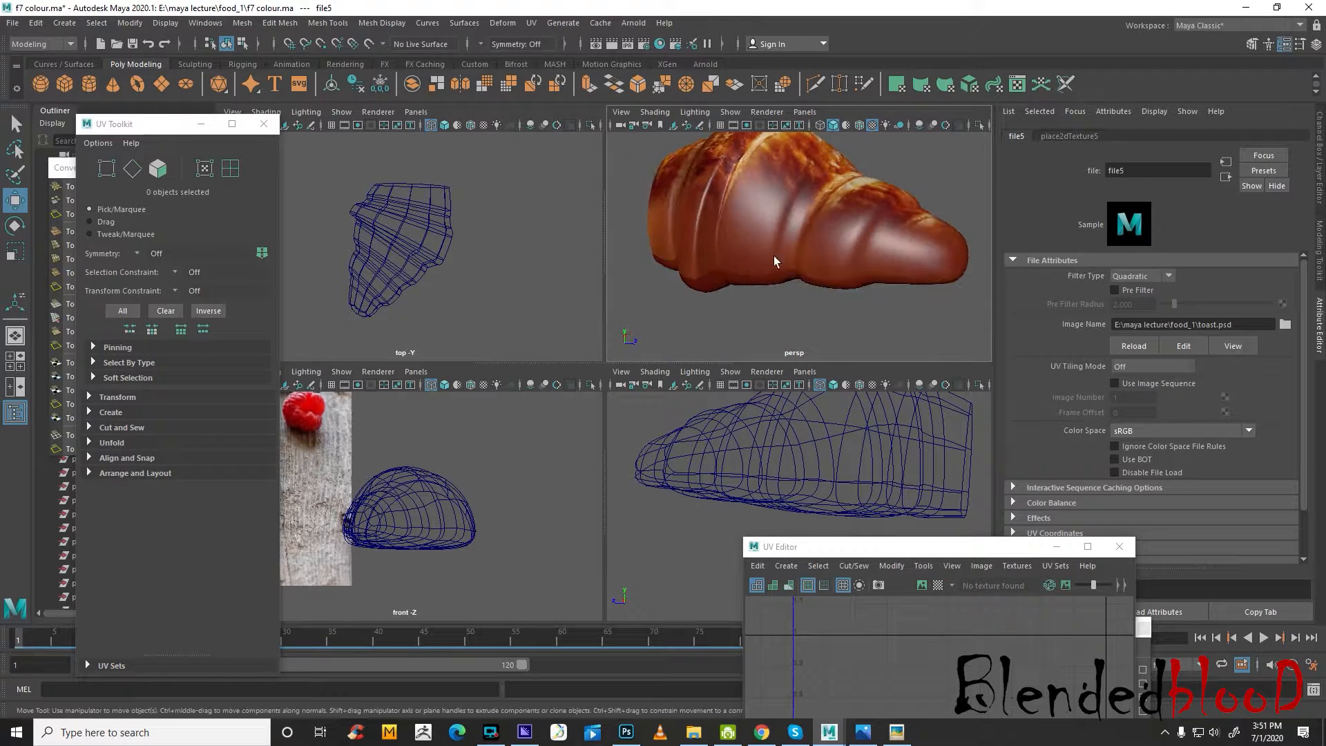
pyautogui.keyDown('alt'); pyautogui.moveTo(737, 243); pyautogui.dragTo(593, 241); pyautogui.keyUp('alt')
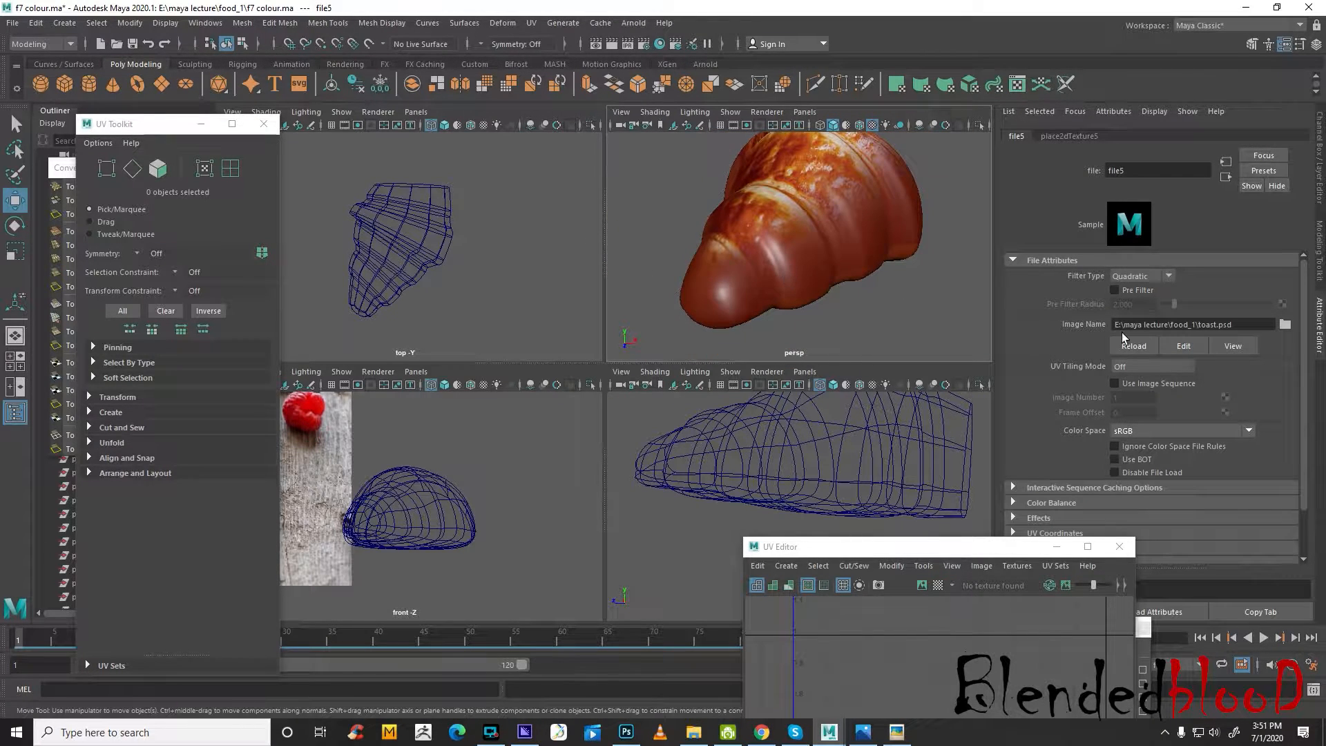
pyautogui.click(1320, 138)
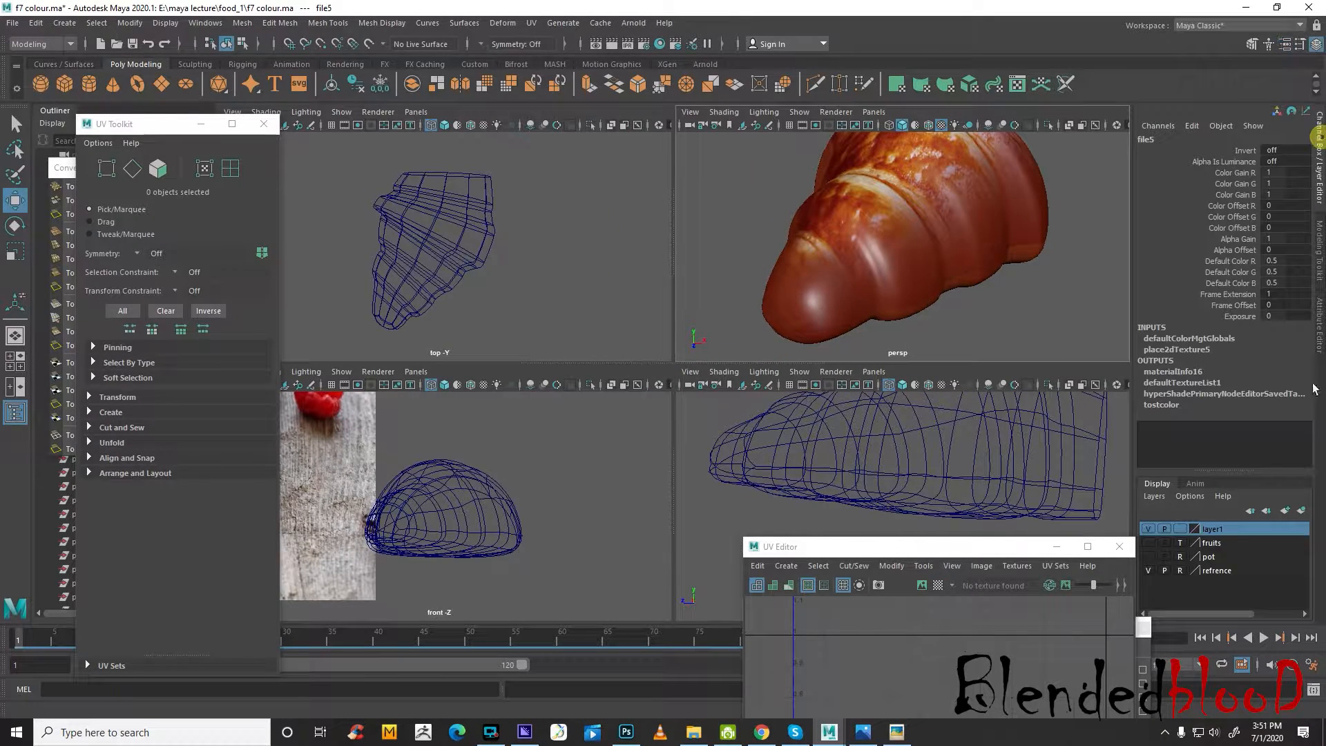
pyautogui.click(1148, 556)
# Examine the textured croissant on its plate within the table scene, comparing it with the reference photo
pyautogui.keyDown('alt'); pyautogui.moveTo(943, 287); pyautogui.dragTo(1029, 292); pyautogui.keyUp('alt')
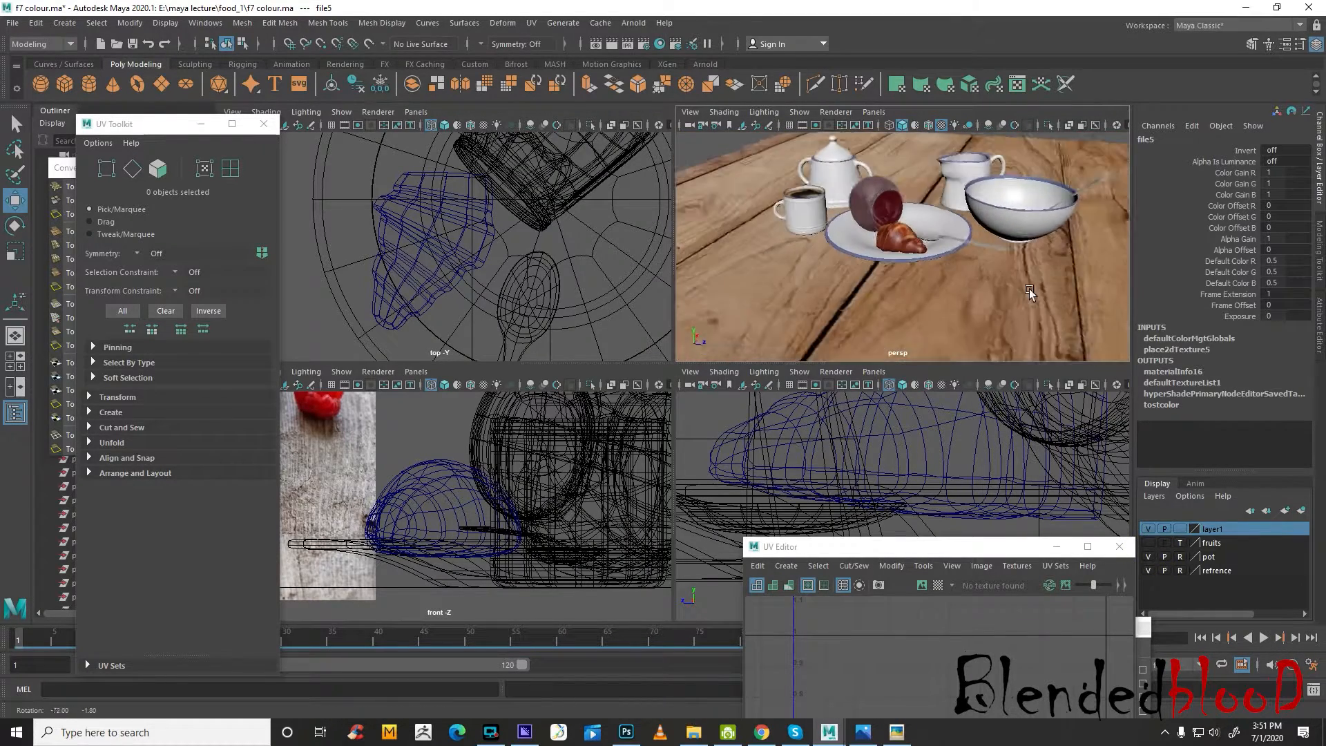
pyautogui.scroll(-5, 999, 283)
pyautogui.scroll(-5, 417, 477)
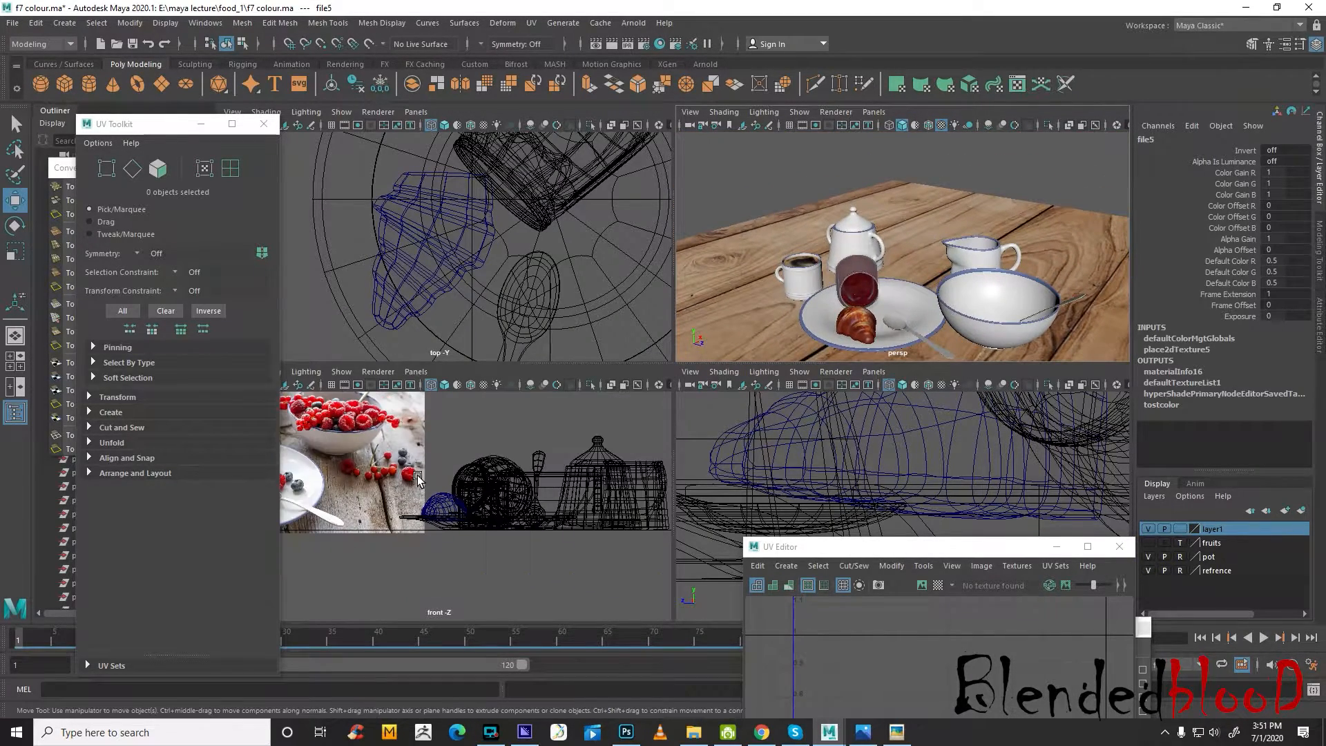
pyautogui.keyDown('alt'); pyautogui.moveTo(418, 477); pyautogui.dragTo(628, 497, button='middle'); pyautogui.keyUp('alt')
pyautogui.keyDown('alt'); pyautogui.moveTo(907, 173); pyautogui.dragTo(914, 234); pyautogui.keyUp('alt')
pyautogui.keyDown('alt'); pyautogui.moveTo(916, 238); pyautogui.dragTo(926, 269, button='middle'); pyautogui.keyUp('alt')
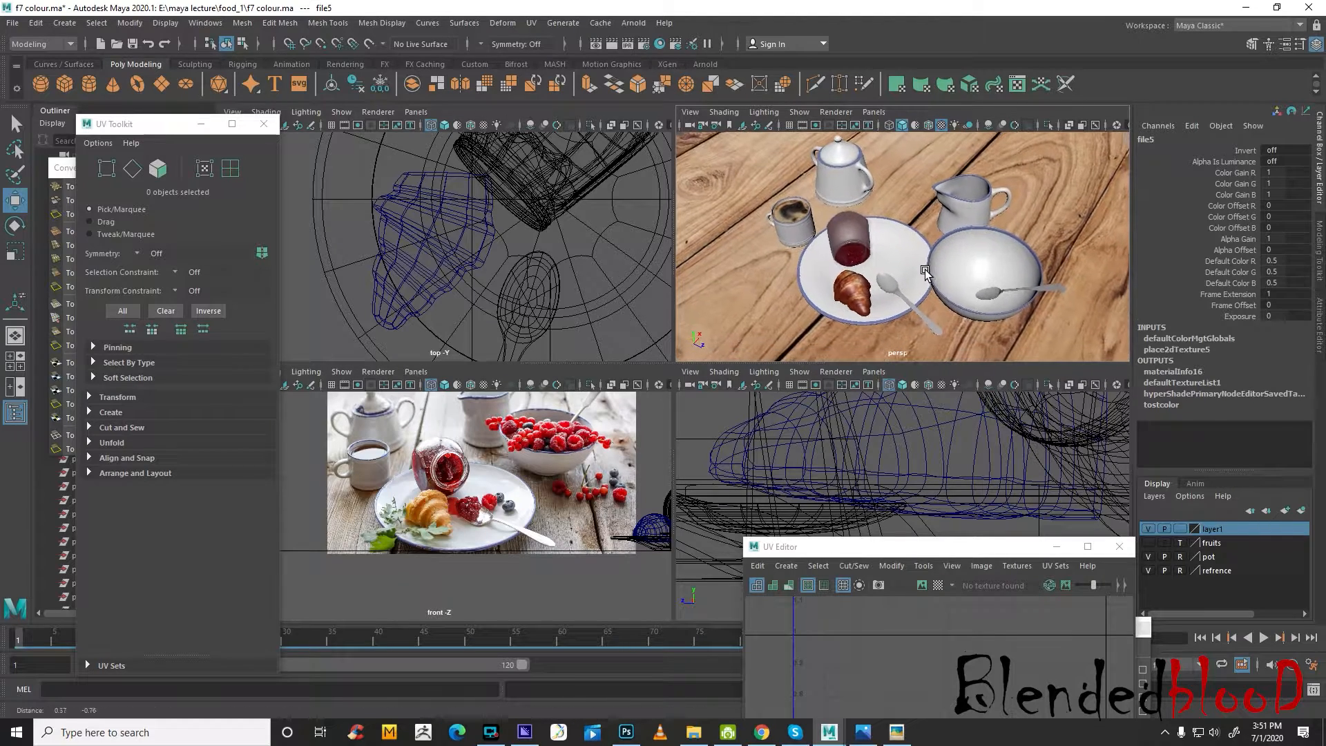
pyautogui.scroll(5, 926, 269)
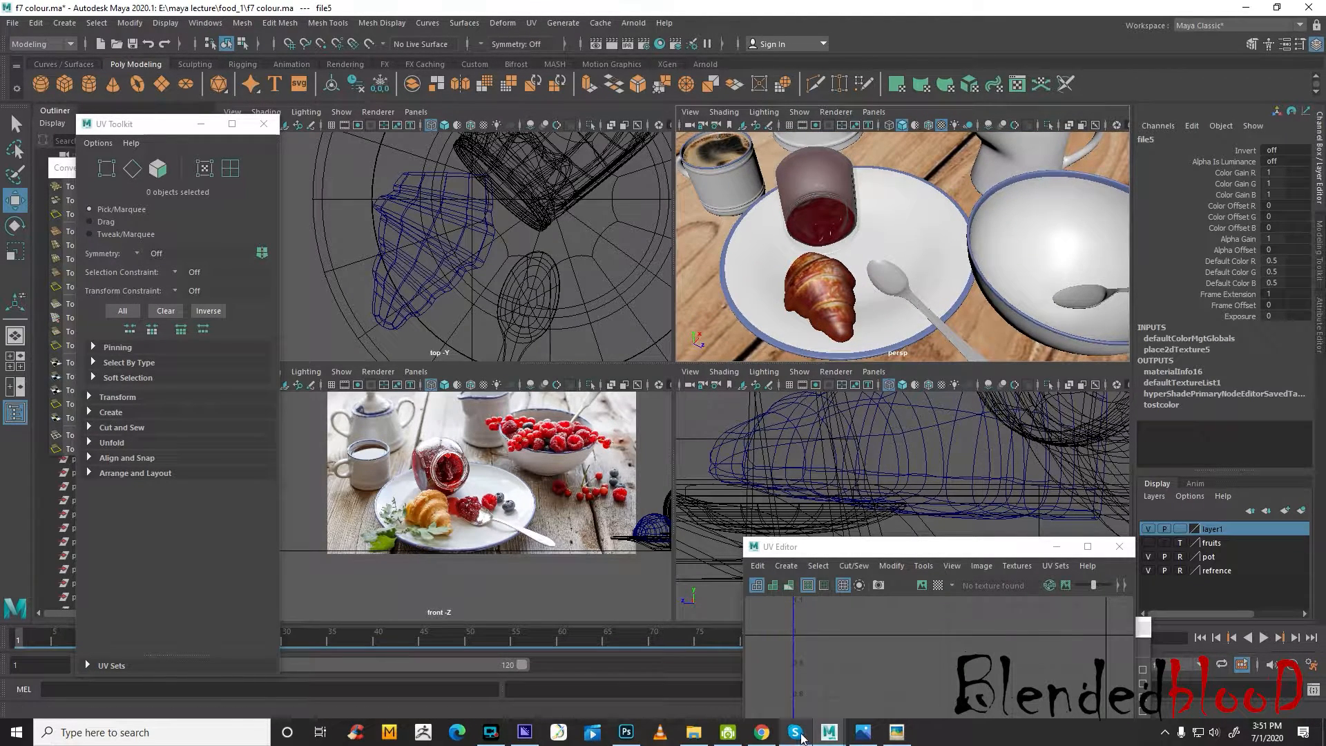
# Switch to Photoshop, show the Layer 0 wireframe, and erase Layer 4's dark red over the lower-right croissant
pyautogui.moveTo(809, 739)
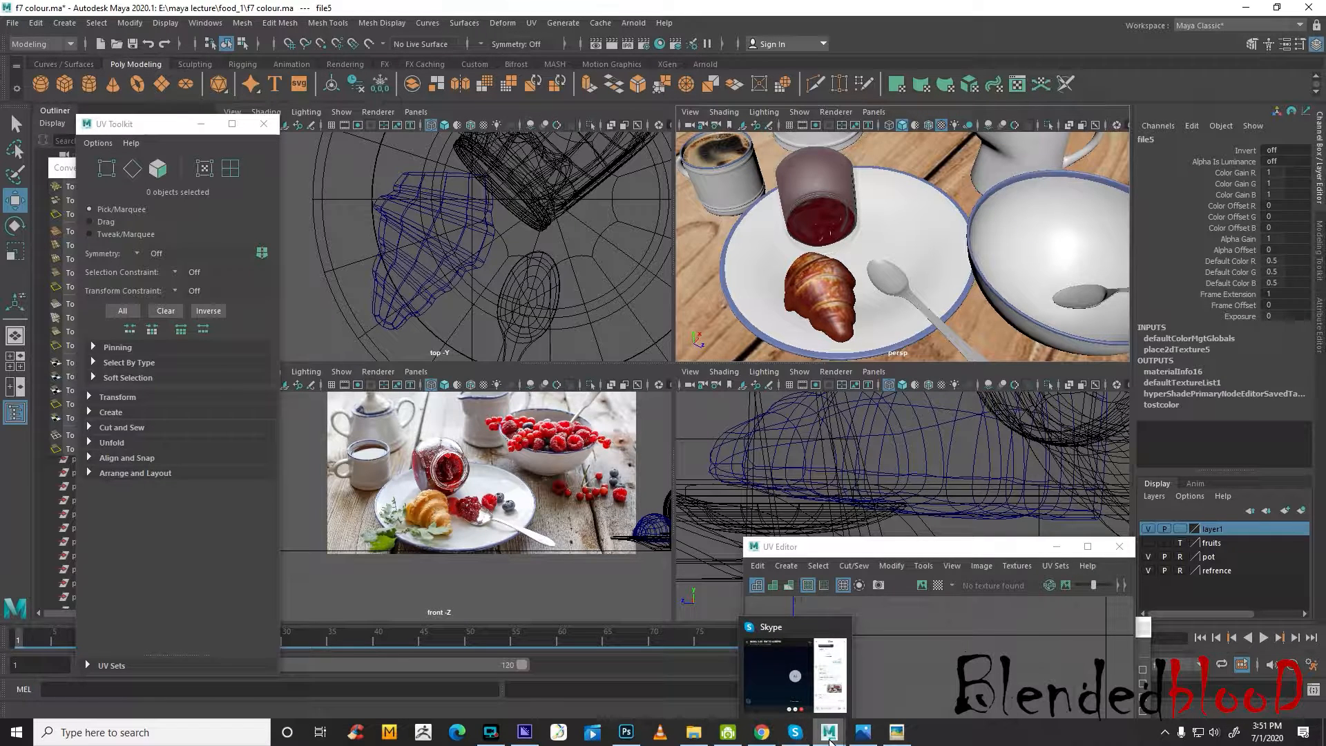
pyautogui.click(628, 735)
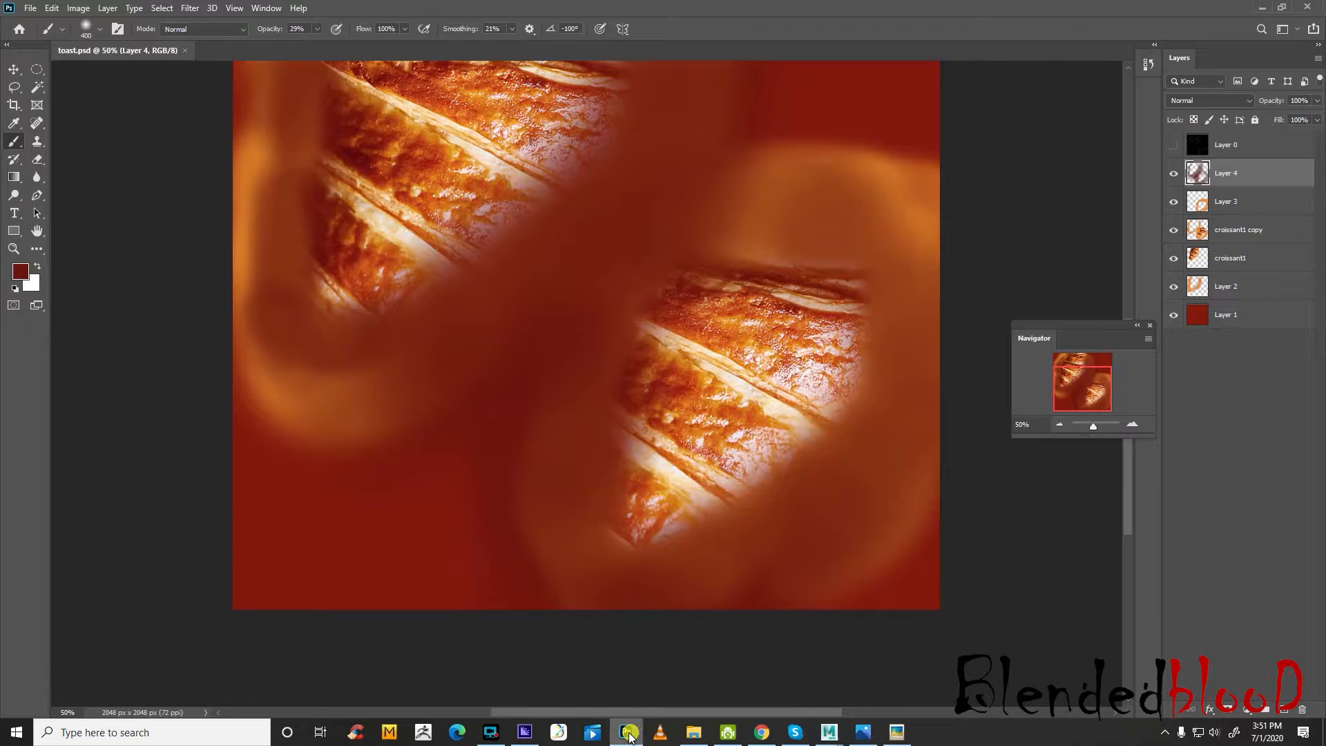
pyautogui.click(1174, 147)
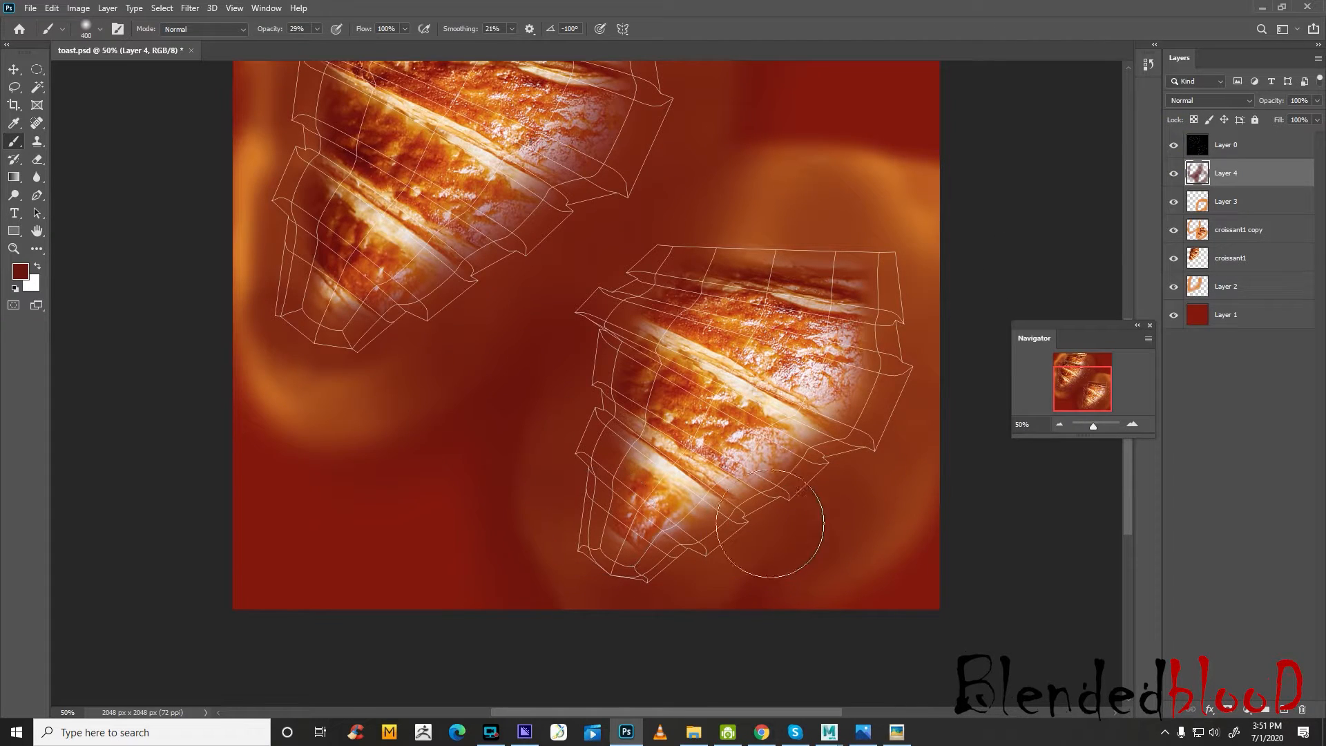
pyautogui.click(37, 159)
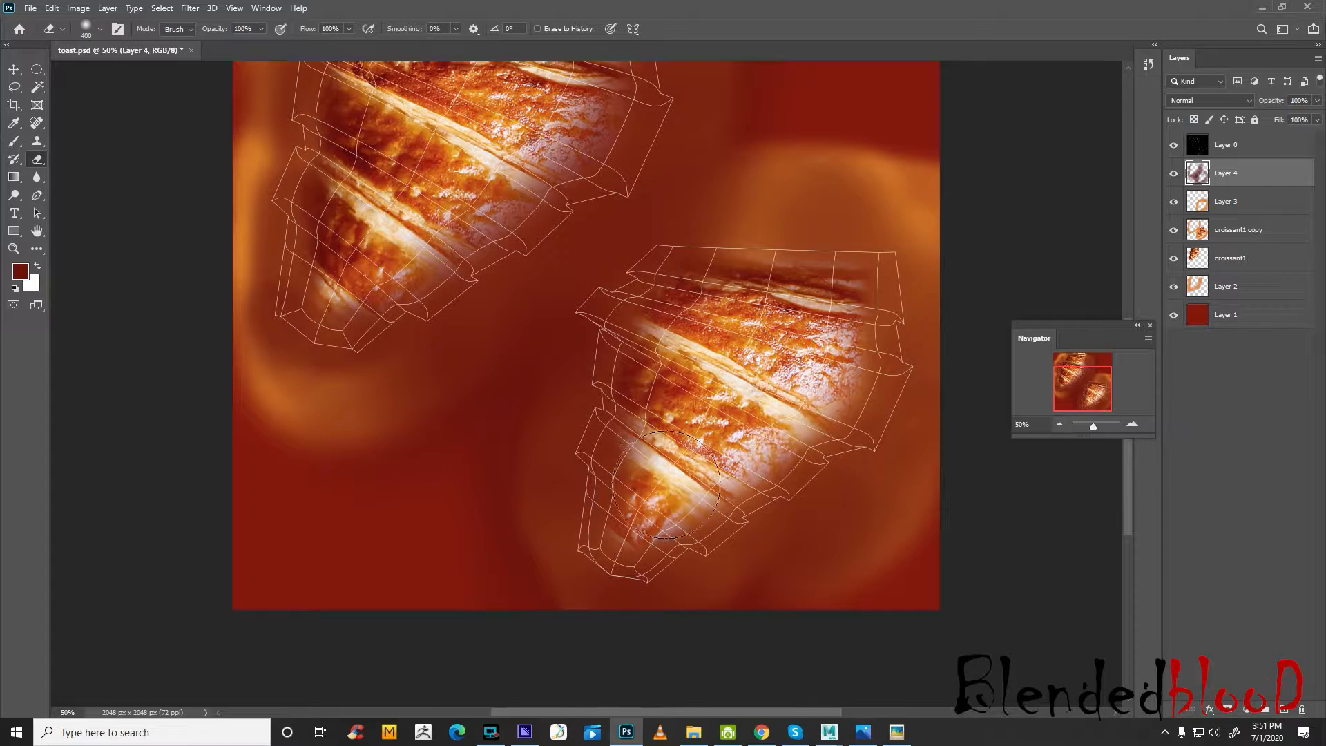
pyautogui.moveTo(653, 466); pyautogui.dragTo(668, 454)
pyautogui.moveTo(673, 428)
pyautogui.mouseDown()
pyautogui.moveTo(631, 527)
pyautogui.moveTo(794, 414)
pyautogui.moveTo(737, 458)
pyautogui.mouseUp()
pyautogui.moveTo(651, 422)
pyautogui.mouseDown()
pyautogui.moveTo(639, 366)
pyautogui.moveTo(673, 328)
pyautogui.moveTo(815, 413)
pyautogui.moveTo(799, 343)
pyautogui.mouseUp()
# Erase Layer 4's dark red along the edges of the upper-left croissant with the eraser at size 300
pyautogui.scroll(3, 441, 416)
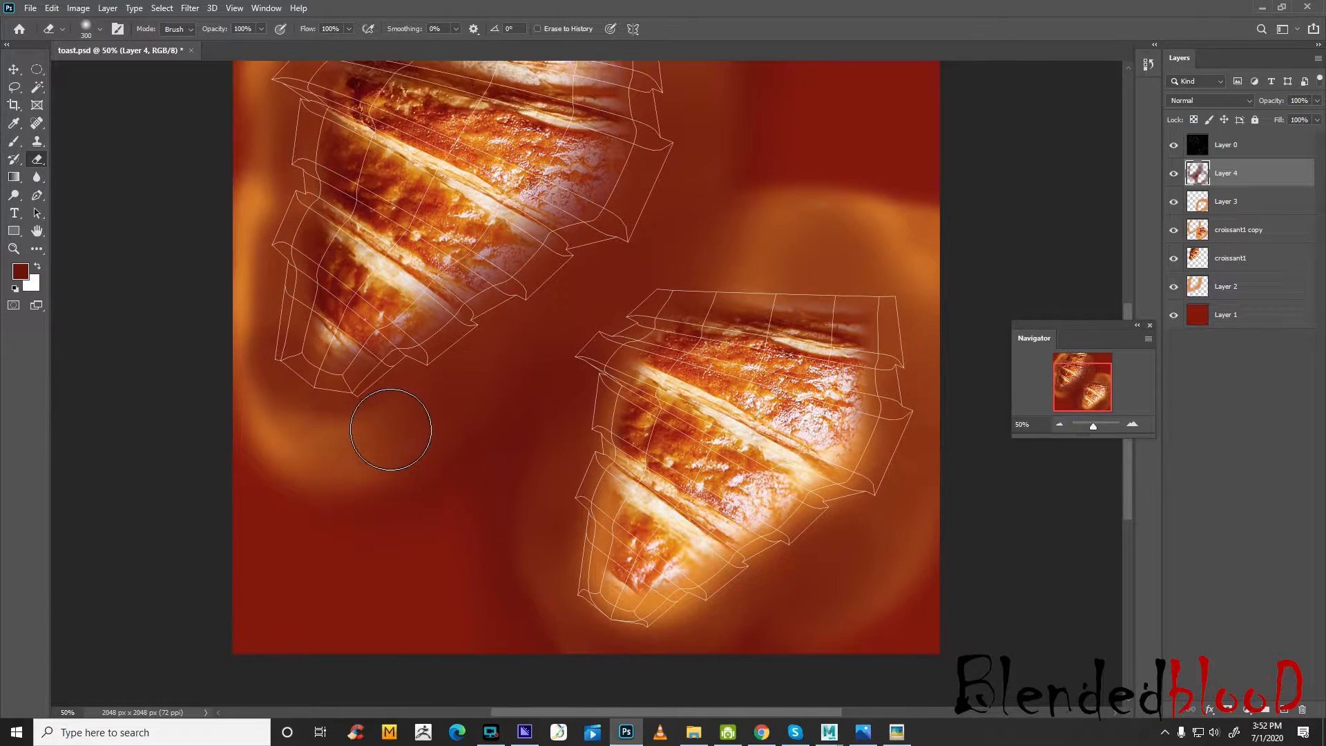
pyautogui.moveTo(352, 337)
pyautogui.mouseDown()
pyautogui.moveTo(335, 387)
pyautogui.moveTo(404, 404)
pyautogui.moveTo(525, 314)
pyautogui.moveTo(517, 301)
pyautogui.mouseUp()
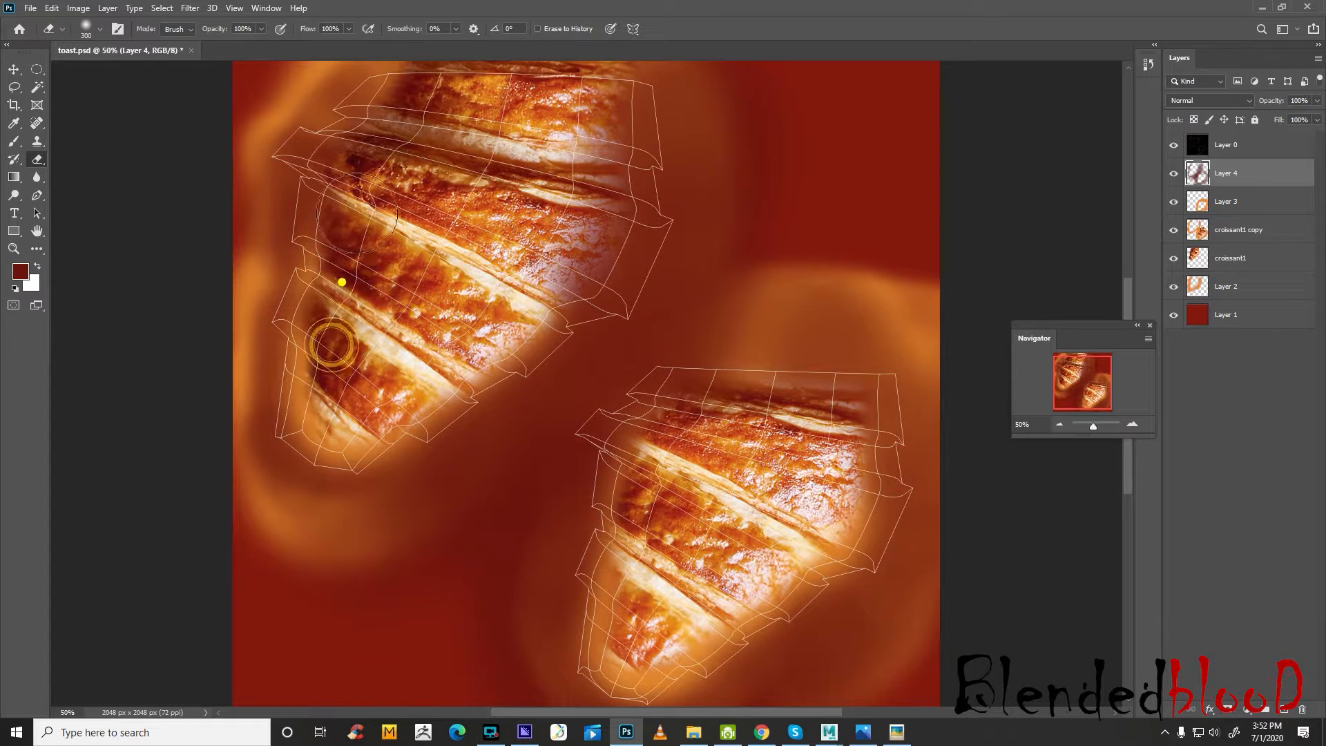
pyautogui.moveTo(340, 282); pyautogui.dragTo(377, 214)
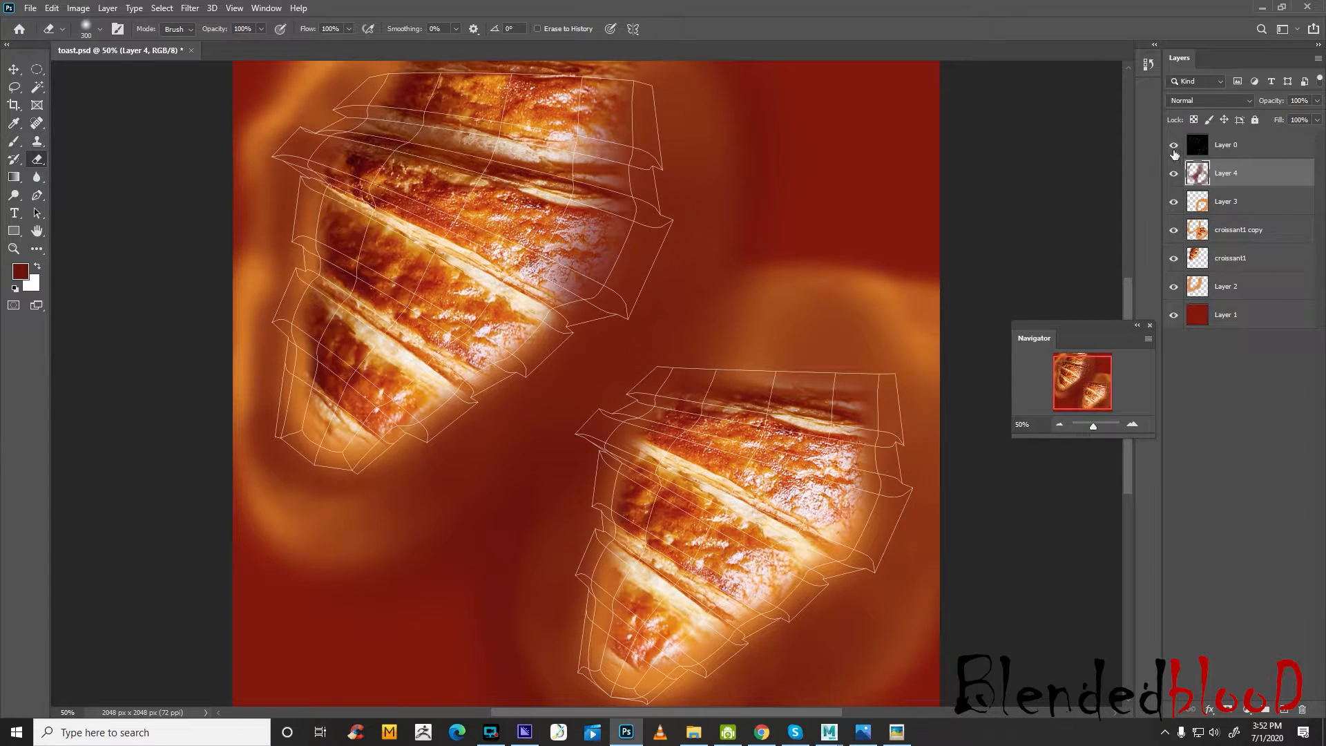
# Save toast.psd with Layer 0 hidden and reload the file5 texture of the tostcolor material in Maya via the Hypershade
pyautogui.click(1174, 145)
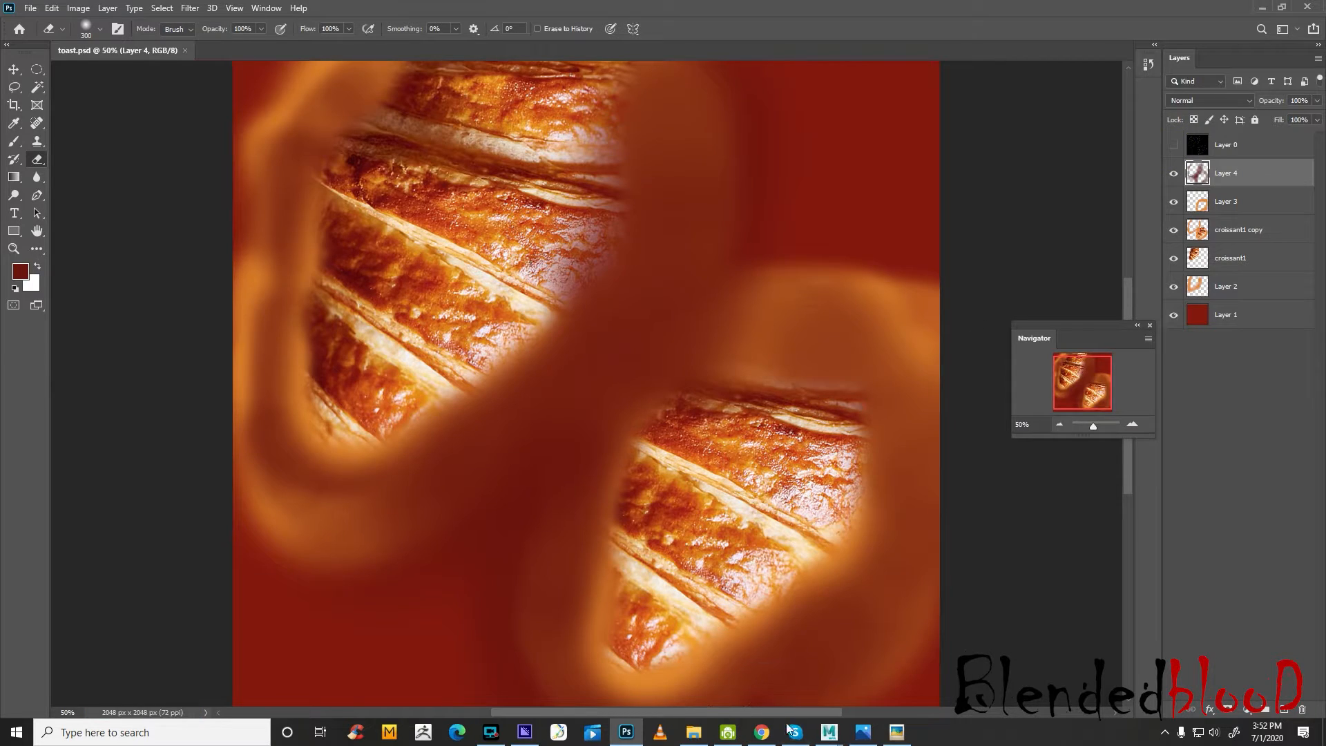
pyautogui.click(829, 732)
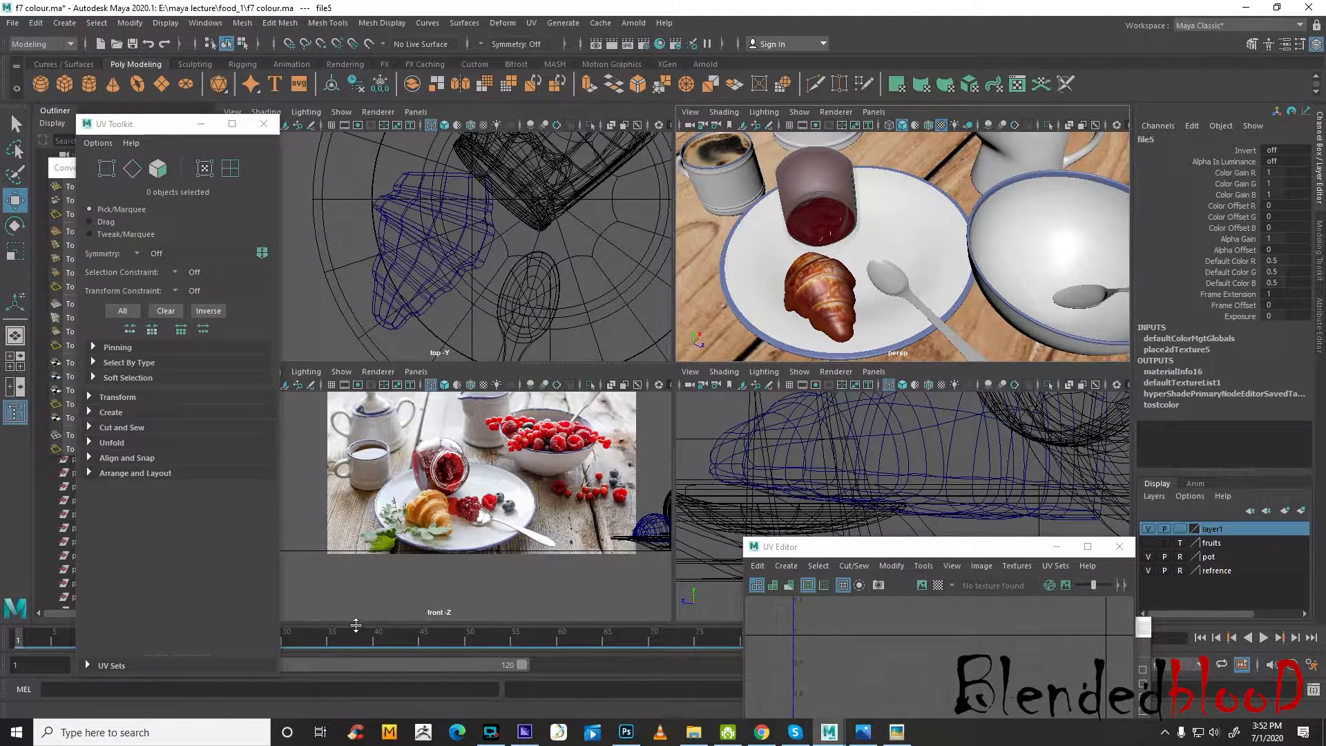
pyautogui.click(195, 24)
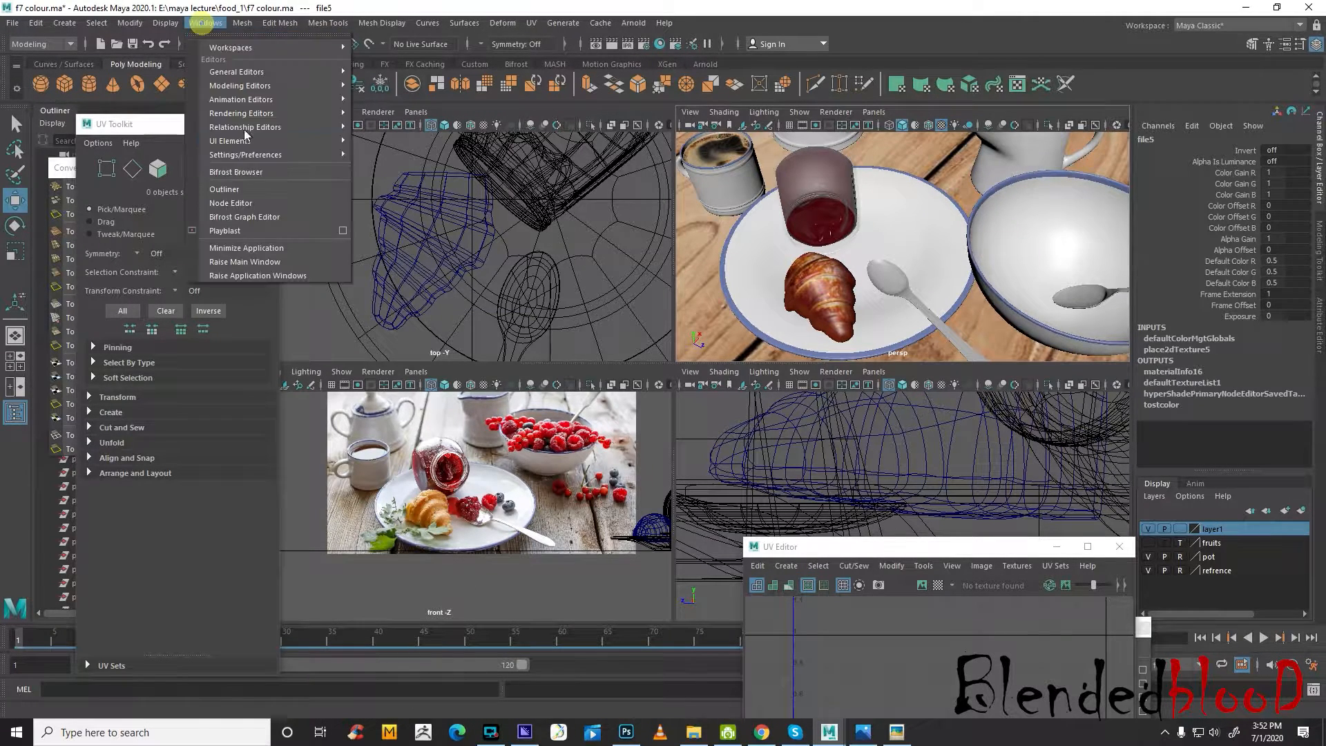
pyautogui.moveTo(257, 123)
pyautogui.click(390, 126)
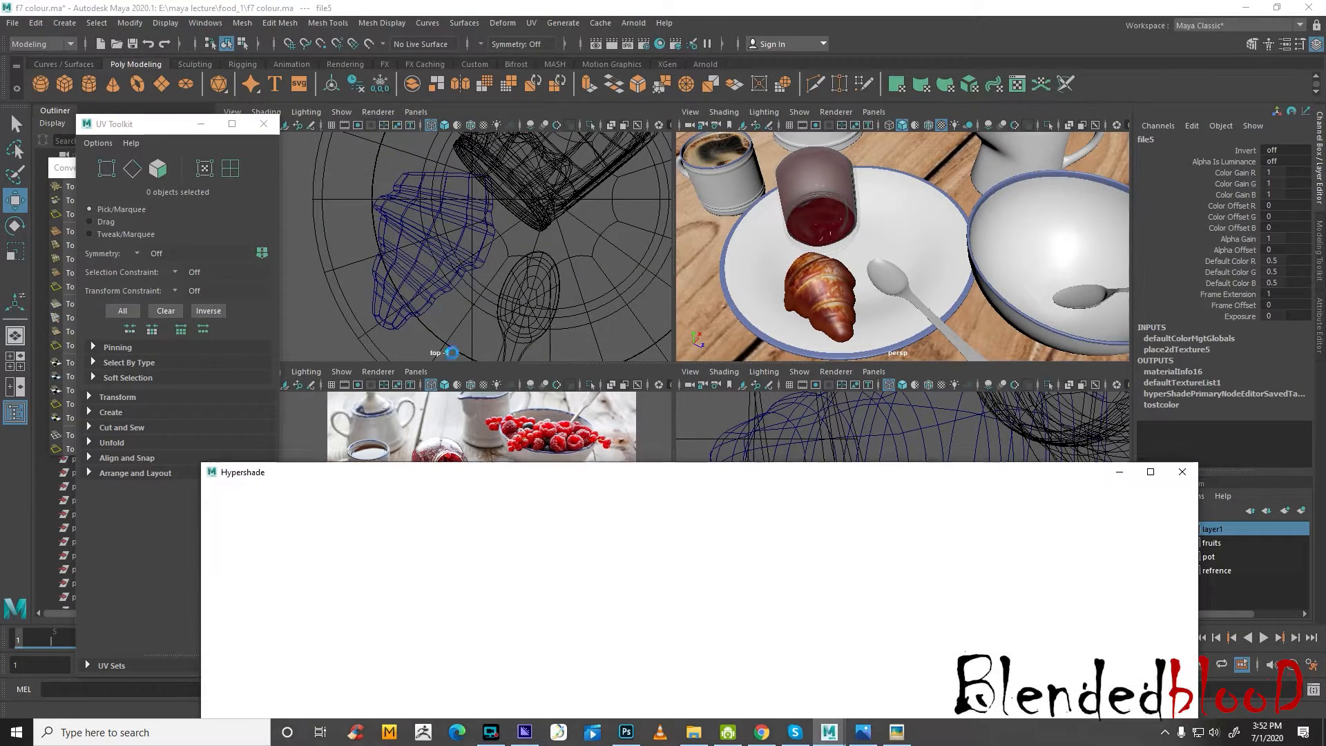
pyautogui.moveTo(593, 480); pyautogui.dragTo(506, 348)
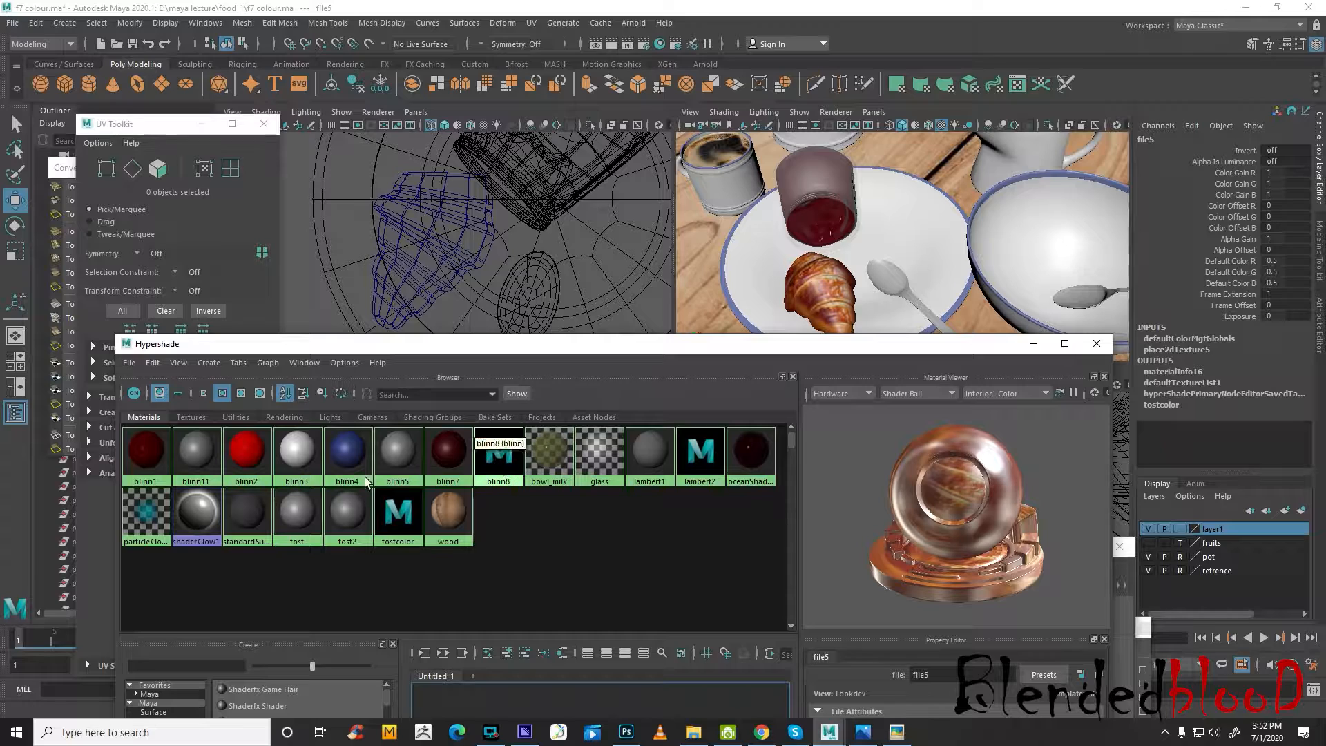
pyautogui.doubleClick(407, 539)
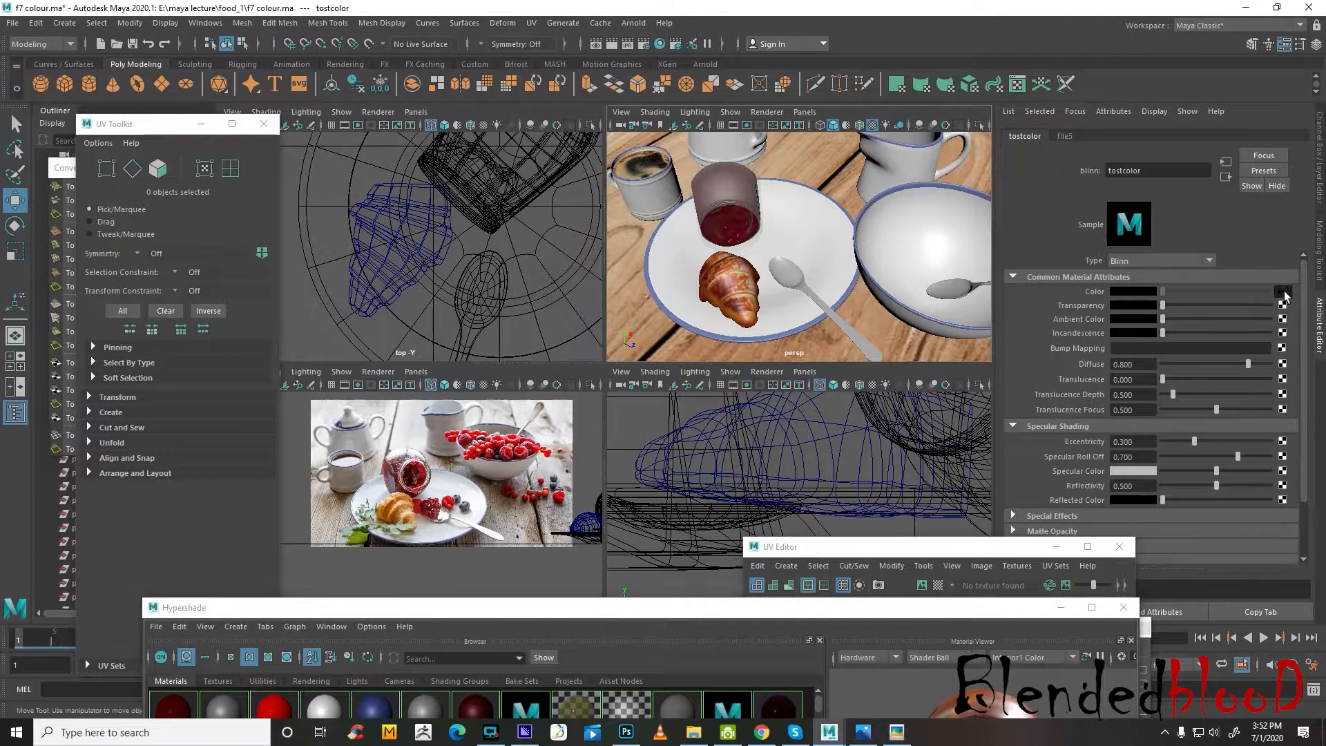
pyautogui.click(1282, 291)
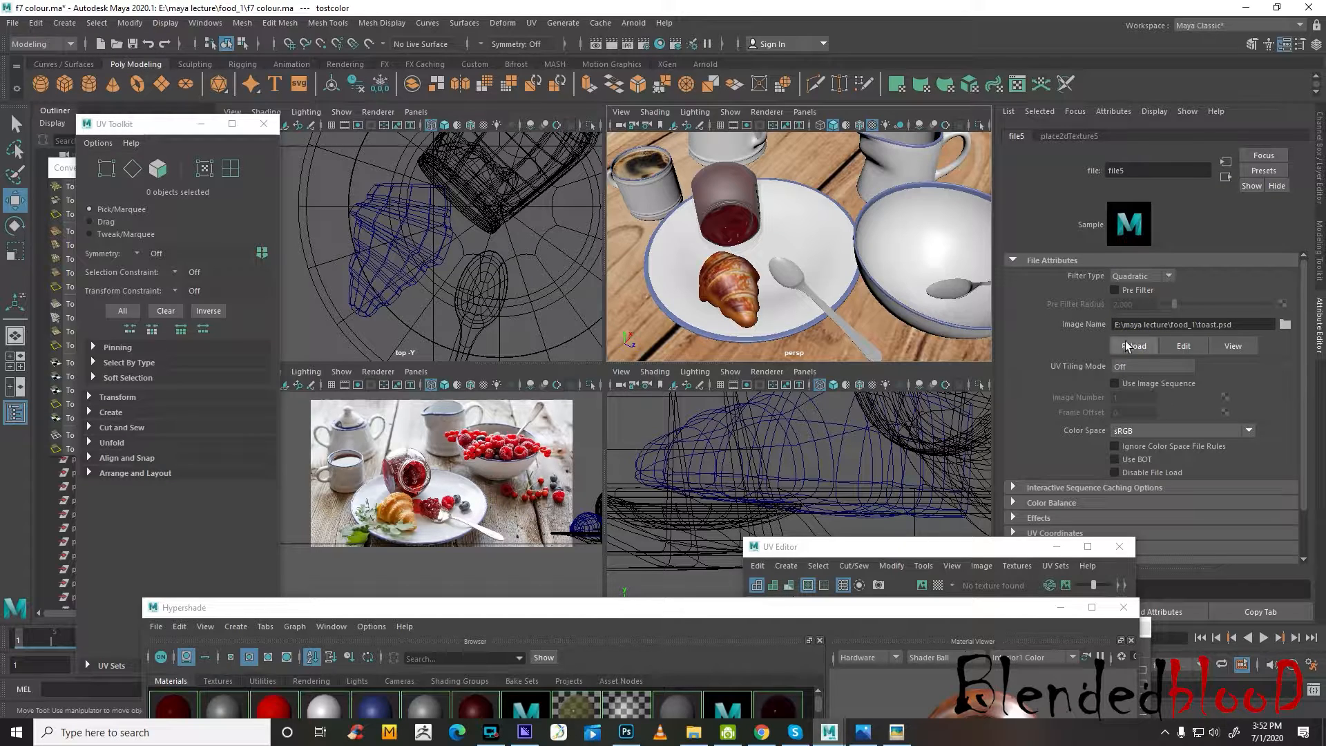
pyautogui.scroll(6, 735, 286)
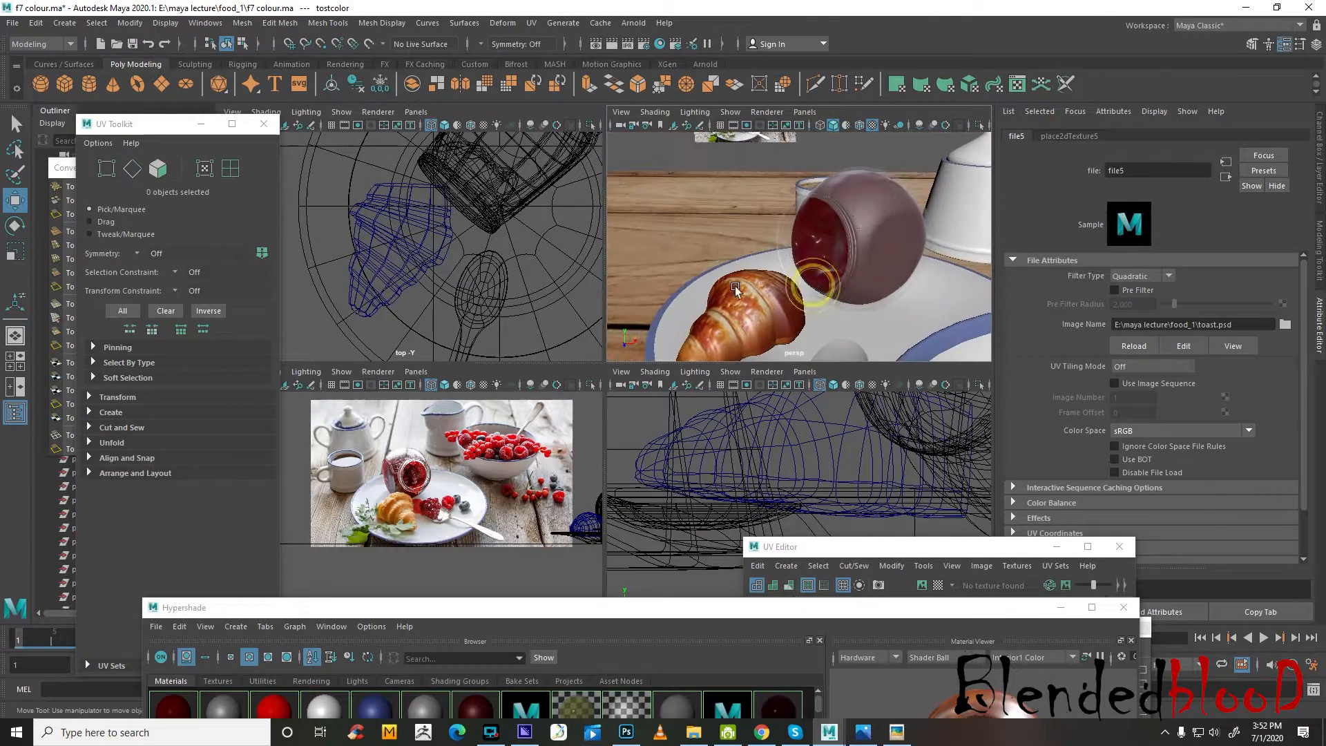
pyautogui.scroll(4, 797, 311)
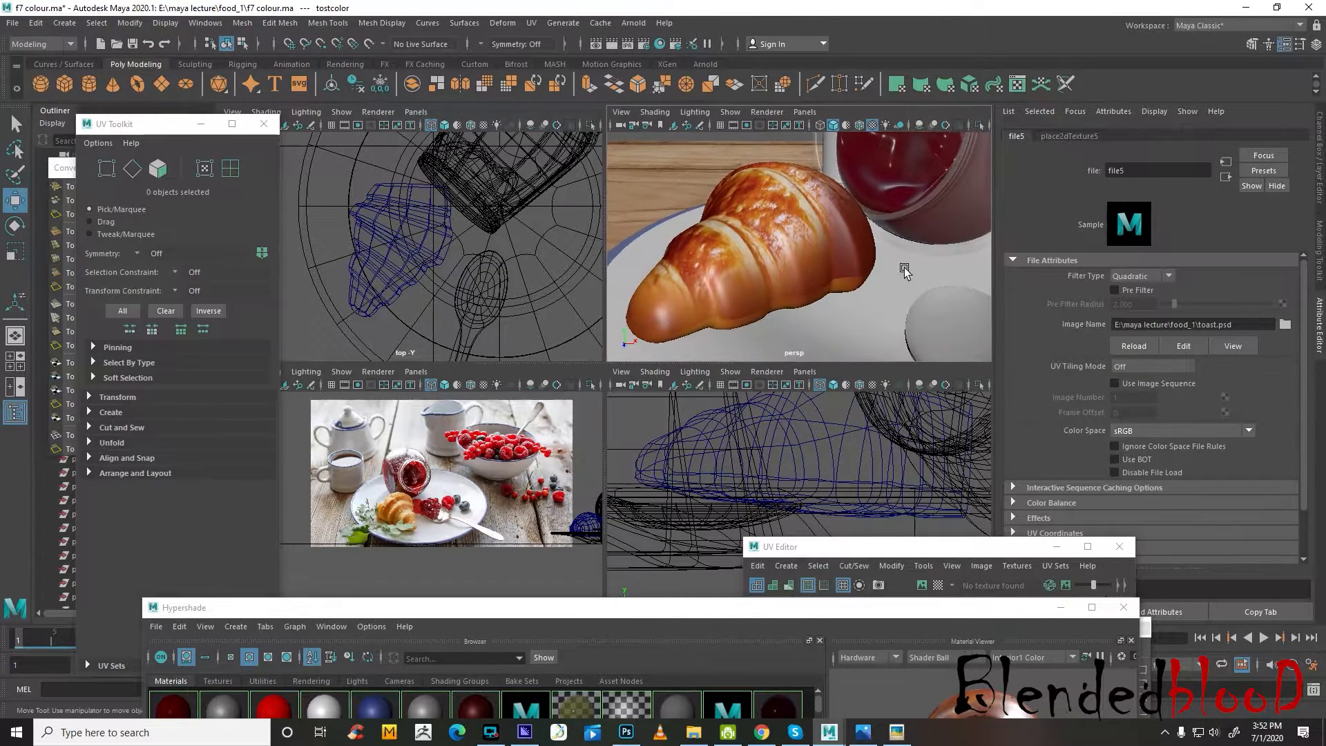
pyautogui.moveTo(783, 278)
pyautogui.keyDown('alt'); pyautogui.mouseDown()
pyautogui.moveTo(729, 263)
pyautogui.moveTo(800, 288)
pyautogui.mouseUp(); pyautogui.keyUp('alt')
# Select the croissant through the objects using the tostcolor material and assign tostcolor to it again
pyautogui.moveTo(476, 616); pyautogui.dragTo(467, 440)
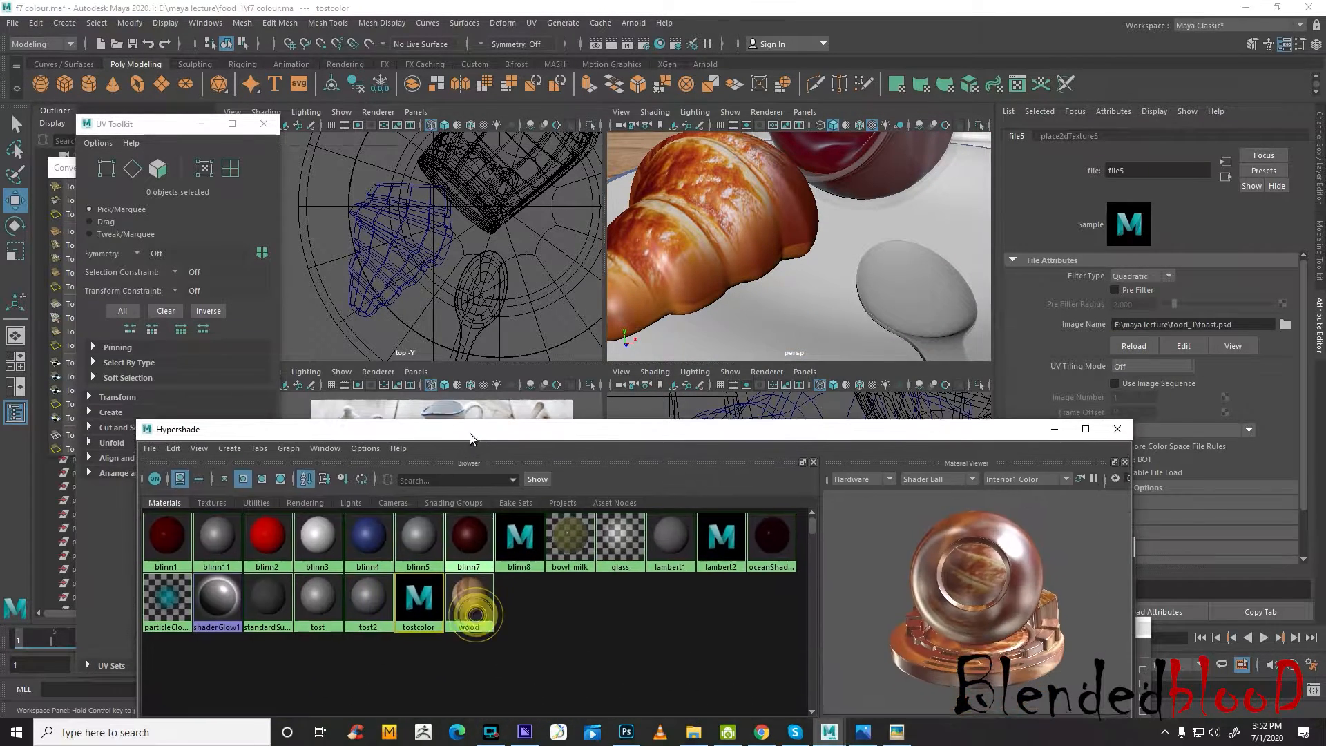
pyautogui.rightClick(417, 614)
pyautogui.click(520, 551)
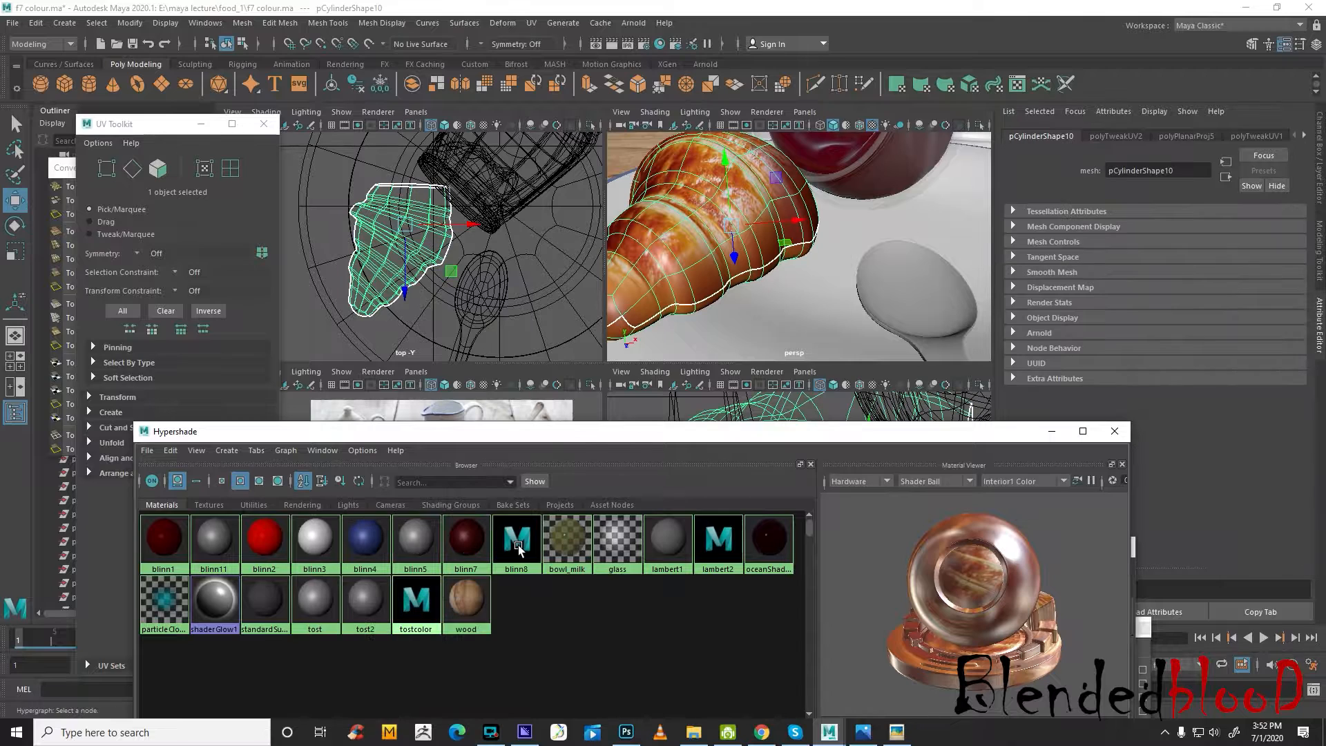
pyautogui.rightClick(416, 616)
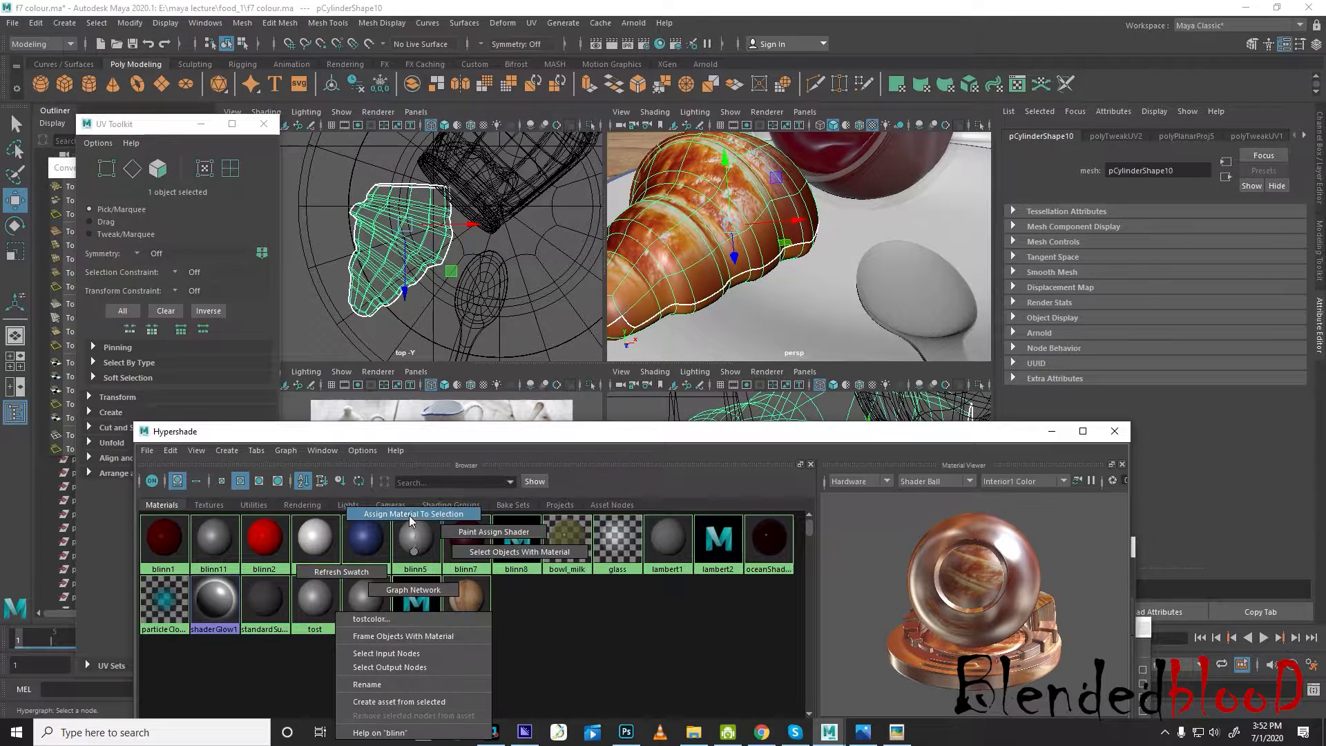
pyautogui.click(411, 512)
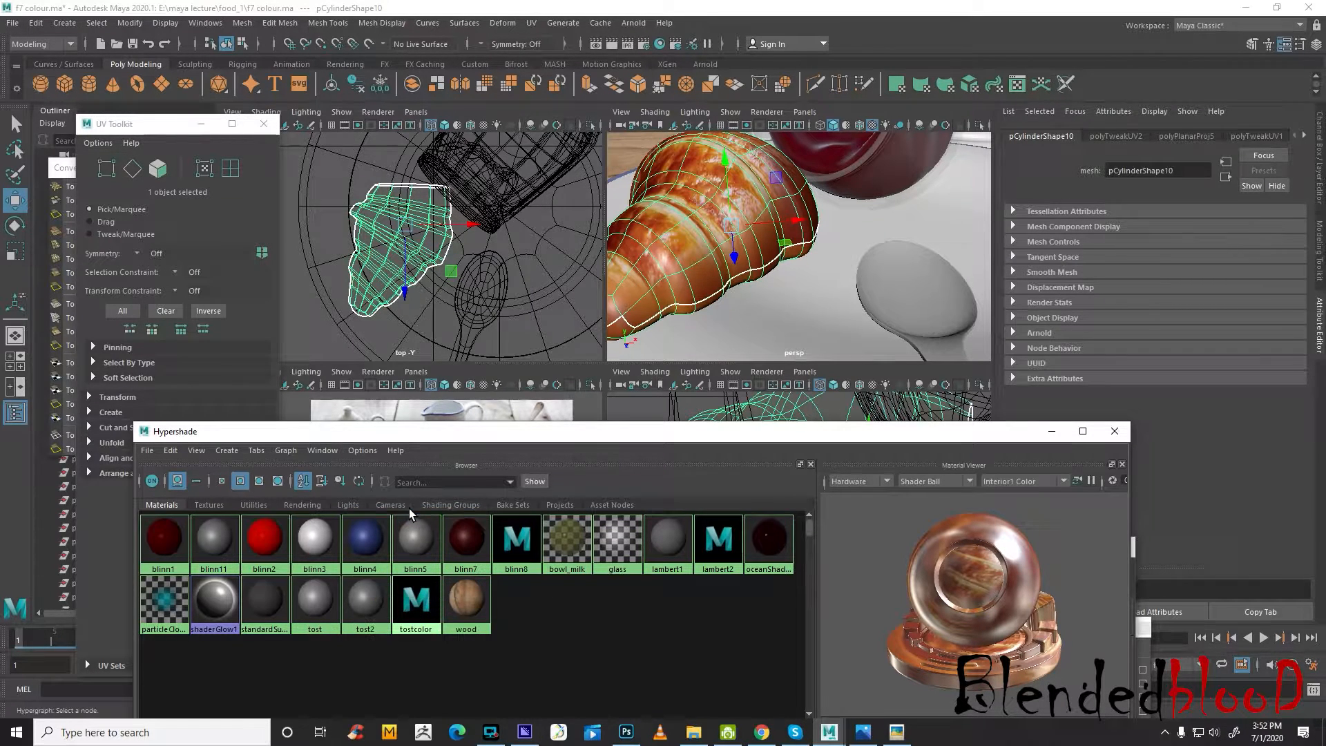
# Reload tostcolor's file5 texture again, check the croissant on the plate, and move the Hypershade out of the way
pyautogui.click(418, 606)
pyautogui.click(1285, 294)
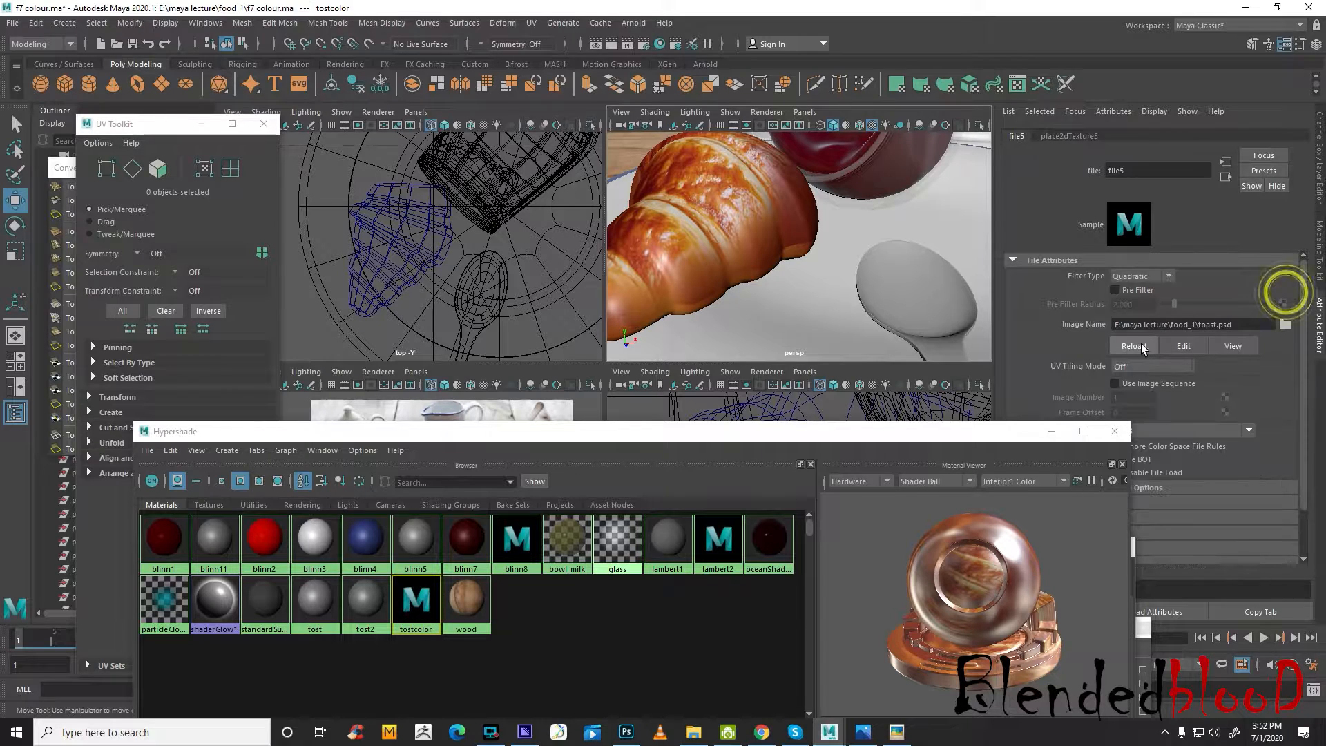
pyautogui.click(1134, 345)
pyautogui.keyDown('alt'); pyautogui.moveTo(750, 287); pyautogui.dragTo(909, 287); pyautogui.keyUp('alt')
pyautogui.scroll(-3, 764, 299)
pyautogui.scroll(-3, 909, 287)
pyautogui.keyDown('alt'); pyautogui.moveTo(819, 303); pyautogui.dragTo(828, 351); pyautogui.keyUp('alt')
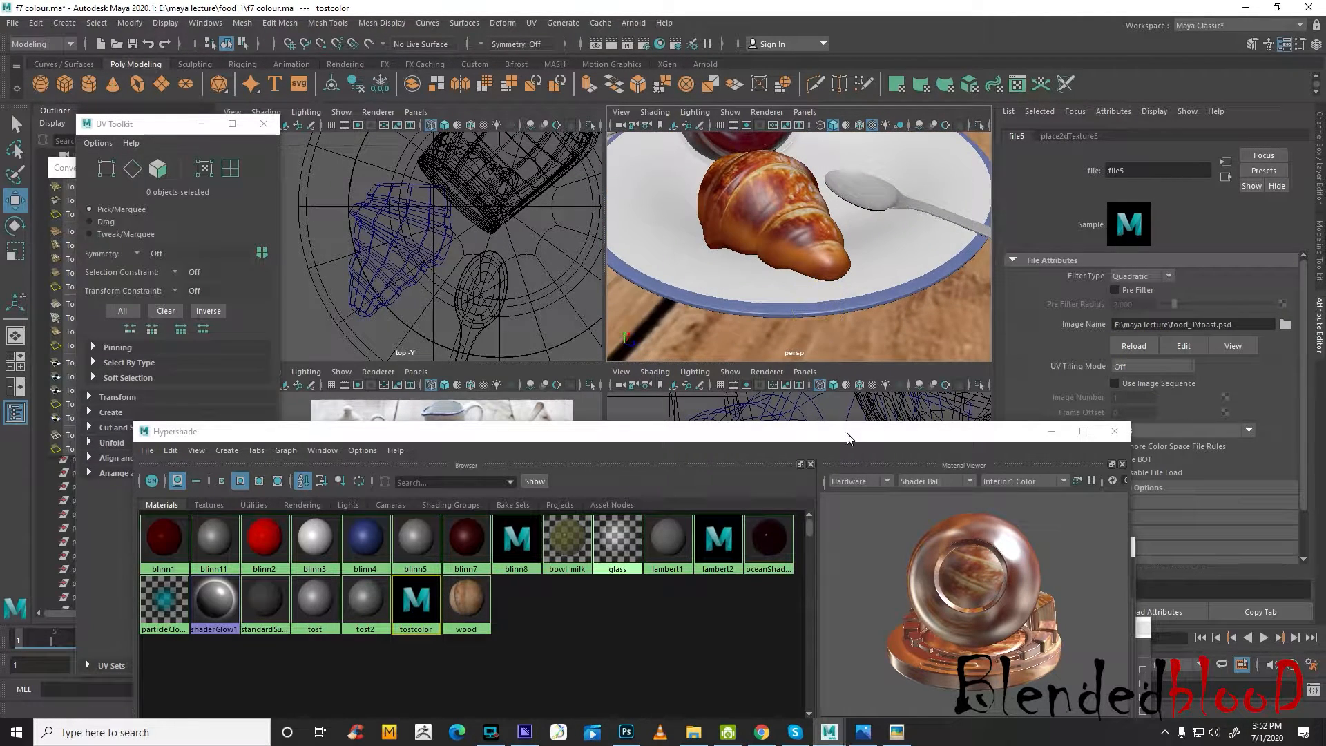
pyautogui.moveTo(848, 433); pyautogui.dragTo(853, 718)
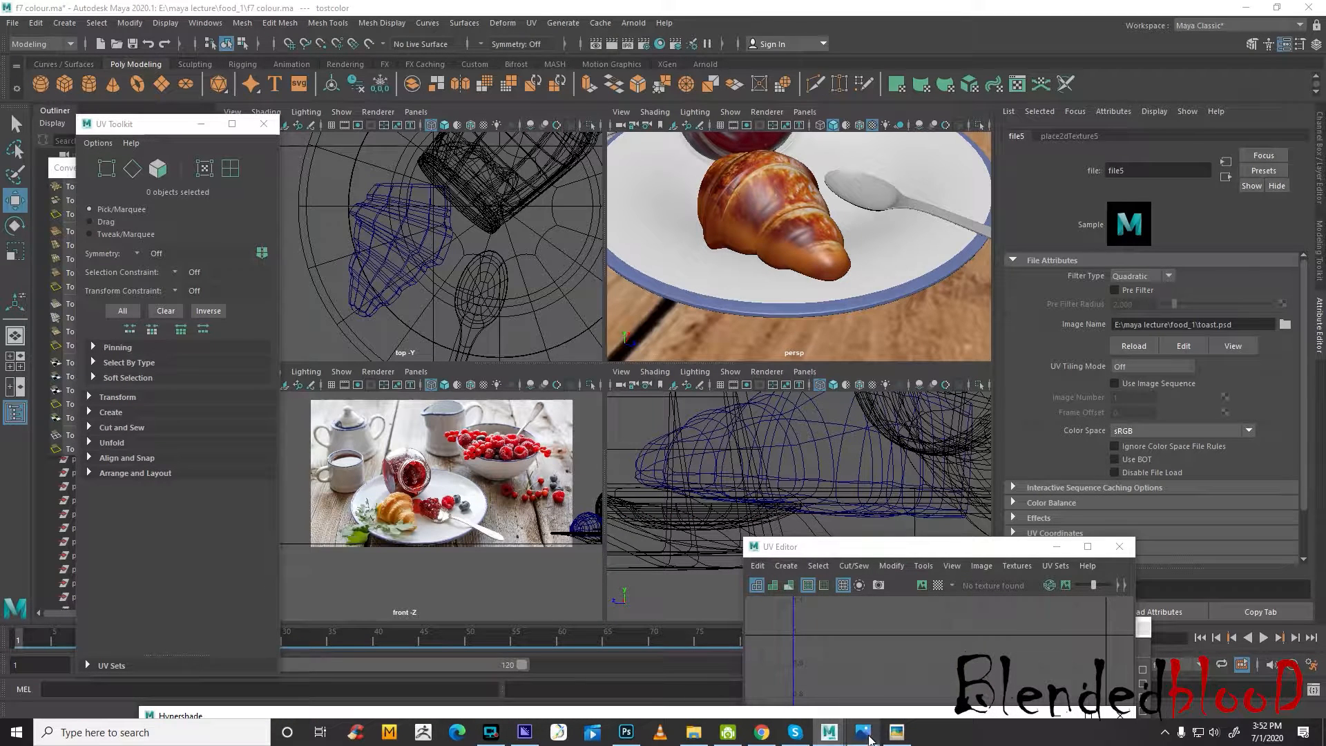
# Switch to Photoshop and paint dark red on Layer 4 over the orange around the upper-left croissant, brush size 400 at 29% opacity
pyautogui.click(627, 733)
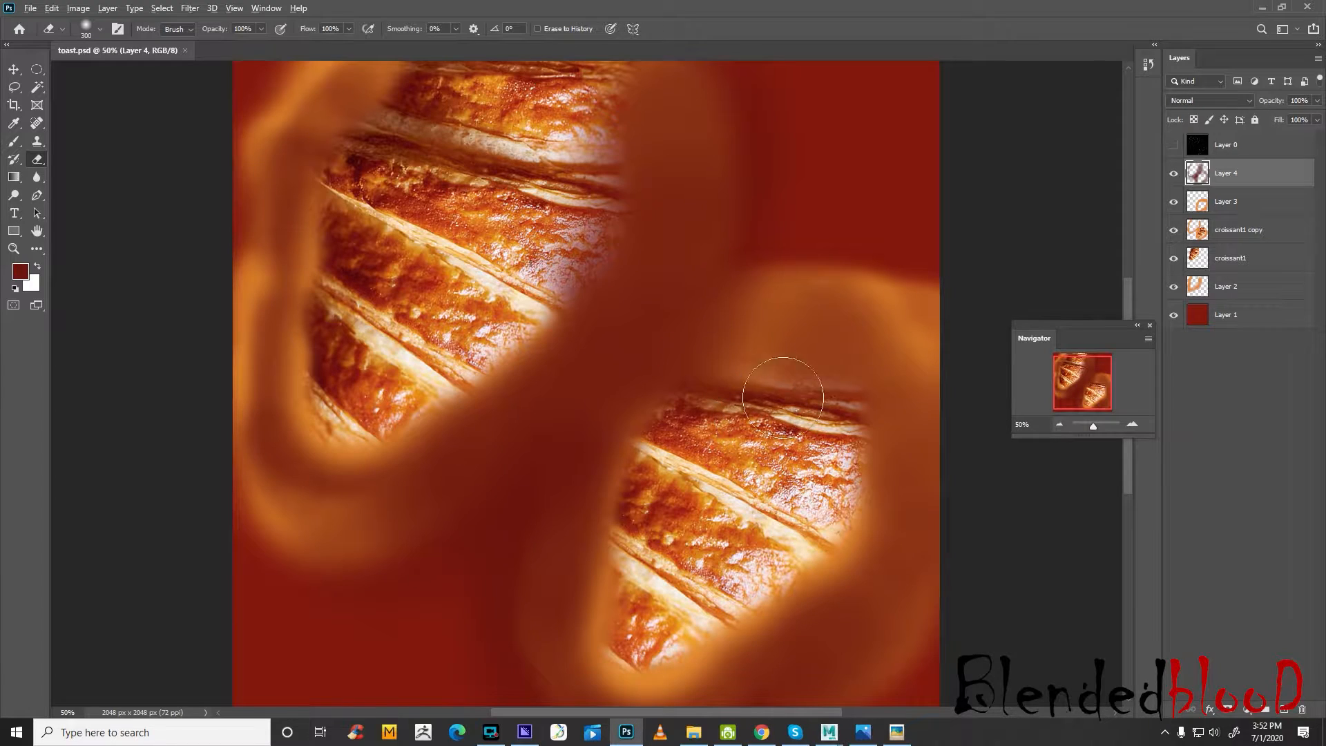
pyautogui.click(13, 147)
pyautogui.click(308, 530)
pyautogui.click(343, 557)
pyautogui.click(367, 533)
pyautogui.click(282, 512)
pyautogui.click(253, 458)
pyautogui.click(248, 394)
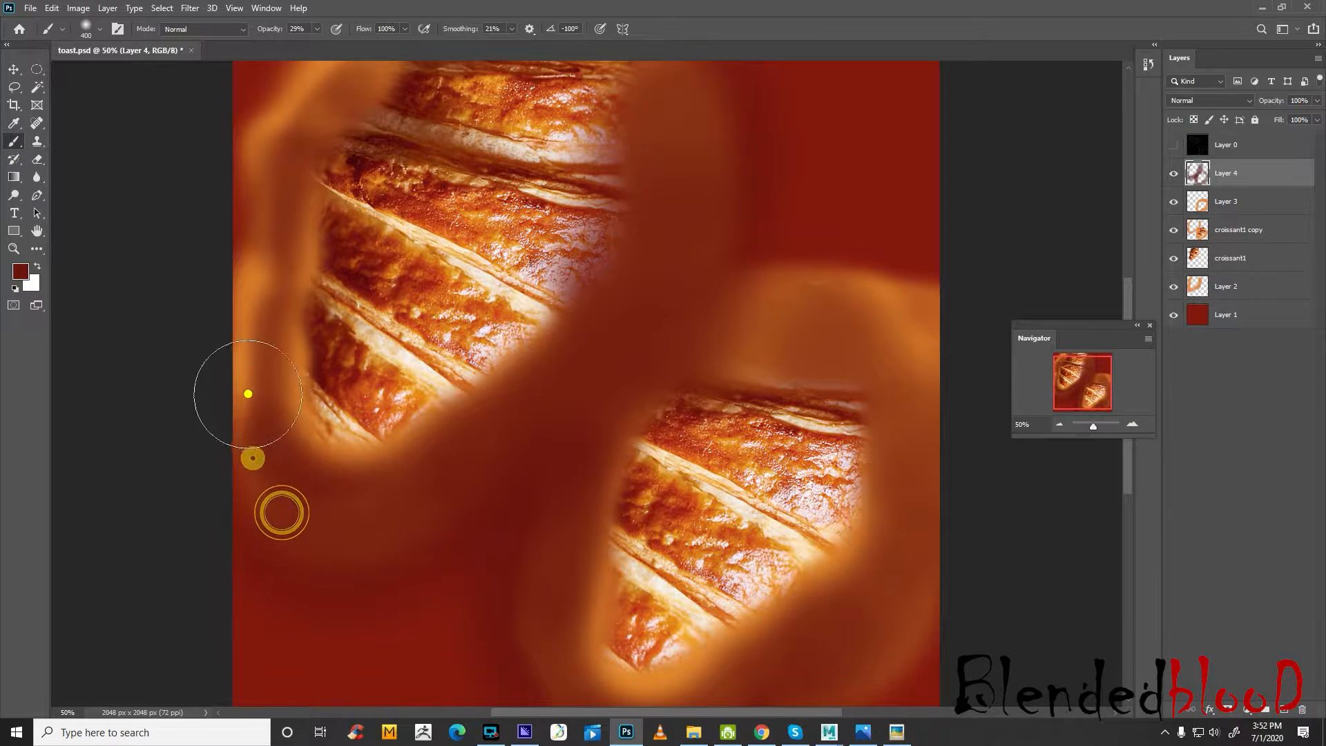
pyautogui.click(260, 264)
pyautogui.click(249, 225)
pyautogui.click(263, 89)
pyautogui.moveTo(280, 57)
pyautogui.mouseDown()
pyautogui.moveTo(225, 136)
pyautogui.moveTo(305, 121)
pyautogui.moveTo(424, 49)
pyautogui.mouseUp()
pyautogui.click(310, 67)
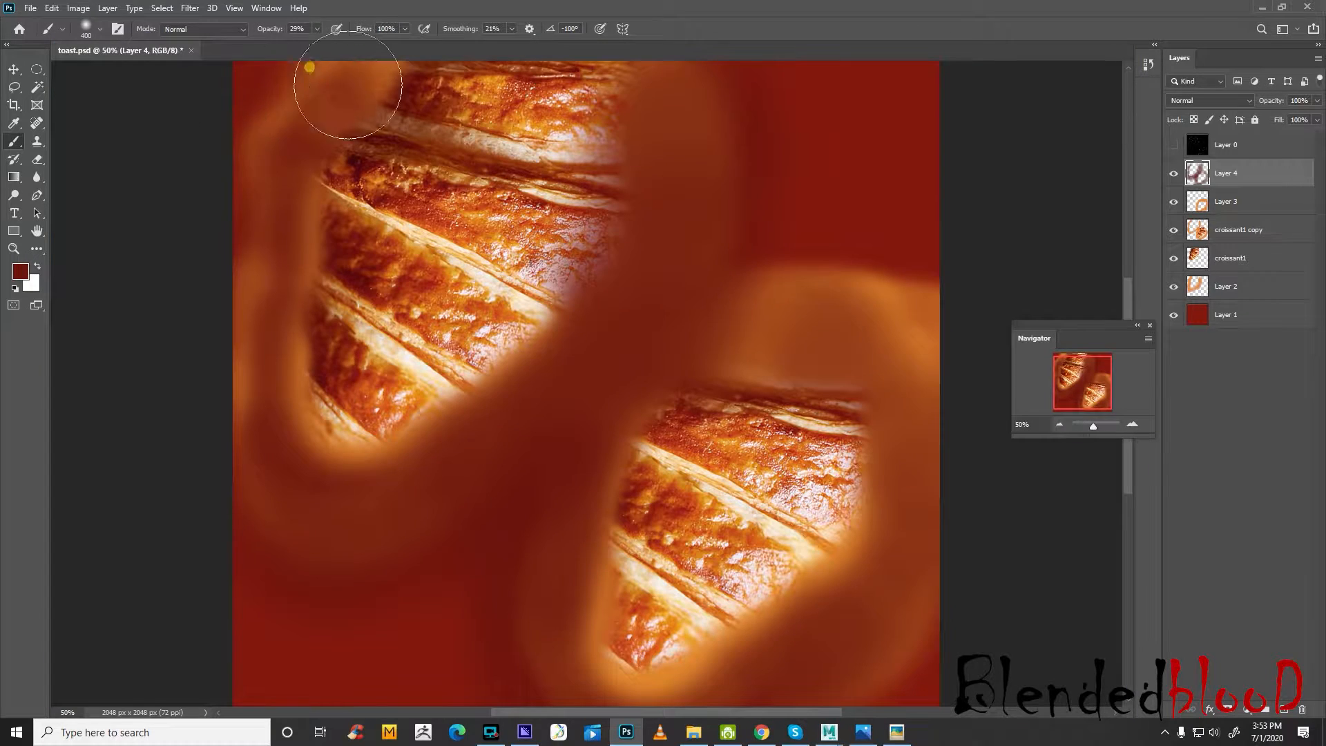
pyautogui.click(360, 66)
pyautogui.click(266, 110)
pyautogui.click(235, 158)
pyautogui.click(216, 220)
pyautogui.click(231, 325)
pyautogui.click(203, 379)
pyautogui.click(292, 496)
pyautogui.click(339, 513)
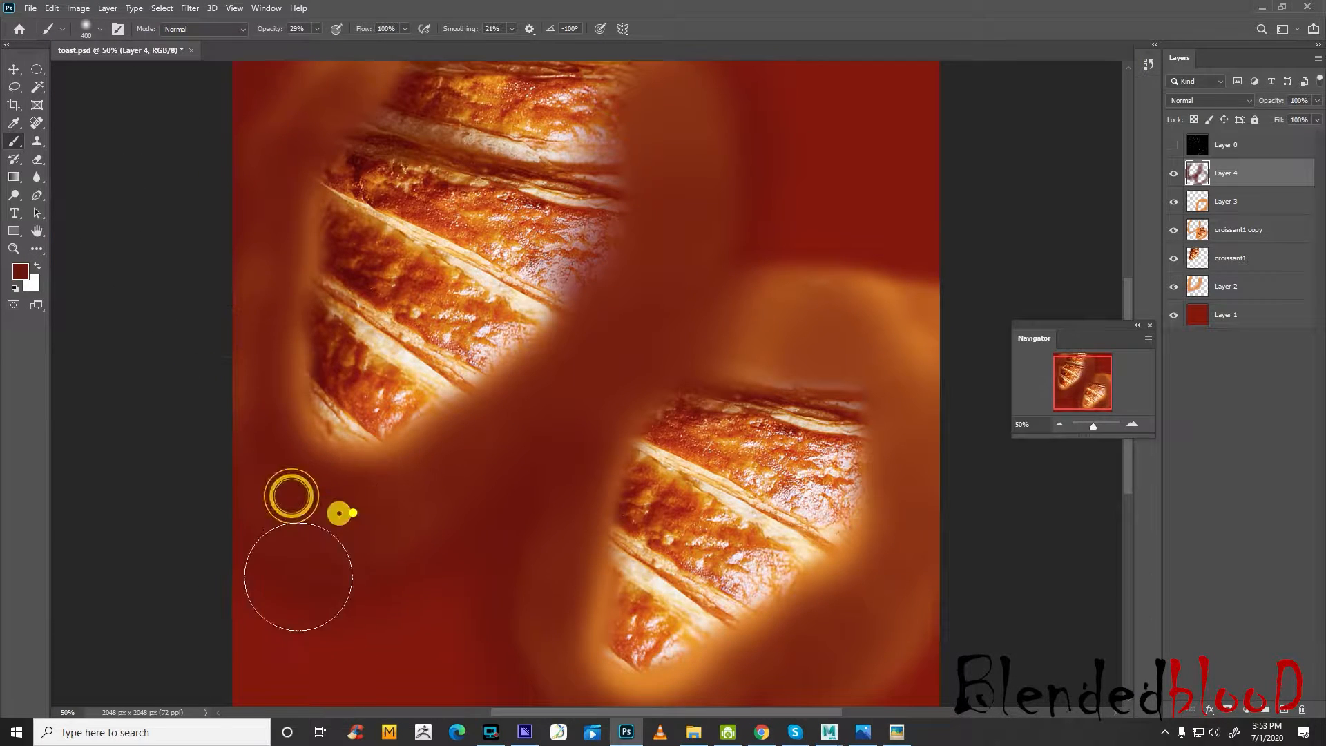
pyautogui.click(506, 462)
pyautogui.click(735, 288)
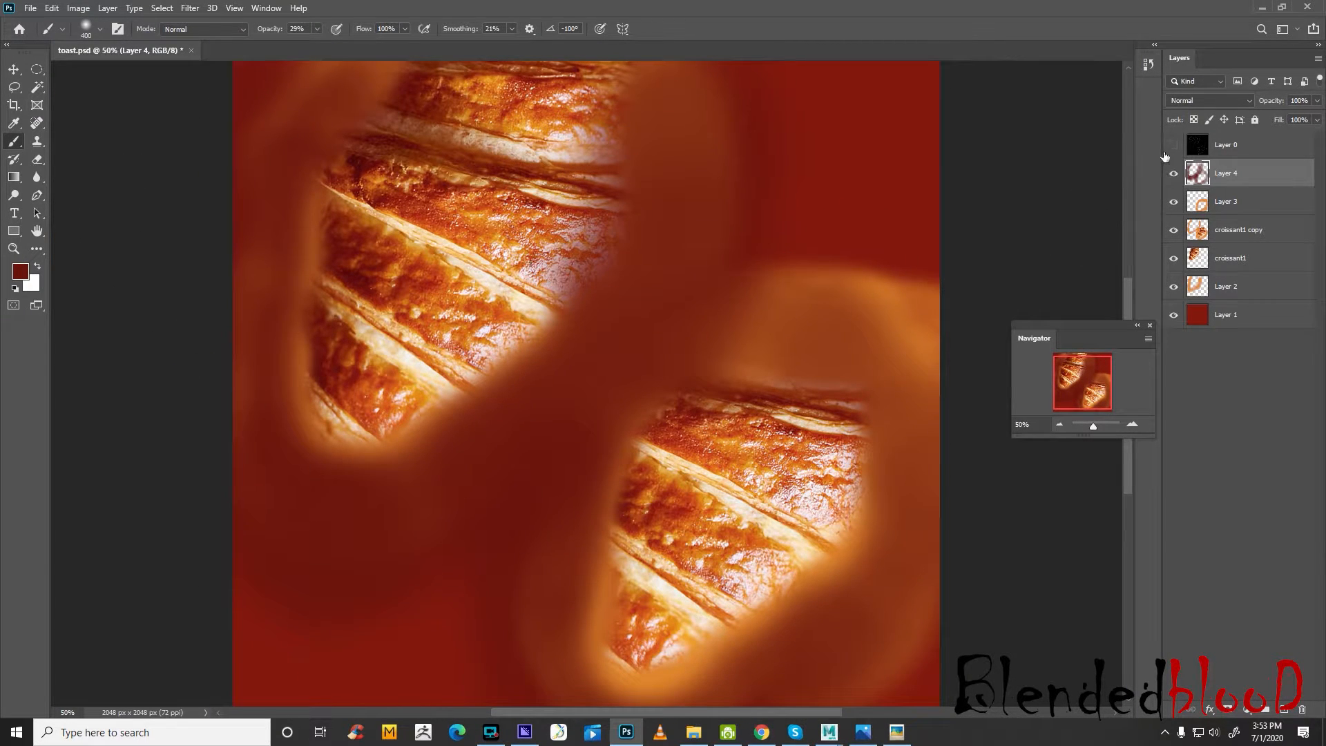
# Show the Layer 0 UV overlay and paint dark red on Layer 4 around the lower-right croissant, brush size 400 at 29% opacity
pyautogui.click(1173, 144)
pyautogui.click(632, 364)
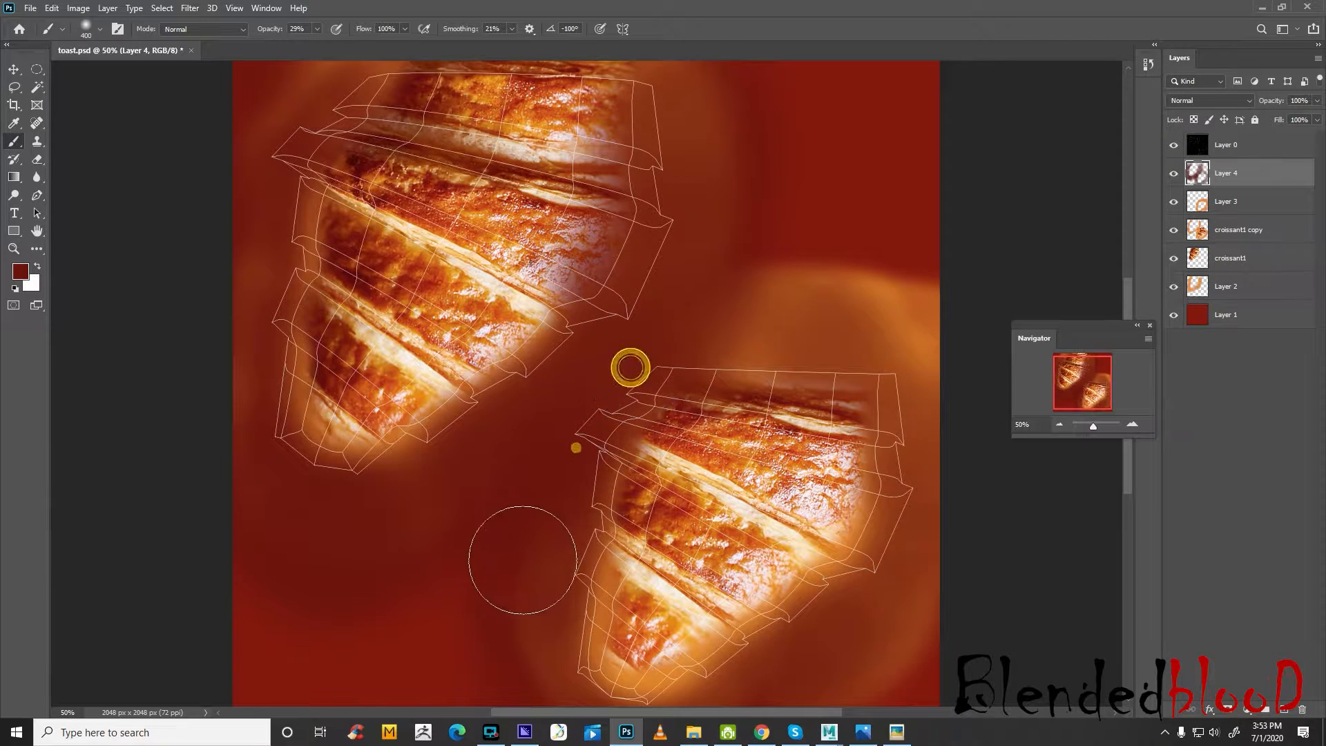
pyautogui.moveTo(548, 704)
pyautogui.mouseDown()
pyautogui.moveTo(627, 703)
pyautogui.moveTo(598, 731)
pyautogui.mouseUp()
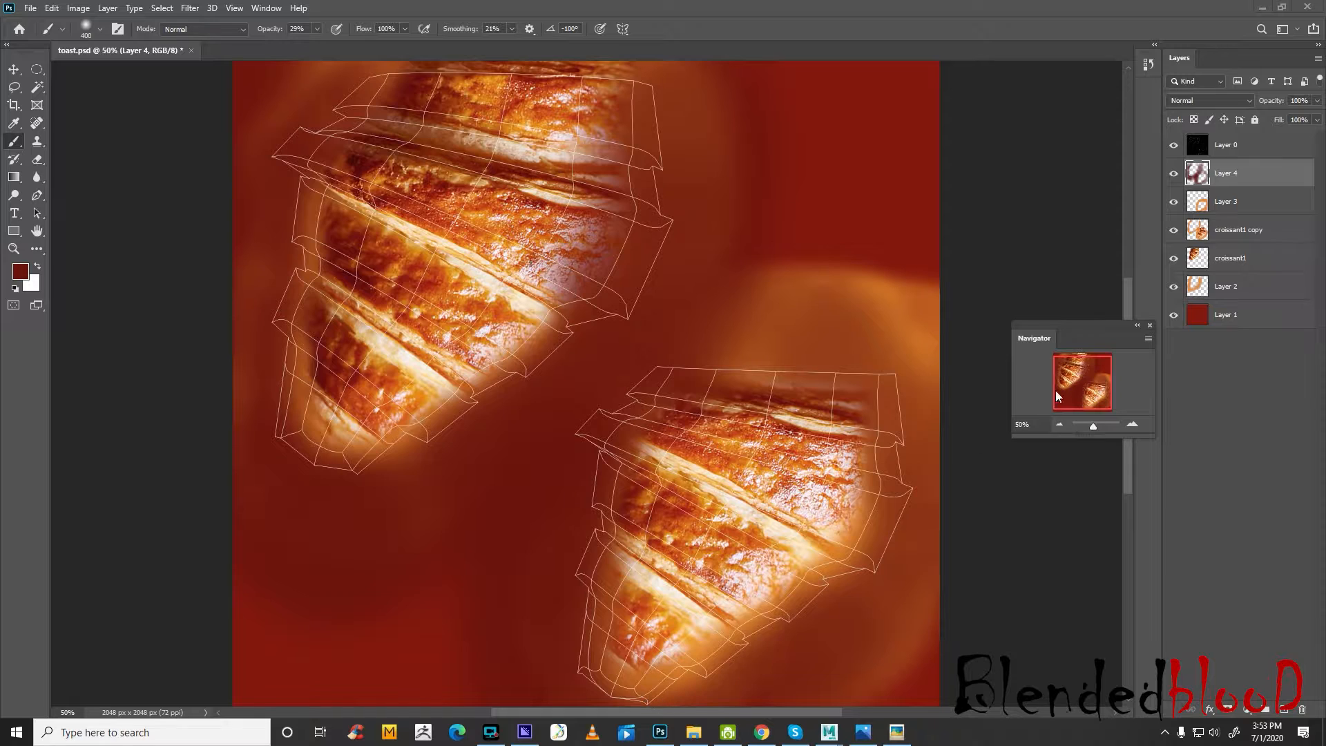
pyautogui.click(1090, 381)
pyautogui.click(1084, 402)
pyautogui.moveTo(931, 393)
pyautogui.mouseDown()
pyautogui.moveTo(902, 481)
pyautogui.moveTo(799, 636)
pyautogui.moveTo(711, 684)
pyautogui.moveTo(601, 696)
pyautogui.moveTo(683, 697)
pyautogui.moveTo(891, 568)
pyautogui.moveTo(832, 622)
pyautogui.moveTo(718, 686)
pyautogui.moveTo(897, 495)
pyautogui.mouseUp()
pyautogui.moveTo(893, 350); pyautogui.dragTo(846, 342)
pyautogui.moveTo(698, 317)
pyautogui.mouseDown()
pyautogui.moveTo(673, 308)
pyautogui.moveTo(661, 339)
pyautogui.moveTo(666, 269)
pyautogui.mouseUp()
# Paint dark red on Layer 4 over the orange glow all around the upper-left croissant
pyautogui.scroll(3, 643, 262)
pyautogui.scroll(1, 641, 262)
pyautogui.moveTo(355, 181); pyautogui.dragTo(295, 211)
pyautogui.moveTo(610, 202)
pyautogui.mouseDown()
pyautogui.moveTo(661, 268)
pyautogui.moveTo(622, 213)
pyautogui.mouseUp()
pyautogui.moveTo(607, 361)
pyautogui.mouseDown()
pyautogui.moveTo(545, 495)
pyautogui.moveTo(483, 533)
pyautogui.mouseUp()
pyautogui.moveTo(521, 518)
pyautogui.mouseDown()
pyautogui.moveTo(477, 565)
pyautogui.moveTo(565, 474)
pyautogui.mouseUp()
pyautogui.moveTo(512, 512); pyautogui.dragTo(433, 585)
pyautogui.moveTo(419, 591)
pyautogui.mouseDown()
pyautogui.moveTo(405, 616)
pyautogui.moveTo(380, 598)
pyautogui.mouseUp()
pyautogui.moveTo(346, 610)
pyautogui.mouseDown()
pyautogui.moveTo(308, 613)
pyautogui.moveTo(272, 559)
pyautogui.mouseUp()
pyautogui.moveTo(251, 489)
pyautogui.mouseDown()
pyautogui.moveTo(235, 420)
pyautogui.moveTo(246, 311)
pyautogui.mouseUp()
pyautogui.moveTo(254, 273)
pyautogui.mouseDown()
pyautogui.moveTo(232, 281)
pyautogui.moveTo(246, 233)
pyautogui.mouseUp()
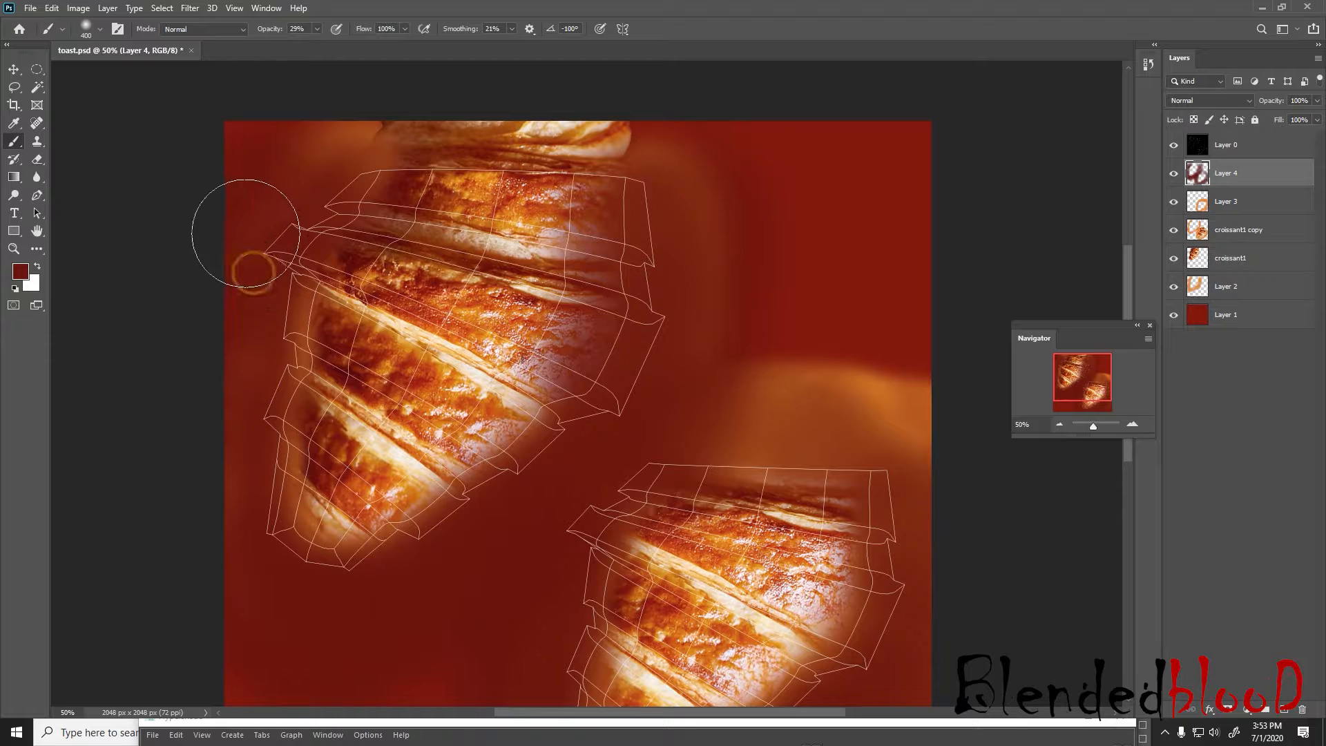
# Hide Layer 0, save toast.psd, reload the file5 texture in Maya and check the croissant's side up close
pyautogui.click(1174, 145)
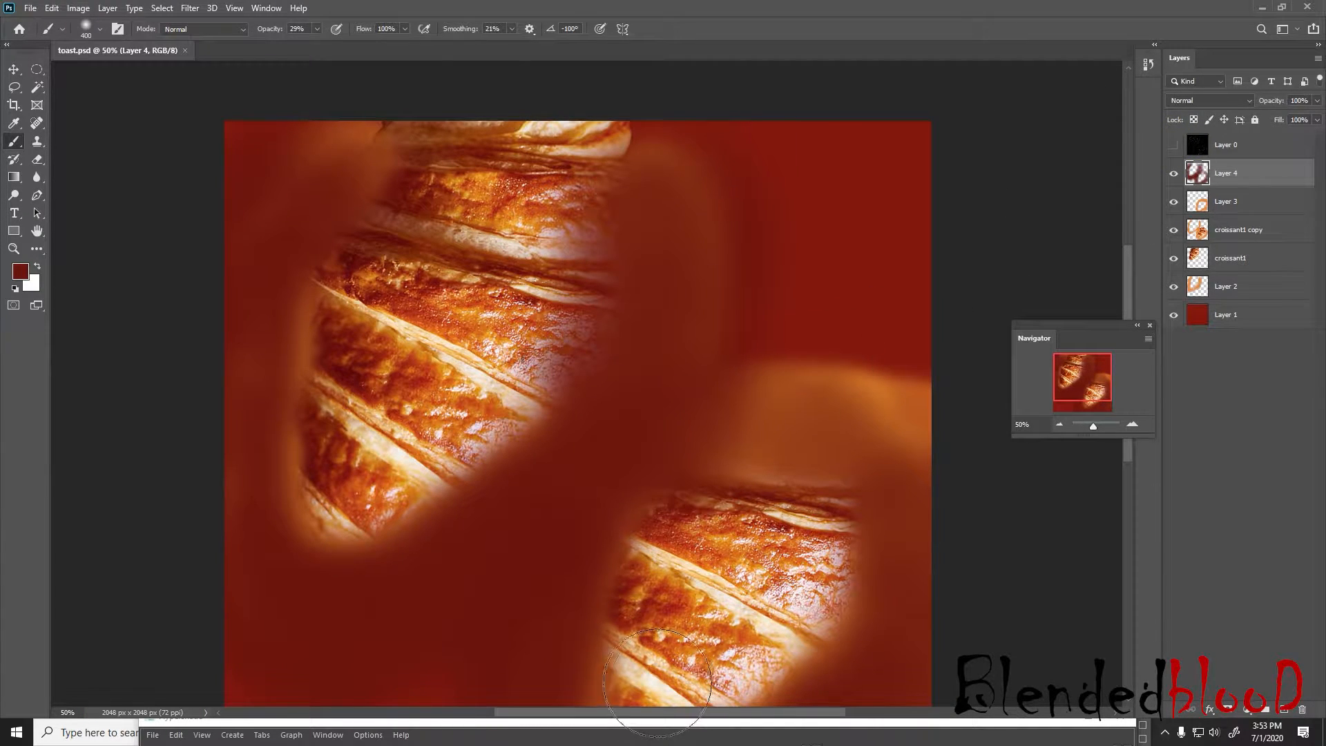
pyautogui.press('super')
pyautogui.click(830, 725)
pyautogui.click(912, 677)
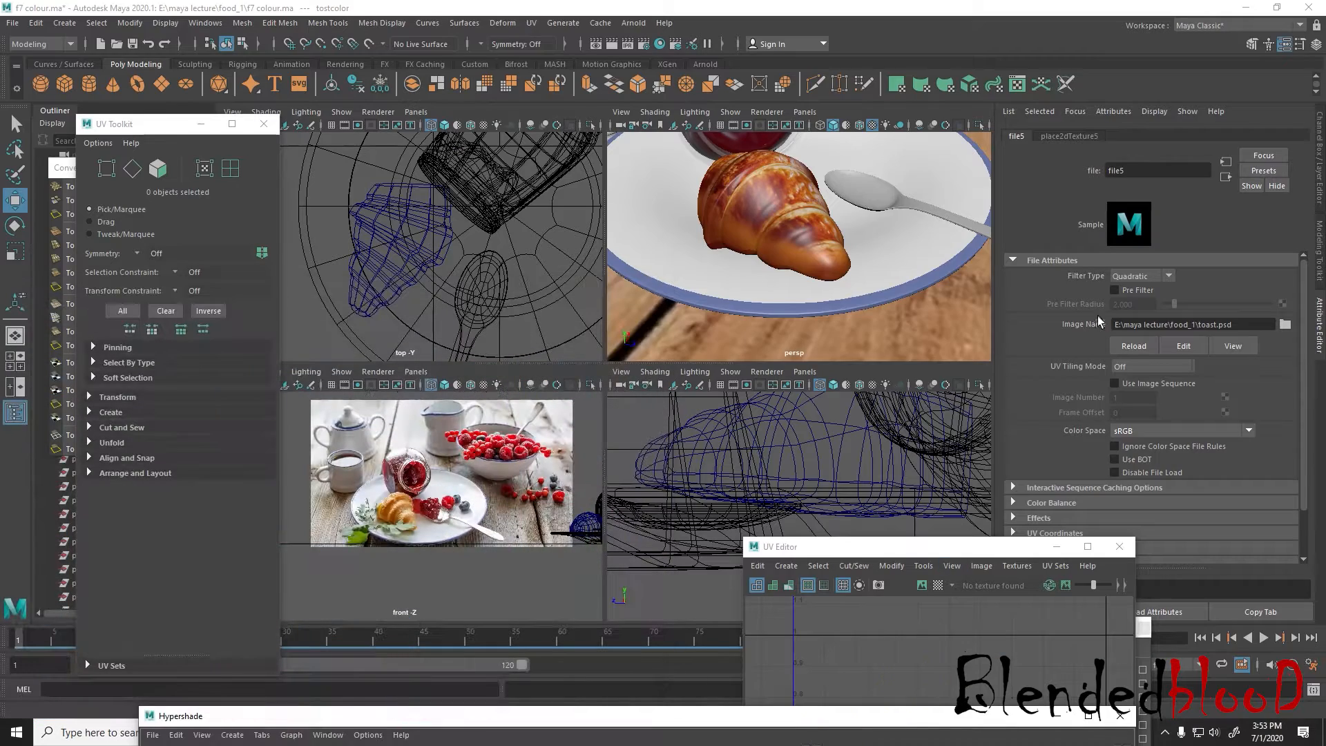
pyautogui.click(1141, 347)
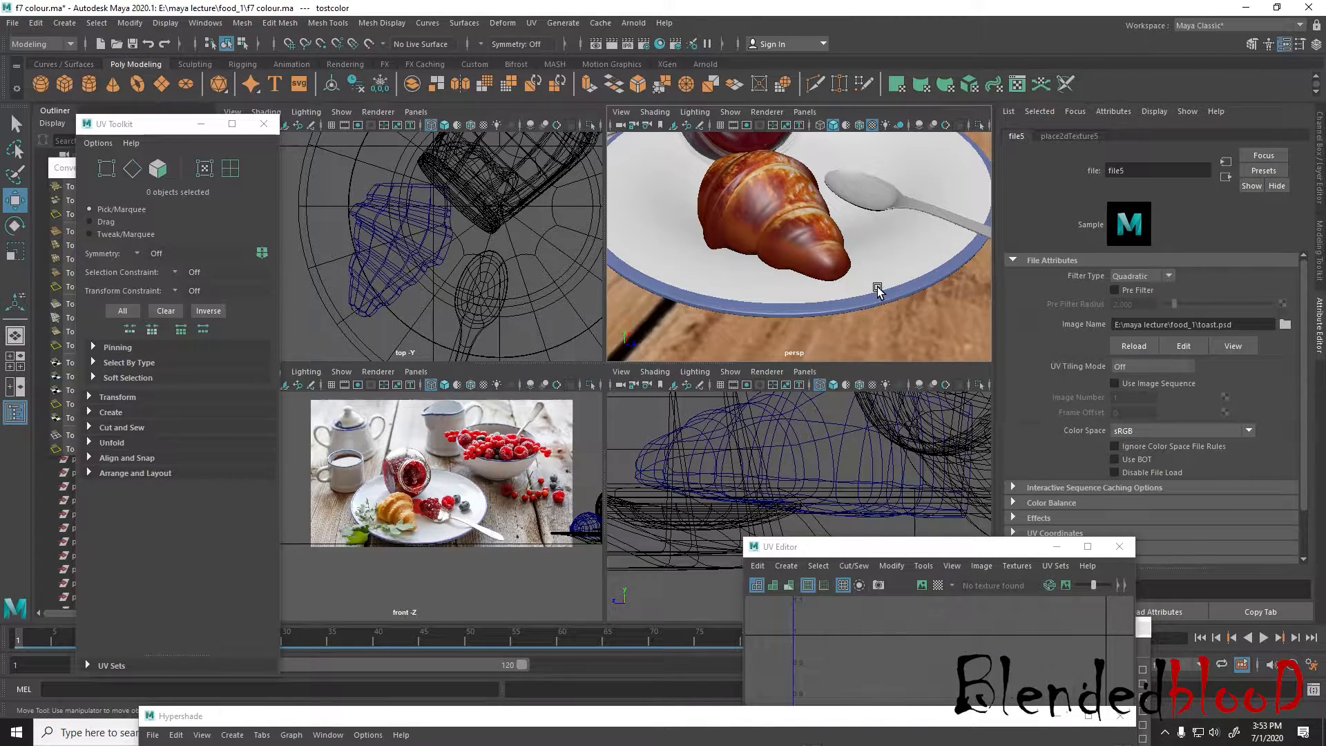
pyautogui.keyDown('alt'); pyautogui.moveTo(837, 312); pyautogui.dragTo(826, 332); pyautogui.keyUp('alt')
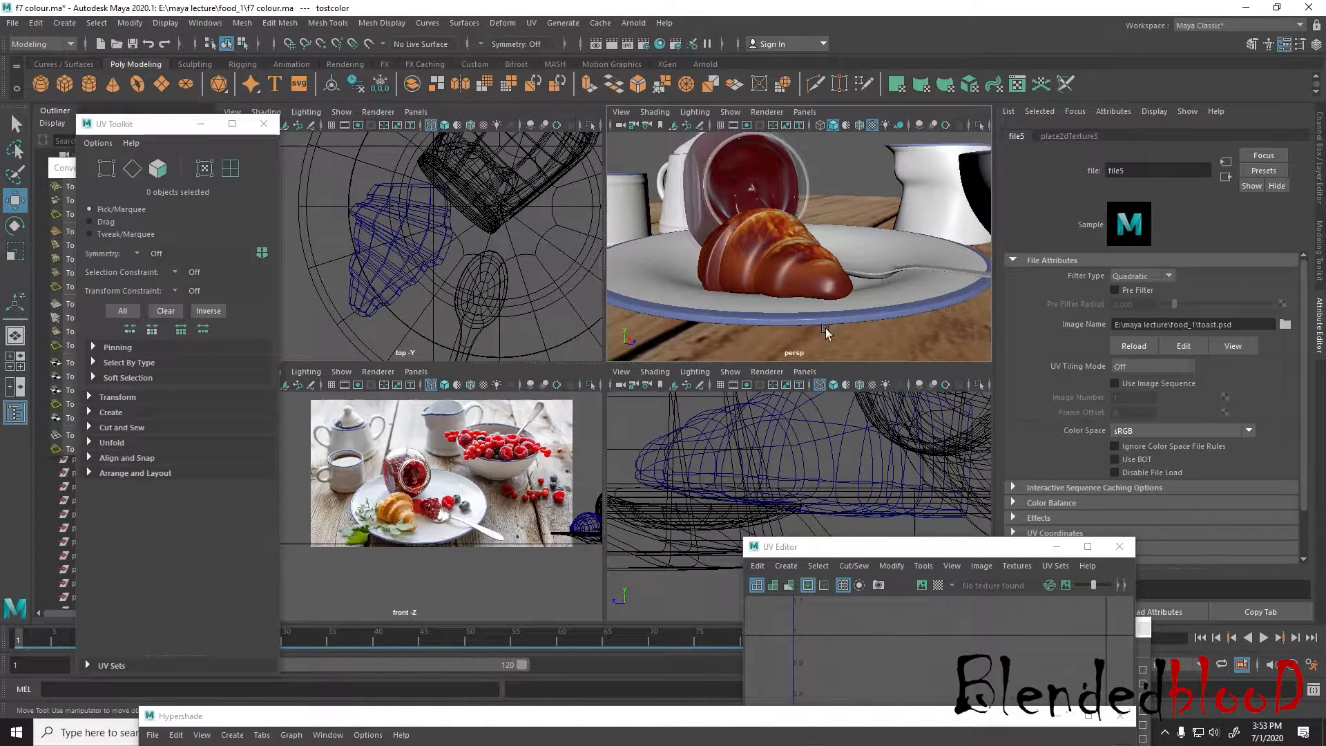
pyautogui.scroll(5, 739, 300)
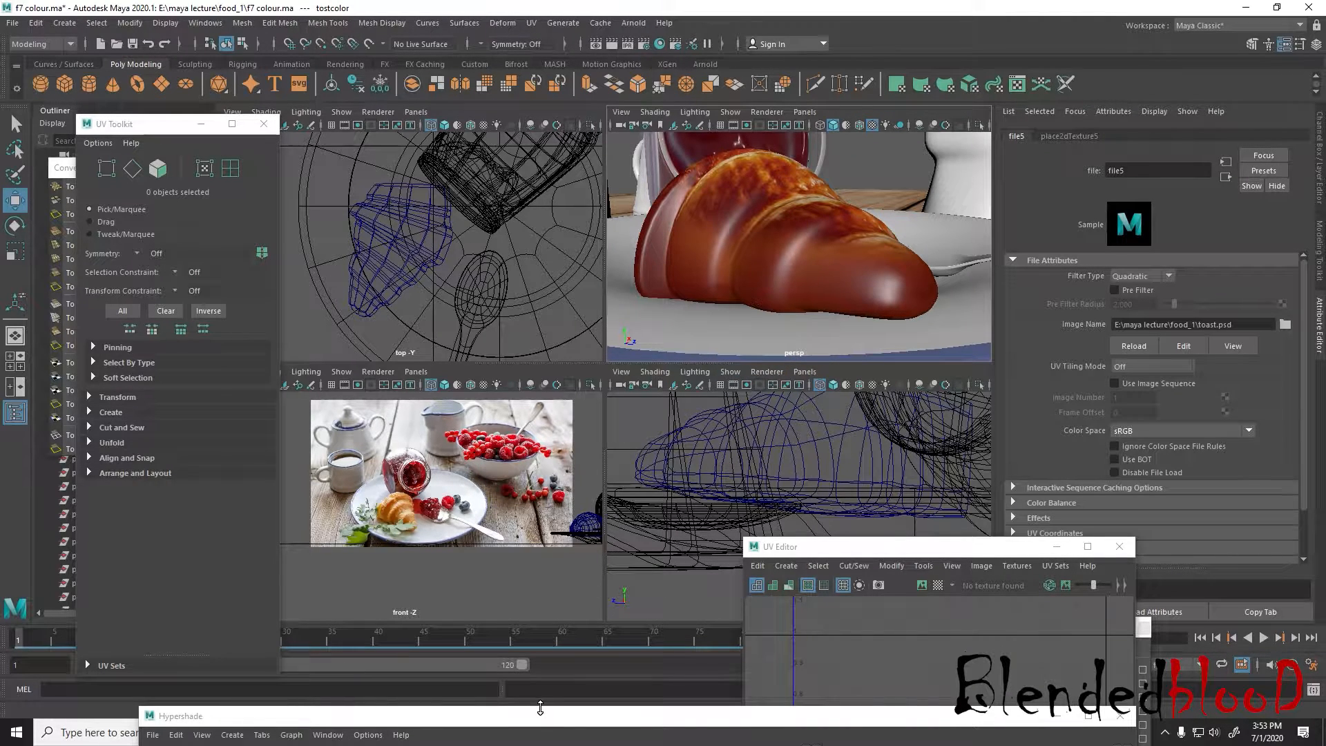
# Switch to Photoshop, show Layer 0 and paint more dark red on Layer 4 around the tips and outer edges of both croissants
pyautogui.press('super')
pyautogui.click(661, 734)
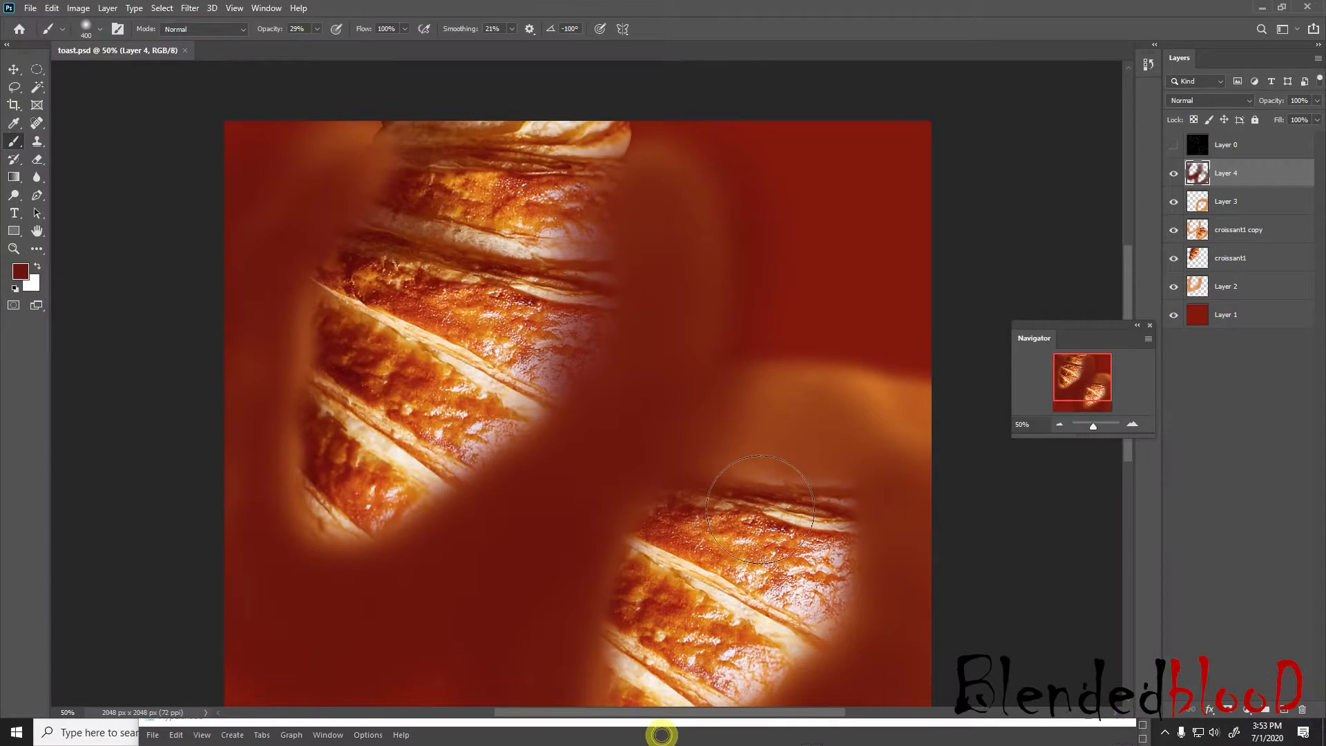
pyautogui.click(1174, 146)
pyautogui.moveTo(255, 480)
pyautogui.mouseDown()
pyautogui.moveTo(344, 521)
pyautogui.moveTo(409, 488)
pyautogui.mouseUp()
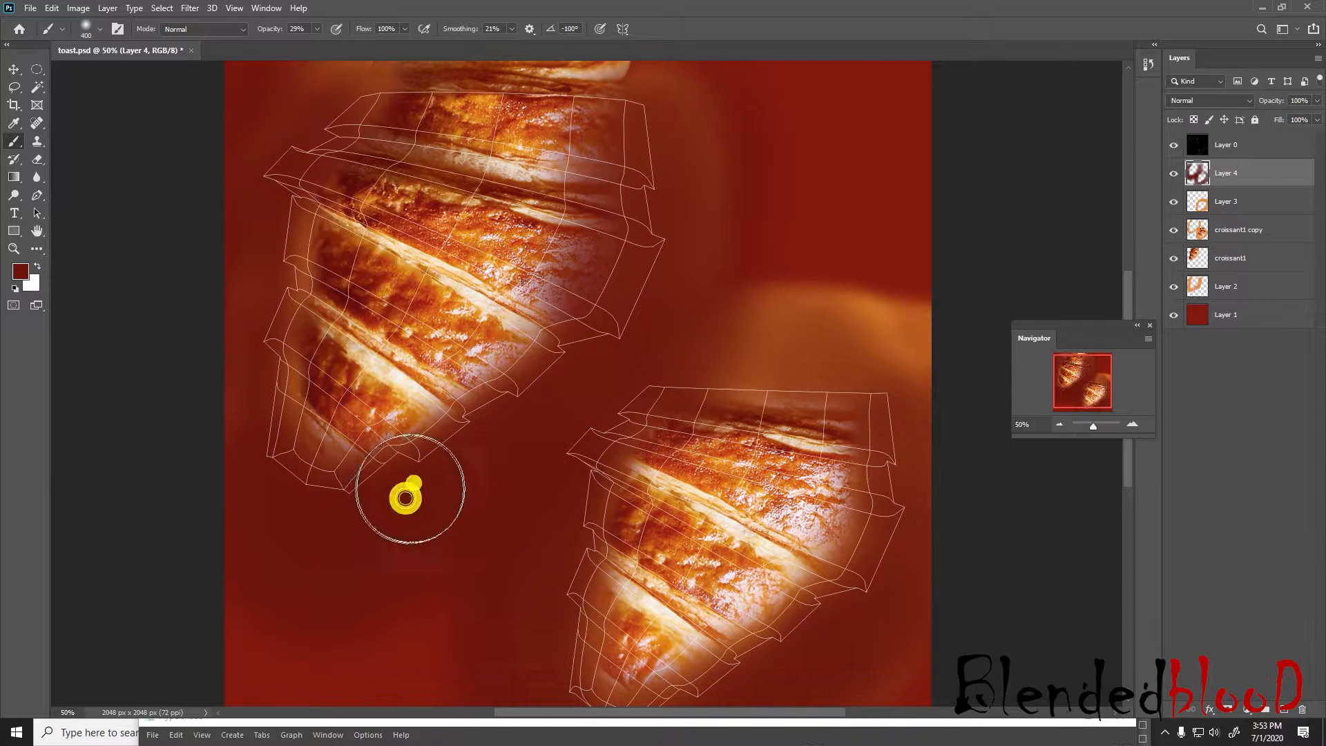
pyautogui.click(253, 387)
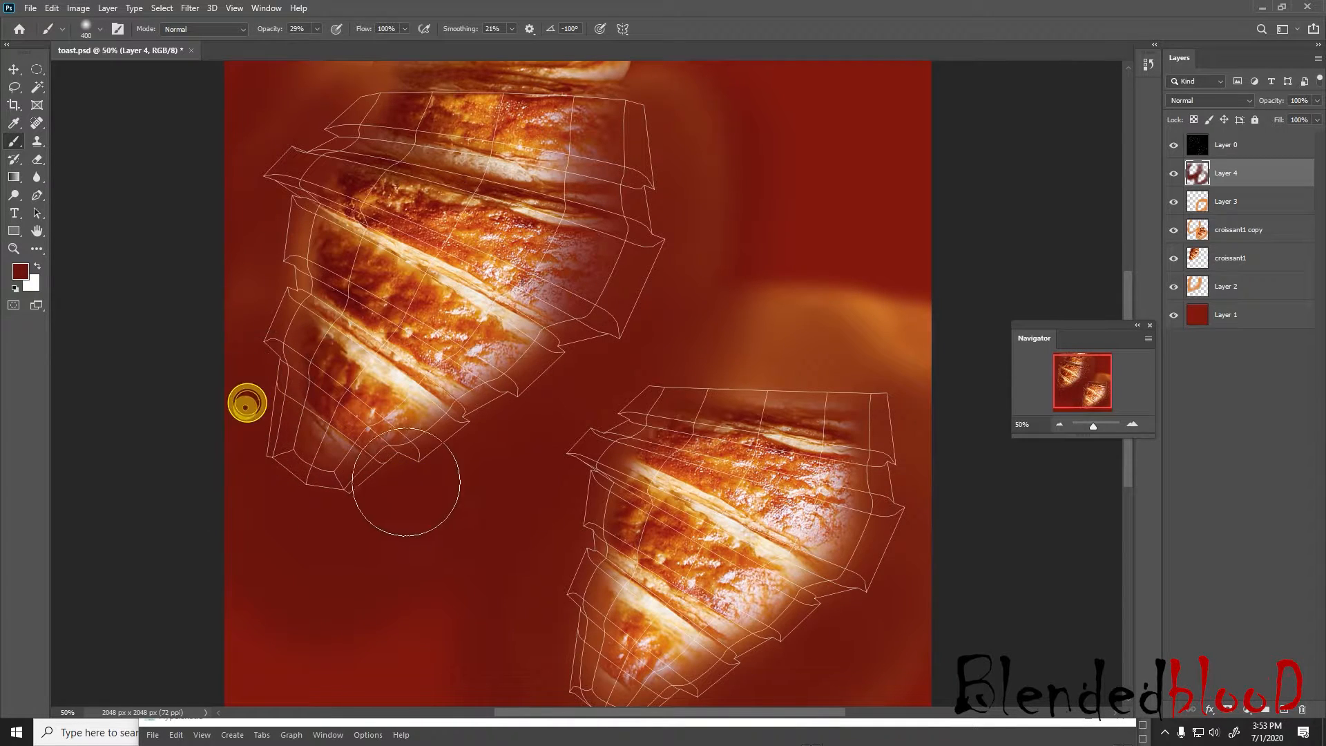
pyautogui.scroll(-3, 415, 528)
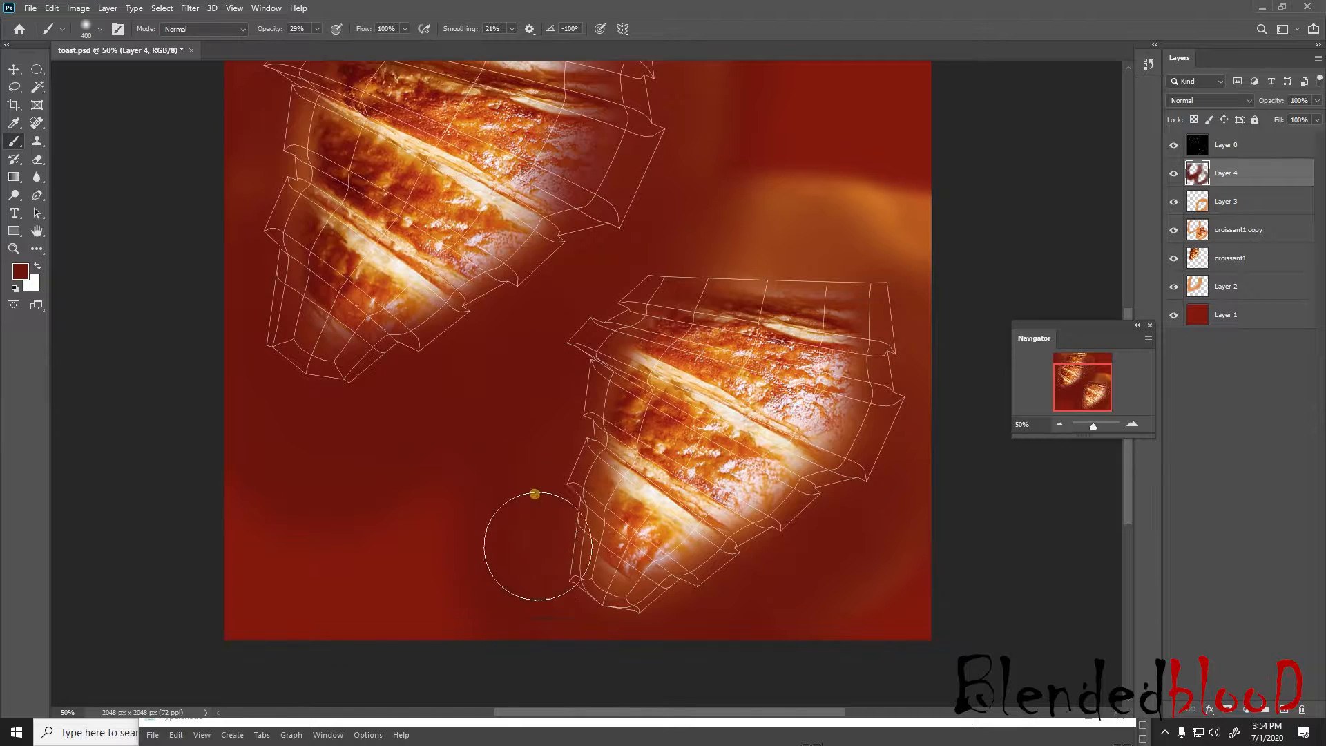
pyautogui.moveTo(538, 546)
pyautogui.mouseDown()
pyautogui.moveTo(569, 637)
pyautogui.moveTo(628, 645)
pyautogui.moveTo(702, 624)
pyautogui.mouseUp()
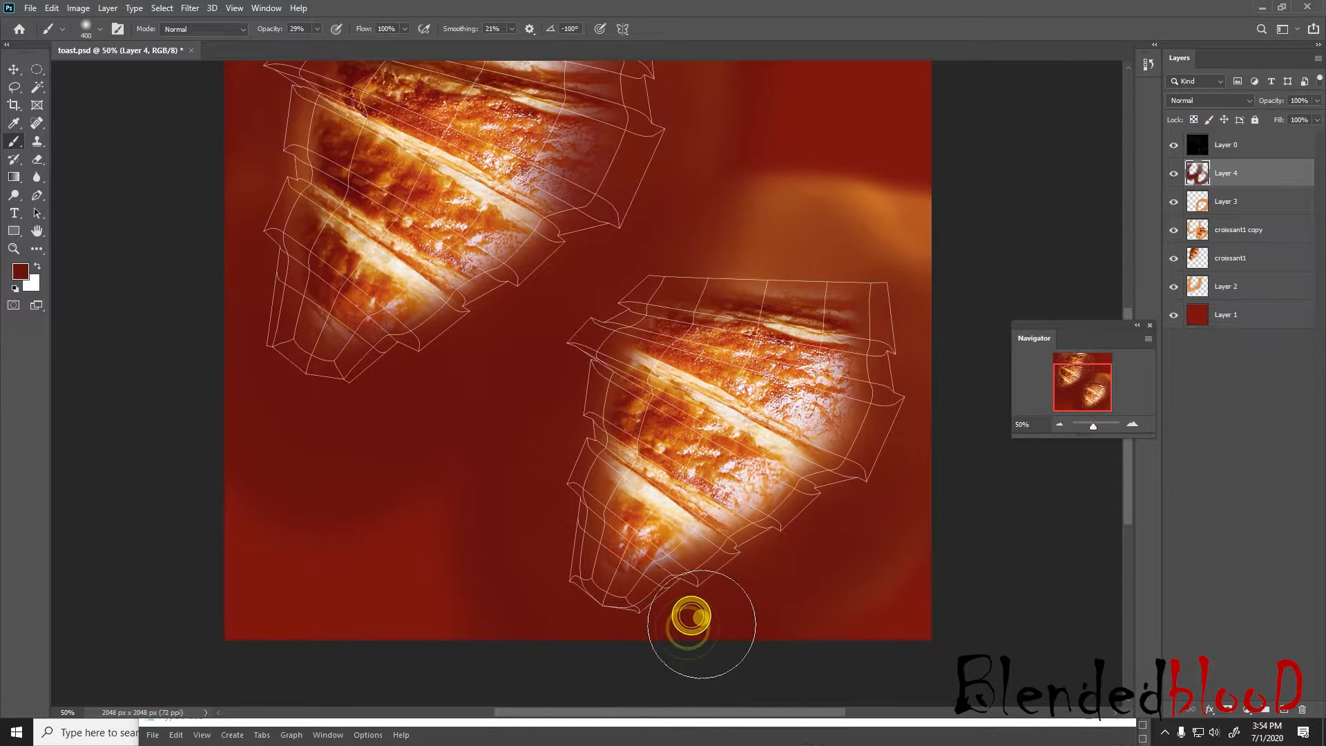
pyautogui.scroll(2, 351, 438)
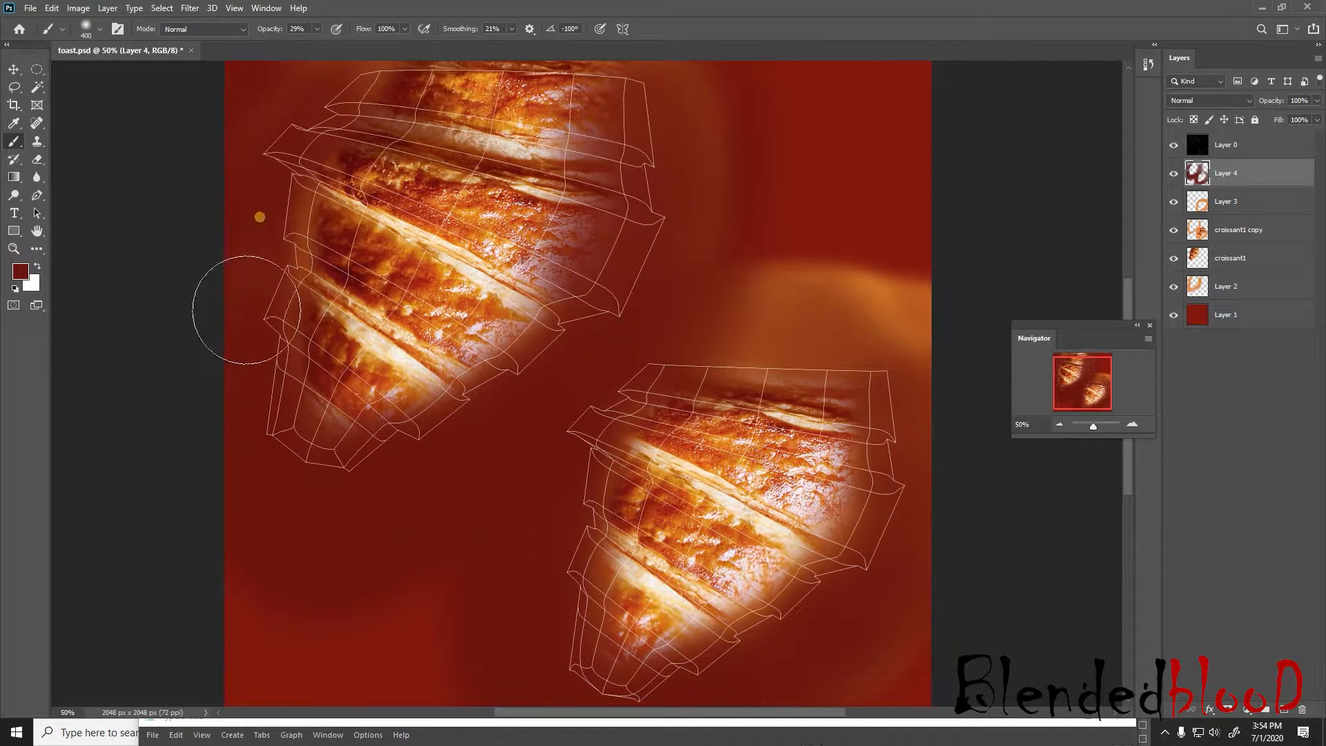
pyautogui.moveTo(260, 216)
pyautogui.mouseDown()
pyautogui.moveTo(249, 231)
pyautogui.moveTo(276, 142)
pyautogui.moveTo(338, 67)
pyautogui.moveTo(277, 139)
pyautogui.moveTo(234, 297)
pyautogui.moveTo(232, 418)
pyautogui.moveTo(287, 489)
pyautogui.moveTo(500, 387)
pyautogui.moveTo(562, 320)
pyautogui.moveTo(641, 177)
pyautogui.moveTo(935, 459)
pyautogui.moveTo(876, 592)
pyautogui.moveTo(758, 701)
pyautogui.moveTo(611, 359)
pyautogui.moveTo(508, 596)
pyautogui.mouseUp()
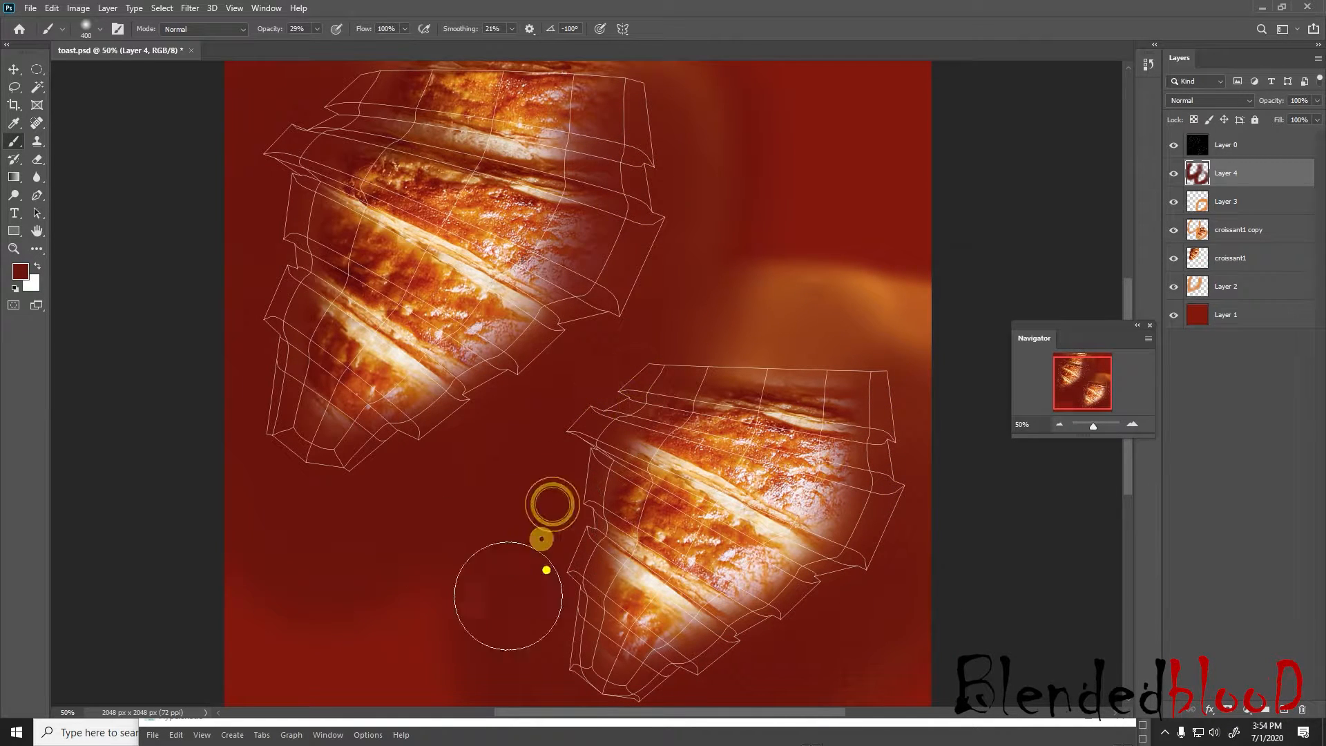
# Erase the dark red on Layer 4 over the lower-right croissant's crust, eraser size 200 reduced to 175
pyautogui.press('e')
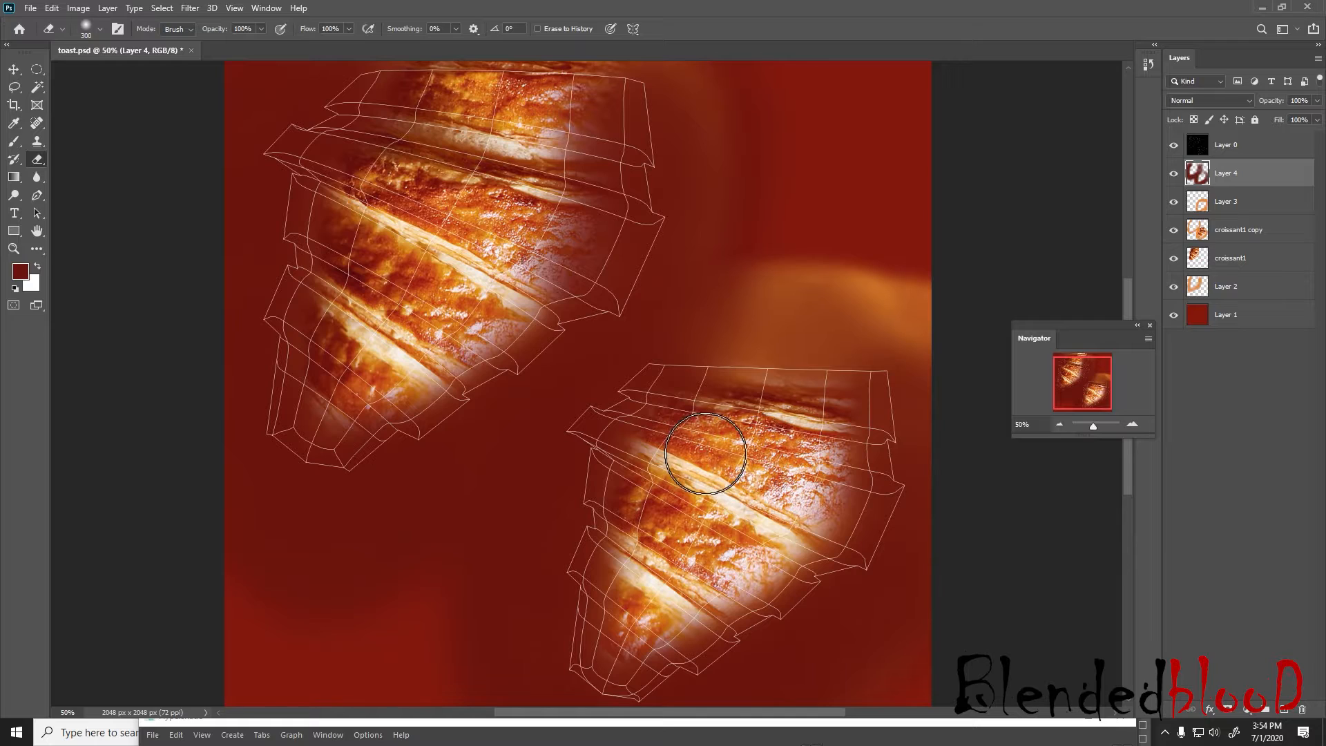
pyautogui.moveTo(674, 444); pyautogui.dragTo(687, 429)
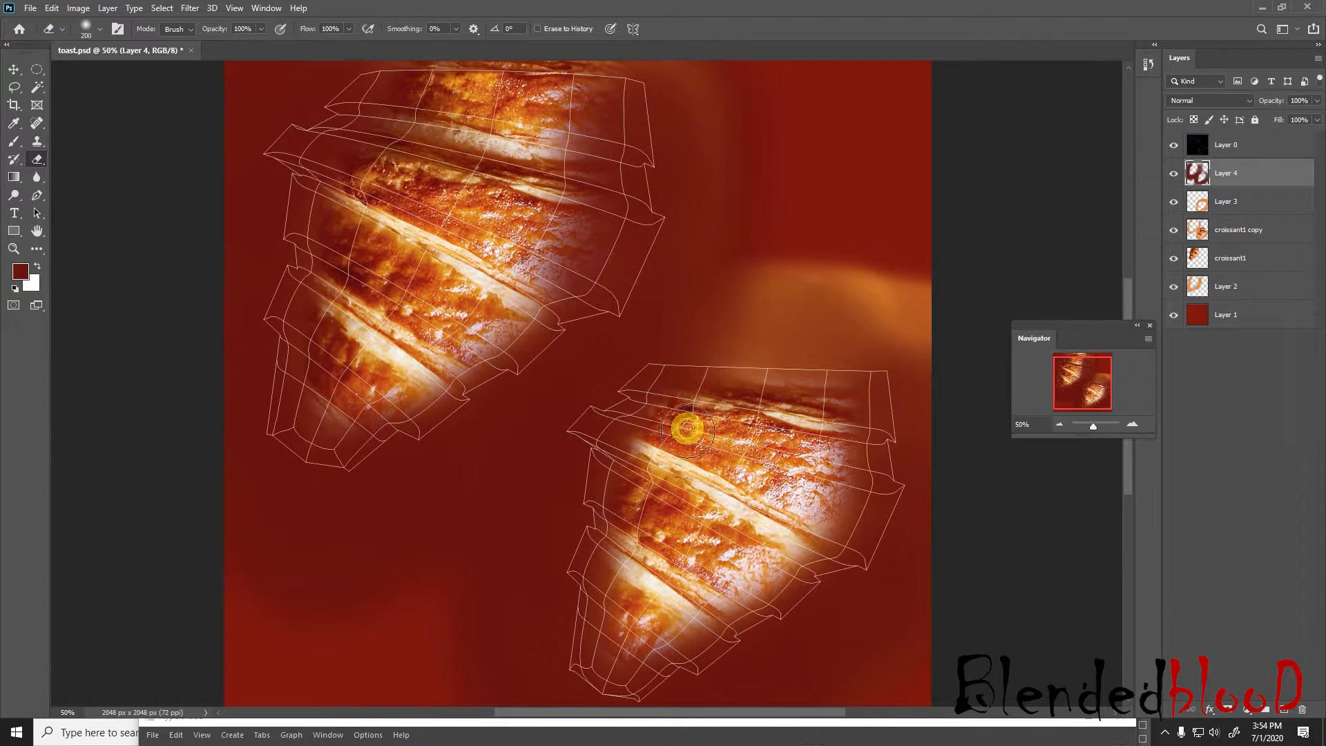
pyautogui.moveTo(798, 418); pyautogui.dragTo(833, 446)
pyautogui.press(']')
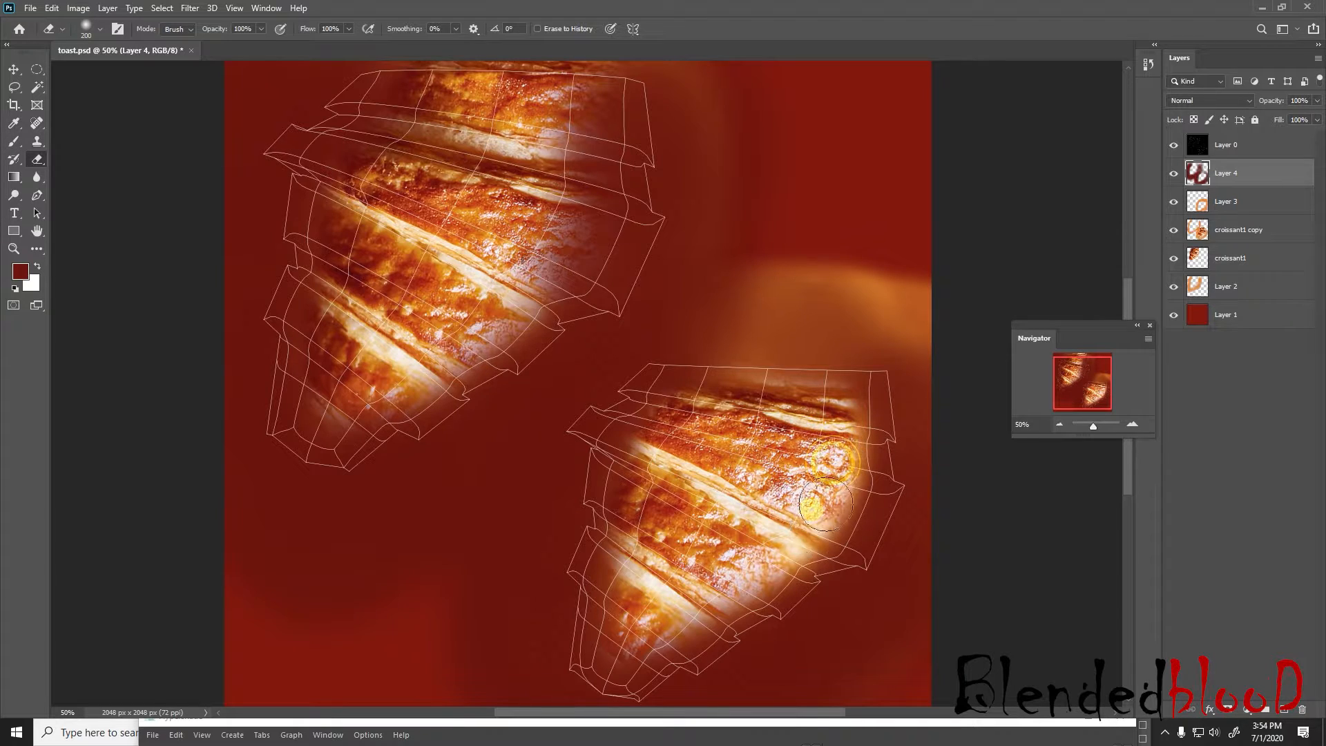
pyautogui.moveTo(819, 515)
pyautogui.mouseDown()
pyautogui.moveTo(750, 570)
pyautogui.moveTo(624, 631)
pyautogui.moveTo(645, 553)
pyautogui.mouseUp()
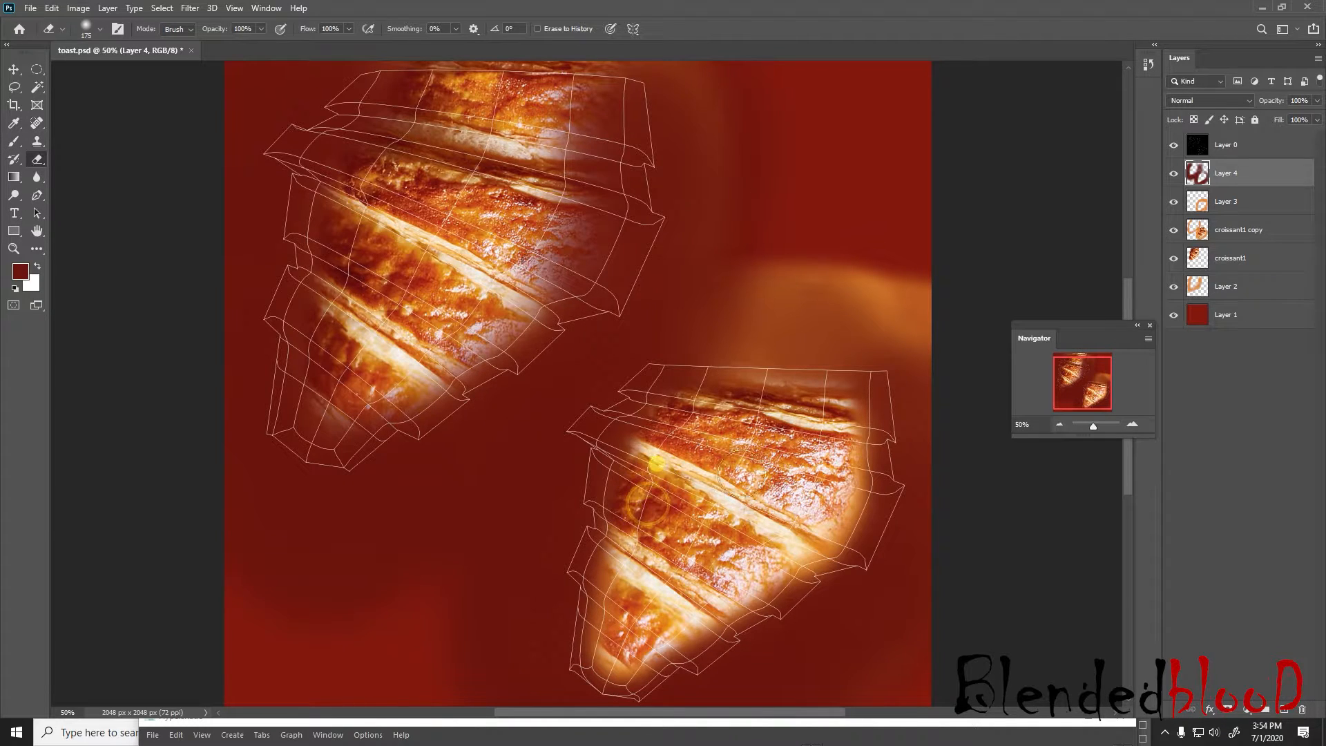
# Erase the dark red on Layer 4 over the upper-left croissant's crust, from its tip to the upper stripes, eraser size 175 to 250
pyautogui.moveTo(331, 410); pyautogui.dragTo(389, 371)
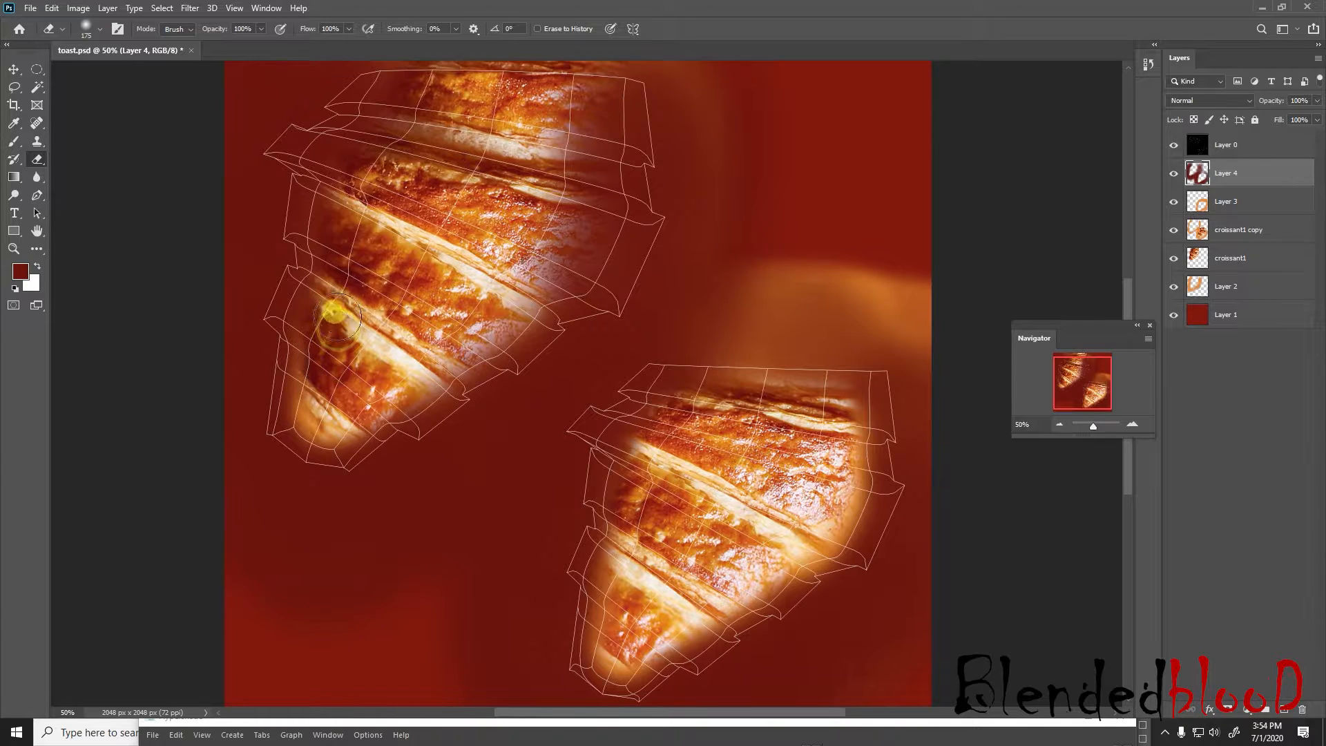
pyautogui.moveTo(369, 253)
pyautogui.mouseDown()
pyautogui.moveTo(352, 213)
pyautogui.moveTo(355, 260)
pyautogui.mouseUp()
pyautogui.moveTo(472, 295)
pyautogui.mouseDown()
pyautogui.moveTo(491, 316)
pyautogui.moveTo(438, 347)
pyautogui.mouseUp()
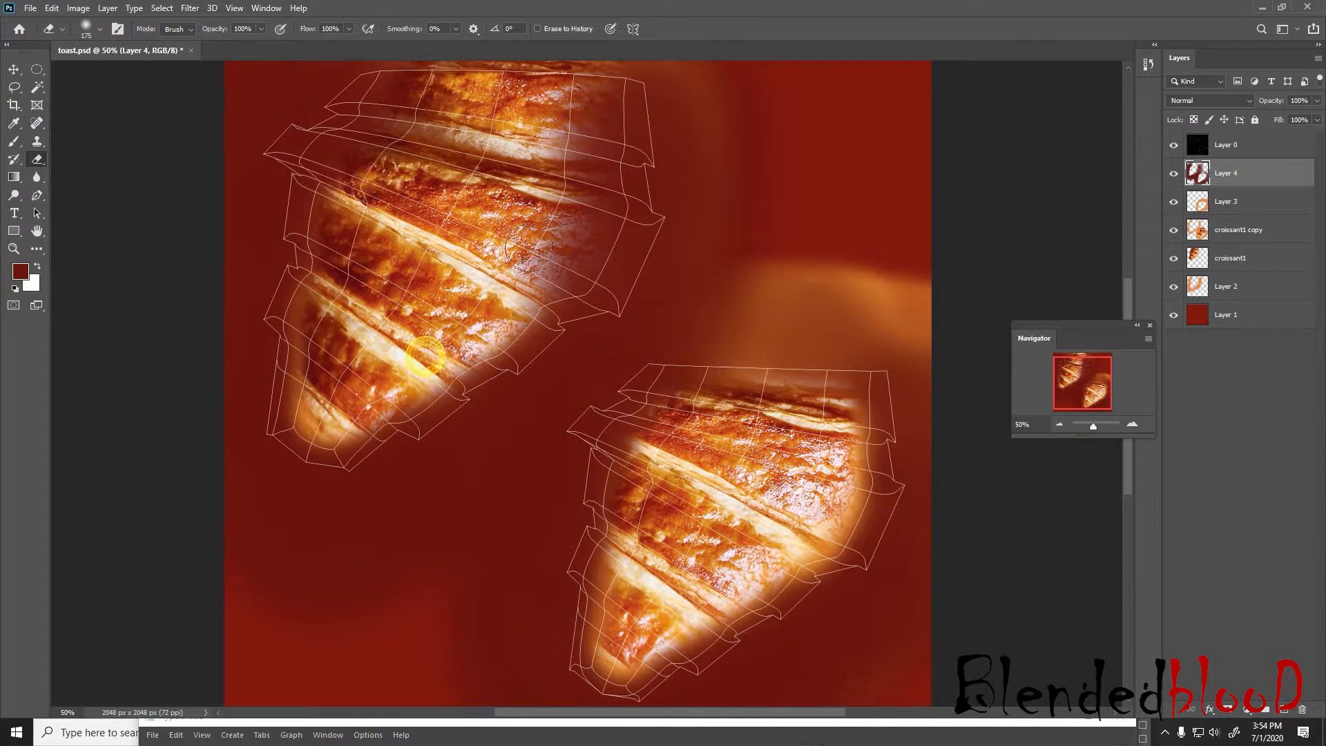
pyautogui.moveTo(547, 257)
pyautogui.mouseDown()
pyautogui.moveTo(554, 231)
pyautogui.moveTo(527, 200)
pyautogui.mouseUp()
pyautogui.scroll(2, 554, 231)
pyautogui.moveTo(426, 201); pyautogui.dragTo(388, 280)
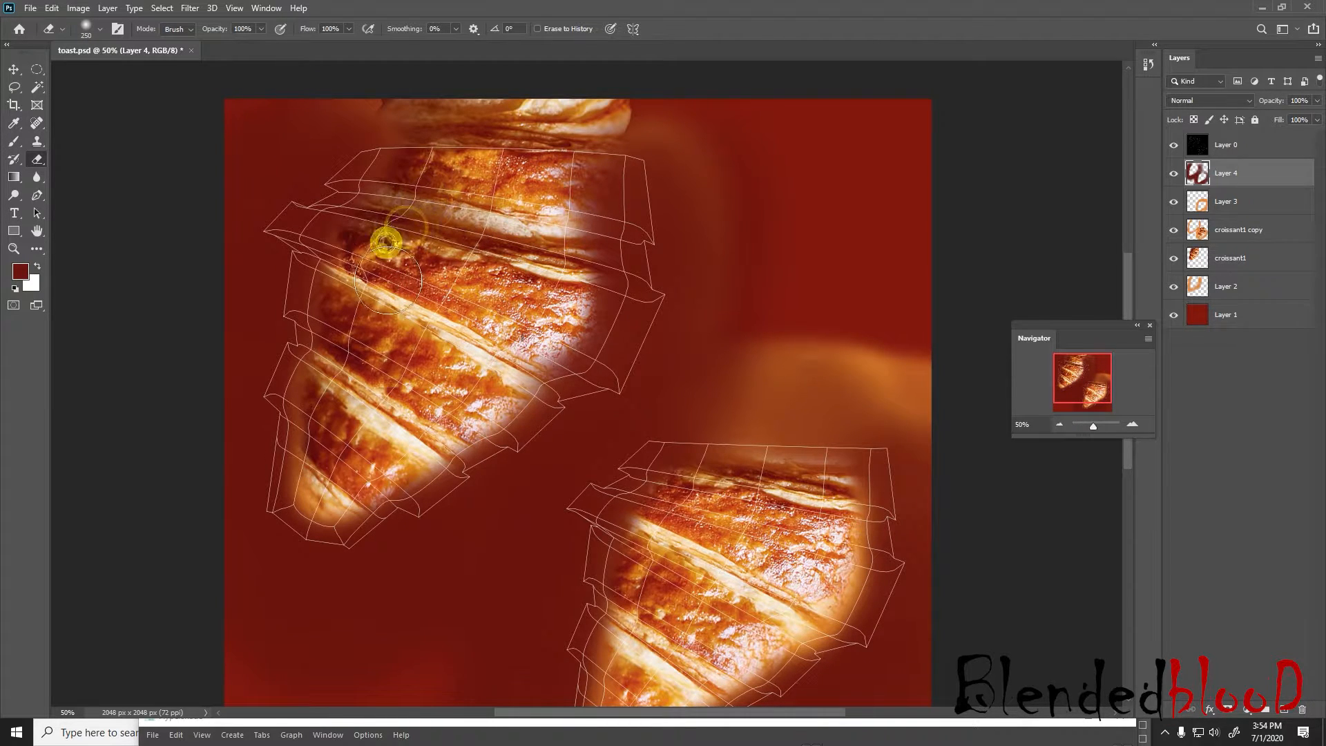
# Hide Layer 0, save toast.psd, reload the file5 texture in Maya and inspect the croissant in the enlarged perspective view
pyautogui.click(1175, 145)
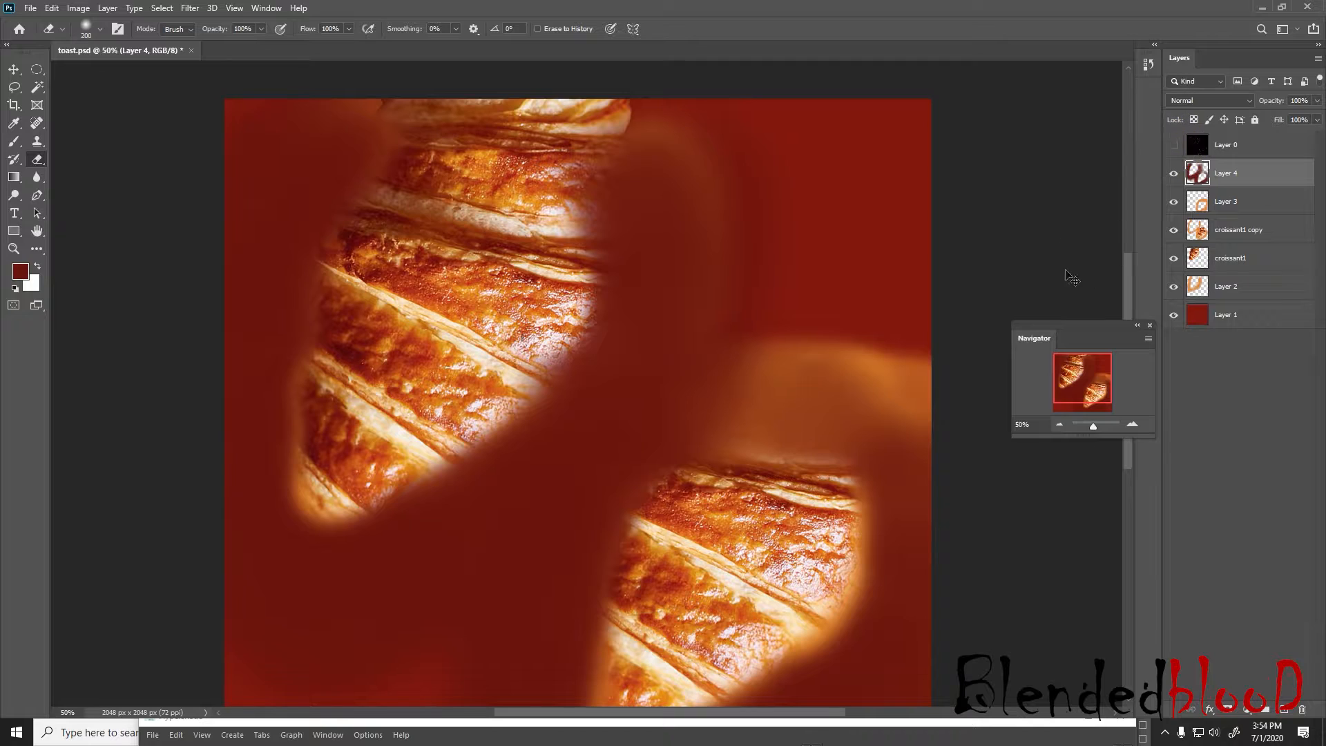
pyautogui.press('super')
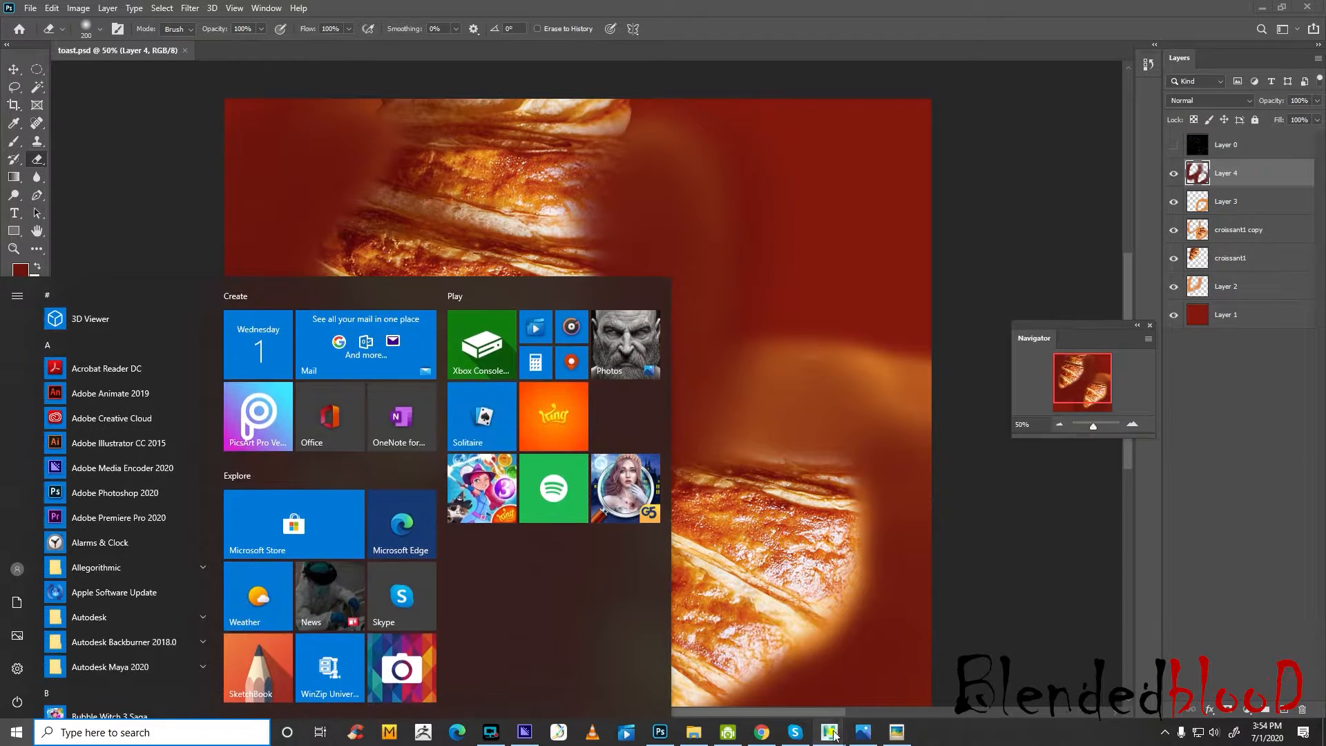
pyautogui.moveTo(829, 731)
pyautogui.click(887, 684)
pyautogui.click(1136, 347)
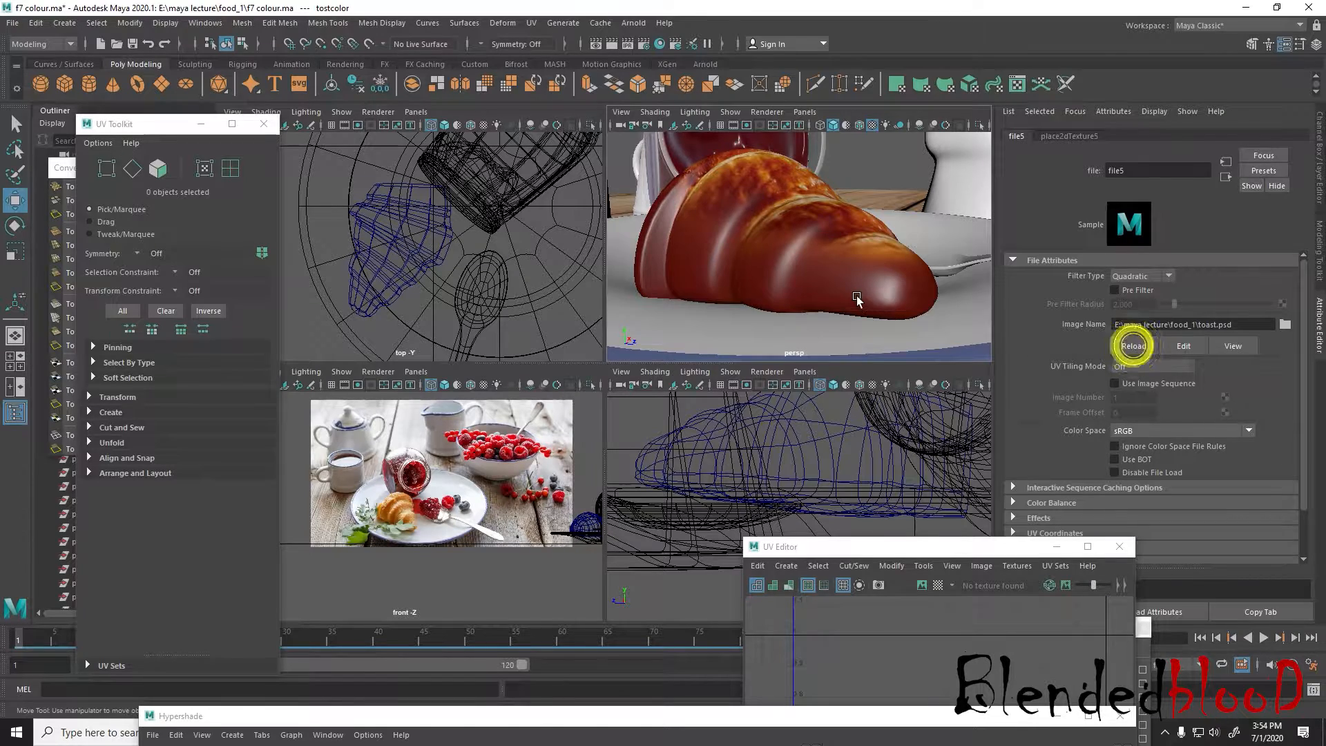
pyautogui.keyDown('alt'); pyautogui.moveTo(860, 304); pyautogui.dragTo(891, 283); pyautogui.keyUp('alt')
pyautogui.press('space')
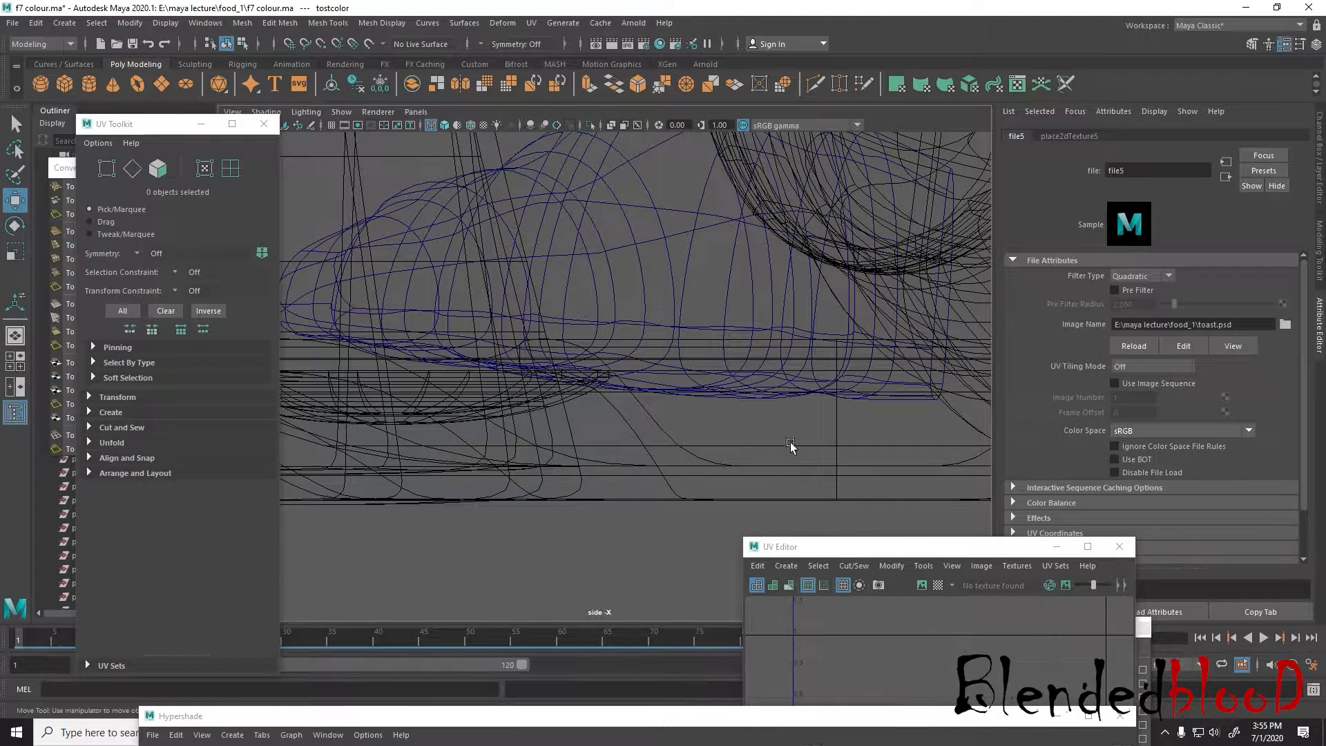
pyautogui.press('space')
pyautogui.press('space')
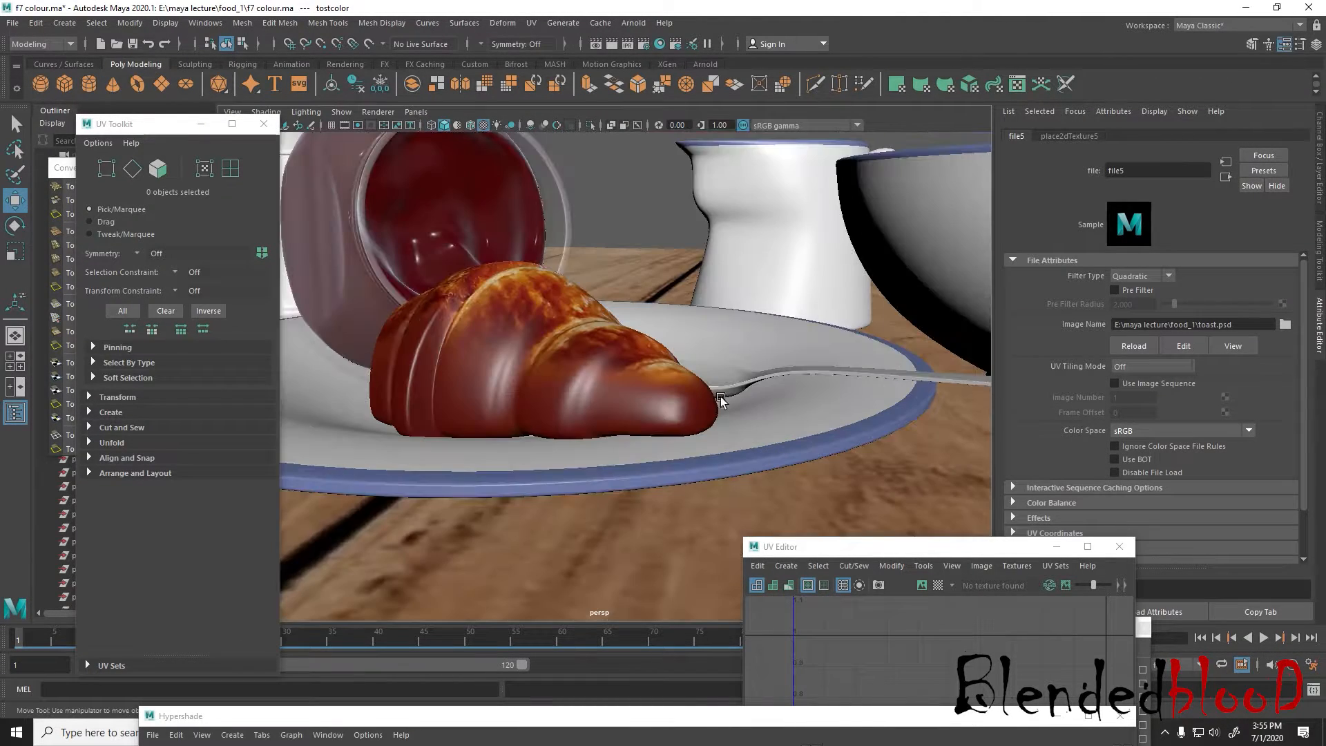
pyautogui.press('space')
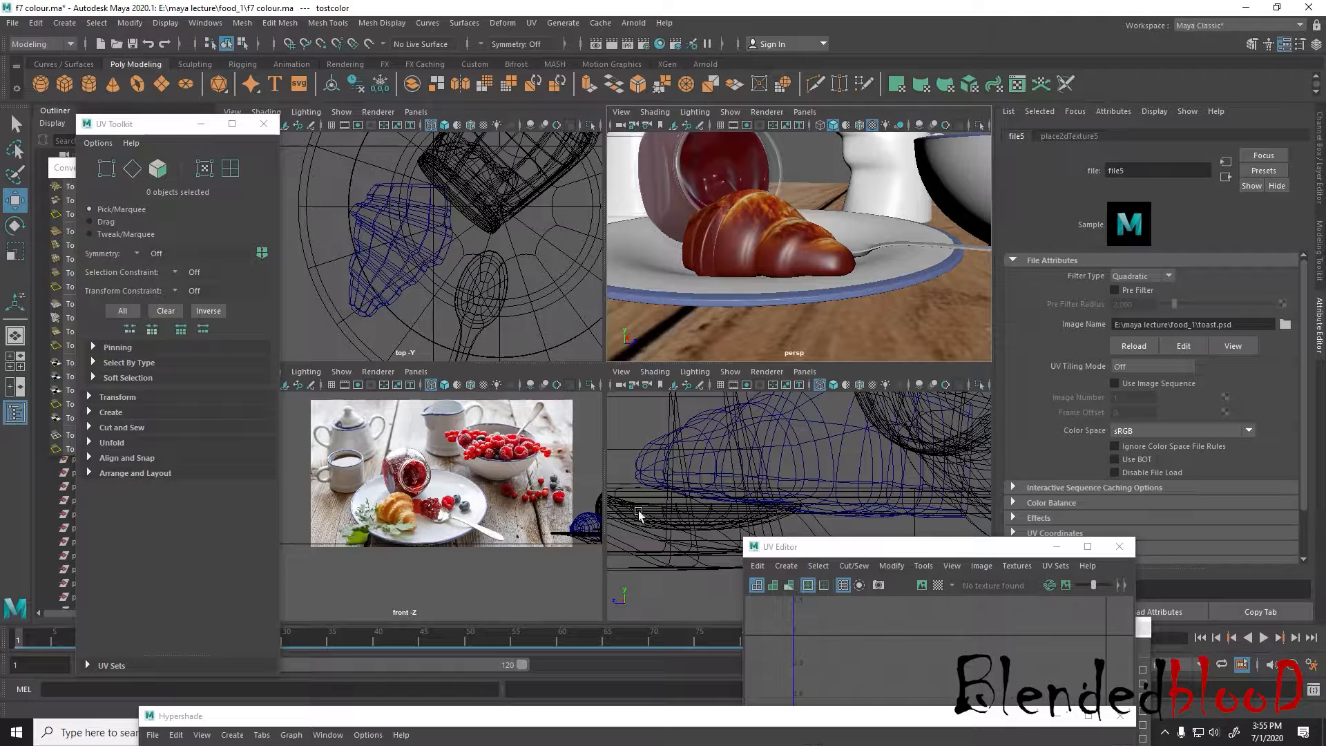
# Switch to Photoshop and try Layer 4's blend modes one after another, from Dissolve through Color Burn, Screen and Linear Light to Luminosity
pyautogui.press('super')
pyautogui.click(660, 735)
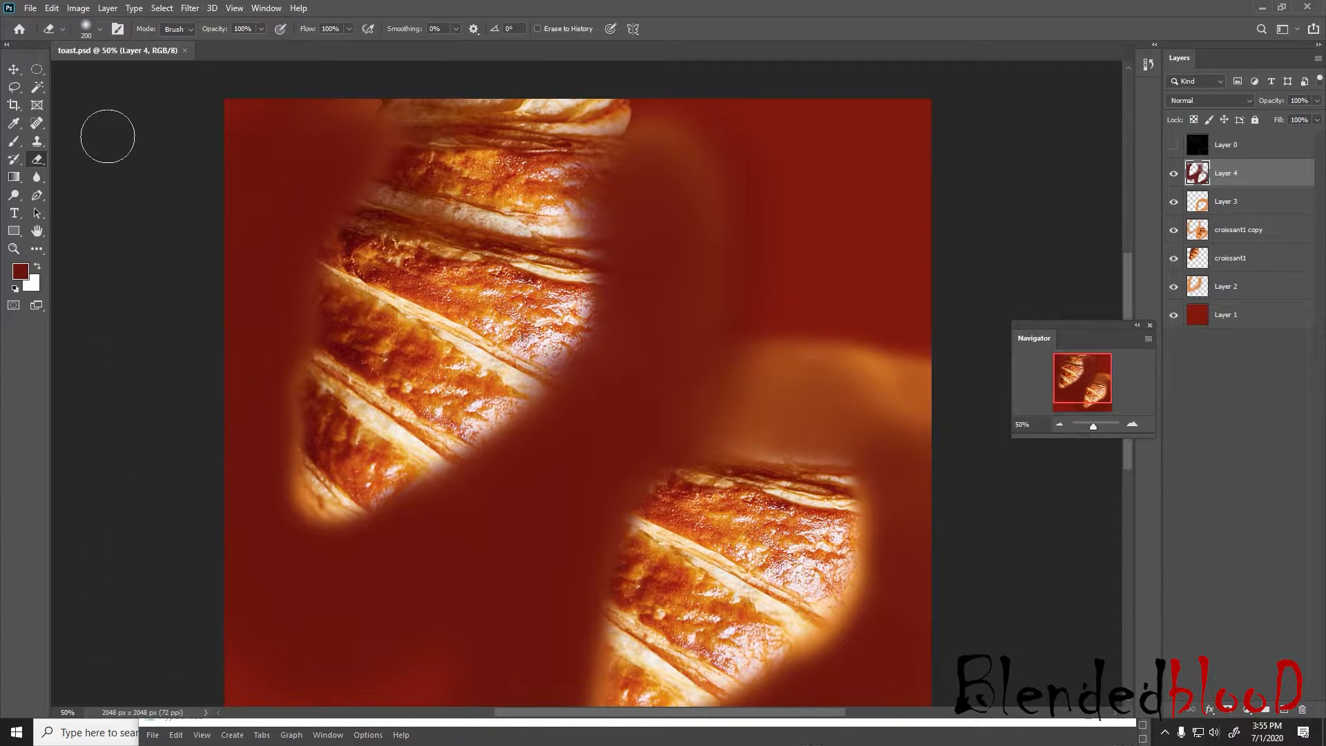
pyautogui.click(14, 69)
pyautogui.click(1207, 100)
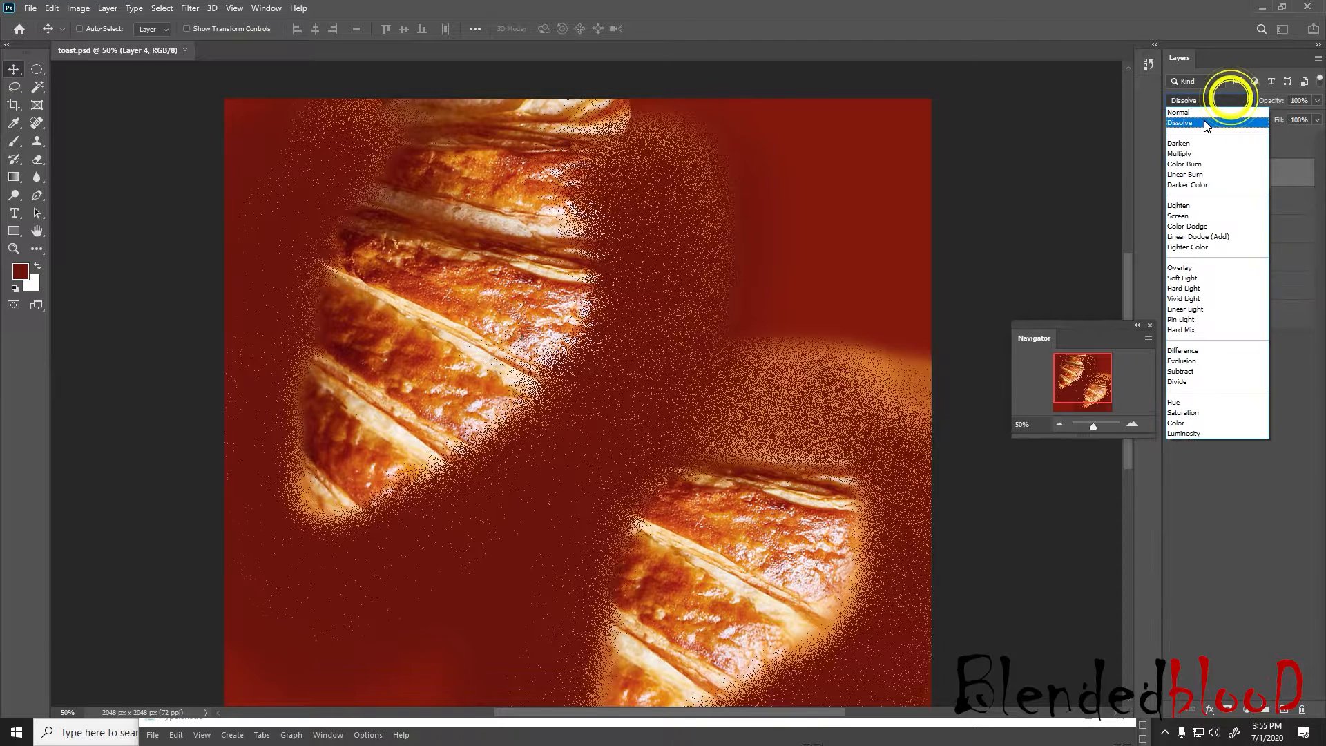
pyautogui.click(1204, 120)
pyautogui.press('Down')
pyautogui.press('Down')
pyautogui.press('Down')
pyautogui.press('Down')
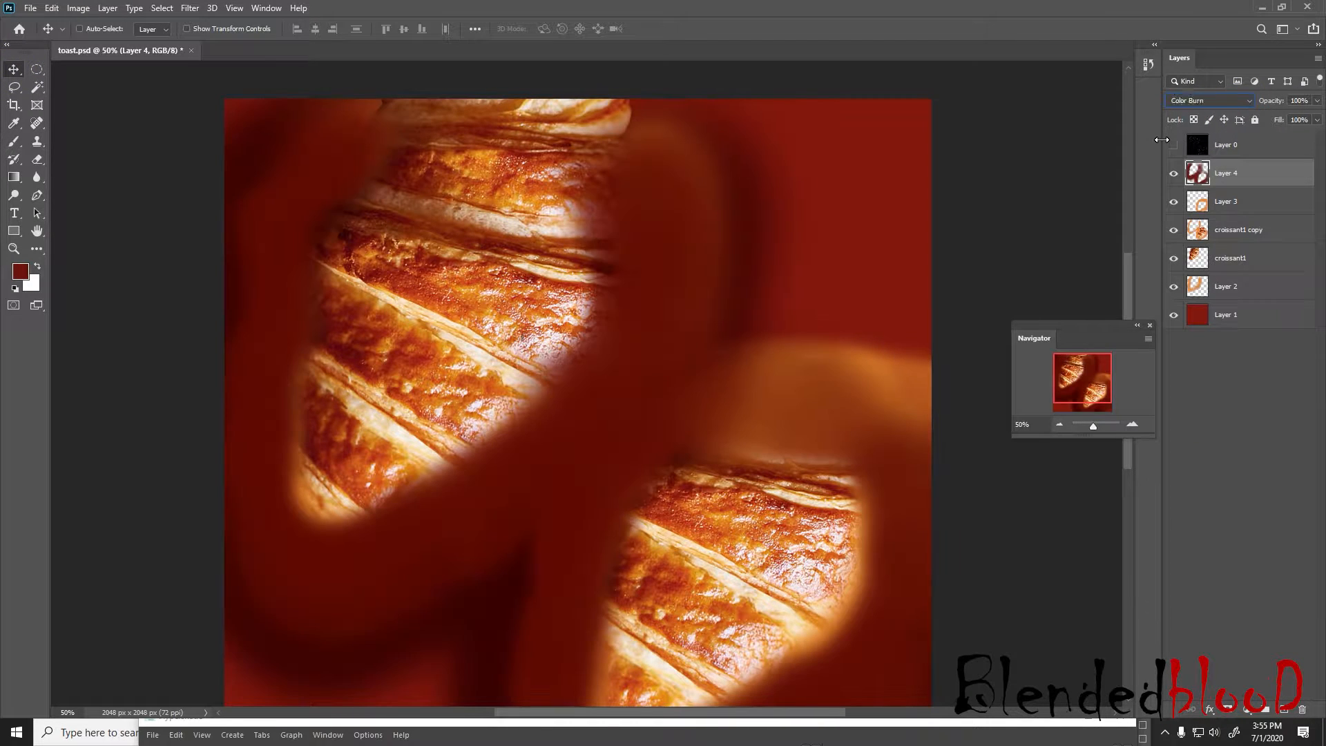
pyautogui.press('Down')
pyautogui.press('Down')
pyautogui.press('Down')
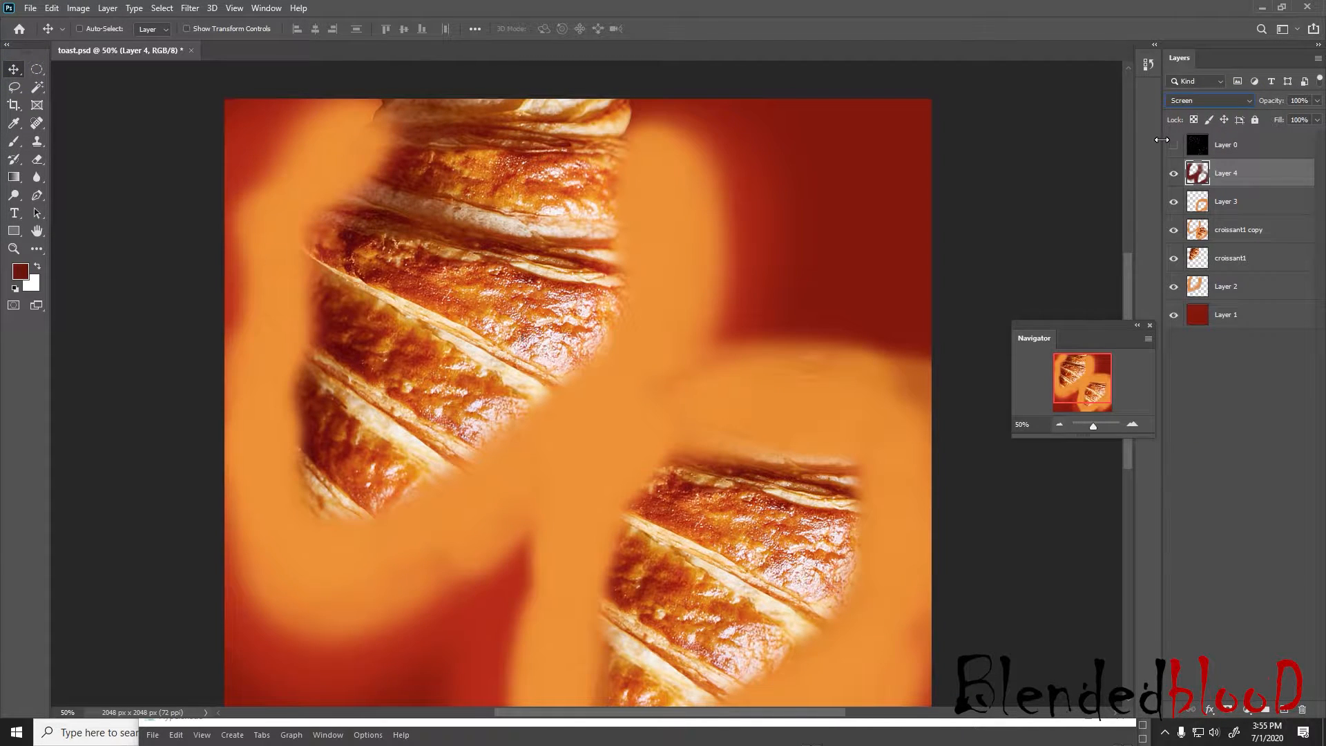
pyautogui.press('Up')
pyautogui.press('Up')
pyautogui.press('Down')
pyautogui.press('Up')
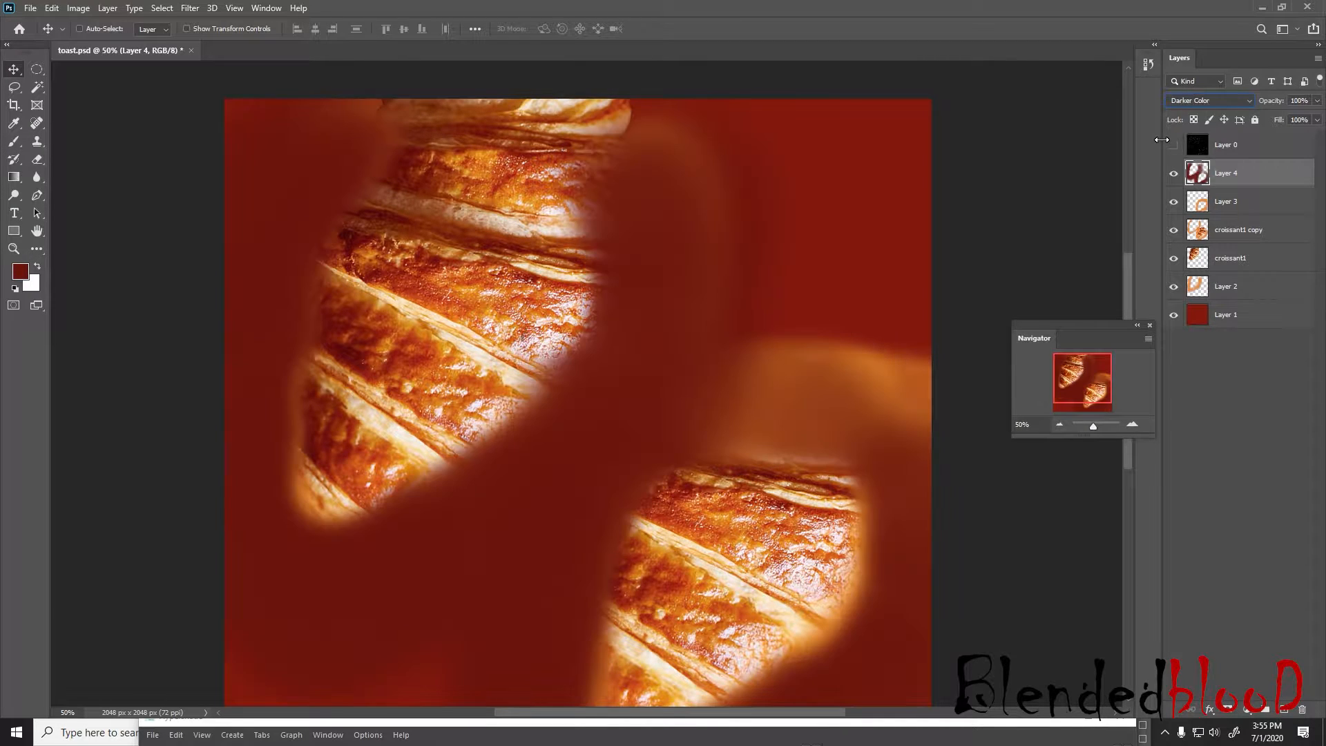
pyautogui.press('Down')
pyautogui.press('Down')
pyautogui.press('Down')
pyautogui.press('Down')
pyautogui.press('Down')
pyautogui.press('Down')
pyautogui.press('Down')
pyautogui.press('Down')
pyautogui.press('Down')
pyautogui.press('Down')
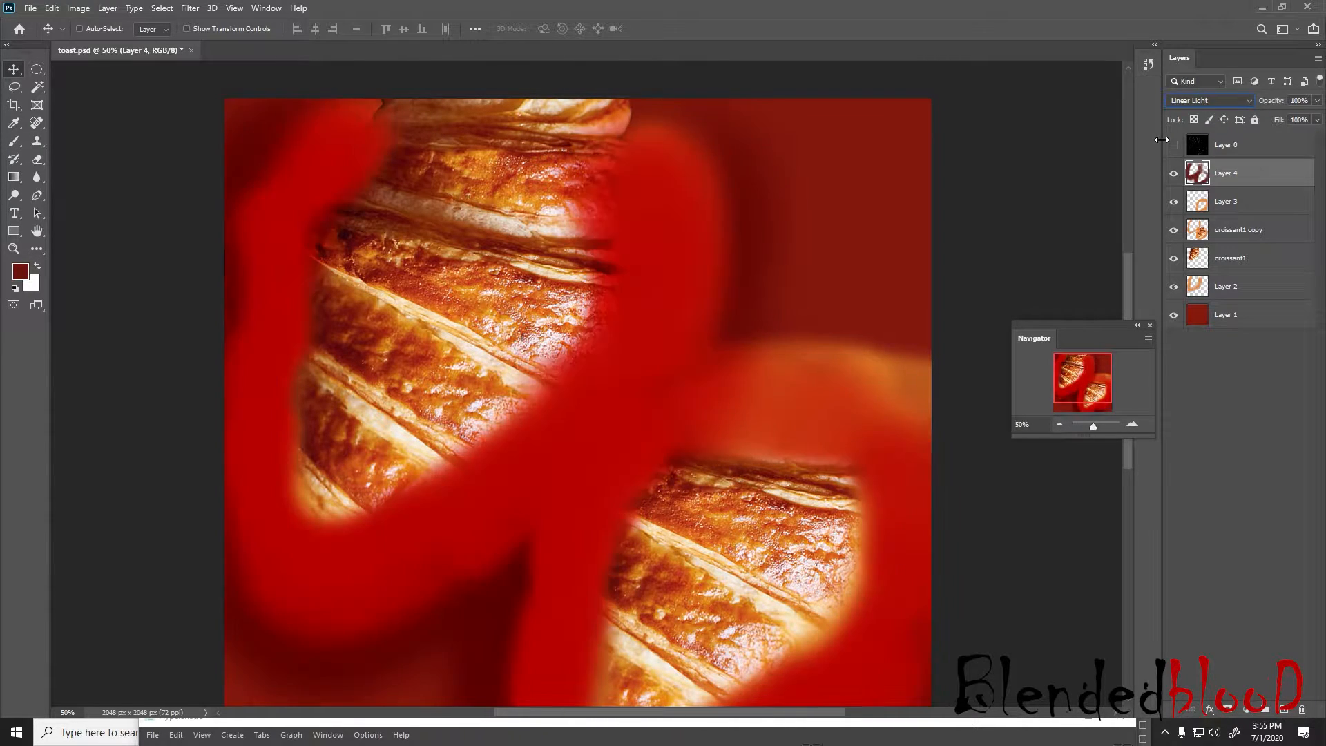
pyautogui.press('Down')
pyautogui.press('Down')
pyautogui.press('Down')
pyautogui.press('Down')
pyautogui.press('Down')
pyautogui.press('Down')
pyautogui.press('Down')
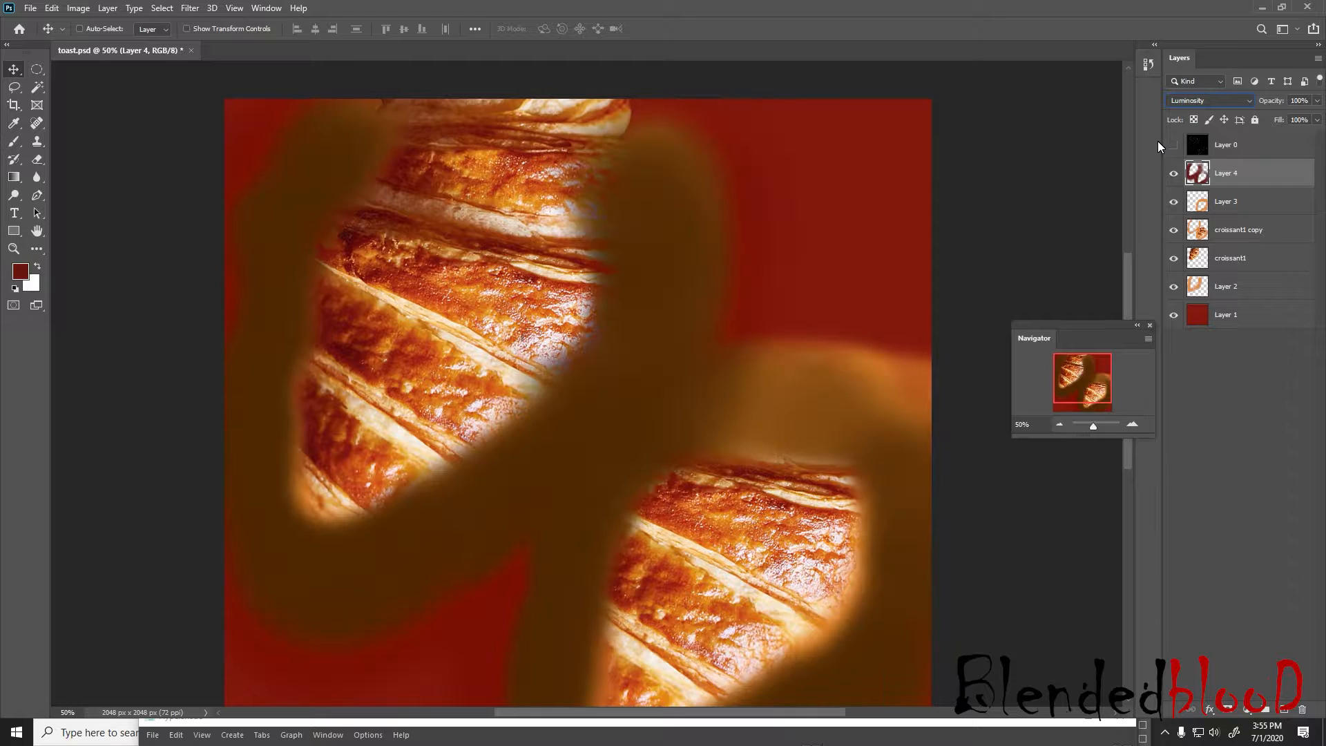
# Try further blend modes on Layer 4, settle on Linear Dodge (Add), and reduce the layer's opacity to 8%
pyautogui.press('Up')
pyautogui.press('Up')
pyautogui.press('Up')
pyautogui.press('Up')
pyautogui.press('Up')
pyautogui.press('Up')
pyautogui.press('Up')
pyautogui.press('Up')
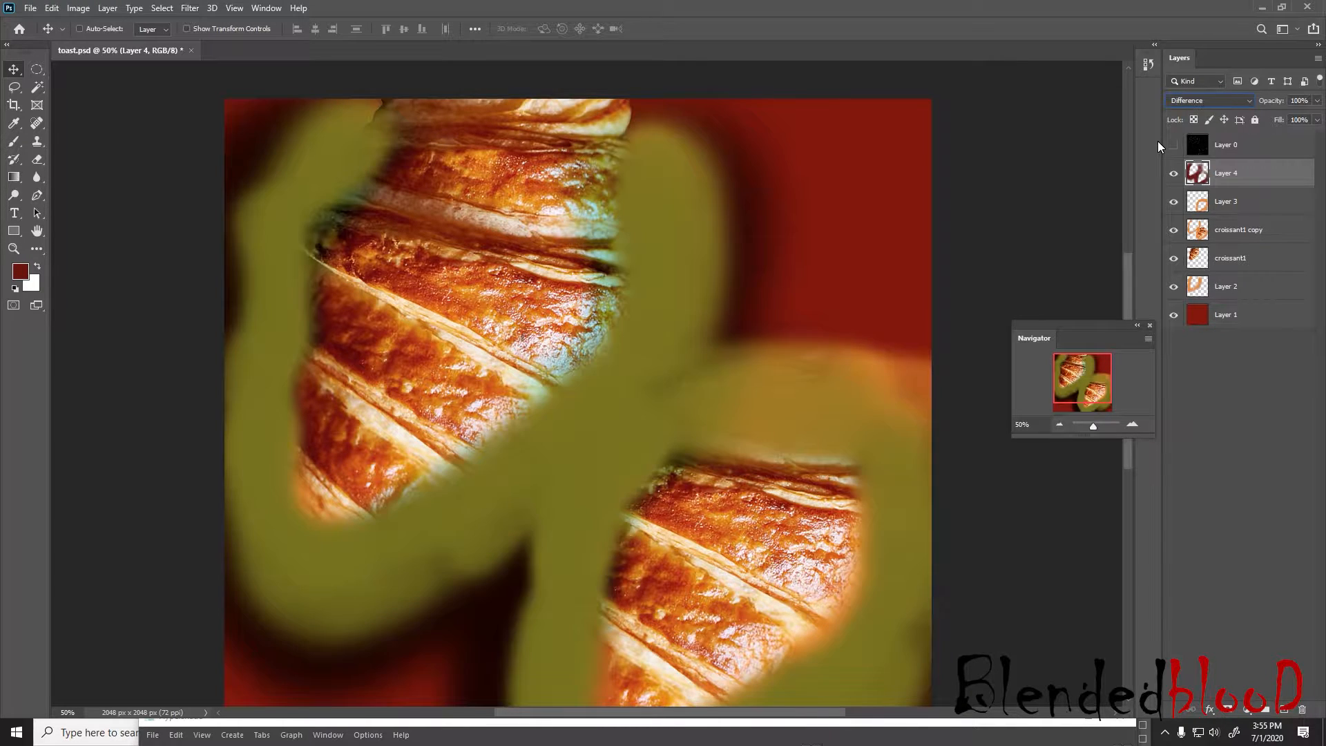
pyautogui.press('Up')
pyautogui.press('Up')
pyautogui.press('Up')
pyautogui.press('Up')
pyautogui.press('Up')
pyautogui.press('Up')
pyautogui.press('Up')
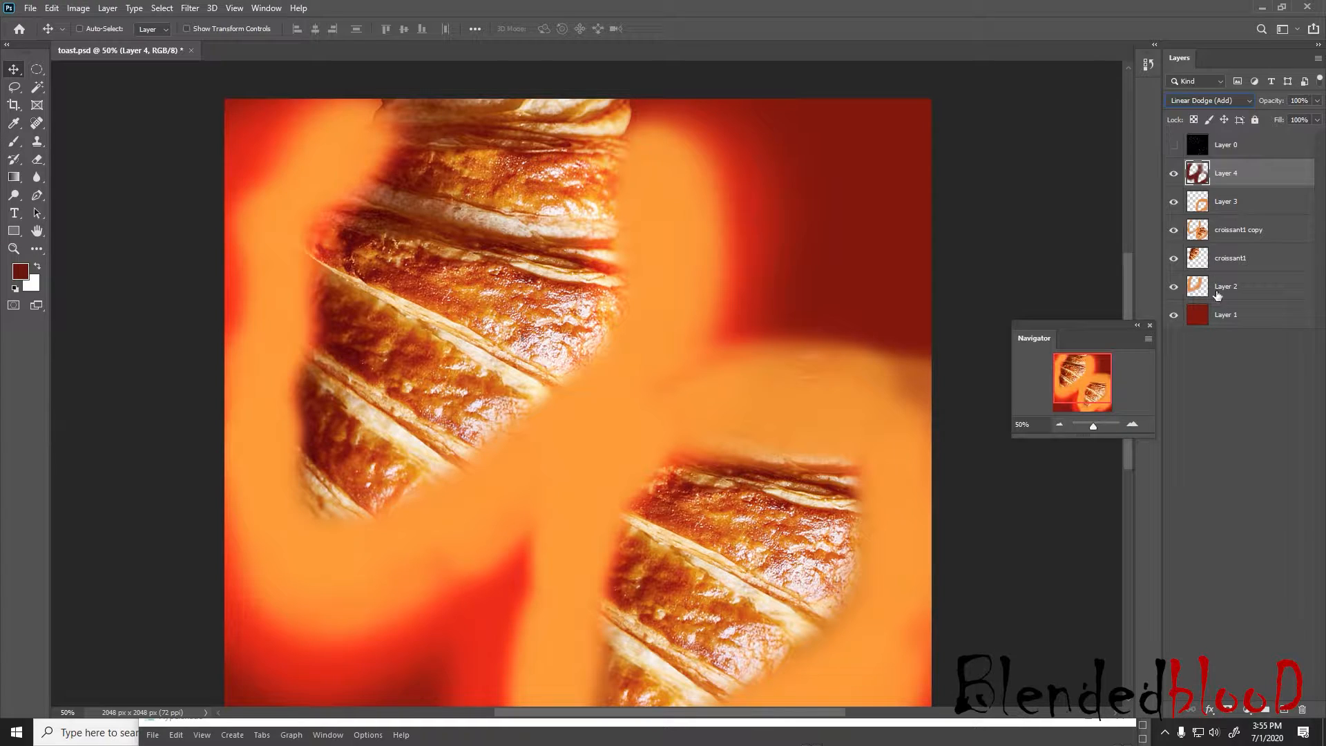
pyautogui.click(1258, 365)
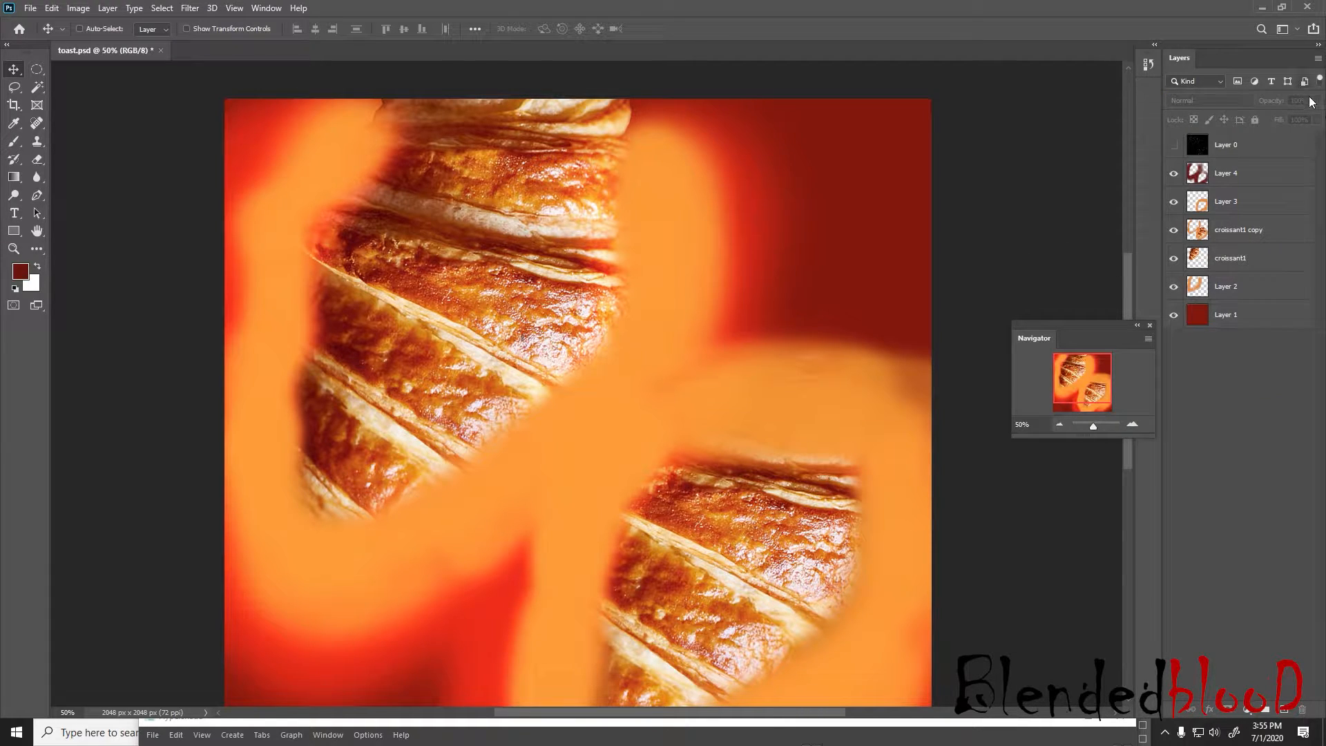
pyautogui.click(1247, 179)
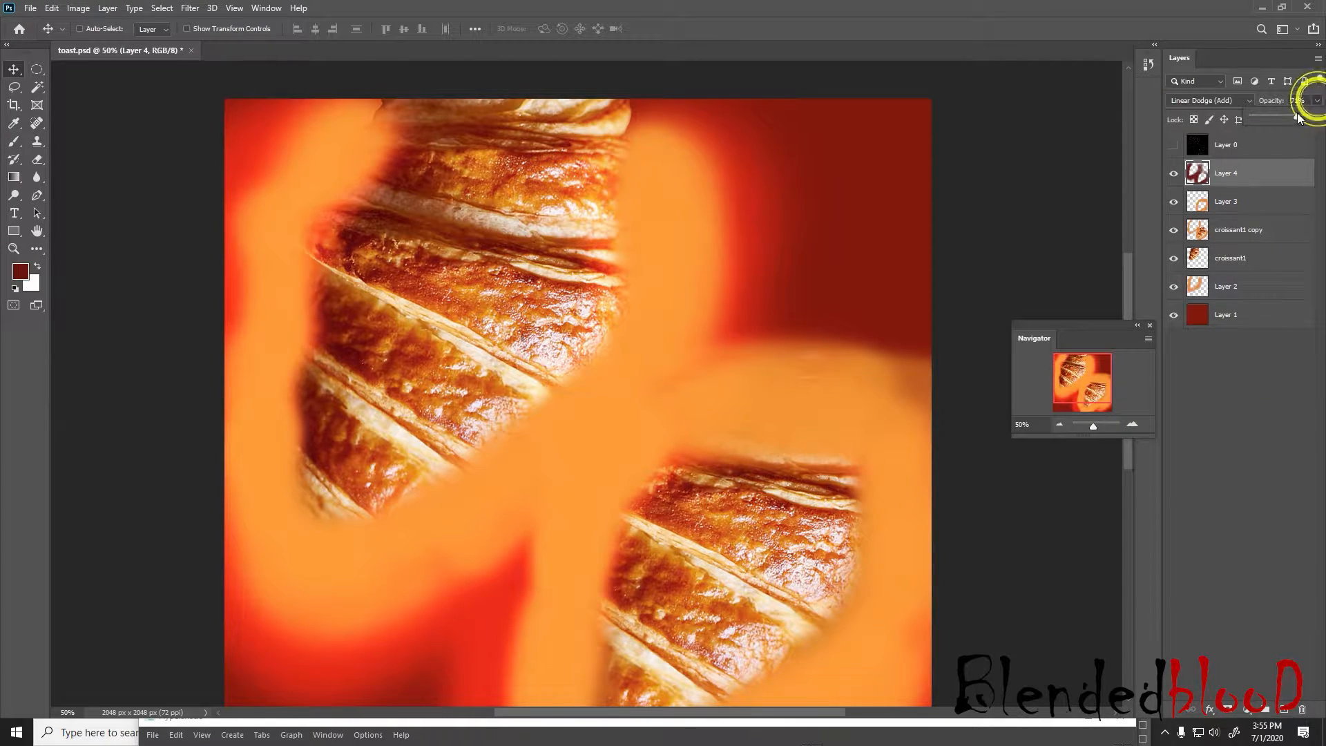
pyautogui.moveTo(1299, 118); pyautogui.dragTo(1256, 119)
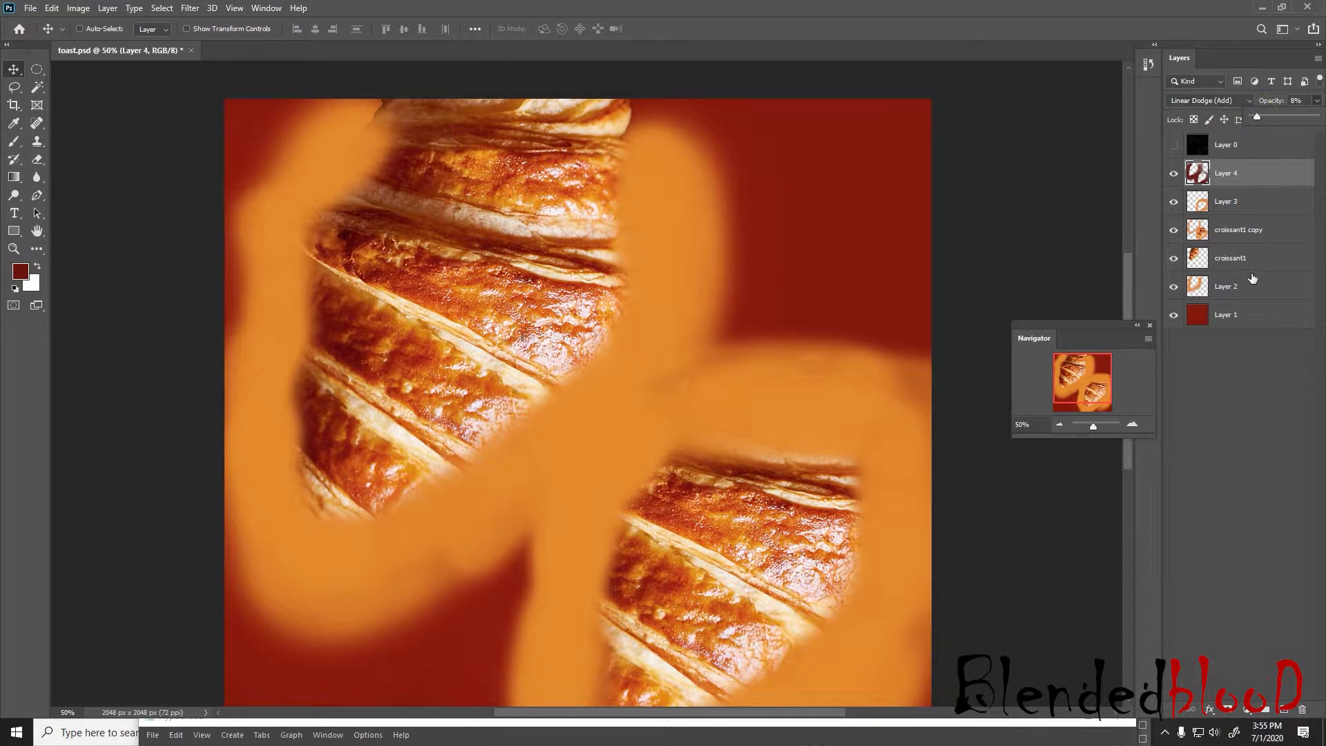
pyautogui.click(1240, 419)
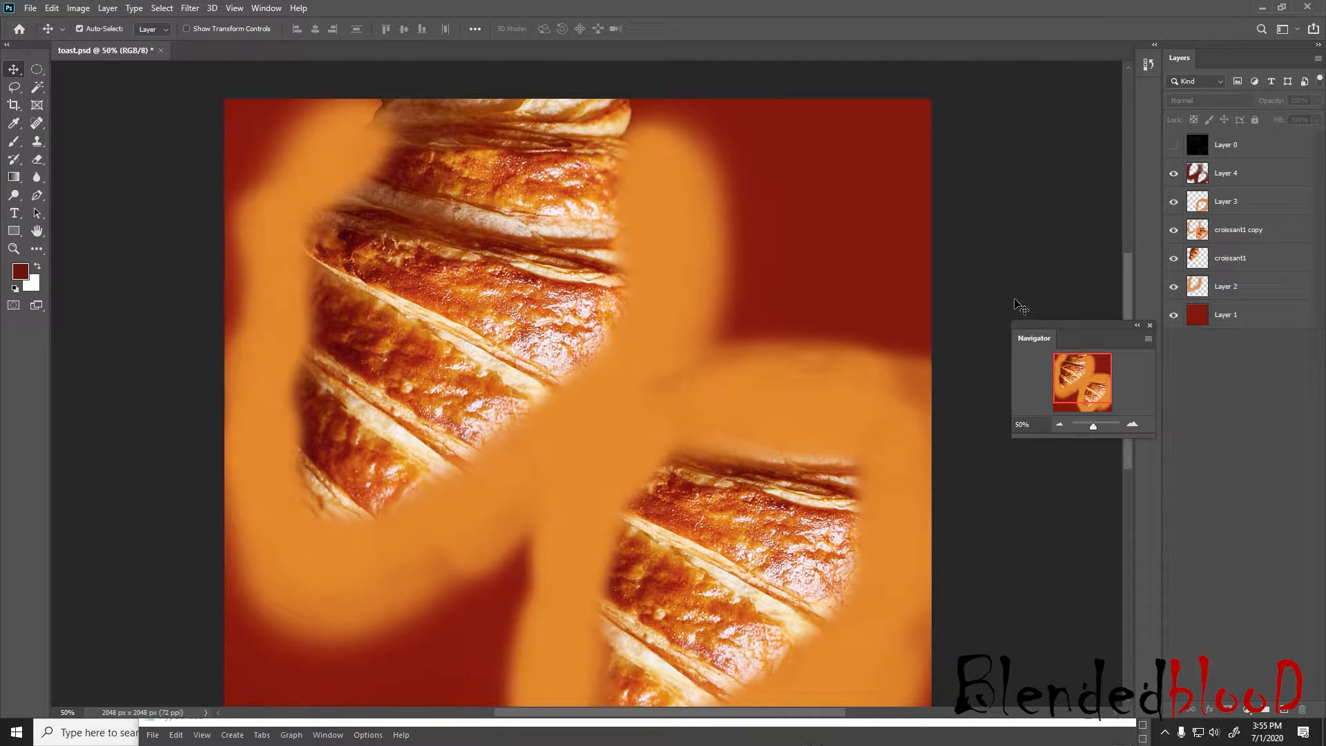
# Save toast.psd, switch to Maya, reload the file5 texture and view the croissant from farther out and above
pyautogui.hotkey('ctrl', 's')
pyautogui.press('super')
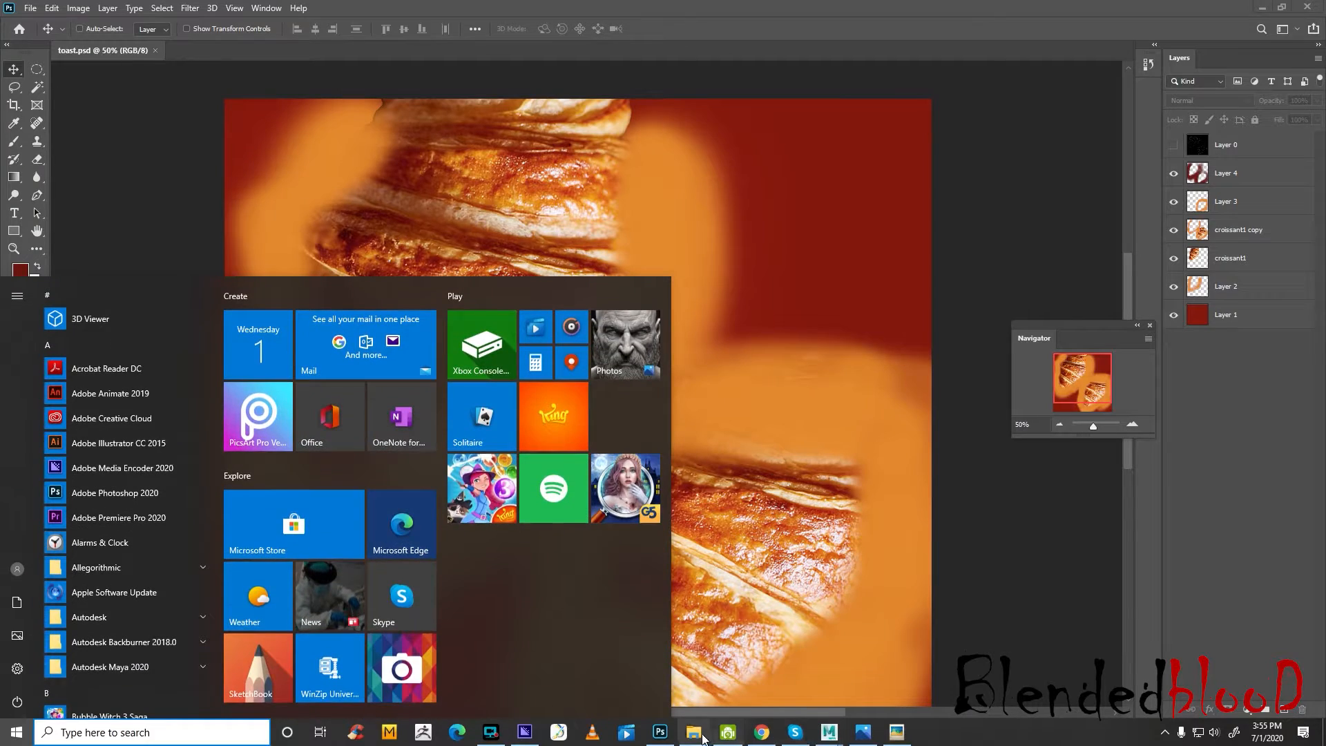
pyautogui.click(659, 733)
pyautogui.press('super')
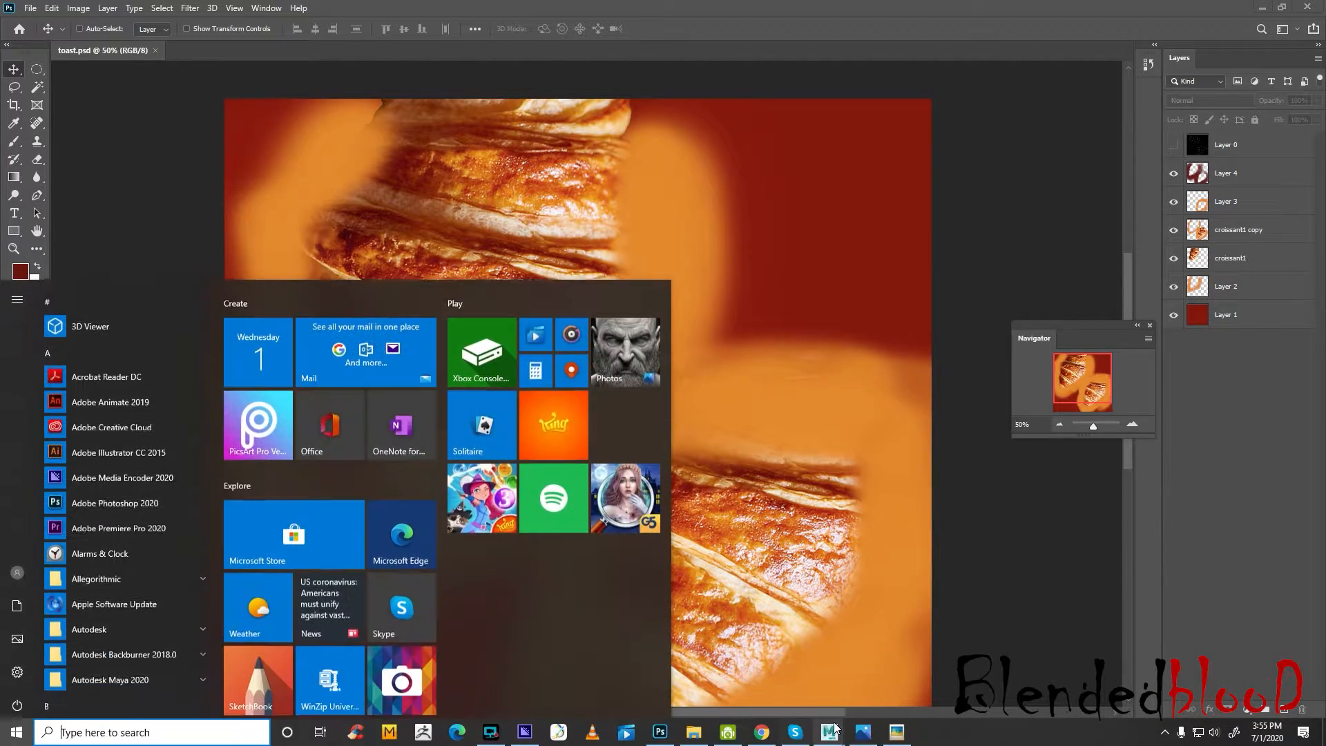
pyautogui.click(832, 735)
pyautogui.click(905, 684)
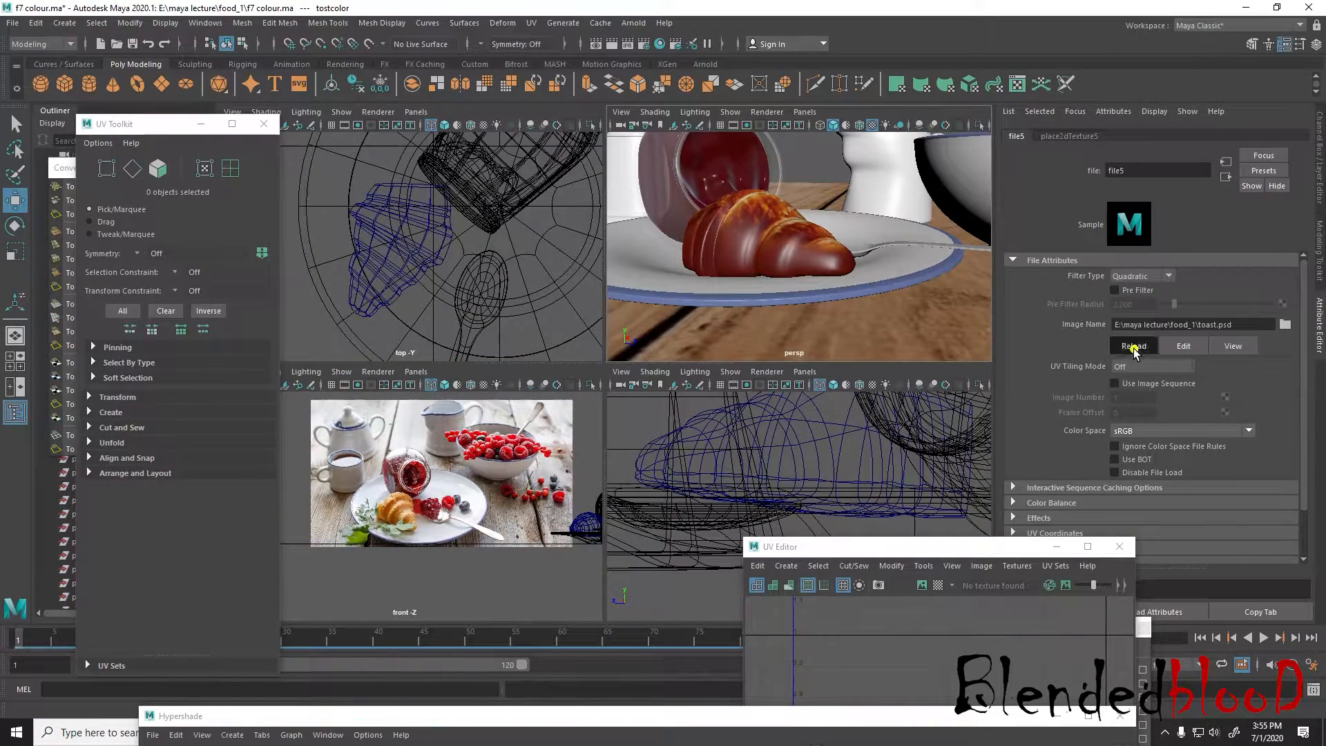
pyautogui.click(1134, 347)
pyautogui.scroll(-5, 866, 298)
pyautogui.keyDown('alt'); pyautogui.moveTo(861, 276); pyautogui.dragTo(833, 367); pyautogui.keyUp('alt')
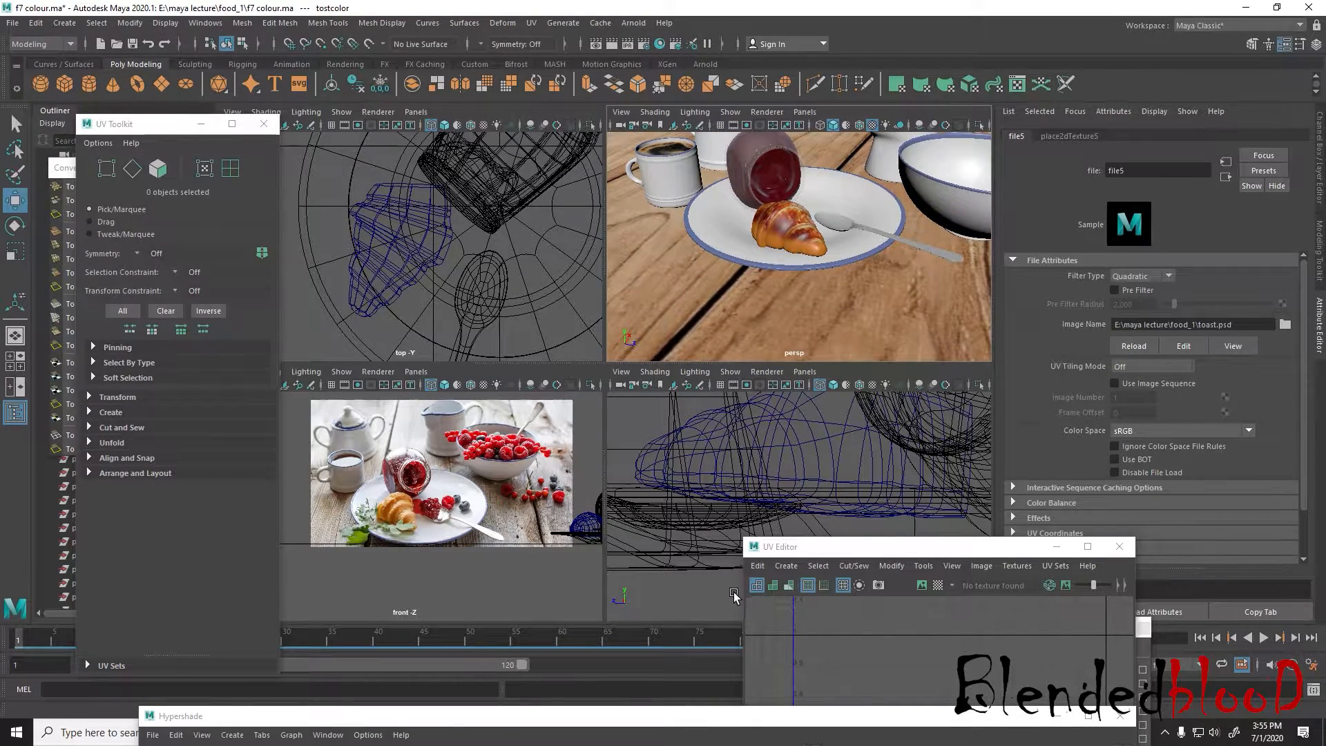
# Switch to Photoshop, duplicate Layer 4, and give the copy Normal blend mode with 64% opacity
pyautogui.press('super')
pyautogui.click(666, 734)
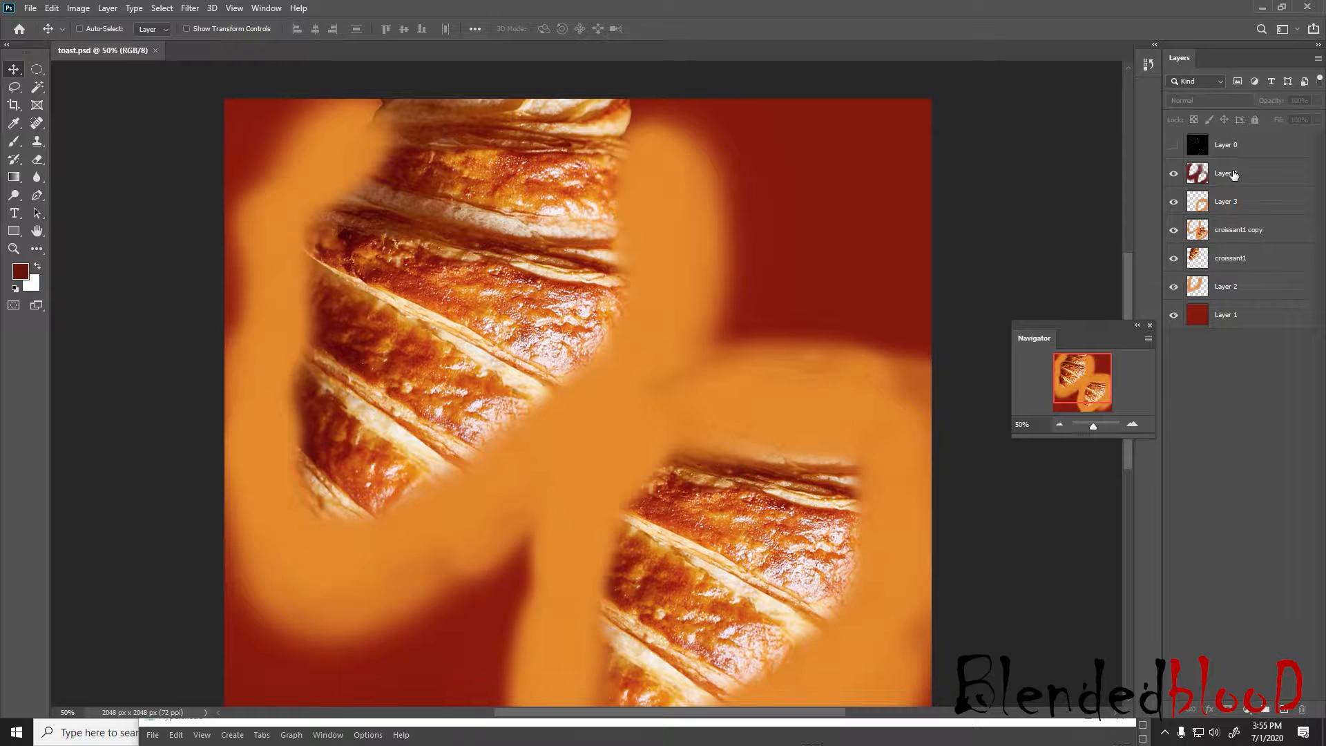
pyautogui.click(1234, 174)
pyautogui.hotkey('ctrl', 'j')
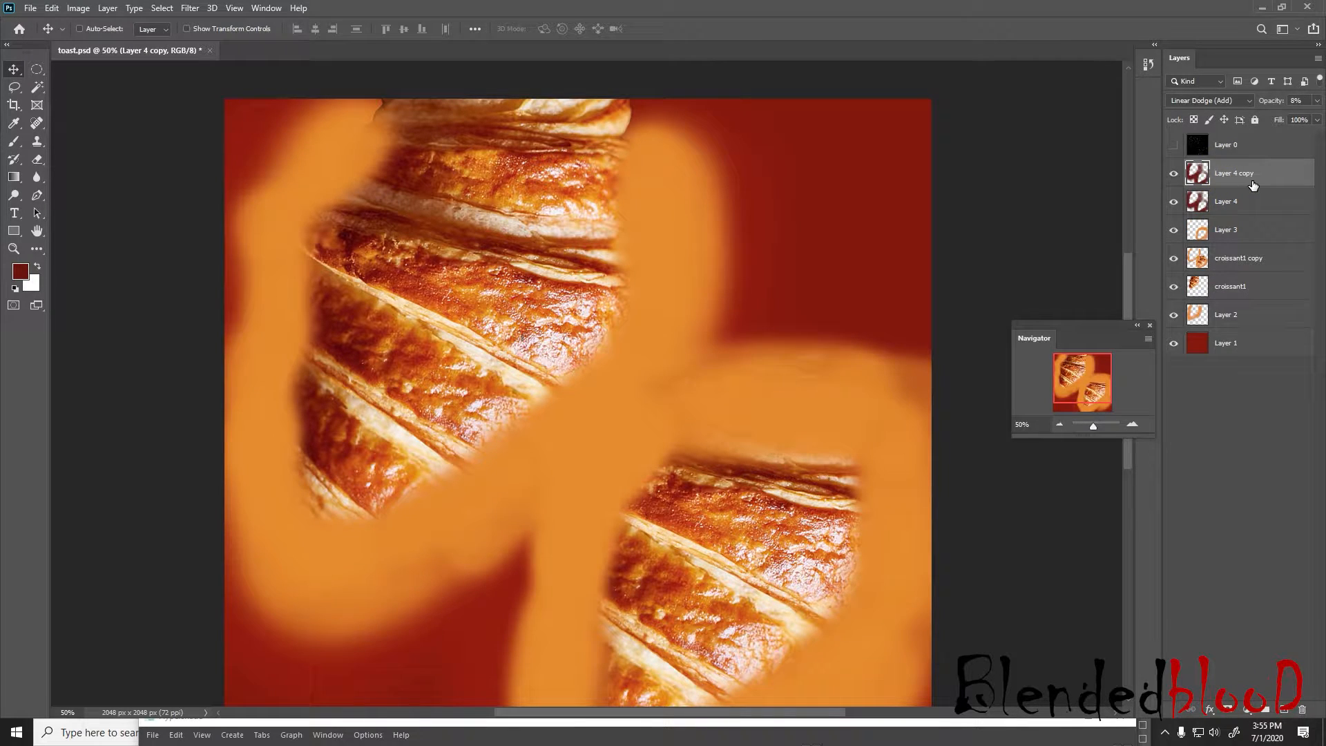
pyautogui.click(1209, 100)
pyautogui.click(1222, 100)
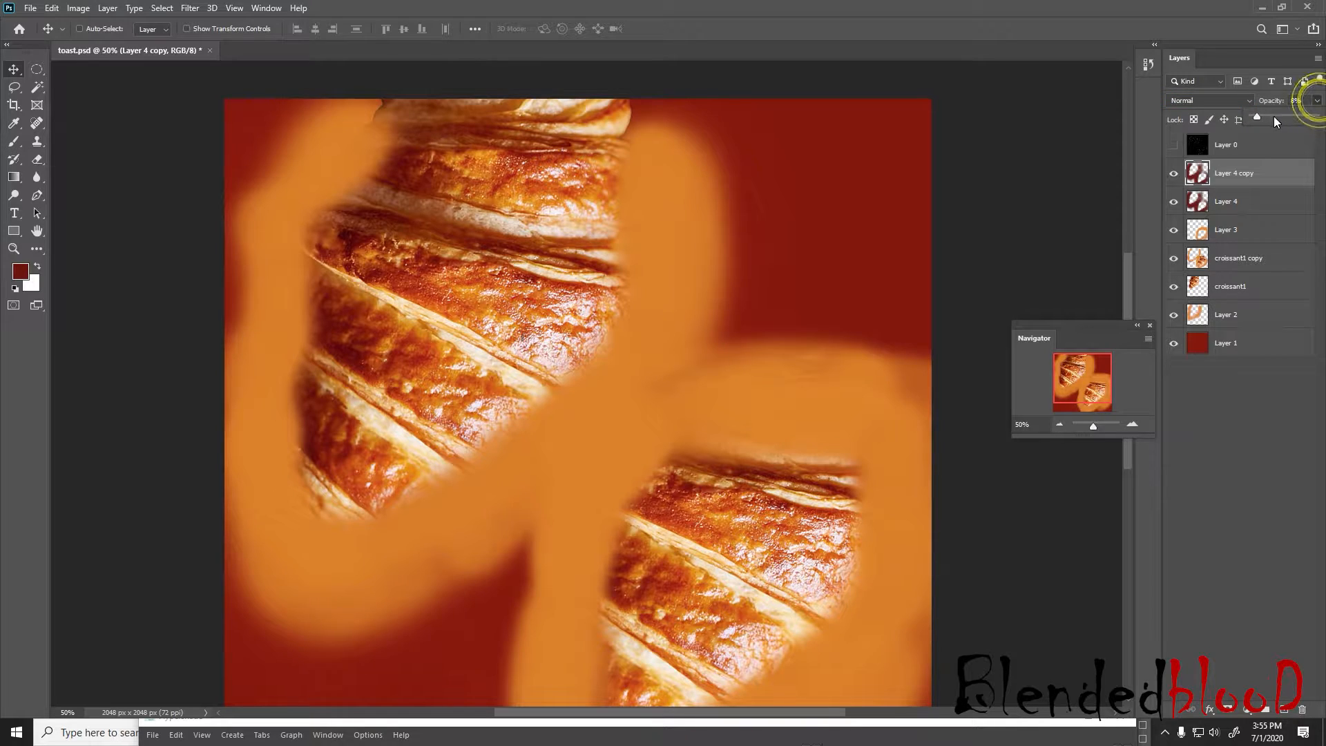
pyautogui.moveTo(1274, 118); pyautogui.dragTo(1293, 117)
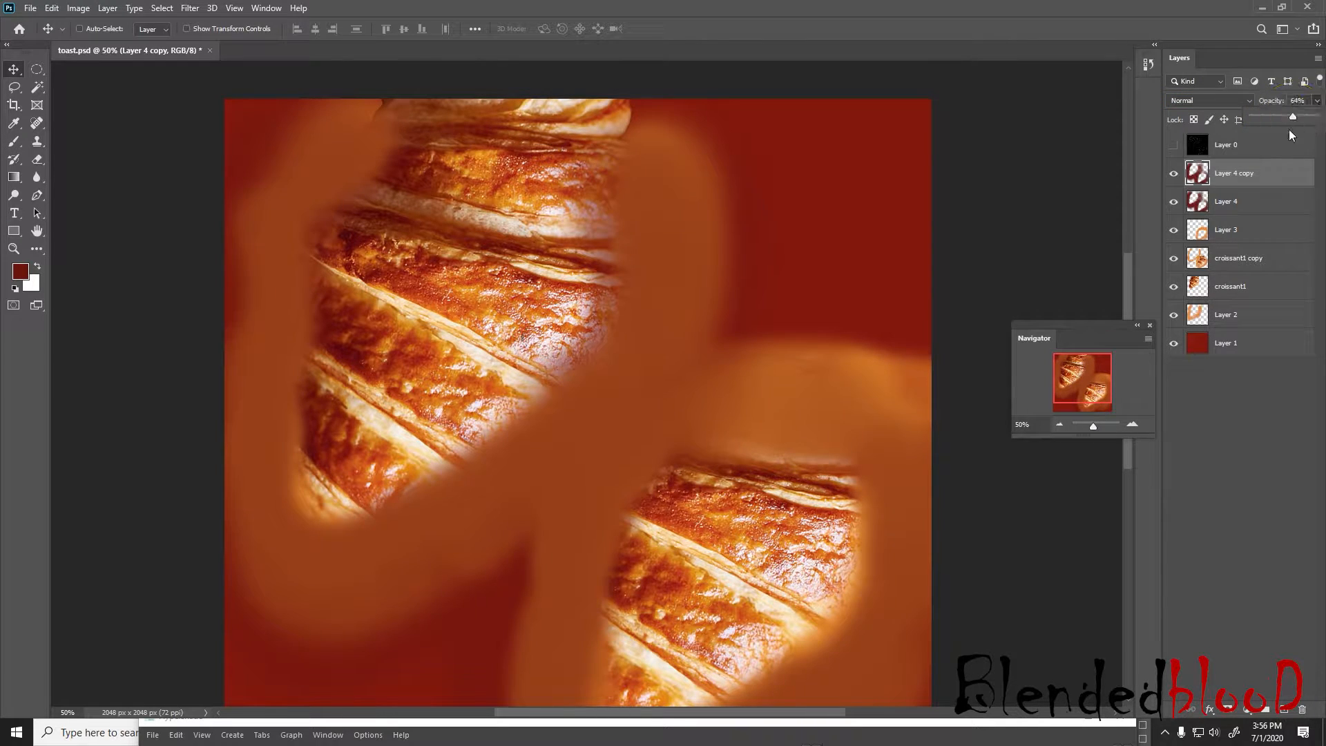
pyautogui.click(1260, 439)
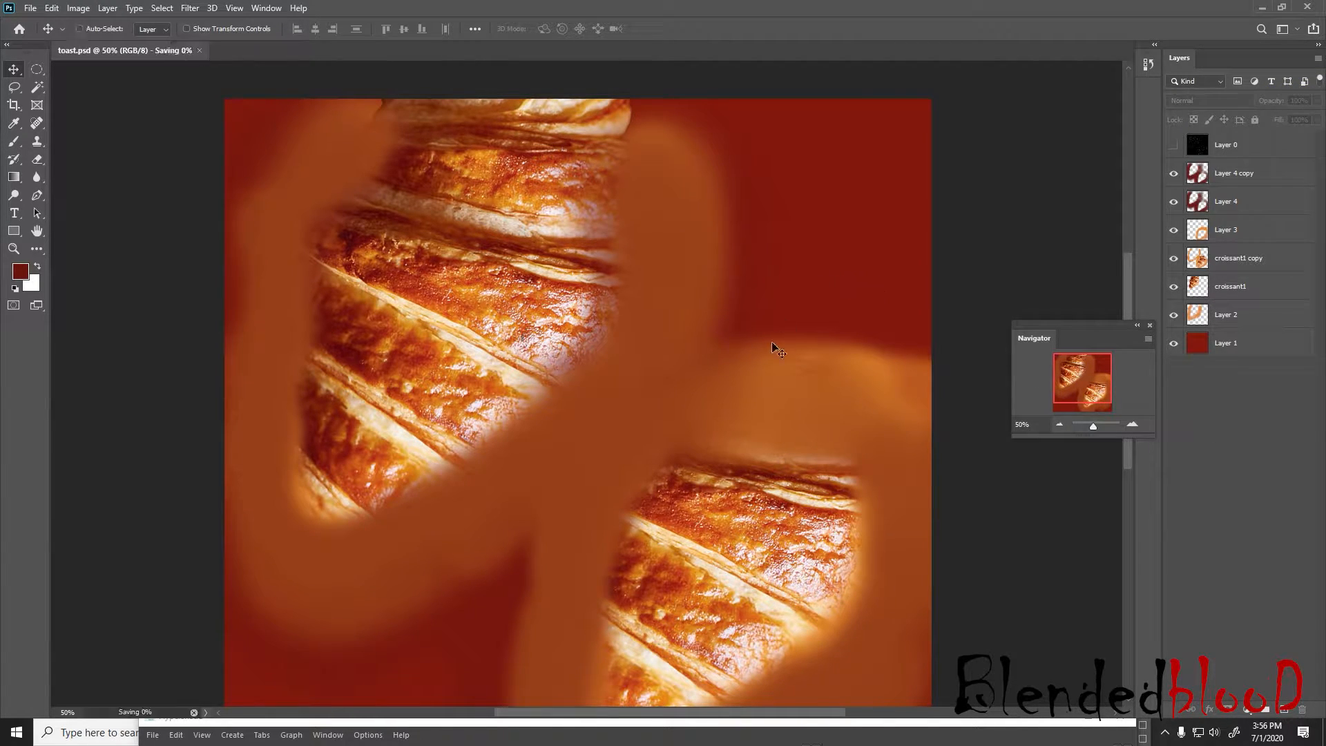
# Save toast.psd, switch to Maya and reload the file5 texture
pyautogui.press('super')
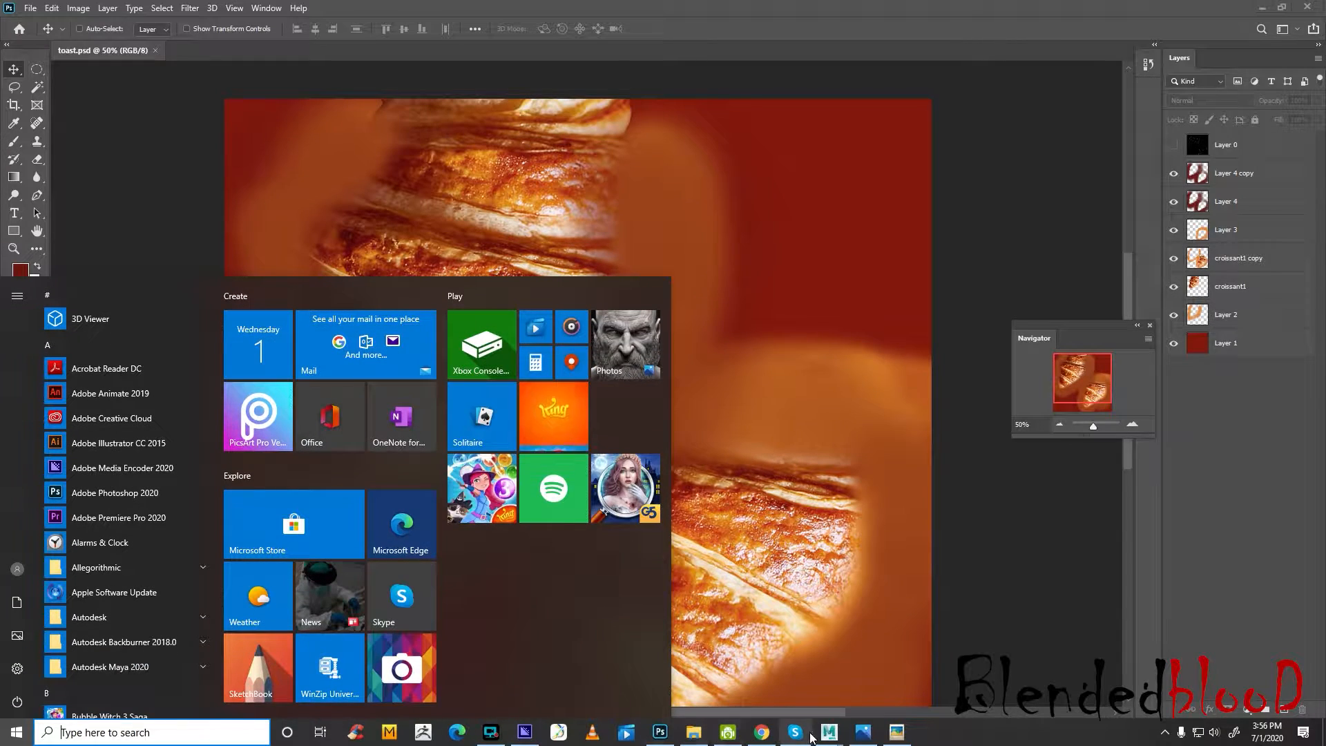
pyautogui.moveTo(829, 731)
pyautogui.click(878, 694)
pyautogui.click(1123, 344)
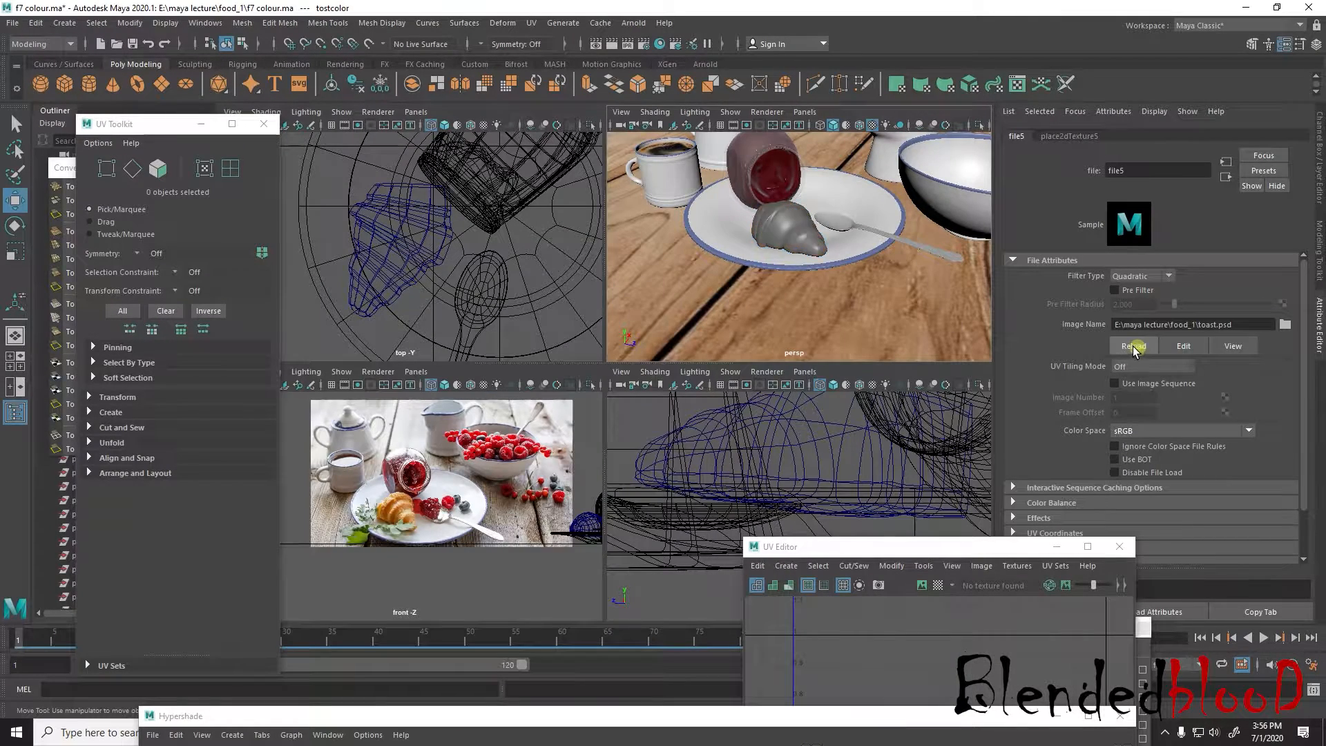
# Examine the croissant's texture from several angles and distances in the enlarged perspective view, then return to the four-view layout and clear the selection
pyautogui.press('space')
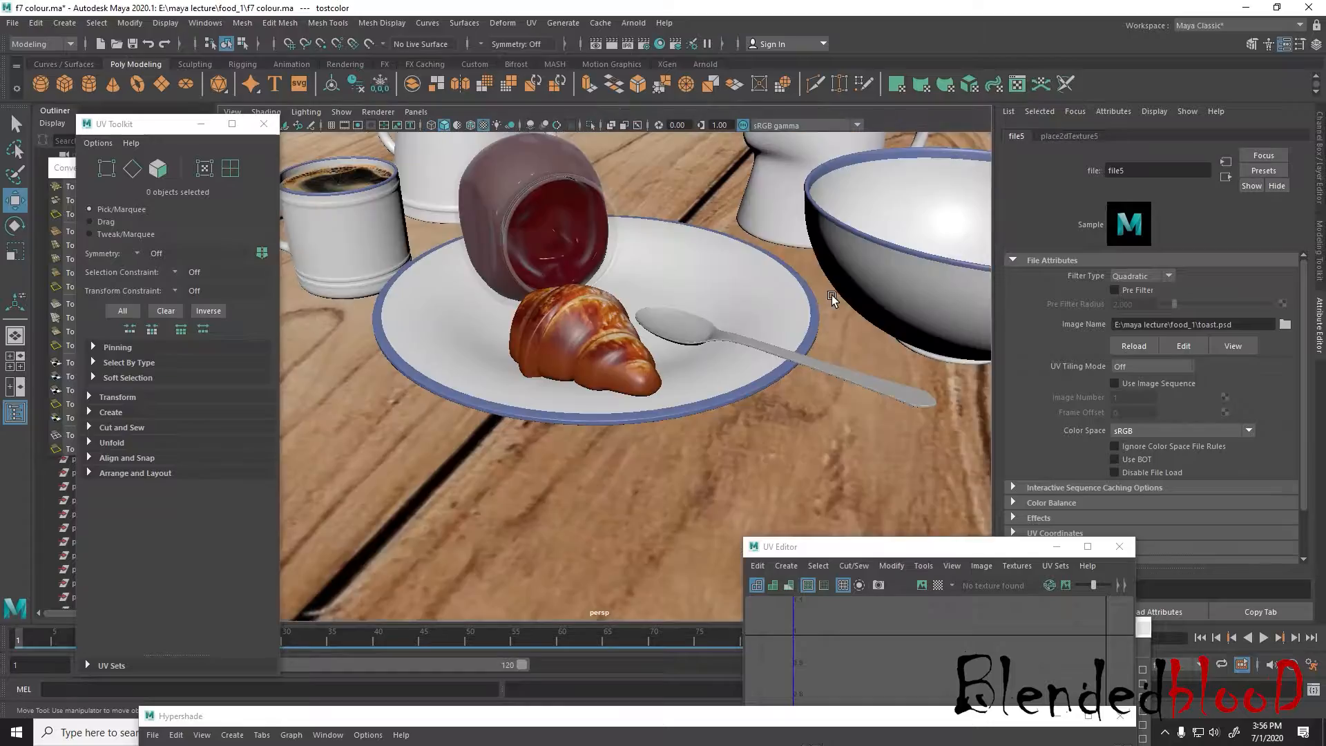
pyautogui.scroll(-5, 755, 370)
pyautogui.moveTo(749, 371)
pyautogui.keyDown('alt'); pyautogui.mouseDown()
pyautogui.moveTo(796, 376)
pyautogui.moveTo(684, 421)
pyautogui.moveTo(764, 378)
pyautogui.mouseUp(); pyautogui.keyUp('alt')
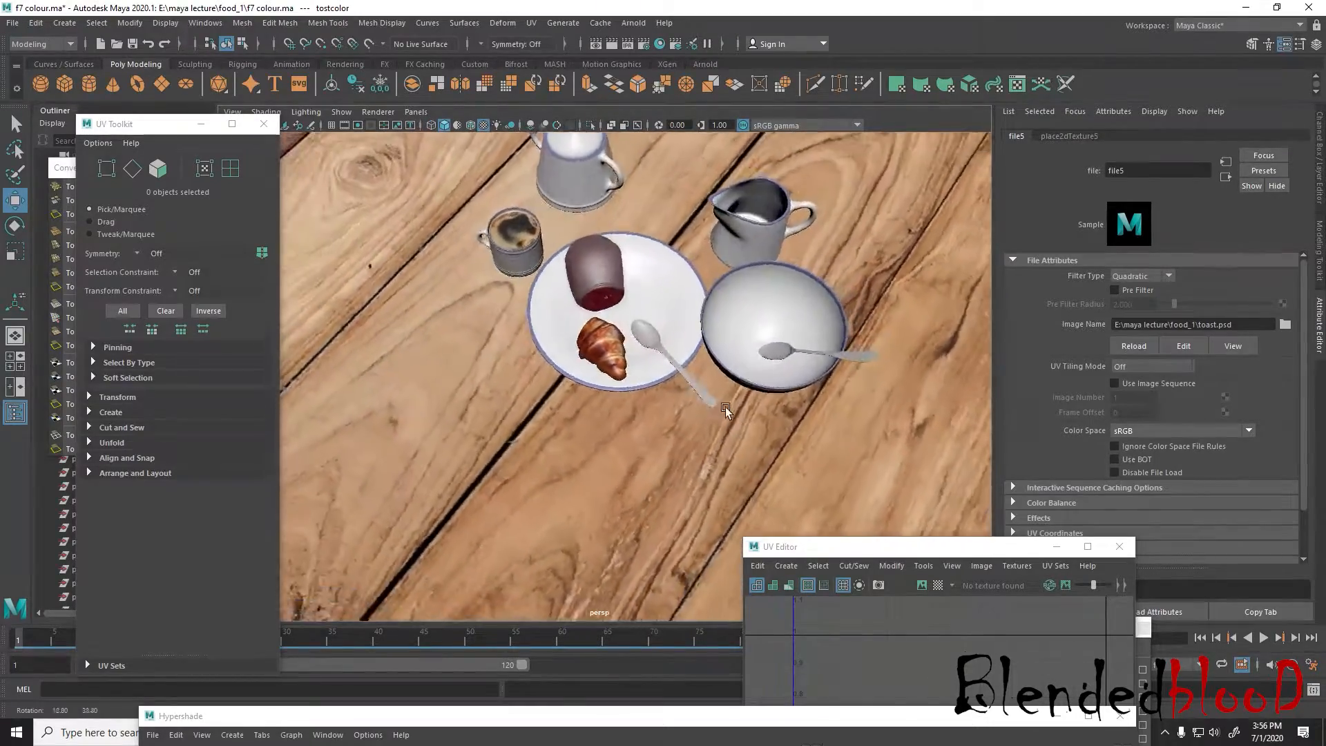
pyautogui.scroll(5, 764, 380)
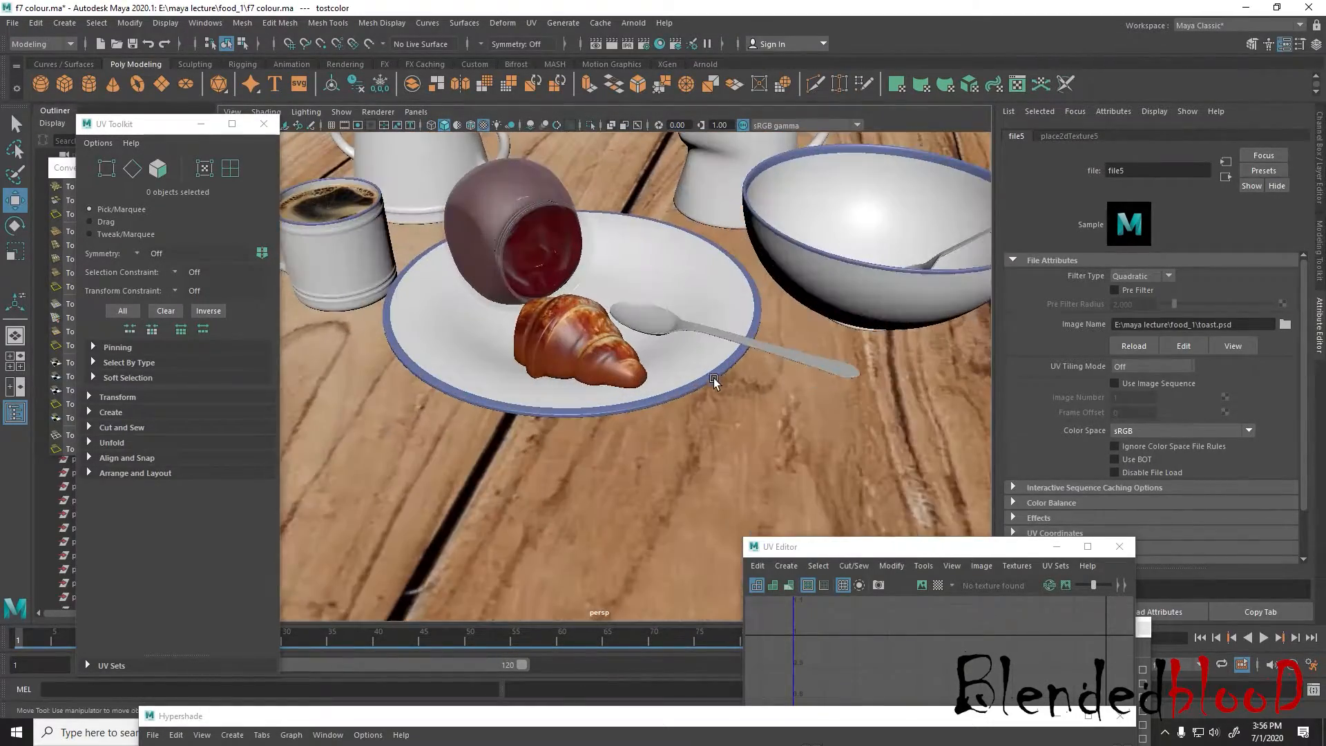
pyautogui.keyDown('alt'); pyautogui.moveTo(711, 379); pyautogui.dragTo(699, 421, button='middle'); pyautogui.keyUp('alt')
pyautogui.scroll(-5, 732, 413)
pyautogui.keyDown('alt'); pyautogui.moveTo(762, 403); pyautogui.dragTo(721, 400); pyautogui.keyUp('alt')
pyautogui.scroll(5, 732, 408)
pyautogui.scroll(-4, 761, 391)
pyautogui.scroll(4, 699, 447)
pyautogui.scroll(2, 699, 442)
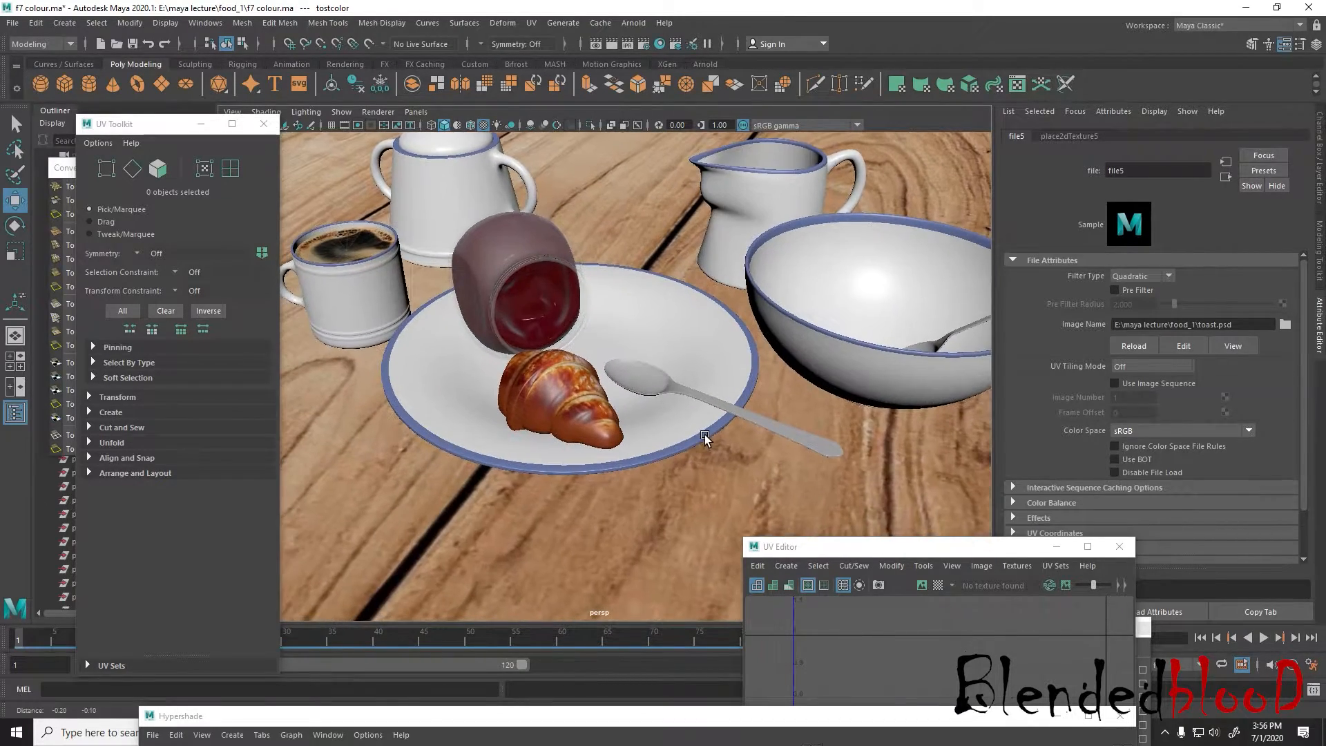
pyautogui.press('space')
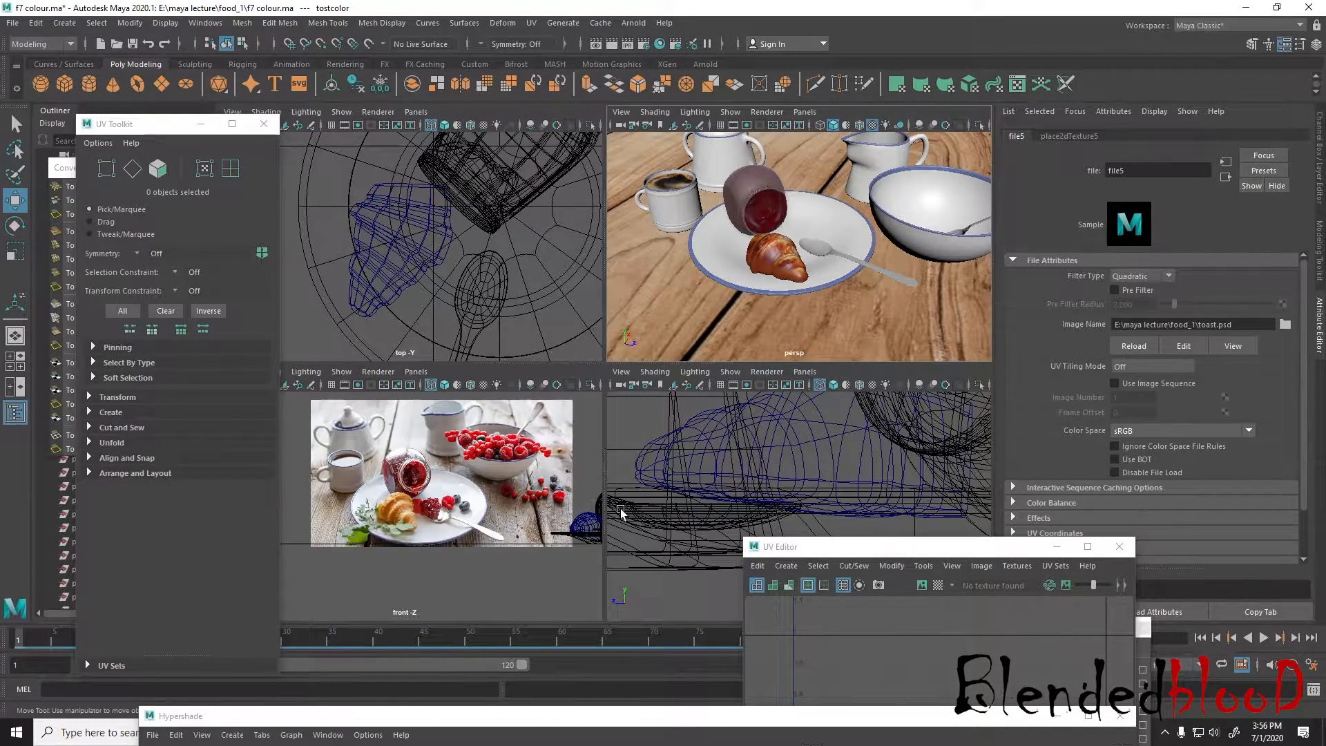
pyautogui.click(799, 442)
pyautogui.click(777, 438)
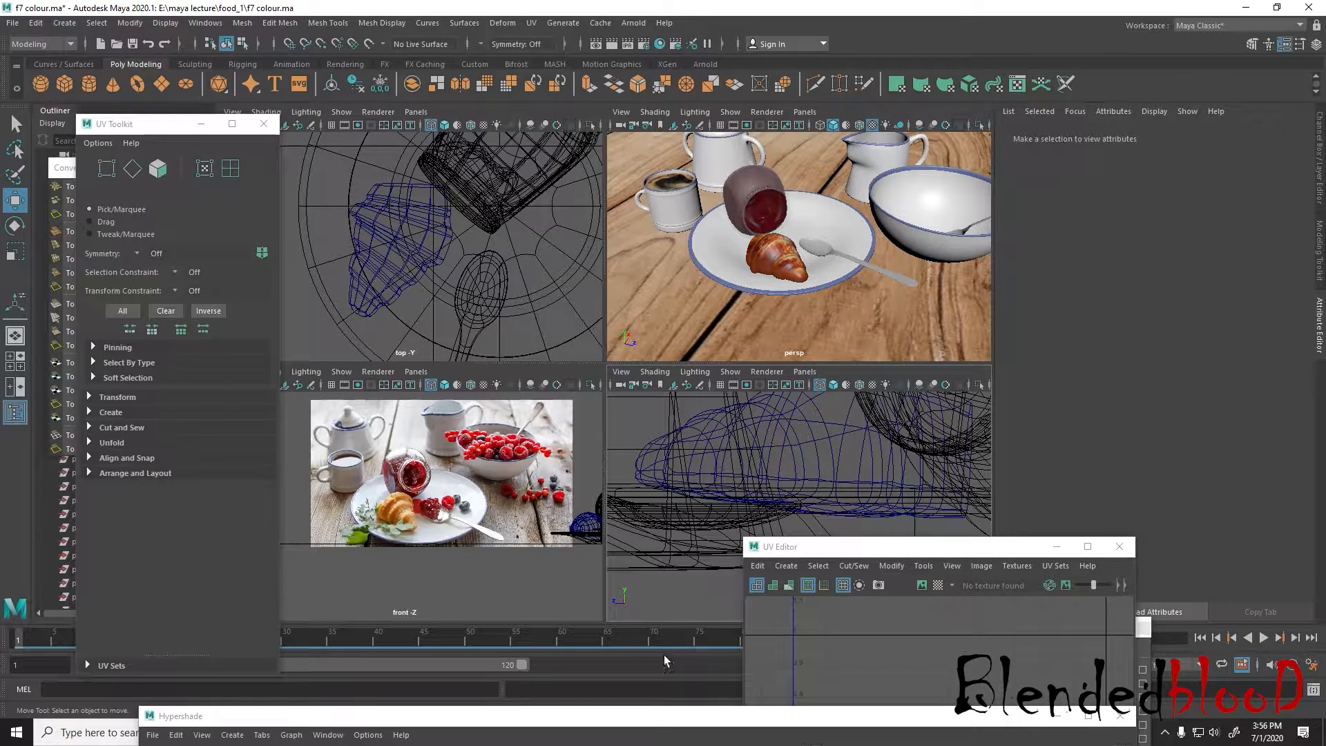
# Switch to Photoshop, select Layer 4 copy, show Layer 0's UV wireframe and activate the Eraser at size 200
pyautogui.press('super')
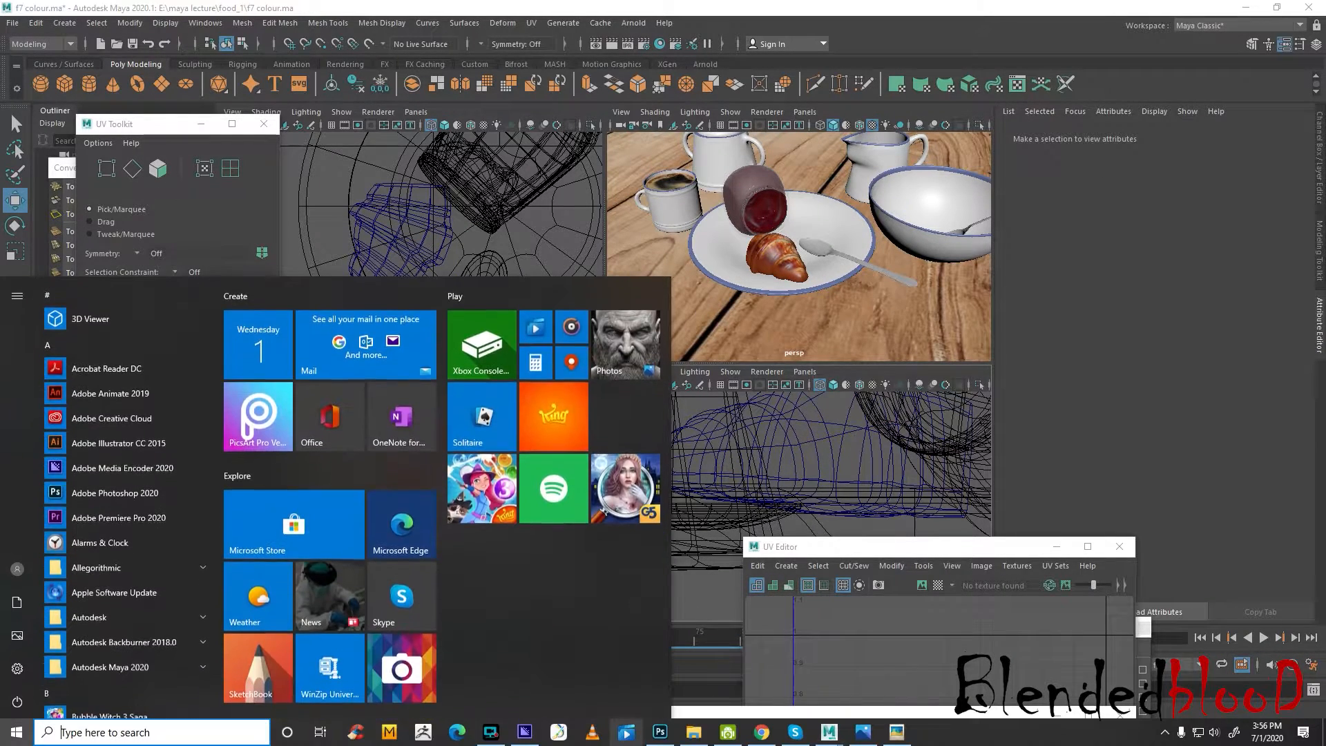
pyautogui.click(663, 738)
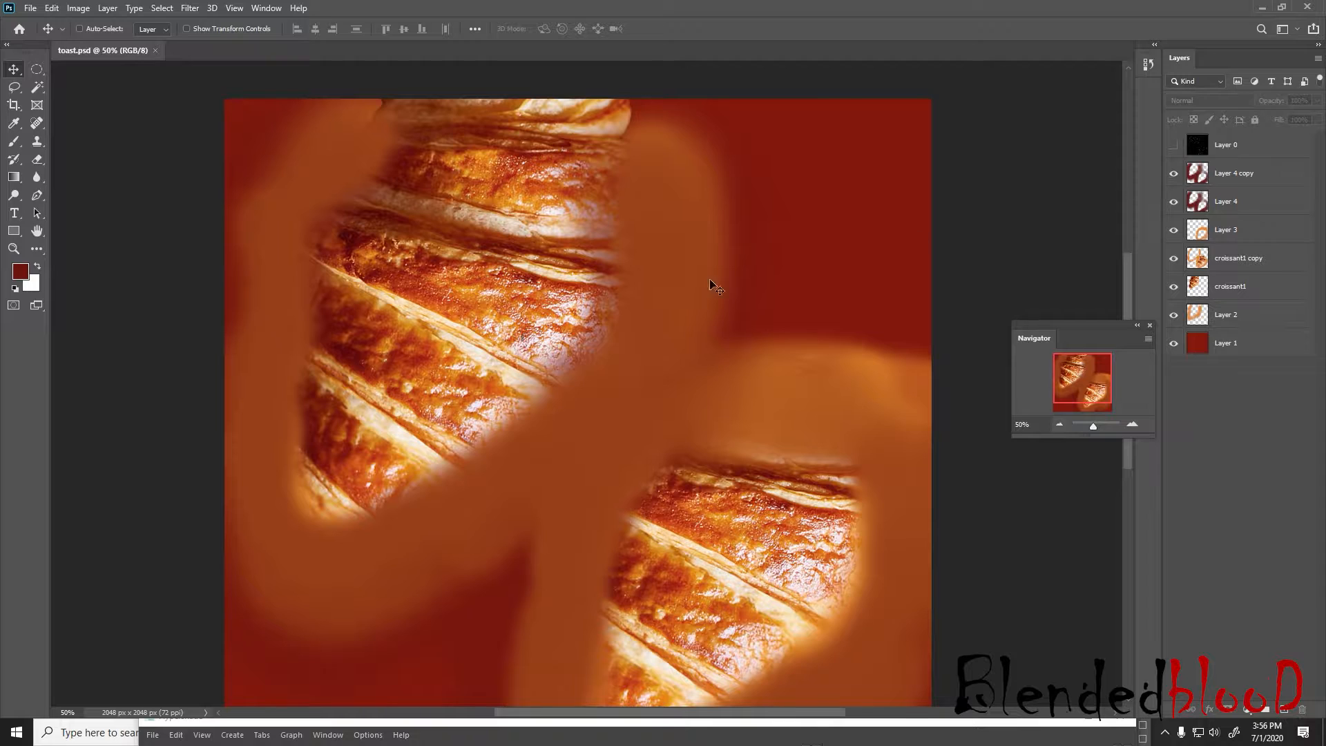
pyautogui.rightClick(1245, 179)
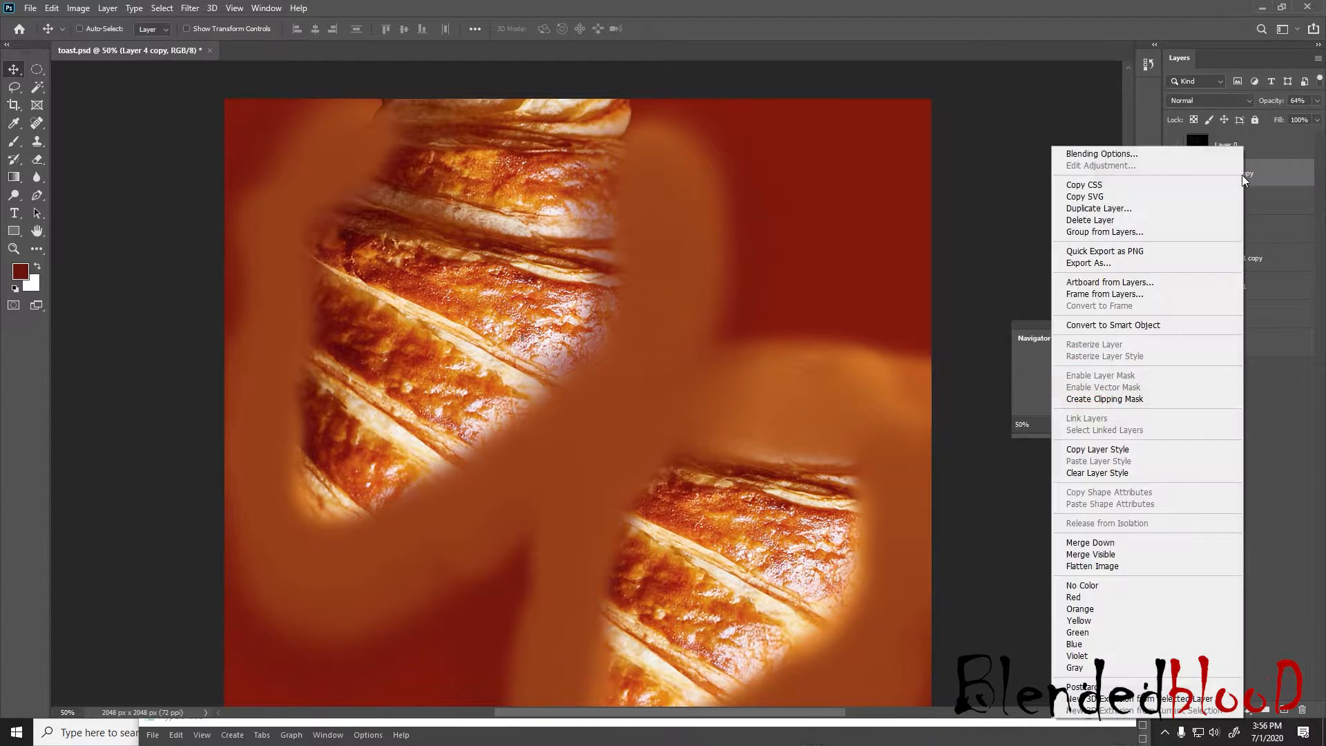
pyautogui.click(1287, 289)
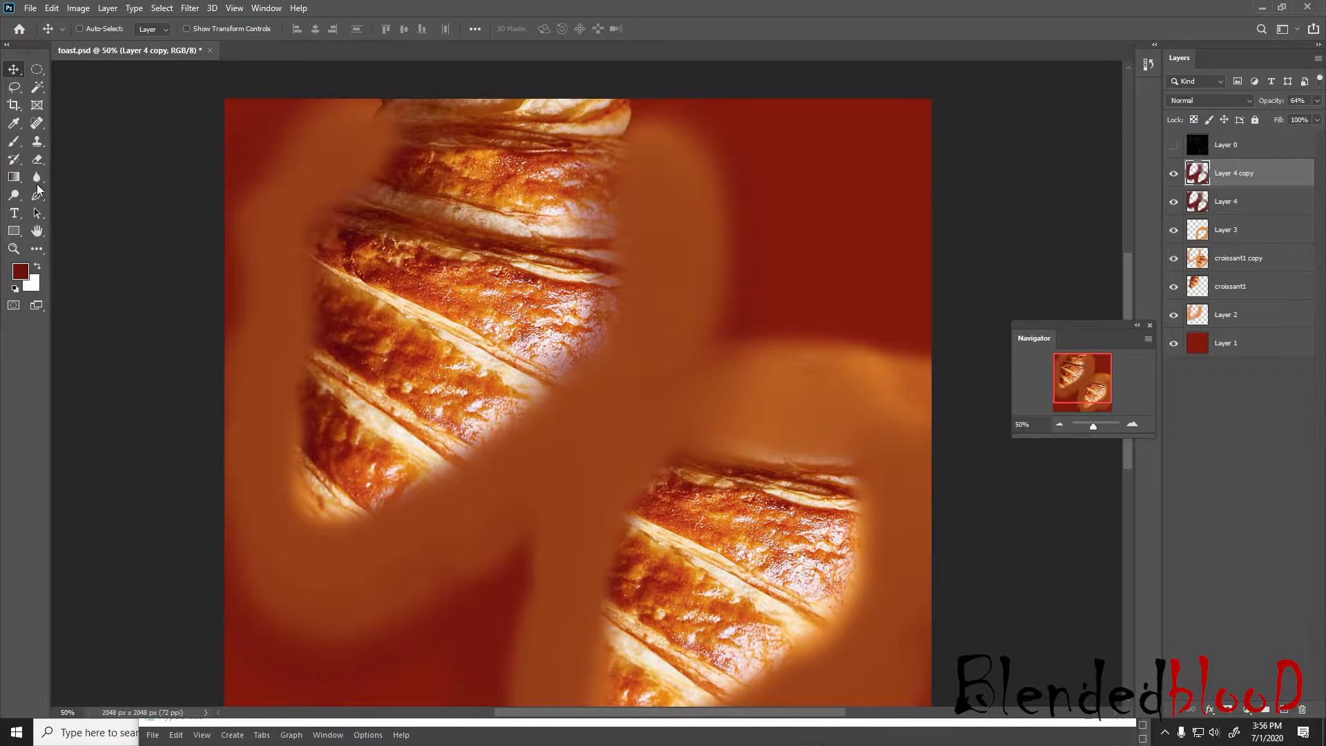
pyautogui.click(1174, 146)
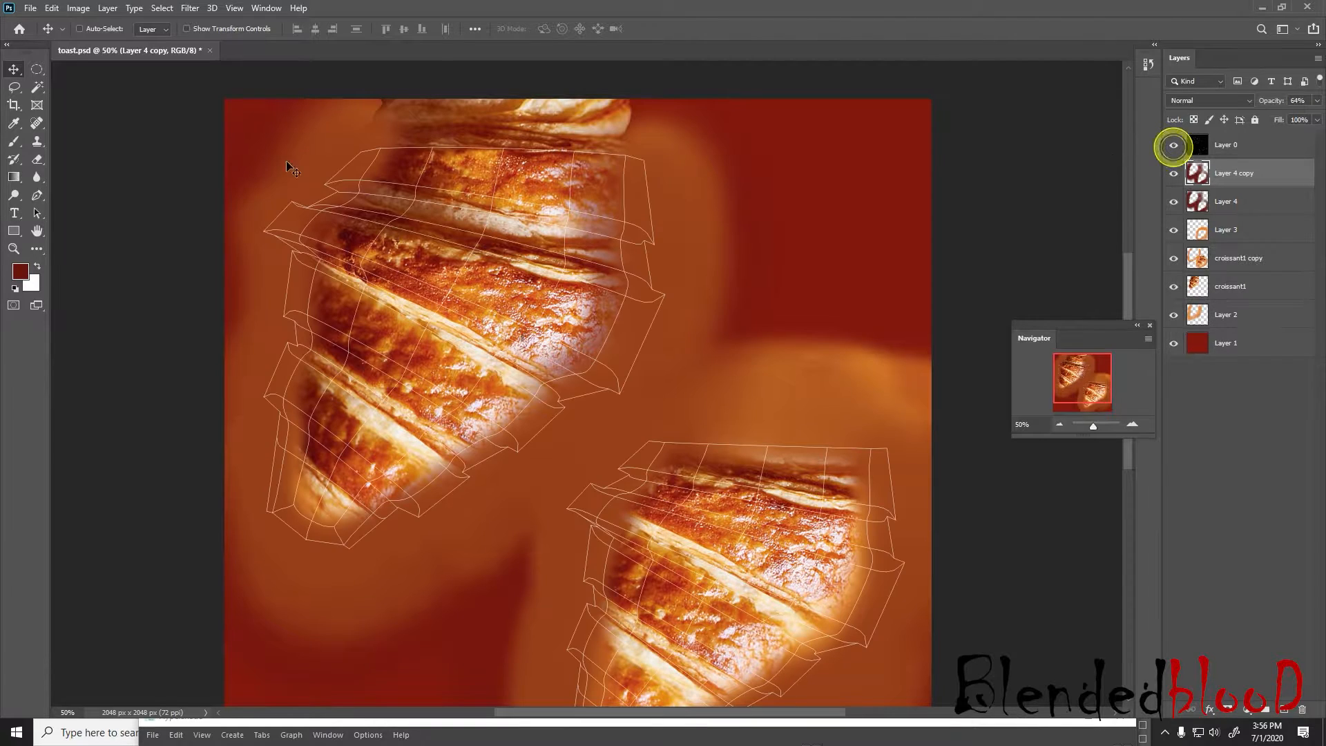
pyautogui.click(37, 160)
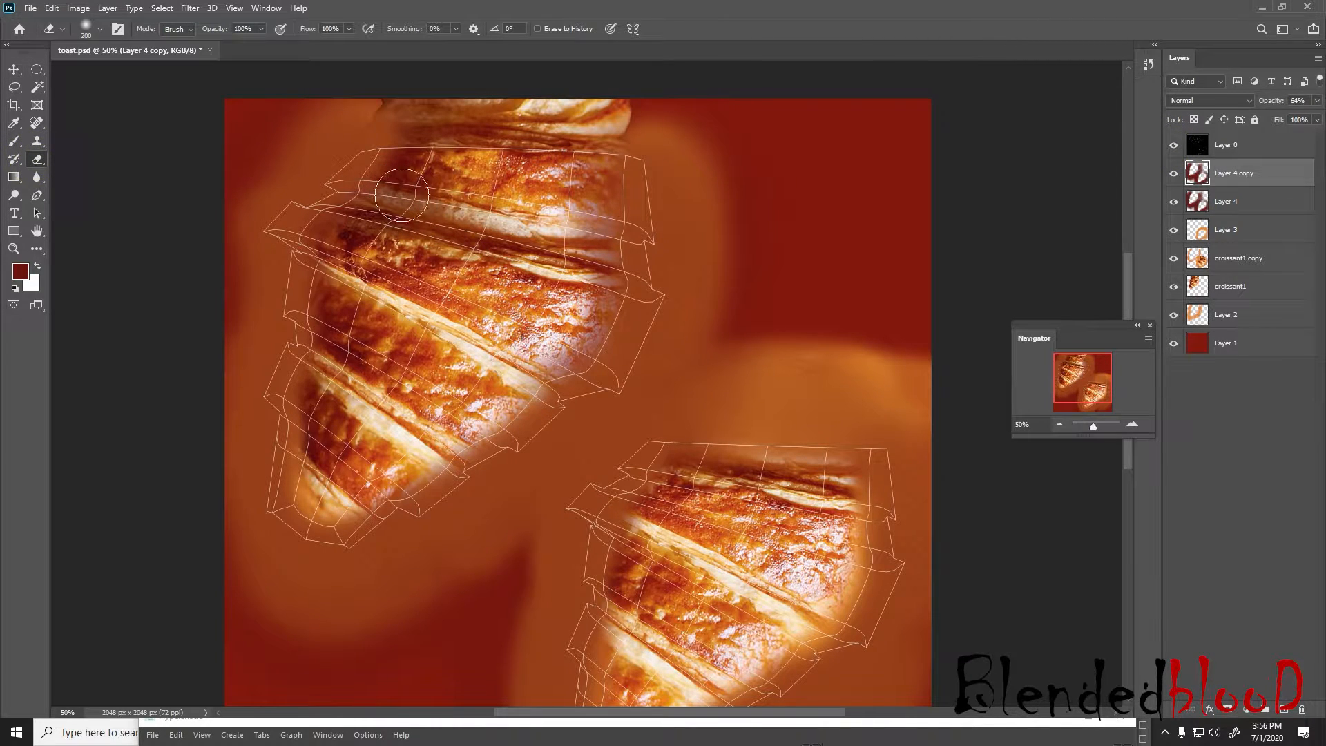
# Try merging Layer 4 copy down into Layer 4, and undo the merge
pyautogui.rightClick(1255, 186)
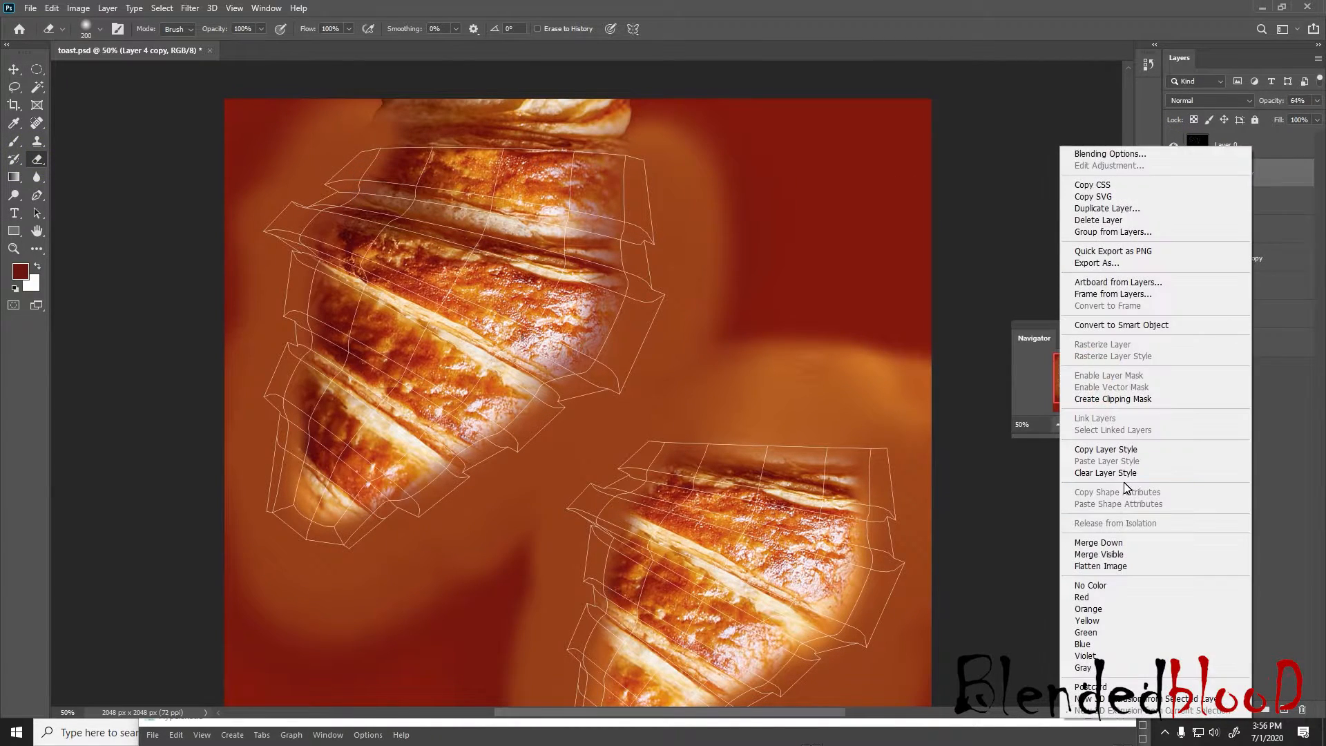
pyautogui.click(1124, 540)
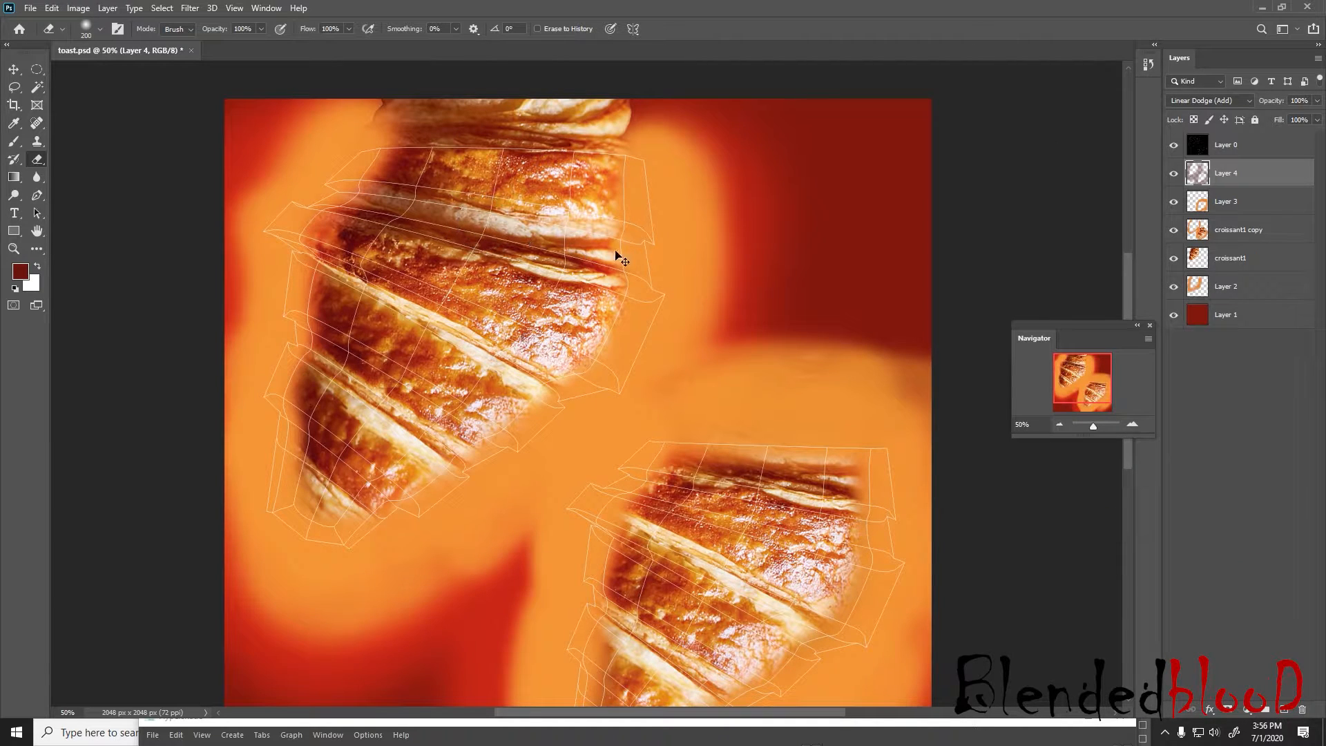
pyautogui.hotkey('ctrl', 'z')
# Erase Layer 4 copy and Layer 4 over the upper-left croissant's crust and edges within the UV outline, eraser size 200
pyautogui.moveTo(408, 190)
pyautogui.mouseDown()
pyautogui.moveTo(384, 184)
pyautogui.moveTo(327, 269)
pyautogui.moveTo(317, 428)
pyautogui.moveTo(332, 496)
pyautogui.moveTo(323, 487)
pyautogui.moveTo(452, 438)
pyautogui.moveTo(594, 324)
pyautogui.moveTo(601, 215)
pyautogui.moveTo(549, 157)
pyautogui.moveTo(397, 181)
pyautogui.moveTo(334, 311)
pyautogui.moveTo(326, 475)
pyautogui.moveTo(442, 422)
pyautogui.mouseUp()
pyautogui.click(1261, 199)
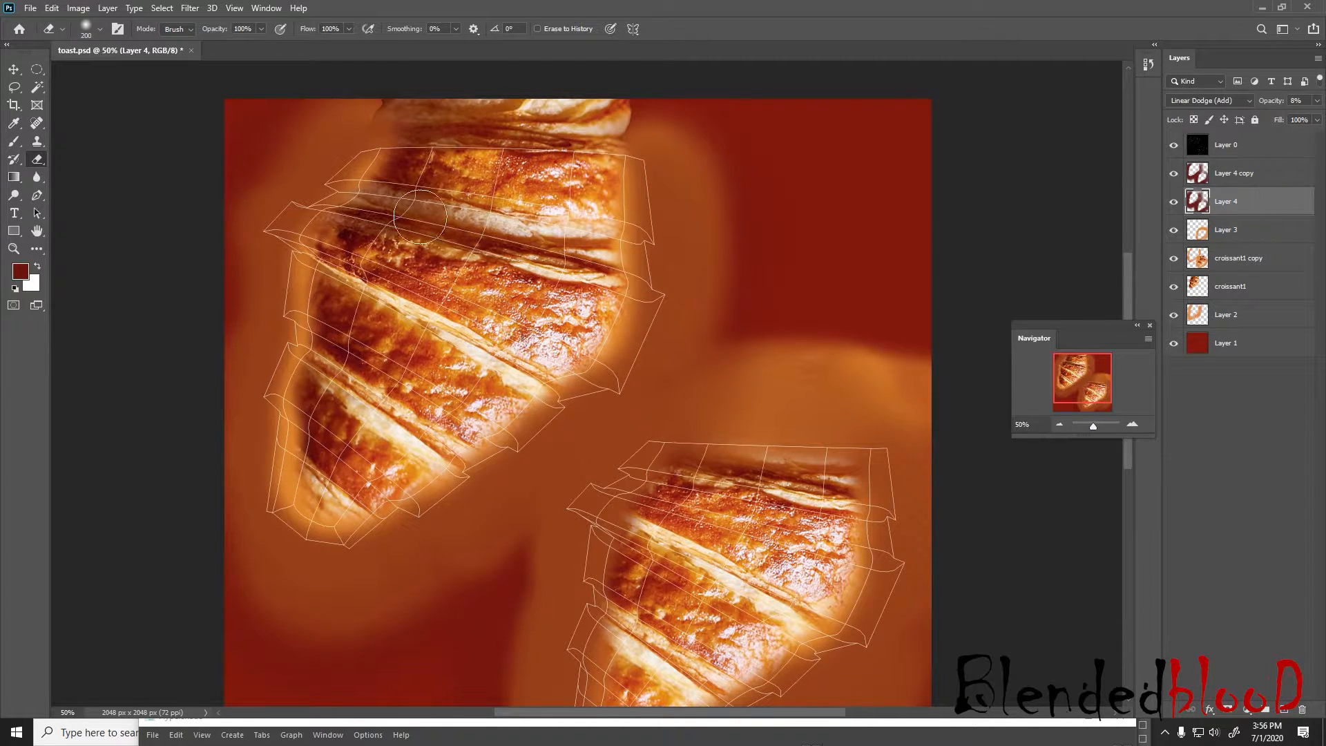
pyautogui.moveTo(383, 200)
pyautogui.mouseDown()
pyautogui.moveTo(340, 231)
pyautogui.moveTo(326, 276)
pyautogui.moveTo(310, 436)
pyautogui.moveTo(325, 494)
pyautogui.moveTo(447, 454)
pyautogui.moveTo(556, 370)
pyautogui.moveTo(608, 269)
pyautogui.moveTo(582, 220)
pyautogui.moveTo(605, 138)
pyautogui.mouseUp()
pyautogui.moveTo(328, 481); pyautogui.dragTo(400, 457)
# Hide Layer 0, save toast.psd and switch back to Maya with the Hypershade in front
pyautogui.click(1174, 145)
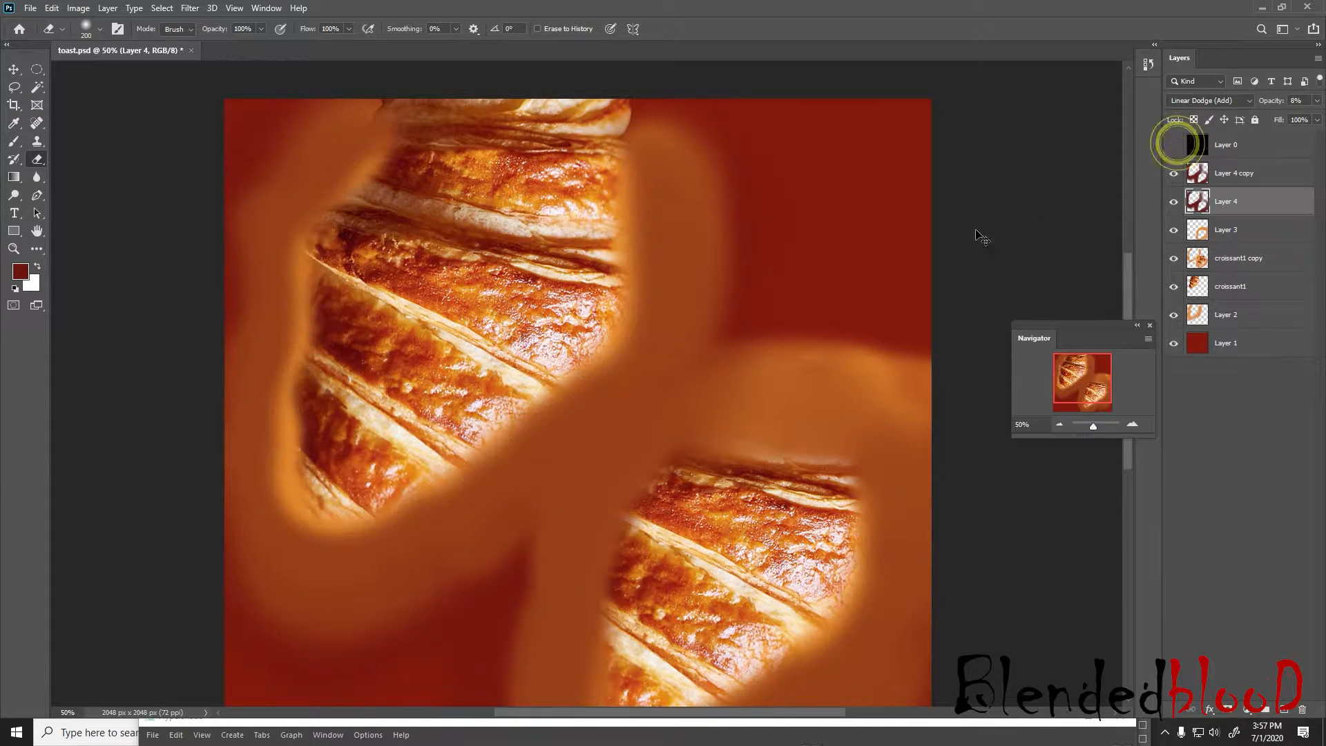
pyautogui.hotkey('ctrl', 's')
pyautogui.press('super')
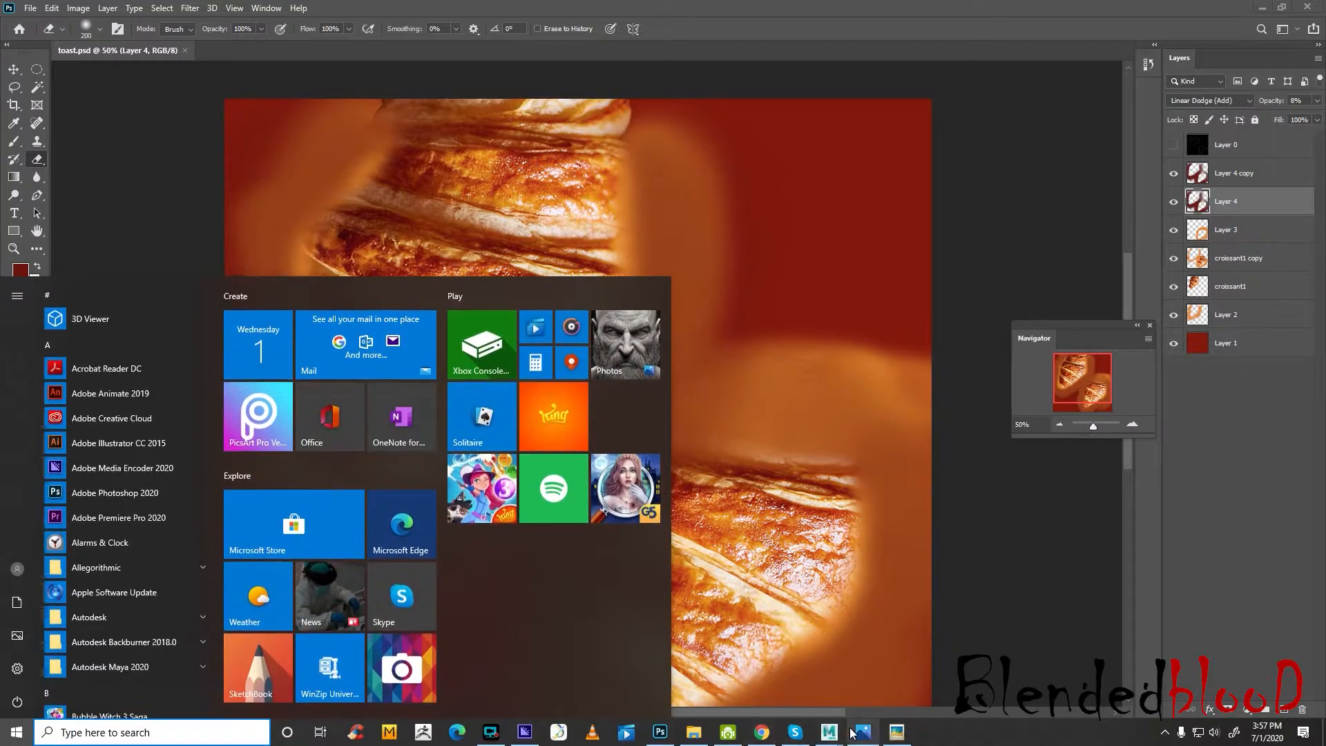
pyautogui.click(857, 731)
pyautogui.press('super')
pyautogui.moveTo(832, 733)
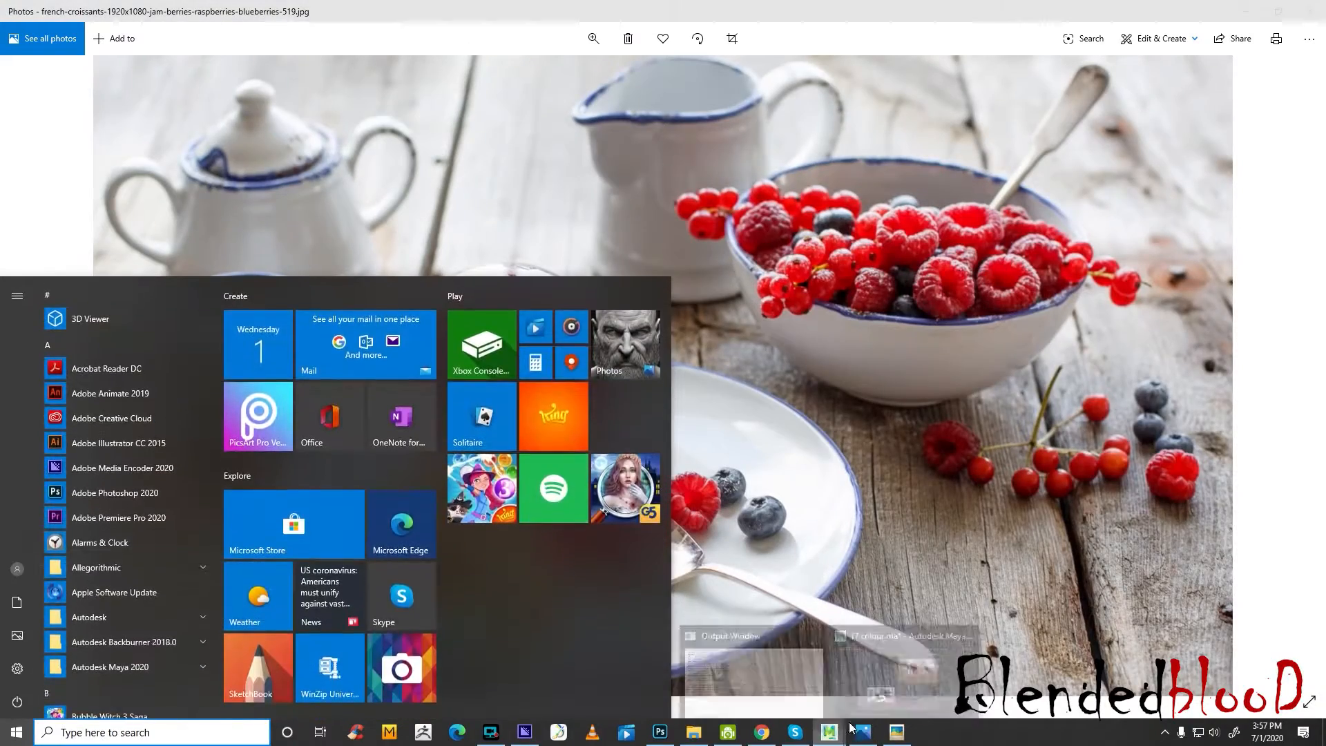
pyautogui.click(945, 607)
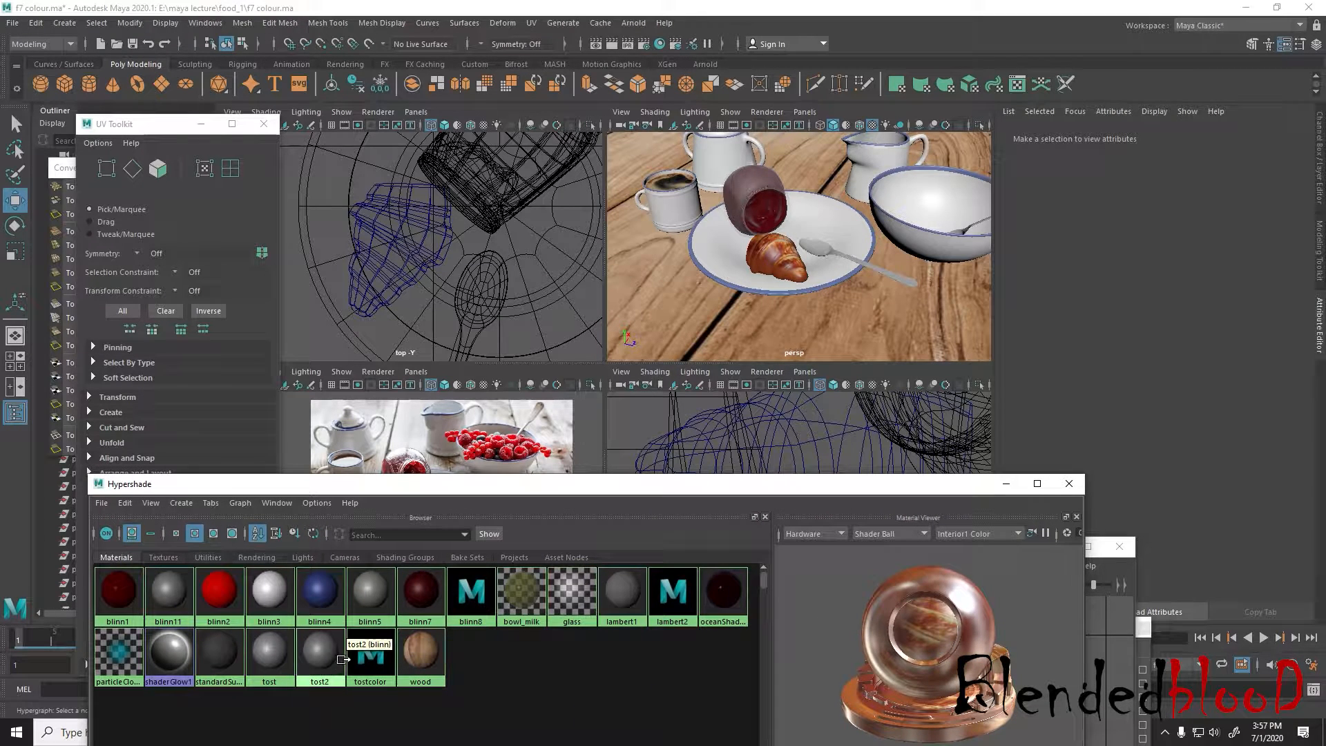
# Reload toast.psd on the tostcolor material's file texture and examine the croissant's crust and tip up close
pyautogui.click(364, 658)
pyautogui.click(1278, 286)
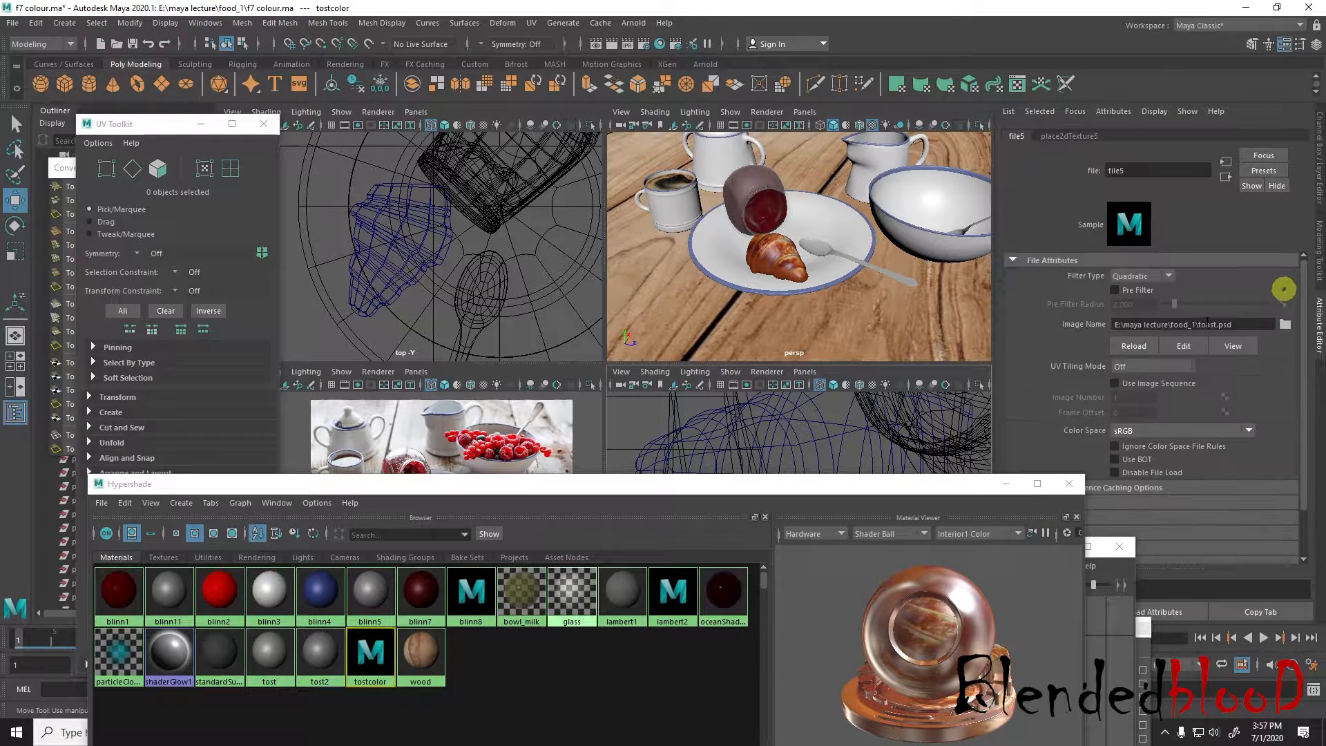
pyautogui.click(1131, 346)
pyautogui.scroll(6, 863, 297)
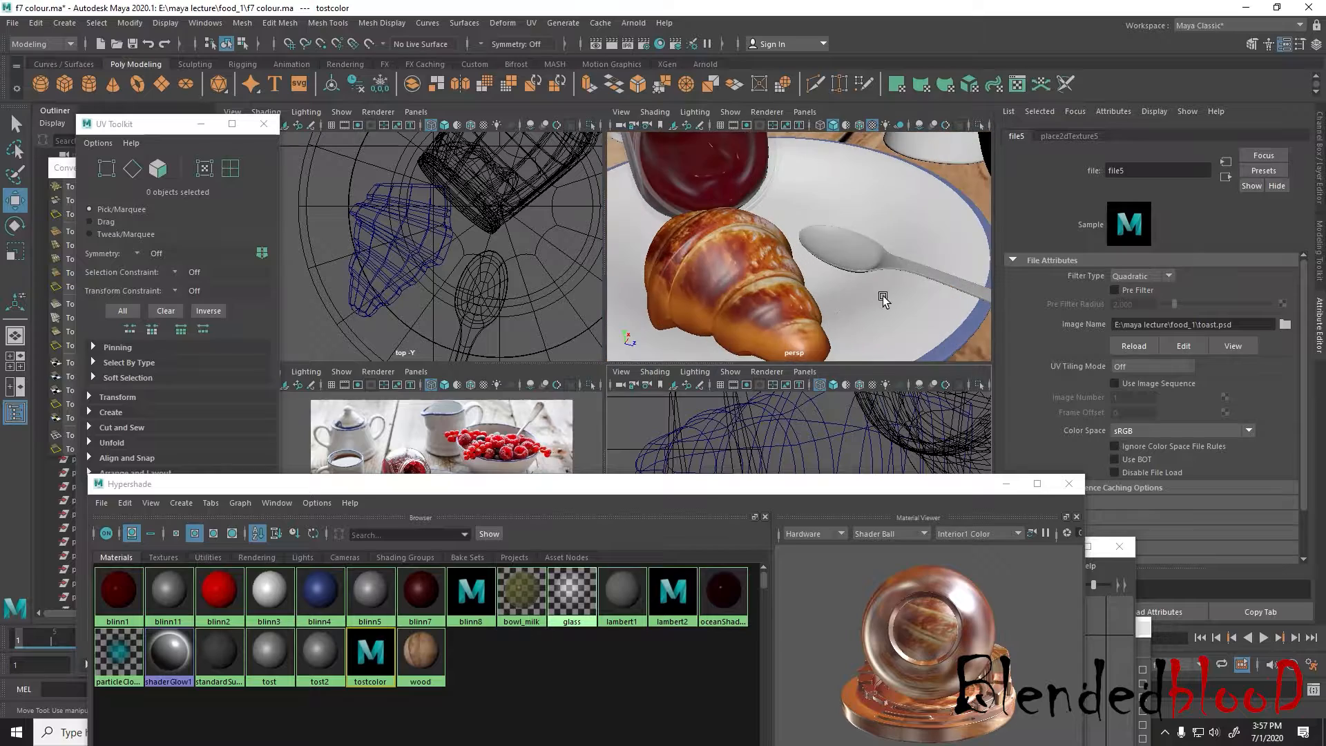
pyautogui.keyDown('alt'); pyautogui.moveTo(884, 292); pyautogui.dragTo(855, 286); pyautogui.keyUp('alt')
pyautogui.scroll(-6, 871, 255)
pyautogui.scroll(6, 856, 286)
pyautogui.keyDown('alt'); pyautogui.moveTo(856, 286); pyautogui.dragTo(923, 348, button='middle'); pyautogui.keyUp('alt')
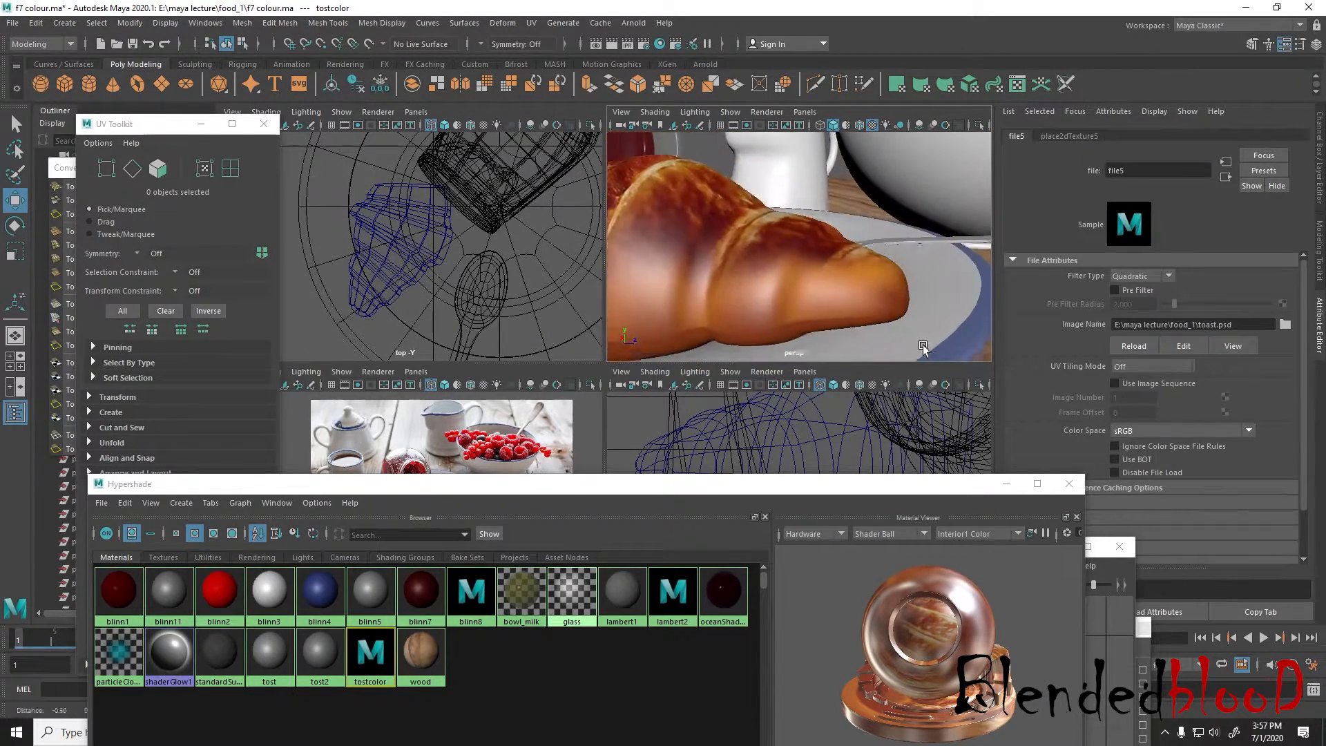
pyautogui.keyDown('alt'); pyautogui.moveTo(923, 348); pyautogui.dragTo(856, 362); pyautogui.keyUp('alt')
pyautogui.scroll(-6, 829, 345)
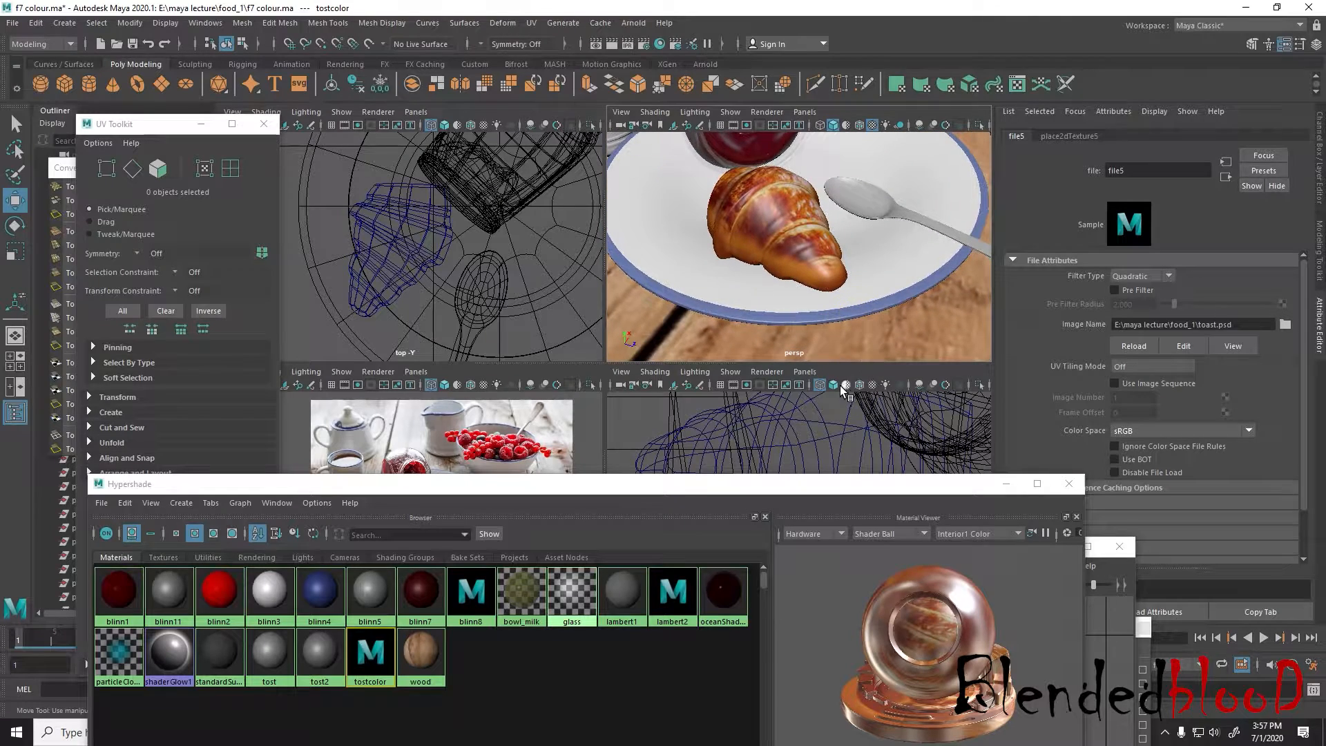
# Switch to Photoshop, select Layer 3 and toggle its visibility to check what its orange paint covers
pyautogui.press('super')
pyautogui.click(664, 729)
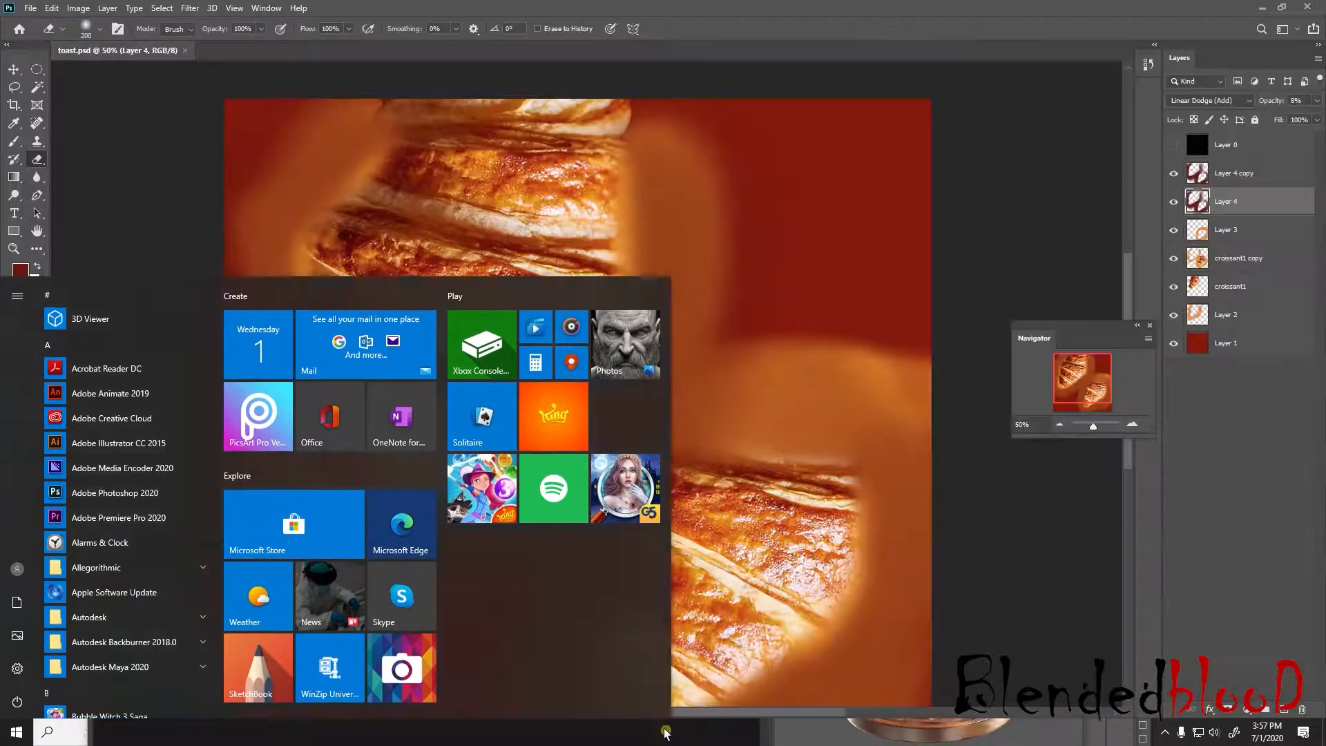
pyautogui.click(1236, 231)
pyautogui.click(1174, 230)
pyautogui.click(1174, 230)
pyautogui.click(1173, 230)
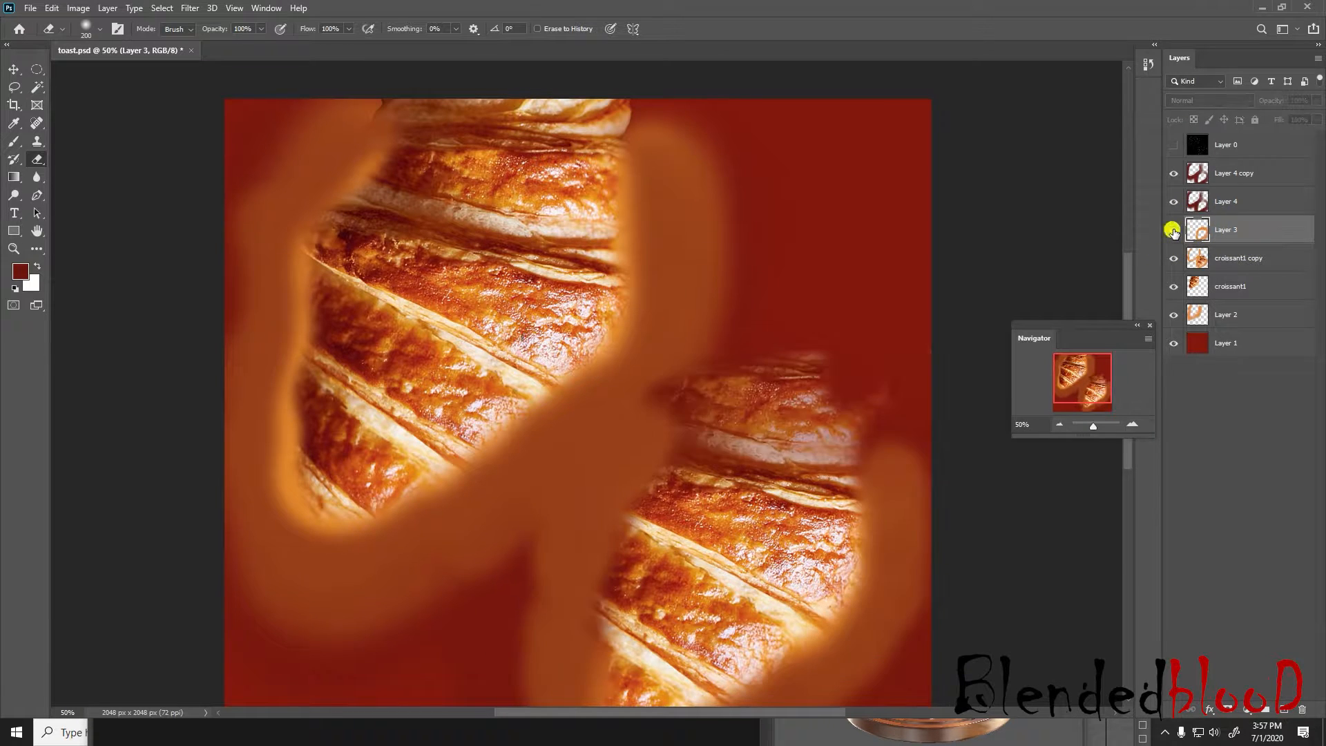
pyautogui.click(1174, 230)
pyautogui.click(1173, 230)
pyautogui.click(1174, 230)
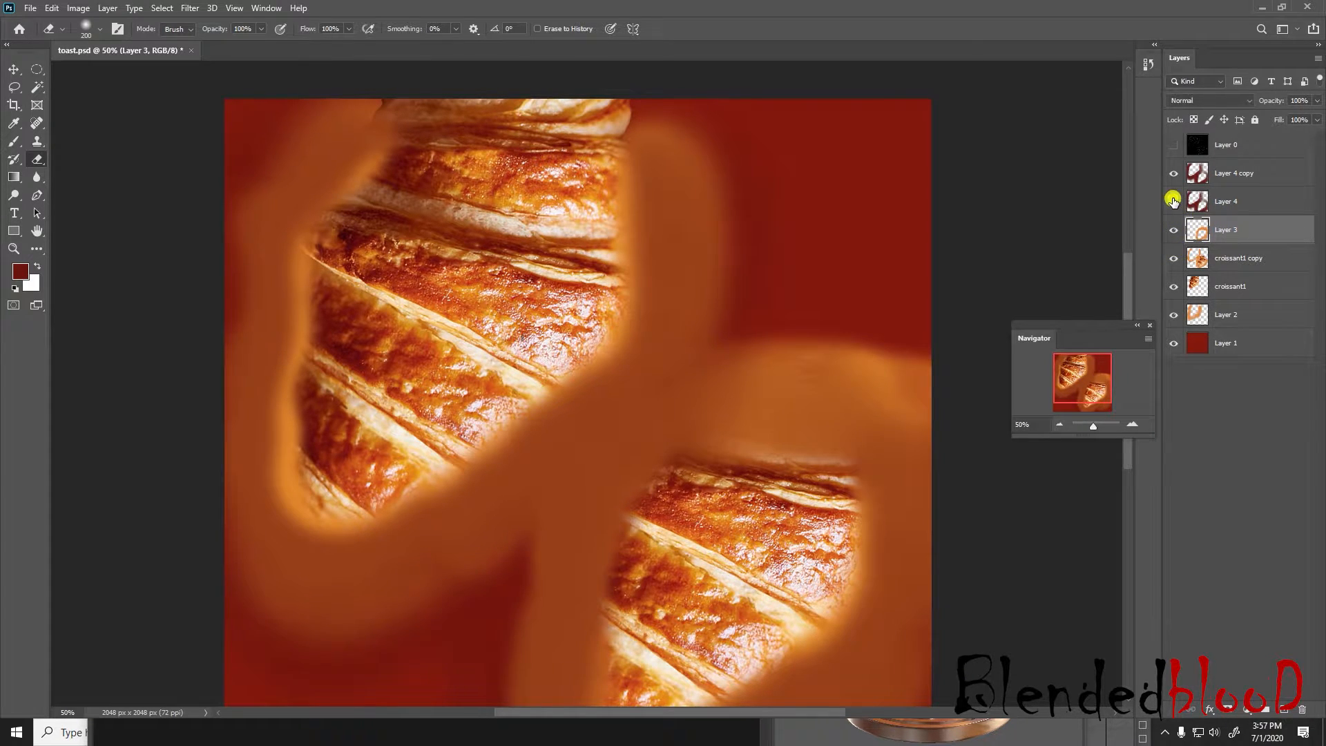
# Sample an orange-brown crust colour with the Eyedropper and add a new layer above Layer 3 for the Brush
pyautogui.click(17, 124)
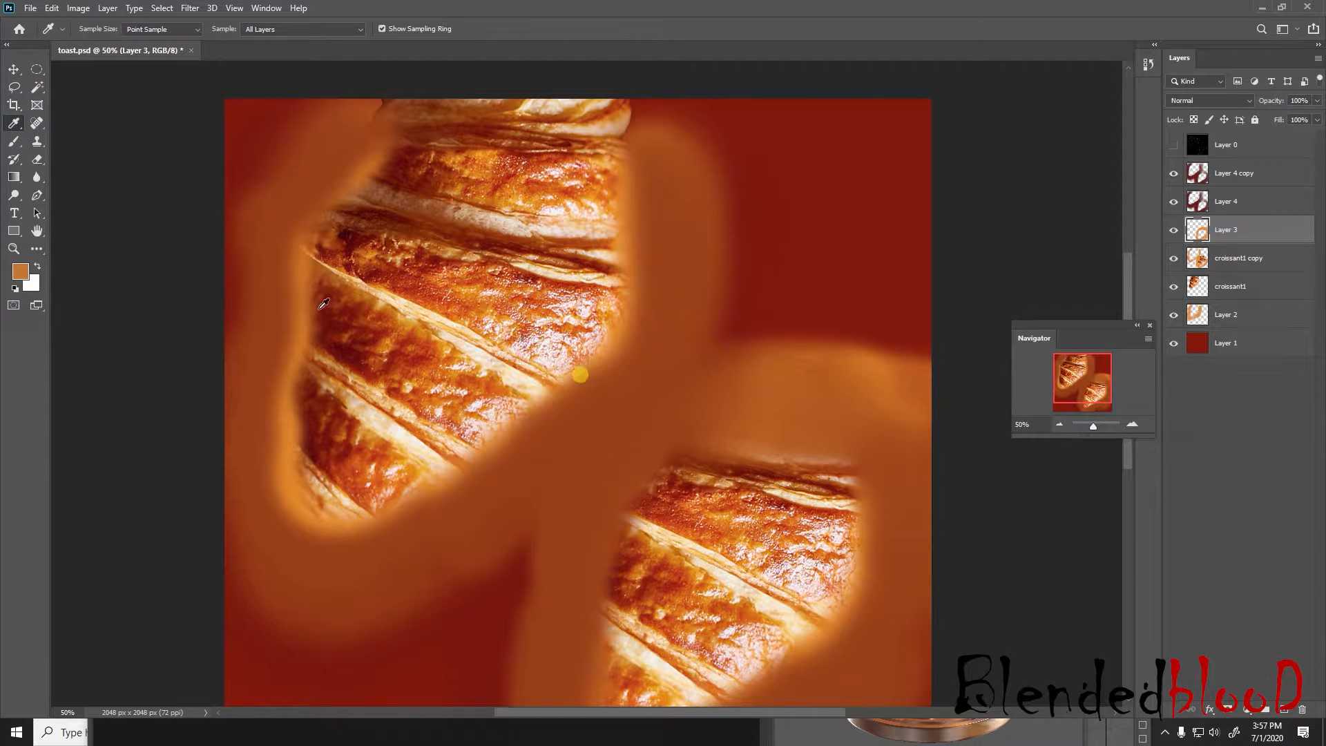
pyautogui.click(14, 141)
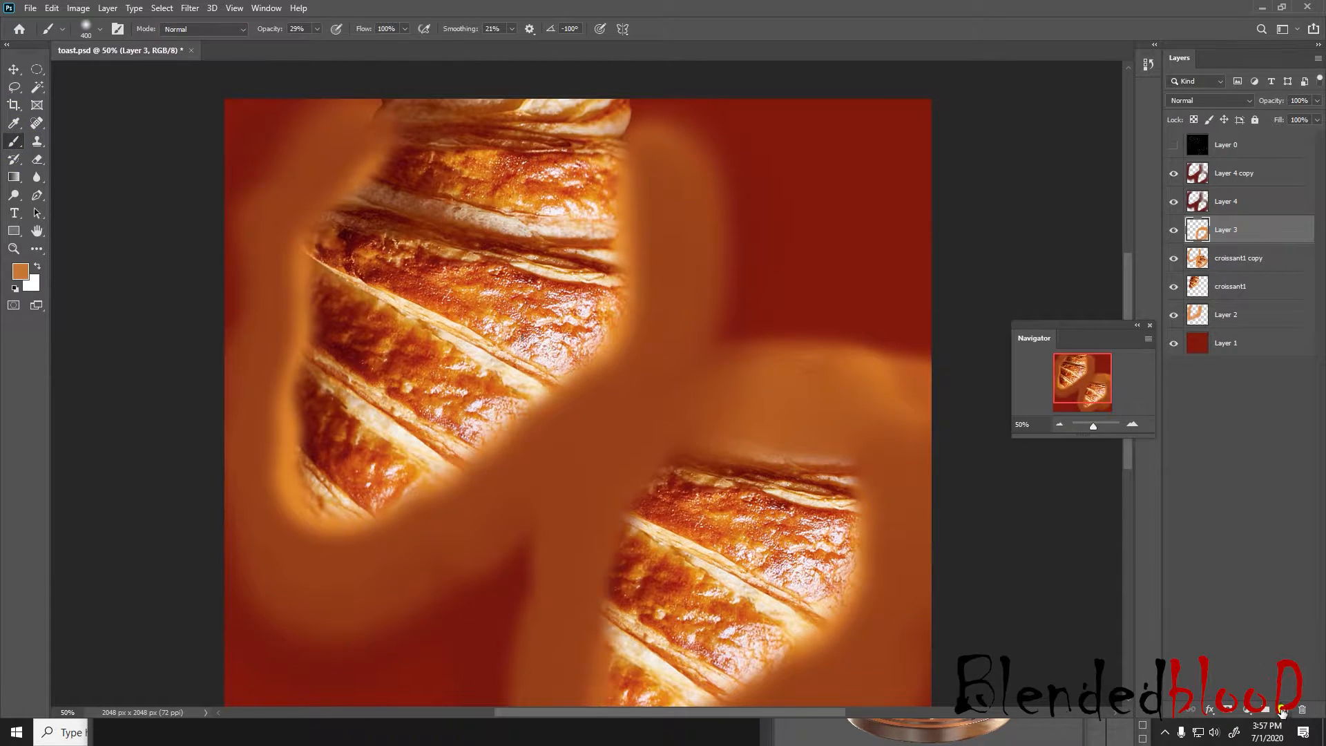
pyautogui.click(1282, 712)
# Set the Brush to size 250 and 68% opacity, and show Layer 0's UV wireframe
pyautogui.scroll(-2, 725, 346)
pyautogui.scroll(-1, 724, 337)
pyautogui.press('[')
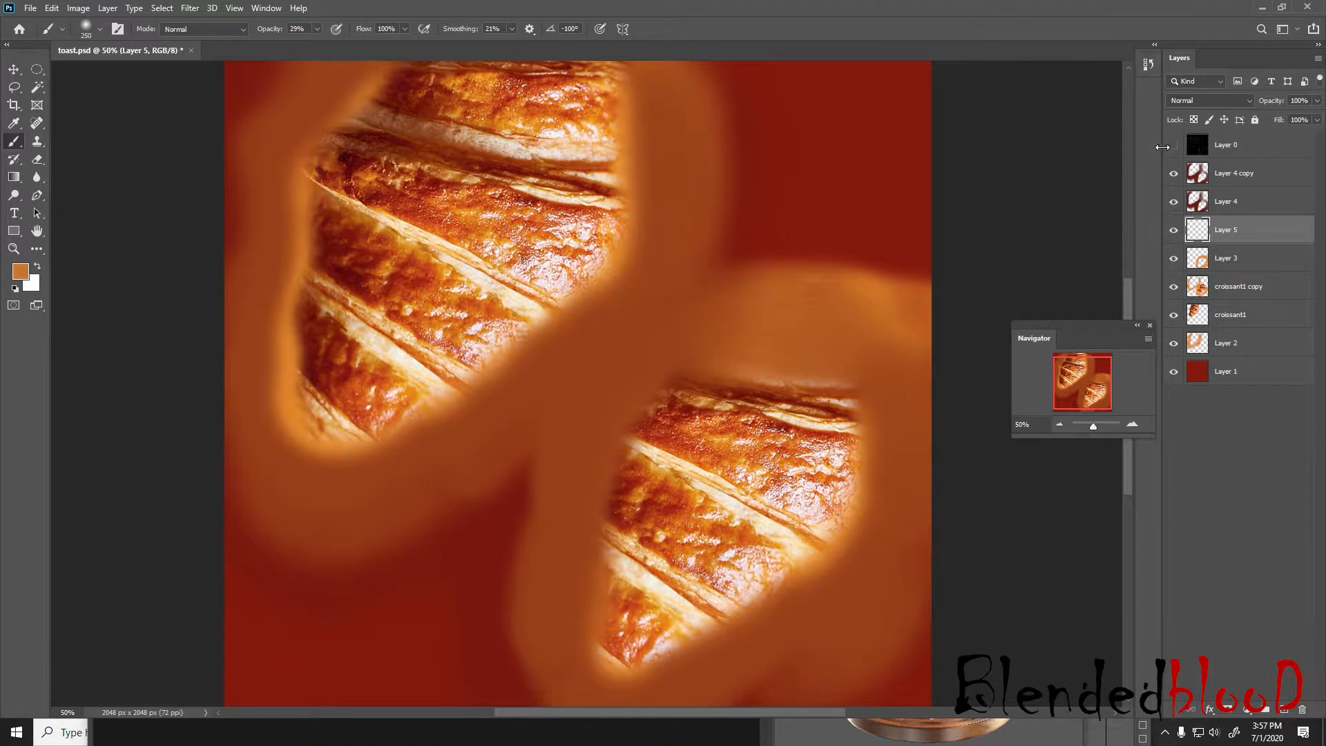
pyautogui.click(1173, 145)
pyautogui.click(627, 368)
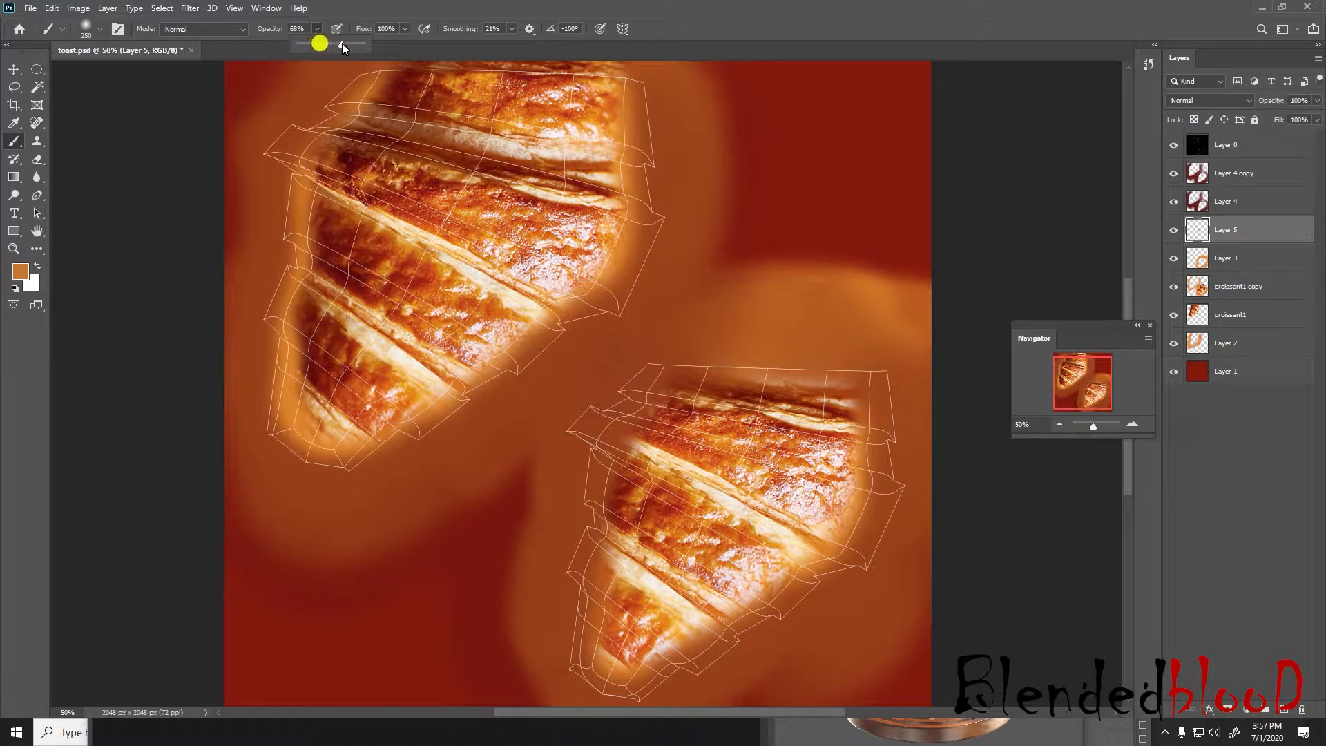
# Add a new layer above Layer 4 copy and paint orange-brown around the lower-right croissant along its UV outline
pyautogui.click(1244, 169)
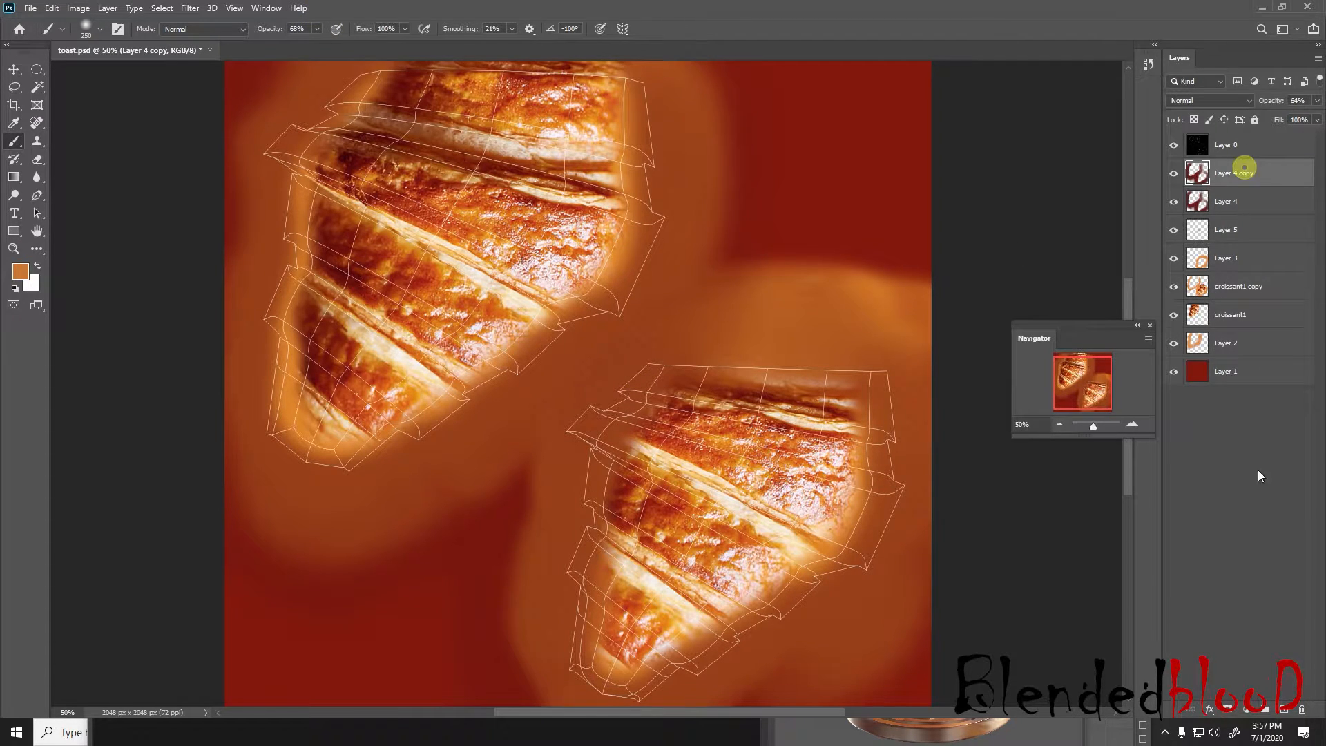
pyautogui.click(1280, 710)
pyautogui.click(636, 365)
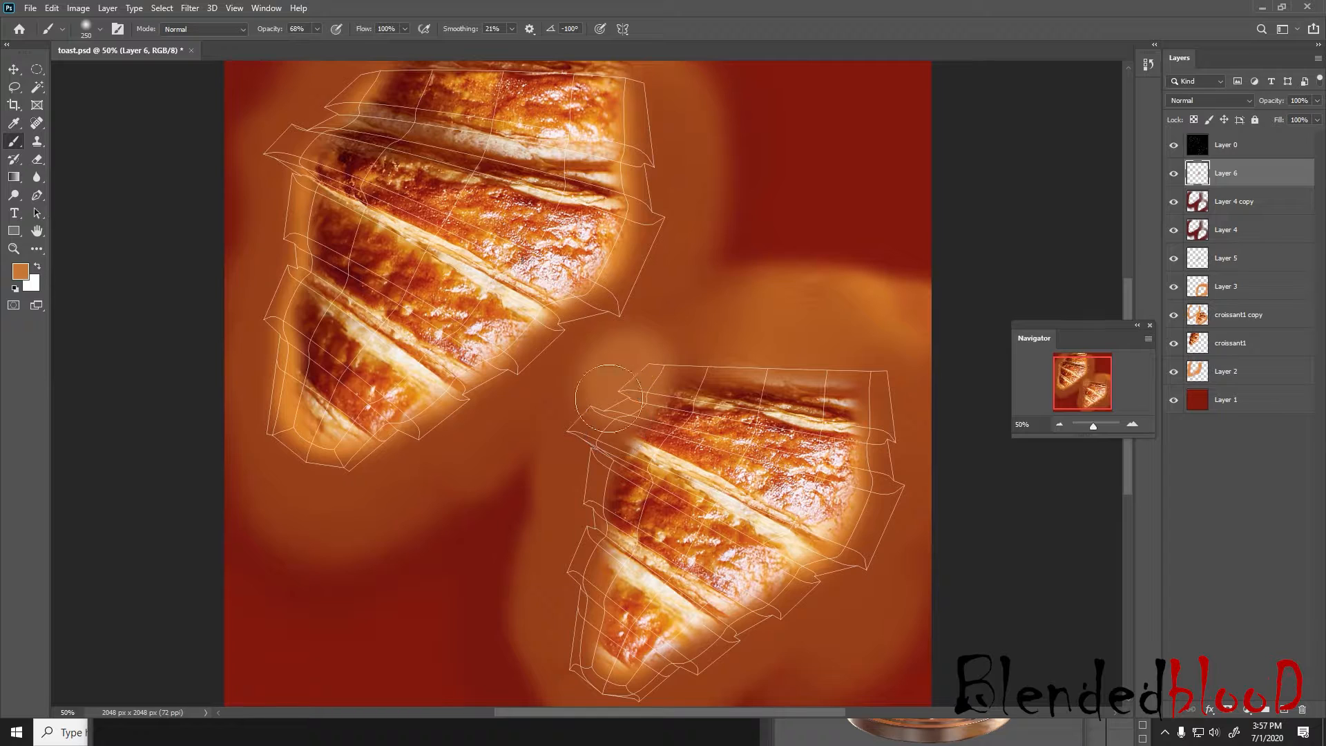
pyautogui.moveTo(609, 399)
pyautogui.mouseDown()
pyautogui.moveTo(568, 432)
pyautogui.moveTo(545, 675)
pyautogui.moveTo(622, 694)
pyautogui.moveTo(697, 691)
pyautogui.moveTo(829, 625)
pyautogui.moveTo(892, 570)
pyautogui.moveTo(896, 375)
pyautogui.mouseUp()
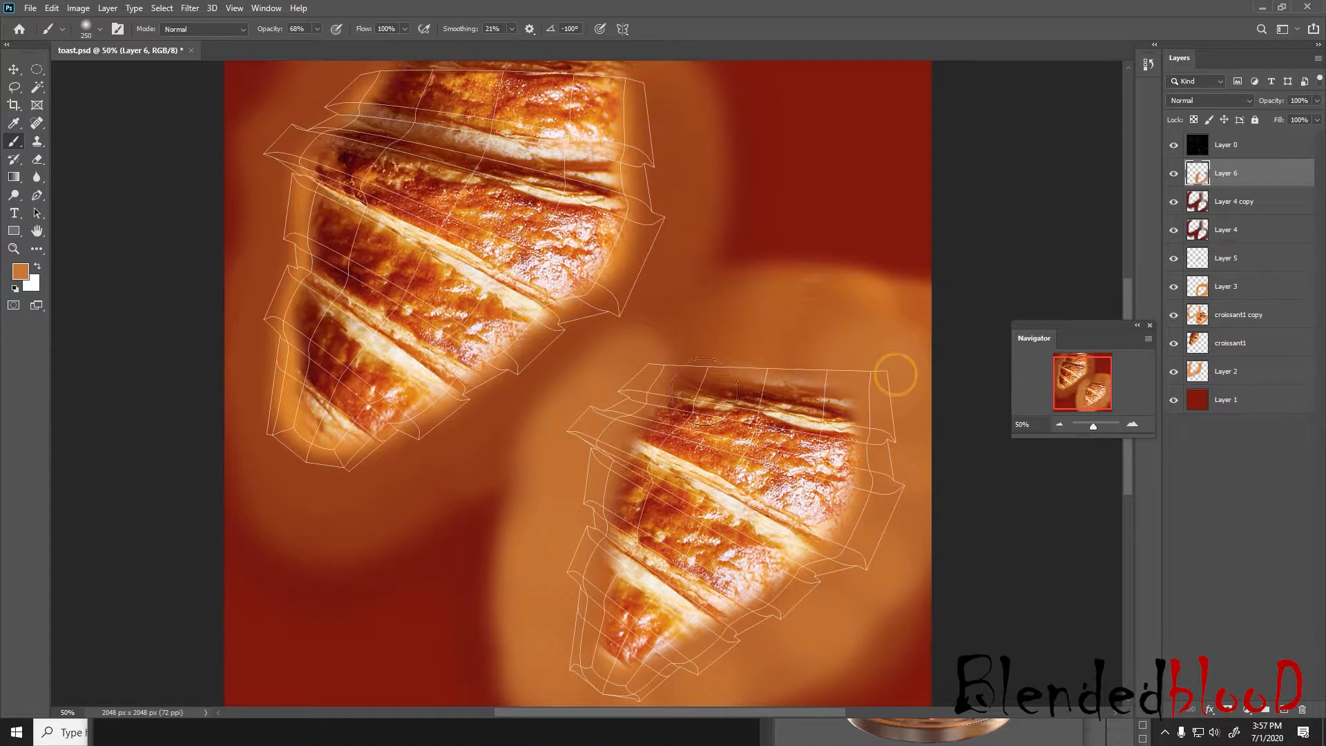
# Paint orange-brown on Layer 6 around the upper-left croissant's edges and over the area above the lower-right croissant
pyautogui.moveTo(267, 124)
pyautogui.mouseDown()
pyautogui.moveTo(214, 391)
pyautogui.moveTo(228, 489)
pyautogui.moveTo(270, 499)
pyautogui.moveTo(456, 453)
pyautogui.moveTo(649, 280)
pyautogui.moveTo(680, 228)
pyautogui.moveTo(670, 136)
pyautogui.moveTo(683, 72)
pyautogui.mouseUp()
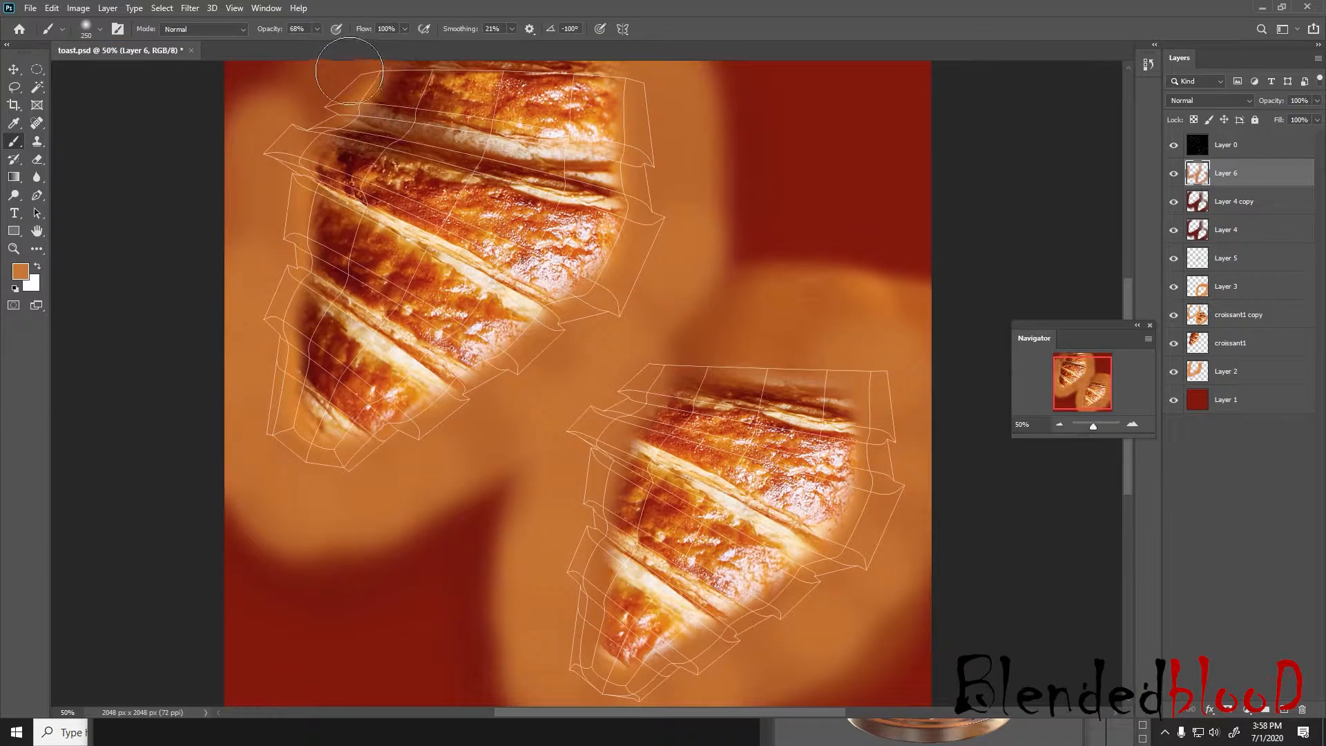
pyautogui.moveTo(343, 71); pyautogui.dragTo(225, 178)
pyautogui.moveTo(279, 125)
pyautogui.mouseDown()
pyautogui.moveTo(314, 527)
pyautogui.moveTo(536, 464)
pyautogui.mouseUp()
pyautogui.moveTo(639, 344)
pyautogui.mouseDown()
pyautogui.moveTo(757, 343)
pyautogui.moveTo(920, 304)
pyautogui.mouseUp()
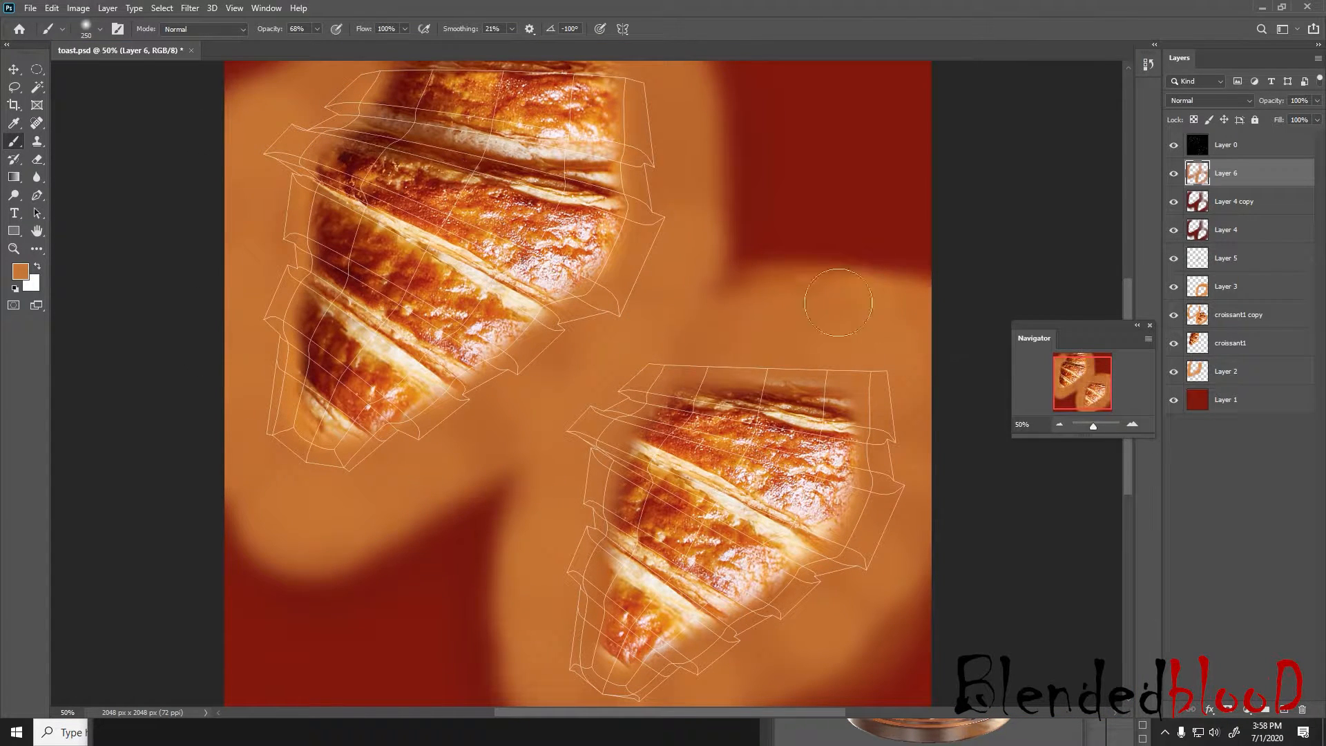
pyautogui.moveTo(759, 267)
pyautogui.mouseDown()
pyautogui.moveTo(801, 253)
pyautogui.moveTo(758, 267)
pyautogui.mouseUp()
# Hide Layer 0's UV wireframe and save toast.psd
pyautogui.scroll(-2, 448, 476)
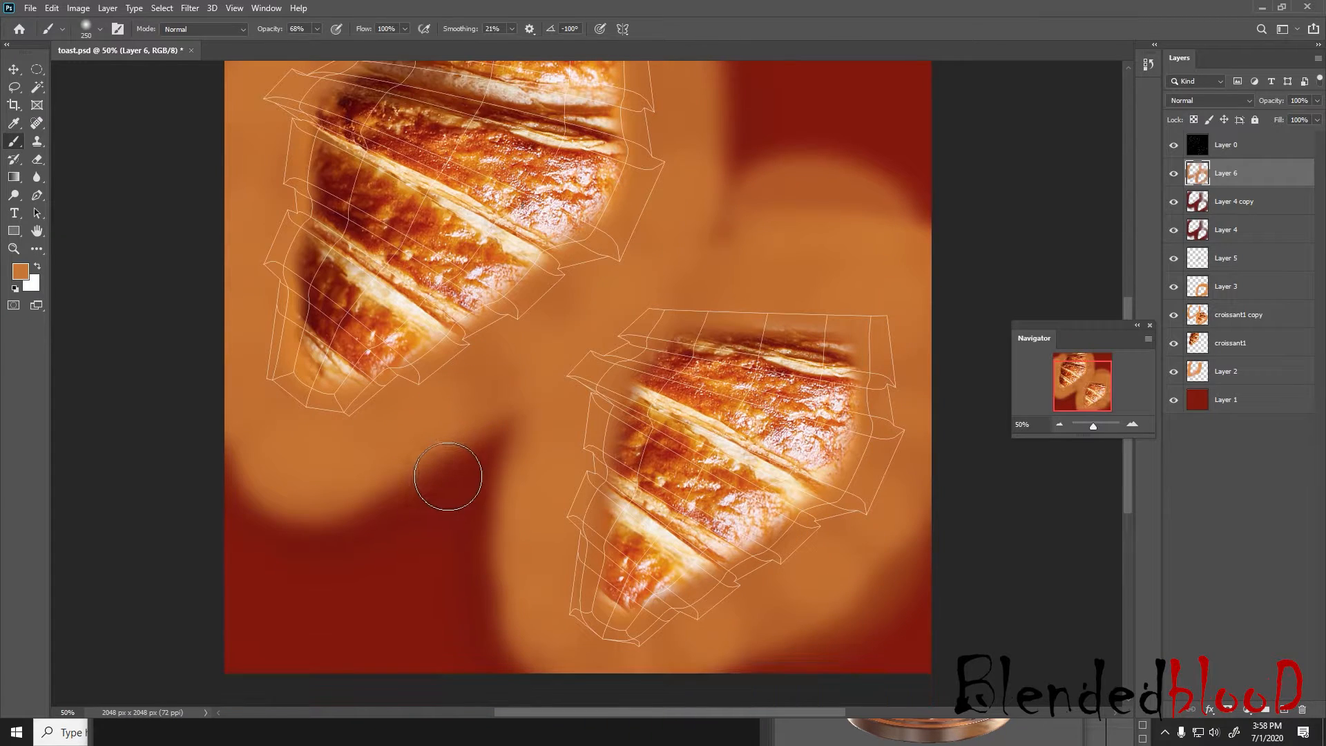
pyautogui.click(13, 70)
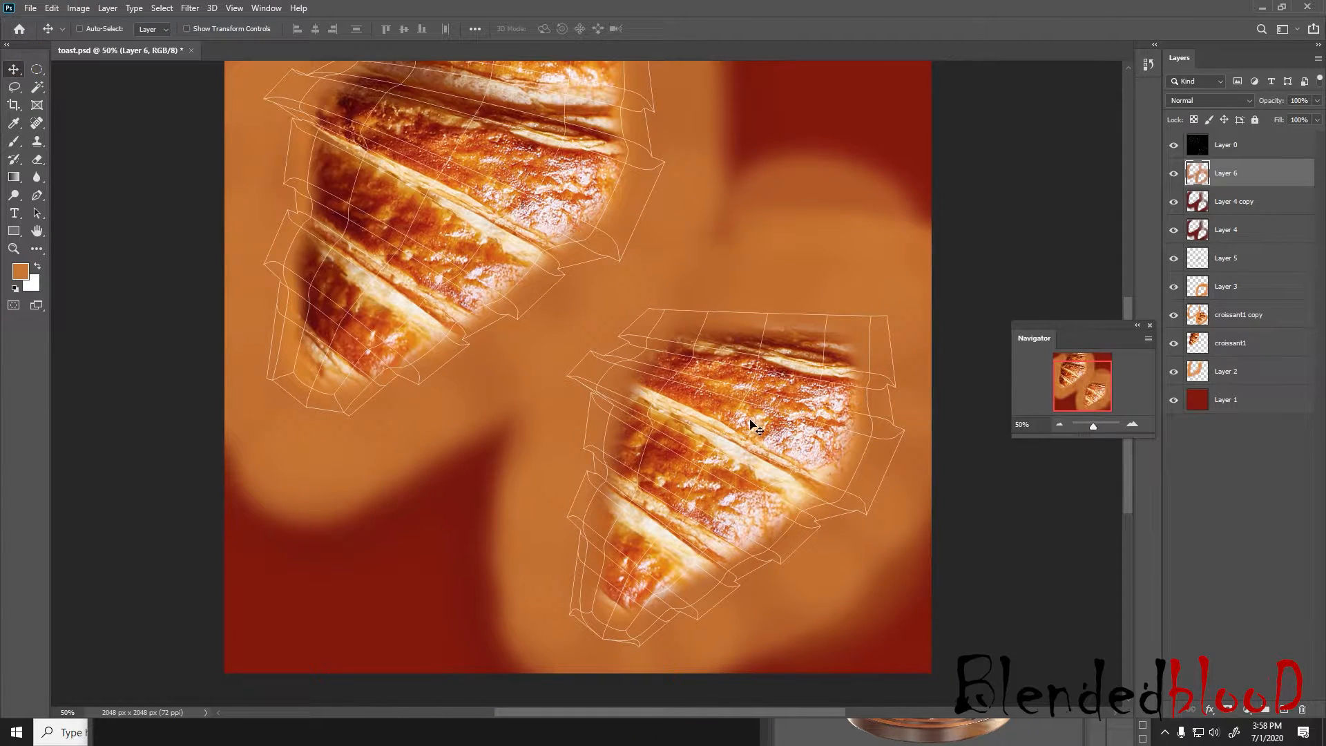
pyautogui.click(1173, 145)
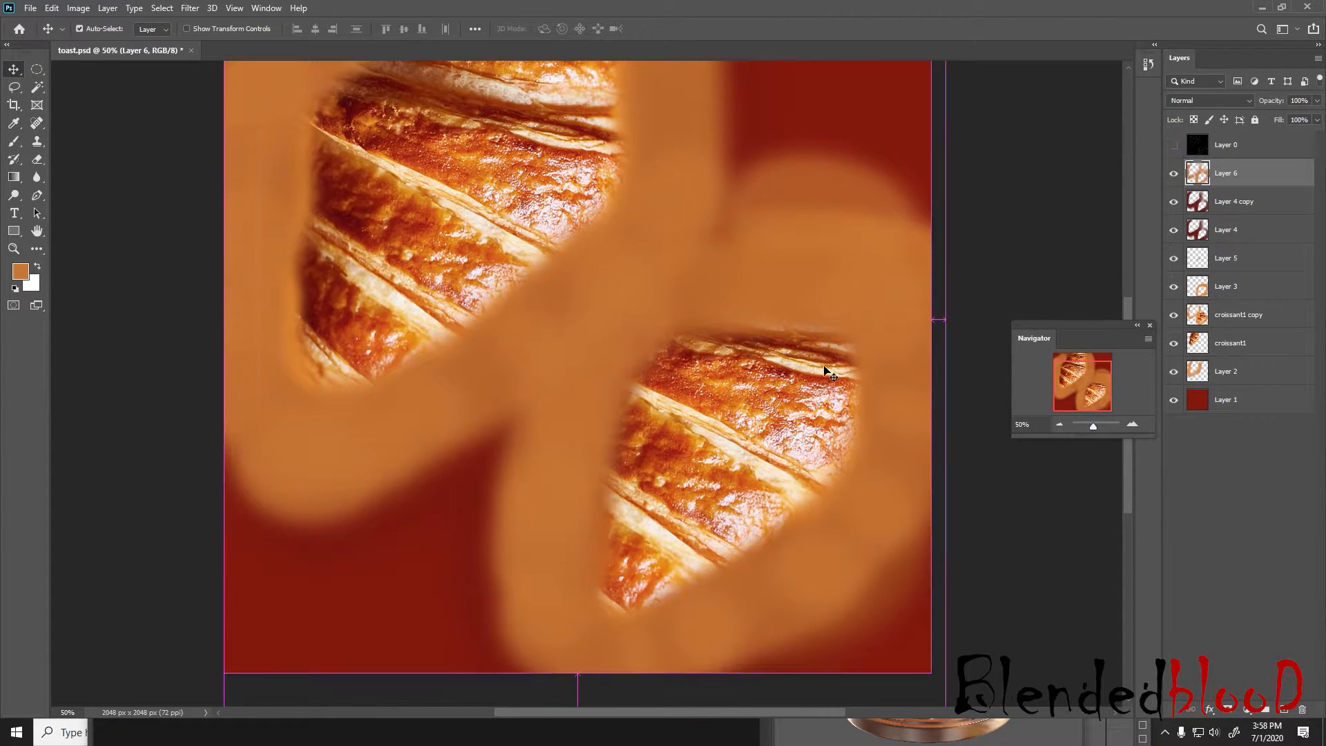
pyautogui.hotkey('ctrl', 's')
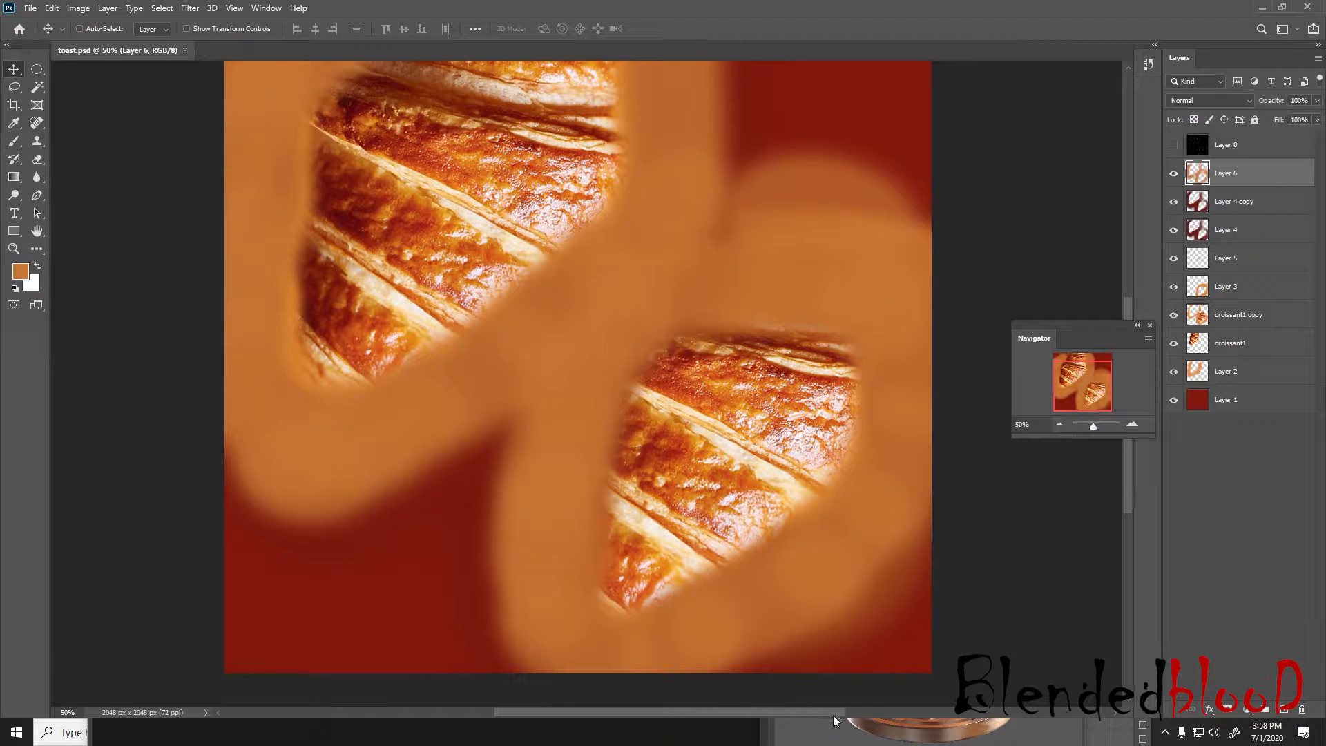
# Switch to Maya and reload toast.psd in the file5 texture
pyautogui.press('super')
pyautogui.moveTo(828, 731)
pyautogui.click(898, 675)
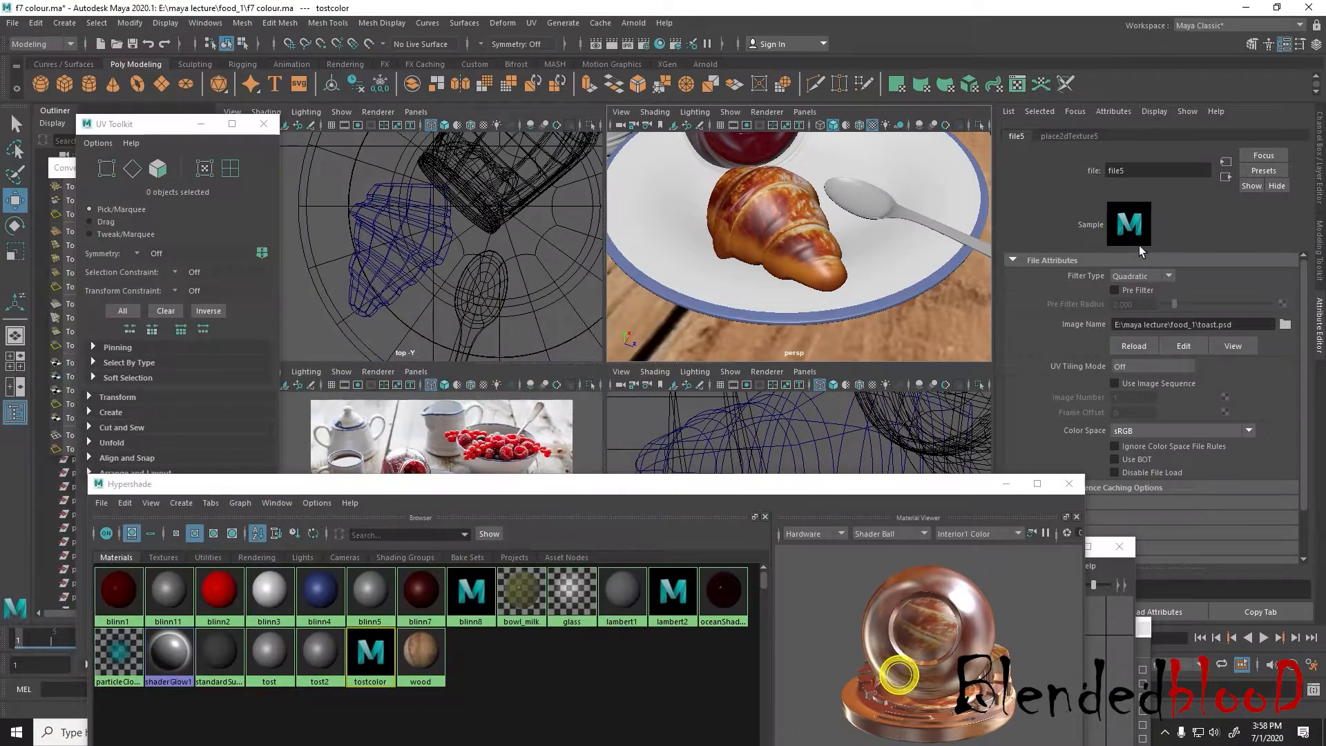
pyautogui.click(1135, 346)
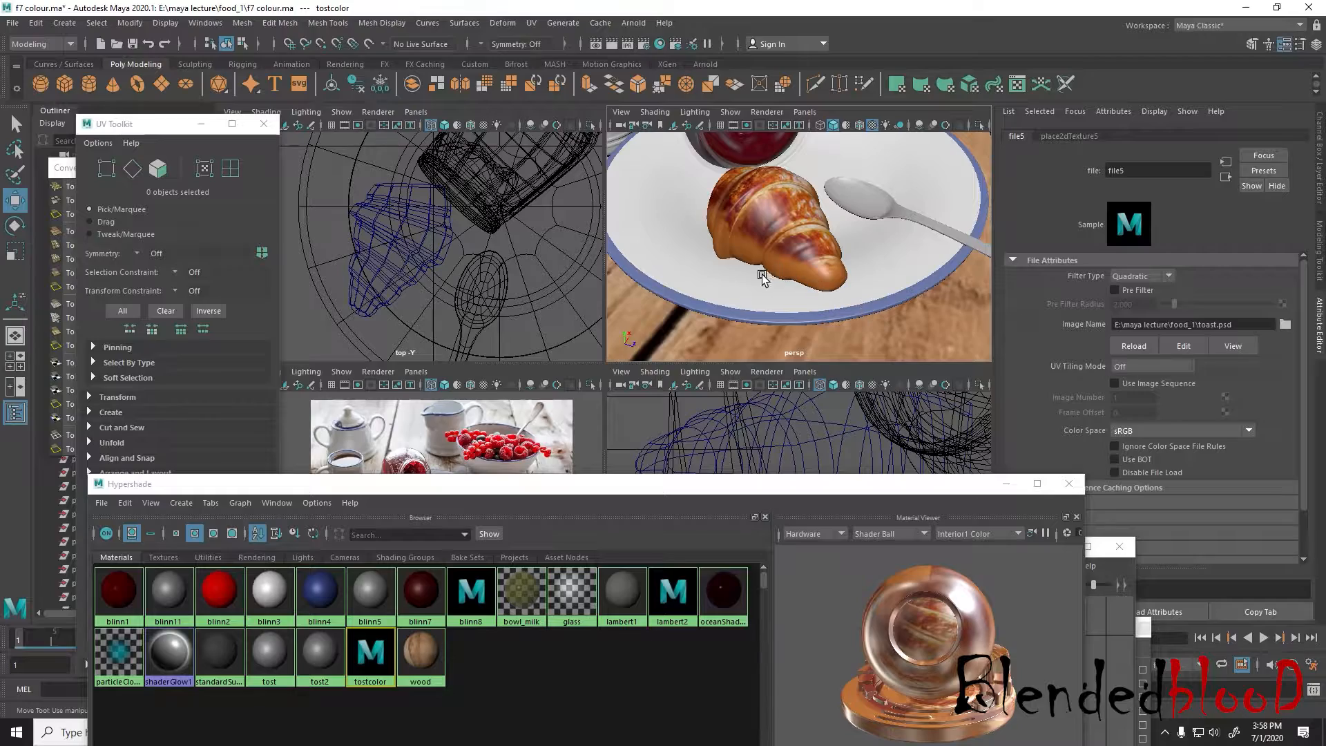
# Examine the retextured croissant and the whole table setting from several angles in the enlarged perspective view
pyautogui.keyDown('alt'); pyautogui.moveTo(762, 275); pyautogui.dragTo(762, 349); pyautogui.keyUp('alt')
pyautogui.scroll(-10, 777, 239)
pyautogui.press('space')
pyautogui.scroll(-6, 782, 238)
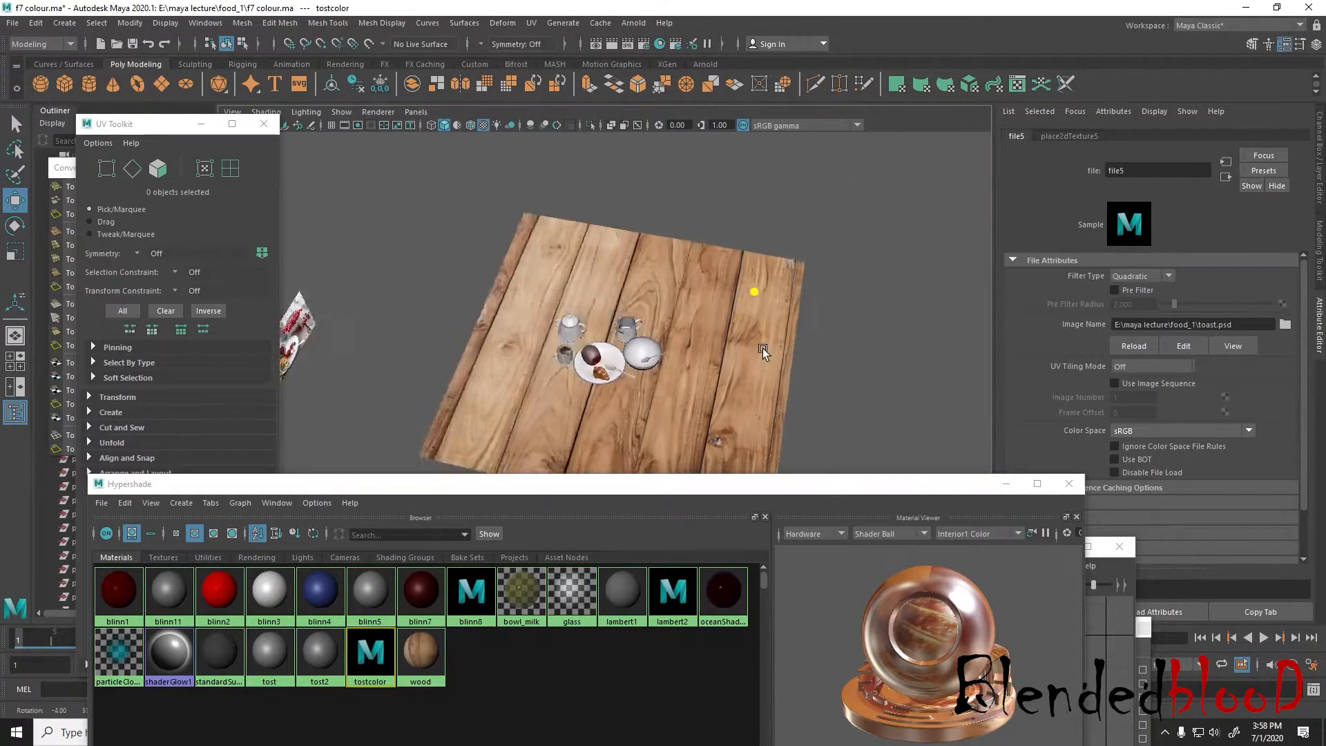
pyautogui.scroll(10, 719, 366)
pyautogui.keyDown('alt'); pyautogui.moveTo(690, 390); pyautogui.dragTo(642, 340); pyautogui.keyUp('alt')
pyautogui.scroll(5, 662, 338)
pyautogui.keyDown('alt'); pyautogui.moveTo(672, 340); pyautogui.dragTo(661, 321, button='middle'); pyautogui.keyUp('alt')
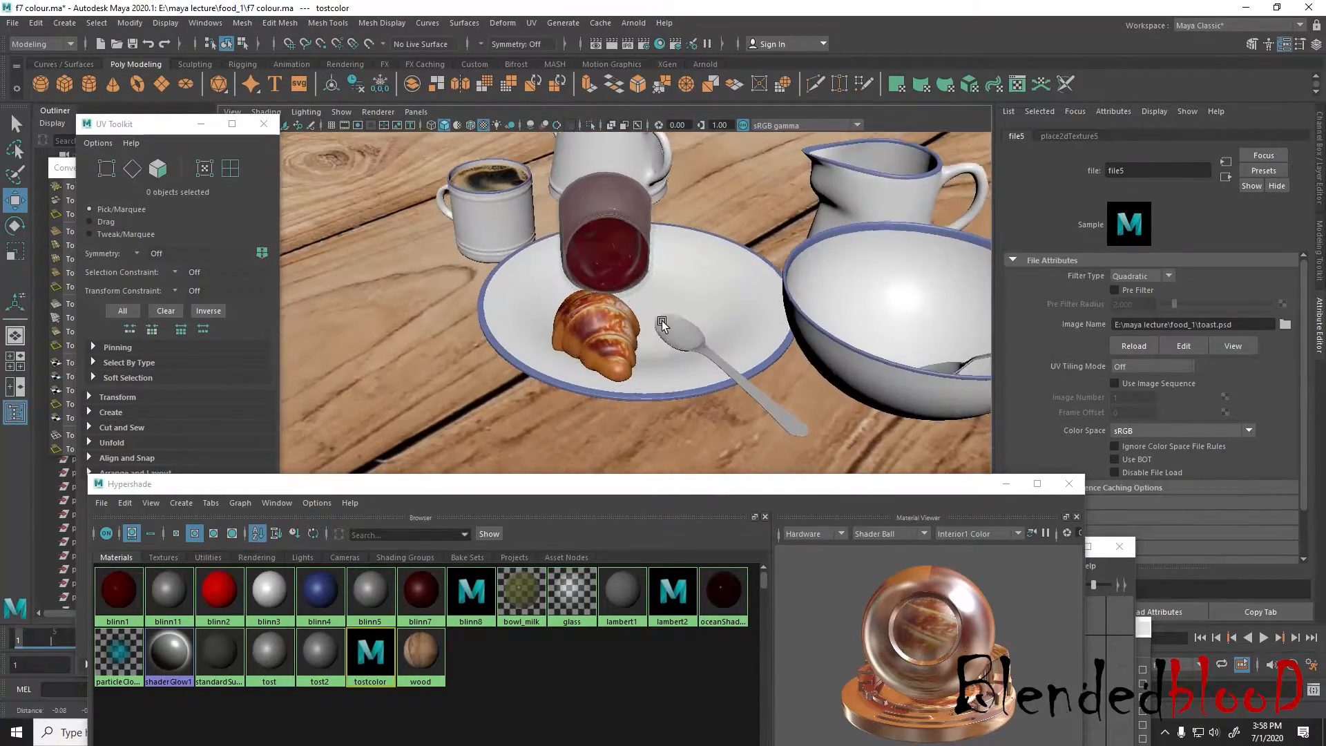
pyautogui.keyDown('alt'); pyautogui.moveTo(662, 322); pyautogui.dragTo(661, 381); pyautogui.keyUp('alt')
pyautogui.scroll(-6, 646, 344)
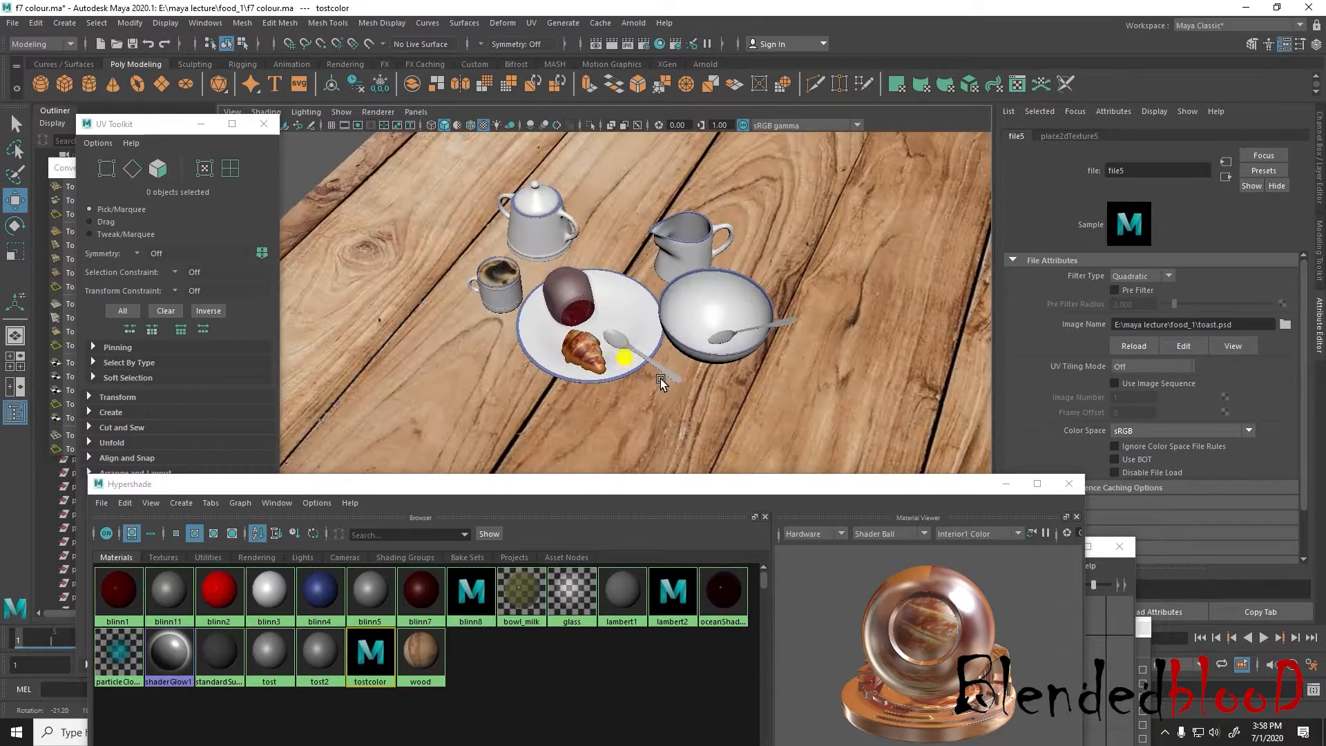
pyautogui.keyDown('alt'); pyautogui.moveTo(661, 382); pyautogui.dragTo(702, 385, button='middle'); pyautogui.keyUp('alt')
pyautogui.keyDown('alt'); pyautogui.moveTo(702, 394); pyautogui.dragTo(701, 384); pyautogui.keyUp('alt')
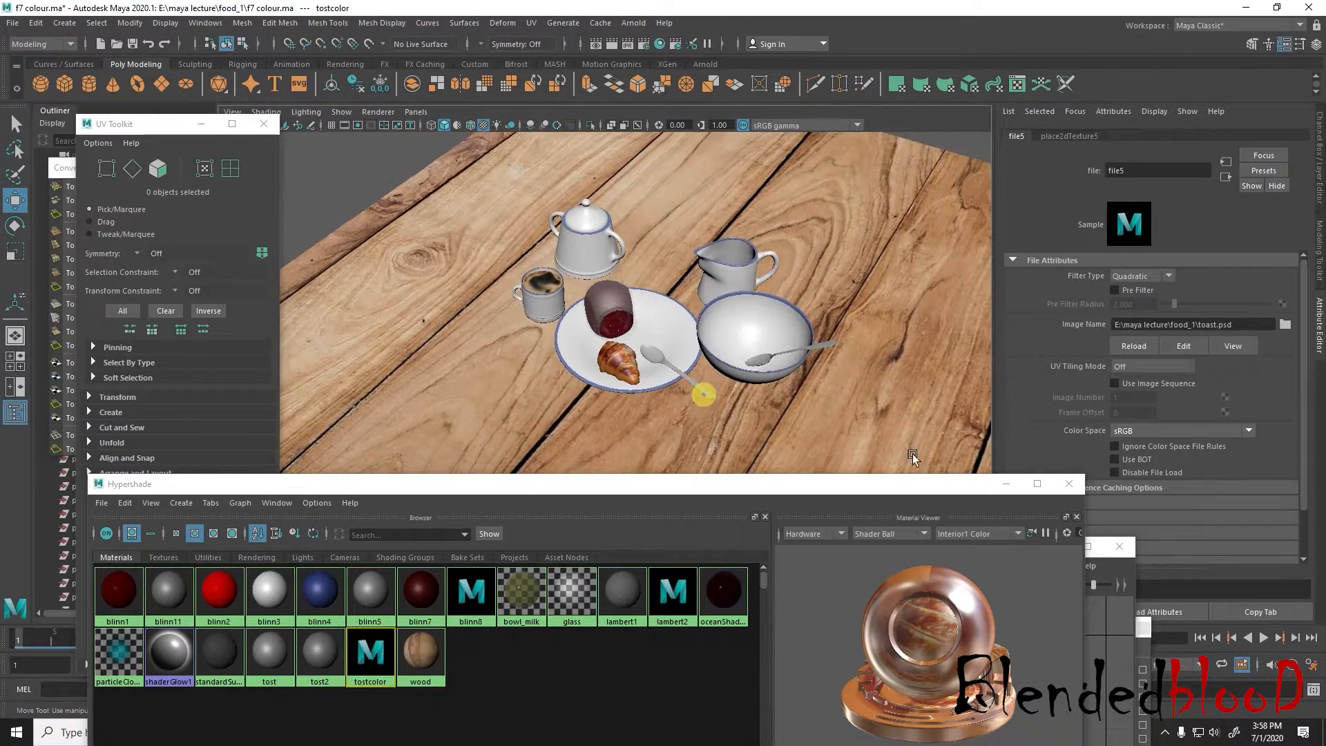
# Close the Hypershade, the window behind it and the UV Toolkit, and show the Channel Box
pyautogui.click(1068, 485)
pyautogui.click(1124, 550)
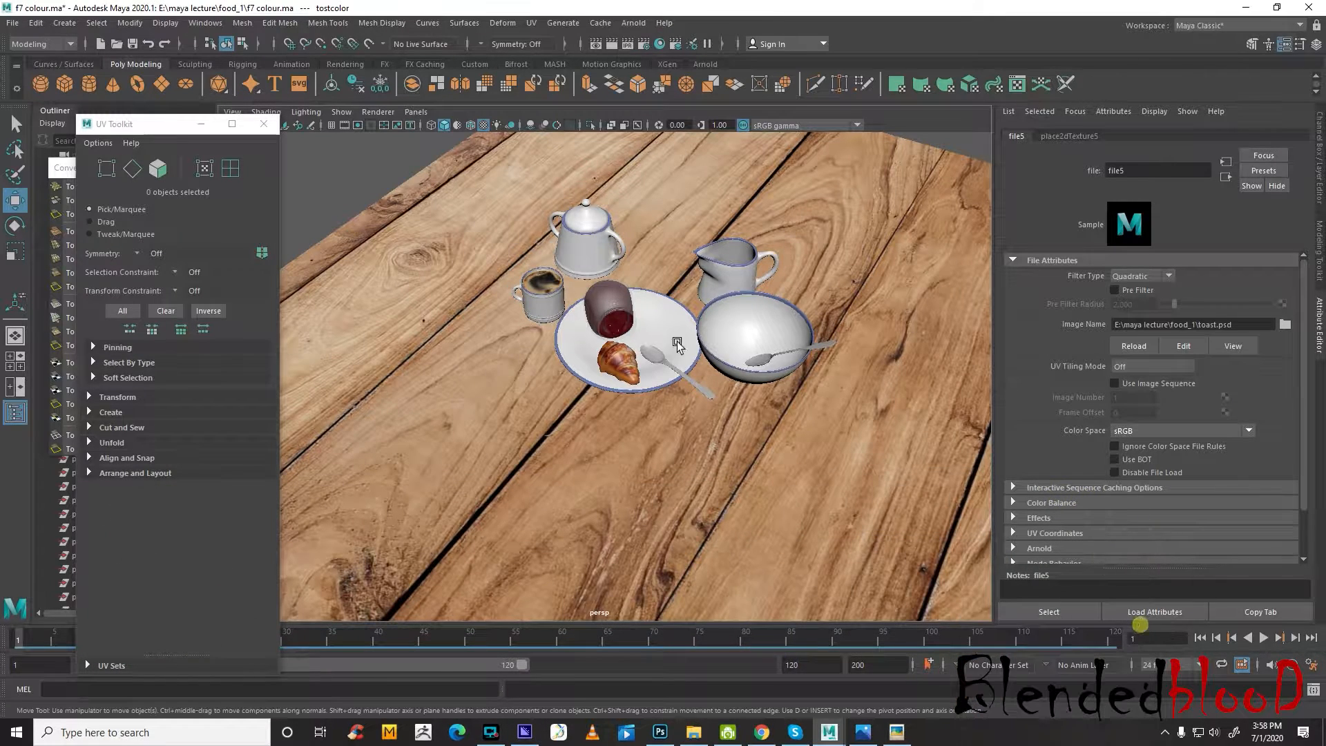
pyautogui.click(263, 123)
pyautogui.scroll(-5, 589, 322)
pyautogui.moveTo(589, 322); pyautogui.dragTo(719, 293, button='right')
pyautogui.click(1323, 159)
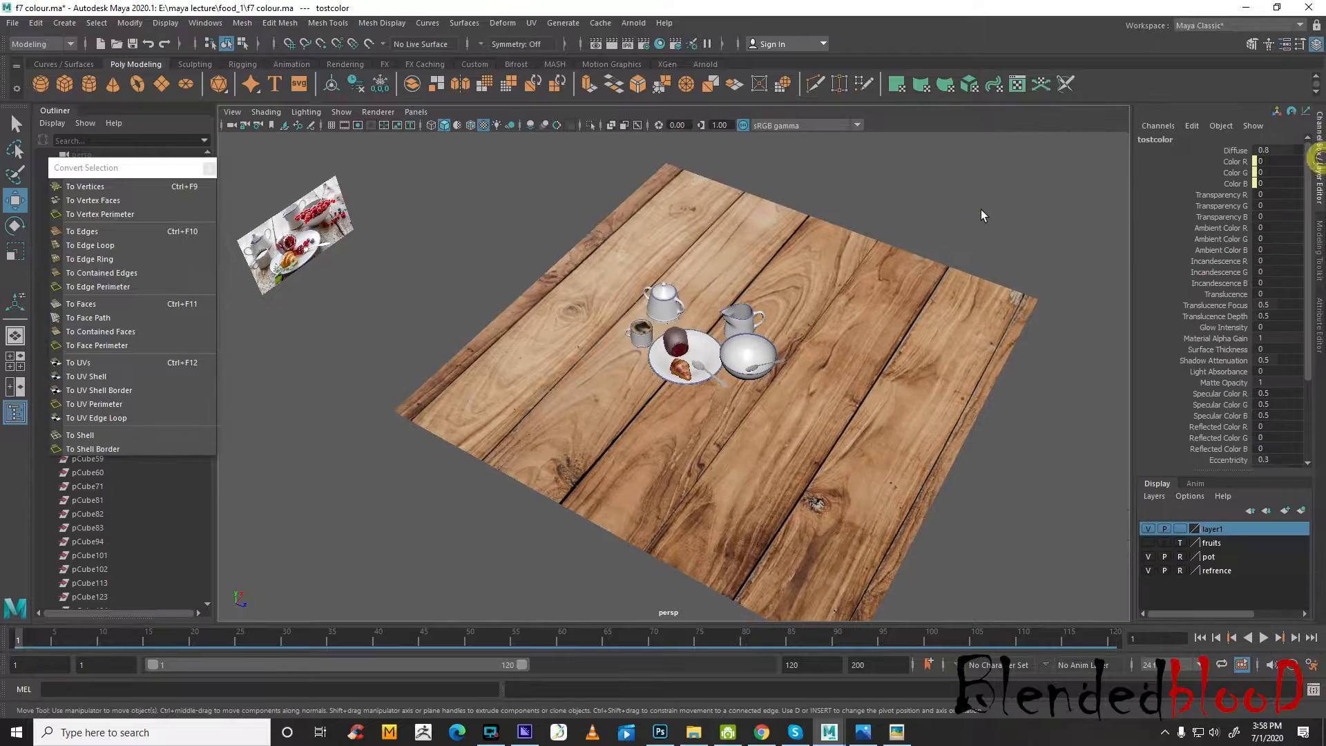
# Select the scene objects, delete all construction history and clear the selection
pyautogui.click(982, 209)
pyautogui.moveTo(395, 217); pyautogui.dragTo(791, 470)
pyautogui.click(36, 23)
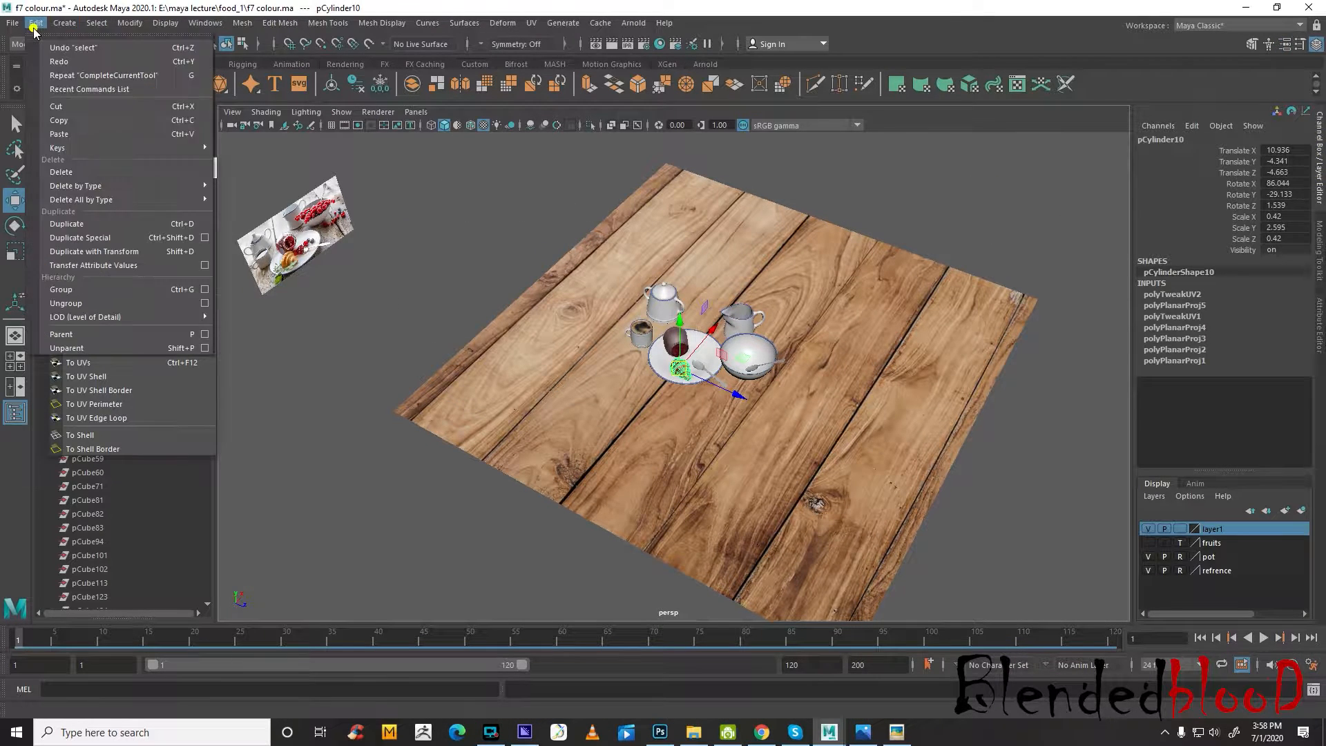
pyautogui.moveTo(124, 200)
pyautogui.click(268, 205)
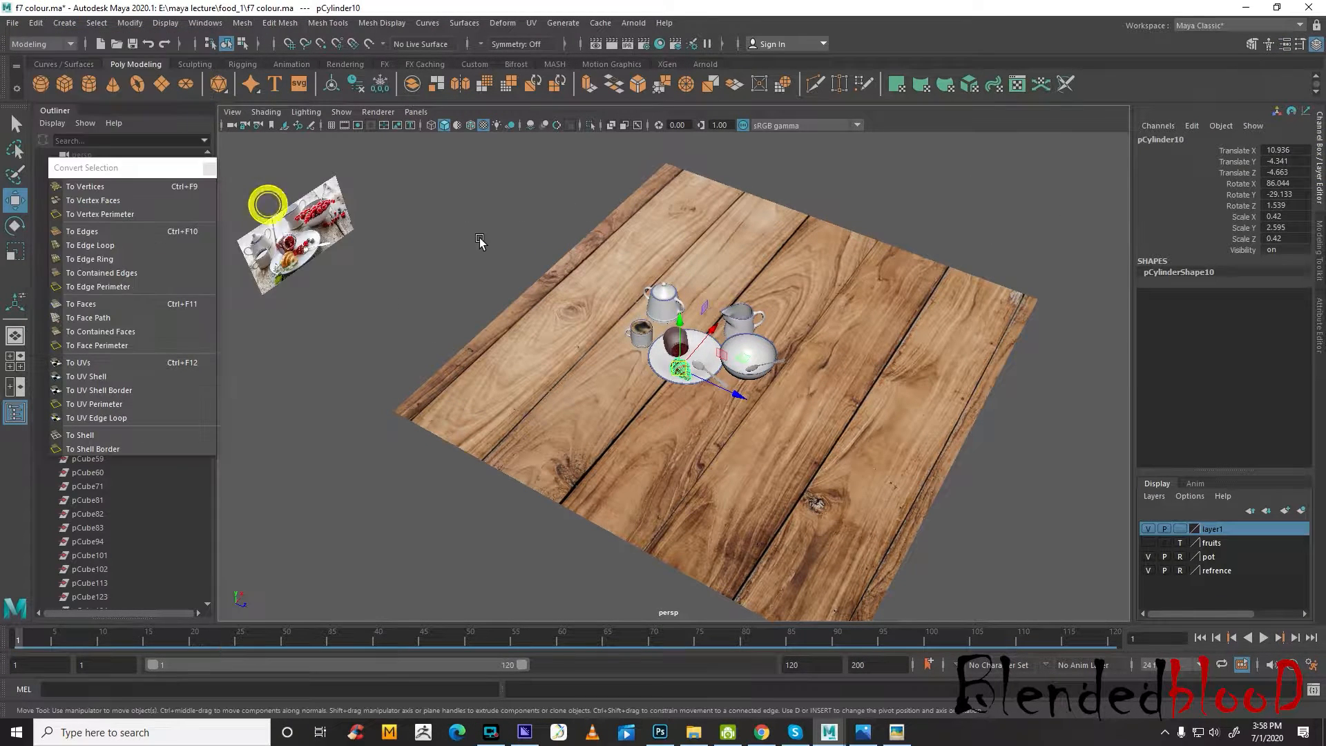
pyautogui.click(474, 236)
# Frame the croissant on the plate and save the scene as f6 colour.ma, replacing the existing file
pyautogui.scroll(12, 411, 290)
pyautogui.keyDown('alt'); pyautogui.moveTo(763, 304); pyautogui.dragTo(761, 449, button='middle'); pyautogui.keyUp('alt')
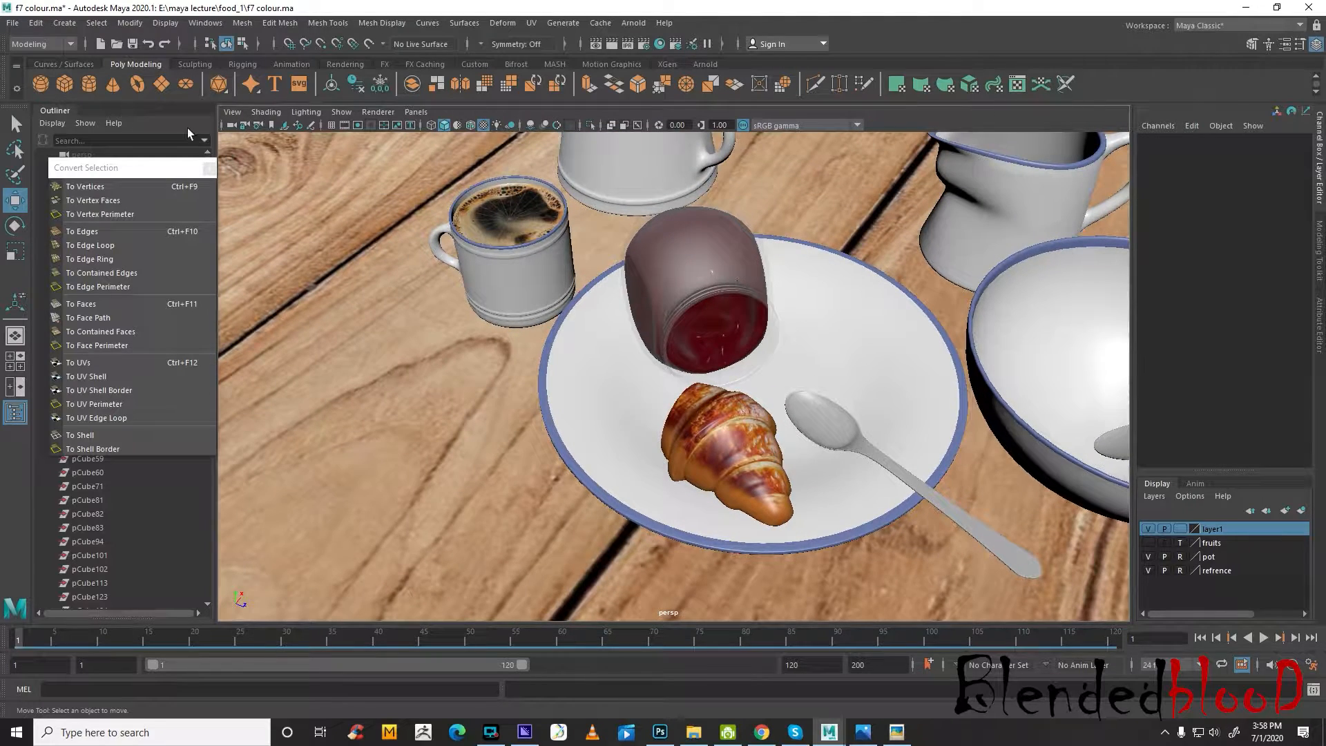
pyautogui.click(13, 25)
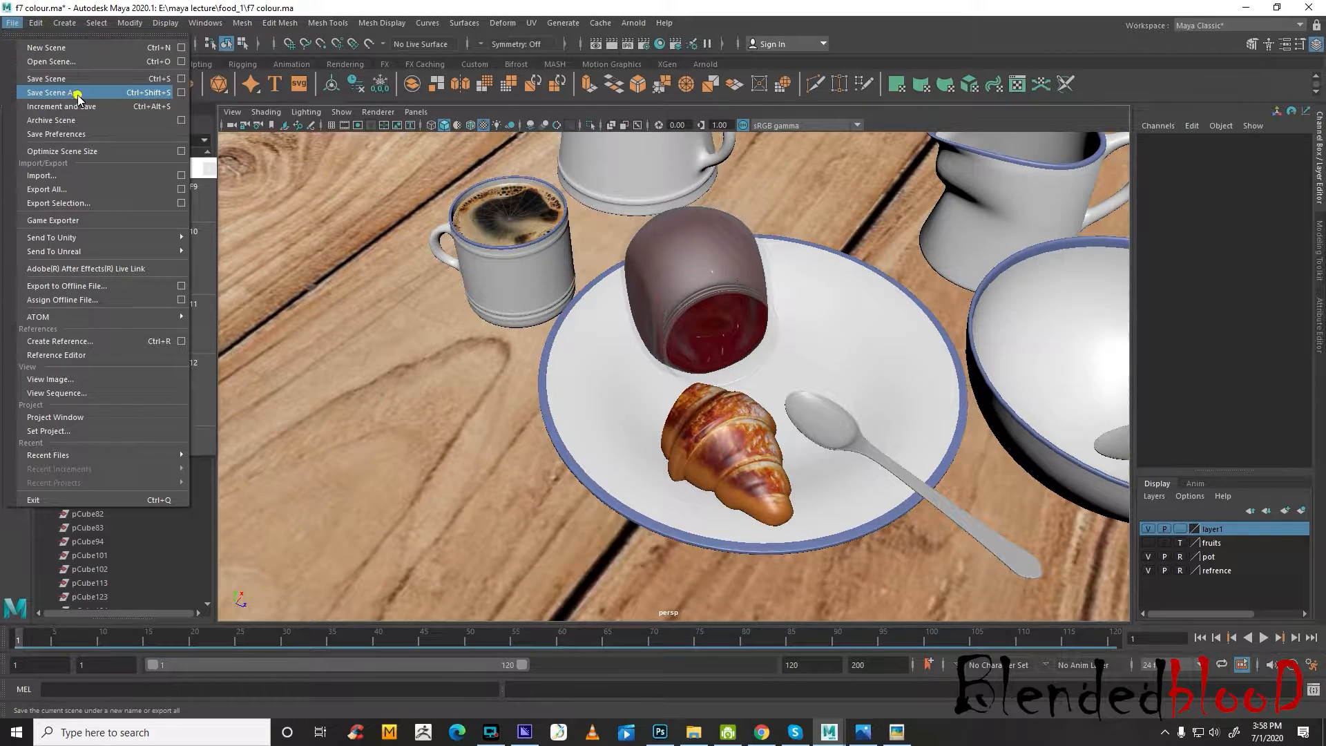
pyautogui.click(78, 98)
pyautogui.doubleClick(500, 305)
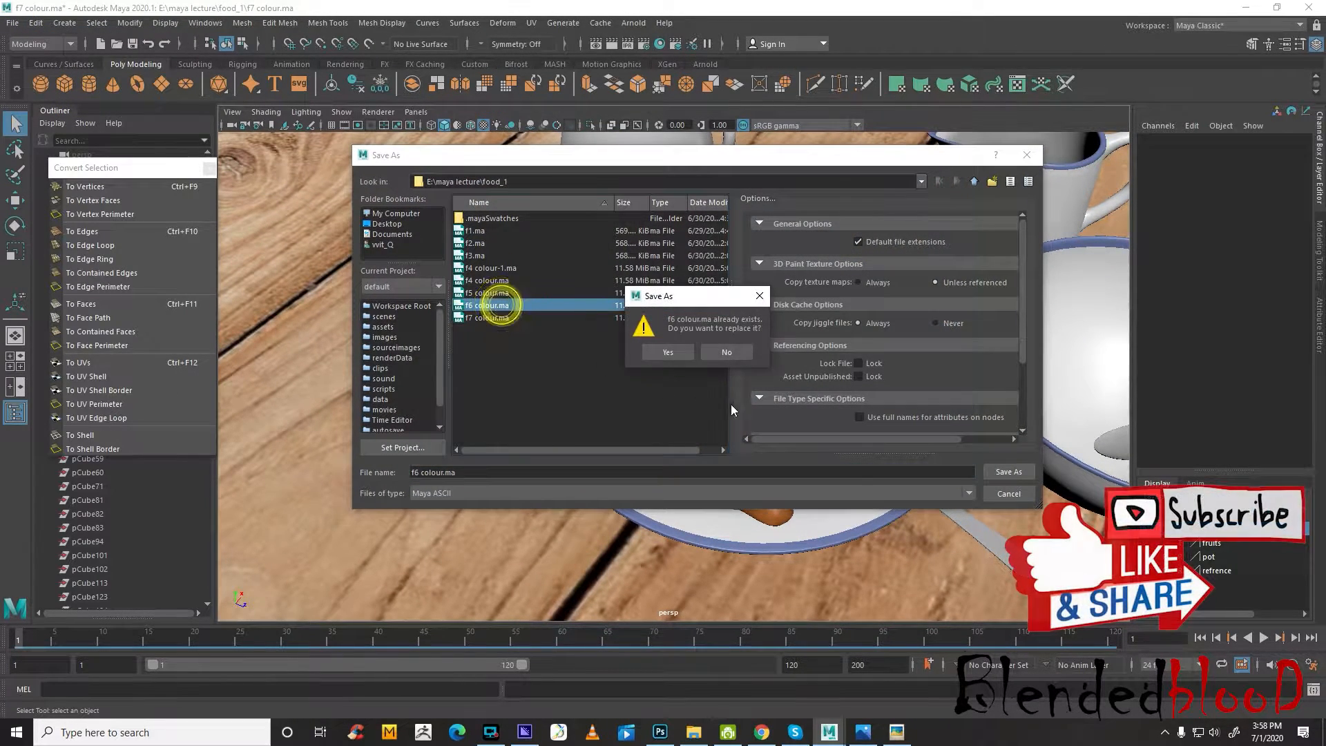
pyautogui.click(669, 352)
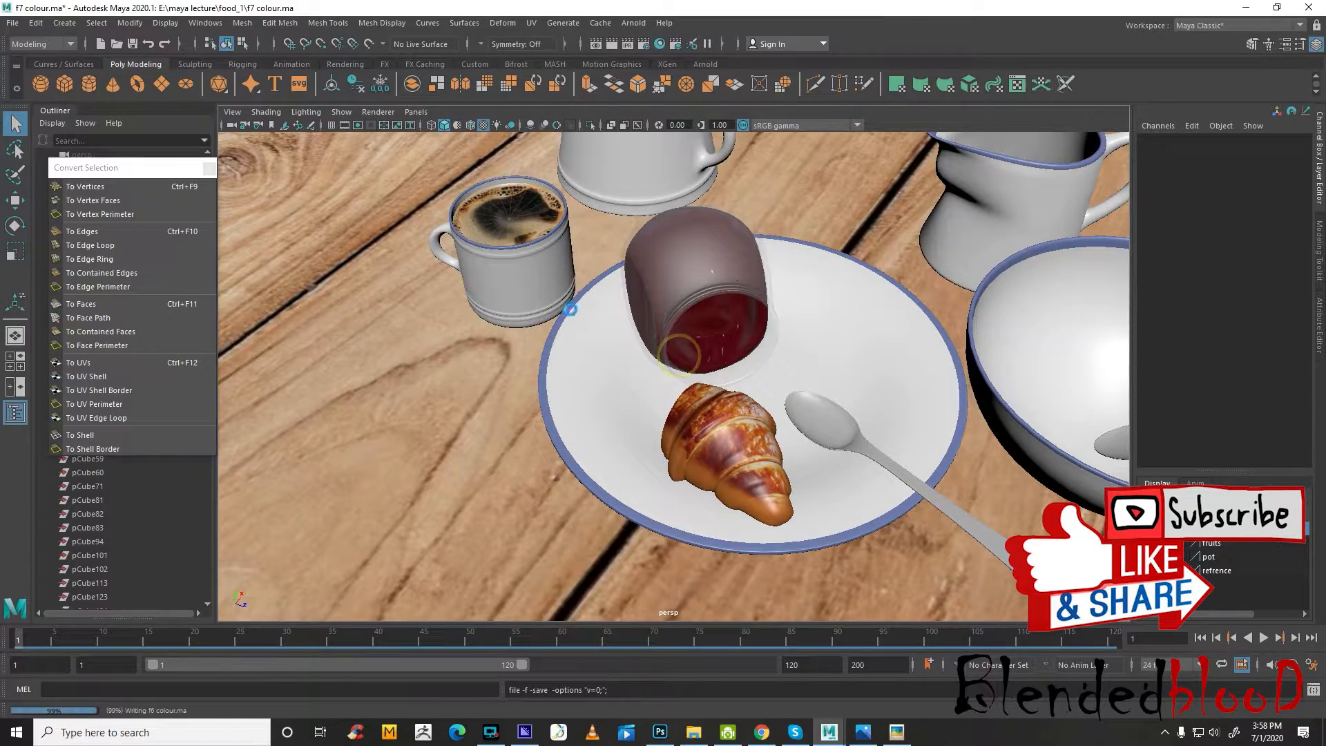
# Save the scene under the name f7 colour.ma, replacing the existing file
pyautogui.click(12, 23)
pyautogui.click(78, 98)
pyautogui.click(485, 319)
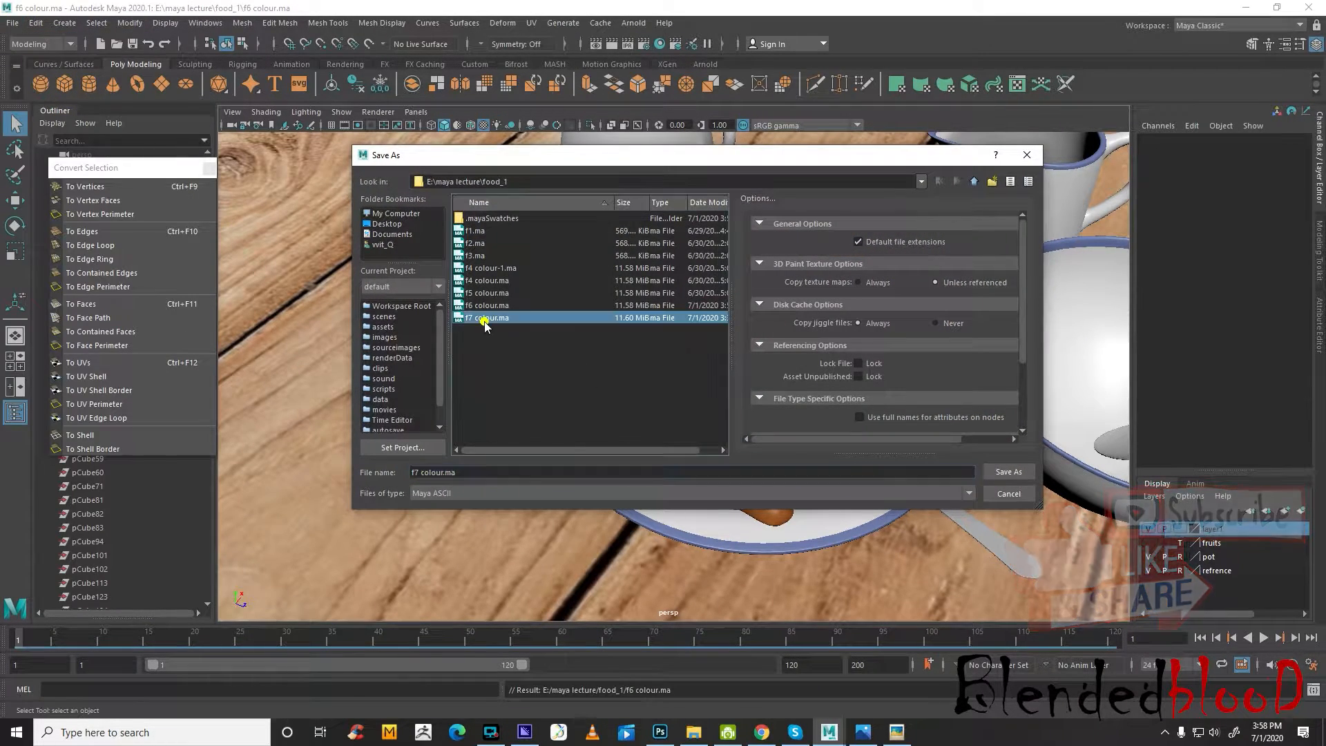
pyautogui.doubleClick(485, 319)
pyautogui.click(681, 350)
pyautogui.press('w')
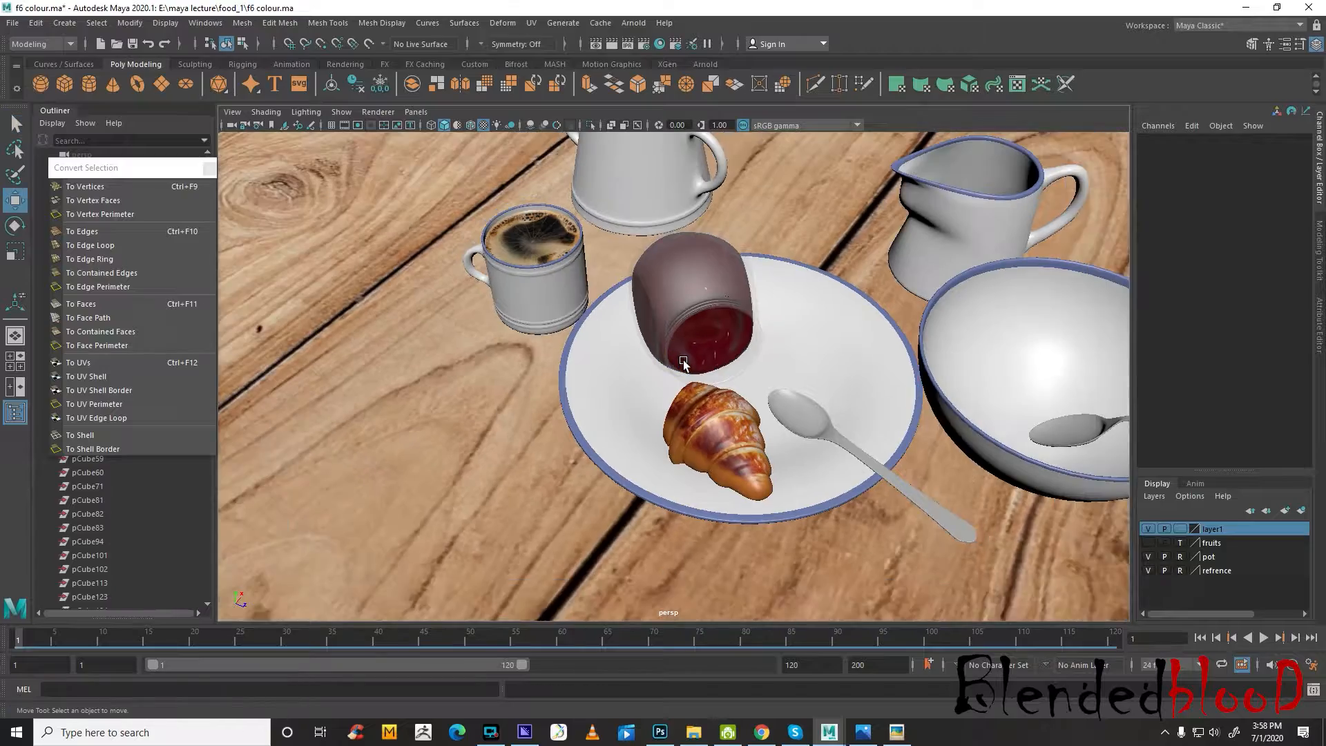
# Select the half croissant on the plate and open the Hypershade, placed so the croissant stays in view
pyautogui.scroll(-5, 686, 367)
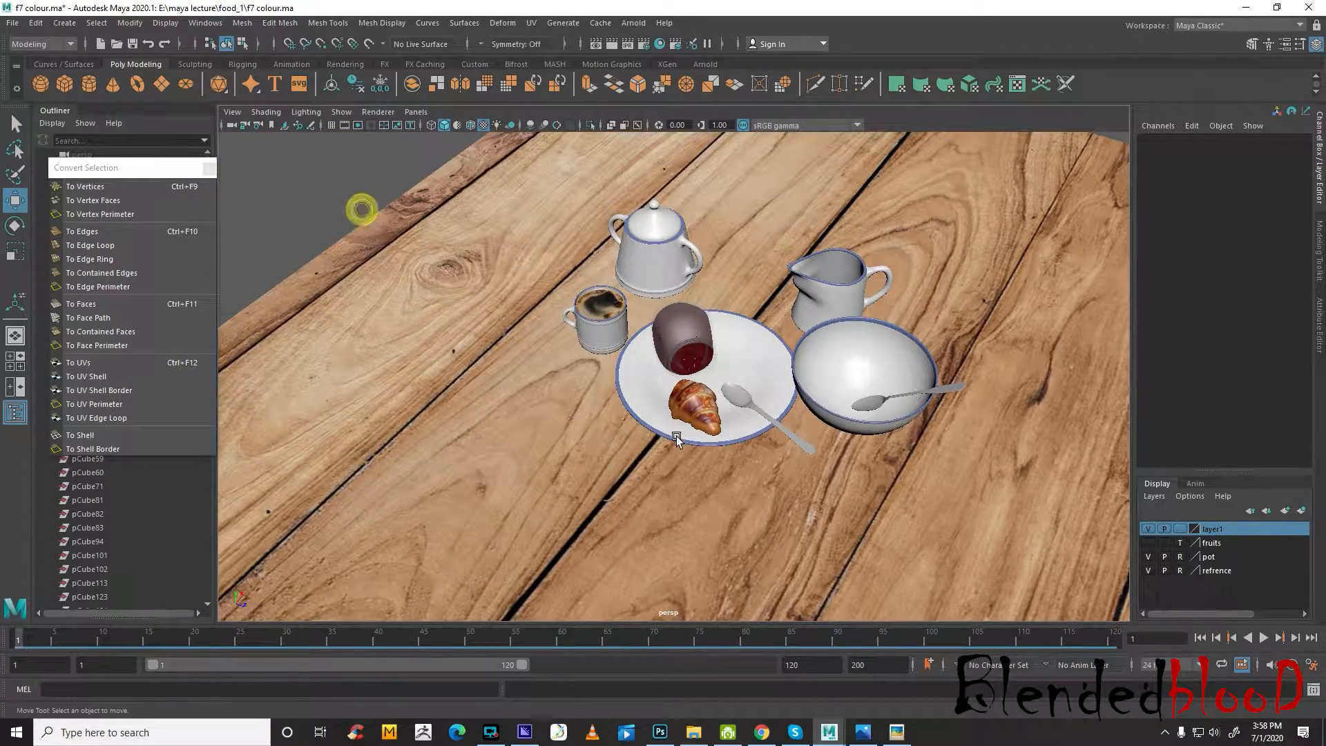
pyautogui.click(693, 412)
pyautogui.scroll(5, 780, 486)
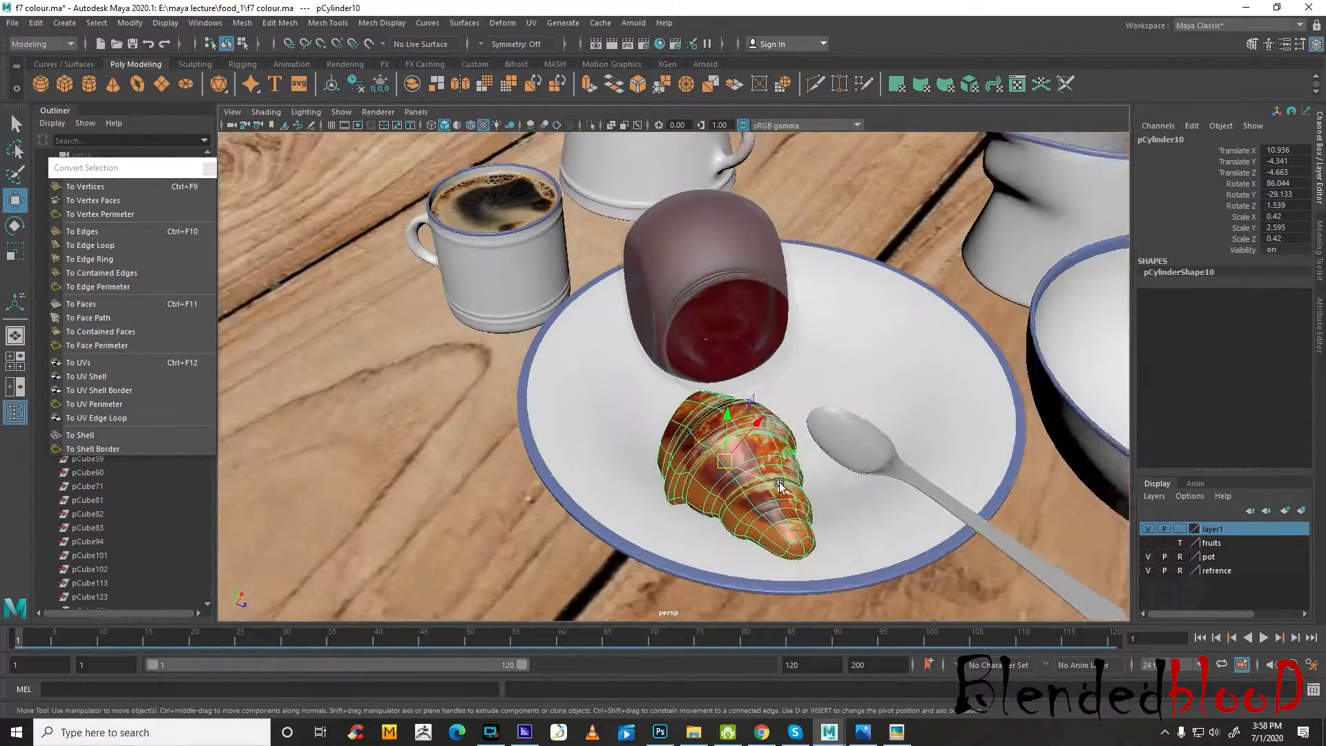
pyautogui.scroll(2, 781, 486)
pyautogui.keyDown('alt'); pyautogui.moveTo(781, 486); pyautogui.dragTo(770, 434, button='middle'); pyautogui.keyUp('alt')
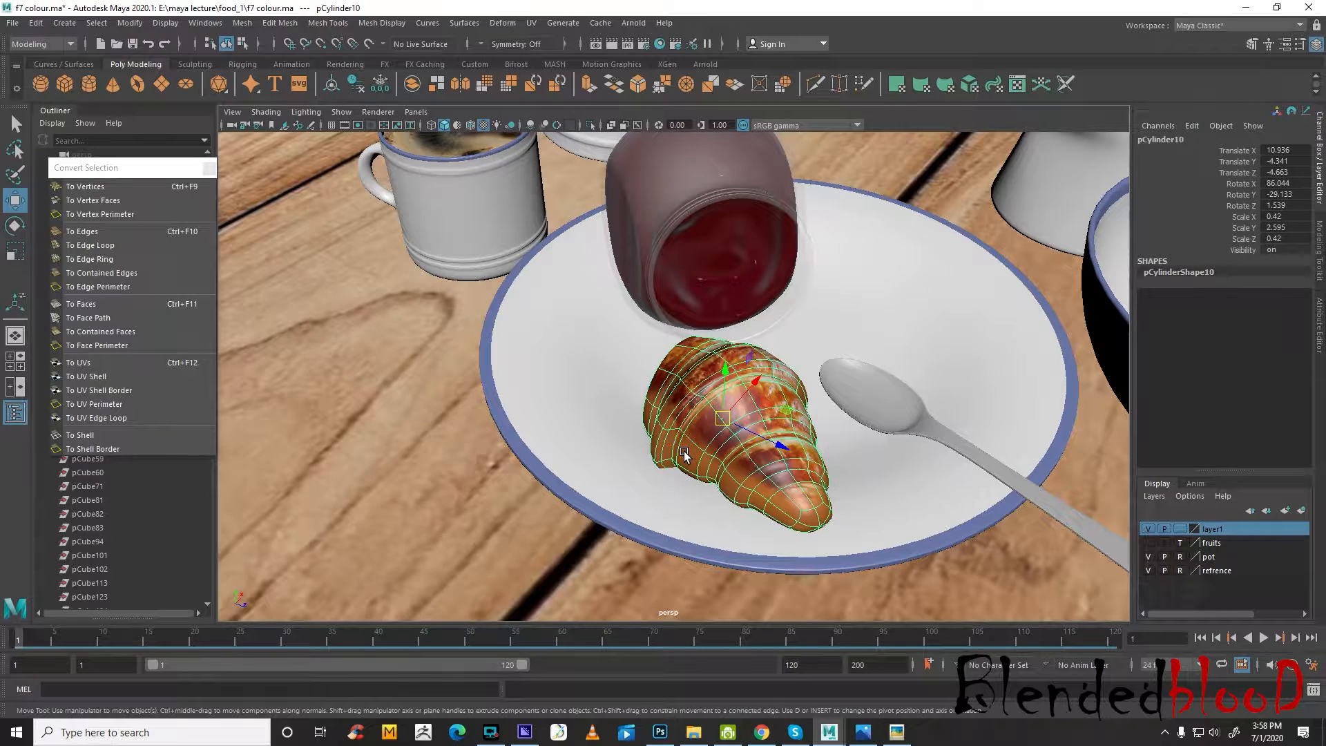
pyautogui.click(241, 26)
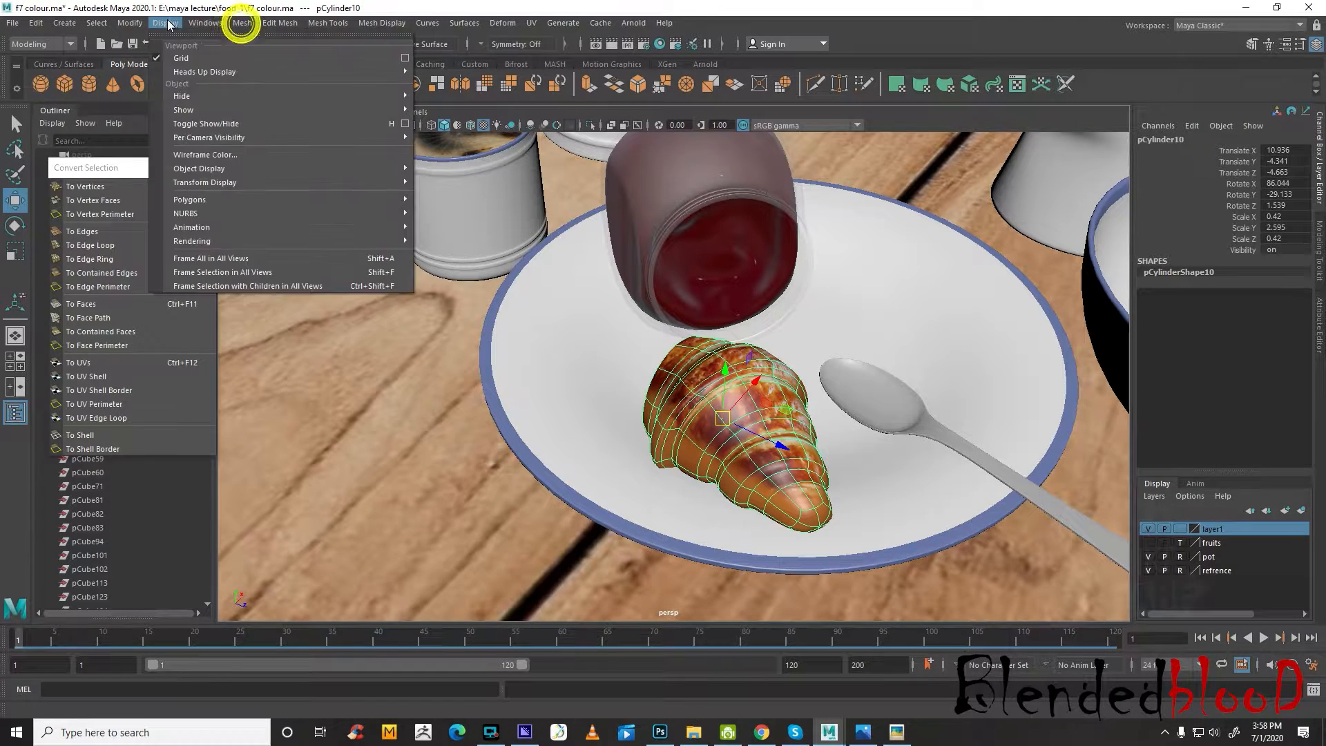
pyautogui.moveTo(205, 23)
pyautogui.moveTo(290, 114)
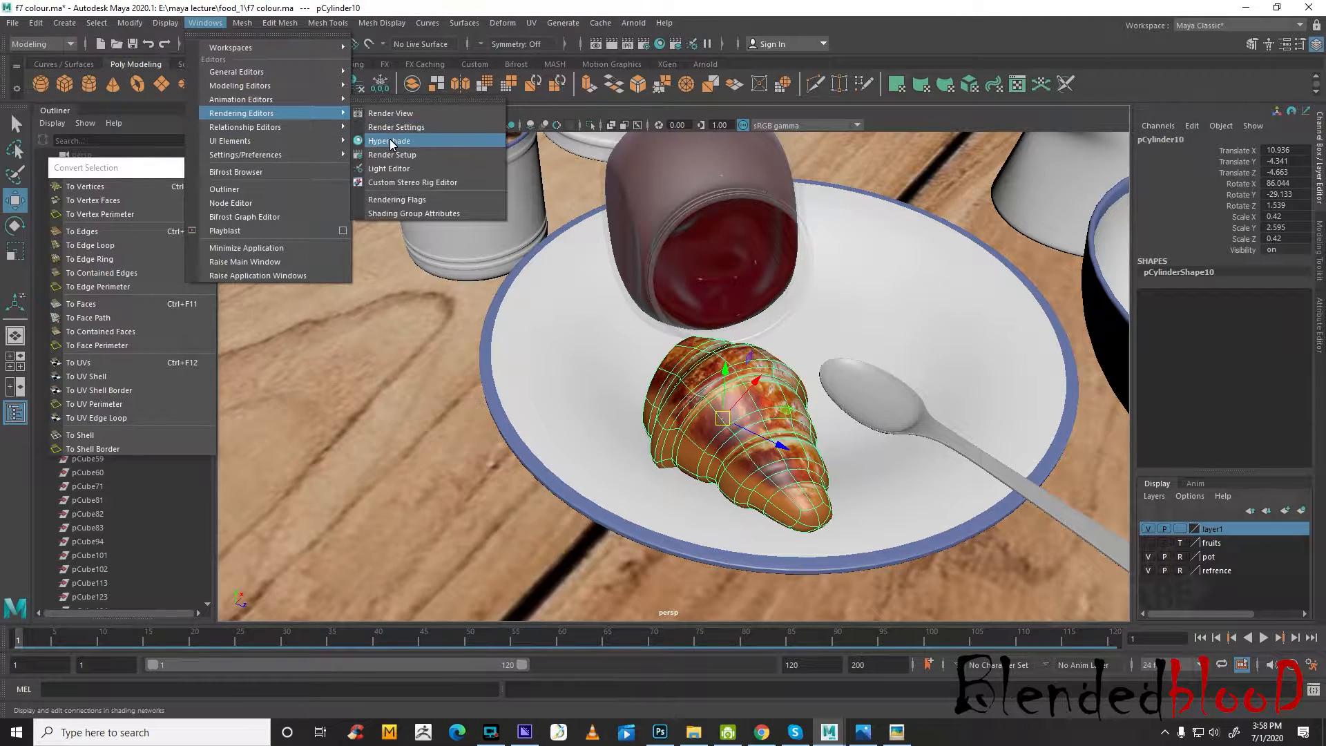
pyautogui.click(387, 141)
pyautogui.moveTo(643, 493); pyautogui.dragTo(623, 549)
# Assign a new Blinn material to the half croissant
pyautogui.rightClick(737, 402)
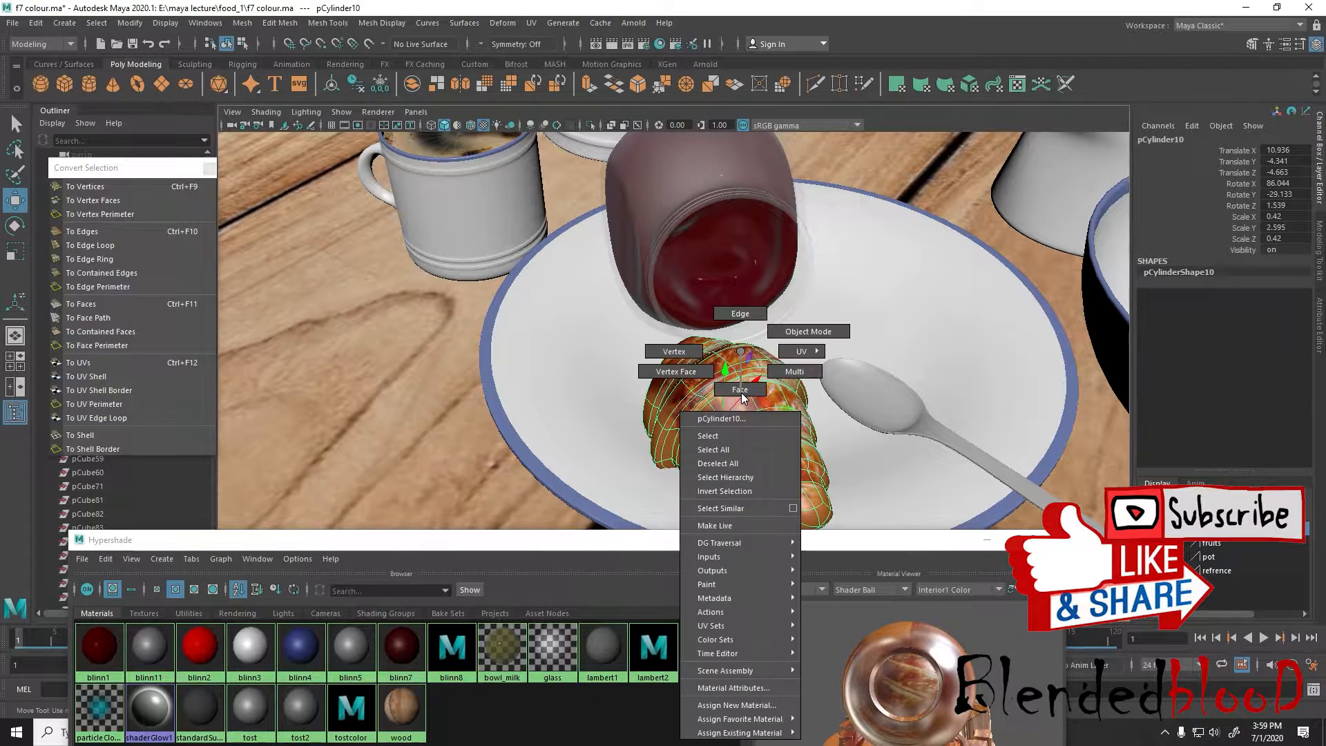
pyautogui.click(737, 705)
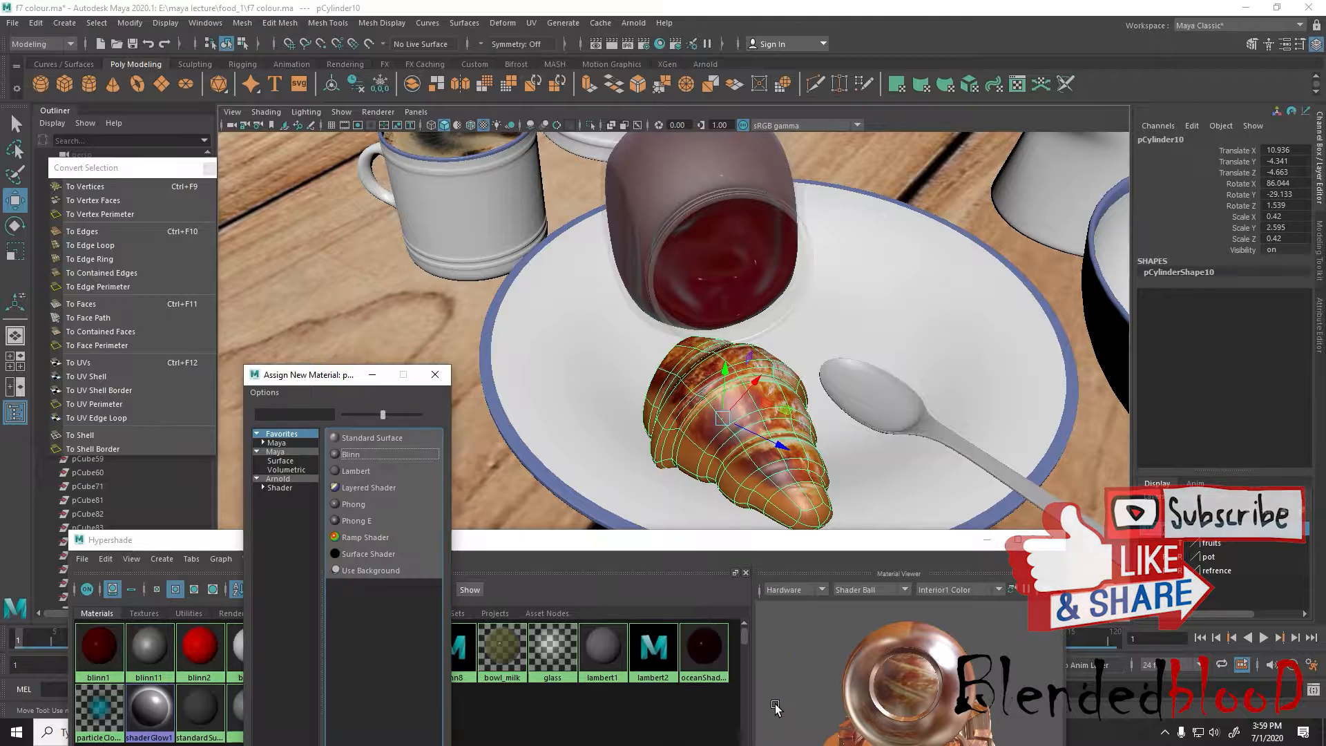
pyautogui.click(369, 453)
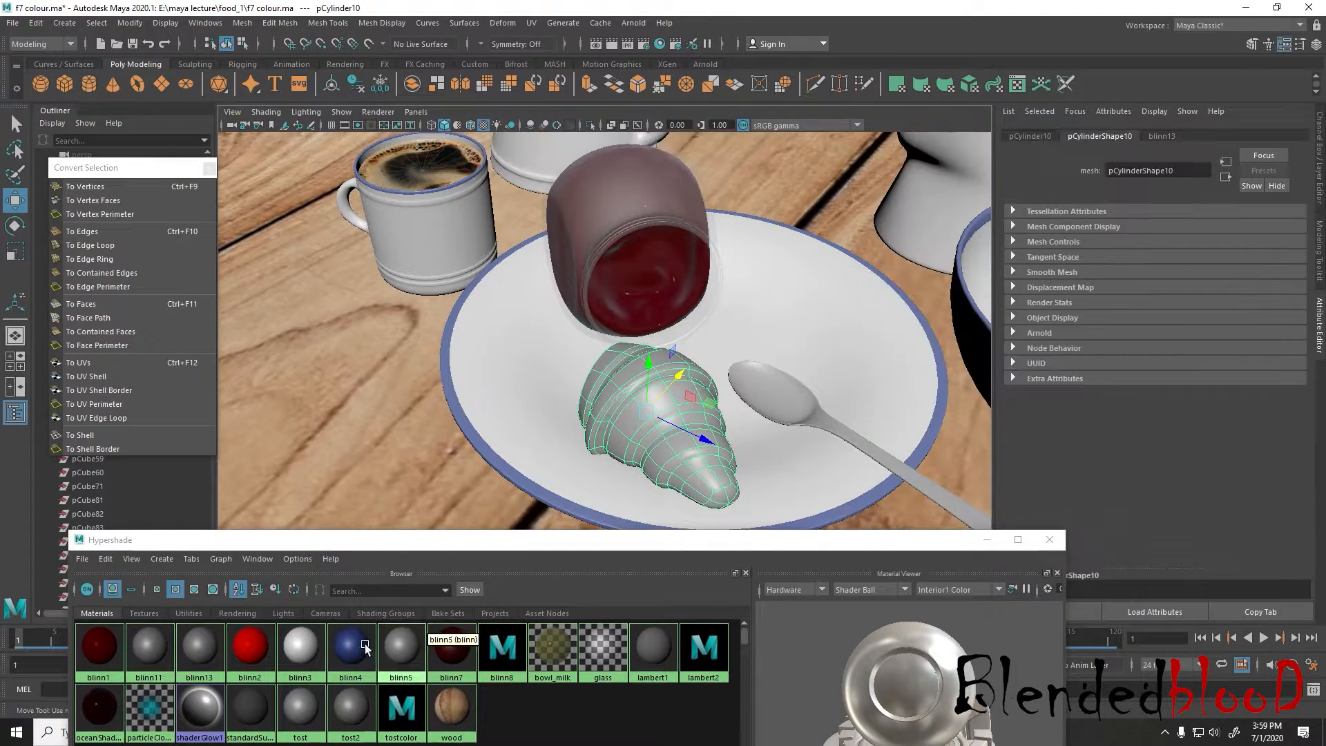
# Open the texture choices for the new Blinn material's Color and move the windows apart
pyautogui.click(199, 647)
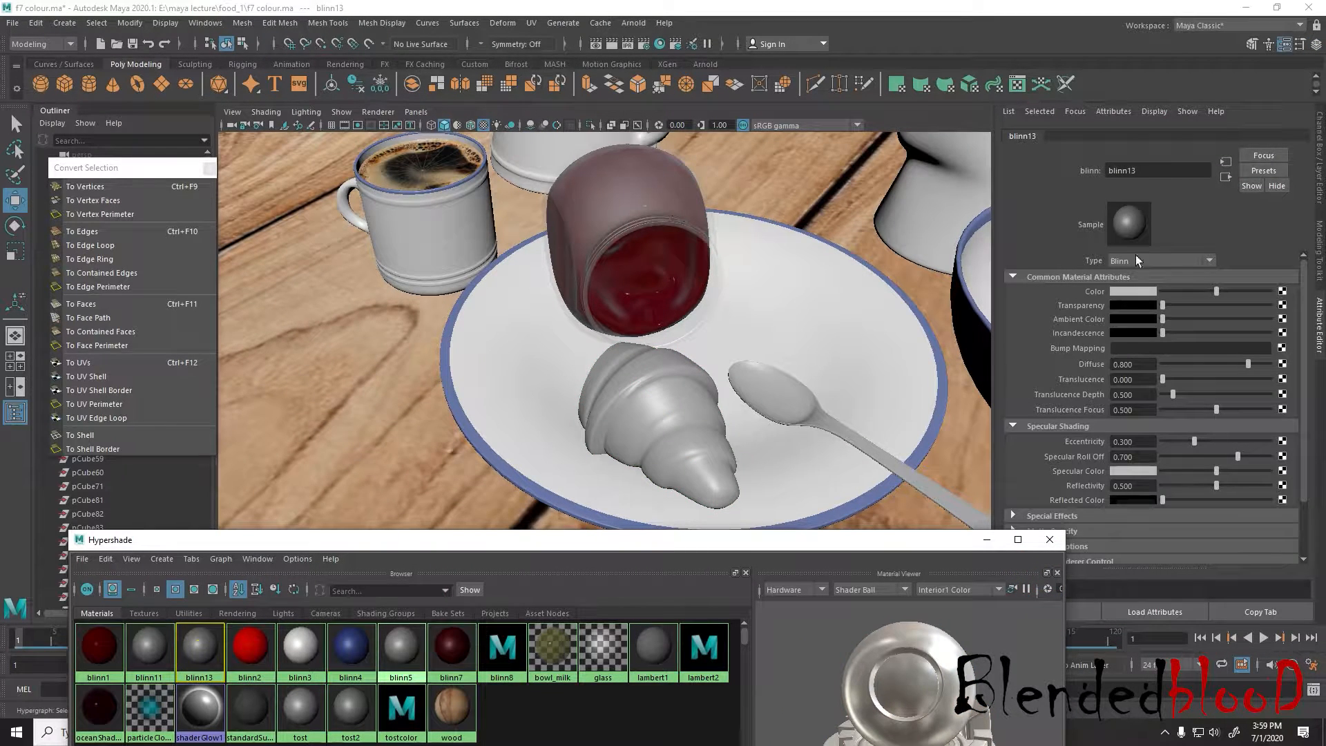
pyautogui.click(1282, 291)
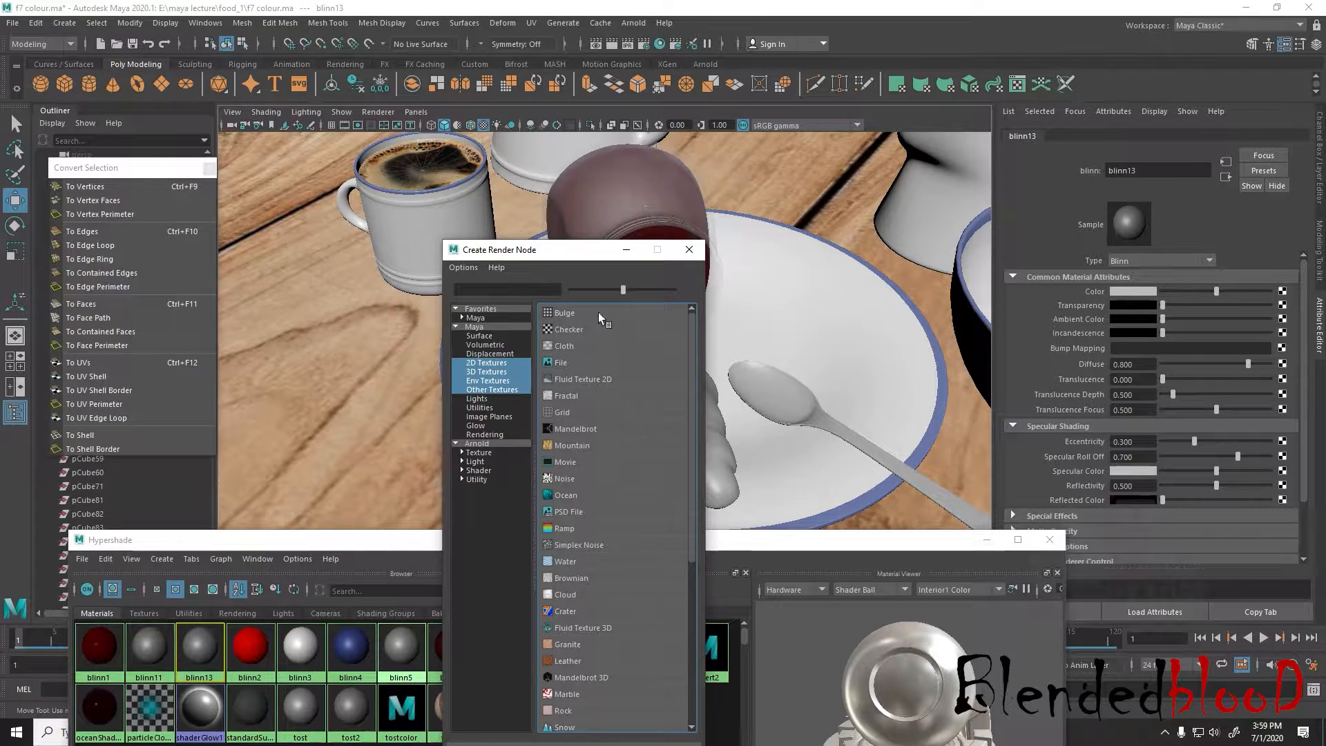
pyautogui.moveTo(573, 252); pyautogui.dragTo(943, 116)
pyautogui.moveTo(702, 542); pyautogui.dragTo(735, 355)
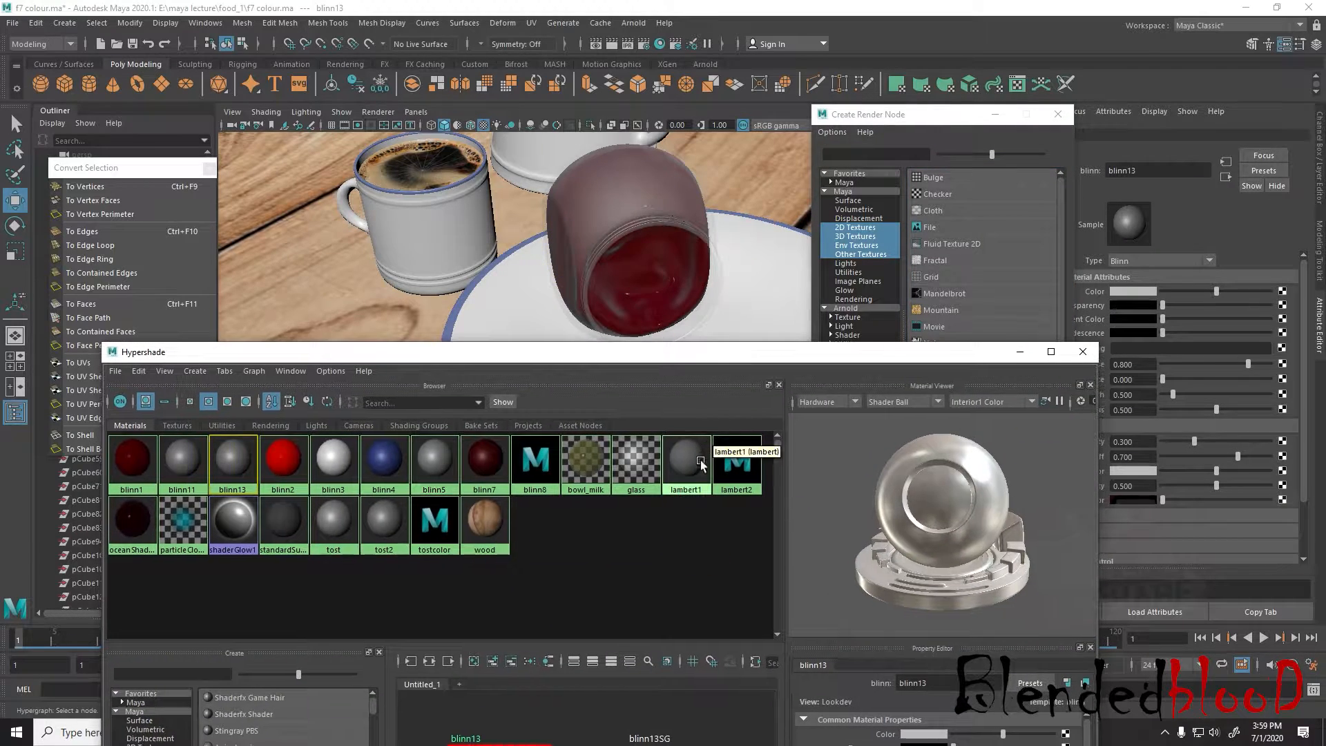
# Switch to toast.psd in Photoshop and hide every layer except the original croissant1 layer and Layer 1
pyautogui.press('super')
pyautogui.click(662, 738)
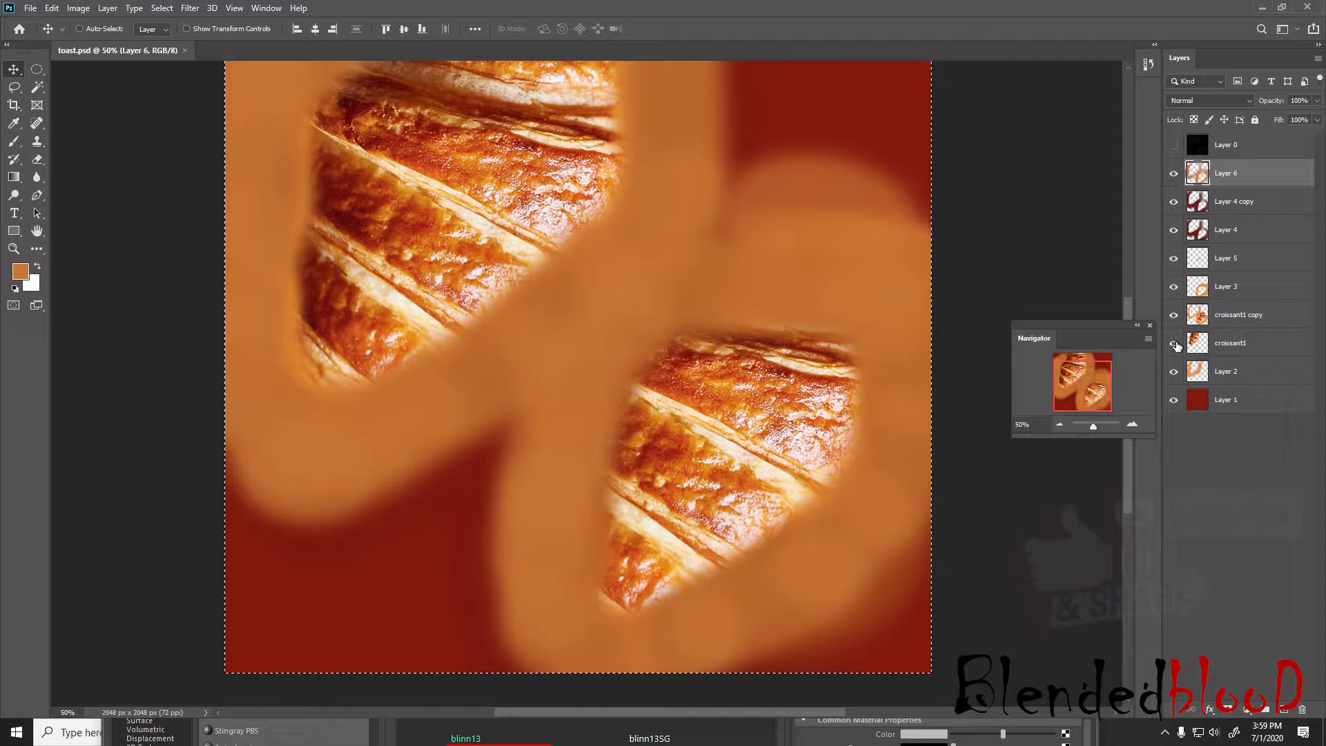
pyautogui.moveTo(1174, 286); pyautogui.dragTo(1175, 175)
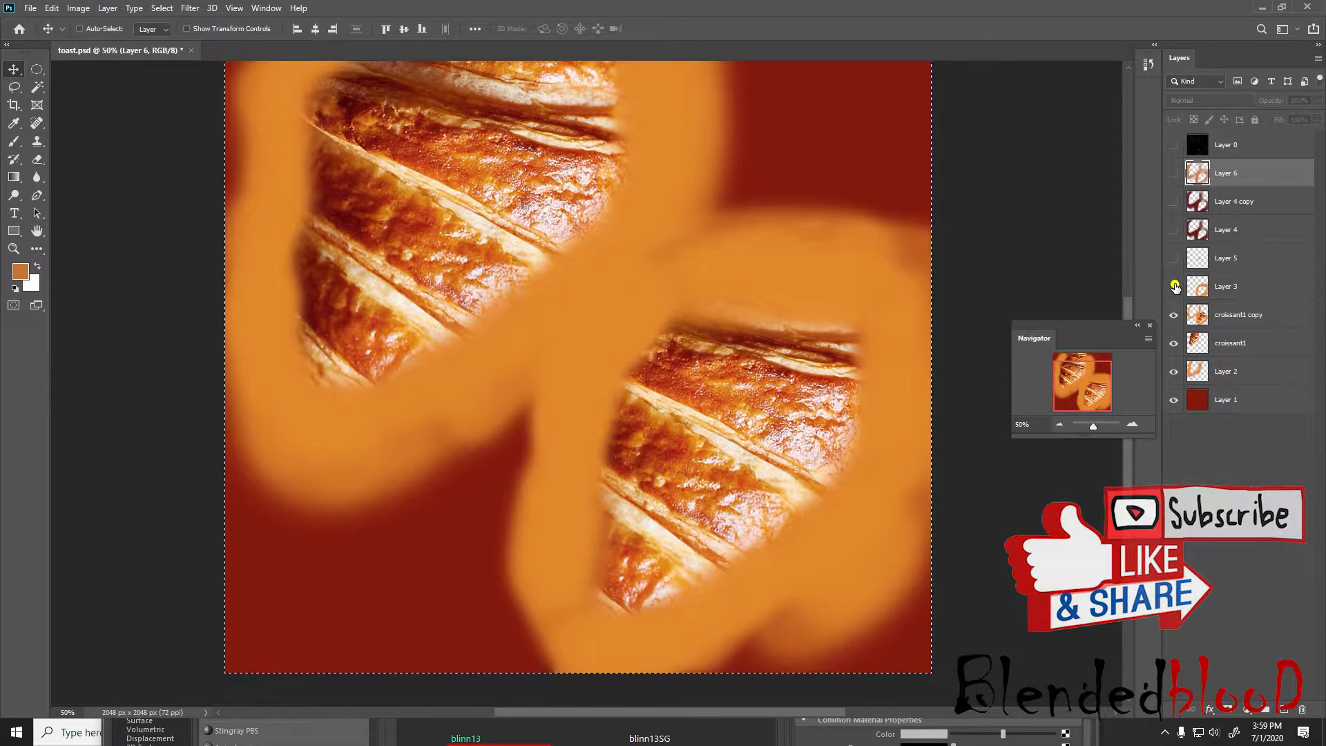
pyautogui.click(1174, 315)
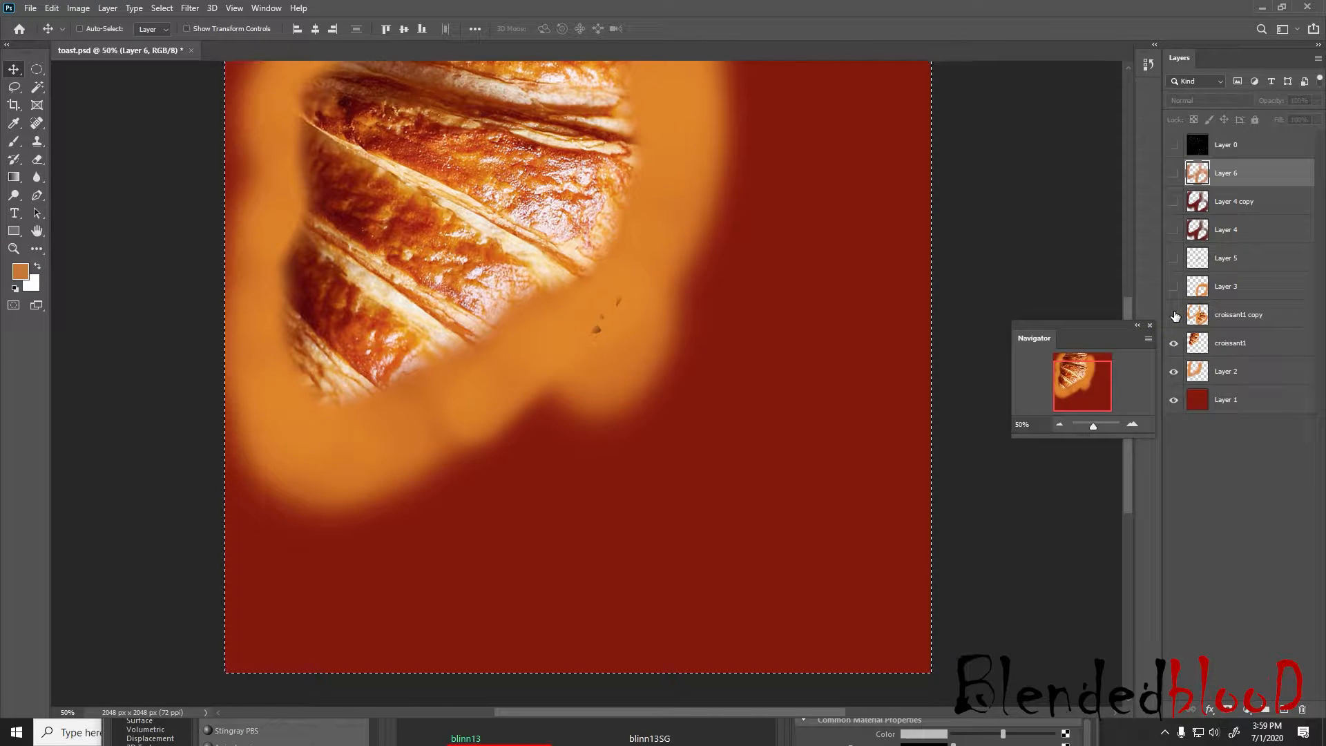
pyautogui.click(1175, 343)
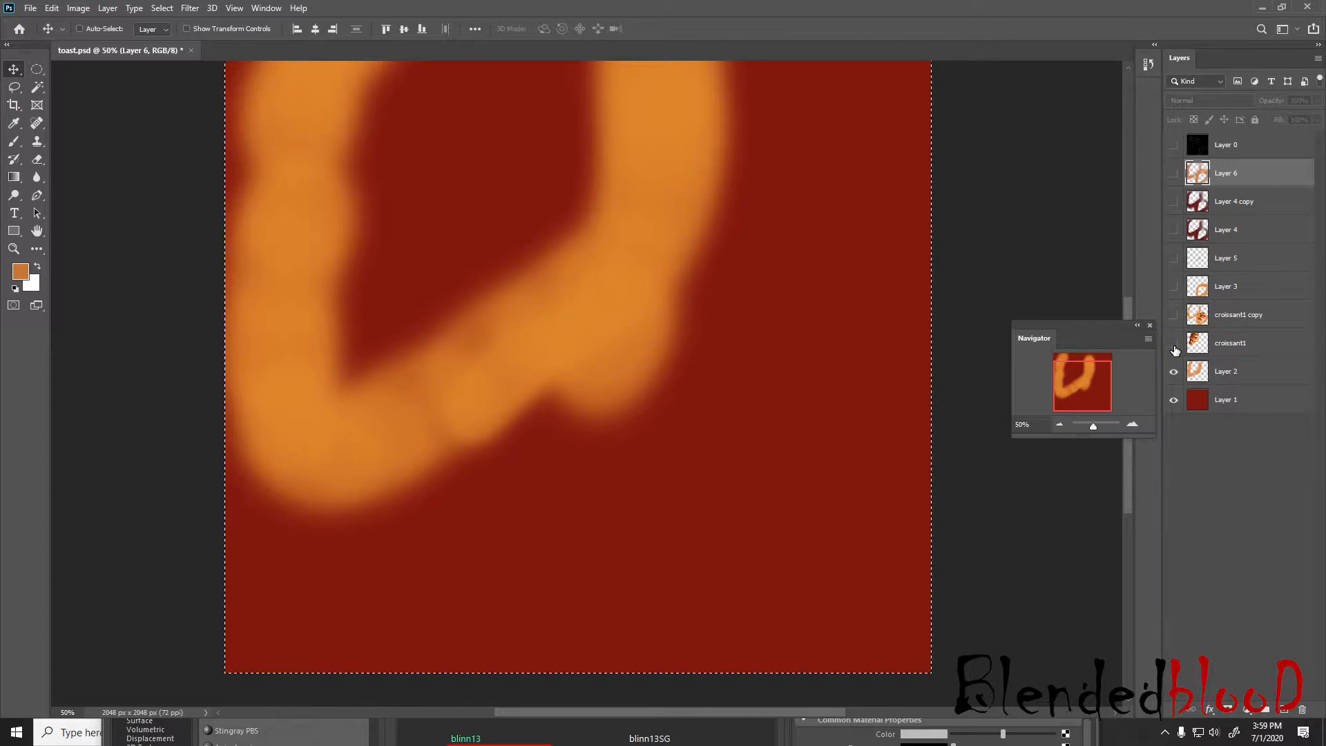
pyautogui.click(1175, 344)
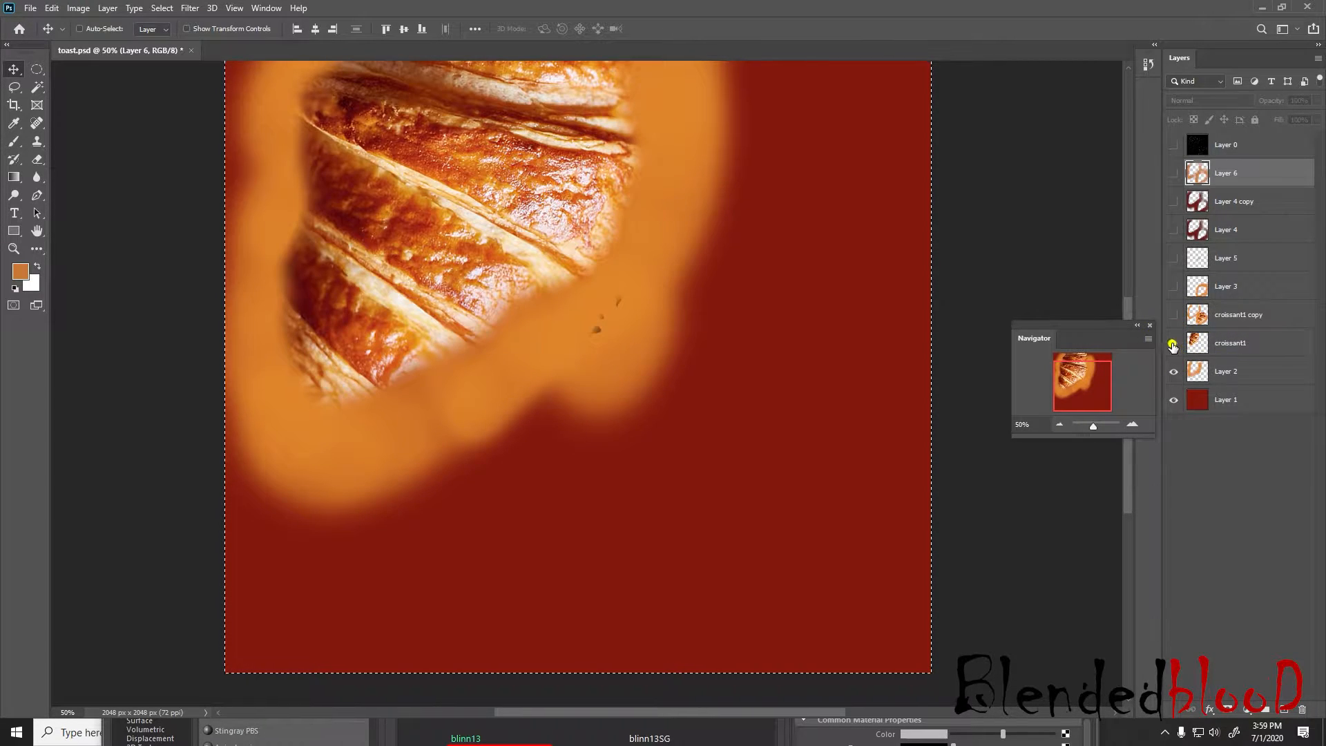
pyautogui.click(1175, 345)
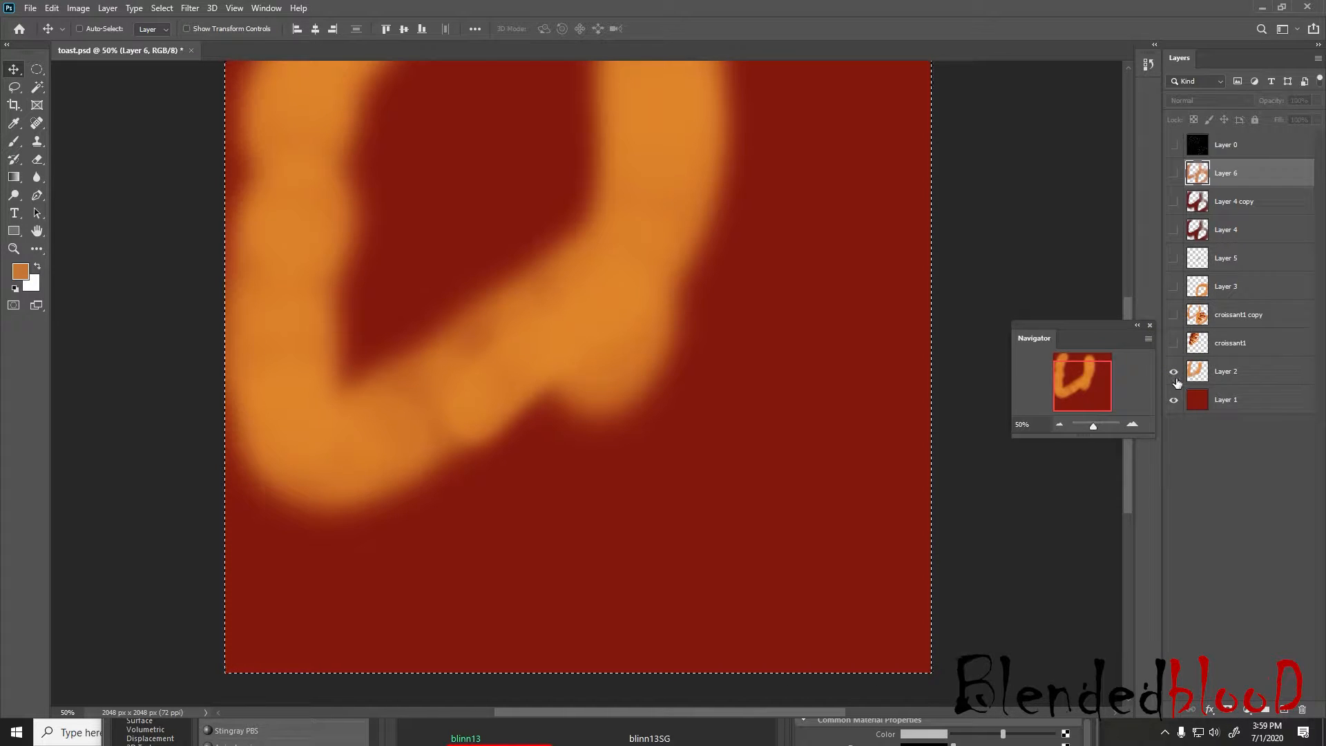
pyautogui.click(1174, 373)
pyautogui.click(1174, 343)
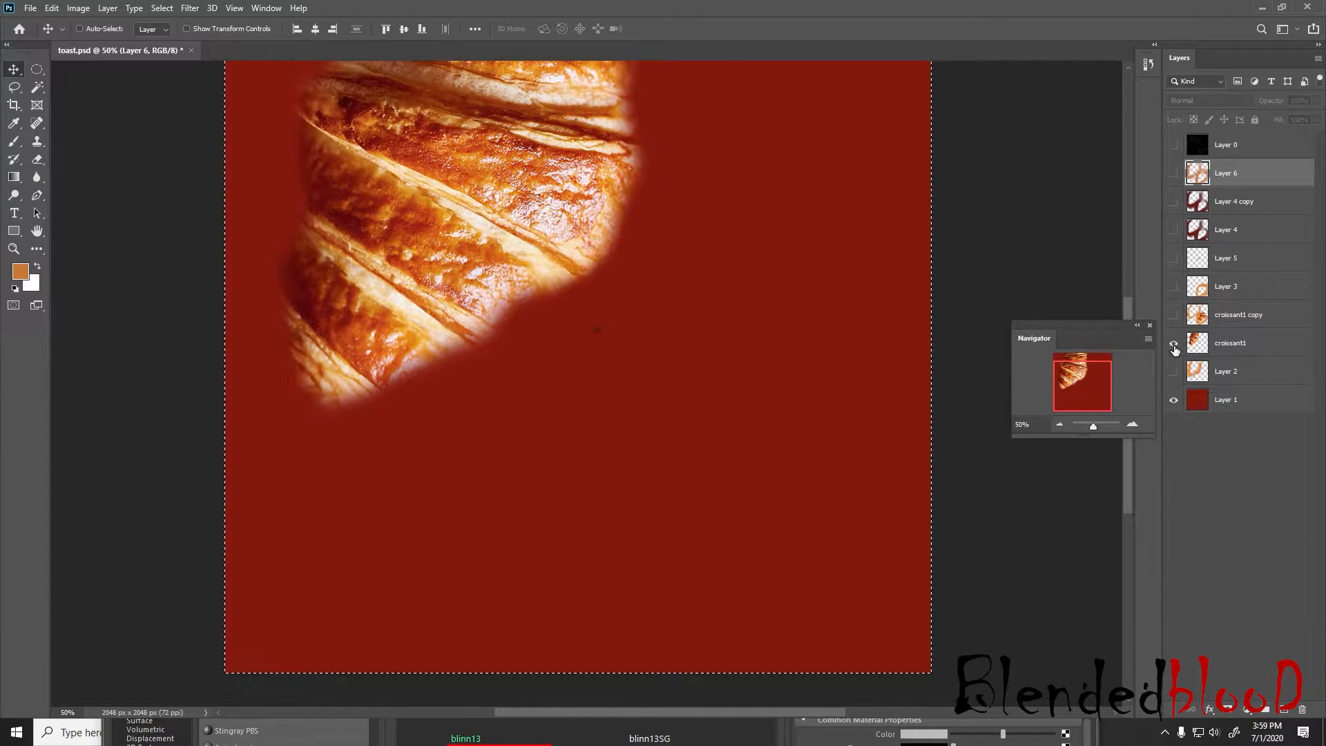
pyautogui.click(1174, 344)
pyautogui.click(1174, 344)
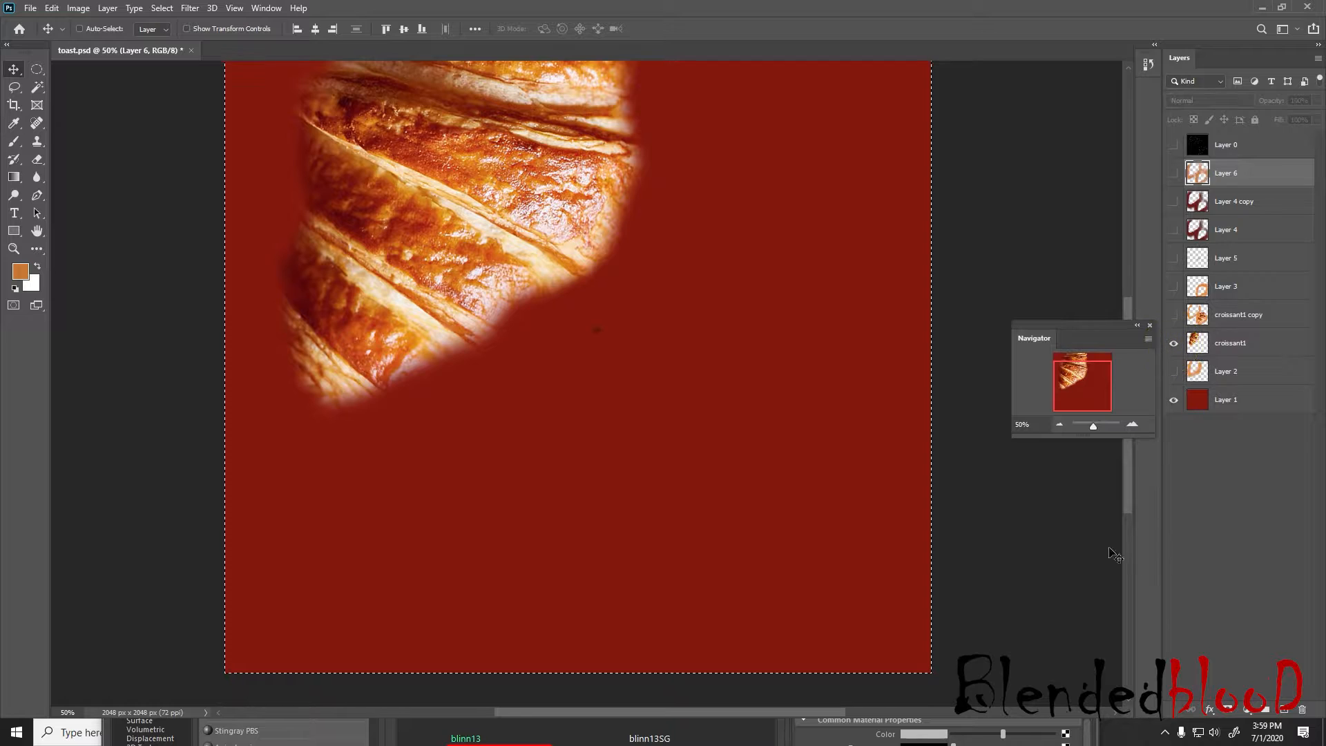
# Place the croissant1 image from the food_1 folder into toast.psd and restore Photoshop to full size
pyautogui.click(1268, 10)
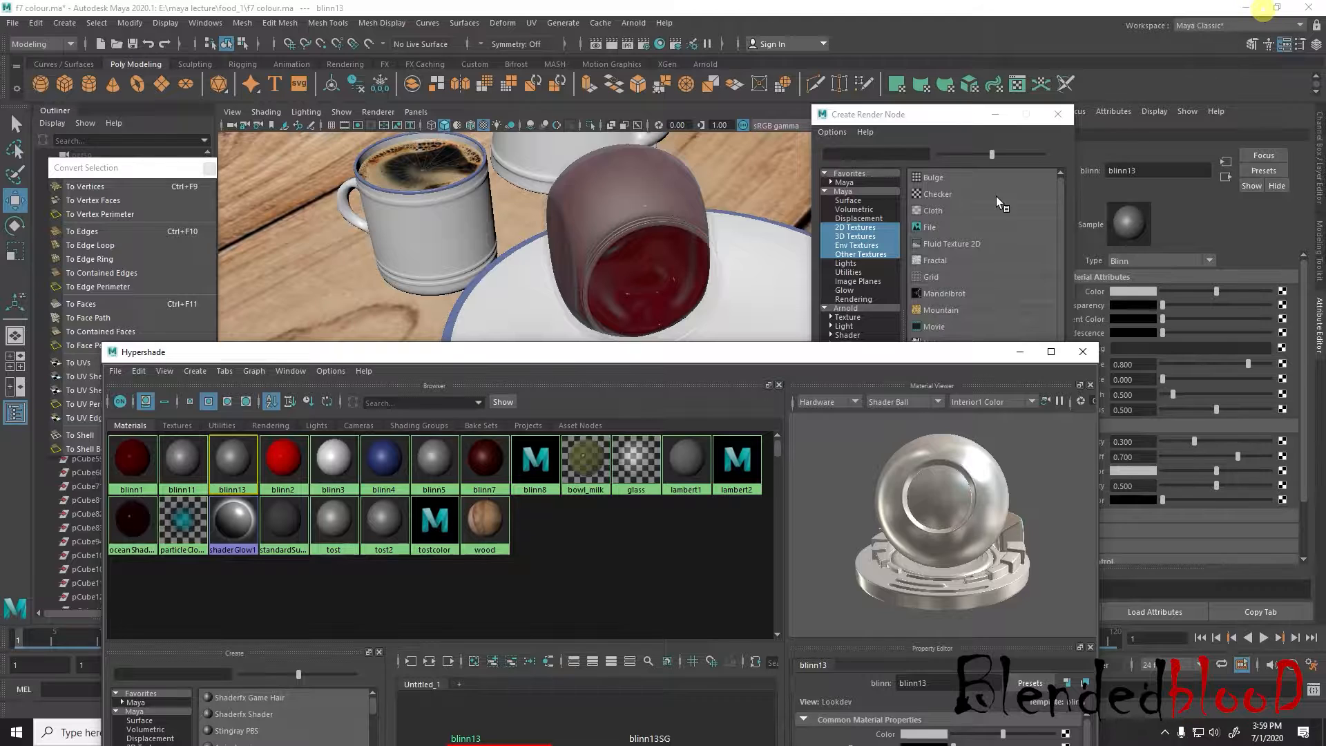
pyautogui.press('super')
pyautogui.click(692, 735)
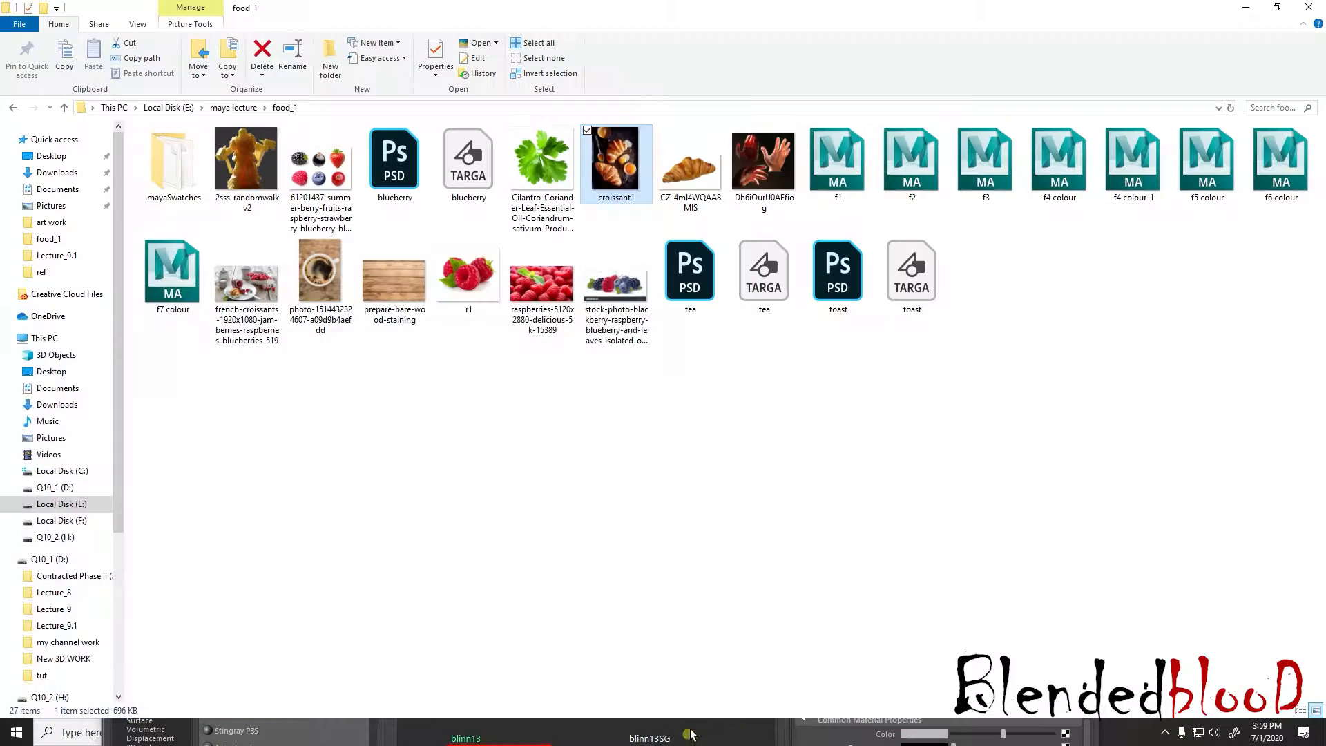
pyautogui.moveTo(616, 159); pyautogui.dragTo(675, 615)
pyautogui.press('super')
pyautogui.click(660, 732)
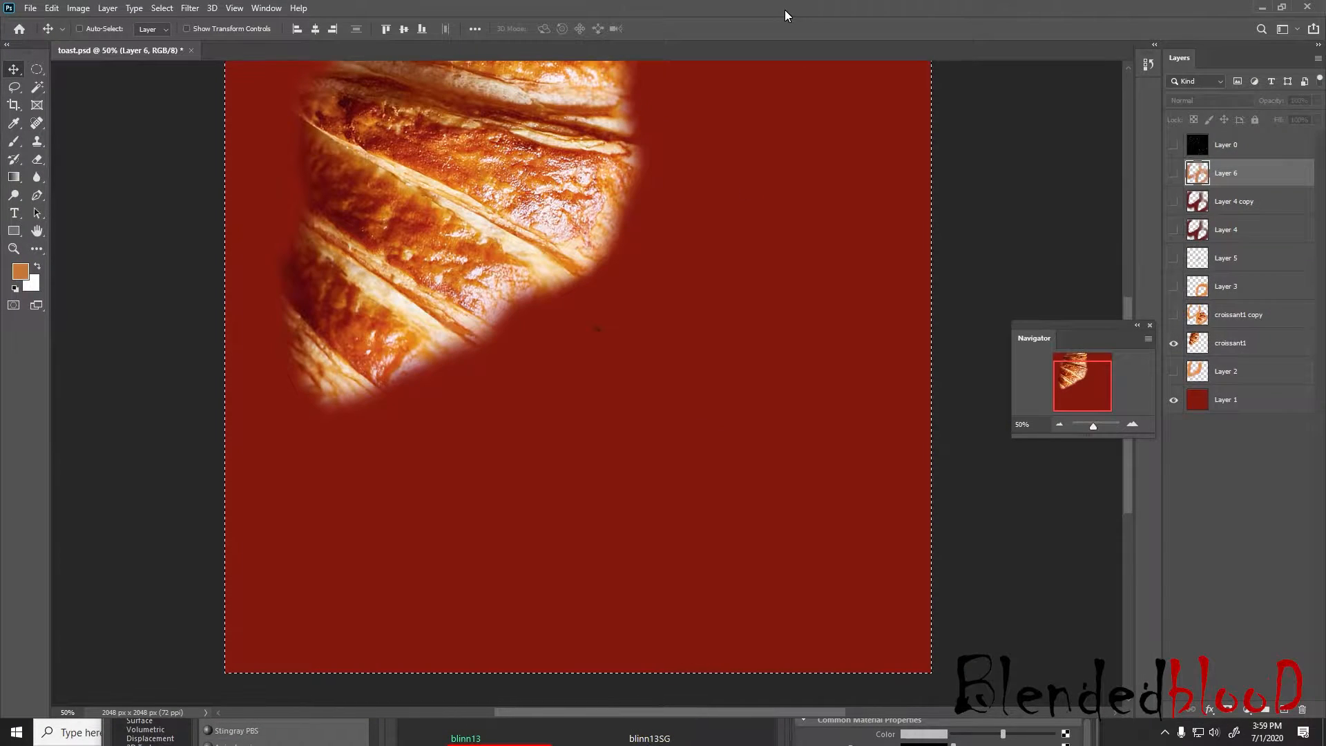
pyautogui.doubleClick(784, 10)
pyautogui.moveTo(624, 167); pyautogui.dragTo(661, 533)
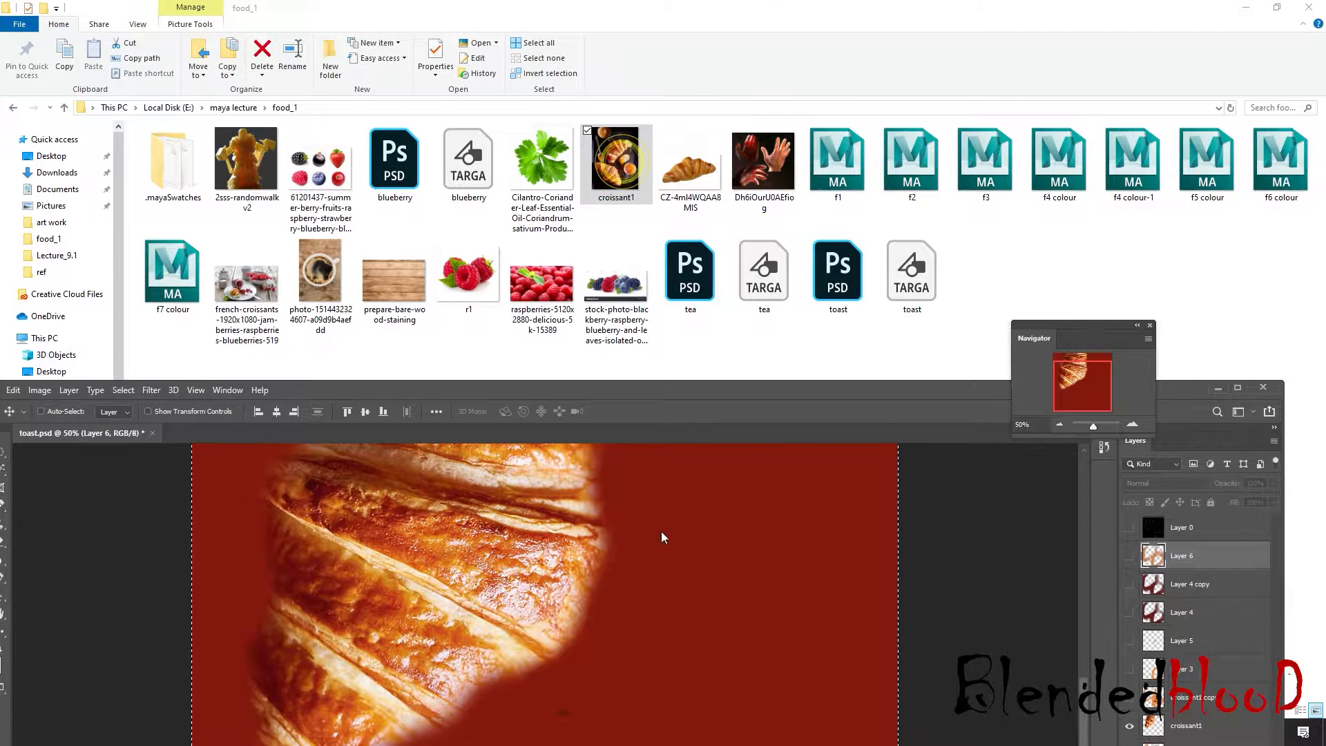
pyautogui.moveTo(708, 390); pyautogui.dragTo(733, 5)
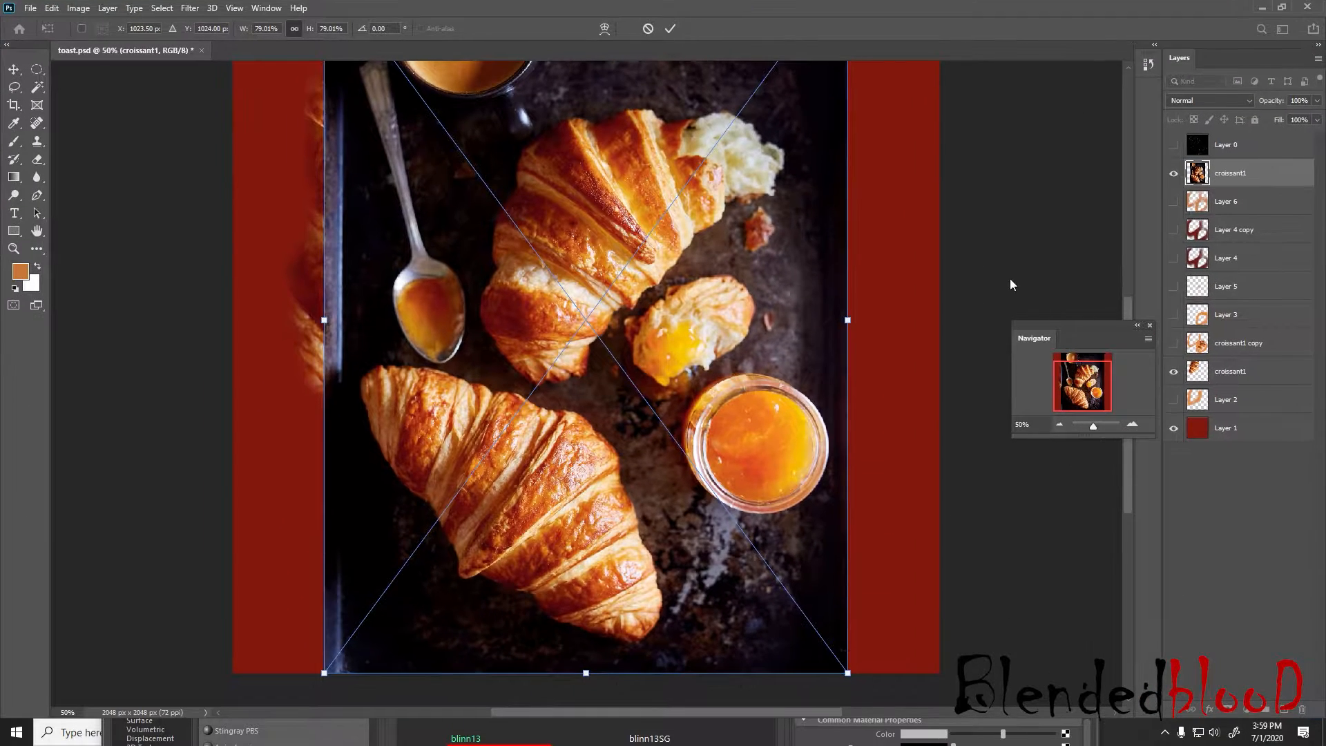
# Commit the placed croissant1 image at its current size and rasterize its layer
pyautogui.moveTo(1054, 322); pyautogui.dragTo(1073, 503)
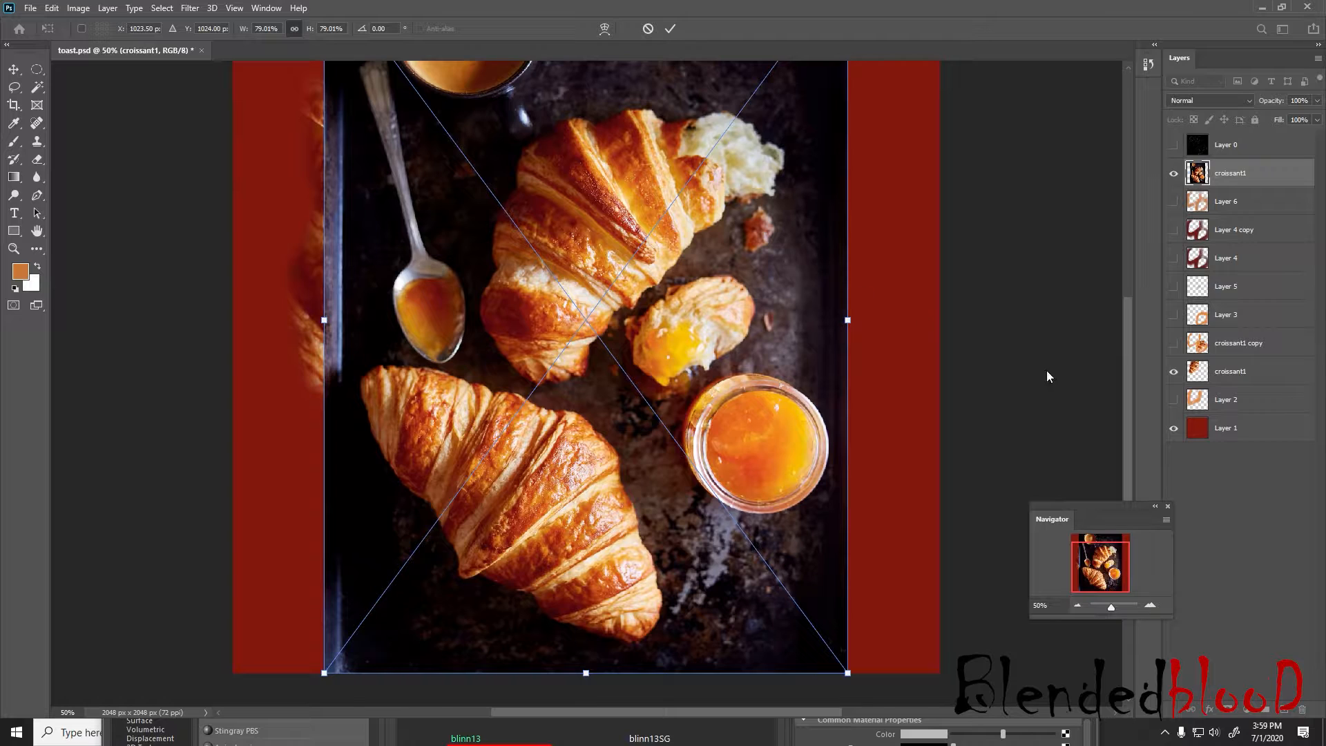
pyautogui.hotkey('ctrl', '-')
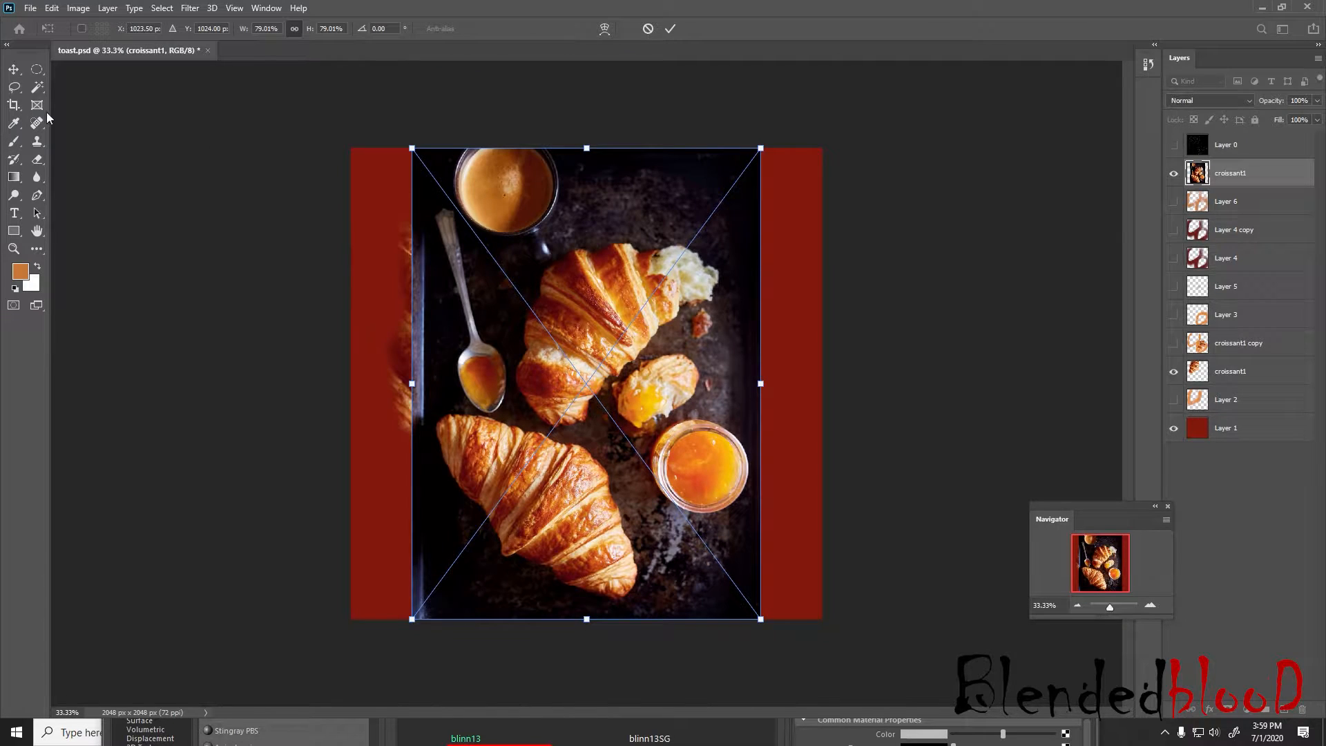
pyautogui.click(13, 86)
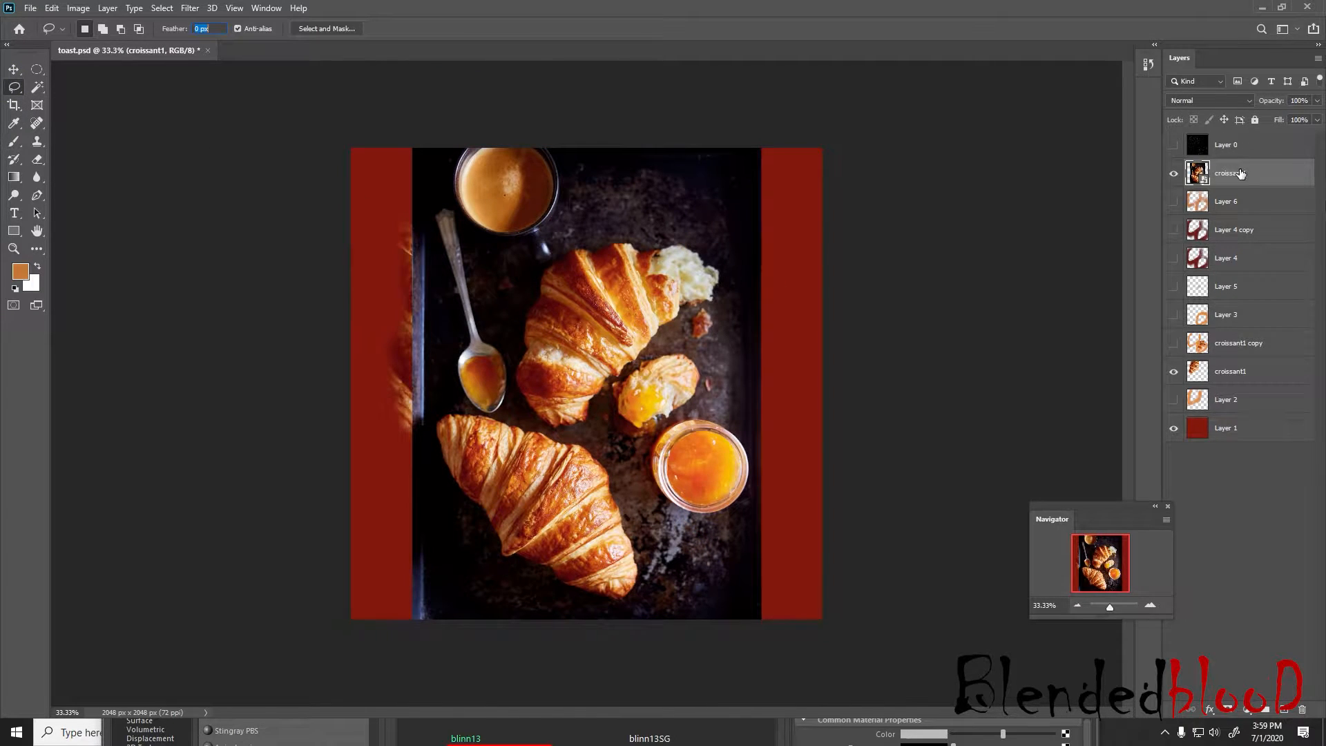
pyautogui.rightClick(1241, 173)
pyautogui.click(1098, 370)
# Lasso the lower whole croissant in the placed photo, delete everything outside the outline and clear the selection
pyautogui.moveTo(441, 411); pyautogui.dragTo(582, 446)
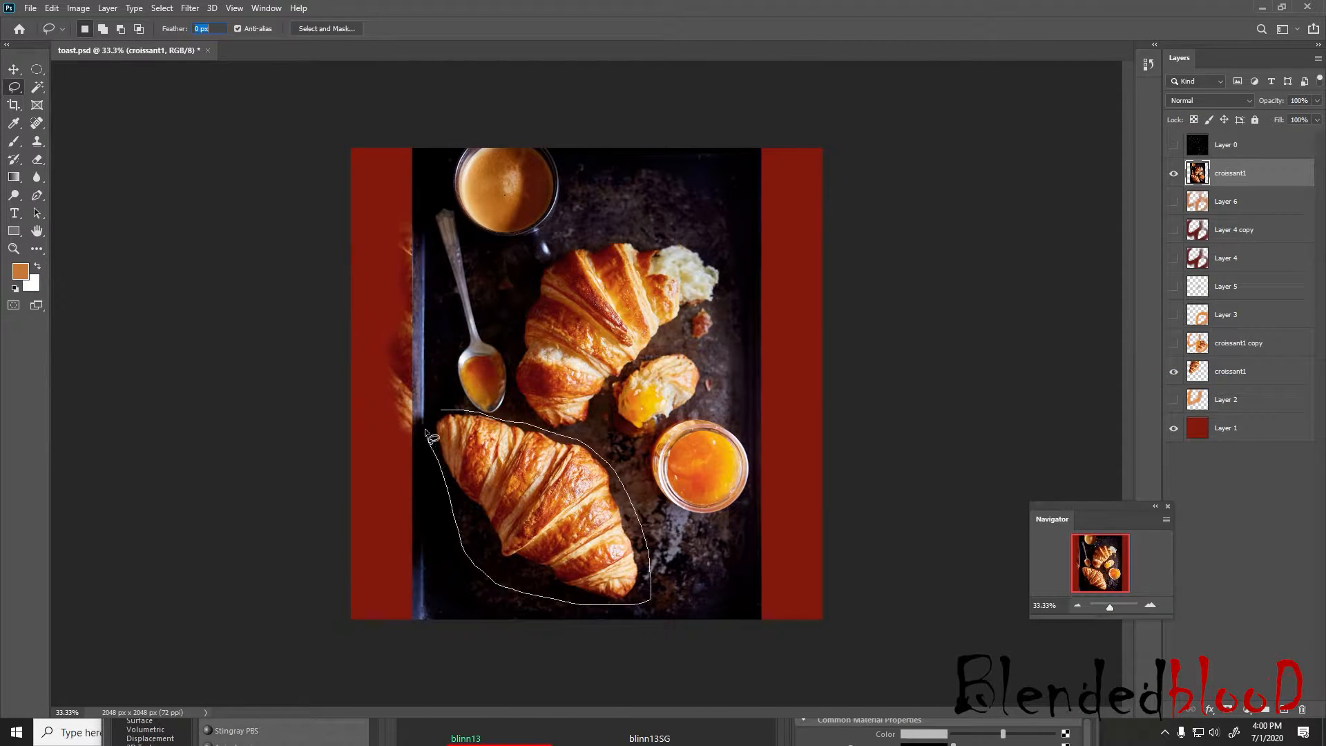
pyautogui.moveTo(447, 413); pyautogui.dragTo(443, 415)
pyautogui.hotkey('ctrl', 'shift', 'i')
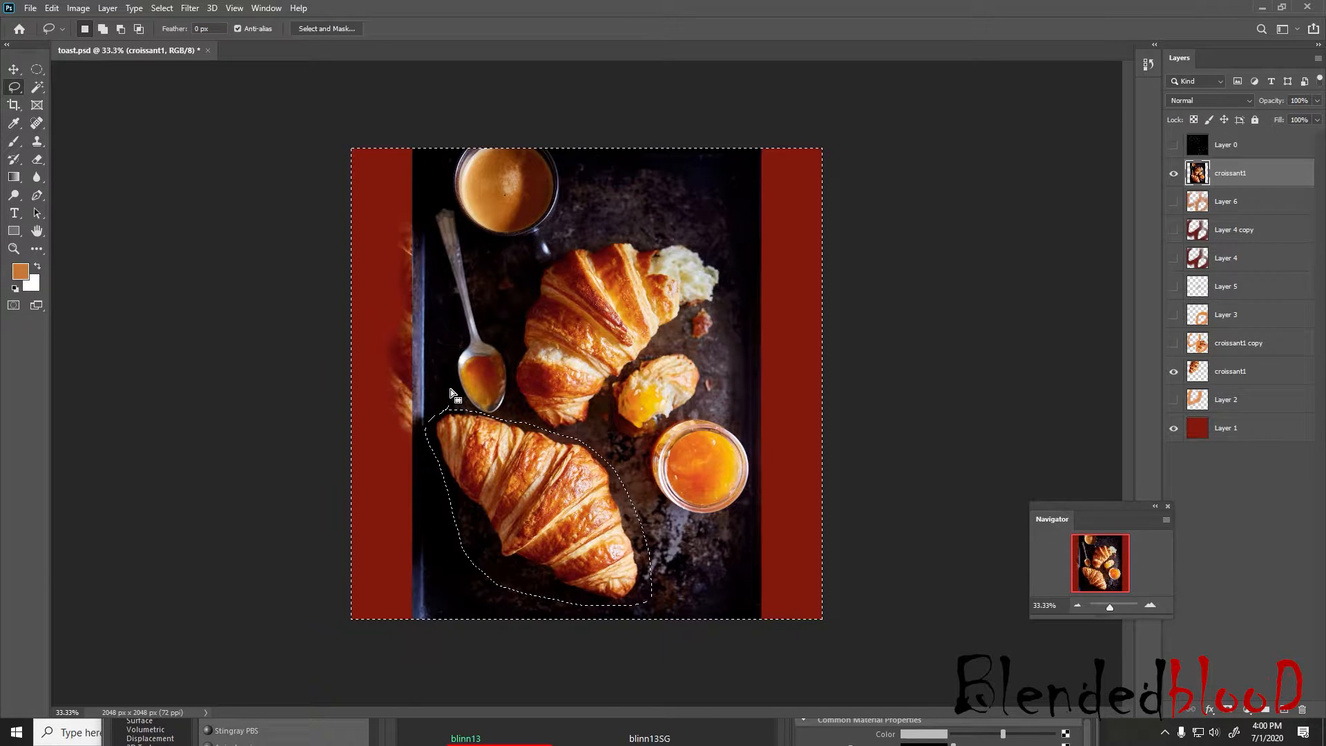
pyautogui.press('Delete')
pyautogui.hotkey('ctrl', 'd')
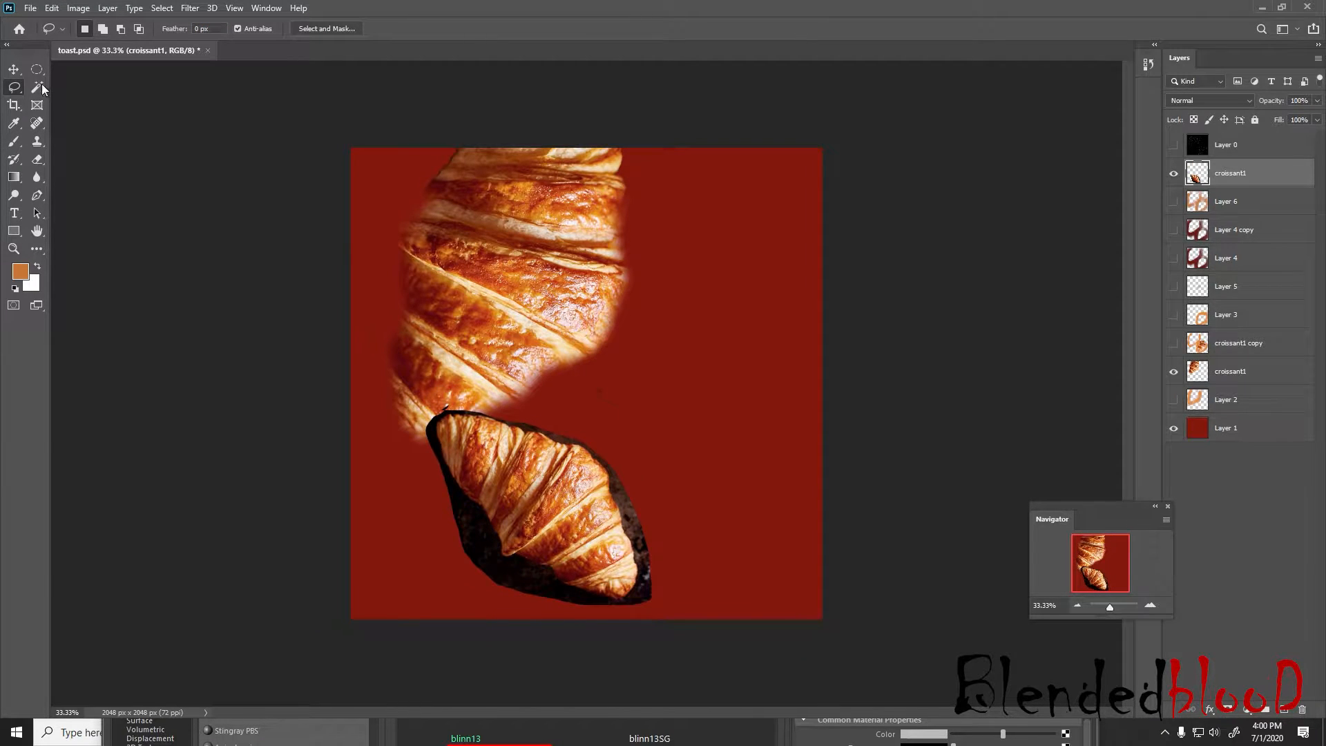
# Remove the dark background around the placed croissant using the Magic Wand at tolerance 50, then clear the selection
pyautogui.click(39, 85)
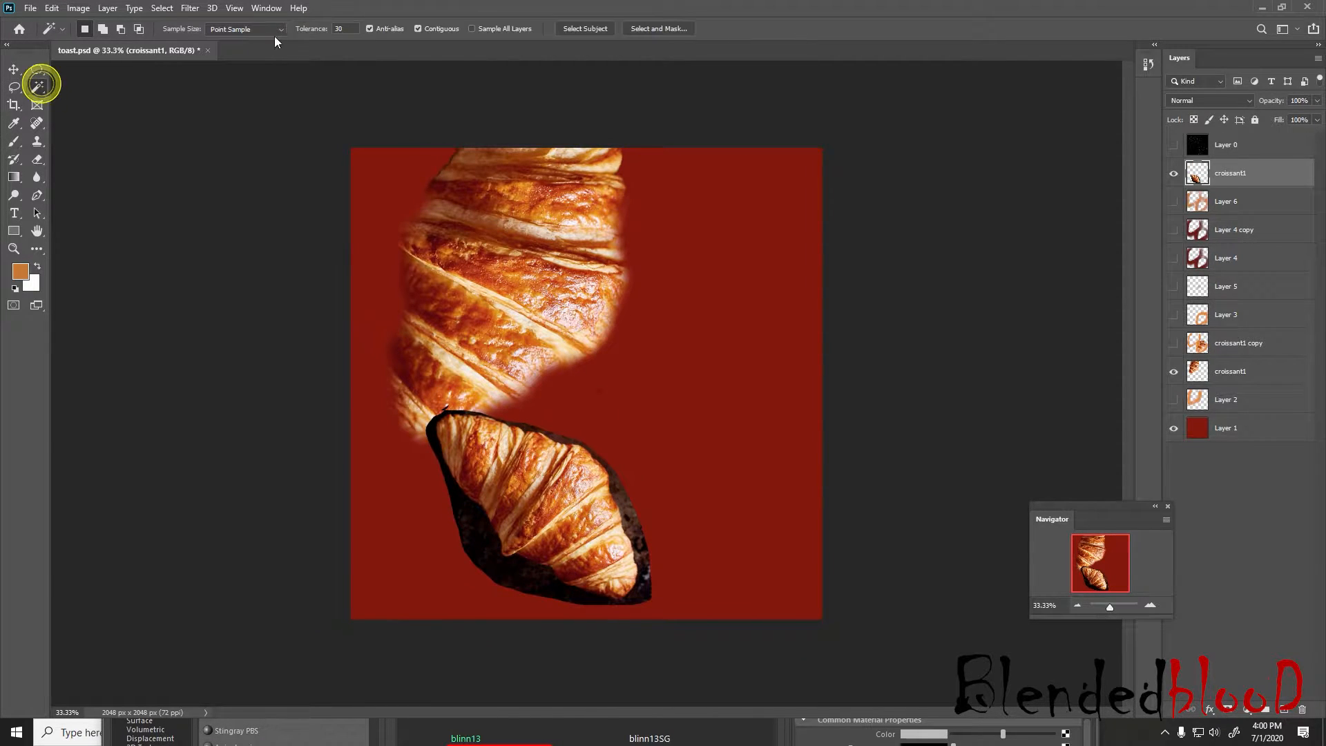
pyautogui.click(467, 525)
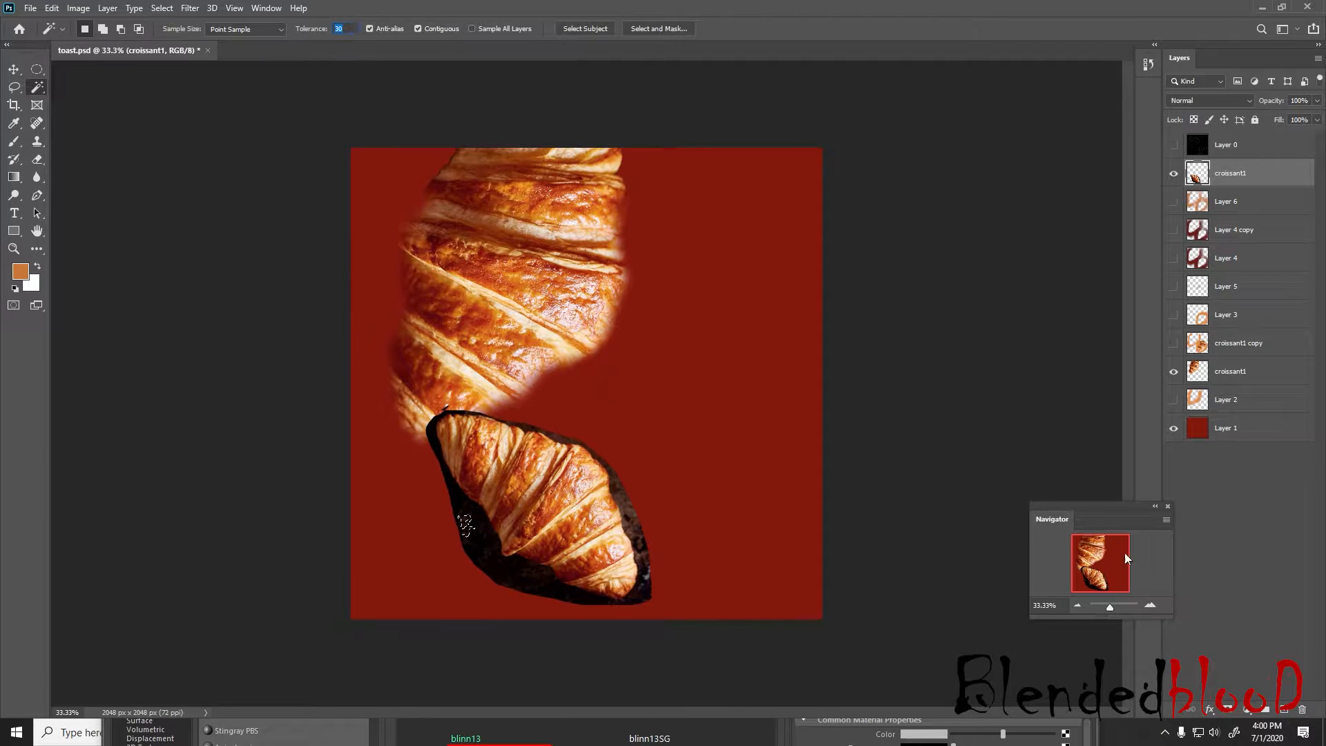
pyautogui.click(1151, 606)
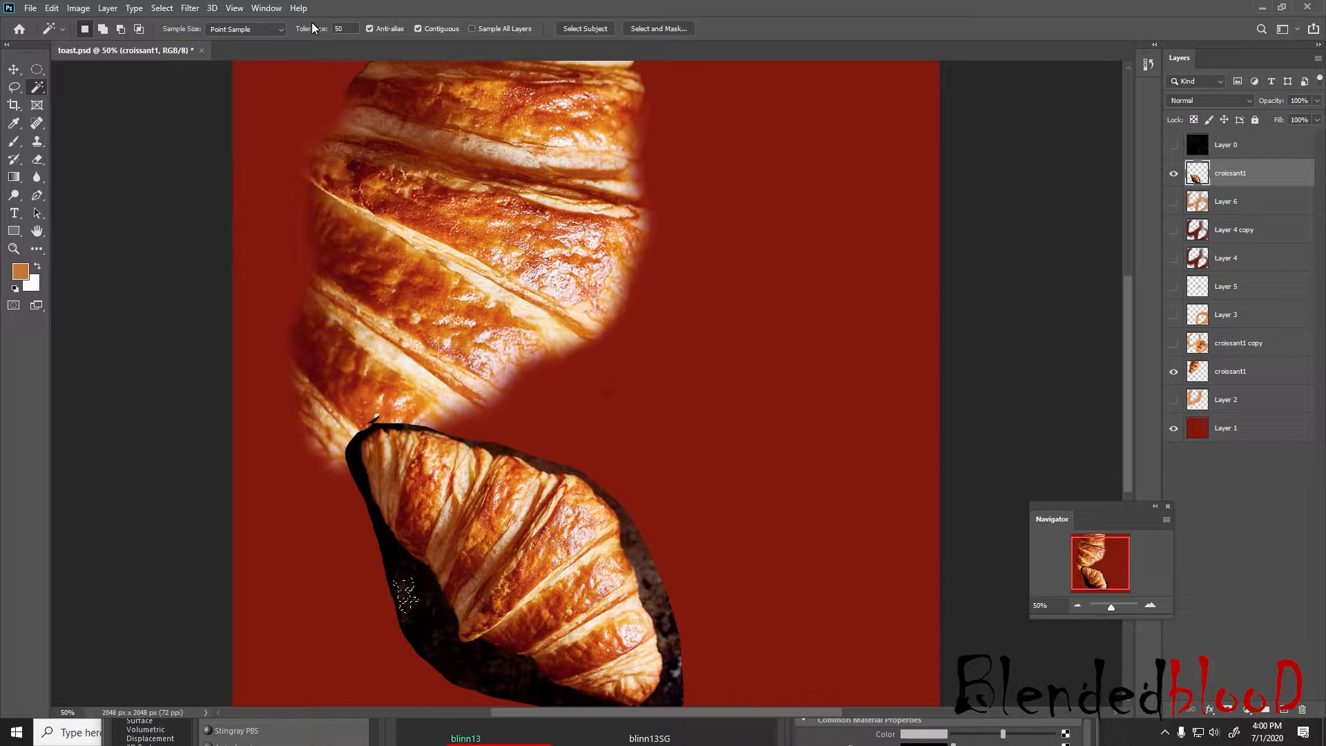
pyautogui.click(424, 581)
pyautogui.press('Delete')
pyautogui.click(636, 563)
pyautogui.press('Delete')
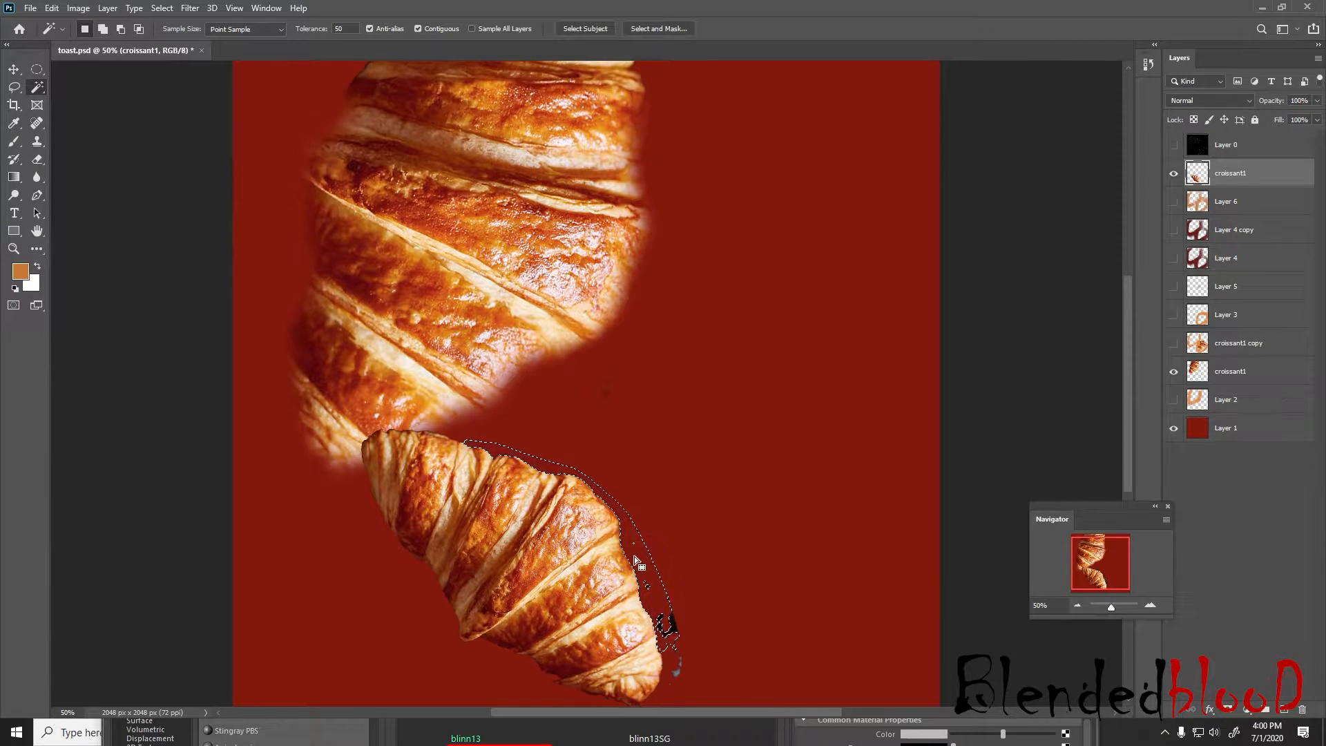
pyautogui.press('v')
pyautogui.hotkey('ctrl', 'd')
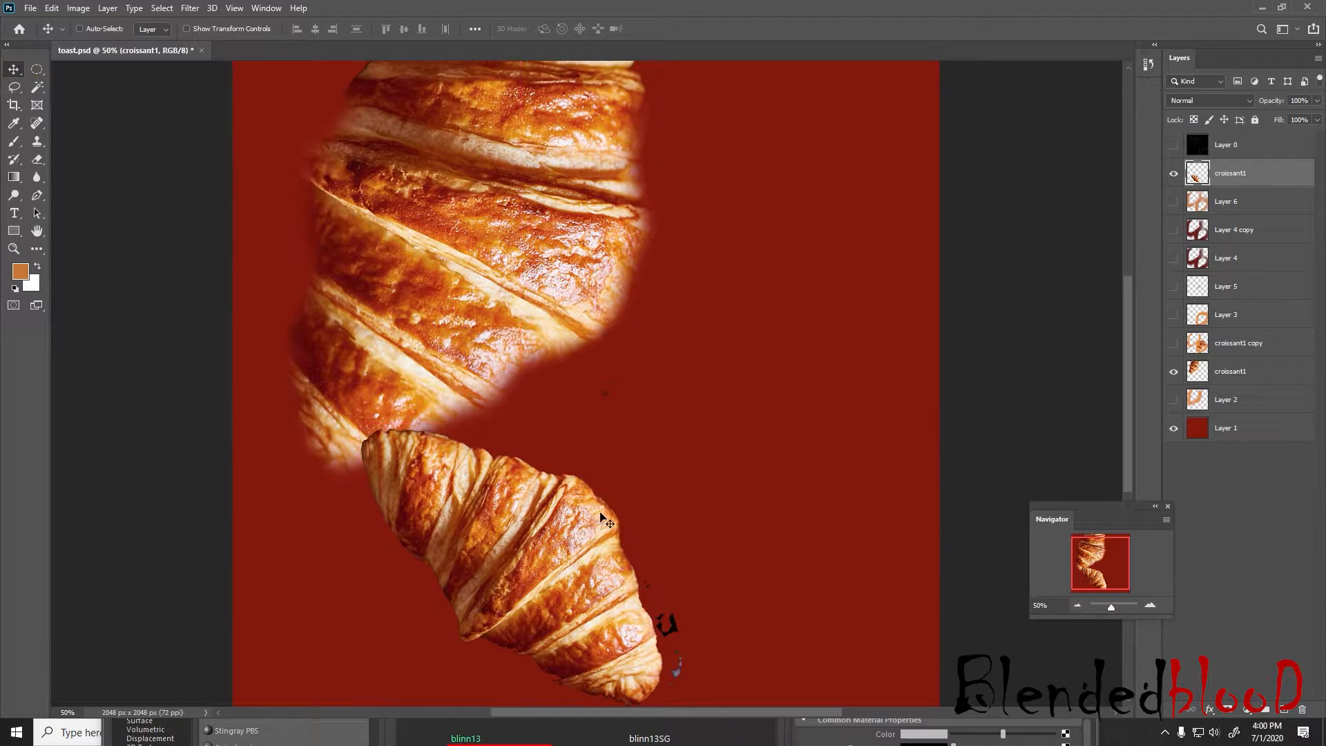
# Move the croissant cut-out up over the original croissant and rotate it about 81° to match its direction
pyautogui.moveTo(547, 551); pyautogui.dragTo(586, 330)
pyautogui.hotkey('ctrl', 't')
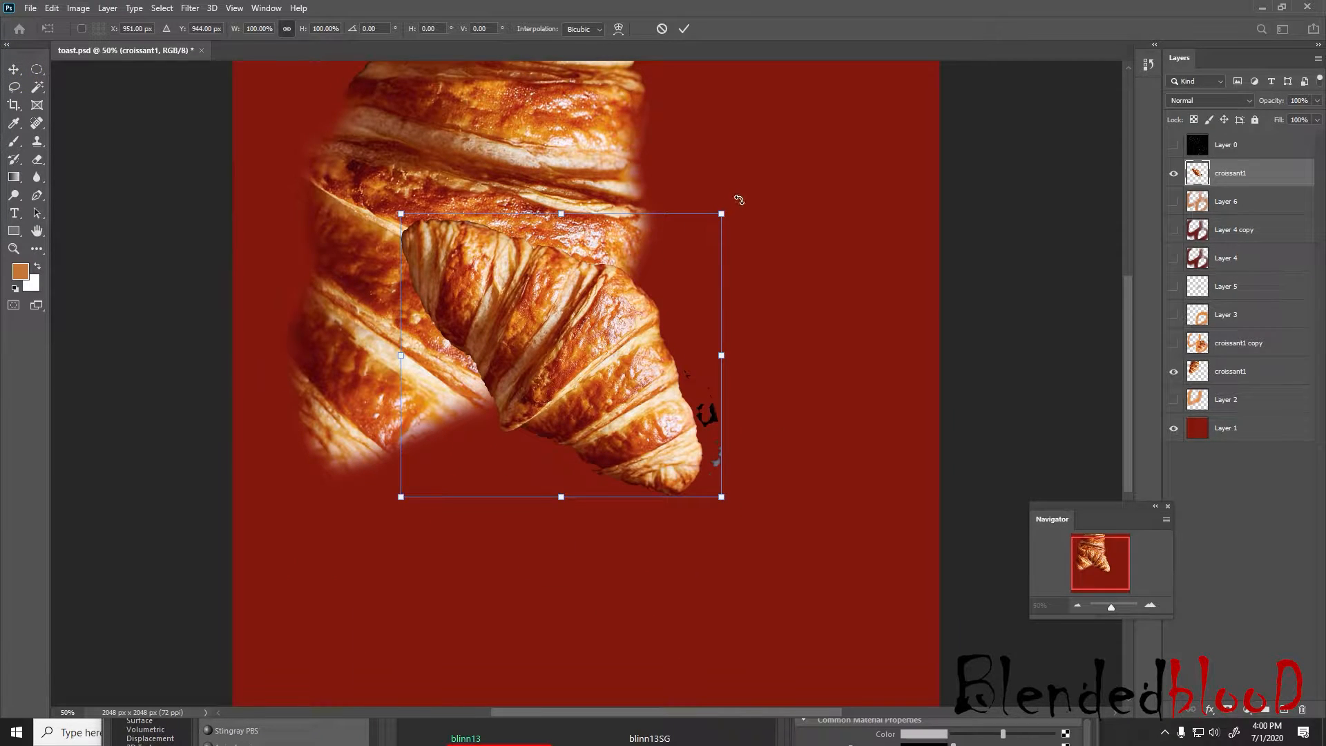
pyautogui.moveTo(739, 200); pyautogui.dragTo(725, 491)
pyautogui.moveTo(566, 380); pyautogui.dragTo(447, 325)
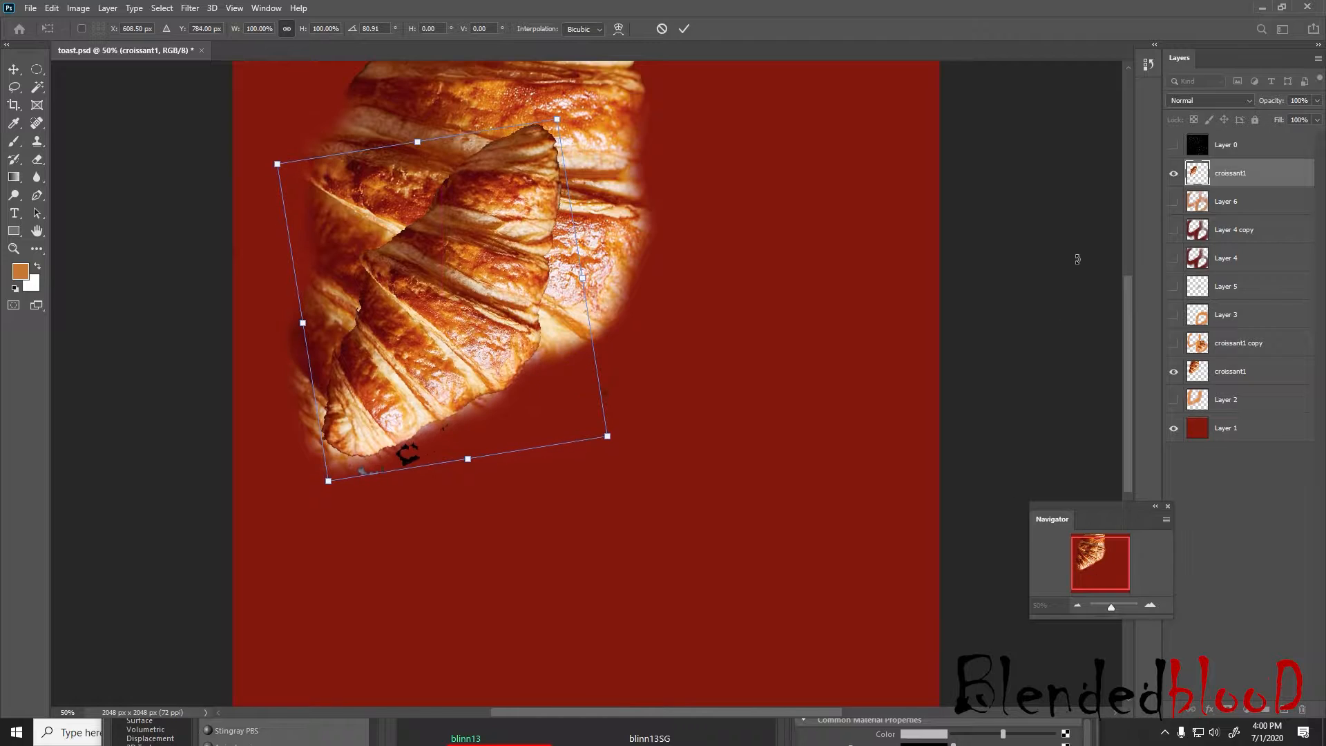
# Hide the original croissant1 layer and show the UV wireframe on Layer 0
pyautogui.click(1173, 174)
pyautogui.click(1175, 175)
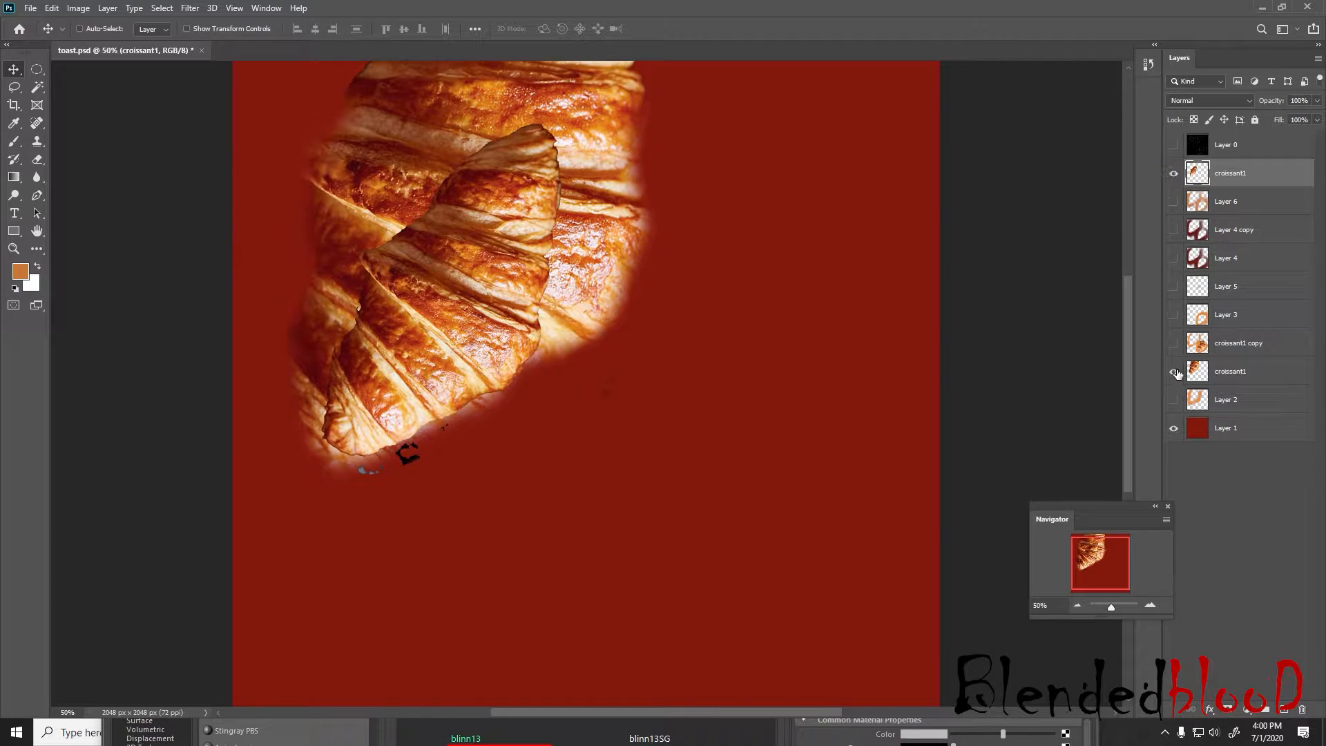
pyautogui.click(1174, 372)
pyautogui.click(1173, 145)
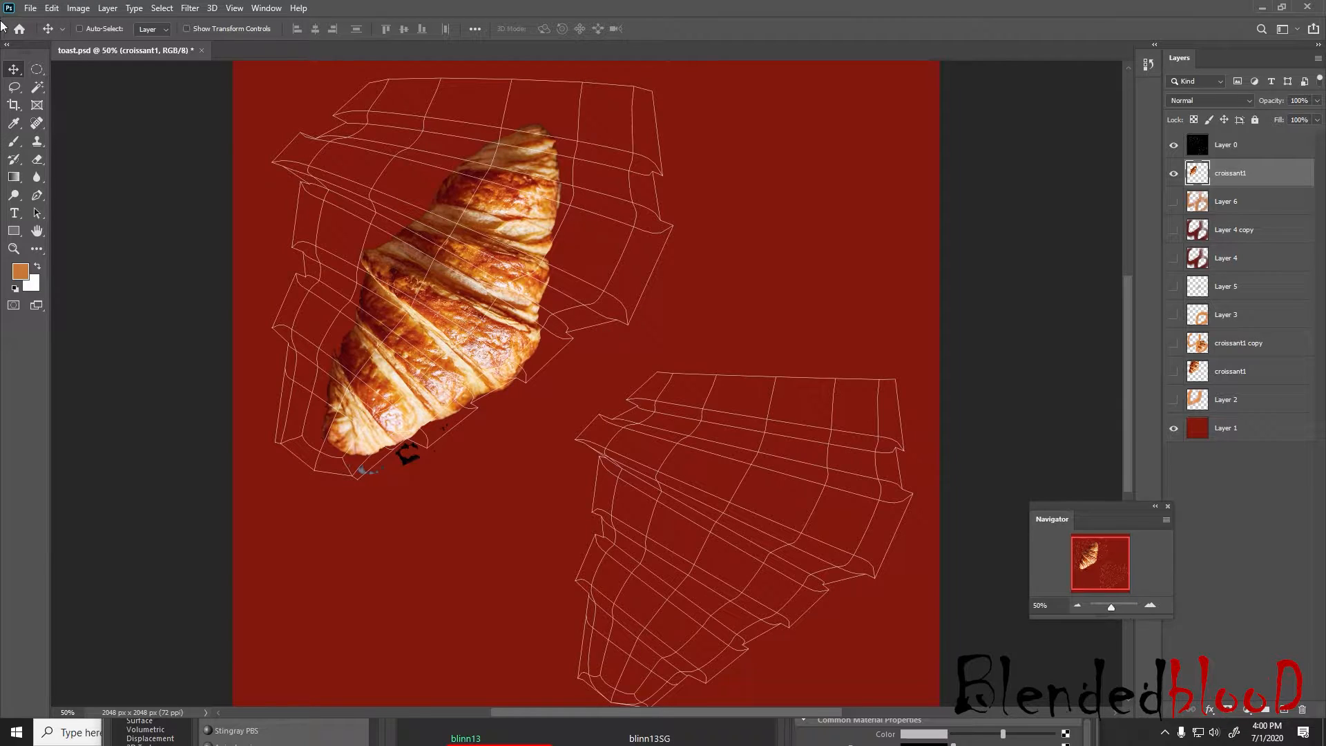
# Scale the croissant cut-out to about 205% over the upper UV shell and rotate it about -7°
pyautogui.scroll(2, 353, 405)
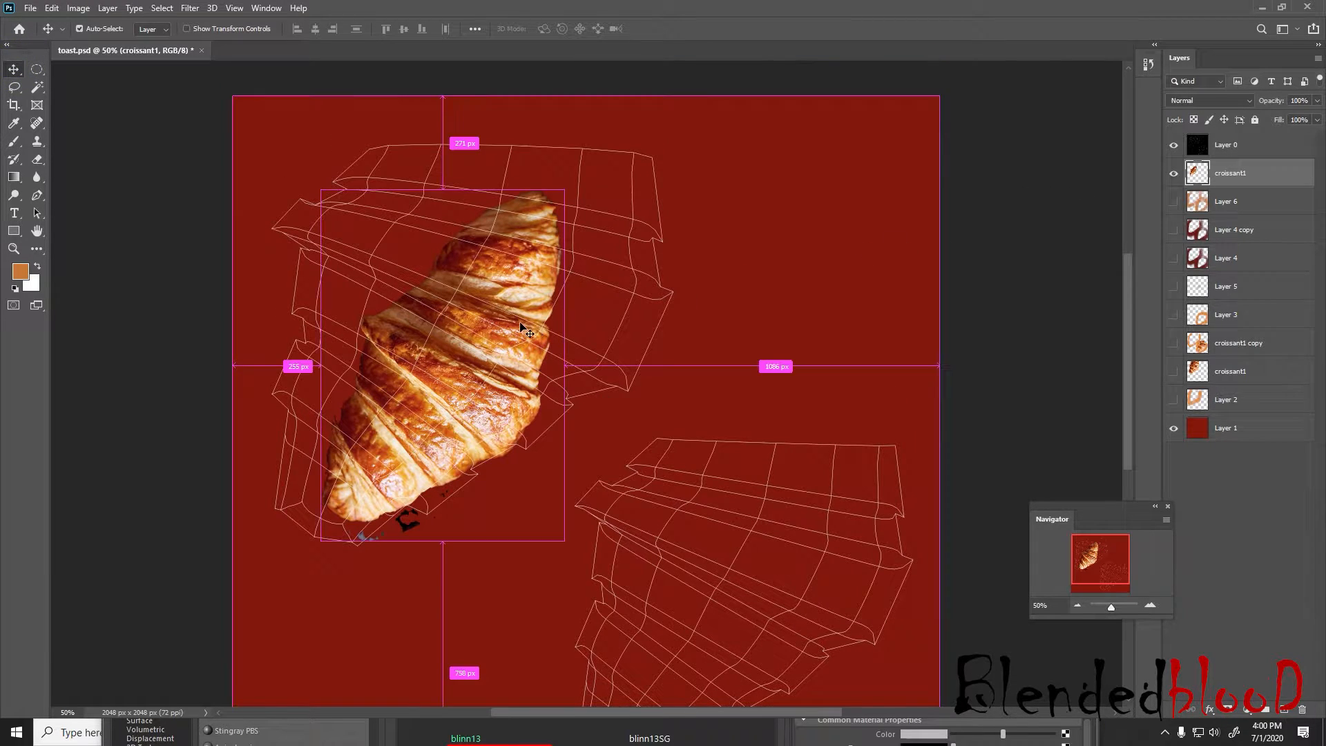
pyautogui.hotkey('ctrl', 't')
pyautogui.moveTo(421, 416); pyautogui.dragTo(398, 415)
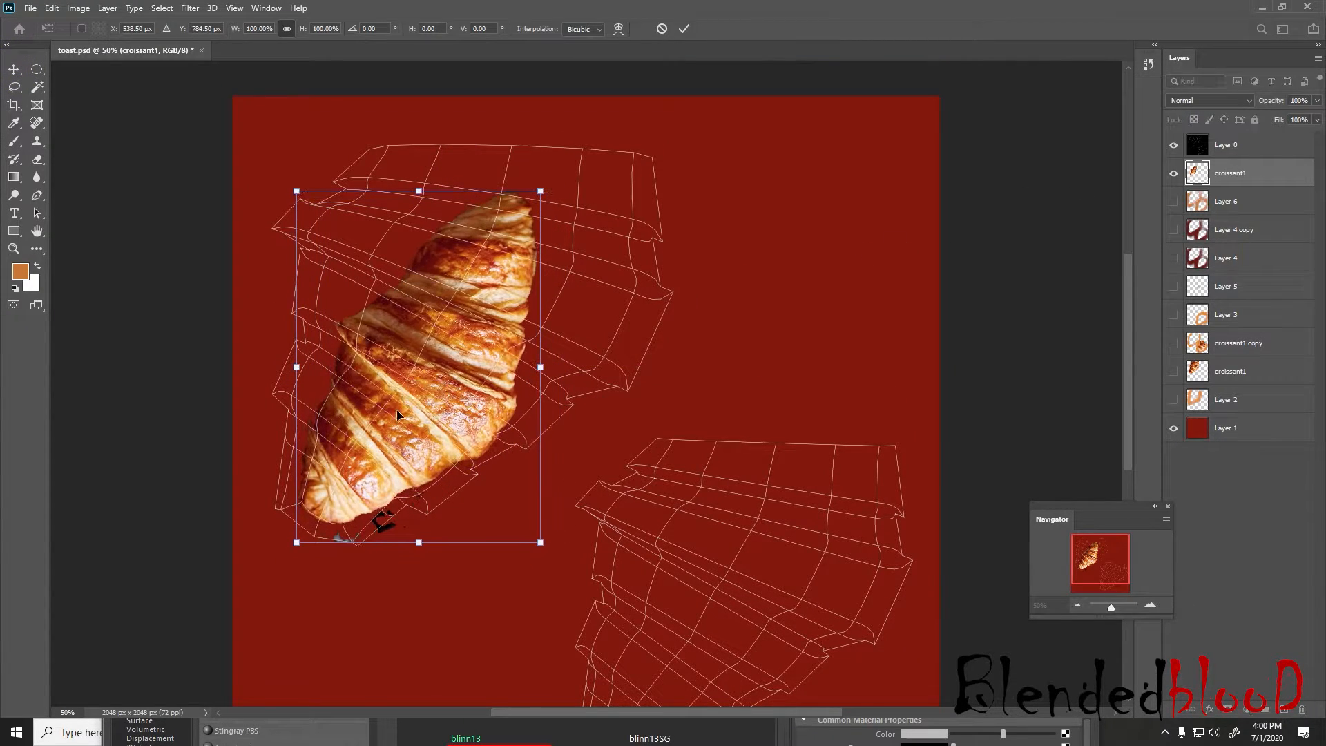
pyautogui.moveTo(541, 191); pyautogui.dragTo(742, 1)
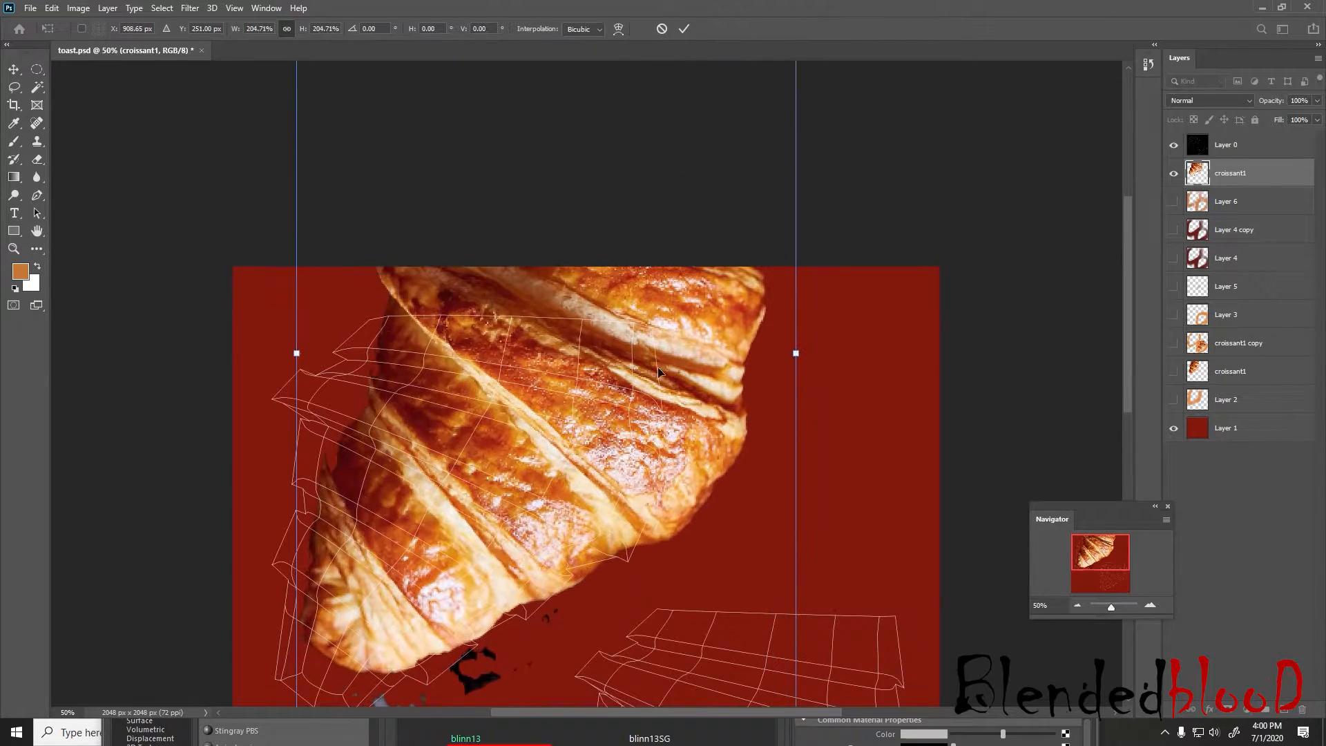
pyautogui.scroll(-3, 660, 374)
pyautogui.moveTo(839, 260); pyautogui.dragTo(829, 202)
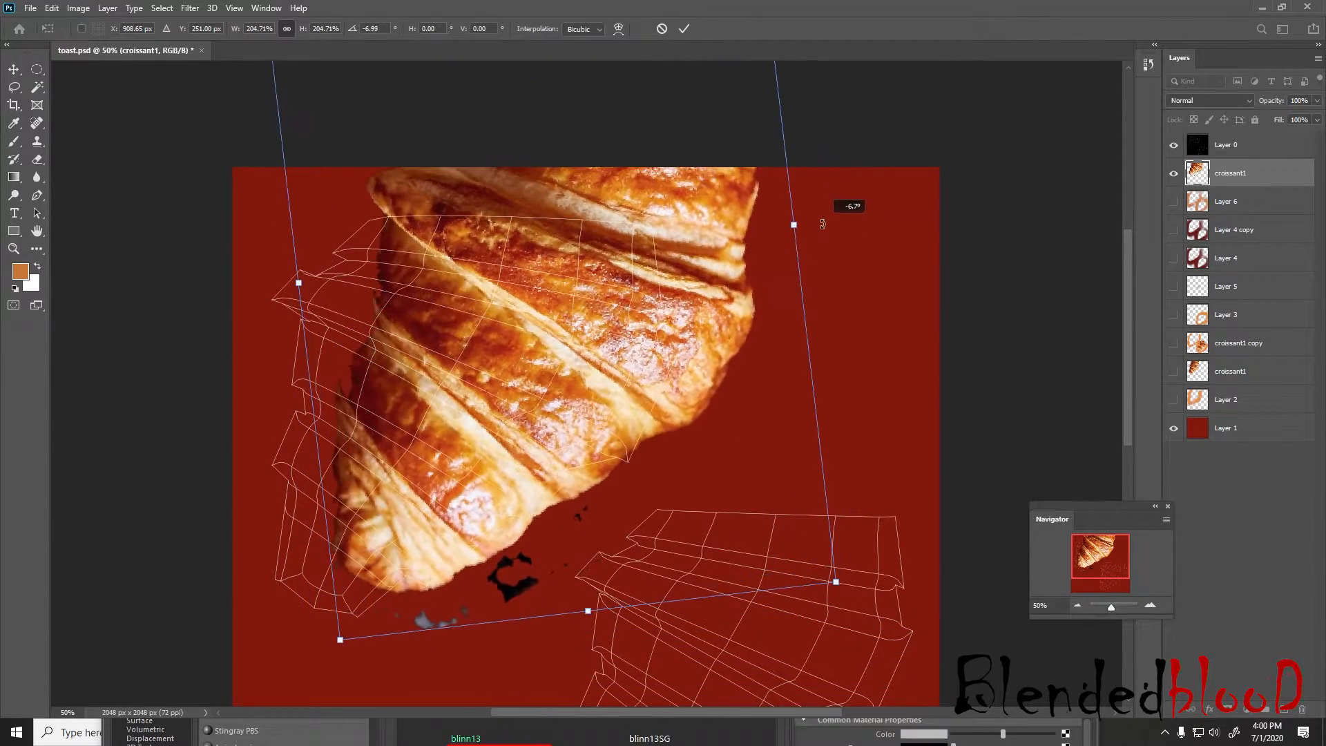
# Fit the cut-out to the upper UV shell at about 197% scale and -18.3° rotation, and commit the transform
pyautogui.moveTo(677, 371); pyautogui.dragTo(581, 427)
pyautogui.moveTo(712, 284); pyautogui.dragTo(666, 280)
pyautogui.moveTo(554, 362); pyautogui.dragTo(598, 379)
pyautogui.moveTo(726, 290); pyautogui.dragTo(699, 242)
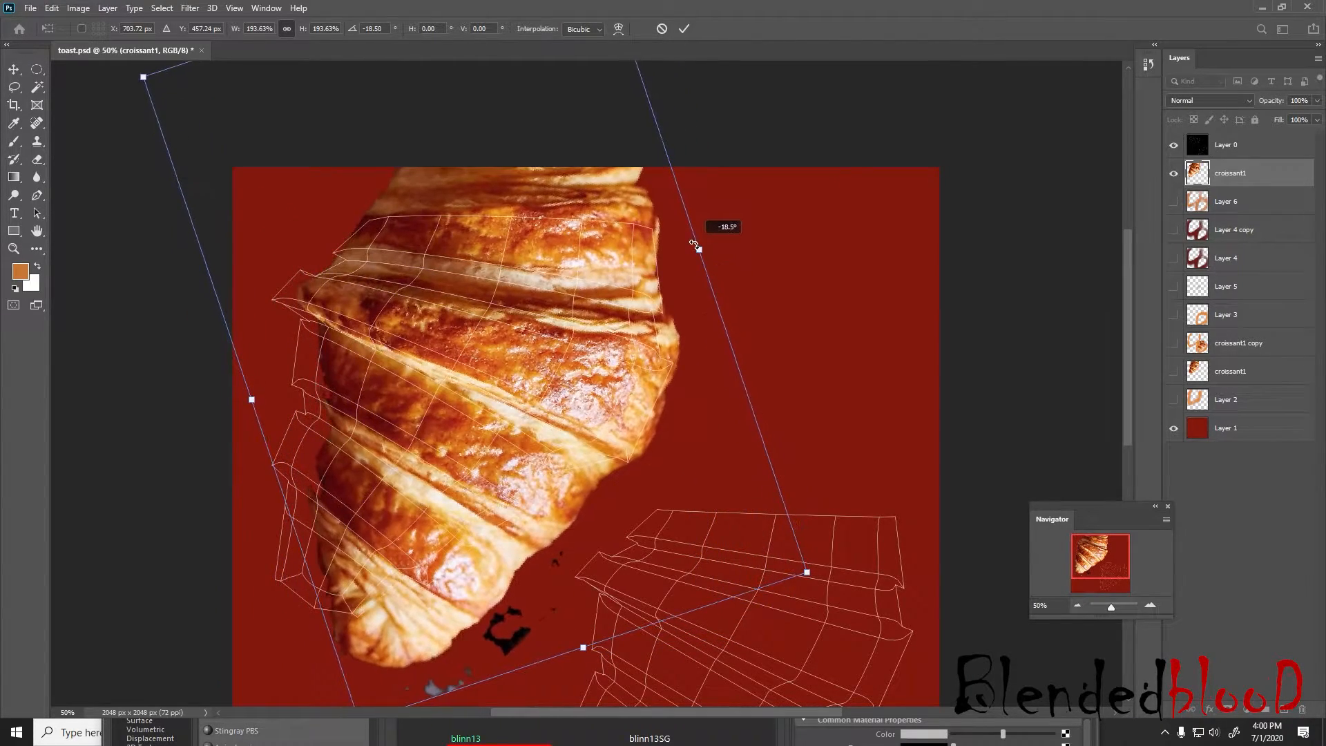
pyautogui.moveTo(636, 370); pyautogui.dragTo(610, 376)
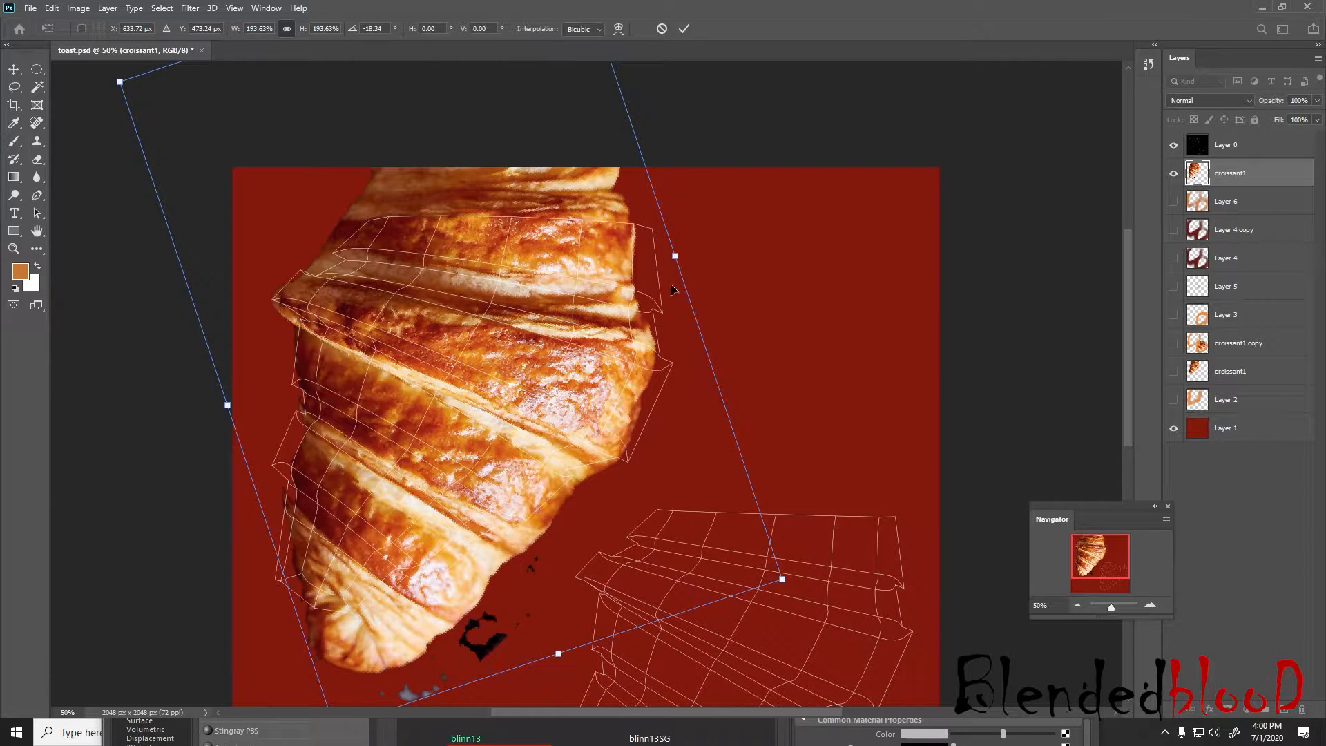
pyautogui.moveTo(604, 318); pyautogui.dragTo(609, 317)
pyautogui.moveTo(789, 577); pyautogui.dragTo(797, 580)
pyautogui.moveTo(595, 461); pyautogui.dragTo(590, 464)
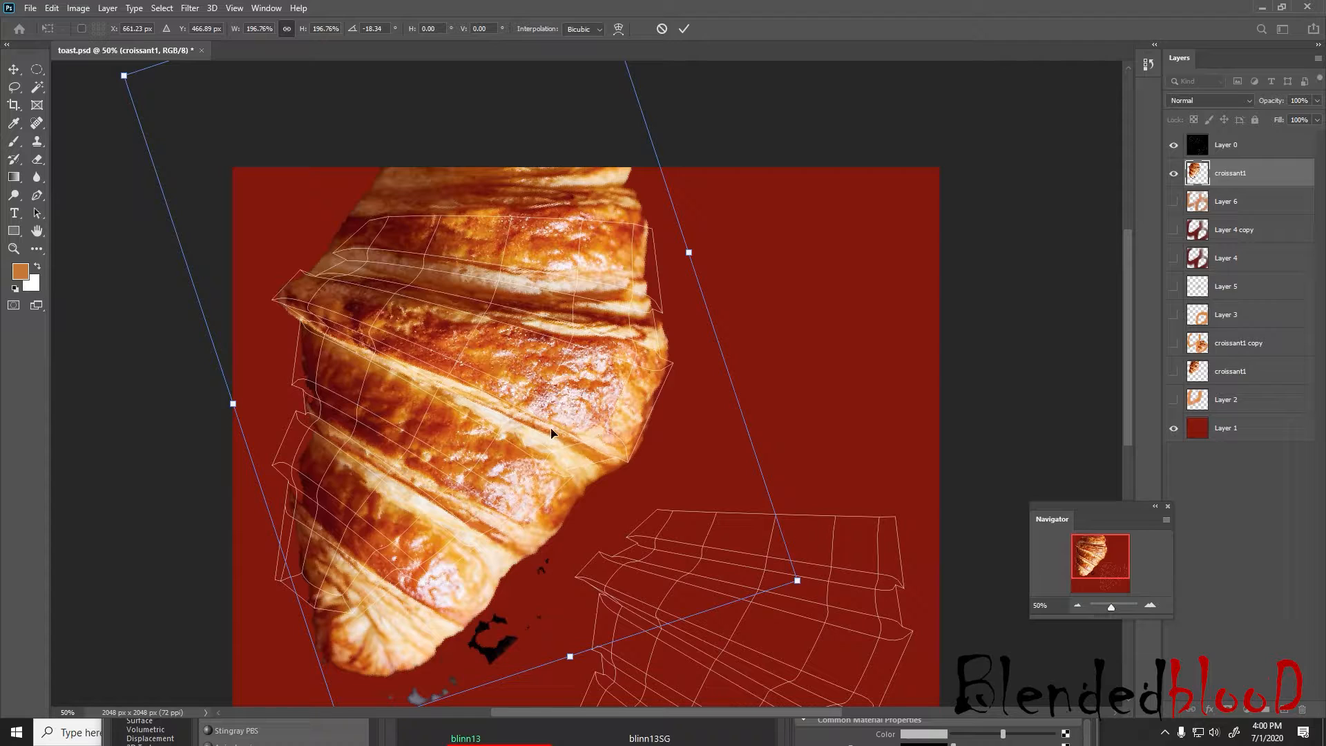
pyautogui.press('Return')
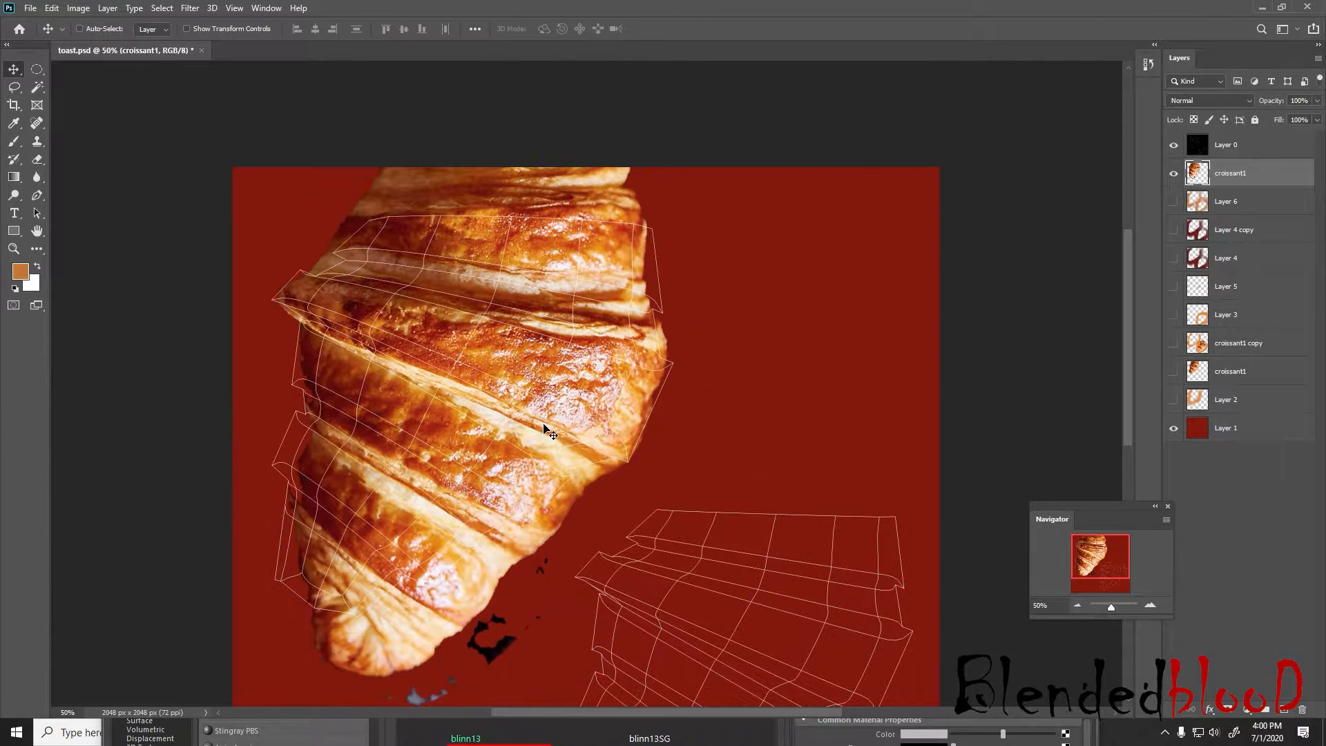
# Warp the croissant cut-out by pulling both lower corners of the warp frame outward and slightly up
pyautogui.rightClick(545, 425)
pyautogui.click(549, 416)
pyautogui.hotkey('ctrl', 't')
pyautogui.rightClick(549, 415)
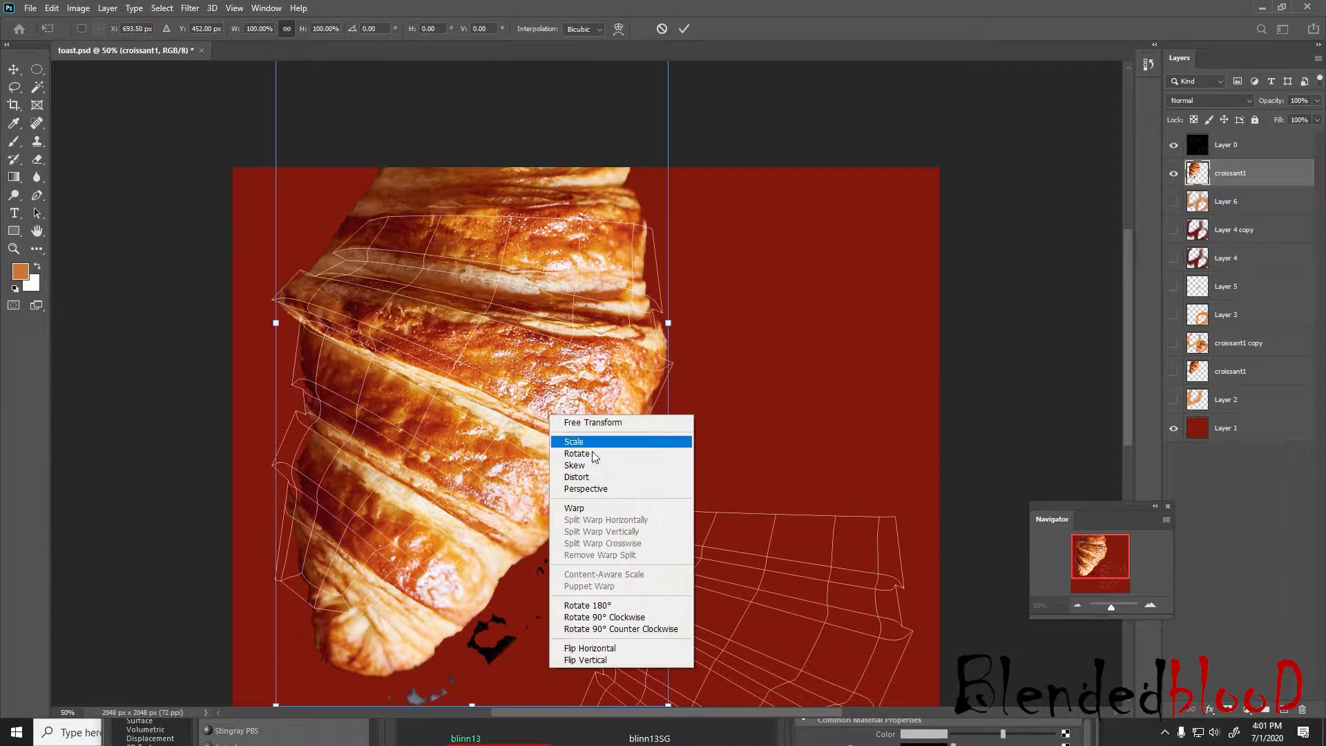
pyautogui.click(587, 503)
pyautogui.scroll(-2, 525, 530)
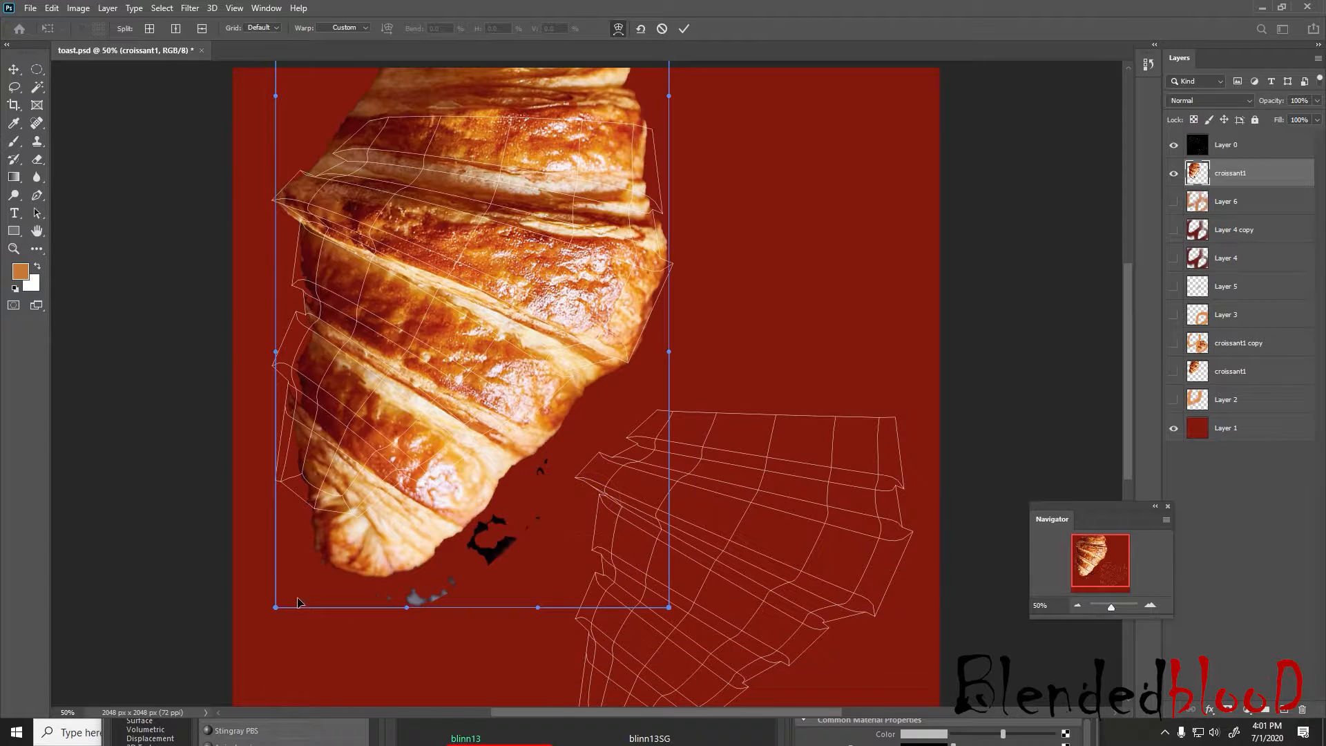
pyautogui.moveTo(276, 608); pyautogui.dragTo(207, 588)
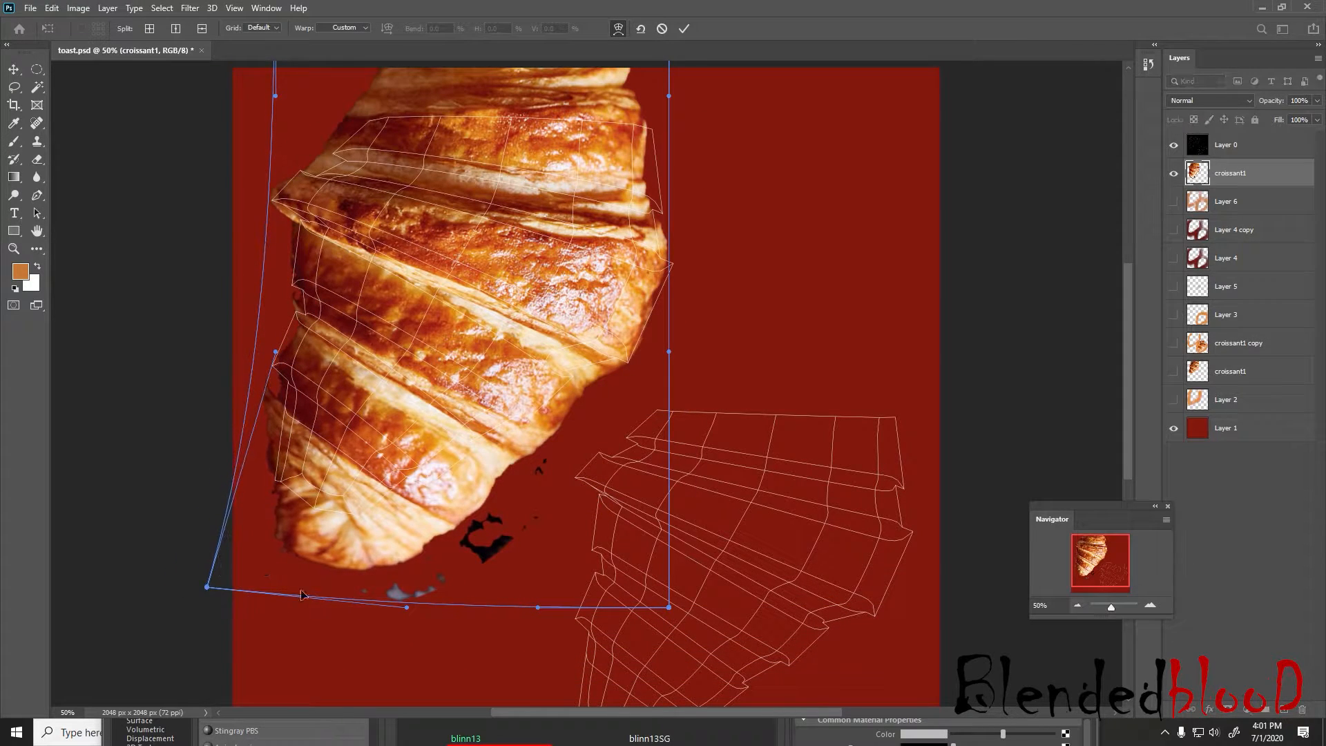
pyautogui.moveTo(669, 609); pyautogui.dragTo(713, 577)
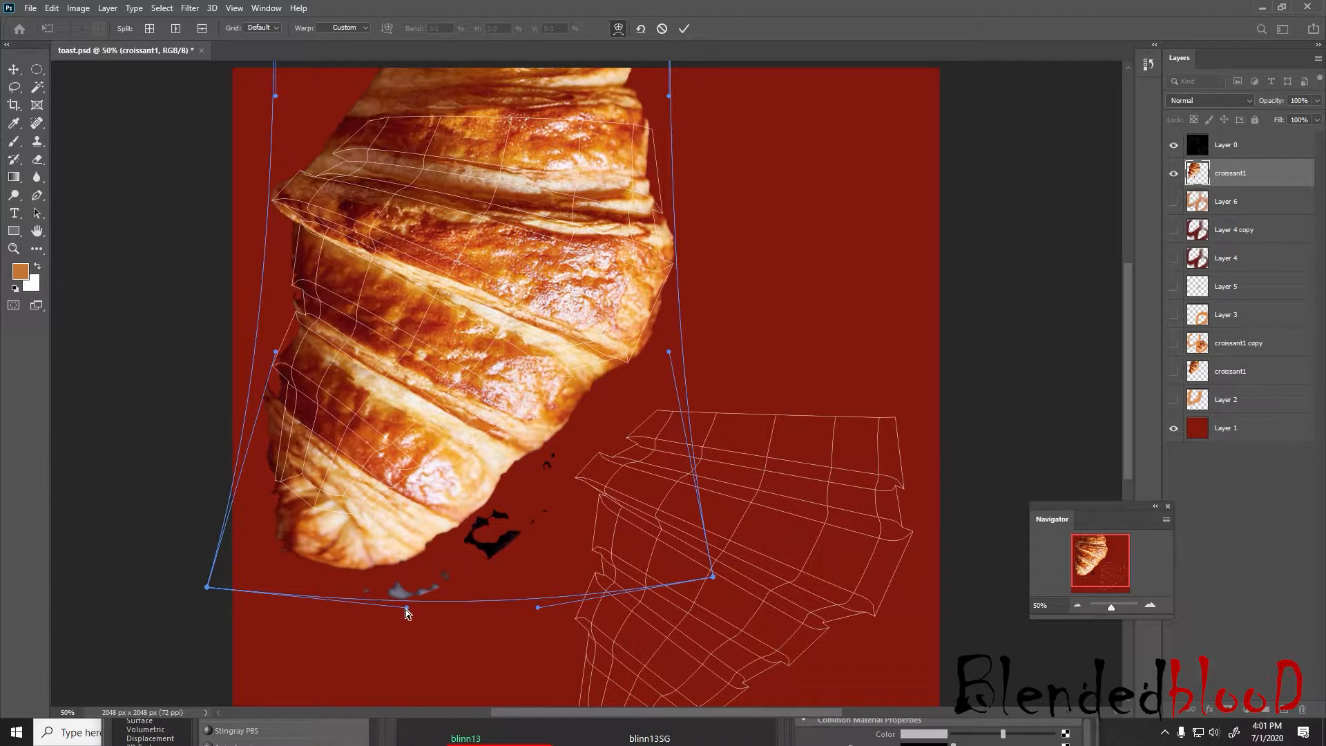
# Bend the lower and left edges of the warp to fit the croissant's tip to the UV shell, and commit it
pyautogui.moveTo(406, 609); pyautogui.dragTo(324, 501)
pyautogui.scroll(3, 448, 368)
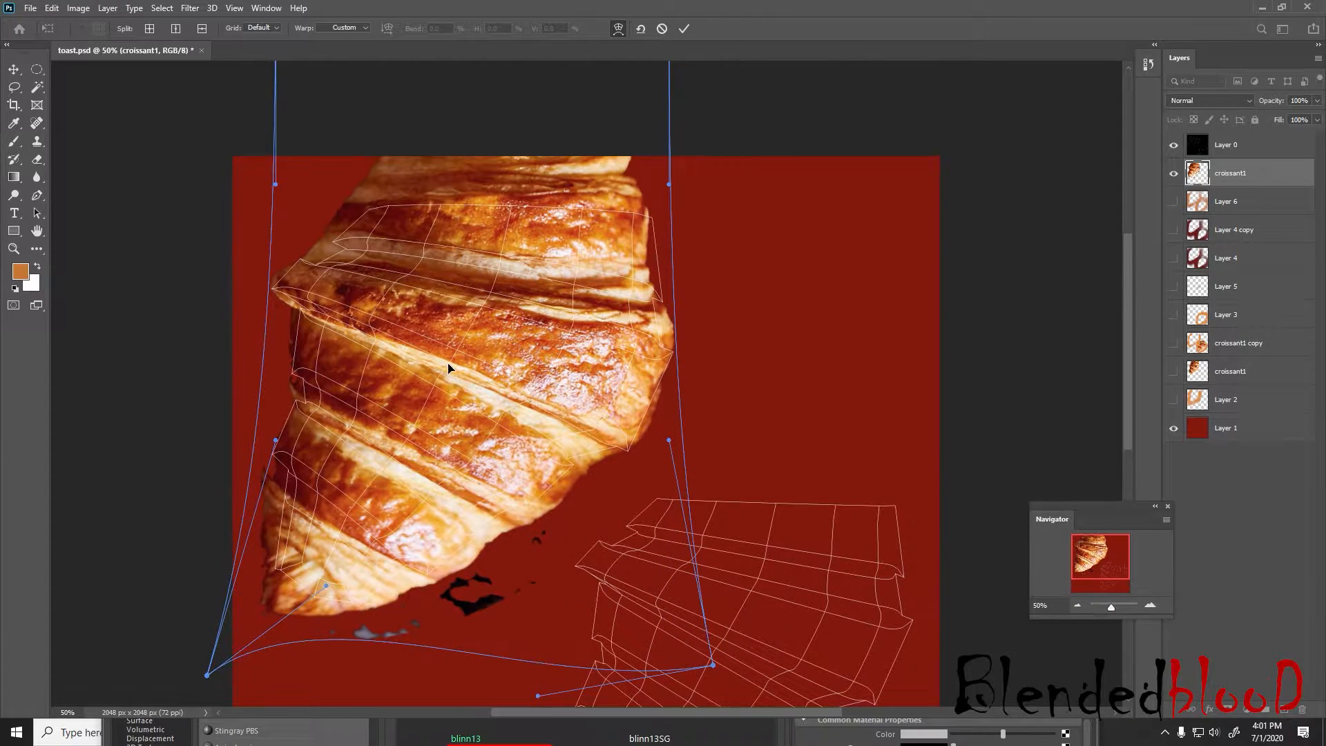
pyautogui.moveTo(276, 185)
pyautogui.mouseDown()
pyautogui.moveTo(304, 189)
pyautogui.moveTo(286, 185)
pyautogui.mouseUp()
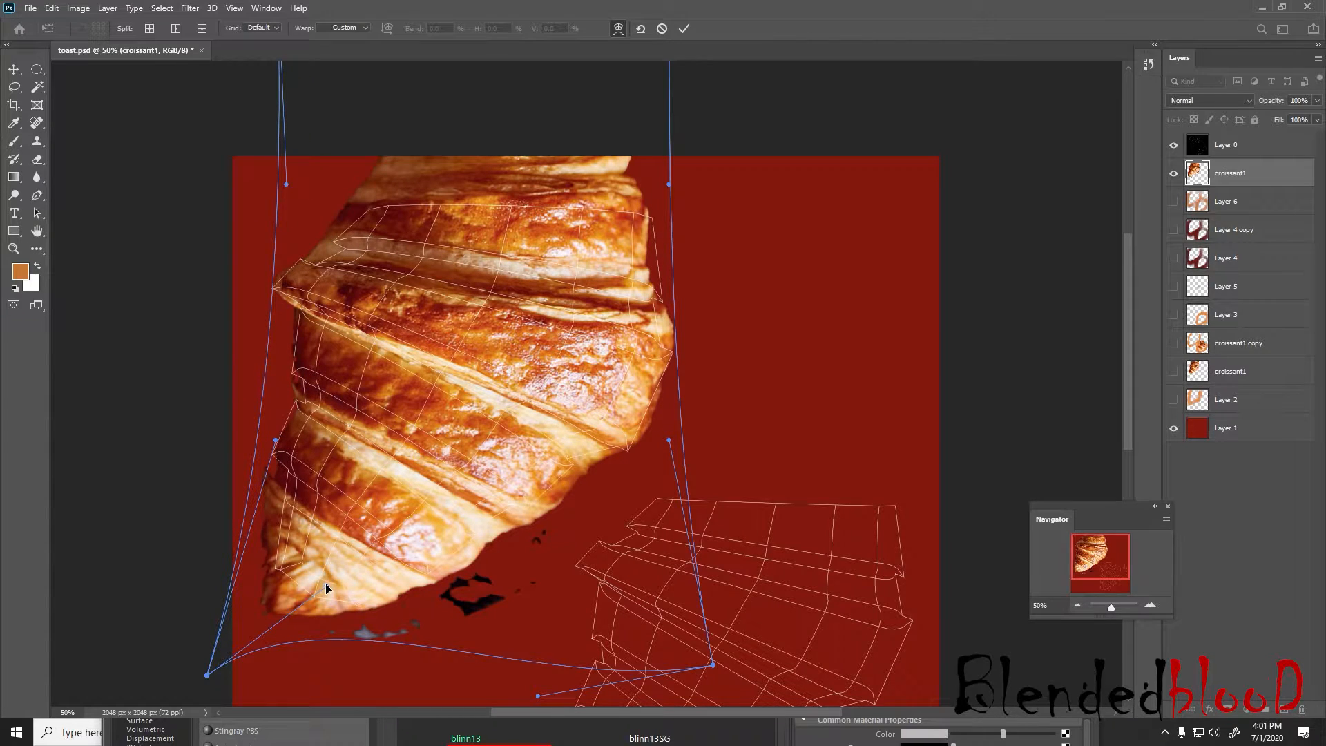
pyautogui.moveTo(326, 587)
pyautogui.mouseDown()
pyautogui.moveTo(297, 578)
pyautogui.moveTo(311, 588)
pyautogui.mouseUp()
pyautogui.press('Return')
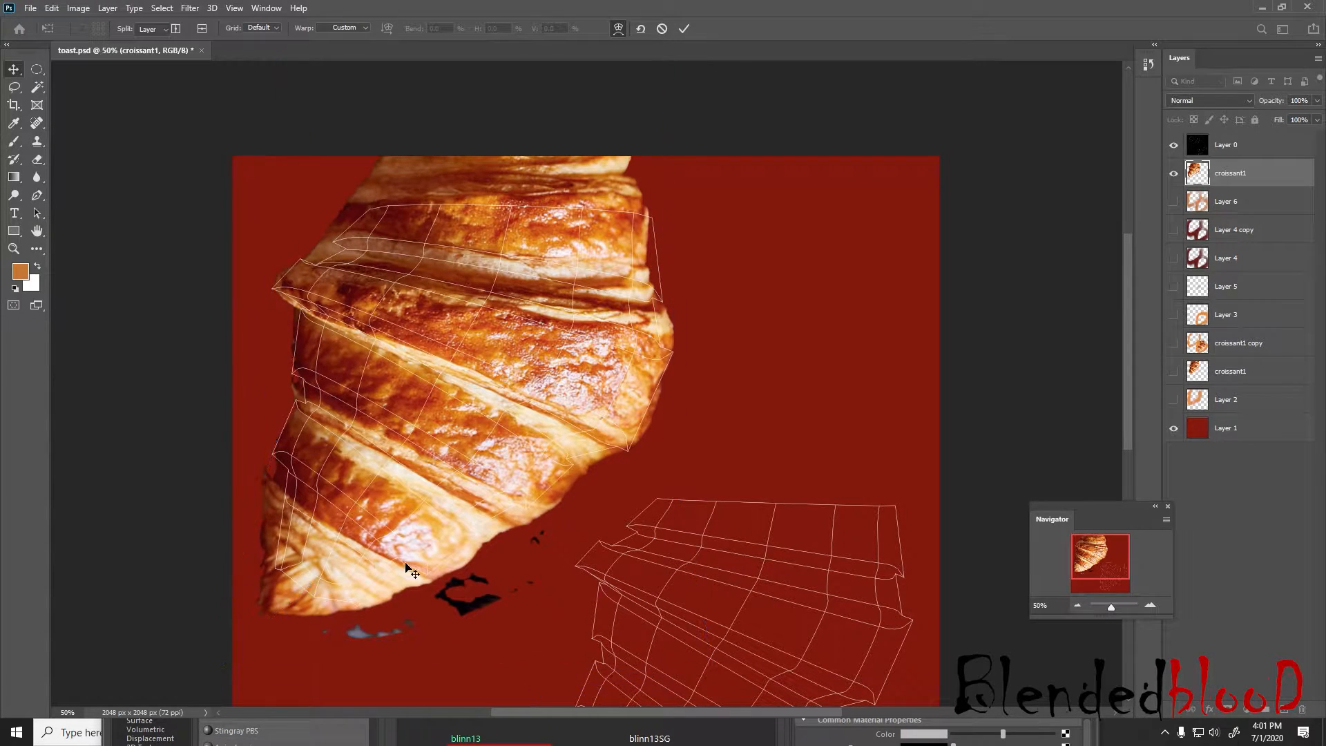
# Show the croissant1 copy layer beneath the cut-out and hide the Layer 0 wireframe
pyautogui.click(1173, 344)
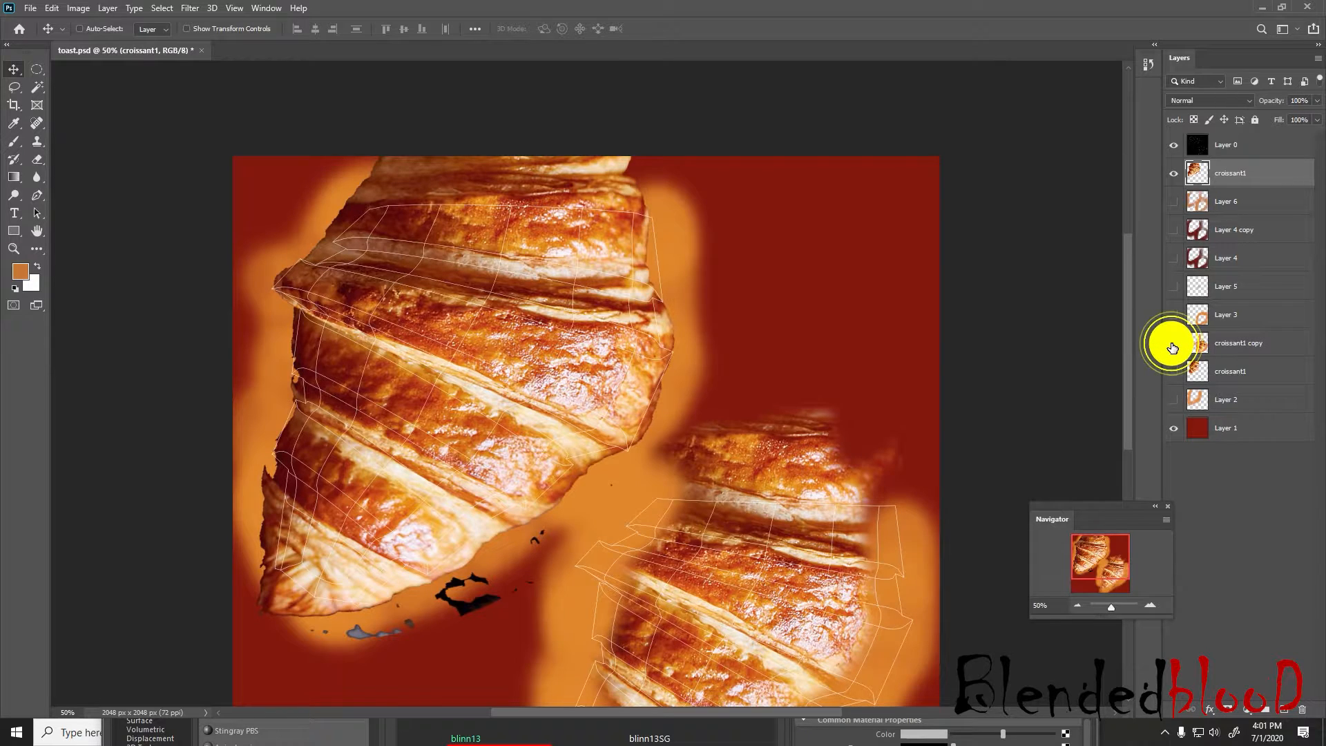
pyautogui.scroll(-1, 1105, 280)
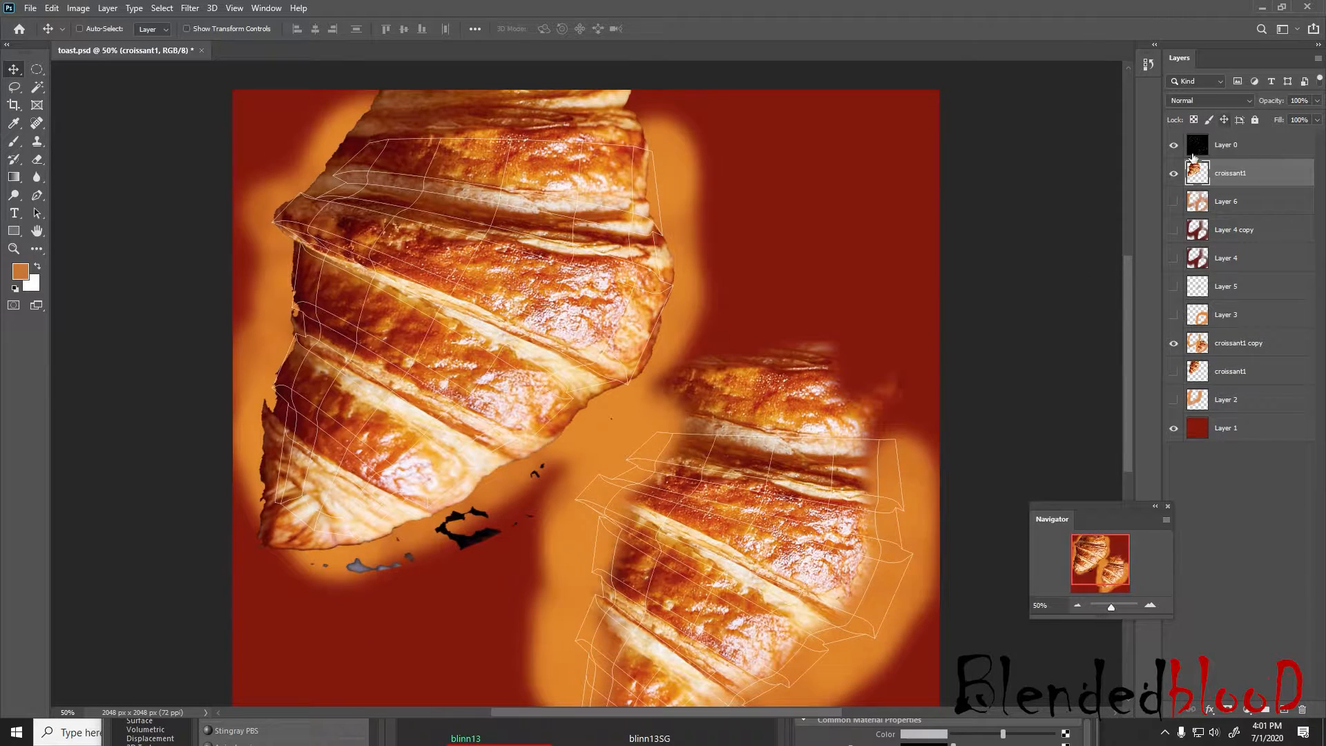
pyautogui.click(1173, 144)
pyautogui.scroll(-1, 736, 221)
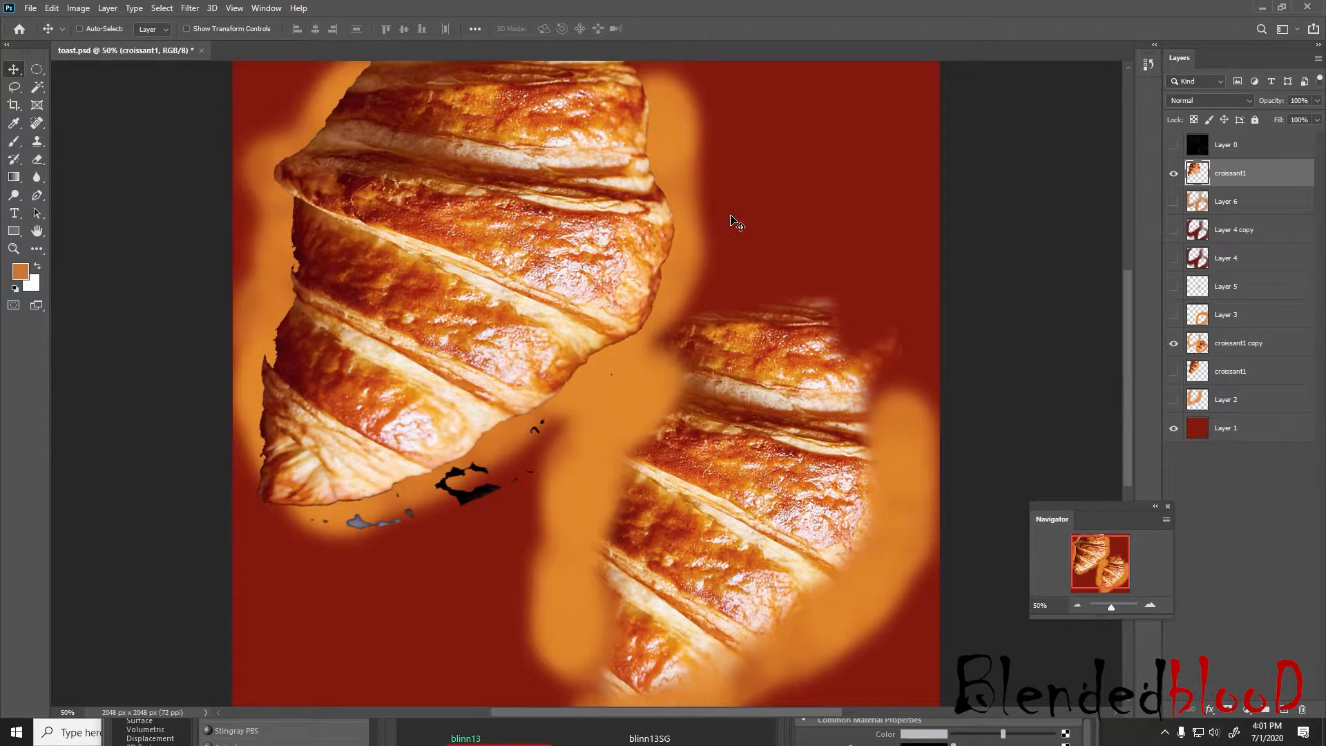
# Save the document as a new file named toast-1.psd in the food_1 folder
pyautogui.press('ctrl')
pyautogui.click(30, 8)
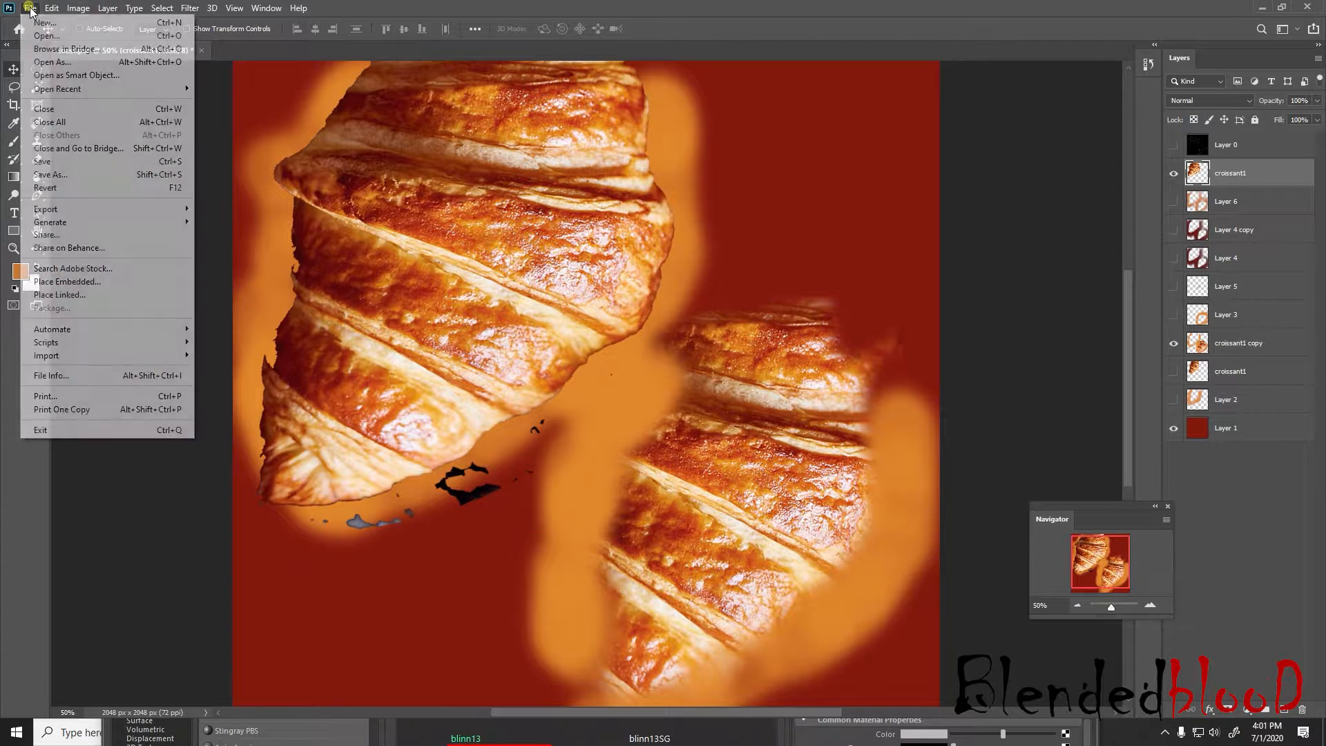
pyautogui.click(87, 175)
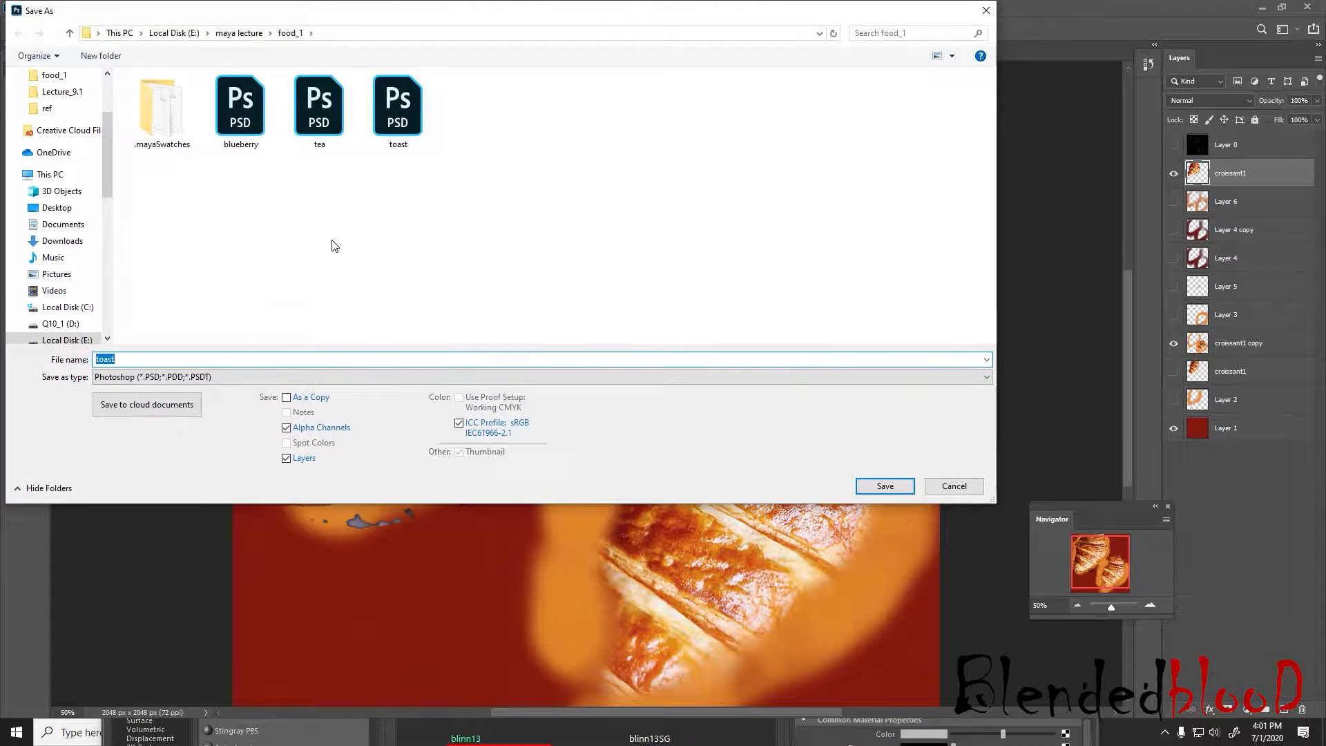
pyautogui.click(393, 360)
pyautogui.click(885, 487)
# Switch to Maya and connect a new File texture to the blinn13 material's color
pyautogui.press('super')
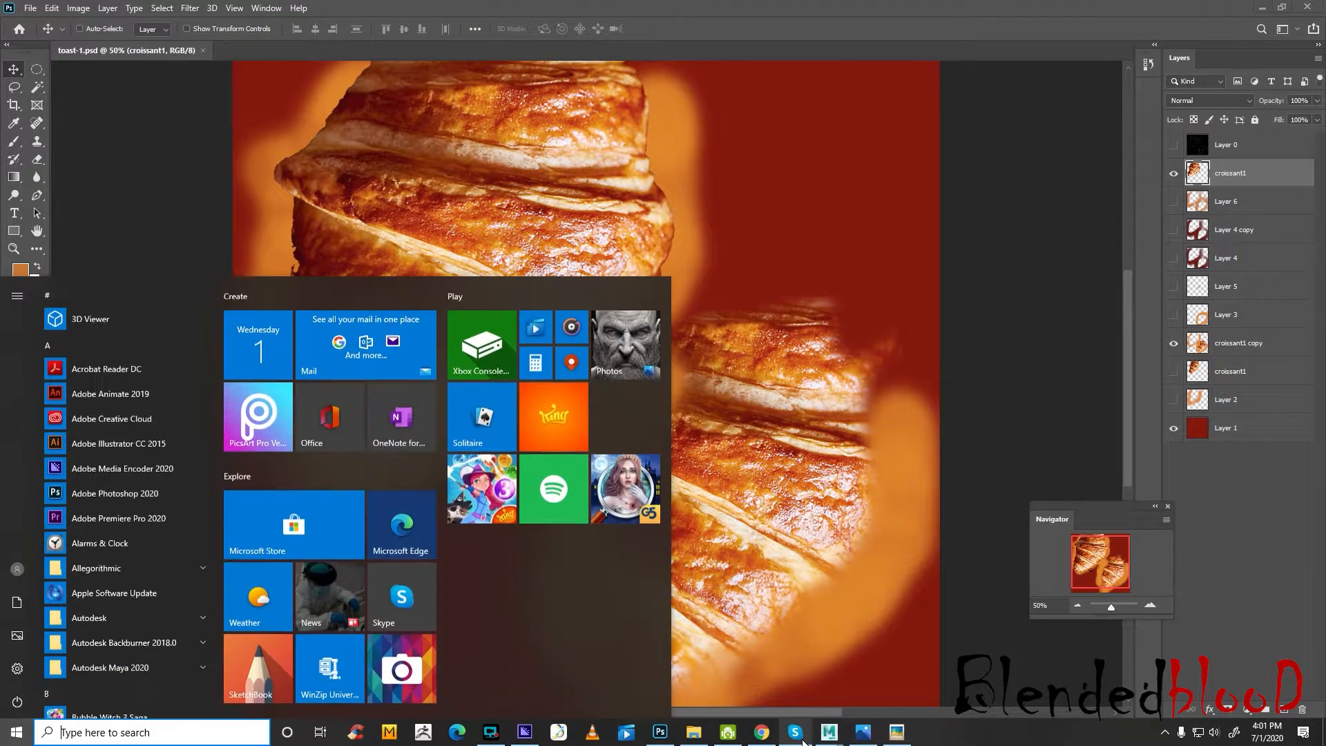
pyautogui.click(829, 731)
pyautogui.moveTo(750, 352); pyautogui.dragTo(743, 520)
pyautogui.click(653, 421)
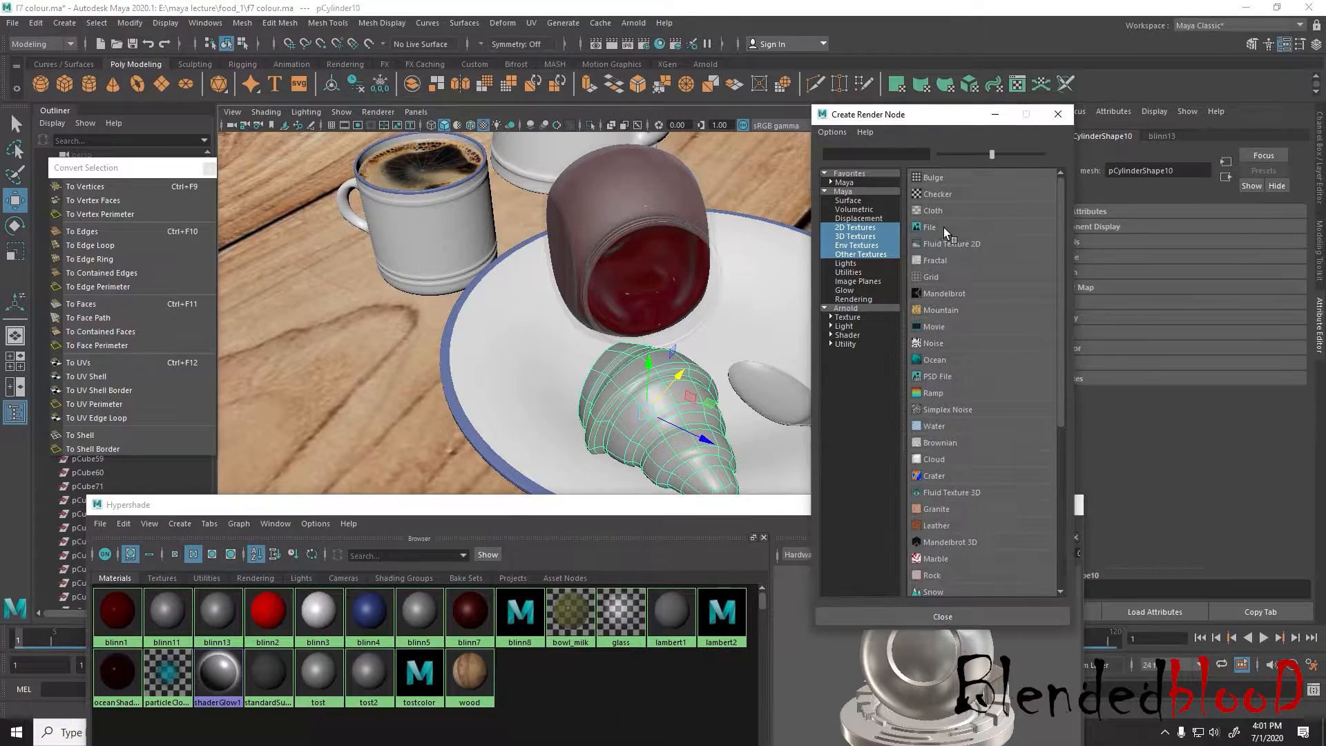
pyautogui.click(944, 226)
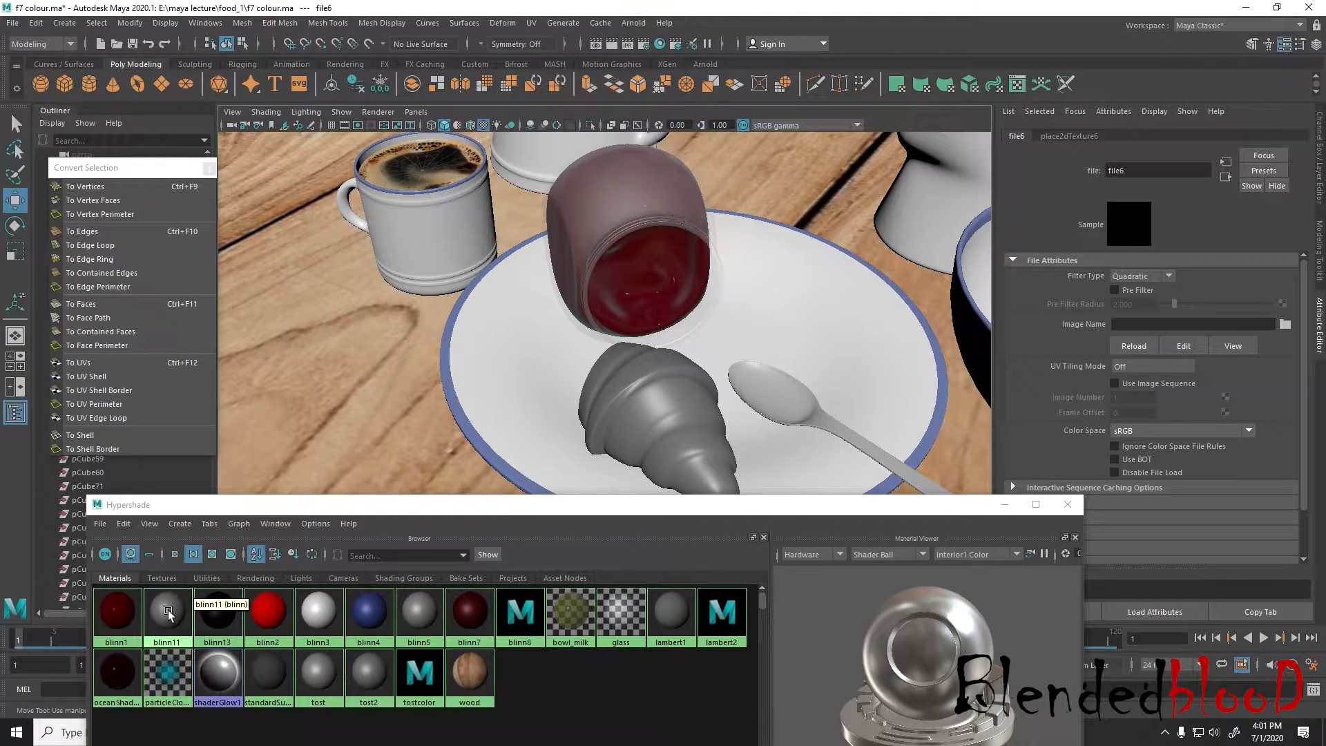
# Load toast-1.psd from the food_1 folder as the image of blinn13's color file texture
pyautogui.click(217, 611)
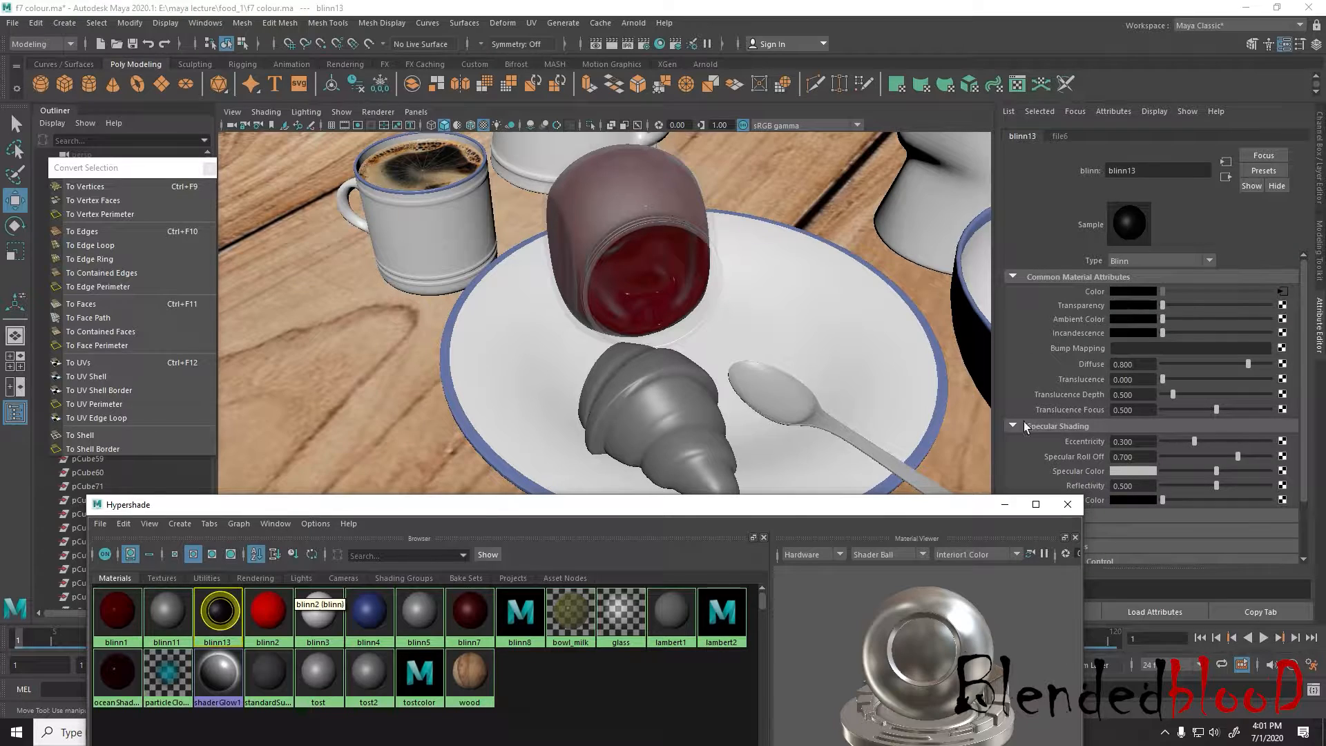
pyautogui.click(1282, 290)
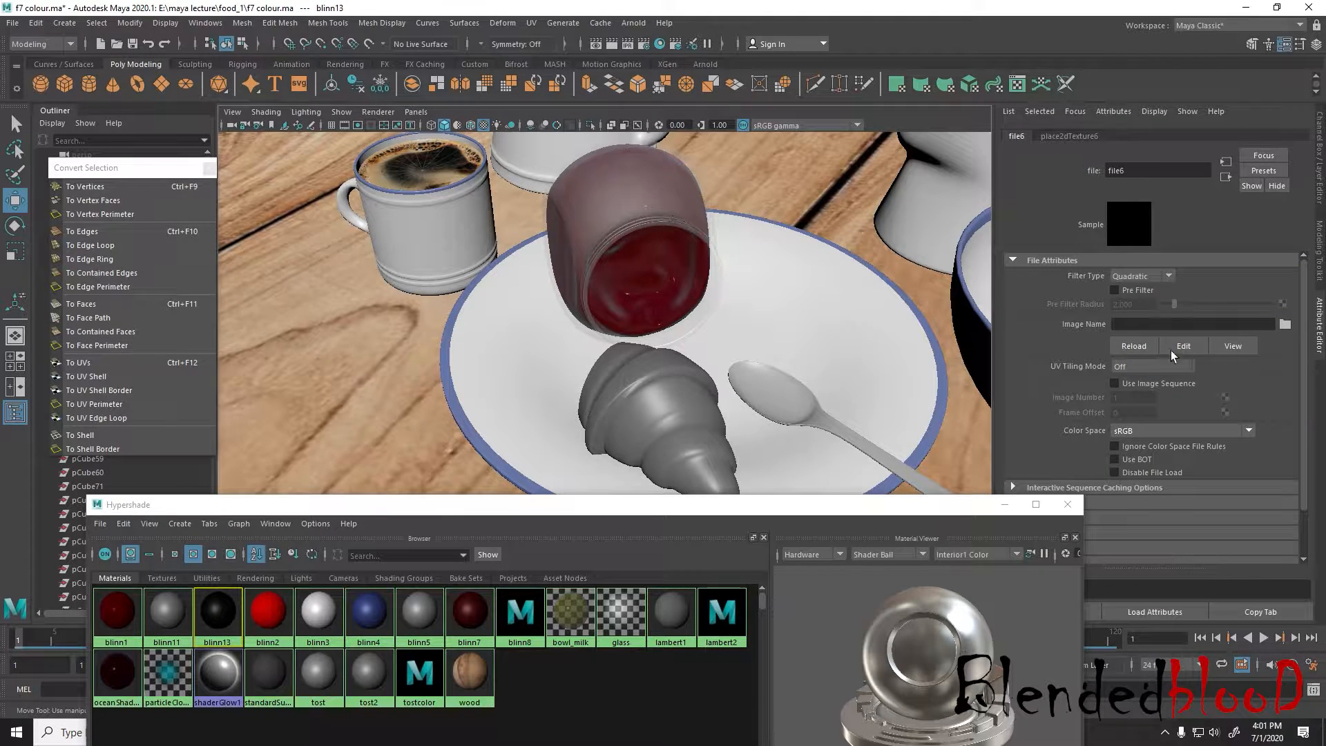
pyautogui.click(1285, 324)
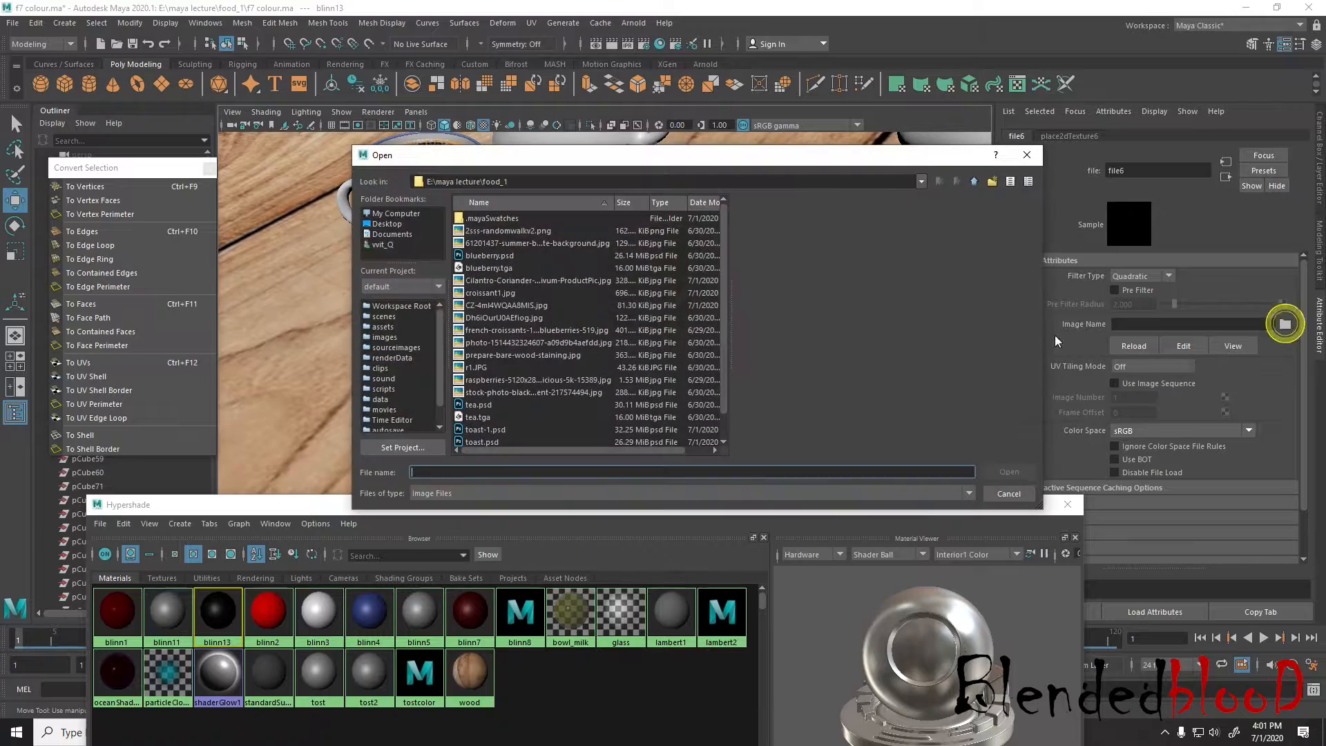
pyautogui.click(485, 429)
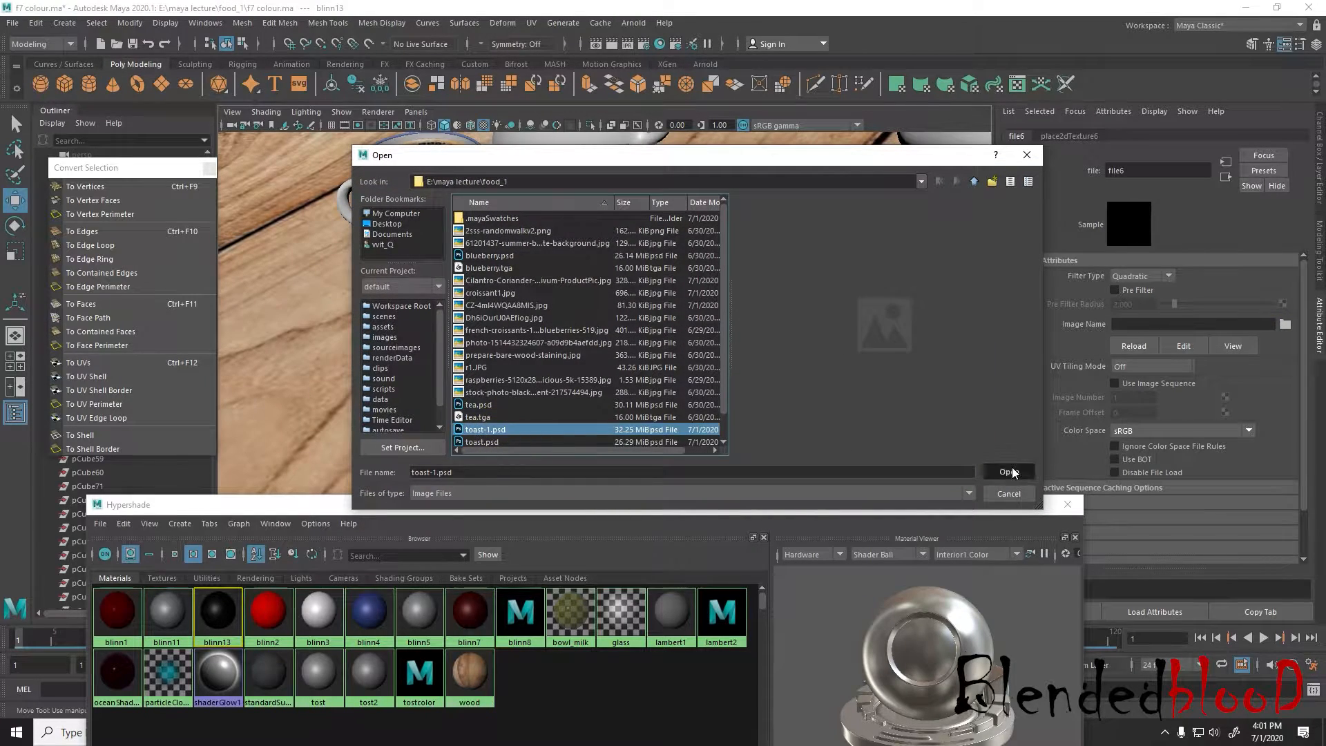
pyautogui.doubleClick(485, 429)
# Examine the textured half croissant from several angles, checking how the texture covers its sides and lower edge
pyautogui.keyDown('alt'); pyautogui.moveTo(707, 391); pyautogui.dragTo(719, 329, button='middle'); pyautogui.keyUp('alt')
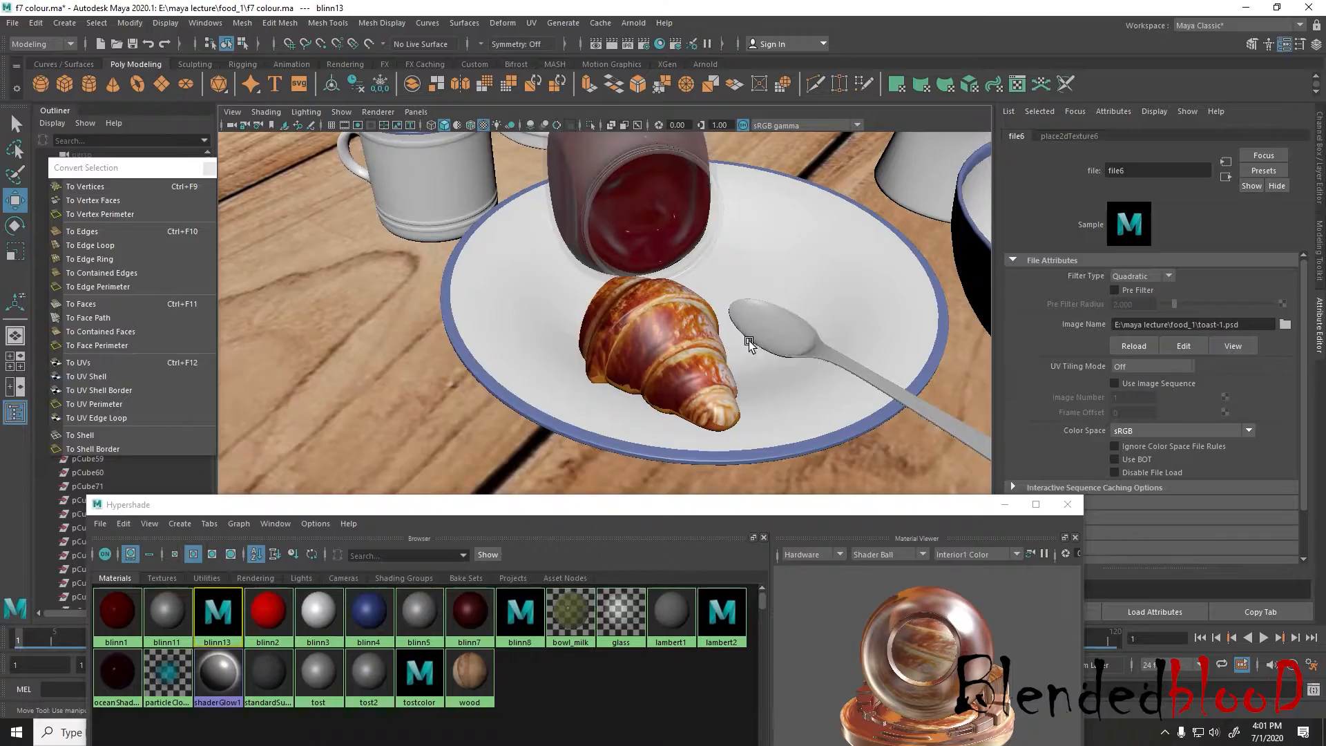
pyautogui.moveTo(748, 341)
pyautogui.keyDown('alt'); pyautogui.mouseDown()
pyautogui.moveTo(635, 311)
pyautogui.moveTo(695, 328)
pyautogui.moveTo(755, 407)
pyautogui.moveTo(760, 308)
pyautogui.moveTo(747, 351)
pyautogui.mouseUp(); pyautogui.keyUp('alt')
pyautogui.scroll(5, 747, 351)
pyautogui.keyDown('alt'); pyautogui.moveTo(808, 404); pyautogui.dragTo(627, 328, button='middle'); pyautogui.keyUp('alt')
pyautogui.moveTo(767, 349)
pyautogui.keyDown('alt'); pyautogui.mouseDown()
pyautogui.moveTo(616, 355)
pyautogui.moveTo(764, 355)
pyautogui.moveTo(770, 339)
pyautogui.mouseUp(); pyautogui.keyUp('alt')
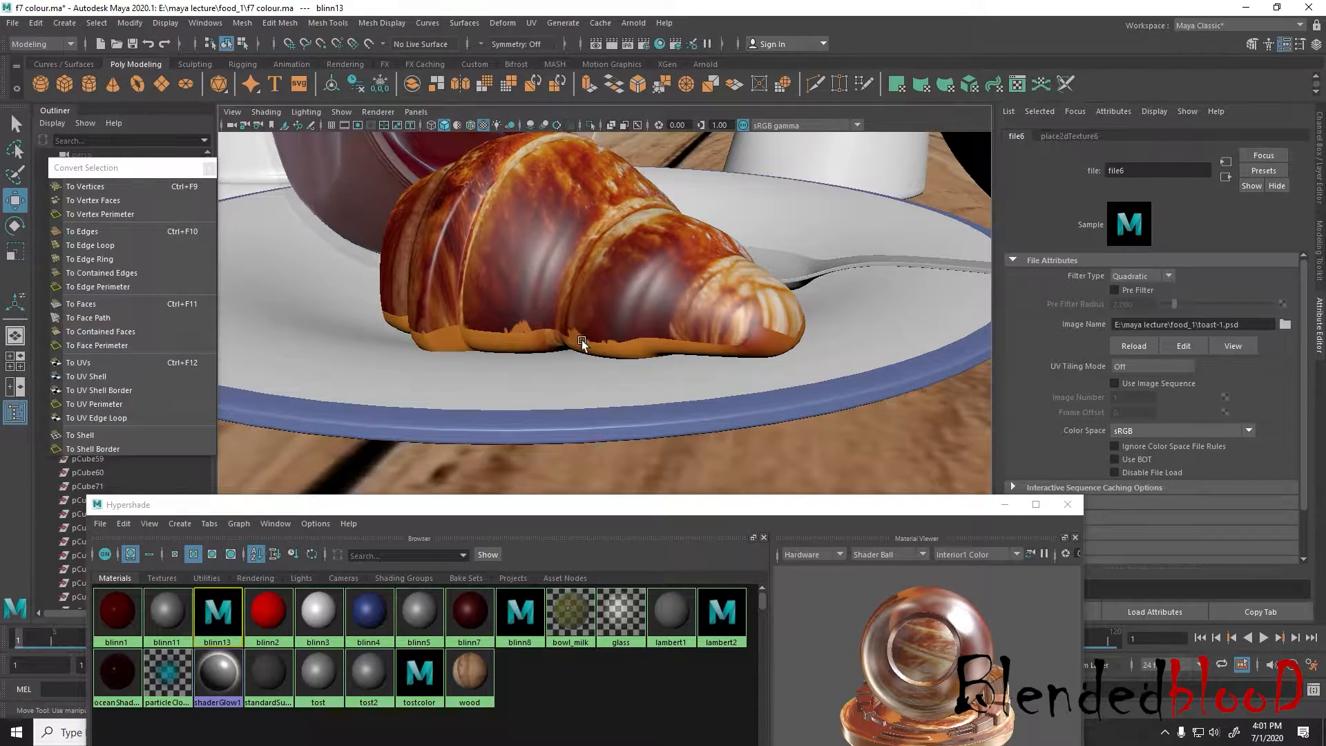
pyautogui.scroll(-5, 583, 342)
pyautogui.keyDown('alt'); pyautogui.moveTo(582, 342); pyautogui.dragTo(656, 374); pyautogui.keyUp('alt')
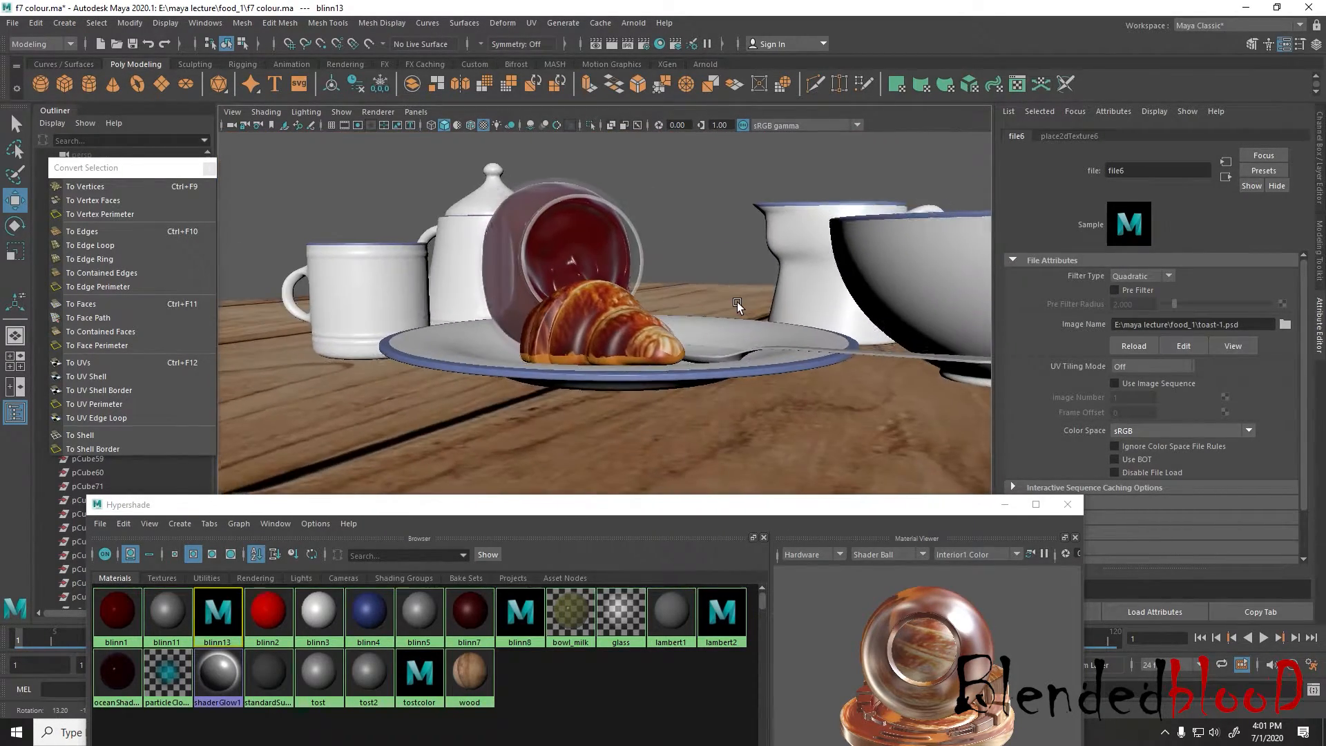
pyautogui.scroll(5, 656, 374)
pyautogui.keyDown('alt'); pyautogui.moveTo(677, 345); pyautogui.dragTo(627, 343); pyautogui.keyUp('alt')
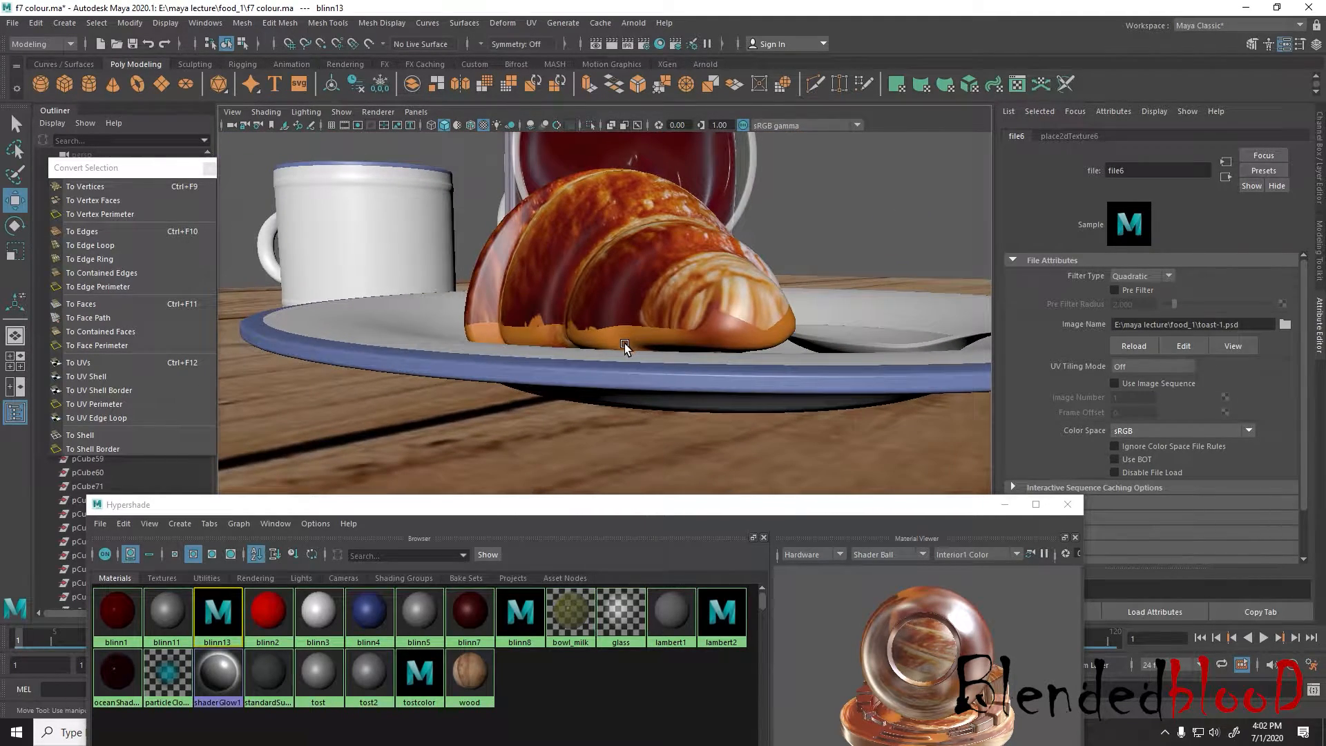
pyautogui.moveTo(788, 504); pyautogui.dragTo(800, 466)
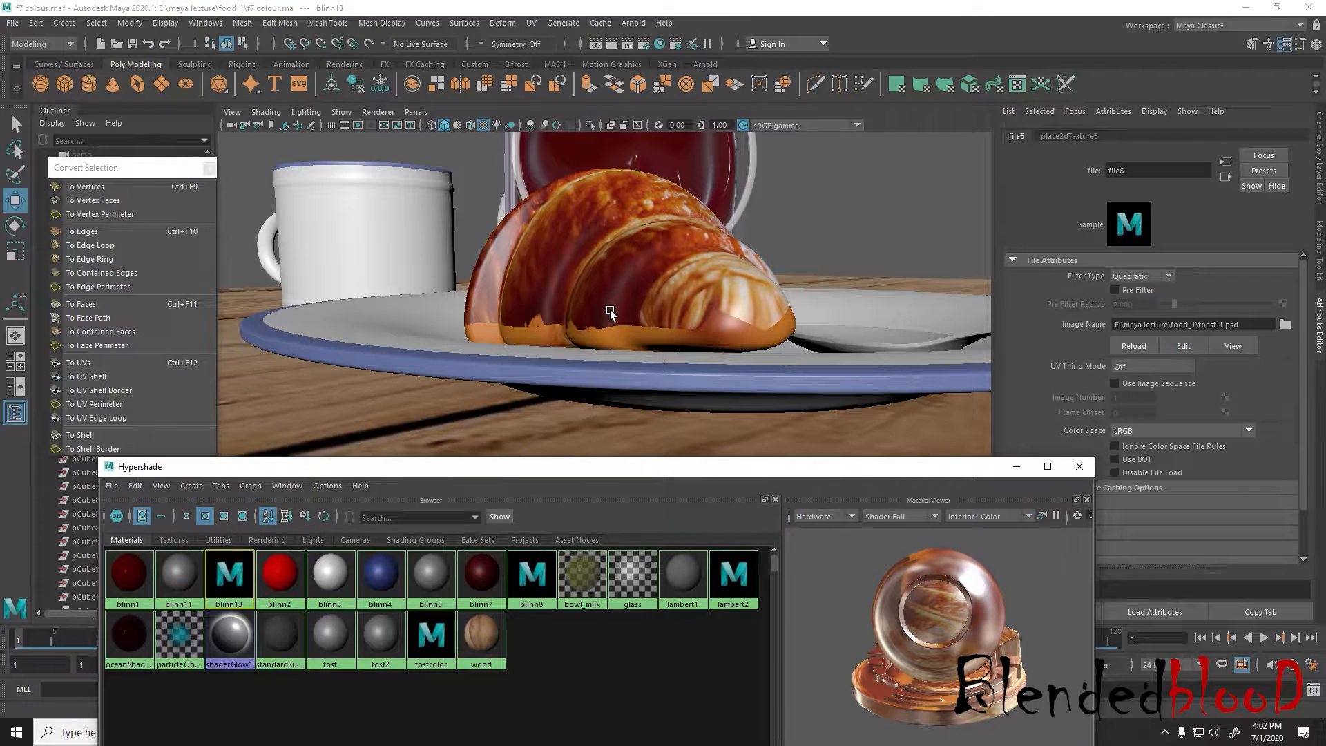
pyautogui.keyDown('alt'); pyautogui.moveTo(617, 329); pyautogui.dragTo(626, 316); pyautogui.keyUp('alt')
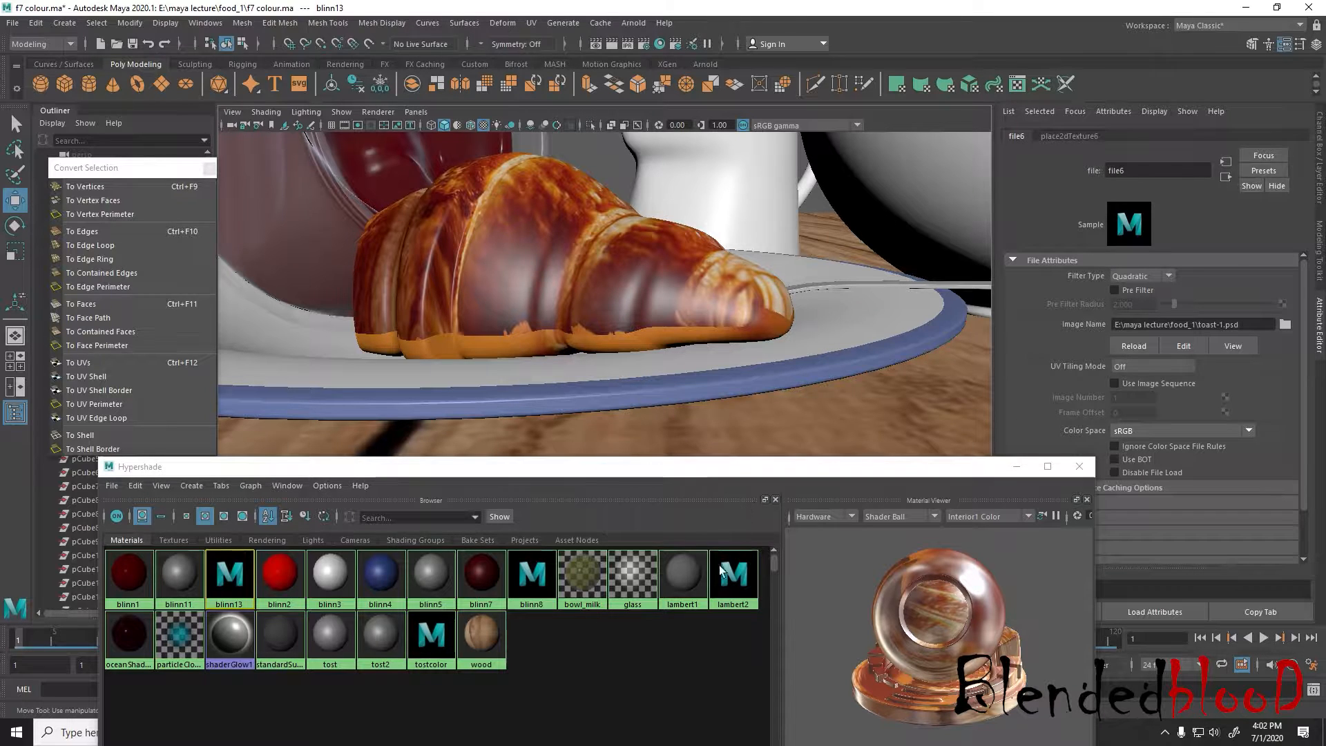
# Switch to Photoshop, sample a dark red from the croissant as the Brush colour, and show the Layer 0 UV wireframe
pyautogui.press('super')
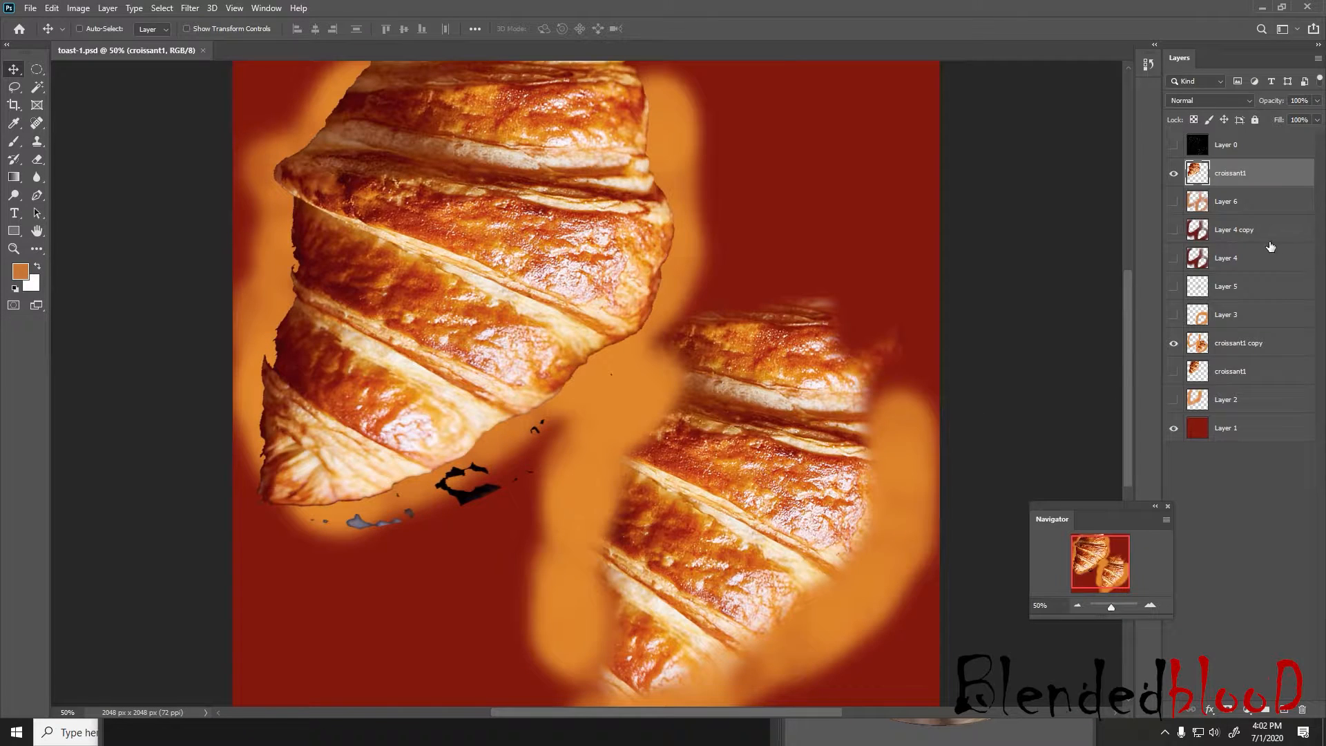
pyautogui.click(16, 125)
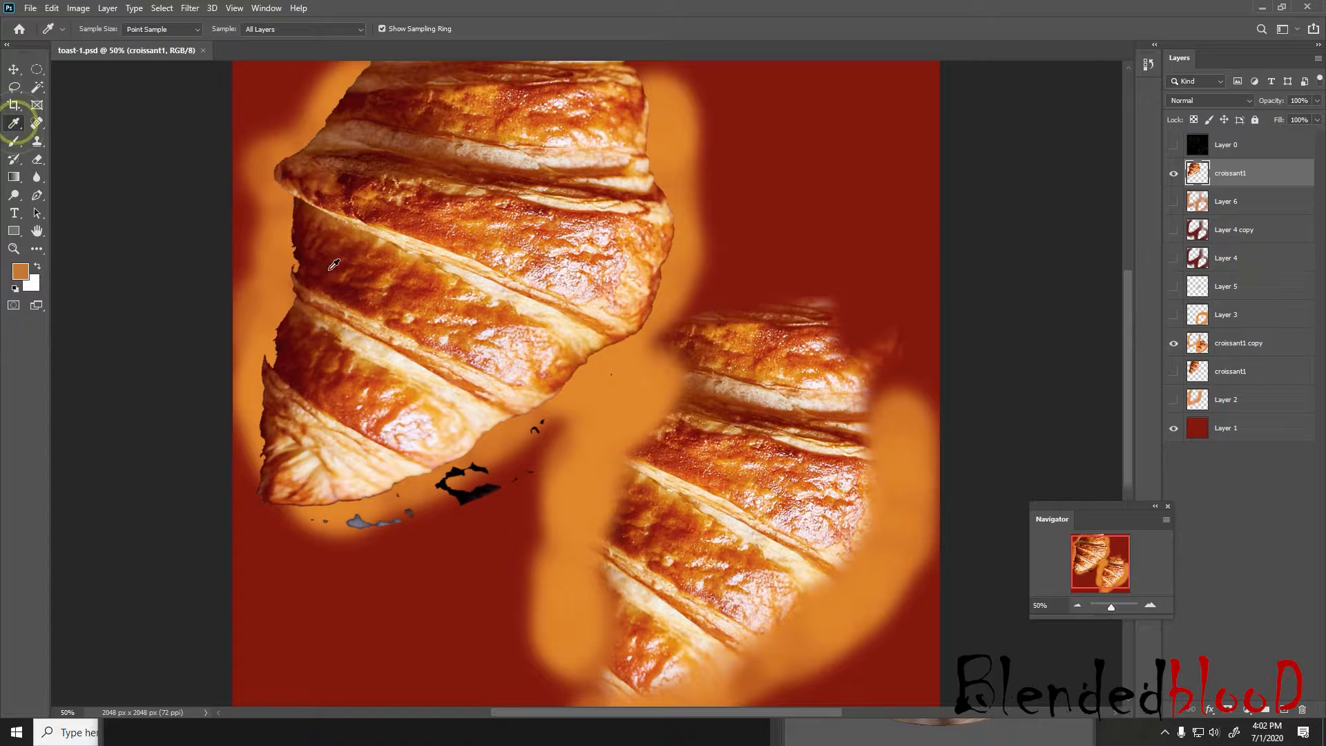
pyautogui.click(17, 142)
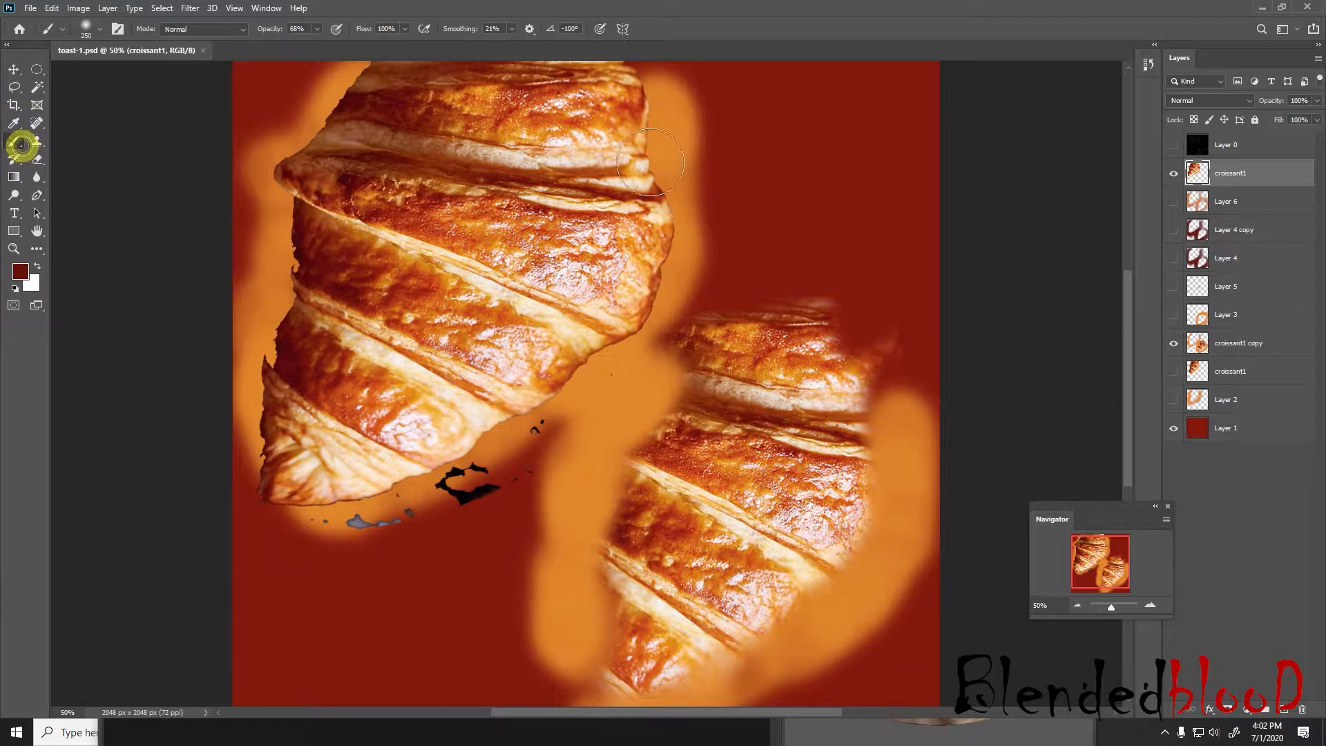
pyautogui.click(1169, 145)
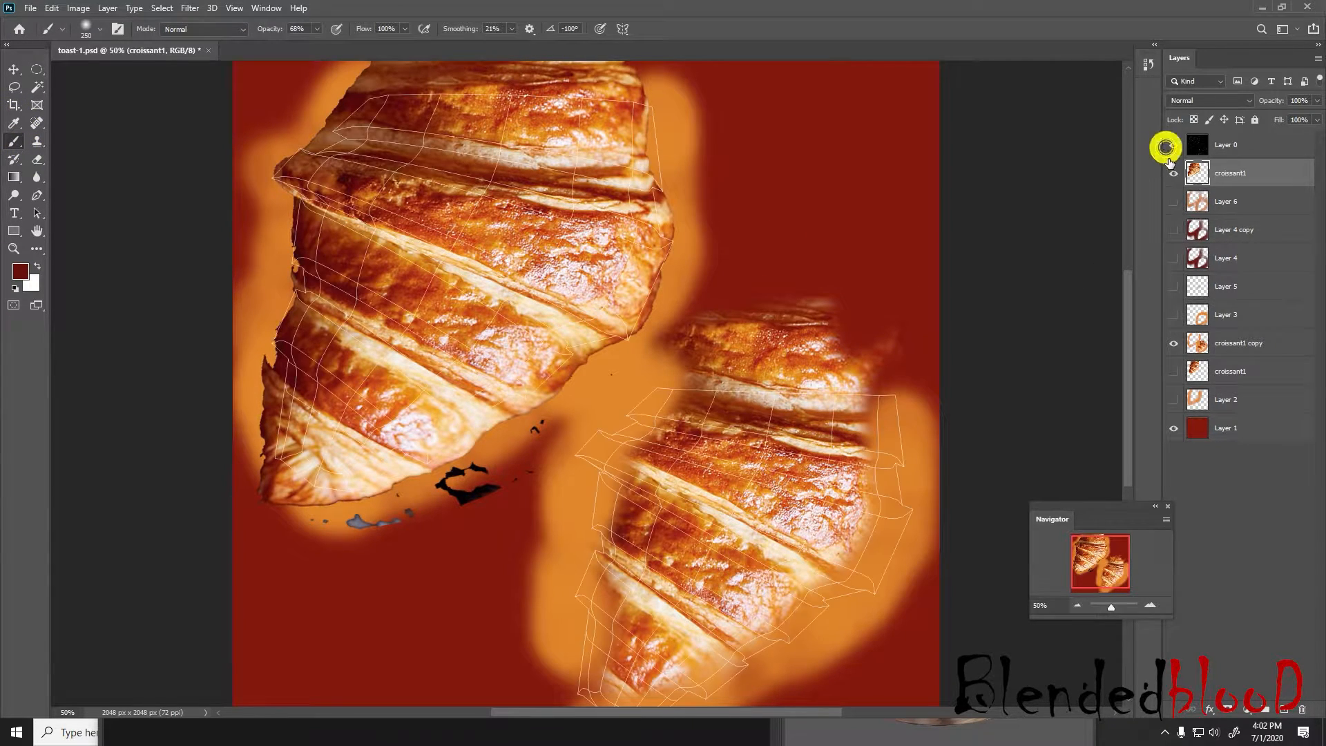
# Set the brush opacity to 100% and paint dark red over the orange along the smaller croissant's right and lower edges on the croissant1 layer
pyautogui.scroll(-3, 674, 477)
pyautogui.moveTo(894, 224)
pyautogui.mouseDown()
pyautogui.moveTo(866, 415)
pyautogui.moveTo(800, 481)
pyautogui.mouseUp()
pyautogui.moveTo(899, 255)
pyautogui.mouseDown()
pyautogui.moveTo(876, 372)
pyautogui.moveTo(769, 494)
pyautogui.moveTo(601, 589)
pyautogui.moveTo(847, 444)
pyautogui.moveTo(691, 535)
pyautogui.moveTo(580, 496)
pyautogui.mouseUp()
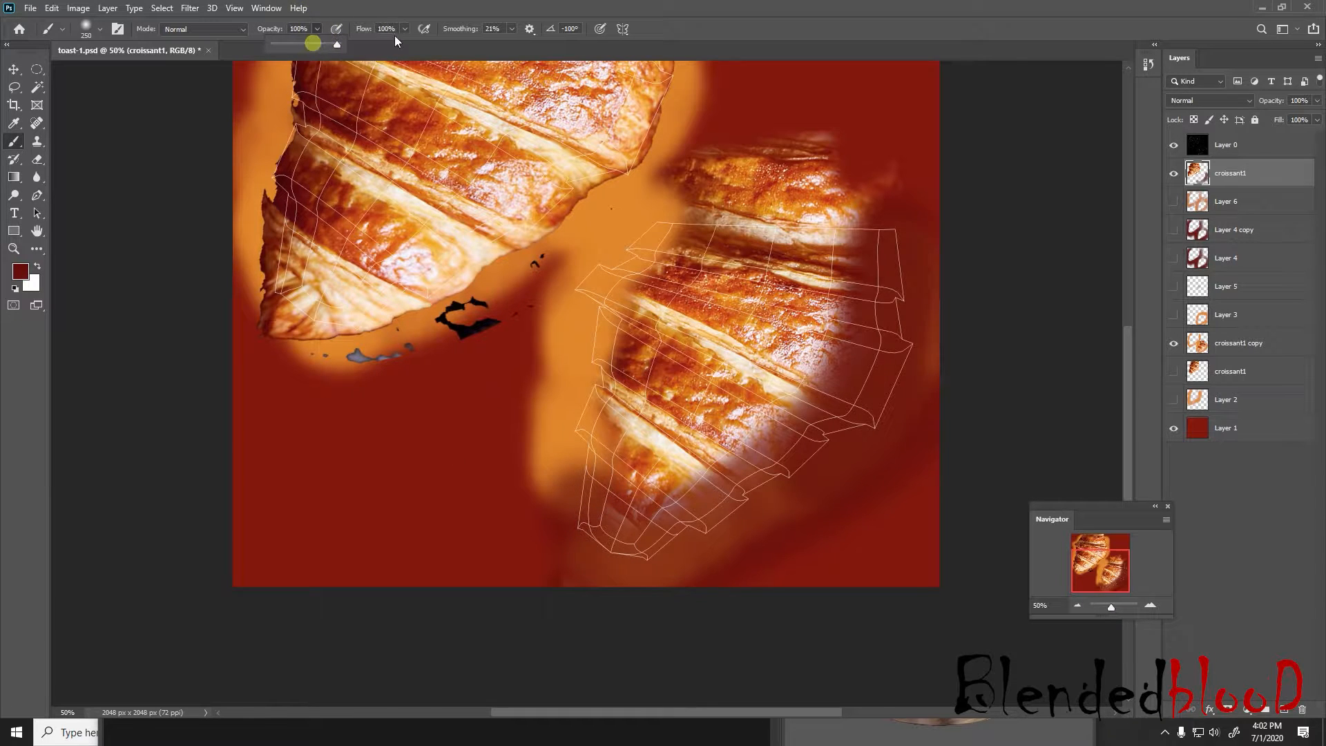
pyautogui.moveTo(915, 247)
pyautogui.mouseDown()
pyautogui.moveTo(896, 216)
pyautogui.moveTo(755, 497)
pyautogui.moveTo(583, 608)
pyautogui.moveTo(530, 524)
pyautogui.mouseUp()
# Paint dark red over the orange on the smaller croissant's left and upper edges, and hide the Layer 0 wireframe
pyautogui.press('[')
pyautogui.press('[')
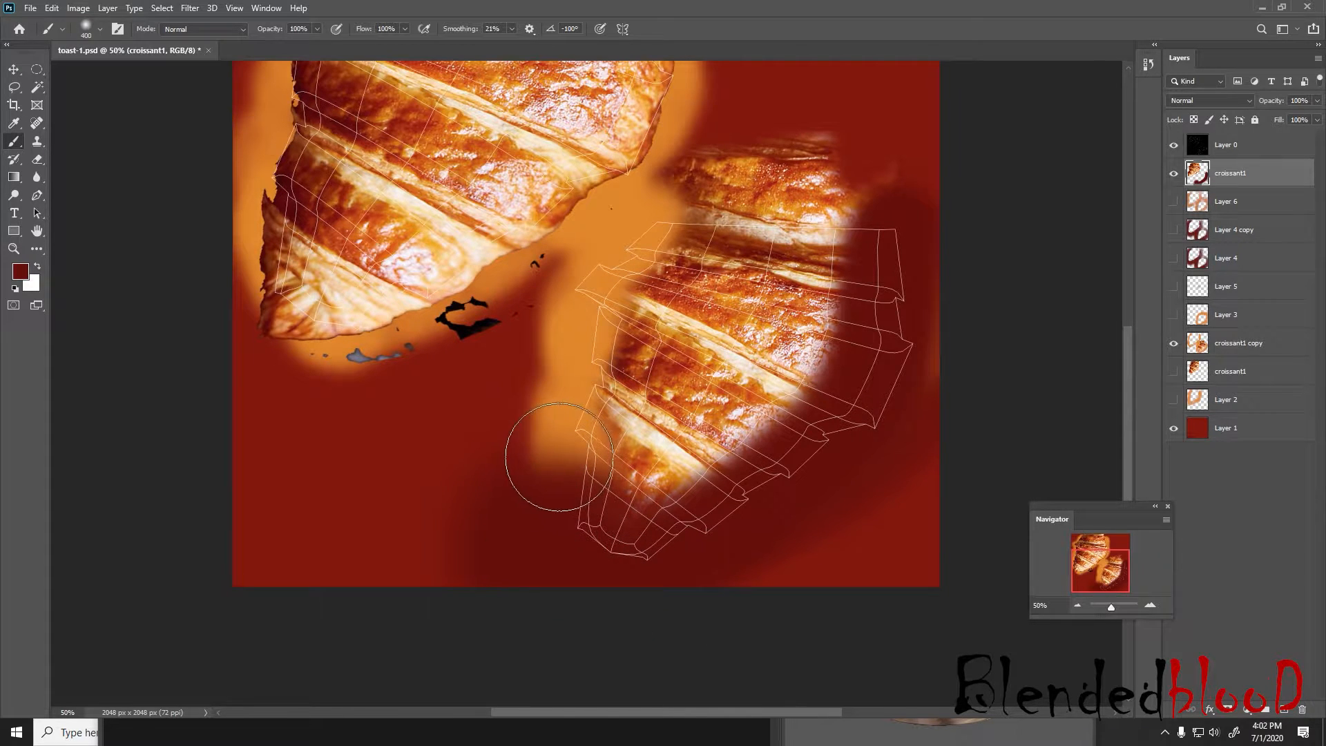
pyautogui.press('[')
pyautogui.press('[')
pyautogui.moveTo(548, 453)
pyautogui.mouseDown()
pyautogui.moveTo(601, 259)
pyautogui.moveTo(643, 221)
pyautogui.moveTo(842, 181)
pyautogui.mouseUp()
pyautogui.press('[')
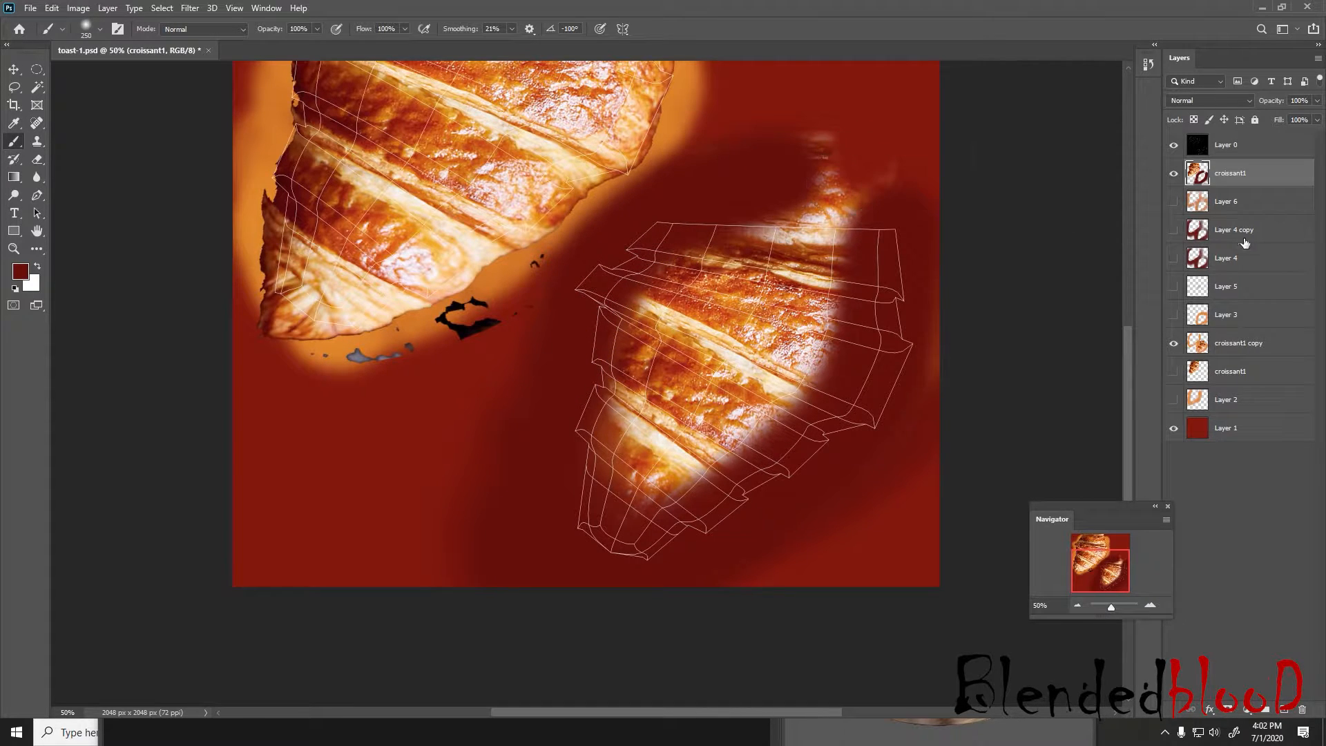
pyautogui.click(1173, 145)
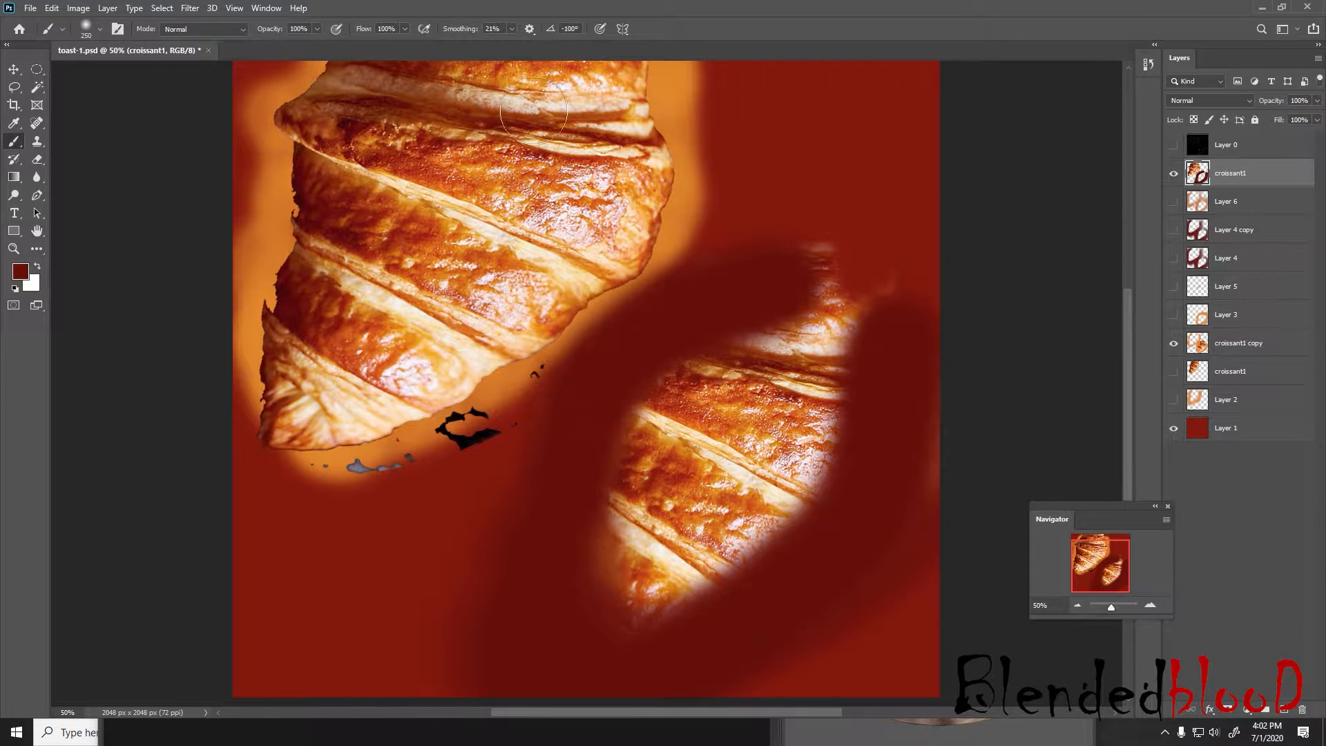
# Save the document over the existing toast-1.psd in the food_1 folder
pyautogui.click(31, 8)
pyautogui.click(80, 174)
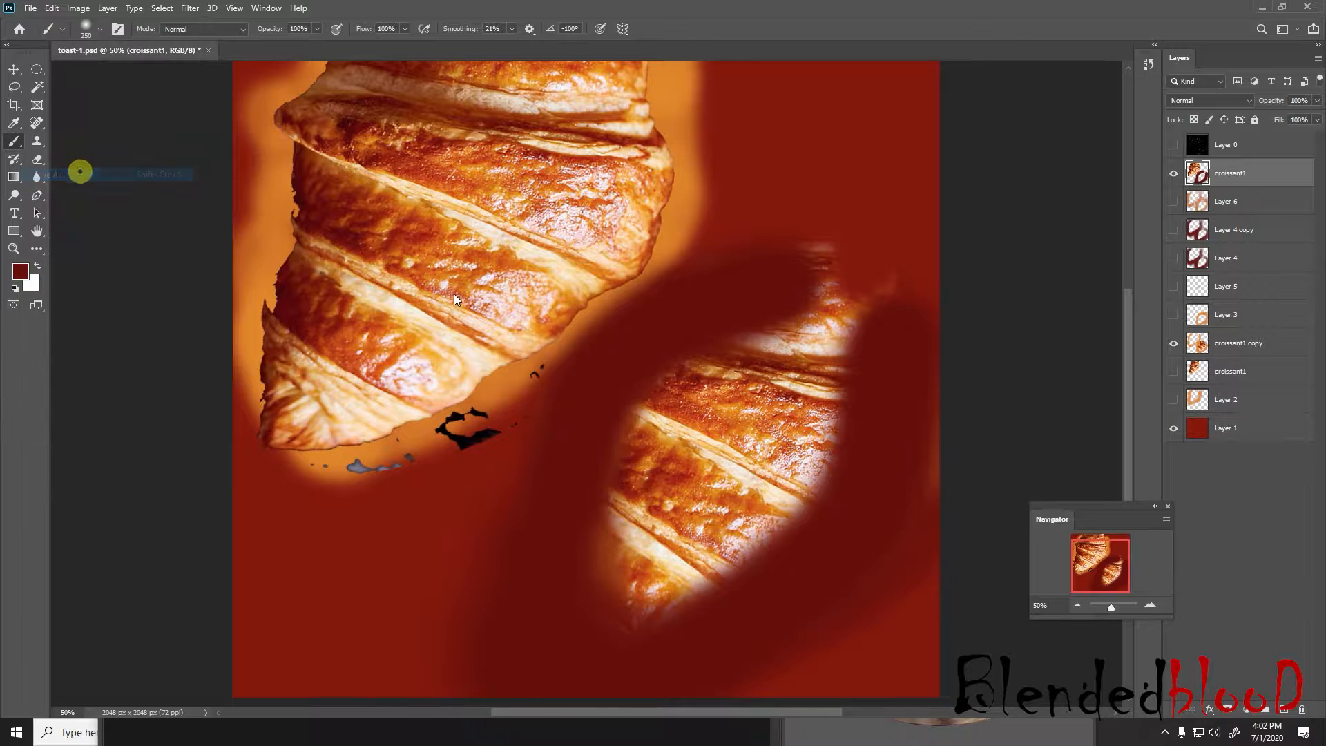
pyautogui.click(887, 484)
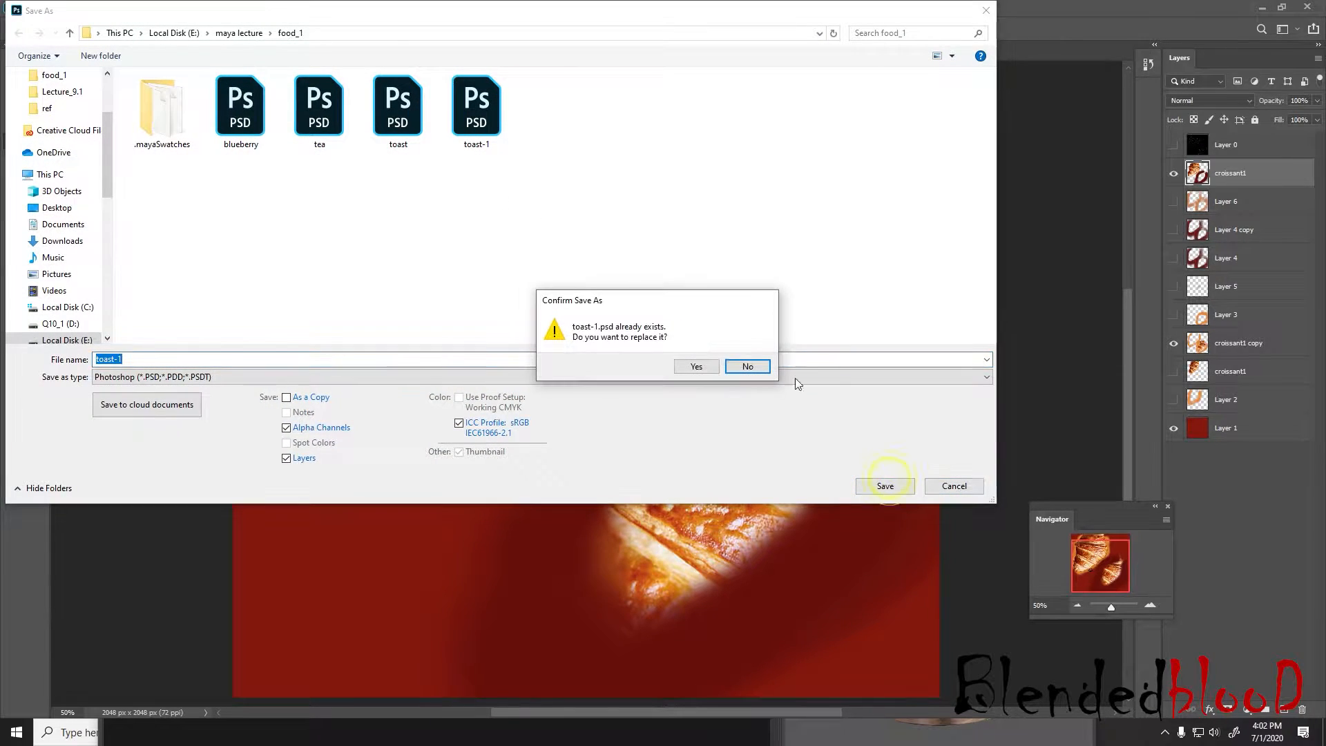
pyautogui.click(694, 366)
# Switch to Maya, reload toast-1.psd in the file texture, and check the half croissant's lower edge
pyautogui.press('super')
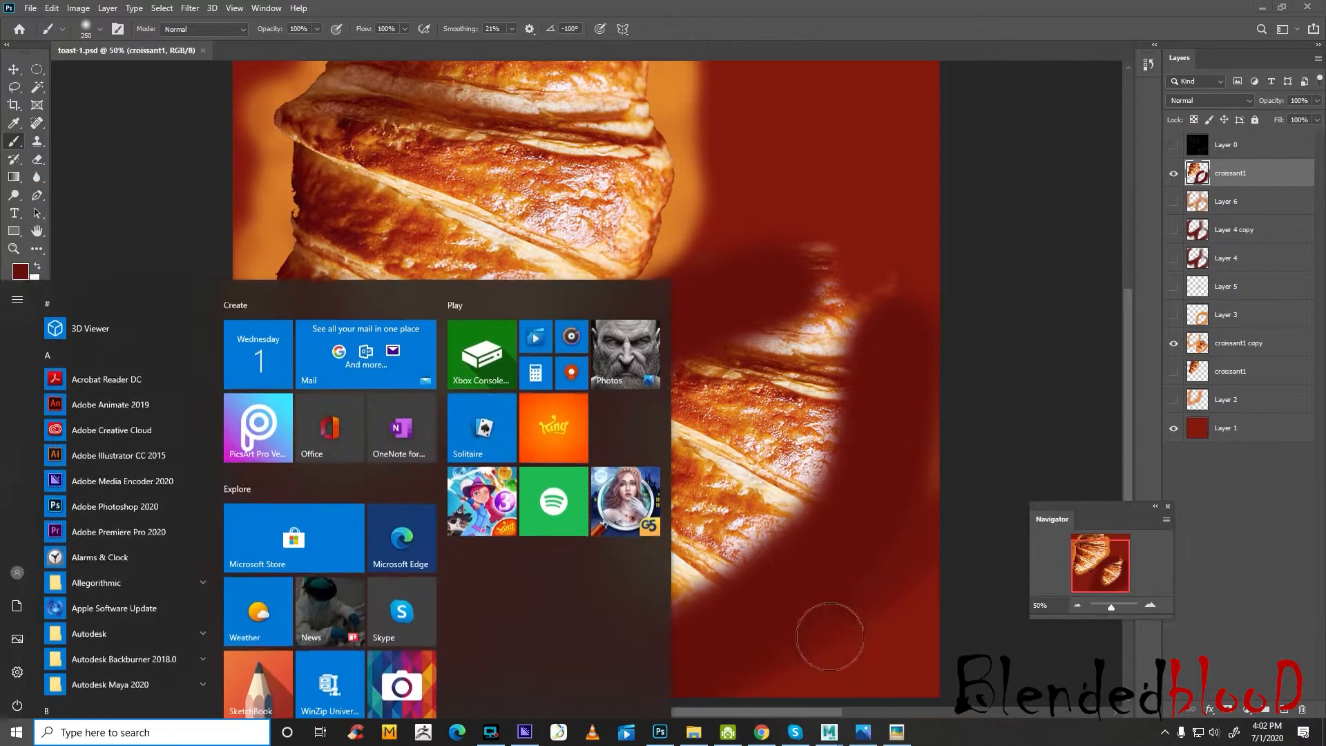
pyautogui.moveTo(831, 733)
pyautogui.click(880, 689)
pyautogui.click(1126, 346)
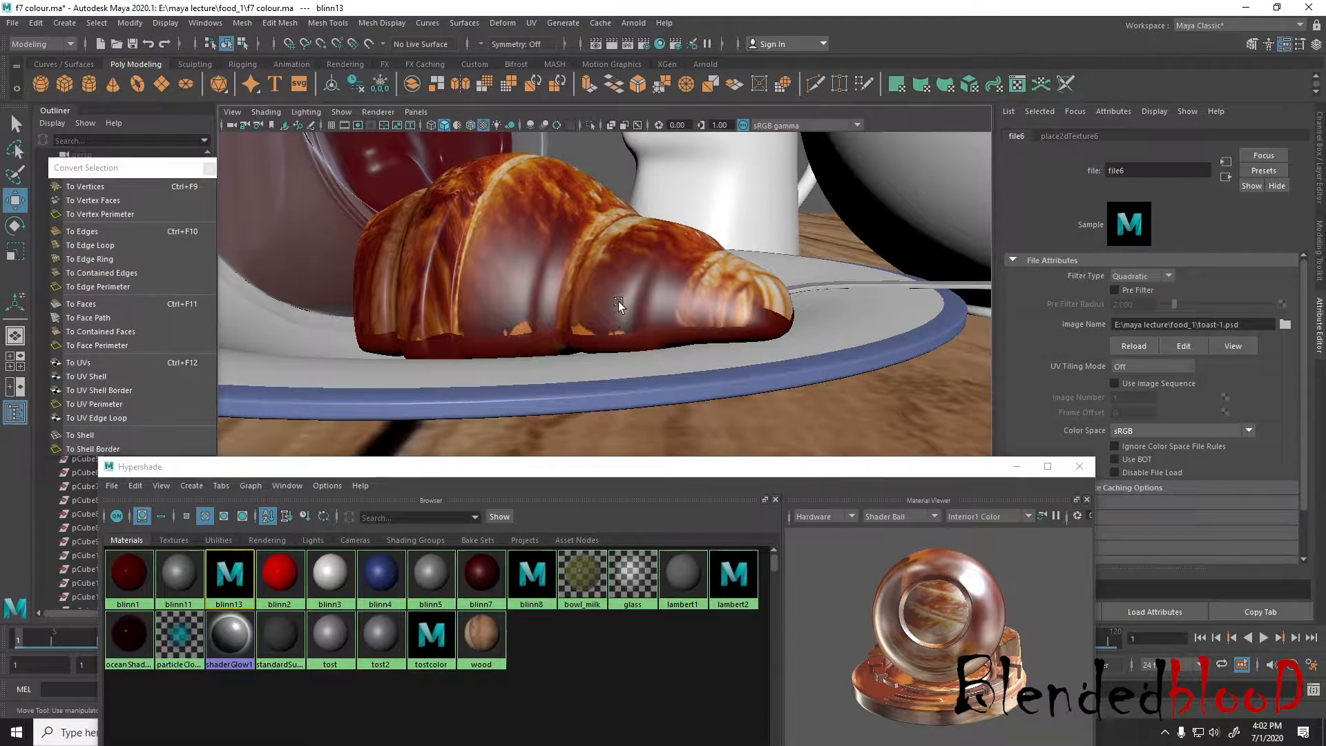
pyautogui.keyDown('alt'); pyautogui.moveTo(688, 330); pyautogui.dragTo(786, 355); pyautogui.keyUp('alt')
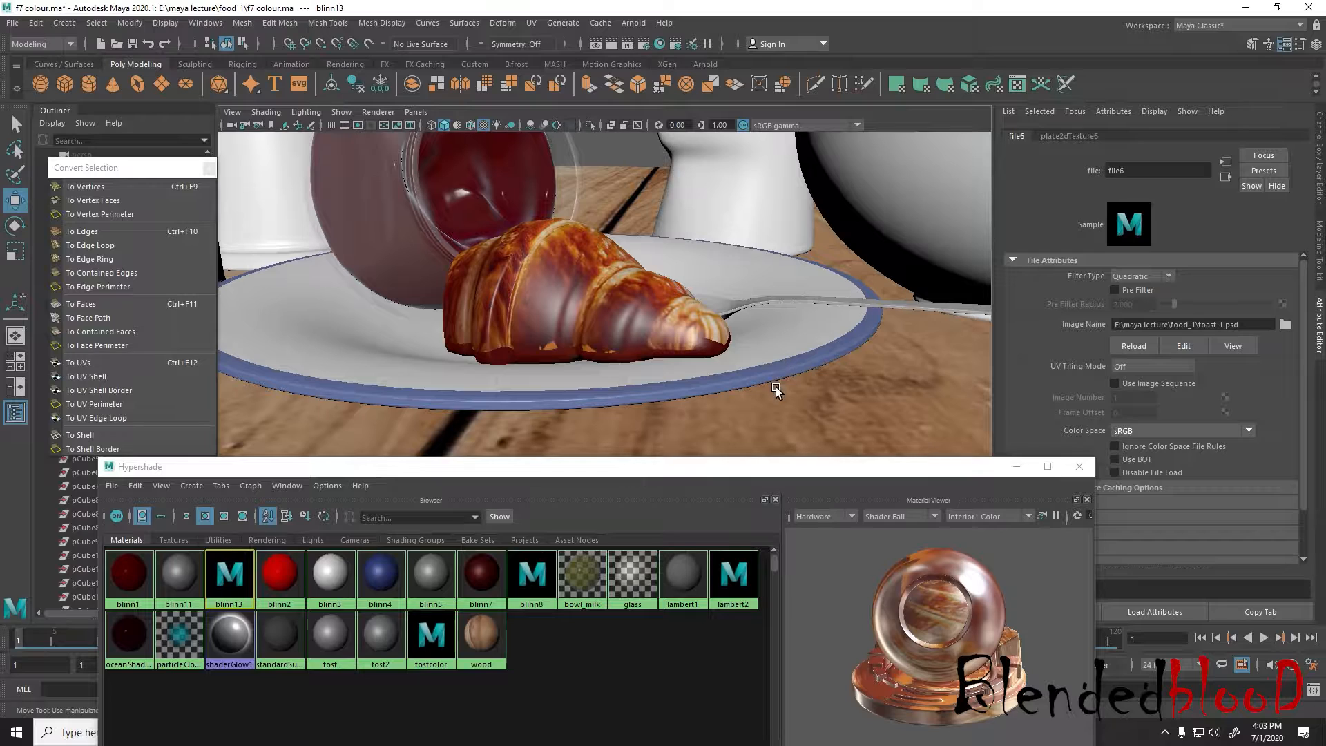
pyautogui.press('space')
pyautogui.press('space')
pyautogui.moveTo(640, 467); pyautogui.dragTo(682, 409)
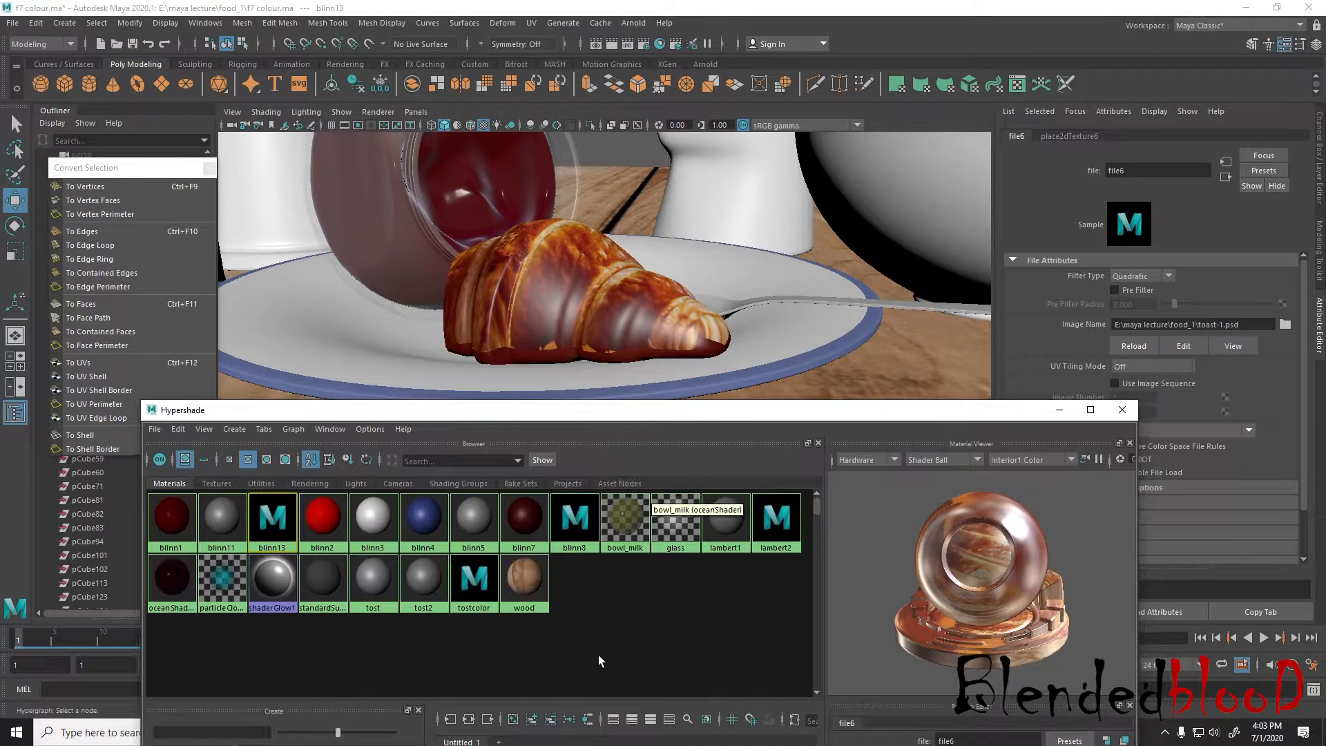
# Switch to Photoshop and paint dark red around the larger croissant's outline with the Layer 0 wireframe shown, then hide the wireframe
pyautogui.press('super')
pyautogui.click(658, 736)
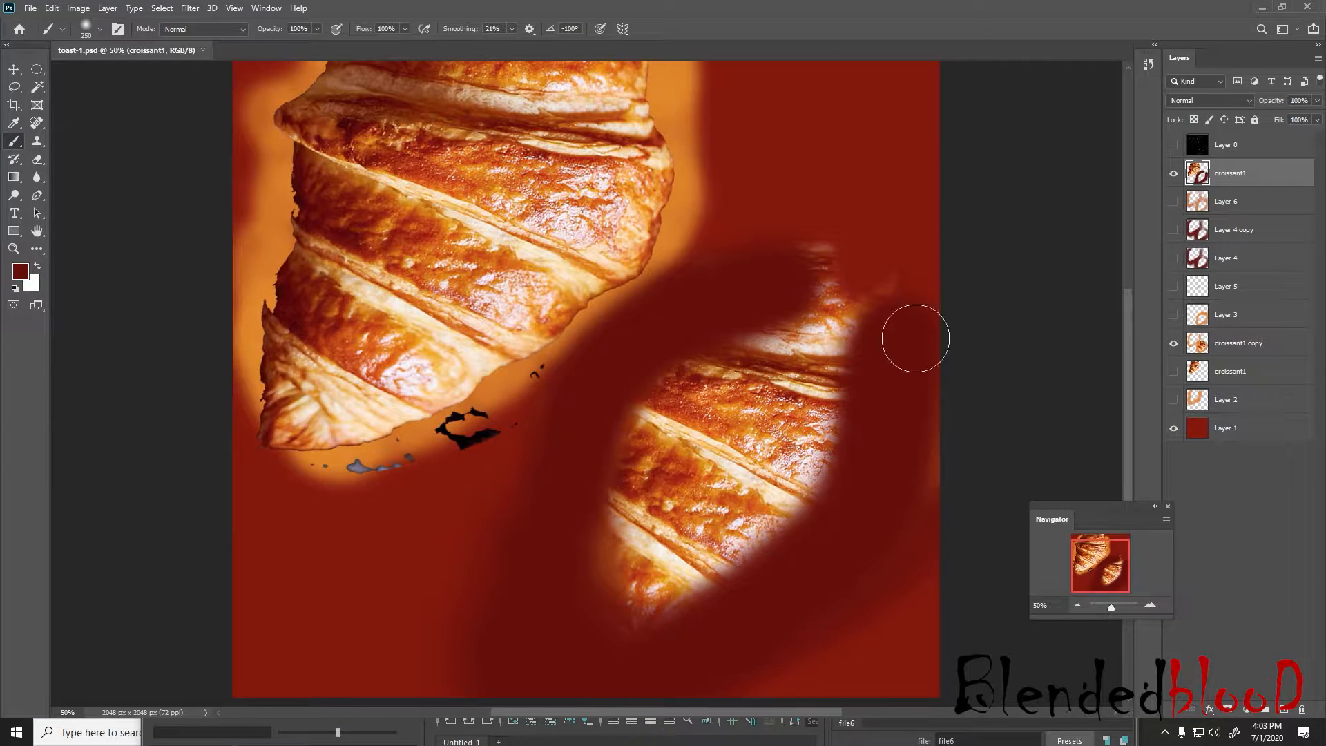
pyautogui.click(1173, 145)
pyautogui.scroll(3, 740, 242)
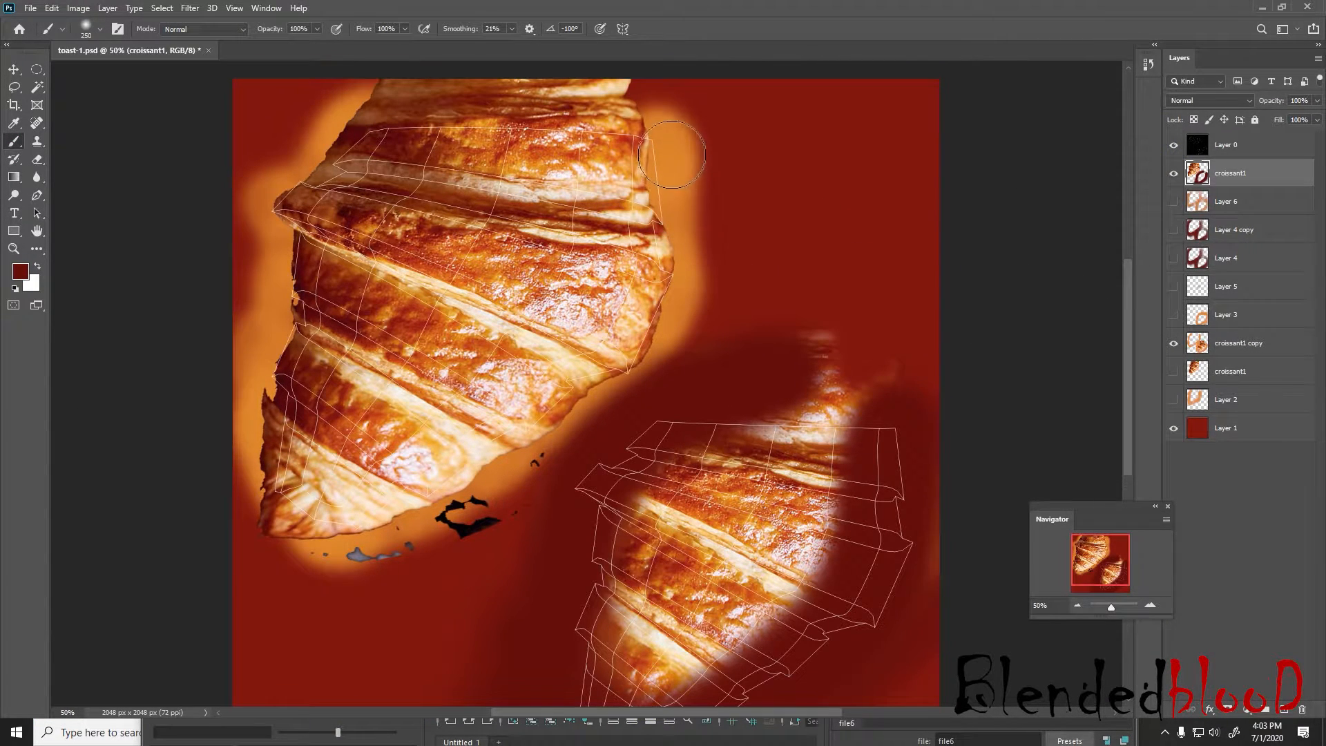
pyautogui.moveTo(674, 149)
pyautogui.mouseDown()
pyautogui.moveTo(687, 175)
pyautogui.moveTo(679, 137)
pyautogui.moveTo(703, 253)
pyautogui.moveTo(686, 246)
pyautogui.moveTo(686, 325)
pyautogui.moveTo(650, 384)
pyautogui.moveTo(556, 423)
pyautogui.moveTo(523, 474)
pyautogui.moveTo(483, 484)
pyautogui.moveTo(424, 532)
pyautogui.moveTo(310, 545)
pyautogui.moveTo(259, 493)
pyautogui.moveTo(248, 373)
pyautogui.moveTo(272, 266)
pyautogui.moveTo(261, 219)
pyautogui.moveTo(272, 166)
pyautogui.moveTo(317, 125)
pyautogui.moveTo(327, 138)
pyautogui.moveTo(273, 172)
pyautogui.mouseUp()
pyautogui.click(1174, 146)
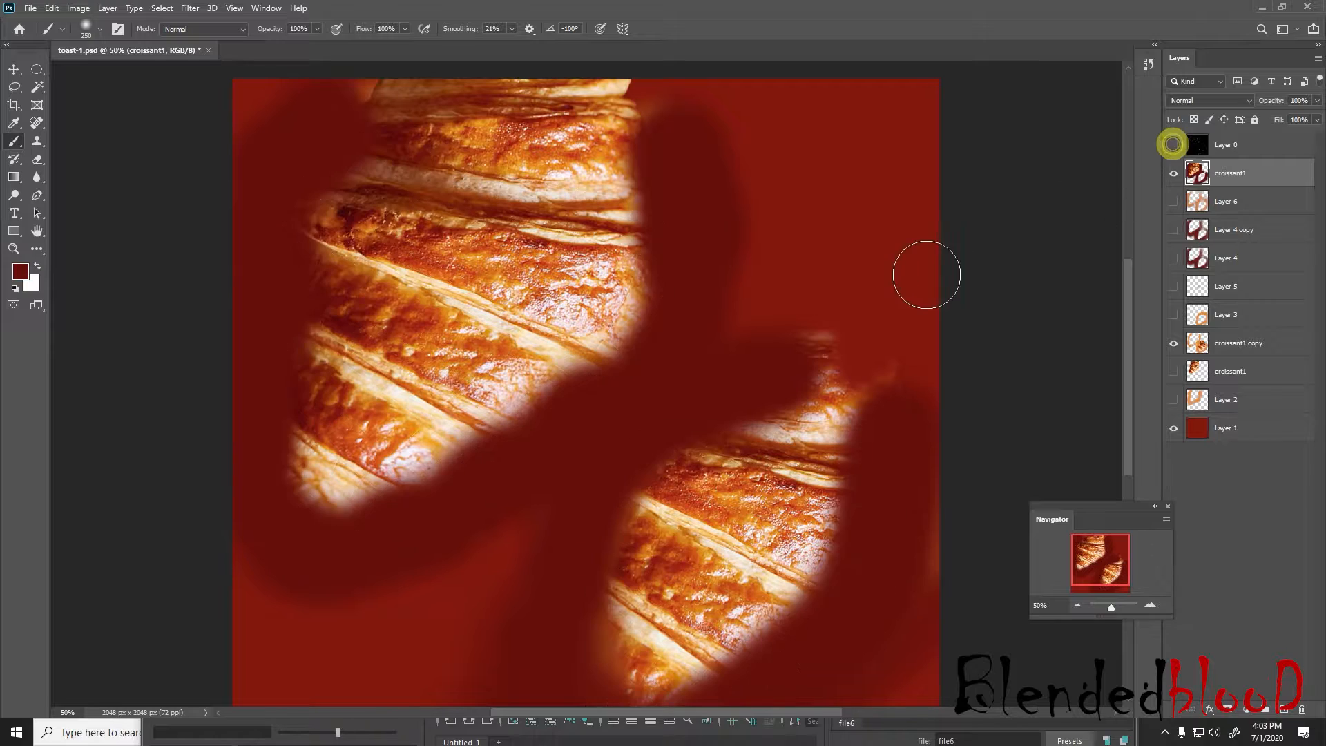
# Save toast-1.psd, switch to Maya, and reload the image in the croissant's file texture
pyautogui.press('super')
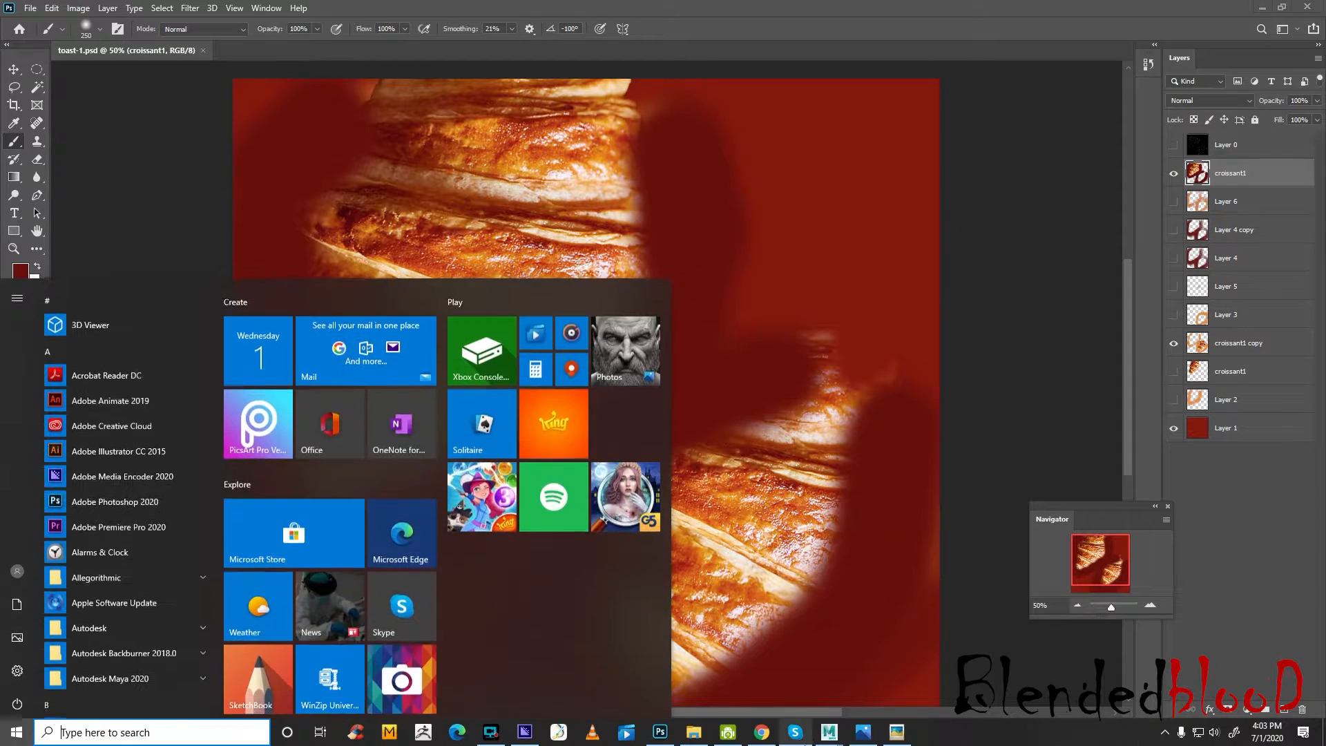
pyautogui.click(872, 675)
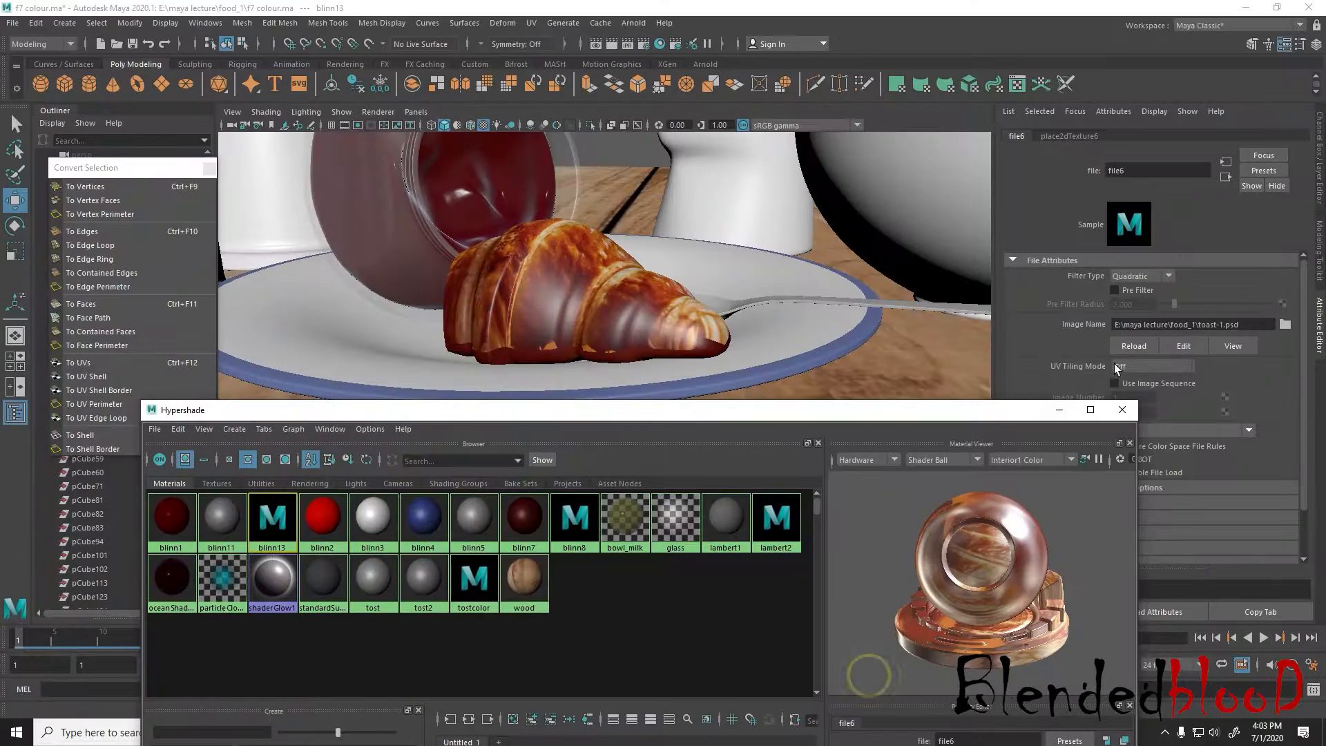
pyautogui.click(1119, 347)
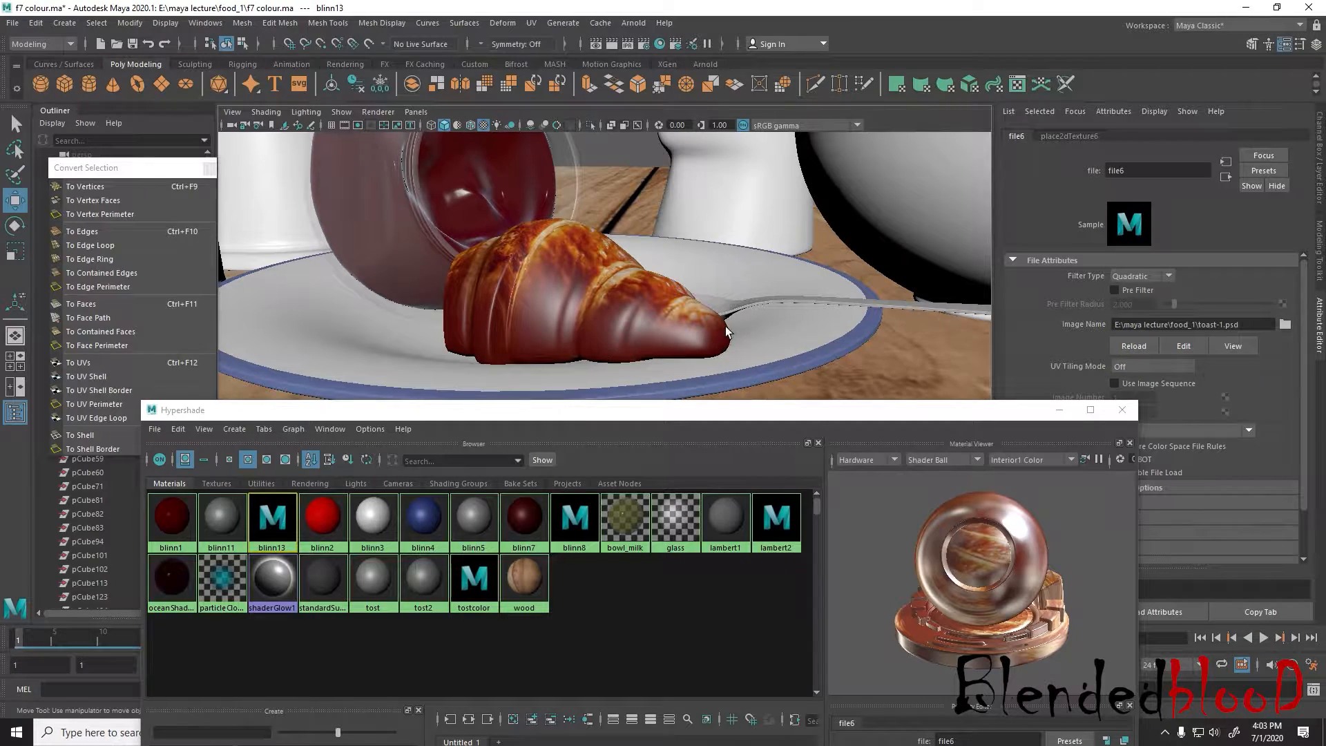
# Minimize Hypershade and examine the textured croissant within the whole table setting
pyautogui.keyDown('alt'); pyautogui.moveTo(898, 311); pyautogui.dragTo(836, 328); pyautogui.keyUp('alt')
pyautogui.scroll(-5, 711, 308)
pyautogui.moveTo(711, 307)
pyautogui.keyDown('alt'); pyautogui.mouseDown()
pyautogui.moveTo(751, 334)
pyautogui.moveTo(688, 311)
pyautogui.moveTo(714, 314)
pyautogui.mouseUp(); pyautogui.keyUp('alt')
pyautogui.scroll(-5, 751, 336)
pyautogui.keyDown('alt'); pyautogui.moveTo(714, 314); pyautogui.dragTo(717, 256, button='middle'); pyautogui.keyUp('alt')
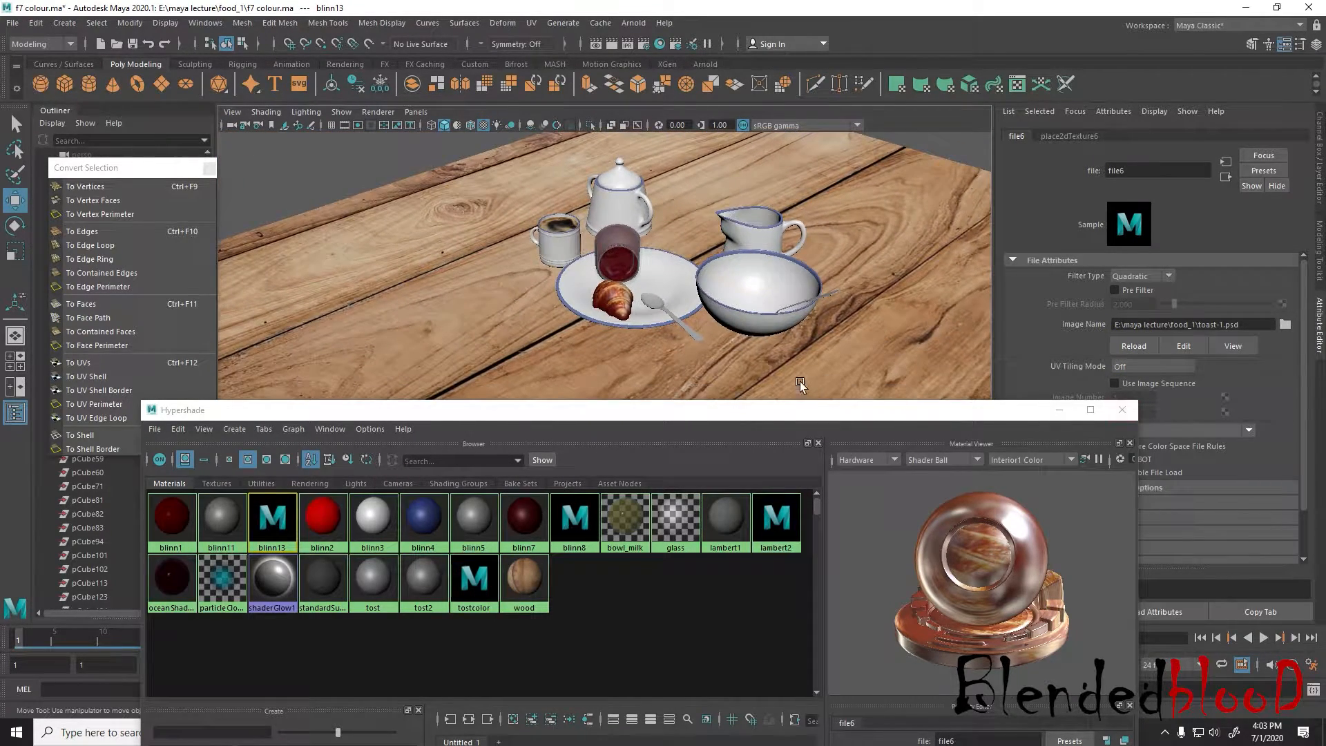
pyautogui.click(1058, 411)
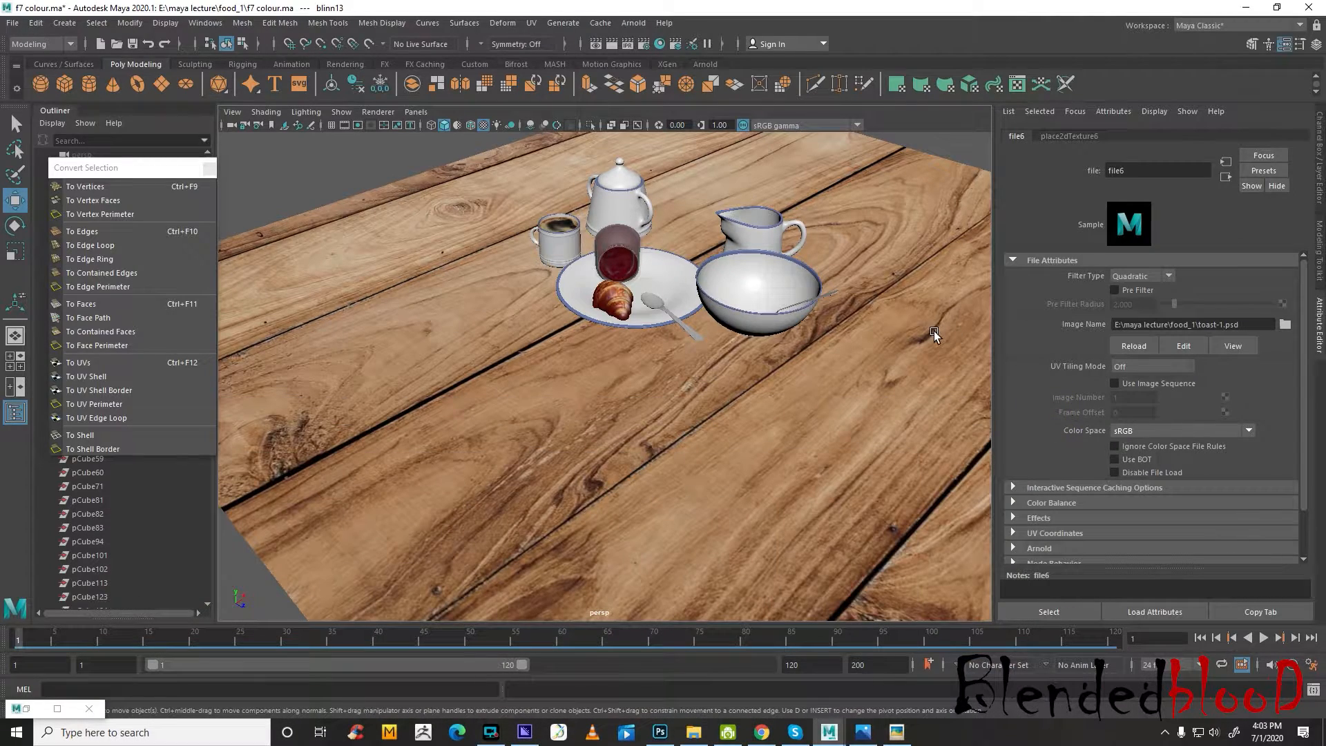
pyautogui.keyDown('alt'); pyautogui.moveTo(696, 350); pyautogui.dragTo(743, 433); pyautogui.keyUp('alt')
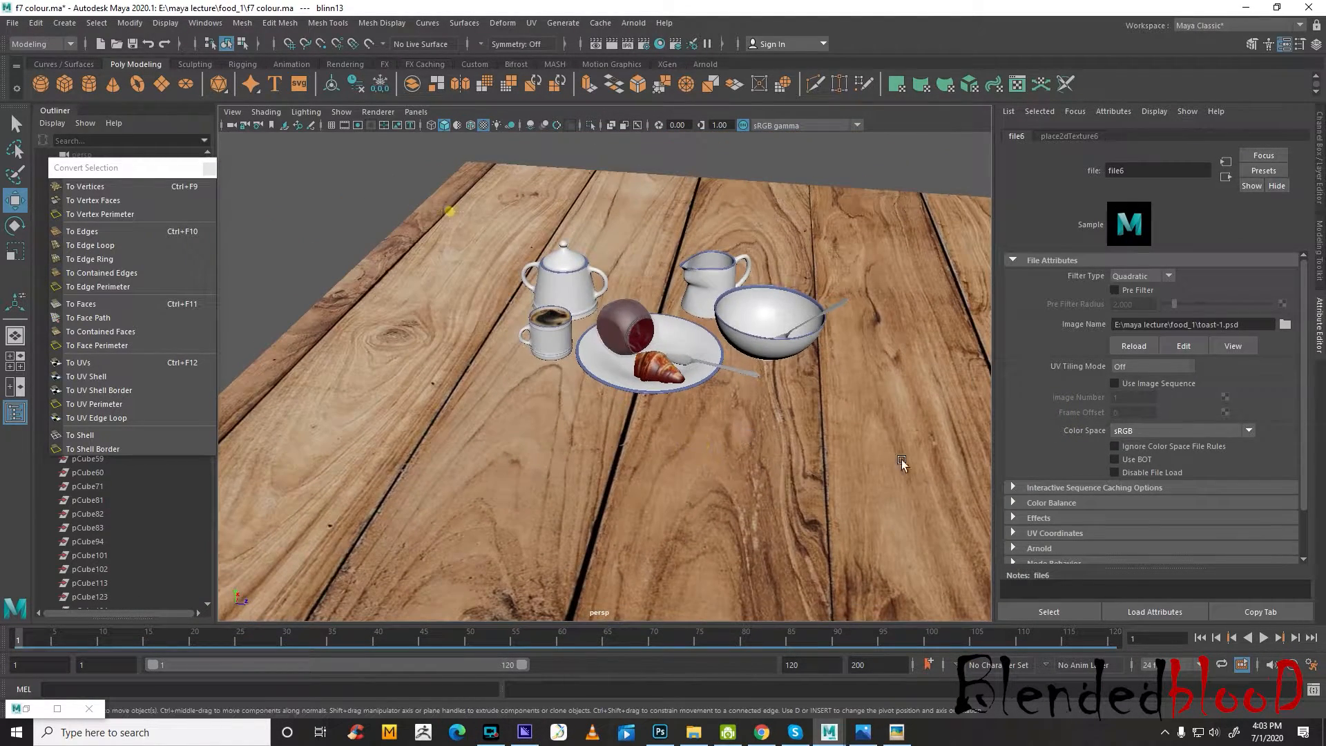
# Select the half croissant and delete all construction history in the scene
pyautogui.click(660, 367)
pyautogui.click(36, 23)
pyautogui.moveTo(126, 202)
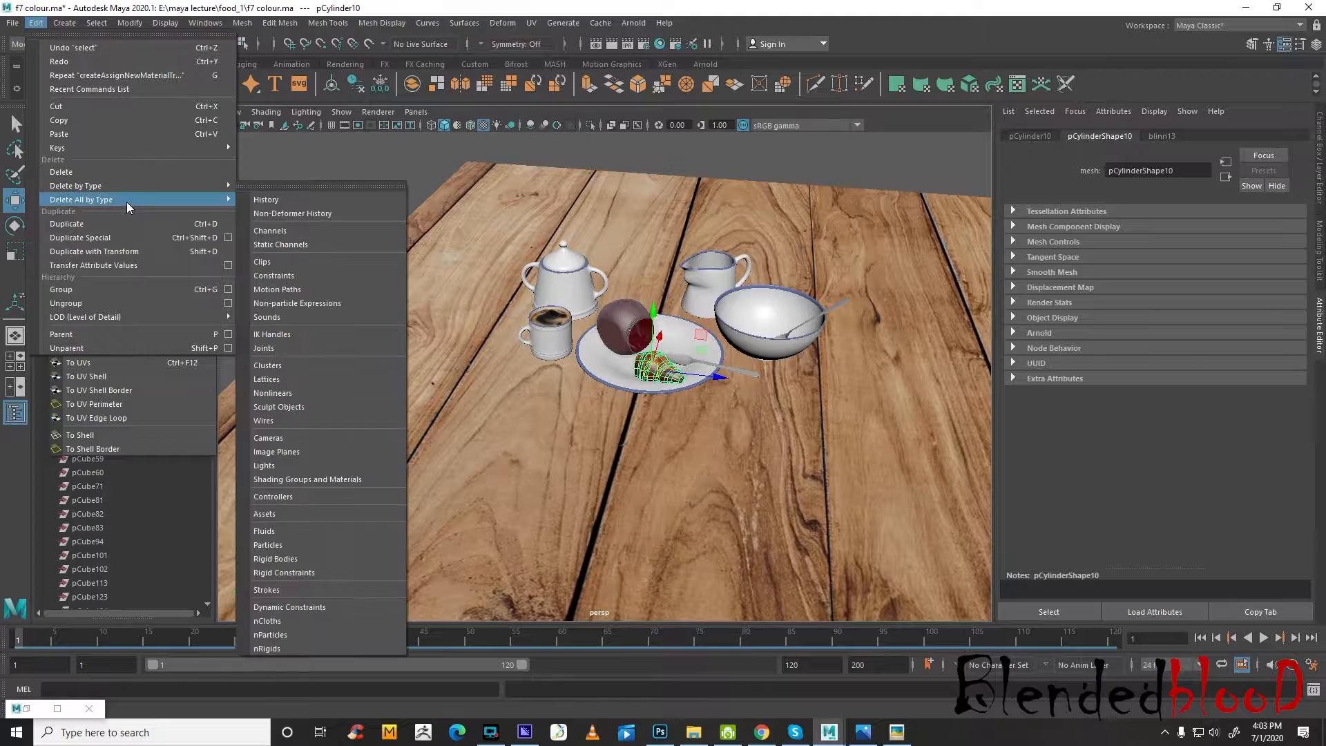
pyautogui.click(326, 197)
# Save the scene over the existing file f6 colour.ma in the food_1 folder
pyautogui.click(13, 22)
pyautogui.click(82, 109)
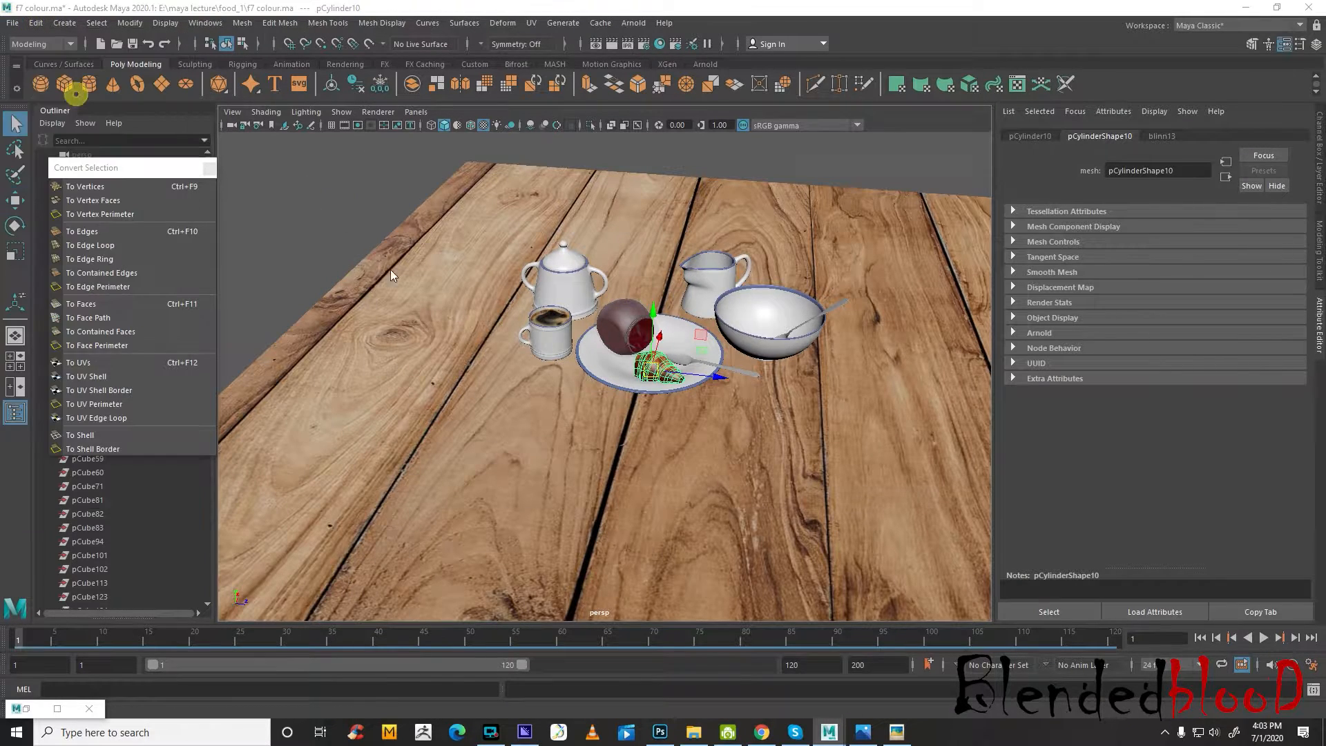
pyautogui.click(503, 305)
pyautogui.doubleClick(503, 306)
pyautogui.press('Return')
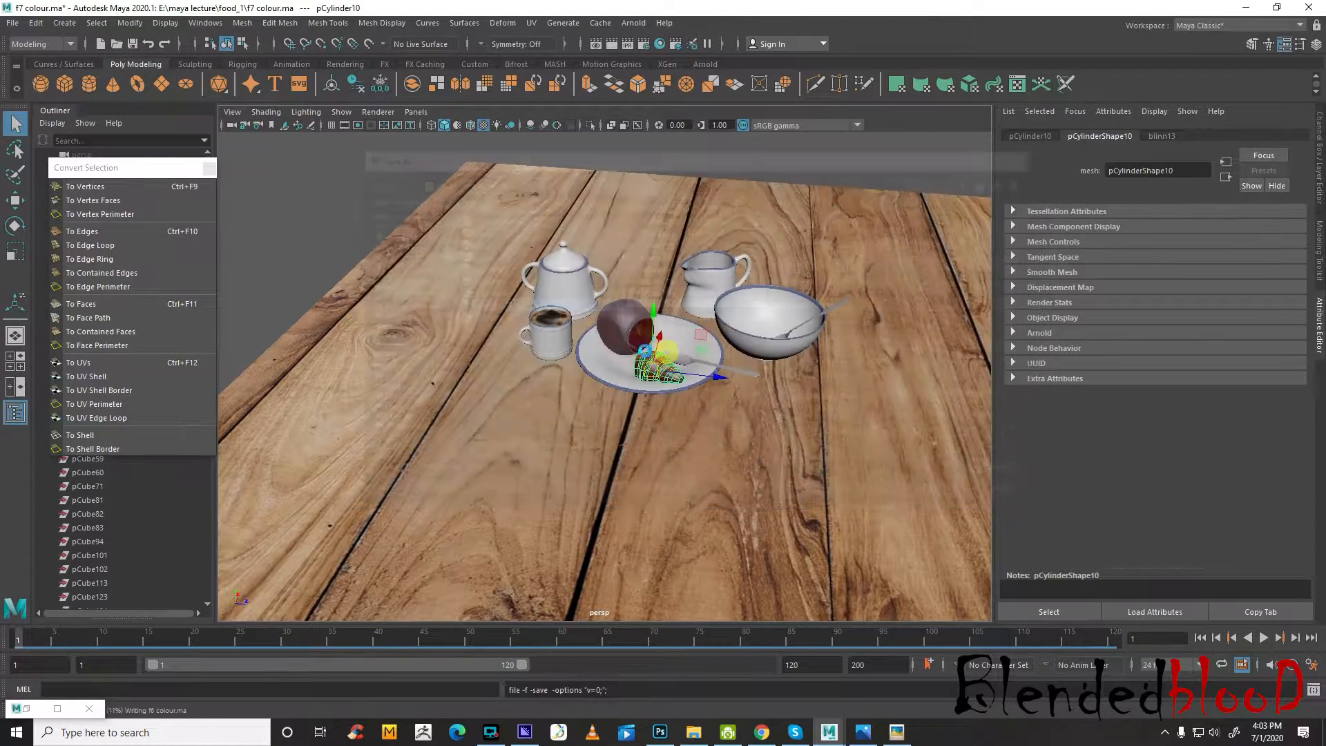
# Save the scene under the name f7 colour.ma, replacing the existing file in the food_1 folder
pyautogui.click(13, 23)
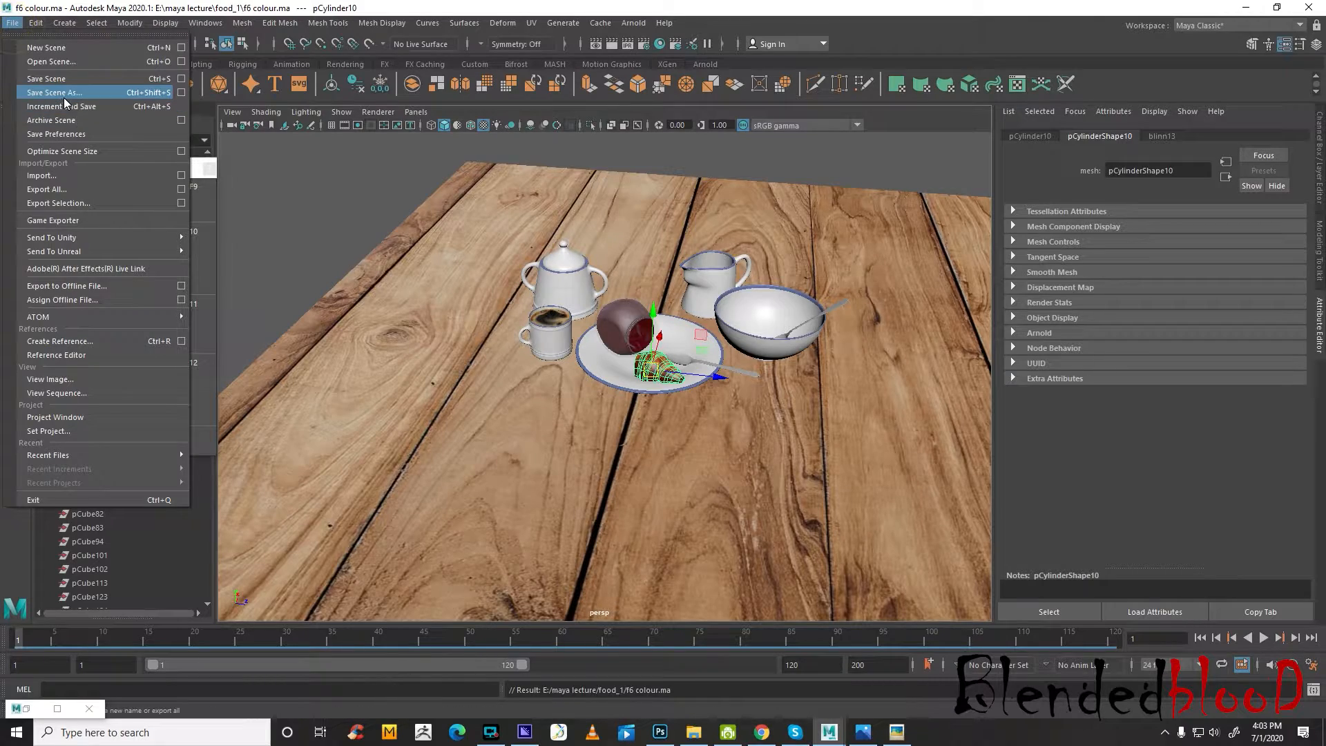
pyautogui.click(76, 100)
pyautogui.doubleClick(504, 319)
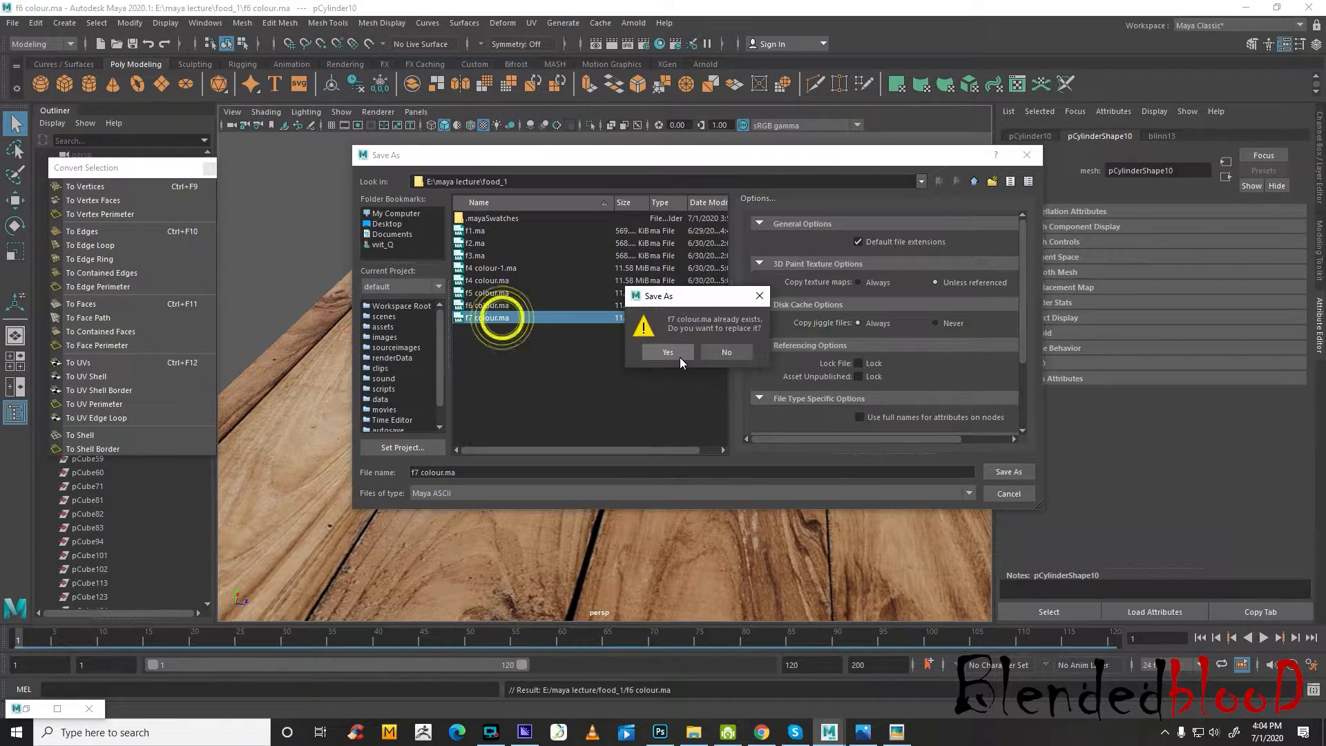
pyautogui.click(680, 359)
# Deselect the half croissant and examine its texture up close on the plate
pyautogui.scroll(6, 681, 358)
pyautogui.scroll(-6, 682, 358)
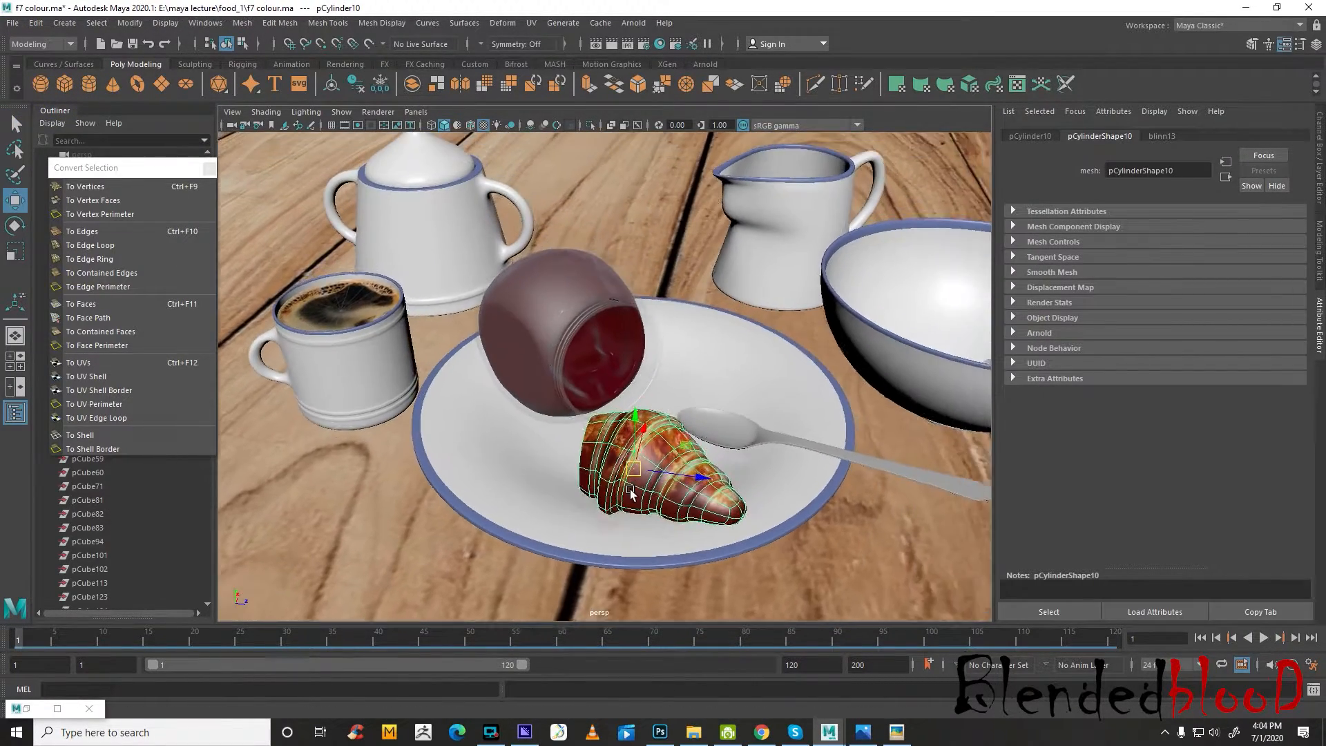
pyautogui.click(354, 162)
pyautogui.scroll(6, 660, 366)
pyautogui.keyDown('alt'); pyautogui.moveTo(642, 405); pyautogui.dragTo(678, 409); pyautogui.keyUp('alt')
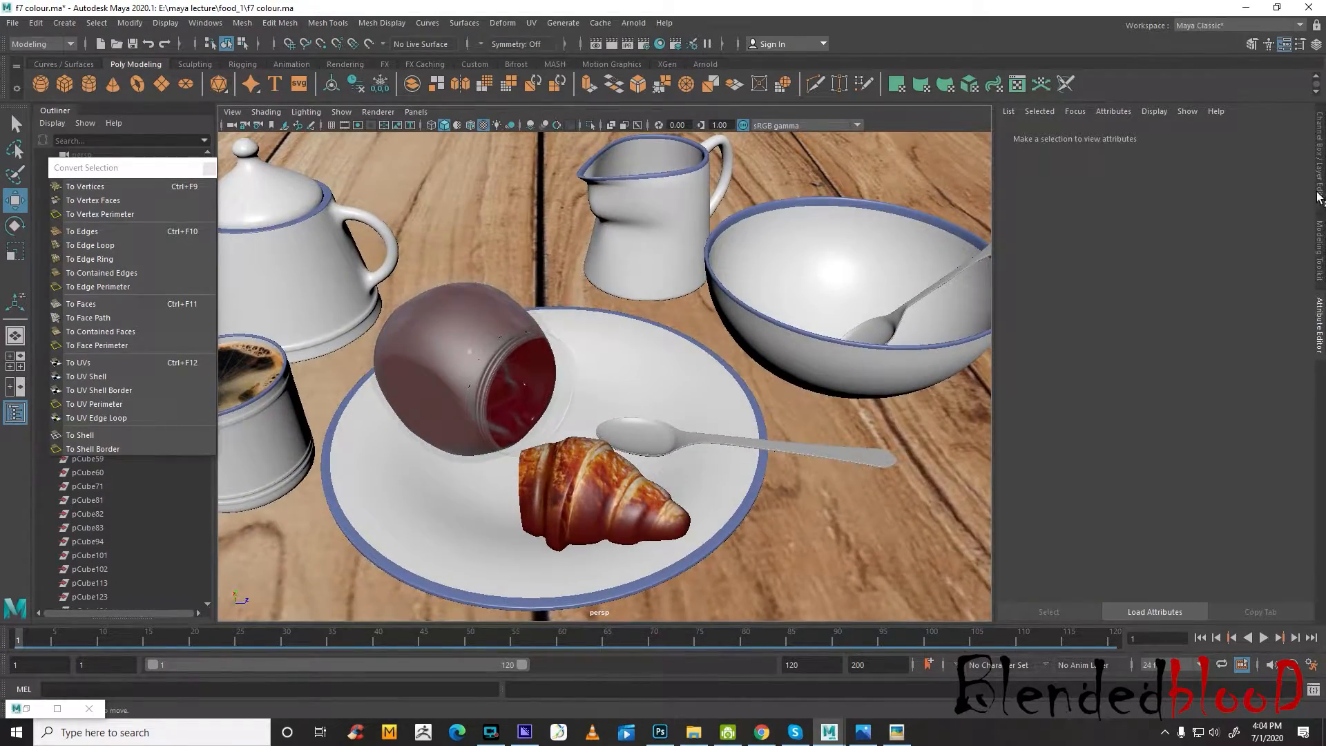
# Show the Channel Box and Layer Editor, and compare the perspective scene with the reference photo in the four-view layout
pyautogui.click(1320, 197)
pyautogui.scroll(-8, 947, 385)
pyautogui.press('space')
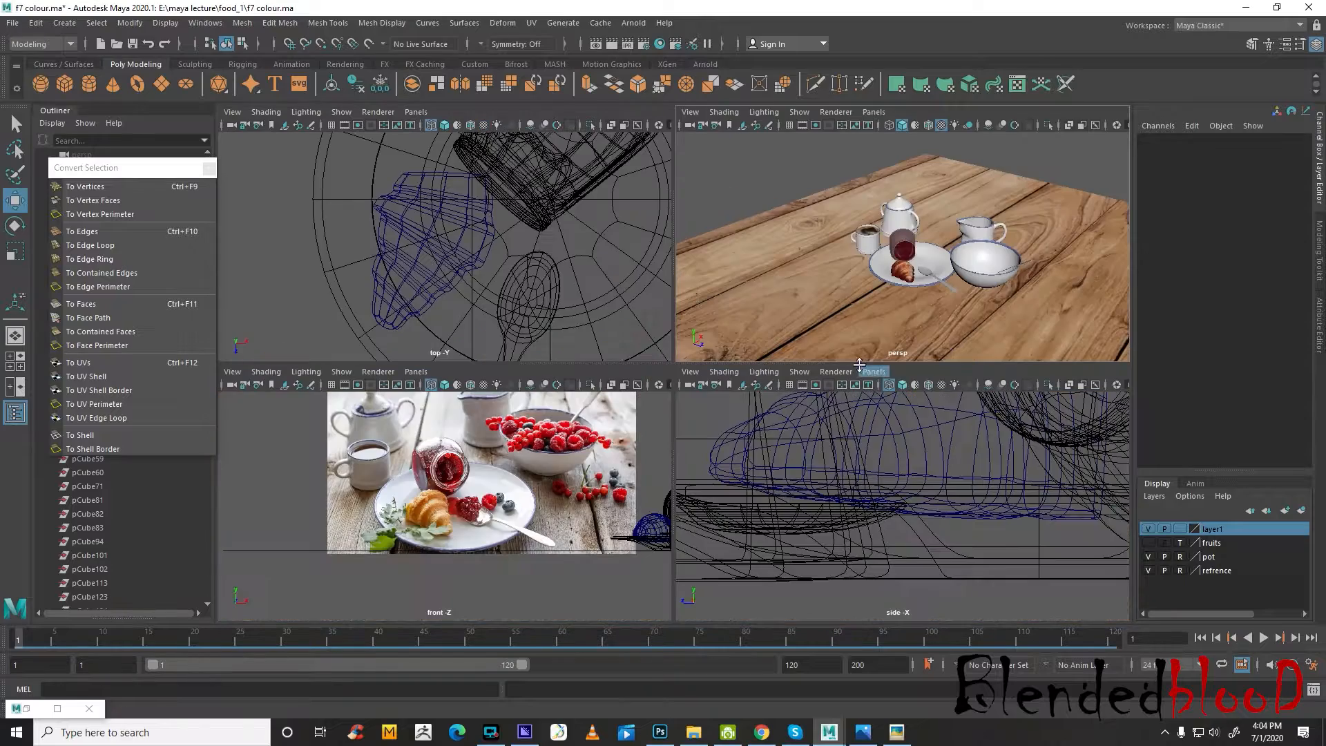
pyautogui.scroll(3, 533, 502)
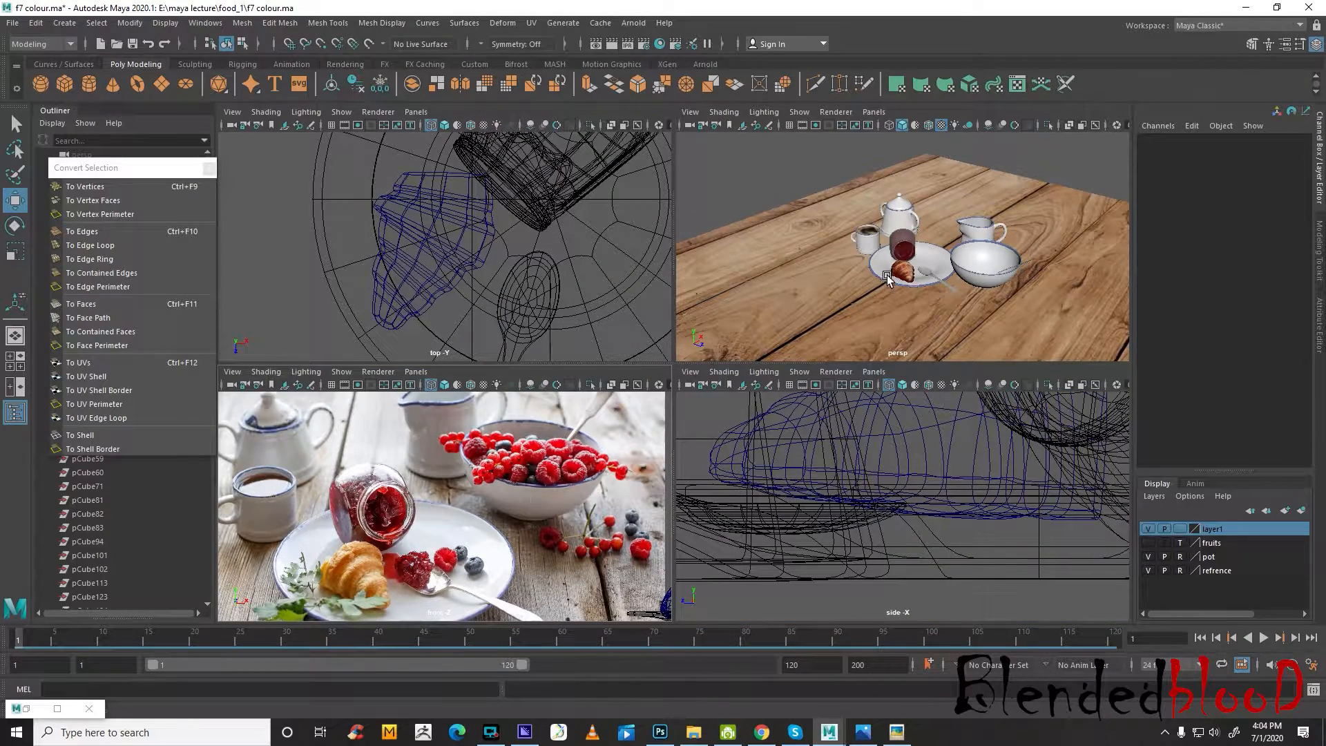
pyautogui.scroll(10, 887, 276)
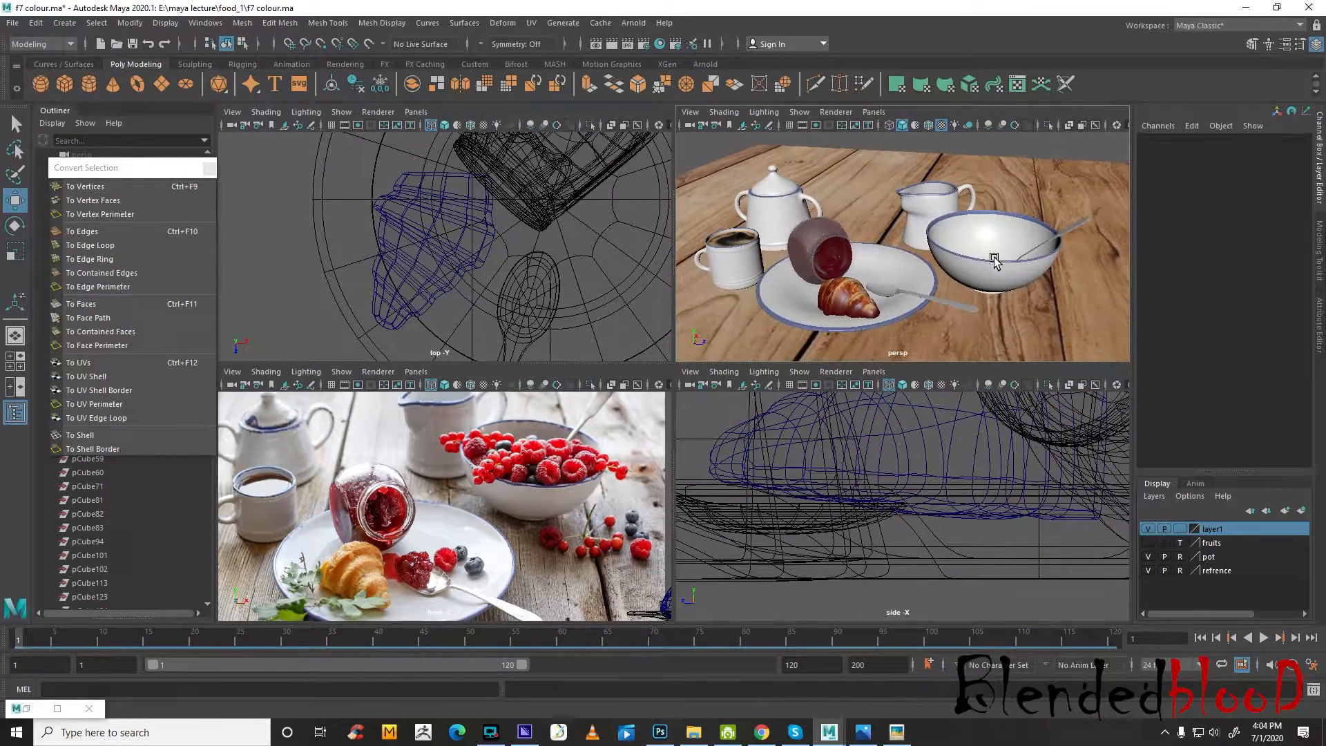
pyautogui.scroll(5, 995, 259)
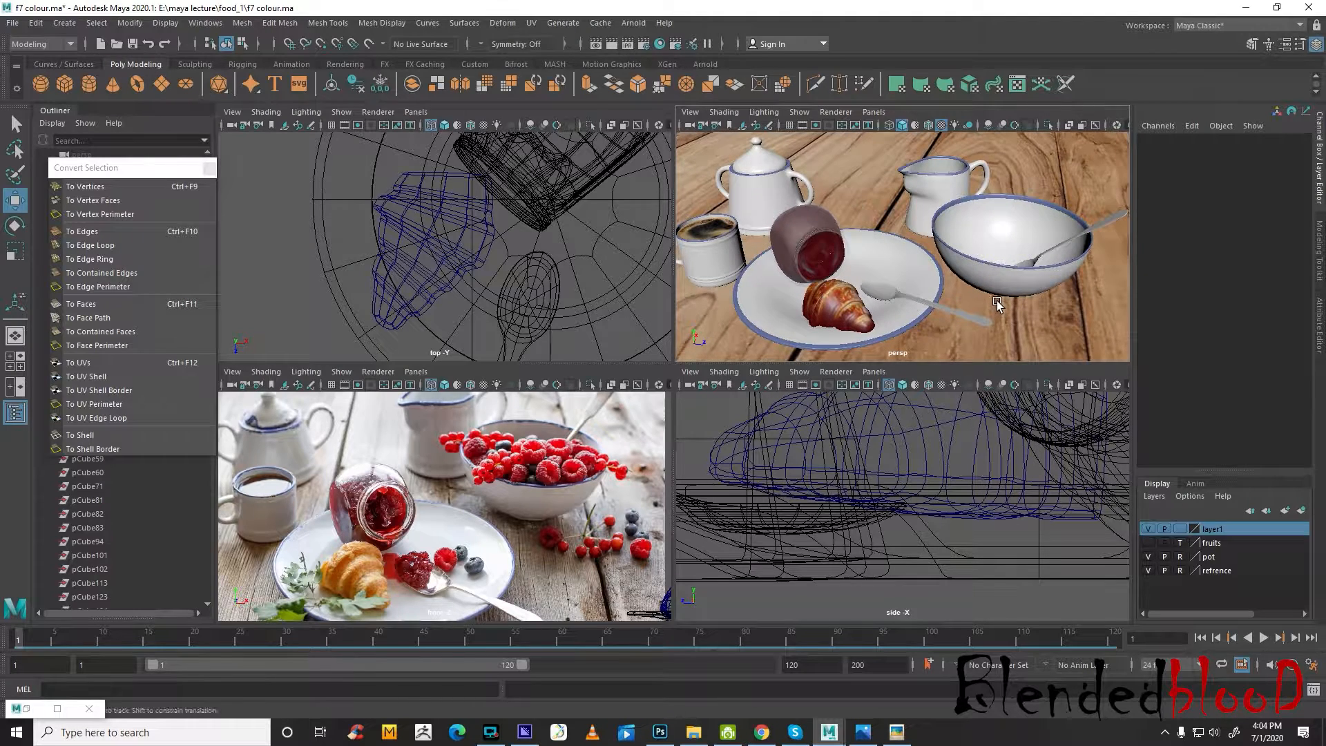
pyautogui.scroll(5, 1002, 301)
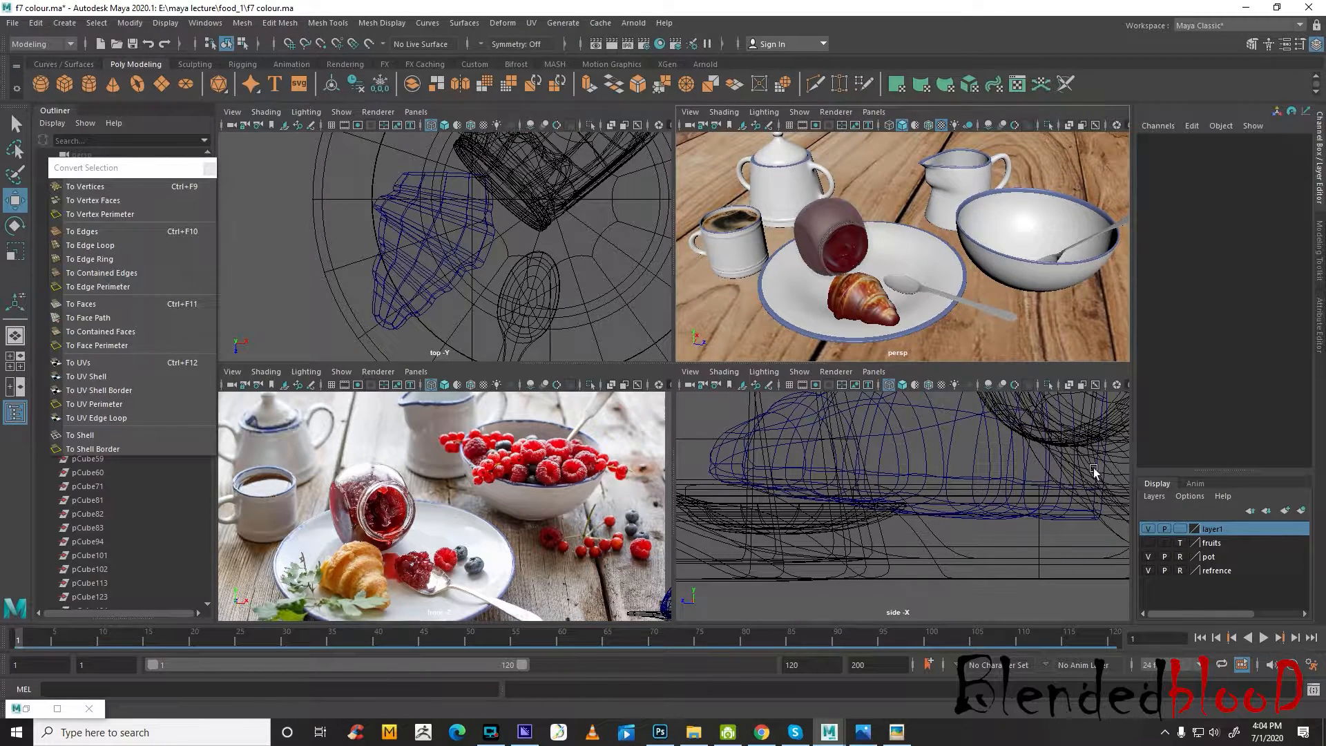
# Show the fruits layer, and set both the fruits layer and layer1 to reference display
pyautogui.click(1148, 543)
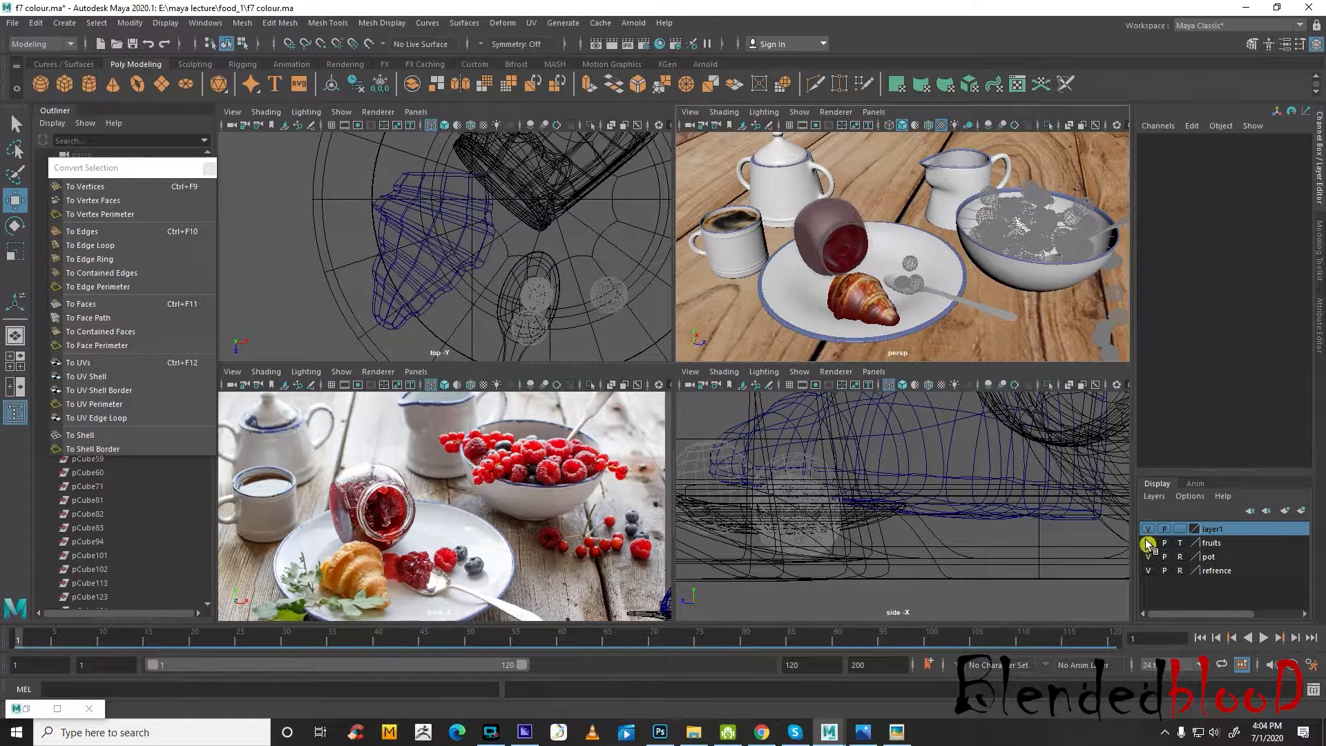
pyautogui.click(1180, 544)
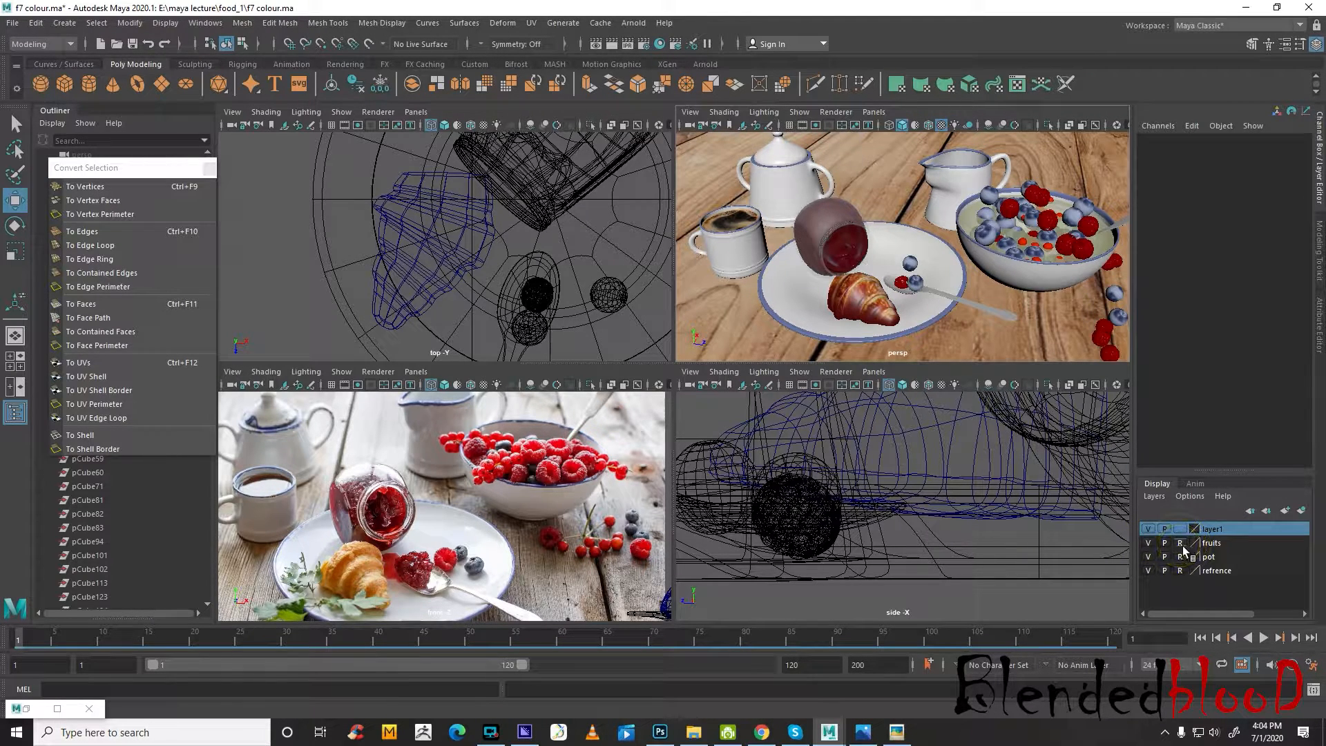
pyautogui.click(1181, 529)
# Add the half croissant to the fruits layer, and hide the fruits and pot layers to clear the views
pyautogui.click(865, 304)
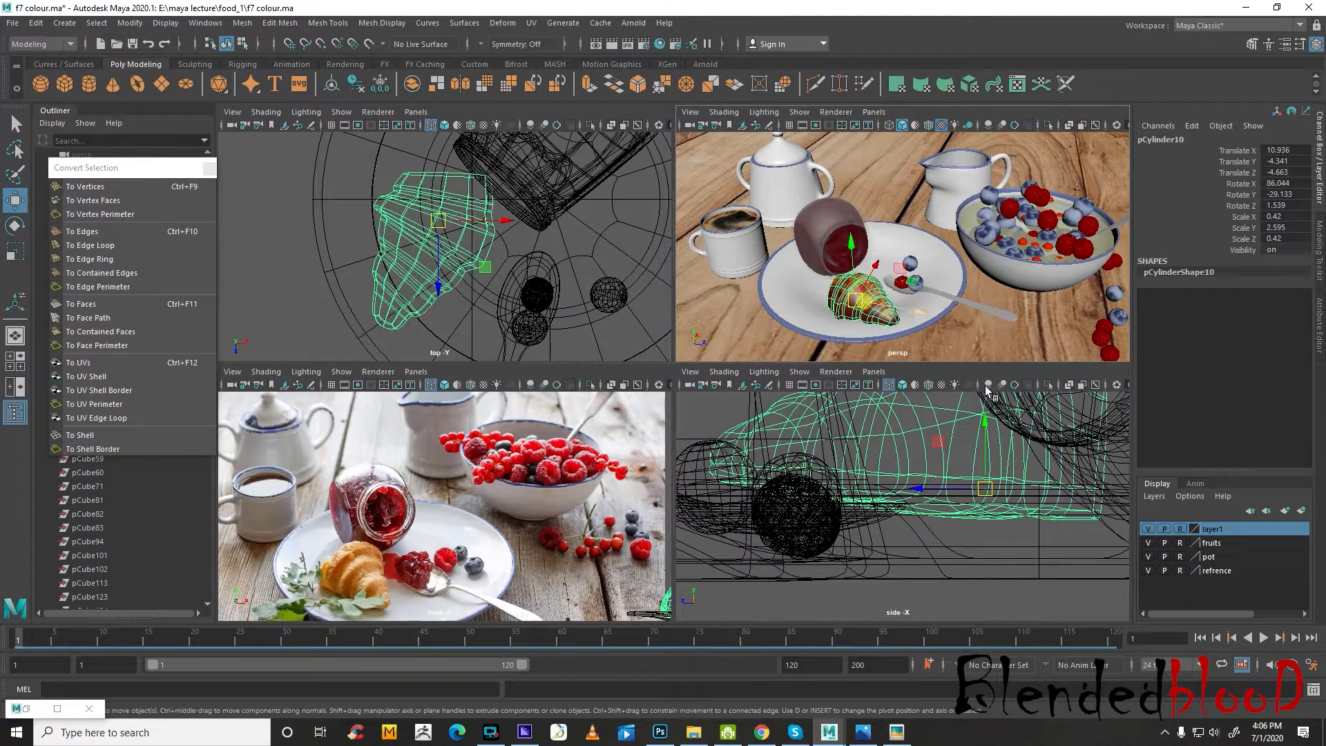
pyautogui.rightClick(1234, 546)
pyautogui.click(1236, 577)
pyautogui.click(1149, 543)
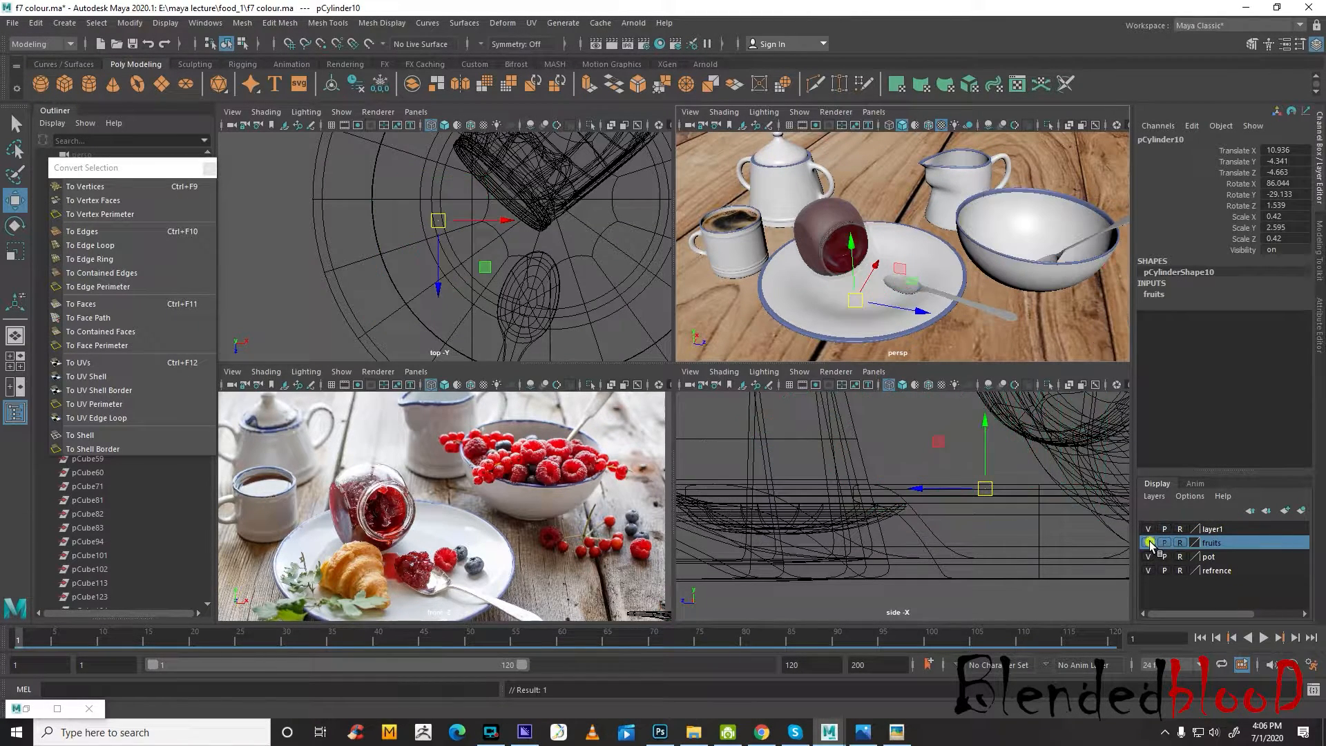
pyautogui.click(1148, 556)
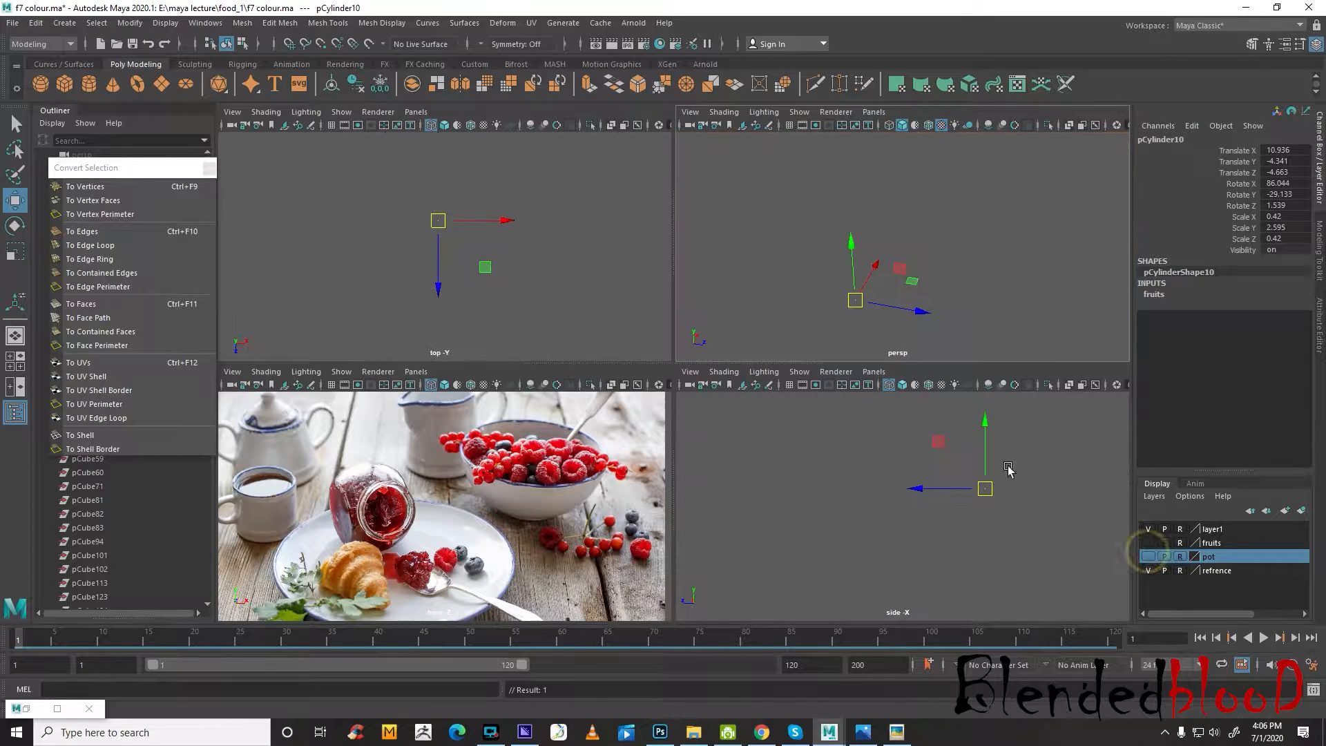
pyautogui.click(552, 291)
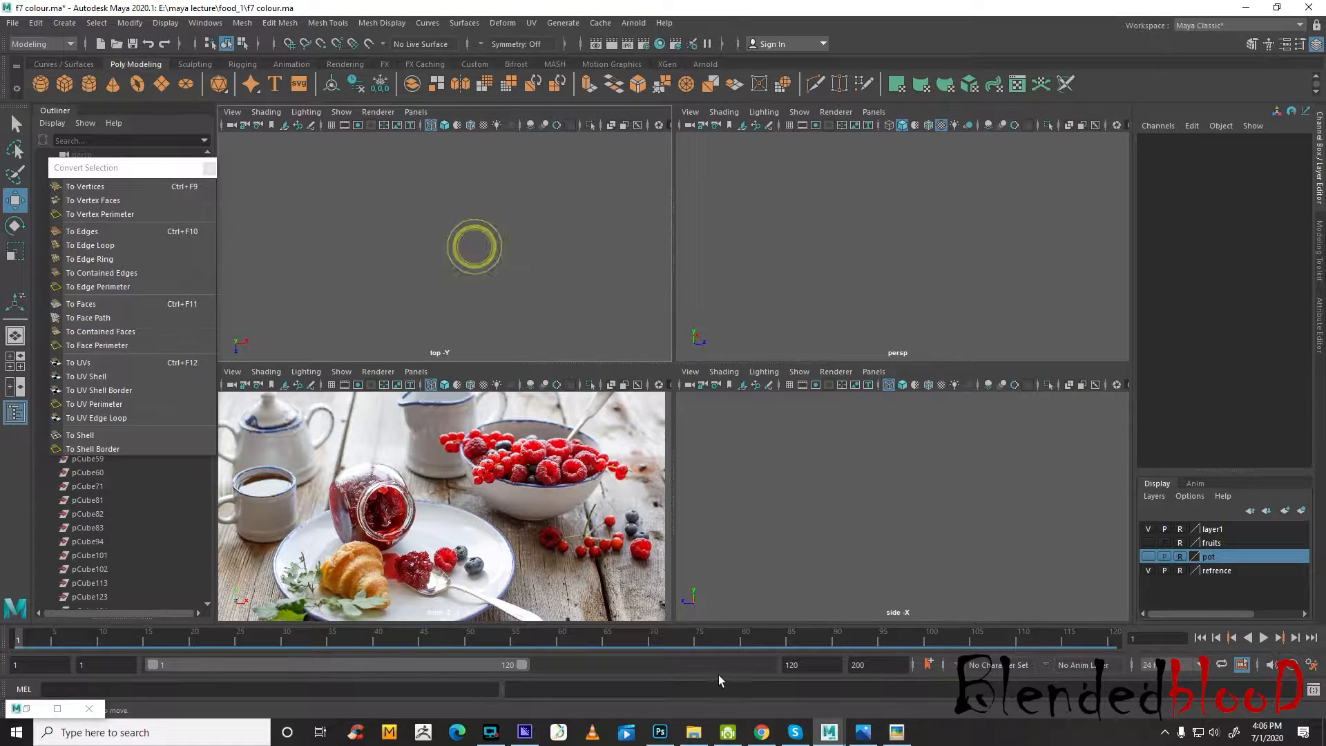
# Switch to File Explorer and view the cilantro leaf picture in the food_1 folder, returning to Maya when done
pyautogui.click(694, 733)
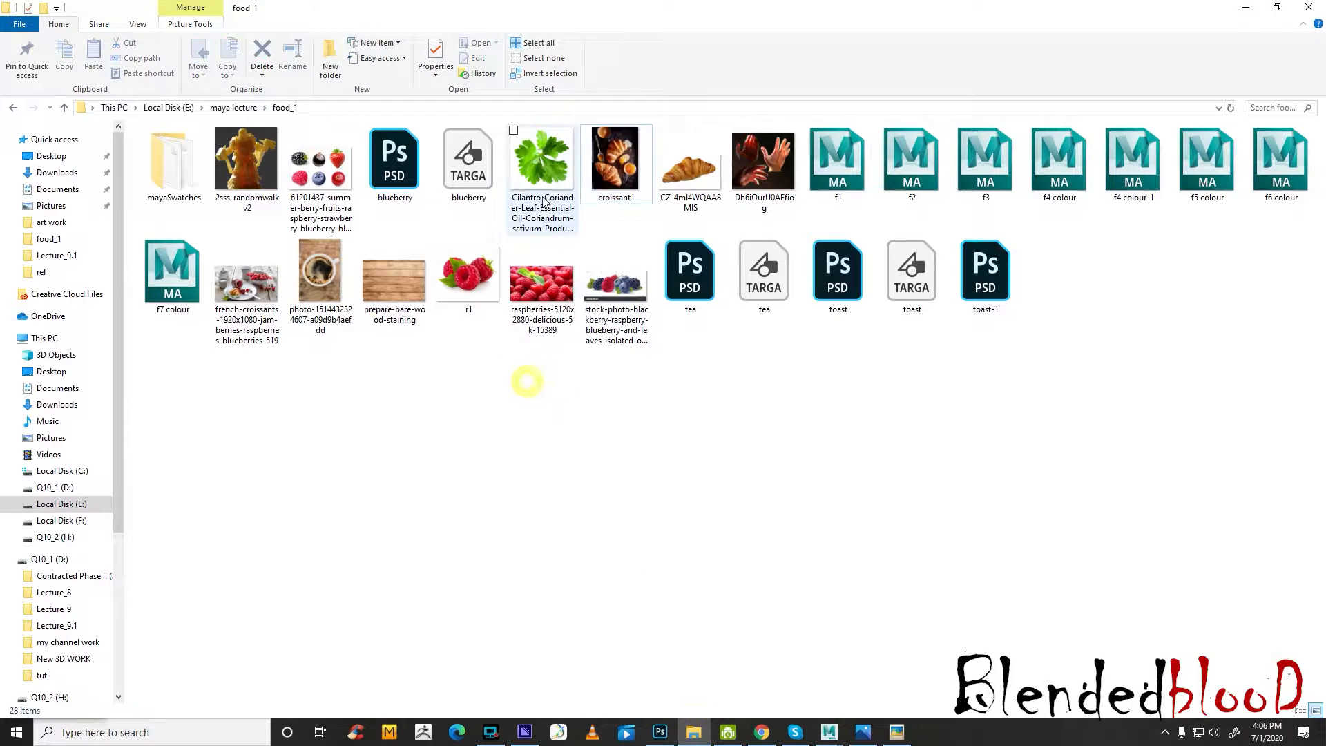
pyautogui.doubleClick(558, 159)
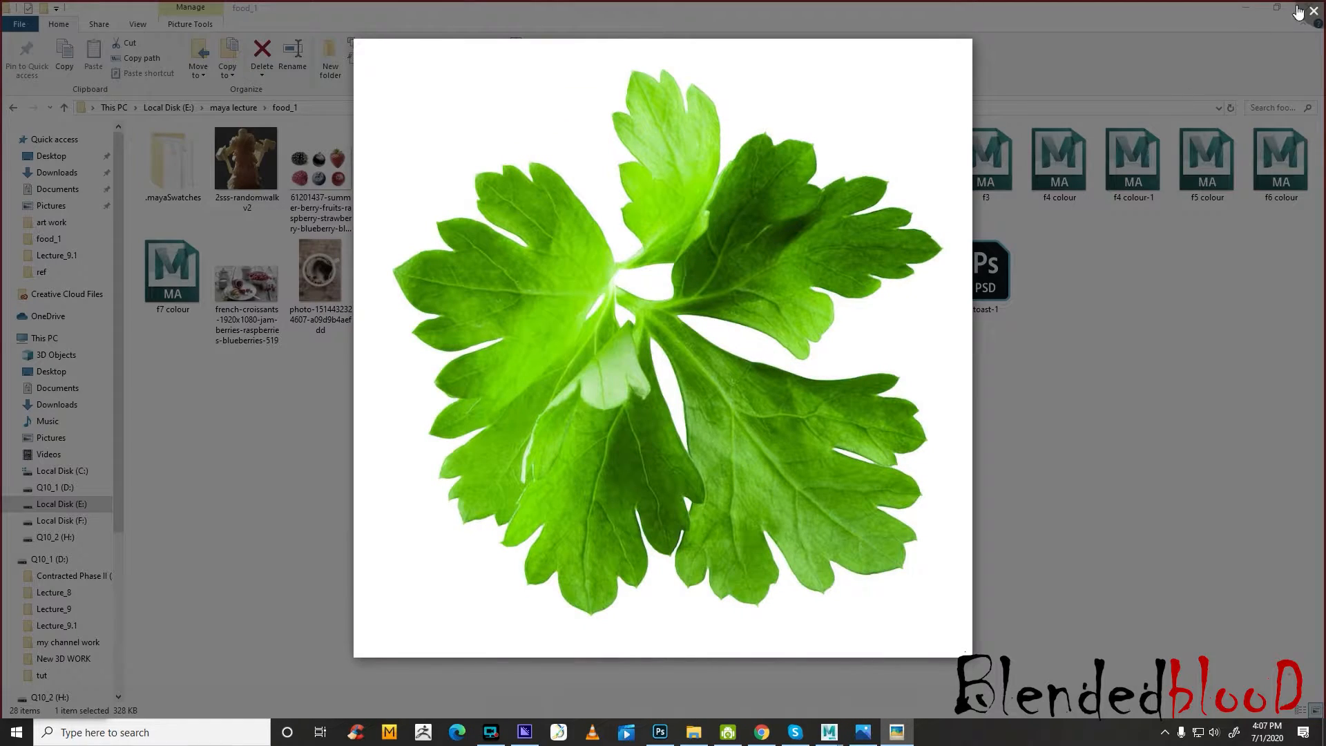
pyautogui.click(1309, 10)
pyautogui.click(1078, 389)
pyautogui.click(1248, 8)
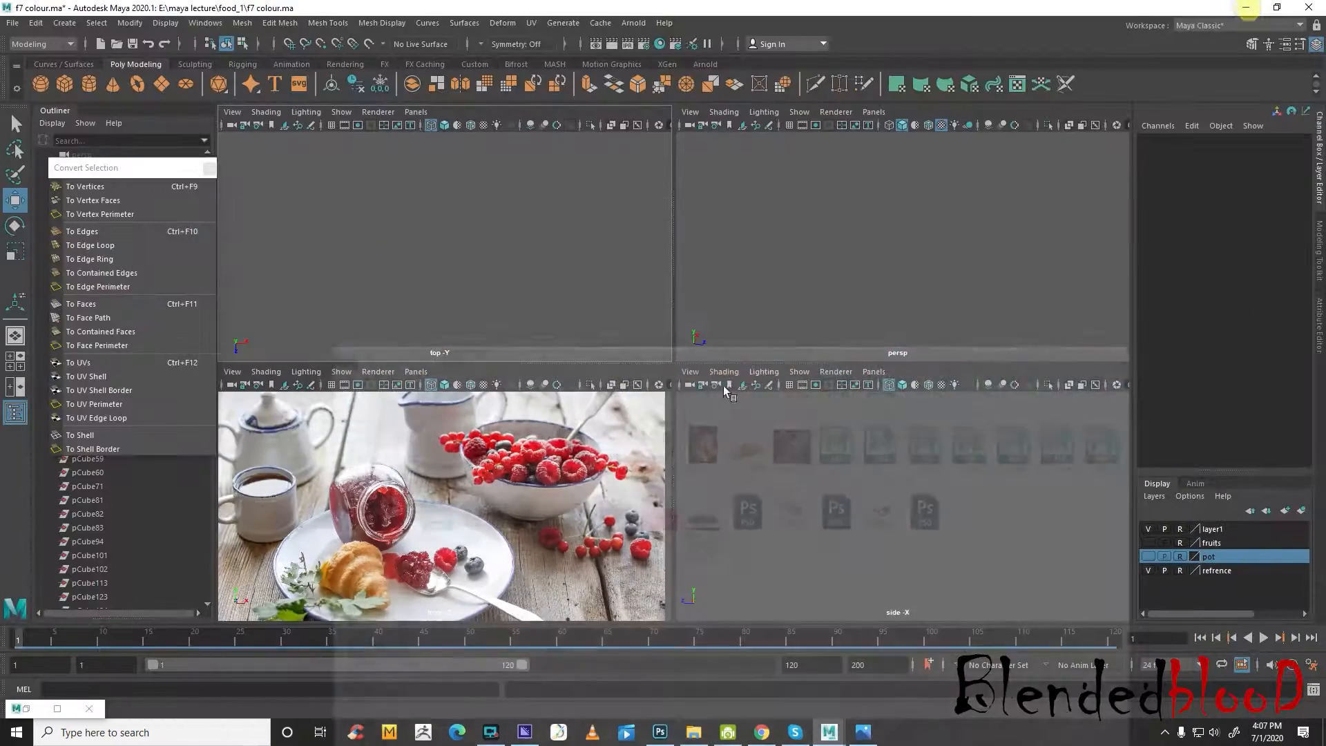
pyautogui.click(232, 112)
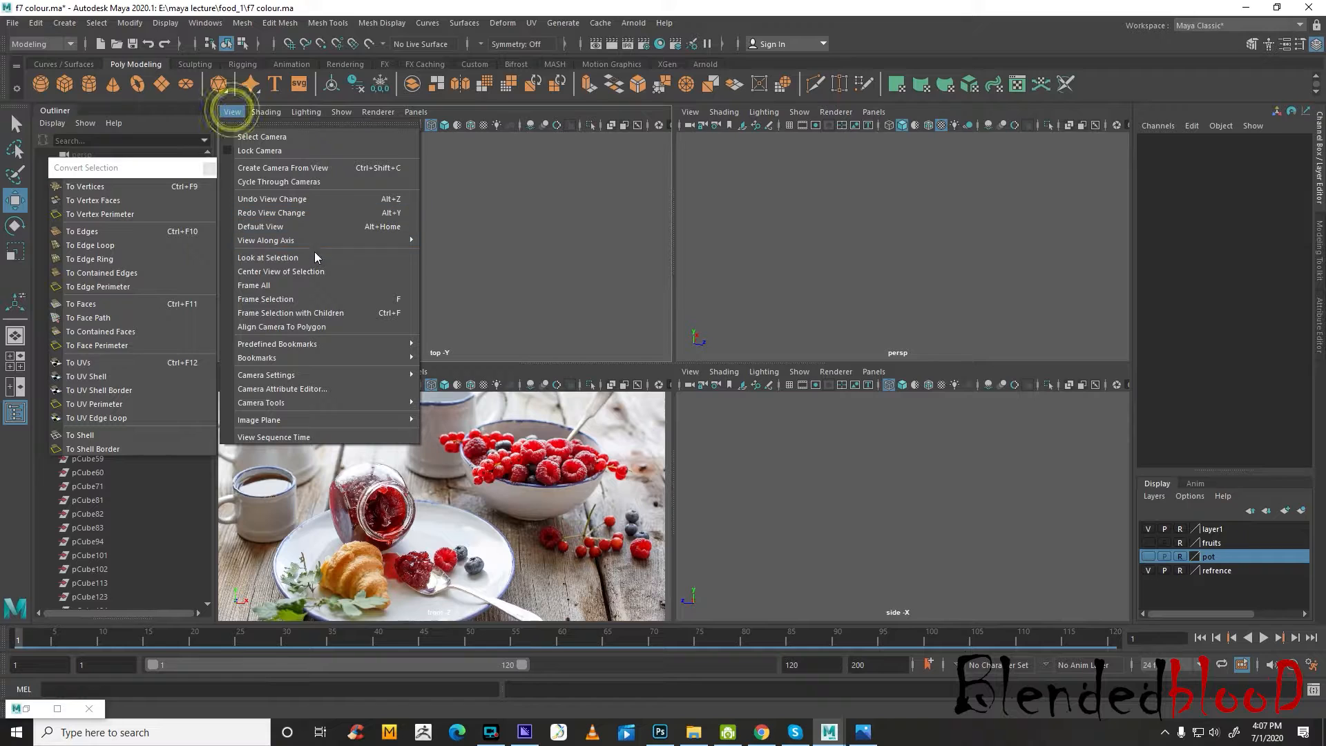
pyautogui.click(553, 257)
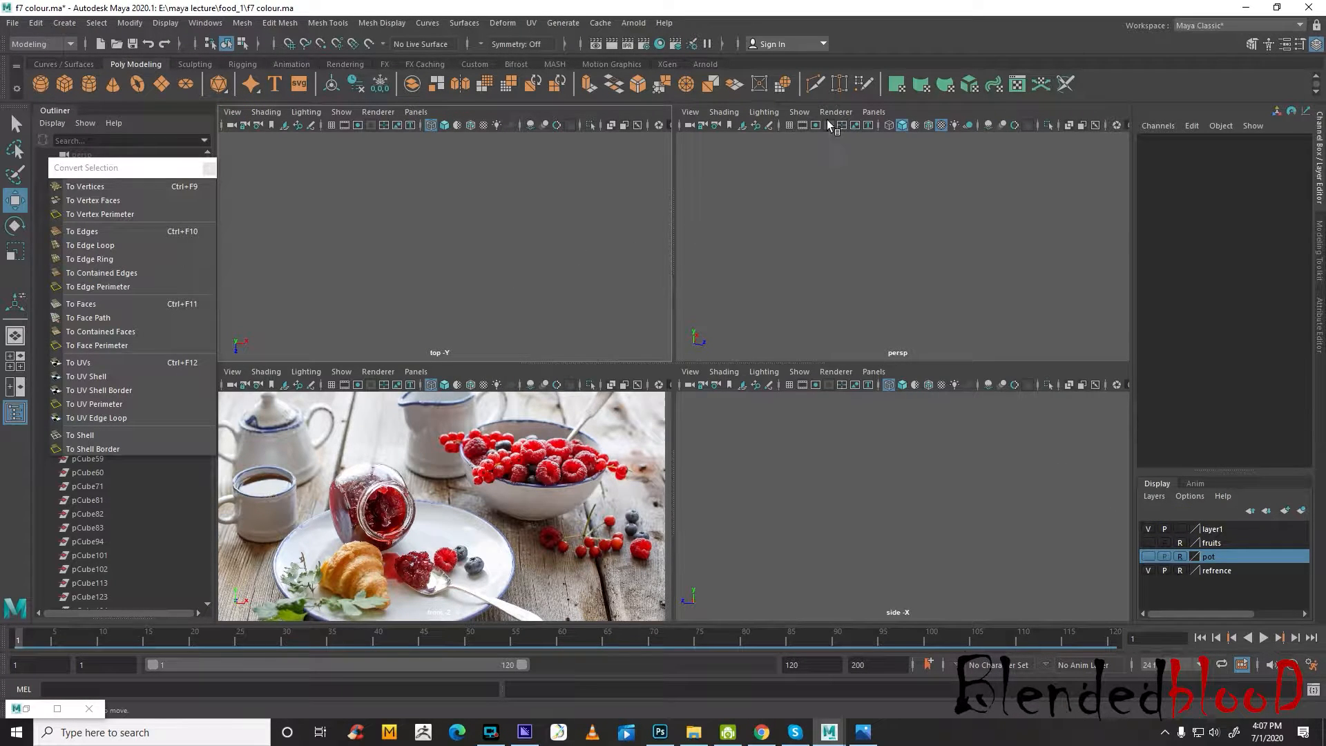
pyautogui.click(799, 112)
pyautogui.click(720, 284)
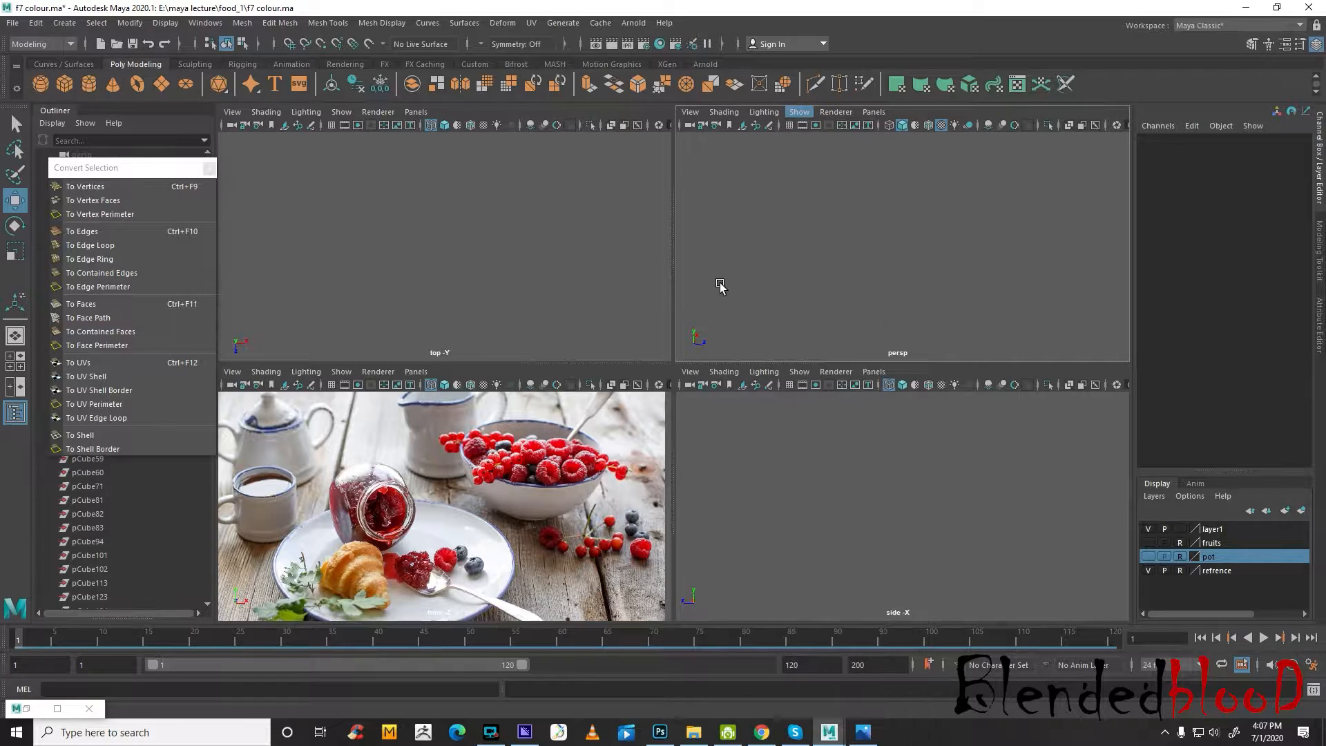
pyautogui.scroll(5, 804, 275)
# Import Cilantro-Coriander-Leaf-Essential-Oil-Coriandrum-sativum-ProductPic.jpg as an image plane in the top view, and shift it along X and Z
pyautogui.click(232, 112)
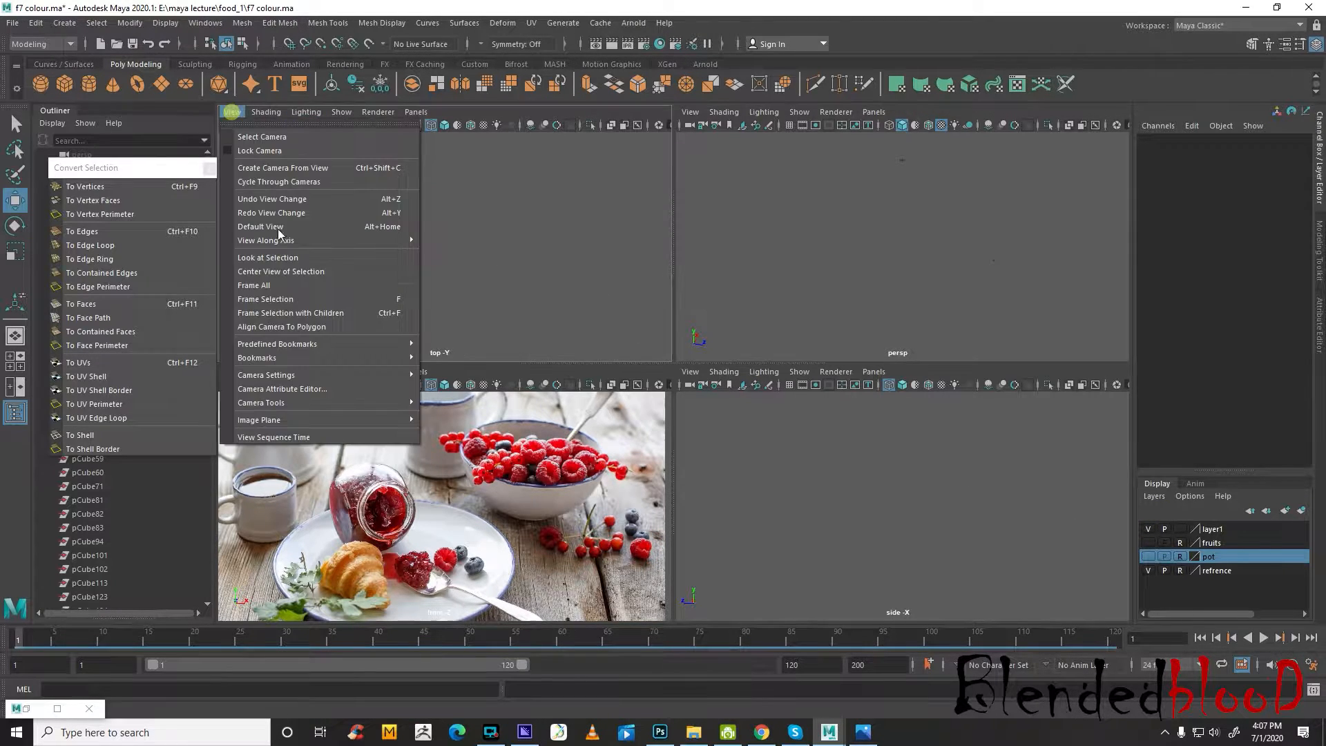
pyautogui.click(302, 418)
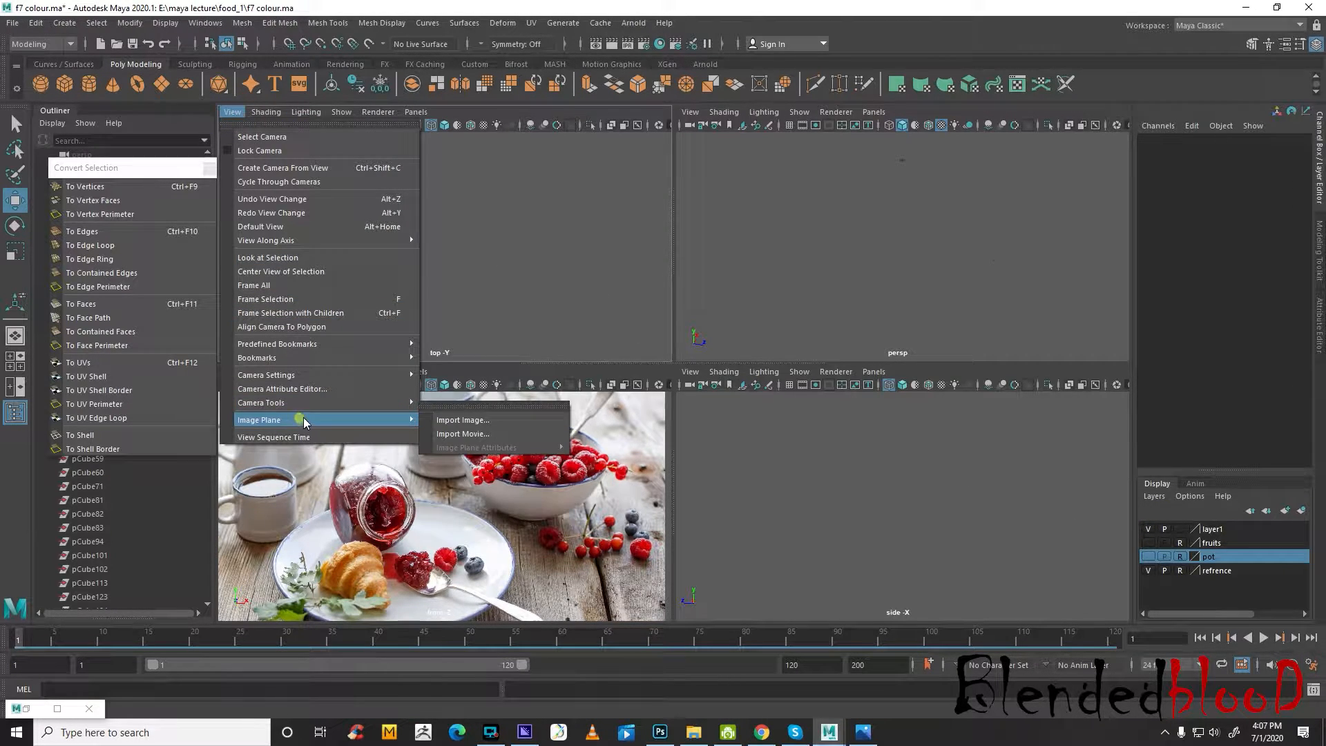
pyautogui.click(464, 420)
pyautogui.click(471, 255)
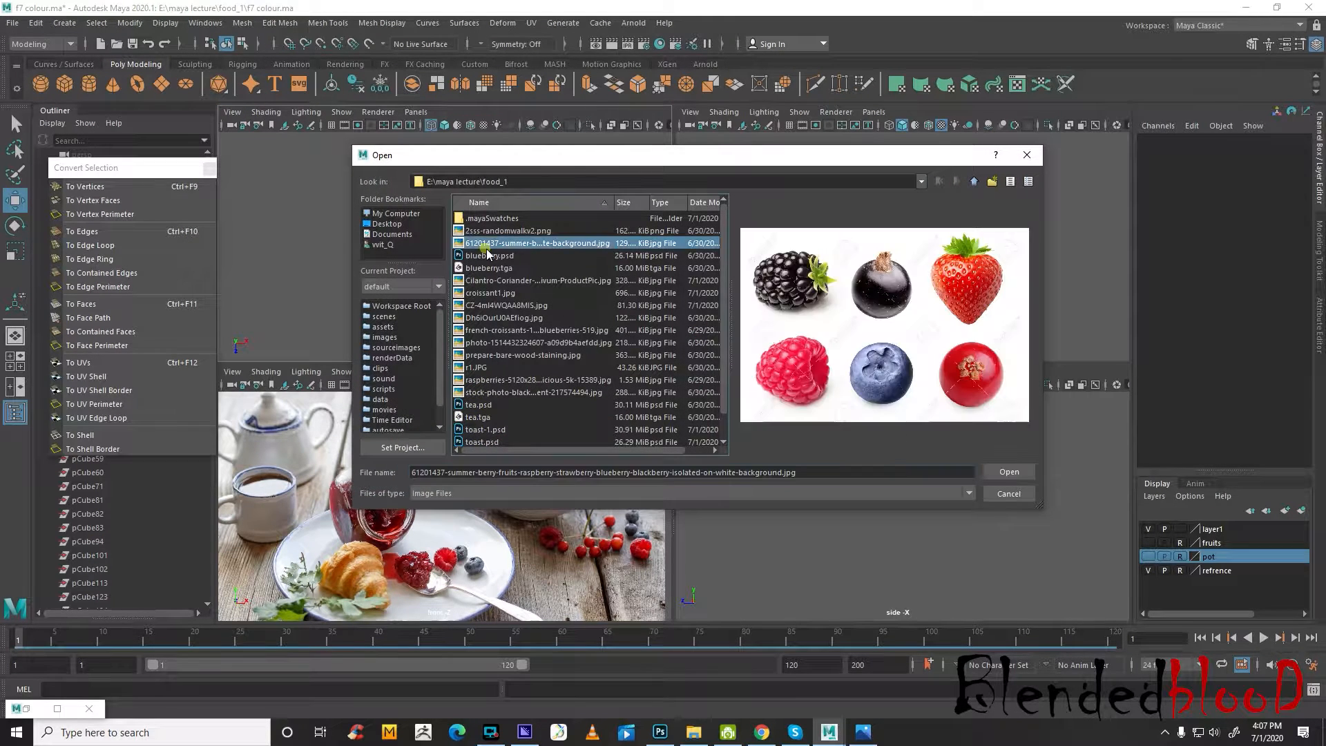
pyautogui.click(483, 268)
pyautogui.click(500, 280)
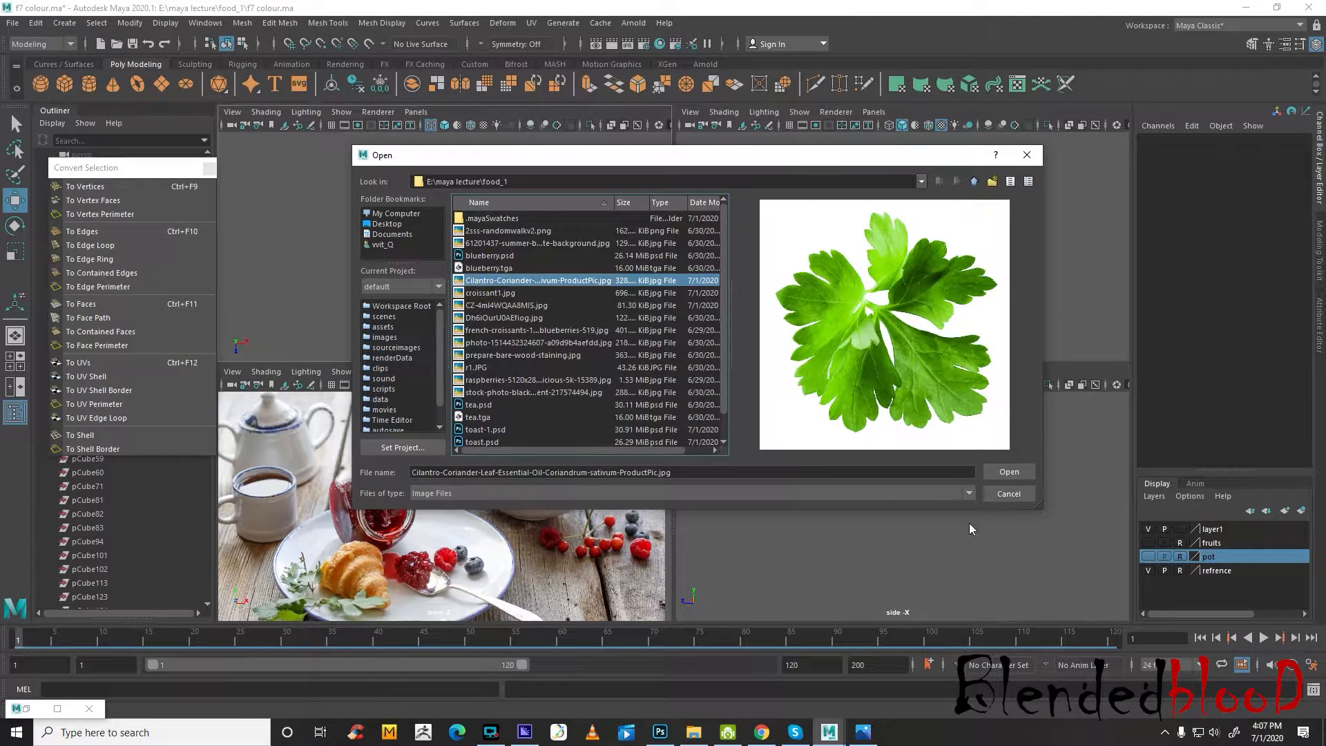
pyautogui.click(1014, 473)
pyautogui.moveTo(373, 297); pyautogui.dragTo(497, 297)
pyautogui.moveTo(428, 325); pyautogui.dragTo(428, 305)
# Toggle the perspective view's image planes off and on again, and move the leaf image plane down along Y
pyautogui.click(799, 112)
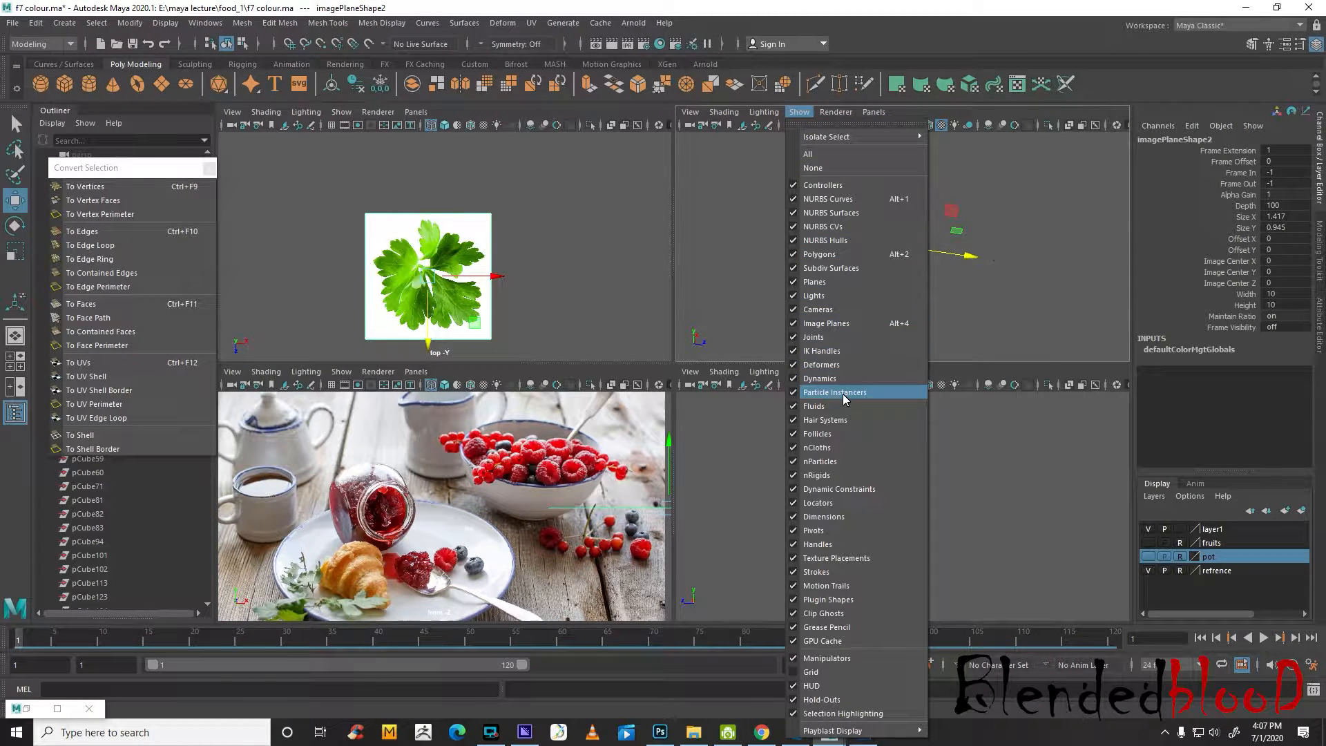
pyautogui.click(847, 324)
pyautogui.click(802, 113)
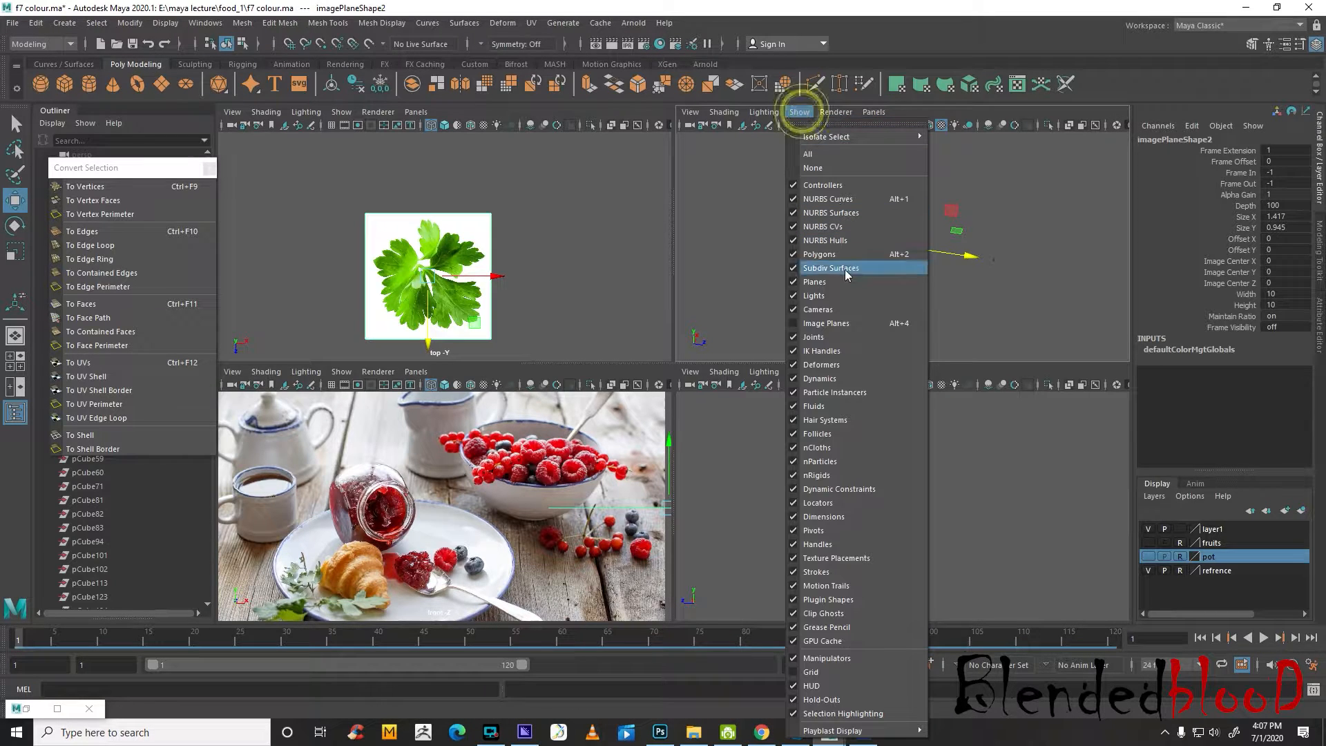
pyautogui.click(832, 322)
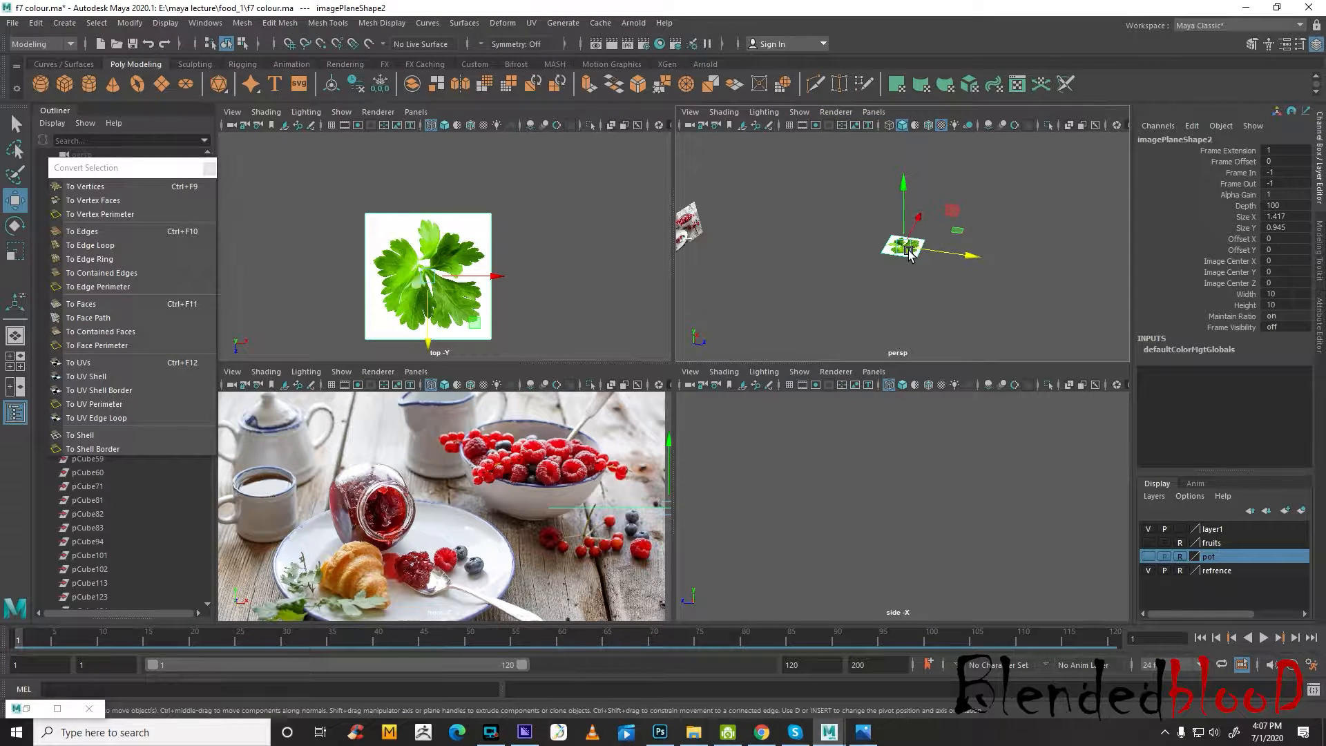
pyautogui.moveTo(906, 188); pyautogui.dragTo(921, 358)
pyautogui.click(789, 126)
pyautogui.click(790, 125)
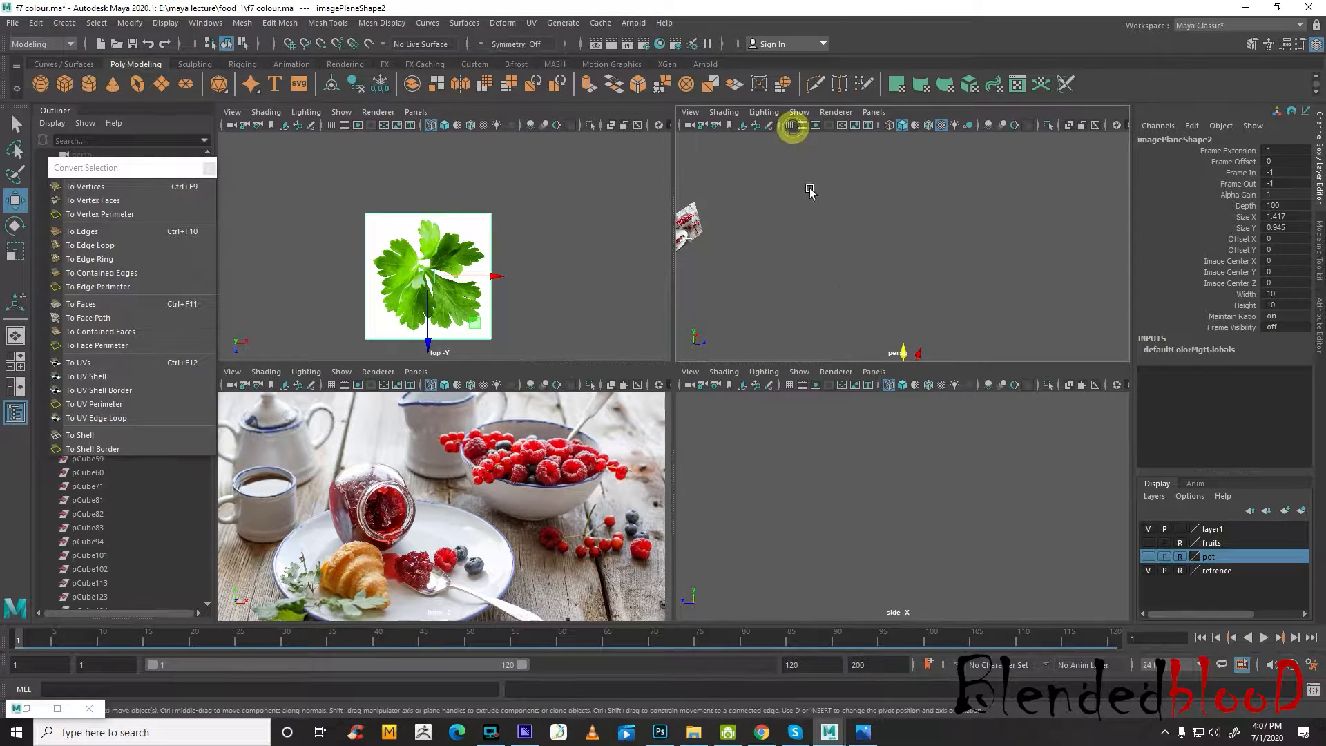
# Add the leaf image plane to layer1, and make that layer visible with reference display
pyautogui.rightClick(1240, 530)
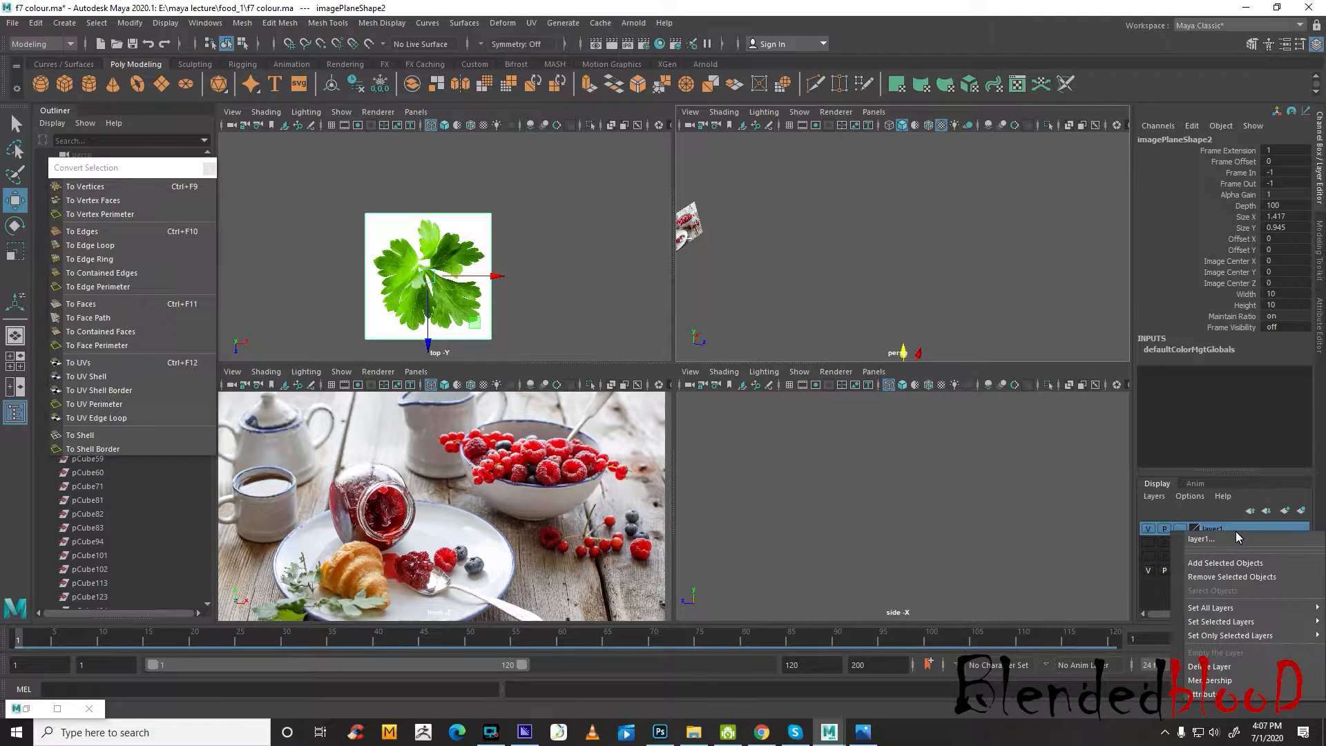
pyautogui.click(1238, 559)
pyautogui.click(1149, 529)
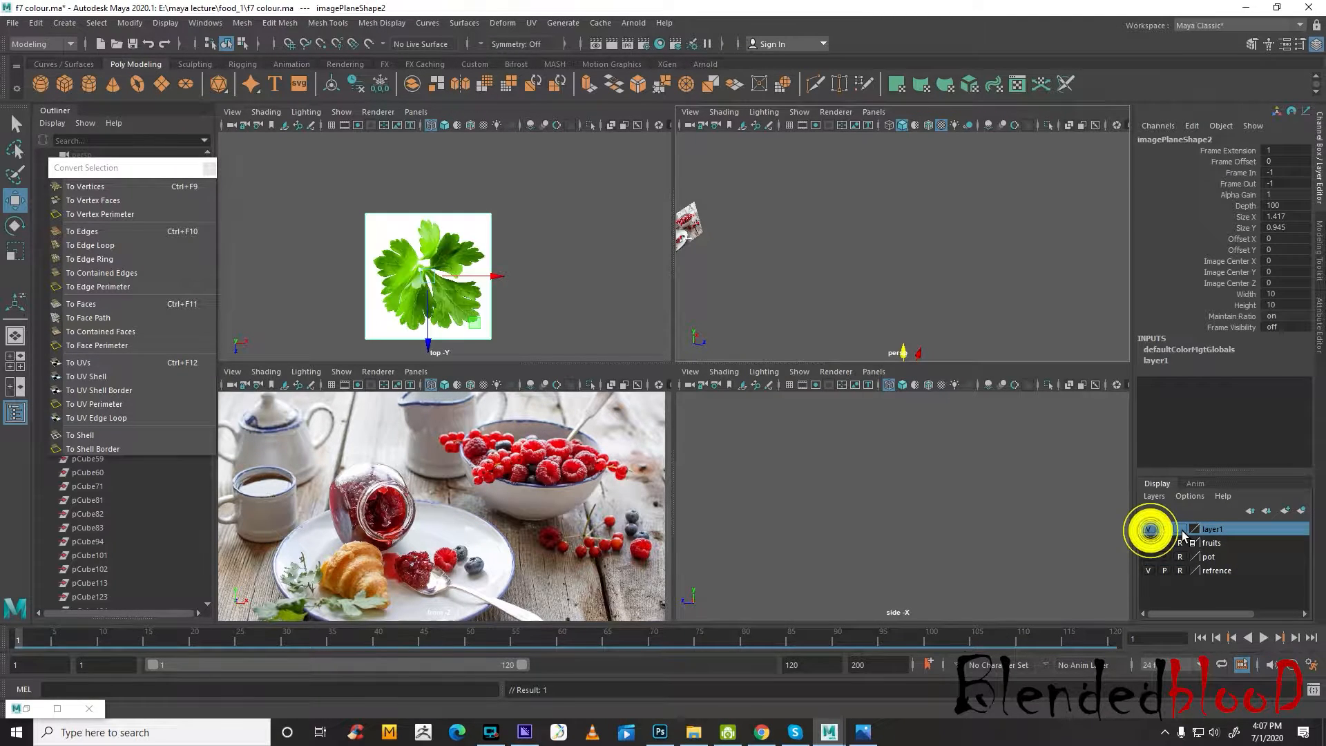
pyautogui.click(1183, 530)
pyautogui.click(1181, 529)
# Maximize the top view and create a polygon plane over the cilantro leaf image
pyautogui.click(618, 285)
pyautogui.press('space')
pyautogui.scroll(6, 552, 286)
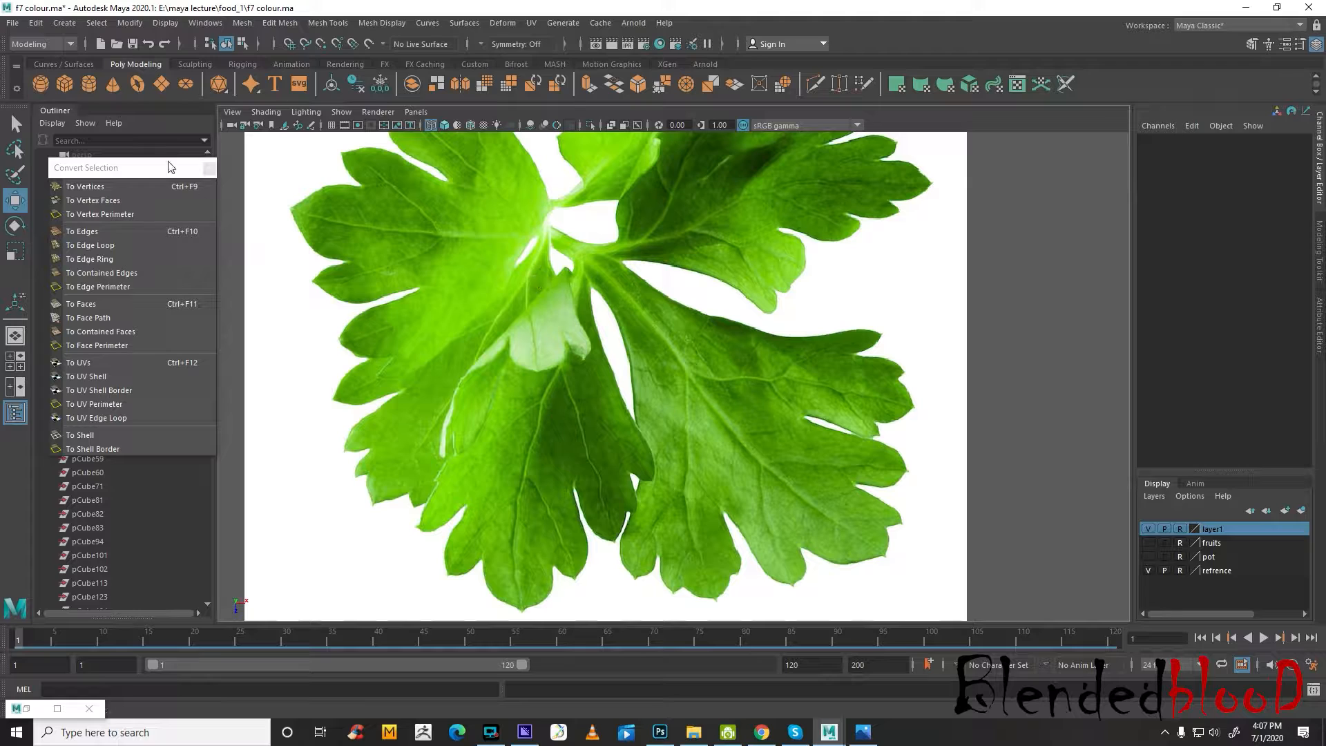
pyautogui.click(165, 88)
pyautogui.scroll(-6, 676, 370)
pyautogui.scroll(8, 418, 391)
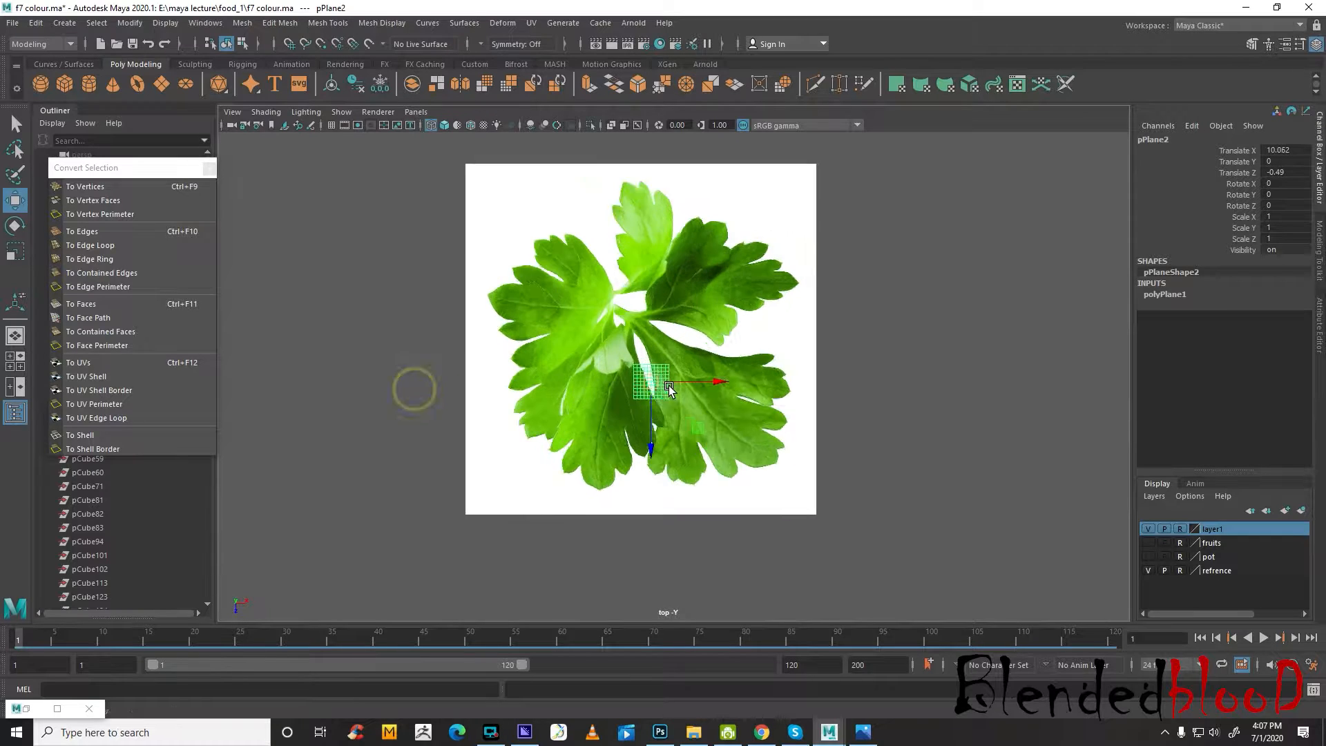
# Move the polygon plane onto the base of the lower-right leaflet, at about X 10.584 and Z -1.196
pyautogui.moveTo(601, 392); pyautogui.dragTo(704, 296)
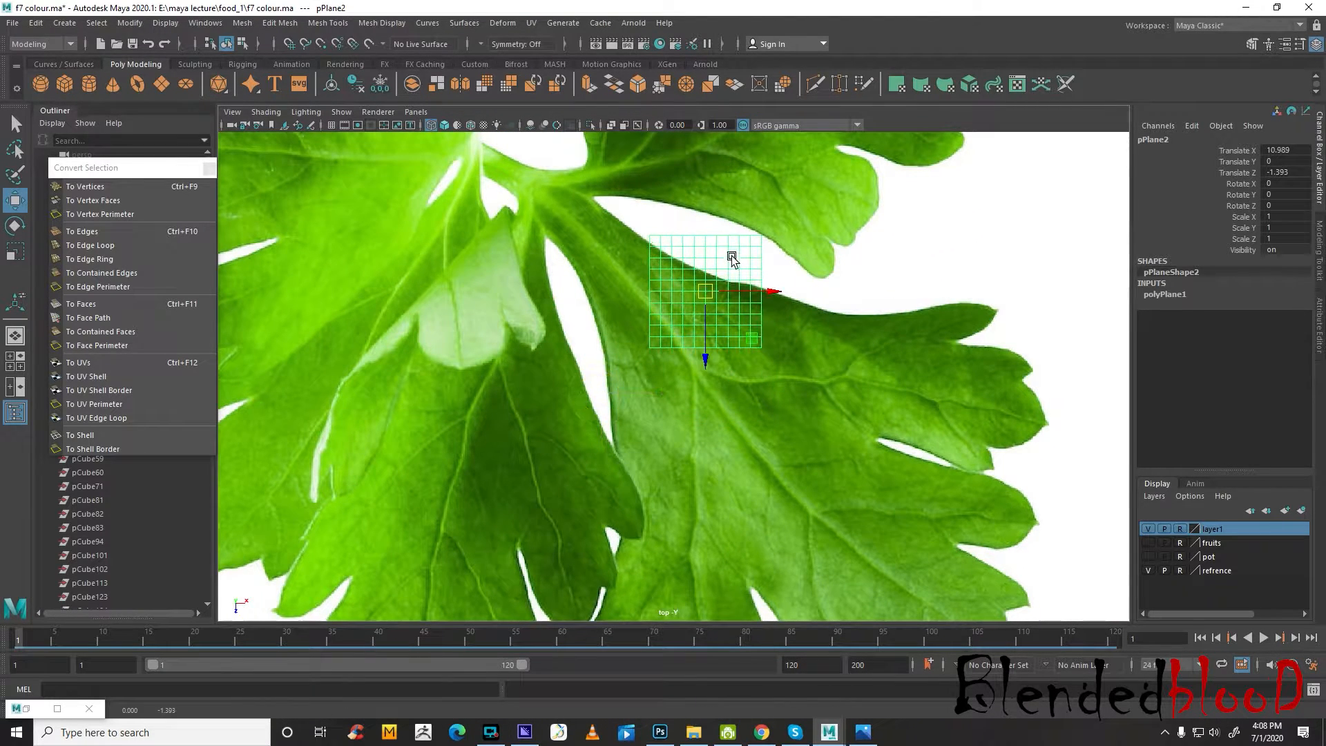
pyautogui.click(862, 291)
pyautogui.click(750, 270)
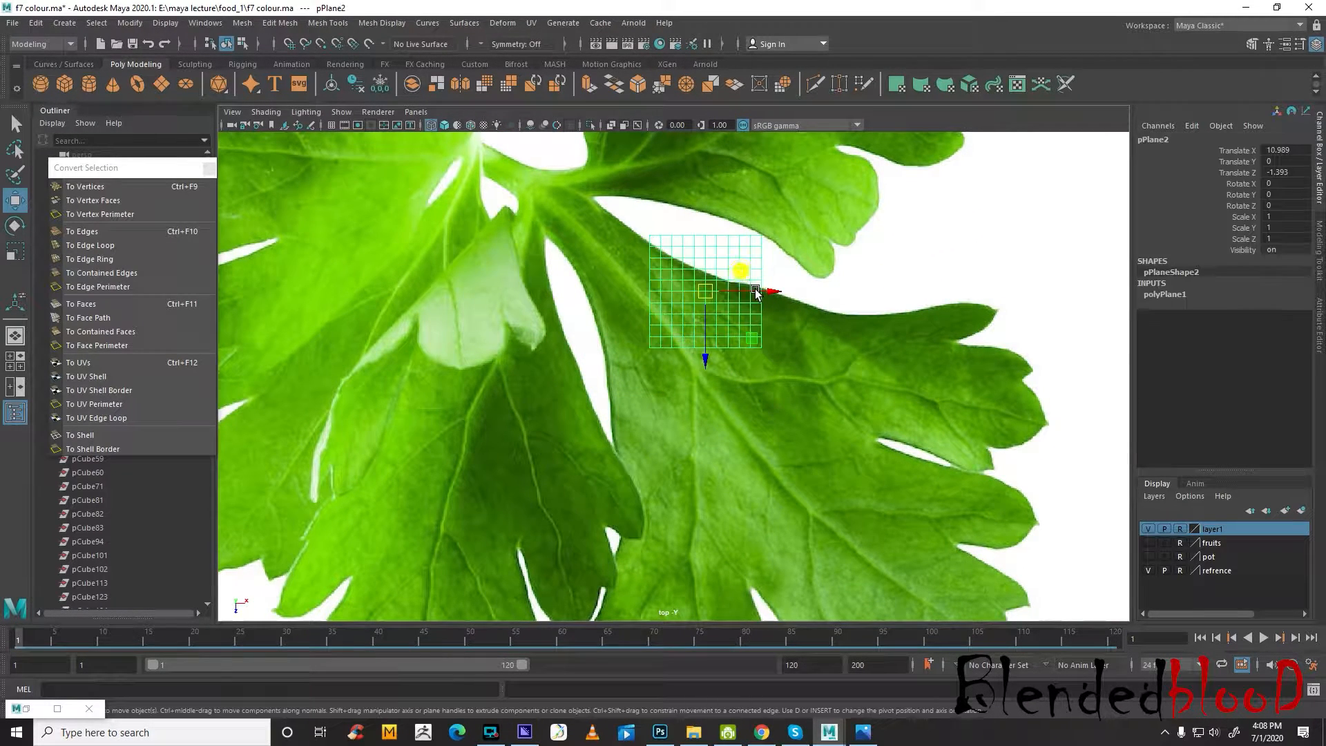
pyautogui.moveTo(705, 291); pyautogui.dragTo(662, 317)
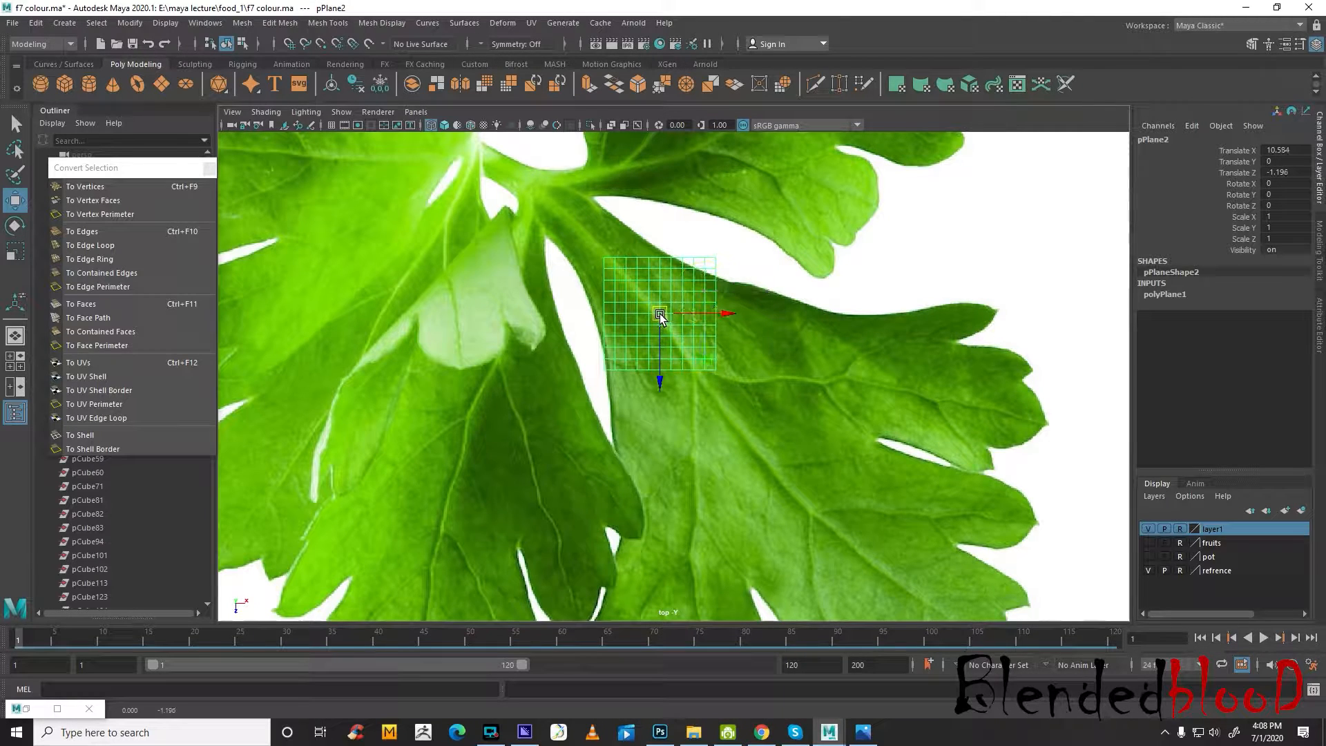
# Set the polygon plane's Subdivisions Width and Subdivisions Height to 1
pyautogui.click(1169, 294)
pyautogui.moveTo(1230, 328); pyautogui.dragTo(1230, 338)
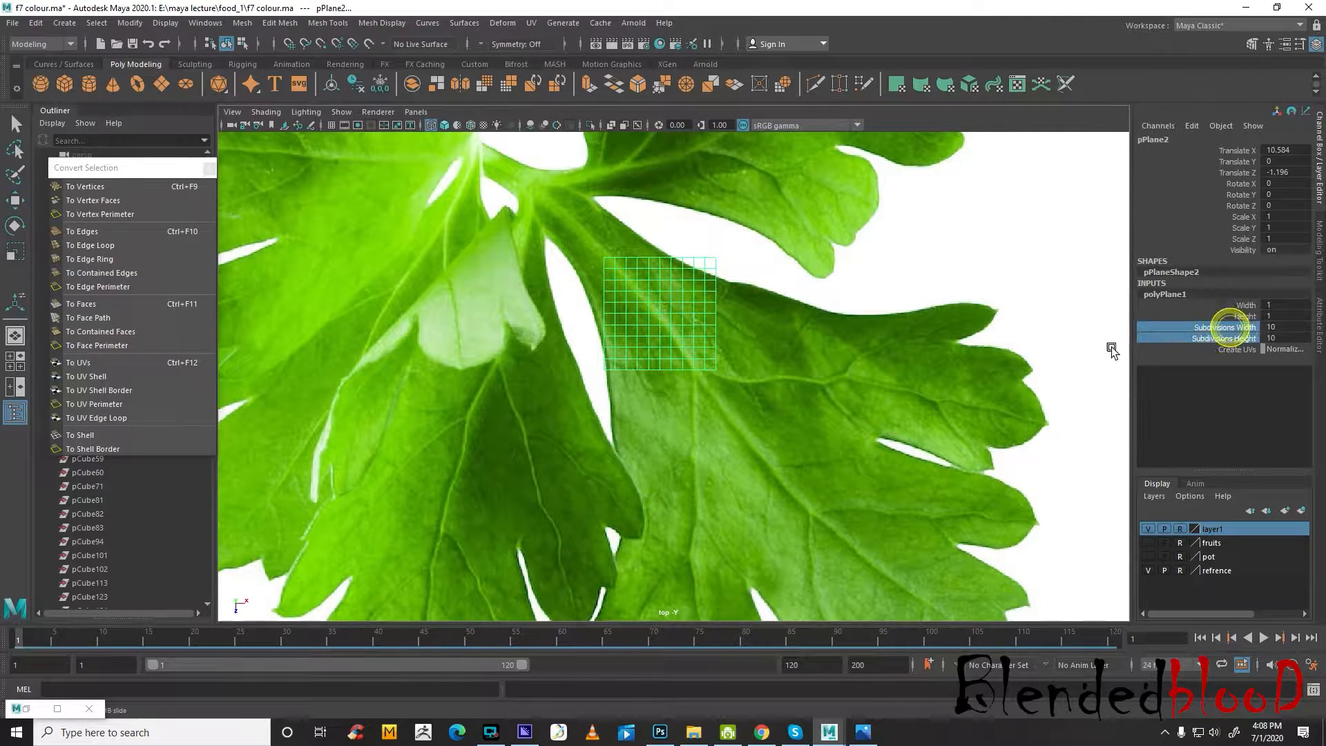
pyautogui.moveTo(1111, 349); pyautogui.dragTo(829, 353, button='middle')
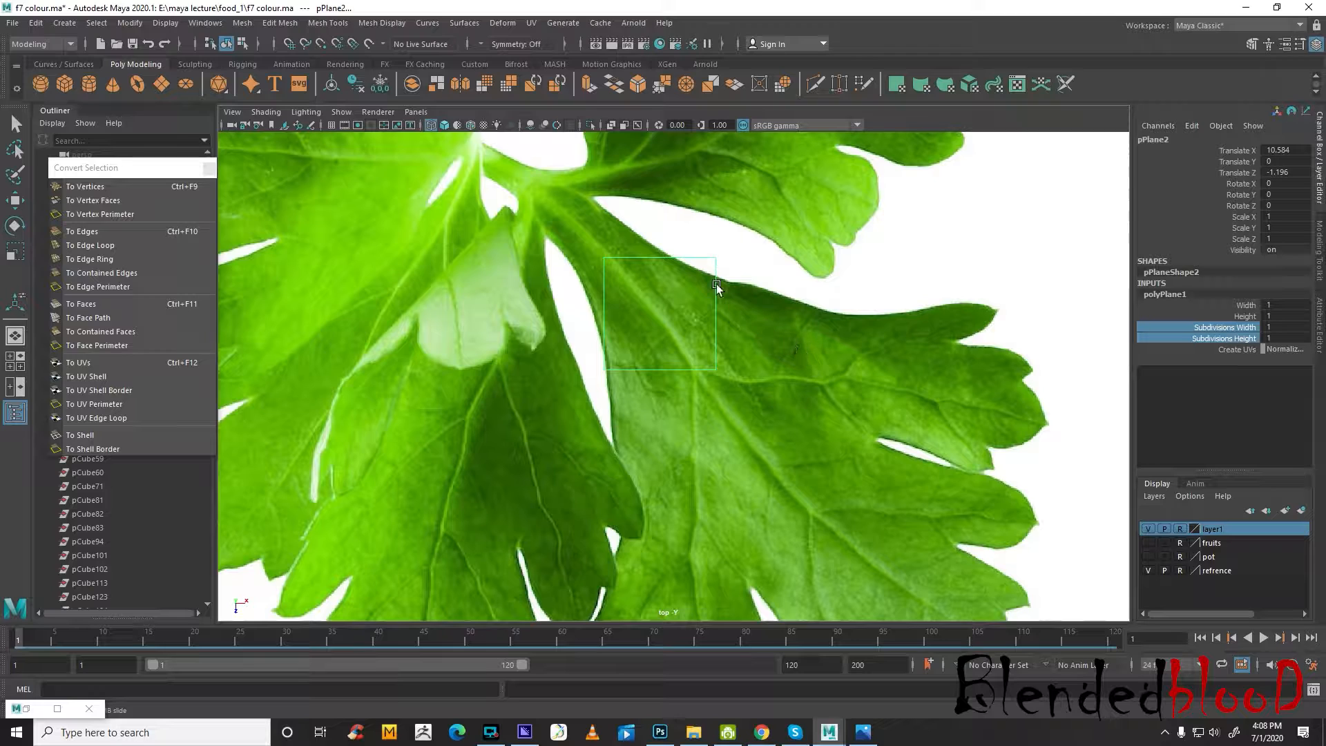
# Move the plane's two left vertices to opposite sides of the lower-right leaflet's narrow stem end
pyautogui.press('w')
pyautogui.moveTo(696, 266); pyautogui.dragTo(609, 245, button='right')
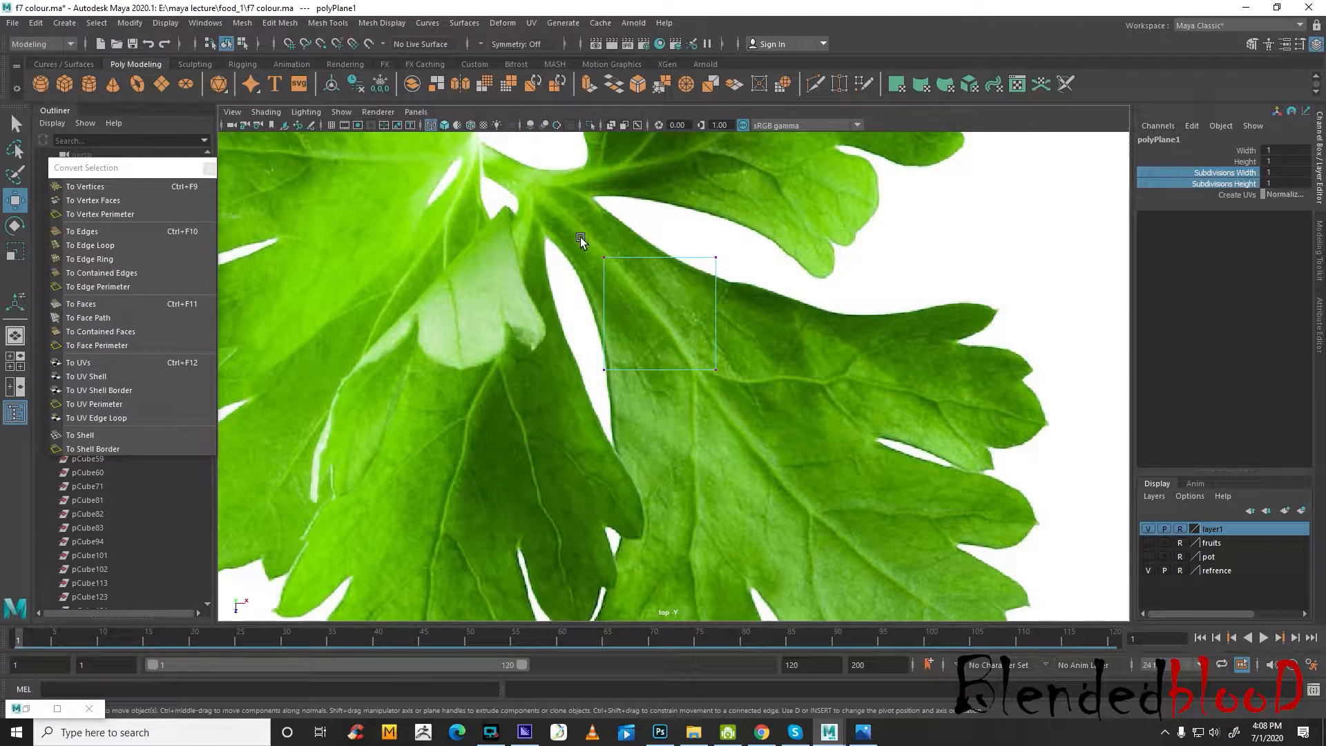
pyautogui.click(603, 257)
pyautogui.moveTo(605, 256); pyautogui.dragTo(592, 198)
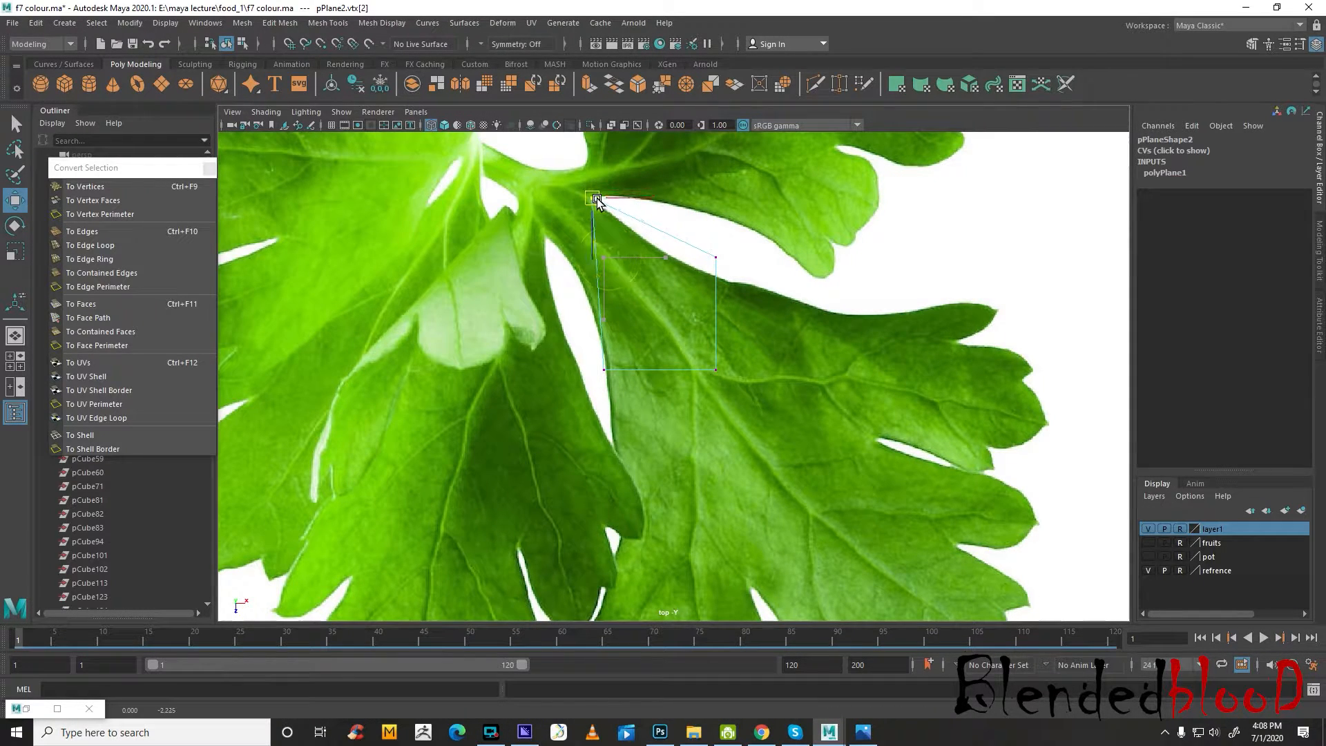
pyautogui.moveTo(607, 378); pyautogui.dragTo(549, 234)
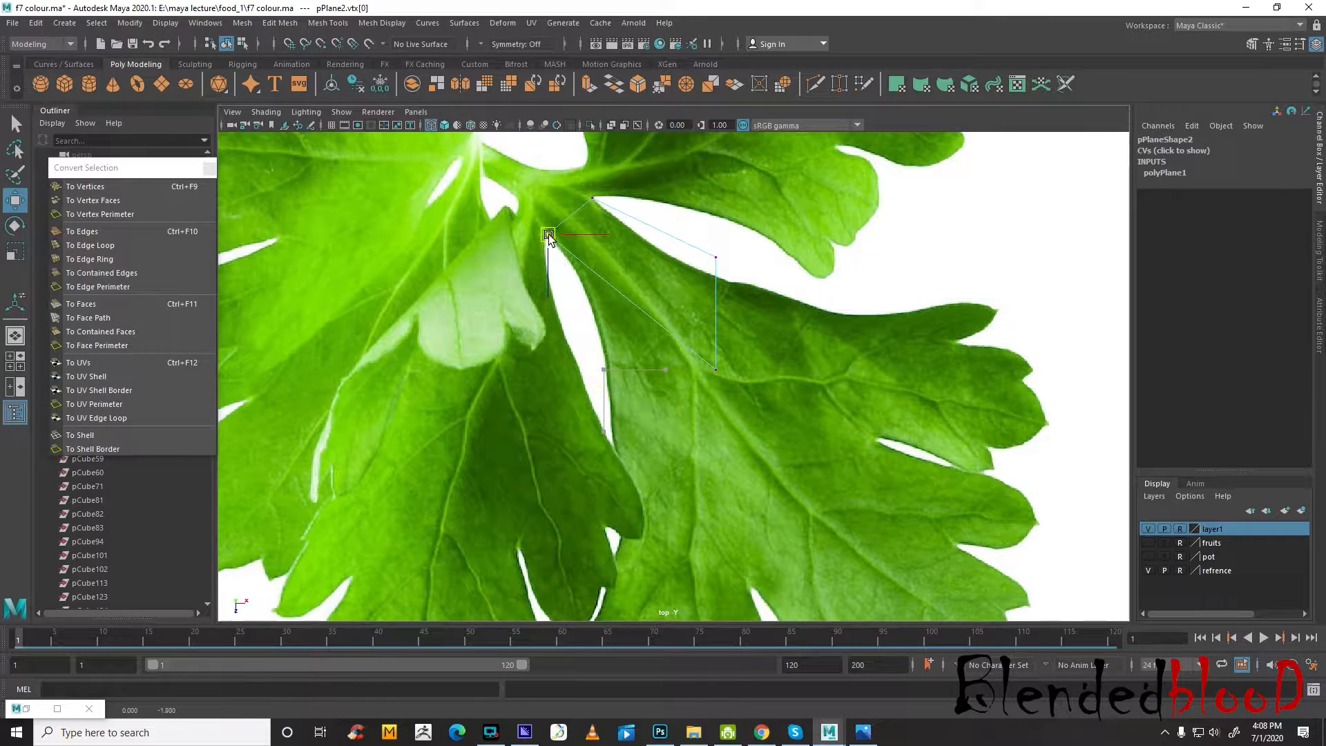
# Move the plane's two right vertices outward to the upper edge and the lower-left edge of the lower-right leaflet
pyautogui.keyDown('alt'); pyautogui.moveTo(743, 299); pyautogui.dragTo(719, 236, button='middle'); pyautogui.keyUp('alt')
pyautogui.click(691, 194)
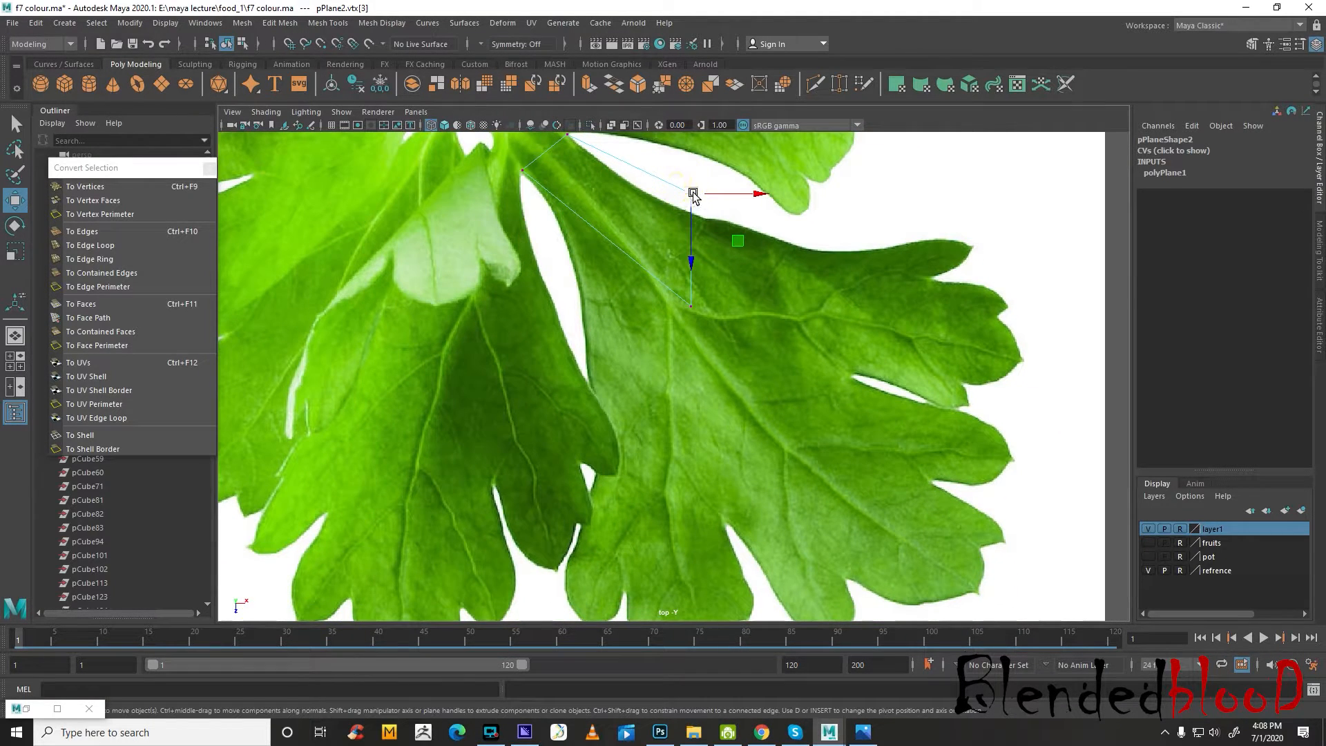
pyautogui.moveTo(691, 194); pyautogui.dragTo(841, 253)
pyautogui.keyDown('alt'); pyautogui.moveTo(757, 334); pyautogui.dragTo(767, 280, button='middle'); pyautogui.keyUp('alt')
pyautogui.click(648, 242)
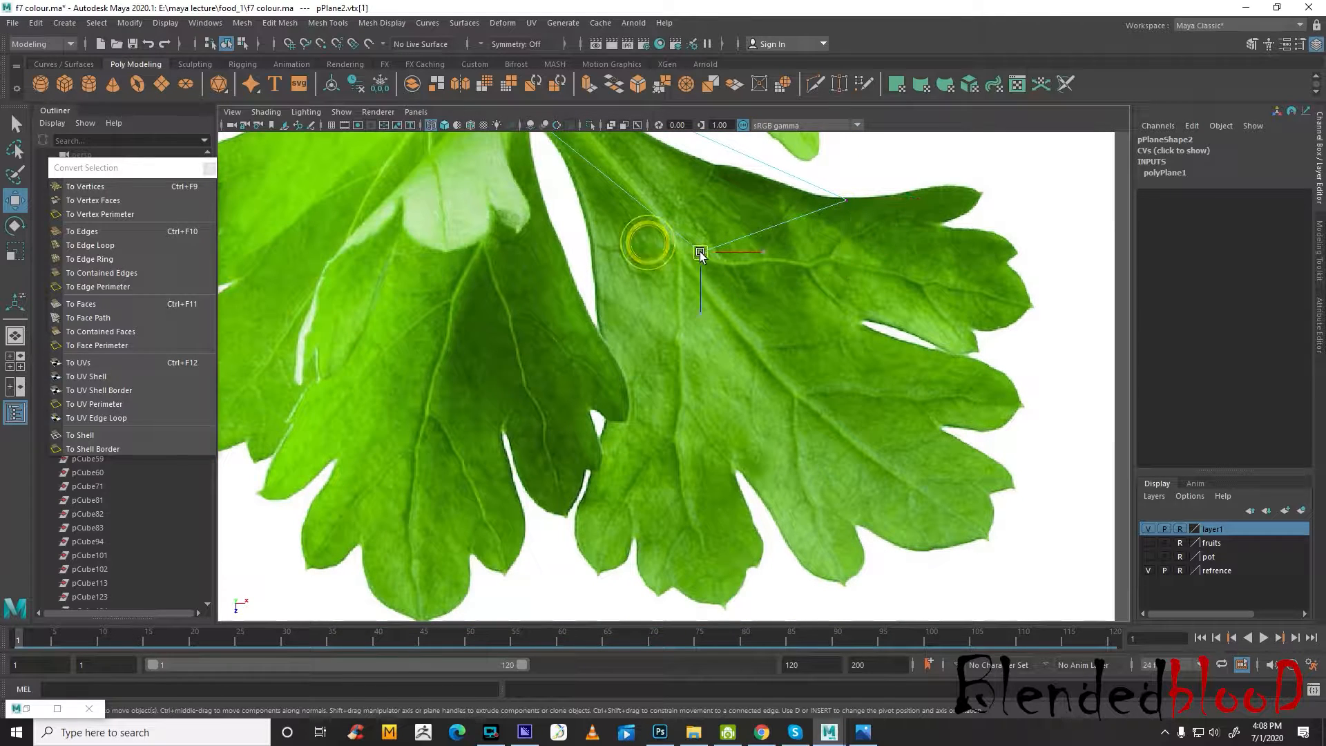
pyautogui.click(699, 252)
pyautogui.moveTo(699, 251); pyautogui.dragTo(607, 381)
pyautogui.keyDown('alt'); pyautogui.moveTo(719, 311); pyautogui.dragTo(661, 477, button='middle'); pyautogui.keyUp('alt')
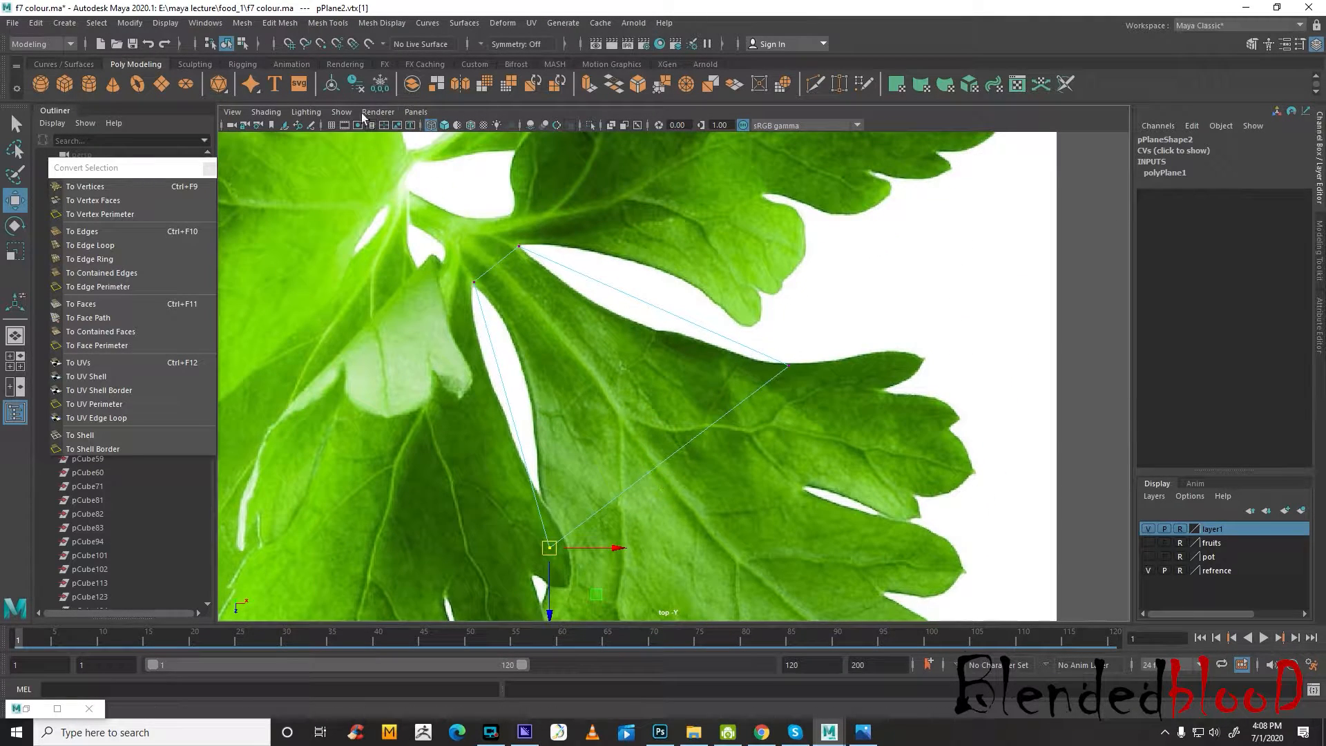
# Detach the Mesh Tools commands as a floating window and park it over the channel area
pyautogui.click(329, 23)
pyautogui.click(346, 31)
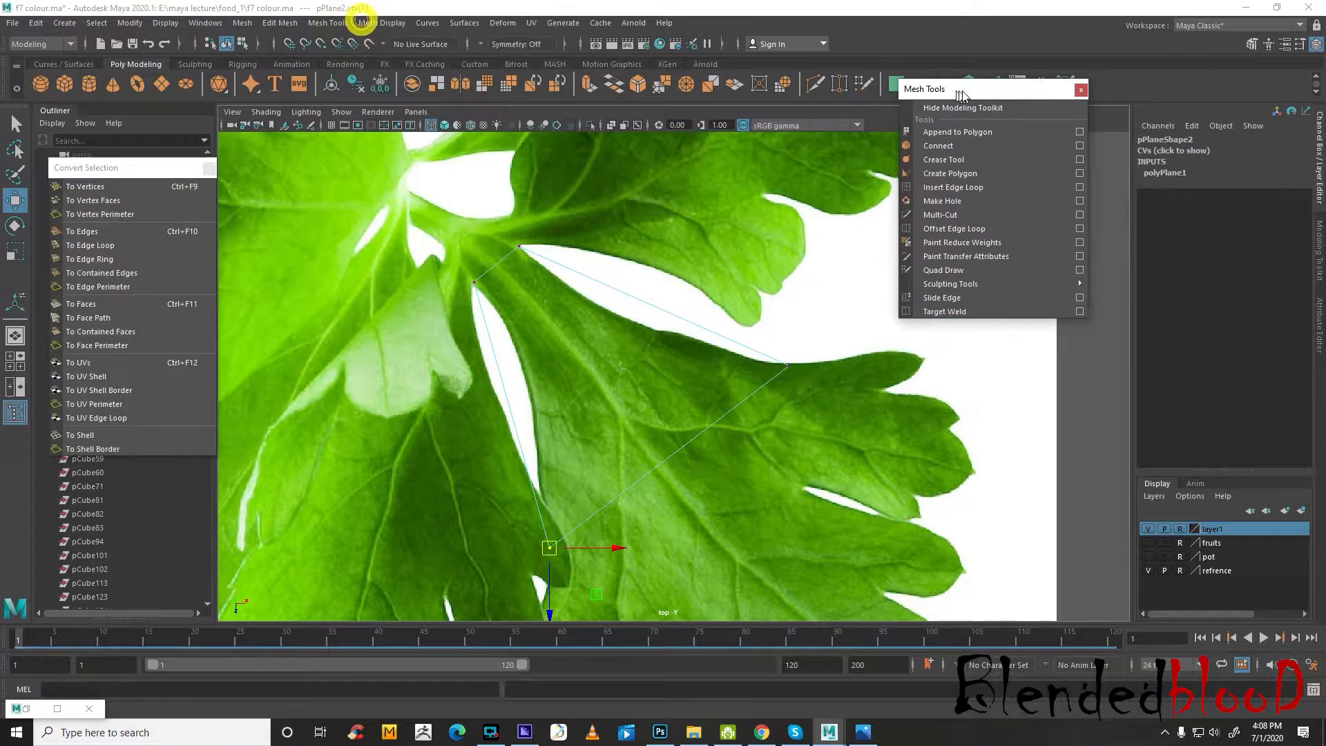
pyautogui.moveTo(956, 81); pyautogui.dragTo(1166, 150)
# Insert two lengthwise edge loops that divide the leaflet plane into three strips from stem to outer edge
pyautogui.click(1161, 242)
pyautogui.keyDown('alt'); pyautogui.moveTo(785, 371); pyautogui.dragTo(826, 270, button='middle'); pyautogui.keyUp('alt')
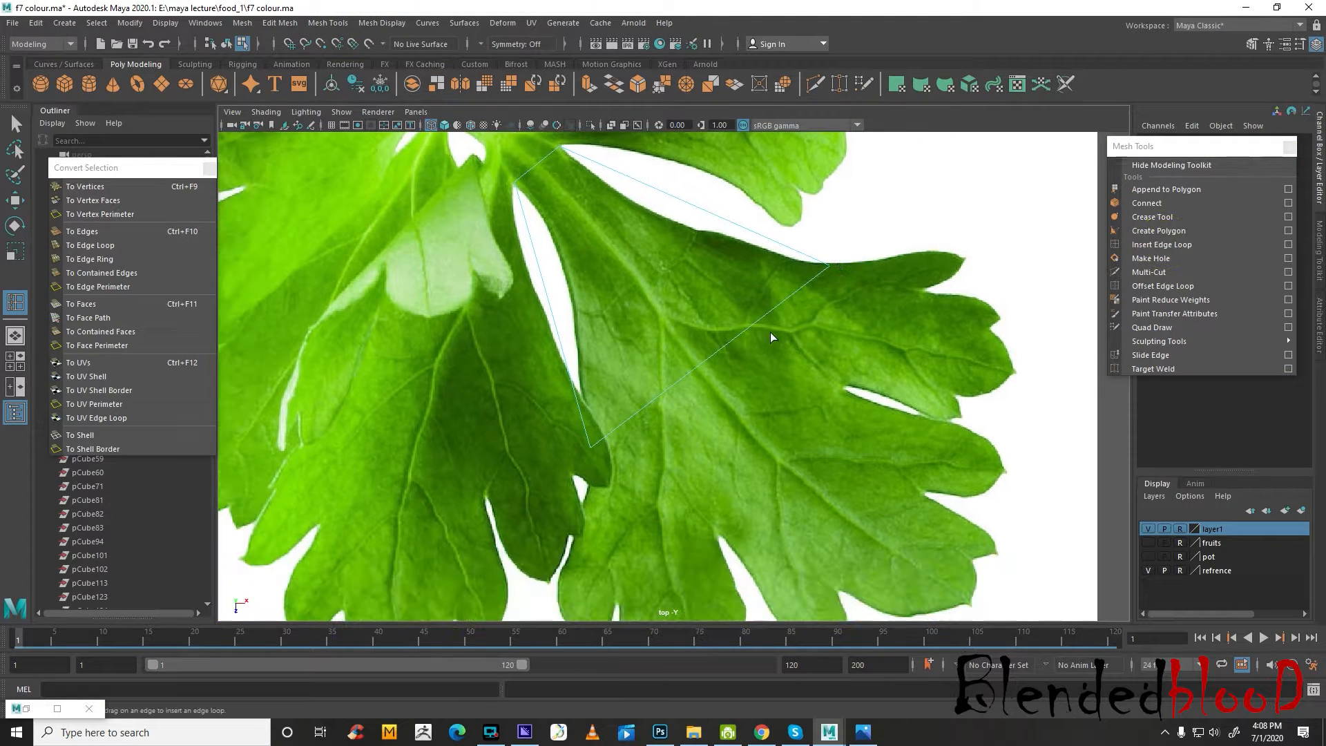
pyautogui.click(756, 323)
pyautogui.keyDown('alt'); pyautogui.moveTo(640, 404); pyautogui.dragTo(686, 363, button='middle'); pyautogui.keyUp('alt')
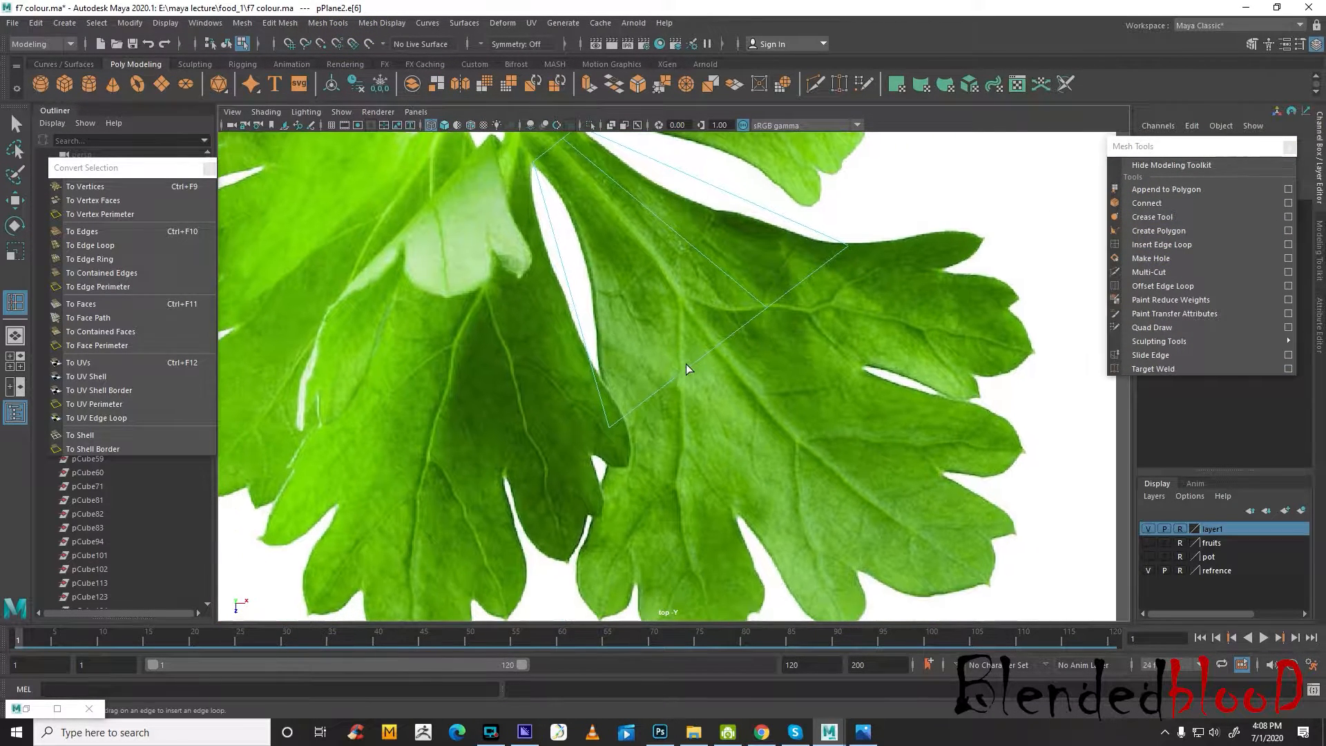
pyautogui.click(678, 375)
# Extrude the upper segment of the plane's outer edge and move it out into the leaflet's upper lobe
pyautogui.press('w')
pyautogui.click(805, 275)
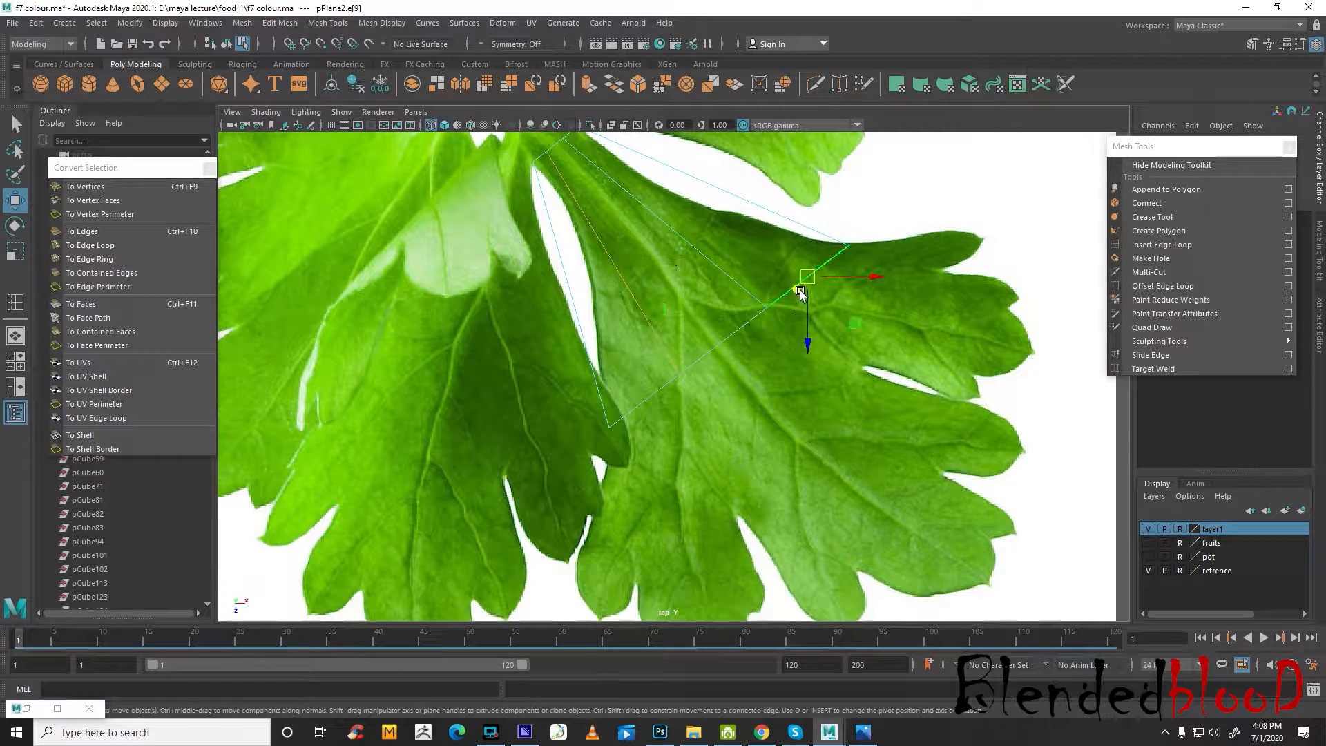
pyautogui.hotkey('ctrl', 'e')
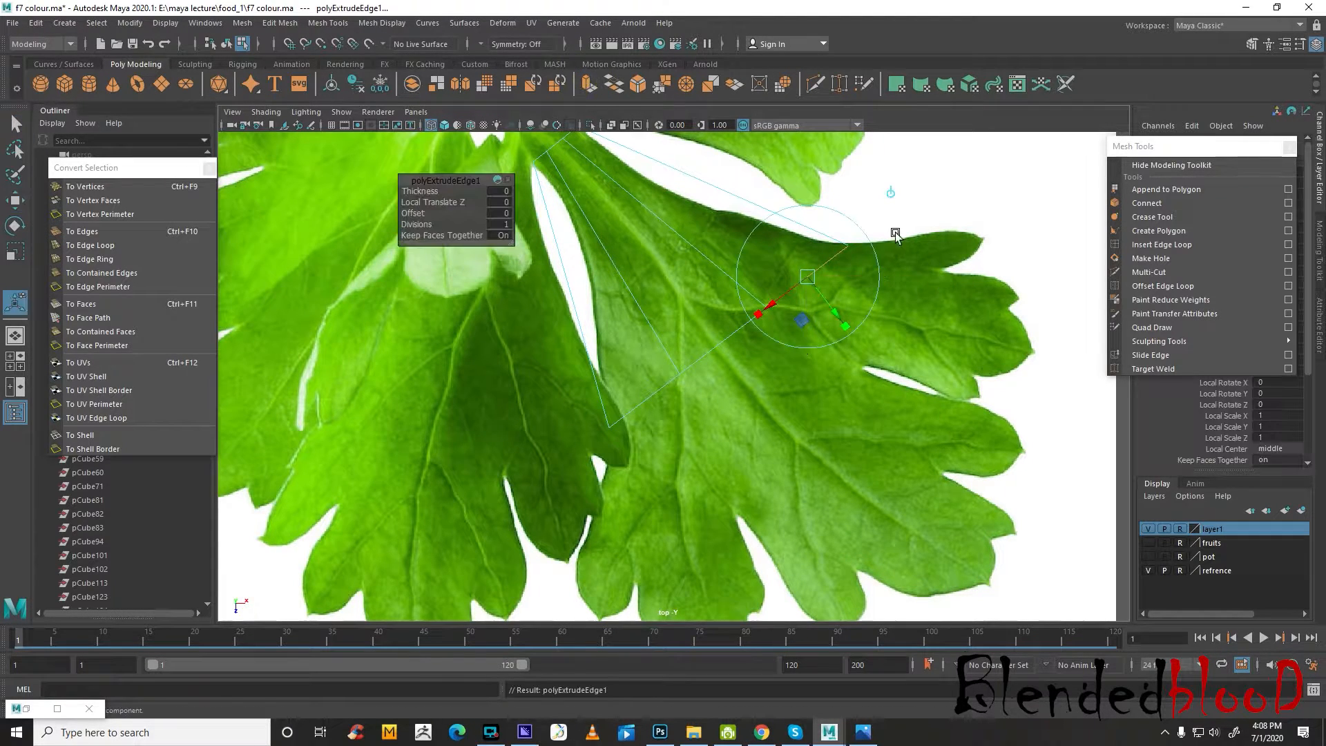
pyautogui.press('w')
pyautogui.moveTo(807, 277); pyautogui.dragTo(947, 319)
# Extrude the middle segment of the plane's outer edge and move it down into the leaflet's middle lobe
pyautogui.click(720, 333)
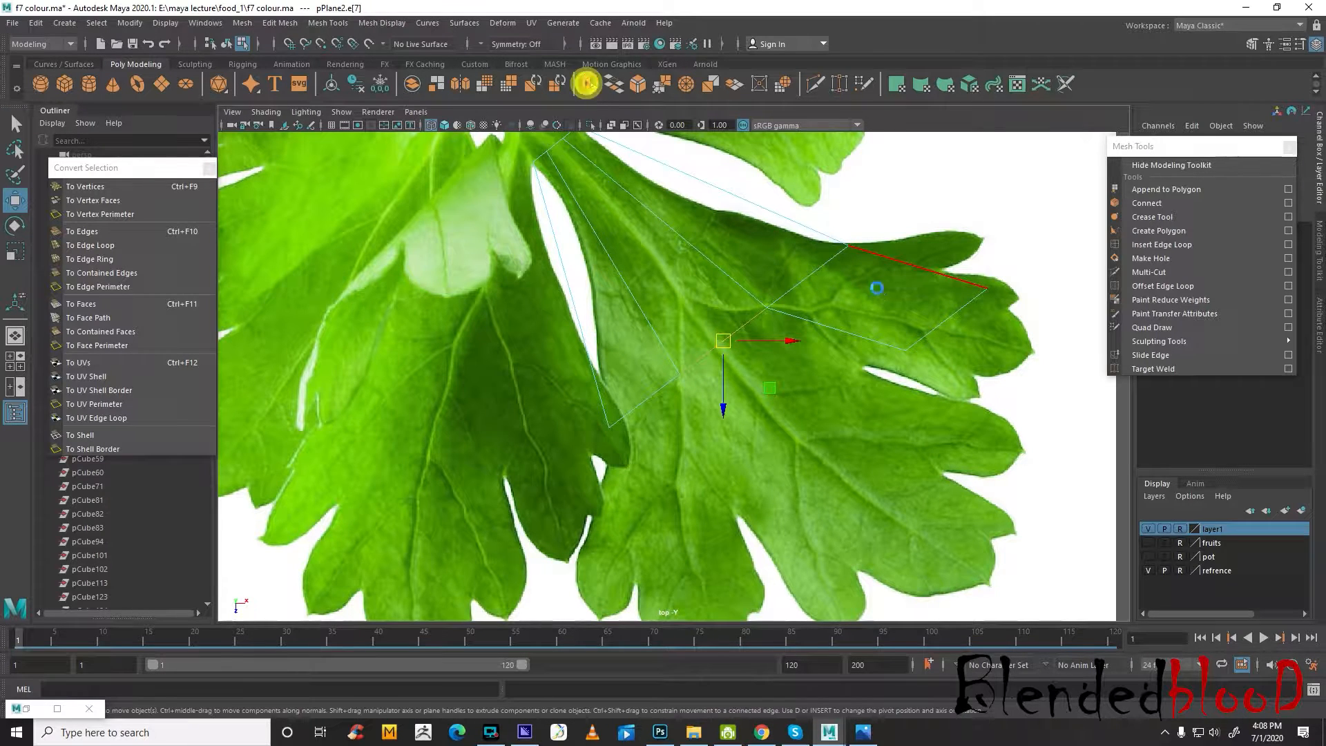
pyautogui.click(589, 84)
pyautogui.press('w')
pyautogui.moveTo(723, 345); pyautogui.dragTo(817, 450)
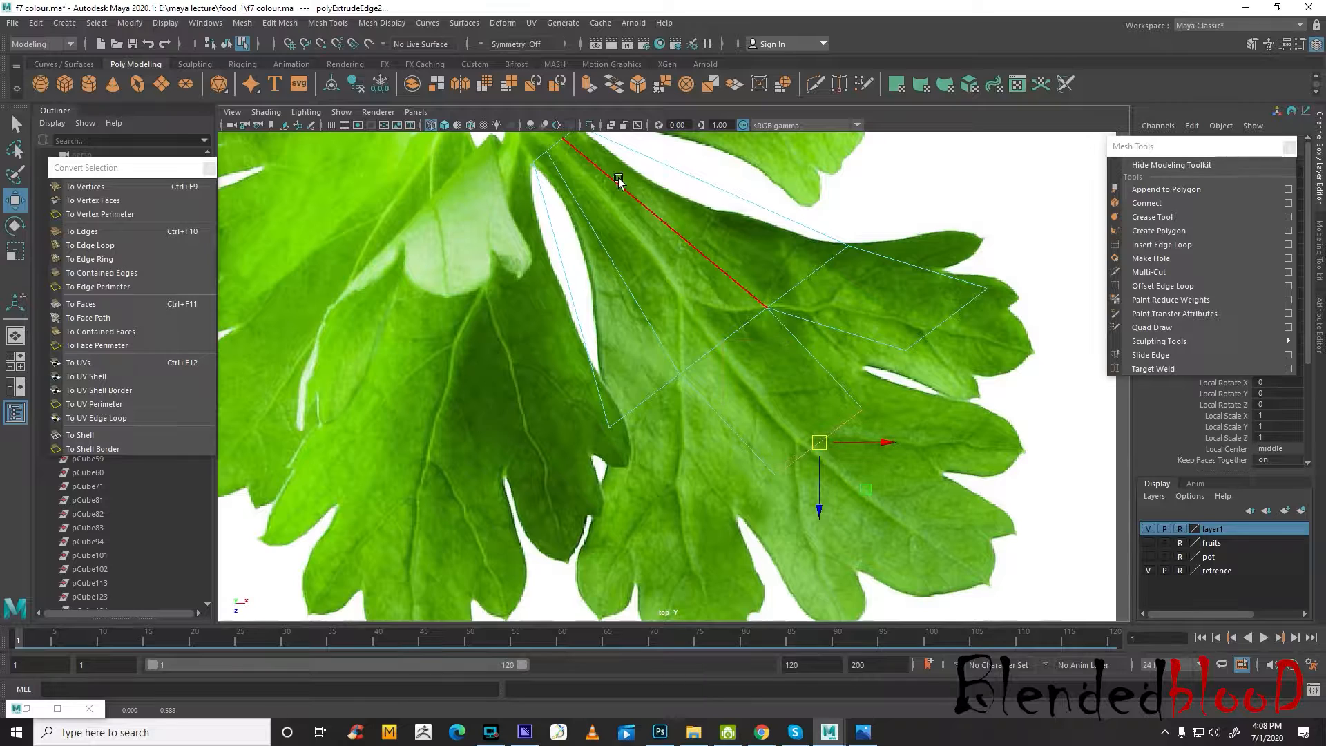
# Extrude the lowest segment of the plane's outer edge and move it down into the leaflet's lower lobe
pyautogui.keyDown('alt'); pyautogui.moveTo(722, 378); pyautogui.dragTo(754, 326, button='middle'); pyautogui.keyUp('alt')
pyautogui.click(693, 345)
pyautogui.click(589, 83)
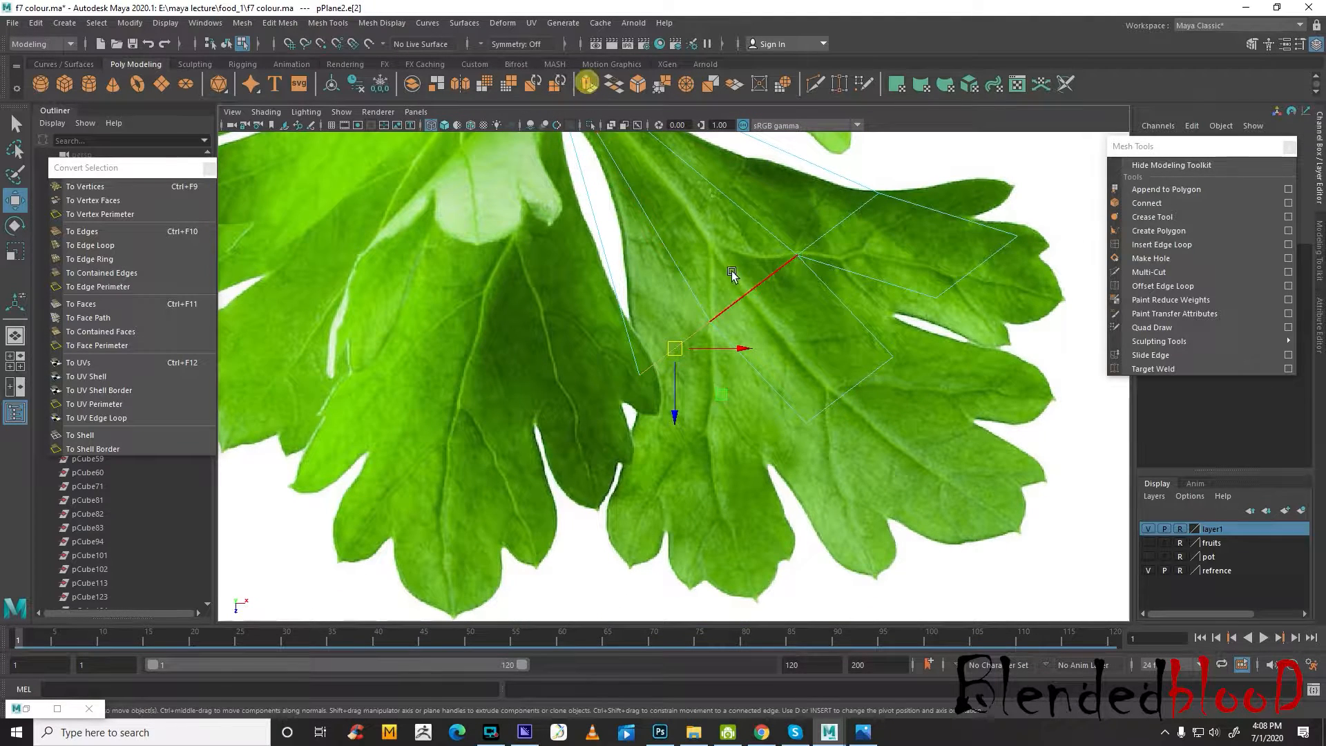
pyautogui.press('w')
pyautogui.moveTo(675, 349); pyautogui.dragTo(679, 440)
# Rotate and scale the extruded lower edge until it lies nearly horizontal across the full width of the lower lobe
pyautogui.press('e')
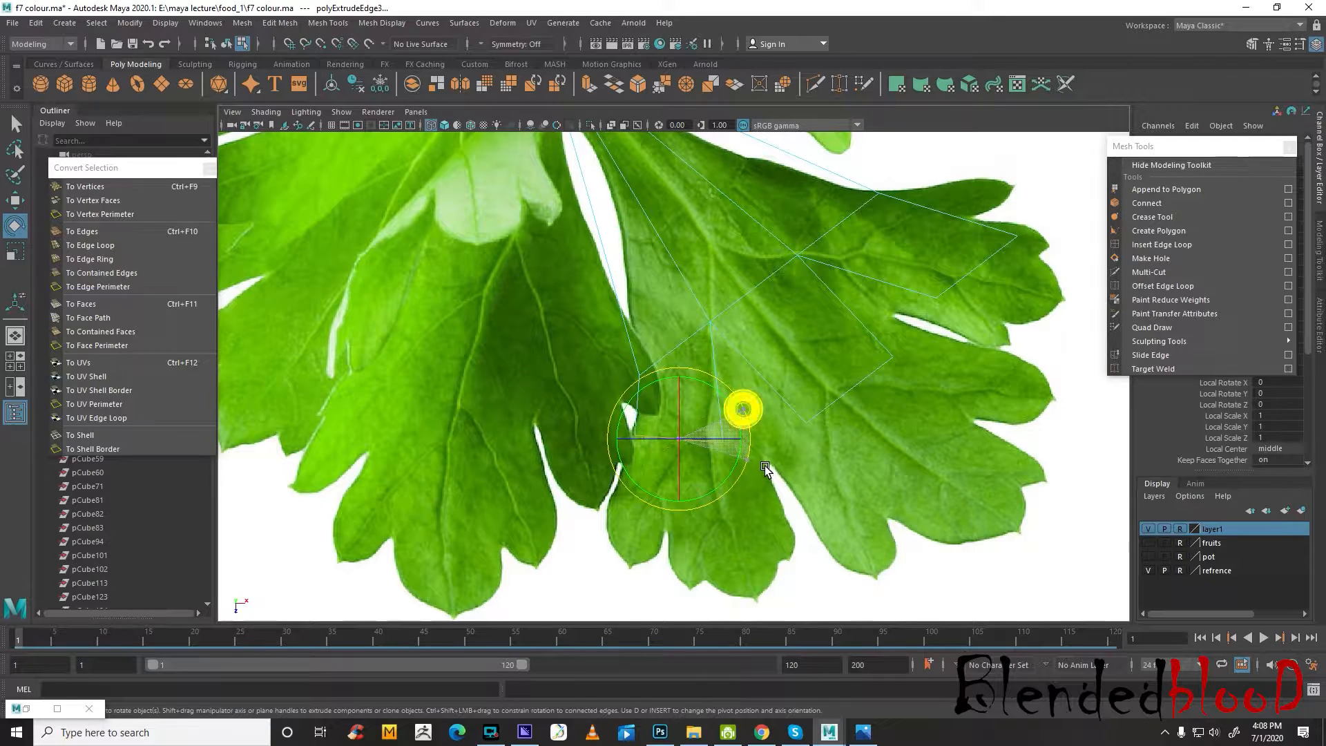
pyautogui.moveTo(740, 408); pyautogui.dragTo(761, 452)
pyautogui.press('r')
pyautogui.moveTo(681, 439); pyautogui.dragTo(705, 469)
pyautogui.press('w')
pyautogui.press('r')
pyautogui.press('e')
pyautogui.moveTo(758, 427); pyautogui.dragTo(708, 458)
pyautogui.press('w')
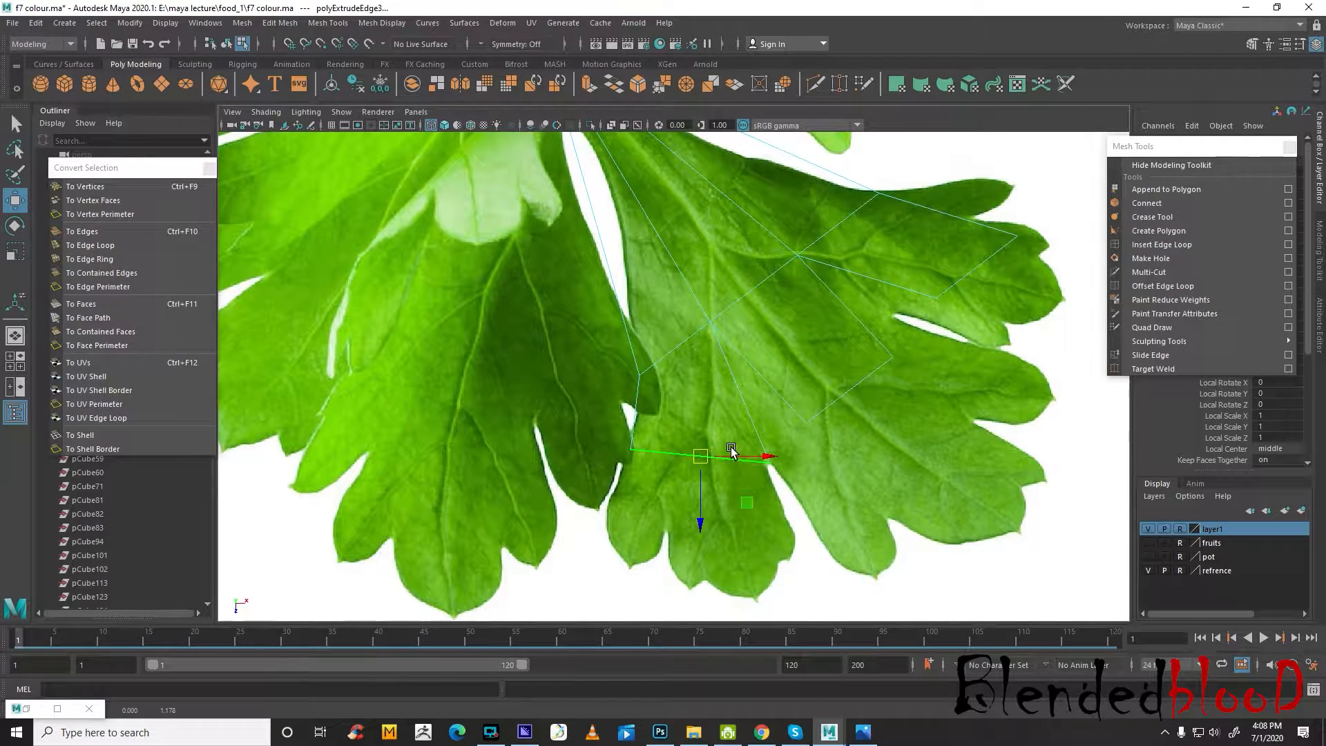
# Scale, rotate and shift the extruded middle edge so it spans the middle lobe's base between the two notches
pyautogui.click(856, 402)
pyautogui.press('r')
pyautogui.moveTo(851, 389); pyautogui.dragTo(885, 458)
pyautogui.press('e')
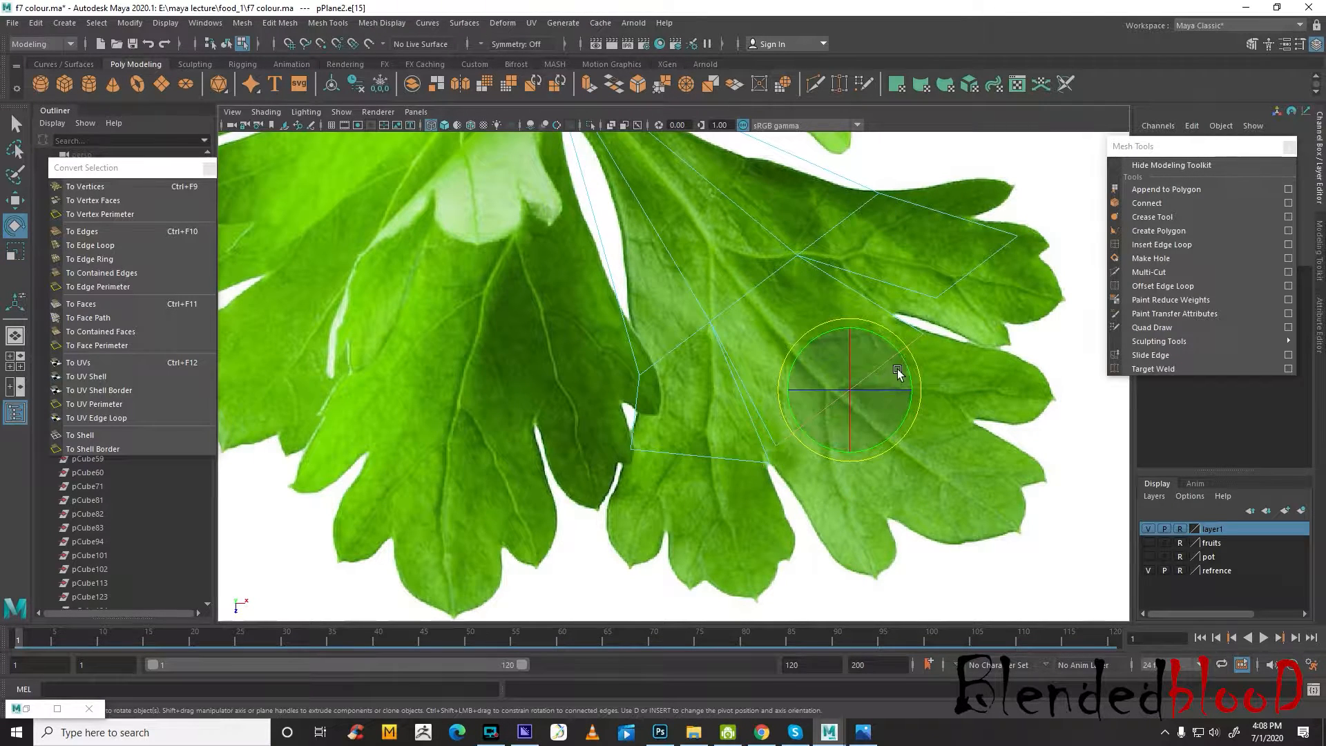
pyautogui.moveTo(913, 355); pyautogui.dragTo(905, 346)
pyautogui.press('w')
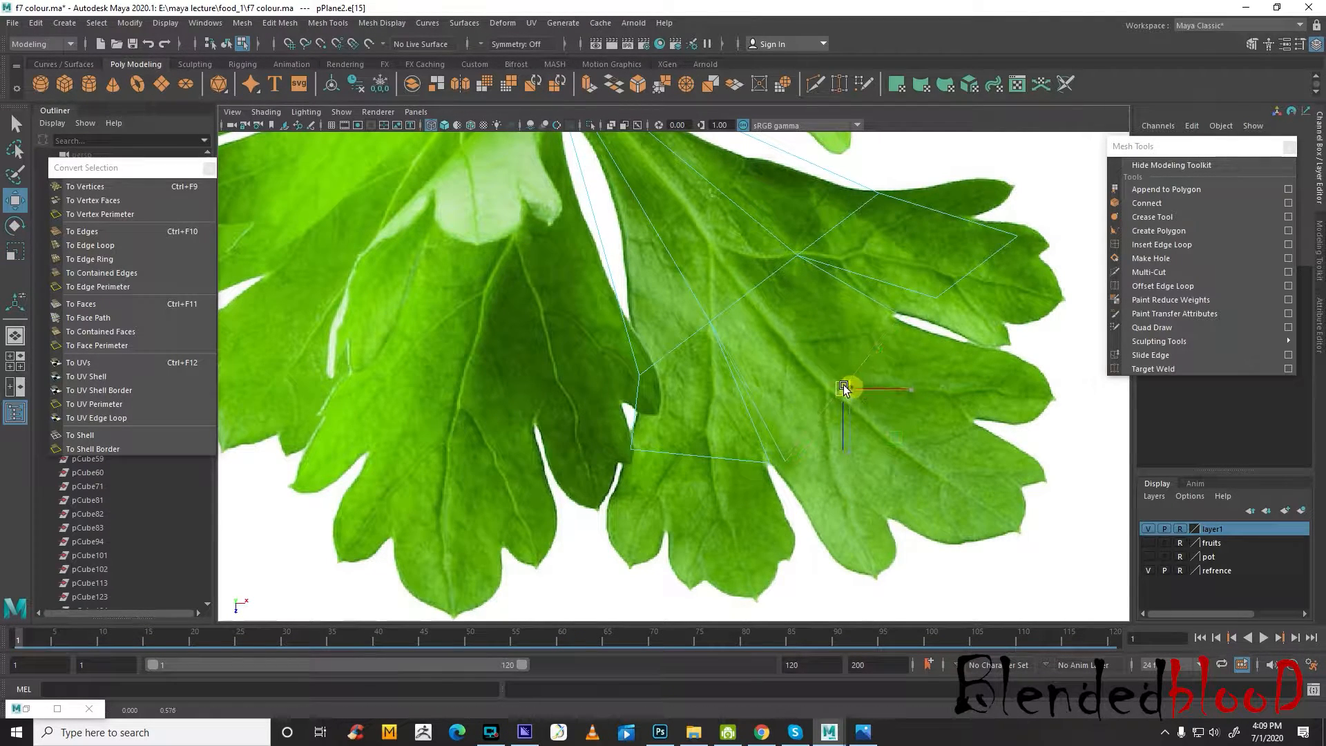
pyautogui.moveTo(843, 384); pyautogui.dragTo(835, 390)
# Pull the extruded upper edge back and rotate and scale it to stand vertically across the upper lobe's base
pyautogui.keyDown('alt'); pyautogui.moveTo(909, 370); pyautogui.dragTo(912, 467, button='middle'); pyautogui.keyUp('alt')
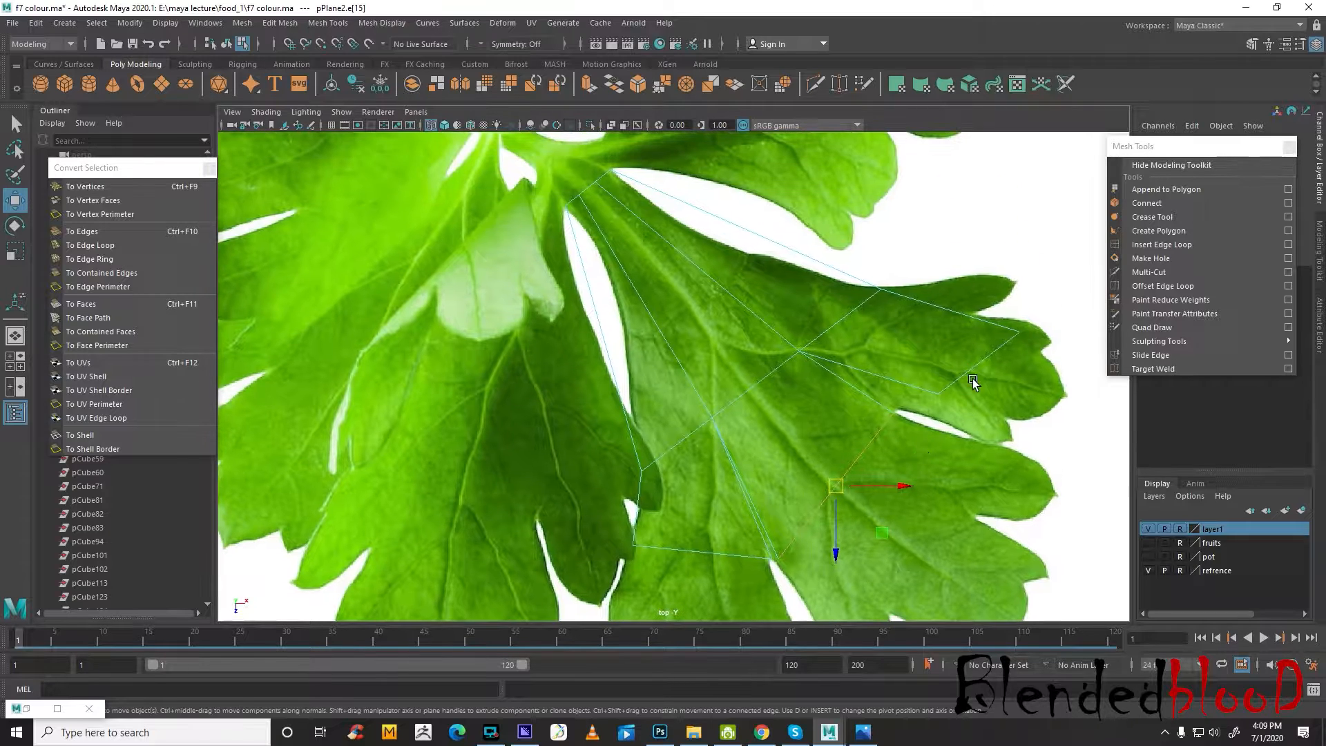
pyautogui.click(978, 364)
pyautogui.moveTo(978, 364); pyautogui.dragTo(931, 374)
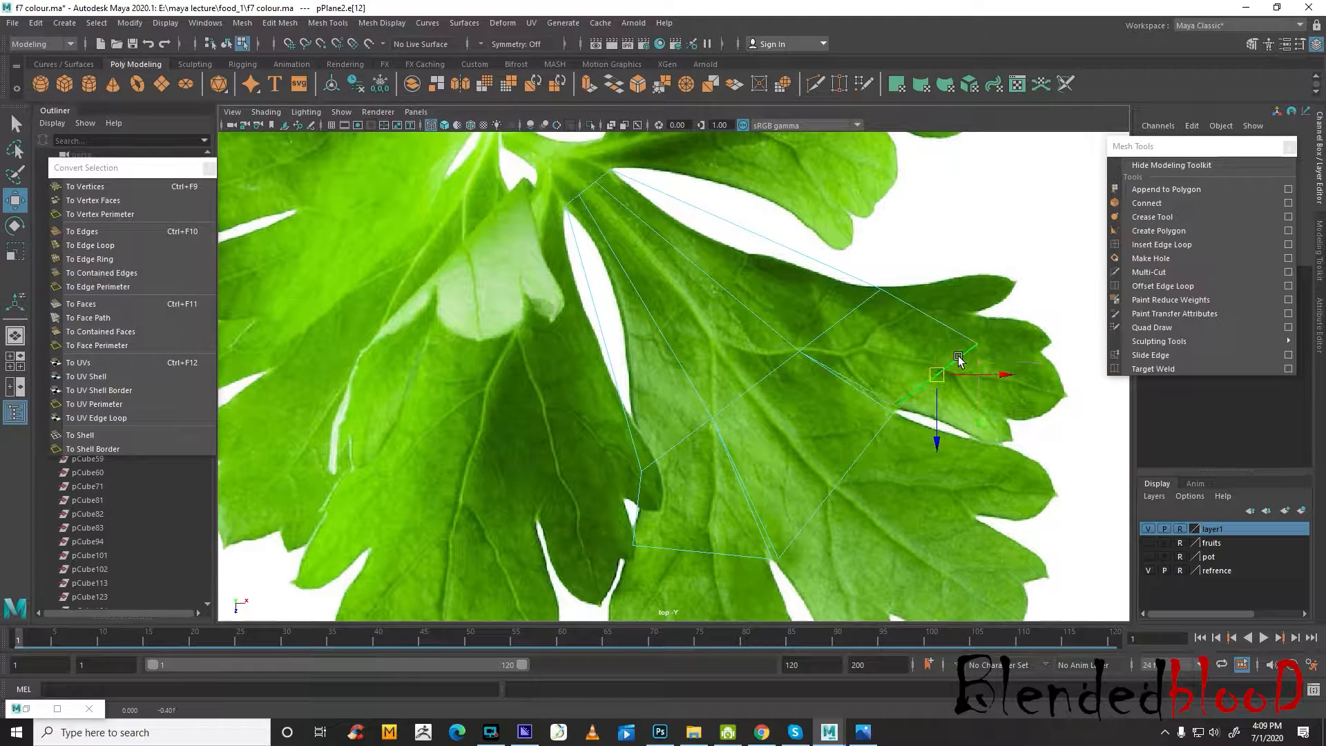
pyautogui.press('e')
pyautogui.moveTo(999, 340); pyautogui.dragTo(961, 311)
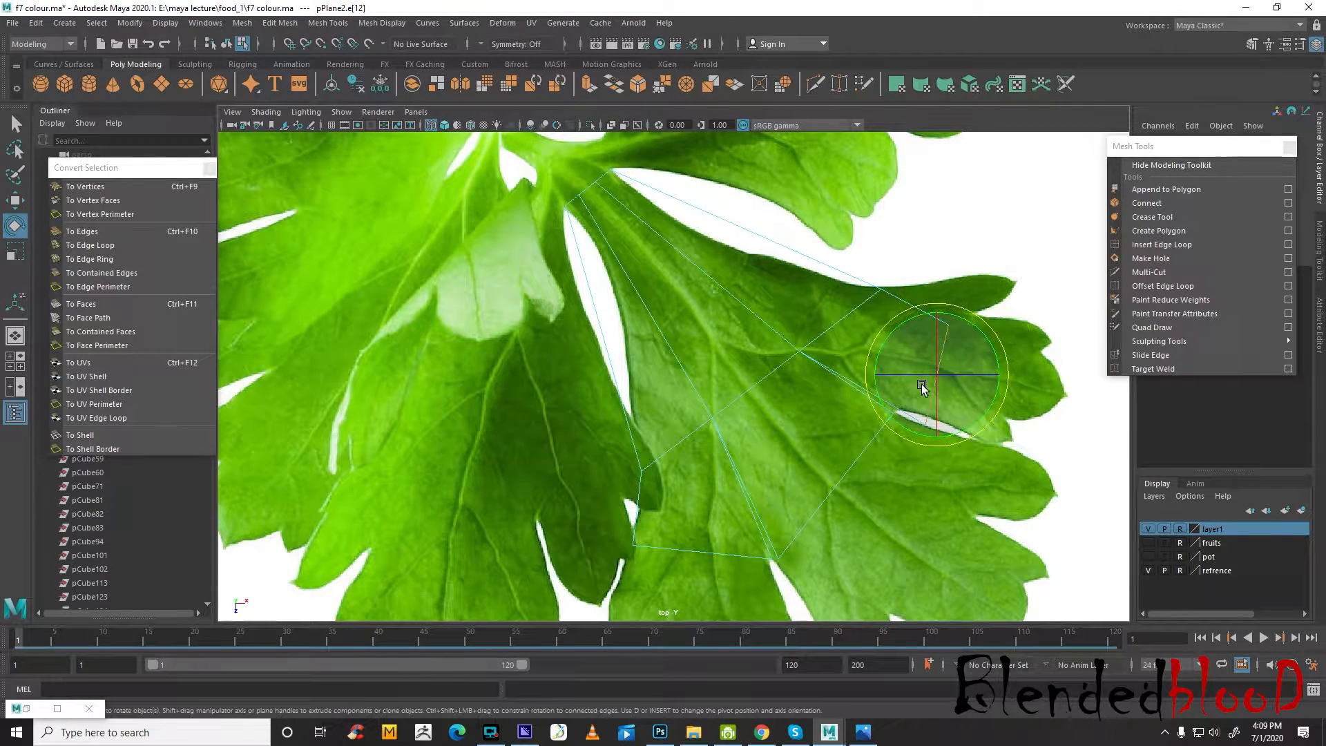
pyautogui.press('r')
pyautogui.moveTo(943, 374); pyautogui.dragTo(971, 325)
pyautogui.press('w')
pyautogui.press('e')
pyautogui.press('r')
pyautogui.moveTo(911, 355); pyautogui.dragTo(902, 353)
pyautogui.press('w')
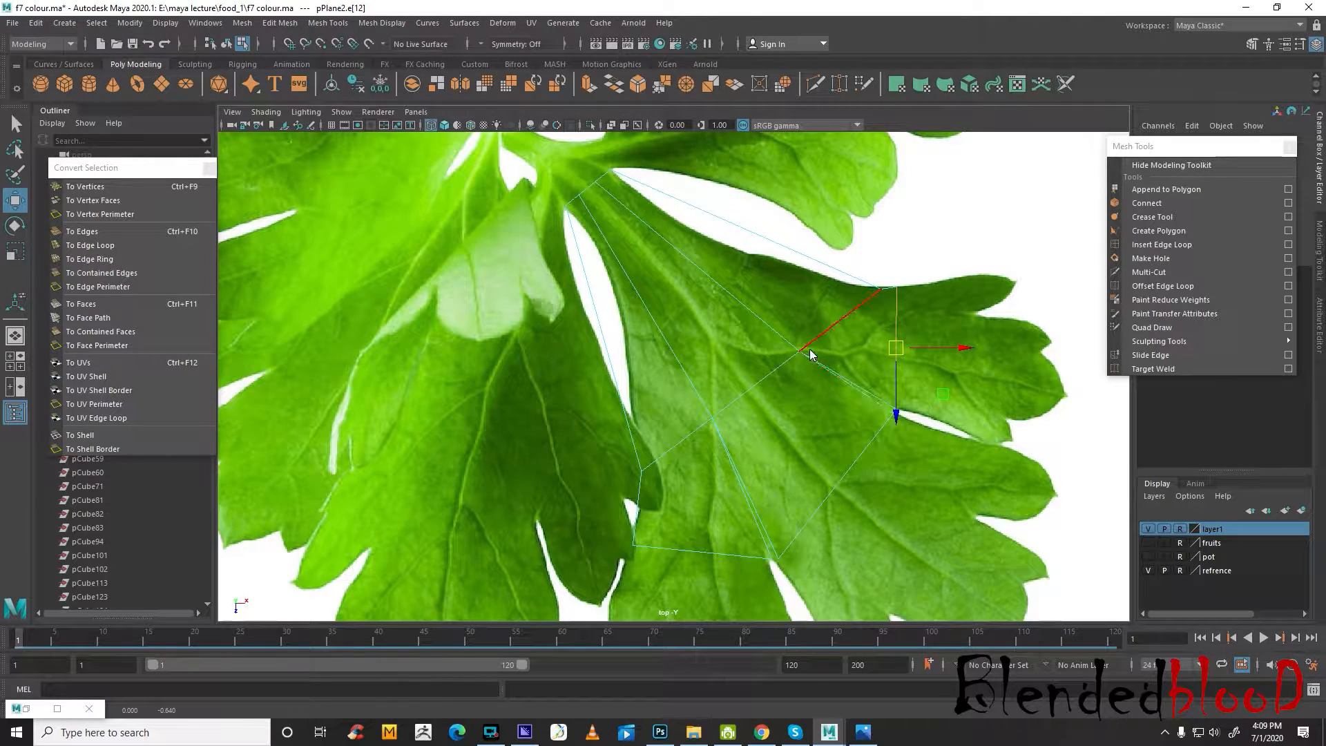
# Move the inner vertices outward to the two notches between the lobes and lower the vertex on the leaflet's lower-left border
pyautogui.moveTo(810, 354); pyautogui.dragTo(745, 354, button='right')
pyautogui.moveTo(714, 417); pyautogui.dragTo(763, 529)
pyautogui.moveTo(799, 352); pyautogui.dragTo(884, 401)
pyautogui.keyDown('alt'); pyautogui.moveTo(816, 441); pyautogui.dragTo(826, 325, button='middle'); pyautogui.keyUp('alt')
pyautogui.moveTo(752, 403); pyautogui.dragTo(786, 433)
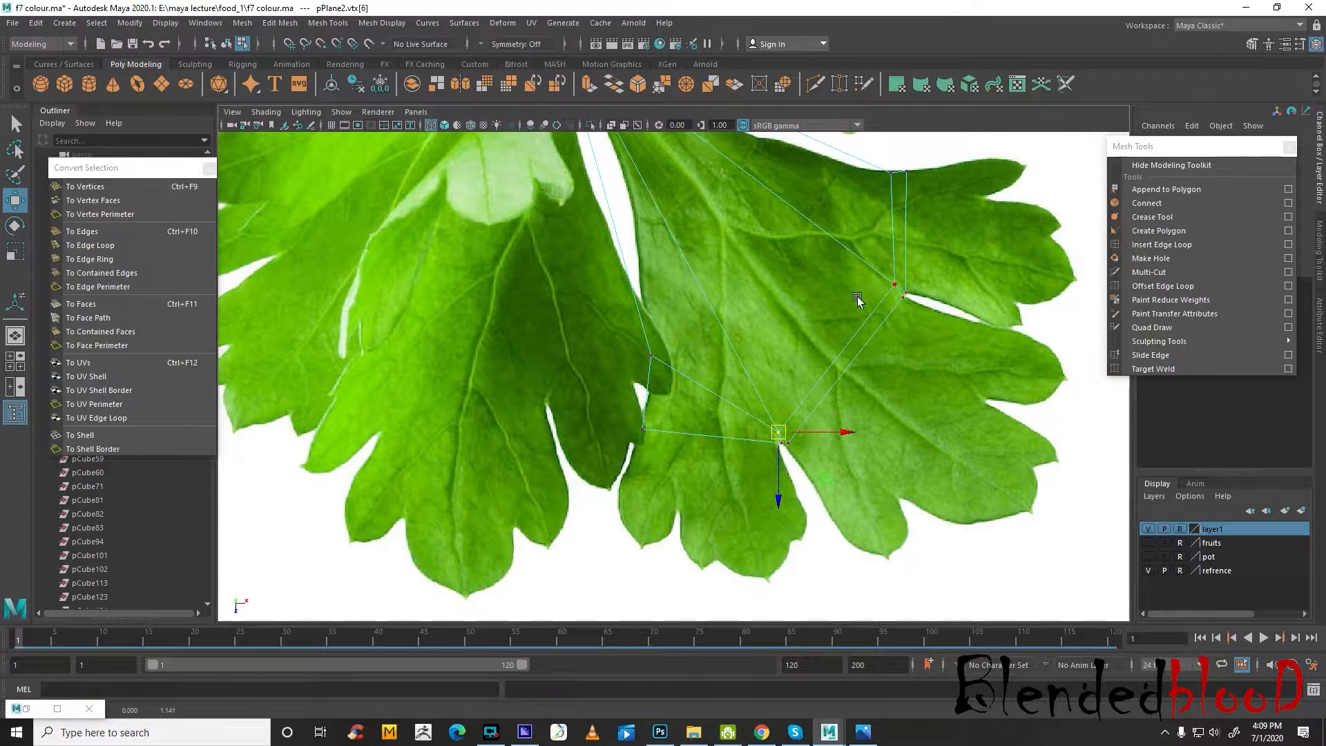
pyautogui.click(897, 289)
pyautogui.keyDown('alt'); pyautogui.moveTo(714, 373); pyautogui.dragTo(744, 414, button='middle'); pyautogui.keyUp('alt')
pyautogui.click(683, 396)
pyautogui.moveTo(684, 396); pyautogui.dragTo(684, 428)
# Insert a crosswise edge loop through the middle of the leaflet mesh and scale it in to the leaf outline
pyautogui.keyDown('alt'); pyautogui.moveTo(823, 307); pyautogui.dragTo(846, 414, button='middle'); pyautogui.keyUp('alt')
pyautogui.click(1186, 243)
pyautogui.moveTo(891, 299); pyautogui.dragTo(862, 292)
pyautogui.press('r')
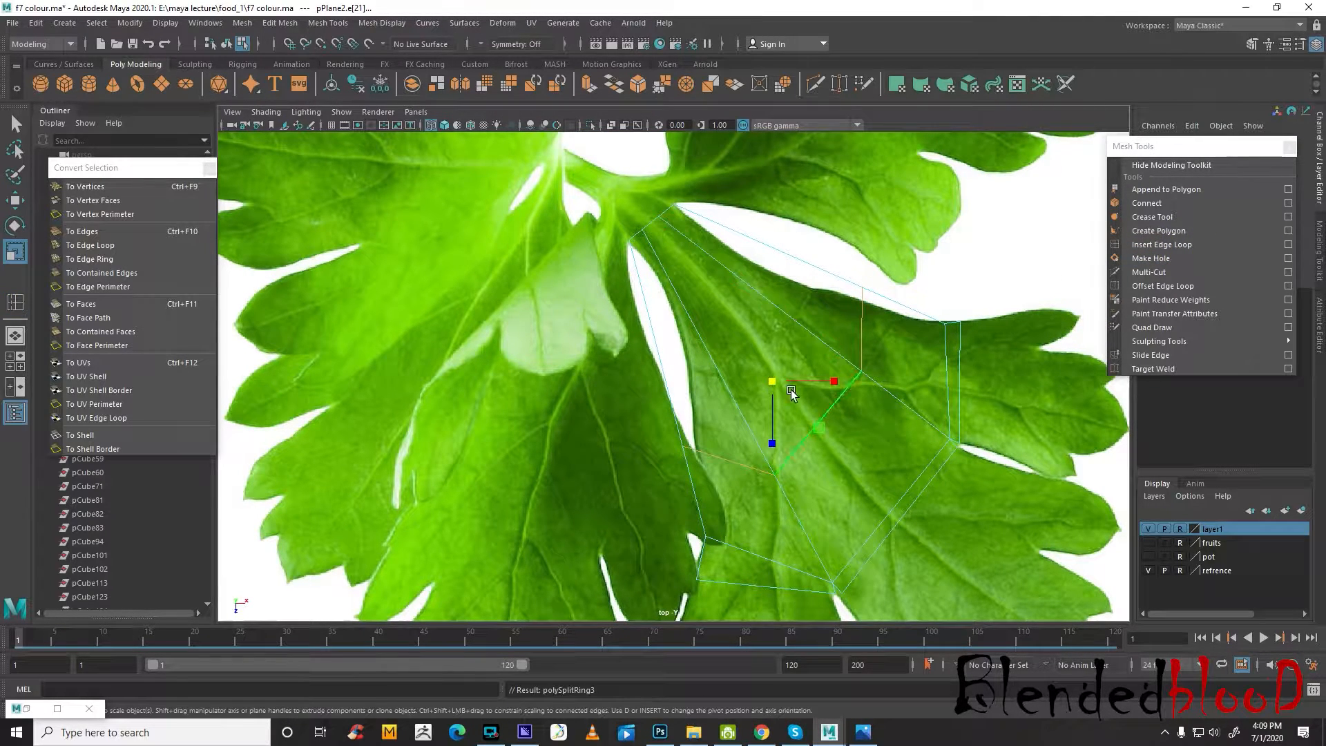
pyautogui.moveTo(772, 381); pyautogui.dragTo(754, 373)
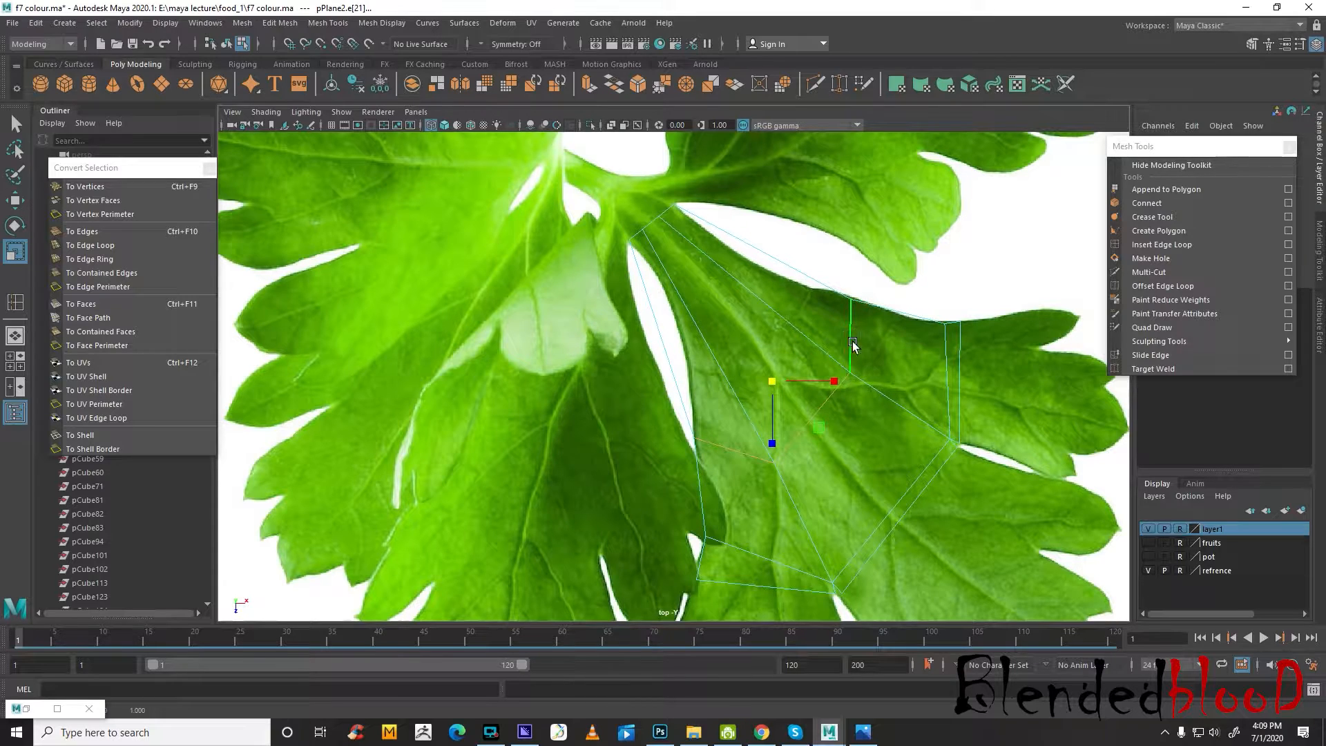
# Insert another crosswise edge loop nearer the stem, then scale and shift it to fit the leaflet's narrow neck
pyautogui.click(1161, 244)
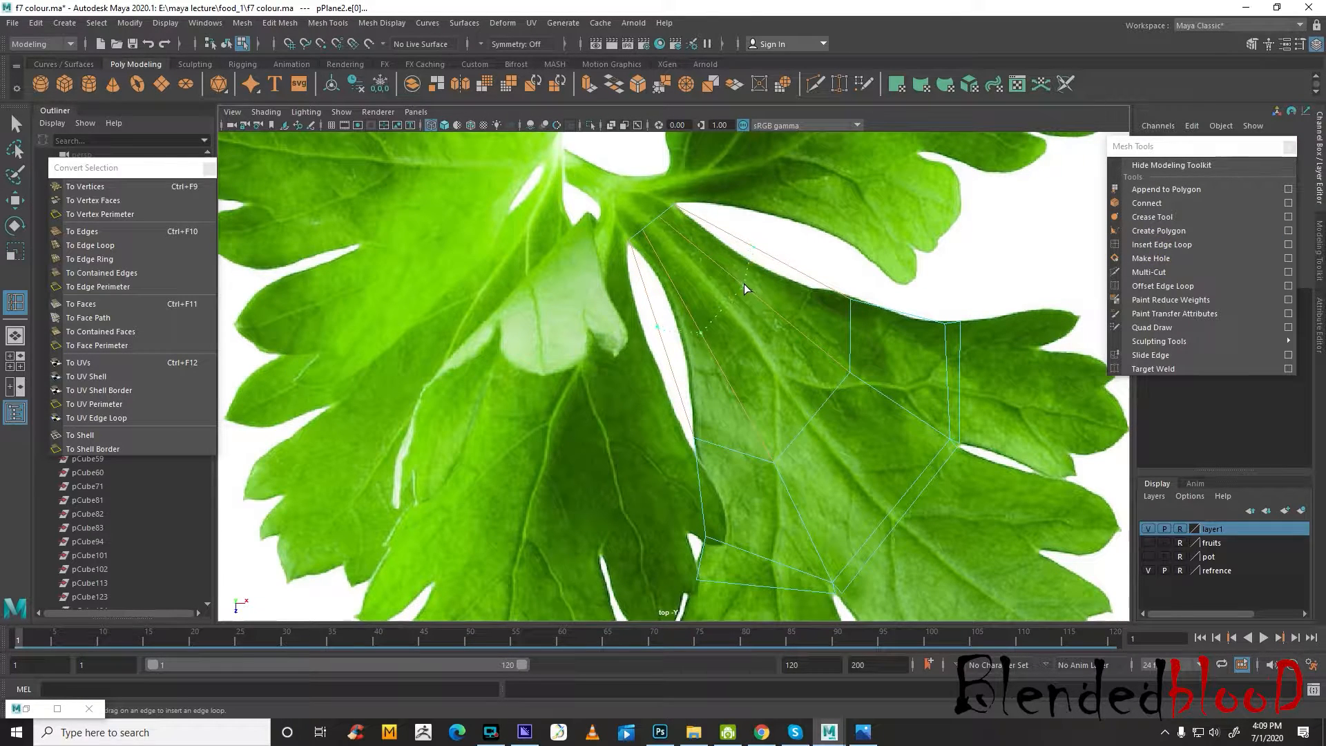
pyautogui.moveTo(747, 286); pyautogui.dragTo(746, 298)
pyautogui.press('r')
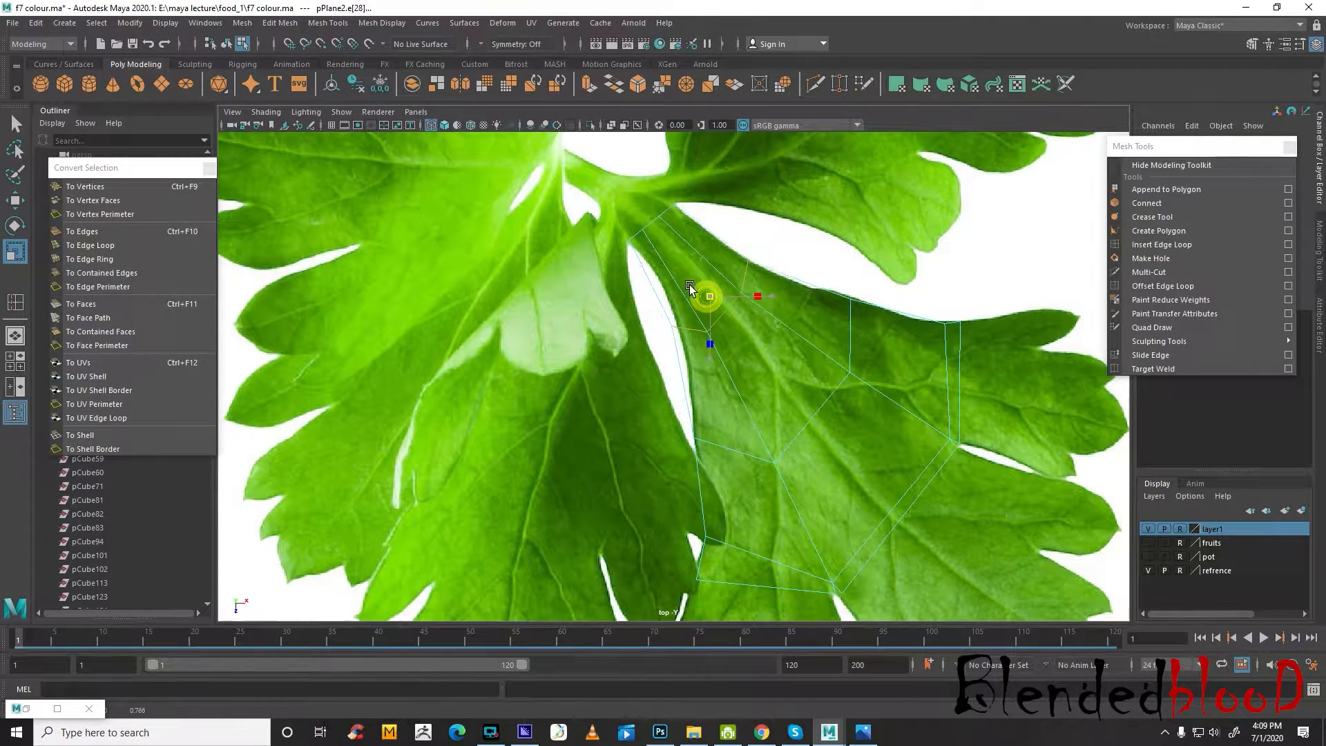
pyautogui.press('w')
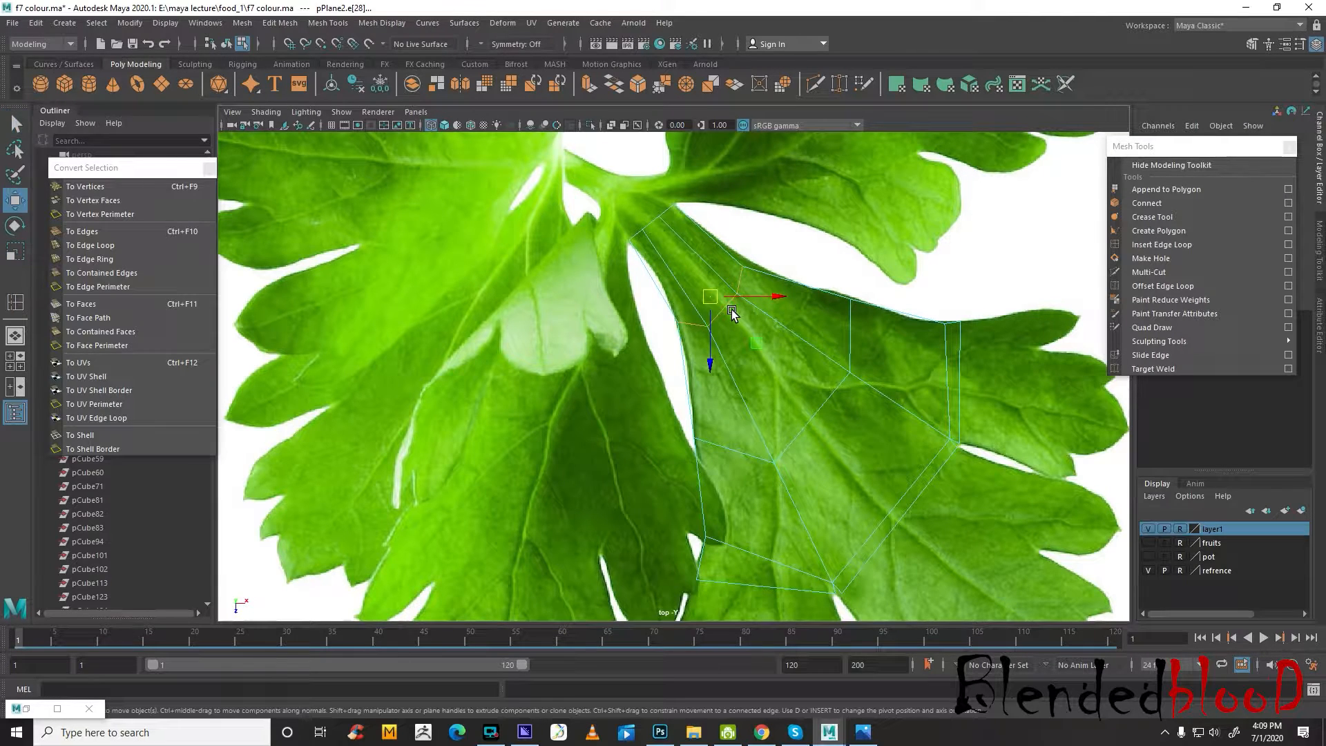
pyautogui.moveTo(710, 297); pyautogui.dragTo(721, 302)
pyautogui.press('r')
pyautogui.press('w')
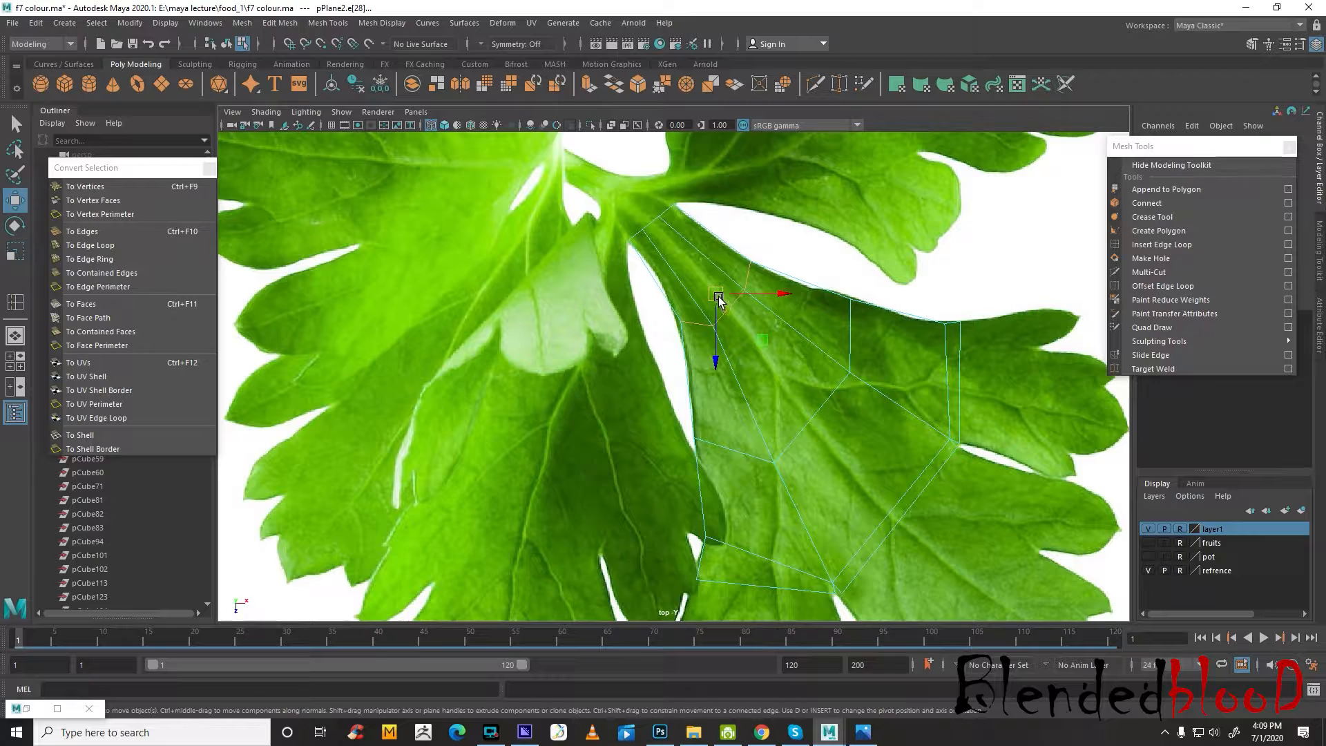
pyautogui.click(717, 296)
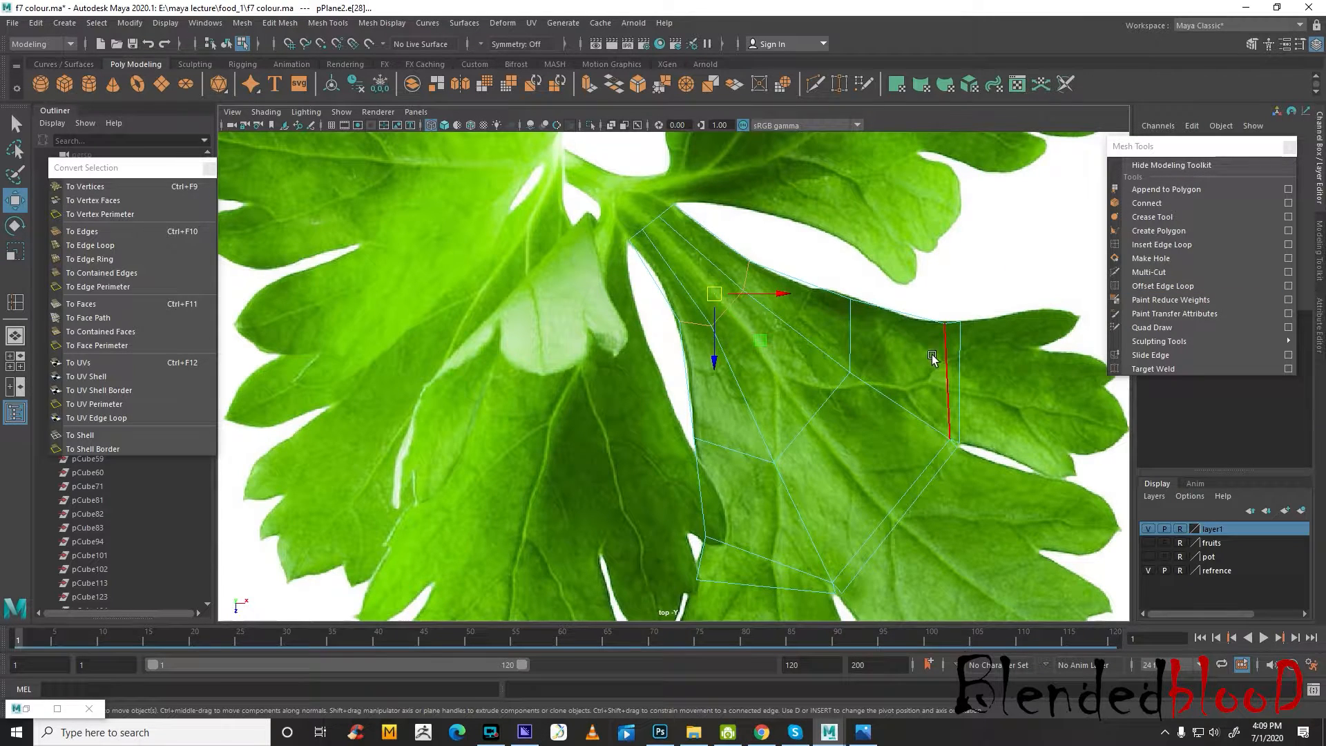
# Insert two lengthwise edge loops that split the upper lobe's outer edge into three segments
pyautogui.keyDown('alt'); pyautogui.moveTo(936, 356); pyautogui.dragTo(863, 287, button='middle'); pyautogui.keyUp('alt')
pyautogui.click(889, 298)
pyautogui.scroll(1, 918, 328)
pyautogui.keyDown('alt'); pyautogui.moveTo(929, 332); pyautogui.dragTo(764, 379, button='middle'); pyautogui.keyUp('alt')
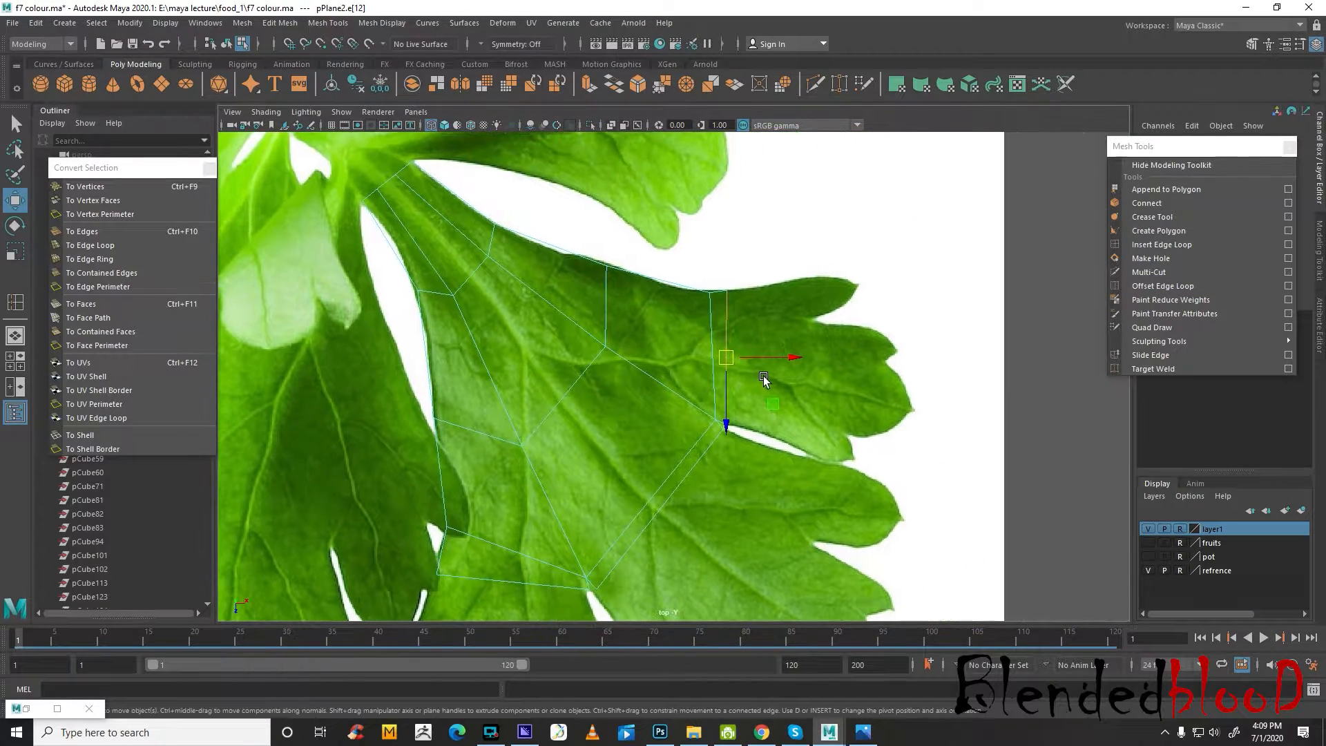
pyautogui.click(1167, 243)
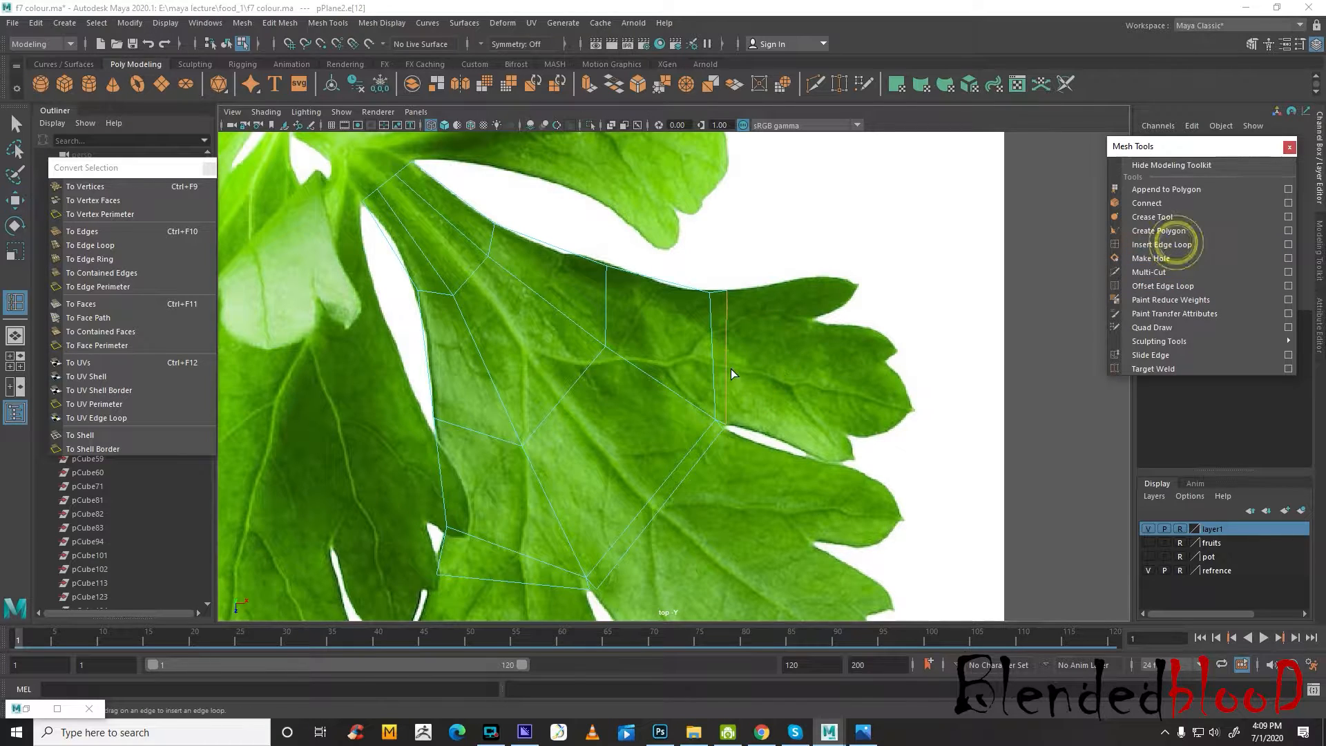
pyautogui.click(728, 337)
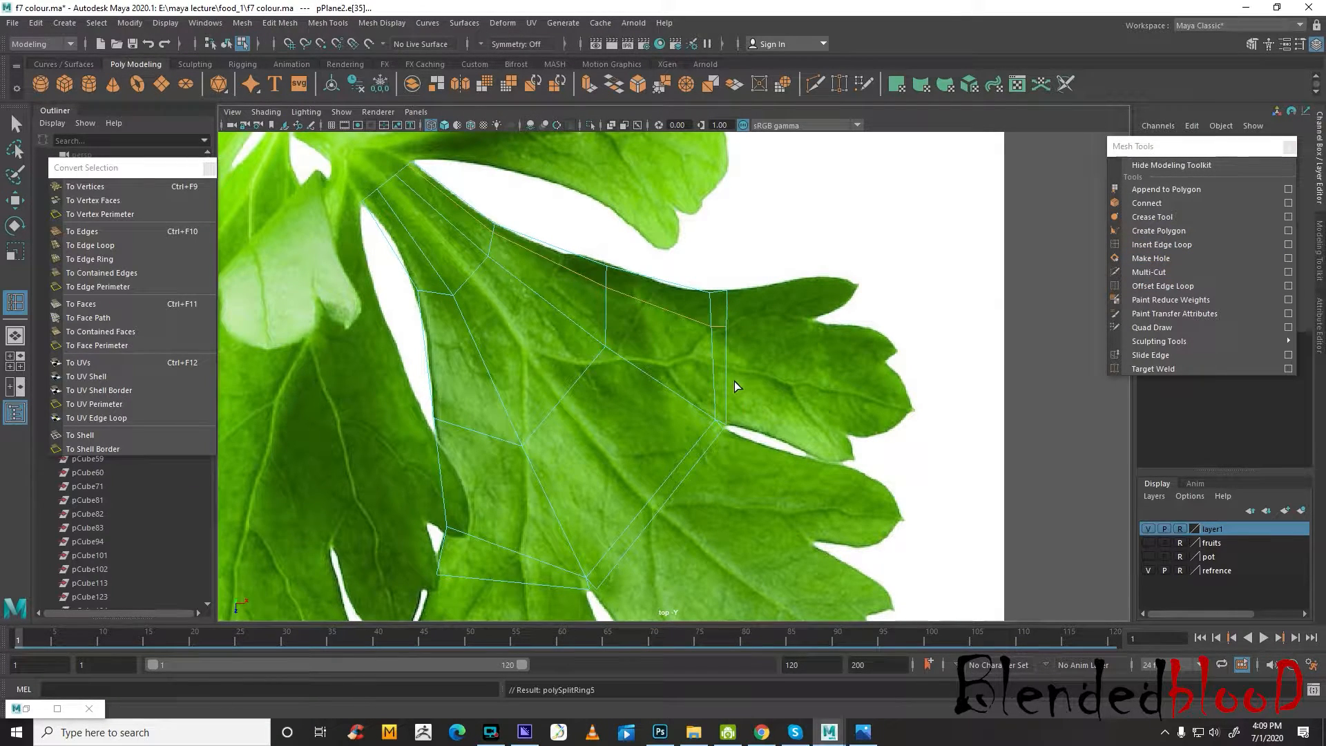
pyautogui.moveTo(730, 393); pyautogui.dragTo(732, 392)
# Insert two lengthwise edge loops through the middle lobe's strip and one through the lower lobe's strip
pyautogui.keyDown('alt'); pyautogui.moveTo(732, 393); pyautogui.dragTo(776, 293, button='middle'); pyautogui.keyUp('alt')
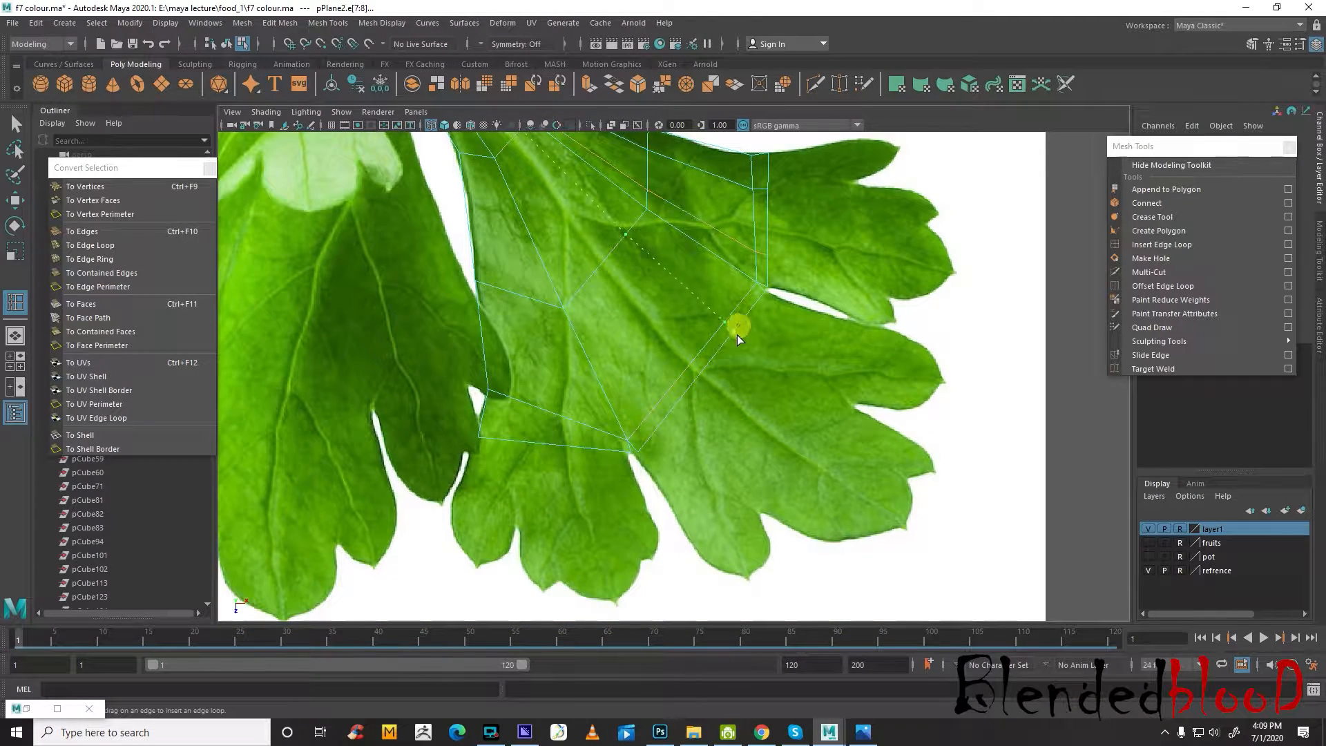
pyautogui.moveTo(736, 334); pyautogui.dragTo(737, 336)
pyautogui.click(670, 412)
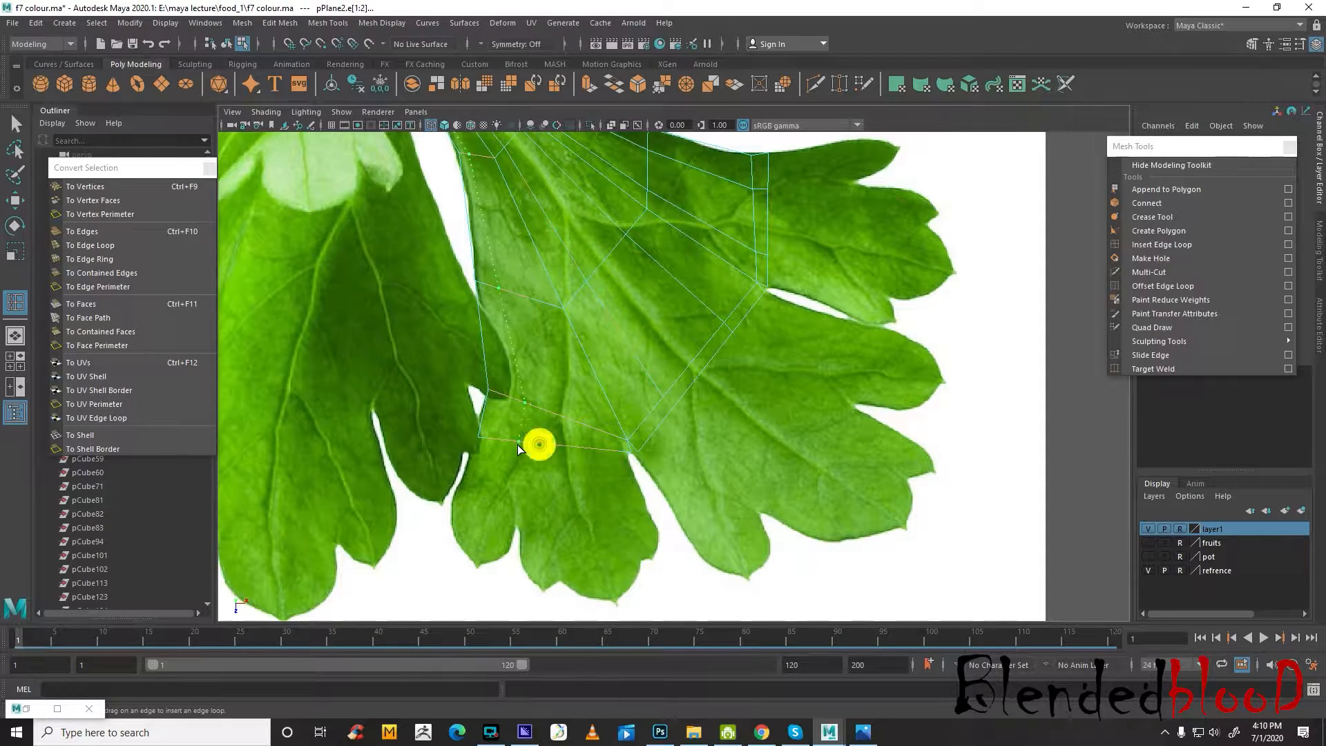
pyautogui.moveTo(518, 446); pyautogui.dragTo(524, 446)
pyautogui.press('w')
# Extrude the top segment of the upper lobe's outer edge and move it out toward the tip of the uppermost finger
pyautogui.keyDown('alt'); pyautogui.moveTo(748, 326); pyautogui.dragTo(698, 456, button='middle'); pyautogui.keyUp('alt')
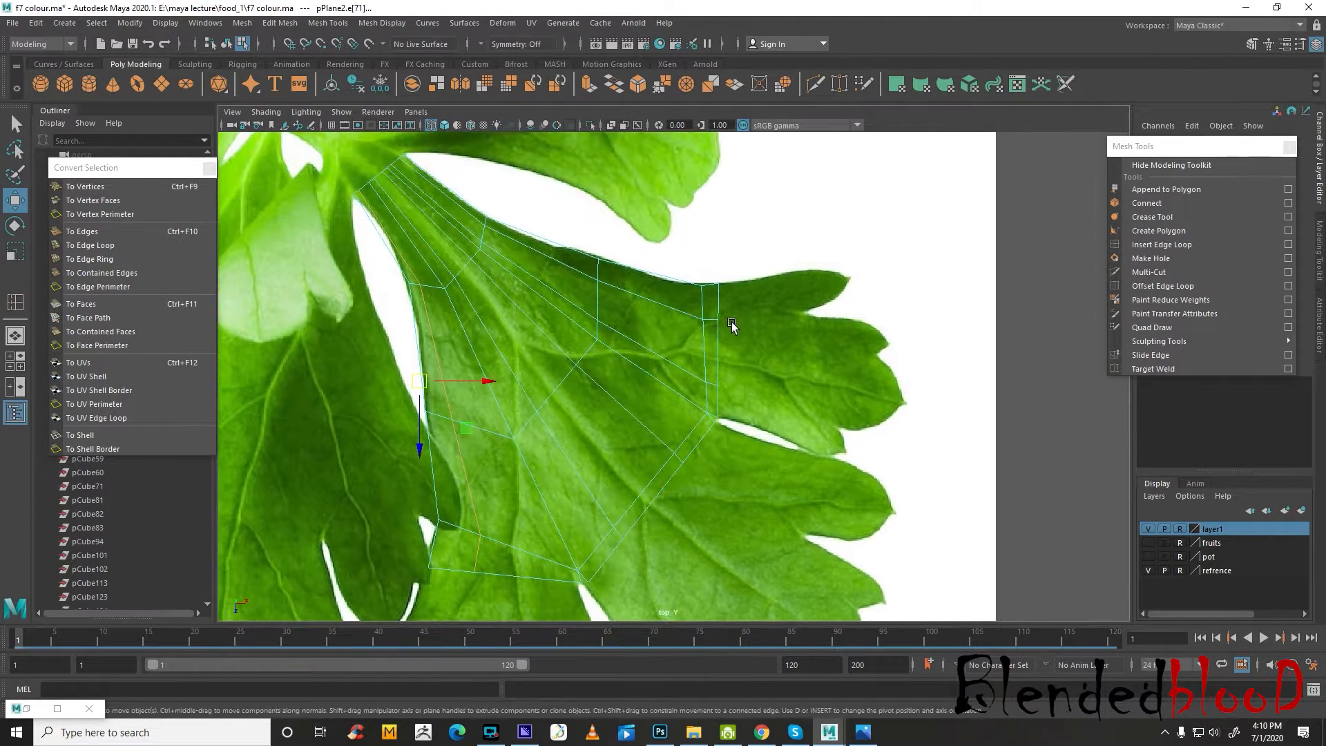
pyautogui.click(590, 84)
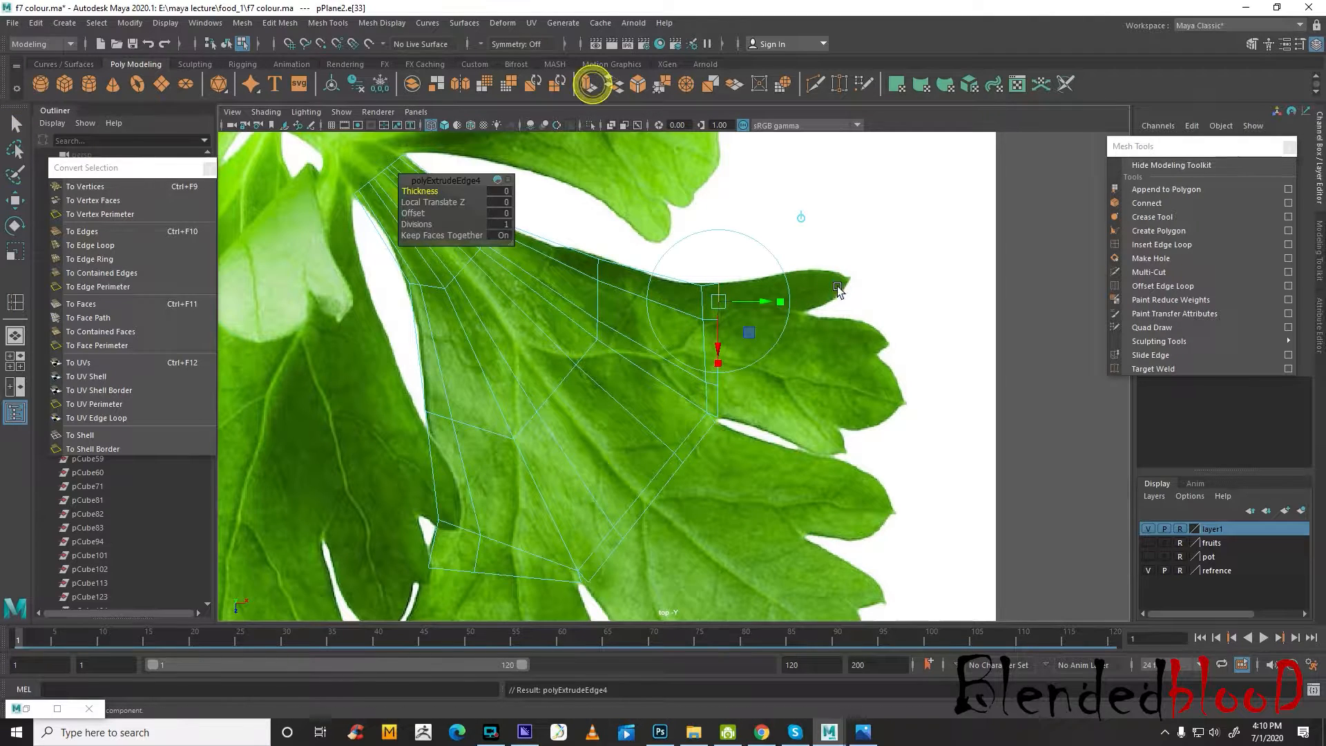
pyautogui.click(795, 217)
pyautogui.moveTo(725, 303); pyautogui.dragTo(814, 292)
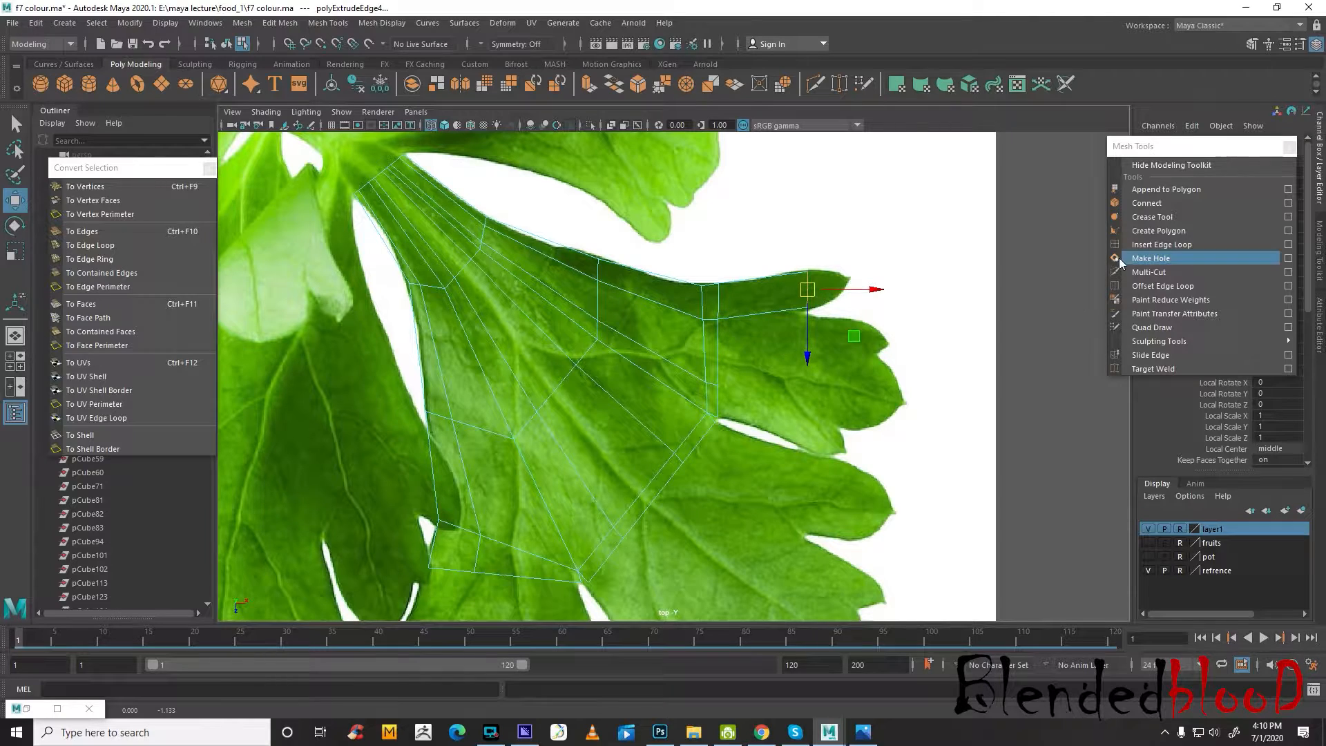
# Extrude the middle segment of the upper lobe's outer edge and move it out into the second finger
pyautogui.click(718, 353)
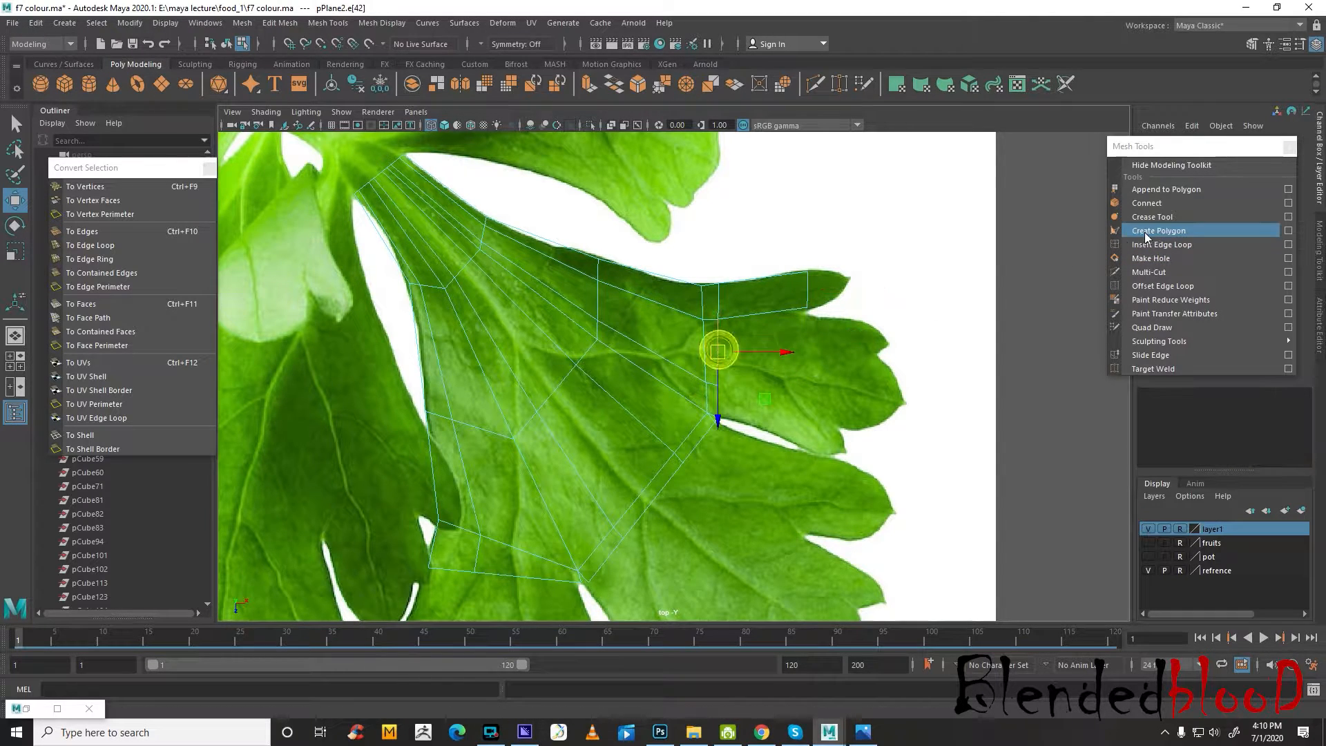
pyautogui.click(586, 86)
pyautogui.click(806, 263)
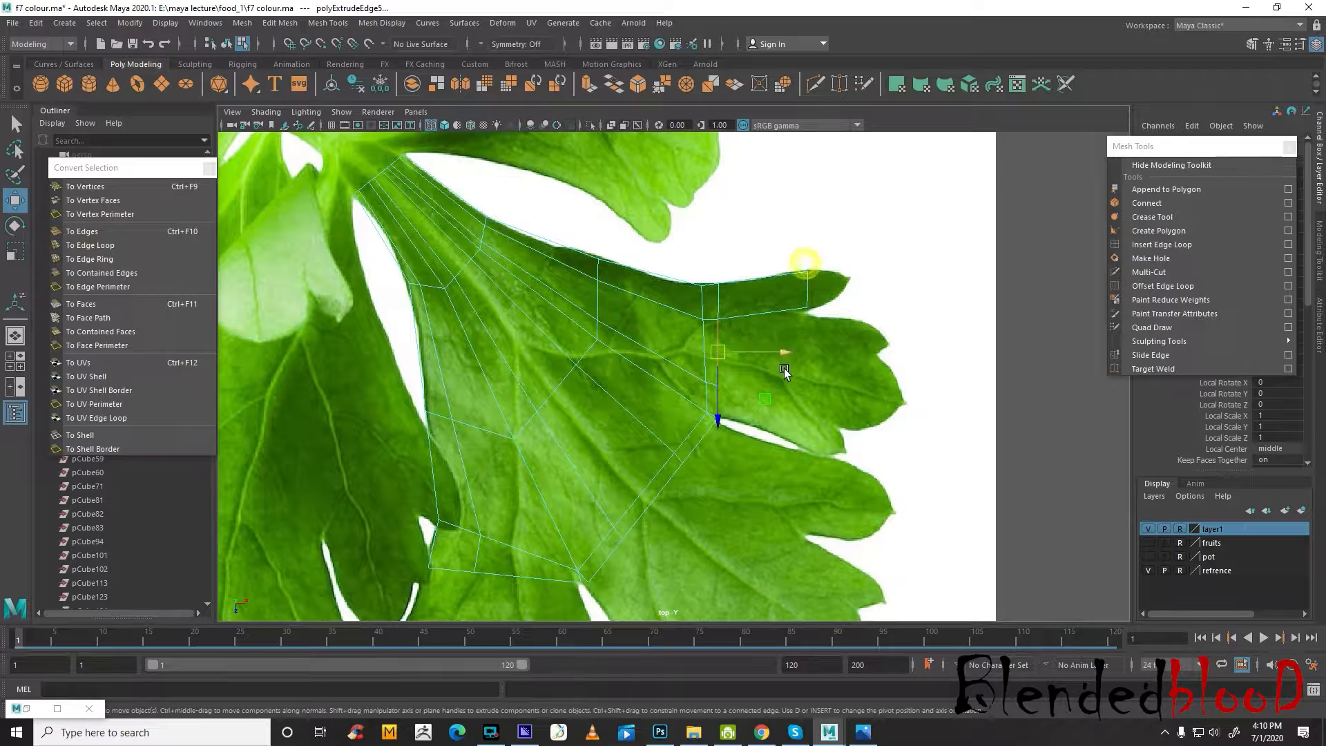
pyautogui.moveTo(711, 355); pyautogui.dragTo(806, 379)
pyautogui.press('r')
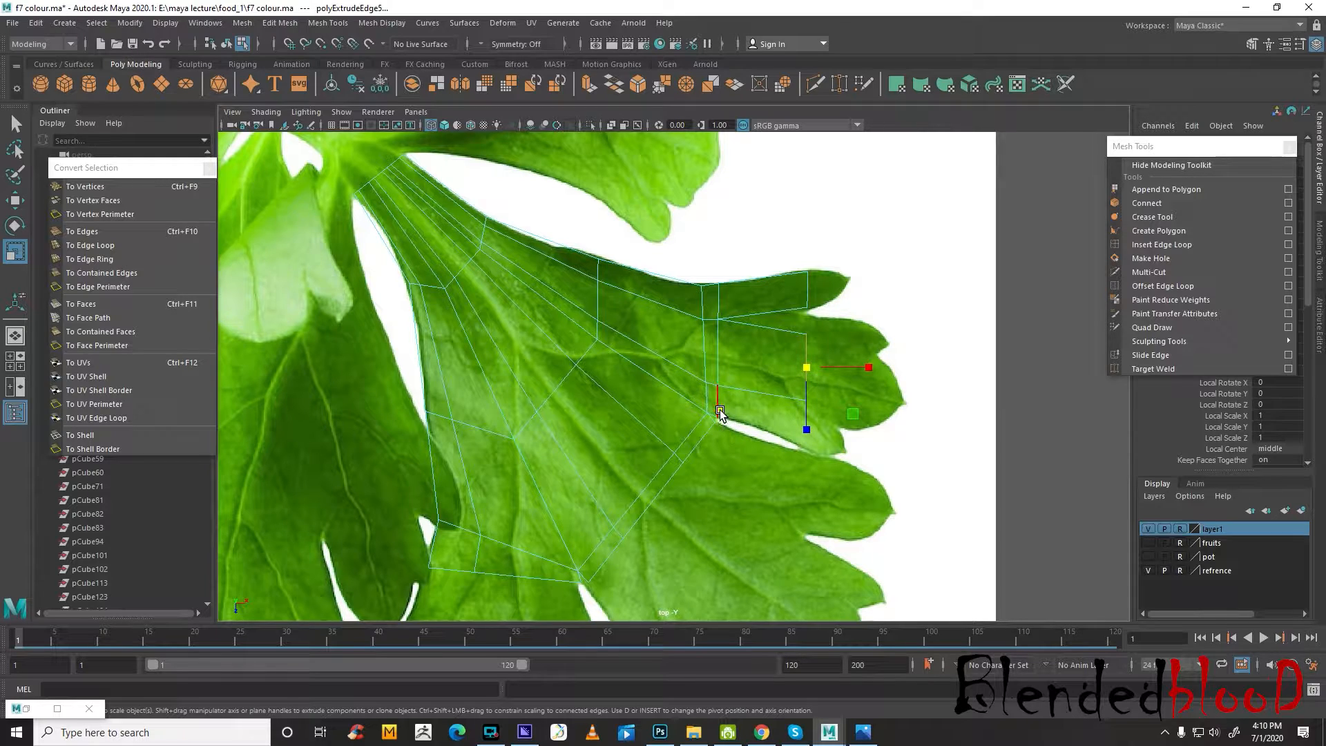
# Undo the extrusion of the middle segment of the upper lobe's outer edge
pyautogui.click(721, 407)
pyautogui.hotkey('ctrl', 'z')
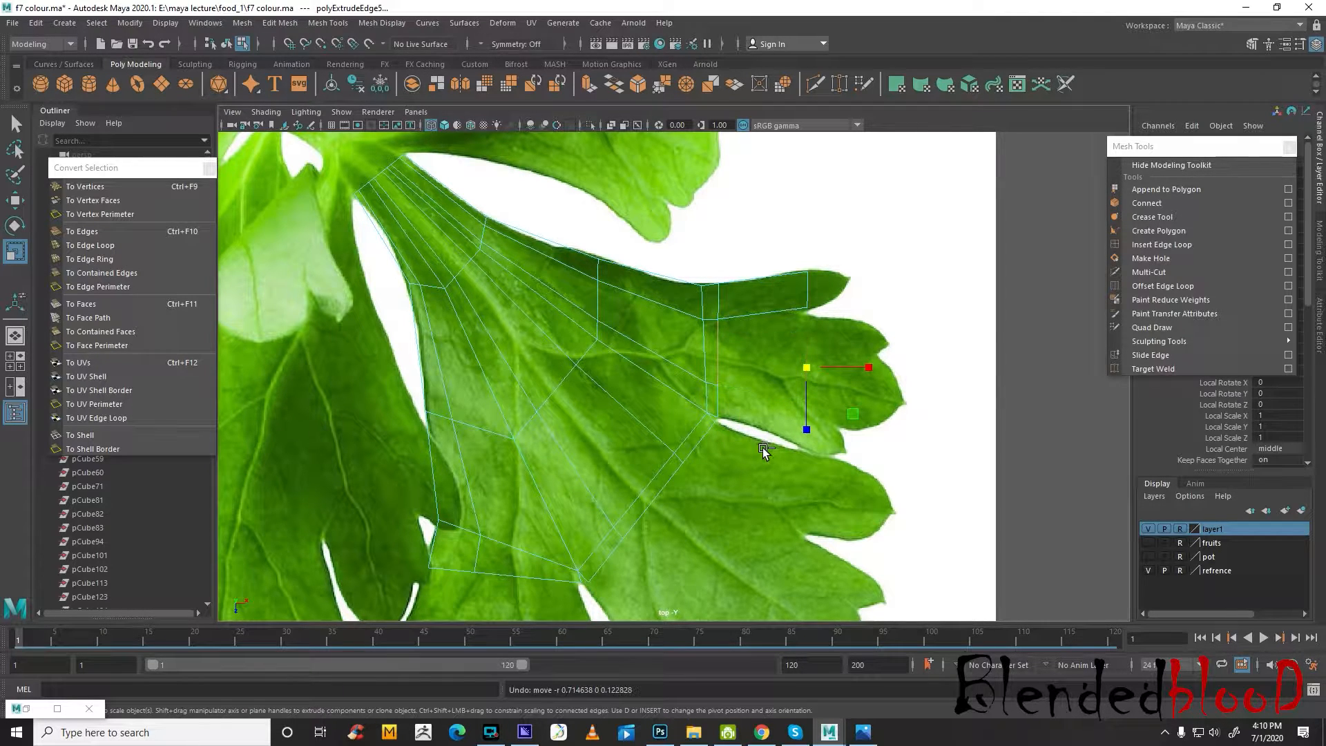
pyautogui.press('w')
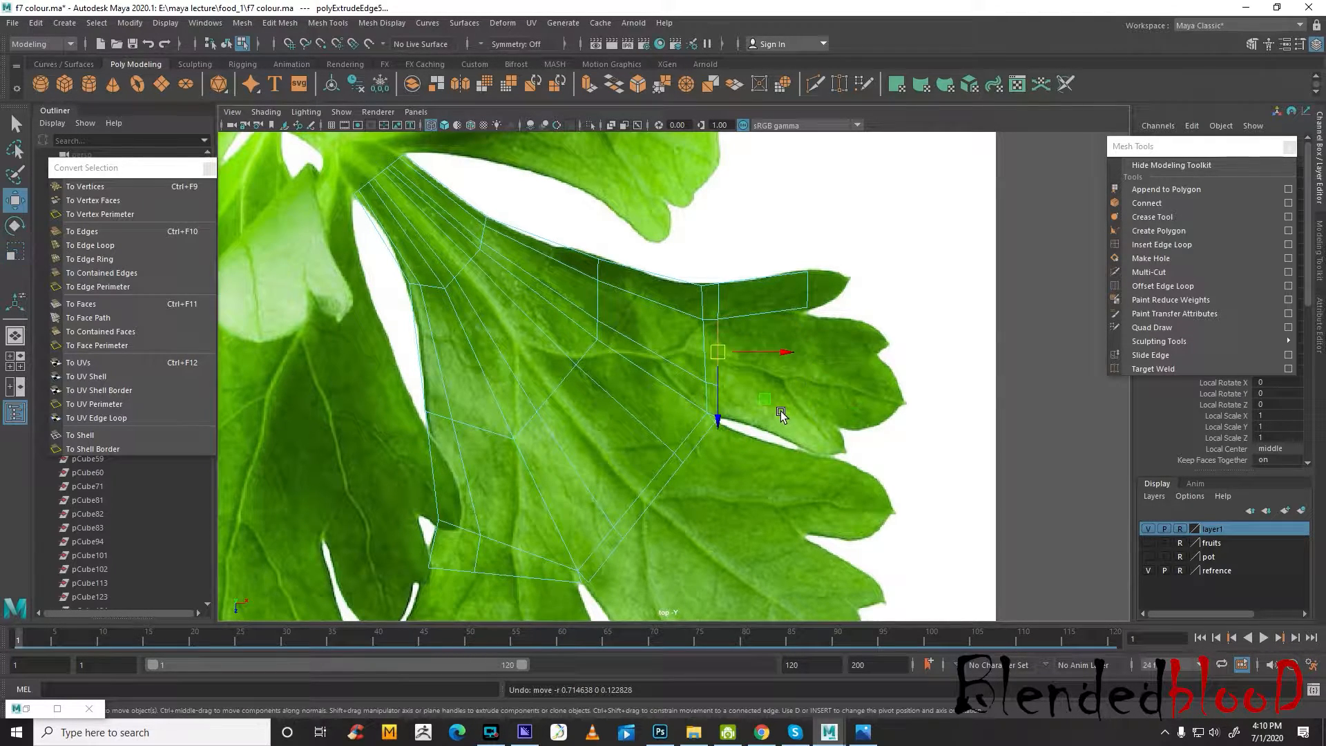
pyautogui.press('3')
pyautogui.press('1')
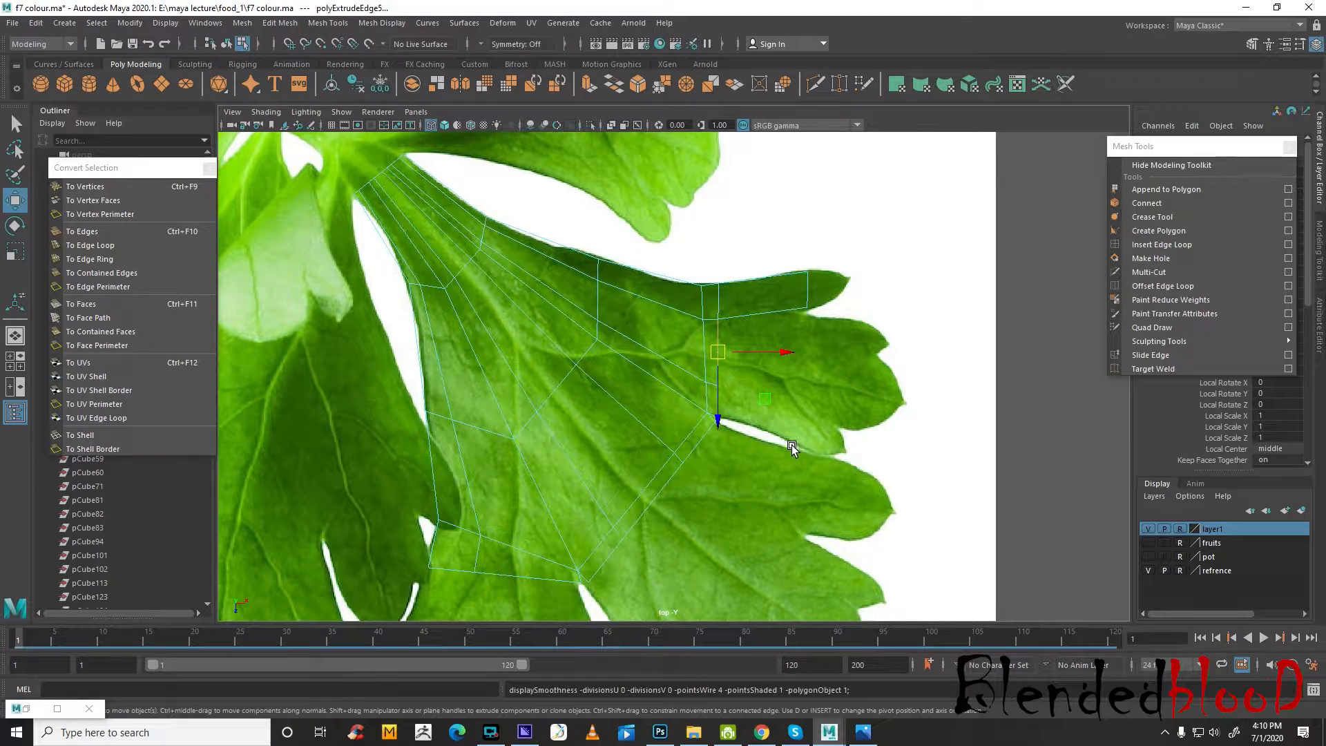
pyautogui.hotkey('ctrl', 'z')
pyautogui.hotkey('ctrl', 'z')
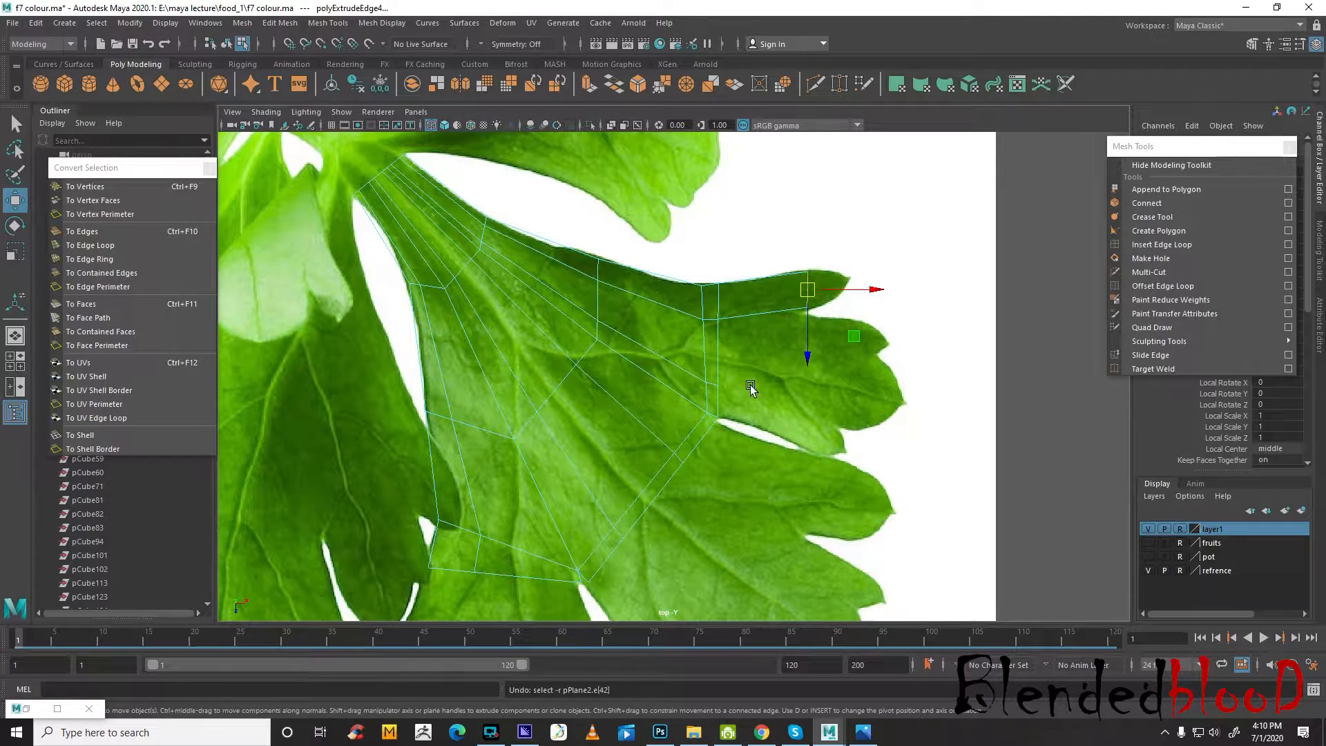
# Extrude the middle and lower segments of the upper lobe's outer edge together and move them out toward the lower fingers
pyautogui.click(715, 351)
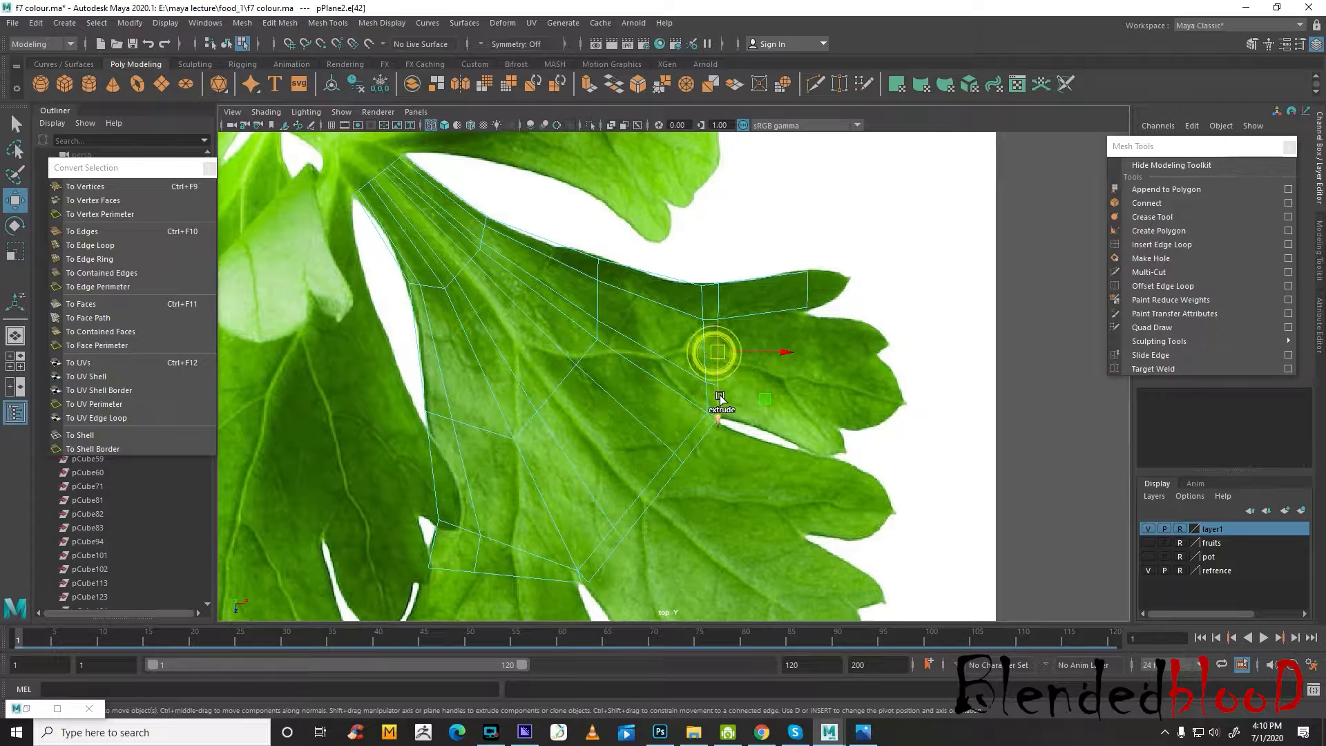
pyautogui.scroll(2, 717, 394)
pyautogui.scroll(2, 753, 407)
pyautogui.keyDown('shift'); pyautogui.click(784, 448); pyautogui.keyUp('shift')
pyautogui.scroll(-8, 784, 446)
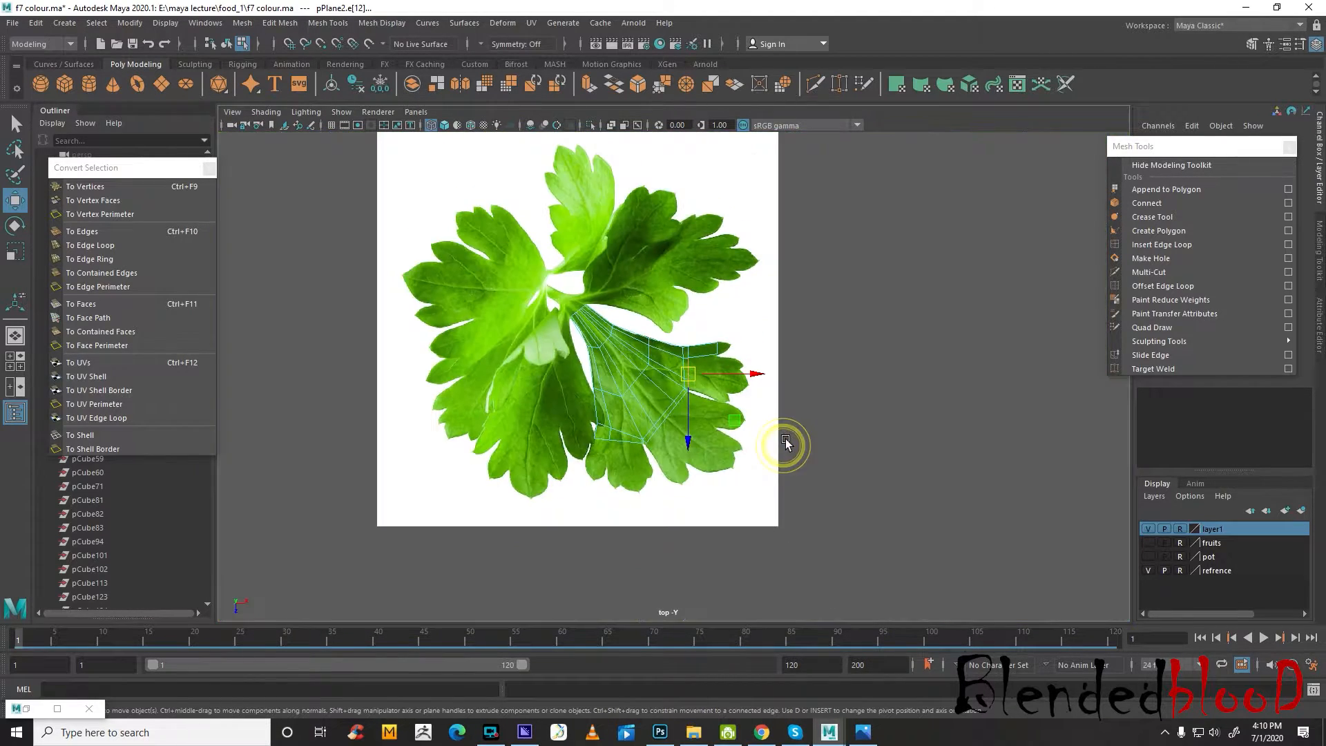
pyautogui.scroll(6, 791, 436)
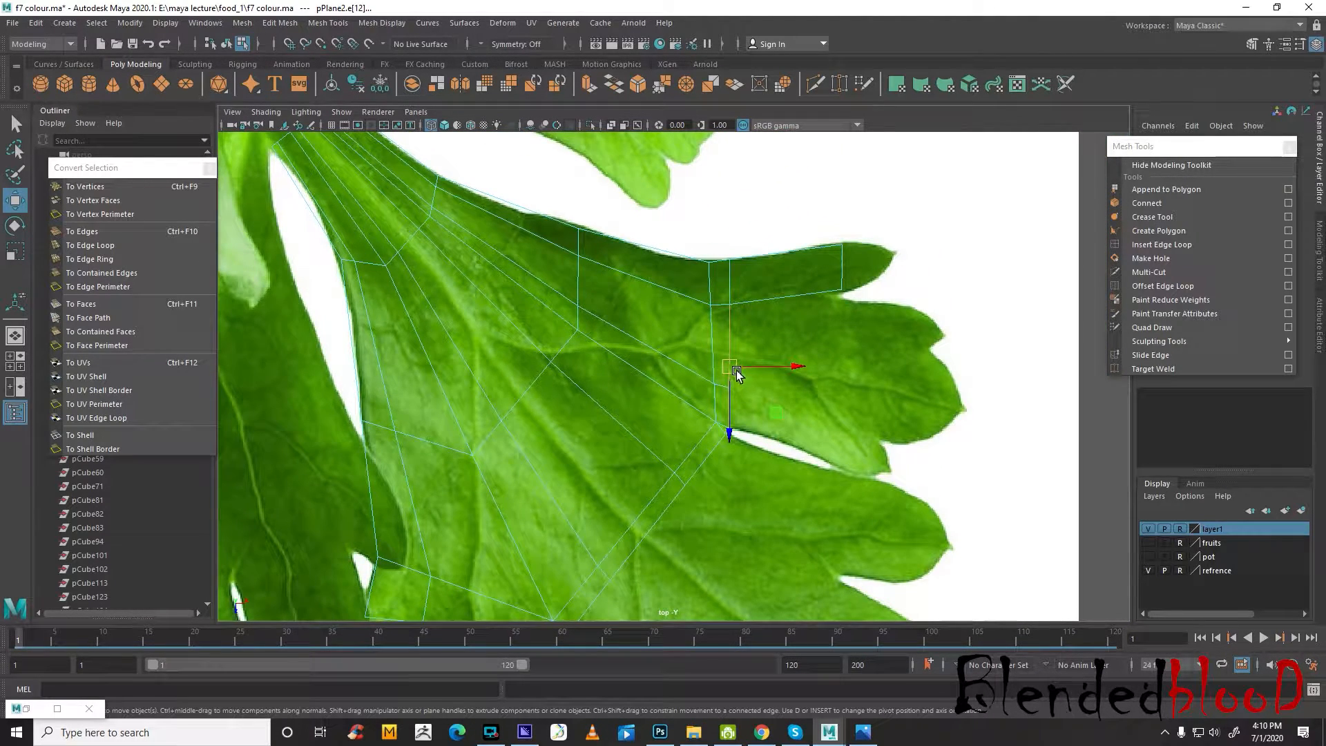
pyautogui.press('=')
pyautogui.press('-')
pyautogui.scroll(2, 755, 399)
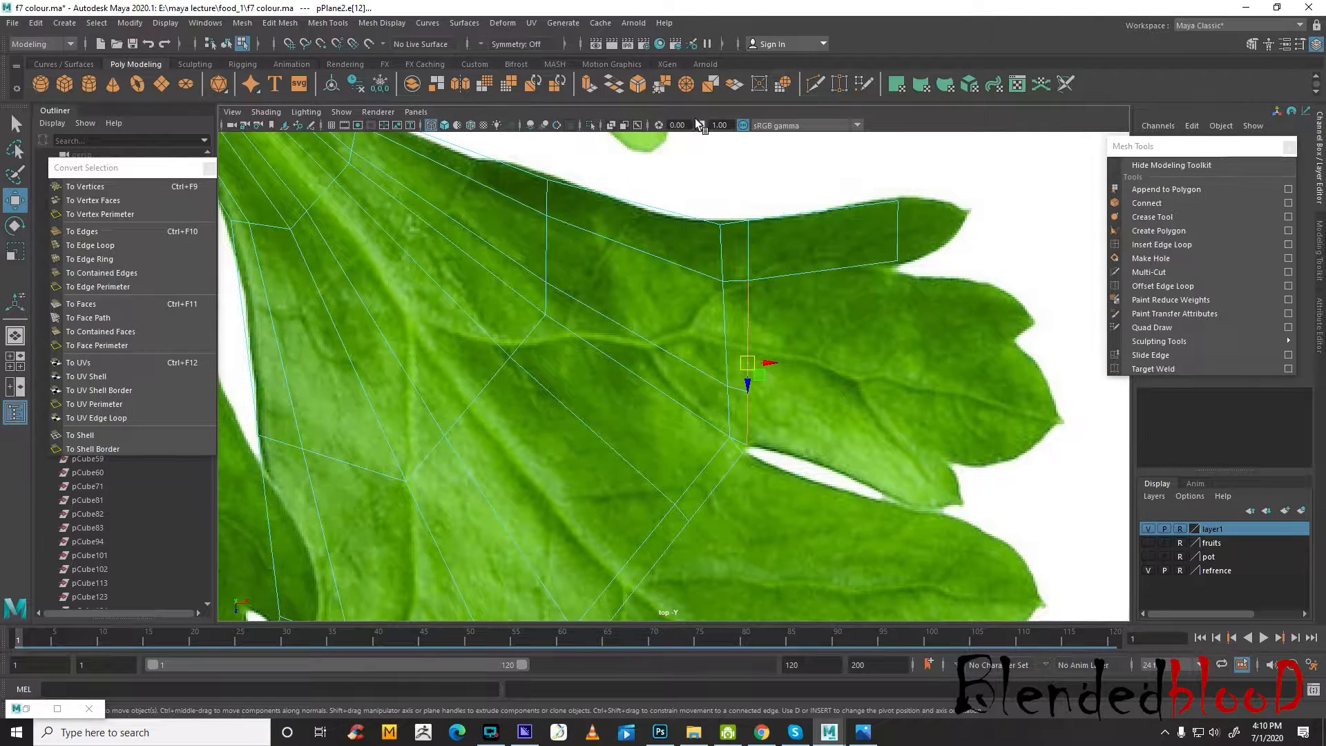
pyautogui.click(589, 83)
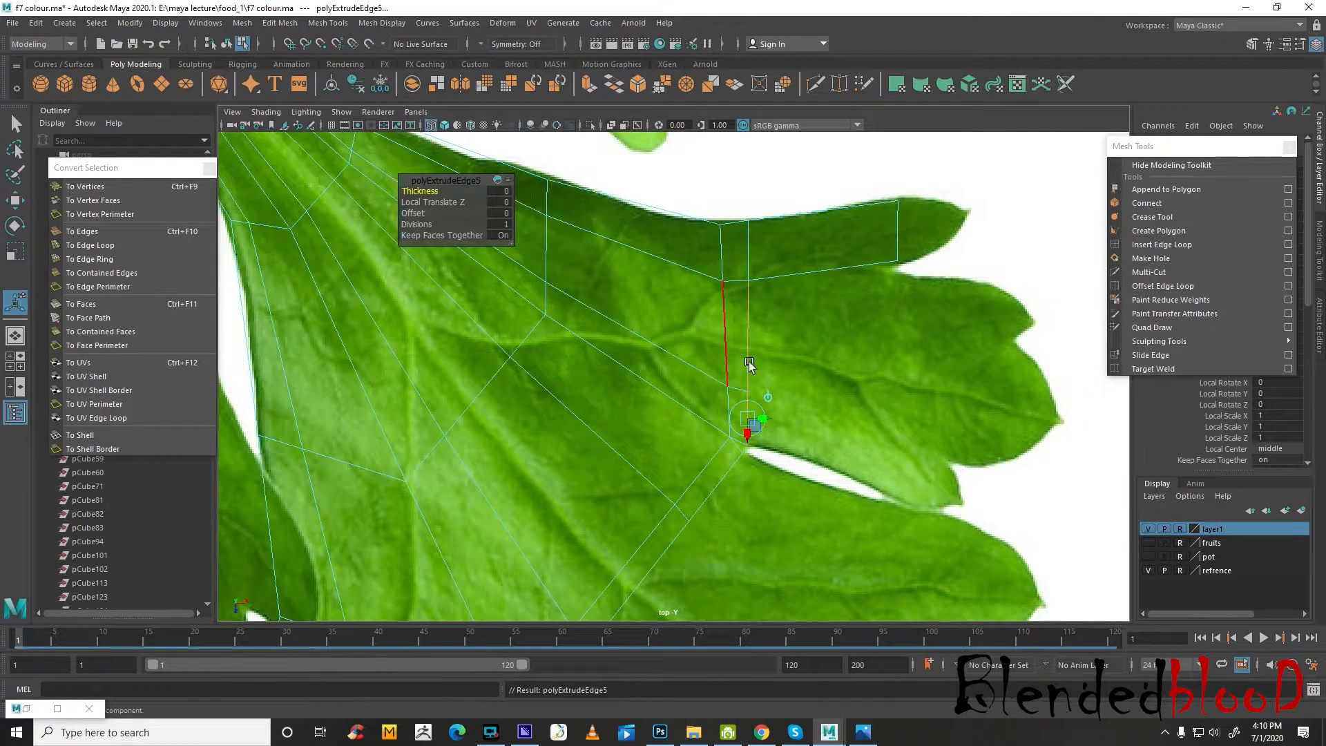
pyautogui.press('w')
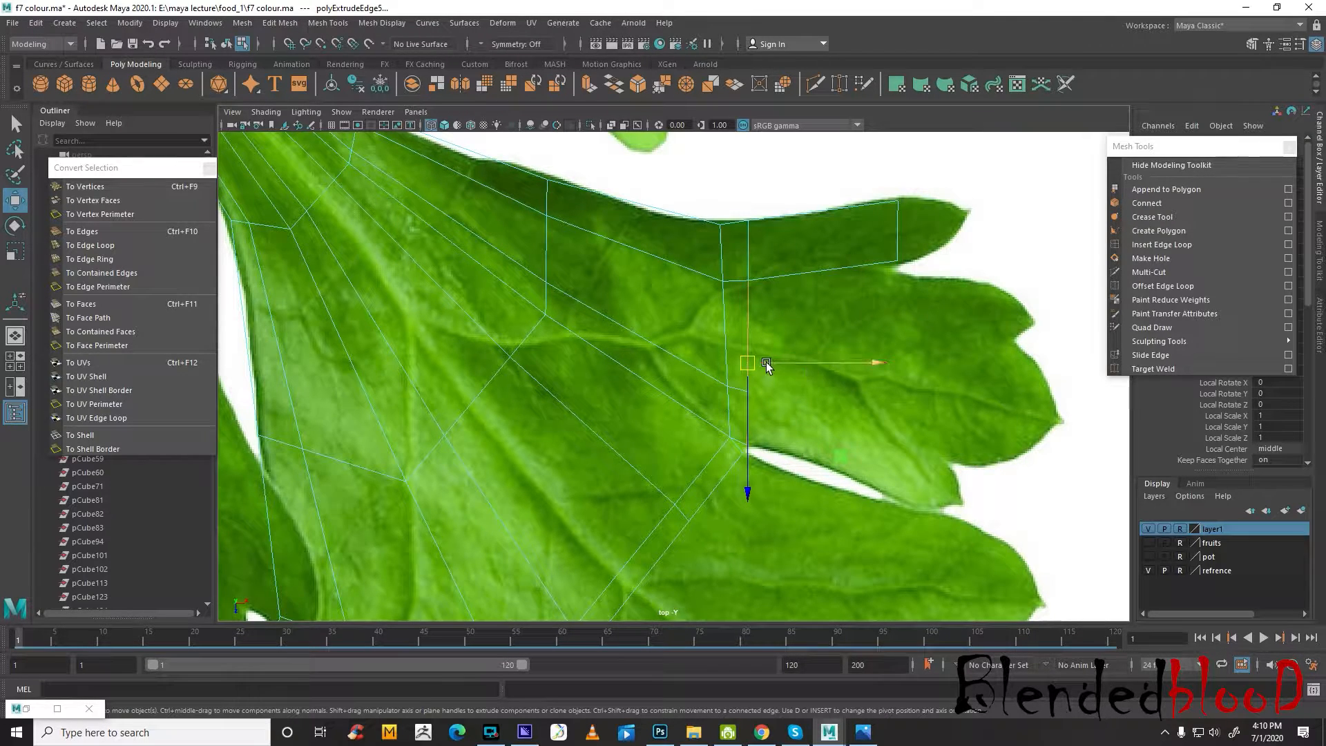
pyautogui.moveTo(767, 366); pyautogui.dragTo(889, 396)
# Rotate and scale the extruded edge pair so it slants across the upper lobe's lower fingers
pyautogui.press('r')
pyautogui.press('w')
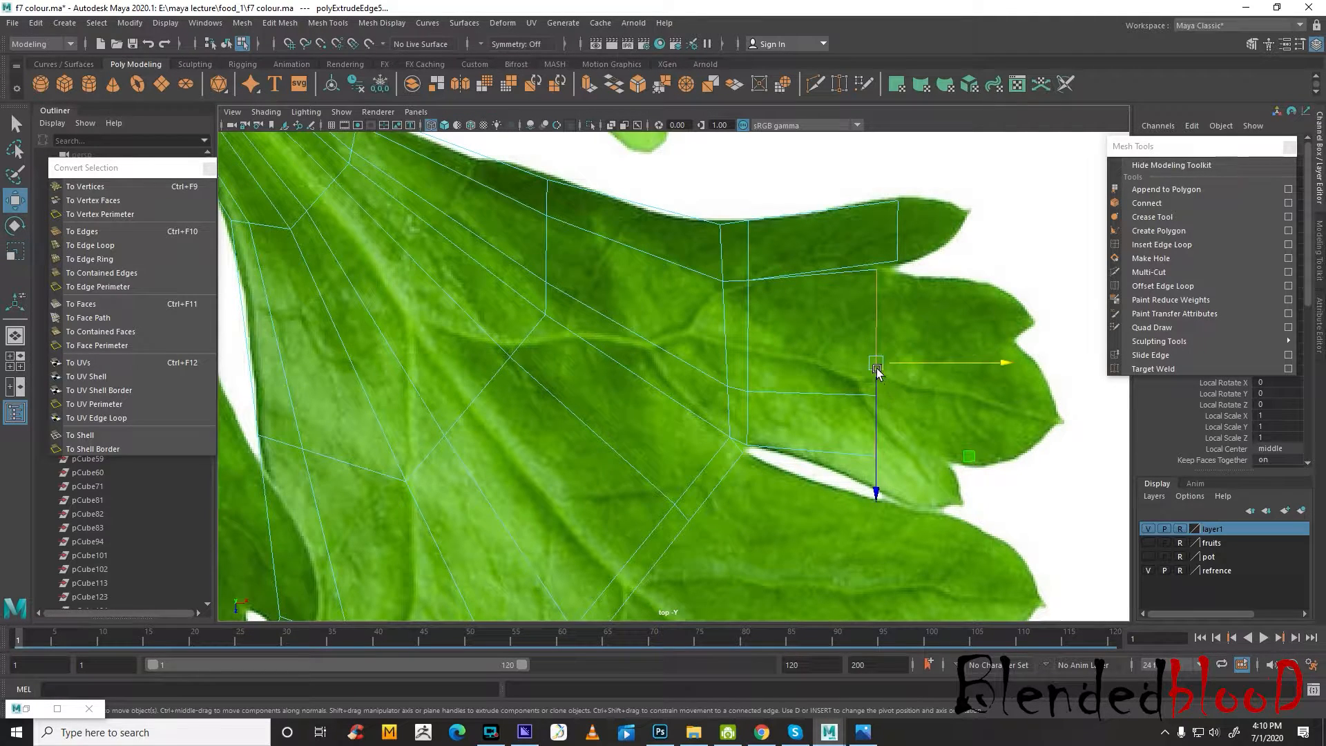
pyautogui.press('e')
pyautogui.moveTo(1006, 312); pyautogui.dragTo(1020, 335)
pyautogui.press('w')
pyautogui.press('r')
pyautogui.moveTo(874, 384); pyautogui.dragTo(881, 396)
pyautogui.press('w')
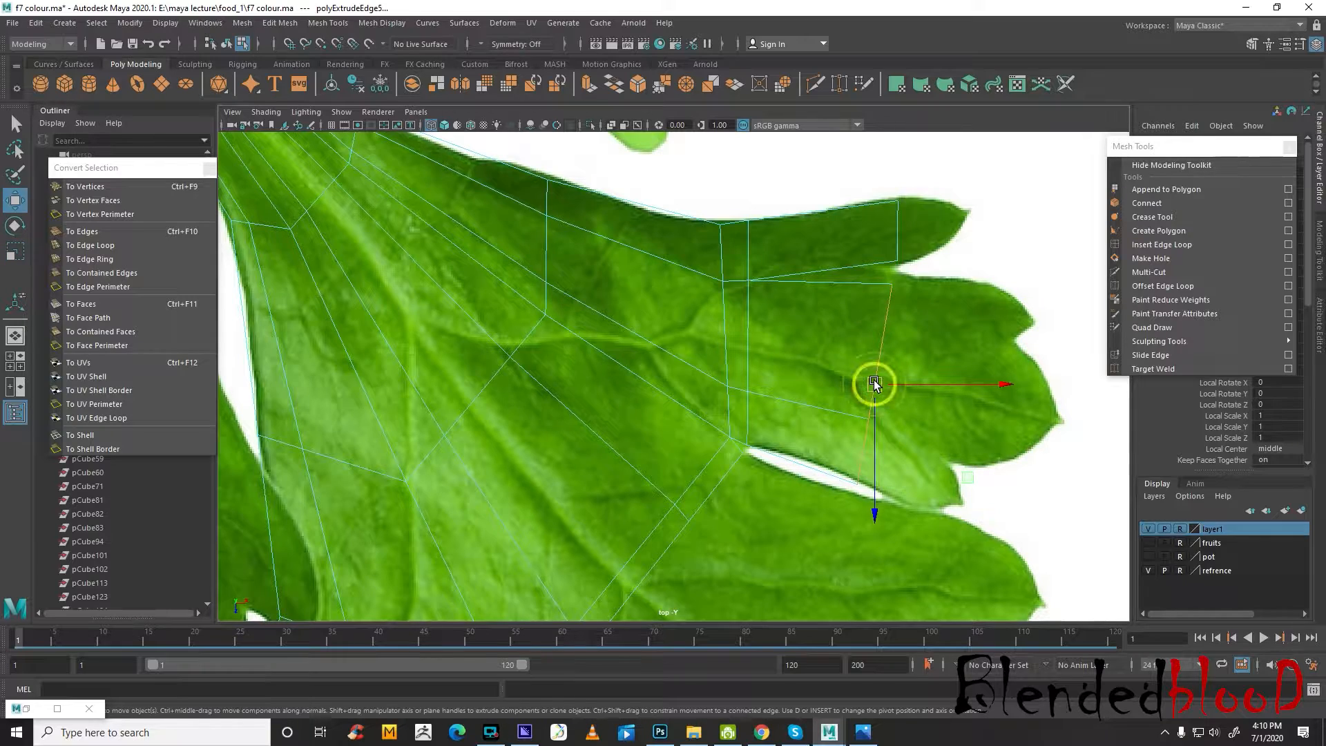
# Move the middle lobe's outer-edge vertices out to the notches between its fingers and its lower outline
pyautogui.scroll(-5, 874, 384)
pyautogui.scroll(4, 787, 384)
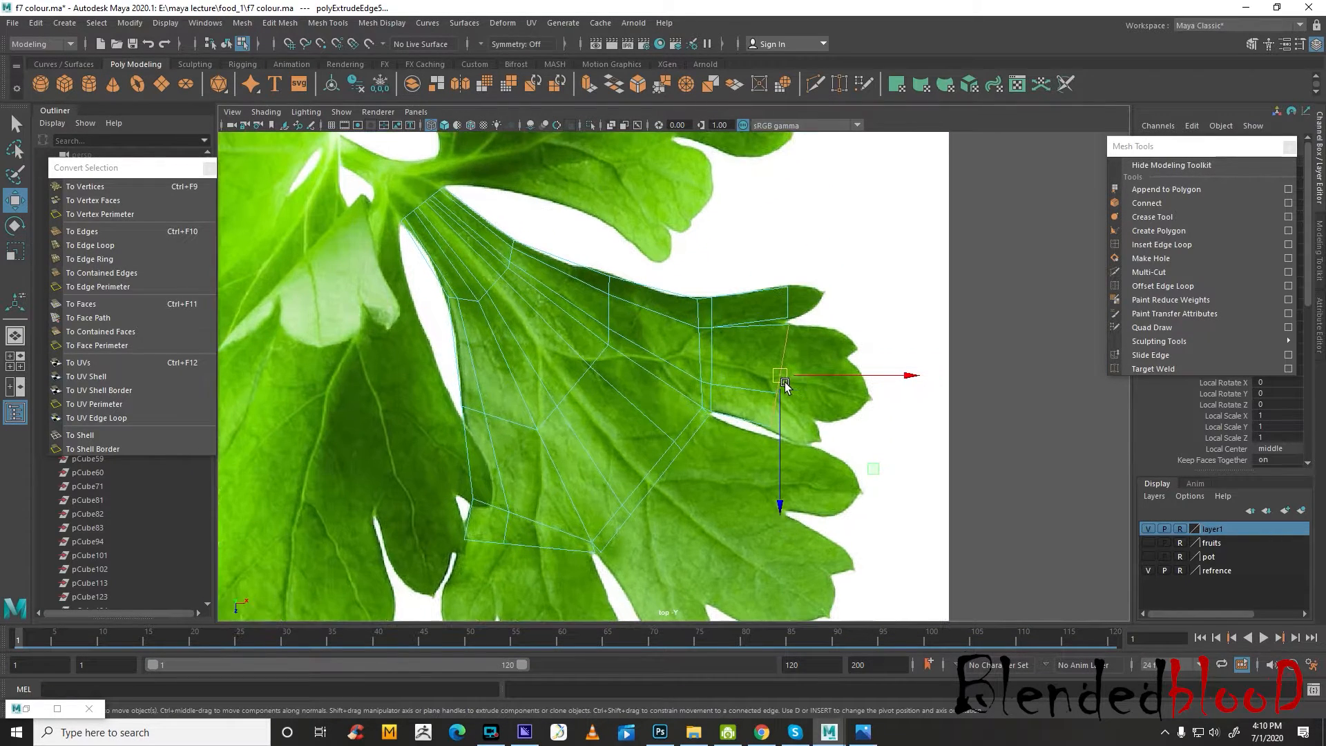
pyautogui.press('3')
pyautogui.press('1')
pyautogui.scroll(3, 840, 399)
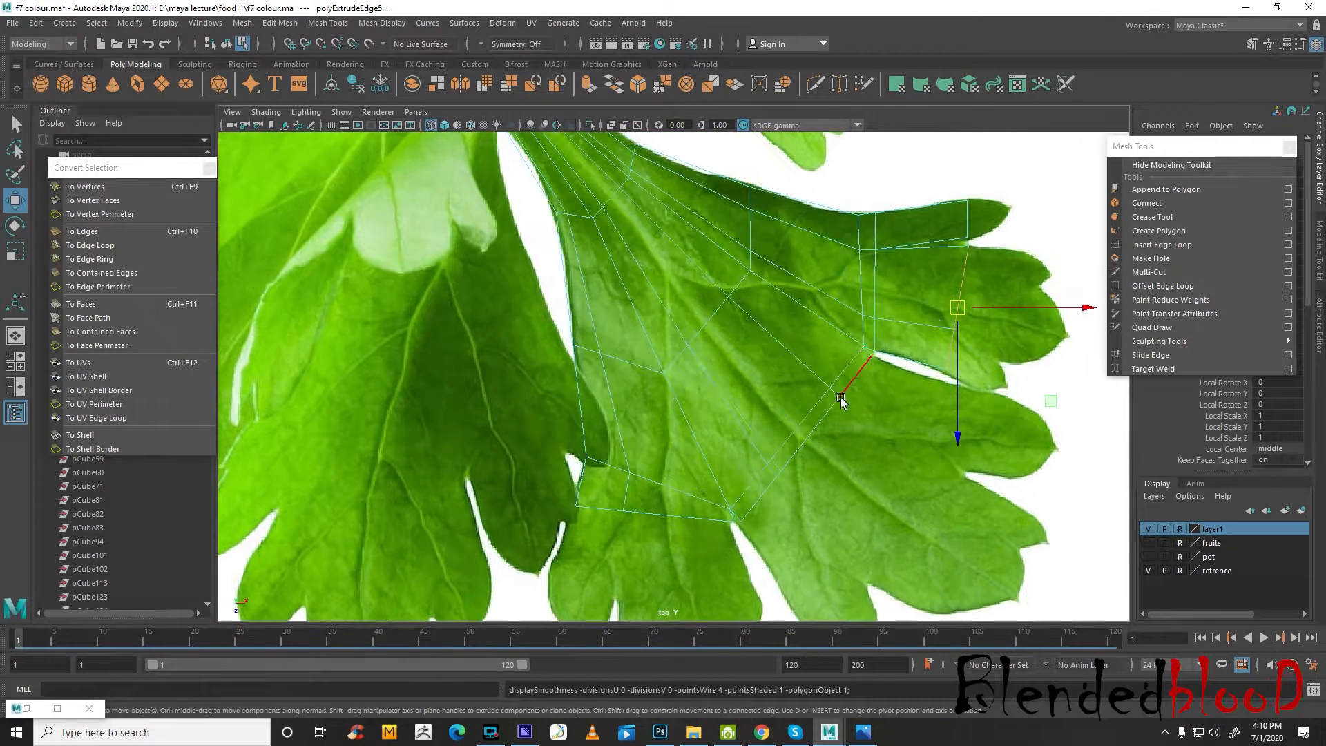
pyautogui.click(849, 393)
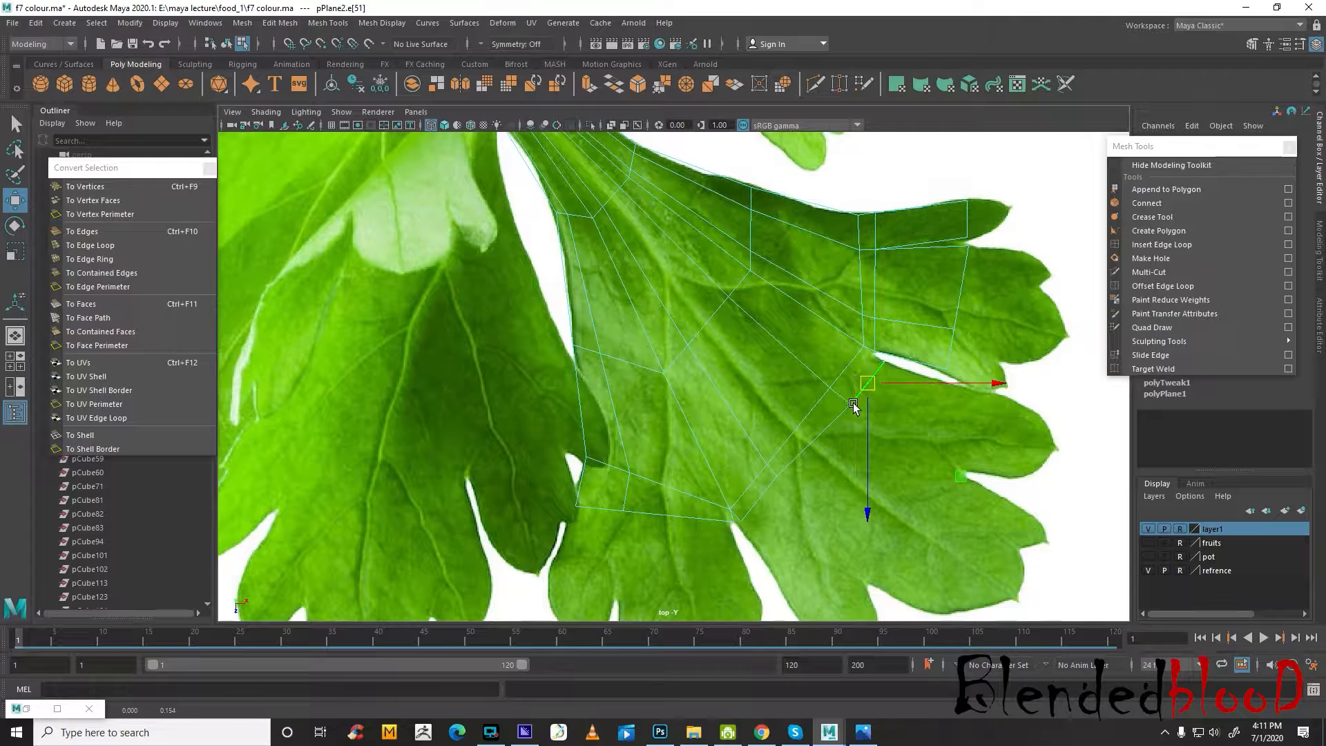
pyautogui.moveTo(853, 404); pyautogui.dragTo(790, 374, button='right')
pyautogui.moveTo(841, 392); pyautogui.dragTo(966, 478)
pyautogui.keyDown('alt'); pyautogui.moveTo(868, 475); pyautogui.dragTo(844, 344, button='middle'); pyautogui.keyUp('alt')
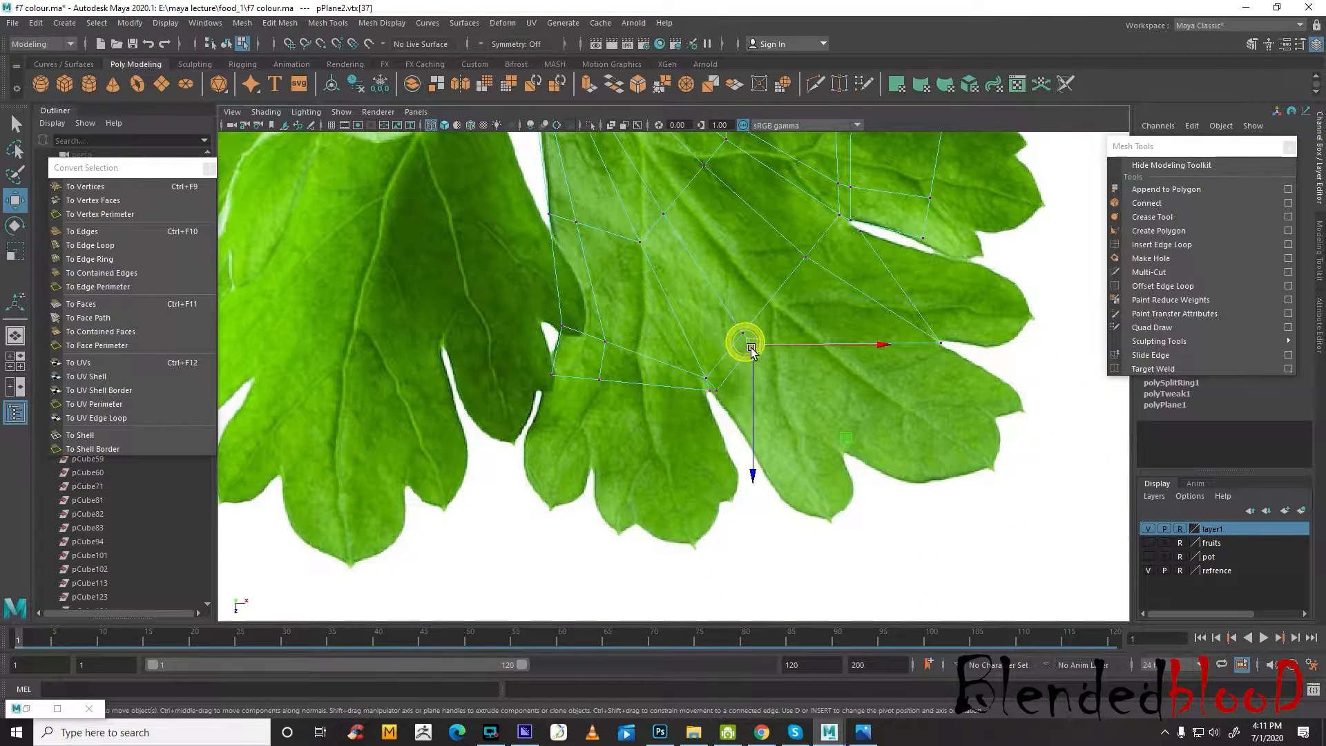
pyautogui.moveTo(752, 349); pyautogui.dragTo(845, 451)
pyautogui.click(711, 387)
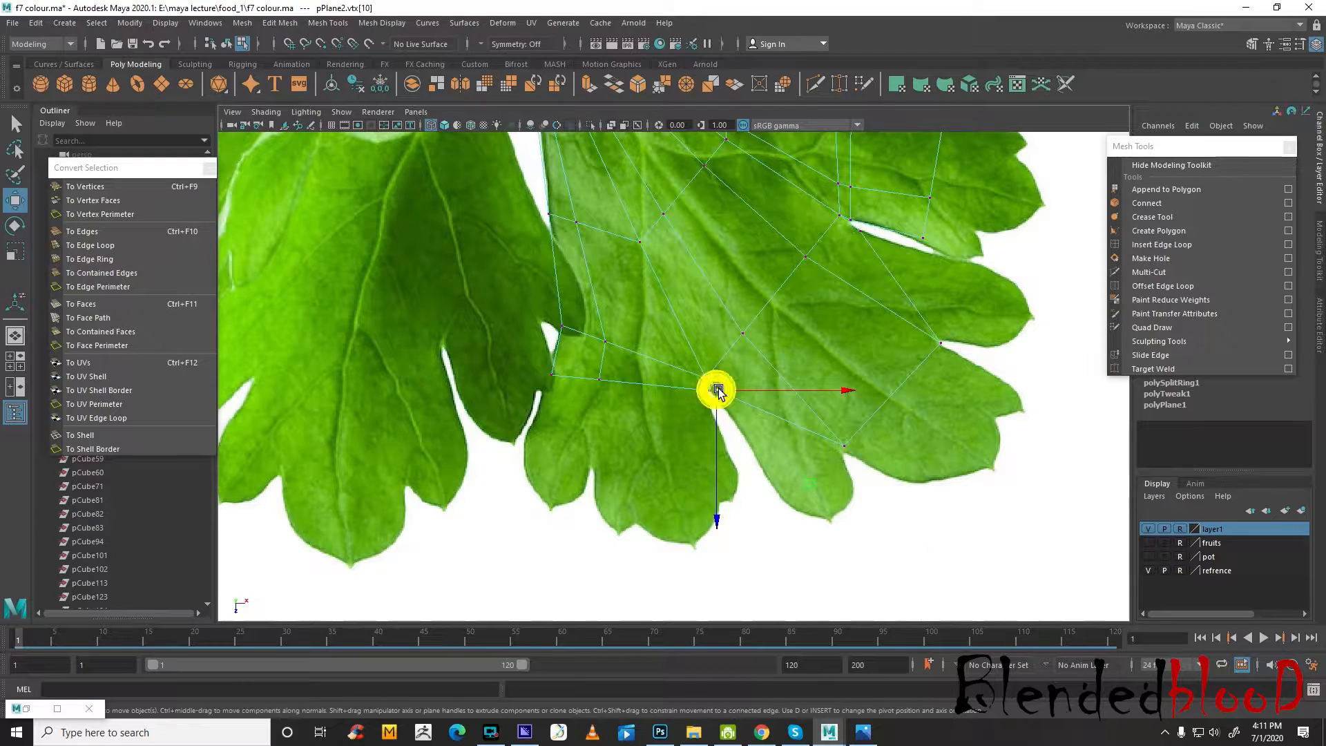
pyautogui.moveTo(716, 389); pyautogui.dragTo(792, 489)
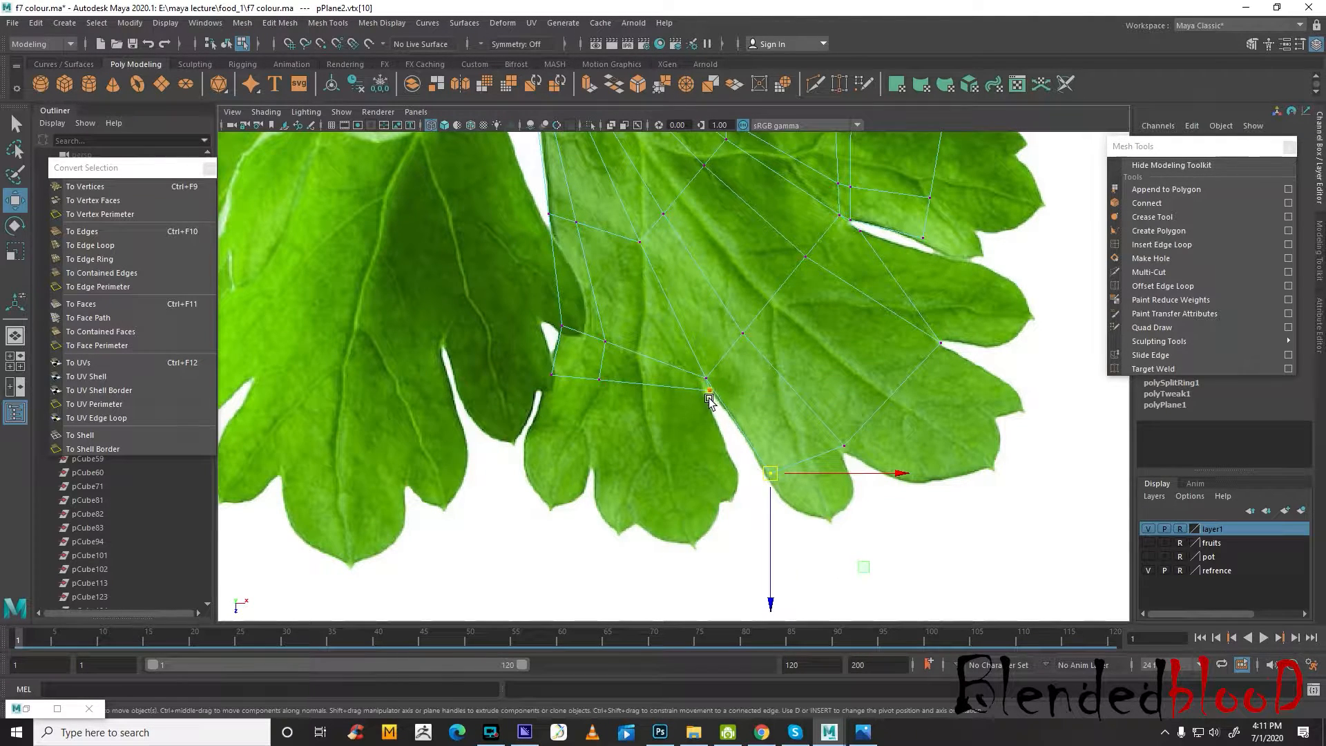
# Move the three end vertices of the lower lobe down to its outline and the notch between its fingers
pyautogui.moveTo(709, 392); pyautogui.dragTo(735, 470)
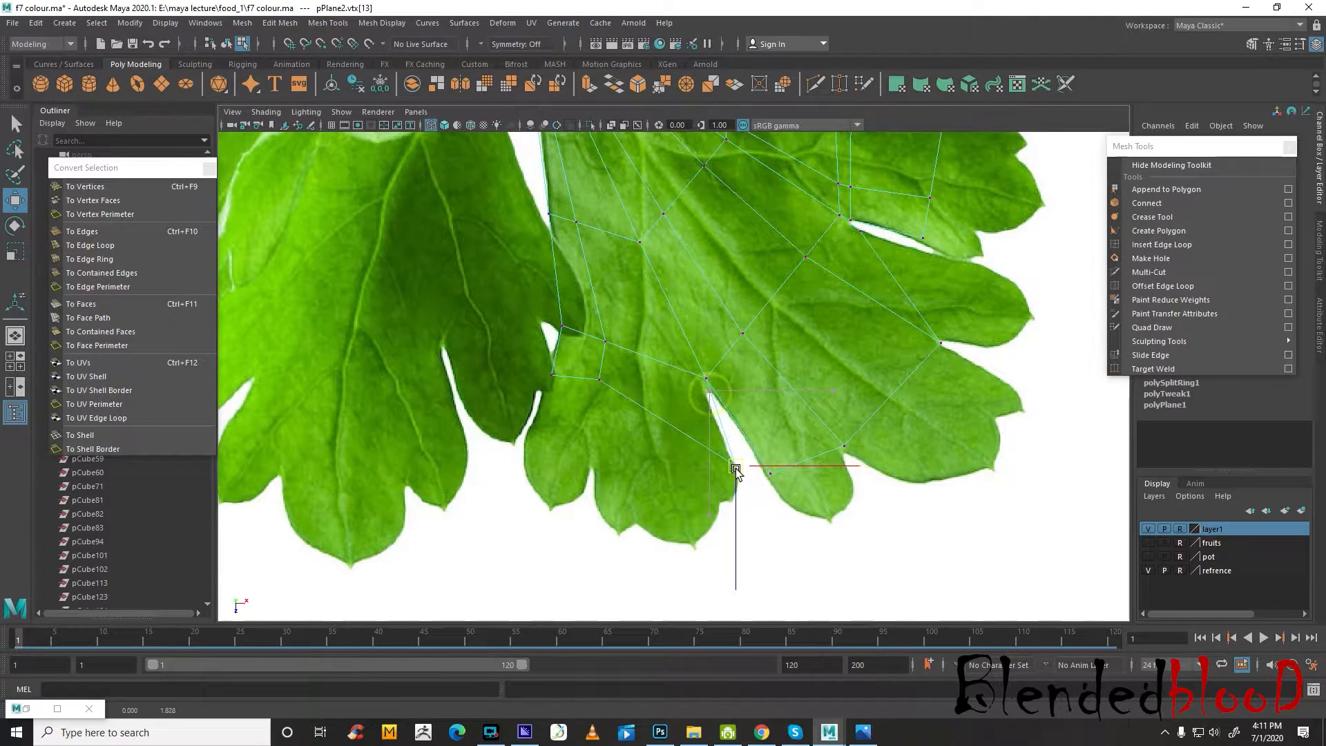
pyautogui.click(595, 377)
pyautogui.moveTo(596, 377); pyautogui.dragTo(594, 460)
pyautogui.click(554, 377)
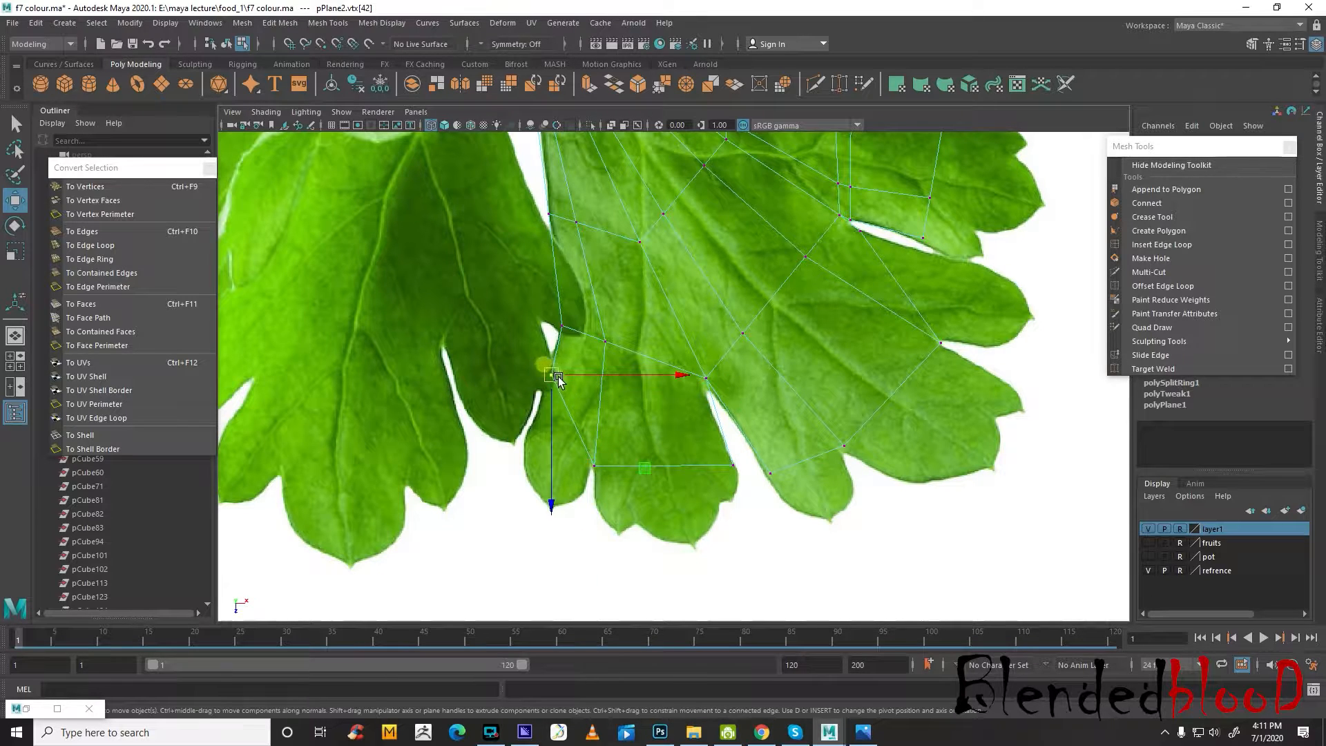
pyautogui.moveTo(552, 377); pyautogui.dragTo(526, 442)
# Move the middle lobe's upper corner vertex out along the slit below the upper lobe
pyautogui.keyDown('alt'); pyautogui.moveTo(751, 280); pyautogui.dragTo(745, 457, button='middle'); pyautogui.keyUp('alt')
pyautogui.keyDown('alt'); pyautogui.moveTo(898, 393); pyautogui.dragTo(799, 382, button='middle'); pyautogui.keyUp('alt')
pyautogui.scroll(2, 837, 396)
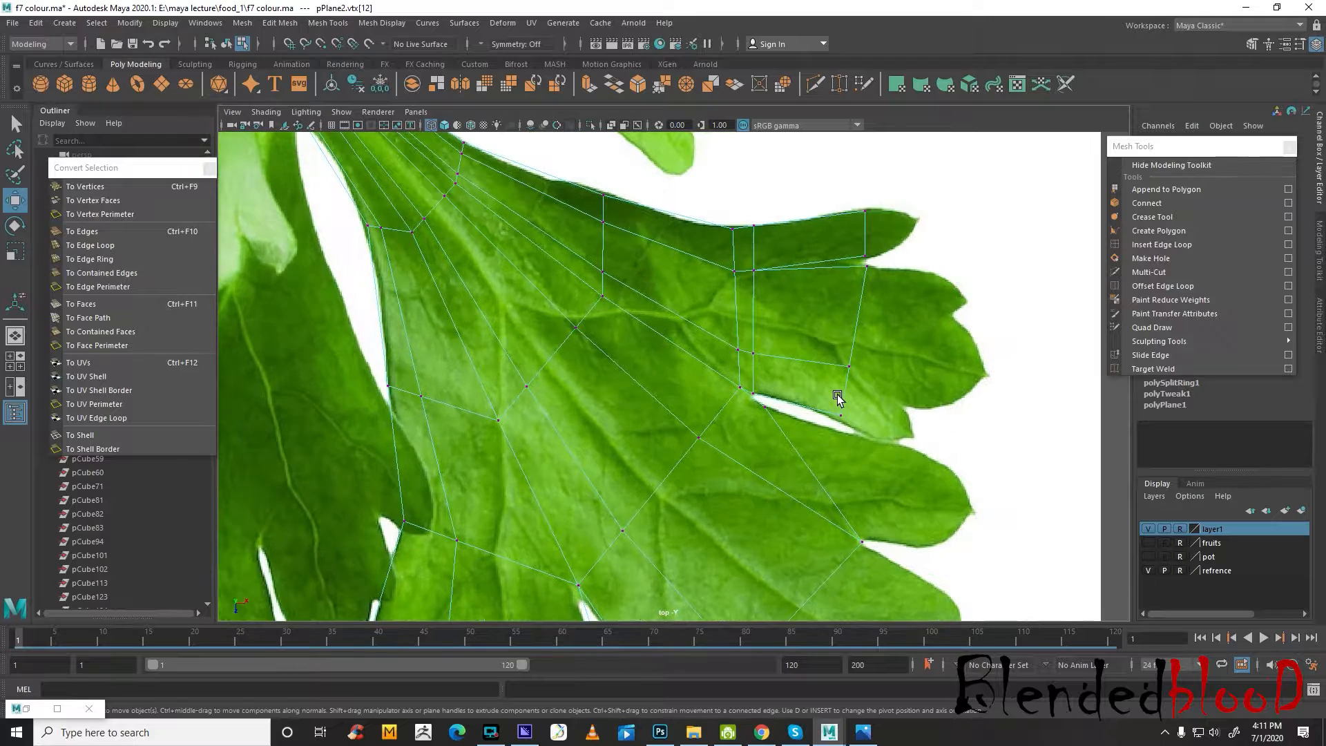
pyautogui.scroll(1, 784, 426)
pyautogui.moveTo(774, 413); pyautogui.dragTo(907, 451)
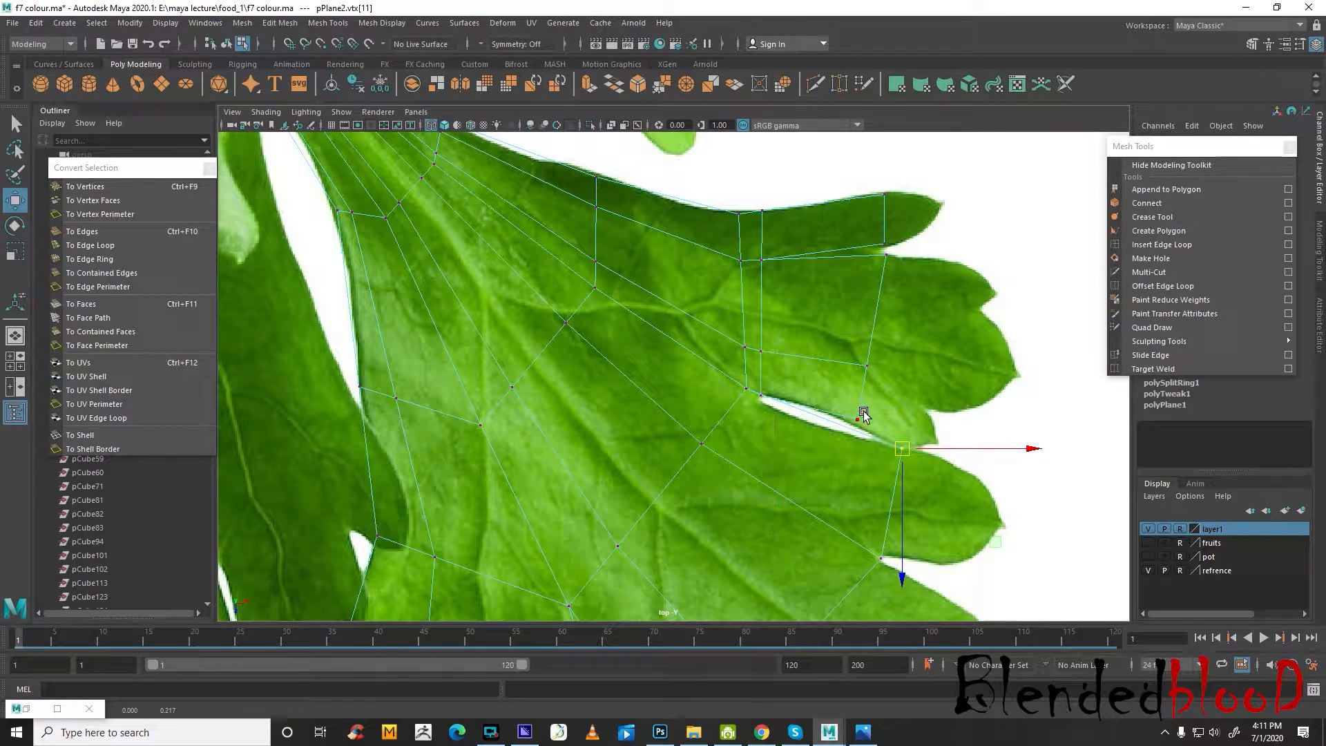
# Insert a lengthwise edge loop through the uppermost finger and pull its end vertex out to the finger's tip
pyautogui.keyDown('alt'); pyautogui.moveTo(1017, 311); pyautogui.dragTo(984, 342, button='middle'); pyautogui.keyUp('alt')
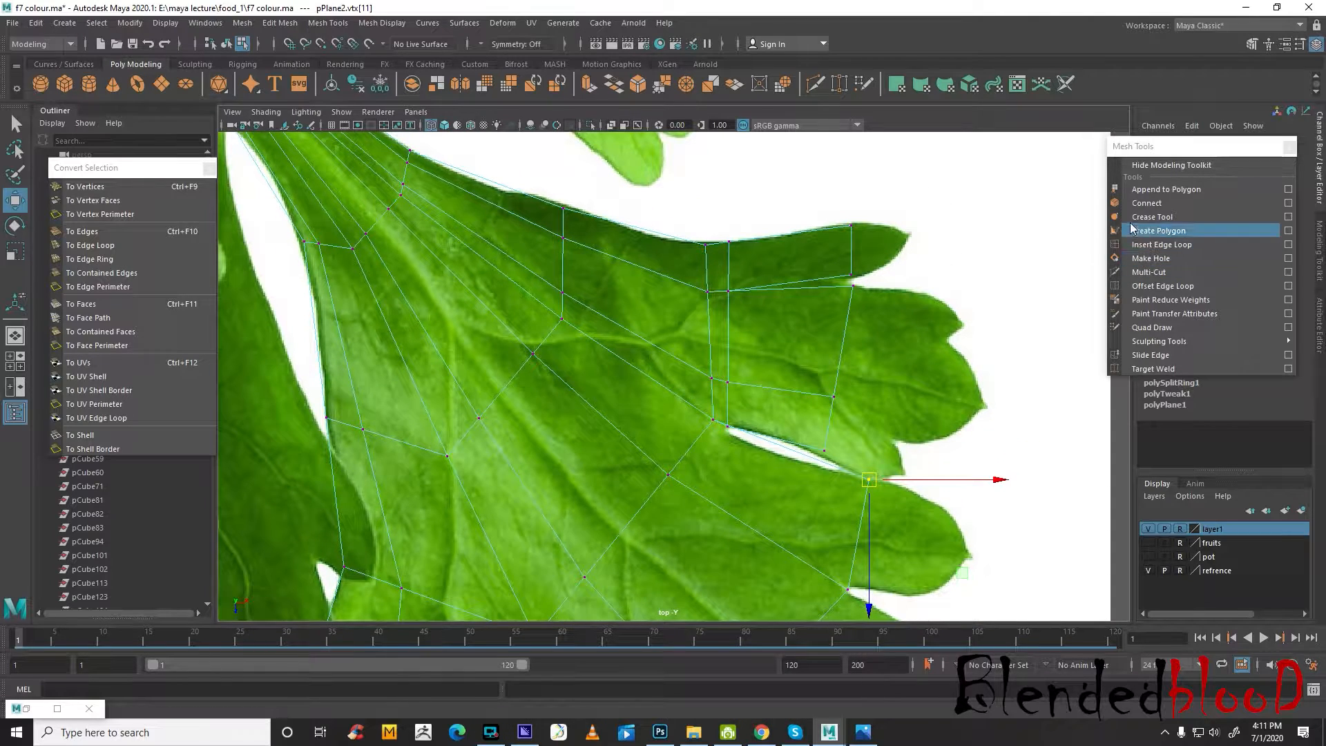
pyautogui.rightClick(852, 250)
pyautogui.moveTo(851, 221); pyautogui.dragTo(851, 217, button='right')
pyautogui.keyDown('alt'); pyautogui.moveTo(870, 269); pyautogui.dragTo(904, 311, button='middle'); pyautogui.keyUp('alt')
pyautogui.click(1142, 247)
pyautogui.moveTo(886, 294); pyautogui.dragTo(887, 293)
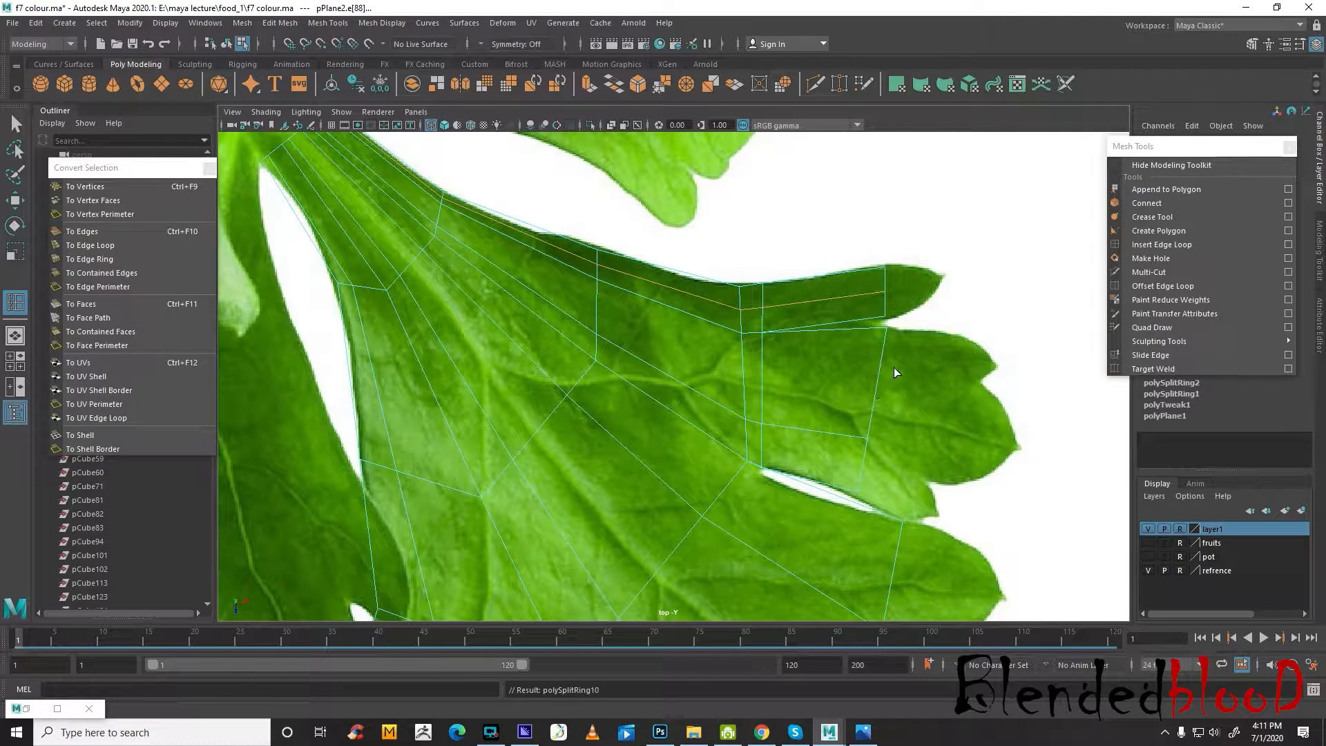
pyautogui.press('w')
pyautogui.rightClick(879, 295)
pyautogui.click(821, 292)
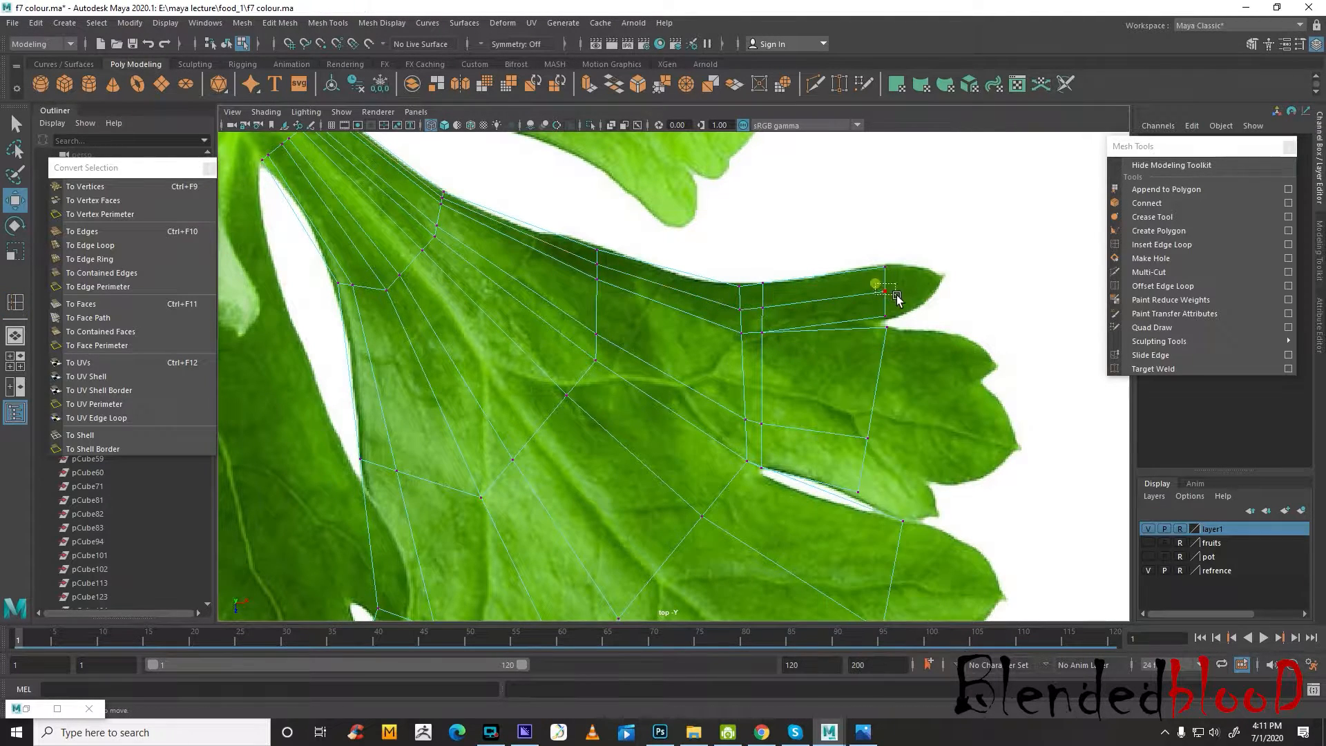
pyautogui.moveTo(885, 291); pyautogui.dragTo(938, 278)
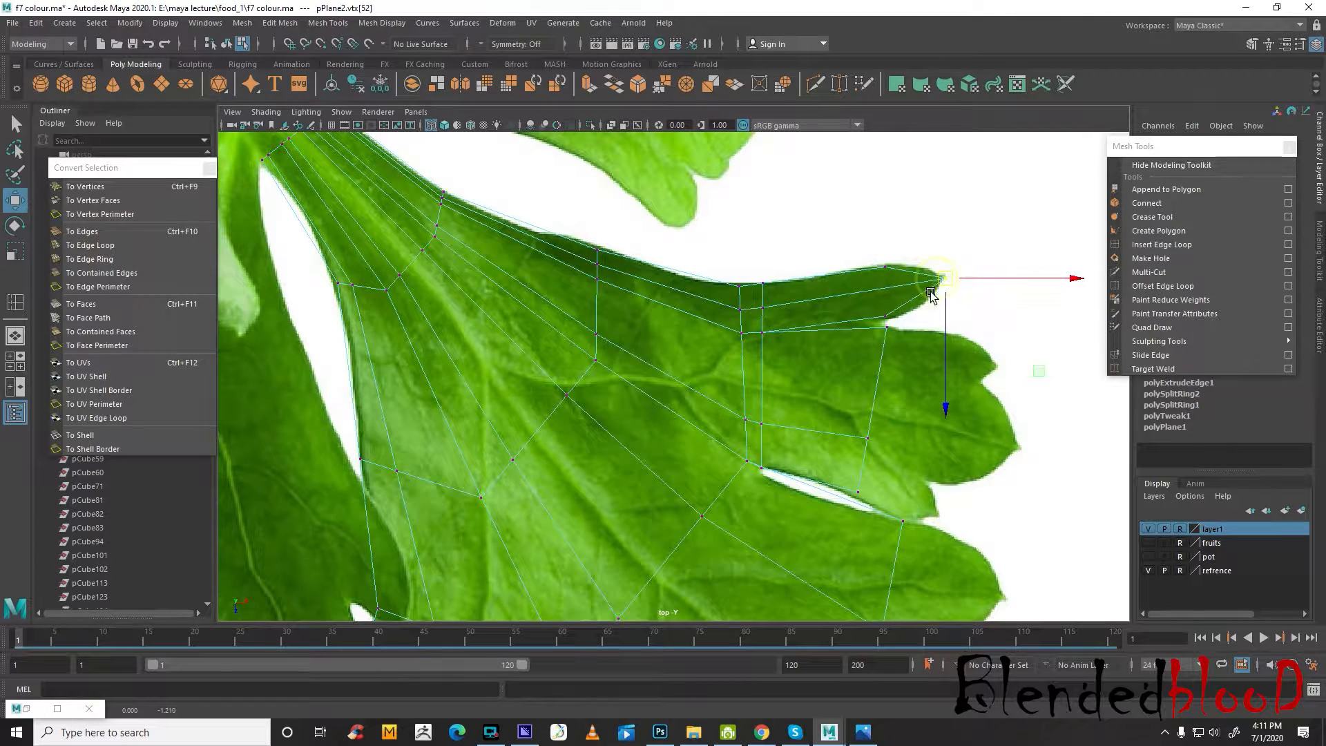
# Insert a lengthwise edge loop through the strip just below the uppermost finger of the upper lobe
pyautogui.keyDown('alt'); pyautogui.moveTo(924, 390); pyautogui.dragTo(909, 290, button='middle'); pyautogui.keyUp('alt')
pyautogui.rightClick(870, 286)
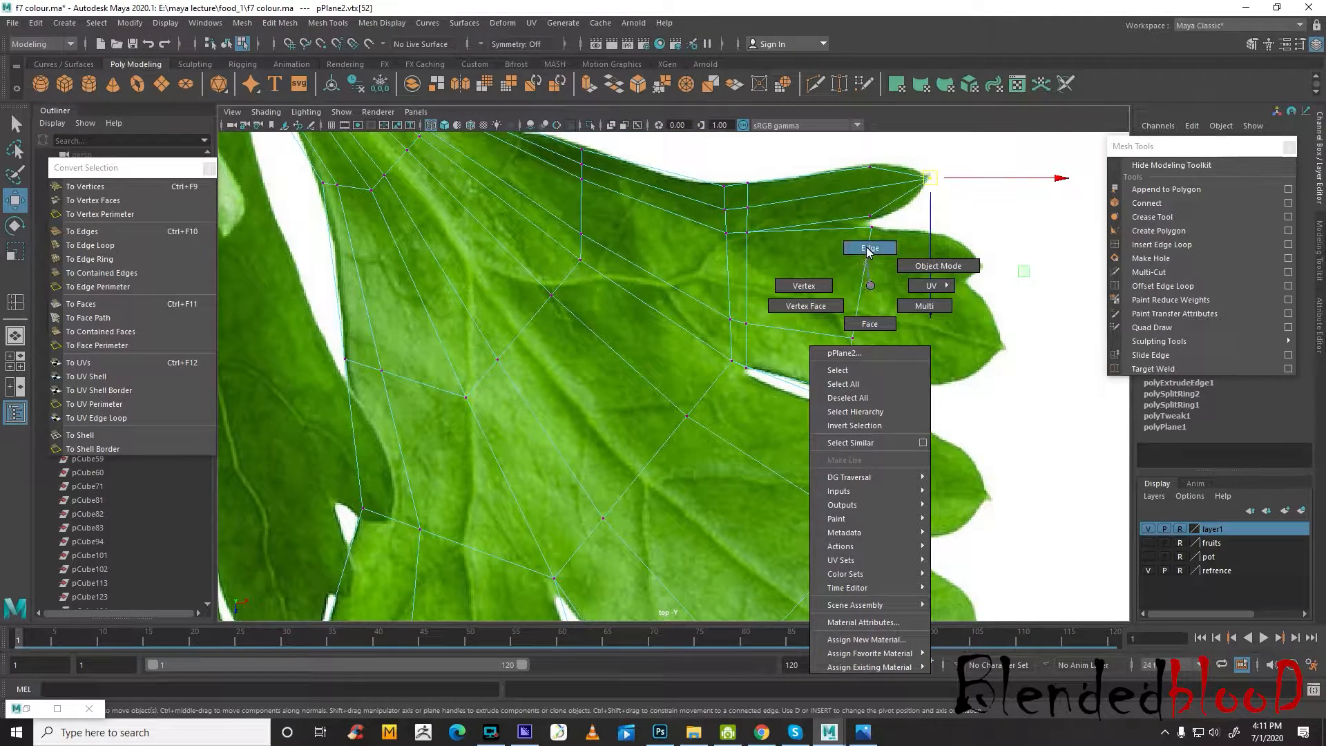
pyautogui.click(869, 248)
pyautogui.click(1155, 242)
pyautogui.moveTo(865, 284); pyautogui.dragTo(863, 285)
pyautogui.press('w')
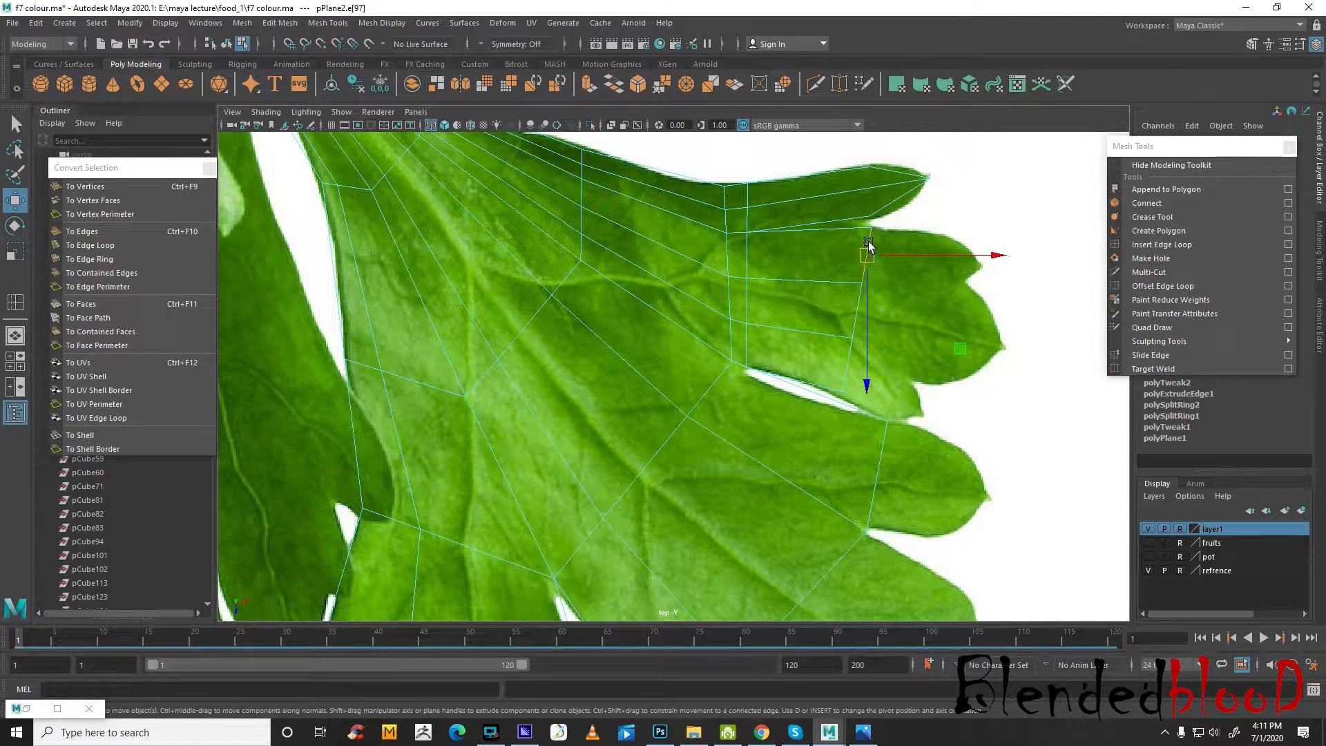
# Move the four end vertices of the upper lobe's lower strips out to the leaf outline and the notches between fingers
pyautogui.moveTo(869, 243); pyautogui.dragTo(862, 219, button='right')
pyautogui.click(873, 230)
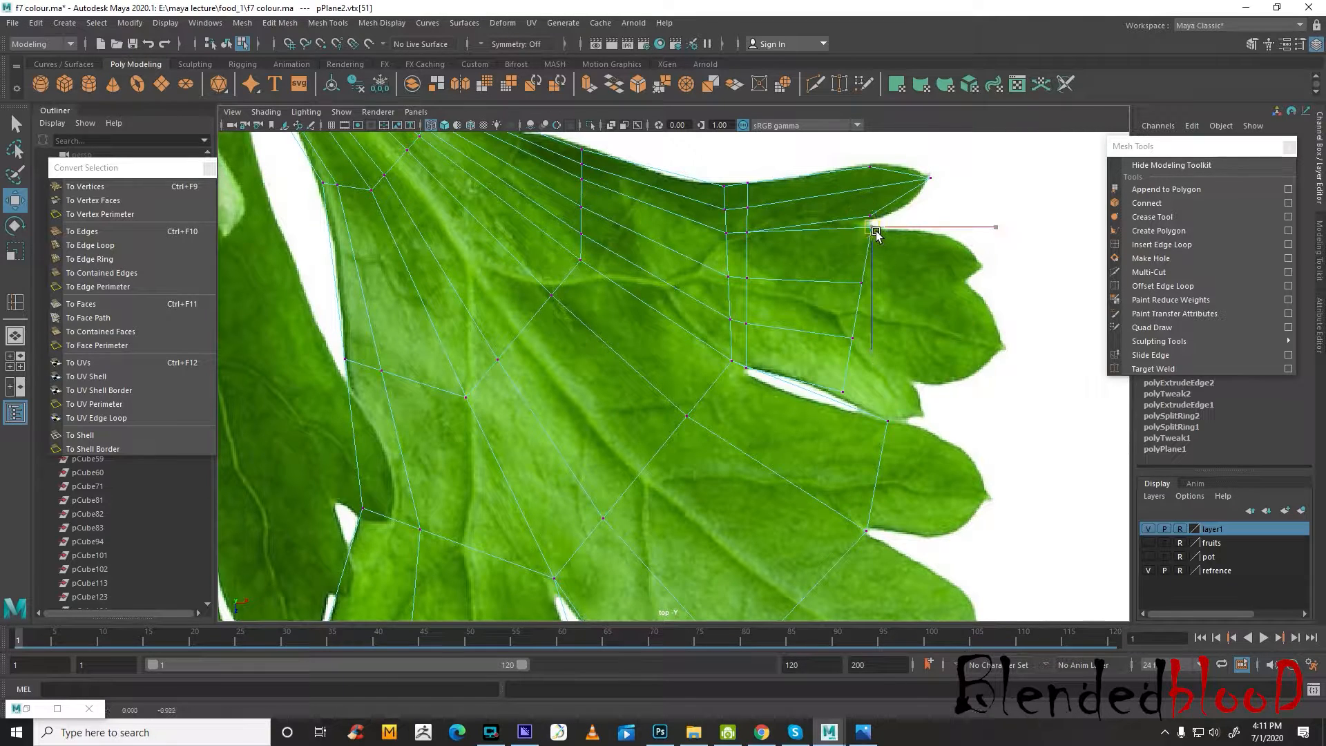
pyautogui.moveTo(875, 235); pyautogui.dragTo(939, 234)
pyautogui.moveTo(863, 283); pyautogui.dragTo(960, 283)
pyautogui.moveTo(837, 317); pyautogui.dragTo(865, 348)
pyautogui.moveTo(853, 338); pyautogui.dragTo(917, 377)
pyautogui.moveTo(832, 378); pyautogui.dragTo(883, 412)
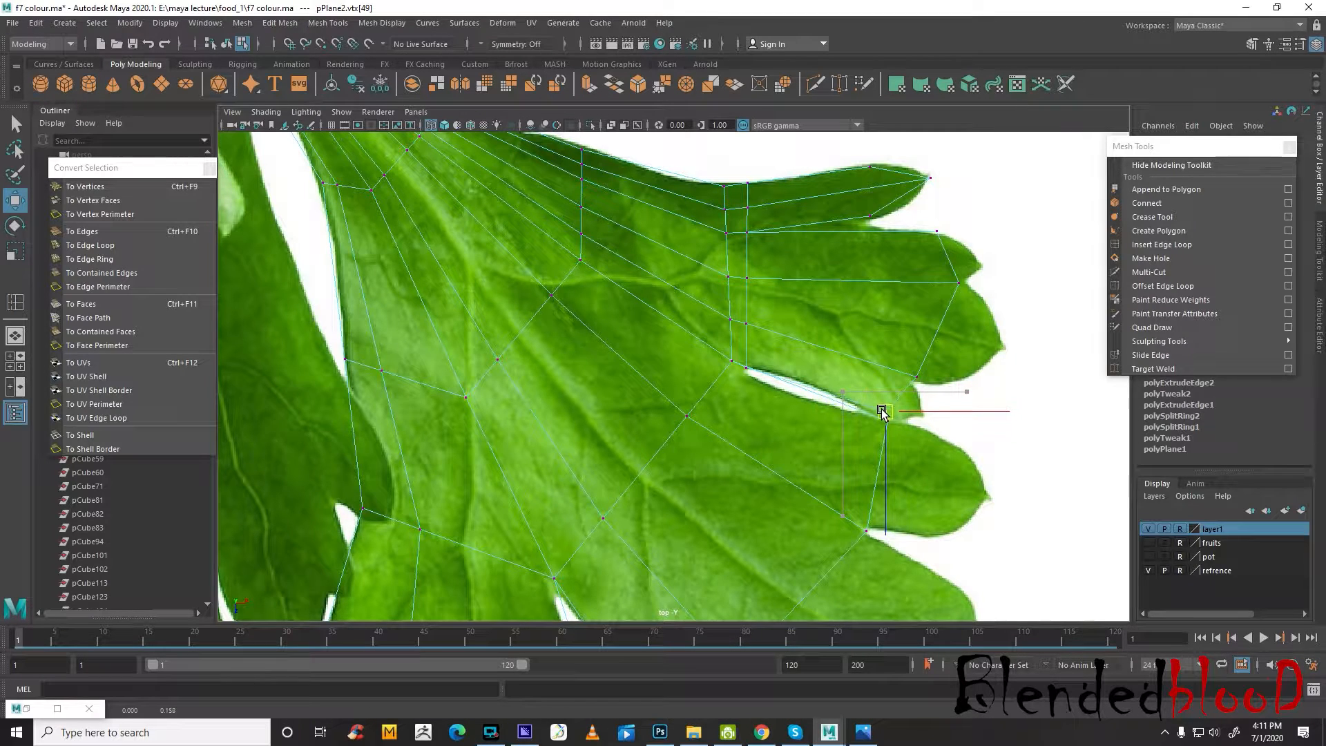
# Insert a lengthwise edge loop through the upper lobe's second finger and pull its end vertex out to the tip
pyautogui.click(1147, 245)
pyautogui.click(951, 263)
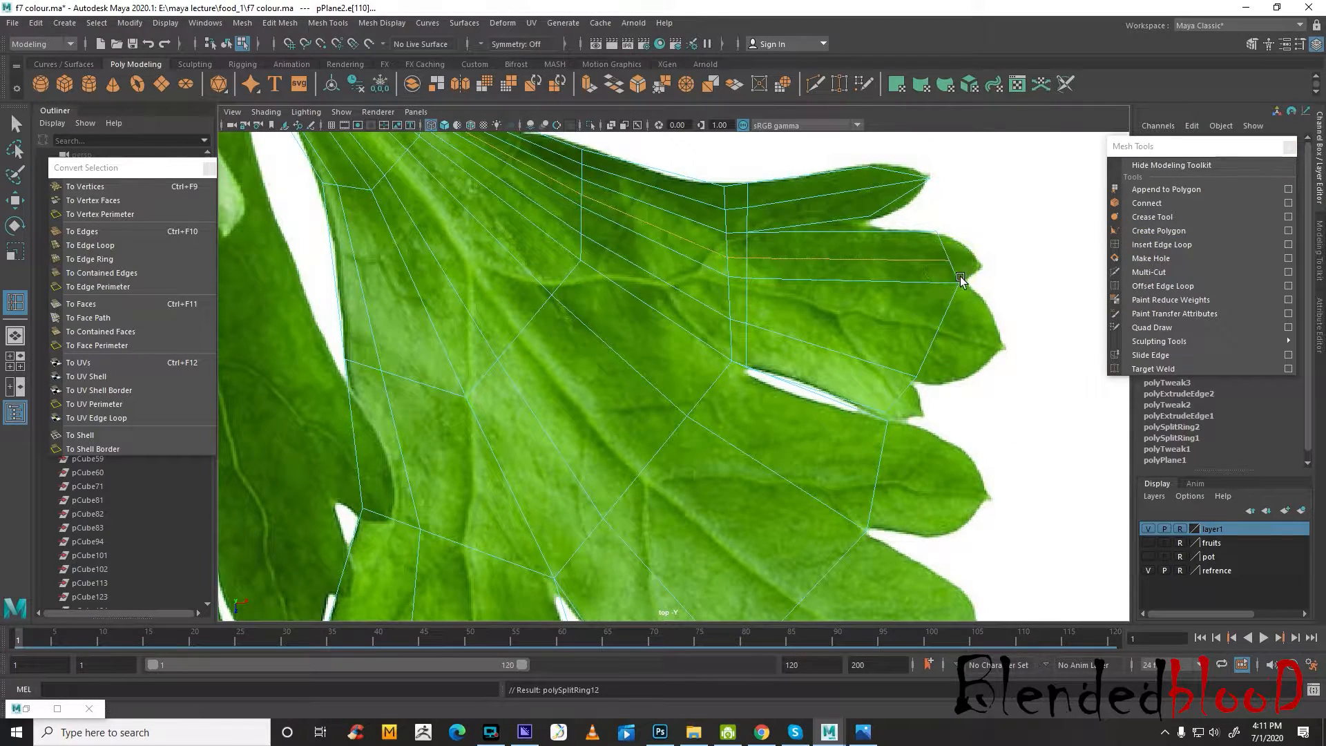
pyautogui.press('w')
pyautogui.moveTo(951, 263); pyautogui.dragTo(924, 253, button='right')
pyautogui.click(950, 261)
pyautogui.moveTo(949, 261); pyautogui.dragTo(976, 261)
# Insert a lengthwise edge loop through the upper lobe's third finger and pull its end vertex out to the tip
pyautogui.click(1172, 243)
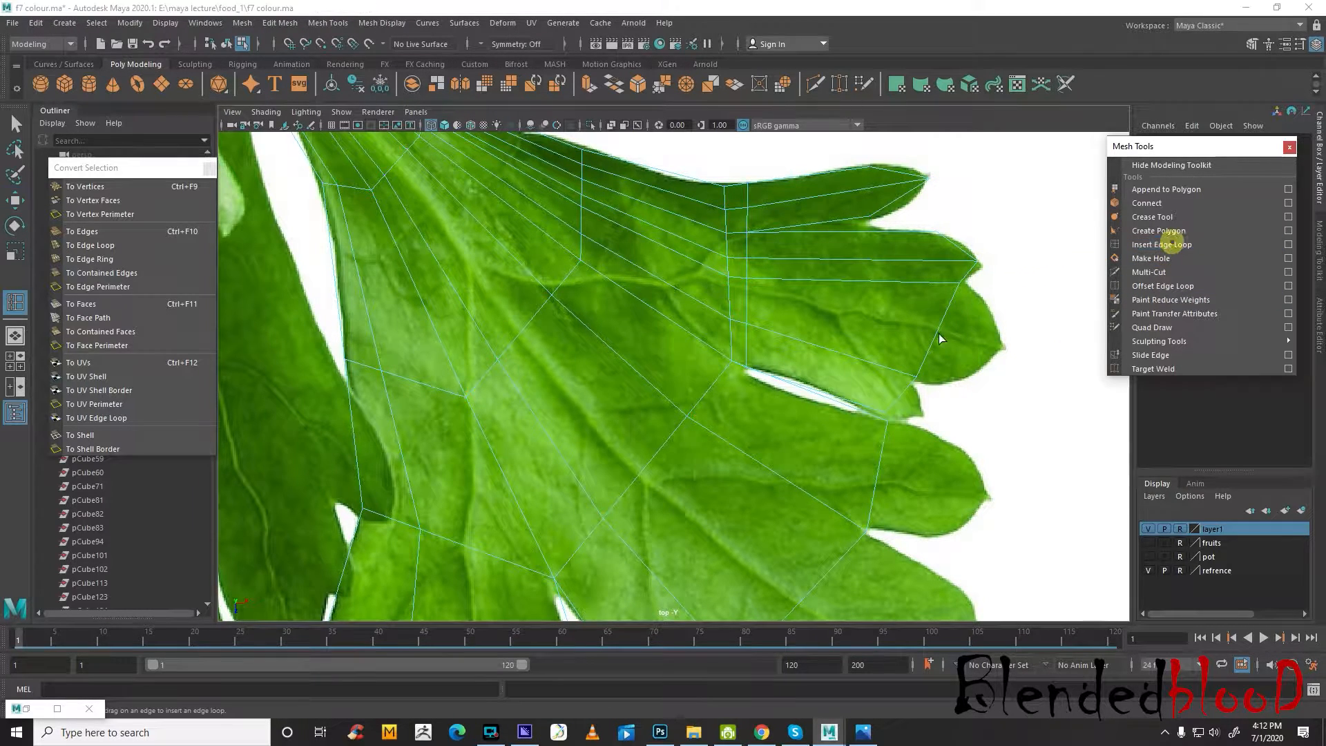
pyautogui.click(939, 330)
pyautogui.press('w')
pyautogui.moveTo(940, 331); pyautogui.dragTo(919, 321, button='right')
pyautogui.click(936, 331)
pyautogui.moveTo(942, 336); pyautogui.dragTo(1005, 350)
# Insert a lengthwise edge loop through the upper lobe's lowest finger and pull its end vertex out to the tip
pyautogui.keyDown('alt'); pyautogui.moveTo(1005, 350); pyautogui.dragTo(1027, 303, button='middle'); pyautogui.keyUp('alt')
pyautogui.click(1149, 246)
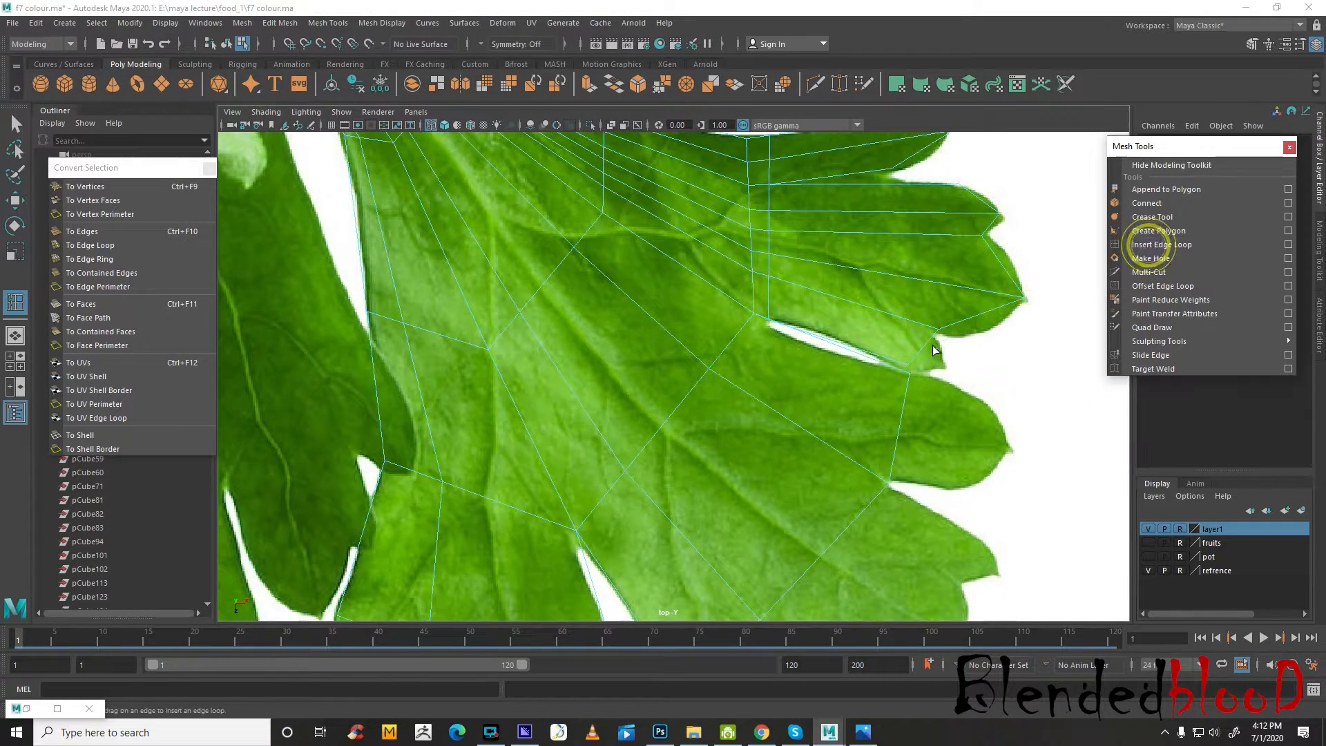
pyautogui.click(923, 343)
pyautogui.moveTo(923, 341); pyautogui.dragTo(838, 342, button='right')
pyautogui.moveTo(909, 341); pyautogui.dragTo(944, 362)
# Insert a lengthwise edge loop through the middle lobe's uppermost finger and pull its end vertex out to the tip
pyautogui.keyDown('alt'); pyautogui.moveTo(976, 420); pyautogui.dragTo(1018, 354, button='middle'); pyautogui.keyUp('alt')
pyautogui.click(1182, 243)
pyautogui.click(1182, 244)
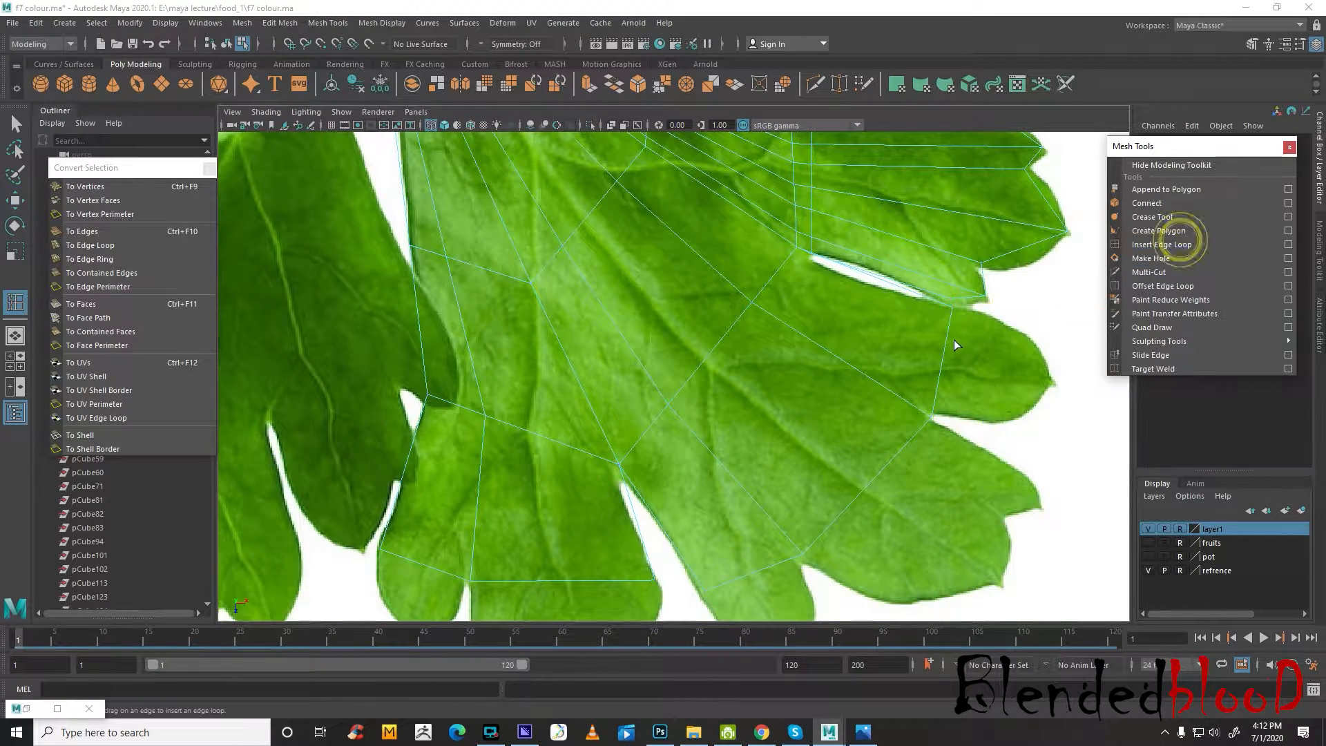
pyautogui.click(944, 349)
pyautogui.press('w')
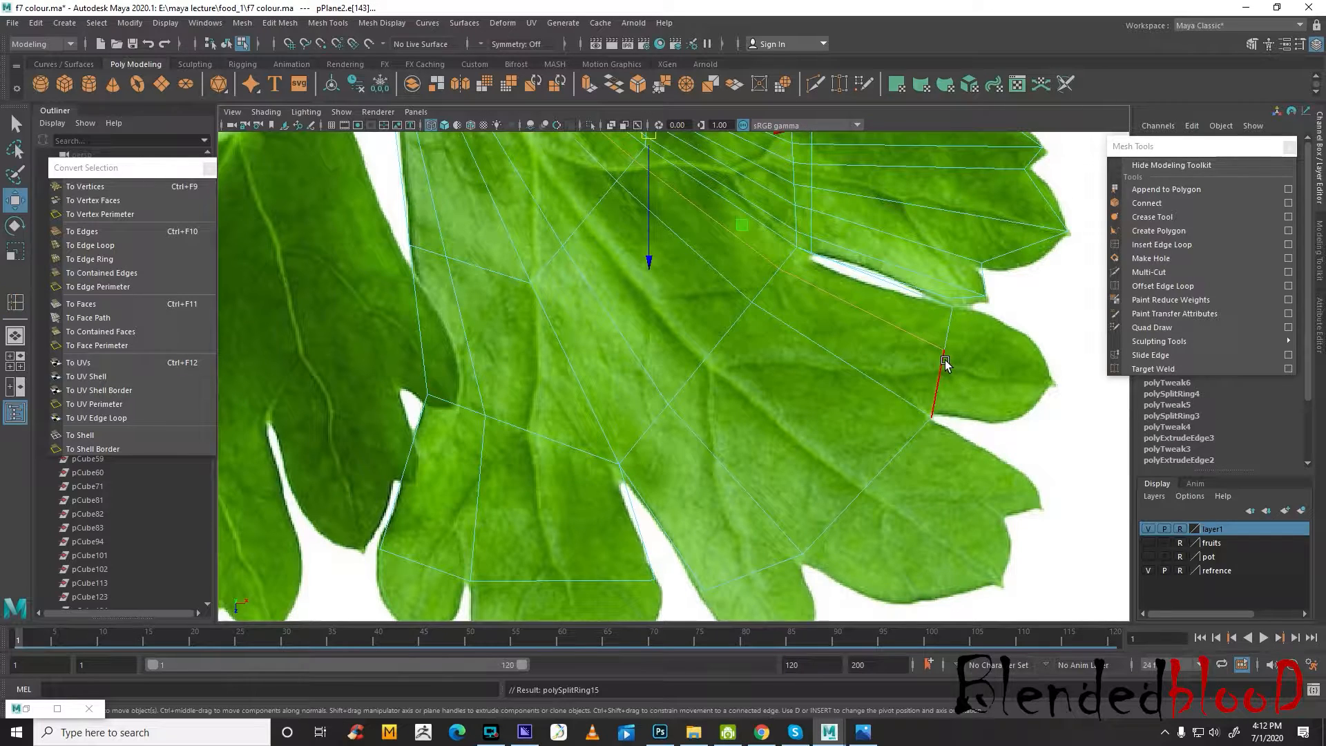
pyautogui.moveTo(945, 352); pyautogui.dragTo(910, 349, button='right')
pyautogui.moveTo(924, 329); pyautogui.dragTo(1054, 382)
pyautogui.keyDown('alt'); pyautogui.moveTo(1027, 401); pyautogui.dragTo(964, 359, button='middle'); pyautogui.keyUp('alt')
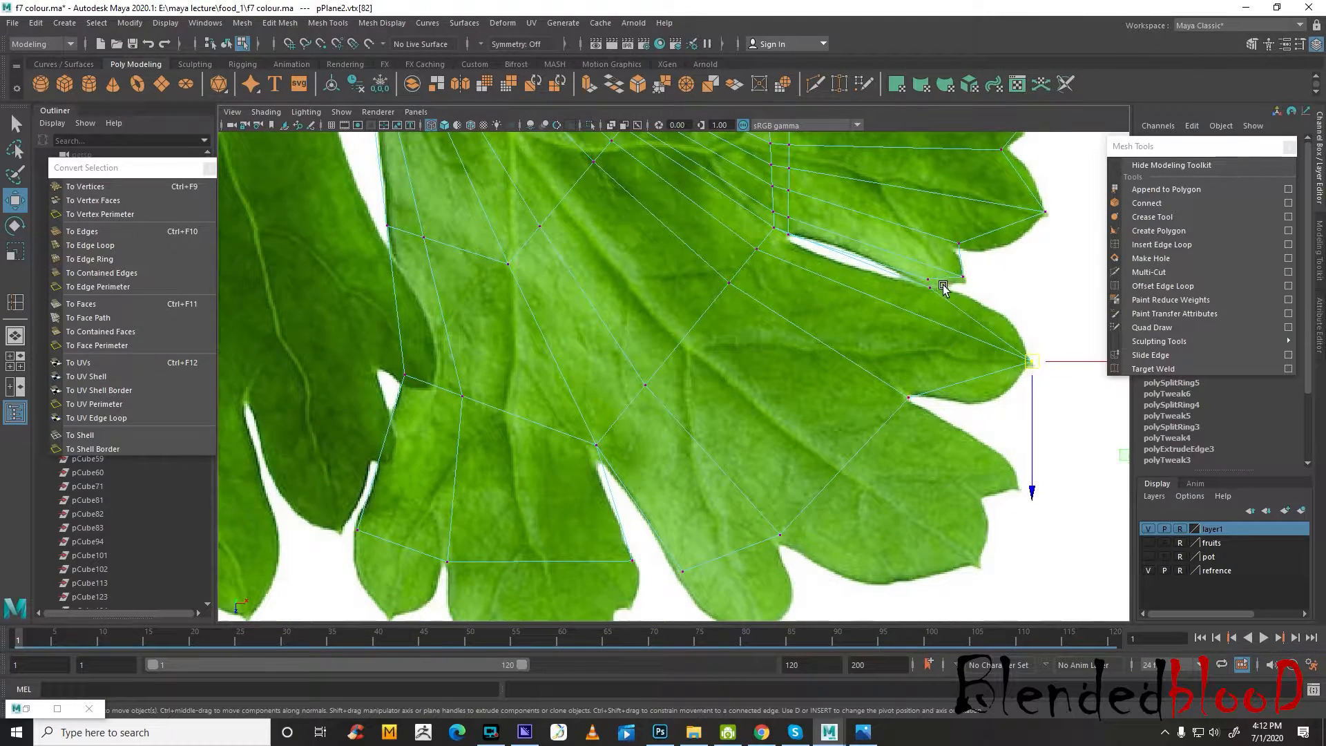
pyautogui.moveTo(929, 292); pyautogui.dragTo(985, 307)
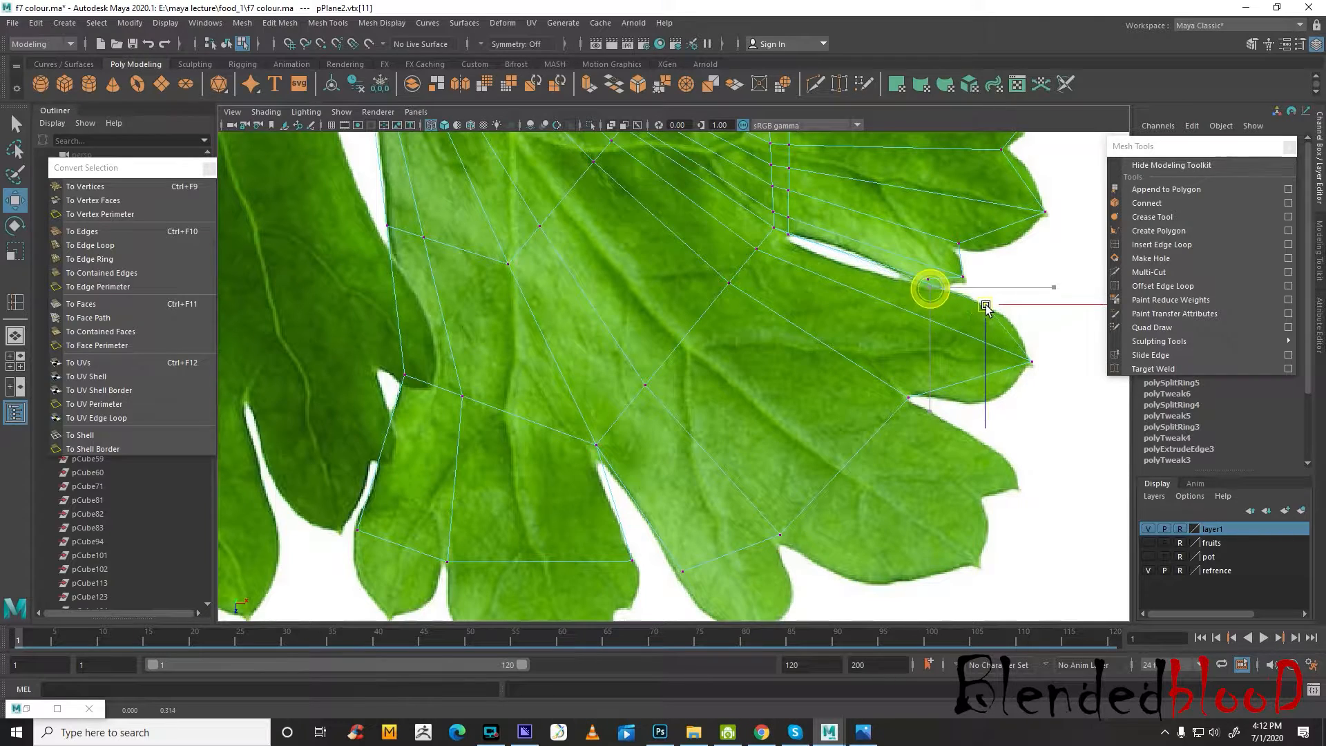
pyautogui.click(908, 396)
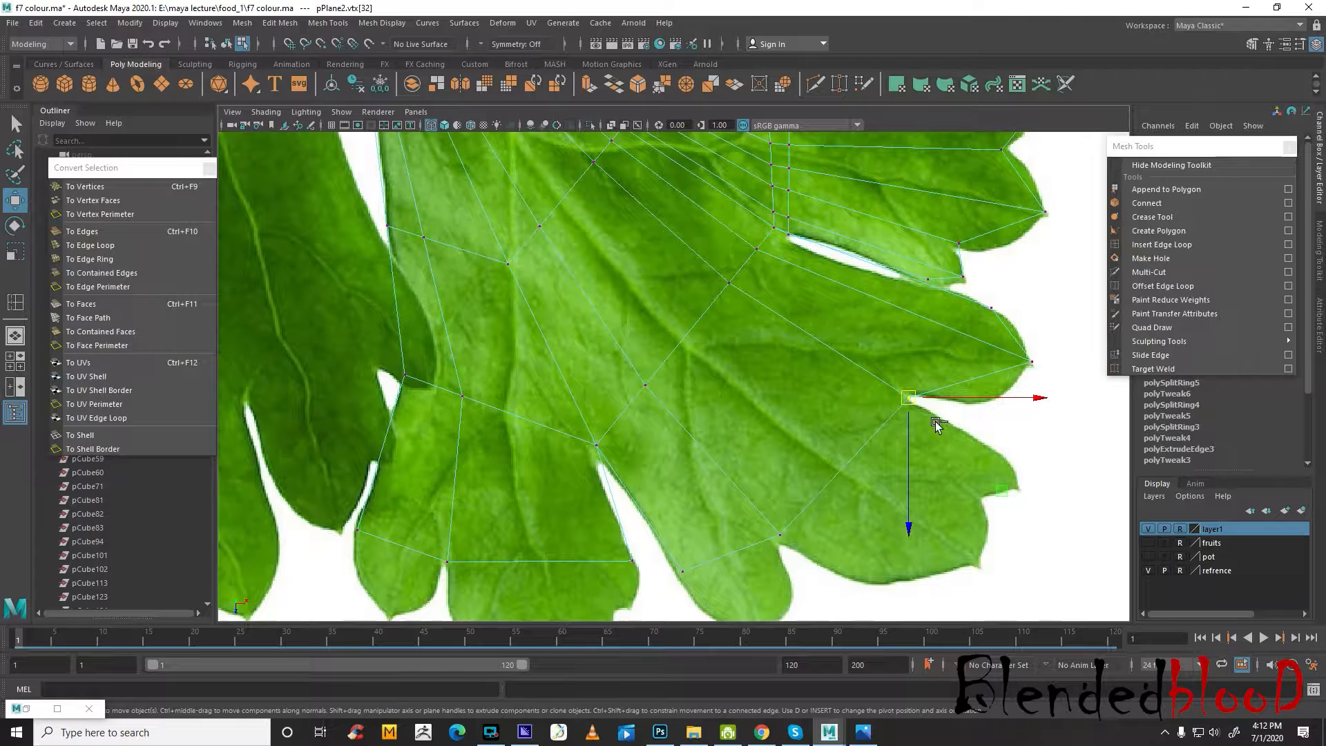
pyautogui.moveTo(910, 399); pyautogui.dragTo(912, 402)
pyautogui.hotkey('ctrl', 'z')
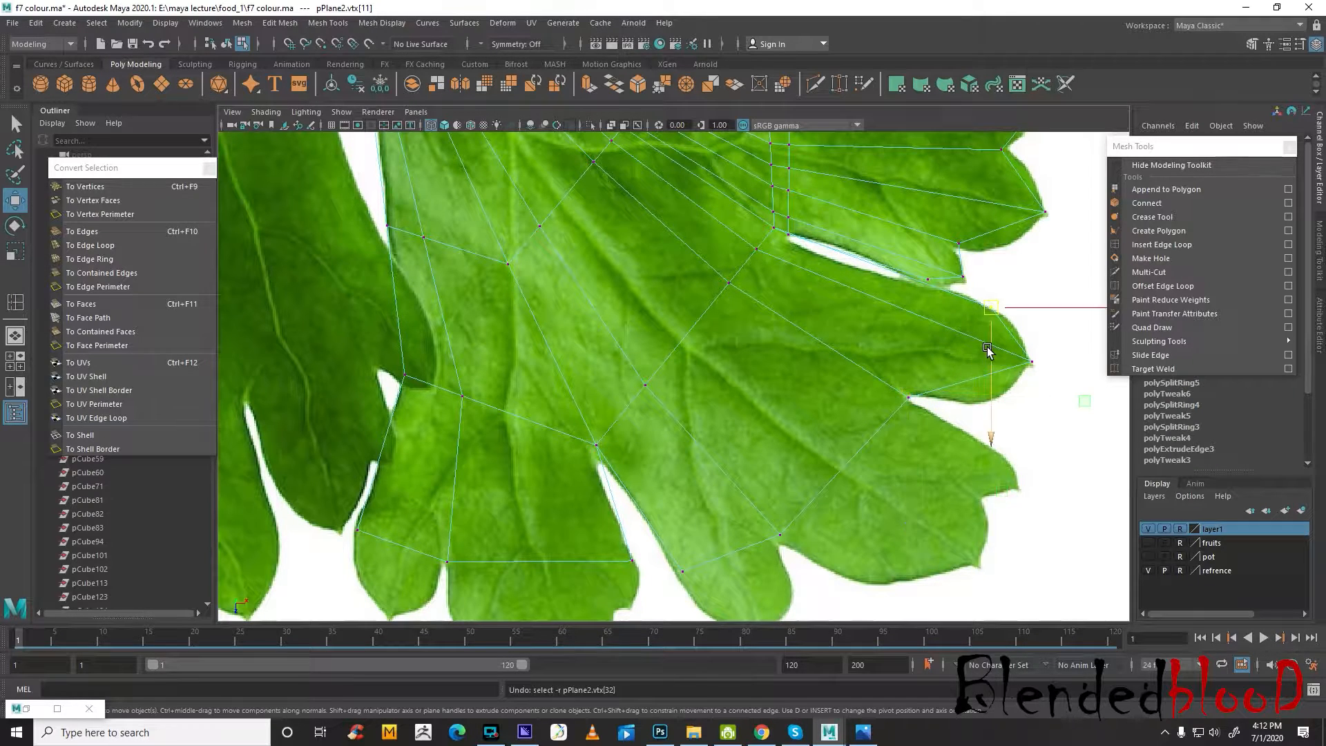
pyautogui.moveTo(979, 373)
pyautogui.keyDown('alt'); pyautogui.mouseDown(button='middle')
pyautogui.moveTo(1018, 347)
pyautogui.moveTo(976, 368)
pyautogui.mouseUp(button='middle'); pyautogui.keyUp('alt')
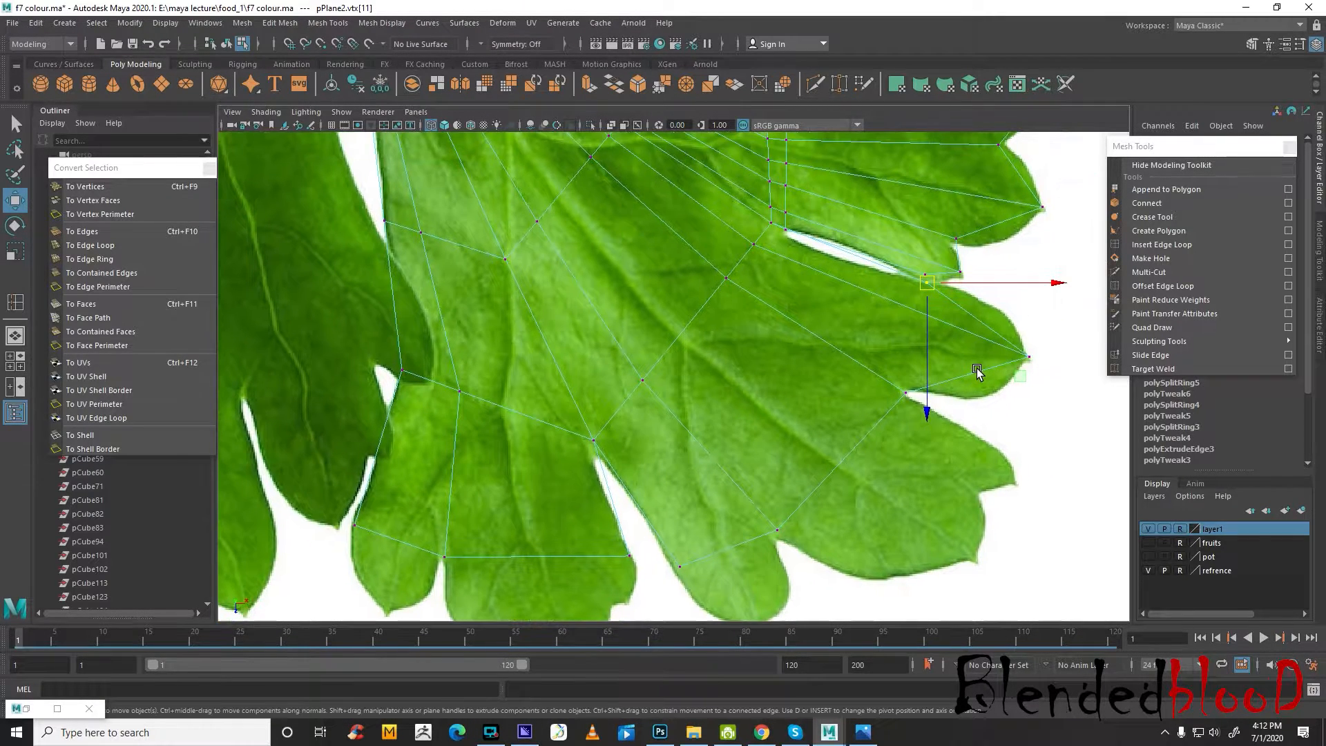
# Extrude the middle lobe's outer edge between its two lower notches and move the new edge out towards the leaf outline
pyautogui.press('1')
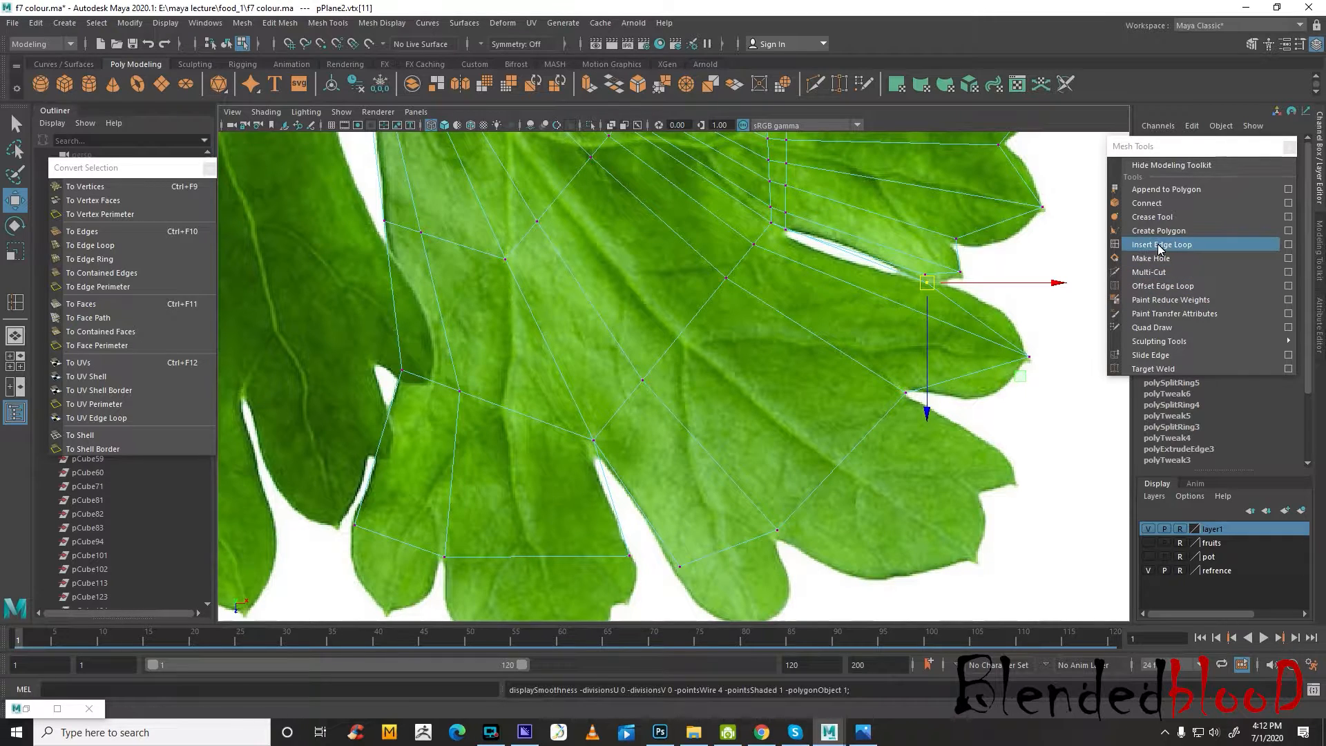
pyautogui.keyDown('alt'); pyautogui.moveTo(917, 420); pyautogui.dragTo(935, 316, button='middle'); pyautogui.keyUp('alt')
pyautogui.moveTo(885, 345); pyautogui.dragTo(885, 311, button='right')
pyautogui.click(874, 349)
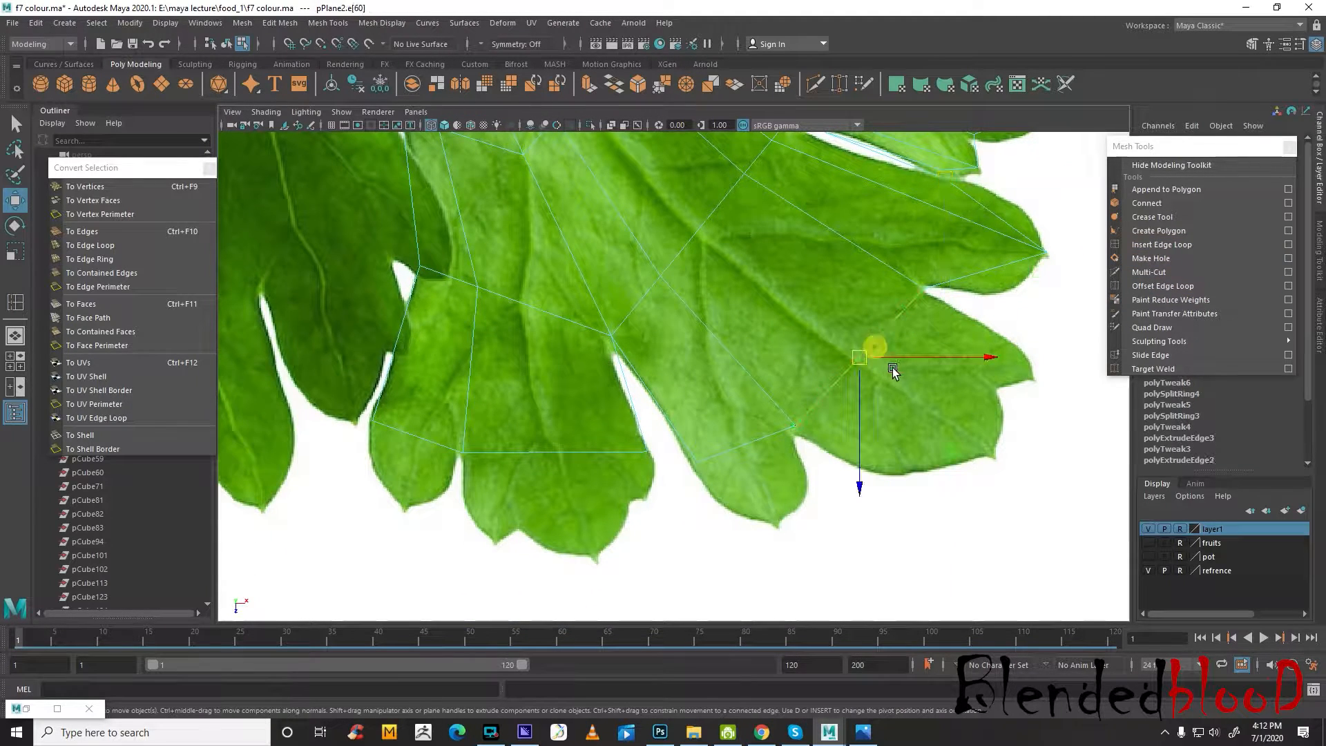
pyautogui.click(590, 85)
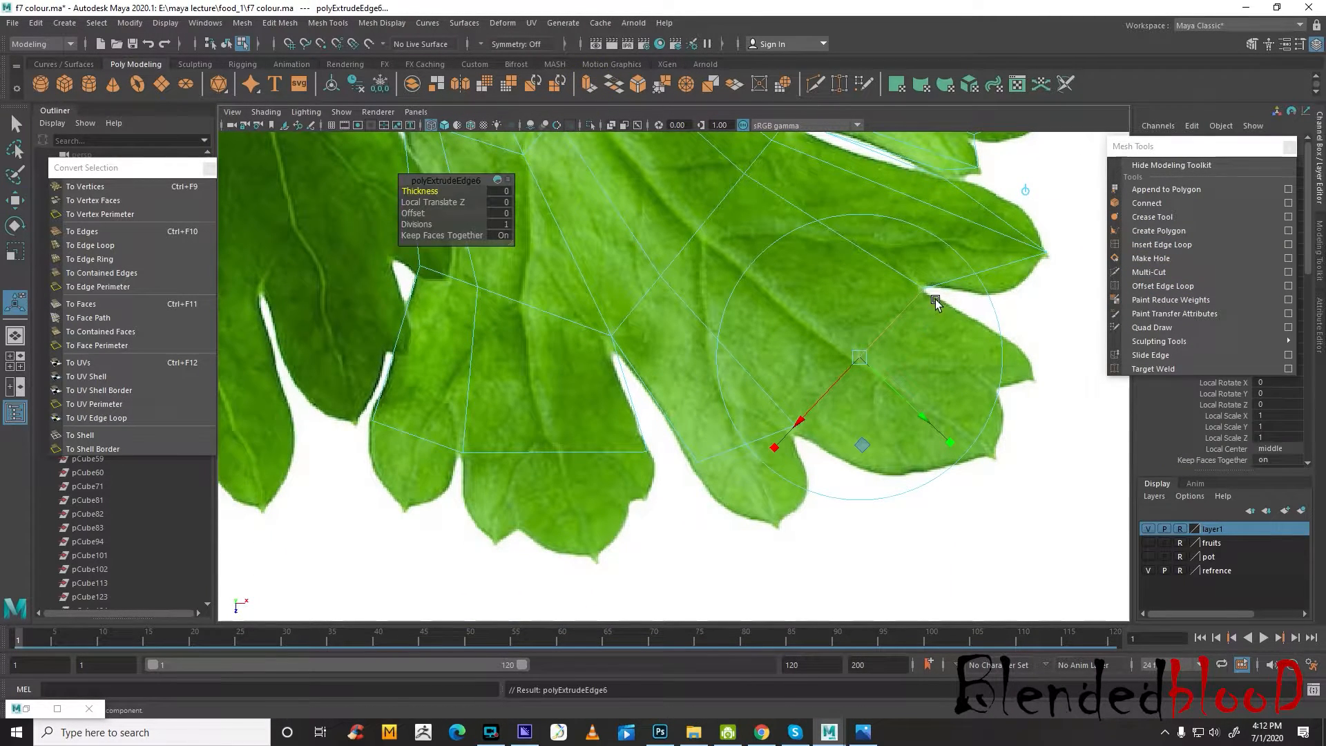
pyautogui.click(1029, 192)
pyautogui.press('w')
pyautogui.moveTo(863, 360); pyautogui.dragTo(954, 413)
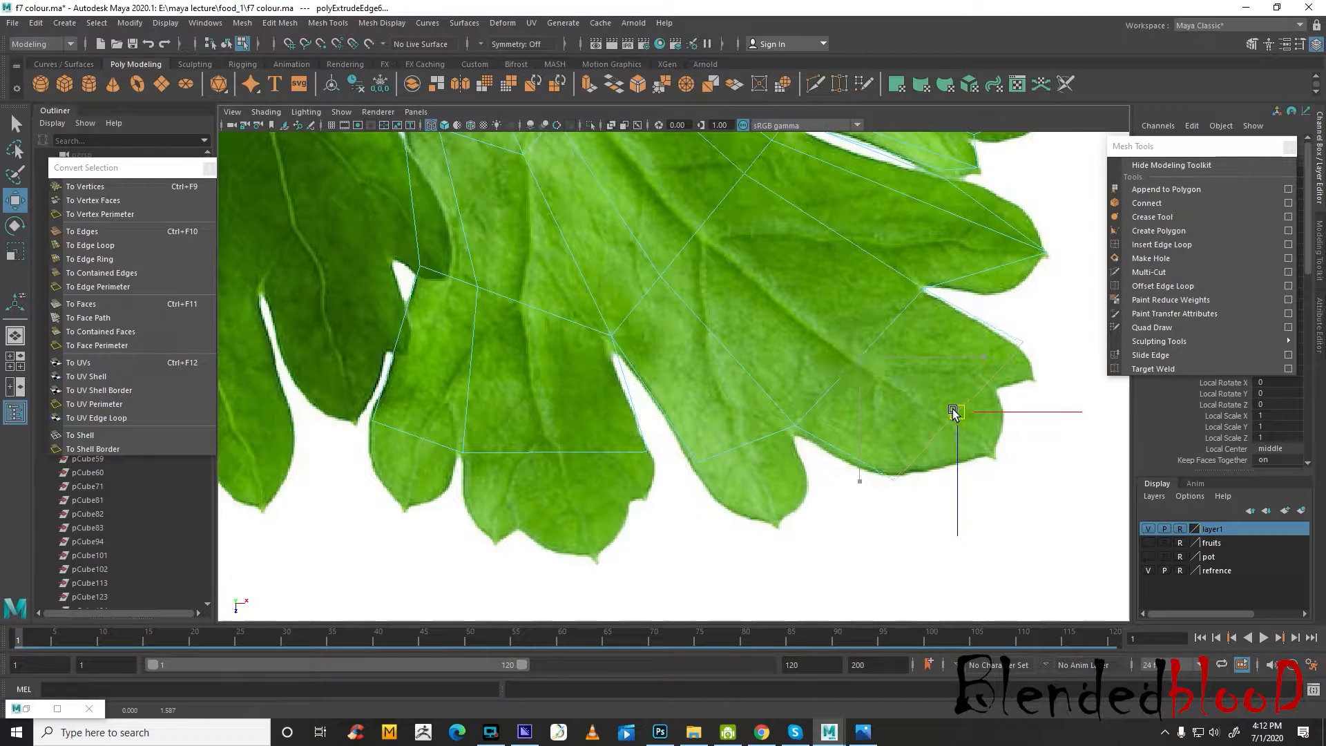
# Insert two lengthwise edge loops through the extruded part of the middle lobe
pyautogui.click(1178, 244)
pyautogui.click(987, 383)
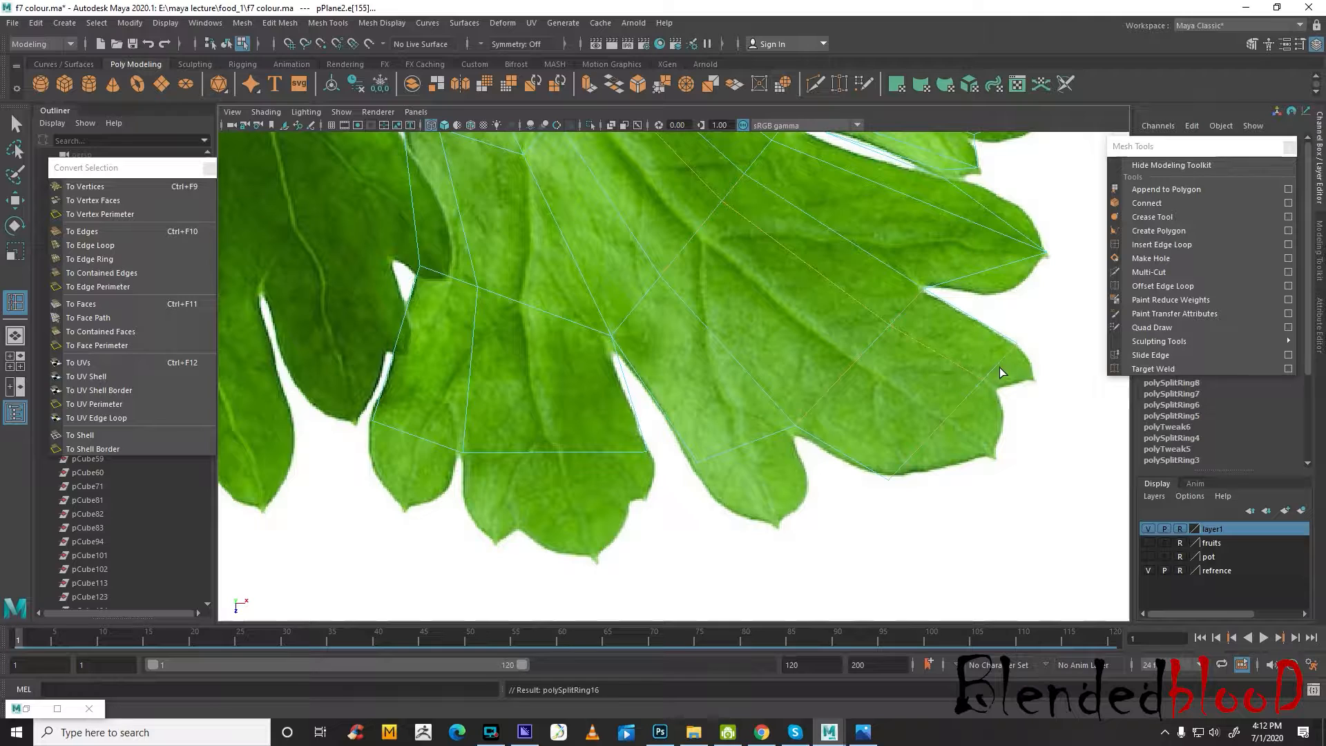
pyautogui.click(950, 418)
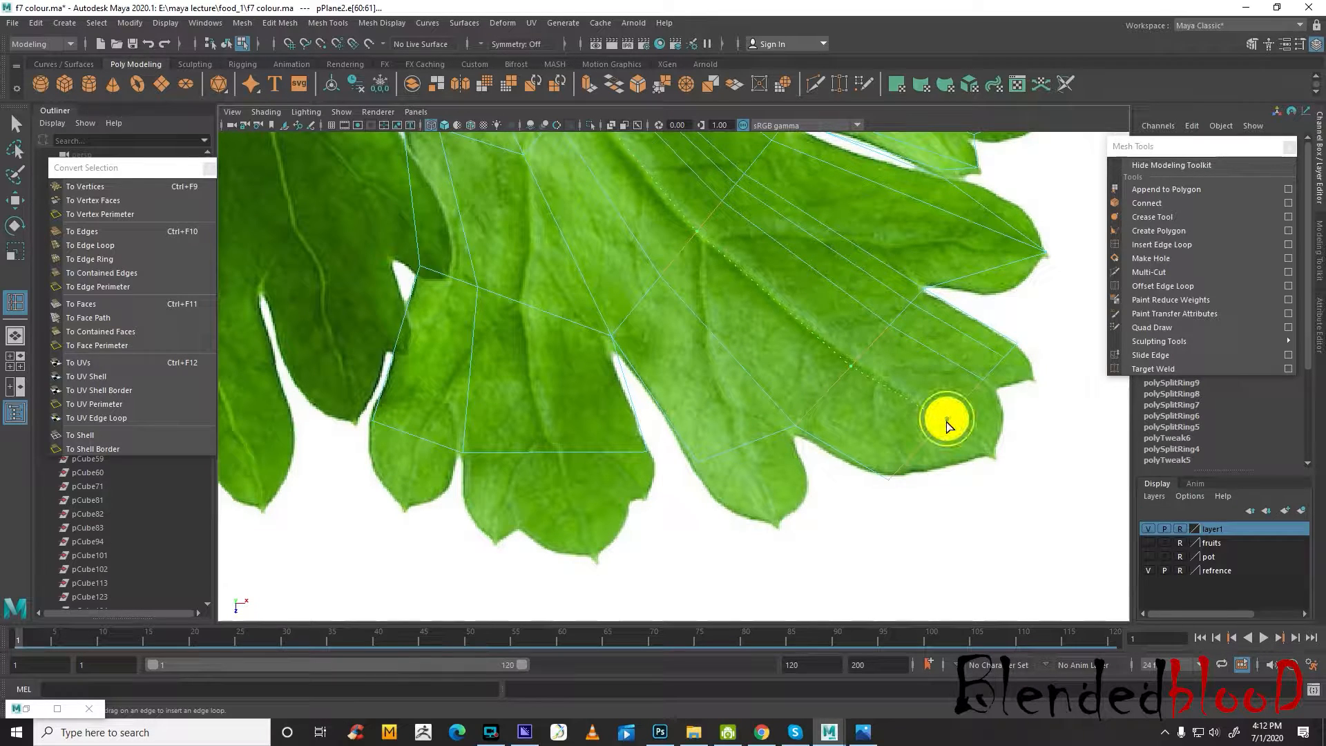
pyautogui.press('w')
# Pull the end vertices of the middle lobe's extruded part out to the tips of its two fingers
pyautogui.moveTo(952, 414); pyautogui.dragTo(1010, 383, button='right')
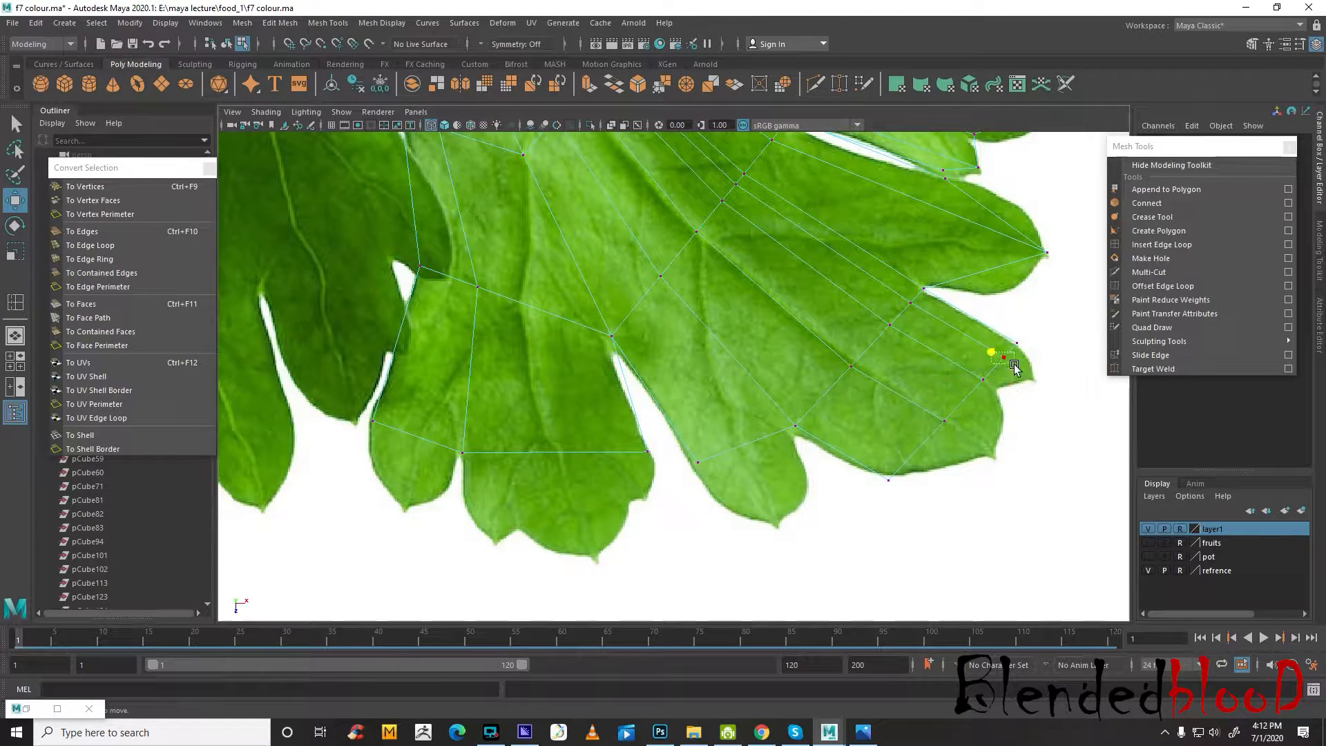
pyautogui.moveTo(1014, 364); pyautogui.dragTo(1016, 365)
pyautogui.moveTo(1007, 359); pyautogui.dragTo(1032, 375)
pyautogui.moveTo(922, 408); pyautogui.dragTo(960, 428)
pyautogui.moveTo(951, 419); pyautogui.dragTo(994, 449)
pyautogui.keyDown('alt'); pyautogui.moveTo(849, 451); pyautogui.dragTo(965, 449, button='middle'); pyautogui.keyUp('alt')
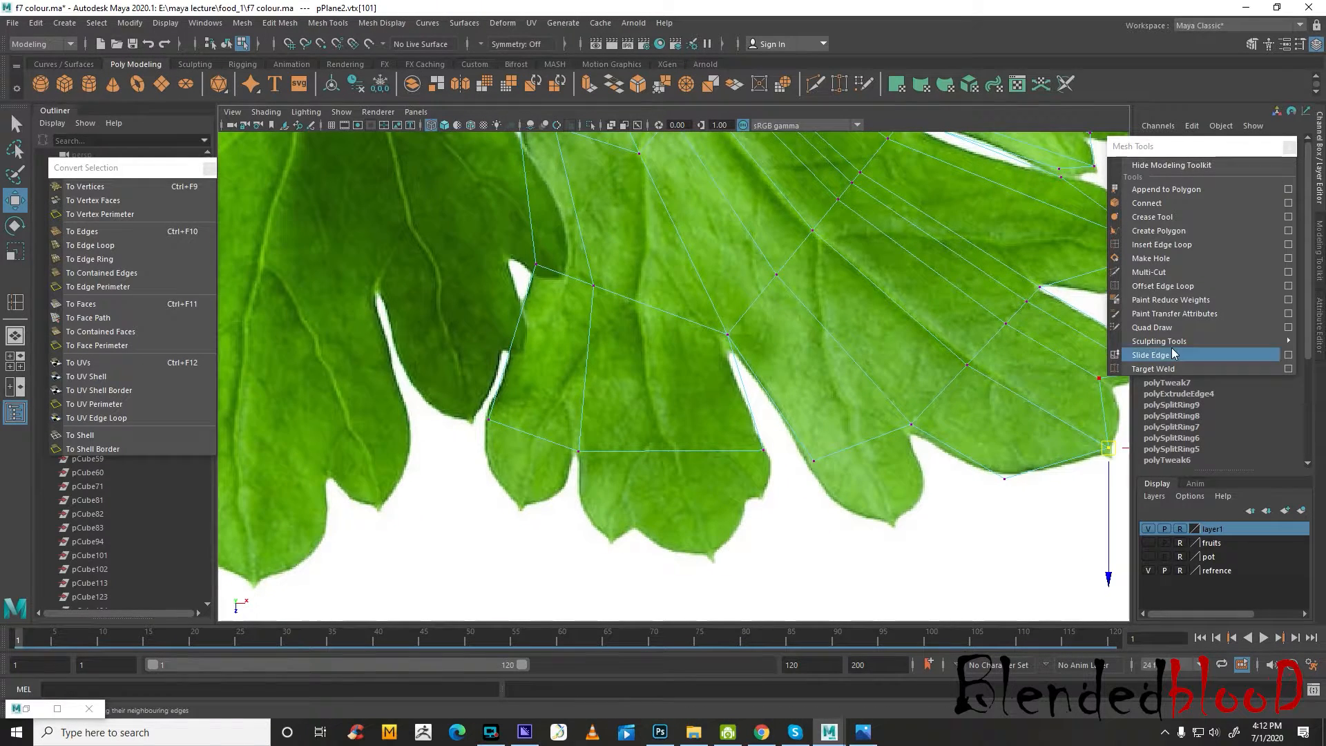
# Insert a lengthwise edge loop through the middle lobe's lowest finger and pull its end vertex out to the tip
pyautogui.click(1167, 244)
pyautogui.click(861, 447)
pyautogui.press('w')
pyautogui.moveTo(861, 445); pyautogui.dragTo(762, 360, button='right')
pyautogui.moveTo(846, 426); pyautogui.dragTo(892, 523)
pyautogui.moveTo(809, 447); pyautogui.dragTo(838, 502)
pyautogui.moveTo(900, 413)
pyautogui.mouseDown()
pyautogui.moveTo(924, 432)
pyautogui.moveTo(907, 438)
pyautogui.mouseUp()
pyautogui.keyDown('alt'); pyautogui.moveTo(766, 380); pyautogui.dragTo(930, 394, button='middle'); pyautogui.keyUp('alt')
# Insert one lengthwise edge loop through the lower lobe's narrow finger and three through its wide finger
pyautogui.click(1148, 272)
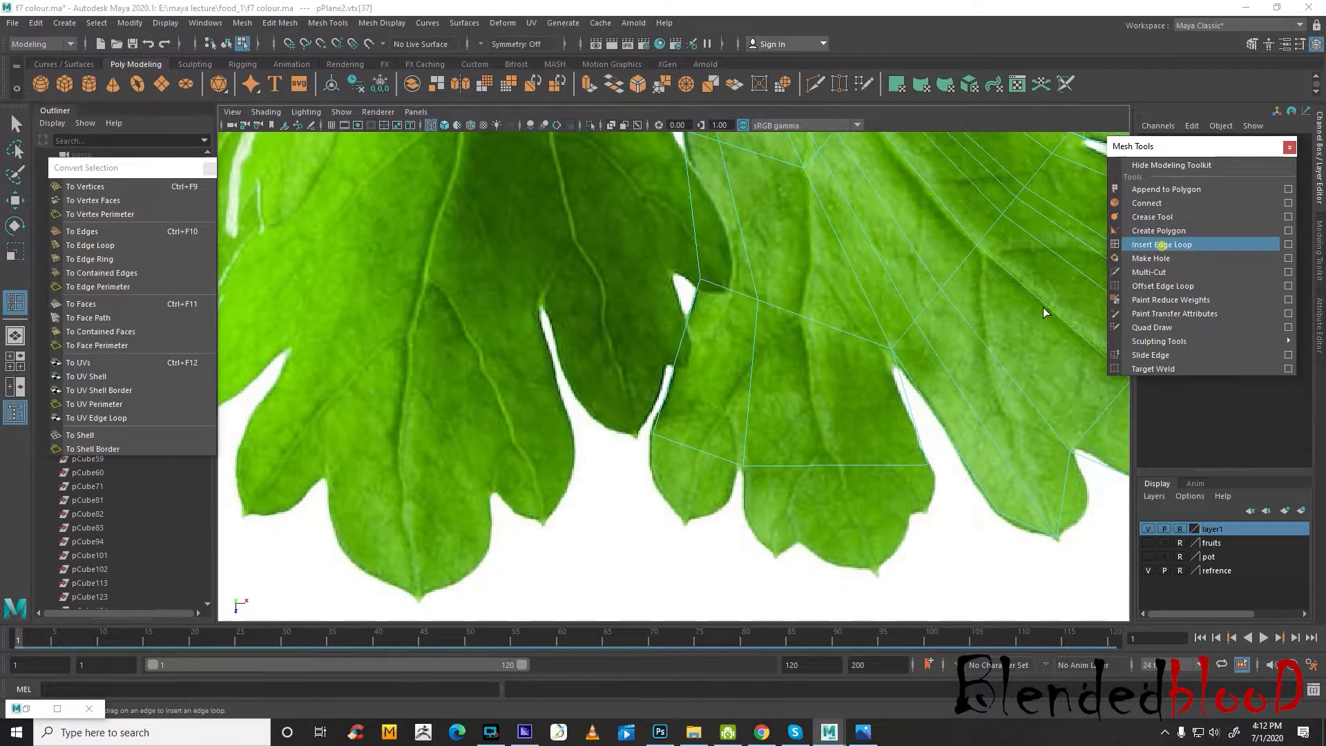
pyautogui.click(702, 452)
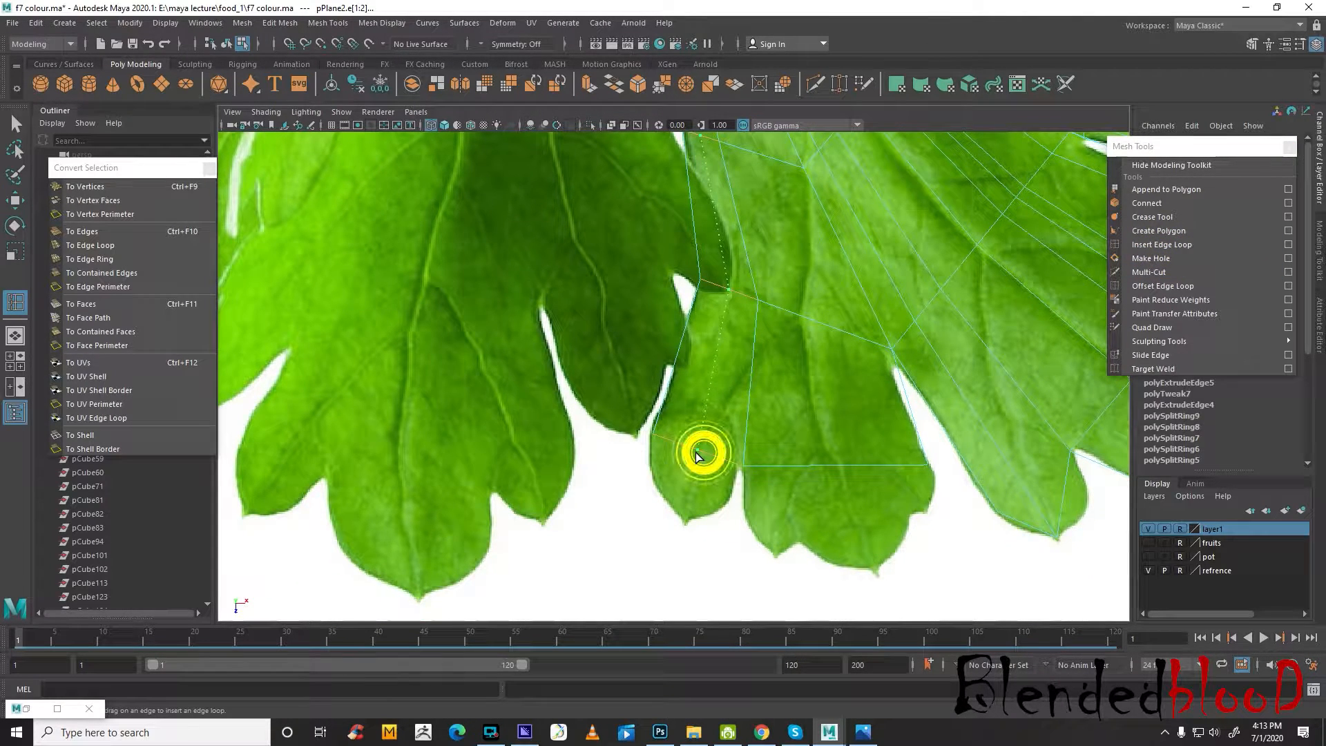
pyautogui.click(801, 467)
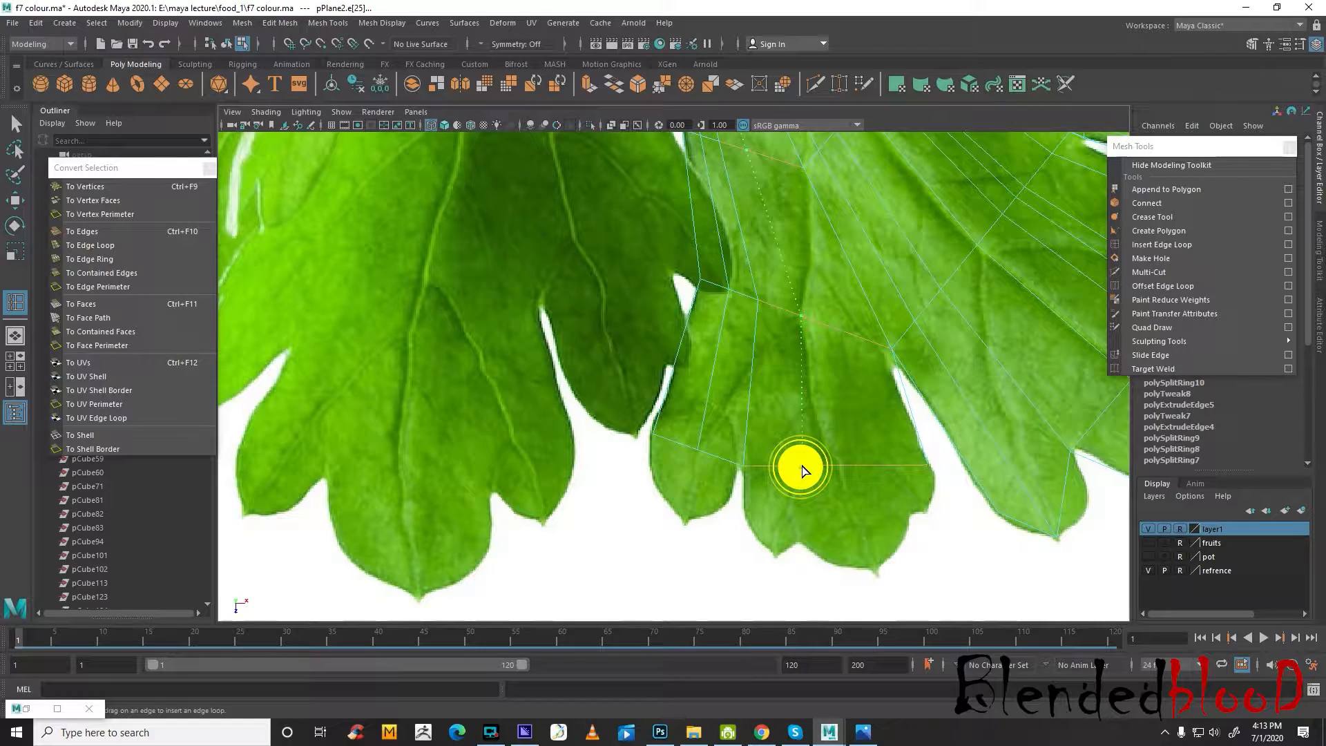
pyautogui.click(892, 466)
pyautogui.click(850, 466)
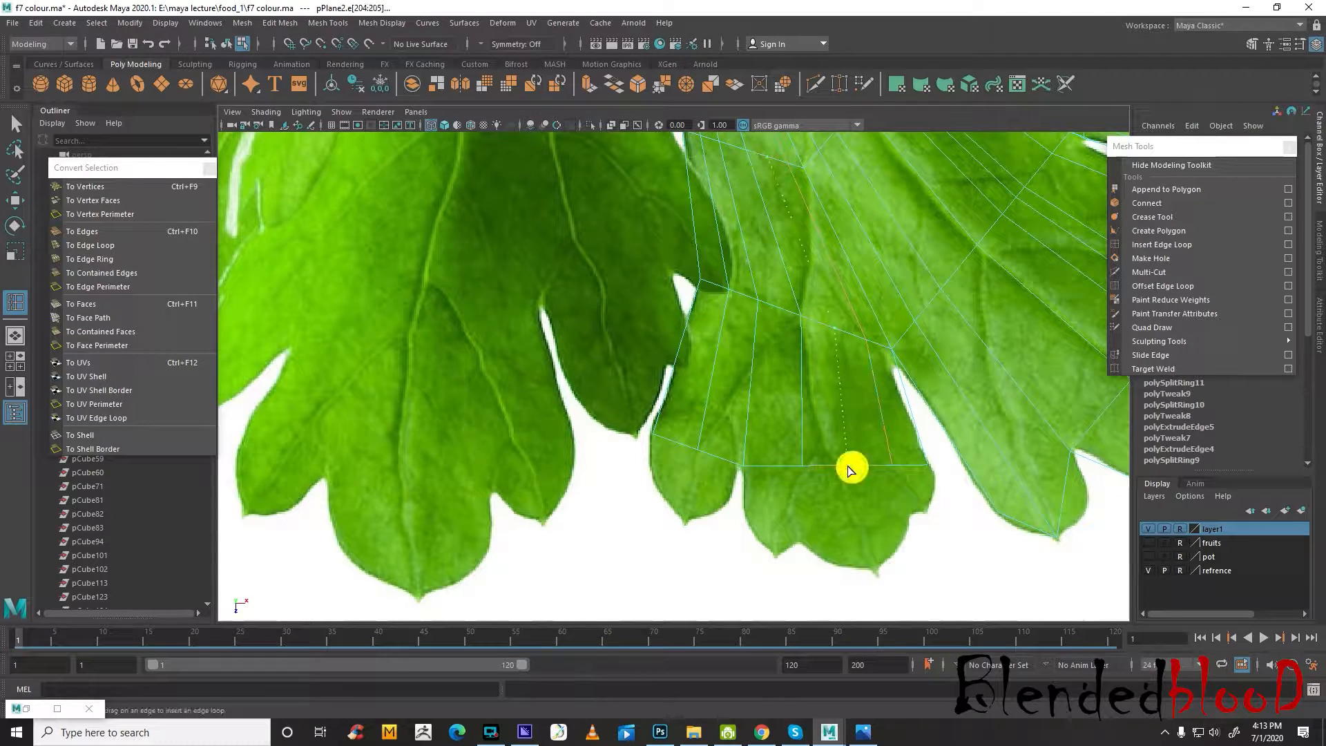
# Pull the lower lobe's new end vertices out to the finger tips and the notch between them on the leaf outline
pyautogui.press('w')
pyautogui.moveTo(726, 352); pyautogui.dragTo(644, 354, button='right')
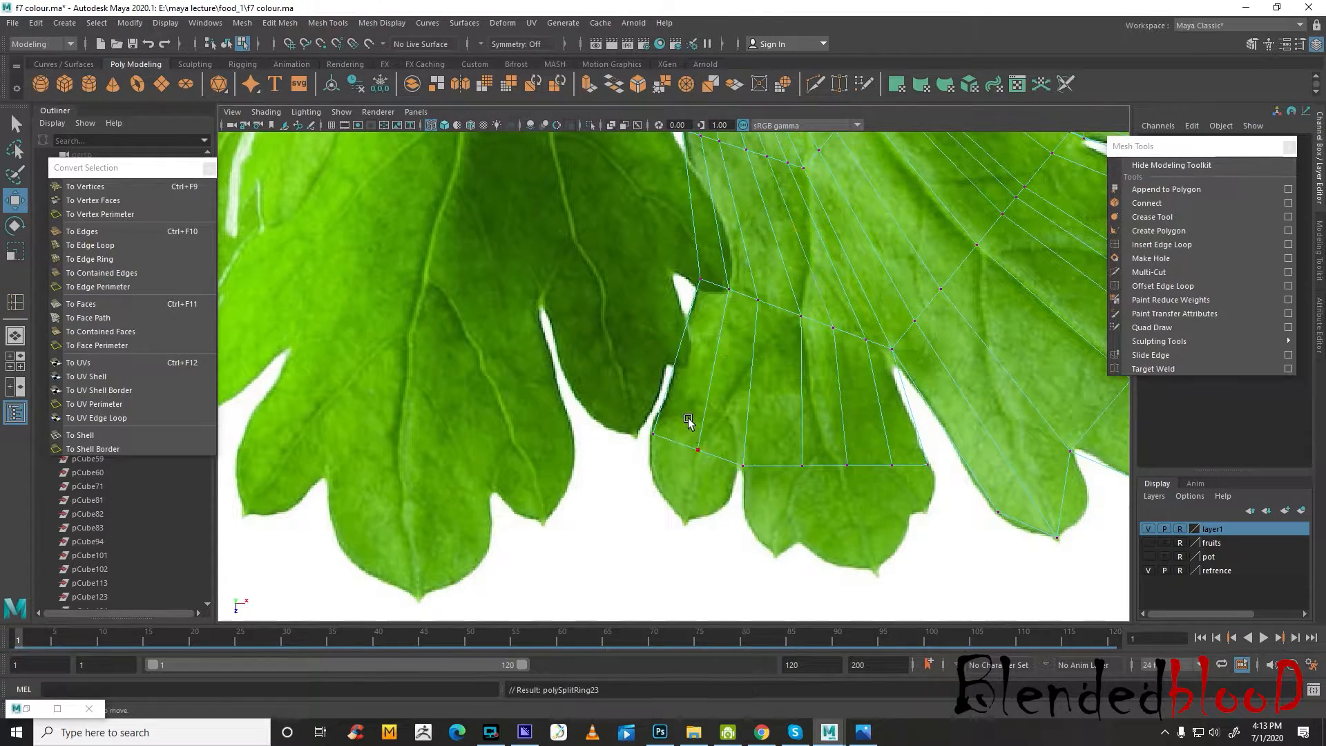
pyautogui.click(689, 421)
pyautogui.moveTo(698, 451); pyautogui.dragTo(681, 526)
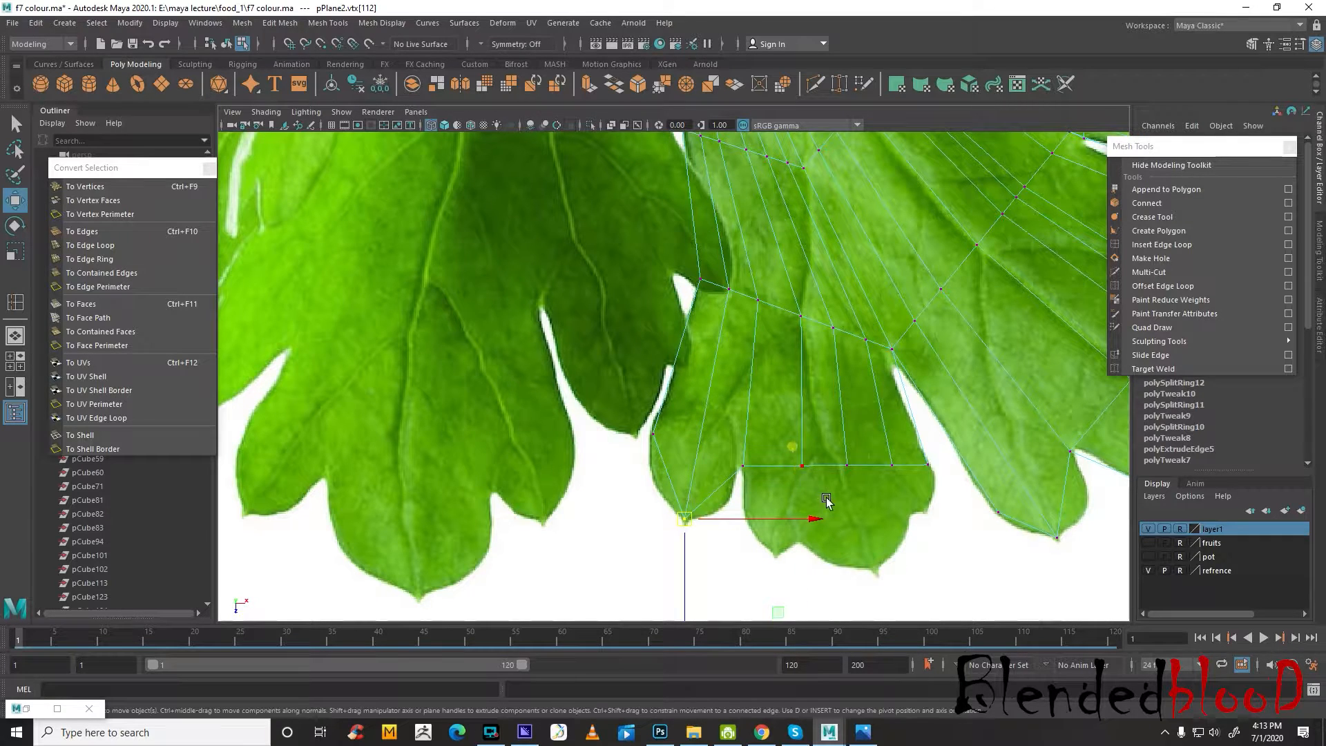
pyautogui.moveTo(803, 466); pyautogui.dragTo(781, 558)
pyautogui.moveTo(842, 456); pyautogui.dragTo(804, 532)
pyautogui.moveTo(891, 464); pyautogui.dragTo(879, 570)
# Examine the leaf mesh with smooth preview in the top and perspective views
pyautogui.scroll(-5, 898, 525)
pyautogui.scroll(2, 876, 411)
pyautogui.scroll(-2, 876, 411)
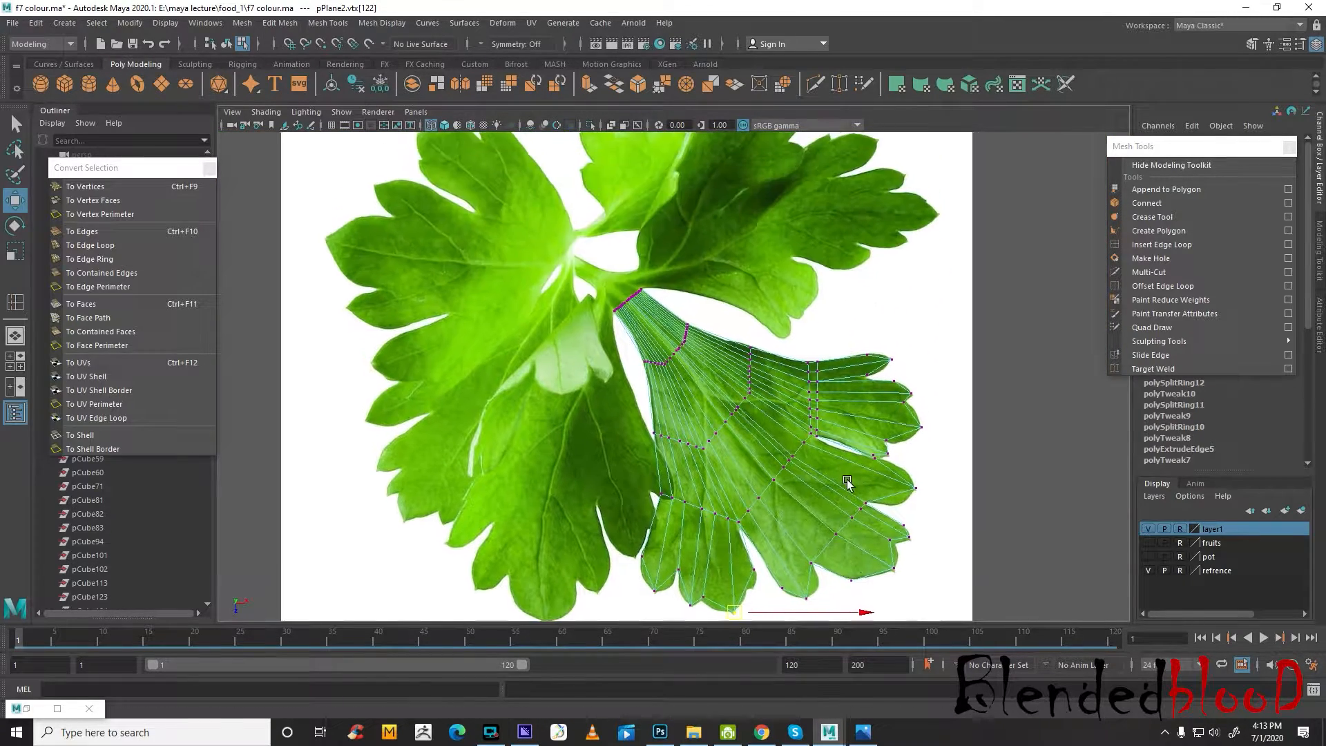
pyautogui.scroll(5, 858, 475)
pyautogui.press('3')
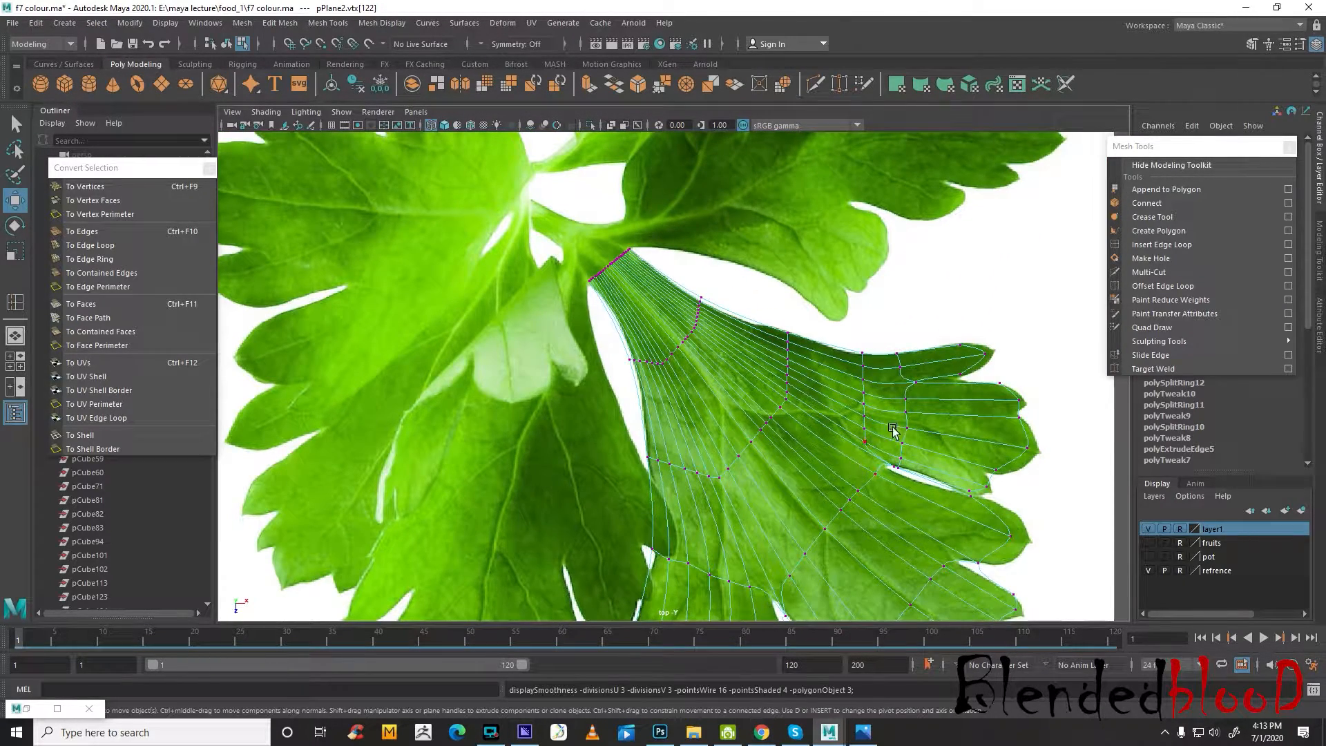
pyautogui.press('space')
pyautogui.press('space')
pyautogui.press('f')
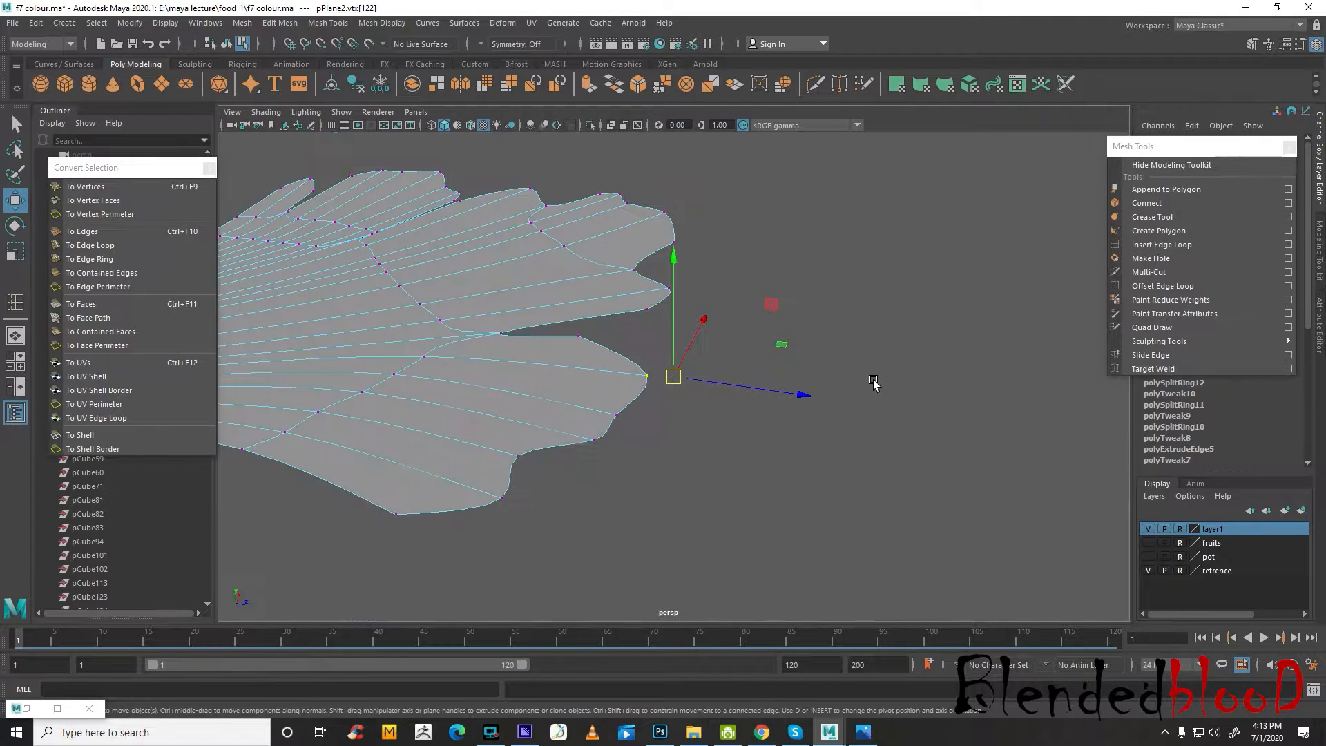
pyautogui.keyDown('alt'); pyautogui.moveTo(874, 384); pyautogui.dragTo(826, 438); pyautogui.keyUp('alt')
pyautogui.scroll(5, 704, 454)
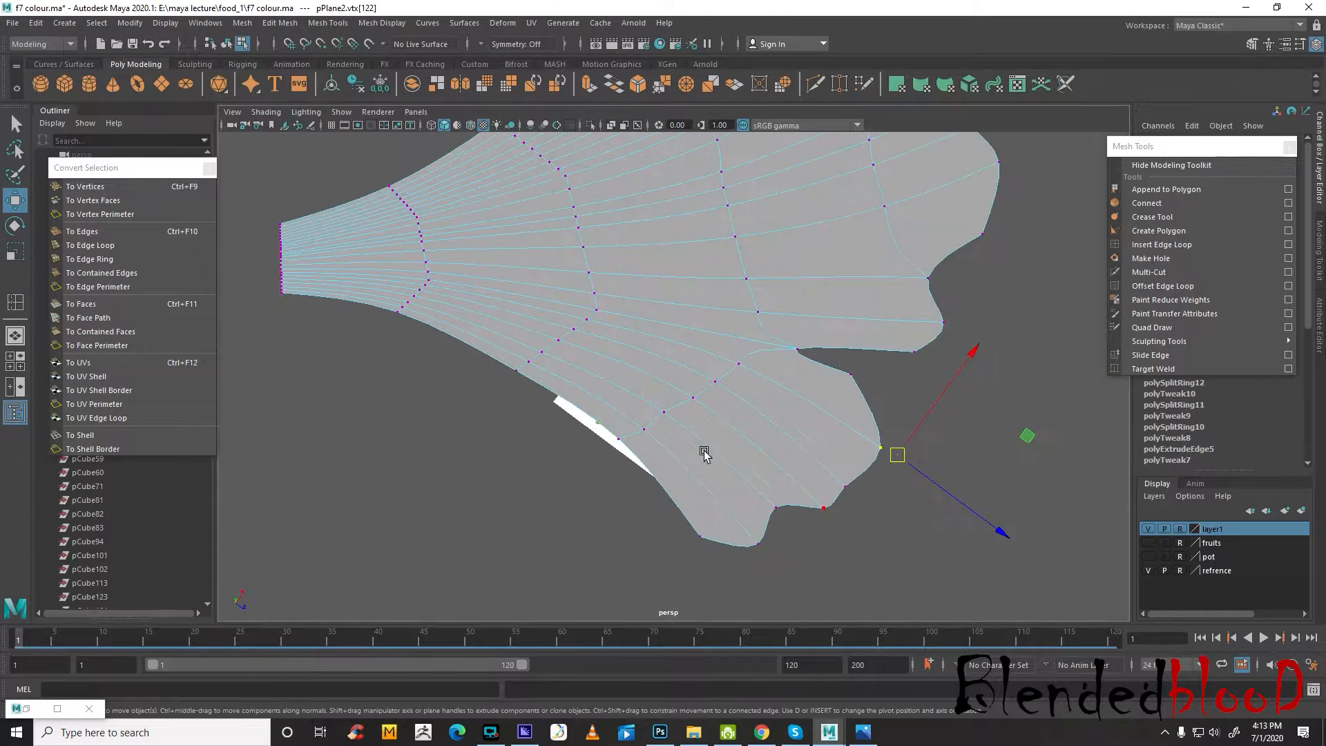
pyautogui.keyDown('alt'); pyautogui.moveTo(705, 453); pyautogui.dragTo(868, 504, button='middle'); pyautogui.keyUp('alt')
pyautogui.scroll(-5, 829, 474)
pyautogui.press('1')
pyautogui.keyDown('alt'); pyautogui.moveTo(859, 460); pyautogui.dragTo(847, 360); pyautogui.keyUp('alt')
pyautogui.moveTo(849, 351); pyautogui.dragTo(856, 382, button='right')
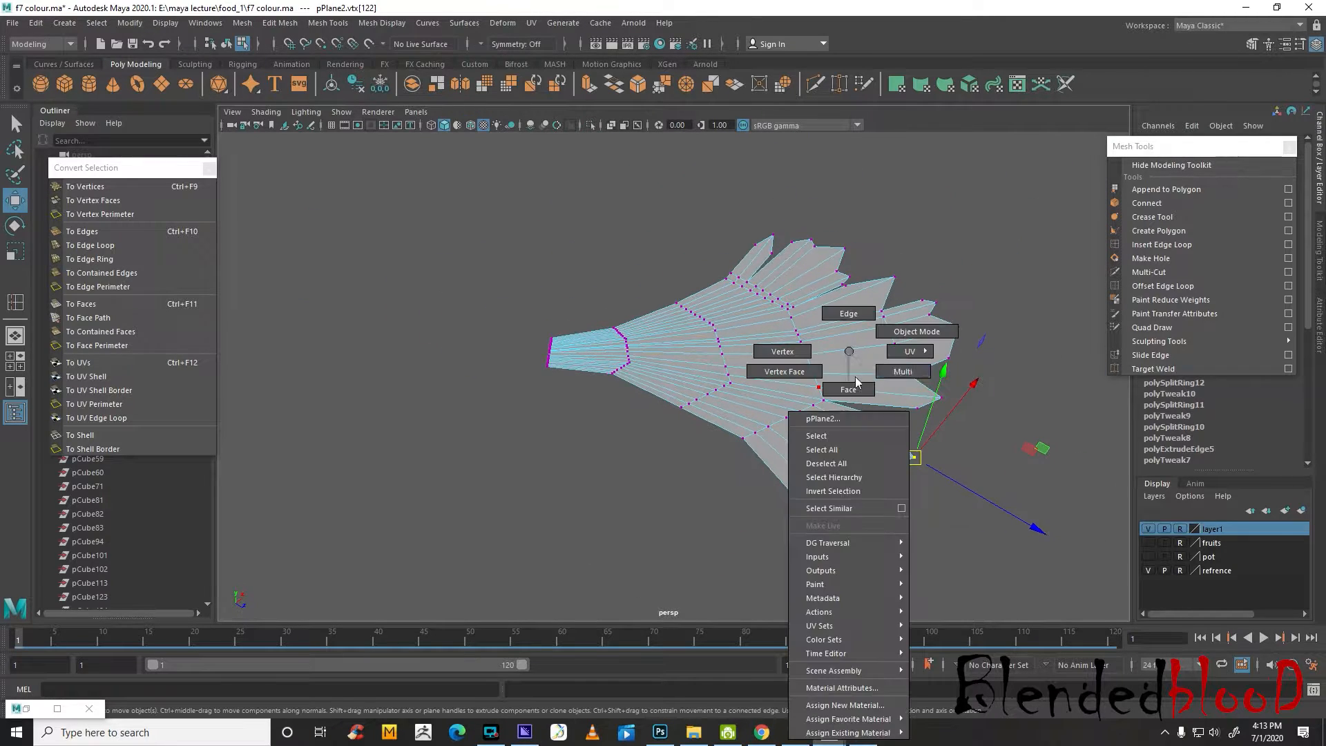
pyautogui.moveTo(925, 332); pyautogui.dragTo(927, 333, button='right')
pyautogui.press('3')
pyautogui.click(1018, 443)
pyautogui.keyDown('alt'); pyautogui.moveTo(920, 483); pyautogui.dragTo(916, 516); pyautogui.keyUp('alt')
pyautogui.click(901, 409)
# In the unsmoothed top view, insert a crosswise edge loop through the middle lobe and scale it slightly inward
pyautogui.press('space')
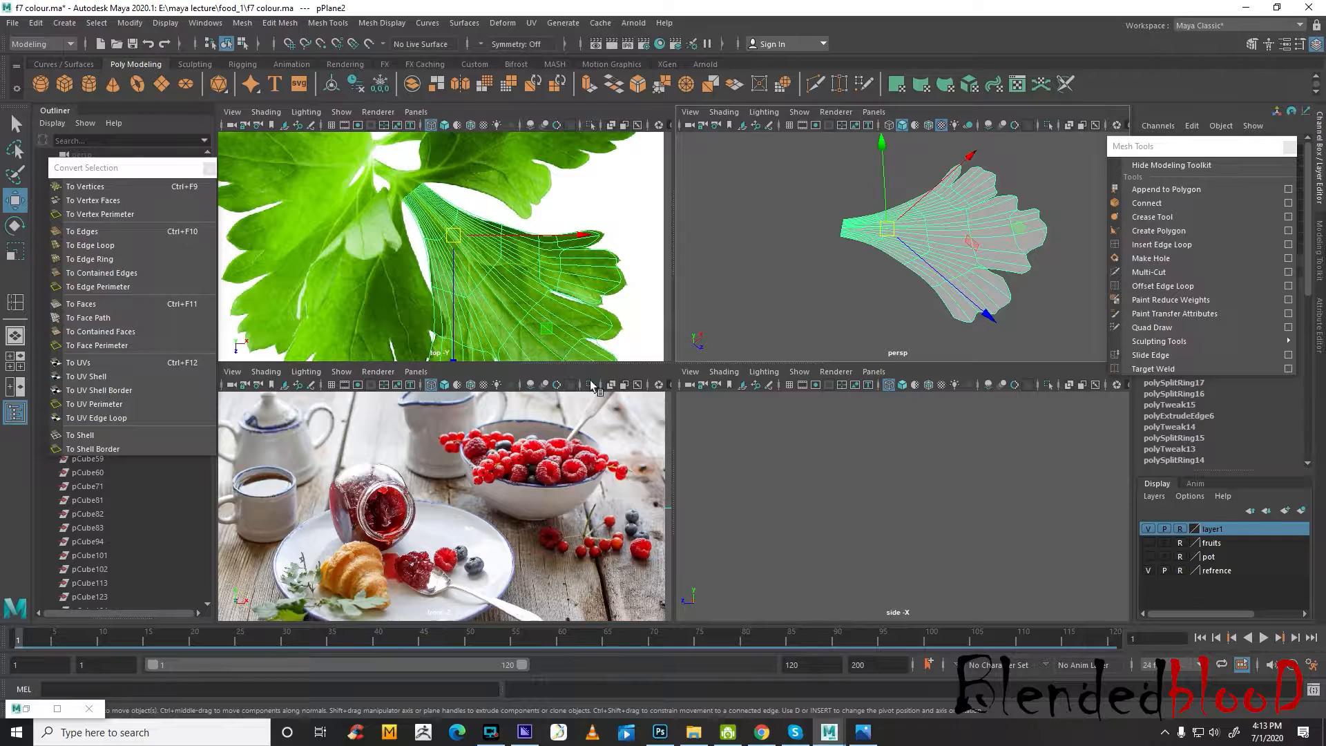
pyautogui.press('space')
pyautogui.keyDown('alt'); pyautogui.moveTo(866, 419); pyautogui.dragTo(741, 196, button='middle'); pyautogui.keyUp('alt')
pyautogui.keyDown('alt'); pyautogui.moveTo(828, 397); pyautogui.dragTo(799, 454, button='middle'); pyautogui.keyUp('alt')
pyautogui.scroll(2, 845, 449)
pyautogui.press('1')
pyautogui.click(1139, 248)
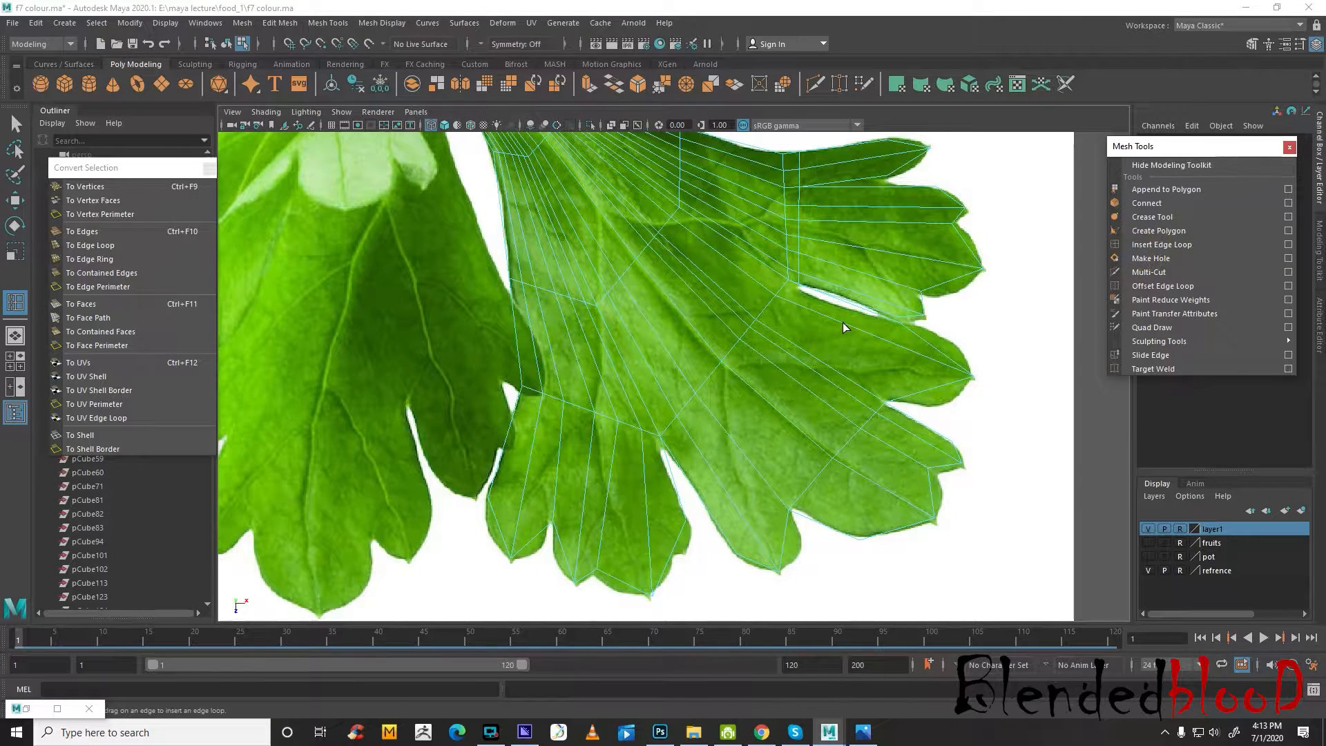
pyautogui.click(843, 322)
pyautogui.press('r')
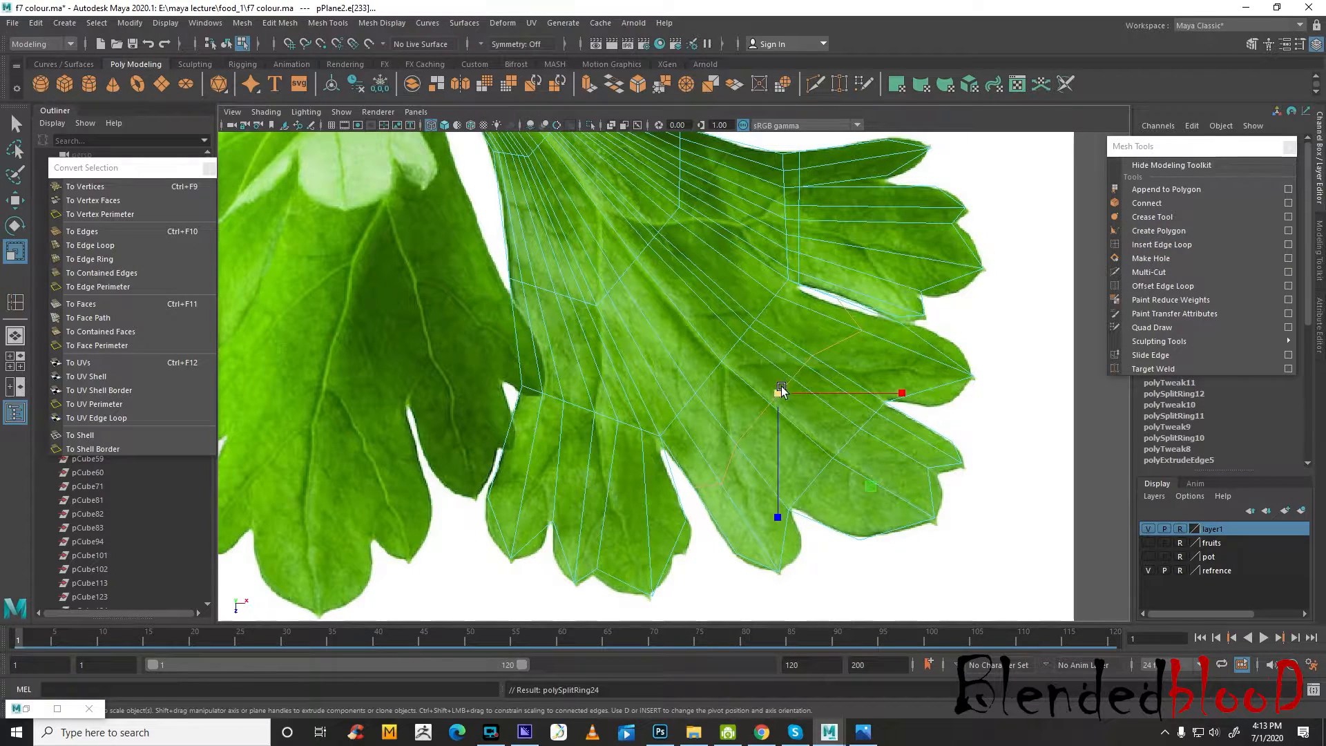
pyautogui.moveTo(780, 389); pyautogui.dragTo(778, 389)
pyautogui.press('w')
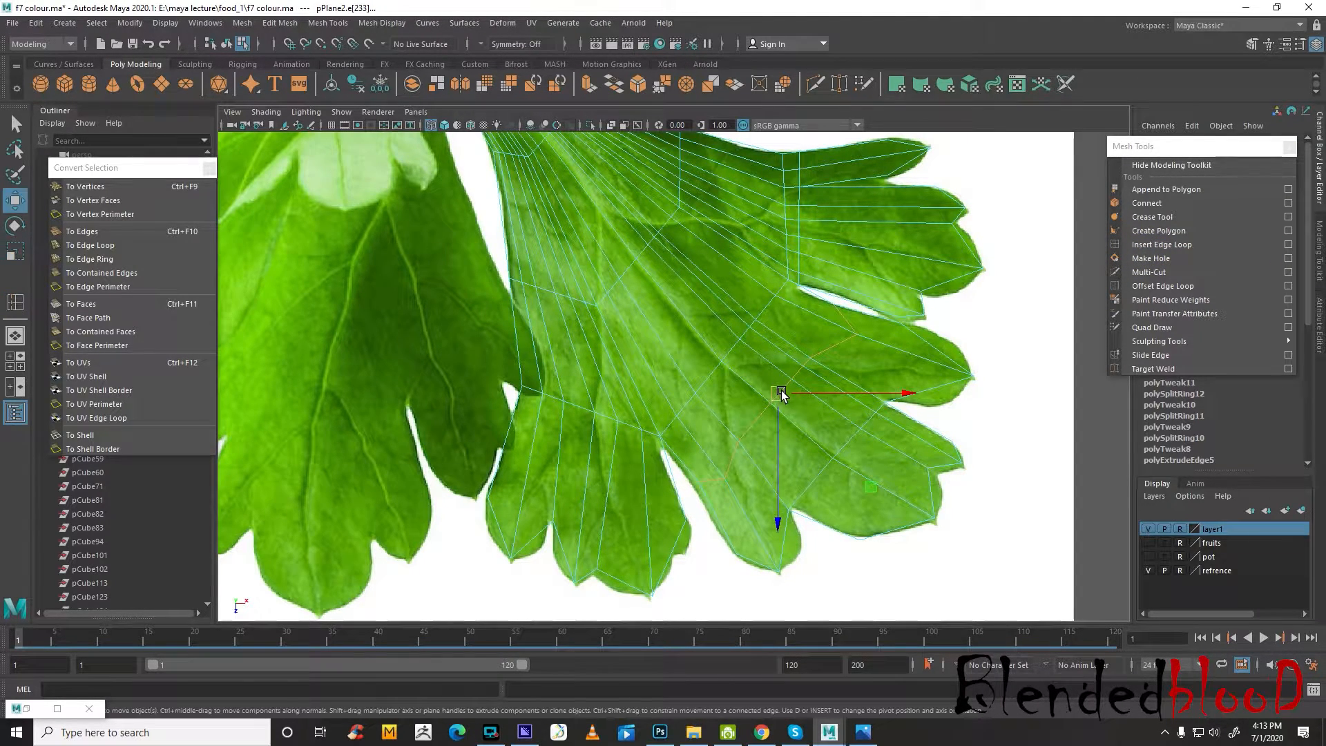
pyautogui.click(778, 395)
# Insert crosswise edge loops through the upper lobe's lower fingers and its top finger, scaling them slightly inward
pyautogui.click(1162, 246)
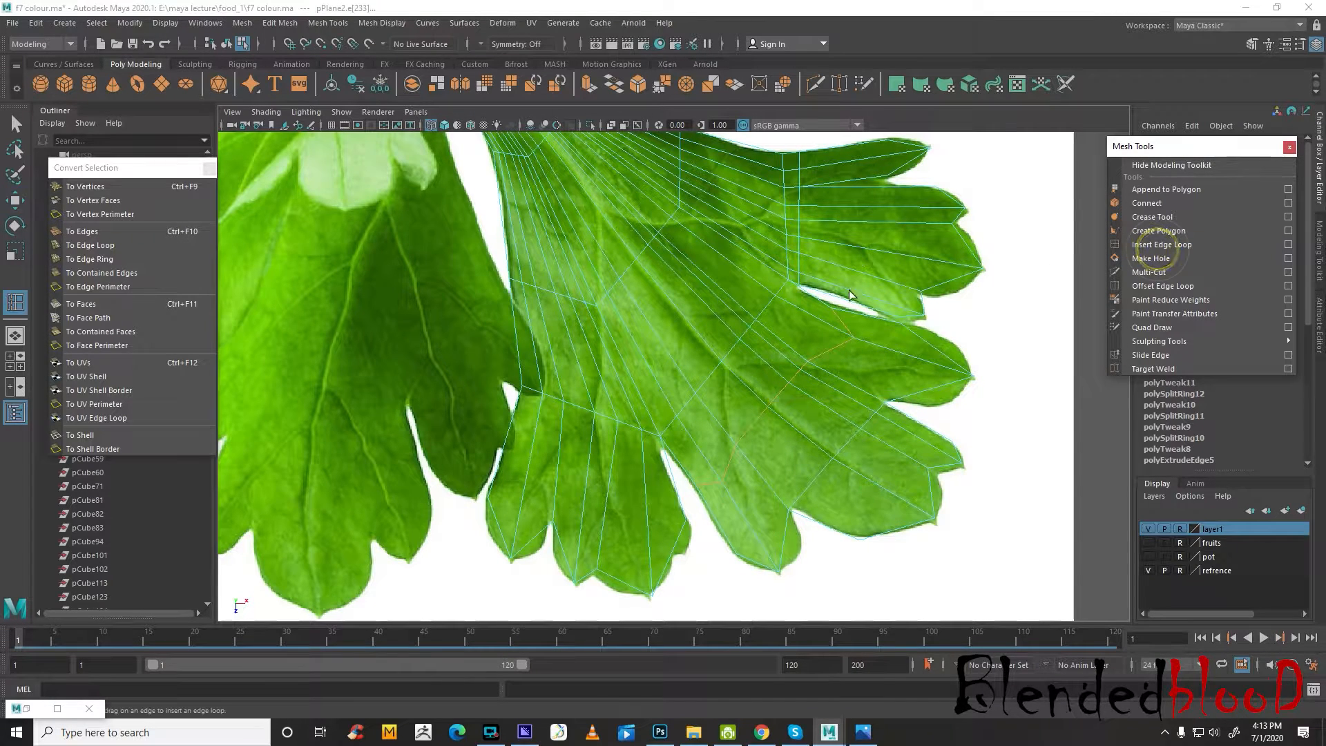
pyautogui.click(849, 293)
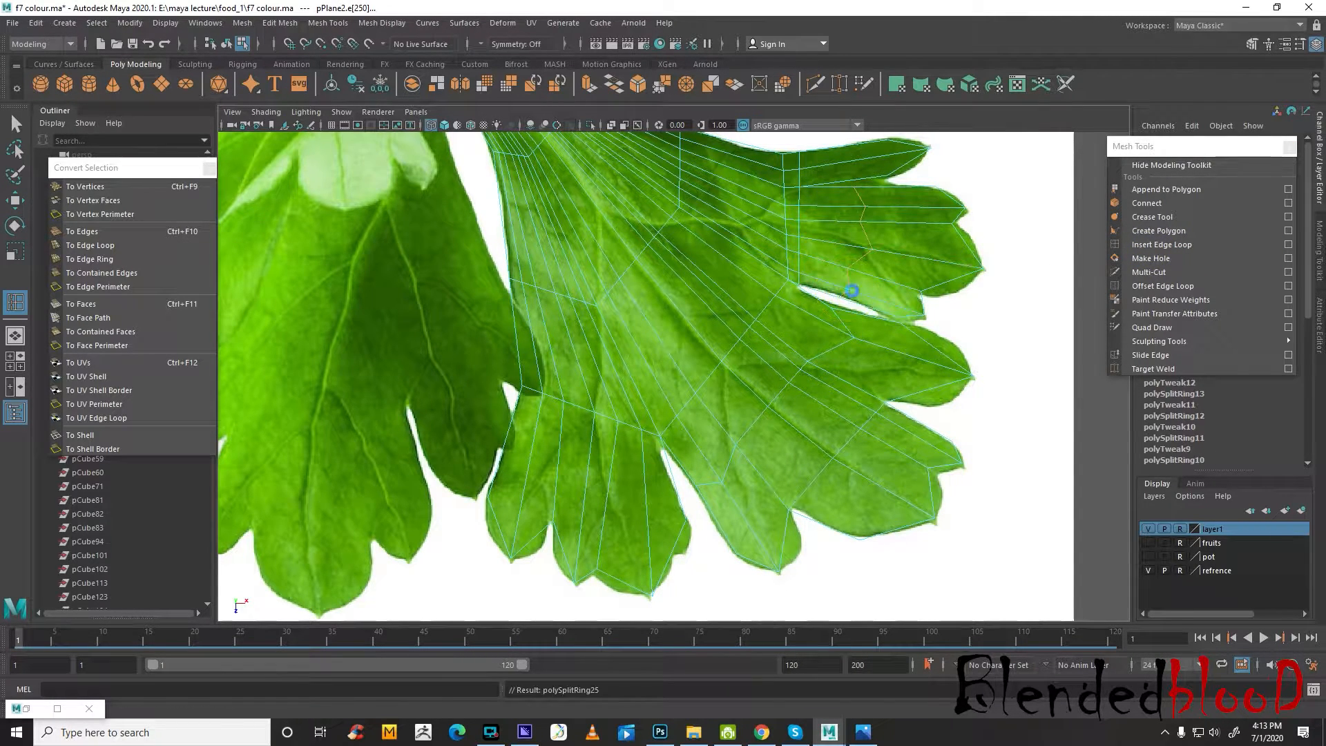
pyautogui.press('r')
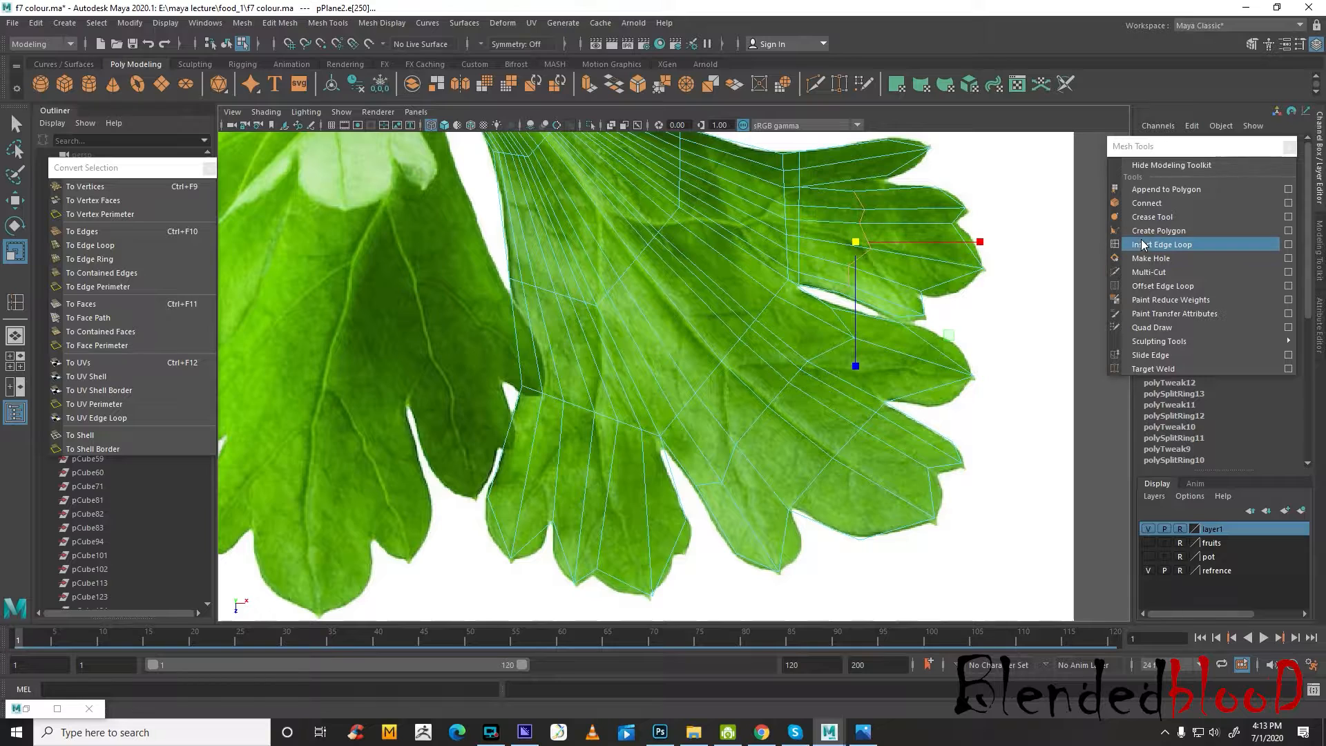
pyautogui.click(1161, 245)
pyautogui.click(854, 181)
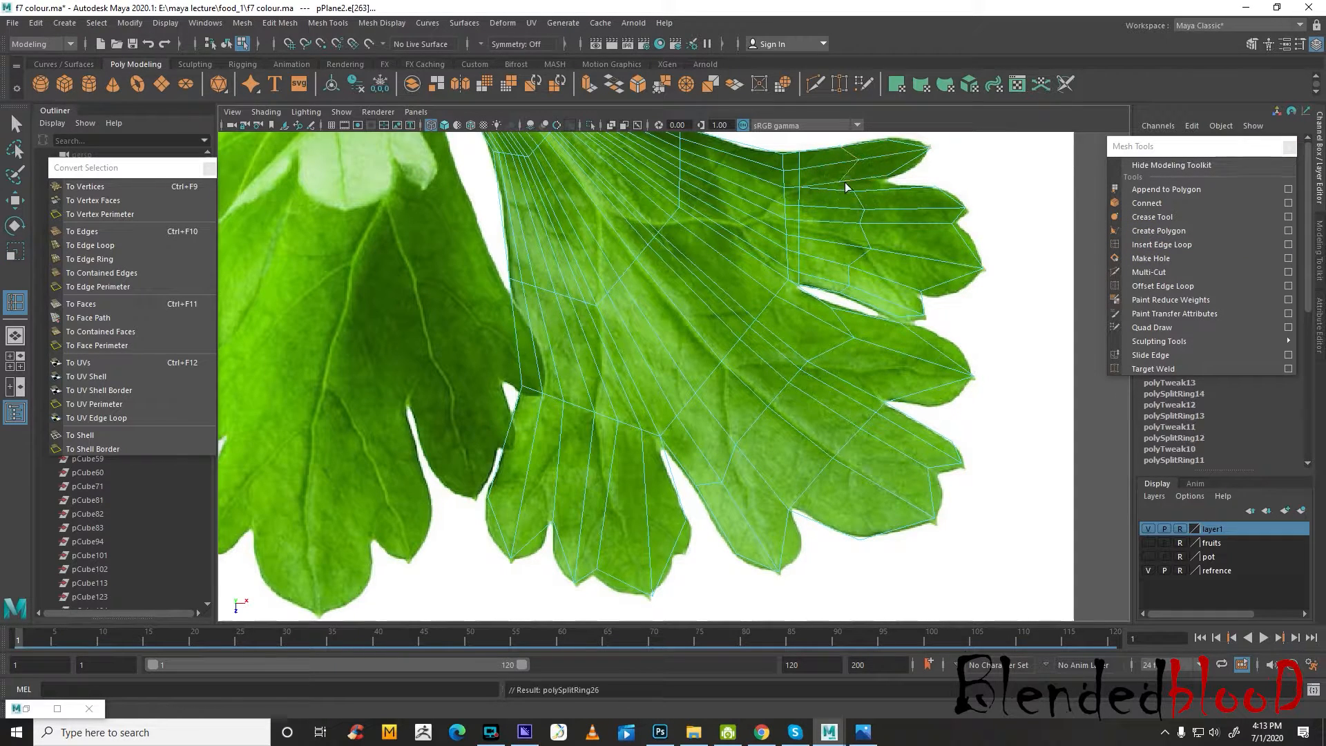
pyautogui.press('r')
pyautogui.moveTo(844, 165); pyautogui.dragTo(846, 169)
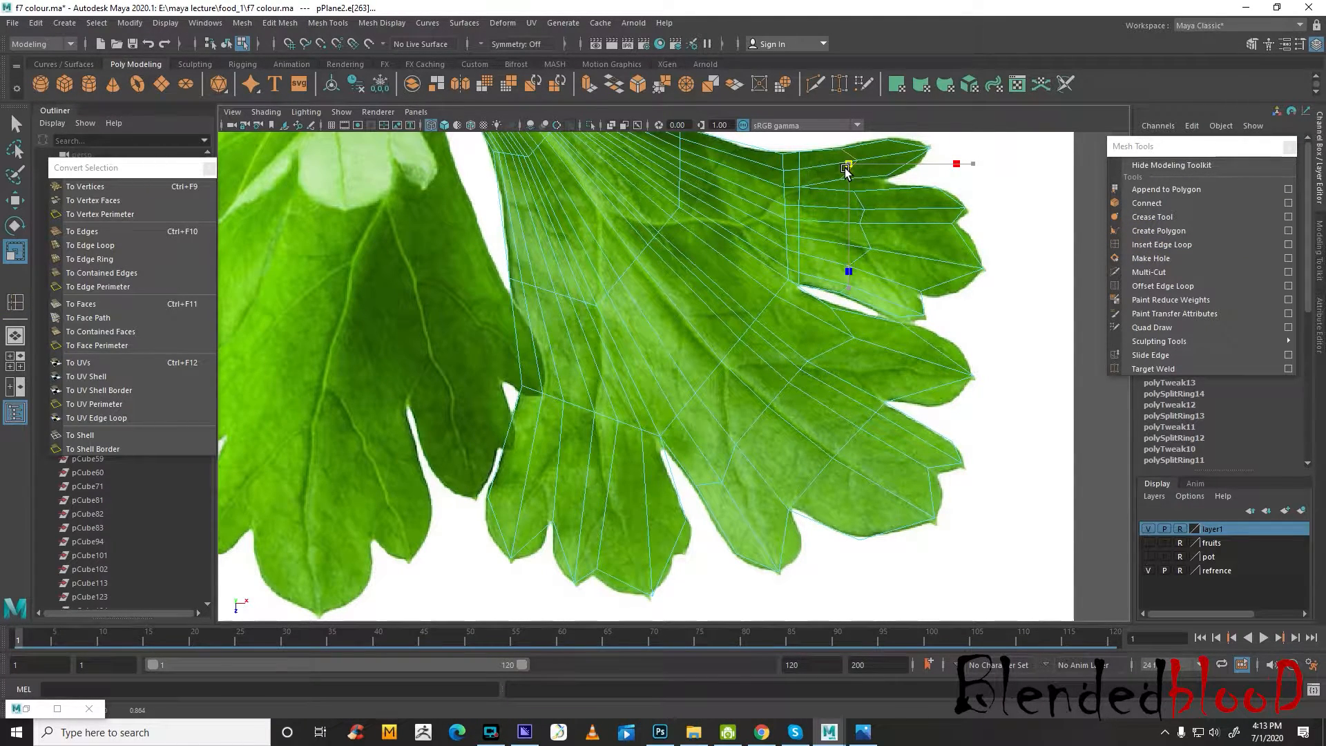
# Insert a crosswise edge loop through the lower lobe of the leaf mesh and scale it slightly inward
pyautogui.press('w')
pyautogui.keyDown('alt'); pyautogui.moveTo(775, 273); pyautogui.dragTo(923, 337, button='middle'); pyautogui.keyUp('alt')
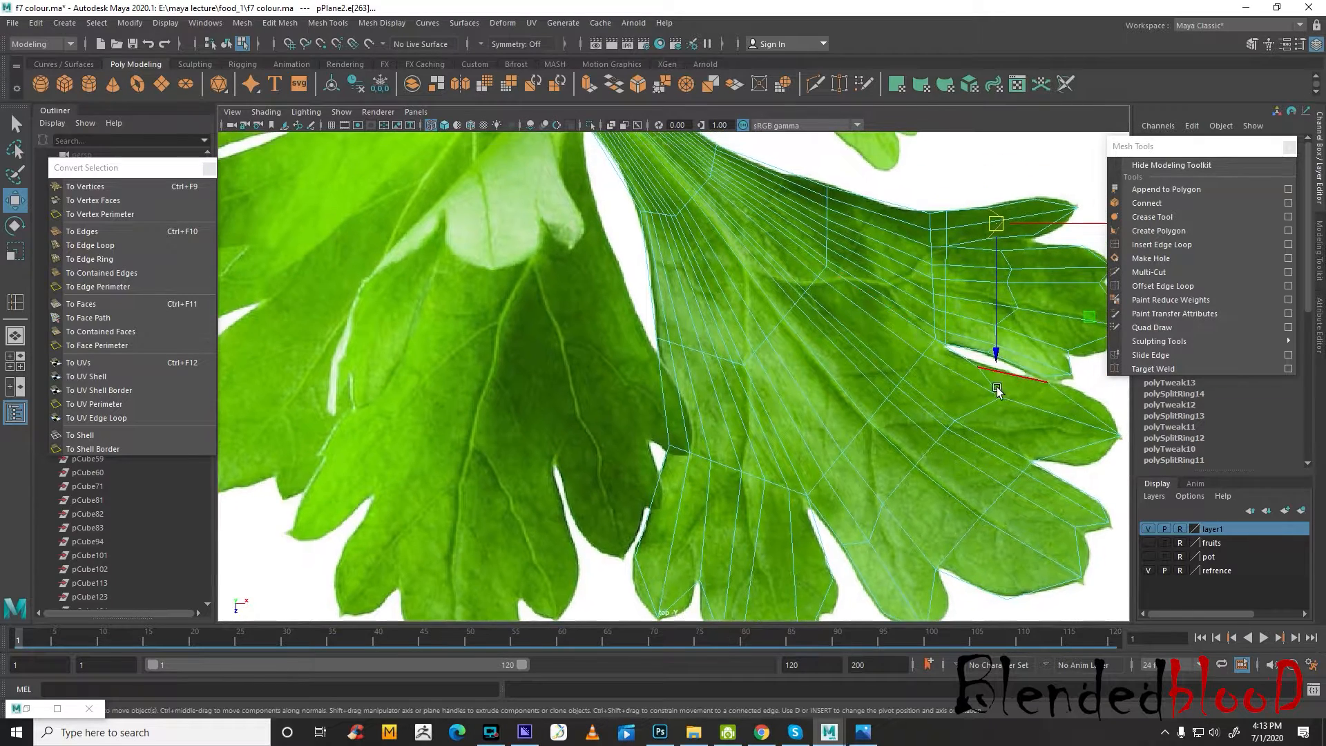
pyautogui.keyDown('alt'); pyautogui.moveTo(994, 441); pyautogui.dragTo(1001, 302, button='middle'); pyautogui.keyUp('alt')
pyautogui.click(1149, 246)
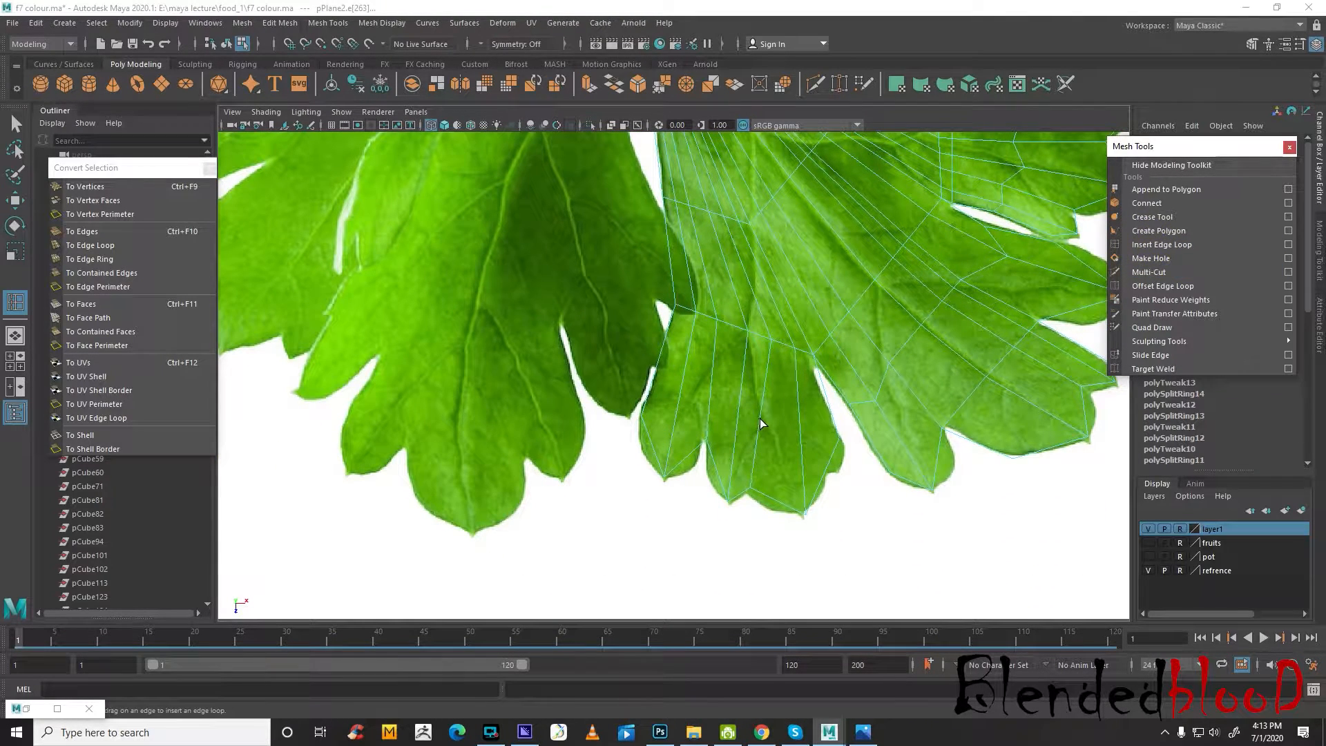
pyautogui.click(760, 417)
pyautogui.press('r')
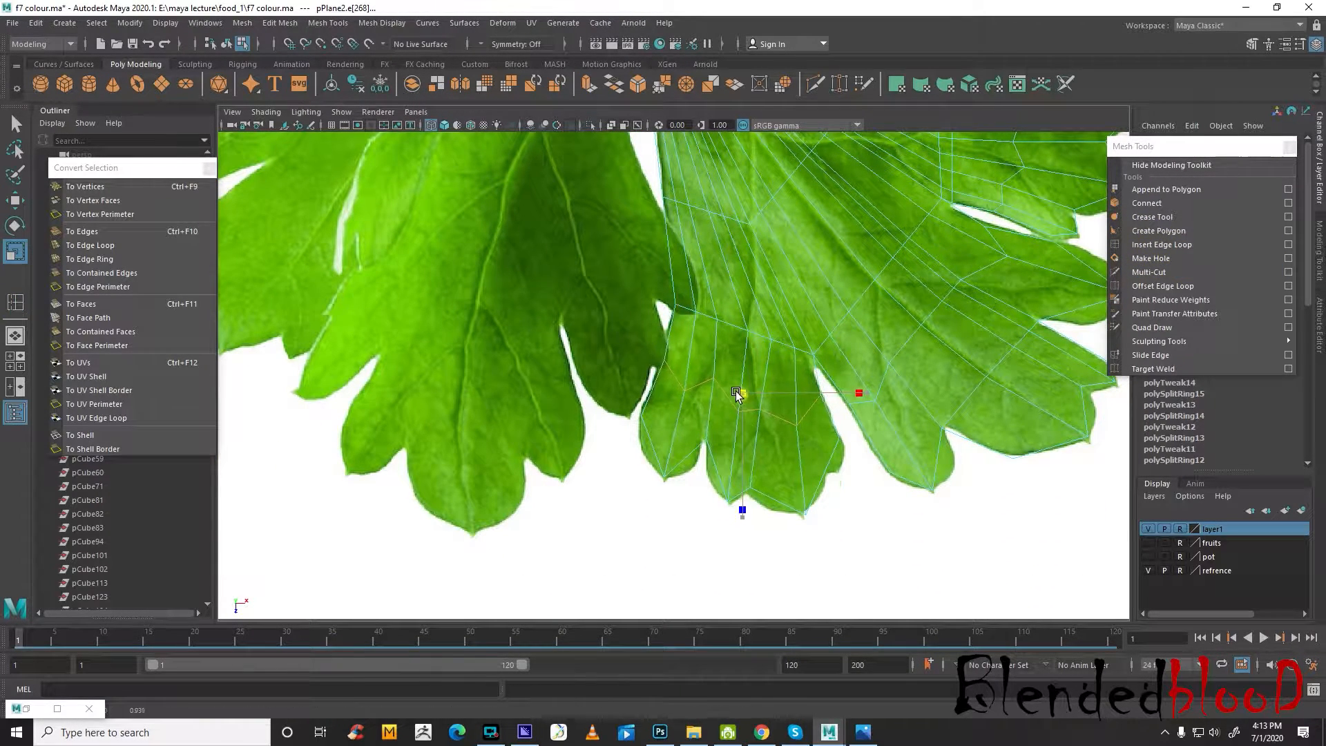
pyautogui.moveTo(738, 394); pyautogui.dragTo(737, 394)
pyautogui.scroll(2, 811, 456)
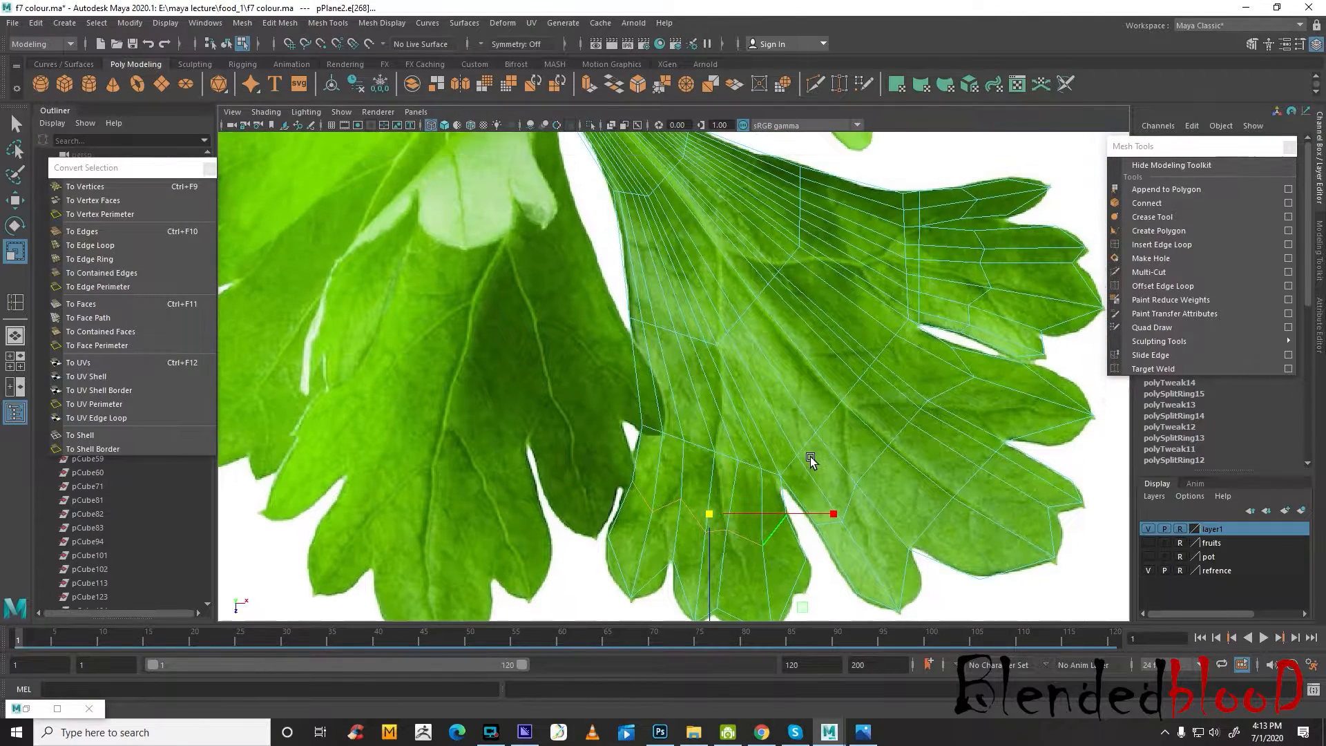
# Examine the leaf mesh in the perspective view, both smoothed and unsmoothed, and select it as a whole object
pyautogui.press('w')
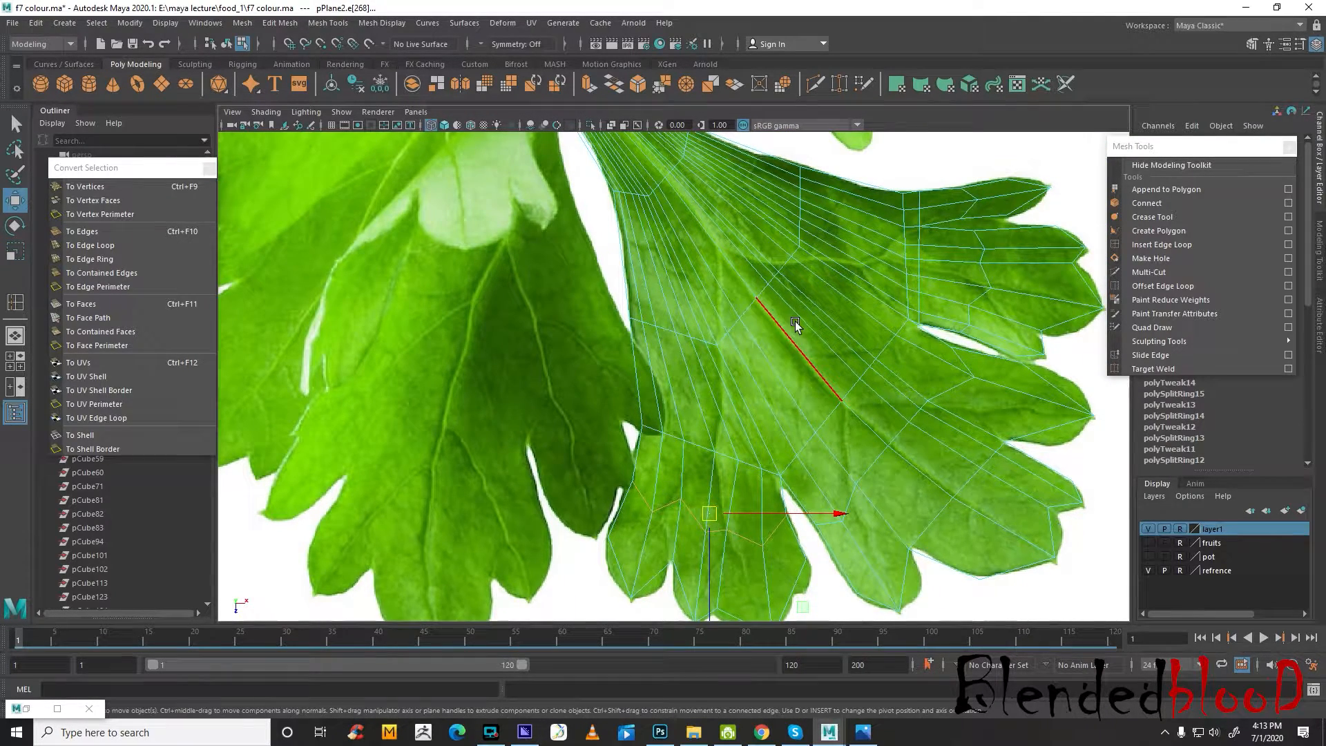
pyautogui.keyDown('alt'); pyautogui.moveTo(794, 322); pyautogui.dragTo(855, 470, button='middle'); pyautogui.keyUp('alt')
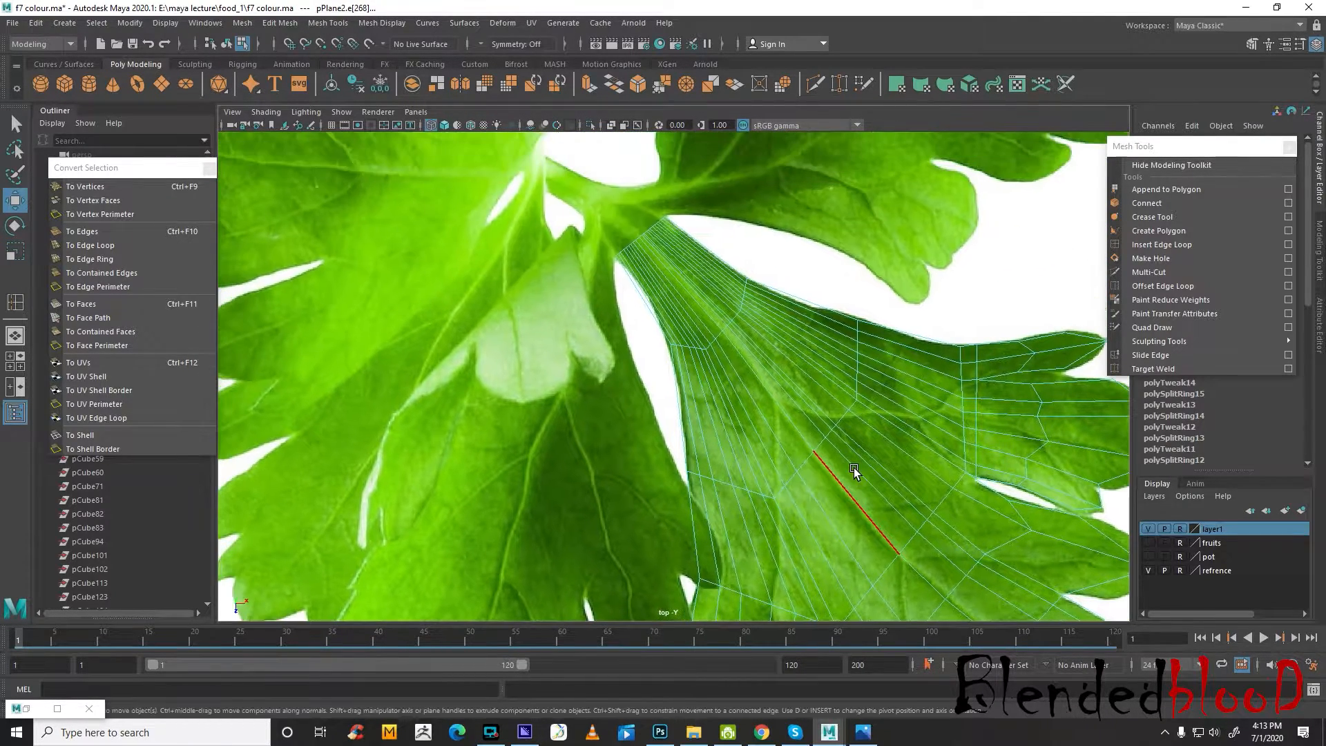
pyautogui.press('space')
pyautogui.press('space')
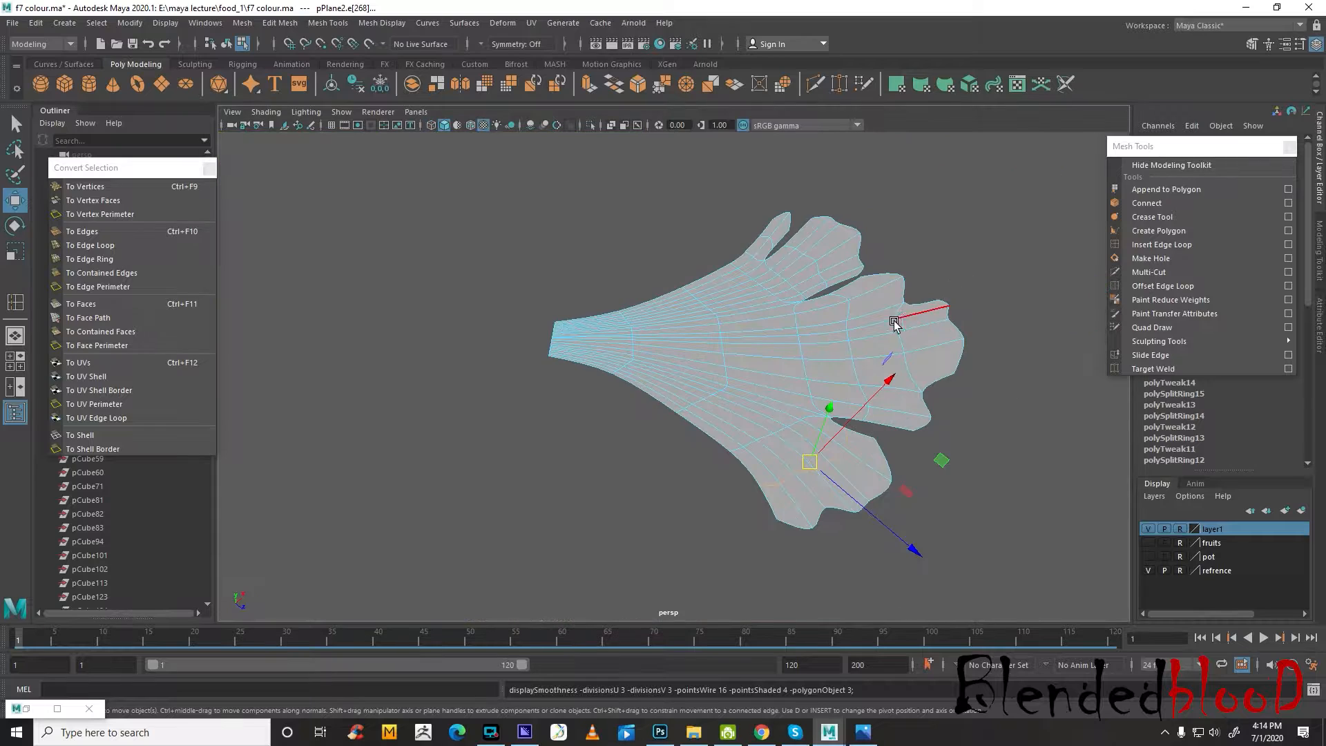
pyautogui.moveTo(886, 327); pyautogui.dragTo(988, 288, button='right')
pyautogui.click(998, 287)
pyautogui.scroll(-4, 955, 359)
pyautogui.keyDown('alt'); pyautogui.moveTo(844, 469); pyautogui.dragTo(847, 440); pyautogui.keyUp('alt')
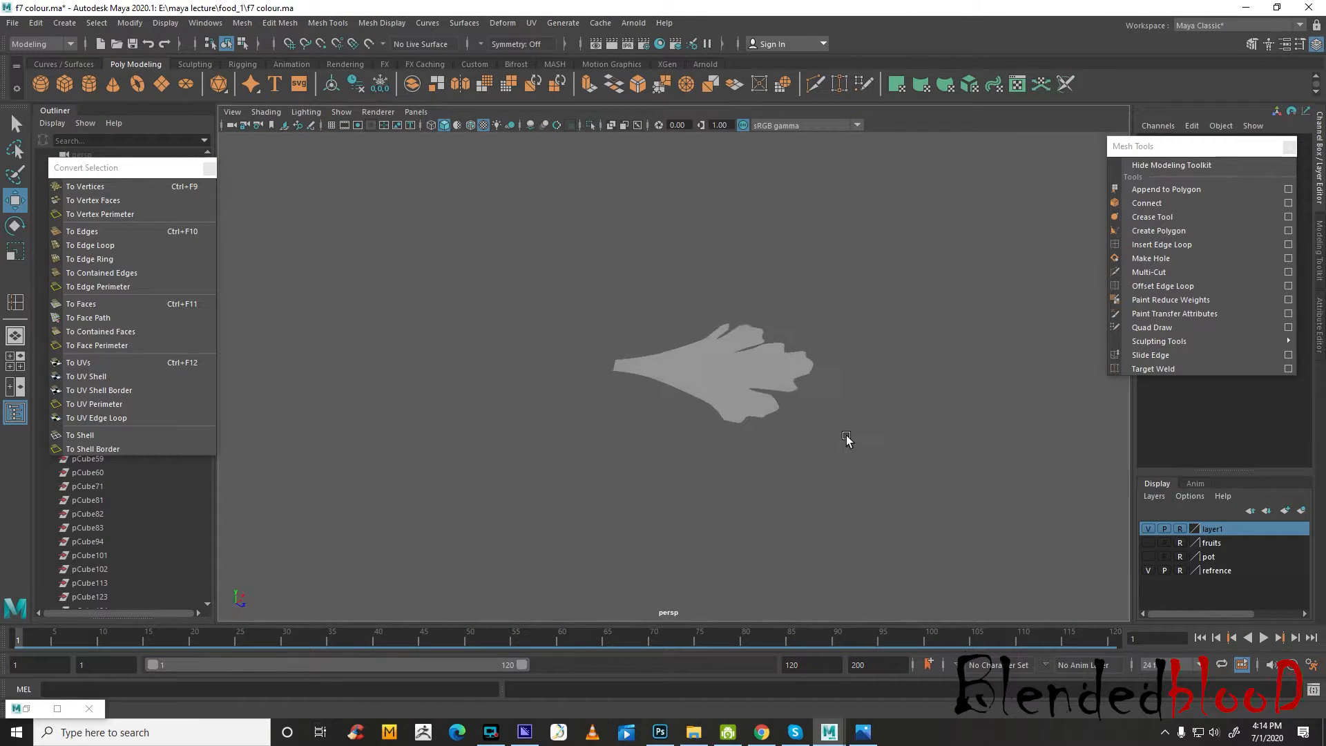
pyautogui.scroll(3, 763, 394)
pyautogui.click(763, 396)
pyautogui.keyDown('alt'); pyautogui.moveTo(764, 385); pyautogui.dragTo(785, 423); pyautogui.keyUp('alt')
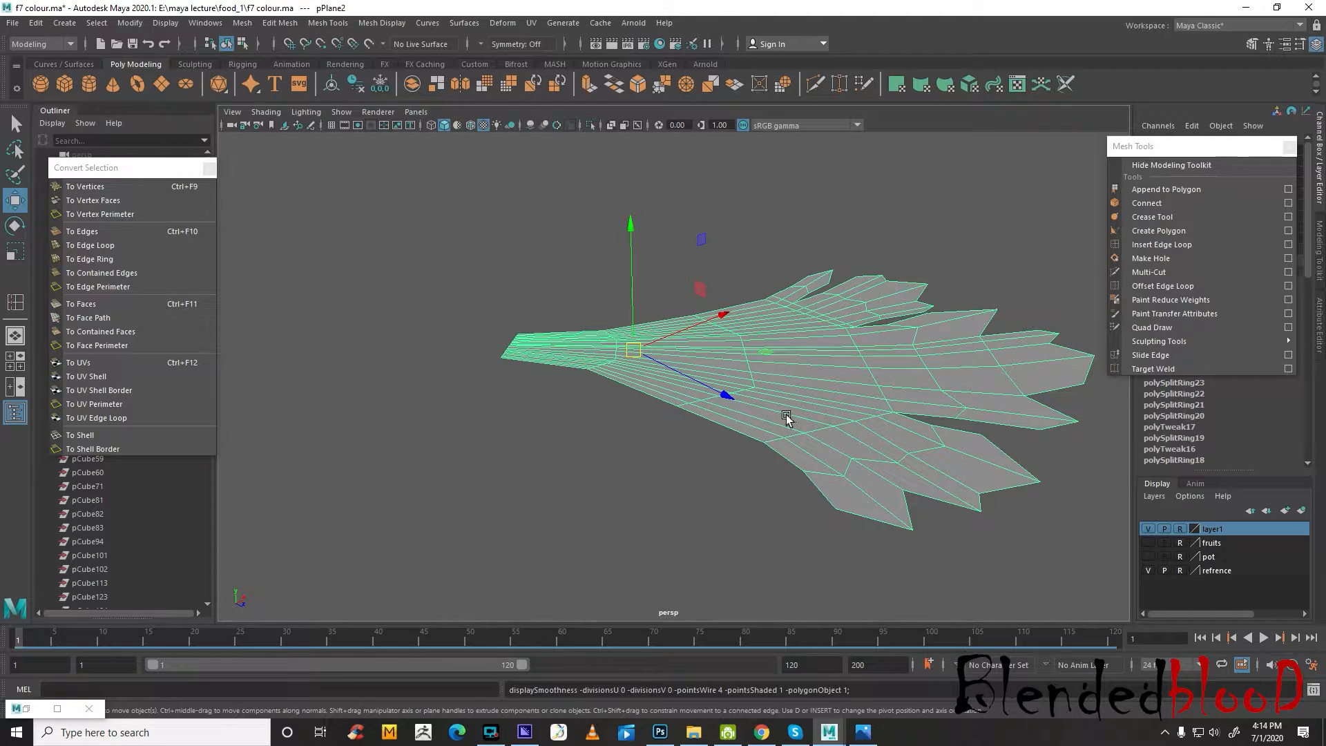
pyautogui.keyDown('alt'); pyautogui.moveTo(791, 372); pyautogui.dragTo(793, 383); pyautogui.keyUp('alt')
pyautogui.moveTo(811, 352); pyautogui.dragTo(851, 335, button='right')
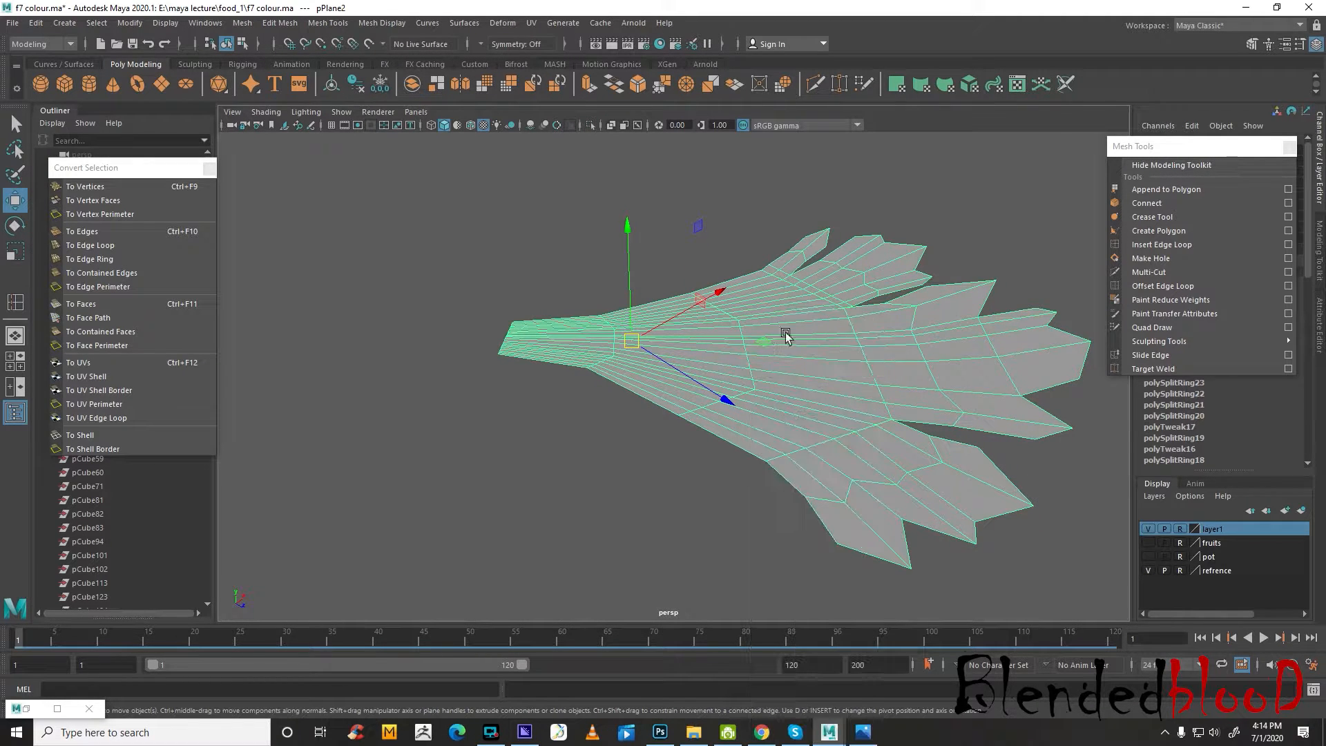
pyautogui.click(550, 473)
pyautogui.click(721, 374)
# Hide layer1 with the leaf reference image so only the leaf mesh shows in the top view
pyautogui.press('space')
pyautogui.press('space')
pyautogui.scroll(-6, 575, 292)
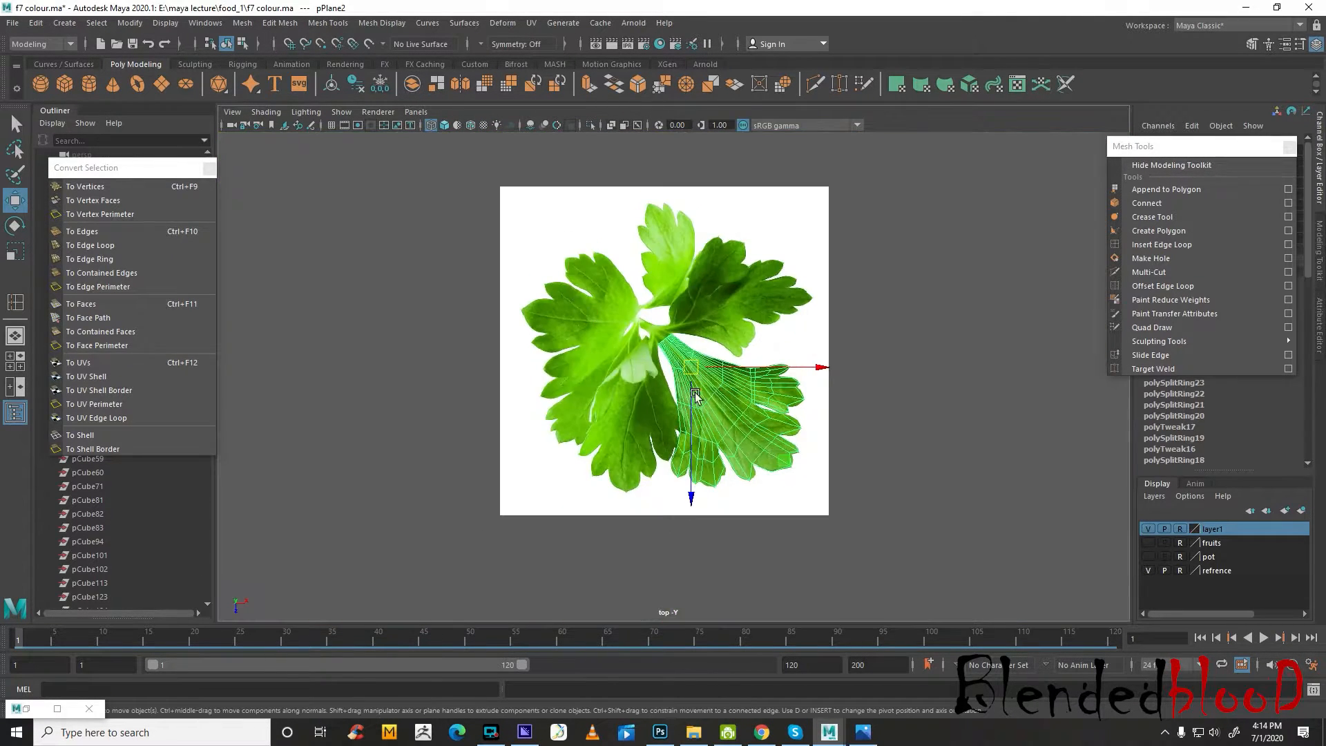
pyautogui.scroll(3, 575, 292)
pyautogui.click(1151, 529)
pyautogui.keyDown('alt'); pyautogui.moveTo(912, 451); pyautogui.dragTo(841, 409, button='middle'); pyautogui.keyUp('alt')
pyautogui.scroll(7, 824, 405)
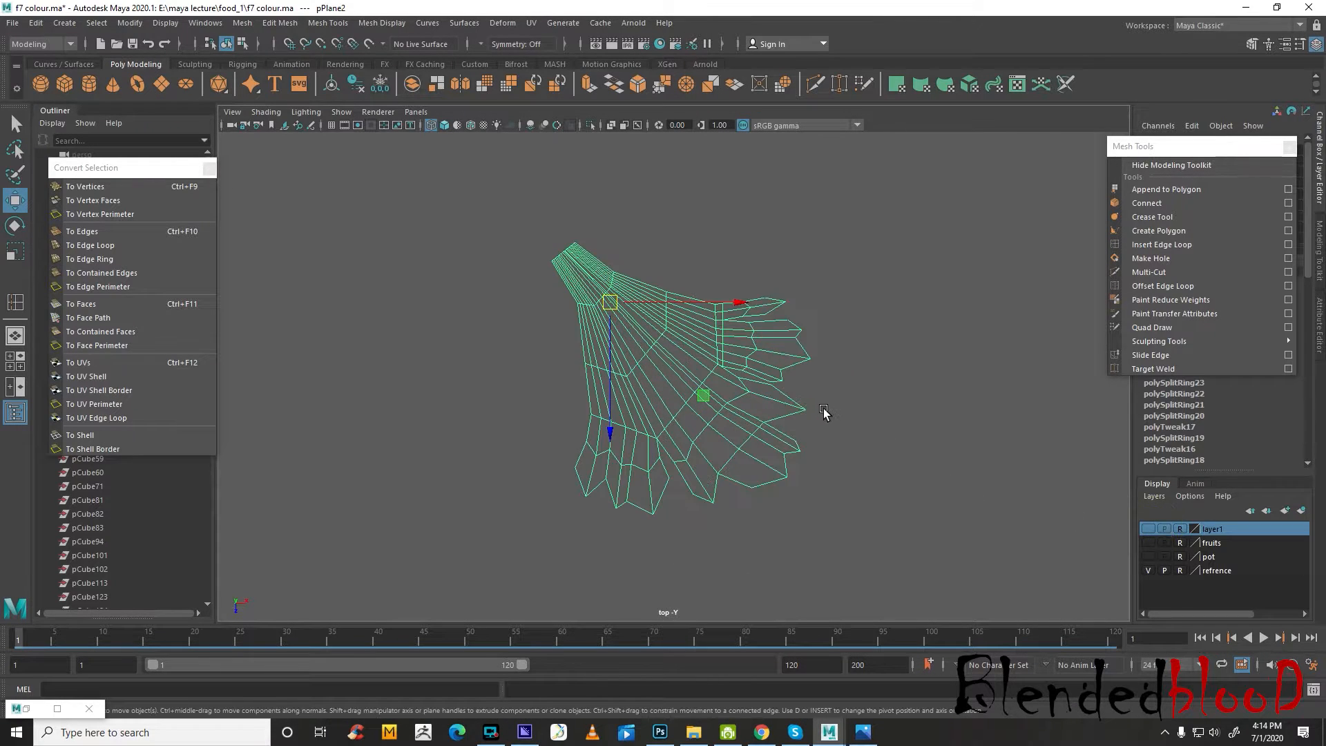
pyautogui.moveTo(775, 371); pyautogui.dragTo(776, 388, button='right')
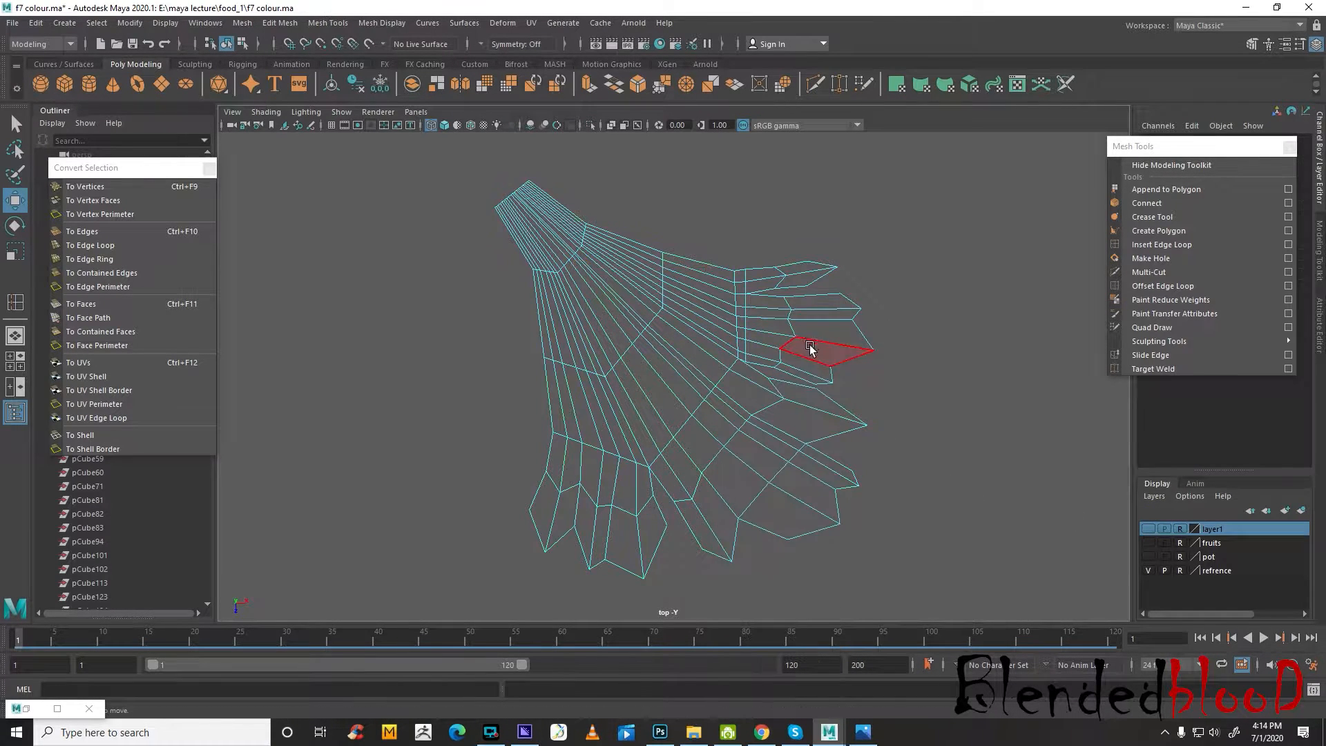
# Return the leaf mesh to object mode in the perspective view and assign a new Blinn material to it
pyautogui.press('space')
pyautogui.press('space')
pyautogui.moveTo(849, 304); pyautogui.dragTo(948, 249, button='right')
pyautogui.click(992, 222)
pyautogui.click(903, 325)
pyautogui.moveTo(896, 328); pyautogui.dragTo(913, 682, button='right')
pyautogui.click(370, 456)
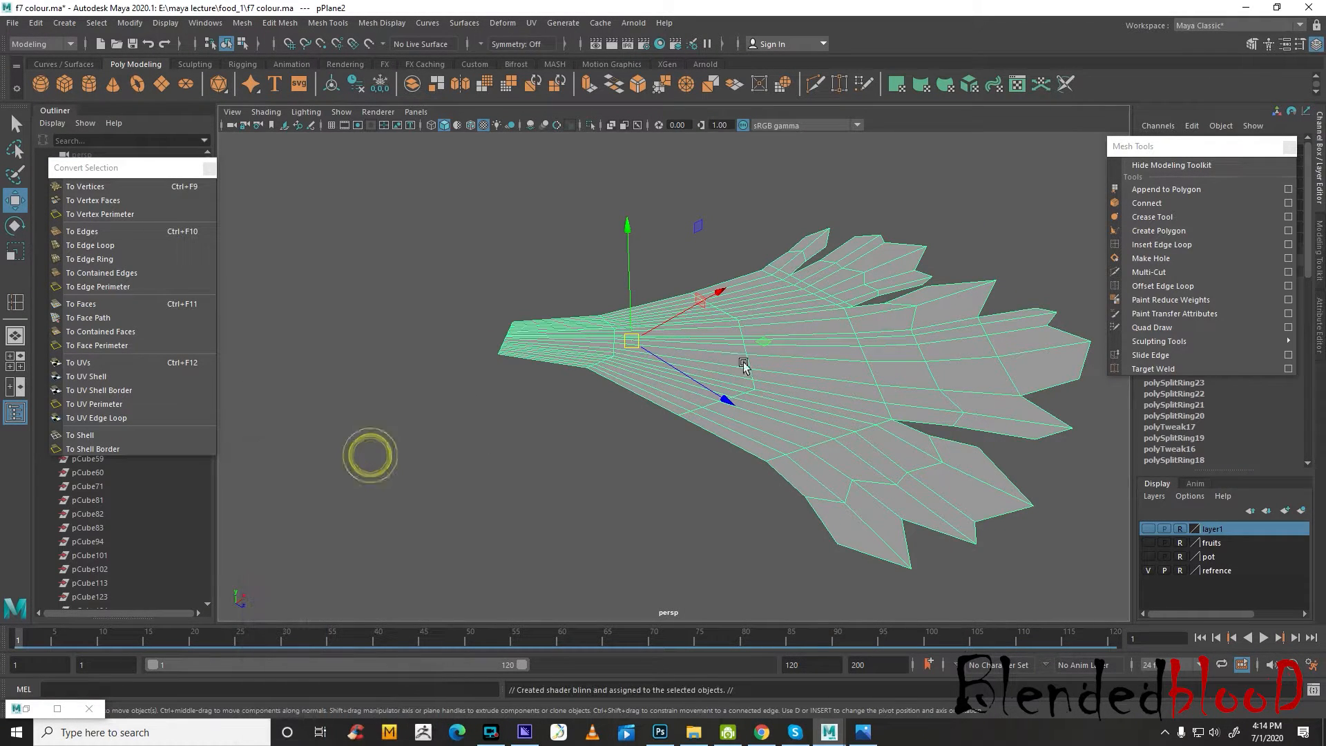
# Open the leaf's blinn14 material from Hypershade and set its color to white
pyautogui.click(205, 25)
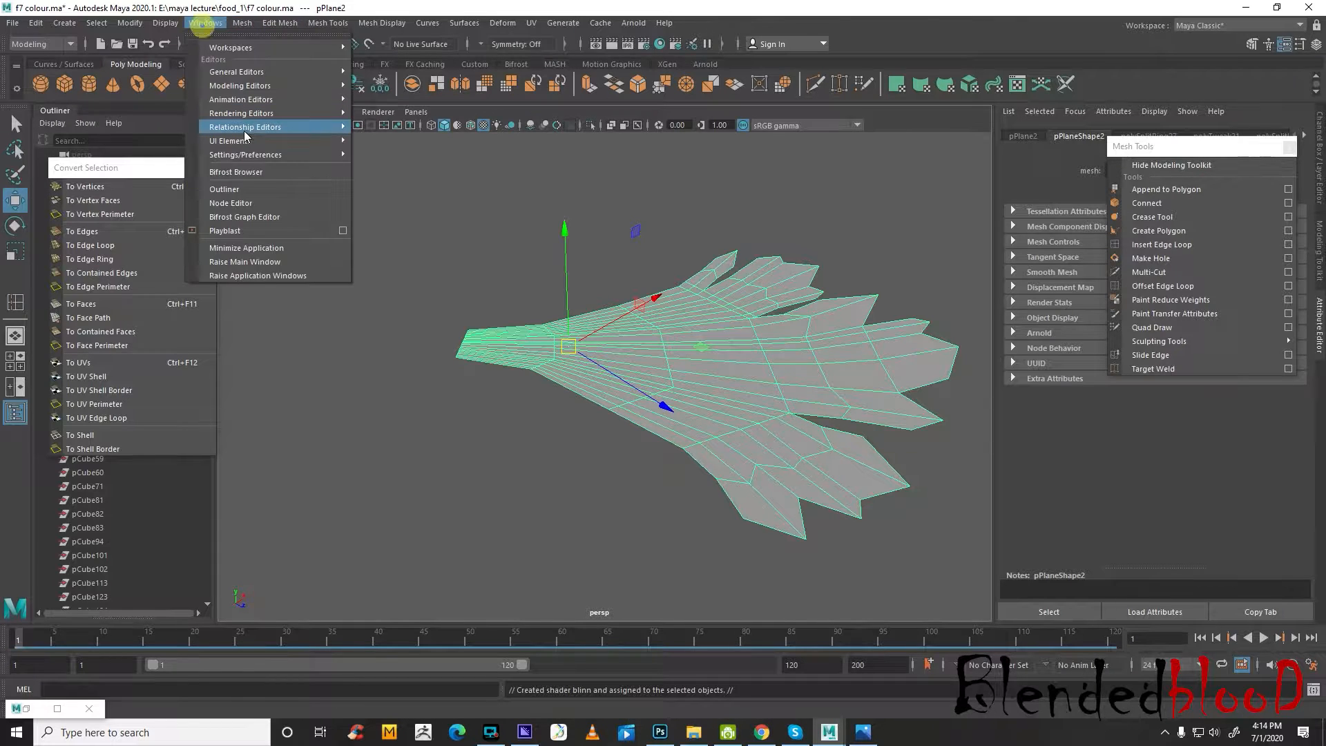
pyautogui.moveTo(263, 113)
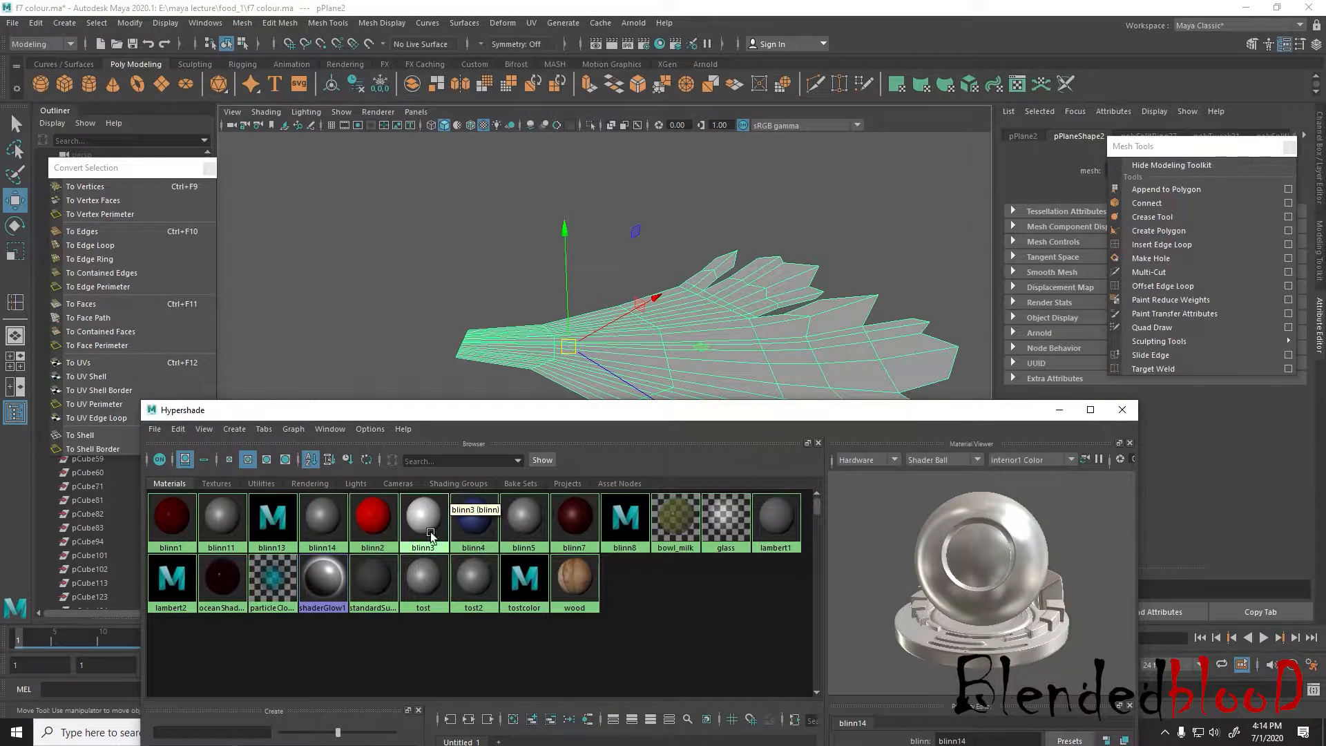
pyautogui.click(322, 518)
pyautogui.moveTo(1131, 146); pyautogui.dragTo(953, 562)
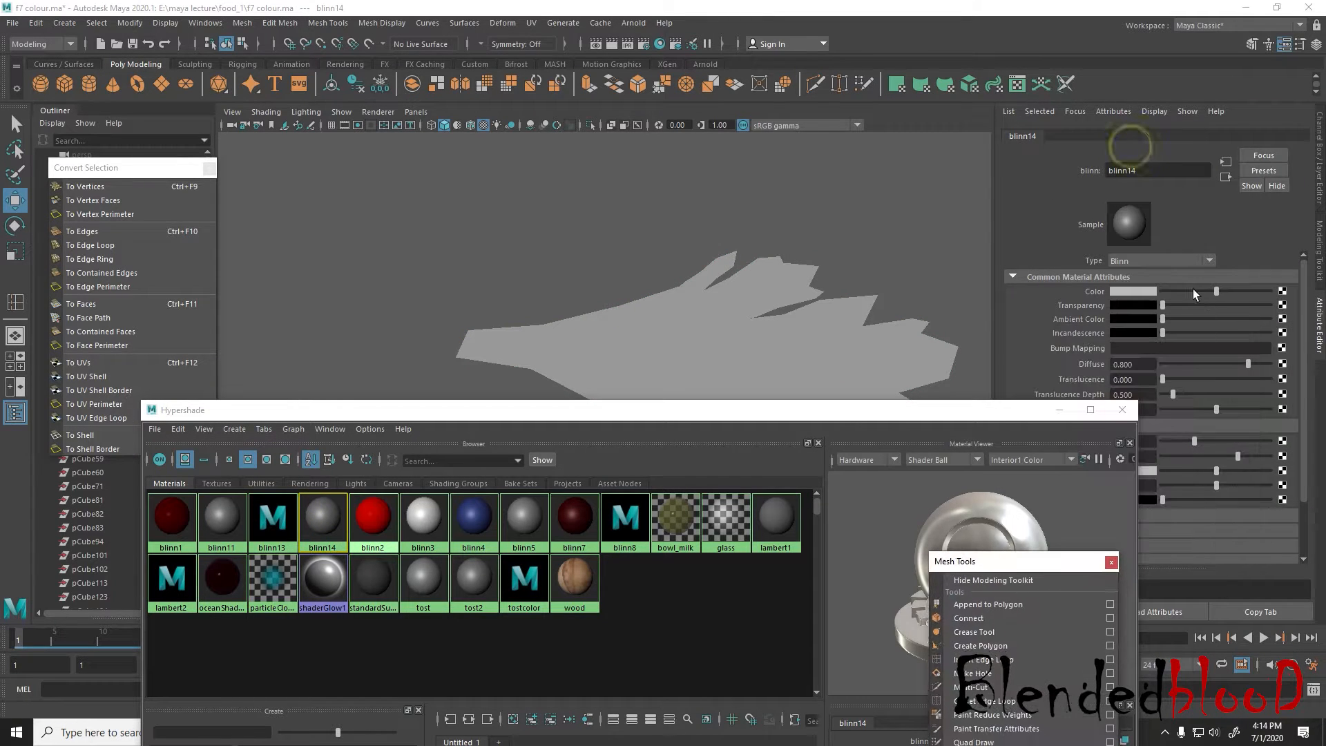
pyautogui.moveTo(1201, 292); pyautogui.dragTo(1283, 297)
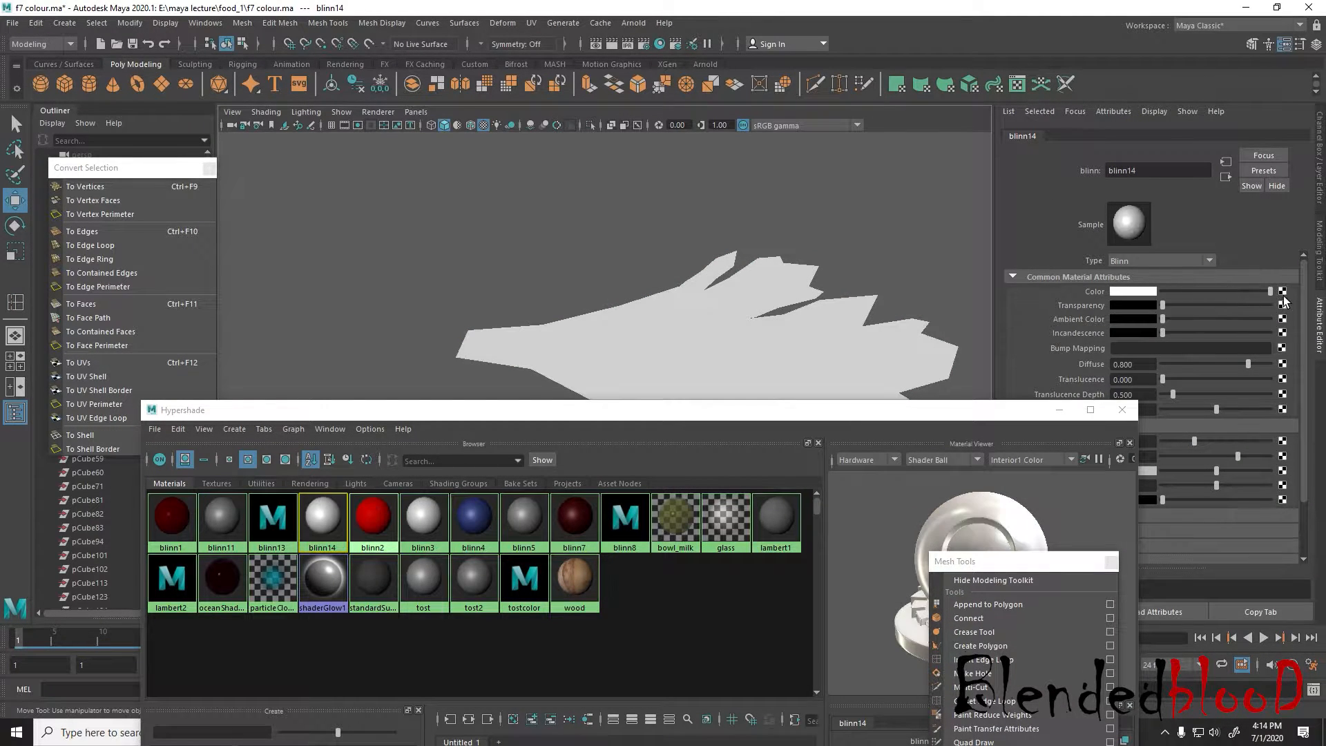
pyautogui.click(1283, 292)
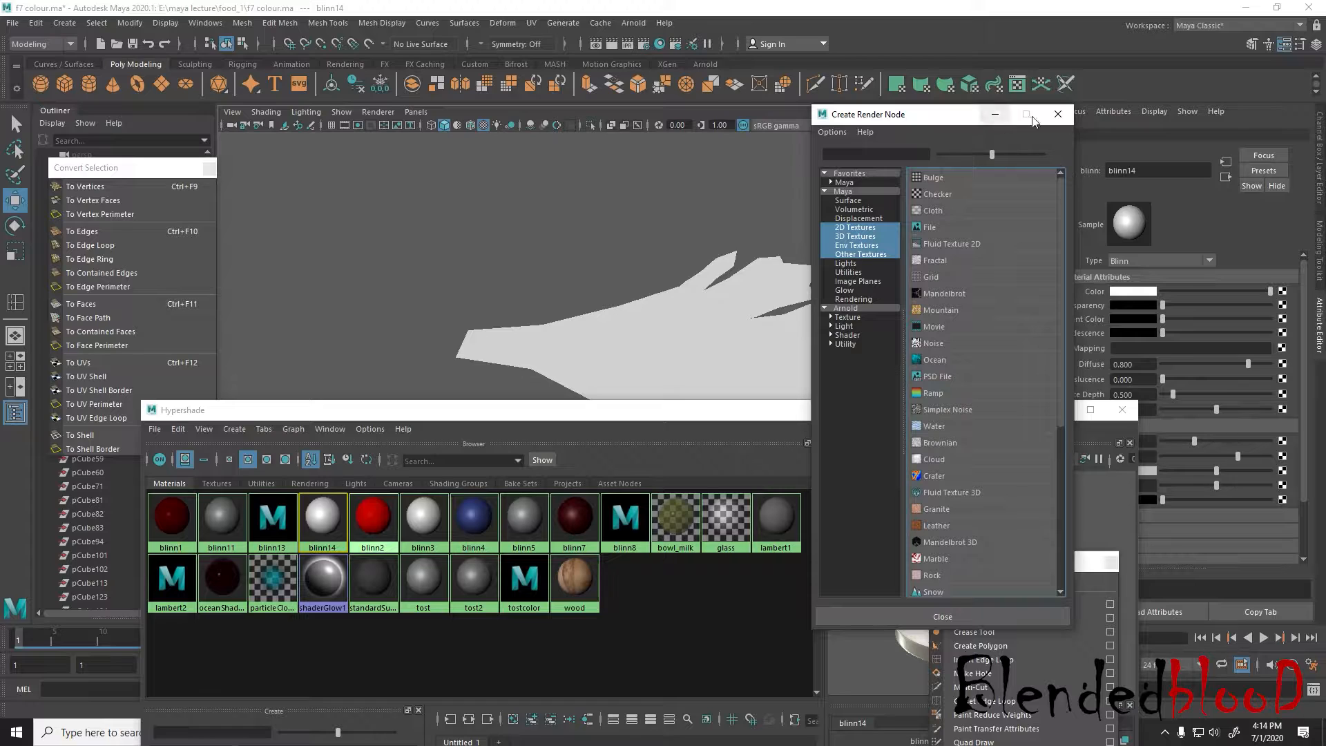
pyautogui.click(1057, 114)
# Select the leaf mesh, frame it in the top view and open the UV Editor beside it
pyautogui.click(703, 353)
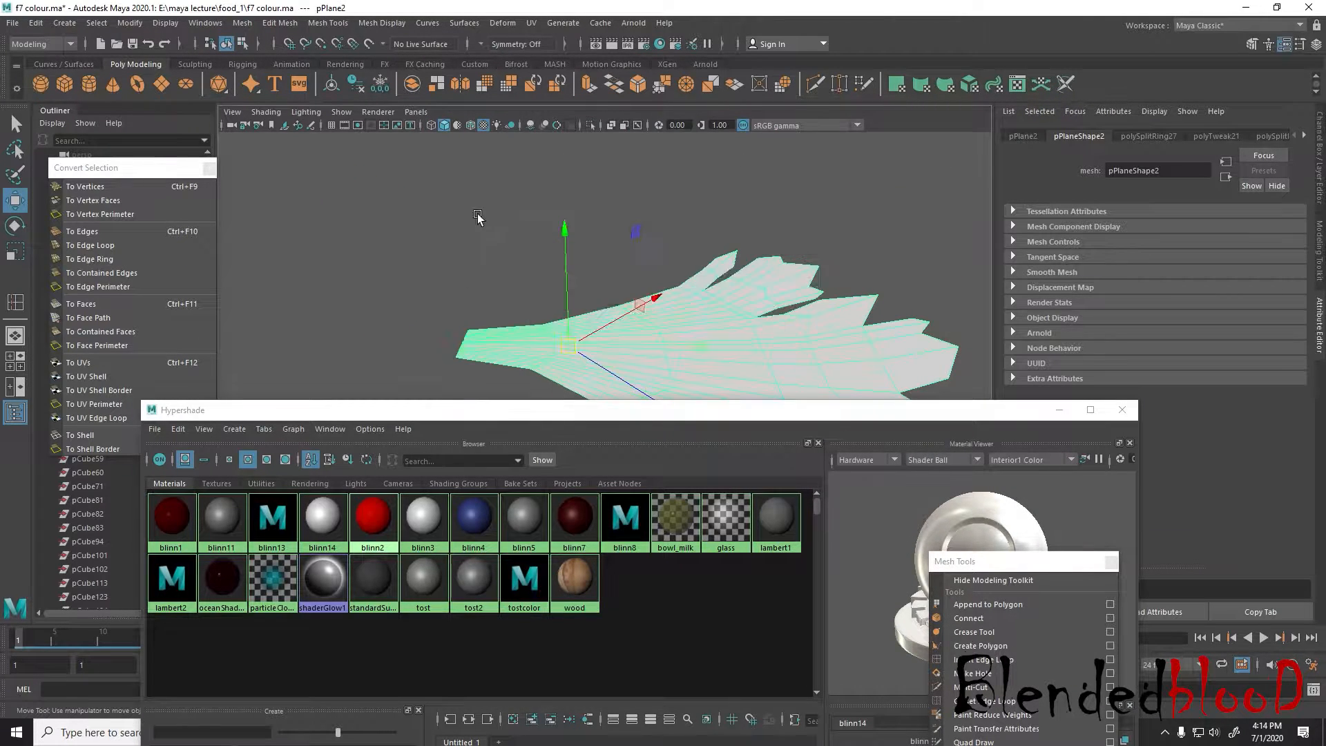
pyautogui.press('space')
pyautogui.press('space')
pyautogui.scroll(-5, 583, 250)
pyautogui.keyDown('alt'); pyautogui.moveTo(646, 301); pyautogui.dragTo(641, 273, button='middle'); pyautogui.keyUp('alt')
pyautogui.scroll(2, 666, 270)
pyautogui.click(532, 23)
pyautogui.click(557, 34)
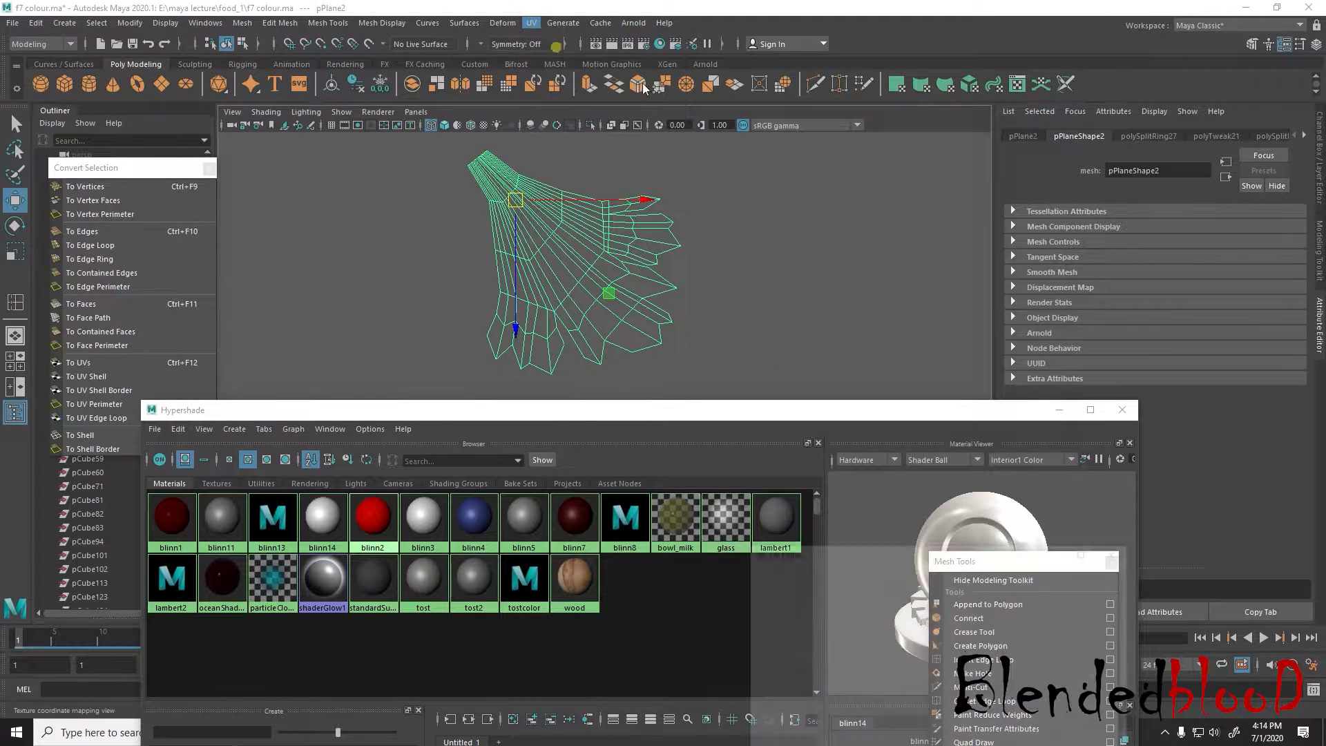
pyautogui.moveTo(966, 552); pyautogui.dragTo(1092, 148)
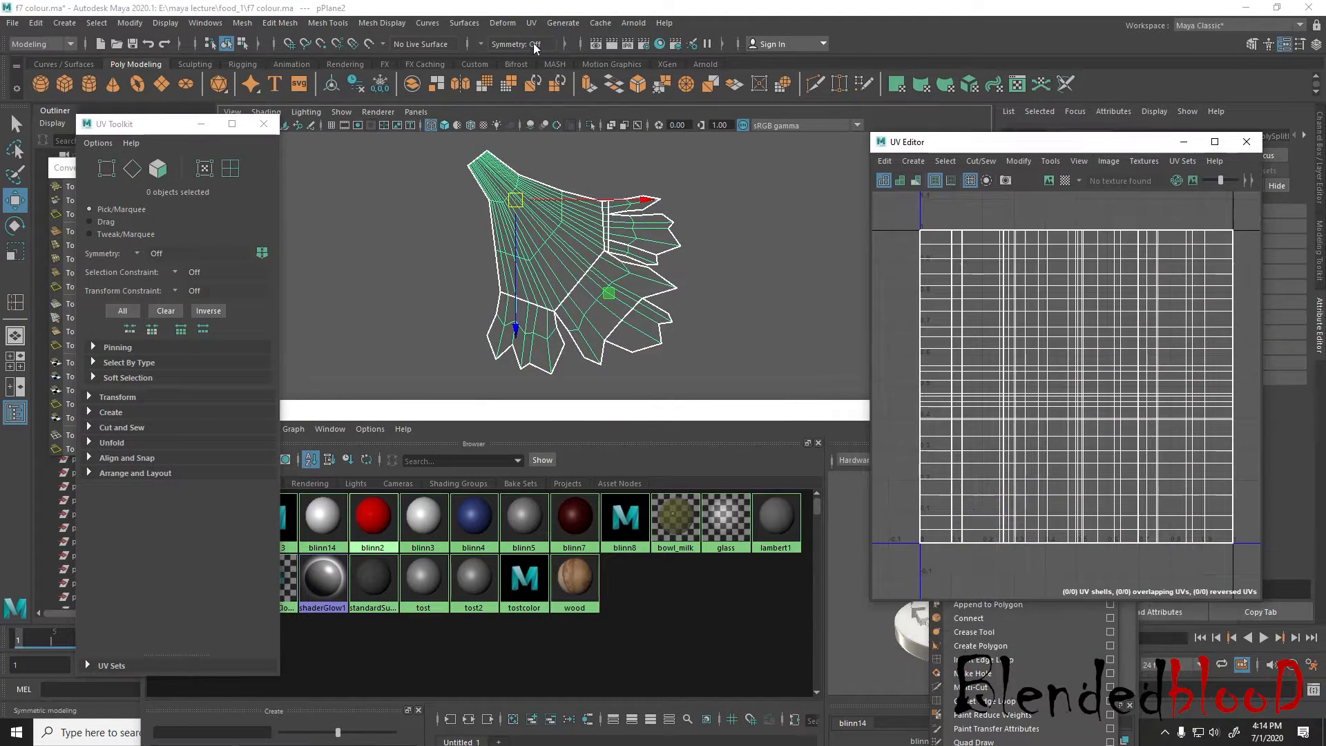
# Create camera-based UVs for the leaf from the top view and scale the UV shell down slightly
pyautogui.moveTo(531, 219)
pyautogui.mouseDown(button='right')
pyautogui.moveTo(537, 235)
pyautogui.moveTo(533, 199)
pyautogui.moveTo(537, 221)
pyautogui.mouseUp(button='right')
pyautogui.click(531, 23)
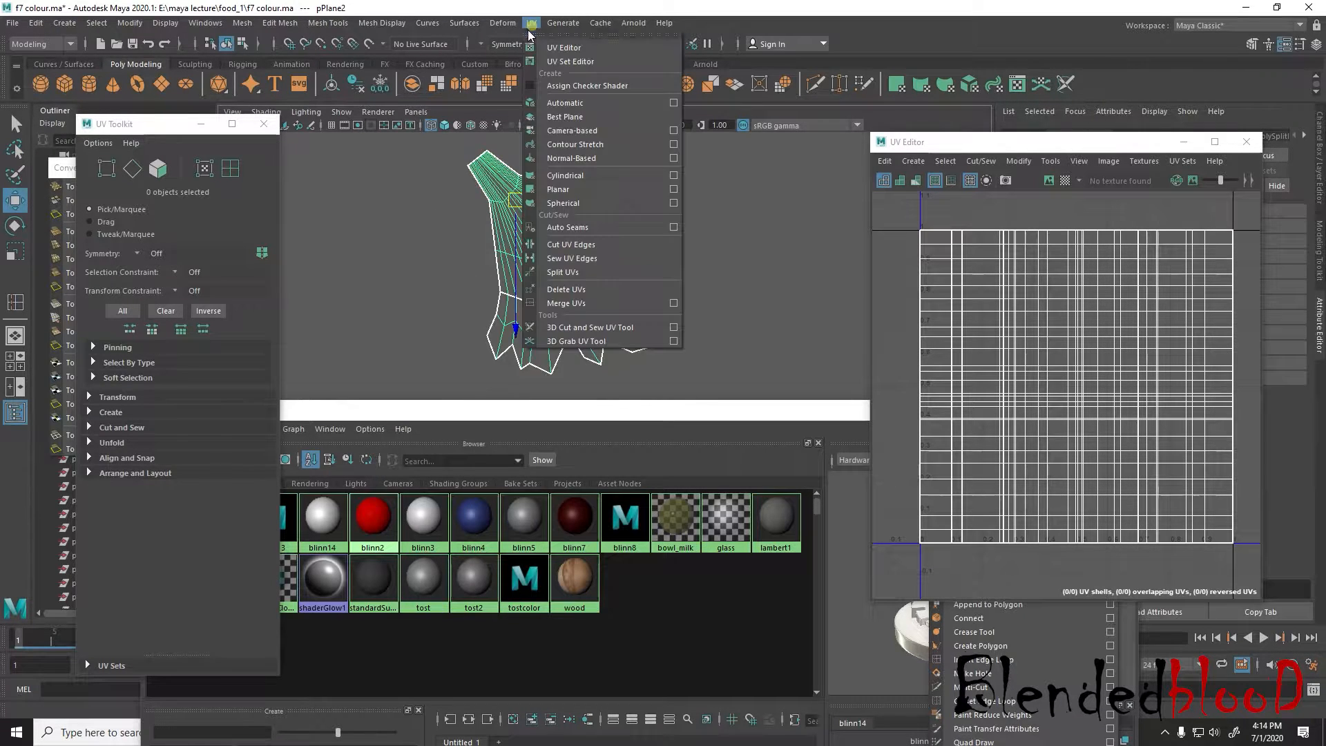
pyautogui.click(572, 131)
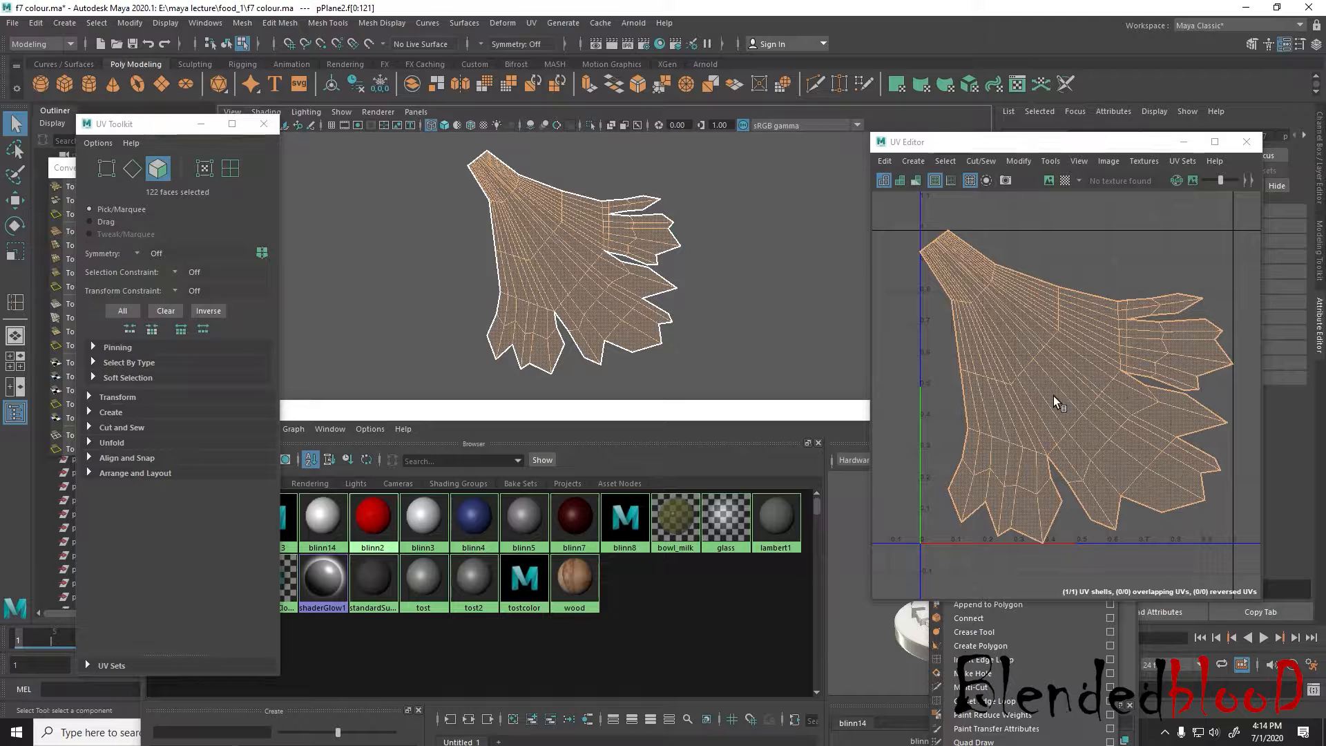
pyautogui.press('r')
pyautogui.moveTo(1078, 385); pyautogui.dragTo(1074, 384)
pyautogui.press('w')
pyautogui.press('f')
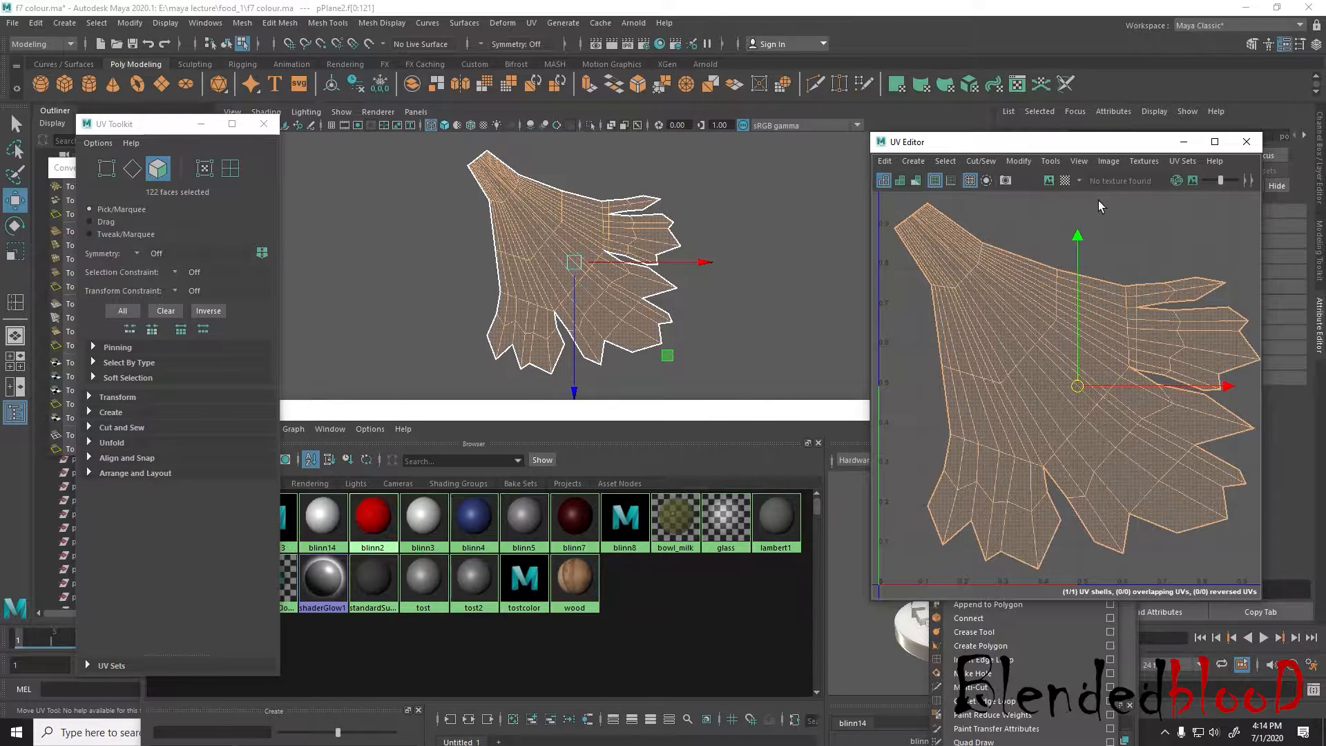
# Export a 2048 × 2048 Targa UV snapshot of the leaf named cord into the food_1 folder
pyautogui.click(1109, 163)
pyautogui.click(1143, 394)
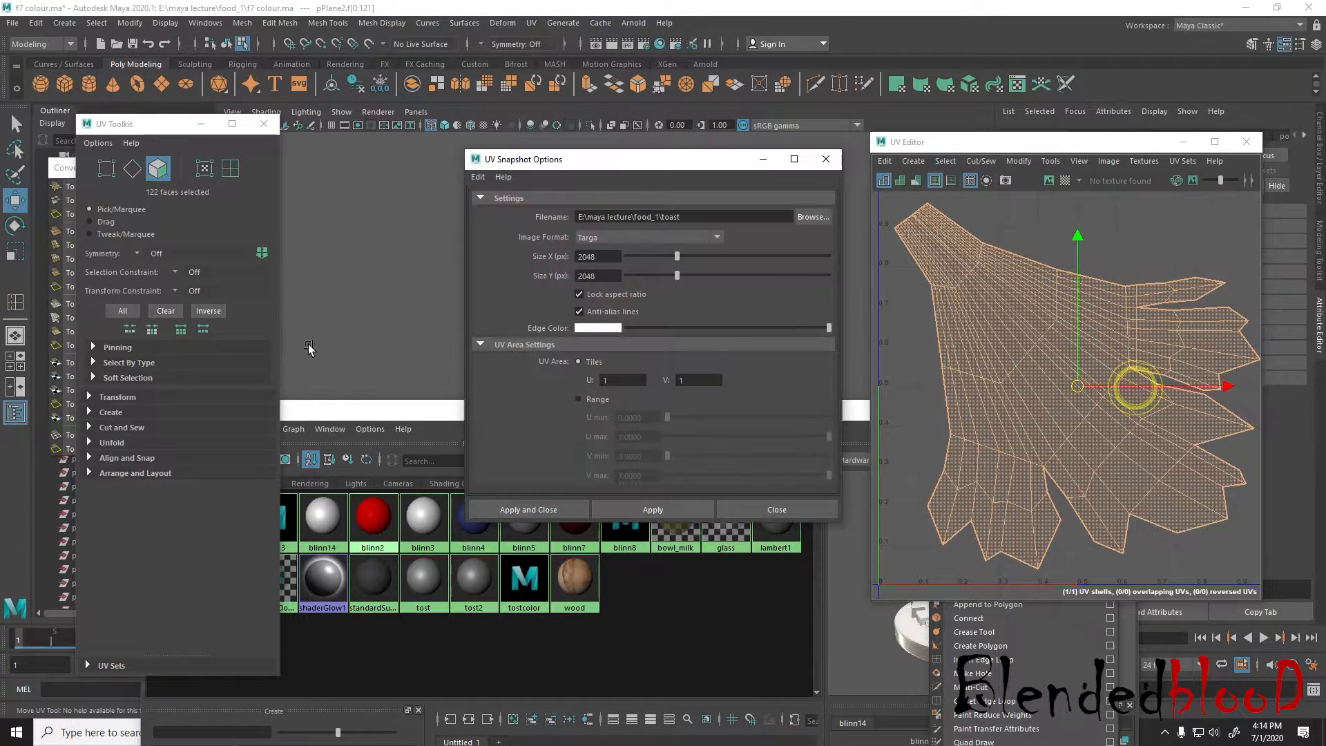
pyautogui.click(814, 217)
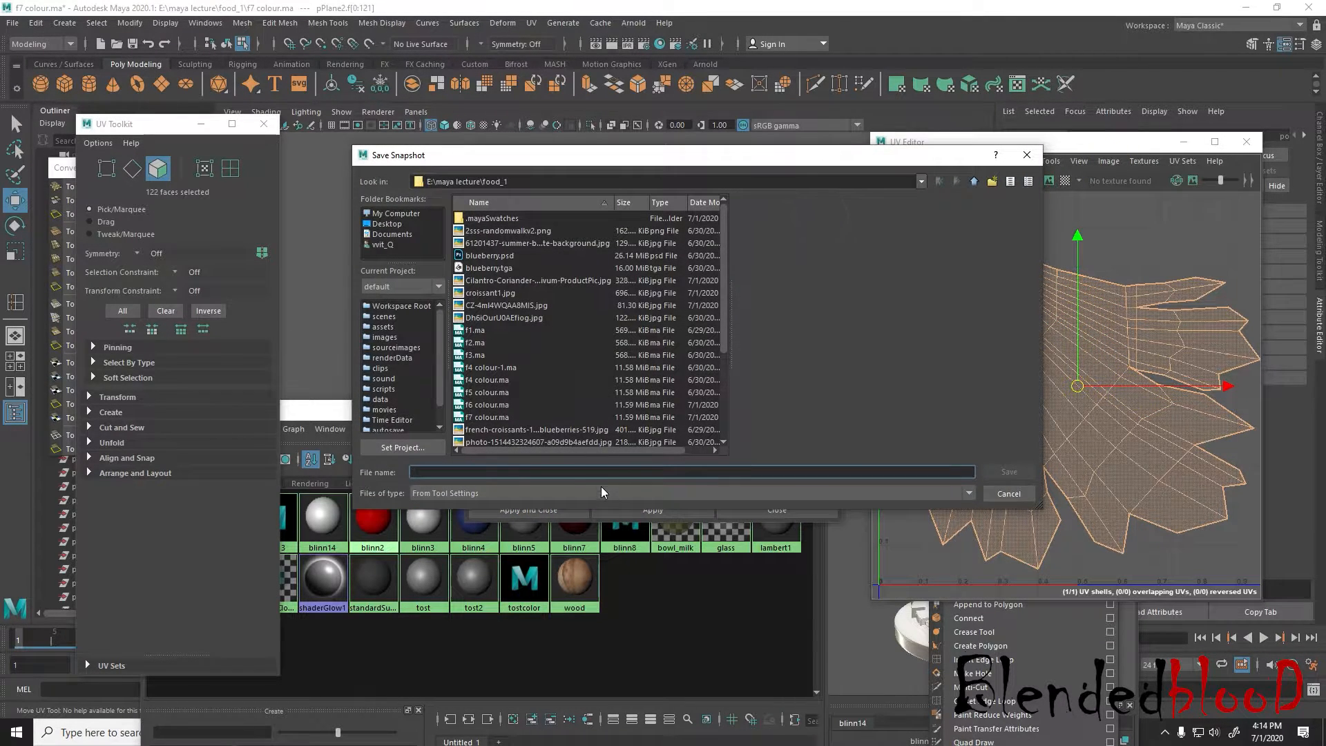
pyautogui.write('cord')
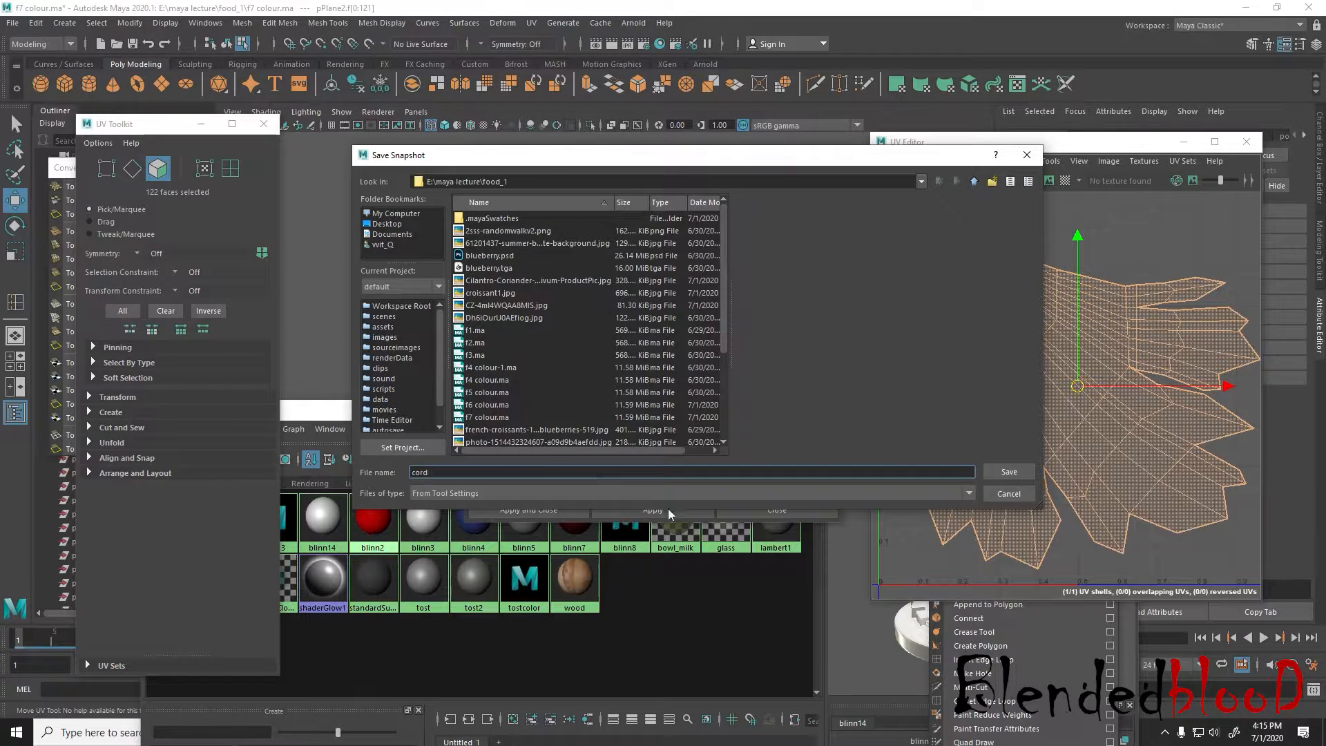
pyautogui.click(1004, 474)
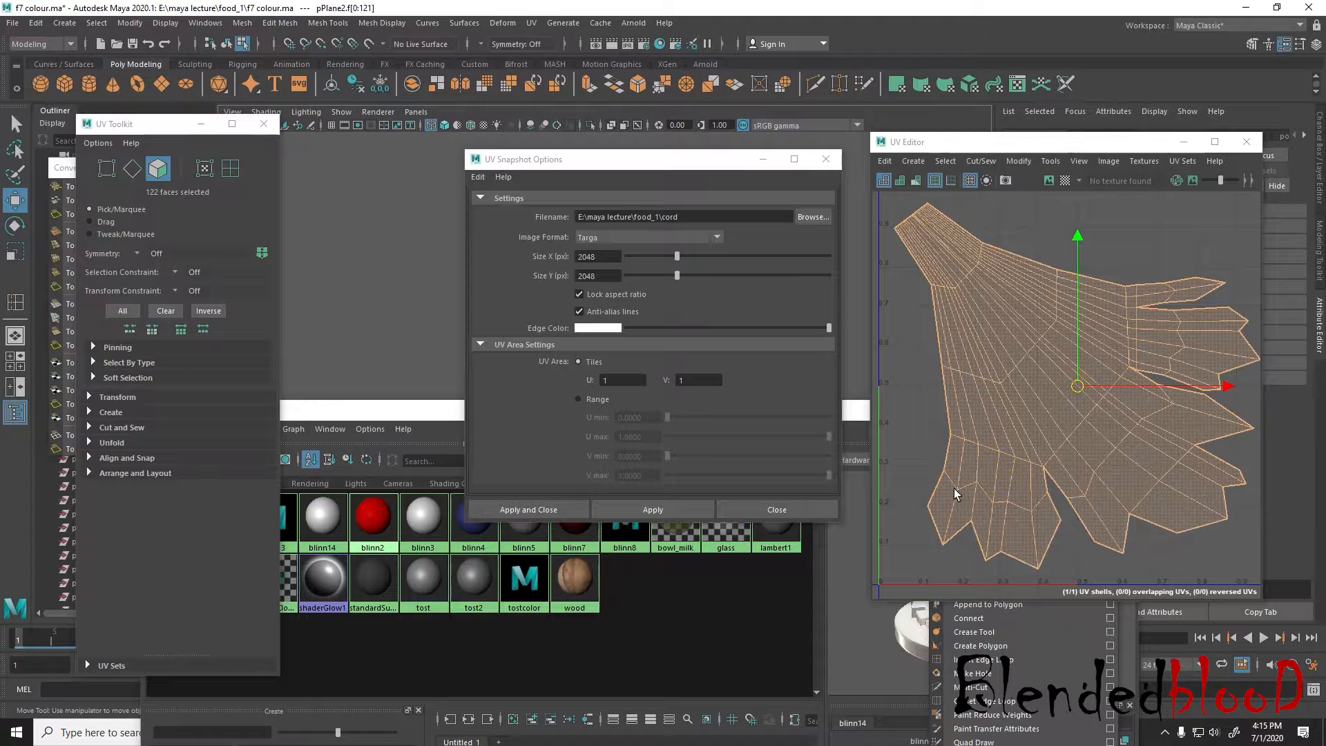
pyautogui.click(687, 509)
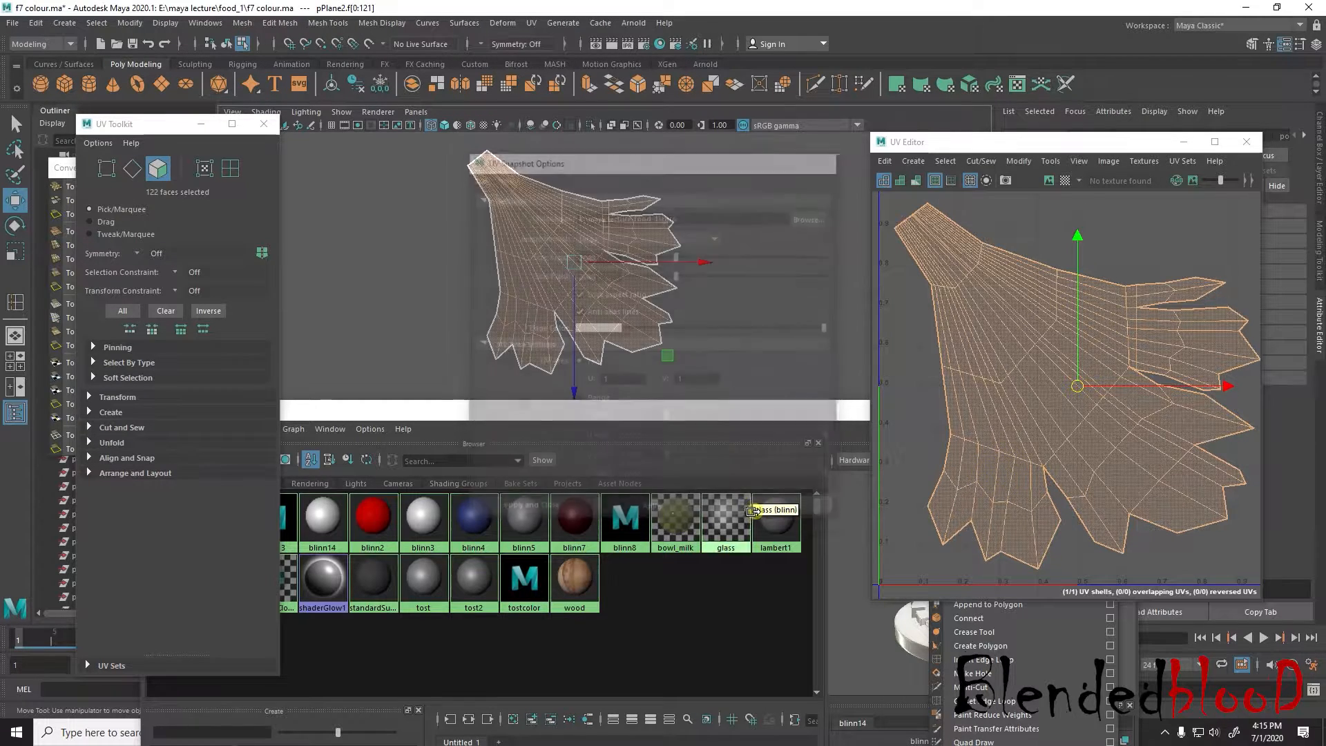
# Switch to Photoshop, close toast-1.psd and open the cord Targa snapshot from the food_1 folder
pyautogui.press('super')
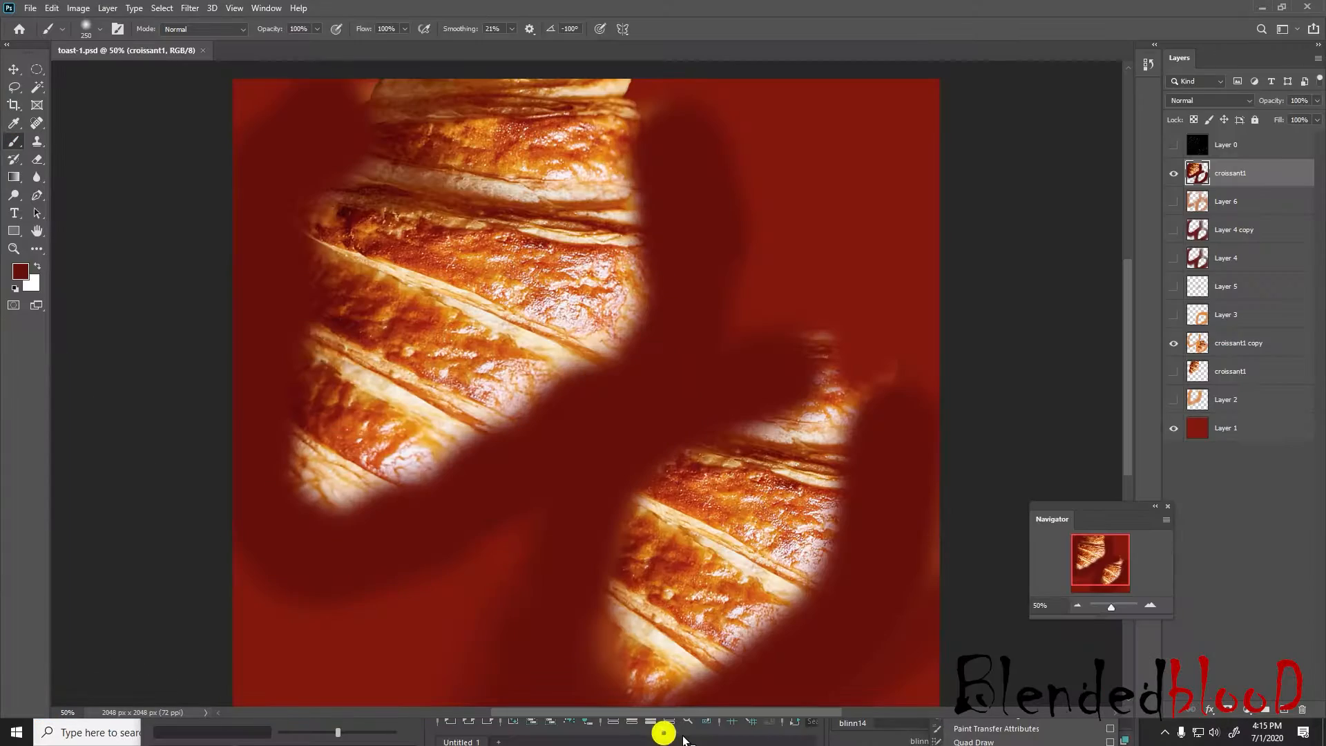
pyautogui.click(203, 51)
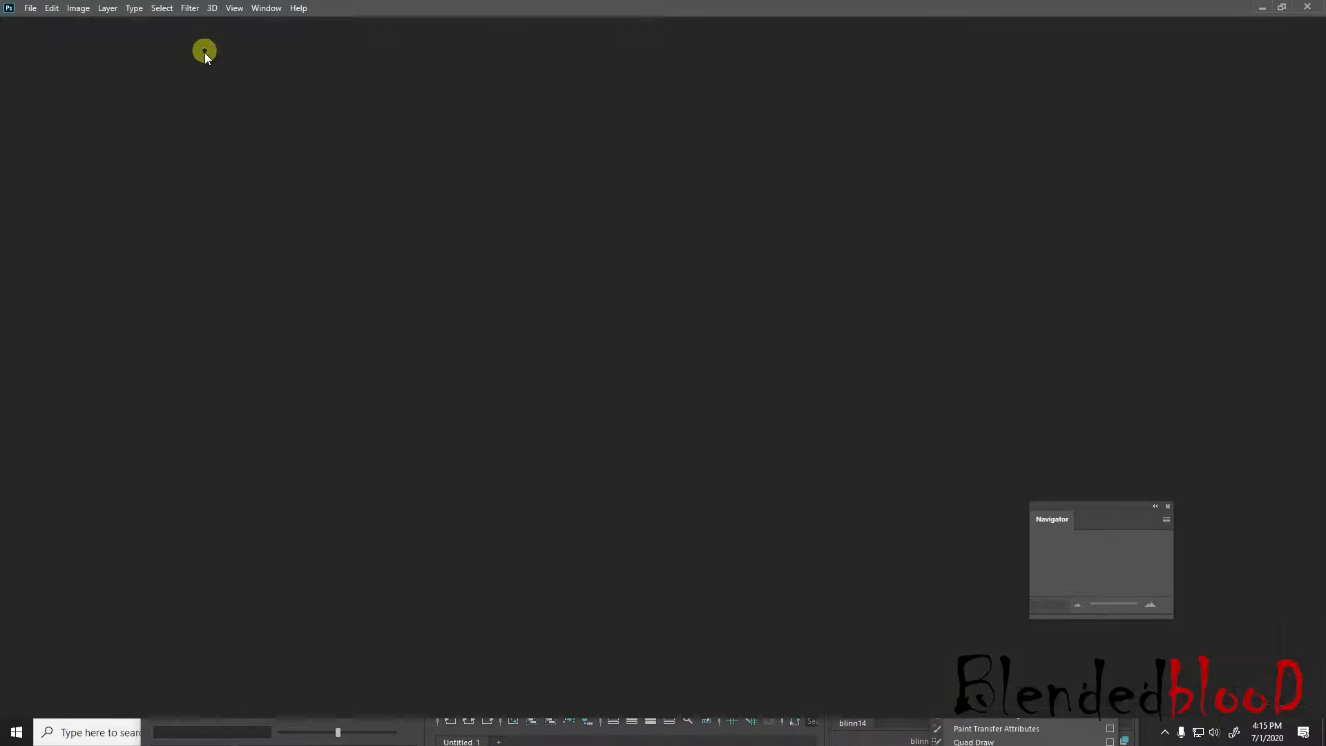
pyautogui.press('super')
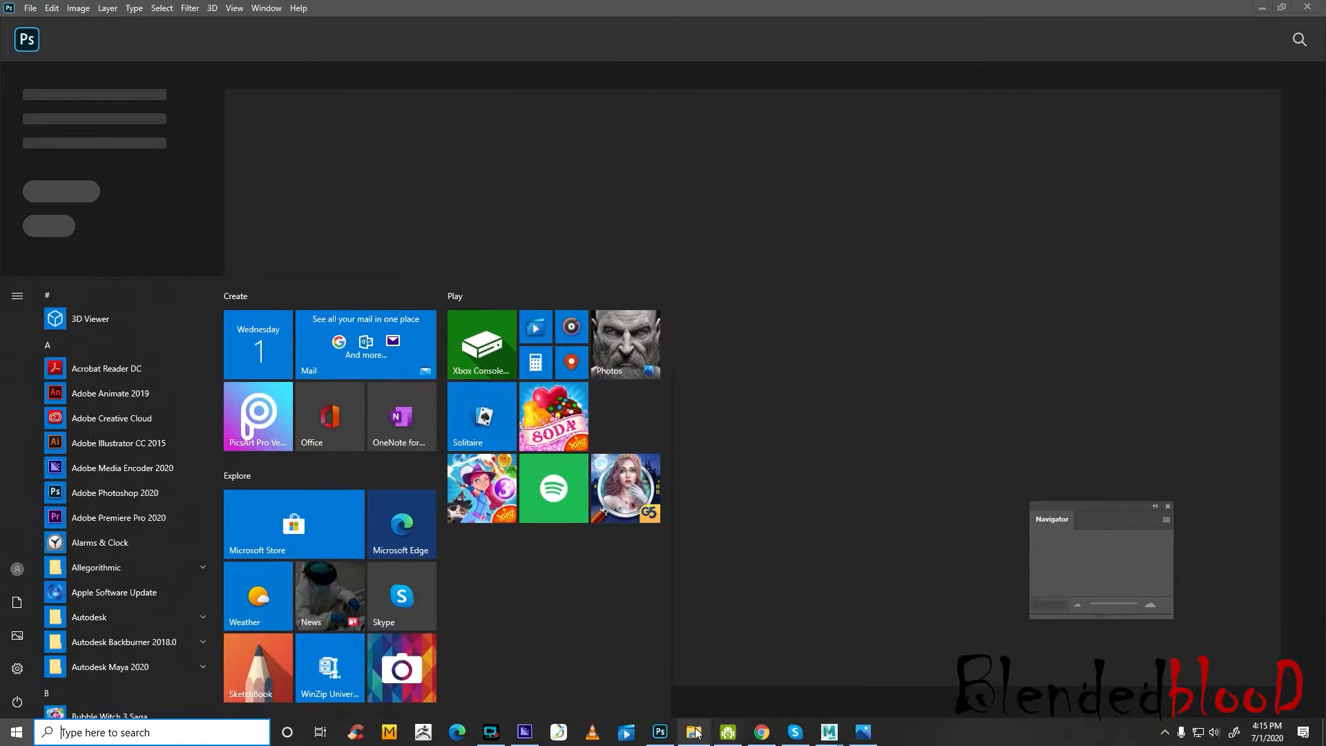
pyautogui.click(697, 731)
pyautogui.moveTo(749, 3); pyautogui.dragTo(935, 126)
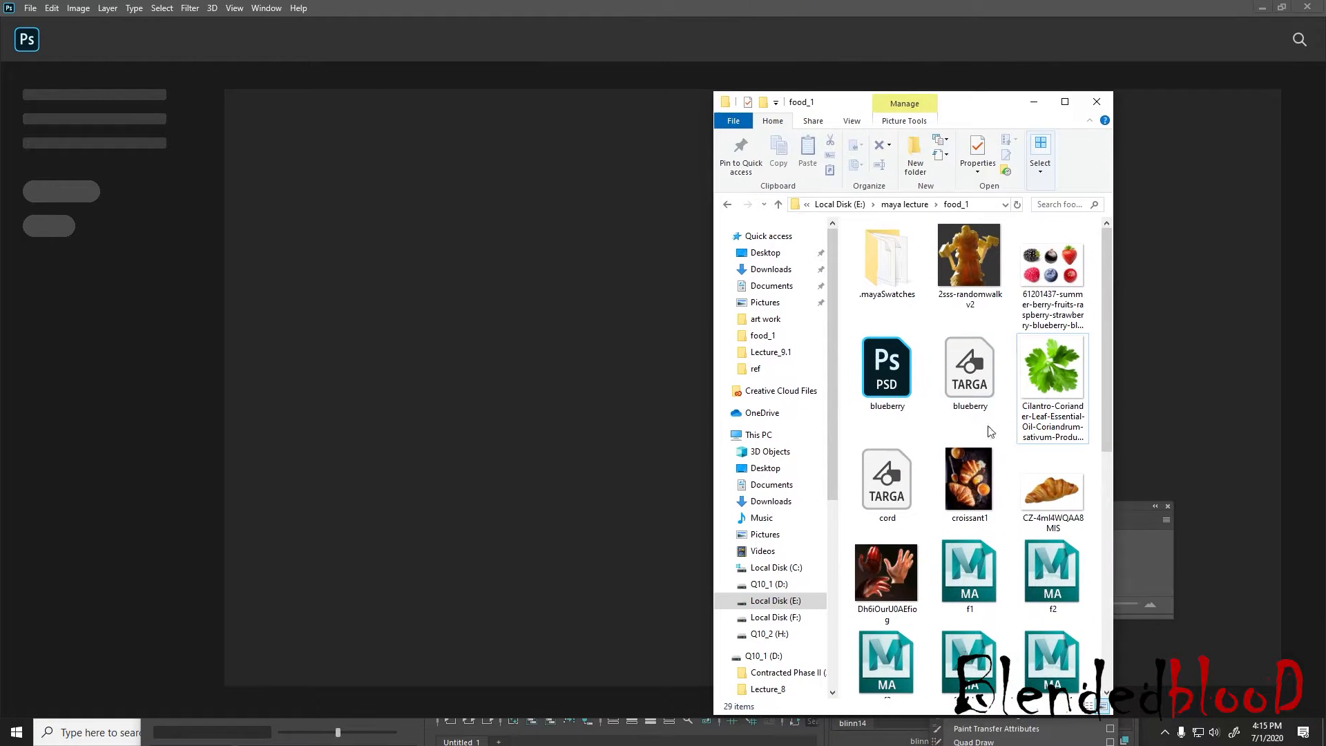
pyautogui.scroll(-5, 971, 587)
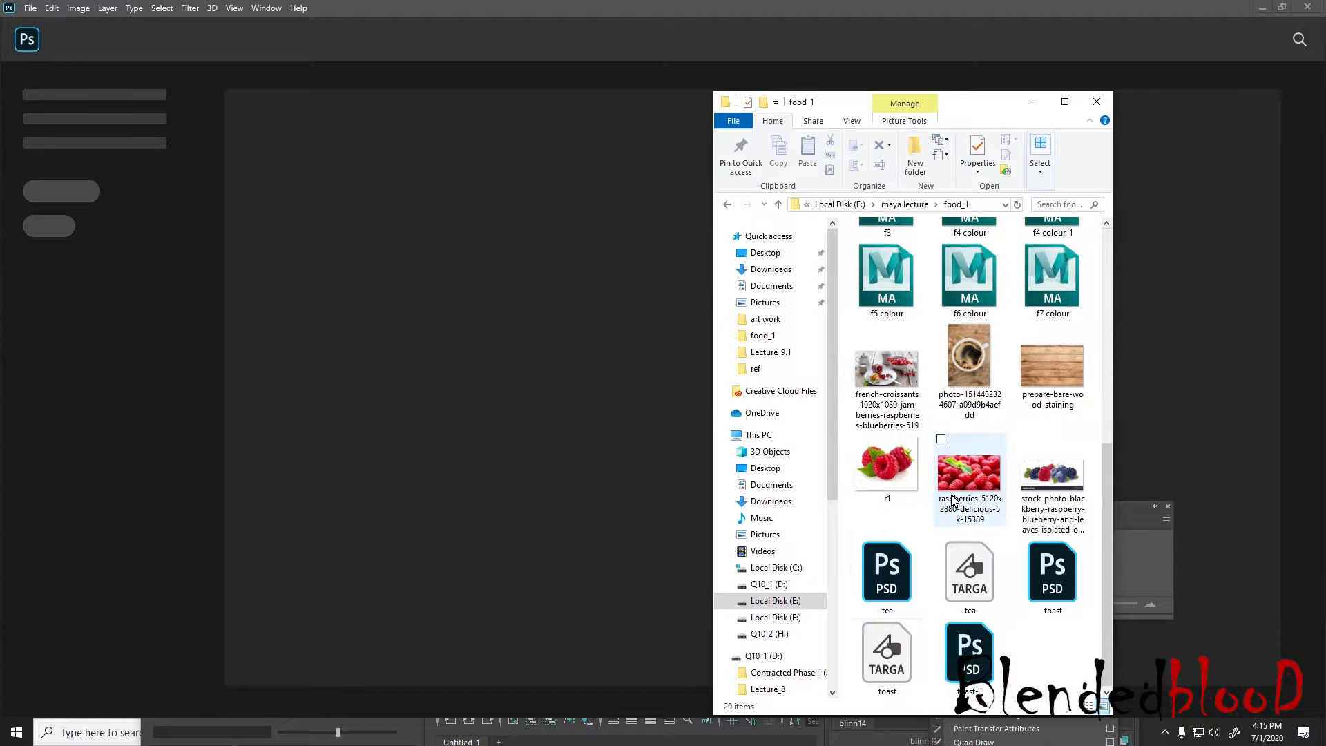
pyautogui.scroll(5, 954, 502)
pyautogui.moveTo(897, 476); pyautogui.dragTo(519, 358)
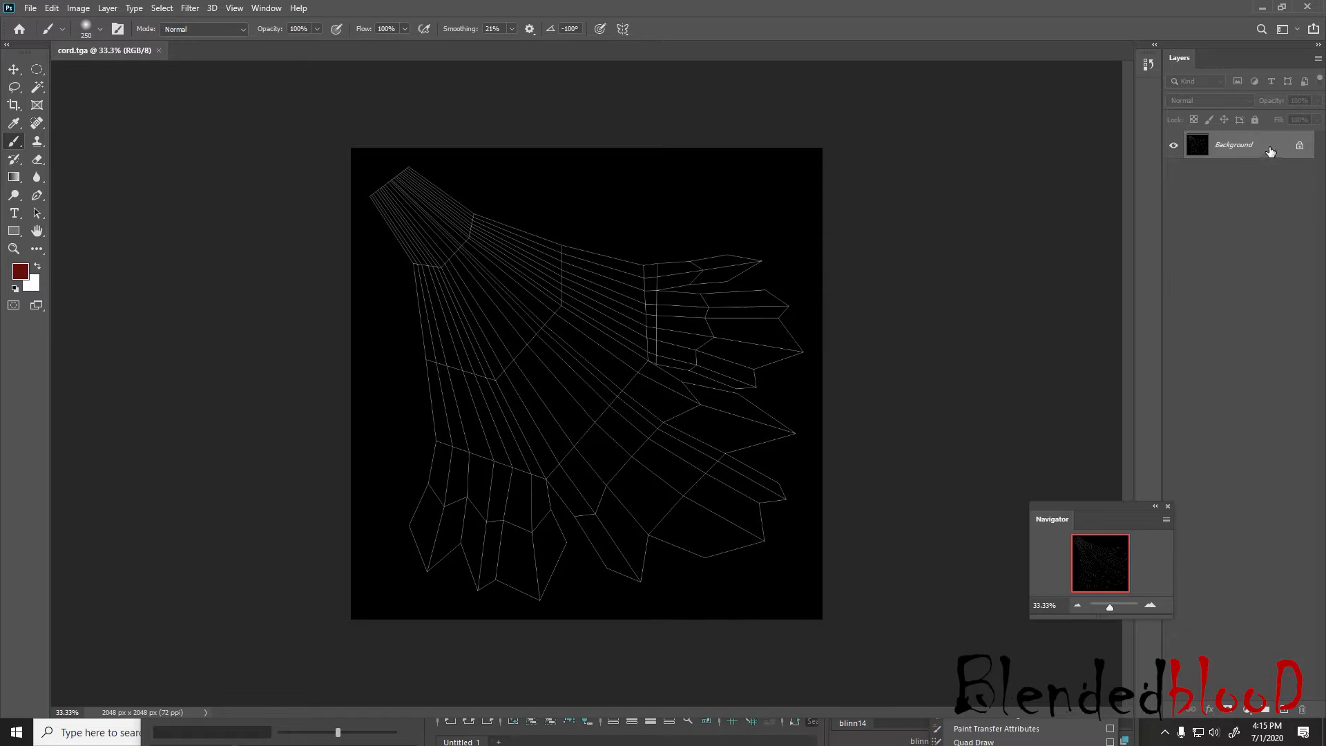
# Convert the locked background into an editable layer and place the cilantro leaf image from the food_1 folder into the document
pyautogui.doubleClick(1271, 151)
pyautogui.click(1289, 275)
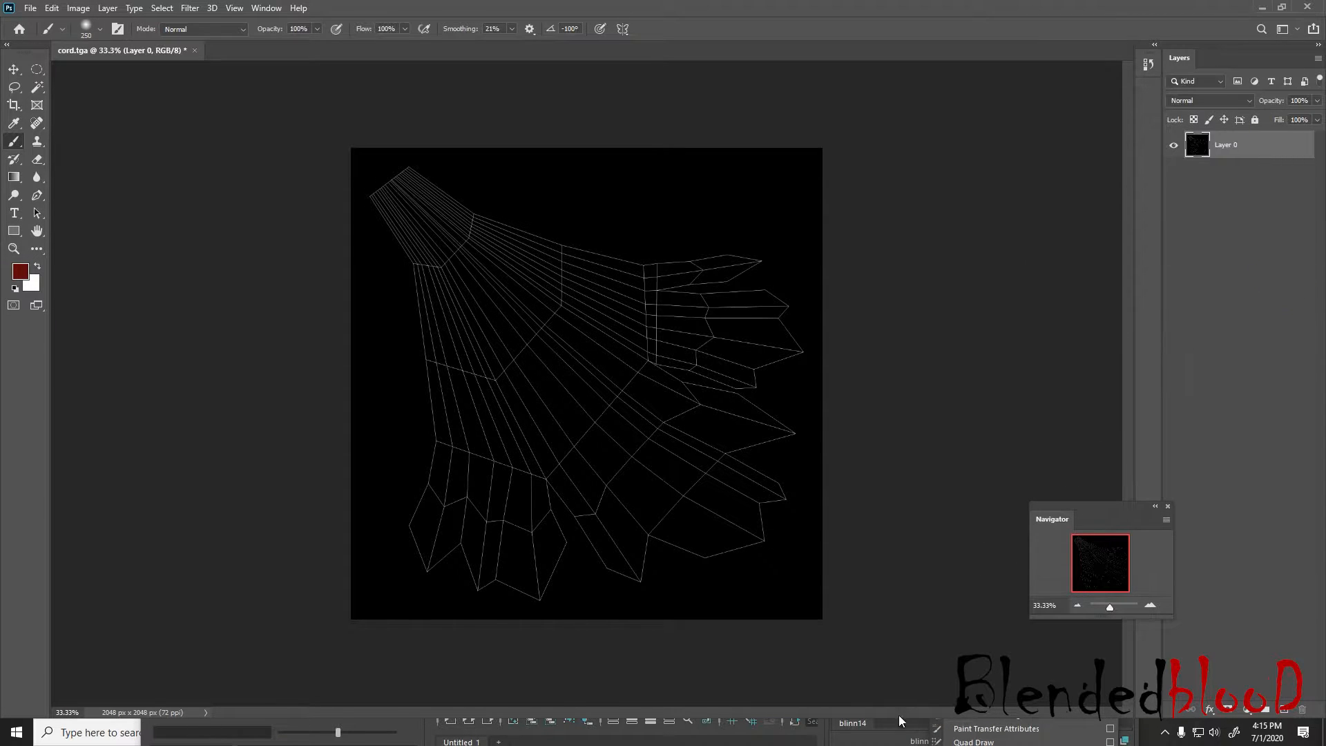
pyautogui.press('super')
pyautogui.click(690, 729)
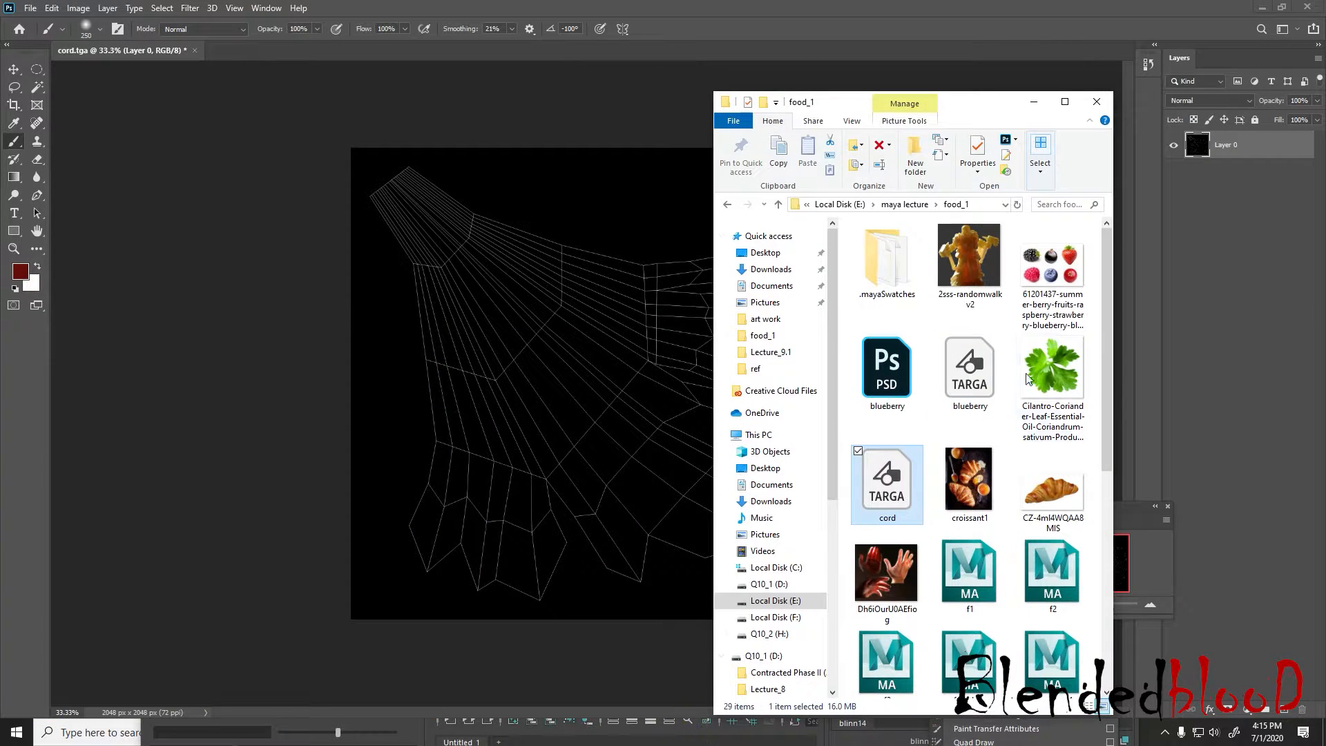
pyautogui.moveTo(1027, 378); pyautogui.dragTo(579, 367)
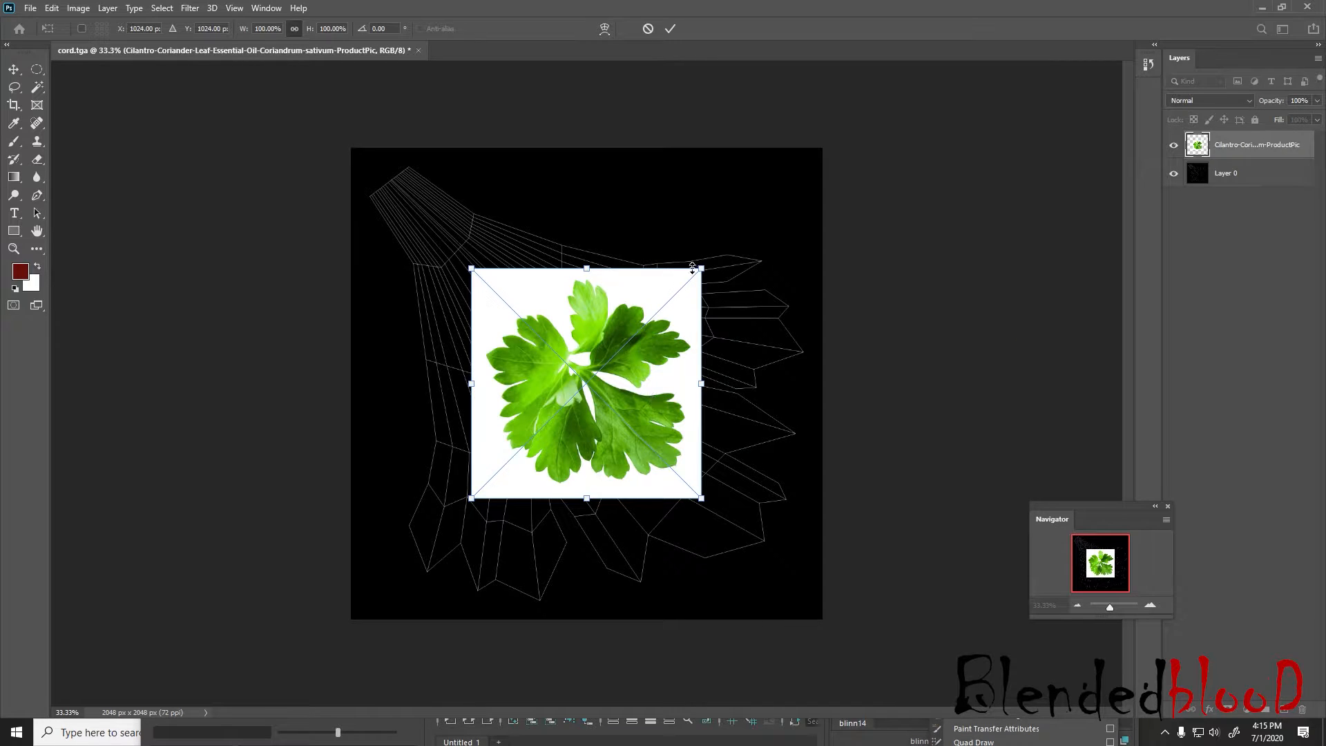
# Enlarge the placed cilantro image, centre it over the UV layout and commit the placement
pyautogui.moveTo(693, 268); pyautogui.dragTo(801, 162)
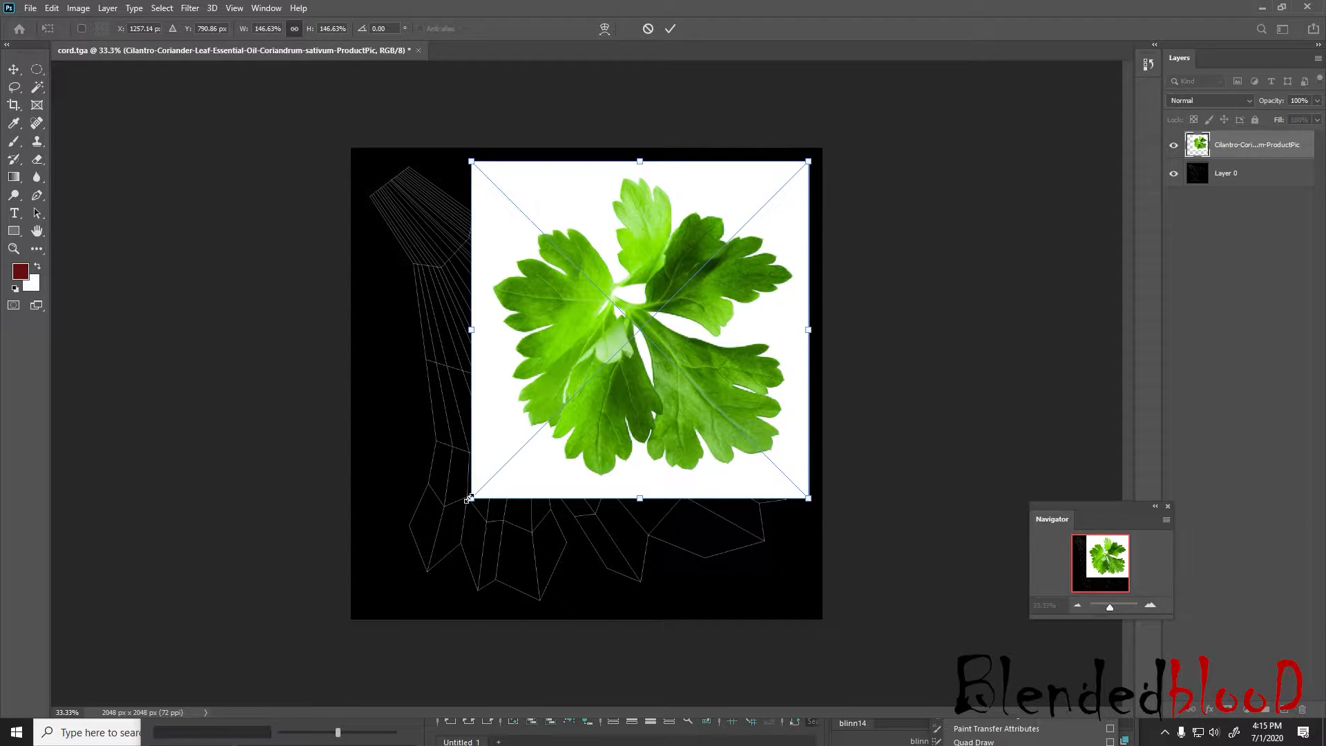
pyautogui.moveTo(469, 499); pyautogui.dragTo(415, 555)
pyautogui.moveTo(613, 365); pyautogui.dragTo(587, 409)
pyautogui.press('Return')
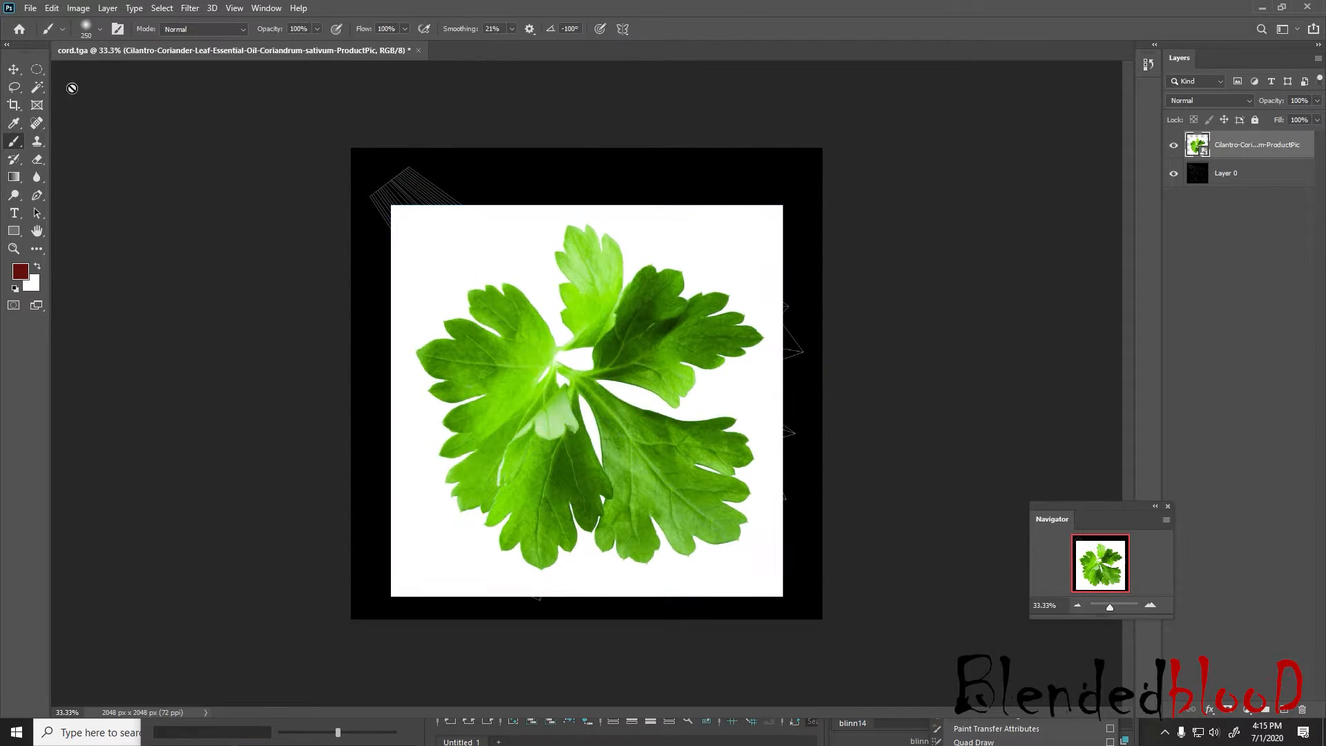
# Select the image's white background with the Magic Wand, rasterize the cilantro layer and delete the selected white area
pyautogui.click(37, 87)
pyautogui.click(745, 272)
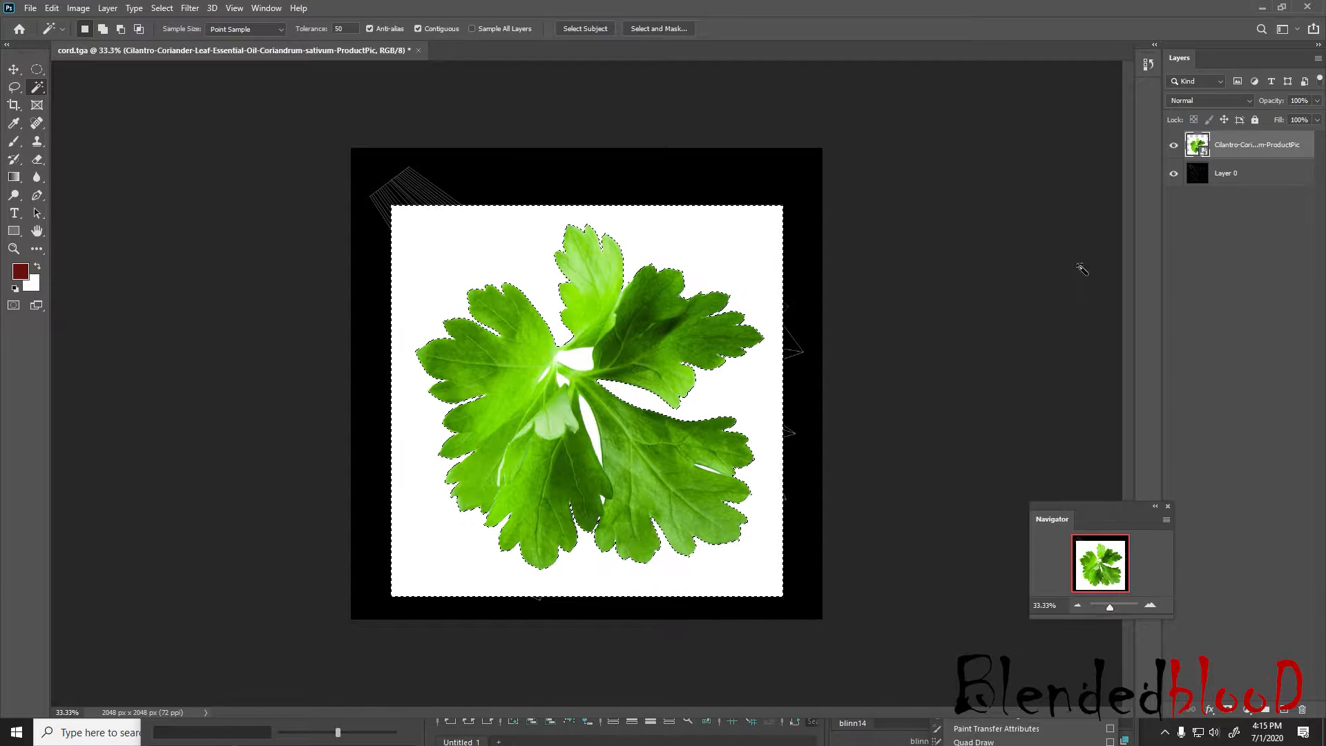
pyautogui.rightClick(1239, 145)
pyautogui.click(1113, 371)
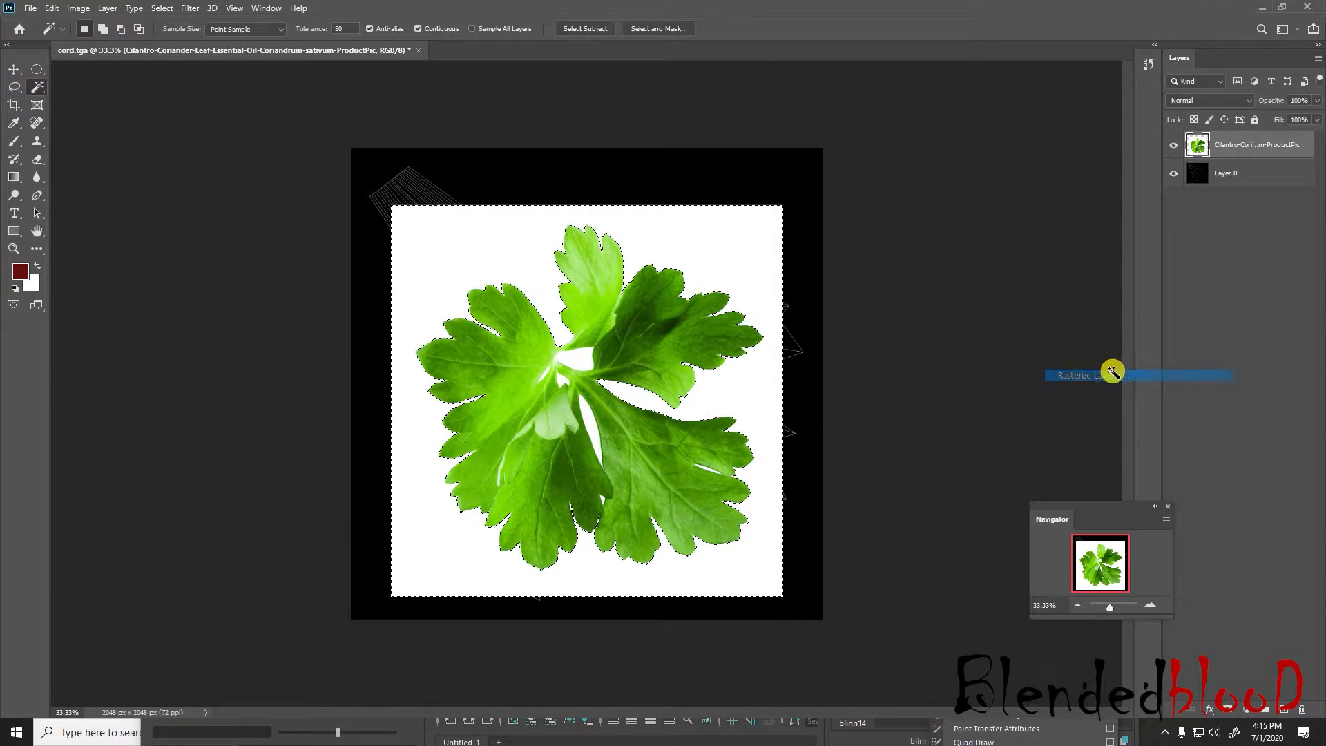
pyautogui.press('Delete')
# Lasso the unwanted leaflets around the large lower-right leaflet and delete them from the cilantro layer
pyautogui.click(1151, 605)
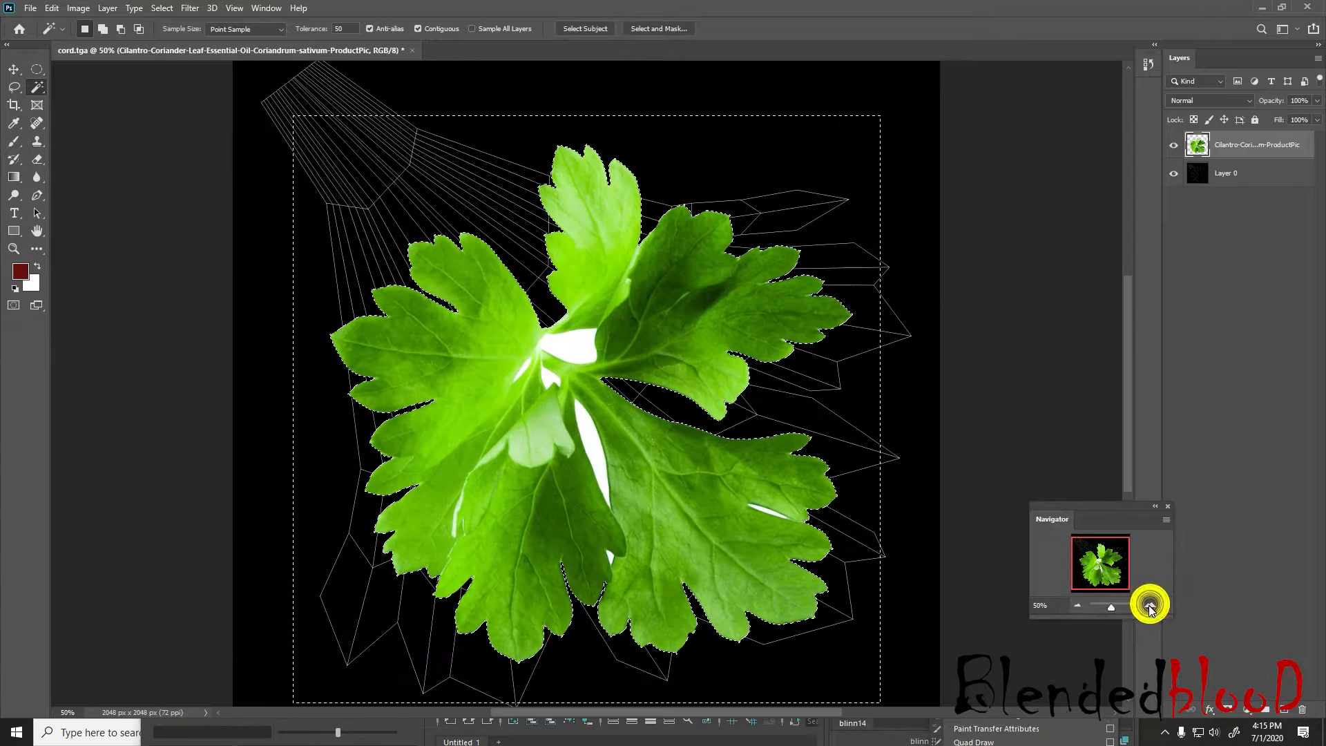
pyautogui.click(14, 88)
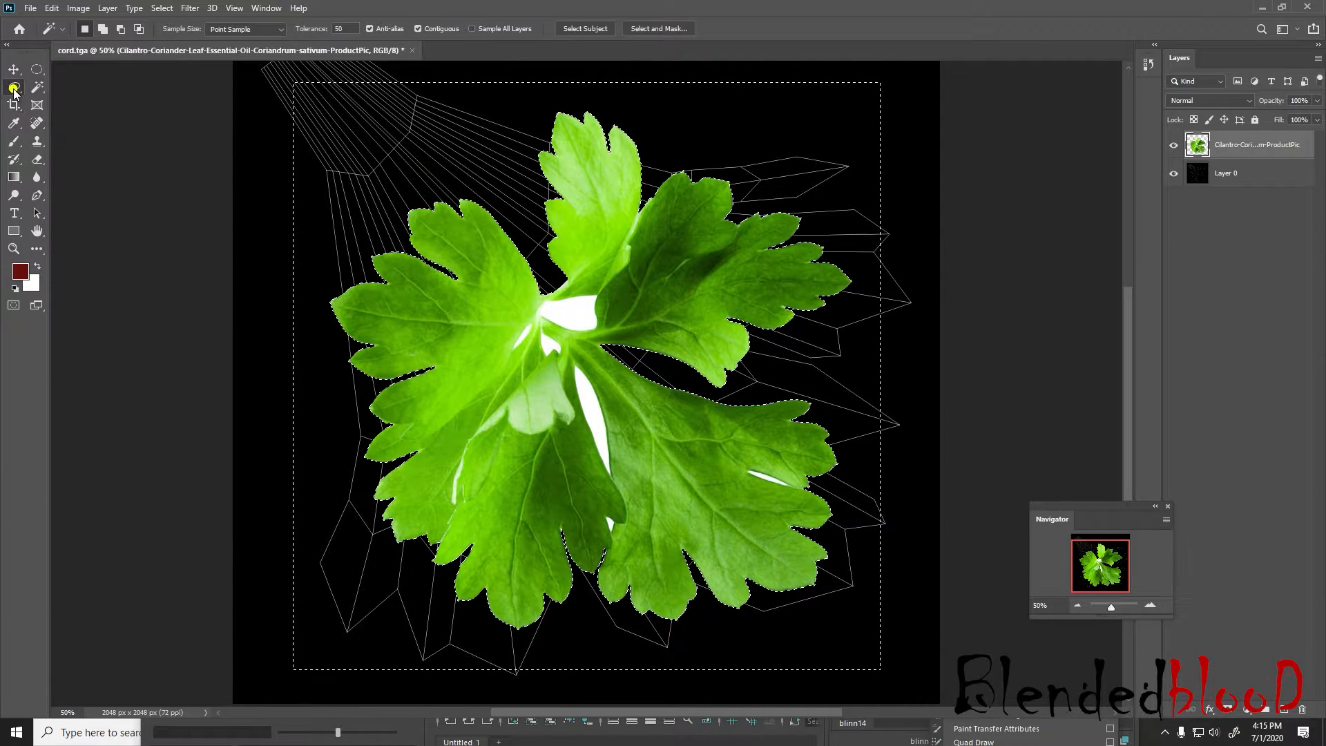
pyautogui.click(763, 390)
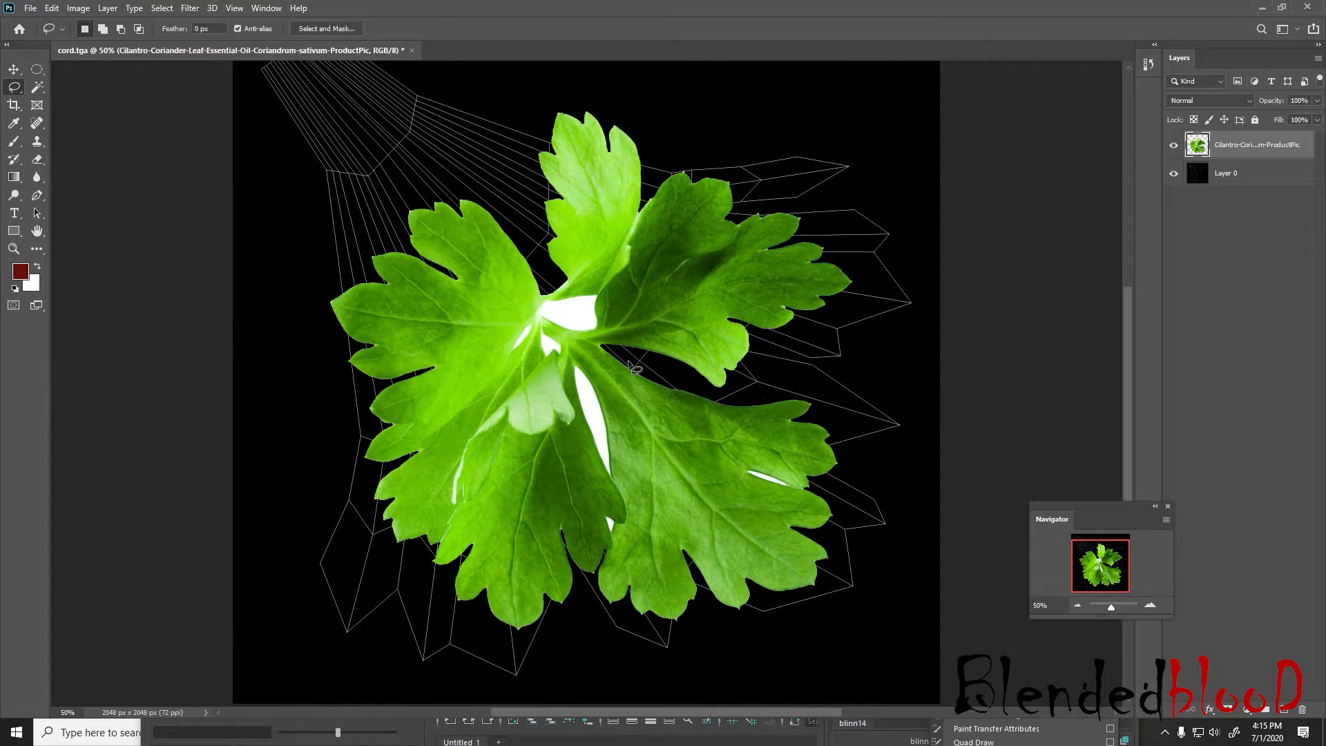
pyautogui.moveTo(622, 356); pyautogui.dragTo(686, 387)
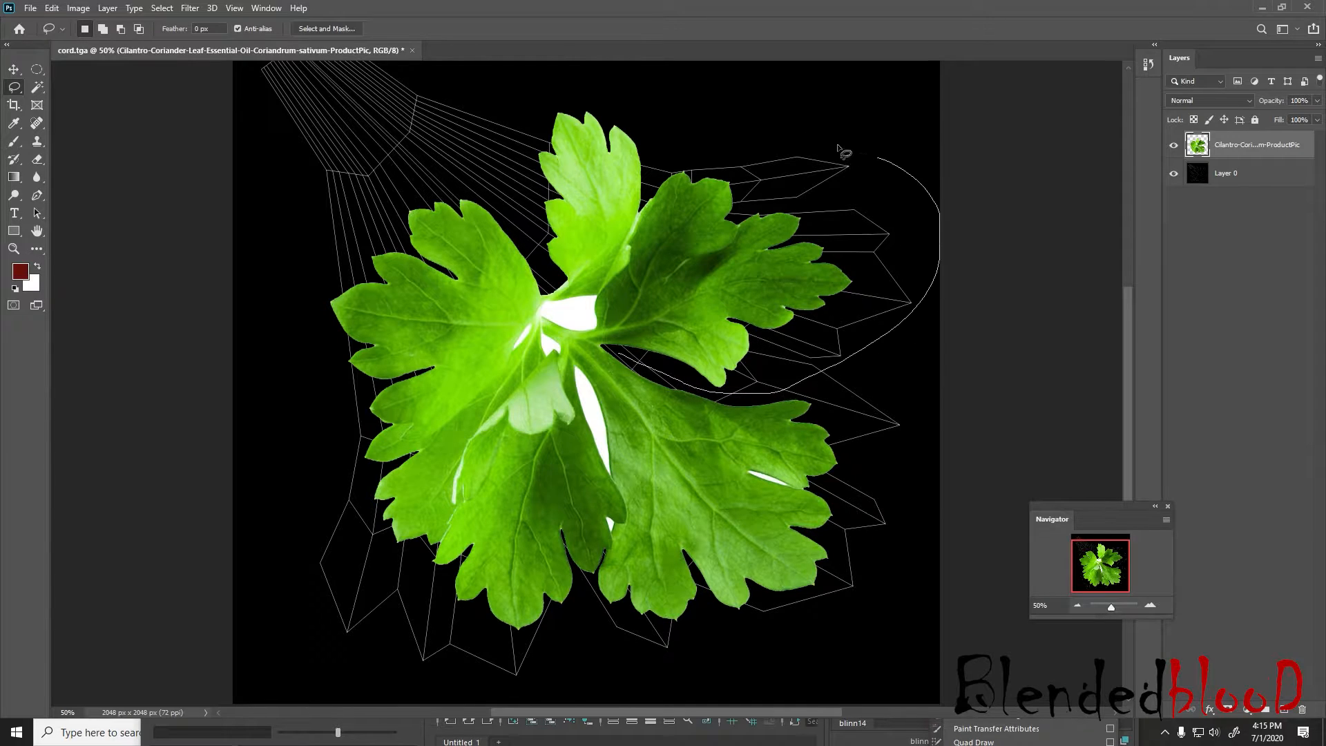
pyautogui.moveTo(415, 127); pyautogui.dragTo(333, 537)
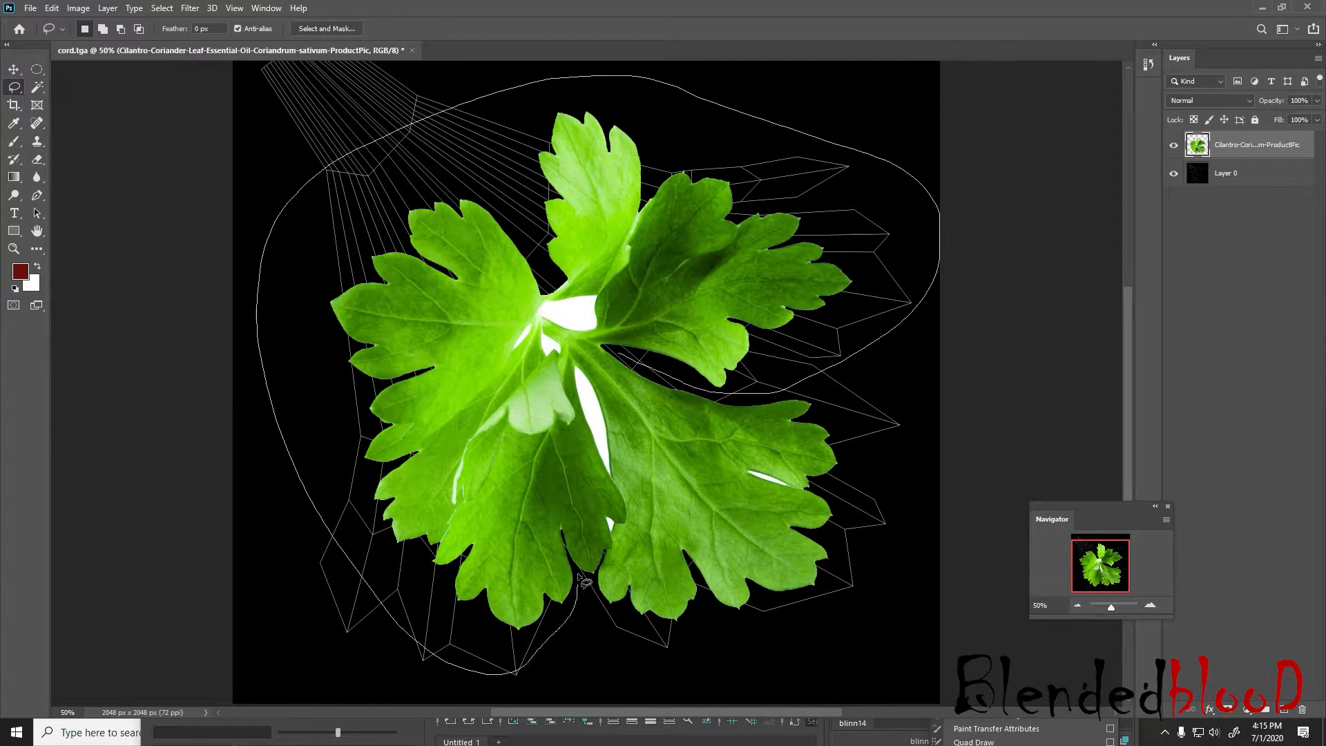
pyautogui.moveTo(577, 366)
pyautogui.mouseDown()
pyautogui.moveTo(573, 354)
pyautogui.moveTo(619, 348)
pyautogui.moveTo(626, 360)
pyautogui.mouseUp()
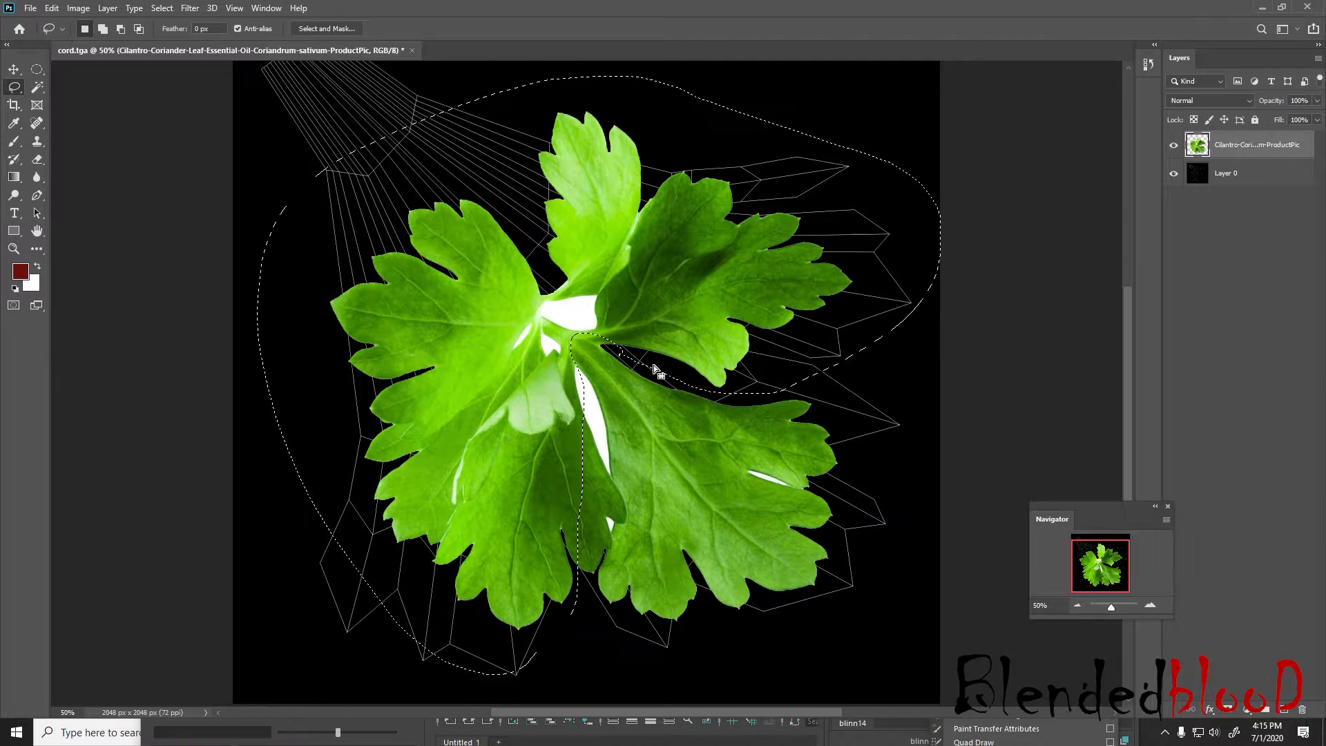
pyautogui.press('Delete')
# Lasso the leftover dark leaflet piece along the remaining leaf's left edge and delete it
pyautogui.click(1149, 605)
pyautogui.click(1149, 605)
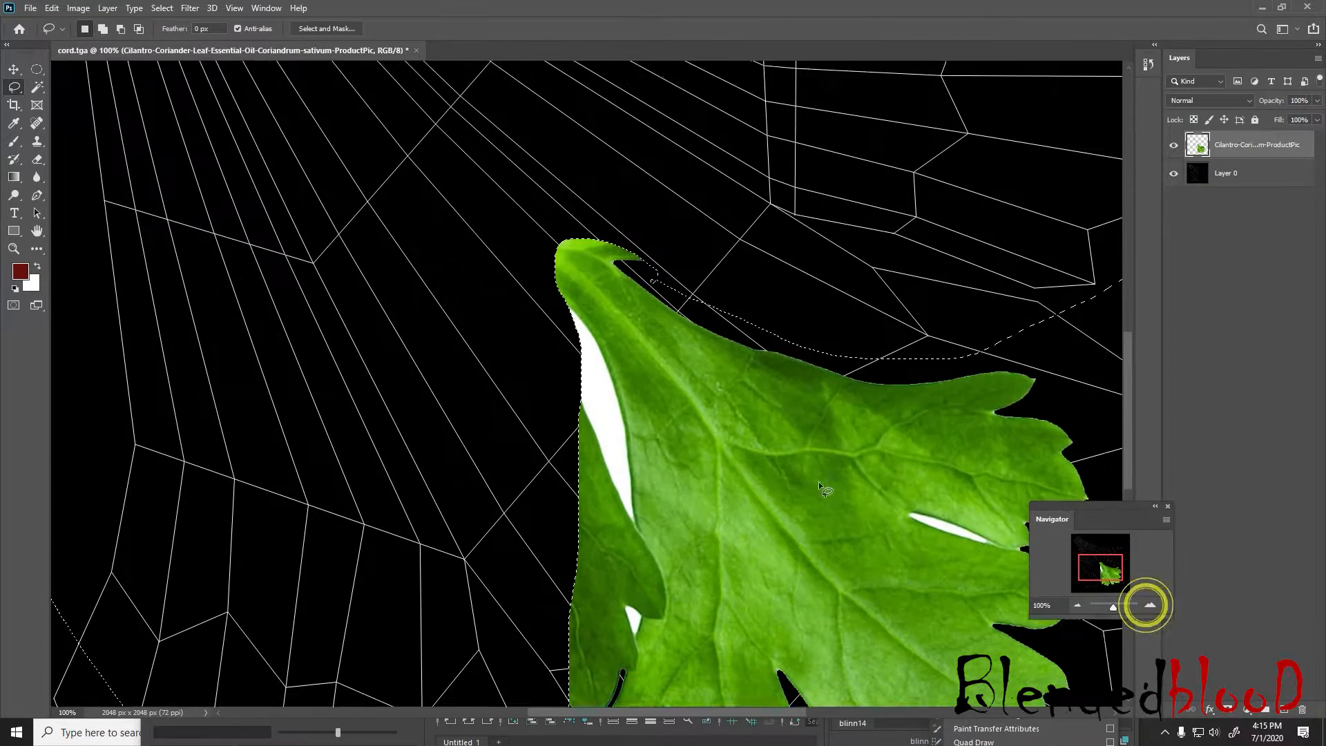
pyautogui.scroll(-4, 649, 461)
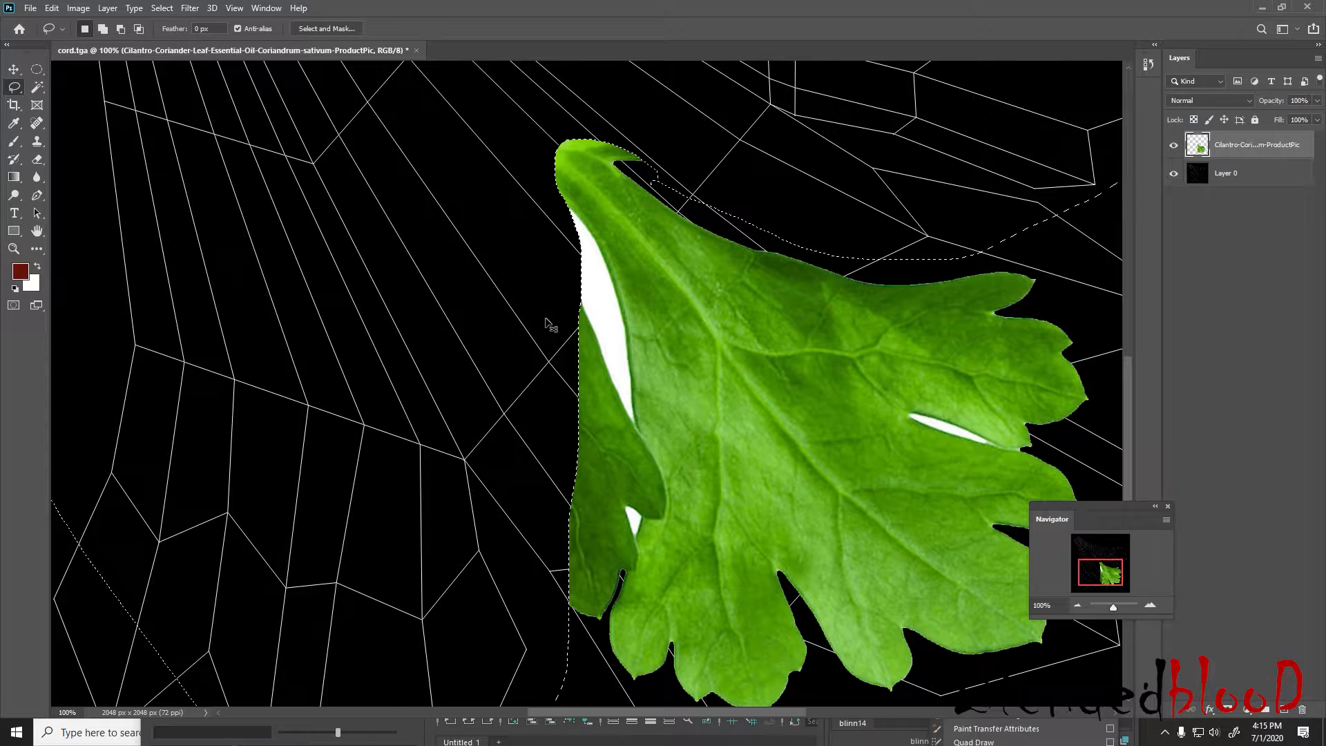
pyautogui.moveTo(541, 320)
pyautogui.mouseDown()
pyautogui.moveTo(556, 245)
pyautogui.moveTo(601, 283)
pyautogui.mouseUp()
pyautogui.moveTo(535, 607); pyautogui.dragTo(512, 237)
pyautogui.scroll(-10, 482, 239)
pyautogui.scroll(10, 483, 238)
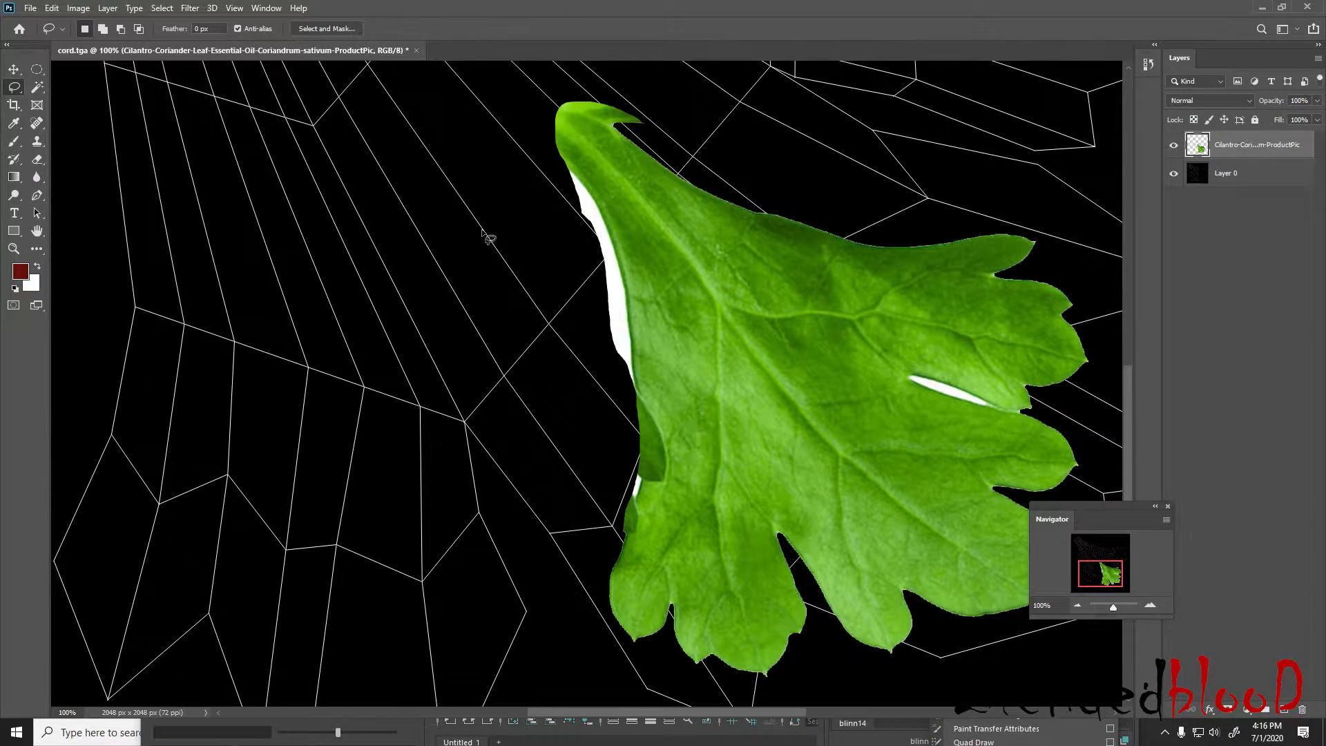
pyautogui.scroll(3, 488, 237)
pyautogui.scroll(-2, 503, 242)
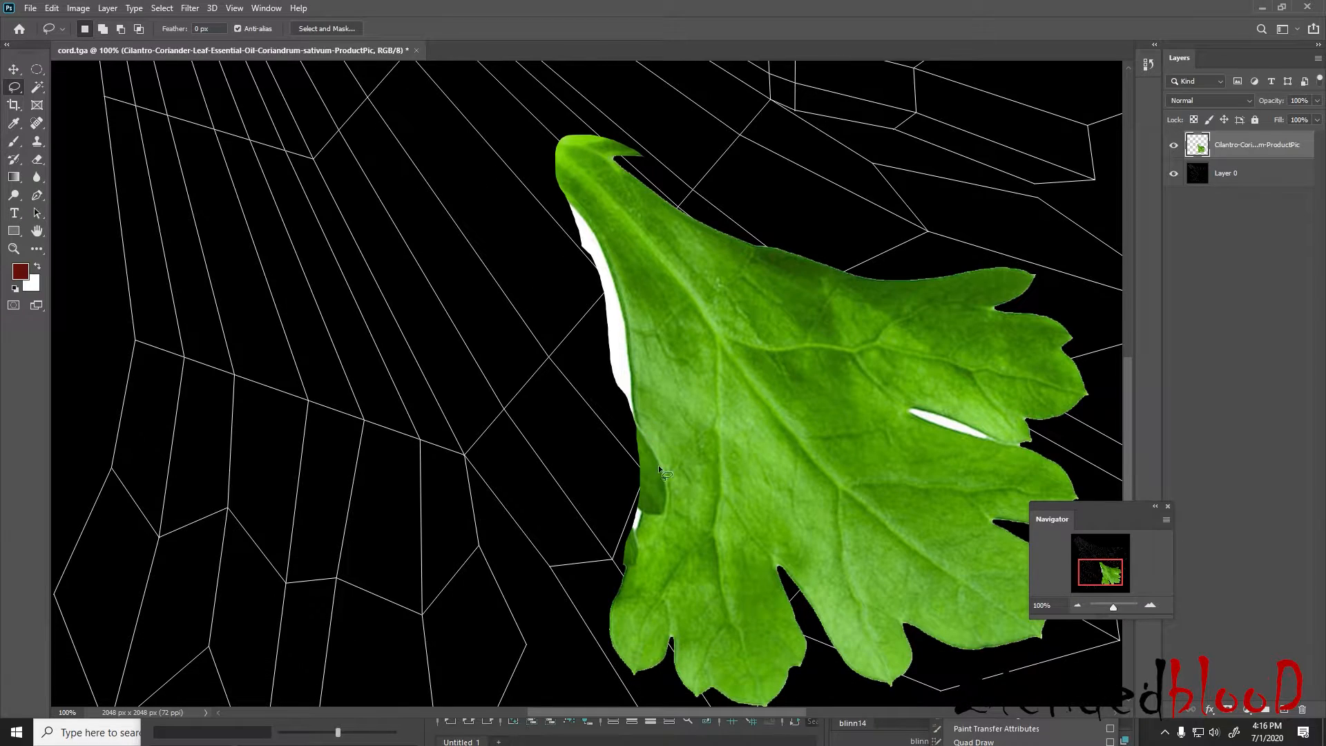
# Clone clean leaf texture over the dark remnant at the leaf's left edge with the Clone Stamp tool
pyautogui.click(38, 144)
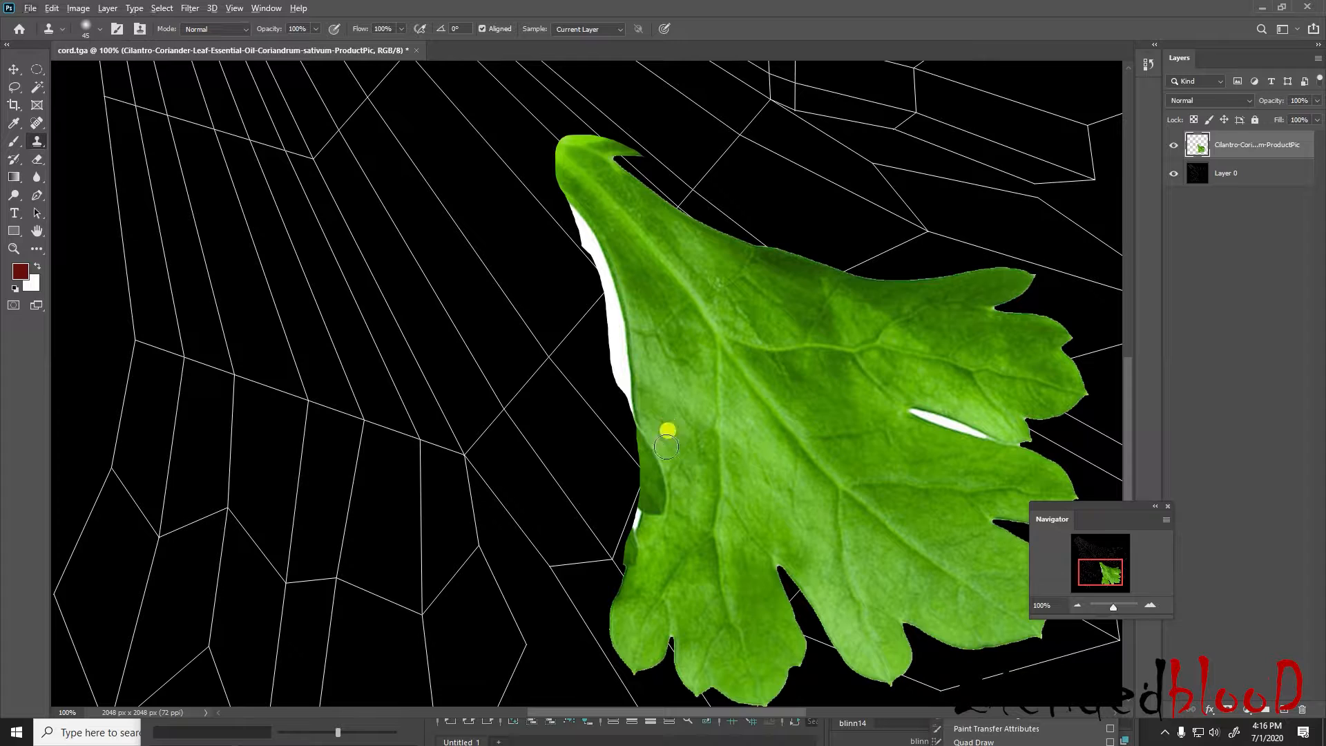
pyautogui.moveTo(654, 449)
pyautogui.mouseDown()
pyautogui.moveTo(637, 464)
pyautogui.moveTo(667, 514)
pyautogui.moveTo(668, 473)
pyautogui.moveTo(639, 521)
pyautogui.moveTo(670, 545)
pyautogui.mouseUp()
pyautogui.keyDown('alt'); pyautogui.click(671, 443); pyautogui.keyUp('alt')
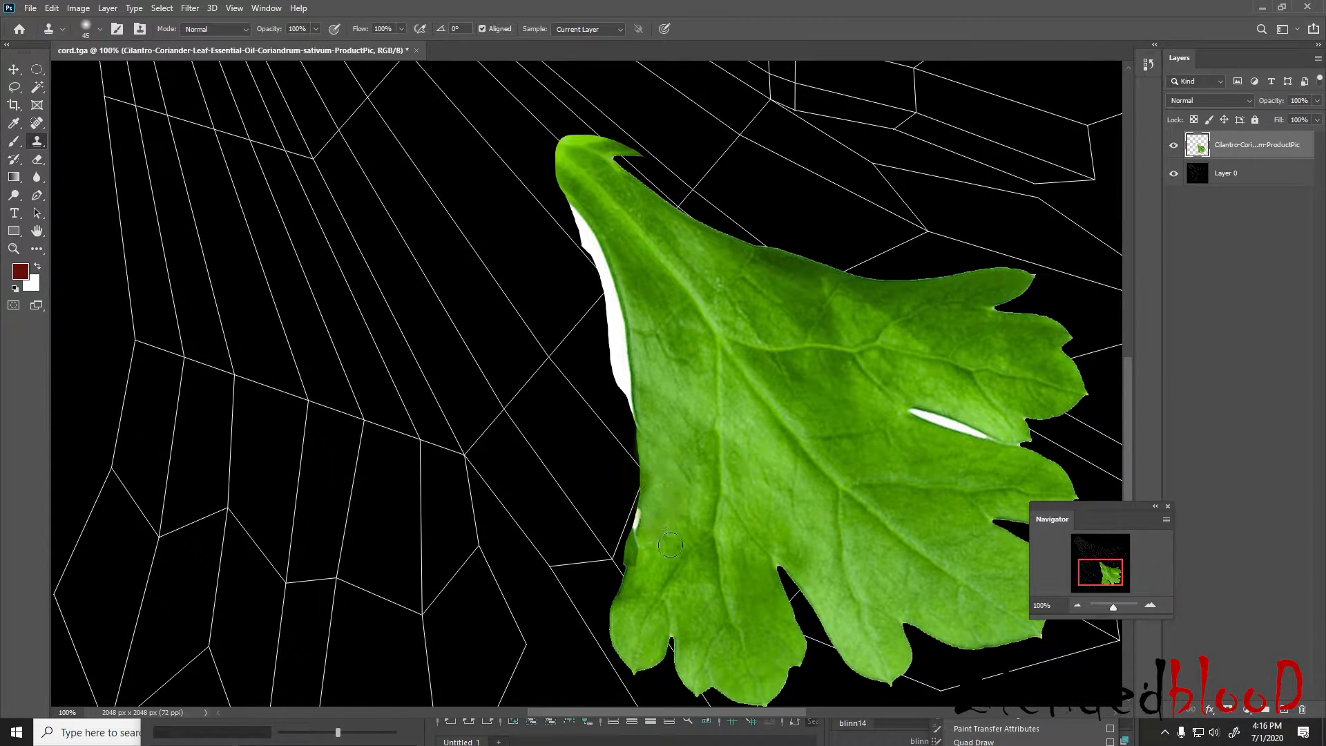
pyautogui.keyDown('alt'); pyautogui.click(655, 540); pyautogui.keyUp('alt')
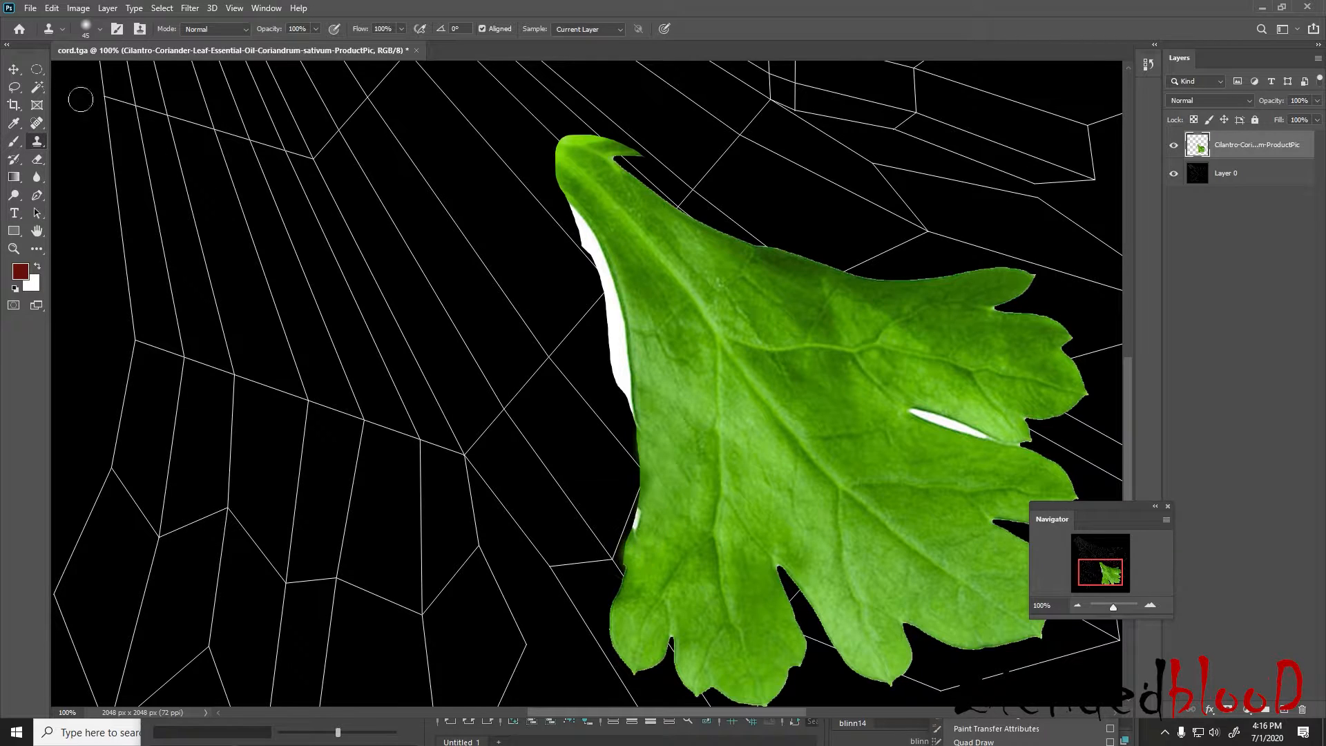
# Enlarge the isolated leaf with Free Transform, extending it up and right over the UV layout
pyautogui.click(14, 69)
pyautogui.click(1077, 606)
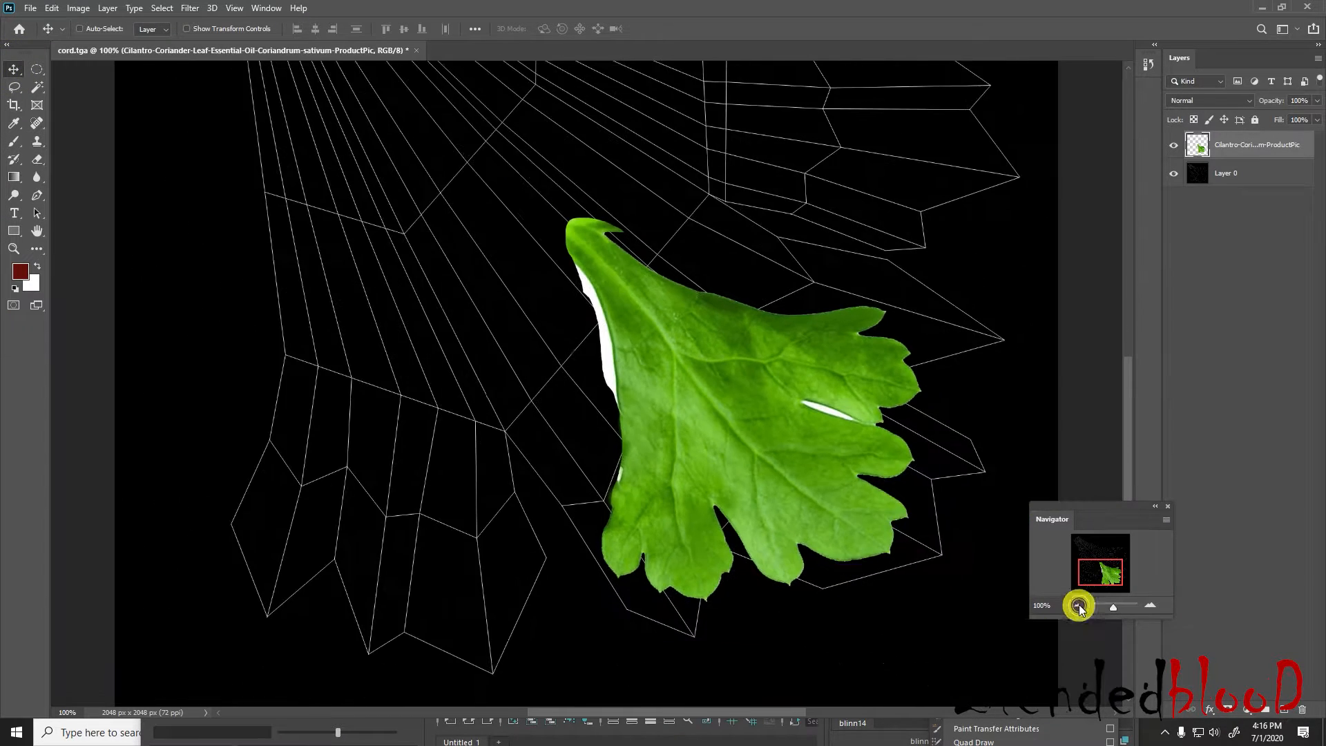
pyautogui.click(1078, 606)
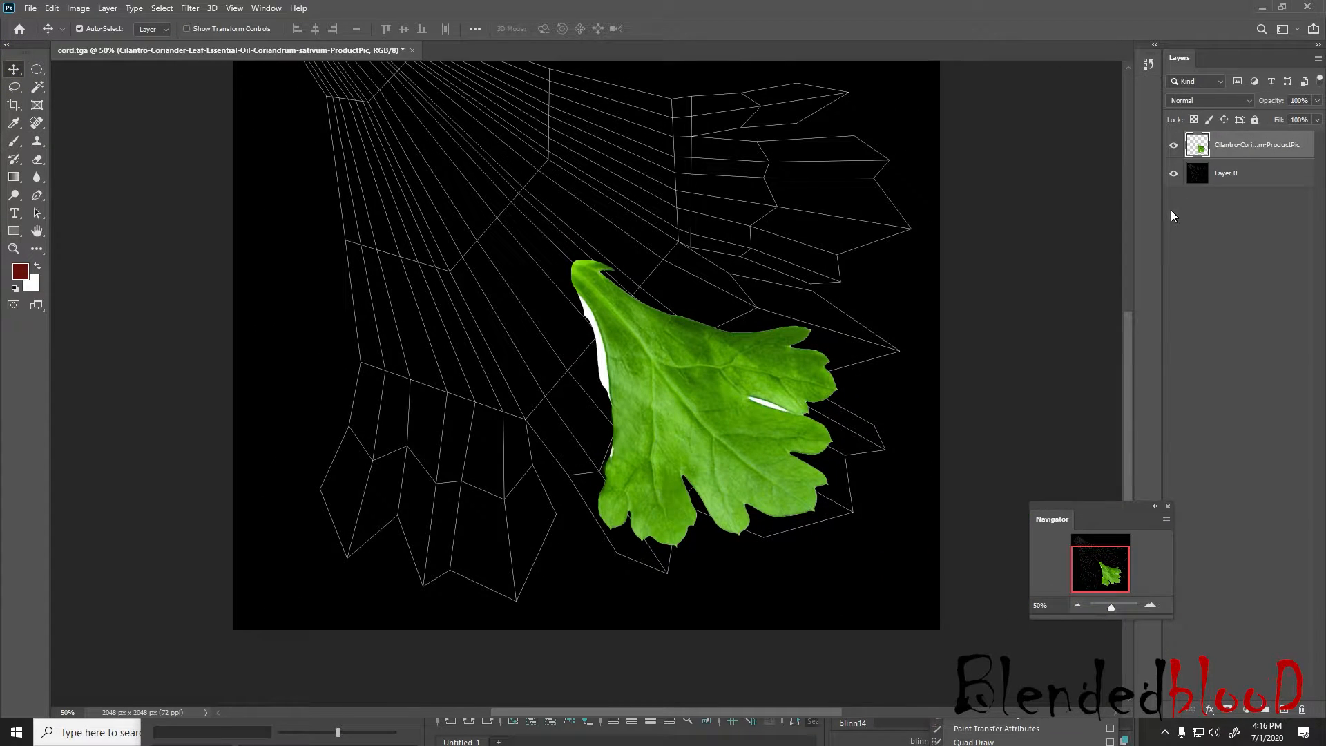
pyautogui.scroll(3, 1102, 220)
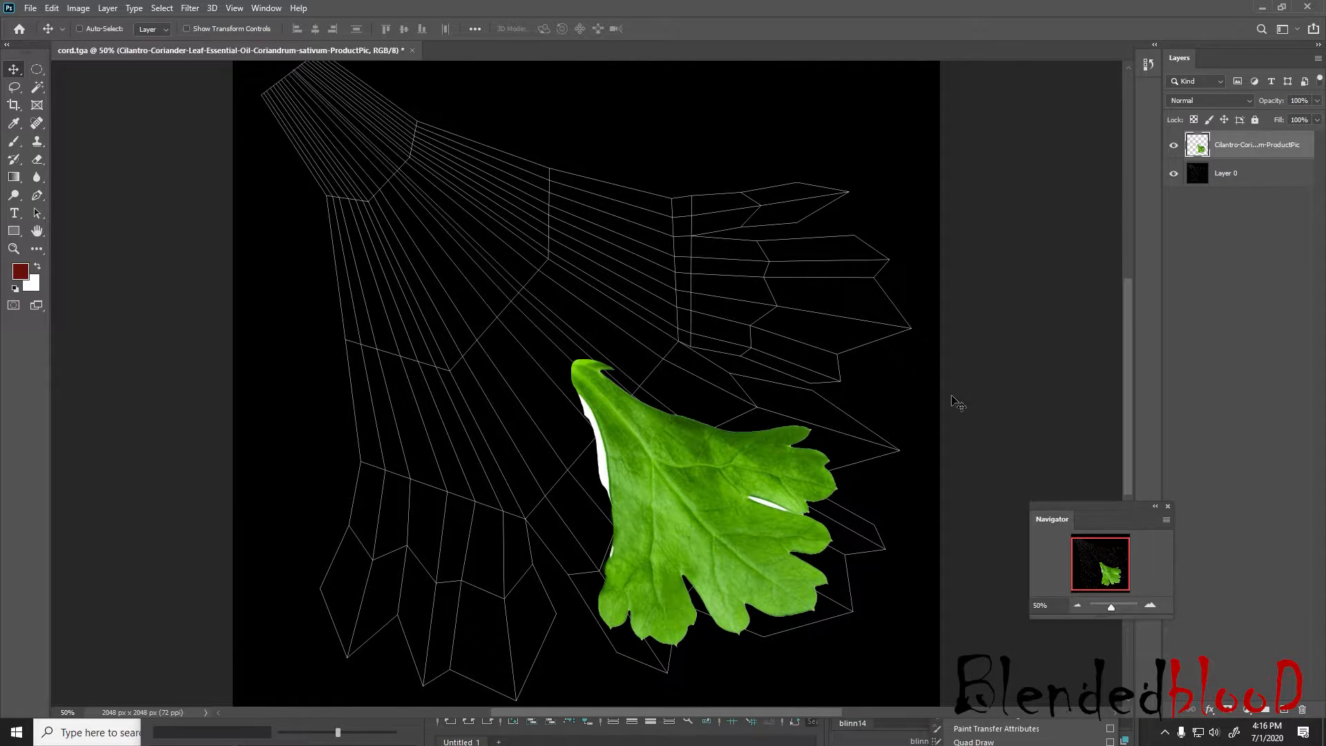
pyautogui.hotkey('ctrl', 't')
pyautogui.moveTo(835, 359); pyautogui.dragTo(998, 184)
# Put the UV snapshot layer above the cilantro layer and set its blend mode to Screen
pyautogui.moveTo(1239, 151); pyautogui.dragTo(1242, 187)
pyautogui.click(1242, 156)
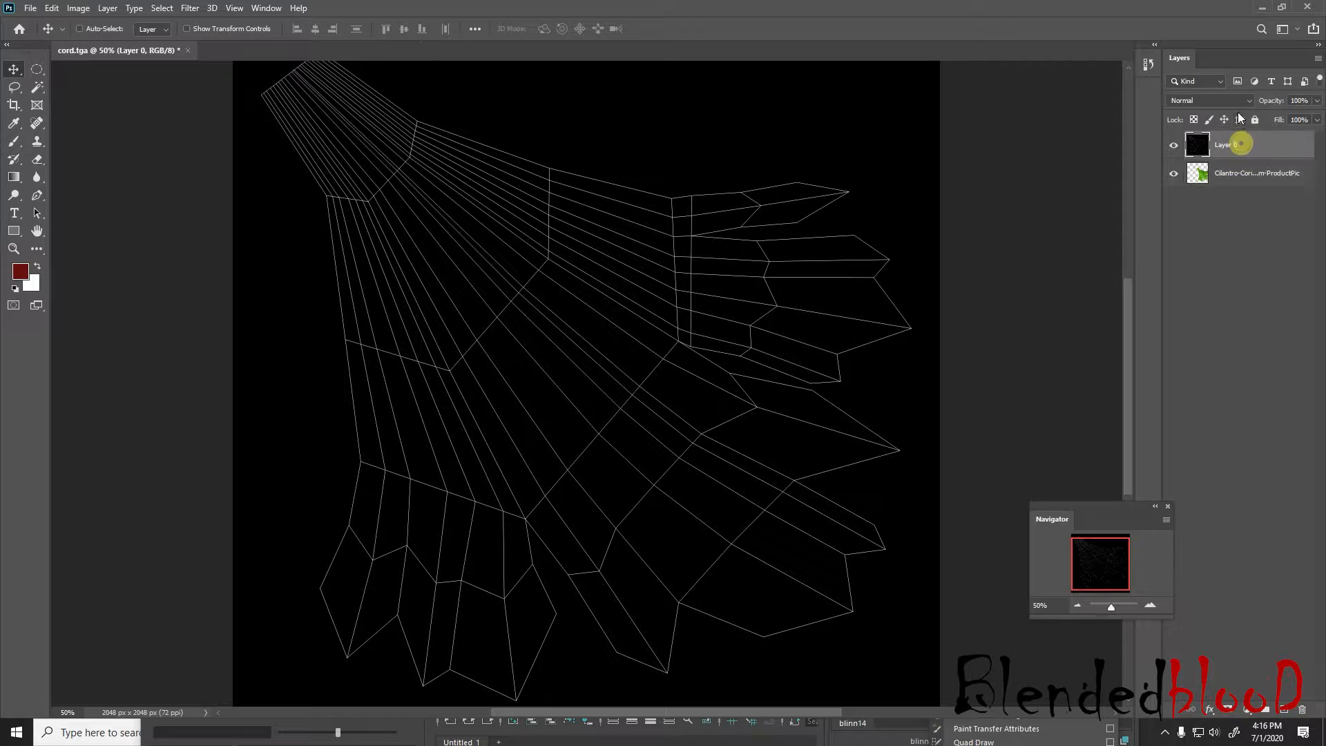
pyautogui.click(1209, 101)
pyautogui.click(1207, 216)
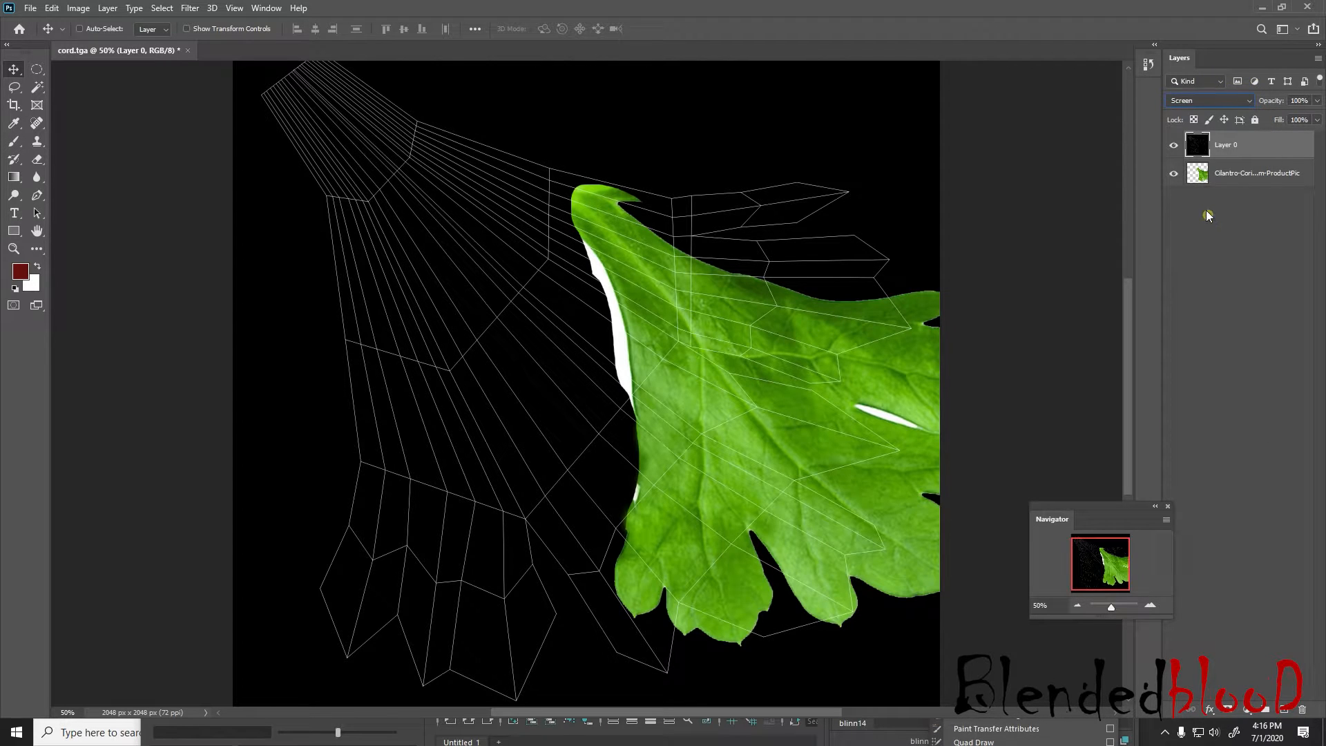
# Move the cilantro leaf onto the UV wireframe and scale it to about 136% with Free Transform
pyautogui.click(1246, 171)
pyautogui.moveTo(824, 379); pyautogui.dragTo(617, 338)
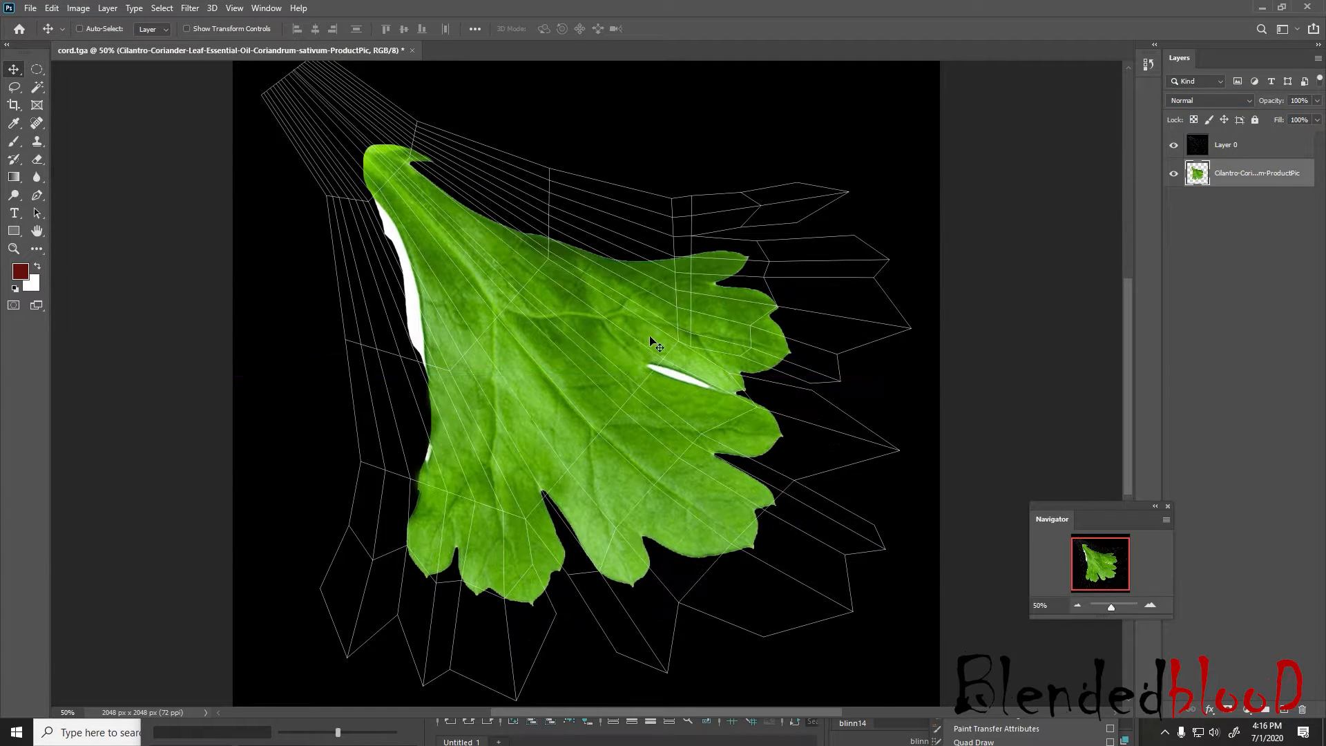
pyautogui.press('ctrl')
pyautogui.hotkey('ctrl', 't')
pyautogui.moveTo(787, 606); pyautogui.dragTo(945, 725)
pyautogui.moveTo(680, 398); pyautogui.dragTo(605, 290)
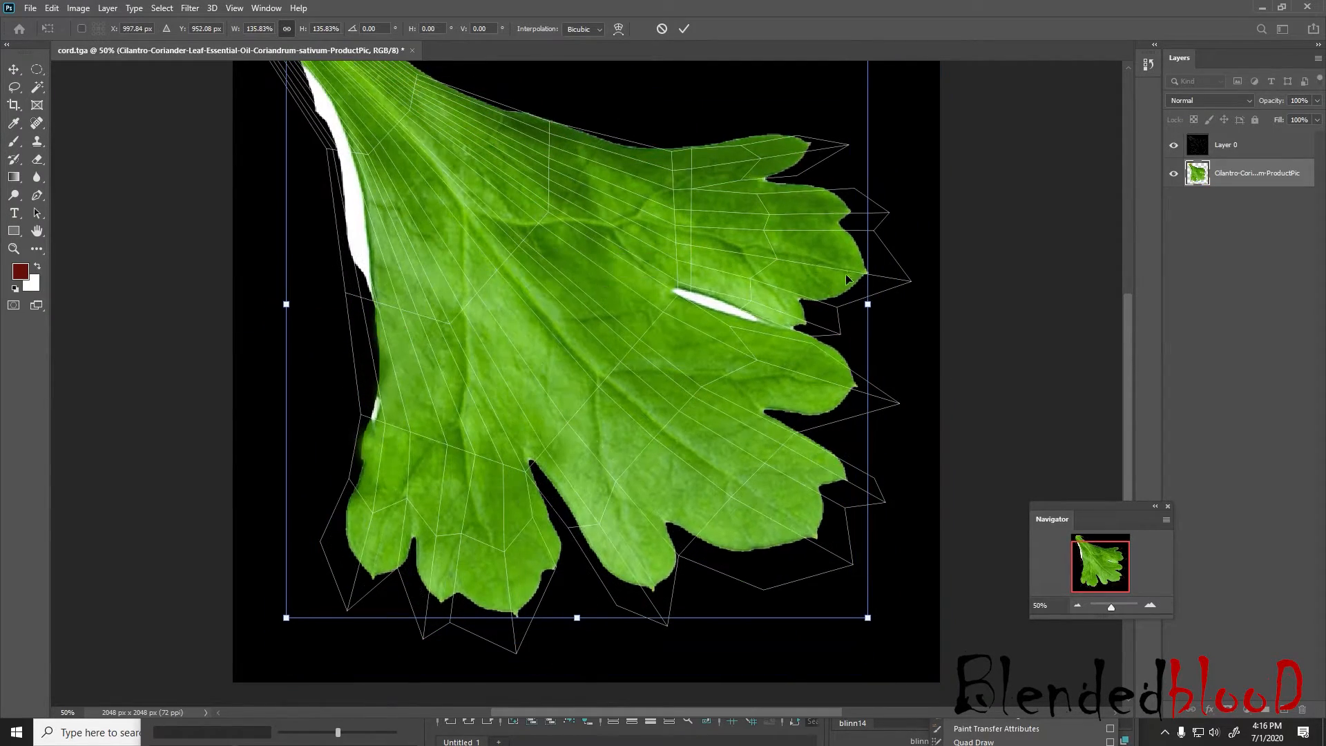
# Scale the leaf to about 156% and reposition it so its lobes match the wireframe outline
pyautogui.moveTo(871, 310); pyautogui.dragTo(928, 308)
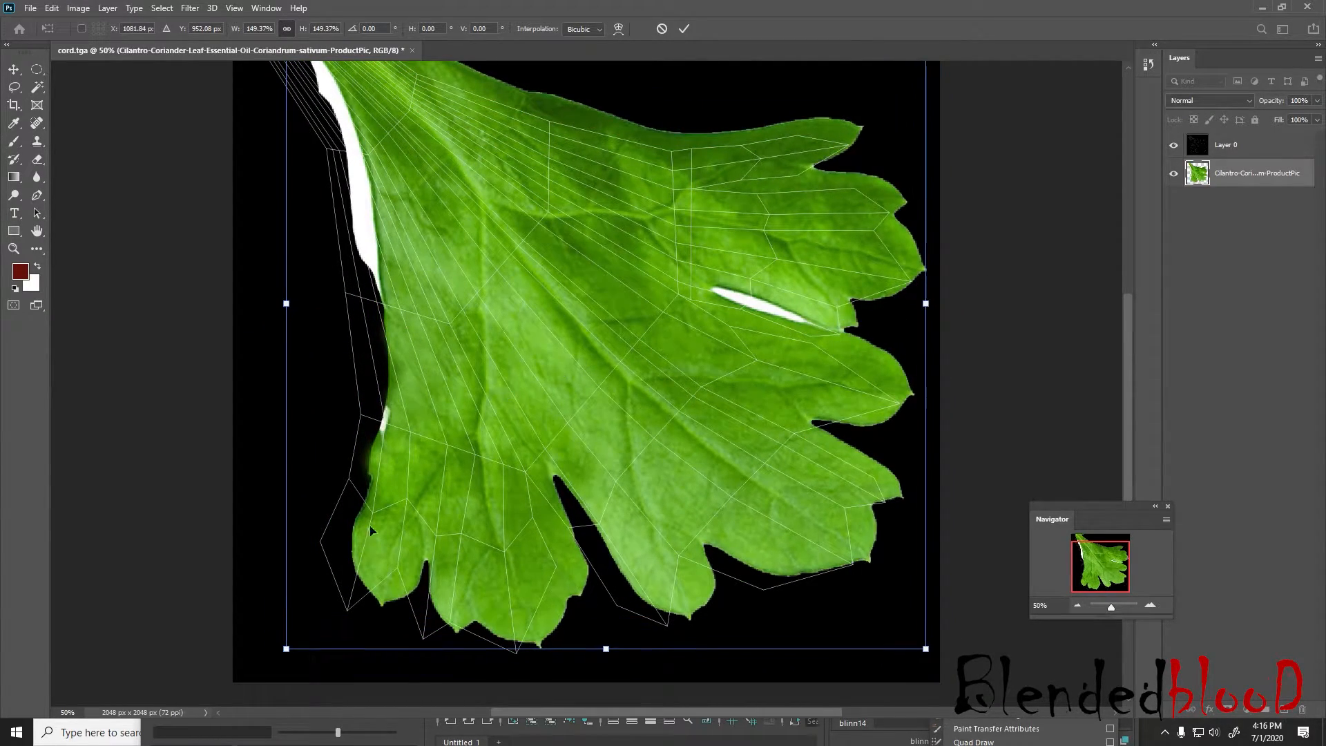
pyautogui.moveTo(297, 649); pyautogui.dragTo(265, 684)
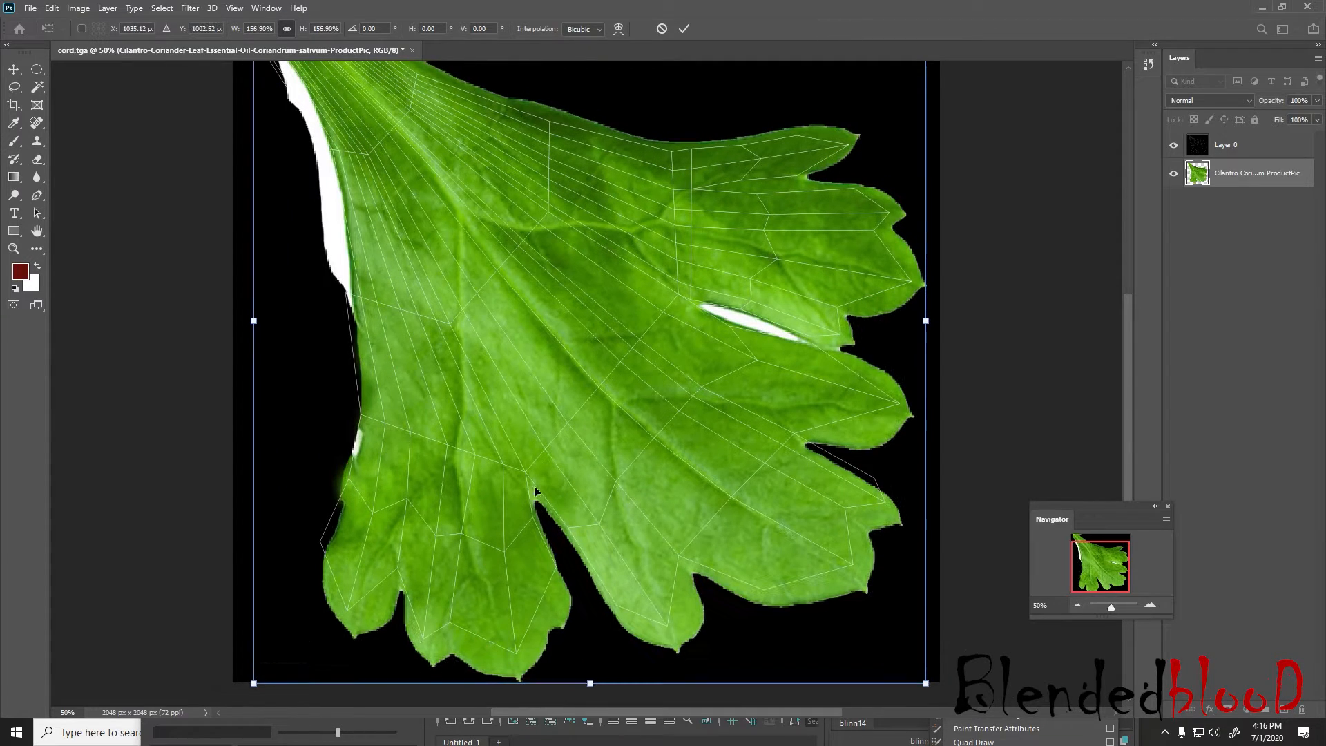
pyautogui.moveTo(534, 472); pyautogui.dragTo(511, 450)
pyautogui.moveTo(604, 435); pyautogui.dragTo(608, 437)
pyautogui.scroll(1, 608, 437)
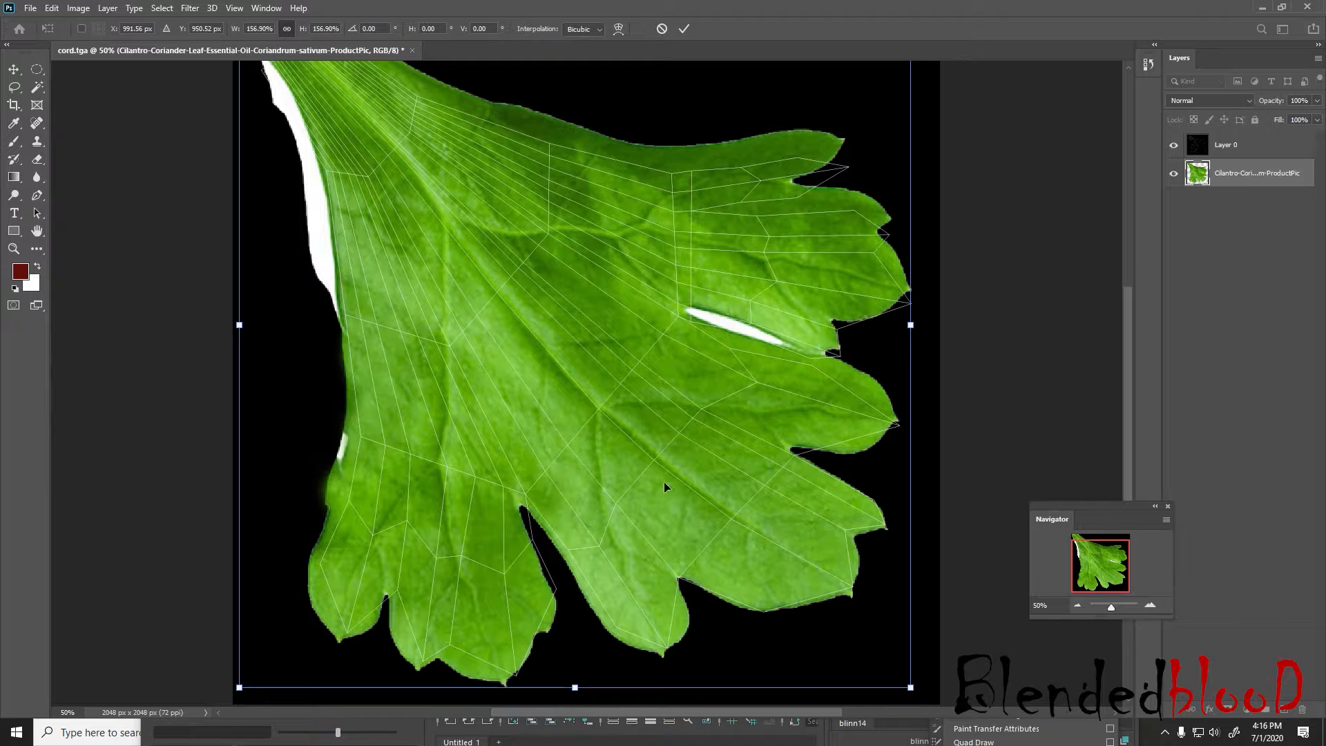
pyautogui.moveTo(910, 688); pyautogui.dragTo(900, 687)
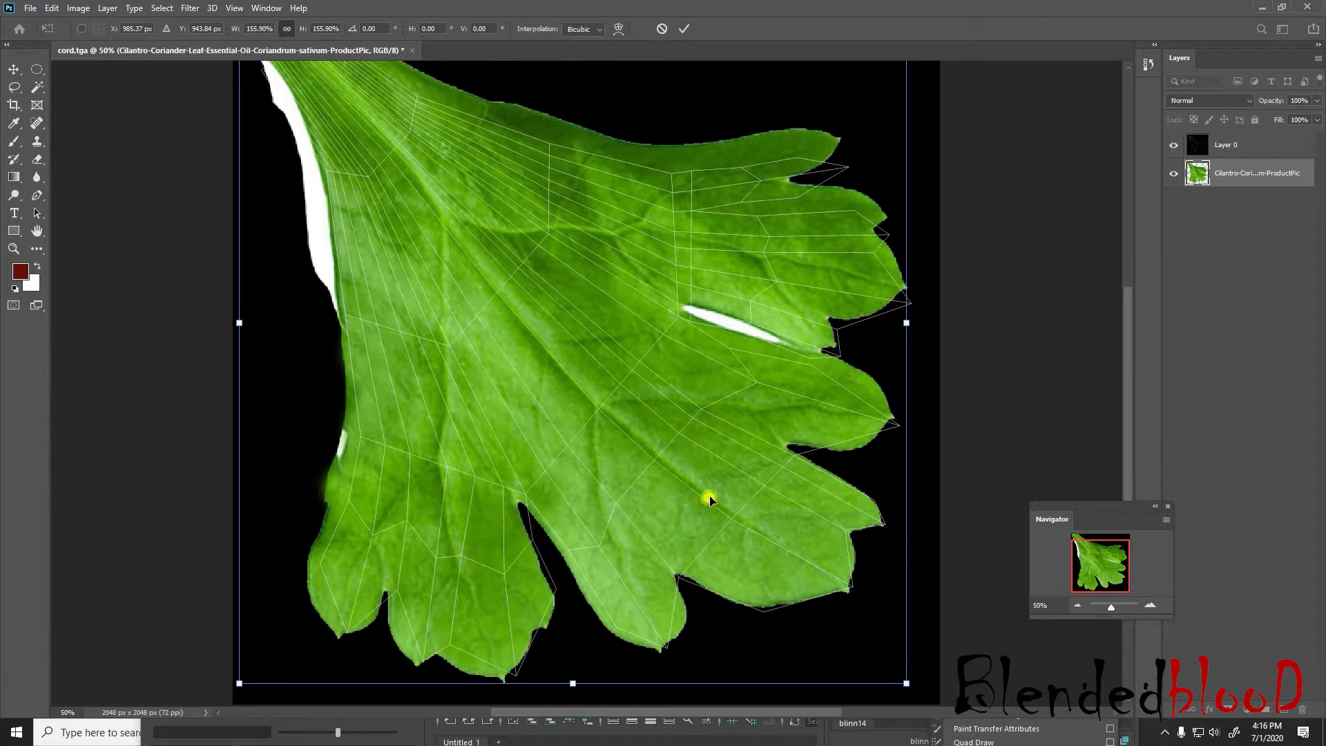
pyautogui.moveTo(711, 497); pyautogui.dragTo(714, 503)
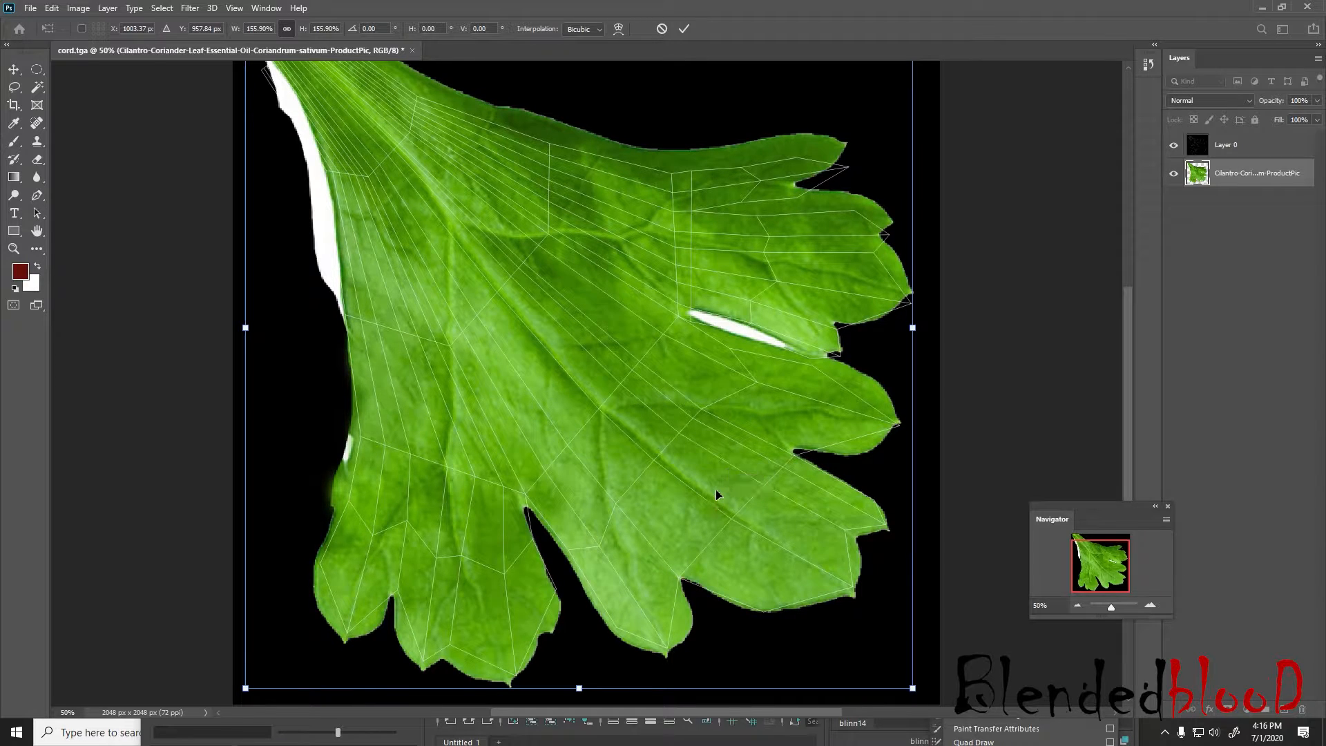
# Scale the cilantro leaf to about 151% and reposition it so its lobes line up with the UV wireframe
pyautogui.scroll(5, 793, 355)
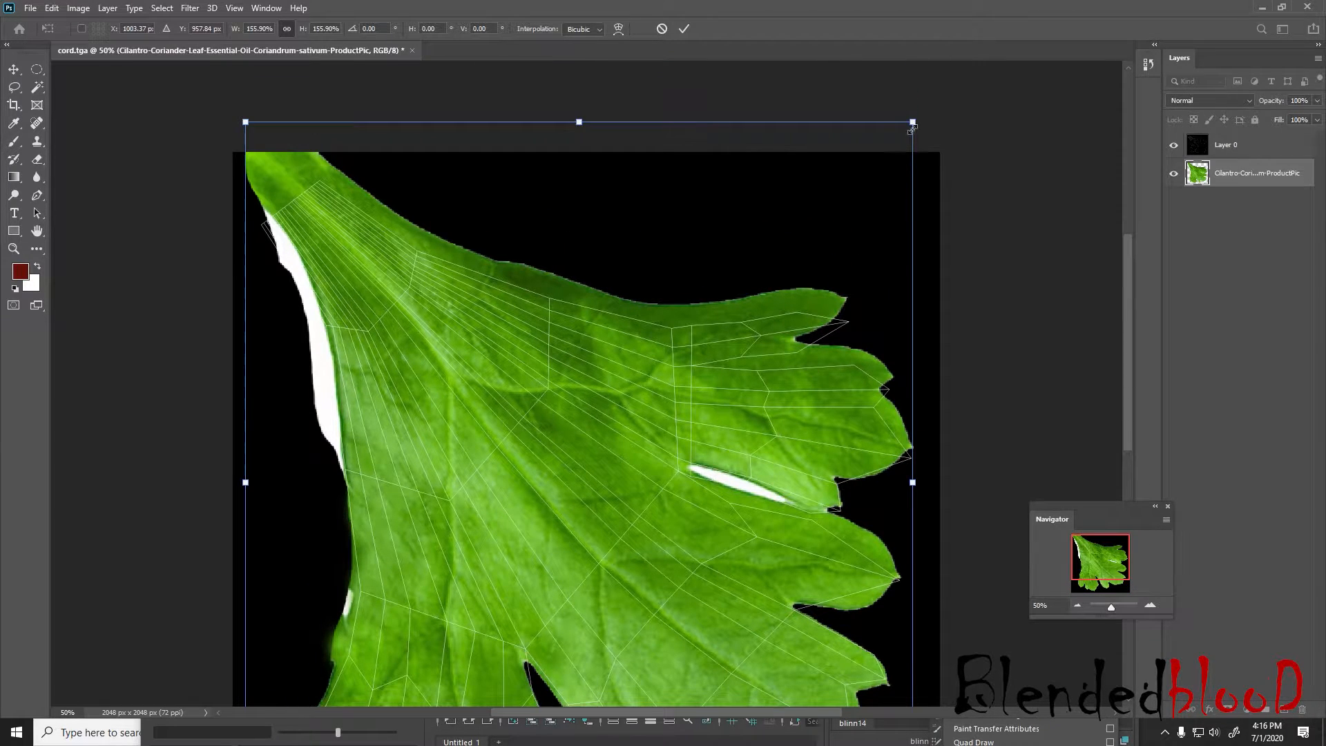
pyautogui.moveTo(913, 125); pyautogui.dragTo(890, 146)
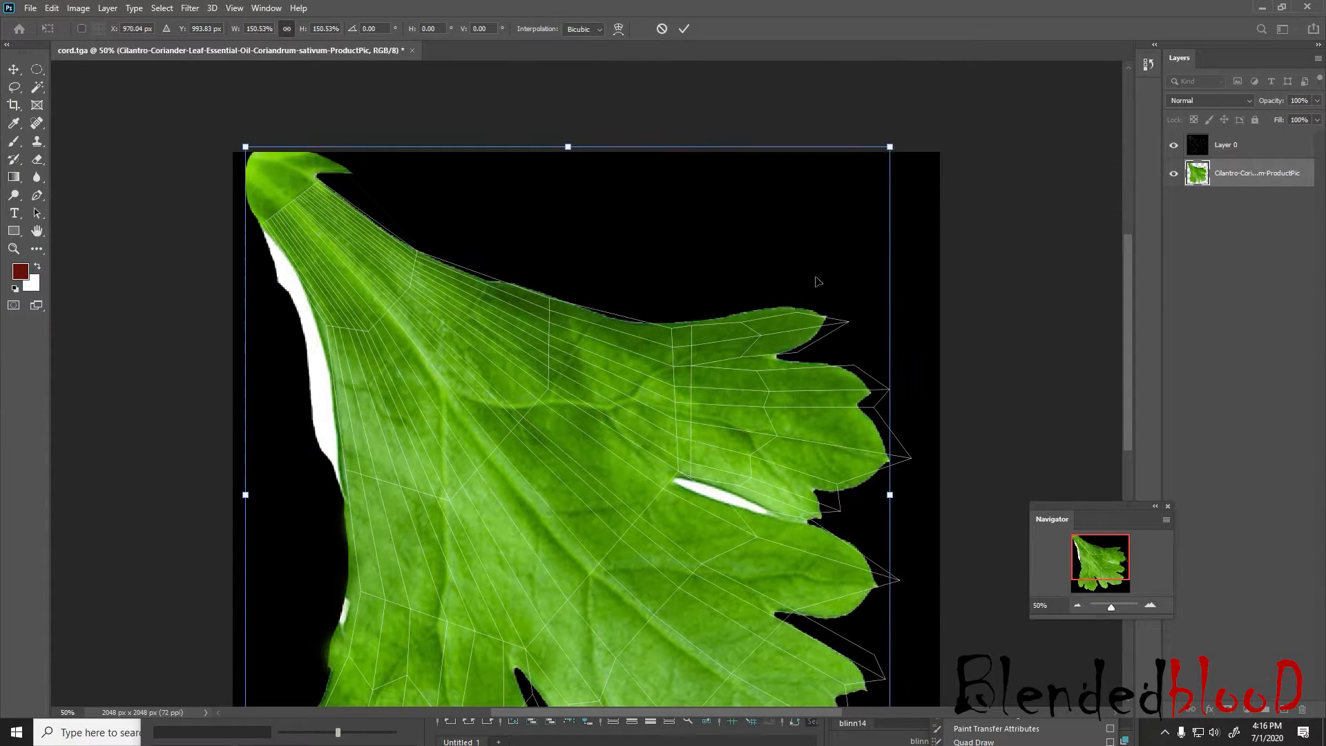
pyautogui.moveTo(801, 357)
pyautogui.mouseDown()
pyautogui.moveTo(827, 342)
pyautogui.moveTo(828, 359)
pyautogui.mouseUp()
pyautogui.scroll(-5, 828, 360)
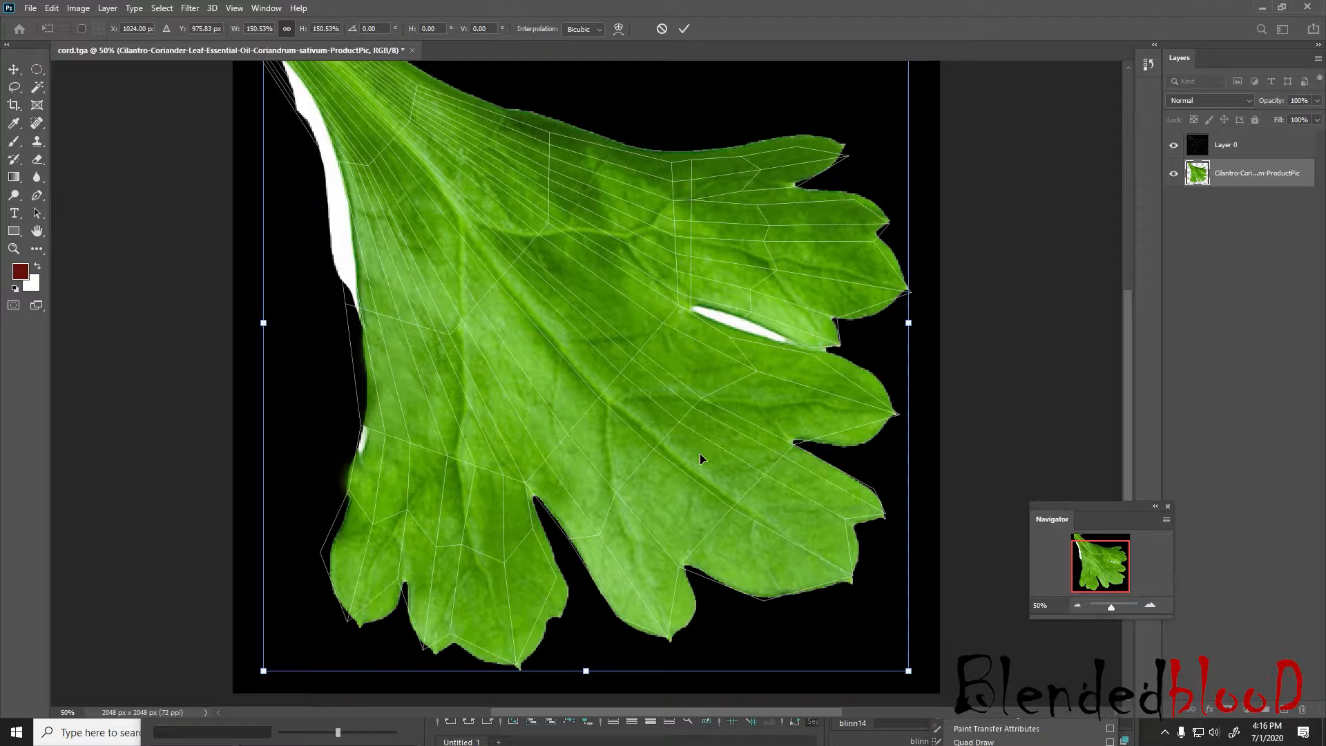
pyautogui.scroll(1, 699, 453)
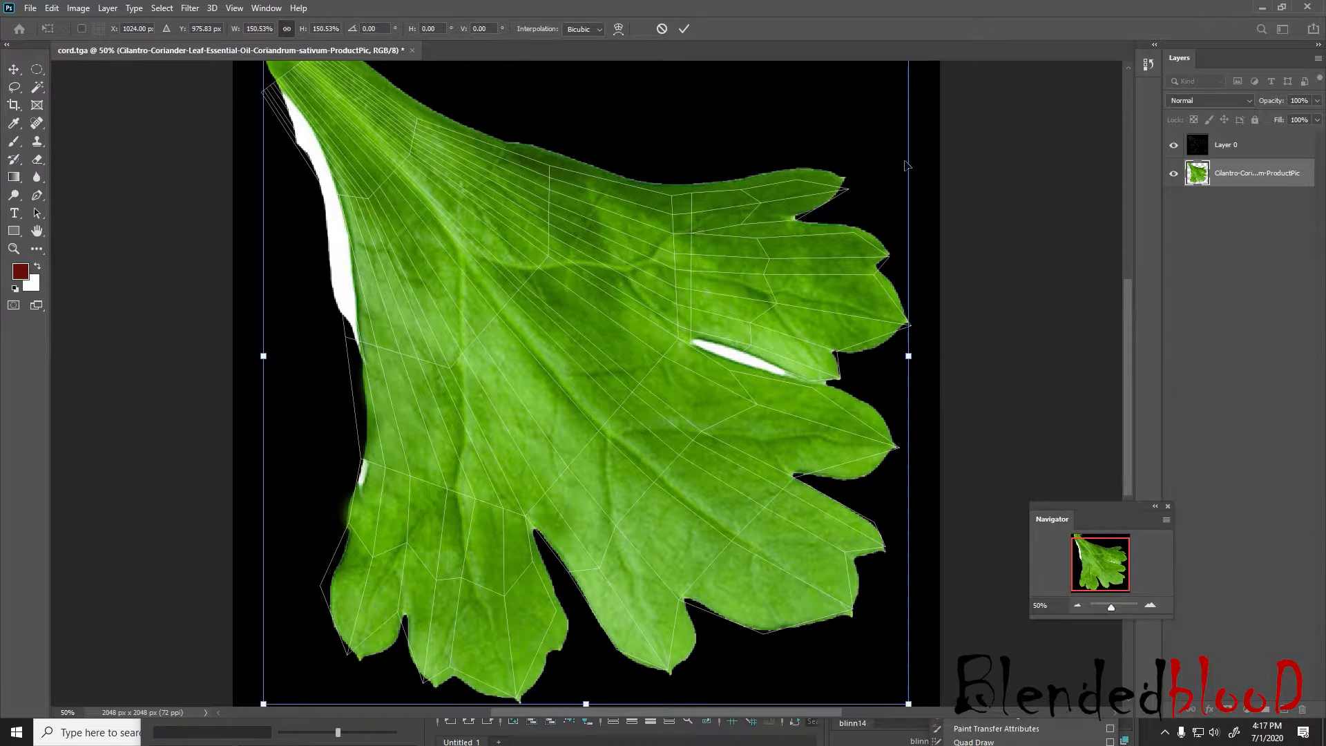
# Warp the leaf, bulging its right edge outward so the right-hand lobe tips cover the wireframe outline
pyautogui.rightClick(796, 291)
pyautogui.click(836, 379)
pyautogui.scroll(2, 832, 379)
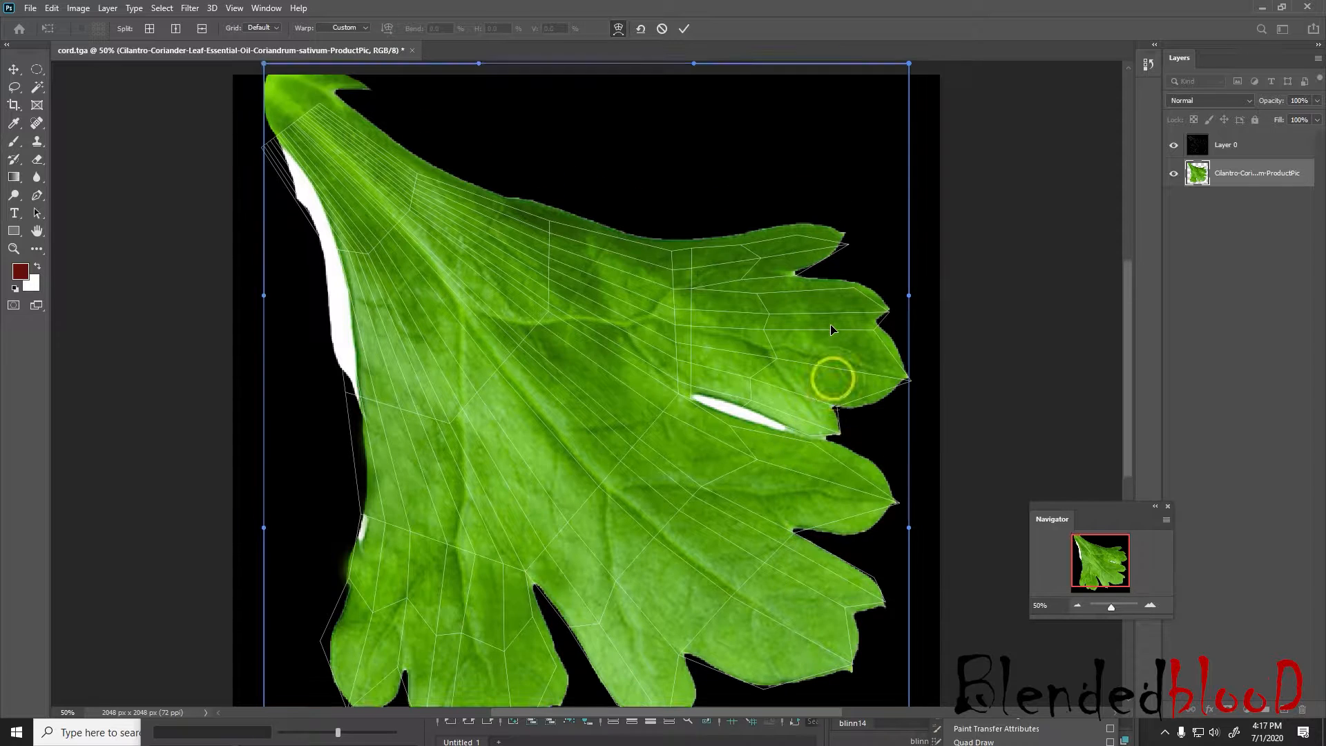
pyautogui.moveTo(910, 77); pyautogui.dragTo(922, 107)
pyautogui.scroll(-2, 891, 356)
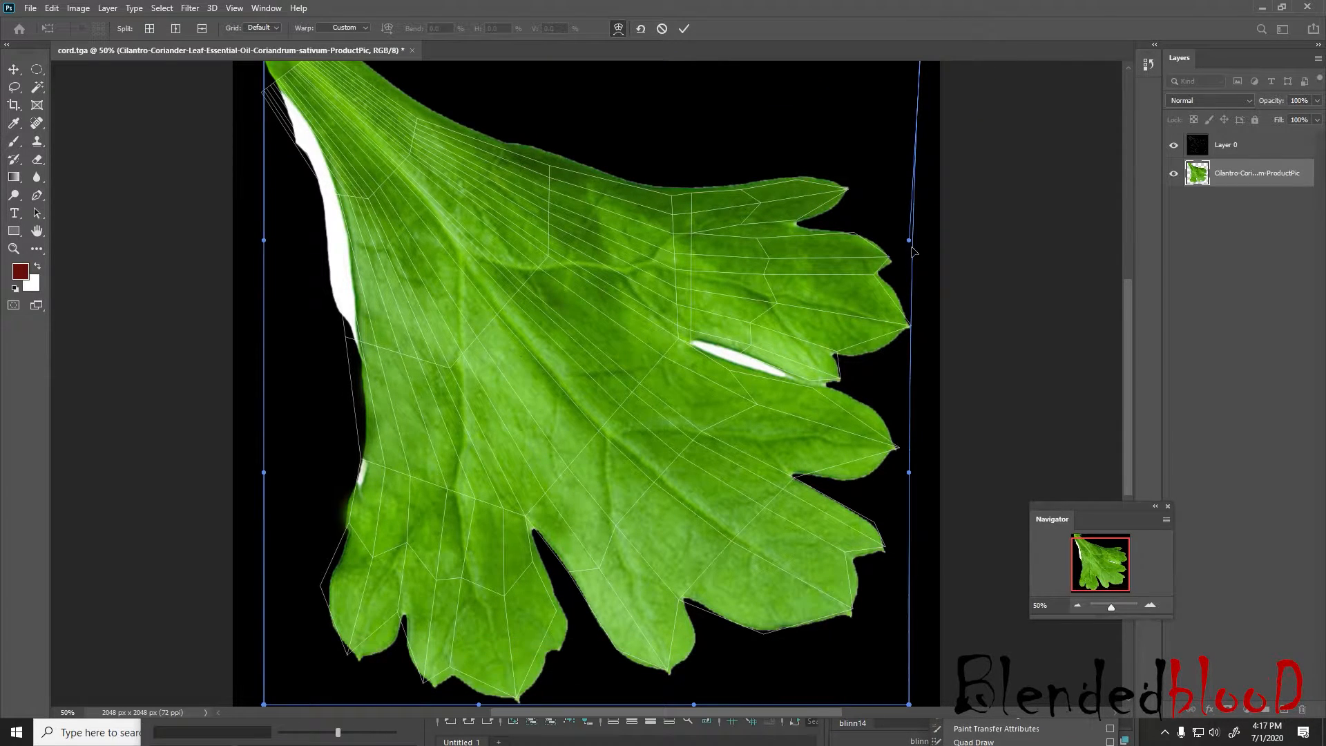
pyautogui.moveTo(910, 241); pyautogui.dragTo(930, 247)
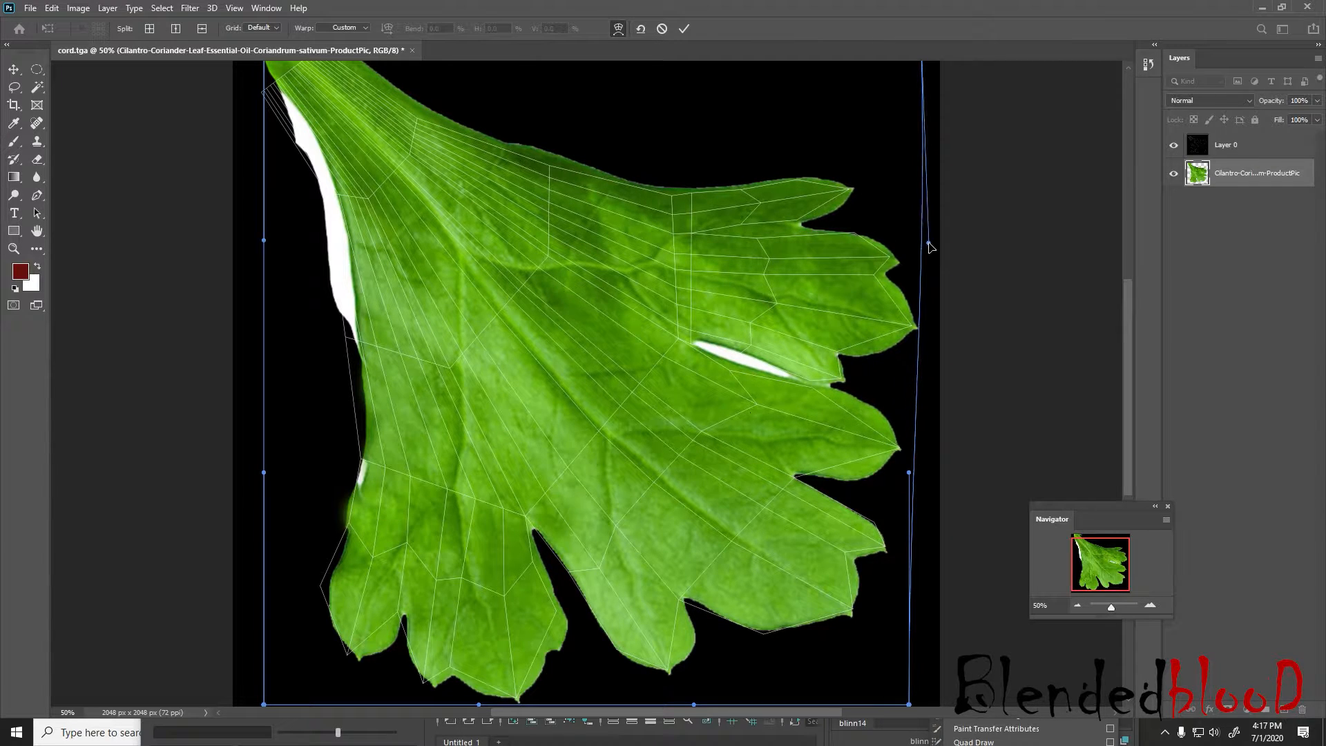
pyautogui.scroll(-2, 923, 318)
pyautogui.moveTo(909, 395); pyautogui.dragTo(924, 408)
pyautogui.scroll(-2, 909, 412)
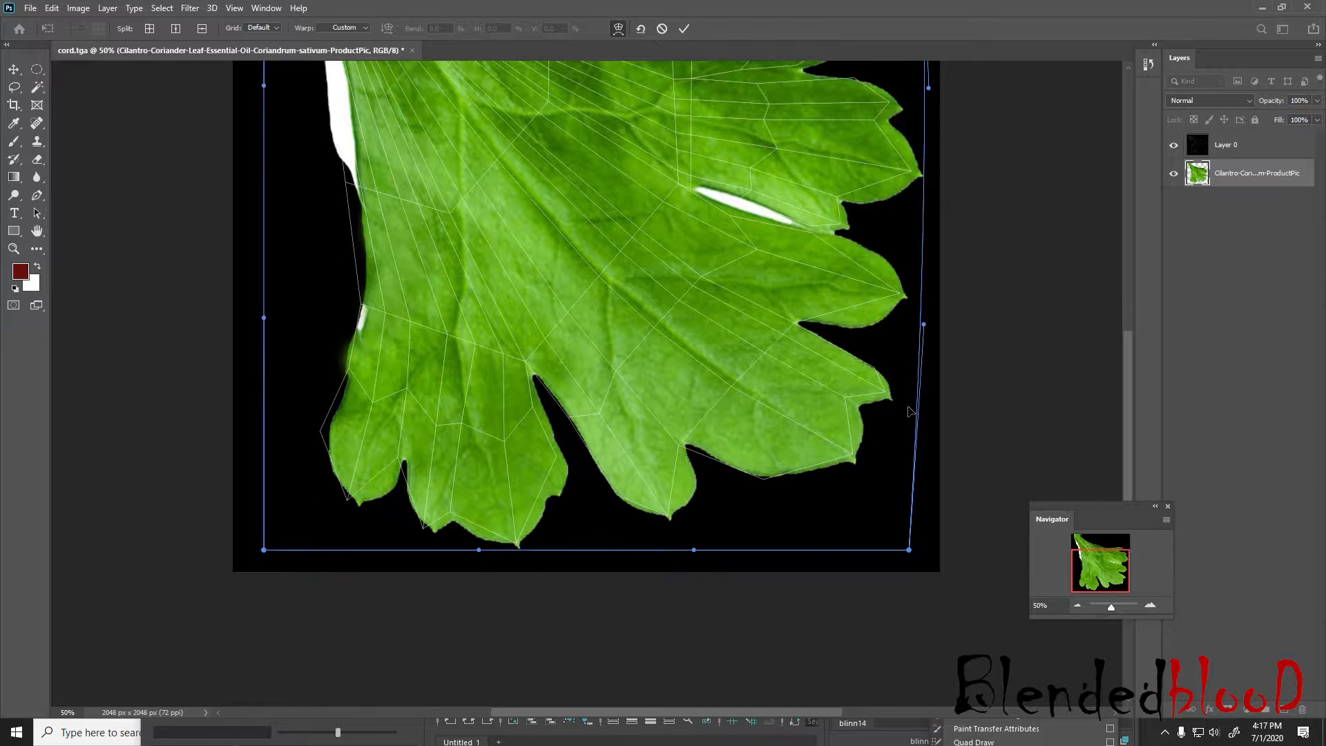
pyautogui.moveTo(926, 323); pyautogui.dragTo(934, 320)
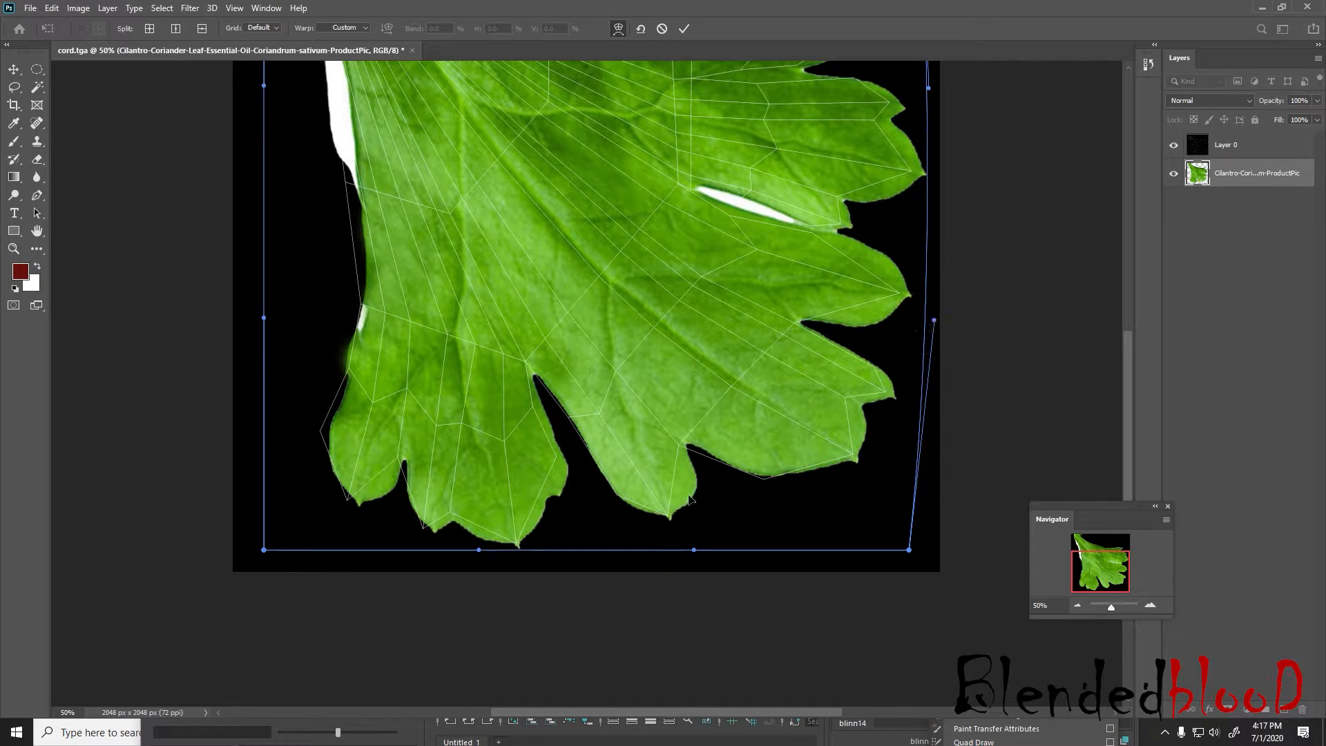
# Warp the leaf's bottom and left edges outward to cover the wireframe, and apply the transformation
pyautogui.moveTo(694, 551); pyautogui.dragTo(677, 569)
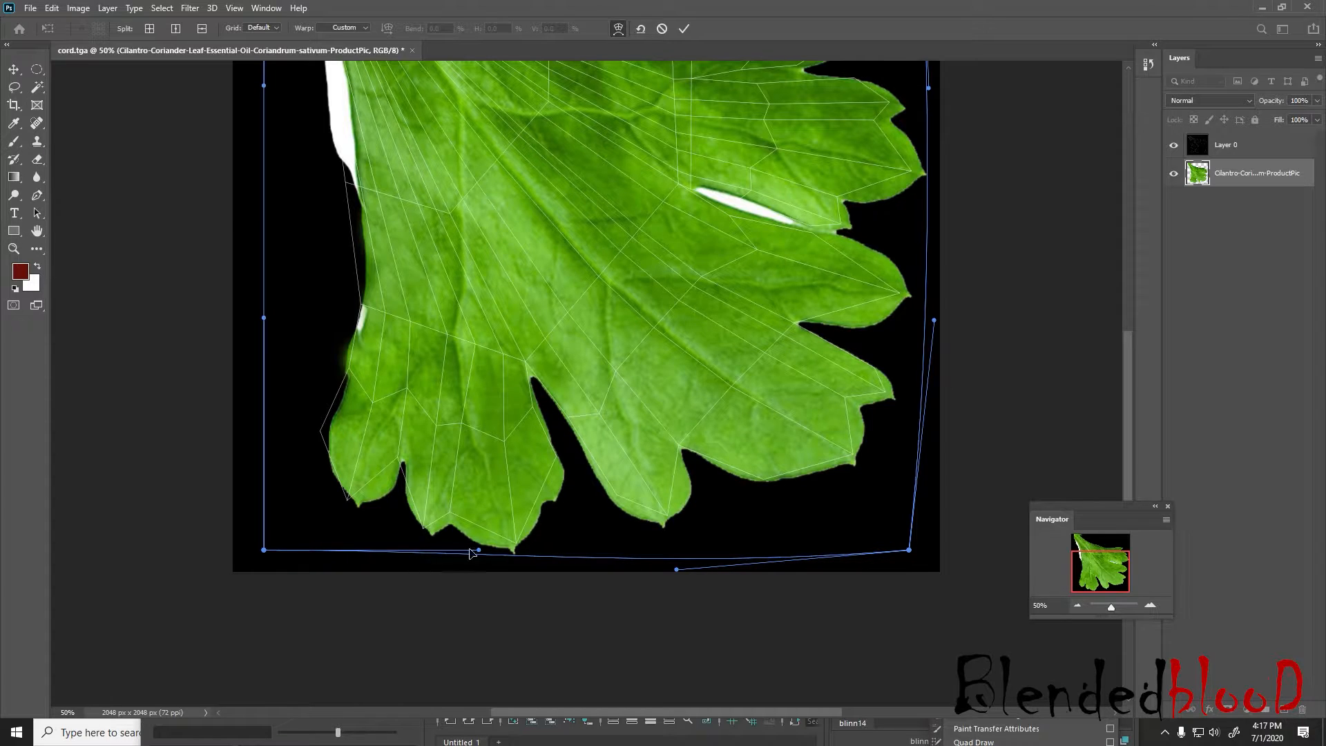
pyautogui.moveTo(475, 550); pyautogui.dragTo(453, 556)
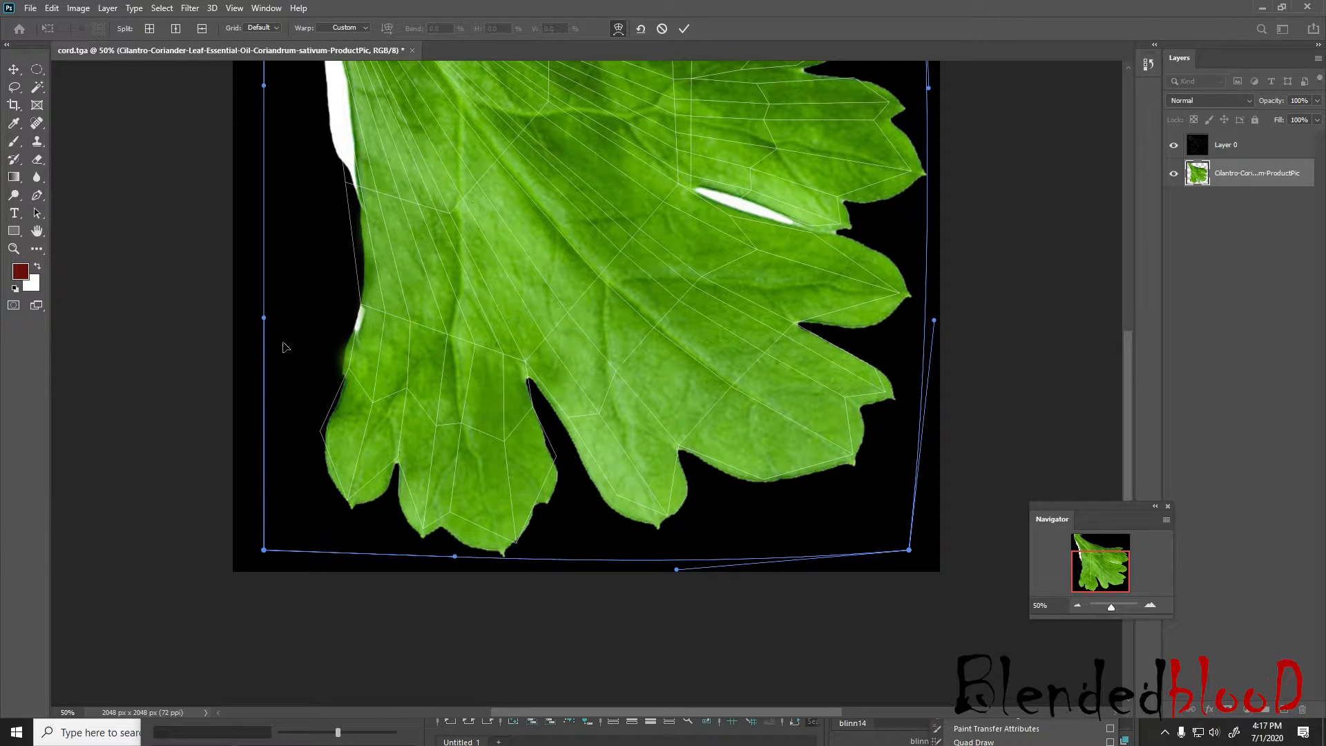
pyautogui.moveTo(263, 321); pyautogui.dragTo(238, 324)
pyautogui.scroll(3, 337, 322)
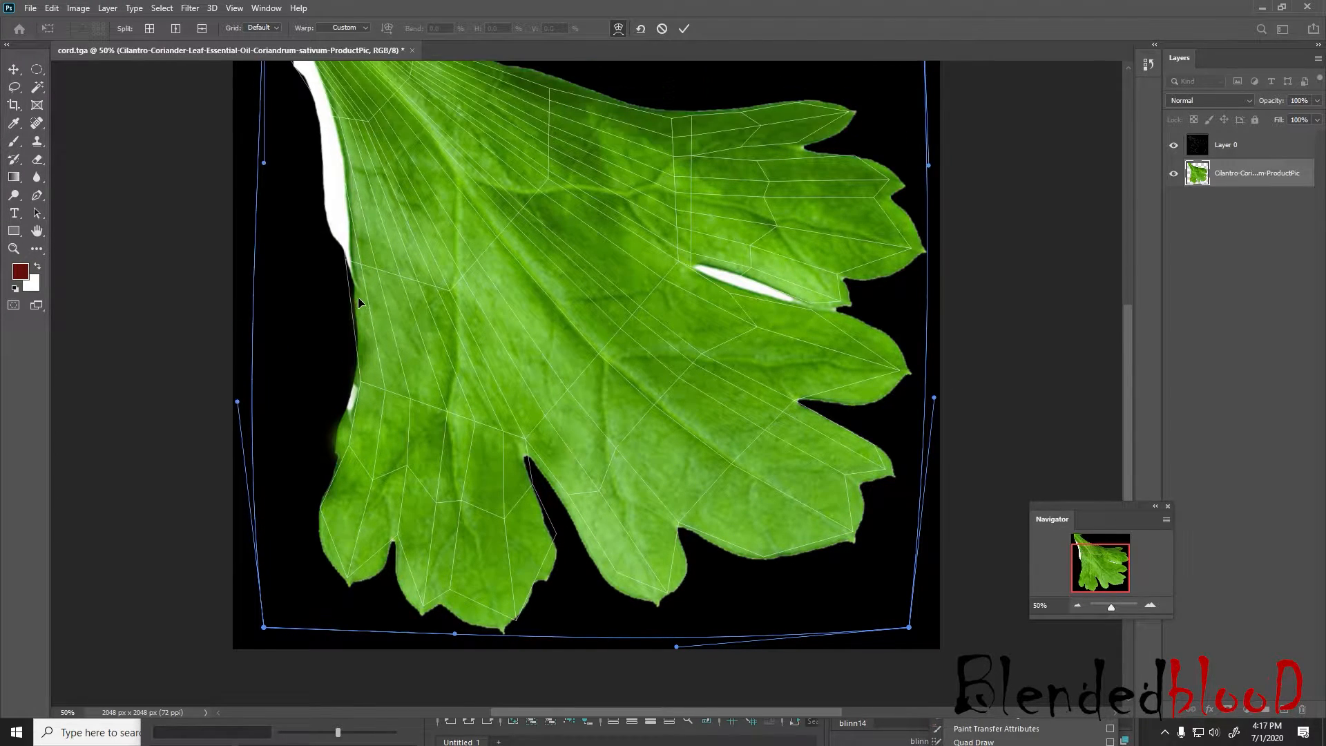
pyautogui.scroll(2, 337, 323)
pyautogui.moveTo(265, 287); pyautogui.dragTo(218, 295)
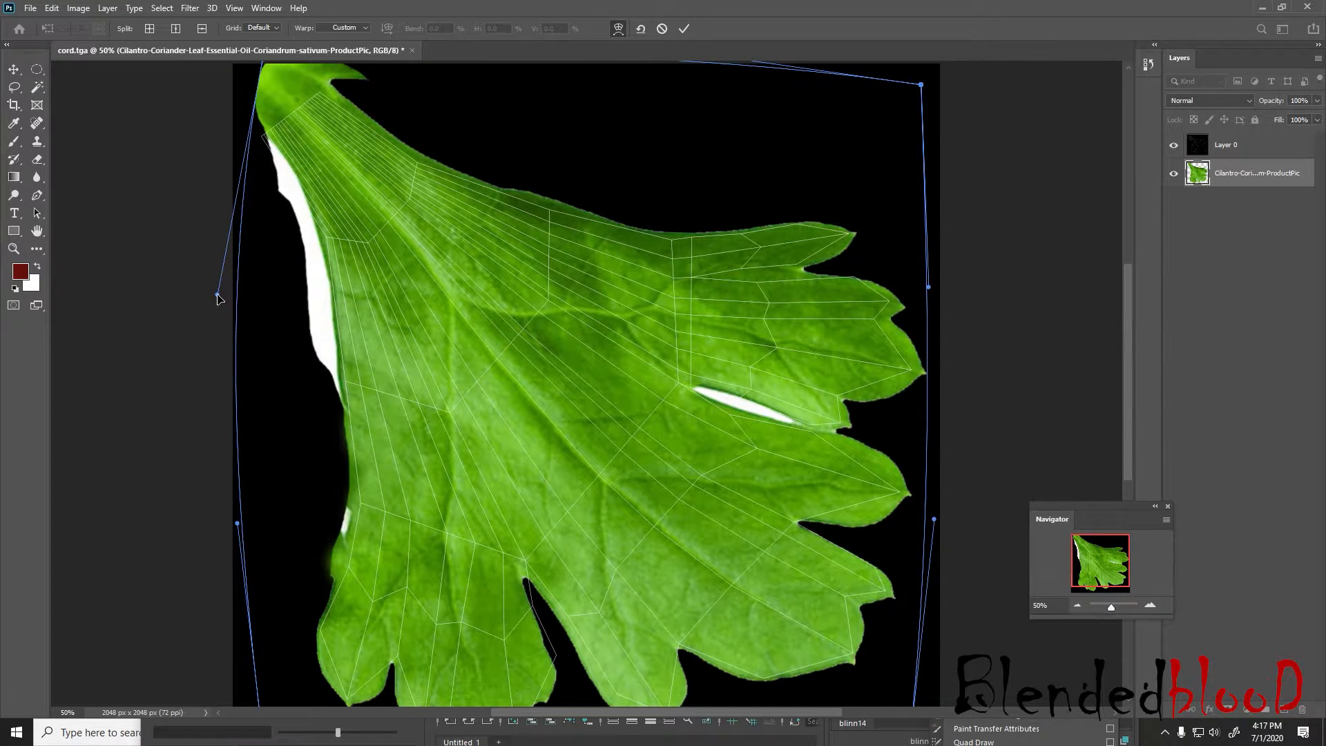
pyautogui.scroll(2, 269, 159)
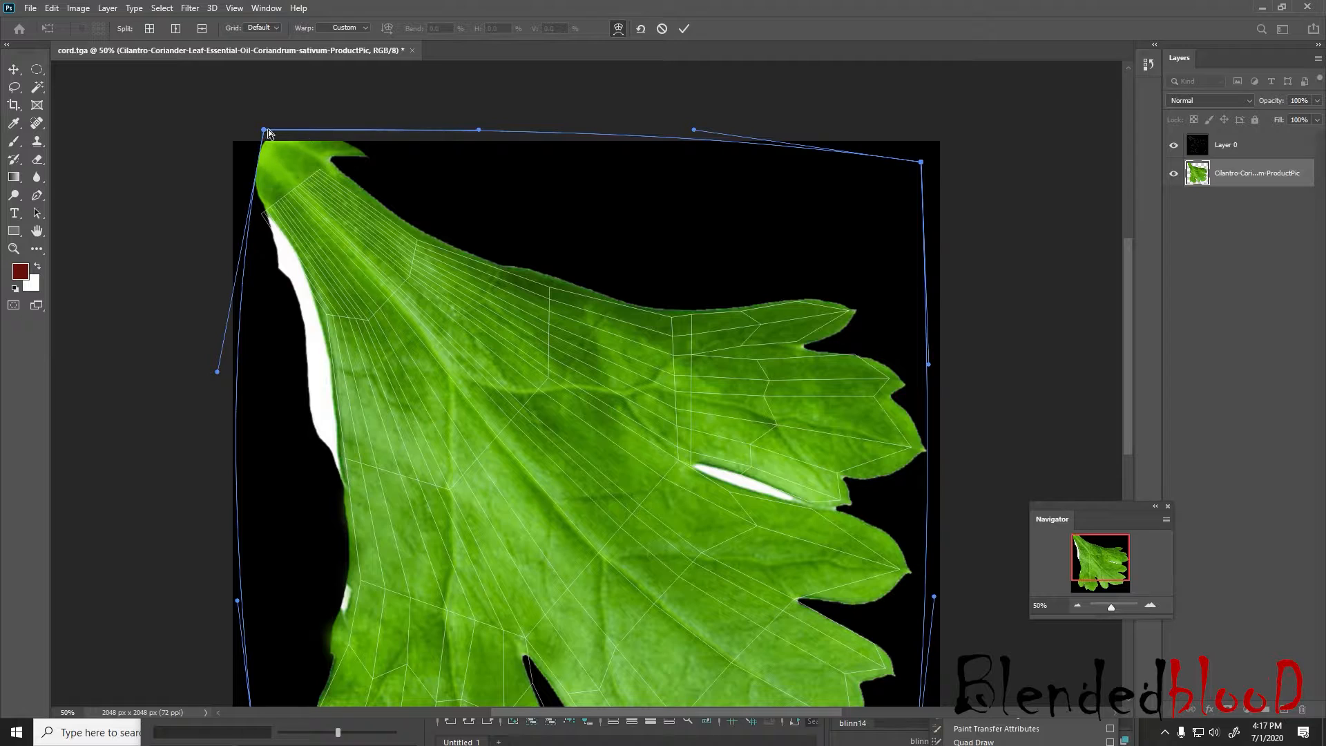
pyautogui.press('Return')
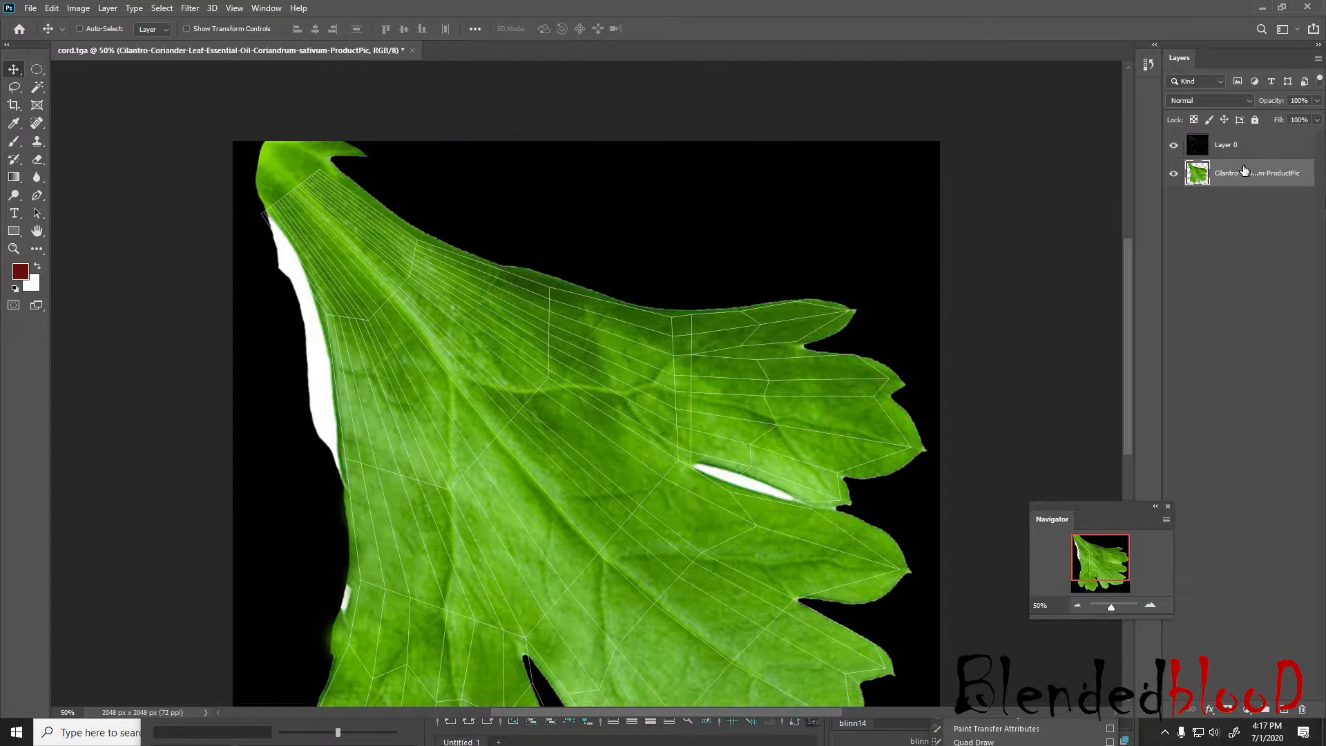
# Add a new layer below the cilantro layer and fill it with a green sampled from the leaf's stem
pyautogui.click(1284, 711)
pyautogui.moveTo(1249, 173); pyautogui.dragTo(1249, 201)
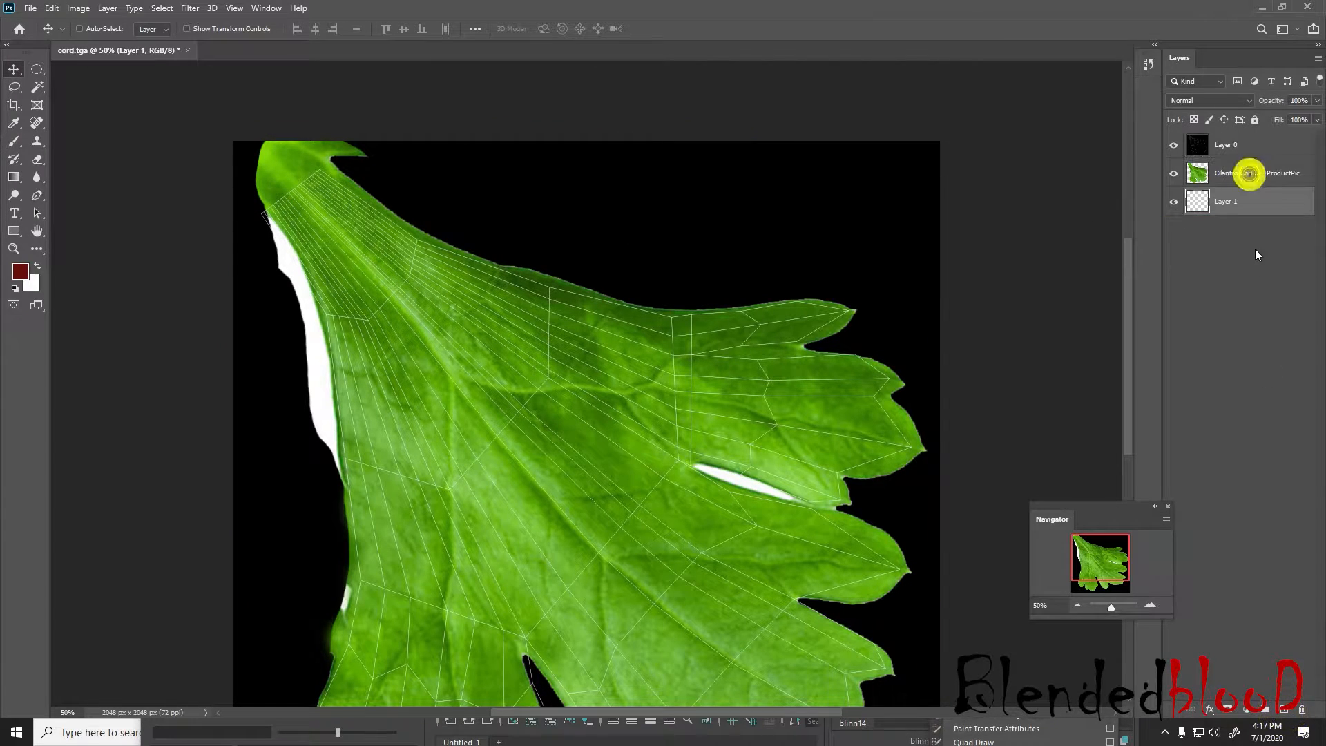
pyautogui.click(14, 123)
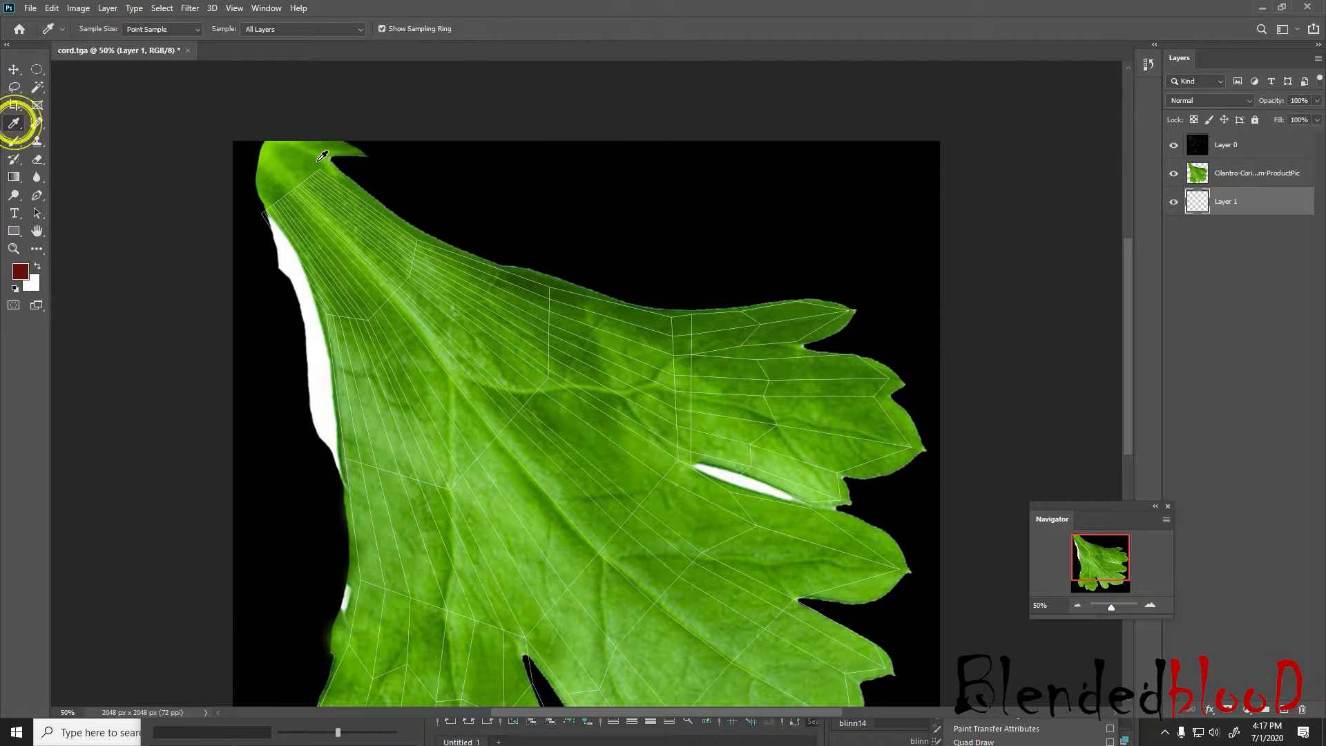
pyautogui.click(315, 164)
pyautogui.hotkey('alt', 'BackSpace')
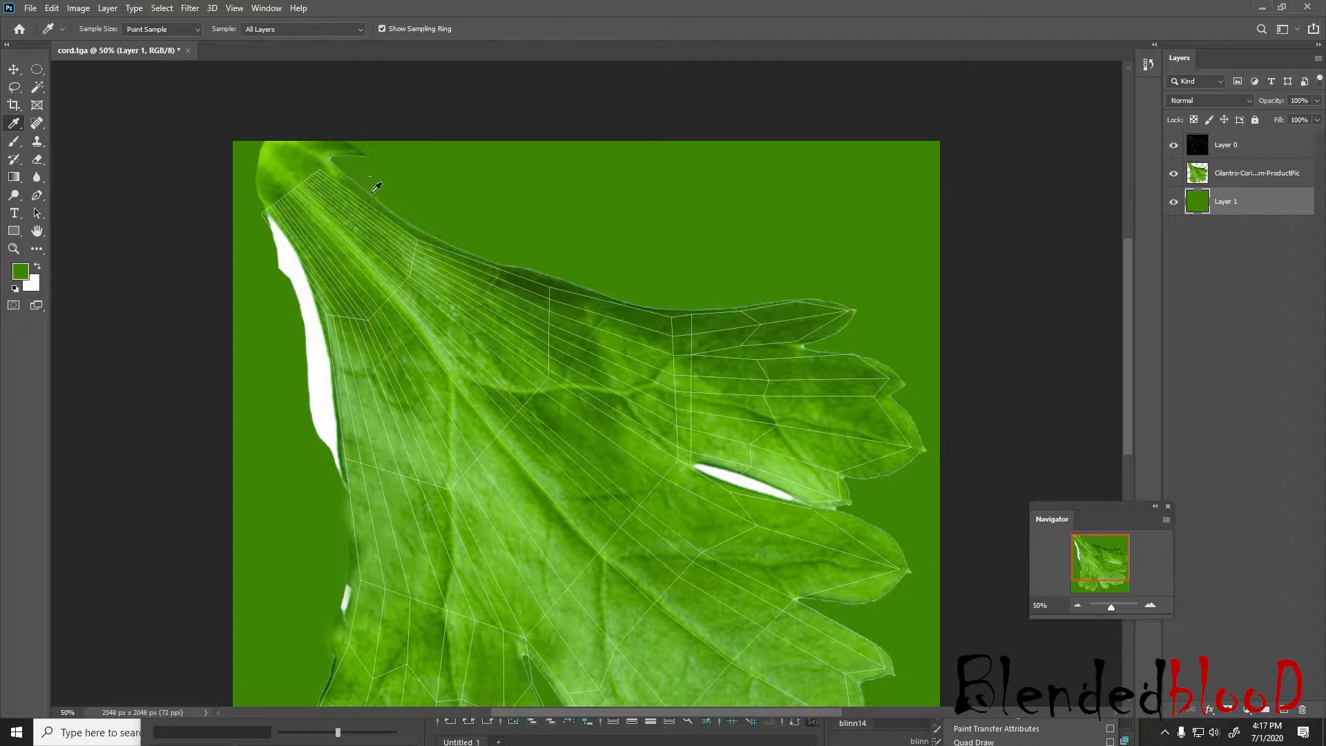
pyautogui.scroll(-1, 82, 169)
# Select the leftover white areas on the cilantro layer with the Magic Wand and delete them
pyautogui.click(37, 89)
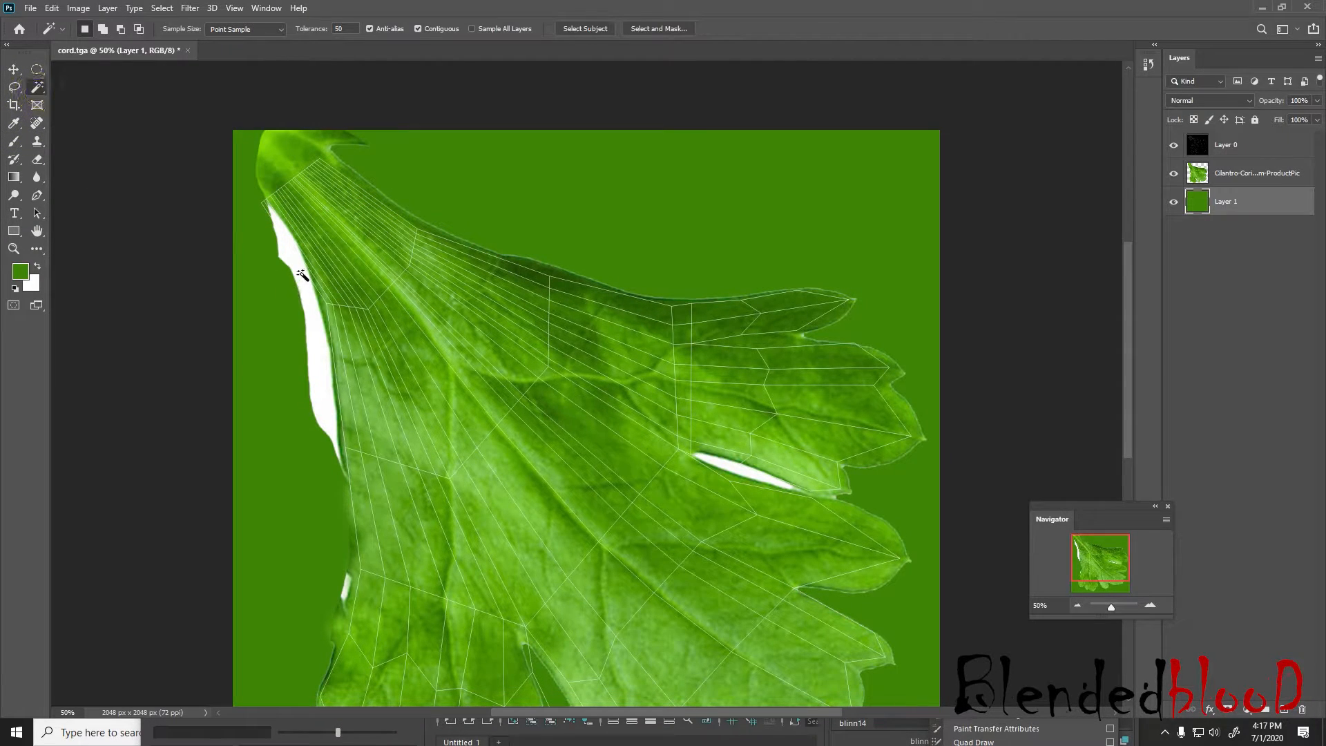
pyautogui.click(303, 273)
pyautogui.click(1266, 173)
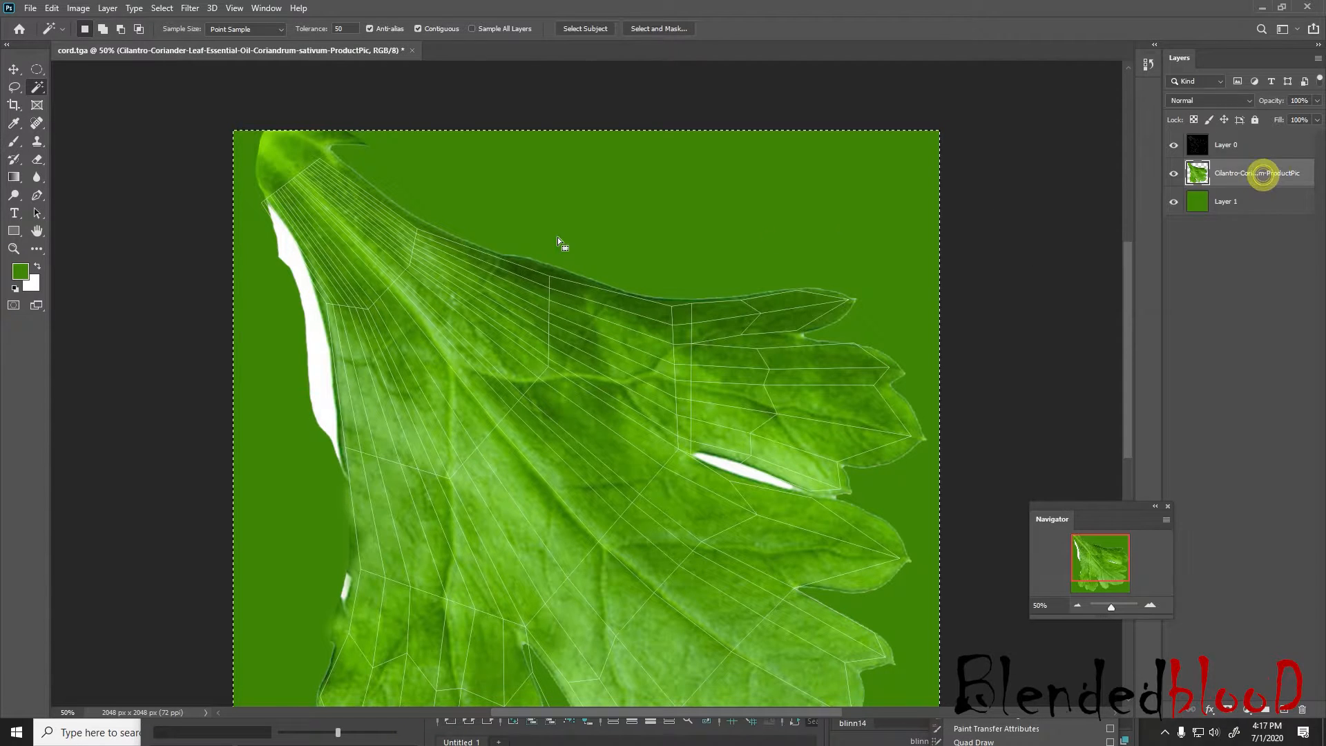
pyautogui.click(310, 313)
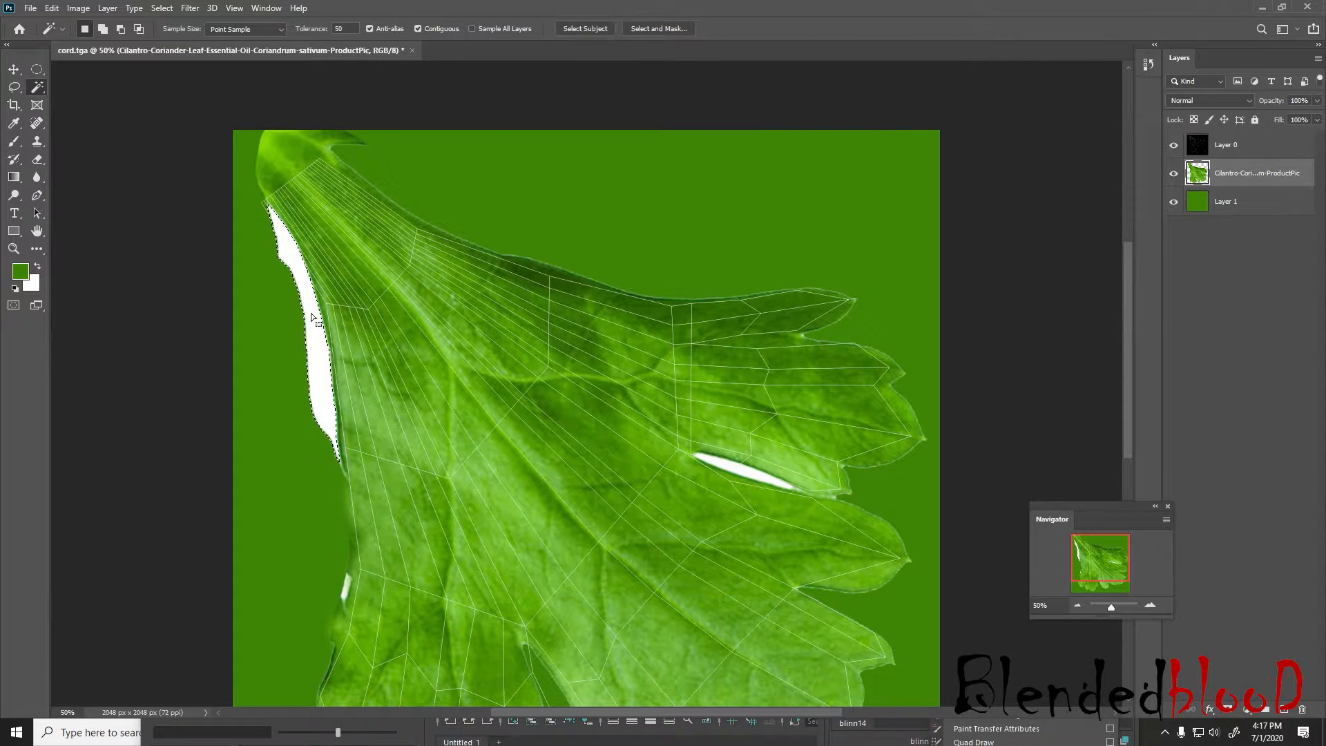
pyautogui.press('Delete')
pyautogui.scroll(-2, 344, 473)
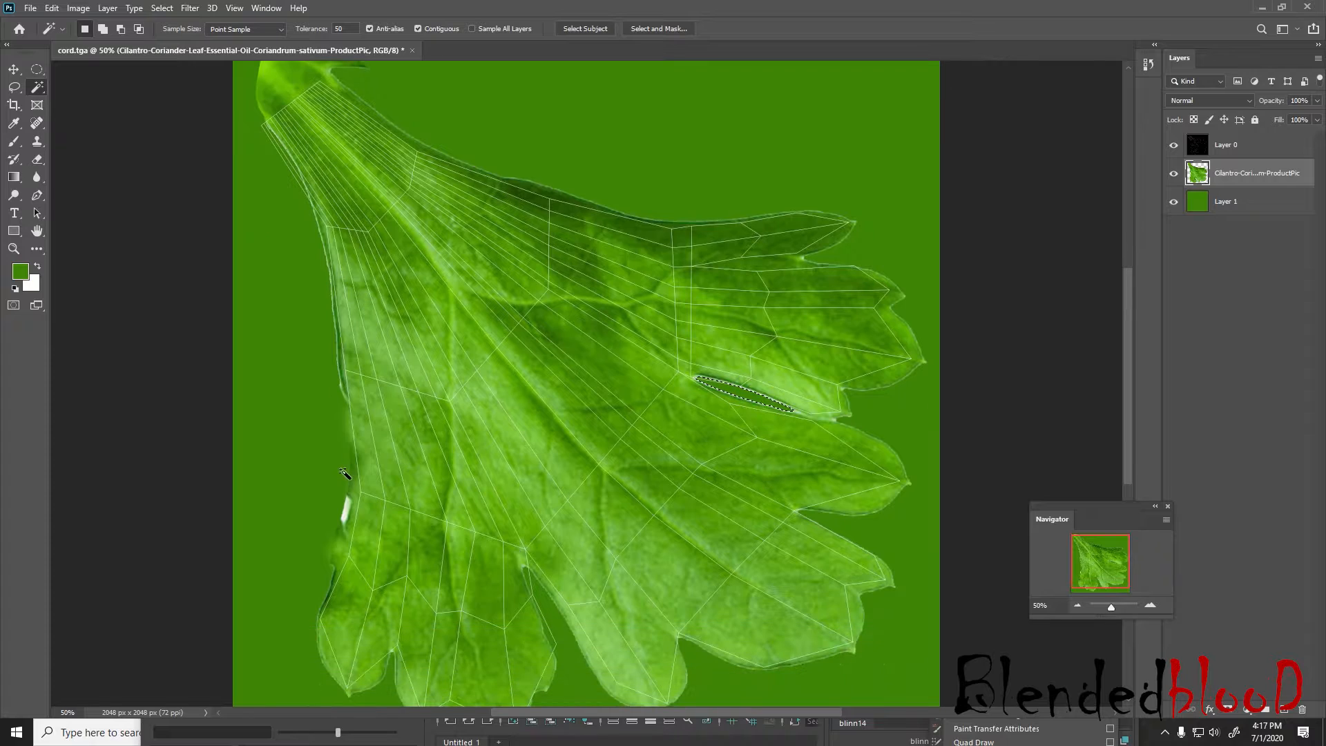
# Add a new layer above the cilantro layer and brush the sampled green along the leaf's upper left edge
pyautogui.click(14, 143)
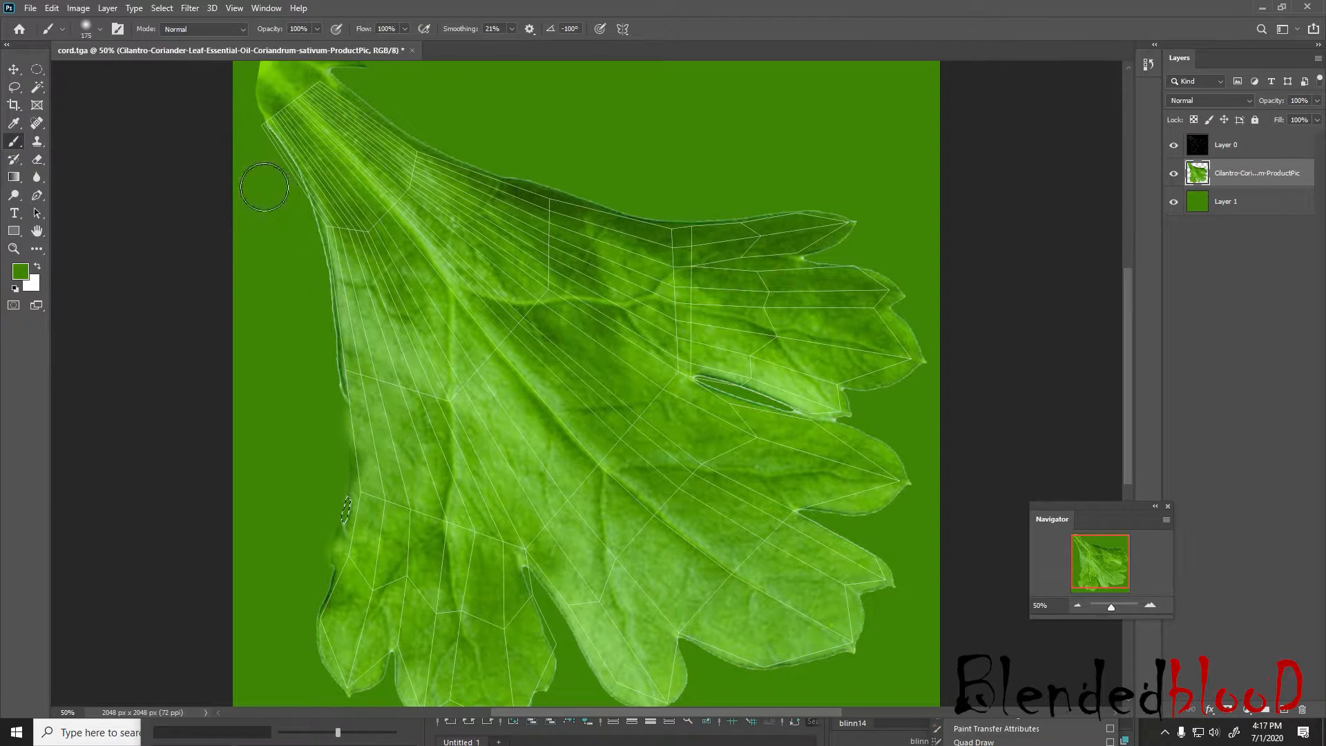
pyautogui.click(261, 123)
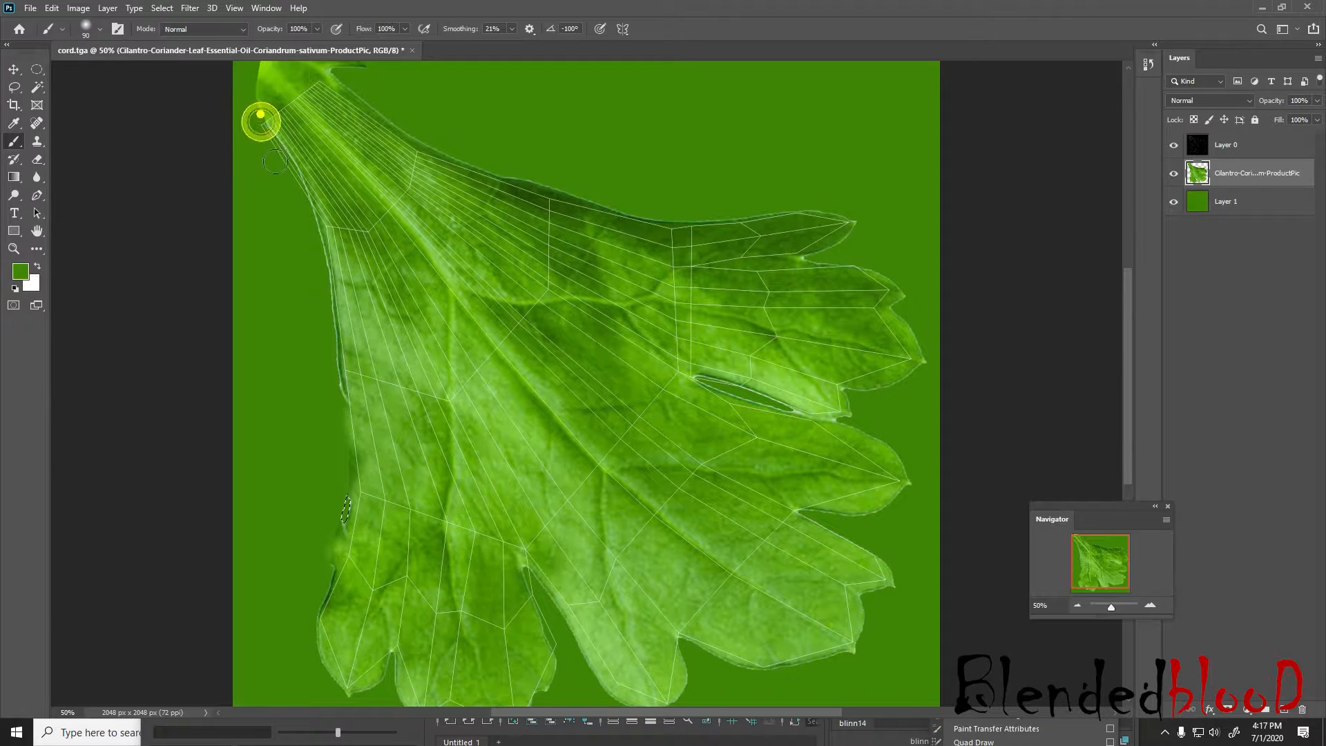
pyautogui.click(1256, 178)
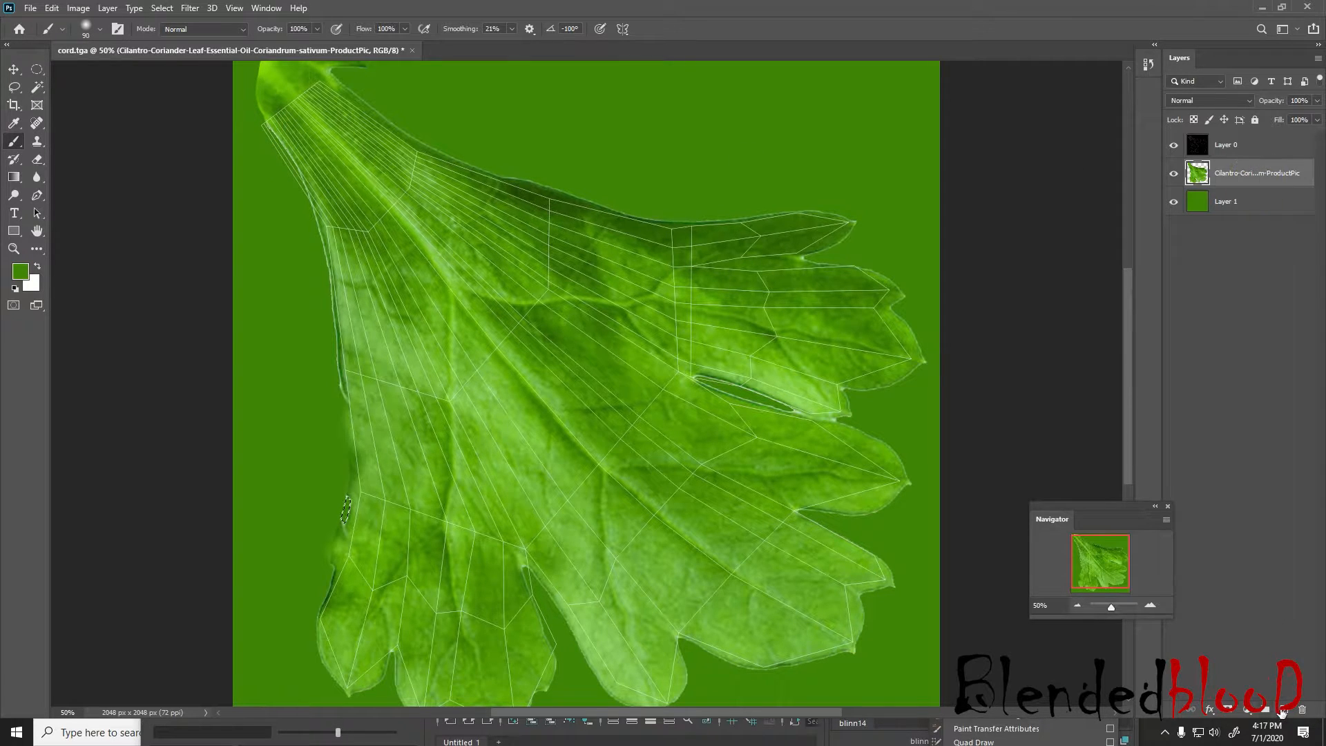
pyautogui.click(1283, 709)
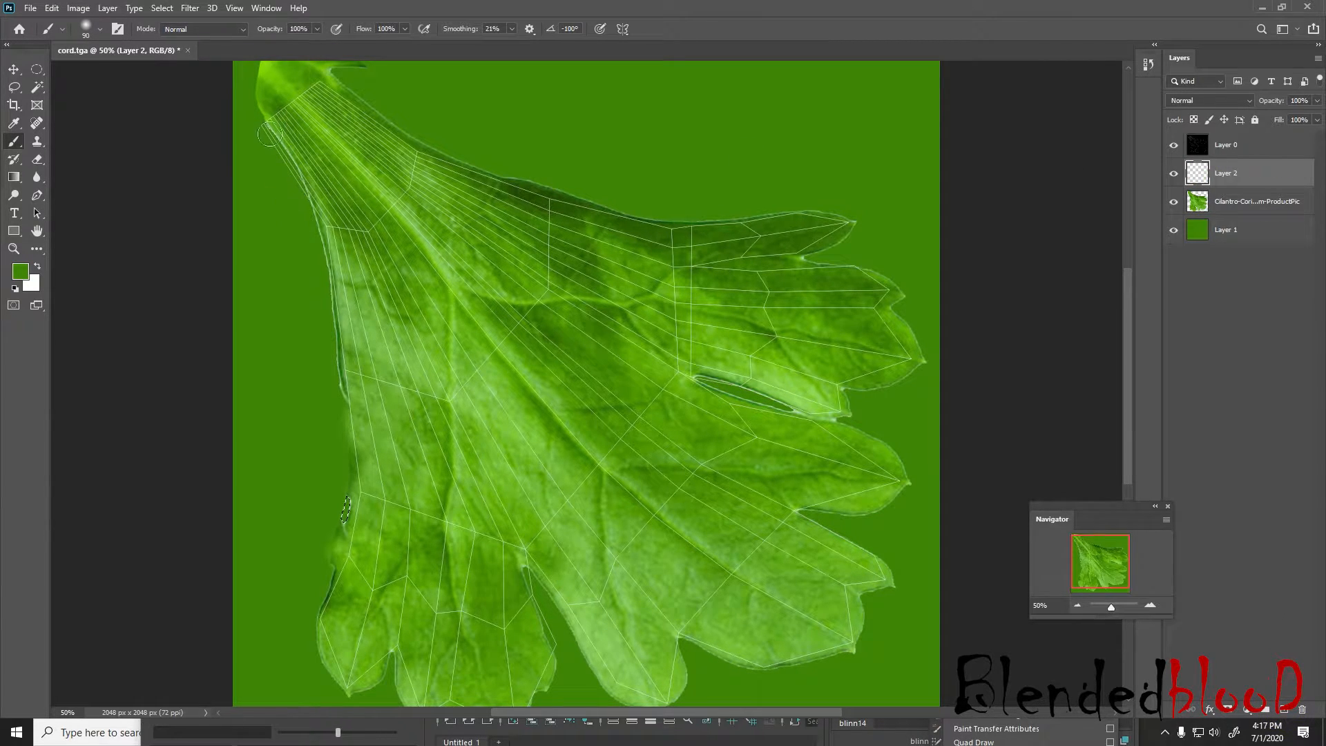
pyautogui.moveTo(278, 128)
pyautogui.mouseDown()
pyautogui.moveTo(274, 163)
pyautogui.moveTo(260, 121)
pyautogui.moveTo(279, 193)
pyautogui.mouseUp()
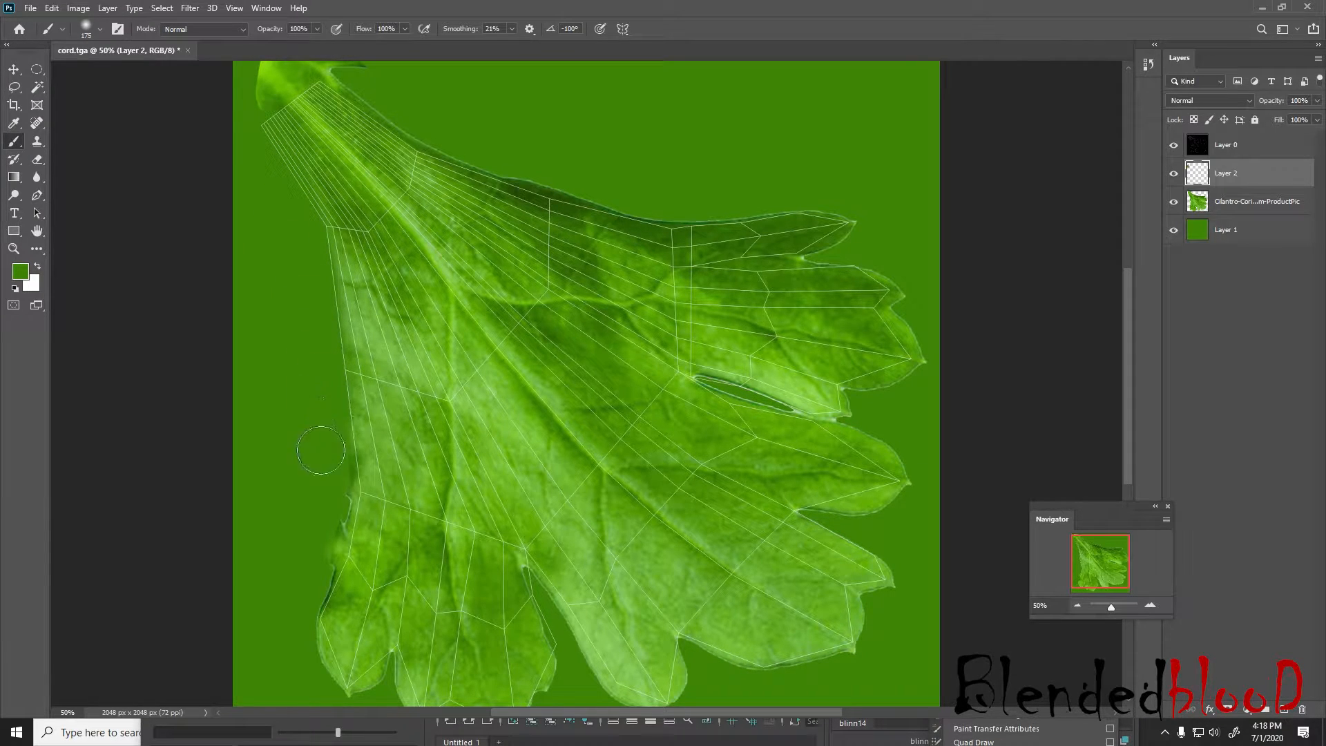
# Paint green over the dark edges of the leaf's lower left side and the outlines of its bottom left lobes
pyautogui.scroll(-3, 318, 380)
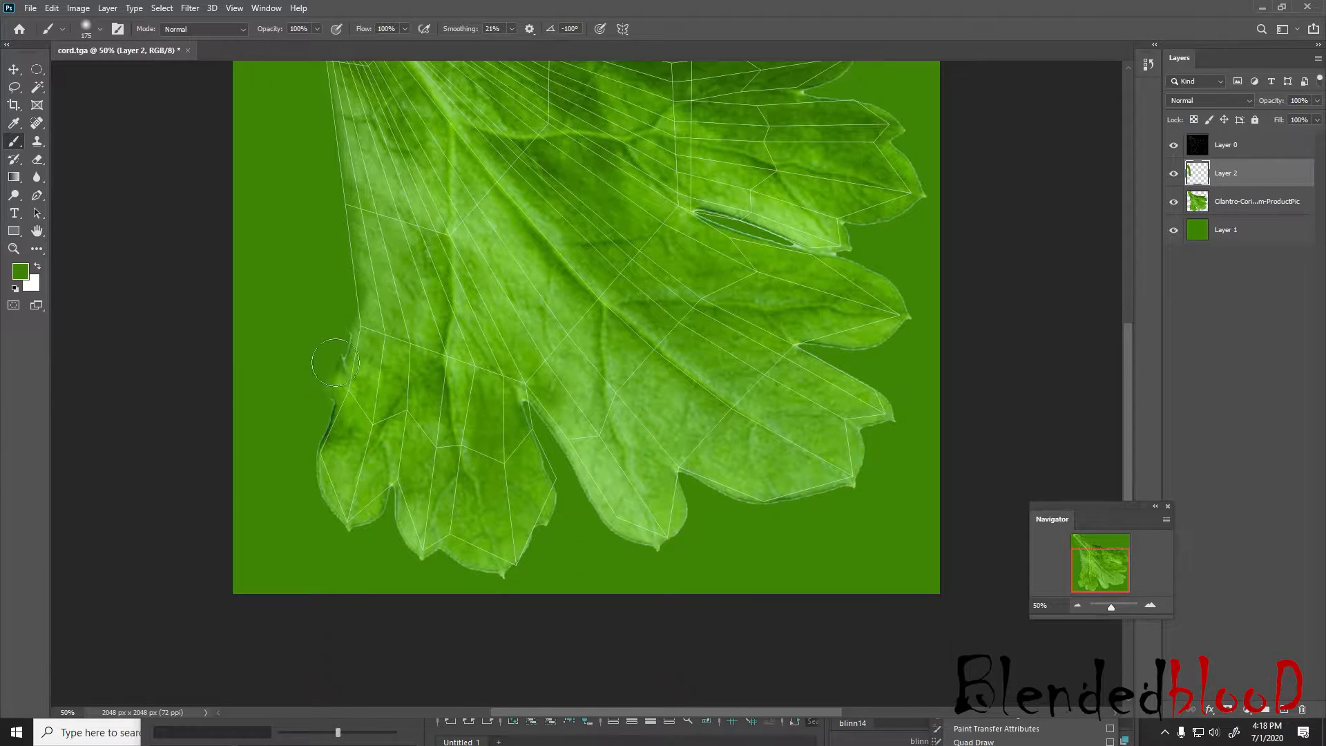
pyautogui.moveTo(328, 304)
pyautogui.mouseDown()
pyautogui.moveTo(339, 373)
pyautogui.moveTo(315, 427)
pyautogui.mouseUp()
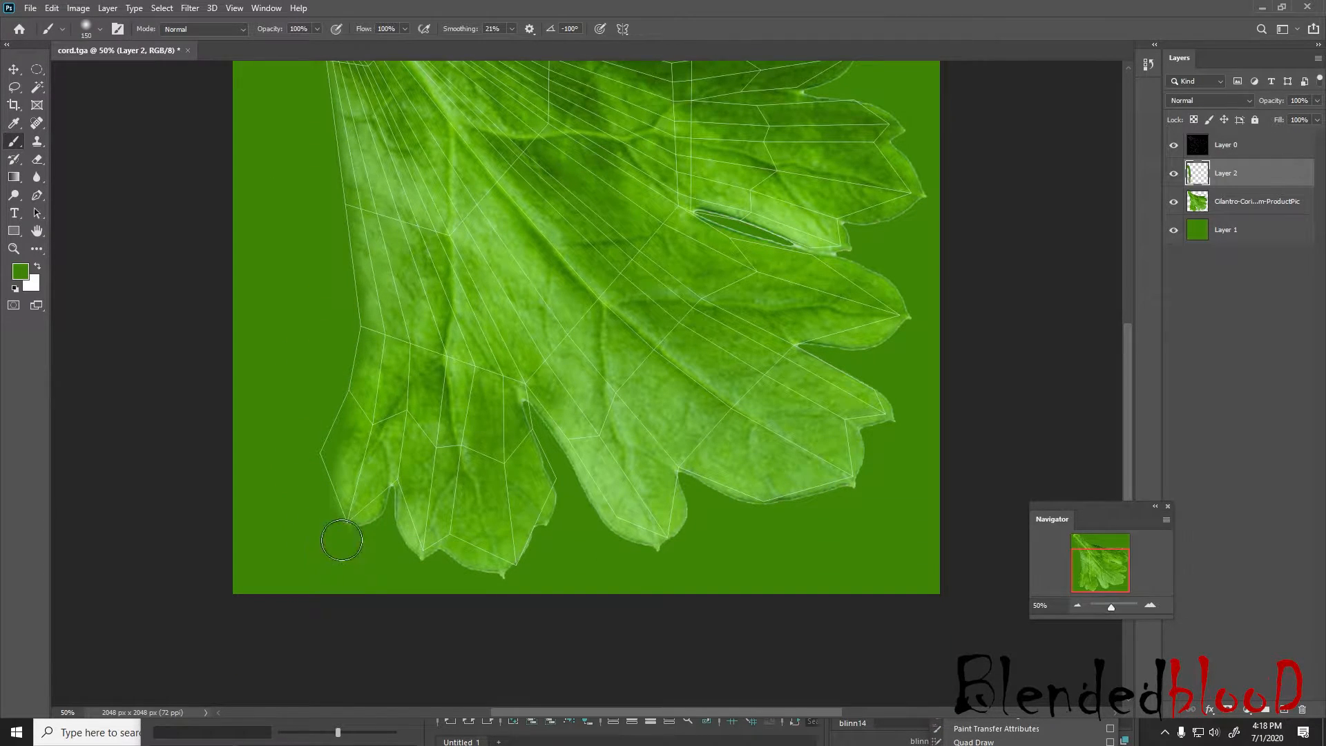
pyautogui.moveTo(371, 523)
pyautogui.mouseDown()
pyautogui.moveTo(384, 511)
pyautogui.moveTo(398, 521)
pyautogui.moveTo(409, 552)
pyautogui.moveTo(393, 512)
pyautogui.moveTo(414, 554)
pyautogui.moveTo(450, 553)
pyautogui.mouseUp()
pyautogui.press(']')
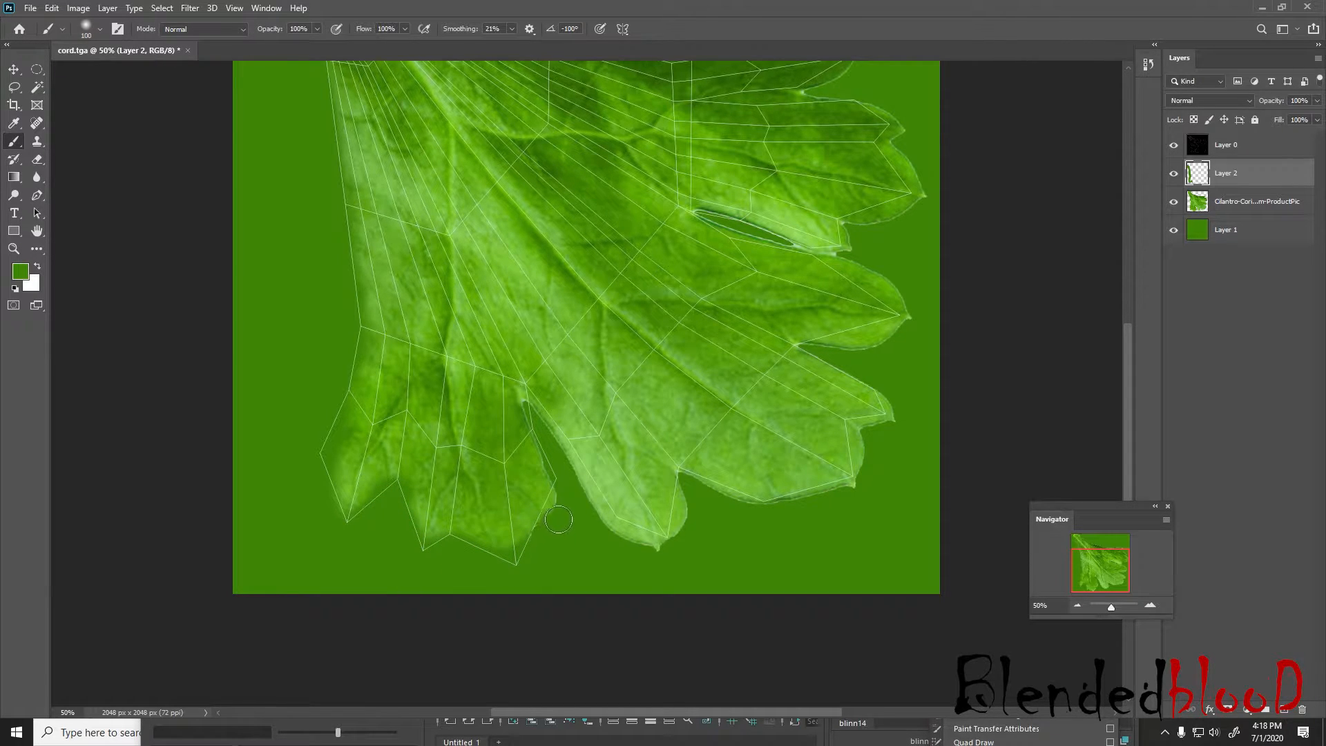
# Lower the brush opacity to 62% and paint green over the dark gap and edges between the right-hand lobes
pyautogui.click(318, 29)
pyautogui.moveTo(319, 45); pyautogui.dragTo(293, 45)
pyautogui.scroll(3, 853, 274)
pyautogui.scroll(1, 853, 274)
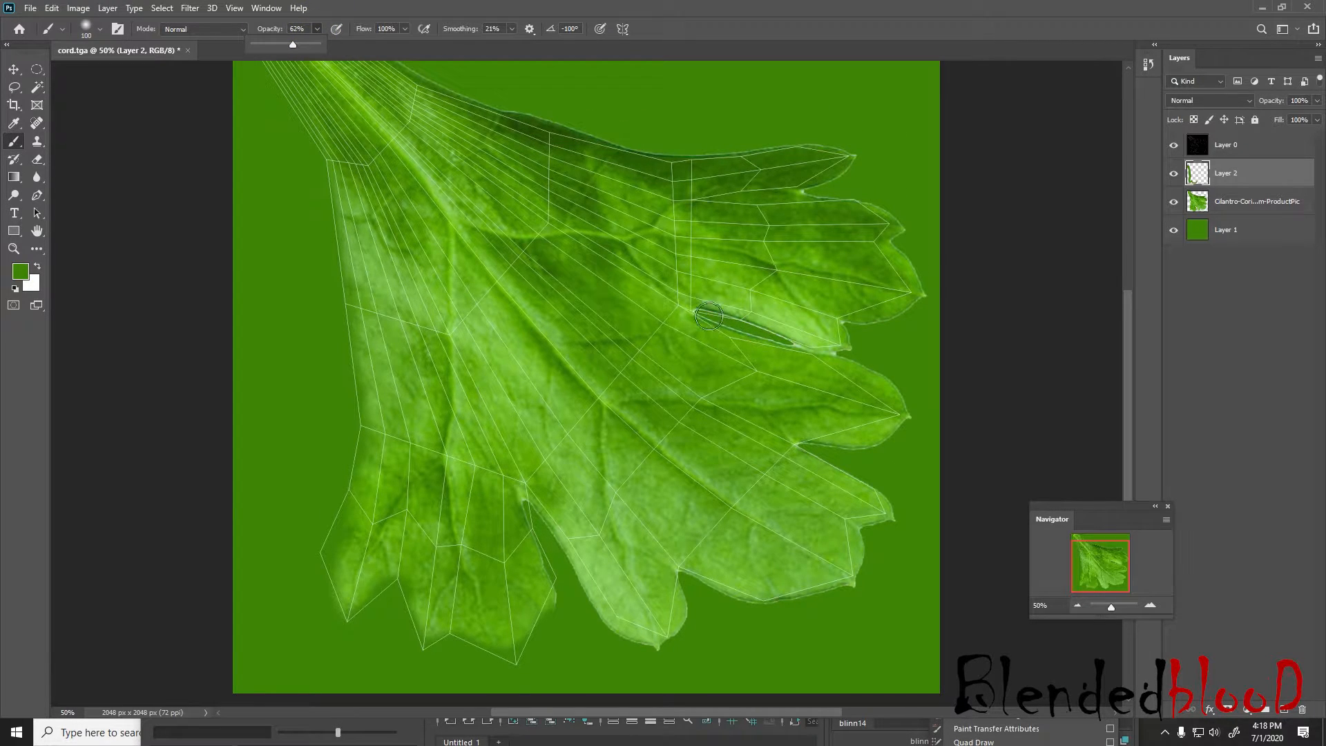
pyautogui.press('[')
pyautogui.moveTo(699, 312)
pyautogui.mouseDown()
pyautogui.moveTo(794, 342)
pyautogui.moveTo(707, 316)
pyautogui.moveTo(771, 334)
pyautogui.mouseUp()
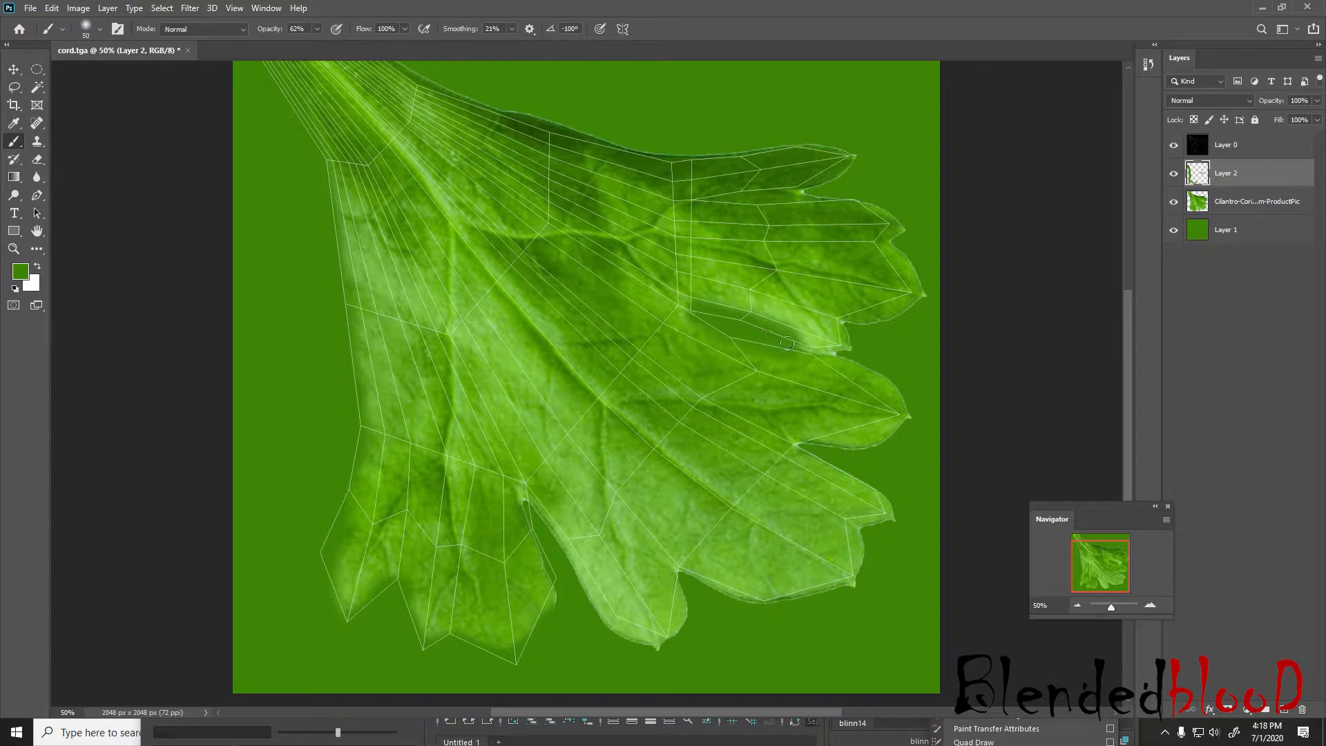
pyautogui.moveTo(800, 347)
pyautogui.mouseDown()
pyautogui.moveTo(863, 355)
pyautogui.moveTo(921, 409)
pyautogui.mouseUp()
pyautogui.moveTo(834, 357); pyautogui.dragTo(891, 380)
pyautogui.click(874, 367)
# Hide the UV snapshot layer (Layer 0) and save the document as a Photoshop file named corender in the food_1 folder
pyautogui.scroll(2, 874, 367)
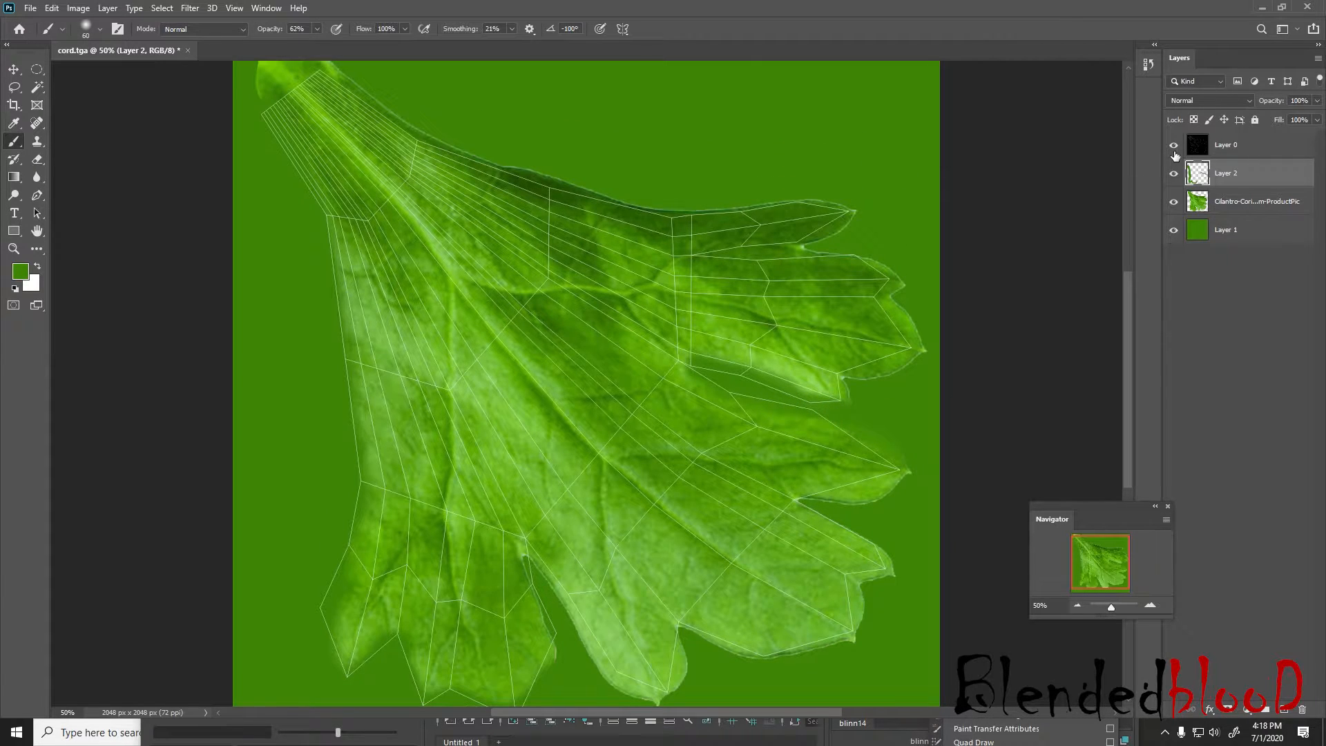
pyautogui.click(1173, 144)
pyautogui.click(30, 8)
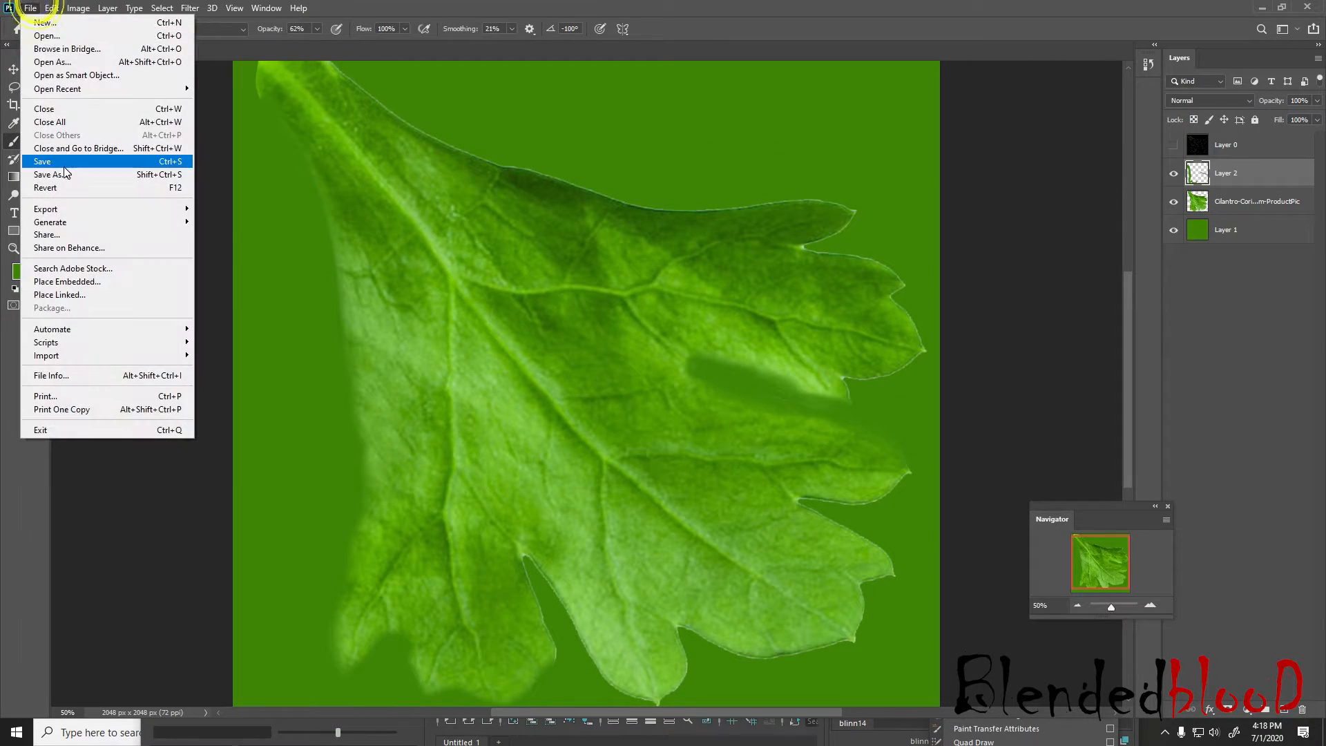
pyautogui.click(66, 174)
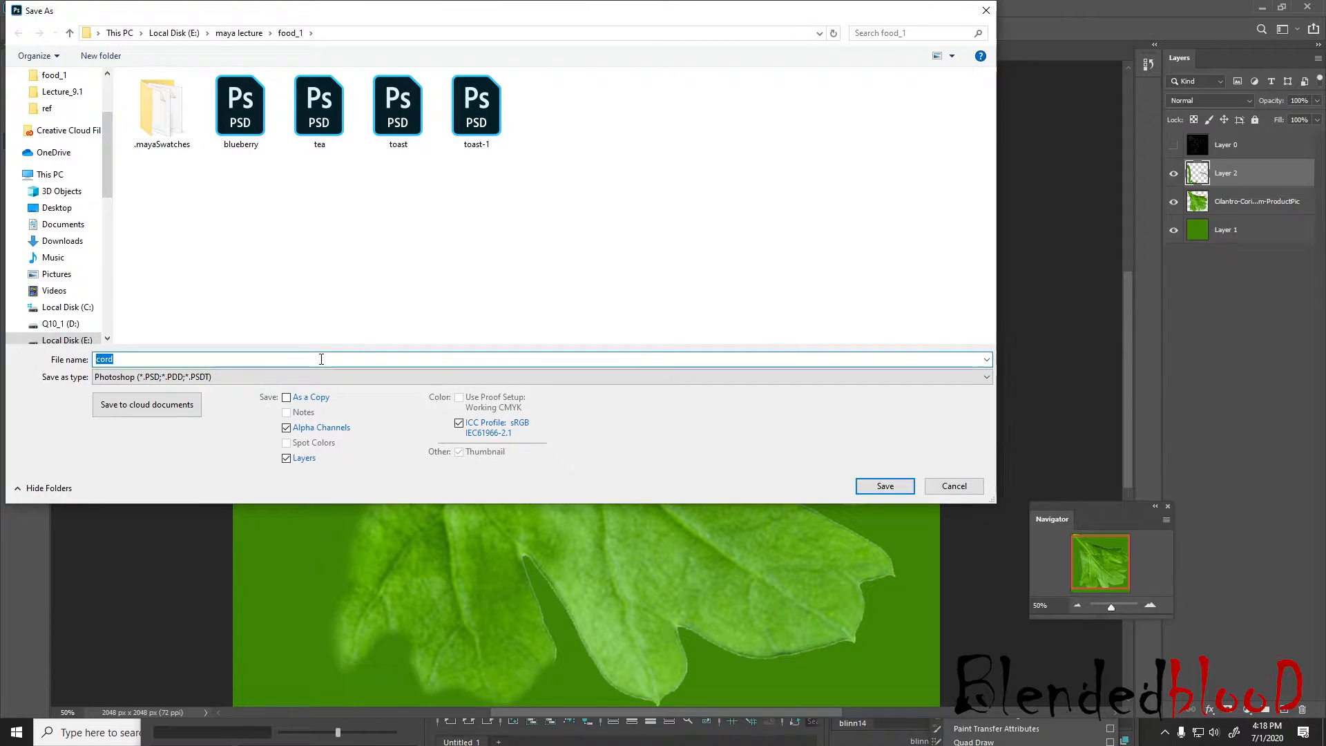
pyautogui.write('cor')
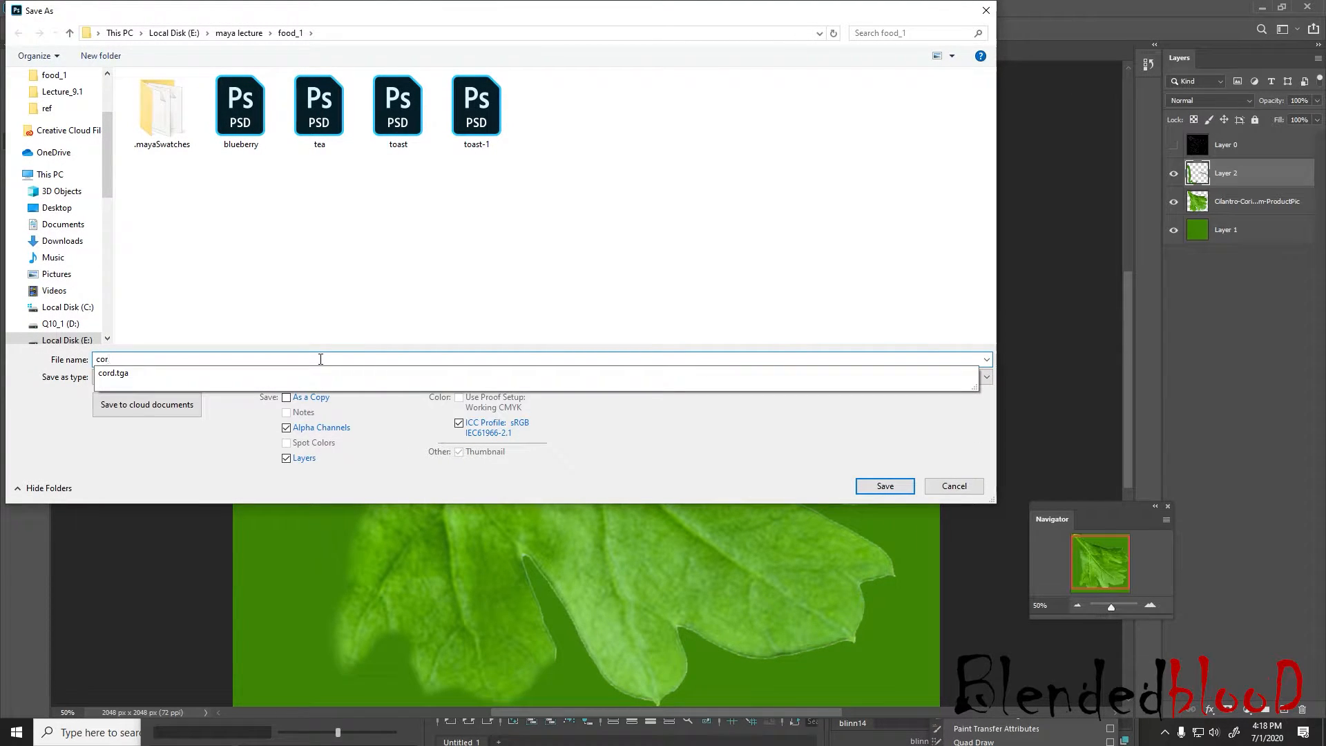
pyautogui.write('ender')
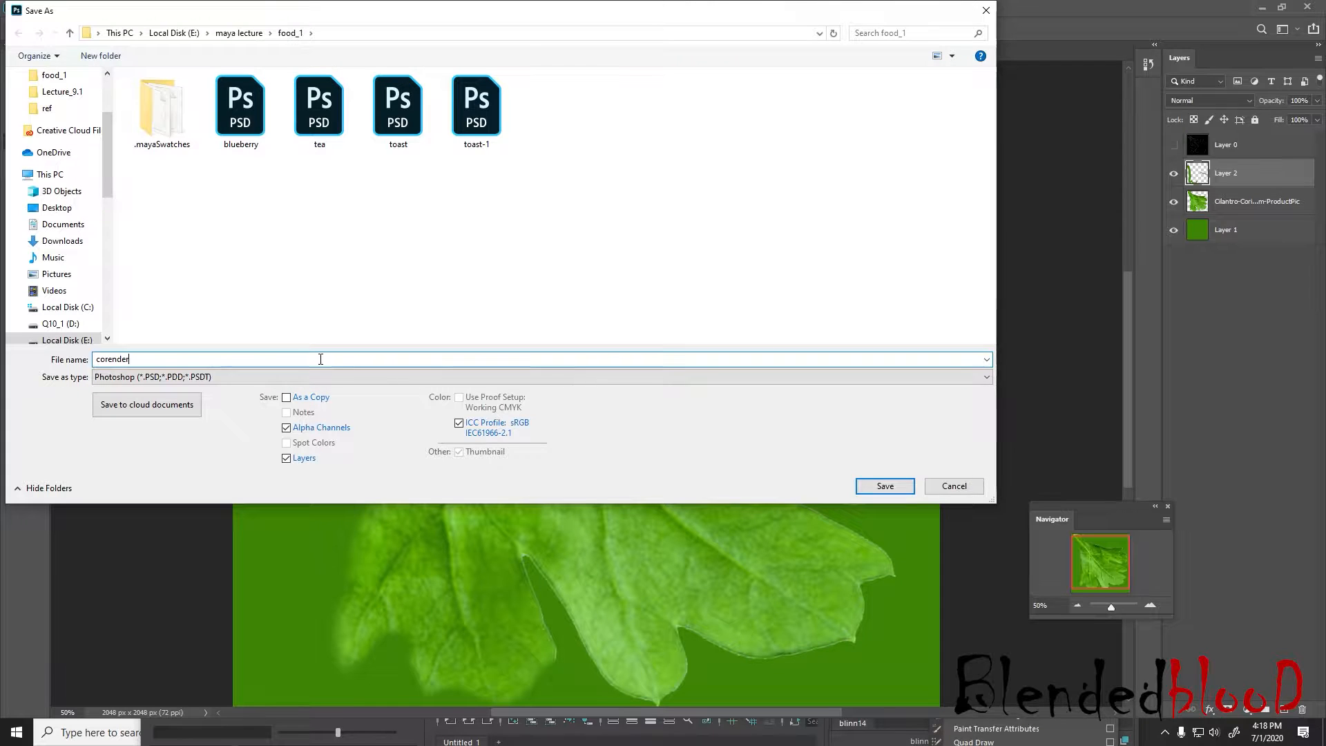
pyautogui.press('Return')
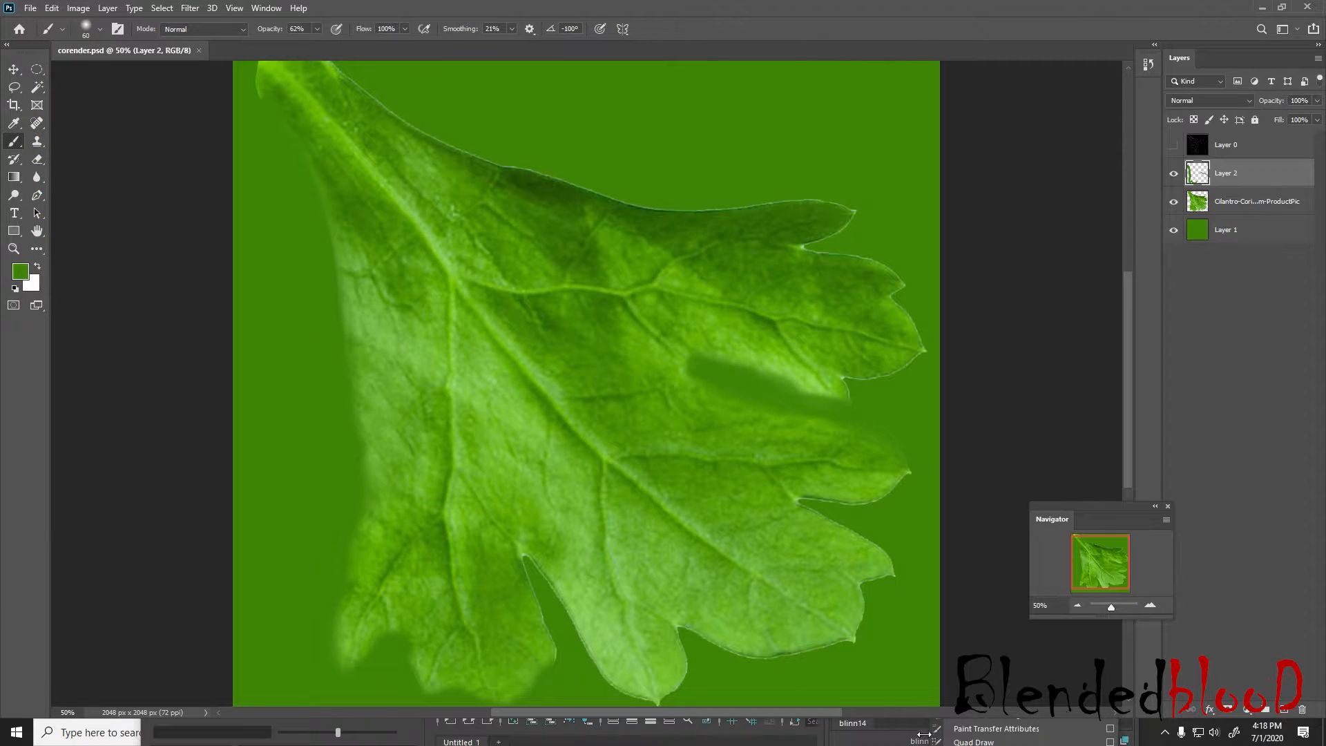
# Switch to Maya and rename the blinn14 material to coreinder
pyautogui.press('super')
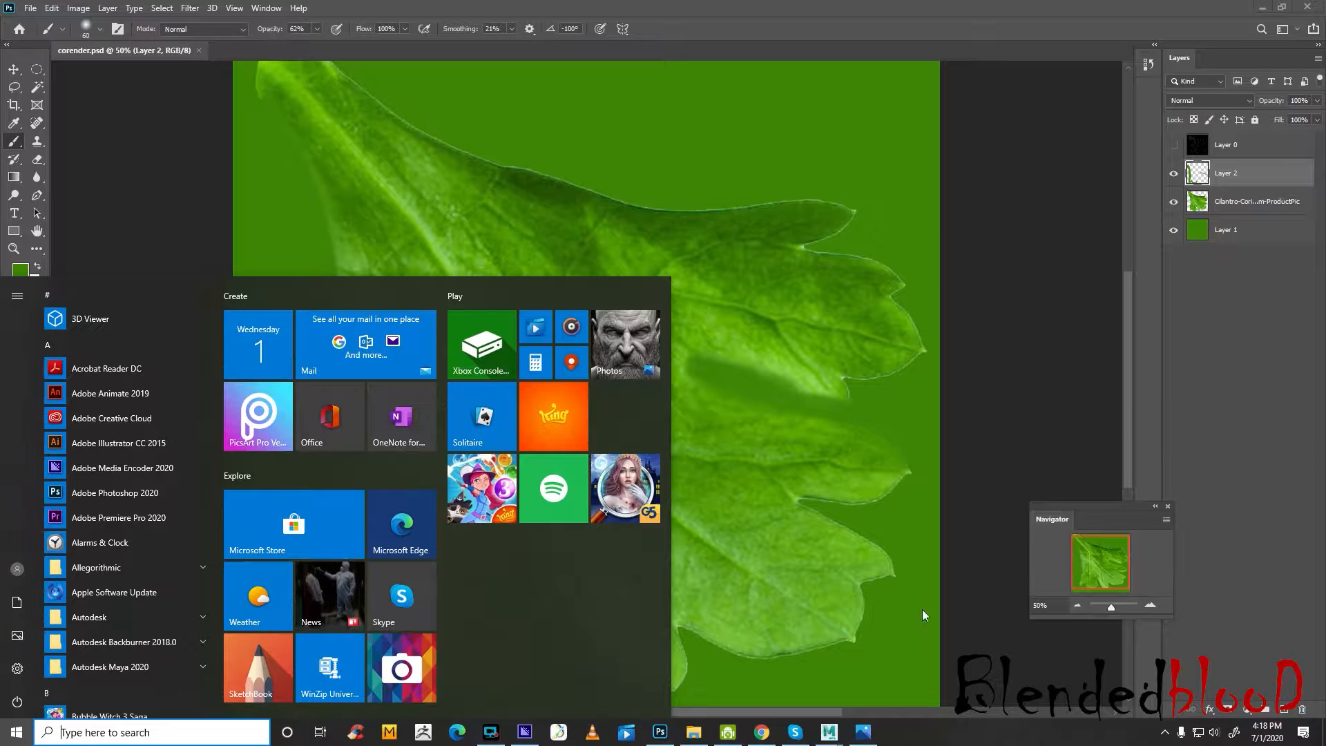
pyautogui.moveTo(849, 735)
pyautogui.click(901, 684)
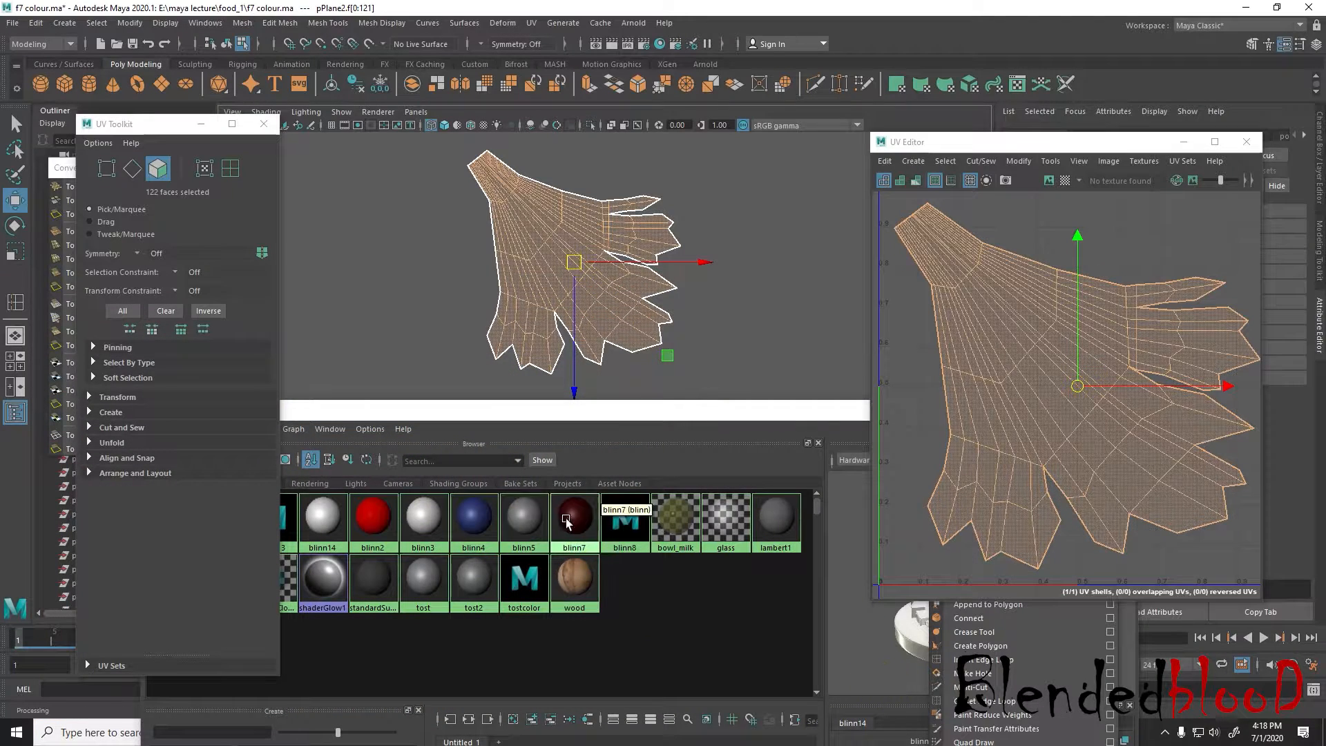
pyautogui.click(322, 519)
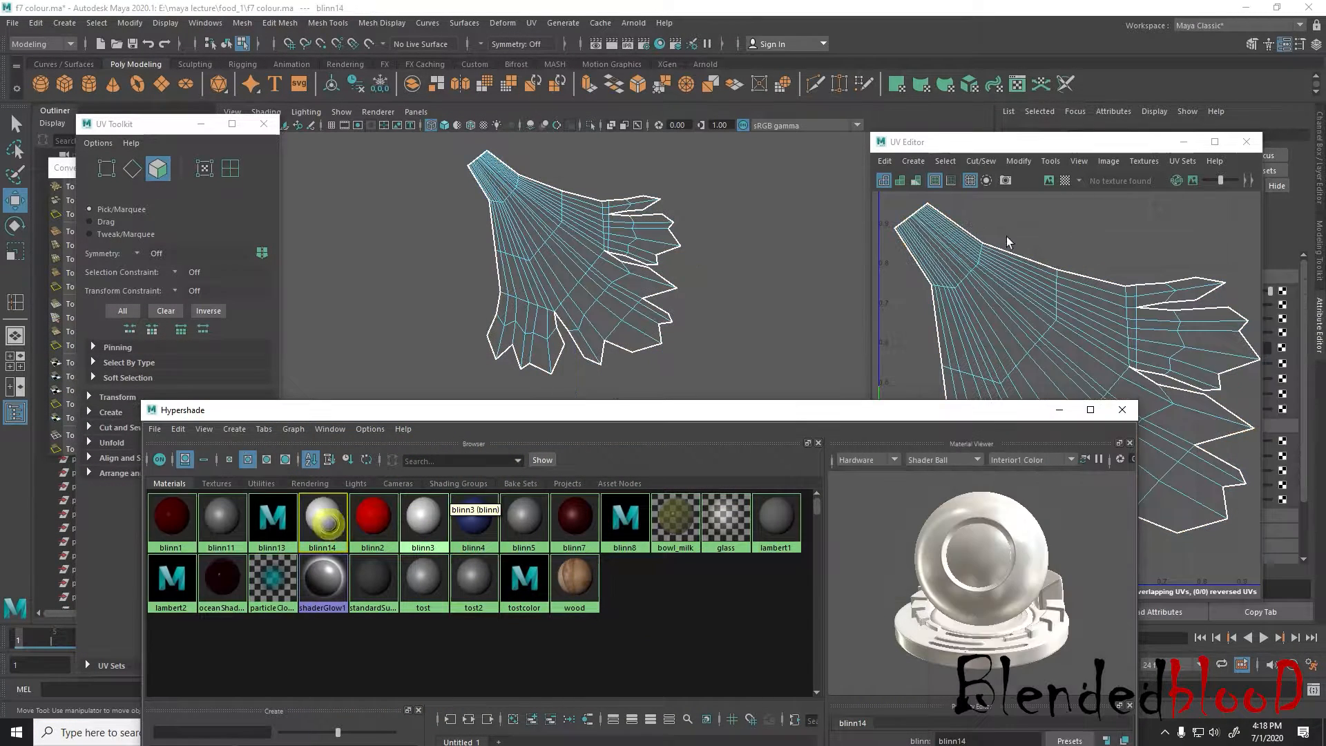
pyautogui.moveTo(1026, 143); pyautogui.dragTo(1014, 341)
pyautogui.doubleClick(1155, 172)
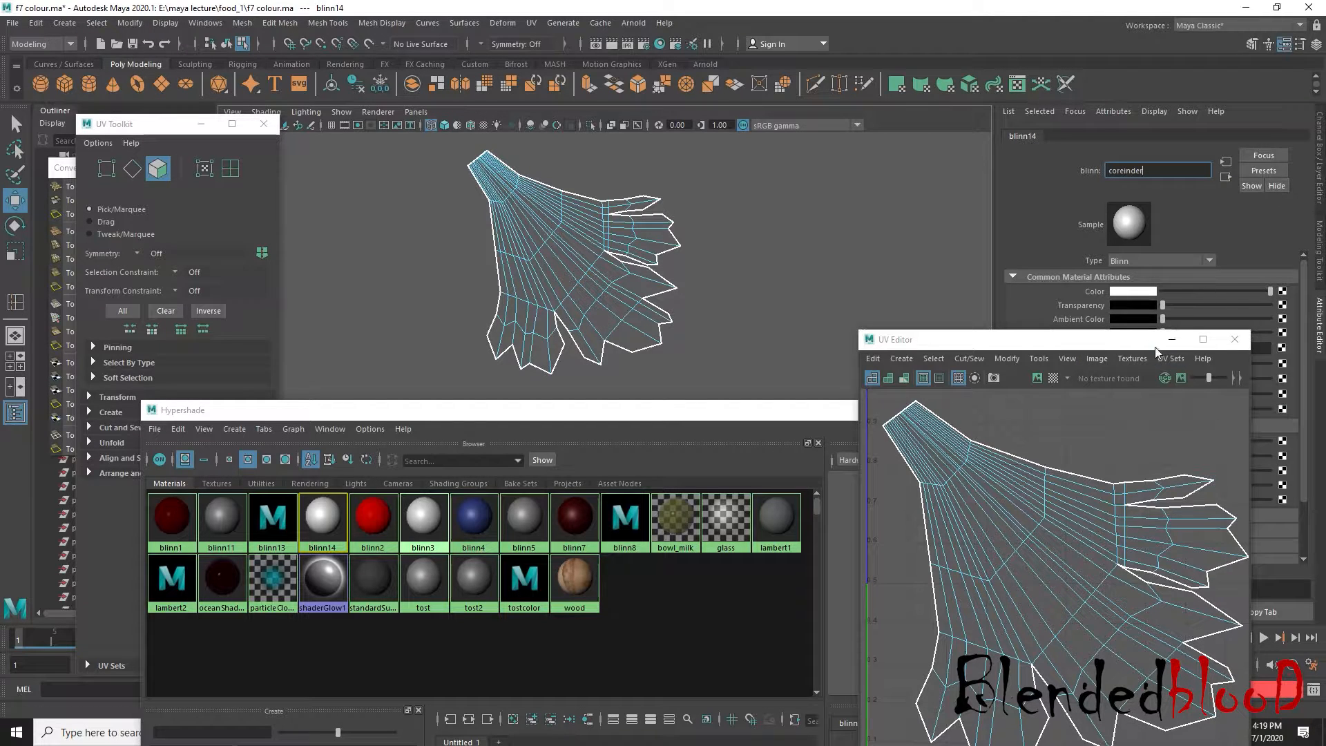
# Close the UV Editor and try to map a File texture to the color of the coreinder material
pyautogui.click(1234, 341)
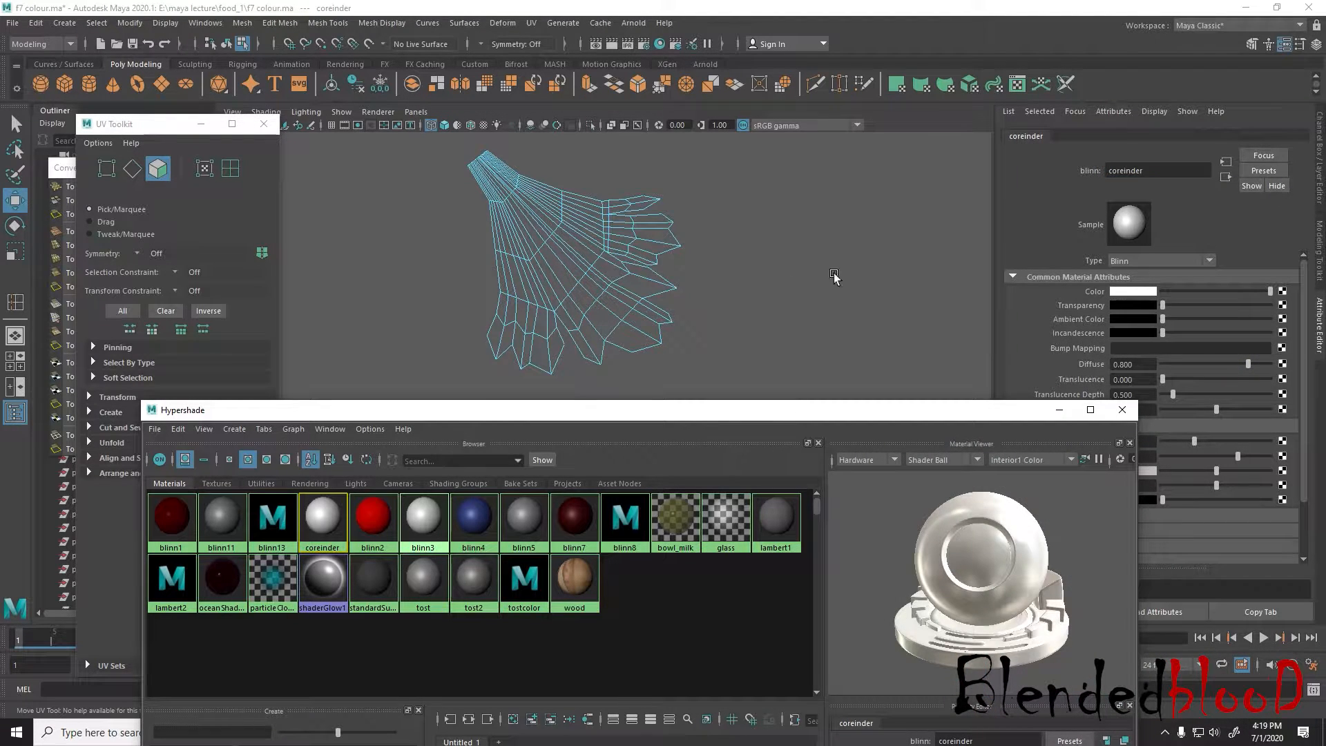
pyautogui.click(1284, 293)
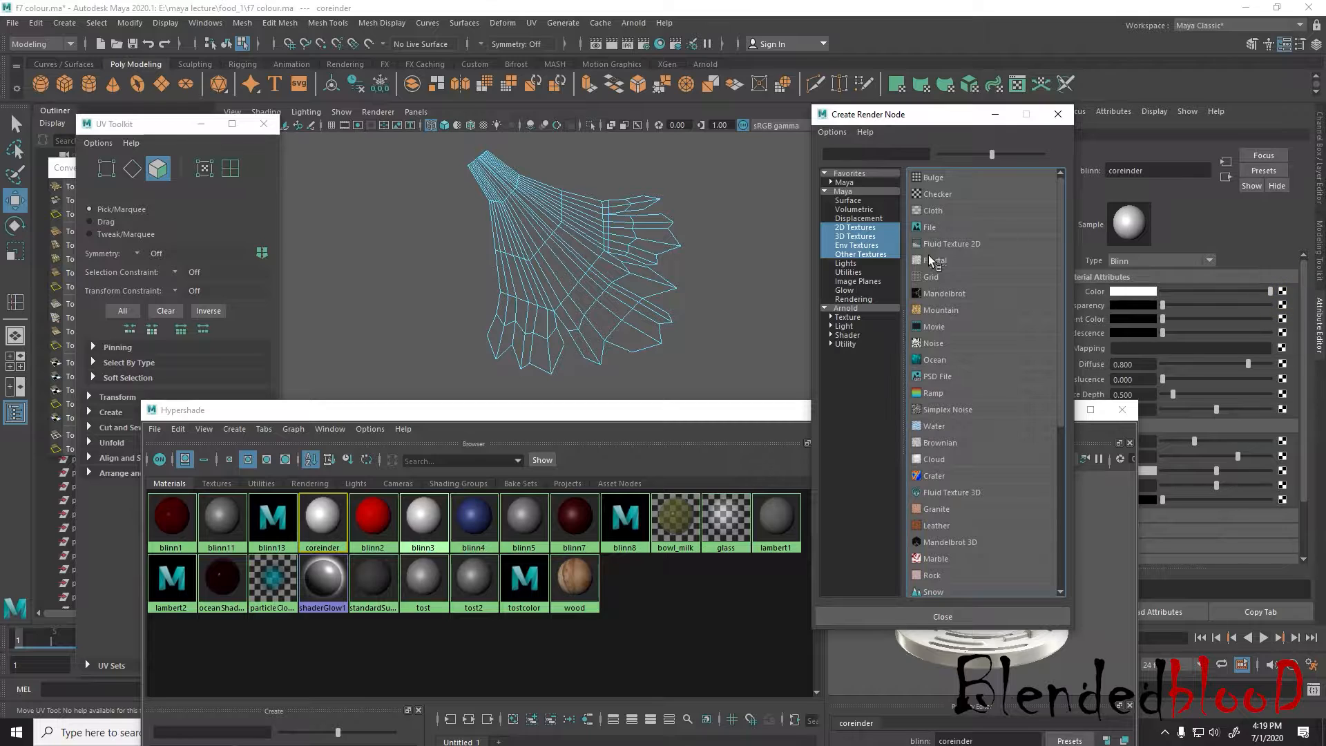
pyautogui.doubleClick(933, 231)
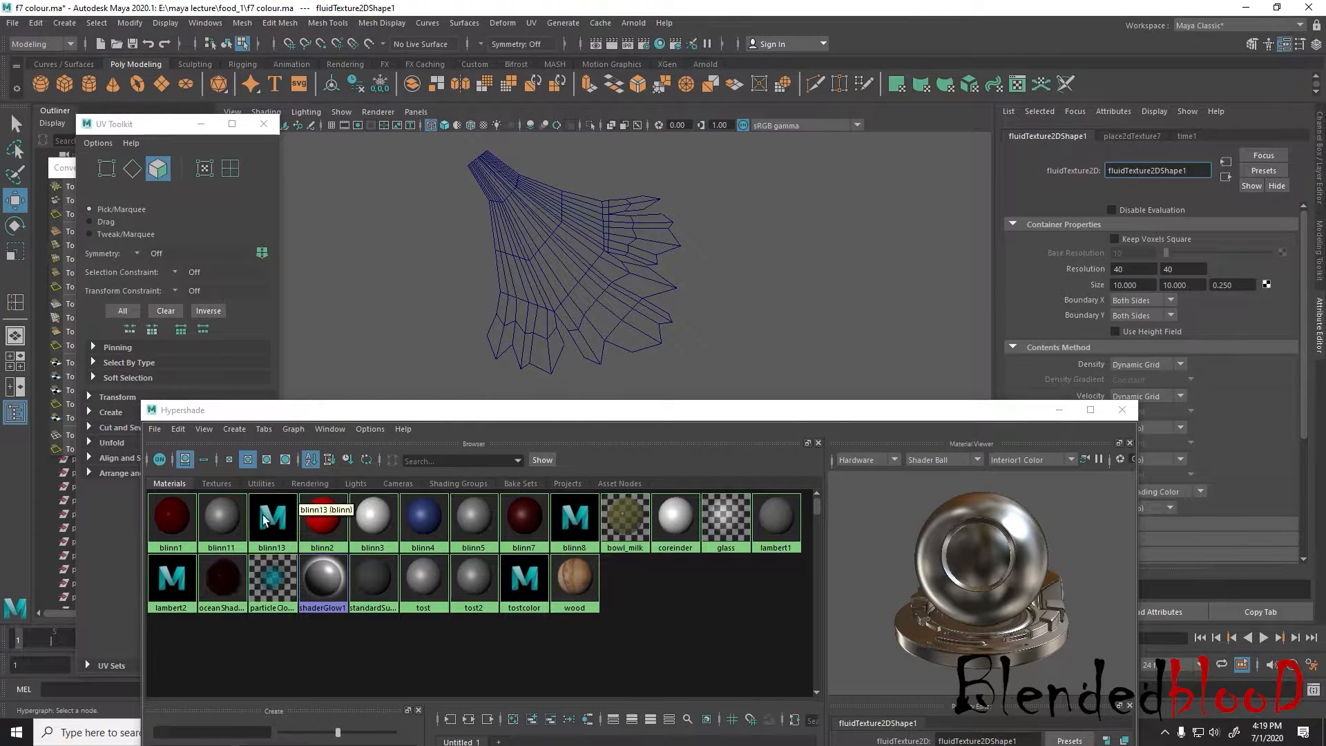
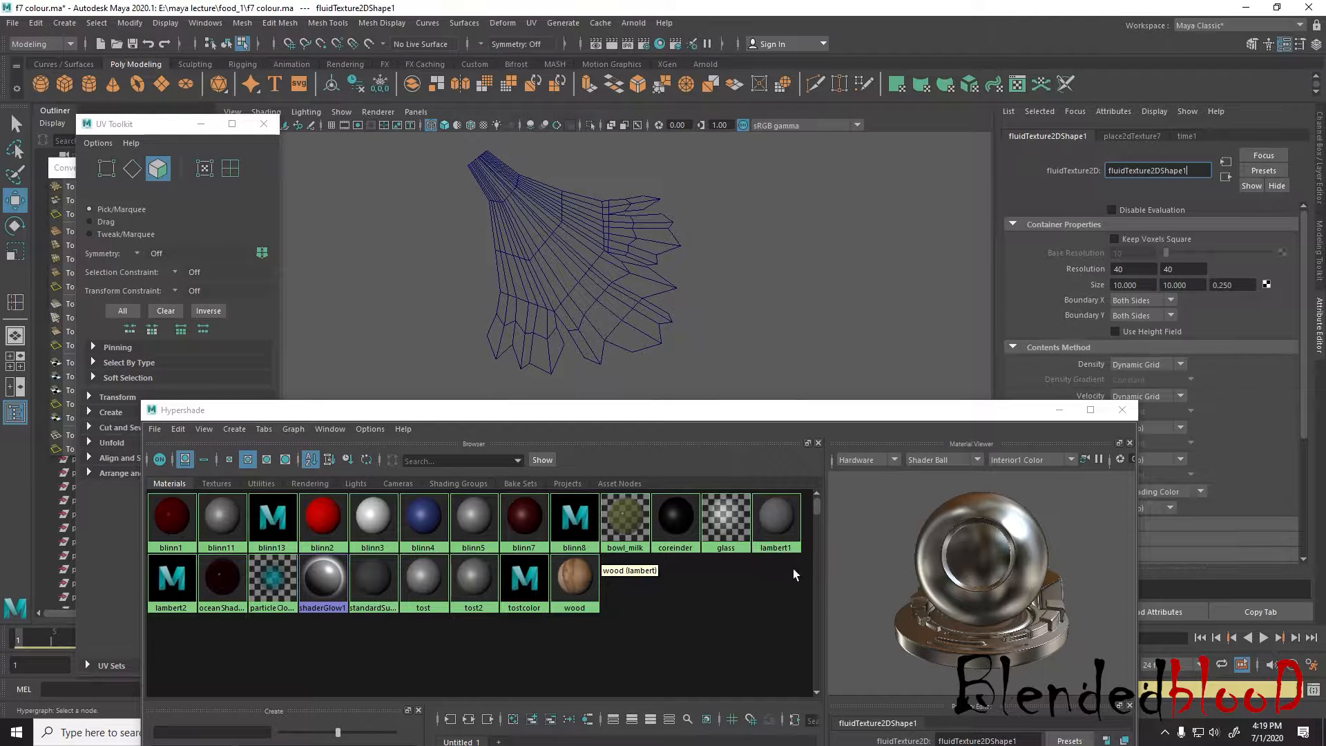
# Check the texture connected to the coreinder material's Color attribute and delete the coreinder material
pyautogui.click(674, 531)
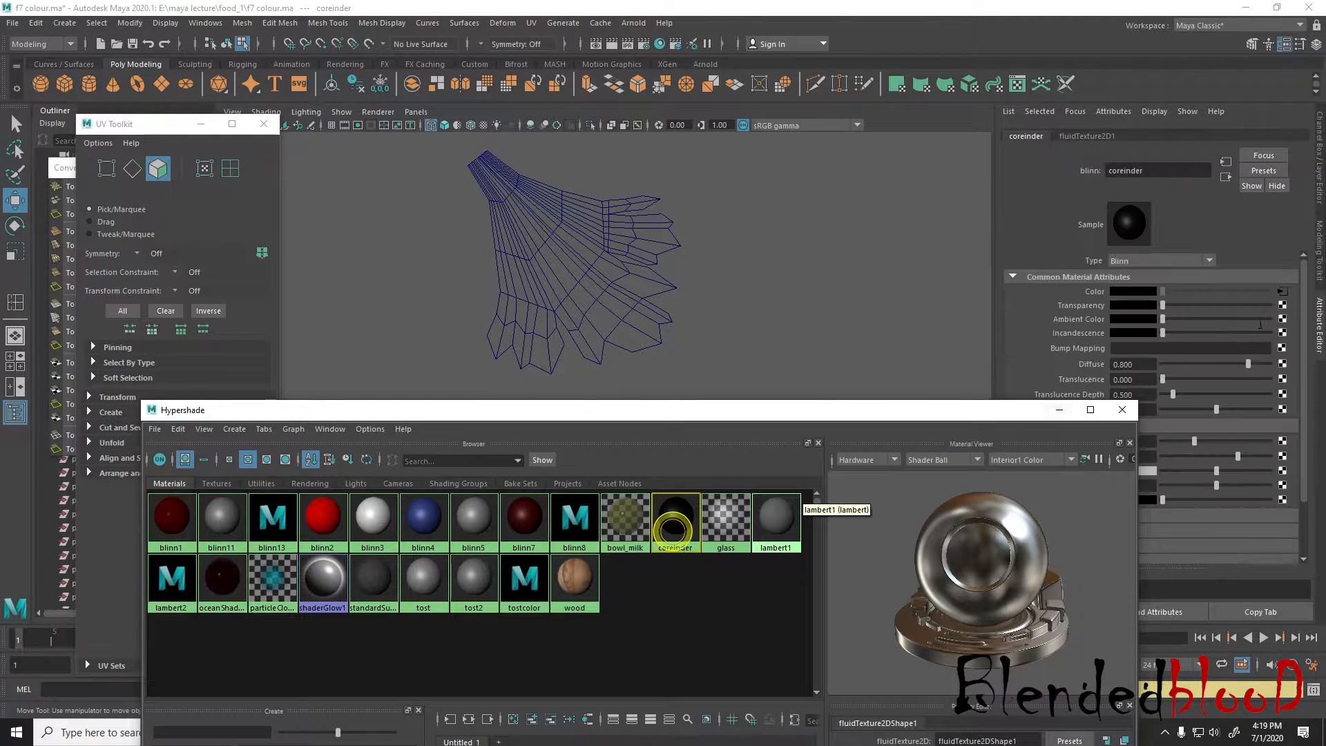
pyautogui.click(1282, 293)
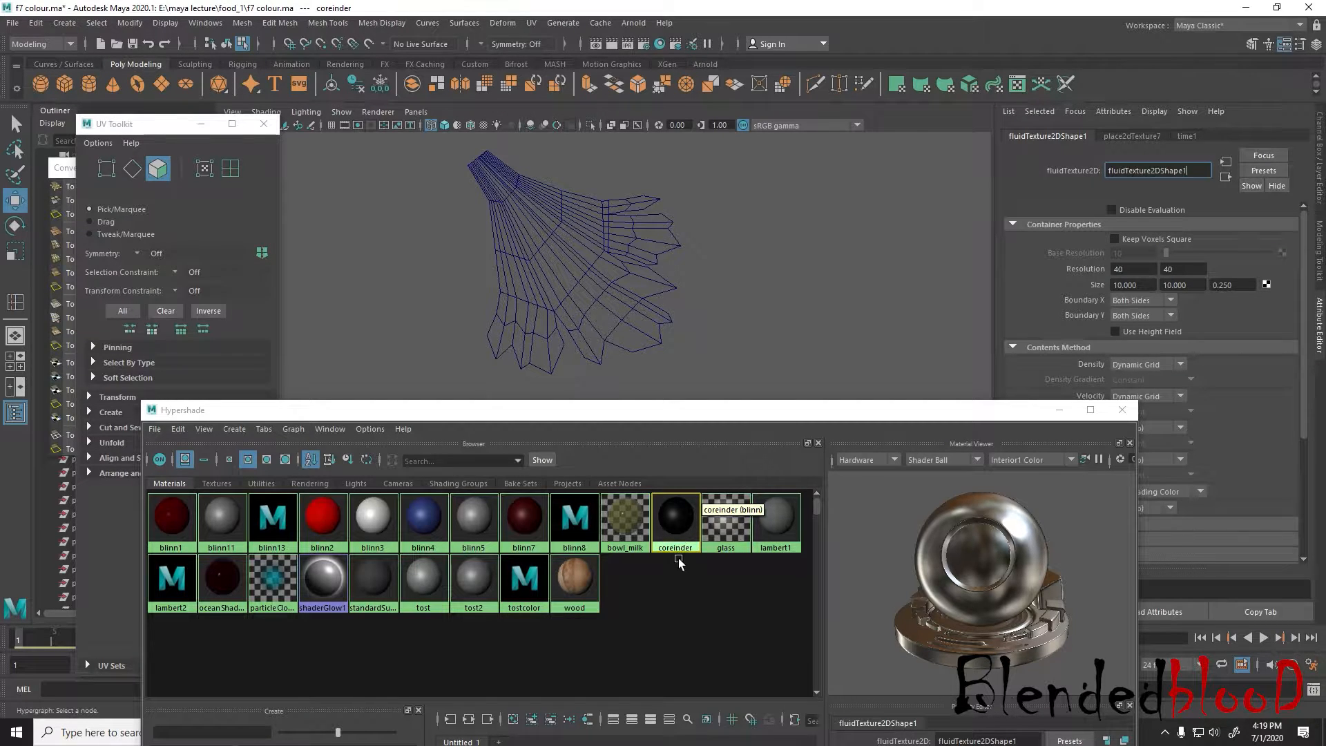
pyautogui.click(676, 515)
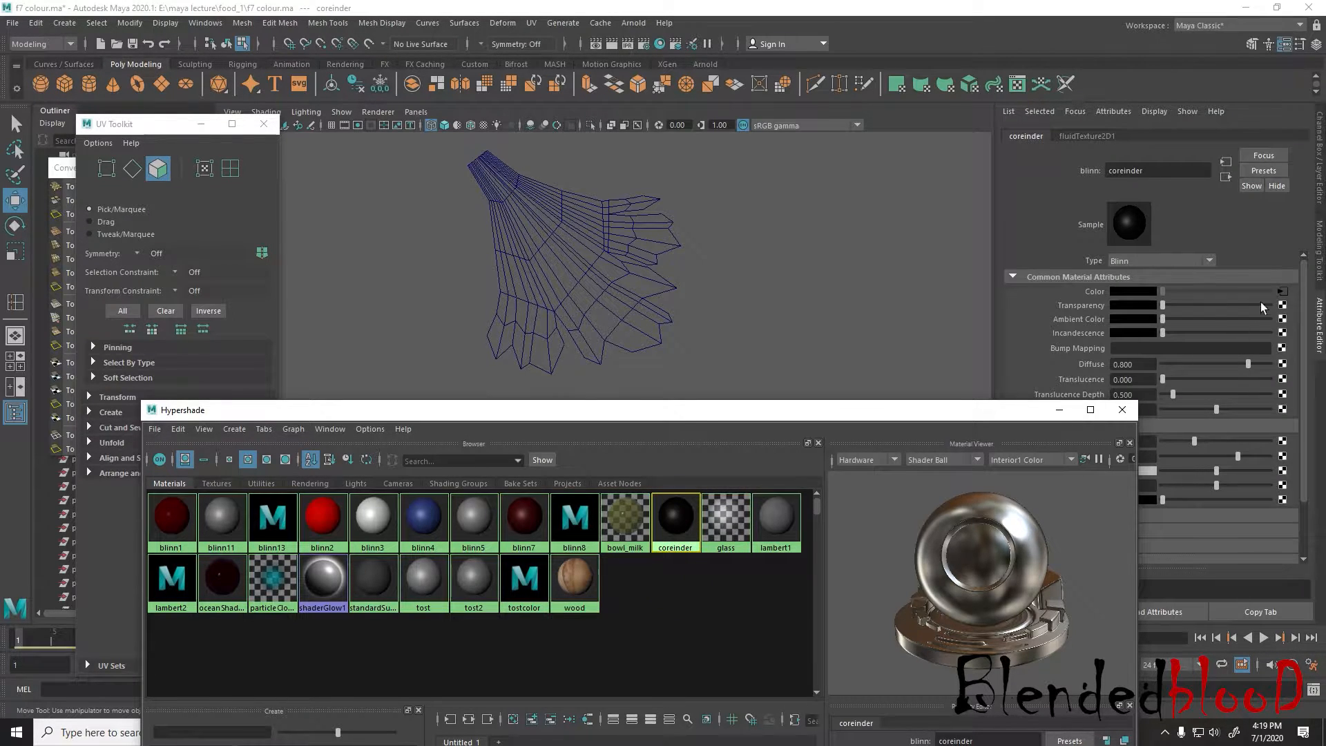
pyautogui.click(1282, 293)
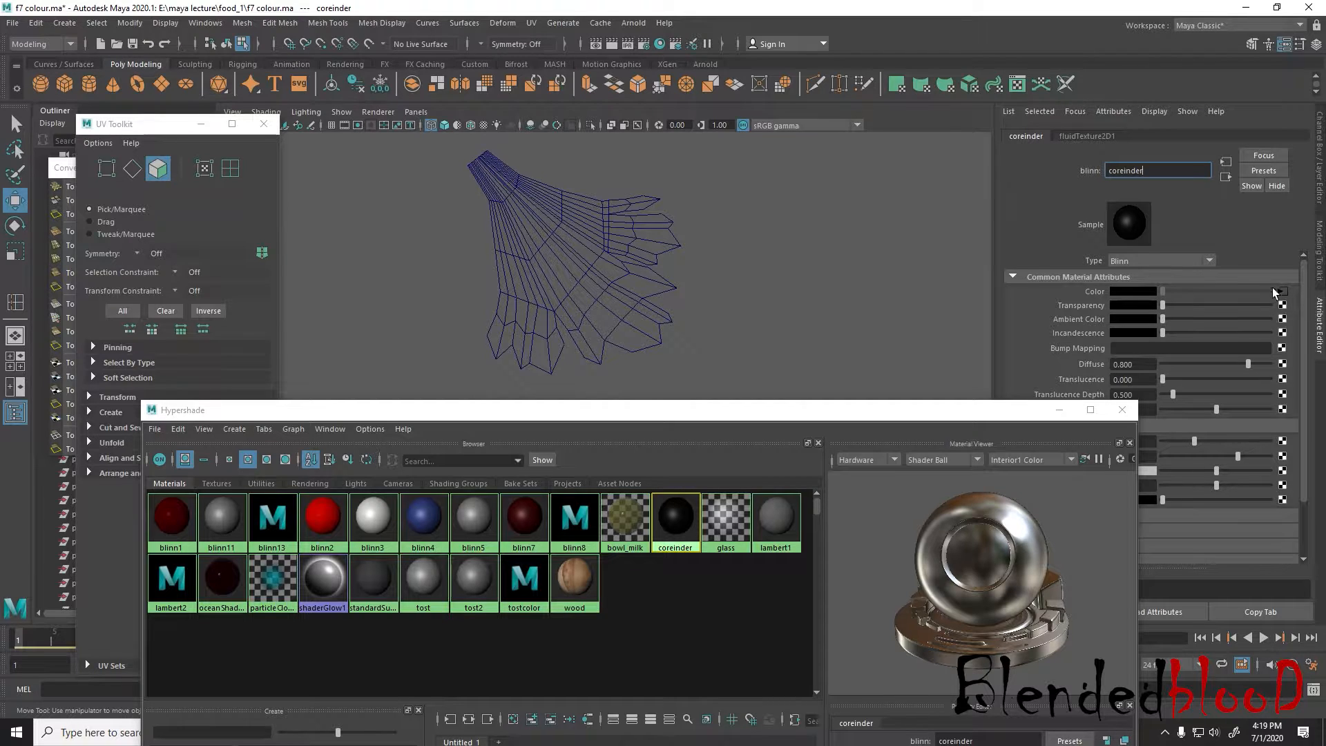
pyautogui.moveTo(675, 515); pyautogui.dragTo(1284, 296, button='middle')
pyautogui.click(1283, 293)
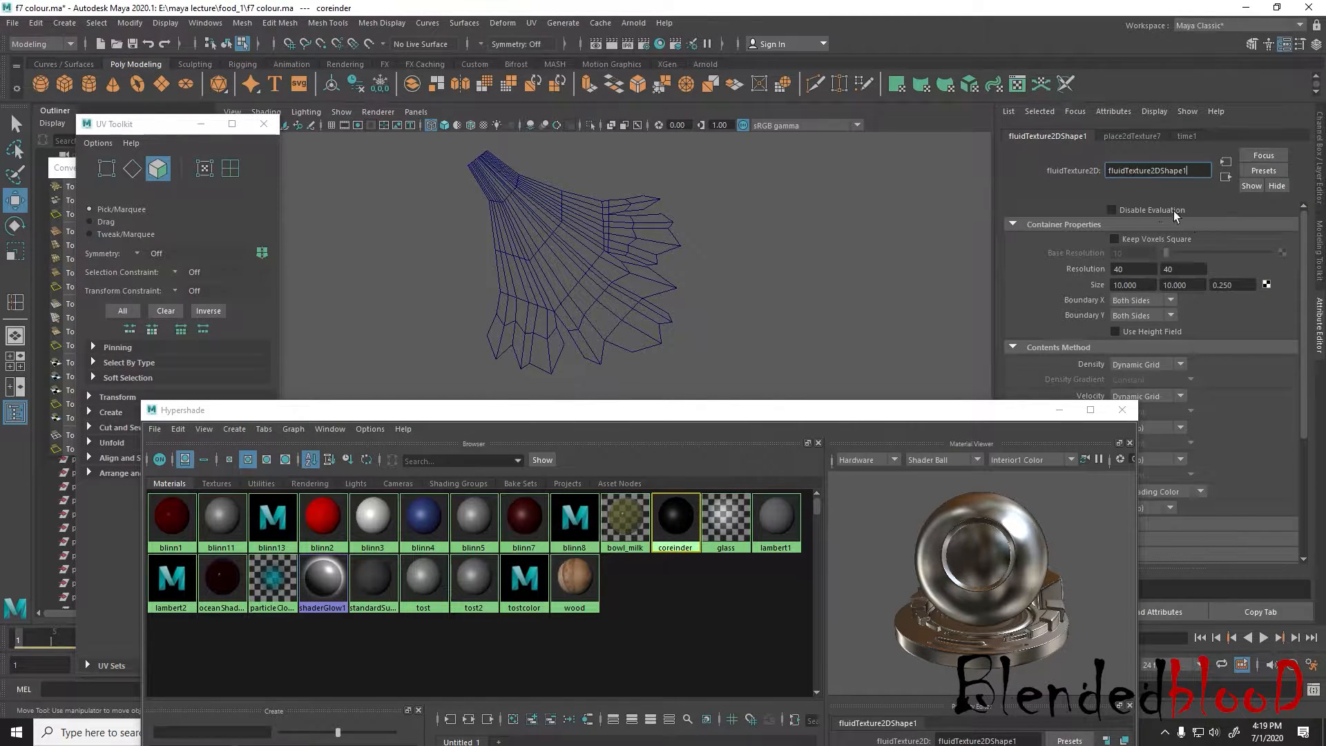
pyautogui.click(680, 518)
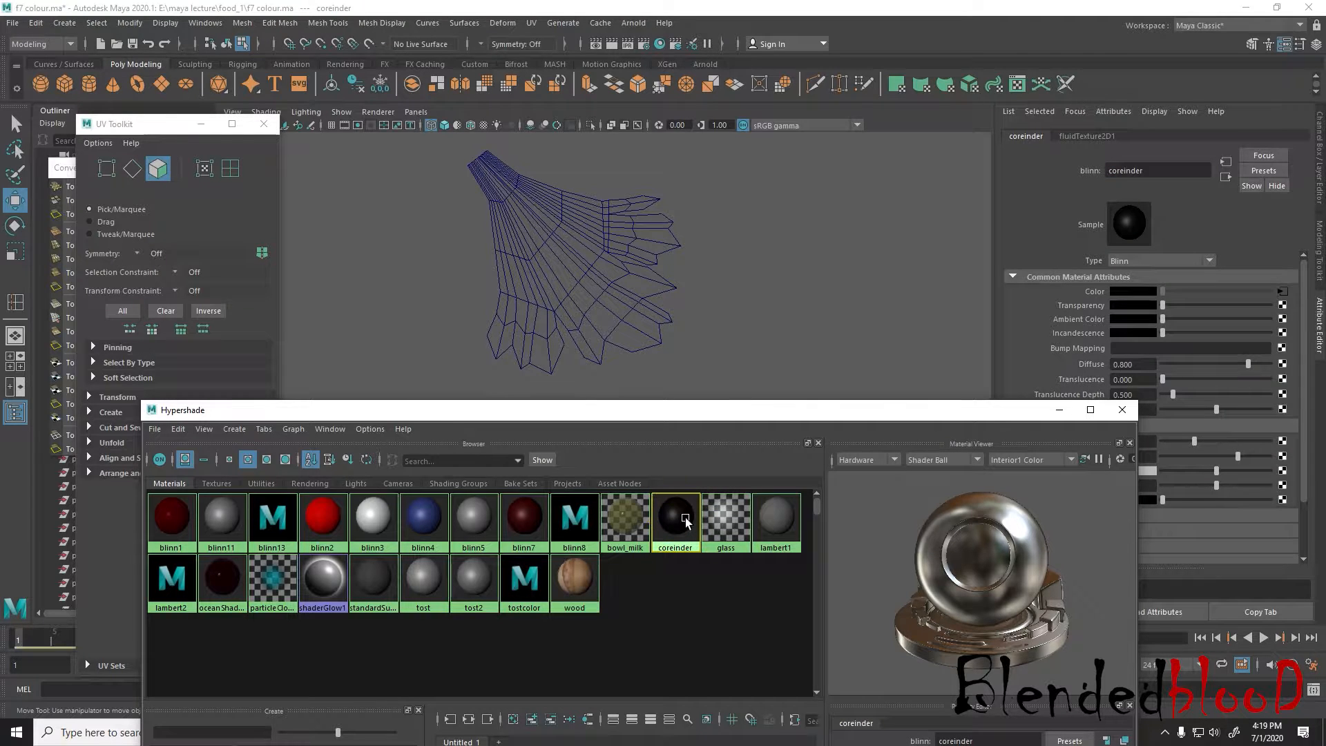
pyautogui.press('Delete')
# Switch the view to shaded display and assign a new Blinn material to the leaf mesh
pyautogui.click(613, 296)
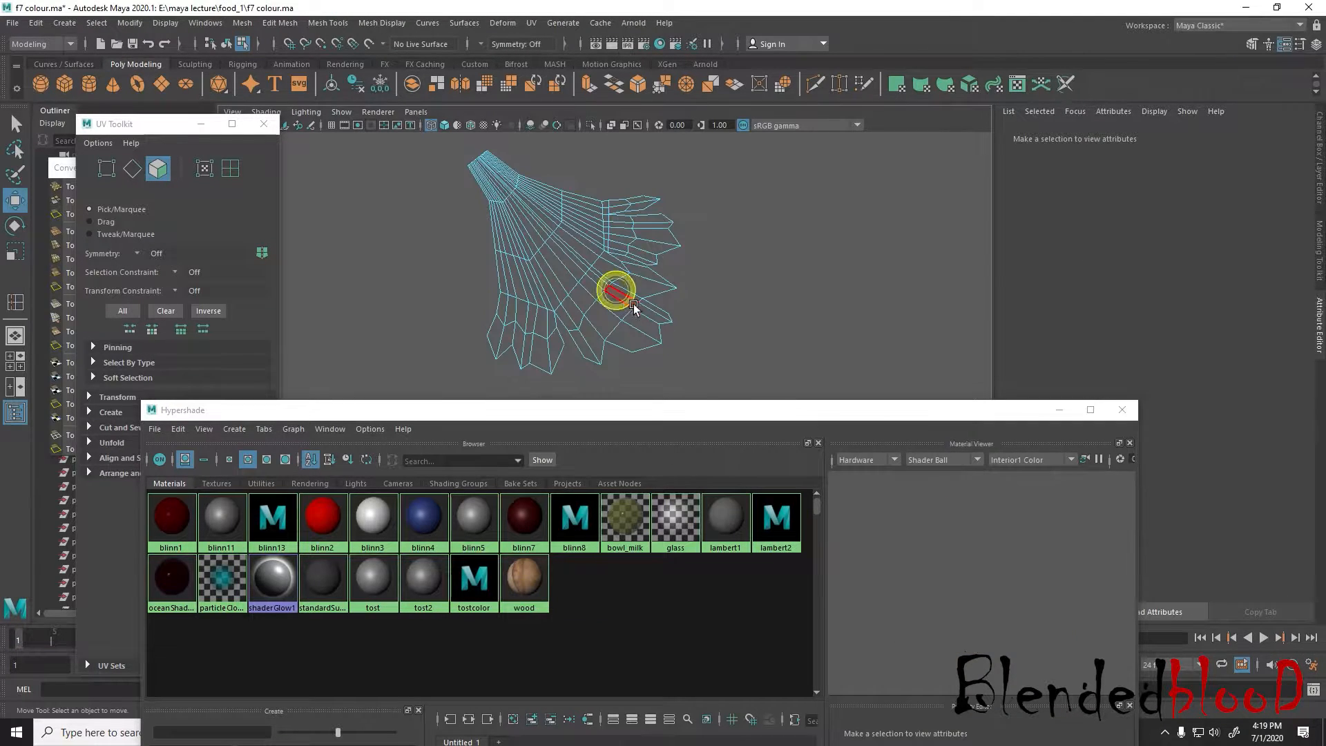
pyautogui.press('5')
pyautogui.moveTo(606, 290); pyautogui.dragTo(617, 647, button='right')
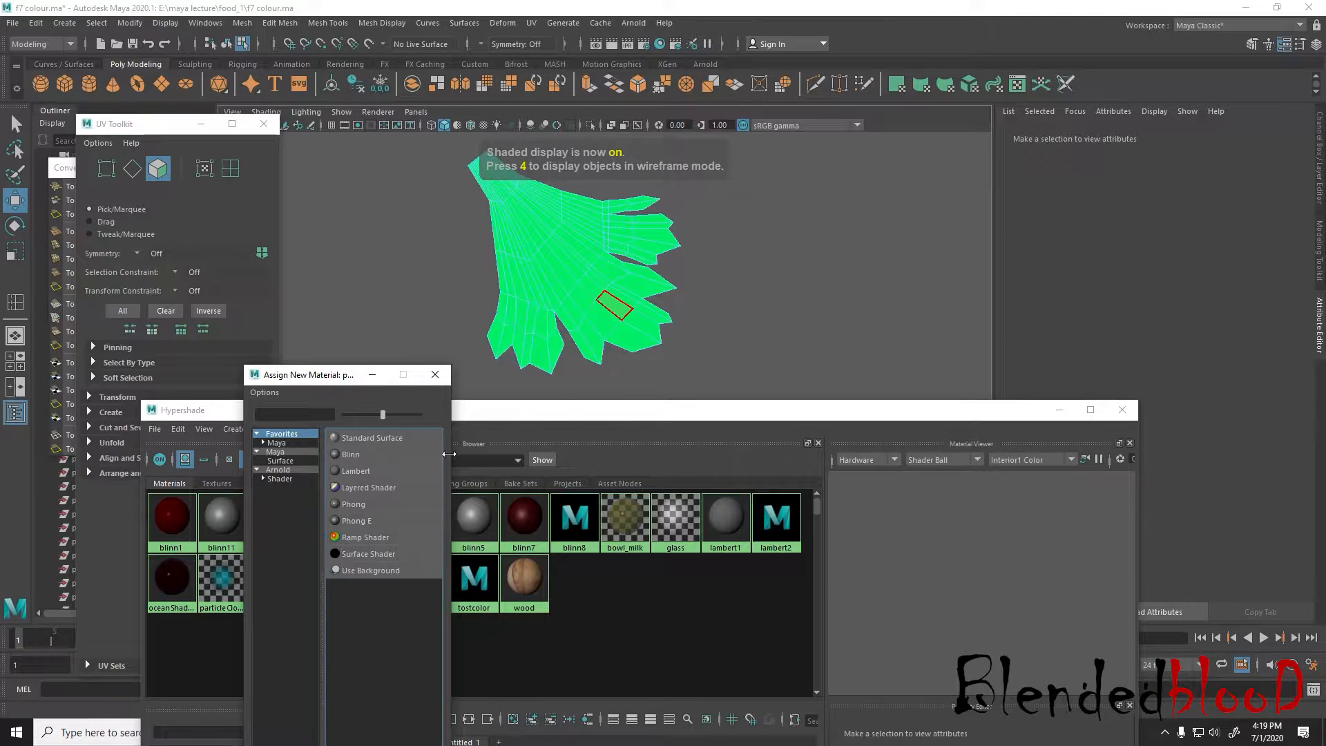
pyautogui.click(411, 453)
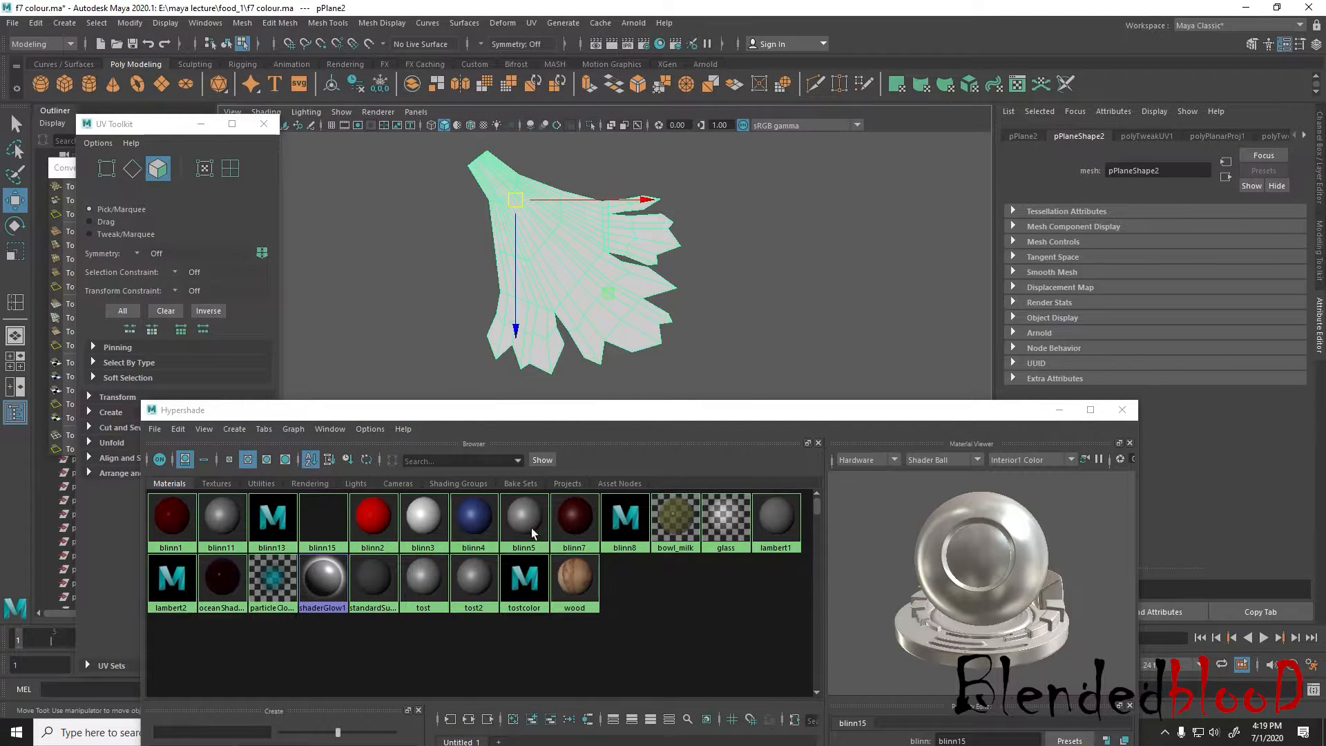
# Map the new Blinn's Color with a file texture using corender.psd and turn on textured display
pyautogui.click(324, 522)
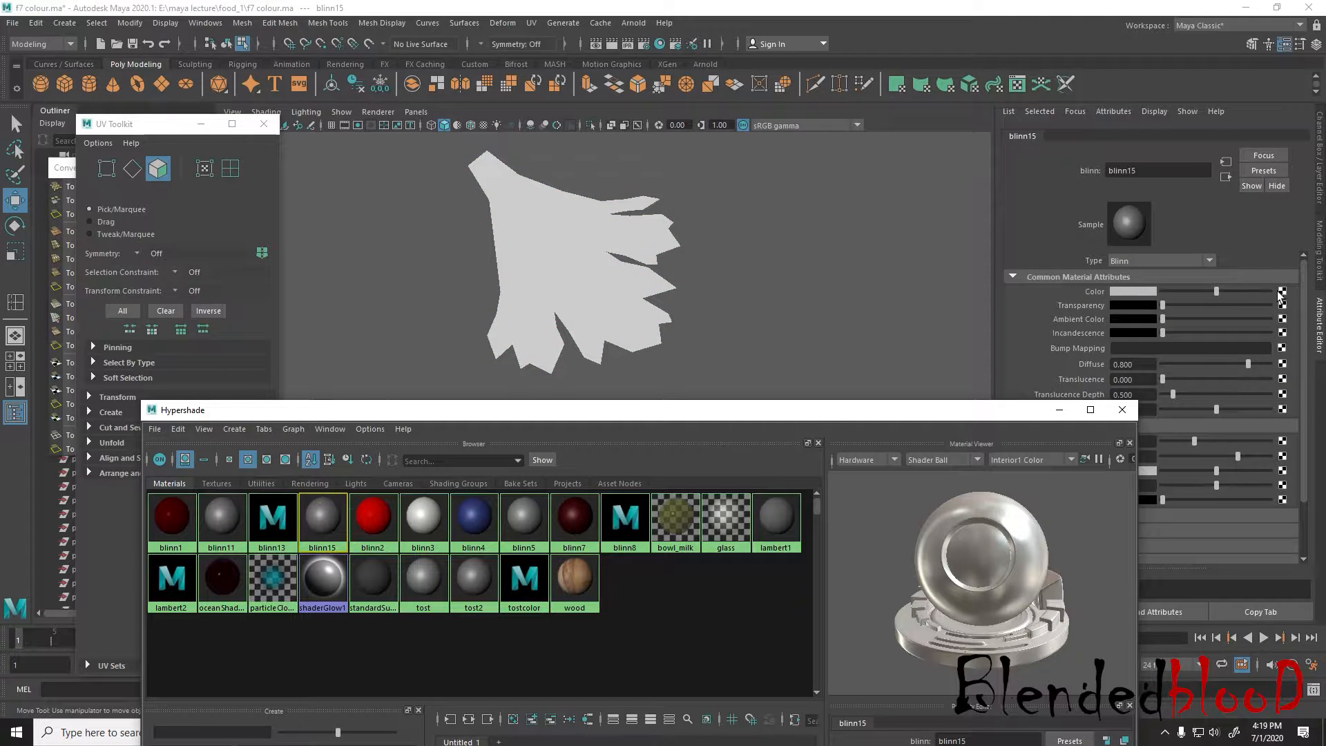
pyautogui.click(1282, 291)
pyautogui.click(920, 228)
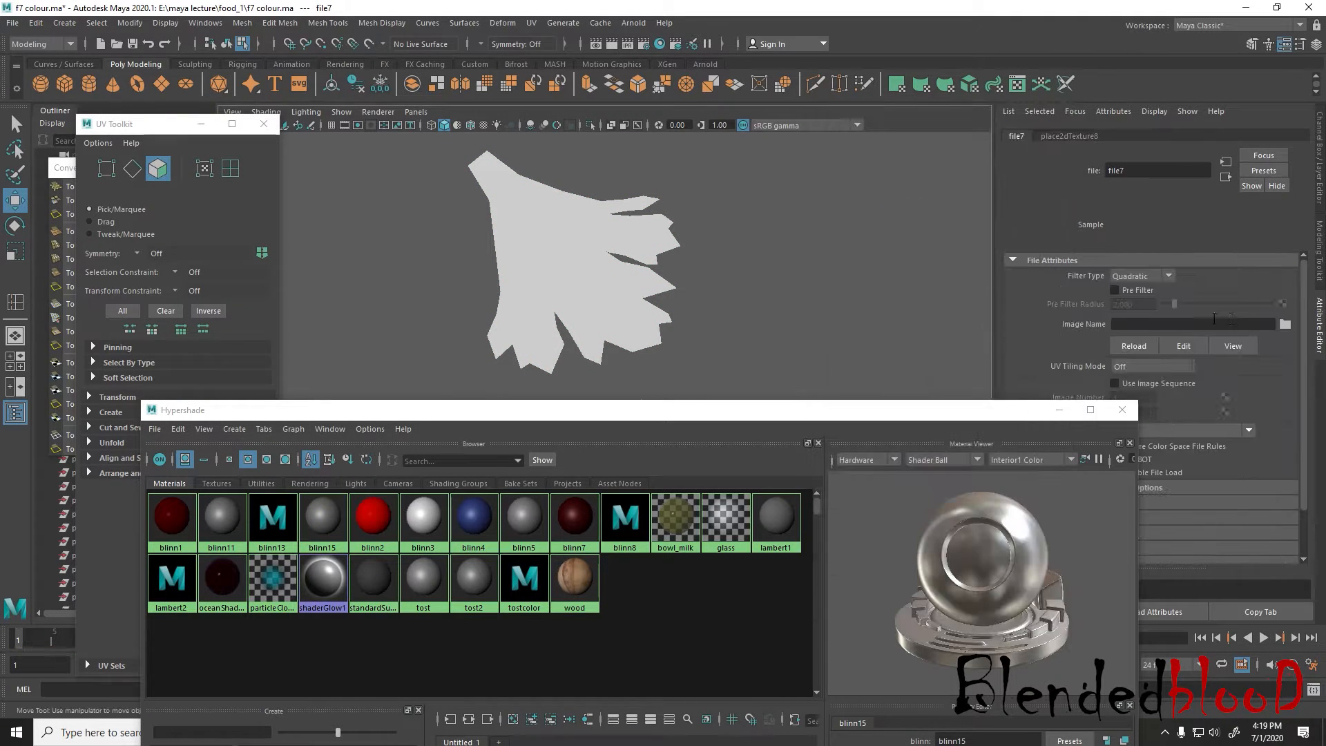
pyautogui.click(1287, 325)
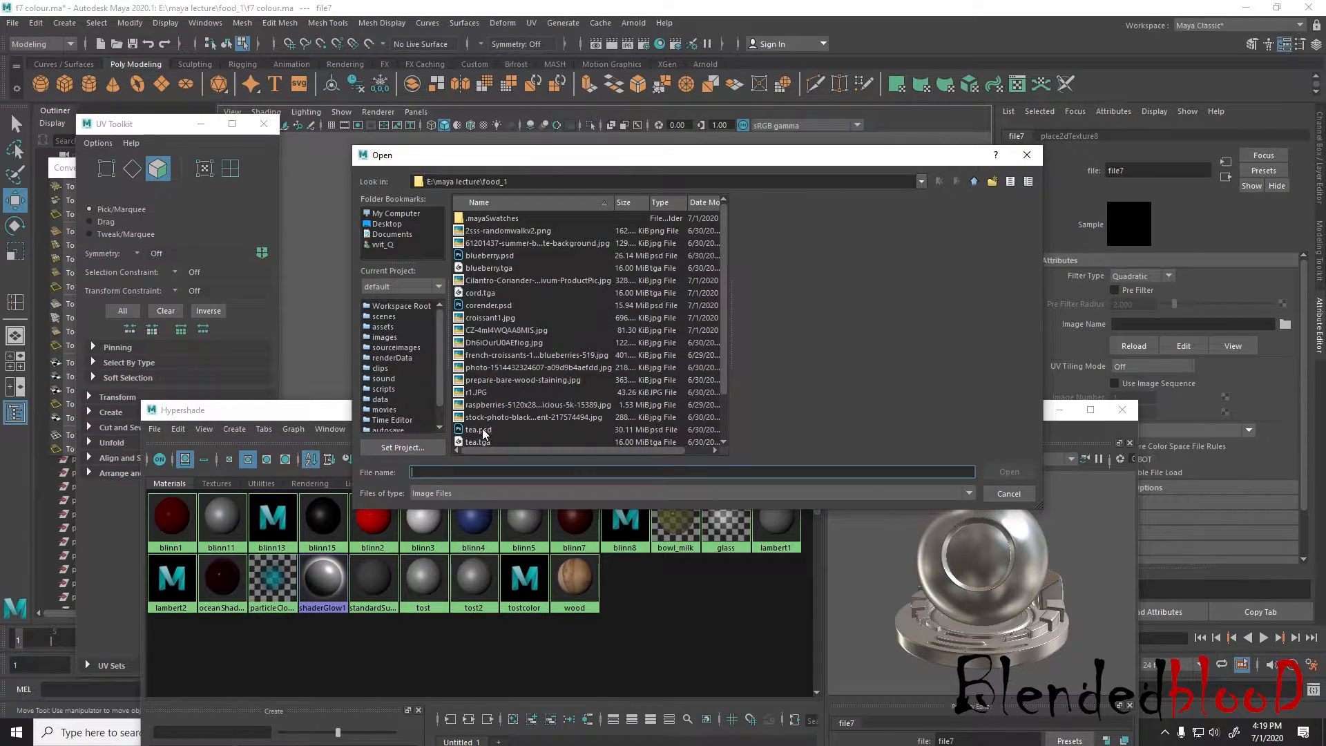
pyautogui.doubleClick(483, 305)
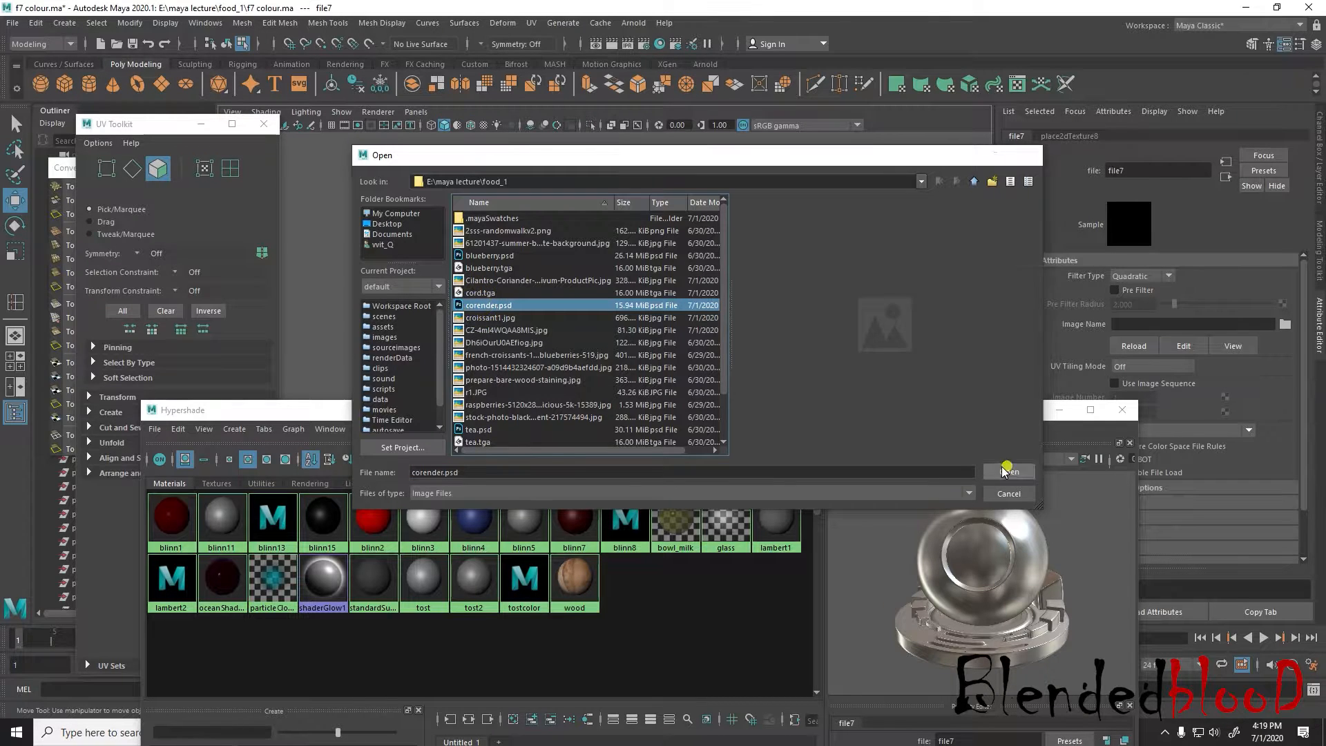
pyautogui.press('6')
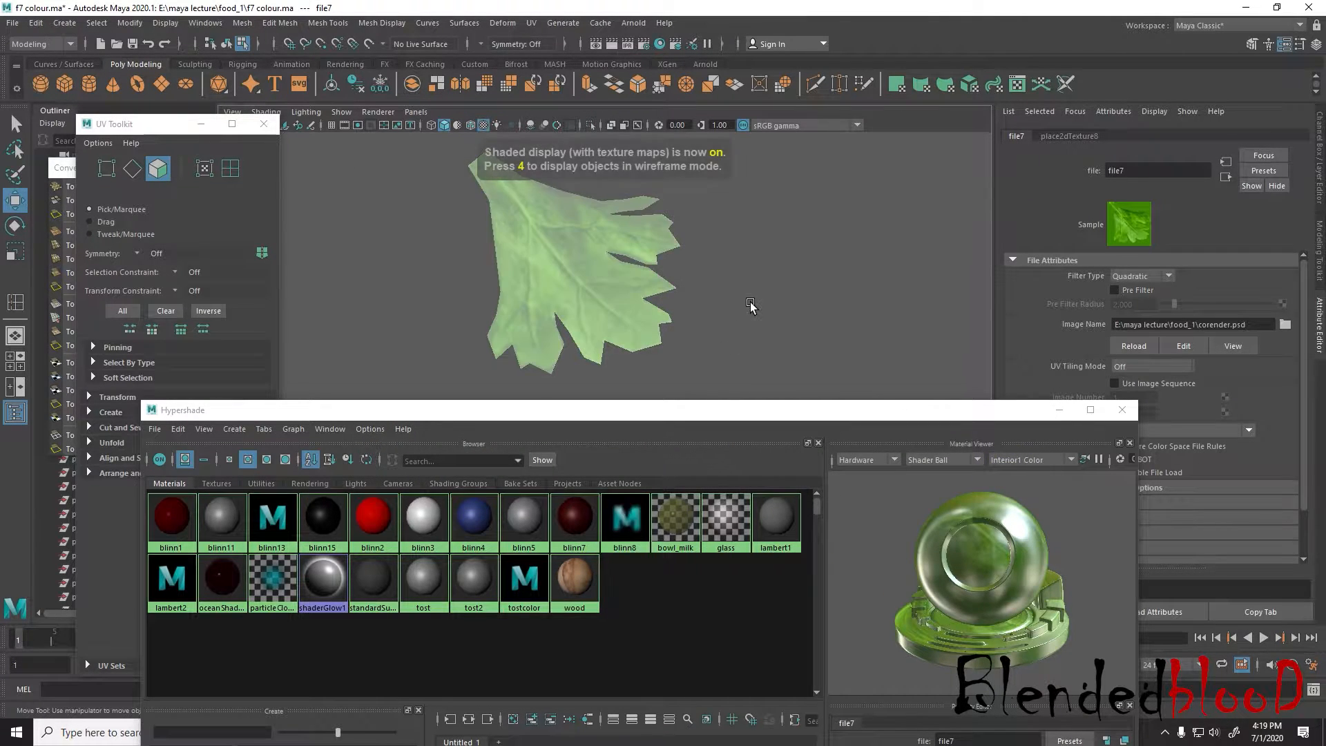
# Examine the leaf texture up close, then from several angles in the perspective view
pyautogui.scroll(3, 750, 311)
pyautogui.keyDown('alt'); pyautogui.moveTo(753, 317); pyautogui.dragTo(707, 249); pyautogui.keyUp('alt')
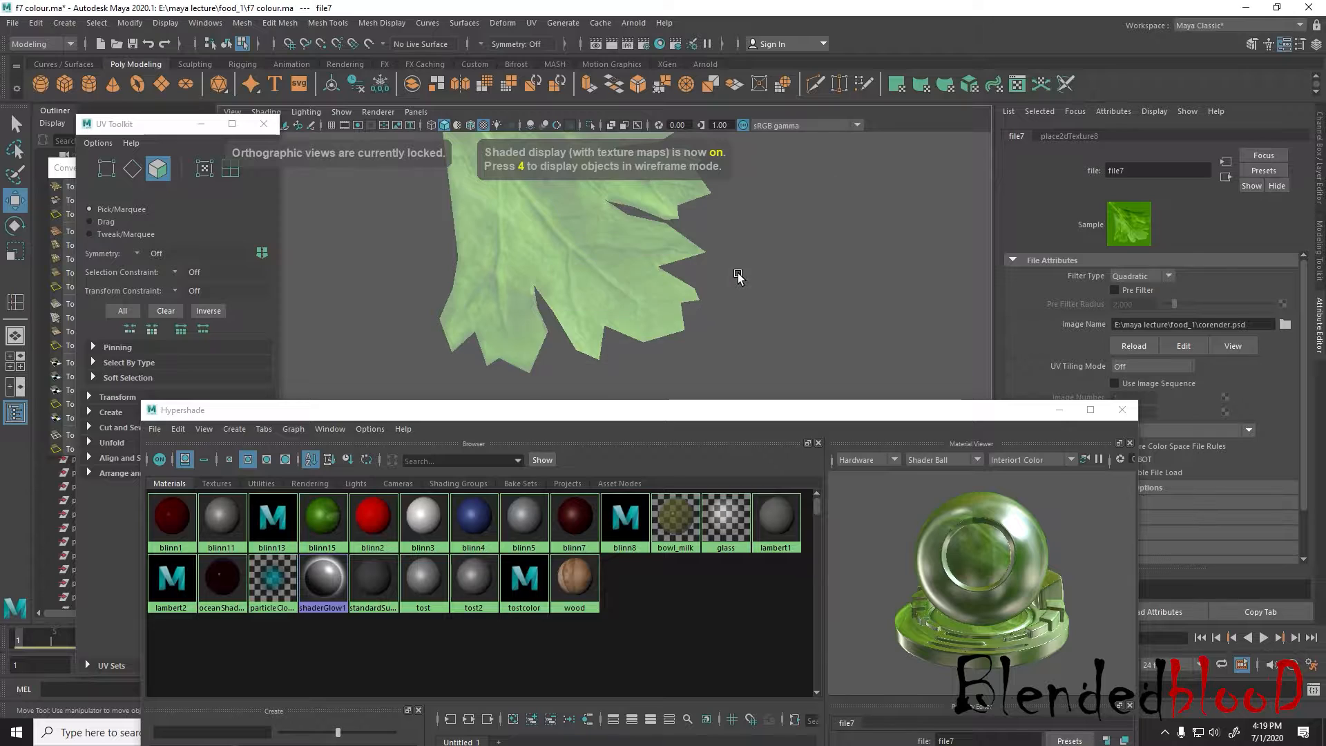
pyautogui.press('space')
pyautogui.press('space')
pyautogui.keyDown('alt'); pyautogui.moveTo(831, 257); pyautogui.dragTo(851, 204); pyautogui.keyUp('alt')
pyautogui.keyDown('alt'); pyautogui.moveTo(793, 255); pyautogui.dragTo(838, 183, button='middle'); pyautogui.keyUp('alt')
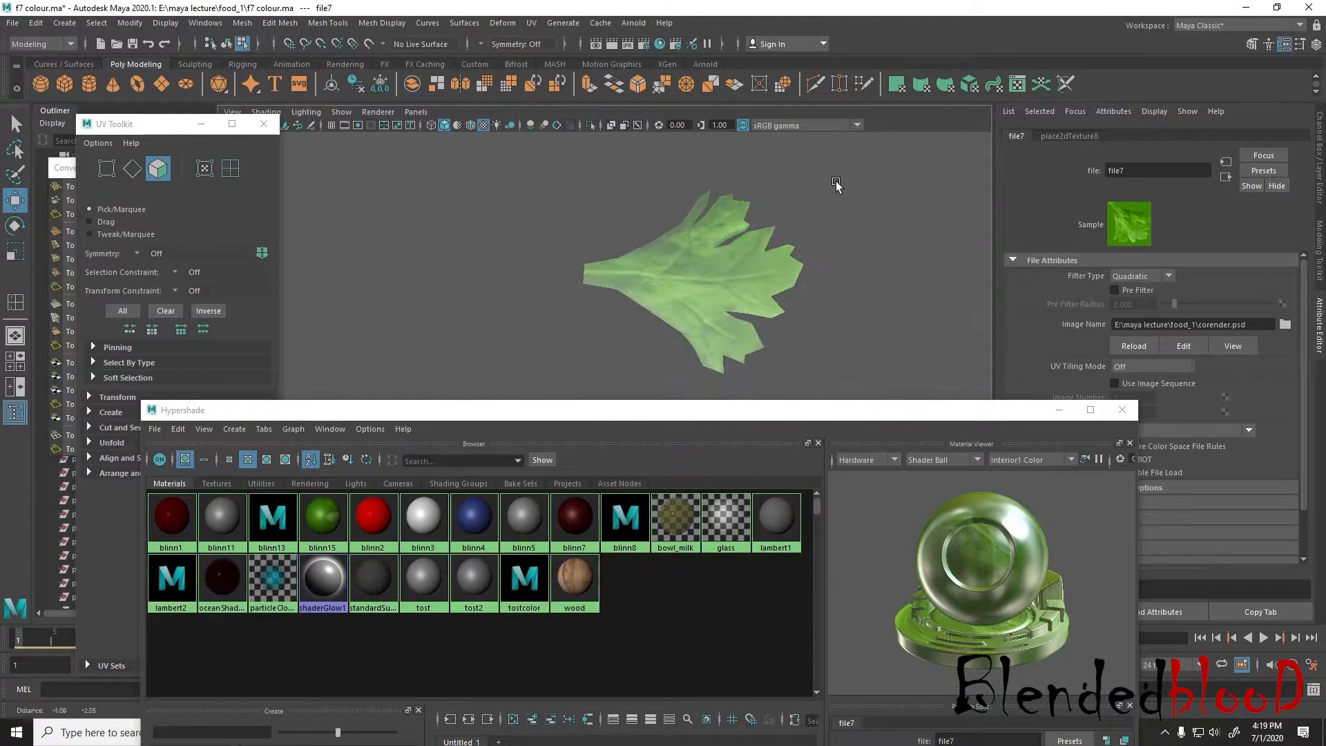
pyautogui.scroll(3, 801, 235)
pyautogui.click(783, 255)
pyautogui.click(914, 326)
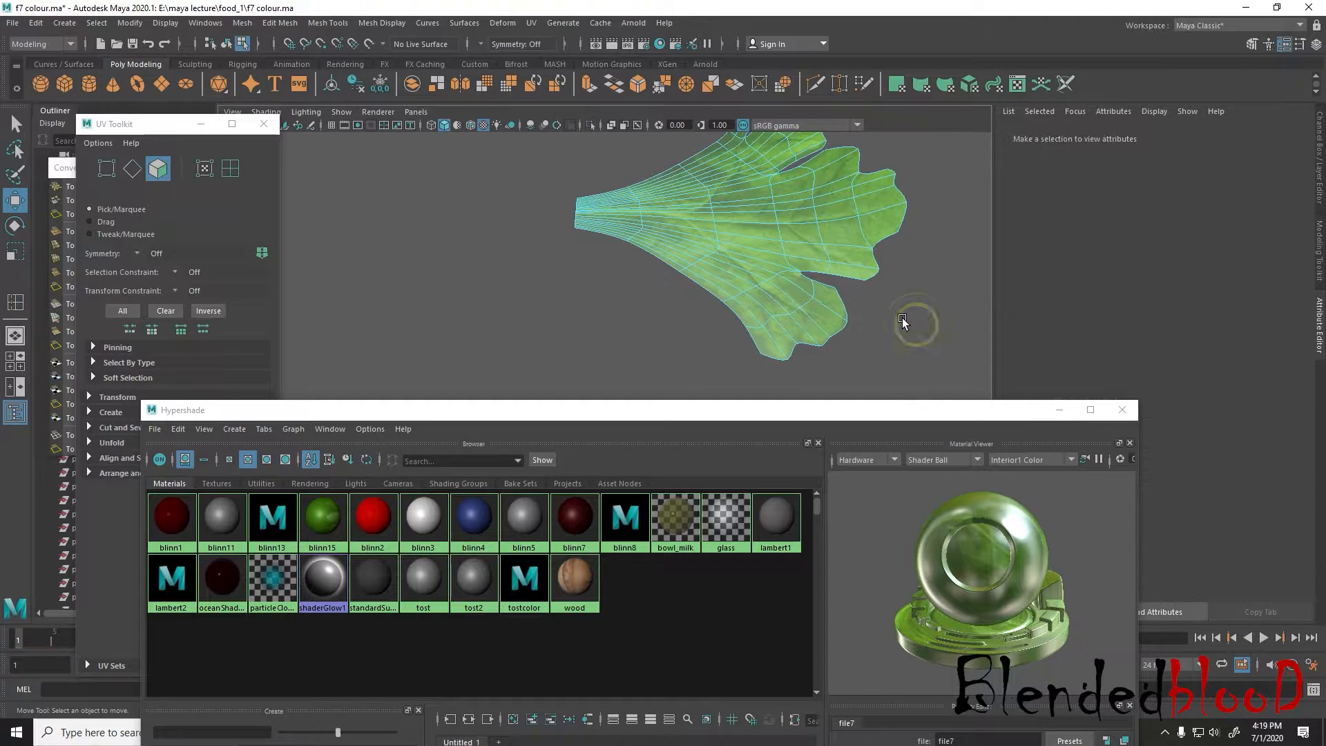
pyautogui.moveTo(829, 220); pyautogui.dragTo(911, 200, button='right')
pyautogui.keyDown('alt'); pyautogui.moveTo(910, 200); pyautogui.dragTo(843, 311); pyautogui.keyUp('alt')
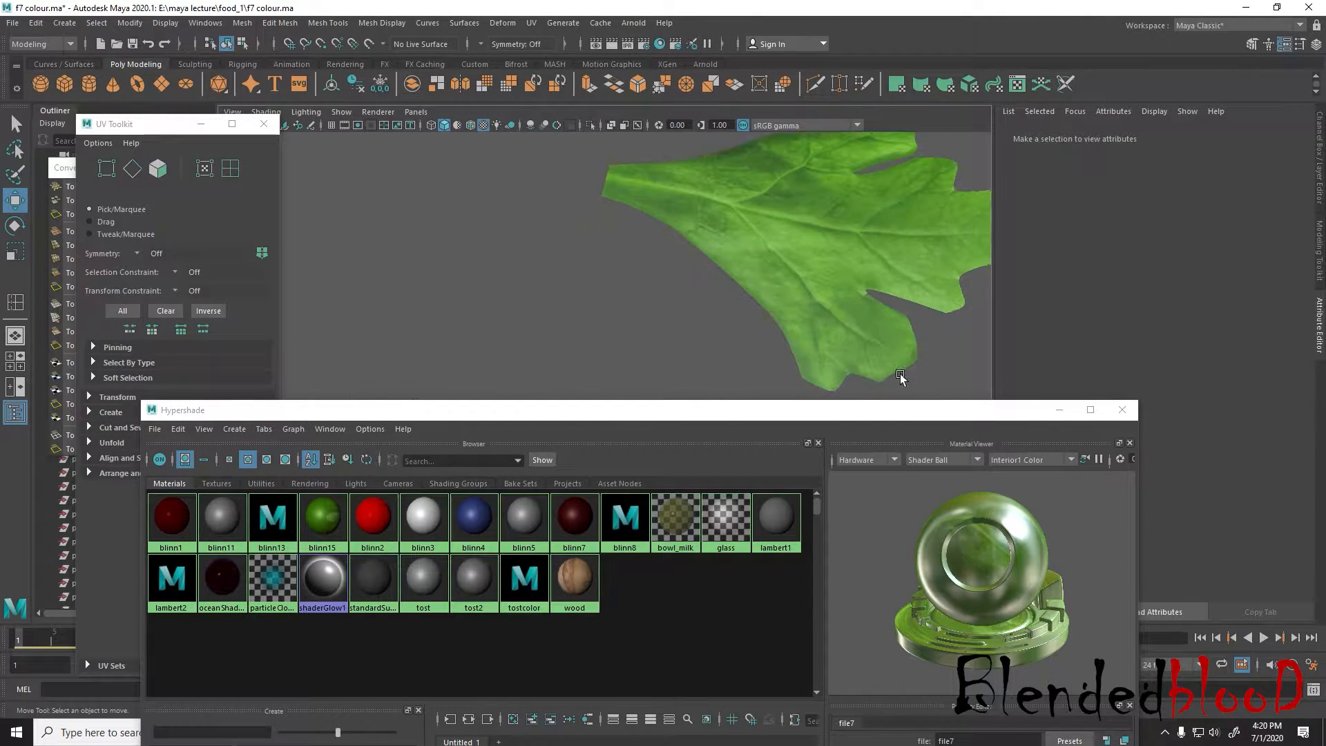
# Close the Hypershade, select the textured leaf mesh and move the Mesh Tools palette clear of the leaf
pyautogui.click(1122, 411)
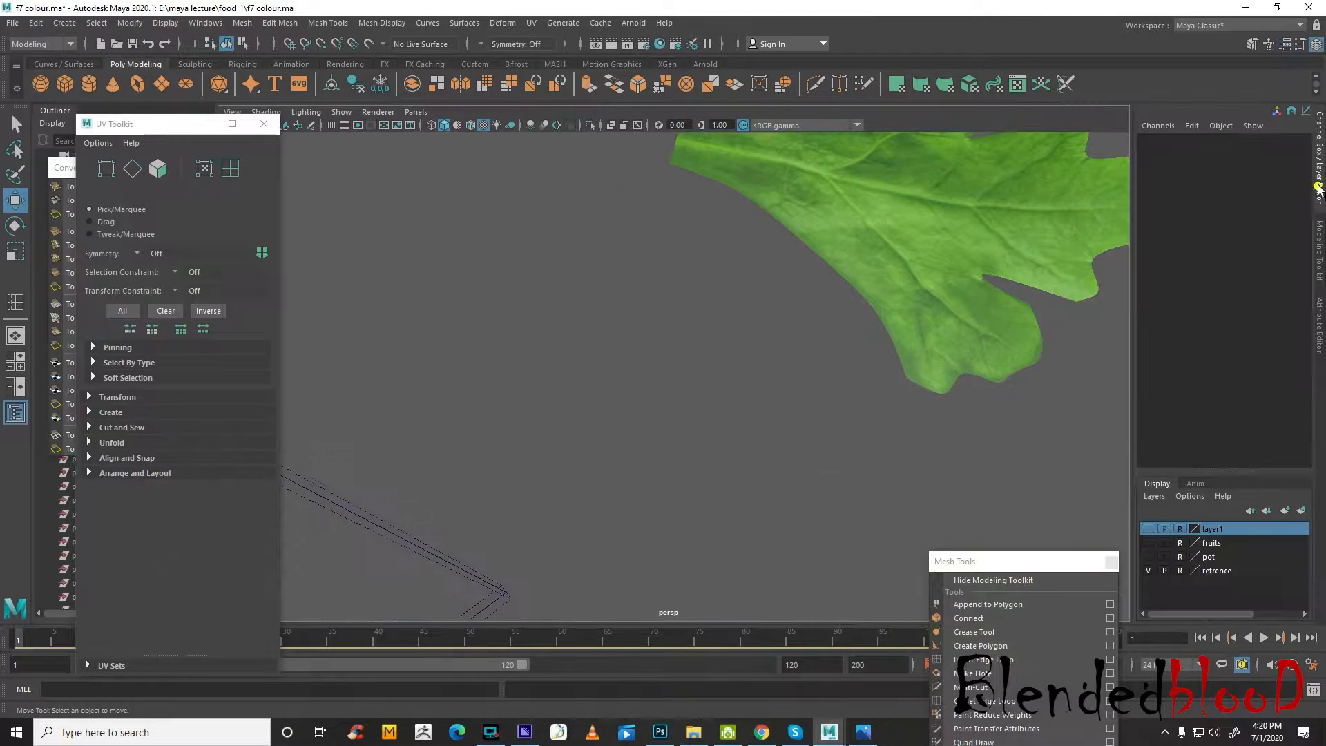
pyautogui.keyDown('alt'); pyautogui.moveTo(992, 296); pyautogui.dragTo(869, 400); pyautogui.keyUp('alt')
pyautogui.click(795, 416)
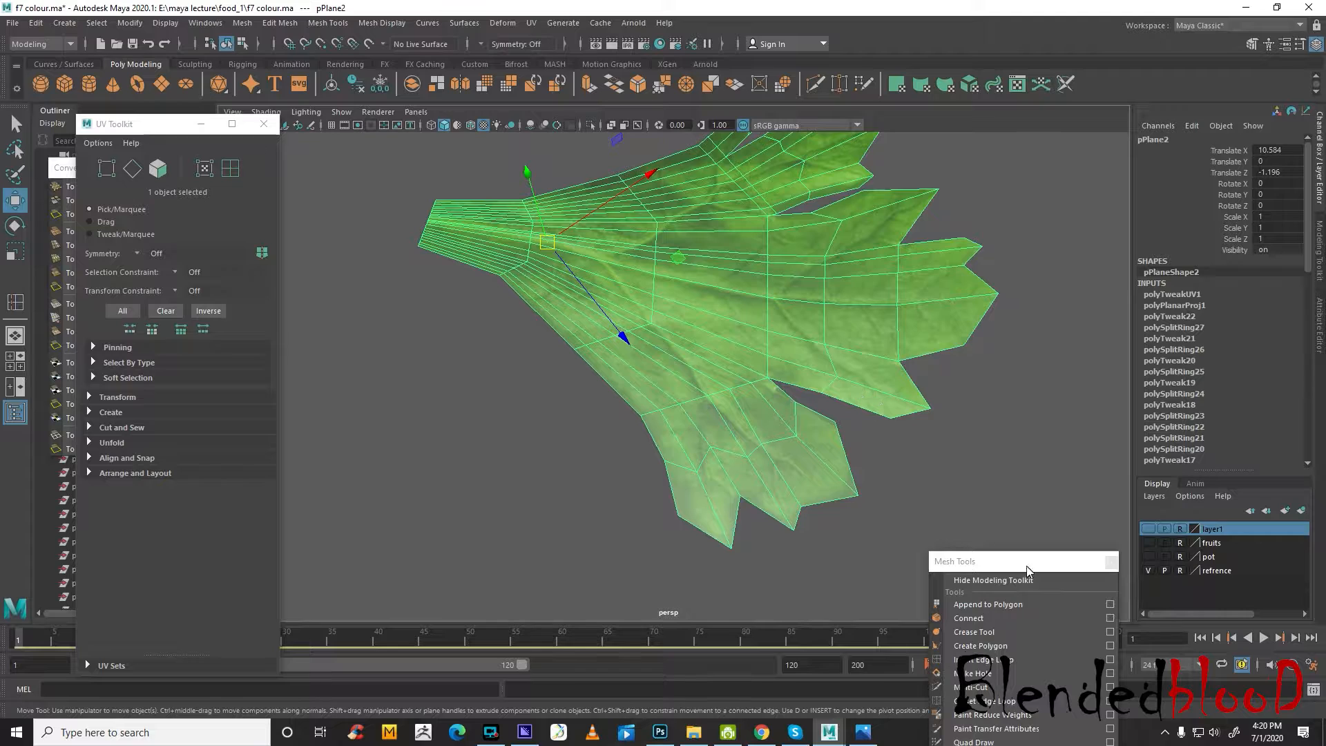
pyautogui.moveTo(1028, 566); pyautogui.dragTo(1083, 314)
pyautogui.keyDown('alt'); pyautogui.moveTo(777, 320); pyautogui.dragTo(757, 377, button='middle'); pyautogui.keyUp('alt')
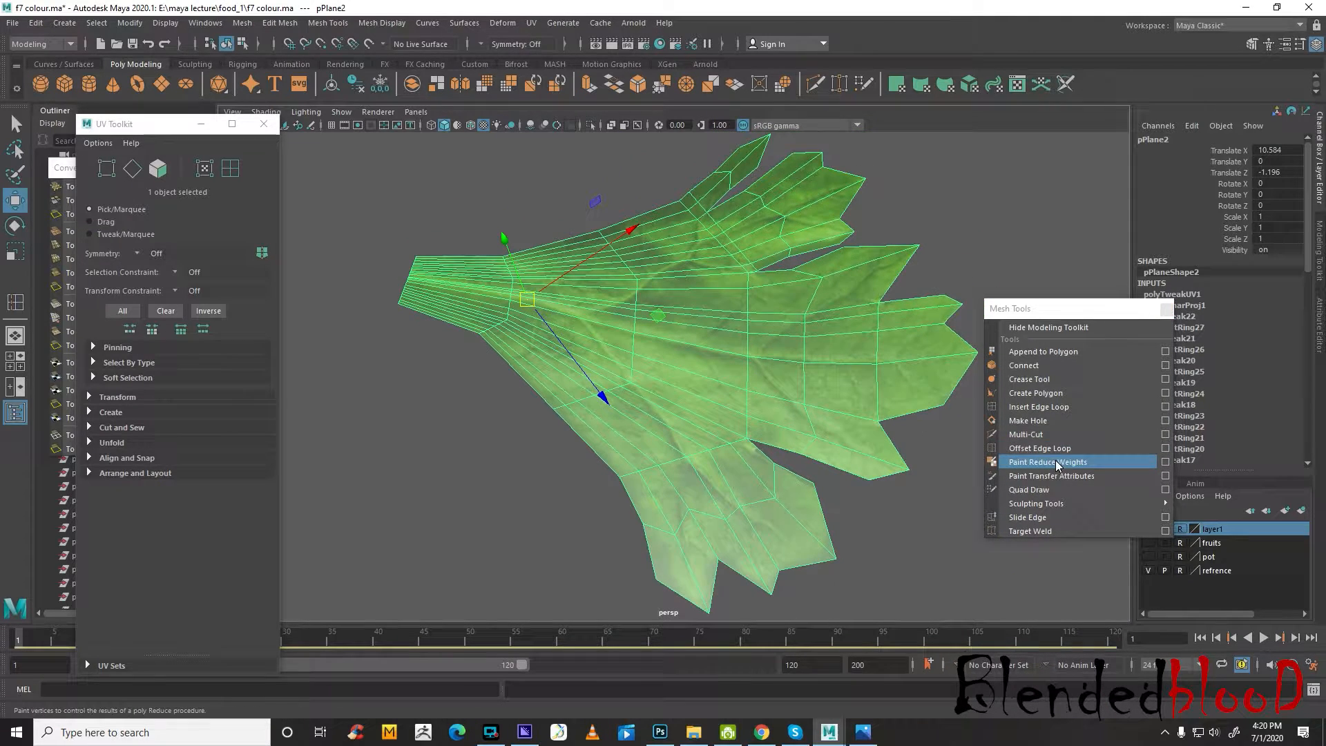
# Insert two edge loops across the leaf's middle lobe and scale the outer loop up to about 1.11
pyautogui.click(1037, 408)
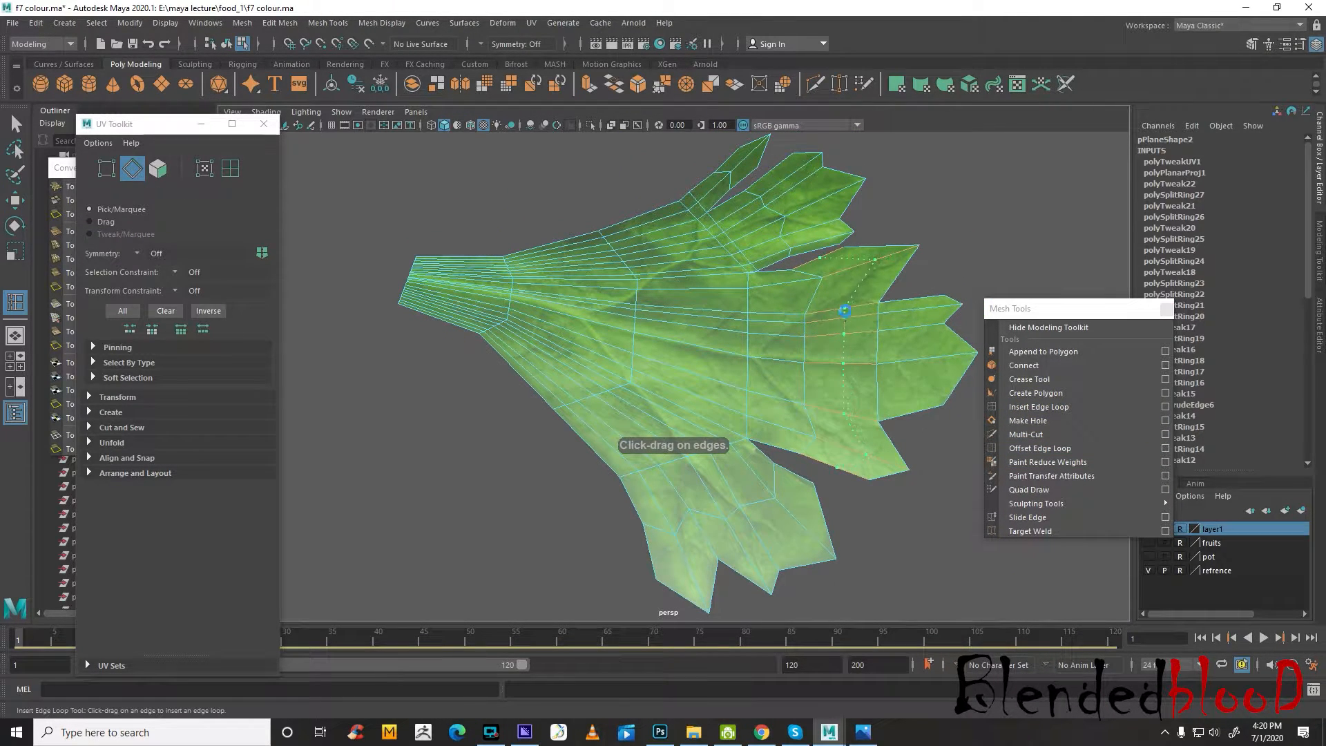
pyautogui.click(844, 312)
pyautogui.click(914, 330)
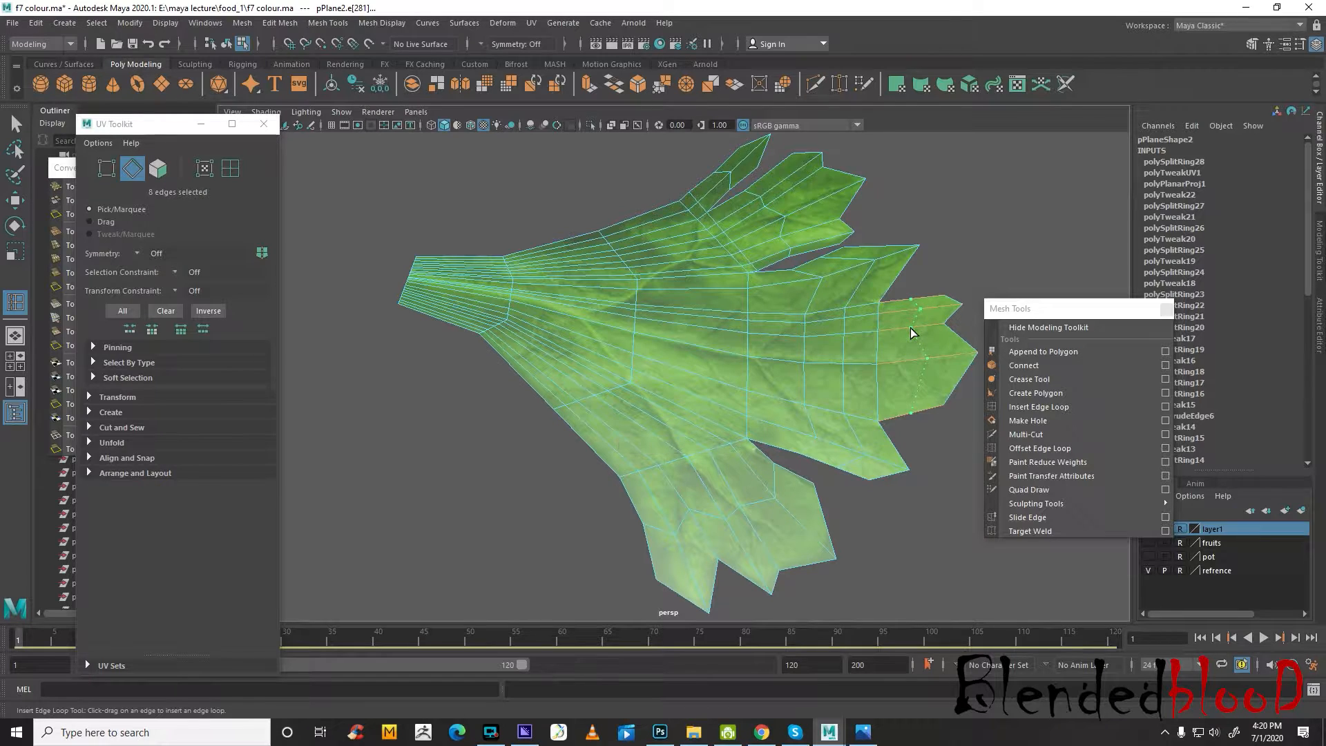
pyautogui.press('r')
pyautogui.moveTo(917, 355); pyautogui.dragTo(906, 351)
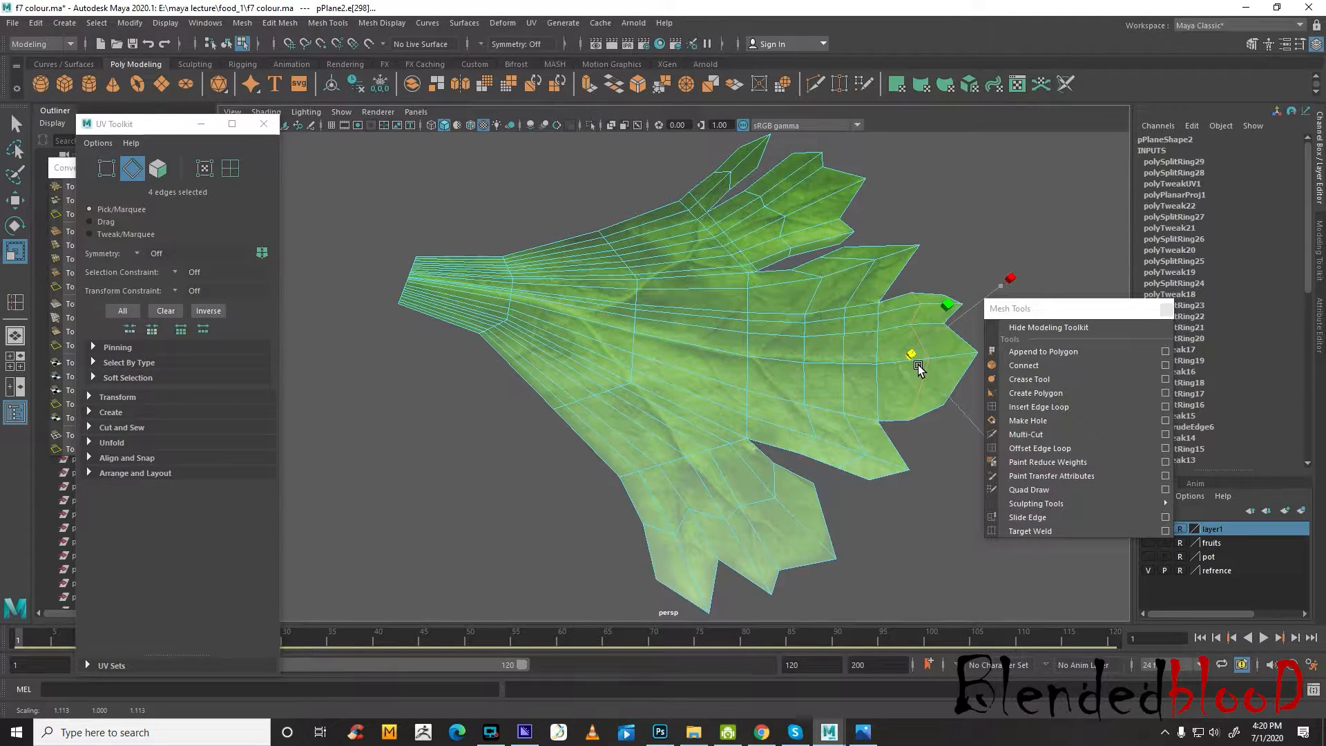
# Insert five more edge loops: one near the middle lobe's base, one in each upper lobe and two across the lower lobe
pyautogui.click(1050, 407)
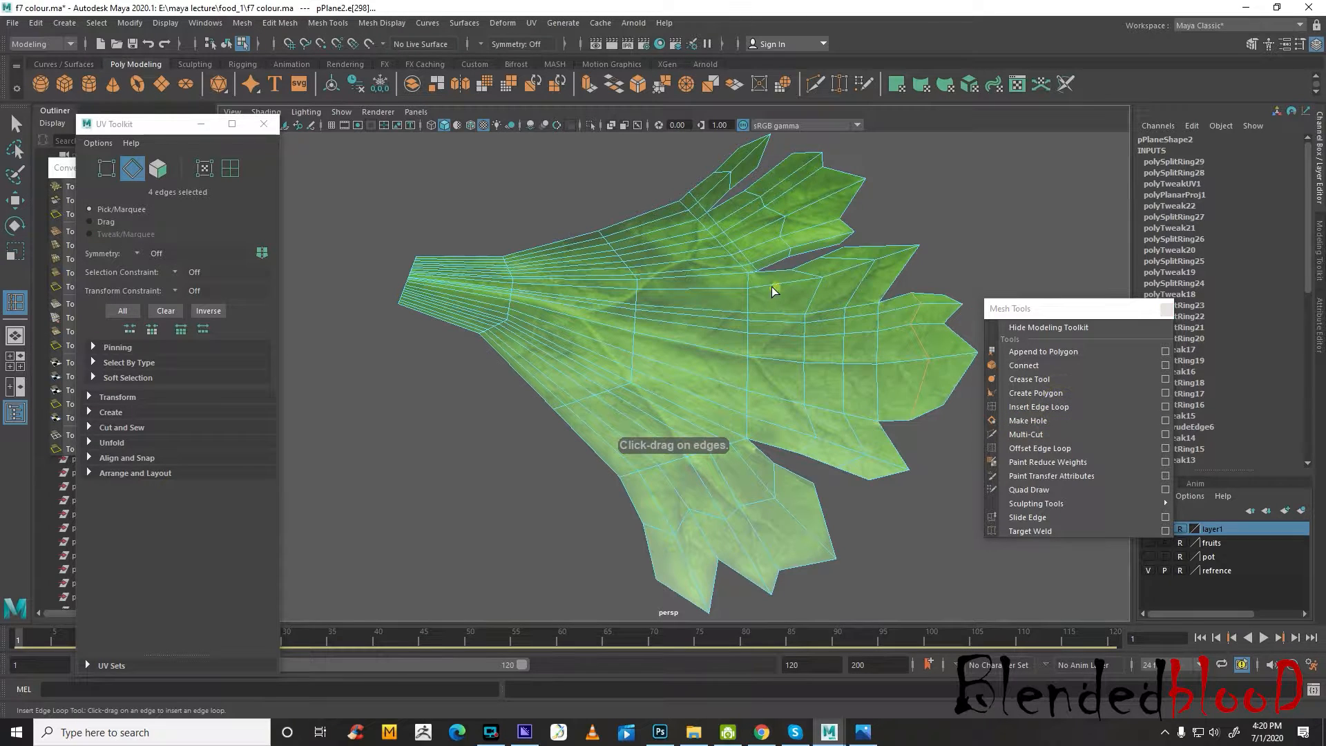
pyautogui.click(776, 287)
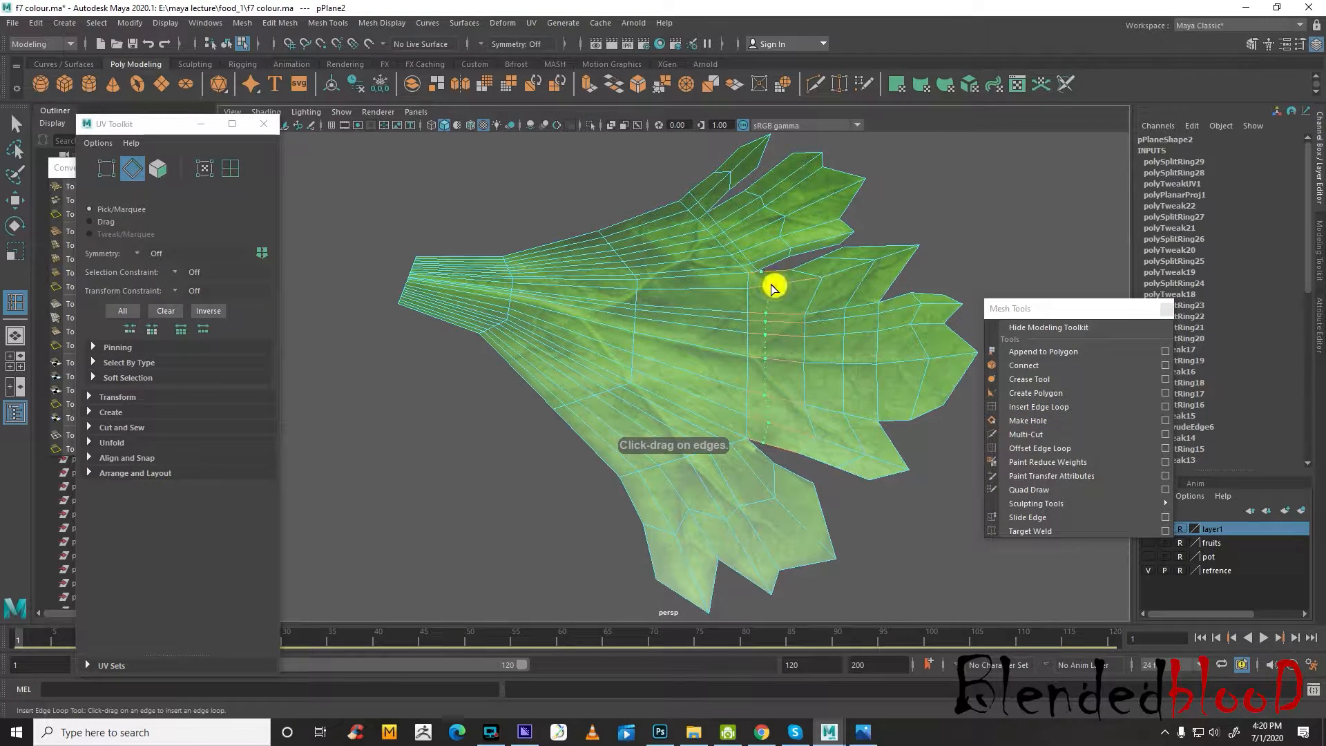
pyautogui.click(815, 253)
pyautogui.click(739, 167)
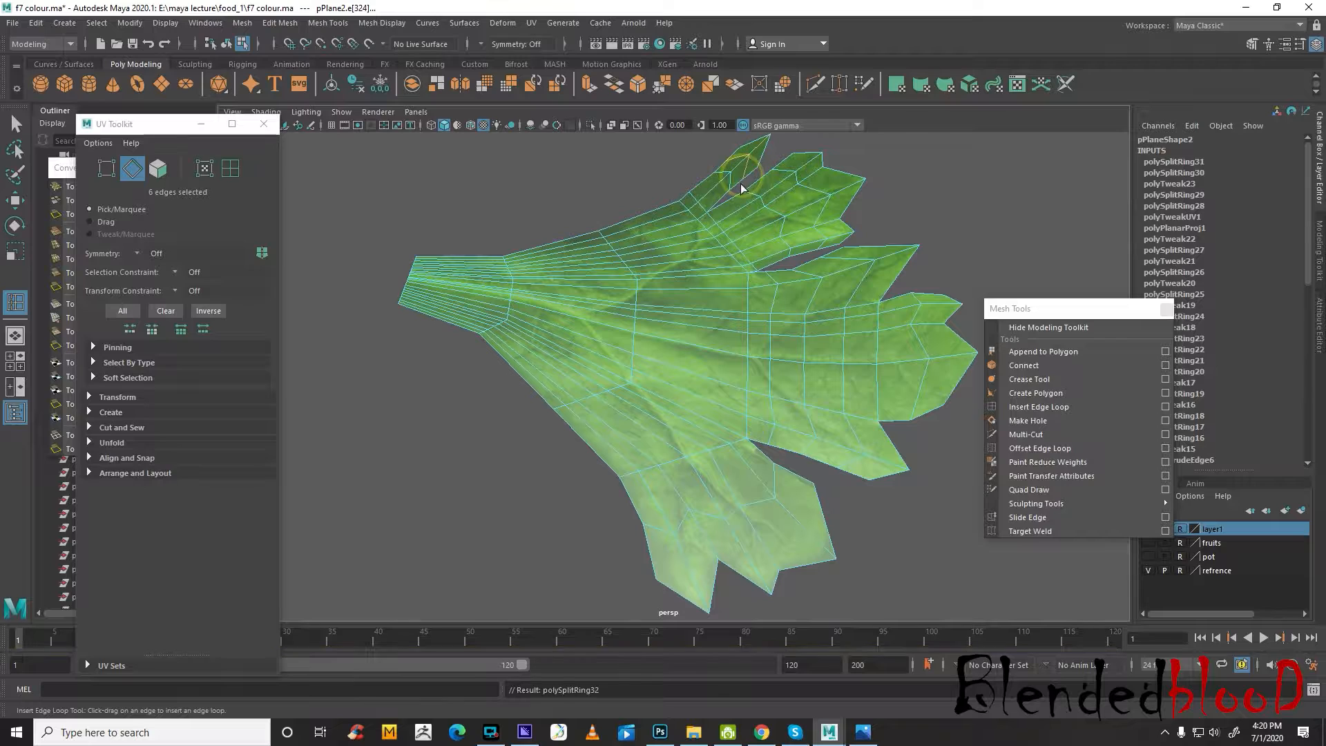
pyautogui.click(762, 453)
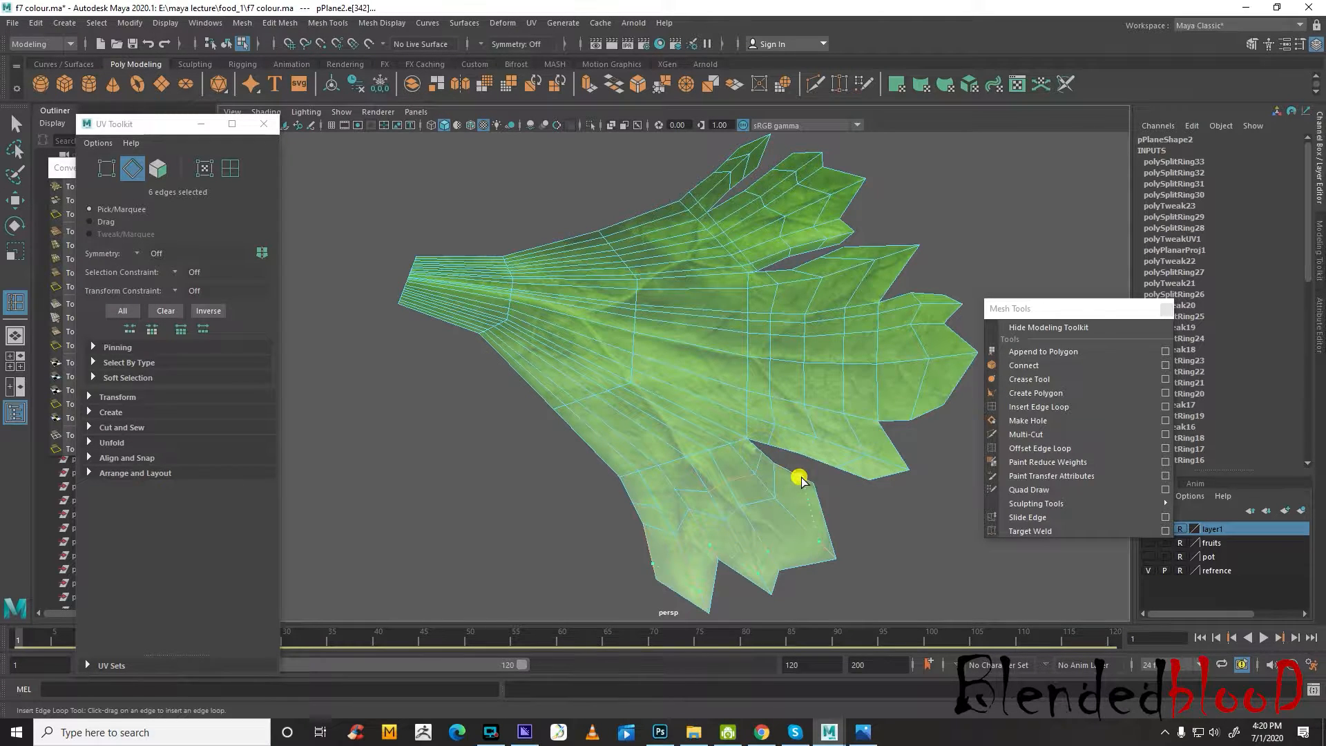
pyautogui.click(801, 481)
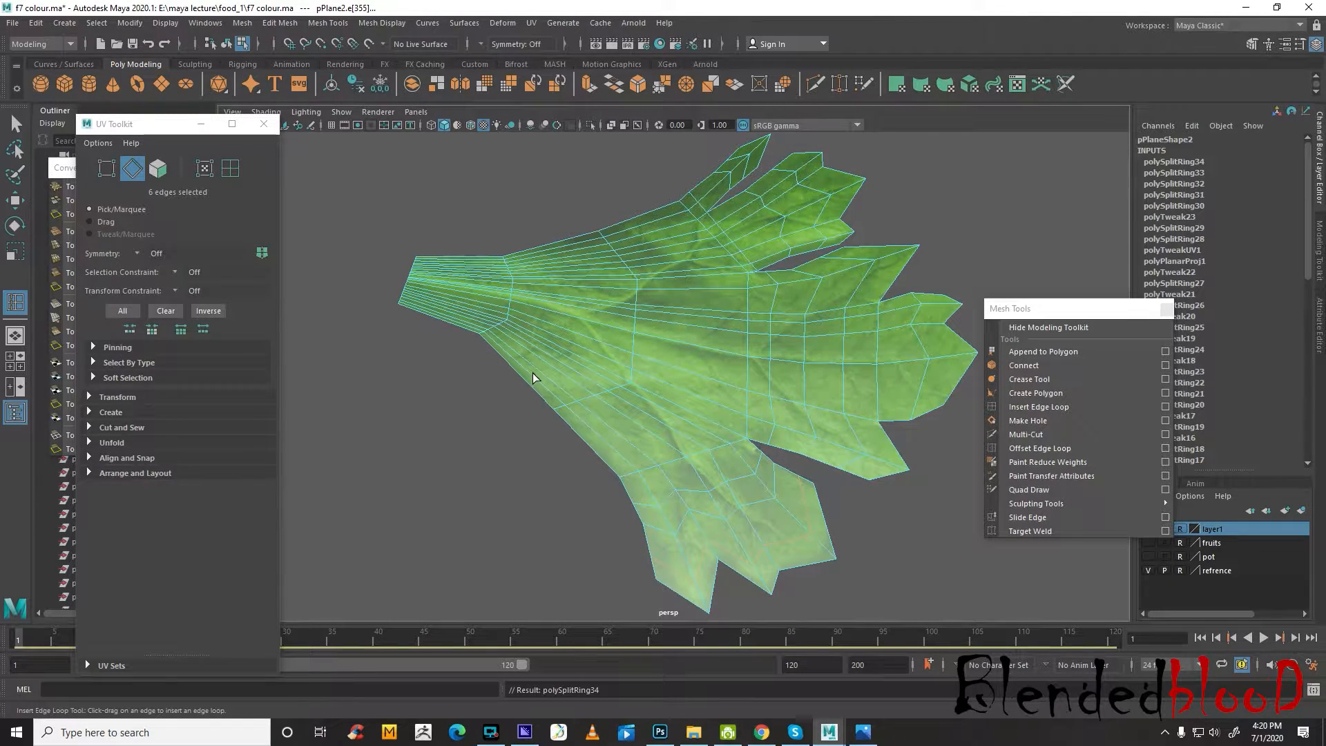
# Turn on smooth mesh preview for the leaf, check its shape and select the whole leaf object
pyautogui.press('w')
pyautogui.press('3')
pyautogui.moveTo(734, 316); pyautogui.dragTo(798, 298, button='right')
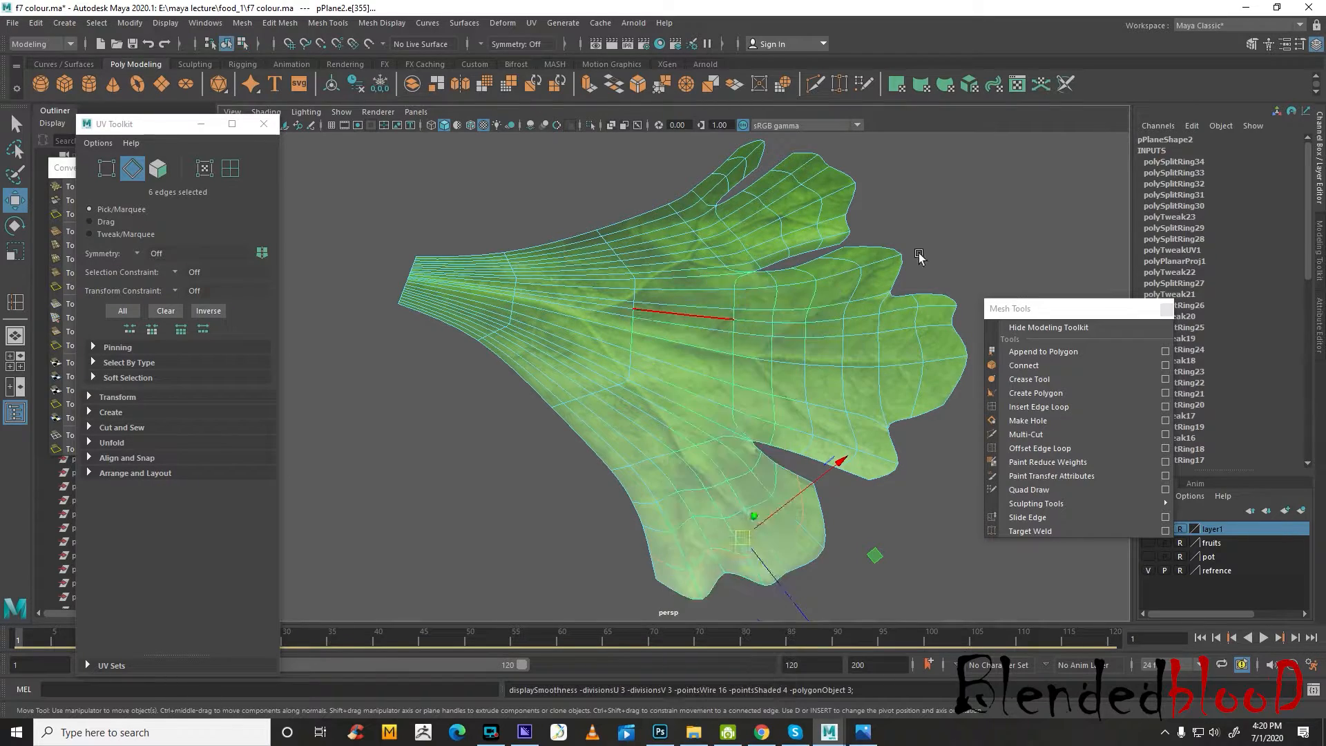
pyautogui.click(922, 260)
pyautogui.scroll(-5, 928, 344)
pyautogui.scroll(4, 861, 405)
pyautogui.click(796, 380)
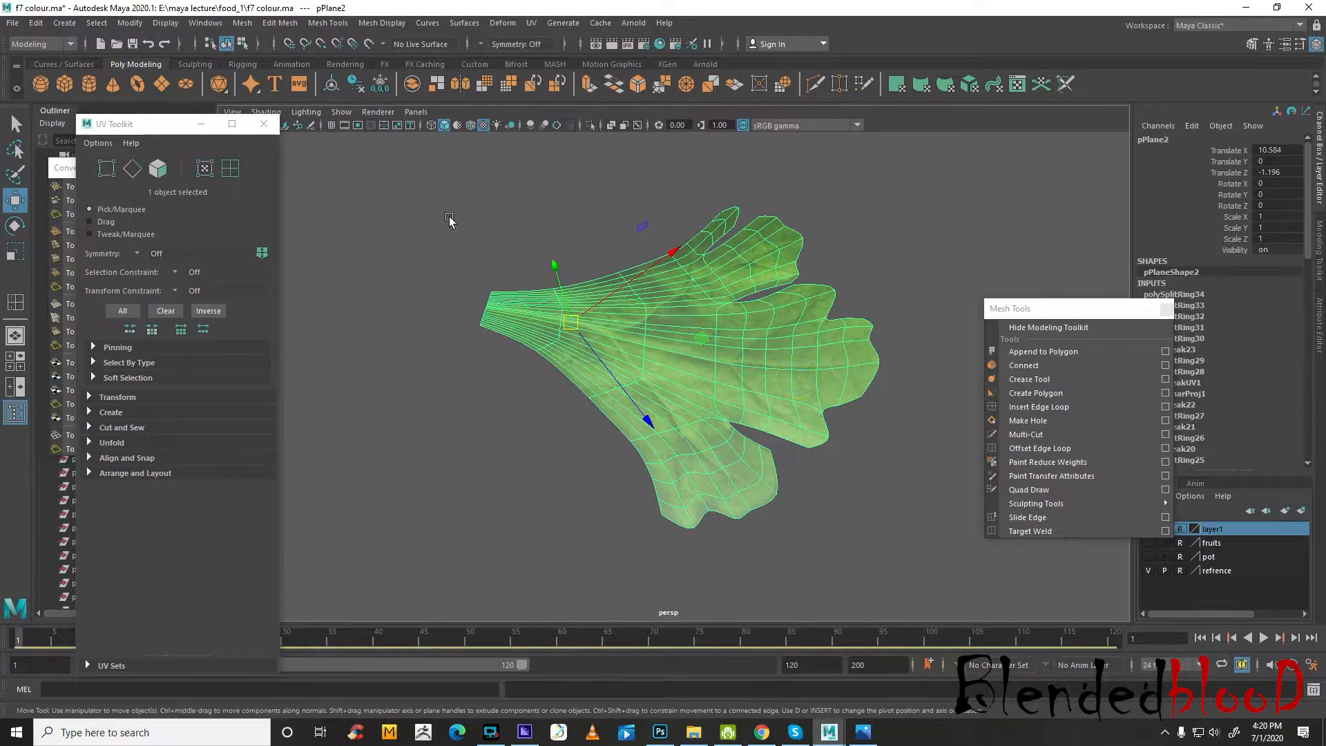
pyautogui.scroll(6, 840, 412)
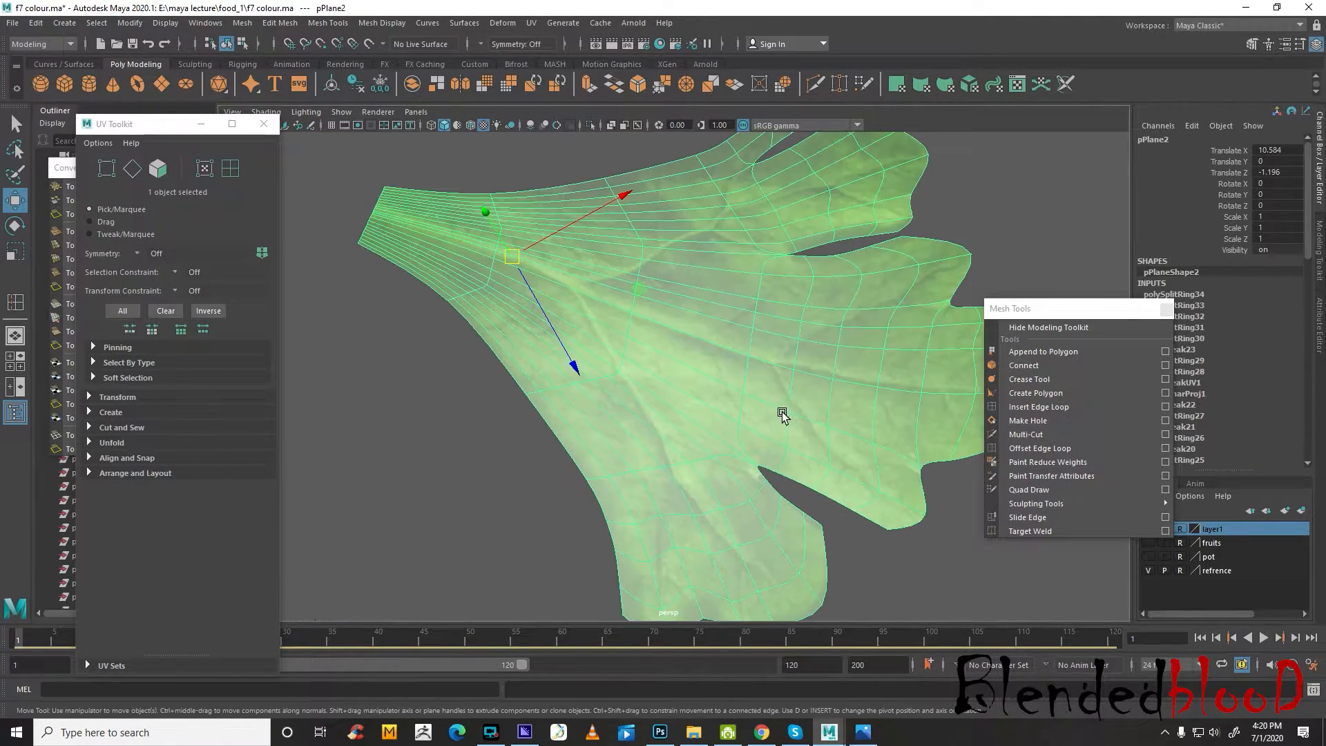
# Open the Hypershade, show the attributes of the blinn15 leaf material and move the window clear of them
pyautogui.click(218, 24)
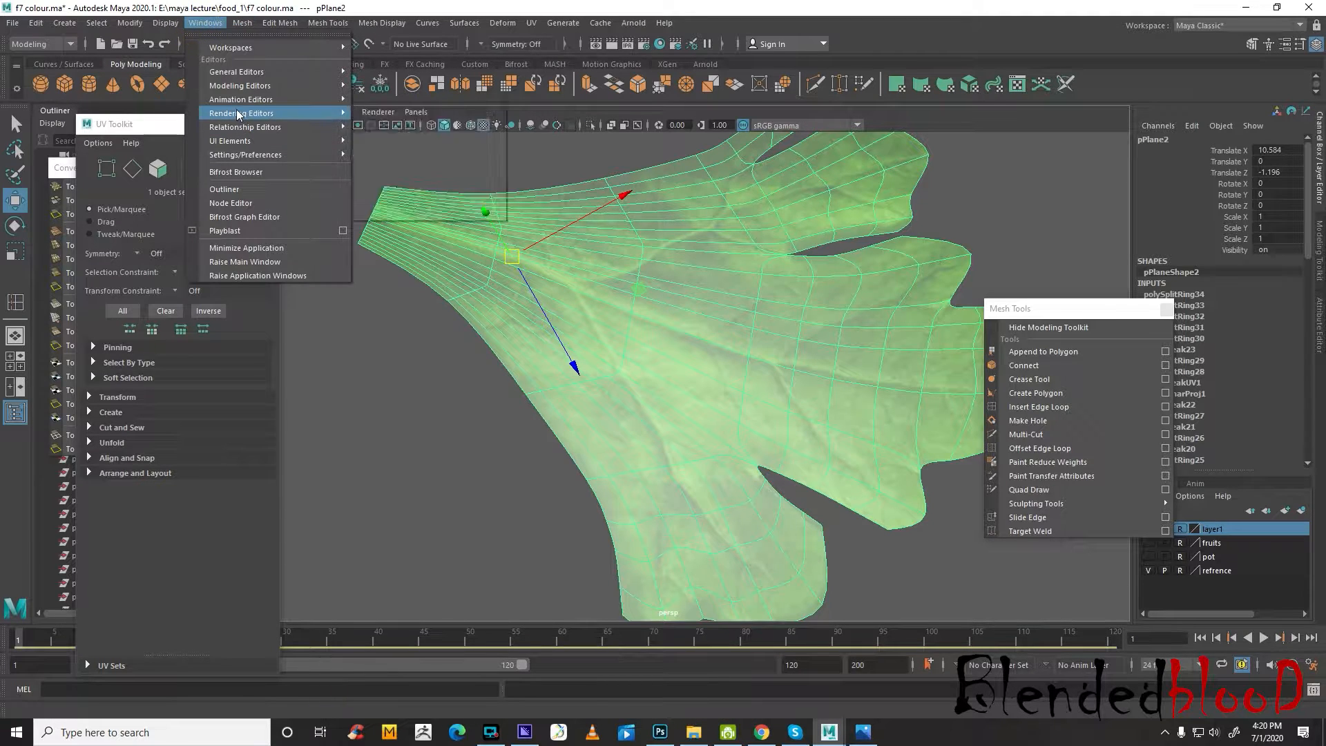
pyautogui.moveTo(304, 114)
pyautogui.click(429, 152)
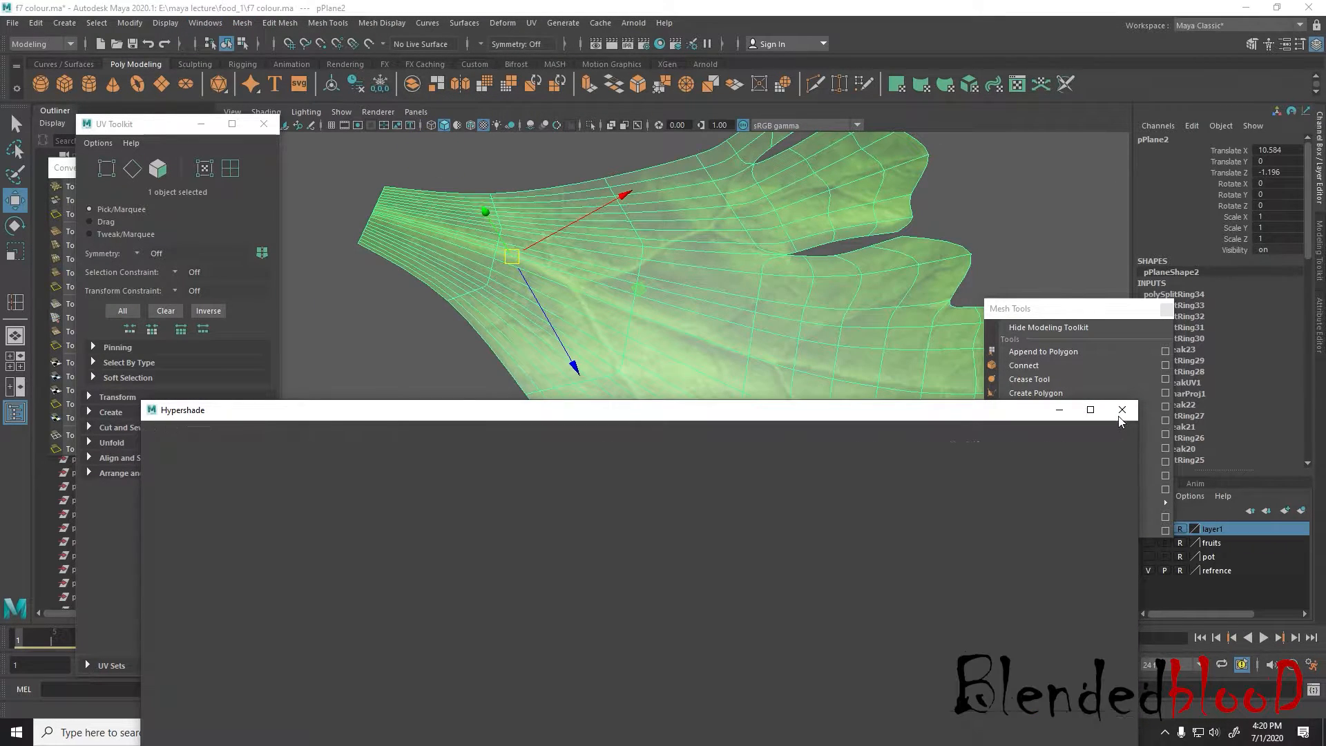
pyautogui.click(205, 23)
pyautogui.moveTo(257, 87)
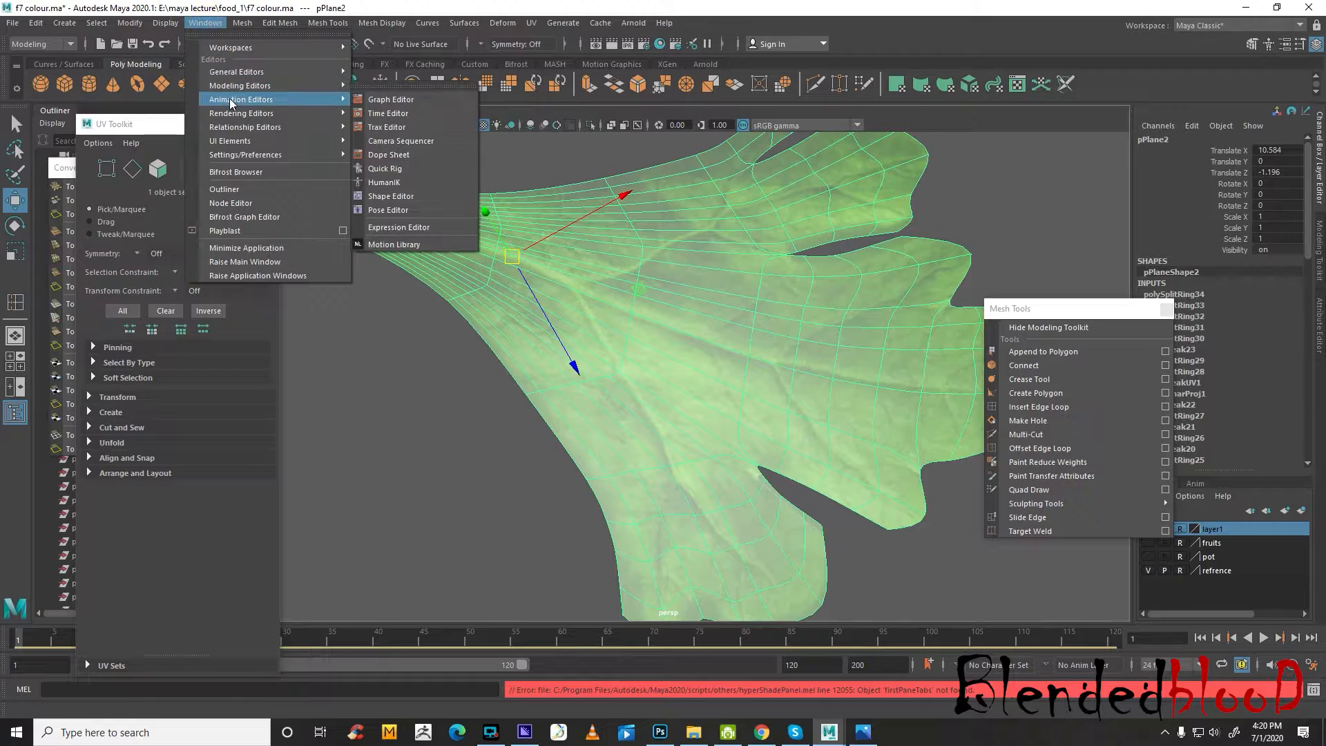
pyautogui.moveTo(262, 113)
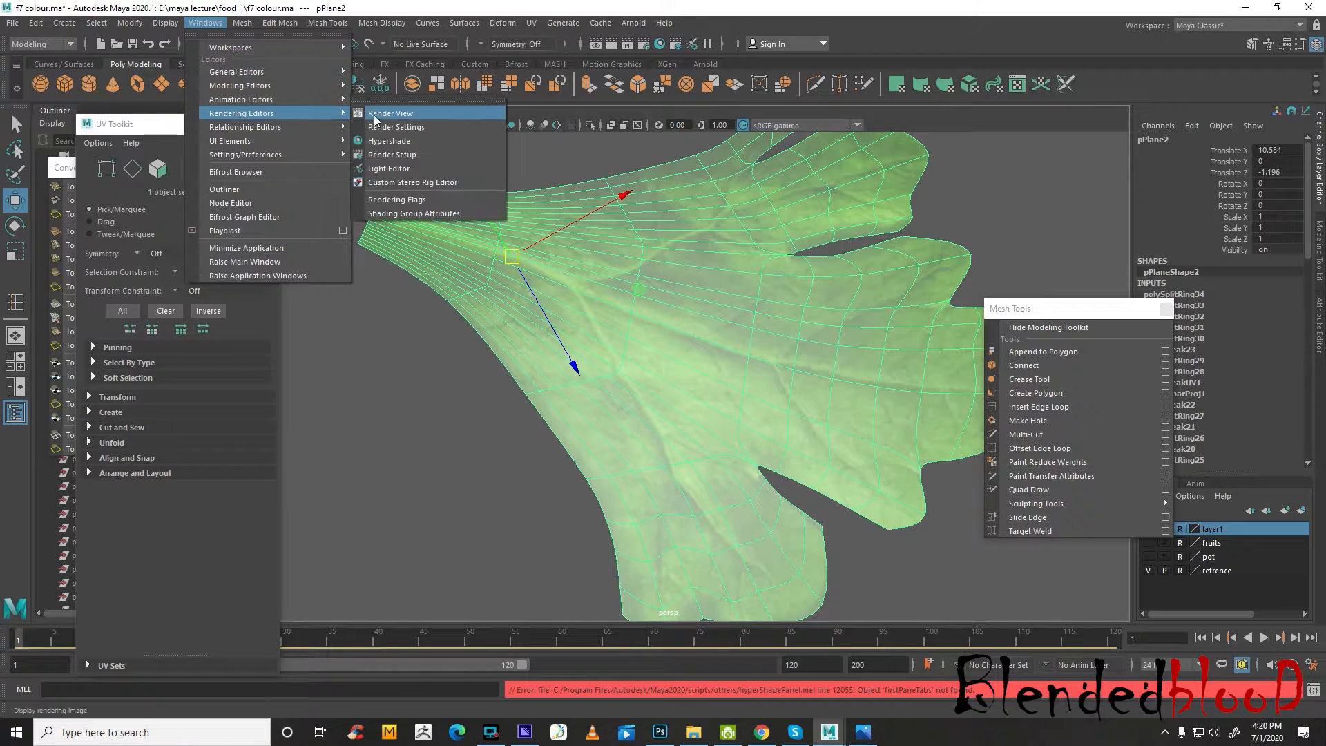
pyautogui.click(429, 152)
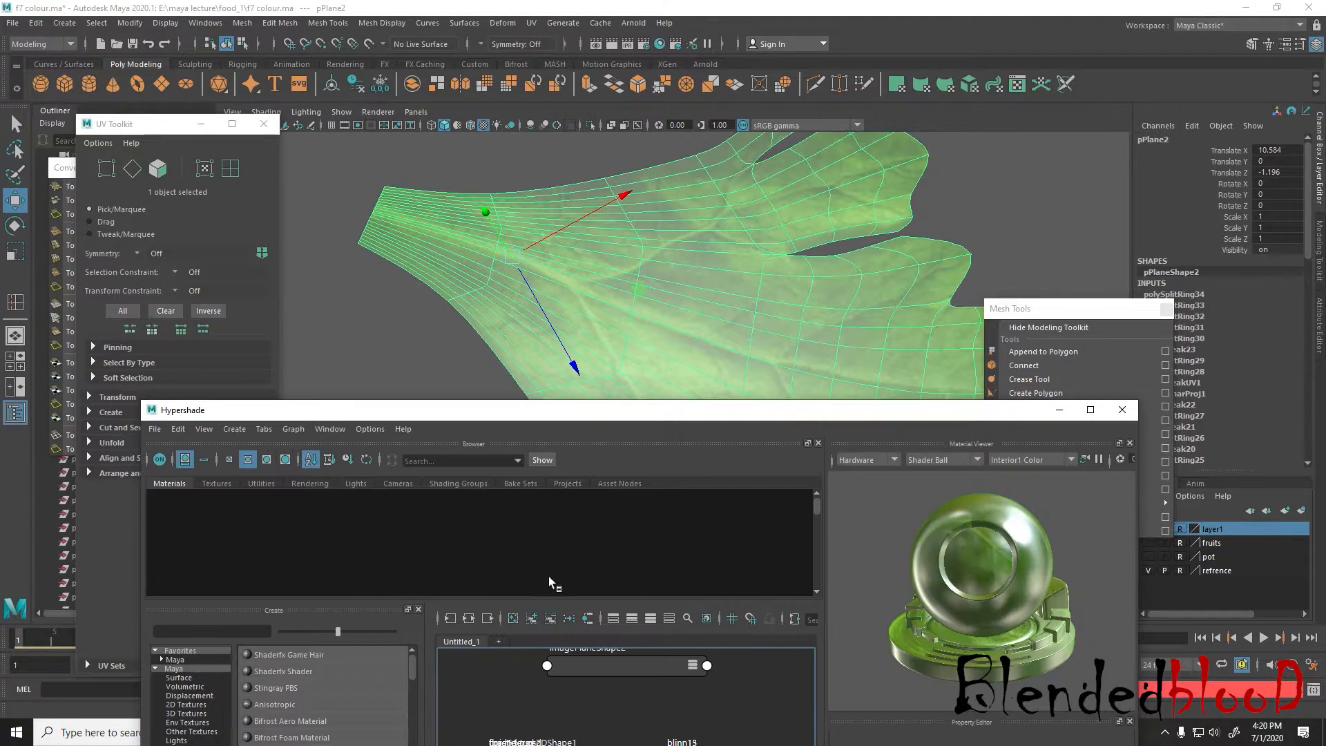
pyautogui.doubleClick(322, 519)
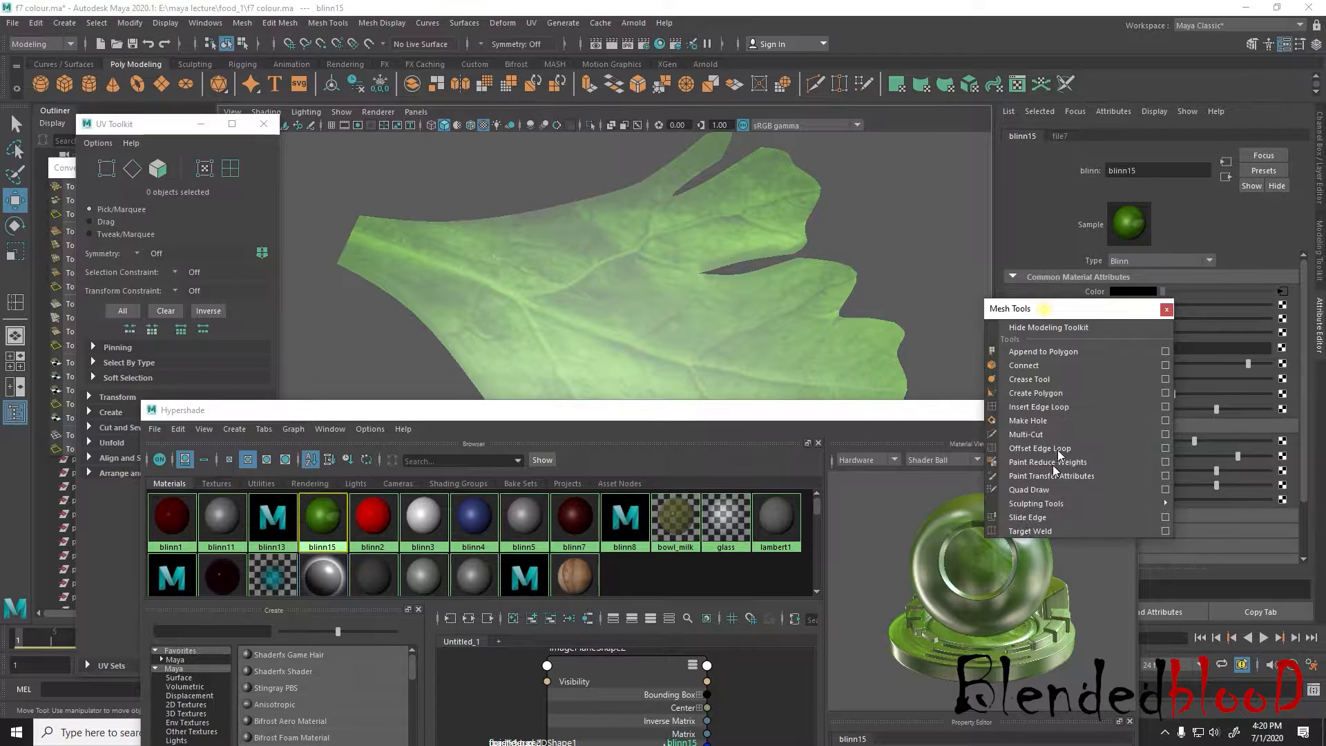
pyautogui.moveTo(1011, 415); pyautogui.dragTo(938, 551)
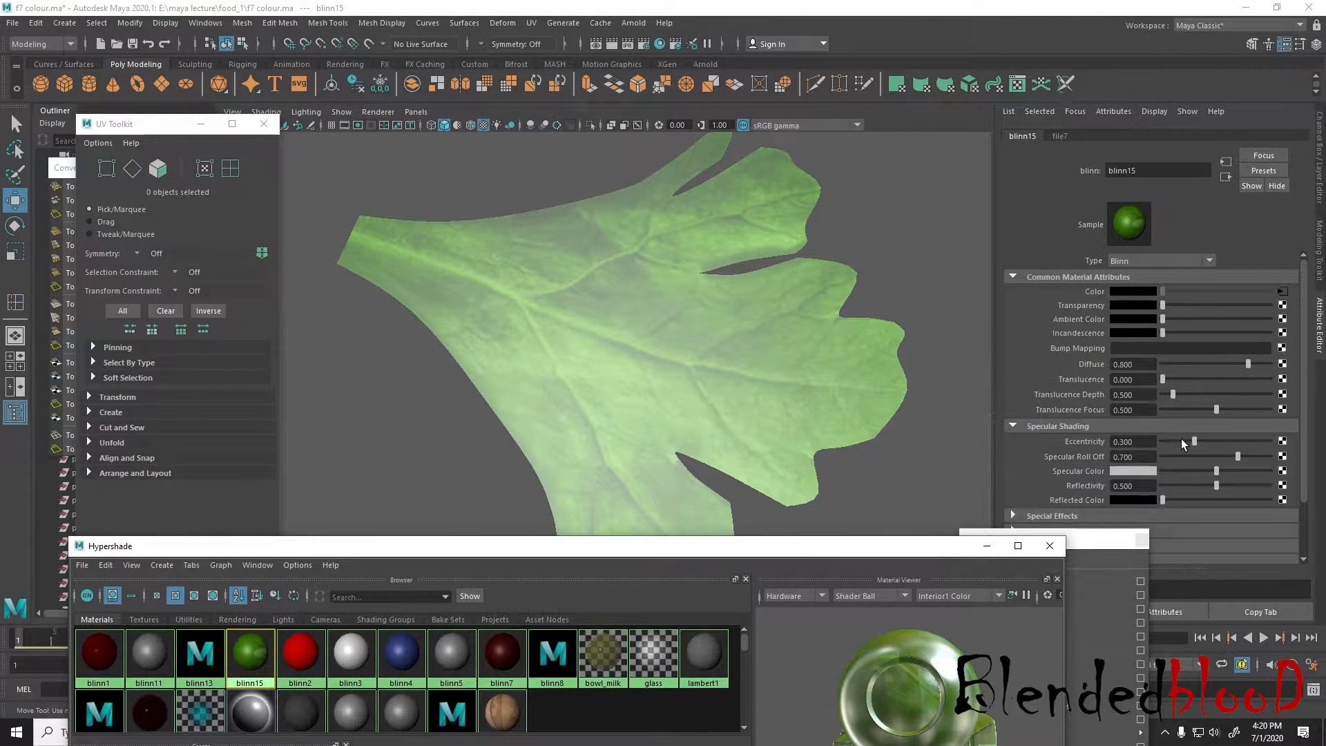
# Lower the leaf material's Eccentricity to 0.279 and Specular Roll Off to 0.006, and check the leaf in the channel box layout
pyautogui.moveTo(1183, 444)
pyautogui.mouseDown()
pyautogui.moveTo(1165, 444)
pyautogui.moveTo(1205, 456)
pyautogui.moveTo(1157, 457)
pyautogui.moveTo(1165, 466)
pyautogui.moveTo(1193, 442)
pyautogui.moveTo(1165, 461)
pyautogui.mouseUp()
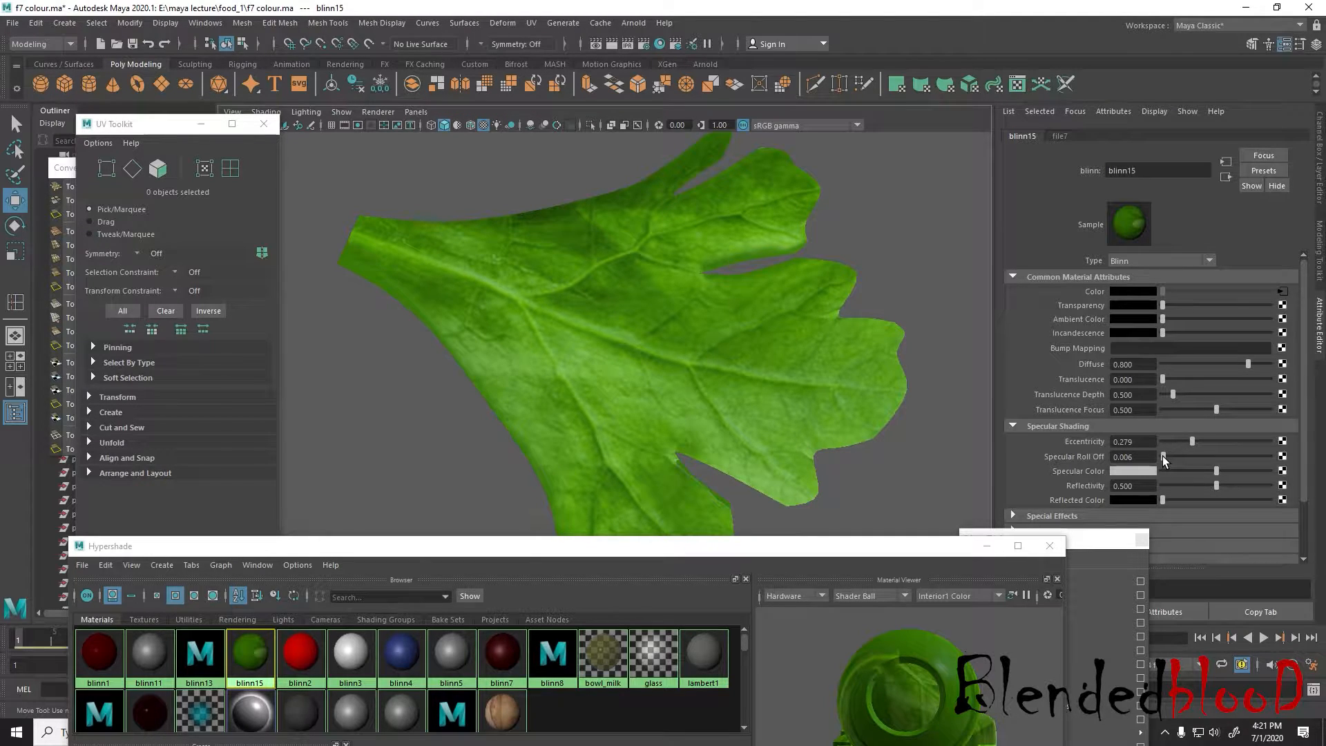
pyautogui.scroll(-4, 927, 449)
pyautogui.moveTo(927, 450)
pyautogui.keyDown('alt'); pyautogui.mouseDown()
pyautogui.moveTo(882, 272)
pyautogui.moveTo(917, 449)
pyautogui.mouseUp(); pyautogui.keyUp('alt')
pyautogui.click(1318, 197)
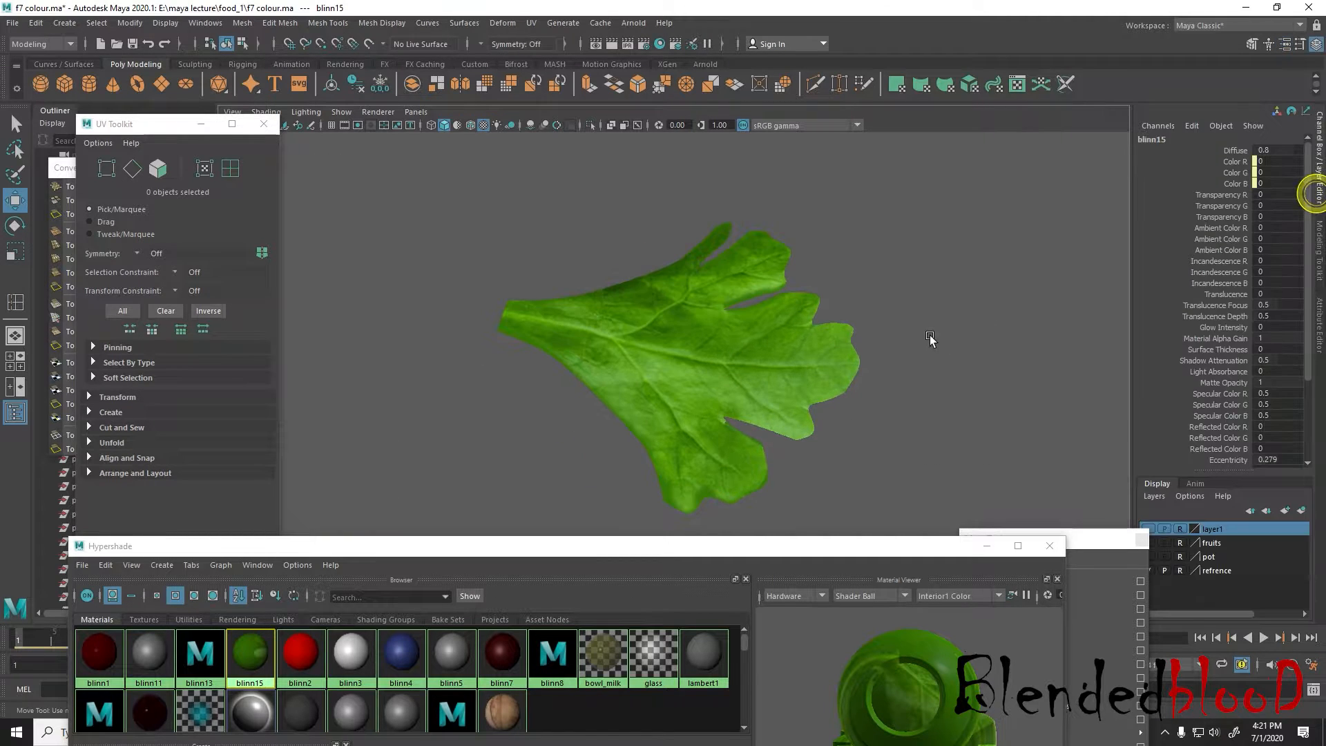
pyautogui.scroll(4, 912, 355)
pyautogui.keyDown('alt'); pyautogui.moveTo(909, 358); pyautogui.dragTo(883, 397); pyautogui.keyUp('alt')
pyautogui.scroll(-1, 843, 359)
# Select all faces of the leaf mesh and extrude them slightly along the vertical axis to give the leaf thickness
pyautogui.click(843, 361)
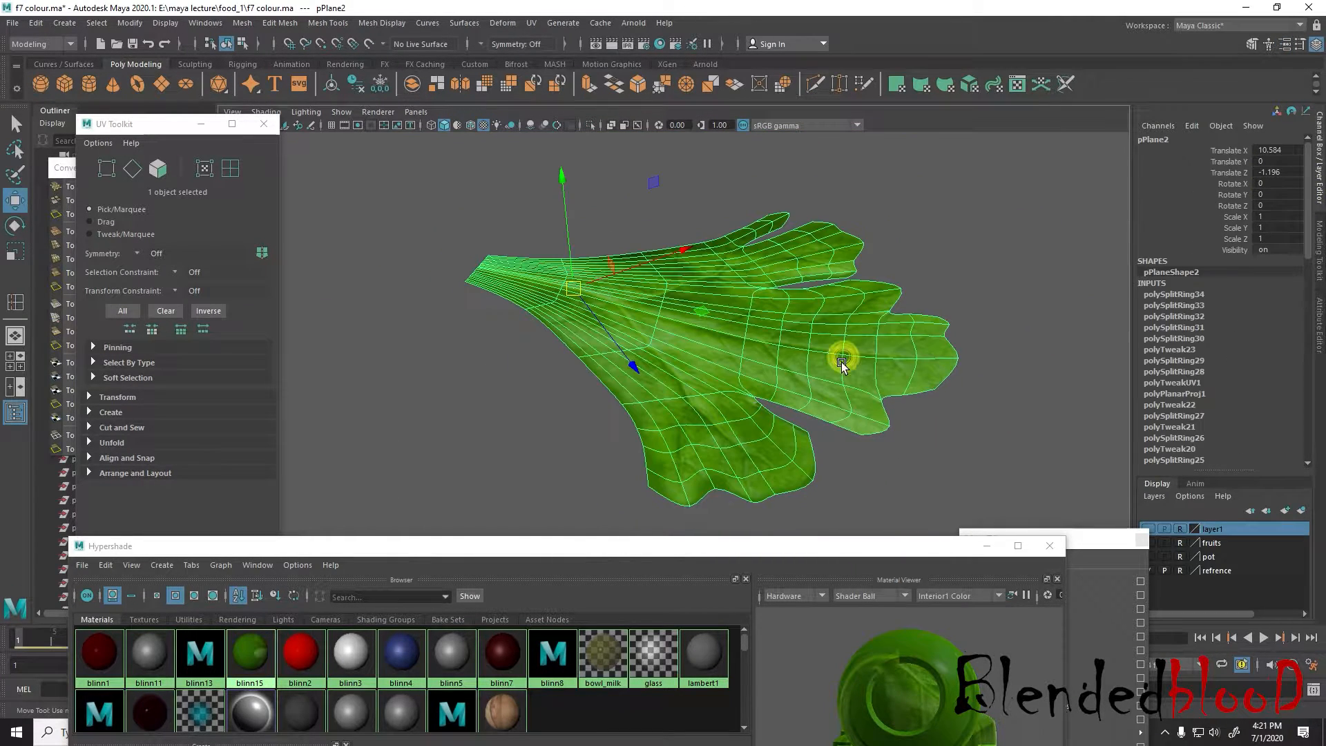
pyautogui.keyDown('alt'); pyautogui.moveTo(784, 349); pyautogui.dragTo(794, 311); pyautogui.keyUp('alt')
pyautogui.rightClick(813, 309)
pyautogui.click(811, 346)
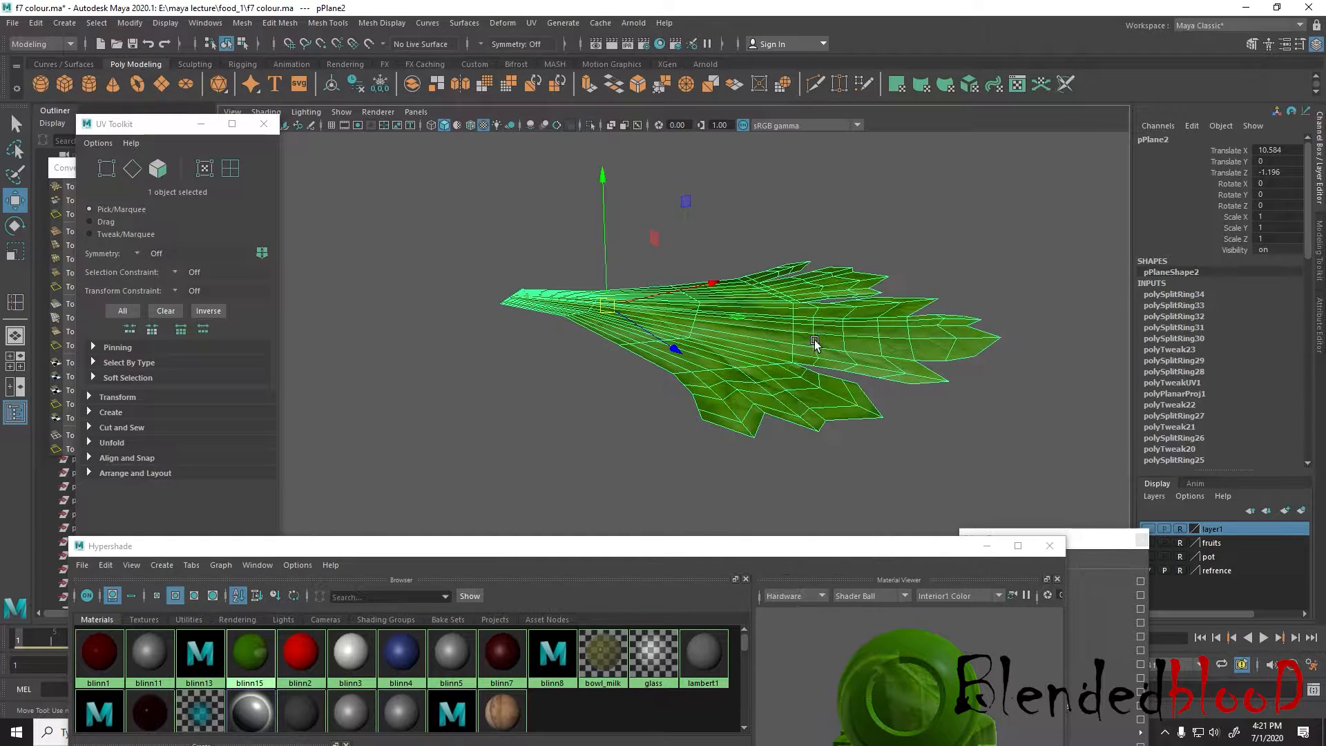
pyautogui.moveTo(407, 179); pyautogui.dragTo(1073, 498)
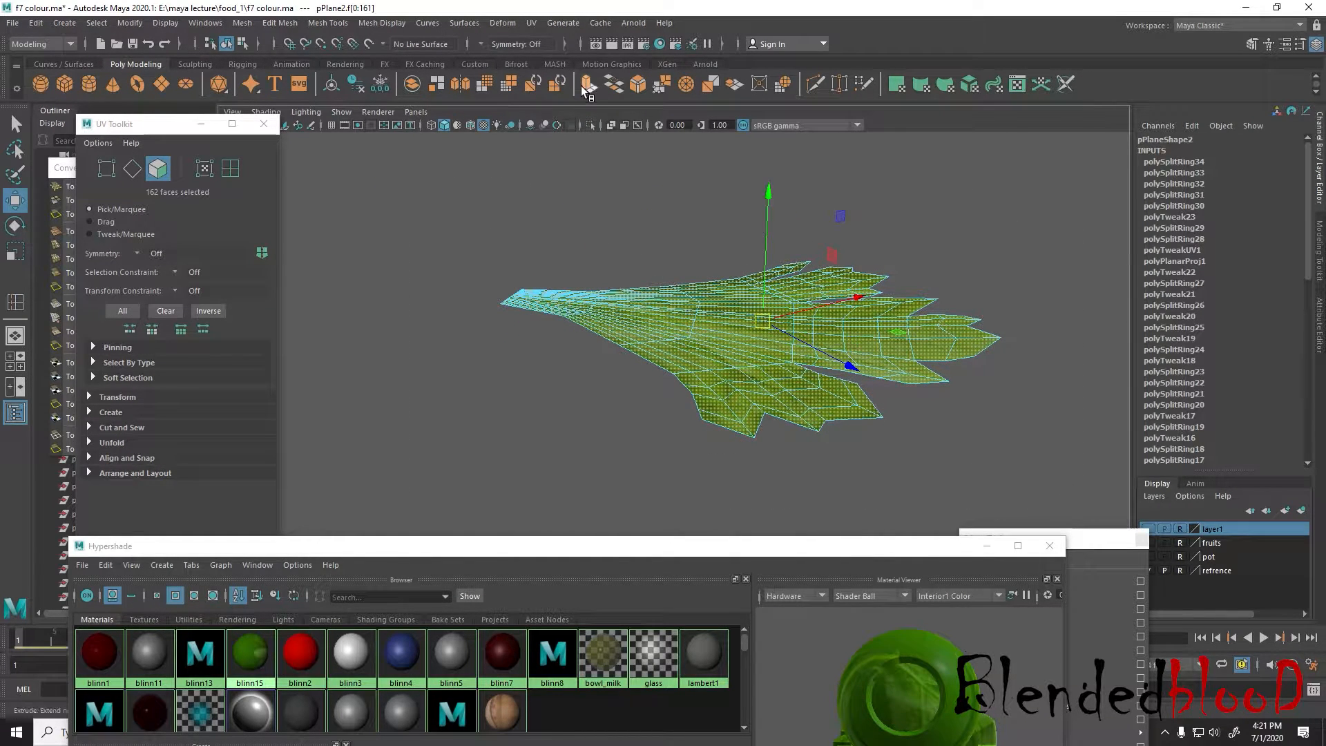
pyautogui.click(584, 88)
pyautogui.click(820, 193)
pyautogui.scroll(3, 838, 227)
pyautogui.press('w')
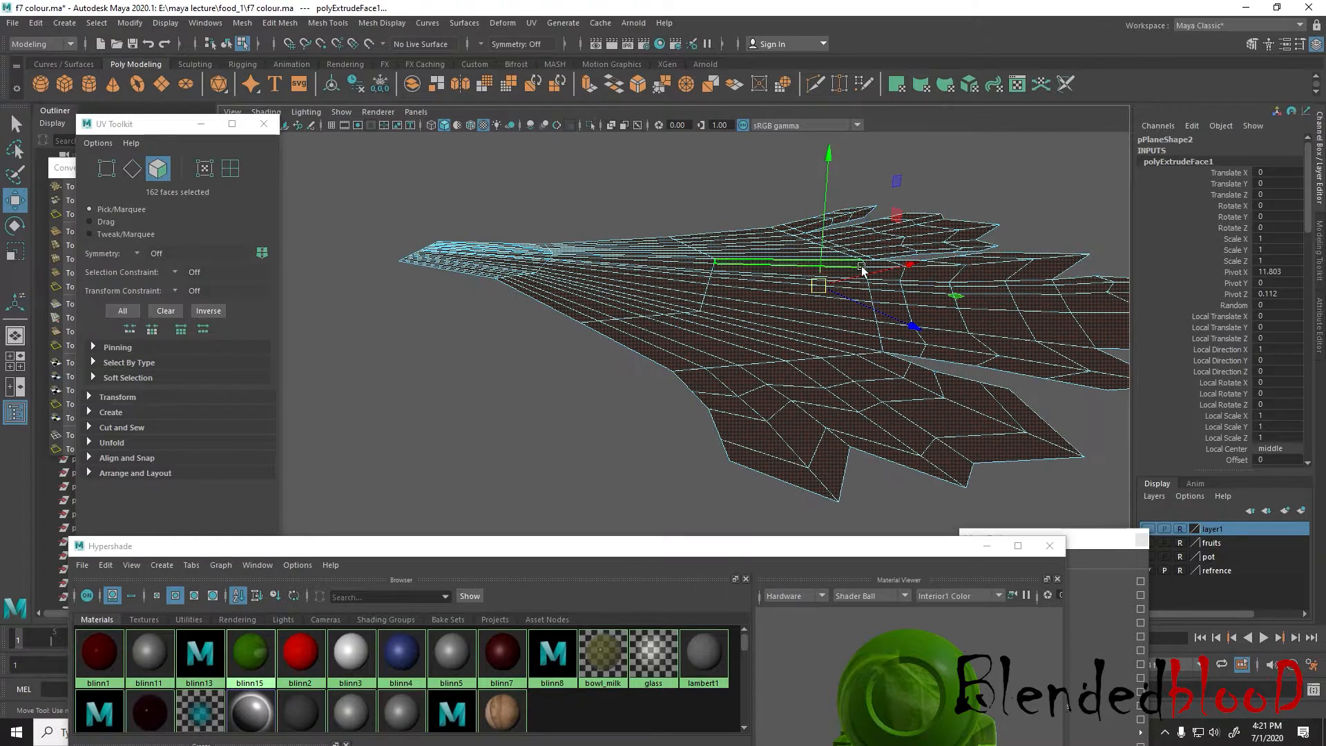
pyautogui.press('6')
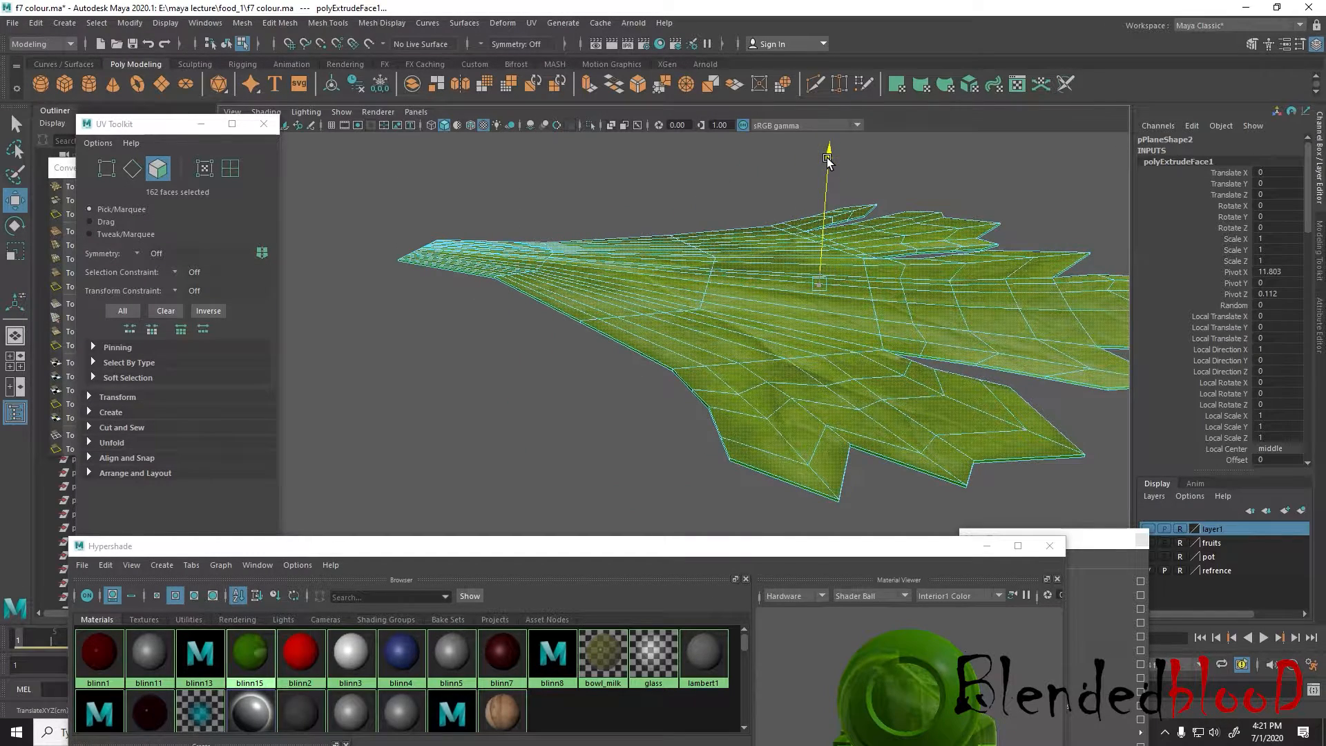
pyautogui.moveTo(828, 158); pyautogui.dragTo(827, 159)
# Turn on smooth mesh preview for the thickened leaf, return to object mode and check its shape
pyautogui.press('3')
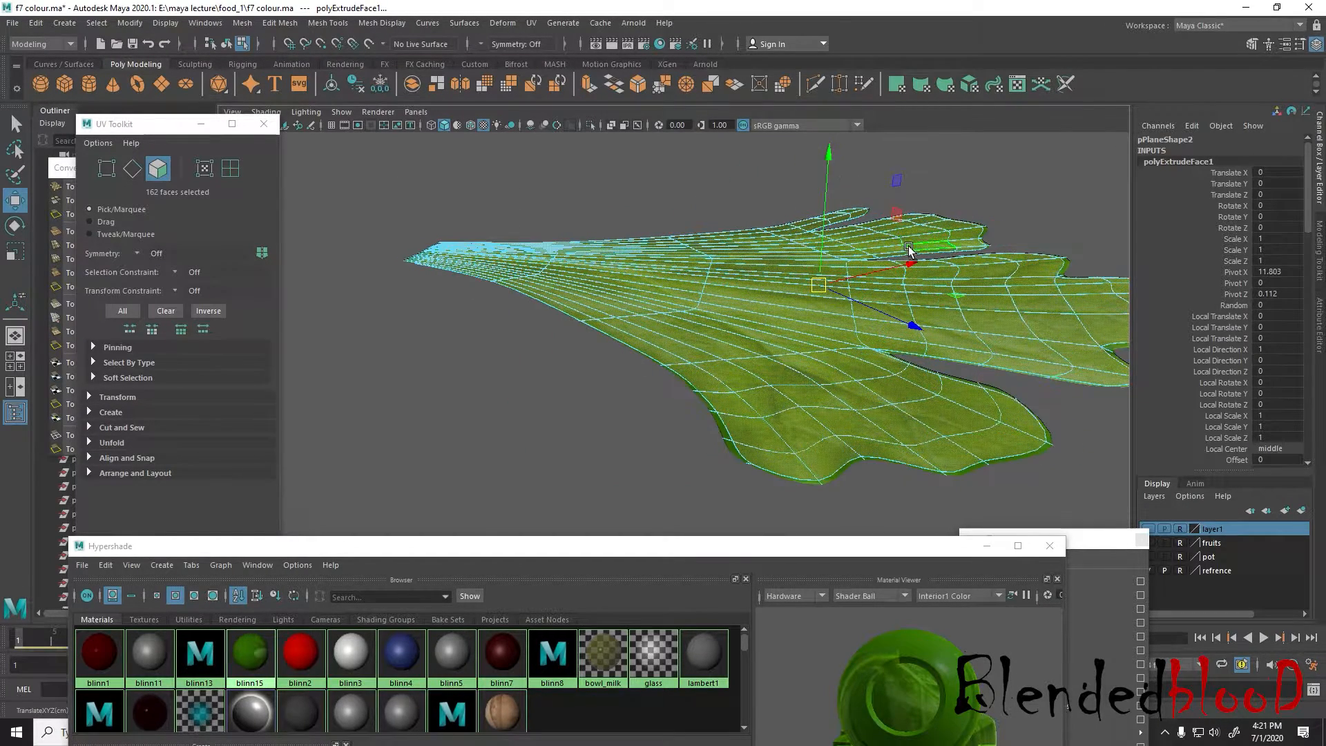
pyautogui.moveTo(922, 261); pyautogui.dragTo(989, 238, button='right')
pyautogui.click(1035, 206)
pyautogui.scroll(-4, 967, 291)
pyautogui.keyDown('alt'); pyautogui.moveTo(903, 356); pyautogui.dragTo(938, 384); pyautogui.keyUp('alt')
pyautogui.scroll(3, 926, 380)
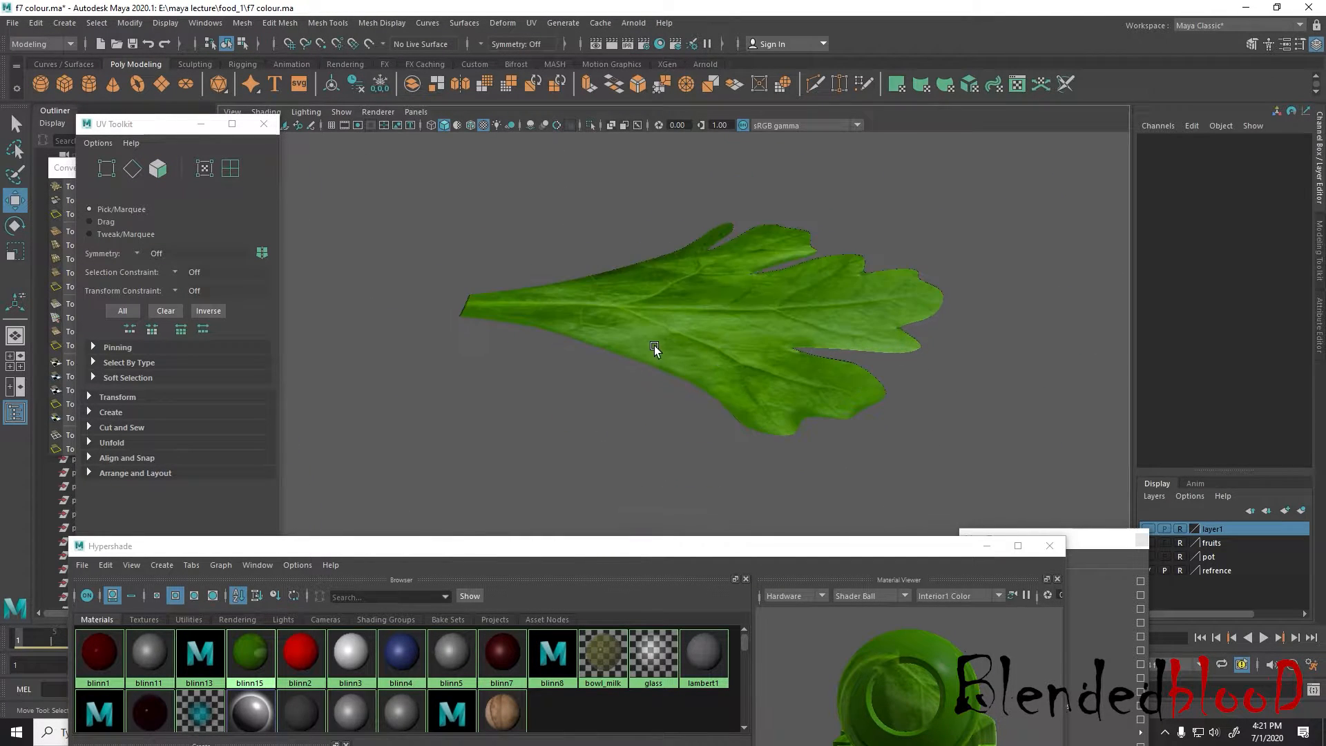
pyautogui.keyDown('alt'); pyautogui.moveTo(657, 351); pyautogui.dragTo(787, 323, button='middle'); pyautogui.keyUp('alt')
pyautogui.scroll(2, 787, 323)
# Select the edge loop across the unsmoothed leaf's middle and enable soft selection with a wide falloff radius
pyautogui.click(785, 297)
pyautogui.press('1')
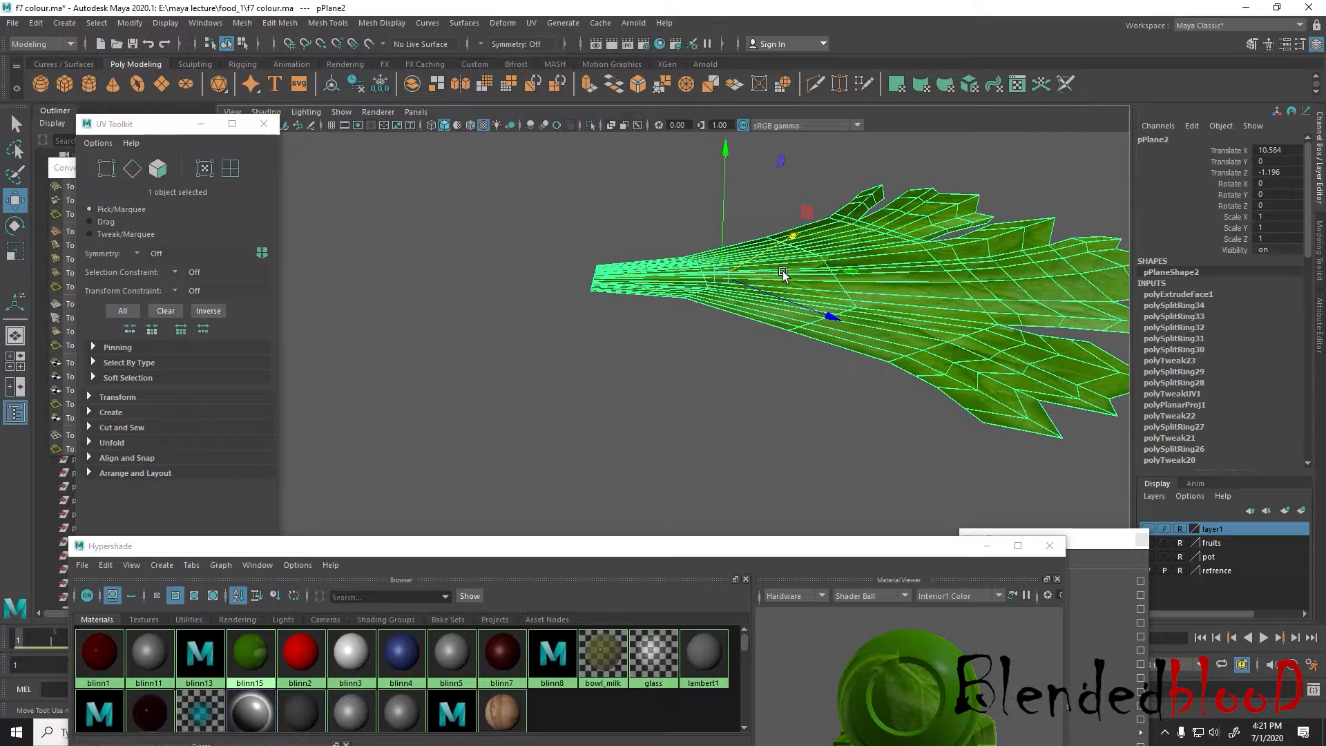
pyautogui.rightClick(785, 271)
pyautogui.moveTo(786, 271); pyautogui.dragTo(786, 233, button='right')
pyautogui.doubleClick(836, 278)
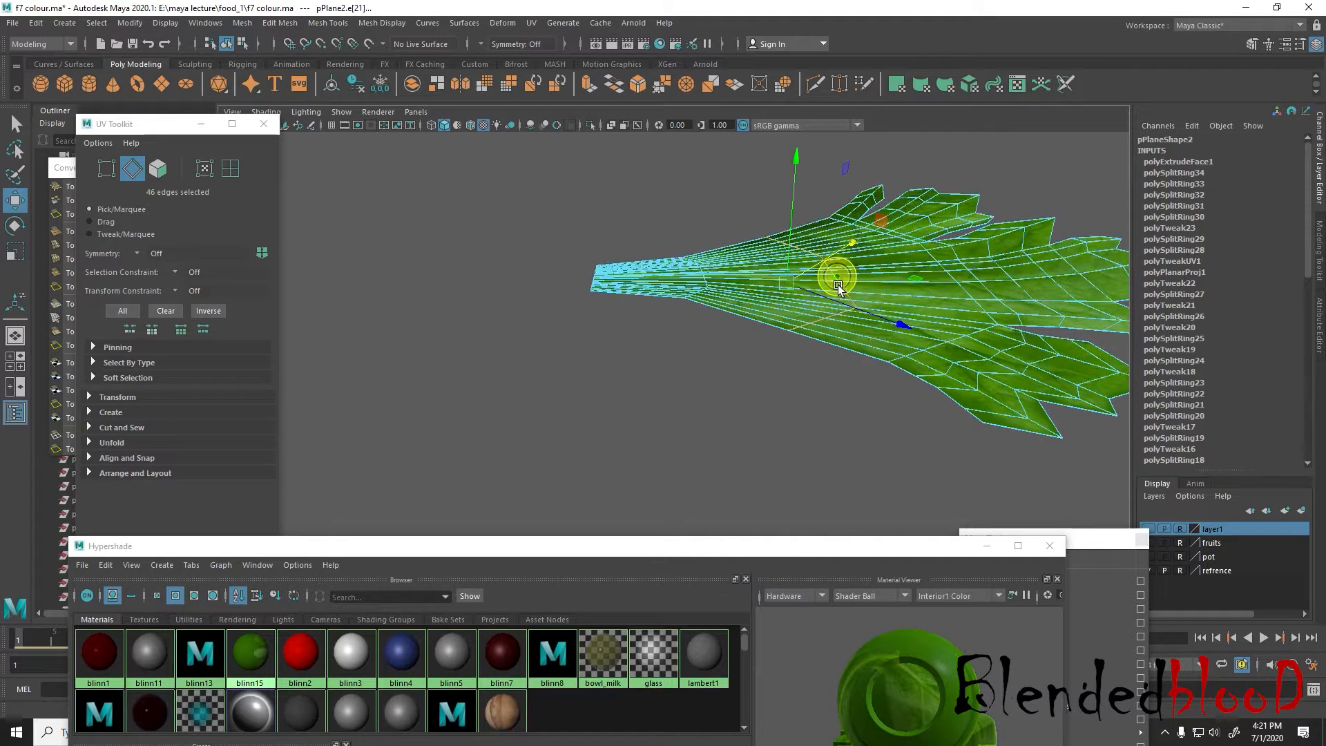
pyautogui.keyDown('alt'); pyautogui.moveTo(837, 279); pyautogui.dragTo(821, 275); pyautogui.keyUp('alt')
pyautogui.scroll(-2, 846, 285)
pyautogui.keyDown('alt'); pyautogui.moveTo(853, 287); pyautogui.dragTo(796, 285, button='middle'); pyautogui.keyUp('alt')
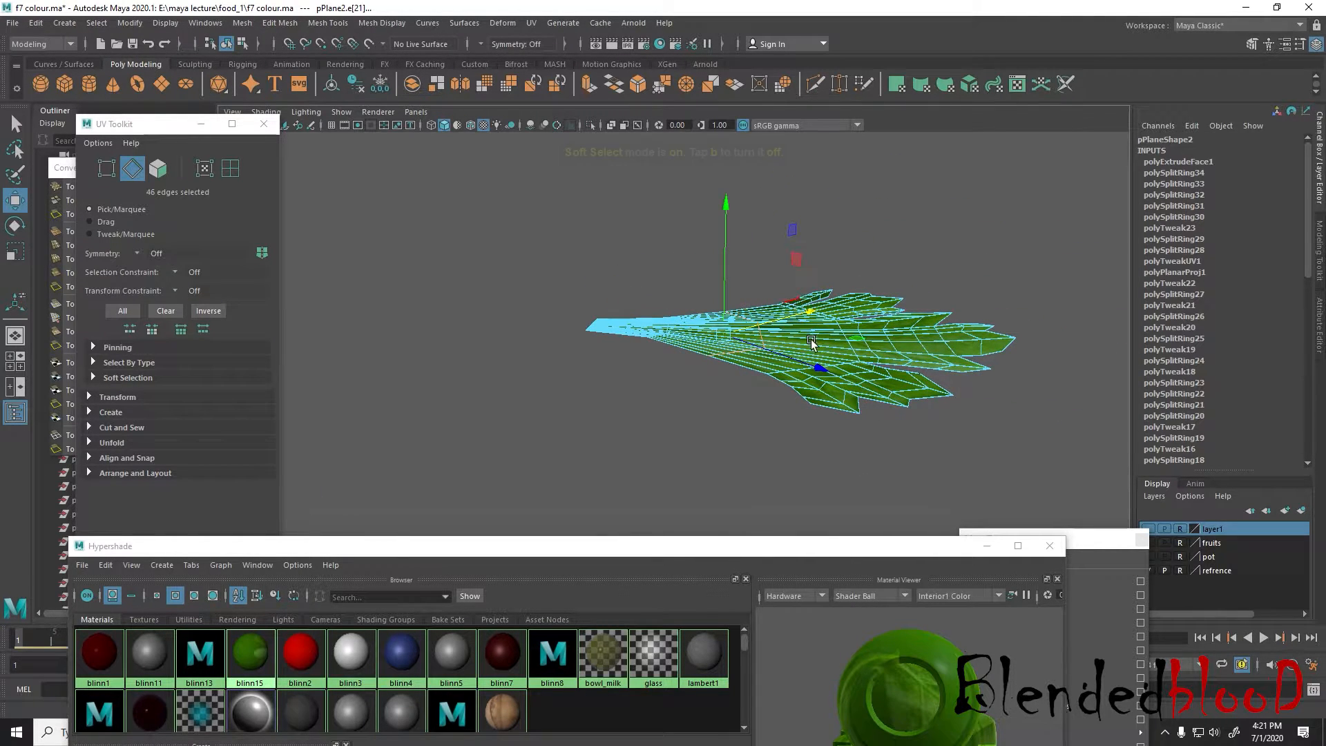
pyautogui.press('b')
pyautogui.moveTo(775, 334); pyautogui.dragTo(934, 472)
# Undo a trial lift of the middle edge loop and place a duplicate of the leaf at X 4.812, Y 0.135, Z -4.827
pyautogui.moveTo(725, 210); pyautogui.dragTo(723, 146)
pyautogui.hotkey('ctrl', 'z')
pyautogui.moveTo(860, 339); pyautogui.dragTo(934, 292, button='right')
pyautogui.scroll(-3, 932, 291)
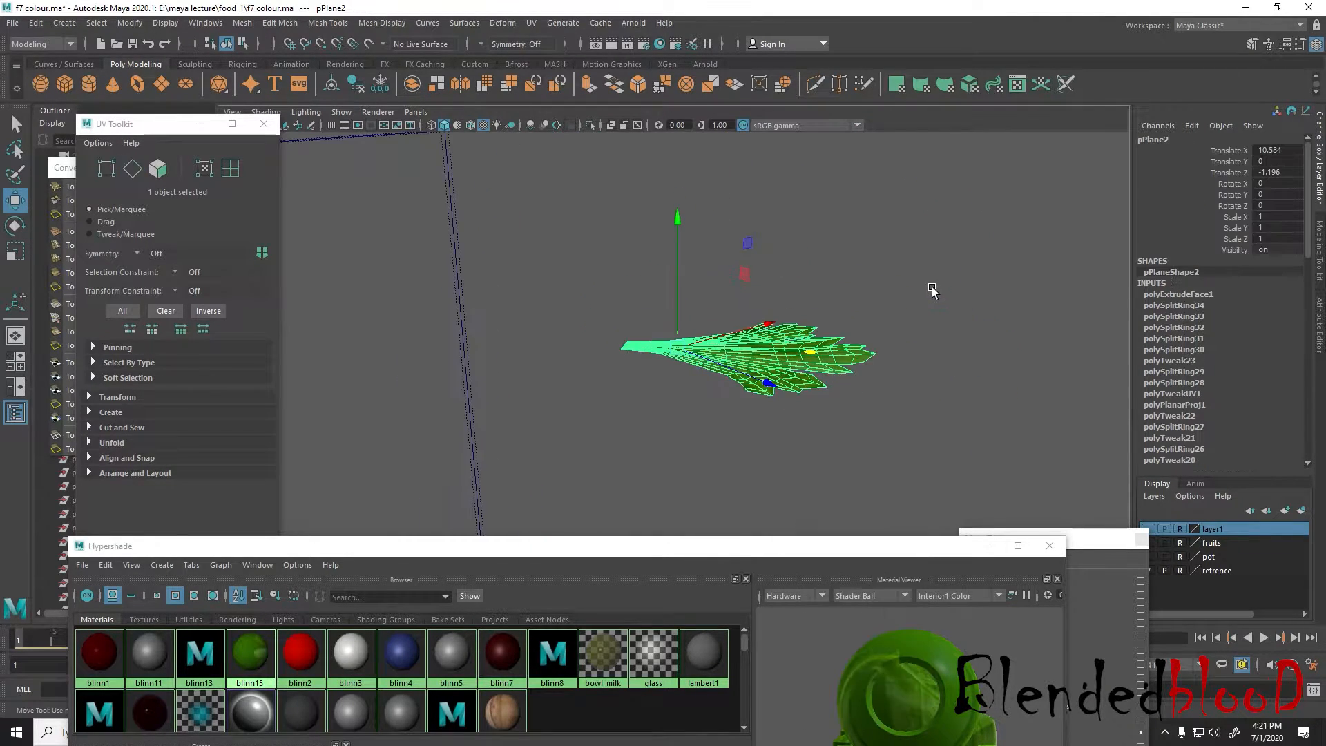
pyautogui.keyDown('alt'); pyautogui.moveTo(805, 357); pyautogui.dragTo(387, 217); pyautogui.keyUp('alt')
pyautogui.click(758, 342)
pyautogui.keyDown('alt'); pyautogui.moveTo(726, 406); pyautogui.dragTo(770, 355); pyautogui.keyUp('alt')
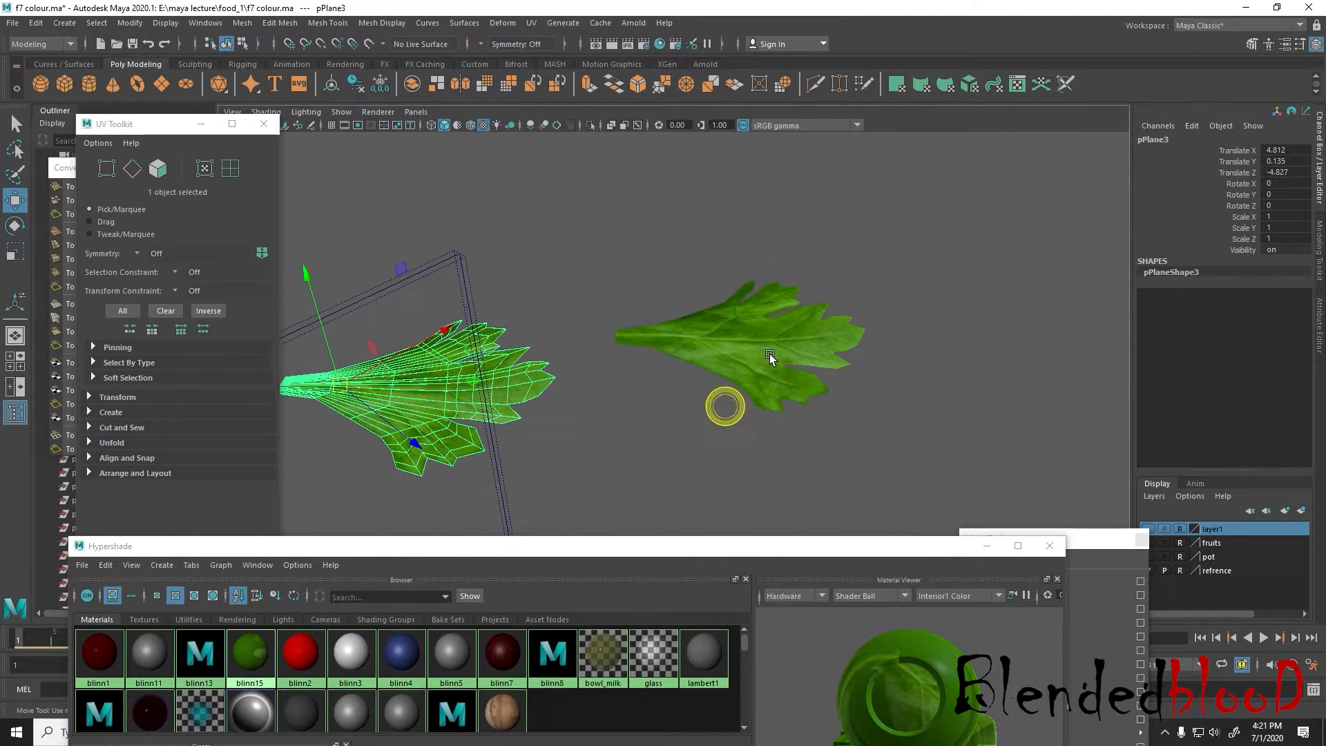
# Raise the original leaf's middle edge loop with soft selection to arch the leaf, turn soft selection off and return to object mode
pyautogui.click(756, 356)
pyautogui.moveTo(773, 346); pyautogui.dragTo(772, 317, button='right')
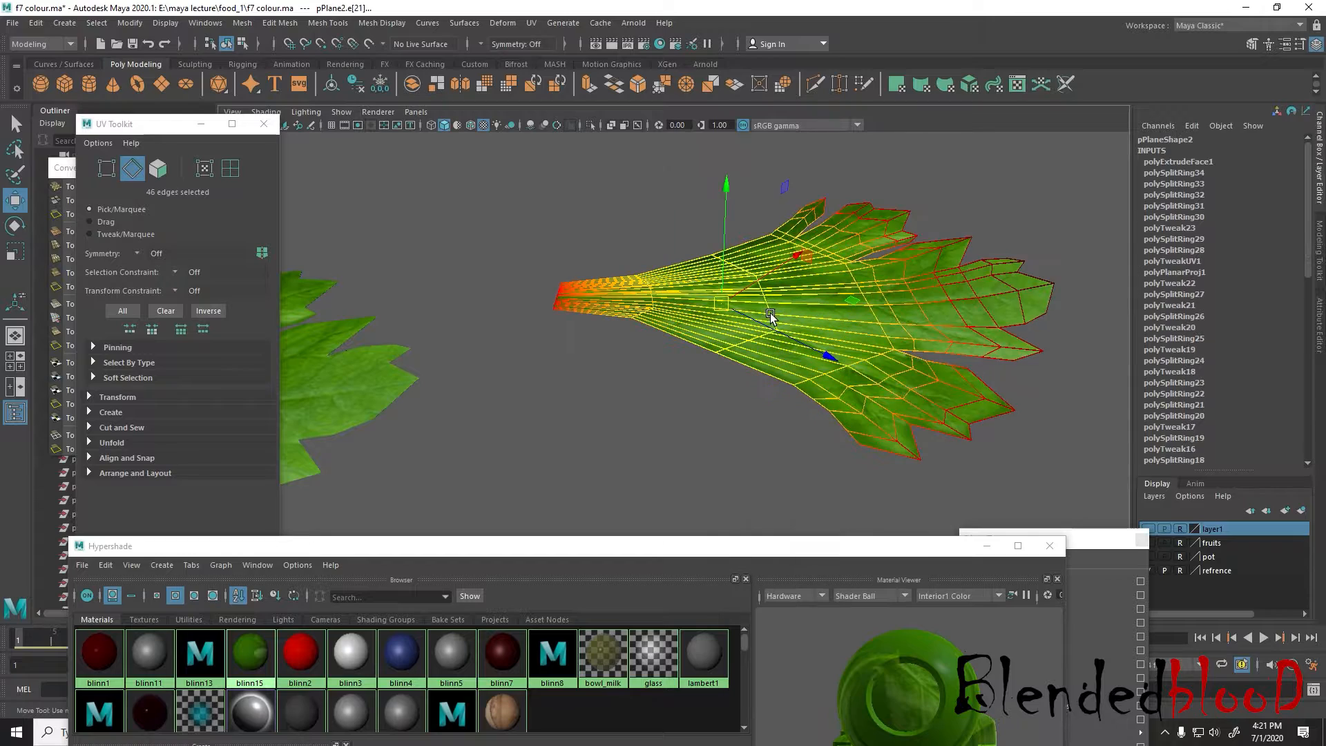
pyautogui.moveTo(726, 253); pyautogui.dragTo(710, 98)
pyautogui.press('b')
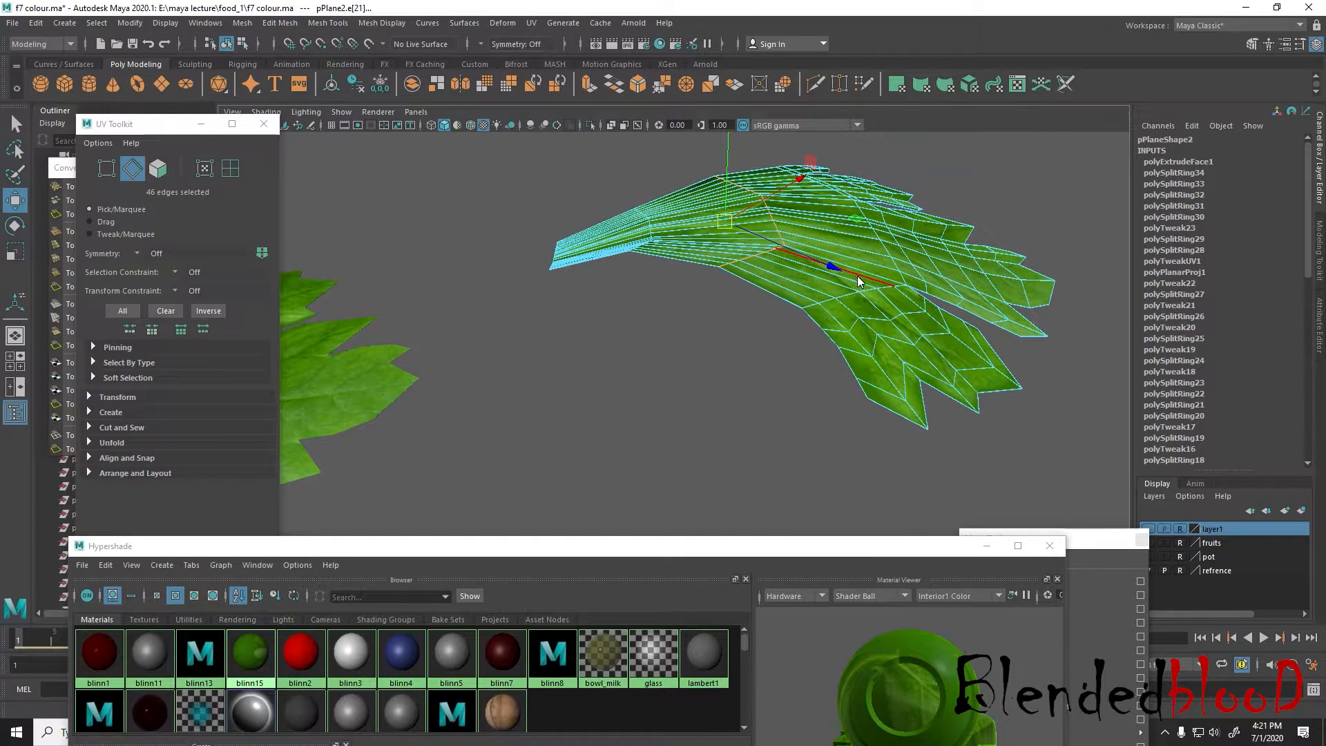
pyautogui.moveTo(858, 276); pyautogui.dragTo(992, 219, button='right')
pyautogui.click(1015, 205)
pyautogui.click(938, 309)
pyautogui.click(1062, 410)
# Check the arched leaf, move the Hypershade clear of the scene and switch to the four-view layout
pyautogui.keyDown('alt'); pyautogui.moveTo(1062, 411); pyautogui.dragTo(925, 401, button='right'); pyautogui.keyUp('alt')
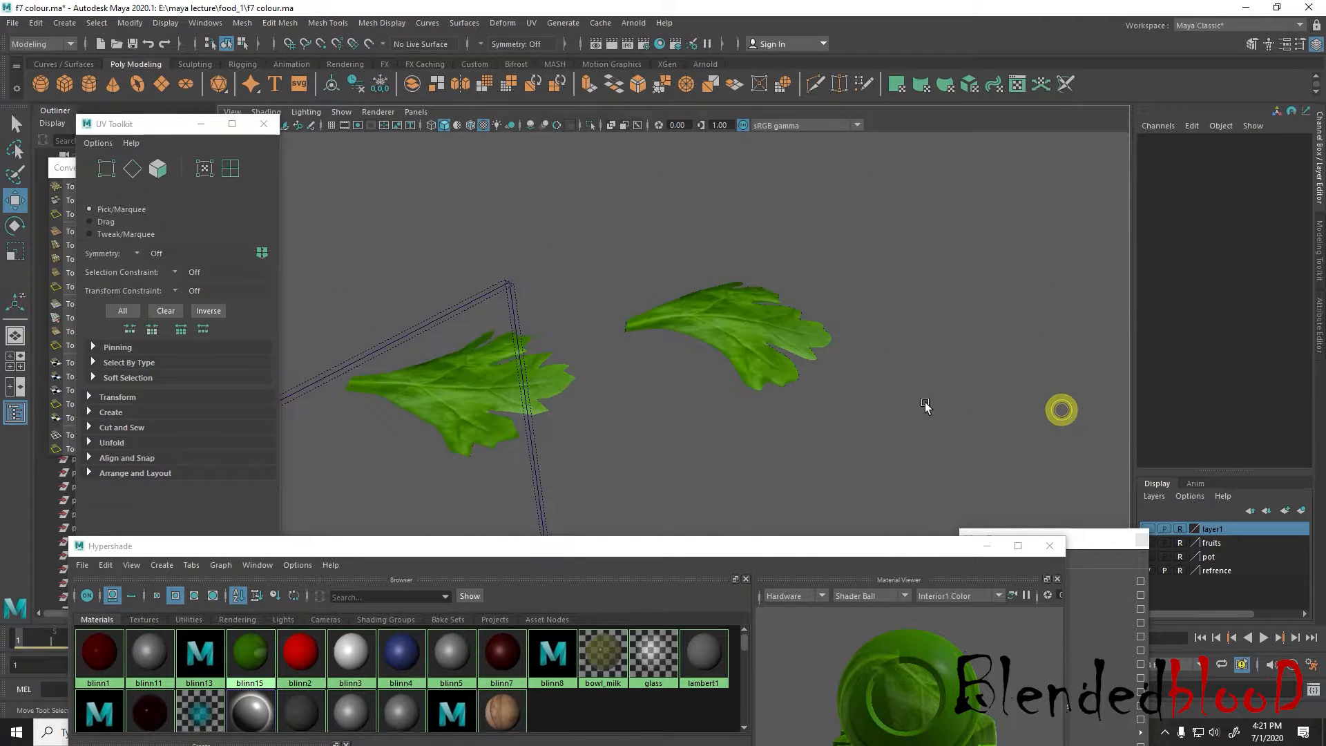
pyautogui.keyDown('alt'); pyautogui.moveTo(926, 406); pyautogui.dragTo(764, 437); pyautogui.keyUp('alt')
pyautogui.moveTo(812, 551); pyautogui.dragTo(795, 723)
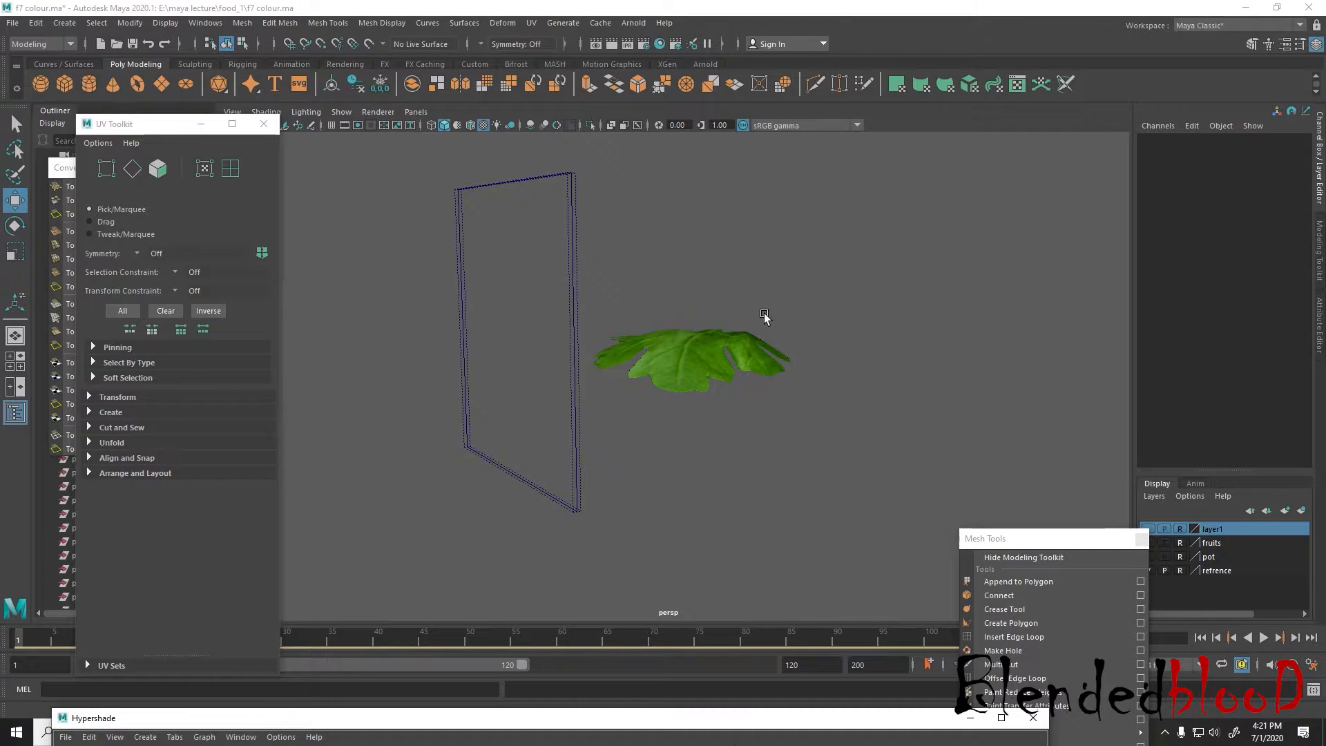
pyautogui.press('space')
# Make layer1 visible and remove the 2D fluid texture box from the scene
pyautogui.click(849, 287)
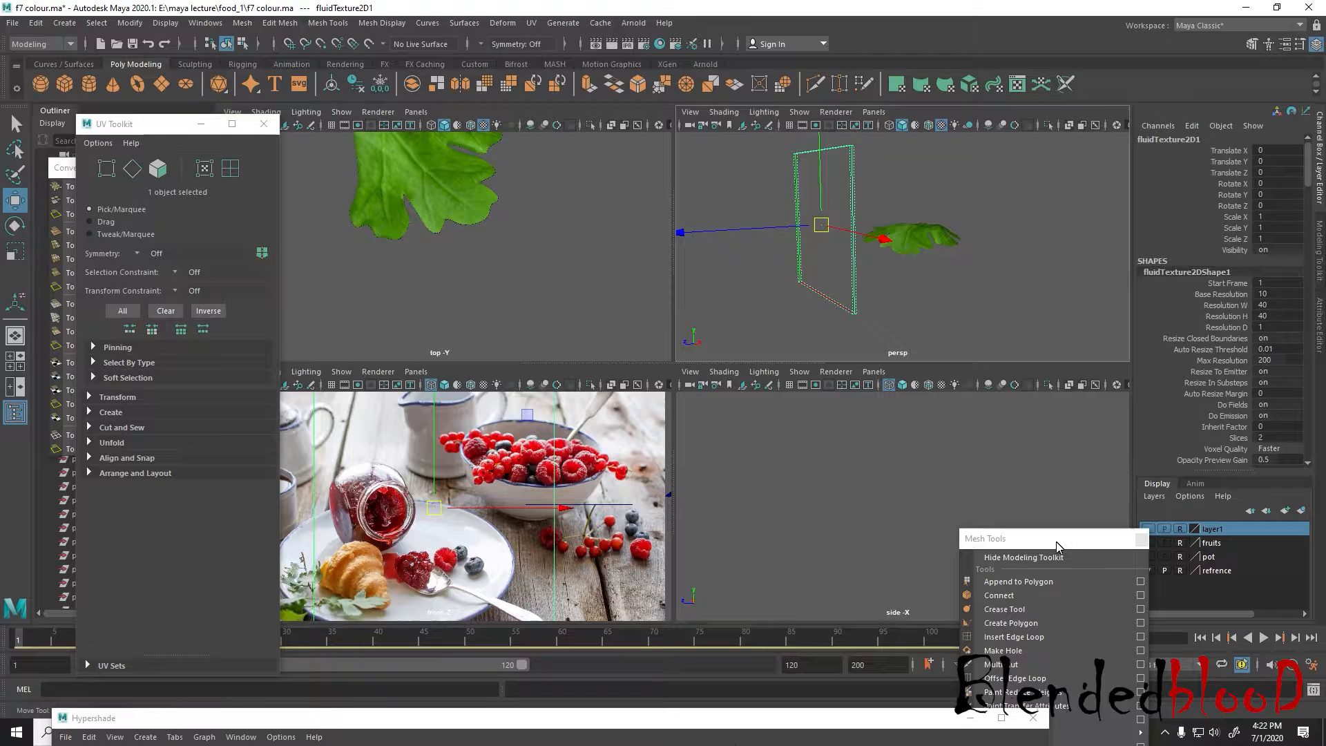
pyautogui.moveTo(1056, 546); pyautogui.dragTo(1001, 571)
pyautogui.click(1149, 529)
pyautogui.scroll(-3, 848, 281)
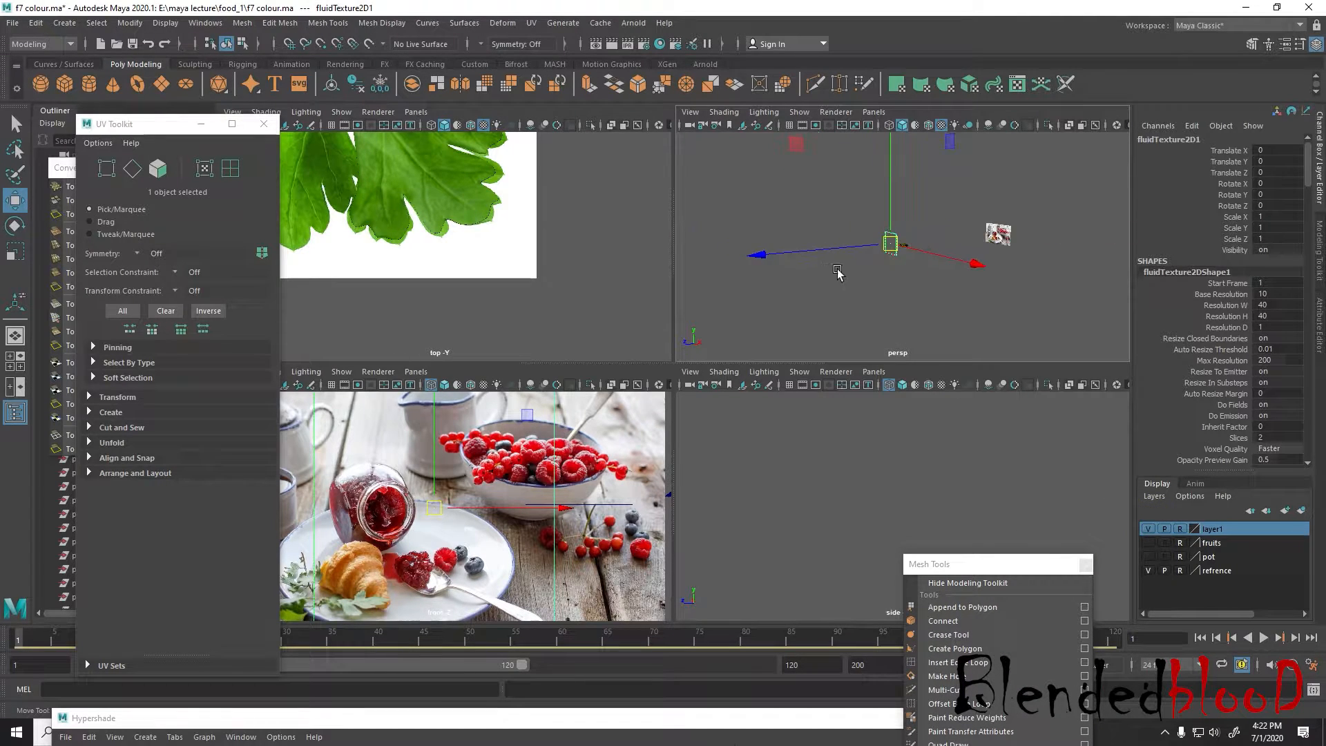
pyautogui.scroll(1, 849, 274)
pyautogui.click(861, 278)
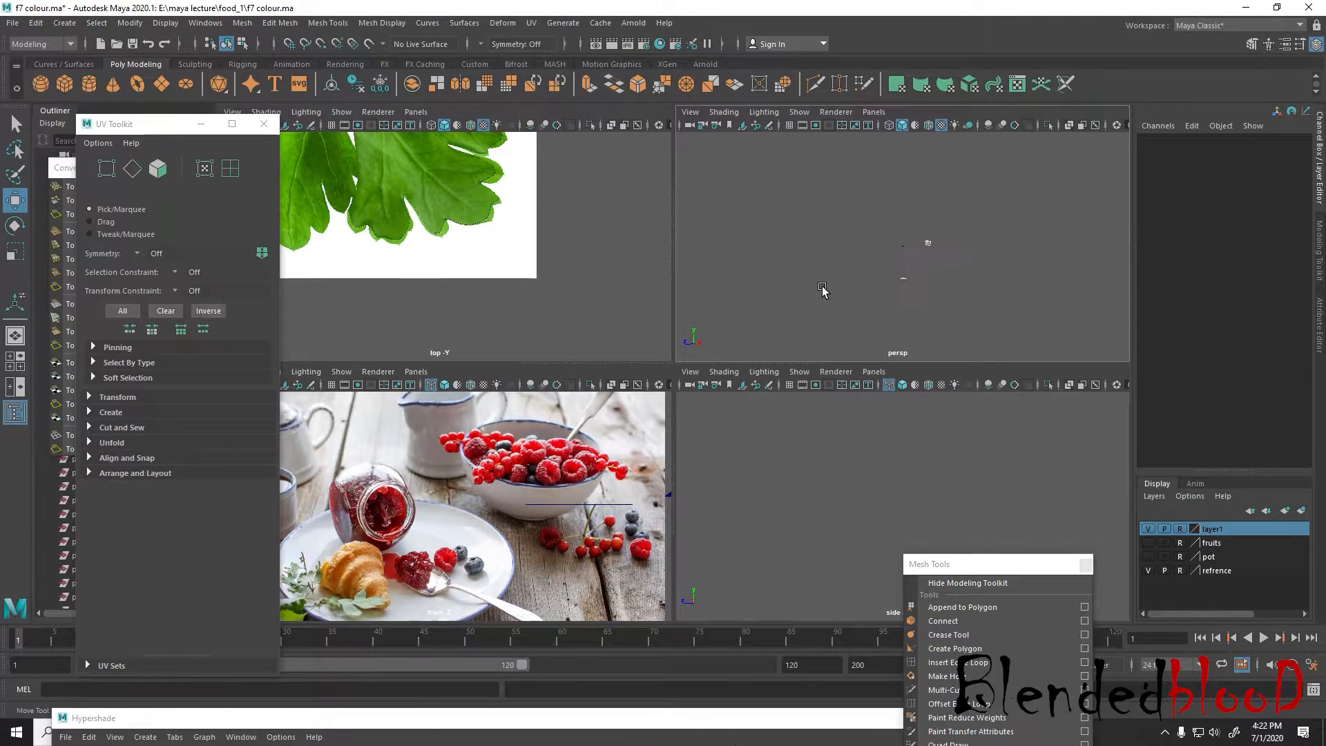
# Make the pot layer visible and compare the leaves with the sprigs beside the croissant in the reference photo
pyautogui.scroll(-2, 922, 317)
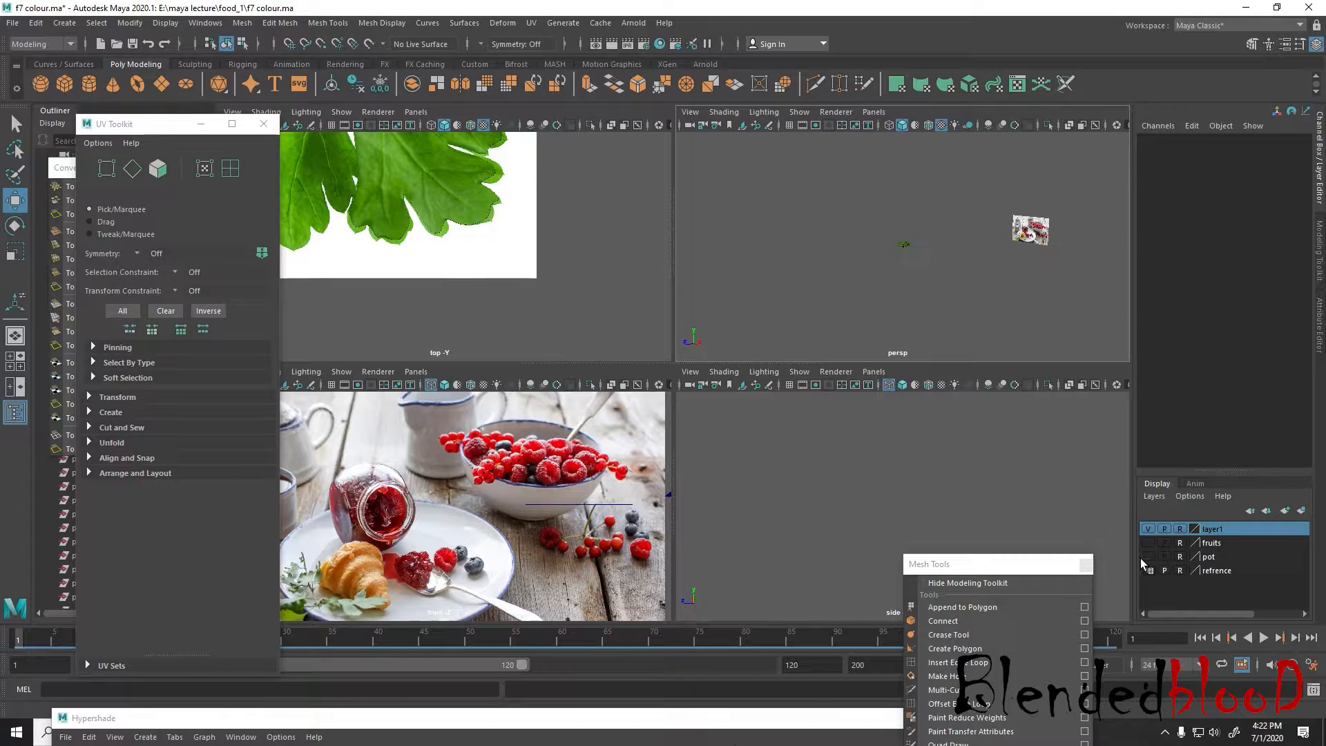
pyautogui.click(1149, 556)
pyautogui.scroll(2, 901, 291)
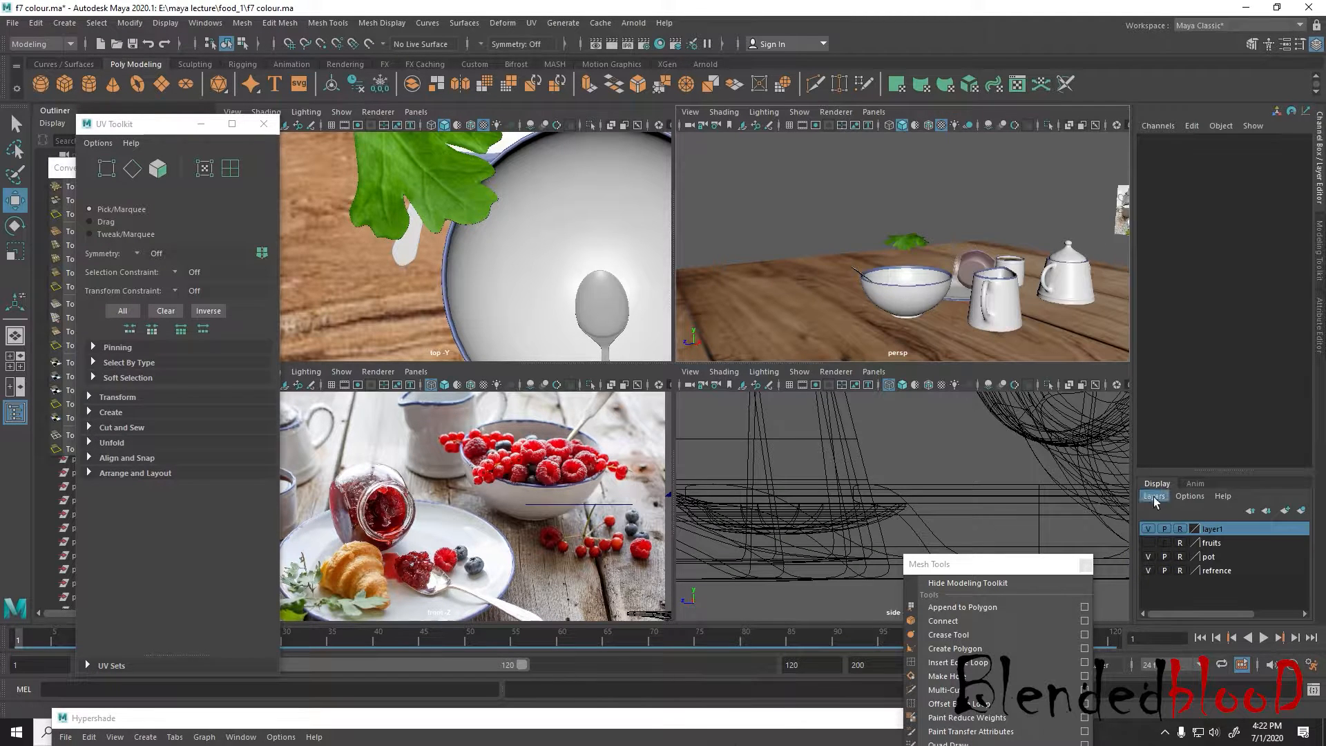
pyautogui.keyDown('alt'); pyautogui.moveTo(829, 263); pyautogui.dragTo(916, 277); pyautogui.keyUp('alt')
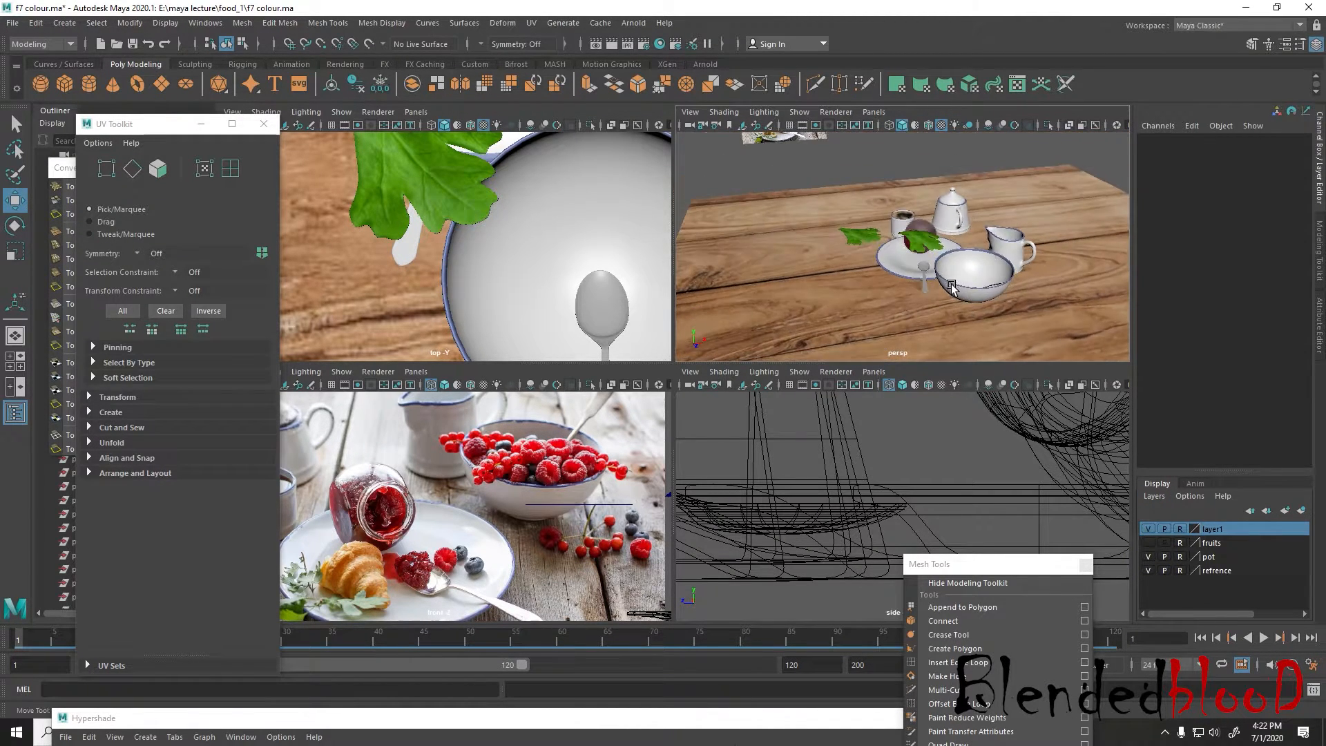
pyautogui.scroll(4, 913, 301)
pyautogui.scroll(6, 419, 562)
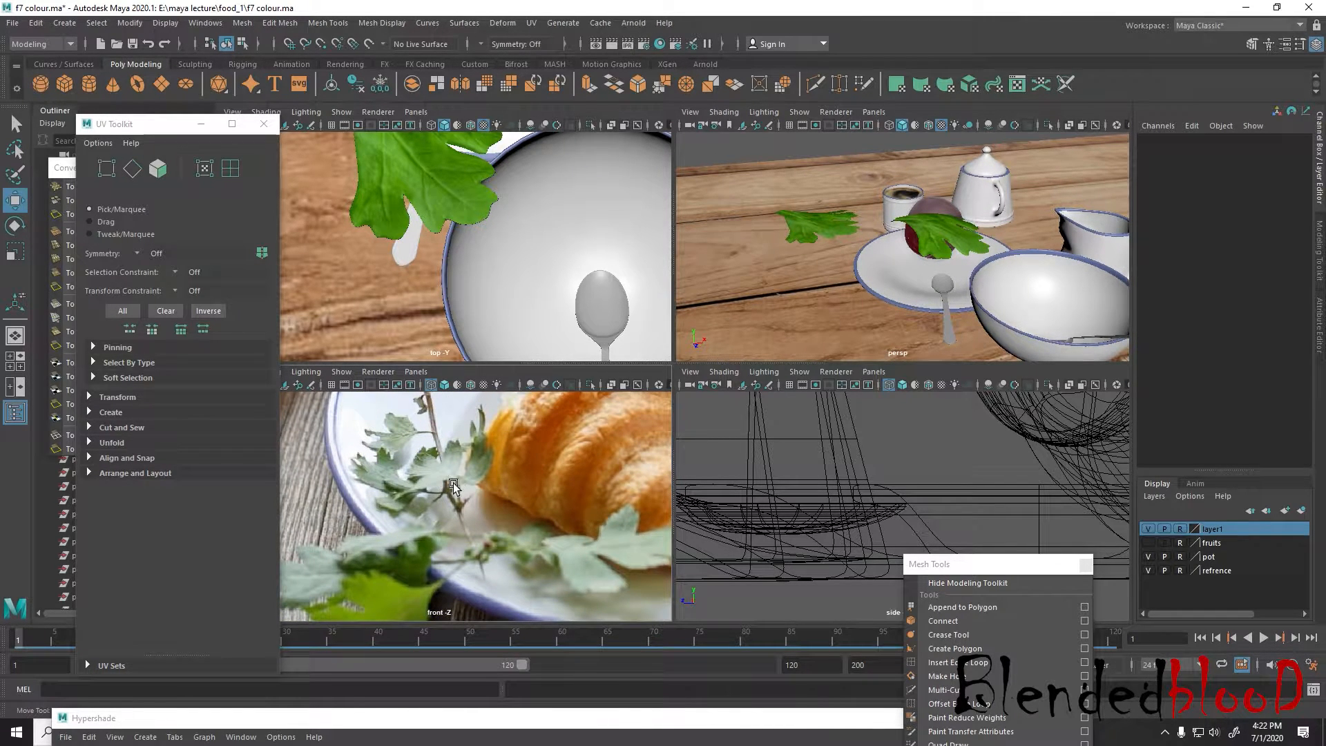
pyautogui.scroll(3, 550, 512)
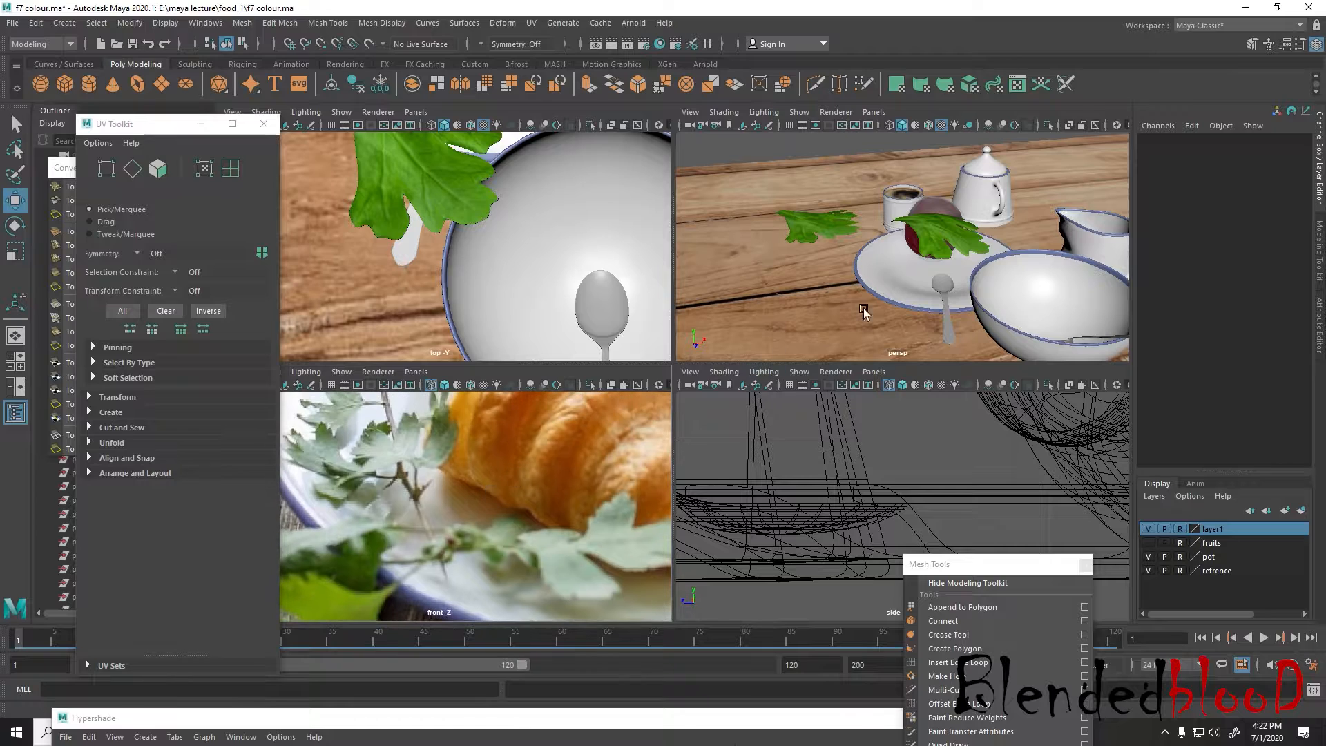
# Enlarge the perspective view and delete the flat copy of the leaf lying beside the plate
pyautogui.press('space')
pyautogui.scroll(4, 838, 415)
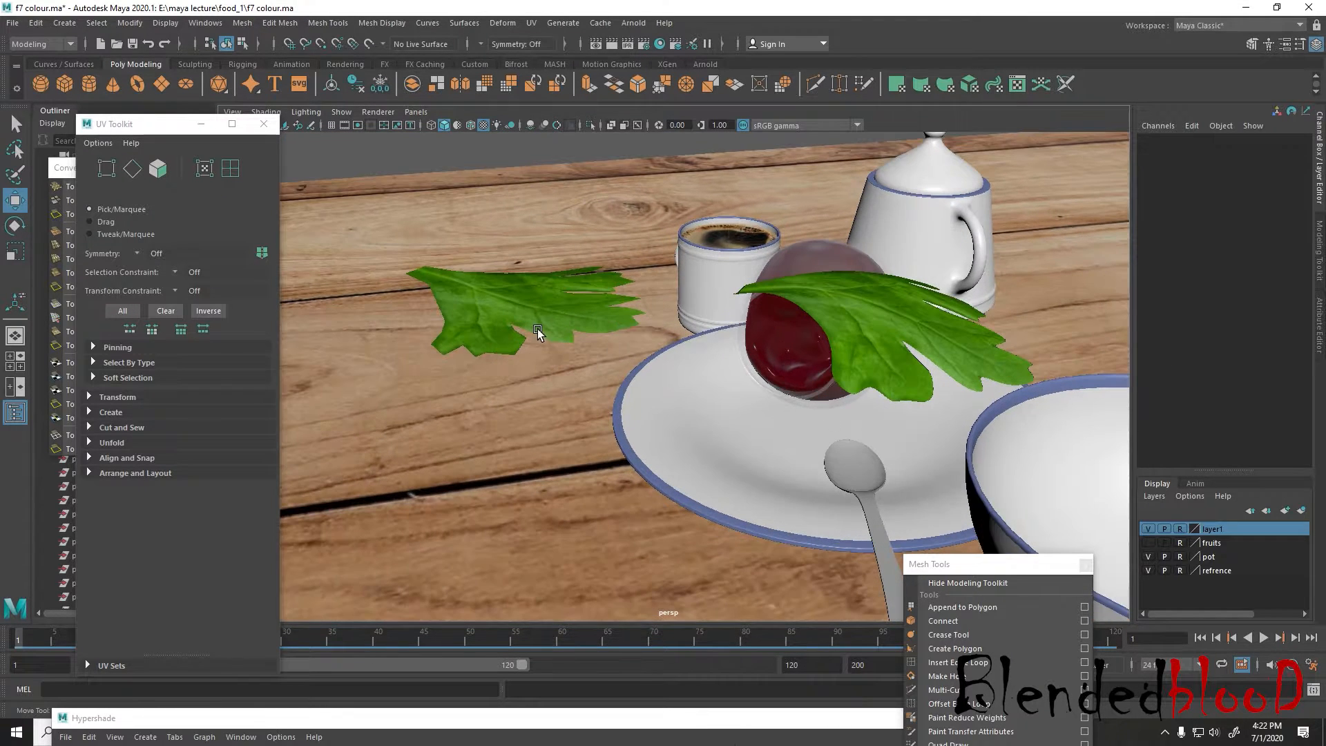
pyautogui.click(567, 346)
pyautogui.press('Delete')
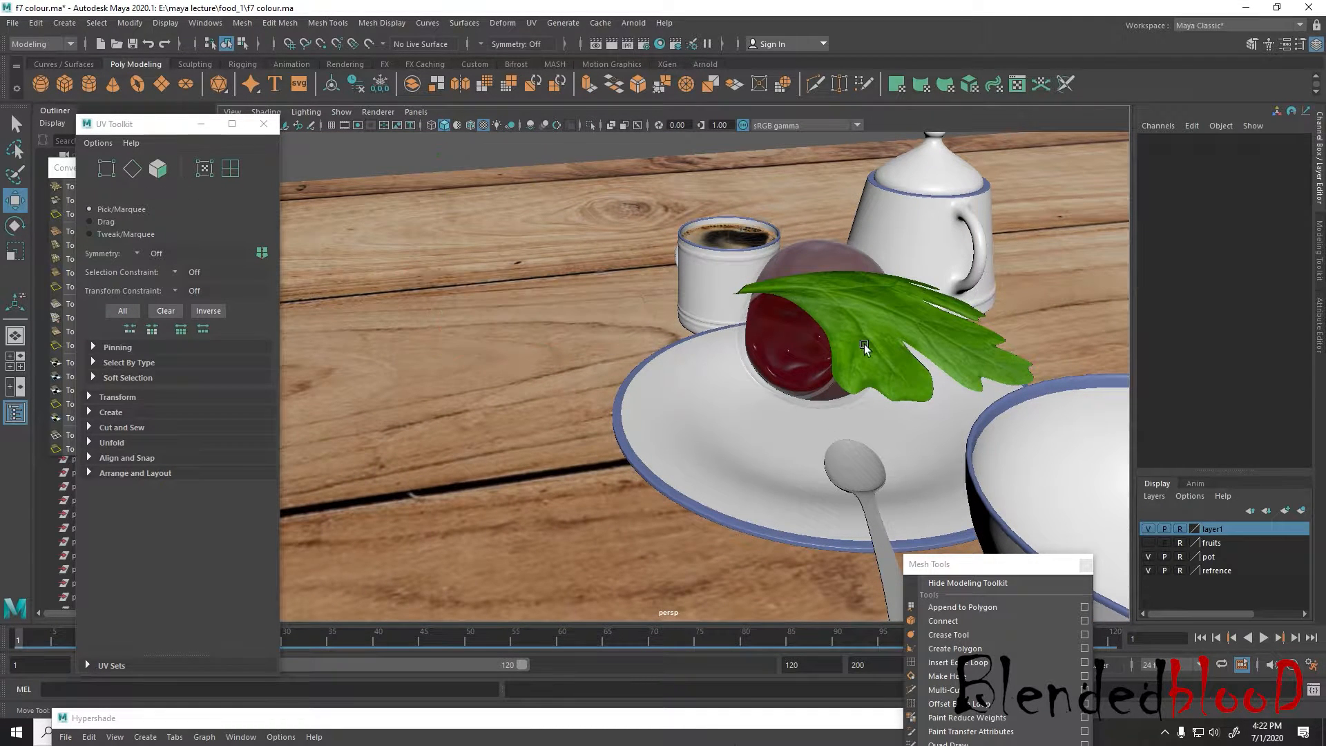
# Select the arched coriander leaf and hide the fruits, pot, refrence and layer1 layers to isolate it
pyautogui.click(863, 347)
pyautogui.keyDown('alt'); pyautogui.moveTo(735, 423); pyautogui.dragTo(805, 398); pyautogui.keyUp('alt')
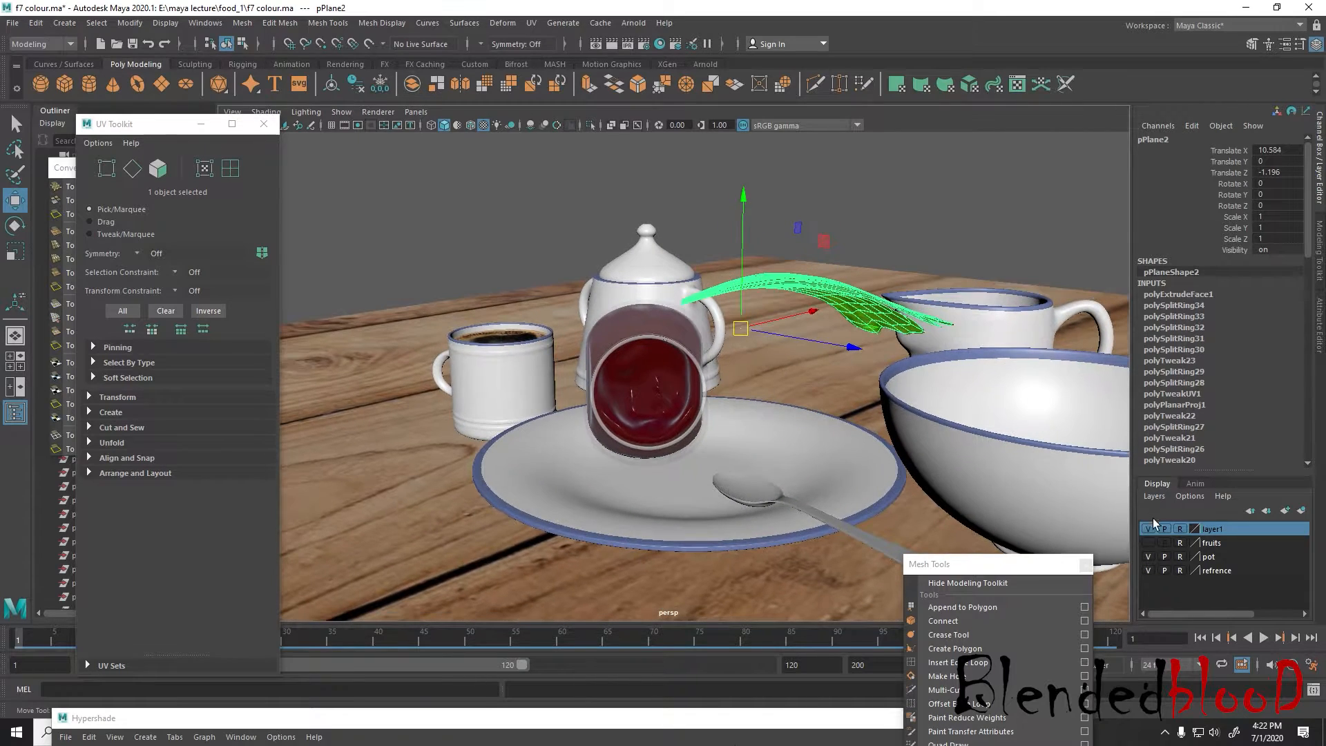
pyautogui.click(1150, 542)
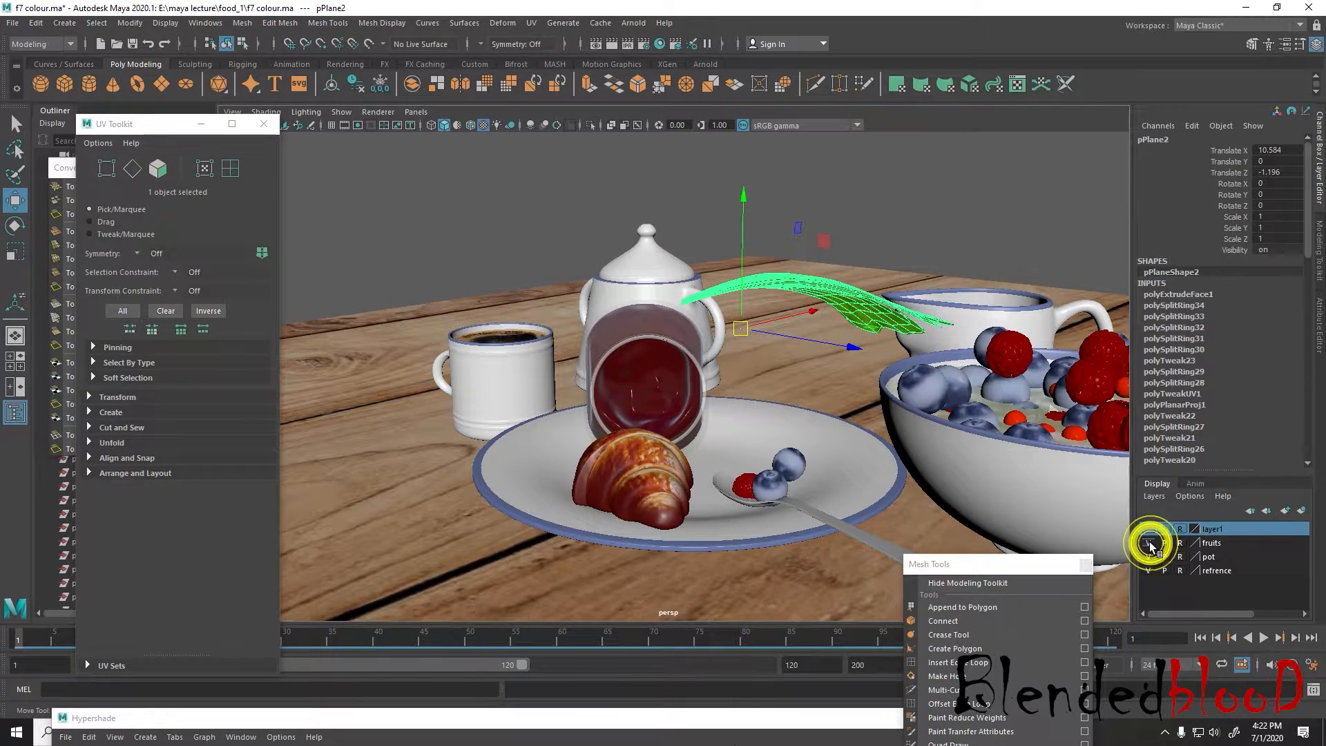
pyautogui.click(1150, 542)
pyautogui.click(1148, 557)
pyautogui.keyDown('alt'); pyautogui.moveTo(879, 386); pyautogui.dragTo(738, 336); pyautogui.keyUp('alt')
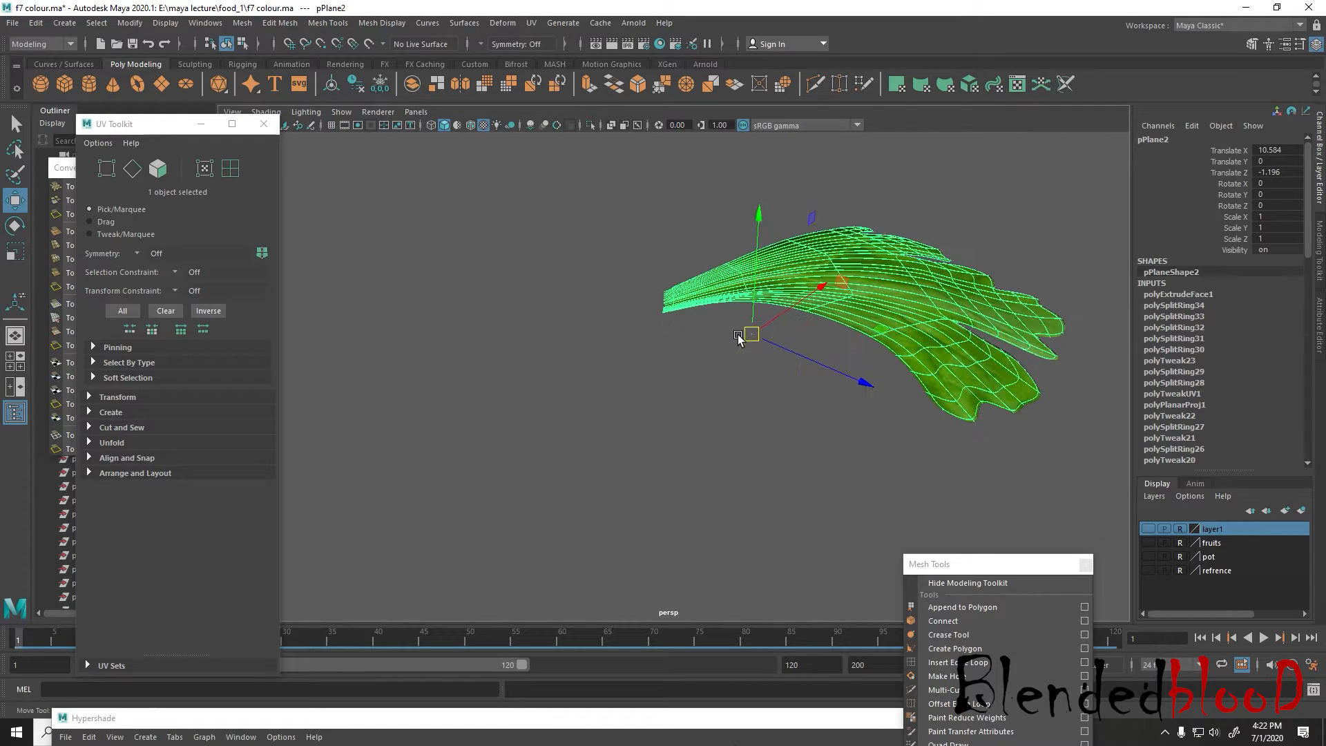
# Center the coriander leaf's pivot and delete its construction history
pyautogui.hotkey('ctrl', 'd')
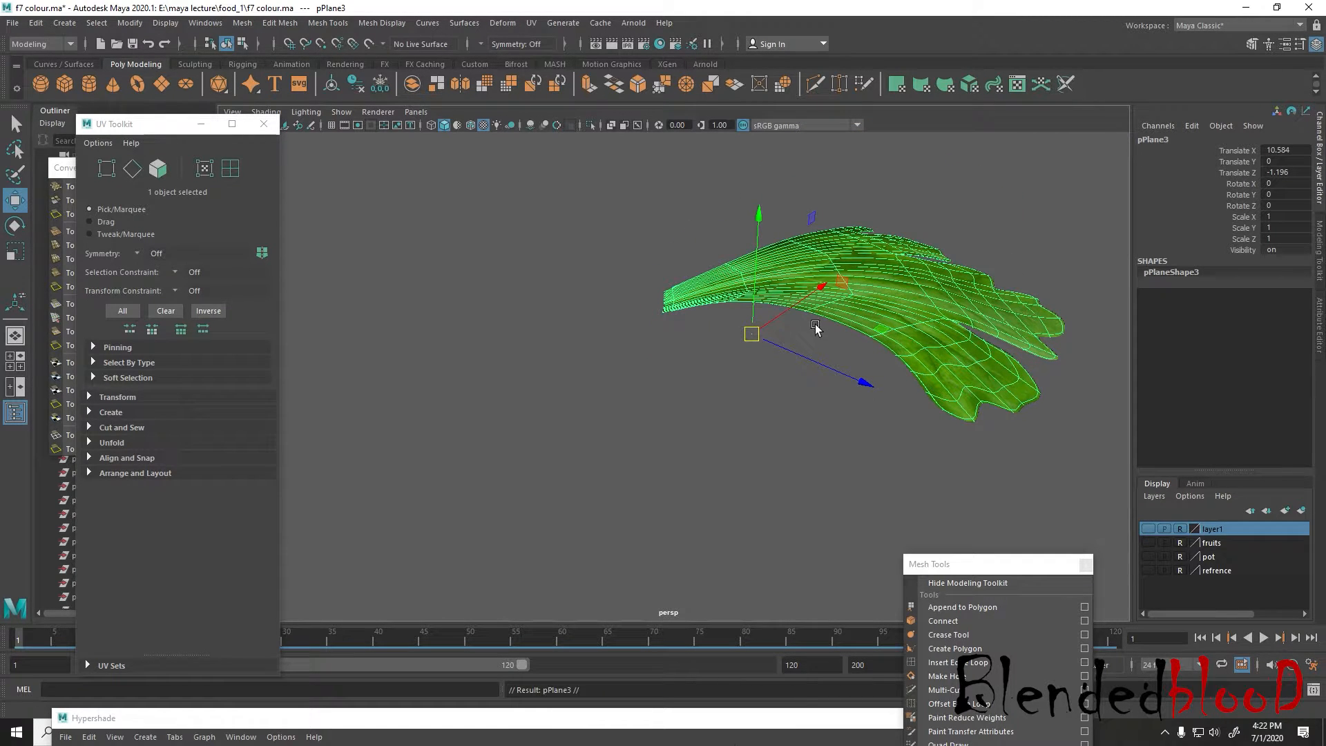
pyautogui.hotkey('ctrl', 'h')
pyautogui.click(819, 279)
pyautogui.click(130, 23)
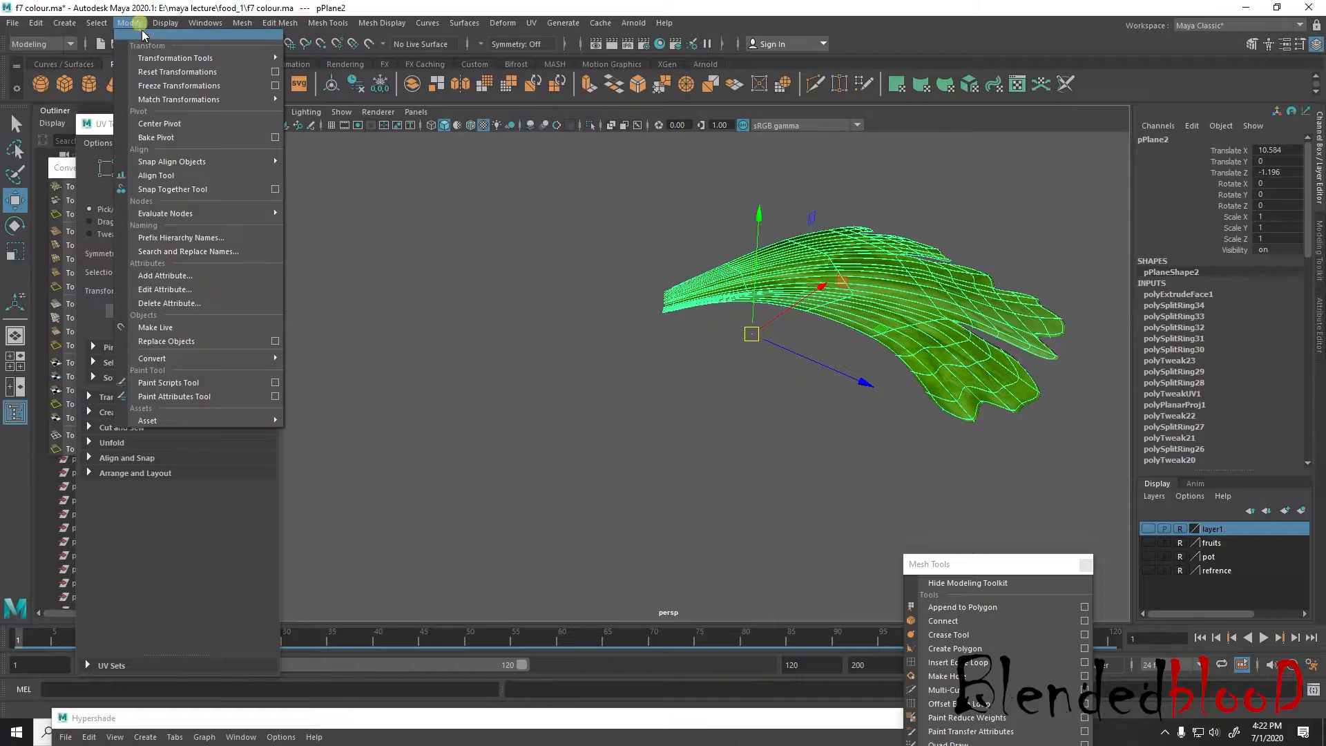
pyautogui.click(192, 131)
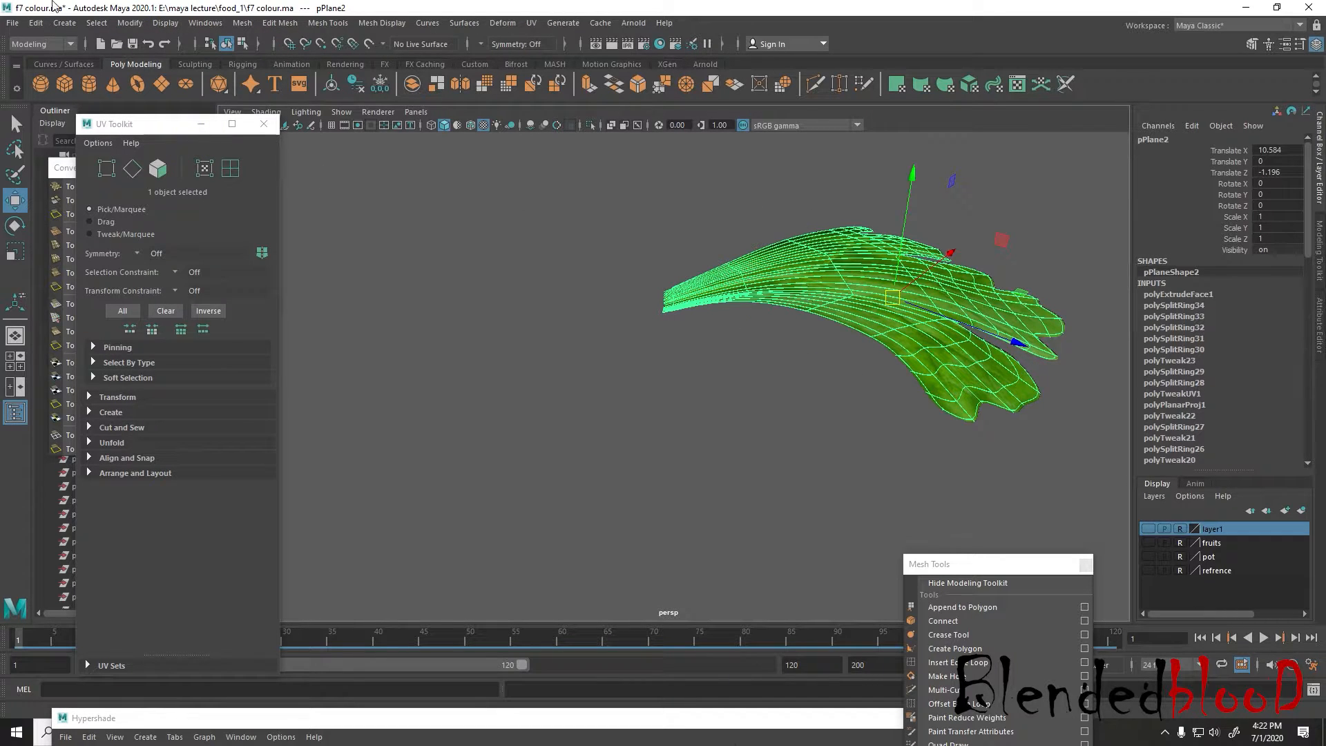
pyautogui.click(36, 27)
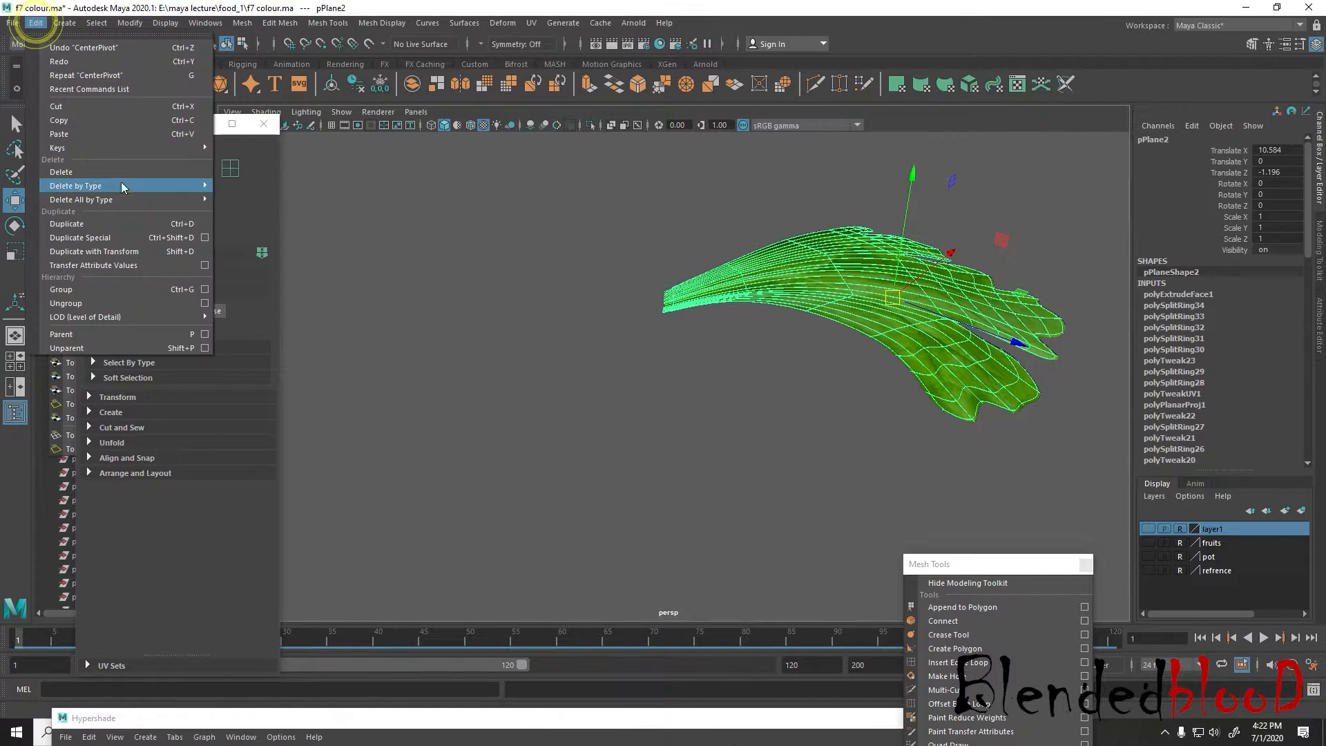
pyautogui.moveTo(126, 200)
pyautogui.click(271, 202)
# Save the scene over the existing files f6 colour.ma and f7 colour.ma
pyautogui.click(14, 24)
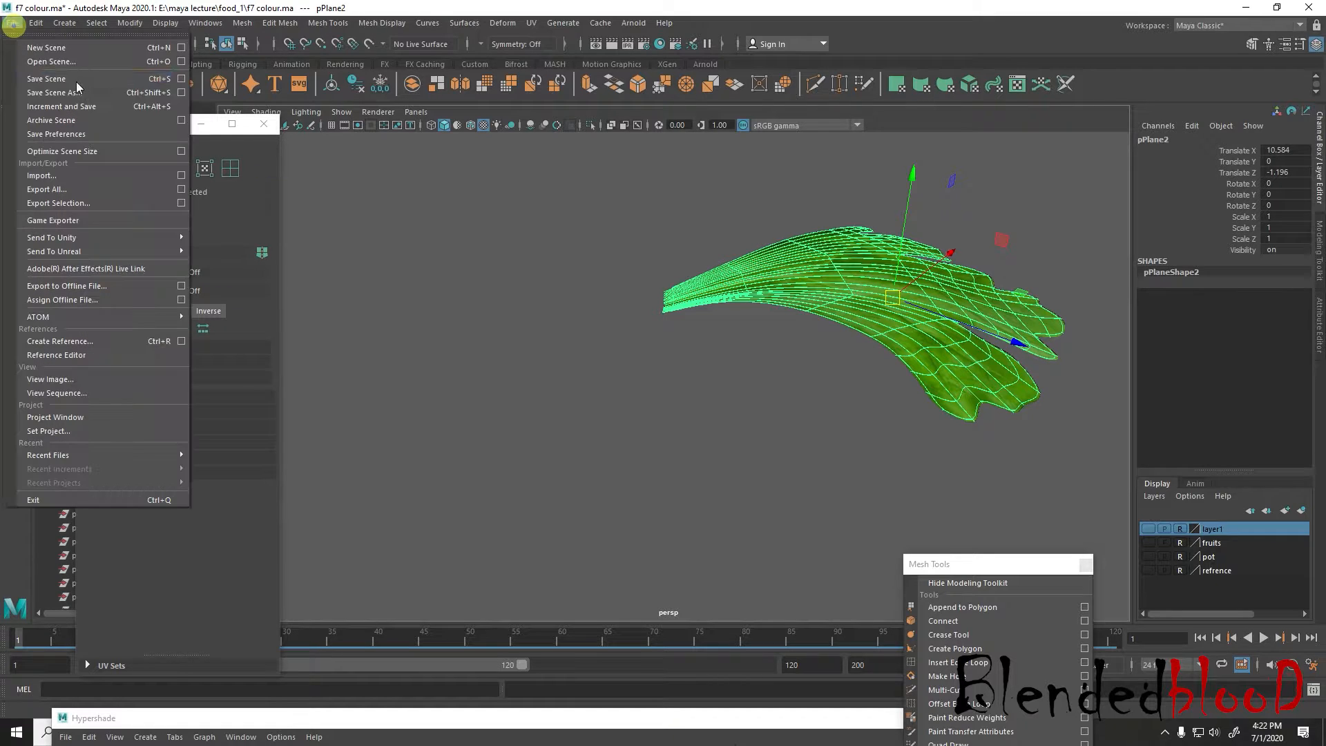
pyautogui.click(76, 87)
pyautogui.doubleClick(504, 305)
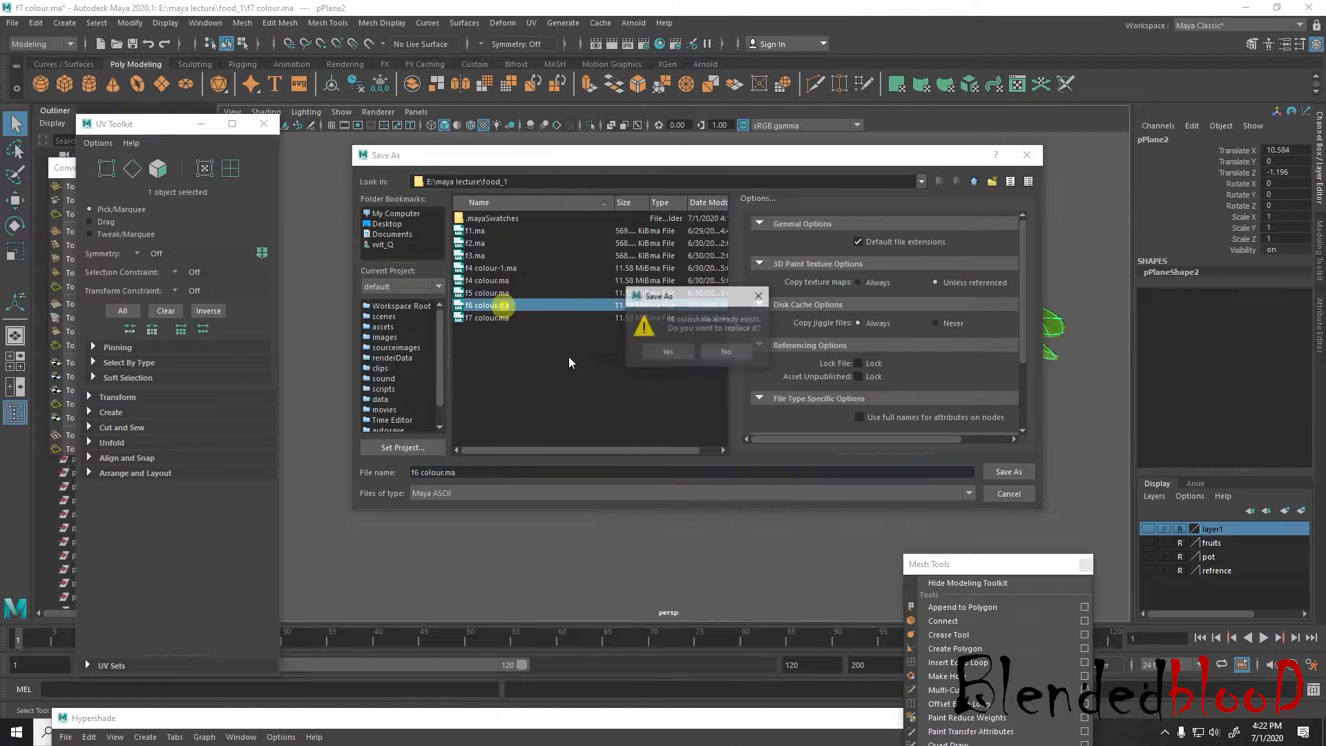
pyautogui.click(662, 354)
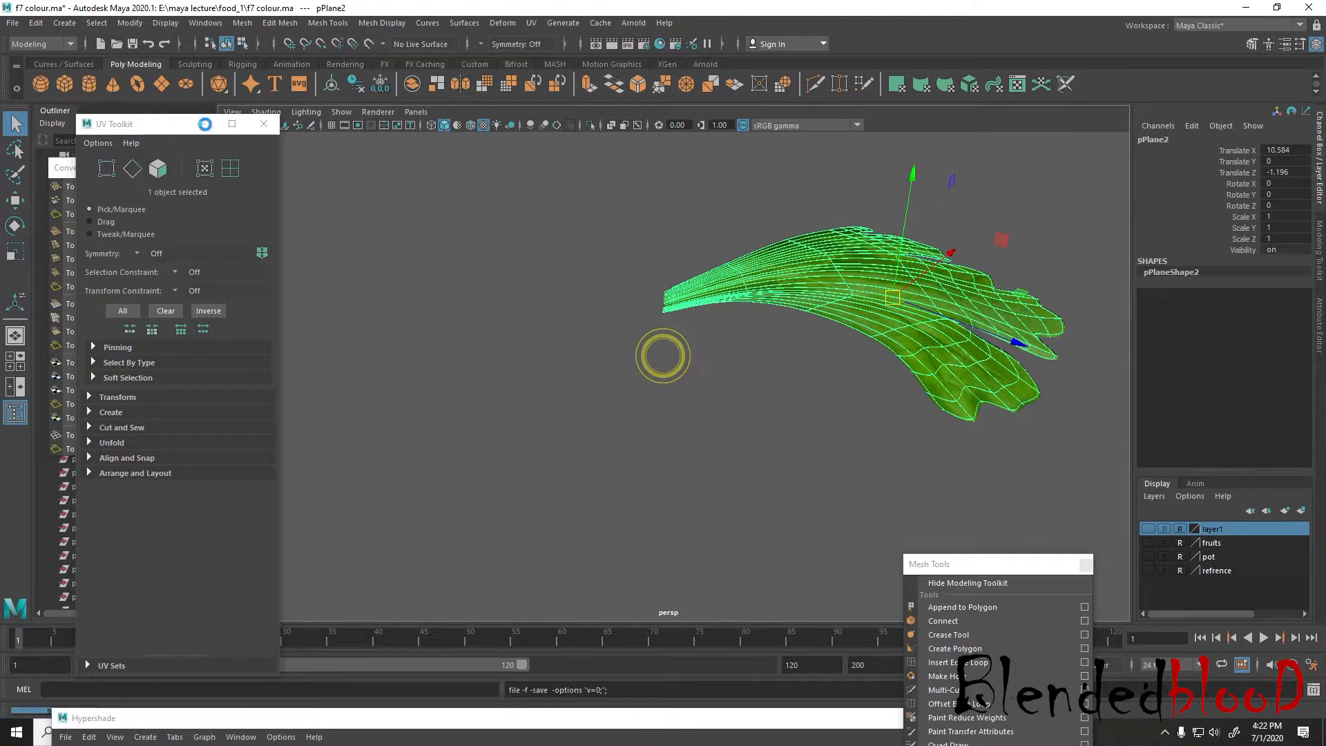
pyautogui.click(13, 25)
pyautogui.click(62, 89)
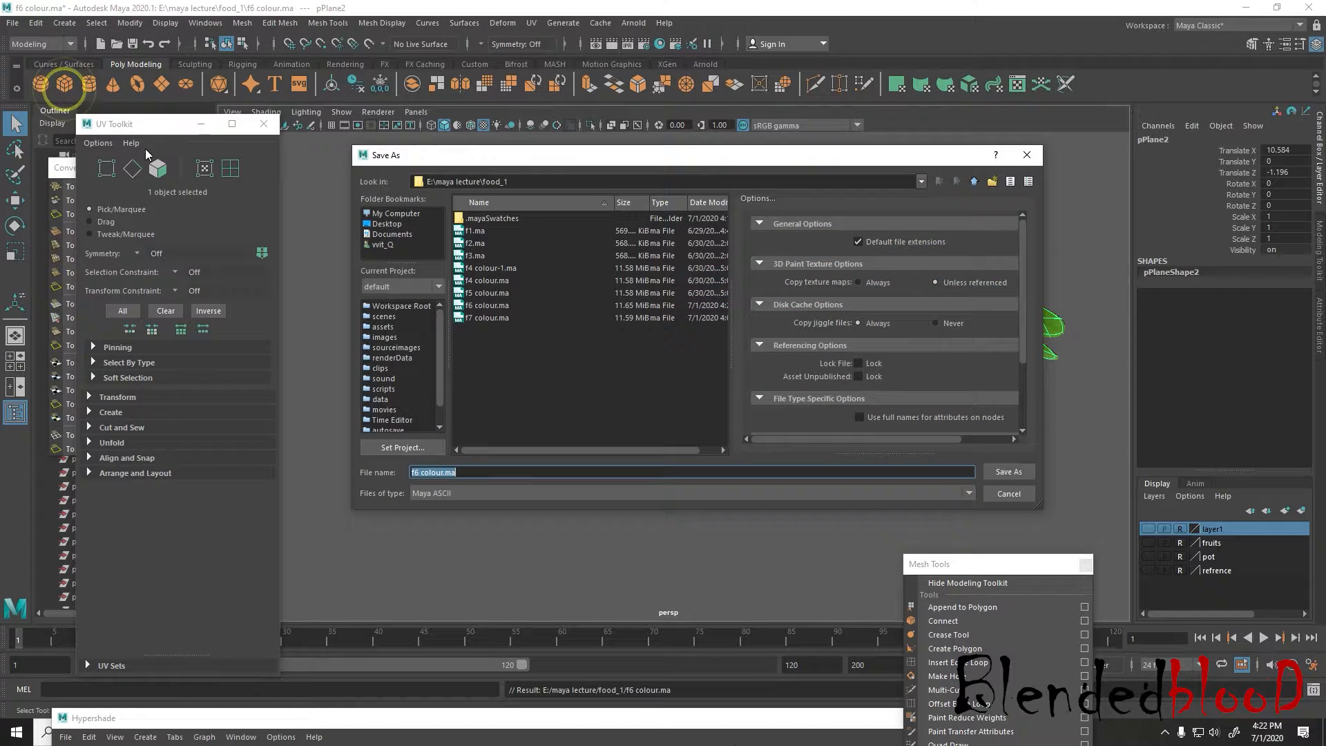
pyautogui.doubleClick(479, 317)
pyautogui.click(666, 353)
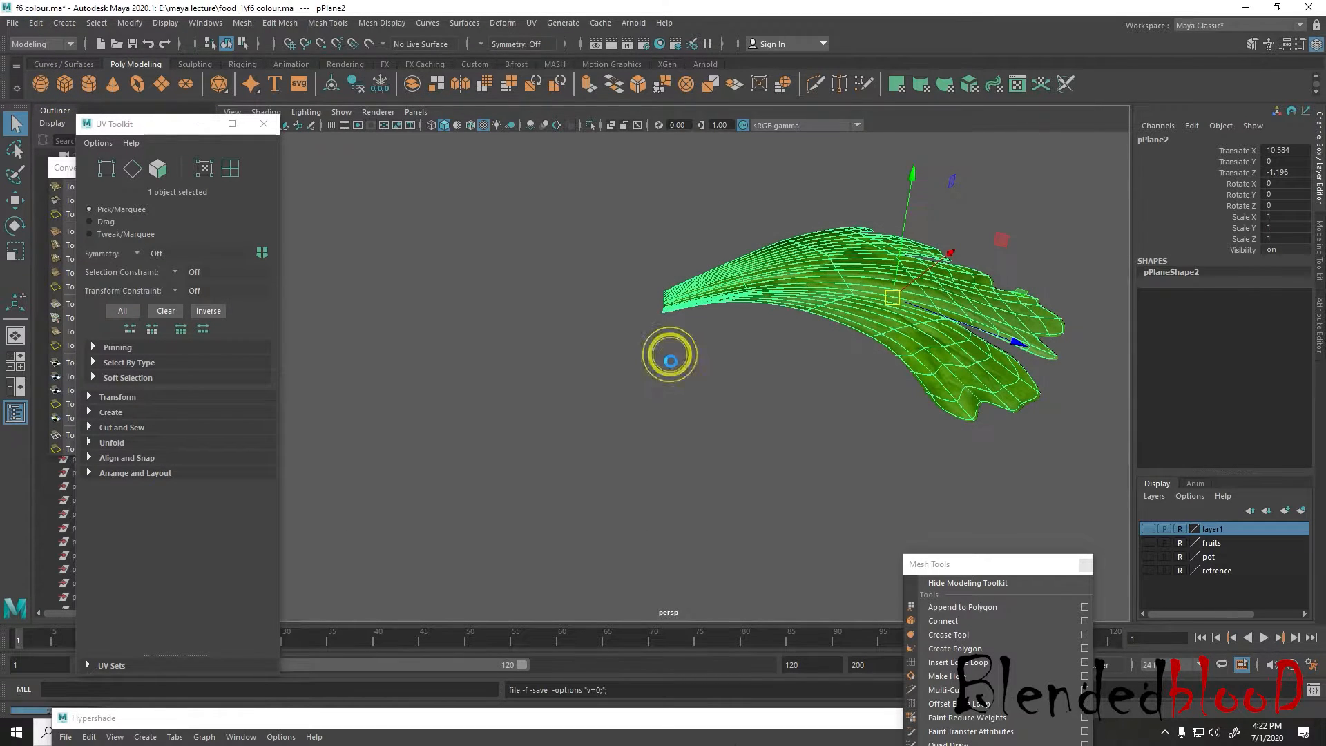
# Move the leaf slightly downward to about X 10.16, Y -0.53, Z -1.12
pyautogui.press('w')
pyautogui.scroll(2, 1057, 489)
pyautogui.keyDown('alt'); pyautogui.moveTo(929, 368); pyautogui.dragTo(888, 410, button='middle'); pyautogui.keyUp('alt')
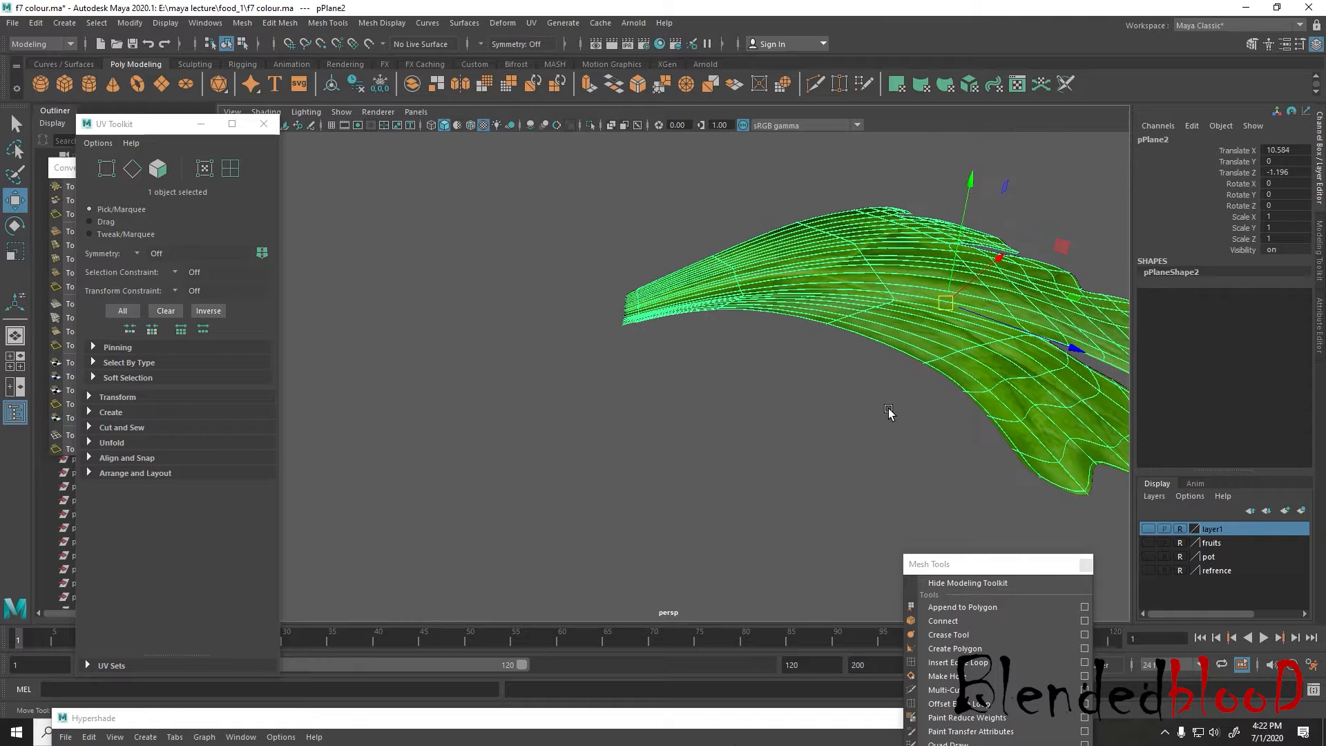
pyautogui.scroll(-2, 888, 411)
pyautogui.press('e')
pyautogui.press('w')
pyautogui.press('space')
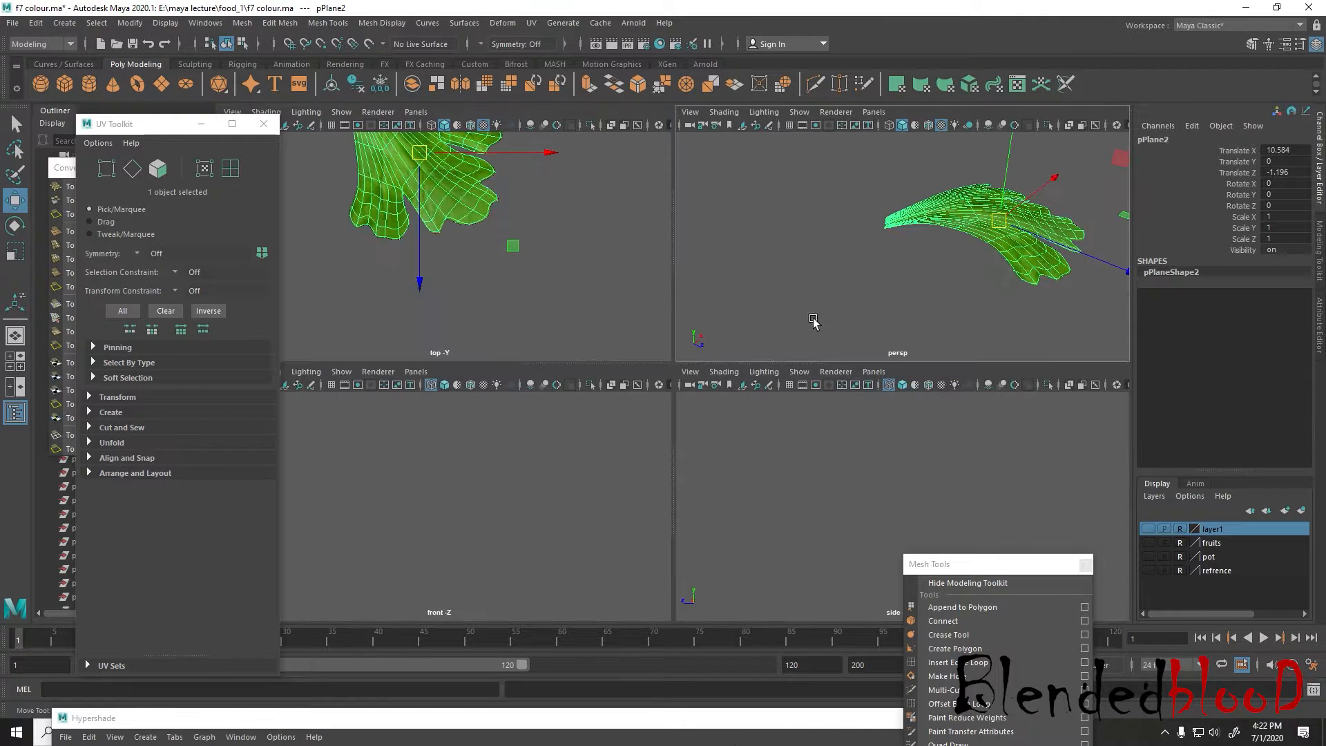
pyautogui.moveTo(1000, 223); pyautogui.dragTo(993, 251)
# Reposition the leaf's pivot just beyond the narrow stem end in the top view
pyautogui.press('space')
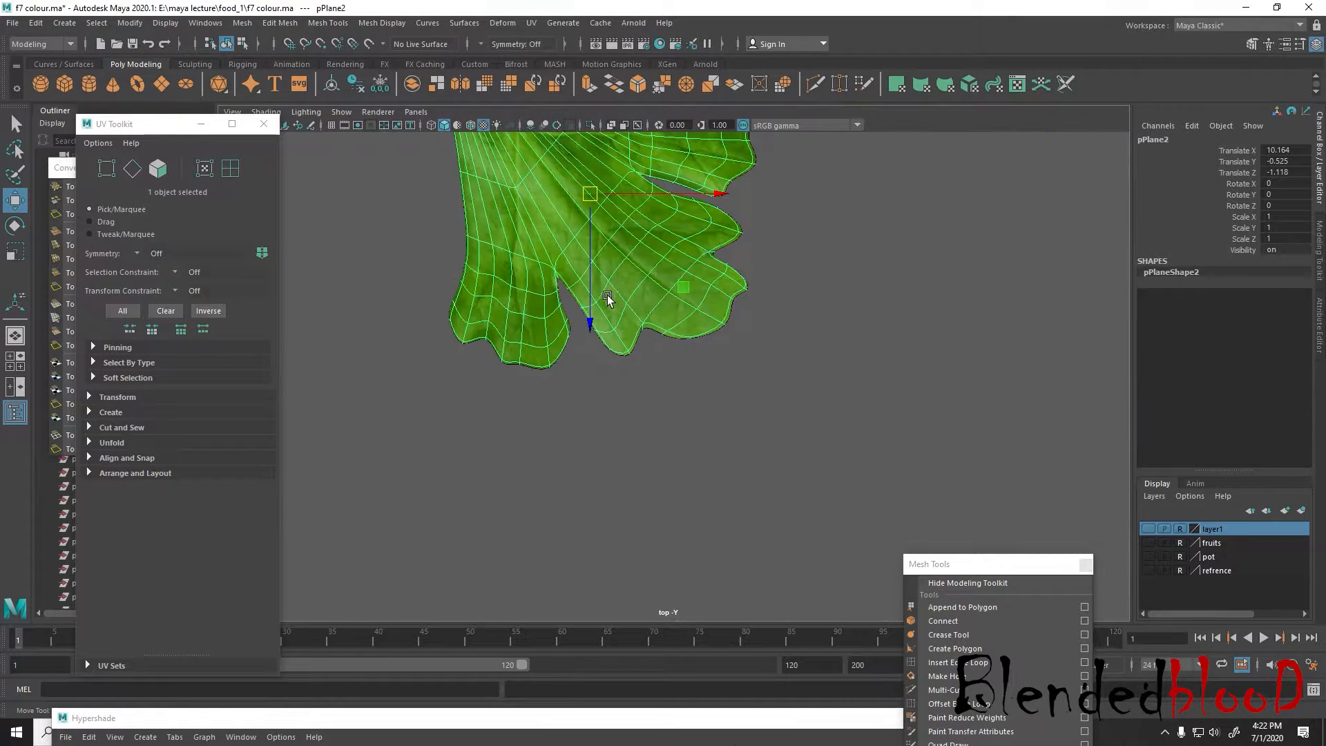
pyautogui.press('space')
pyautogui.keyDown('alt'); pyautogui.moveTo(739, 338); pyautogui.dragTo(767, 358, button='middle'); pyautogui.keyUp('alt')
pyautogui.press('space')
pyautogui.keyDown('alt'); pyautogui.moveTo(563, 268); pyautogui.dragTo(730, 471, button='middle'); pyautogui.keyUp('alt')
pyautogui.press('d')
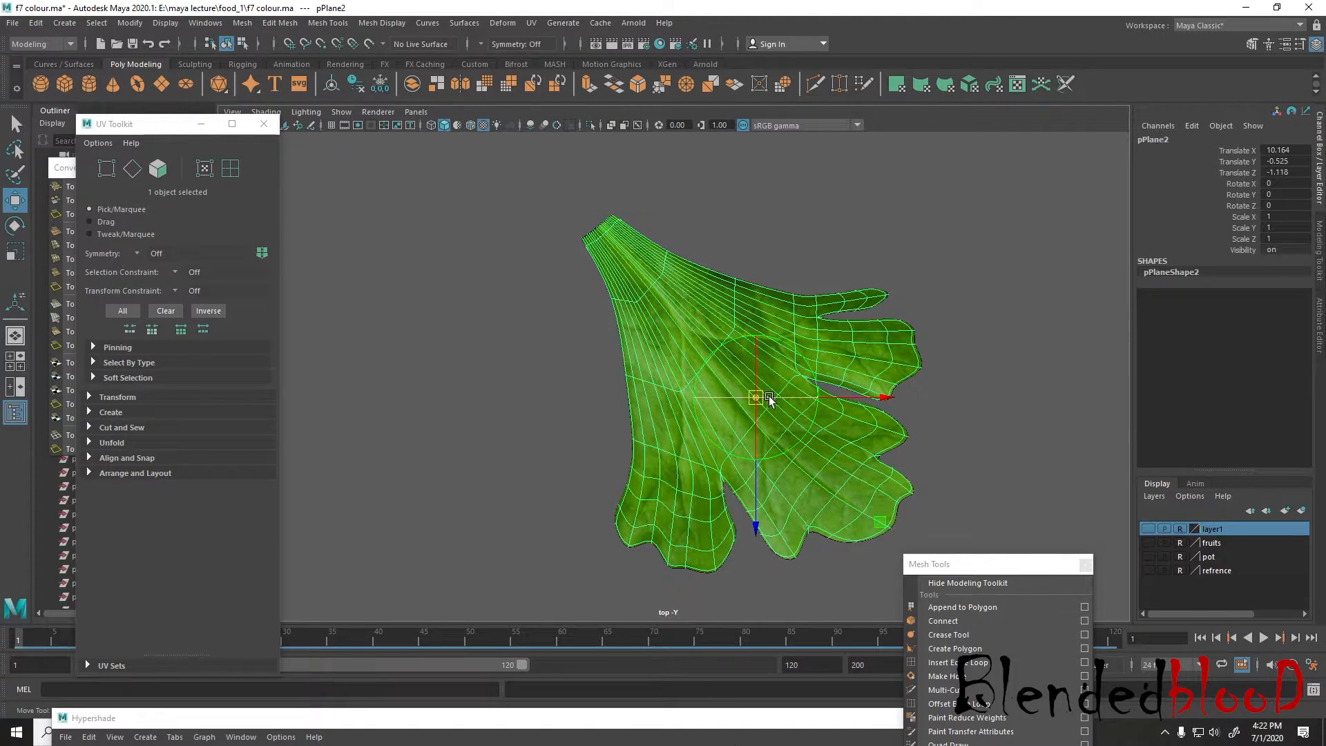
pyautogui.moveTo(694, 361); pyautogui.dragTo(584, 206)
pyautogui.scroll(-4, 698, 414)
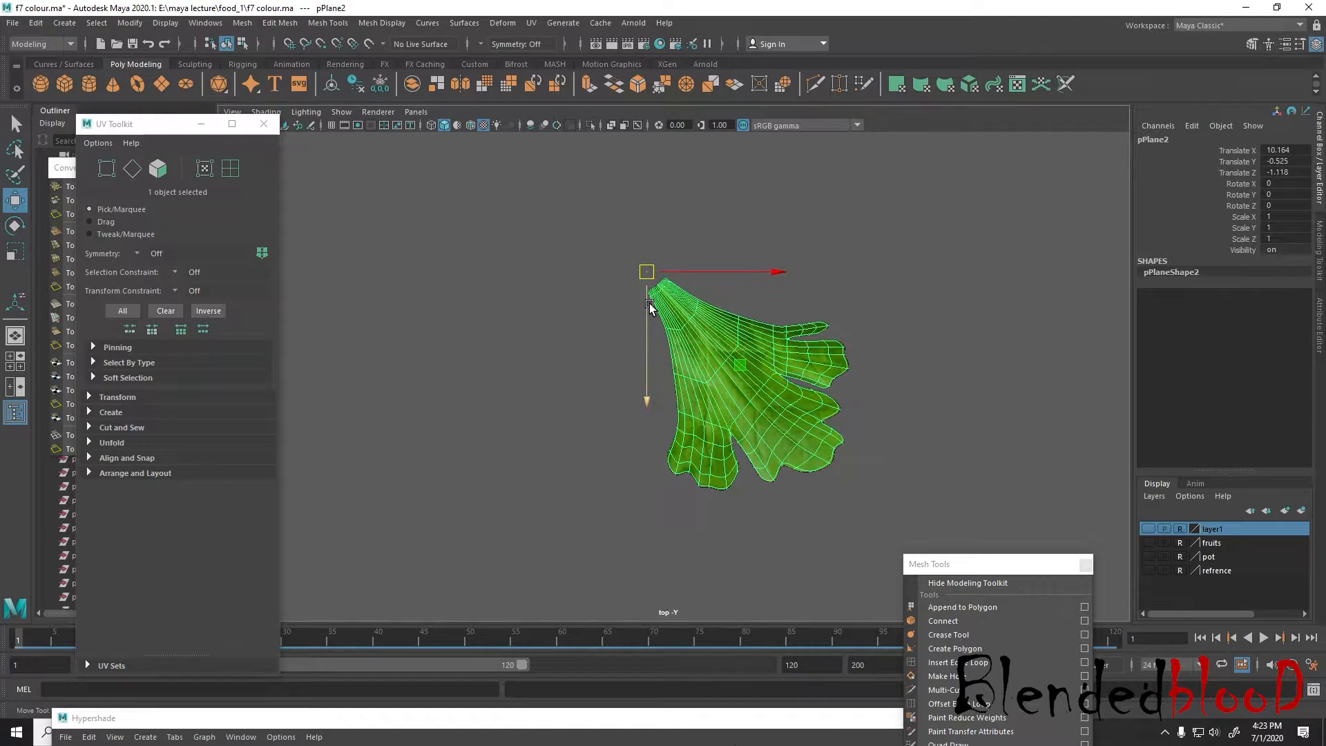
# Fan out two duplicates of the leaf around the stem pivot, rotated to about -67 and 34 degrees in Y
pyautogui.press('e')
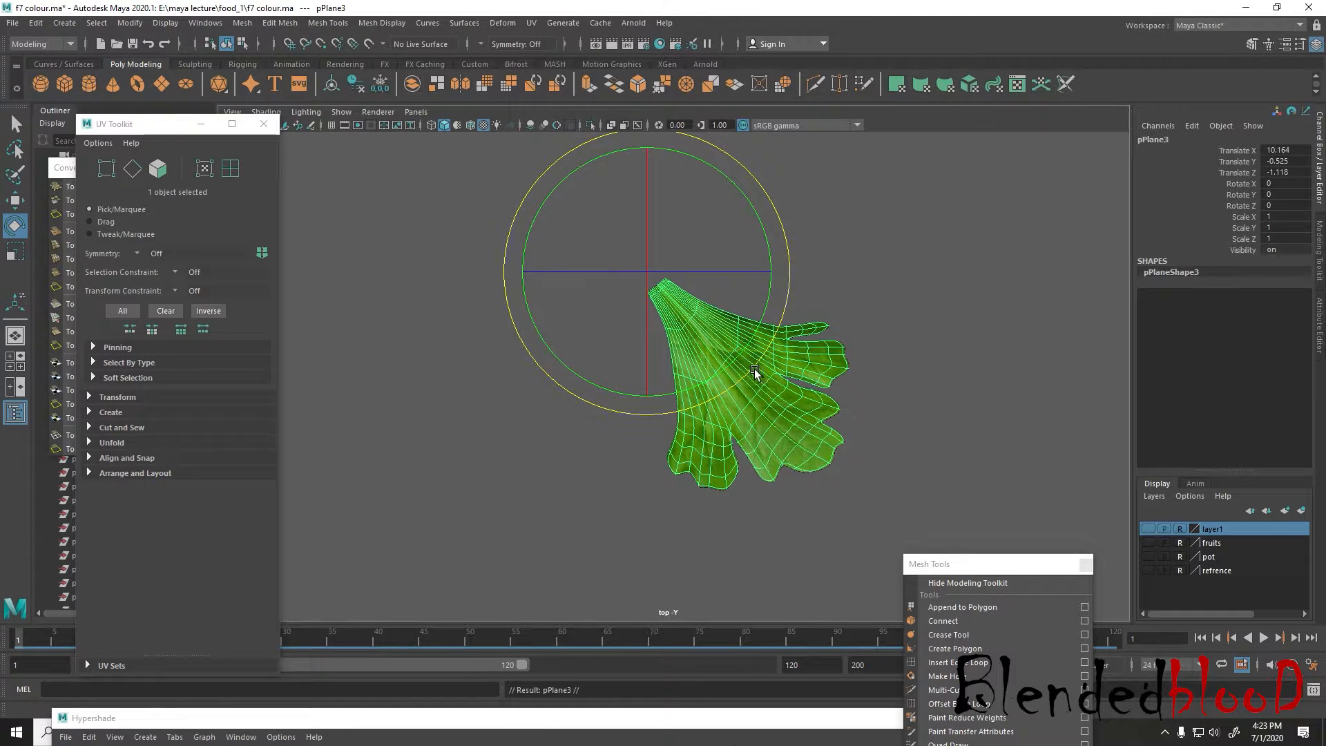
pyautogui.moveTo(755, 371); pyautogui.dragTo(594, 462)
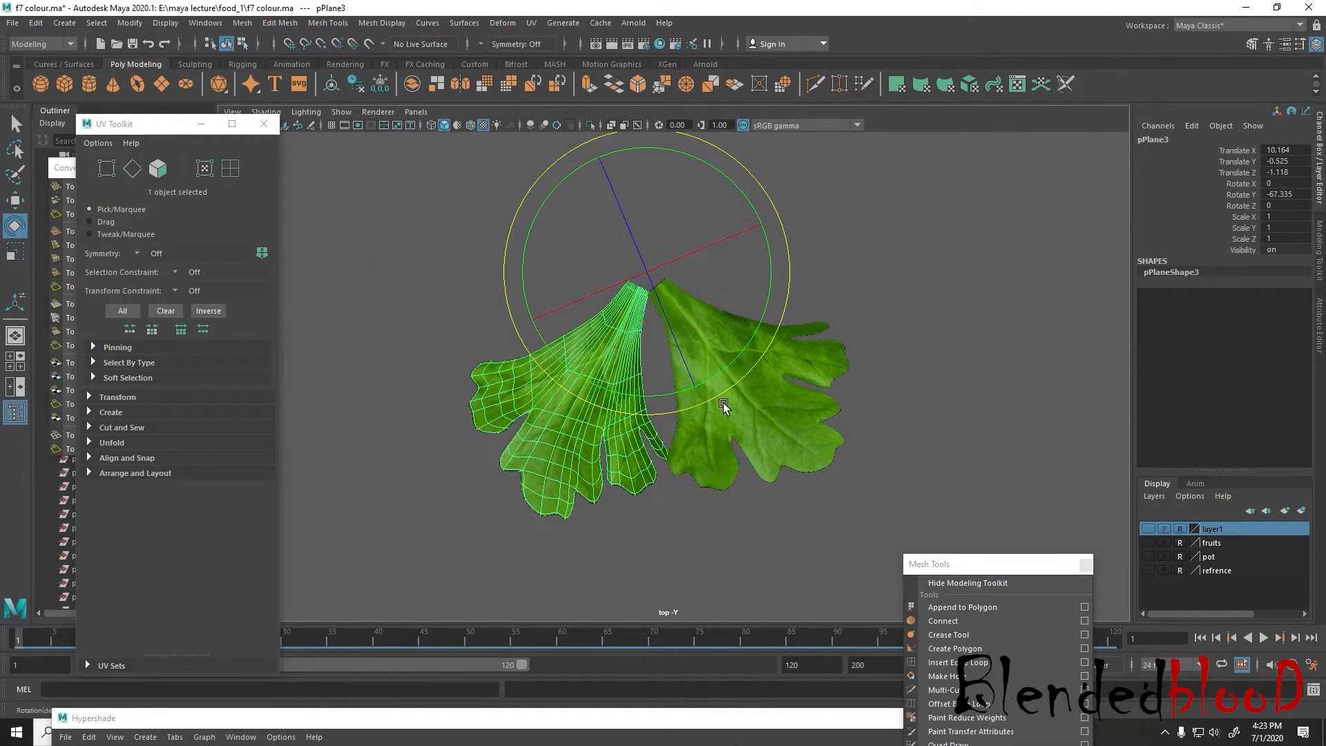
pyautogui.hotkey('ctrl', 'd')
pyautogui.moveTo(746, 445); pyautogui.dragTo(818, 118)
# Tilt the original middle leaf to about -18 degrees in X, -13 in Y and 4 in Z
pyautogui.press('space')
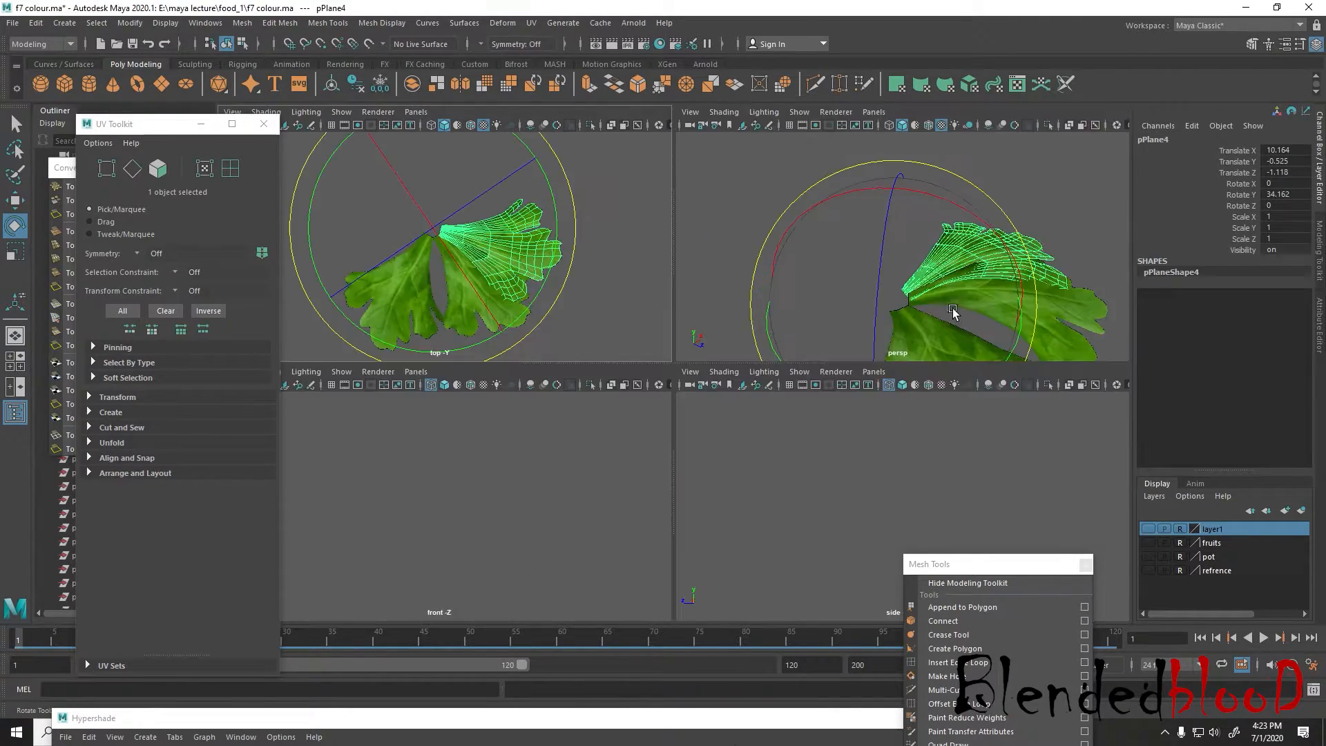
pyautogui.press('space')
pyautogui.keyDown('alt'); pyautogui.moveTo(947, 453); pyautogui.dragTo(925, 505); pyautogui.keyUp('alt')
pyautogui.click(923, 509)
pyautogui.keyDown('alt'); pyautogui.moveTo(867, 481); pyautogui.dragTo(818, 396, button='middle'); pyautogui.keyUp('alt')
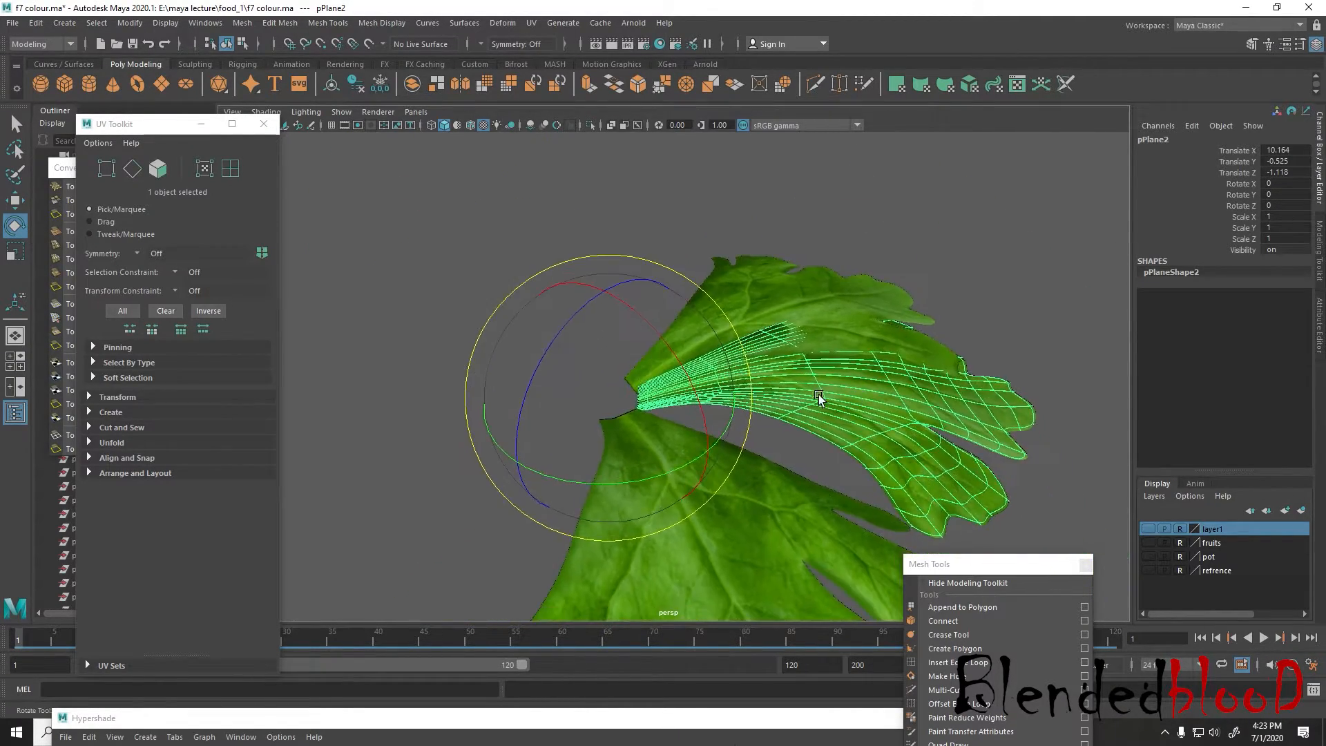
pyautogui.moveTo(683, 372); pyautogui.dragTo(645, 350)
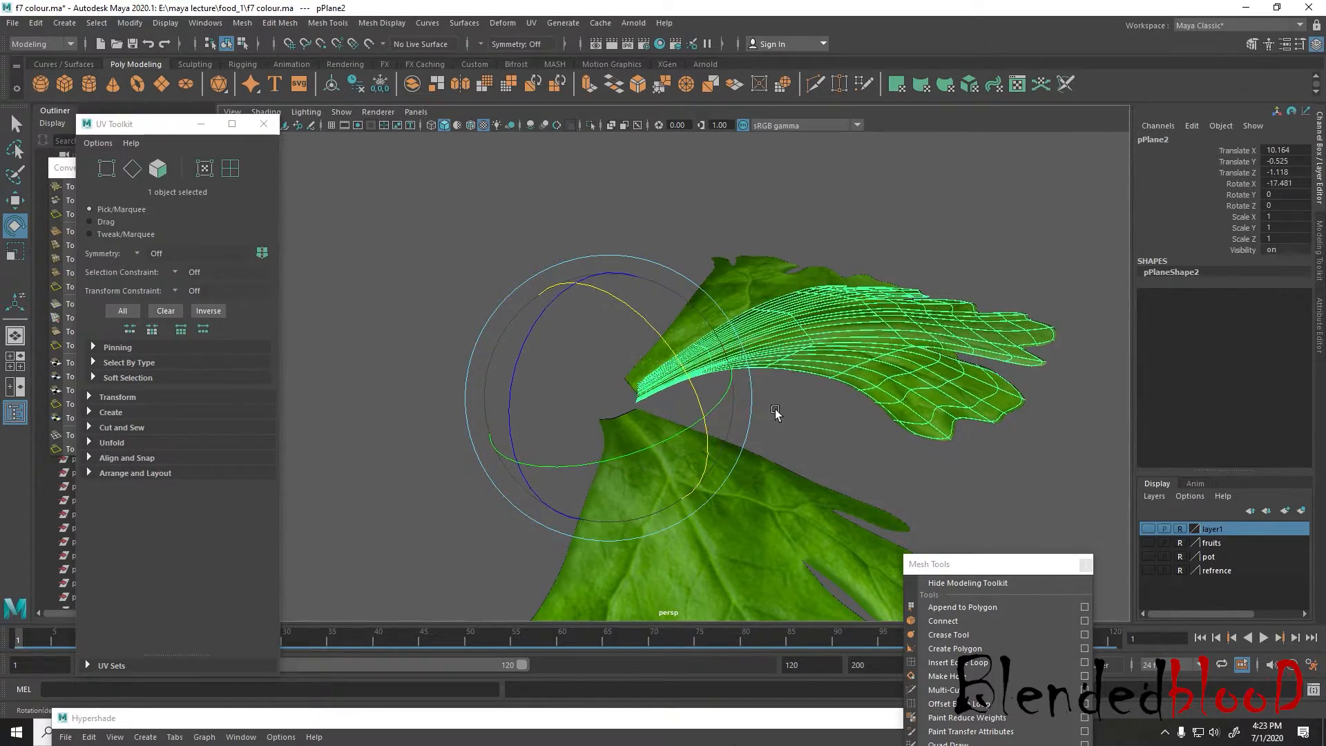
pyautogui.keyDown('alt'); pyautogui.moveTo(776, 412); pyautogui.dragTo(855, 429); pyautogui.keyUp('alt')
pyautogui.moveTo(711, 447); pyautogui.dragTo(761, 468)
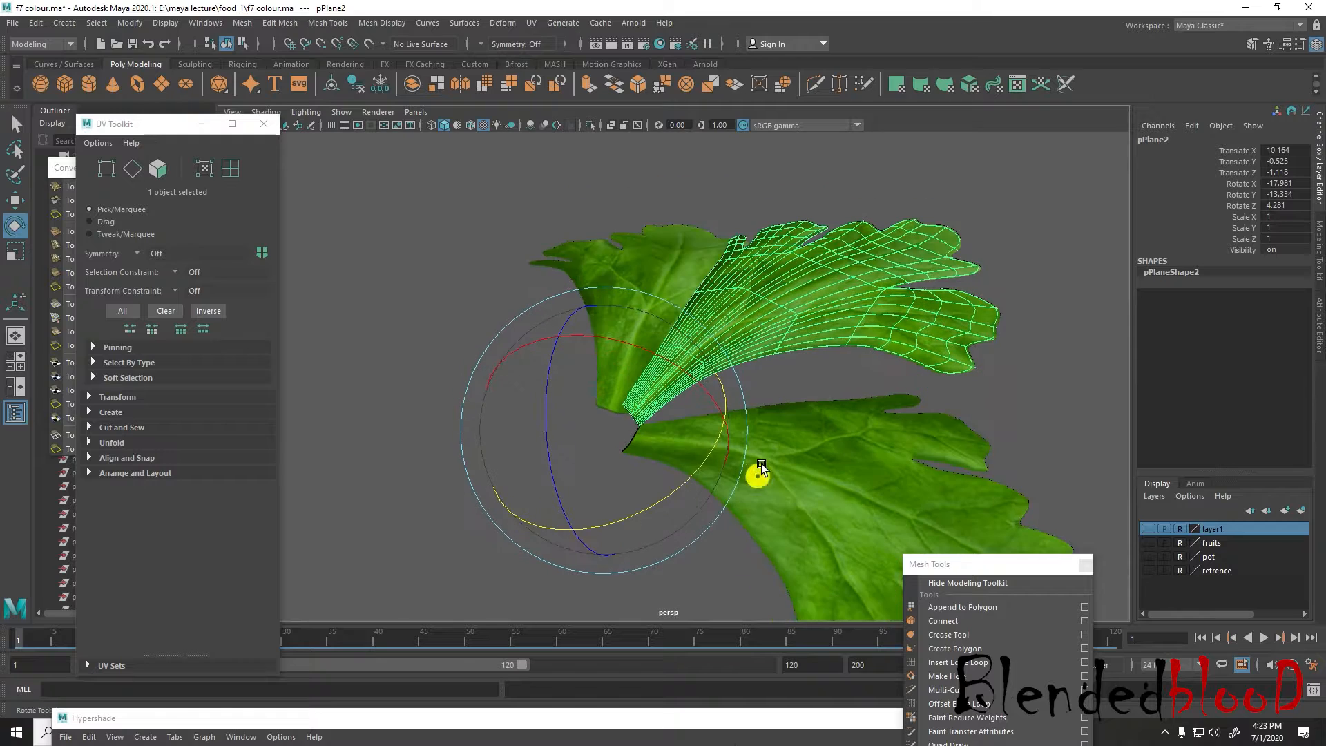
# Duplicate all three leaves together and rotate the copies about half a turn around the stem pivot in the top view
pyautogui.press('w')
pyautogui.scroll(-5, 786, 461)
pyautogui.click(945, 422)
pyautogui.keyDown('alt'); pyautogui.moveTo(771, 517); pyautogui.dragTo(488, 307); pyautogui.keyUp('alt')
pyautogui.press('space')
pyautogui.press('space')
pyautogui.keyDown('alt'); pyautogui.moveTo(668, 403); pyautogui.dragTo(688, 368, button='middle'); pyautogui.keyUp('alt')
pyautogui.press('e')
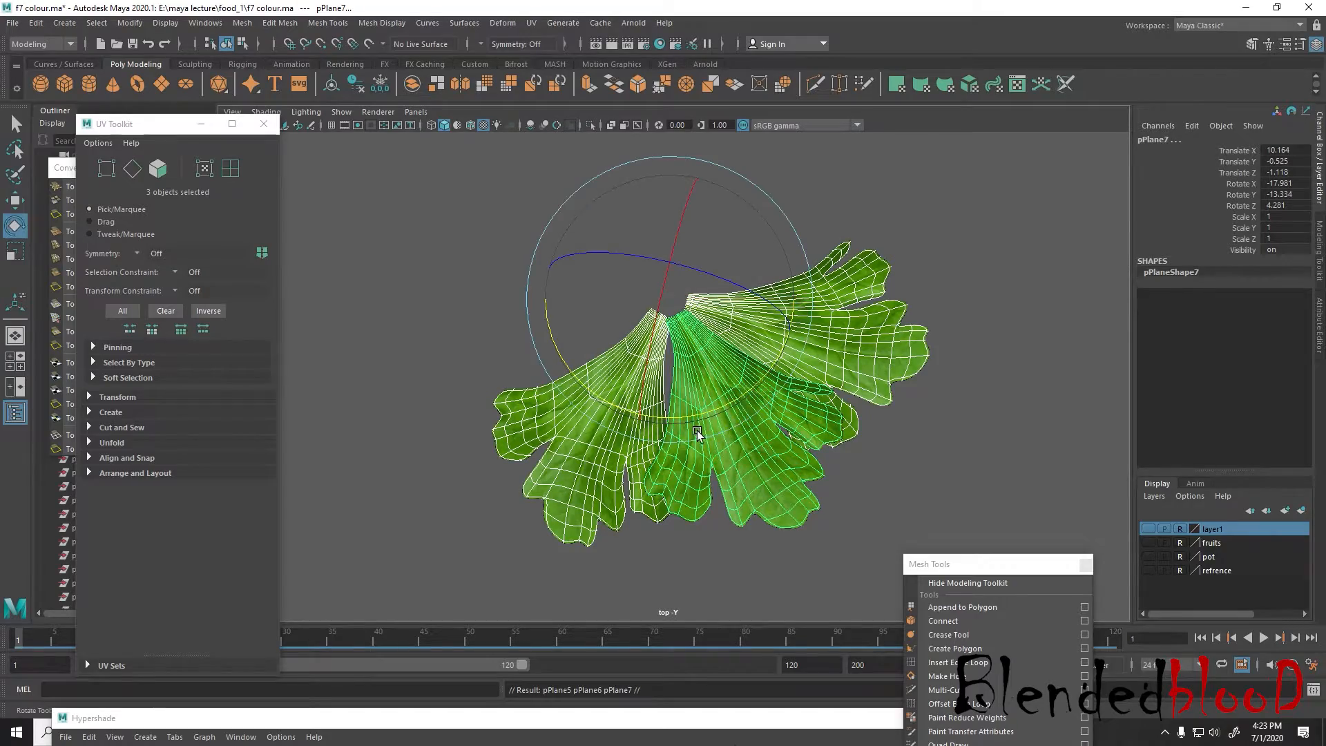
pyautogui.moveTo(684, 441); pyautogui.dragTo(648, 114)
pyautogui.scroll(-3, 712, 330)
# Move the duplicated leaf cluster away from the original to about X 12.54, Z -4.69 and check both clusters in perspective
pyautogui.press('w')
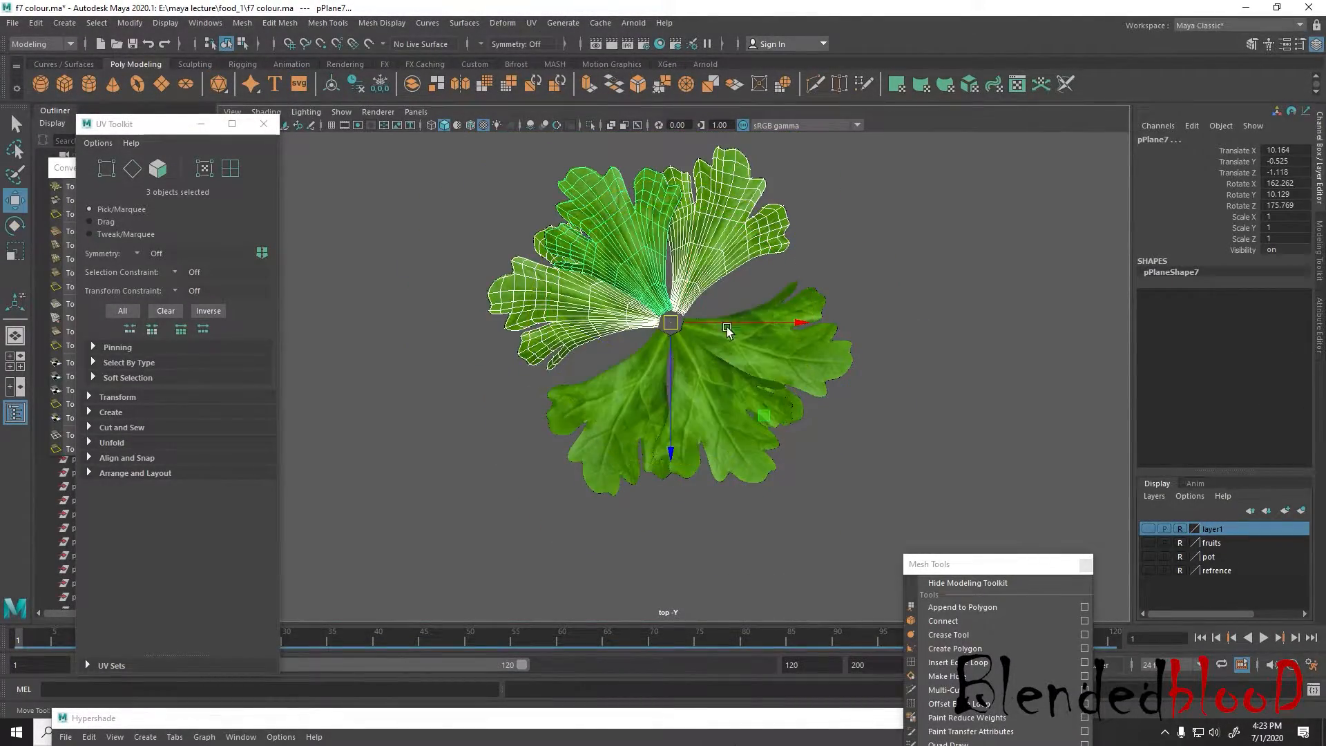
pyautogui.keyDown('alt'); pyautogui.moveTo(713, 331); pyautogui.dragTo(664, 422, button='middle'); pyautogui.keyUp('alt')
pyautogui.moveTo(624, 414); pyautogui.dragTo(704, 296)
pyautogui.scroll(-2, 787, 389)
pyautogui.press('space')
pyautogui.press('space')
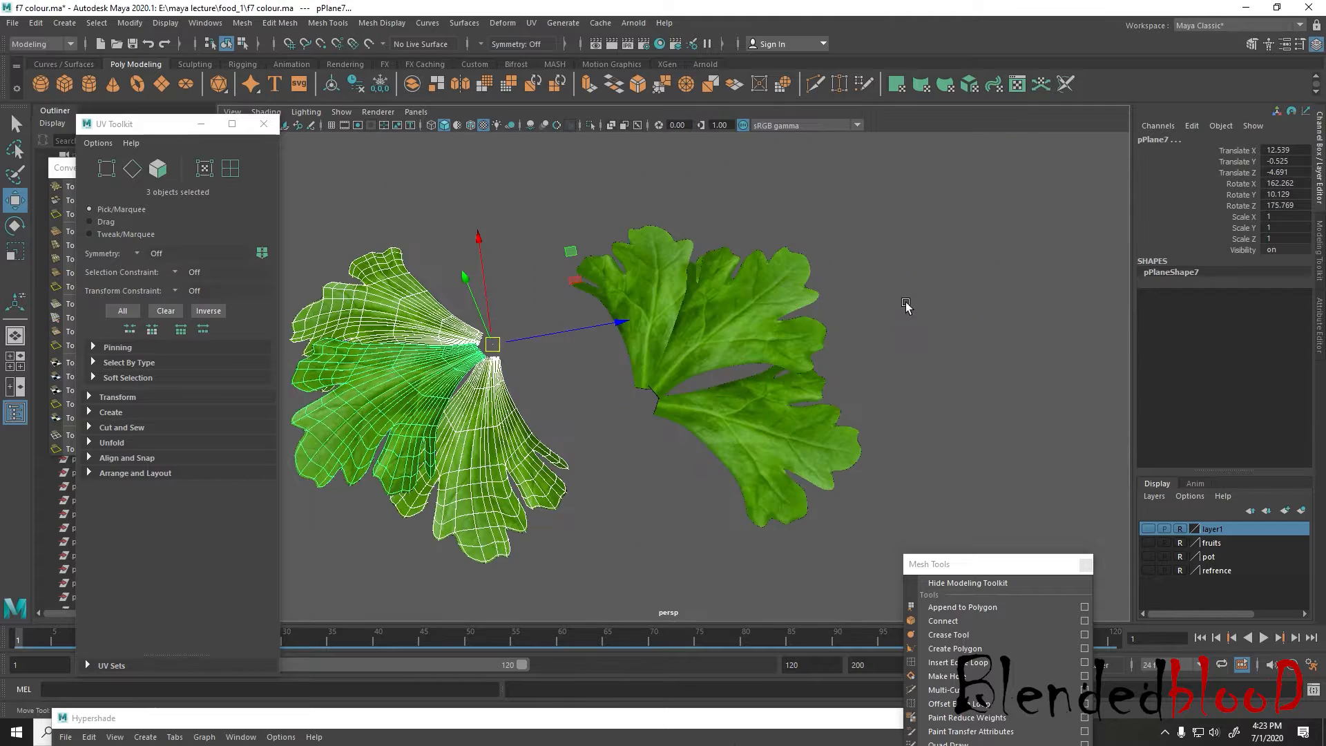
pyautogui.click(942, 326)
pyautogui.keyDown('alt'); pyautogui.moveTo(941, 325); pyautogui.dragTo(794, 387); pyautogui.keyUp('alt')
# Create a polygon cylinder for the stem and place it beside the leaf clusters at about X 7.79, Y 3.49, Z -2.69
pyautogui.click(78, 65)
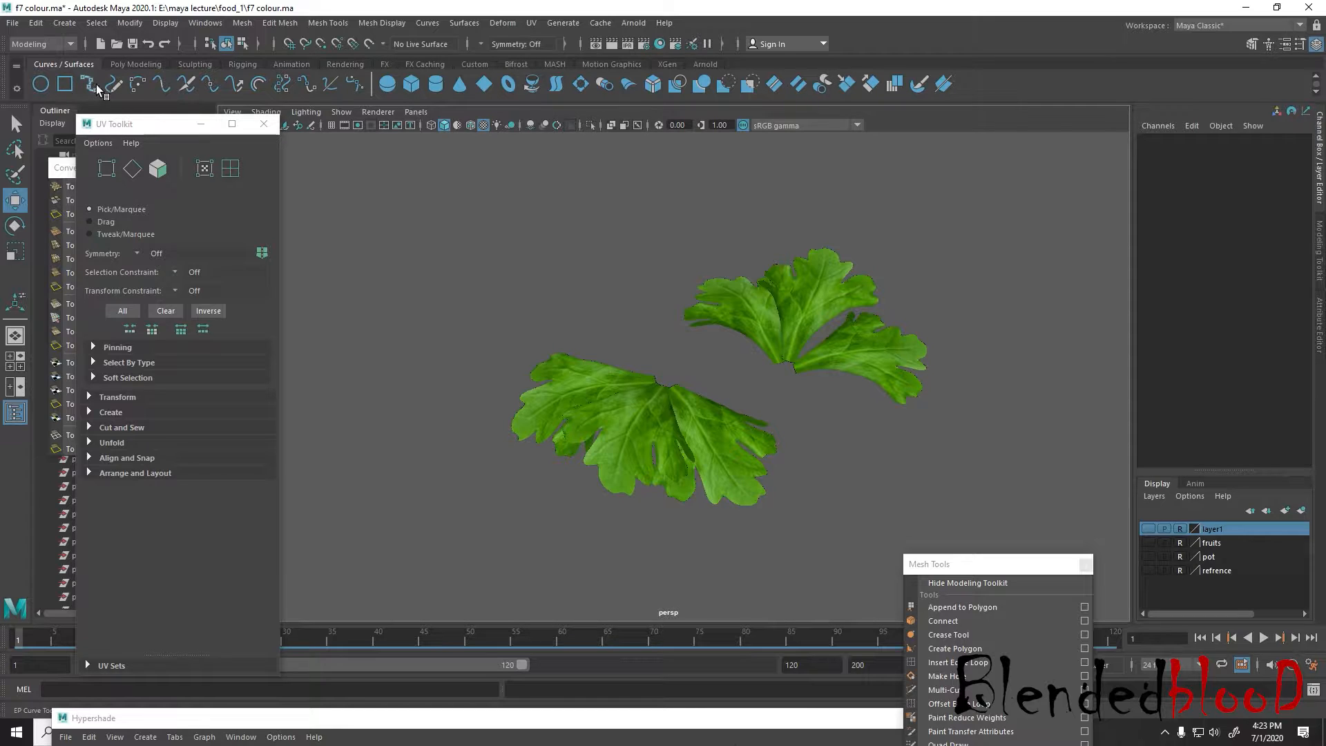
pyautogui.click(132, 65)
pyautogui.keyDown('alt'); pyautogui.moveTo(311, 192); pyautogui.dragTo(347, 203, button='middle'); pyautogui.keyUp('alt')
pyautogui.scroll(-6, 637, 351)
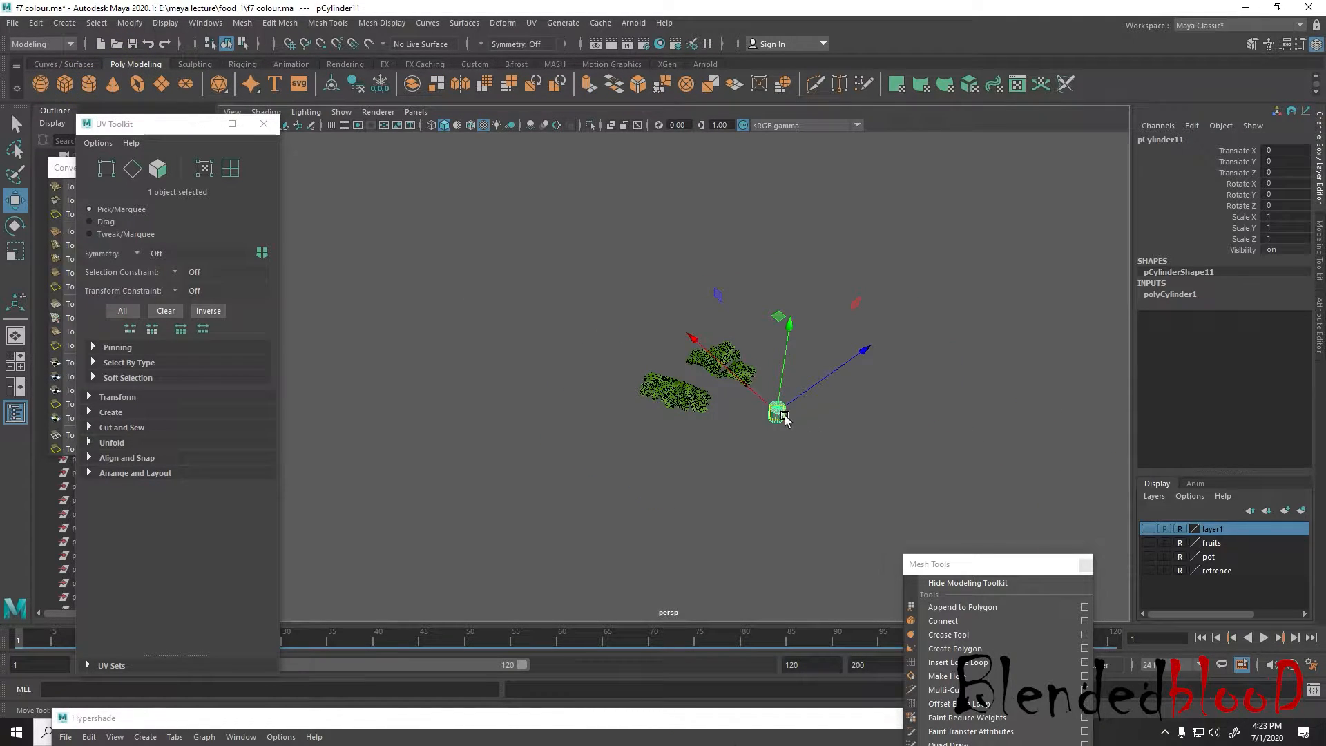
pyautogui.moveTo(724, 371); pyautogui.dragTo(729, 368)
pyautogui.press('space')
pyautogui.press('space')
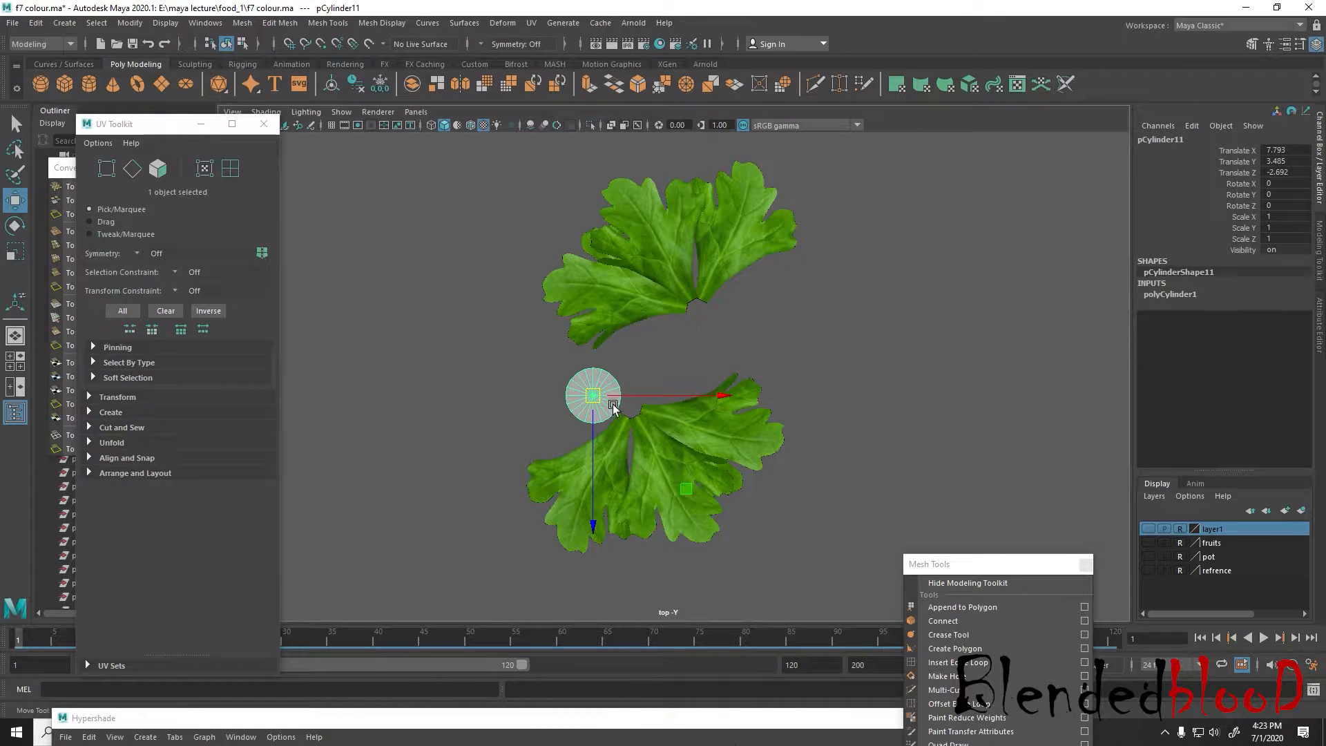
# Lay the cylinder on its side at about -89 degrees in Z and set its axis subdivisions to 12
pyautogui.press('e')
pyautogui.moveTo(595, 394); pyautogui.dragTo(700, 408)
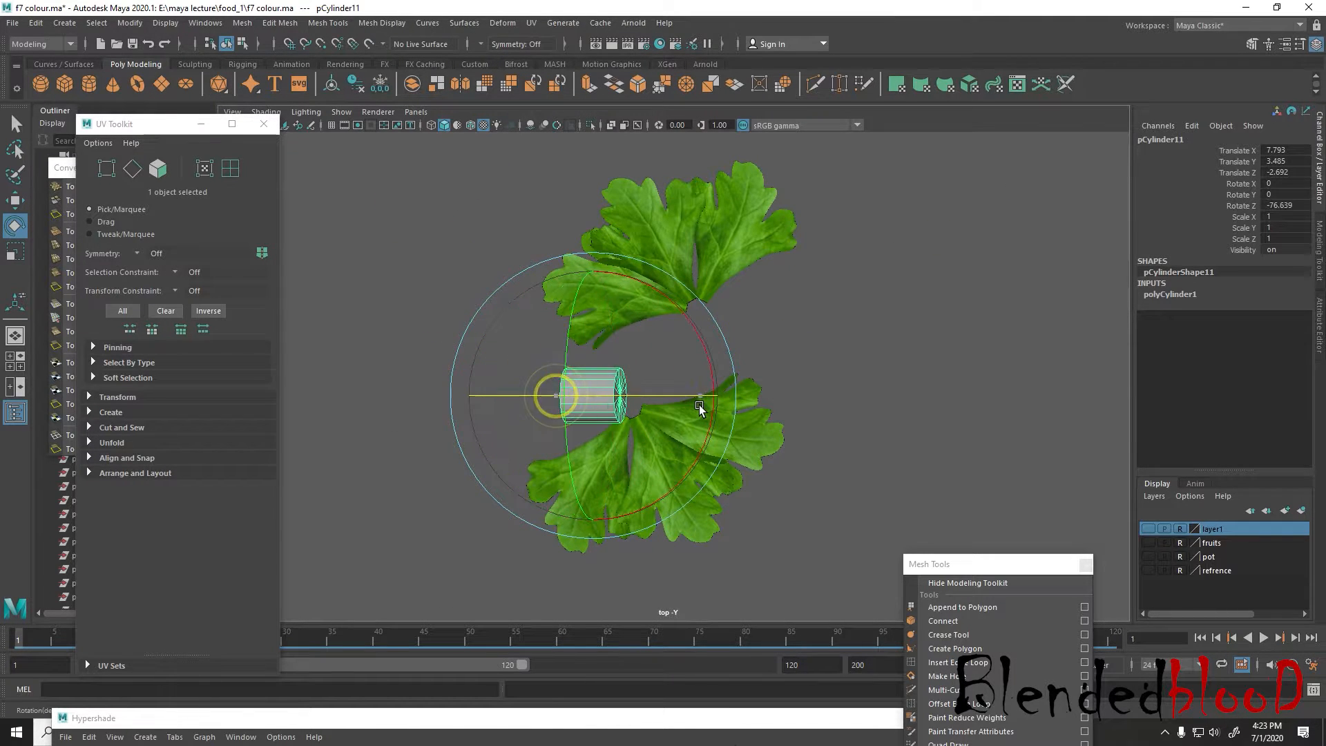
pyautogui.click(1182, 295)
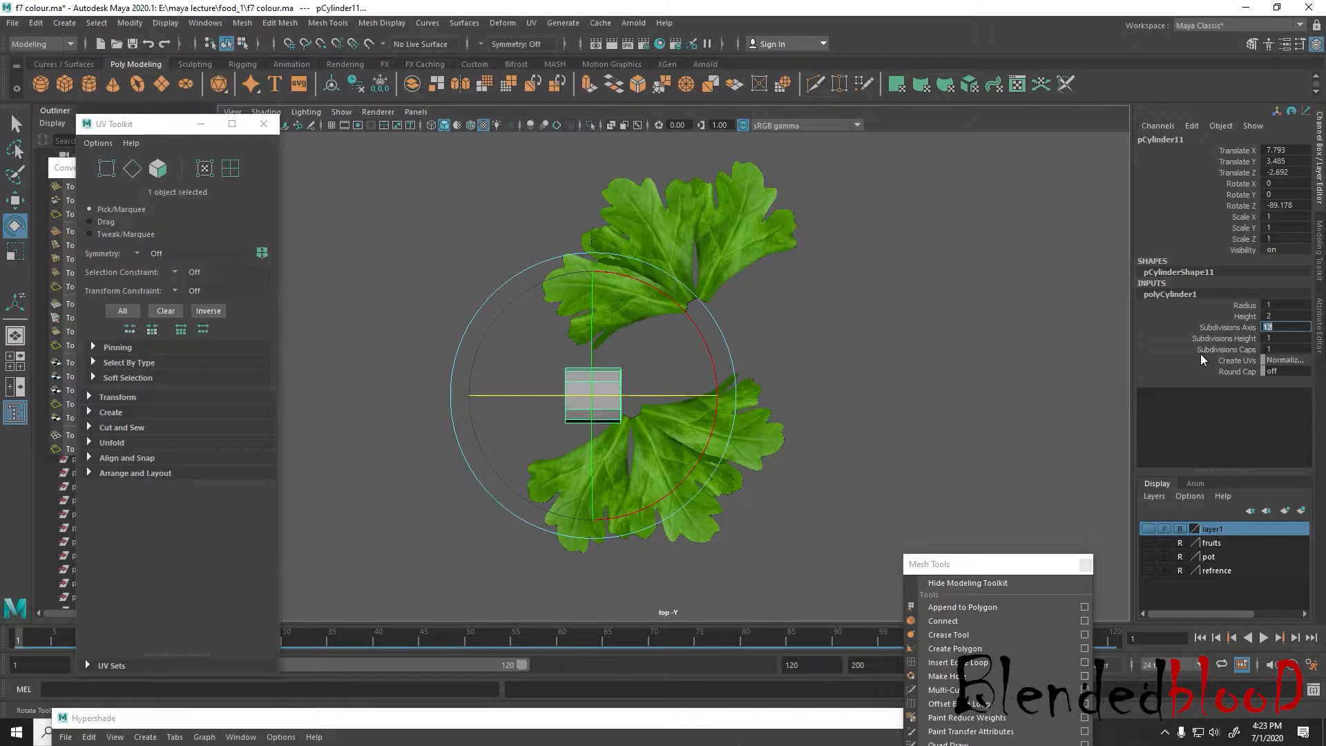
pyautogui.press('w')
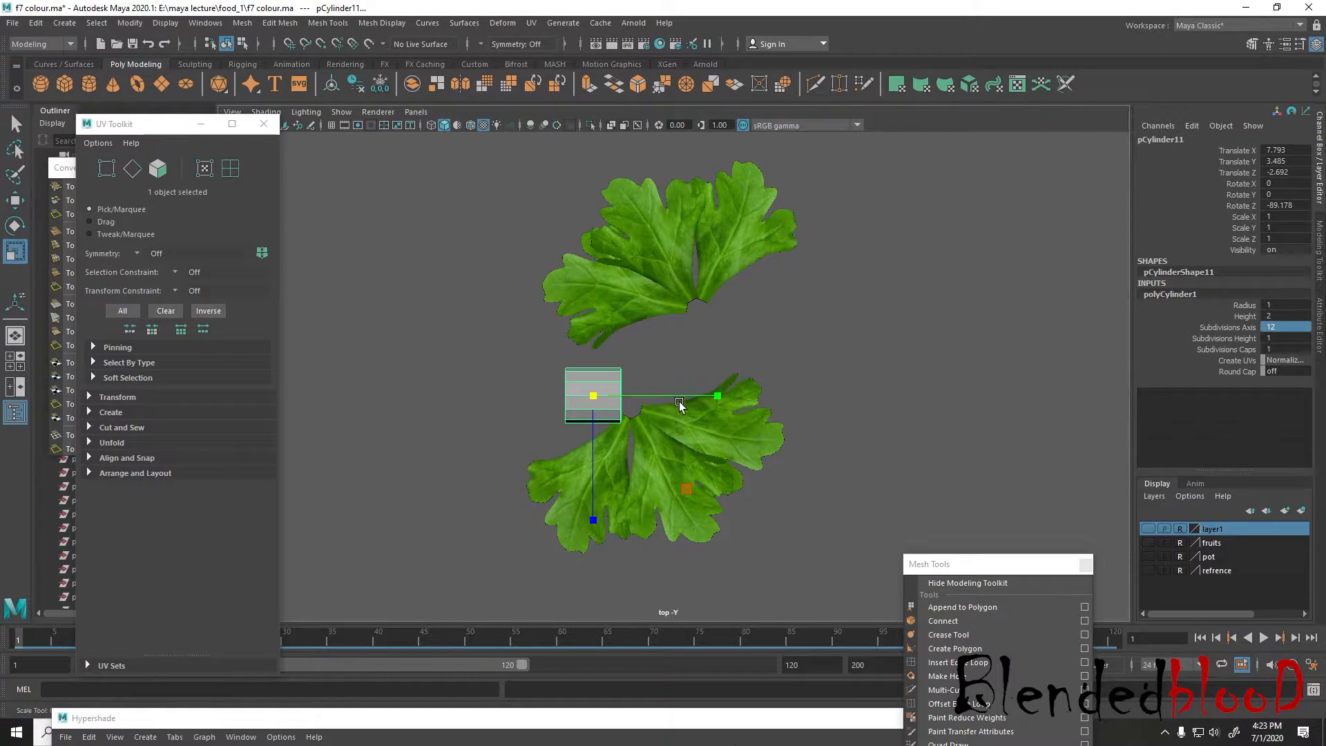
# Stretch the cylinder lengthwise to a Y scale of about 5.76 and raise its height subdivisions to 15
pyautogui.moveTo(680, 405); pyautogui.dragTo(1091, 389)
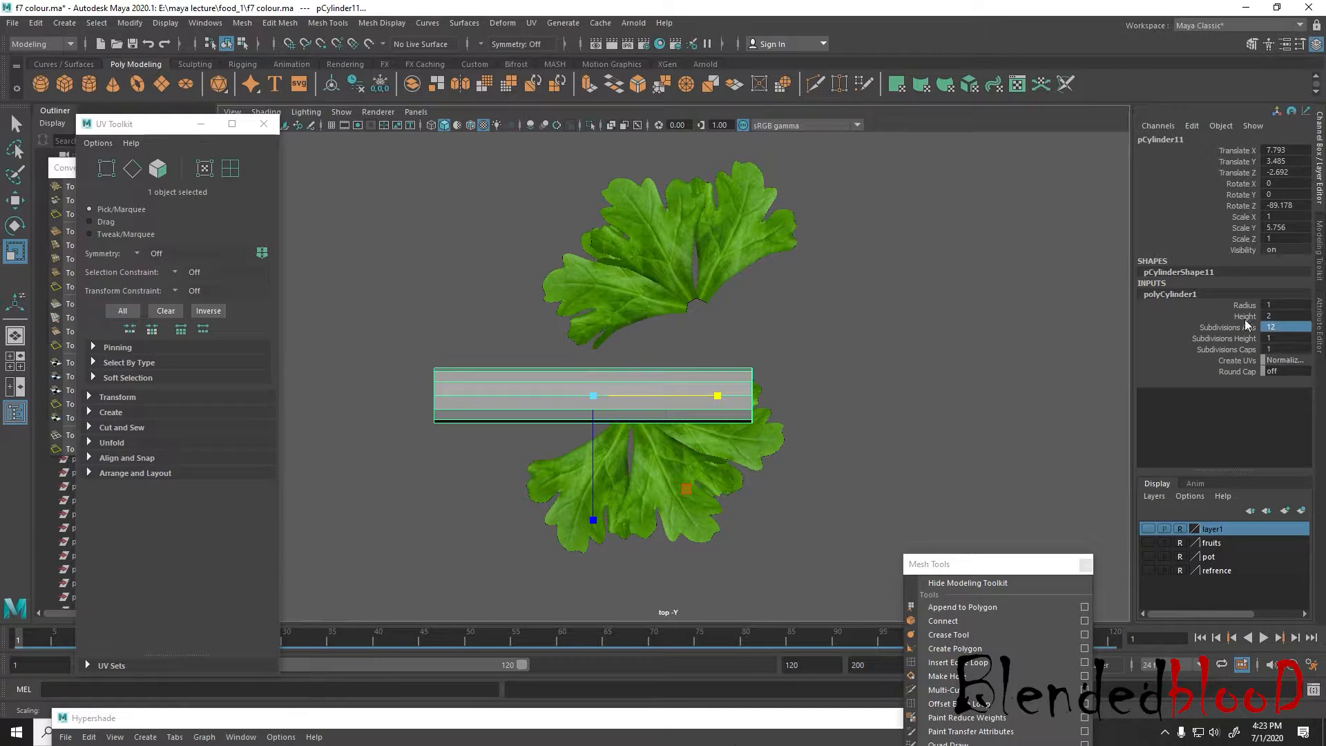
pyautogui.click(1224, 339)
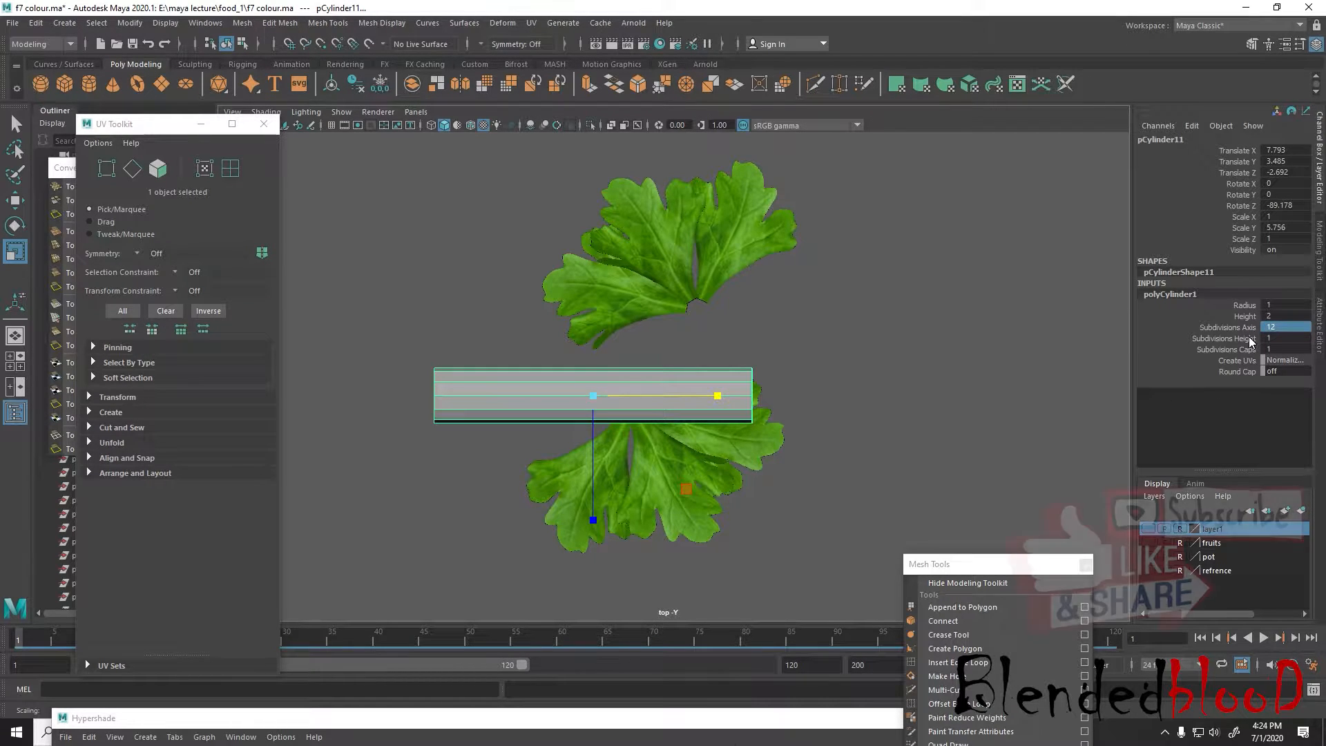
pyautogui.moveTo(829, 345); pyautogui.dragTo(1004, 343, button='middle')
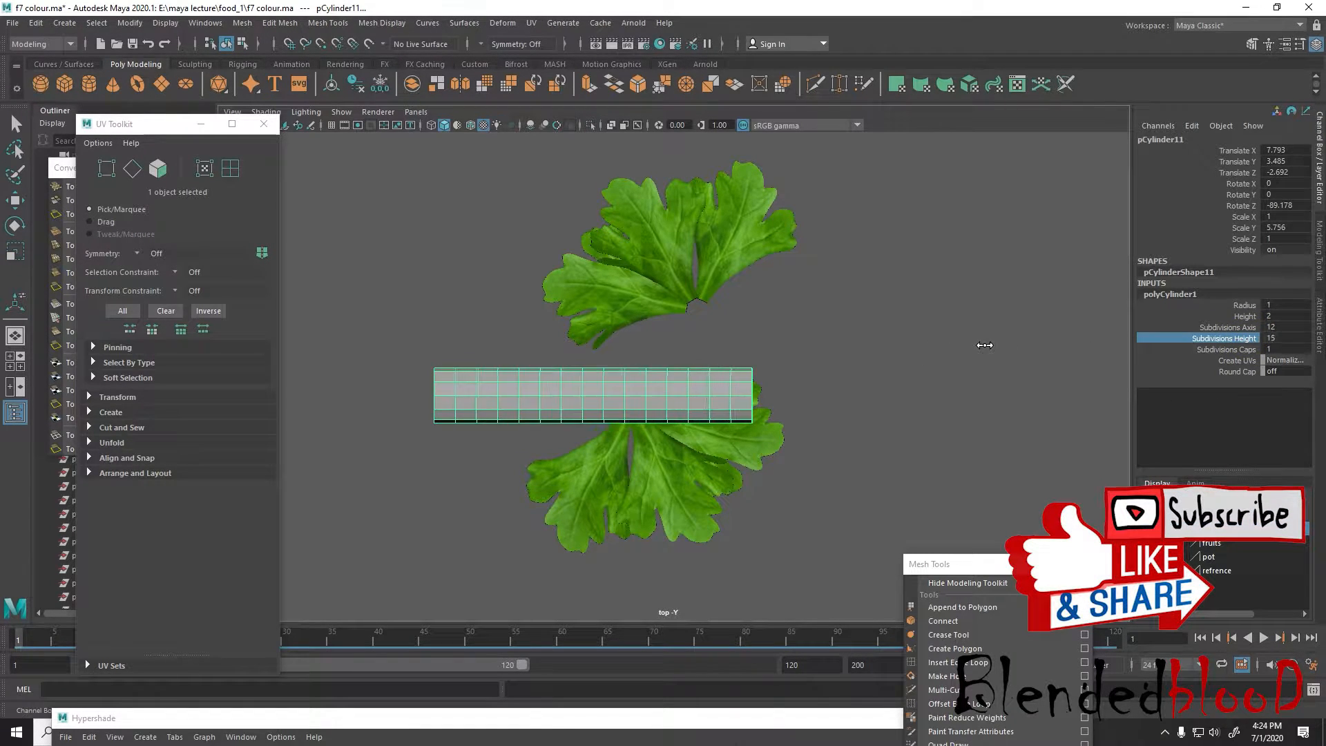
# Reduce the stem cylinder's height subdivisions to 13 and stretch it lengthwise to a Y scale of about 35.35
pyautogui.press('e')
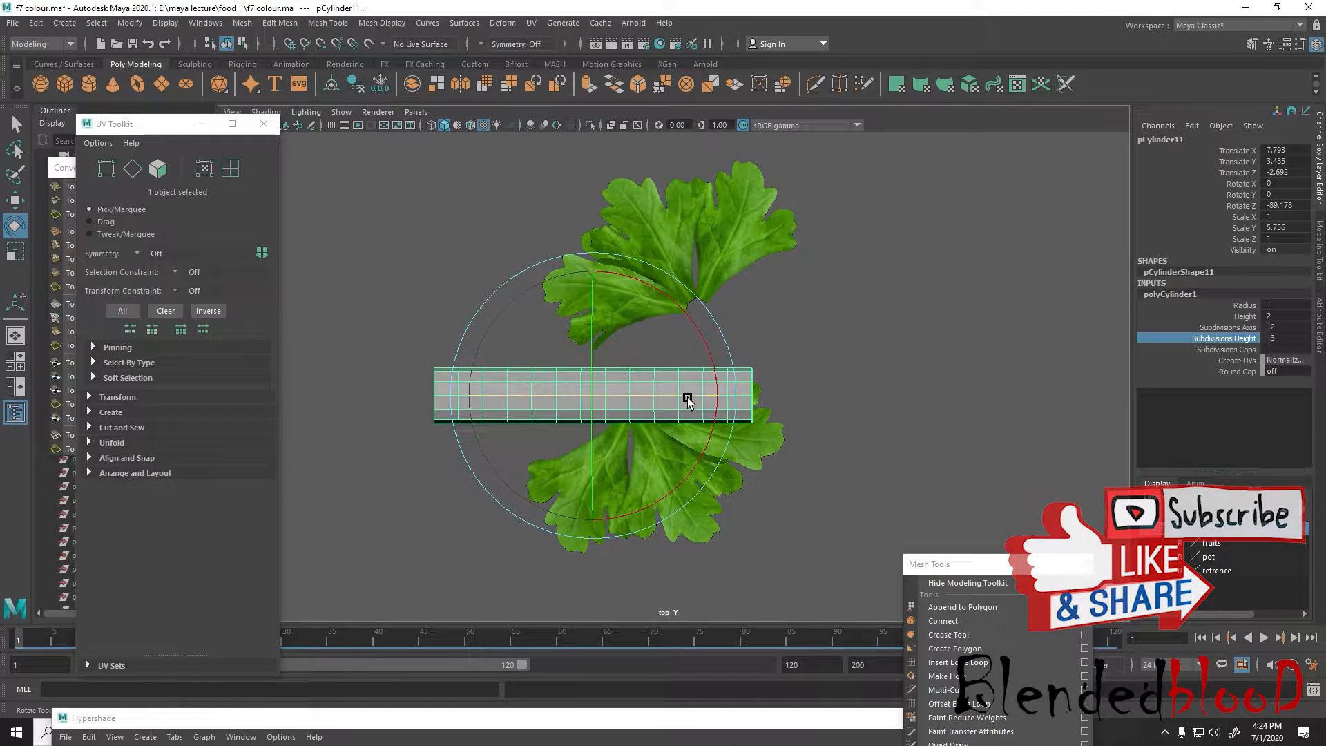
pyautogui.press('r')
pyautogui.moveTo(716, 398); pyautogui.dragTo(960, 393)
pyautogui.scroll(-5, 860, 390)
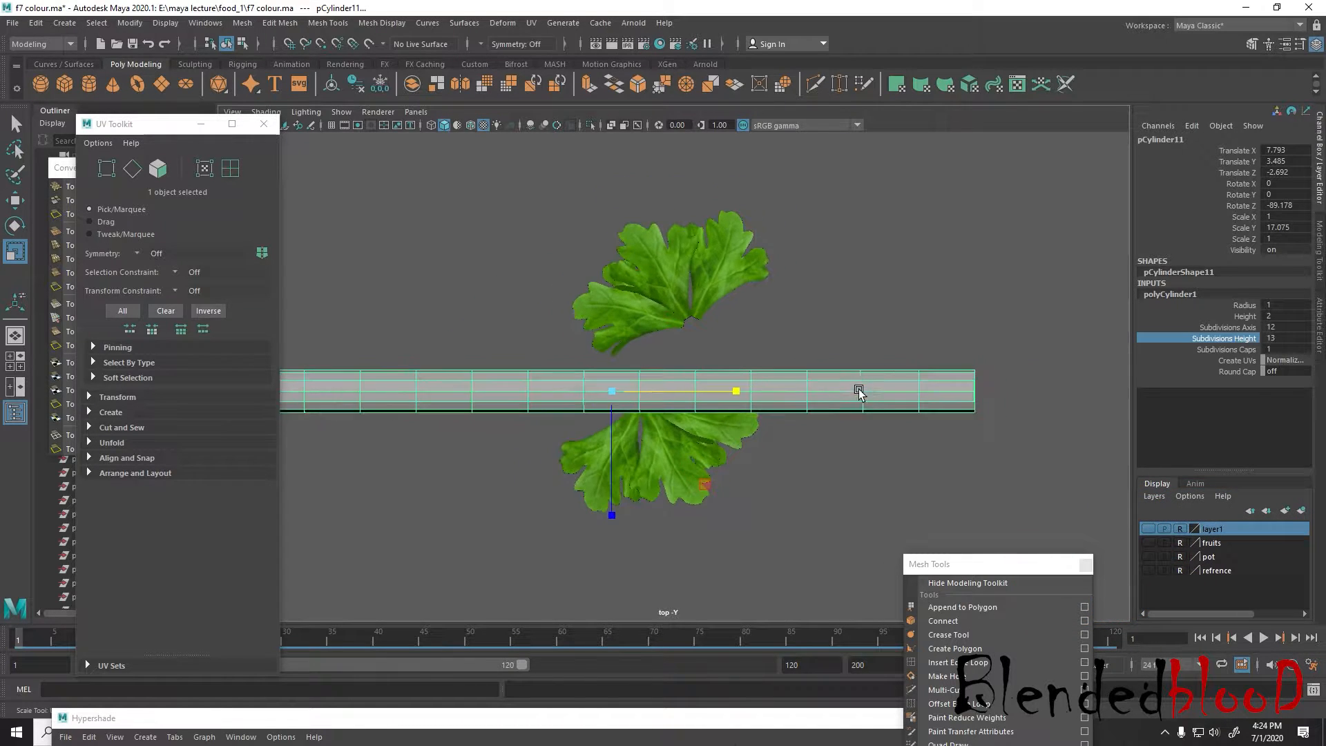
pyautogui.moveTo(760, 389); pyautogui.dragTo(855, 388)
pyautogui.scroll(-2, 775, 404)
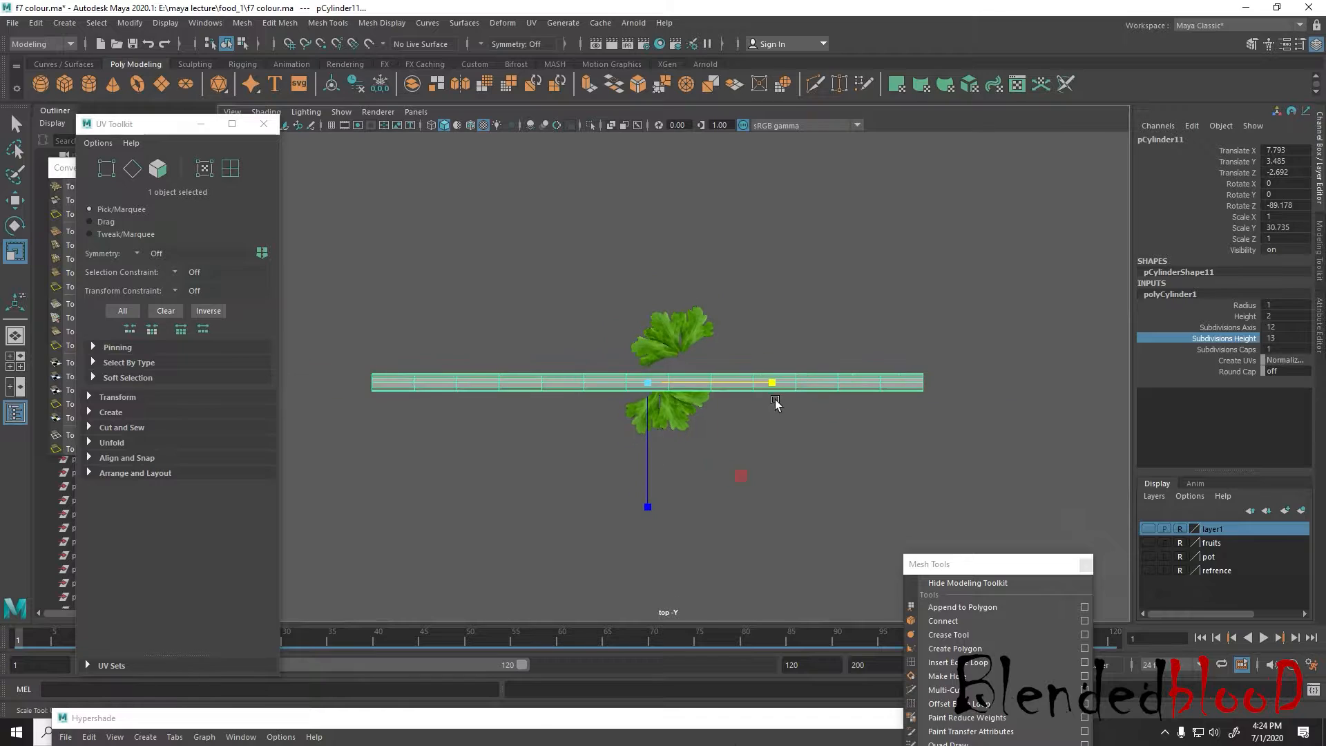
pyautogui.moveTo(777, 387); pyautogui.dragTo(794, 315, button='right')
# Taper one end of the stem by scaling down its end vertices with a soft-selection falloff
pyautogui.moveTo(959, 335); pyautogui.dragTo(1030, 489)
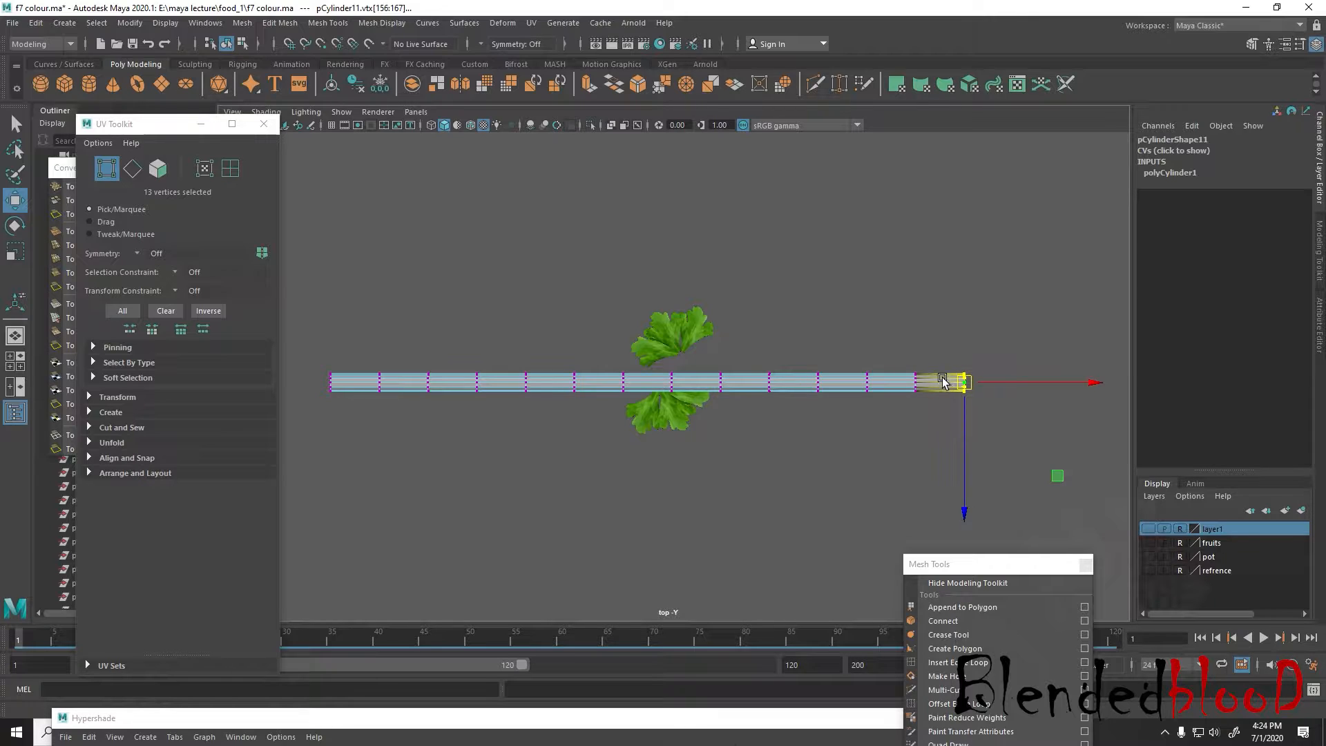
pyautogui.moveTo(944, 380)
pyautogui.mouseDown()
pyautogui.moveTo(926, 379)
pyautogui.moveTo(957, 380)
pyautogui.moveTo(946, 361)
pyautogui.mouseUp()
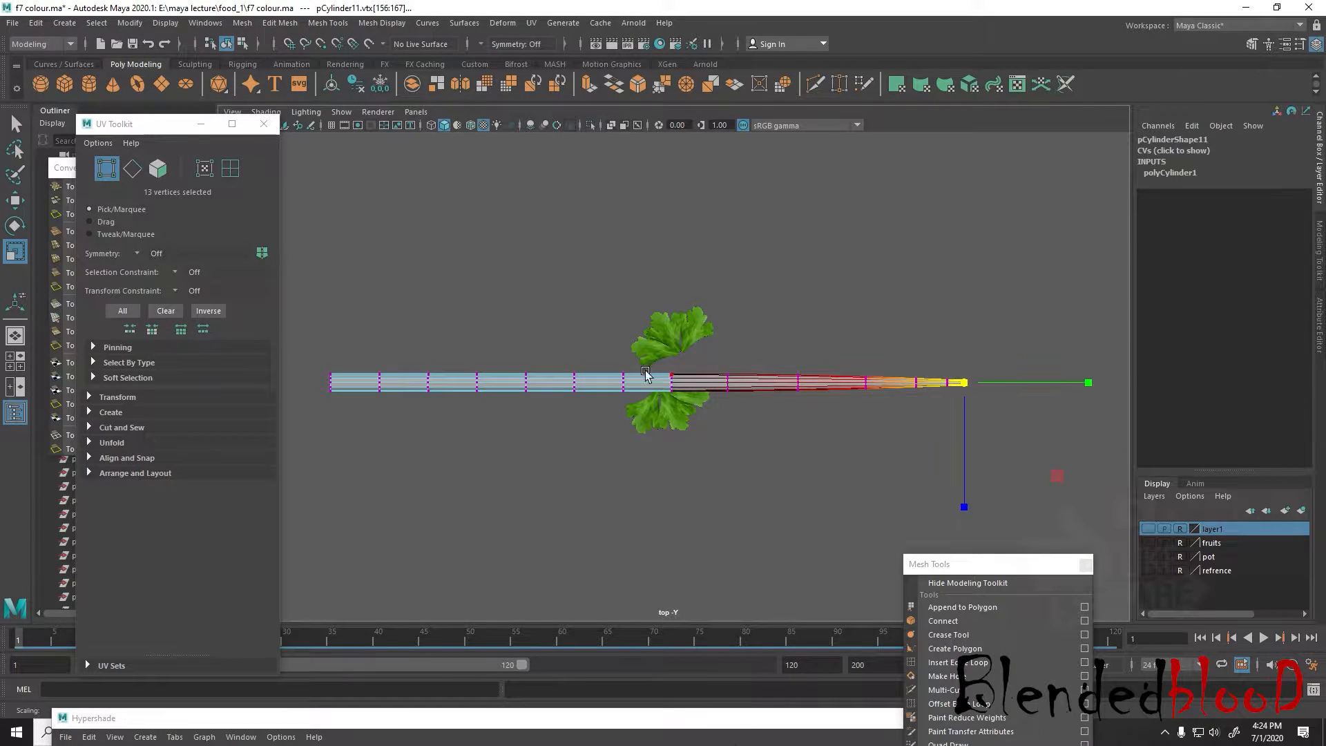
pyautogui.moveTo(592, 402); pyautogui.dragTo(575, 379)
# Bend the stem in the top view by moving a vertex ring near the tapered end sideways with soft selection
pyautogui.moveTo(763, 358); pyautogui.dragTo(788, 384)
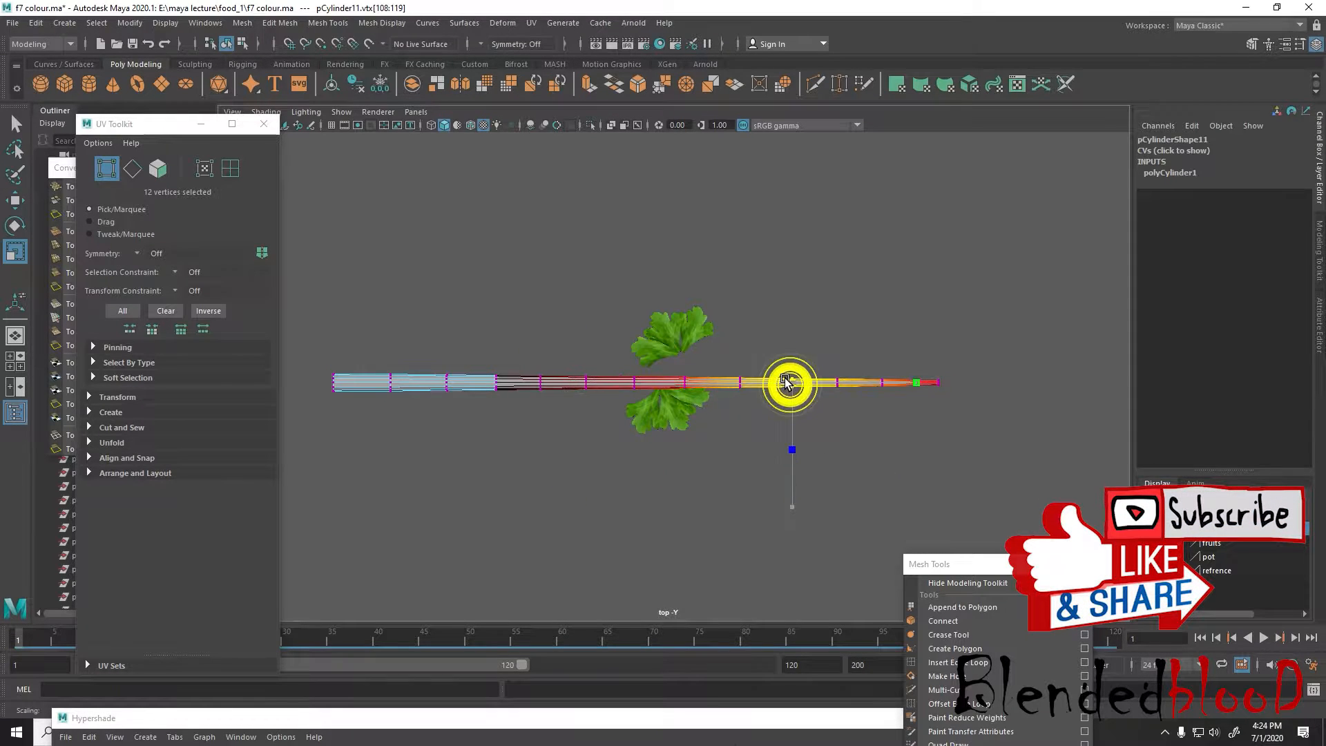
pyautogui.press('w')
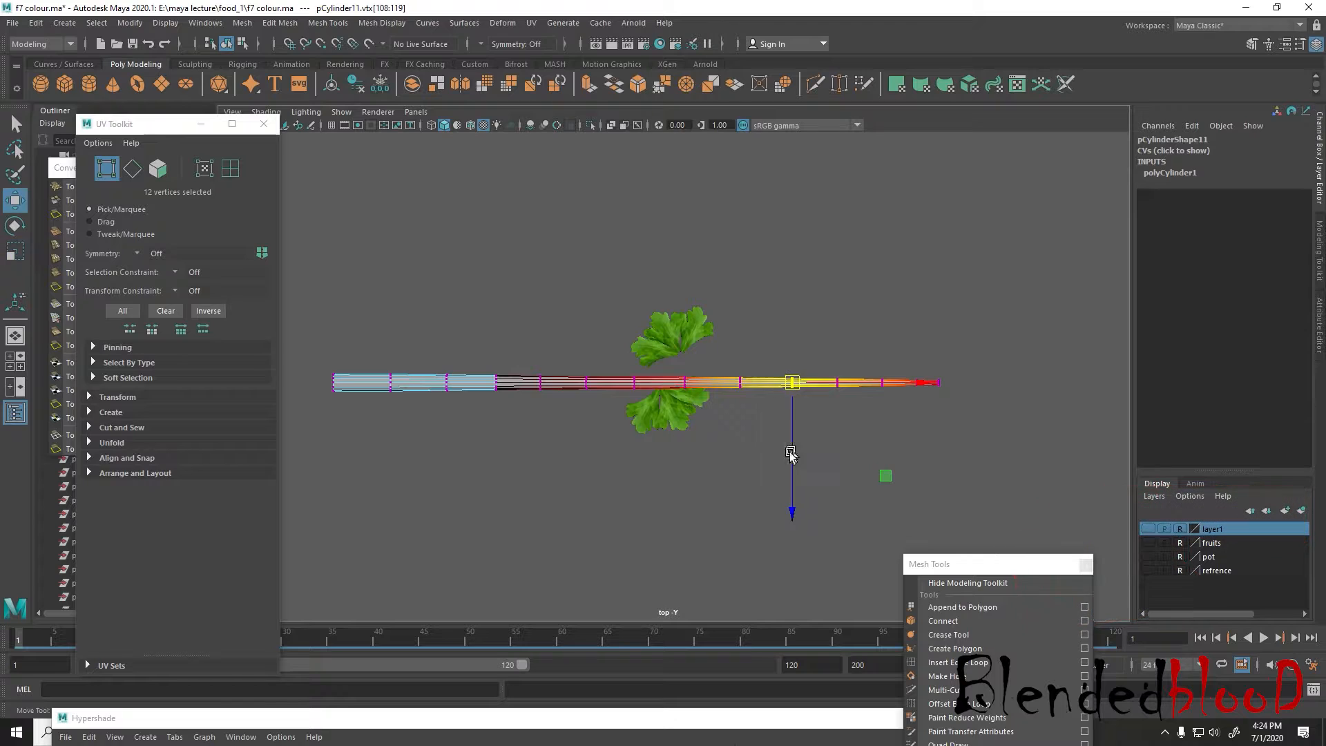
pyautogui.moveTo(791, 512); pyautogui.dragTo(791, 471)
pyautogui.moveTo(523, 366); pyautogui.dragTo(559, 414)
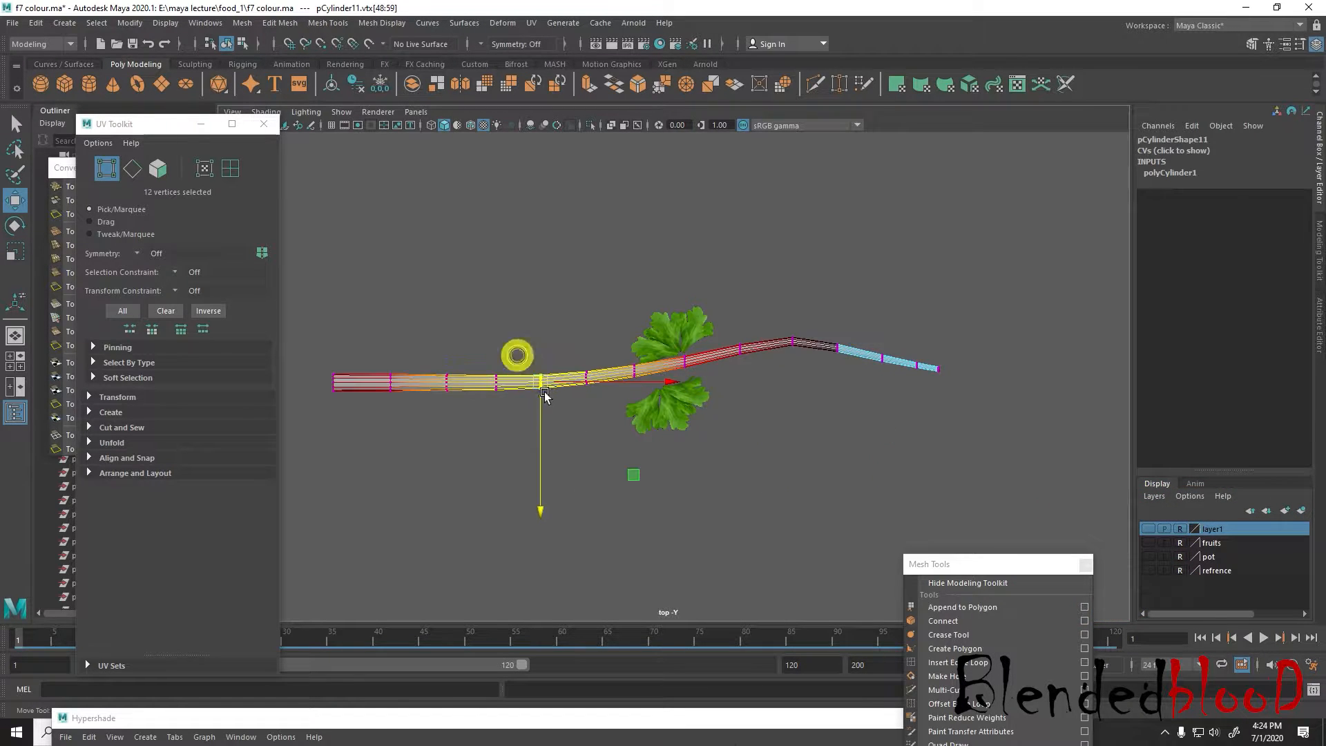
# Reselect the bent vertex ring near the tapered end and raise it in the side view with soft selection
pyautogui.moveTo(776, 315); pyautogui.dragTo(816, 398)
pyautogui.press('space')
pyautogui.press('space')
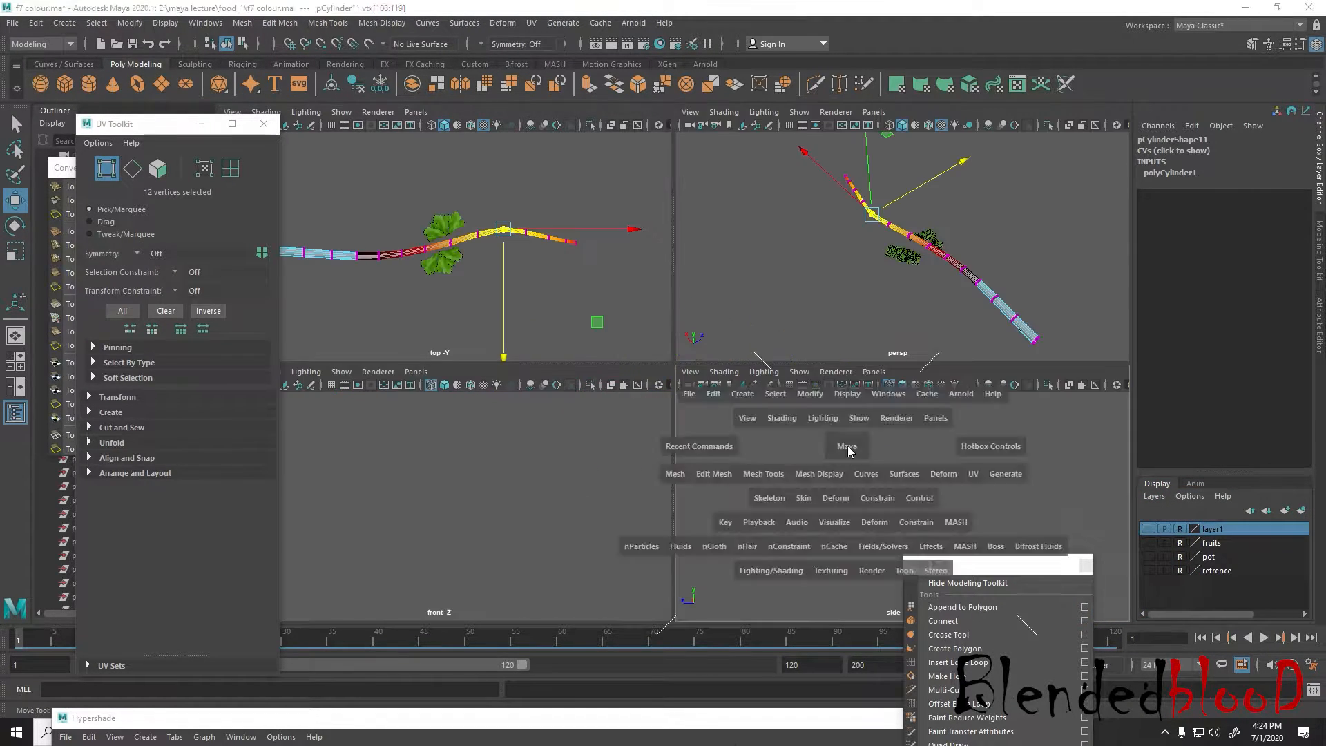
pyautogui.press('f')
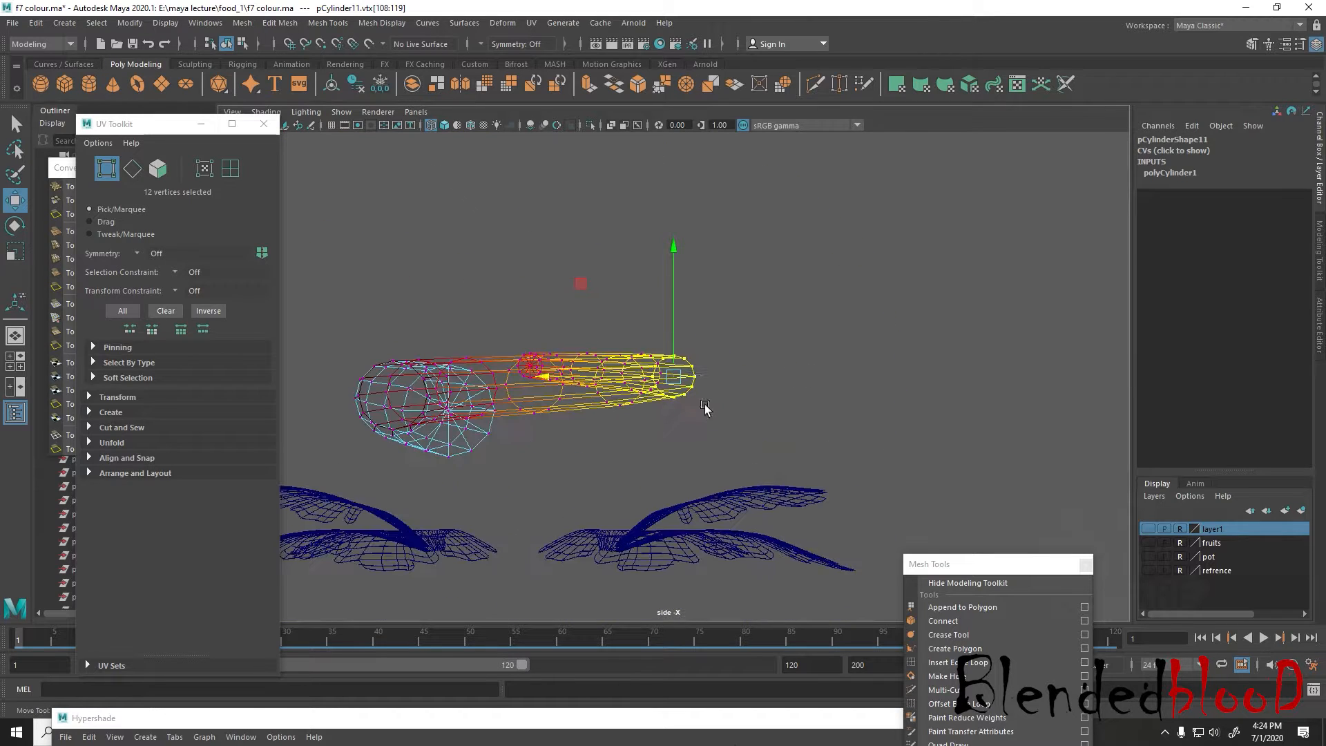
pyautogui.click(668, 258)
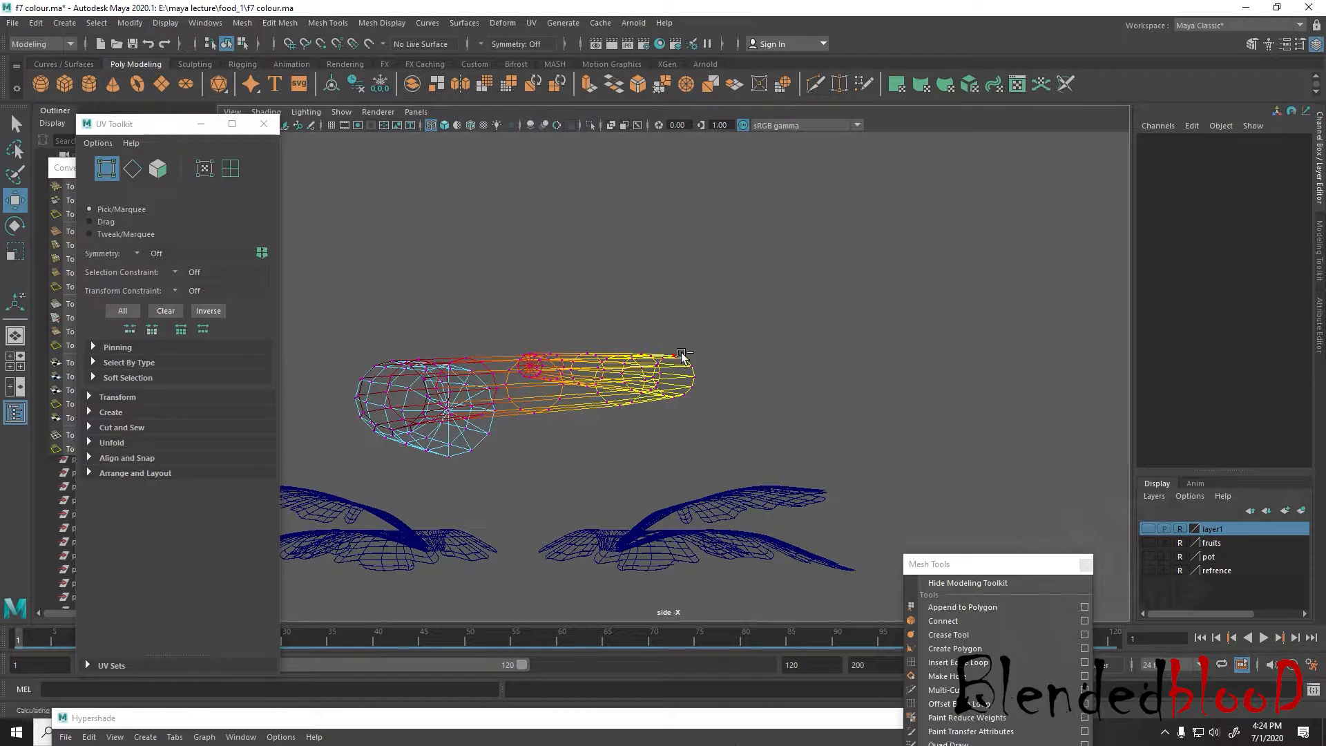
pyautogui.hotkey('ctrl', 'z')
pyautogui.moveTo(674, 252); pyautogui.dragTo(669, 207)
pyautogui.press('space')
pyautogui.press('space')
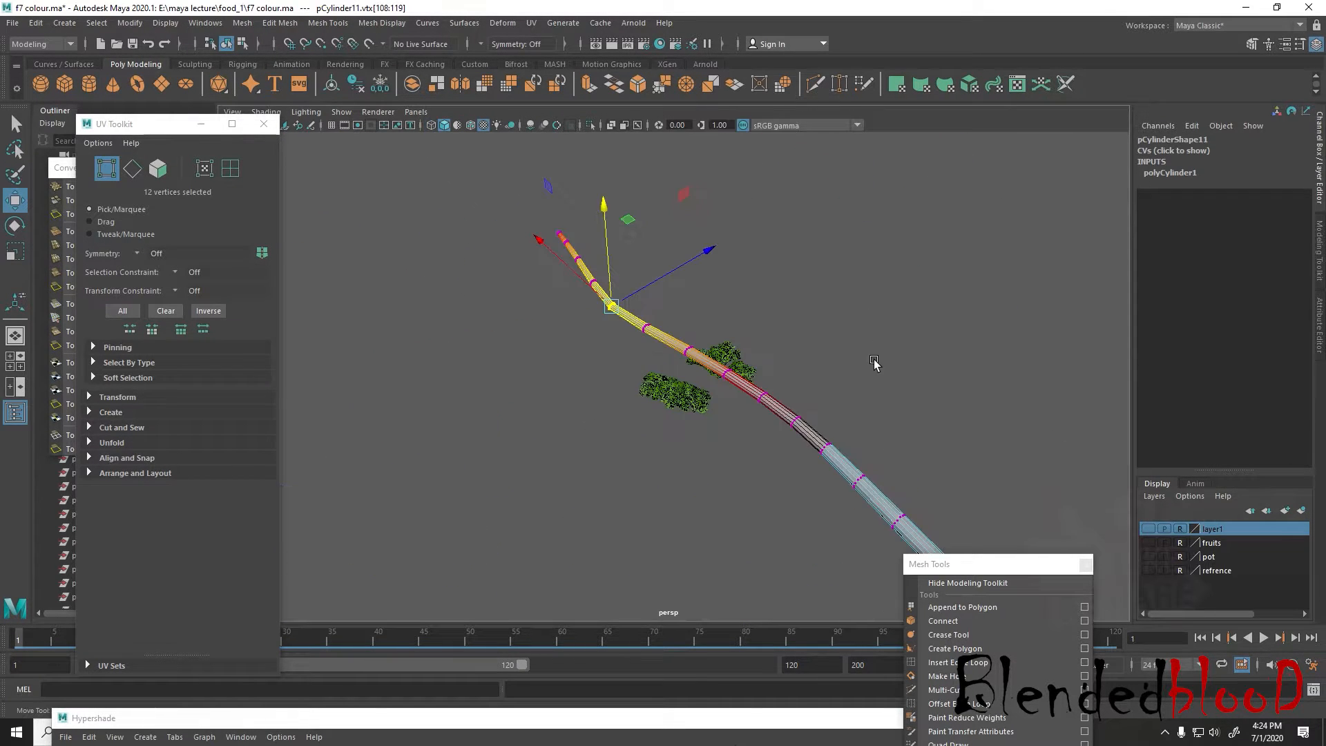
# Lower the vertex ring in the stem's thicker half with soft selection to give the stem an S-shaped curve
pyautogui.keyDown('alt'); pyautogui.moveTo(751, 426); pyautogui.dragTo(812, 349); pyautogui.keyUp('alt')
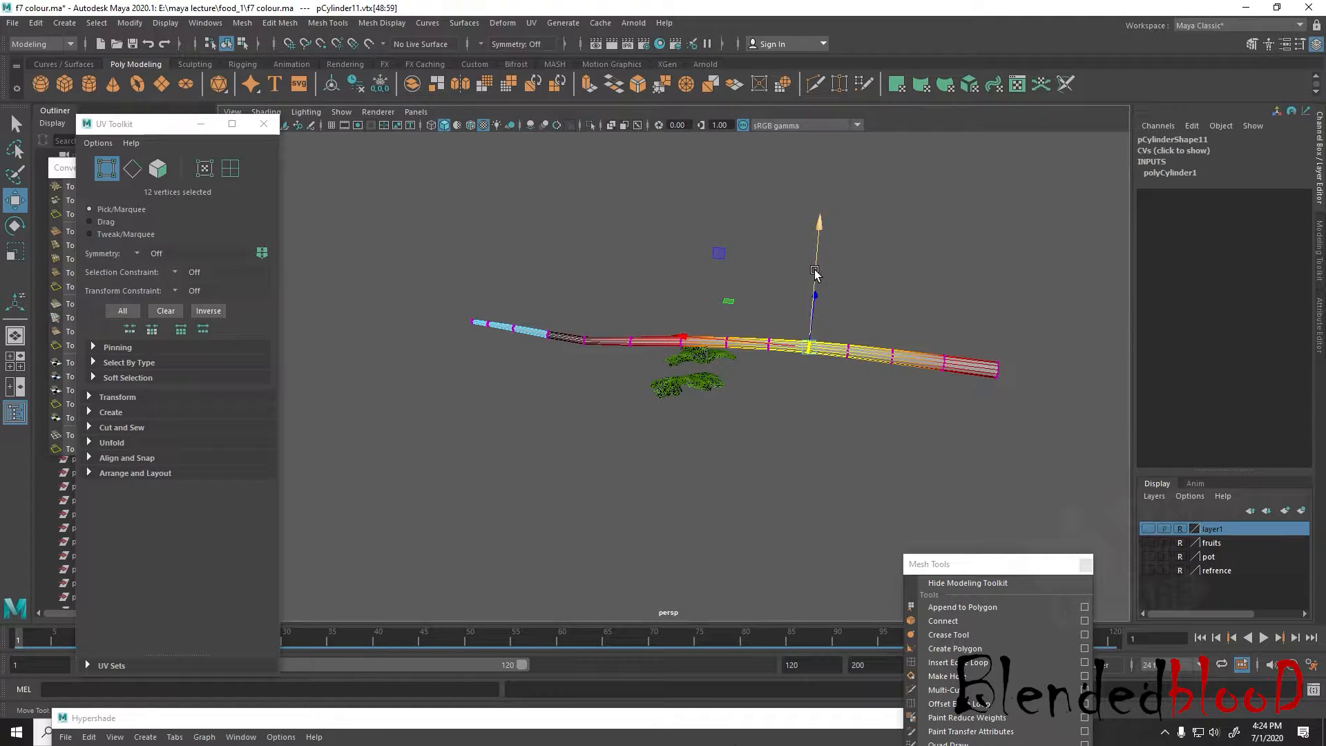
pyautogui.moveTo(815, 270); pyautogui.dragTo(813, 311)
pyautogui.keyDown('alt'); pyautogui.moveTo(741, 396); pyautogui.dragTo(993, 390); pyautogui.keyUp('alt')
pyautogui.scroll(-3, 945, 390)
pyautogui.keyDown('alt'); pyautogui.moveTo(693, 436); pyautogui.dragTo(758, 447); pyautogui.keyUp('alt')
pyautogui.scroll(4, 758, 447)
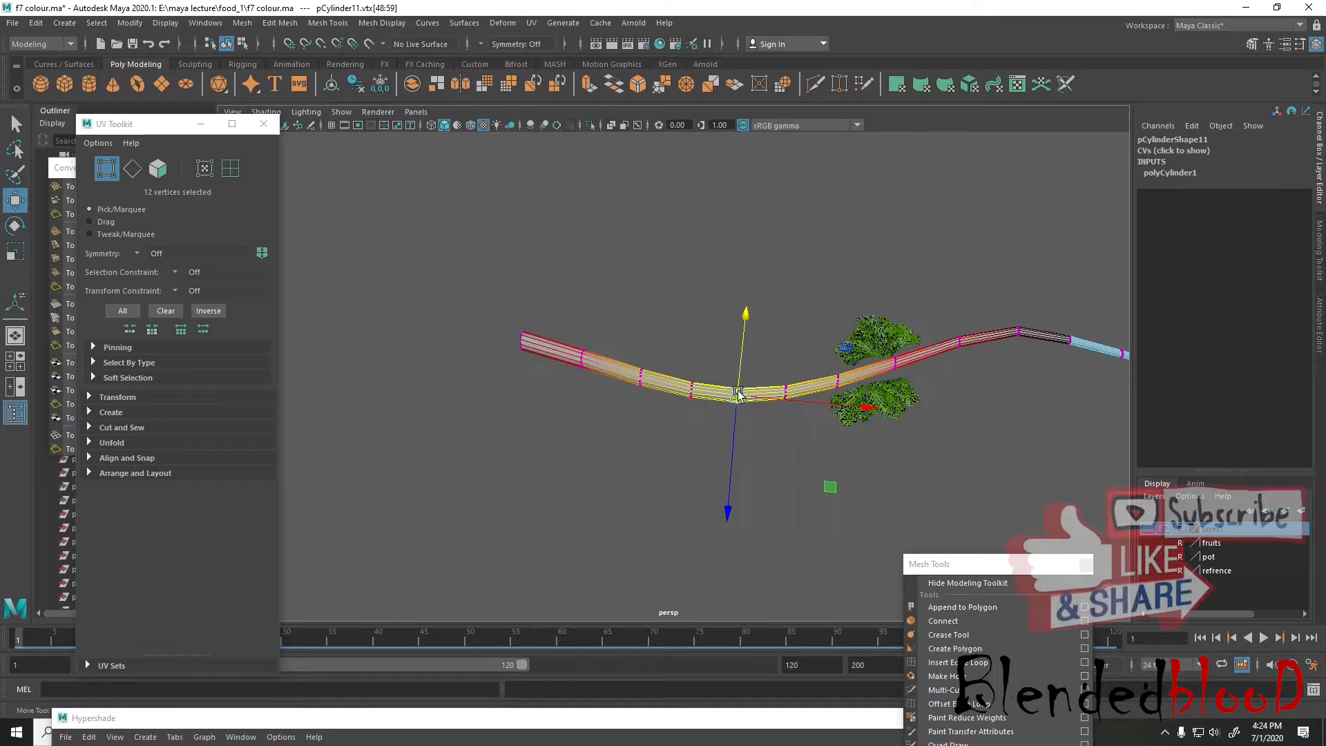
# Return the stem to object mode and display it with smooth preview
pyautogui.moveTo(778, 350); pyautogui.dragTo(876, 323, button='right')
pyautogui.press('b')
pyautogui.press('3')
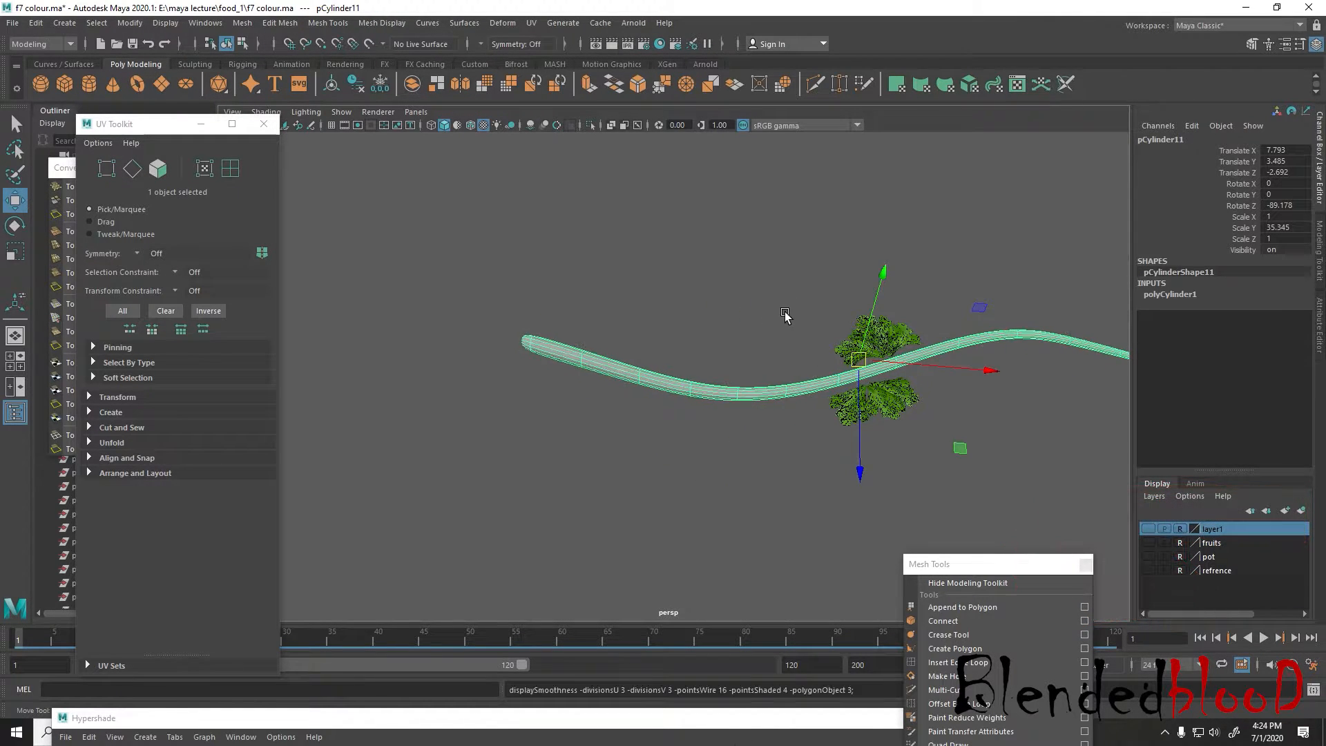
pyautogui.click(749, 282)
pyautogui.moveTo(962, 394)
pyautogui.keyDown('alt'); pyautogui.mouseDown()
pyautogui.moveTo(874, 349)
pyautogui.moveTo(934, 403)
pyautogui.mouseUp(); pyautogui.keyUp('alt')
pyautogui.scroll(-3, 874, 349)
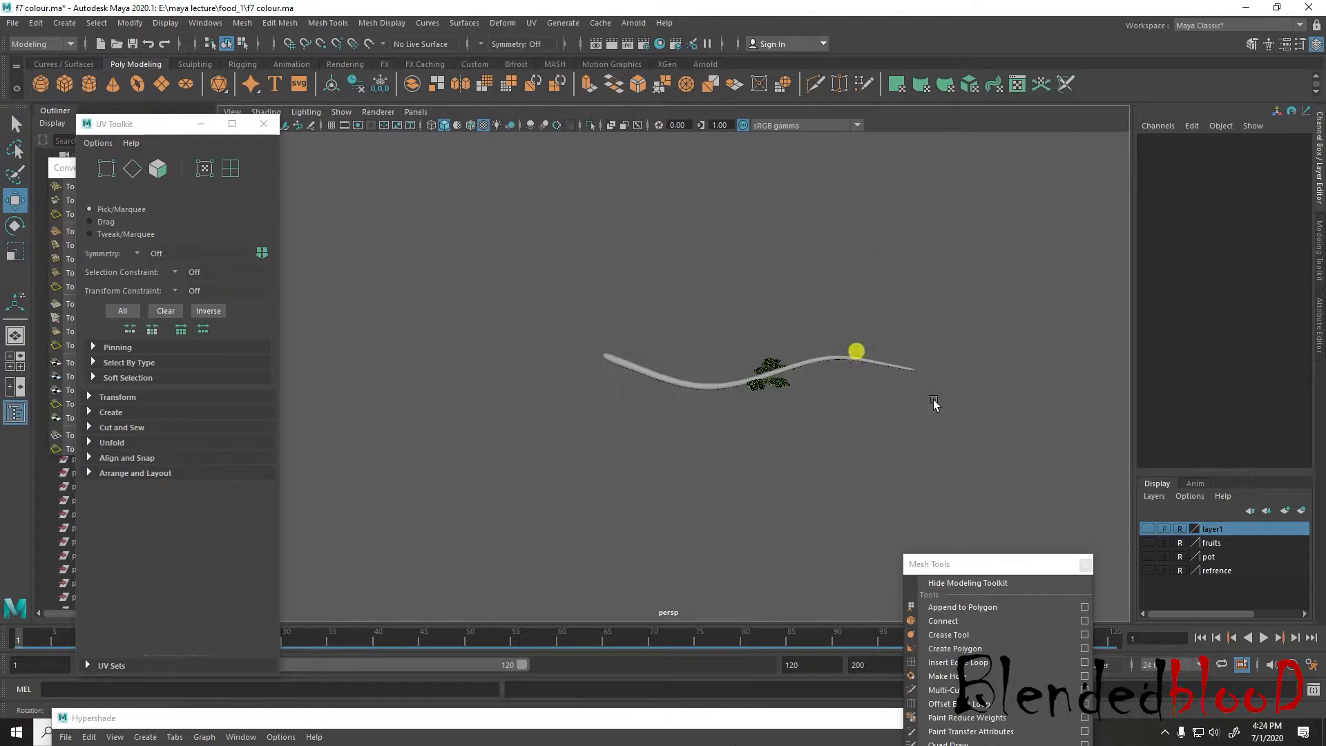
# Thin the stem to a scale of about 0.358 in X, 34.27 in Y and 0.355 in Z
pyautogui.click(867, 361)
pyautogui.moveTo(822, 367); pyautogui.dragTo(767, 331)
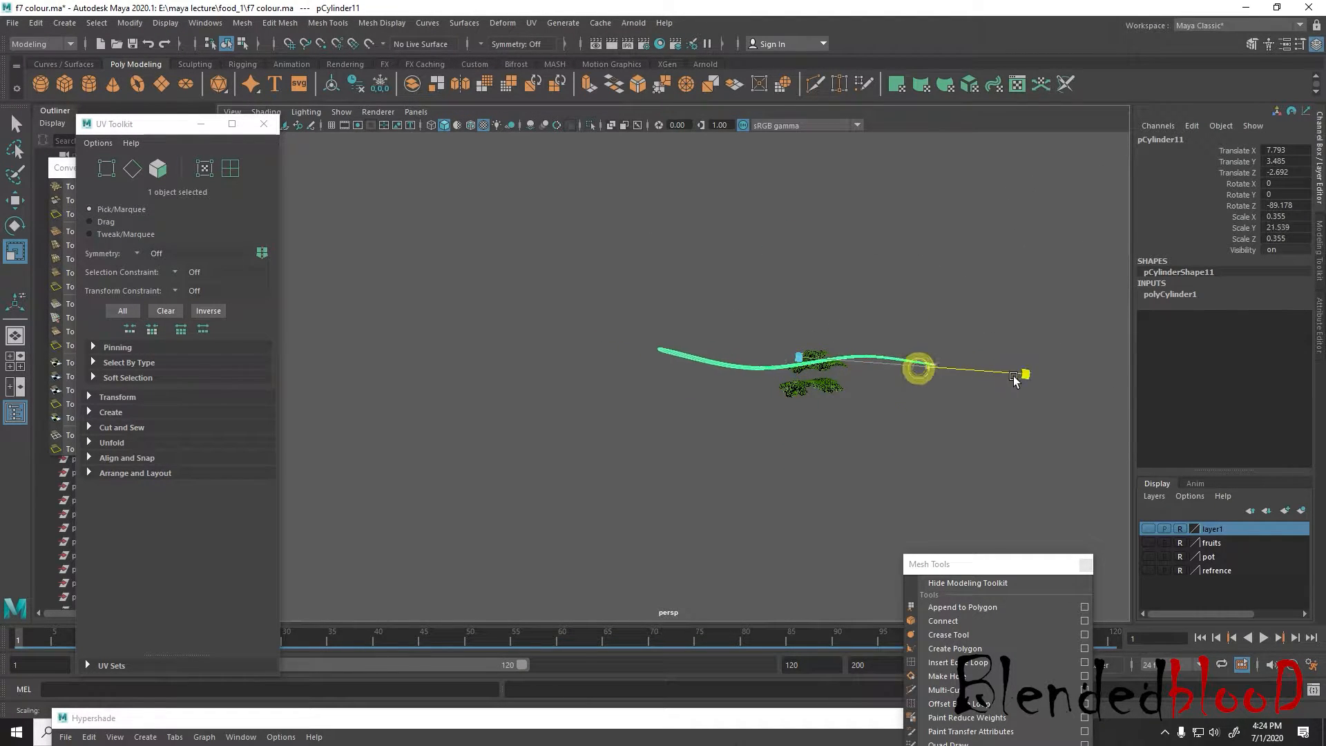
pyautogui.keyDown('alt'); pyautogui.moveTo(941, 464); pyautogui.dragTo(914, 476); pyautogui.keyUp('alt')
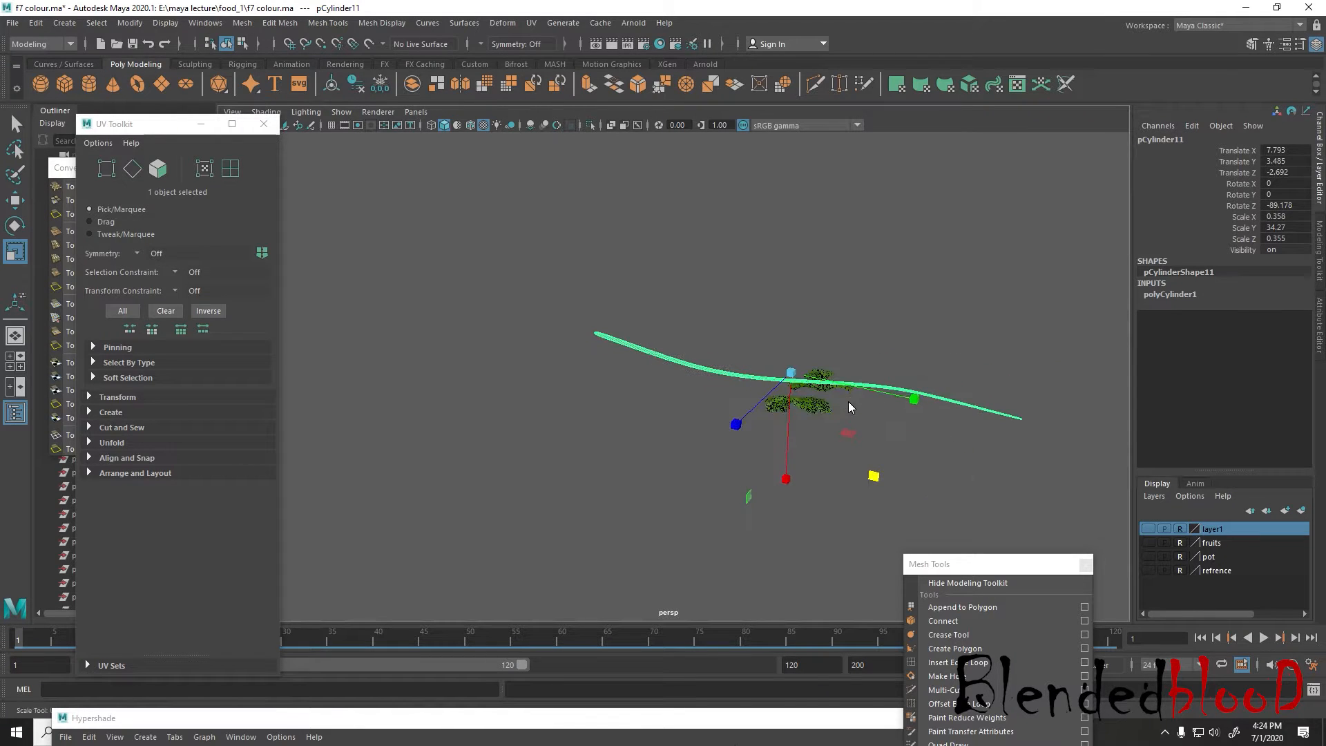
# Move a vertex ring near the stem's middle sideways along Z with soft selection, and return to object mode
pyautogui.moveTo(850, 408); pyautogui.dragTo(923, 325, button='right')
pyautogui.click(925, 321)
pyautogui.keyDown('alt'); pyautogui.moveTo(935, 465); pyautogui.dragTo(792, 395); pyautogui.keyUp('alt')
pyautogui.click(788, 392)
pyautogui.moveTo(788, 391); pyautogui.dragTo(824, 443, button='right')
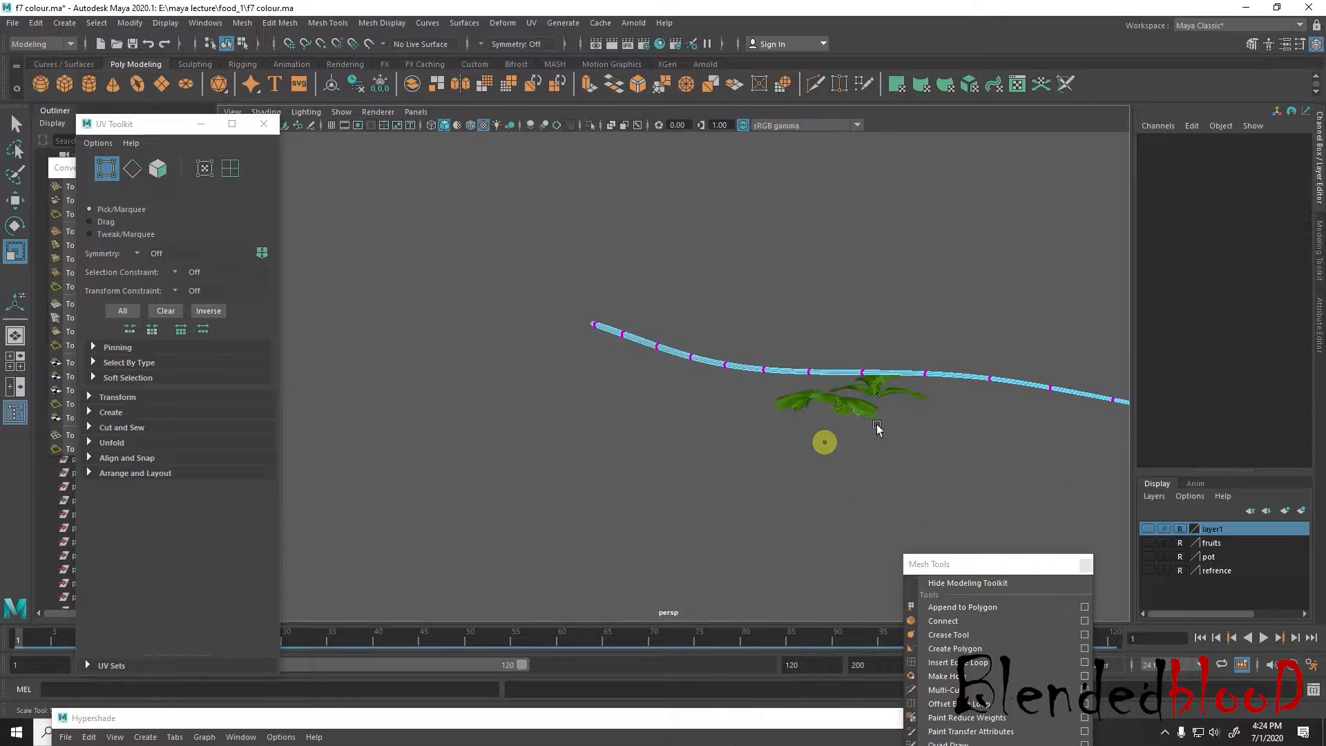
pyautogui.moveTo(961, 425); pyautogui.dragTo(911, 352)
pyautogui.scroll(-3, 907, 391)
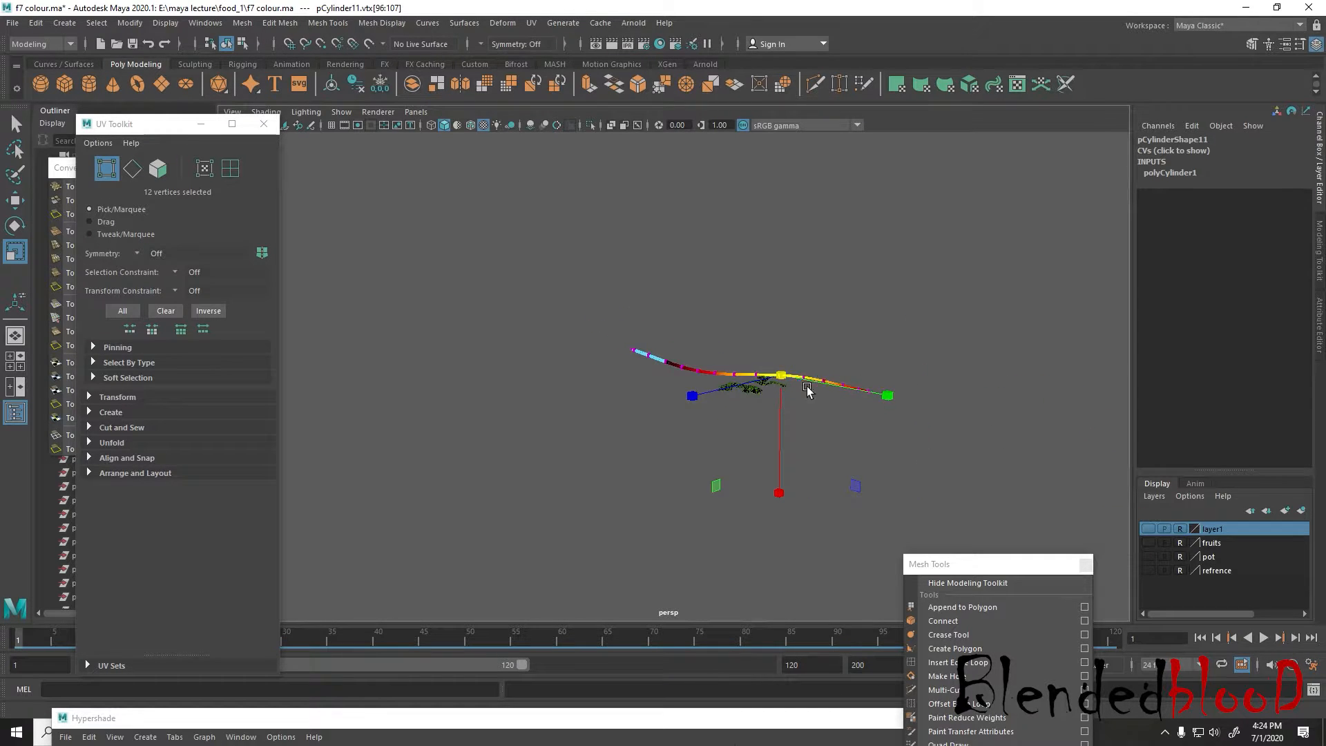
pyautogui.press('w')
pyautogui.moveTo(784, 376); pyautogui.dragTo(764, 409)
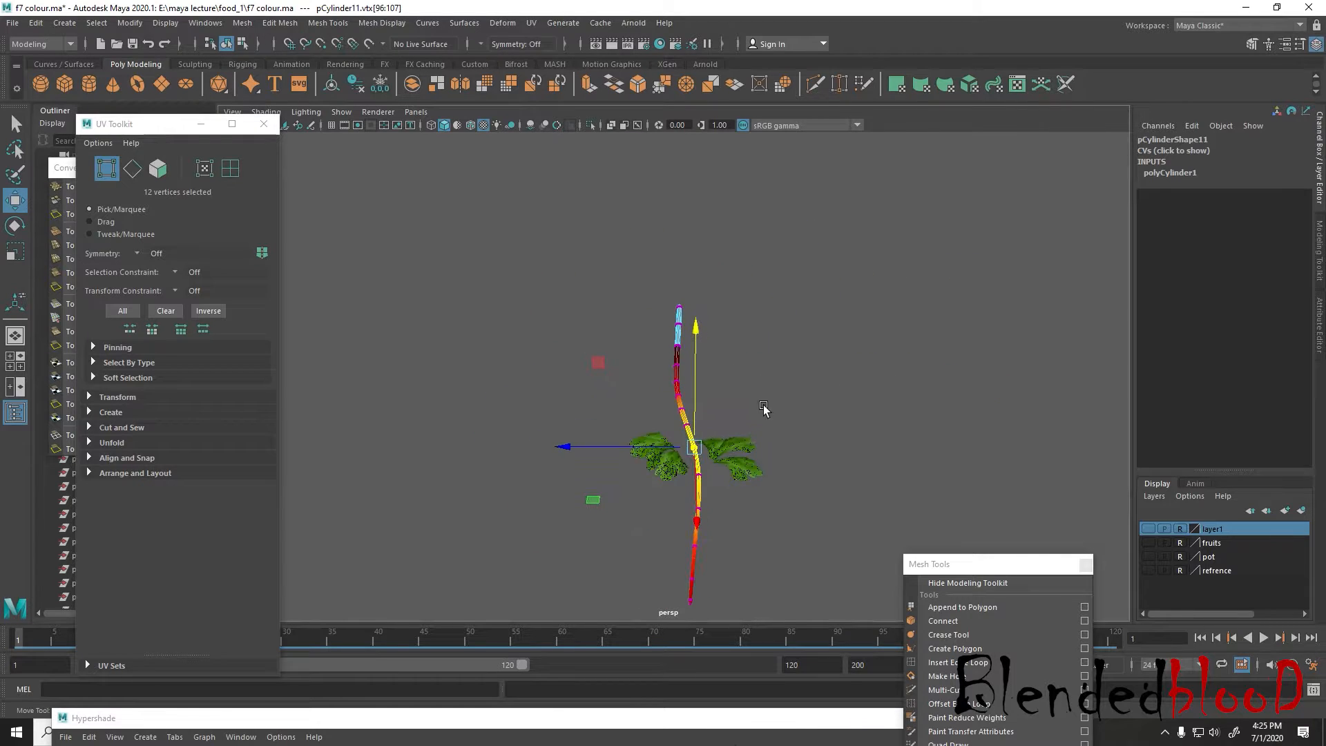
pyautogui.moveTo(576, 452); pyautogui.dragTo(606, 458)
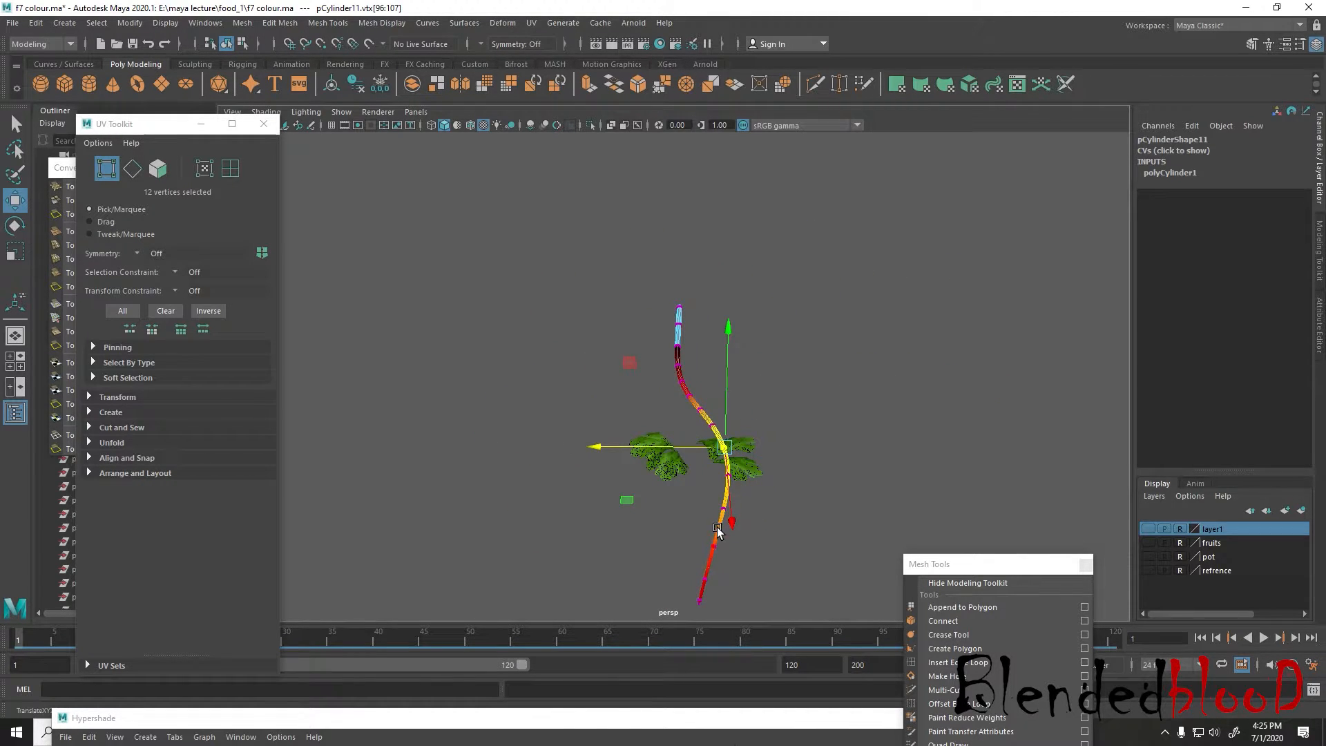
pyautogui.moveTo(729, 351); pyautogui.dragTo(850, 299, button='right')
pyautogui.click(871, 313)
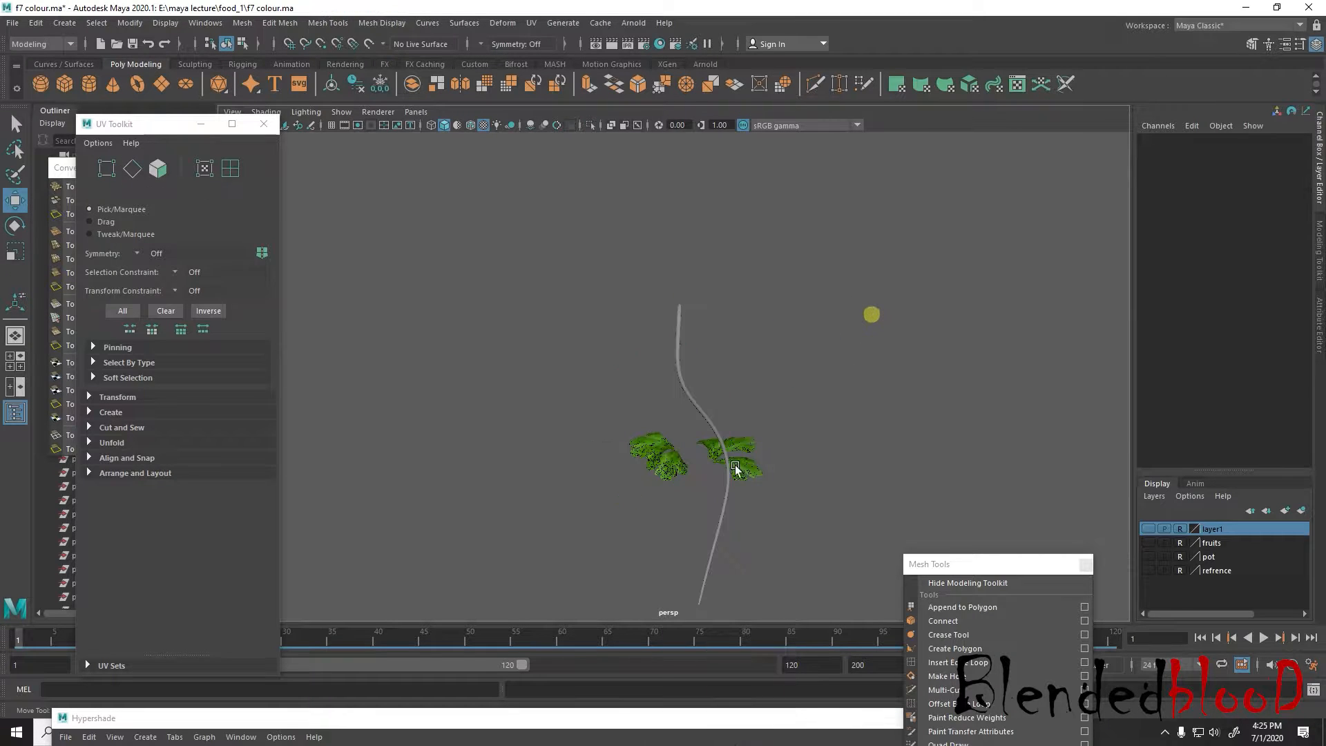
# Select the curved stem and open the Hypershade
pyautogui.keyDown('alt'); pyautogui.moveTo(737, 469); pyautogui.dragTo(694, 484); pyautogui.keyUp('alt')
pyautogui.keyDown('alt'); pyautogui.moveTo(869, 425); pyautogui.dragTo(765, 373); pyautogui.keyUp('alt')
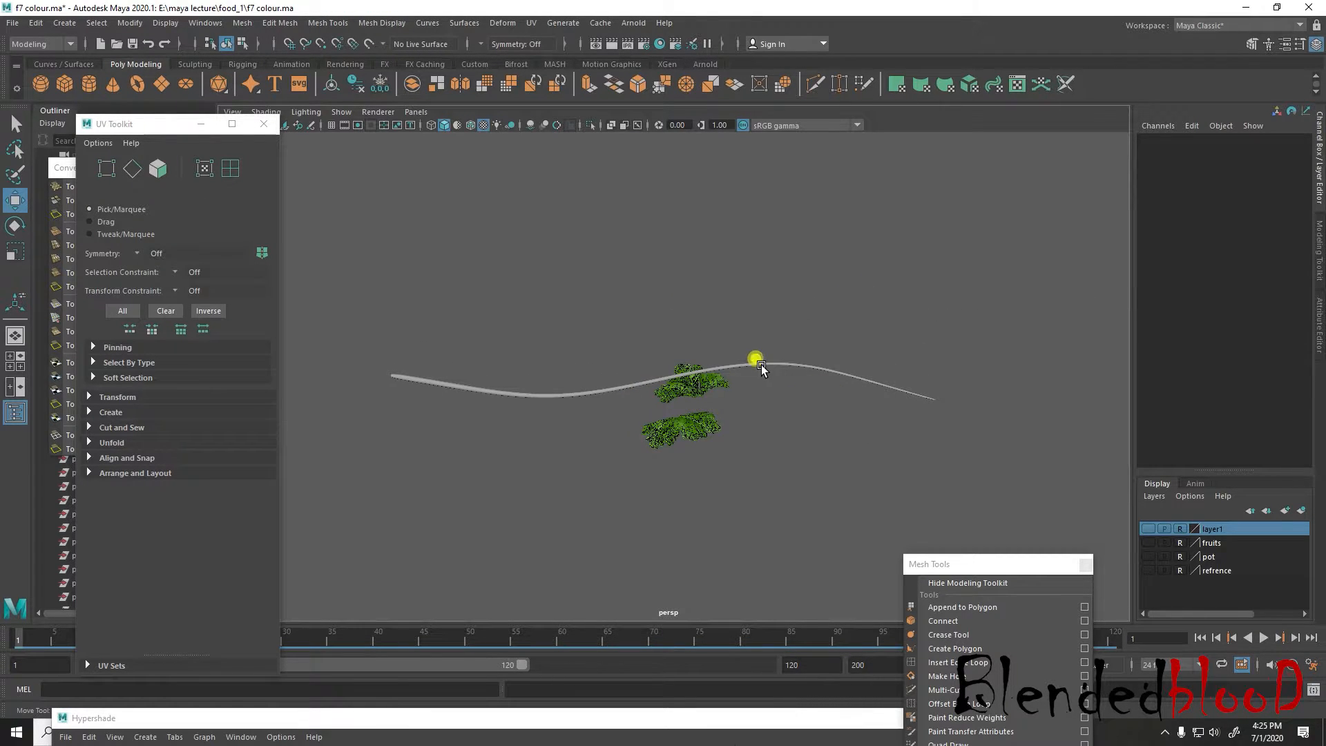
pyautogui.click(761, 368)
pyautogui.scroll(3, 719, 337)
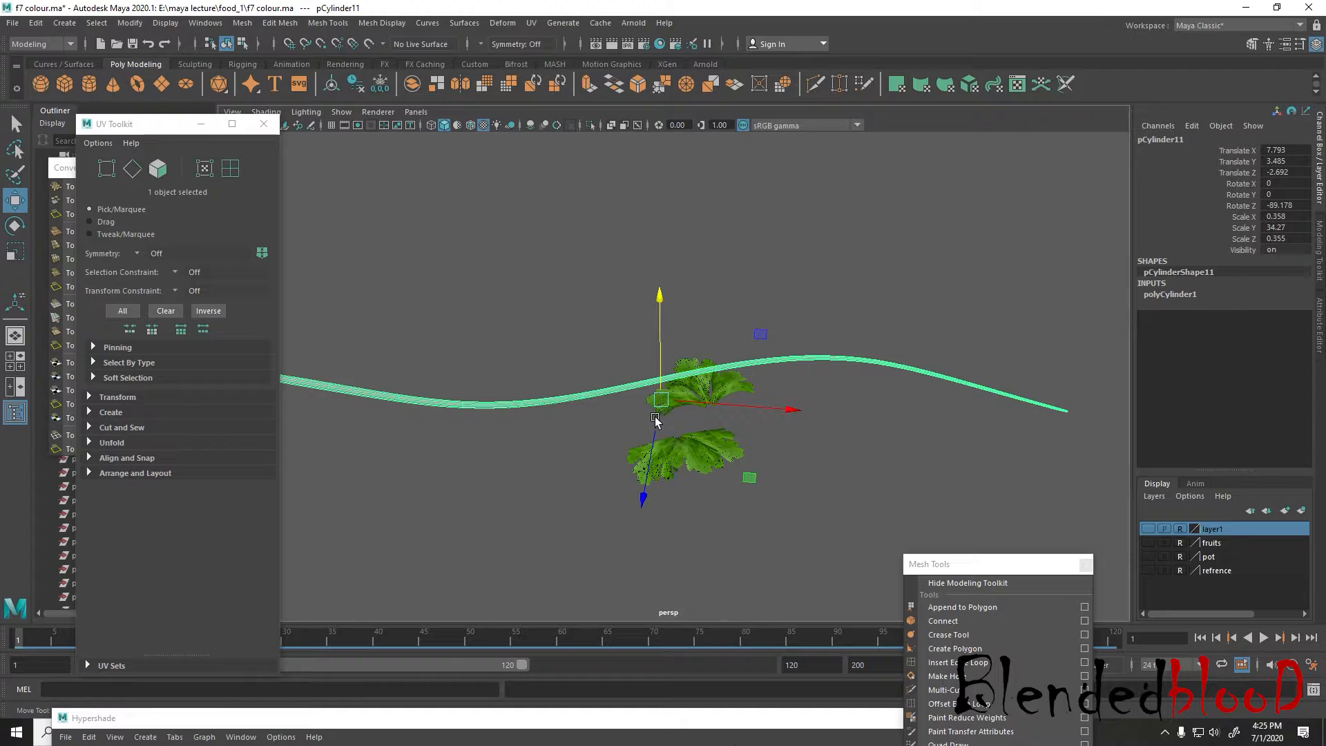
pyautogui.keyDown('alt'); pyautogui.moveTo(655, 420); pyautogui.dragTo(696, 402); pyautogui.keyUp('alt')
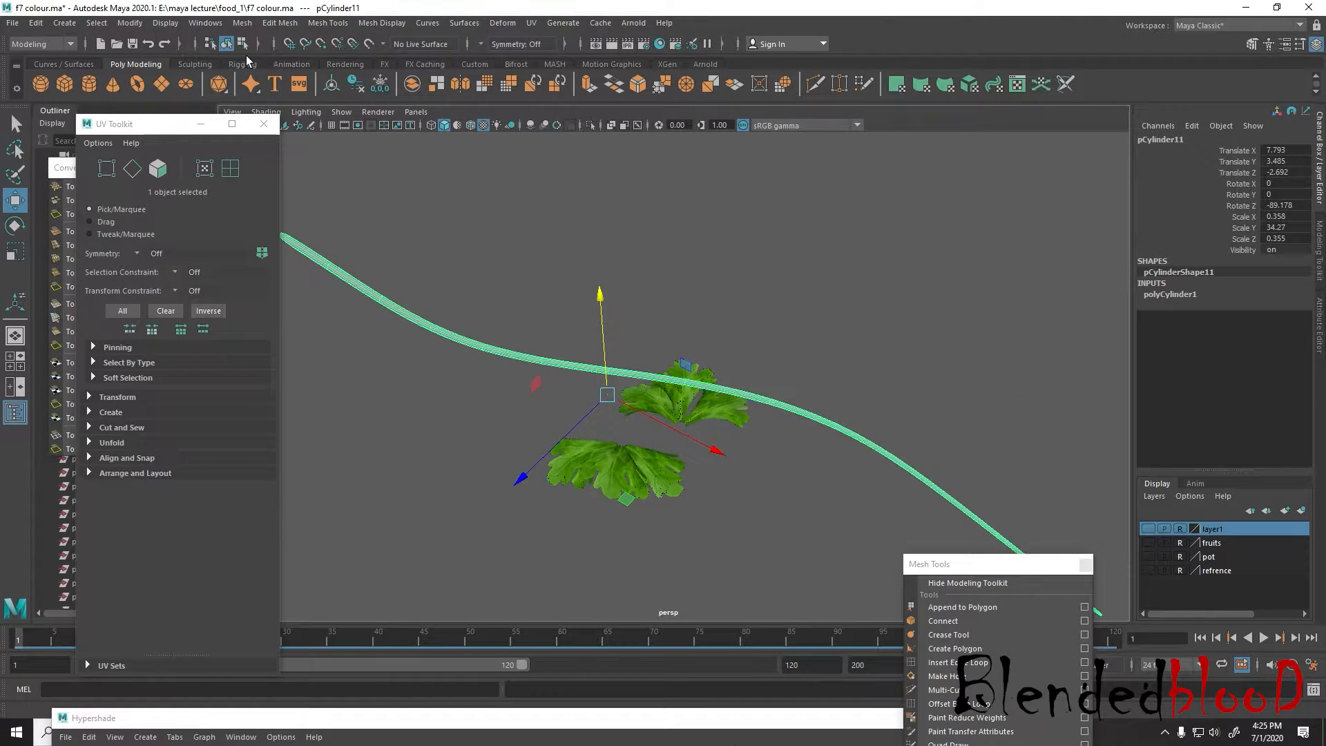
pyautogui.click(211, 25)
pyautogui.moveTo(260, 115)
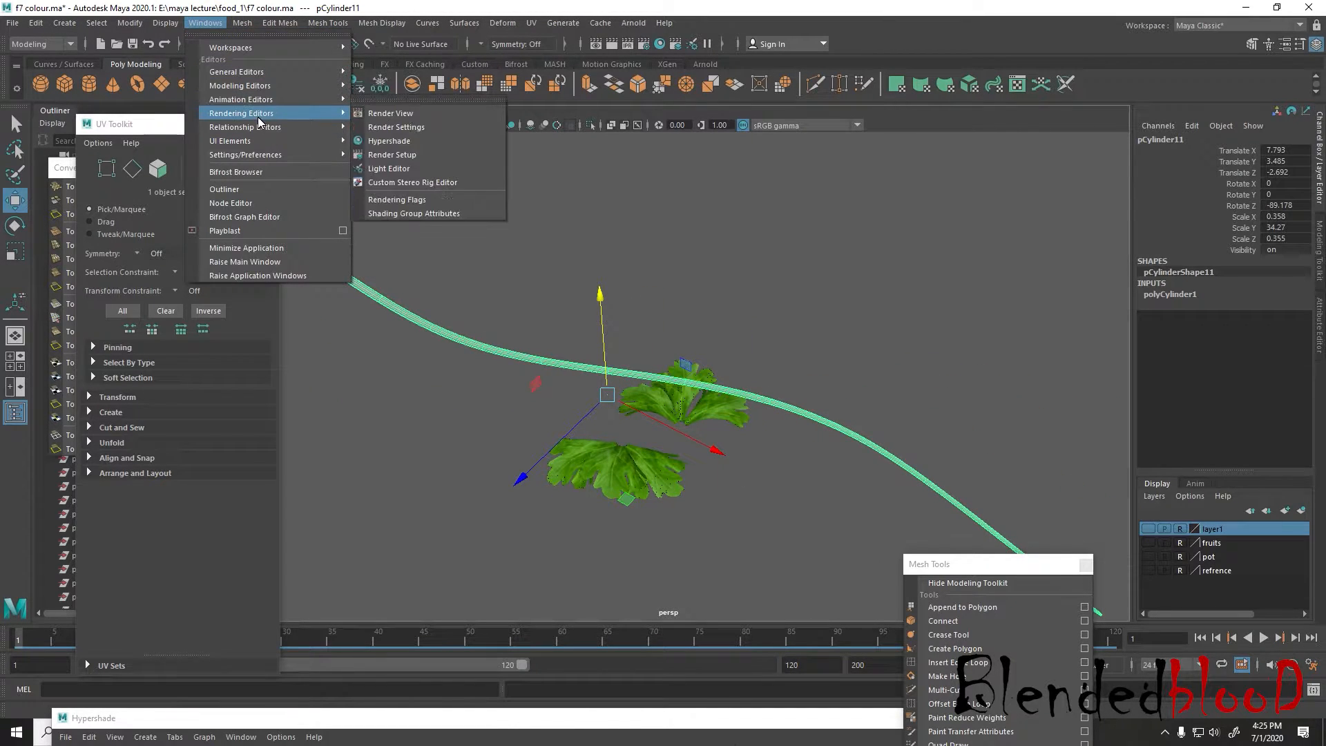
pyautogui.click(393, 141)
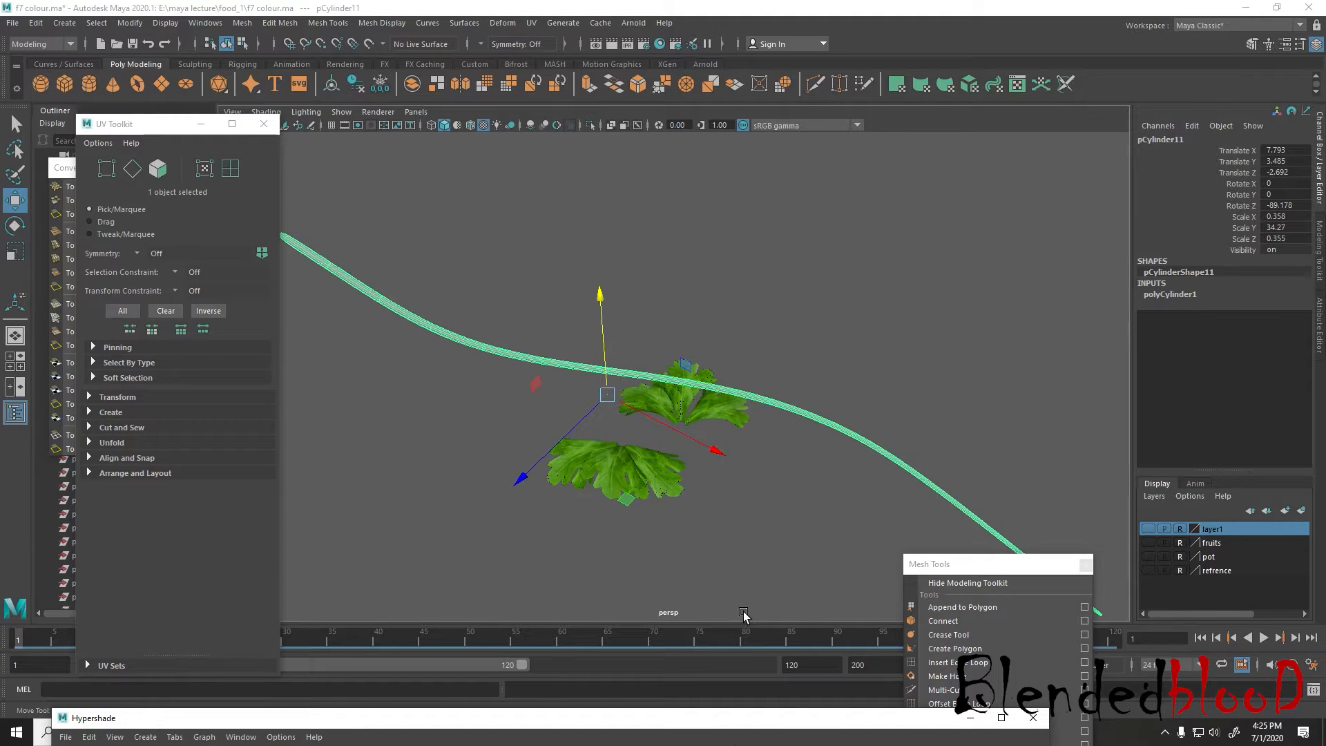
# Switch to the Photos app to check the herb sprig in the breakfast reference photo, and return to Maya
pyautogui.press('super')
pyautogui.click(865, 736)
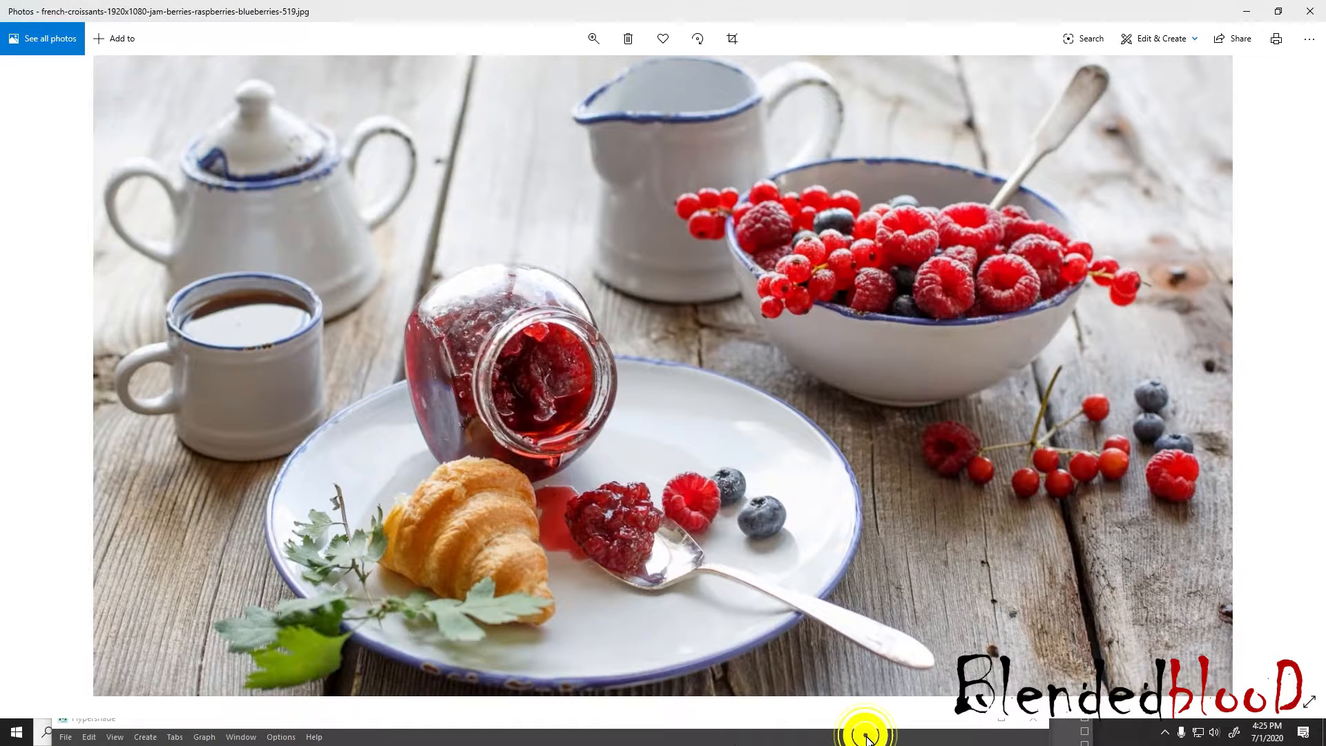
pyautogui.click(866, 737)
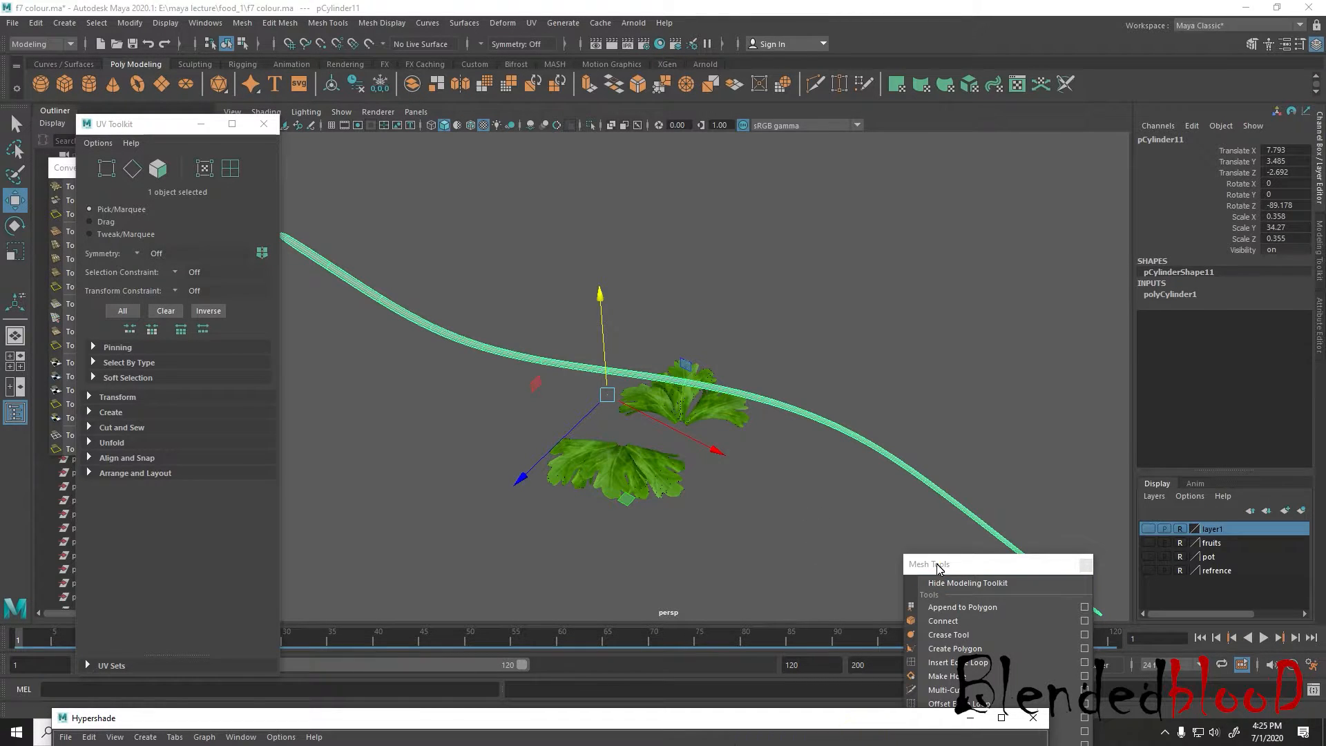
# Move the Mesh Tools palette aside and bring the Hypershade window up so its material swatches can be reached
pyautogui.moveTo(935, 563); pyautogui.dragTo(1008, 243)
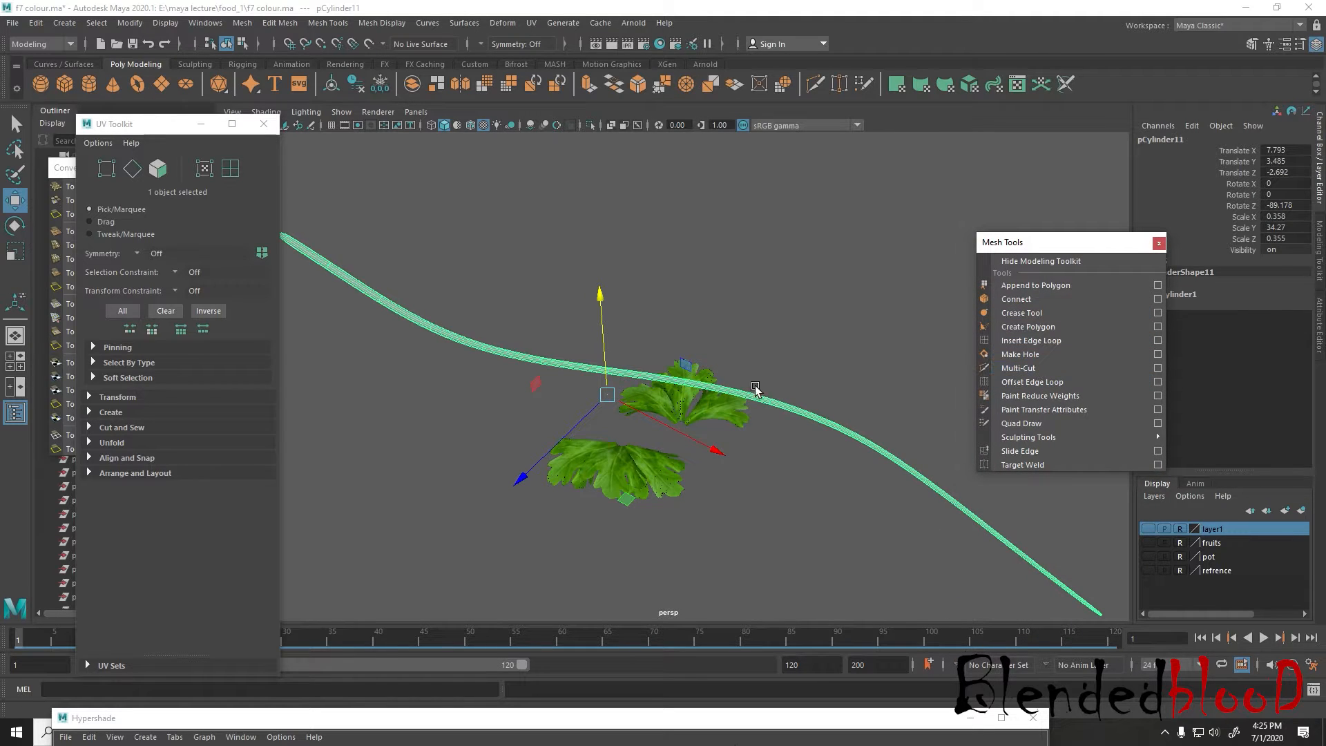
pyautogui.click(205, 22)
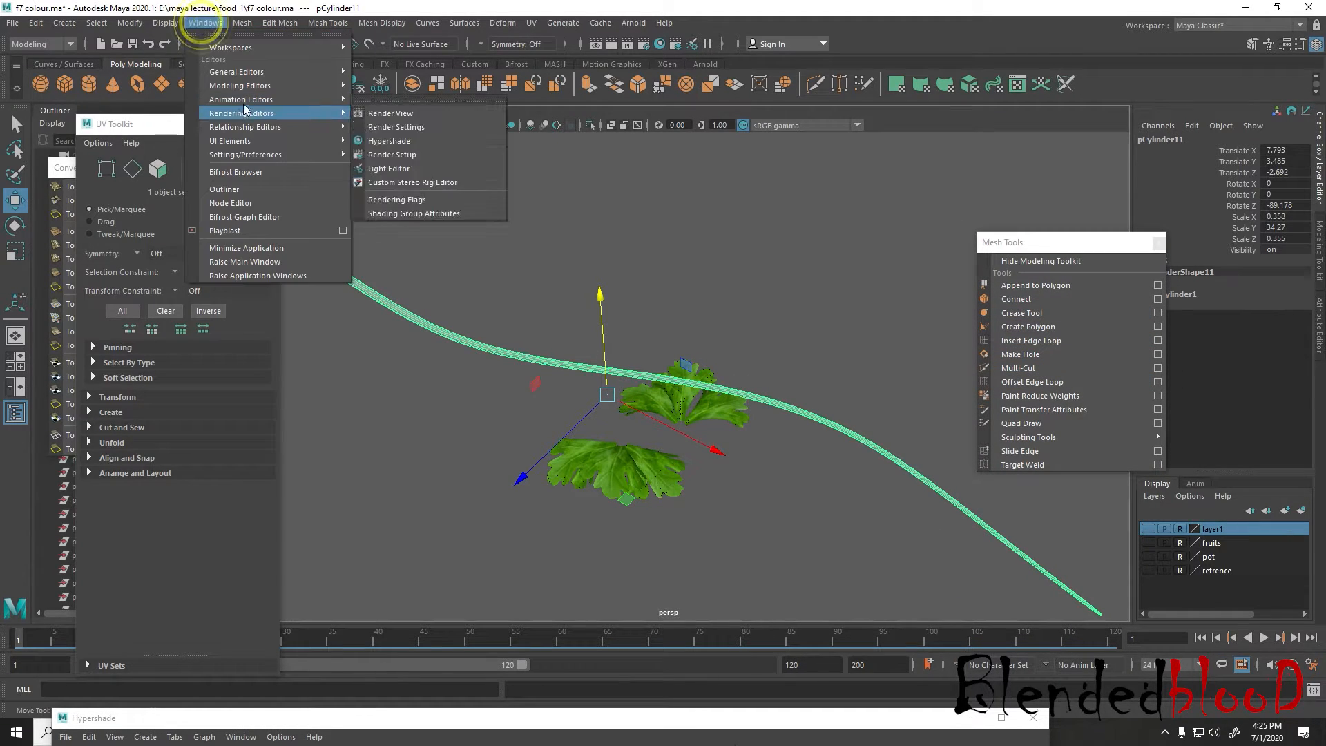
pyautogui.moveTo(322, 115)
pyautogui.click(385, 140)
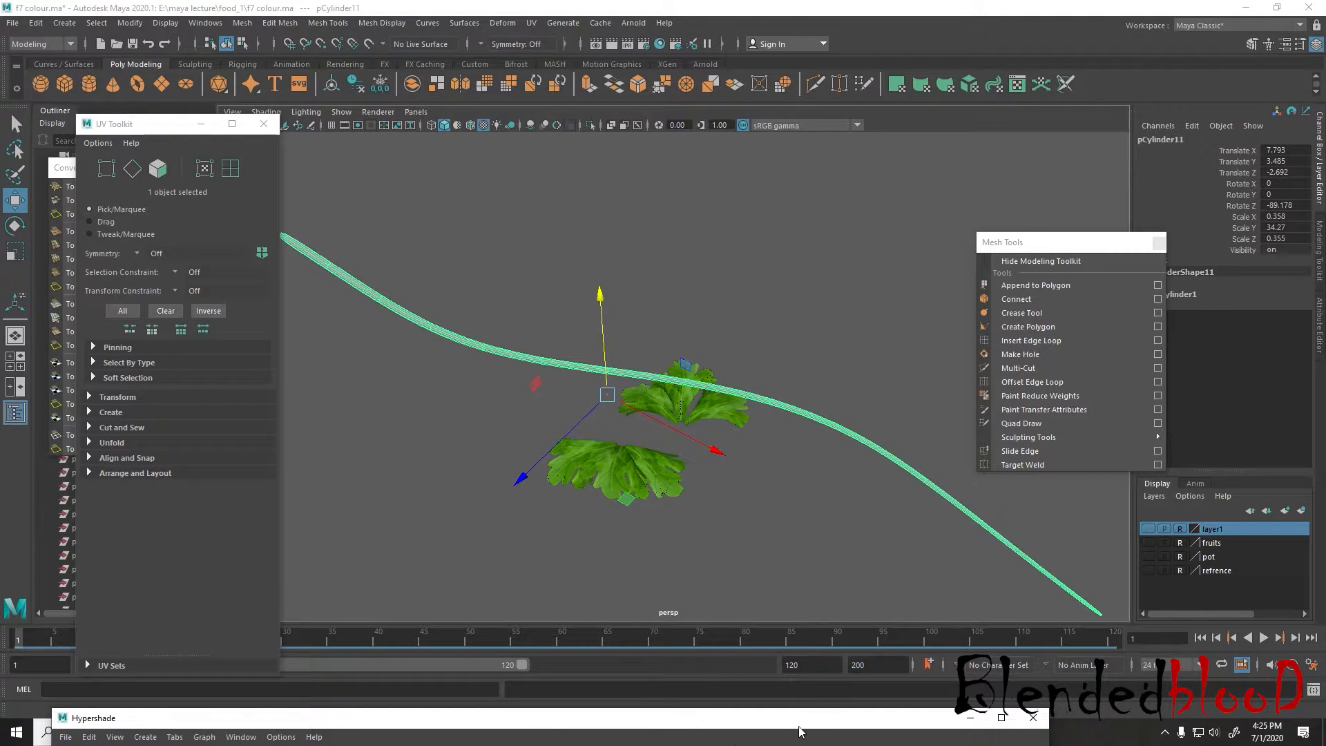
pyautogui.moveTo(799, 722); pyautogui.dragTo(802, 506)
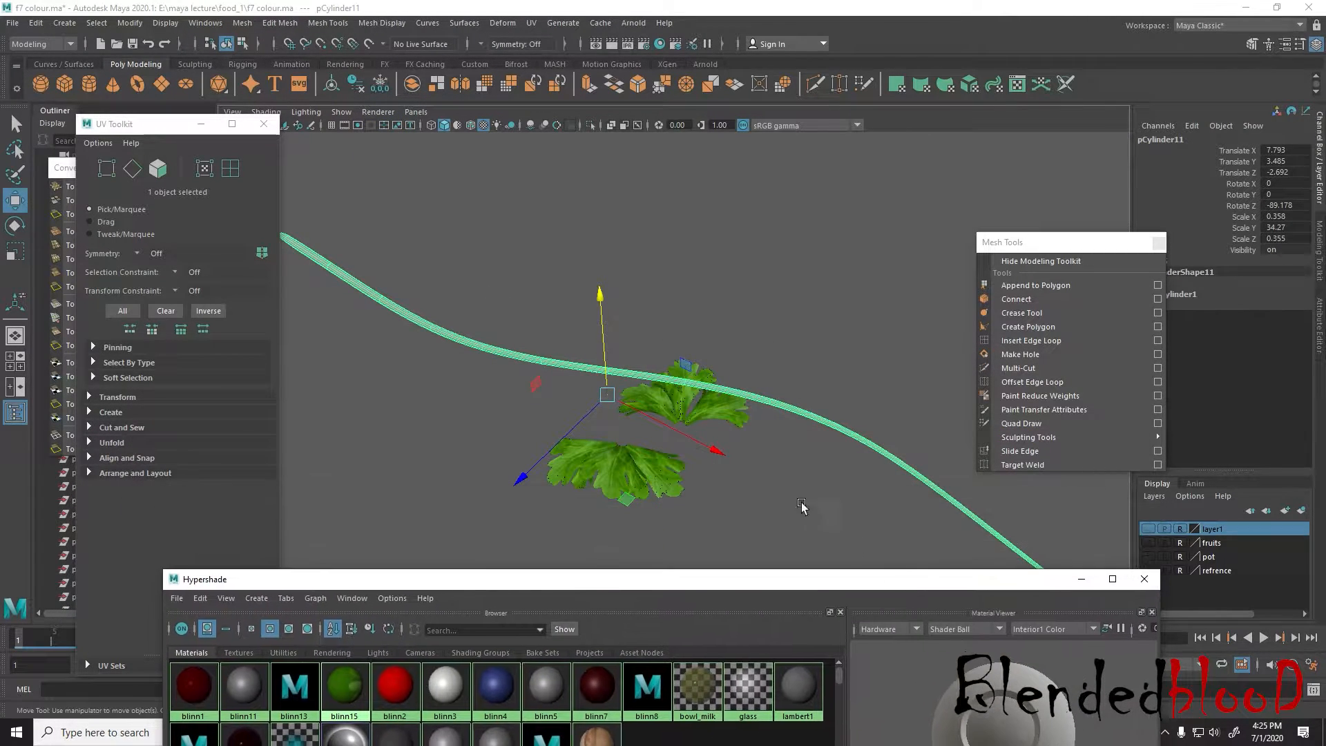
# Assign a new Lambert material to the selected curved stem, moving the Mesh Tools palette out of the way
pyautogui.rightClick(788, 416)
pyautogui.click(787, 705)
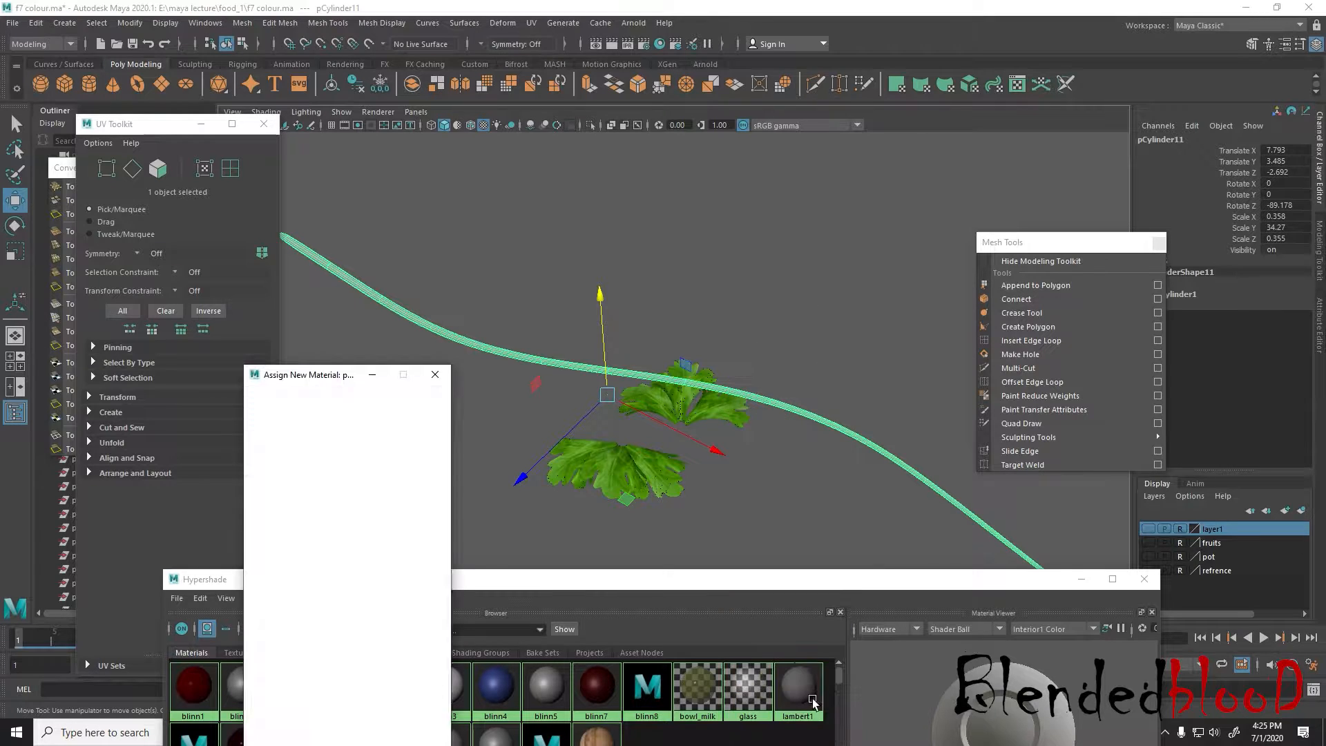
pyautogui.moveTo(1030, 246); pyautogui.dragTo(1245, 512)
pyautogui.click(364, 472)
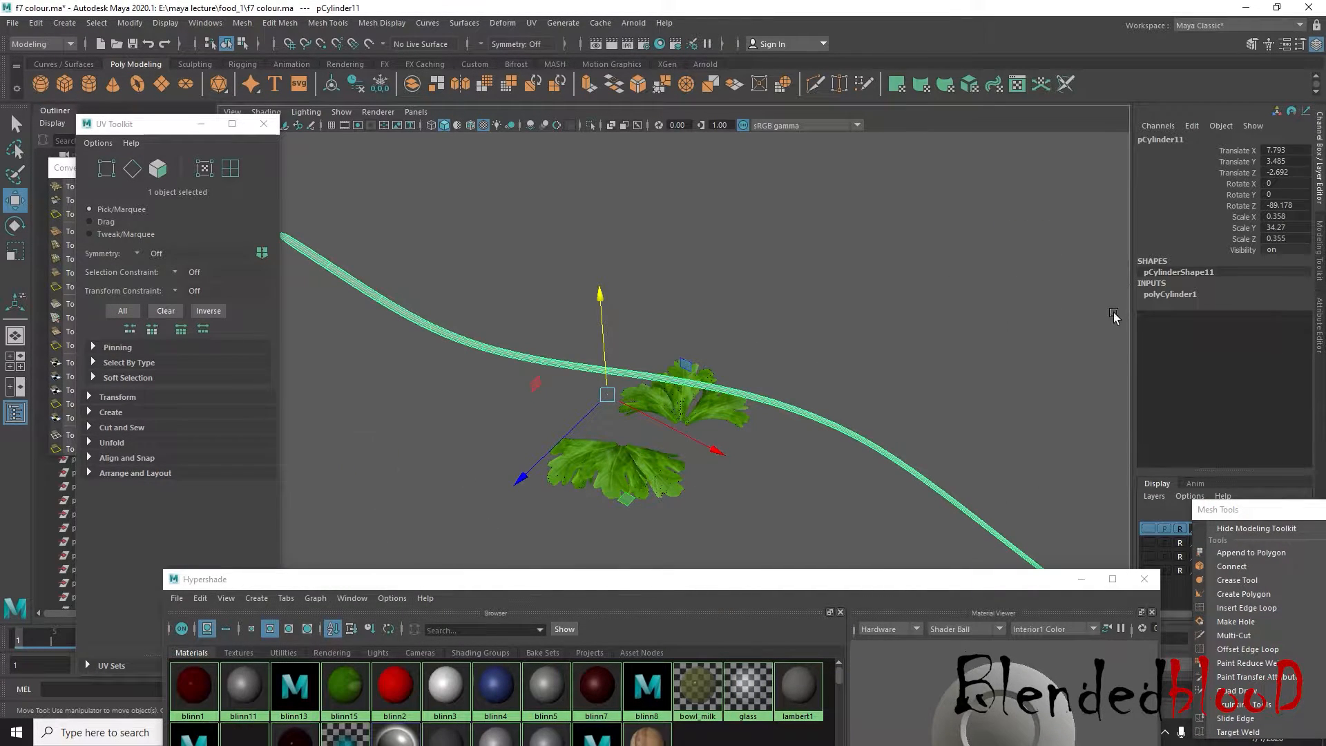
# Enlarge the Hypershade's material browser, select lambert4 and set its colour to pure red
pyautogui.moveTo(631, 582); pyautogui.dragTo(625, 503)
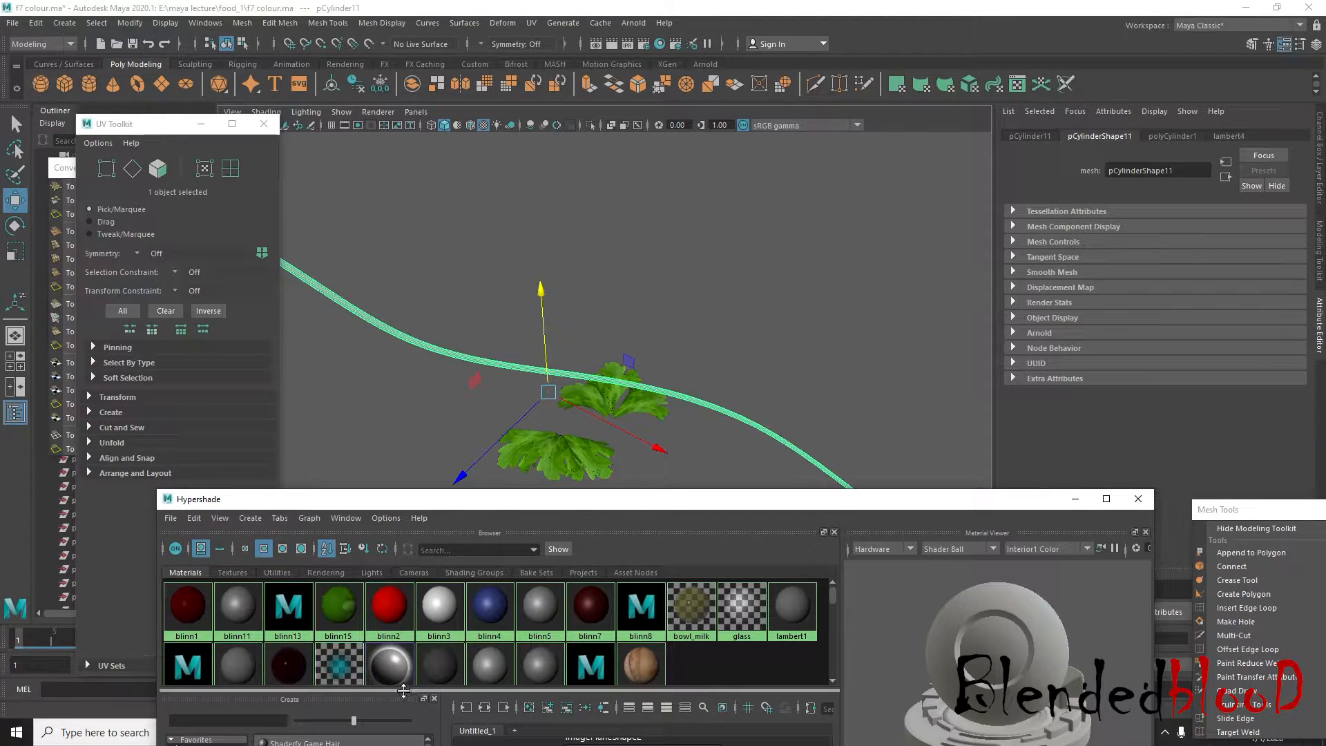
pyautogui.moveTo(400, 690); pyautogui.dragTo(394, 741)
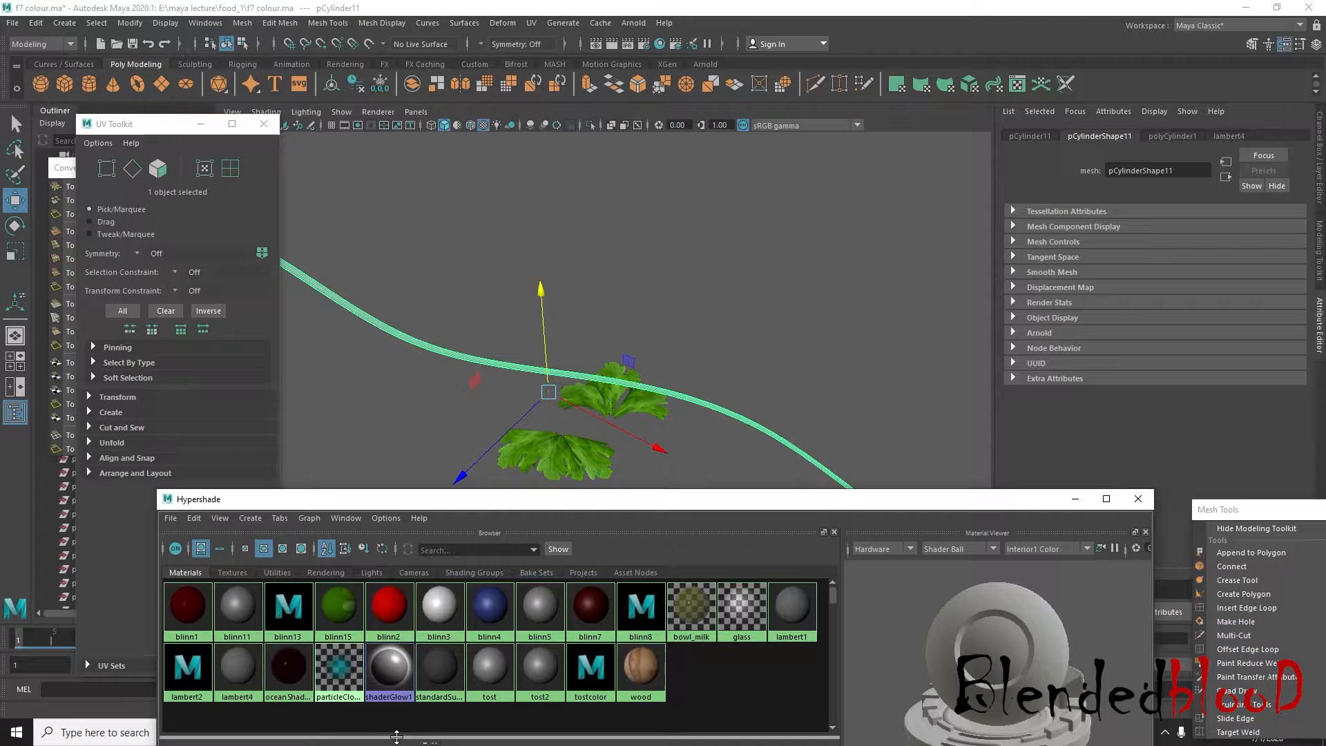
pyautogui.click(247, 680)
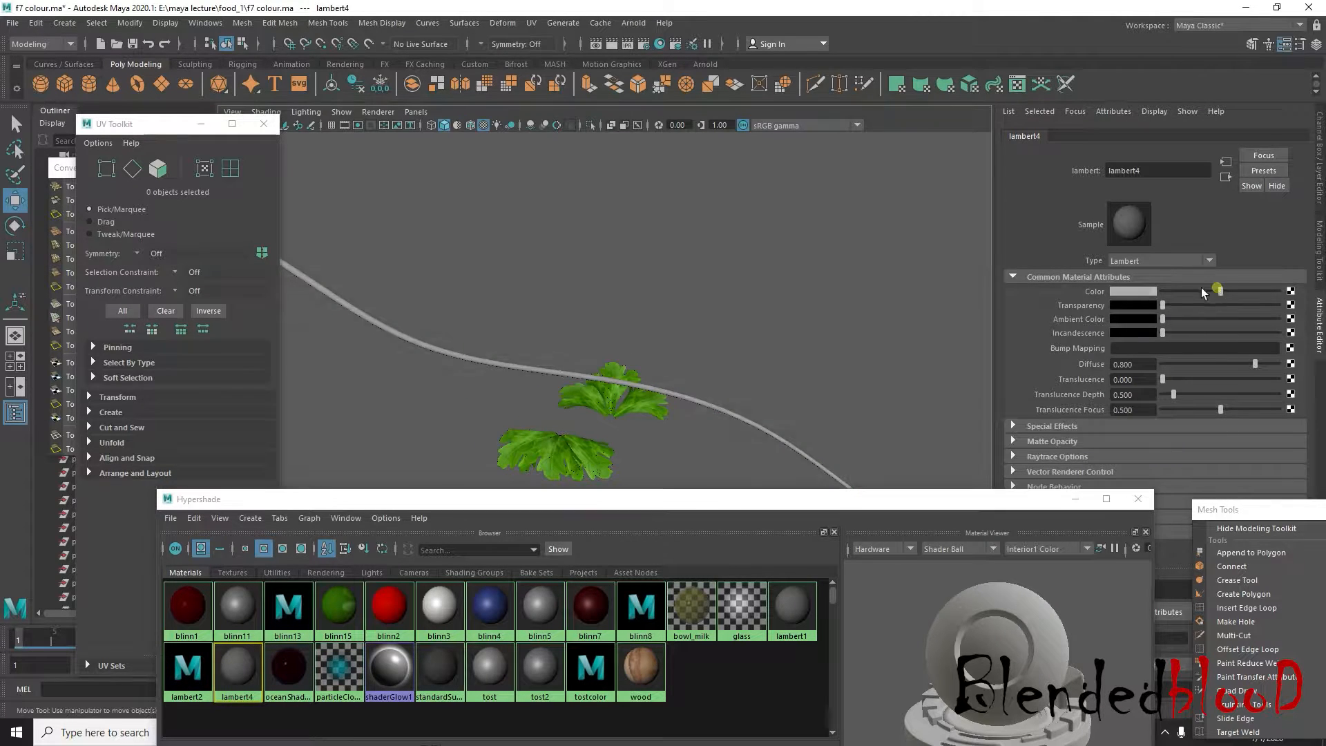
pyautogui.moveTo(1219, 291); pyautogui.dragTo(1201, 290)
pyautogui.click(1142, 291)
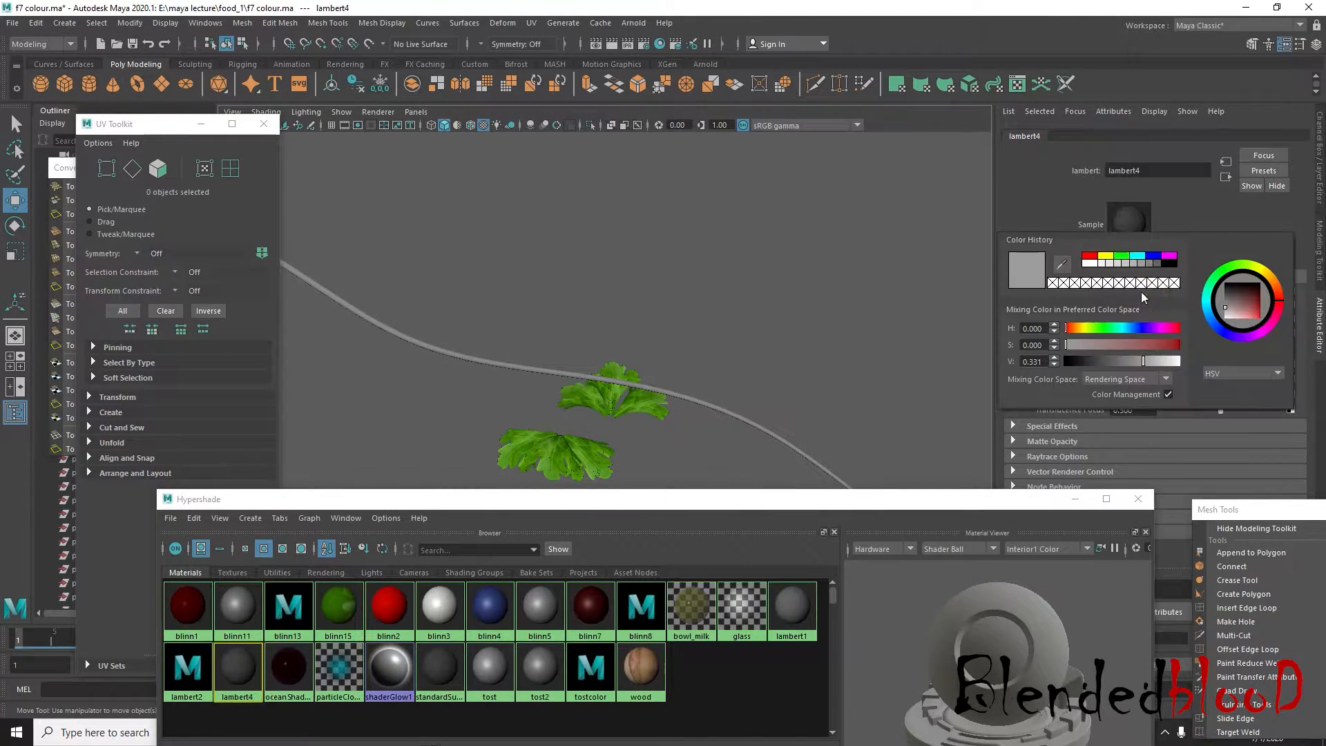
pyautogui.click(1090, 256)
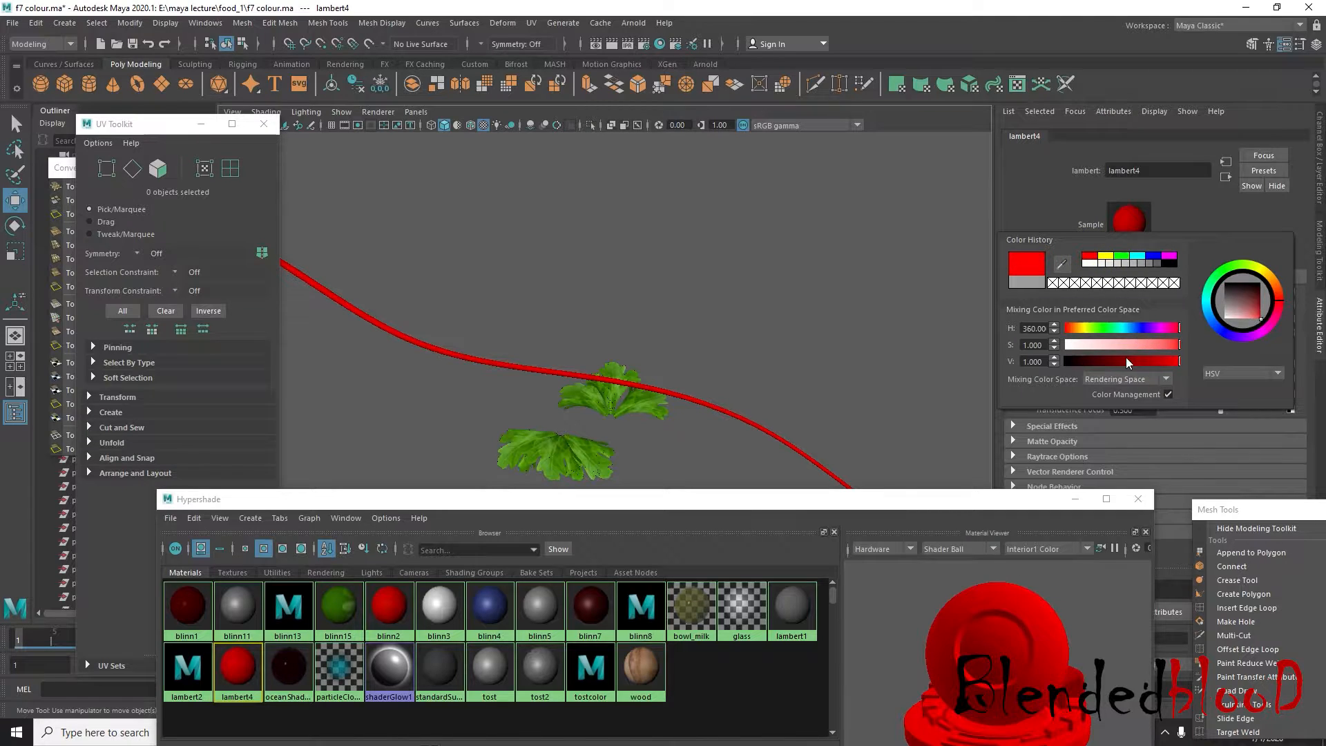
# Darken and desaturate lambert4's red to a muted brownish red with a value of about 0.249, and deselect the material
pyautogui.click(1122, 360)
pyautogui.moveTo(1243, 307); pyautogui.dragTo(1251, 297)
pyautogui.click(1165, 344)
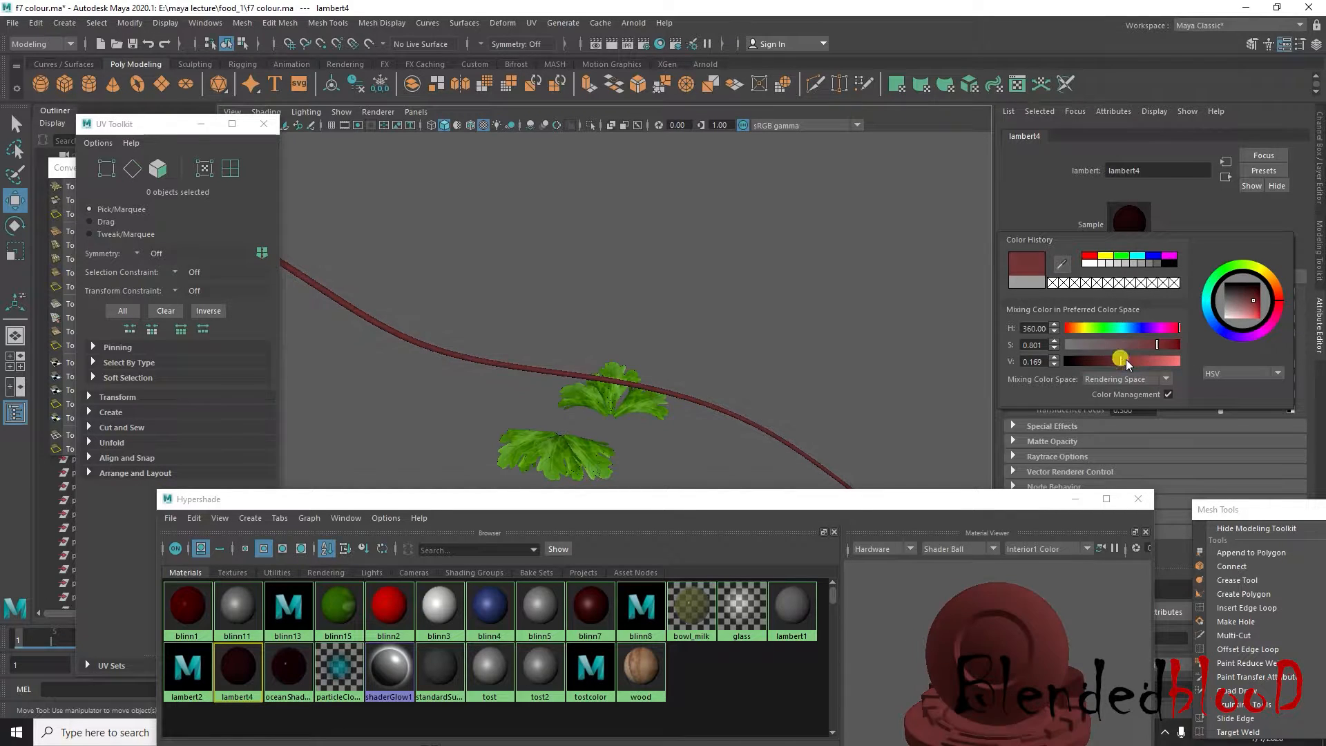
pyautogui.moveTo(1126, 359)
pyautogui.mouseDown()
pyautogui.moveTo(1163, 365)
pyautogui.moveTo(1134, 364)
pyautogui.mouseUp()
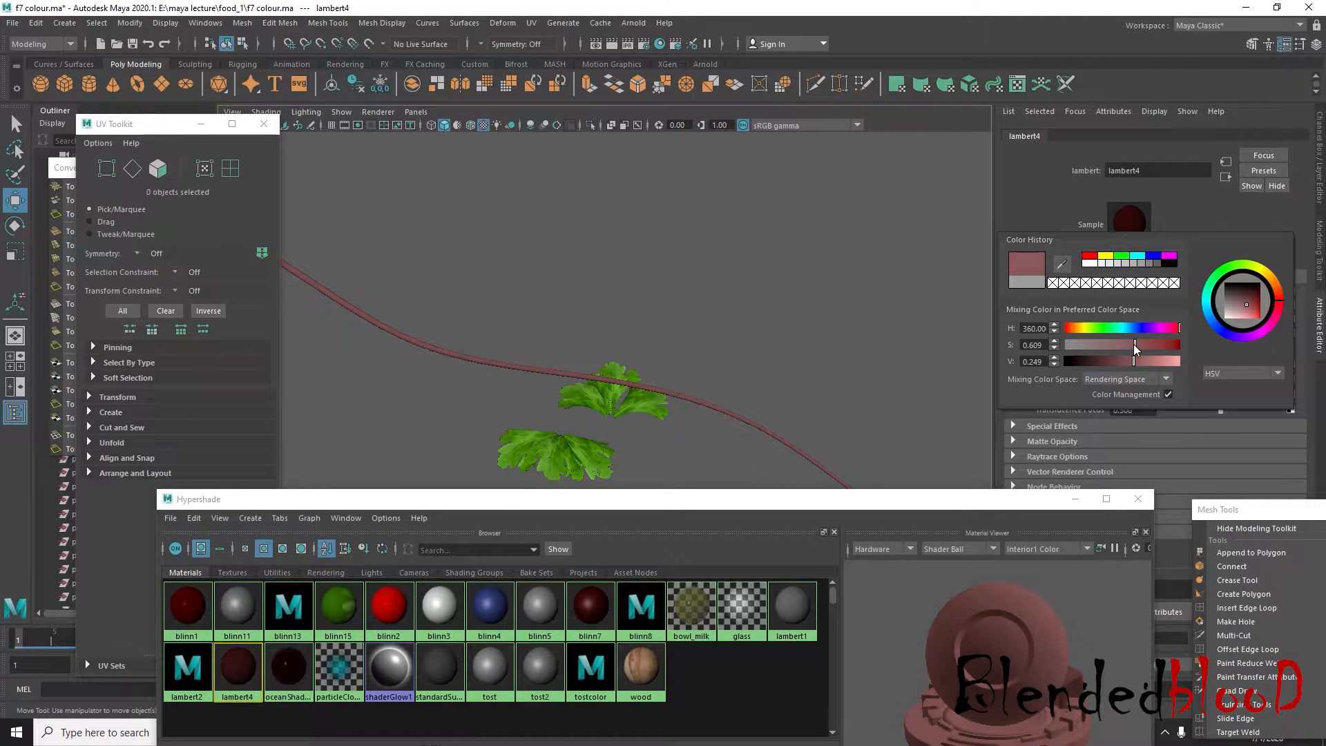
pyautogui.moveTo(1134, 345)
pyautogui.mouseDown()
pyautogui.moveTo(1165, 347)
pyautogui.moveTo(1116, 351)
pyautogui.mouseUp()
pyautogui.click(816, 356)
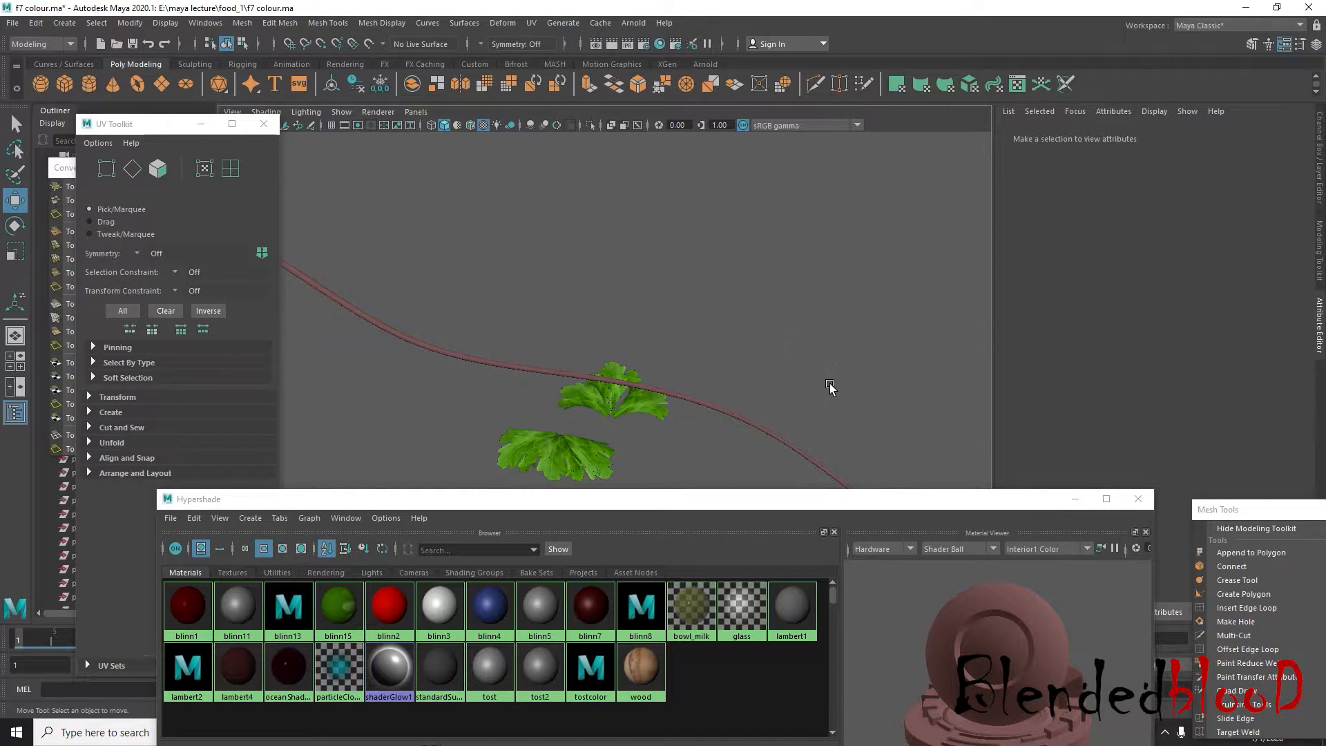
# In the top view, select the upper three-leaf cluster and move it near the stem's end, at about X 29.033, Z -7.759
pyautogui.keyDown('alt'); pyautogui.moveTo(830, 387); pyautogui.dragTo(826, 290, button='middle'); pyautogui.keyUp('alt')
pyautogui.scroll(-4, 826, 291)
pyautogui.keyDown('alt'); pyautogui.moveTo(808, 386); pyautogui.dragTo(884, 432); pyautogui.keyUp('alt')
pyautogui.scroll(4, 631, 423)
pyautogui.keyDown('alt'); pyautogui.moveTo(631, 424); pyautogui.dragTo(560, 359, button='middle'); pyautogui.keyUp('alt')
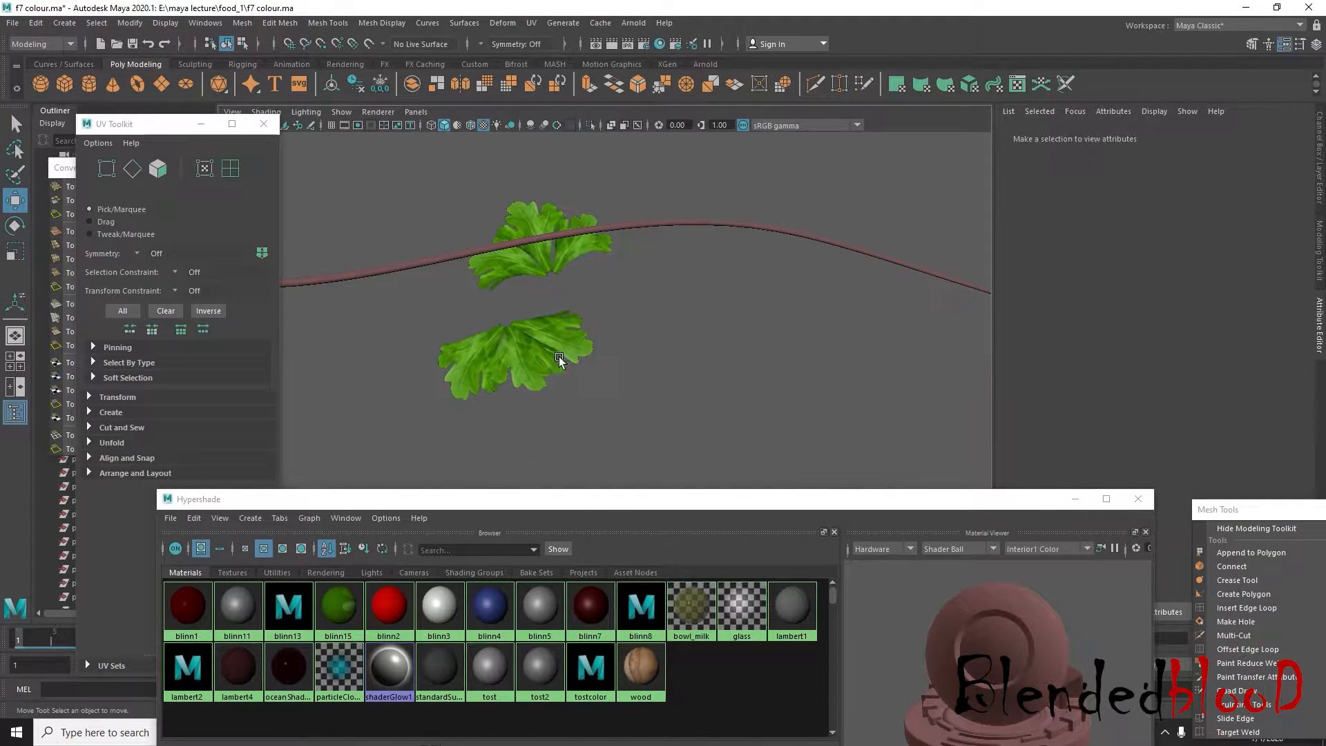
pyautogui.click(559, 359)
pyautogui.click(1321, 181)
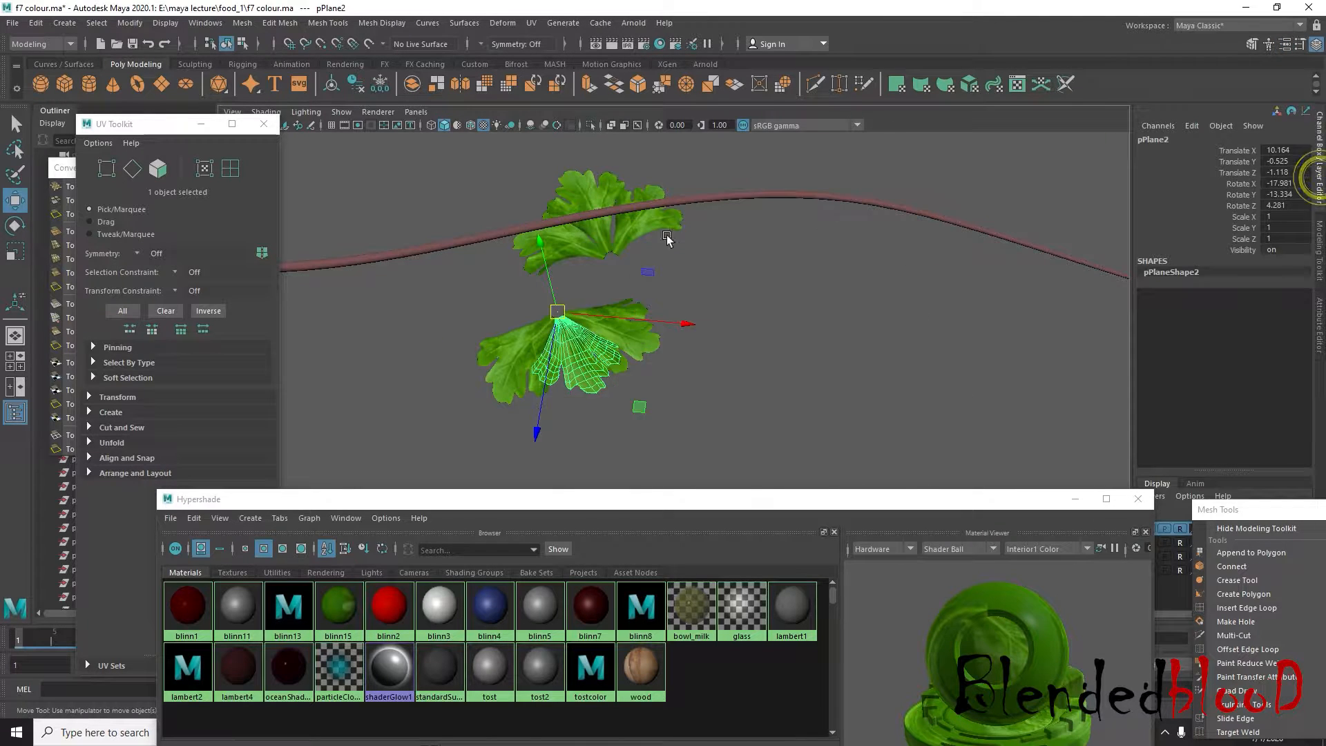
pyautogui.press('space')
pyautogui.press('space')
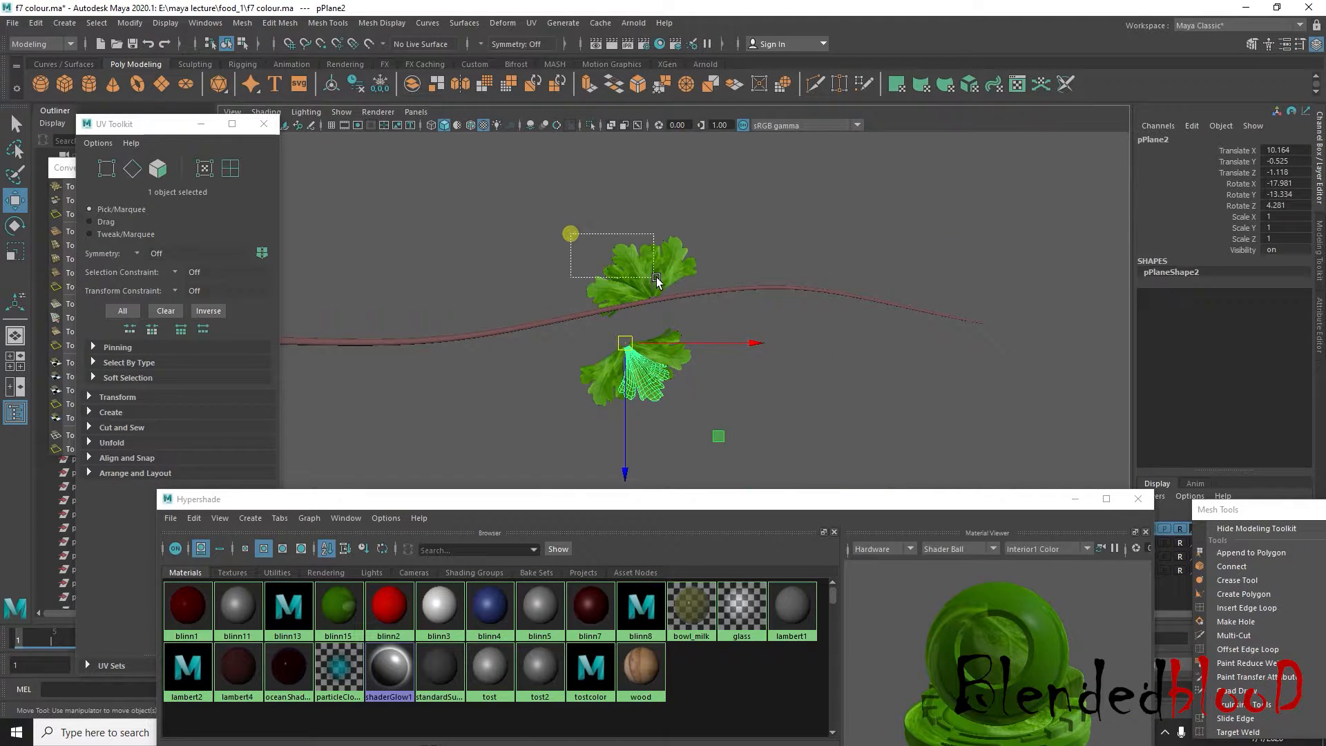
pyautogui.moveTo(657, 279); pyautogui.dragTo(851, 265)
pyautogui.scroll(3, 932, 300)
pyautogui.keyDown('alt'); pyautogui.moveTo(941, 298); pyautogui.dragTo(716, 355, button='middle'); pyautogui.keyUp('alt')
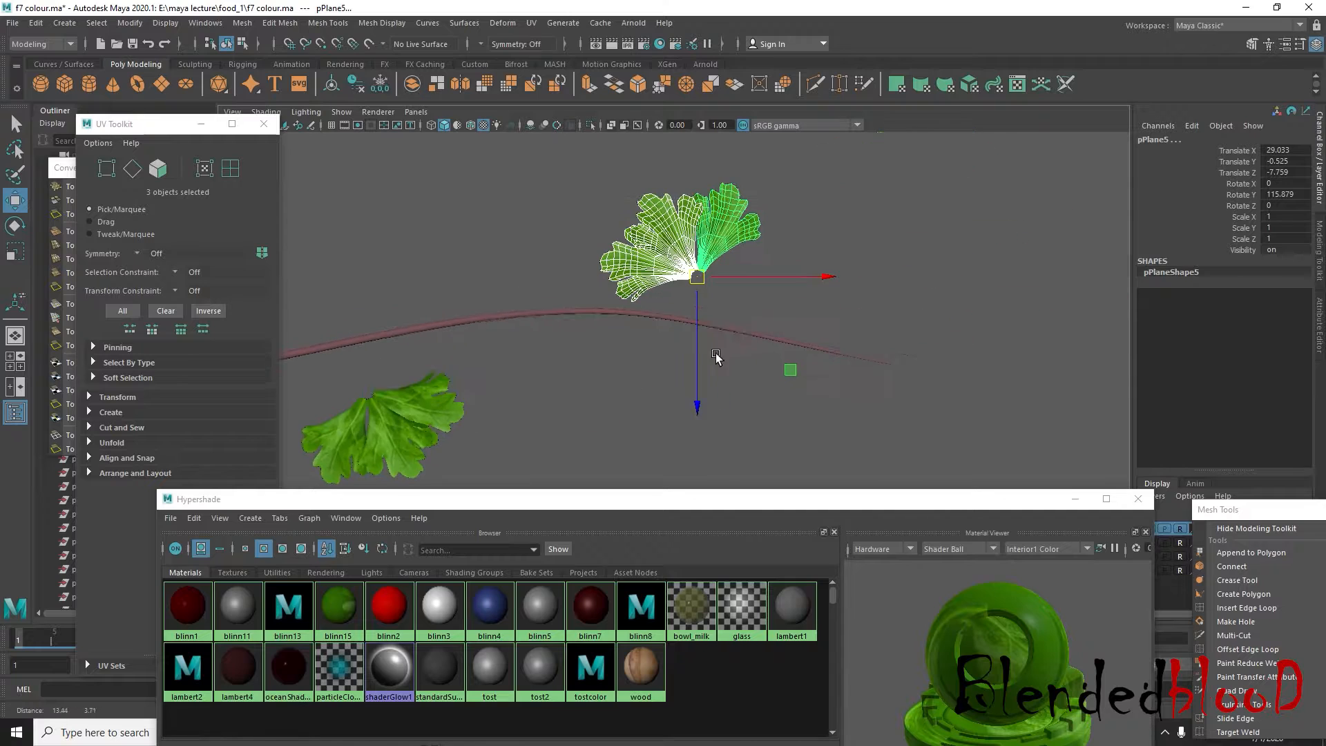
# Select the lower three-leaf cluster and delete it
pyautogui.click(440, 381)
pyautogui.moveTo(443, 382); pyautogui.dragTo(630, 386)
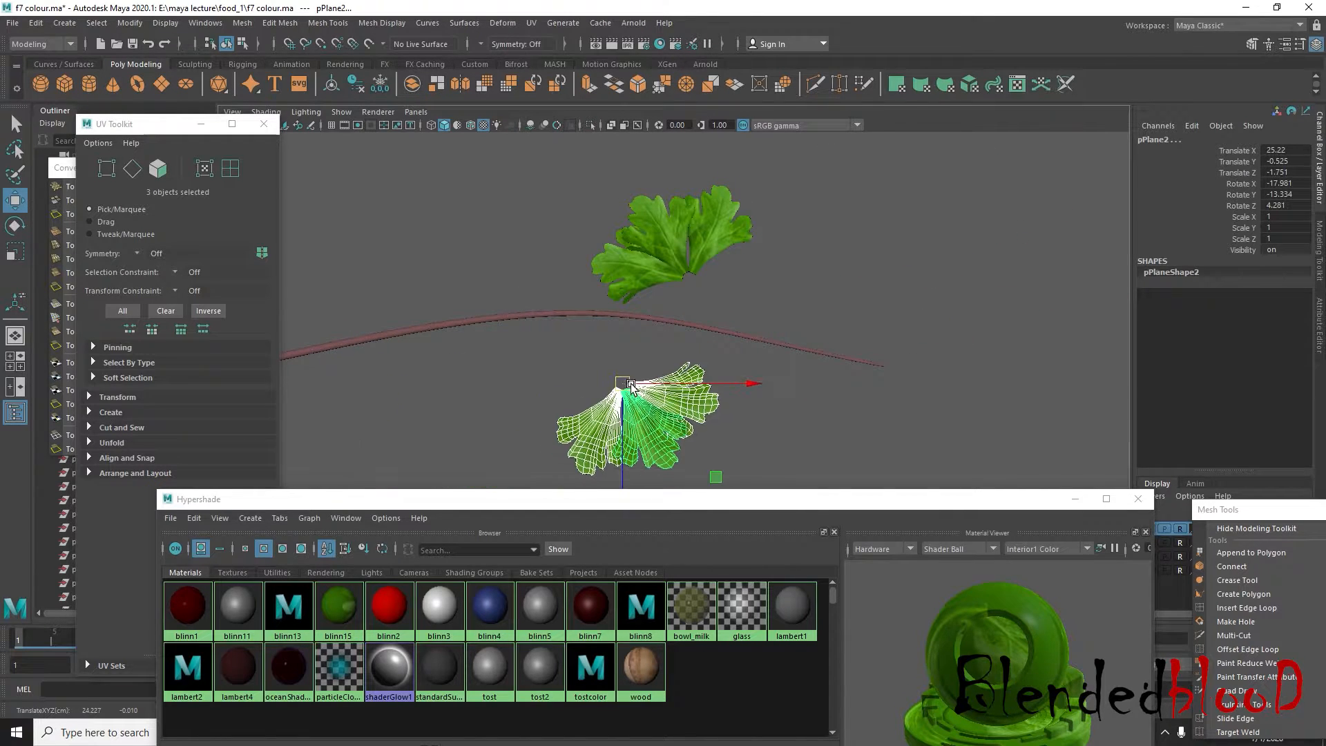
pyautogui.press('Delete')
# Examine up close in the perspective view how the bases of the three remaining leaves meet
pyautogui.click(664, 257)
pyautogui.scroll(4, 766, 267)
pyautogui.keyDown('alt'); pyautogui.moveTo(787, 243); pyautogui.dragTo(749, 387, button='middle'); pyautogui.keyUp('alt')
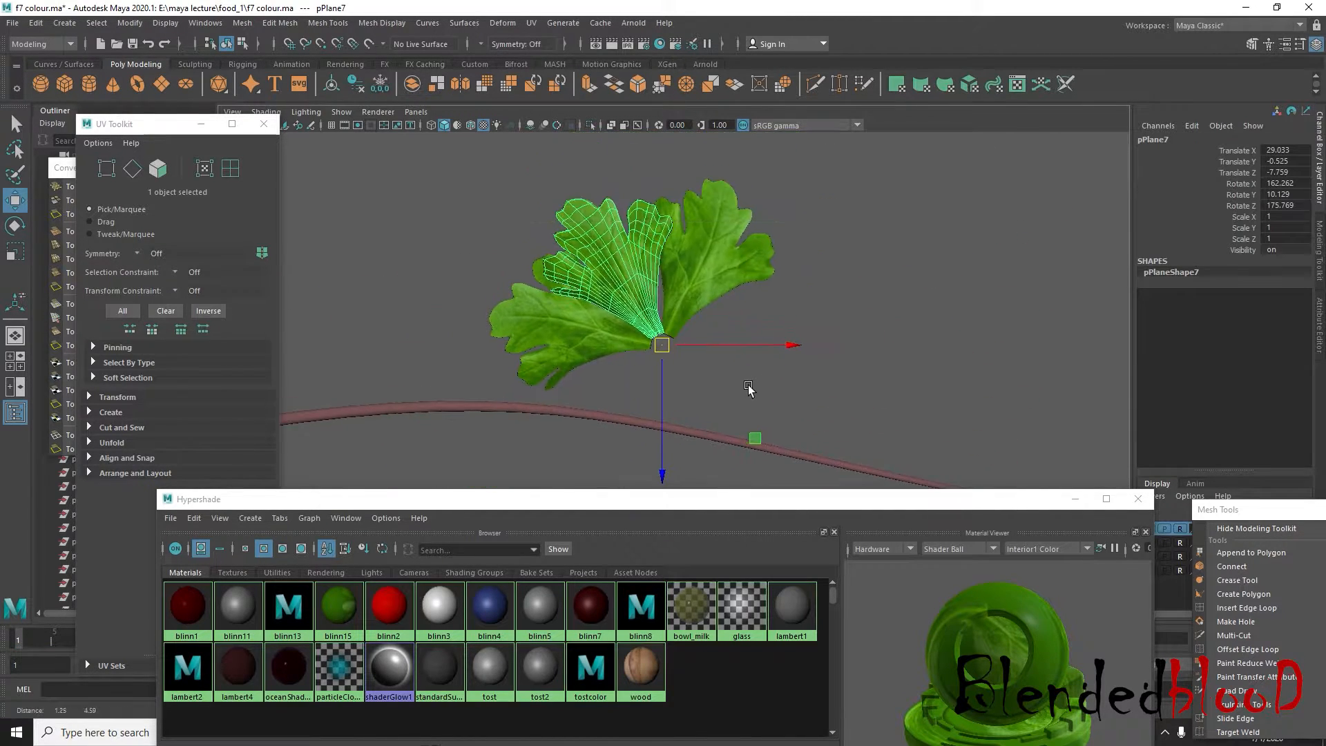
pyautogui.scroll(2, 748, 389)
pyautogui.scroll(-5, 912, 258)
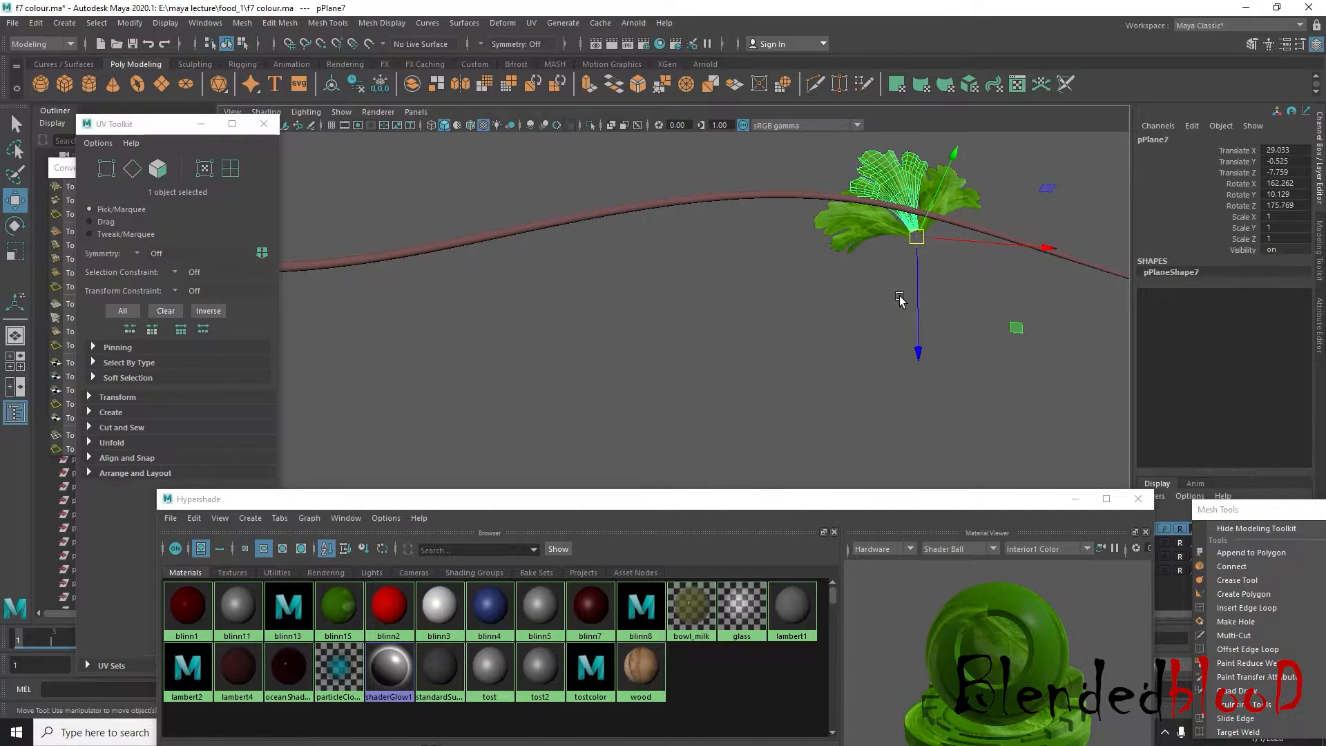
pyautogui.press('f')
pyautogui.scroll(-4, 900, 300)
pyautogui.keyDown('alt'); pyautogui.moveTo(919, 337); pyautogui.dragTo(719, 356); pyautogui.keyUp('alt')
pyautogui.keyDown('alt'); pyautogui.moveTo(718, 356); pyautogui.dragTo(785, 230, button='middle'); pyautogui.keyUp('alt')
pyautogui.scroll(3, 785, 231)
pyautogui.keyDown('alt'); pyautogui.moveTo(768, 346); pyautogui.dragTo(773, 321); pyautogui.keyUp('alt')
pyautogui.click(772, 320)
pyautogui.keyDown('alt'); pyautogui.moveTo(753, 267); pyautogui.dragTo(741, 376, button='middle'); pyautogui.keyUp('alt')
pyautogui.scroll(5, 741, 376)
pyautogui.keyDown('alt'); pyautogui.moveTo(755, 379); pyautogui.dragTo(679, 336); pyautogui.keyUp('alt')
pyautogui.keyDown('alt'); pyautogui.moveTo(673, 236); pyautogui.dragTo(699, 396); pyautogui.keyUp('alt')
# Duplicate the cluster's middle leaf, move the copy away from the others toward the stem and centre its pivot
pyautogui.click(791, 224)
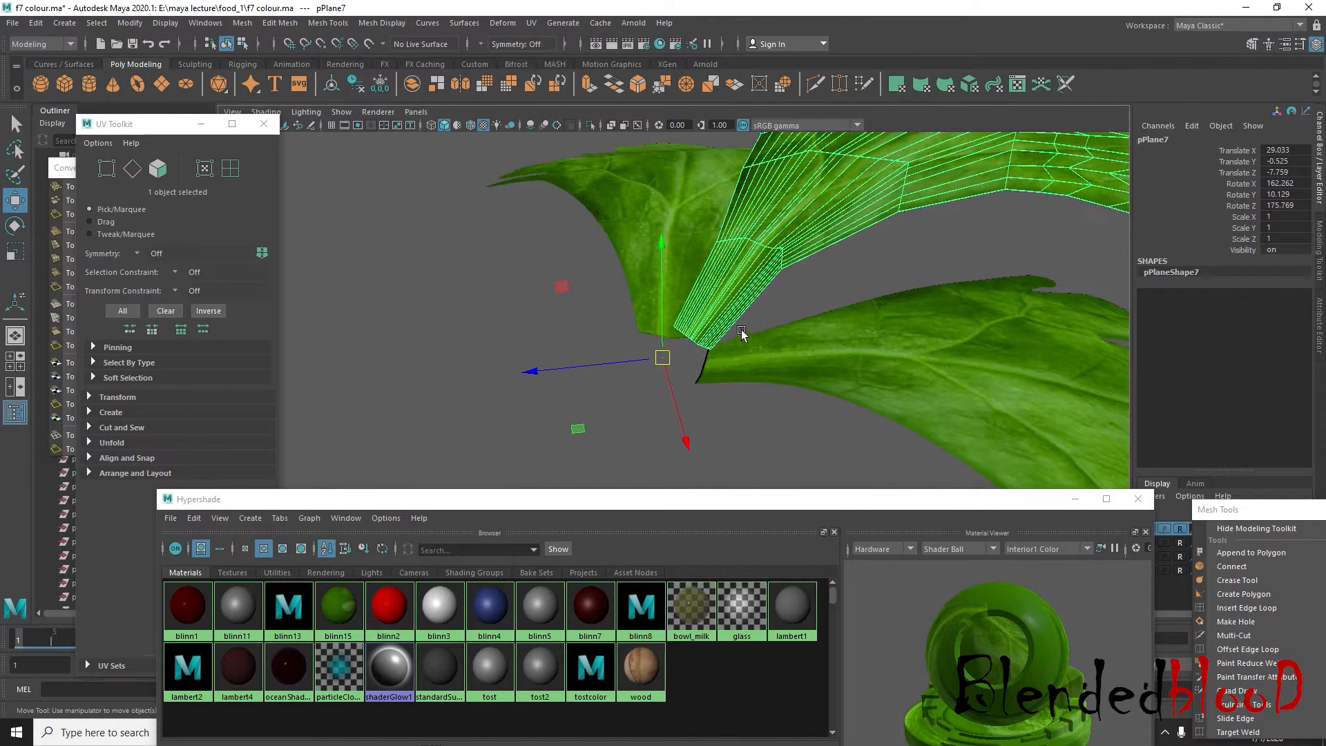
pyautogui.keyDown('alt'); pyautogui.moveTo(741, 330); pyautogui.dragTo(423, 336); pyautogui.keyUp('alt')
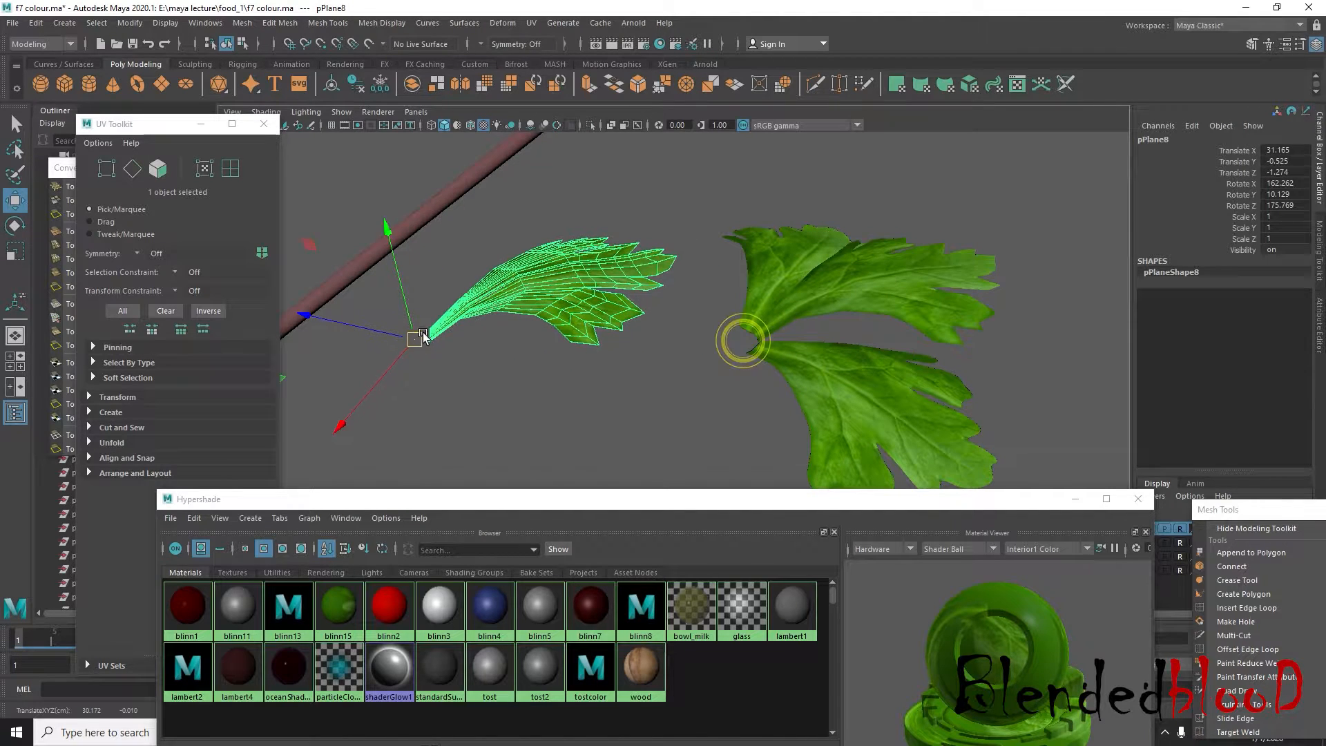
pyautogui.click(131, 24)
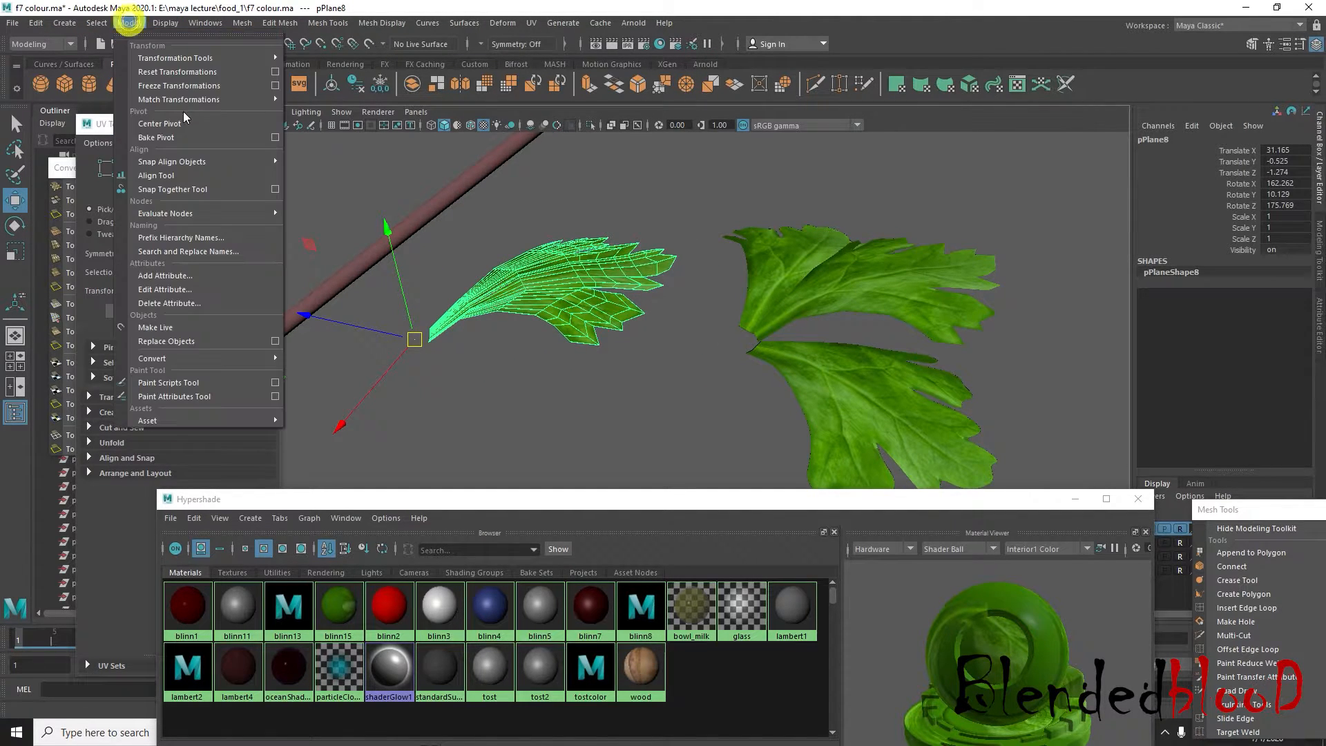
pyautogui.click(180, 121)
# Delete the faces of the duplicated leaf's blade, keeping only the short piece at its base
pyautogui.scroll(6, 443, 297)
pyautogui.keyDown('alt'); pyautogui.moveTo(443, 298); pyautogui.dragTo(639, 275, button='middle'); pyautogui.keyUp('alt')
pyautogui.scroll(-3, 640, 275)
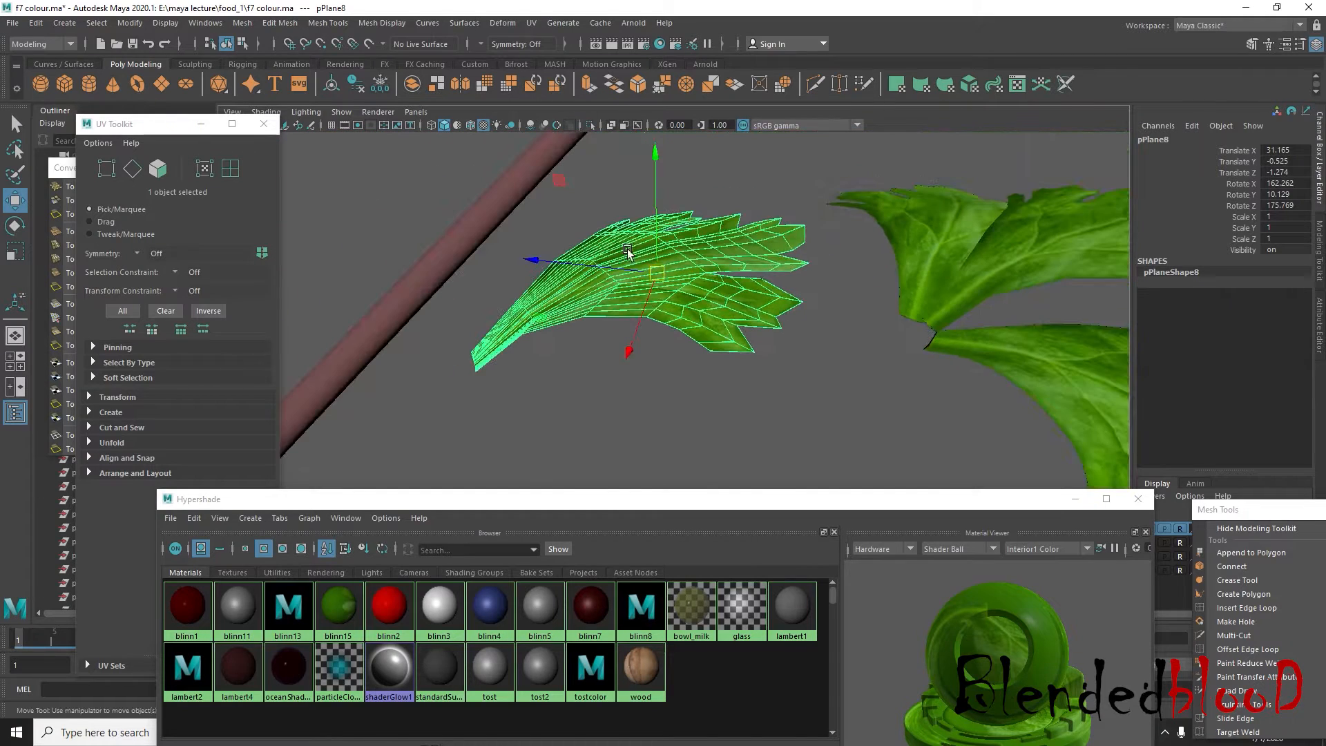
pyautogui.moveTo(631, 263); pyautogui.dragTo(711, 227, button='right')
pyautogui.moveTo(775, 410); pyautogui.dragTo(552, 175)
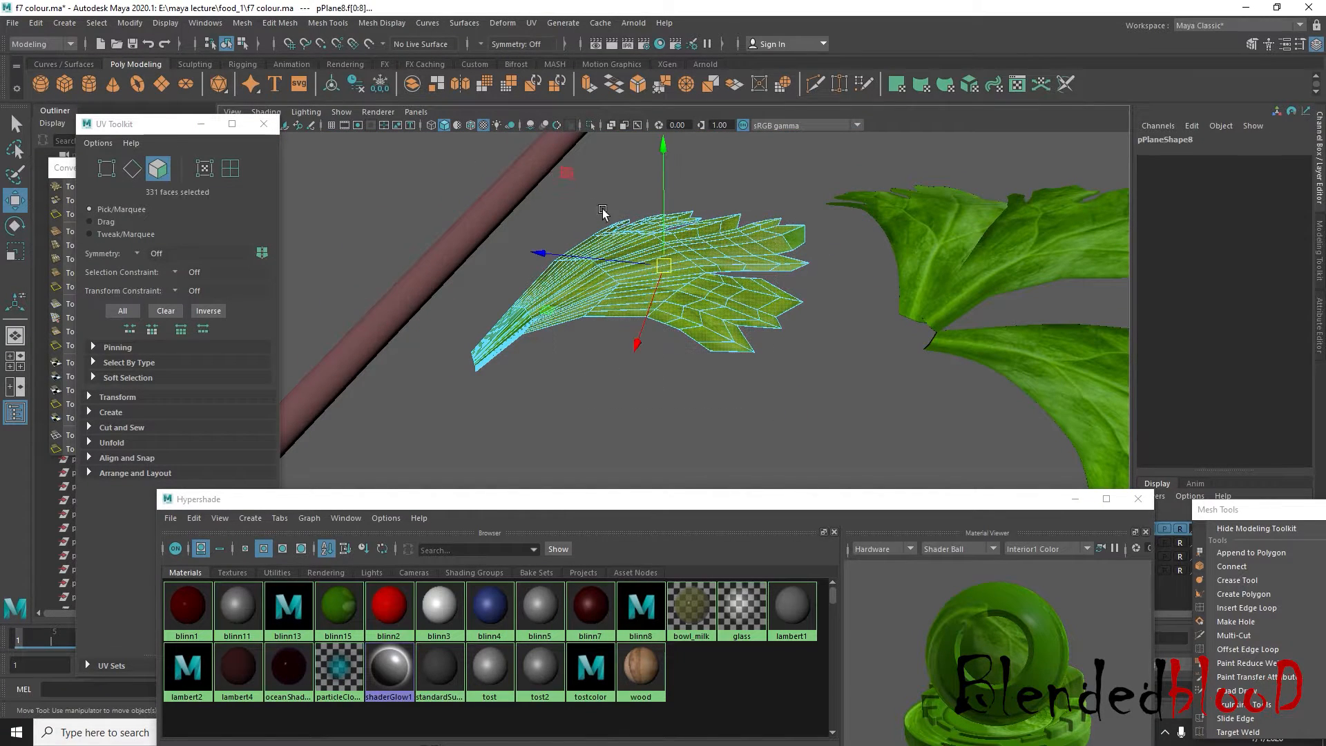
pyautogui.press('Delete')
pyautogui.moveTo(830, 351); pyautogui.dragTo(830, 351)
pyautogui.press('Delete')
# Return the leftover leaf-base piece to object mode and centre its pivot
pyautogui.scroll(4, 548, 349)
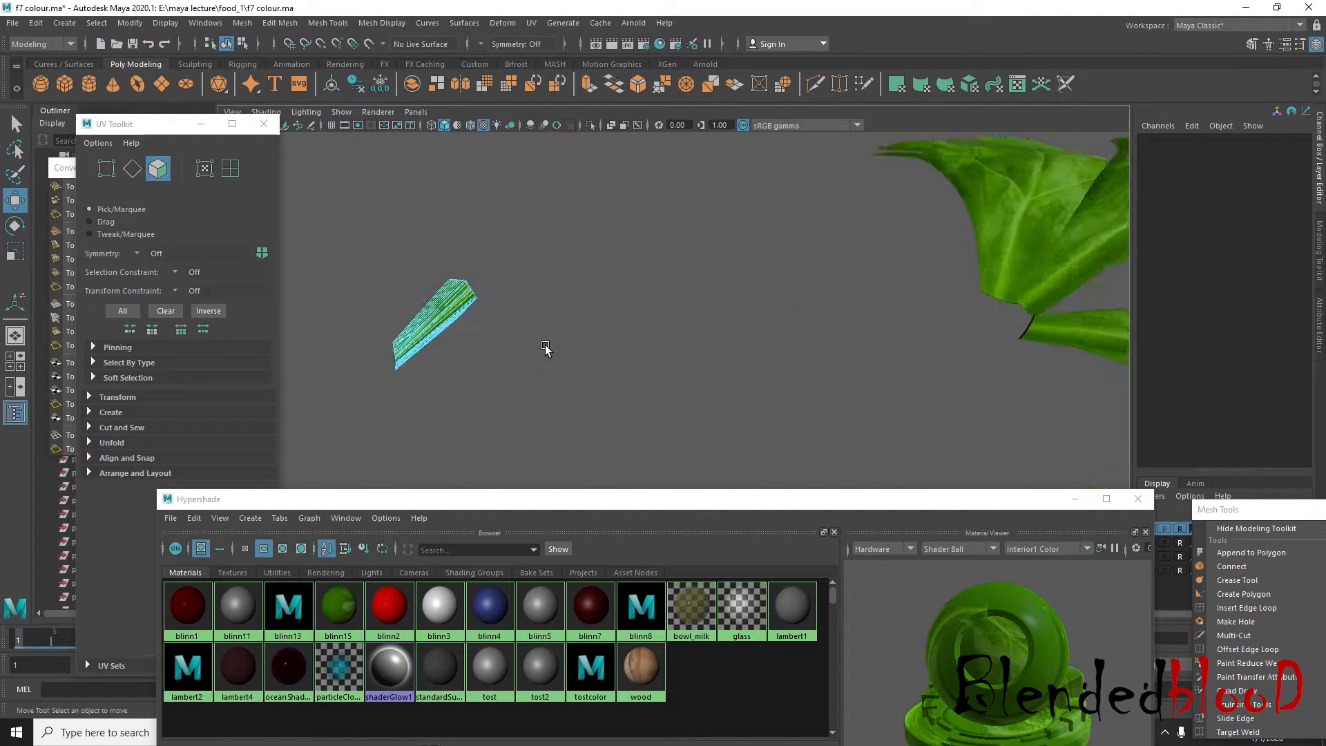
pyautogui.scroll(-3, 539, 347)
pyautogui.keyDown('alt'); pyautogui.moveTo(528, 344); pyautogui.dragTo(591, 341); pyautogui.keyUp('alt')
pyautogui.keyDown('alt'); pyautogui.moveTo(769, 353); pyautogui.dragTo(661, 338); pyautogui.keyUp('alt')
pyautogui.keyDown('alt'); pyautogui.moveTo(578, 316); pyautogui.dragTo(608, 327, button='middle'); pyautogui.keyUp('alt')
pyautogui.moveTo(586, 262); pyautogui.dragTo(628, 240, button='right')
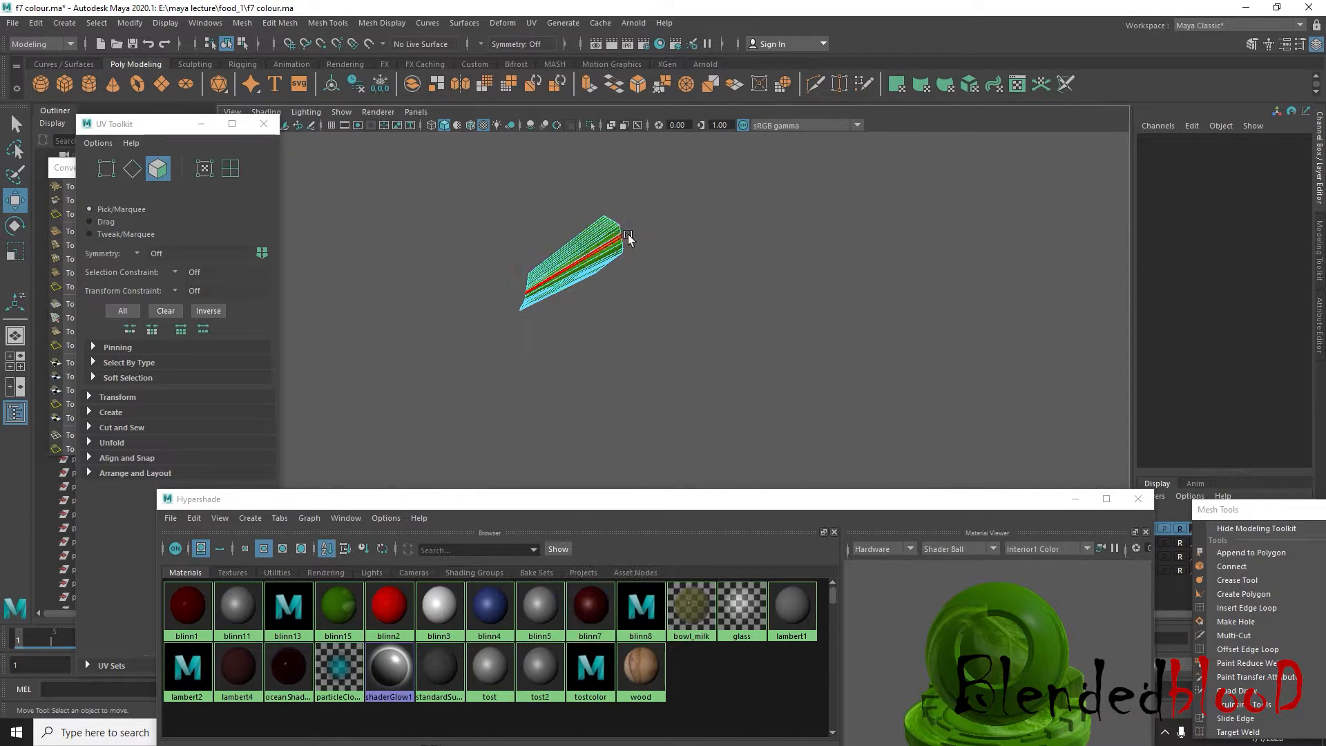
pyautogui.click(589, 256)
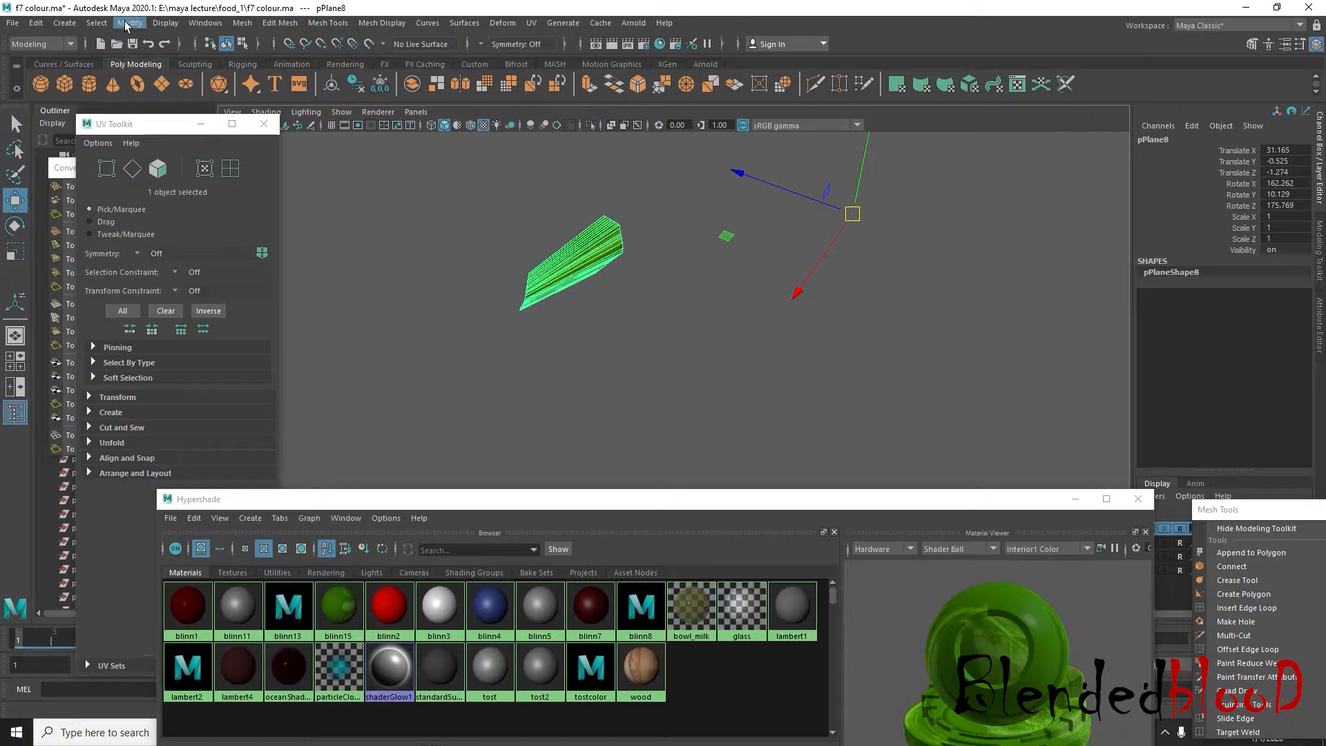
pyautogui.click(128, 25)
pyautogui.click(166, 138)
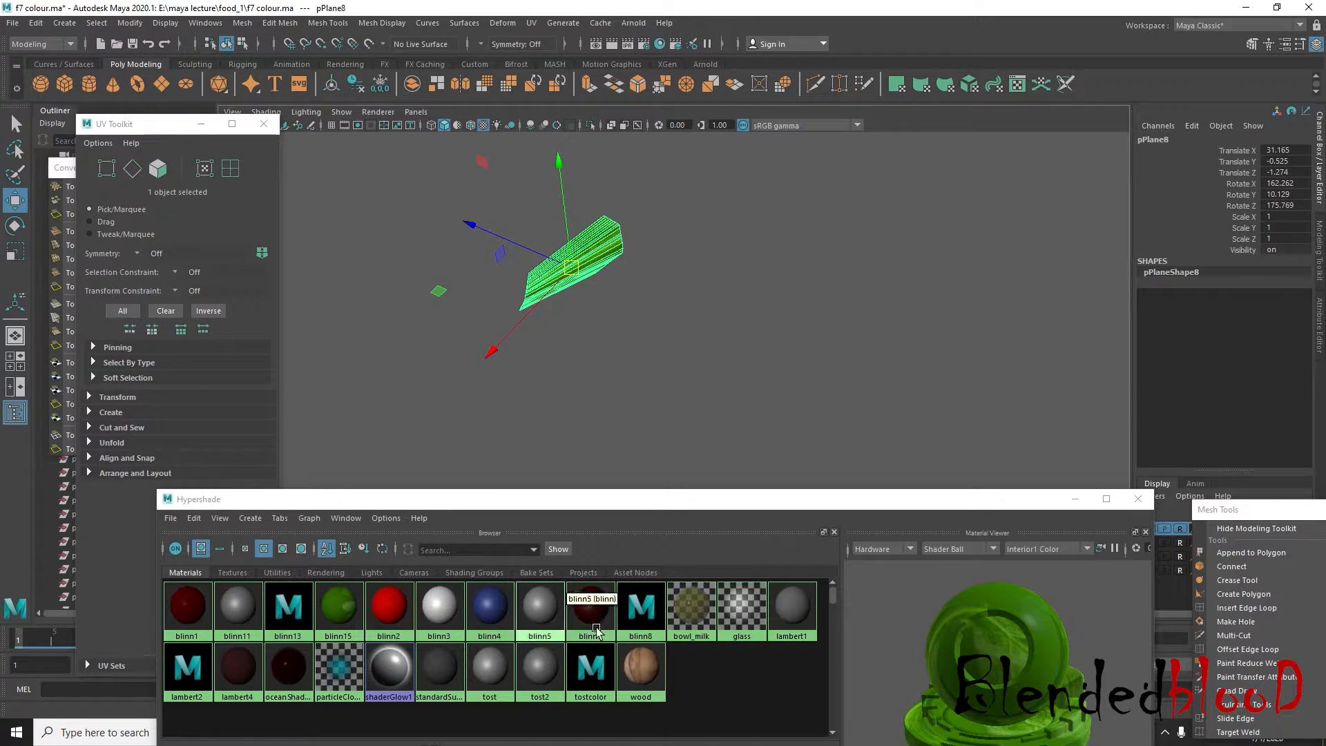
# Assign the stem's lambert4 material to the leaf-base piece and reselect the piece
pyautogui.moveTo(183, 609); pyautogui.dragTo(205, 516, button='right')
pyautogui.moveTo(244, 607); pyautogui.dragTo(259, 515, button='right')
pyautogui.scroll(-4, 606, 318)
pyautogui.click(718, 353)
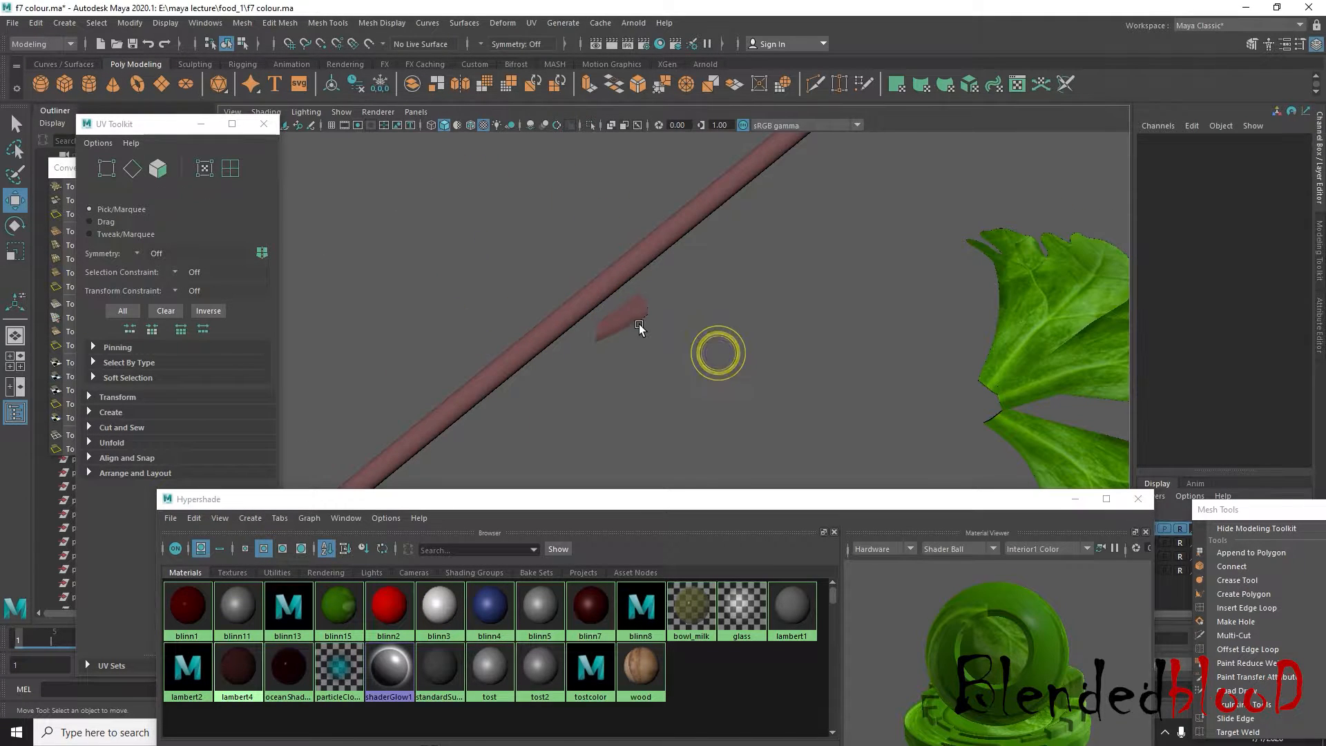
pyautogui.click(637, 323)
pyautogui.keyDown('alt'); pyautogui.moveTo(638, 392); pyautogui.dragTo(666, 394); pyautogui.keyUp('alt')
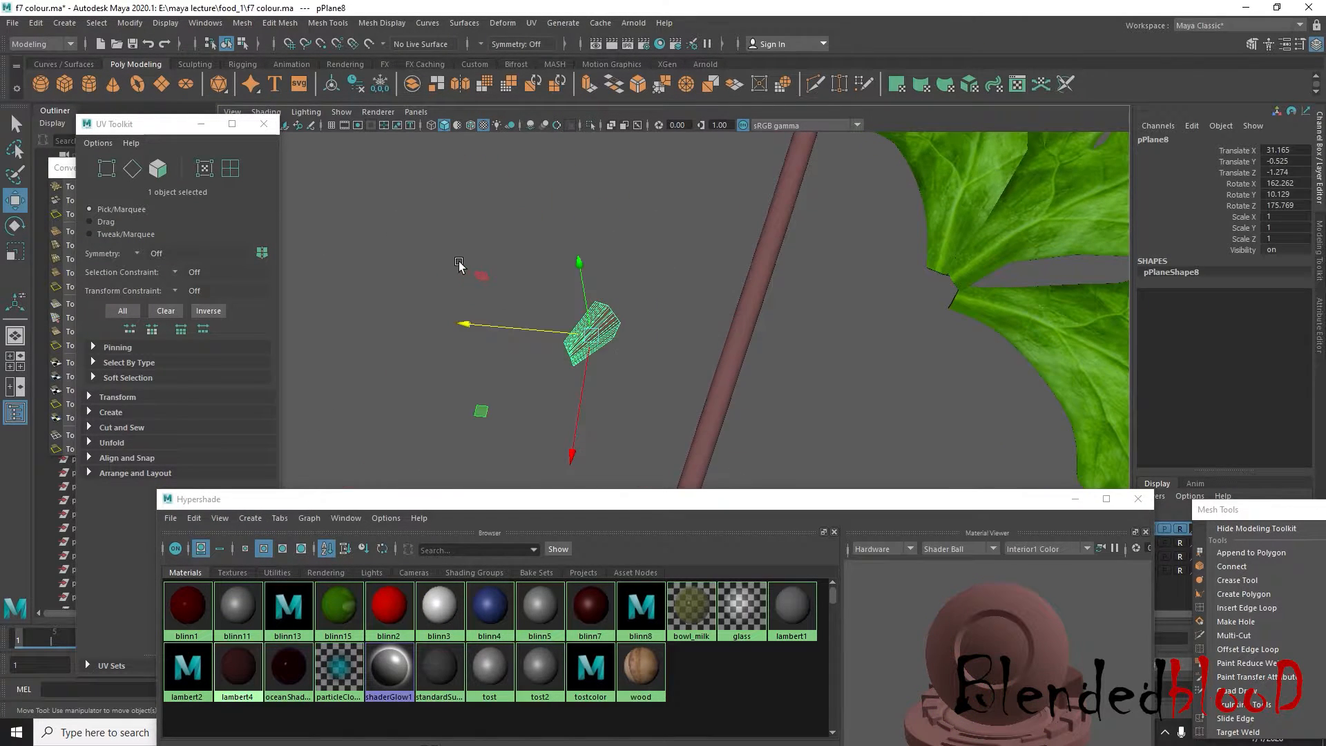
pyautogui.keyDown('alt'); pyautogui.moveTo(459, 263); pyautogui.dragTo(557, 320); pyautogui.keyUp('alt')
# Select the three leaves of the cluster in the top view and rotate them about Y until Rotate Y reads about 89.828
pyautogui.scroll(-2, 594, 345)
pyautogui.scroll(-1, 743, 408)
pyautogui.moveTo(717, 358); pyautogui.dragTo(557, 290)
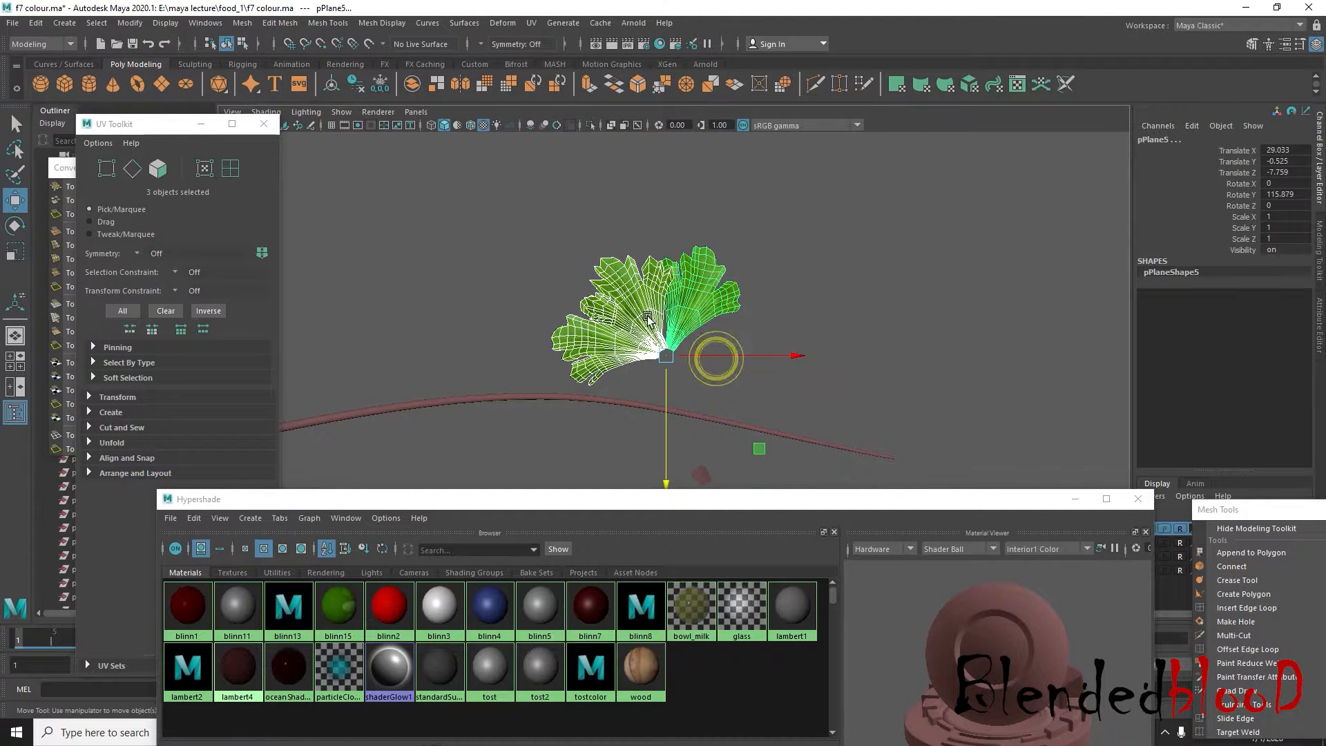
pyautogui.press('e')
pyautogui.moveTo(801, 314); pyautogui.dragTo(857, 384)
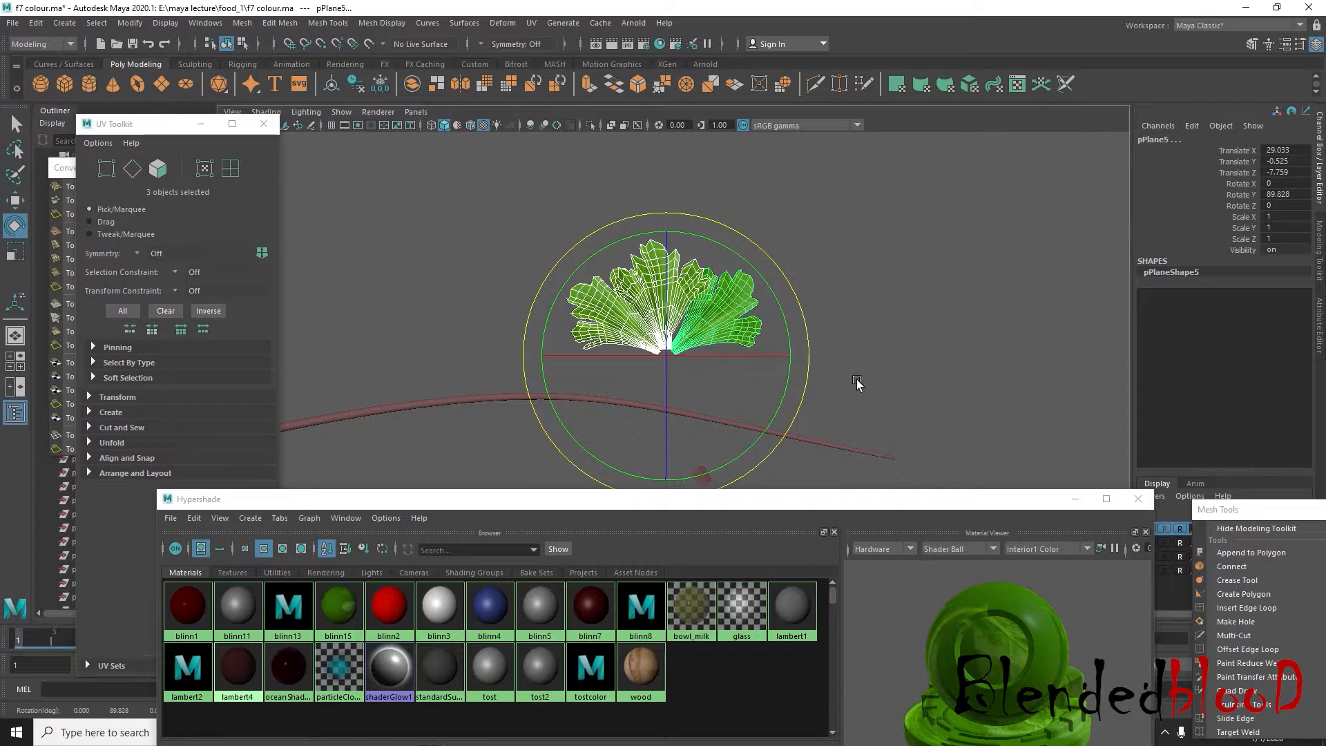
# Select the leaf-base piece and move it just below the cluster's base, at about X 29.568, Z -6.443
pyautogui.keyDown('alt'); pyautogui.moveTo(857, 382); pyautogui.dragTo(872, 229, button='middle'); pyautogui.keyUp('alt')
pyautogui.click(726, 381)
pyautogui.click(722, 328)
pyautogui.scroll(3, 732, 348)
pyautogui.keyDown('alt'); pyautogui.moveTo(750, 333); pyautogui.dragTo(748, 462, button='middle'); pyautogui.keyUp('alt')
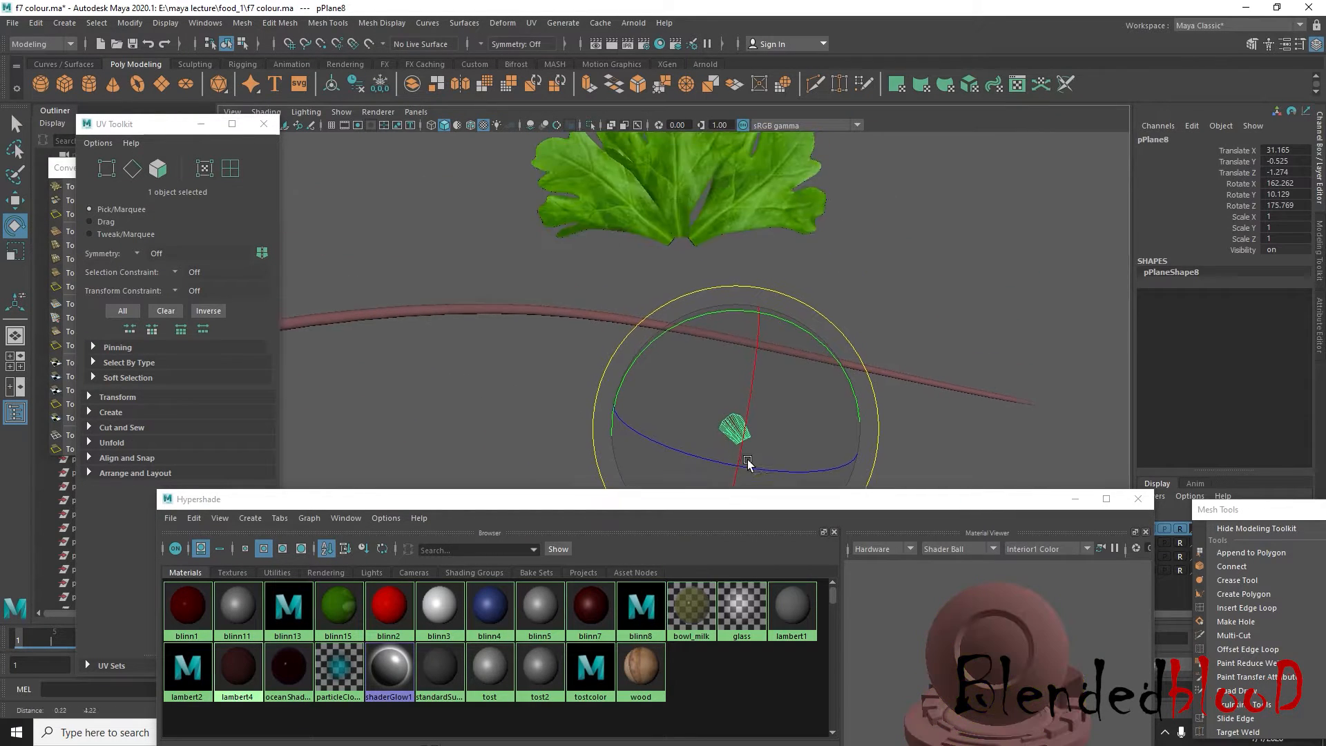
pyautogui.press('w')
pyautogui.moveTo(734, 429); pyautogui.dragTo(688, 267)
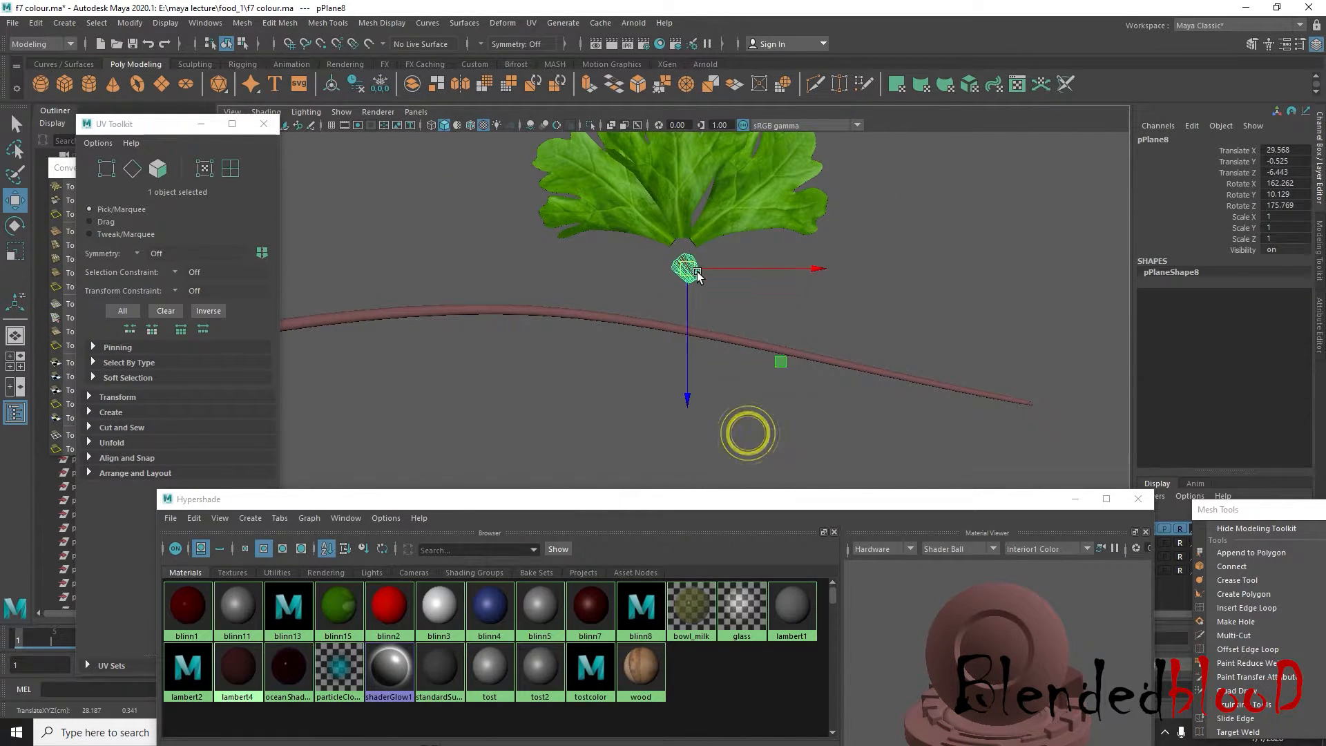
# Rotate the leaf-base piece to about Rotate Y 43.253 and move it onto the joined leaf bases at X 29.475, Z -7.011
pyautogui.scroll(3, 721, 332)
pyautogui.keyDown('alt'); pyautogui.moveTo(728, 355); pyautogui.dragTo(748, 552, button='middle'); pyautogui.keyUp('alt')
pyautogui.scroll(1, 767, 371)
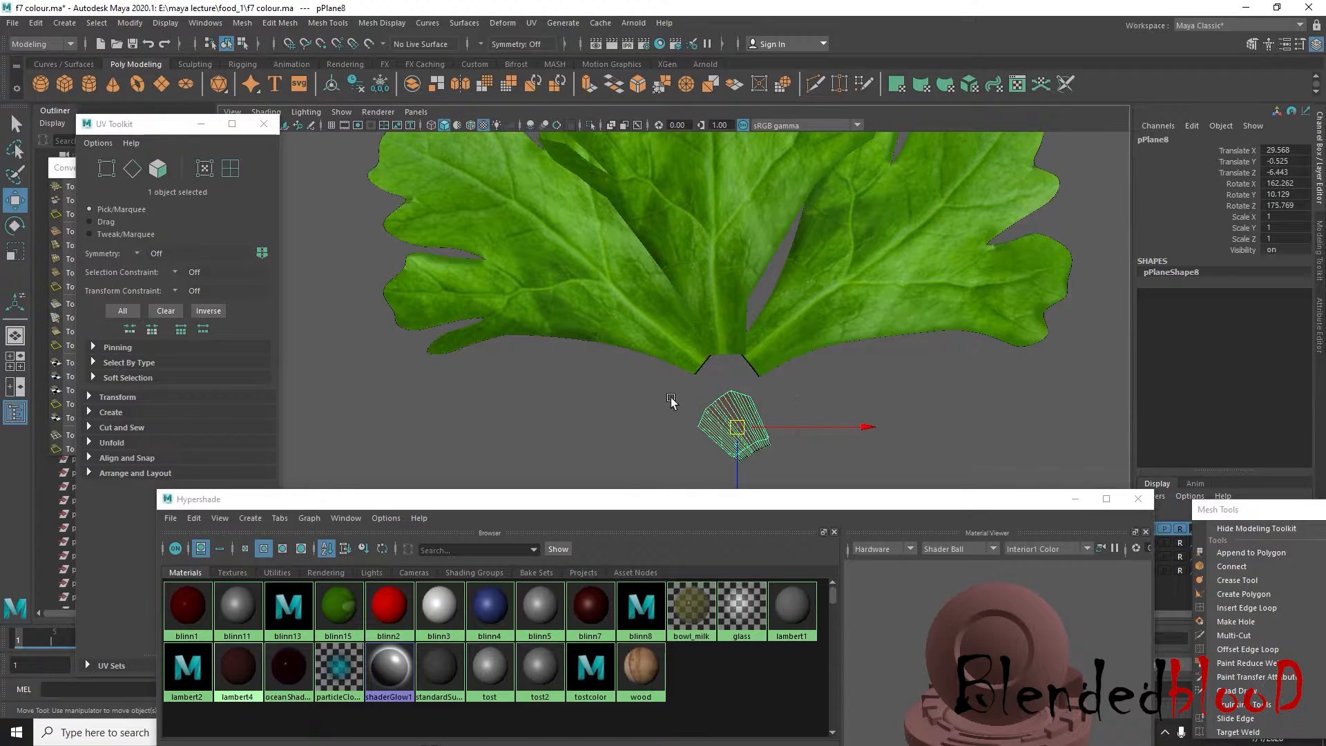
pyautogui.keyDown('shift'); pyautogui.moveTo(671, 399); pyautogui.dragTo(845, 348); pyautogui.keyUp('shift')
pyautogui.click(843, 381)
pyautogui.click(740, 425)
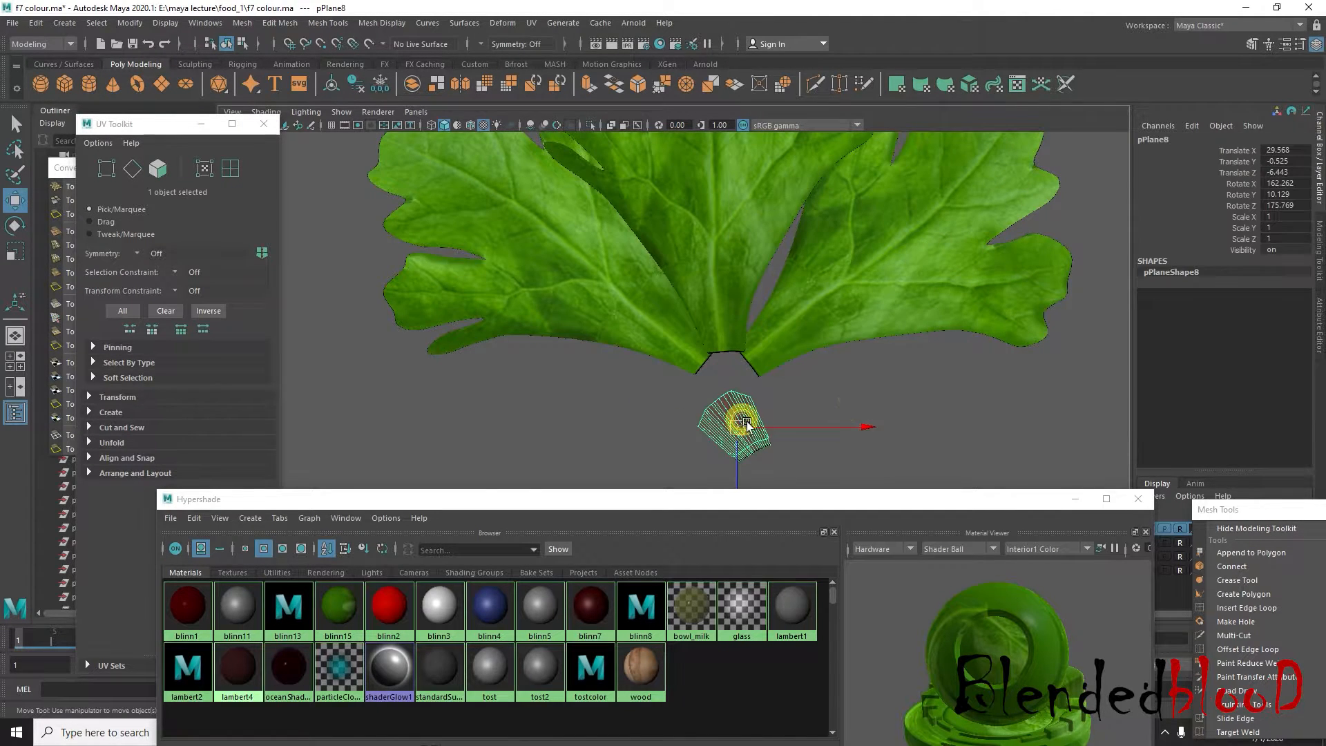
pyautogui.press('e')
pyautogui.moveTo(854, 387); pyautogui.dragTo(909, 468)
pyautogui.press('w')
pyautogui.moveTo(732, 424); pyautogui.dragTo(724, 381)
pyautogui.press('space')
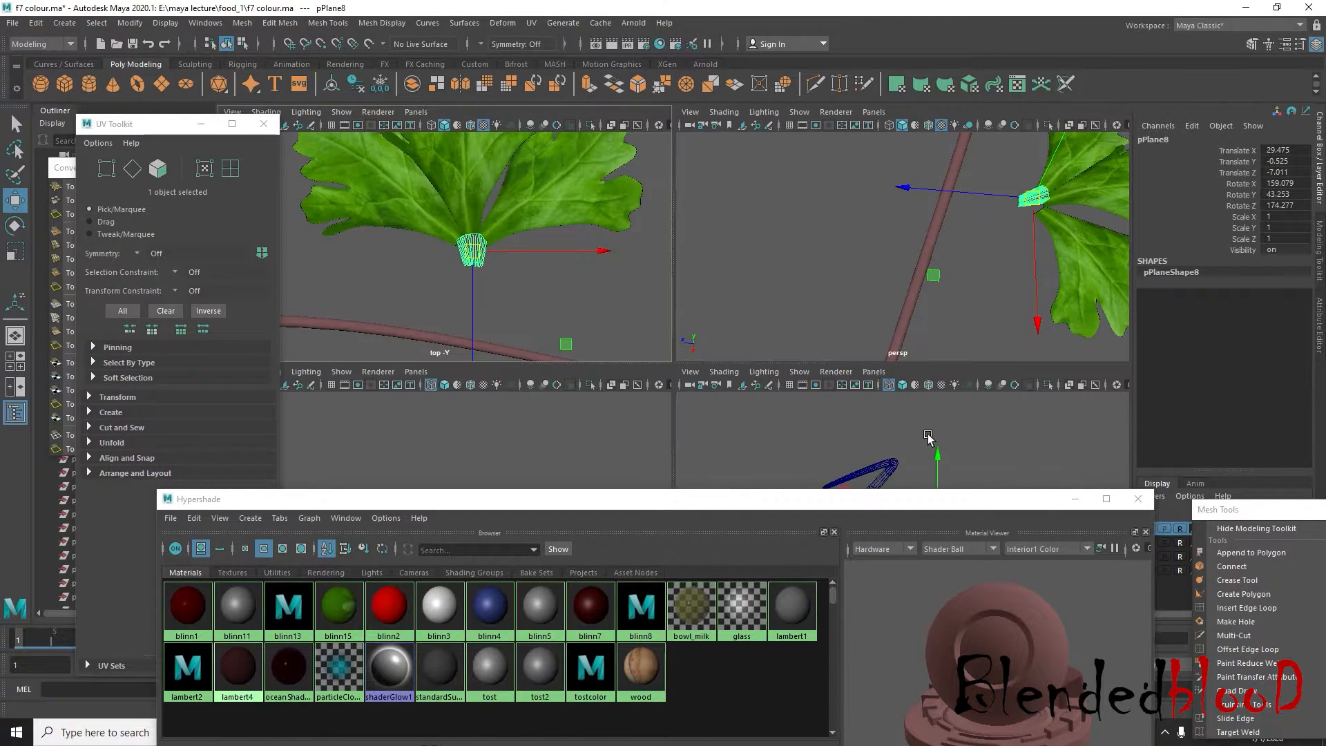
# Lower the leaf-base piece beneath the leaf cluster to Translate Y -1.073 in the perspective view
pyautogui.press('space')
pyautogui.press('space')
pyautogui.press('space')
pyautogui.keyDown('alt'); pyautogui.moveTo(909, 341); pyautogui.dragTo(939, 340); pyautogui.keyUp('alt')
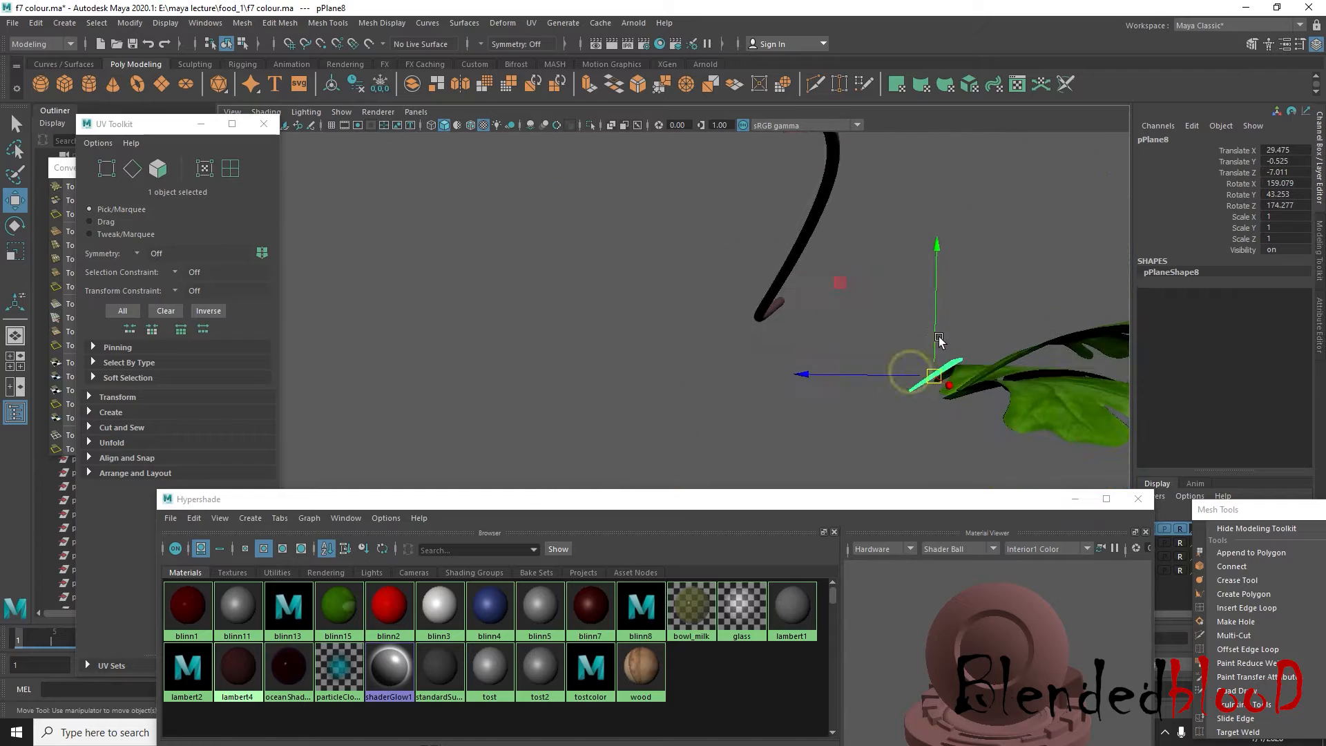
pyautogui.moveTo(937, 288); pyautogui.dragTo(937, 285)
pyautogui.keyDown('alt'); pyautogui.moveTo(937, 284); pyautogui.dragTo(705, 299); pyautogui.keyUp('alt')
pyautogui.press('f')
pyautogui.moveTo(675, 255); pyautogui.dragTo(701, 356)
# Select the leaf-base piece's upper-edge vertices, scale them wider and move them up against the leaf bases
pyautogui.press('r')
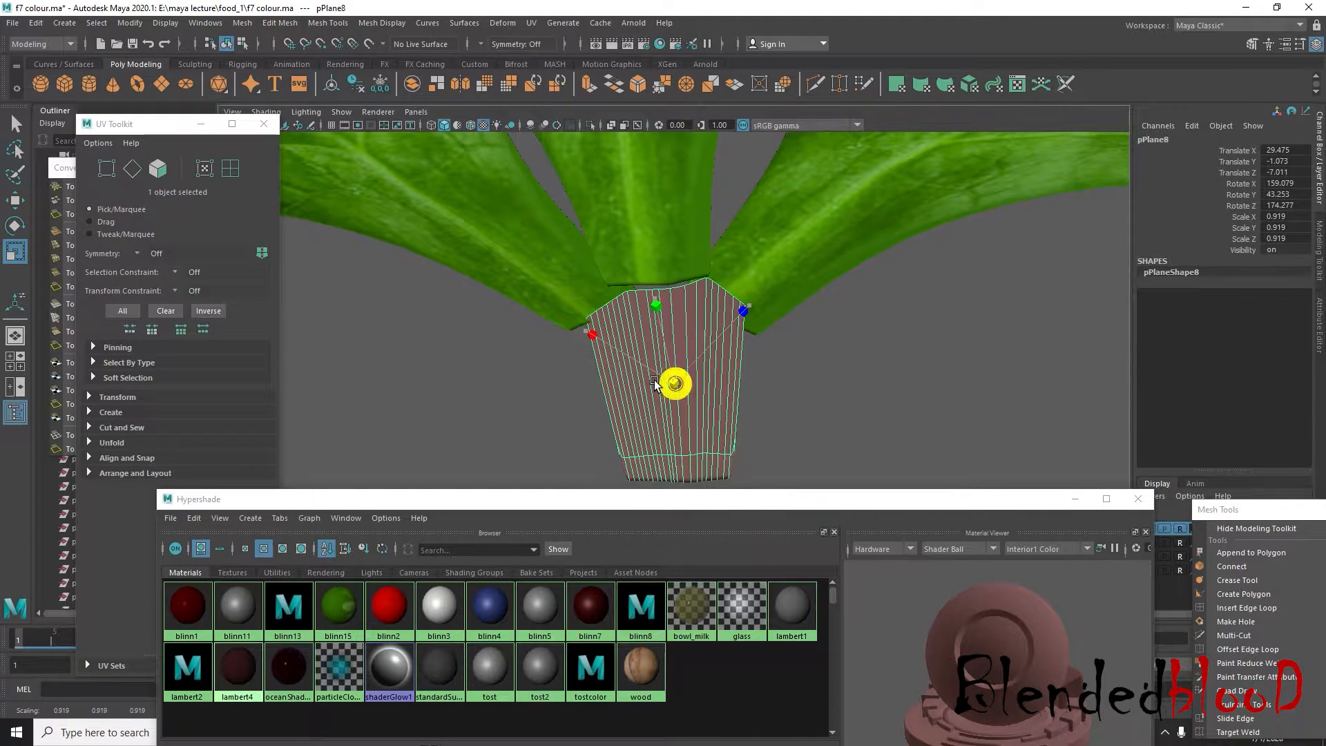
pyautogui.moveTo(676, 381); pyautogui.dragTo(525, 253, button='right')
pyautogui.moveTo(525, 253); pyautogui.dragTo(806, 376)
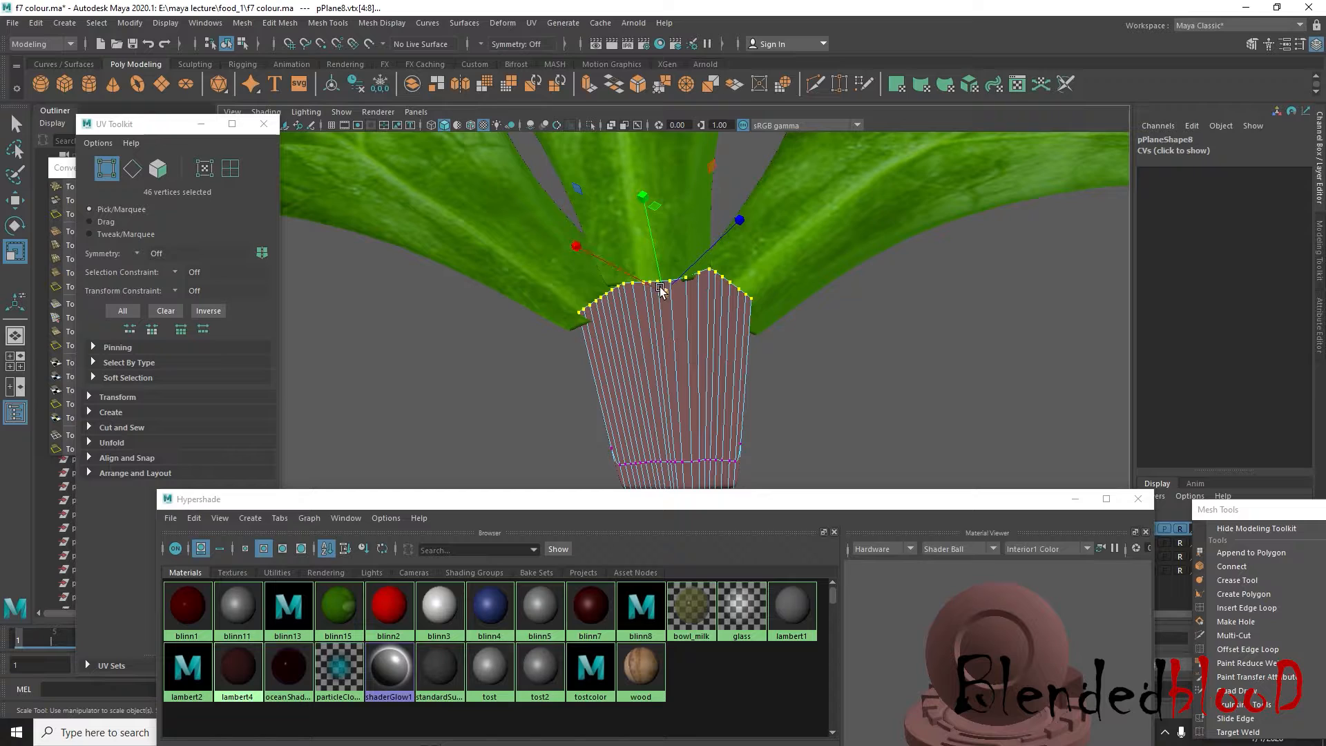
pyautogui.moveTo(660, 290); pyautogui.dragTo(631, 276)
pyautogui.press('w')
pyautogui.keyDown('alt'); pyautogui.moveTo(781, 349); pyautogui.dragTo(754, 394); pyautogui.keyUp('alt')
pyautogui.keyDown('alt'); pyautogui.moveTo(736, 387); pyautogui.dragTo(727, 389); pyautogui.keyUp('alt')
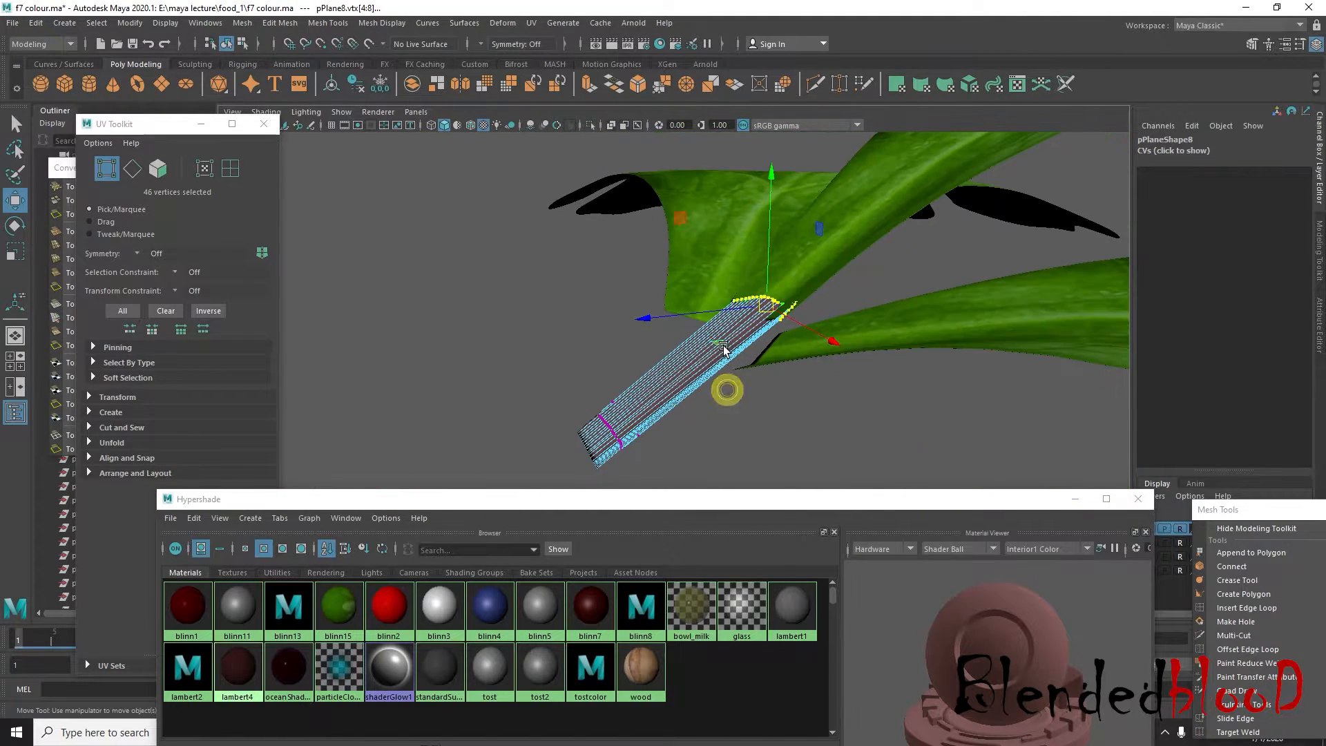
pyautogui.moveTo(723, 345); pyautogui.dragTo(795, 312, button='right')
# Delete the leaf-base piece from beneath the cluster
pyautogui.click(801, 417)
pyautogui.click(697, 383)
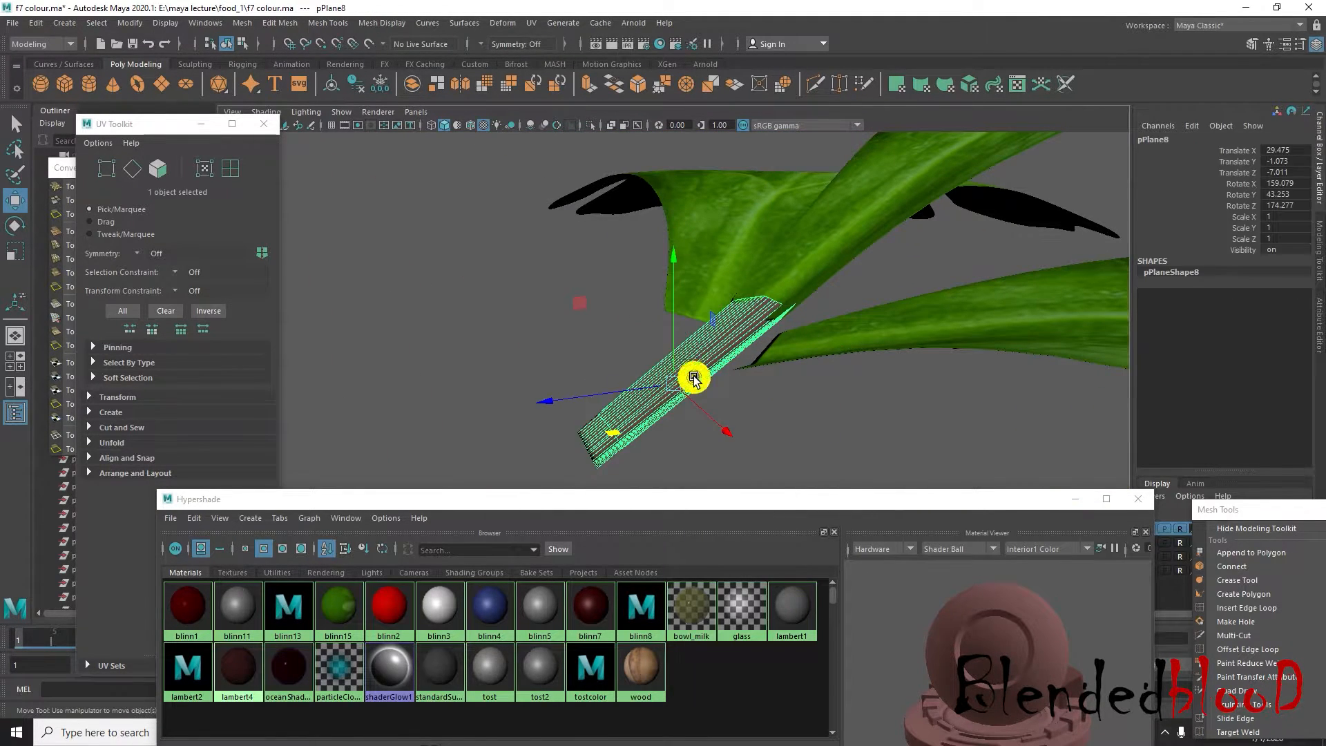
pyautogui.press('Delete')
# Select the row of narrow end faces along the base of the cluster's middle leaf
pyautogui.click(771, 304)
pyautogui.scroll(3, 770, 310)
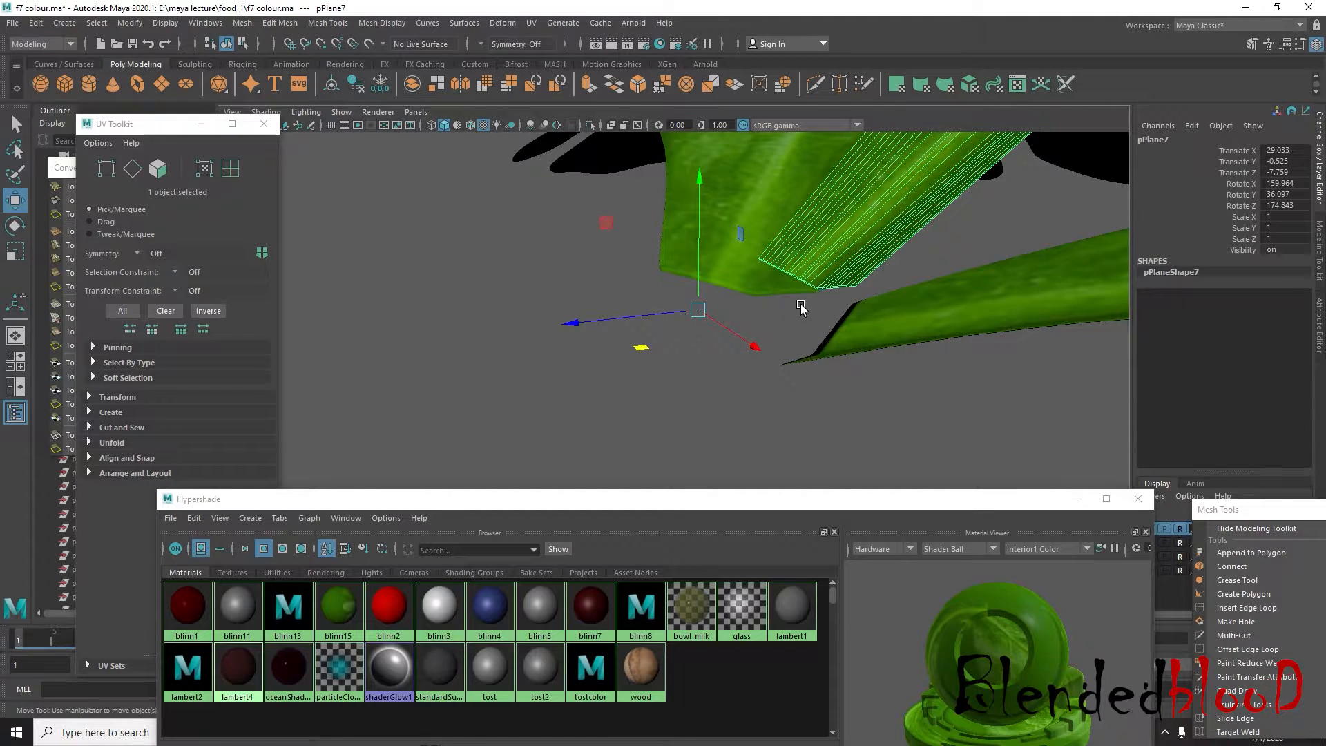
pyautogui.keyDown('alt'); pyautogui.moveTo(800, 306); pyautogui.dragTo(818, 365); pyautogui.keyUp('alt')
pyautogui.rightClick(915, 347)
pyautogui.click(914, 383)
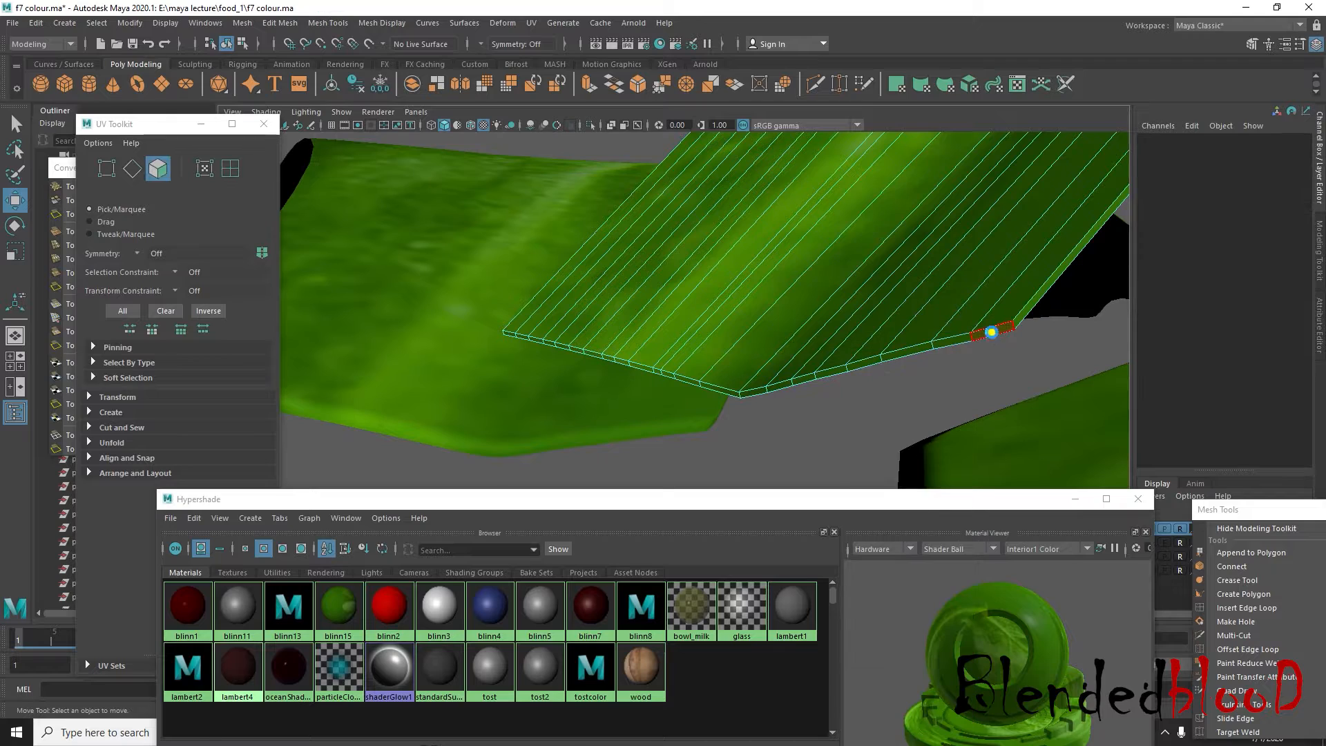
pyautogui.click(995, 331)
pyautogui.keyDown('shift'); pyautogui.click(916, 352); pyautogui.keyUp('shift')
pyautogui.keyDown('shift'); pyautogui.click(873, 362); pyautogui.keyUp('shift')
pyautogui.keyDown('shift'); pyautogui.click(835, 372); pyautogui.keyUp('shift')
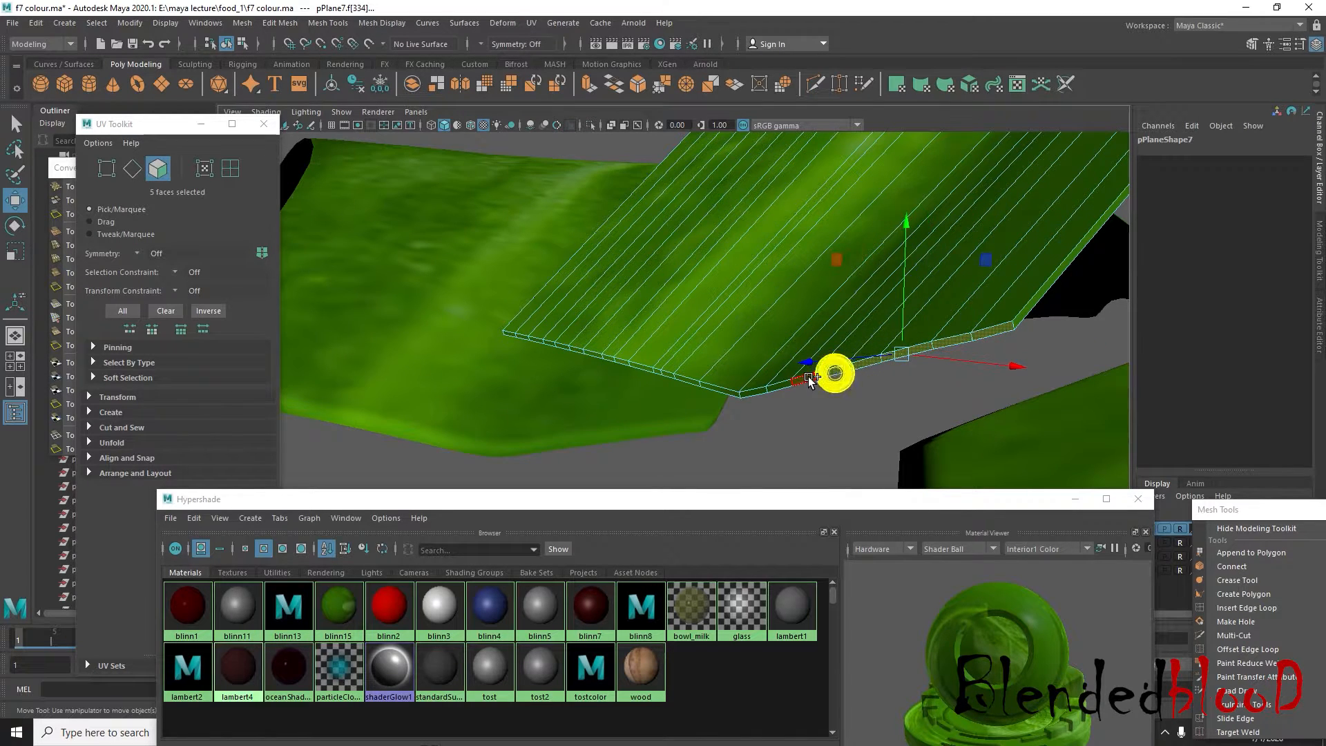
pyautogui.keyDown('shift'); pyautogui.click(808, 378); pyautogui.keyUp('shift')
pyautogui.keyDown('shift'); pyautogui.click(774, 385); pyautogui.keyUp('shift')
pyautogui.keyDown('shift'); pyautogui.click(690, 383); pyautogui.keyUp('shift')
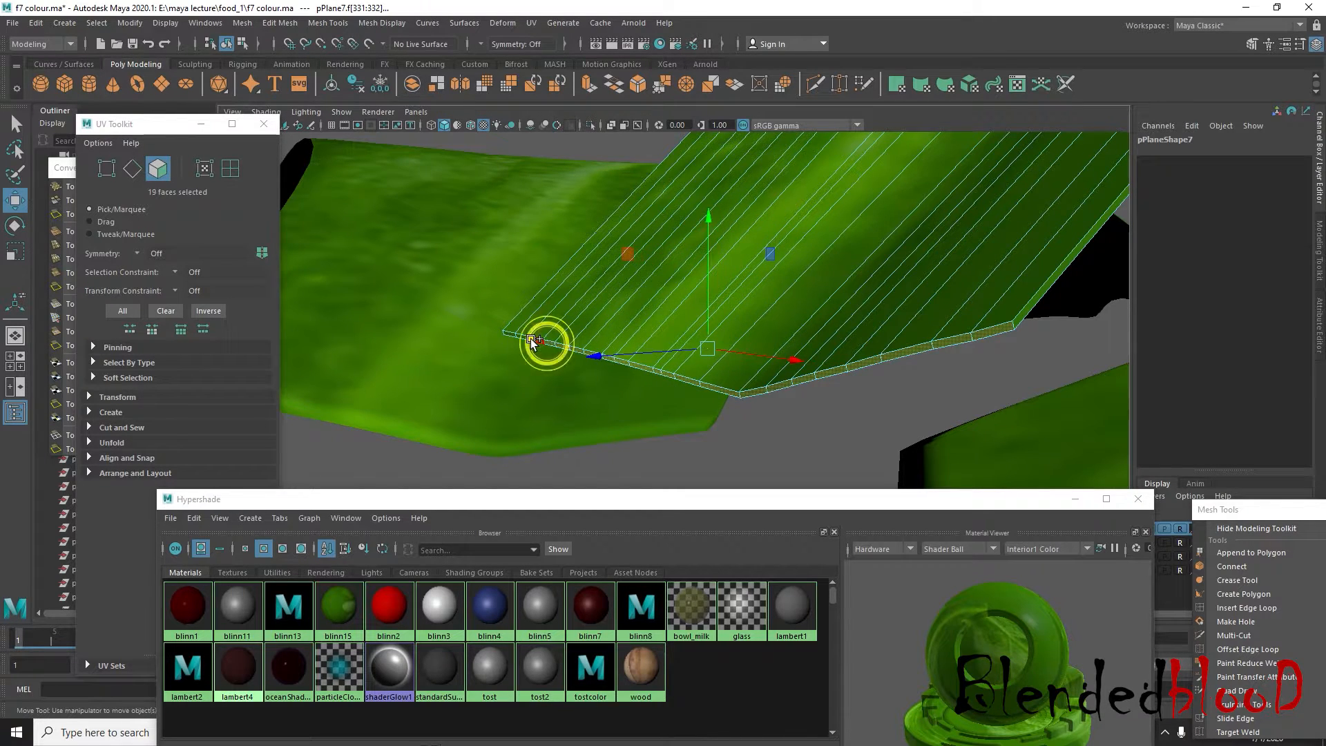
# Extrude the middle leaf's end faces and move them outward and down to form a short stalk
pyautogui.keyDown('alt'); pyautogui.moveTo(677, 352); pyautogui.dragTo(814, 358); pyautogui.keyUp('alt')
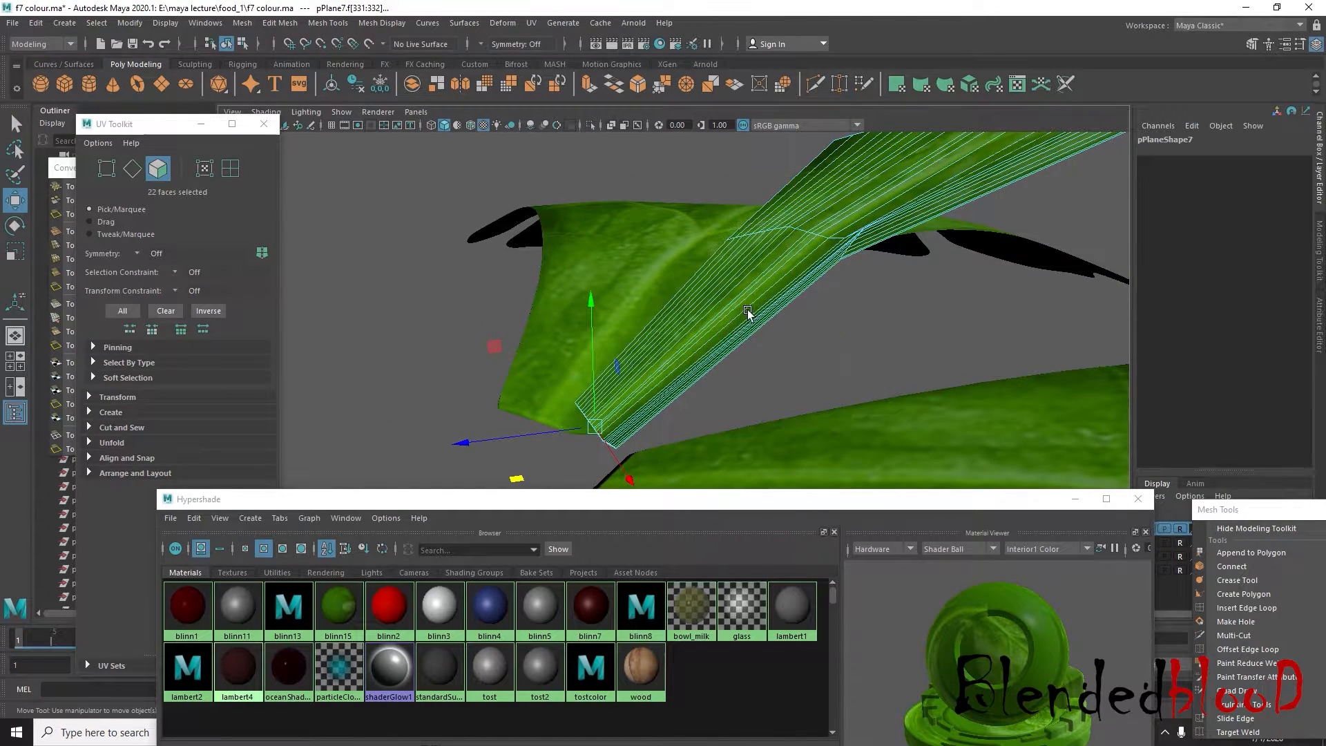
pyautogui.keyDown('alt'); pyautogui.moveTo(749, 314); pyautogui.dragTo(816, 228, button='middle'); pyautogui.keyUp('alt')
pyautogui.click(584, 85)
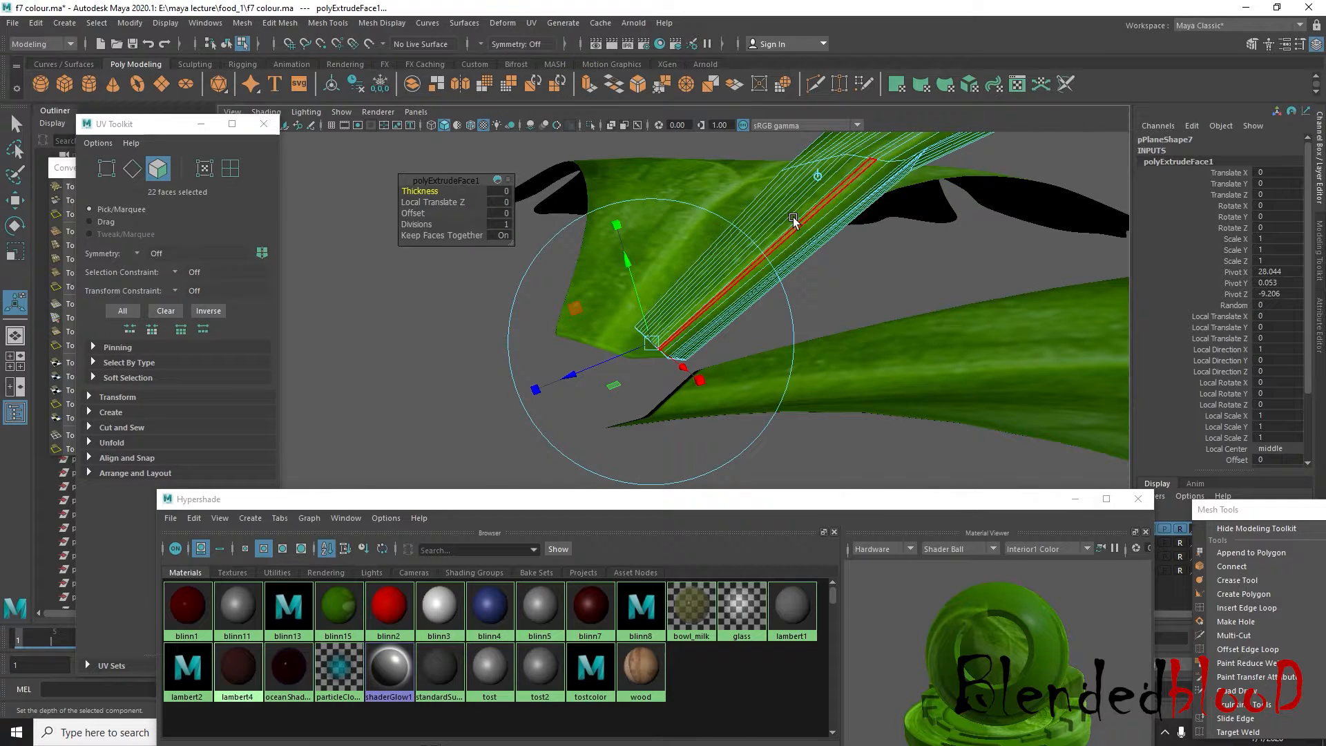
pyautogui.click(818, 182)
pyautogui.press('w')
pyautogui.moveTo(659, 341); pyautogui.dragTo(461, 471)
pyautogui.keyDown('alt'); pyautogui.moveTo(583, 406); pyautogui.dragTo(718, 323, button='middle'); pyautogui.keyUp('alt')
pyautogui.moveTo(692, 343); pyautogui.dragTo(595, 427)
pyautogui.scroll(-5, 783, 394)
pyautogui.keyDown('alt'); pyautogui.moveTo(783, 392); pyautogui.dragTo(768, 366); pyautogui.keyUp('alt')
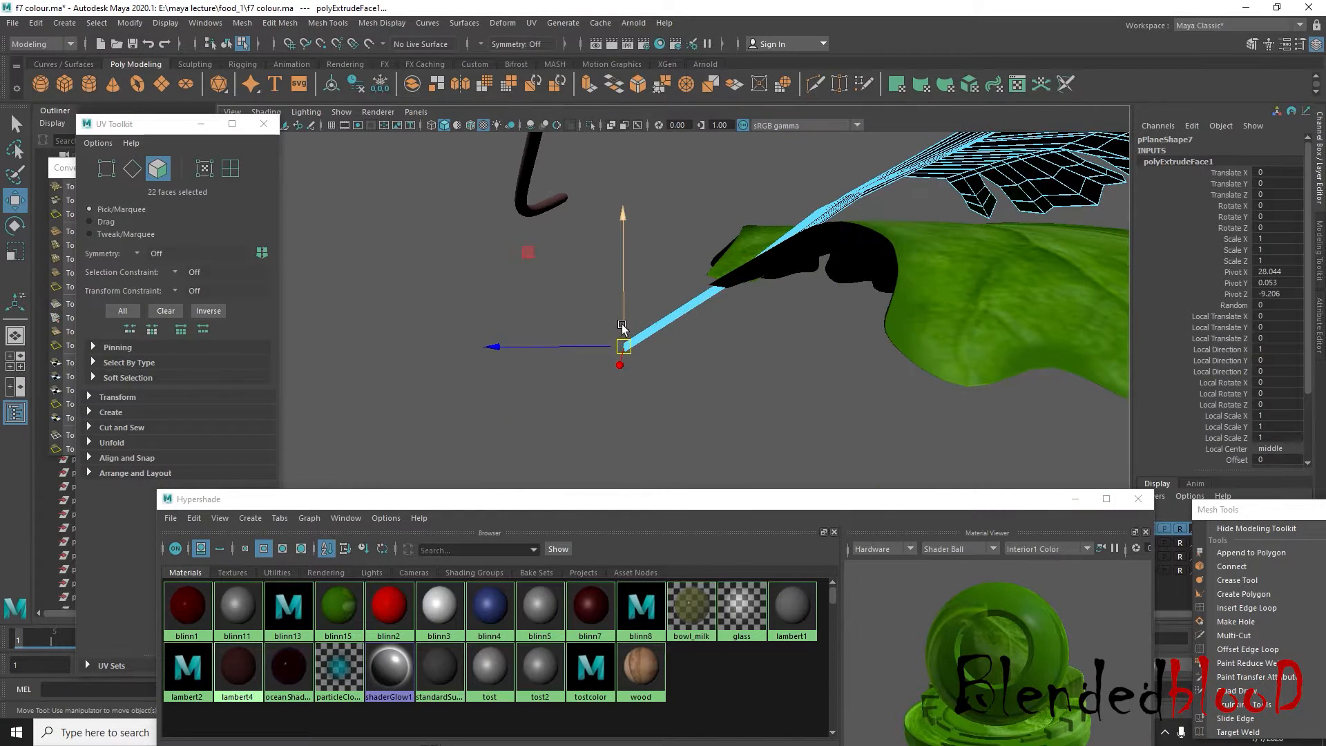
pyautogui.moveTo(624, 342); pyautogui.dragTo(644, 379)
# Insert two edge loops across the middle leaf's stalk and move the loop vertices to bend it into a gentle curve
pyautogui.keyDown('alt'); pyautogui.moveTo(714, 359); pyautogui.dragTo(728, 324); pyautogui.keyUp('alt')
pyautogui.click(1247, 608)
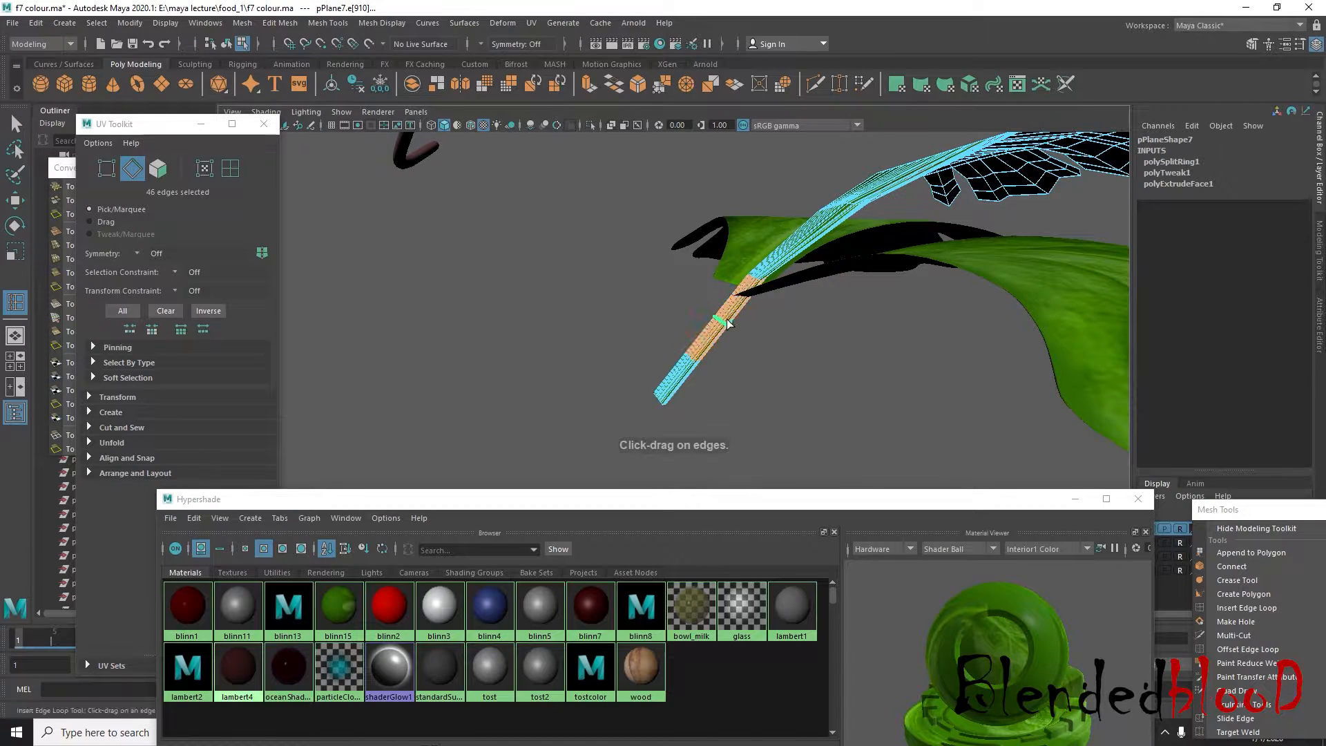
pyautogui.press('w')
pyautogui.moveTo(724, 326); pyautogui.dragTo(676, 321, button='right')
pyautogui.moveTo(693, 305); pyautogui.dragTo(858, 359)
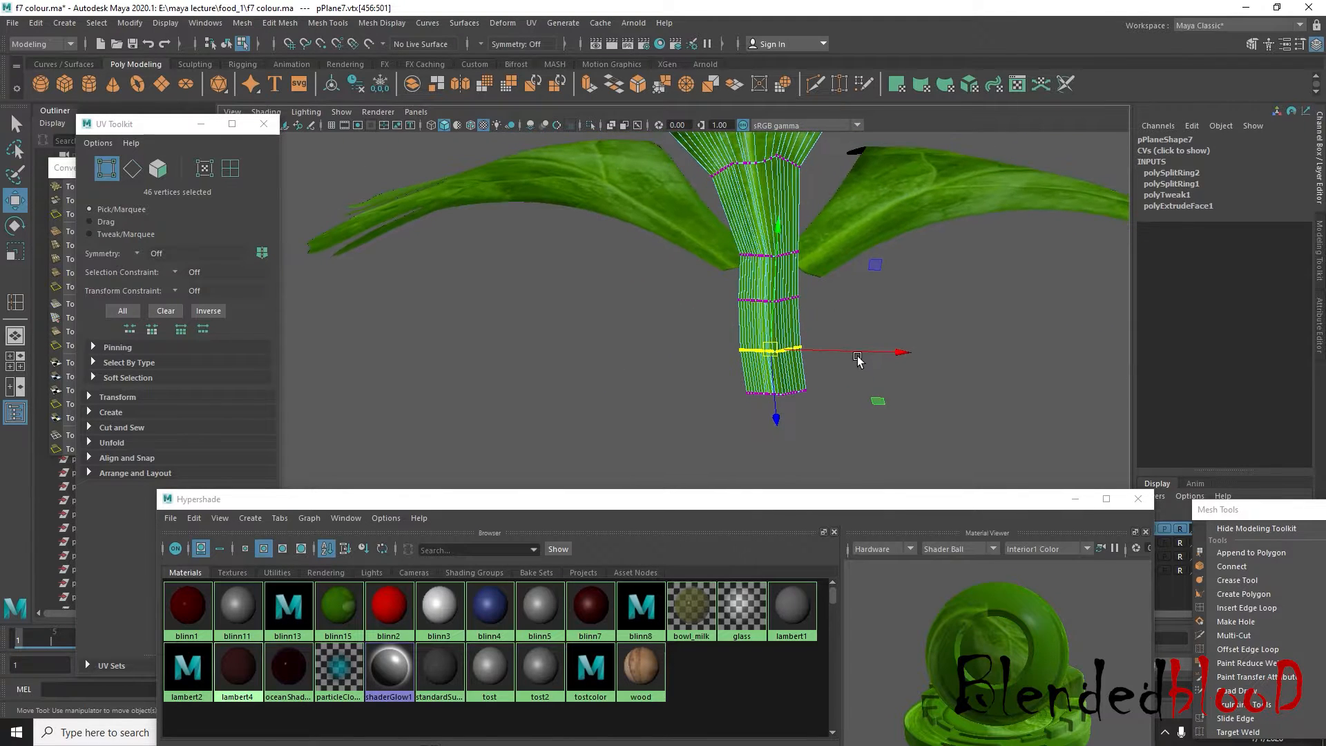
pyautogui.moveTo(791, 293); pyautogui.dragTo(890, 267, button='right')
pyautogui.click(936, 311)
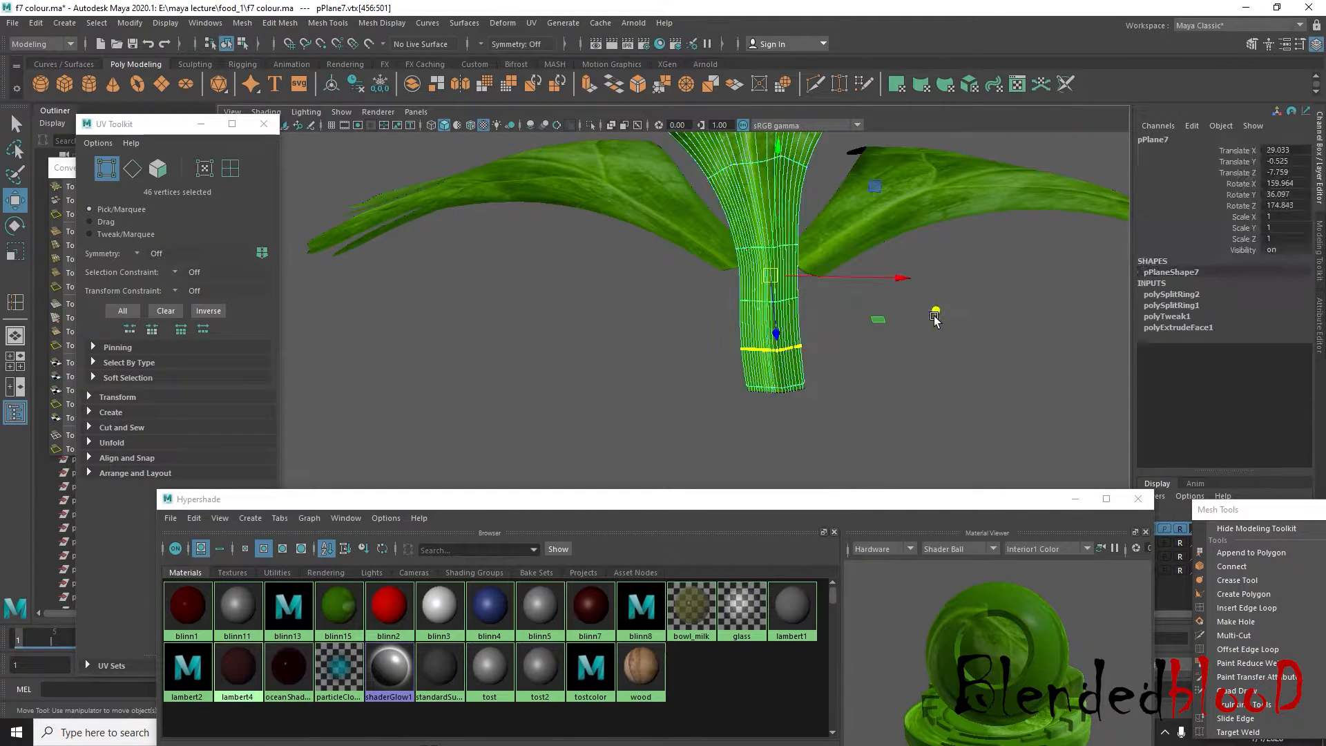
pyautogui.keyDown('alt'); pyautogui.moveTo(944, 367); pyautogui.dragTo(830, 362); pyautogui.keyUp('alt')
pyautogui.click(791, 342)
pyautogui.moveTo(805, 320); pyautogui.dragTo(870, 291, button='right')
# Select the faces of the middle leaf's stalk and assign the lambert4 material to them
pyautogui.click(903, 353)
pyautogui.keyDown('alt'); pyautogui.moveTo(906, 383); pyautogui.dragTo(823, 361); pyautogui.keyUp('alt')
pyautogui.click(821, 353)
pyautogui.moveTo(820, 351); pyautogui.dragTo(817, 343, button='right')
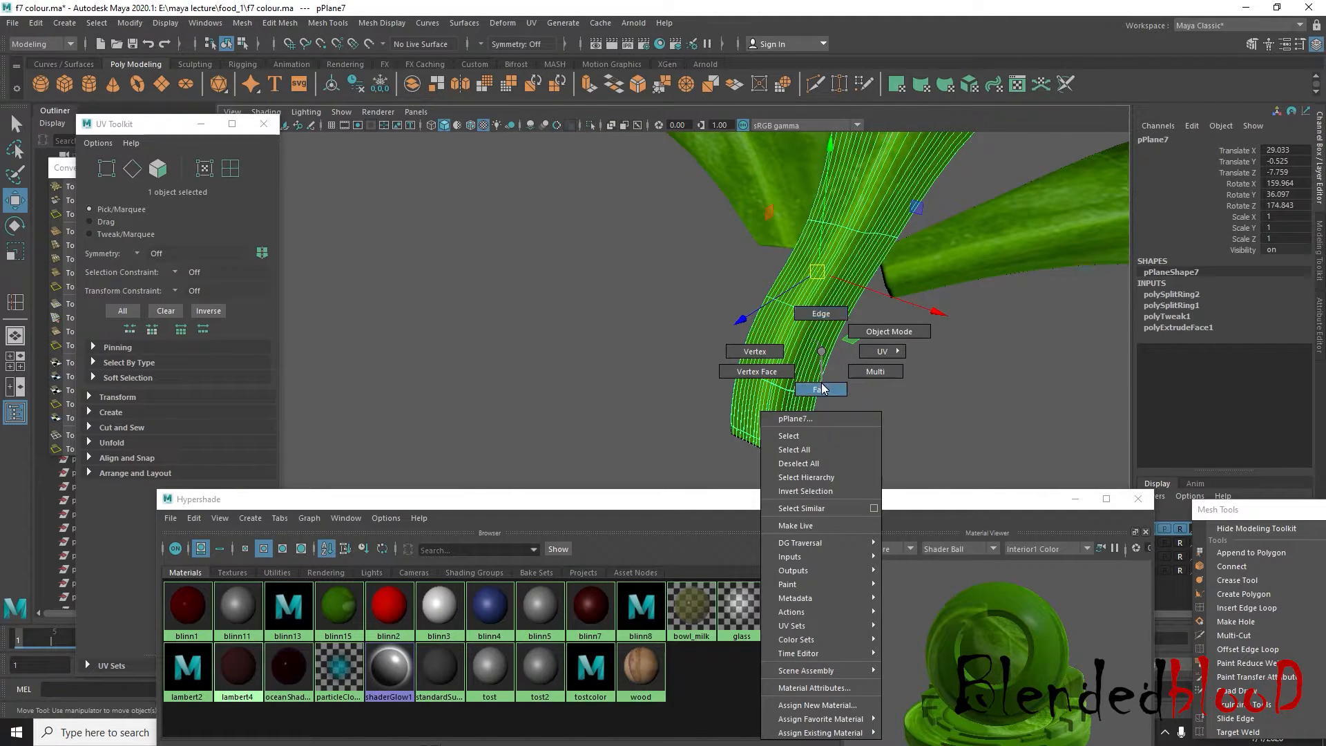
pyautogui.moveTo(823, 389); pyautogui.dragTo(822, 390, button='right')
pyautogui.moveTo(885, 476); pyautogui.dragTo(831, 439)
pyautogui.moveTo(669, 280); pyautogui.dragTo(671, 282)
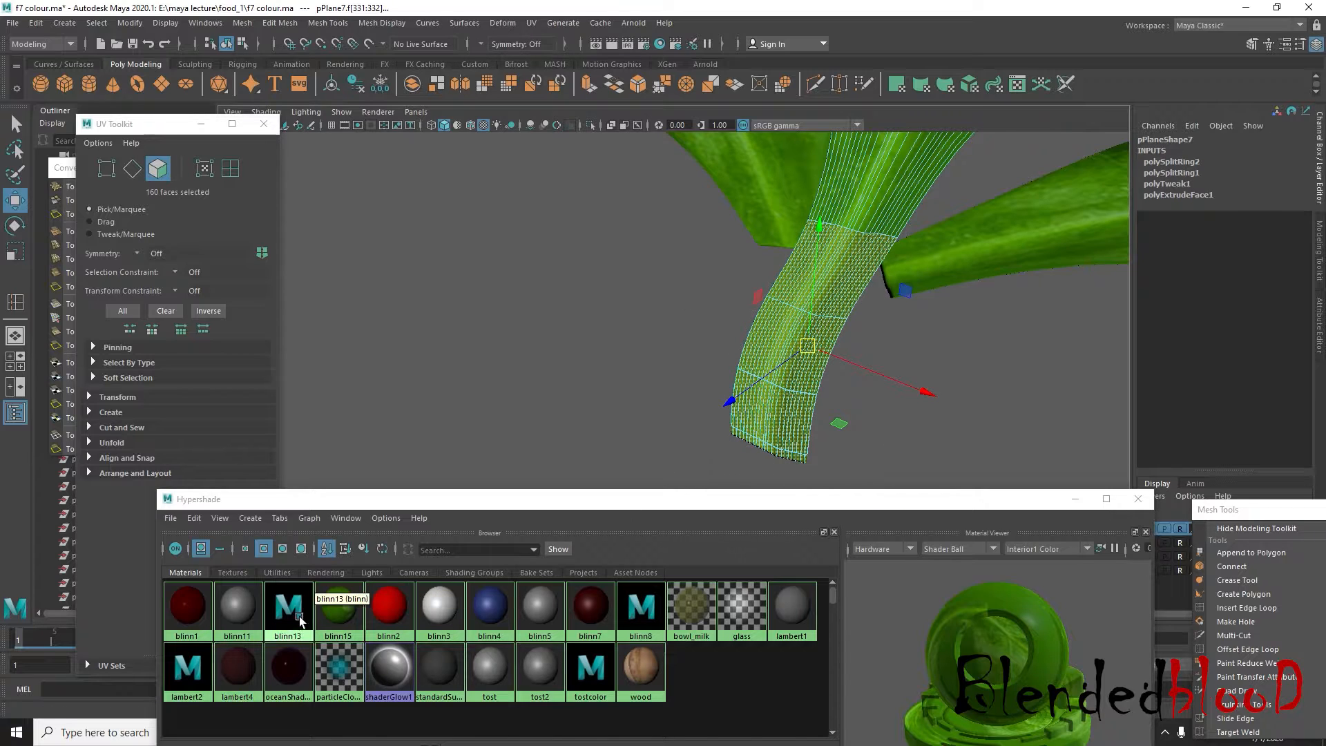
pyautogui.moveTo(248, 670); pyautogui.dragTo(266, 503, button='right')
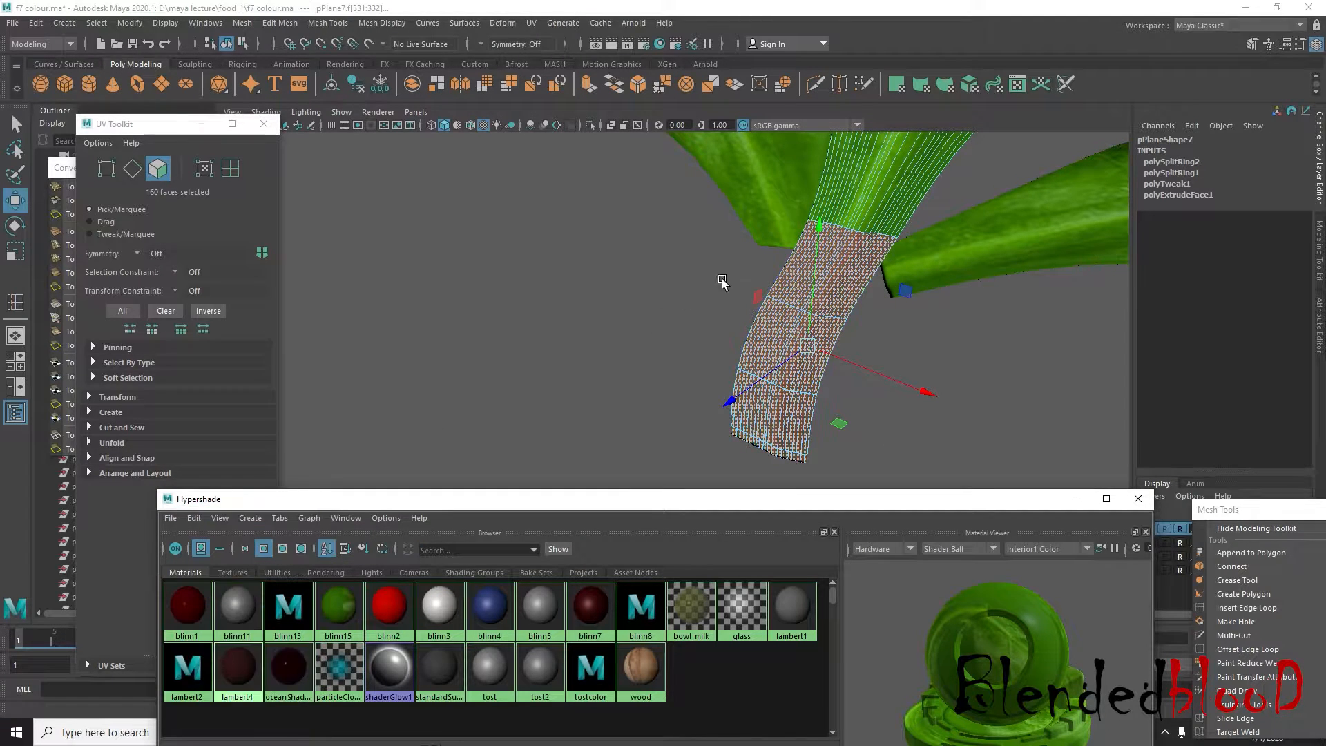
# Examine the stem-coloured stalk and how it meets the neighbouring leaf bases
pyautogui.moveTo(842, 257); pyautogui.dragTo(910, 237, button='right')
pyautogui.click(979, 401)
pyautogui.scroll(-5, 979, 401)
pyautogui.keyDown('alt'); pyautogui.moveTo(979, 401); pyautogui.dragTo(906, 472); pyautogui.keyUp('alt')
pyautogui.scroll(7, 799, 429)
pyautogui.keyDown('alt'); pyautogui.moveTo(800, 429); pyautogui.dragTo(768, 363, button='middle'); pyautogui.keyUp('alt')
pyautogui.scroll(4, 769, 362)
pyautogui.keyDown('alt'); pyautogui.moveTo(802, 403); pyautogui.dragTo(814, 395); pyautogui.keyUp('alt')
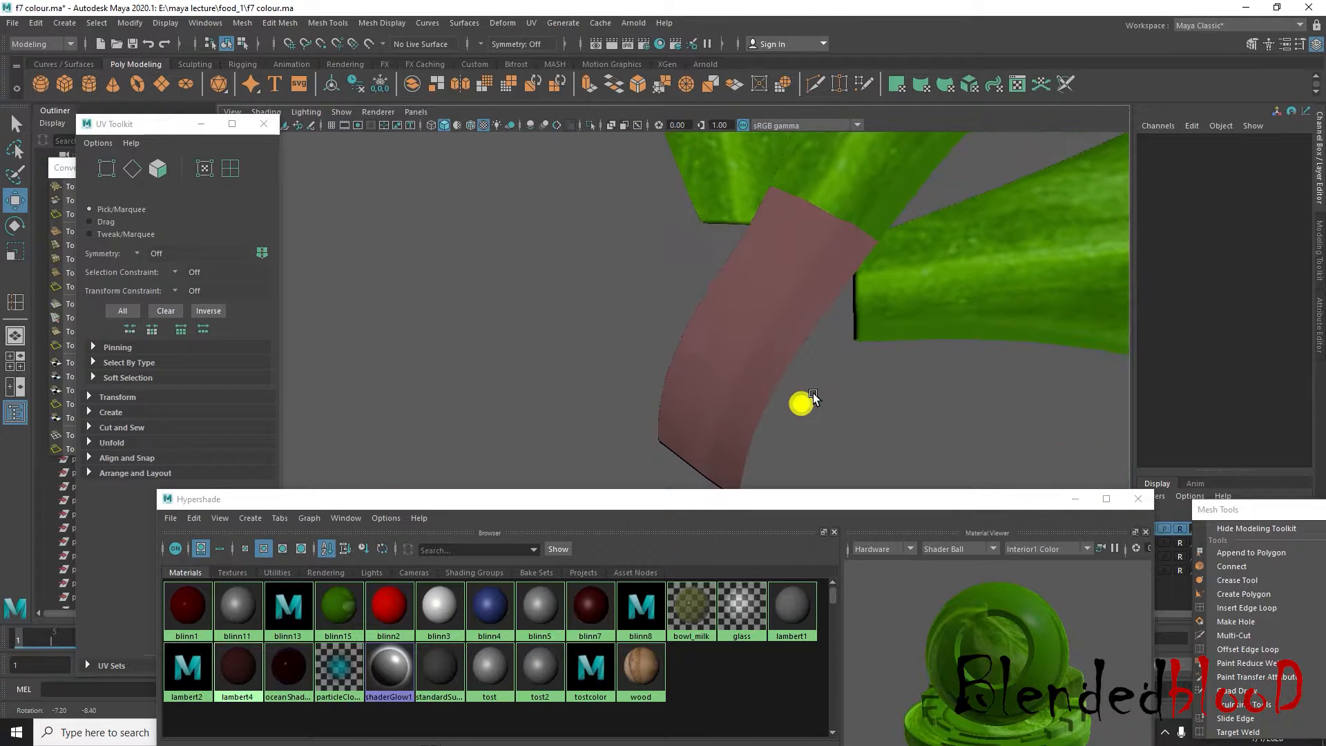
# Undo the lambert4 assignment on the middle leaf's stalk faces
pyautogui.hotkey('ctrl', 'z')
pyautogui.hotkey('ctrl', 'z')
pyautogui.hotkey('ctrl', 'z')
pyautogui.click(821, 384)
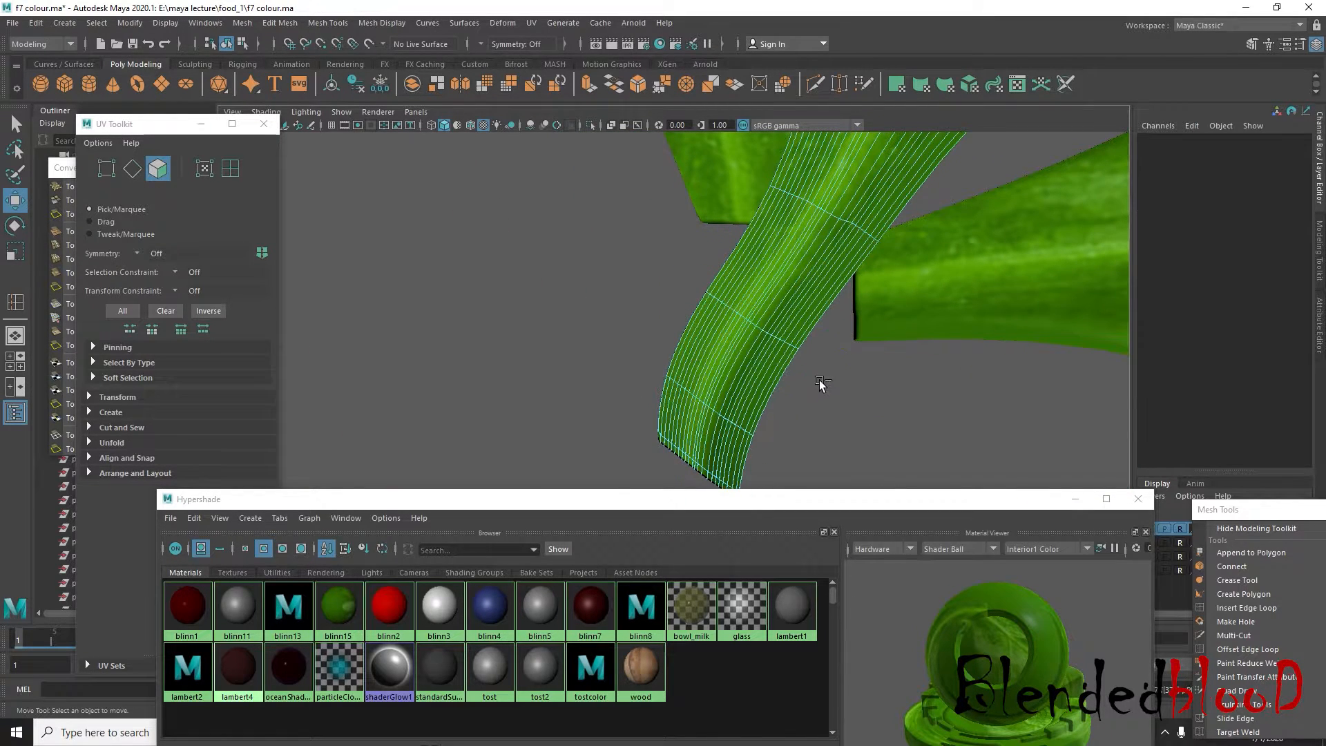
# Return to object selection and delete the two side leaves, keeping only the middle leaf with the stalk
pyautogui.moveTo(819, 293); pyautogui.dragTo(865, 268, button='right')
pyautogui.click(876, 397)
pyautogui.scroll(-5, 877, 397)
pyautogui.keyDown('alt'); pyautogui.moveTo(877, 397); pyautogui.dragTo(773, 417); pyautogui.keyUp('alt')
pyautogui.scroll(5, 773, 417)
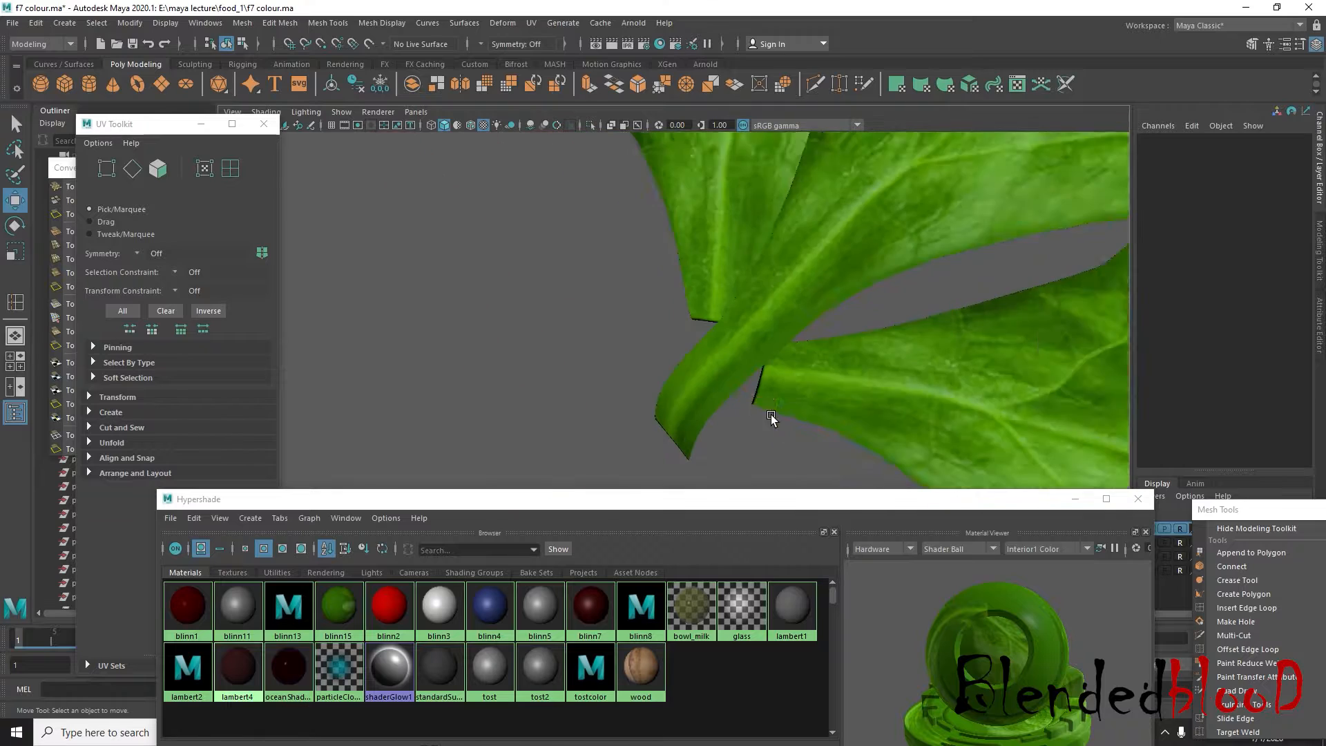
pyautogui.keyDown('alt'); pyautogui.moveTo(836, 386); pyautogui.dragTo(808, 332); pyautogui.keyUp('alt')
pyautogui.click(806, 290)
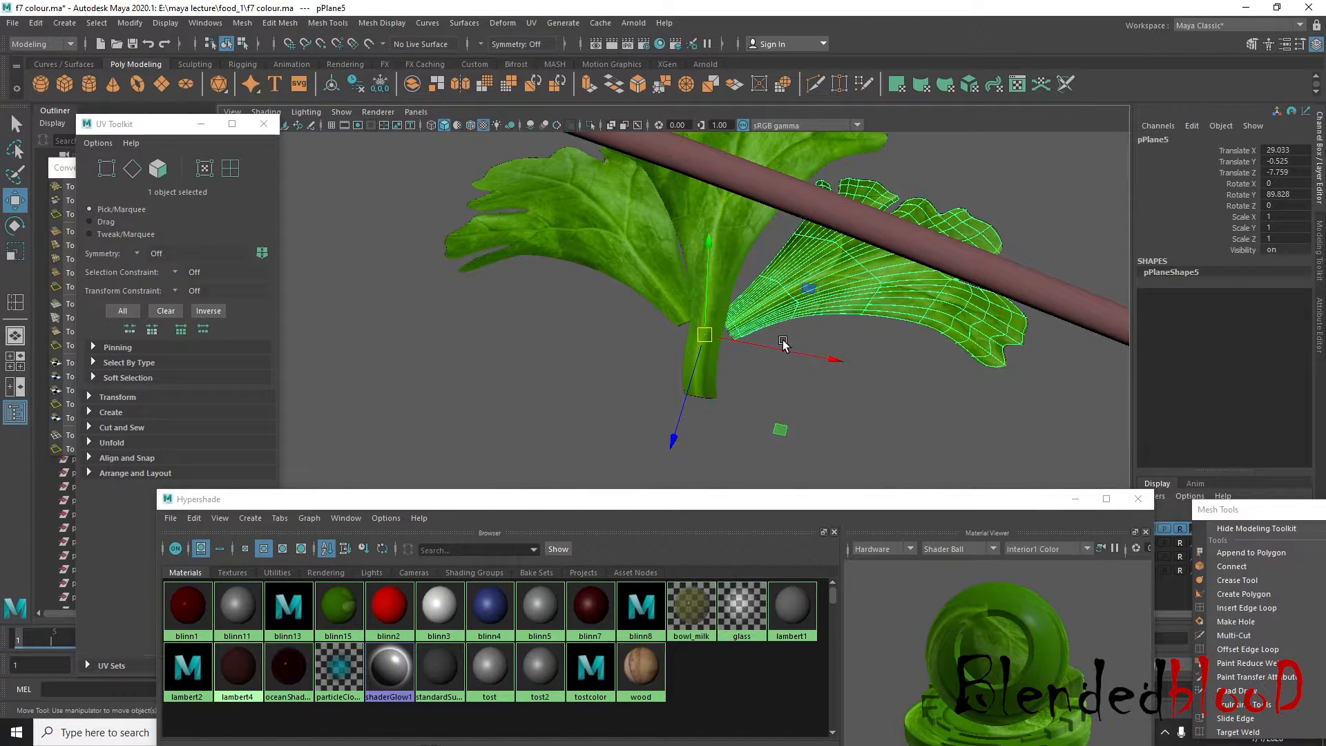
pyautogui.scroll(5, 783, 343)
pyautogui.click(657, 250)
# Try to duplicate the stalked leaf and shift the copy to about Translate Z -7.798
pyautogui.click(711, 322)
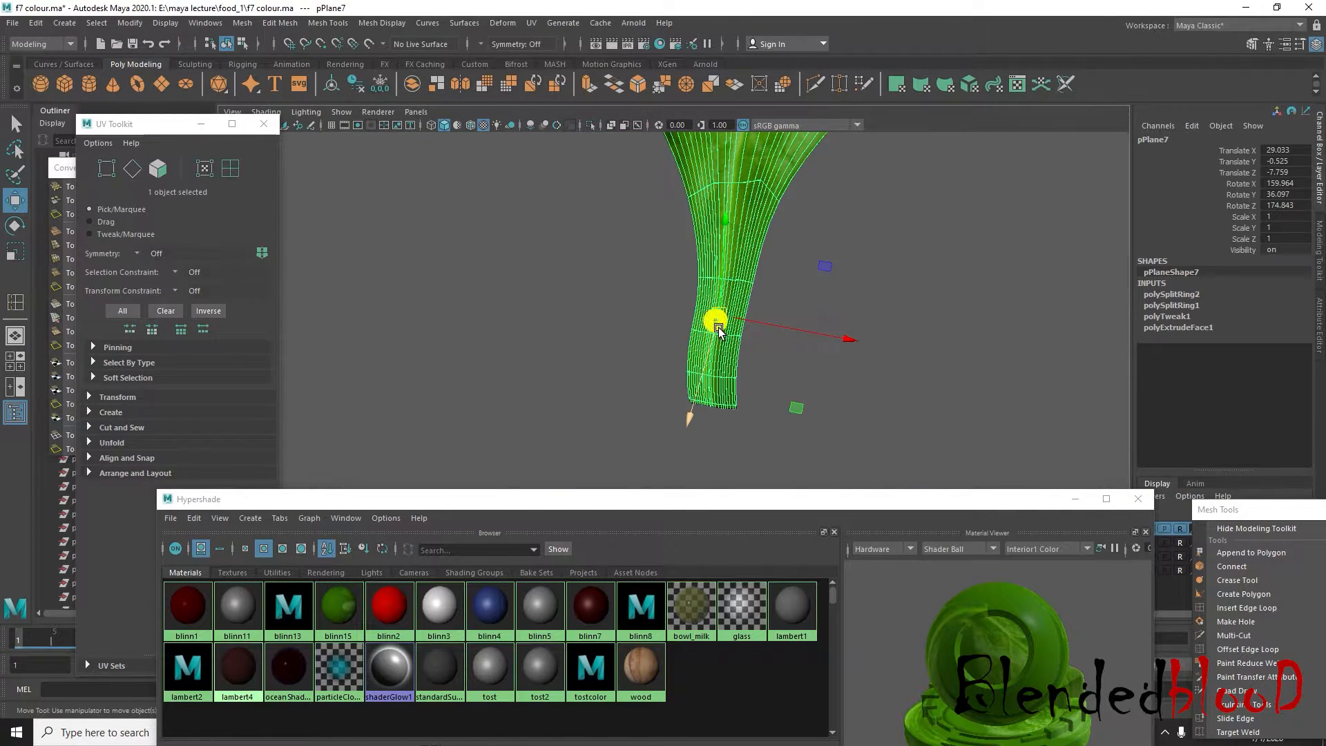
pyautogui.hotkey('ctrl', 'd')
pyautogui.press('r')
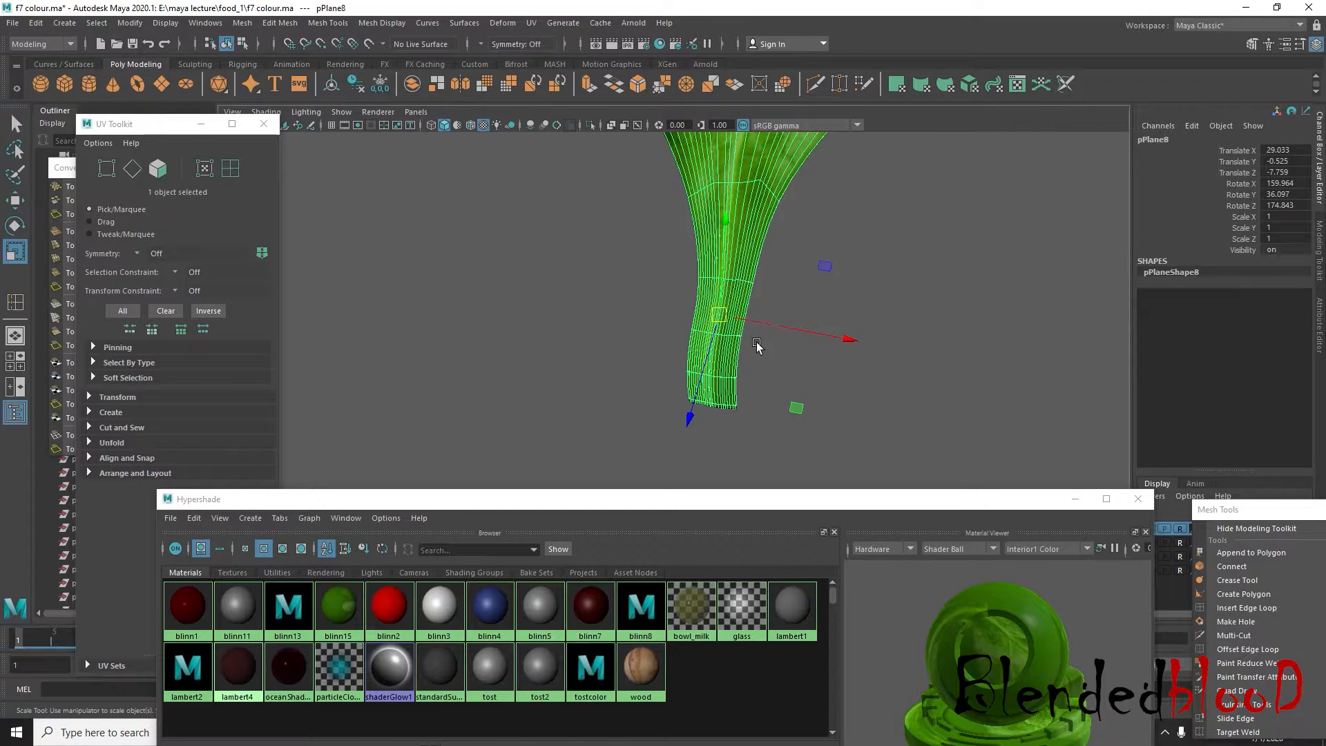
pyautogui.press('f')
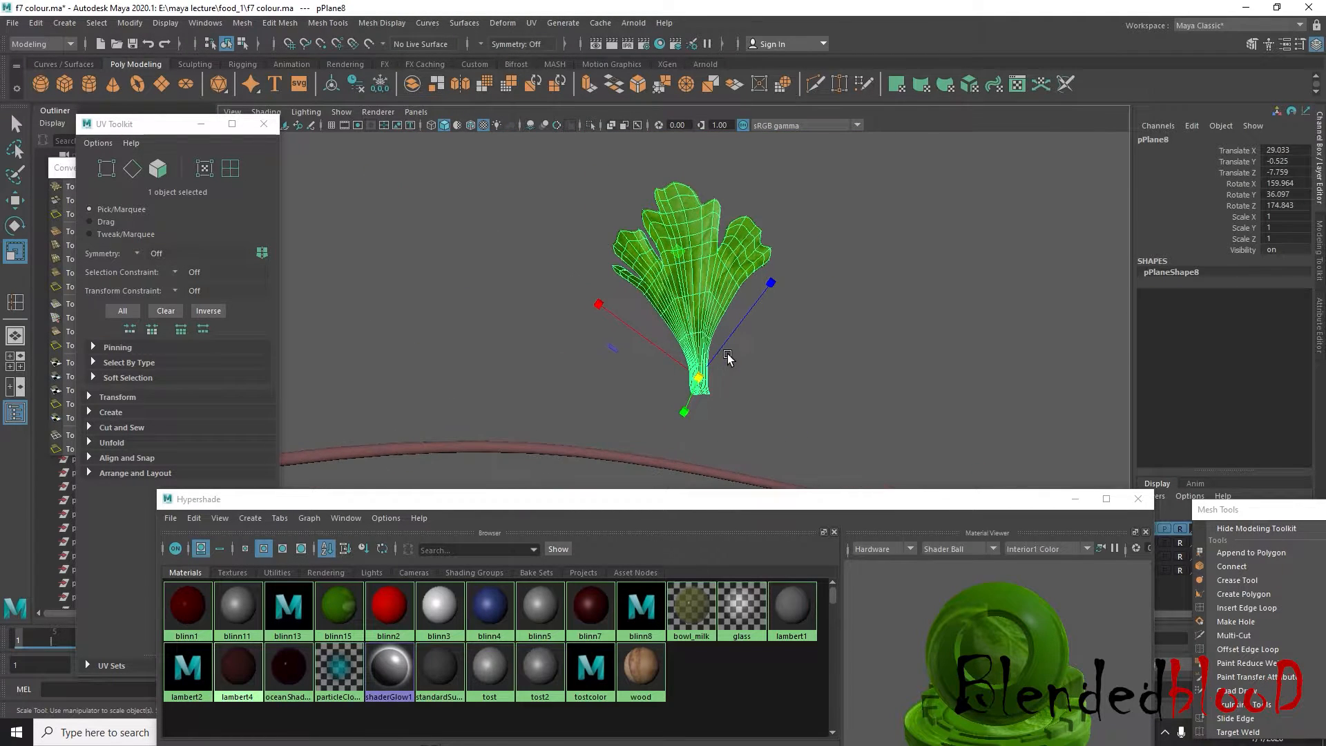
pyautogui.moveTo(700, 391); pyautogui.dragTo(769, 391)
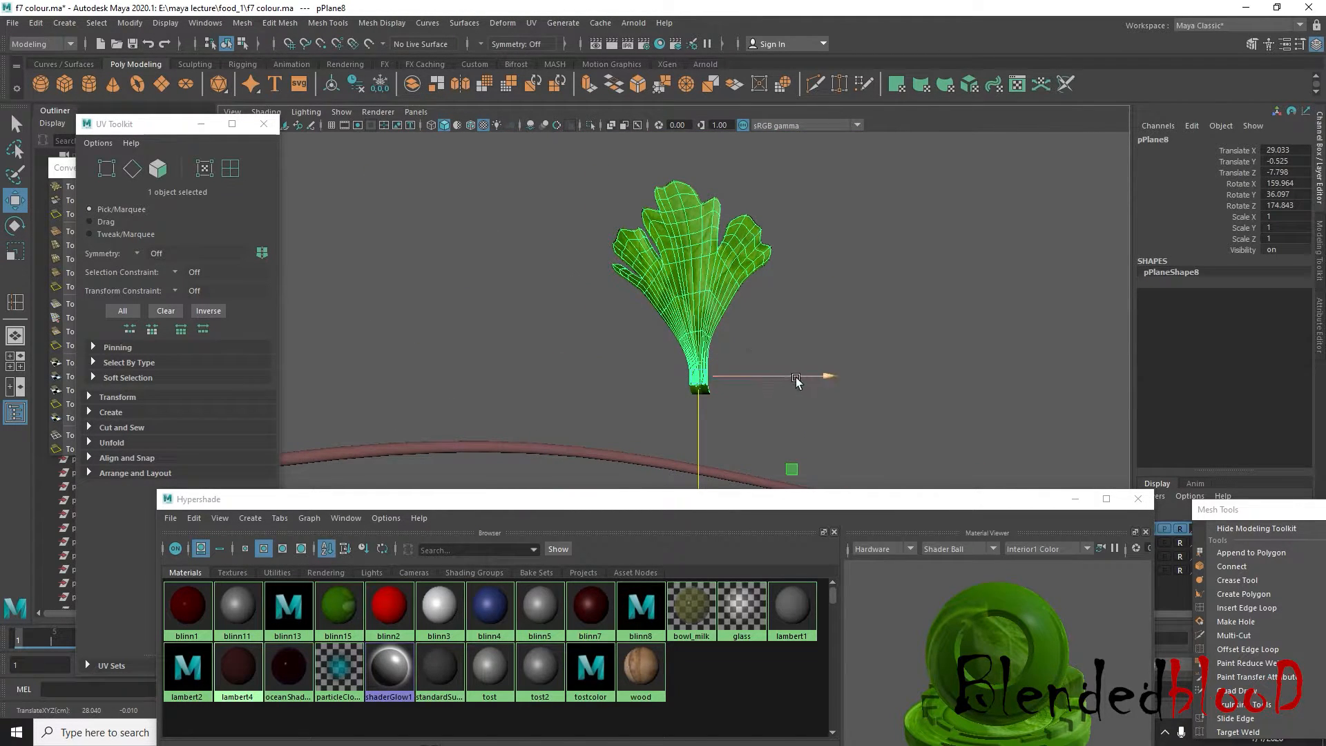
pyautogui.click(711, 323)
# Move the stalked leaf's pivot to the lower end of its stalk
pyautogui.keyDown('alt'); pyautogui.moveTo(764, 364); pyautogui.dragTo(794, 265, button='middle'); pyautogui.keyUp('alt')
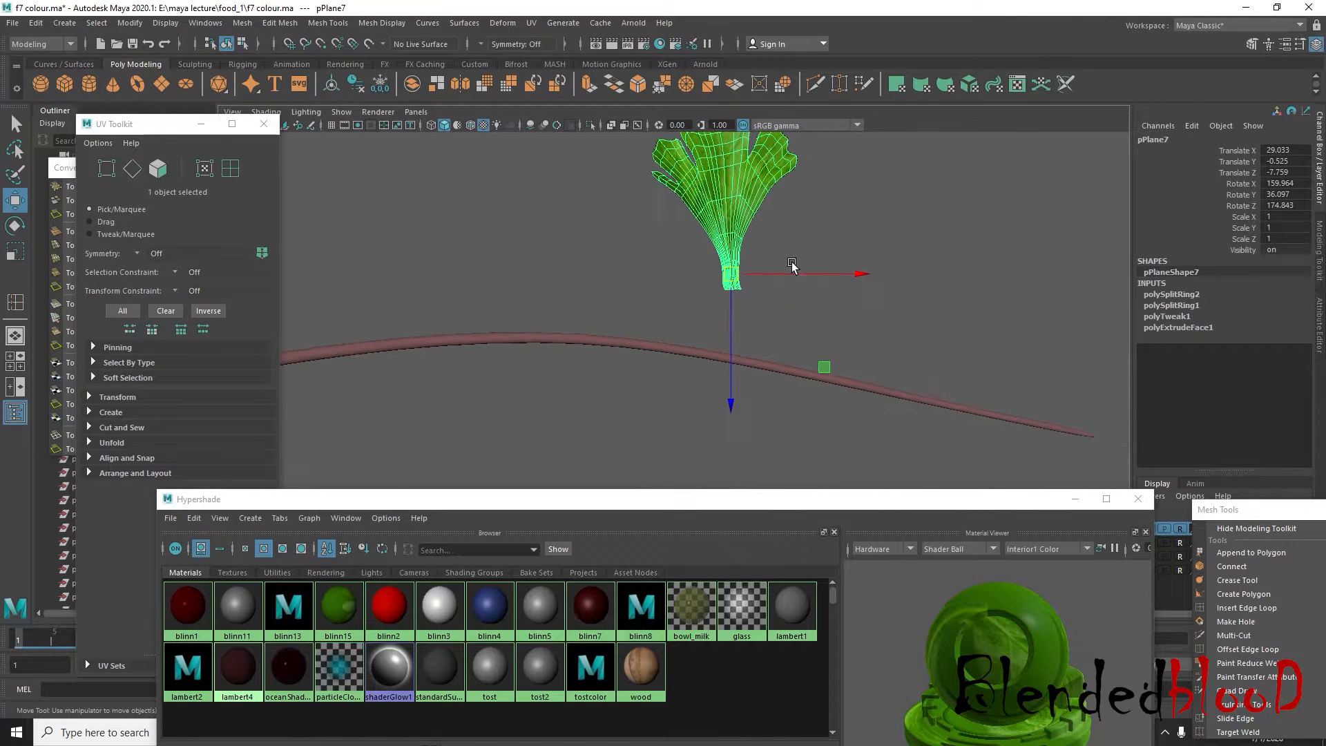
pyautogui.keyDown('alt'); pyautogui.moveTo(769, 308); pyautogui.dragTo(742, 312); pyautogui.keyUp('alt')
pyautogui.press('space')
pyautogui.press('space')
pyautogui.scroll(2, 734, 345)
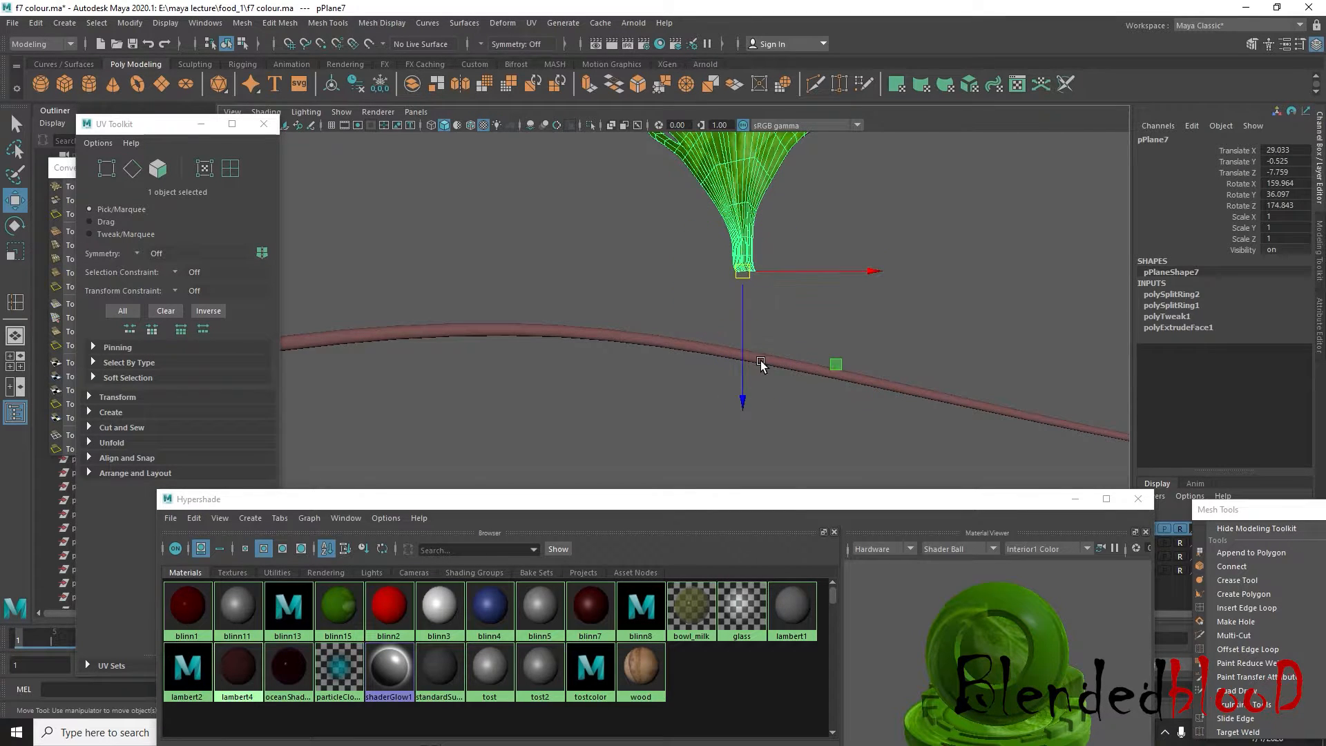
# Duplicate the stalked leaf twice and rotate the copies about the stalk end to either side, at about Rotate Y 85.591 and -7.406
pyautogui.press('e')
pyautogui.keyDown('alt'); pyautogui.moveTo(817, 287); pyautogui.dragTo(818, 361, button='middle'); pyautogui.keyUp('alt')
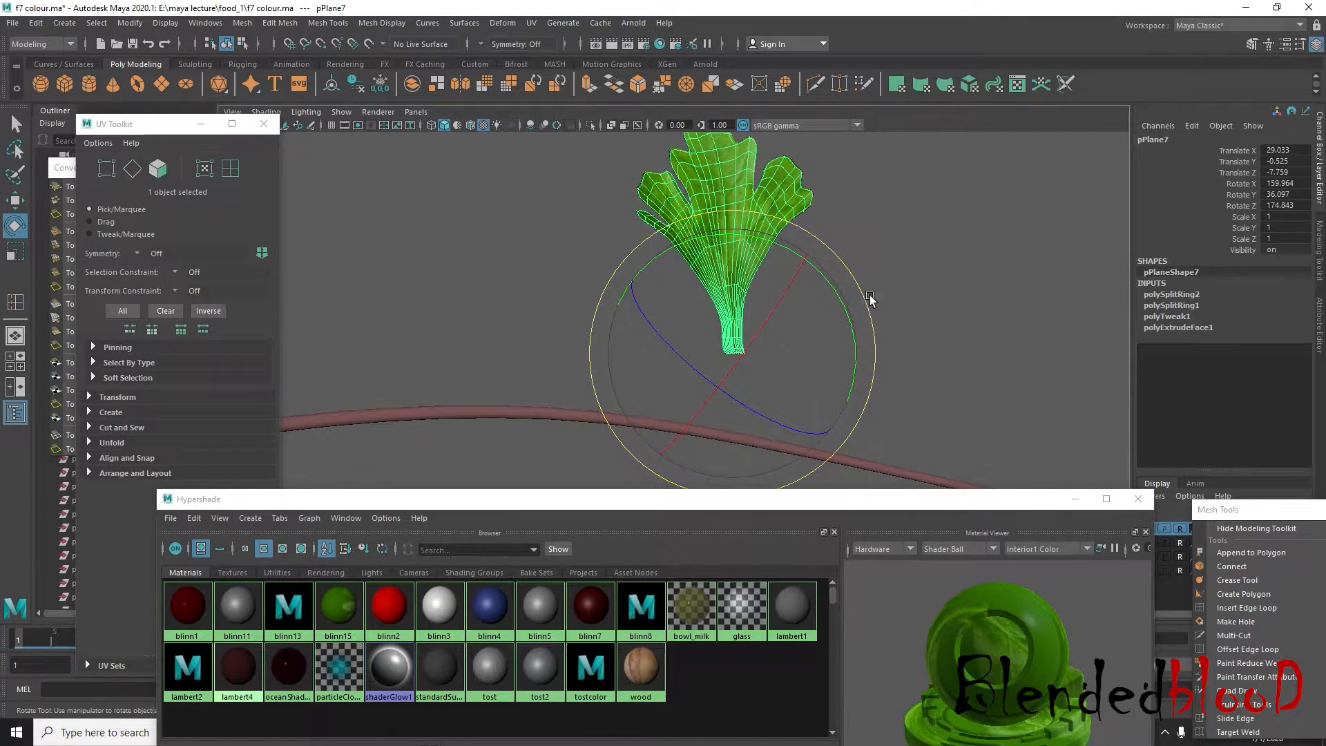
pyautogui.hotkey('ctrl', 'd')
pyautogui.moveTo(843, 266); pyautogui.dragTo(932, 395)
pyautogui.moveTo(875, 354); pyautogui.dragTo(714, 207)
pyautogui.press('w')
pyautogui.scroll(5, 972, 304)
pyautogui.keyDown('alt'); pyautogui.moveTo(973, 308); pyautogui.dragTo(898, 290); pyautogui.keyUp('alt')
pyautogui.click(901, 349)
pyautogui.keyDown('alt'); pyautogui.moveTo(760, 387); pyautogui.dragTo(728, 364); pyautogui.keyUp('alt')
# Select the three stalked leaves and combine them into one mesh
pyautogui.click(773, 330)
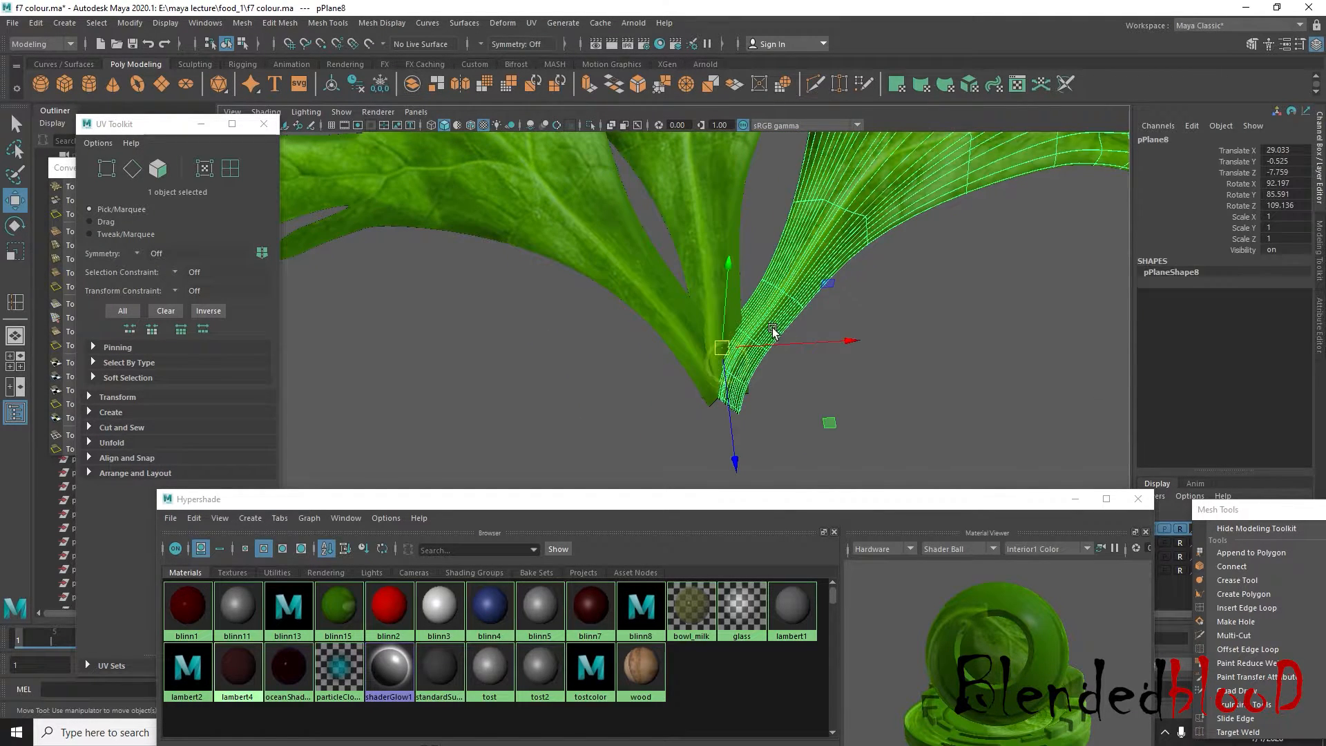
pyautogui.keyDown('shift'); pyautogui.click(720, 276); pyautogui.keyUp('shift')
pyautogui.keyDown('shift'); pyautogui.click(652, 290); pyautogui.keyUp('shift')
pyautogui.scroll(-3, 660, 311)
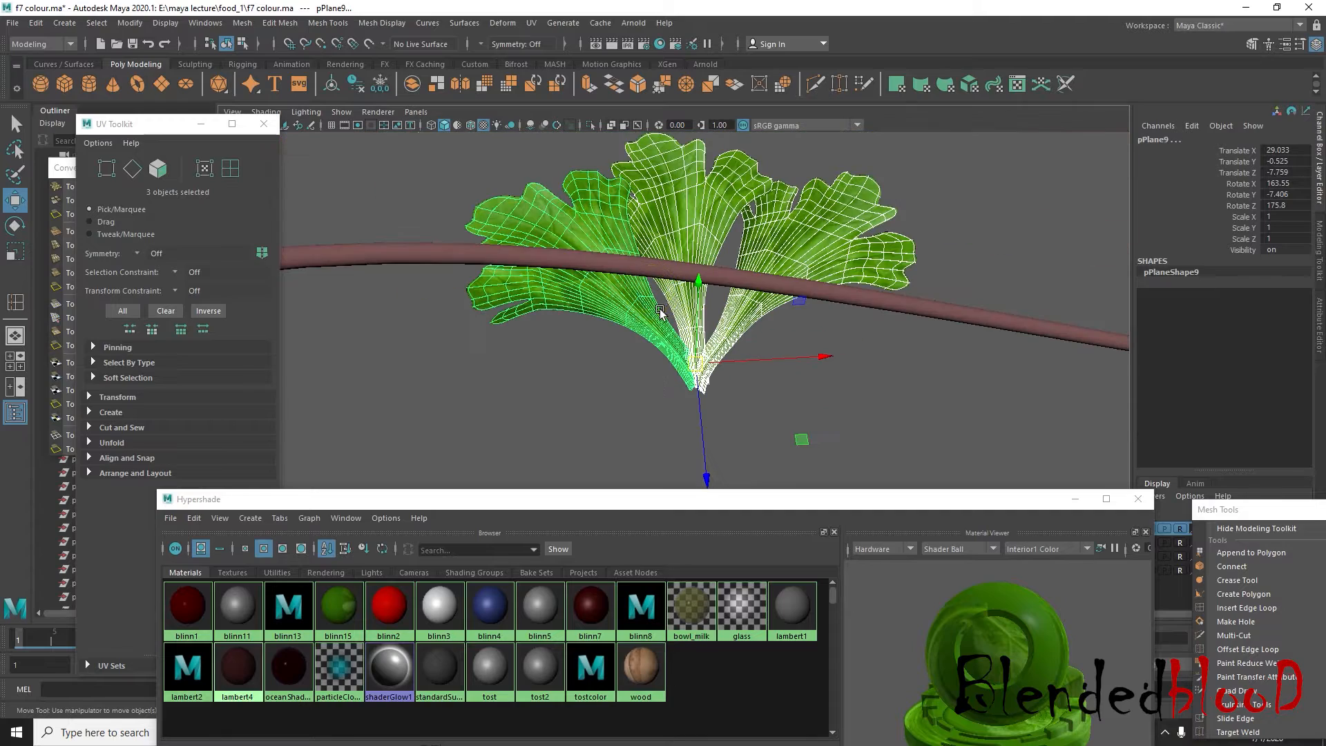
pyautogui.click(249, 25)
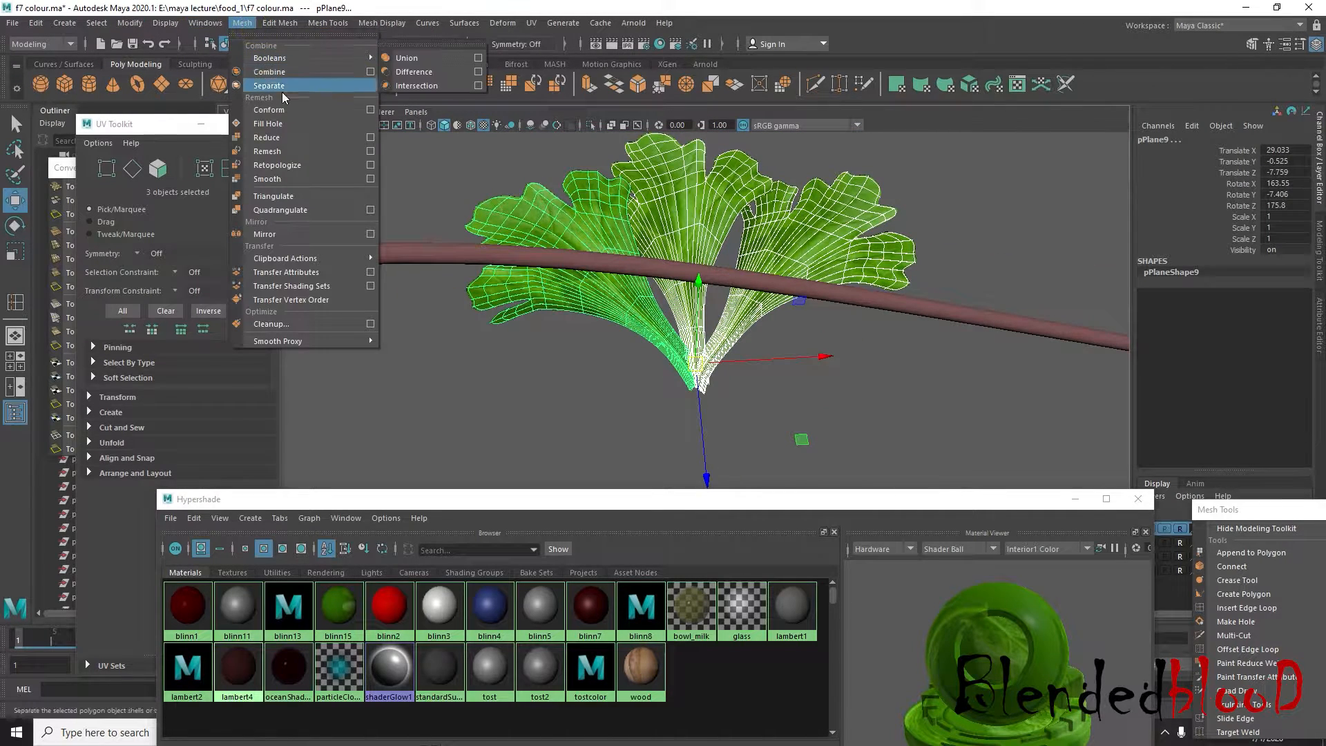
pyautogui.click(280, 73)
pyautogui.press('f')
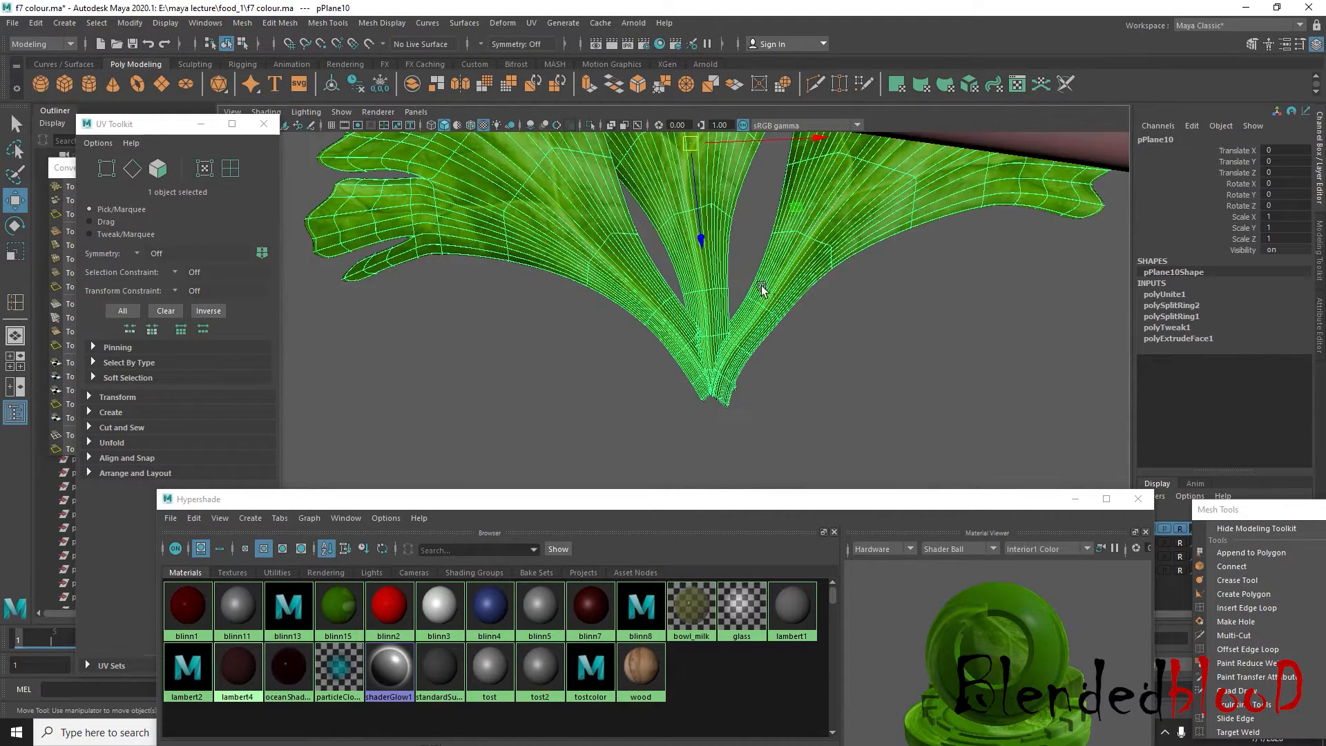
# Center the combined leaf cluster's pivot and switch the mesh to vertex editing
pyautogui.click(139, 25)
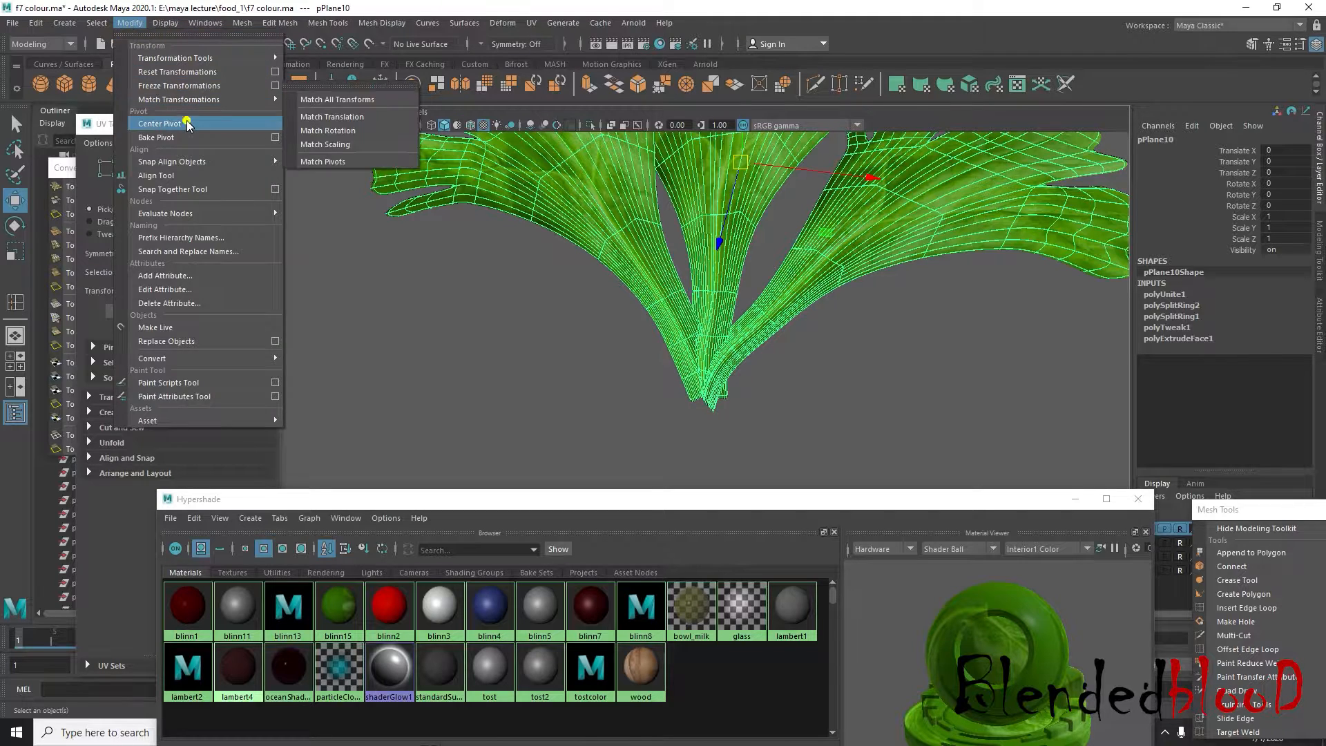
pyautogui.click(186, 120)
pyautogui.moveTo(730, 351); pyautogui.dragTo(761, 421, button='right')
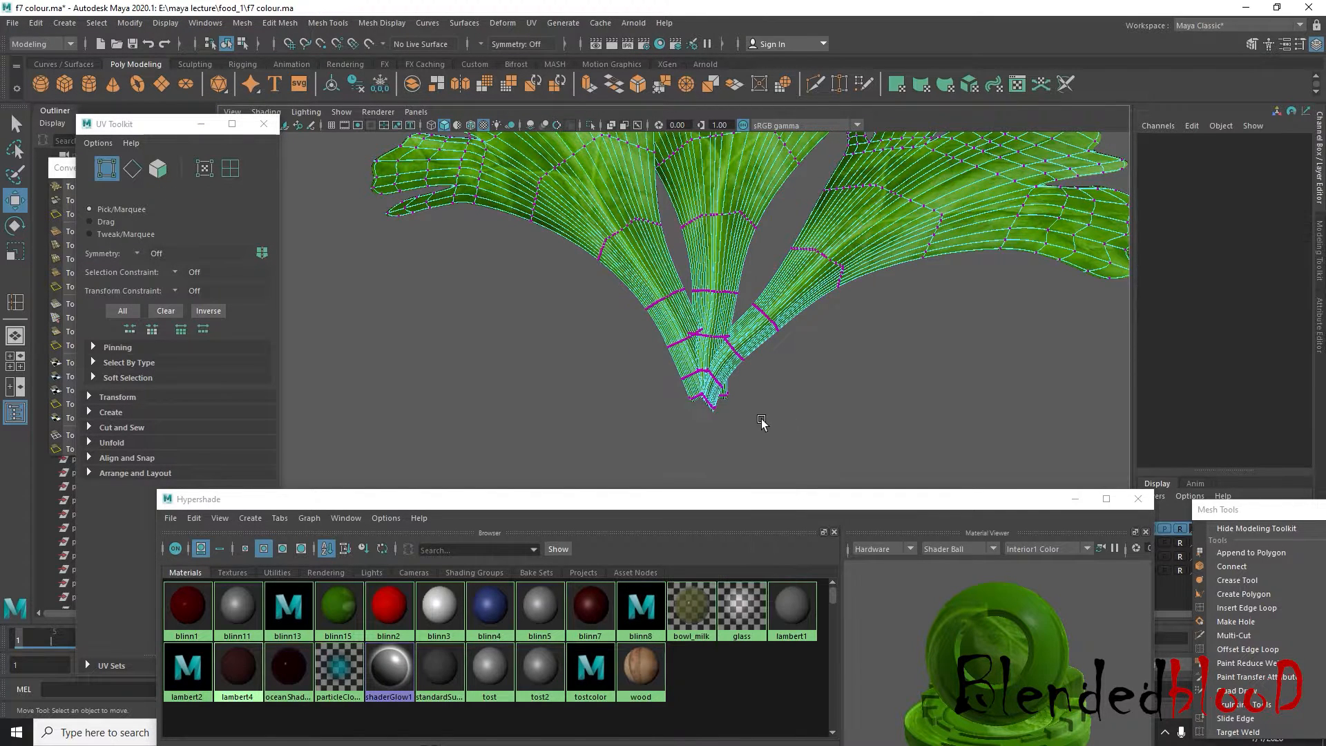
# Select the vertices at the lower ends of the cluster's three stalks and scale them to a narrow point without soft selection
pyautogui.moveTo(661, 365); pyautogui.dragTo(662, 365)
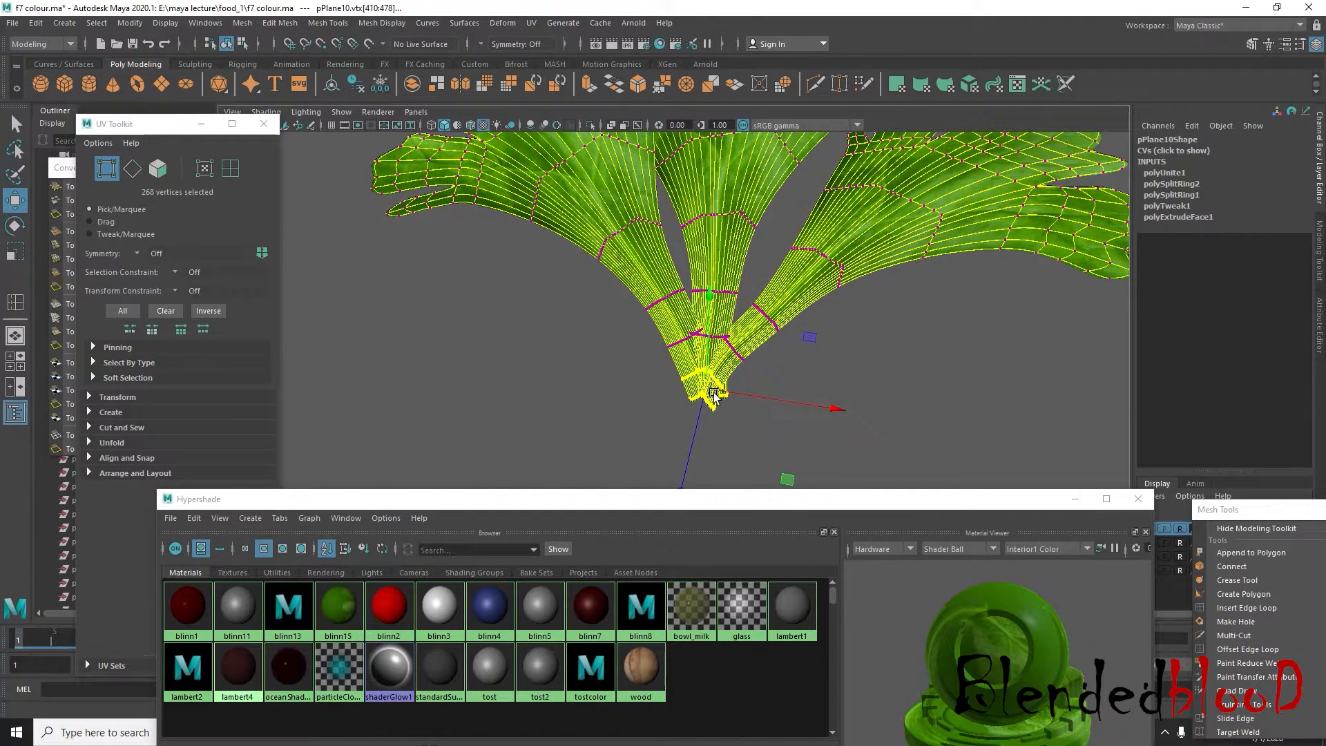
pyautogui.scroll(-5, 704, 358)
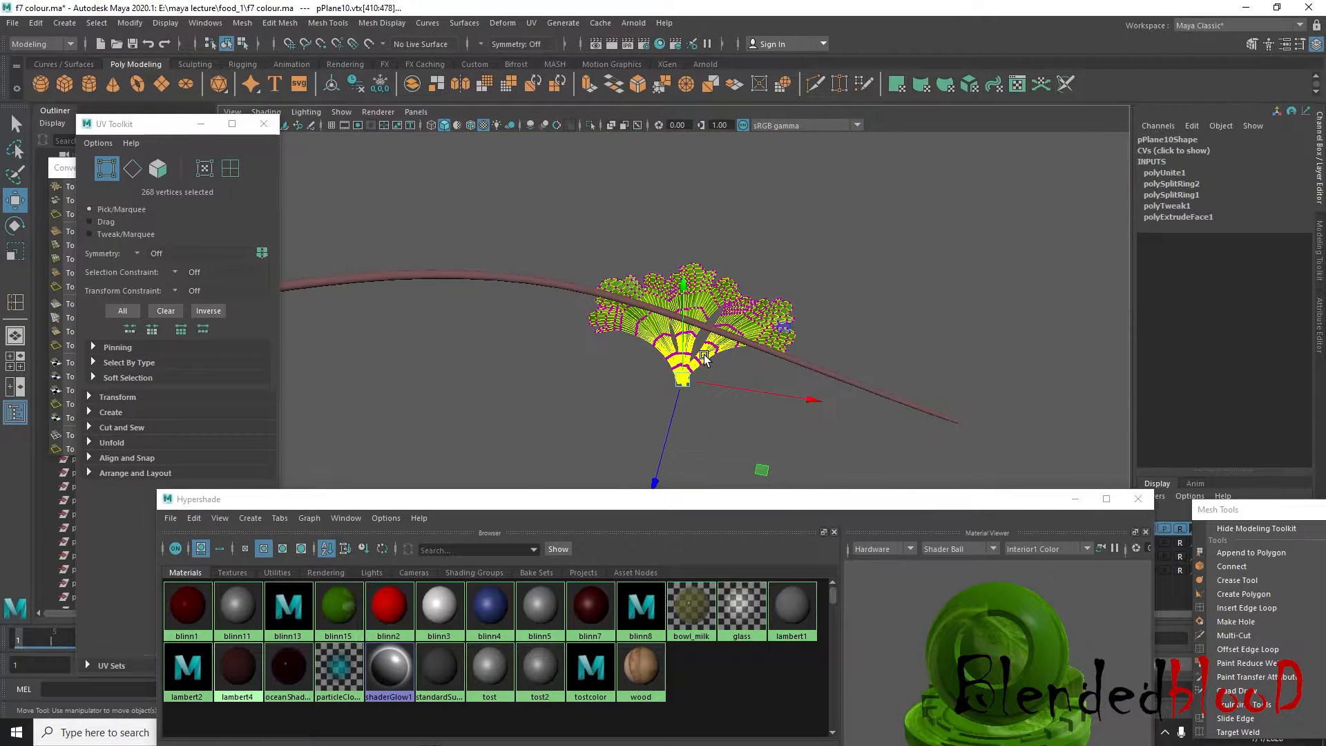
pyautogui.moveTo(632, 338); pyautogui.dragTo(72, 231)
pyautogui.scroll(8, 676, 419)
pyautogui.moveTo(765, 426); pyautogui.dragTo(689, 400)
pyautogui.scroll(-5, 663, 396)
pyautogui.press('r')
pyautogui.press('b')
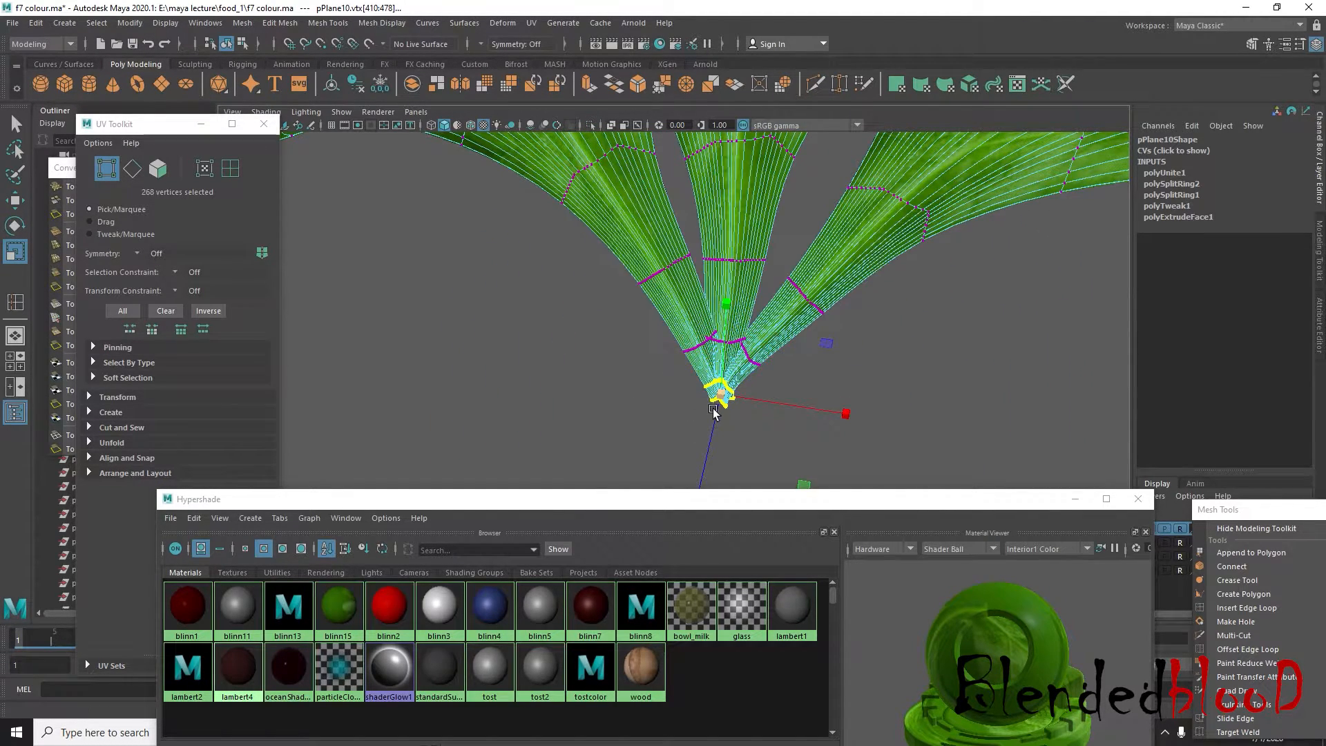
pyautogui.moveTo(778, 340); pyautogui.dragTo(833, 291, button='right')
# Return the leaf cluster to object mode and move it to the stem's tip in the top view, at about Translate X 10.406, Z 4.071
pyautogui.click(914, 337)
pyautogui.scroll(-5, 863, 373)
pyautogui.keyDown('alt'); pyautogui.moveTo(835, 388); pyautogui.dragTo(659, 347); pyautogui.keyUp('alt')
pyautogui.scroll(-5, 717, 394)
pyautogui.click(701, 351)
pyautogui.press('space')
pyautogui.press('space')
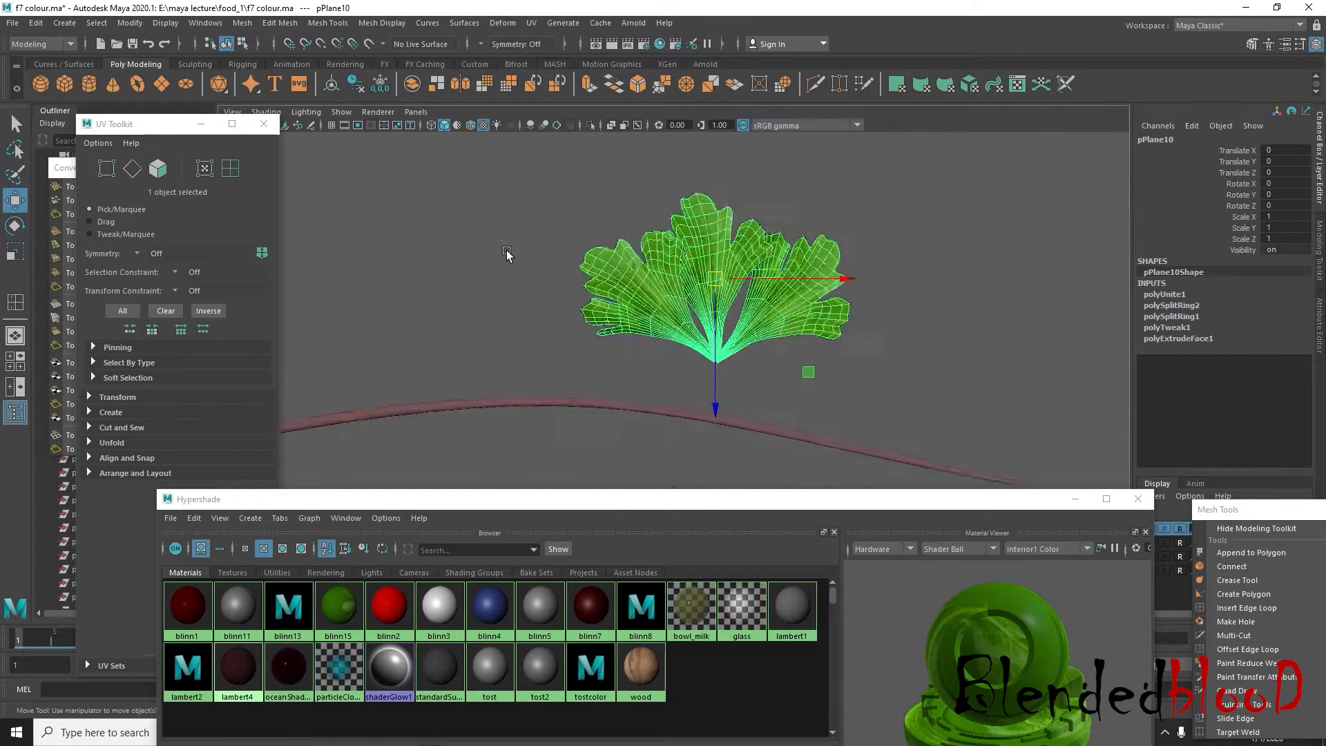
pyautogui.scroll(5, 862, 349)
pyautogui.scroll(-3, 862, 349)
pyautogui.keyDown('alt'); pyautogui.moveTo(814, 304); pyautogui.dragTo(686, 259, button='middle'); pyautogui.keyUp('alt')
pyautogui.moveTo(594, 251); pyautogui.dragTo(859, 353)
pyautogui.keyDown('alt'); pyautogui.moveTo(930, 372); pyautogui.dragTo(928, 318, button='middle'); pyautogui.keyUp('alt')
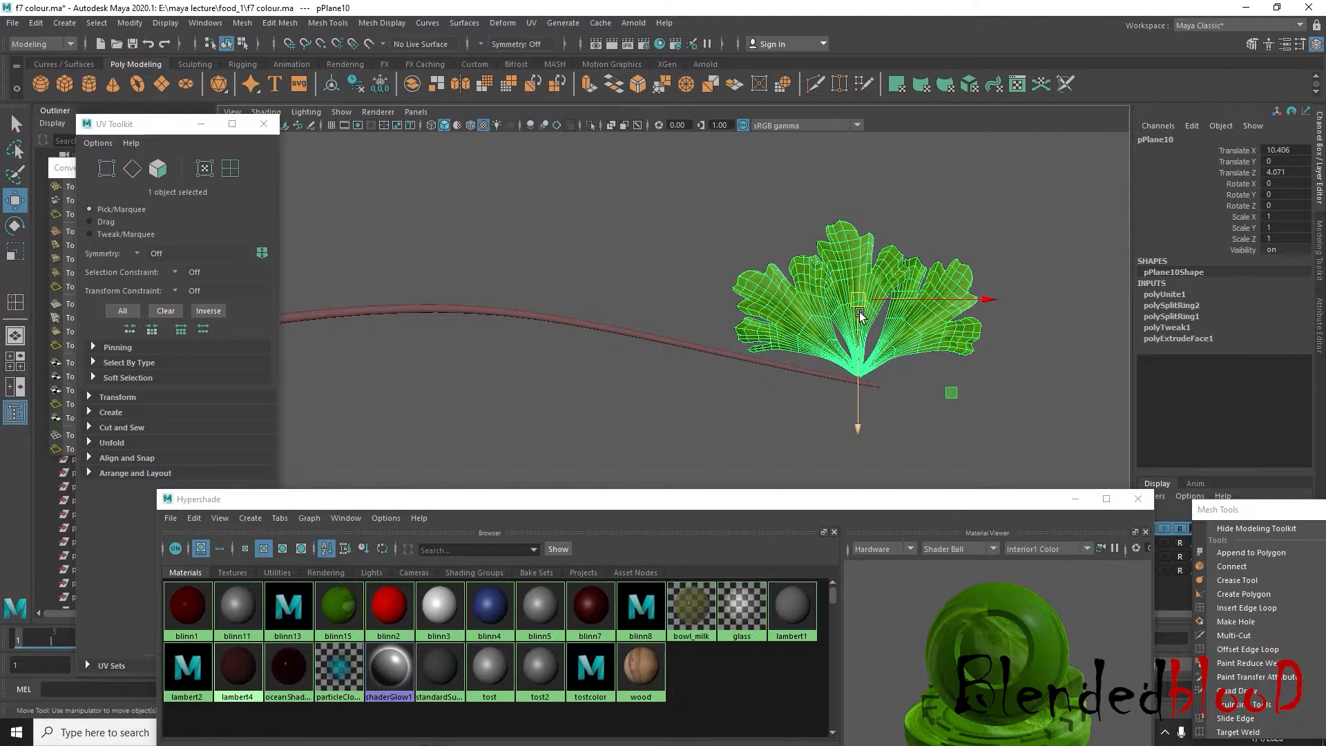
# Duplicate the leaf cluster at scale 0.192 and place the copy at the stem's tip with Rotate Y about -86.727
pyautogui.moveTo(858, 297); pyautogui.dragTo(737, 233)
pyautogui.hotkey('ctrl', 'd')
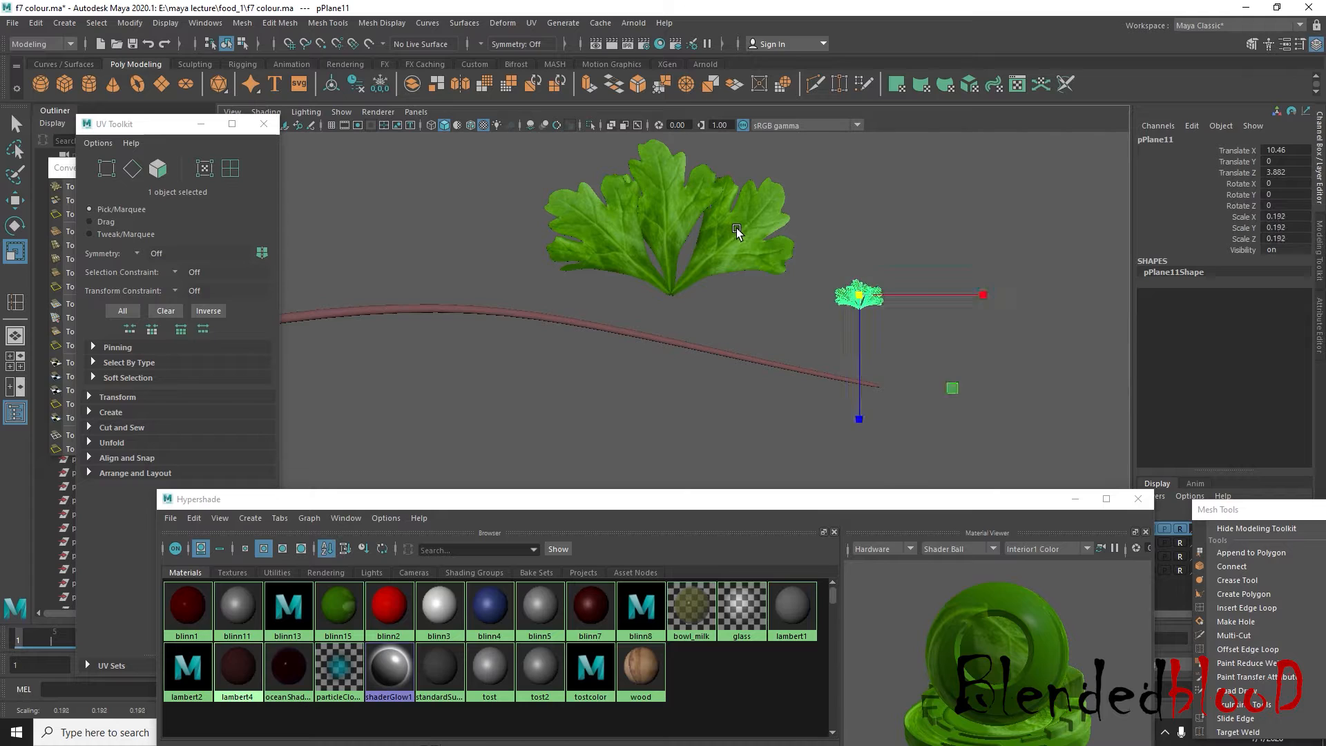
pyautogui.press('e')
pyautogui.moveTo(1001, 274); pyautogui.dragTo(889, 434)
pyautogui.press('w')
pyautogui.moveTo(864, 296); pyautogui.dragTo(891, 382)
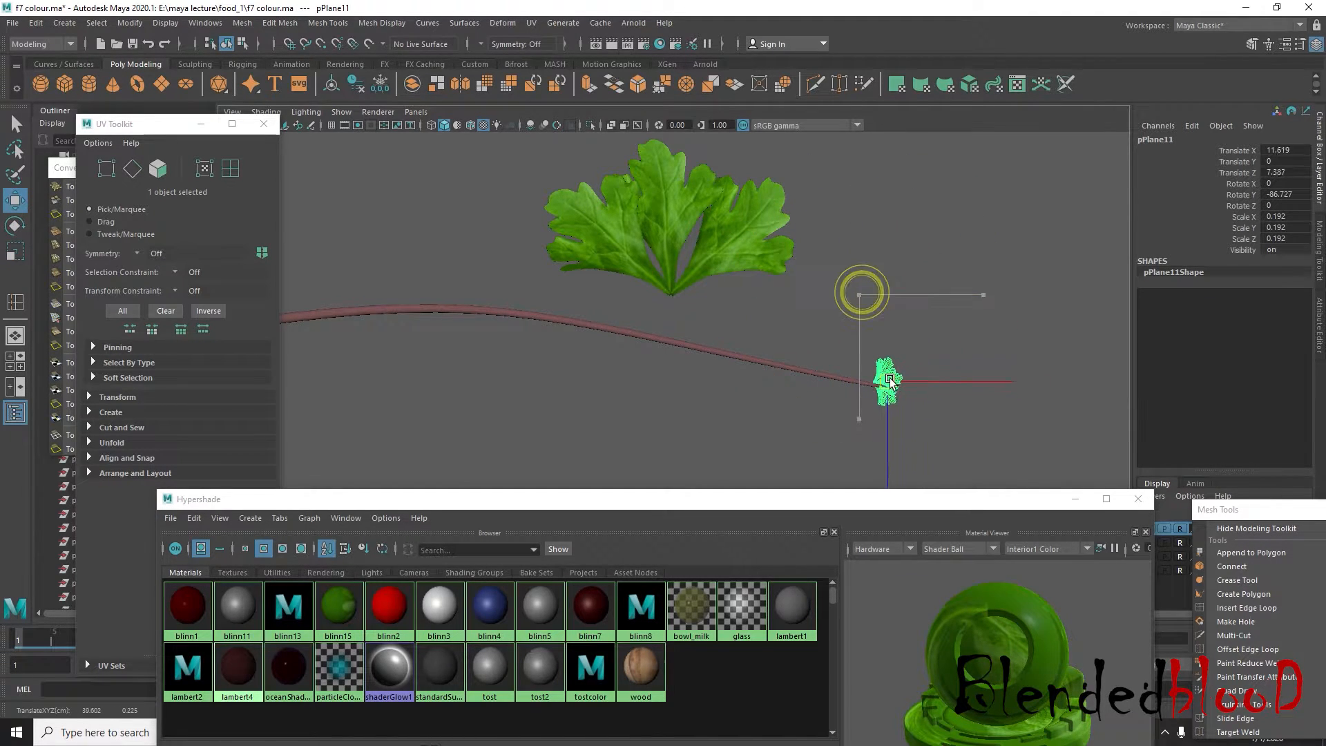
pyautogui.keyDown('alt'); pyautogui.moveTo(906, 388); pyautogui.dragTo(960, 376, button='right'); pyautogui.keyUp('alt')
pyautogui.keyDown('alt'); pyautogui.moveTo(960, 375); pyautogui.dragTo(891, 322, button='middle'); pyautogui.keyUp('alt')
# Select the stem cylinder and pick the vertices at its tip
pyautogui.click(909, 330)
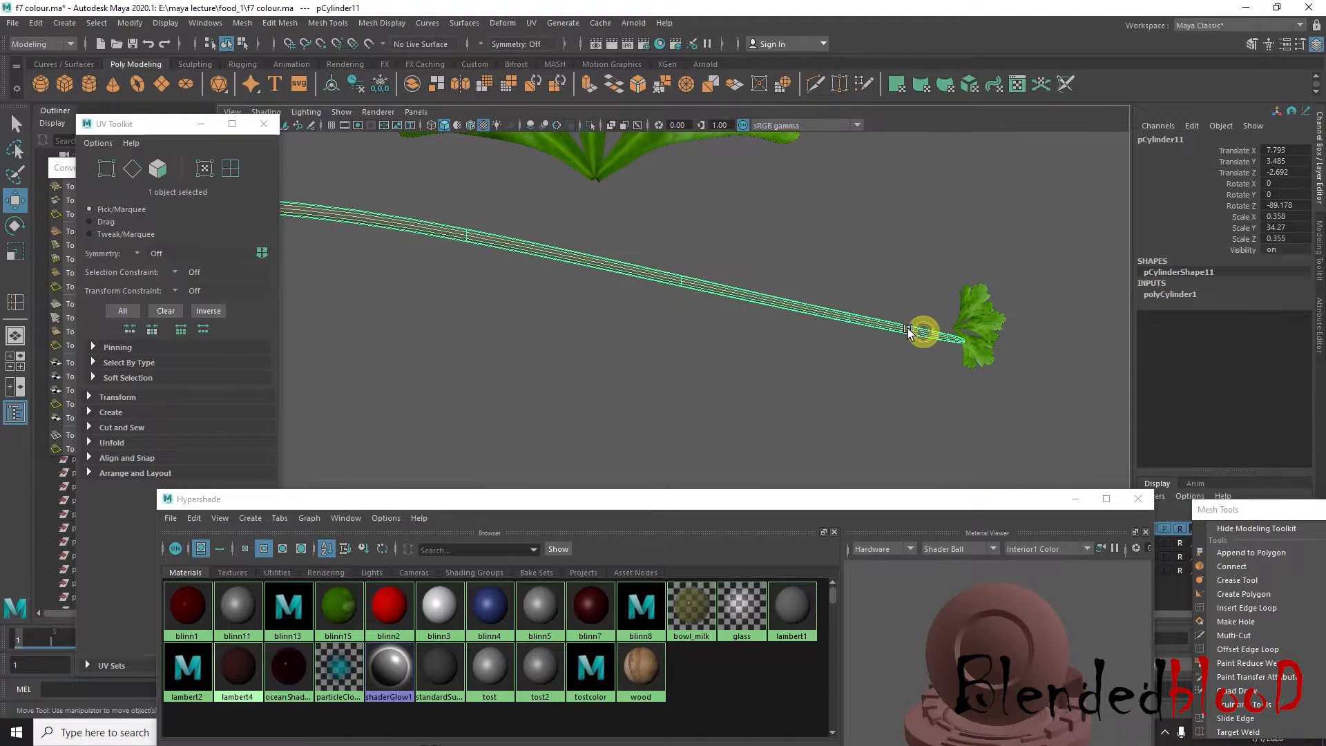
pyautogui.moveTo(909, 329); pyautogui.dragTo(833, 325, button='right')
pyautogui.moveTo(925, 284); pyautogui.dragTo(998, 387)
pyautogui.keyDown('alt'); pyautogui.moveTo(998, 387); pyautogui.dragTo(949, 362, button='right'); pyautogui.keyUp('alt')
pyautogui.keyDown('alt'); pyautogui.moveTo(842, 363); pyautogui.dragTo(900, 364, button='middle'); pyautogui.keyUp('alt')
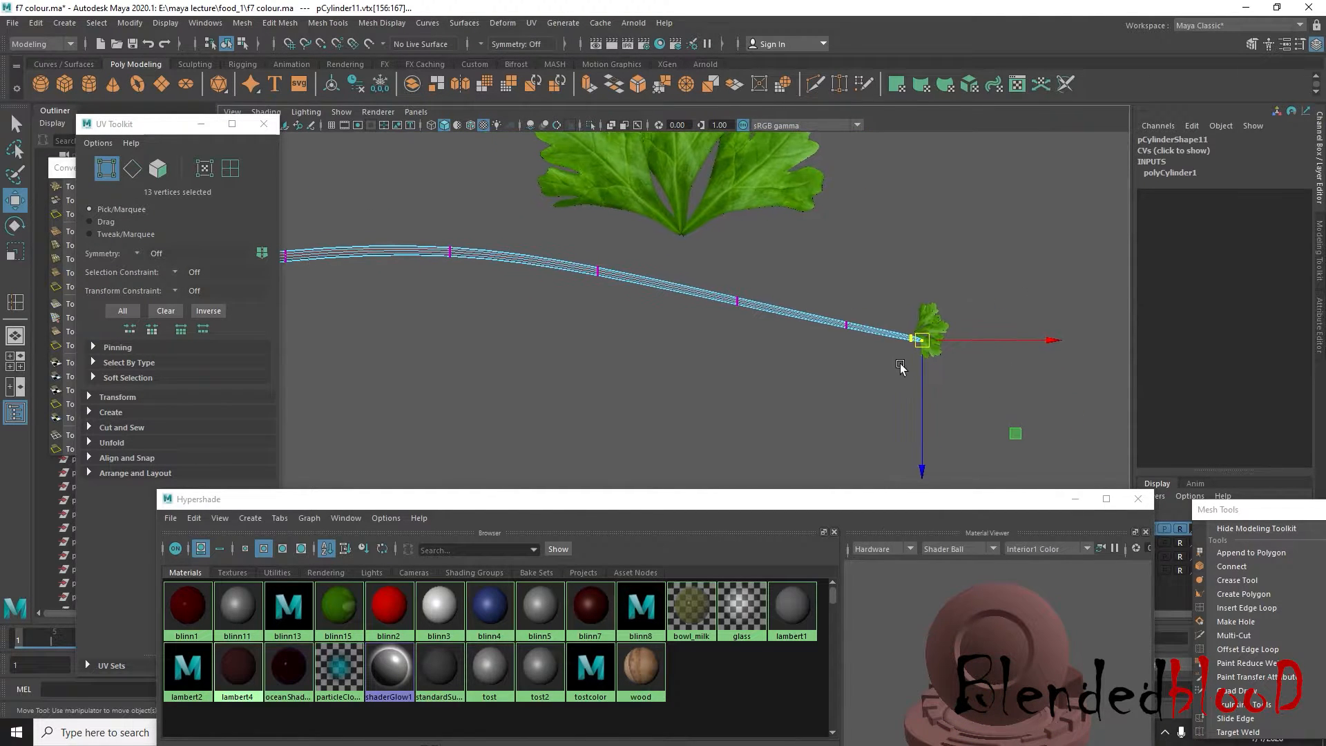
# Taper the stem's tip by scaling its end vertices with an adjusted soft selection falloff, and return to object mode
pyautogui.press('b')
pyautogui.moveTo(919, 350); pyautogui.dragTo(1009, 351)
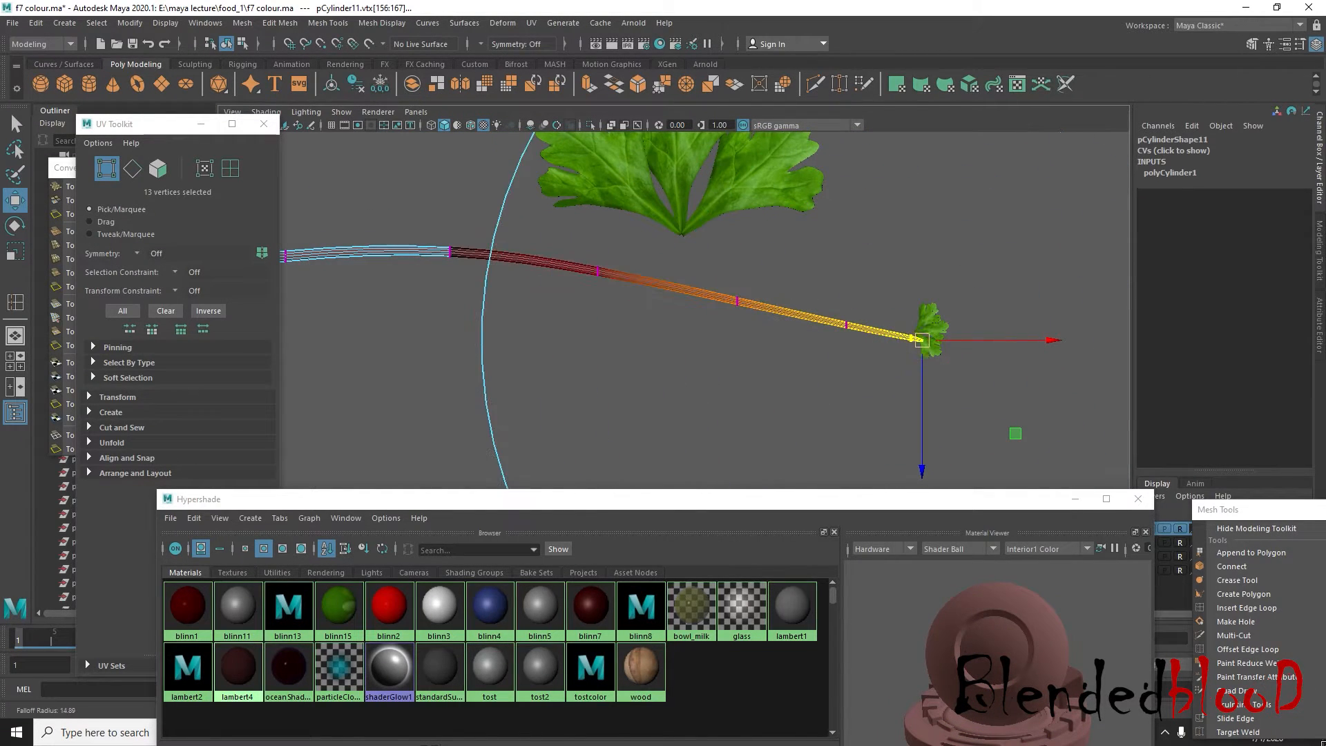
pyautogui.keyDown('alt'); pyautogui.moveTo(705, 370); pyautogui.dragTo(615, 361, button='right'); pyautogui.keyUp('alt')
pyautogui.press('b')
pyautogui.moveTo(877, 423); pyautogui.dragTo(1043, 435)
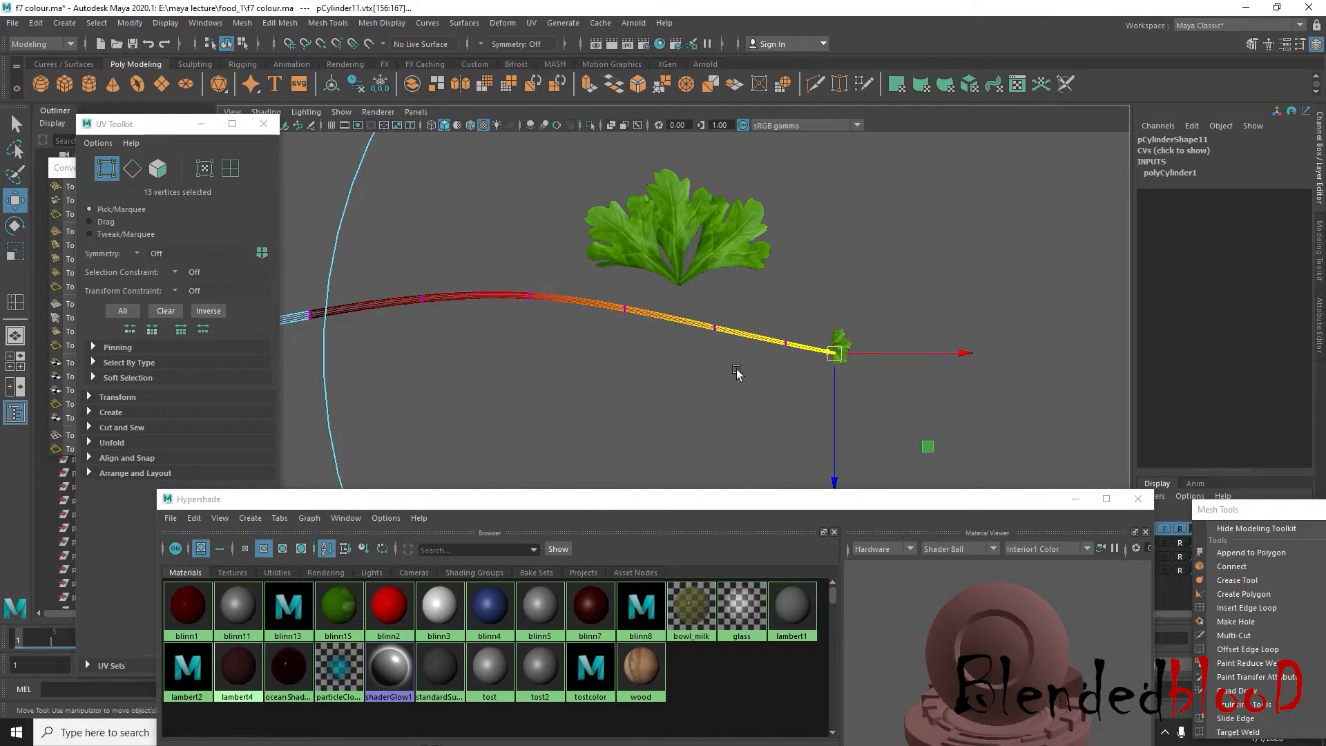
pyautogui.keyDown('alt'); pyautogui.moveTo(737, 371); pyautogui.dragTo(660, 365, button='right'); pyautogui.keyUp('alt')
pyautogui.moveTo(760, 356); pyautogui.dragTo(770, 366)
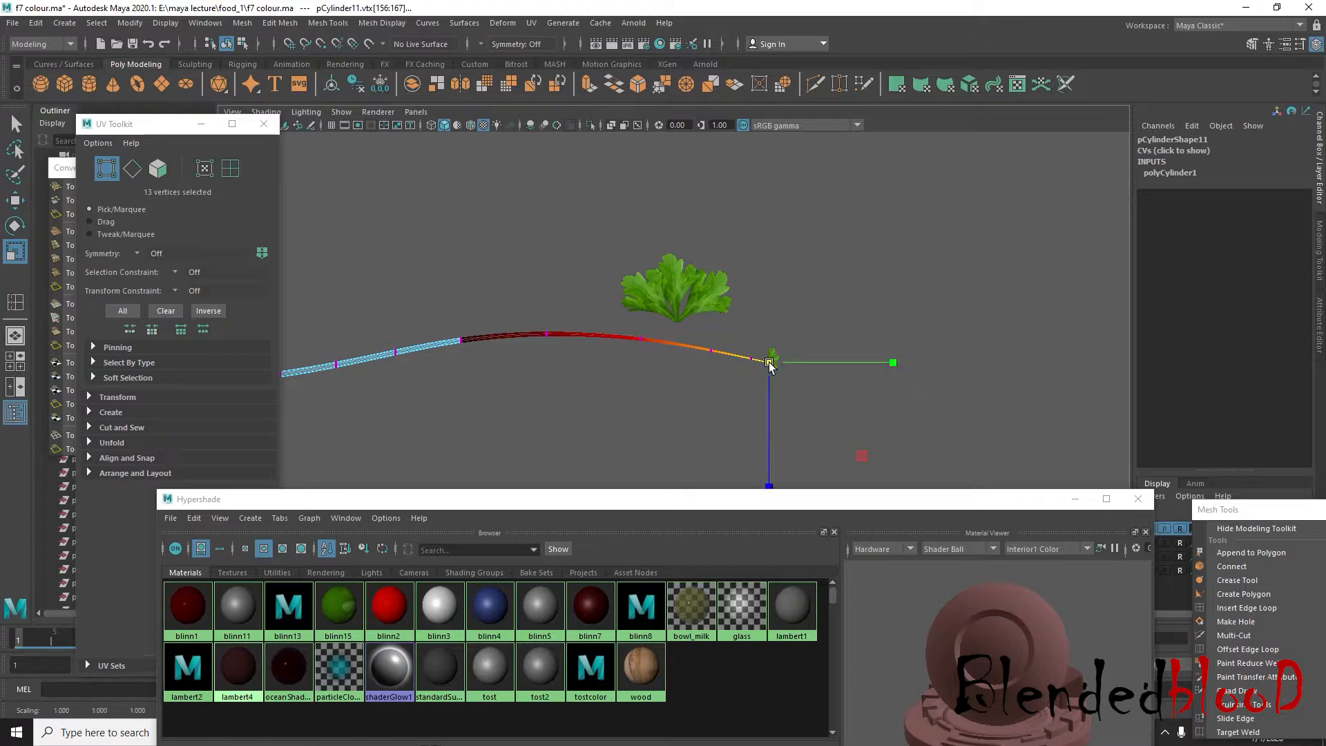
pyautogui.keyDown('alt'); pyautogui.moveTo(774, 366); pyautogui.dragTo(888, 367, button='right'); pyautogui.keyUp('alt')
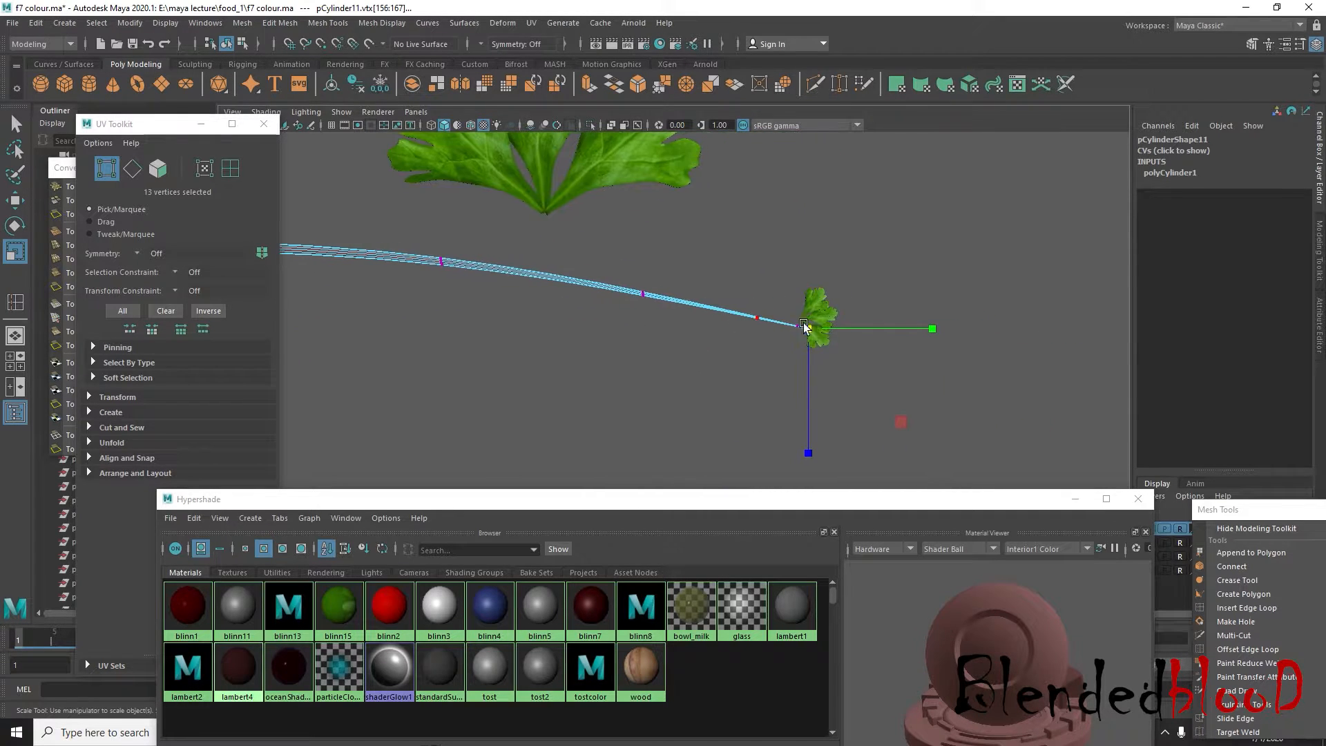
pyautogui.rightClick(793, 318)
pyautogui.moveTo(793, 318); pyautogui.dragTo(912, 305, button='right')
pyautogui.click(913, 305)
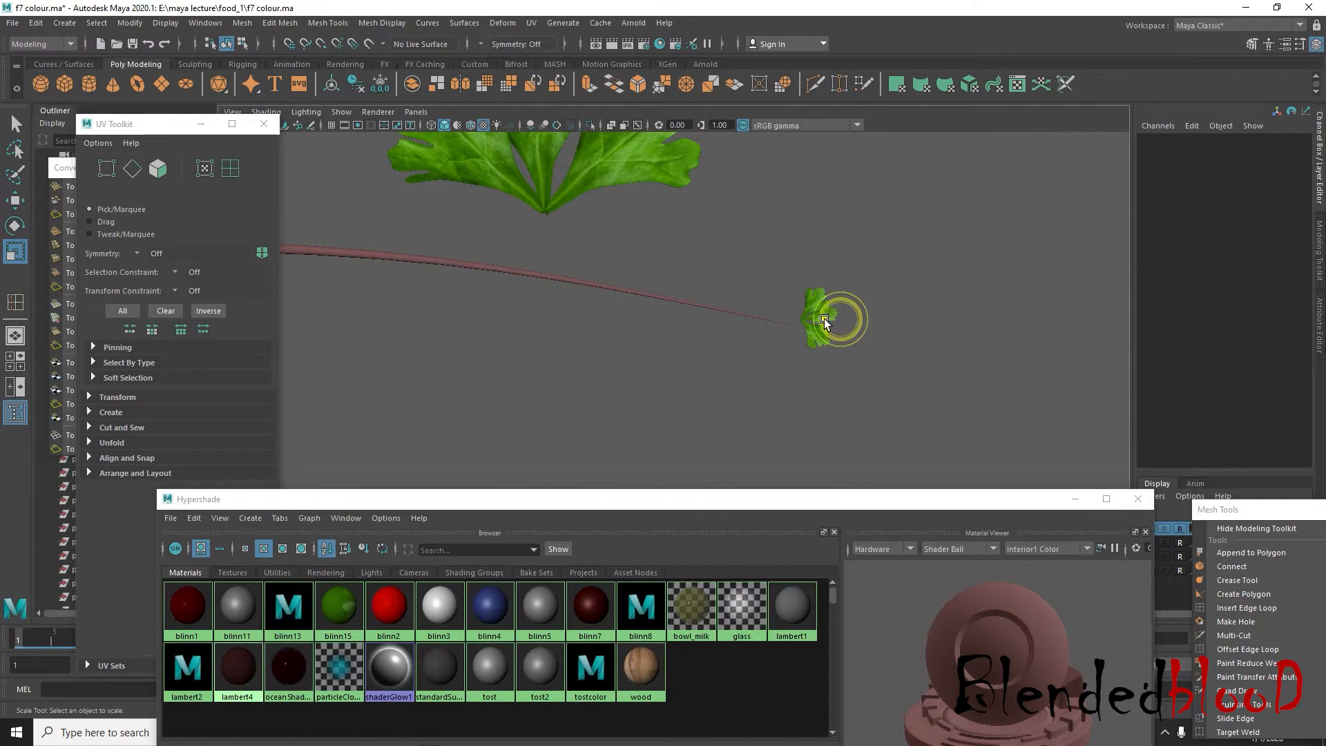
# Align the small leaf cluster with the stem's tip in the top view, with Rotate Y about -103.069 and Translate X 11.663, Z 7.521
pyautogui.click(825, 319)
pyautogui.keyDown('alt'); pyautogui.moveTo(825, 320); pyautogui.dragTo(868, 322, button='right'); pyautogui.keyUp('alt')
pyautogui.keyDown('alt'); pyautogui.moveTo(918, 287); pyautogui.dragTo(671, 376, button='middle'); pyautogui.keyUp('alt')
pyautogui.keyDown('alt'); pyautogui.moveTo(719, 396); pyautogui.dragTo(852, 343, button='right'); pyautogui.keyUp('alt')
pyautogui.press('w')
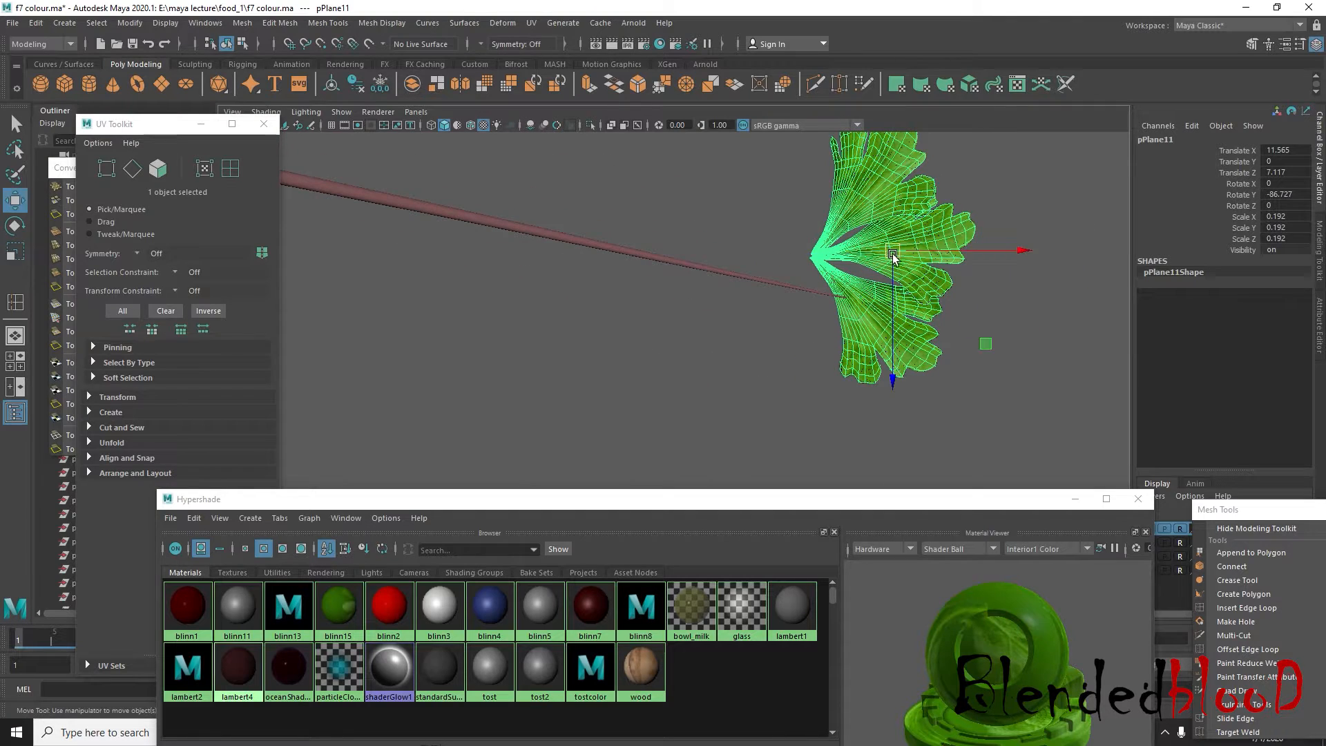
pyautogui.moveTo(893, 256); pyautogui.dragTo(919, 297)
pyautogui.press('e')
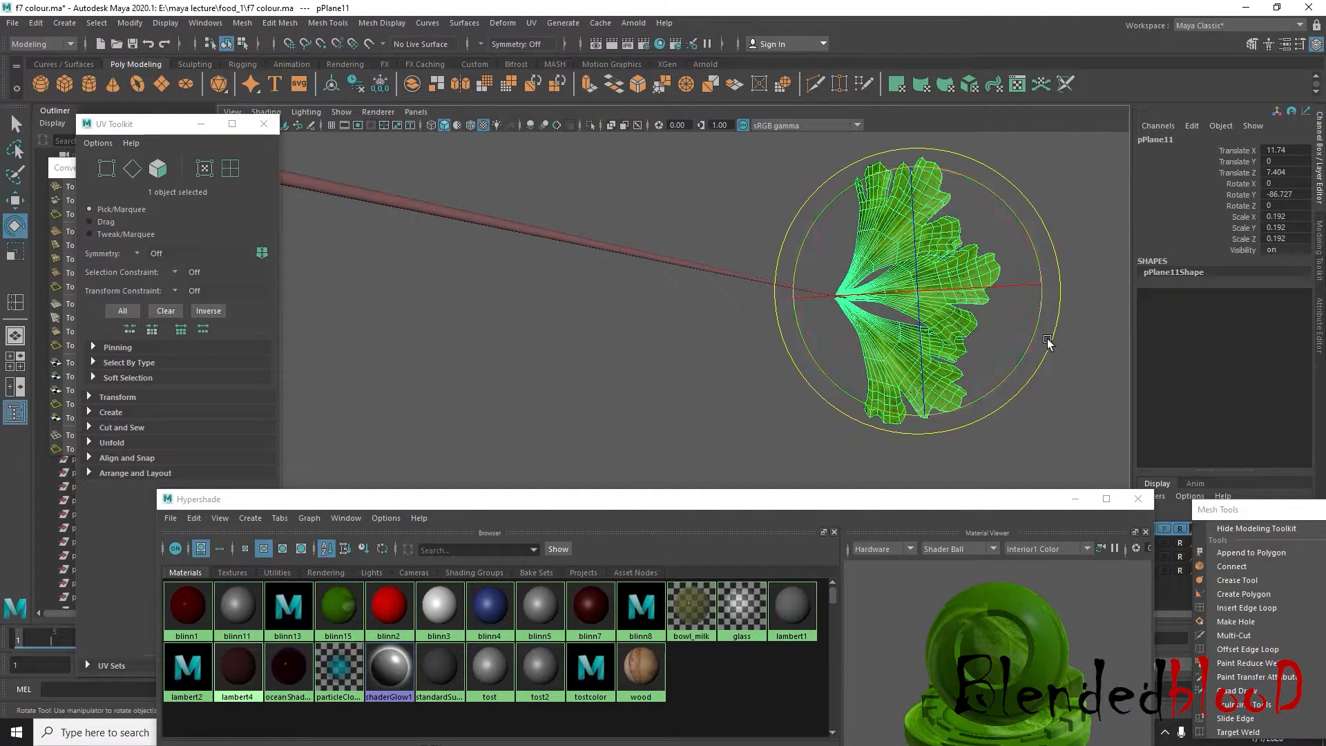
pyautogui.moveTo(1049, 345); pyautogui.dragTo(1036, 391)
pyautogui.press('w')
pyautogui.moveTo(920, 294); pyautogui.dragTo(907, 309)
pyautogui.scroll(3, 907, 306)
# Move the Hypershade window clear of the side view and raise the small cluster to about Translate Y 4.325
pyautogui.press('space')
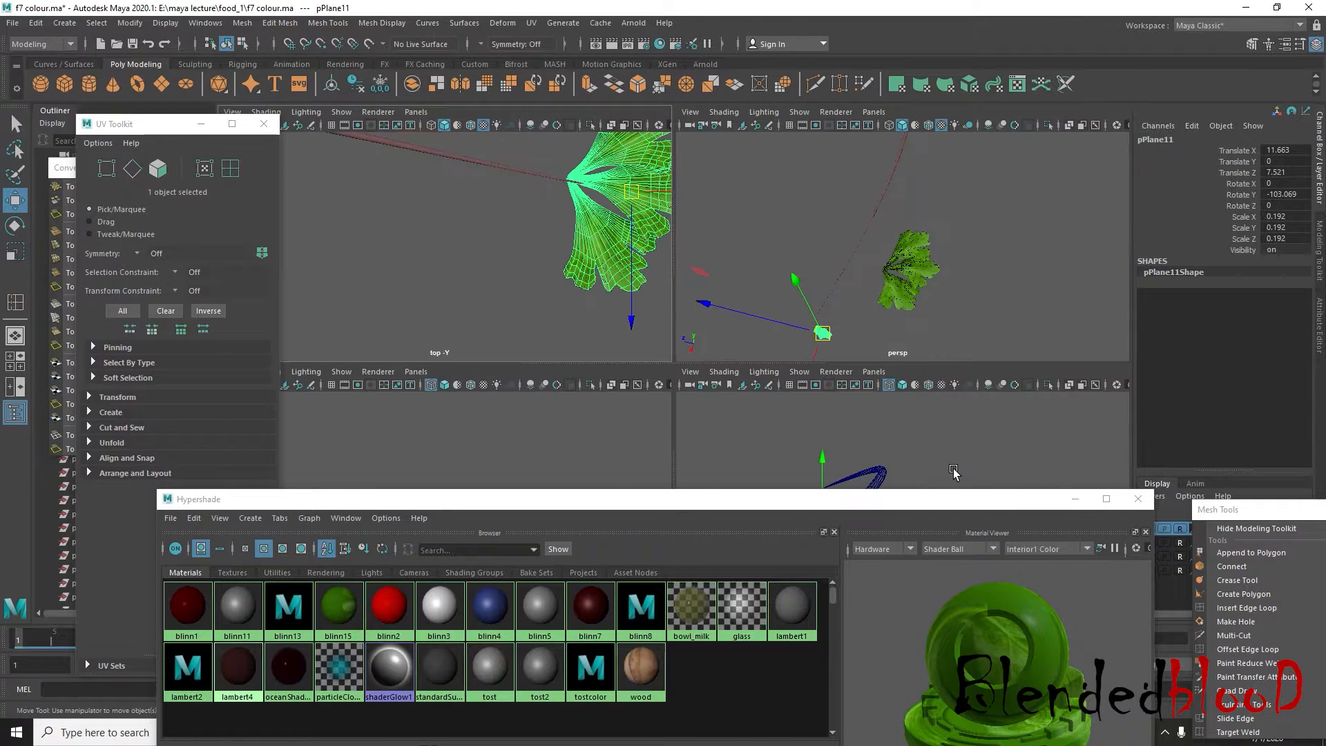
pyautogui.moveTo(949, 499); pyautogui.dragTo(837, 624)
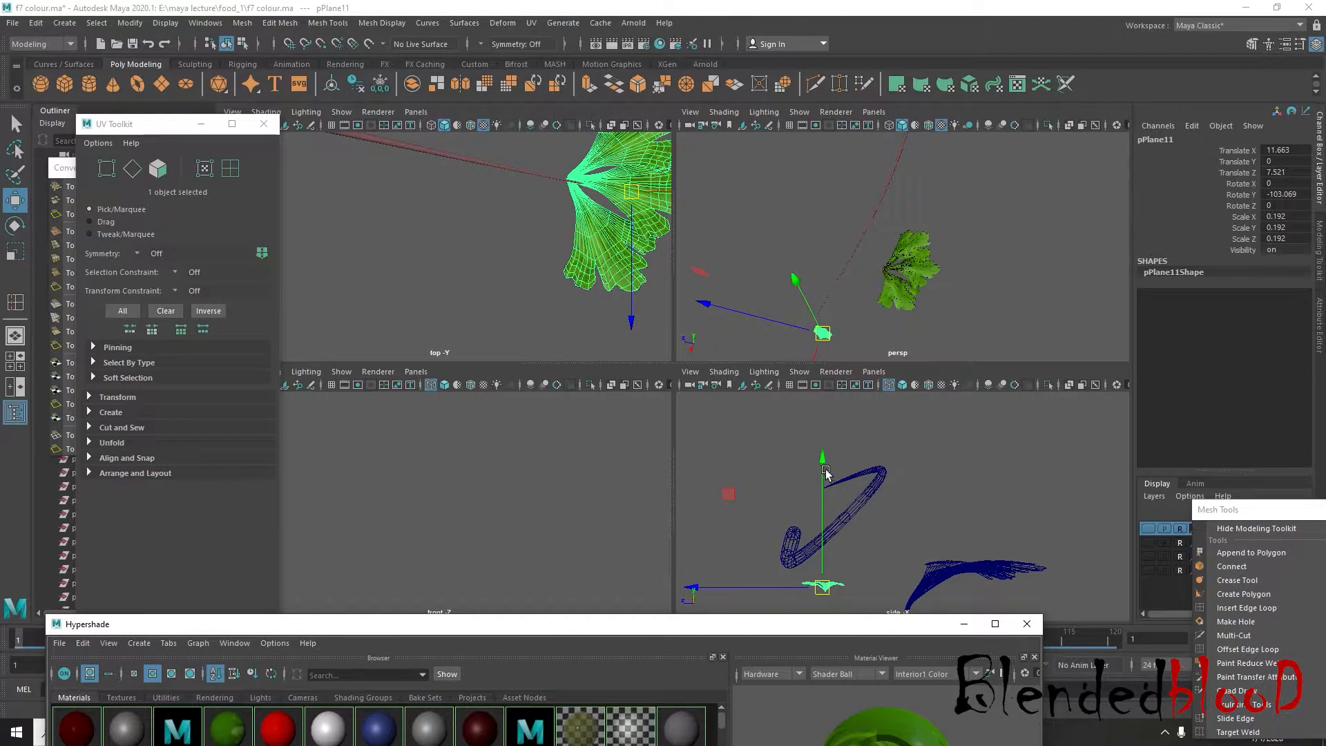
pyautogui.moveTo(822, 456); pyautogui.dragTo(815, 355)
pyautogui.scroll(6, 843, 407)
pyautogui.keyDown('alt'); pyautogui.moveTo(874, 455); pyautogui.dragTo(908, 512, button='middle'); pyautogui.keyUp('alt')
pyautogui.keyDown('alt'); pyautogui.moveTo(733, 504); pyautogui.dragTo(887, 539, button='middle'); pyautogui.keyUp('alt')
pyautogui.scroll(4, 887, 539)
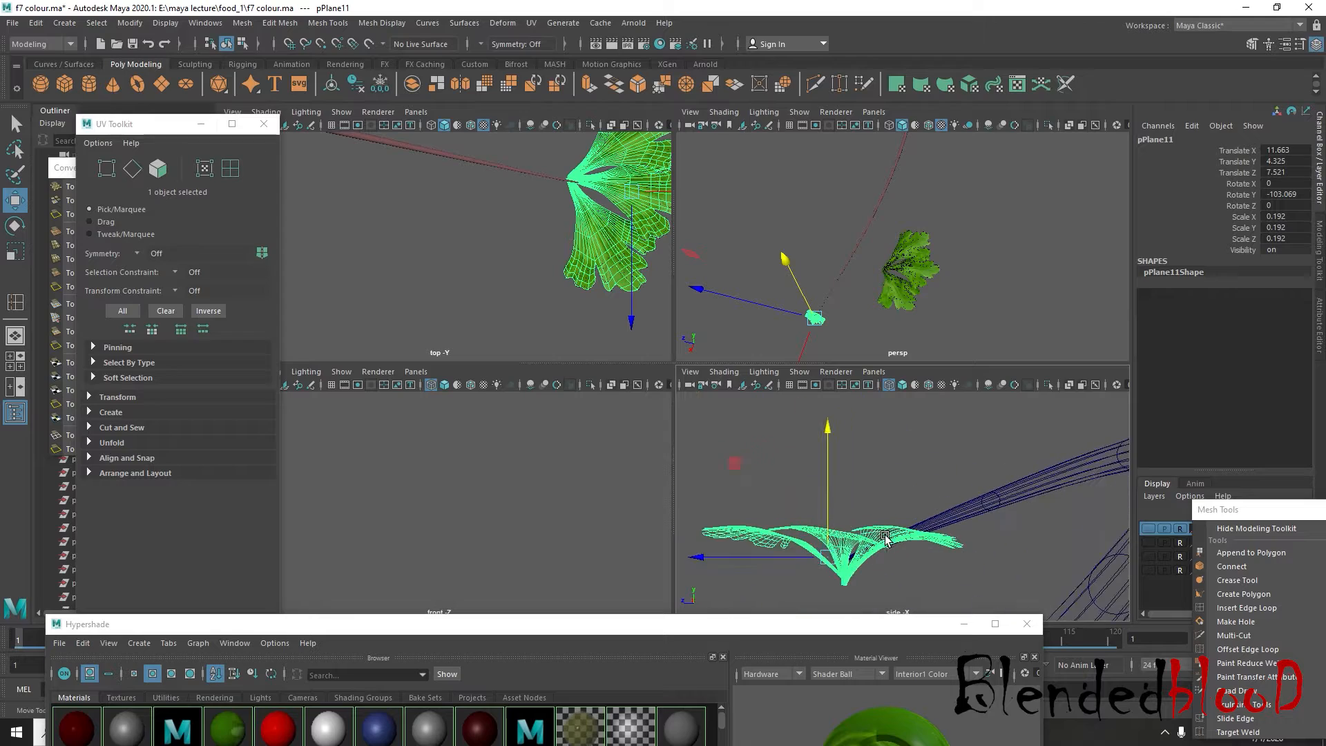
# Tilt the small cluster in the side view and move its stalk end onto the stem's tip, at about Translate Y 4.402, Z 7.622
pyautogui.press('e')
pyautogui.moveTo(953, 489); pyautogui.dragTo(905, 459)
pyautogui.press('w')
pyautogui.moveTo(832, 552); pyautogui.dragTo(817, 541)
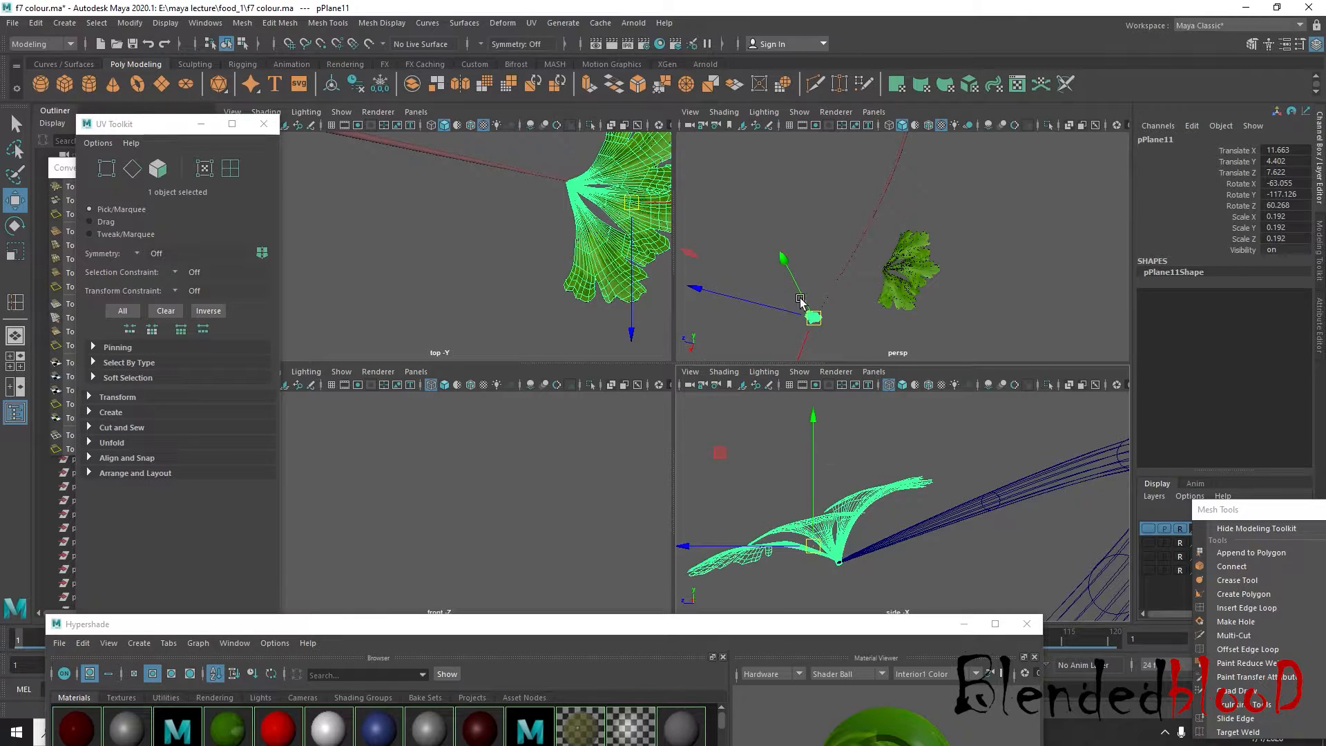
# Rotate the small cluster to about -76.325, -108.416, 35.143 and reseat it on the stem's tip at about Translate Y 4.042, Z 7.507
pyautogui.press('space')
pyautogui.keyDown('alt'); pyautogui.moveTo(661, 499); pyautogui.dragTo(692, 408); pyautogui.keyUp('alt')
pyautogui.press('f')
pyautogui.press('e')
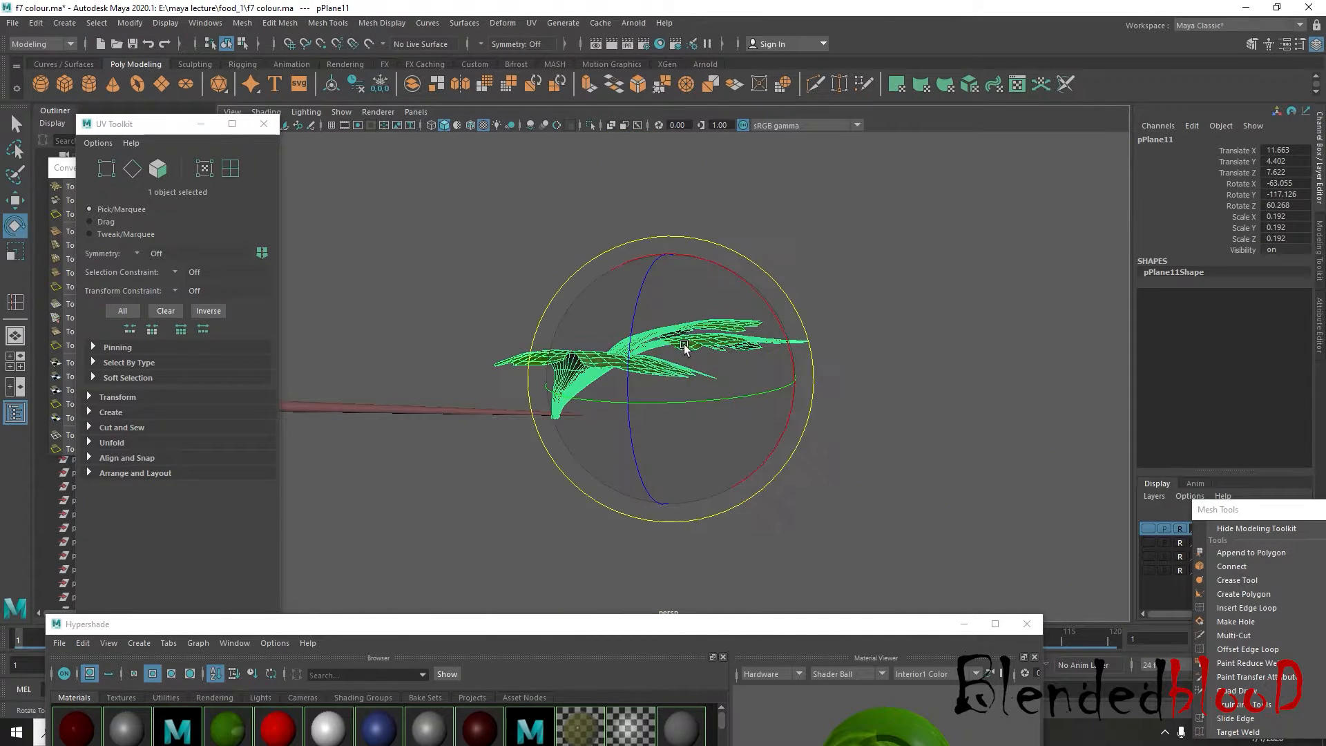
pyautogui.moveTo(794, 304); pyautogui.dragTo(835, 400)
pyautogui.press('w')
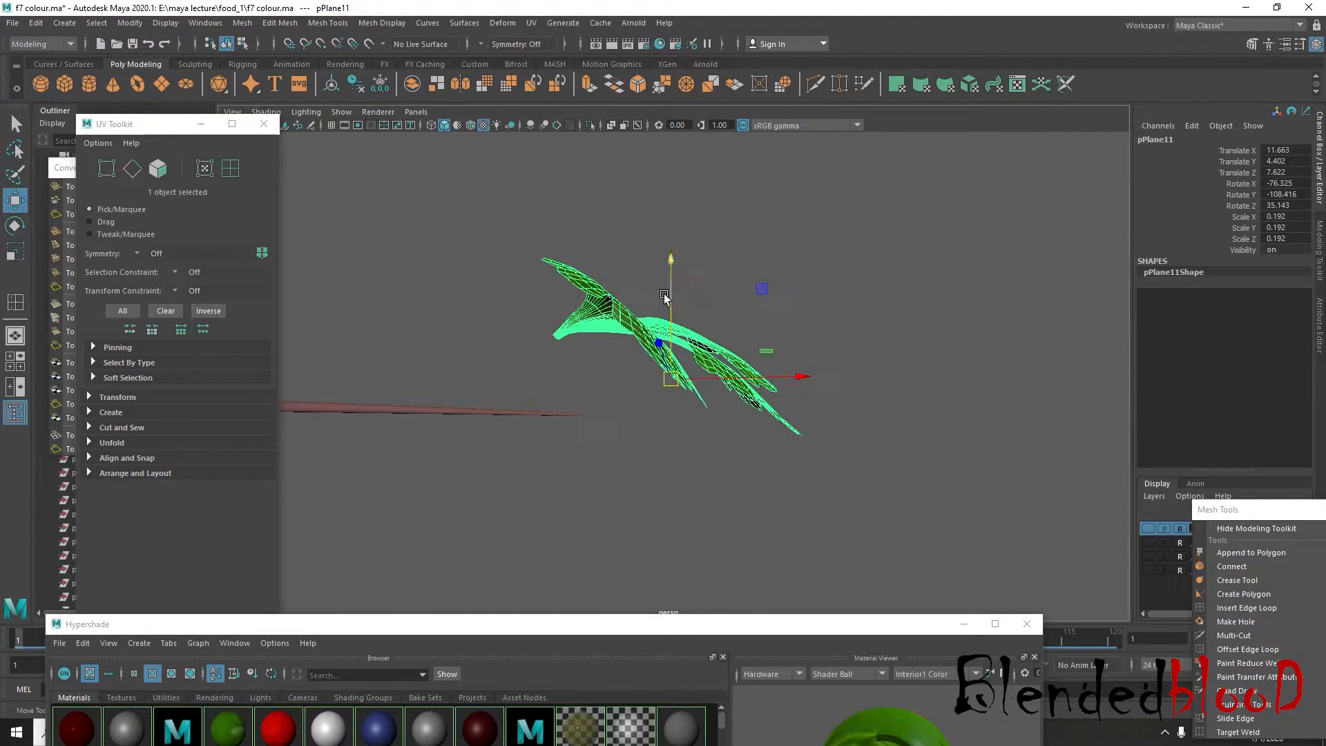
pyautogui.moveTo(669, 265); pyautogui.dragTo(686, 344)
pyautogui.keyDown('alt'); pyautogui.moveTo(603, 391); pyautogui.dragTo(686, 433); pyautogui.keyUp('alt')
pyautogui.moveTo(781, 449); pyautogui.dragTo(757, 442)
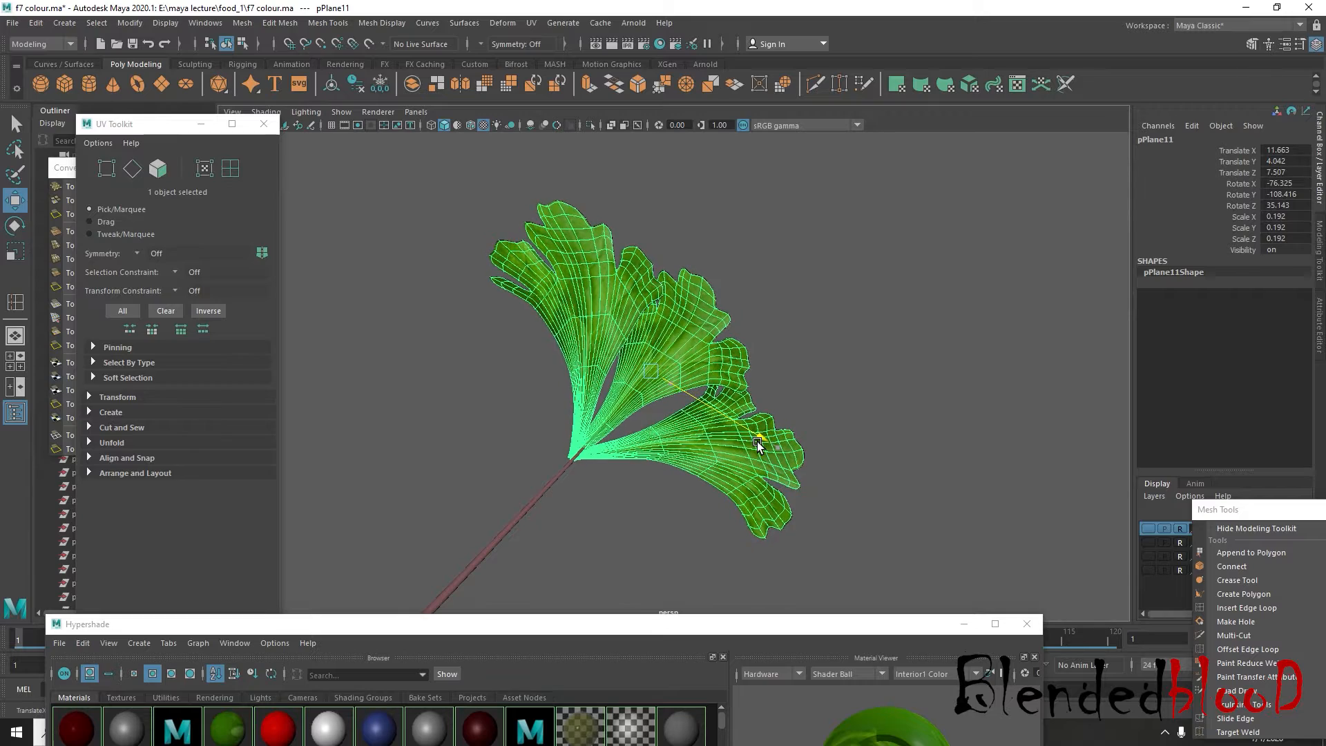
# Raise the small cluster slightly to about Translate Y 4.056 and check its joint with the stem's tip
pyautogui.click(688, 533)
pyautogui.keyDown('alt'); pyautogui.moveTo(740, 542); pyautogui.dragTo(591, 423); pyautogui.keyUp('alt')
pyautogui.click(592, 423)
pyautogui.keyDown('alt'); pyautogui.moveTo(521, 447); pyautogui.dragTo(776, 397); pyautogui.keyUp('alt')
pyautogui.scroll(4, 799, 380)
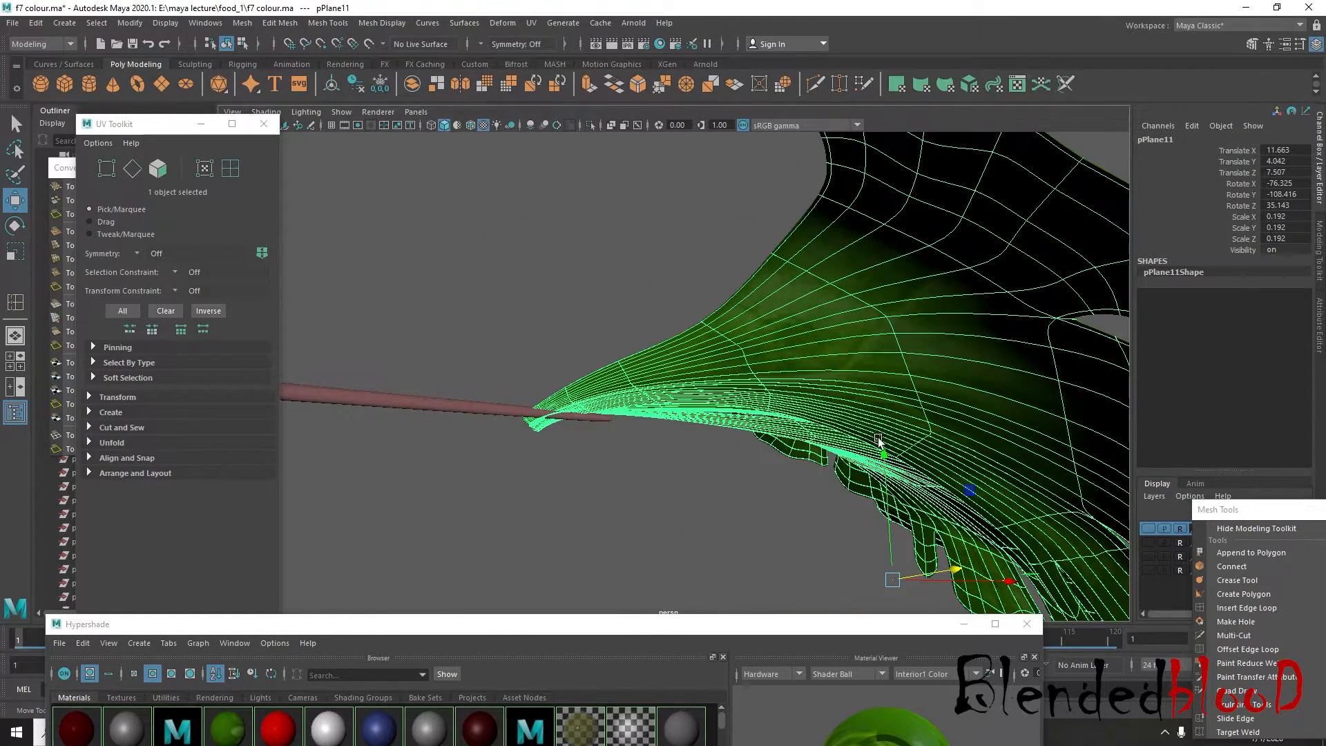
pyautogui.moveTo(887, 461); pyautogui.dragTo(881, 446)
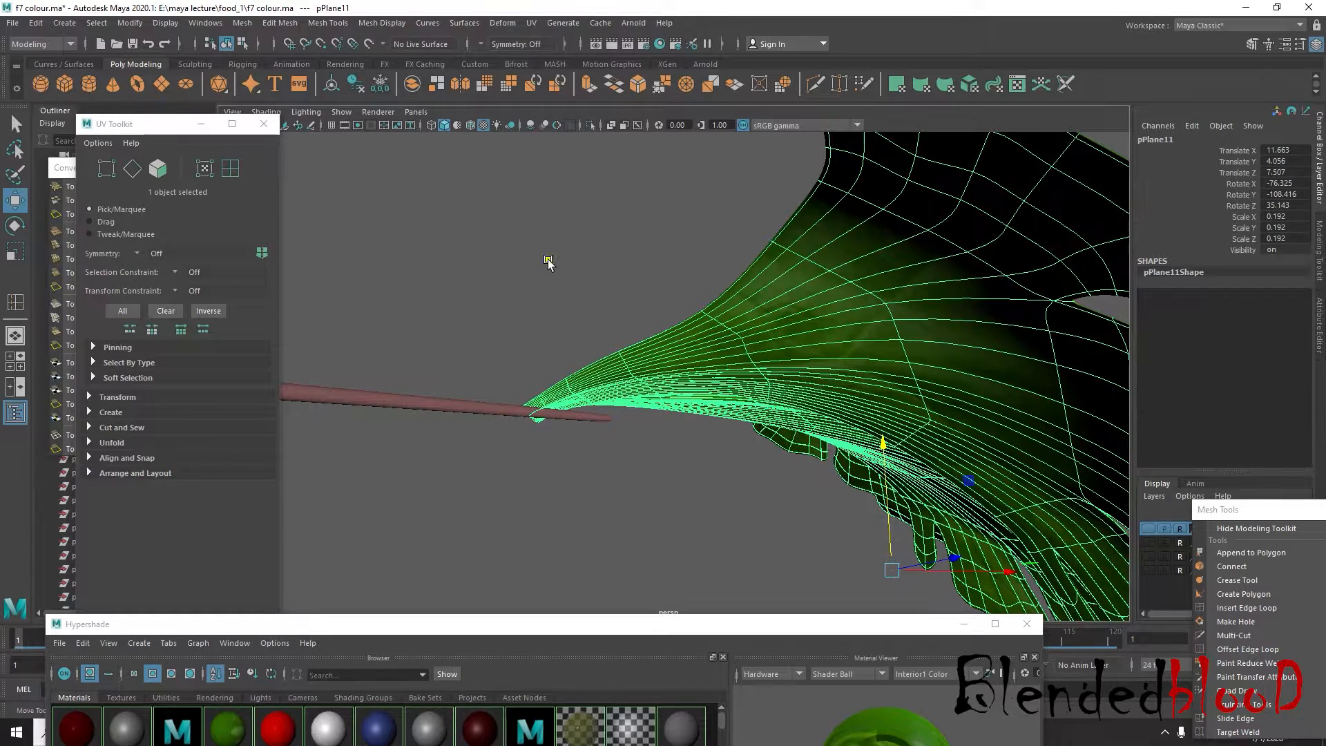
pyautogui.click(547, 260)
pyautogui.scroll(-5, 652, 354)
pyautogui.keyDown('alt'); pyautogui.moveTo(686, 371); pyautogui.dragTo(700, 462); pyautogui.keyUp('alt')
pyautogui.click(673, 392)
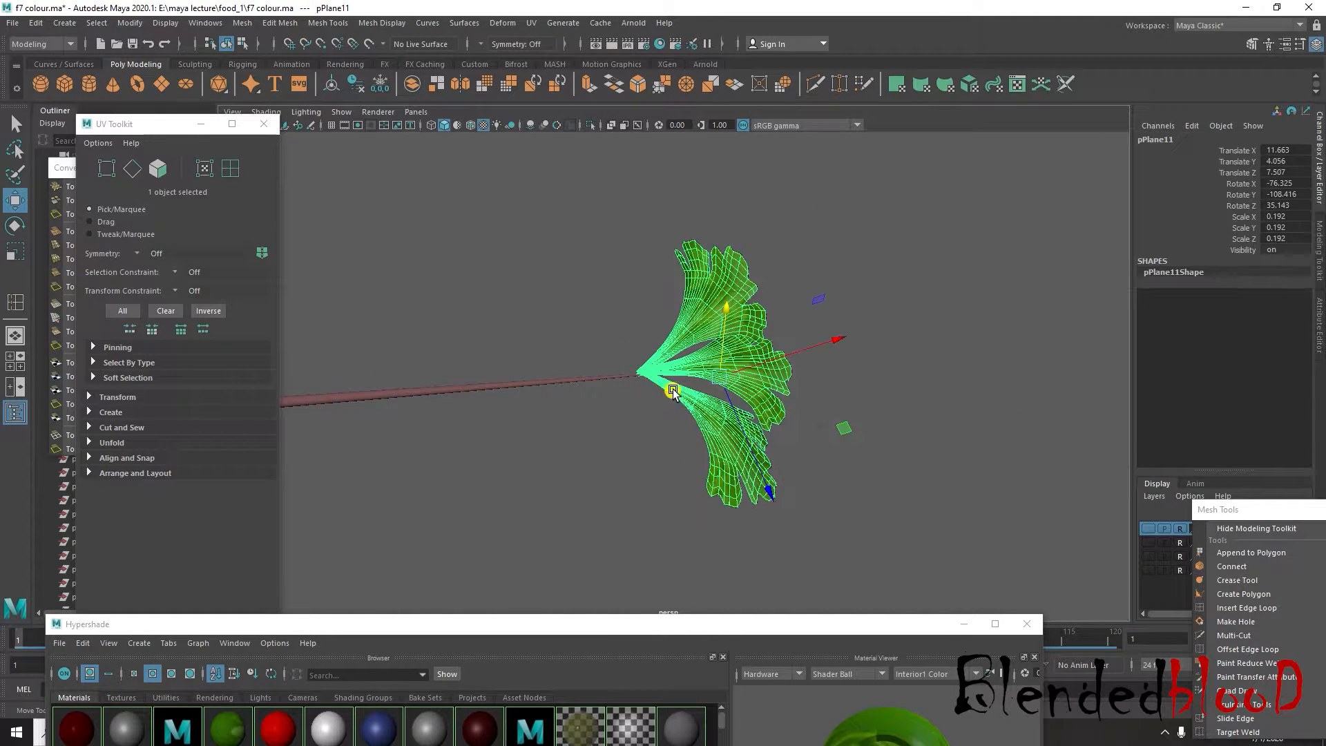
pyautogui.click(607, 453)
pyautogui.keyDown('alt'); pyautogui.moveTo(607, 453); pyautogui.dragTo(704, 458); pyautogui.keyUp('alt')
pyautogui.scroll(-3, 704, 458)
# Place the large leaf cluster against the stem's upper side in the top view, scaled to 0.445 with Rotate Y about -12.281
pyautogui.click(536, 410)
pyautogui.press('space')
pyautogui.keyDown('alt'); pyautogui.moveTo(568, 441); pyautogui.dragTo(554, 322); pyautogui.keyUp('alt')
pyautogui.press('f')
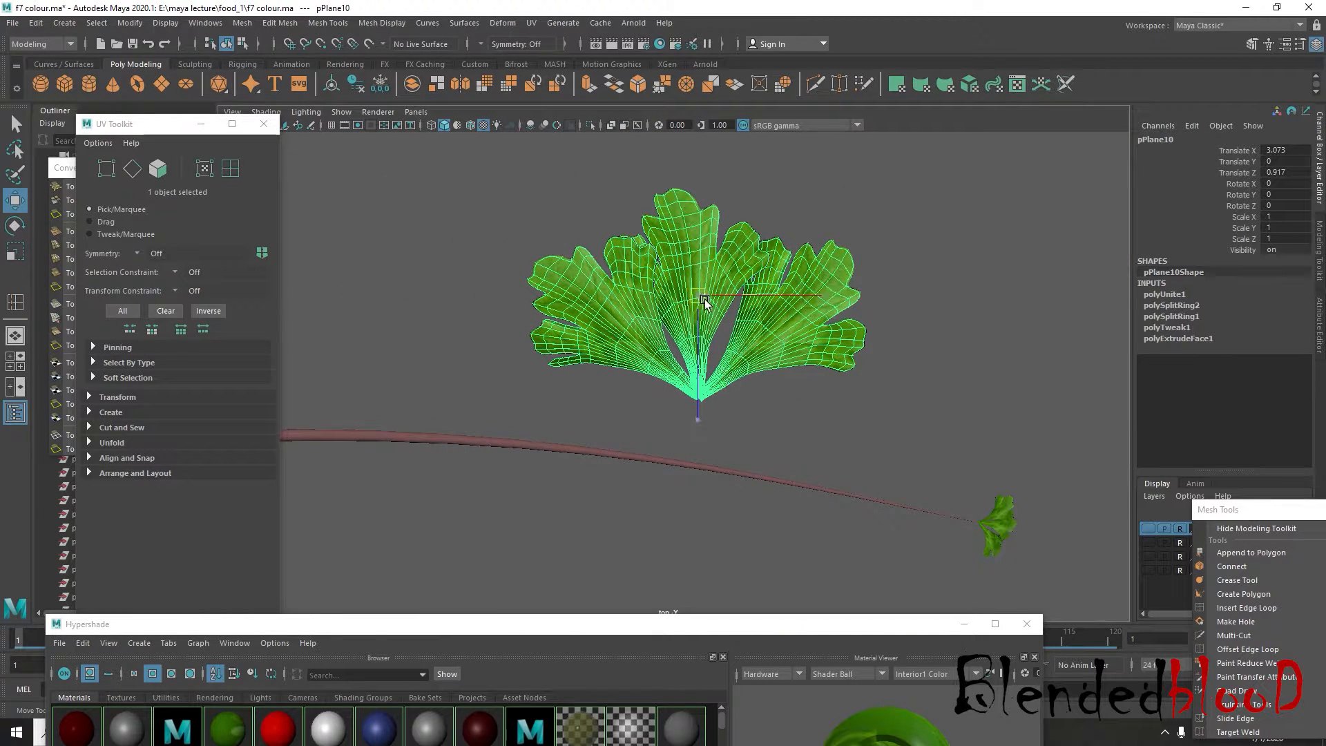
pyautogui.moveTo(706, 302); pyautogui.dragTo(832, 439)
pyautogui.press('e')
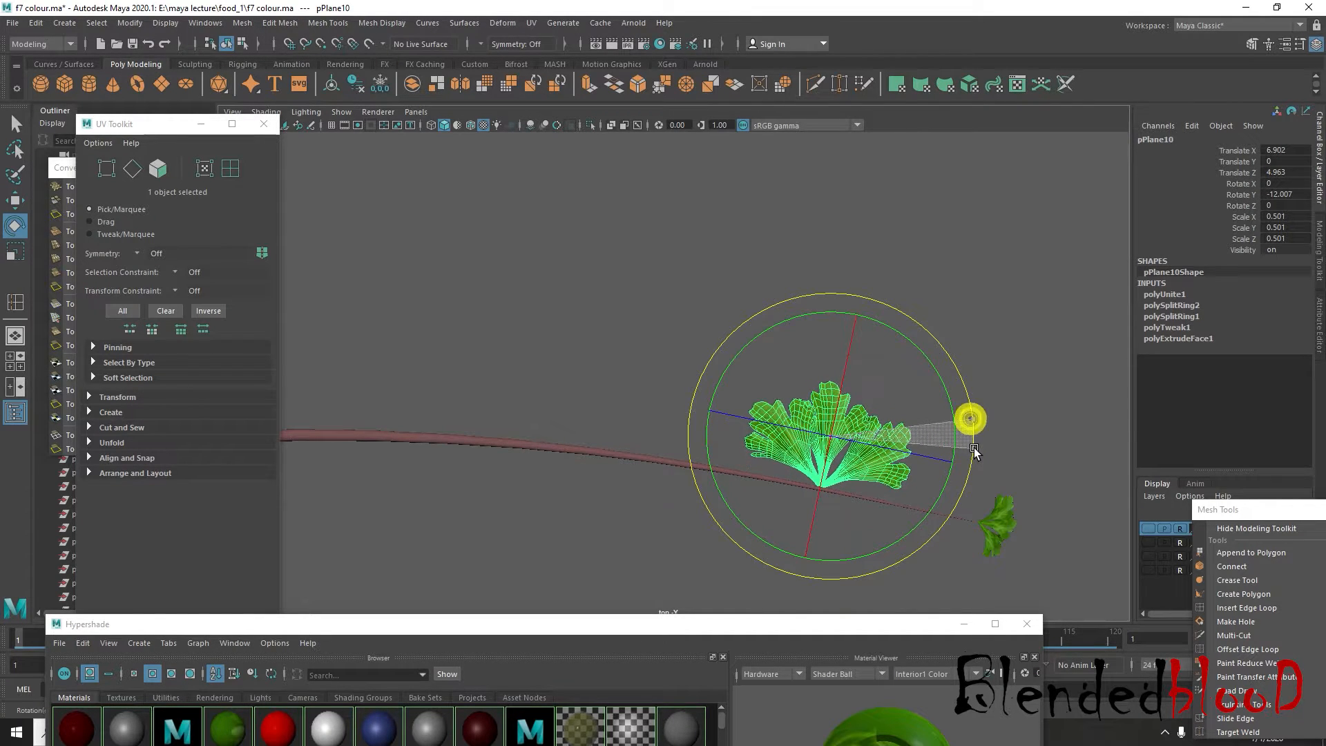
pyautogui.moveTo(974, 451); pyautogui.dragTo(975, 453)
pyautogui.press('w')
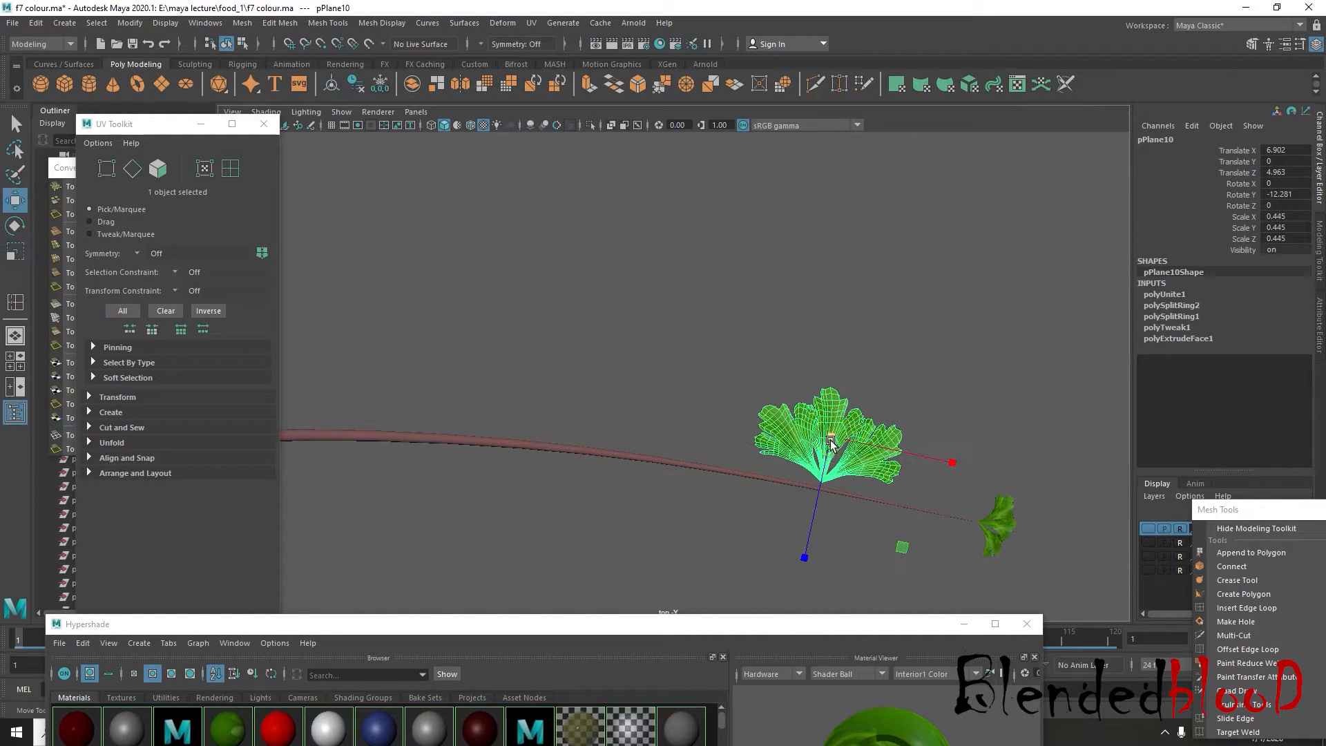
pyautogui.keyDown('alt'); pyautogui.moveTo(833, 442); pyautogui.dragTo(900, 309, button='middle'); pyautogui.keyUp('alt')
pyautogui.scroll(-1, 891, 319)
pyautogui.keyDown('alt'); pyautogui.moveTo(774, 370); pyautogui.dragTo(783, 424, button='middle'); pyautogui.keyUp('alt')
pyautogui.scroll(1, 886, 415)
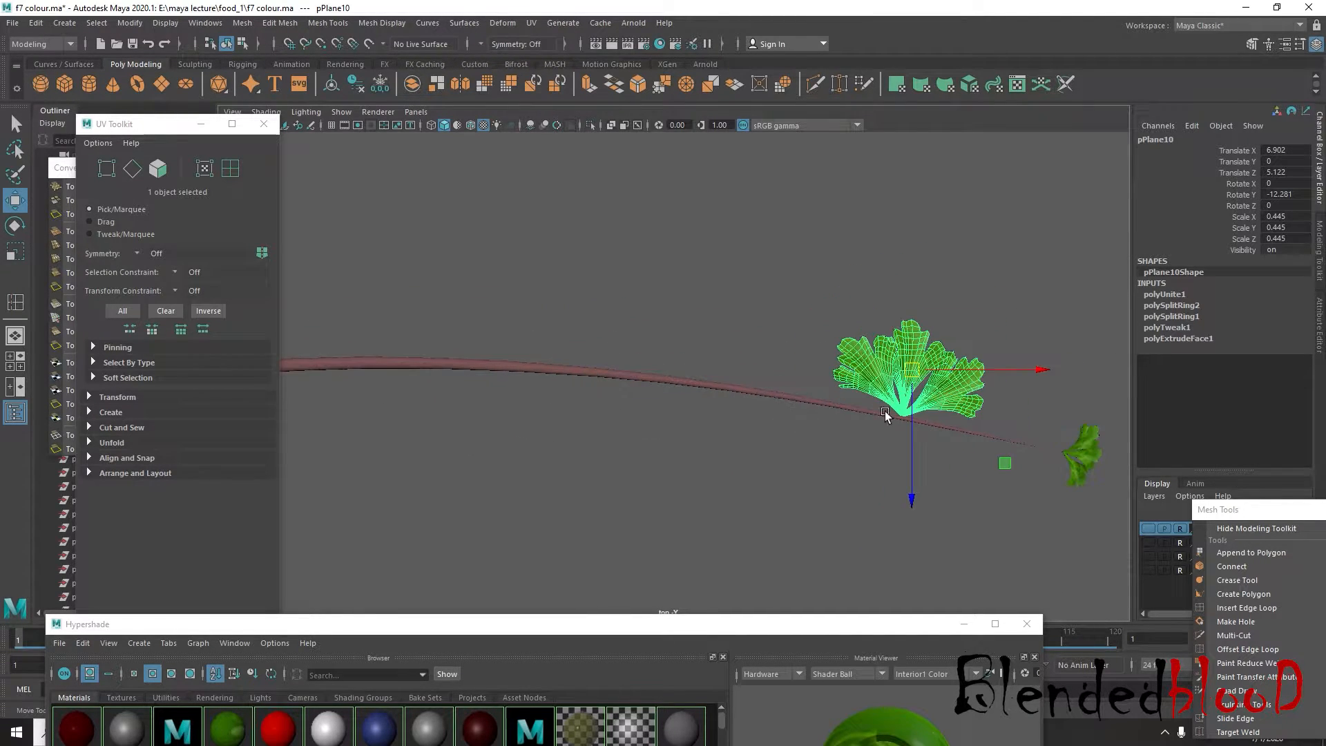
# Duplicate the cluster on the stem's upper side and rotate the copy to about Rotate Y 174.137 so its leaves point downward
pyautogui.hotkey('ctrl', 'd')
pyautogui.moveTo(769, 391); pyautogui.dragTo(763, 396)
pyautogui.press('e')
pyautogui.moveTo(888, 468); pyautogui.dragTo(208, 157)
pyautogui.press('w')
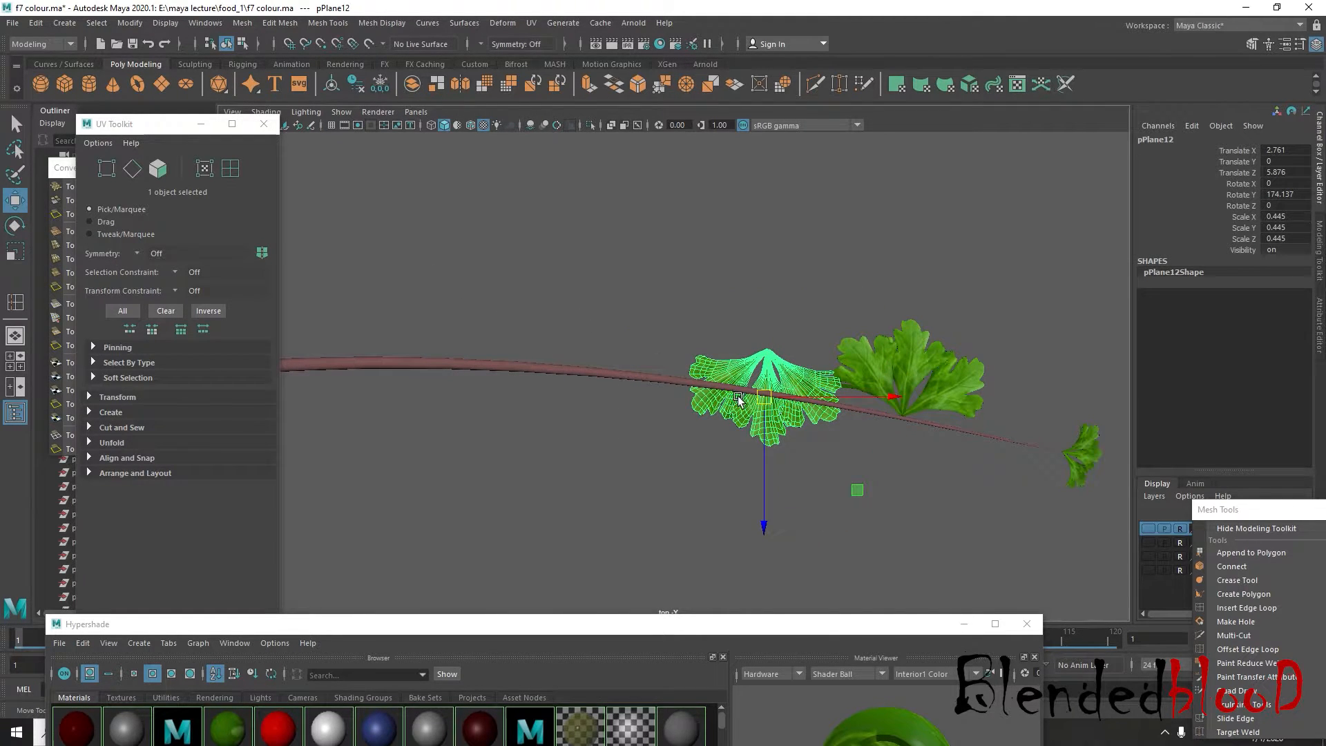
# Set the flipped cluster under the stem and place another copy nearer the tip at scale 0.386, about Translate X 7.521, Z 7.869
pyautogui.moveTo(764, 396); pyautogui.dragTo(938, 471)
pyautogui.press('r')
pyautogui.press('w')
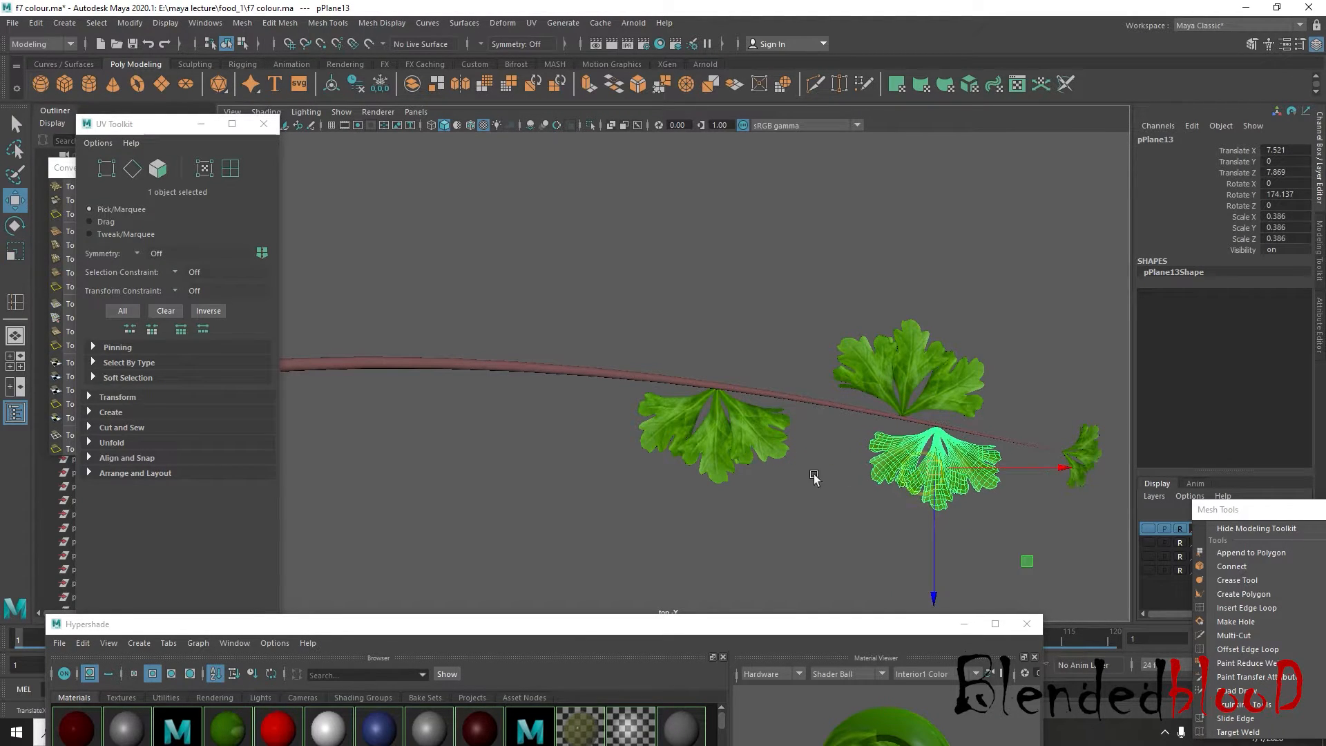
# Duplicate the larger flipped cluster and place the copy farther back under the stem, at about Translate X -5.055, Z 6.476
pyautogui.keyDown('alt'); pyautogui.moveTo(733, 446); pyautogui.dragTo(886, 484, button='middle'); pyautogui.keyUp('alt')
pyautogui.click(885, 483)
pyautogui.hotkey('ctrl', 'd')
pyautogui.moveTo(885, 487); pyautogui.dragTo(568, 466)
pyautogui.keyDown('alt'); pyautogui.moveTo(569, 466); pyautogui.dragTo(979, 445, button='middle'); pyautogui.keyUp('alt')
pyautogui.scroll(-4, 979, 446)
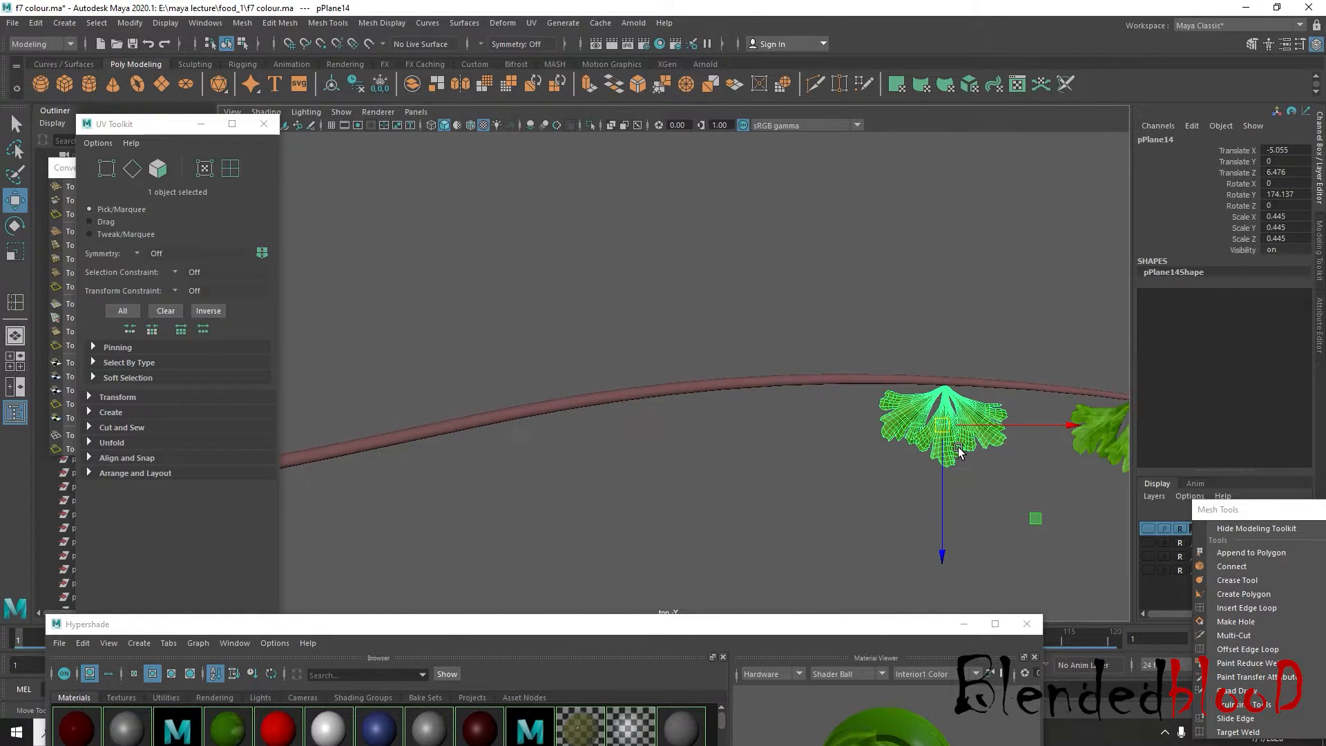
# Place another flipped cluster copy farther along the stem's underside, at about Translate X -13.83, Z 6.787
pyautogui.moveTo(833, 404); pyautogui.dragTo(665, 406)
pyautogui.scroll(2, 664, 406)
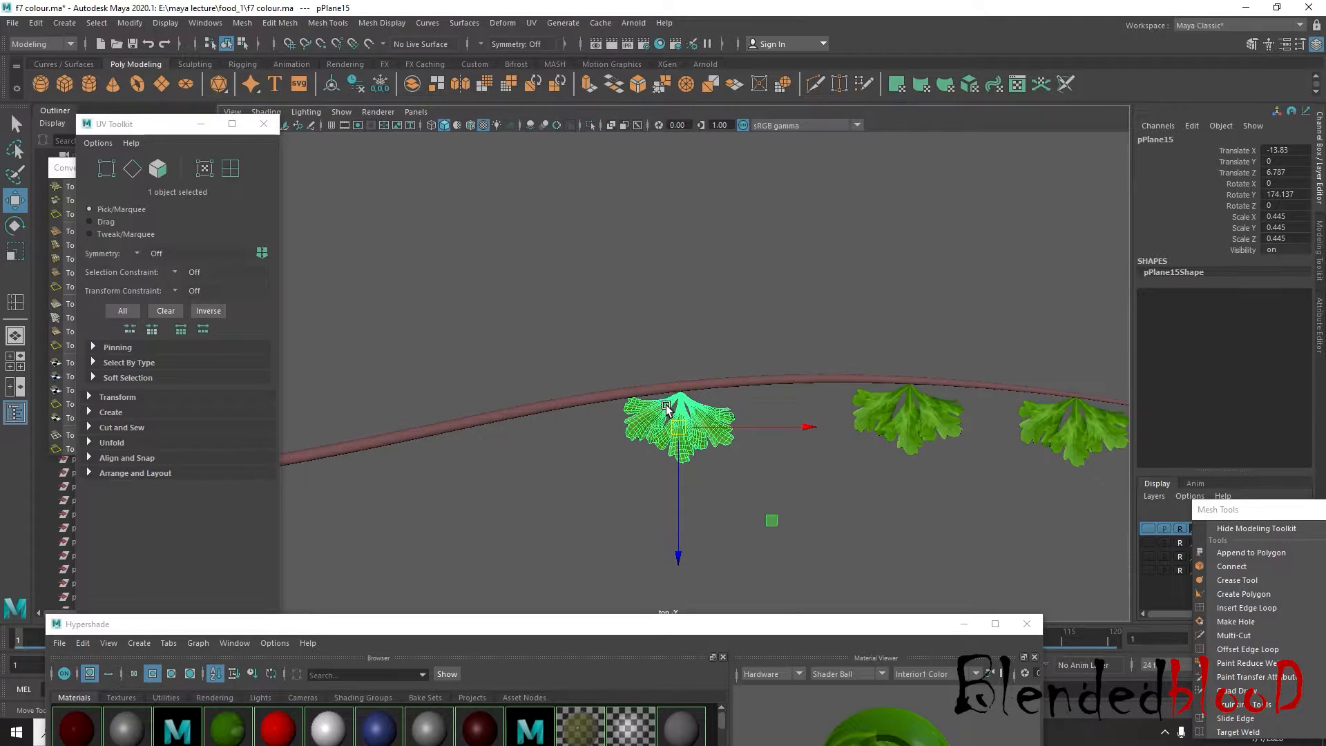
pyautogui.scroll(-3, 668, 411)
pyautogui.scroll(2, 672, 416)
pyautogui.keyDown('alt'); pyautogui.moveTo(757, 419); pyautogui.dragTo(727, 429, button='middle'); pyautogui.keyUp('alt')
# Duplicate the last flipped cluster, rotate the copy upright to Rotate Y -1.391 and place it above the stem at about Translate X -11.401, Z 3.067
pyautogui.moveTo(688, 430); pyautogui.dragTo(781, 351)
pyautogui.press('e')
pyautogui.moveTo(907, 289); pyautogui.dragTo(621, 453)
pyautogui.press('w')
pyautogui.keyDown('alt'); pyautogui.moveTo(666, 413); pyautogui.dragTo(861, 462, button='middle'); pyautogui.keyUp('alt')
pyautogui.scroll(-2, 760, 433)
pyautogui.moveTo(963, 377); pyautogui.dragTo(670, 401)
pyautogui.hotkey('ctrl', 'z')
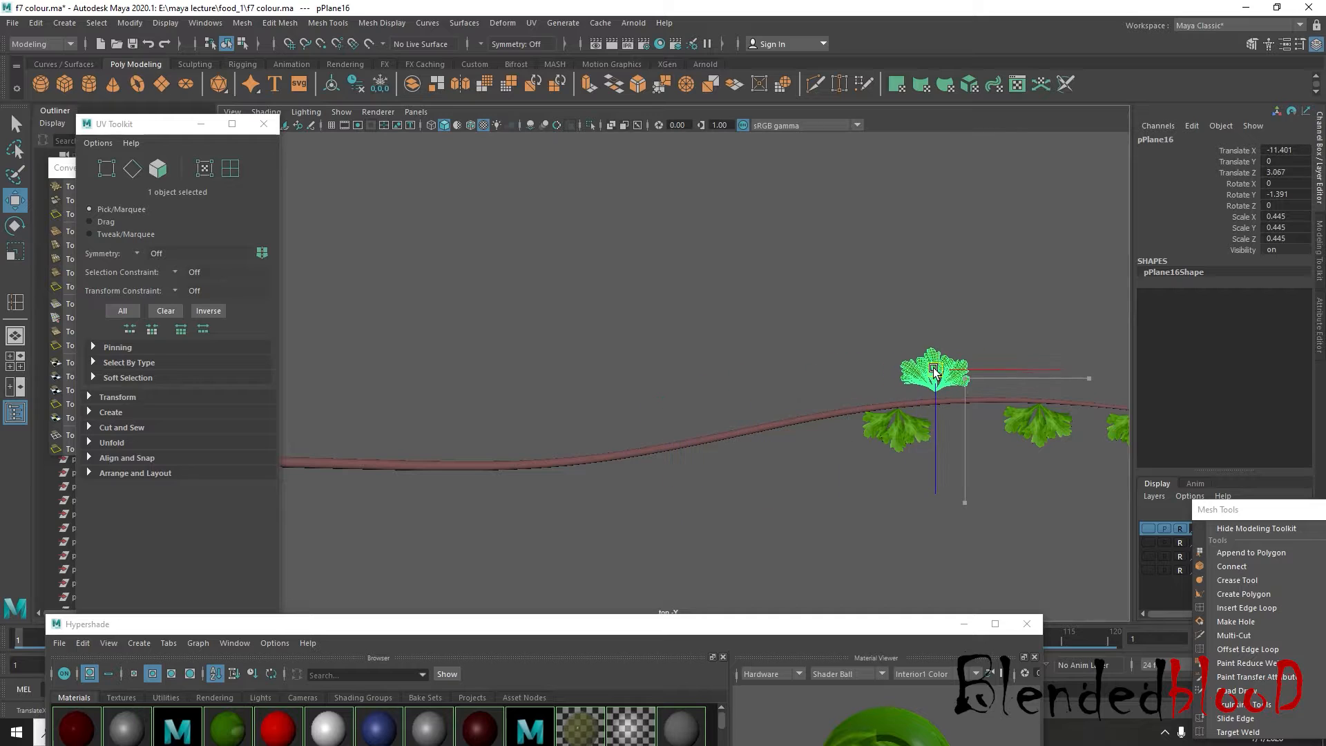
# Duplicate the upright cluster farther back above the stem at Rotate Y 6.915, scale 0.904, about Translate X -29.28, Z 5.304
pyautogui.moveTo(967, 369); pyautogui.dragTo(642, 415)
pyautogui.press('e')
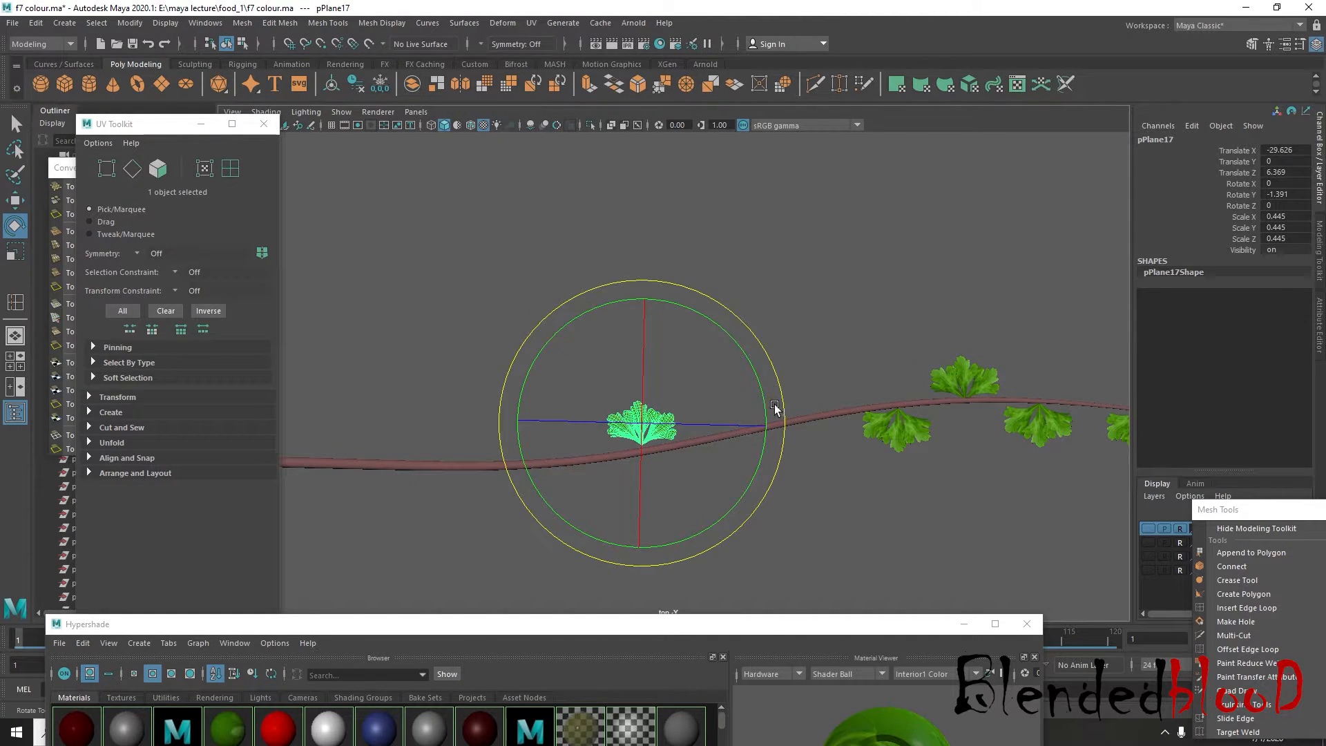
pyautogui.moveTo(774, 409); pyautogui.dragTo(772, 382)
pyautogui.press('r')
pyautogui.moveTo(639, 432); pyautogui.dragTo(718, 574)
pyautogui.press('w')
pyautogui.moveTo(646, 422); pyautogui.dragTo(646, 395)
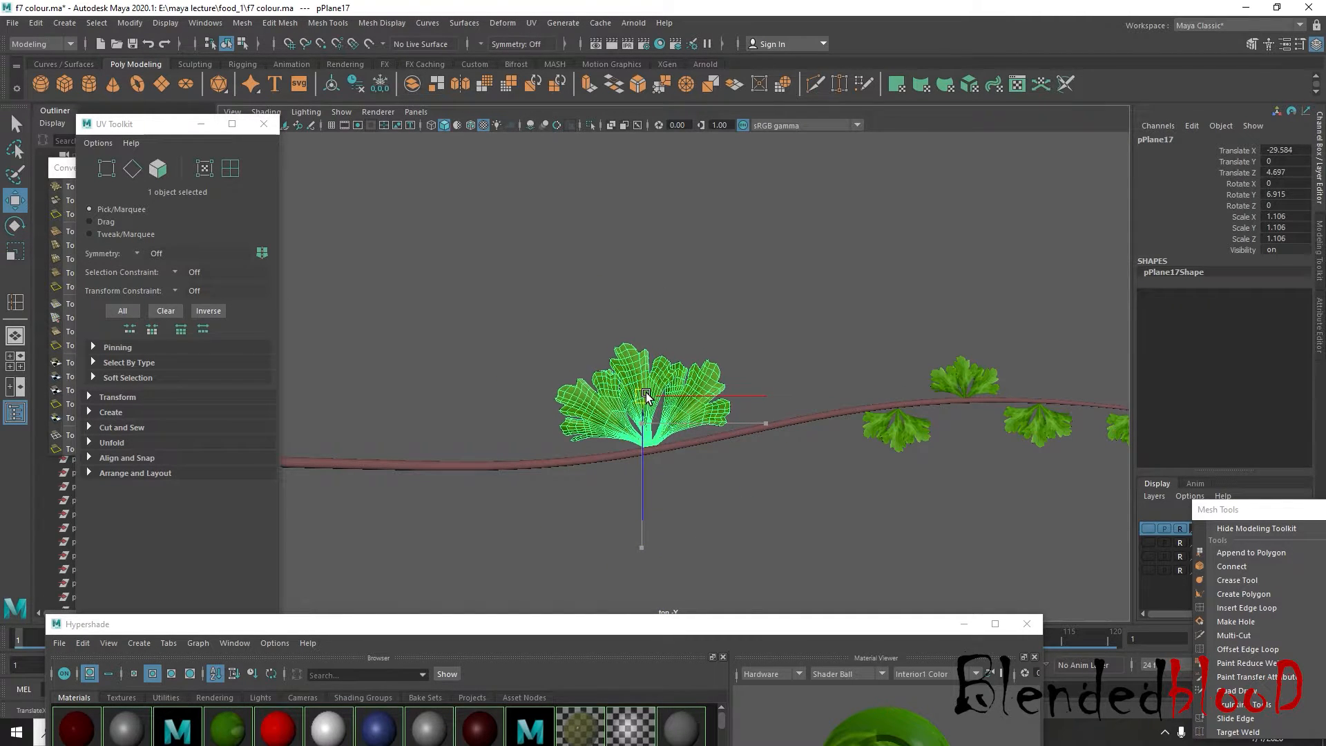
pyautogui.scroll(-3, 650, 445)
pyautogui.keyDown('alt'); pyautogui.moveTo(650, 447); pyautogui.dragTo(685, 449, button='middle'); pyautogui.keyUp('alt')
pyautogui.press('r')
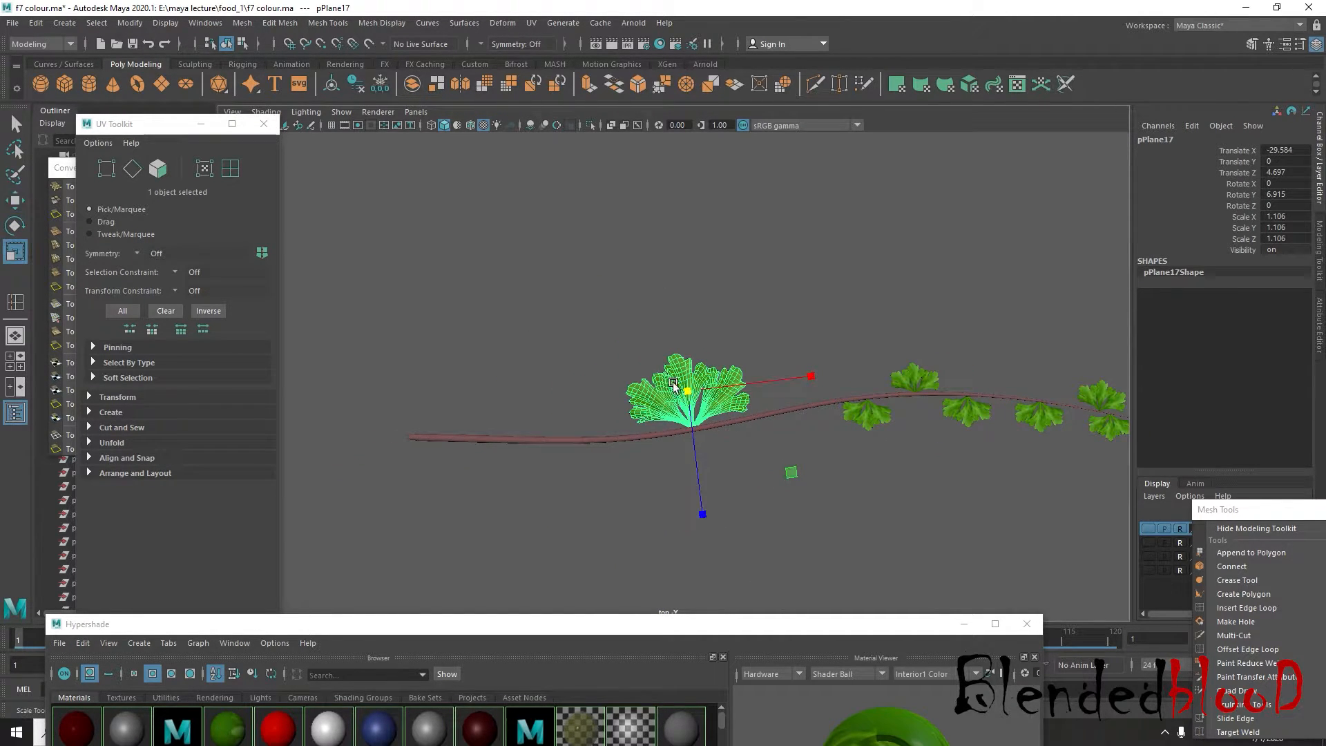
pyautogui.moveTo(689, 391); pyautogui.dragTo(636, 495)
# Flip a copy of the large cluster to Rotate Y 187.205 and place it under the stem at about Translate X -35.537, Z 11.926
pyautogui.press('w')
pyautogui.press('e')
pyautogui.moveTo(730, 519); pyautogui.dragTo(331, 297)
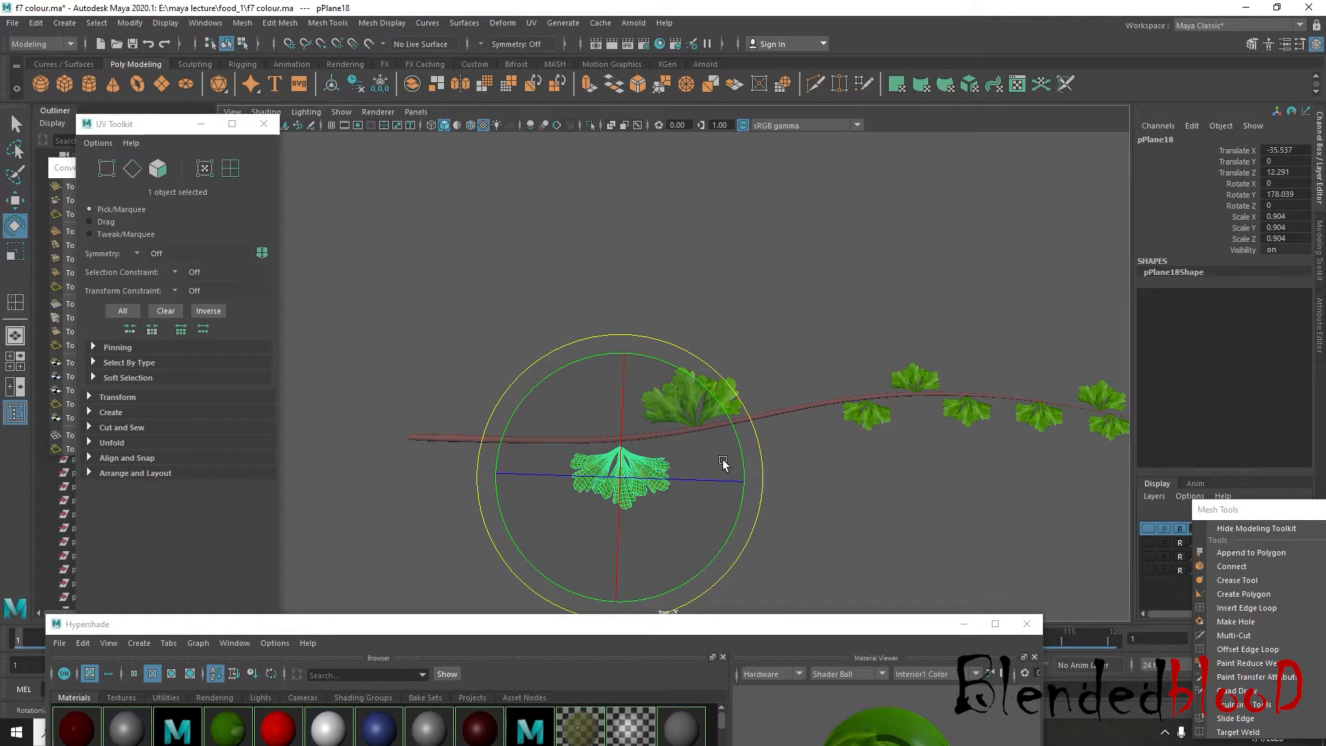
pyautogui.press('w')
pyautogui.moveTo(626, 481); pyautogui.dragTo(625, 477)
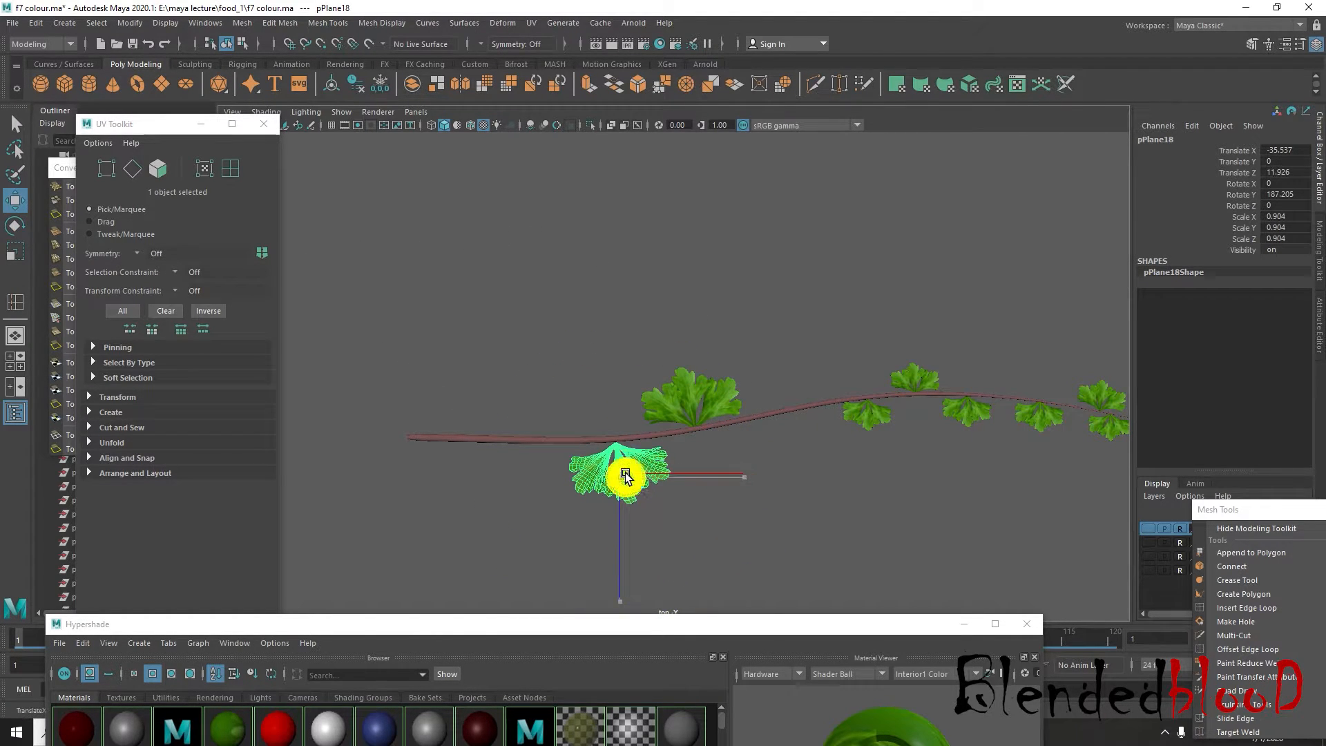
pyautogui.keyDown('alt'); pyautogui.moveTo(782, 502); pyautogui.dragTo(843, 489, button='middle'); pyautogui.keyUp('alt')
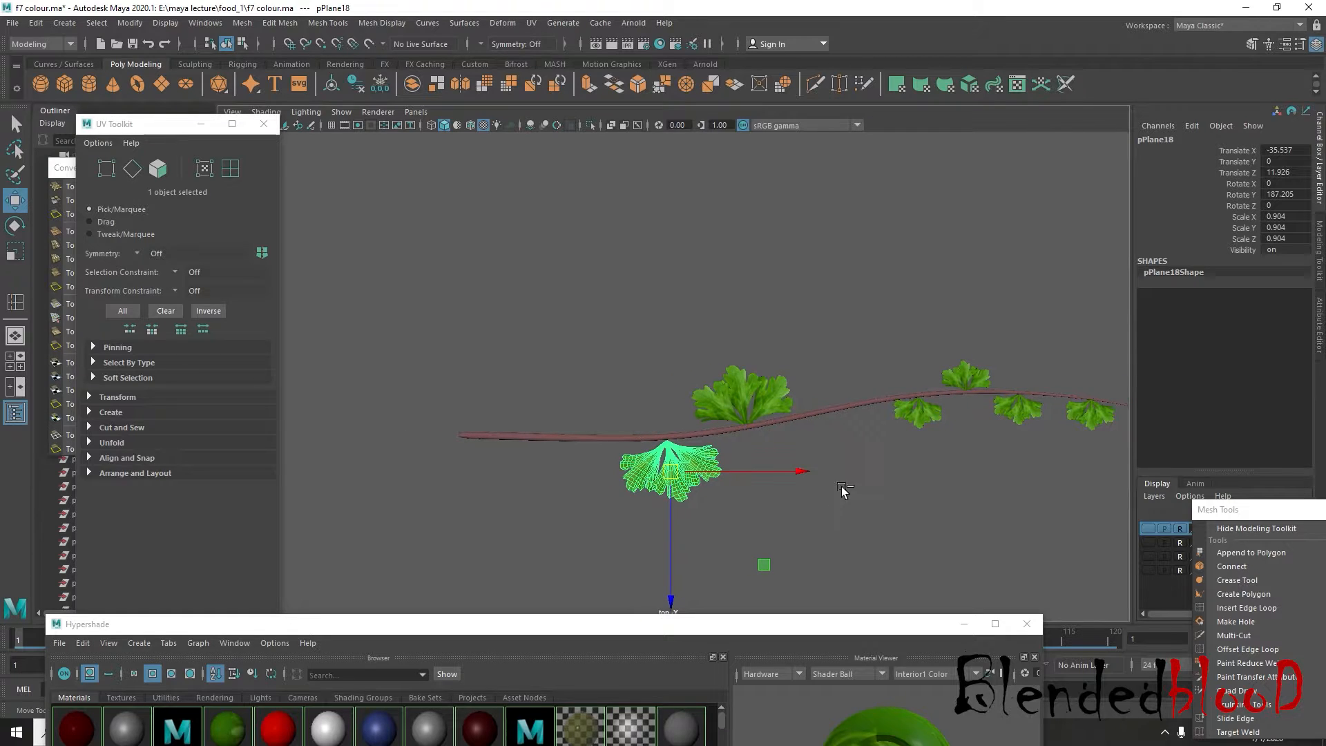
# Duplicate the large flipped cluster near the stem's thick end, rotate it to Rotate Y 356.549 and place it above at about Translate X -46.776, Z 5.972
pyautogui.moveTo(679, 486); pyautogui.dragTo(529, 472)
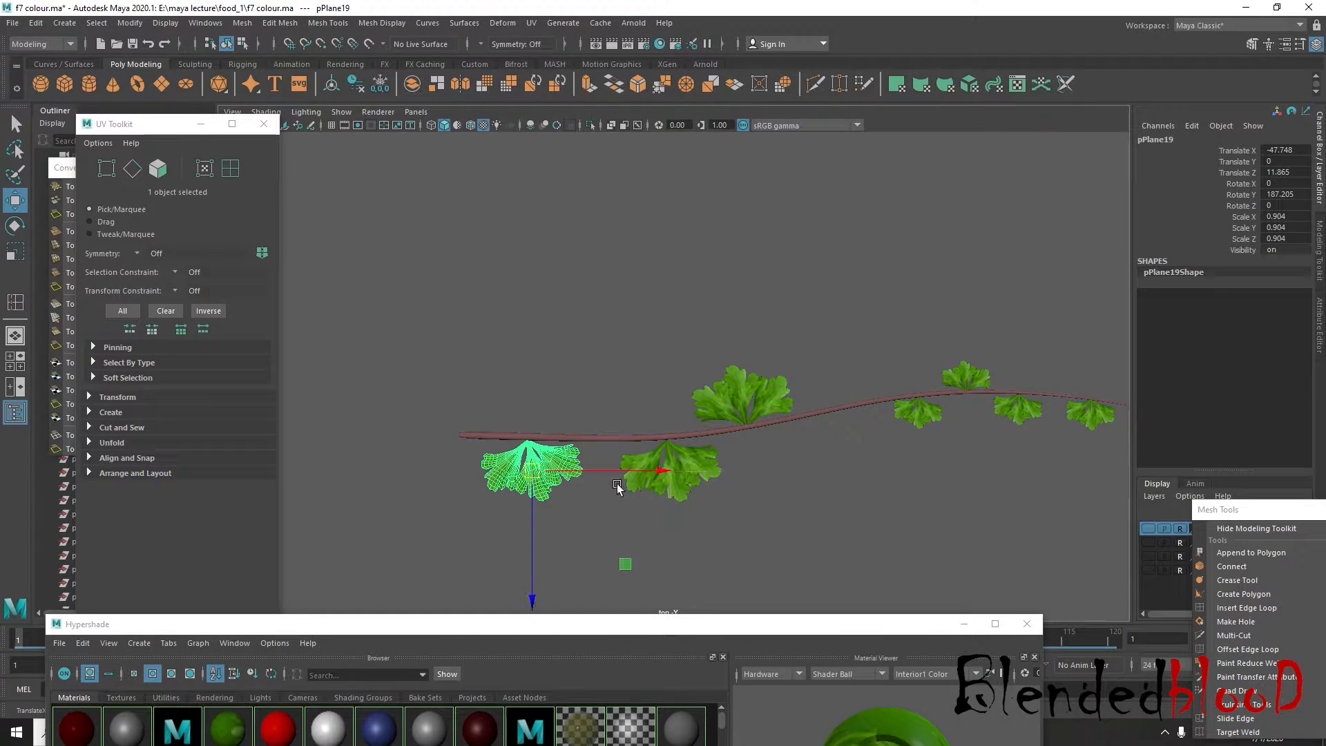
pyautogui.press('e')
pyautogui.moveTo(672, 435); pyautogui.dragTo(322, 462)
pyautogui.press('w')
pyautogui.moveTo(518, 486); pyautogui.dragTo(529, 420)
# Raise the upright cluster near the stem's tip to stem height, at about Translate Y 5.206, Z 5.162
pyautogui.press('space')
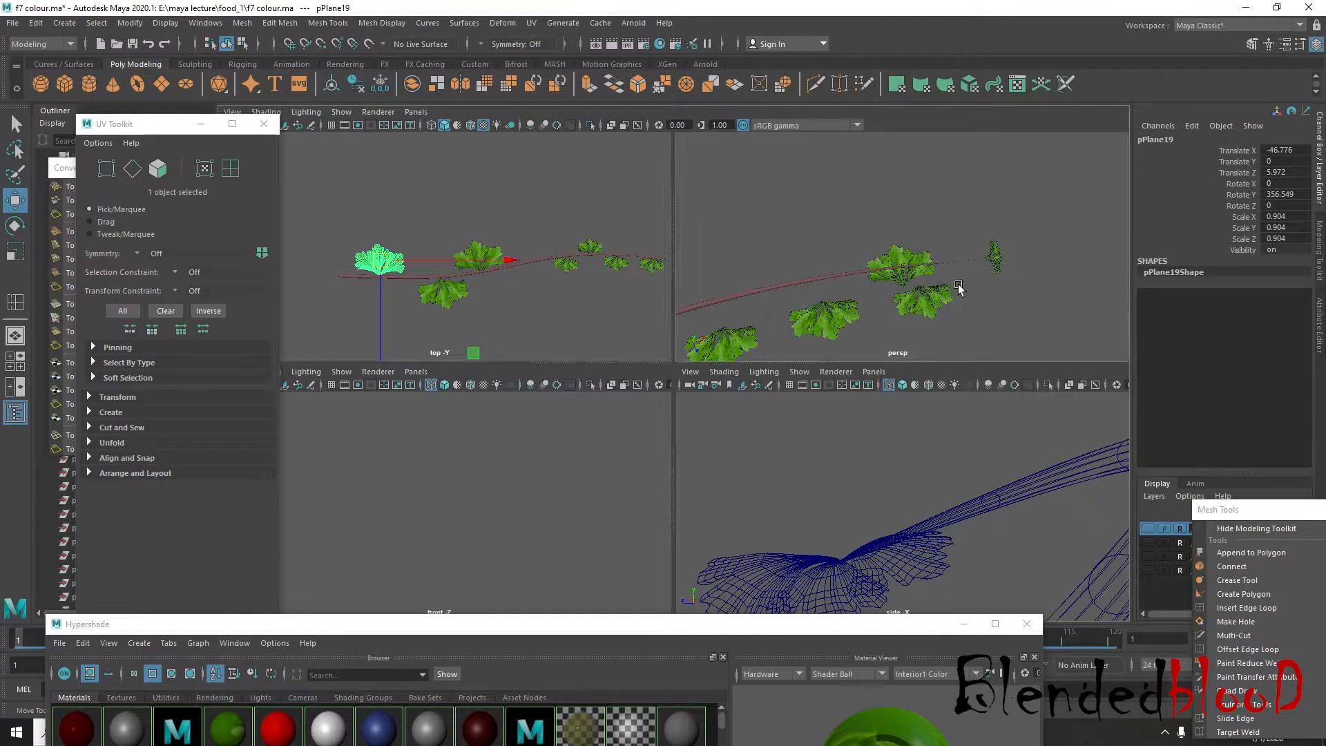
pyautogui.press('space')
pyautogui.keyDown('alt'); pyautogui.moveTo(938, 412); pyautogui.dragTo(833, 383); pyautogui.keyUp('alt')
pyautogui.click(669, 457)
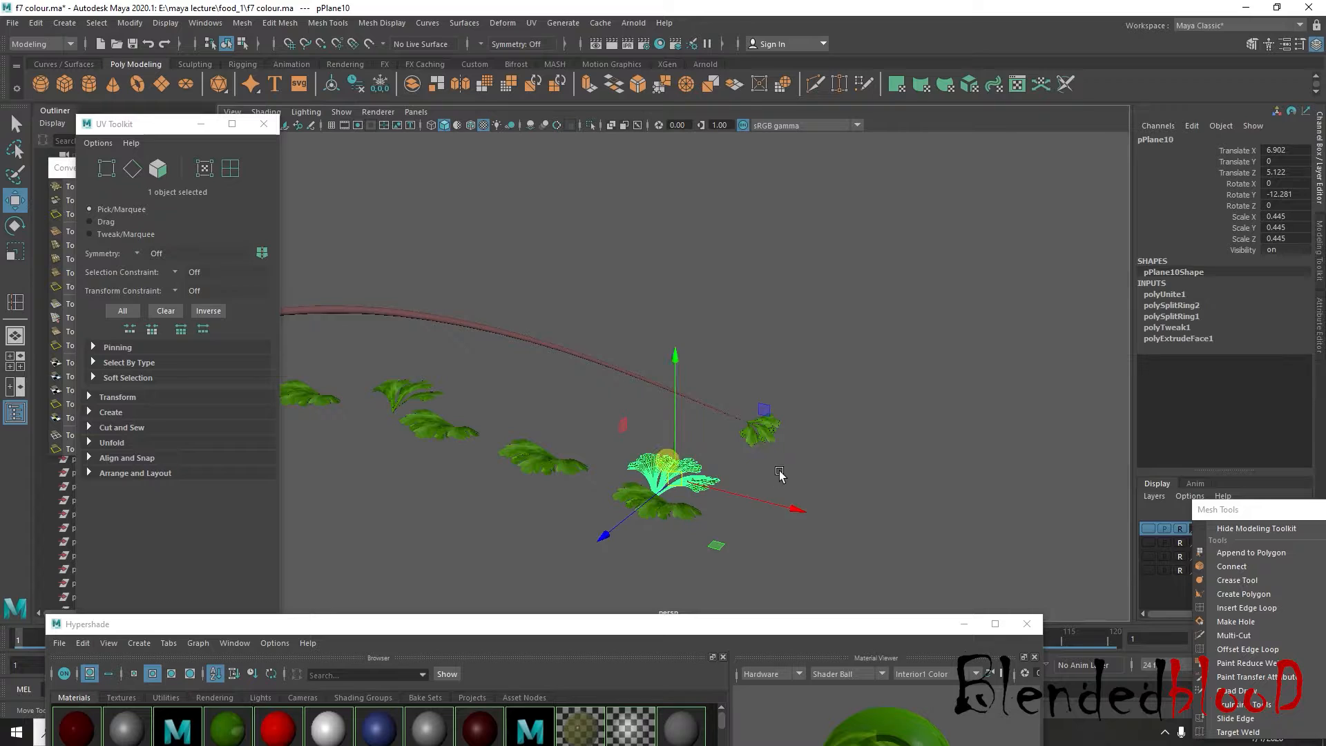
pyautogui.press('space')
pyautogui.press('f')
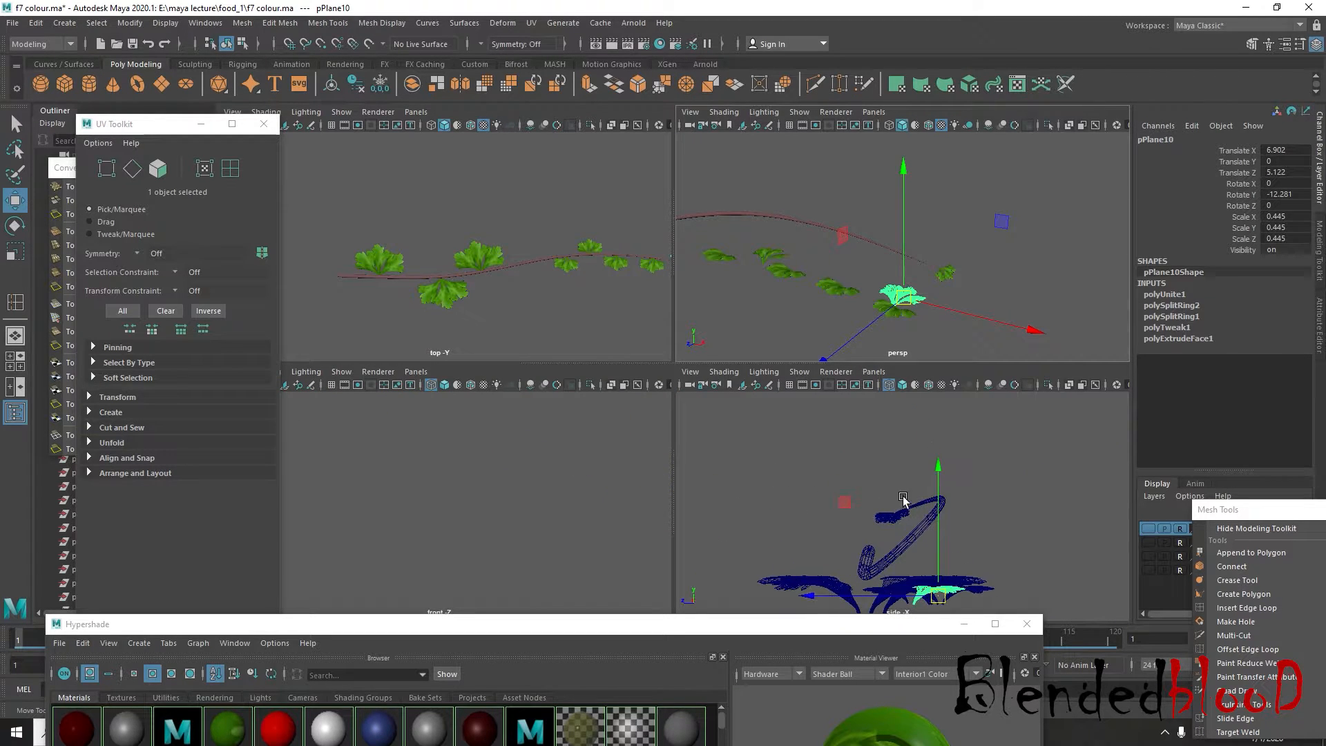
pyautogui.moveTo(945, 491); pyautogui.dragTo(918, 379)
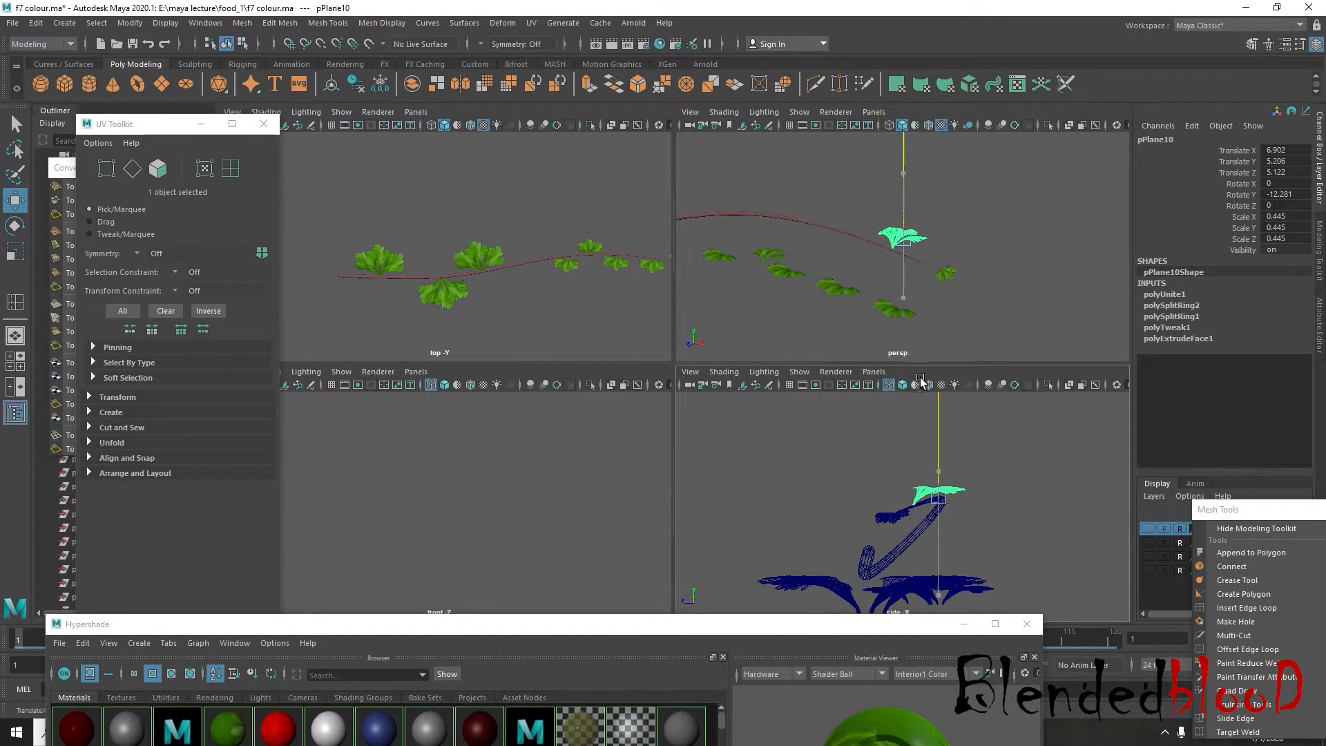
pyautogui.press('f')
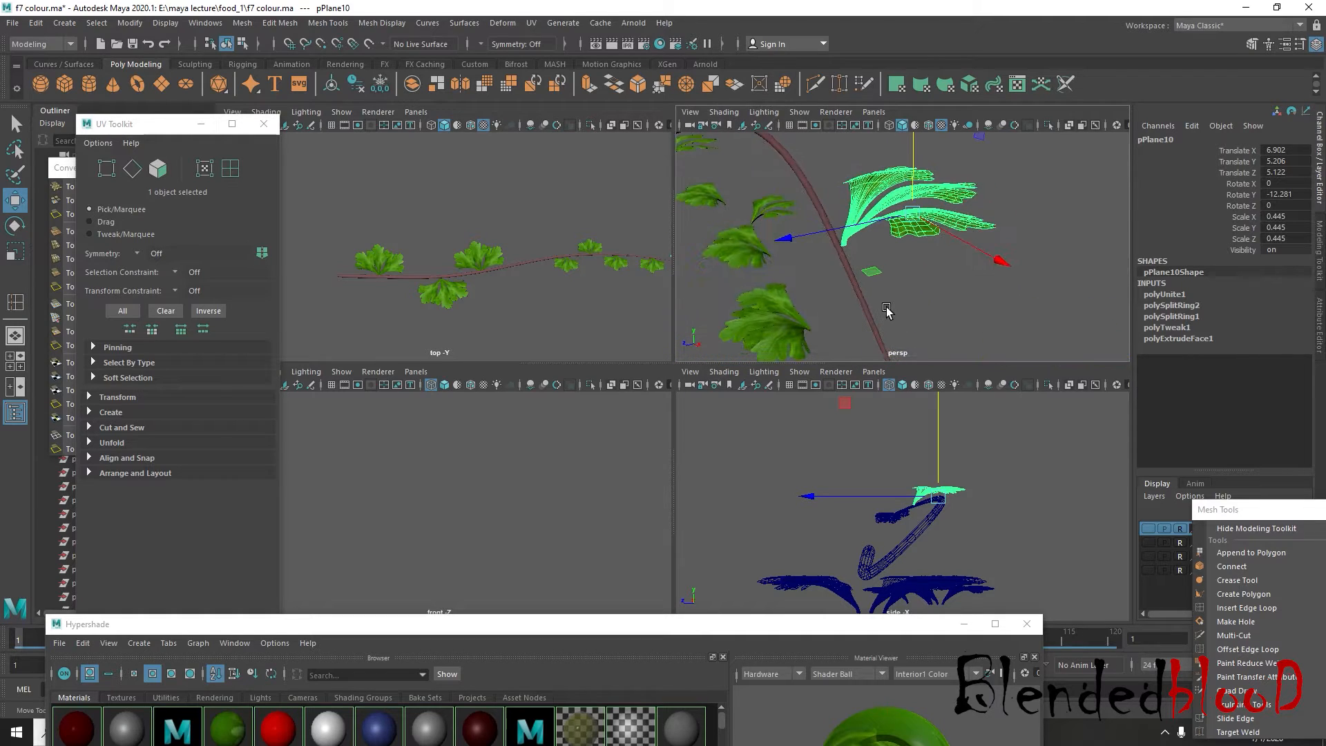
pyautogui.moveTo(792, 242); pyautogui.dragTo(787, 237)
pyautogui.scroll(-8, 821, 293)
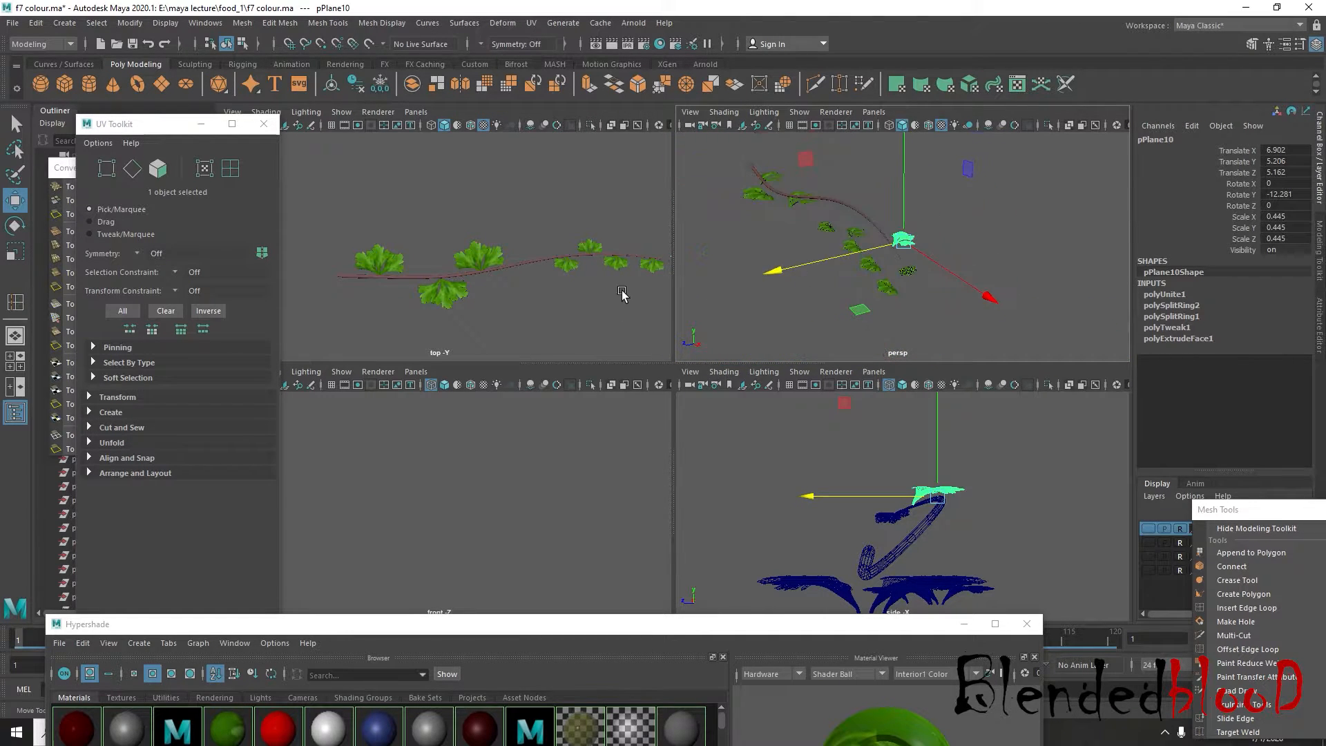
# Raise the 0.386-scale flipped cluster near the tip onto the stem, slightly above Translate Y 4.549
pyautogui.keyDown('alt'); pyautogui.moveTo(622, 286); pyautogui.dragTo(556, 303, button='middle'); pyautogui.keyUp('alt')
pyautogui.click(596, 281)
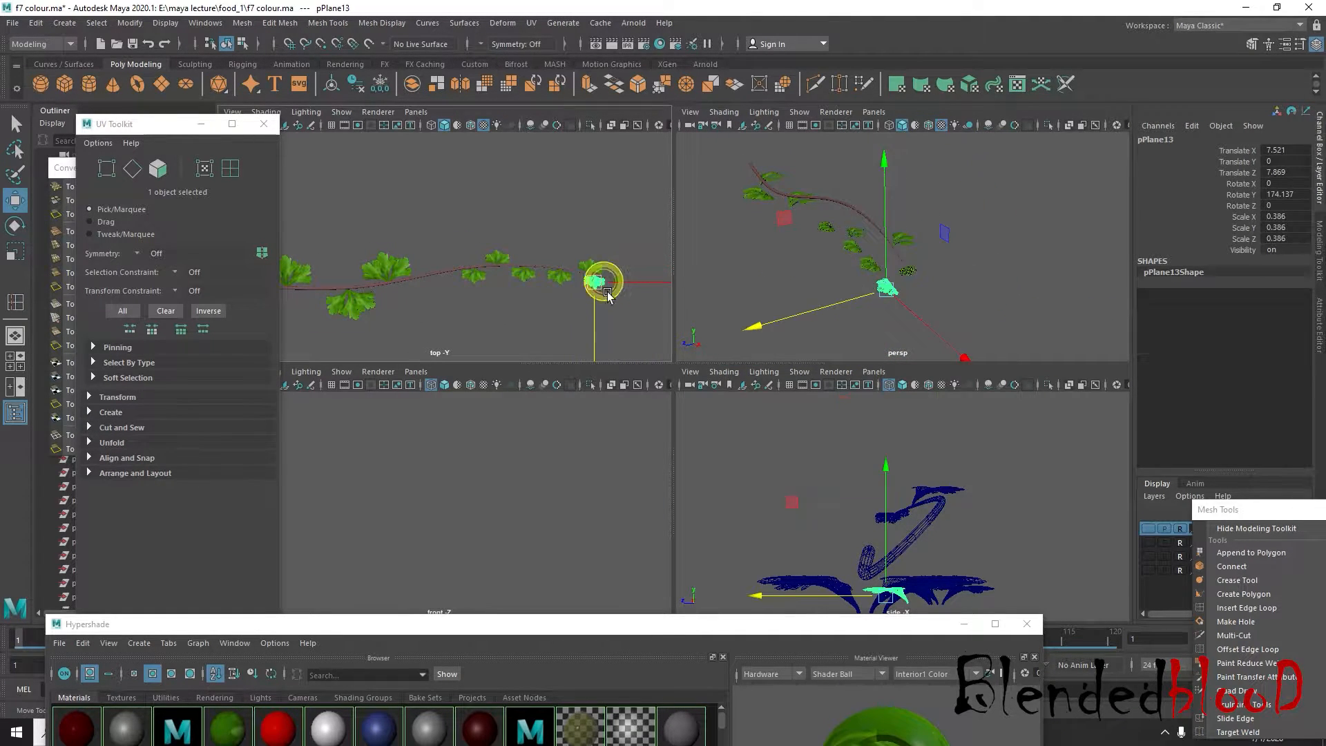
pyautogui.scroll(3, 844, 503)
pyautogui.moveTo(869, 396); pyautogui.dragTo(846, 331)
pyautogui.press('f')
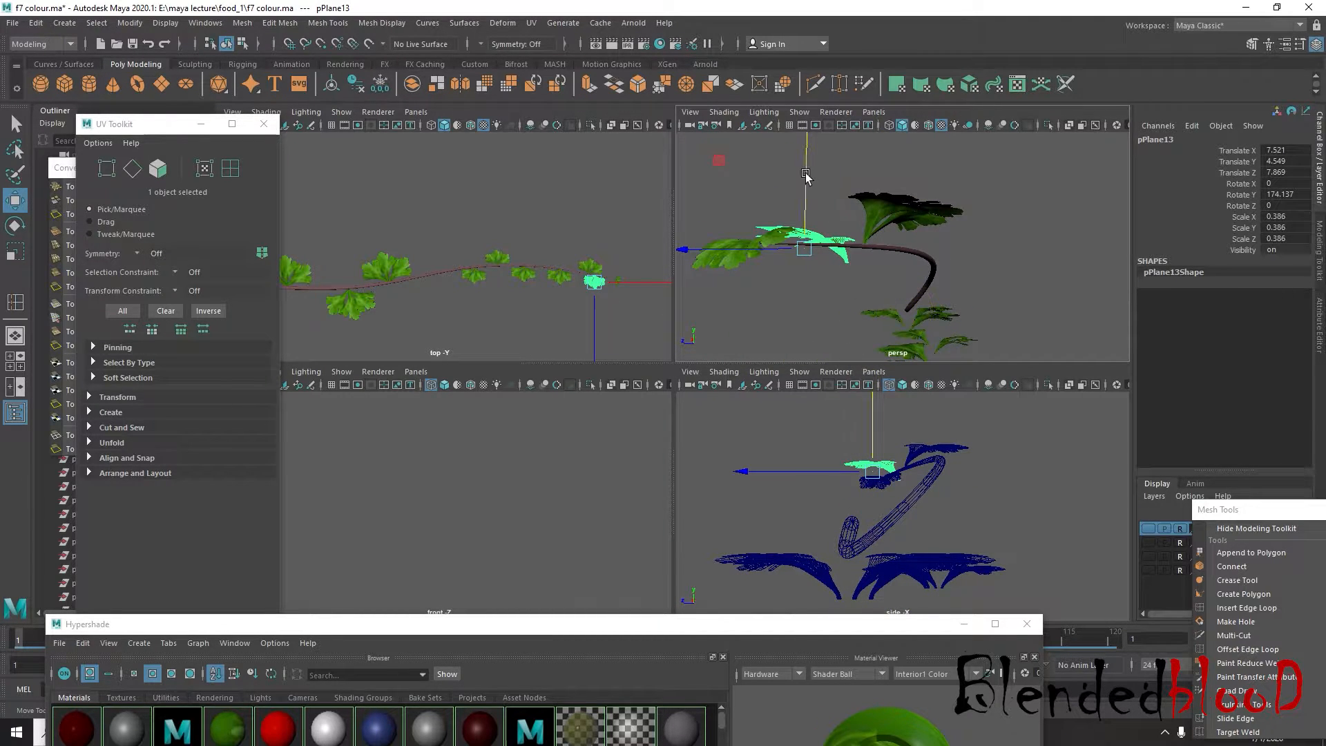
pyautogui.moveTo(806, 176); pyautogui.dragTo(805, 158)
pyautogui.keyDown('alt'); pyautogui.moveTo(821, 246); pyautogui.dragTo(1022, 253); pyautogui.keyUp('alt')
# Raise the next two underside clusters back from the tip to stem height, setting the second at about Translate Y 5.833
pyautogui.click(559, 280)
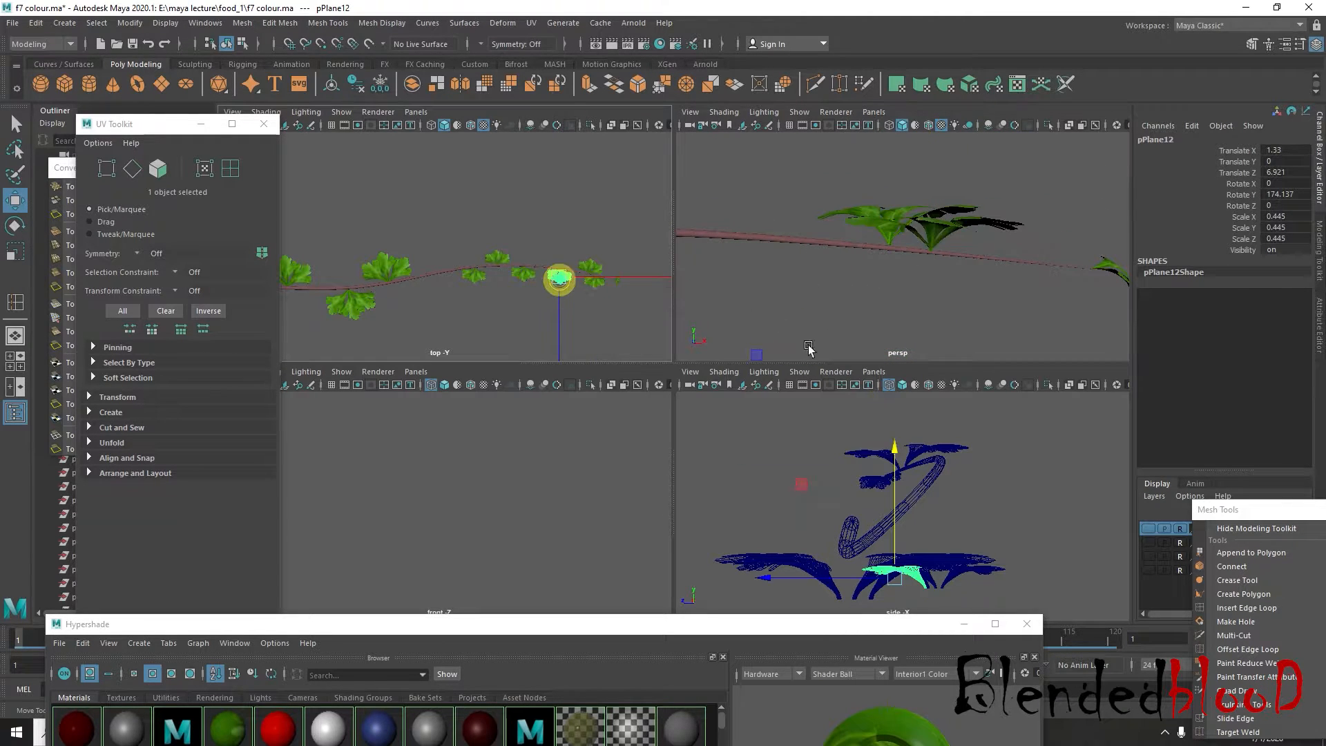
pyautogui.moveTo(893, 456); pyautogui.dragTo(891, 328)
pyautogui.keyDown('alt'); pyautogui.moveTo(826, 270); pyautogui.dragTo(583, 282); pyautogui.keyUp('alt')
pyautogui.click(523, 275)
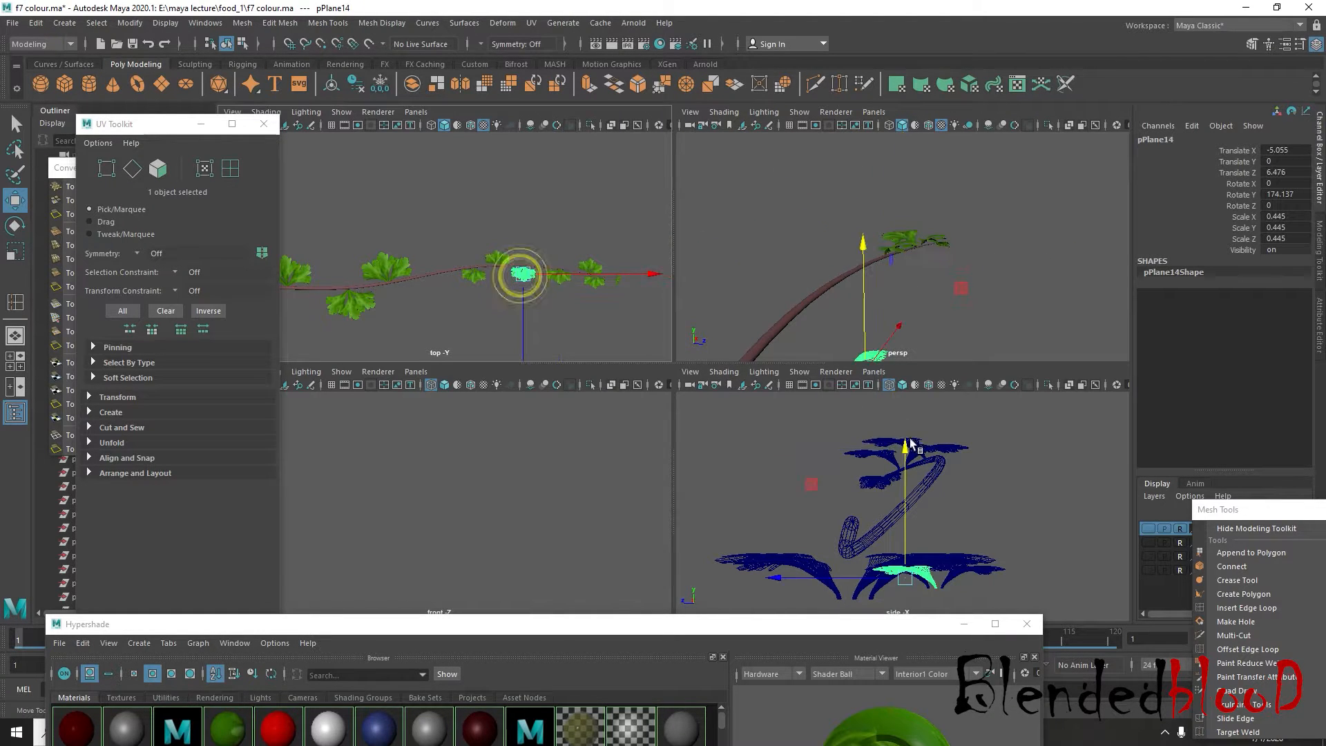
pyautogui.keyDown('alt'); pyautogui.moveTo(915, 475); pyautogui.dragTo(946, 443, button='middle'); pyautogui.keyUp('alt')
pyautogui.moveTo(927, 418); pyautogui.dragTo(971, 289)
pyautogui.moveTo(931, 206); pyautogui.dragTo(931, 191)
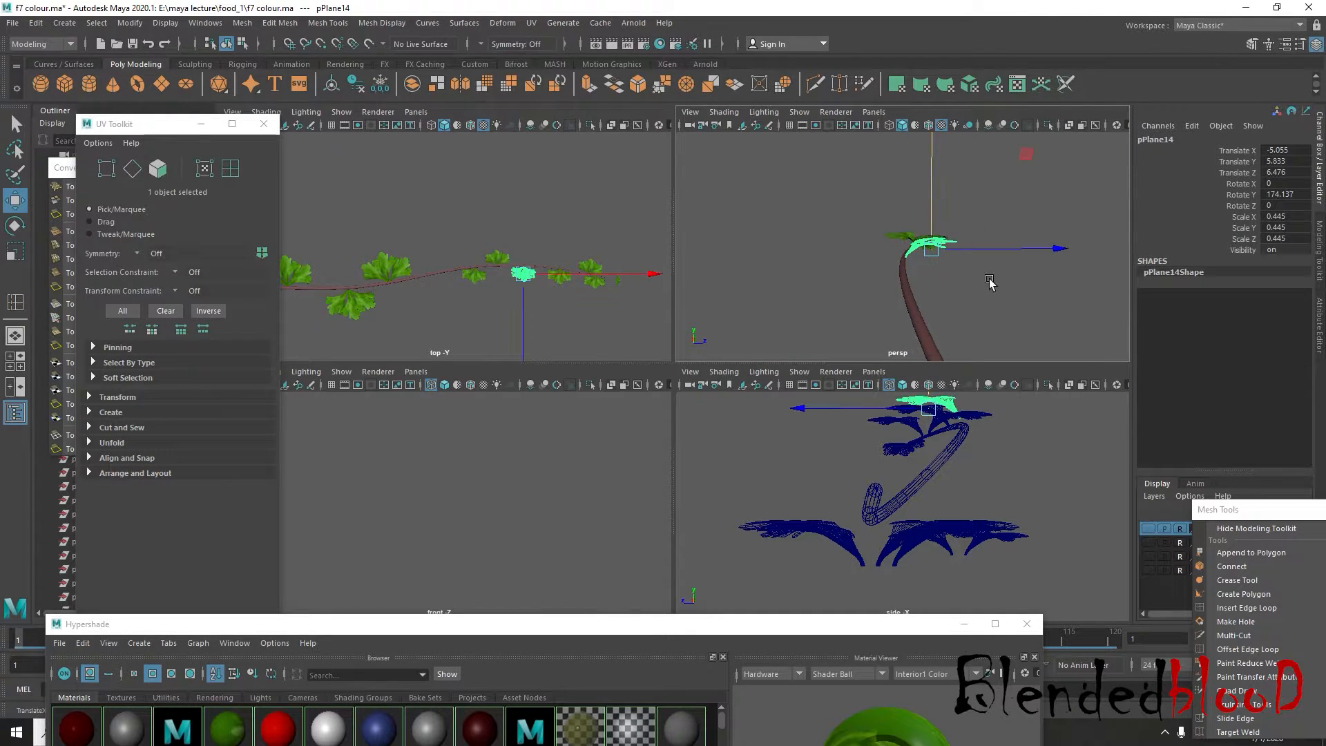
pyautogui.keyDown('alt'); pyautogui.moveTo(989, 281); pyautogui.dragTo(983, 238); pyautogui.keyUp('alt')
# Raise the small upright cluster in the middle of the stem up to the stem's height
pyautogui.click(497, 258)
pyautogui.keyDown('alt'); pyautogui.moveTo(807, 428); pyautogui.dragTo(768, 398, button='middle'); pyautogui.keyUp('alt')
pyautogui.keyDown('alt'); pyautogui.moveTo(956, 434); pyautogui.dragTo(961, 465, button='middle'); pyautogui.keyUp('alt')
pyautogui.moveTo(960, 468); pyautogui.dragTo(729, 303)
# Raise the rearmost small underside cluster and attach it to the stem at about Translate Y 4.951, Z 6.633
pyautogui.click(472, 279)
pyautogui.keyDown('alt'); pyautogui.moveTo(767, 442); pyautogui.dragTo(799, 480, button='middle'); pyautogui.keyUp('alt')
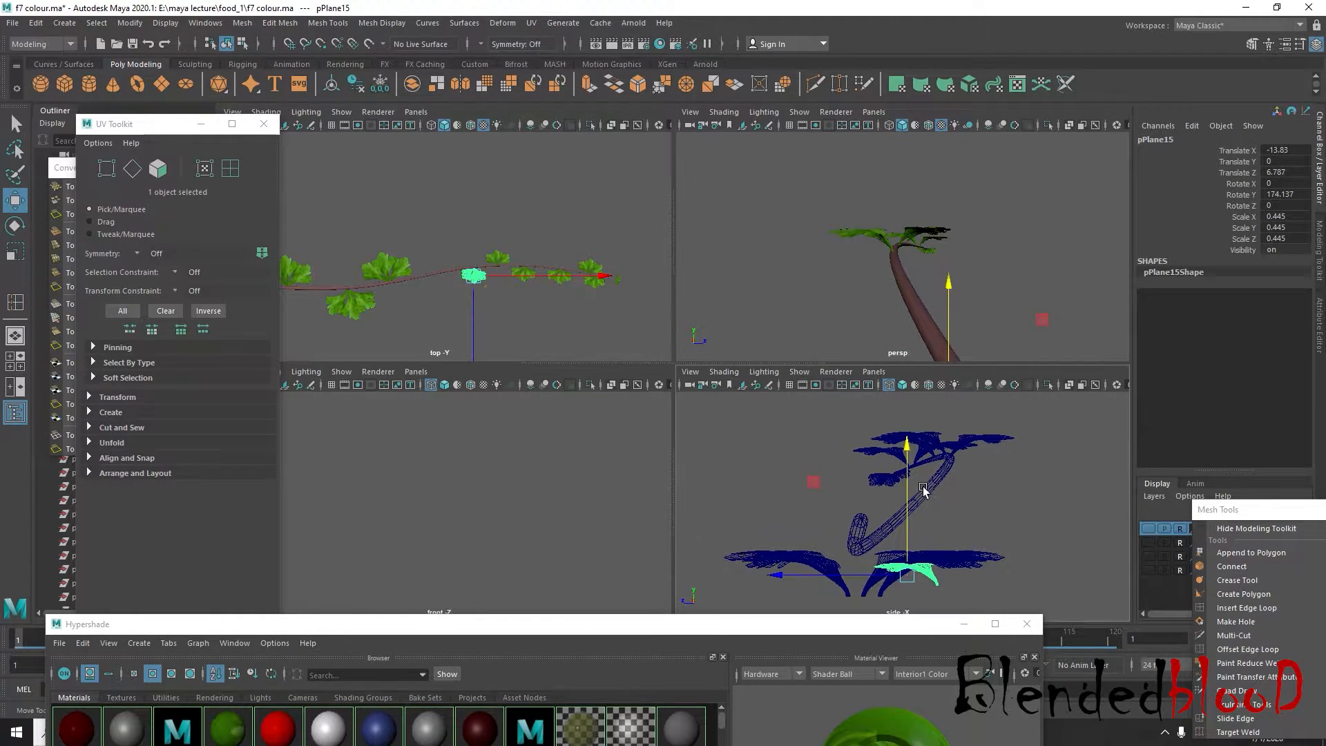
pyautogui.moveTo(904, 477); pyautogui.dragTo(887, 410)
pyautogui.keyDown('alt'); pyautogui.moveTo(943, 317); pyautogui.dragTo(859, 307); pyautogui.keyUp('alt')
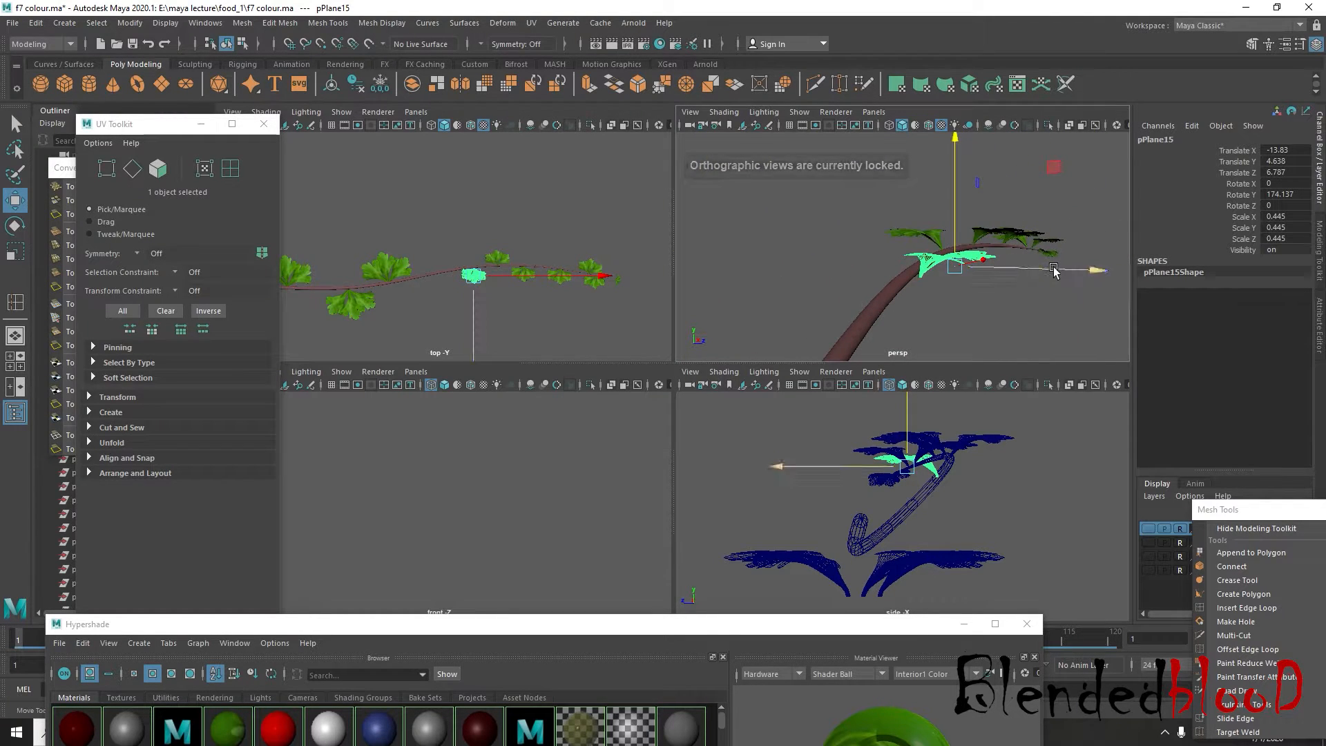
pyautogui.moveTo(1054, 269); pyautogui.dragTo(1047, 278)
pyautogui.moveTo(947, 225); pyautogui.dragTo(947, 216)
pyautogui.moveTo(988, 256); pyautogui.dragTo(990, 252)
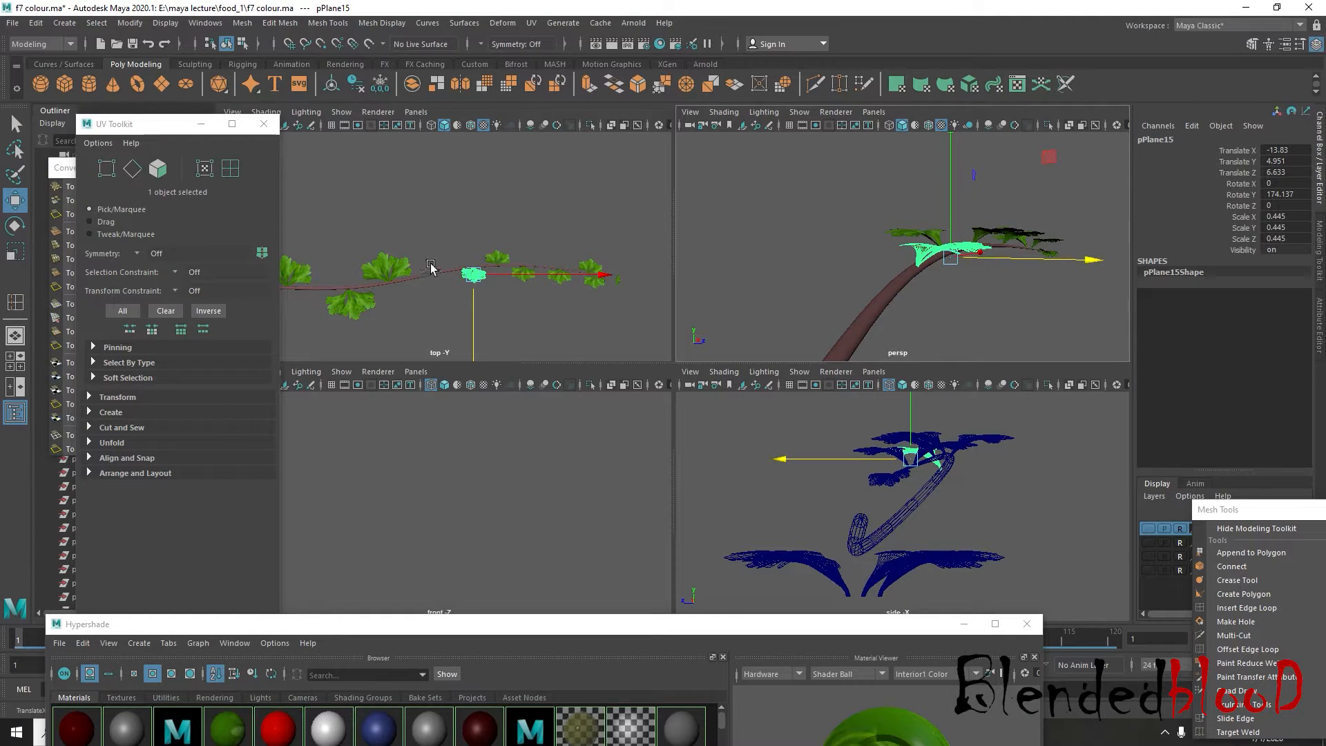
# Raise the large upright cluster at the stem's bend to about Translate Y 2.688 so its base meets the stem
pyautogui.click(396, 268)
pyautogui.keyDown('alt'); pyautogui.moveTo(906, 481); pyautogui.dragTo(943, 453, button='middle'); pyautogui.keyUp('alt')
pyautogui.moveTo(976, 427); pyautogui.dragTo(980, 367)
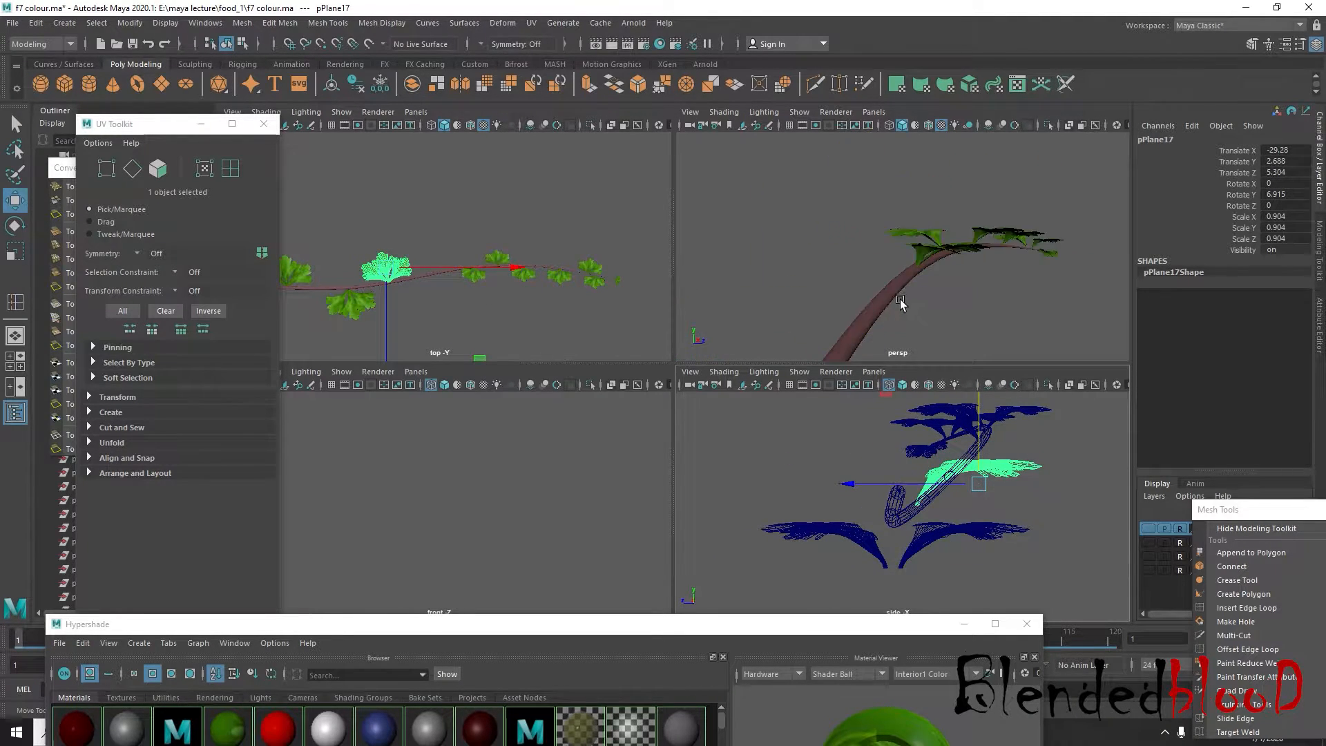
pyautogui.scroll(-5, 907, 306)
pyautogui.moveTo(836, 244); pyautogui.dragTo(838, 247)
# Raise the large flipped cluster under the stem until its base meets the stem
pyautogui.keyDown('alt'); pyautogui.moveTo(488, 301); pyautogui.dragTo(608, 268, button='middle'); pyautogui.keyUp('alt')
pyautogui.click(476, 280)
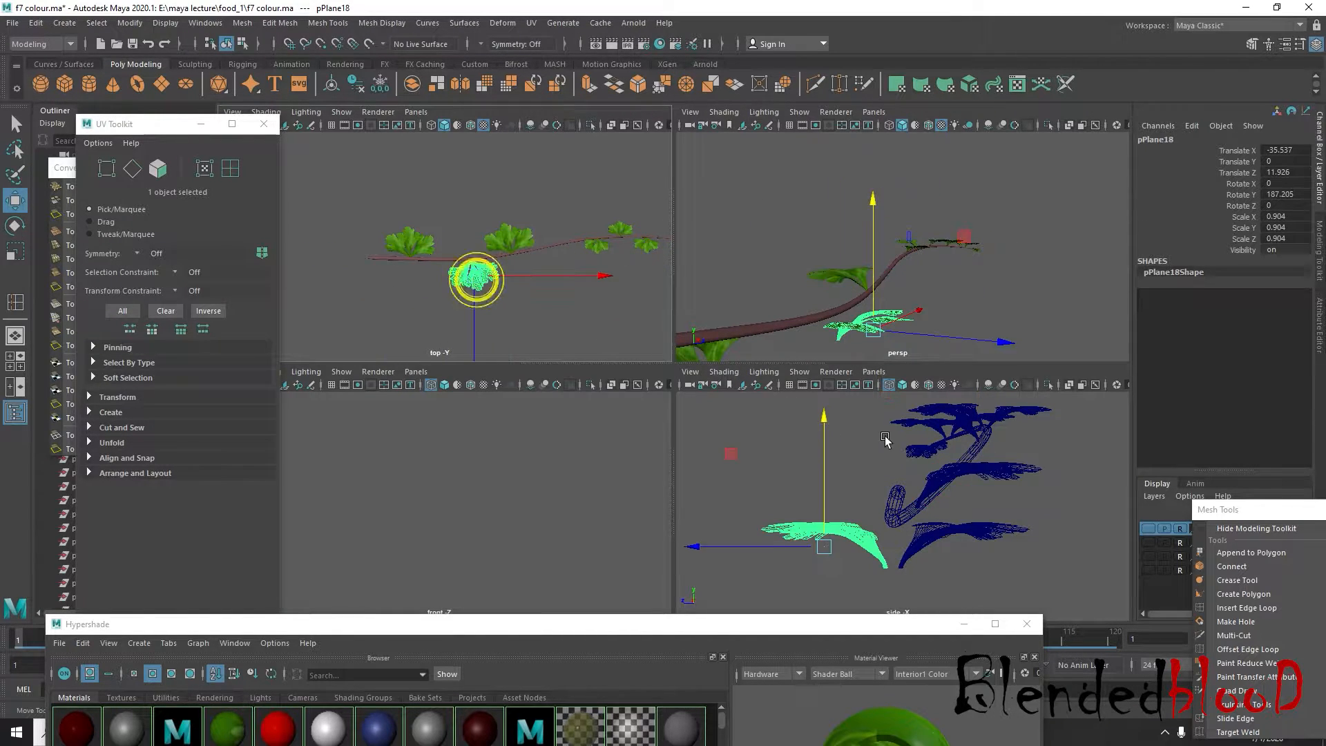
pyautogui.keyDown('alt'); pyautogui.moveTo(883, 435); pyautogui.dragTo(890, 423, button='middle'); pyautogui.keyUp('alt')
pyautogui.moveTo(829, 411); pyautogui.dragTo(826, 351)
pyautogui.keyDown('alt'); pyautogui.moveTo(922, 322); pyautogui.dragTo(985, 326); pyautogui.keyUp('alt')
# Raise the large cluster at the stem's thick end onto the stem, at about Translate Y 2.796, Z 6.456
pyautogui.click(416, 247)
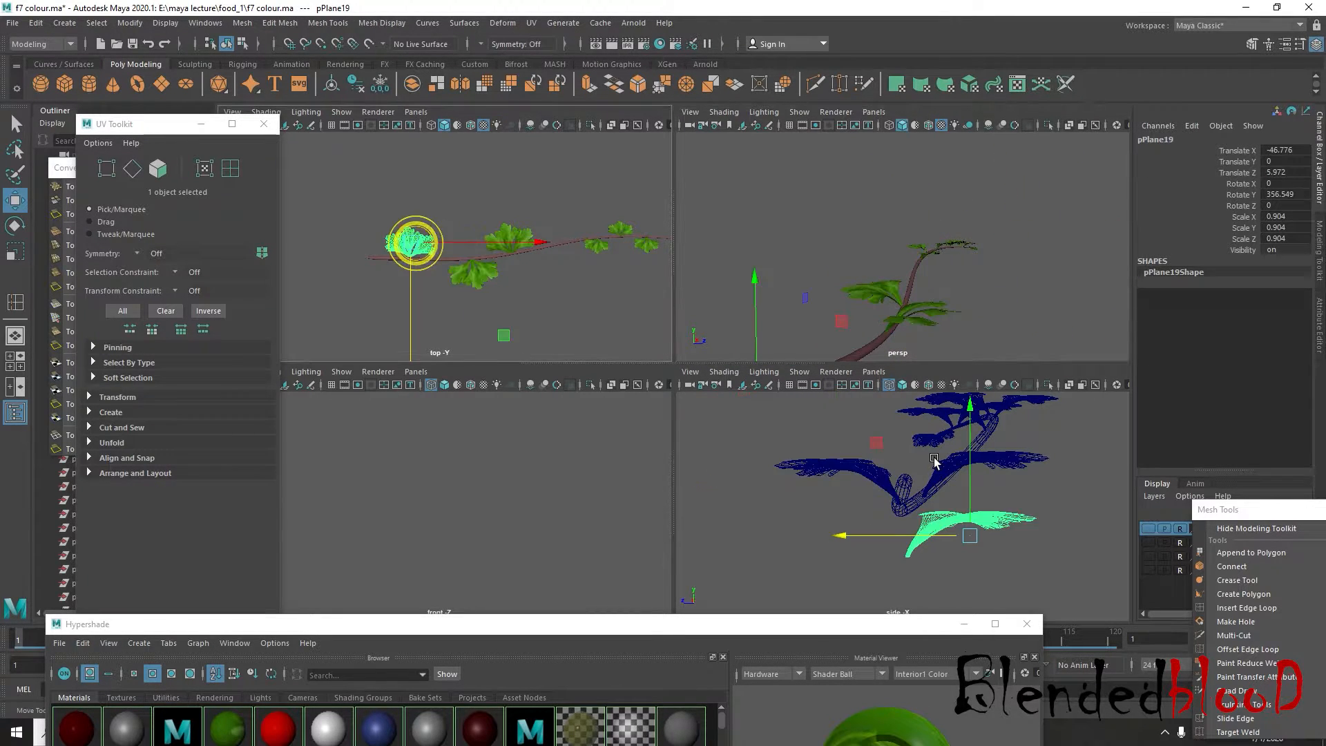
pyautogui.moveTo(974, 470); pyautogui.dragTo(897, 222)
pyautogui.moveTo(971, 406); pyautogui.dragTo(987, 431)
pyautogui.moveTo(990, 291); pyautogui.dragTo(1012, 314)
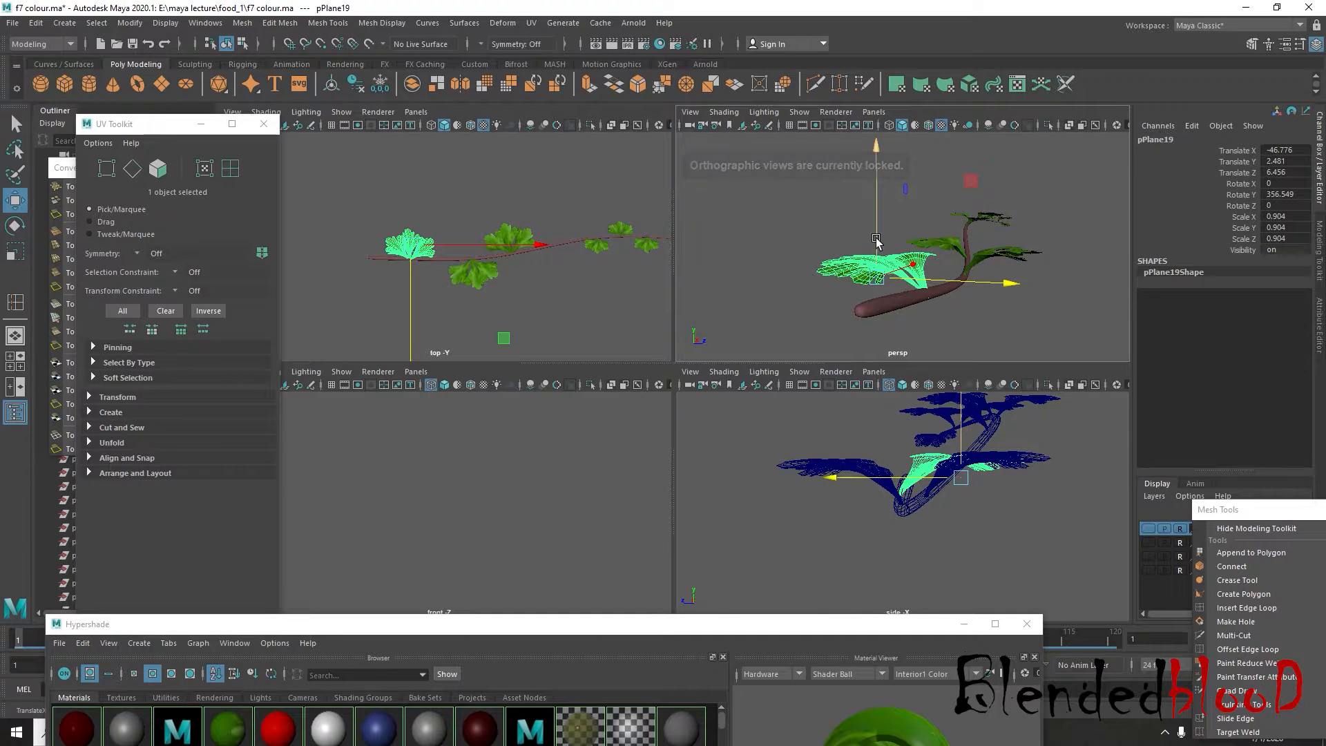
pyautogui.moveTo(876, 239); pyautogui.dragTo(876, 231)
pyautogui.scroll(-5, 891, 238)
# Deselect the cluster and examine the leaf placement along the whole sprig in the perspective view
pyautogui.press('space')
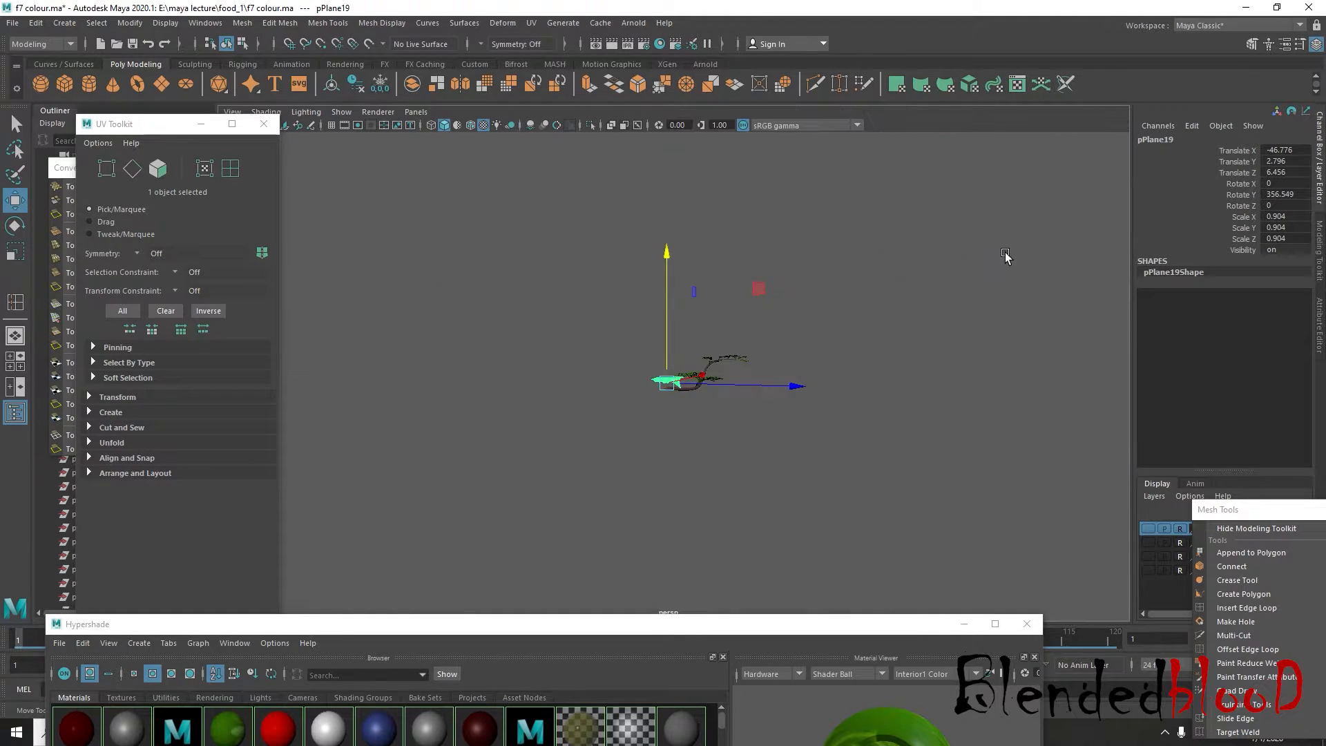
pyautogui.keyDown('alt'); pyautogui.moveTo(1005, 257); pyautogui.dragTo(891, 340); pyautogui.keyUp('alt')
pyautogui.click(891, 338)
pyautogui.scroll(4, 891, 340)
pyautogui.keyDown('alt'); pyautogui.moveTo(770, 420); pyautogui.dragTo(868, 408, button='middle'); pyautogui.keyUp('alt')
pyautogui.keyDown('alt'); pyautogui.moveTo(916, 434); pyautogui.dragTo(725, 459); pyautogui.keyUp('alt')
pyautogui.scroll(-3, 722, 450)
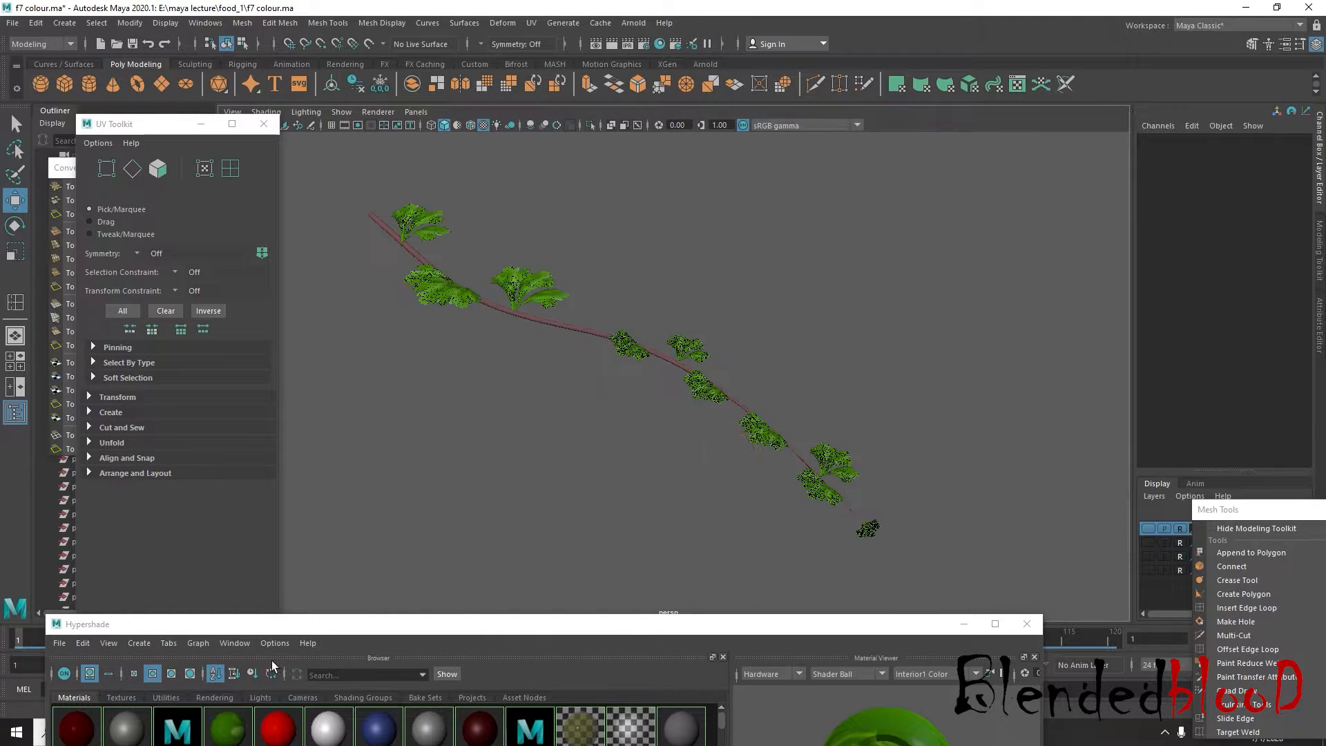
# Open the stem material lambert4 and change its color to green with hue 143.07 and saturation 1.000
pyautogui.moveTo(292, 630); pyautogui.dragTo(379, 479)
pyautogui.doubleClick(216, 656)
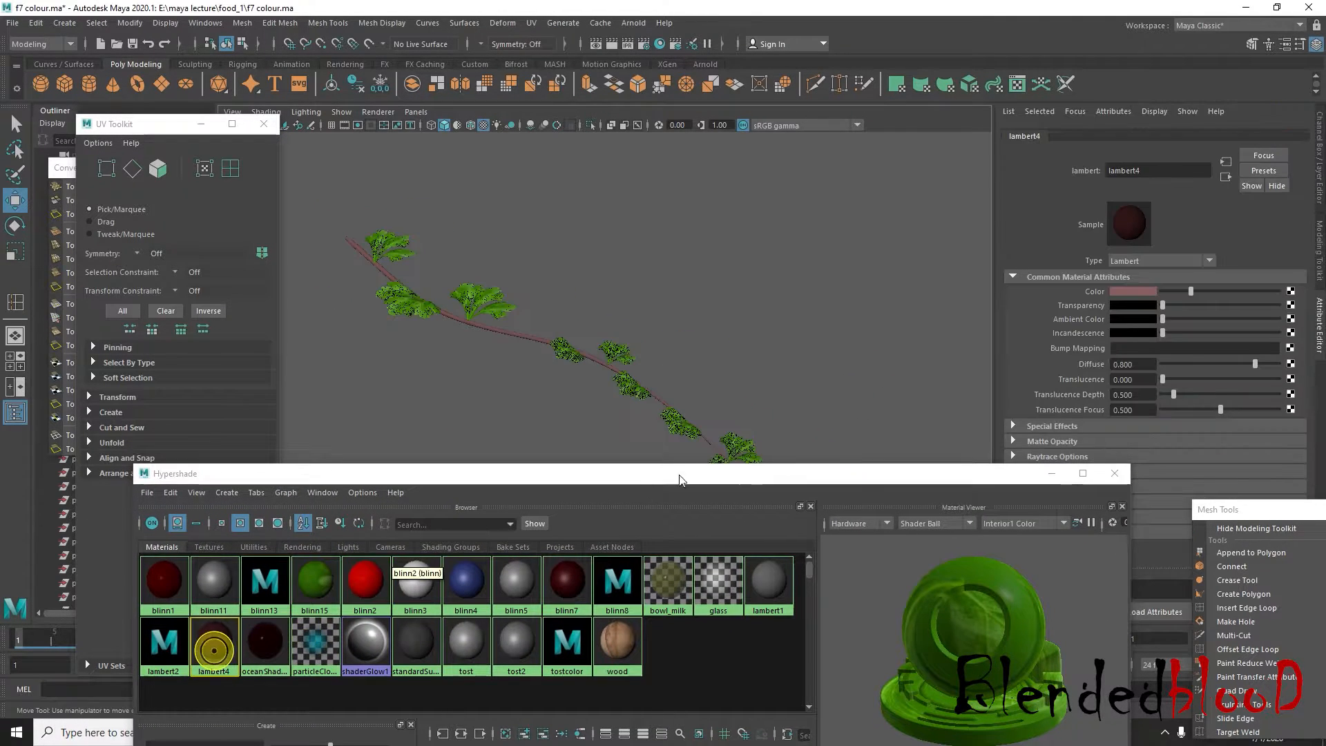
pyautogui.click(1125, 285)
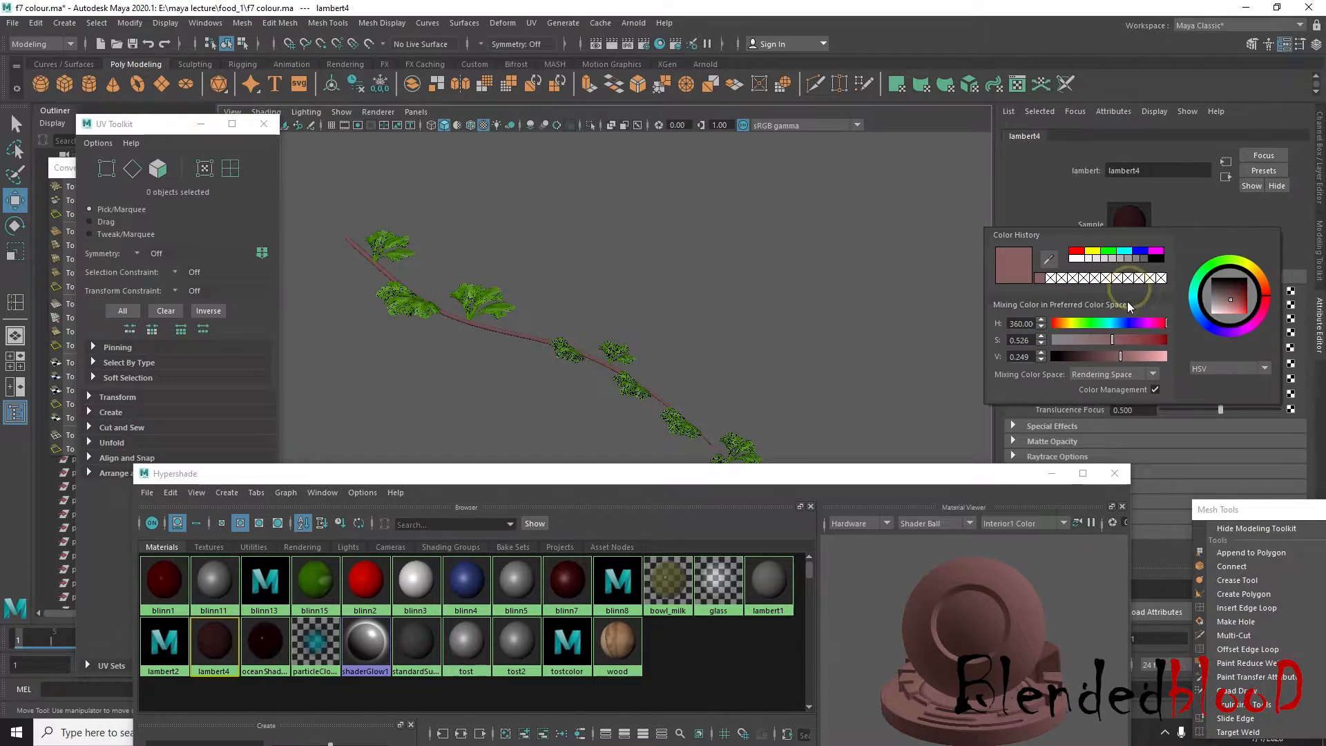
pyautogui.click(1099, 323)
pyautogui.moveTo(1112, 339); pyautogui.dragTo(1174, 341)
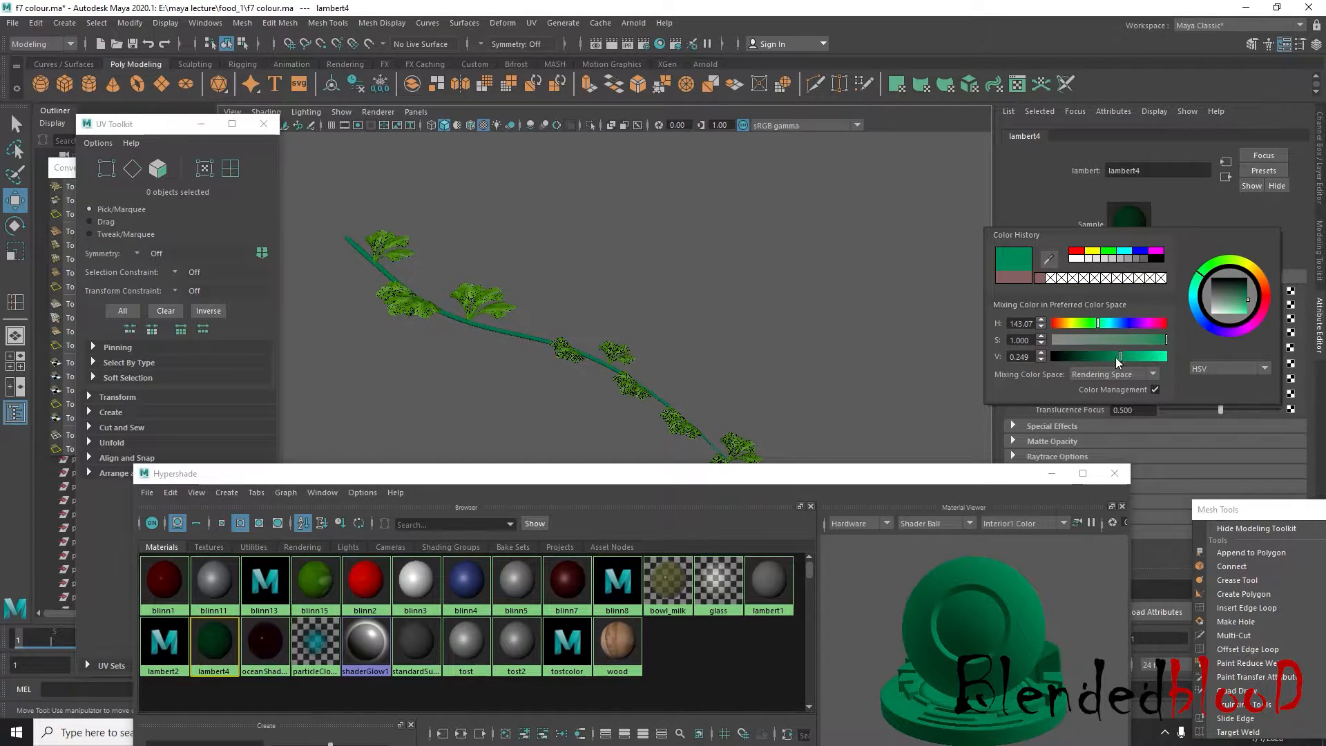
# Sample a color from the viewport for lambert4 with the eyedropper and reopen its color settings
pyautogui.click(1050, 260)
pyautogui.click(611, 319)
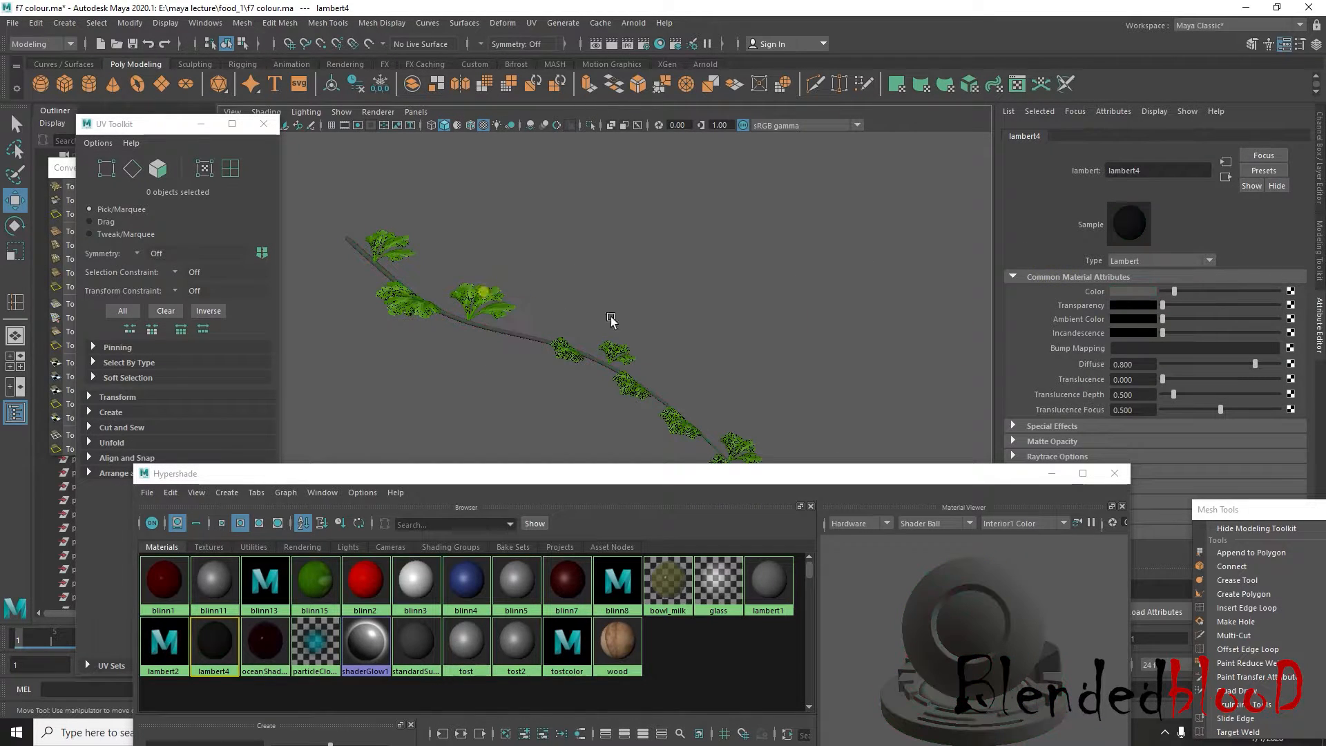
pyautogui.click(1133, 292)
pyautogui.click(1143, 292)
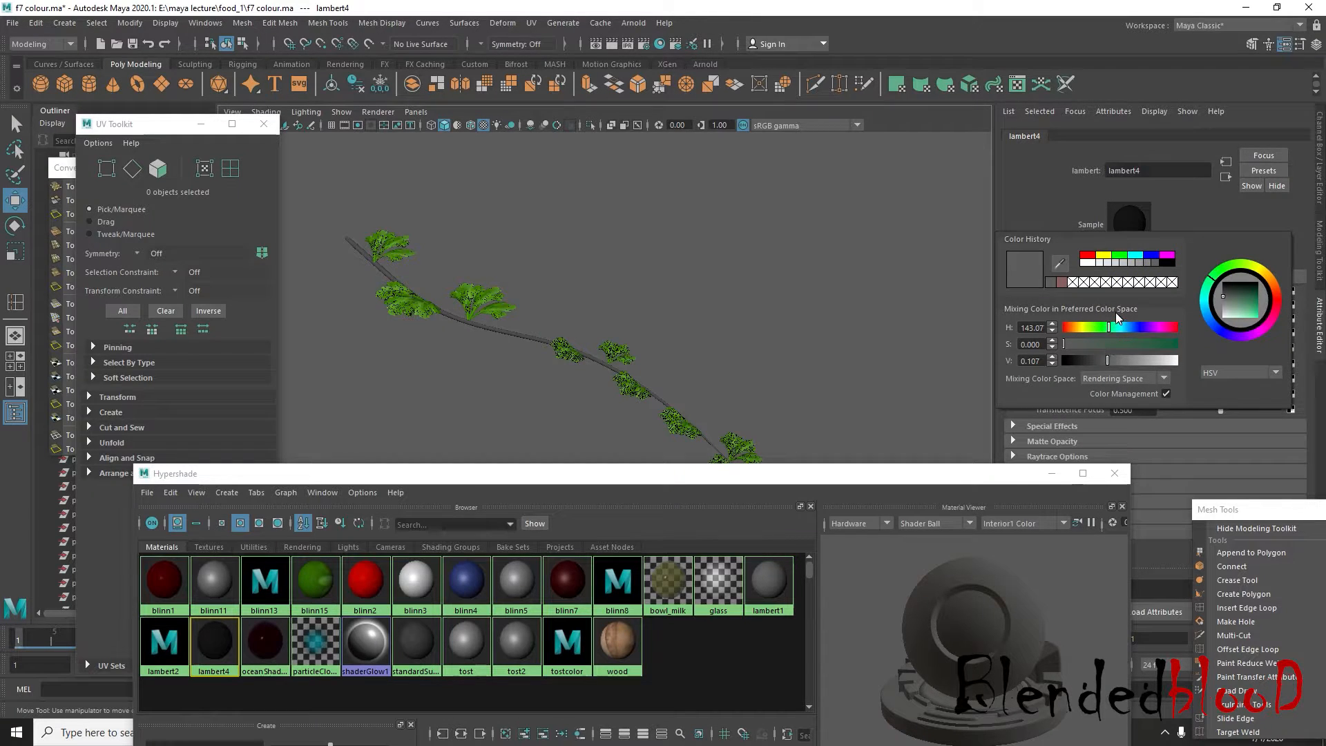
# Recolor lambert4 dark reddish brown, RGB 0.114, 0.054, 0.054, using the saved color history swatch, and close the Hypershade
pyautogui.click(1119, 255)
pyautogui.click(1110, 361)
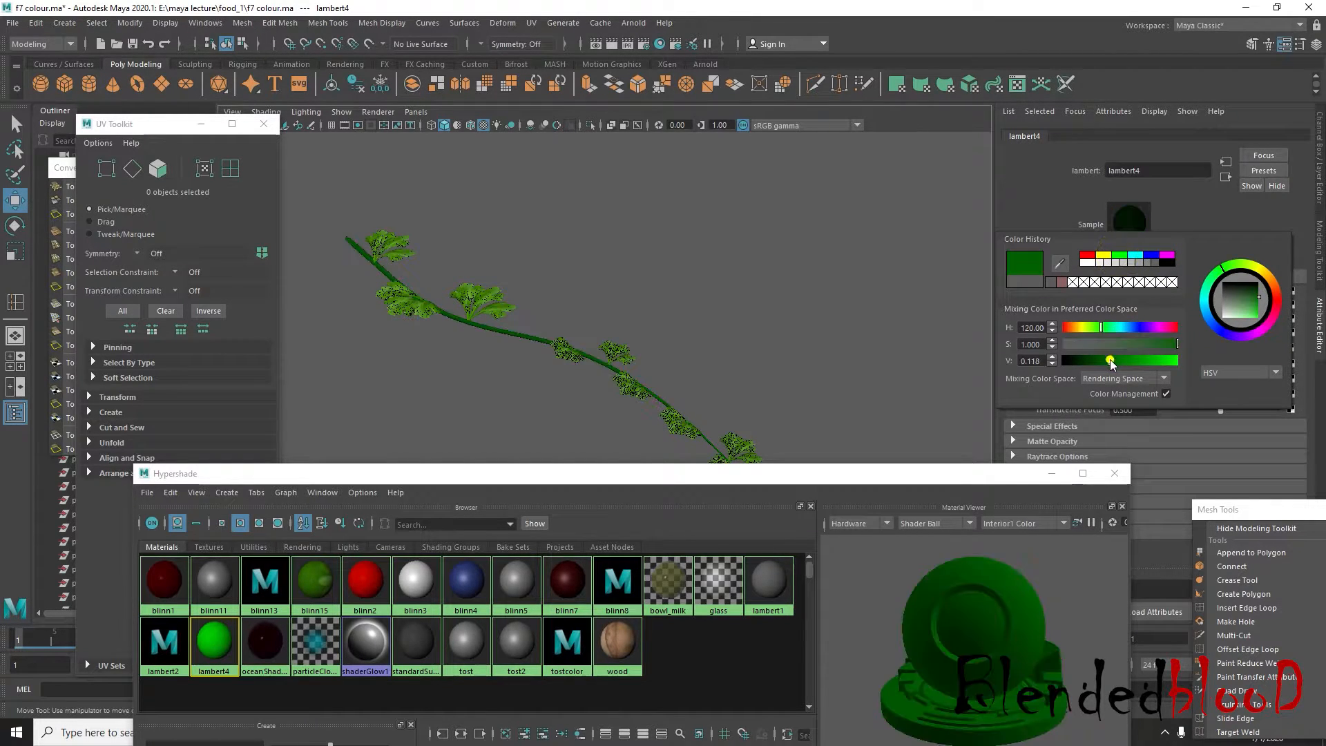
pyautogui.moveTo(1110, 361)
pyautogui.mouseDown()
pyautogui.moveTo(1144, 366)
pyautogui.moveTo(1120, 350)
pyautogui.moveTo(1109, 359)
pyautogui.mouseUp()
pyautogui.click(1070, 279)
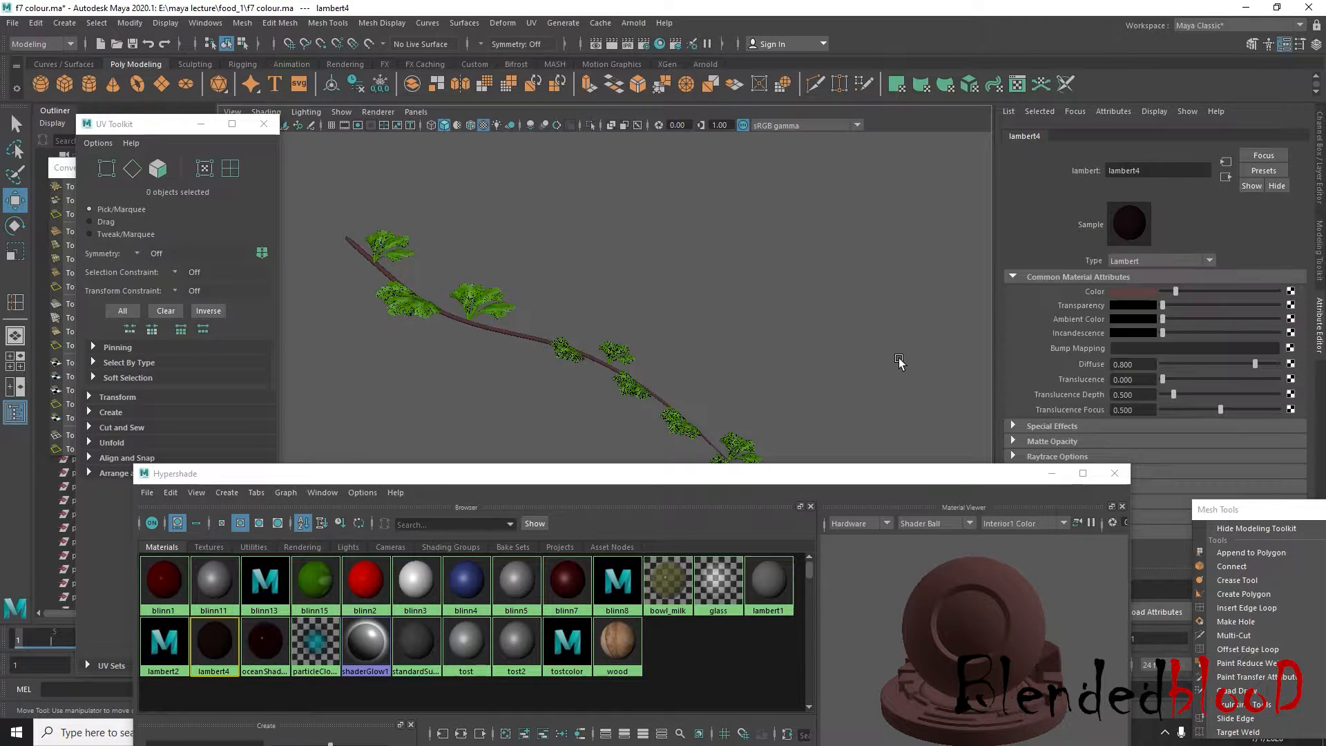
pyautogui.click(1321, 176)
pyautogui.click(1113, 472)
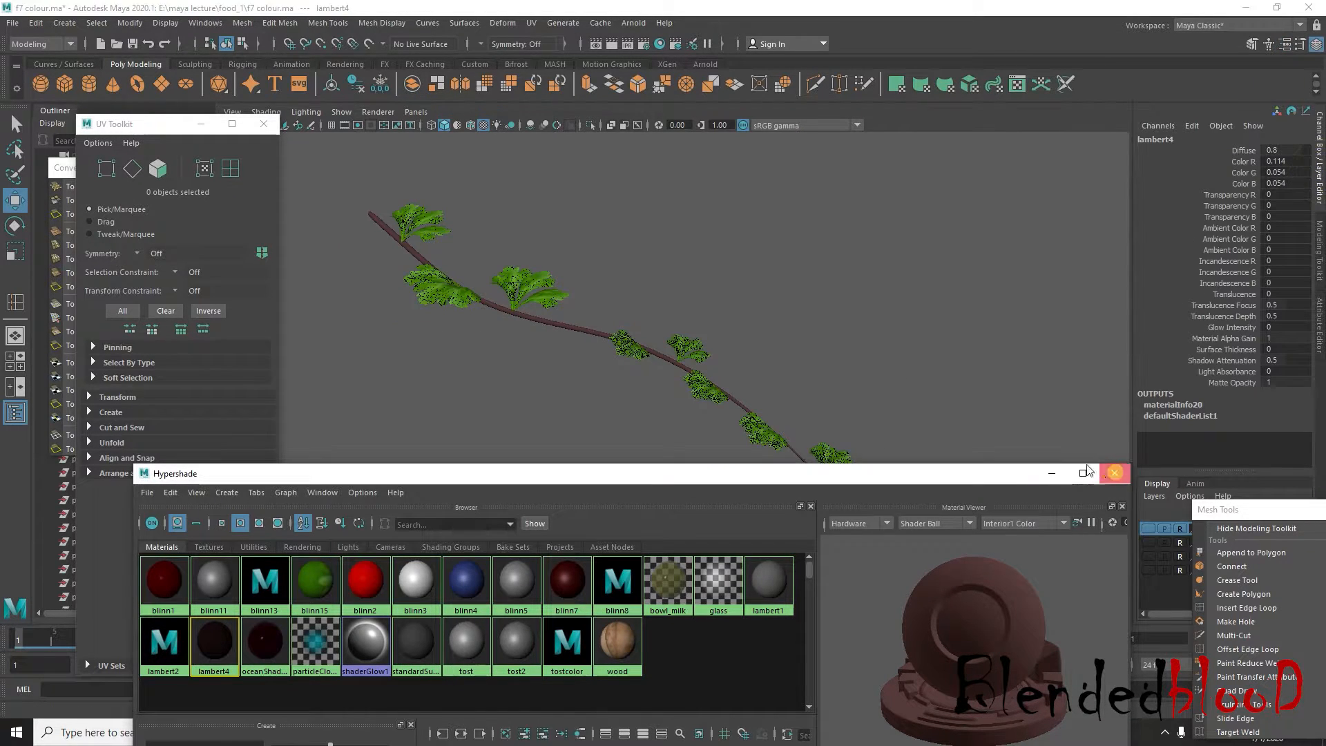
# Group the stem and all its leaf clusters, and center the group's pivot
pyautogui.scroll(-5, 837, 397)
pyautogui.click(869, 396)
pyautogui.keyDown('alt'); pyautogui.moveTo(830, 446); pyautogui.dragTo(823, 422); pyautogui.keyUp('alt')
pyautogui.moveTo(479, 260); pyautogui.dragTo(793, 468)
pyautogui.click(264, 123)
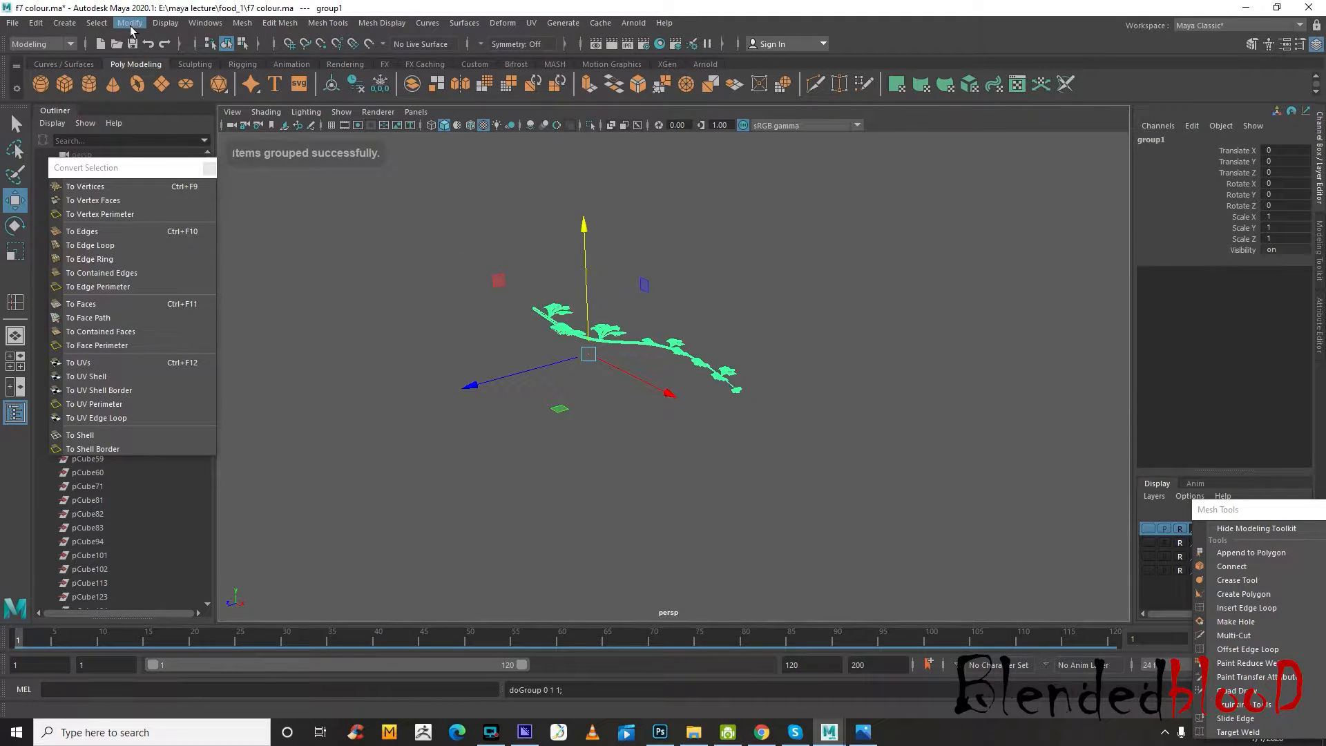
pyautogui.click(131, 25)
pyautogui.click(181, 123)
# Clear the floating Convert Selection window off the Outliner and rename the new group as coriander
pyautogui.moveTo(137, 171); pyautogui.dragTo(314, 551)
pyautogui.scroll(-15, 105, 300)
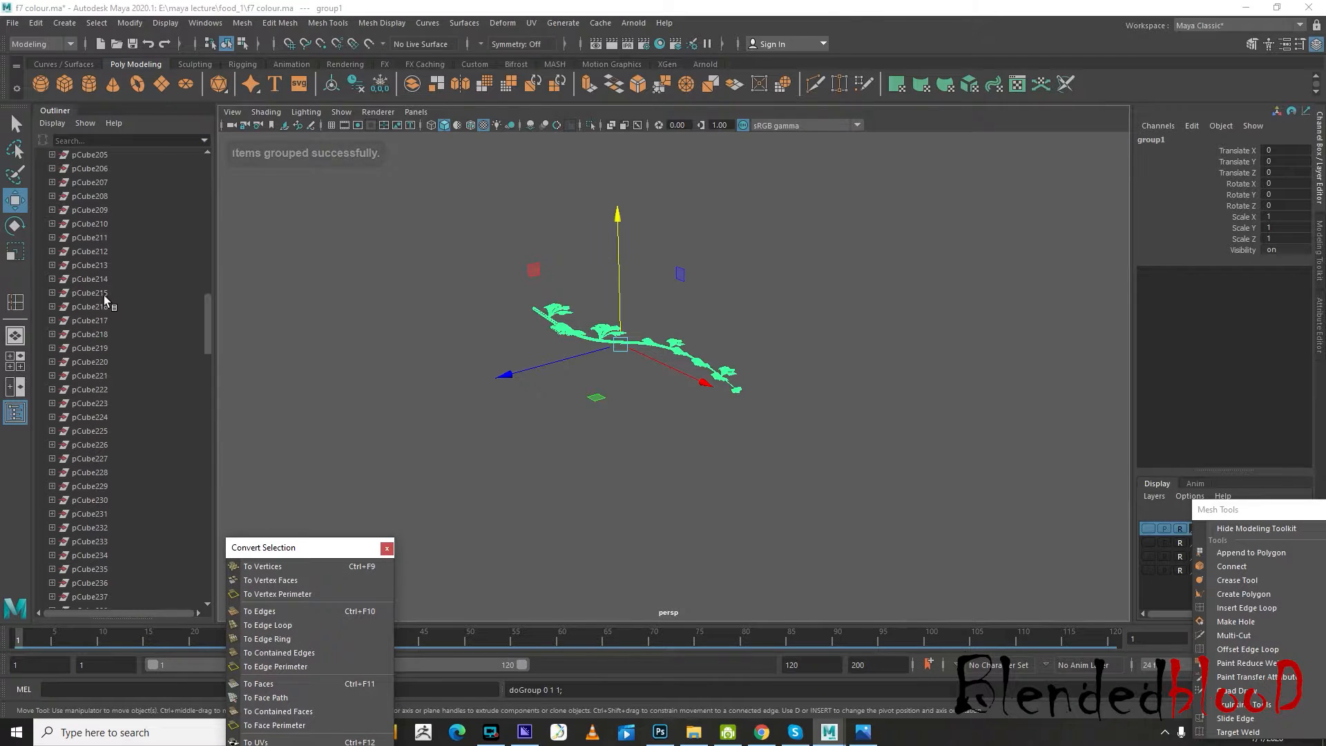
pyautogui.scroll(-10, 127, 355)
pyautogui.doubleClick(84, 556)
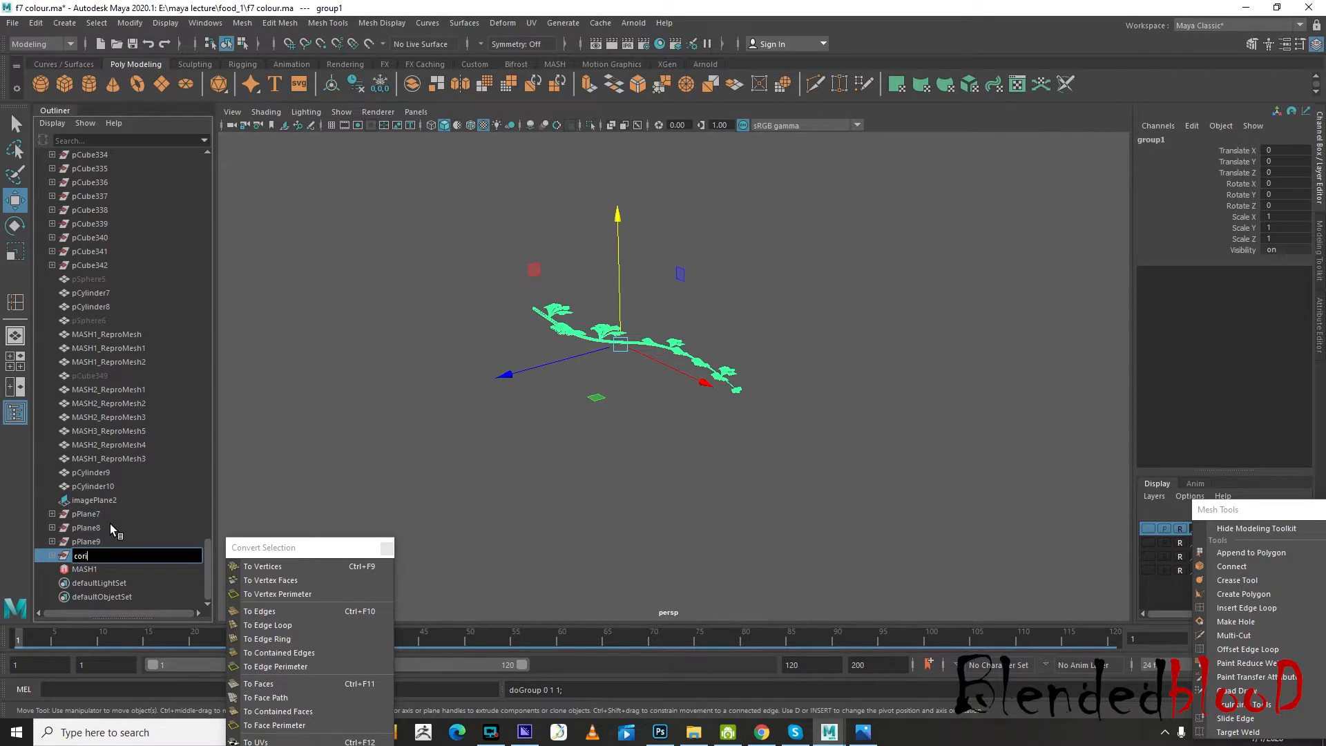
pyautogui.write('coriander')
pyautogui.press('Return')
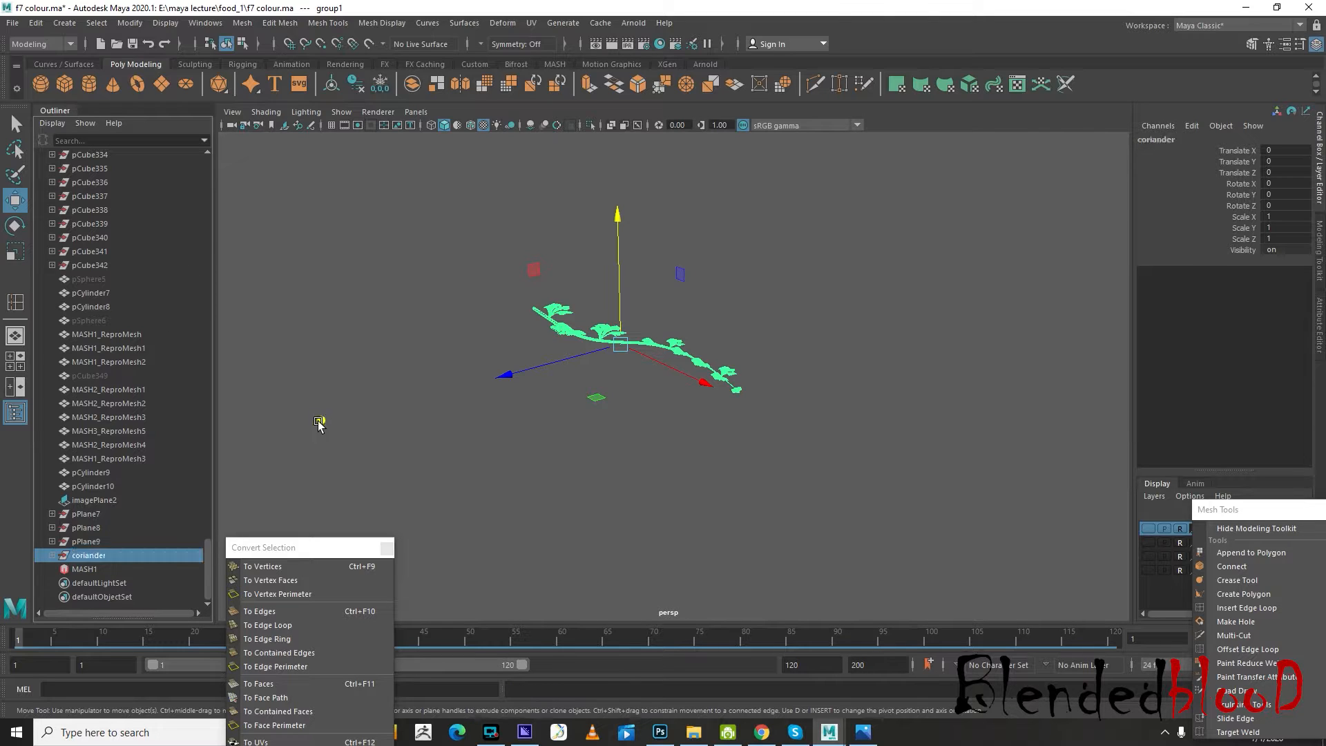
# Show the layer1, fruits, pot and refrence layers alongside the selected coriander group in the four-view layout
pyautogui.click(322, 421)
pyautogui.click(111, 555)
pyautogui.moveTo(1222, 509); pyautogui.dragTo(1200, 613)
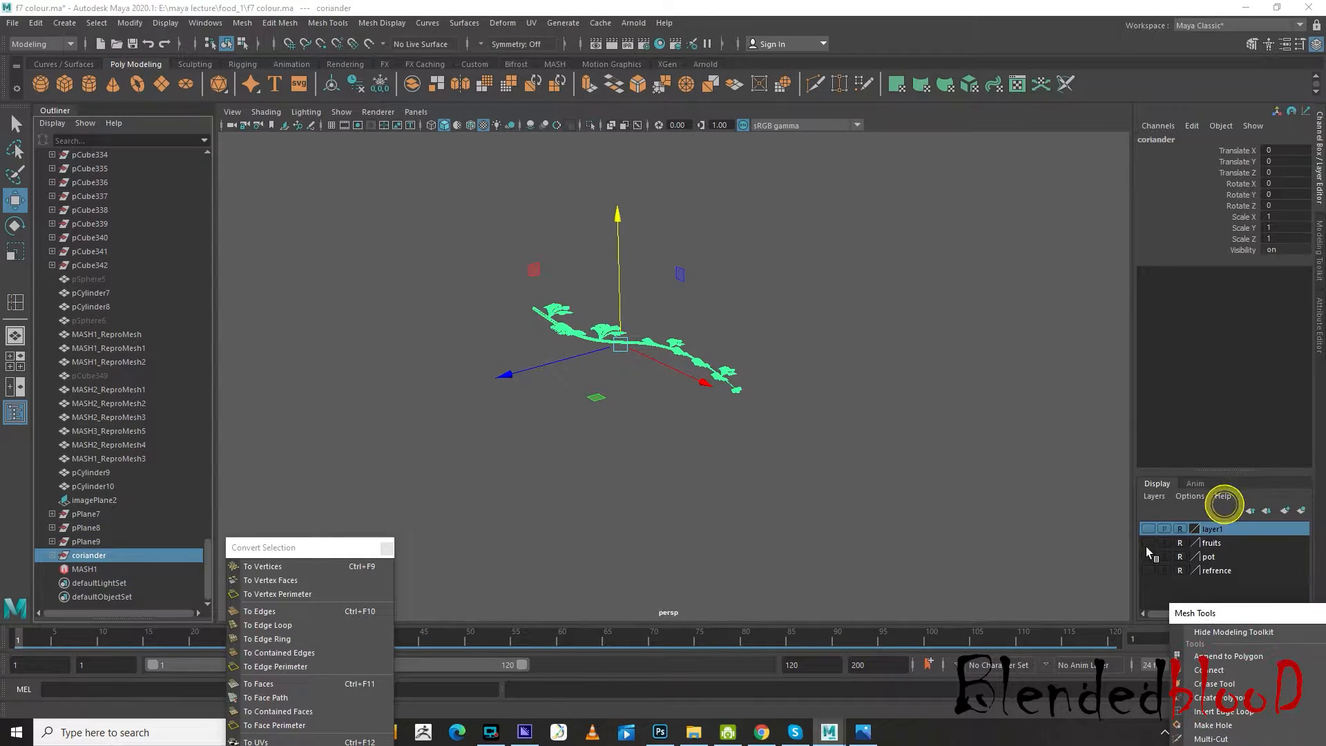
pyautogui.click(1148, 529)
pyautogui.click(1148, 542)
pyautogui.click(1149, 556)
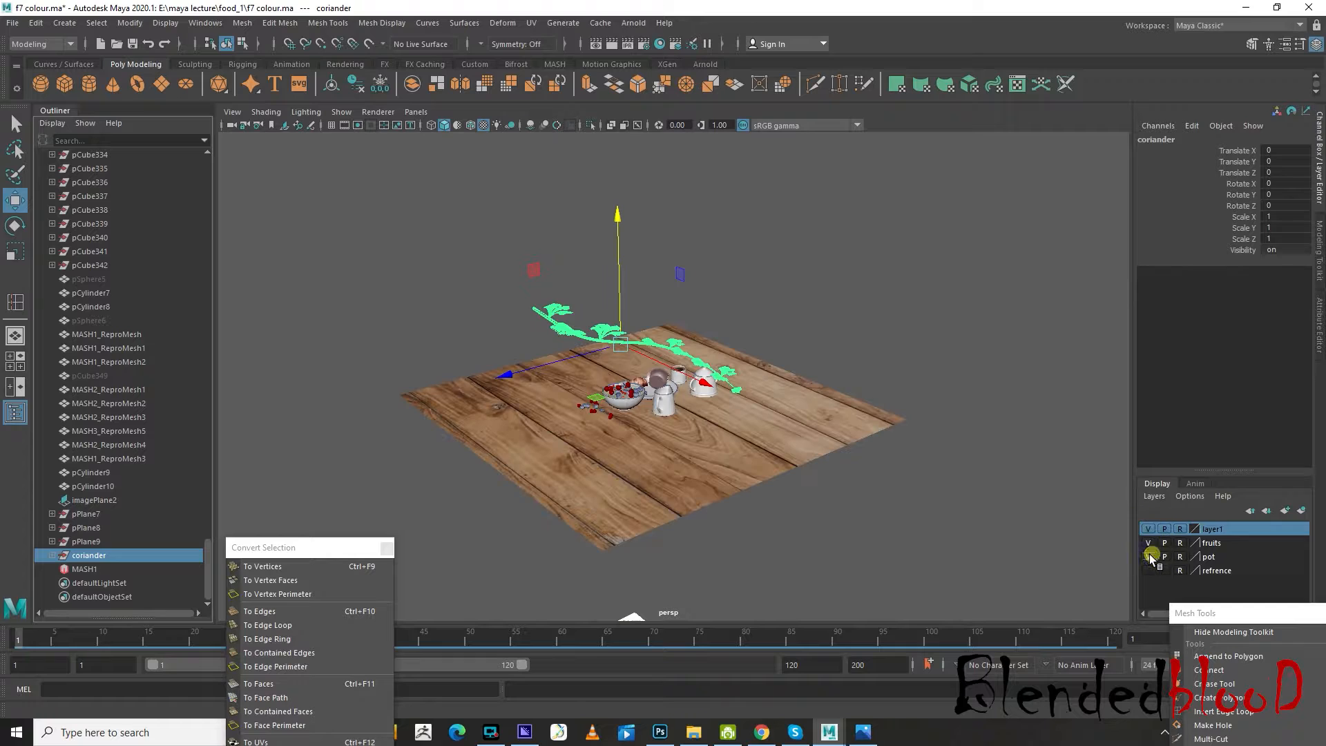
pyautogui.press('space')
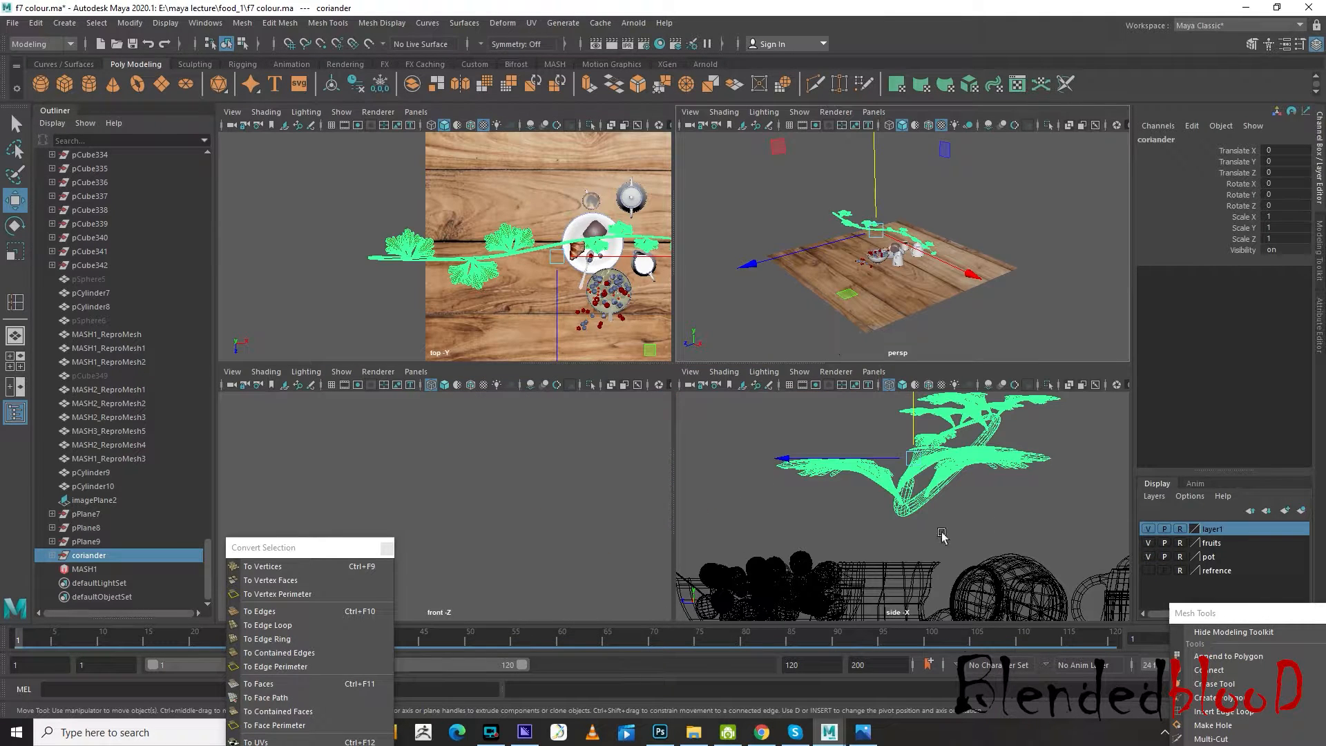
pyautogui.click(1148, 570)
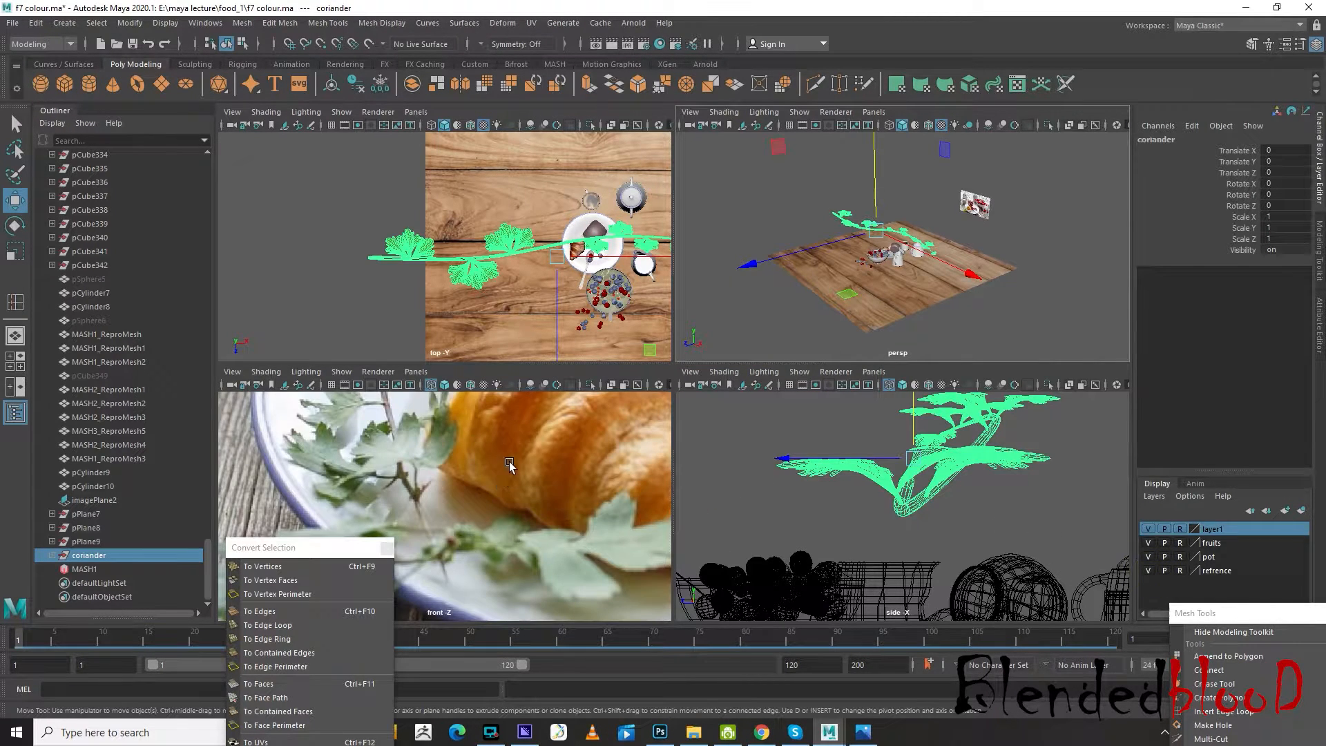
# Scale the coriander group down uniformly to about 0.293
pyautogui.scroll(-5, 509, 464)
pyautogui.scroll(2, 900, 294)
pyautogui.scroll(2, 912, 296)
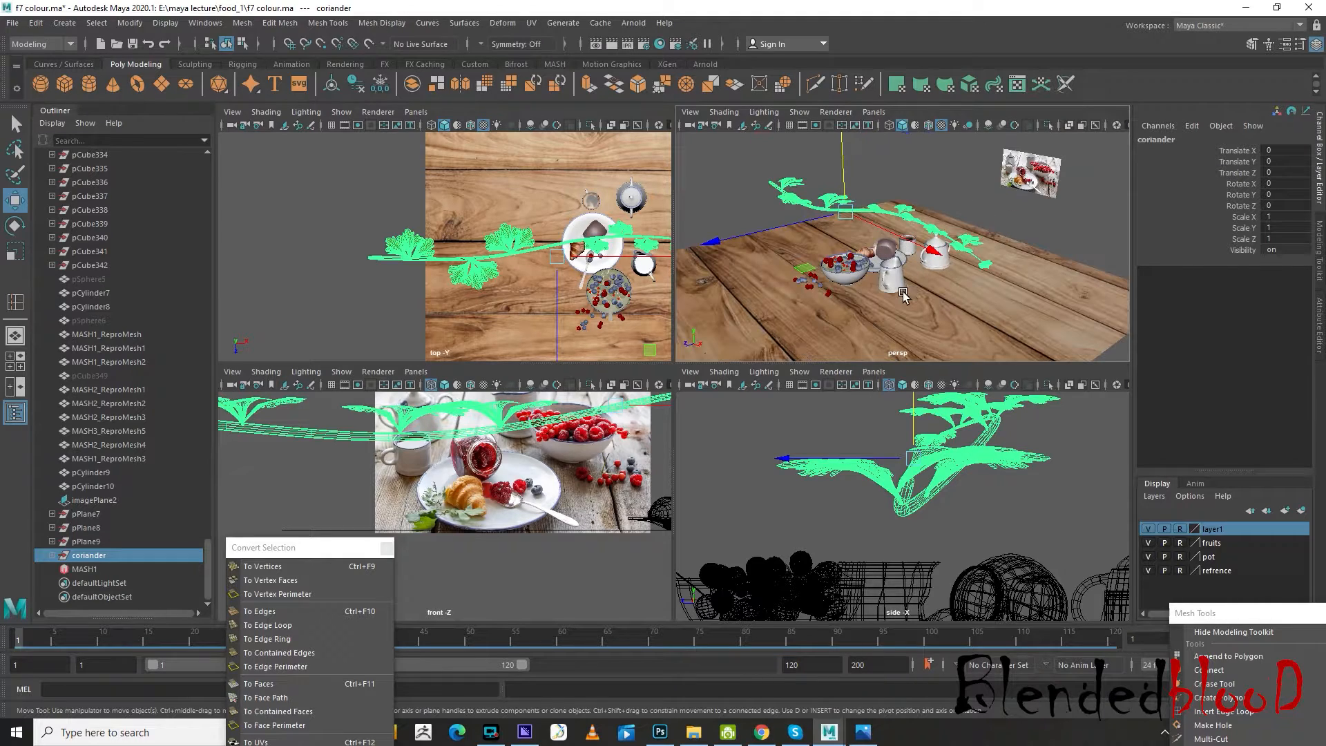
pyautogui.press('r')
pyautogui.moveTo(849, 211); pyautogui.dragTo(843, 211)
pyautogui.moveTo(757, 170); pyautogui.dragTo(719, 155)
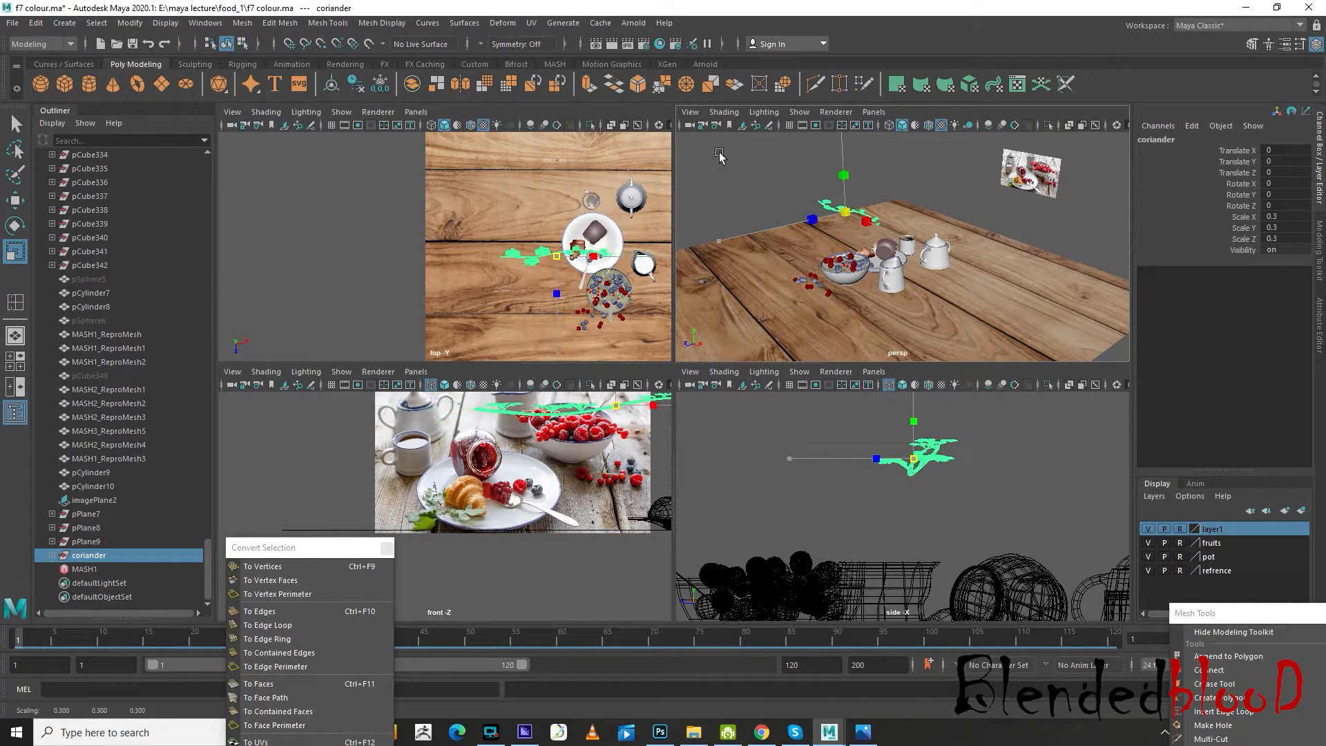
# Lower the coriander group toward the plate, to about Translate Y -6.093
pyautogui.press('w')
pyautogui.keyDown('alt'); pyautogui.moveTo(853, 327); pyautogui.dragTo(1074, 327); pyautogui.keyUp('alt')
pyautogui.scroll(8, 1071, 324)
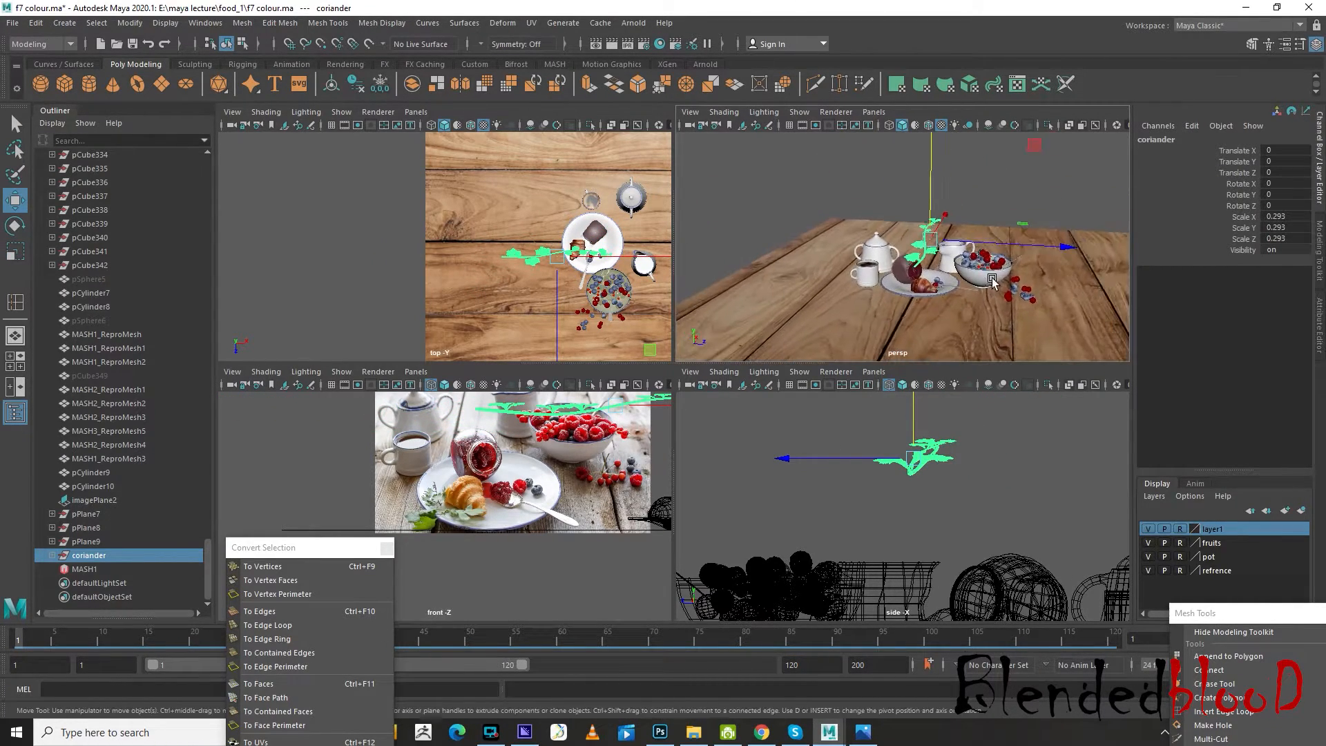
pyautogui.keyDown('alt'); pyautogui.moveTo(1005, 259); pyautogui.dragTo(1016, 281); pyautogui.keyUp('alt')
pyautogui.keyDown('alt'); pyautogui.moveTo(1015, 281); pyautogui.dragTo(985, 262, button='middle'); pyautogui.keyUp('alt')
pyautogui.moveTo(920, 185); pyautogui.dragTo(923, 277)
# Rotate the coriander group to about -121.39 in Y and scale it down uniformly to about 0.127
pyautogui.press('e')
pyautogui.scroll(-2, 995, 313)
pyautogui.moveTo(995, 313); pyautogui.dragTo(879, 293)
pyautogui.scroll(2, 880, 293)
pyautogui.press('r')
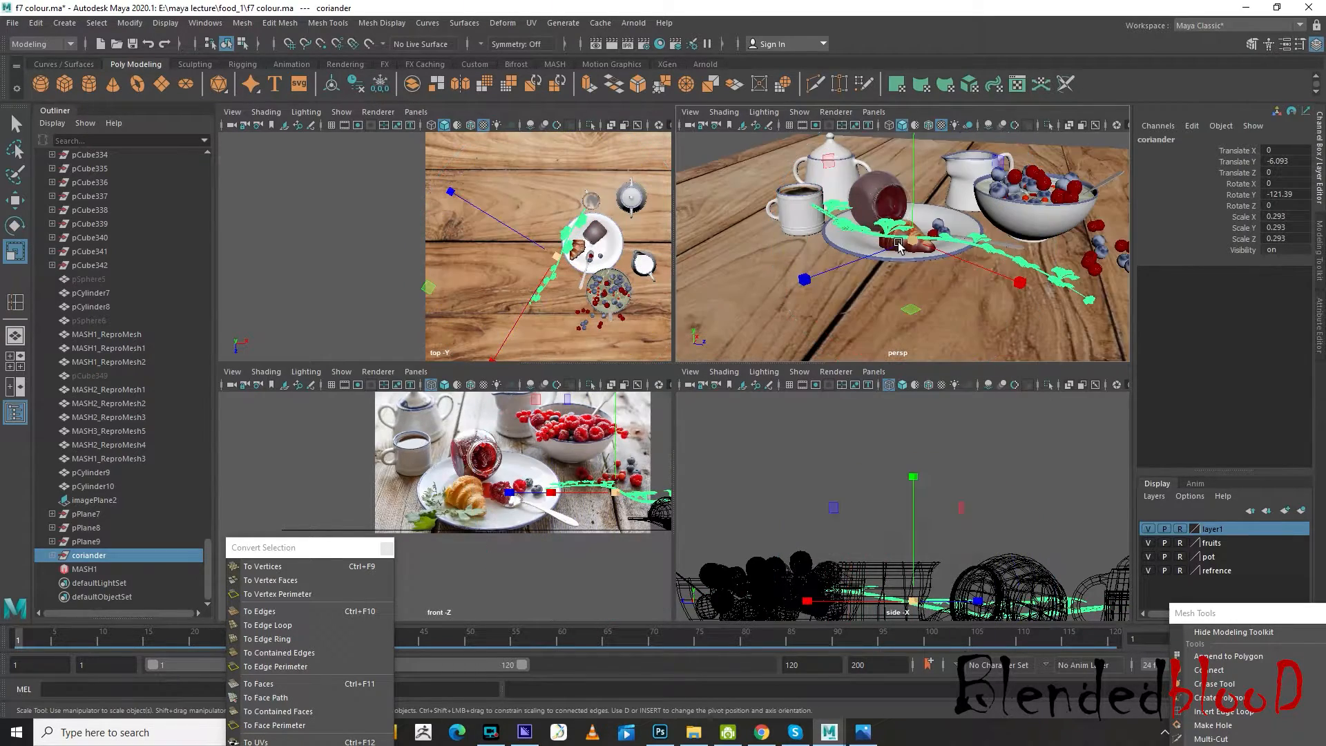
pyautogui.moveTo(917, 237); pyautogui.dragTo(877, 240)
pyautogui.scroll(6, 906, 242)
pyautogui.scroll(-5, 906, 242)
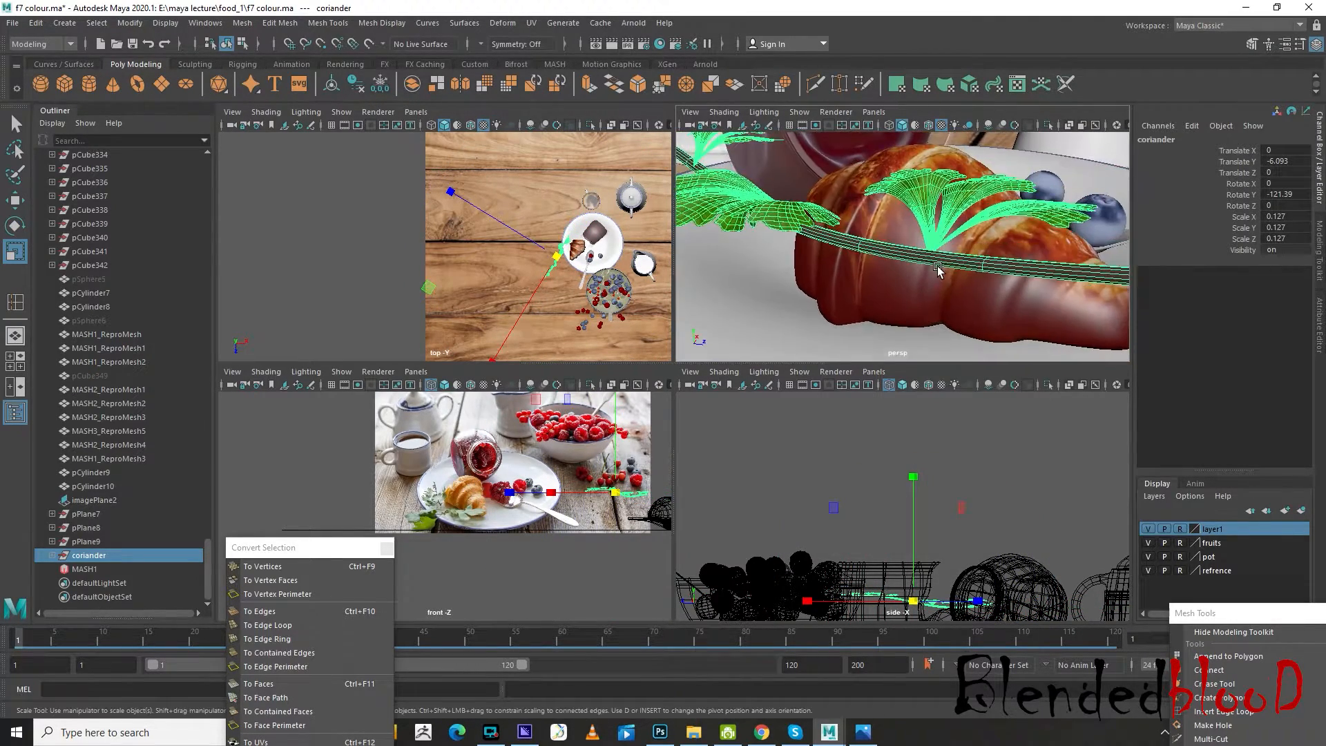
# Shift the coriander group beside the croissant, to about Translate Z -2.81, and deselect it
pyautogui.press('w')
pyautogui.moveTo(1005, 273); pyautogui.dragTo(859, 272)
pyautogui.click(794, 179)
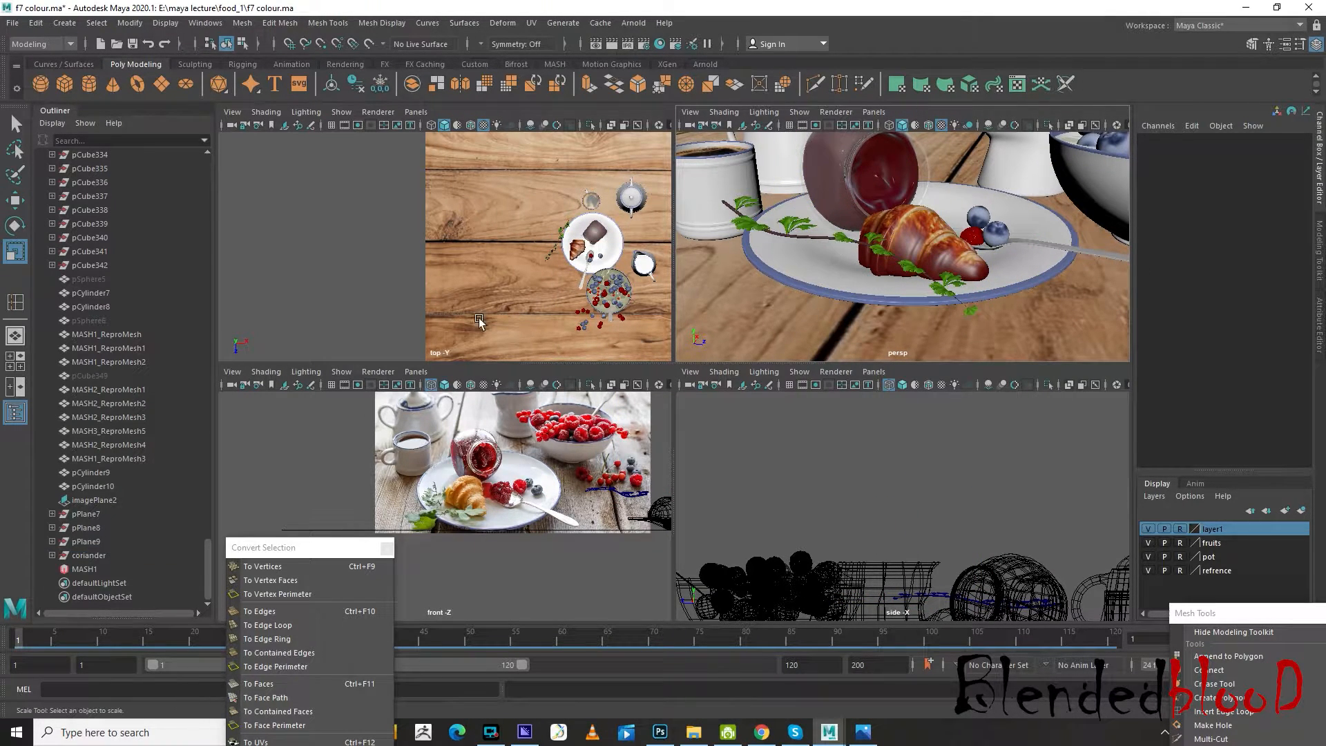
# Reselect the coriander group and scale it down uniformly to about 0.067
pyautogui.click(89, 556)
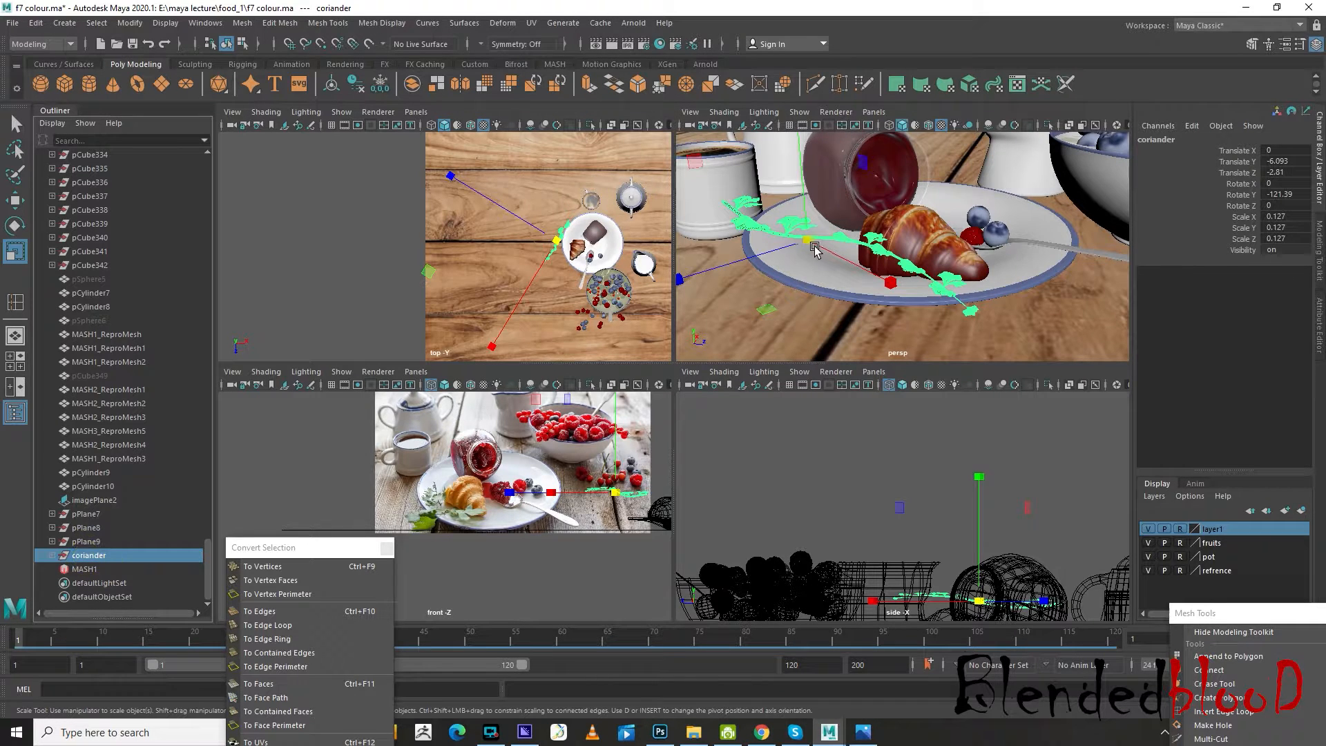
pyautogui.moveTo(815, 248); pyautogui.dragTo(693, 203)
pyautogui.scroll(5, 785, 237)
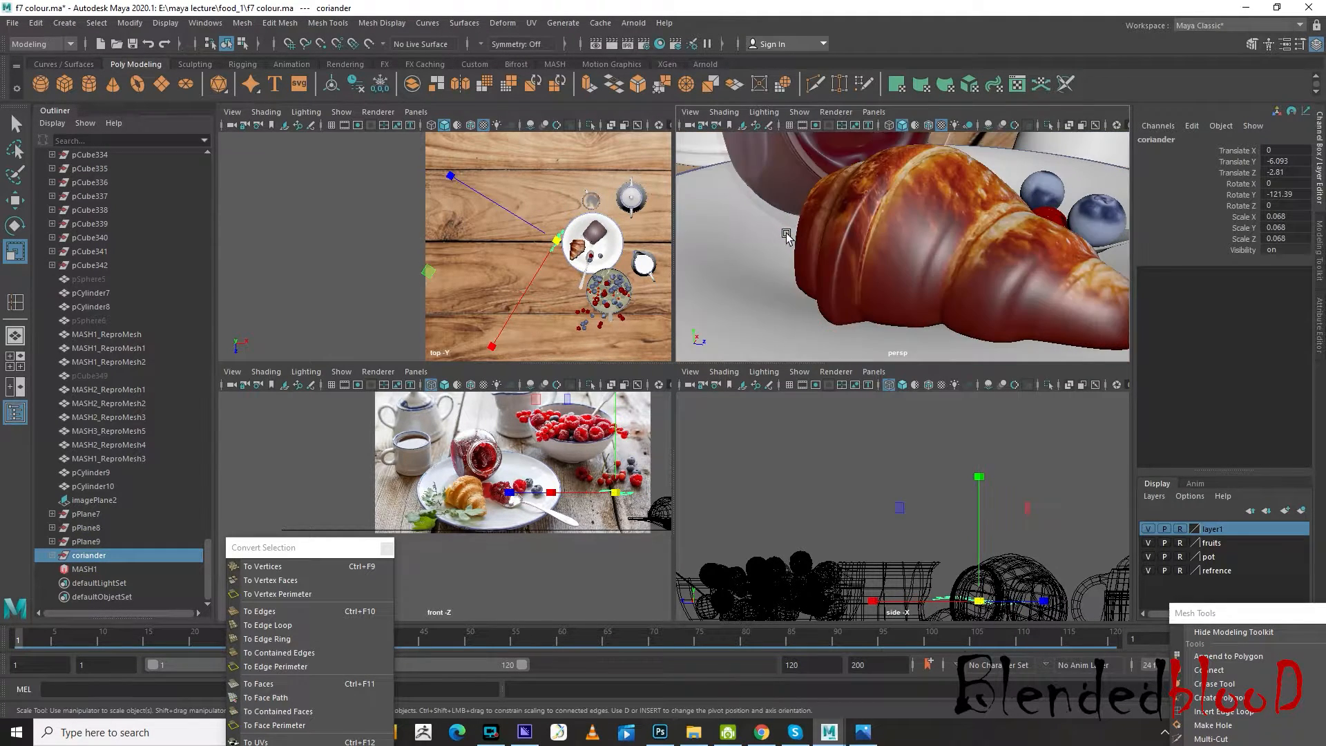
pyautogui.keyDown('alt'); pyautogui.moveTo(785, 237); pyautogui.dragTo(885, 222, button='middle'); pyautogui.keyUp('alt')
pyautogui.scroll(-3, 883, 221)
# Place the coriander sprig on the plate beside the croissant, at about Translate X 2.121, Y -7.776
pyautogui.moveTo(854, 212); pyautogui.dragTo(886, 266)
pyautogui.press('w')
pyautogui.press('f')
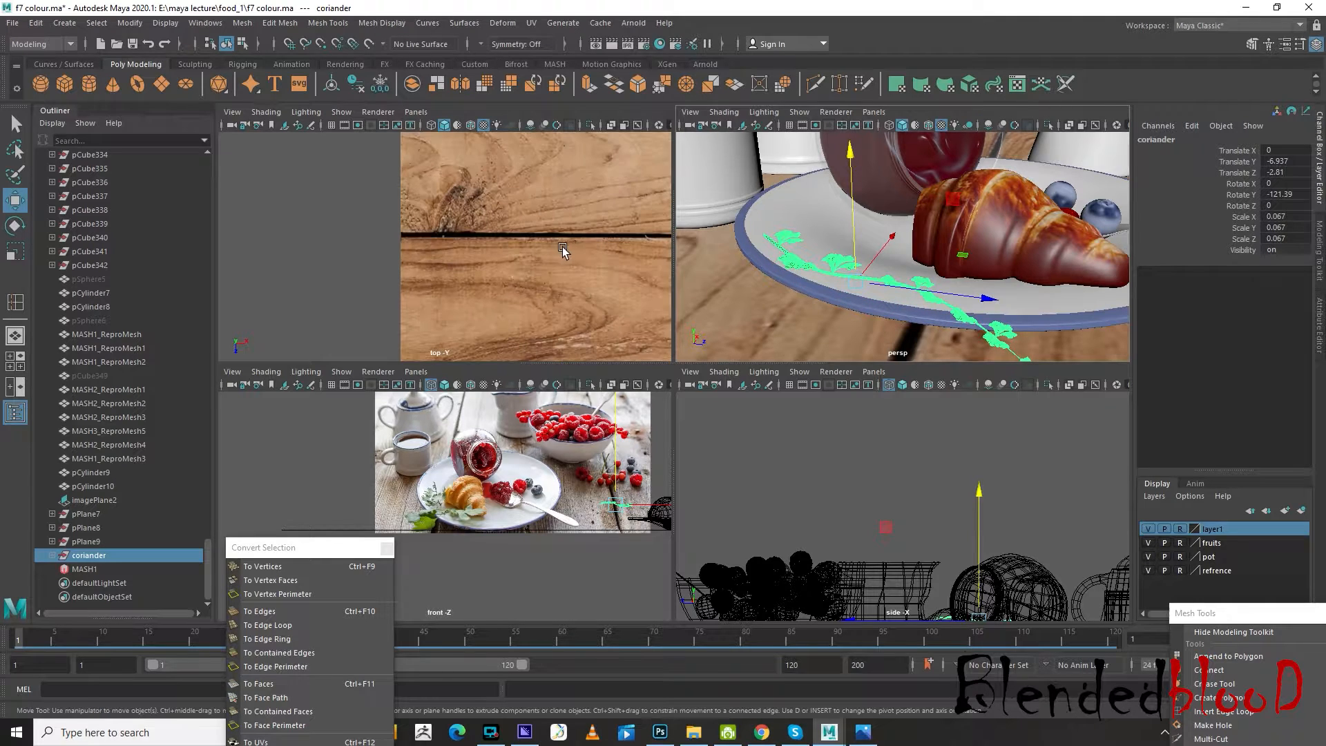
pyautogui.moveTo(512, 247); pyautogui.dragTo(601, 272)
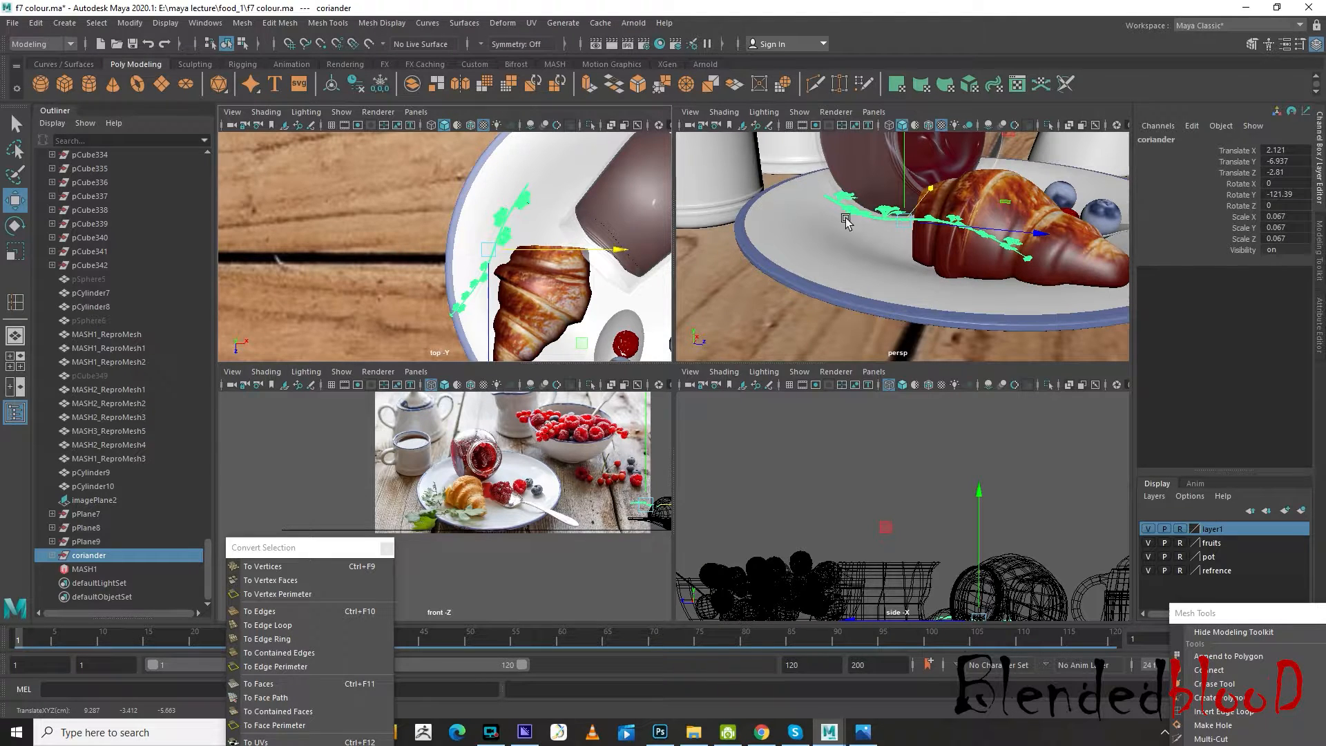
pyautogui.moveTo(904, 188); pyautogui.dragTo(898, 236)
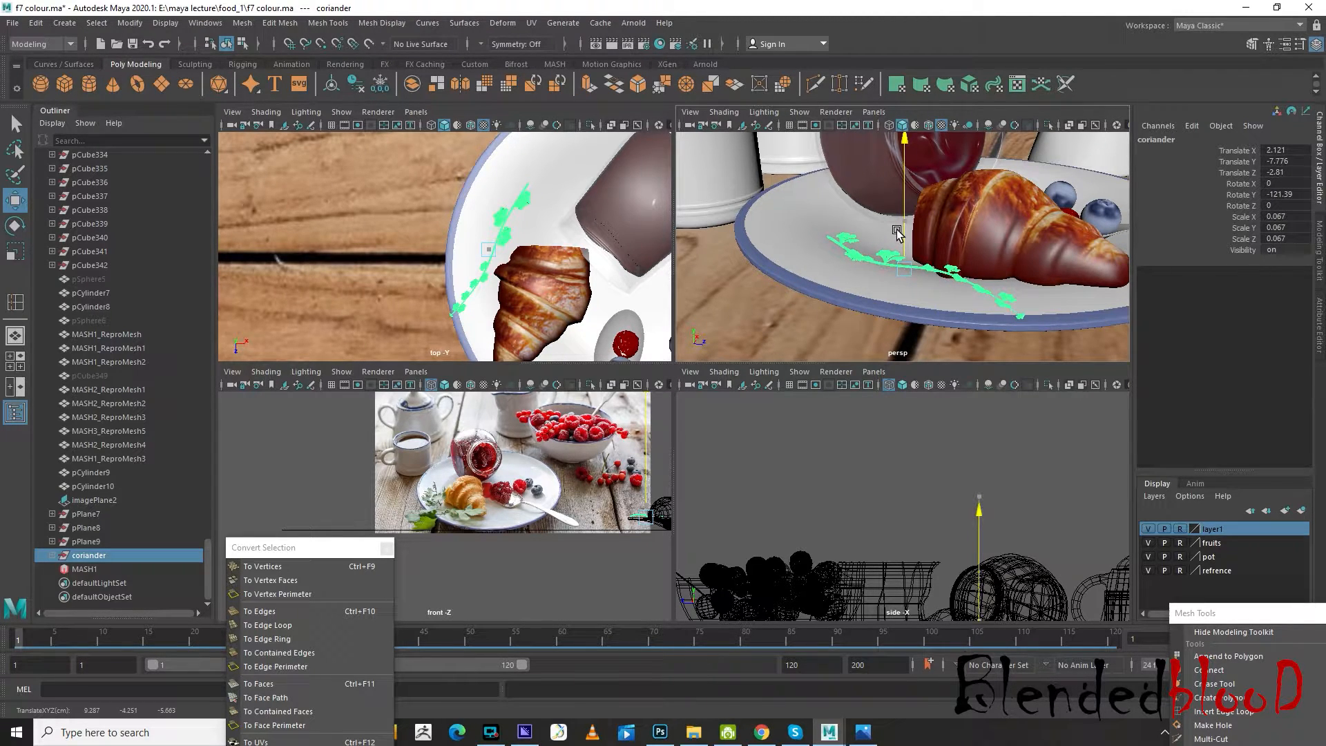
# Enlarge the leaf cluster pPlane14 midway along the stem to about scale 0.976 and move its base back onto the stem
pyautogui.scroll(8, 493, 265)
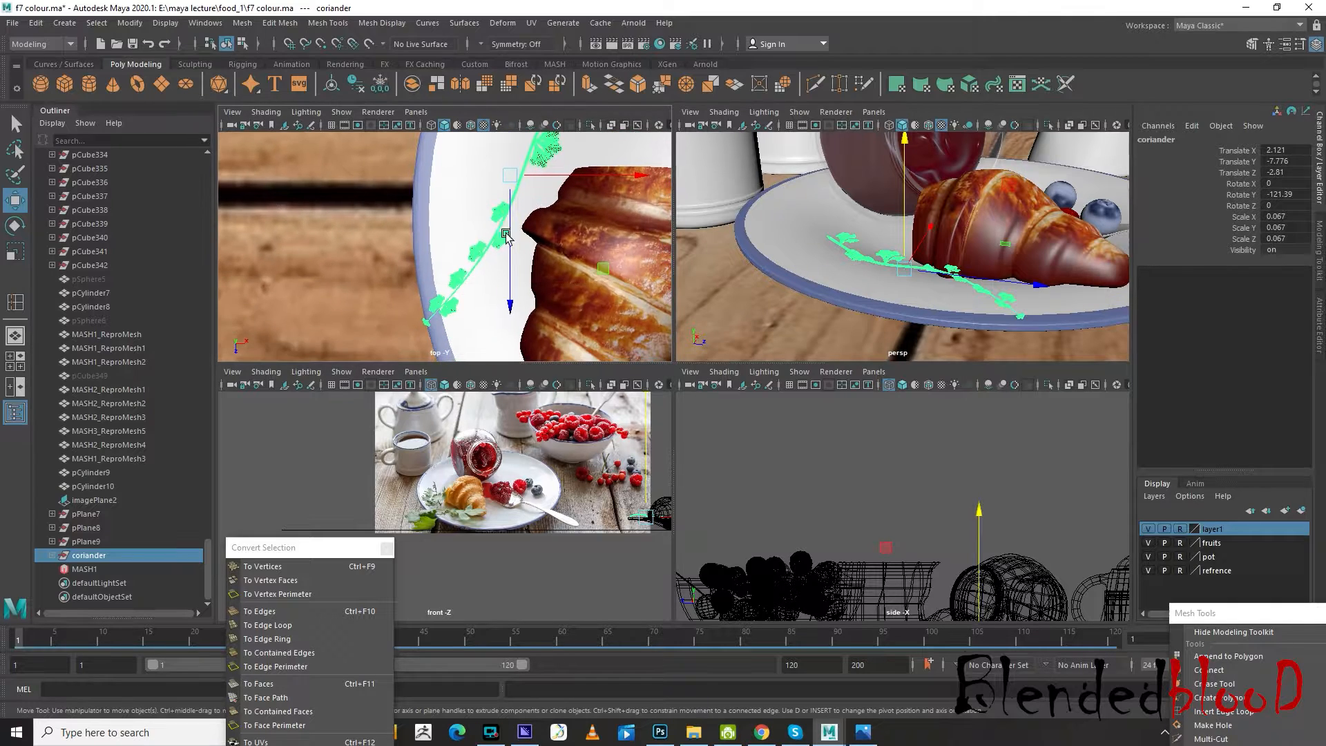
pyautogui.click(477, 244)
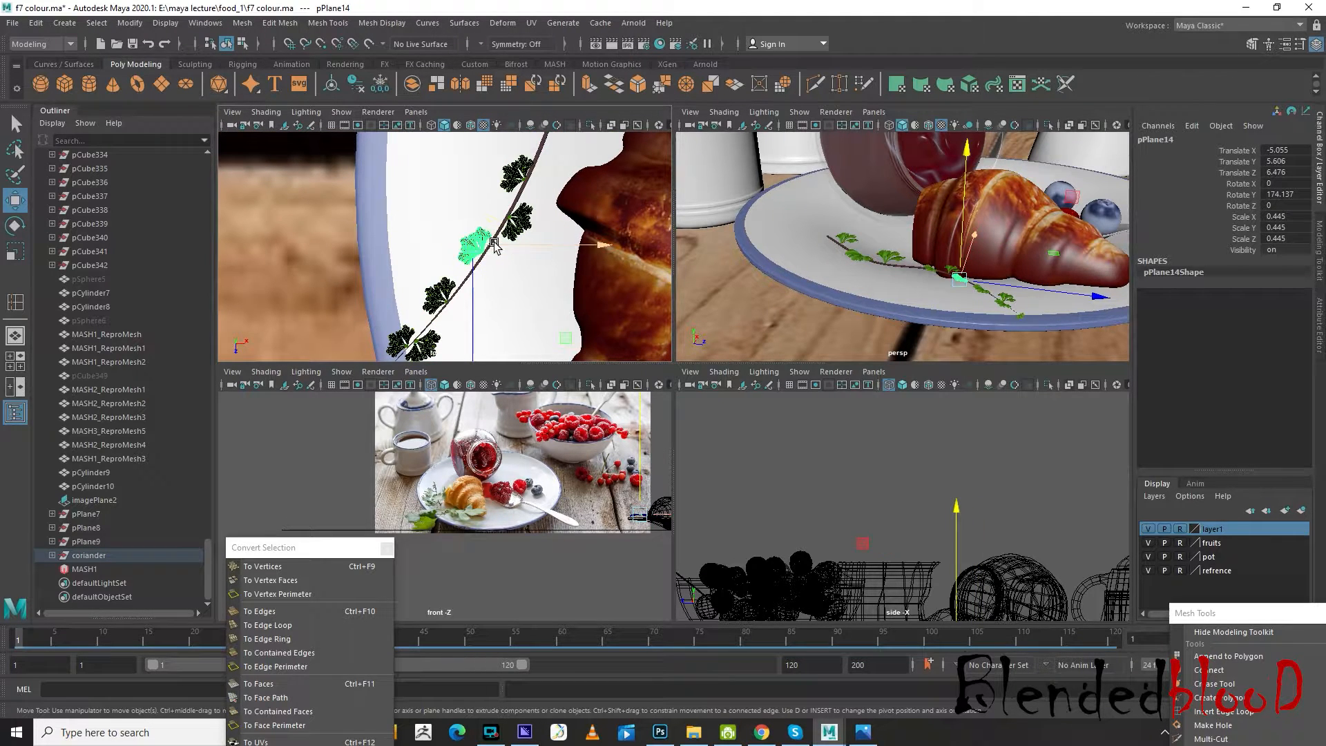
pyautogui.press('r')
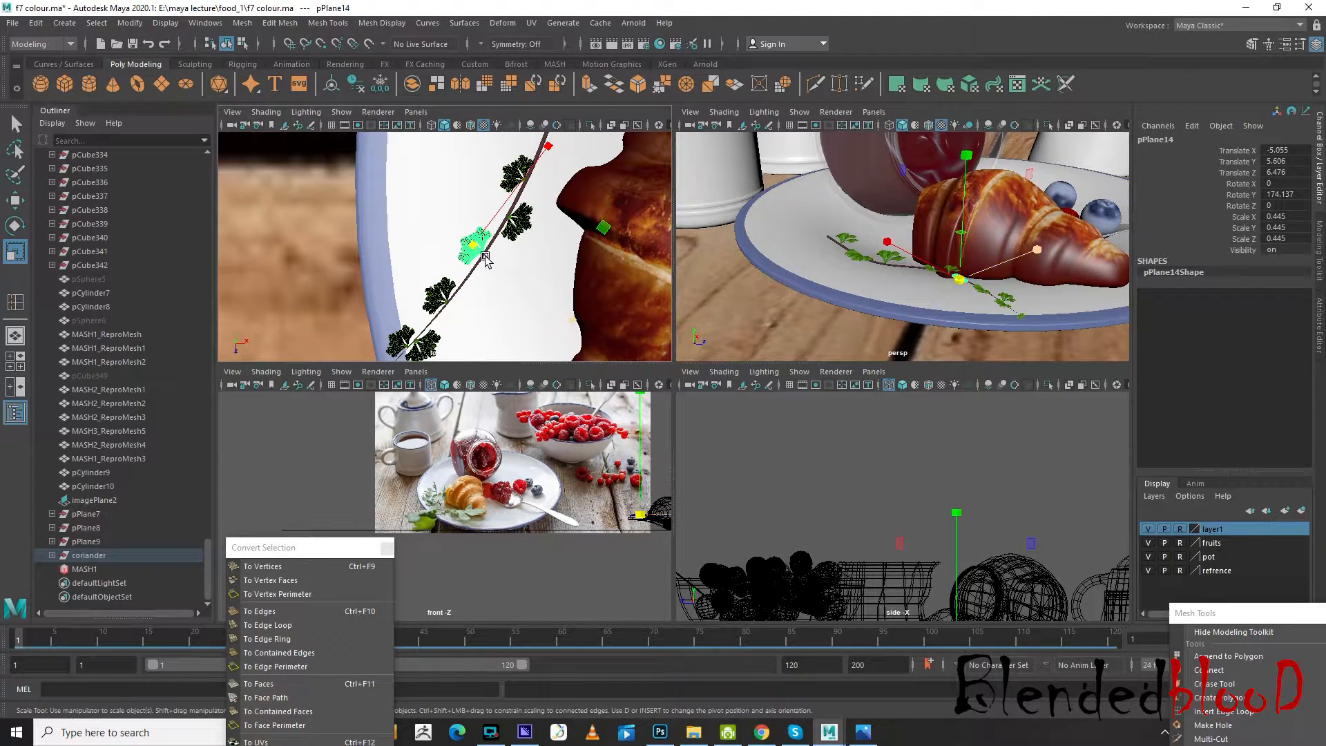
pyautogui.moveTo(473, 245); pyautogui.dragTo(519, 318)
pyautogui.scroll(4, 510, 279)
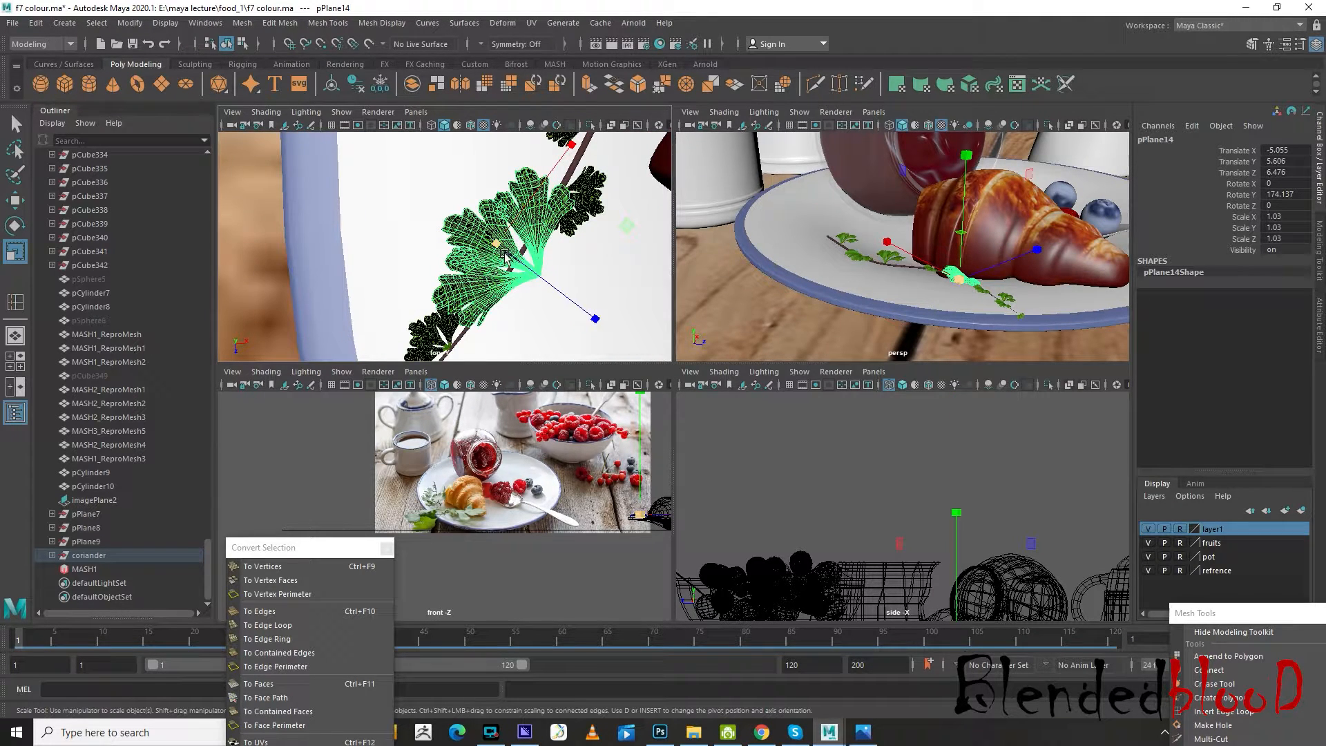
pyautogui.moveTo(505, 254); pyautogui.dragTo(560, 294)
pyautogui.press('w')
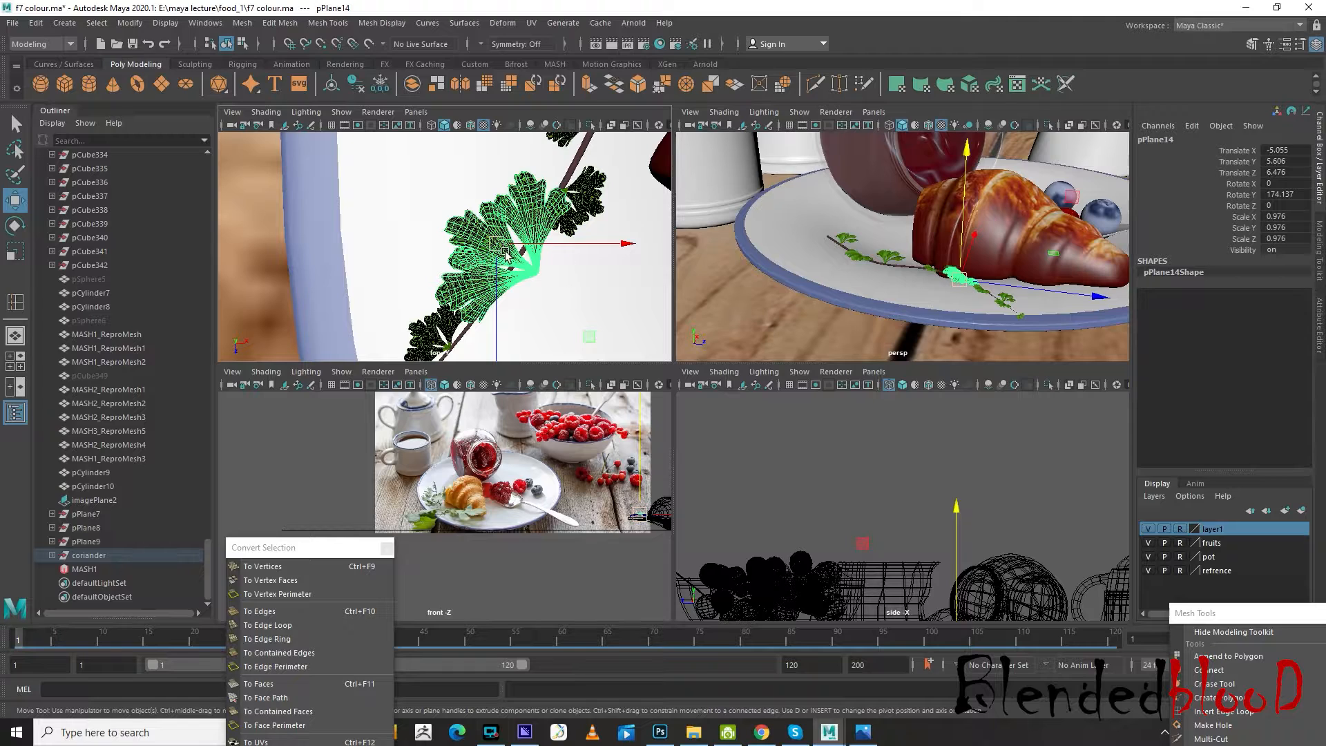
pyautogui.moveTo(507, 255); pyautogui.dragTo(478, 230)
# Scale the neighbouring leaf cluster pPlane16 up to about 0.826 and move it against the stem, at about Translate X -9.517, Z 2.585
pyautogui.click(579, 201)
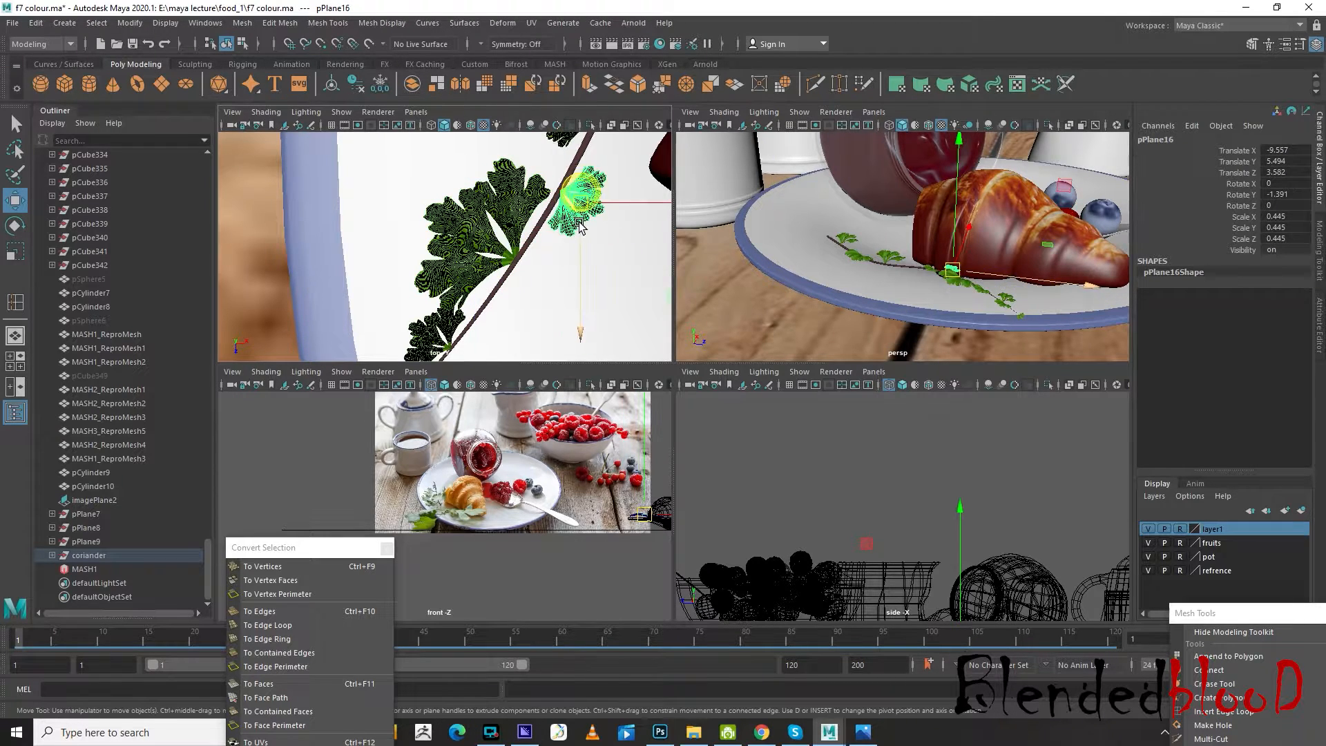
pyautogui.press('r')
pyautogui.moveTo(580, 203); pyautogui.dragTo(636, 274)
pyautogui.press('w')
pyautogui.moveTo(581, 204); pyautogui.dragTo(596, 216)
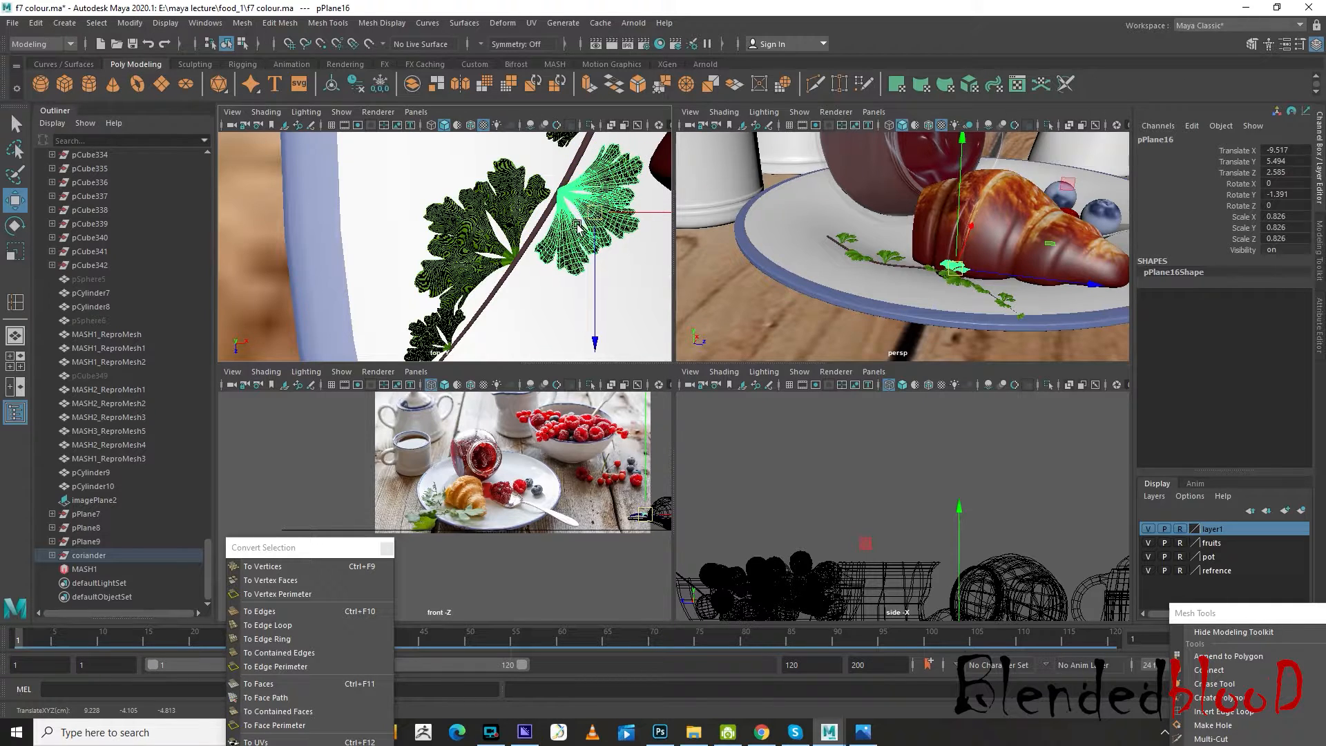
# Enlarge the leaf cluster pPlane11 at the stem's thin tip and move its base back onto the tip
pyautogui.keyDown('alt'); pyautogui.moveTo(536, 252); pyautogui.dragTo(484, 191, button='middle'); pyautogui.keyUp('alt')
pyautogui.keyDown('alt'); pyautogui.moveTo(417, 280); pyautogui.dragTo(465, 162, button='middle'); pyautogui.keyUp('alt')
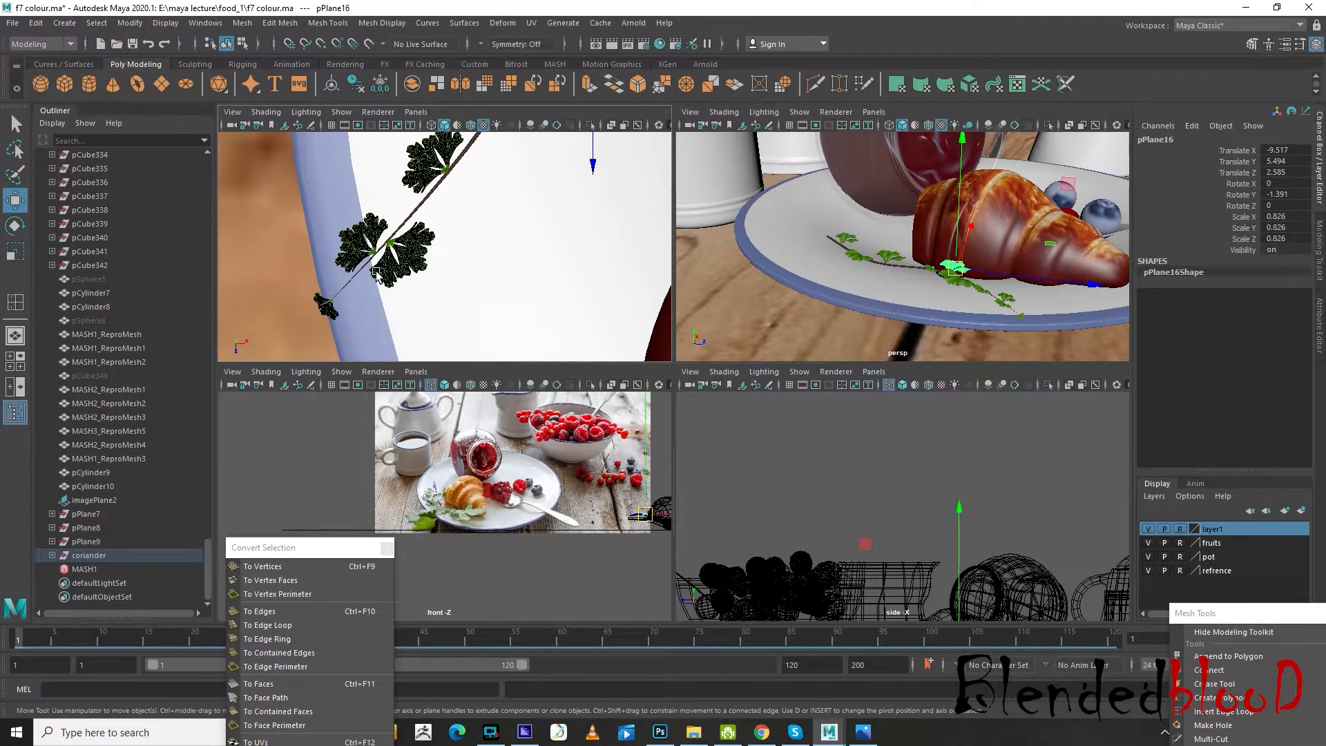
pyautogui.click(335, 297)
pyautogui.press('r')
pyautogui.moveTo(328, 307); pyautogui.dragTo(370, 374)
pyautogui.scroll(2, 361, 359)
pyautogui.press('w')
pyautogui.keyDown('alt'); pyautogui.moveTo(337, 318); pyautogui.dragTo(380, 266, button='middle'); pyautogui.keyUp('alt')
pyautogui.scroll(3, 380, 266)
# Delete the middle lobe of the tip cluster pPlane11 and move its outer side lobe up along the stem
pyautogui.moveTo(339, 290); pyautogui.dragTo(347, 329, button='right')
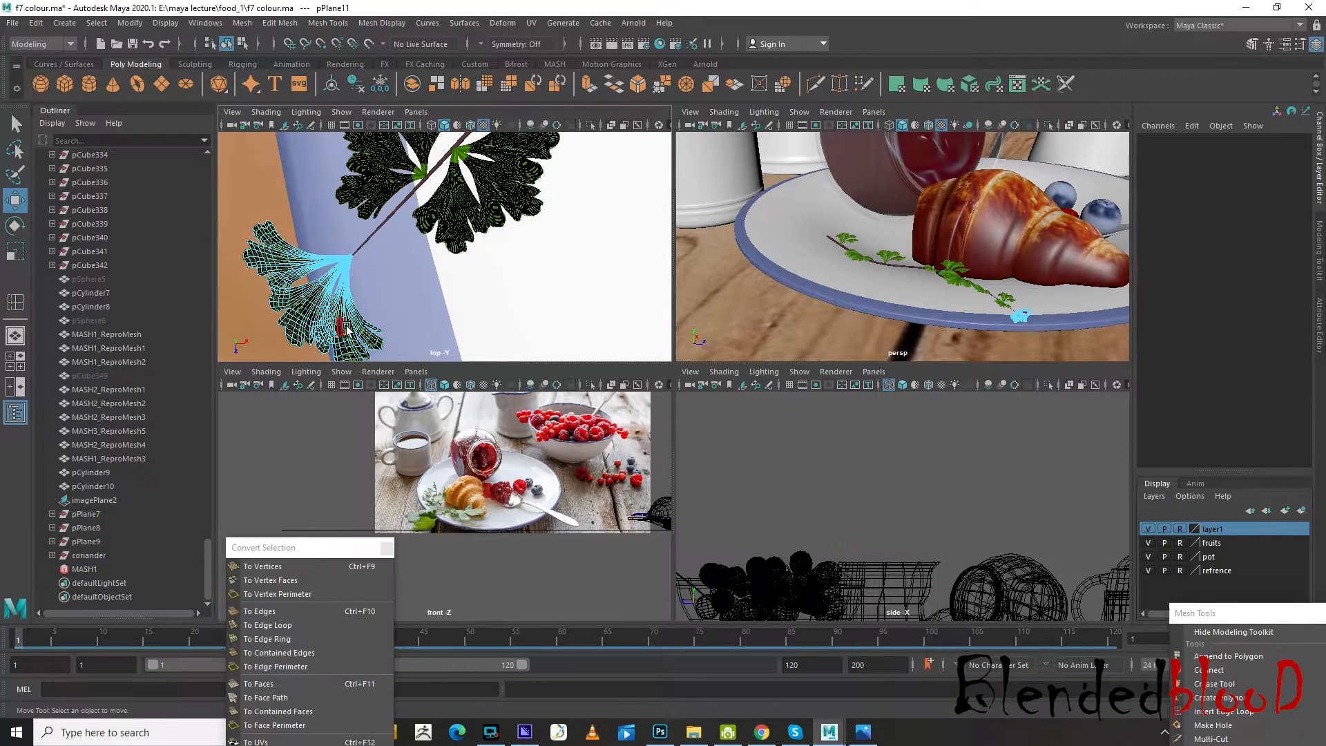
pyautogui.click(302, 312)
pyautogui.press('Delete')
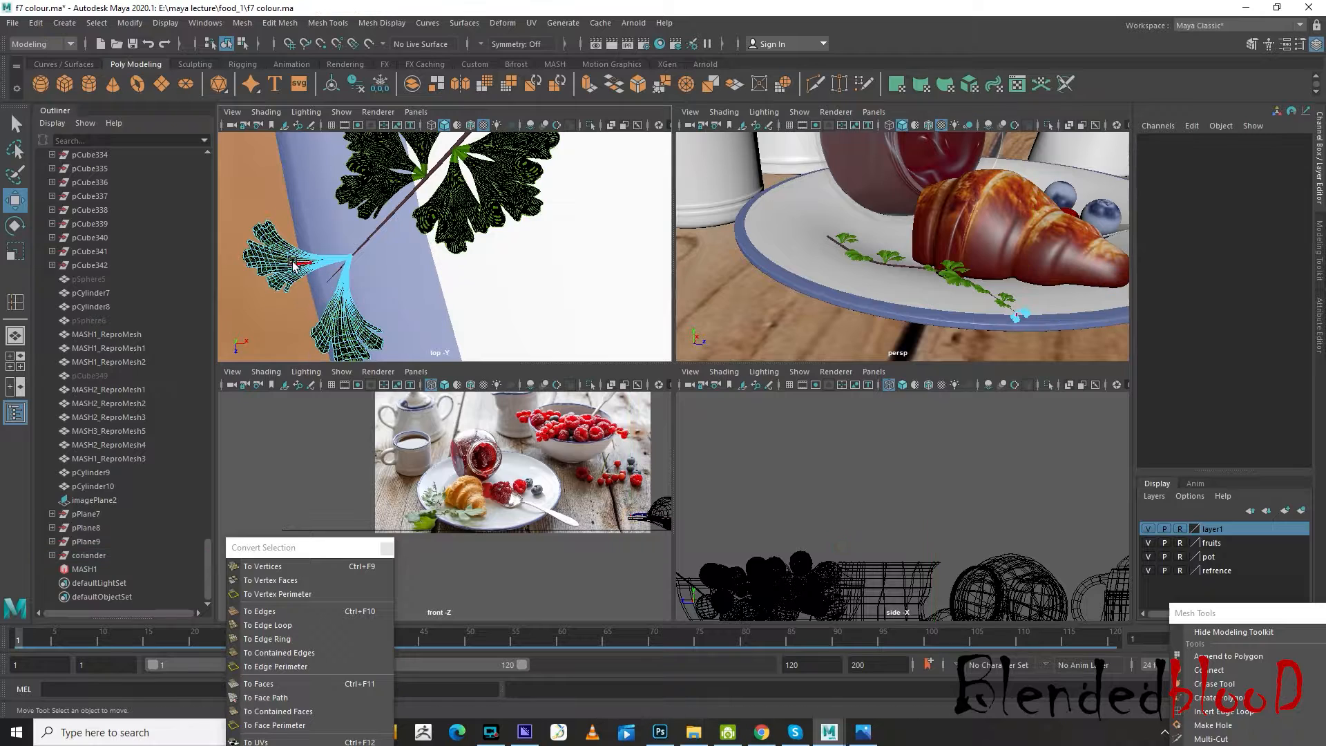
pyautogui.click(283, 265)
pyautogui.moveTo(283, 264); pyautogui.dragTo(331, 225)
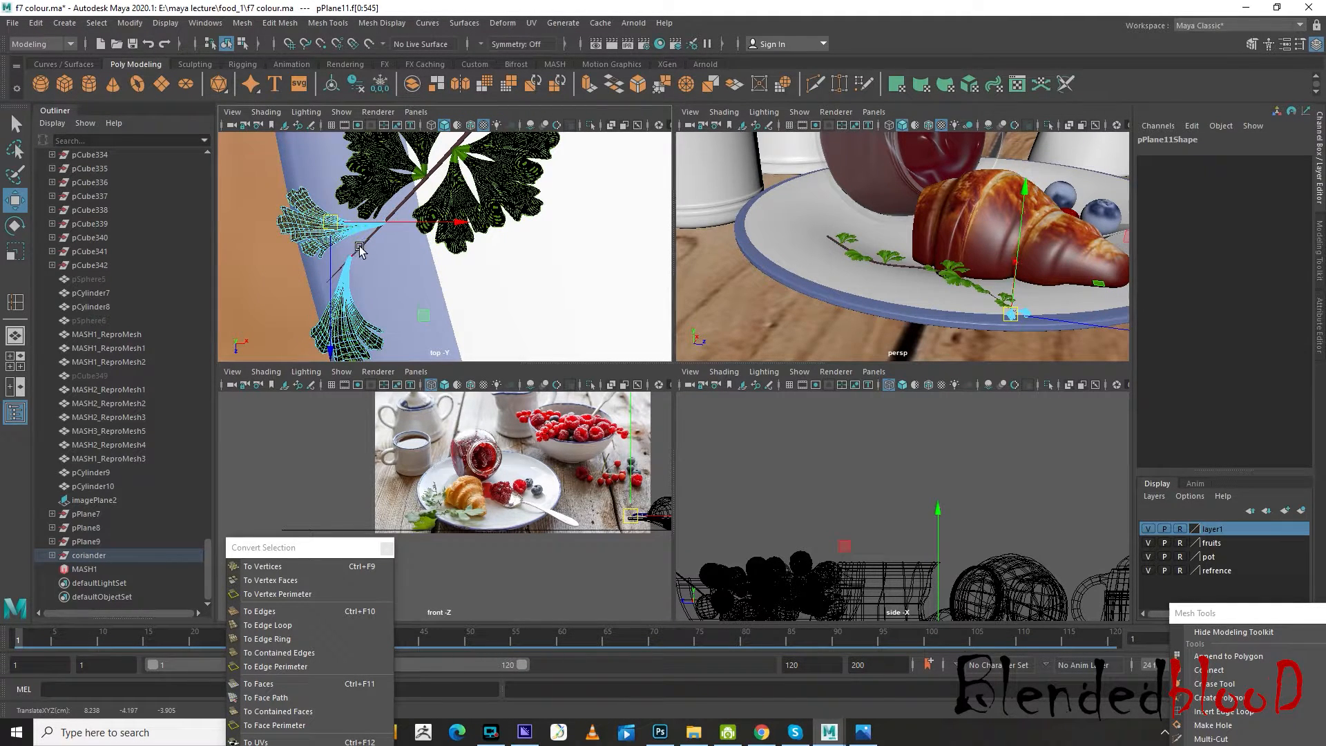
pyautogui.keyDown('alt'); pyautogui.moveTo(359, 249); pyautogui.dragTo(503, 216, button='middle'); pyautogui.keyUp('alt')
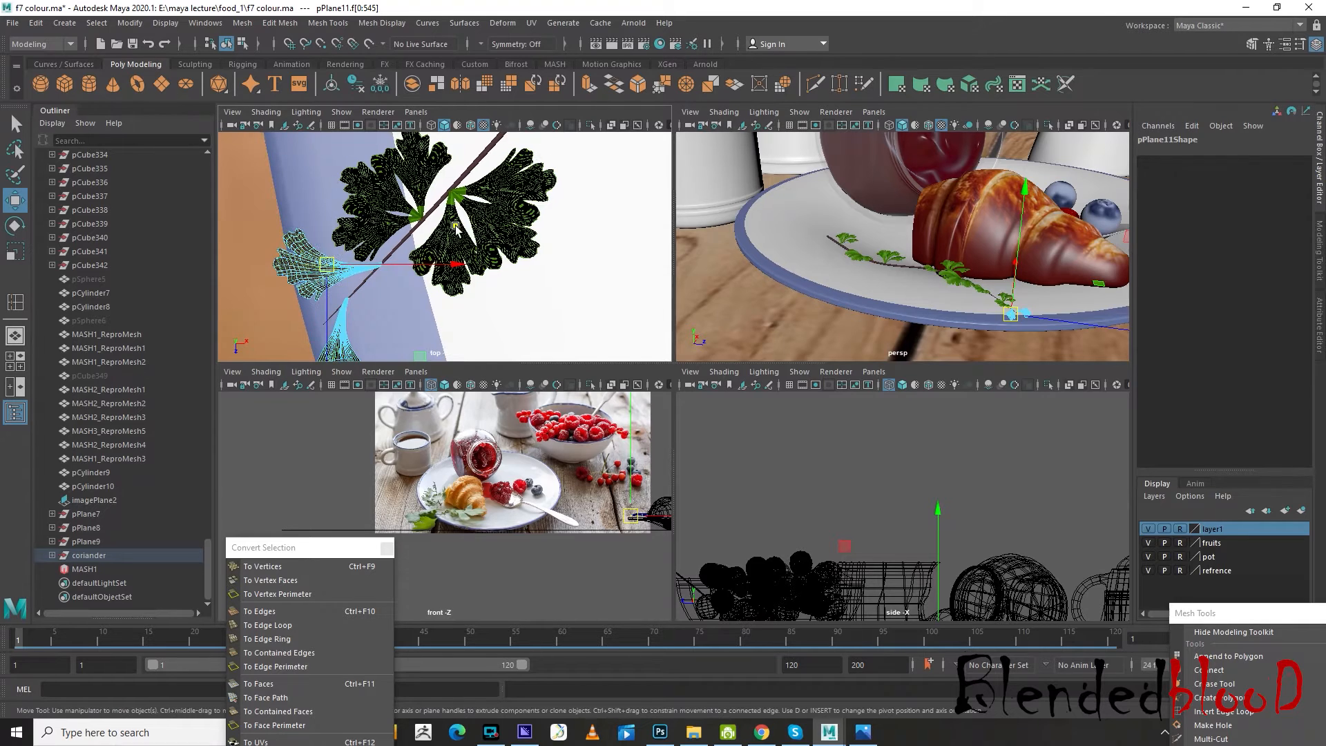
# Enlarge the small leaf cluster pPlane10 near the thin end, on the croissant side of the stem
pyautogui.click(456, 229)
pyautogui.scroll(-8, 459, 230)
pyautogui.scroll(3, 487, 231)
pyautogui.scroll(2, 469, 277)
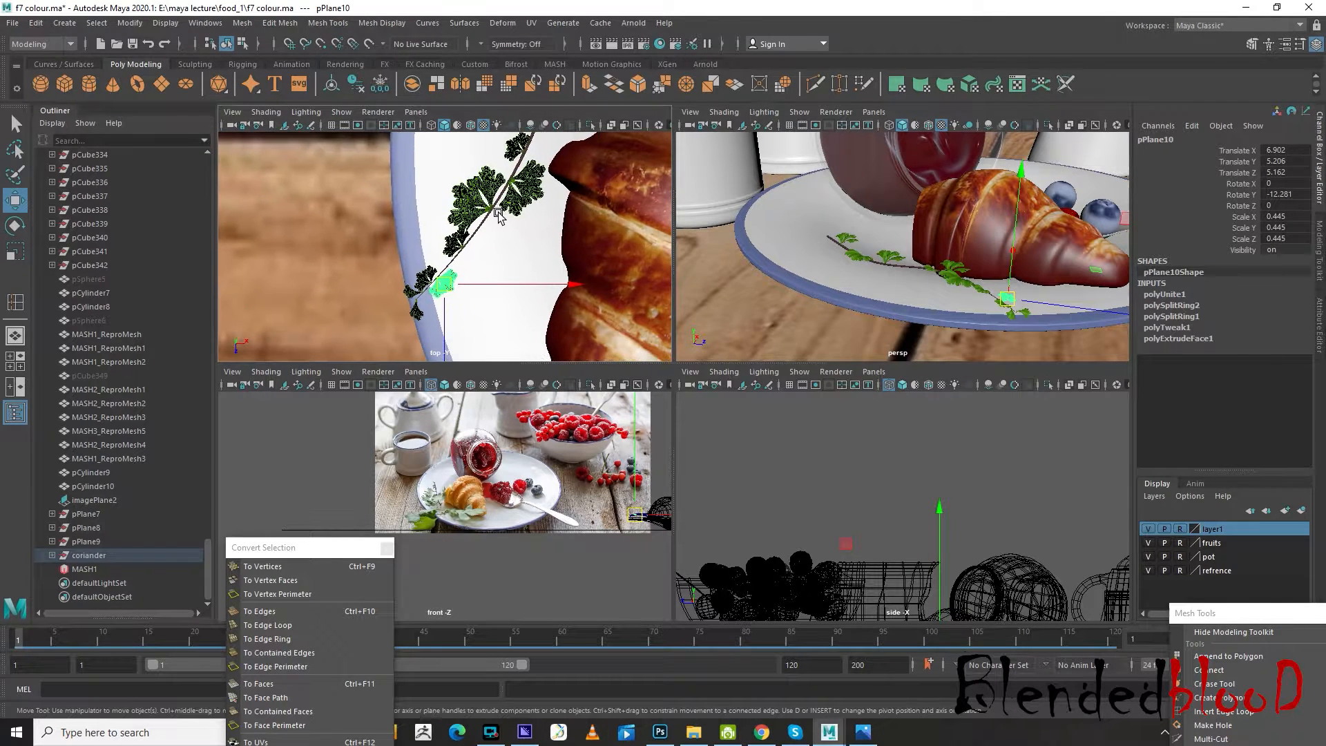
pyautogui.press('r')
pyautogui.moveTo(444, 286); pyautogui.dragTo(466, 350)
pyautogui.scroll(4, 461, 309)
pyautogui.press('w')
# Enlarge the opposite leaf cluster pPlane13 to about scale 0.963 and move it onto the stem, at about Translate X 5.687, Z 9.106
pyautogui.click(396, 304)
pyautogui.press('r')
pyautogui.press('w')
pyautogui.moveTo(414, 302); pyautogui.dragTo(409, 263)
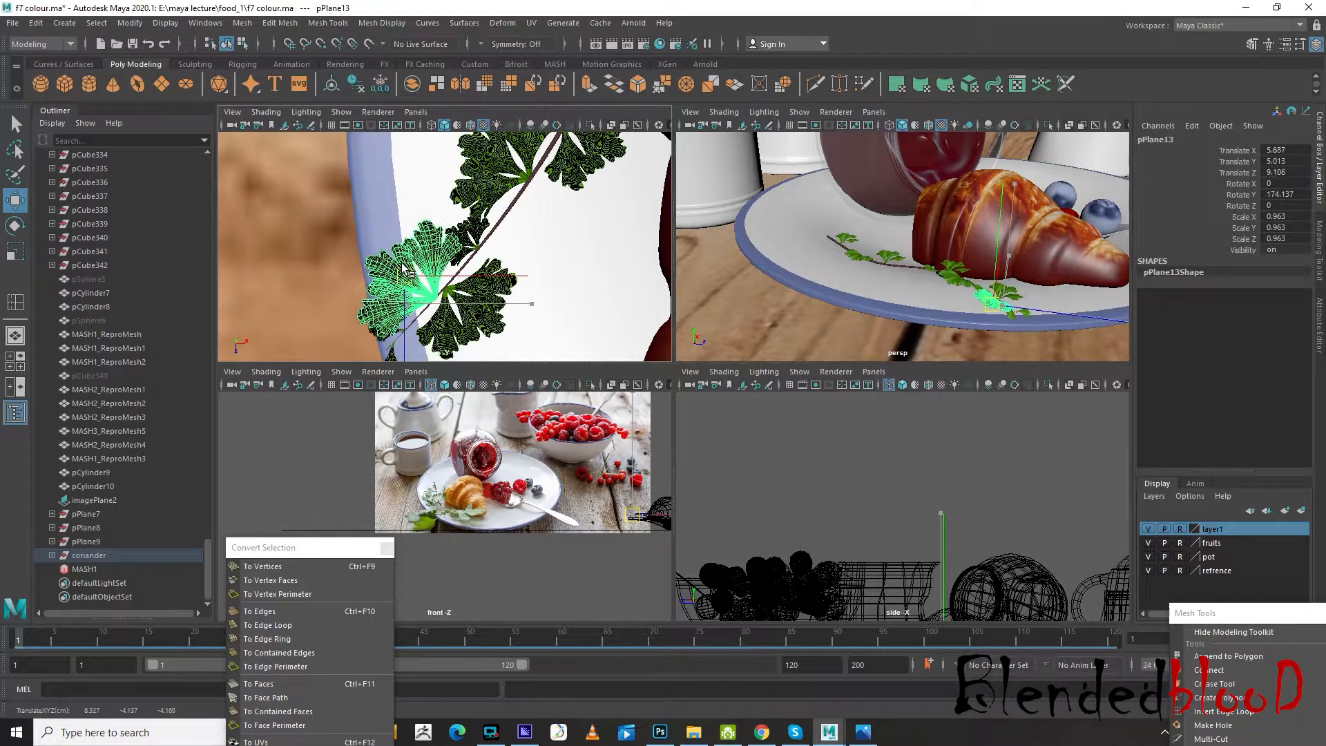
# Move the small leaf cluster pPlane12 along the stem to about Translate X -1.026, Z 7.552
pyautogui.click(470, 226)
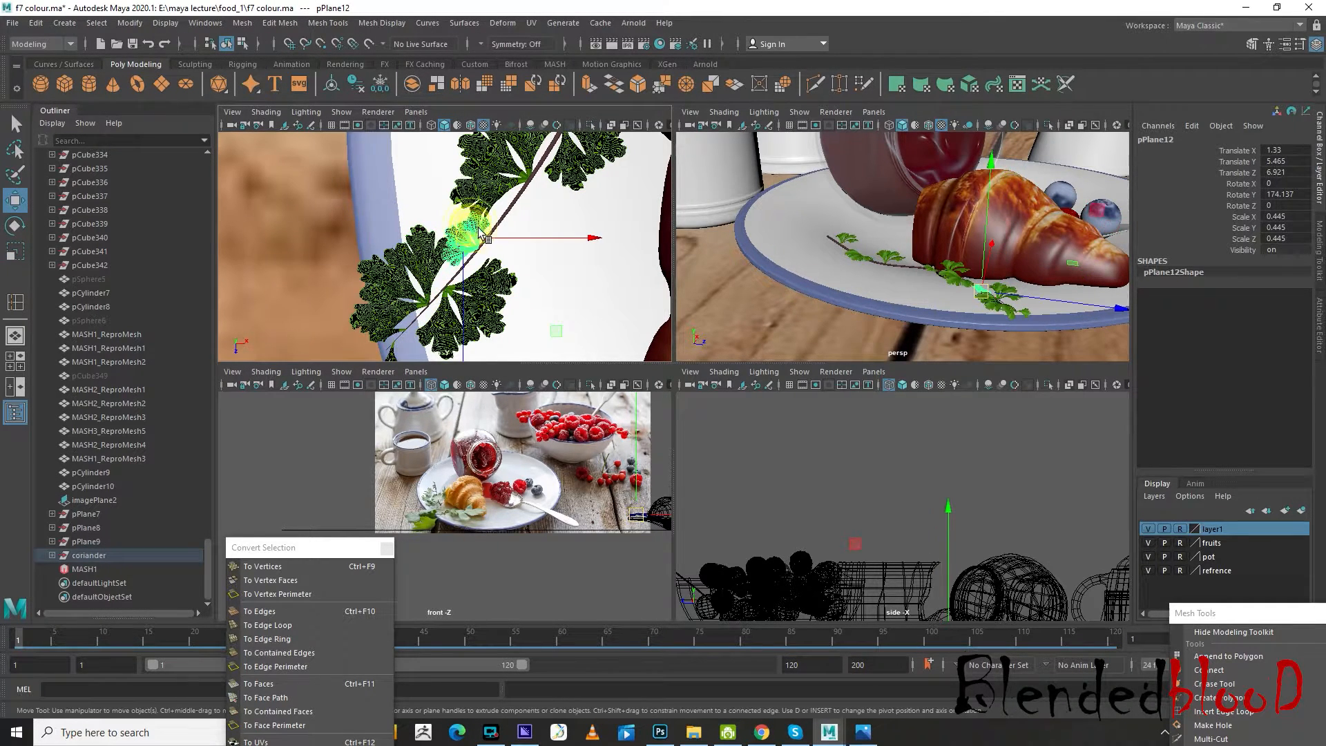
pyautogui.scroll(-10, 473, 228)
pyautogui.scroll(6, 487, 231)
pyautogui.keyDown('alt'); pyautogui.moveTo(494, 232); pyautogui.dragTo(479, 250, button='middle'); pyautogui.keyUp('alt')
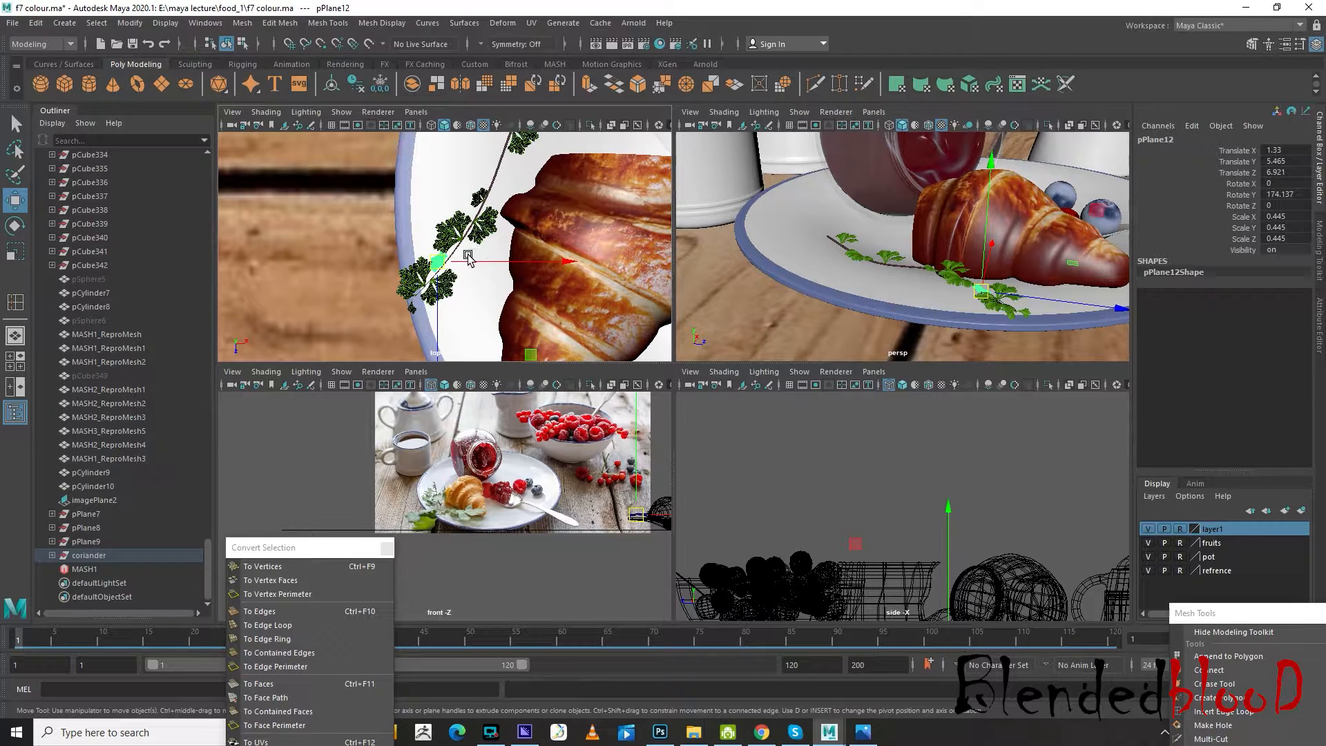
pyautogui.moveTo(444, 263); pyautogui.dragTo(453, 254)
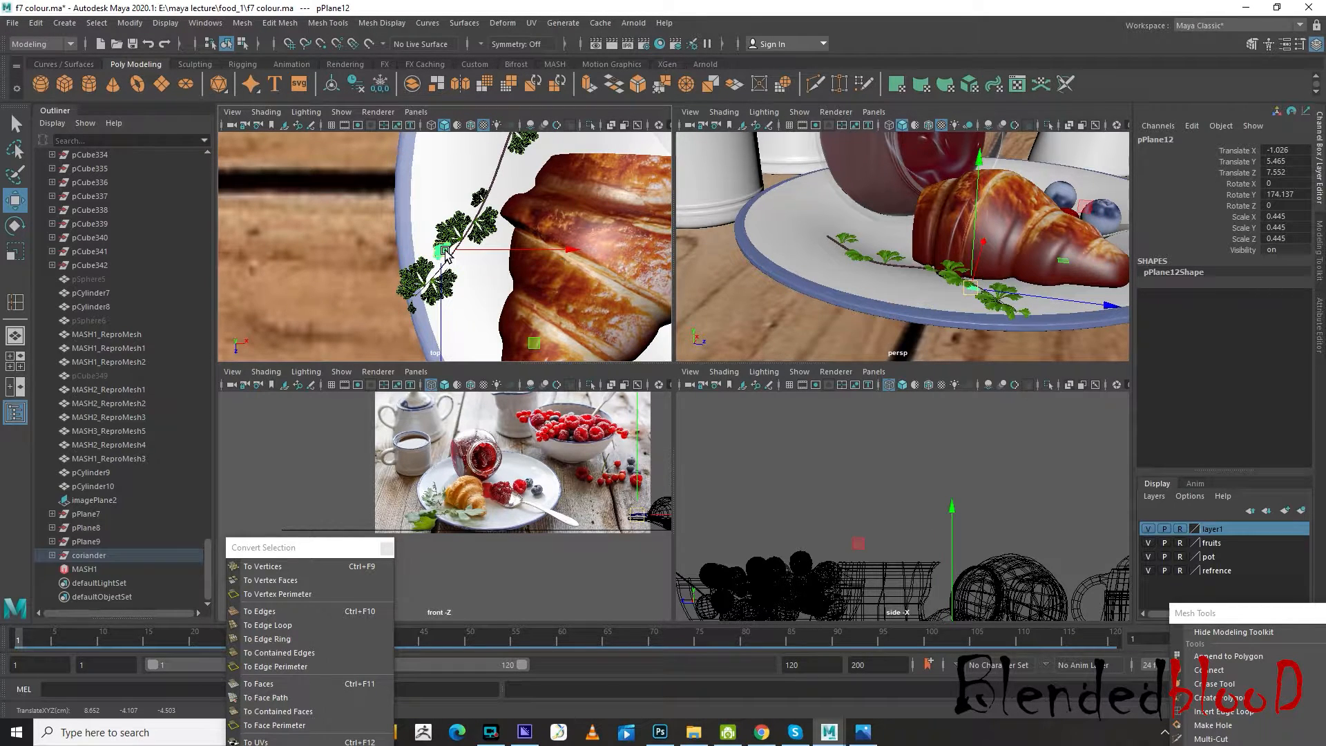
pyautogui.click(452, 259)
# Enlarge the small mid-stem leaf cluster pPlane15 to about scale 1.207 and move its base onto the stem
pyautogui.scroll(3, 495, 205)
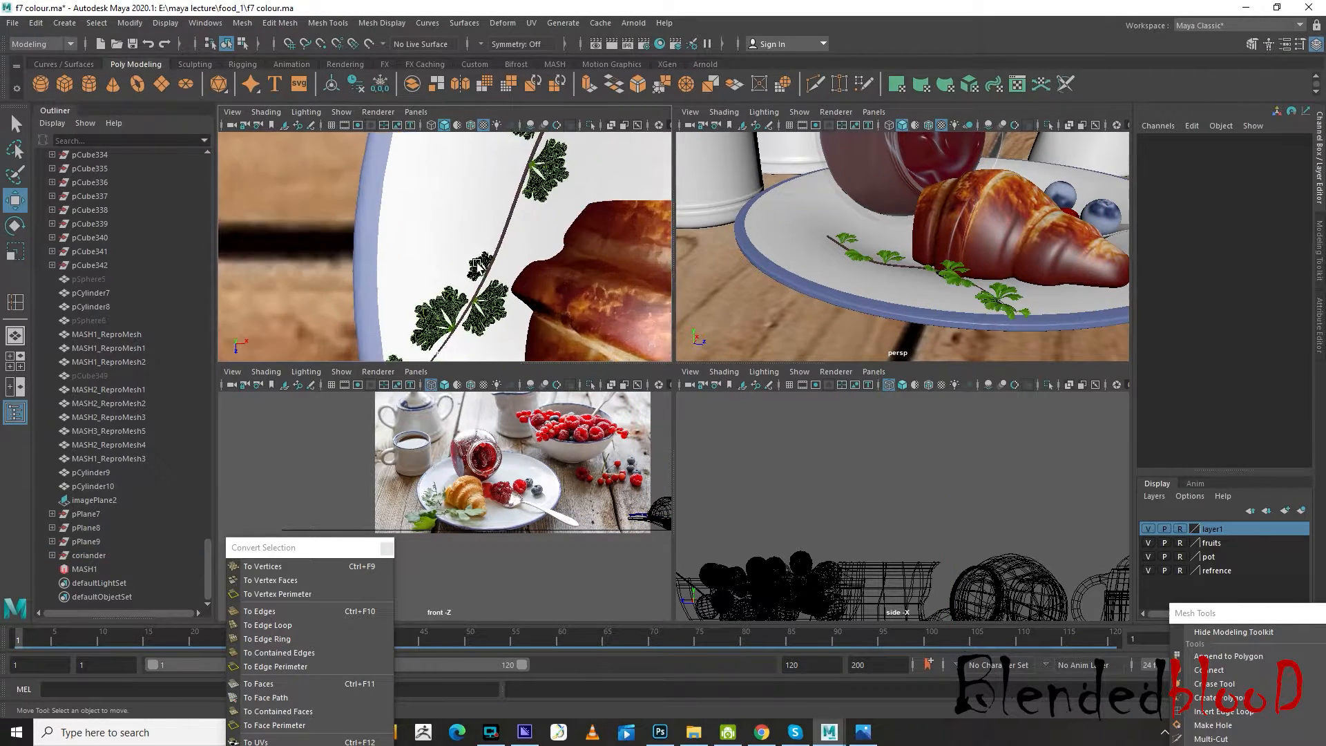
pyautogui.click(483, 266)
pyautogui.press('r')
pyautogui.moveTo(489, 264); pyautogui.dragTo(545, 348)
pyautogui.press('w')
pyautogui.moveTo(531, 265); pyautogui.dragTo(526, 244, button='middle')
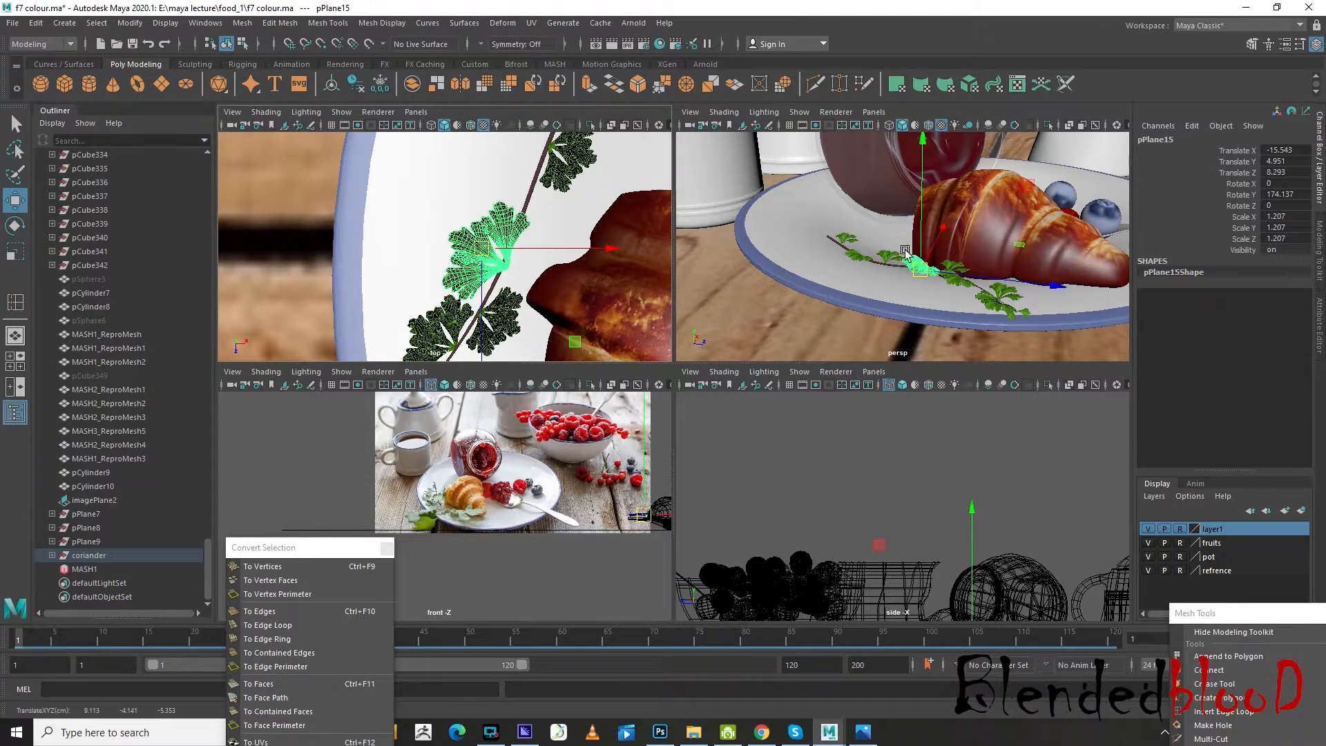
pyautogui.moveTo(489, 248); pyautogui.dragTo(492, 233)
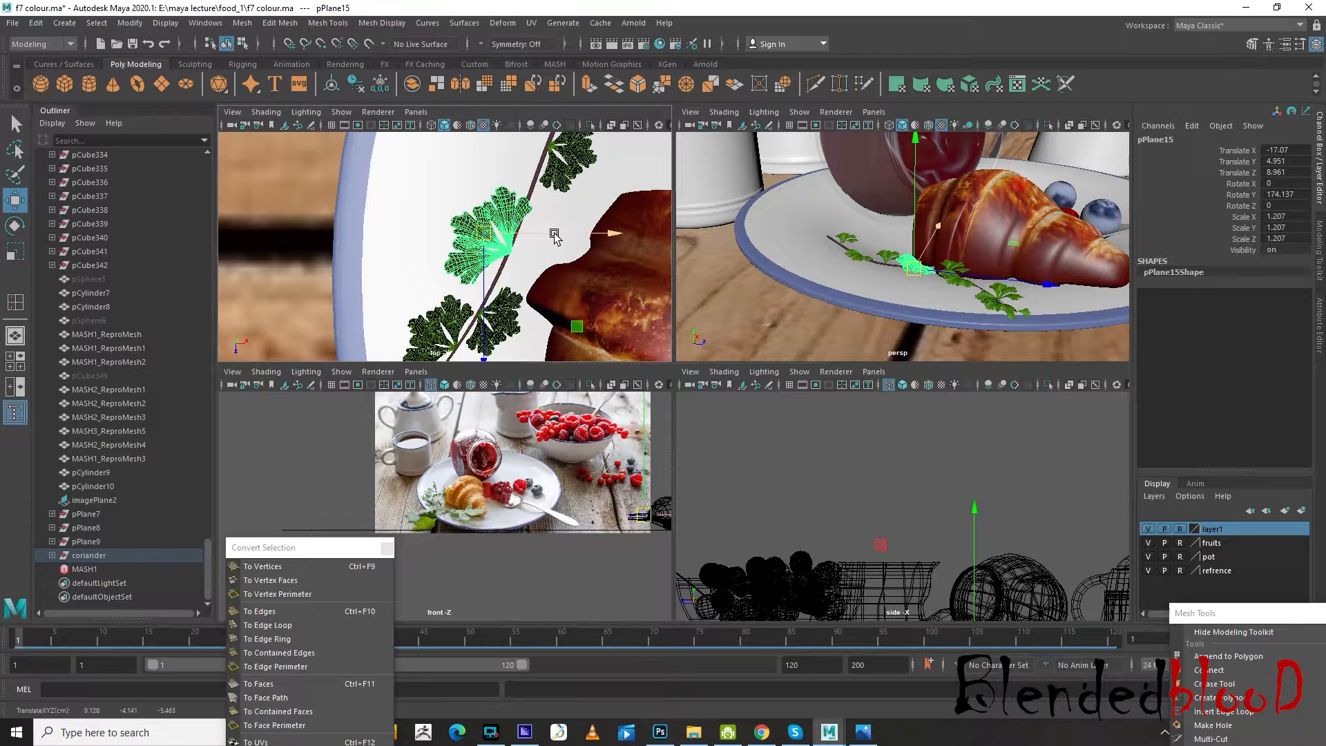
# Rotate leaf cluster pPlane15 to about Rotate Y 186.115 and nudge it to about Translate X -16.953, Z 9.153
pyautogui.press('e')
pyautogui.moveTo(625, 234); pyautogui.dragTo(605, 232)
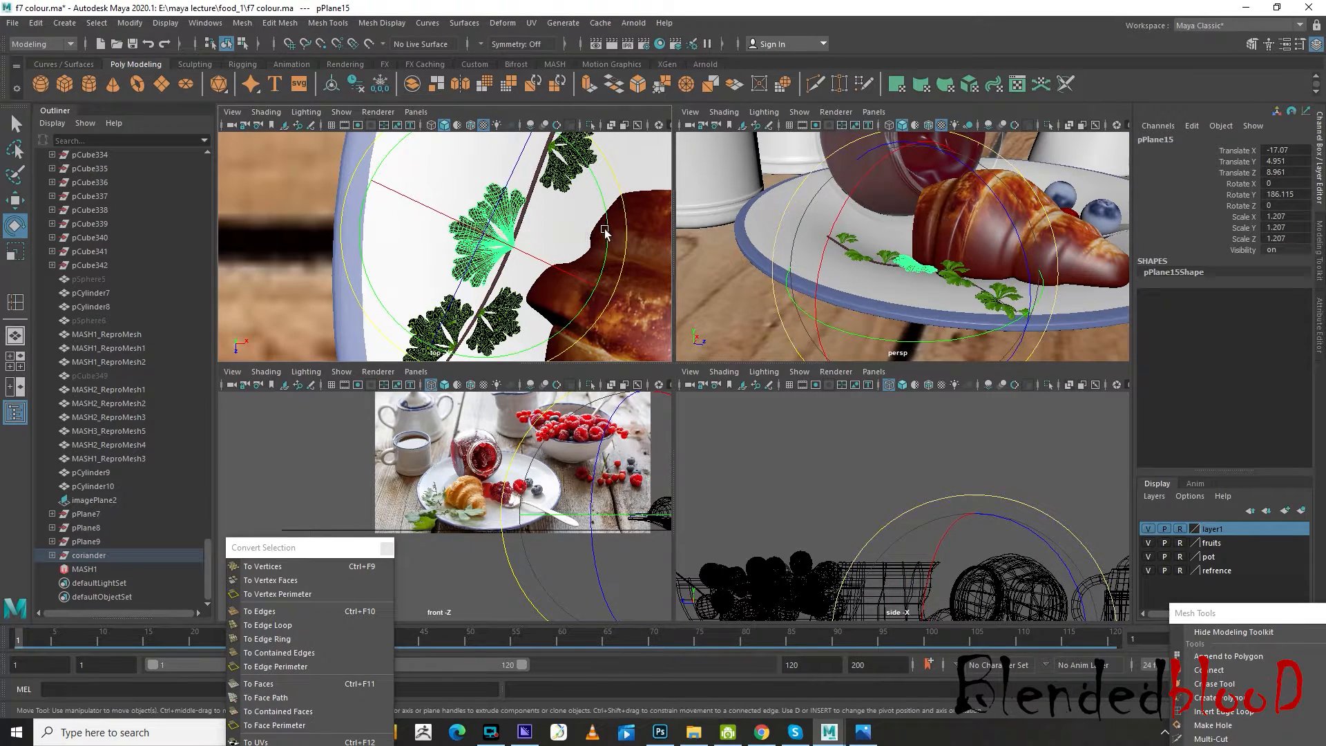
pyautogui.press('w')
pyautogui.moveTo(488, 238); pyautogui.dragTo(491, 243)
# Enlarge leaf cluster pPlane17 on the croissant side to about scale 1.918 and move it to about Translate X -30.691, Z 2.56
pyautogui.keyDown('alt'); pyautogui.moveTo(599, 221); pyautogui.dragTo(519, 284, button='middle'); pyautogui.keyUp('alt')
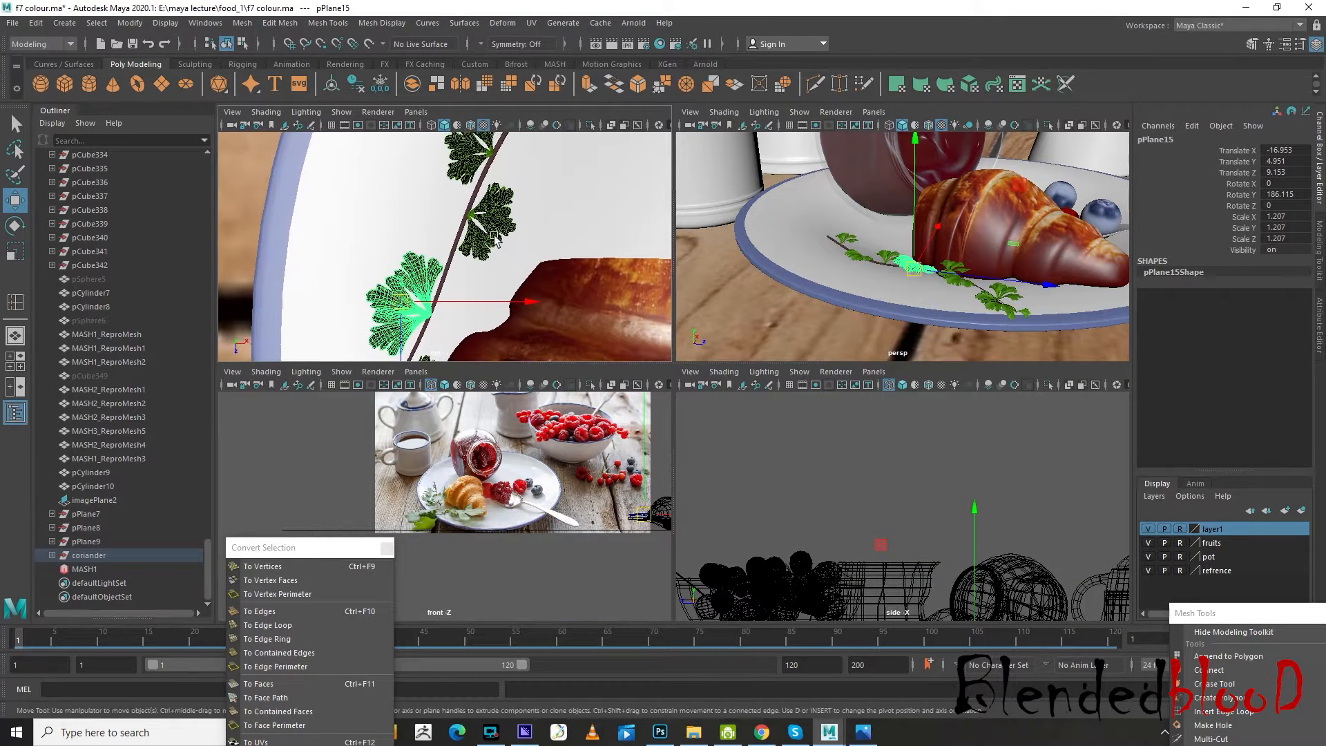
pyautogui.click(494, 238)
pyautogui.keyDown('alt'); pyautogui.moveTo(547, 231); pyautogui.dragTo(531, 265, button='middle'); pyautogui.keyUp('alt')
pyautogui.press('r')
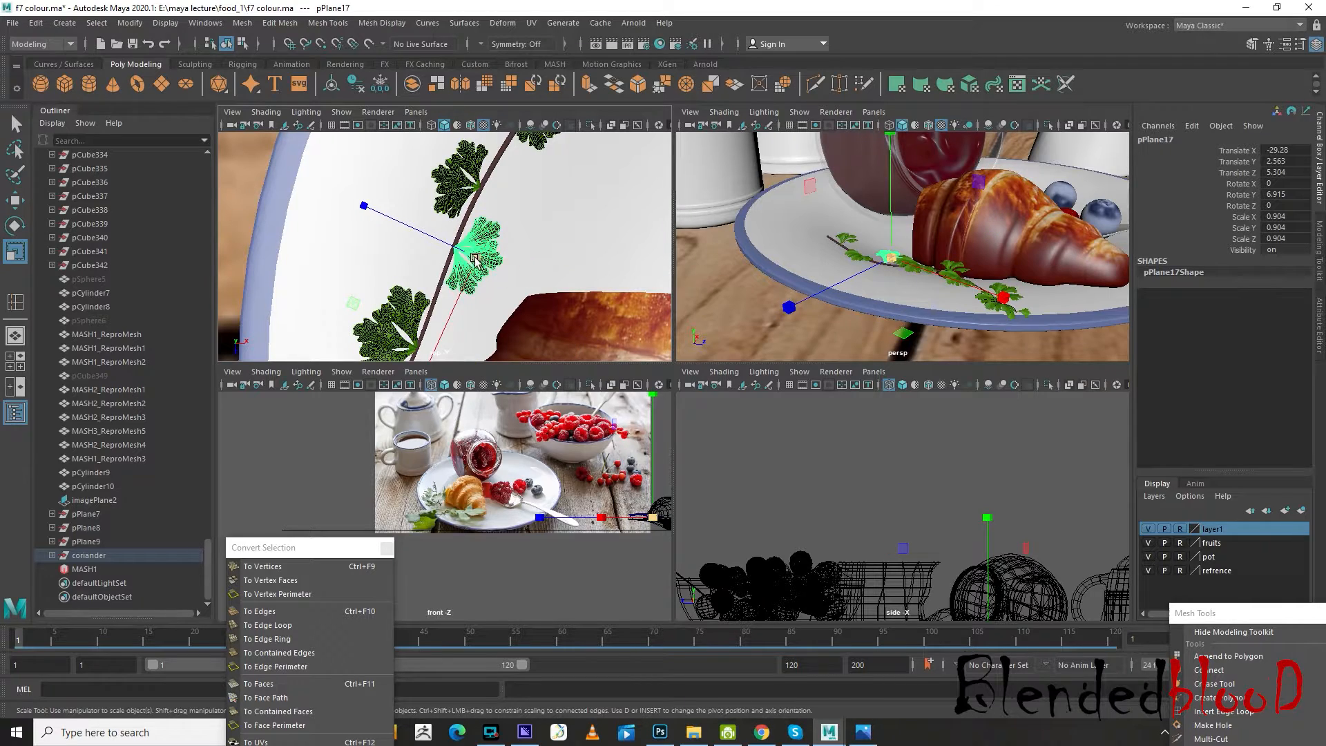
pyautogui.moveTo(475, 259); pyautogui.dragTo(551, 337)
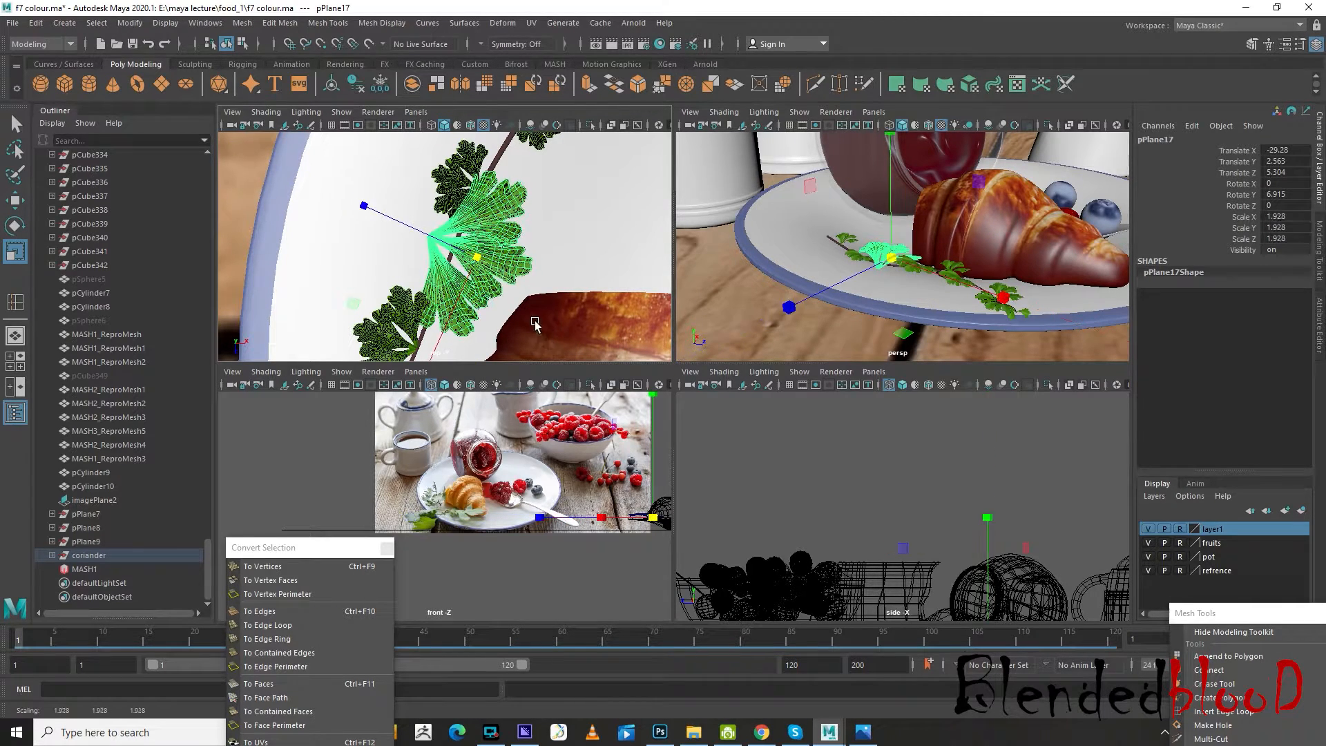
pyautogui.press('w')
pyautogui.moveTo(479, 257); pyautogui.dragTo(506, 257)
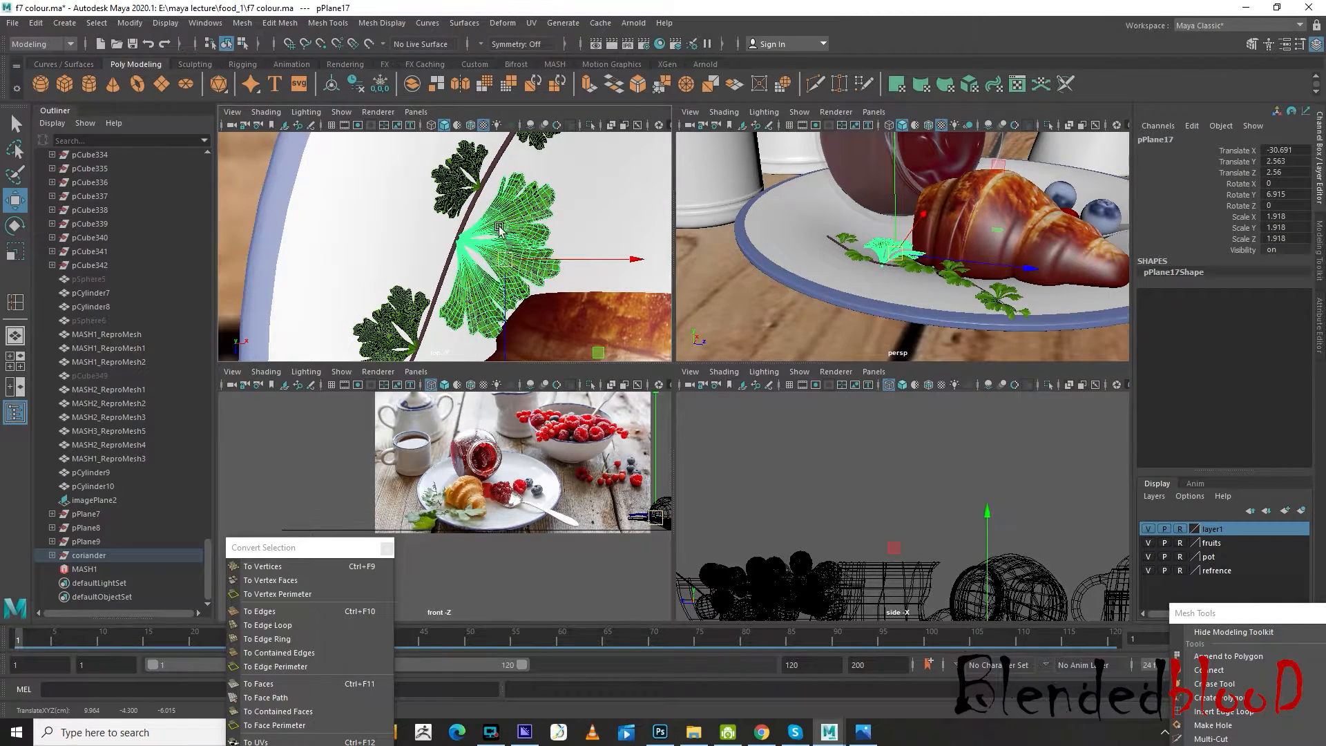
pyautogui.moveTo(498, 229)
pyautogui.keyDown('alt'); pyautogui.mouseDown(button='middle')
pyautogui.moveTo(514, 285)
pyautogui.moveTo(504, 253)
pyautogui.mouseUp(button='middle'); pyautogui.keyUp('alt')
pyautogui.keyDown('alt'); pyautogui.moveTo(504, 254); pyautogui.dragTo(775, 420, button='right'); pyautogui.keyUp('alt')
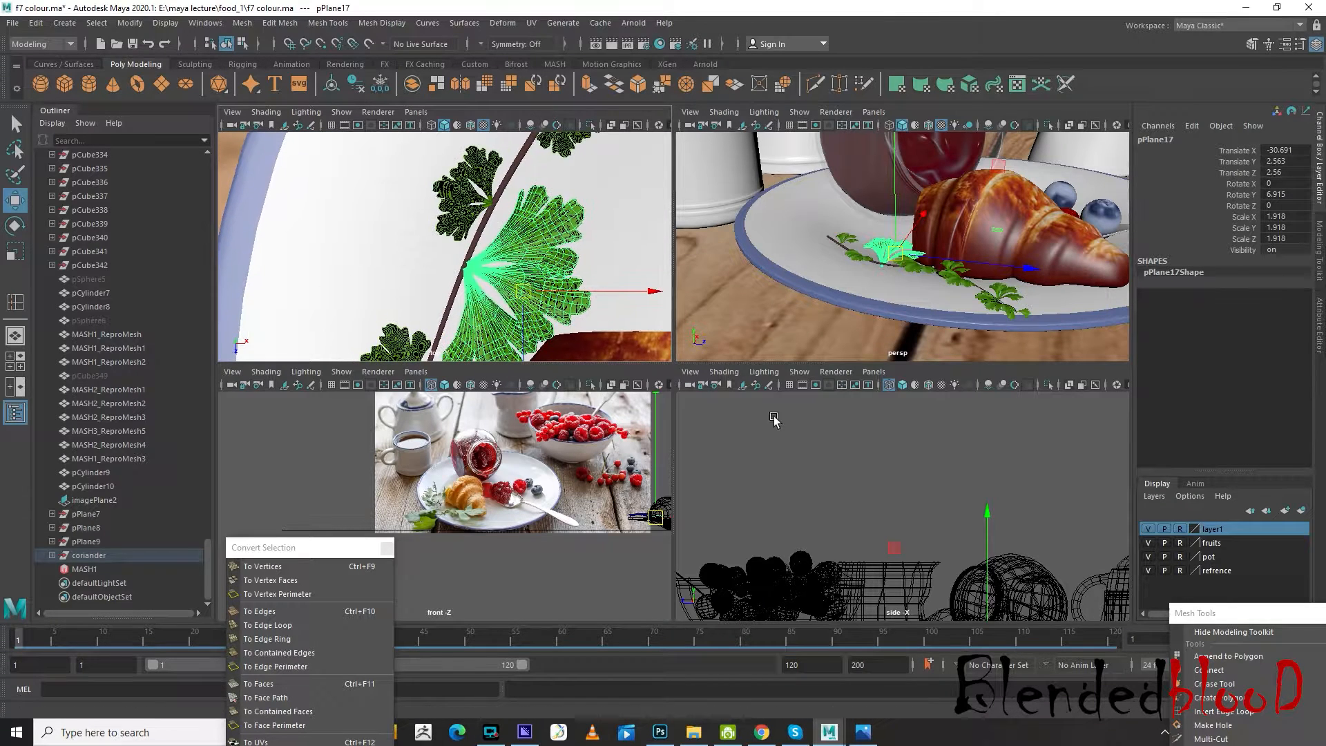
pyautogui.press('f')
pyautogui.moveTo(879, 234); pyautogui.dragTo(879, 228)
pyautogui.moveTo(623, 296); pyautogui.dragTo(628, 294)
# Enlarge the opposite leaf cluster pPlane18 to about scale 1.602 and move it to about Translate X -35.649, Z 13.583
pyautogui.click(463, 194)
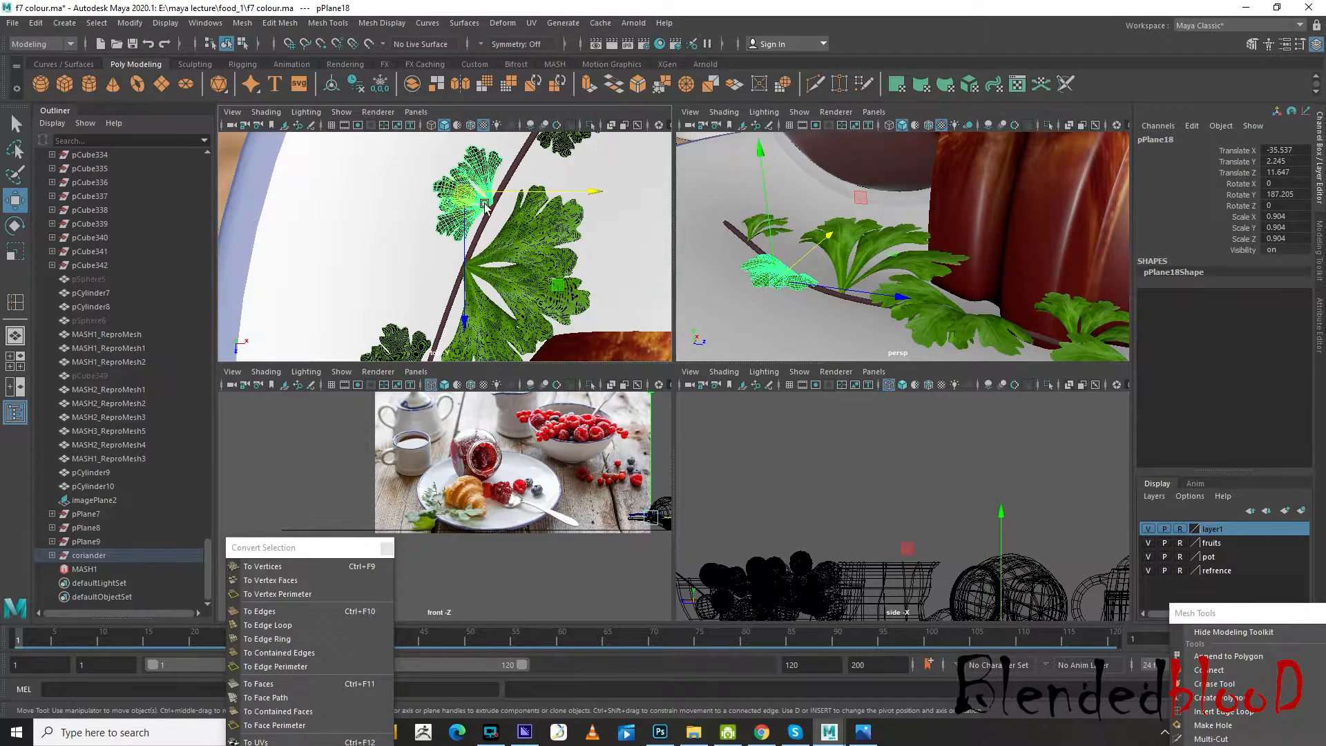
pyautogui.keyDown('alt'); pyautogui.moveTo(476, 212); pyautogui.dragTo(499, 280, button='middle'); pyautogui.keyUp('alt')
pyautogui.press('r')
pyautogui.press('w')
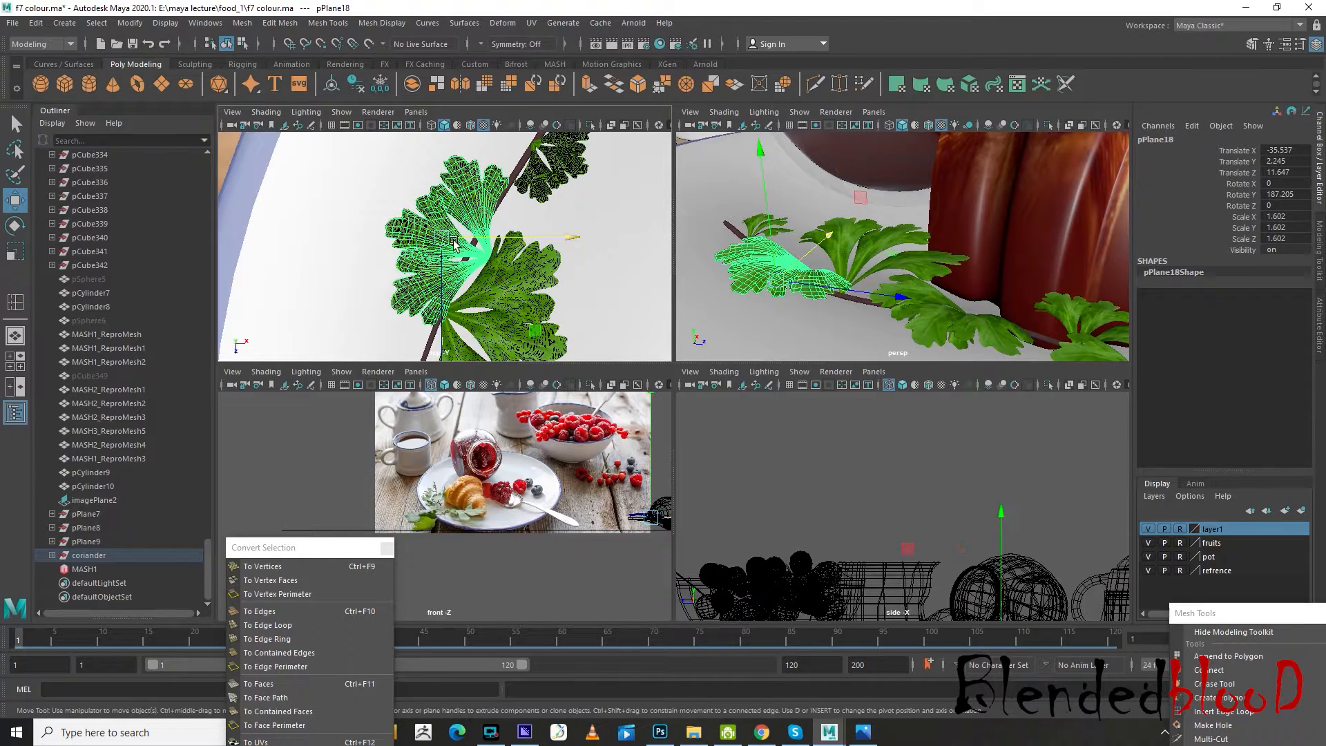
pyautogui.moveTo(443, 238); pyautogui.dragTo(424, 226)
# Enlarge leaf cluster pPlane19 near the stem's thick end to about scale 1.575 and move it to about Translate X -45.772, Z 4.335
pyautogui.keyDown('alt'); pyautogui.moveTo(541, 210); pyautogui.dragTo(479, 308, button='middle'); pyautogui.keyUp('alt')
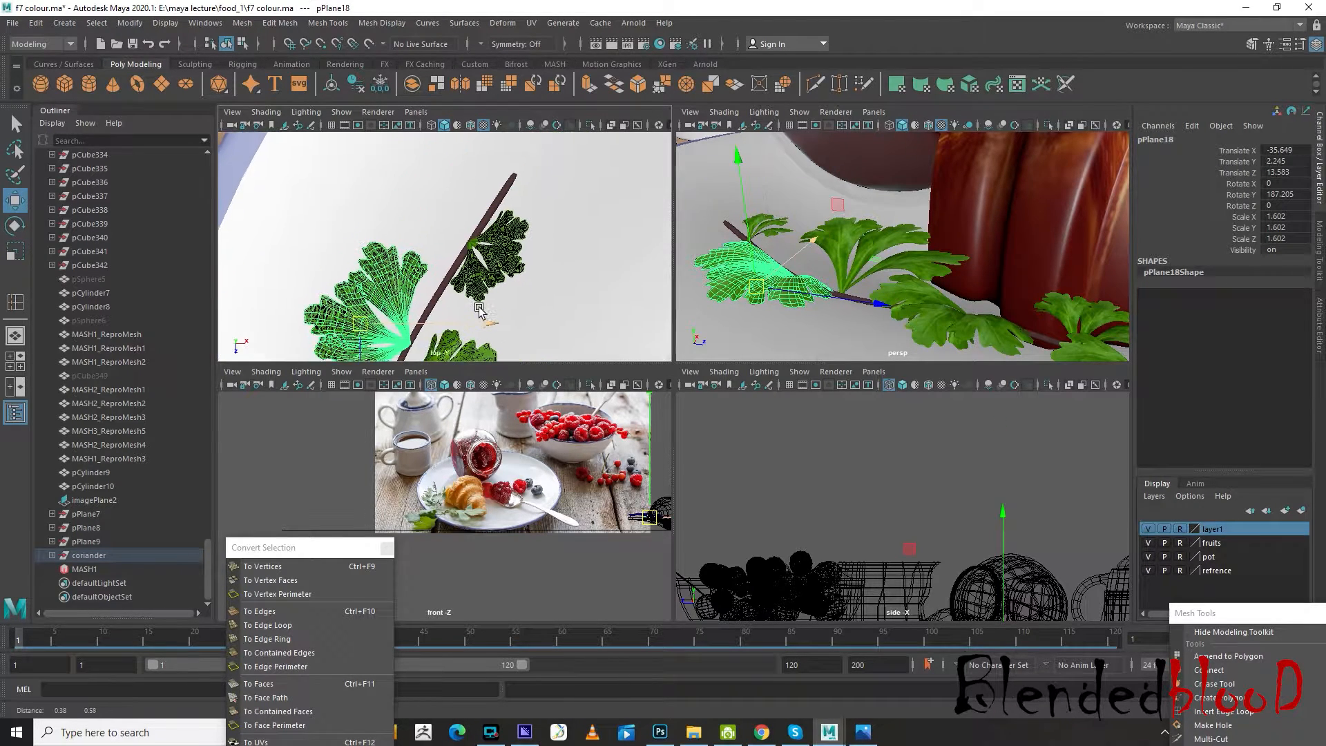
pyautogui.click(491, 263)
pyautogui.press('r')
pyautogui.moveTo(496, 263); pyautogui.dragTo(525, 304, button='middle')
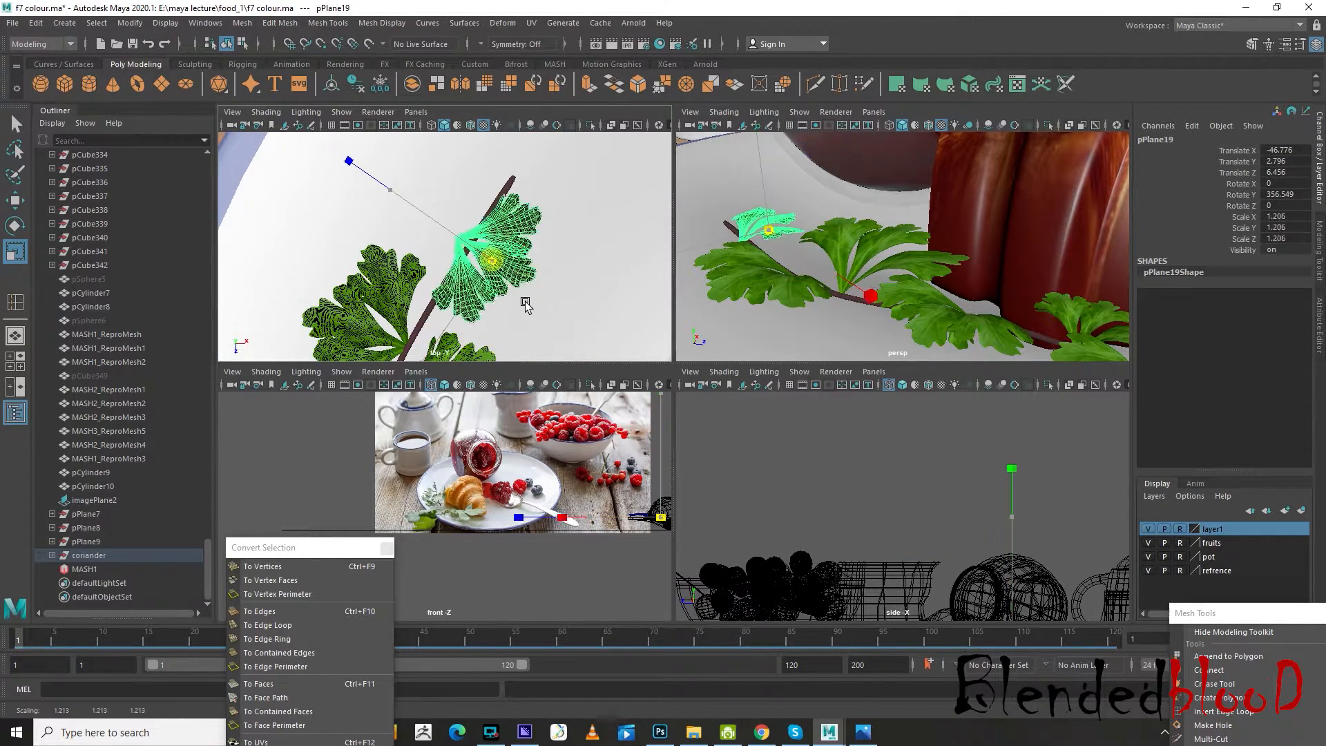
pyautogui.moveTo(525, 303); pyautogui.dragTo(551, 334)
pyautogui.press('w')
pyautogui.moveTo(498, 259); pyautogui.dragTo(513, 281)
# Adjust leaf cluster pPlane16 so its base meets the stem, at about Translate X -9.495, Y 5.707, Z 2.62
pyautogui.scroll(-8, 879, 261)
pyautogui.keyDown('alt'); pyautogui.moveTo(934, 291); pyautogui.dragTo(923, 278); pyautogui.keyUp('alt')
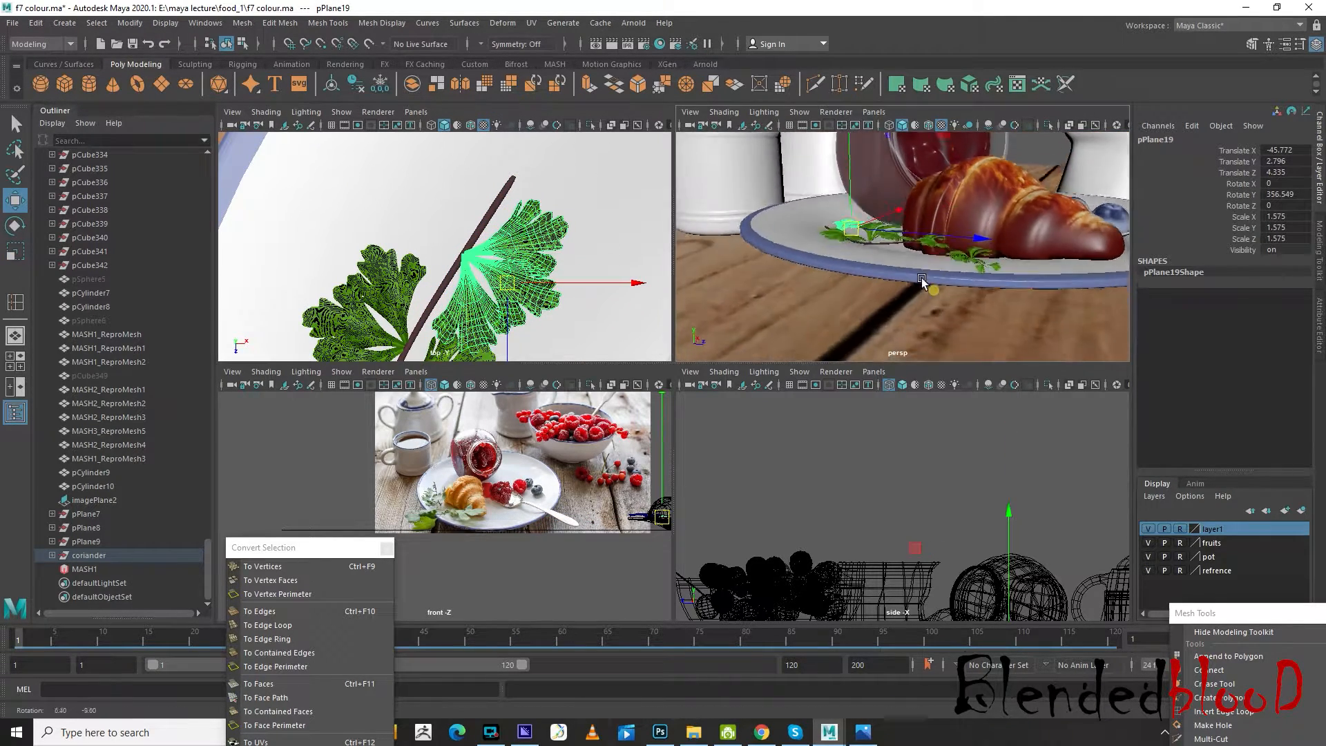
pyautogui.scroll(6, 922, 278)
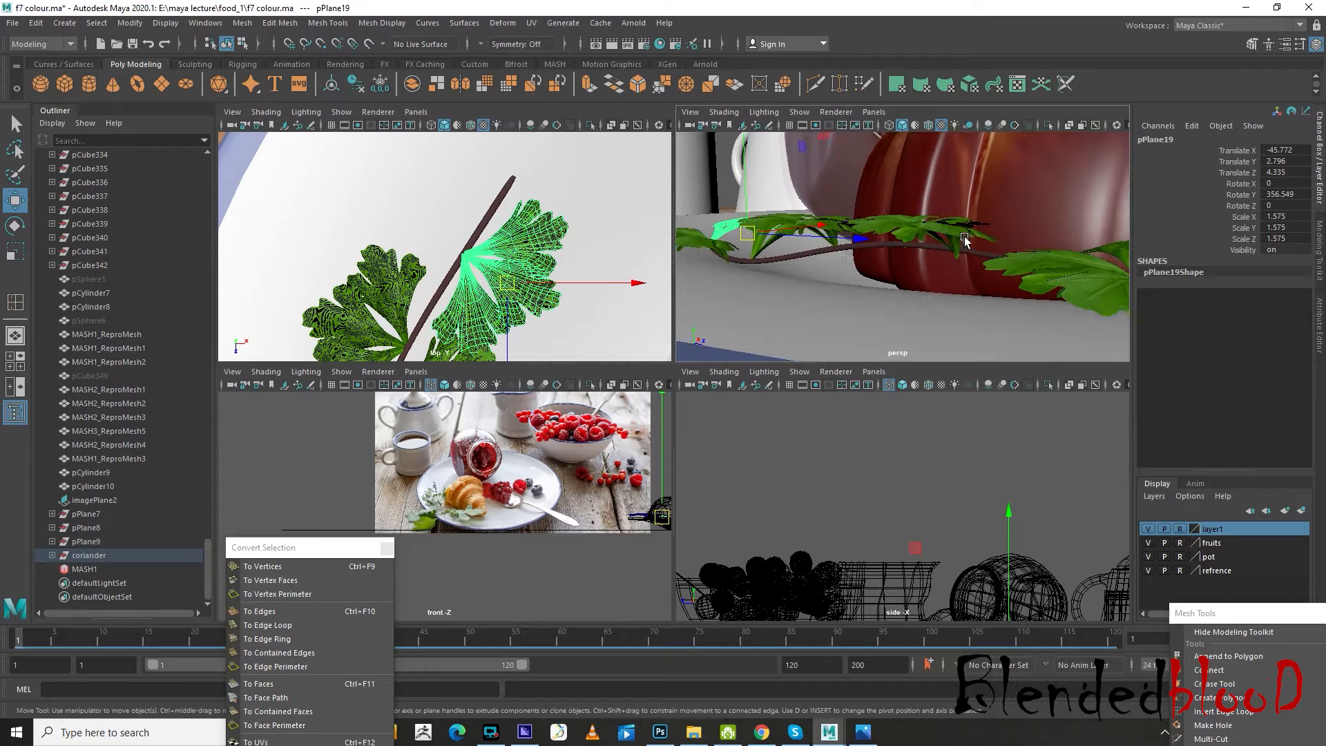
pyautogui.click(960, 236)
pyautogui.keyDown('alt'); pyautogui.moveTo(984, 250); pyautogui.dragTo(911, 223); pyautogui.keyUp('alt')
pyautogui.keyDown('alt'); pyautogui.moveTo(914, 284); pyautogui.dragTo(965, 246); pyautogui.keyUp('alt')
pyautogui.click(930, 225)
pyautogui.moveTo(936, 189); pyautogui.dragTo(941, 194)
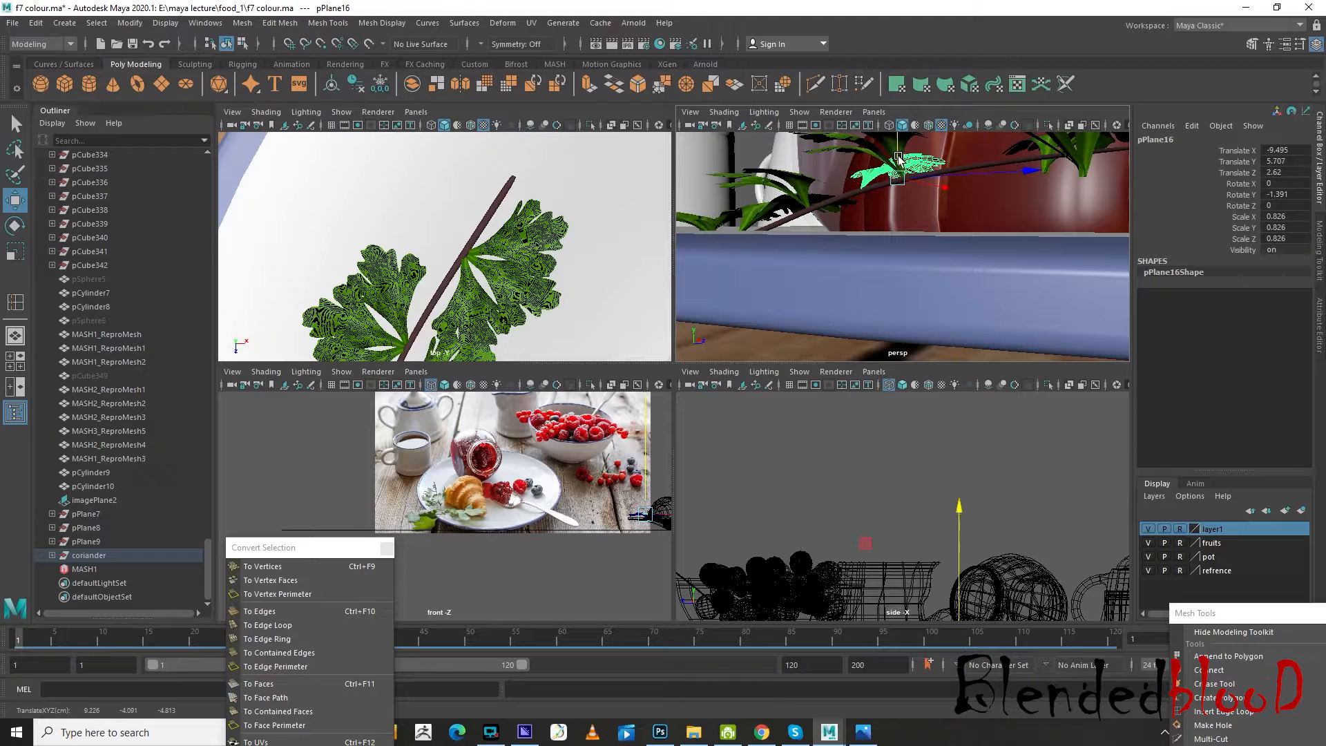
# Raise leaf cluster pPlane10 near the thin end of the stem to about Translate Y 5.68
pyautogui.moveTo(1043, 167); pyautogui.dragTo(1019, 213)
pyautogui.click(1050, 166)
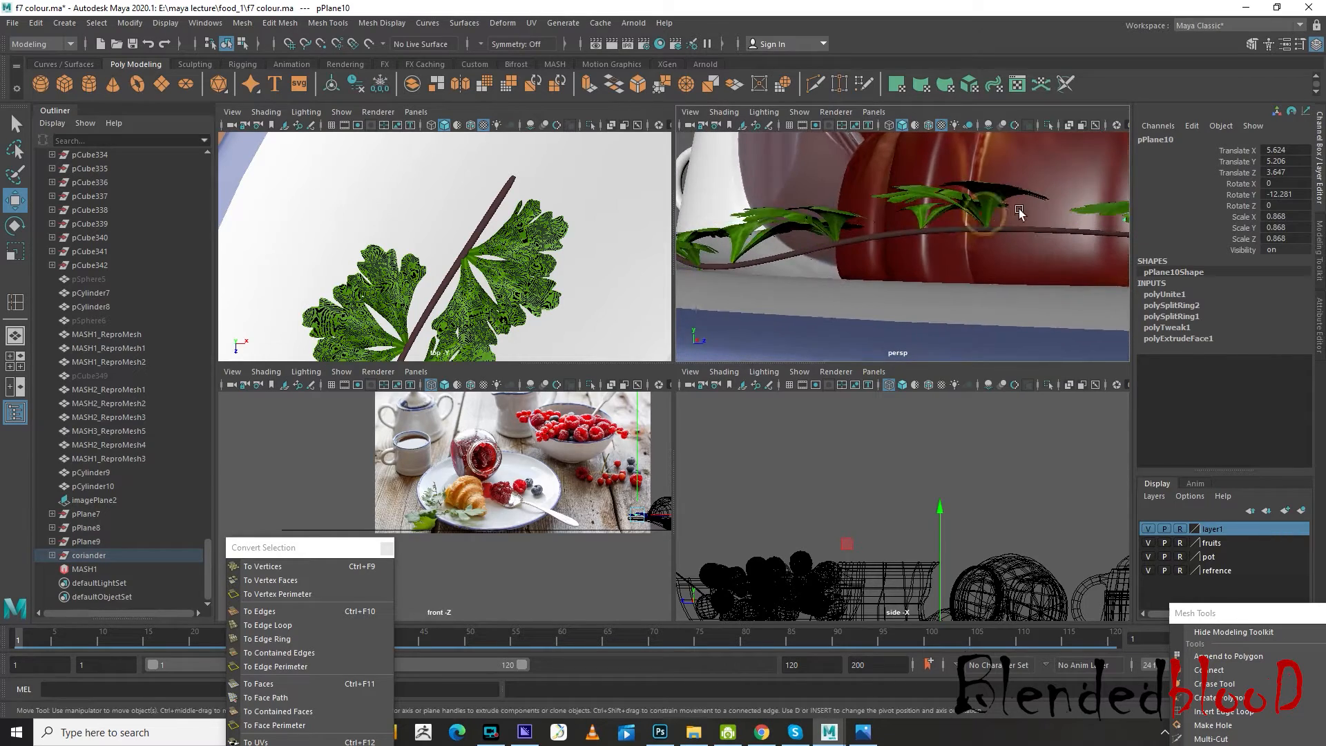
pyautogui.keyDown('alt'); pyautogui.moveTo(1019, 213); pyautogui.dragTo(1003, 211, button='right'); pyautogui.keyUp('alt')
pyautogui.keyDown('alt'); pyautogui.moveTo(535, 260); pyautogui.dragTo(502, 279, button='middle'); pyautogui.keyUp('alt')
pyautogui.press('f')
pyautogui.scroll(3, 502, 278)
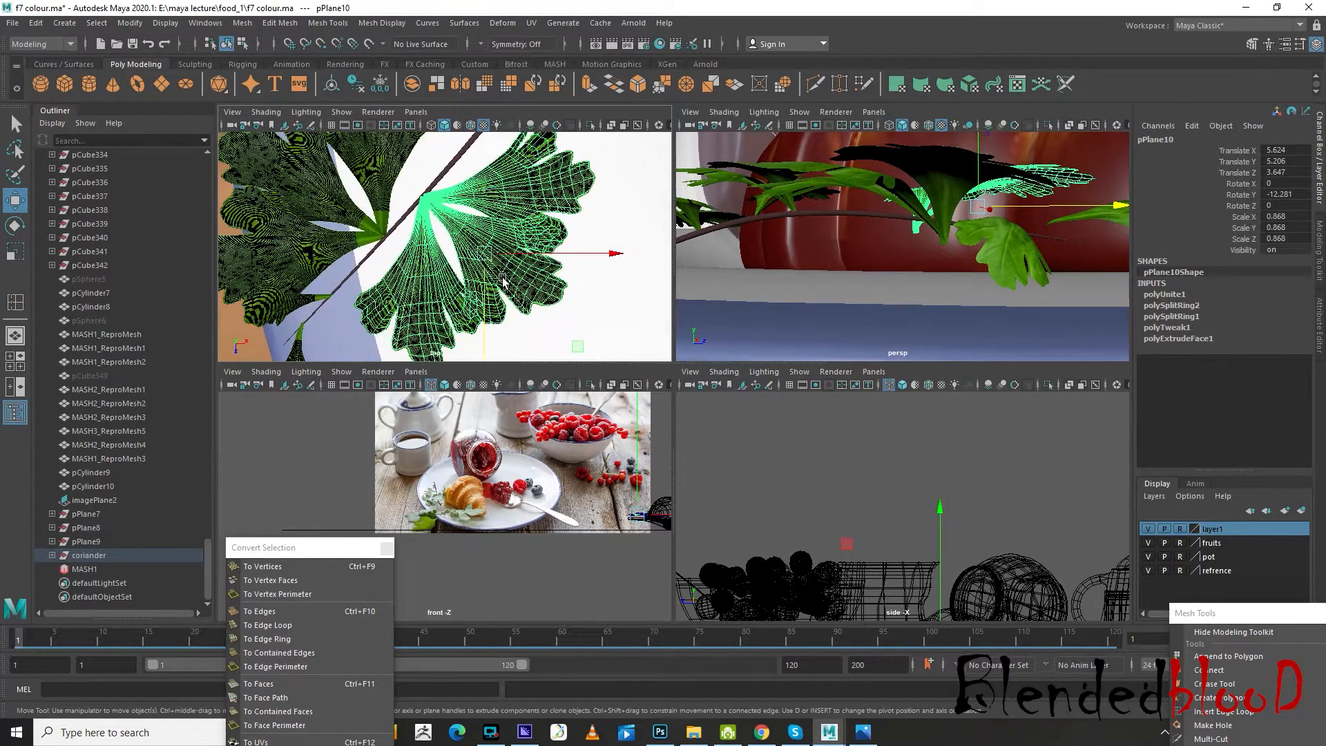
pyautogui.click(488, 256)
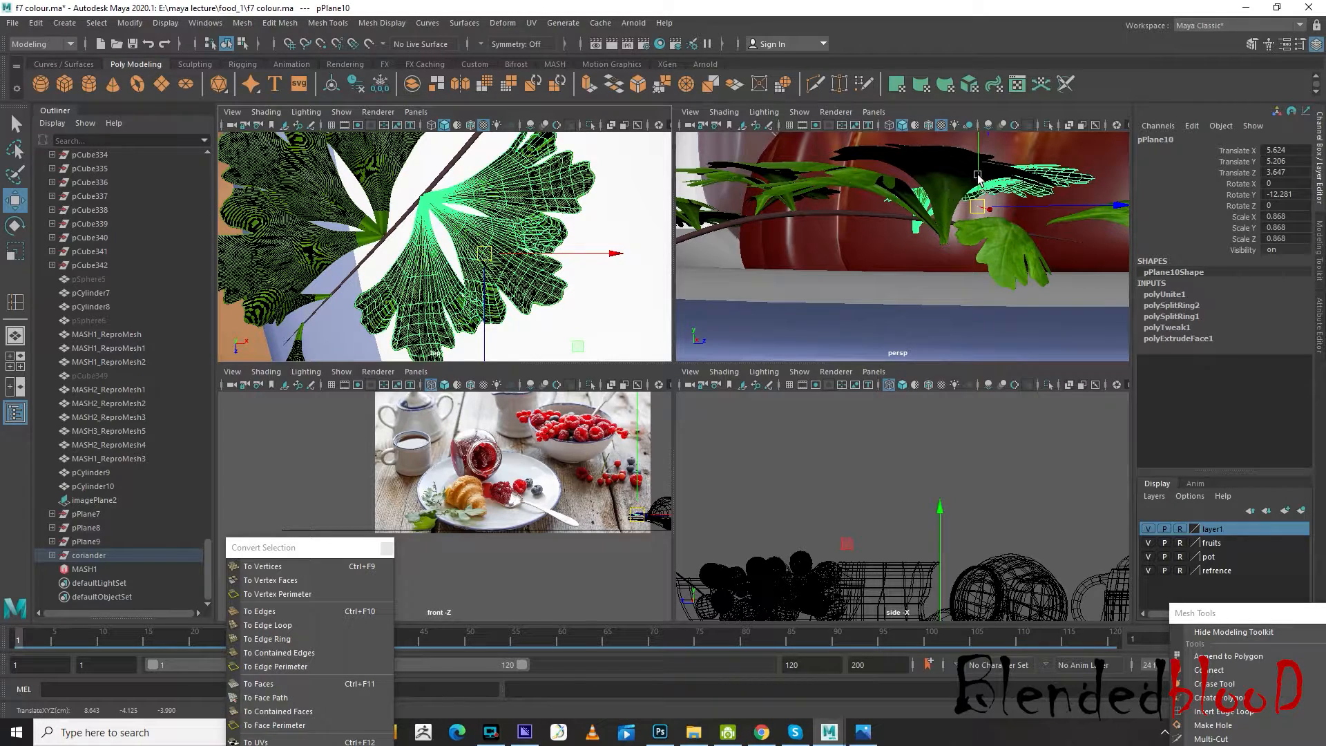
pyautogui.moveTo(978, 176); pyautogui.dragTo(977, 163)
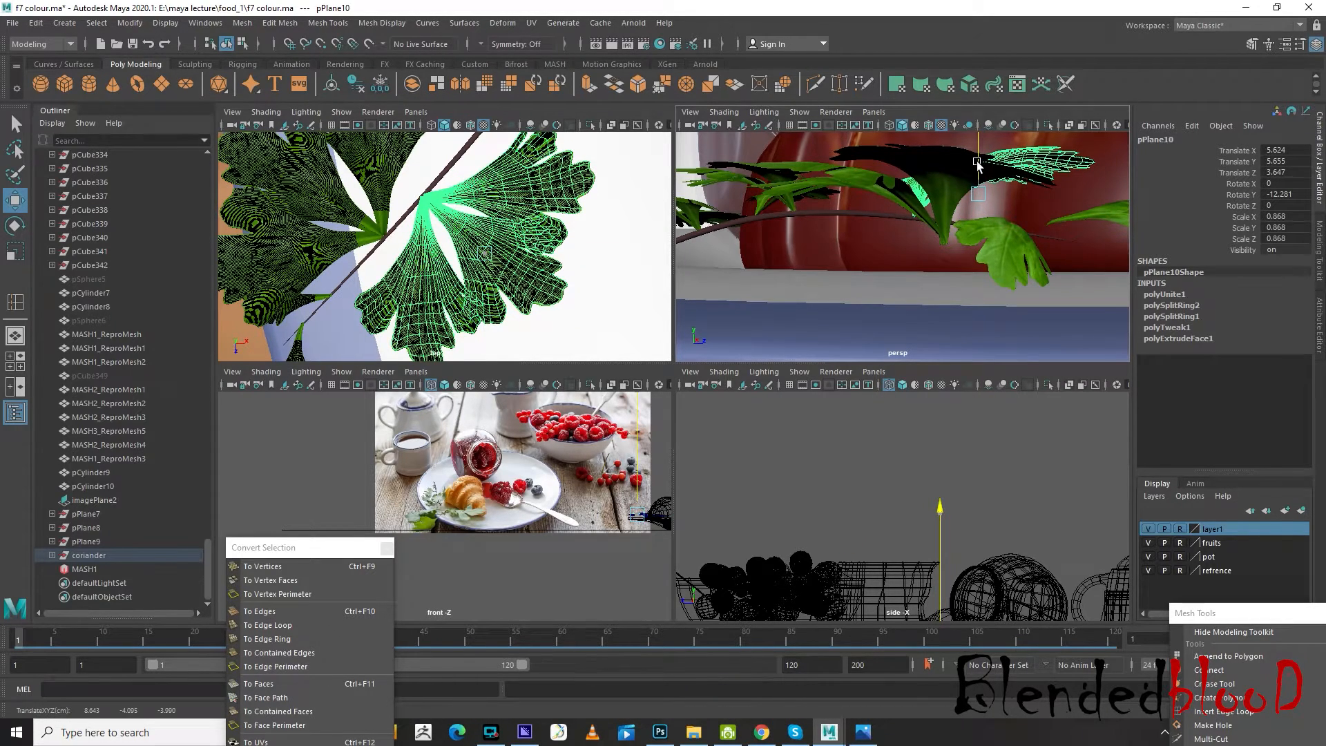
# Raise leaf cluster pPlane13 to about Translate Y 5.604 and nudge it onto the stem at about X 6.415, Z 9.361
pyautogui.click(991, 229)
pyautogui.press('f')
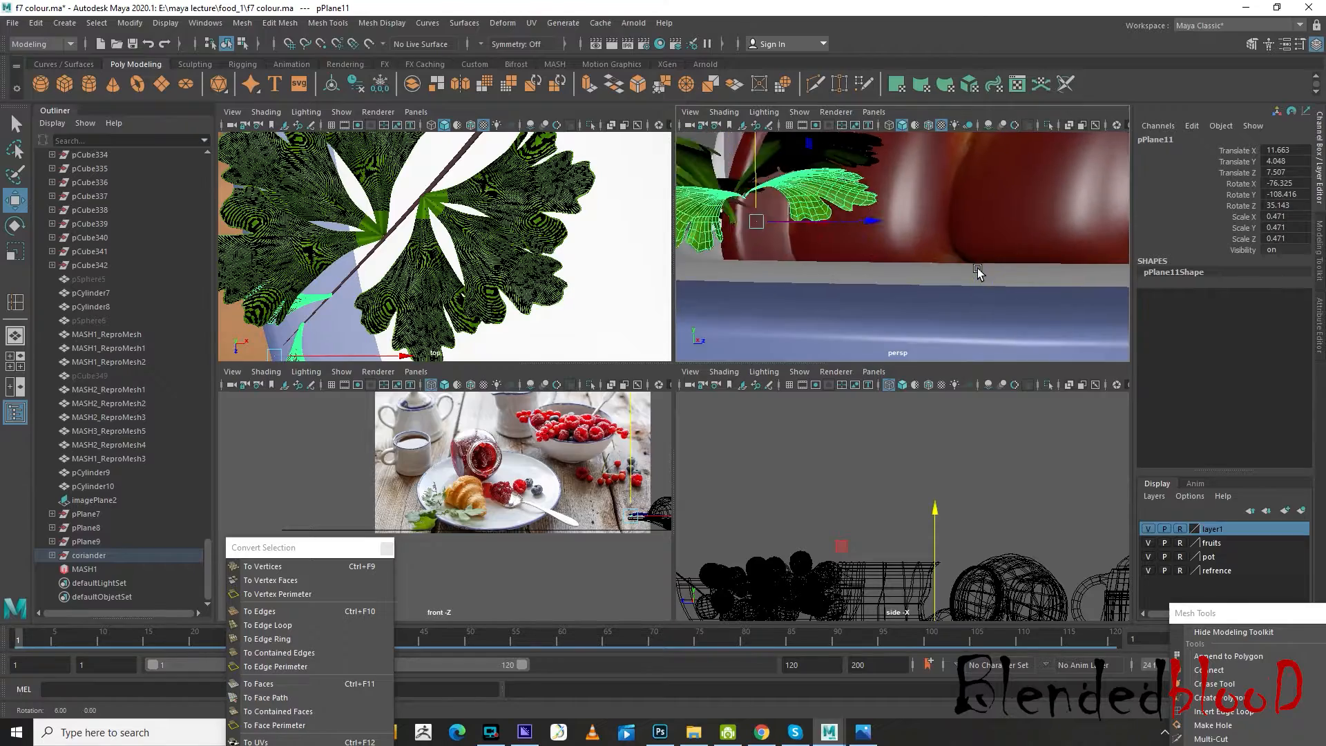
pyautogui.click(948, 182)
pyautogui.press('f')
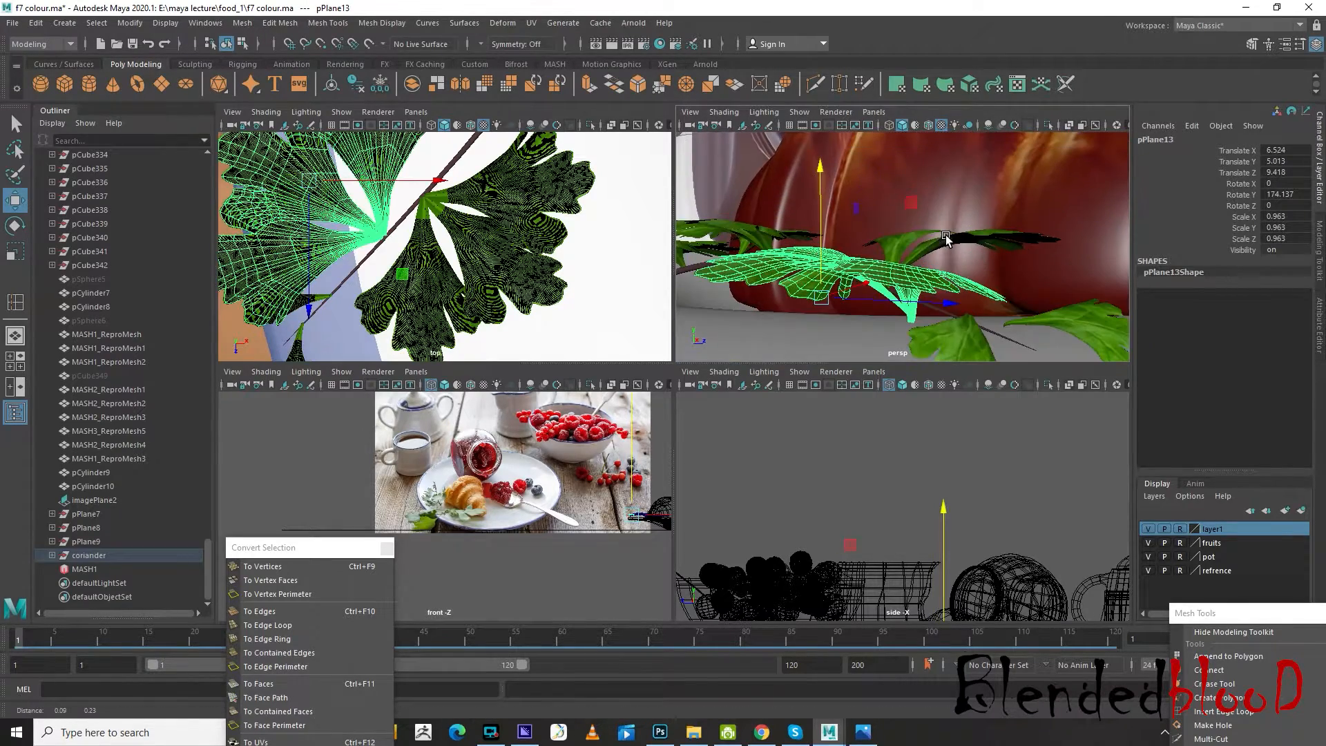
pyautogui.keyDown('alt'); pyautogui.moveTo(818, 254); pyautogui.dragTo(838, 233); pyautogui.keyUp('alt')
pyautogui.moveTo(887, 175); pyautogui.dragTo(888, 145)
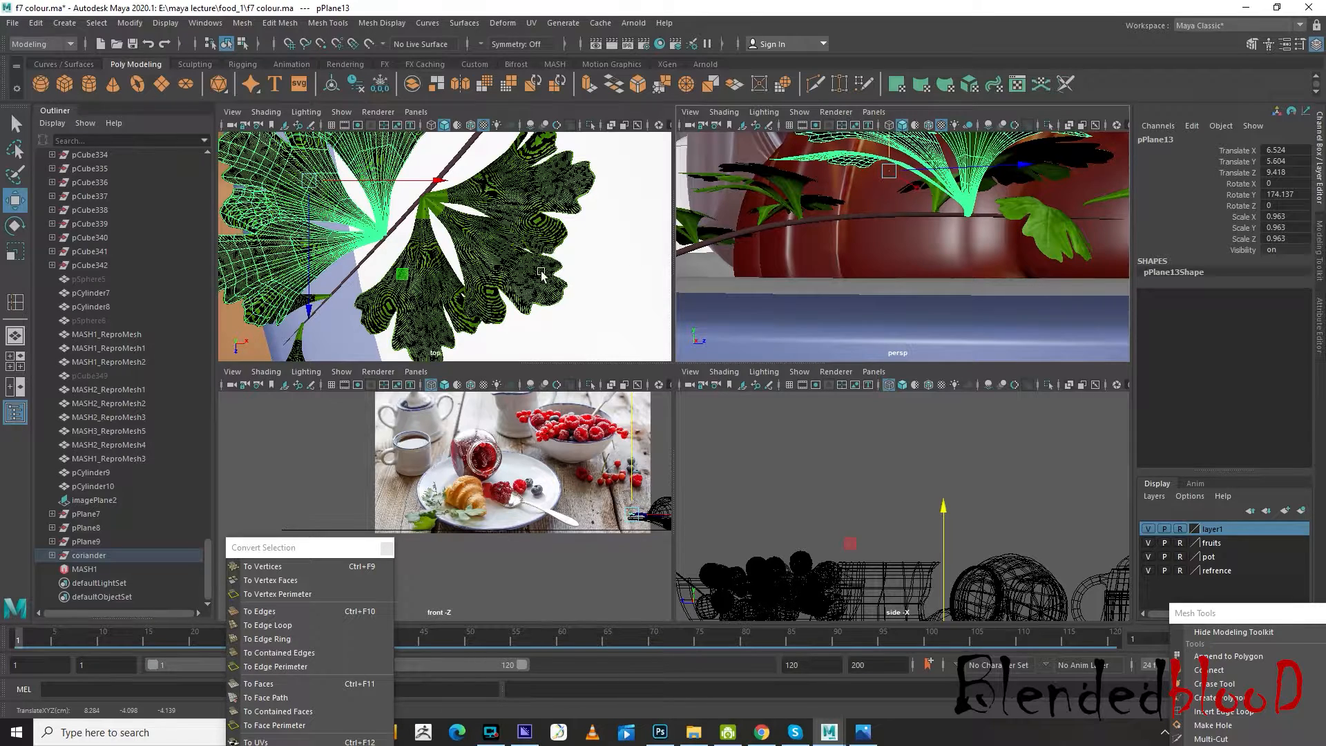
pyautogui.moveTo(309, 185); pyautogui.dragTo(313, 185)
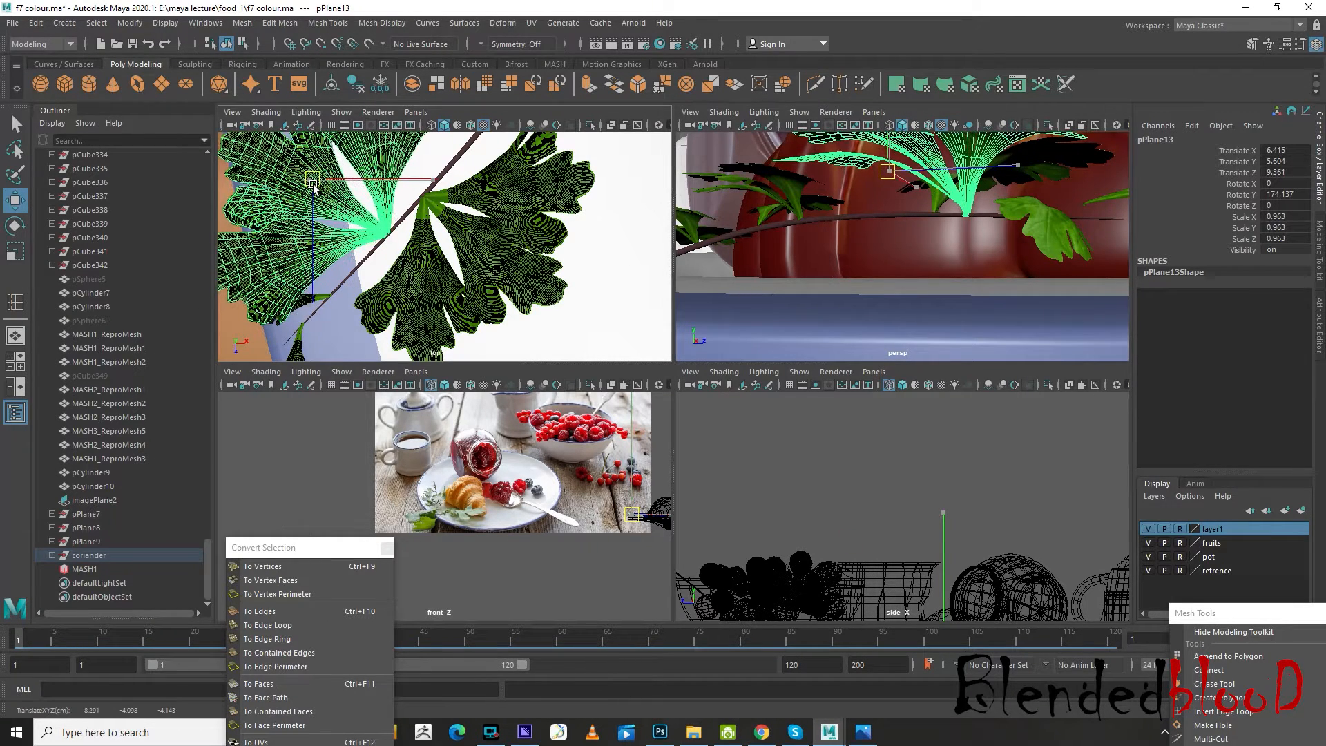
# Lower the tip leaf cluster pPlane11 to about Translate Y 3.785
pyautogui.keyDown('alt'); pyautogui.moveTo(954, 249); pyautogui.dragTo(934, 272); pyautogui.keyUp('alt')
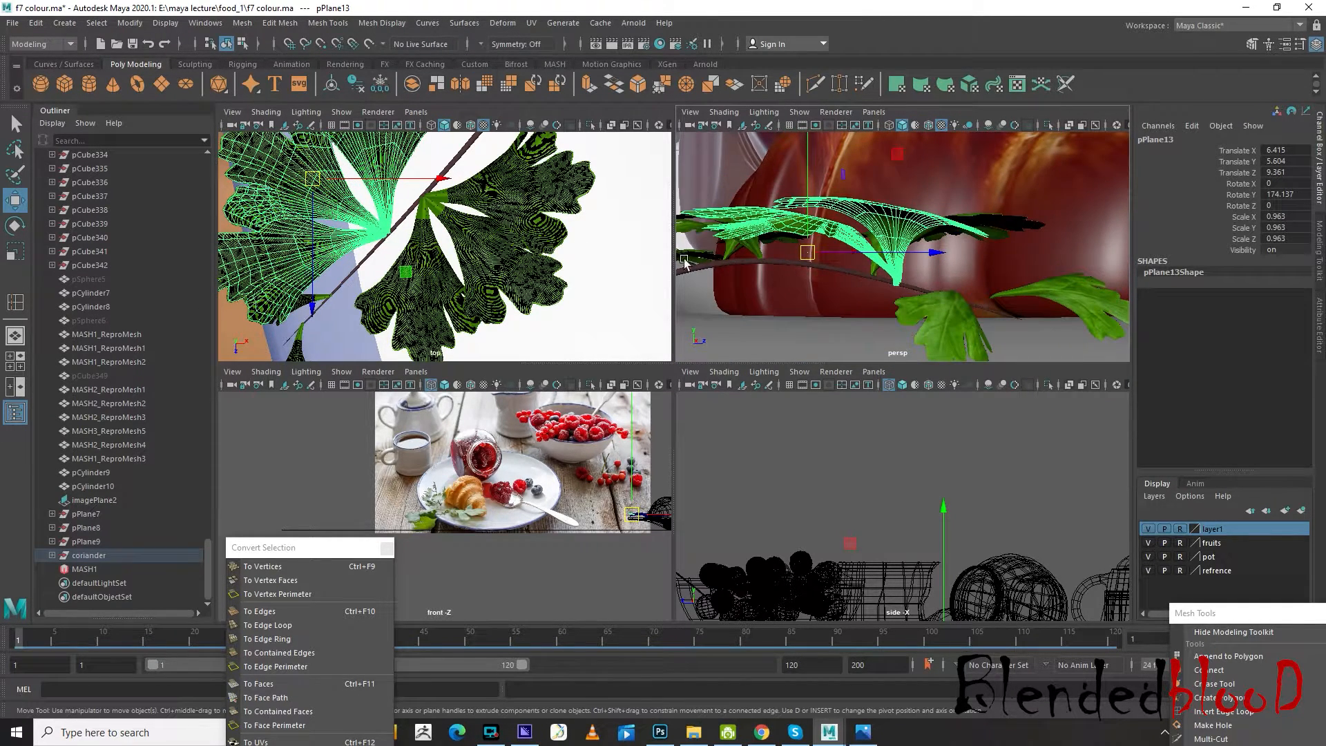
pyautogui.click(981, 314)
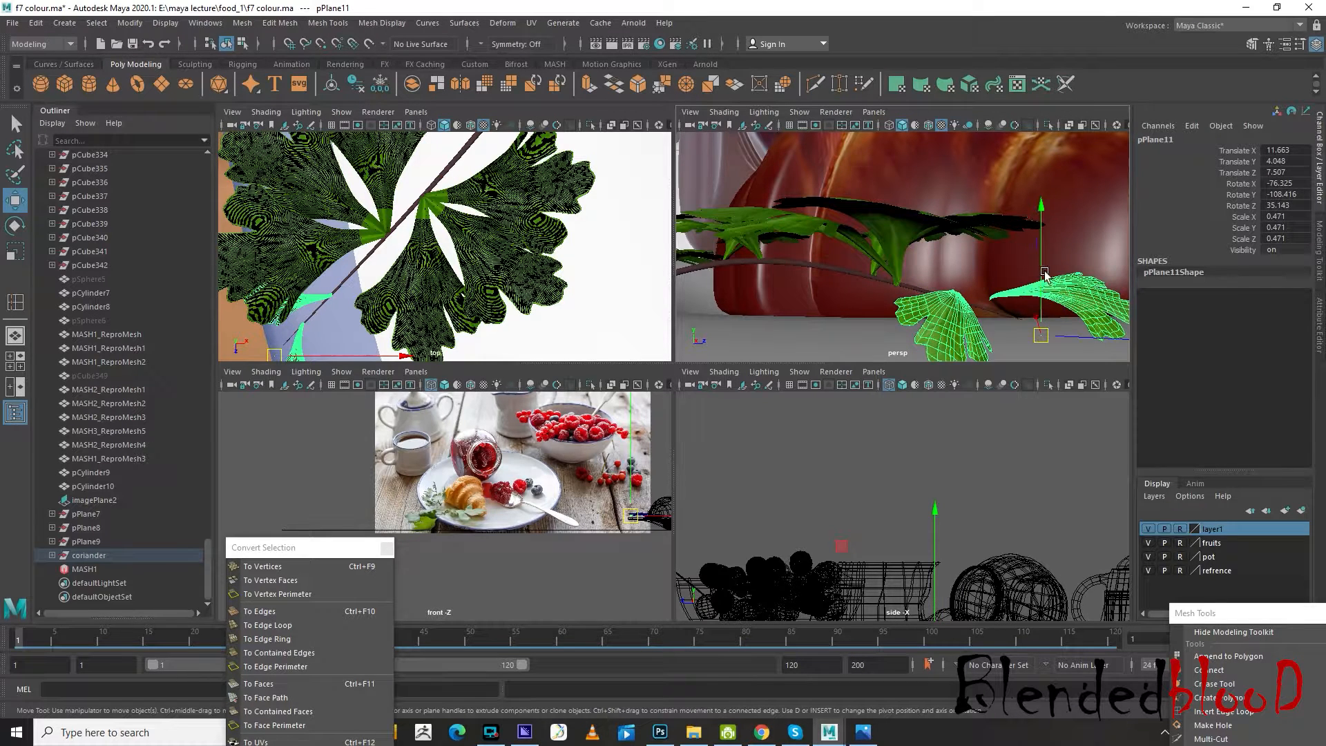
pyautogui.moveTo(1042, 220); pyautogui.dragTo(1043, 235)
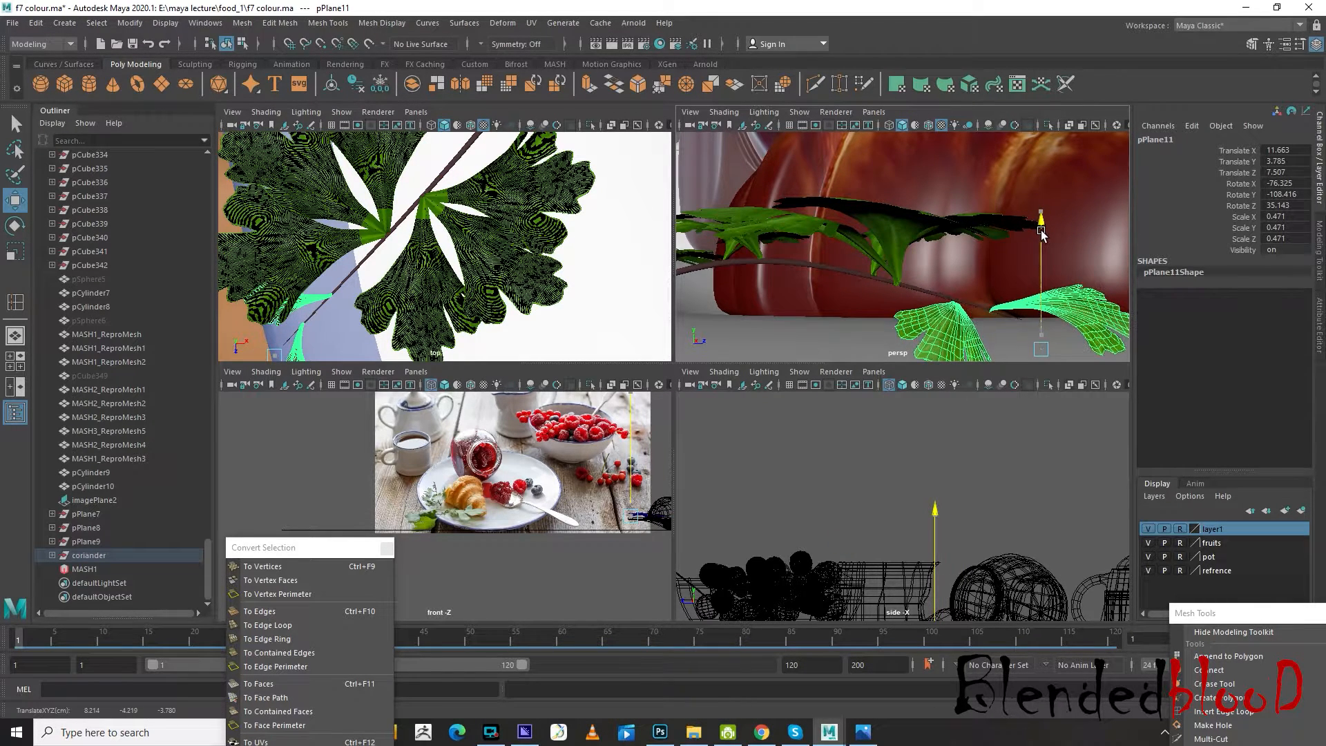
# Select the faces of the outer side lobe of tip cluster pPlane11 and raise the lobe so its base meets the stem
pyautogui.keyDown('alt'); pyautogui.moveTo(936, 320); pyautogui.dragTo(793, 281); pyautogui.keyUp('alt')
pyautogui.keyDown('alt'); pyautogui.moveTo(793, 282); pyautogui.dragTo(977, 305, button='middle'); pyautogui.keyUp('alt')
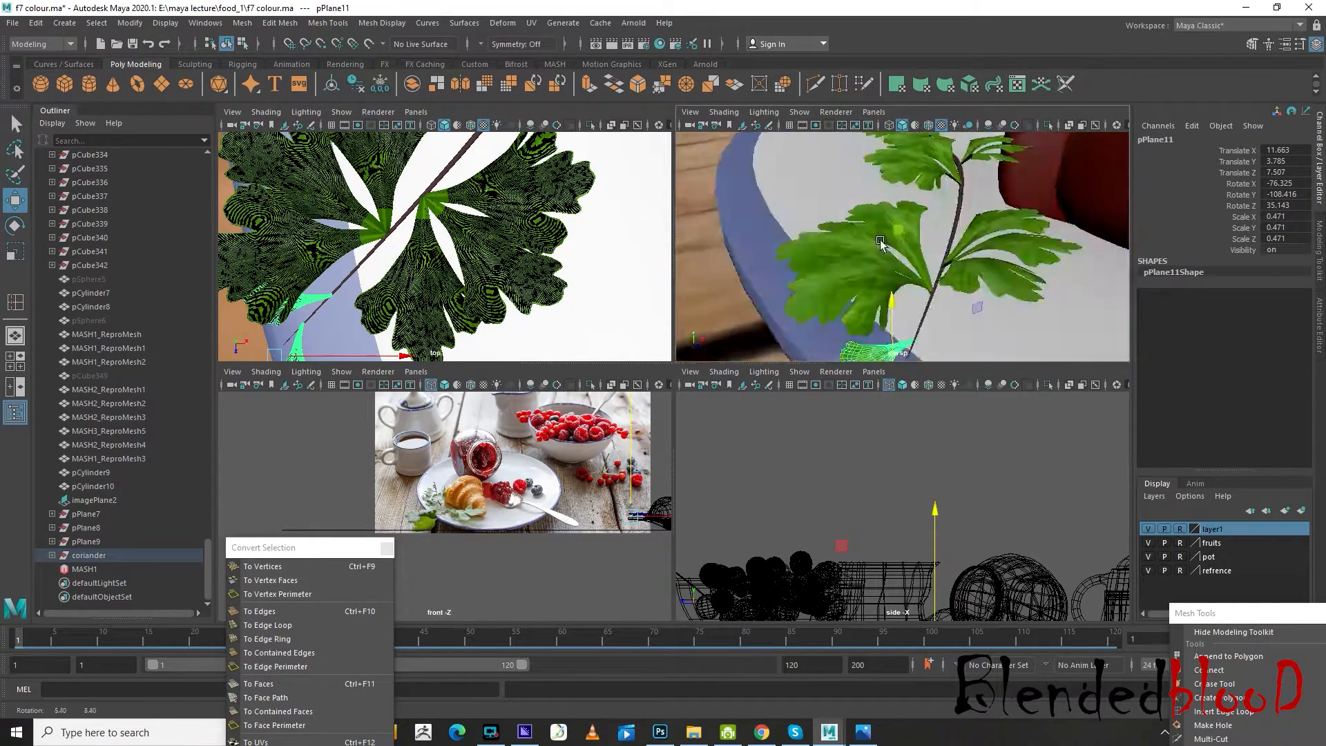
pyautogui.keyDown('alt'); pyautogui.moveTo(977, 305); pyautogui.dragTo(898, 229); pyautogui.keyUp('alt')
pyautogui.keyDown('alt'); pyautogui.moveTo(898, 230); pyautogui.dragTo(977, 210, button='middle'); pyautogui.keyUp('alt')
pyautogui.keyDown('alt'); pyautogui.moveTo(977, 210); pyautogui.dragTo(909, 236); pyautogui.keyUp('alt')
pyautogui.scroll(5, 906, 232)
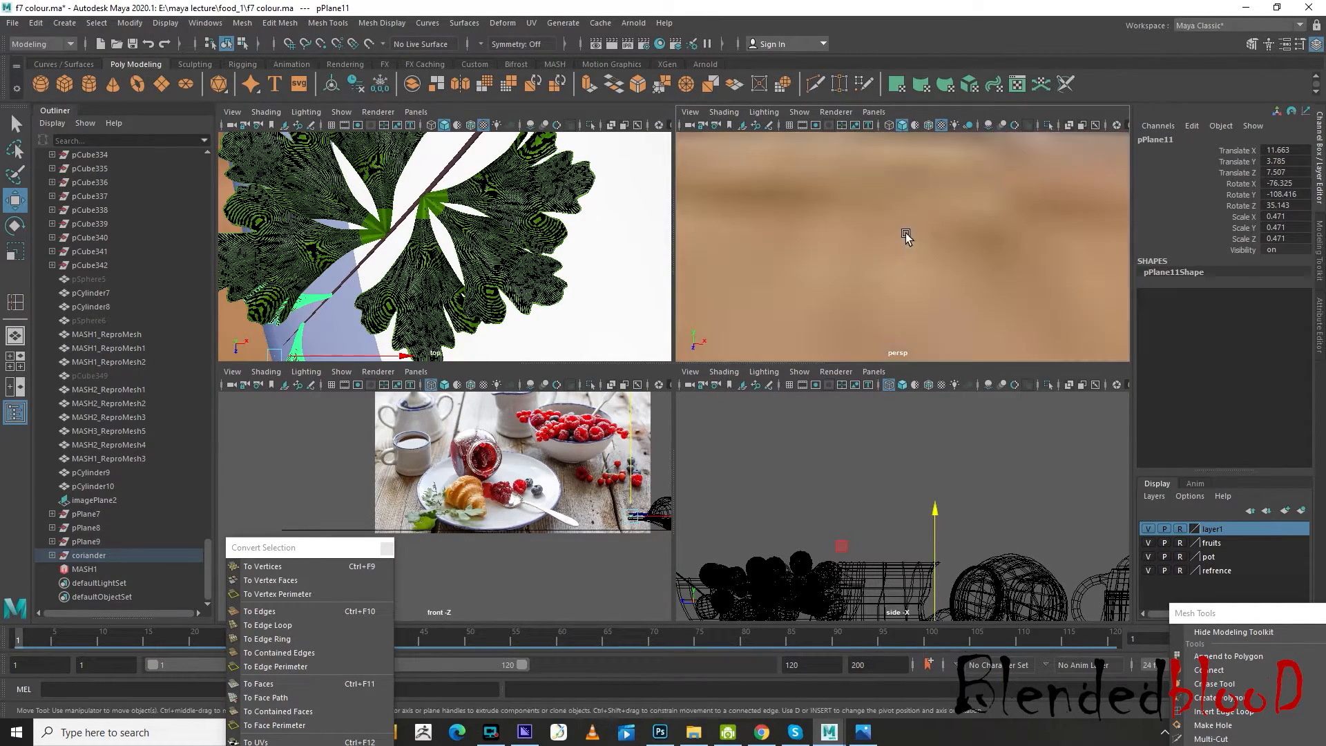
pyautogui.scroll(-4, 898, 223)
pyautogui.rightClick(877, 213)
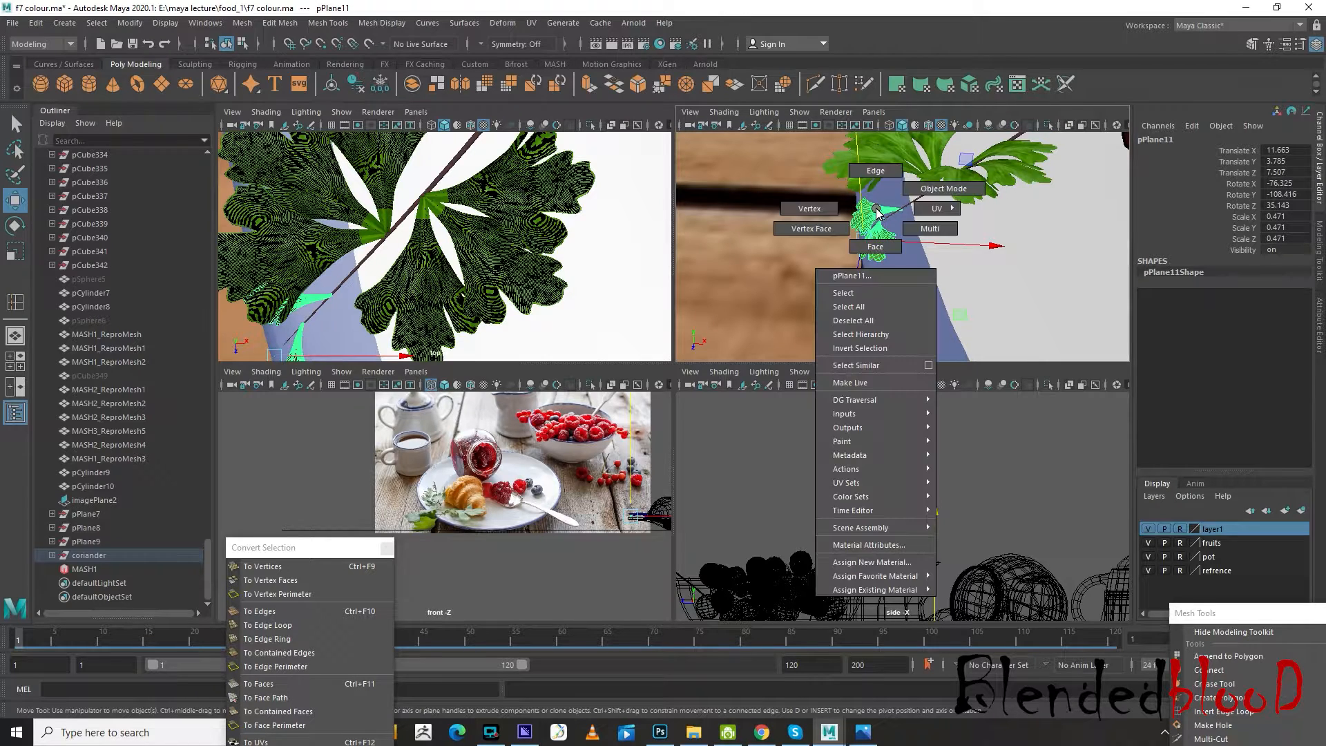
pyautogui.moveTo(869, 239); pyautogui.dragTo(871, 241, button='right')
pyautogui.click(862, 212)
pyautogui.press('f')
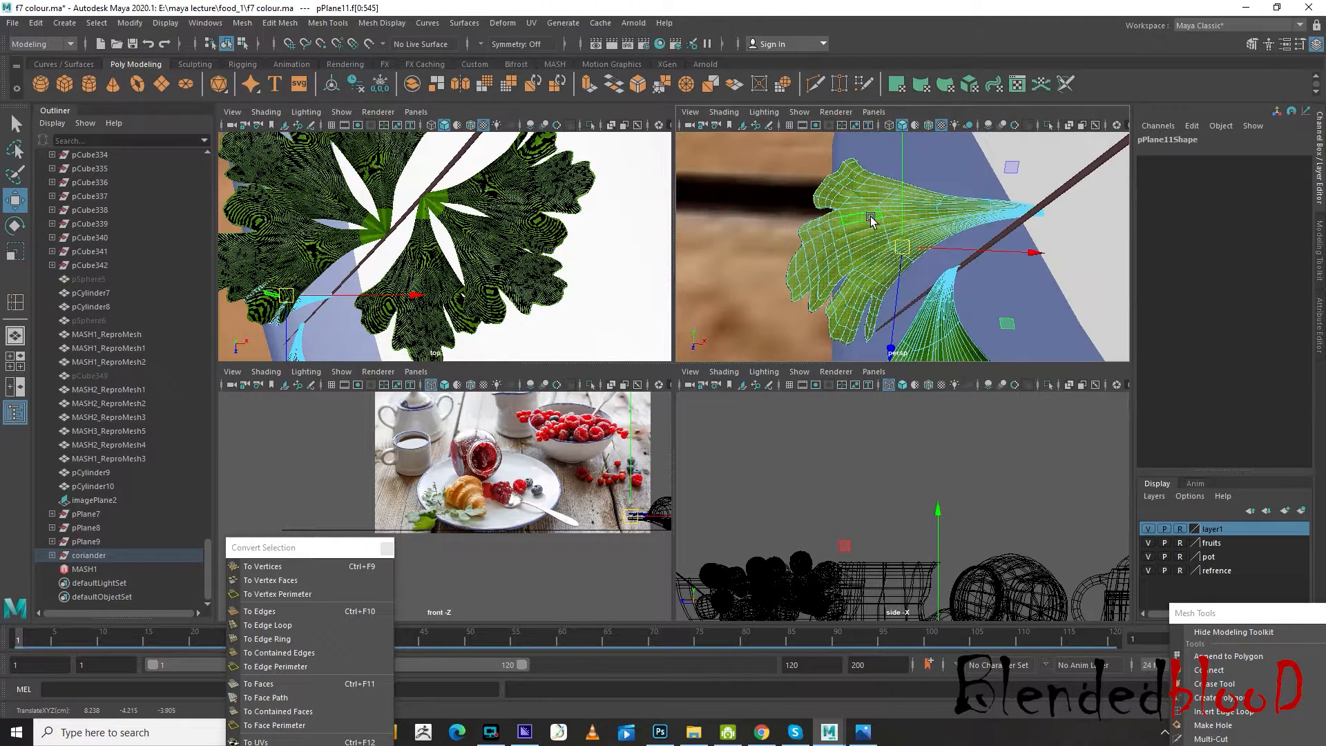
pyautogui.moveTo(919, 196); pyautogui.dragTo(896, 183)
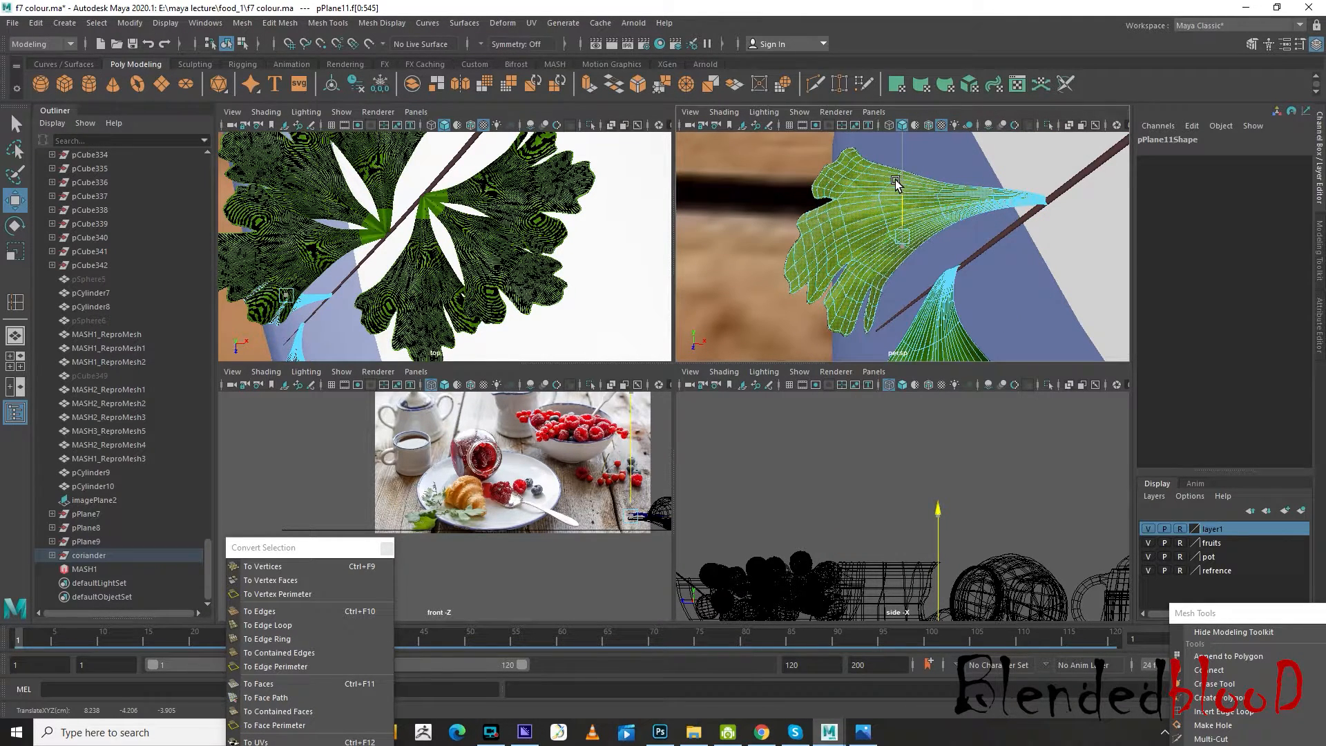
# Leave face selection on the tip leaf cluster, deselect it and check the coriander sprig beside the croissant
pyautogui.scroll(-10, 946, 255)
pyautogui.keyDown('alt'); pyautogui.moveTo(963, 261); pyautogui.dragTo(991, 236); pyautogui.keyUp('alt')
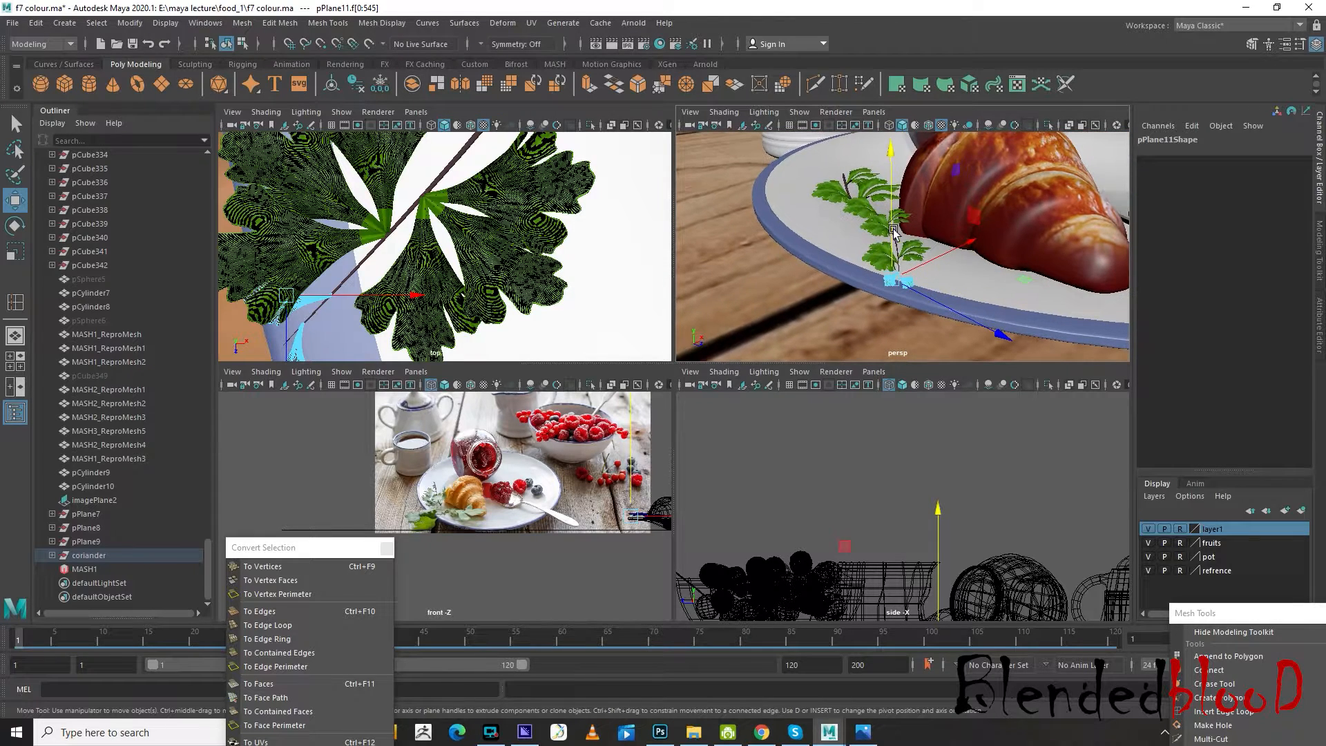
pyautogui.moveTo(874, 221); pyautogui.dragTo(901, 216, button='right')
pyautogui.scroll(-5, 775, 294)
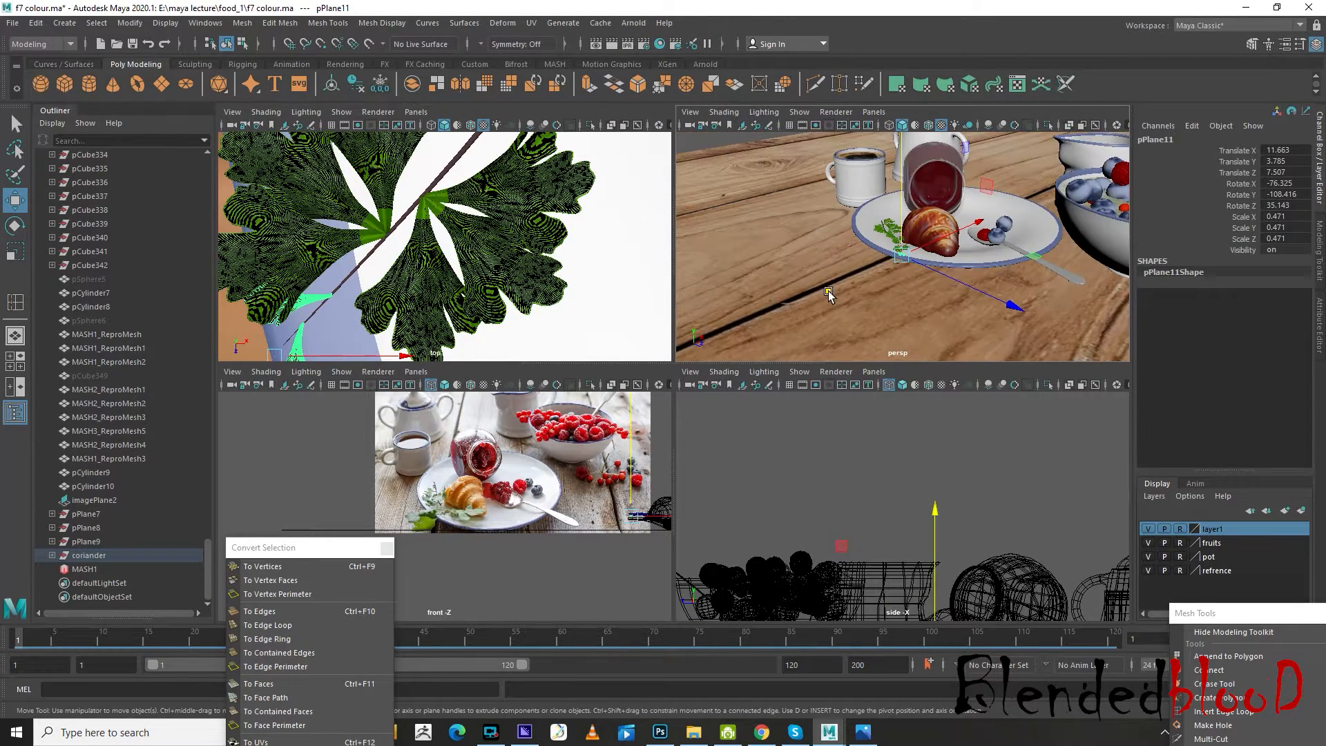
pyautogui.click(829, 290)
# Make the pot layer selectable and shift the spoon on the plate to about Translate X 12.716, Z -2.926
pyautogui.keyDown('alt'); pyautogui.moveTo(928, 264); pyautogui.dragTo(825, 319, button='right'); pyautogui.keyUp('alt')
pyautogui.keyDown('alt'); pyautogui.moveTo(825, 319); pyautogui.dragTo(800, 279, button='middle'); pyautogui.keyUp('alt')
pyautogui.keyDown('alt'); pyautogui.moveTo(803, 279); pyautogui.dragTo(874, 244, button='right'); pyautogui.keyUp('alt')
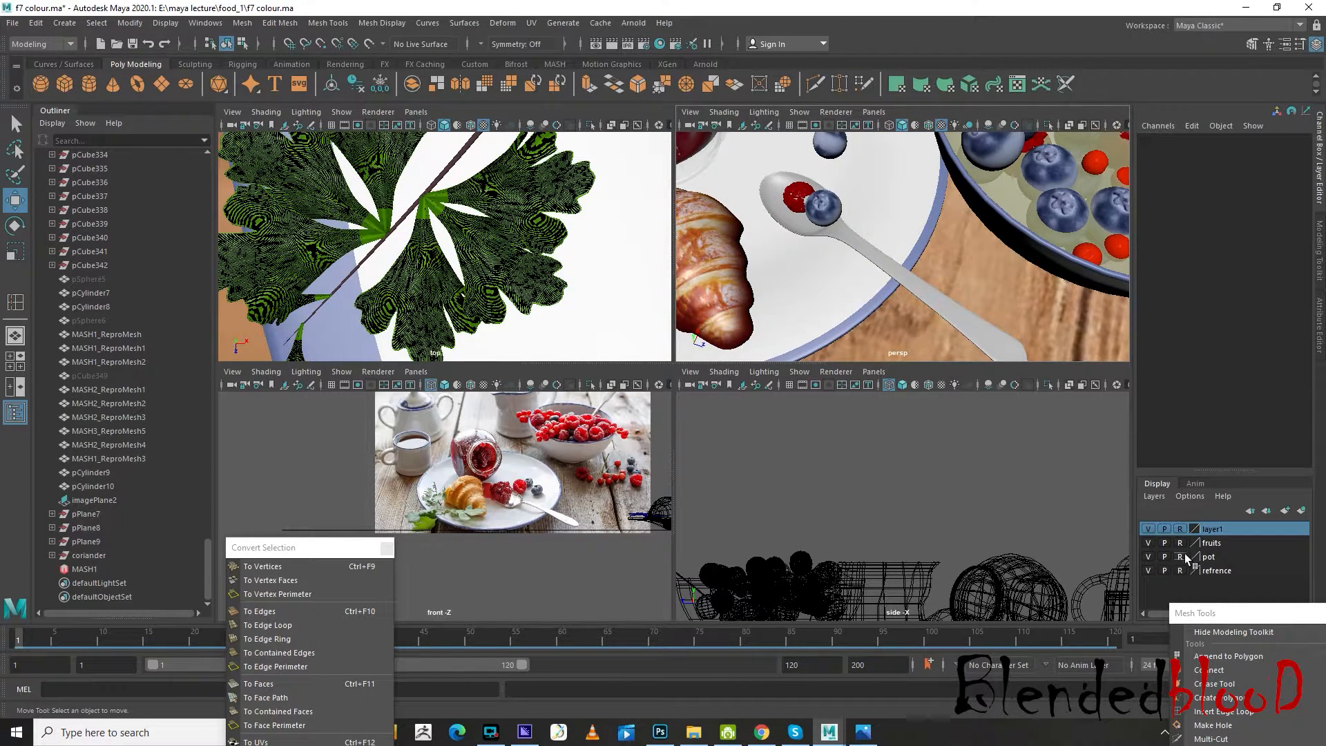
pyautogui.click(1181, 557)
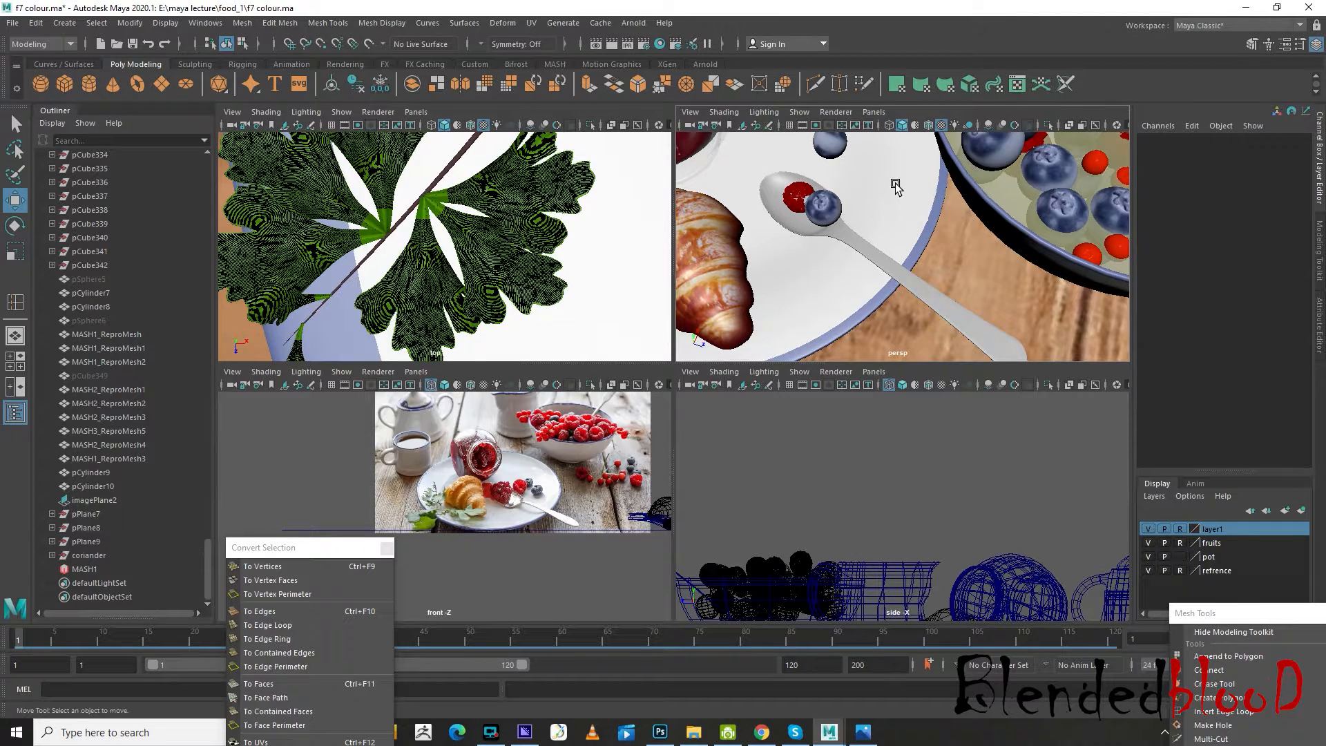
pyautogui.click(868, 250)
pyautogui.moveTo(828, 163); pyautogui.dragTo(817, 170, button='middle')
pyautogui.hotkey('ctrl', 'z')
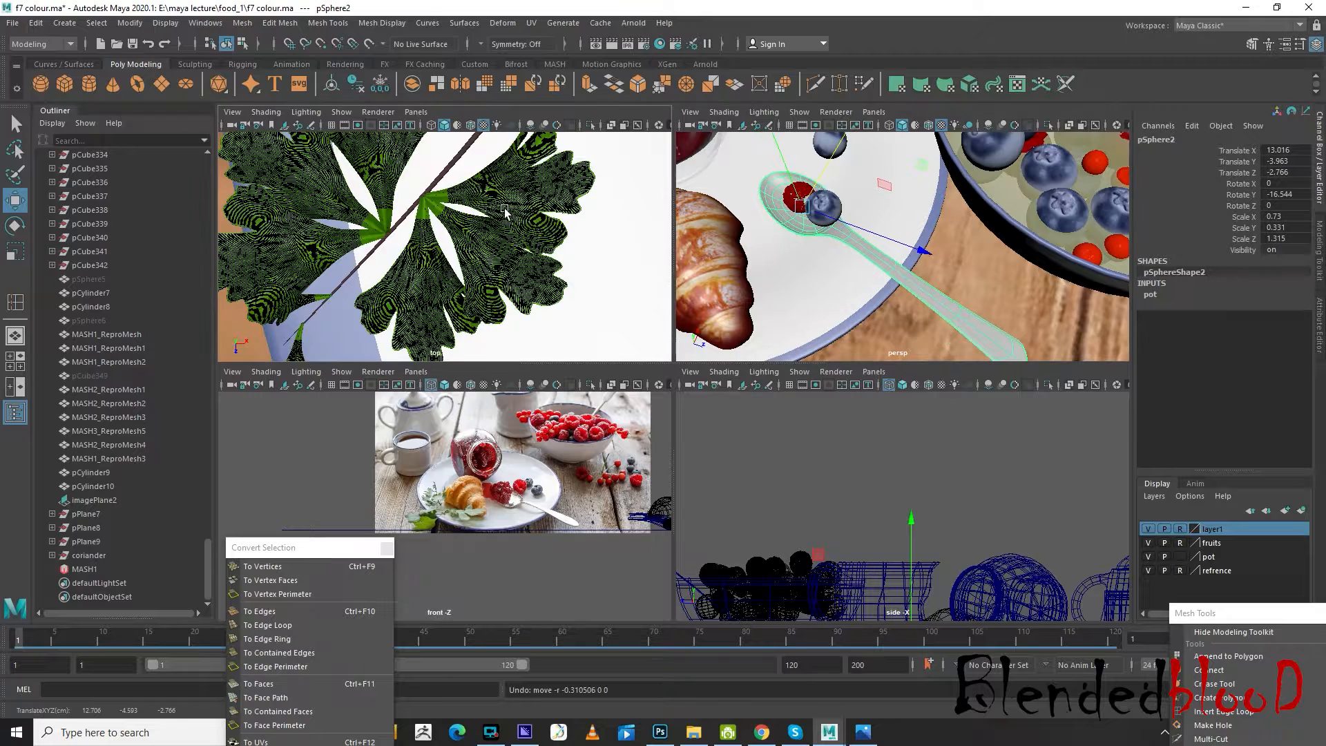
pyautogui.scroll(-5, 476, 234)
pyautogui.scroll(2, 475, 235)
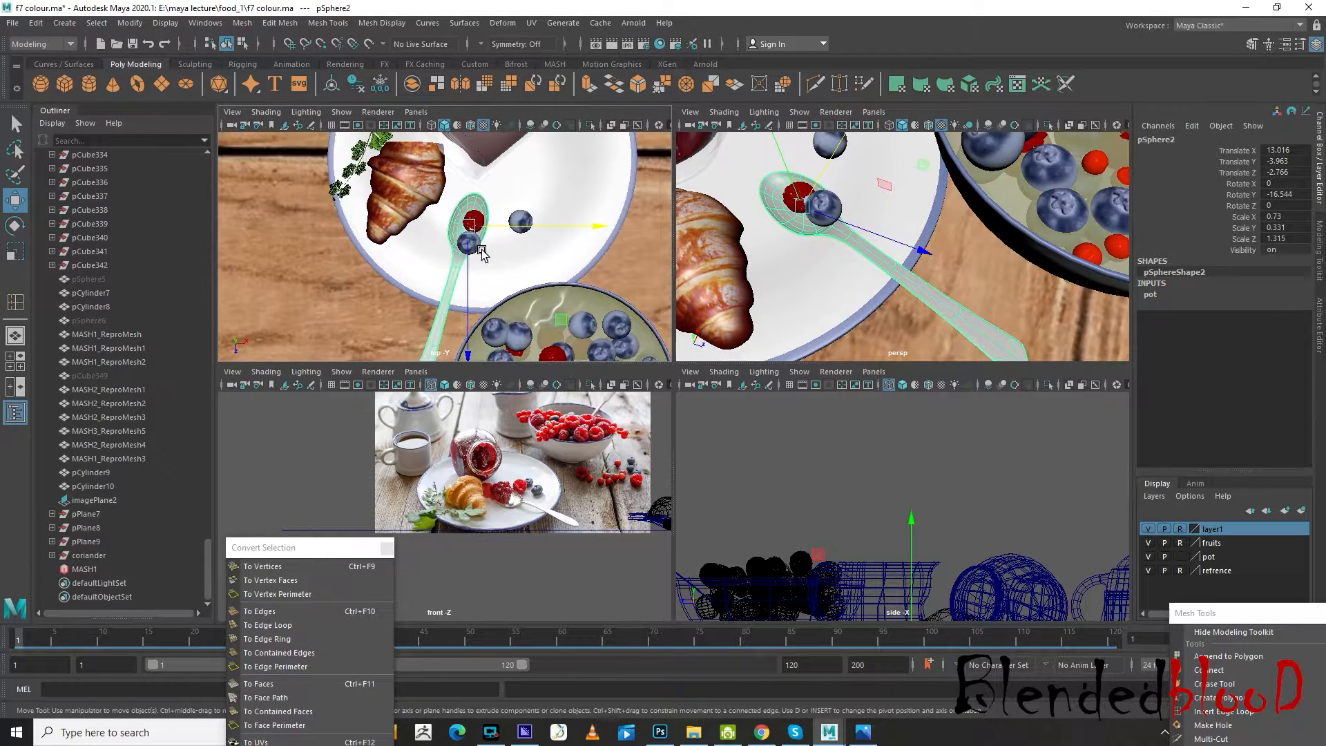
pyautogui.moveTo(489, 221); pyautogui.dragTo(471, 216)
pyautogui.scroll(2, 471, 216)
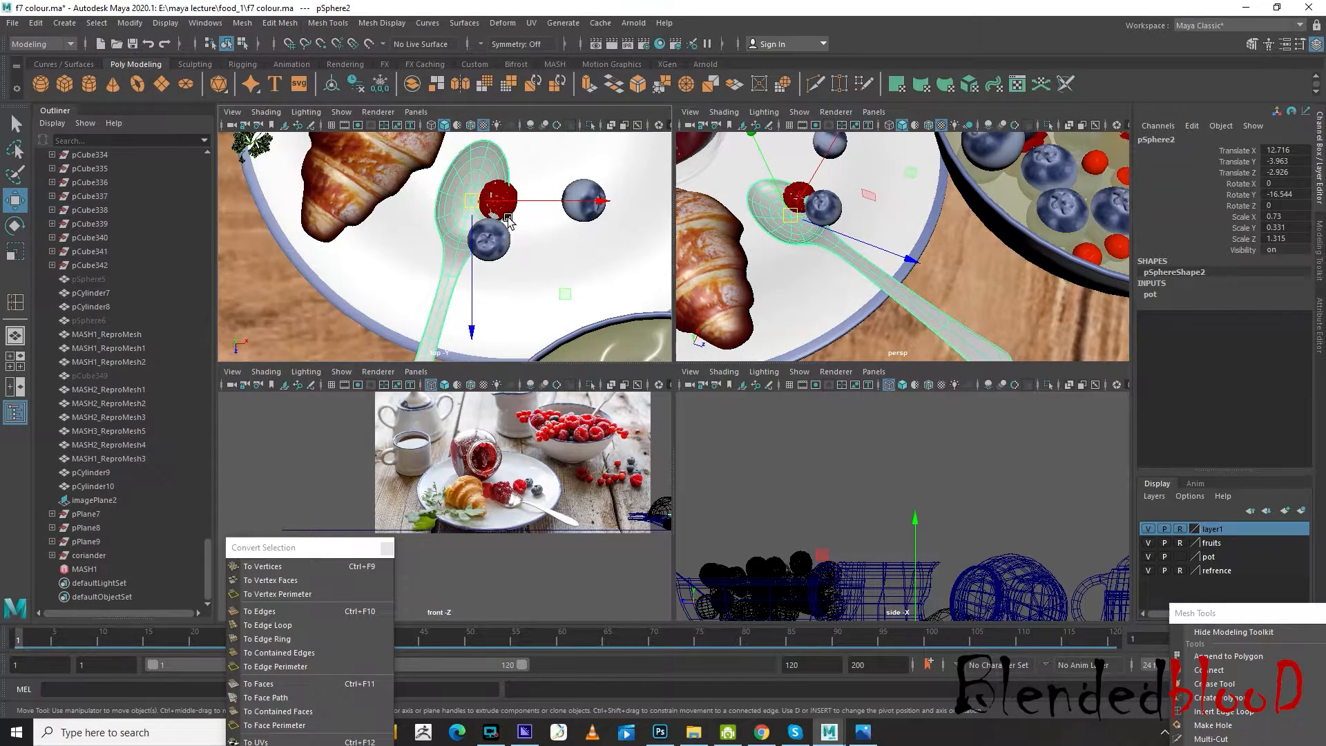
# Make the fruits layer selectable and move the raspberry and two blueberries on the plate along X, clear of the spoon
pyautogui.click(504, 203)
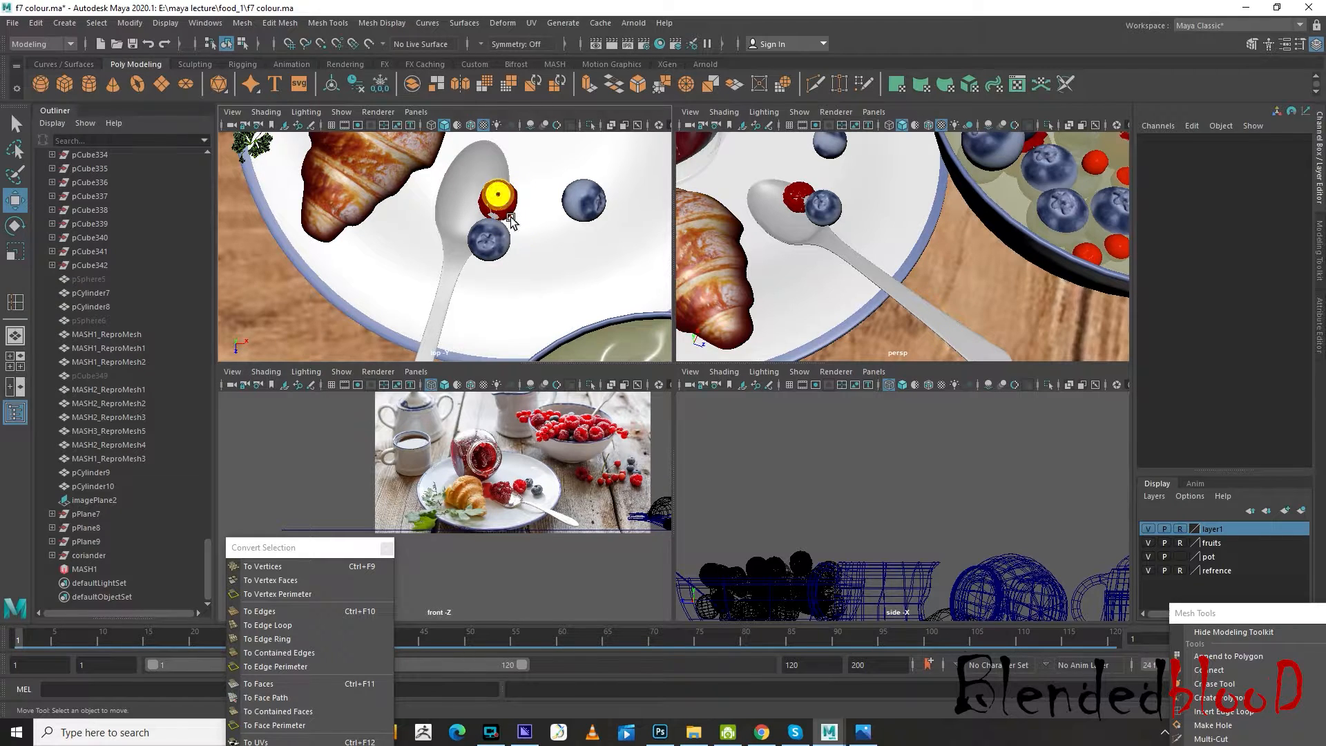
pyautogui.click(1182, 543)
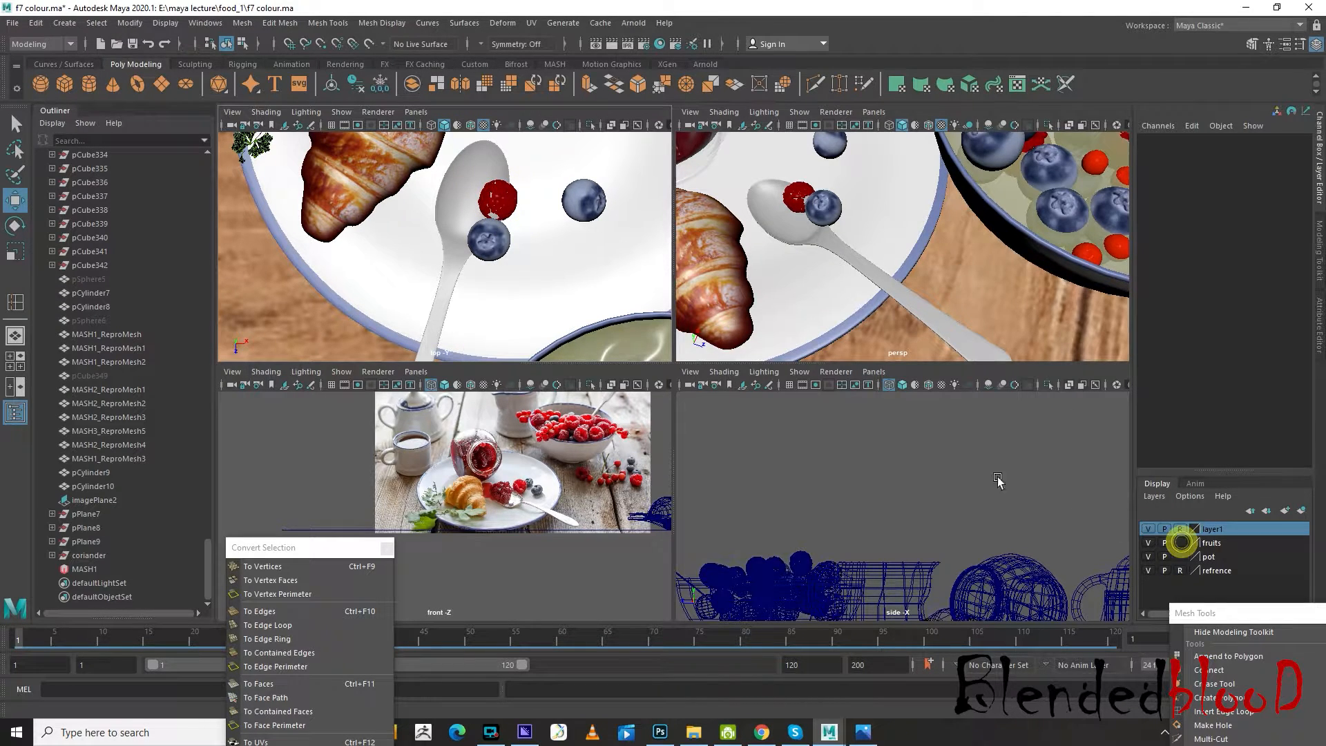
pyautogui.click(505, 196)
pyautogui.keyDown('shift'); pyautogui.click(482, 246); pyautogui.keyUp('shift')
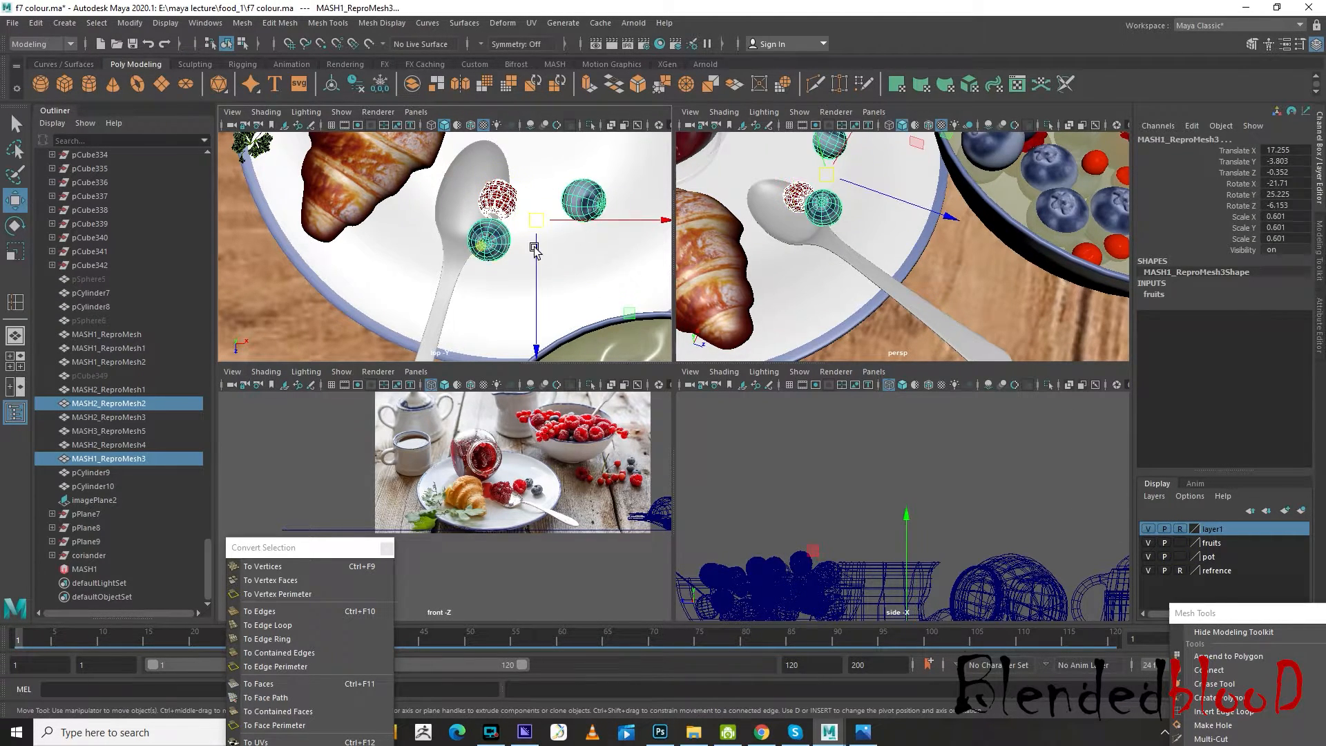
pyautogui.keyDown('shift'); pyautogui.click(586, 199); pyautogui.keyUp('shift')
pyautogui.keyDown('shift'); pyautogui.click(471, 237); pyautogui.keyUp('shift')
pyautogui.moveTo(612, 224); pyautogui.dragTo(649, 225)
# Examine the spoon and berry arrangement on the plate from low and high perspective angles
pyautogui.keyDown('alt'); pyautogui.moveTo(900, 230); pyautogui.dragTo(830, 220); pyautogui.keyUp('alt')
pyautogui.scroll(-5, 830, 221)
pyautogui.click(749, 187)
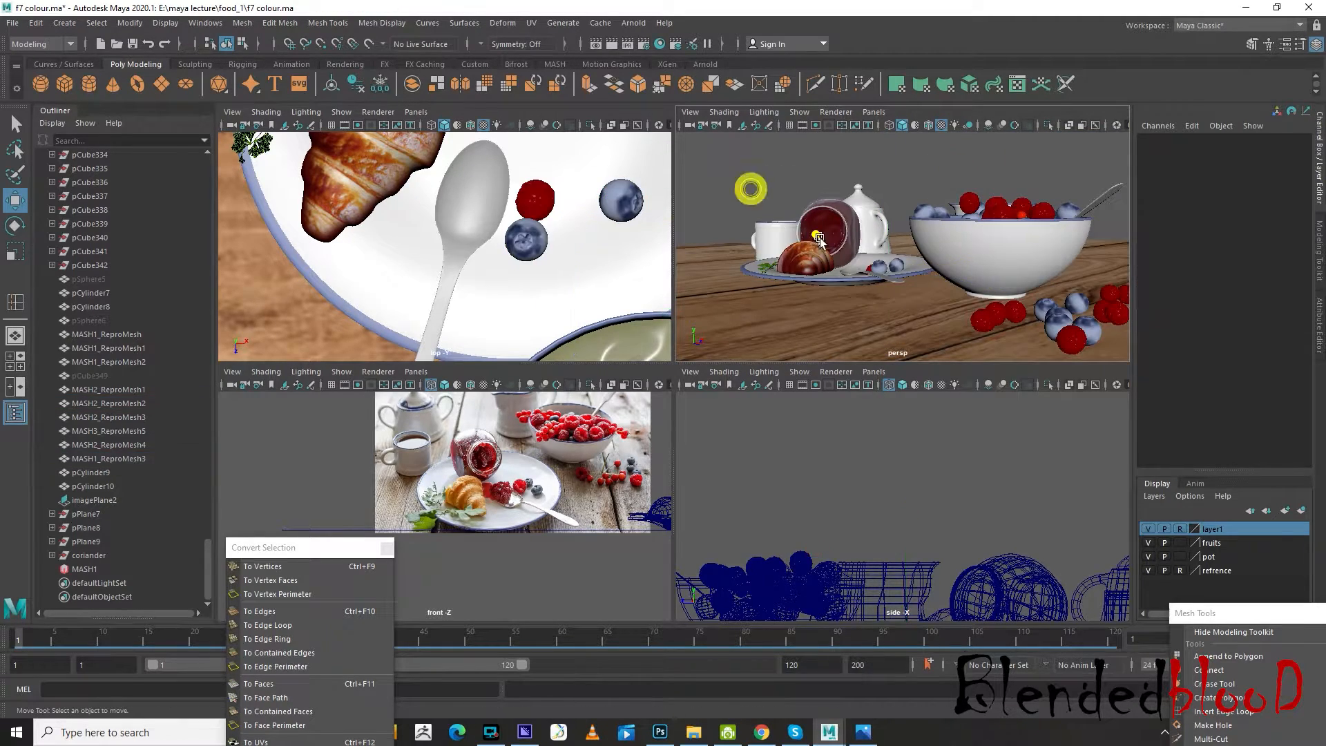
pyautogui.keyDown('alt'); pyautogui.moveTo(750, 186); pyautogui.dragTo(863, 264); pyautogui.keyUp('alt')
pyautogui.keyDown('alt'); pyautogui.moveTo(863, 264); pyautogui.dragTo(901, 135, button='middle'); pyautogui.keyUp('alt')
pyautogui.scroll(8, 925, 285)
pyautogui.scroll(-7, 947, 331)
pyautogui.scroll(3, 945, 284)
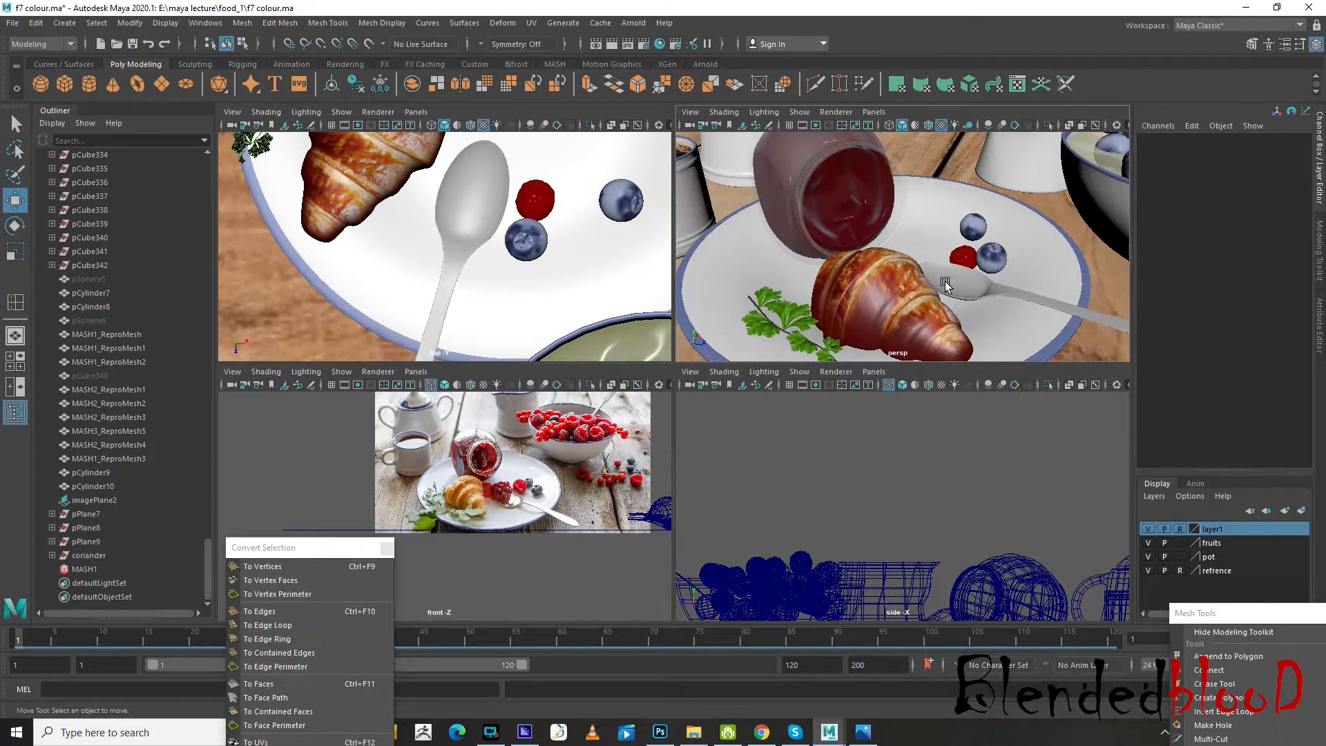
pyautogui.keyDown('alt'); pyautogui.moveTo(964, 282); pyautogui.dragTo(929, 289); pyautogui.keyUp('alt')
pyautogui.keyDown('alt'); pyautogui.moveTo(929, 289); pyautogui.dragTo(884, 319, button='middle'); pyautogui.keyUp('alt')
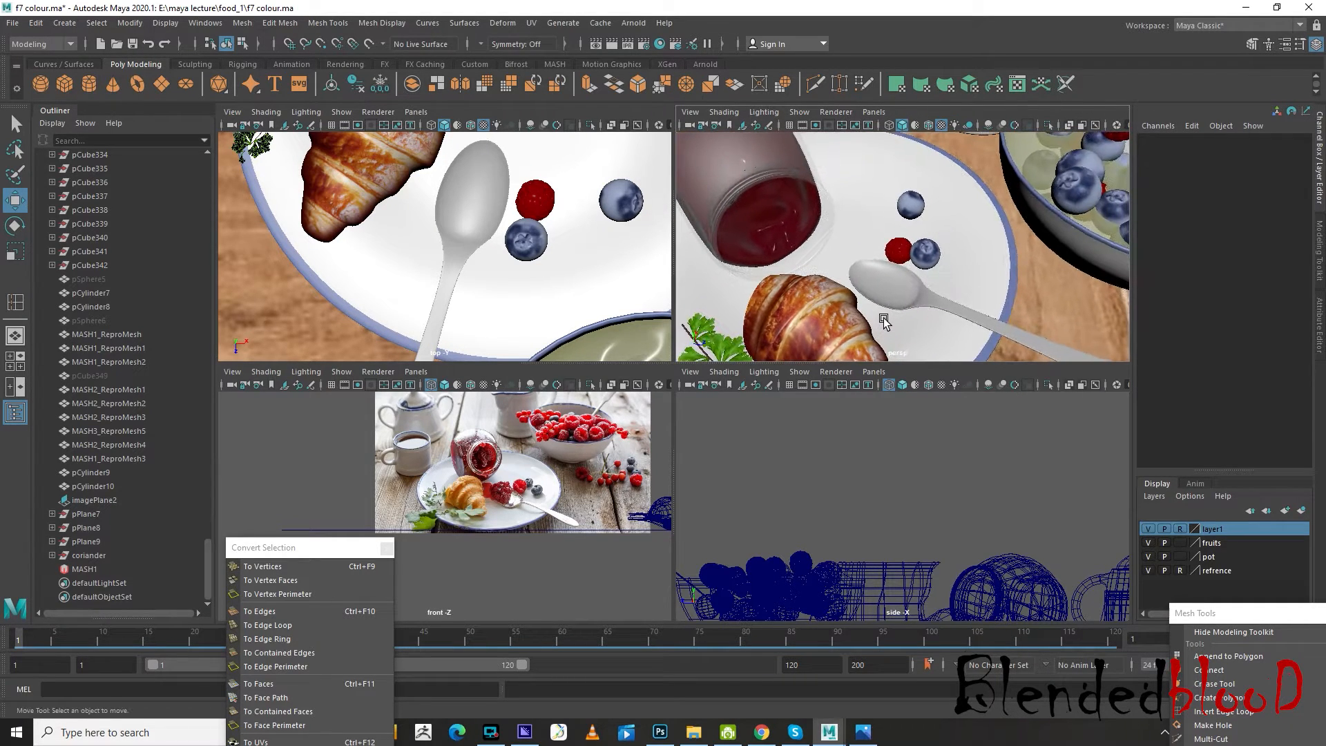
# Create a polygon sphere, hide the fruits layer and move the sphere to about Translate X 7.895
pyautogui.click(40, 84)
pyautogui.scroll(-10, 898, 307)
pyautogui.scroll(6, 896, 303)
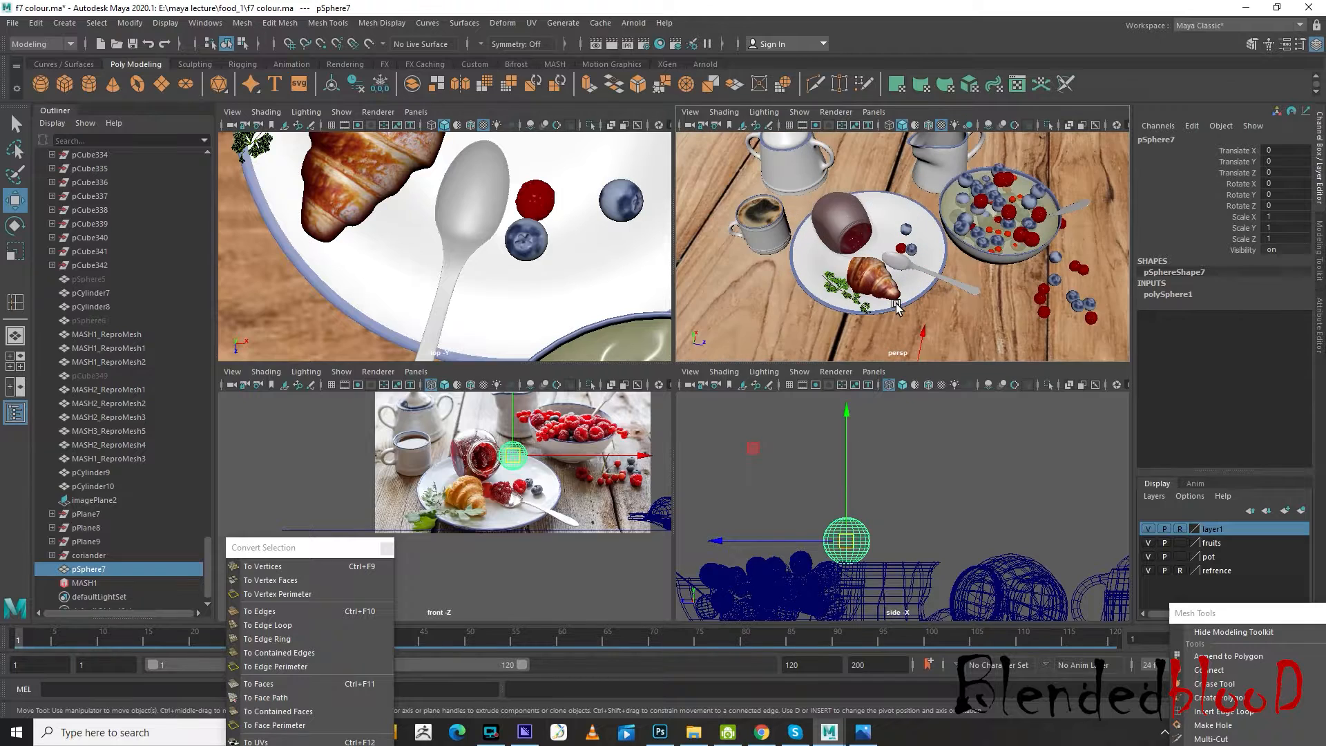
pyautogui.click(1148, 543)
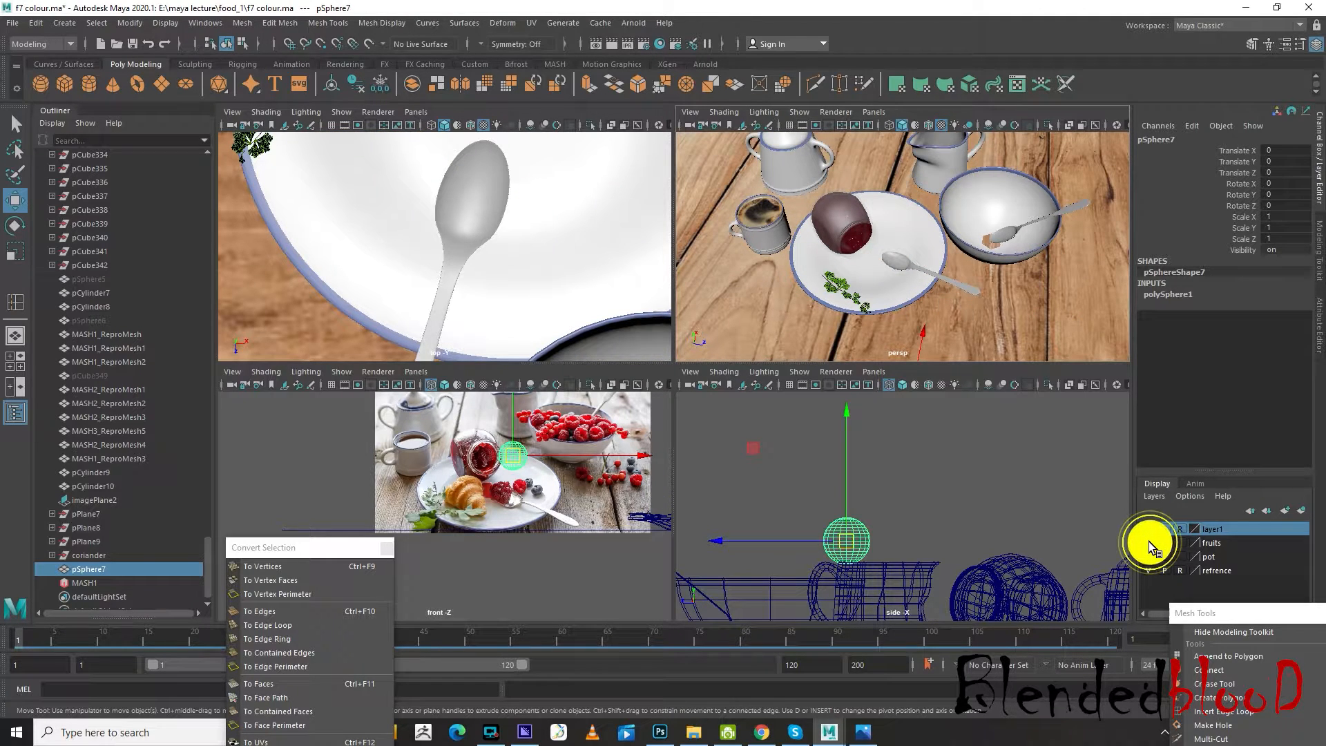
pyautogui.keyDown('alt'); pyautogui.moveTo(926, 309); pyautogui.dragTo(951, 214); pyautogui.keyUp('alt')
pyautogui.scroll(5, 862, 290)
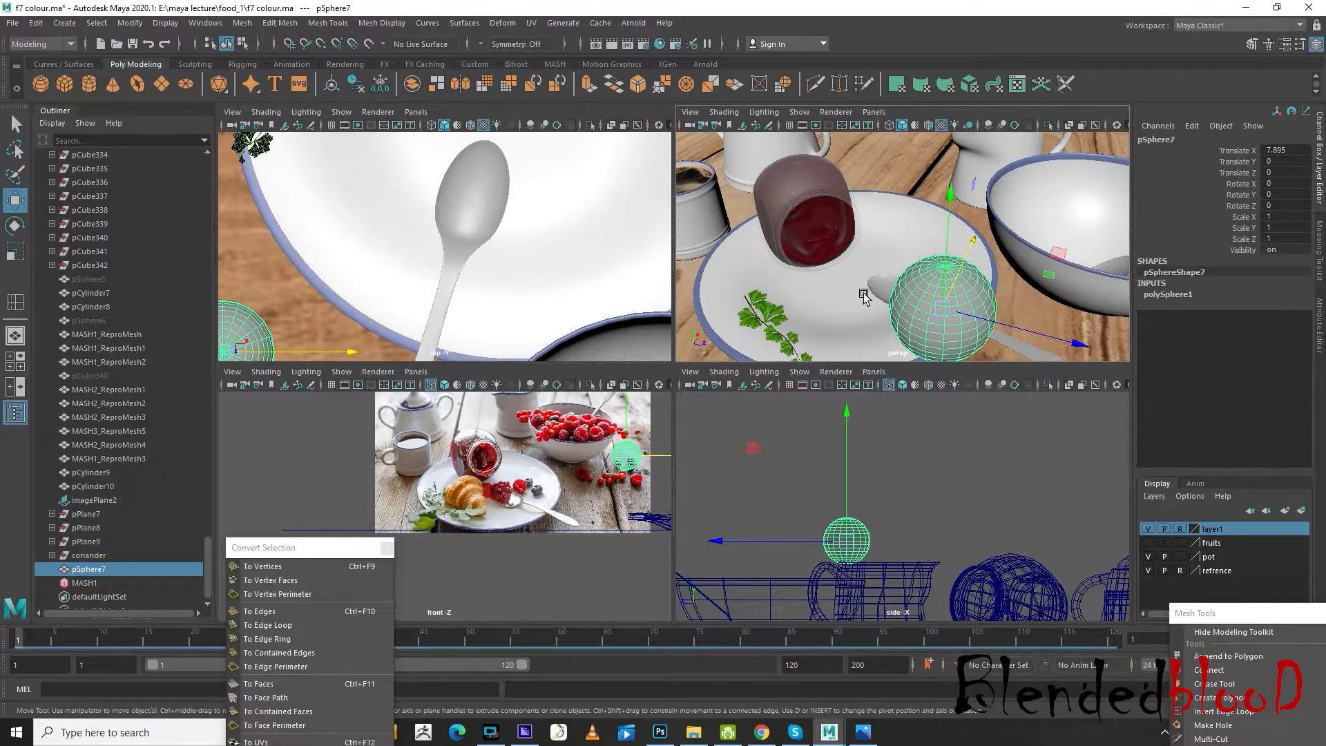
# Select all pieces of the coriander sprig, hide the pot layer and add the sprig to the fruits layer
pyautogui.keyDown('alt'); pyautogui.moveTo(866, 292); pyautogui.dragTo(844, 252); pyautogui.keyUp('alt')
pyautogui.moveTo(872, 319); pyautogui.dragTo(874, 319)
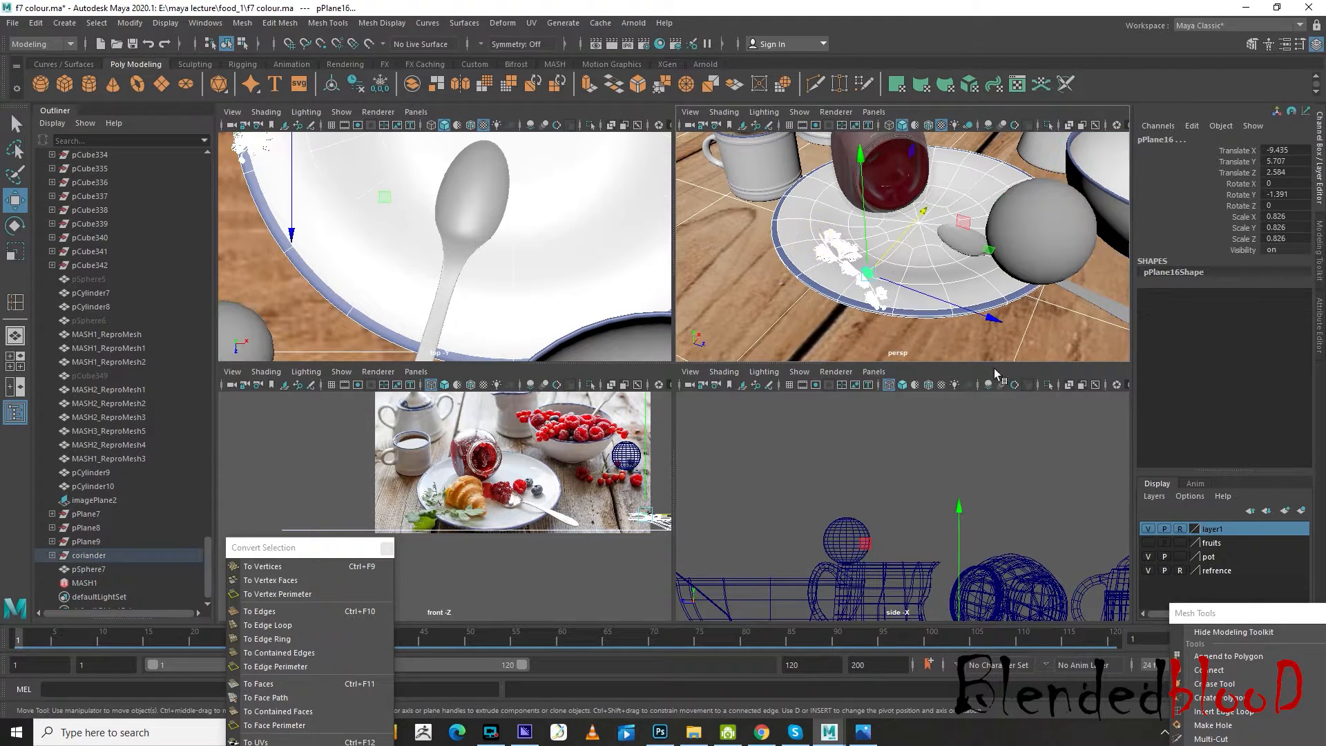
pyautogui.click(1148, 557)
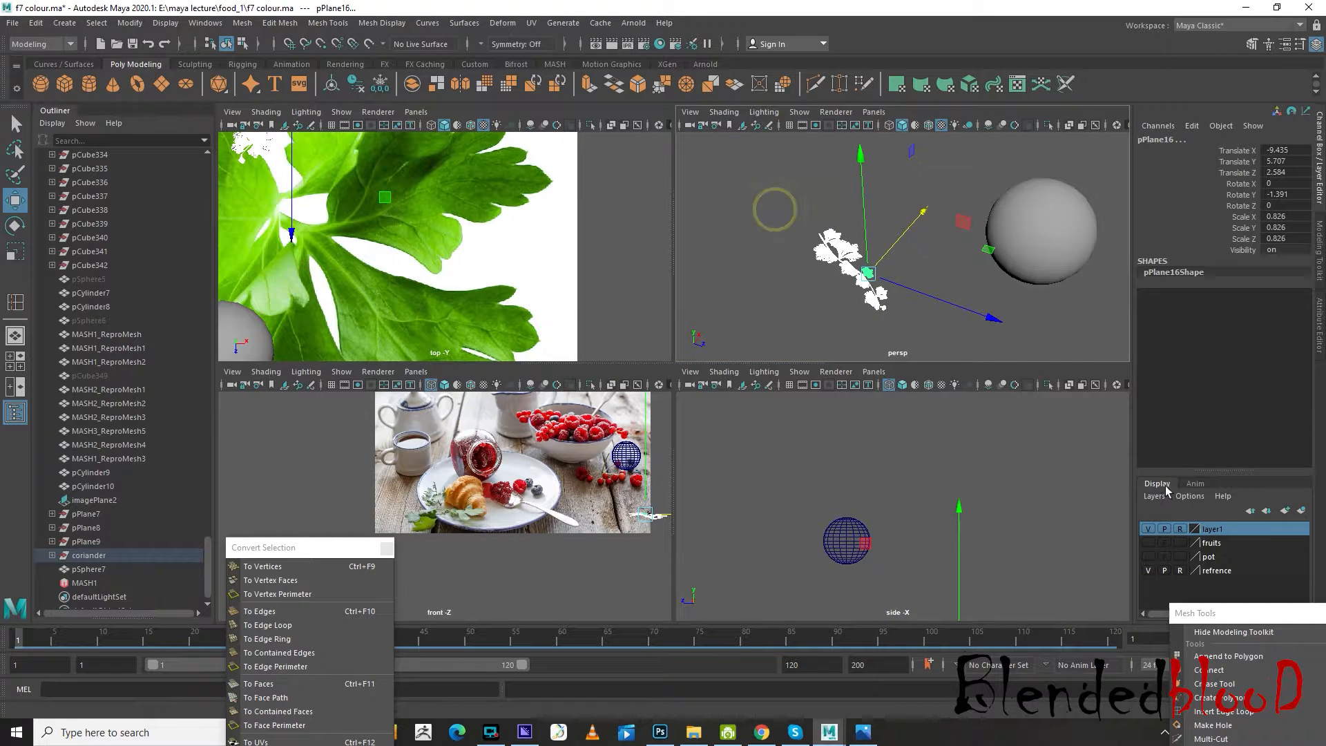
pyautogui.rightClick(1234, 544)
pyautogui.click(1234, 579)
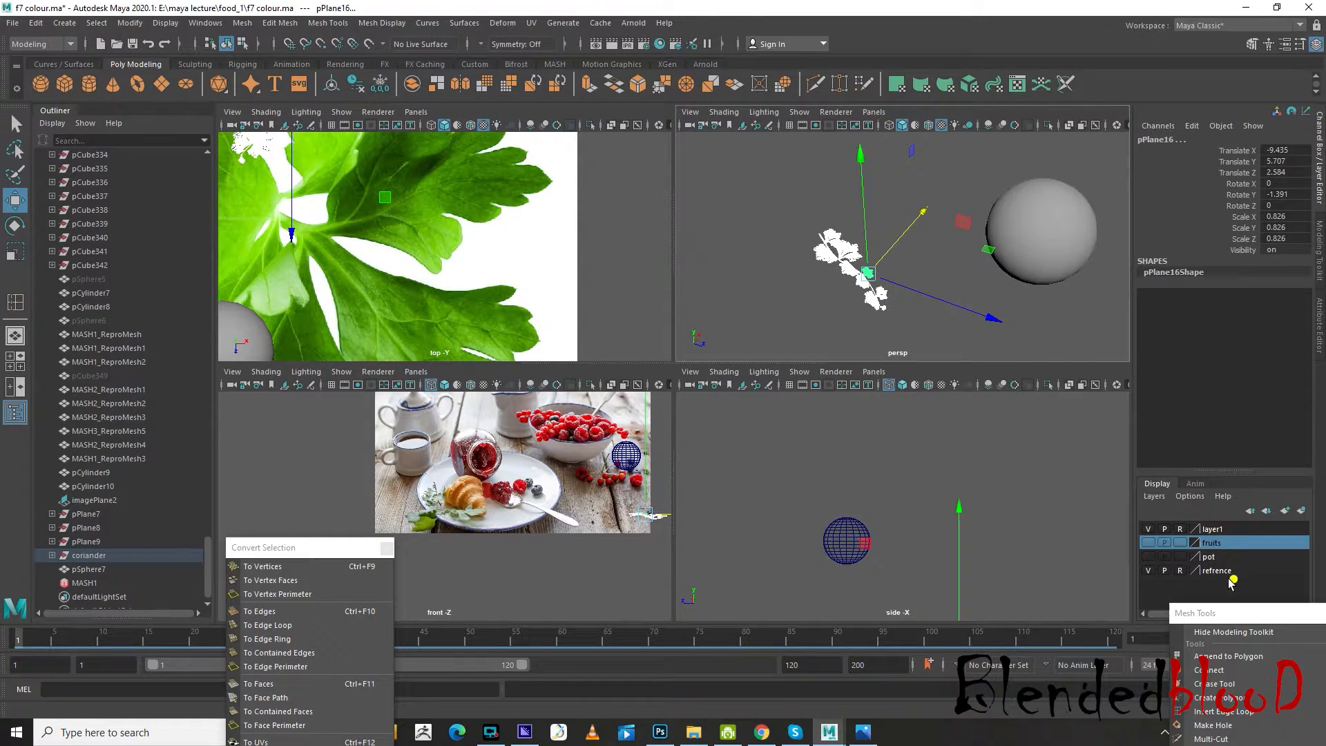
# Show the pot layer, add the jam mesh pCylinder7 to the fruits layer and the glass jar pCylinder6 to the pot layer
pyautogui.click(1149, 557)
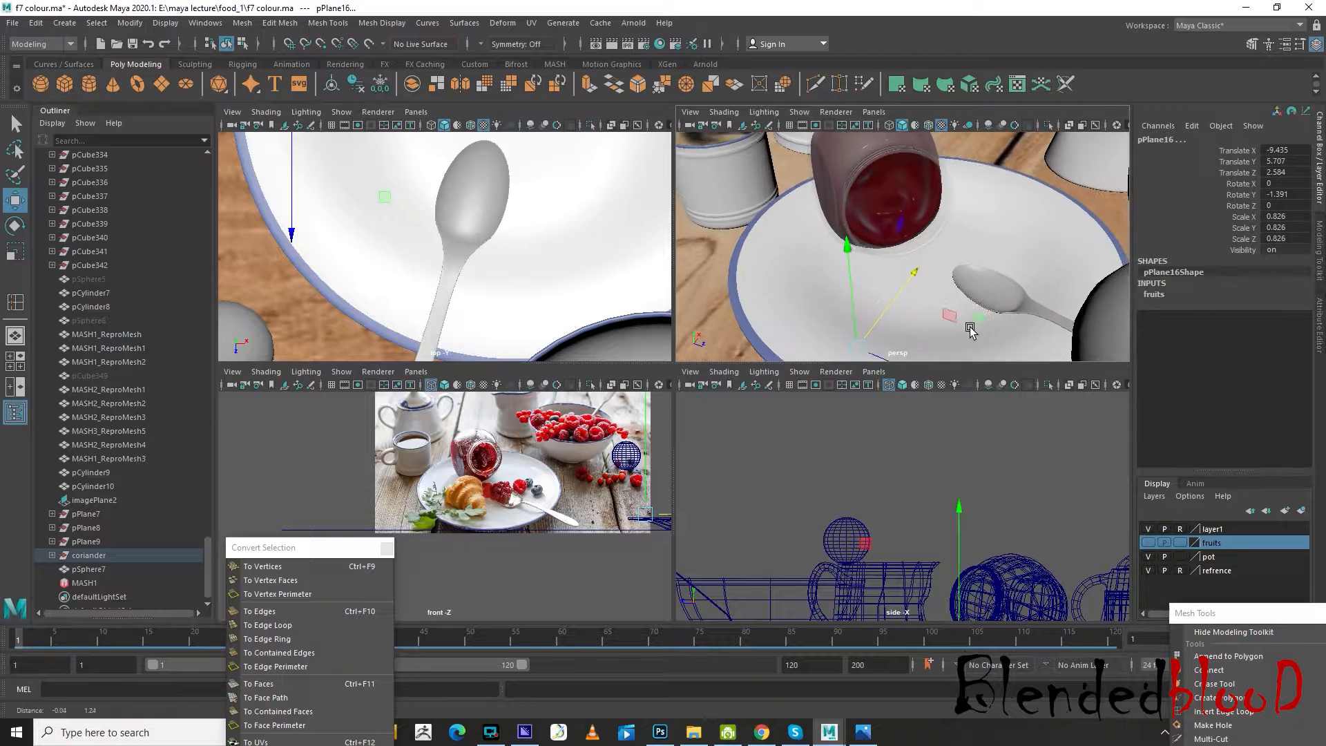
pyautogui.click(909, 205)
pyautogui.rightClick(1236, 546)
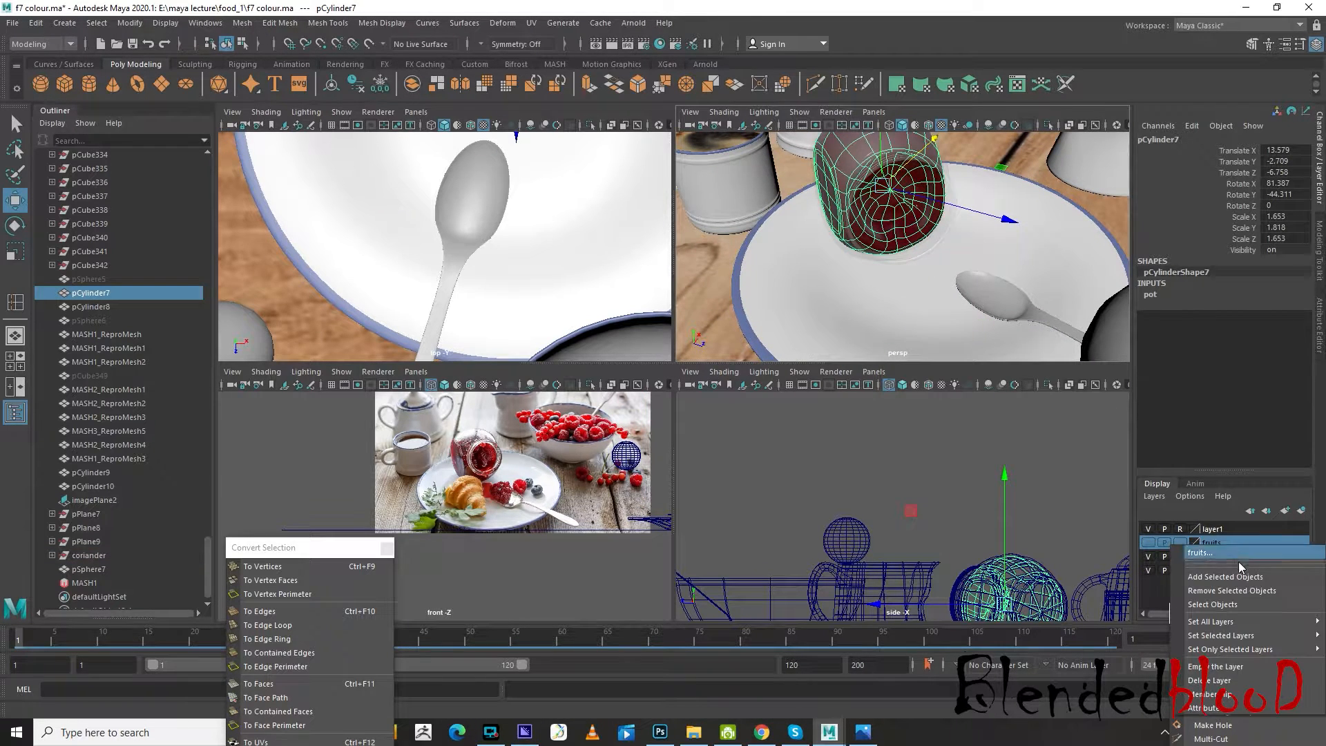
pyautogui.click(1241, 580)
pyautogui.click(849, 213)
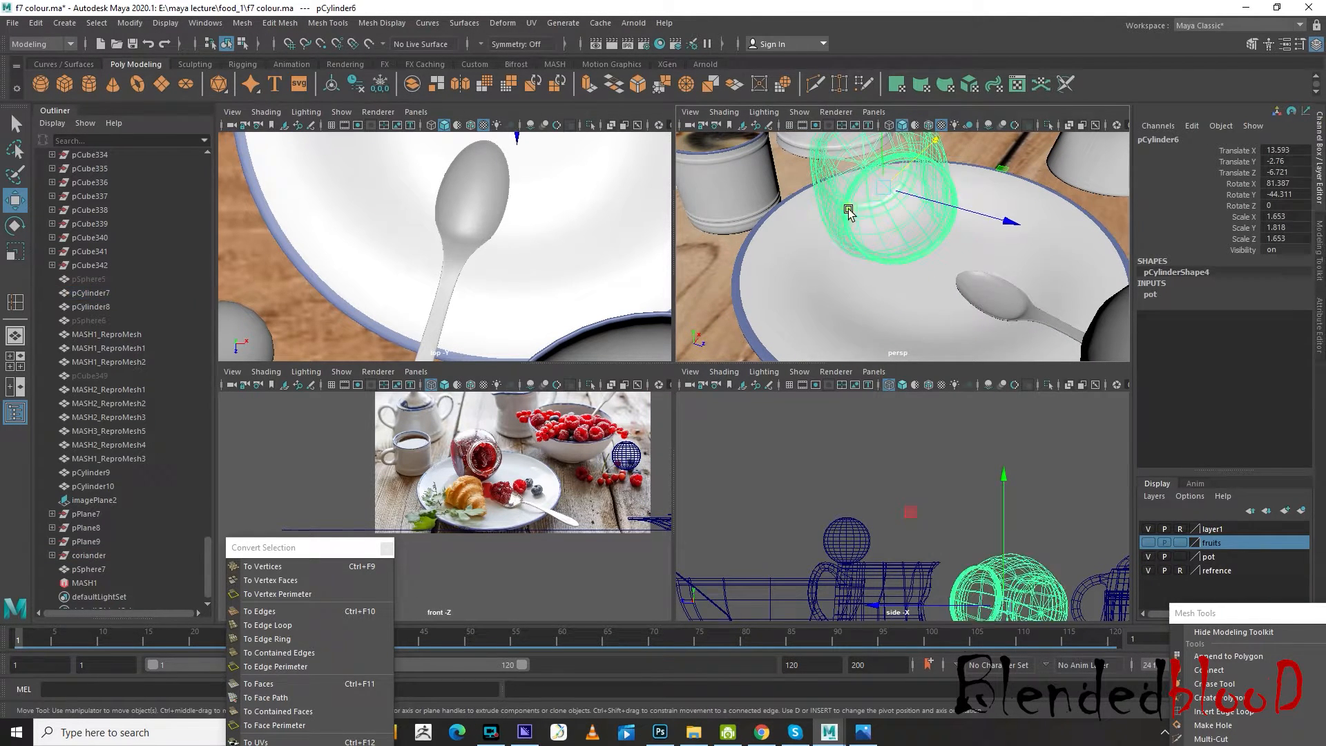
pyautogui.rightClick(1227, 558)
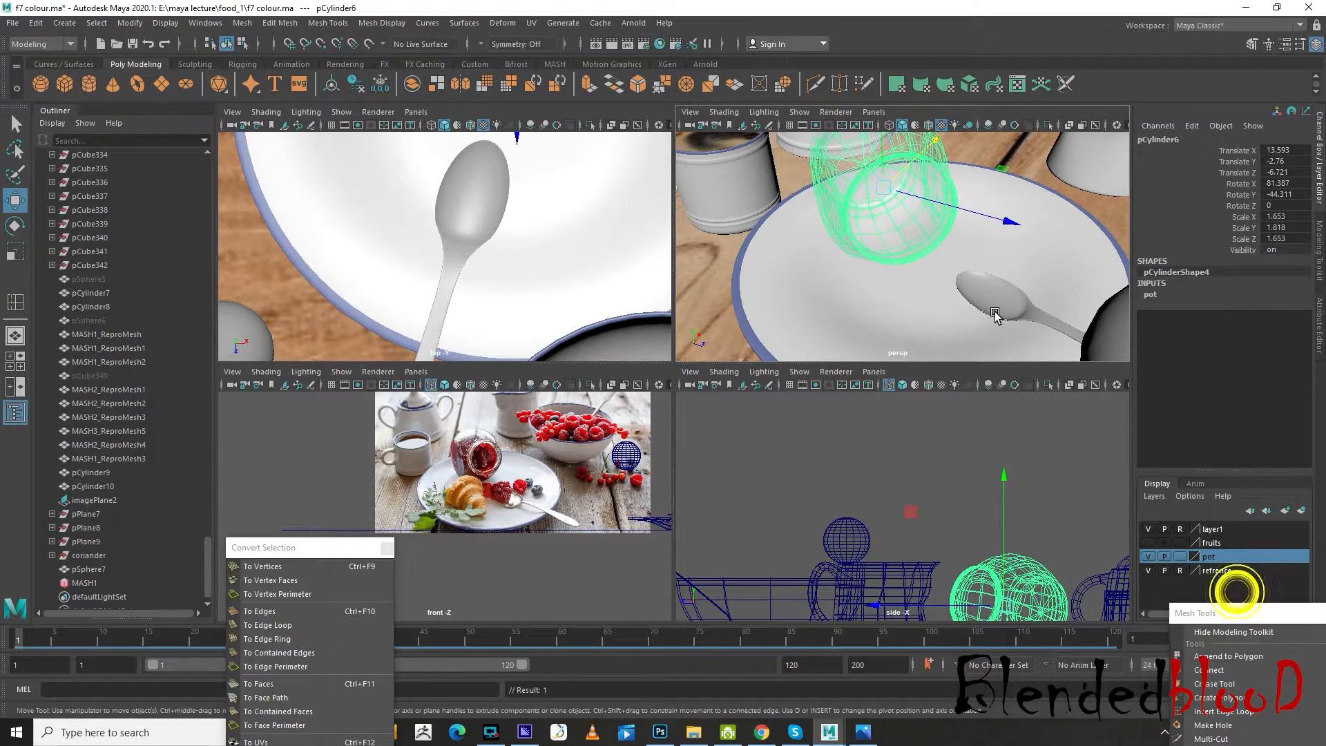
pyautogui.click(1233, 587)
# Hide the pot layer, make layer1 selectable and delete the coriander reference image plane
pyautogui.click(997, 279)
pyautogui.scroll(-10, 967, 283)
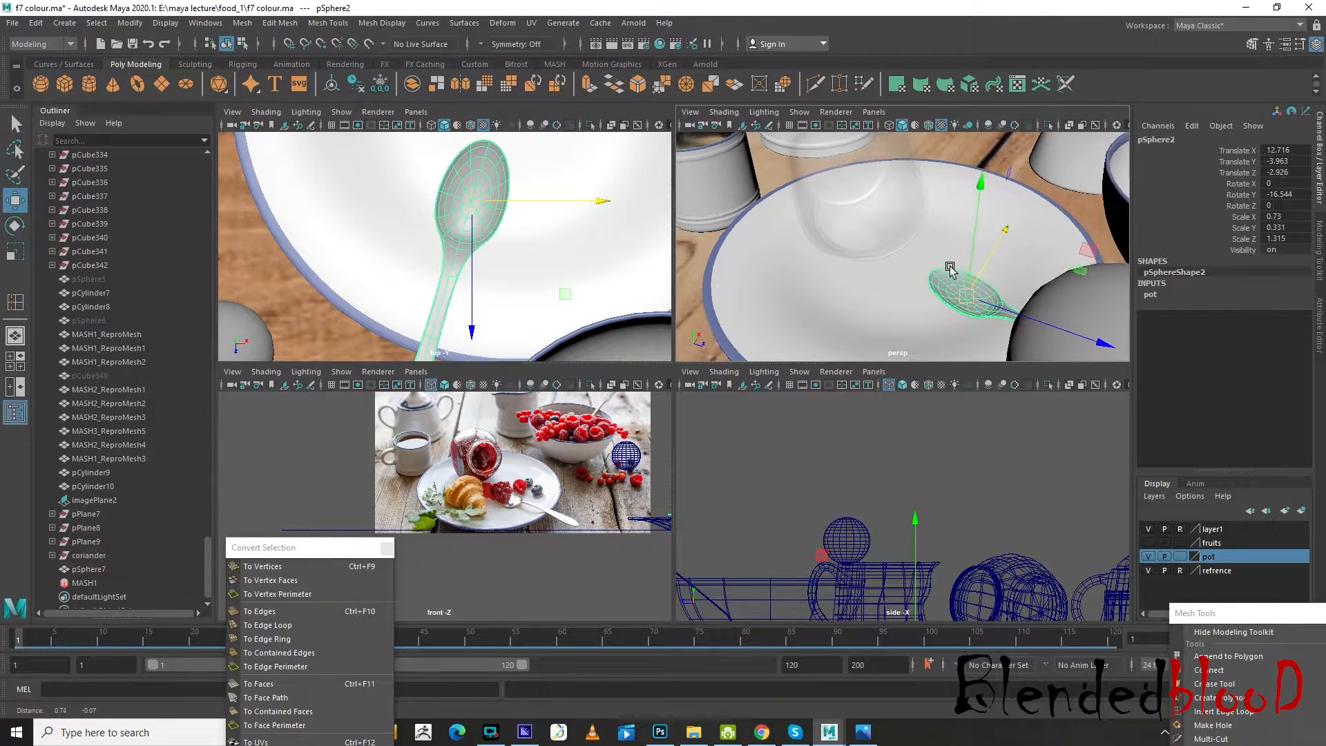
pyautogui.click(1149, 556)
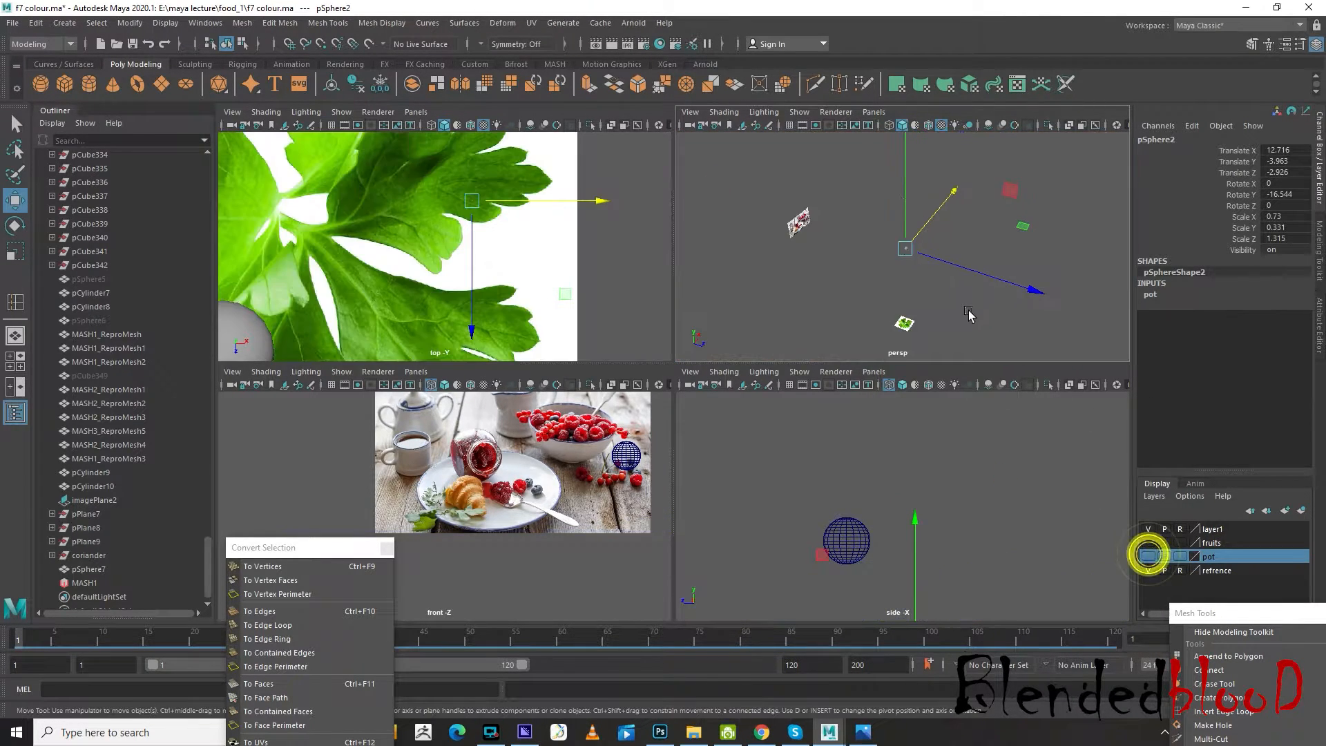
pyautogui.moveTo(903, 205); pyautogui.dragTo(915, 241)
pyautogui.scroll(5, 924, 338)
pyautogui.keyDown('alt'); pyautogui.moveTo(946, 314); pyautogui.dragTo(1017, 241, button='middle'); pyautogui.keyUp('alt')
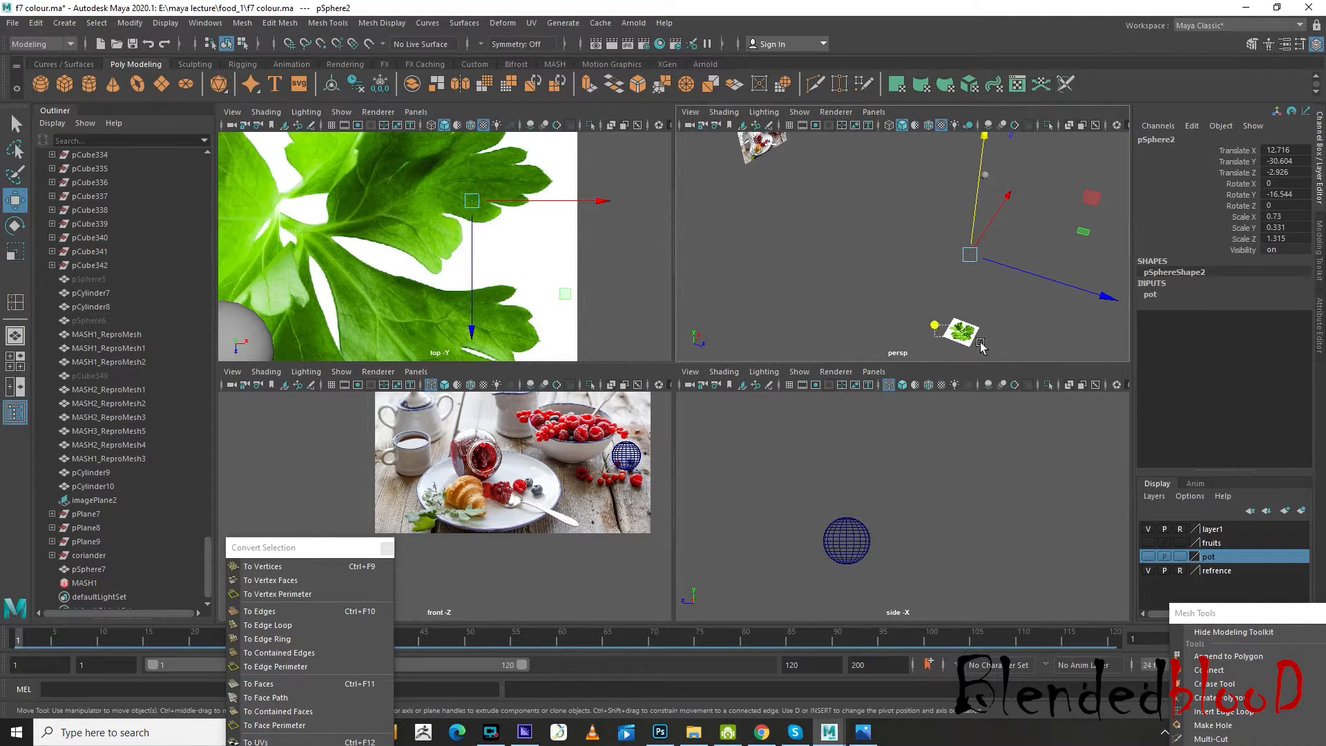
pyautogui.click(981, 345)
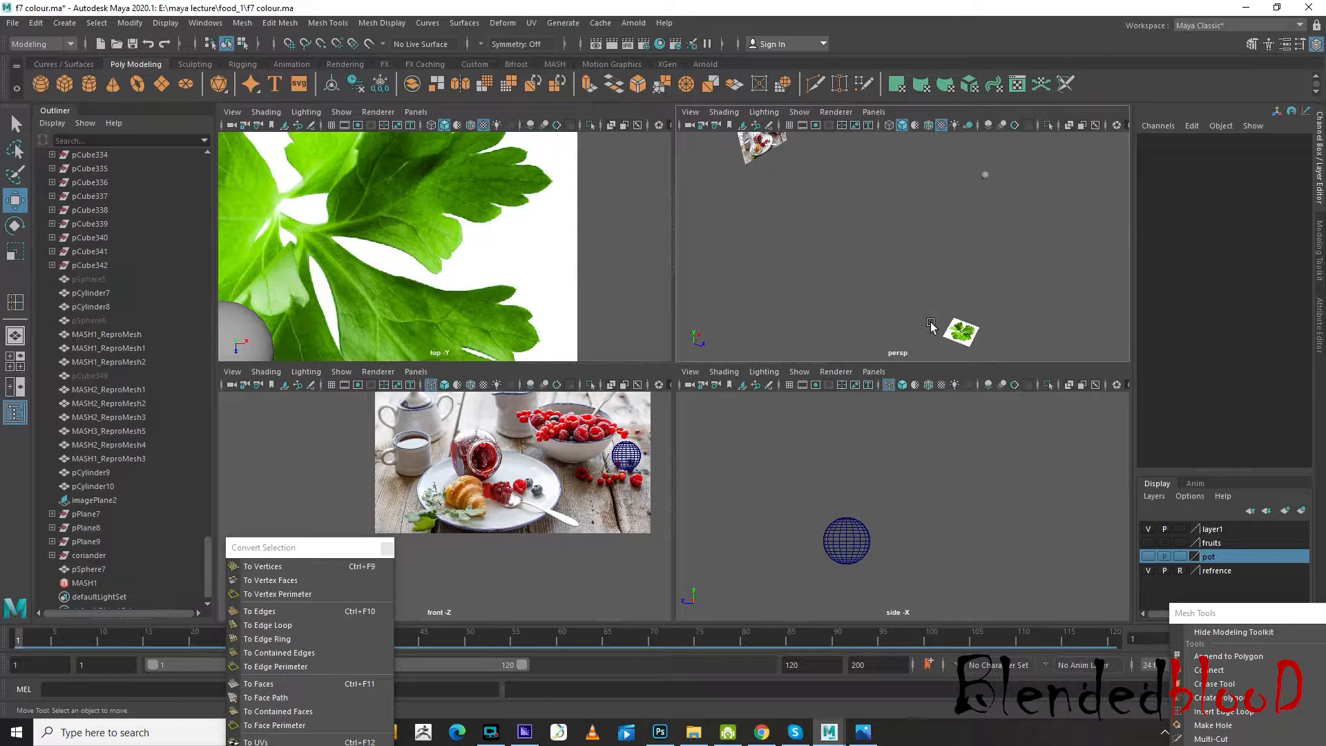
pyautogui.click(961, 331)
pyautogui.press('Delete')
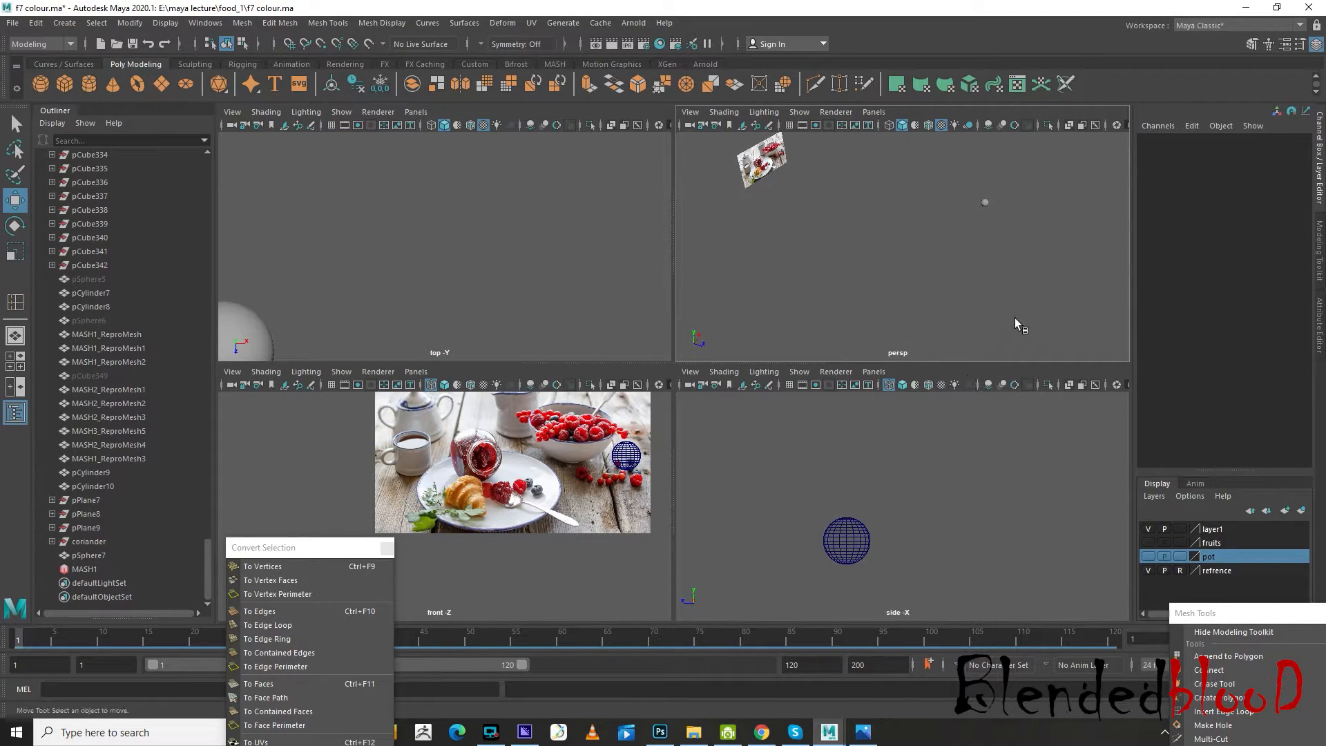
# Select the new sphere and show the pot and fruits layers again
pyautogui.moveTo(1006, 232); pyautogui.dragTo(1009, 235)
pyautogui.click(1149, 555)
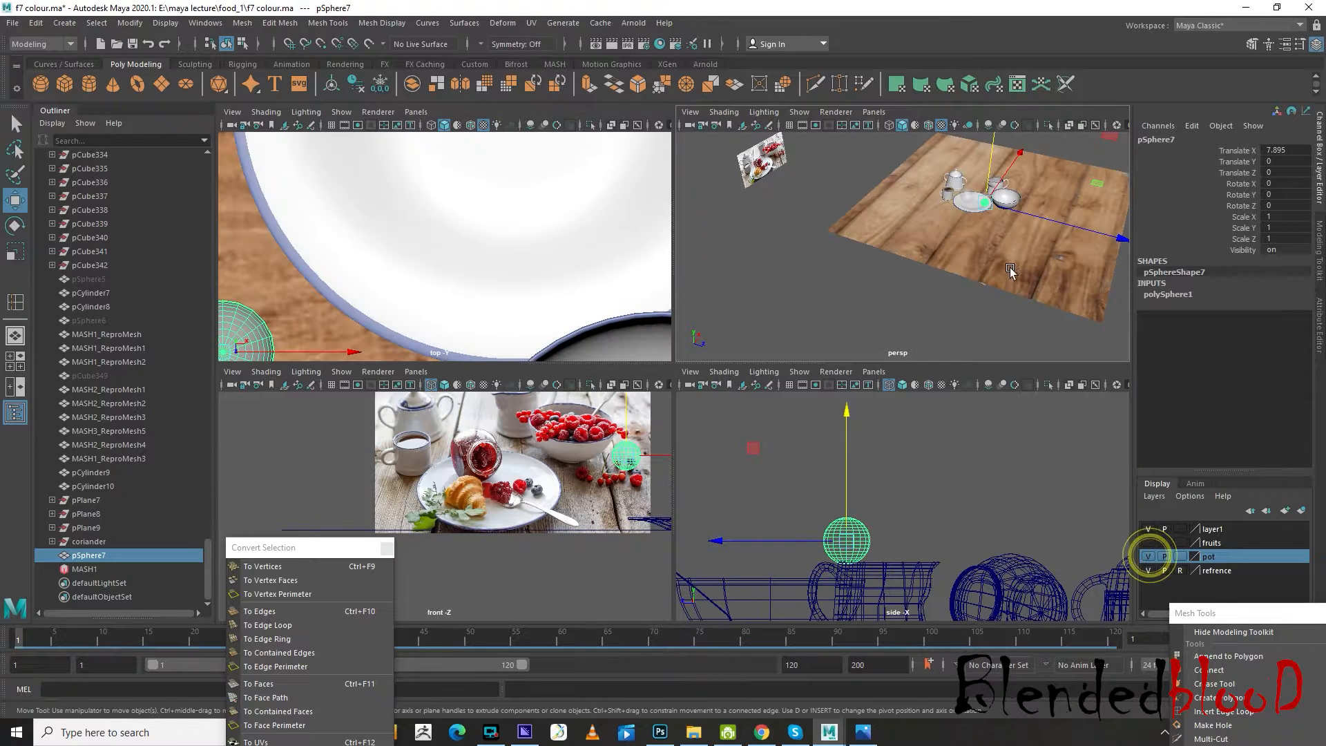
pyautogui.scroll(7, 1022, 224)
pyautogui.keyDown('alt'); pyautogui.moveTo(1024, 221); pyautogui.dragTo(974, 292, button='middle'); pyautogui.keyUp('alt')
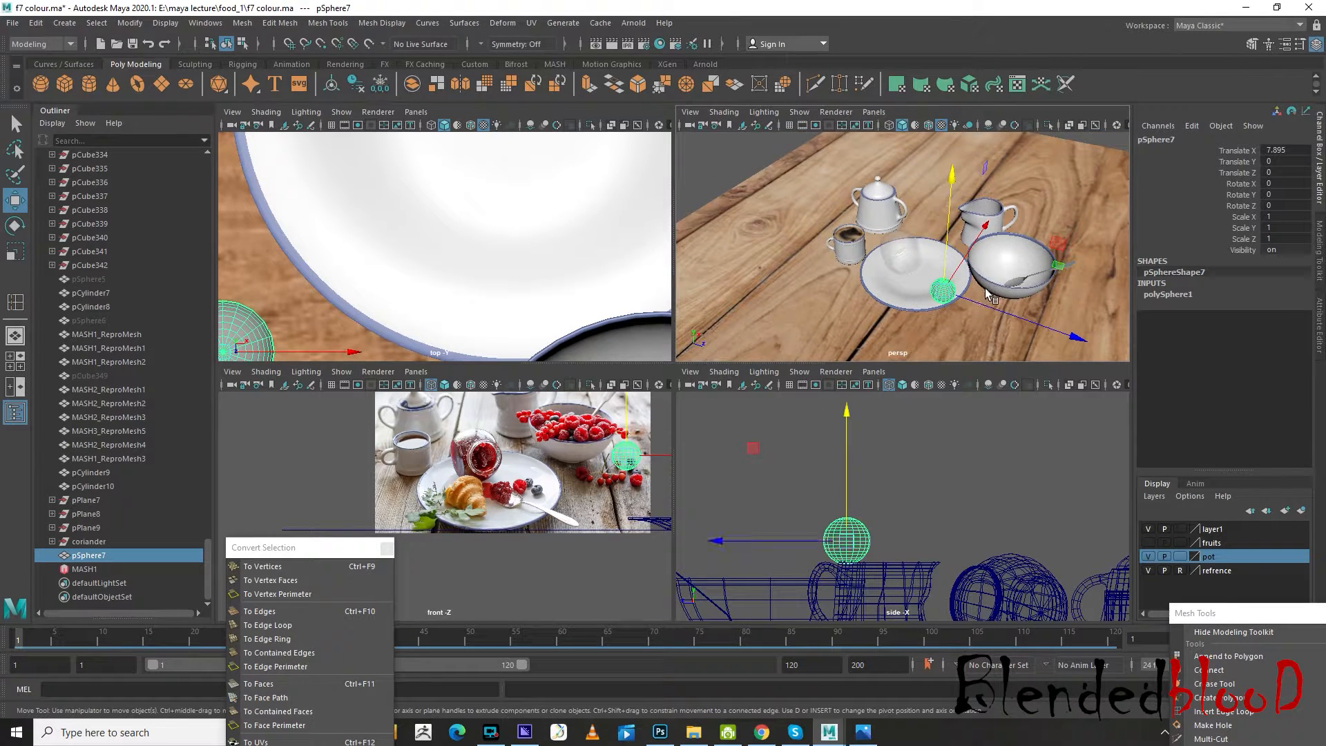
pyautogui.keyDown('alt'); pyautogui.moveTo(988, 295); pyautogui.dragTo(953, 242); pyautogui.keyUp('alt')
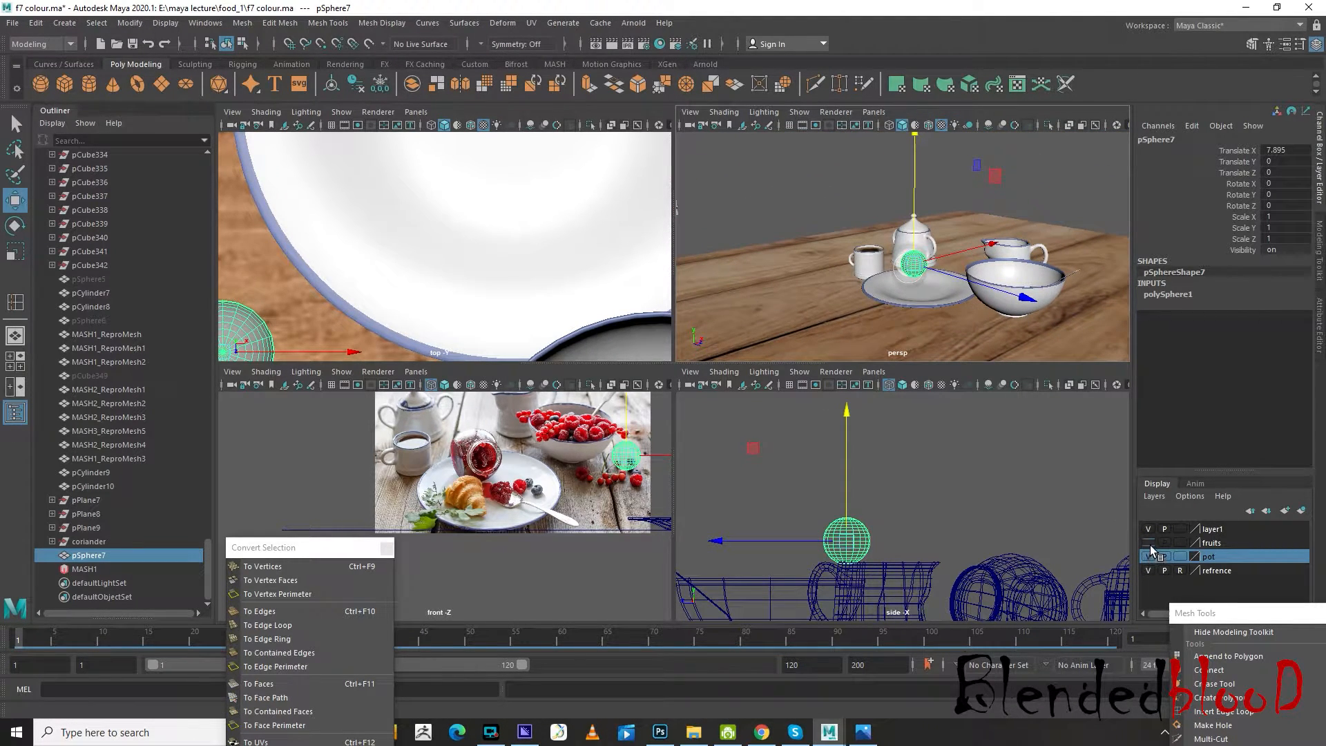
pyautogui.click(1148, 543)
# Raise the spoon back to about Translate Y -3.6 and settle its height so it rests on the plate
pyautogui.scroll(-5, 967, 283)
pyautogui.keyDown('alt'); pyautogui.moveTo(957, 302); pyautogui.dragTo(911, 199); pyautogui.keyUp('alt')
pyautogui.click(921, 313)
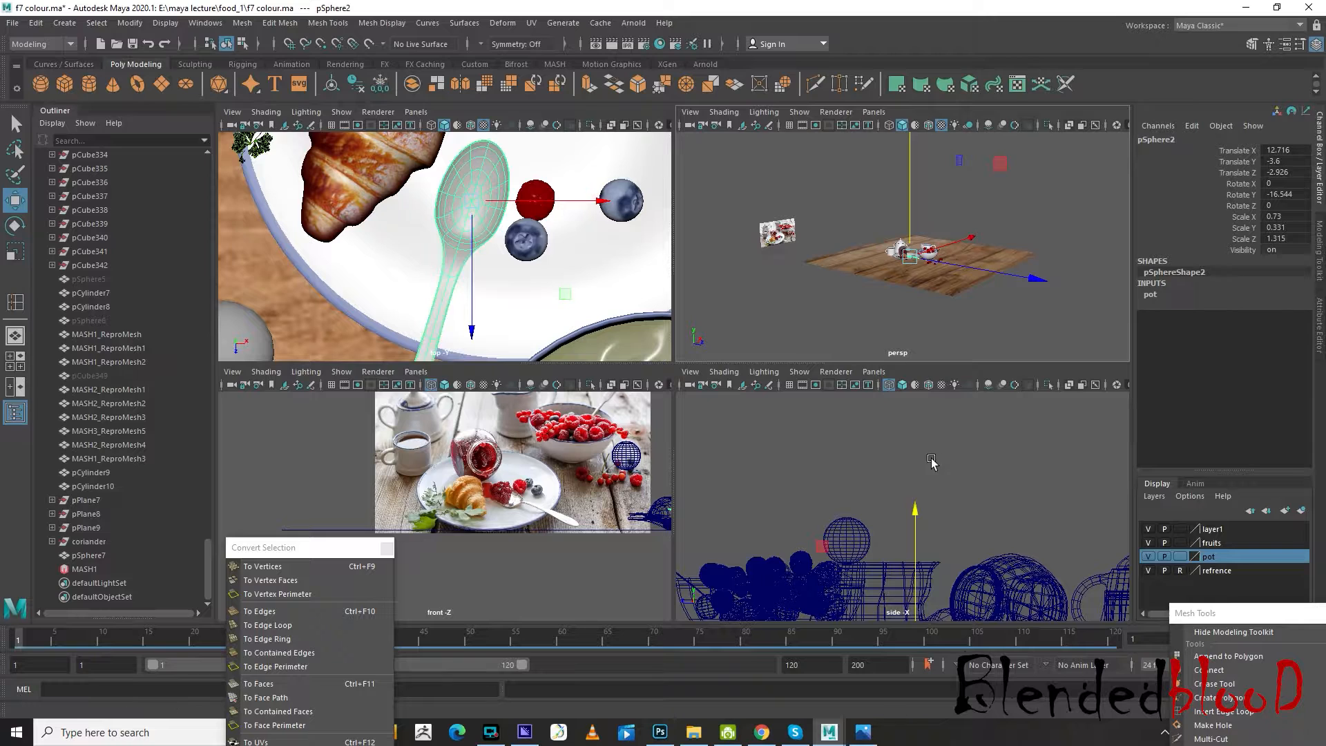
pyautogui.press('f')
pyautogui.scroll(6, 898, 306)
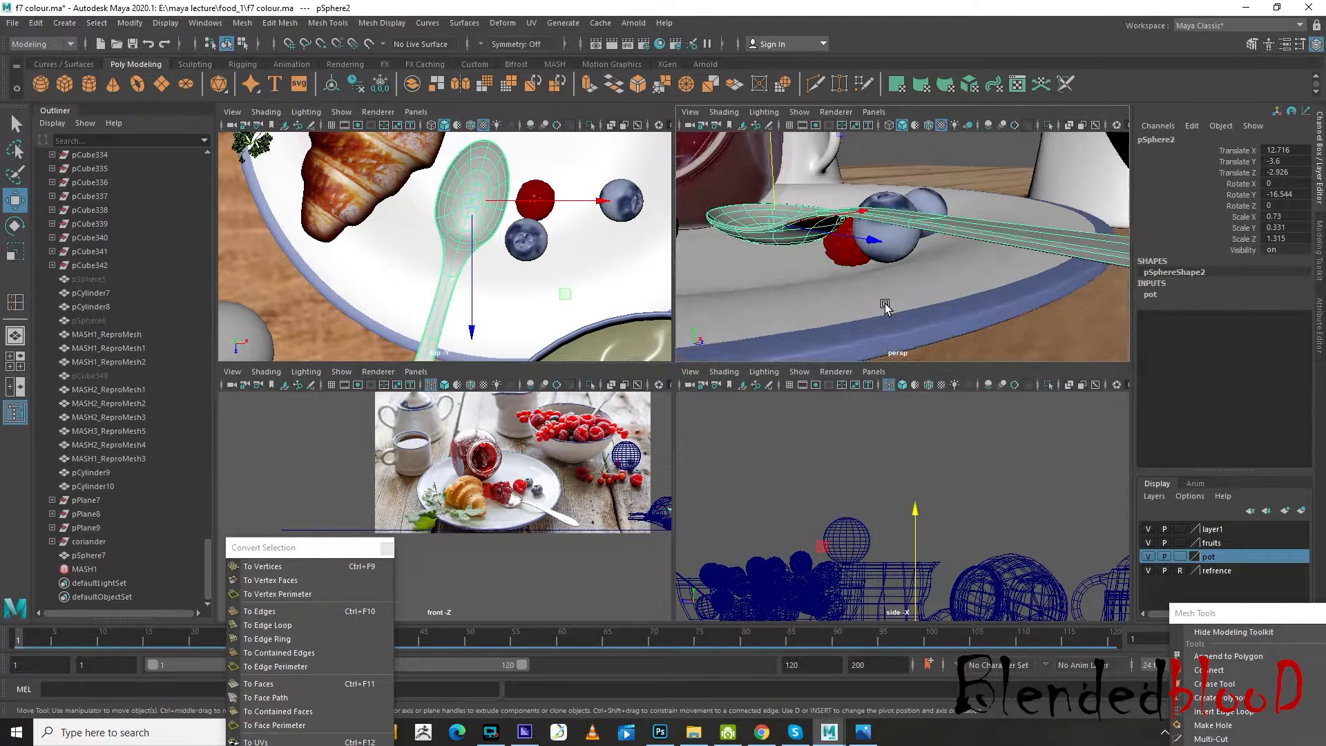
pyautogui.moveTo(742, 160); pyautogui.dragTo(1033, 299)
pyautogui.moveTo(750, 153); pyautogui.dragTo(750, 149)
pyautogui.scroll(-8, 857, 201)
pyautogui.keyDown('alt'); pyautogui.moveTo(885, 215); pyautogui.dragTo(952, 204); pyautogui.keyUp('alt')
# Move the sphere into the spoon's bowl at about Translate X 12.769, Y -3.825, Z -2.969
pyautogui.click(954, 201)
pyautogui.scroll(-6, 516, 252)
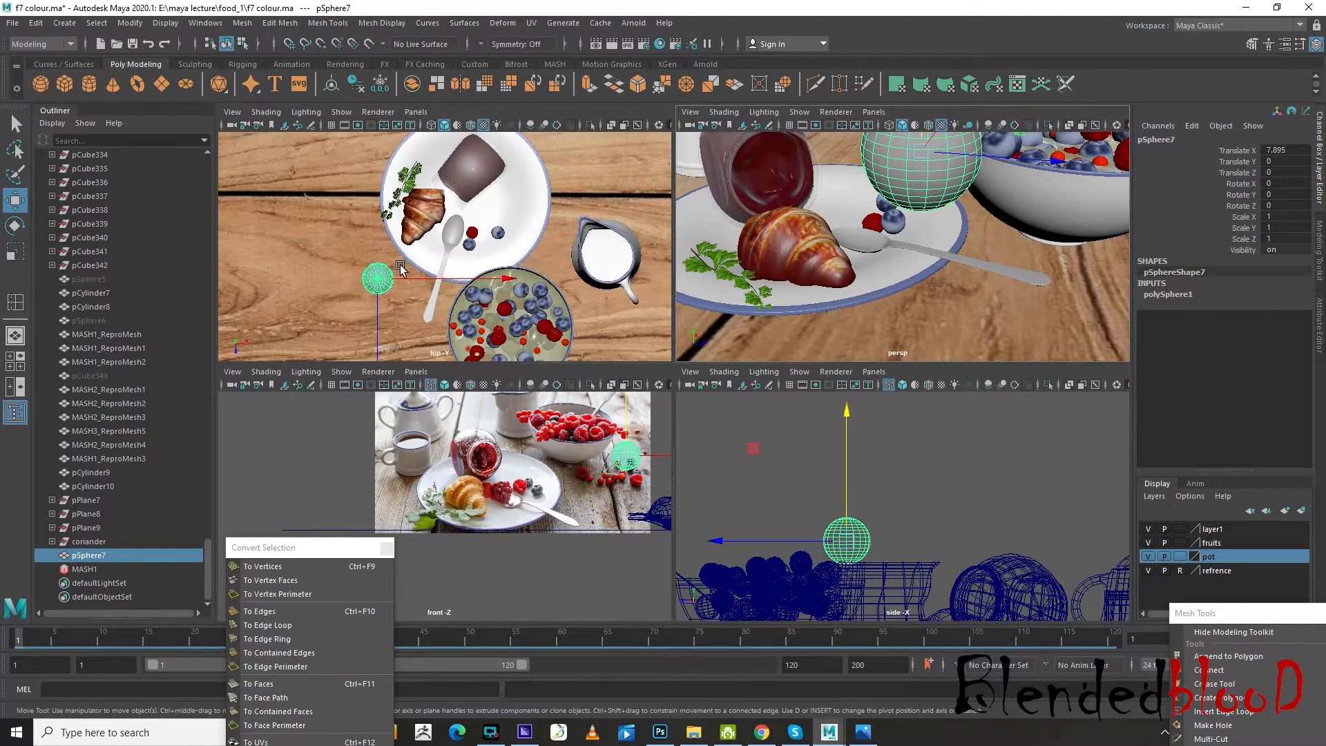
pyautogui.moveTo(375, 283); pyautogui.dragTo(454, 234)
pyautogui.keyDown('alt'); pyautogui.moveTo(888, 470); pyautogui.dragTo(879, 406, button='middle'); pyautogui.keyUp('alt')
pyautogui.moveTo(907, 416); pyautogui.dragTo(907, 498)
pyautogui.scroll(-5, 917, 496)
pyautogui.keyDown('alt'); pyautogui.moveTo(954, 337); pyautogui.dragTo(926, 297); pyautogui.keyUp('alt')
pyautogui.scroll(5, 904, 279)
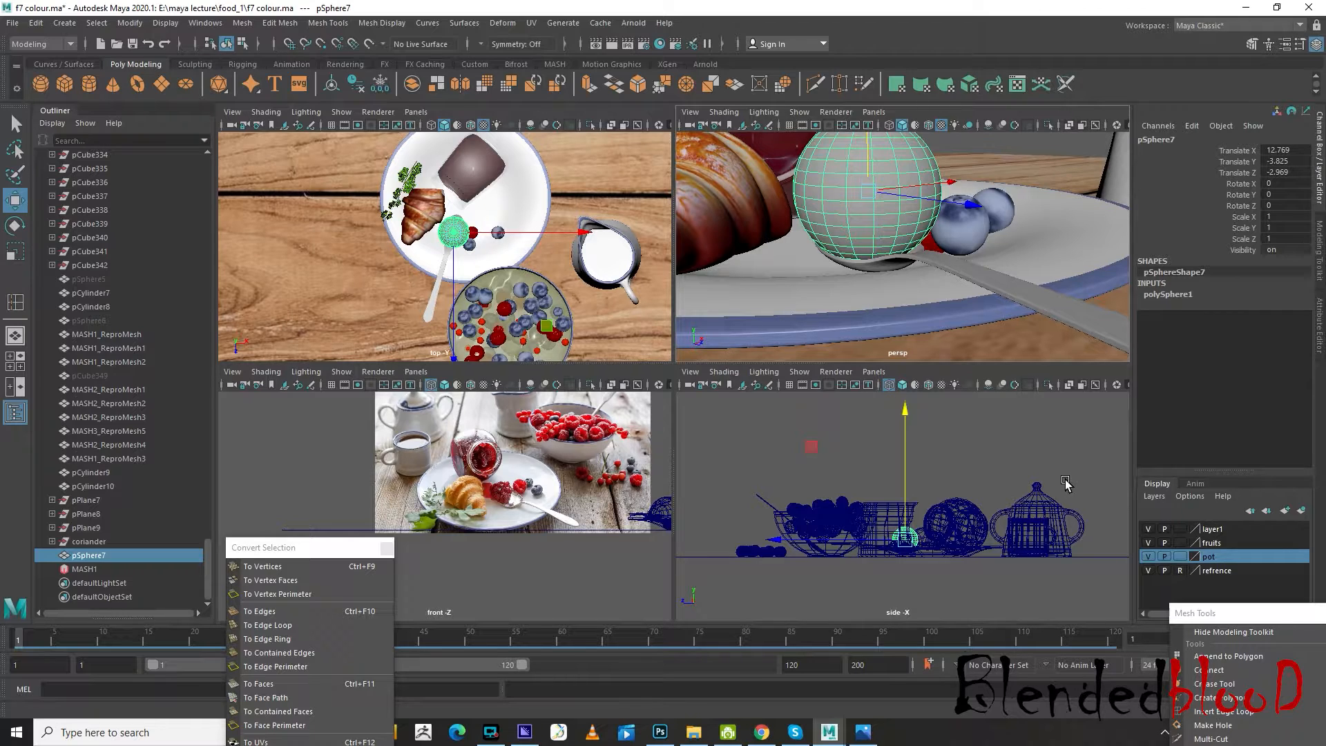
# Hide the fruits, pot and layer1 display layers to isolate the sphere, and examine the jam lump in the reference image
pyautogui.click(1149, 543)
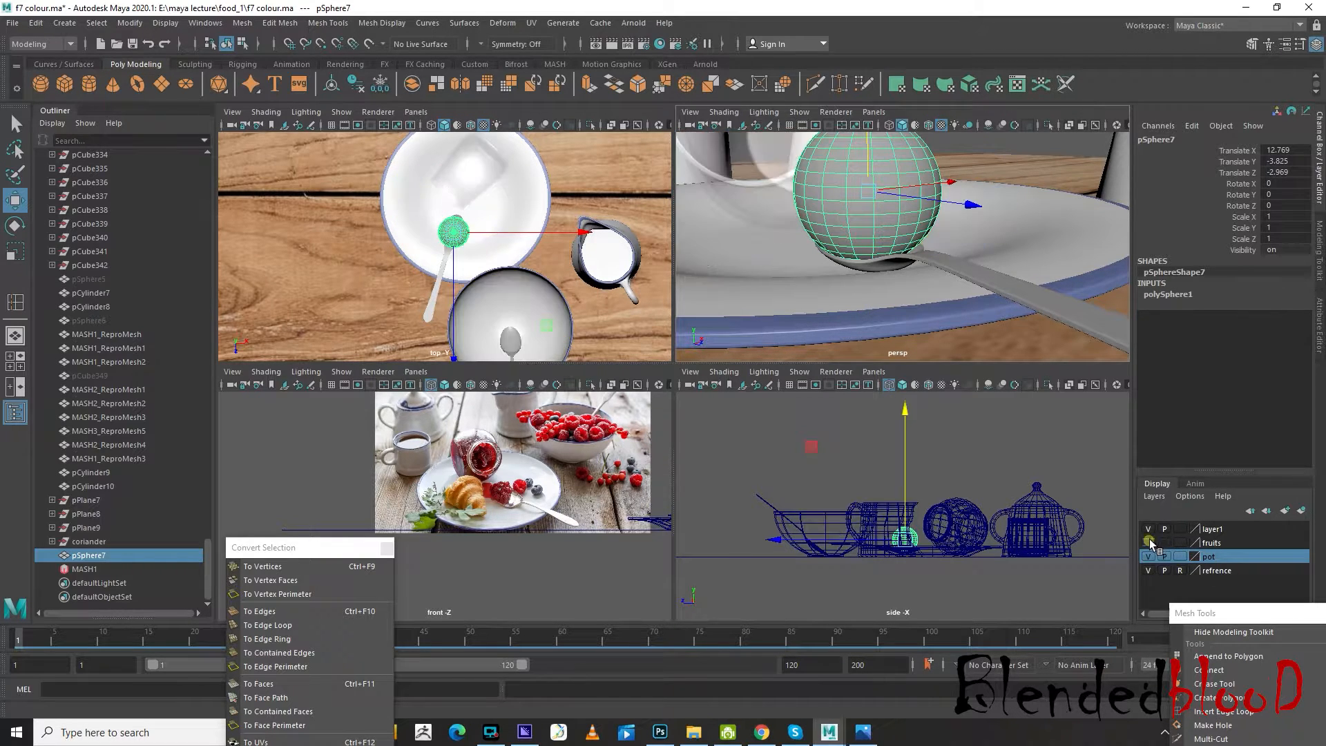
pyautogui.click(1149, 556)
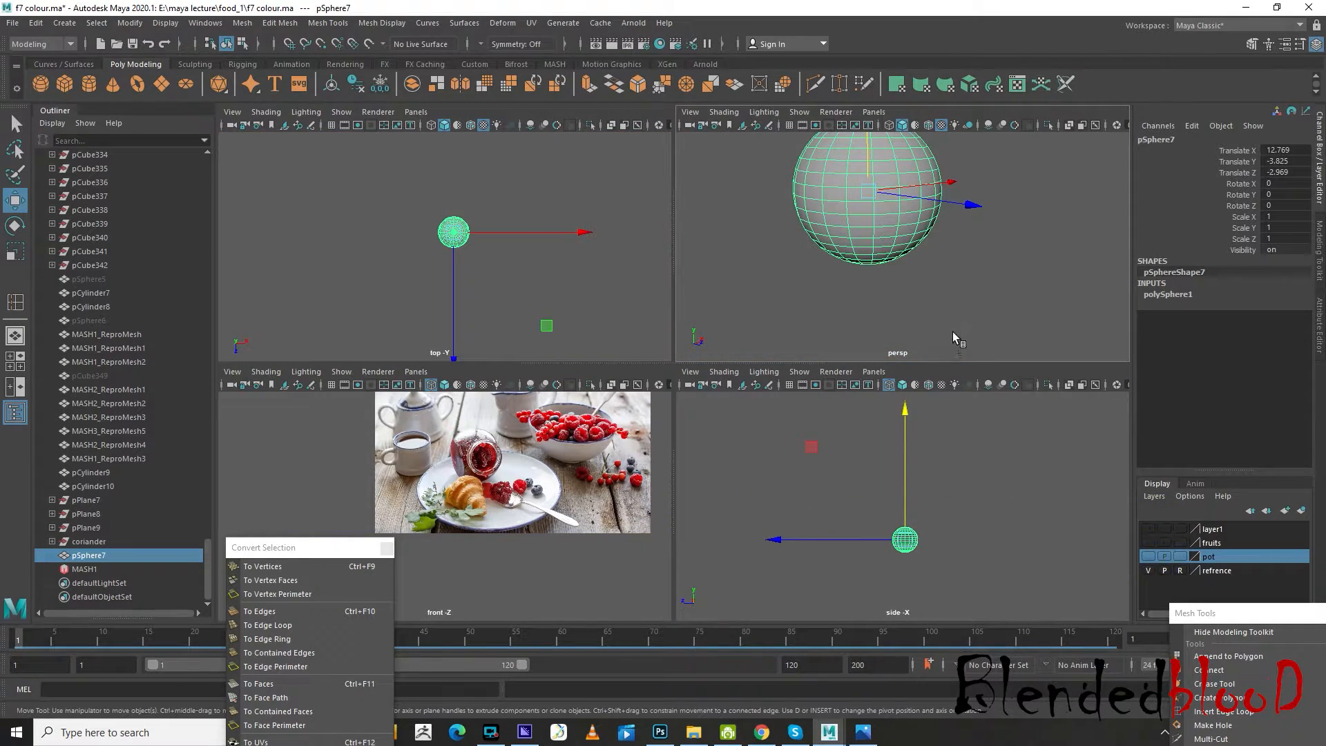
pyautogui.keyDown('alt'); pyautogui.moveTo(952, 311); pyautogui.dragTo(963, 357, button='middle'); pyautogui.keyUp('alt')
pyautogui.scroll(8, 527, 535)
pyautogui.keyDown('alt'); pyautogui.moveTo(638, 478); pyautogui.dragTo(487, 531, button='middle'); pyautogui.keyUp('alt')
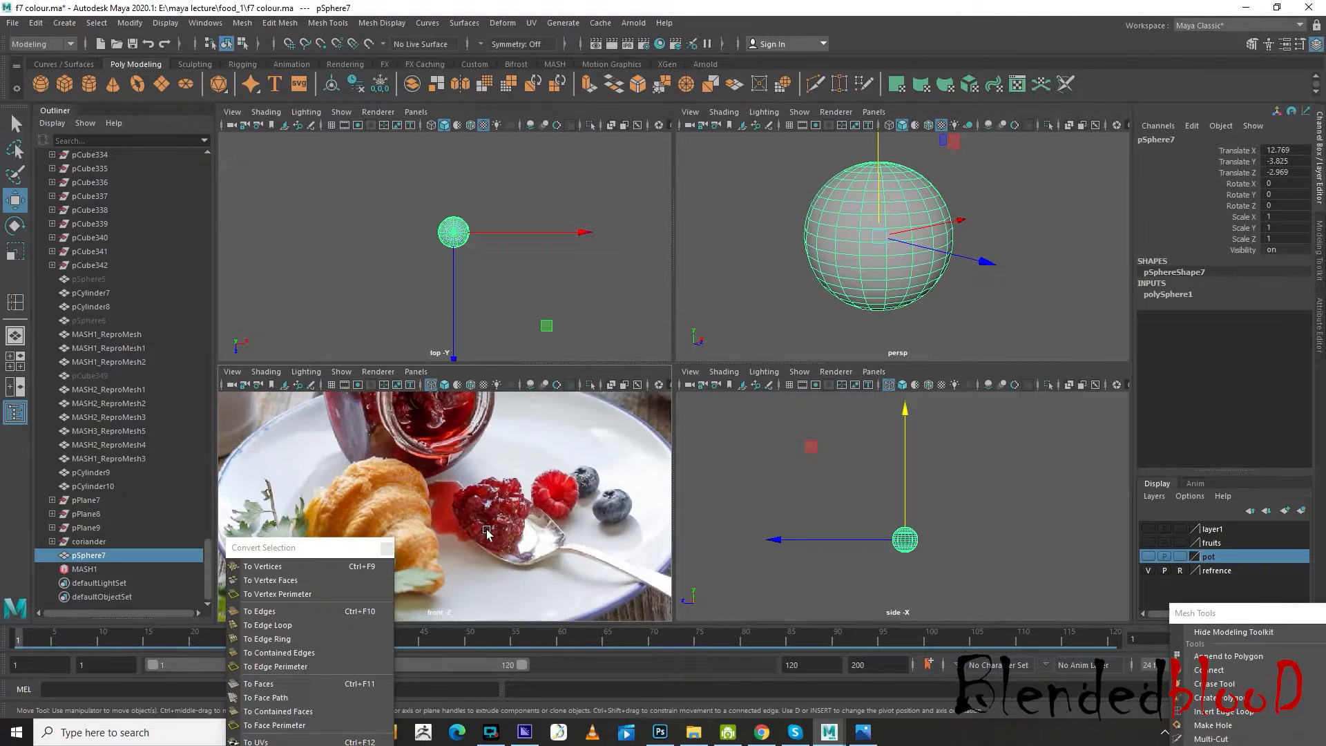
pyautogui.scroll(5, 488, 531)
pyautogui.keyDown('alt'); pyautogui.moveTo(898, 273); pyautogui.dragTo(925, 236); pyautogui.keyUp('alt')
pyautogui.scroll(4, 922, 238)
pyautogui.scroll(-3, 922, 240)
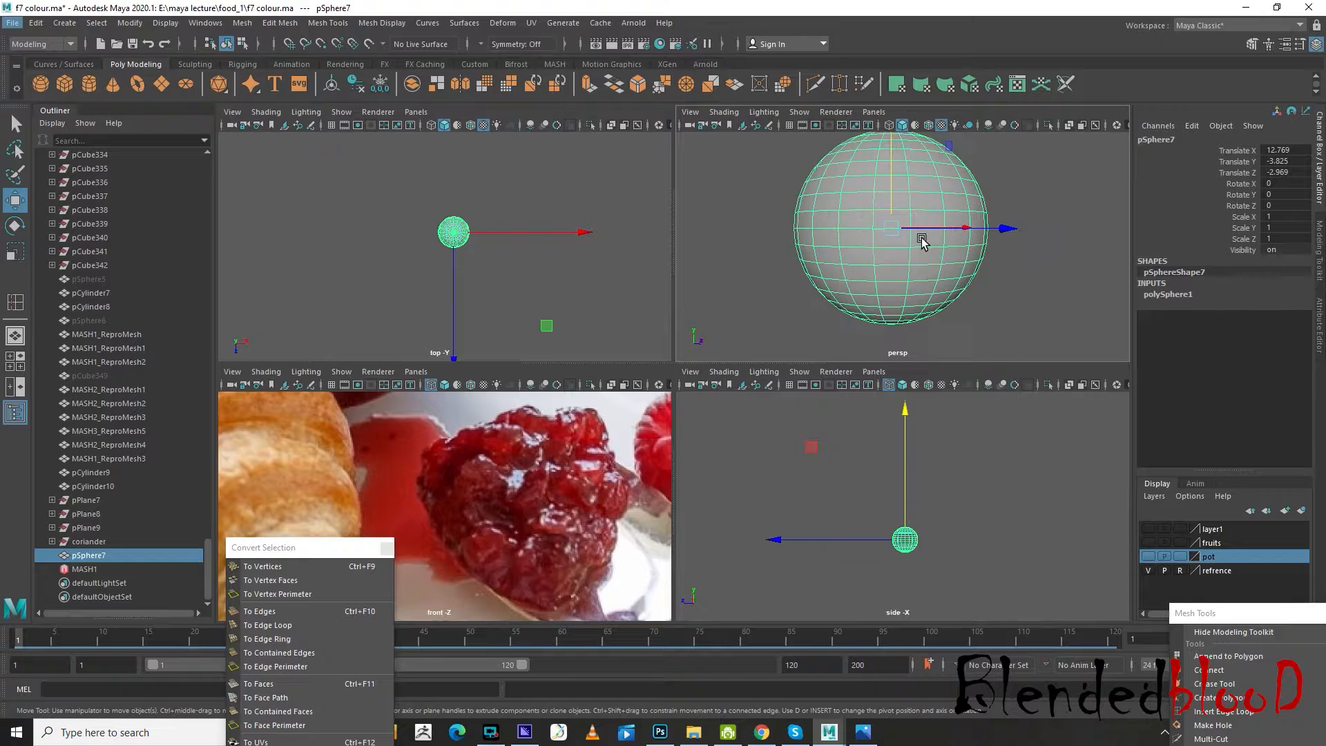
# Flatten the sphere's underside by squashing and shifting its lower vertices vertically, giving it a dome shape
pyautogui.moveTo(922, 221); pyautogui.dragTo(858, 234, button='right')
pyautogui.scroll(4, 895, 472)
pyautogui.keyDown('alt'); pyautogui.moveTo(931, 520); pyautogui.dragTo(932, 389, button='middle'); pyautogui.keyUp('alt')
pyautogui.scroll(3, 963, 552)
pyautogui.moveTo(835, 459); pyautogui.dragTo(832, 460)
pyautogui.scroll(4, 957, 461)
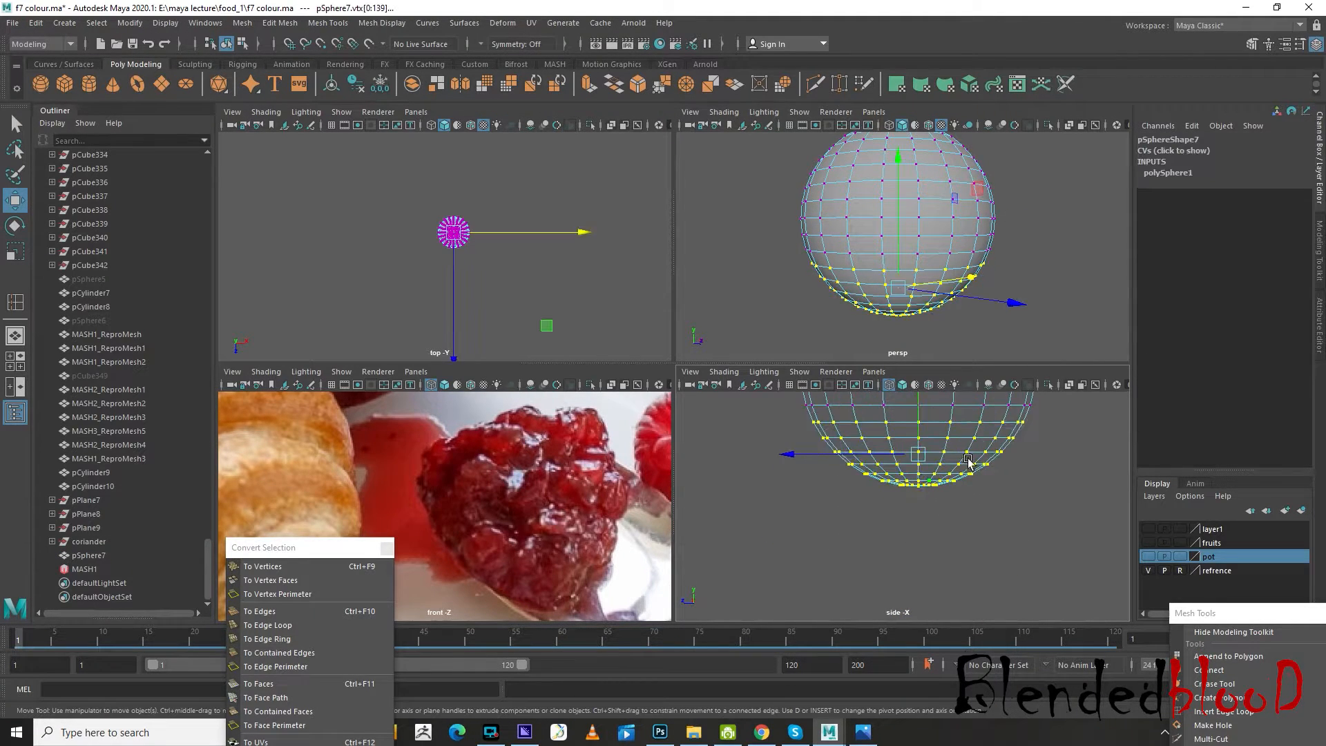
pyautogui.keyDown('alt'); pyautogui.moveTo(968, 462); pyautogui.dragTo(957, 538, button='middle'); pyautogui.keyUp('alt')
pyautogui.press('r')
pyautogui.moveTo(911, 451)
pyautogui.mouseDown()
pyautogui.moveTo(918, 474)
pyautogui.moveTo(910, 440)
pyautogui.mouseUp()
pyautogui.press('w')
pyautogui.scroll(2, 982, 552)
pyautogui.keyDown('alt'); pyautogui.moveTo(980, 552); pyautogui.dragTo(977, 622, button='middle'); pyautogui.keyUp('alt')
pyautogui.scroll(-7, 970, 594)
pyautogui.scroll(5, 916, 528)
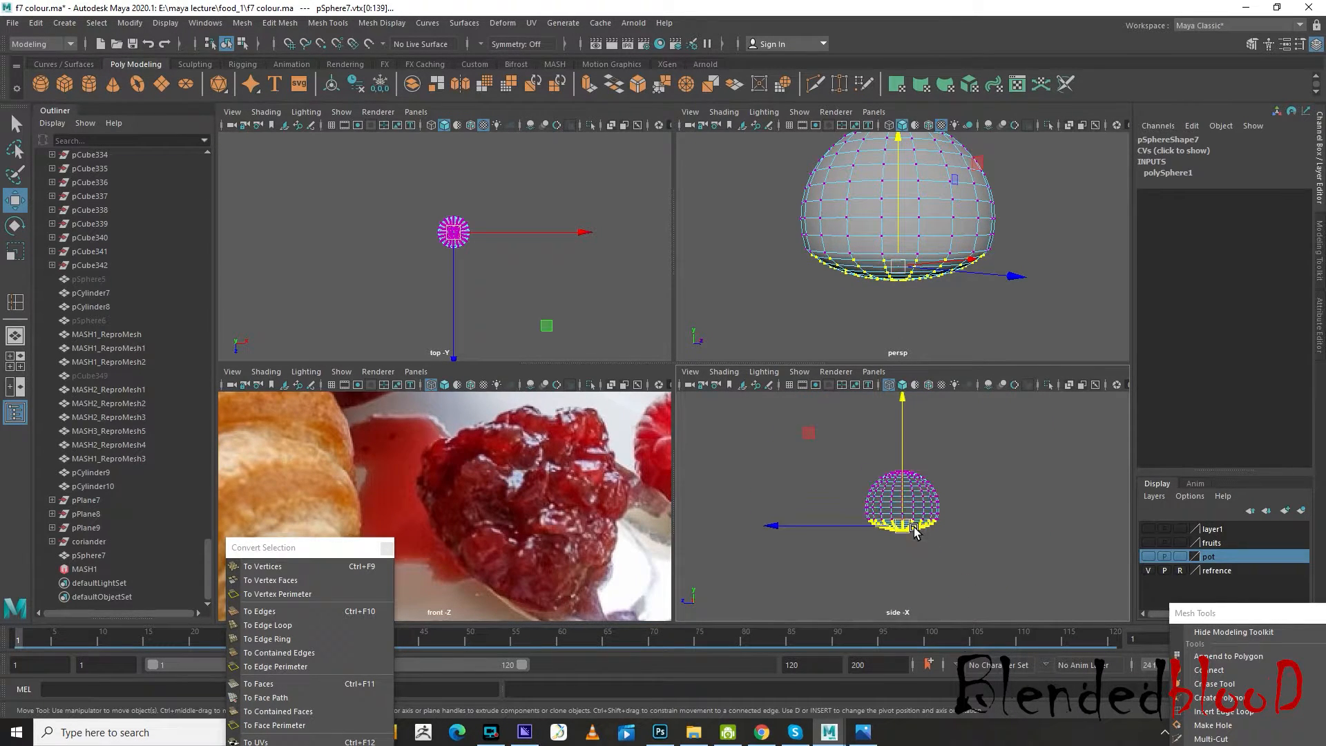
# Select the dome's vertices above the flattened base and bring up the Sculpt Geometry Tool with its settings
pyautogui.moveTo(970, 513); pyautogui.dragTo(1018, 531)
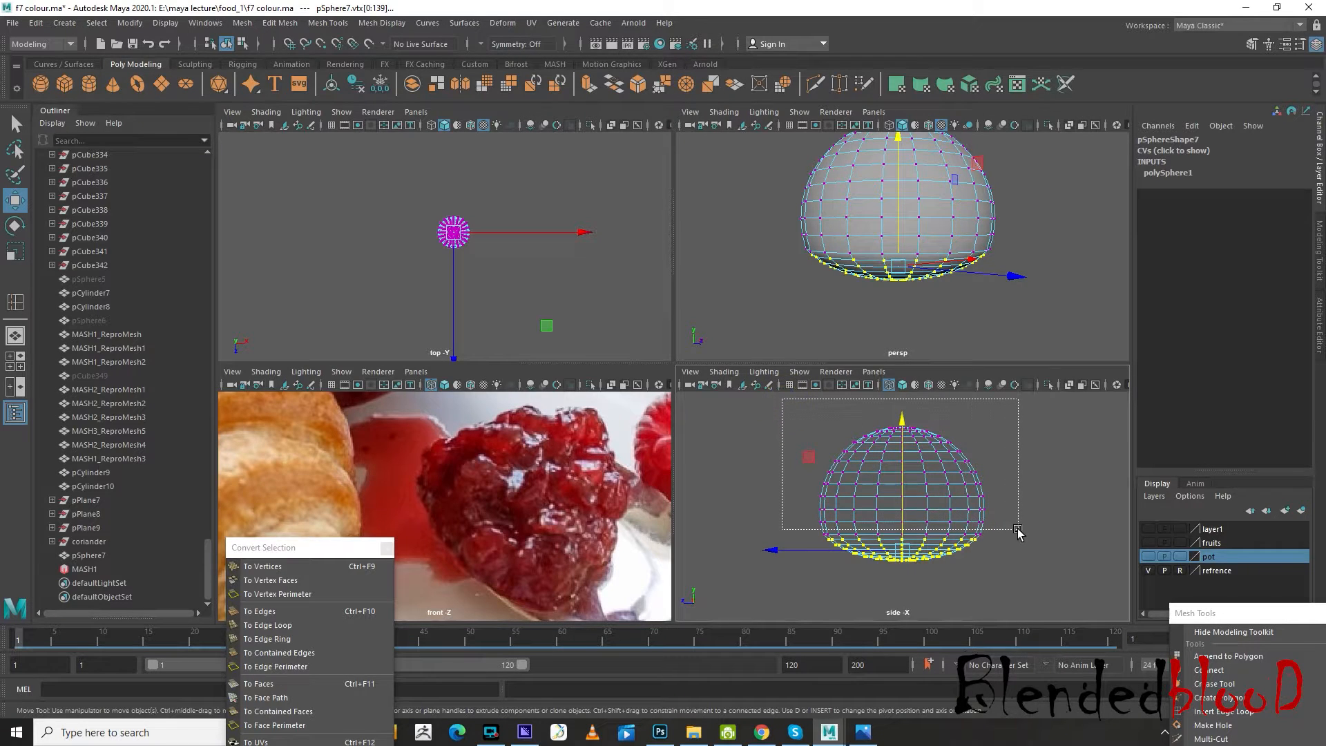
pyautogui.press('space')
pyautogui.scroll(-3, 898, 302)
pyautogui.keyDown('alt'); pyautogui.moveTo(897, 302); pyautogui.dragTo(894, 299); pyautogui.keyUp('alt')
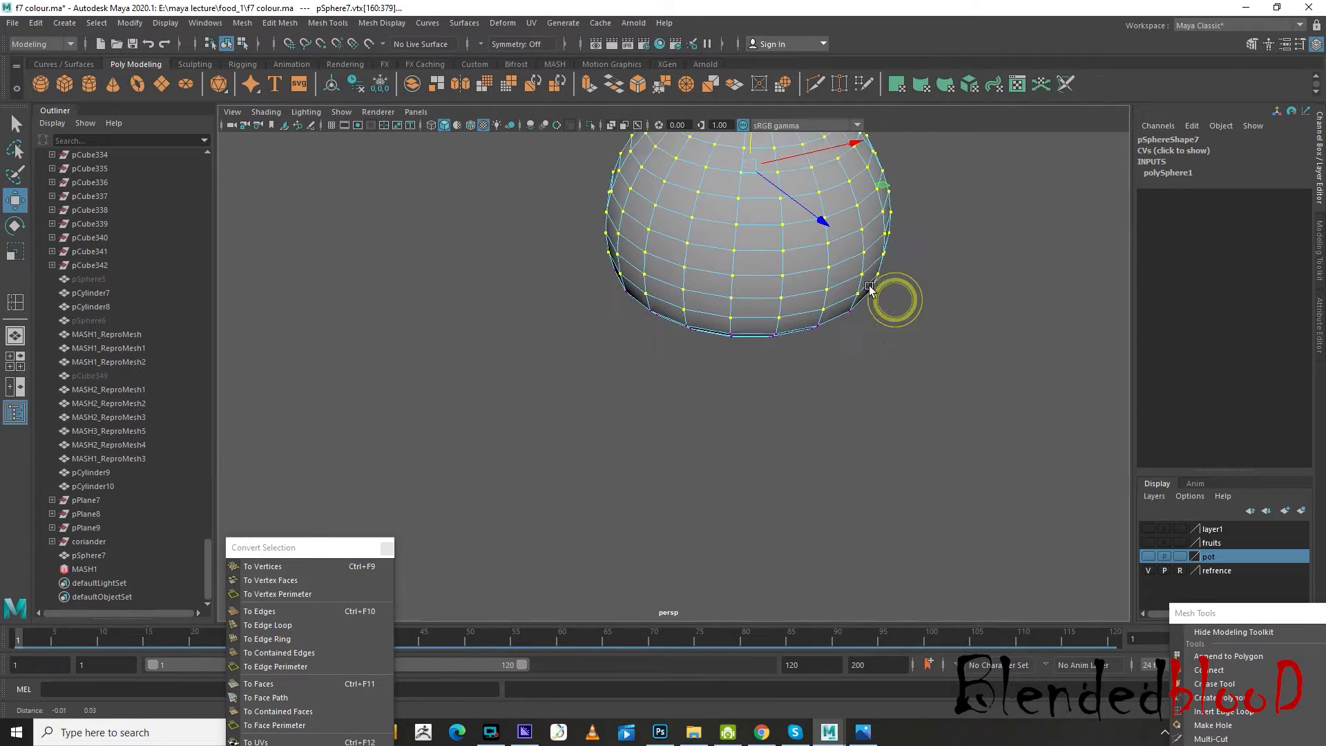
pyautogui.keyDown('alt'); pyautogui.moveTo(893, 299); pyautogui.dragTo(881, 411, button='middle'); pyautogui.keyUp('alt')
pyautogui.click(464, 23)
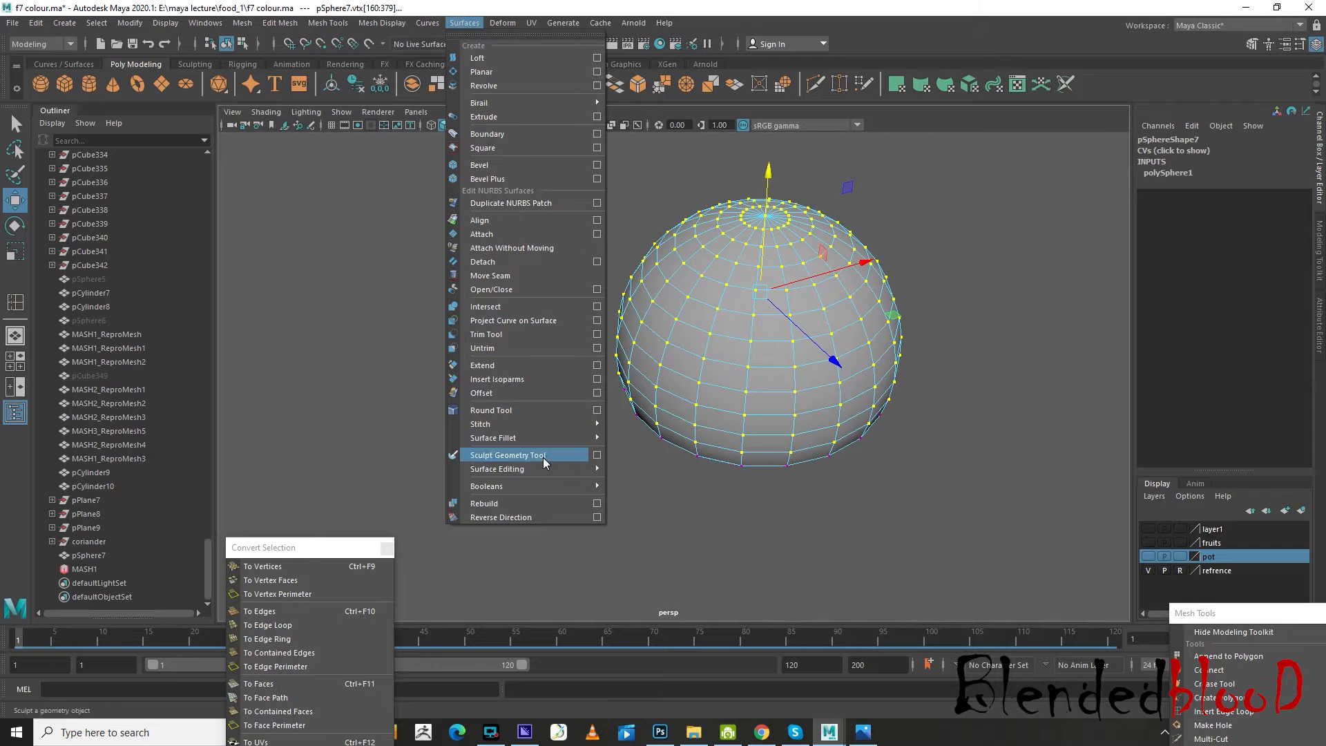
pyautogui.click(525, 455)
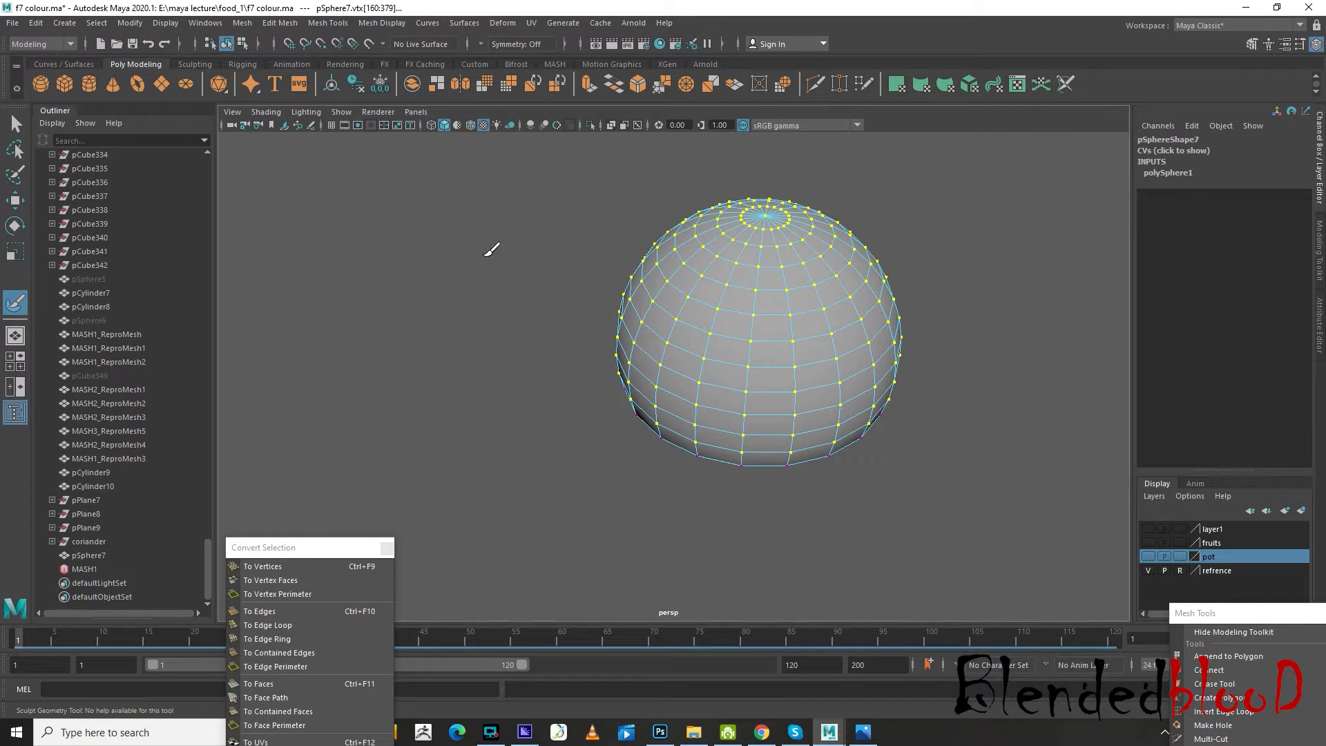
pyautogui.click(465, 23)
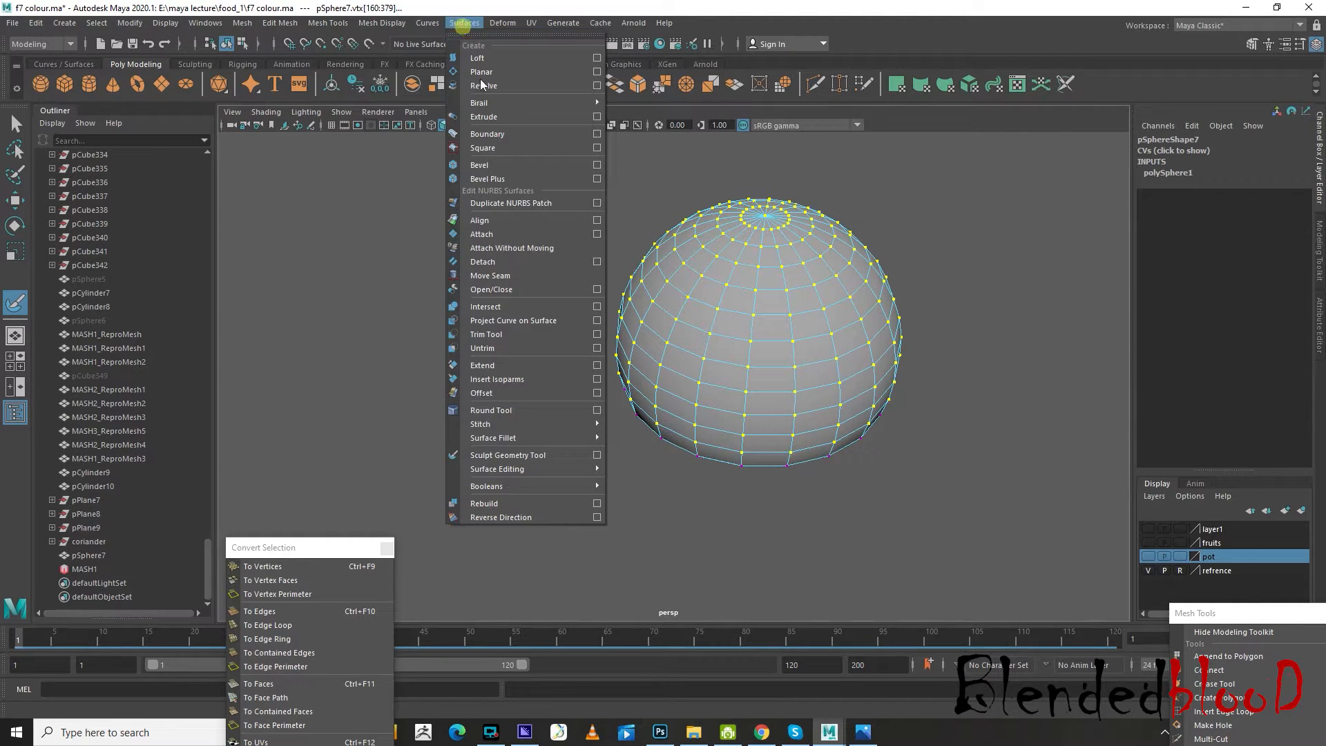
pyautogui.click(591, 464)
pyautogui.scroll(-2, 498, 419)
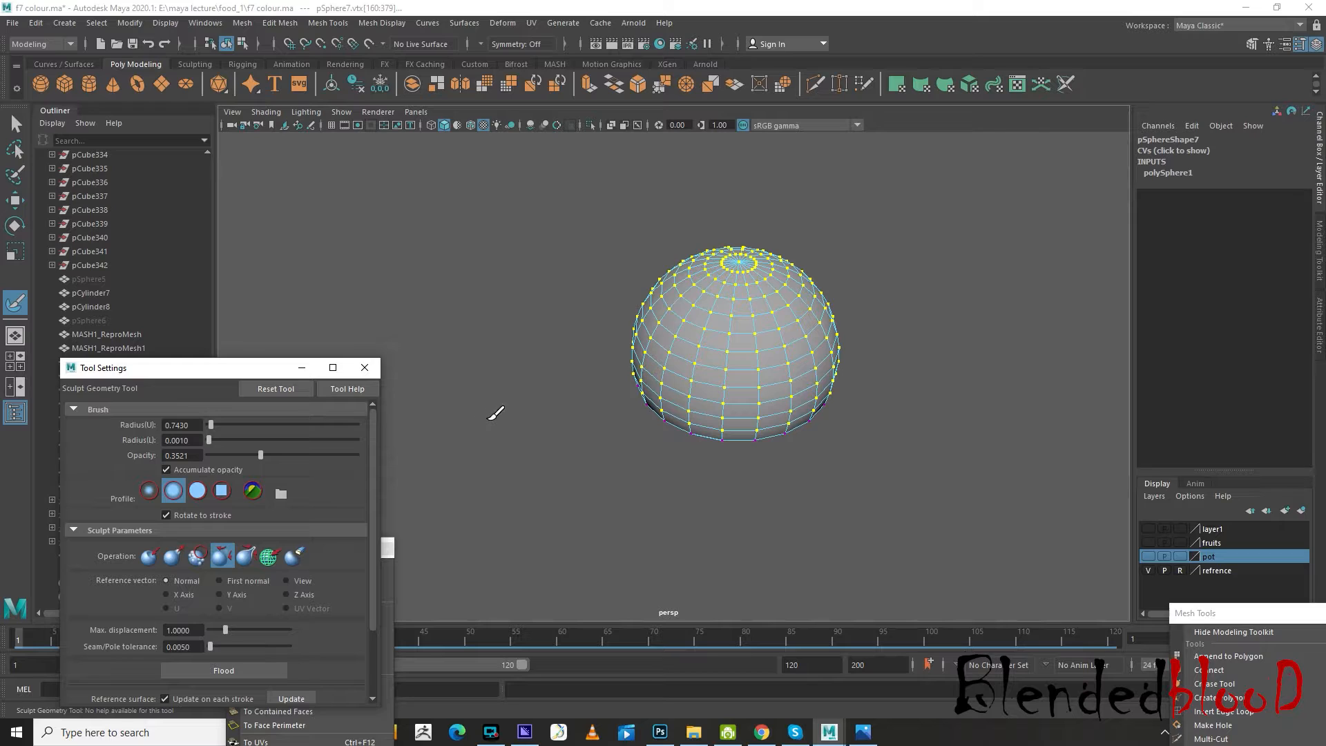
# Delete the construction history of the dome-shaped sphere
pyautogui.click(28, 23)
pyautogui.moveTo(173, 199)
pyautogui.click(239, 201)
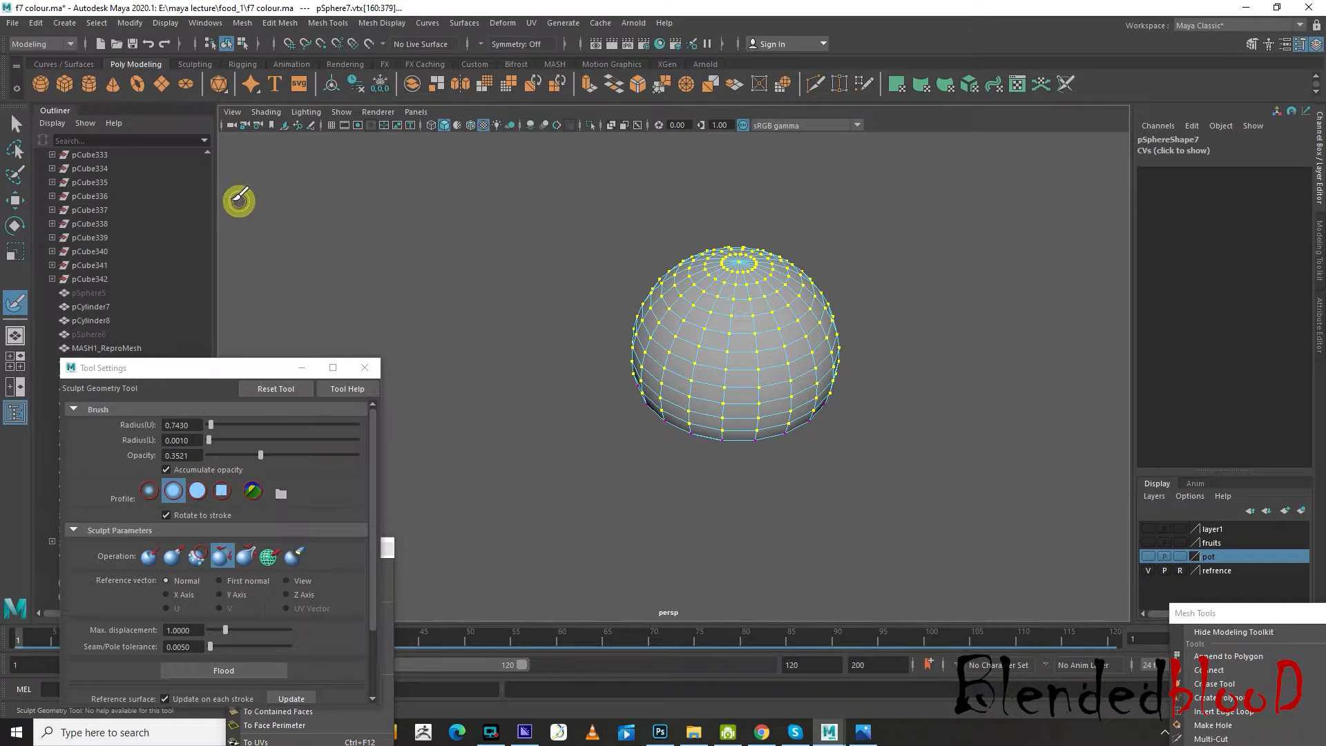
# Save the scene under the new name "f8 colour.ma" in the food_1 folder
pyautogui.click(13, 22)
pyautogui.click(41, 78)
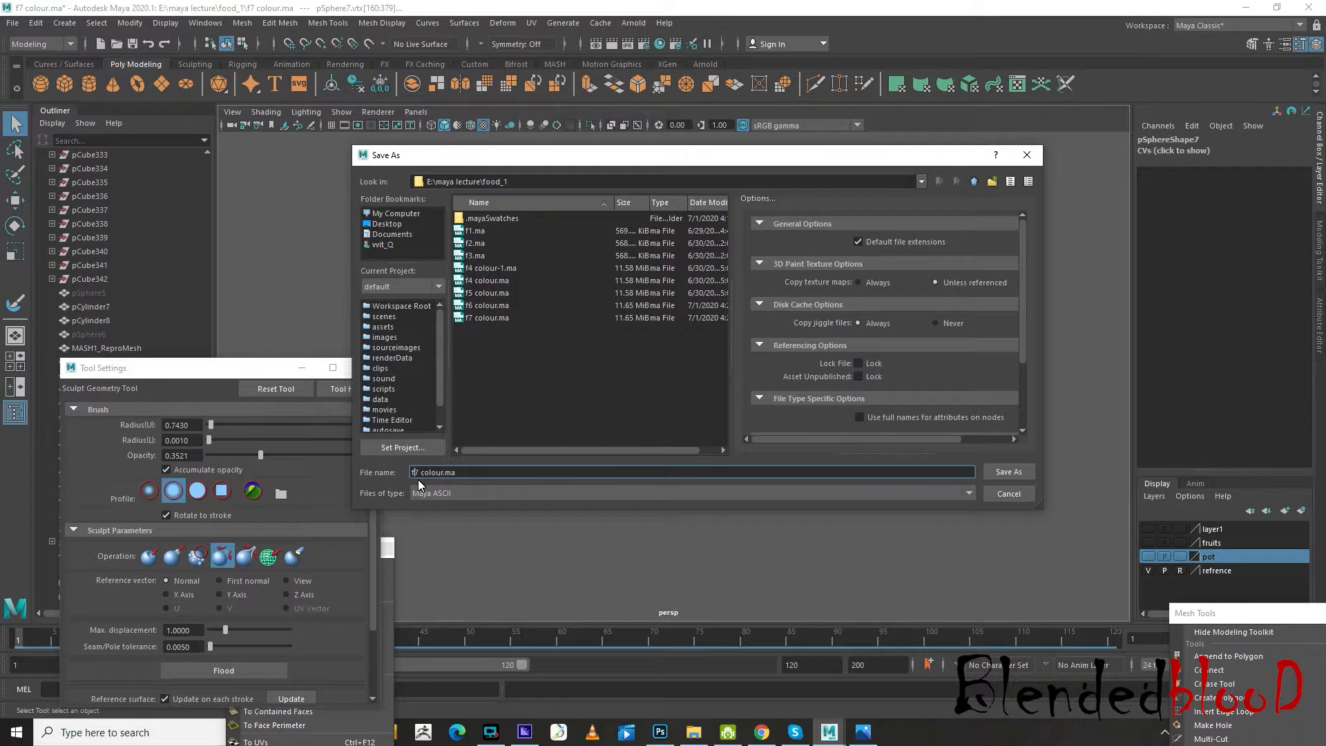
pyautogui.press('Return')
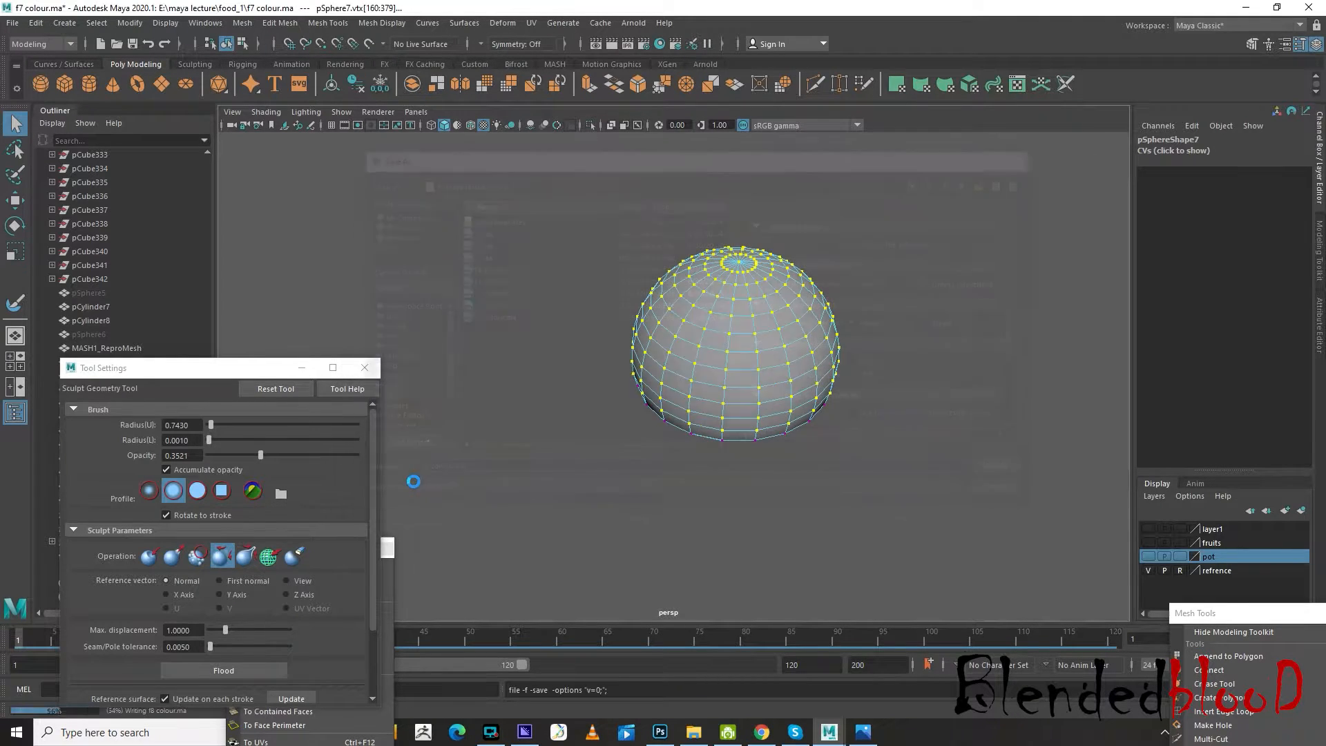
# Save another copy of the scene as "f9 colour.ma" in the same folder
pyautogui.click(13, 26)
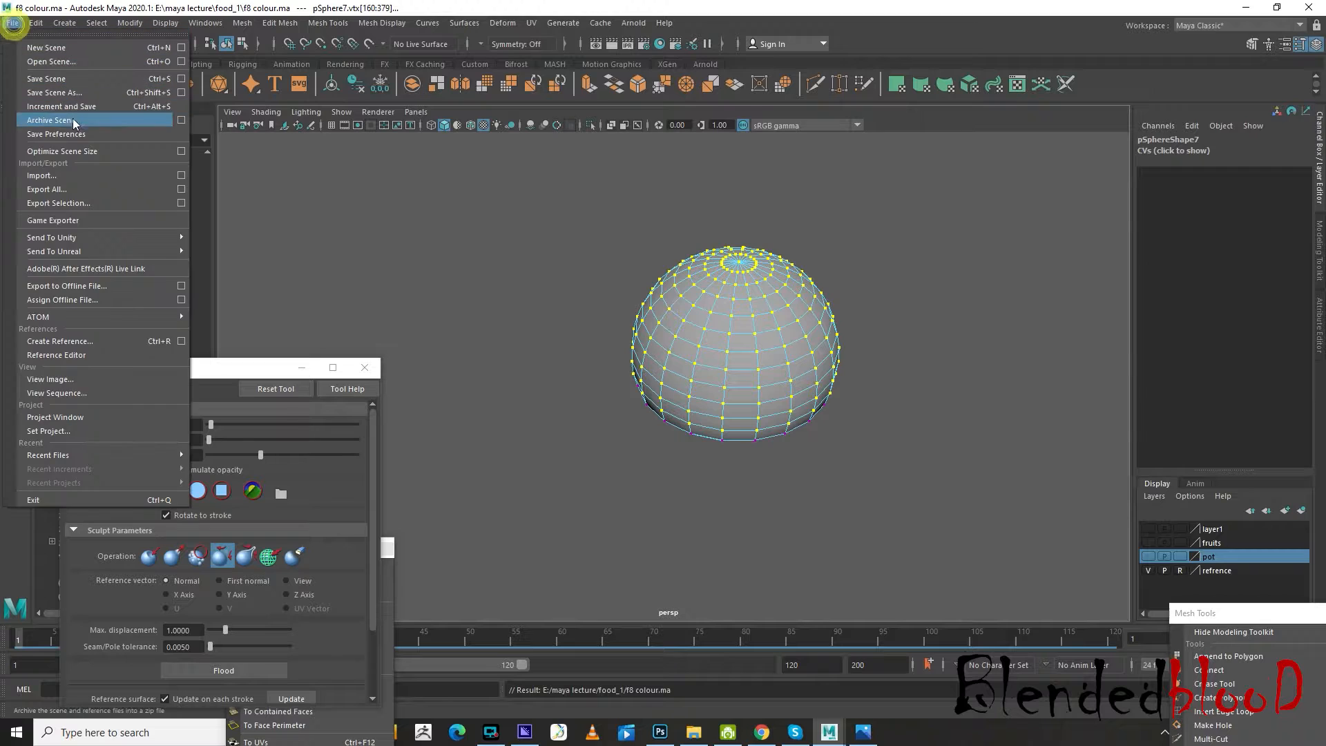
pyautogui.click(41, 78)
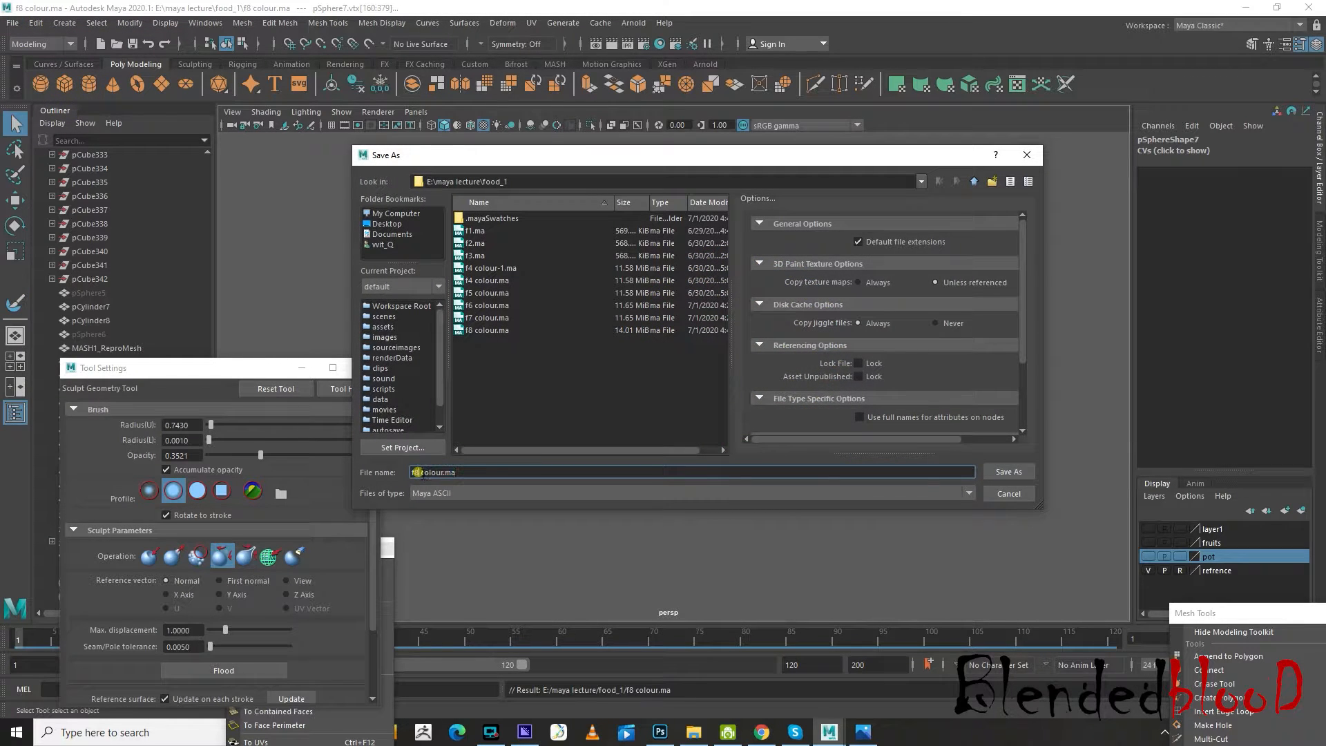
pyautogui.write('9')
pyautogui.press('Return')
# Set the sculpt brush to the Push operation with a radius of 0.1829, try a stroke on the dome and undo it
pyautogui.scroll(4, 744, 401)
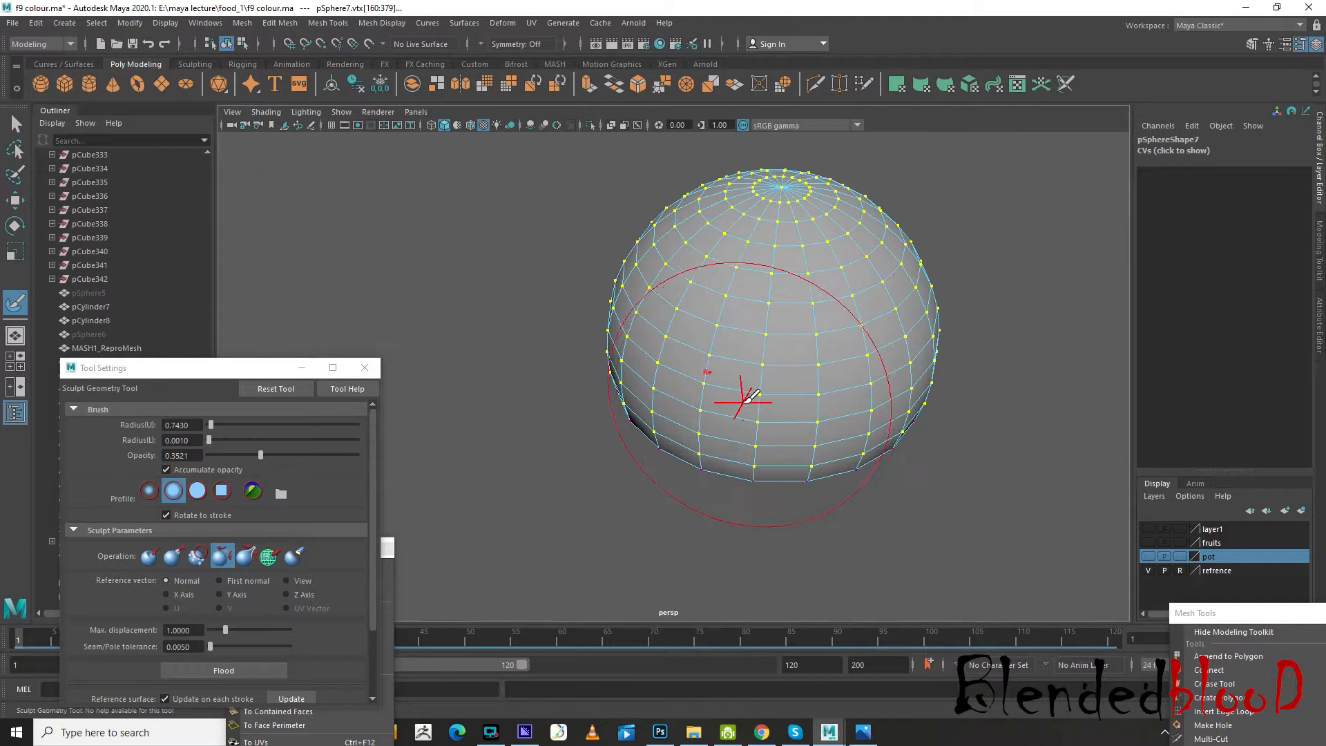
pyautogui.keyDown('alt'); pyautogui.moveTo(745, 413); pyautogui.dragTo(746, 400); pyautogui.keyUp('alt')
pyautogui.scroll(-3, 753, 391)
pyautogui.keyDown('alt'); pyautogui.moveTo(801, 377); pyautogui.dragTo(741, 429, button='middle'); pyautogui.keyUp('alt')
pyautogui.moveTo(757, 388)
pyautogui.keyDown('alt'); pyautogui.mouseDown()
pyautogui.moveTo(755, 412)
pyautogui.moveTo(731, 383)
pyautogui.mouseUp(); pyautogui.keyUp('alt')
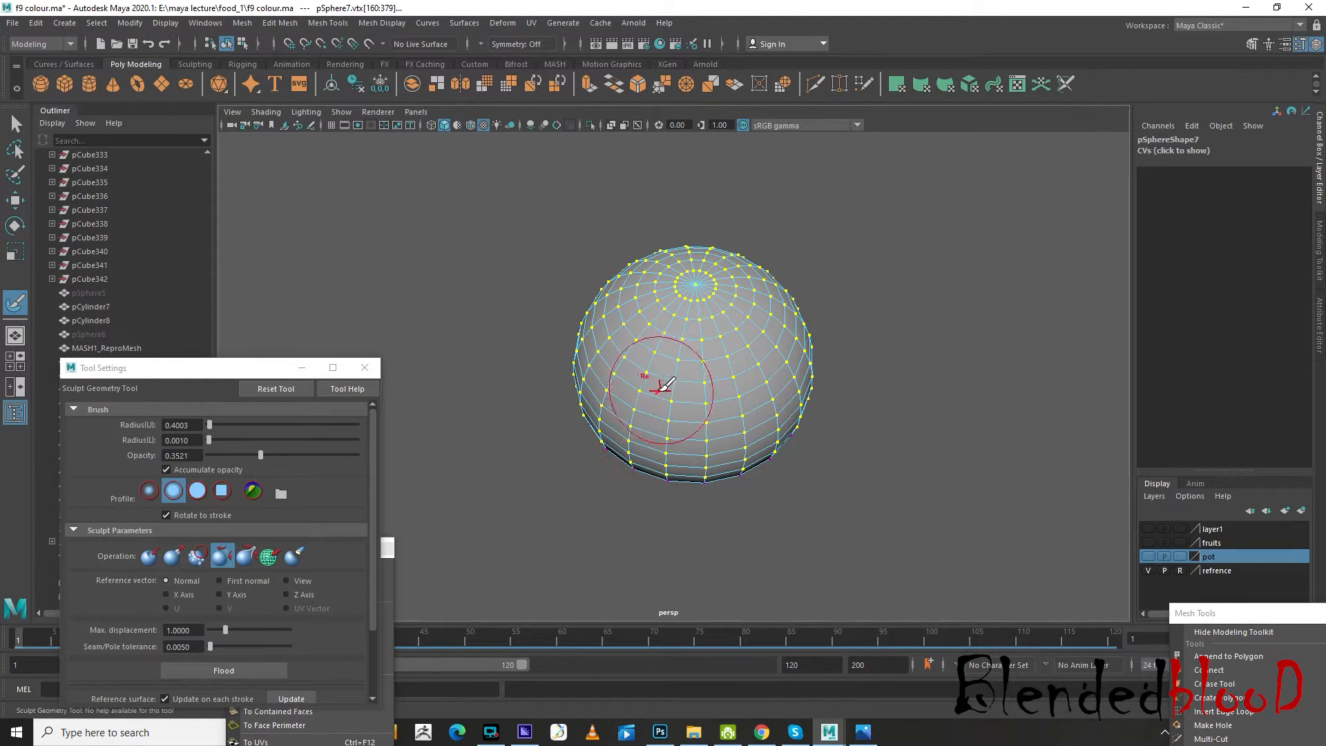
pyautogui.click(149, 556)
pyautogui.moveTo(776, 353); pyautogui.dragTo(813, 383)
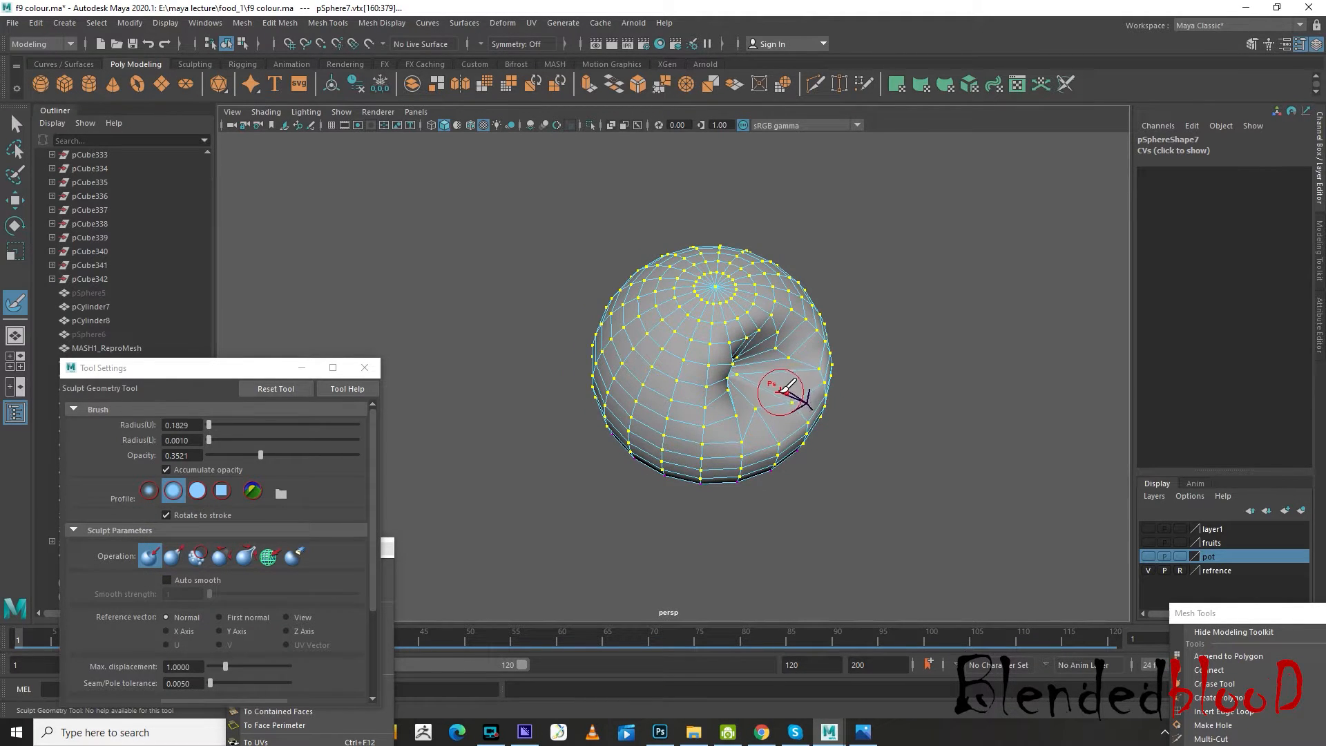
pyautogui.hotkey('ctrl', 'z')
# Return to object selection and smooth the whole dome mesh with one division
pyautogui.press('w')
pyautogui.moveTo(751, 447)
pyautogui.keyDown('alt'); pyautogui.mouseDown()
pyautogui.moveTo(724, 378)
pyautogui.moveTo(720, 389)
pyautogui.mouseUp(); pyautogui.keyUp('alt')
pyautogui.moveTo(728, 404); pyautogui.dragTo(795, 333, button='right')
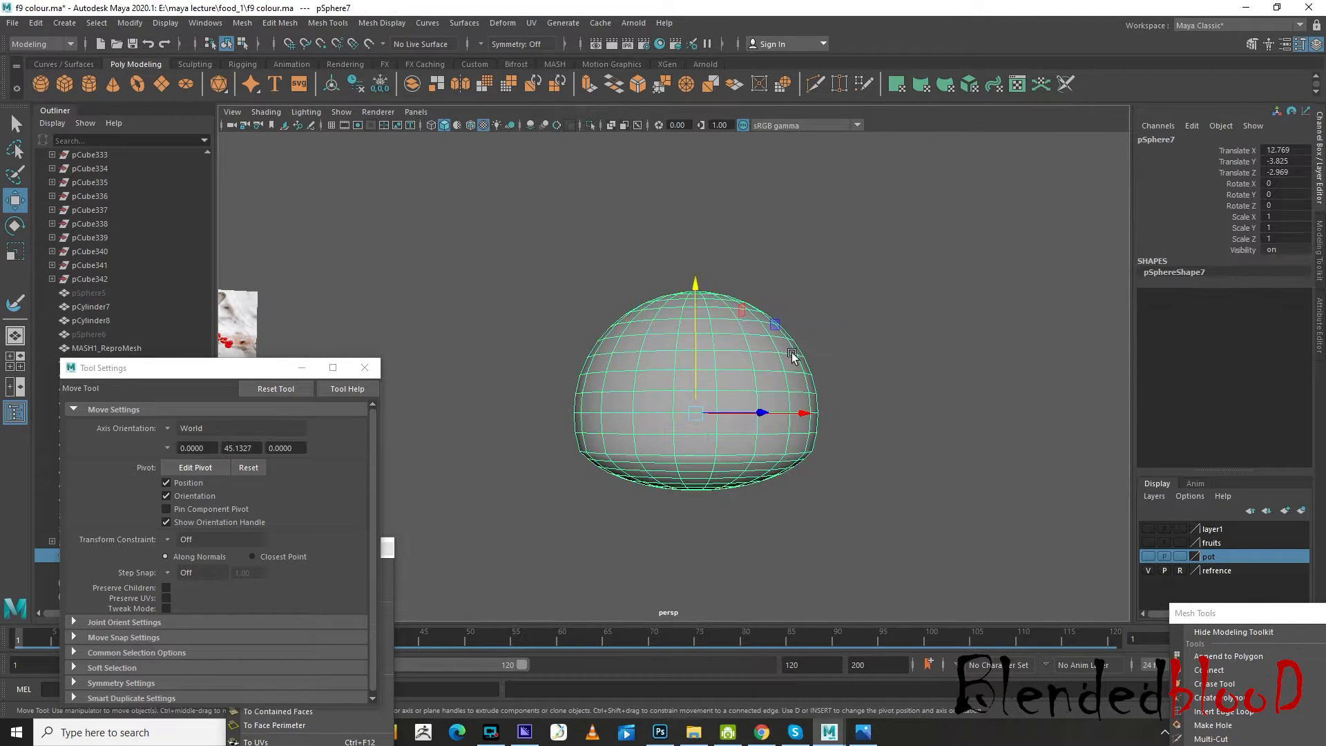
pyautogui.click(244, 24)
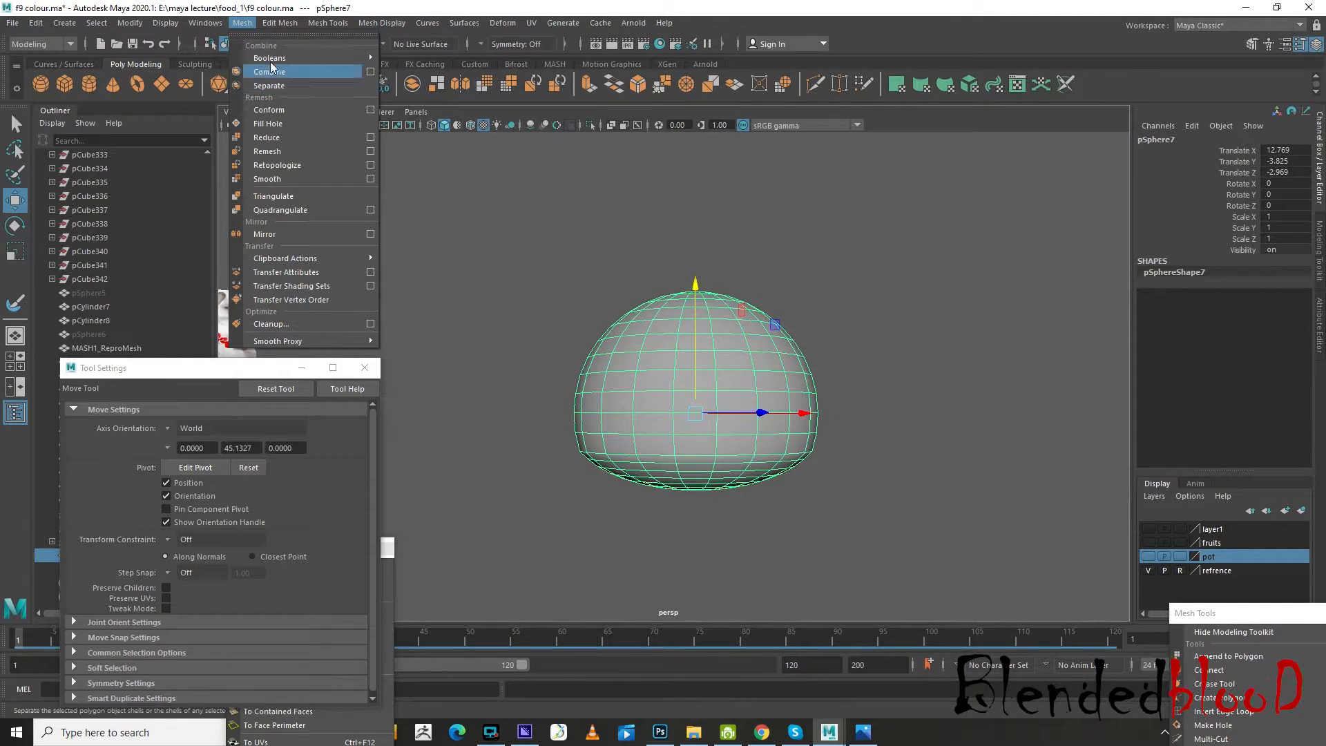
pyautogui.click(288, 180)
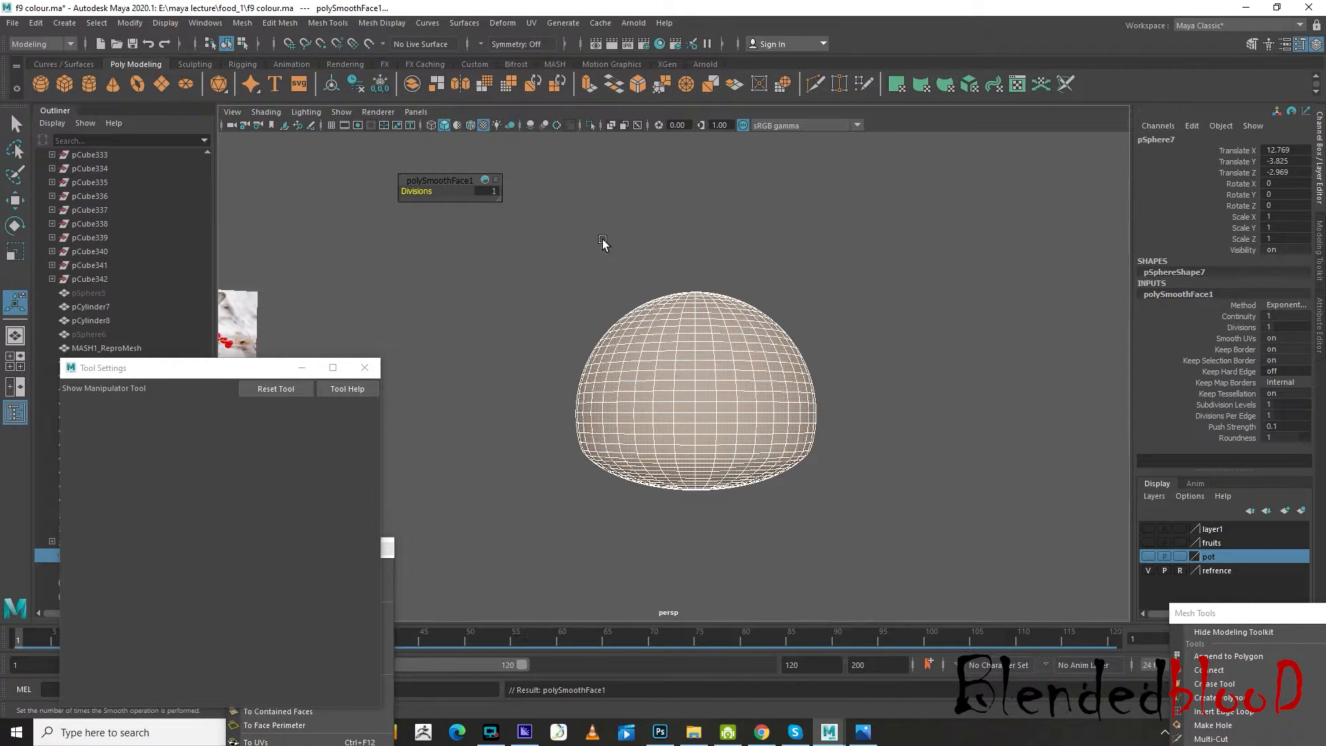
# Select all vertices of the smoothed dome above its flattened base from the side view
pyautogui.press('w')
pyautogui.moveTo(773, 352); pyautogui.dragTo(705, 370, button='right')
pyautogui.press('space')
pyautogui.press('space')
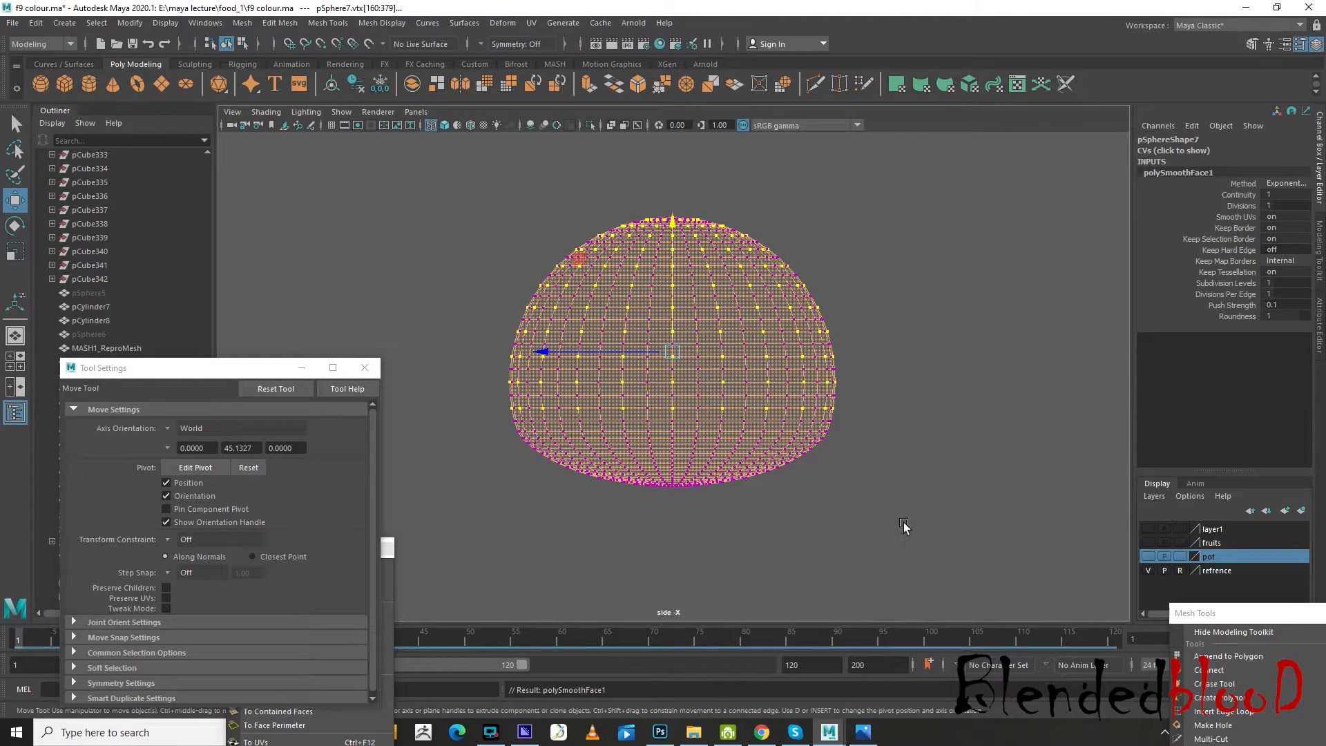
pyautogui.press('space')
pyautogui.press('space')
pyautogui.moveTo(541, 268); pyautogui.dragTo(889, 422)
pyautogui.press('space')
pyautogui.press('space')
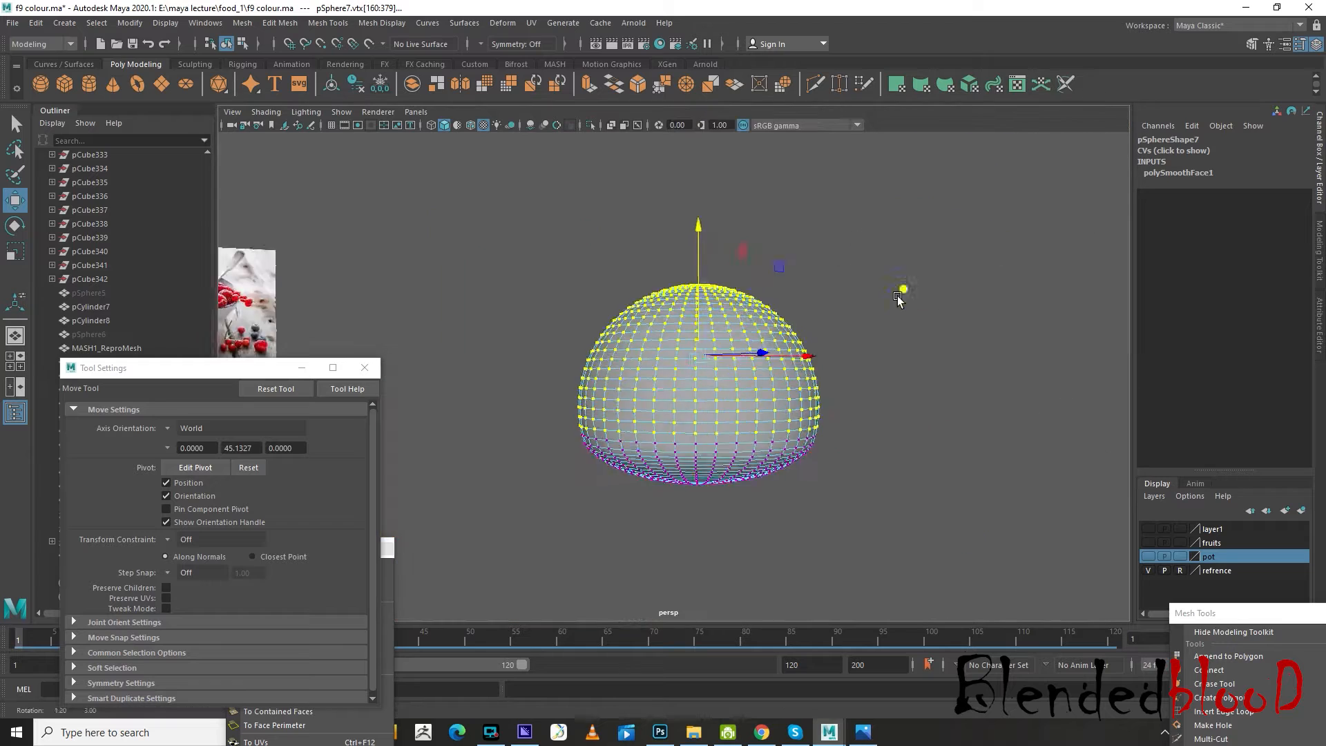
pyautogui.keyDown('alt'); pyautogui.moveTo(903, 293); pyautogui.dragTo(859, 272); pyautogui.keyUp('alt')
pyautogui.keyDown('alt'); pyautogui.moveTo(859, 272); pyautogui.dragTo(824, 355, button='middle'); pyautogui.keyUp('alt')
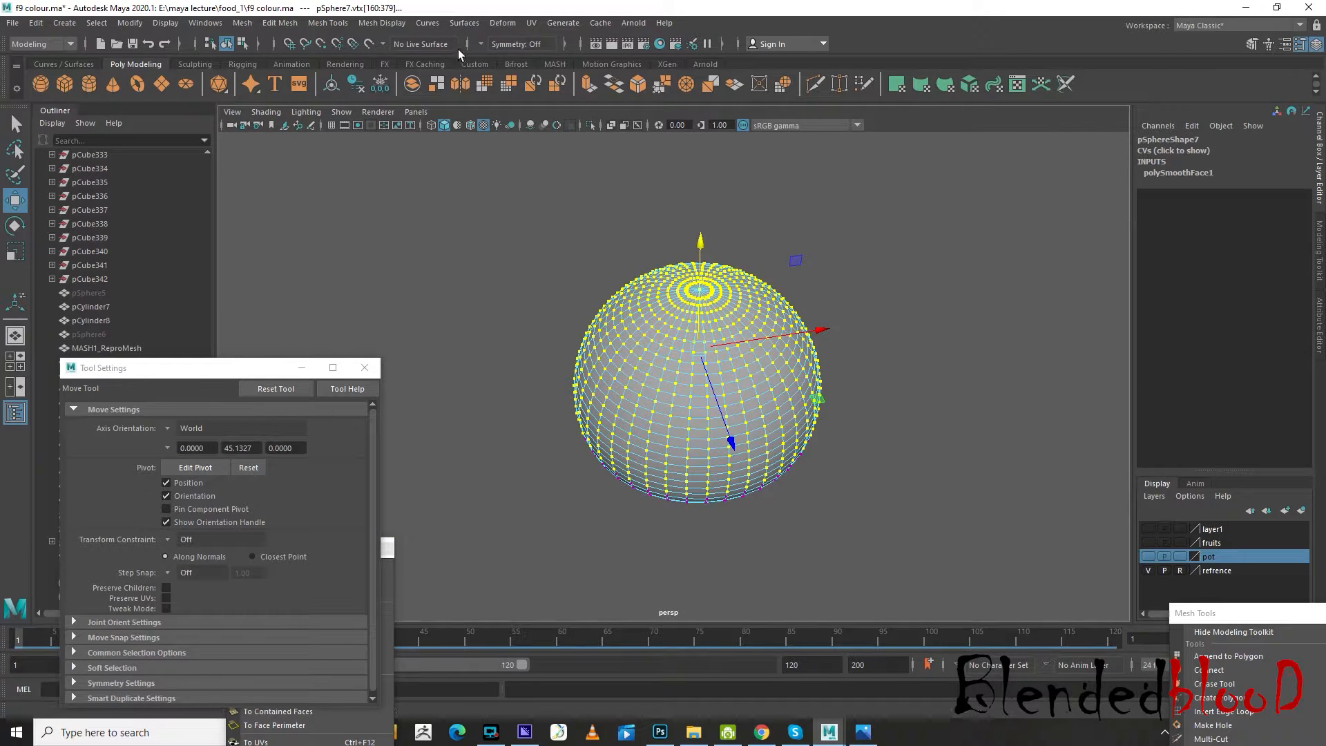
# Carve irregular dents across the dome's selected area with the Sculpt Geometry Tool's Push operation
pyautogui.click(465, 25)
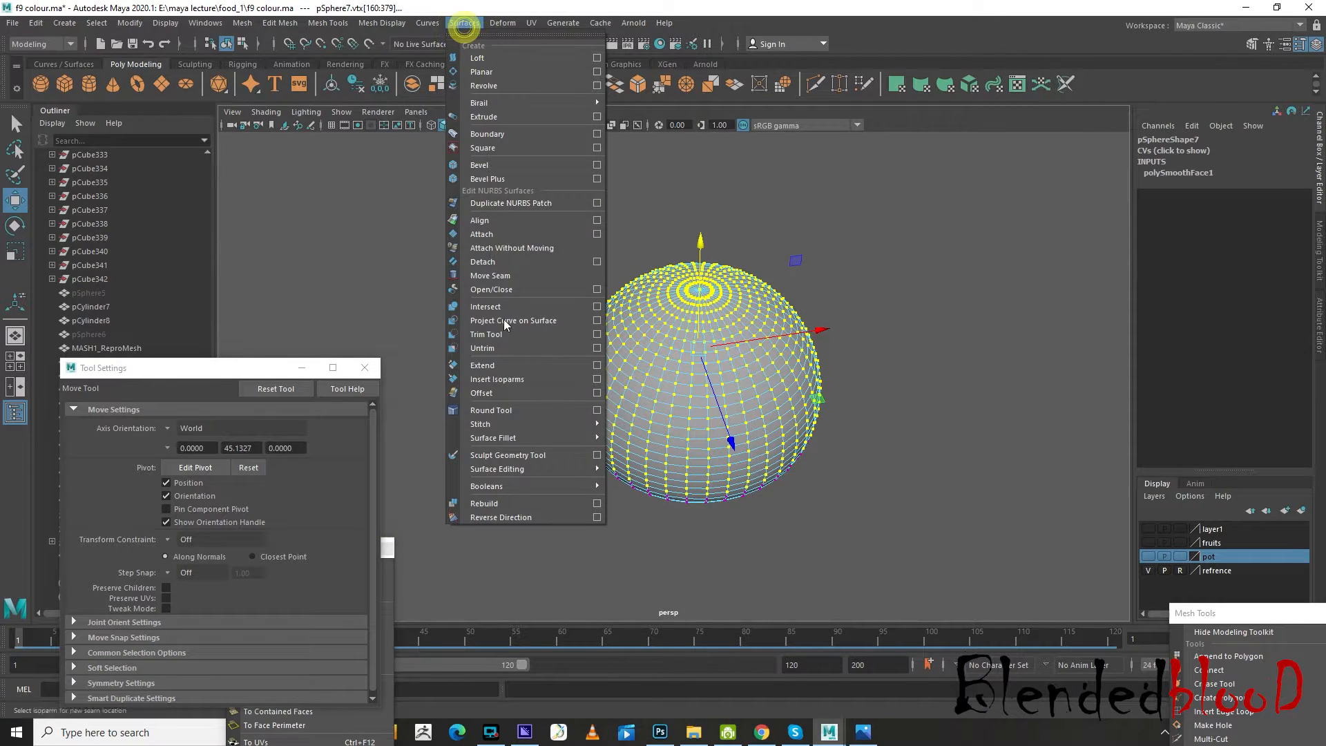
pyautogui.click(593, 459)
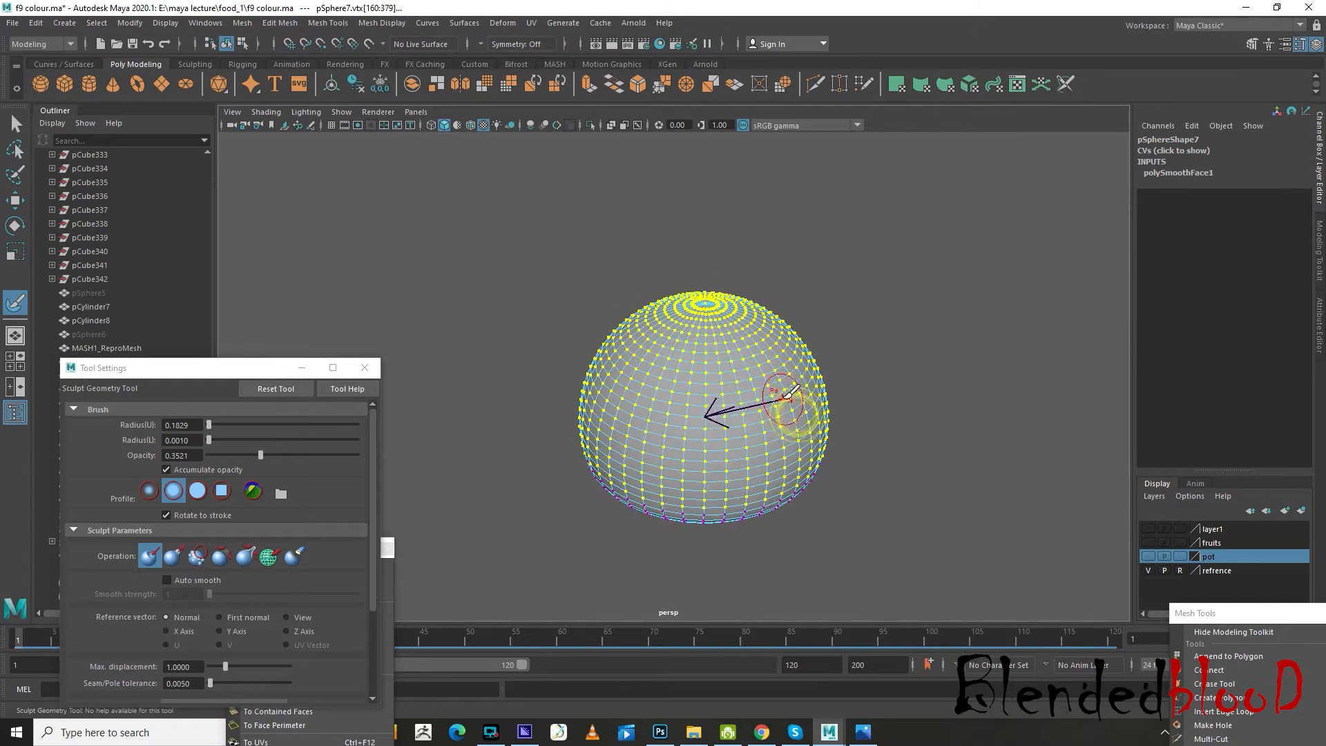
pyautogui.moveTo(787, 394); pyautogui.dragTo(831, 384)
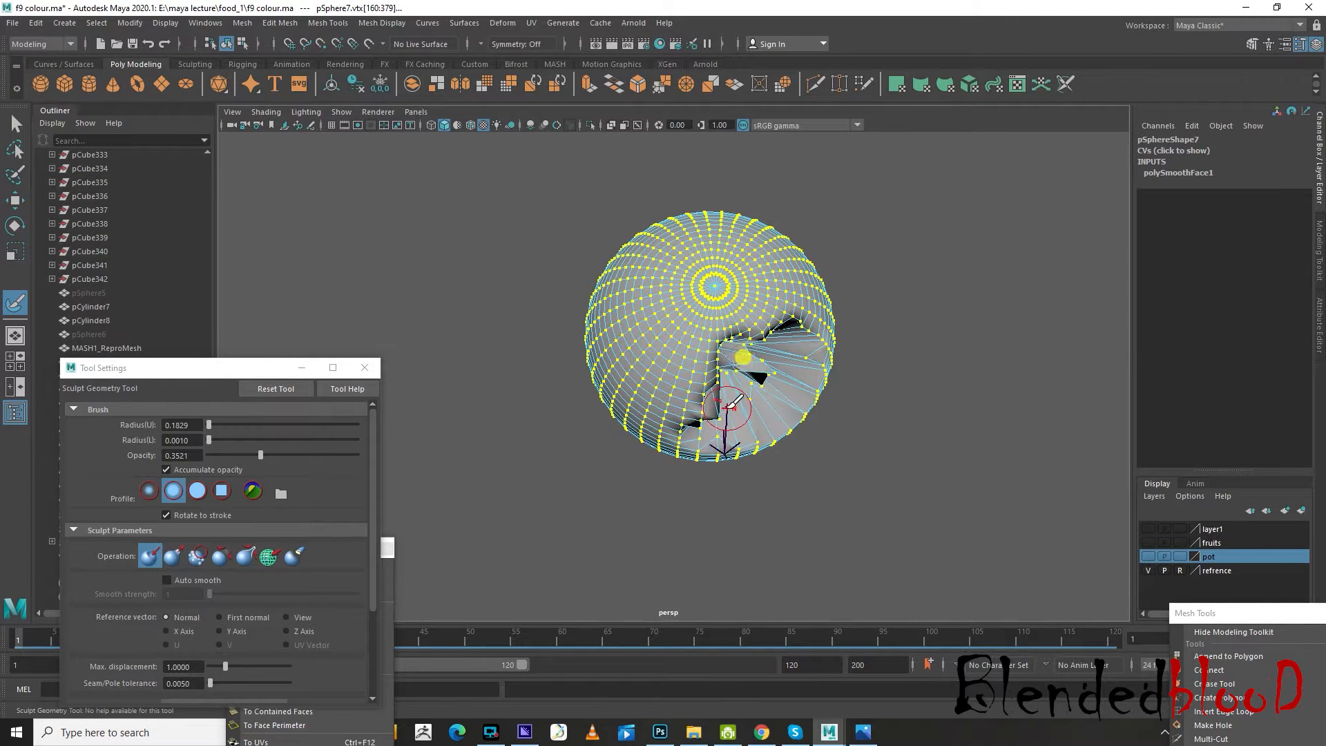
pyautogui.moveTo(760, 255)
pyautogui.keyDown('alt'); pyautogui.mouseDown()
pyautogui.moveTo(584, 387)
pyautogui.moveTo(783, 442)
pyautogui.moveTo(776, 468)
pyautogui.moveTo(758, 321)
pyautogui.mouseUp(); pyautogui.keyUp('alt')
pyautogui.moveTo(831, 349)
pyautogui.keyDown('alt'); pyautogui.mouseDown()
pyautogui.moveTo(858, 444)
pyautogui.moveTo(822, 477)
pyautogui.moveTo(846, 459)
pyautogui.mouseUp(); pyautogui.keyUp('alt')
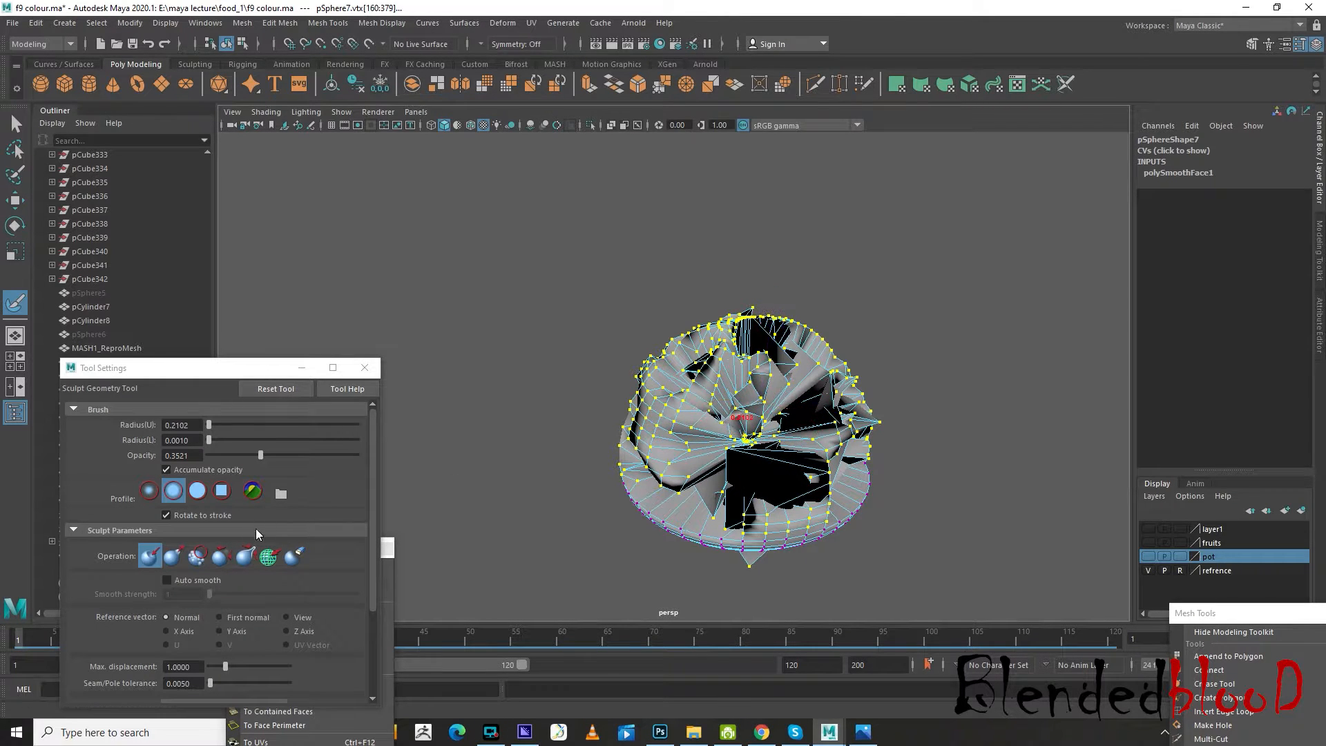
# Even out the torn and overlapping areas of the dented dome with Relax sculpt strokes at a radius of 0.6113
pyautogui.click(219, 556)
pyautogui.keyDown('alt'); pyautogui.moveTo(691, 414); pyautogui.dragTo(748, 401); pyautogui.keyUp('alt')
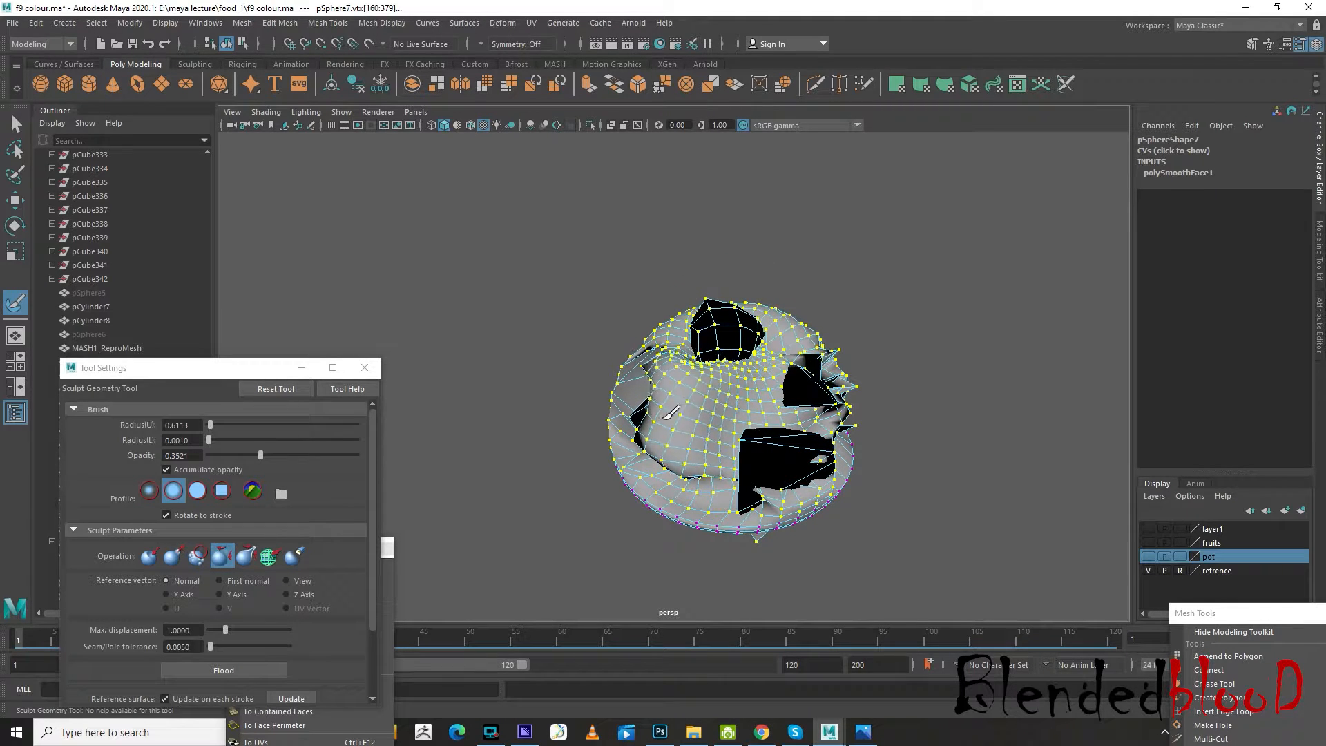
pyautogui.keyDown('alt'); pyautogui.moveTo(720, 399); pyautogui.dragTo(618, 434); pyautogui.keyUp('alt')
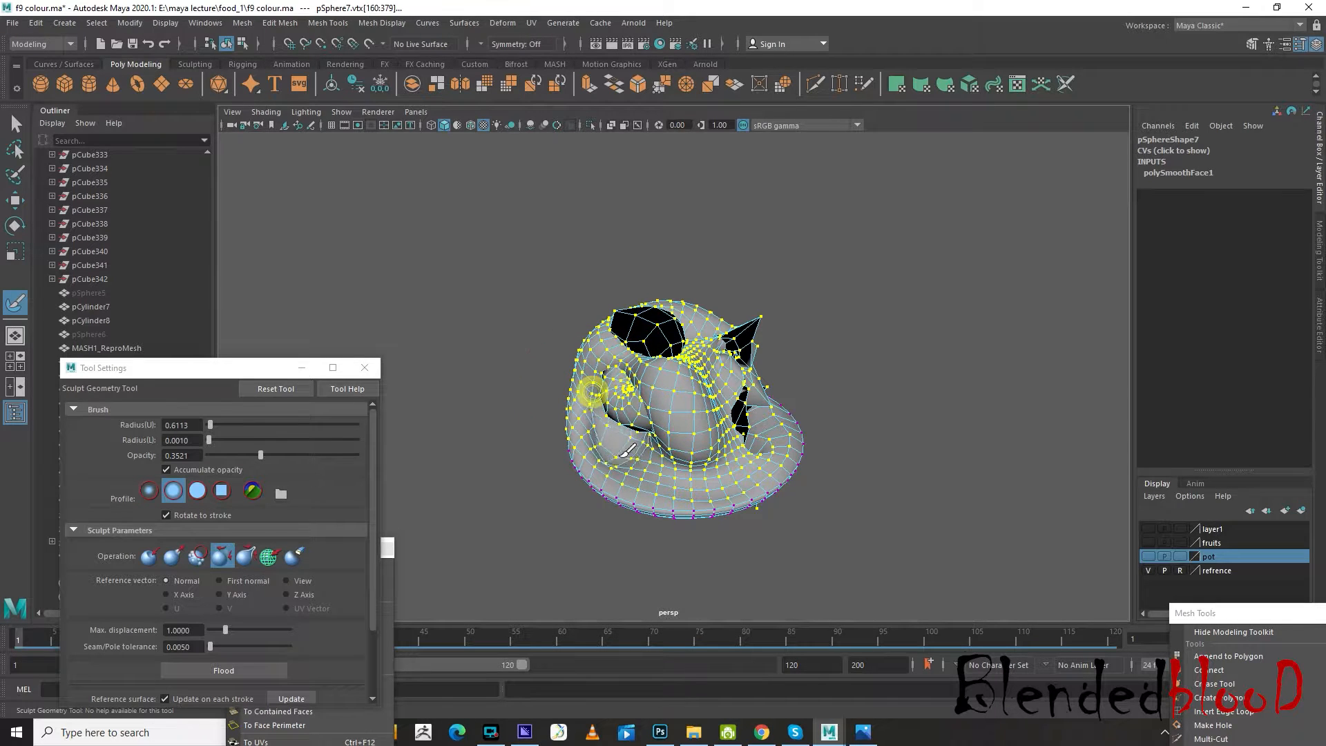
pyautogui.keyDown('alt'); pyautogui.moveTo(736, 382); pyautogui.dragTo(739, 377); pyautogui.keyUp('alt')
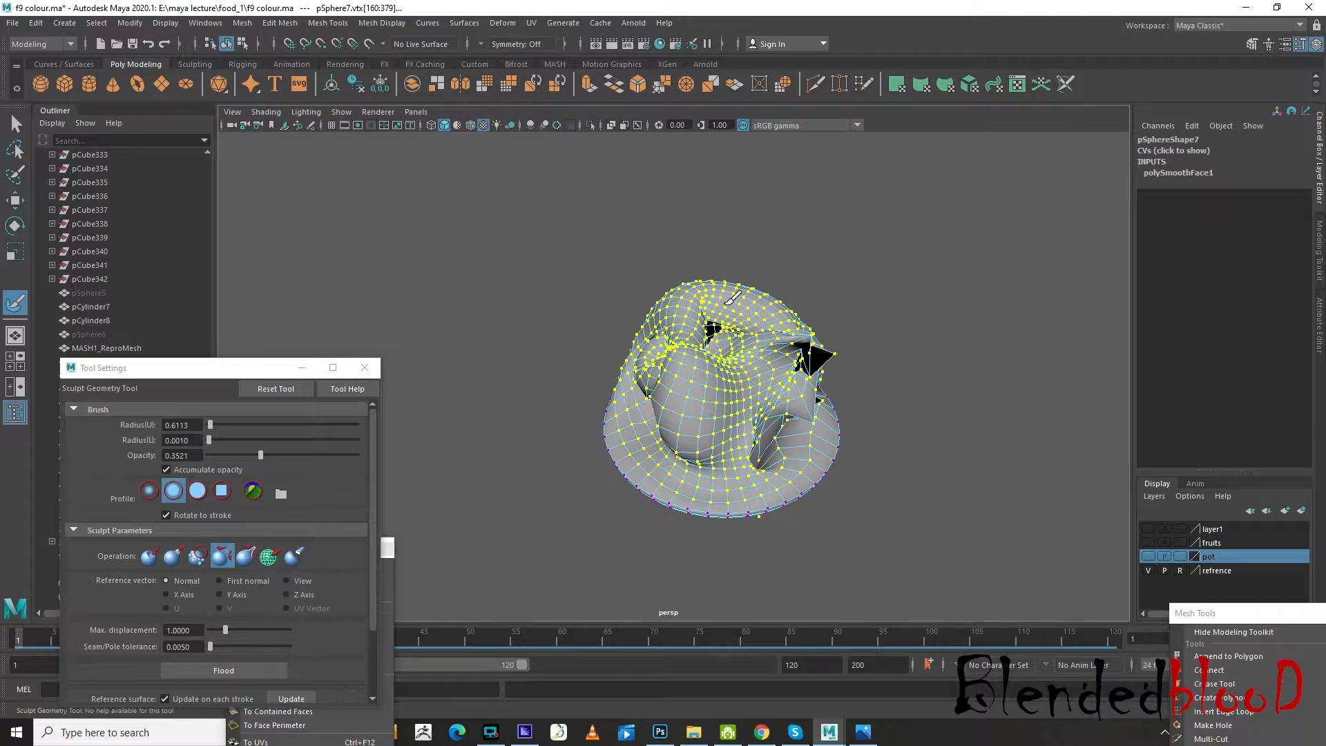
pyautogui.keyDown('alt'); pyautogui.moveTo(867, 355); pyautogui.dragTo(675, 380); pyautogui.keyUp('alt')
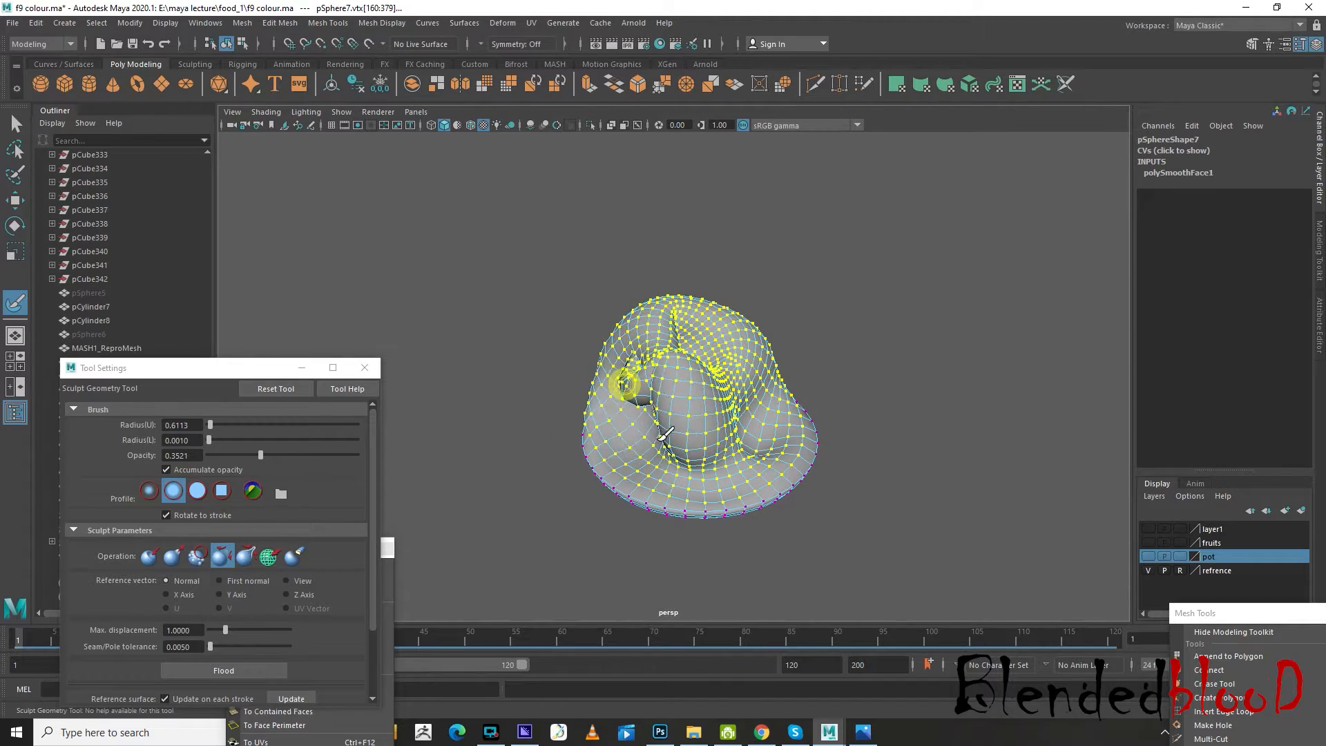
pyautogui.moveTo(751, 332)
pyautogui.keyDown('alt'); pyautogui.mouseDown()
pyautogui.moveTo(794, 359)
pyautogui.moveTo(801, 386)
pyautogui.moveTo(823, 379)
pyautogui.moveTo(656, 441)
pyautogui.mouseUp(); pyautogui.keyUp('alt')
# Raise a bulge on the side of the dome using the Pull sculpt operation with radius 0.3016 and opacity 0.1643
pyautogui.click(172, 557)
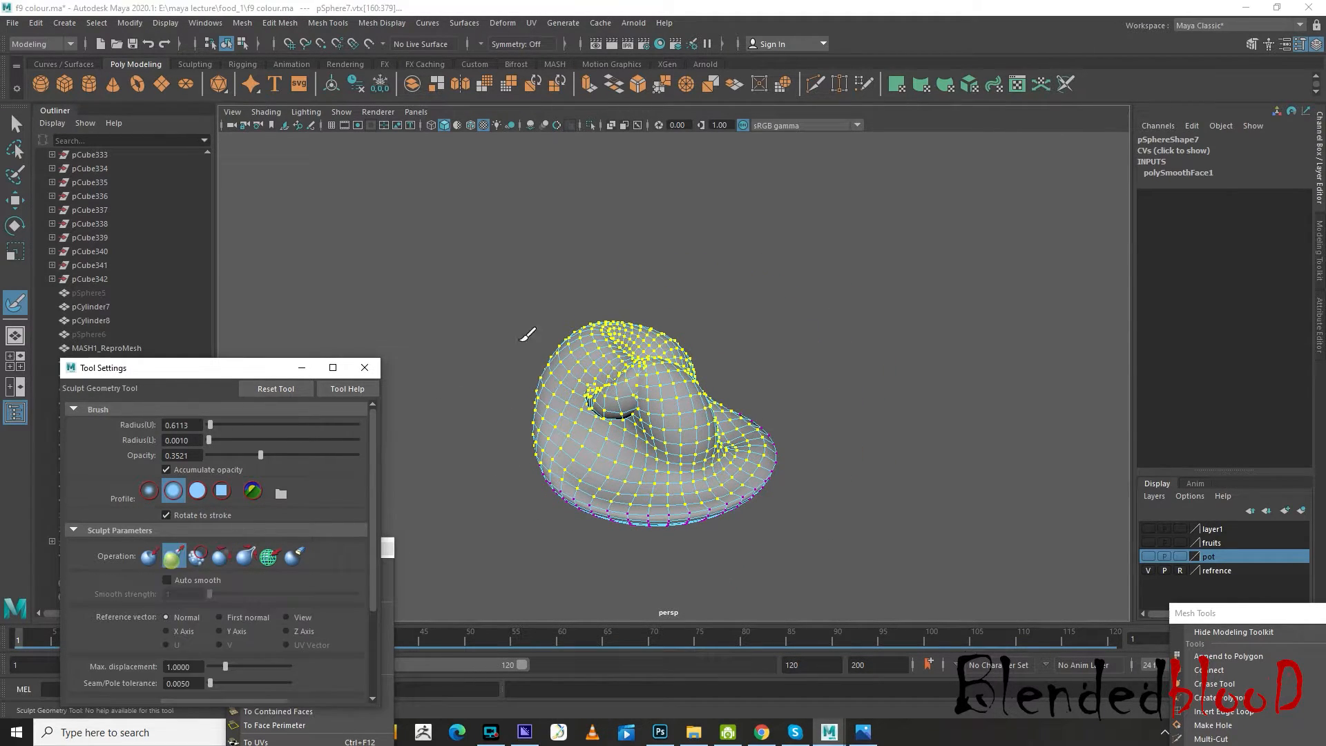
pyautogui.press('b')
pyautogui.moveTo(661, 412); pyautogui.dragTo(651, 413)
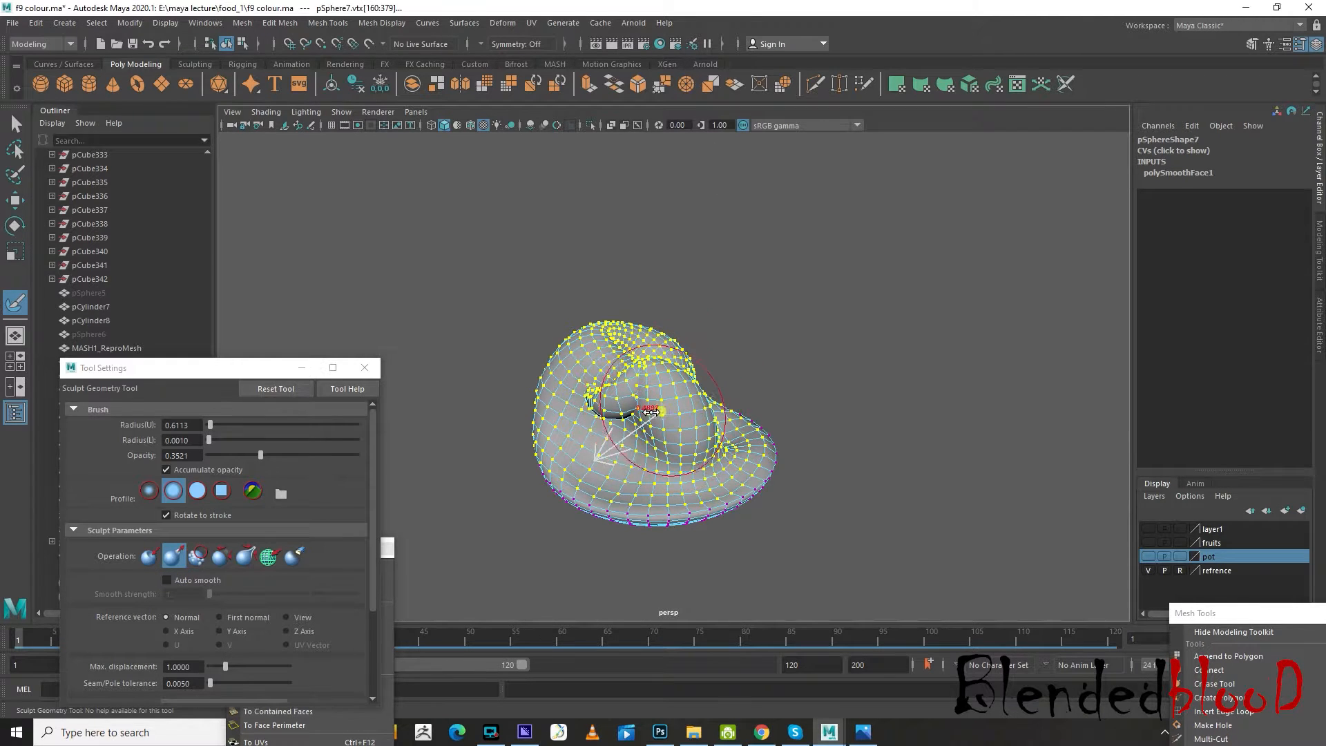
pyautogui.moveTo(260, 454); pyautogui.dragTo(233, 454)
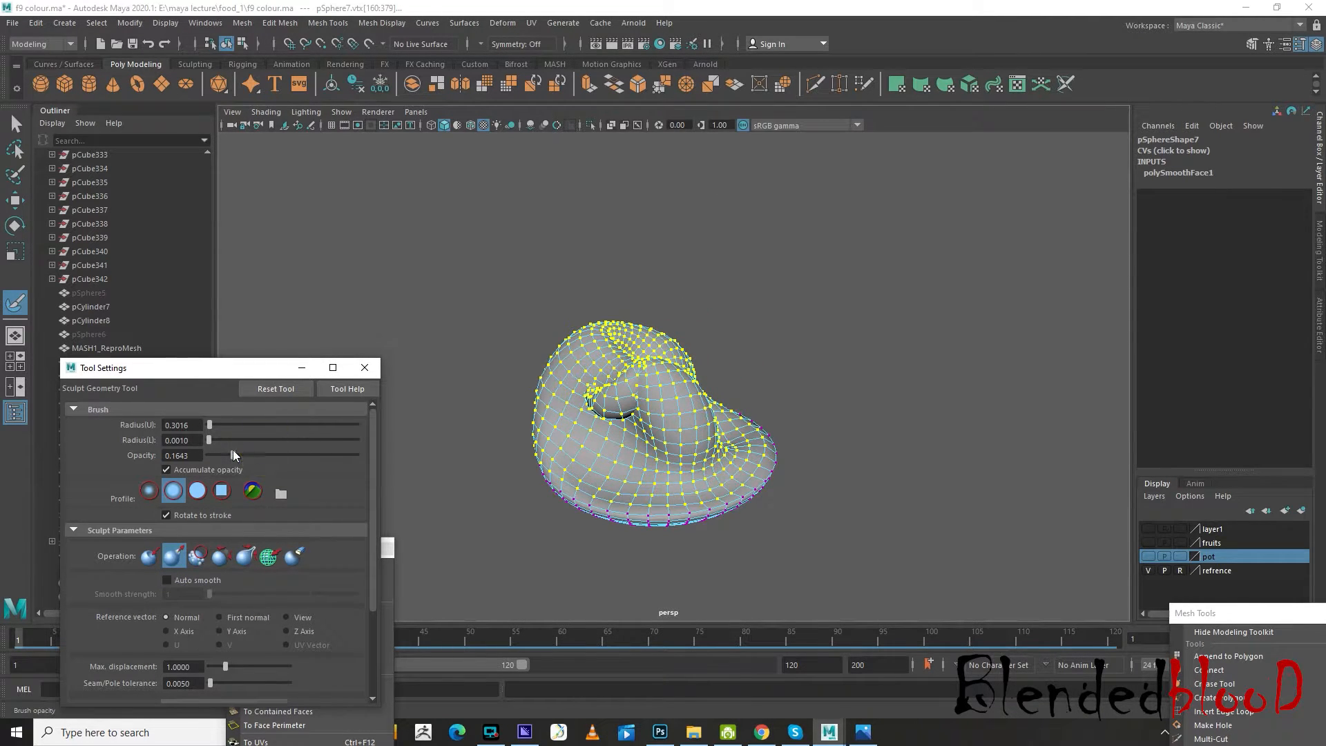
pyautogui.moveTo(605, 433); pyautogui.dragTo(657, 389)
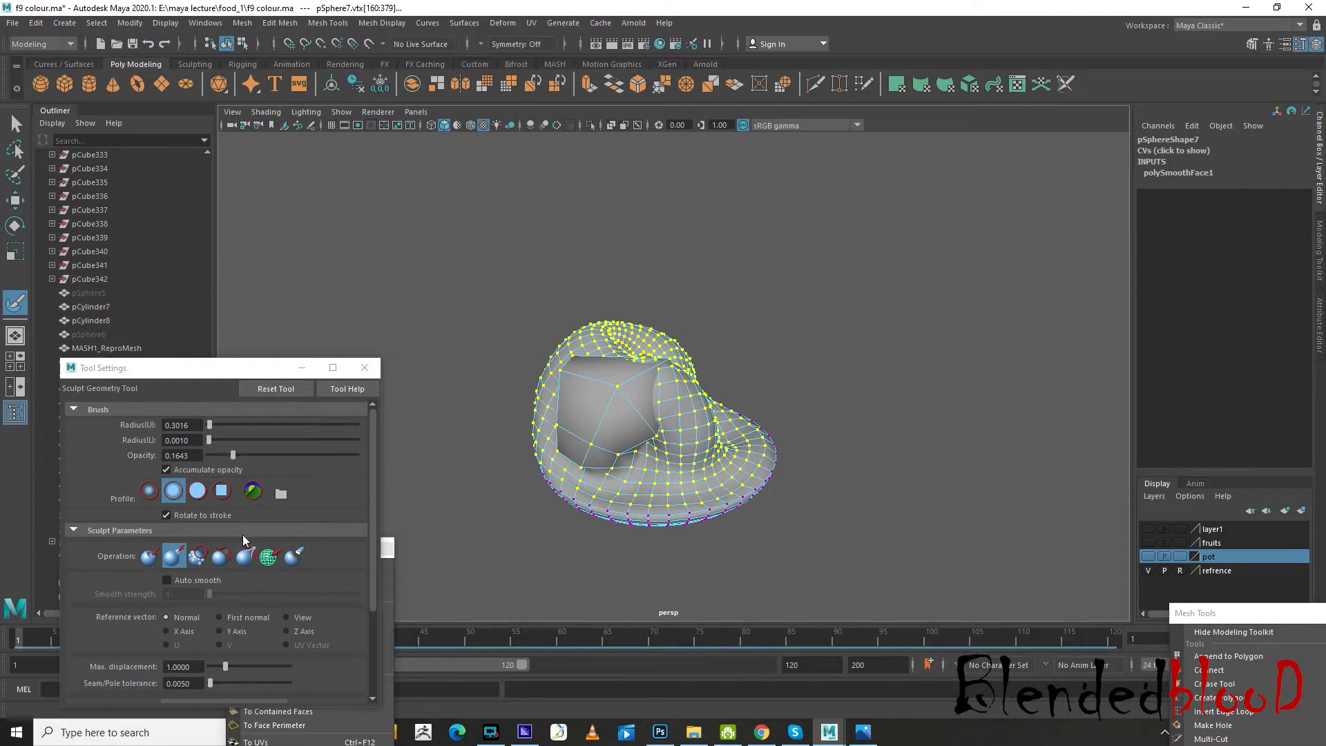
# Soften the raised bulge and the folds around it with Relax sculpt strokes at a radius of 0.7817
pyautogui.click(220, 556)
pyautogui.moveTo(614, 423)
pyautogui.mouseDown()
pyautogui.moveTo(626, 422)
pyautogui.moveTo(601, 400)
pyautogui.moveTo(617, 374)
pyautogui.moveTo(598, 455)
pyautogui.moveTo(580, 437)
pyautogui.mouseUp()
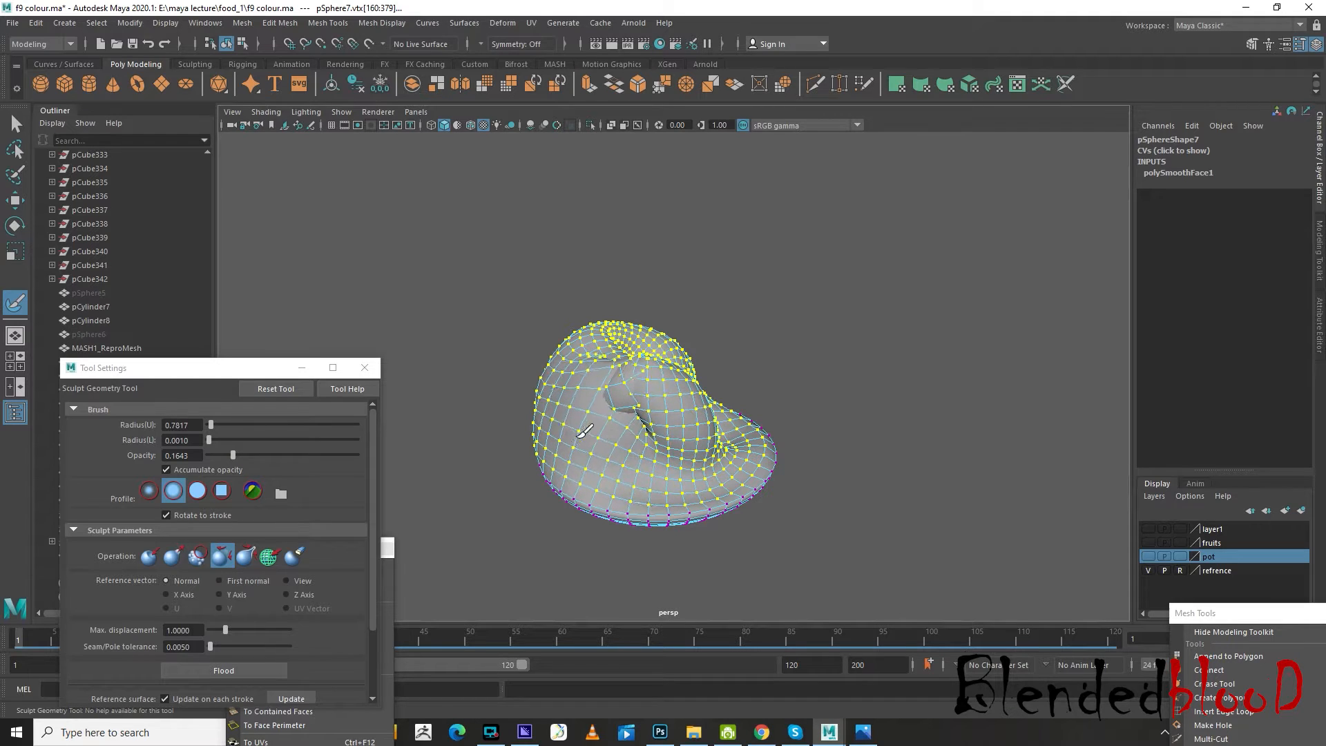
pyautogui.moveTo(626, 379)
pyautogui.mouseDown()
pyautogui.moveTo(612, 375)
pyautogui.moveTo(633, 304)
pyautogui.moveTo(633, 376)
pyautogui.moveTo(722, 354)
pyautogui.moveTo(837, 397)
pyautogui.mouseUp()
pyautogui.moveTo(763, 373)
pyautogui.mouseDown()
pyautogui.moveTo(775, 380)
pyautogui.moveTo(760, 357)
pyautogui.mouseUp()
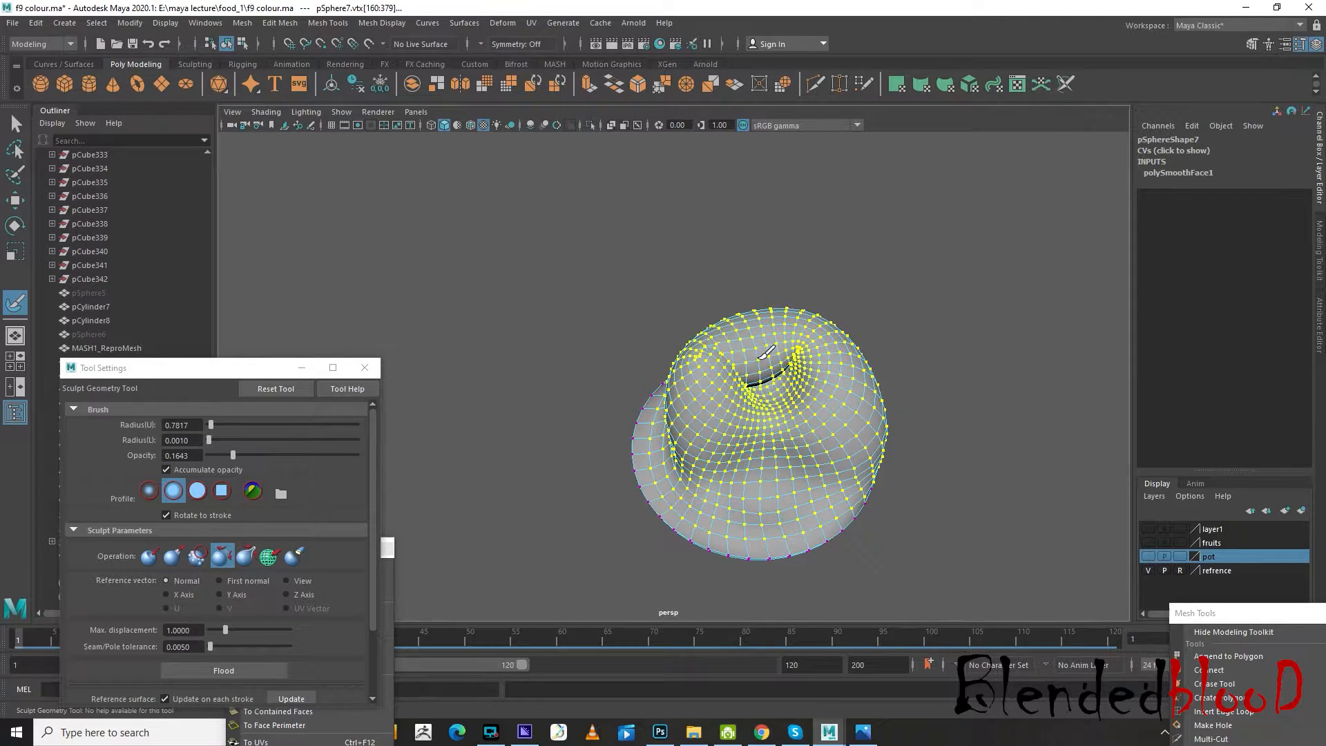
pyautogui.keyDown('alt'); pyautogui.moveTo(774, 420); pyautogui.dragTo(763, 376); pyautogui.keyUp('alt')
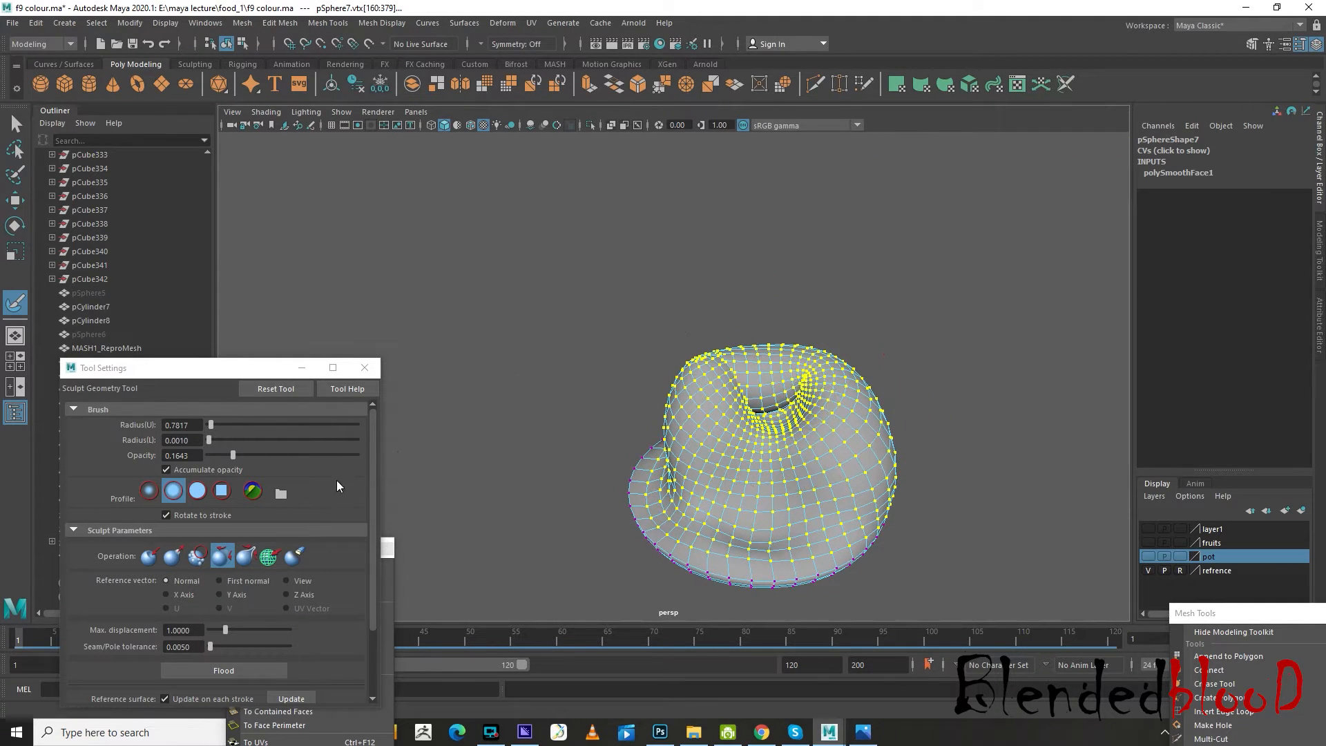
# Set the sculpt brush to Push with radius 0.2207 and opacity 0.1315, and try one stroke on the smooth side
pyautogui.click(148, 556)
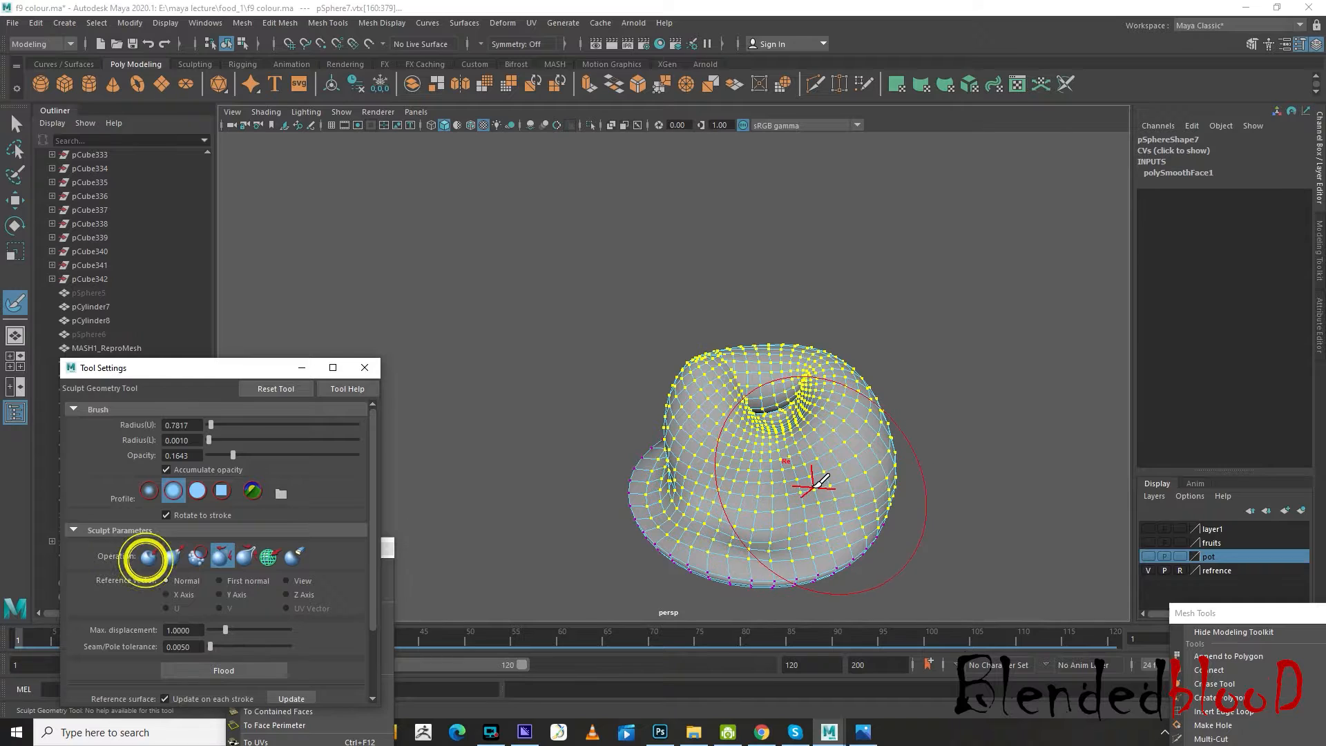
pyautogui.moveTo(799, 474); pyautogui.dragTo(777, 477)
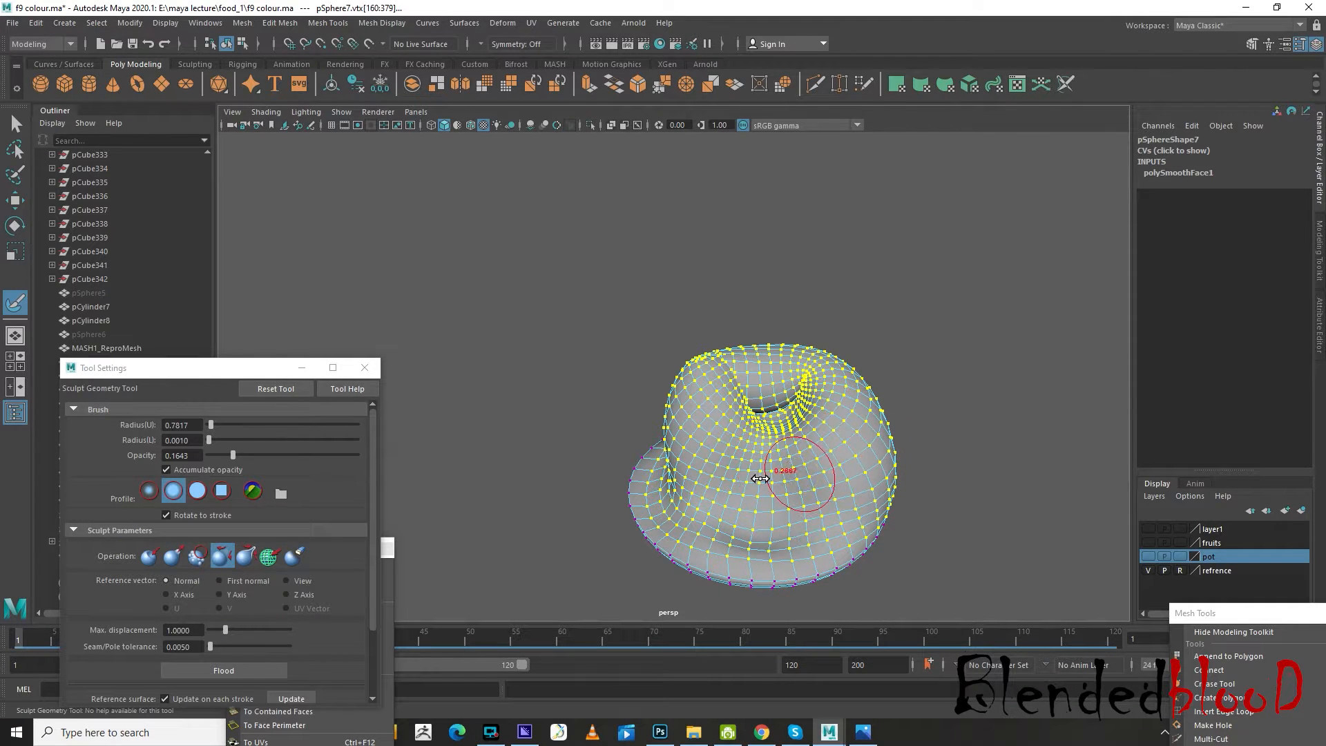
pyautogui.moveTo(235, 454); pyautogui.dragTo(224, 456)
pyautogui.click(695, 475)
pyautogui.moveTo(232, 453); pyautogui.dragTo(245, 455)
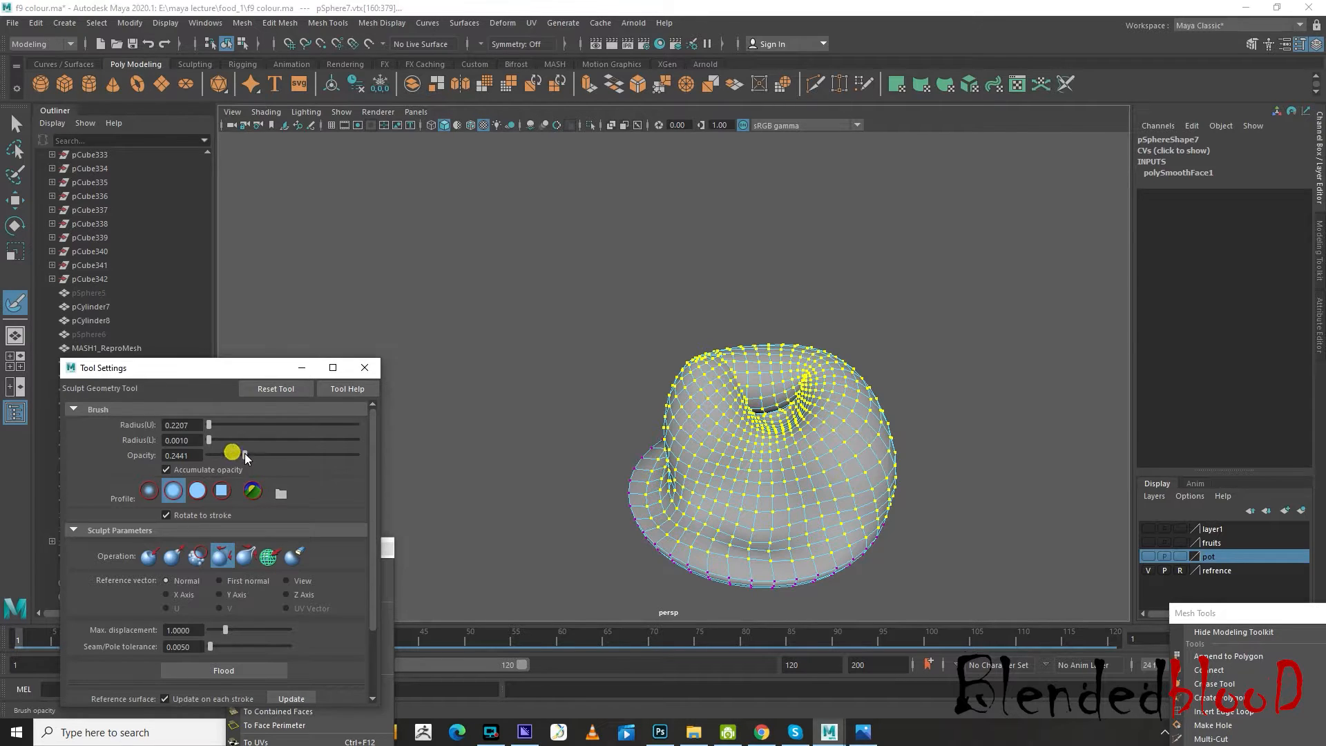
pyautogui.click(150, 556)
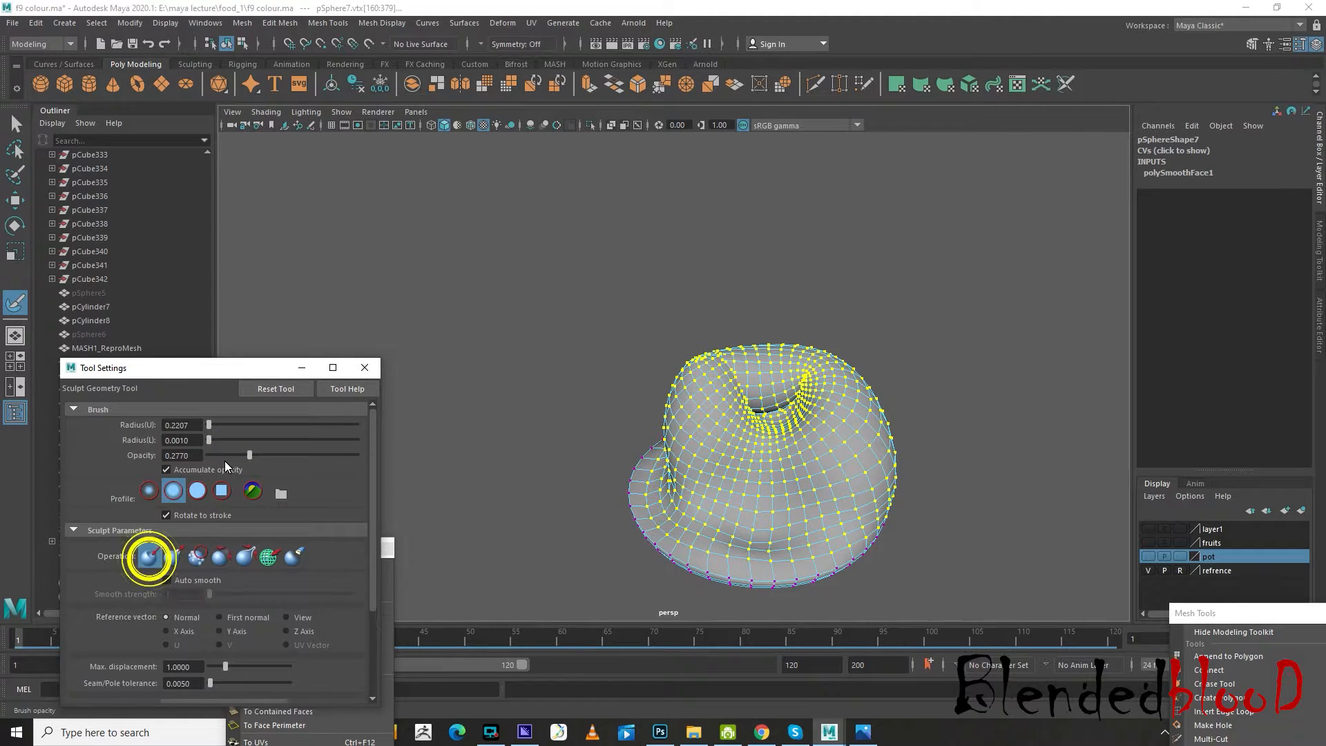
pyautogui.moveTo(250, 455); pyautogui.dragTo(228, 456)
pyautogui.moveTo(763, 494); pyautogui.dragTo(831, 483)
pyautogui.hotkey('ctrl', 'z')
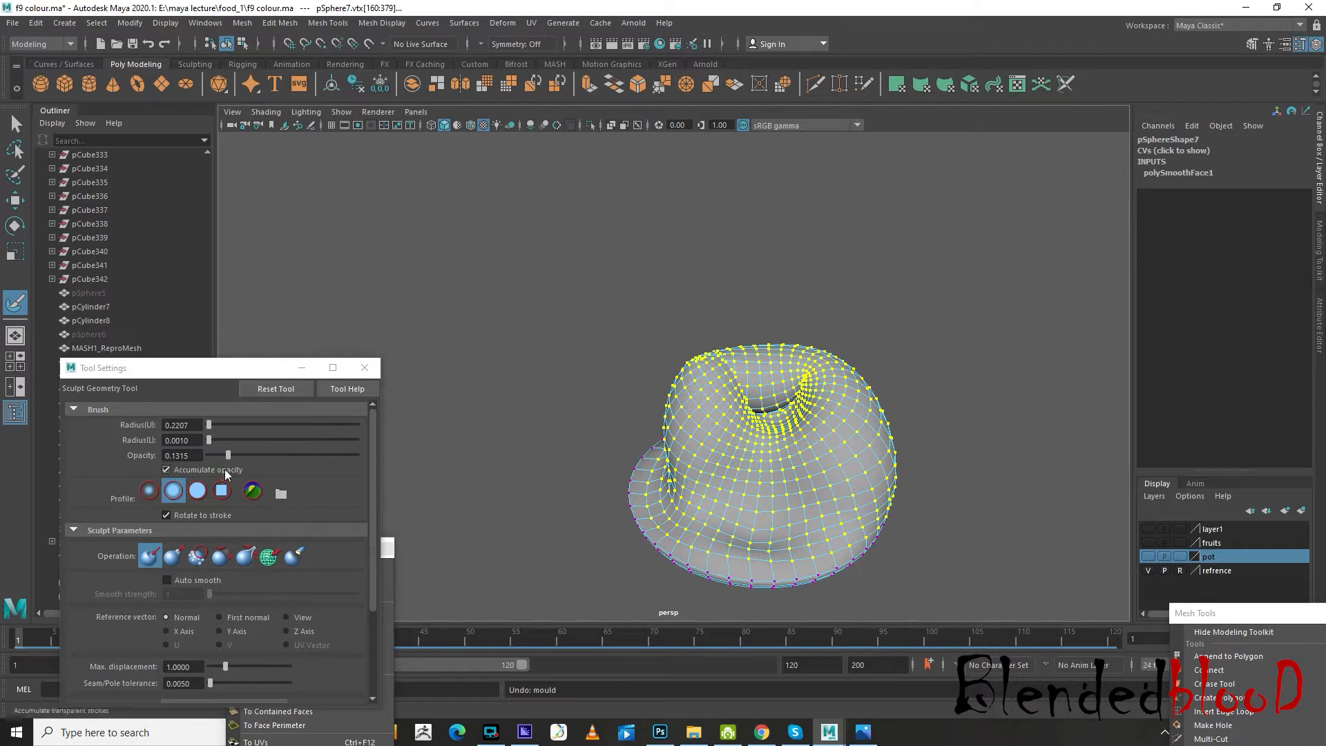
# Lower the Push brush opacity to 0.0376 and press deep dents into the smooth side of the dome
pyautogui.moveTo(228, 455); pyautogui.dragTo(214, 457)
pyautogui.moveTo(767, 484)
pyautogui.mouseDown()
pyautogui.moveTo(799, 504)
pyautogui.moveTo(793, 458)
pyautogui.moveTo(762, 482)
pyautogui.mouseUp()
pyautogui.hotkey('ctrl', 'z')
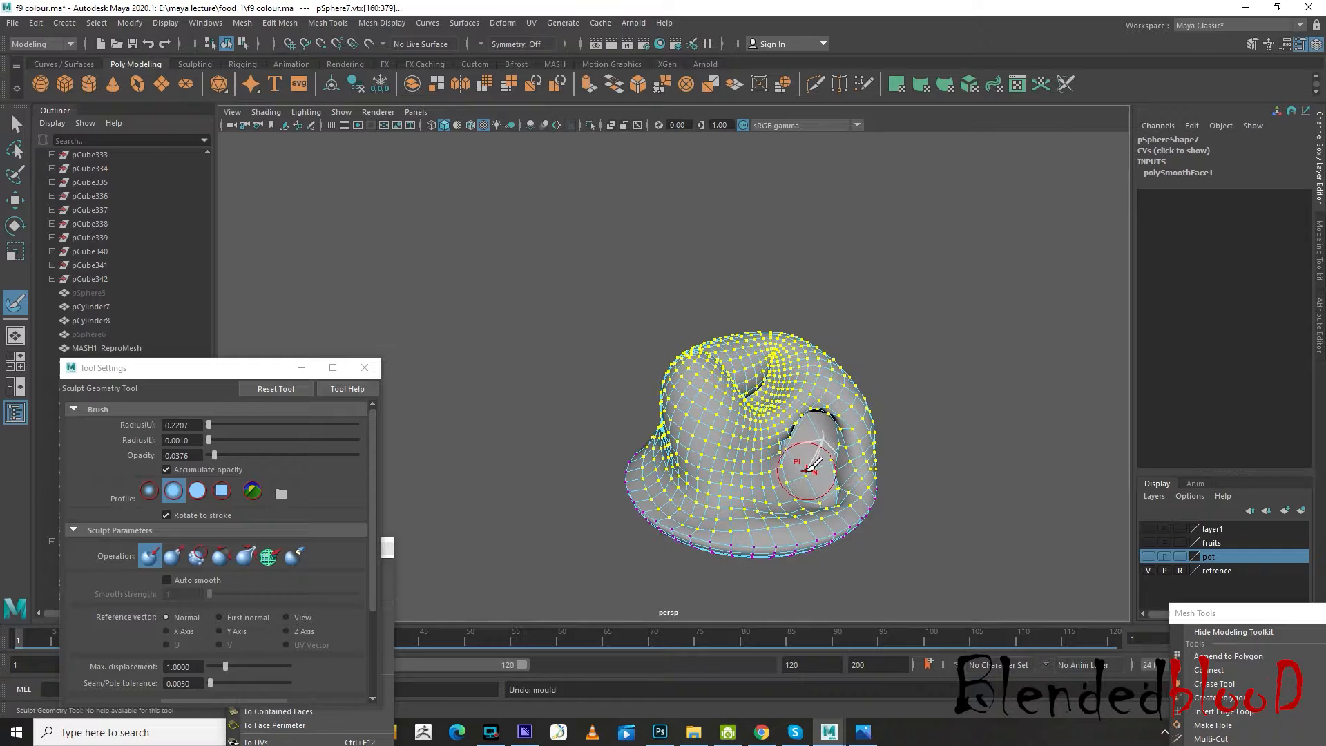
pyautogui.moveTo(213, 457); pyautogui.dragTo(210, 457)
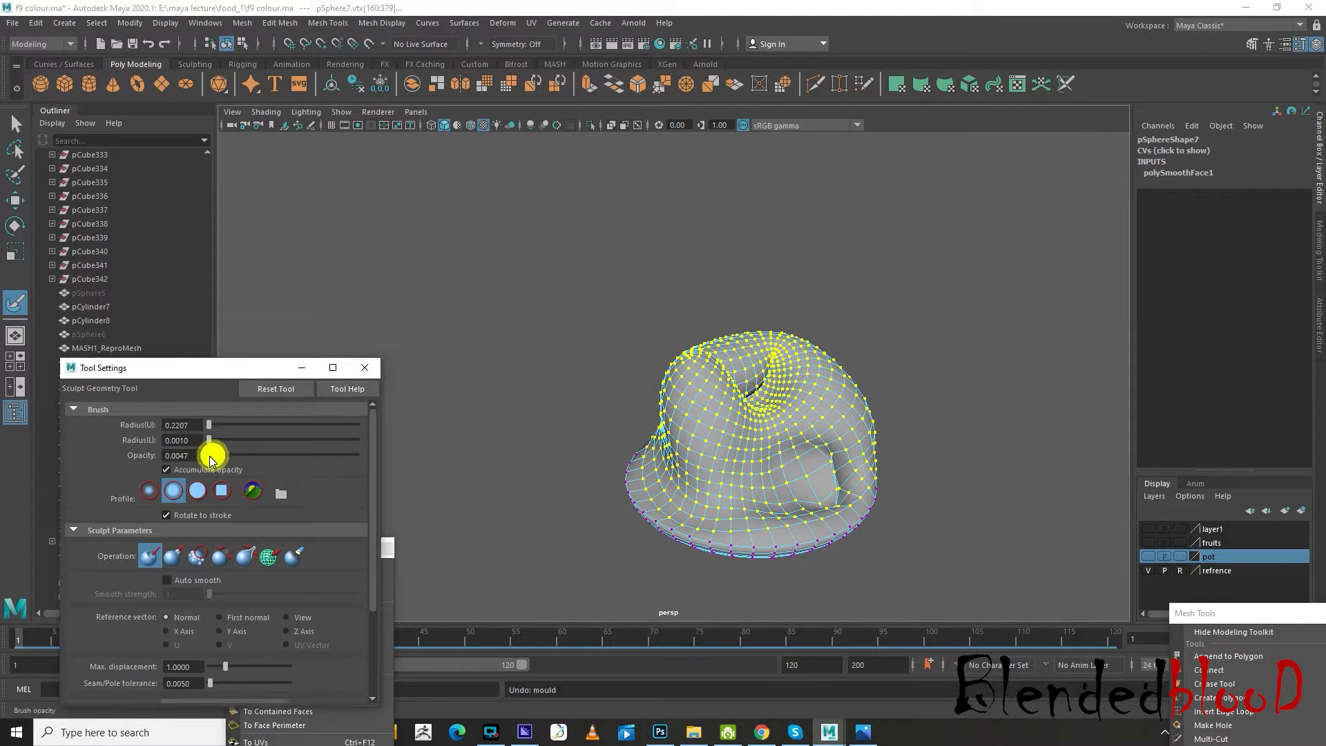
pyautogui.moveTo(732, 458)
pyautogui.mouseDown()
pyautogui.moveTo(784, 434)
pyautogui.moveTo(748, 458)
pyautogui.moveTo(729, 373)
pyautogui.moveTo(817, 395)
pyautogui.moveTo(698, 423)
pyautogui.mouseUp()
pyautogui.moveTo(641, 386)
pyautogui.mouseDown()
pyautogui.moveTo(691, 371)
pyautogui.moveTo(746, 415)
pyautogui.moveTo(841, 435)
pyautogui.moveTo(663, 411)
pyautogui.moveTo(773, 404)
pyautogui.mouseUp()
# Restart the Sculpt Geometry Tool and push further irregular dents all around the dome and down to its rim
pyautogui.press('w')
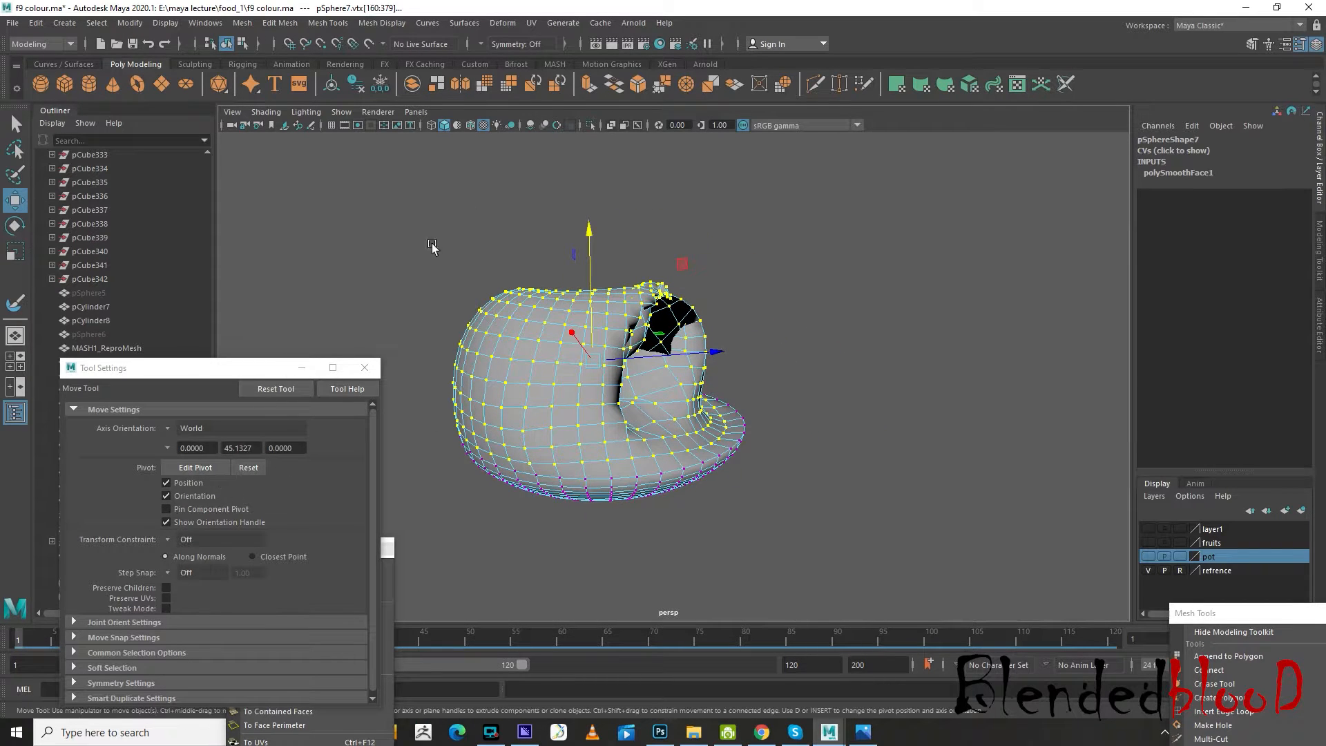
pyautogui.click(476, 27)
pyautogui.click(589, 453)
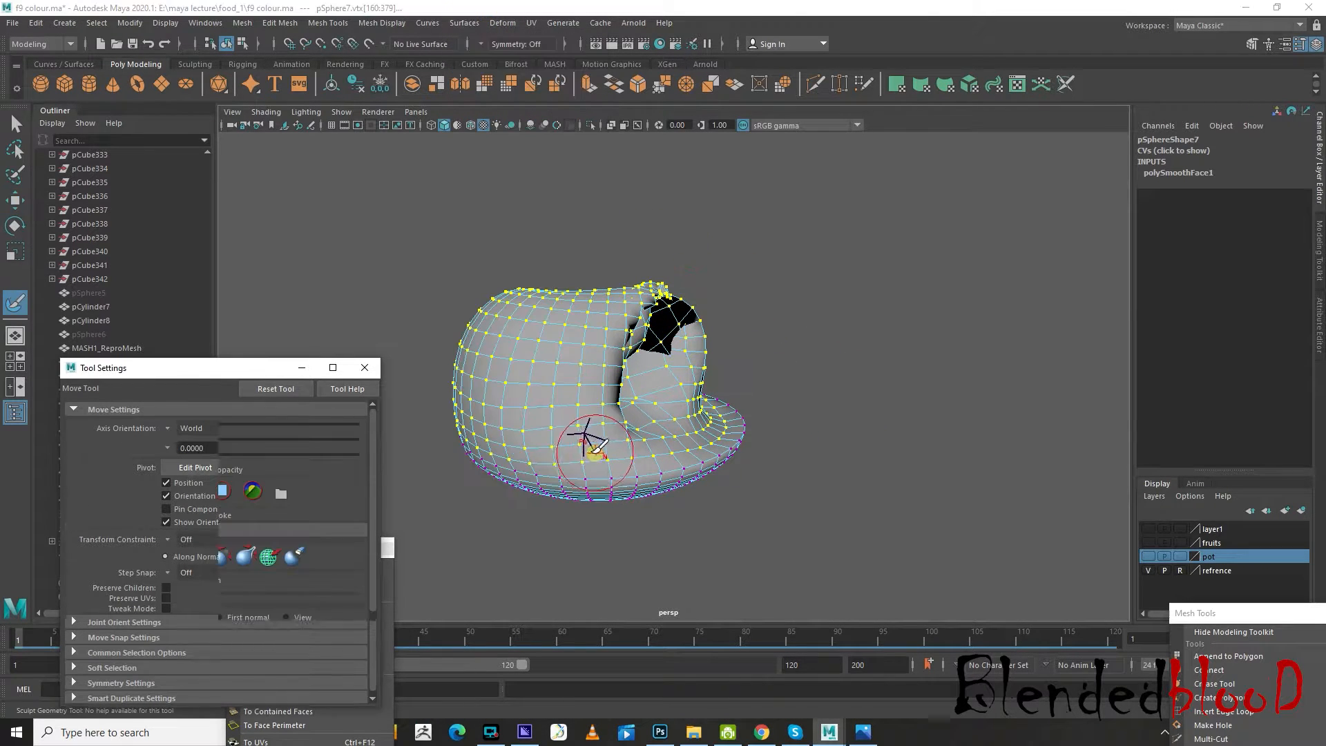
pyautogui.moveTo(542, 379)
pyautogui.keyDown('alt'); pyautogui.mouseDown()
pyautogui.moveTo(621, 400)
pyautogui.moveTo(643, 356)
pyautogui.moveTo(794, 297)
pyautogui.moveTo(818, 460)
pyautogui.mouseUp(); pyautogui.keyUp('alt')
pyautogui.keyDown('alt'); pyautogui.moveTo(897, 439); pyautogui.dragTo(826, 445); pyautogui.keyUp('alt')
pyautogui.moveTo(740, 527)
pyautogui.mouseDown()
pyautogui.moveTo(795, 546)
pyautogui.moveTo(887, 476)
pyautogui.mouseUp()
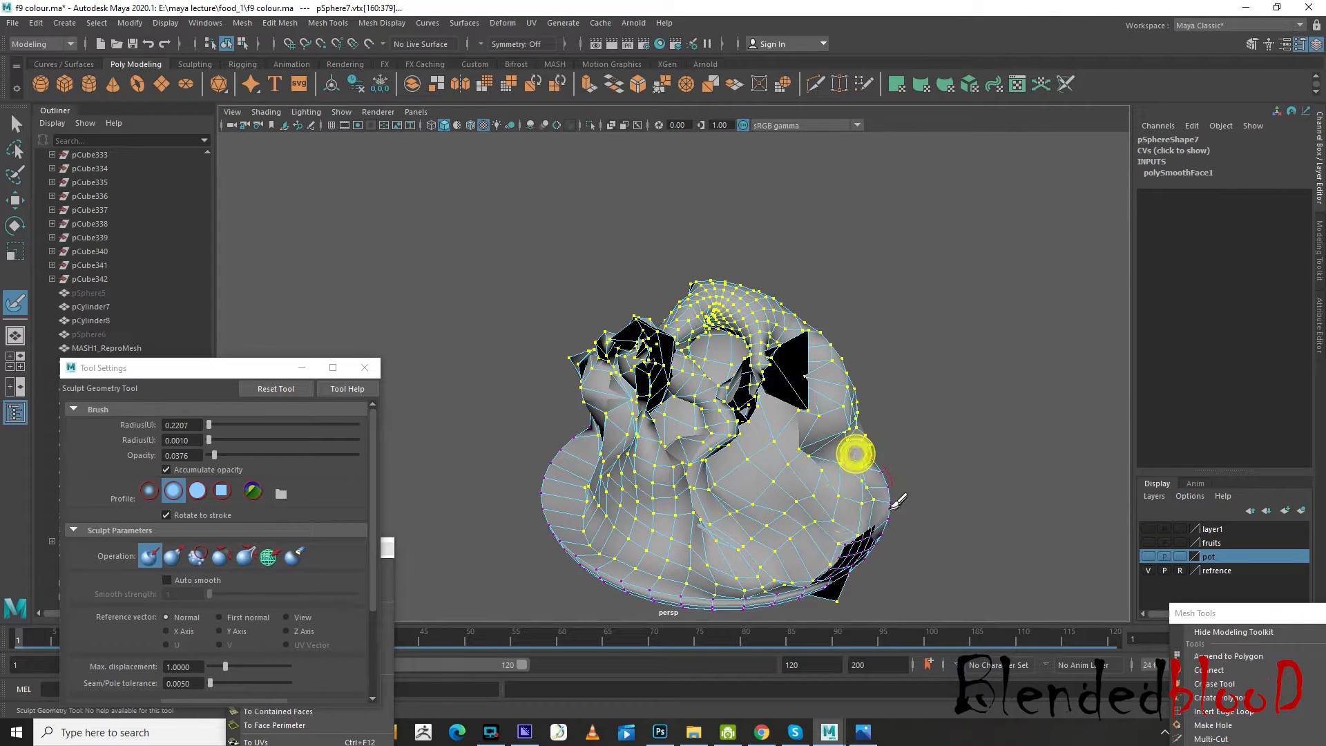
pyautogui.keyDown('alt'); pyautogui.moveTo(856, 453); pyautogui.dragTo(858, 383, button='middle'); pyautogui.keyUp('alt')
# Reopen the Sculpt Geometry Tool to rework the crumpled dents, and display the mesh with smooth preview
pyautogui.press('w')
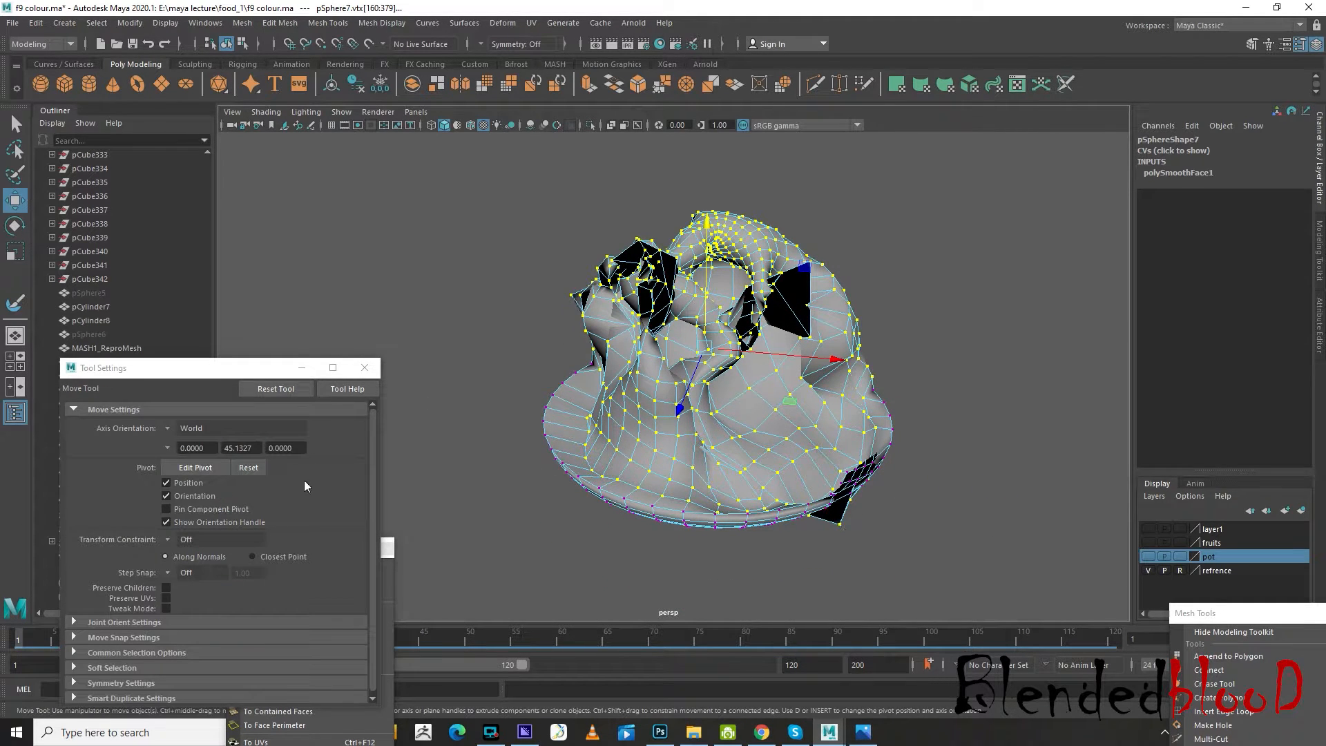
pyautogui.click(505, 24)
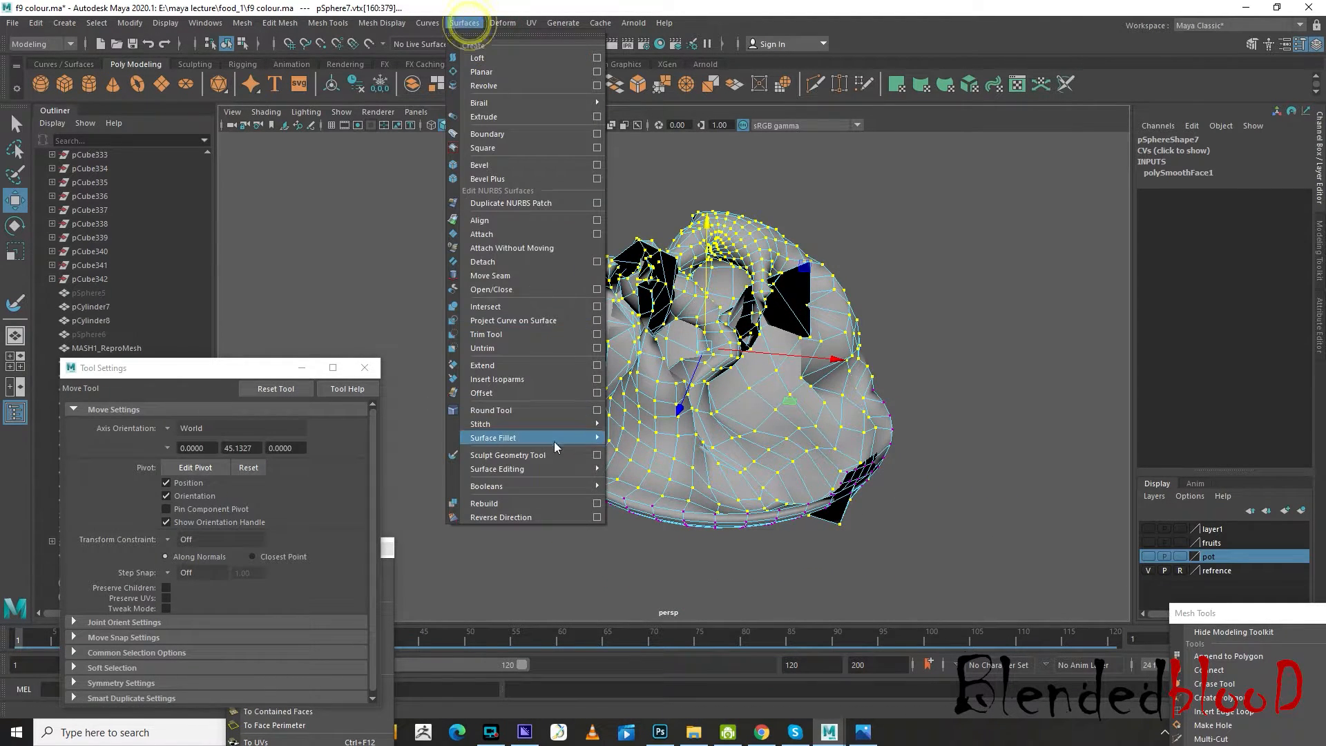
pyautogui.click(595, 456)
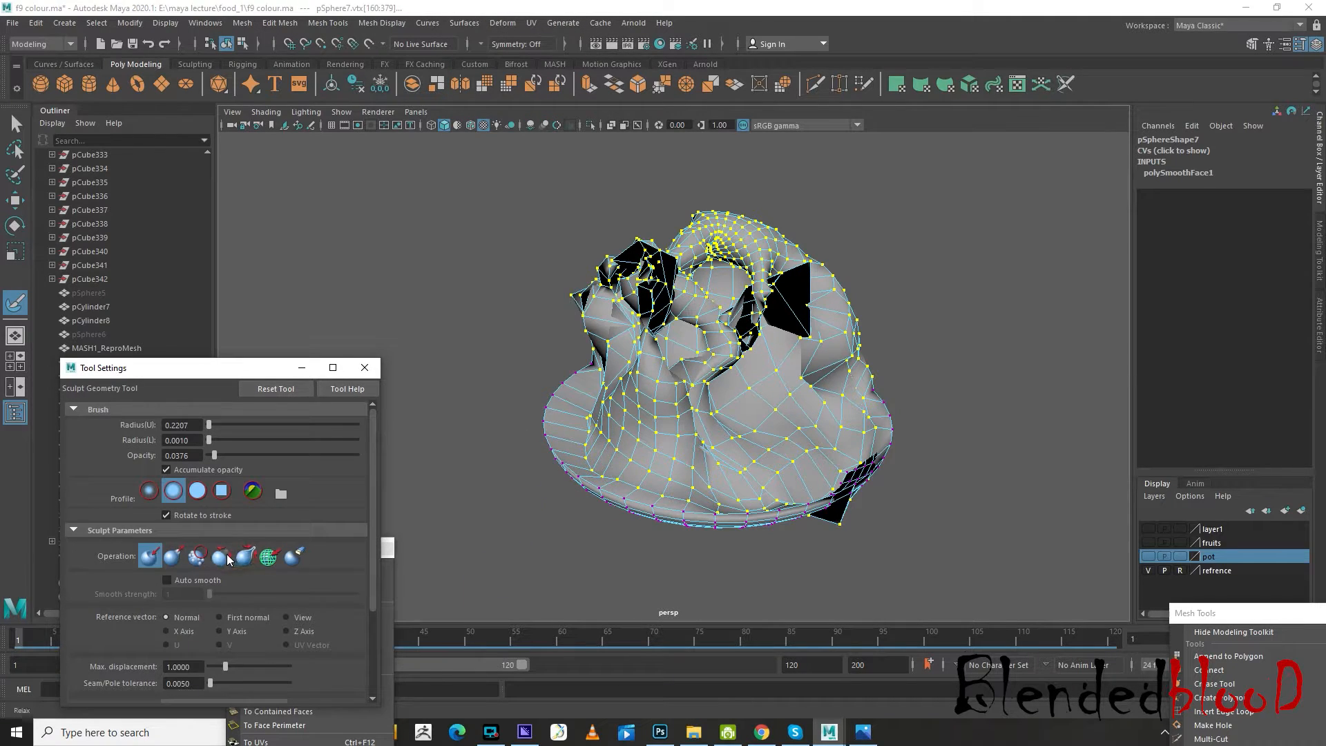
pyautogui.moveTo(812, 365)
pyautogui.keyDown('alt'); pyautogui.mouseDown()
pyautogui.moveTo(787, 404)
pyautogui.moveTo(819, 438)
pyautogui.moveTo(735, 416)
pyautogui.moveTo(684, 354)
pyautogui.moveTo(878, 462)
pyautogui.moveTo(862, 421)
pyautogui.moveTo(747, 401)
pyautogui.mouseUp(); pyautogui.keyUp('alt')
pyautogui.press('w')
pyautogui.press('3')
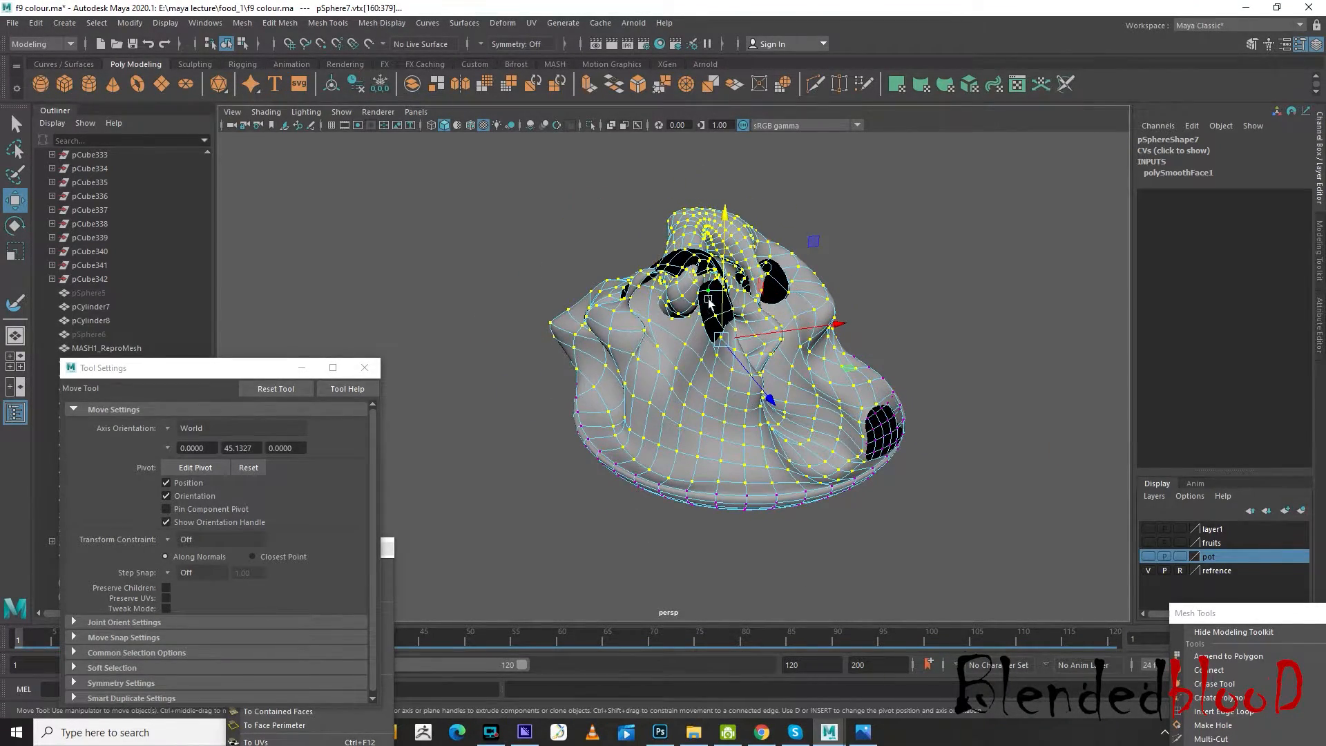
# Relax the dark, inside-out patches of the smoothed lump with the sculpt brush at radius 0.2207 and opacity 0.0376
pyautogui.keyDown('alt'); pyautogui.moveTo(710, 302); pyautogui.dragTo(725, 353, button='right'); pyautogui.keyUp('alt')
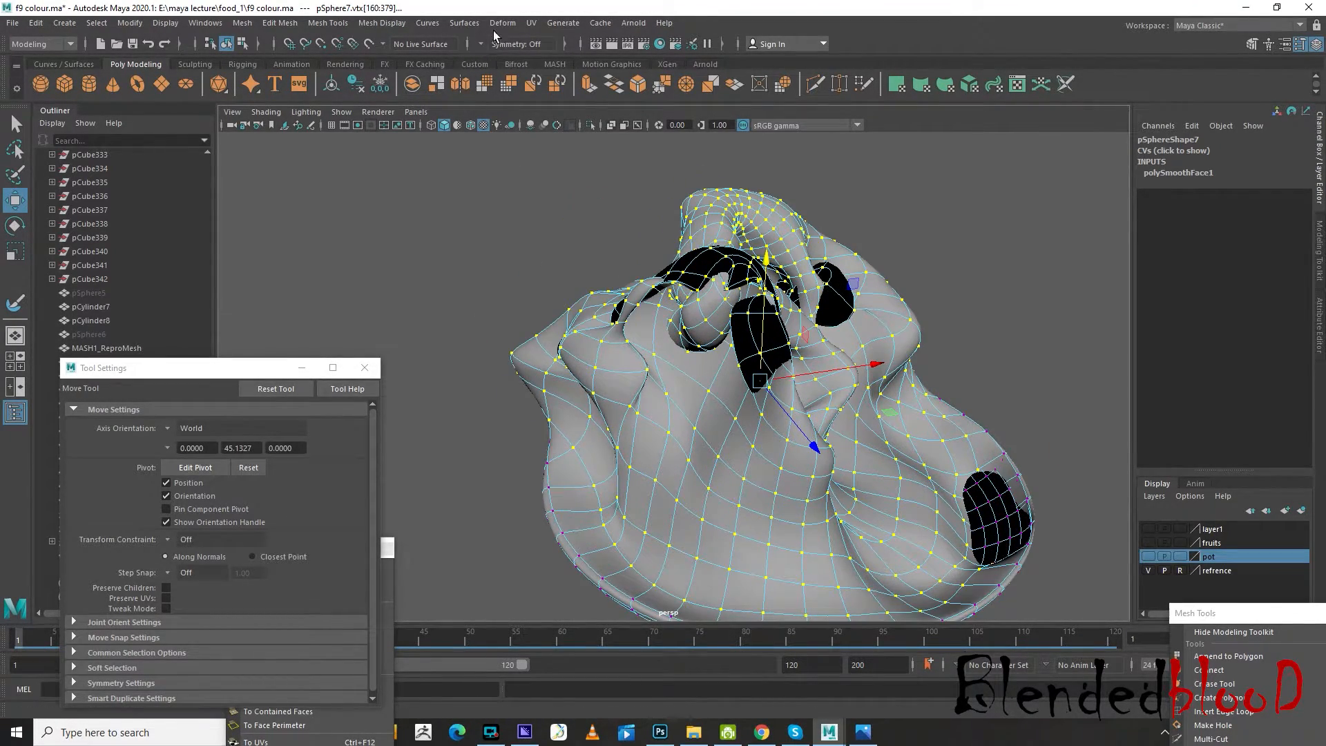
pyautogui.click(464, 22)
pyautogui.moveTo(577, 438)
pyautogui.click(597, 459)
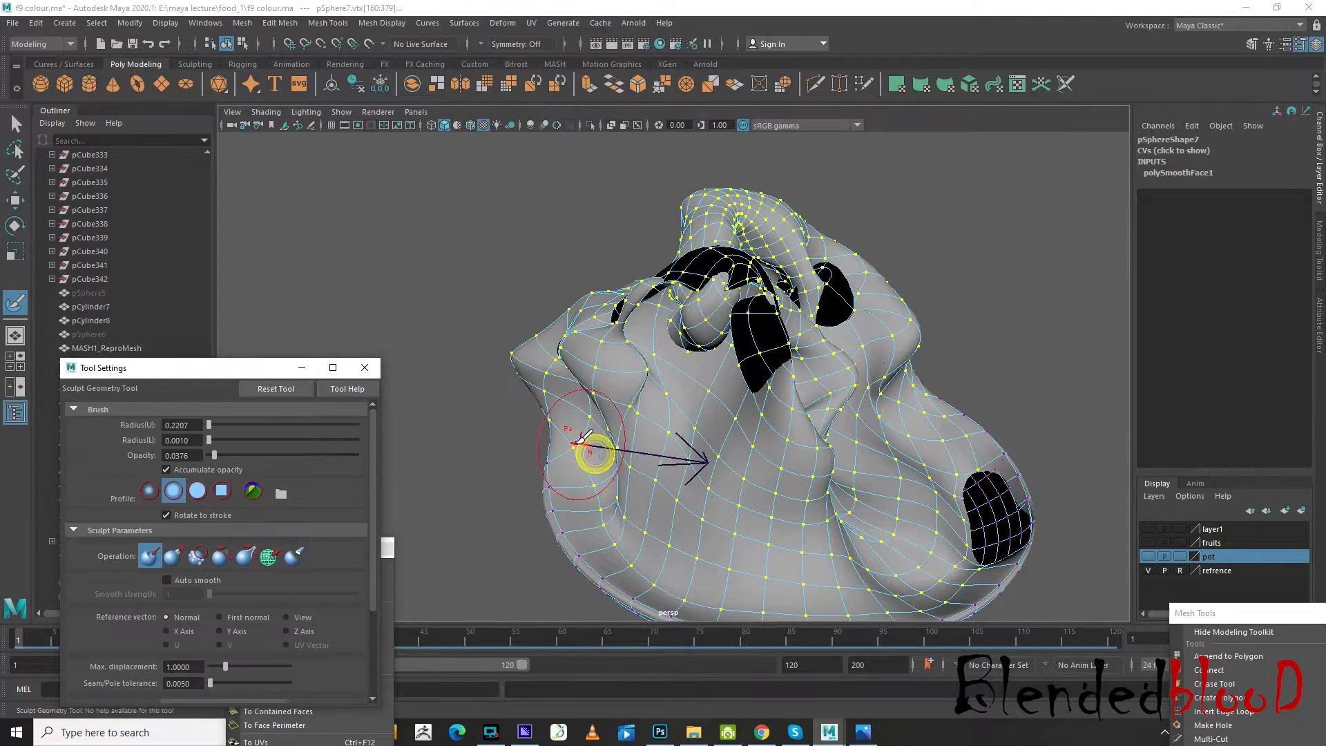
pyautogui.click(220, 556)
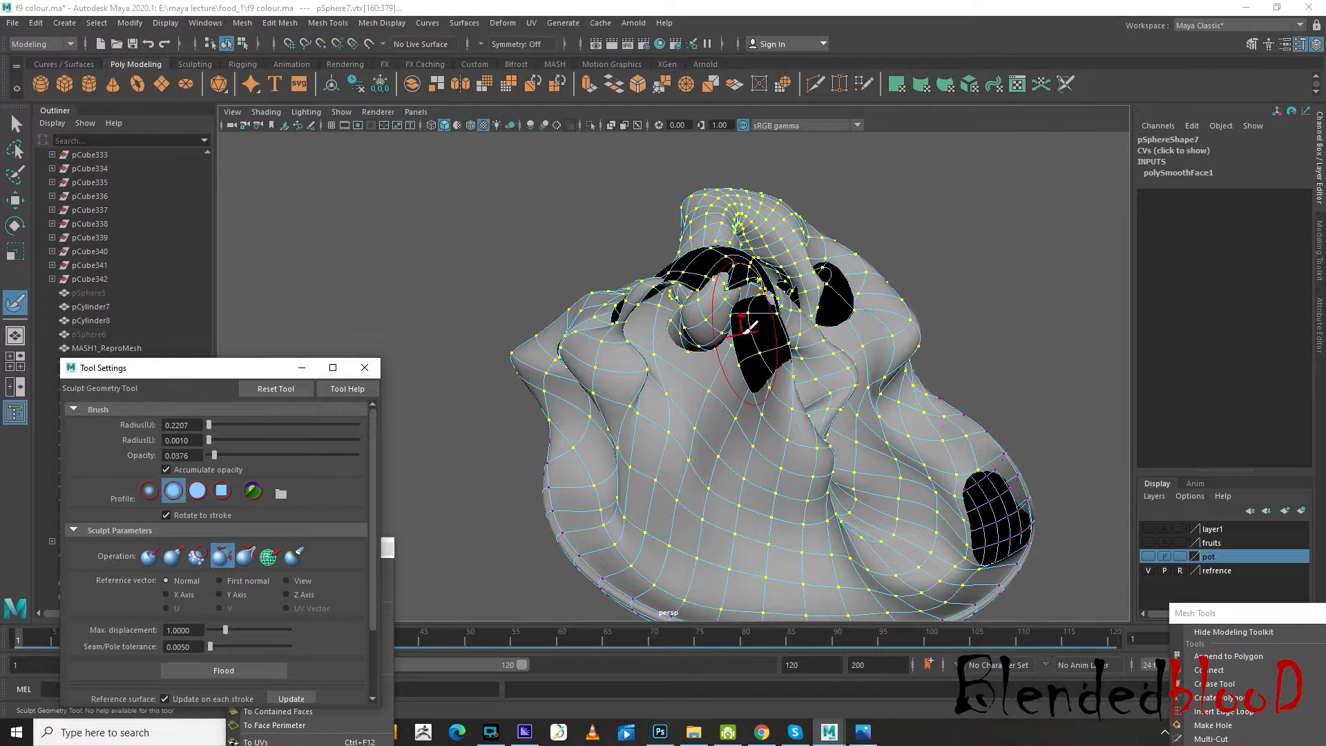
pyautogui.moveTo(745, 325)
pyautogui.mouseDown()
pyautogui.moveTo(757, 317)
pyautogui.moveTo(737, 288)
pyautogui.moveTo(749, 297)
pyautogui.moveTo(709, 259)
pyautogui.moveTo(675, 260)
pyautogui.moveTo(607, 296)
pyautogui.moveTo(829, 287)
pyautogui.mouseUp()
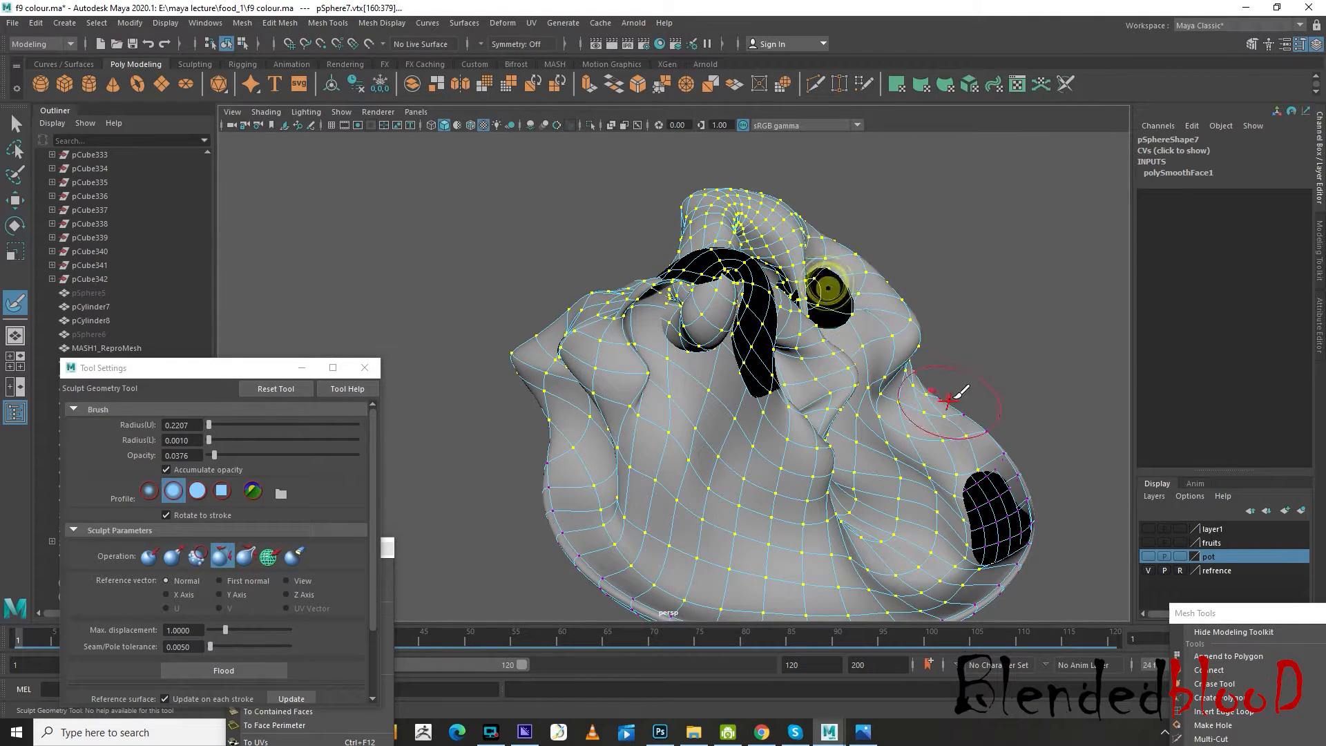
pyautogui.moveTo(960, 394)
pyautogui.keyDown('alt'); pyautogui.mouseDown()
pyautogui.moveTo(941, 380)
pyautogui.moveTo(984, 523)
pyautogui.moveTo(961, 505)
pyautogui.moveTo(977, 509)
pyautogui.mouseUp(); pyautogui.keyUp('alt')
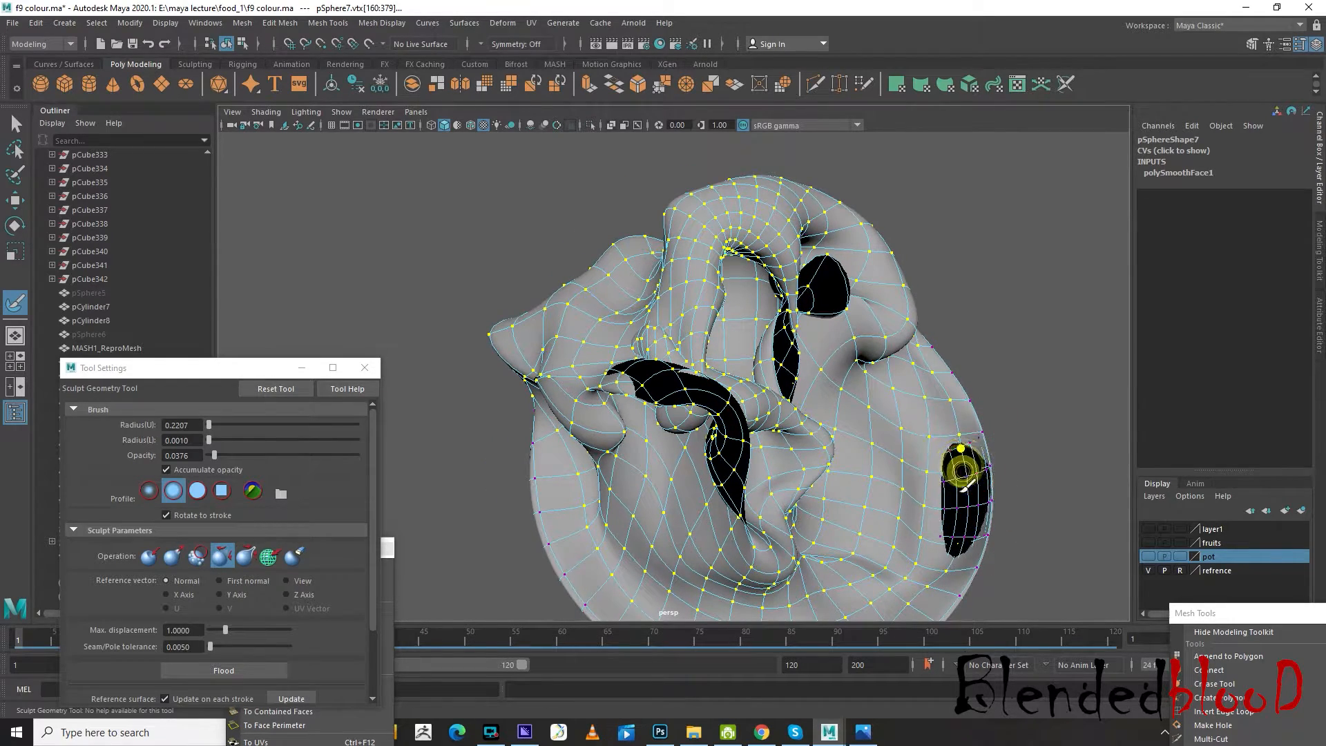
pyautogui.keyDown('alt'); pyautogui.moveTo(967, 449); pyautogui.dragTo(966, 399); pyautogui.keyUp('alt')
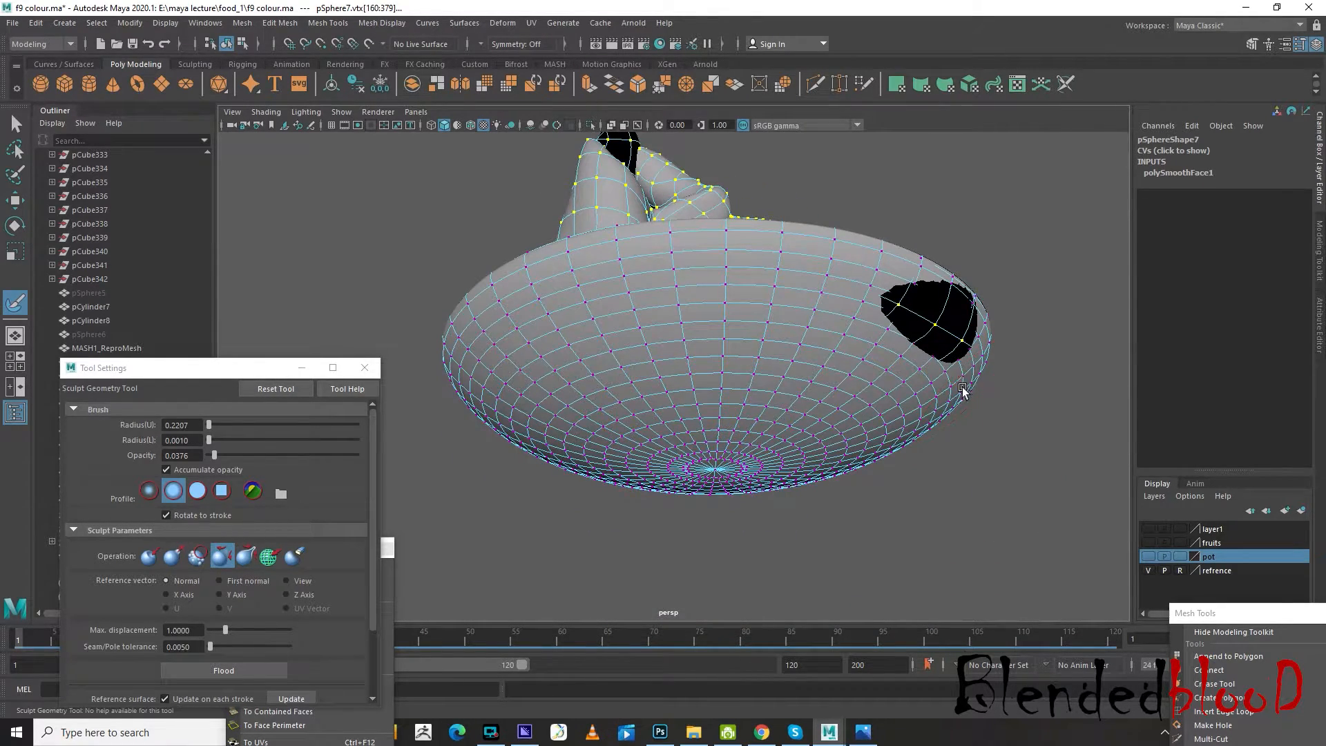
# Close the tool settings, select the faces around the dark patch at the base's rim and move them to repair the surface
pyautogui.press('w')
pyautogui.moveTo(954, 329); pyautogui.dragTo(952, 367, button='right')
pyautogui.click(371, 370)
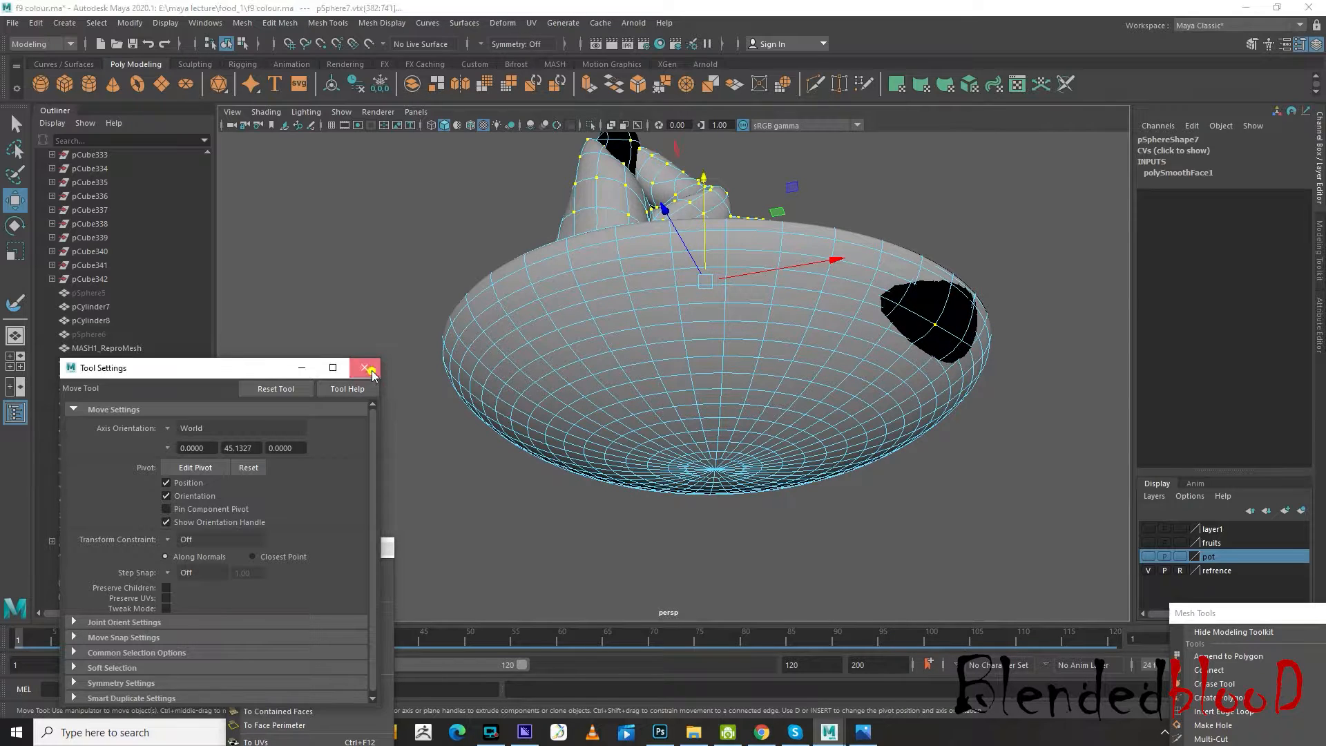
pyautogui.click(954, 312)
pyautogui.keyDown('shift'); pyautogui.click(936, 340); pyautogui.keyUp('shift')
pyautogui.keyDown('shift'); pyautogui.click(909, 320); pyautogui.keyUp('shift')
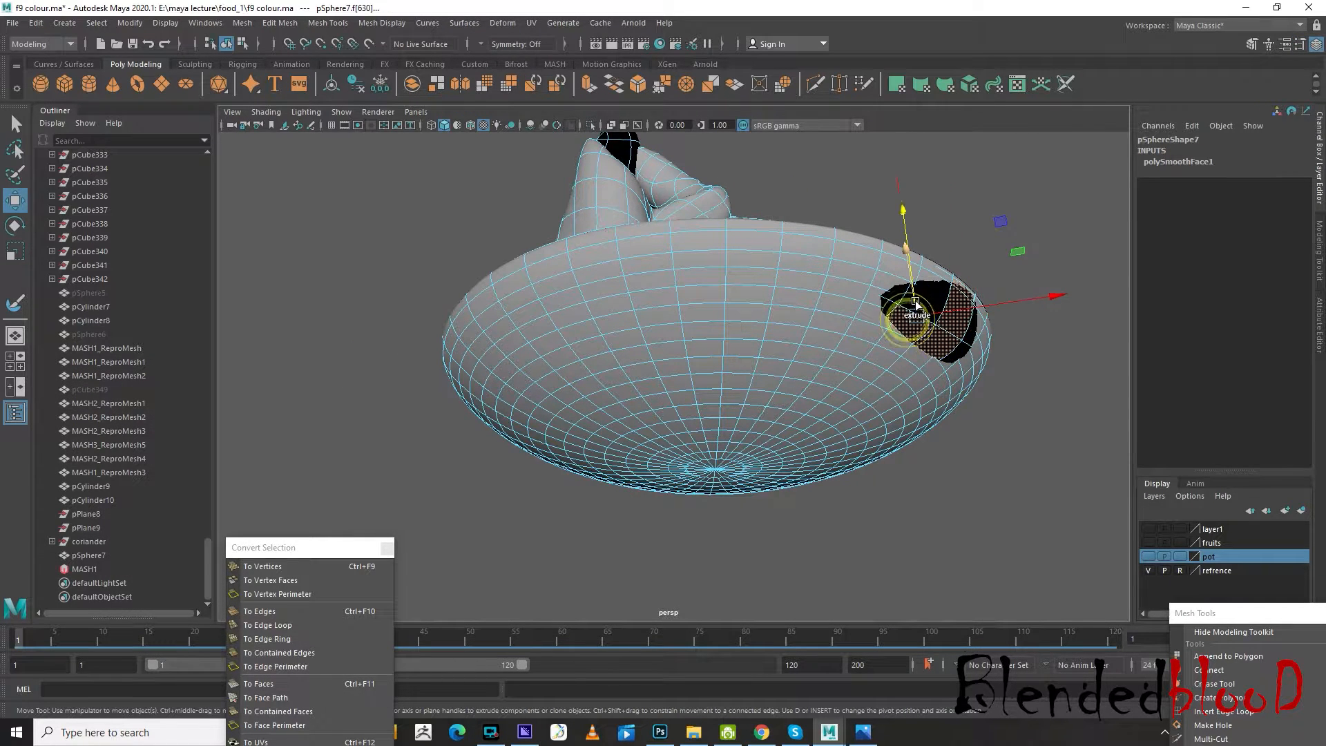
pyautogui.keyDown('alt'); pyautogui.moveTo(932, 302); pyautogui.dragTo(1004, 399); pyautogui.keyUp('alt')
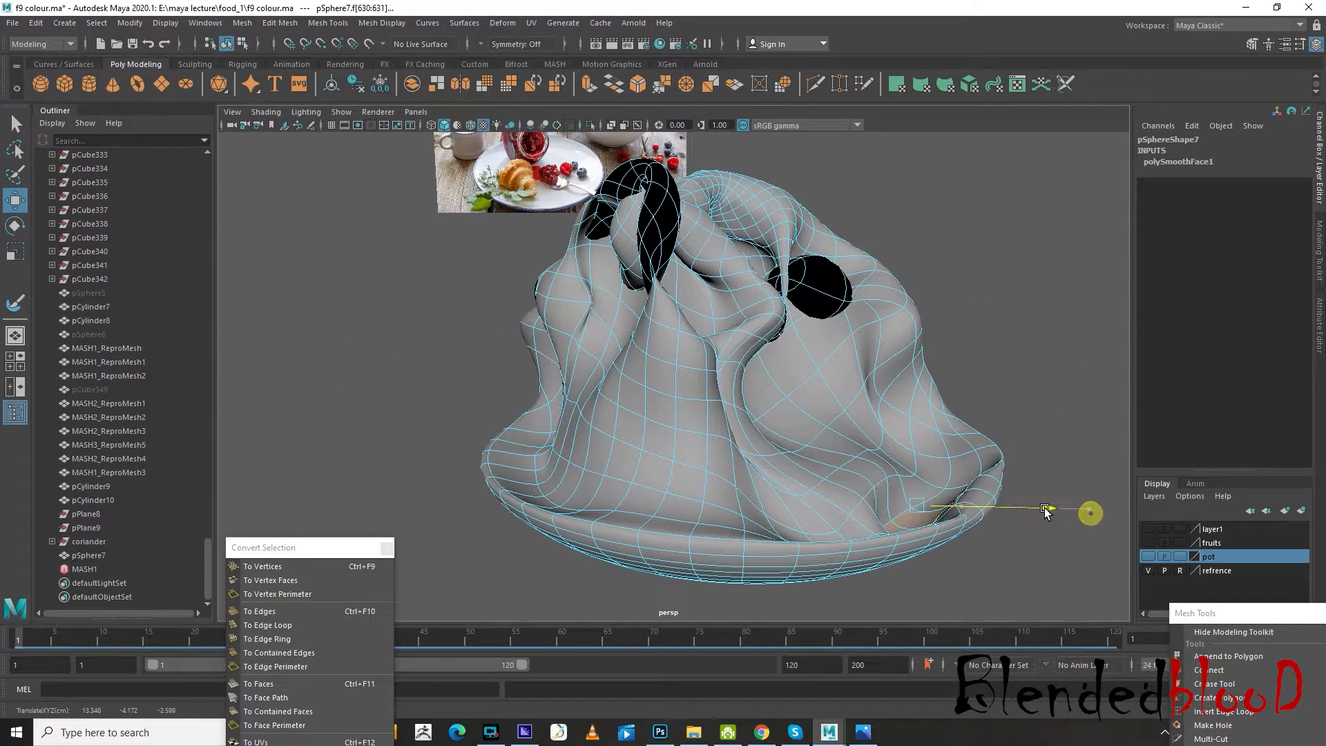
pyautogui.keyDown('alt'); pyautogui.moveTo(1056, 517); pyautogui.dragTo(829, 297); pyautogui.keyUp('alt')
# Select and move the faces in and around the dark round dent on the side to close its hole
pyautogui.click(825, 296)
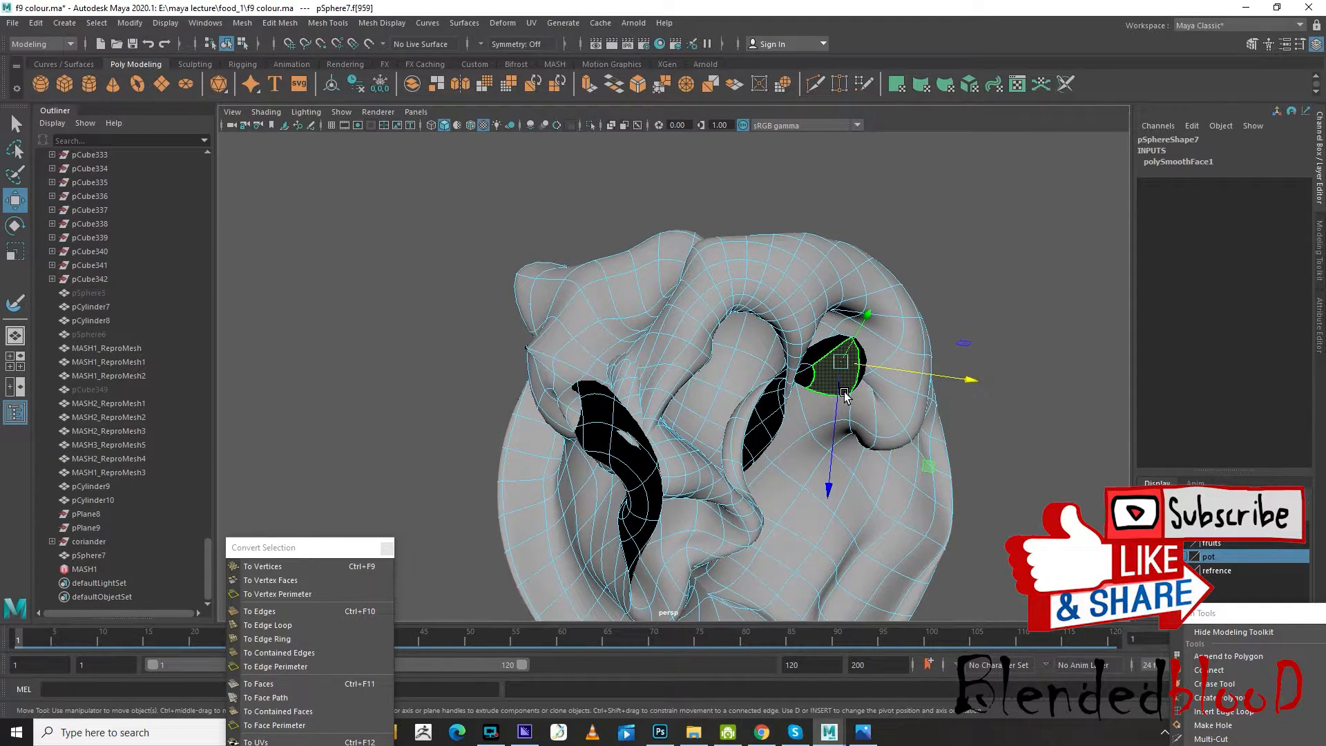
pyautogui.keyDown('alt'); pyautogui.moveTo(844, 395); pyautogui.dragTo(755, 356); pyautogui.keyUp('alt')
pyautogui.moveTo(738, 197); pyautogui.dragTo(777, 308)
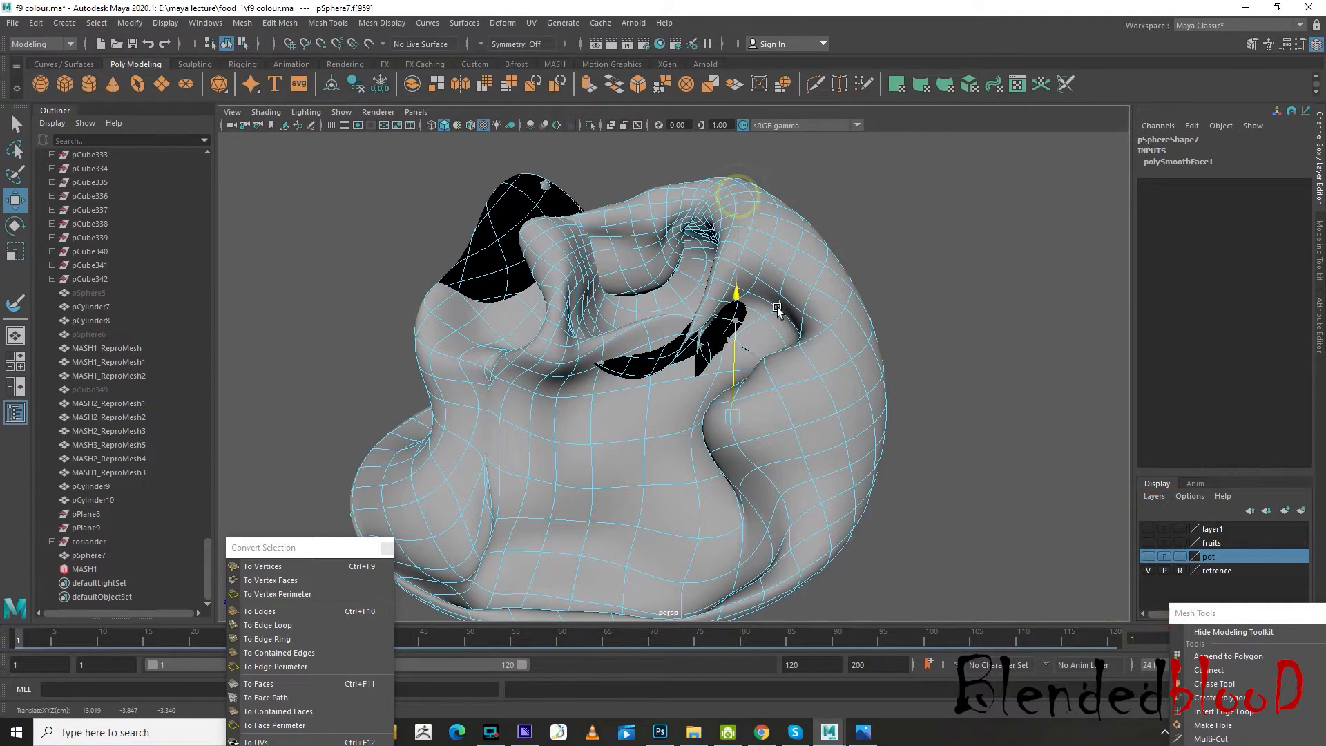
pyautogui.click(742, 342)
pyautogui.moveTo(717, 275); pyautogui.dragTo(720, 304)
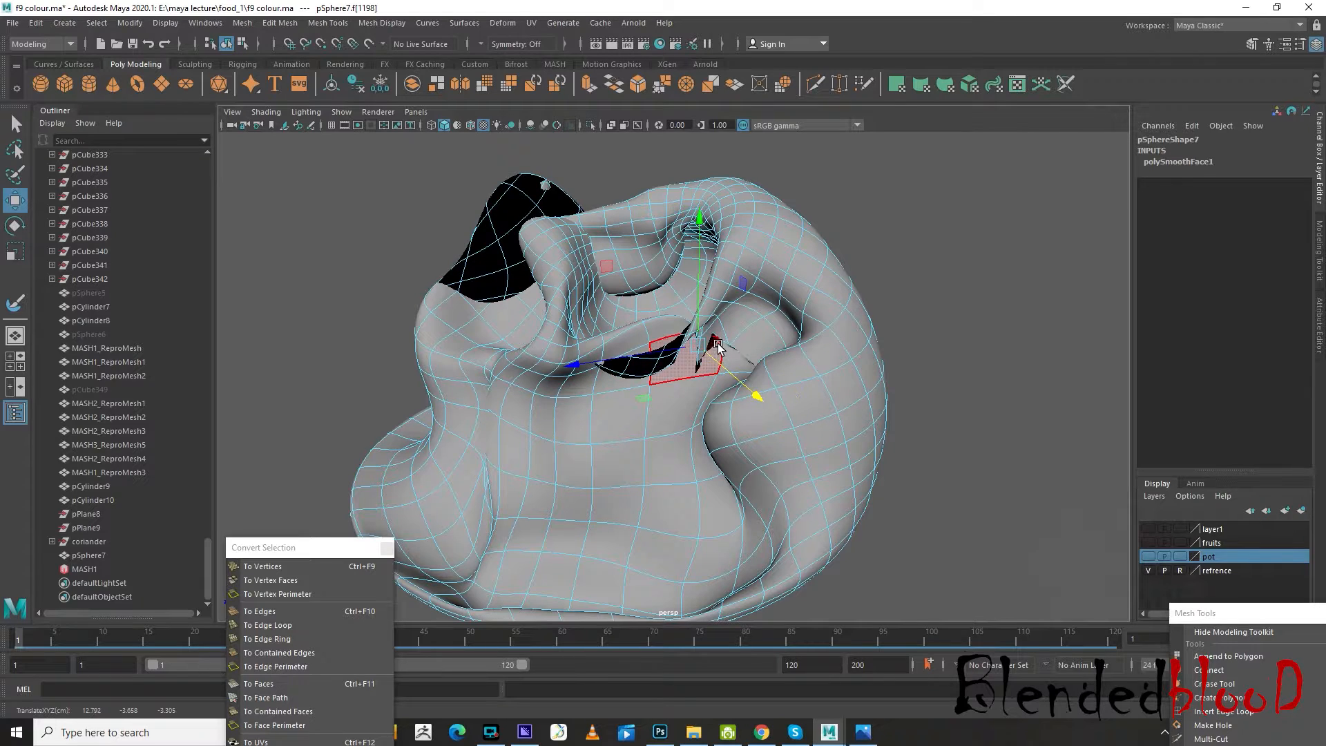
# Select the faces around the triangular tear beside the dark crescent and move them to cover the gap
pyautogui.click(719, 348)
pyautogui.scroll(5, 722, 345)
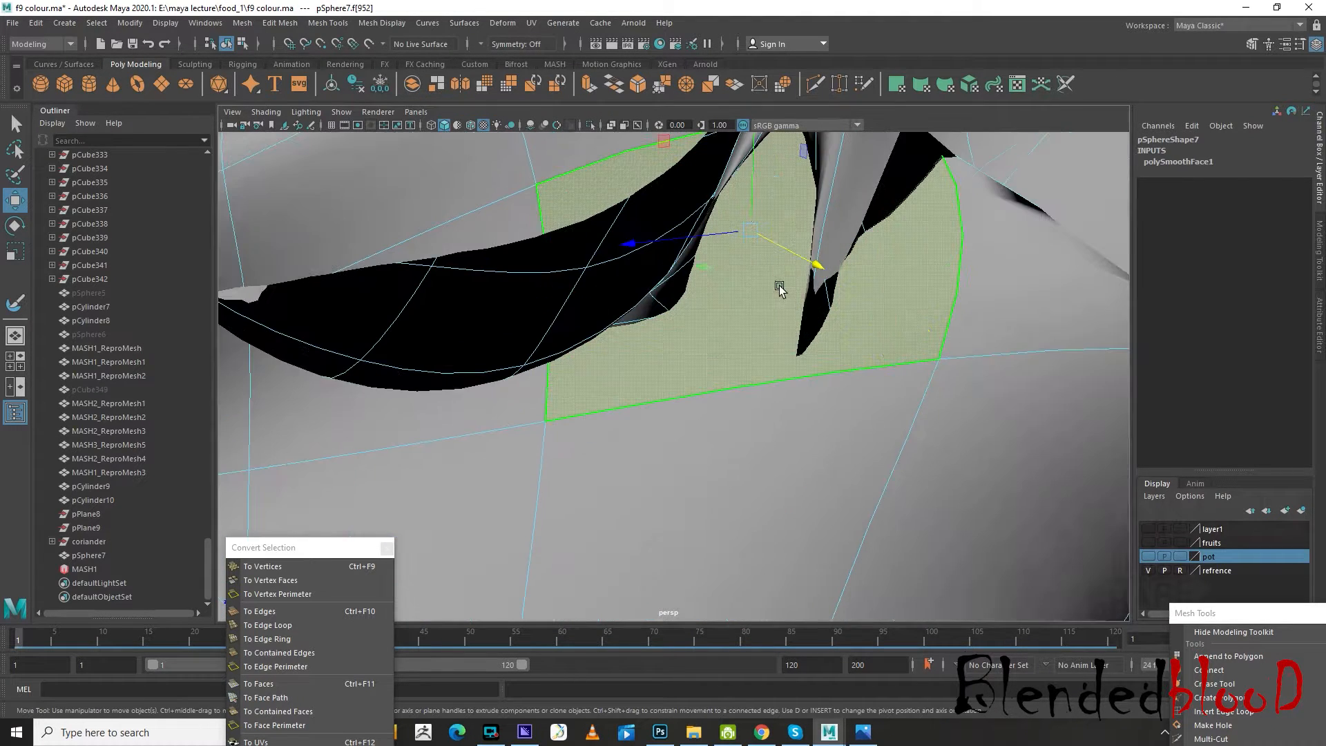
pyautogui.click(895, 180)
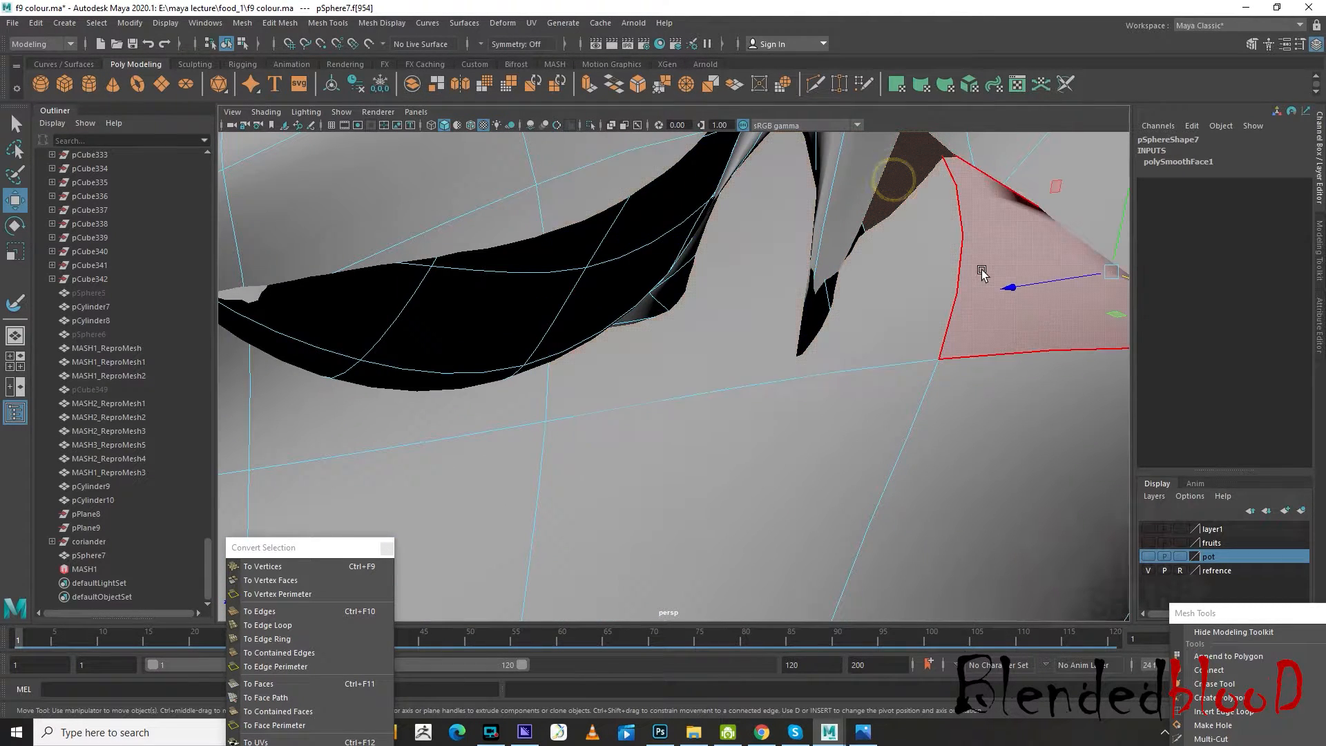
pyautogui.scroll(-4, 974, 270)
pyautogui.moveTo(929, 196); pyautogui.dragTo(905, 357)
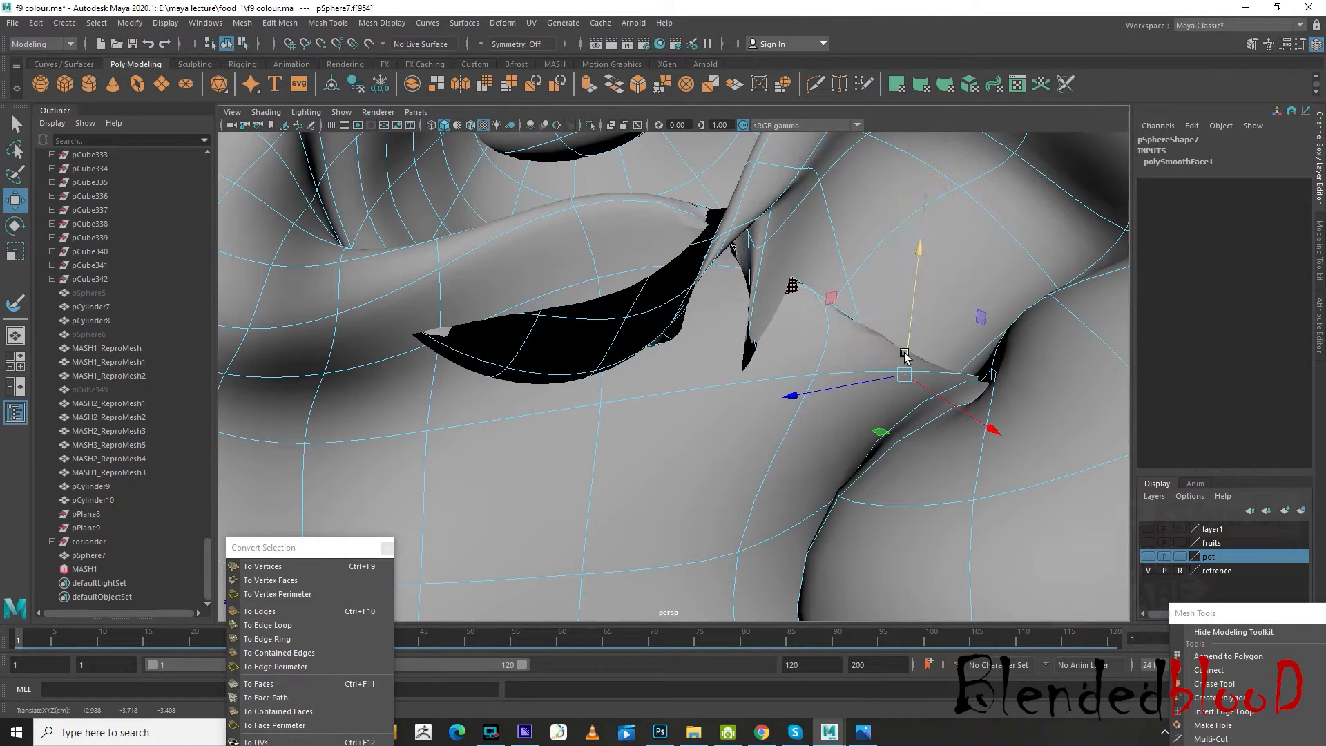
pyautogui.moveTo(785, 396); pyautogui.dragTo(873, 378)
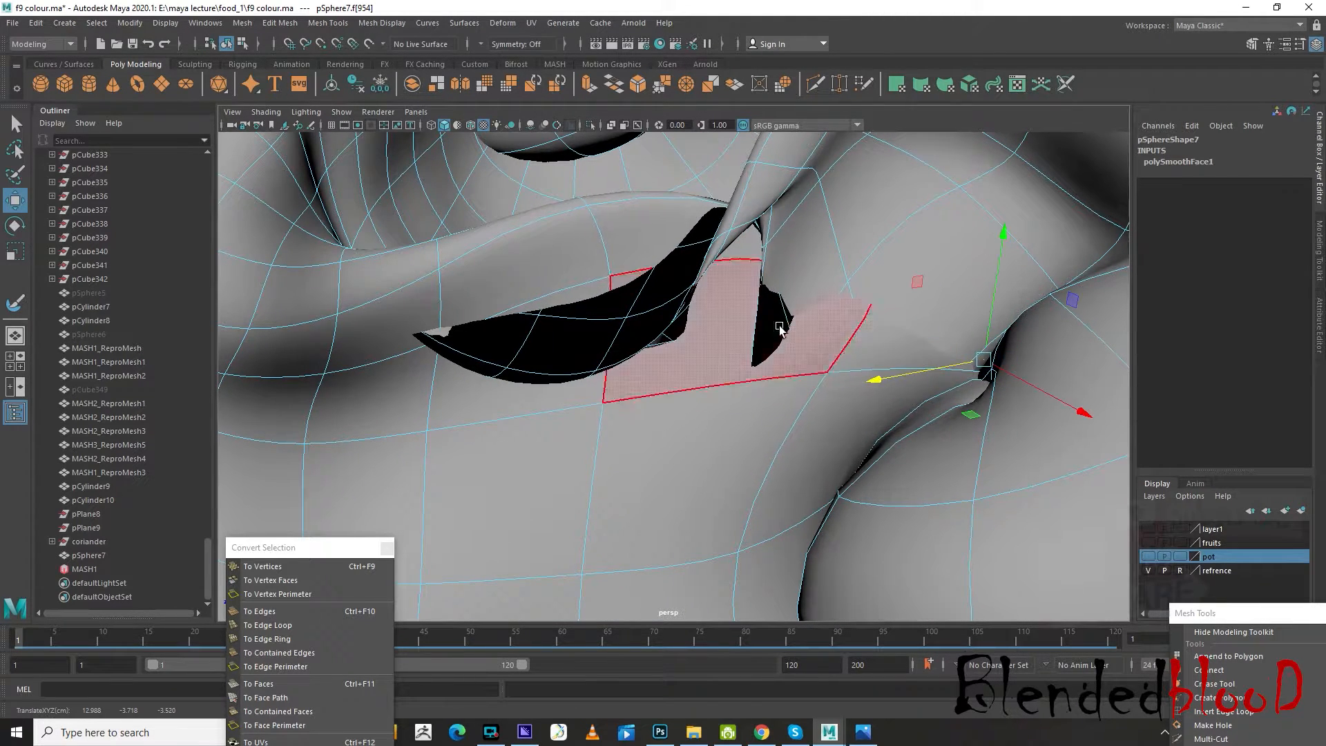
pyautogui.click(757, 315)
pyautogui.keyDown('alt'); pyautogui.moveTo(757, 361); pyautogui.dragTo(831, 364); pyautogui.keyUp('alt')
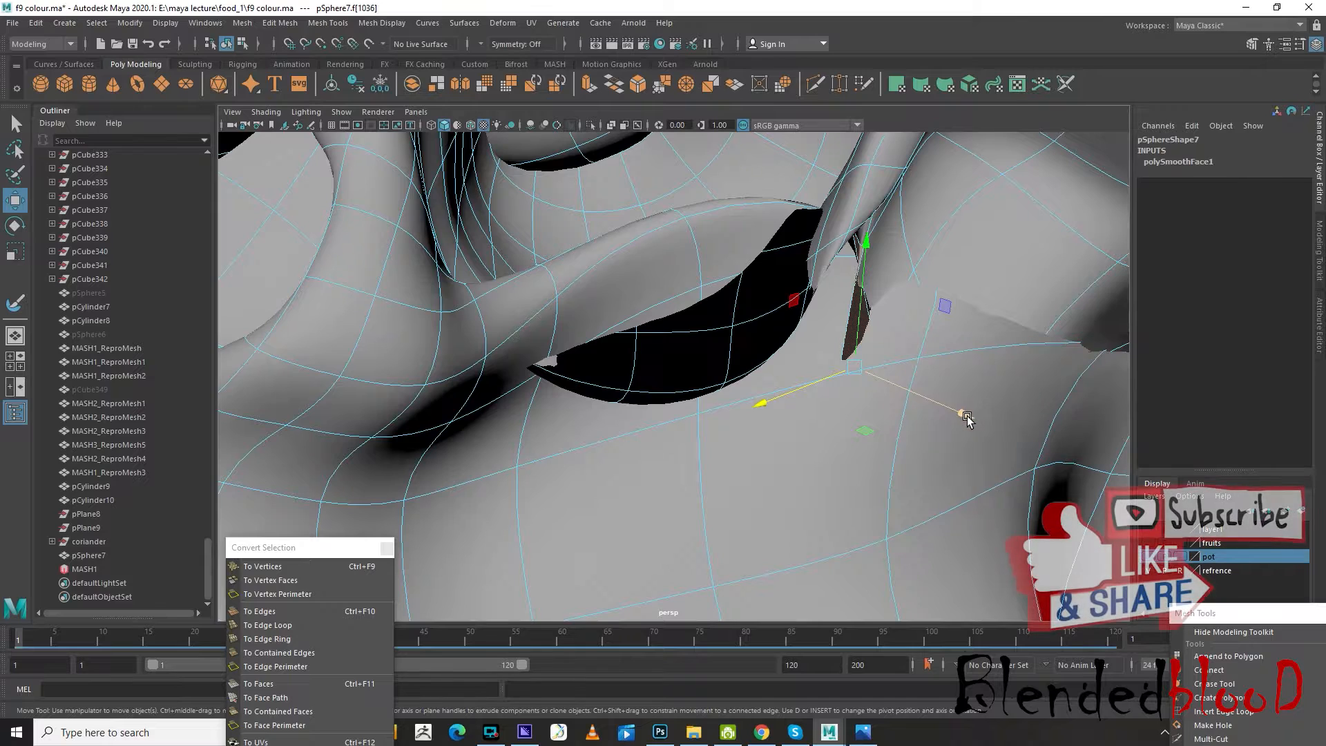
pyautogui.moveTo(965, 415); pyautogui.dragTo(903, 391)
# Move the dark inside-out faces of the crescent opening downward and sideways to tuck them behind the surface
pyautogui.click(657, 373)
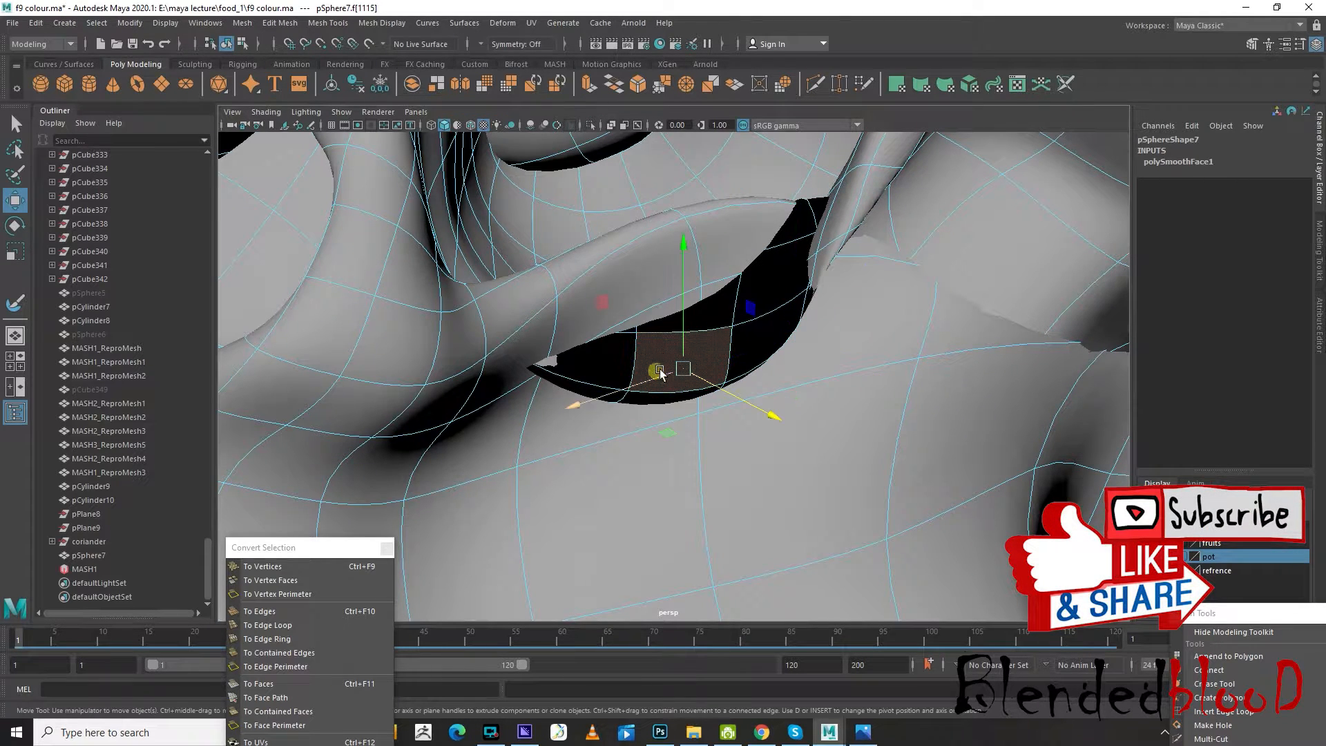
pyautogui.keyDown('alt'); pyautogui.moveTo(672, 389); pyautogui.dragTo(678, 384); pyautogui.keyUp('alt')
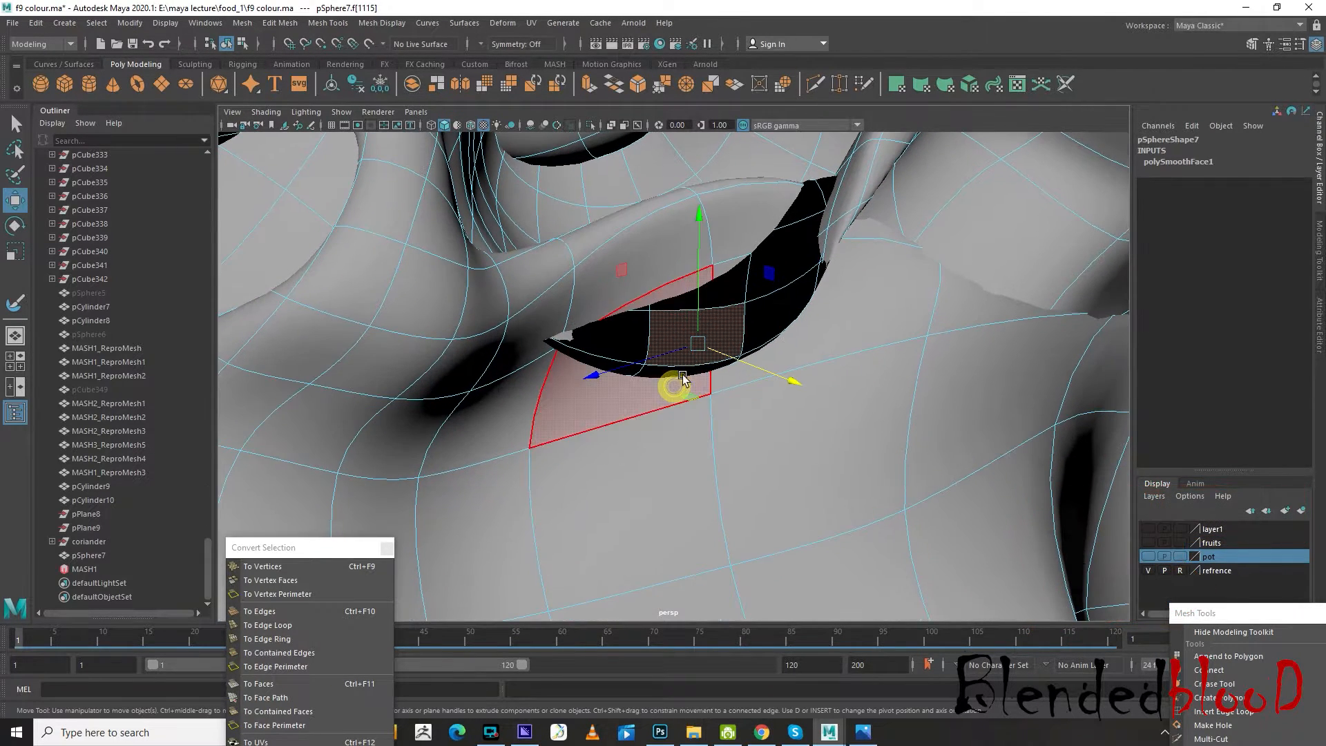
pyautogui.moveTo(698, 227); pyautogui.dragTo(822, 318)
pyautogui.click(778, 282)
pyautogui.keyDown('alt'); pyautogui.moveTo(835, 296); pyautogui.dragTo(811, 298); pyautogui.keyUp('alt')
pyautogui.keyDown('alt'); pyautogui.moveTo(697, 252); pyautogui.dragTo(553, 270, button='right'); pyautogui.keyUp('alt')
pyautogui.keyDown('alt'); pyautogui.moveTo(656, 318); pyautogui.dragTo(711, 325); pyautogui.keyUp('alt')
pyautogui.keyDown('alt'); pyautogui.moveTo(602, 366); pyautogui.dragTo(755, 367); pyautogui.keyUp('alt')
# Select single faces on the lower end of the curved dark band and move them beneath the lump's surface
pyautogui.scroll(4, 755, 367)
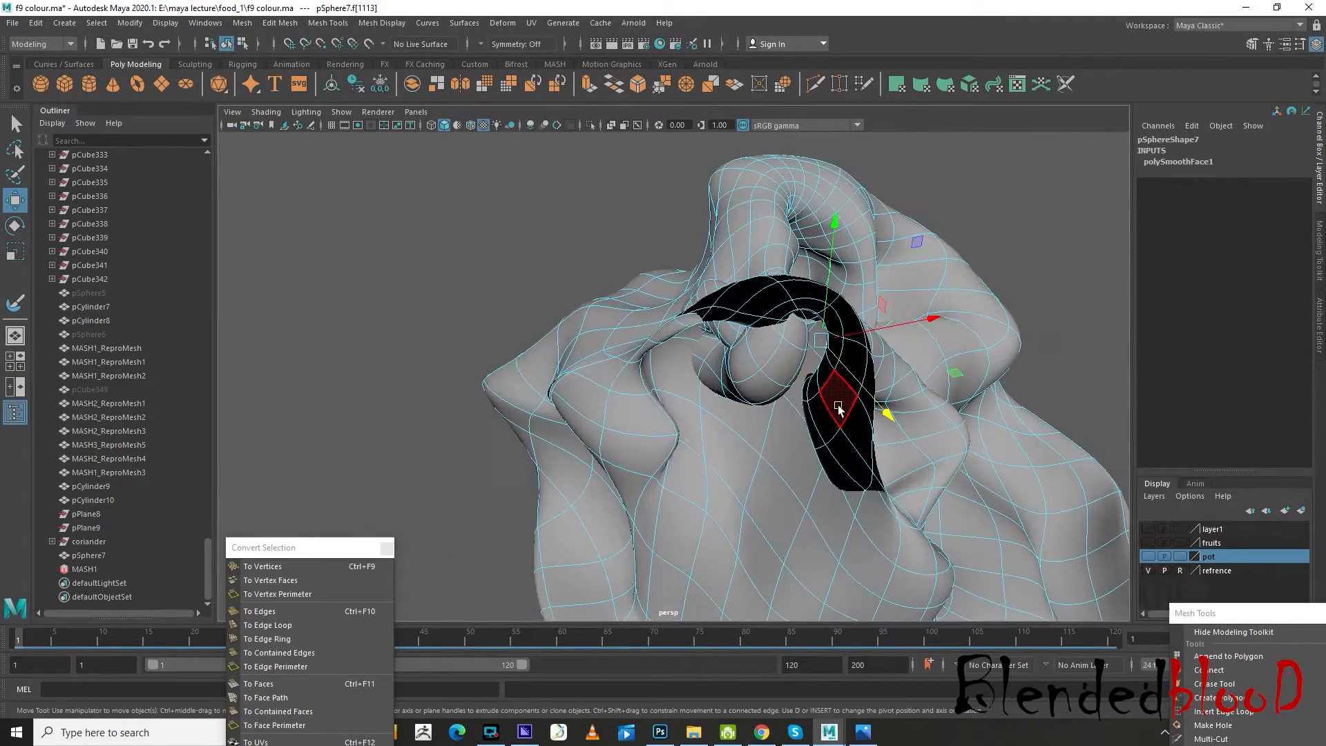
pyautogui.click(838, 405)
pyautogui.keyDown('alt'); pyautogui.moveTo(885, 414); pyautogui.dragTo(926, 468); pyautogui.keyUp('alt')
pyautogui.keyDown('alt'); pyautogui.moveTo(755, 426); pyautogui.dragTo(856, 332); pyautogui.keyUp('alt')
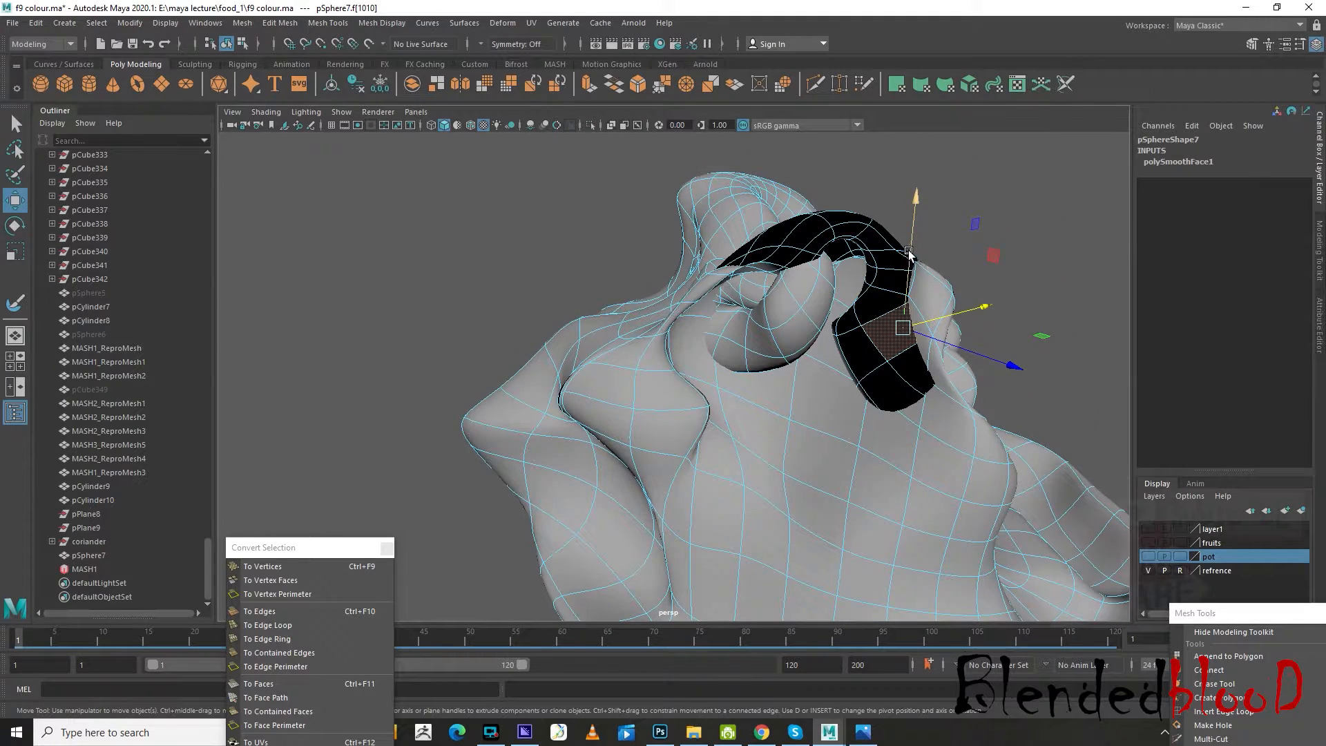
pyautogui.moveTo(909, 254); pyautogui.dragTo(892, 430)
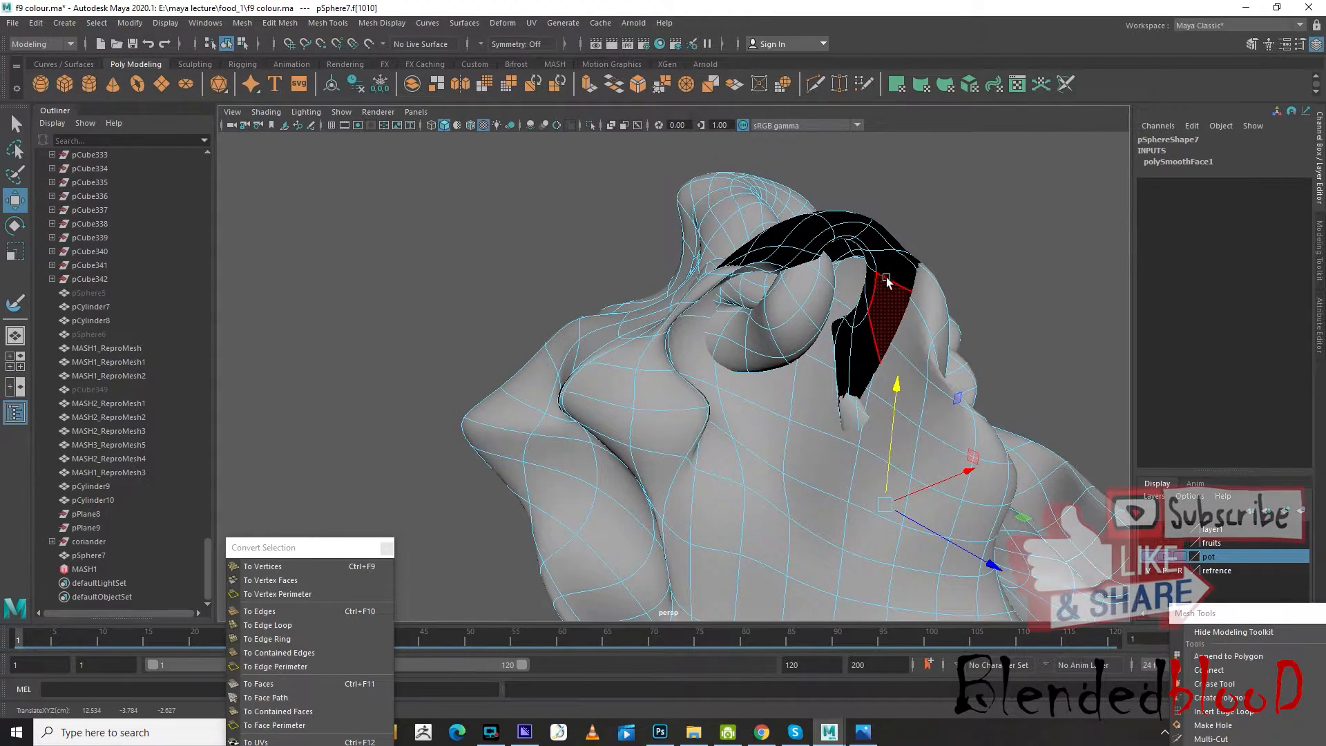
# Select several dark faces along the upper arch of the band and move them together down into the lump
pyautogui.click(886, 278)
pyautogui.keyDown('shift'); pyautogui.click(887, 276); pyautogui.keyUp('shift')
pyautogui.keyDown('shift'); pyautogui.click(876, 239); pyautogui.keyUp('shift')
pyautogui.keyDown('shift'); pyautogui.click(850, 231); pyautogui.keyUp('shift')
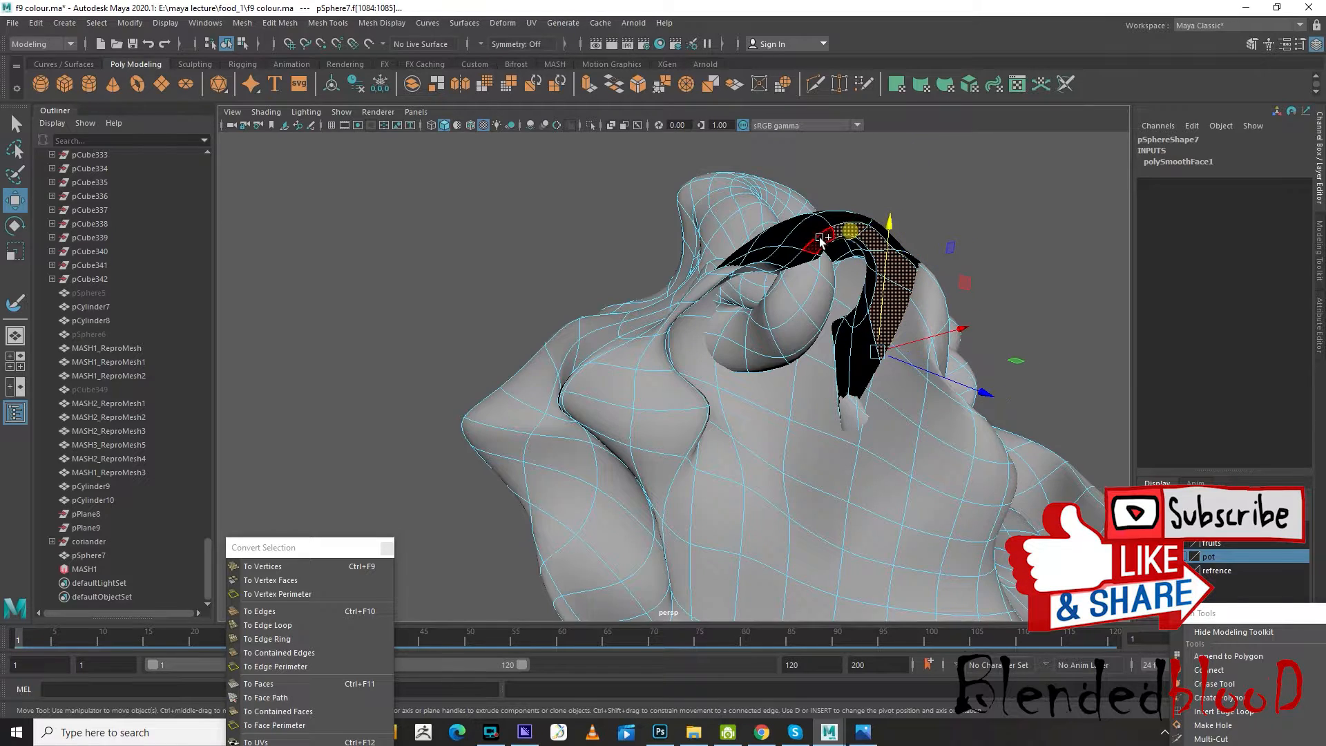
pyautogui.keyDown('shift'); pyautogui.click(820, 238); pyautogui.keyUp('shift')
pyautogui.keyDown('shift'); pyautogui.click(801, 239); pyautogui.keyUp('shift')
pyautogui.moveTo(861, 218); pyautogui.dragTo(734, 481)
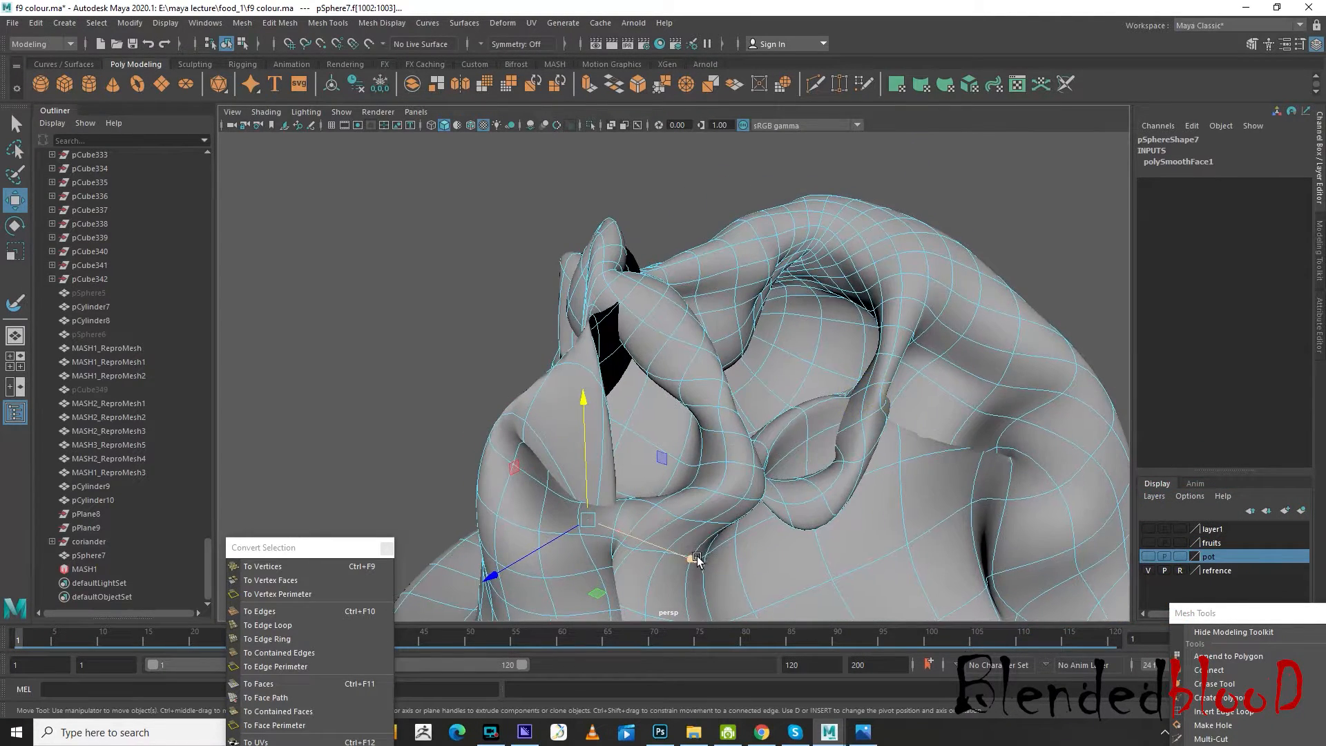
# Shift the moved faces sideways and reposition the remaining dark faces around the small folds to hide the last gap
pyautogui.moveTo(697, 559); pyautogui.dragTo(724, 430)
pyautogui.click(836, 374)
pyautogui.keyDown('alt'); pyautogui.moveTo(836, 374); pyautogui.dragTo(794, 442); pyautogui.keyUp('alt')
pyautogui.moveTo(869, 416); pyautogui.dragTo(901, 392)
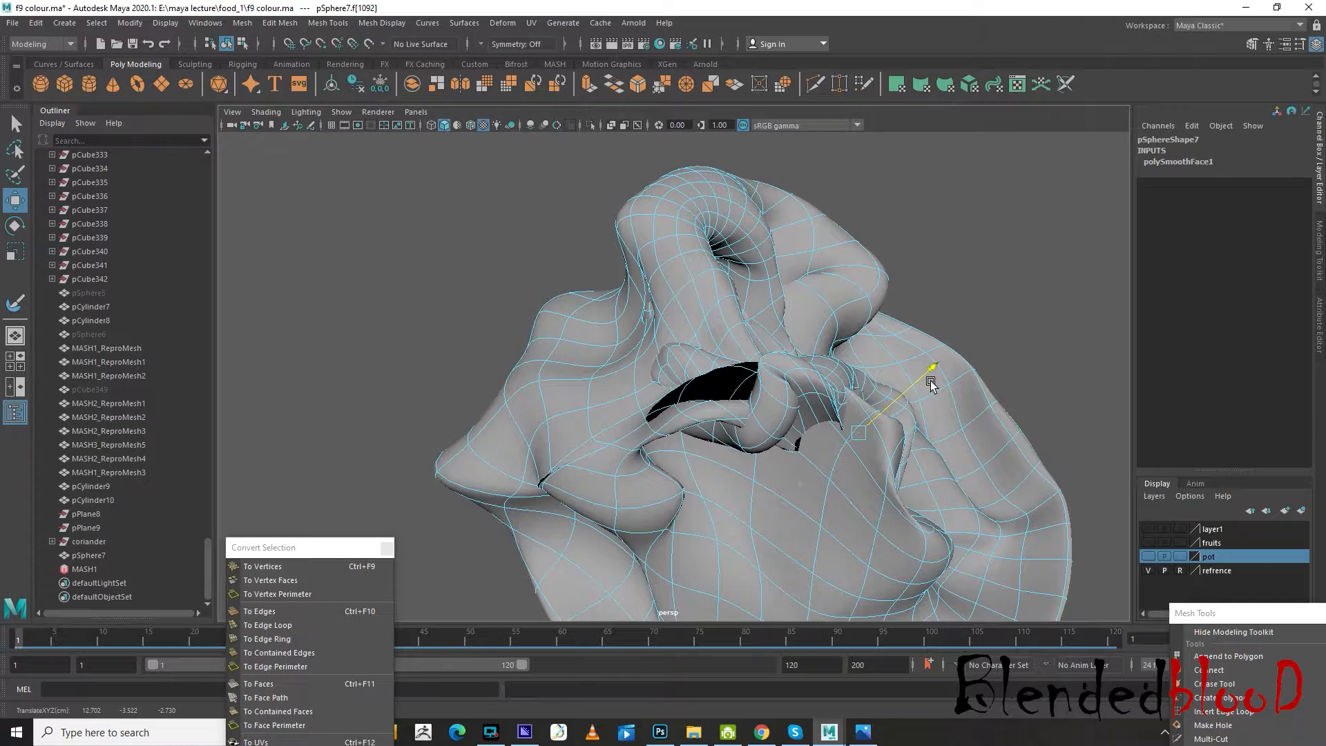
pyautogui.click(720, 391)
pyautogui.moveTo(706, 331); pyautogui.dragTo(728, 511)
# Clear the face selection and show the pot display layer to view the lump together with the spoon and plate
pyautogui.scroll(-7, 725, 459)
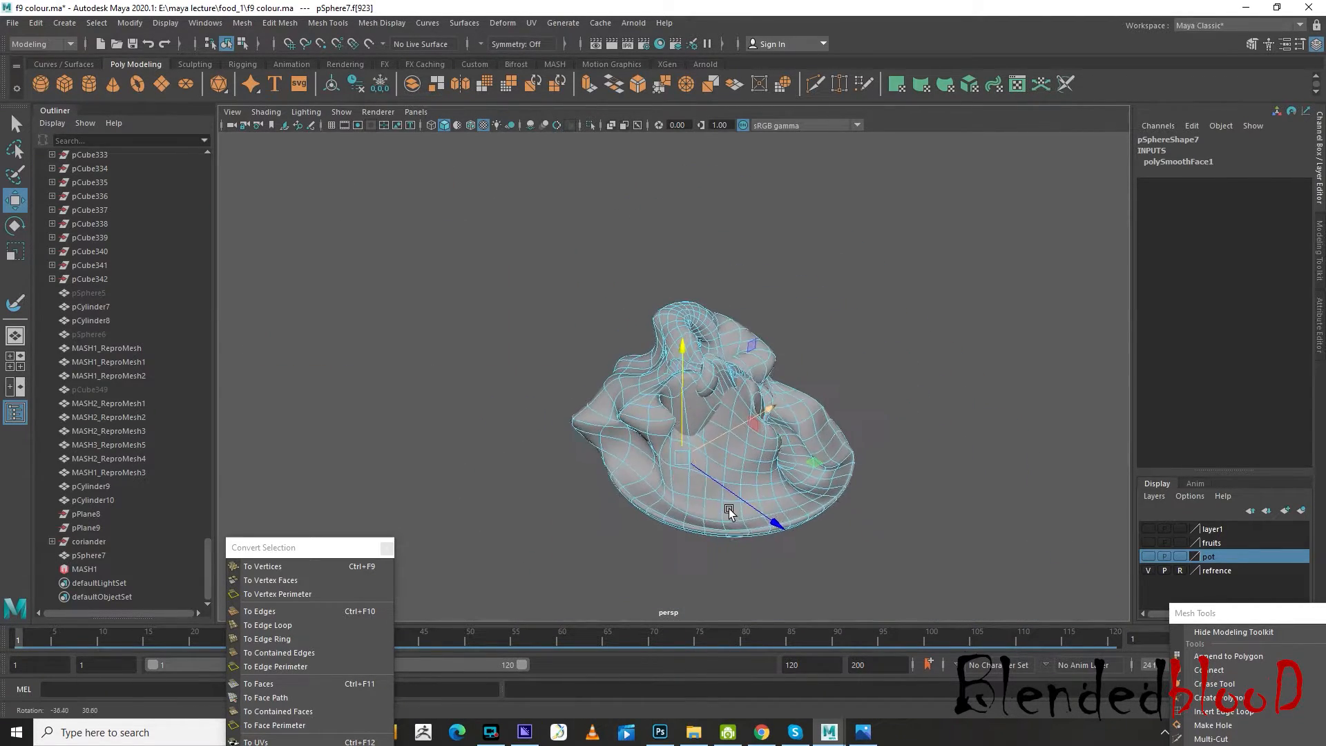
pyautogui.scroll(4, 624, 473)
pyautogui.keyDown('alt'); pyautogui.moveTo(624, 472); pyautogui.dragTo(679, 471); pyautogui.keyUp('alt')
pyautogui.scroll(4, 647, 493)
pyautogui.scroll(-5, 682, 430)
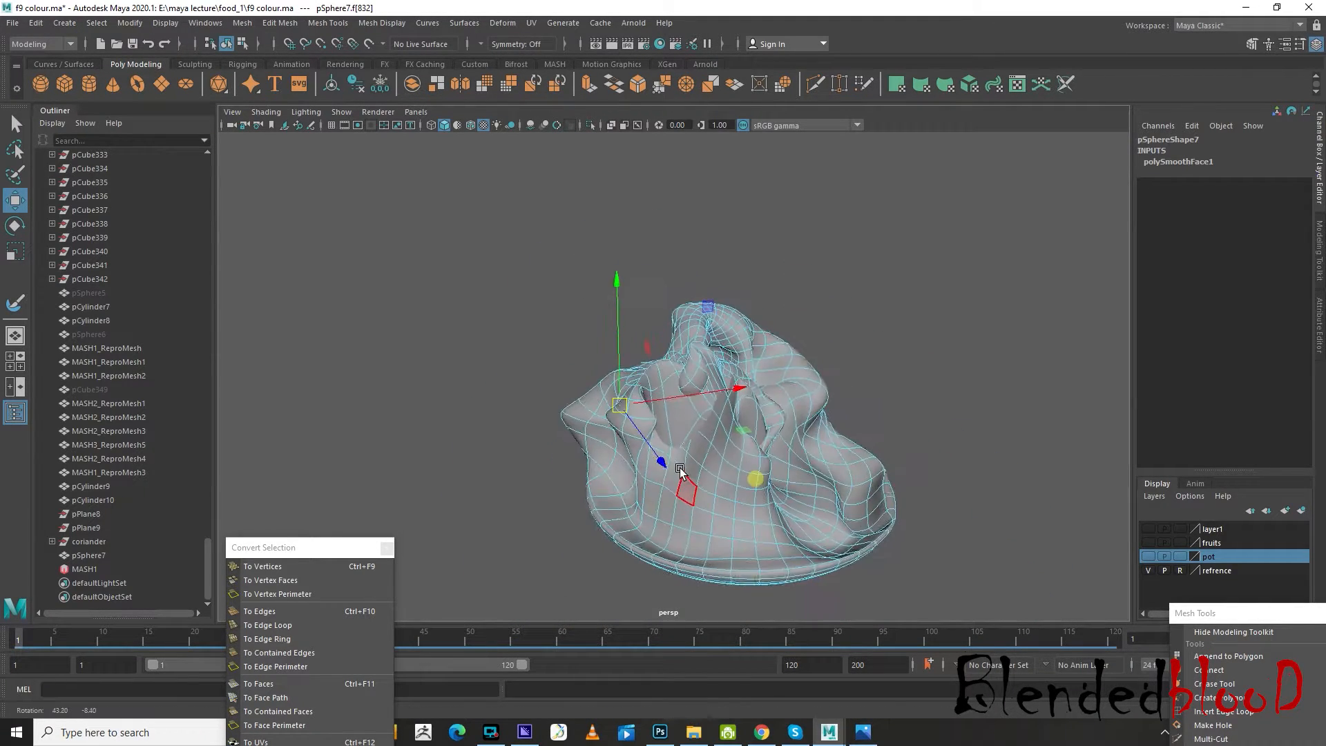
pyautogui.moveTo(762, 430); pyautogui.dragTo(842, 333, button='right')
pyautogui.click(971, 377)
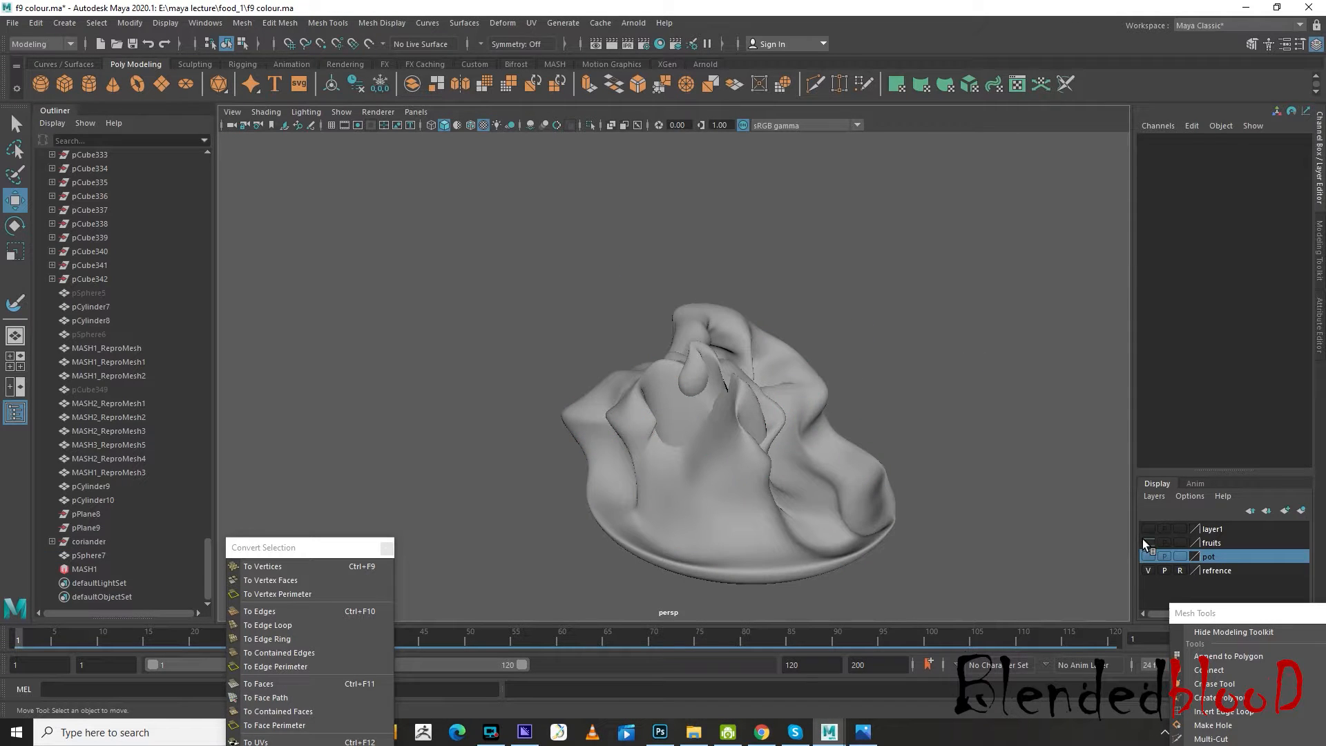
pyautogui.click(1148, 543)
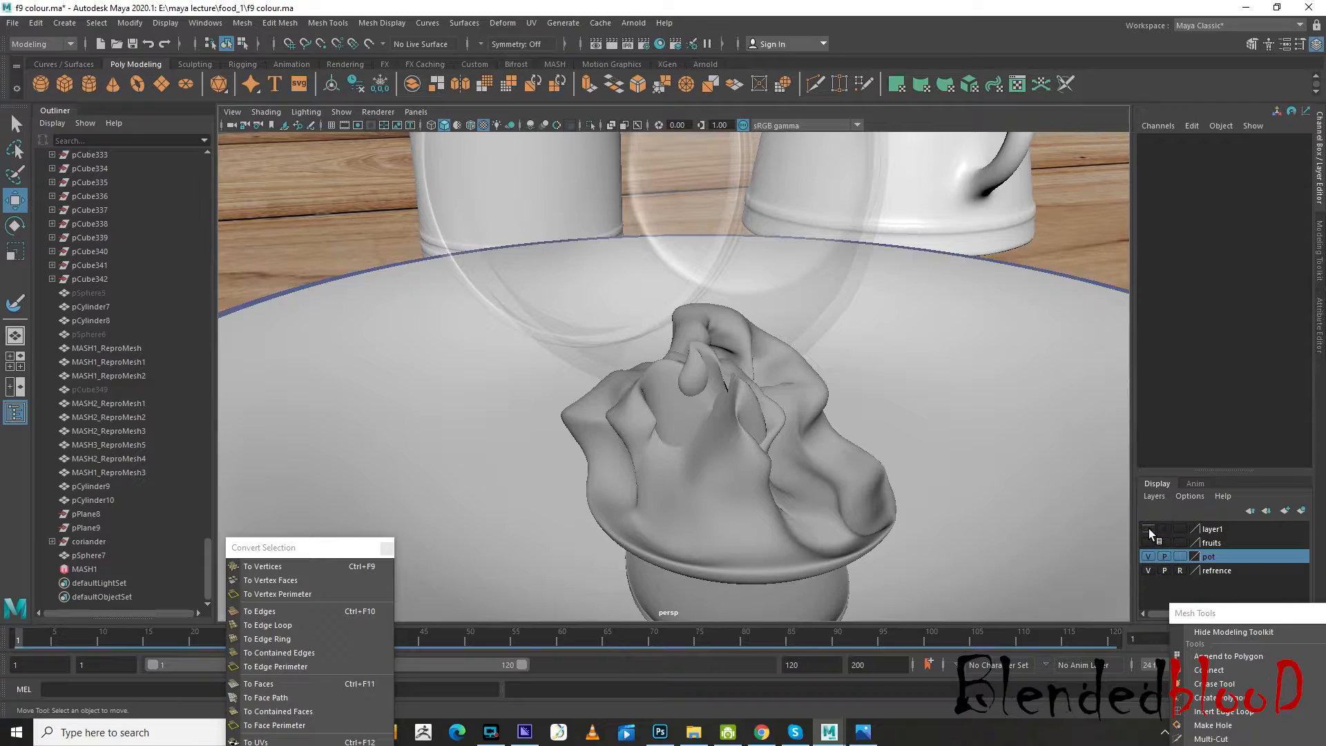
pyautogui.scroll(-6, 781, 464)
pyautogui.keyDown('alt'); pyautogui.moveTo(632, 452); pyautogui.dragTo(712, 429); pyautogui.keyUp('alt')
pyautogui.scroll(2, 692, 445)
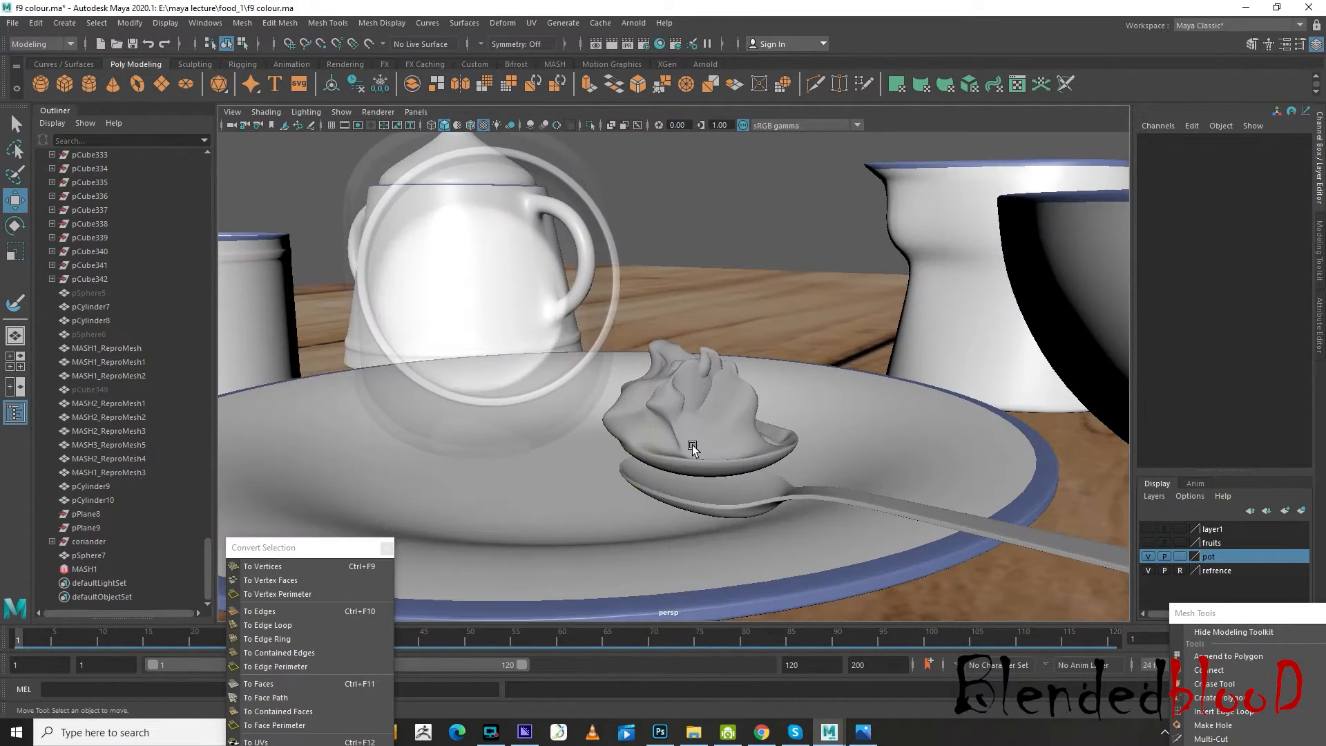
# Select the whole jam lump and scale it to 0.752 in X and 0.804 in Z to fit the spoon
pyautogui.click(692, 445)
pyautogui.press('f')
pyautogui.moveTo(719, 380); pyautogui.dragTo(725, 448)
pyautogui.keyDown('alt'); pyautogui.moveTo(775, 520); pyautogui.dragTo(798, 419, button='middle'); pyautogui.keyUp('alt')
pyautogui.keyDown('alt'); pyautogui.moveTo(810, 428); pyautogui.dragTo(761, 480); pyautogui.keyUp('alt')
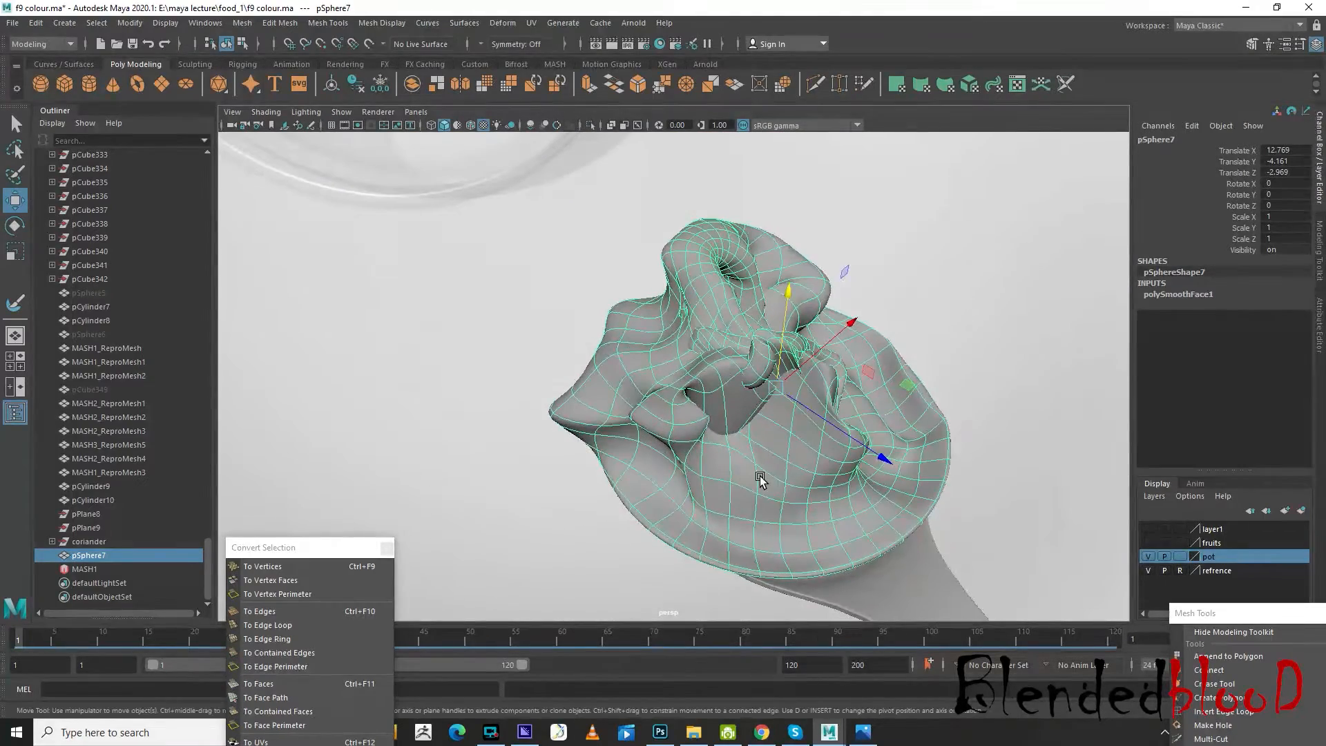
pyautogui.press('r')
pyautogui.moveTo(850, 330); pyautogui.dragTo(882, 437)
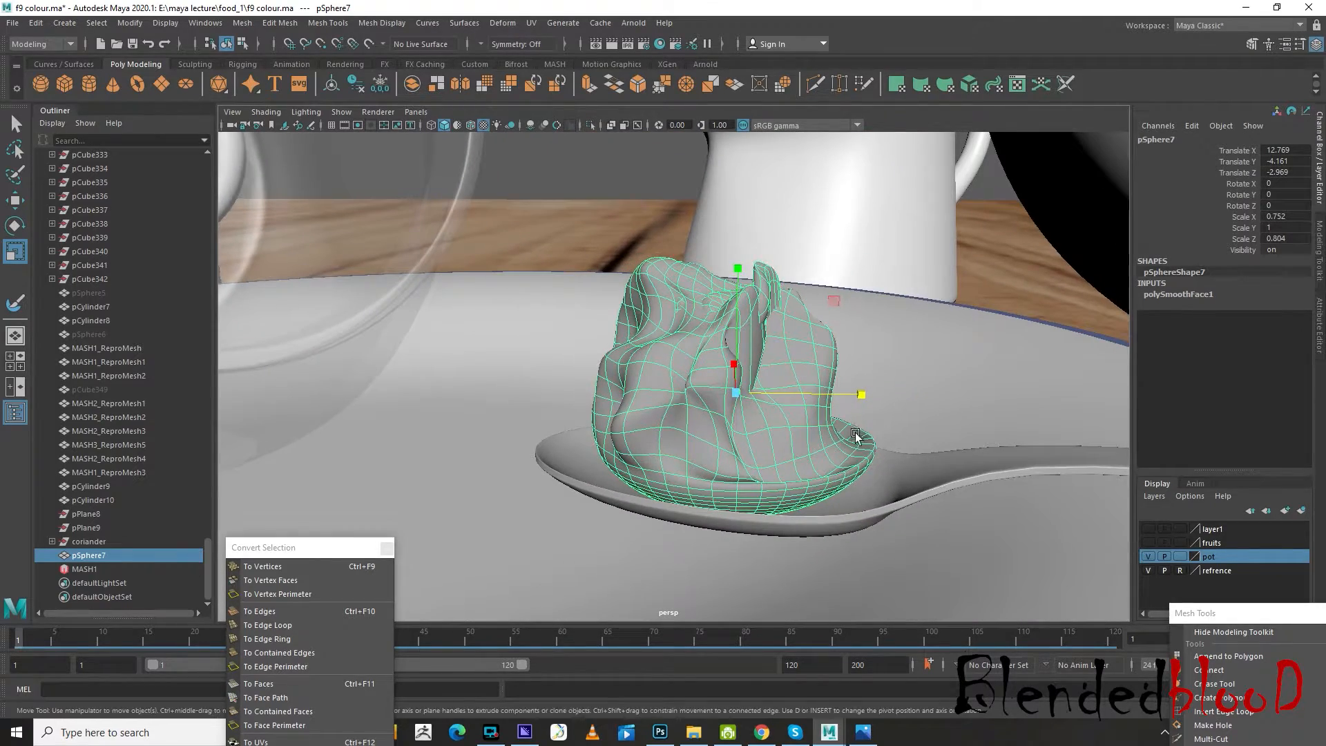
# Move the jam lump into the spoon's bowl, to Translate X 12.885 and Translate Z -3.306
pyautogui.press('w')
pyautogui.moveTo(858, 394); pyautogui.dragTo(798, 396)
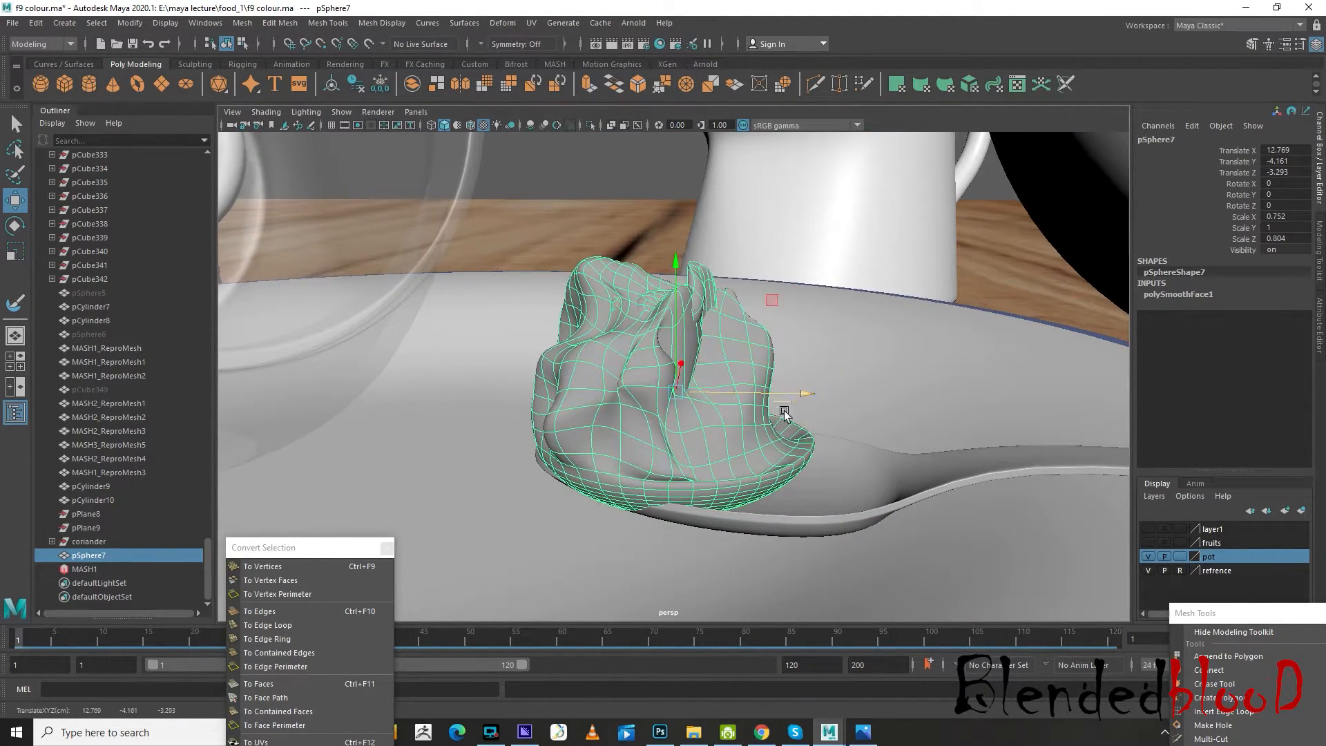
pyautogui.keyDown('alt'); pyautogui.moveTo(748, 432); pyautogui.dragTo(788, 415); pyautogui.keyUp('alt')
pyautogui.keyDown('alt'); pyautogui.moveTo(727, 444); pyautogui.dragTo(819, 380, button='middle'); pyautogui.keyUp('alt')
pyautogui.scroll(2, 752, 465)
pyautogui.keyDown('alt'); pyautogui.moveTo(751, 461); pyautogui.dragTo(754, 478); pyautogui.keyUp('alt')
pyautogui.moveTo(853, 291); pyautogui.dragTo(699, 362)
pyautogui.moveTo(755, 282); pyautogui.dragTo(769, 286)
pyautogui.scroll(-4, 767, 352)
pyautogui.keyDown('alt'); pyautogui.moveTo(765, 361); pyautogui.dragTo(731, 403); pyautogui.keyUp('alt')
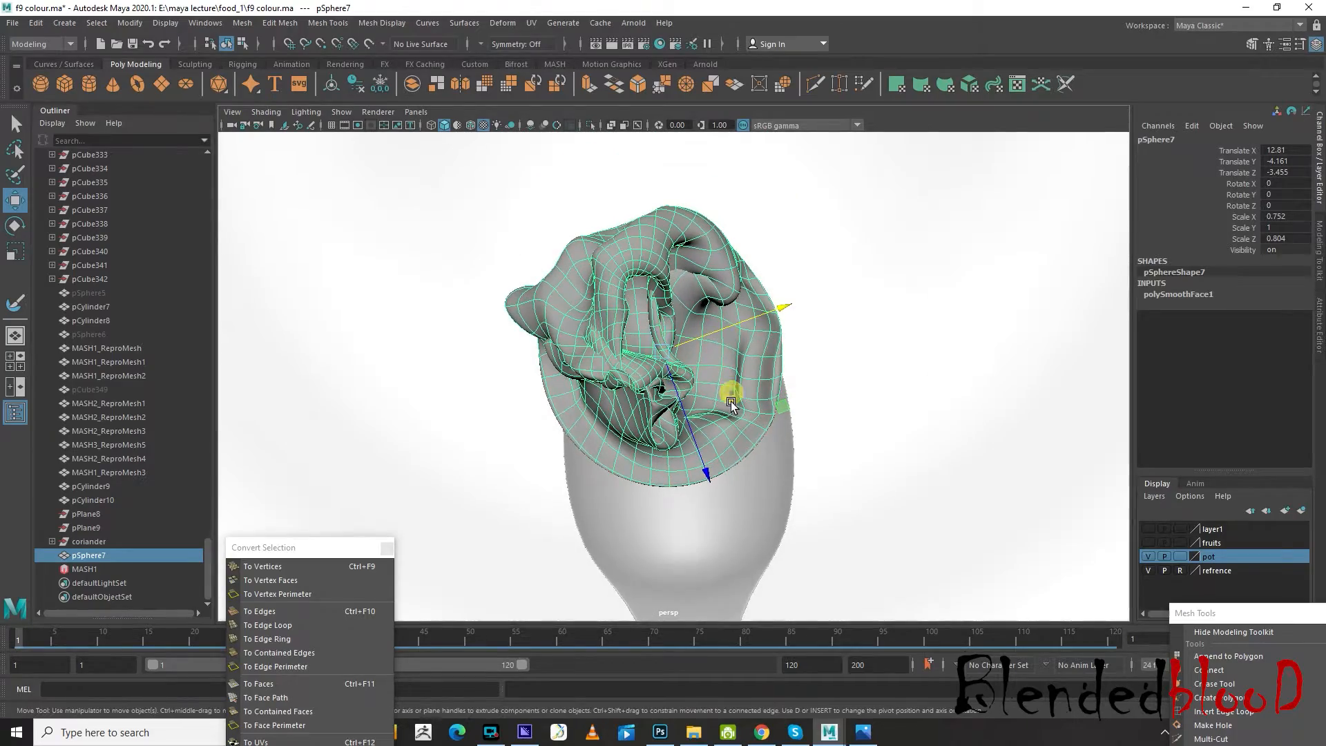
pyautogui.moveTo(700, 471); pyautogui.dragTo(704, 499)
pyautogui.keyDown('alt'); pyautogui.moveTo(660, 497); pyautogui.dragTo(823, 452); pyautogui.keyUp('alt')
pyautogui.moveTo(636, 287); pyautogui.dragTo(628, 283)
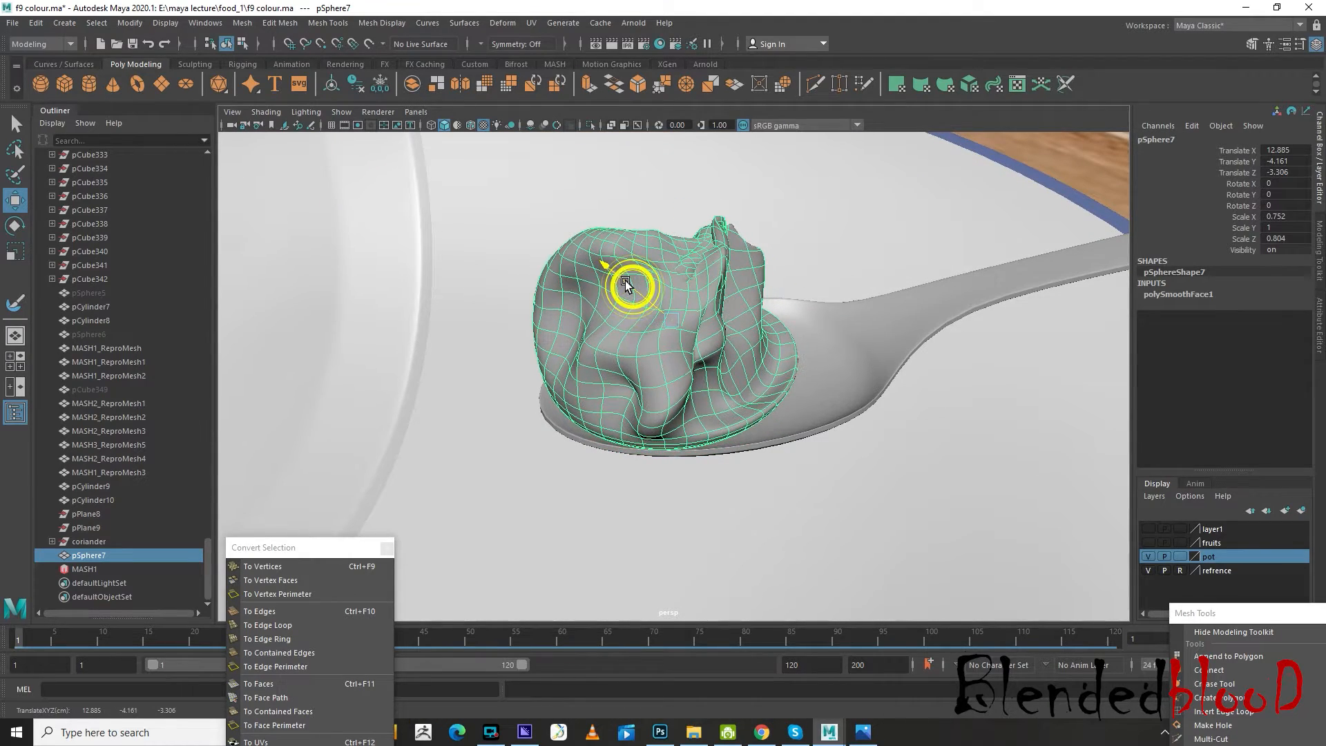
# Select the faces on the lump's lower edge near the spoon's tip and turn on soft selection
pyautogui.scroll(3, 600, 376)
pyautogui.keyDown('alt'); pyautogui.moveTo(576, 417); pyautogui.dragTo(608, 394); pyautogui.keyUp('alt')
pyautogui.scroll(5, 608, 394)
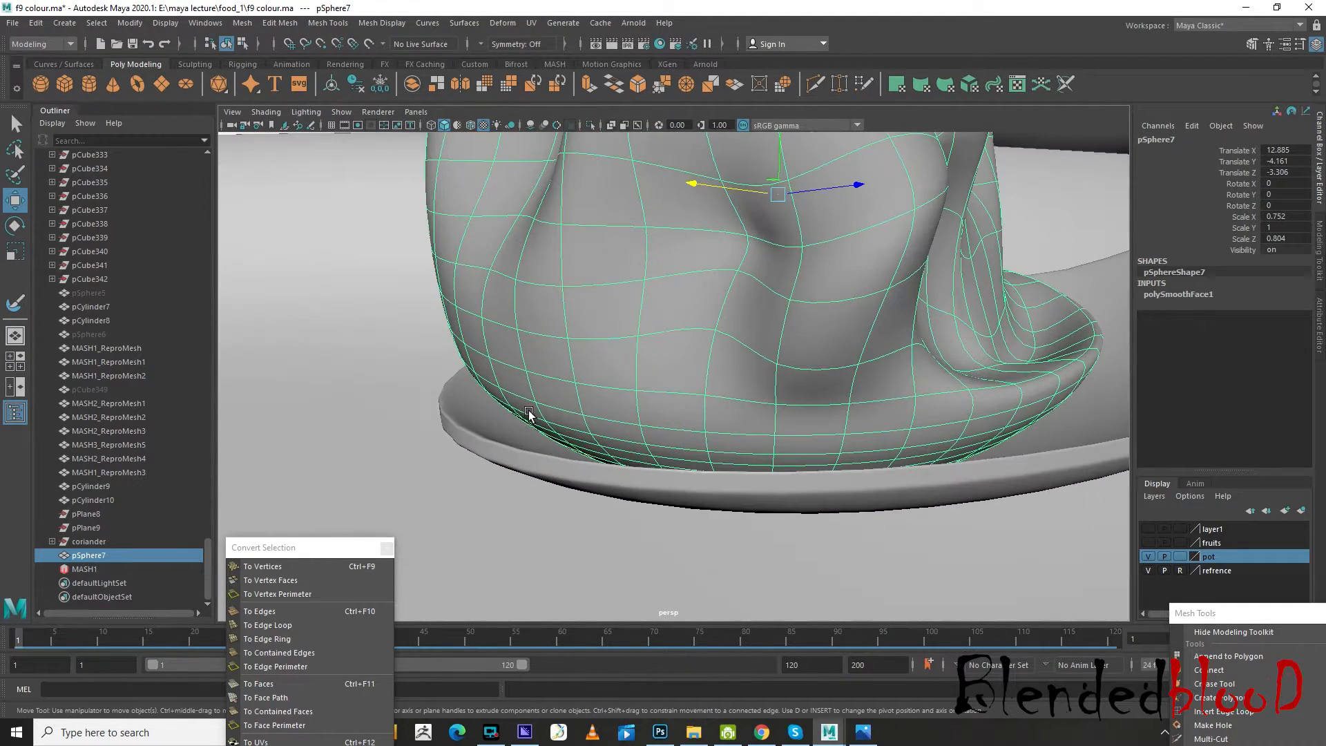
pyautogui.moveTo(529, 413); pyautogui.dragTo(527, 386, button='right')
pyautogui.keyDown('alt'); pyautogui.moveTo(512, 411); pyautogui.dragTo(614, 368, button='middle'); pyautogui.keyUp('alt')
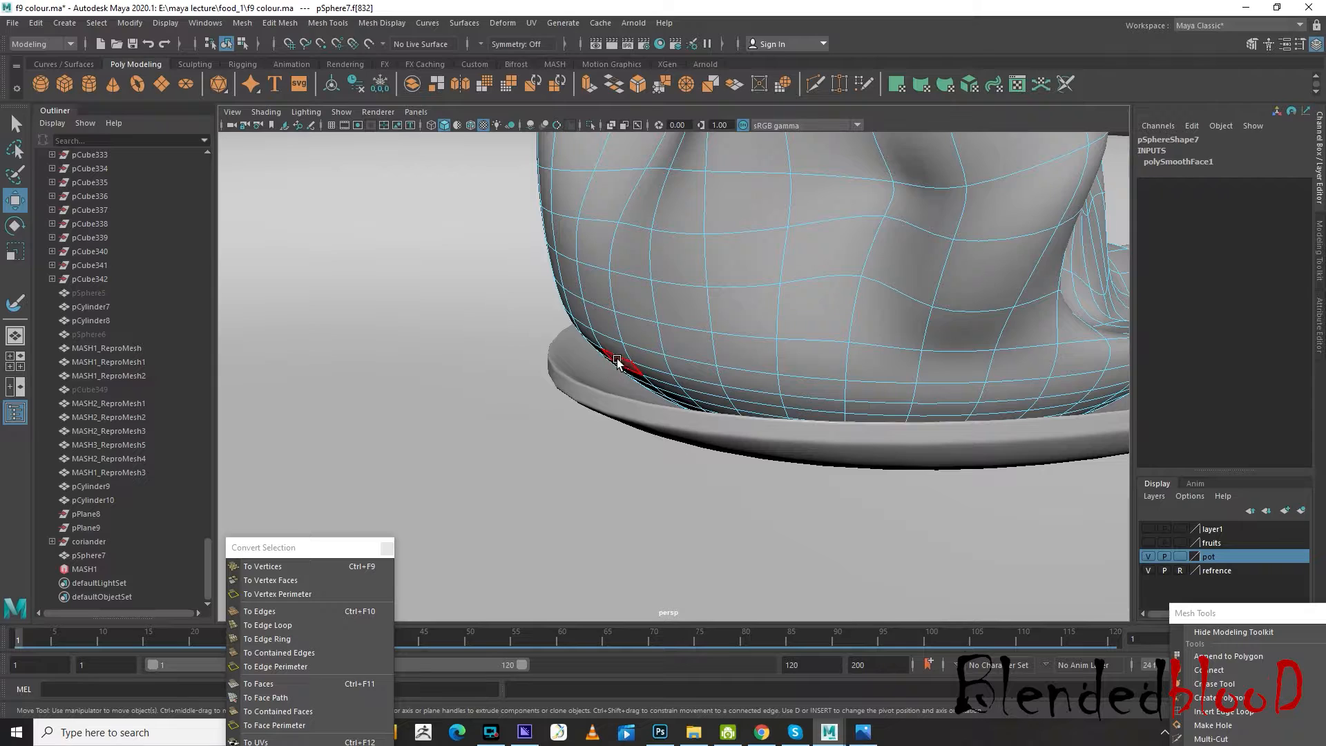
pyautogui.click(618, 359)
pyautogui.keyDown('alt'); pyautogui.moveTo(619, 360); pyautogui.dragTo(579, 357); pyautogui.keyUp('alt')
pyautogui.press('b')
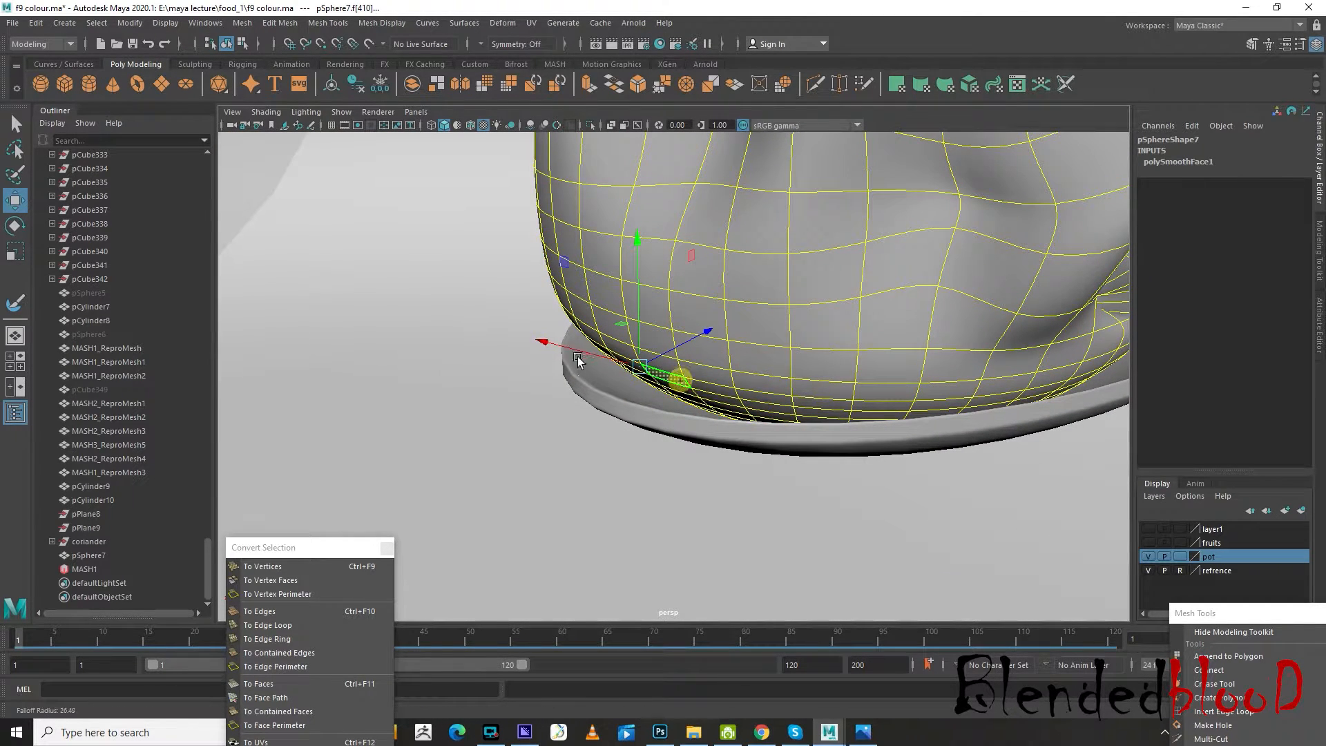
# Shrink the soft selection falloff to the lump's lower corner and move those faces toward the spoon's tip
pyautogui.scroll(-5, 492, 353)
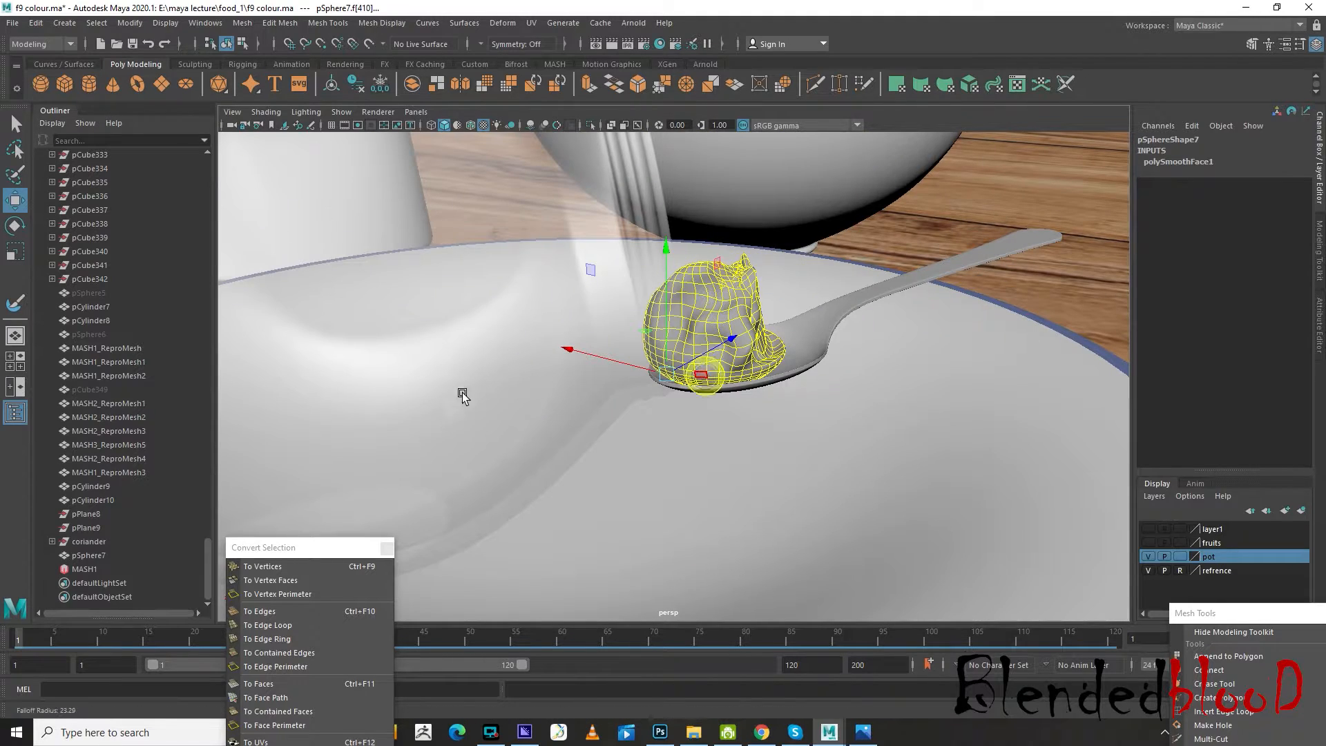
pyautogui.scroll(-6, 643, 373)
pyautogui.press('b')
pyautogui.moveTo(672, 373); pyautogui.dragTo(339, 421)
pyautogui.press('f')
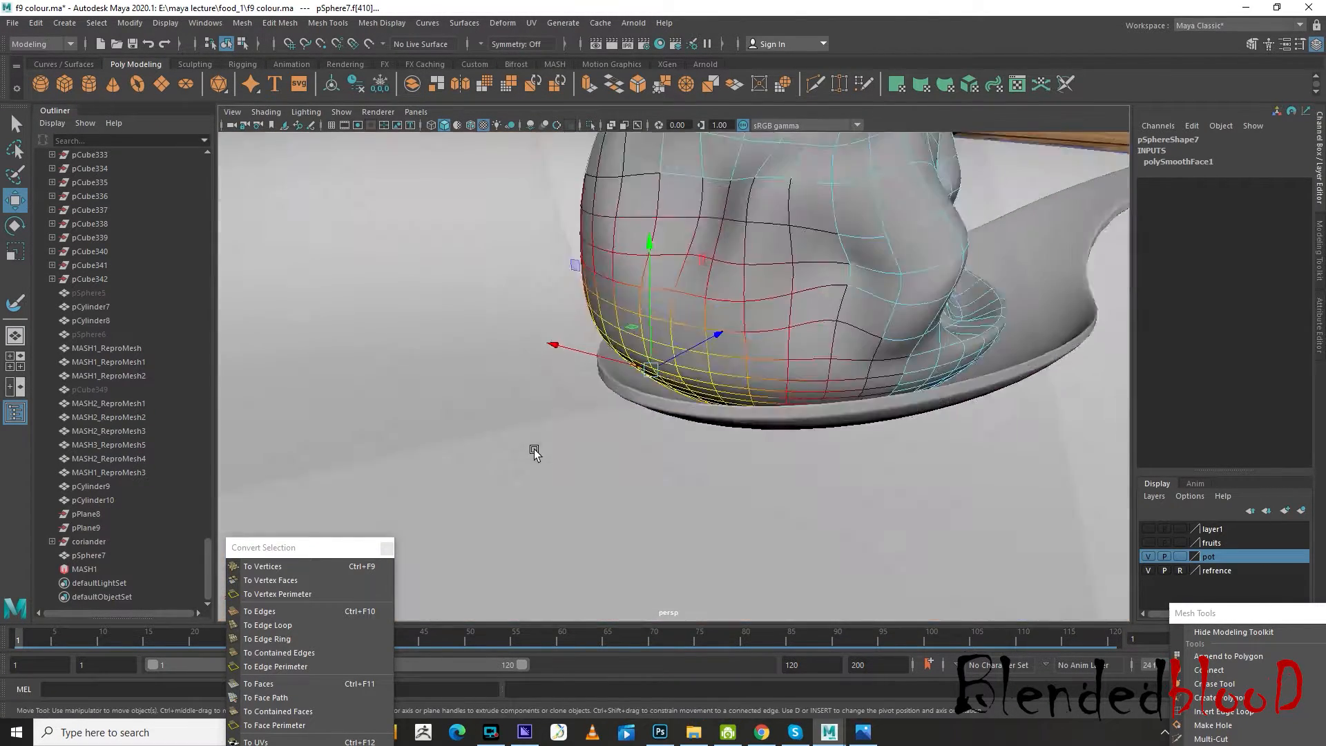
pyautogui.moveTo(679, 322); pyautogui.dragTo(620, 351)
# Select a face on the handle-side rim of the lump and pull it down and outward into the spoon's bowl
pyautogui.scroll(-6, 620, 351)
pyautogui.keyDown('alt'); pyautogui.moveTo(814, 387); pyautogui.dragTo(759, 339); pyautogui.keyUp('alt')
pyautogui.click(867, 414)
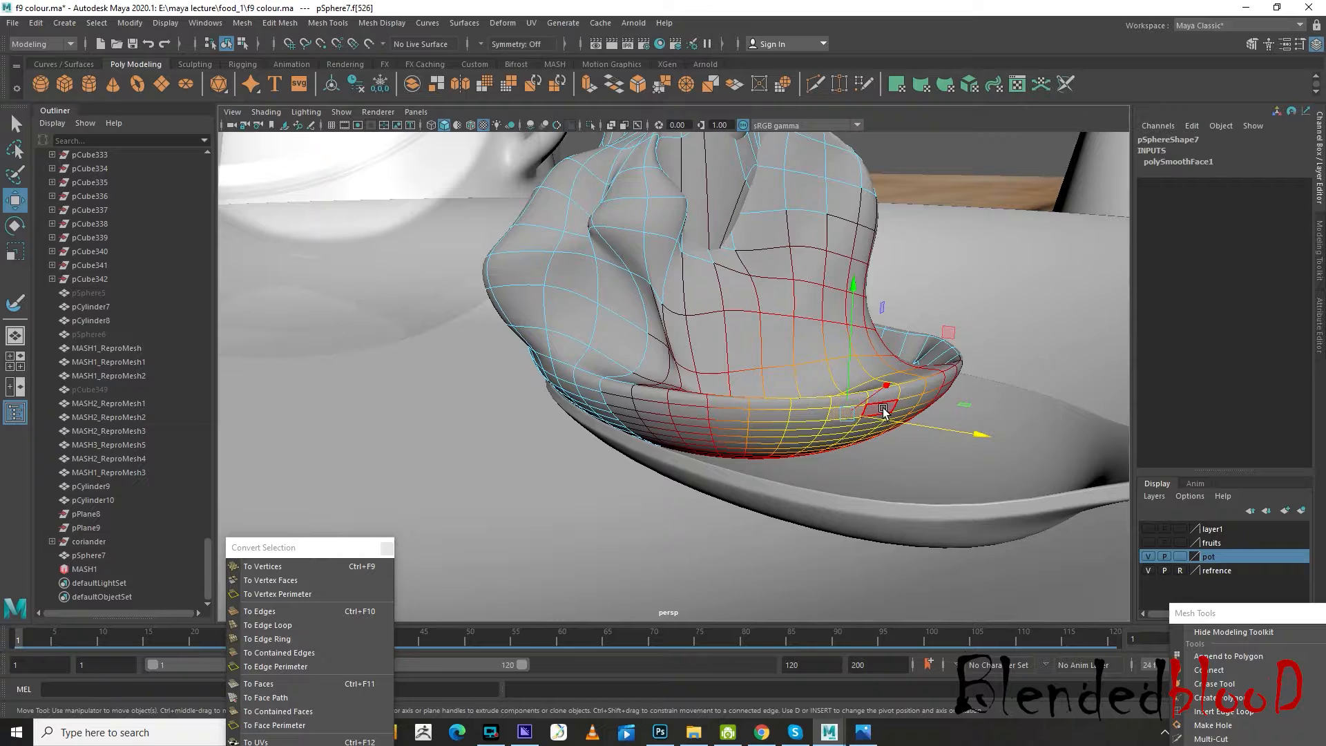
pyautogui.keyDown('alt'); pyautogui.moveTo(883, 410); pyautogui.dragTo(915, 383); pyautogui.keyUp('alt')
pyautogui.scroll(-4, 888, 406)
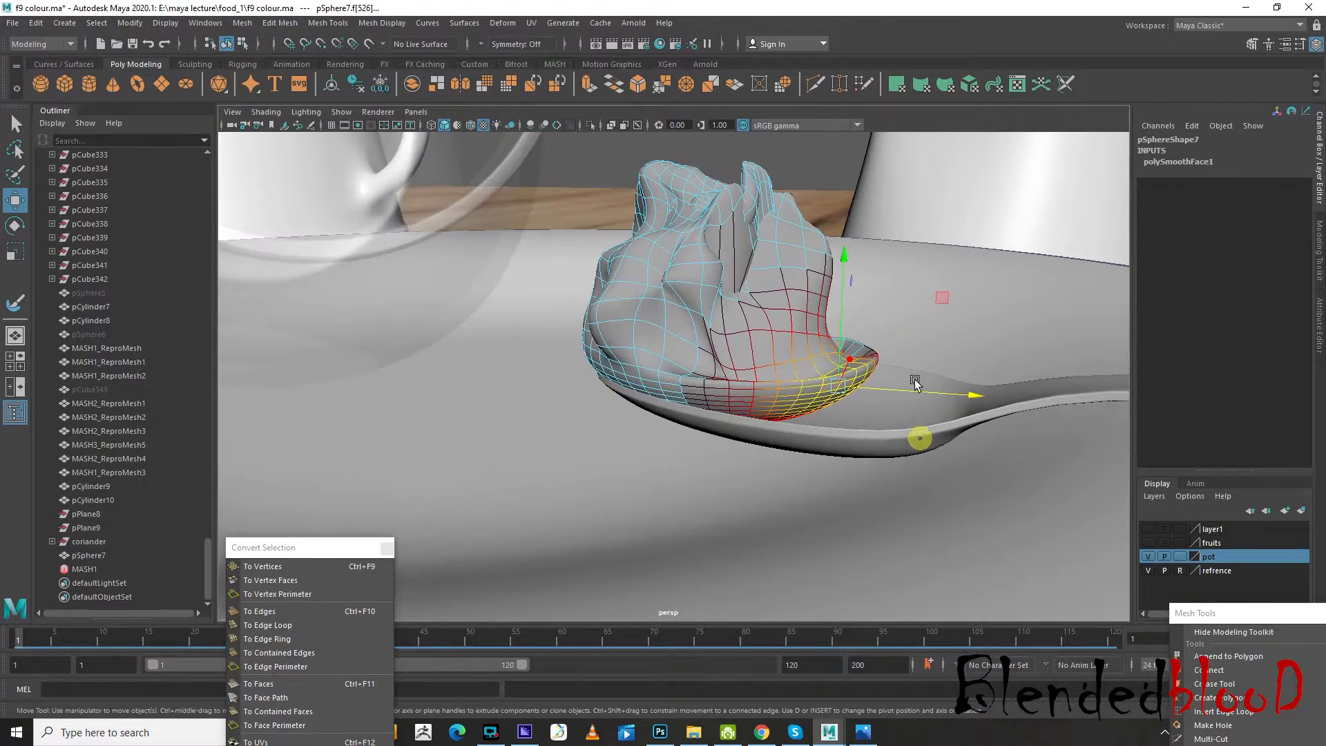
pyautogui.moveTo(838, 306); pyautogui.dragTo(868, 348)
pyautogui.moveTo(926, 423); pyautogui.dragTo(967, 433)
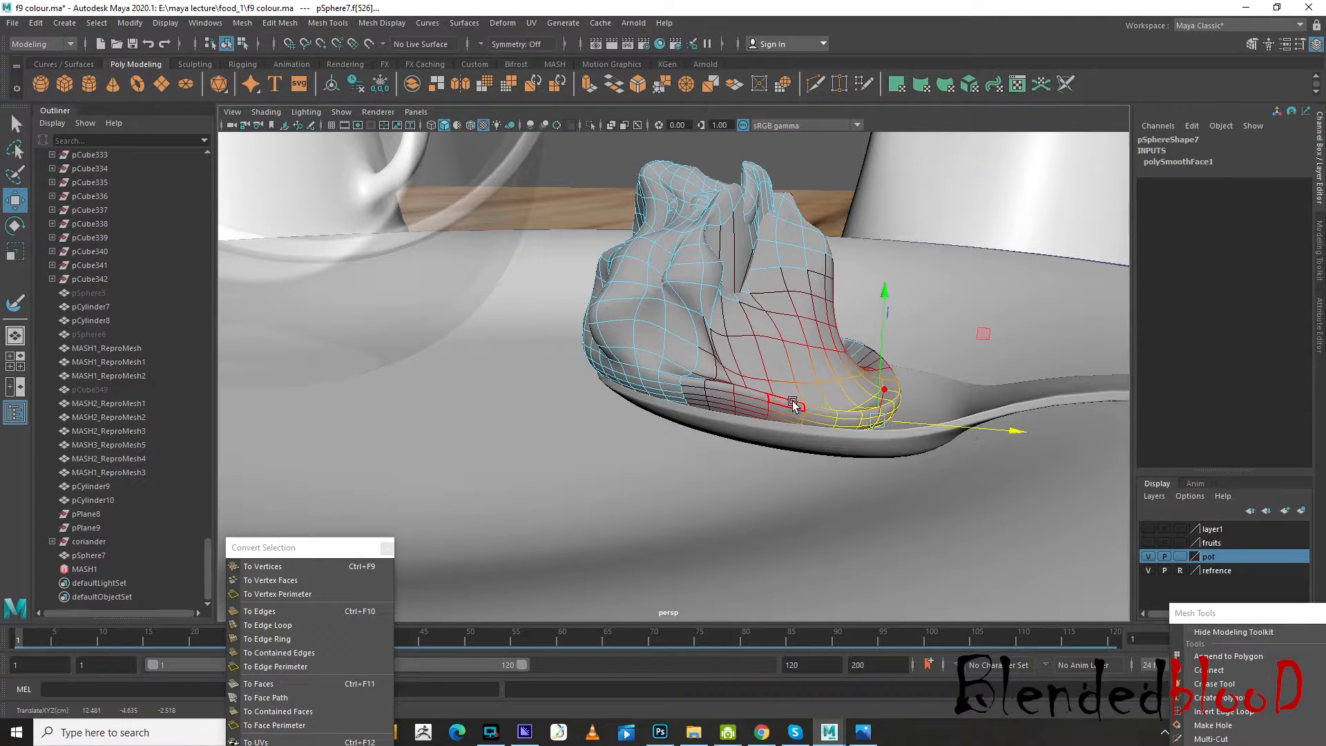
# Stretch the soft-selected rim further toward the spoon's handle and lower it to rest against the bowl
pyautogui.keyDown('alt'); pyautogui.moveTo(793, 405); pyautogui.dragTo(768, 433); pyautogui.keyUp('alt')
pyautogui.scroll(2, 751, 430)
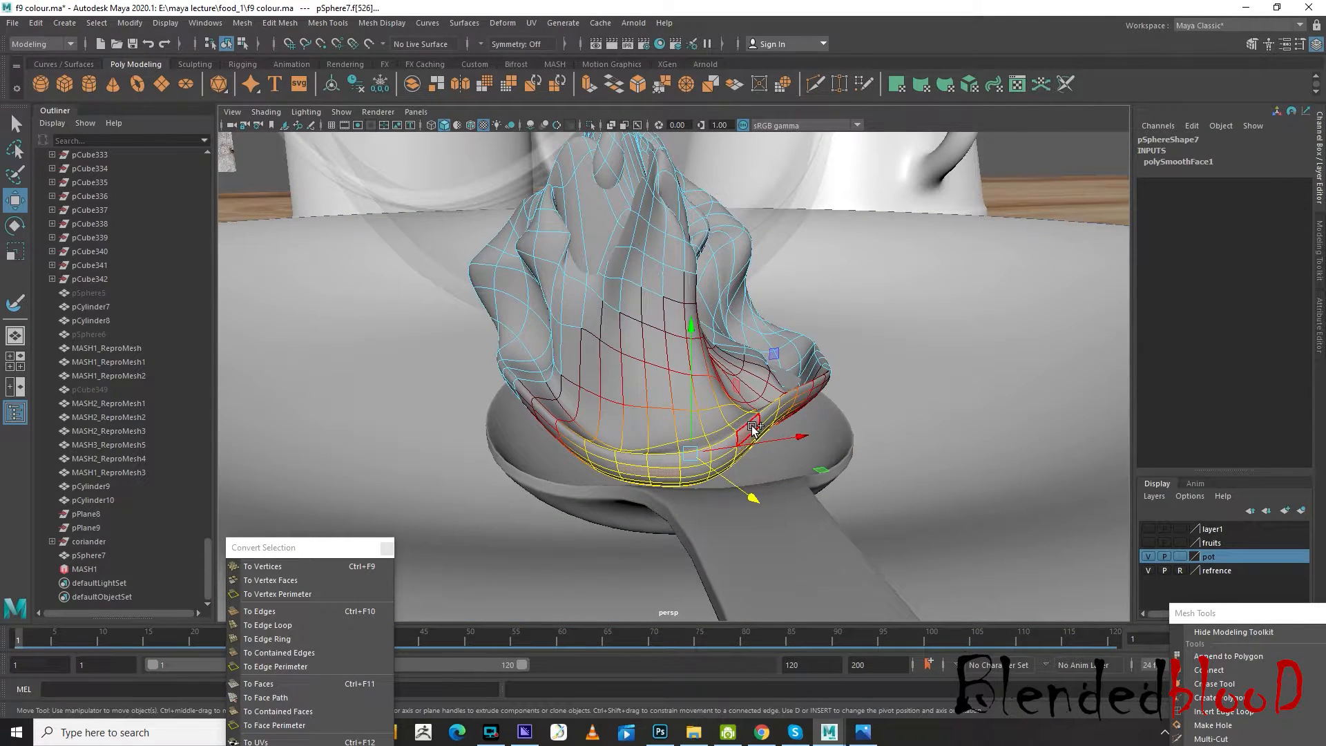
pyautogui.moveTo(690, 329); pyautogui.dragTo(714, 368)
pyautogui.keyDown('alt'); pyautogui.moveTo(728, 442); pyautogui.dragTo(1088, 526); pyautogui.keyUp('alt')
pyautogui.keyDown('alt'); pyautogui.moveTo(999, 512); pyautogui.dragTo(1020, 370); pyautogui.keyUp('alt')
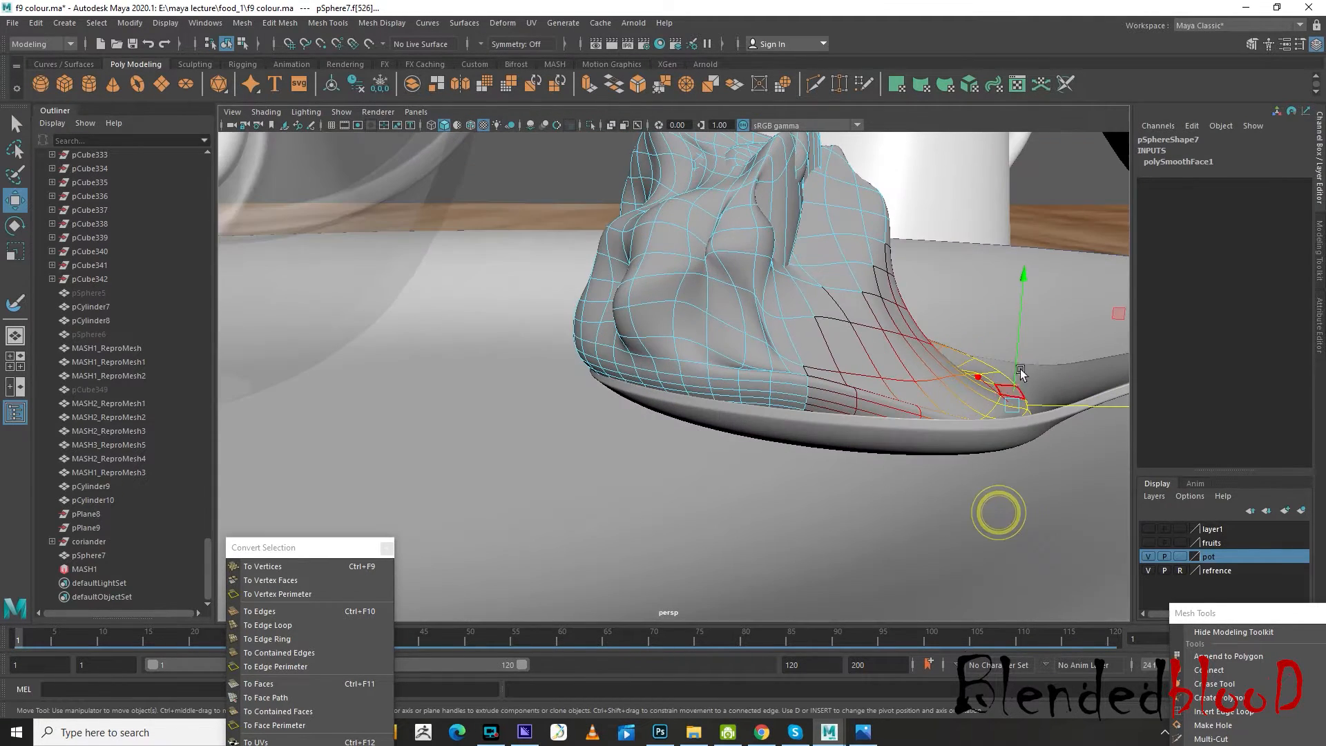
pyautogui.moveTo(1021, 298); pyautogui.dragTo(1021, 308)
pyautogui.keyDown('alt'); pyautogui.moveTo(990, 393); pyautogui.dragTo(988, 406); pyautogui.keyUp('alt')
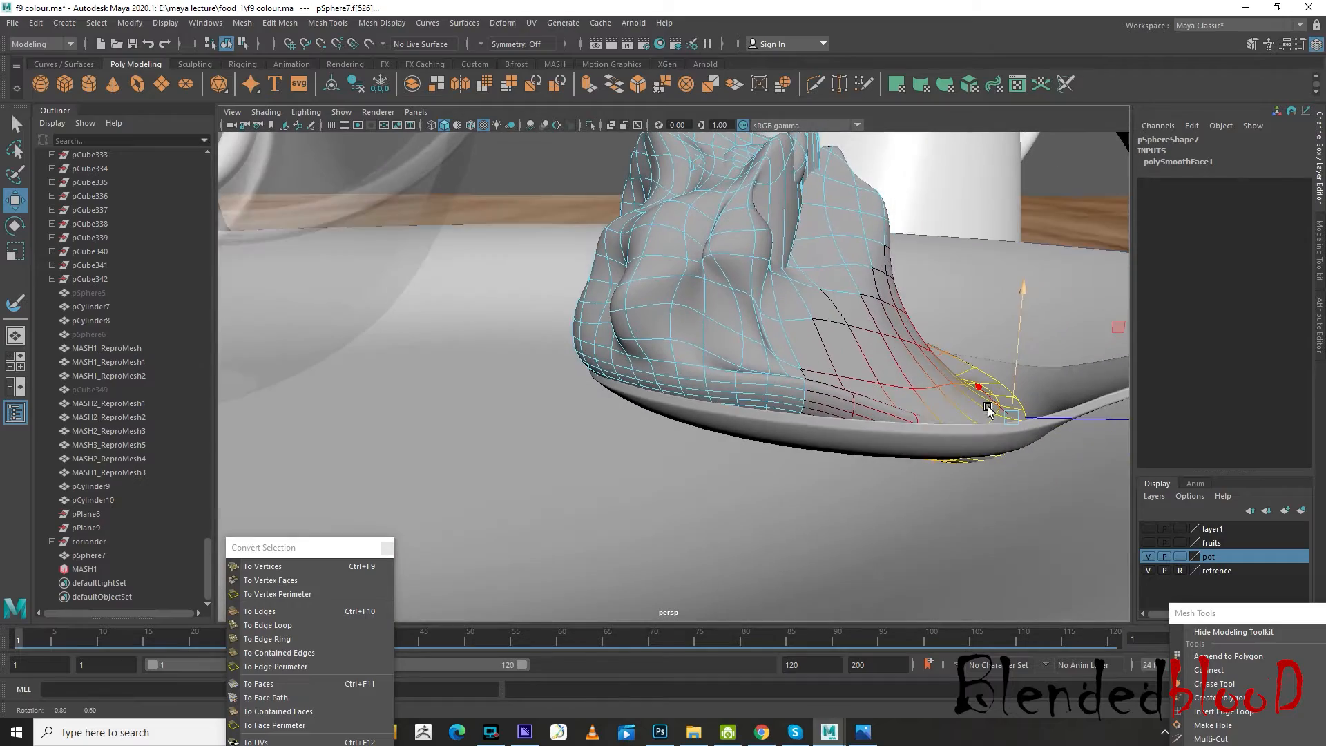
# Select faces along the lump's lower side, lower them into the spoon's bowl and reduce the soft selection falloff
pyautogui.click(862, 415)
pyautogui.moveTo(885, 340); pyautogui.dragTo(885, 365)
pyautogui.keyDown('alt'); pyautogui.moveTo(979, 393); pyautogui.dragTo(887, 422); pyautogui.keyUp('alt')
pyautogui.scroll(3, 615, 394)
pyautogui.click(574, 409)
pyautogui.keyDown('alt'); pyautogui.moveTo(887, 422); pyautogui.dragTo(887, 437, button='middle'); pyautogui.keyUp('alt')
pyautogui.keyDown('alt'); pyautogui.moveTo(887, 436); pyautogui.dragTo(682, 462); pyautogui.keyUp('alt')
pyautogui.press('b')
pyautogui.press('b')
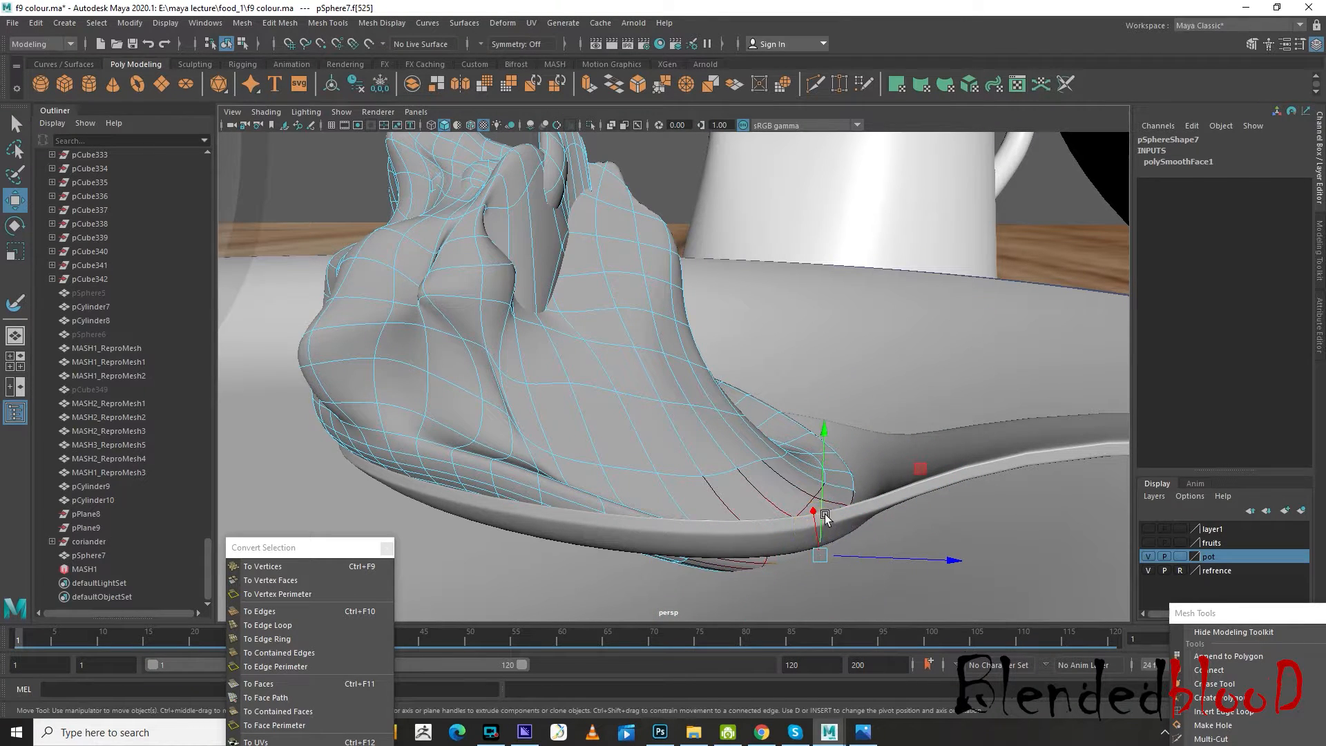
# Select the faces of the jam lump that poke through the spoon's underside and raise them inside the bowl
pyautogui.moveTo(822, 509); pyautogui.dragTo(823, 471)
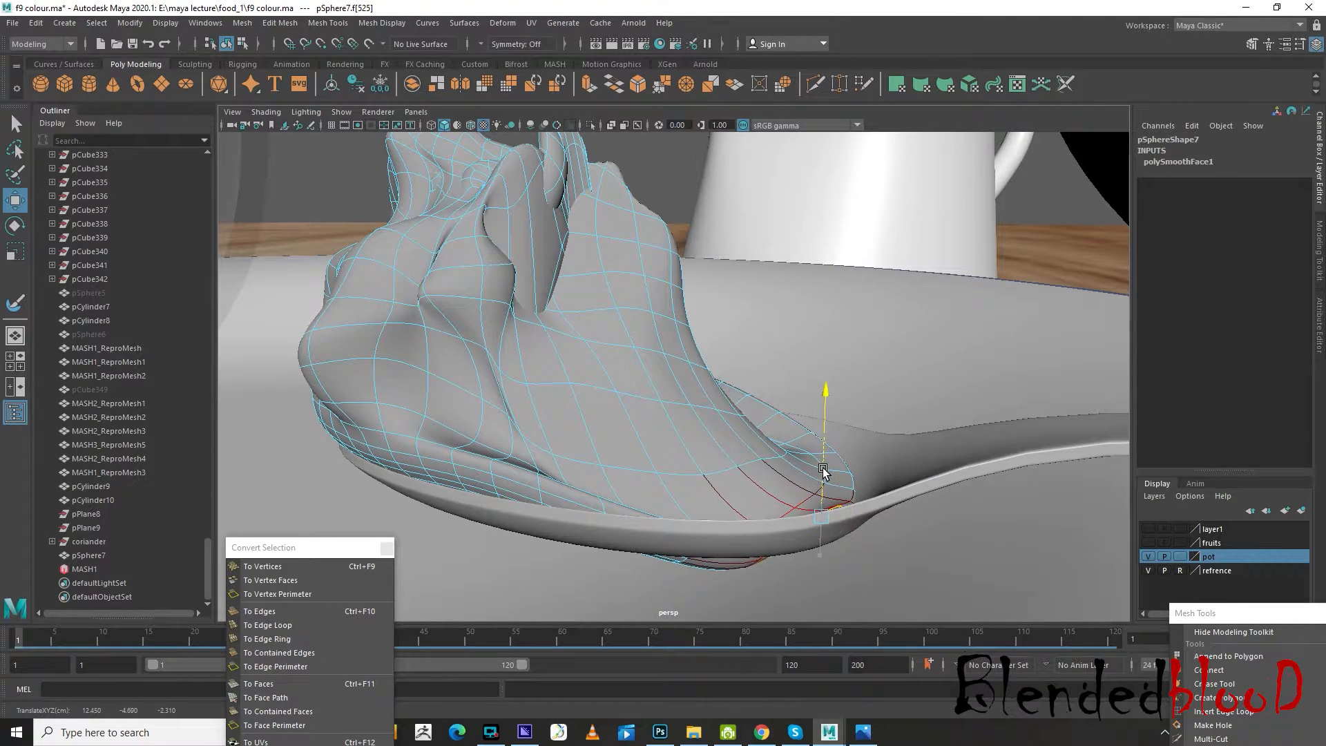
pyautogui.click(724, 568)
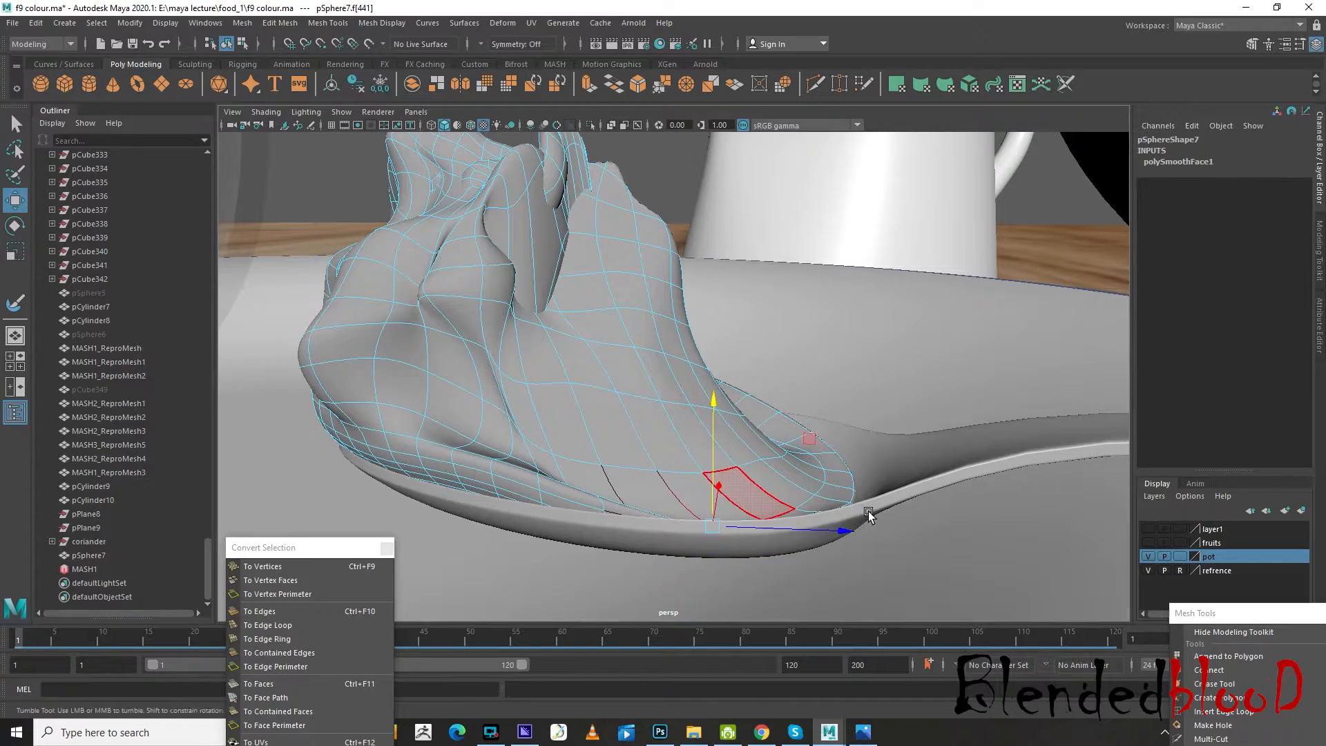
pyautogui.keyDown('alt'); pyautogui.moveTo(868, 514); pyautogui.dragTo(881, 523); pyautogui.keyUp('alt')
pyautogui.moveTo(765, 492); pyautogui.dragTo(809, 509)
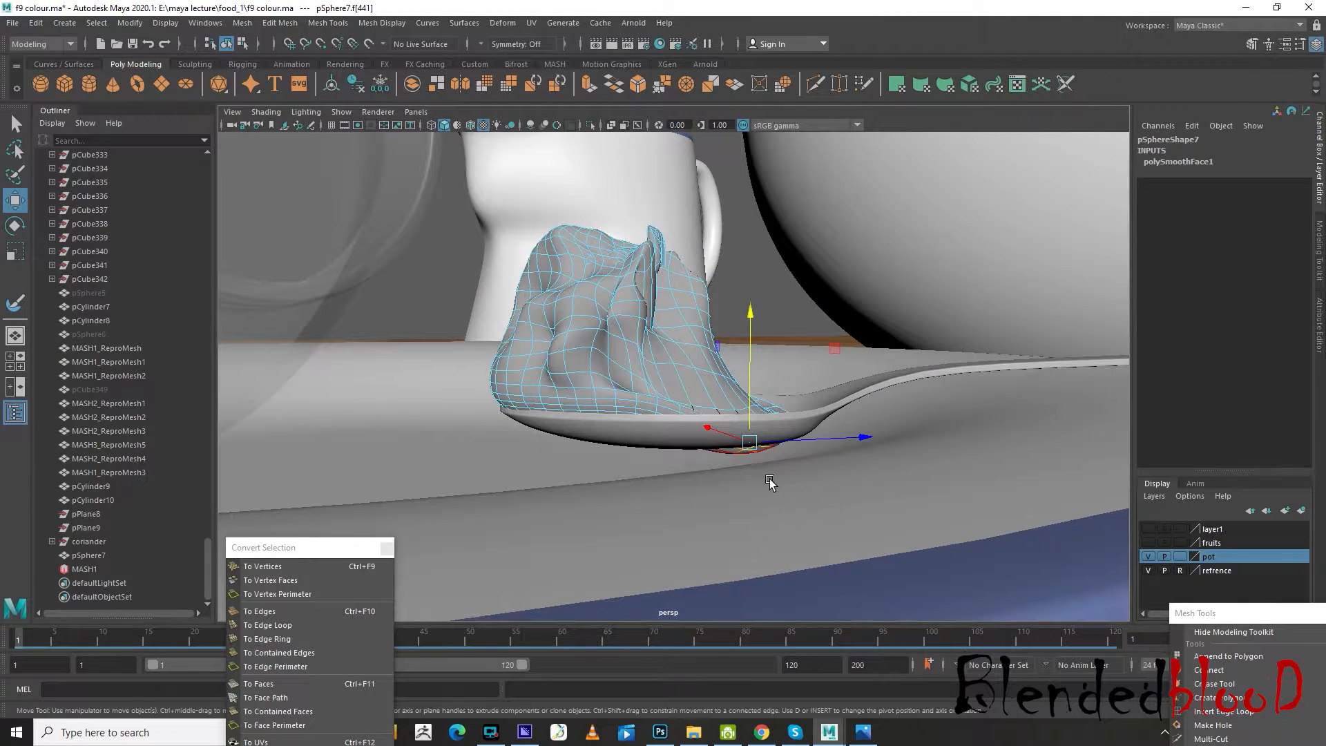
pyautogui.scroll(2, 770, 482)
pyautogui.moveTo(787, 458)
pyautogui.mouseDown()
pyautogui.moveTo(793, 437)
pyautogui.moveTo(773, 446)
pyautogui.moveTo(798, 444)
pyautogui.mouseUp()
pyautogui.click(778, 489)
pyautogui.click(807, 489)
pyautogui.keyDown('alt'); pyautogui.moveTo(829, 496); pyautogui.dragTo(749, 501); pyautogui.keyUp('alt')
pyautogui.scroll(-5, 828, 508)
pyautogui.scroll(3, 597, 409)
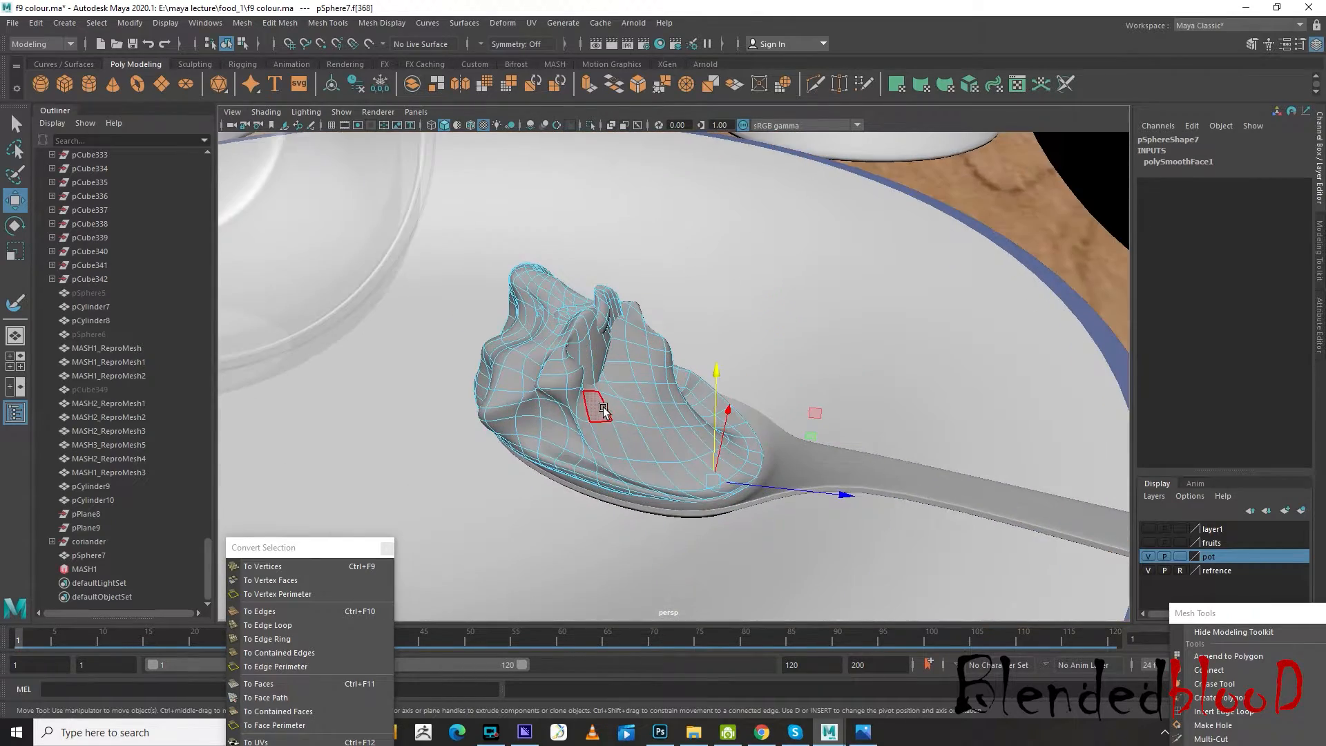
# Return to object selection and examine how the lump sits on the spoon within the table setting
pyautogui.keyDown('alt'); pyautogui.moveTo(601, 409); pyautogui.dragTo(669, 442, button='middle'); pyautogui.keyUp('alt')
pyautogui.moveTo(668, 443); pyautogui.dragTo(739, 328, button='right')
pyautogui.scroll(-5, 738, 329)
pyautogui.scroll(-5, 739, 329)
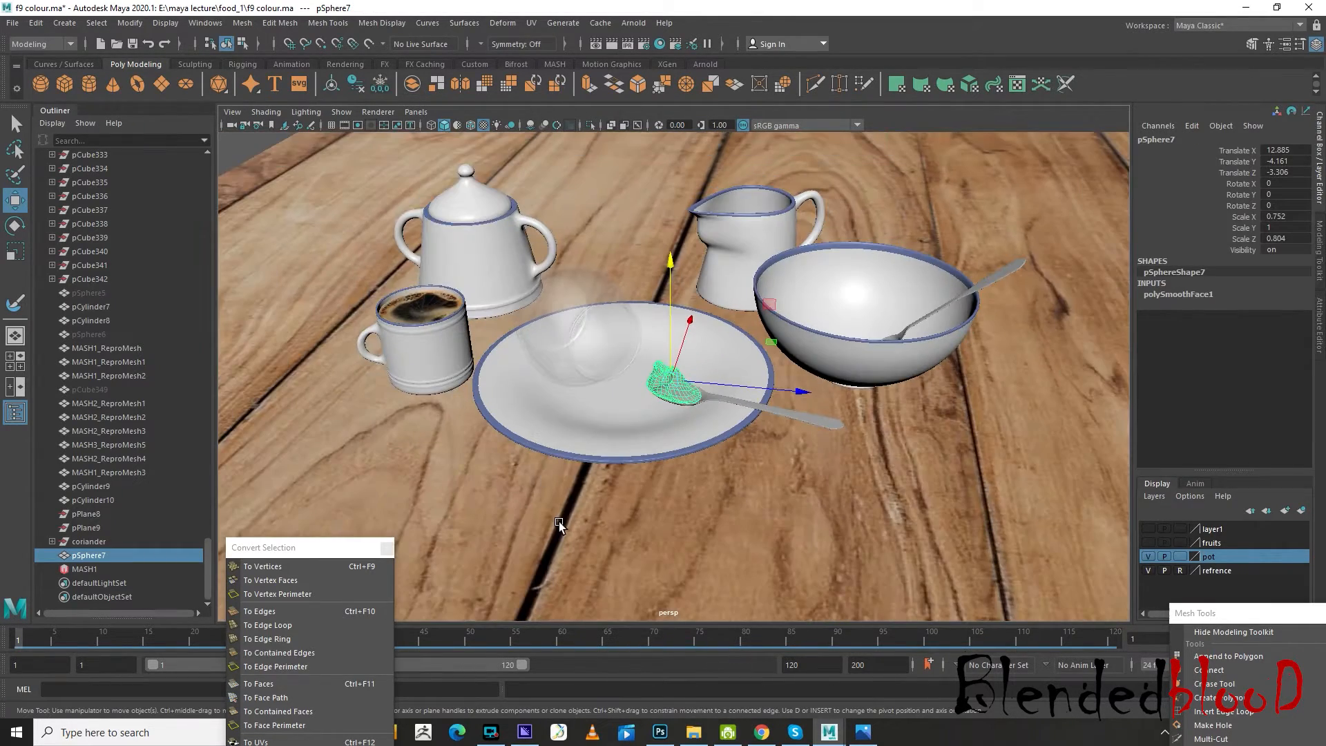
pyautogui.click(560, 523)
pyautogui.click(663, 385)
pyautogui.scroll(5, 682, 438)
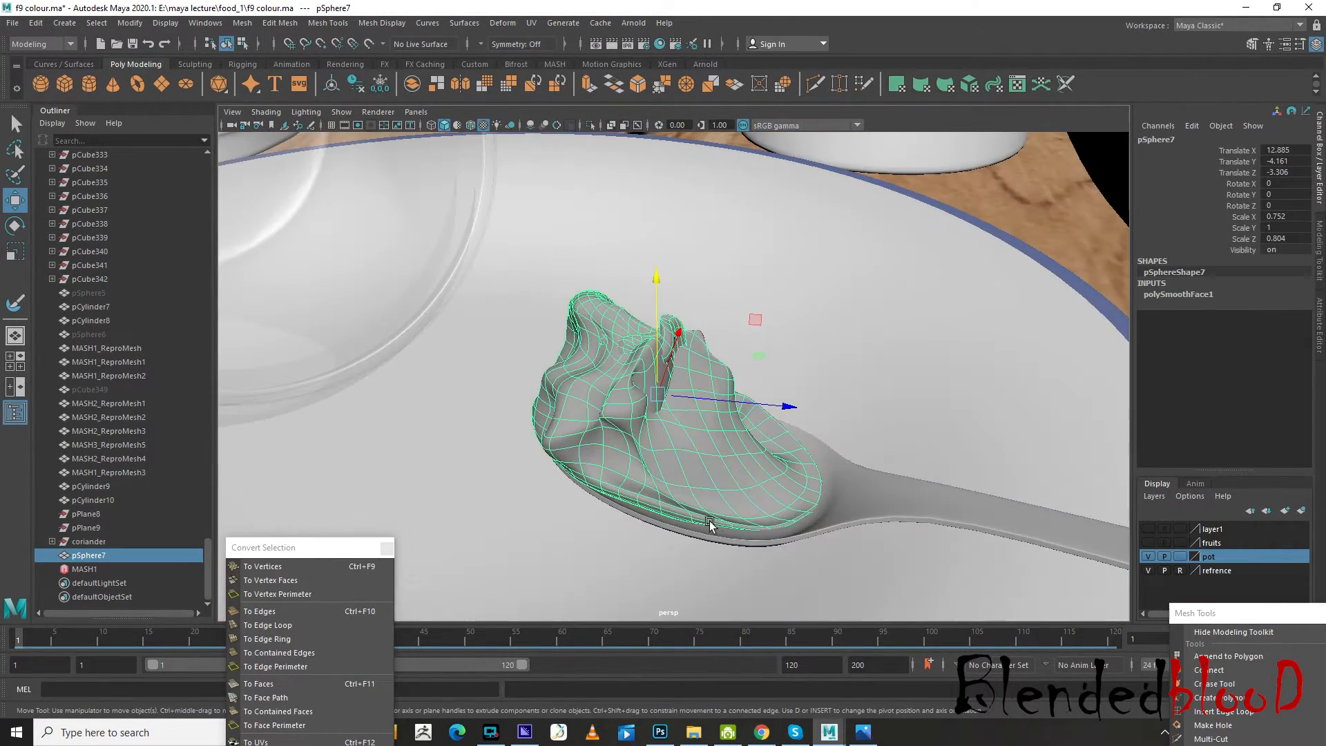
# Select faces along the lump's lower side above the spoon rim and lower them toward the bowl
pyautogui.moveTo(711, 524)
pyautogui.keyDown('alt'); pyautogui.mouseDown()
pyautogui.moveTo(743, 498)
pyautogui.moveTo(711, 524)
pyautogui.mouseUp(); pyautogui.keyUp('alt')
pyautogui.scroll(2, 711, 524)
pyautogui.moveTo(712, 351); pyautogui.dragTo(706, 484, button='right')
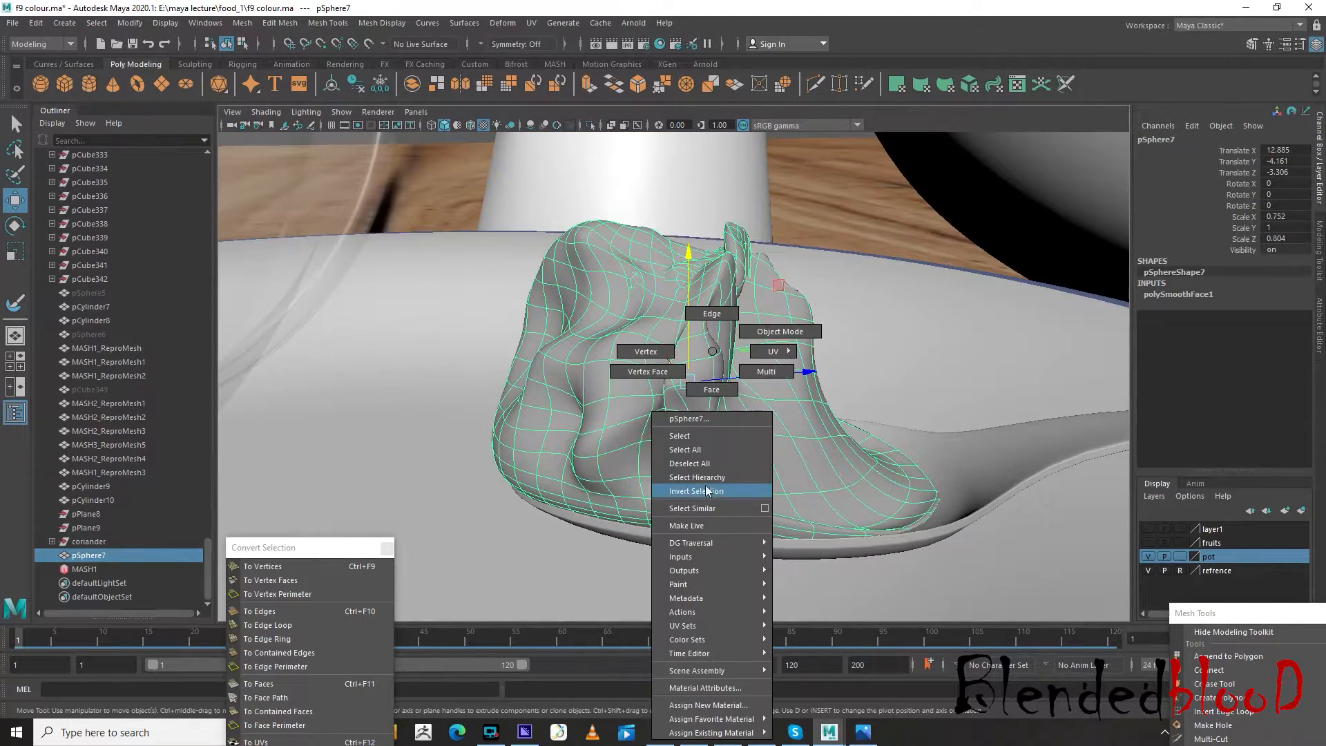
pyautogui.moveTo(705, 395); pyautogui.dragTo(708, 390, button='right')
pyautogui.click(696, 529)
pyautogui.scroll(6, 717, 530)
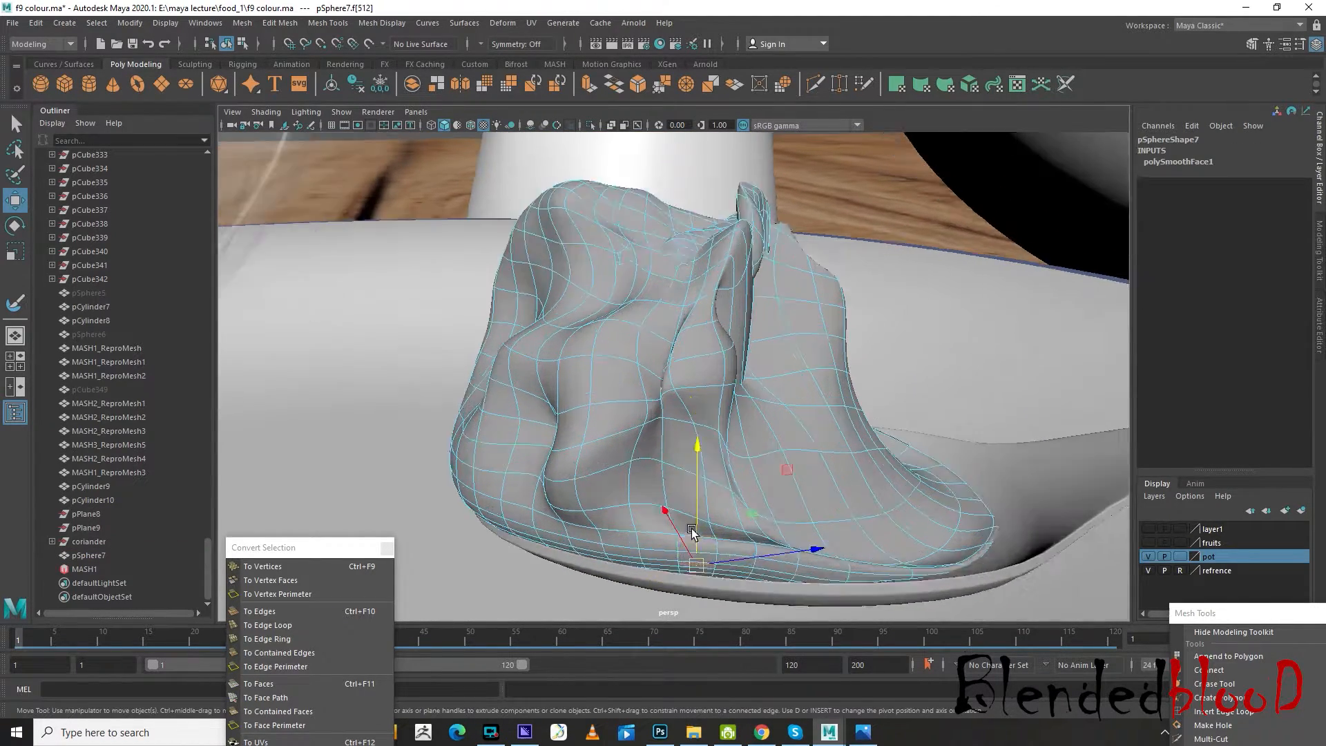
pyautogui.click(753, 463)
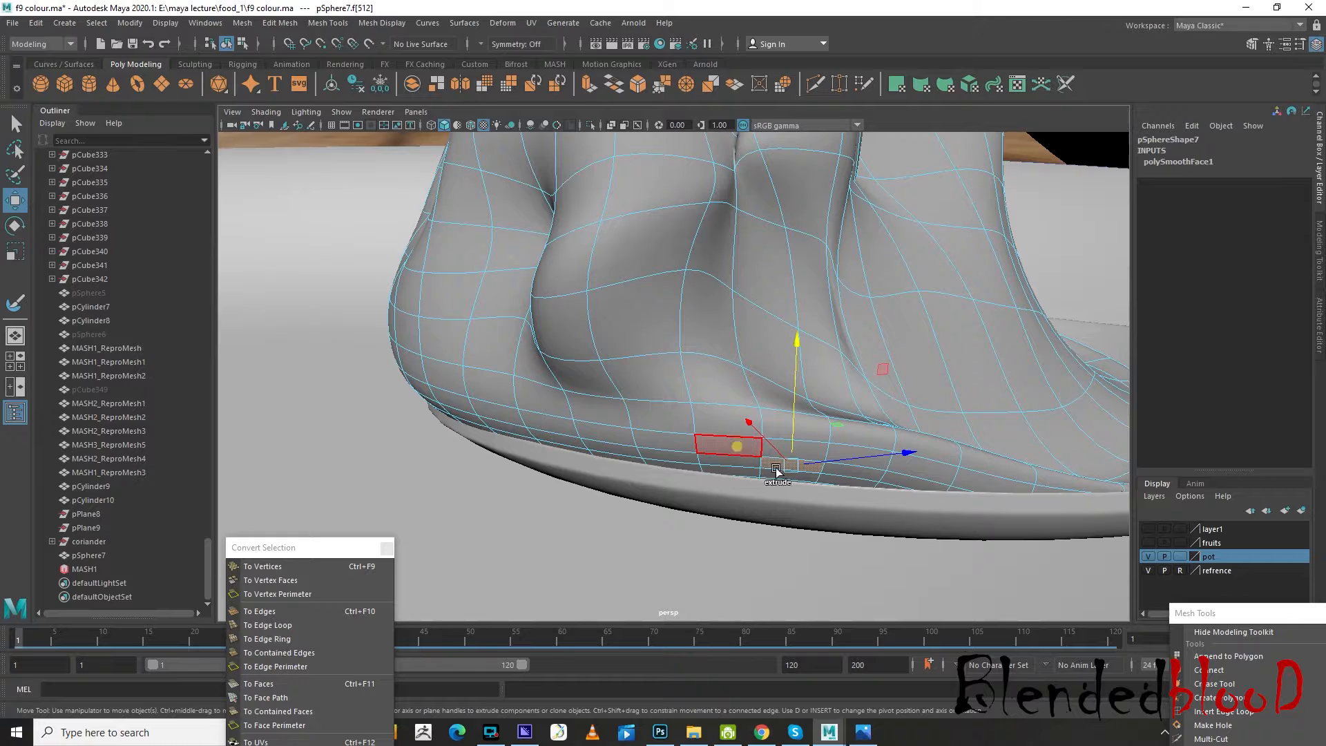
pyautogui.keyDown('shift'); pyautogui.click(737, 447); pyautogui.keyUp('shift')
pyautogui.keyDown('shift'); pyautogui.click(848, 463); pyautogui.keyUp('shift')
pyautogui.moveTo(793, 395); pyautogui.dragTo(793, 419)
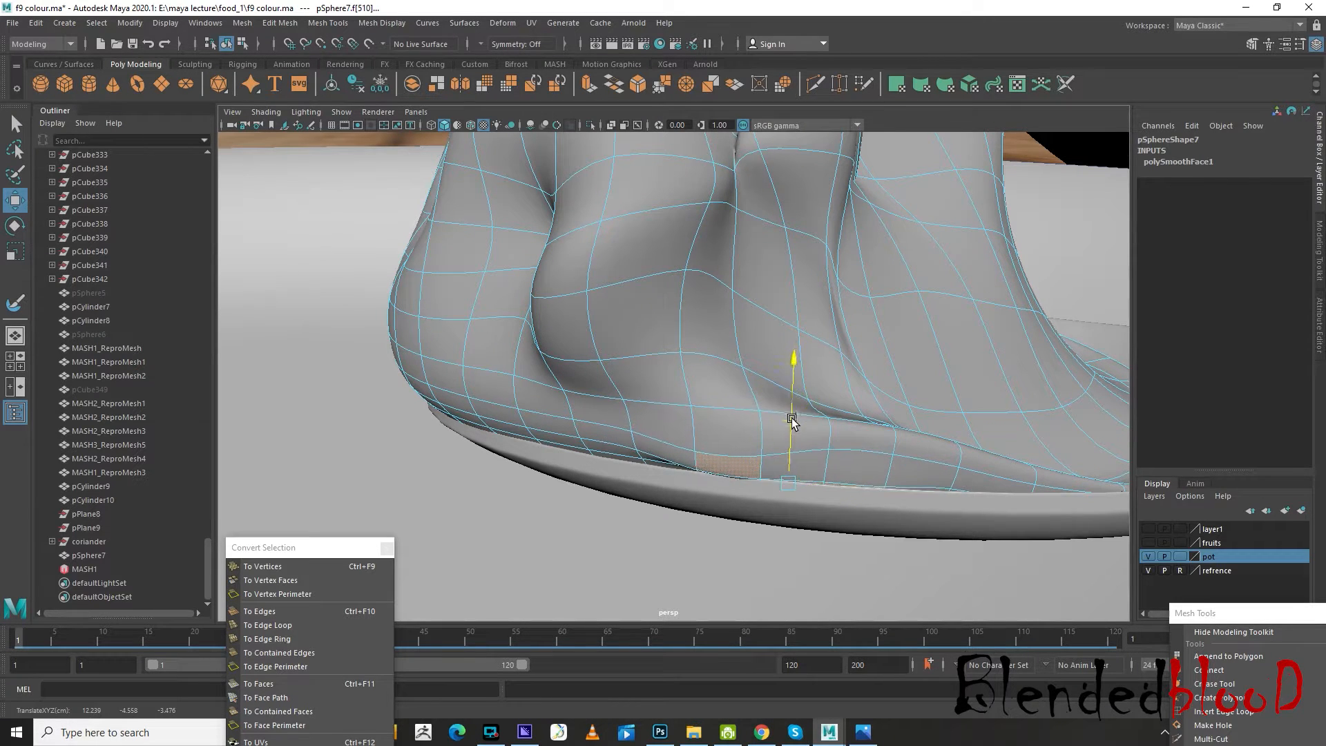
# Delete the crowded edge loop along the lump's lower side and remove the stray vertices left on the mesh
pyautogui.scroll(-8, 792, 417)
pyautogui.moveTo(749, 373); pyautogui.dragTo(809, 330, button='right')
pyautogui.keyDown('alt'); pyautogui.moveTo(809, 330); pyautogui.dragTo(809, 423); pyautogui.keyUp('alt')
pyautogui.moveTo(761, 432); pyautogui.dragTo(761, 314, button='right')
pyautogui.doubleClick(675, 467)
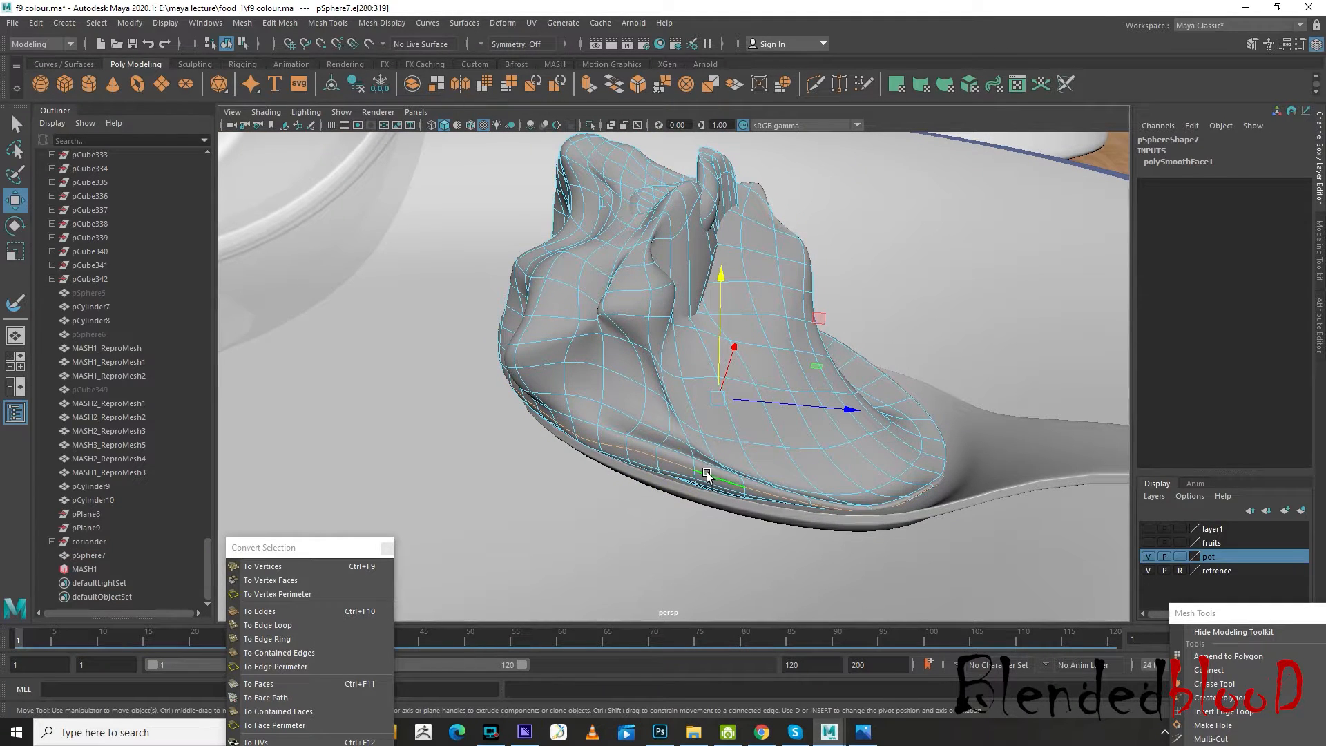
pyautogui.hotkey('ctrl', 'Delete')
pyautogui.moveTo(698, 351); pyautogui.dragTo(616, 374, button='right')
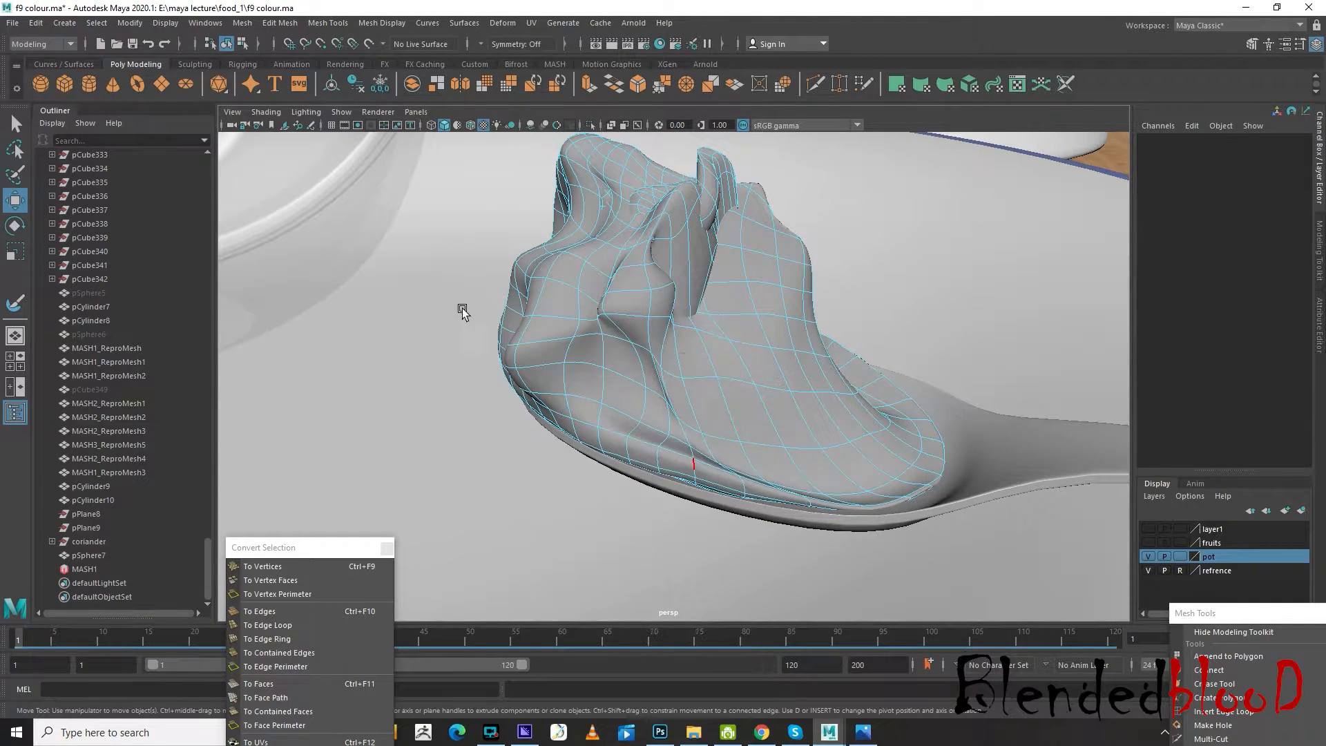
pyautogui.moveTo(367, 245); pyautogui.dragTo(1030, 641)
pyautogui.click(947, 586)
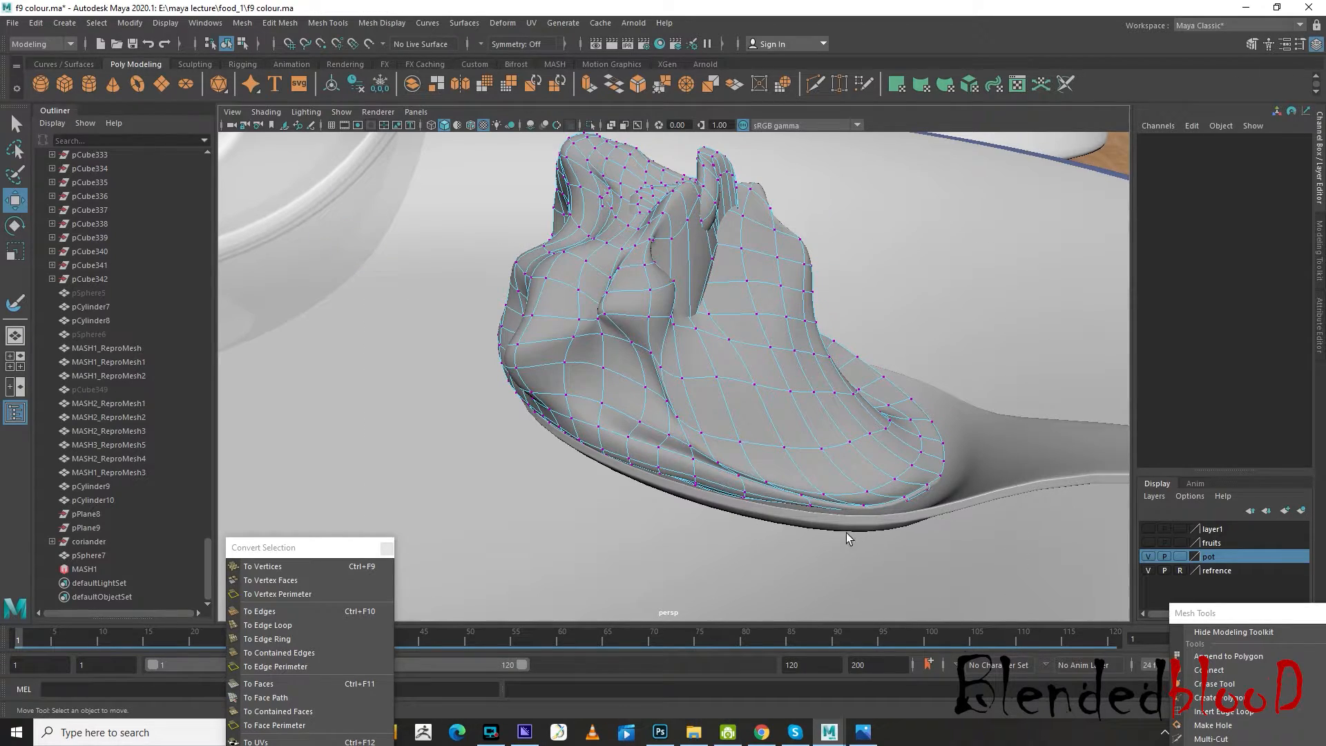
# Delete the edge loop running around the lump's base to its handle-side rim and clear its leftover vertices
pyautogui.keyDown('alt'); pyautogui.moveTo(847, 533); pyautogui.dragTo(874, 550); pyautogui.keyUp('alt')
pyautogui.scroll(4, 857, 527)
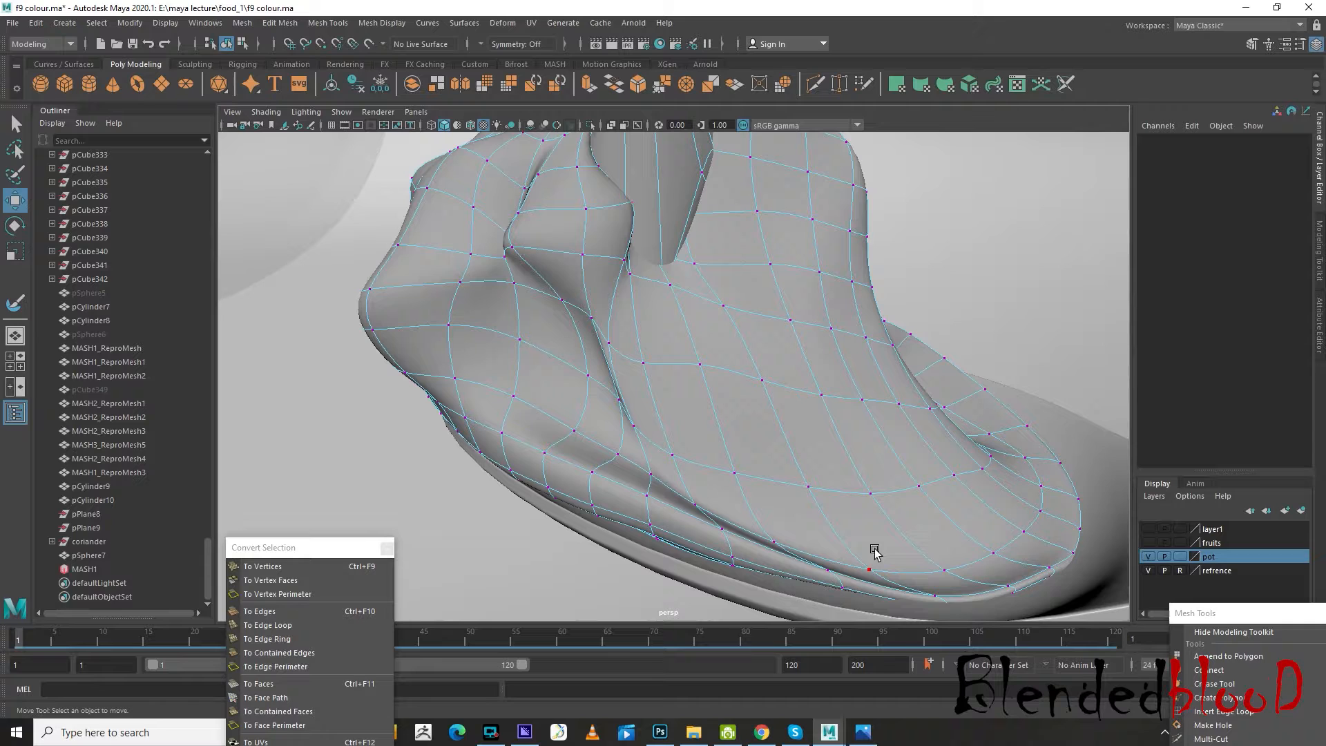
pyautogui.rightClick(1012, 594)
pyautogui.click(999, 308)
pyautogui.click(1029, 576)
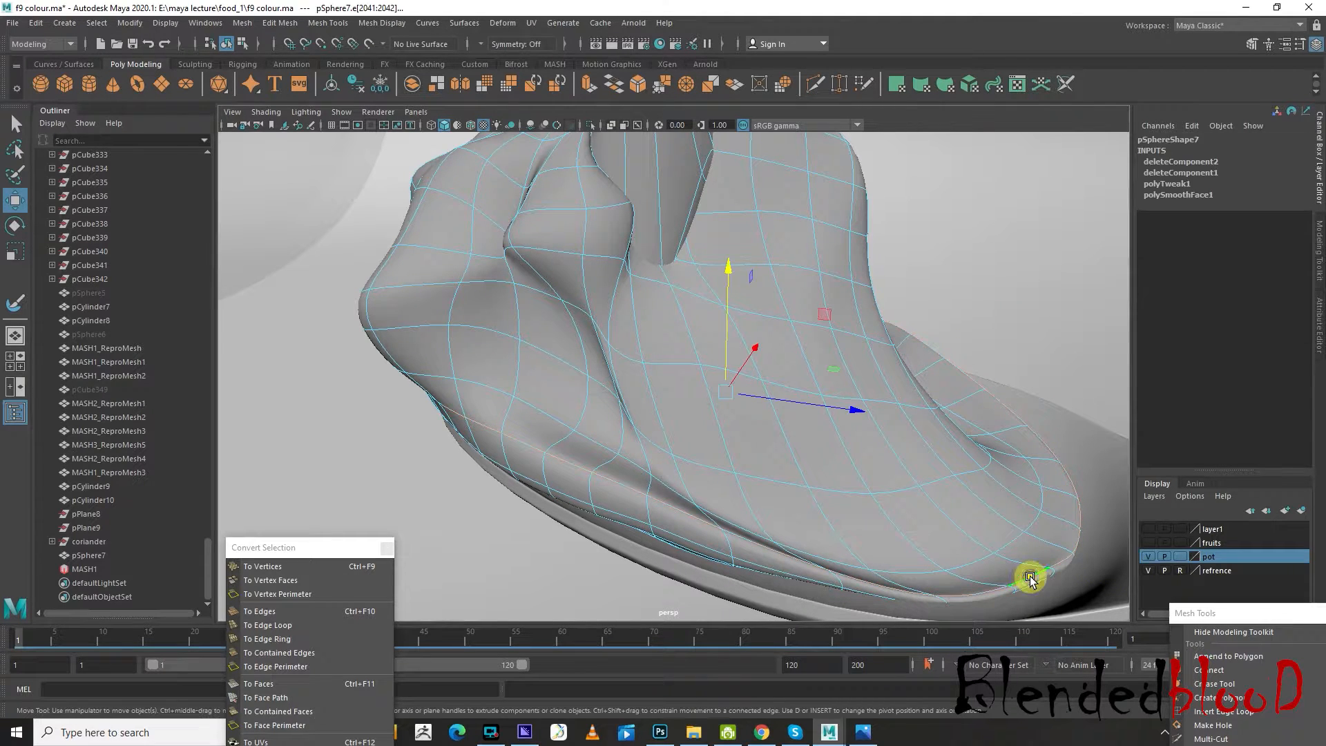
pyautogui.keyDown('alt'); pyautogui.moveTo(810, 521); pyautogui.dragTo(891, 509); pyautogui.keyUp('alt')
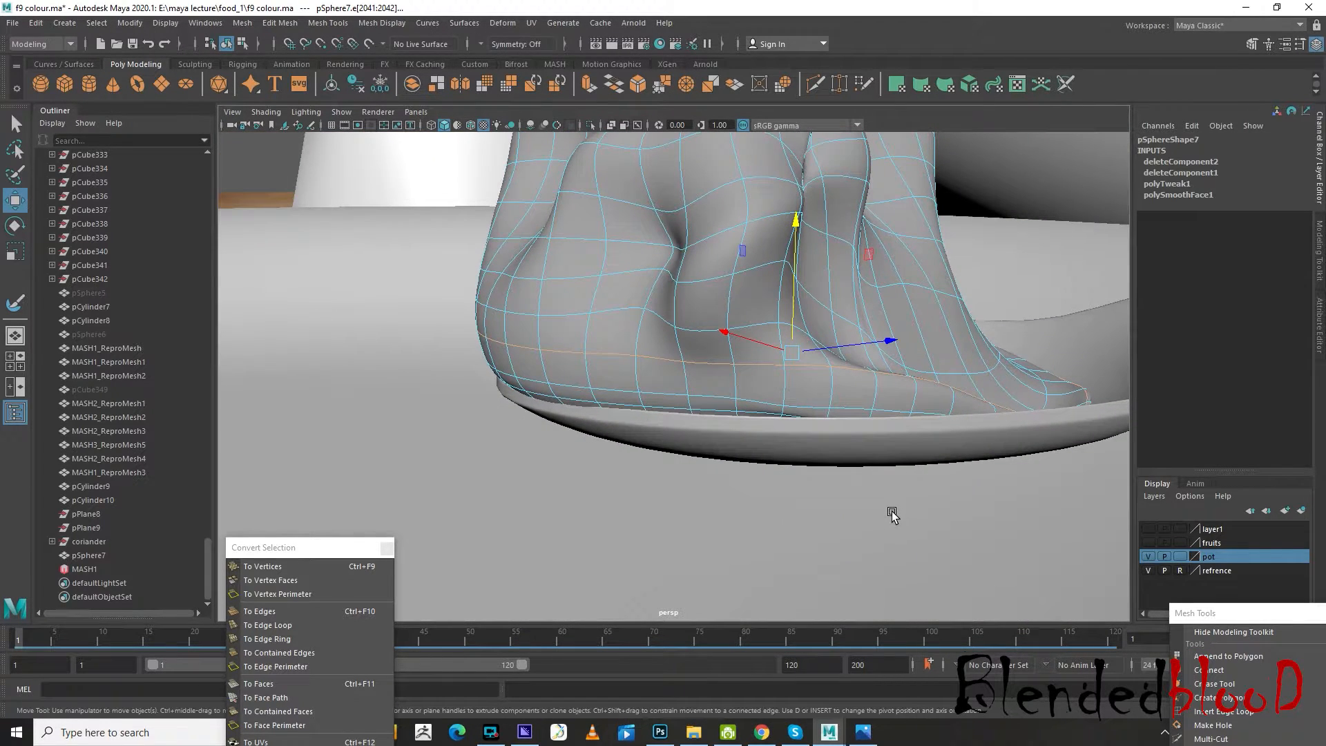
pyautogui.click(890, 499)
pyautogui.moveTo(870, 351); pyautogui.dragTo(822, 351, button='right')
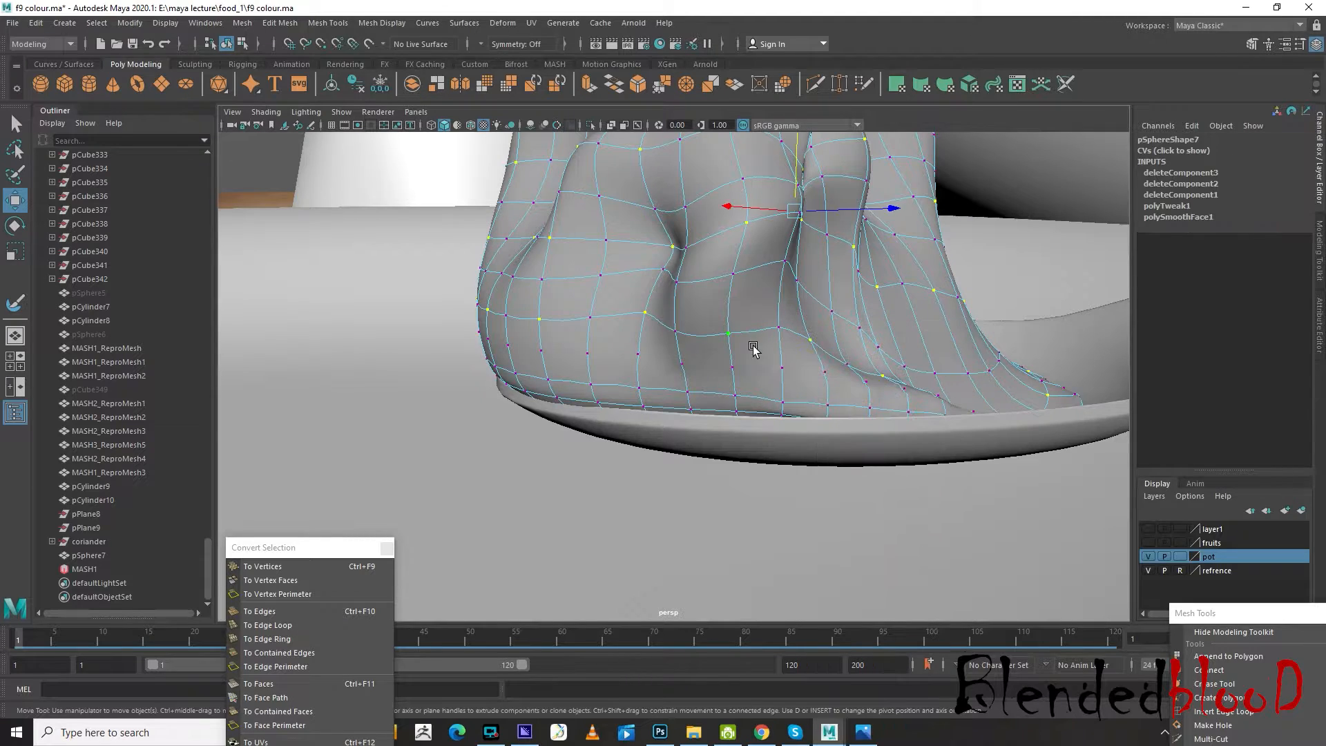
pyautogui.scroll(-4, 740, 343)
pyautogui.moveTo(975, 478); pyautogui.dragTo(1066, 503)
pyautogui.click(988, 479)
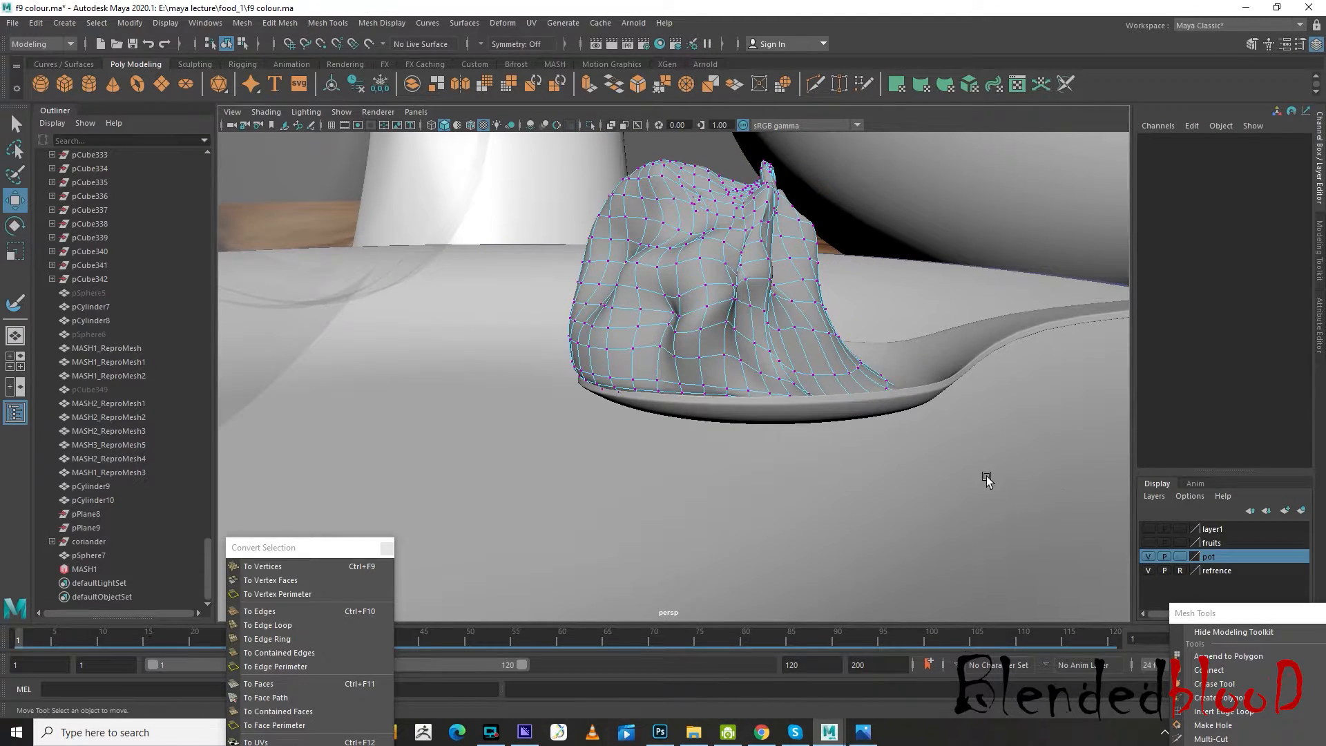
# Select a face at the gap on the lump's lower edge and lower it into the spoon's bowl
pyautogui.scroll(4, 833, 444)
pyautogui.keyDown('alt'); pyautogui.moveTo(851, 428); pyautogui.dragTo(808, 483); pyautogui.keyUp('alt')
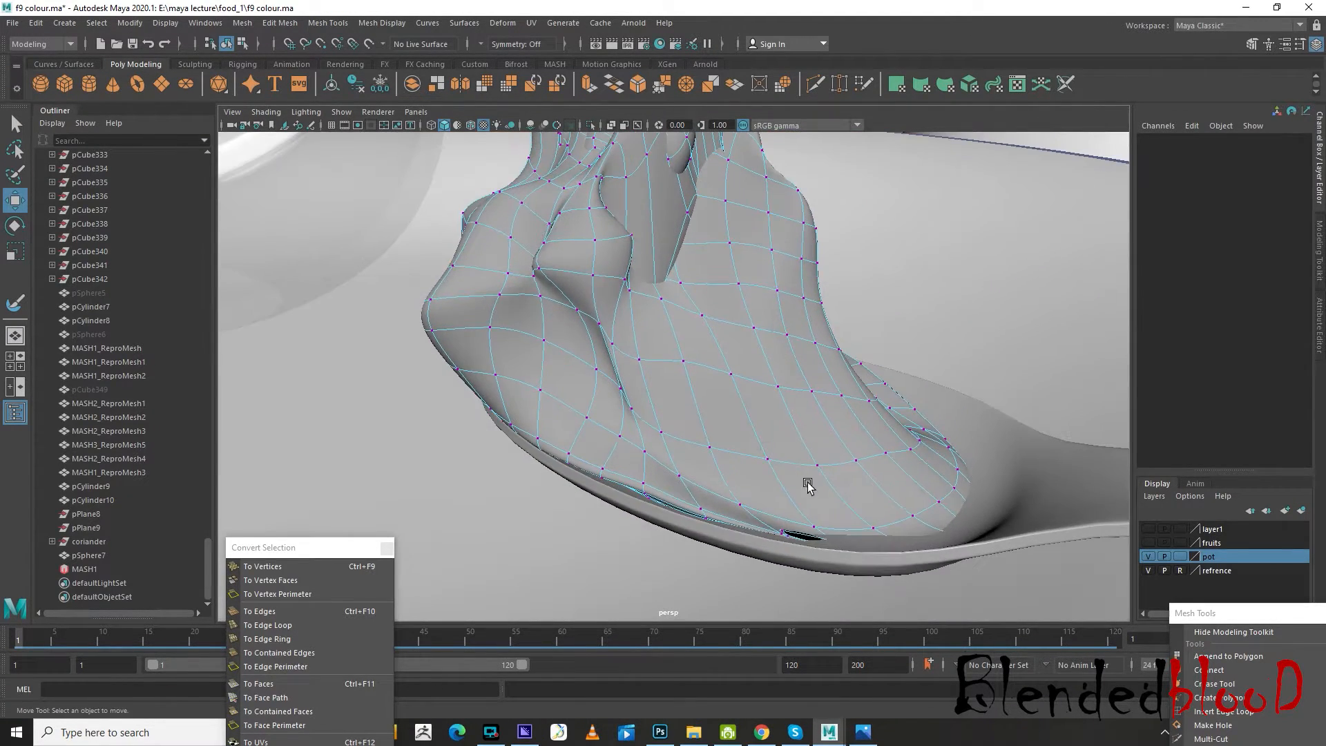
pyautogui.moveTo(829, 354); pyautogui.dragTo(830, 387, button='right')
pyautogui.click(794, 523)
pyautogui.click(805, 491)
pyautogui.moveTo(829, 481); pyautogui.dragTo(806, 422)
pyautogui.scroll(-6, 820, 483)
pyautogui.scroll(7, 801, 426)
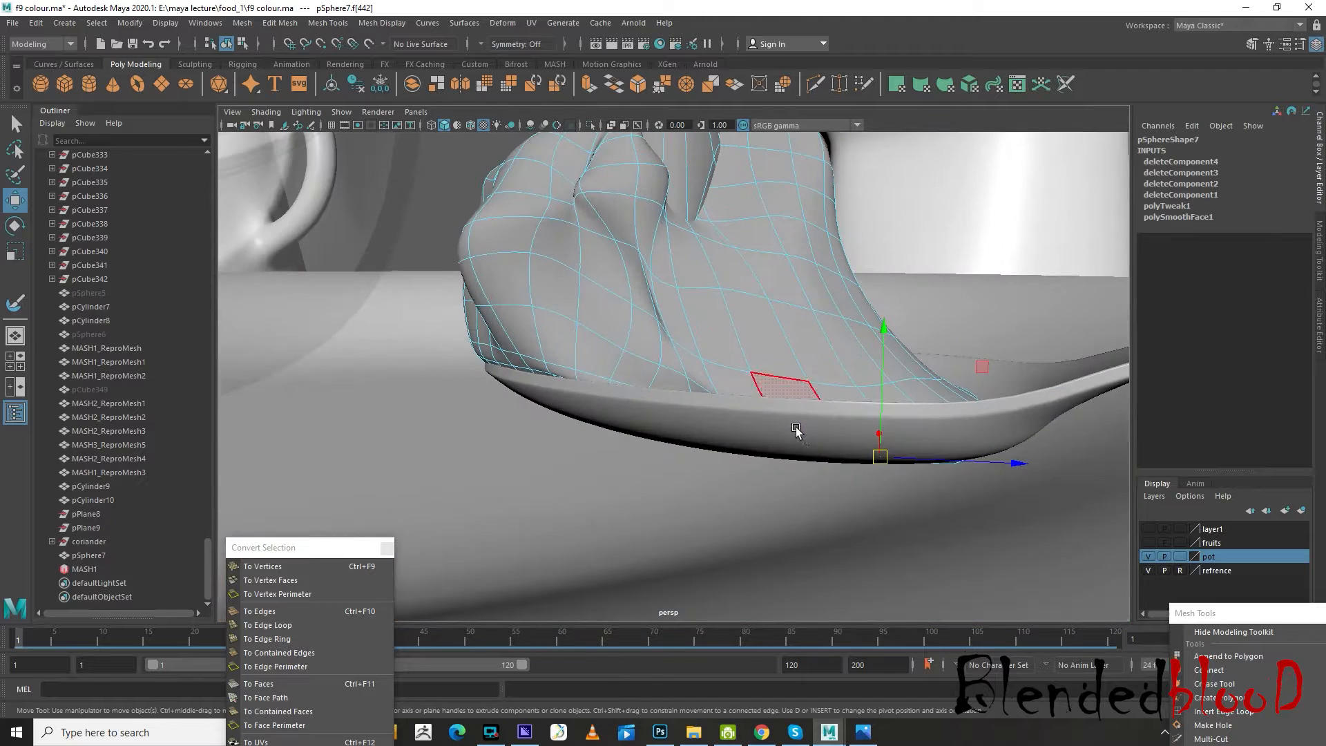
# Adjust the base face protruding beneath the spoon near the handle and return the lump to object selection
pyautogui.keyDown('alt'); pyautogui.moveTo(912, 465); pyautogui.dragTo(851, 456); pyautogui.keyUp('alt')
pyautogui.scroll(6, 855, 458)
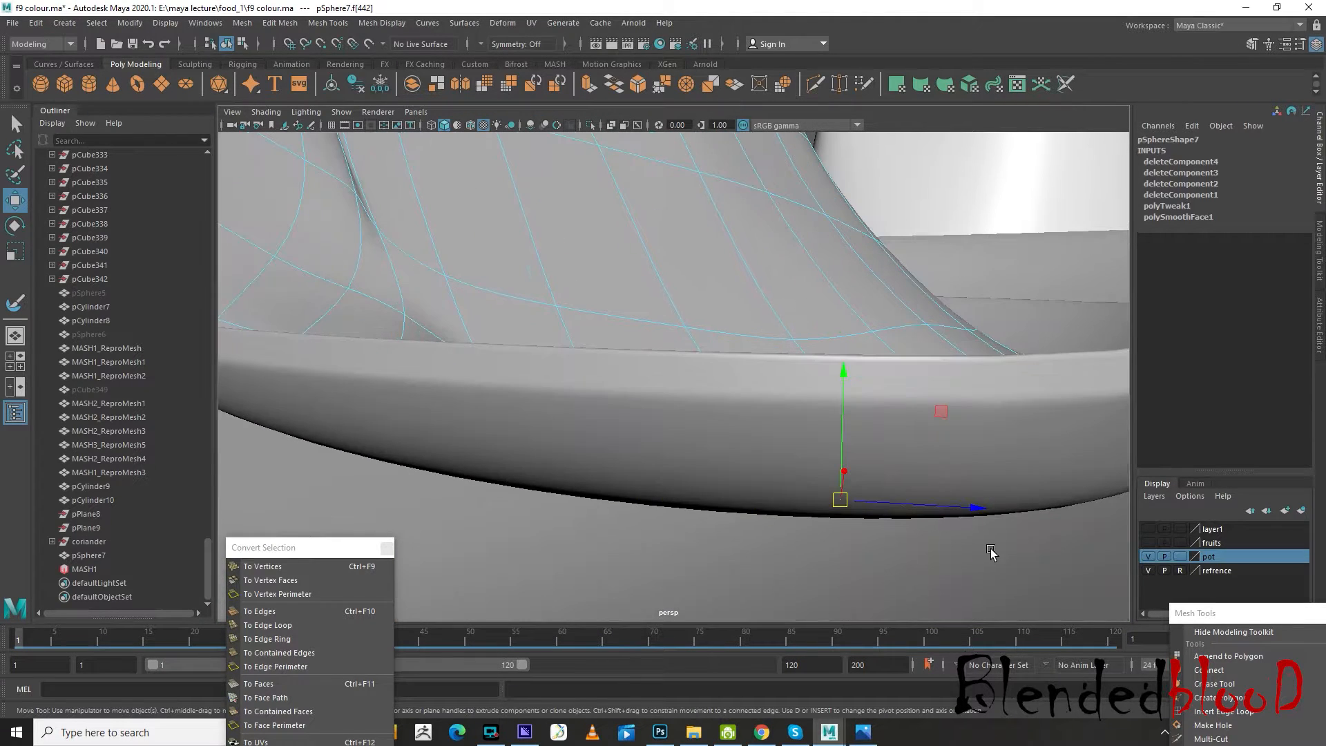
pyautogui.keyDown('alt'); pyautogui.moveTo(991, 550); pyautogui.dragTo(988, 538); pyautogui.keyUp('alt')
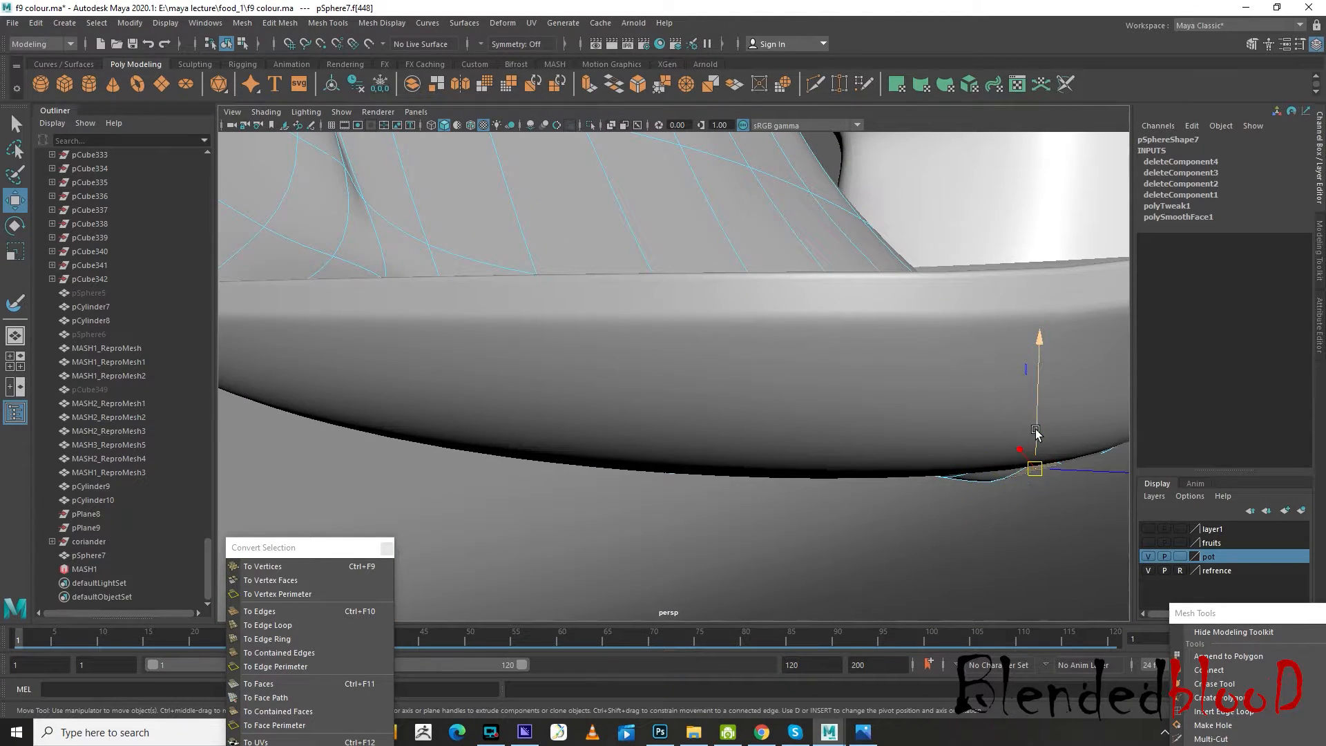
pyautogui.moveTo(1036, 432); pyautogui.dragTo(967, 500)
pyautogui.scroll(-2, 1019, 429)
pyautogui.scroll(-6, 968, 500)
pyautogui.moveTo(738, 414); pyautogui.dragTo(739, 338, button='right')
pyautogui.scroll(-5, 786, 331)
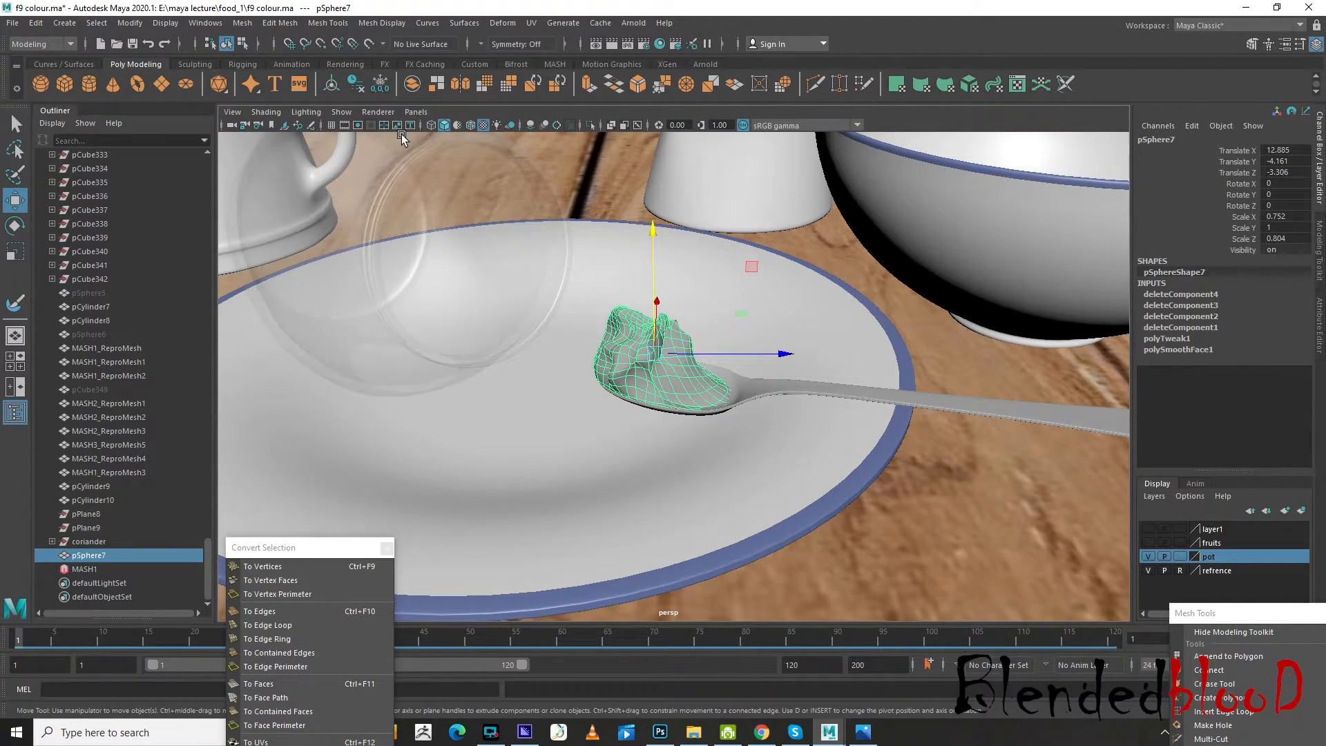
# Open the Hypershade and show the fruits and layer1 display layers
pyautogui.click(205, 22)
pyautogui.moveTo(246, 114)
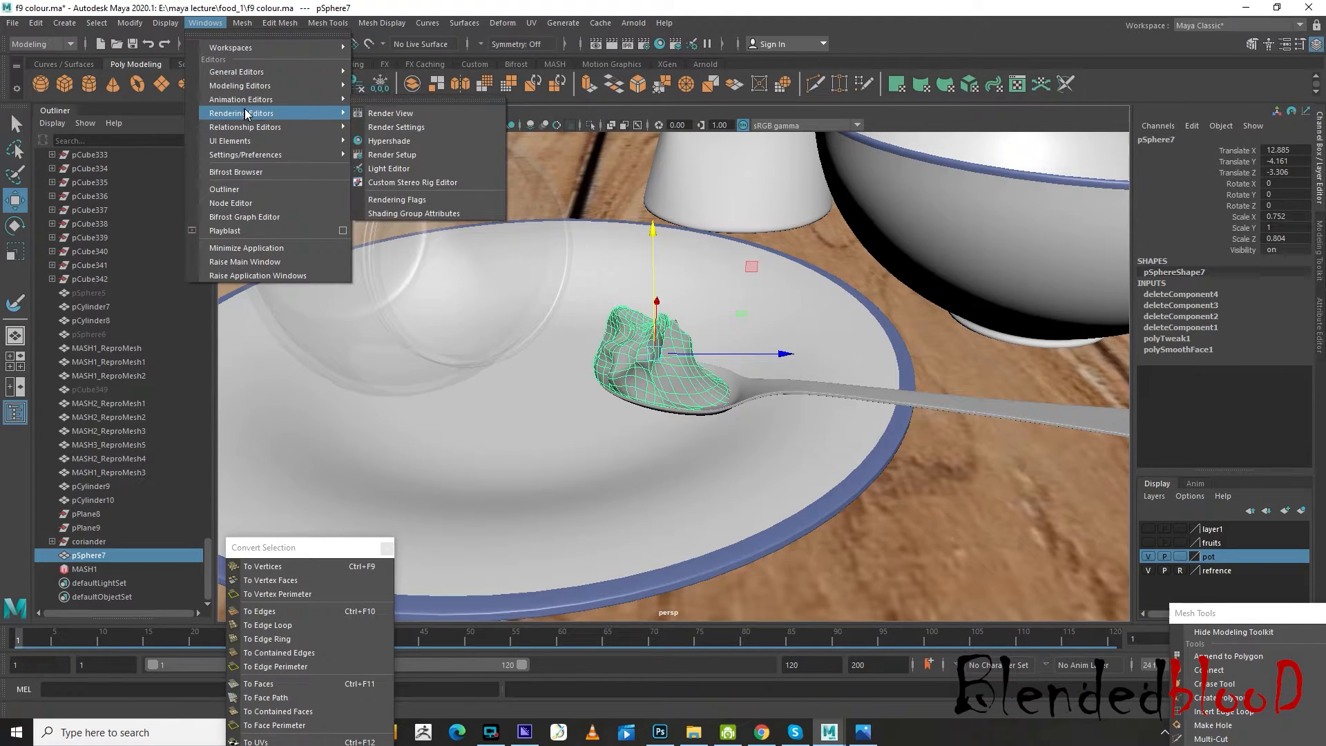
pyautogui.click(414, 143)
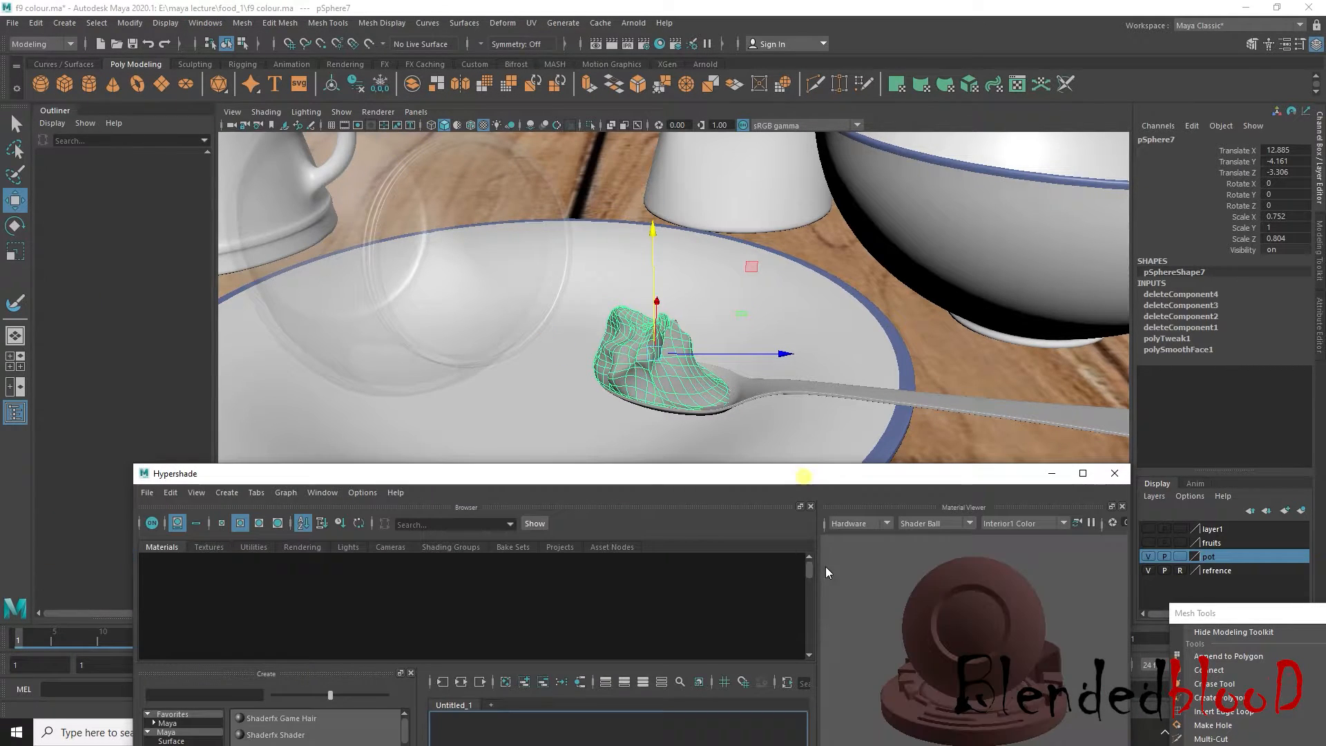
pyautogui.moveTo(804, 477); pyautogui.dragTo(829, 567)
pyautogui.click(1148, 542)
pyautogui.click(1150, 529)
pyautogui.moveTo(1045, 570); pyautogui.dragTo(1041, 613)
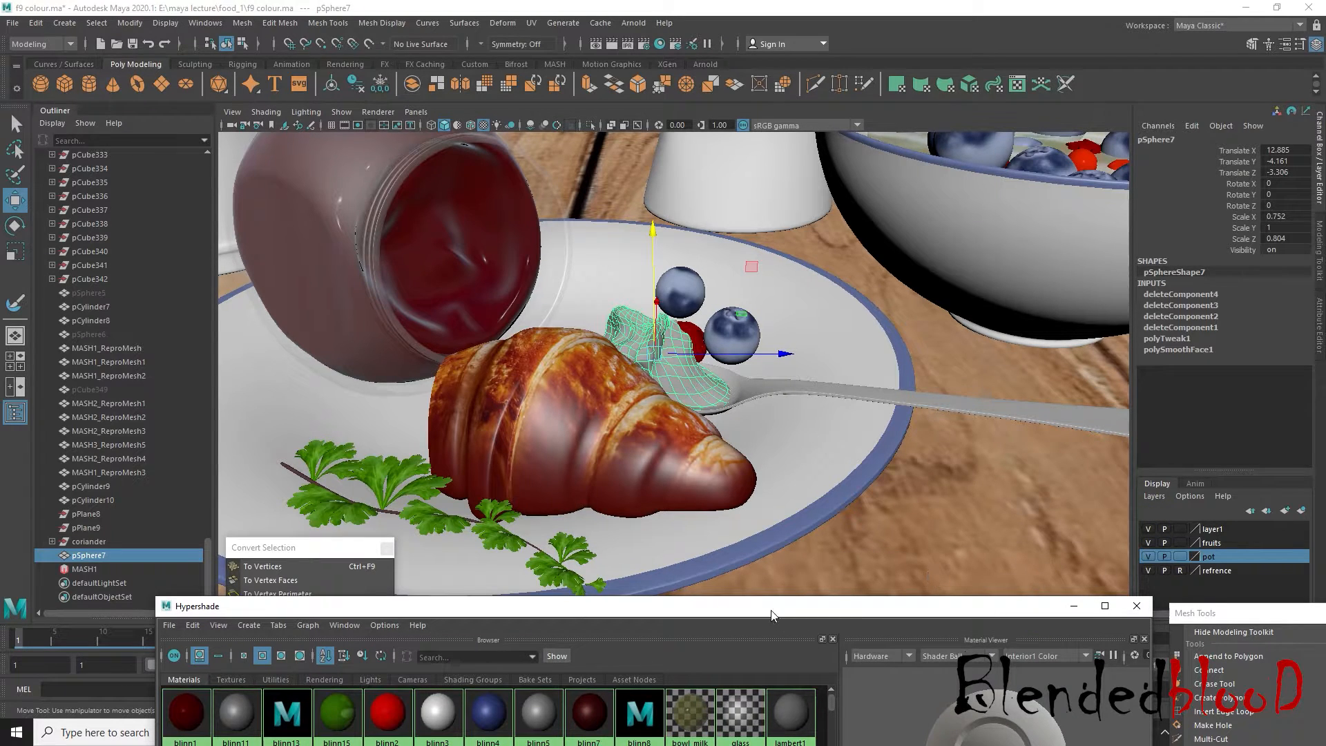
pyautogui.moveTo(772, 616); pyautogui.dragTo(817, 462)
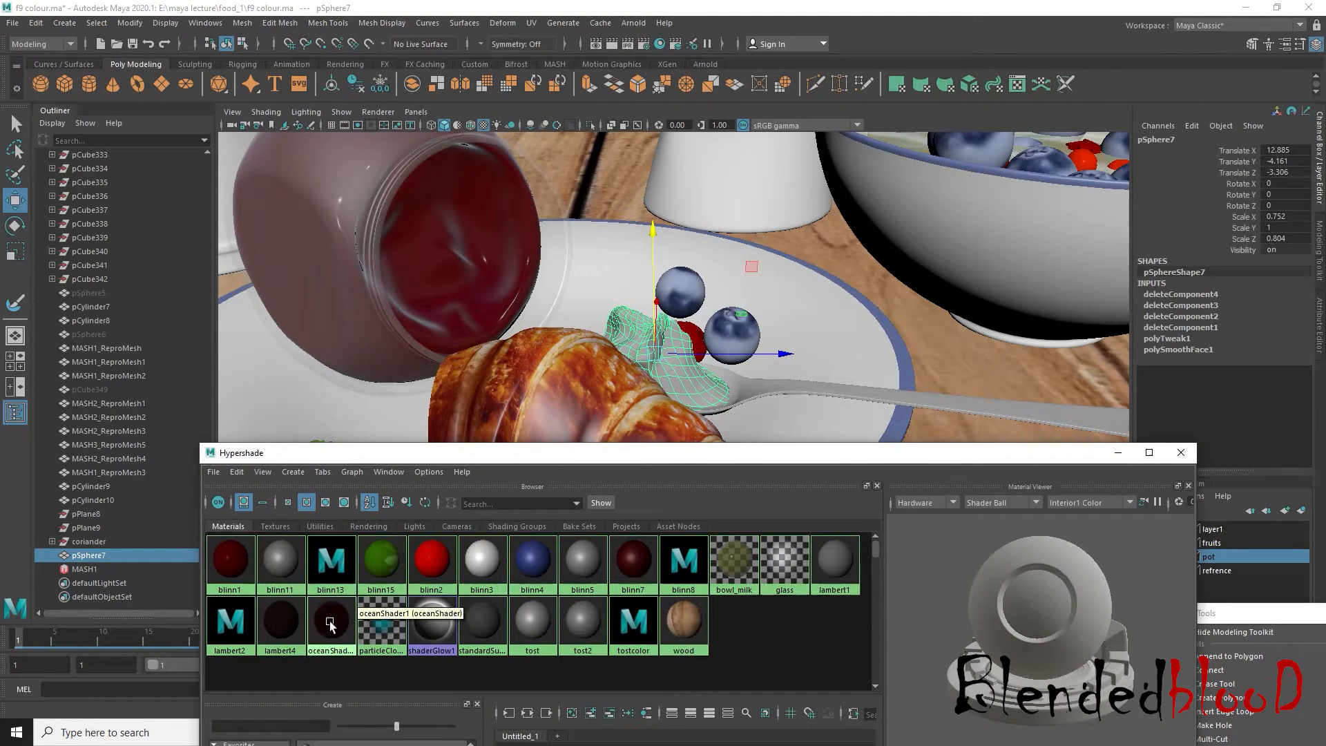
# Assign the oceanShader1 material to the jam lump on the spoon and close the Hypershade
pyautogui.moveTo(332, 627); pyautogui.dragTo(346, 507, button='right')
pyautogui.moveTo(335, 619); pyautogui.dragTo(424, 568, button='right')
pyautogui.click(764, 640)
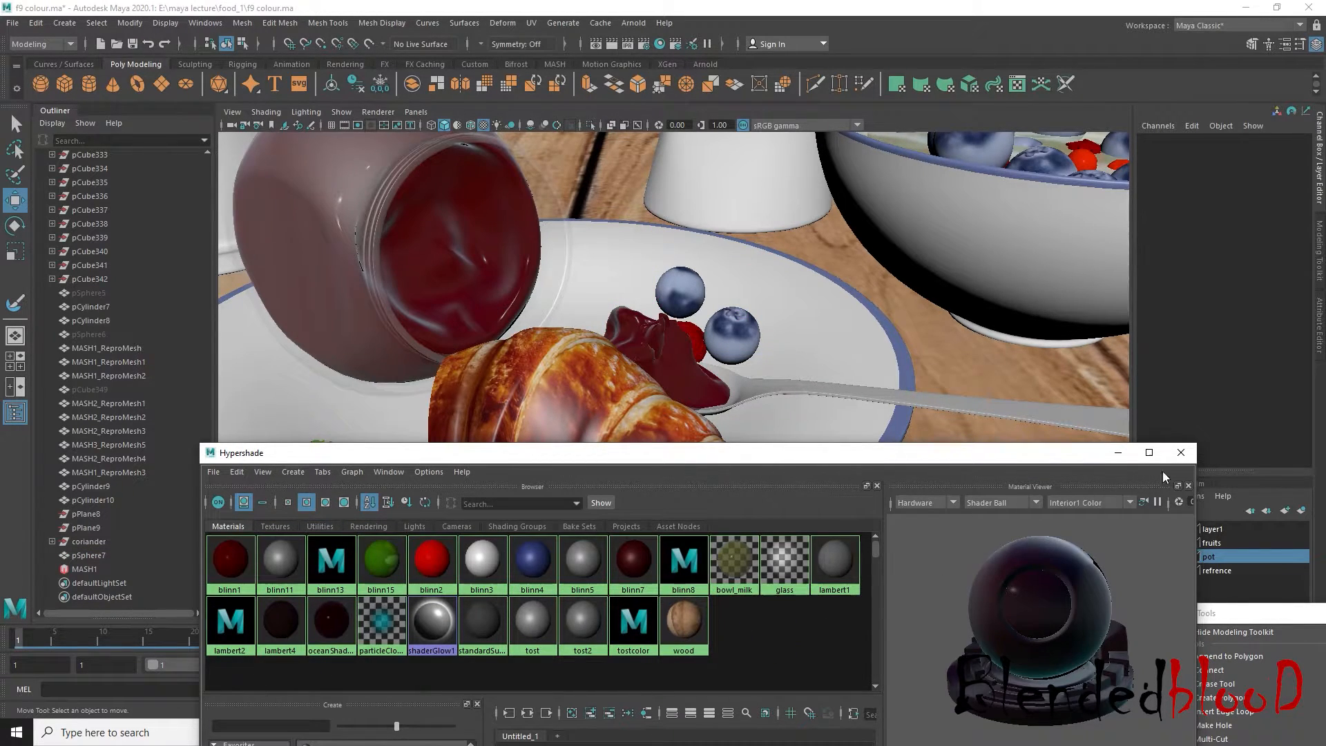
pyautogui.click(1184, 455)
# Select the jam mesh inside the tipped jar and turn off its smooth preview
pyautogui.scroll(-5, 857, 406)
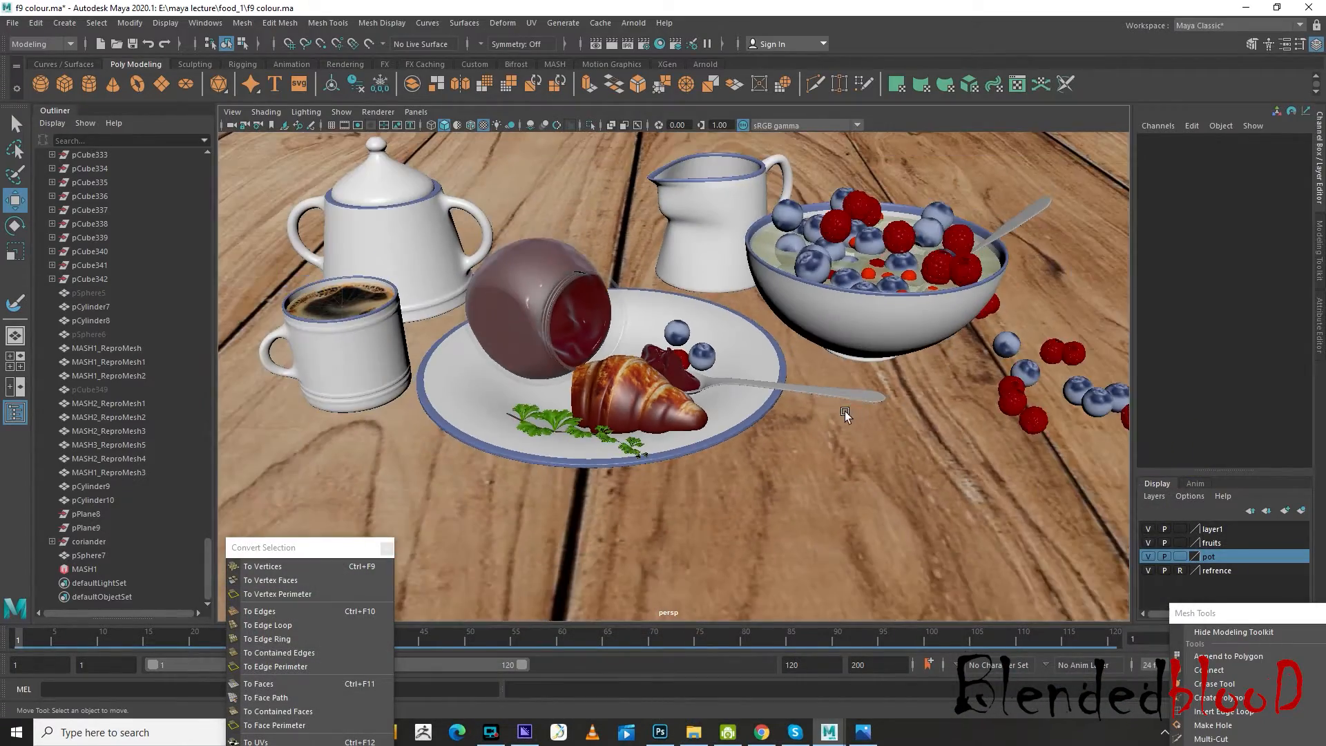
pyautogui.keyDown('alt'); pyautogui.moveTo(843, 413); pyautogui.dragTo(791, 405); pyautogui.keyUp('alt')
pyautogui.keyDown('alt'); pyautogui.moveTo(835, 342); pyautogui.dragTo(552, 339); pyautogui.keyUp('alt')
pyautogui.scroll(5, 620, 391)
pyautogui.click(606, 359)
pyautogui.scroll(4, 615, 356)
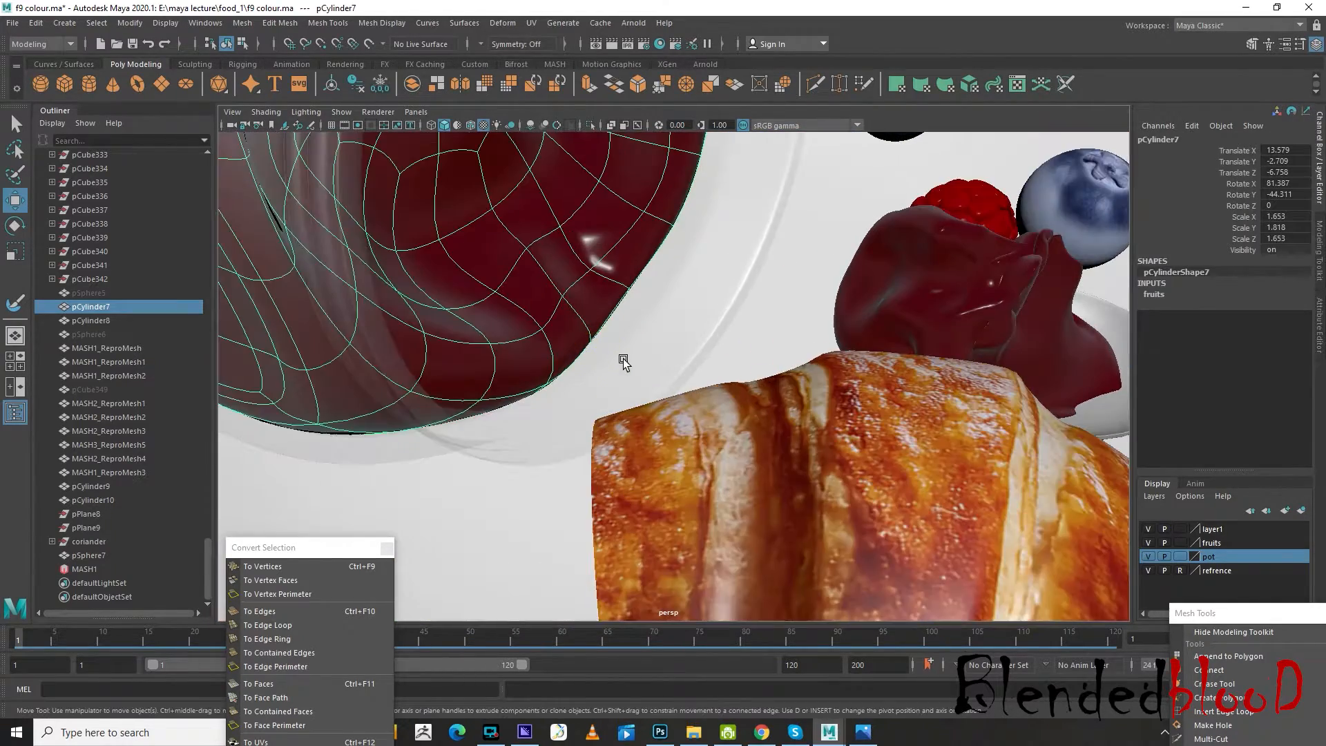
pyautogui.press('1')
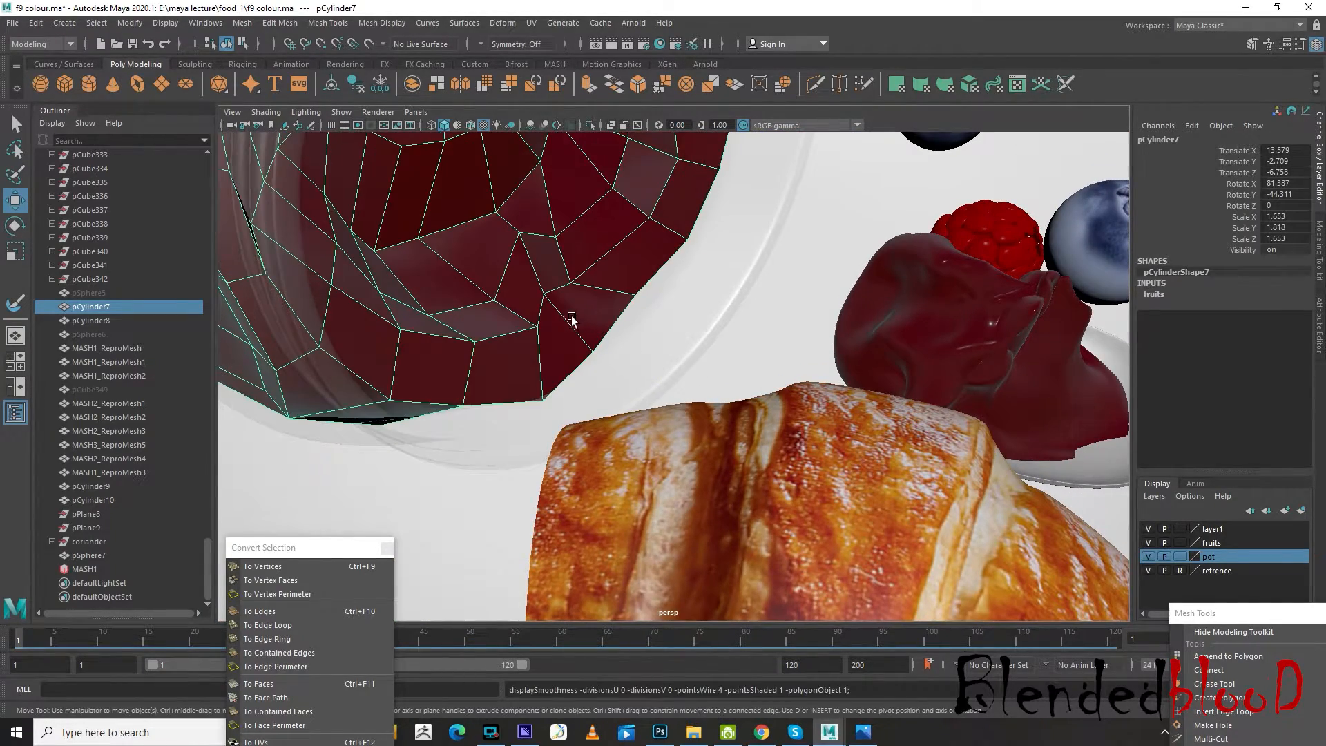
# Apply a Smooth with one division to the jar's jam mesh
pyautogui.scroll(-1, 426, 209)
pyautogui.click(246, 25)
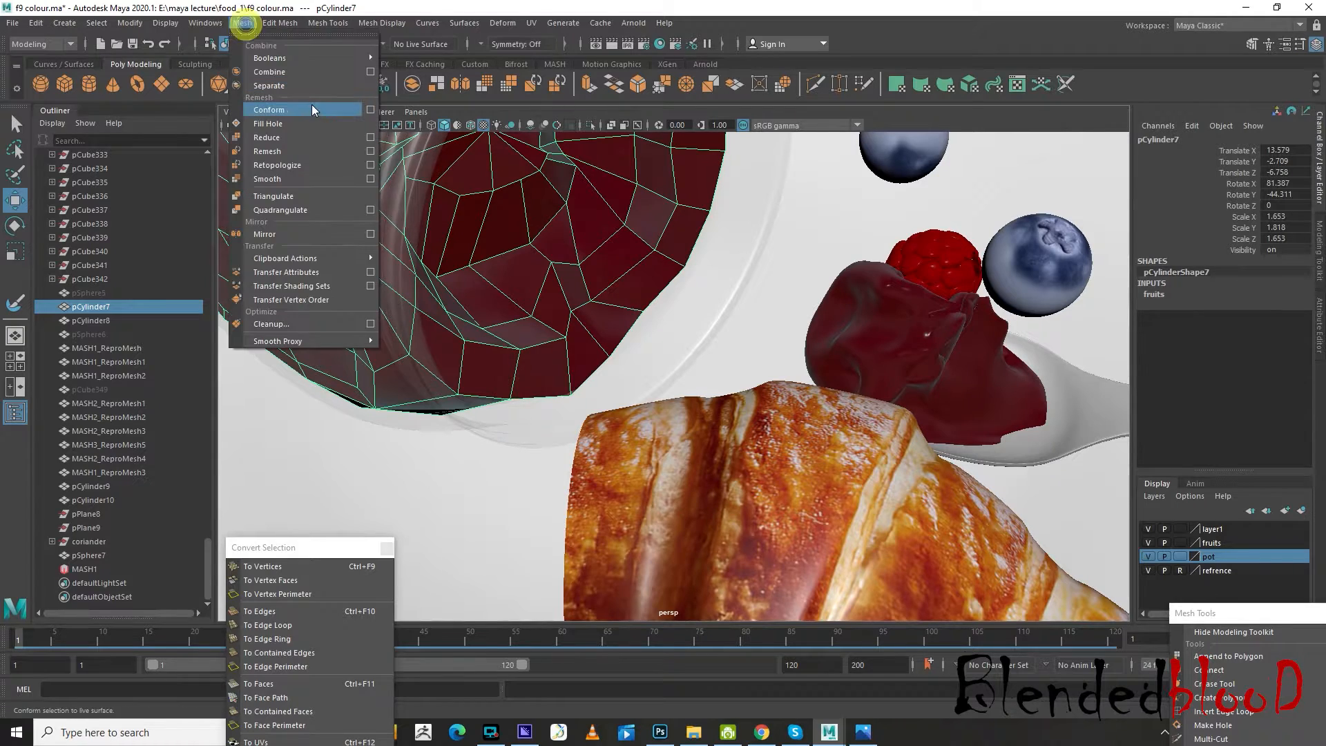
pyautogui.click(288, 178)
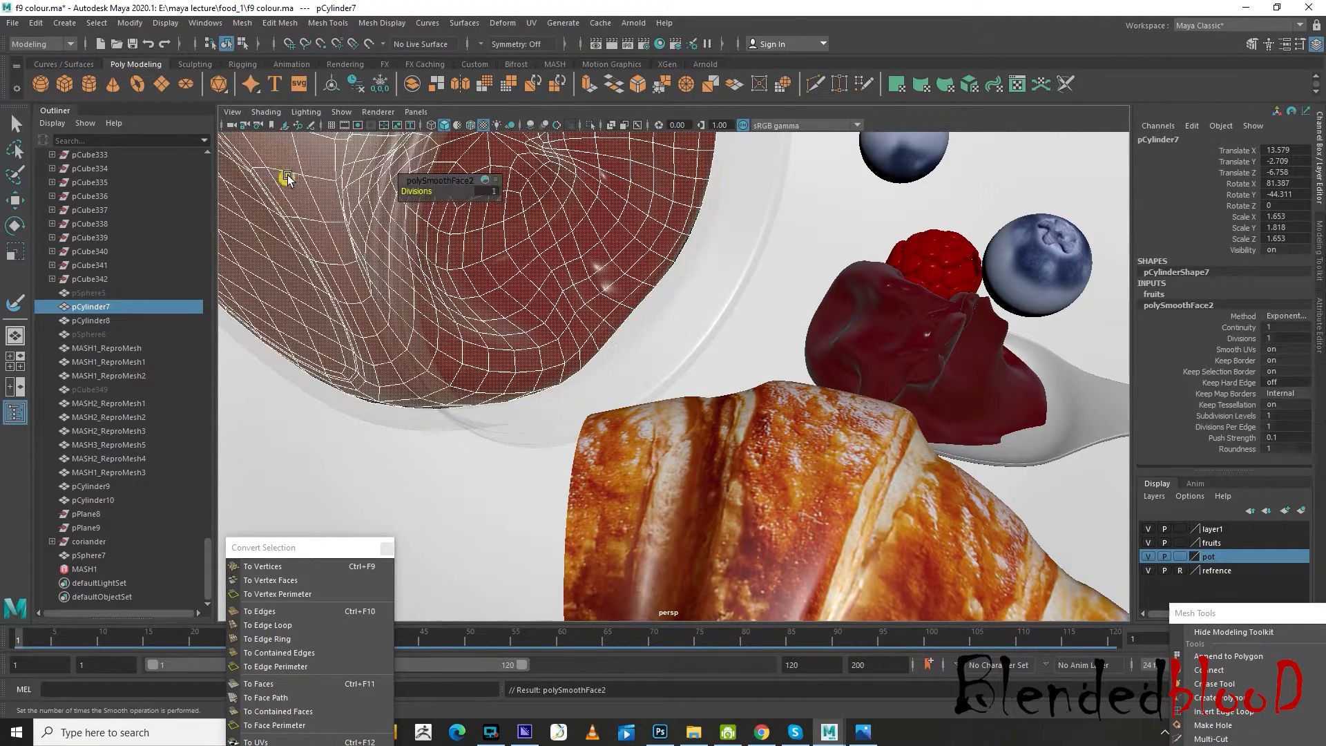
pyautogui.scroll(-5, 600, 262)
pyautogui.scroll(5, 509, 192)
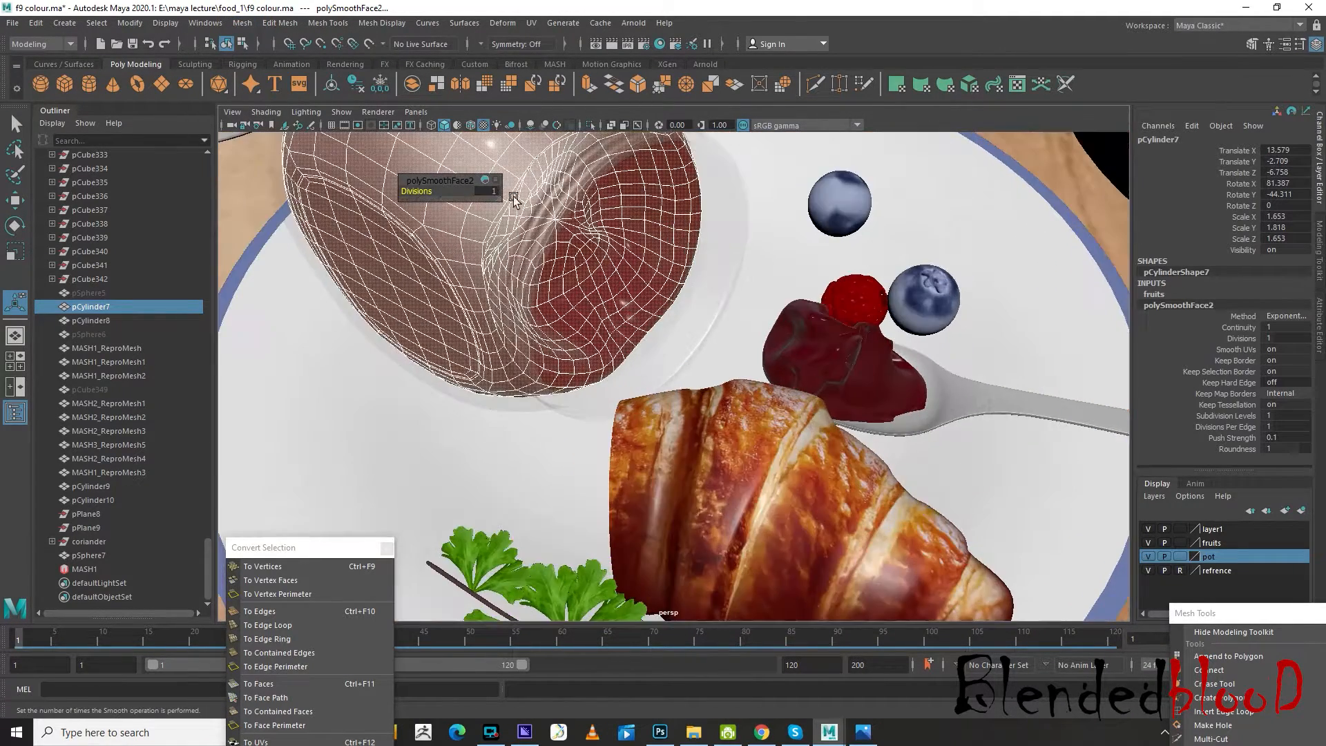
pyautogui.keyDown('alt'); pyautogui.moveTo(793, 299); pyautogui.dragTo(665, 238); pyautogui.keyUp('alt')
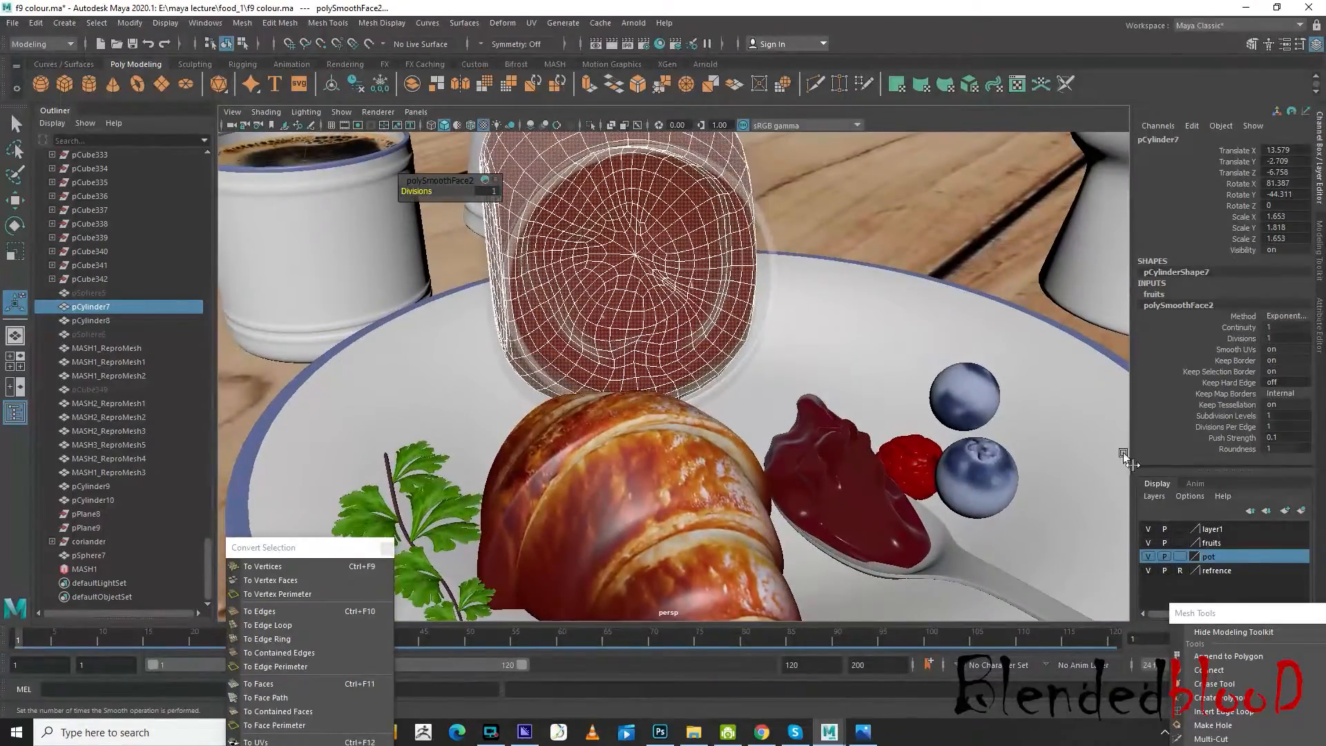
# Hide the pot display layer and set the jar jam's Smooth divisions to 2
pyautogui.click(1148, 556)
pyautogui.keyDown('alt'); pyautogui.moveTo(704, 416); pyautogui.dragTo(644, 444); pyautogui.keyUp('alt')
pyautogui.scroll(4, 644, 443)
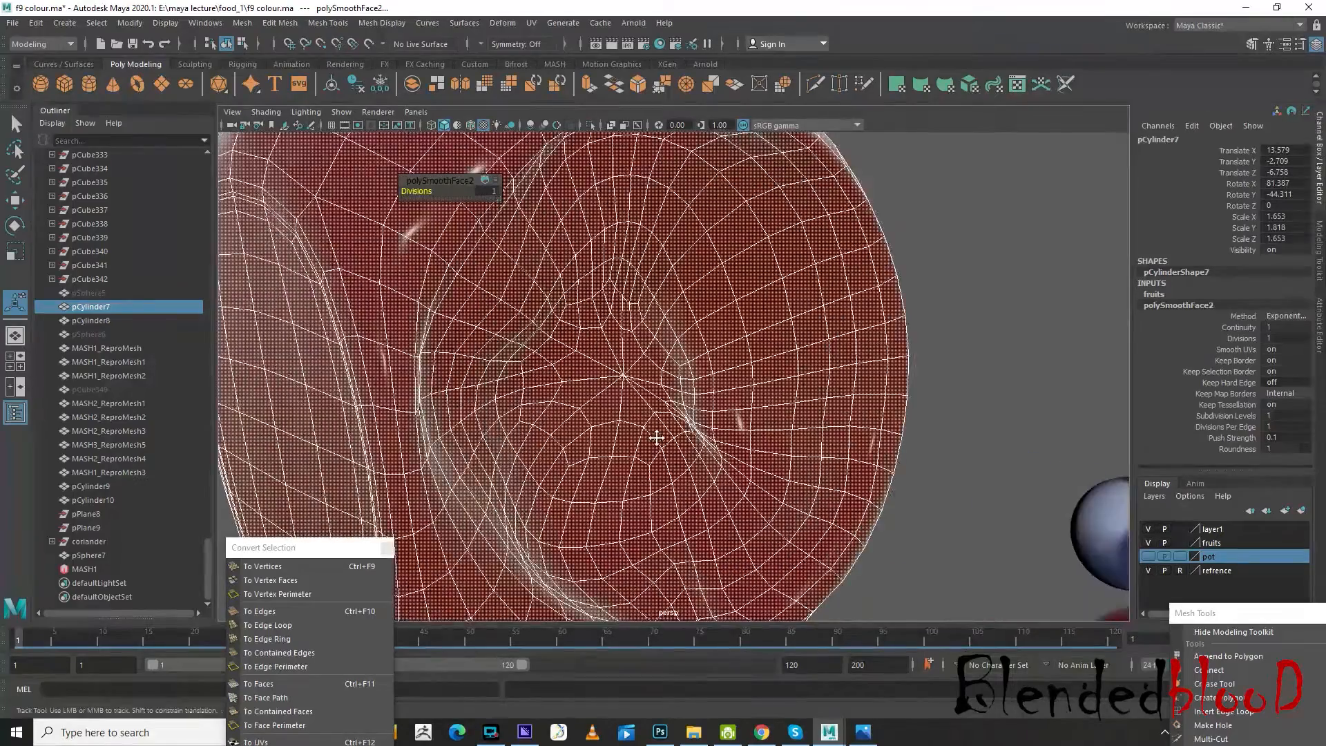
pyautogui.click(494, 189)
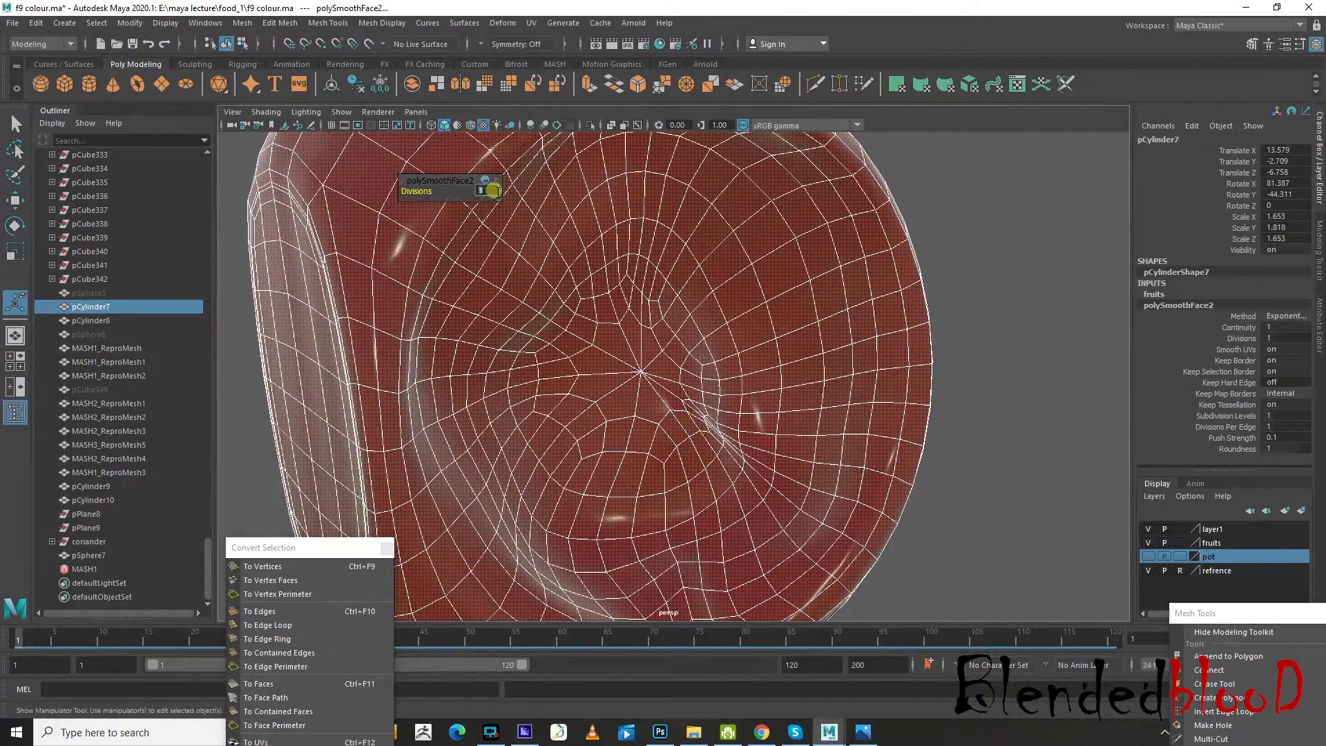
pyautogui.write('2')
pyautogui.press('Return')
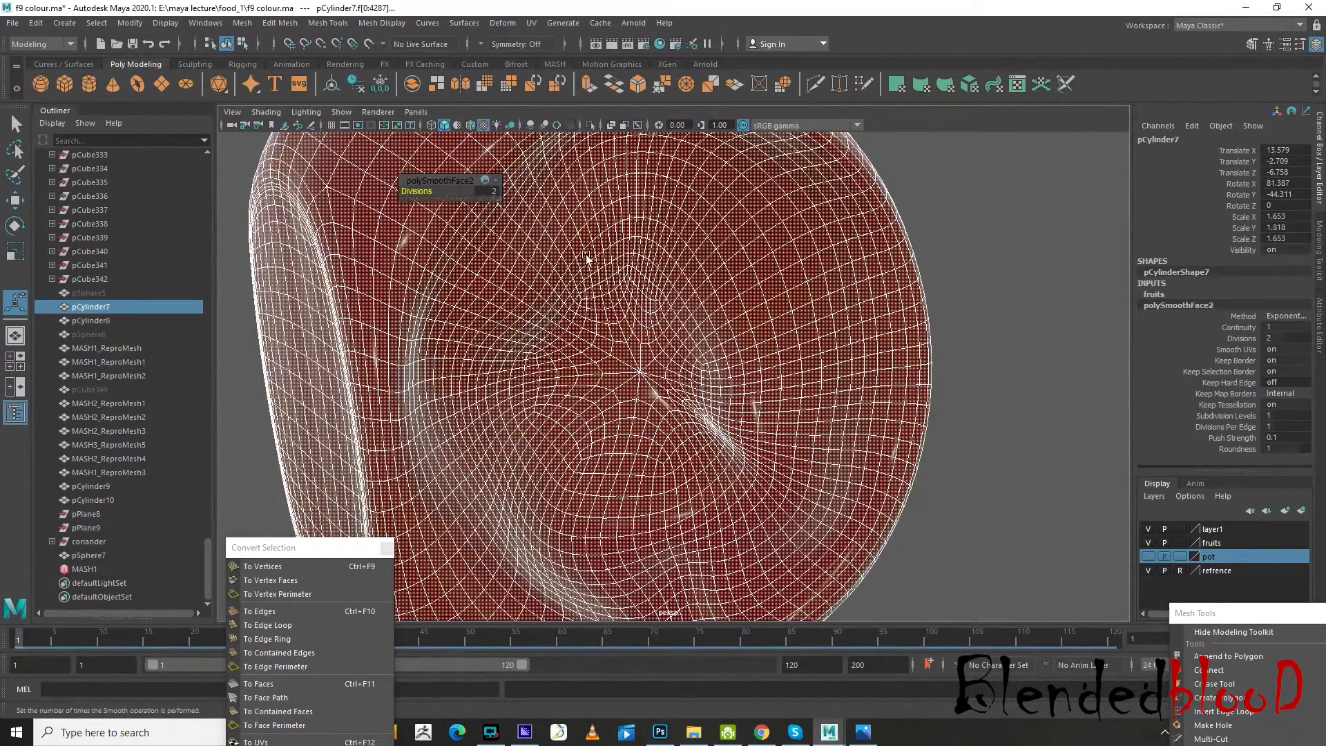
# Select the vertices over the dented open face and surrounding rim of the jar's jam mesh
pyautogui.click(974, 324)
pyautogui.click(807, 333)
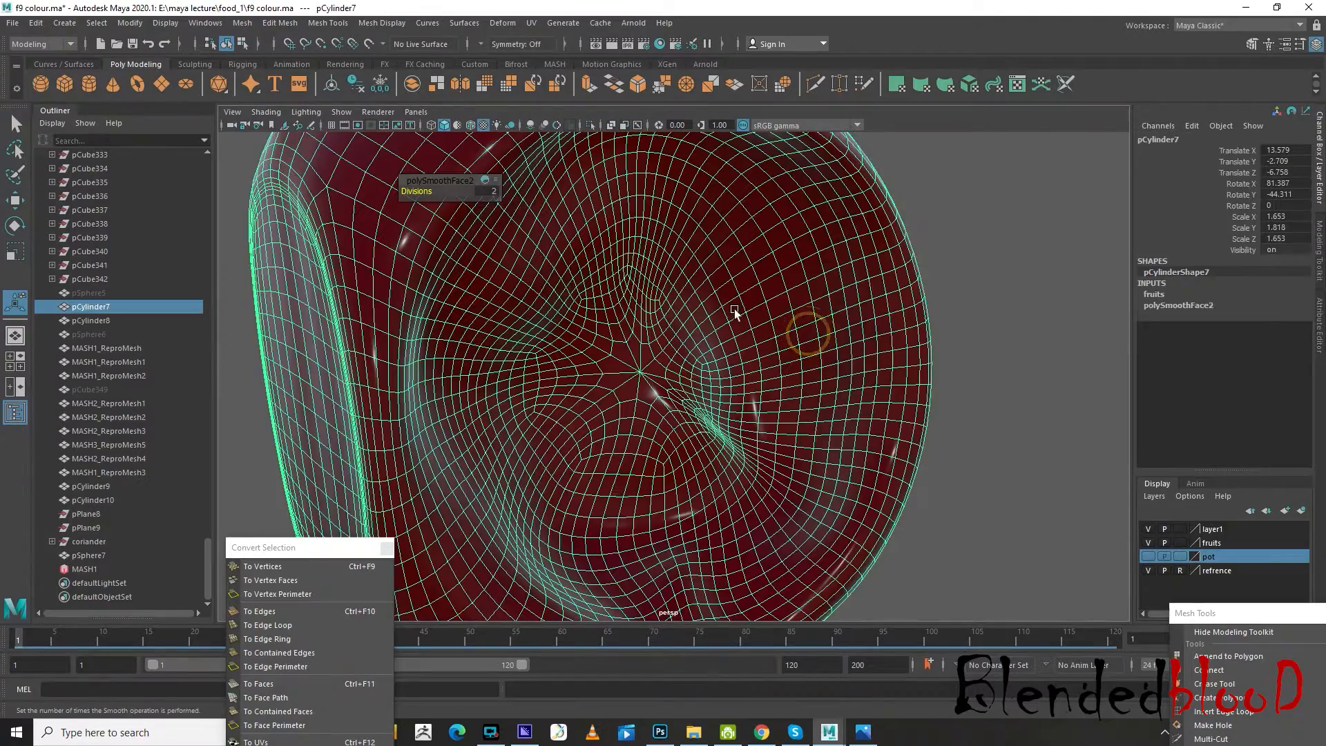
pyautogui.moveTo(725, 304); pyautogui.dragTo(645, 270, button='right')
pyautogui.keyDown('alt'); pyautogui.moveTo(719, 382); pyautogui.dragTo(850, 334); pyautogui.keyUp('alt')
pyautogui.moveTo(856, 171); pyautogui.dragTo(676, 579)
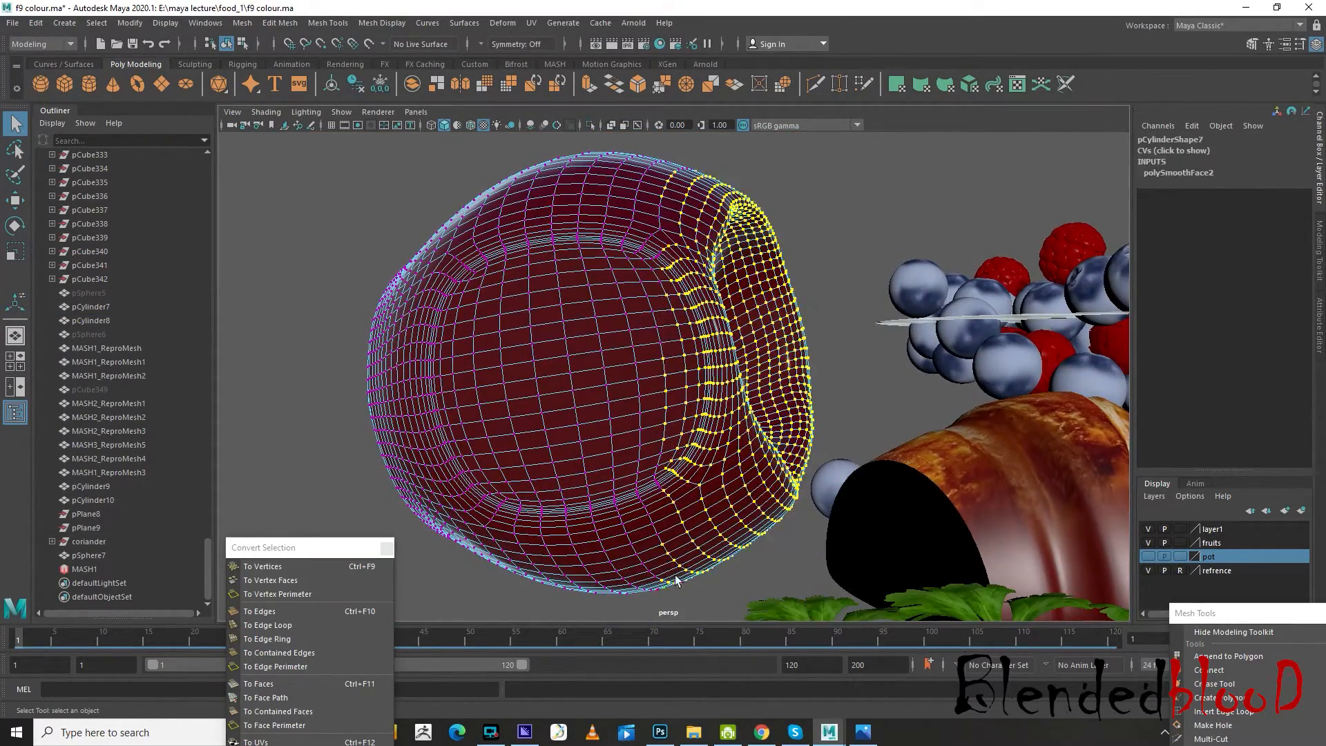
pyautogui.keyDown('alt'); pyautogui.moveTo(767, 415); pyautogui.dragTo(627, 442); pyautogui.keyUp('alt')
pyautogui.scroll(3, 627, 442)
pyautogui.keyDown('alt'); pyautogui.moveTo(627, 437); pyautogui.dragTo(642, 396, button='middle'); pyautogui.keyUp('alt')
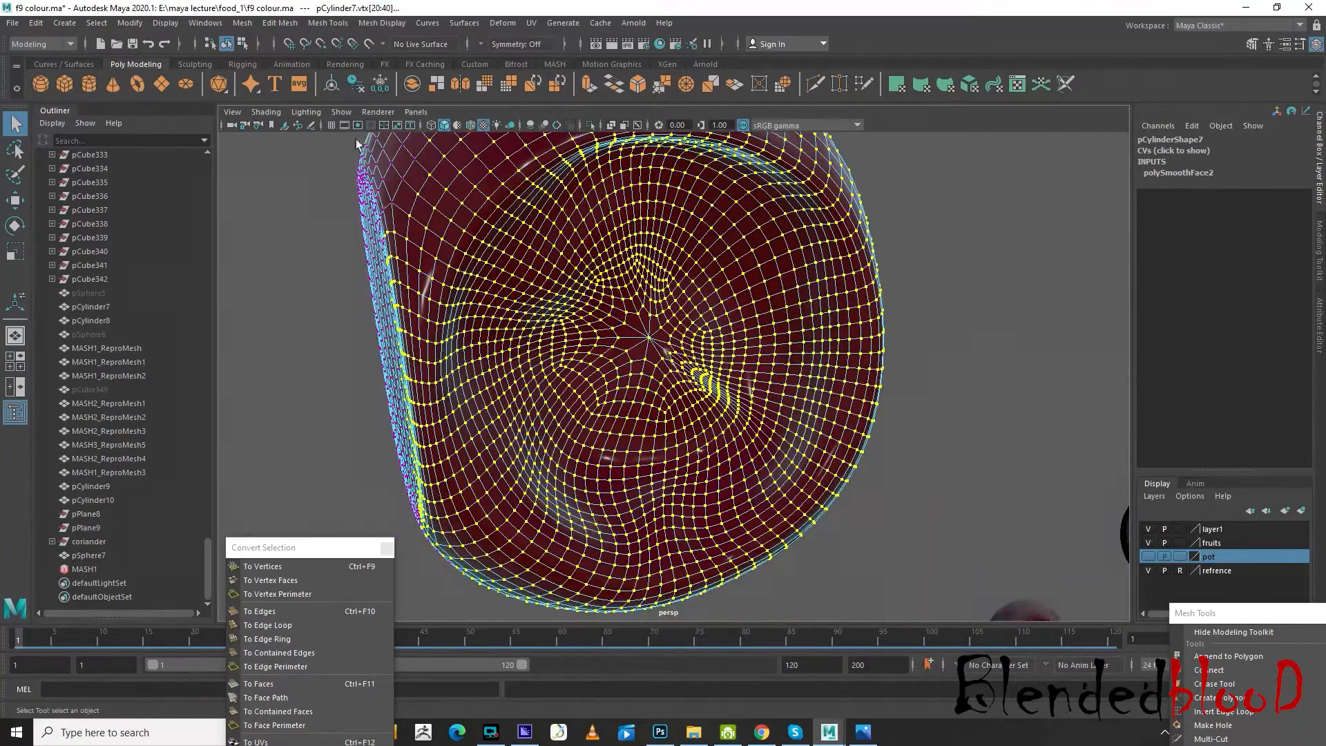
# Delete all construction history in the scene
pyautogui.click(58, 24)
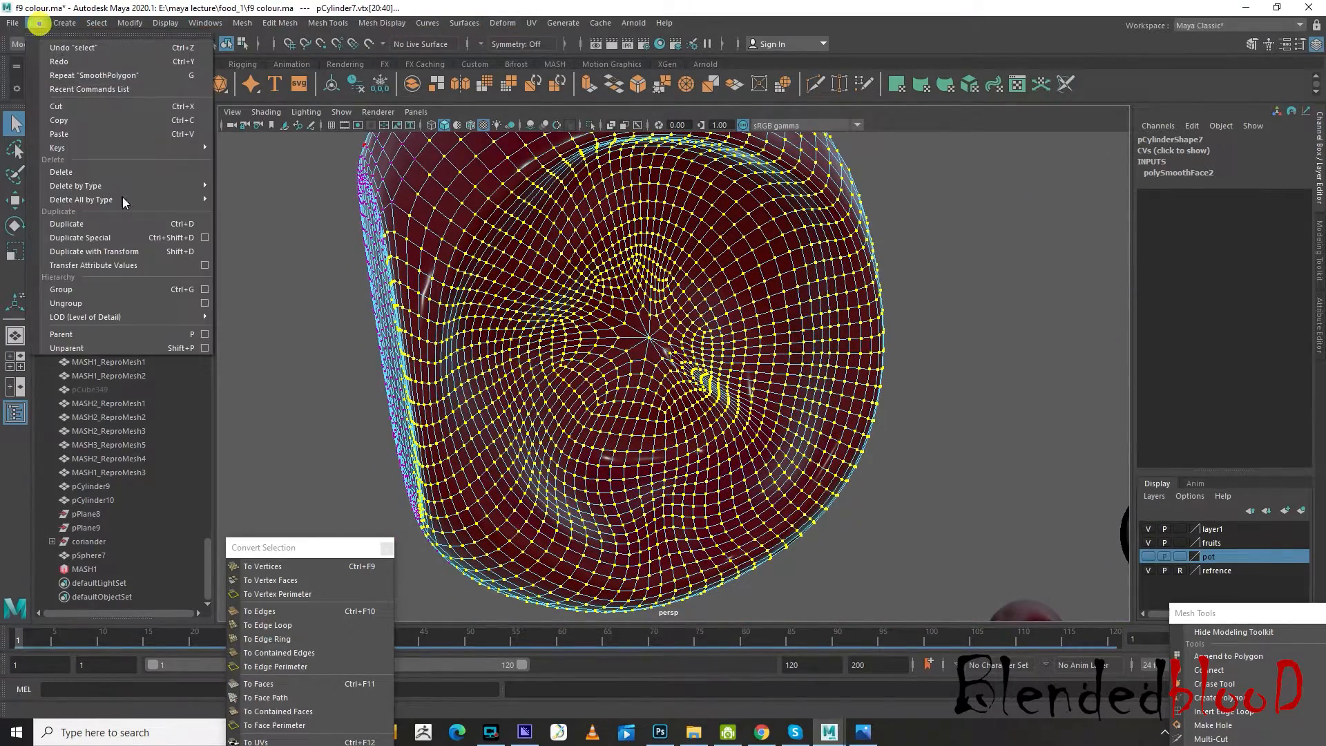
pyautogui.moveTo(138, 203)
pyautogui.click(254, 199)
# Save the scene over f8 colour.ma and again over f9 colour.ma, replacing both existing files
pyautogui.click(12, 23)
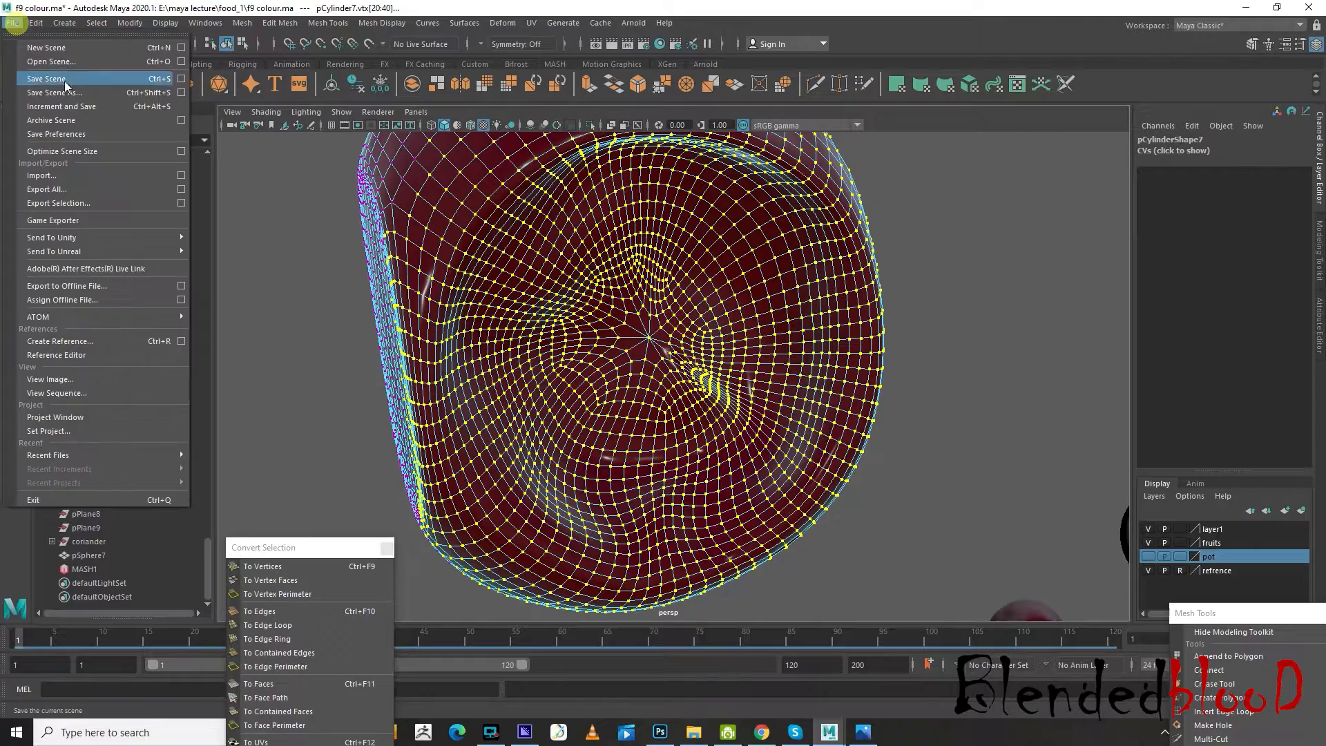
pyautogui.click(55, 91)
pyautogui.doubleClick(520, 329)
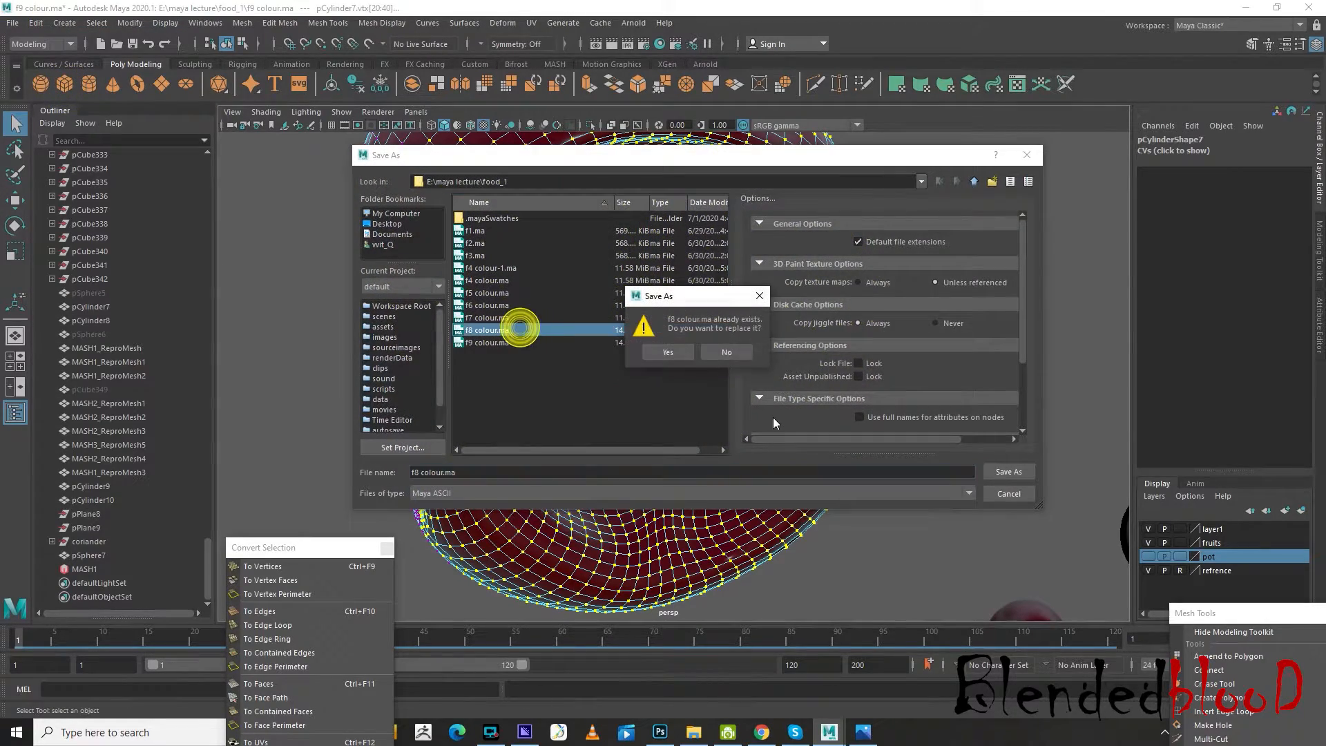
pyautogui.click(669, 353)
pyautogui.click(13, 23)
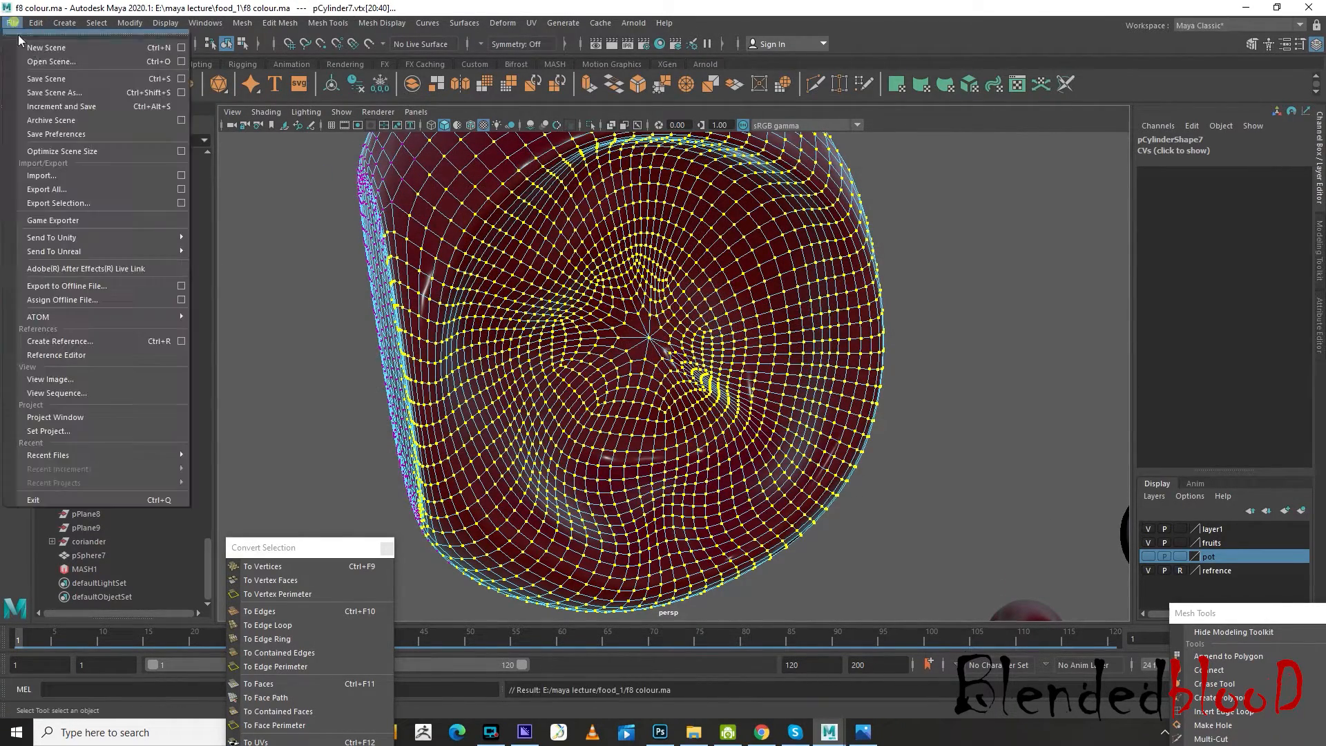
pyautogui.click(60, 93)
pyautogui.doubleClick(482, 340)
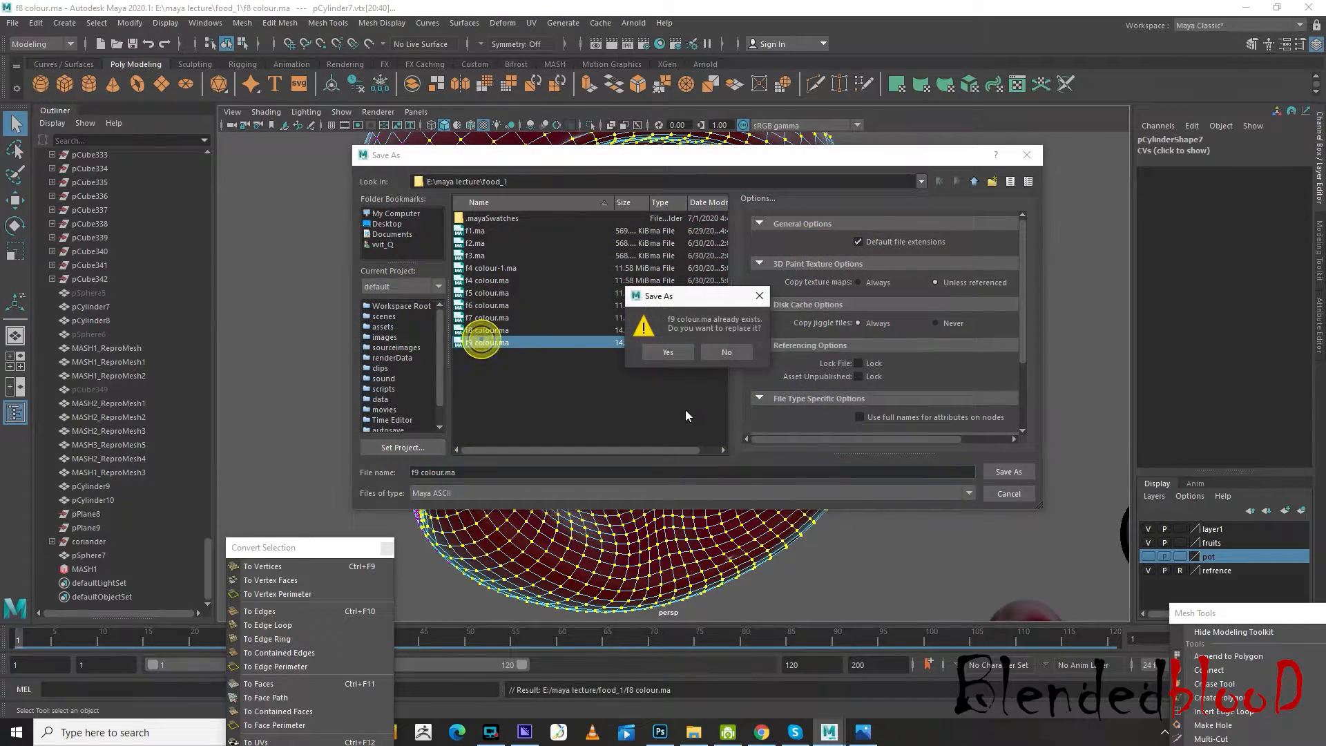
pyautogui.click(665, 353)
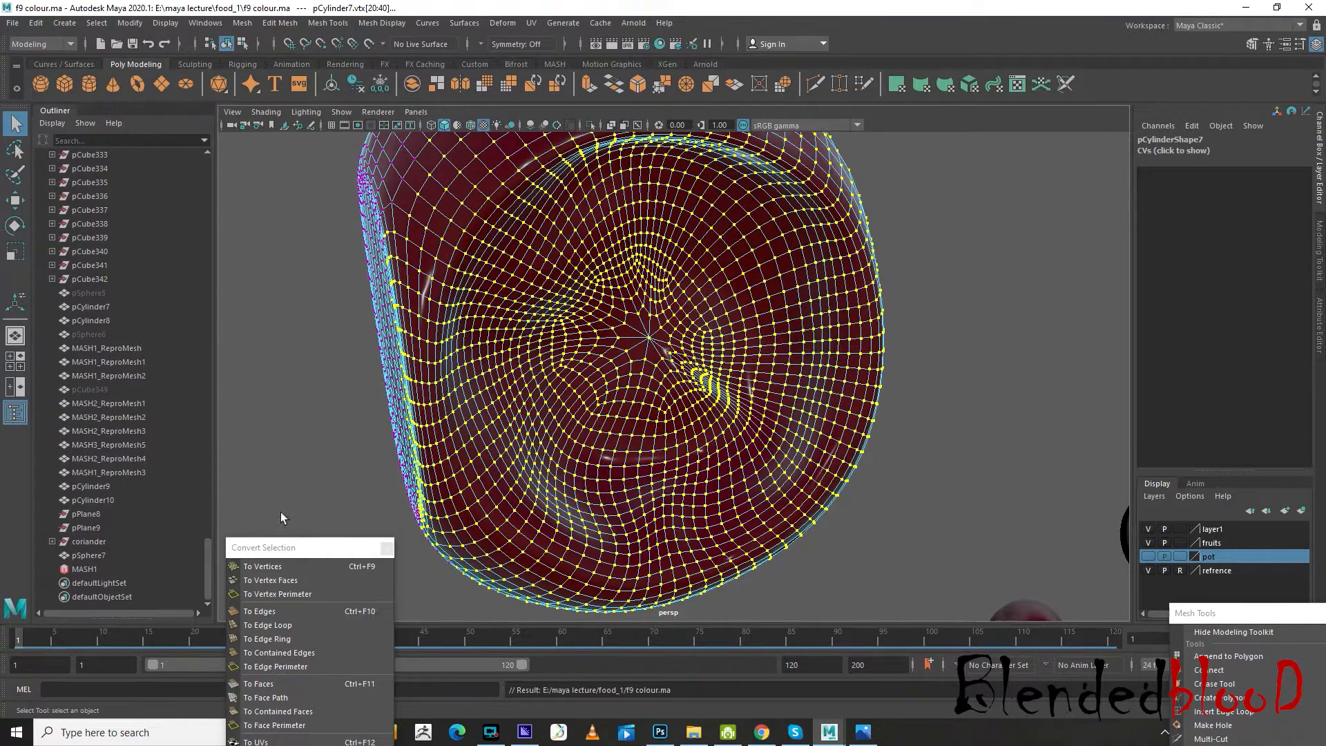
# Close the floating Convert Selection and Mesh Tools windows
pyautogui.click(388, 547)
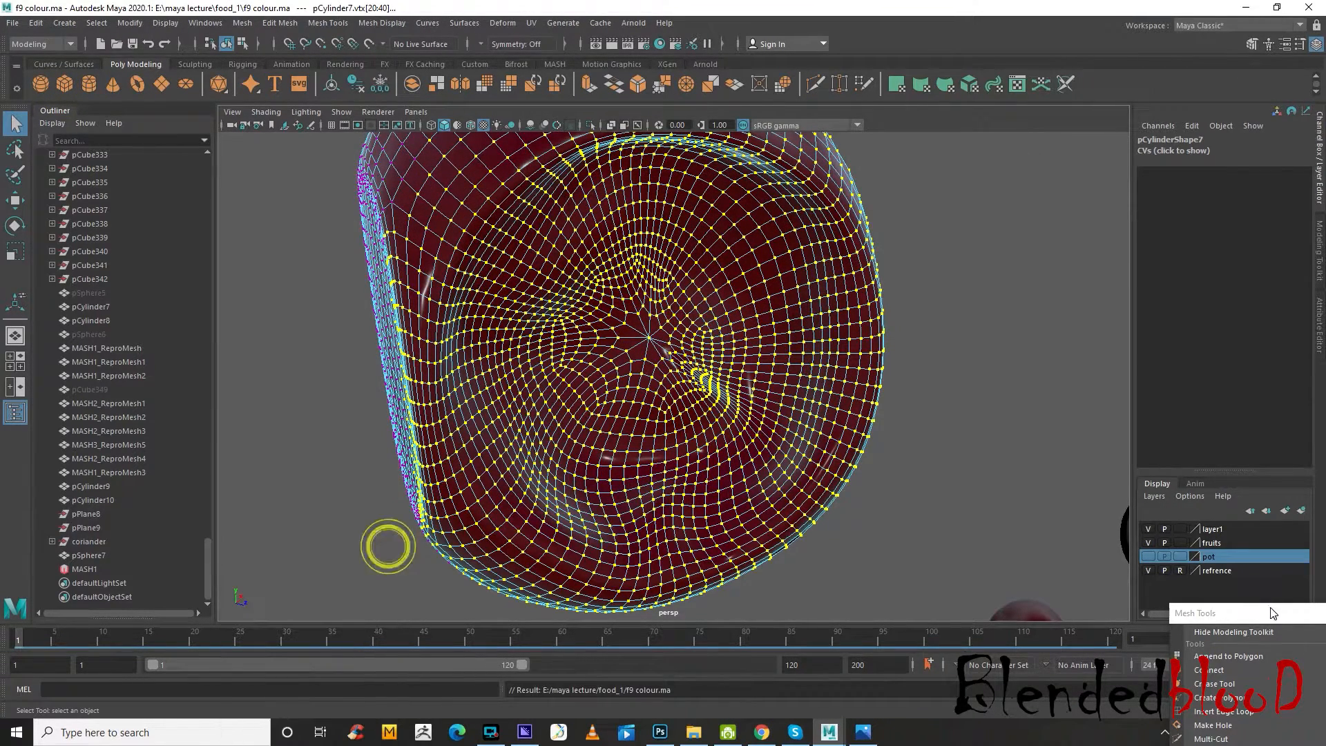
pyautogui.moveTo(1269, 614); pyautogui.dragTo(1222, 346)
pyautogui.click(1307, 349)
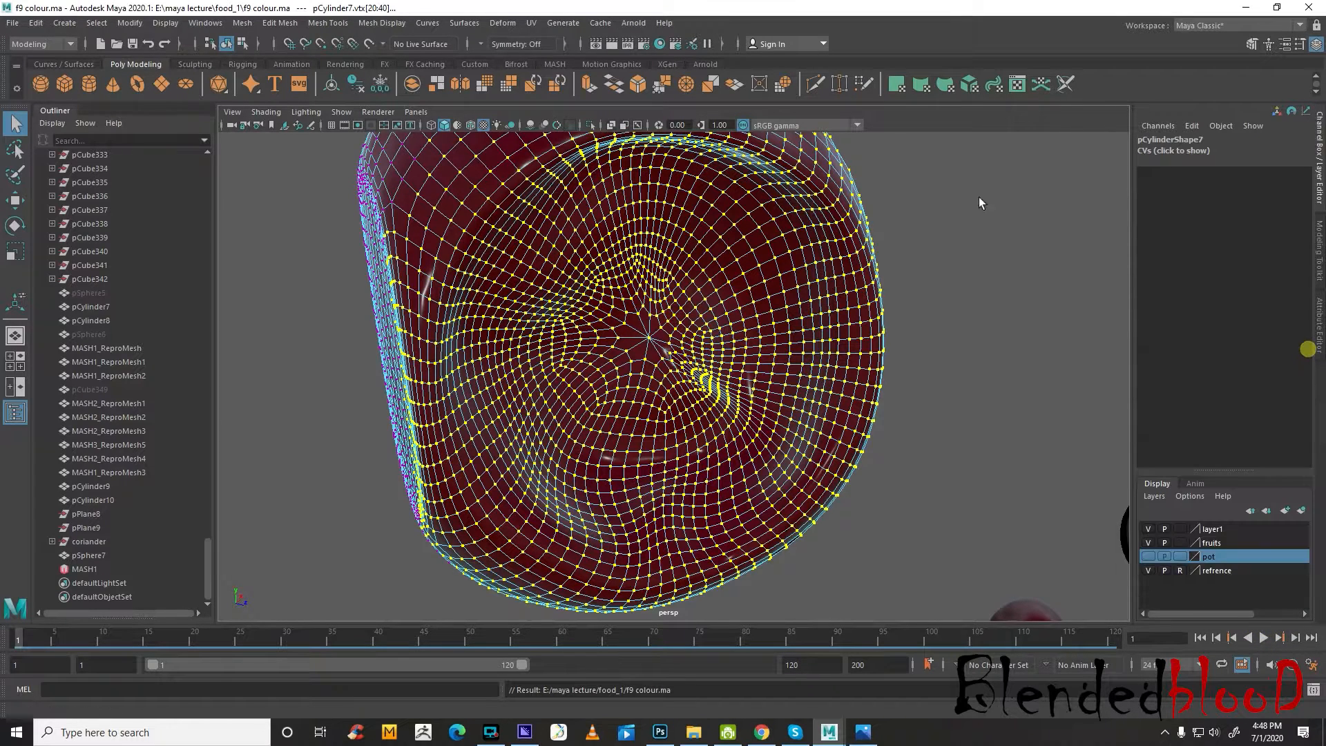
# Sculpt irregular hollows across the jam's open face using the Sculpt Geometry Tool's Push operation
pyautogui.click(474, 27)
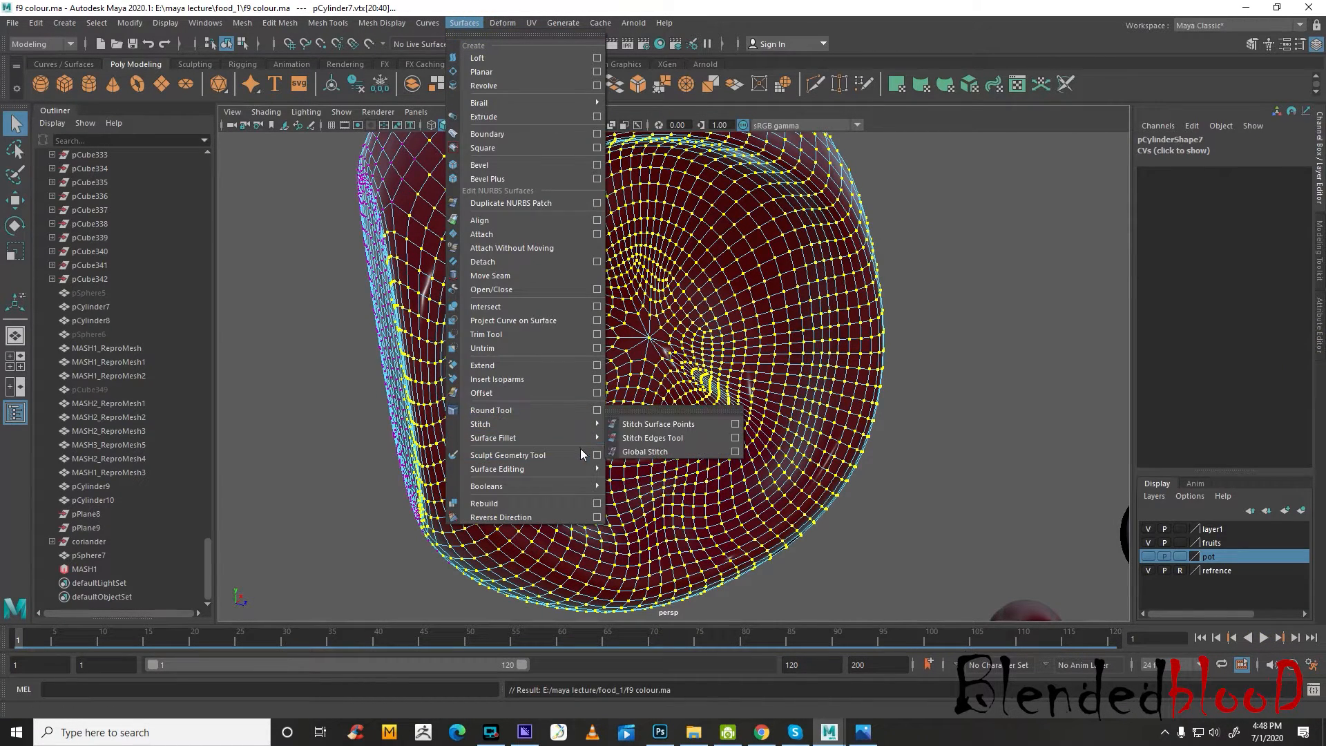
pyautogui.click(597, 454)
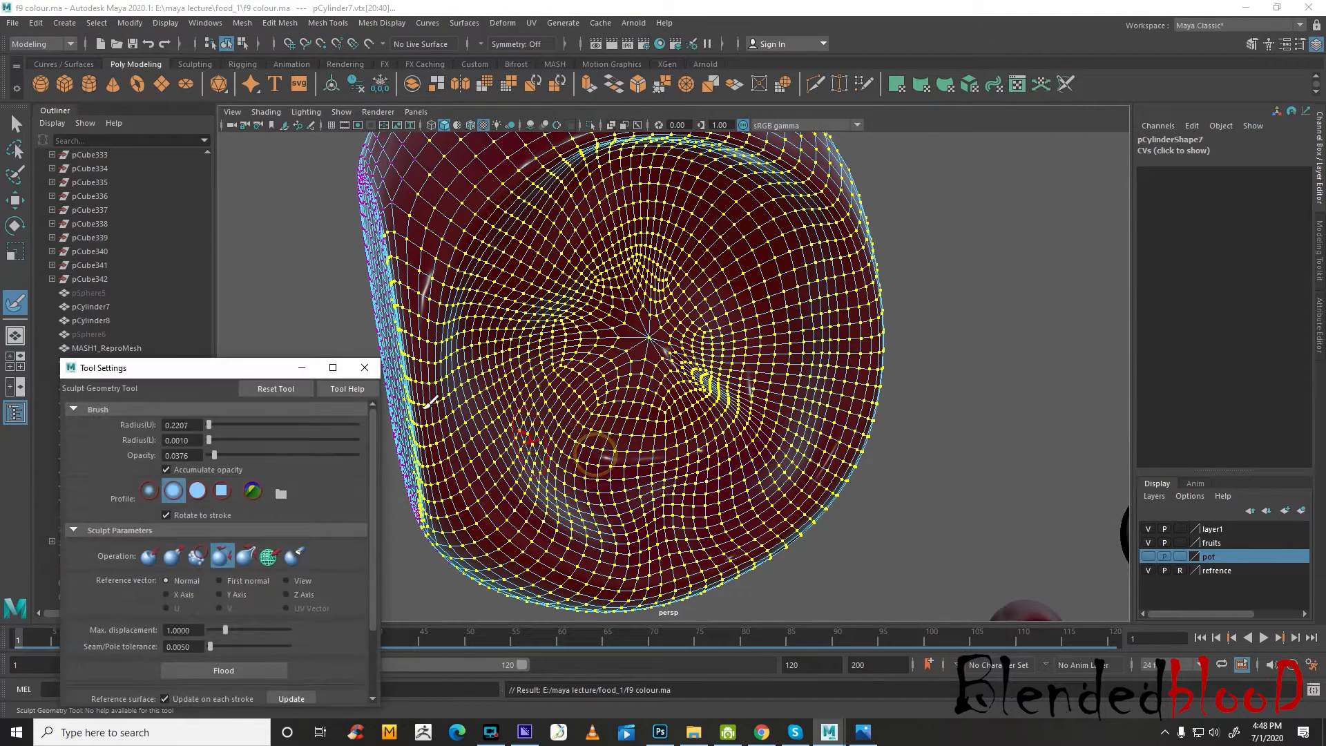
pyautogui.click(147, 560)
pyautogui.moveTo(747, 309)
pyautogui.mouseDown()
pyautogui.moveTo(691, 228)
pyautogui.moveTo(608, 206)
pyautogui.moveTo(621, 170)
pyautogui.moveTo(665, 149)
pyautogui.moveTo(704, 172)
pyautogui.moveTo(693, 169)
pyautogui.moveTo(690, 201)
pyautogui.moveTo(550, 226)
pyautogui.moveTo(548, 320)
pyautogui.moveTo(632, 325)
pyautogui.moveTo(536, 432)
pyautogui.moveTo(525, 346)
pyautogui.moveTo(562, 551)
pyautogui.moveTo(601, 520)
pyautogui.moveTo(717, 549)
pyautogui.moveTo(784, 347)
pyautogui.moveTo(698, 453)
pyautogui.moveTo(590, 406)
pyautogui.moveTo(674, 297)
pyautogui.moveTo(695, 435)
pyautogui.moveTo(725, 405)
pyautogui.moveTo(456, 367)
pyautogui.moveTo(477, 415)
pyautogui.moveTo(533, 406)
pyautogui.mouseUp()
pyautogui.keyDown('alt'); pyautogui.moveTo(638, 364); pyautogui.dragTo(691, 366, button='middle'); pyautogui.keyUp('alt')
pyautogui.keyDown('alt'); pyautogui.moveTo(691, 366); pyautogui.dragTo(682, 373); pyautogui.keyUp('alt')
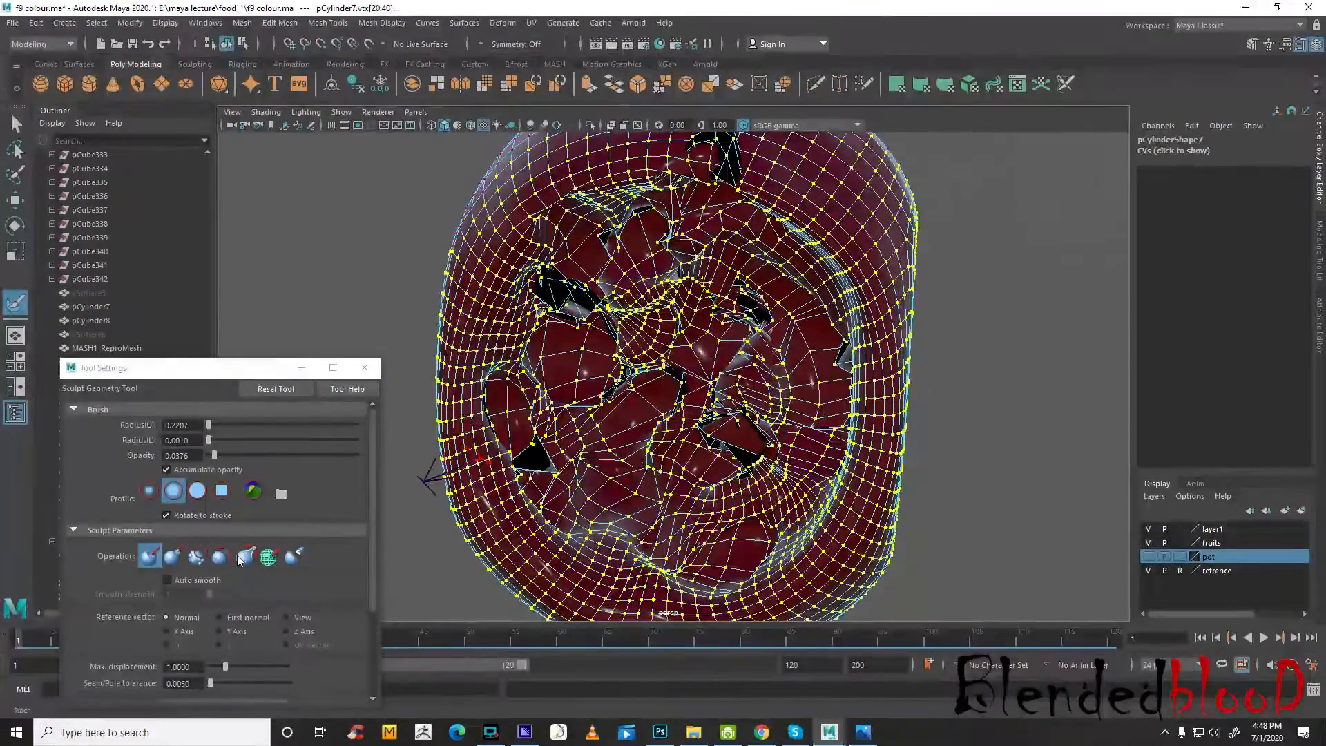
# Relax the torn and jagged areas of the sculpted jam surface, enlarging the upper brush radius to 0.4897
pyautogui.click(221, 556)
pyautogui.keyDown('alt'); pyautogui.moveTo(589, 408); pyautogui.dragTo(595, 404); pyautogui.keyUp('alt')
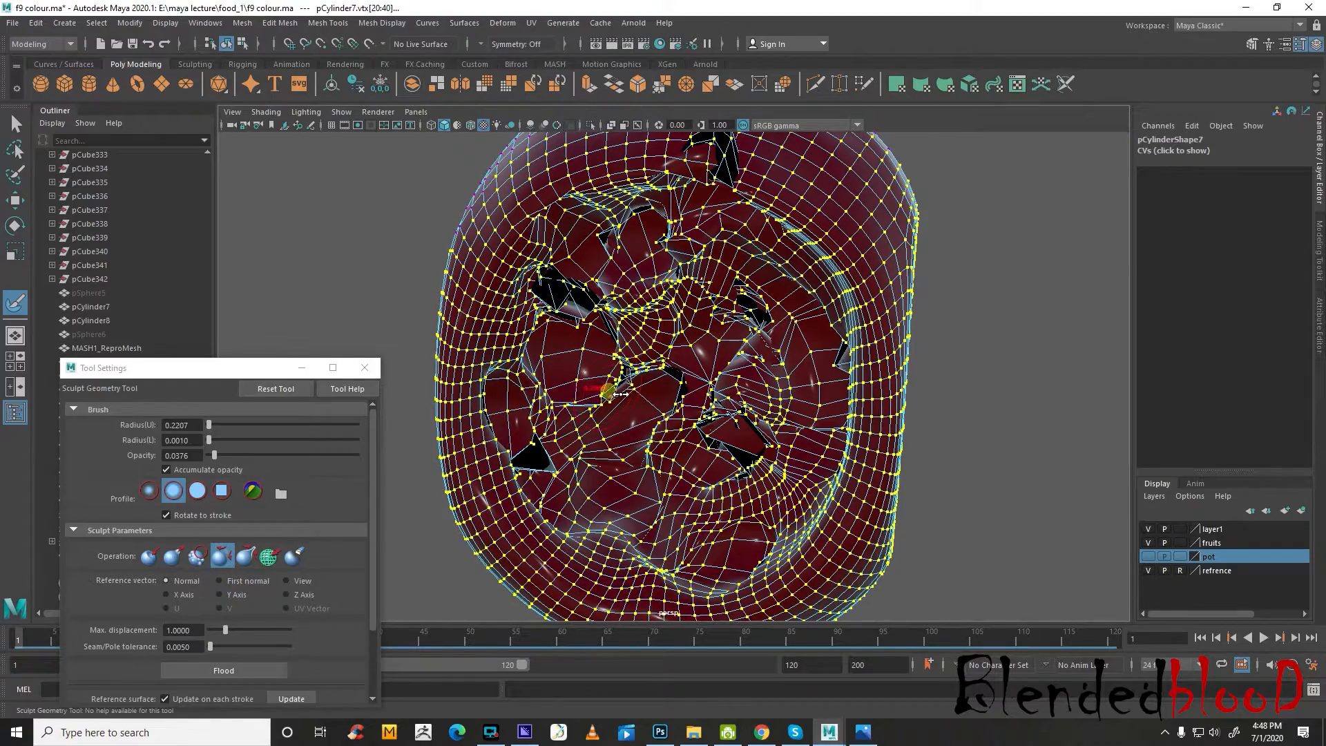
pyautogui.moveTo(570, 289)
pyautogui.mouseDown()
pyautogui.moveTo(552, 285)
pyautogui.moveTo(579, 350)
pyautogui.moveTo(604, 292)
pyautogui.moveTo(588, 265)
pyautogui.mouseUp()
pyautogui.moveTo(737, 407)
pyautogui.mouseDown()
pyautogui.moveTo(748, 393)
pyautogui.moveTo(745, 417)
pyautogui.mouseUp()
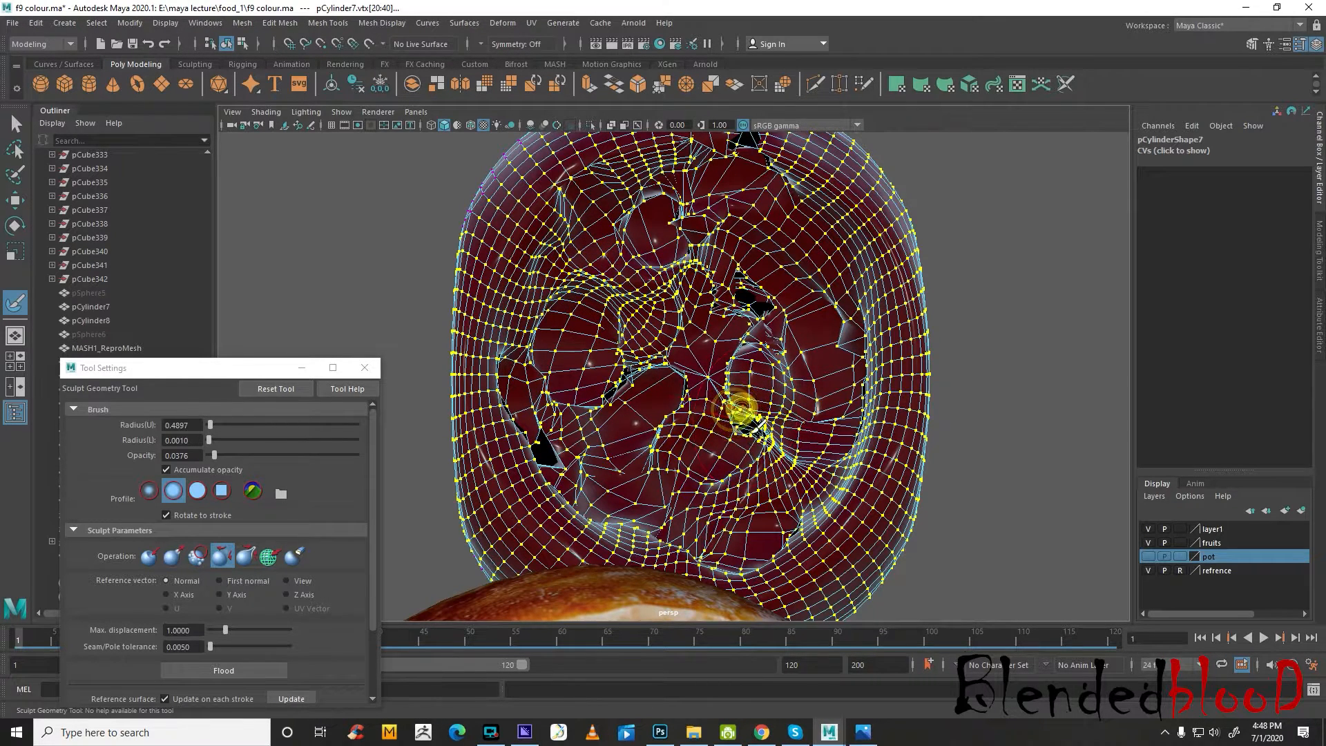
pyautogui.moveTo(752, 289)
pyautogui.mouseDown()
pyautogui.moveTo(735, 286)
pyautogui.moveTo(630, 424)
pyautogui.moveTo(608, 385)
pyautogui.mouseUp()
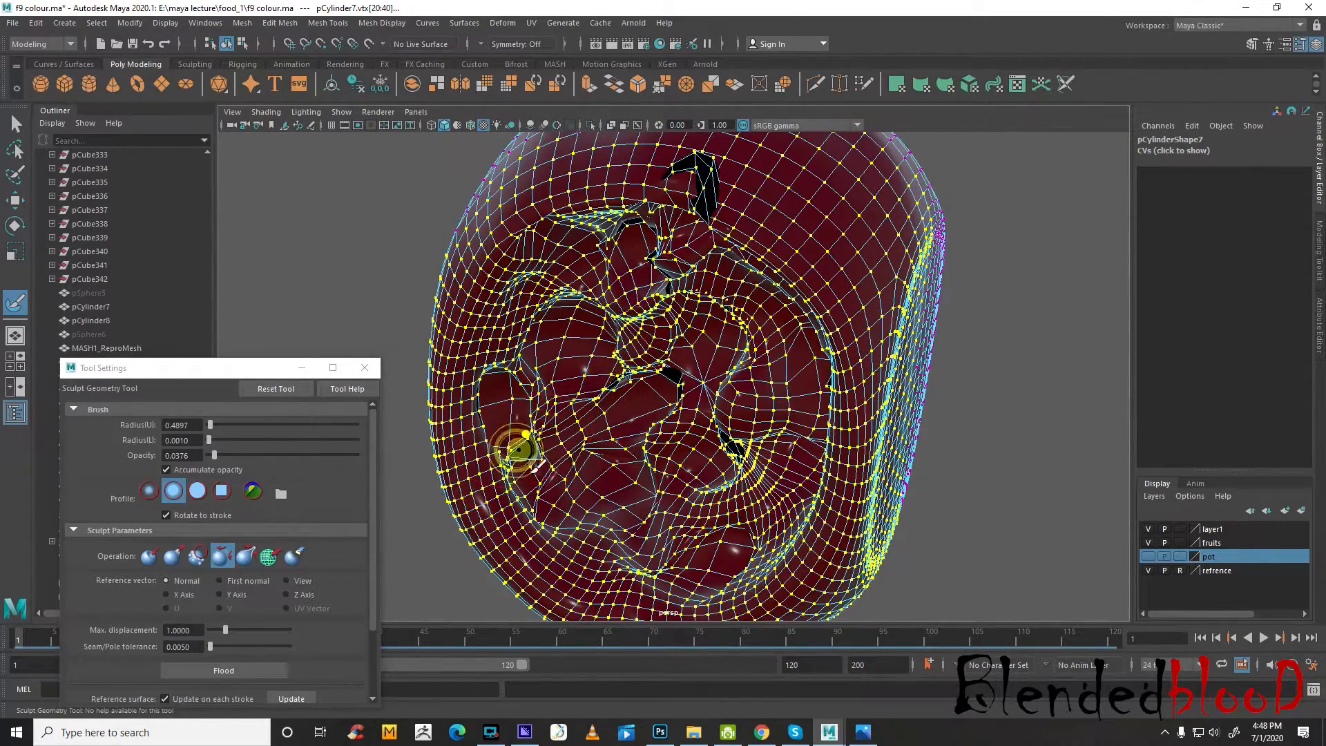
pyautogui.moveTo(533, 471)
pyautogui.mouseDown()
pyautogui.moveTo(532, 430)
pyautogui.moveTo(518, 438)
pyautogui.mouseUp()
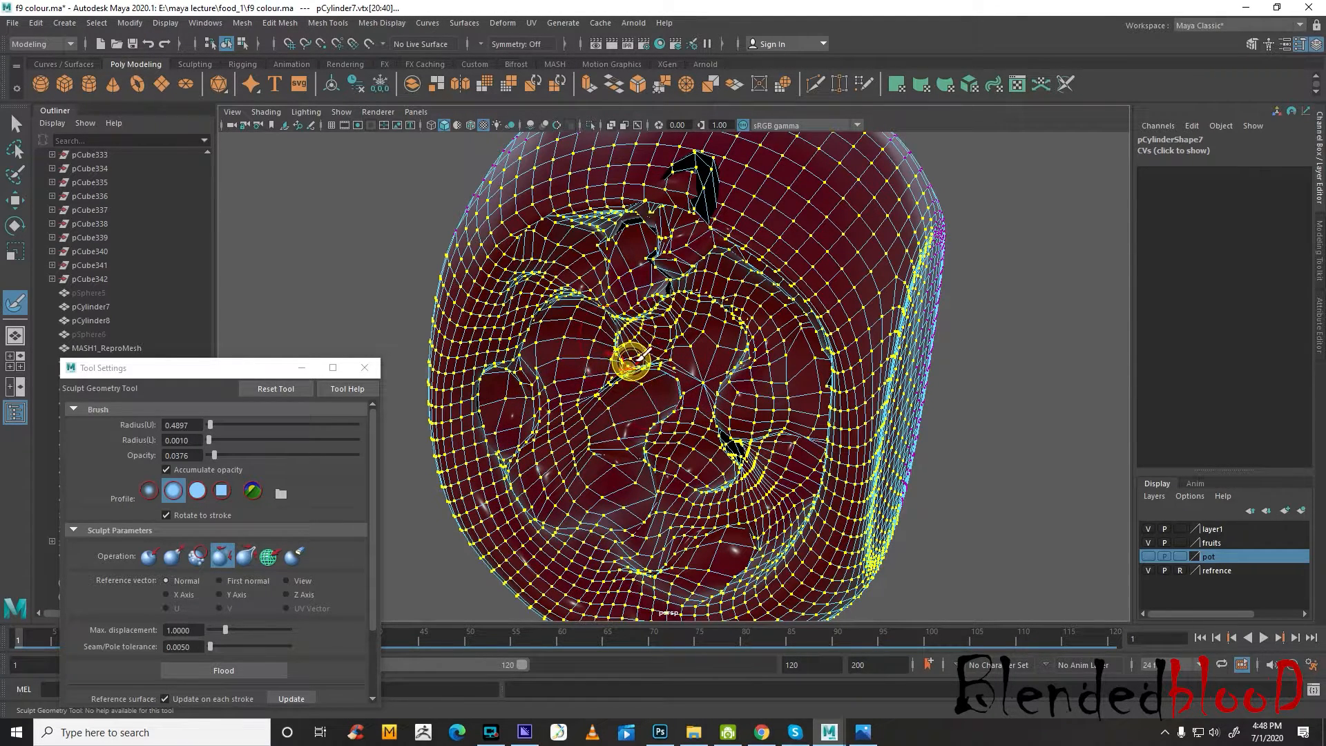
pyautogui.keyDown('alt'); pyautogui.moveTo(631, 359); pyautogui.dragTo(698, 323); pyautogui.keyUp('alt')
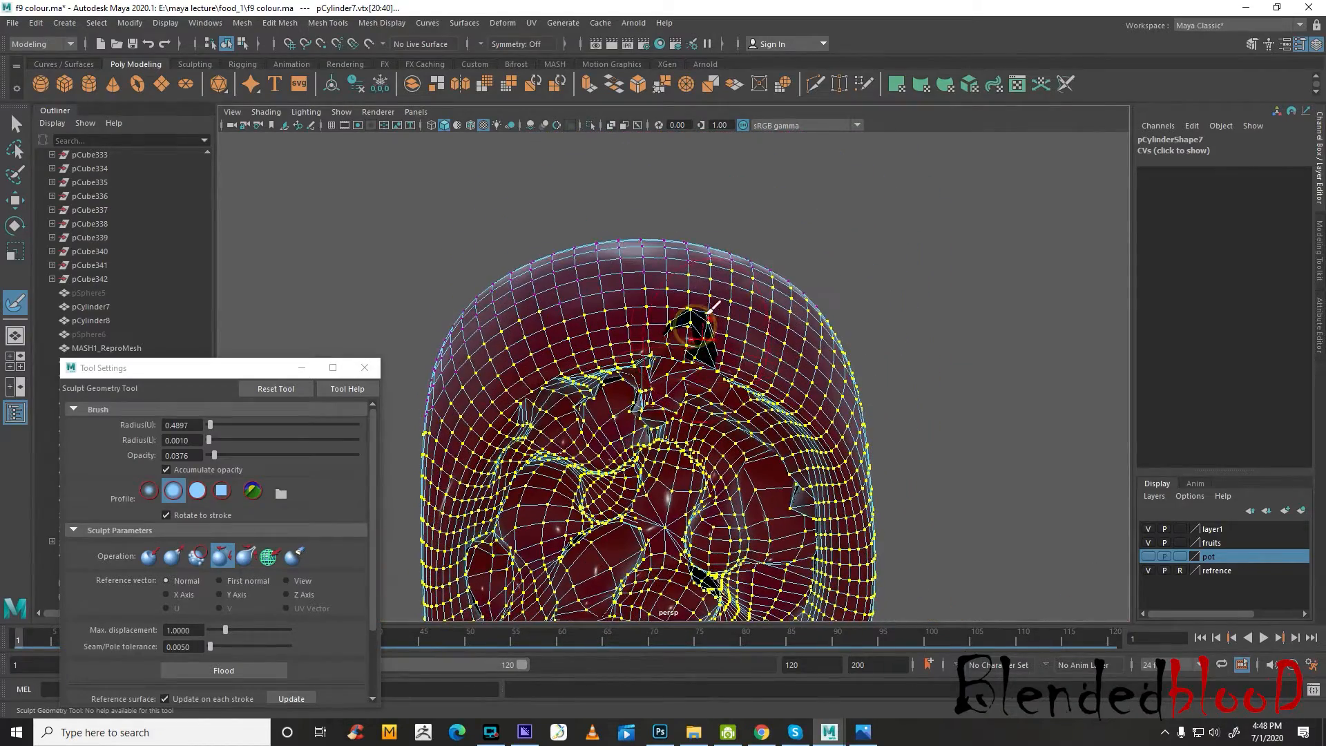
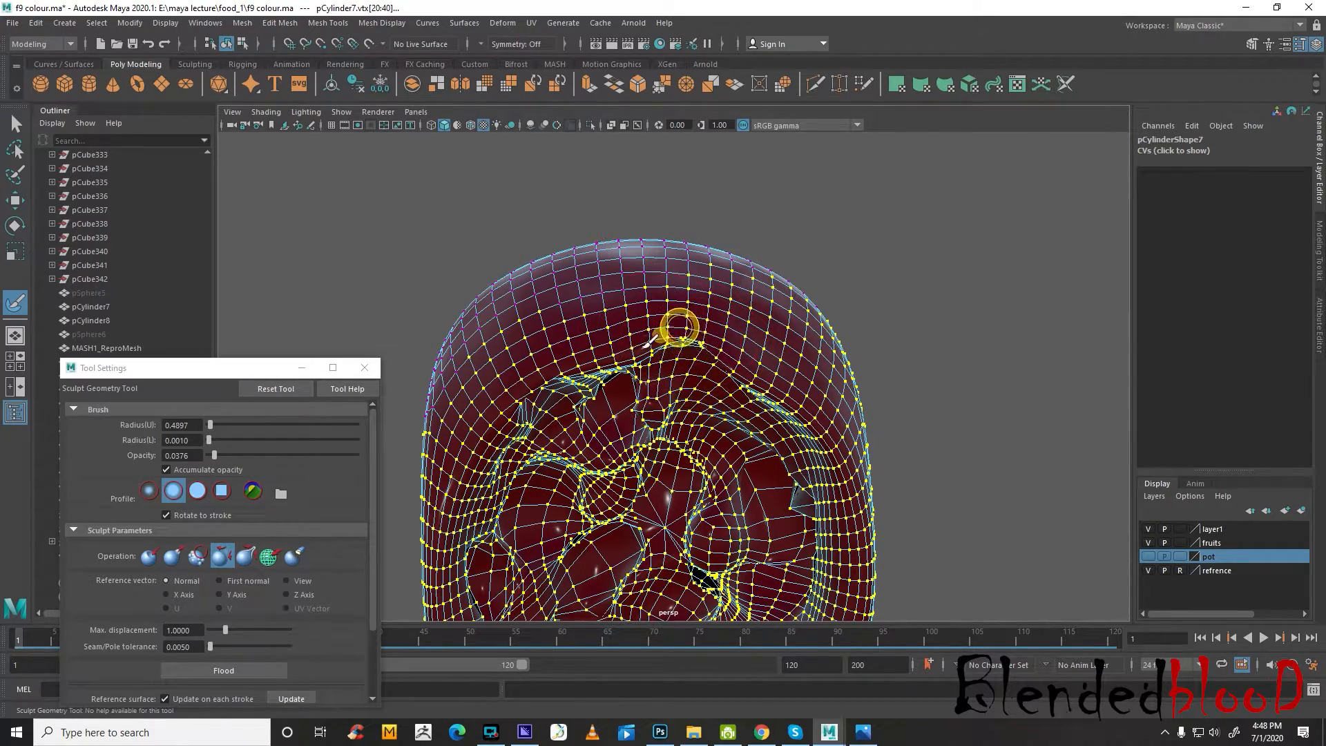
# Relax more of the sculpted jam face along its rim and around the central hollows
pyautogui.keyDown('alt'); pyautogui.moveTo(665, 380); pyautogui.dragTo(692, 310); pyautogui.keyUp('alt')
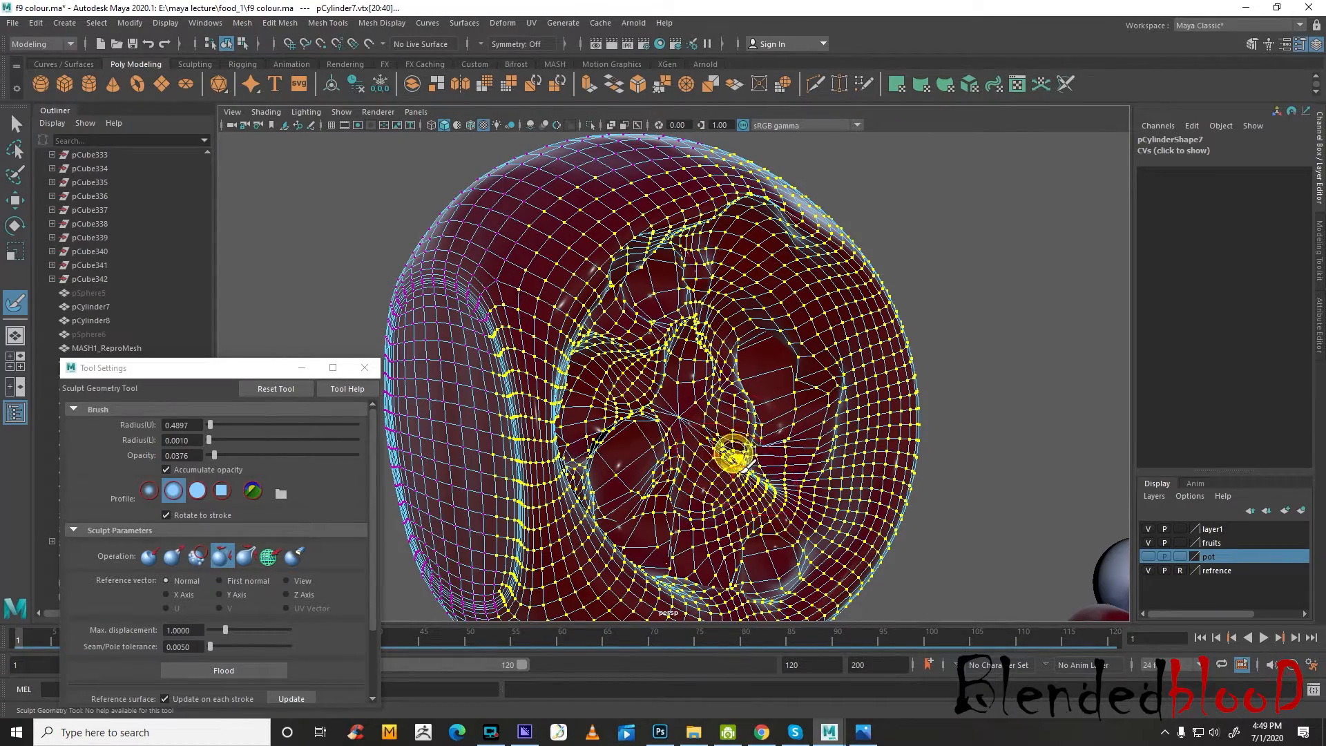
pyautogui.moveTo(727, 459)
pyautogui.keyDown('alt'); pyautogui.mouseDown()
pyautogui.moveTo(611, 448)
pyautogui.moveTo(620, 413)
pyautogui.mouseUp(); pyautogui.keyUp('alt')
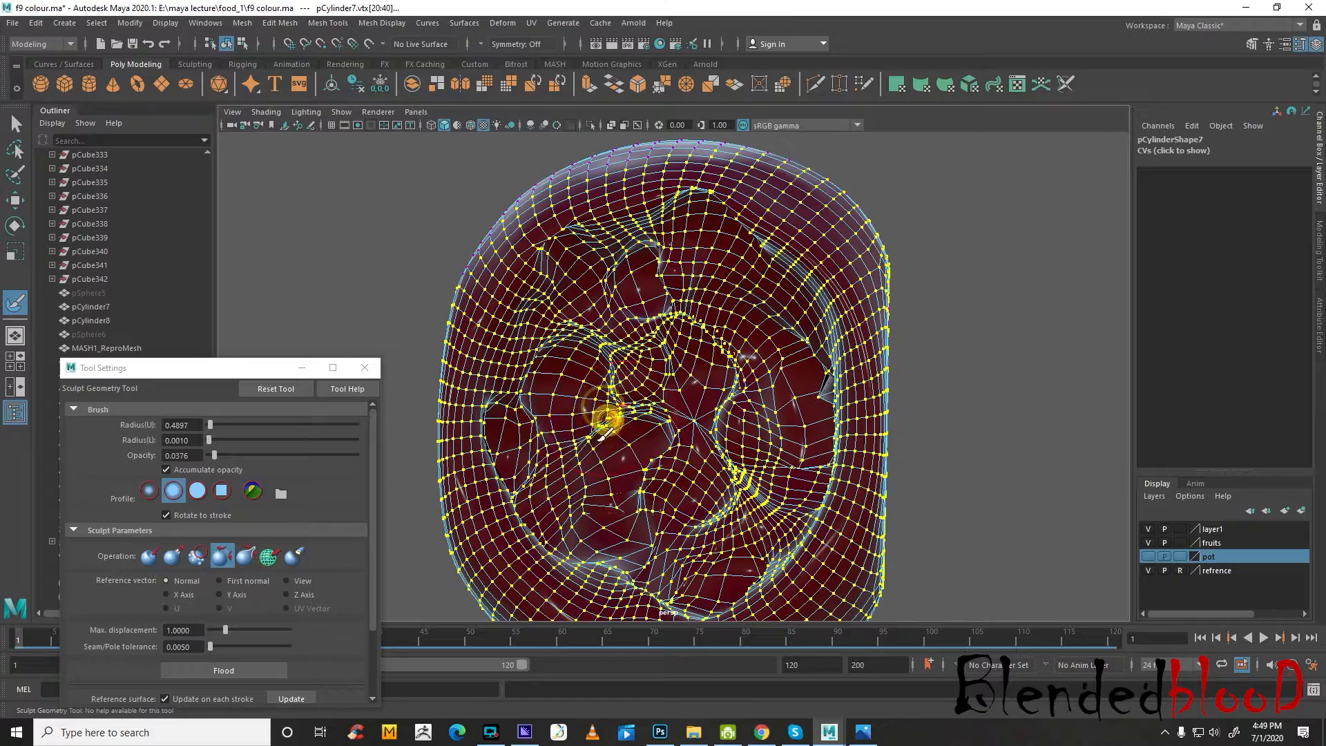
pyautogui.keyDown('alt'); pyautogui.moveTo(605, 423); pyautogui.dragTo(767, 379); pyautogui.keyUp('alt')
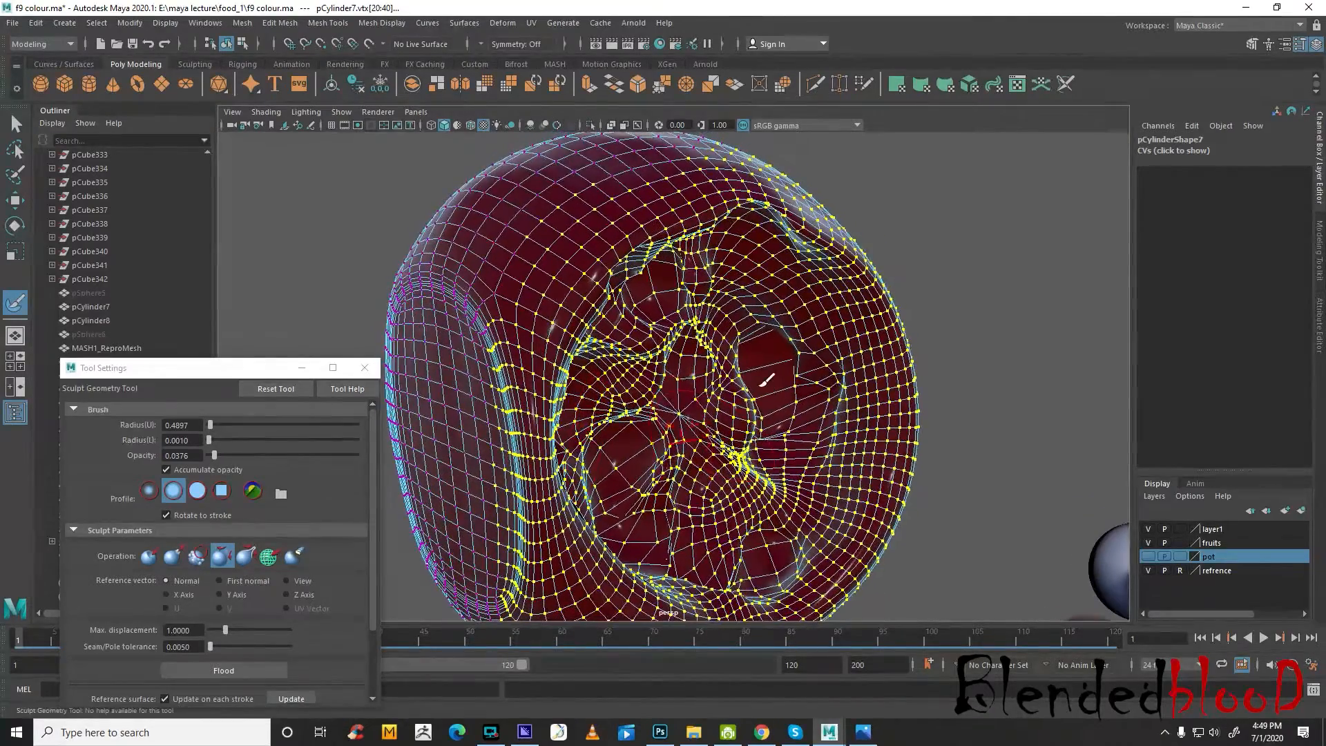
pyautogui.moveTo(639, 400)
pyautogui.mouseDown()
pyautogui.moveTo(648, 338)
pyautogui.moveTo(631, 323)
pyautogui.moveTo(657, 359)
pyautogui.mouseUp()
pyautogui.press('w')
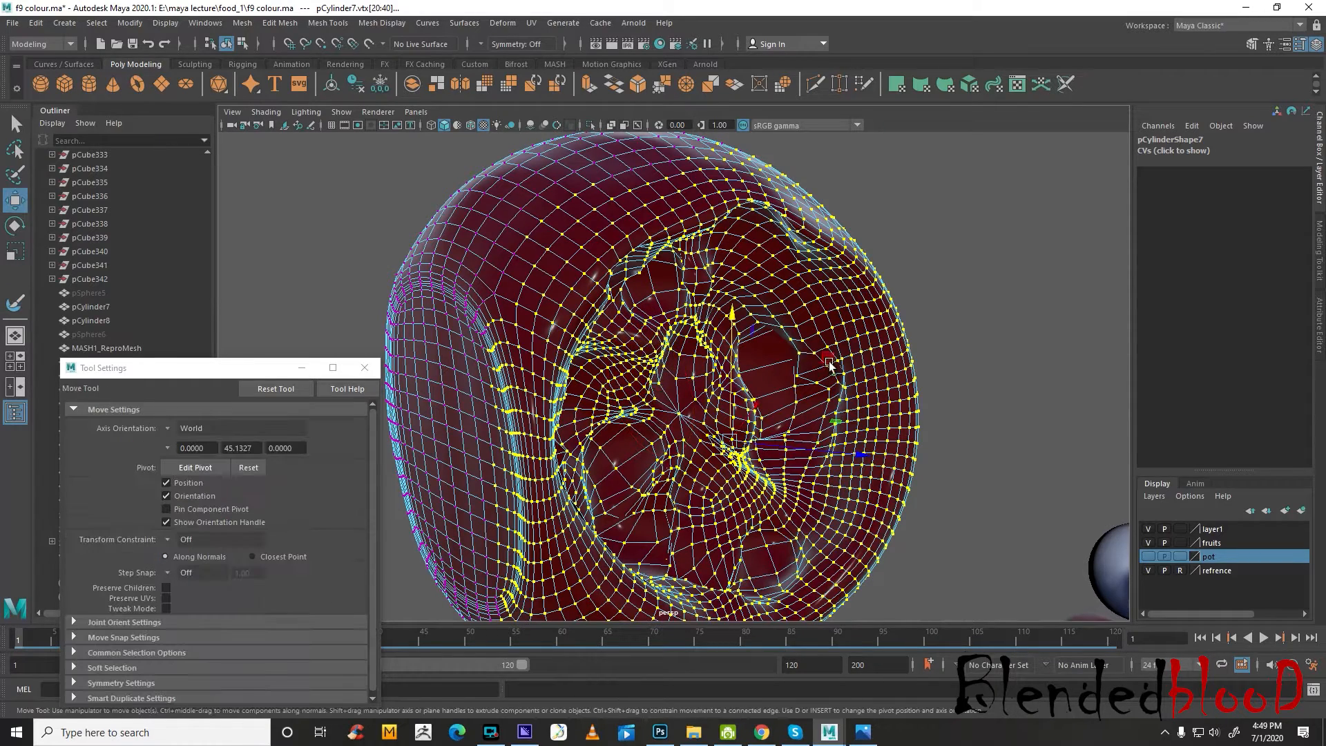
pyautogui.moveTo(829, 357); pyautogui.dragTo(900, 320, button='right')
pyautogui.click(988, 297)
pyautogui.click(876, 380)
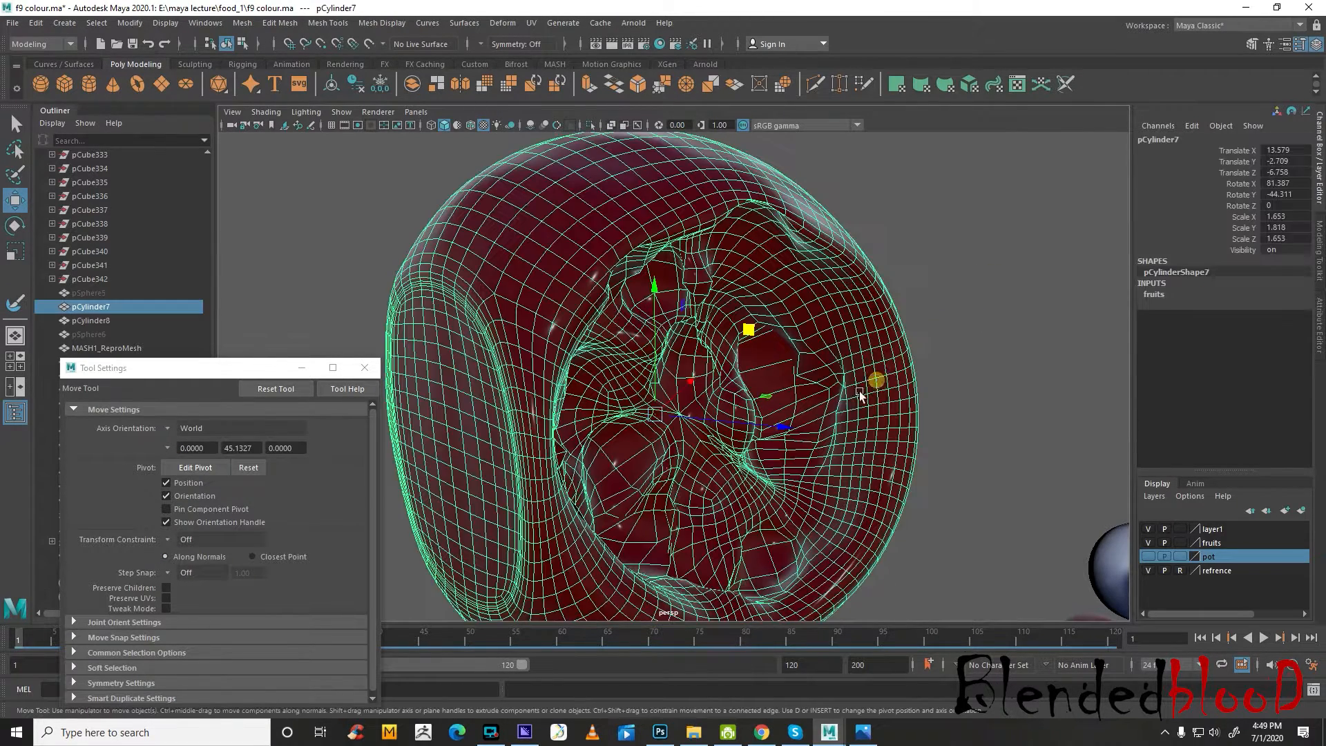
pyautogui.click(988, 370)
pyautogui.scroll(-5, 857, 467)
pyautogui.moveTo(860, 468)
pyautogui.keyDown('alt'); pyautogui.mouseDown()
pyautogui.moveTo(755, 481)
pyautogui.moveTo(849, 474)
pyautogui.mouseUp(); pyautogui.keyUp('alt')
pyautogui.scroll(4, 734, 429)
pyautogui.click(718, 403)
pyautogui.moveTo(718, 402); pyautogui.dragTo(732, 390, button='right')
pyautogui.hotkey('ctrl', 'z')
pyautogui.click(786, 451)
pyautogui.hotkey('ctrl', 'z')
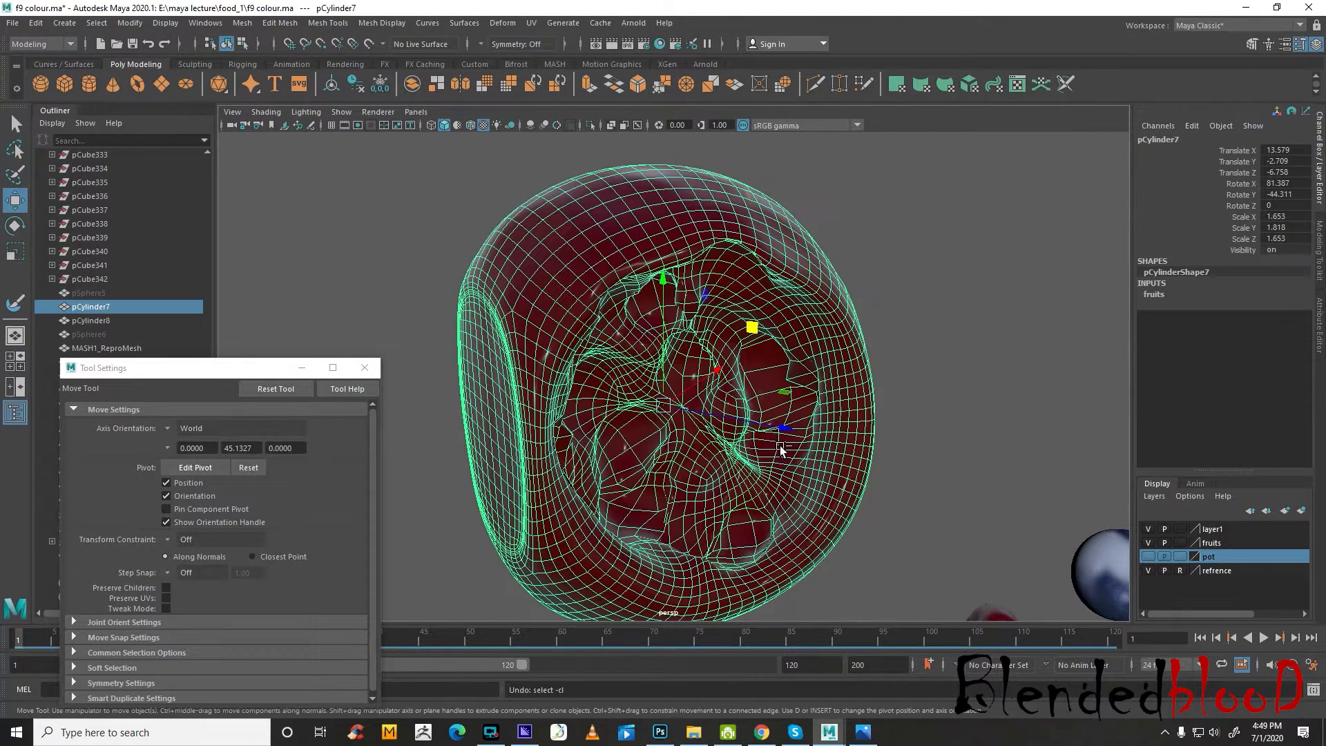
pyautogui.click(782, 449)
pyautogui.hotkey('ctrl', 'z')
pyautogui.hotkey('ctrl', 'z')
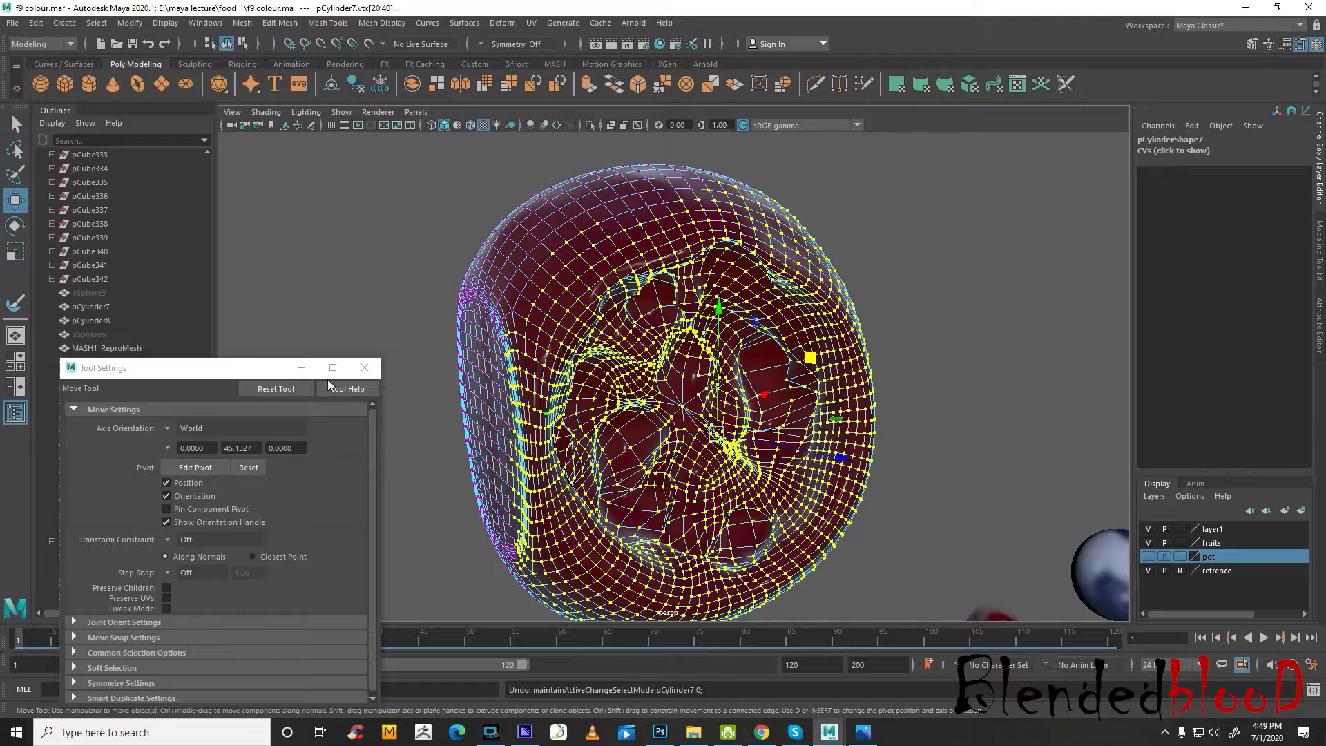
# Push irregular hollows into the jam face beside its centre with the Sculpt Geometry Tool, using an upper brush radius of 0.2522
pyautogui.click(464, 23)
pyautogui.click(597, 451)
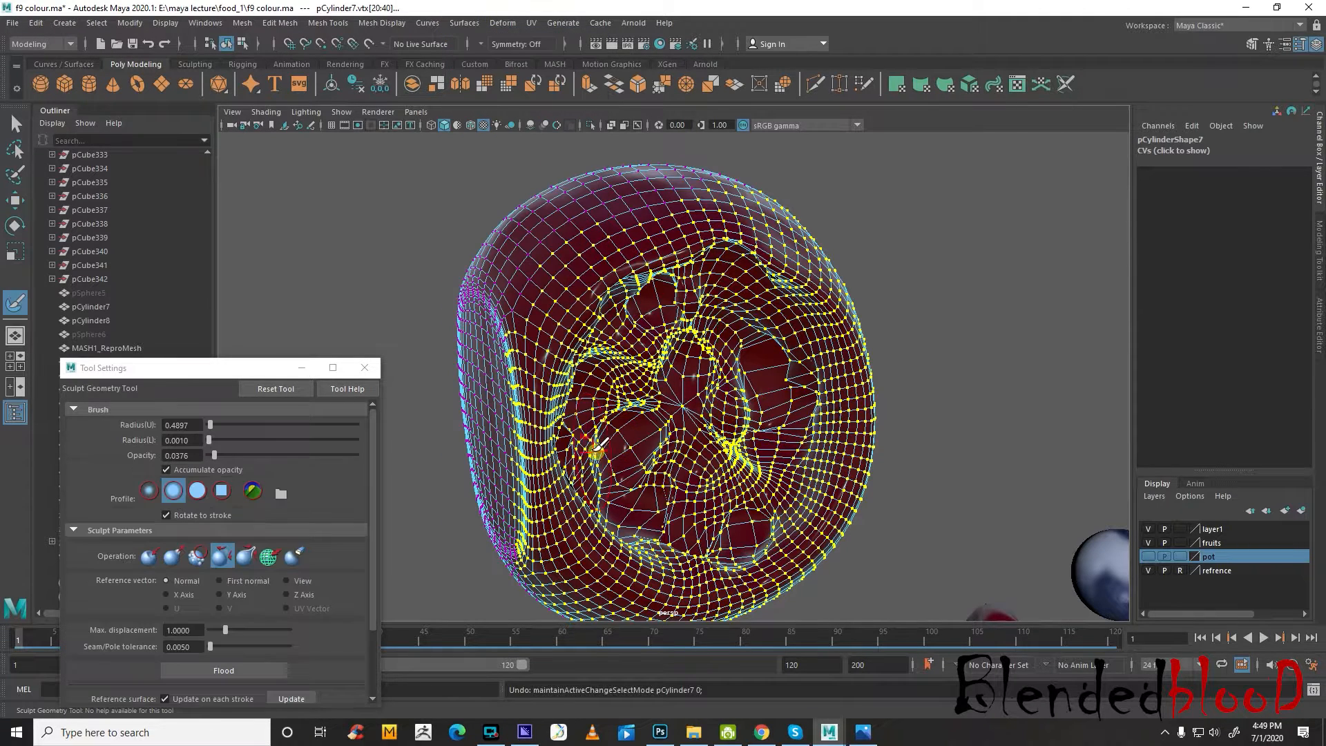
pyautogui.click(143, 558)
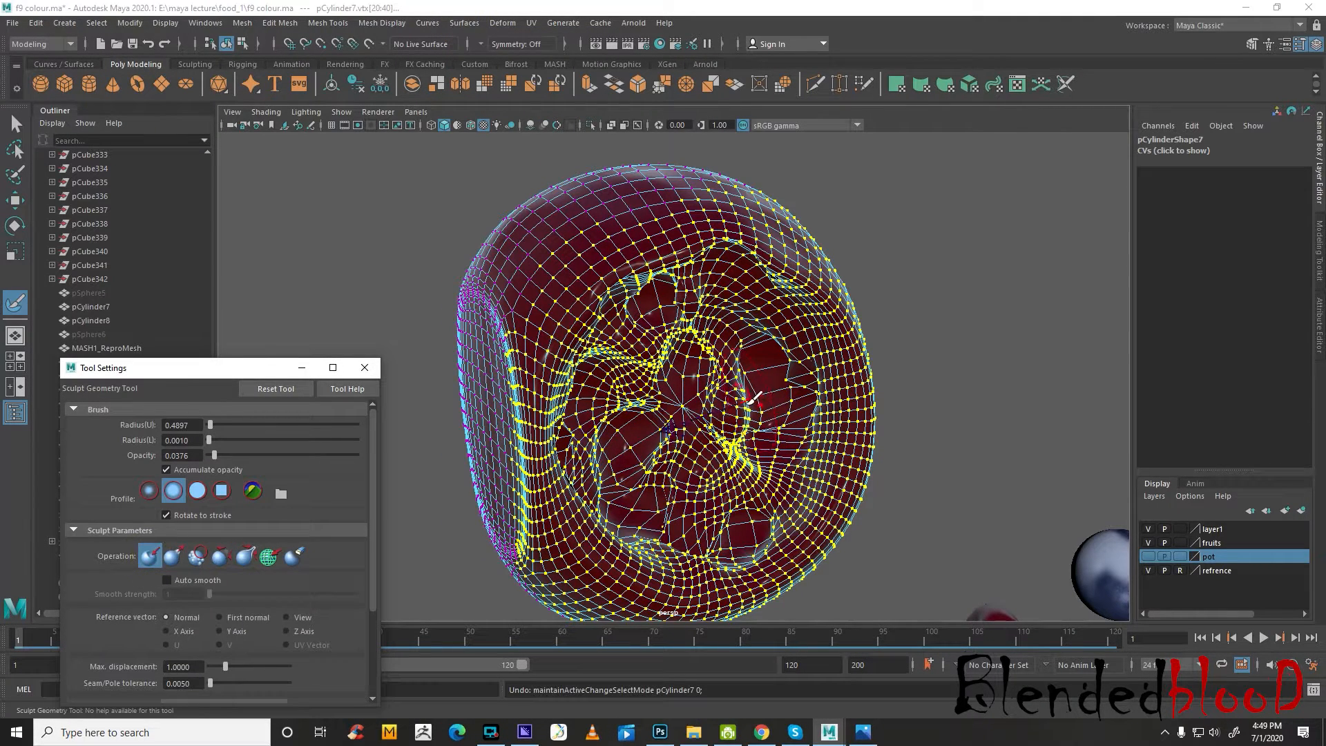
pyautogui.press('b')
pyautogui.moveTo(743, 404); pyautogui.dragTo(729, 406)
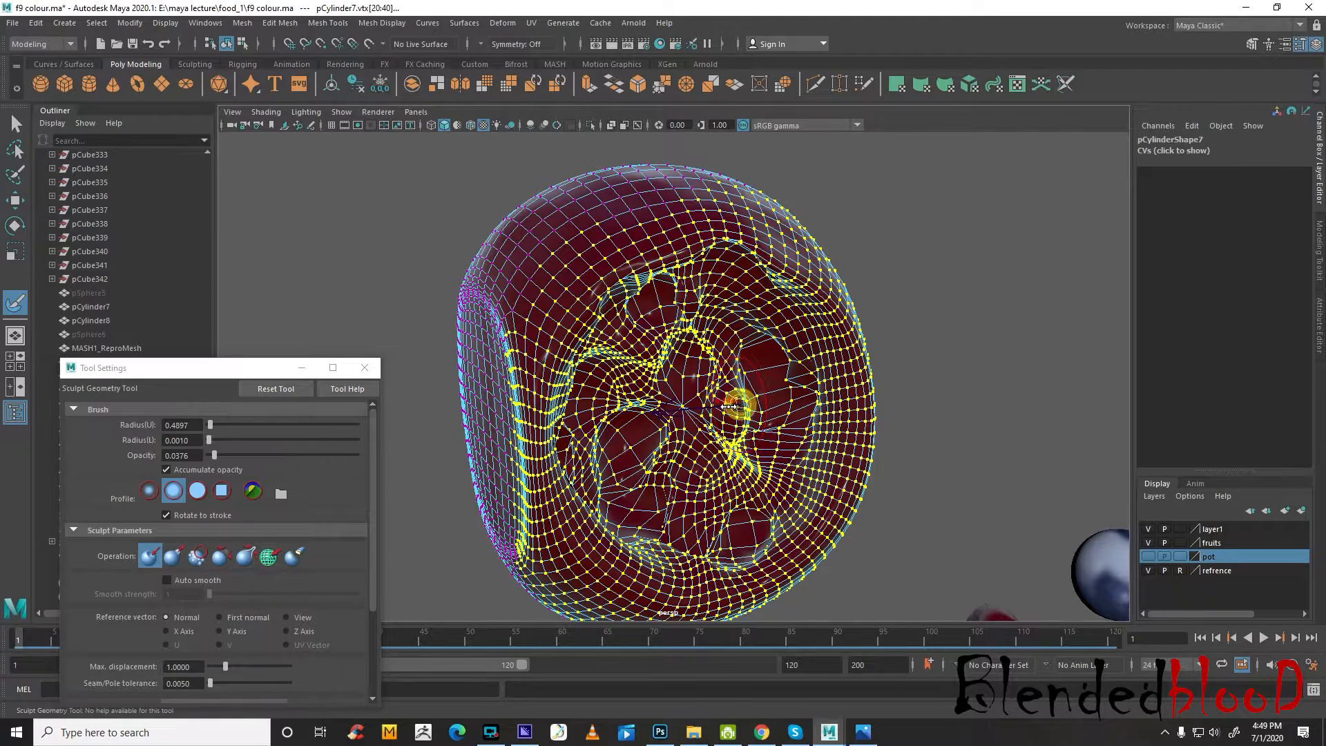
pyautogui.click(714, 465)
pyautogui.click(705, 456)
pyautogui.click(740, 387)
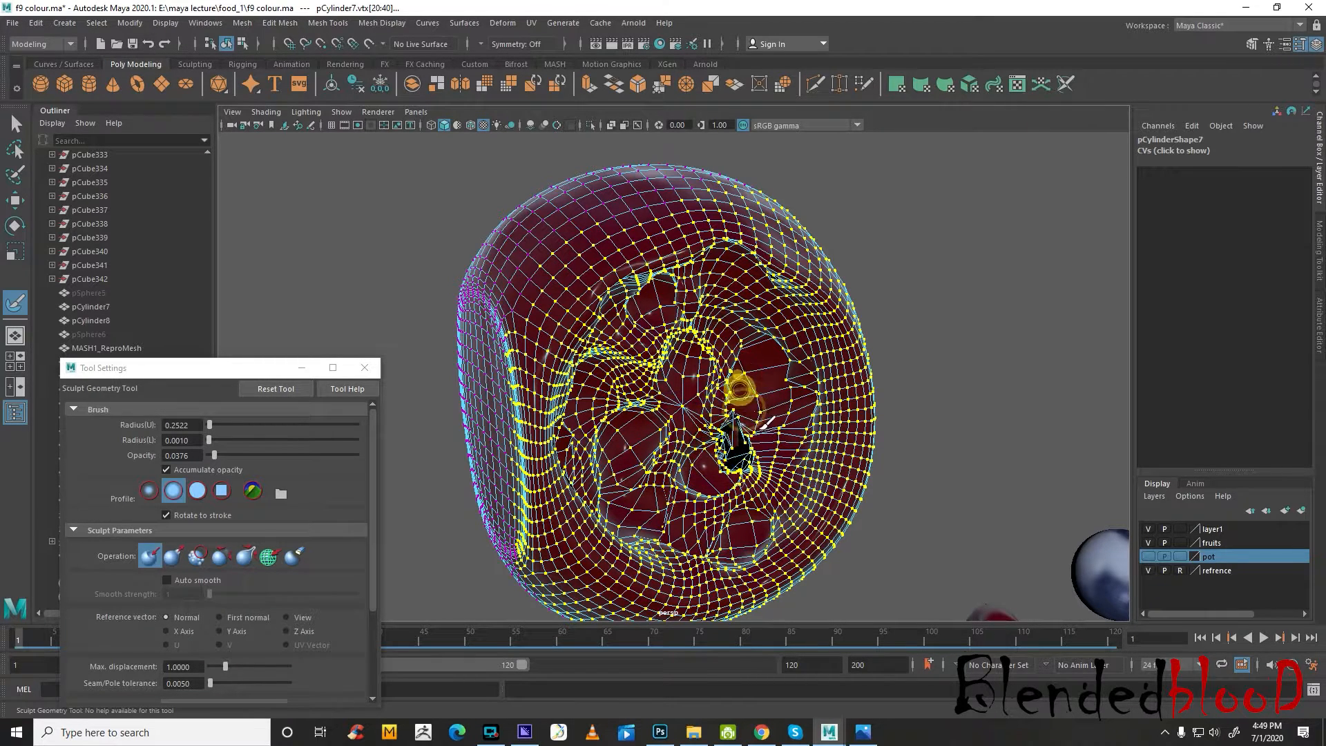
pyautogui.click(750, 368)
pyautogui.click(757, 433)
pyautogui.click(746, 476)
pyautogui.click(761, 483)
pyautogui.click(774, 412)
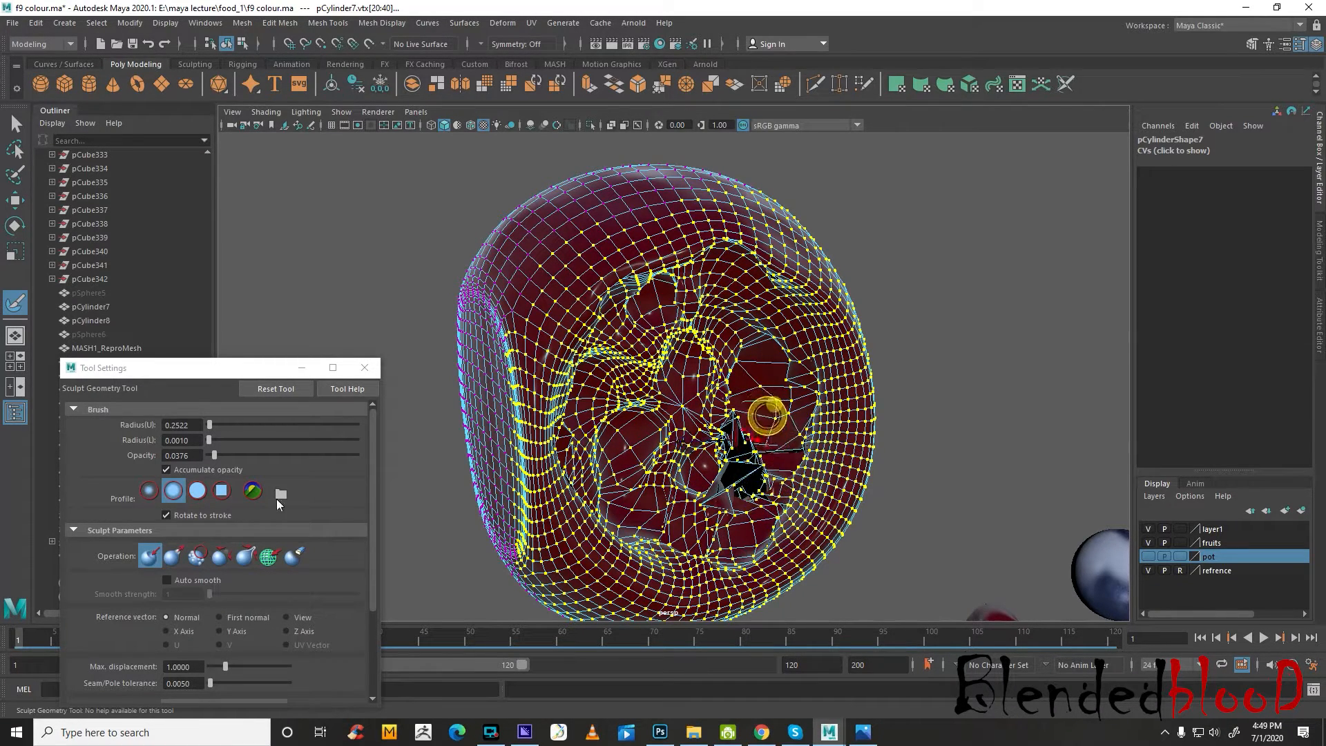
# Relax the torn hollow beside the jam's centre, raising the brush opacity to 0.4319 and enlarging the upper radius to 0.7715
pyautogui.click(223, 556)
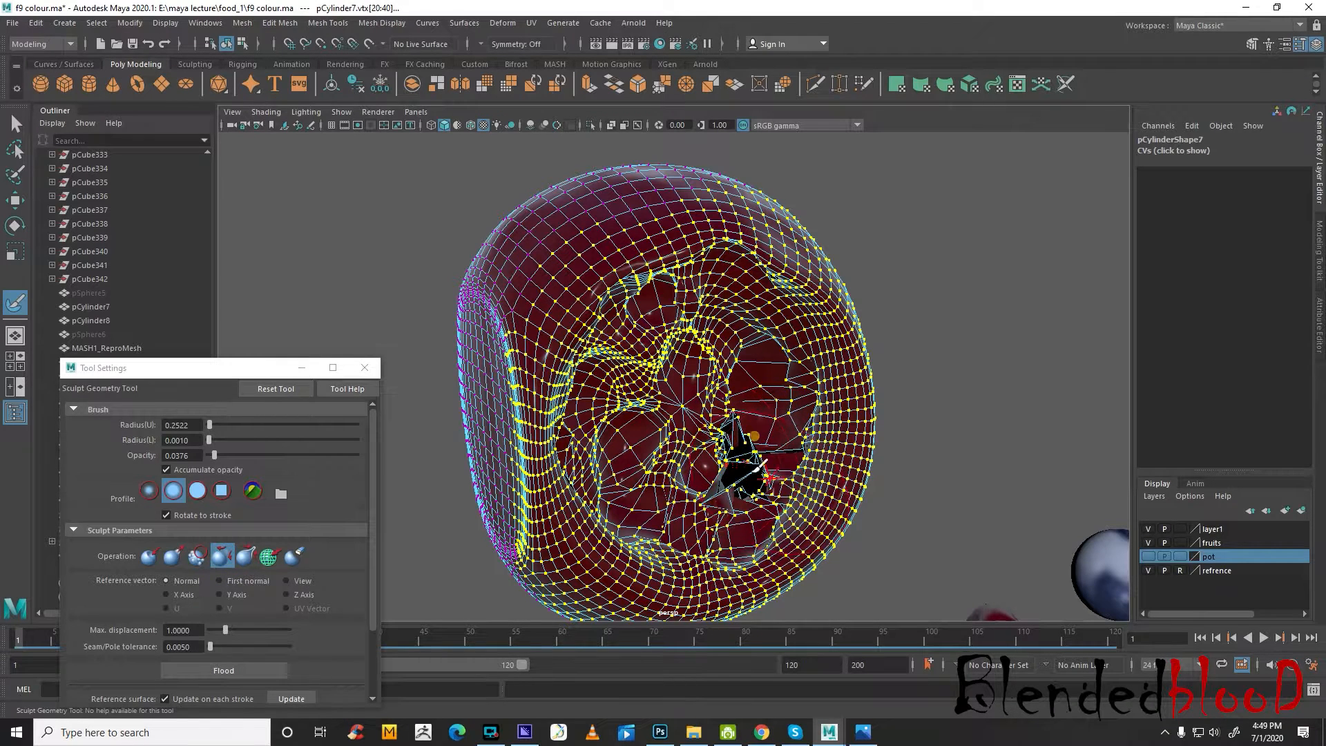
pyautogui.moveTo(754, 436); pyautogui.dragTo(748, 450)
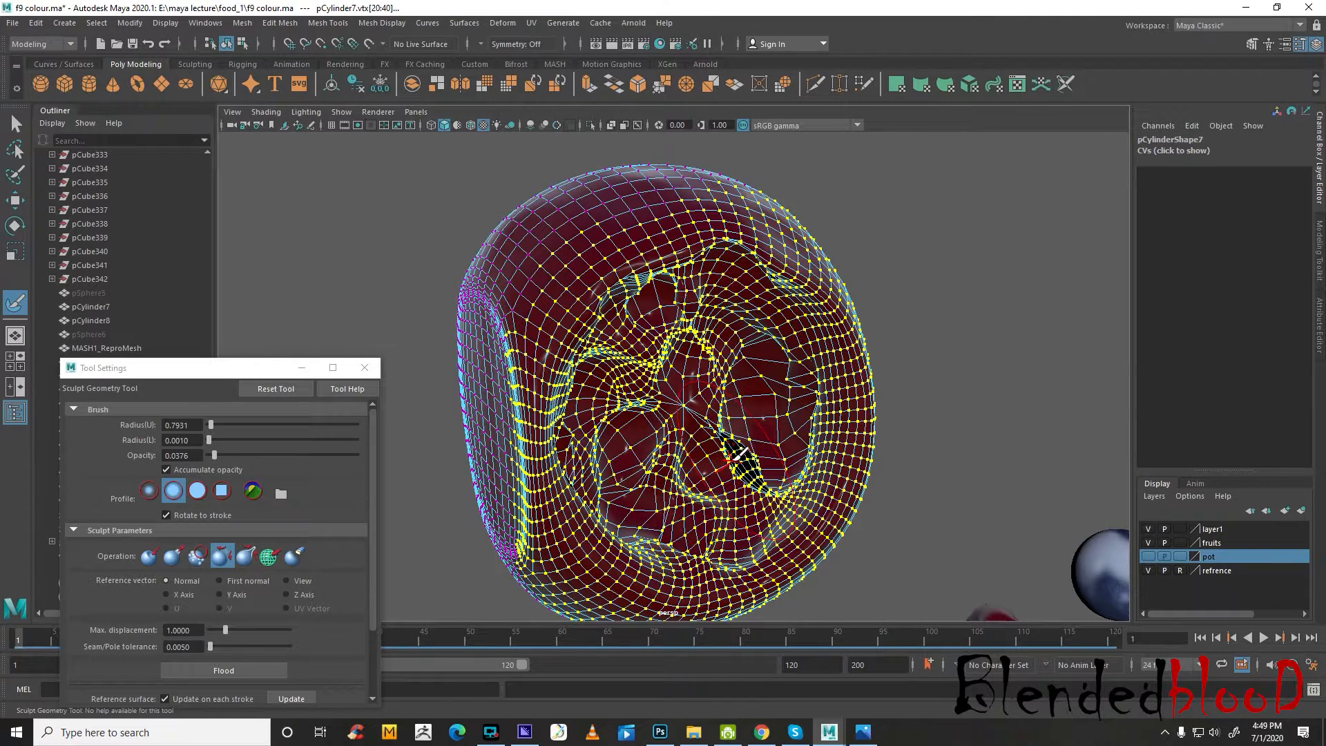
pyautogui.click(255, 453)
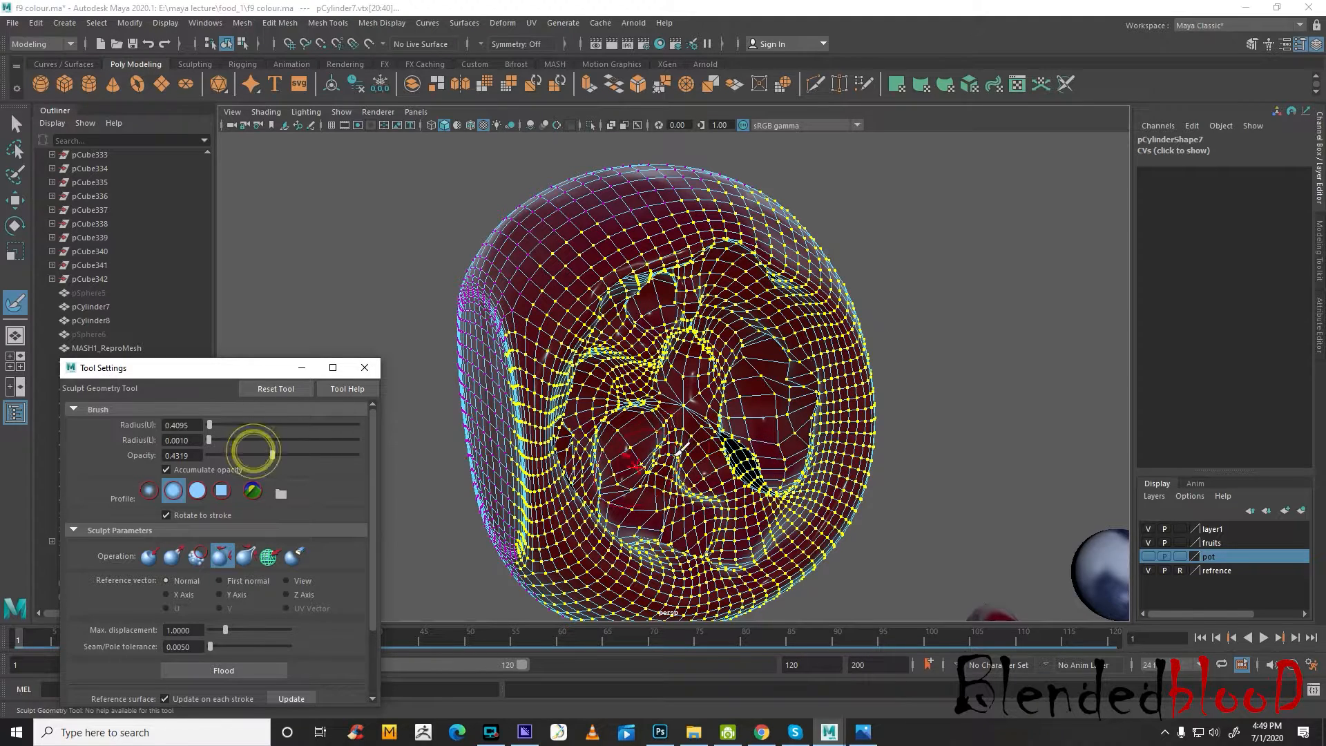
pyautogui.click(730, 446)
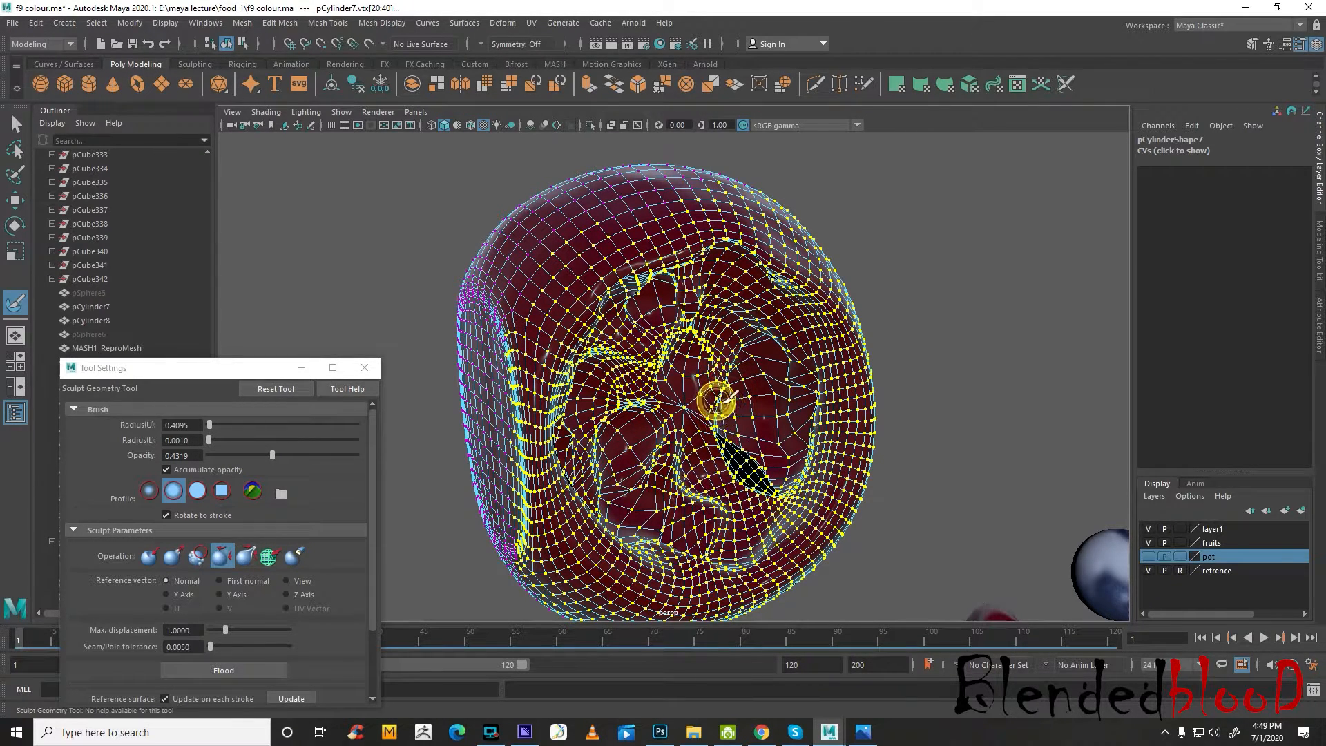
pyautogui.moveTo(738, 451)
pyautogui.keyDown('alt'); pyautogui.mouseDown()
pyautogui.moveTo(708, 449)
pyautogui.moveTo(769, 471)
pyautogui.mouseUp(); pyautogui.keyUp('alt')
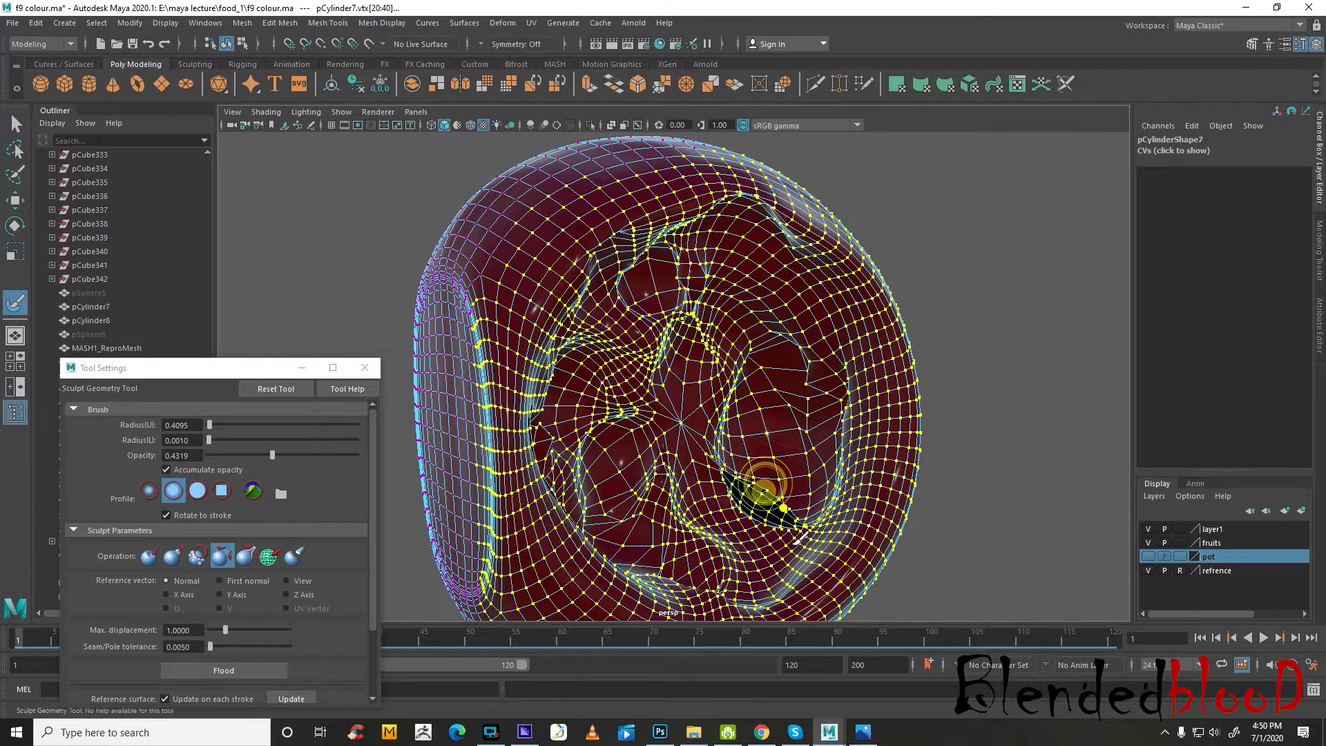
pyautogui.moveTo(759, 487)
pyautogui.mouseDown()
pyautogui.moveTo(799, 509)
pyautogui.moveTo(782, 504)
pyautogui.moveTo(777, 387)
pyautogui.moveTo(782, 405)
pyautogui.moveTo(729, 396)
pyautogui.moveTo(737, 361)
pyautogui.moveTo(719, 357)
pyautogui.moveTo(783, 371)
pyautogui.mouseUp()
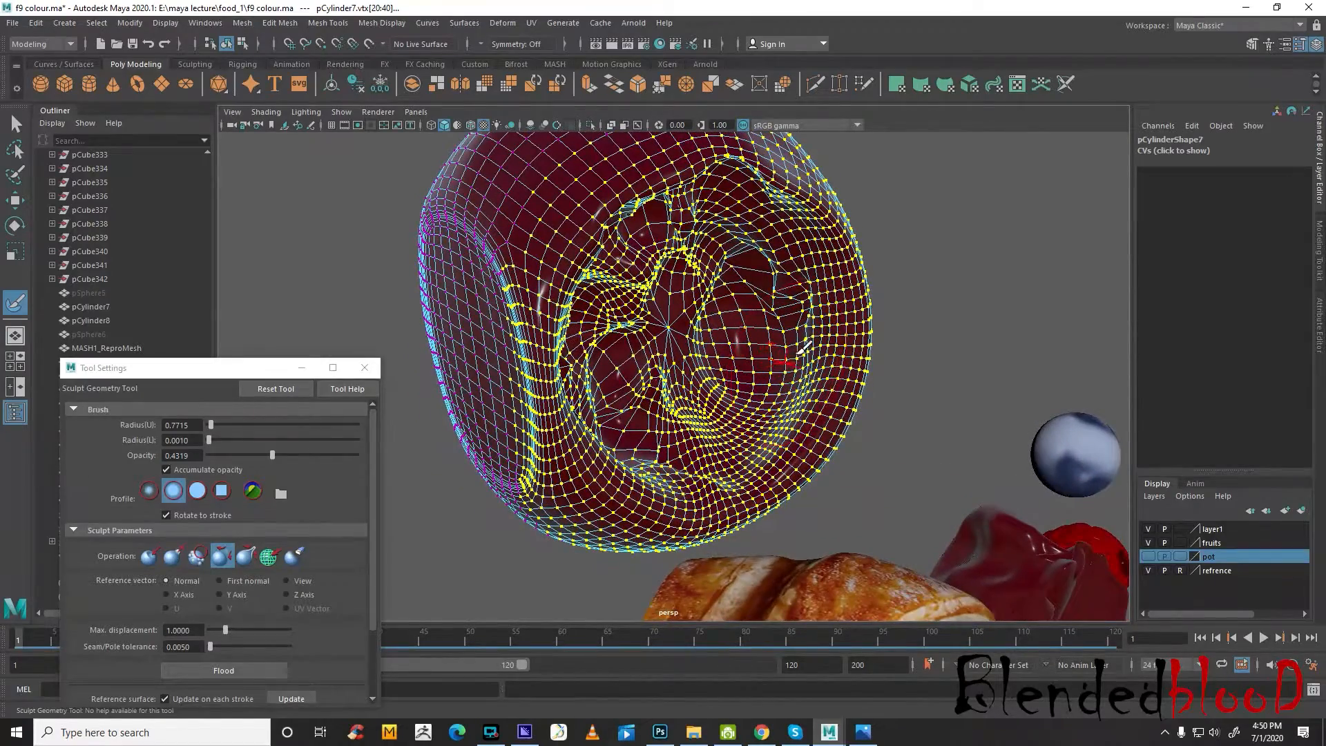
pyautogui.moveTo(817, 343); pyautogui.dragTo(856, 325, button='right')
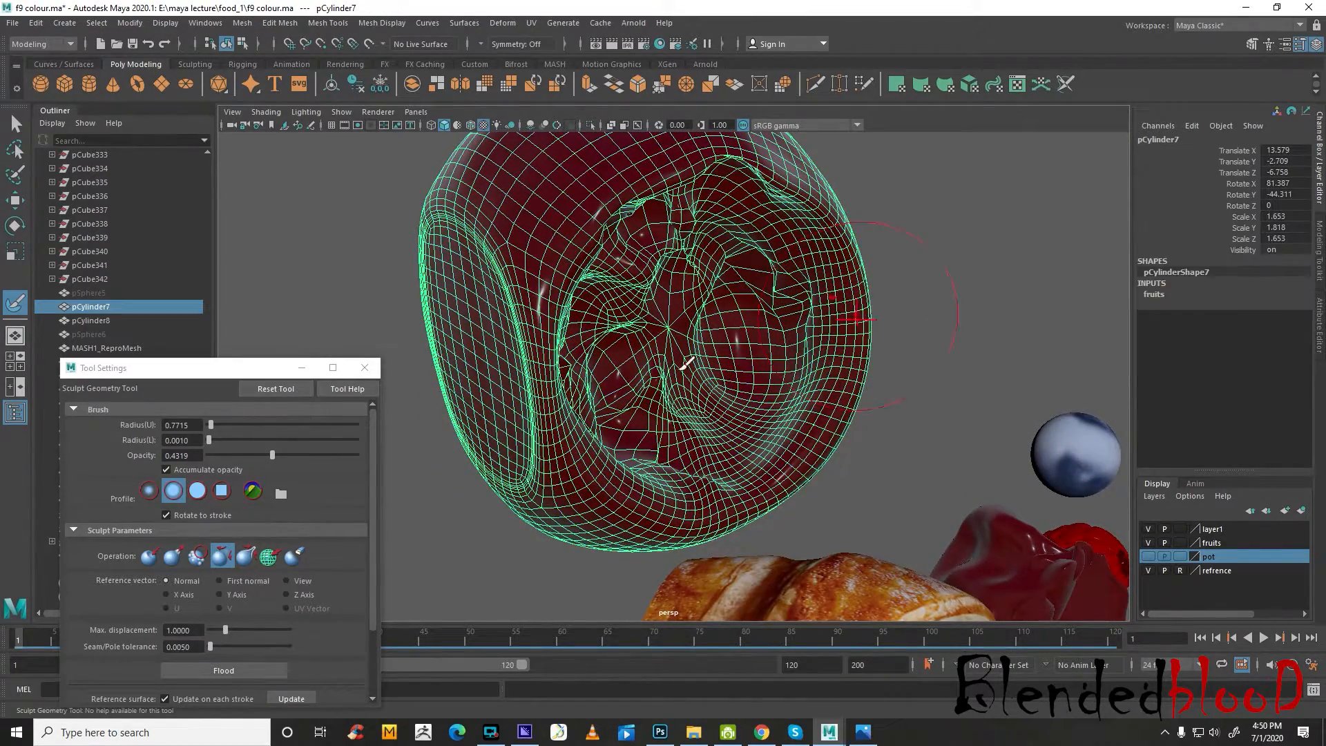
# Close the tool settings, deselect the jam and show the pot layer to check the jam inside its jar
pyautogui.click(369, 372)
pyautogui.press('w')
pyautogui.click(962, 303)
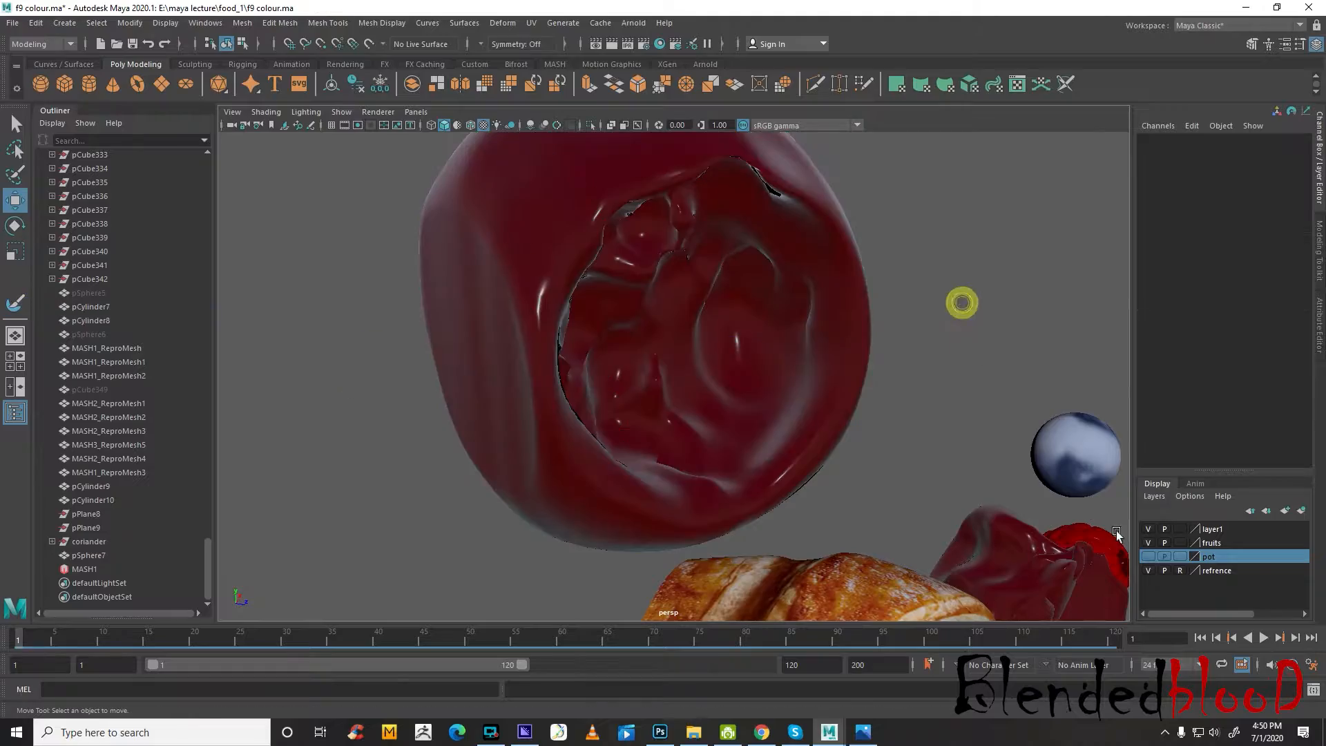
pyautogui.click(1148, 557)
pyautogui.scroll(-6, 925, 479)
pyautogui.keyDown('alt'); pyautogui.moveTo(924, 481); pyautogui.dragTo(865, 451); pyautogui.keyUp('alt')
pyautogui.scroll(5, 734, 432)
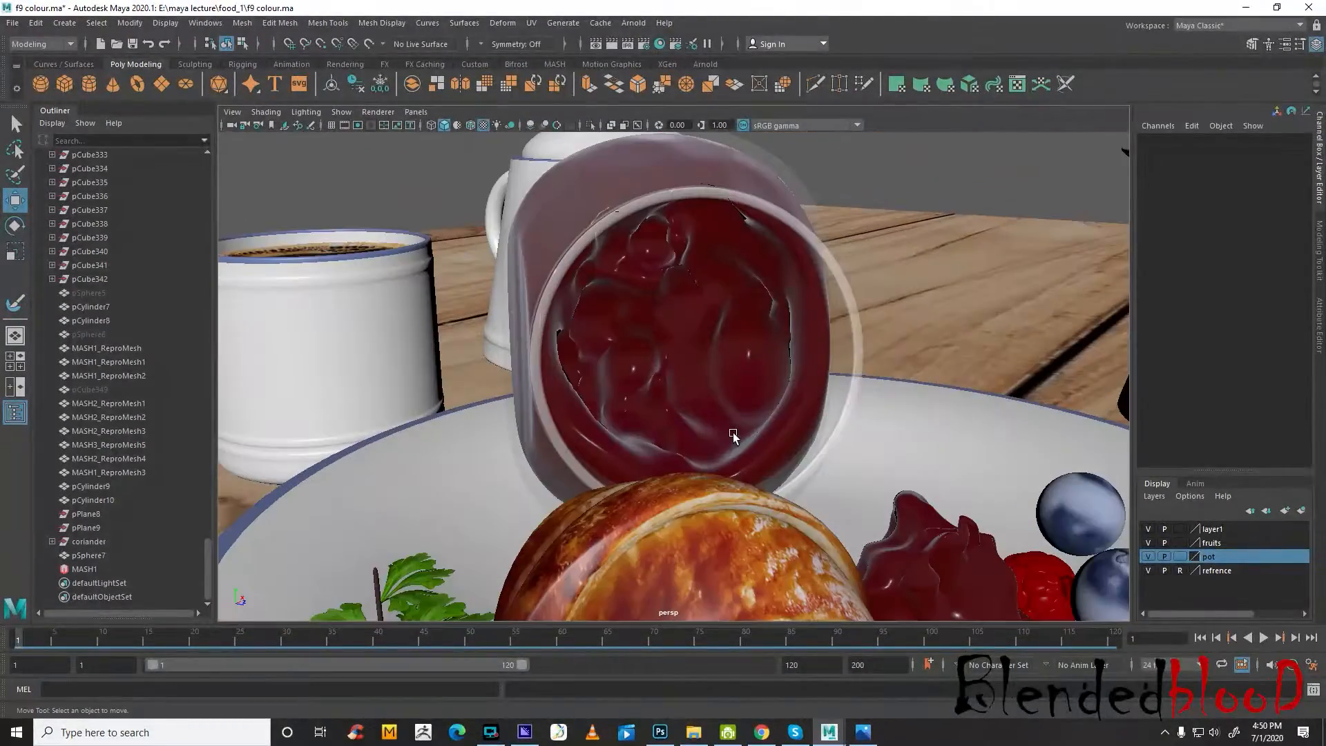
# Select a vertex on the jam's lower front rim and enable soft selection with a falloff covering the surrounding lower face
pyautogui.click(749, 437)
pyautogui.keyDown('alt'); pyautogui.moveTo(730, 478); pyautogui.dragTo(776, 444); pyautogui.keyUp('alt')
pyautogui.scroll(5, 776, 444)
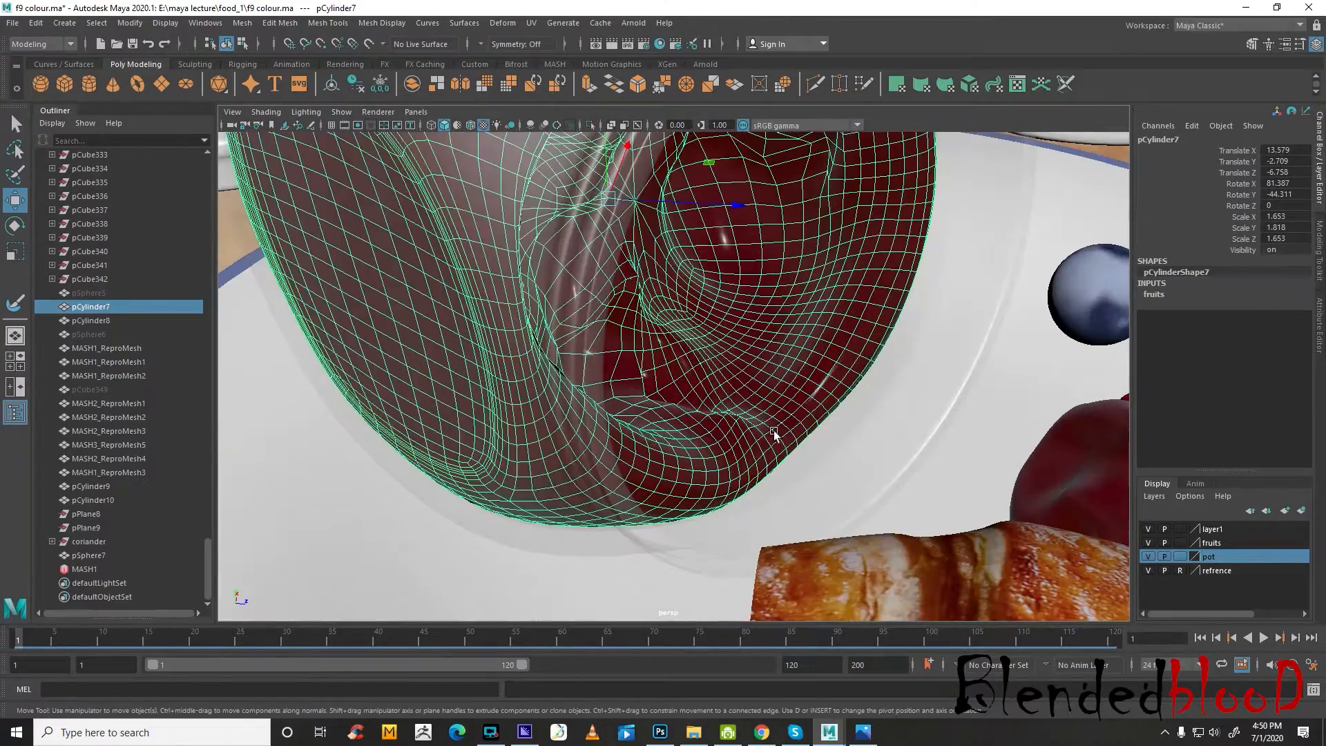
pyautogui.moveTo(783, 350); pyautogui.dragTo(718, 352, button='right')
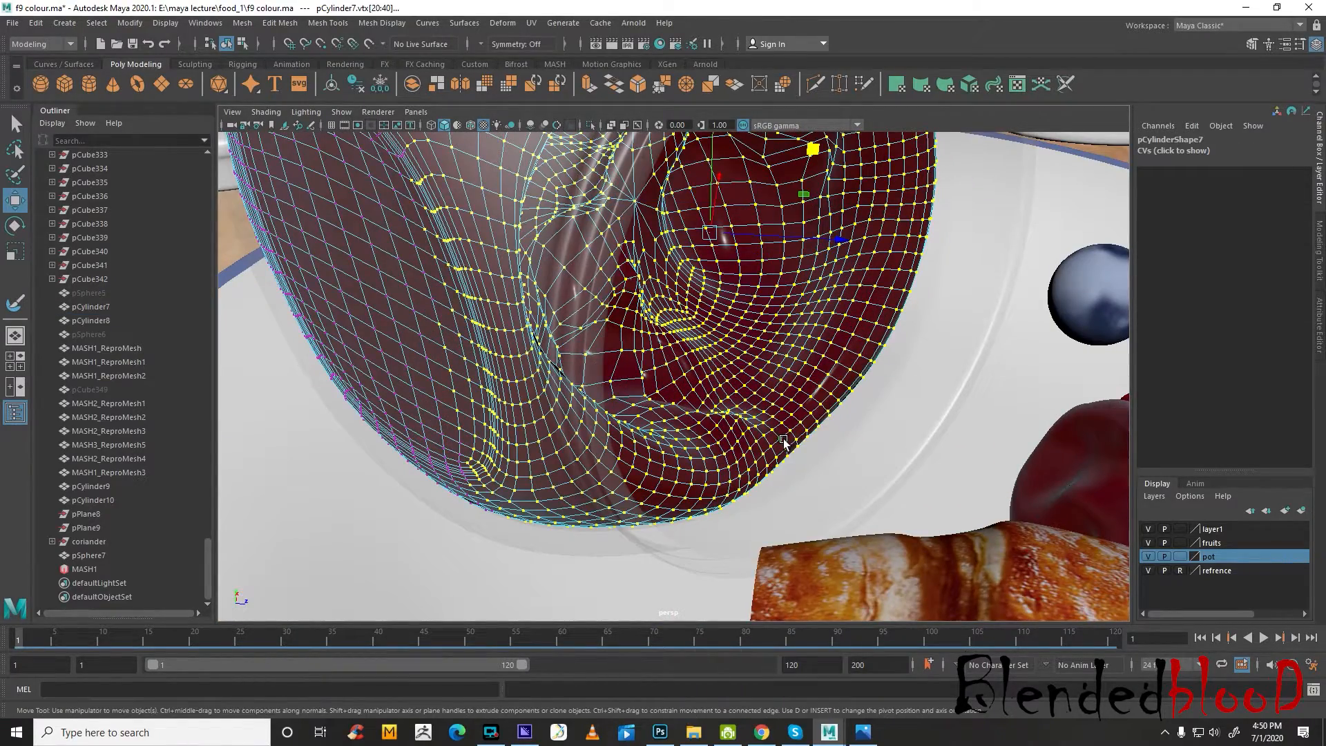
pyautogui.click(791, 435)
pyautogui.scroll(3, 796, 456)
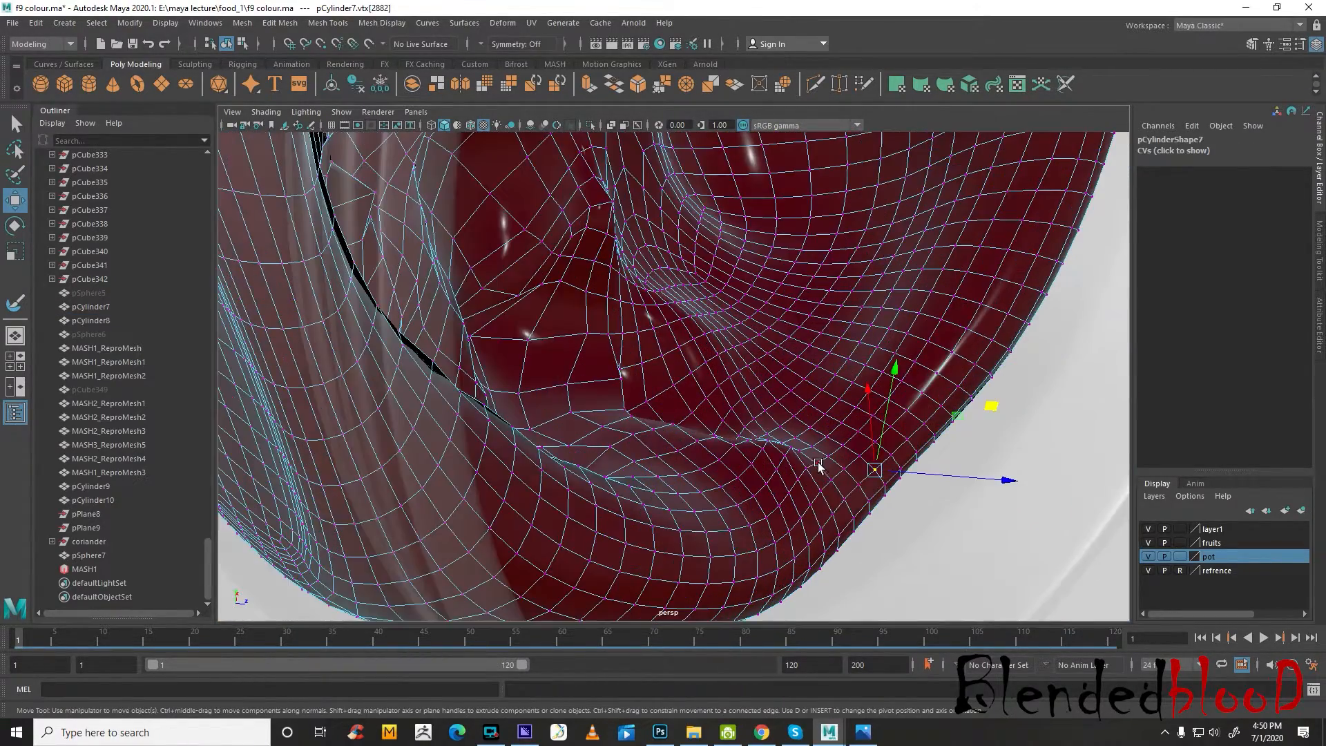
pyautogui.click(862, 486)
pyautogui.scroll(-3, 857, 489)
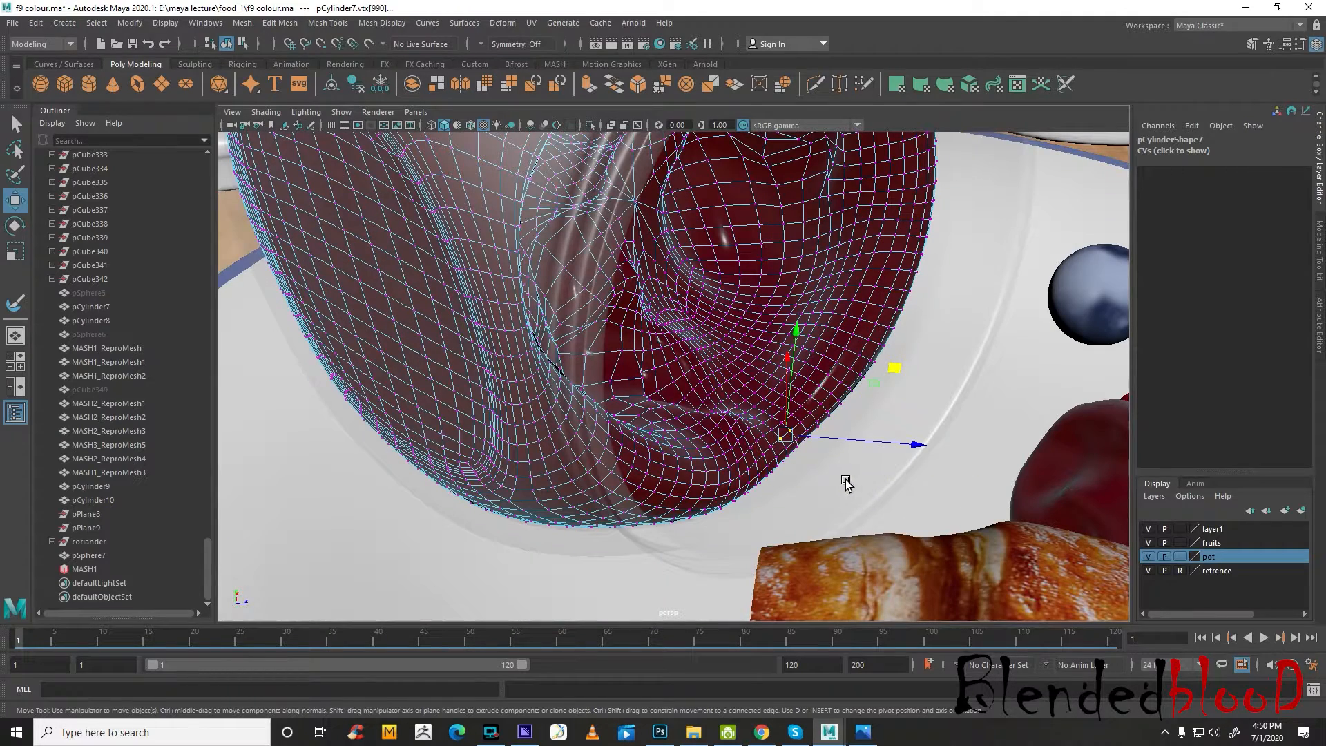
pyautogui.press('b')
pyautogui.moveTo(784, 437); pyautogui.dragTo(901, 481)
pyautogui.scroll(-3, 859, 461)
pyautogui.moveTo(864, 427); pyautogui.dragTo(483, 290)
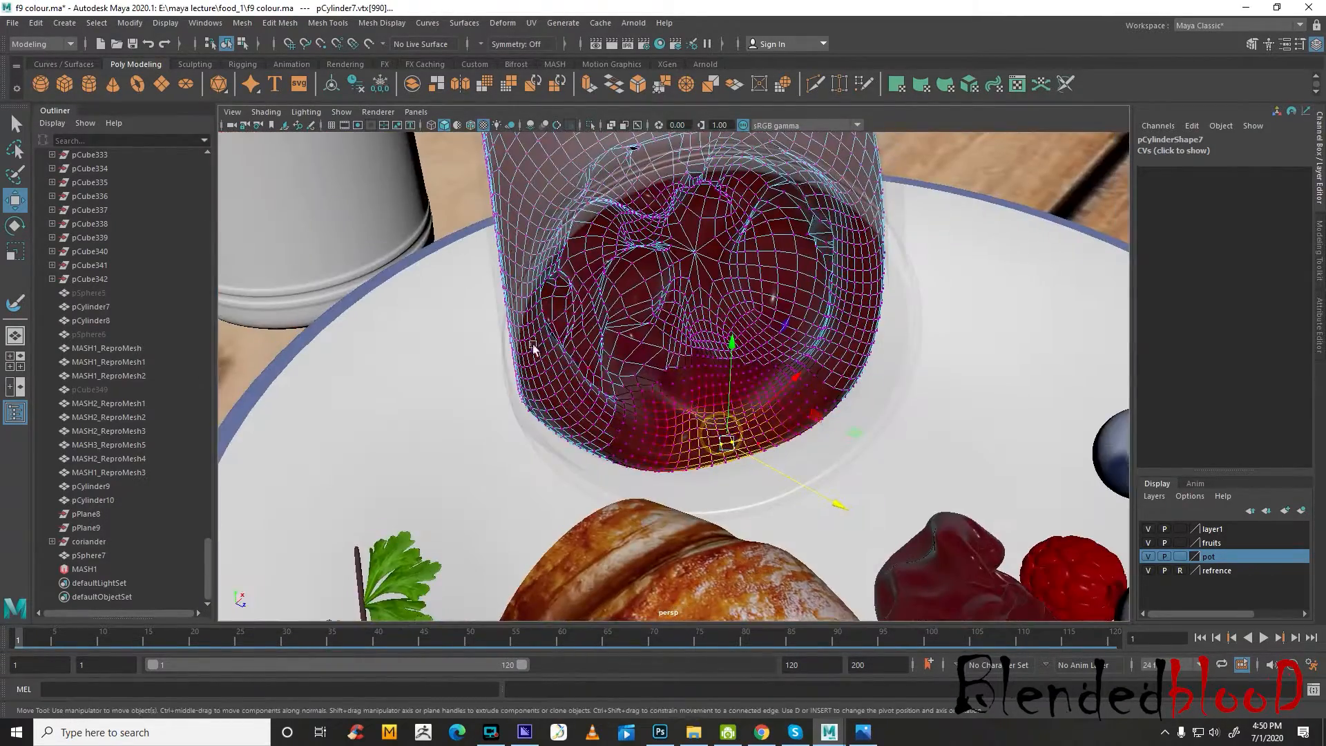
# Pull the soft-selected rim area outward toward the croissant in the wireframe top view to form a spilling jam lip
pyautogui.press('space')
pyautogui.scroll(6, 475, 264)
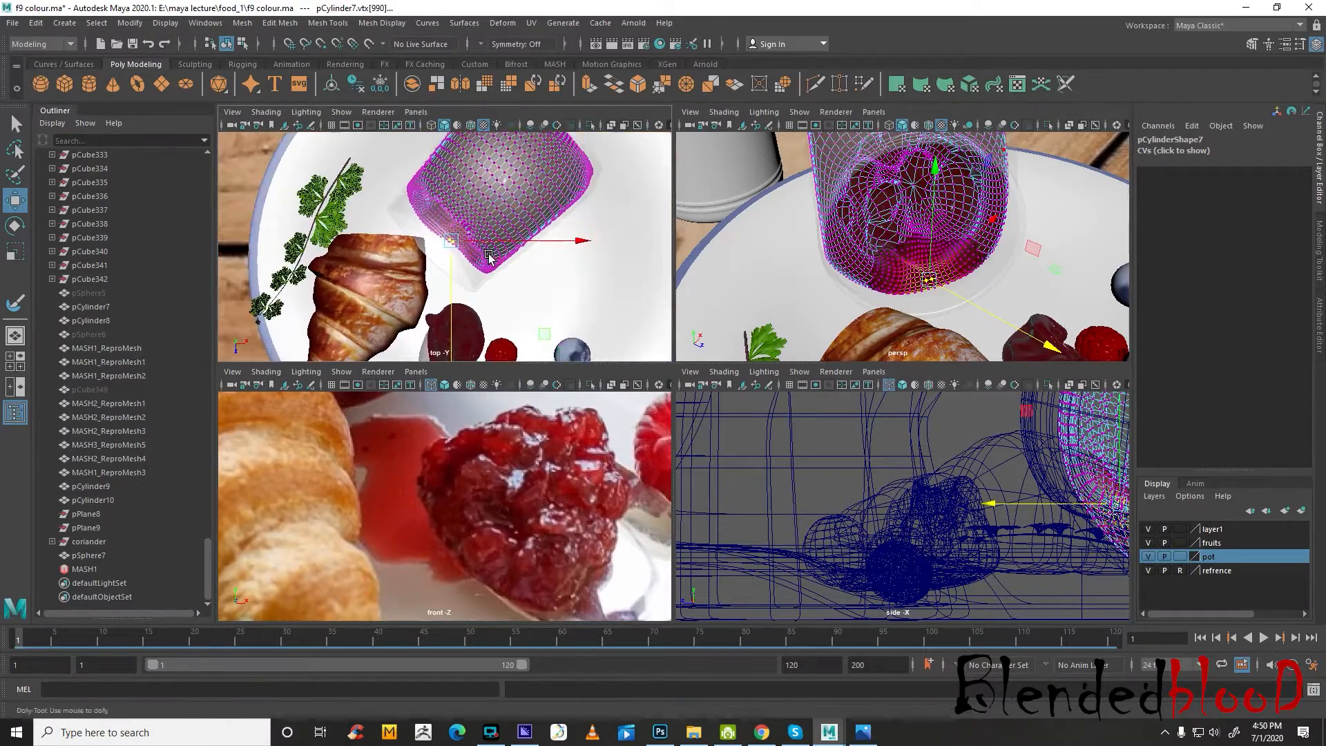
pyautogui.press('4')
pyautogui.scroll(5, 479, 257)
pyautogui.moveTo(473, 224); pyautogui.dragTo(374, 318)
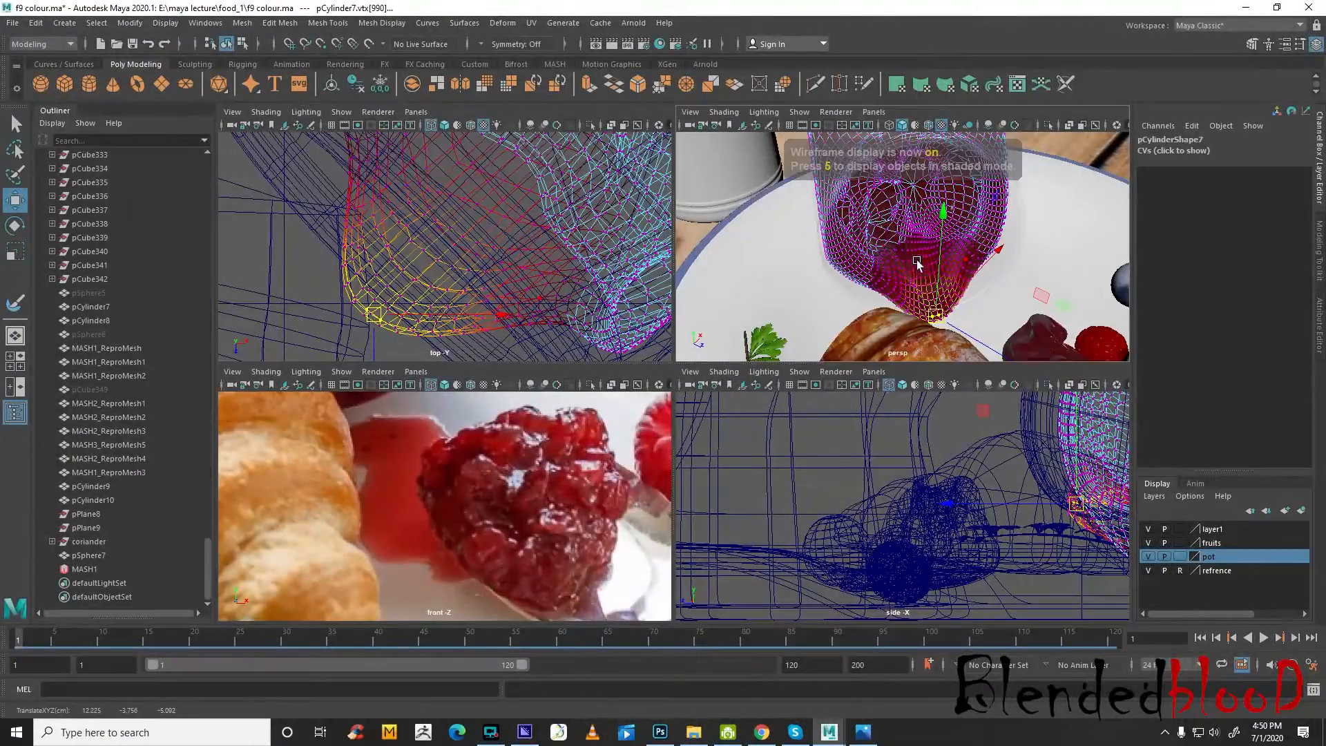
# Raise the tip of the jam lip slightly in the perspective view
pyautogui.press('space')
pyautogui.keyDown('alt'); pyautogui.moveTo(882, 323); pyautogui.dragTo(793, 280); pyautogui.keyUp('alt')
pyautogui.keyDown('alt'); pyautogui.moveTo(794, 280); pyautogui.dragTo(546, 421, button='right'); pyautogui.keyUp('alt')
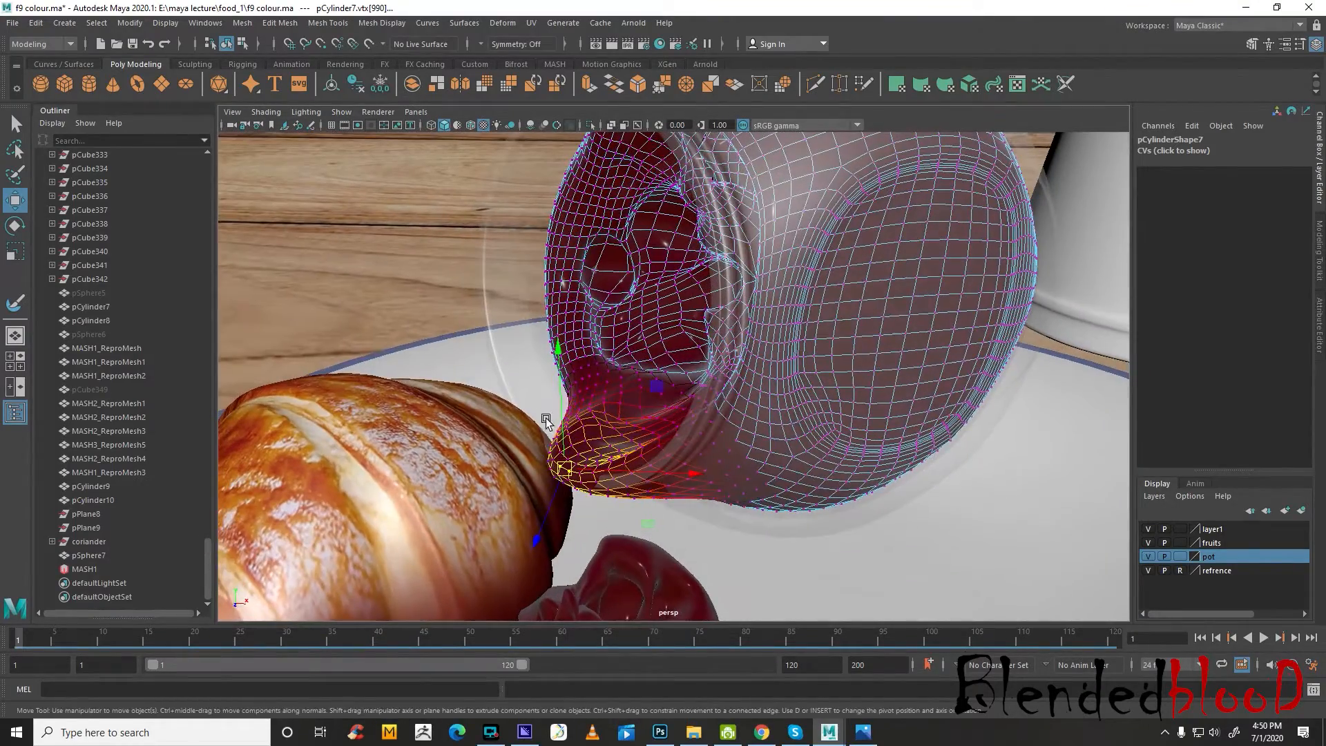
pyautogui.moveTo(561, 364); pyautogui.dragTo(557, 346)
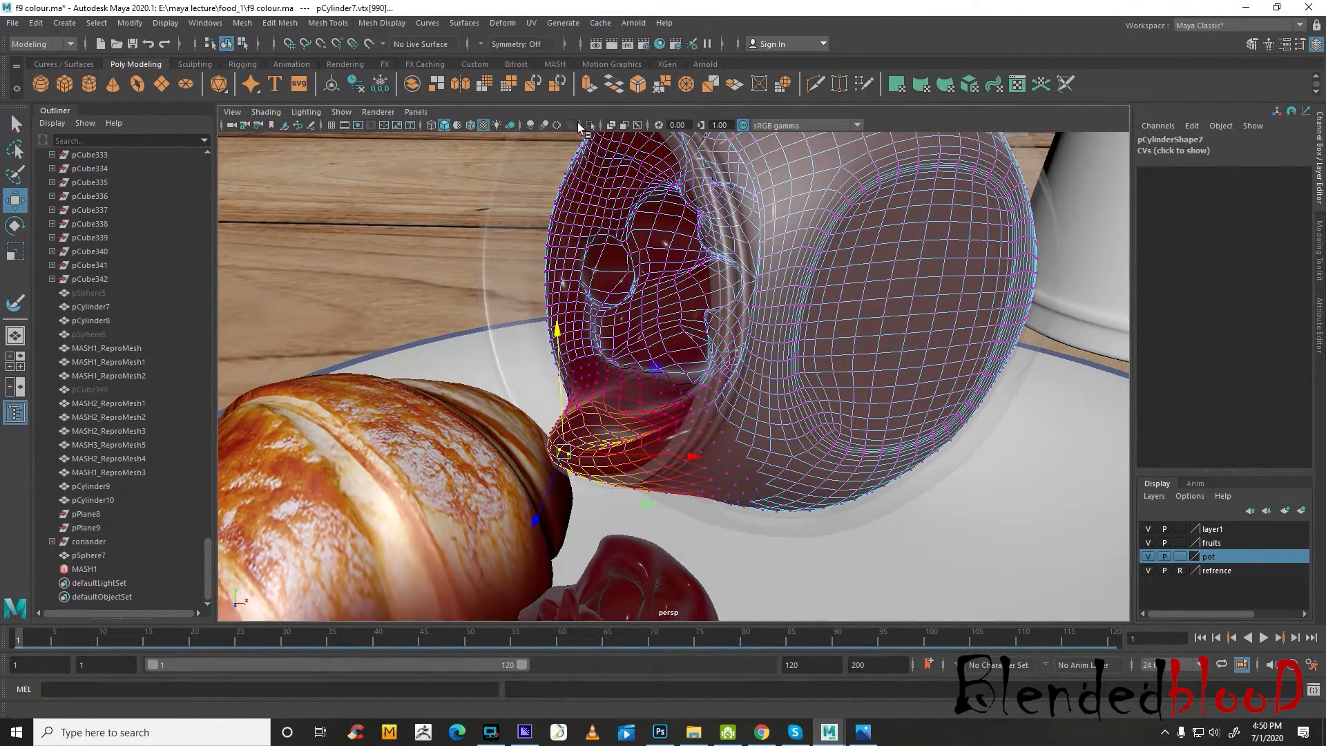
# Turn on wireframe on shaded and narrow the tip of the jam lip by scaling it along one axis
pyautogui.click(472, 126)
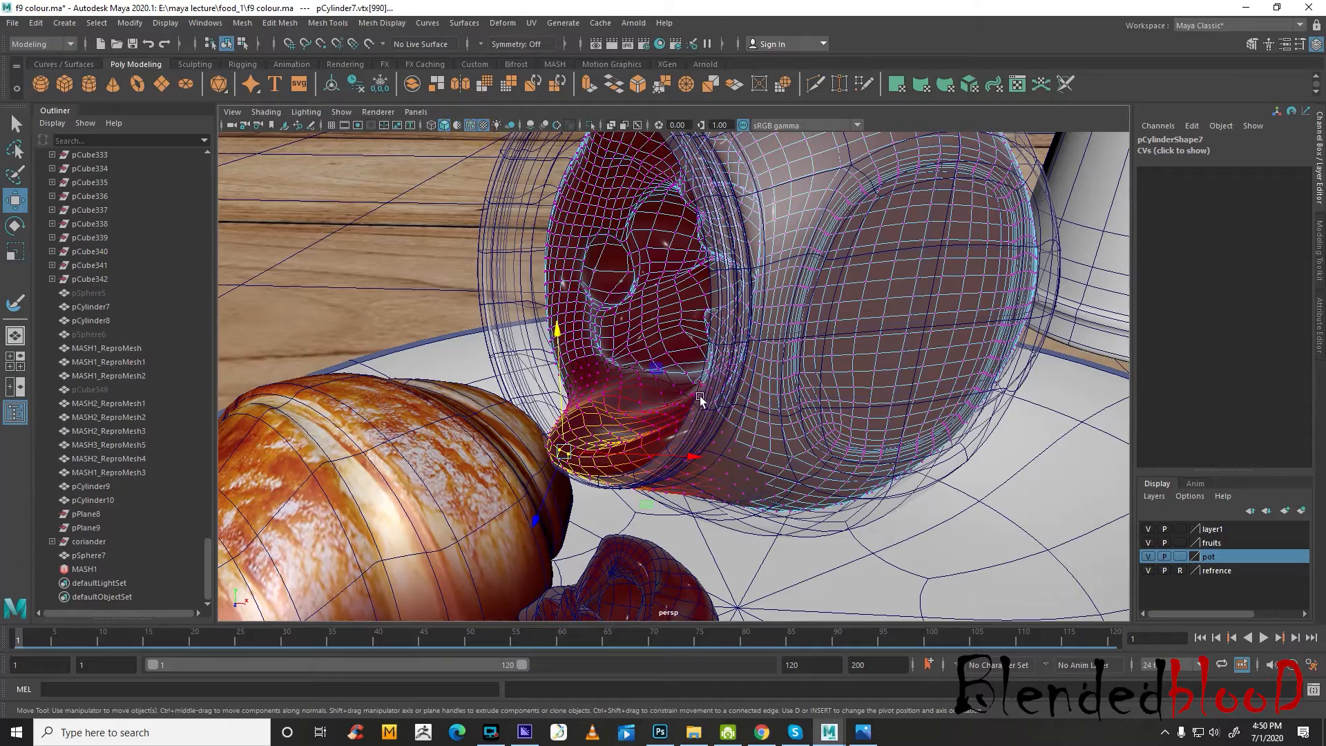
pyautogui.moveTo(656, 467)
pyautogui.keyDown('alt'); pyautogui.mouseDown()
pyautogui.moveTo(628, 449)
pyautogui.moveTo(730, 491)
pyautogui.moveTo(781, 407)
pyautogui.moveTo(767, 403)
pyautogui.mouseUp(); pyautogui.keyUp('alt')
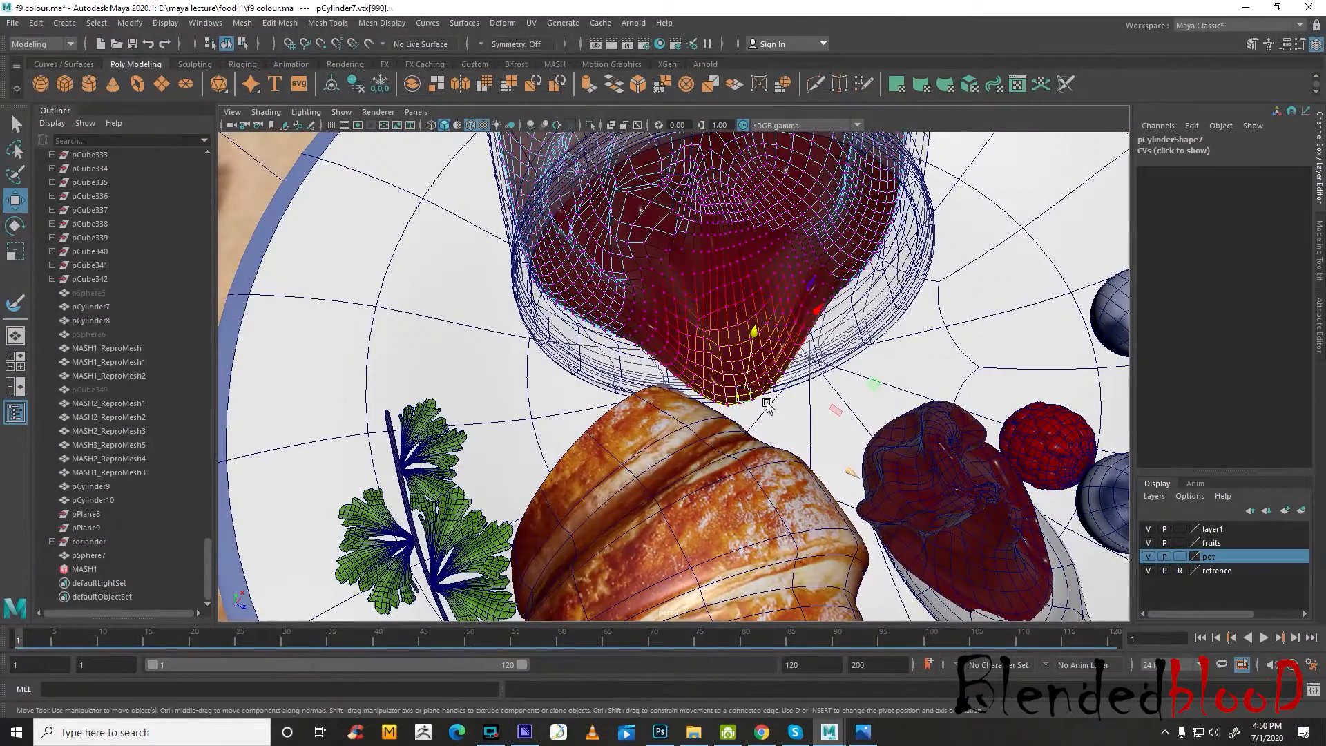
pyautogui.press('r')
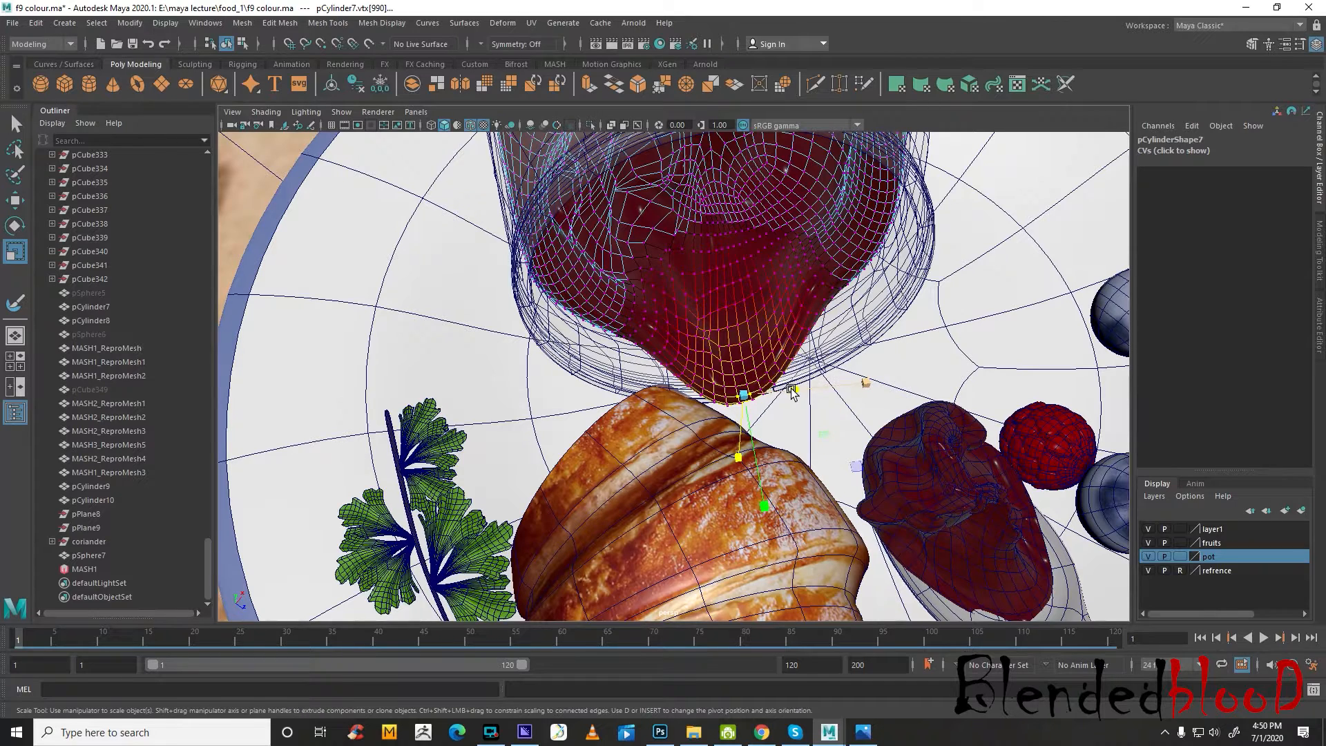
pyautogui.moveTo(792, 392); pyautogui.dragTo(768, 391)
# Move the soft-selected side of the jam lip inward to slim its outline, and leave vertex editing
pyautogui.click(798, 329)
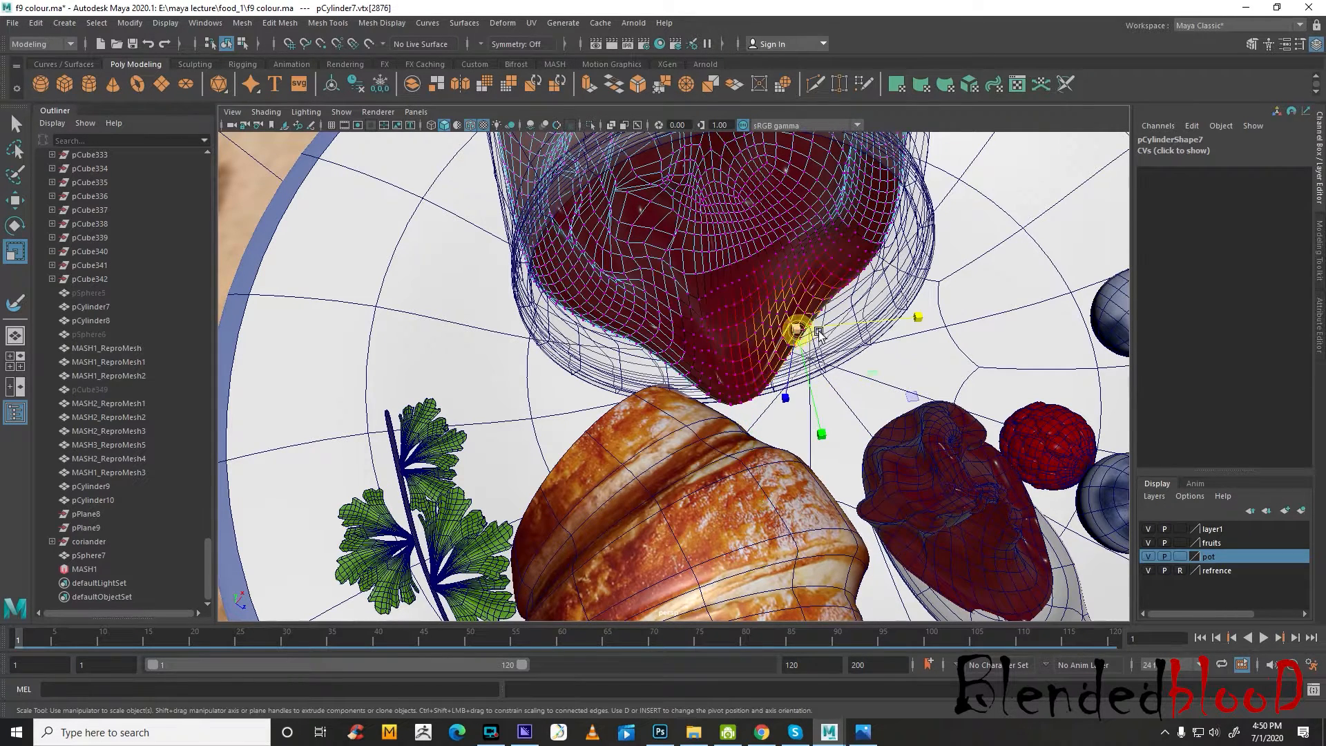
pyautogui.press('w')
pyautogui.moveTo(797, 329); pyautogui.dragTo(798, 341)
pyautogui.press('r')
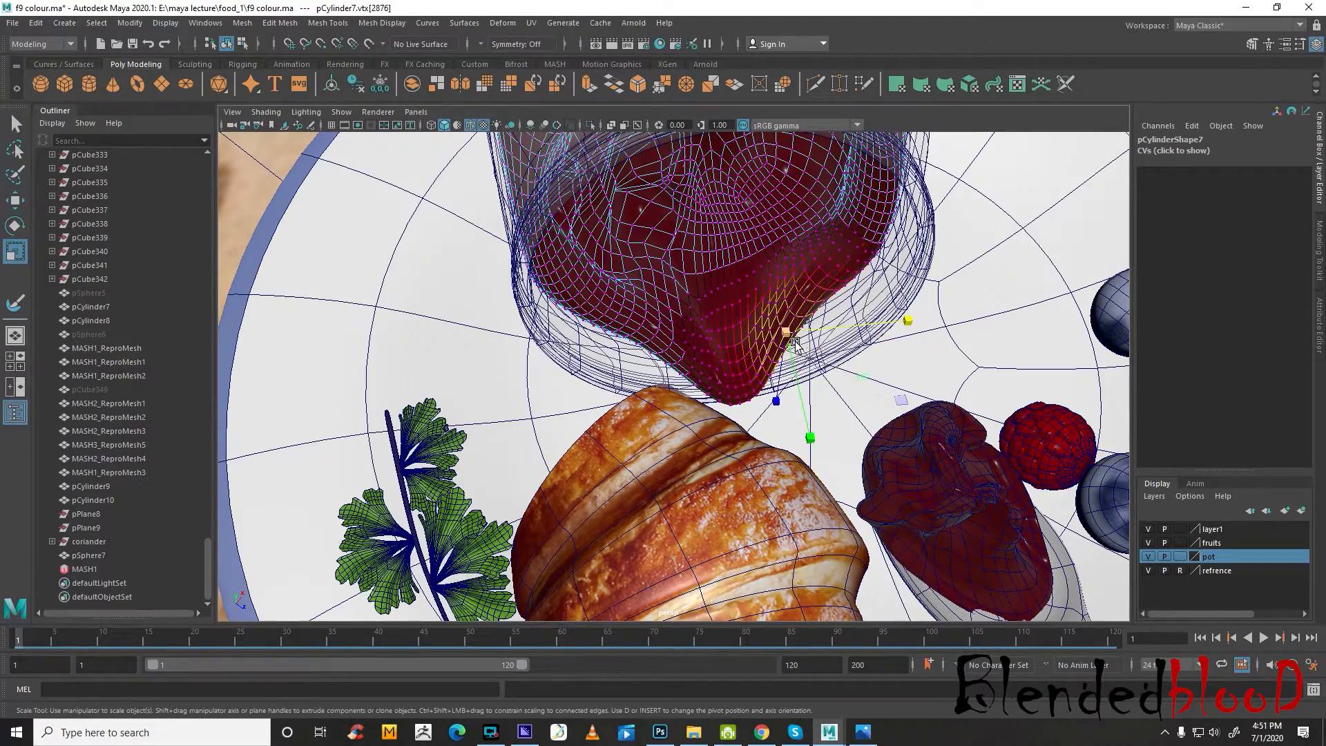
pyautogui.keyDown('alt'); pyautogui.moveTo(823, 409); pyautogui.dragTo(763, 382); pyautogui.keyUp('alt')
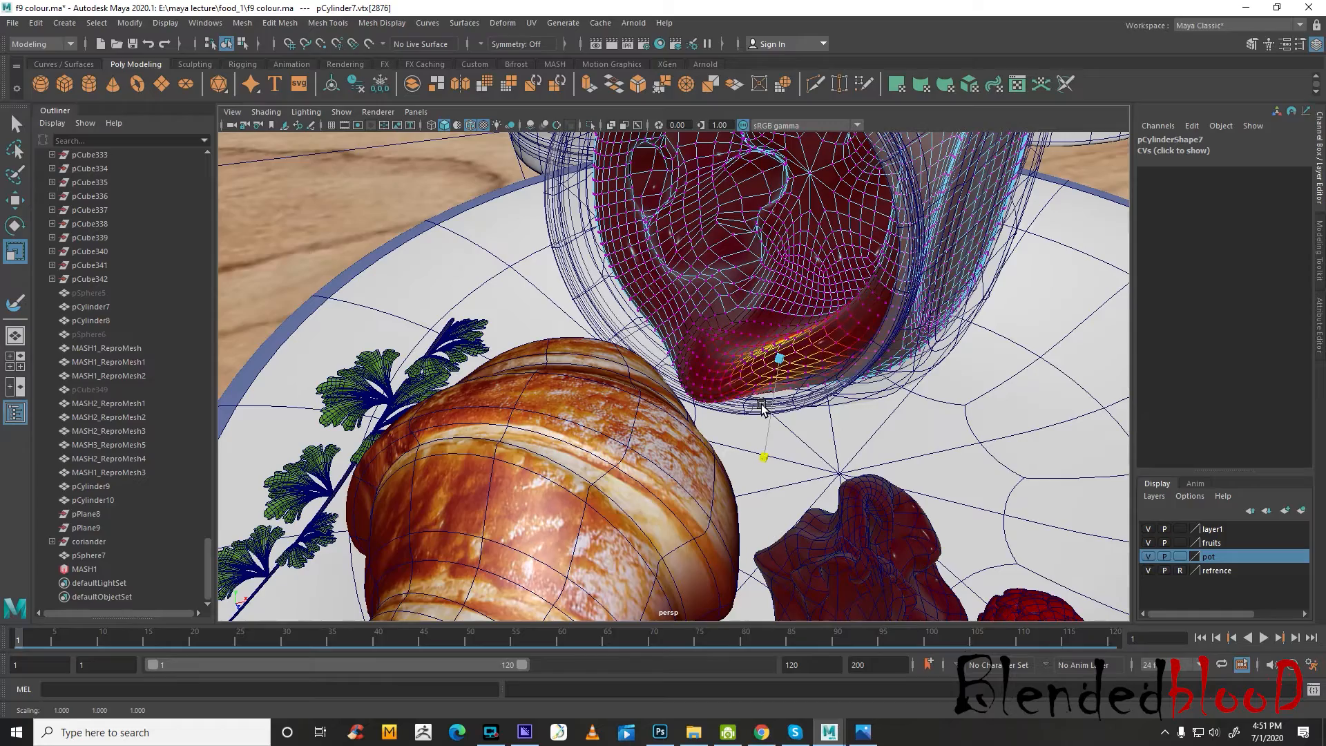
pyautogui.press('w')
pyautogui.keyDown('alt'); pyautogui.moveTo(836, 456); pyautogui.dragTo(811, 443); pyautogui.keyUp('alt')
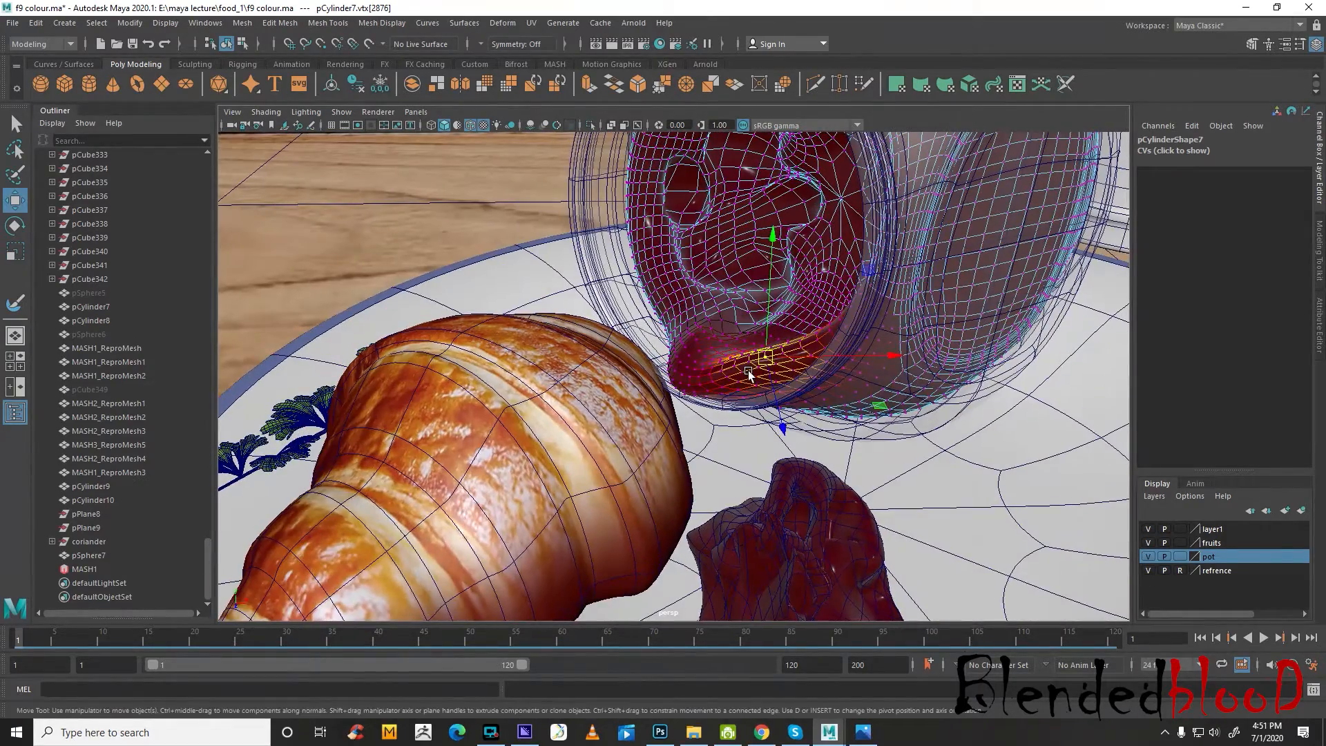
pyautogui.moveTo(751, 354); pyautogui.dragTo(810, 331, button='right')
pyautogui.keyDown('alt'); pyautogui.moveTo(809, 332); pyautogui.dragTo(599, 323, button='right'); pyautogui.keyUp('alt')
pyautogui.click(504, 215)
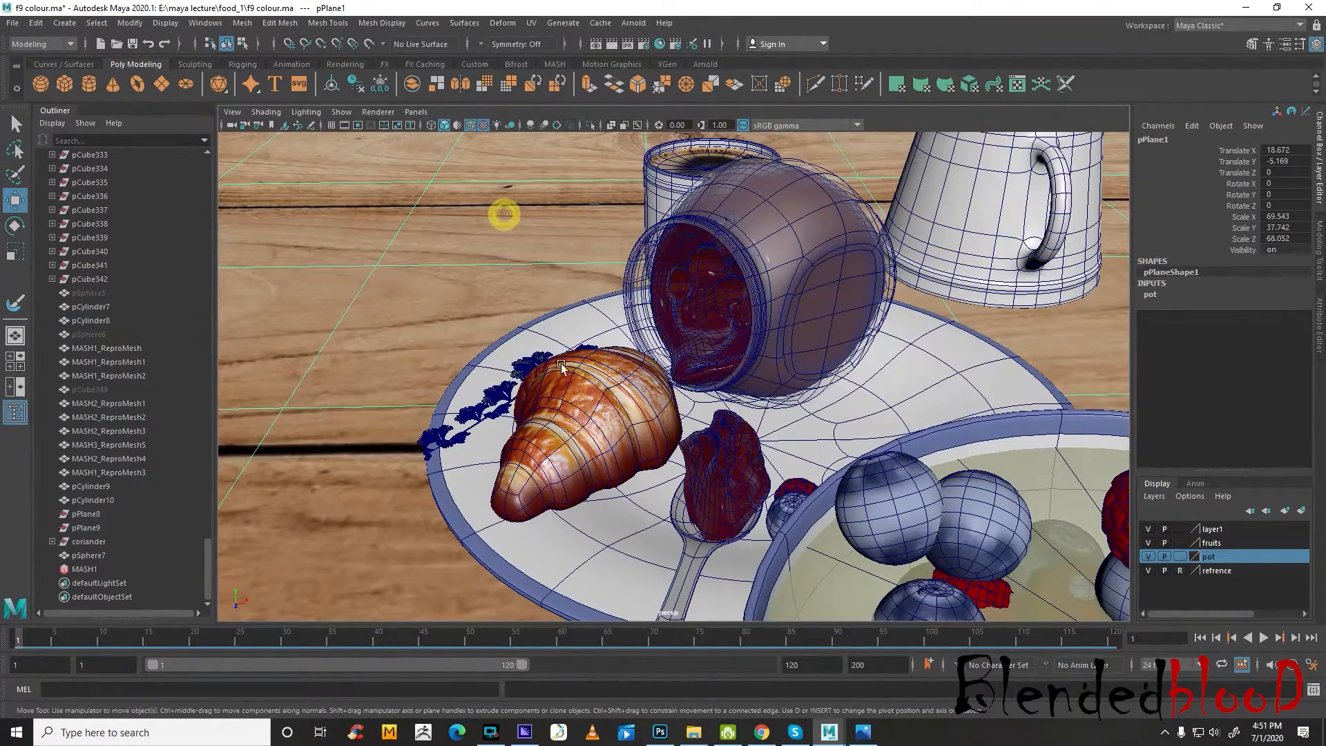
# Select the border edge loop around the croissant's open end
pyautogui.keyDown('alt'); pyautogui.moveTo(564, 401); pyautogui.dragTo(846, 469); pyautogui.keyUp('alt')
pyautogui.click(840, 416)
pyautogui.keyDown('alt'); pyautogui.moveTo(690, 450); pyautogui.dragTo(795, 477, button='right'); pyautogui.keyUp('alt')
pyautogui.keyDown('alt'); pyautogui.moveTo(739, 505); pyautogui.dragTo(773, 385); pyautogui.keyUp('alt')
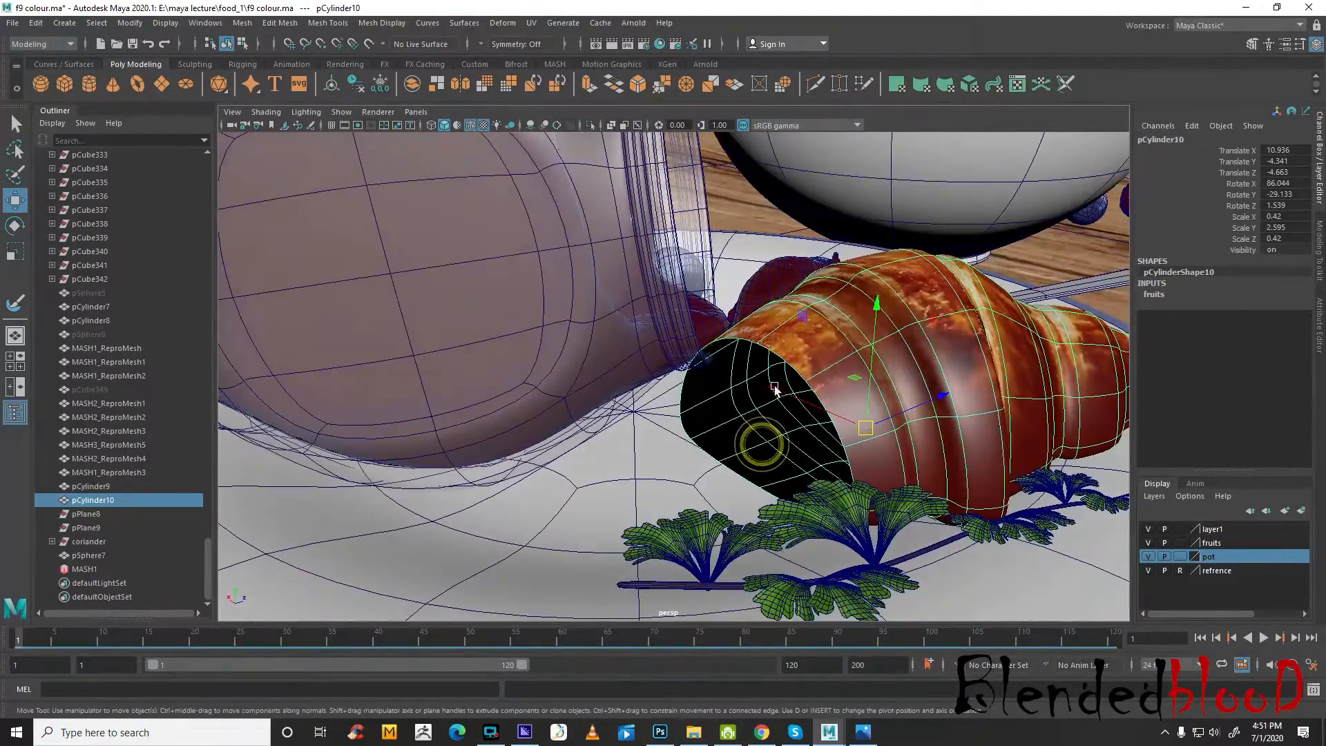
pyautogui.keyDown('alt'); pyautogui.moveTo(912, 412); pyautogui.dragTo(791, 394); pyautogui.keyUp('alt')
pyautogui.moveTo(764, 351); pyautogui.dragTo(764, 316, button='right')
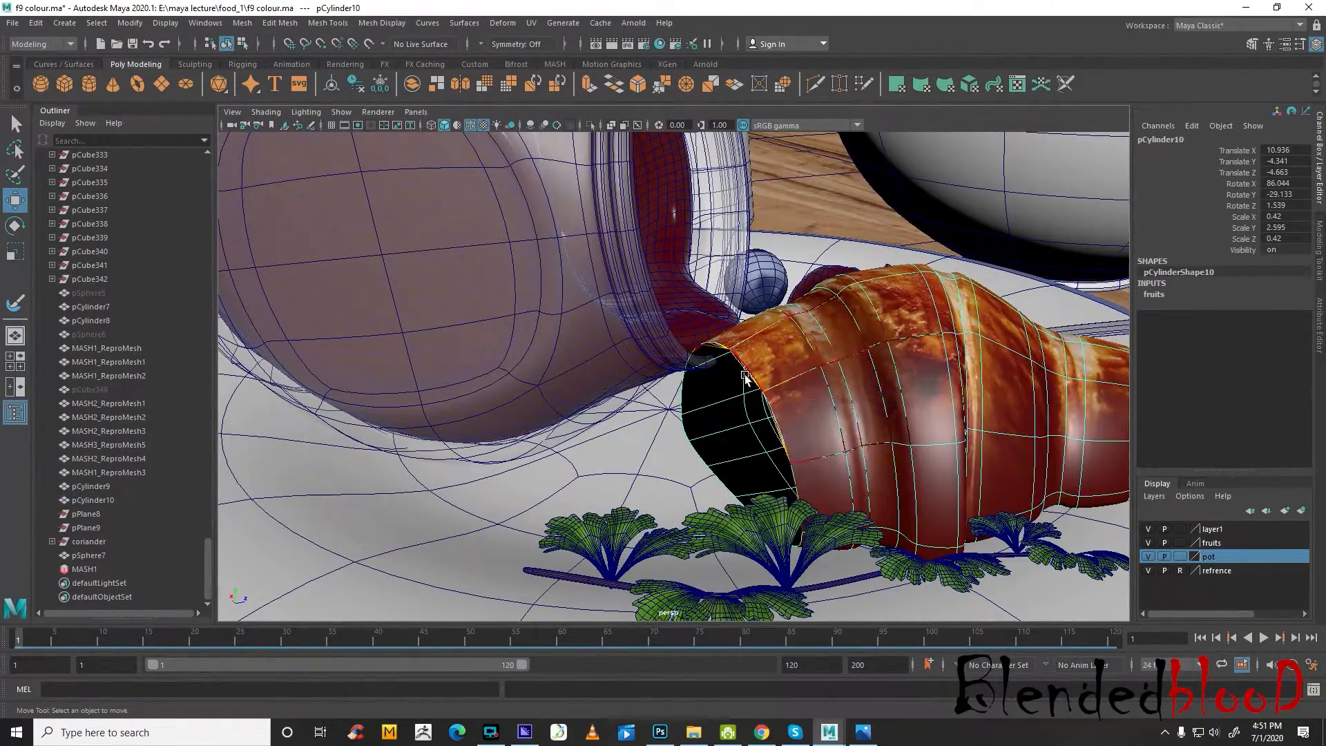
pyautogui.doubleClick(751, 376)
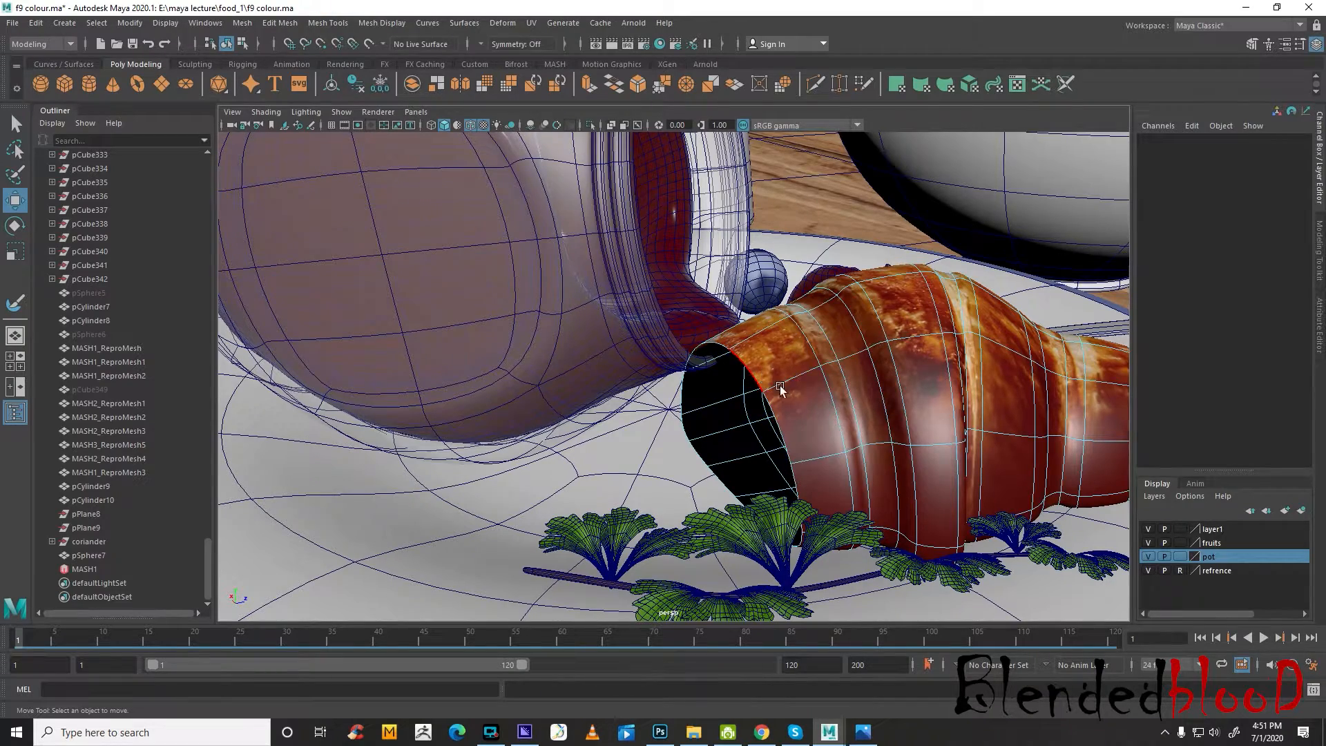
pyautogui.keyDown('alt'); pyautogui.moveTo(753, 375); pyautogui.dragTo(855, 425); pyautogui.keyUp('alt')
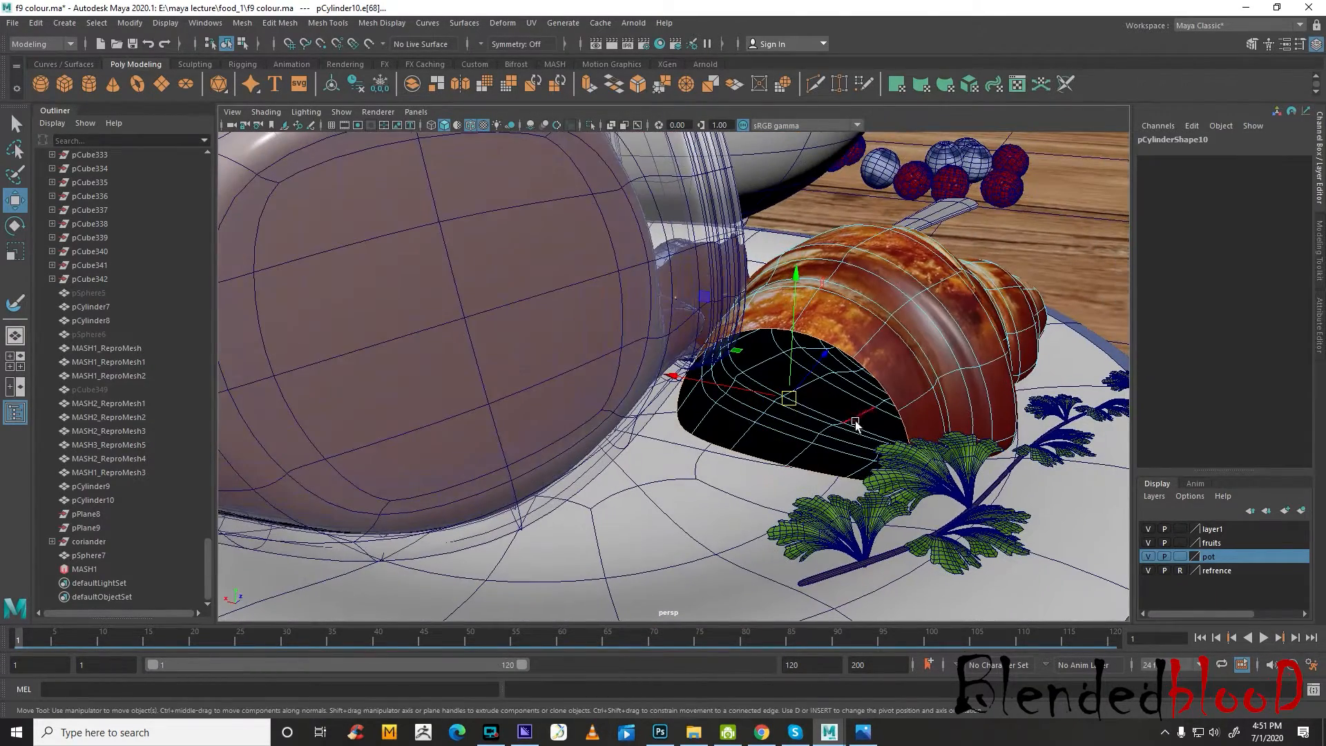
# Hide the pot layer and close the croissant's open end with Fill Hole
pyautogui.click(1148, 556)
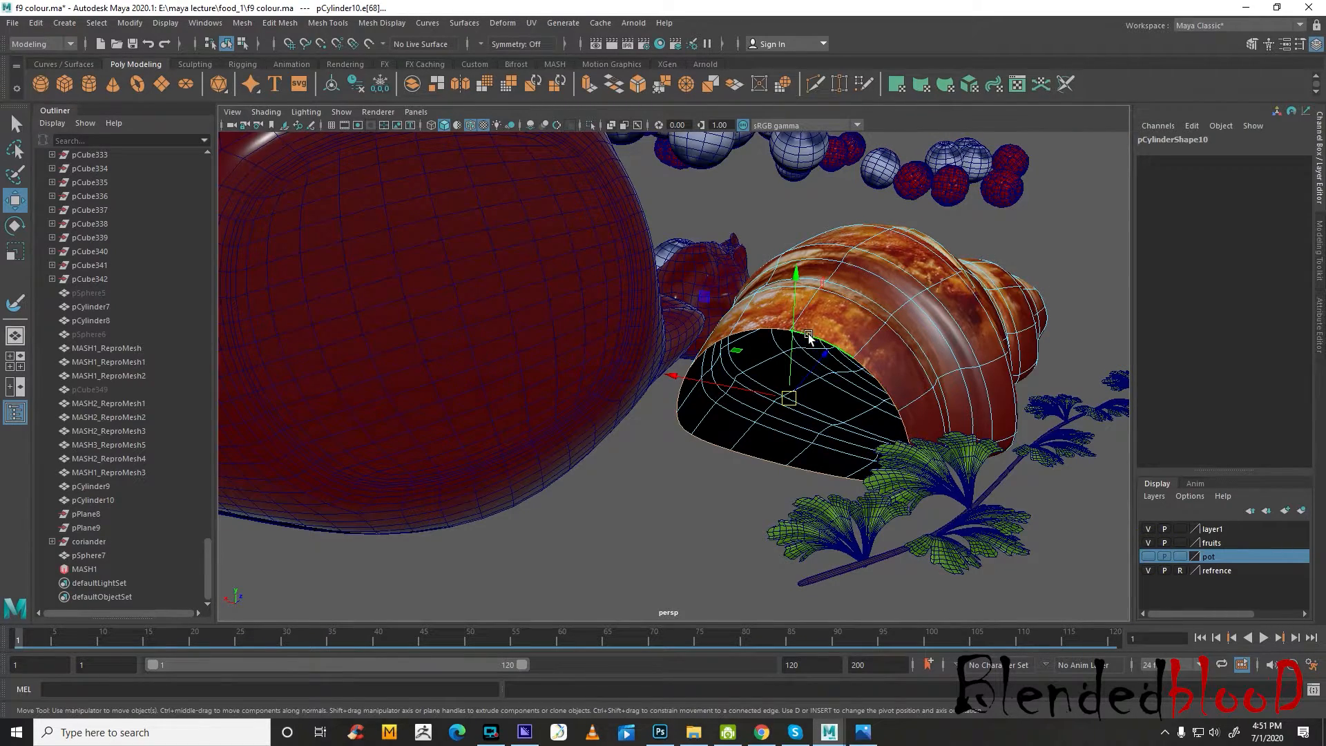
pyautogui.press('f')
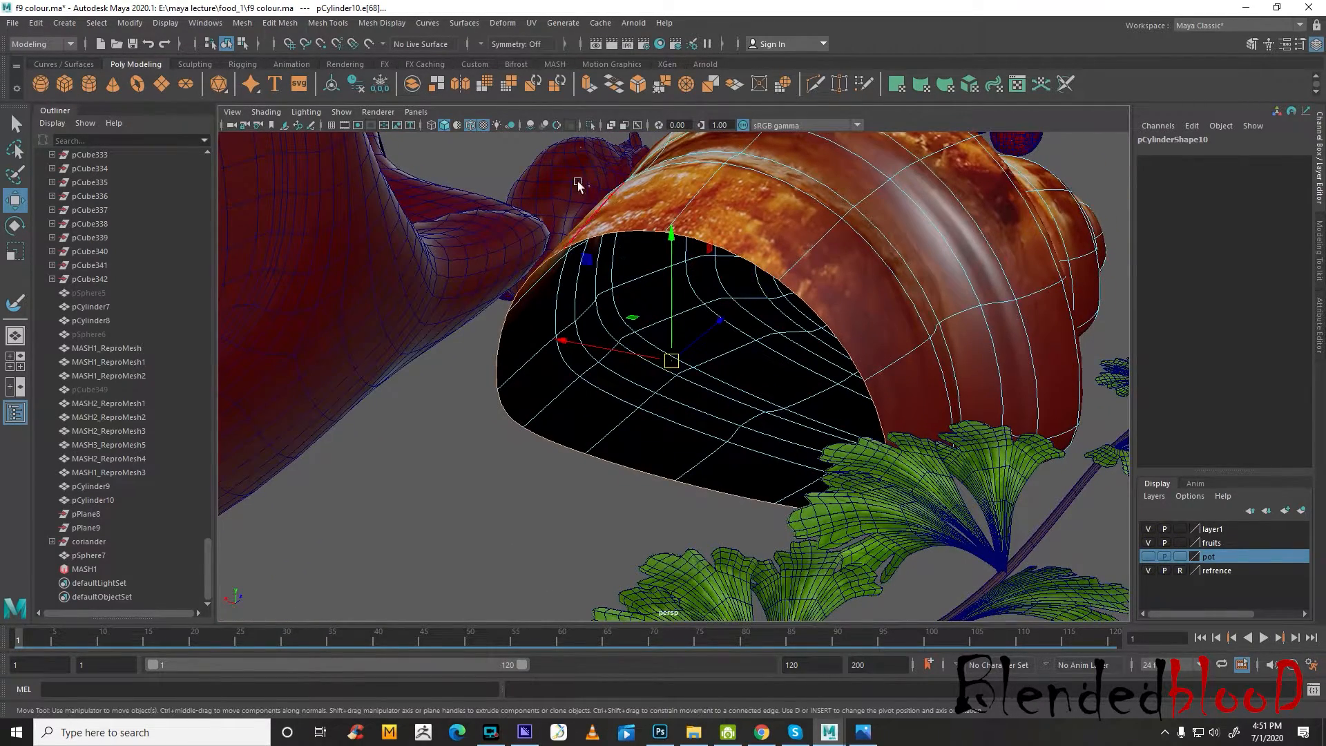
pyautogui.keyDown('shift'); pyautogui.rightClick(819, 326); pyautogui.keyUp('shift')
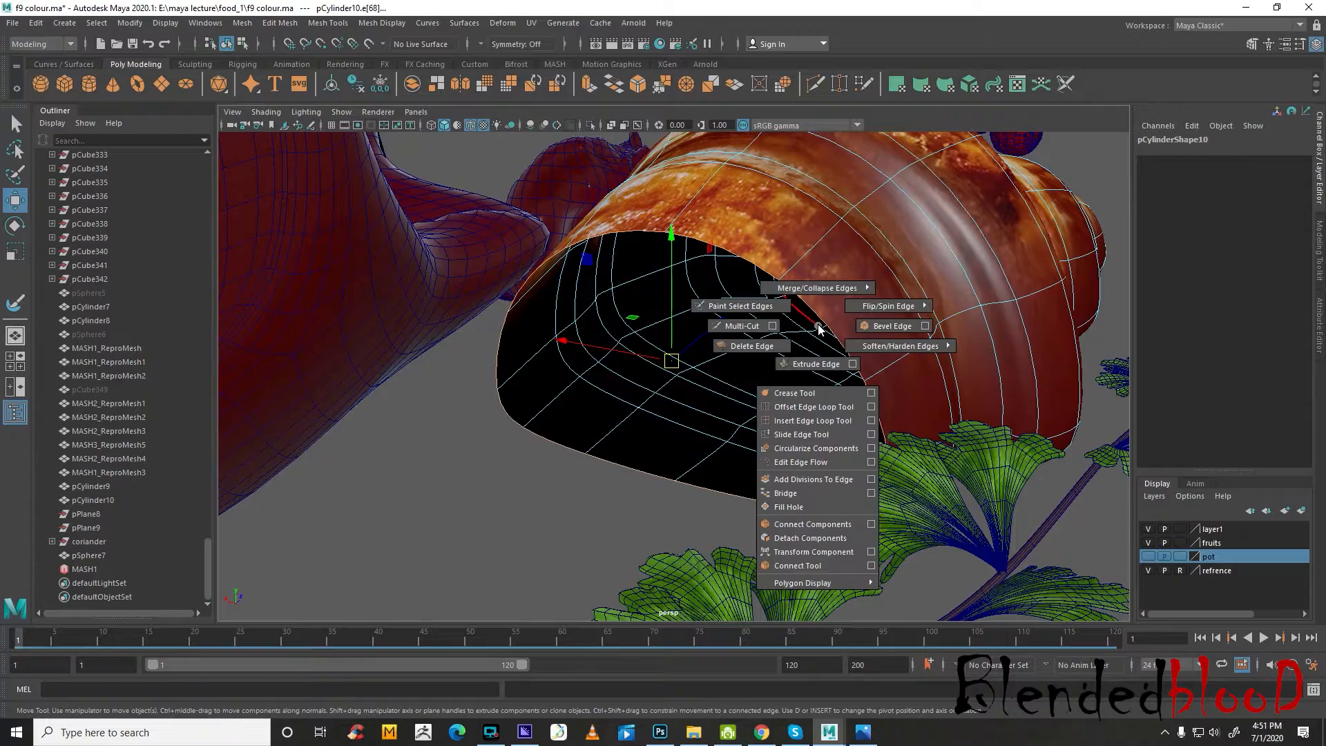
pyautogui.click(812, 505)
pyautogui.keyDown('alt'); pyautogui.moveTo(815, 465); pyautogui.dragTo(776, 416); pyautogui.keyUp('alt')
pyautogui.moveTo(755, 331); pyautogui.dragTo(815, 310, button='right')
pyautogui.click(578, 412)
pyautogui.keyDown('alt'); pyautogui.moveTo(705, 440); pyautogui.dragTo(652, 341); pyautogui.keyUp('alt')
pyautogui.moveTo(817, 352); pyautogui.dragTo(878, 331, button='right')
pyautogui.click(980, 284)
# Use soft selection to pull the tip of the jam lip back toward the jar mouth, and show the pot layer again
pyautogui.keyDown('alt'); pyautogui.moveTo(900, 409); pyautogui.dragTo(731, 351); pyautogui.keyUp('alt')
pyautogui.moveTo(731, 351); pyautogui.dragTo(862, 264, button='right')
pyautogui.keyDown('alt'); pyautogui.moveTo(861, 264); pyautogui.dragTo(764, 375); pyautogui.keyUp('alt')
pyautogui.scroll(2, 789, 338)
pyautogui.click(783, 388)
pyautogui.moveTo(791, 368); pyautogui.dragTo(797, 362, button='right')
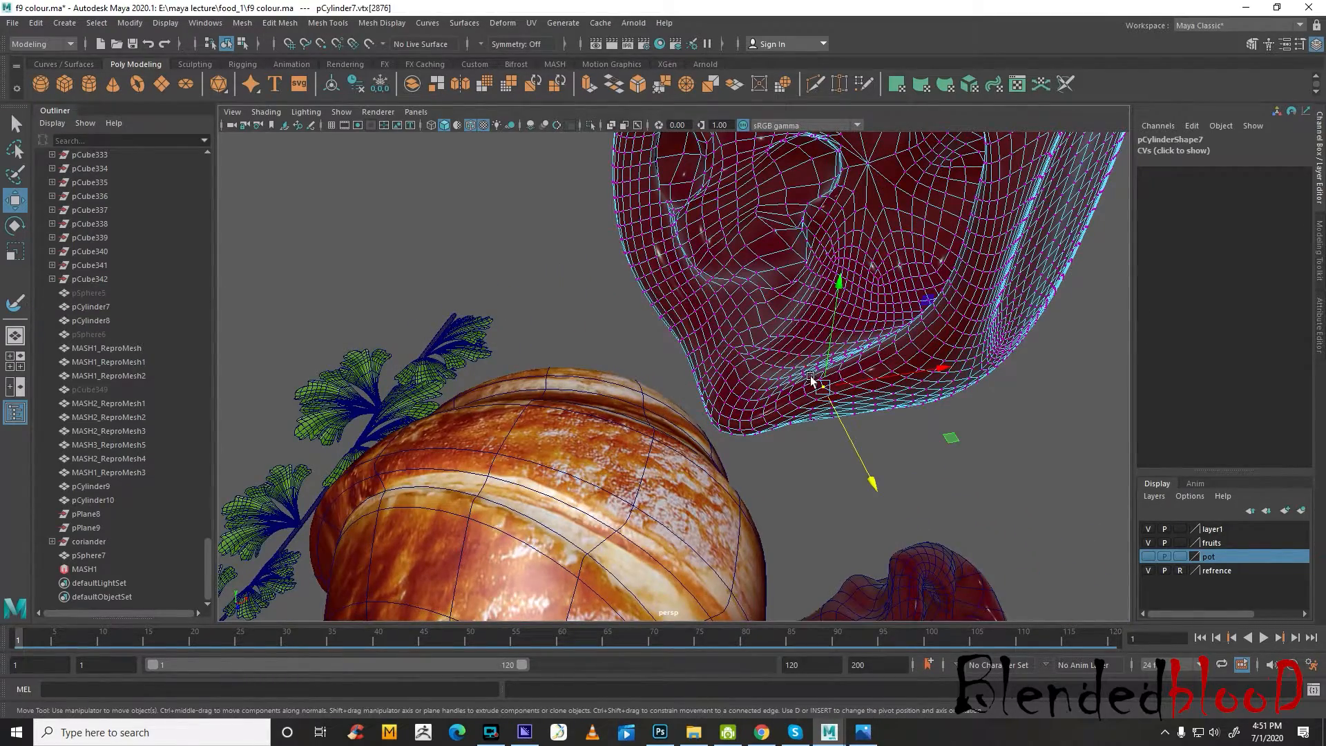
pyautogui.scroll(-4, 812, 379)
pyautogui.keyDown('alt'); pyautogui.moveTo(864, 401); pyautogui.dragTo(983, 413); pyautogui.keyUp('alt')
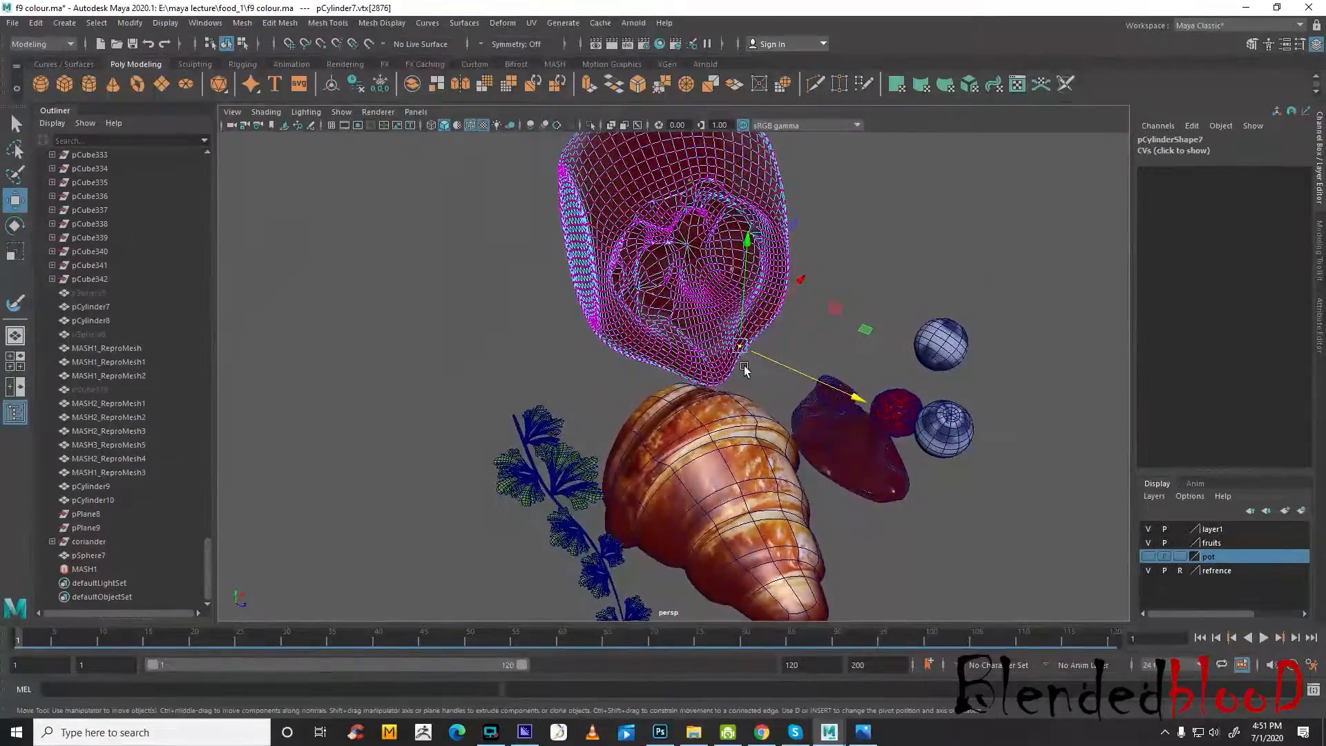
pyautogui.scroll(3, 745, 370)
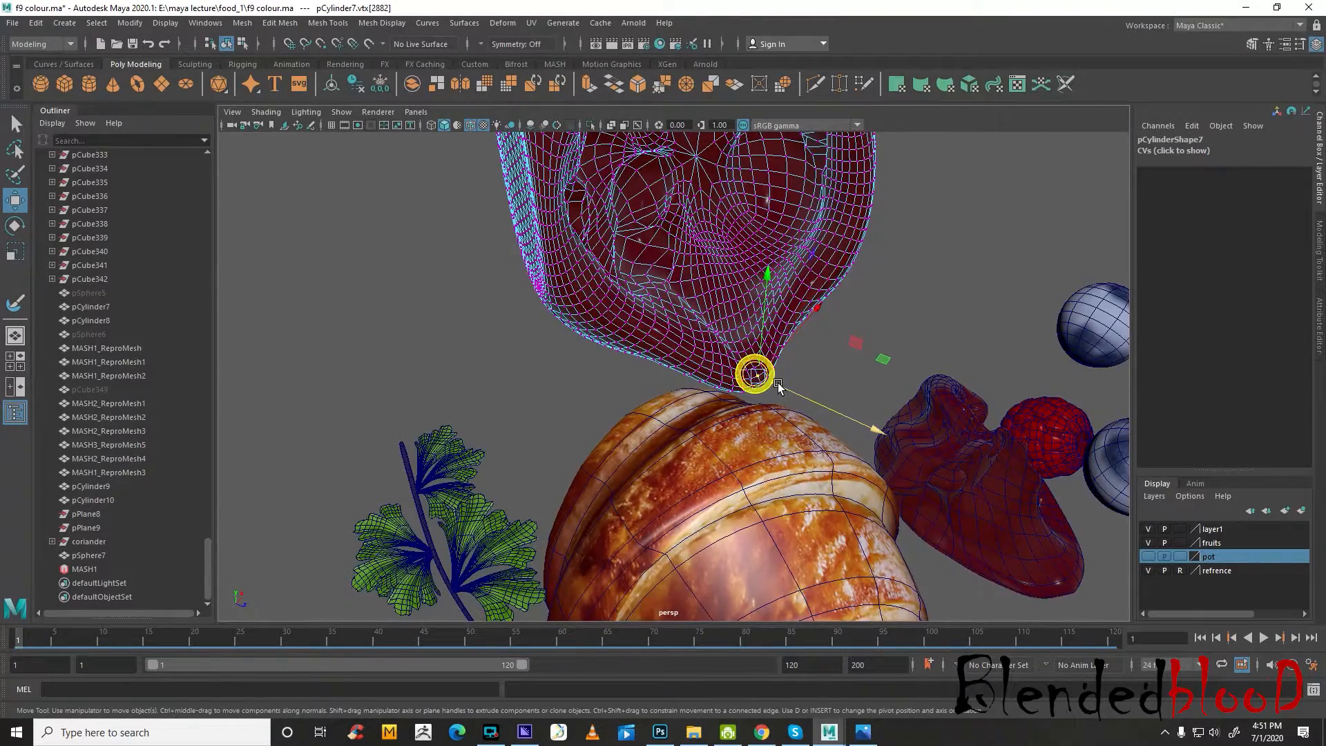
pyautogui.scroll(2, 788, 390)
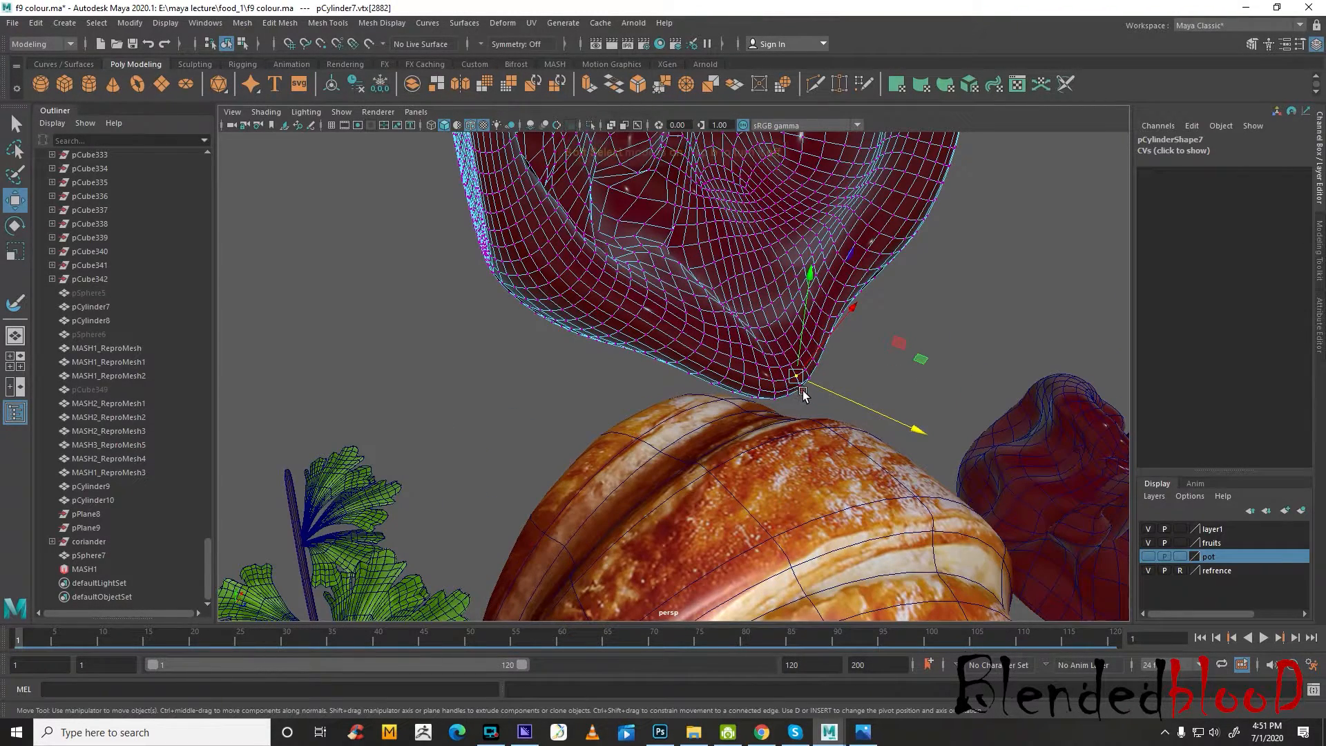
pyautogui.press('b')
pyautogui.moveTo(819, 388); pyautogui.dragTo(792, 371)
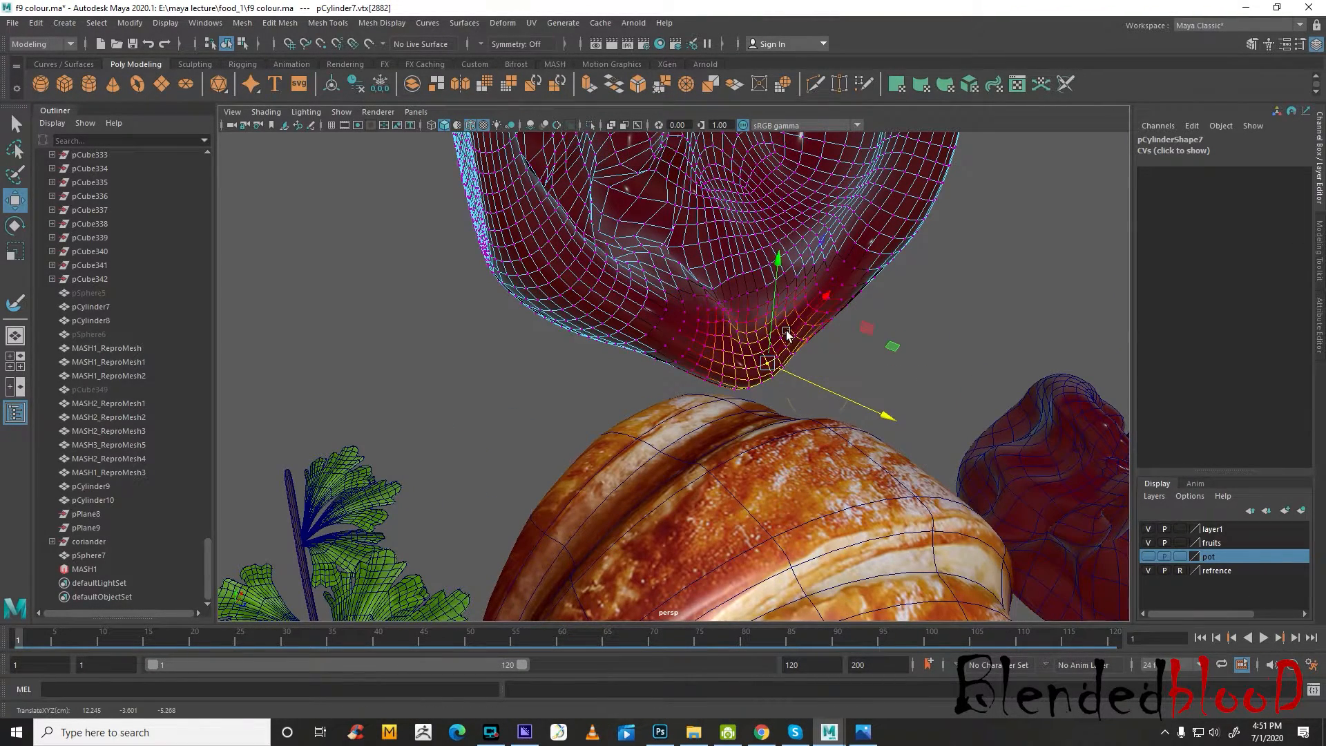
pyautogui.moveTo(788, 334); pyautogui.dragTo(813, 328, button='middle')
pyautogui.click(1148, 557)
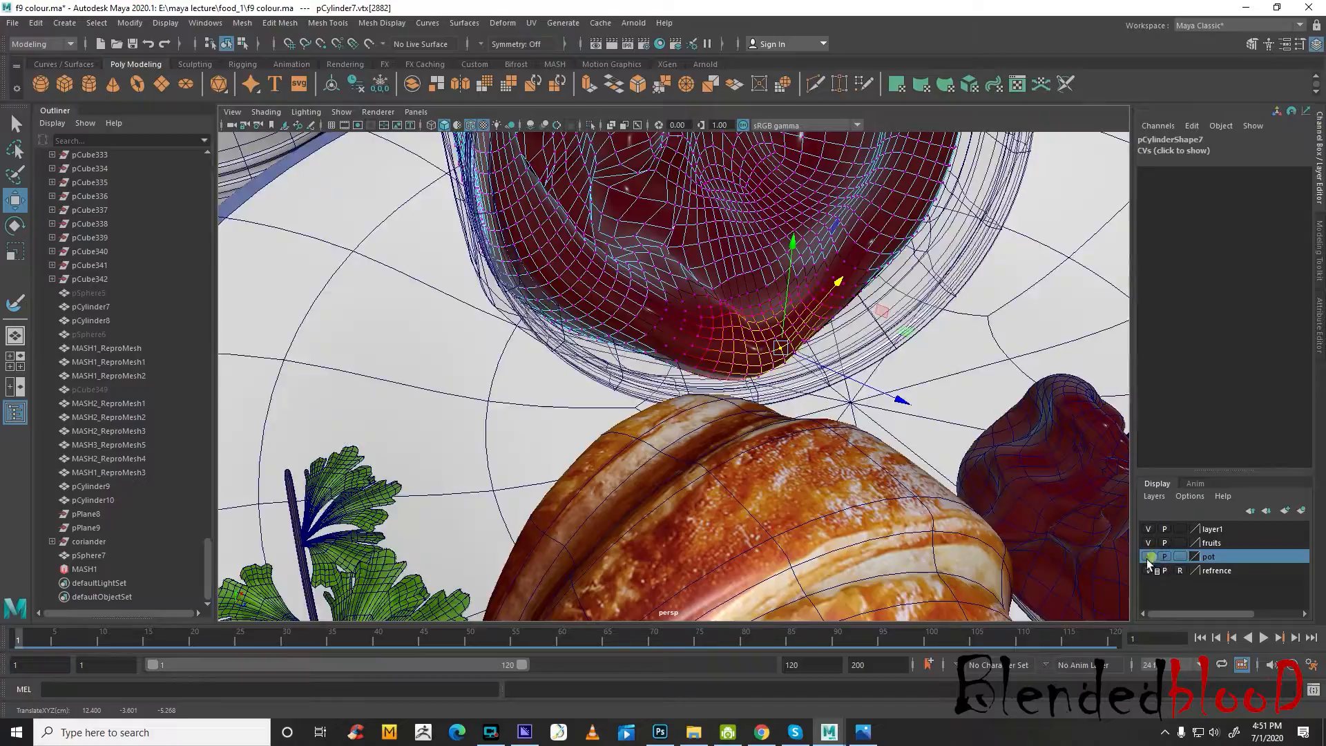
# Return to object mode, duplicate the jar's jam mesh, and move the copy along X well clear of the plate
pyautogui.scroll(-4, 904, 498)
pyautogui.keyDown('alt'); pyautogui.moveTo(903, 505); pyautogui.dragTo(748, 406); pyautogui.keyUp('alt')
pyautogui.moveTo(729, 327); pyautogui.dragTo(769, 286, button='right')
pyautogui.scroll(-8, 769, 287)
pyautogui.click(976, 161)
pyautogui.scroll(5, 768, 338)
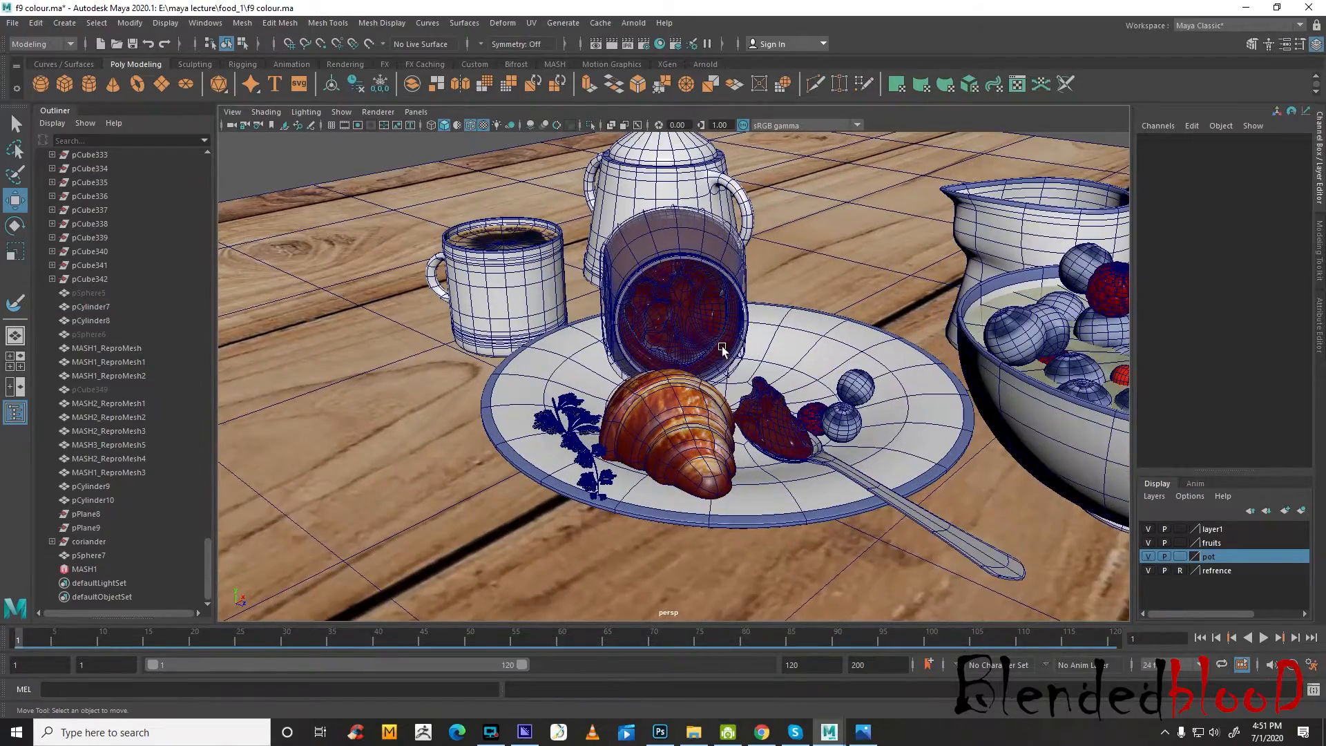
pyautogui.click(702, 329)
pyautogui.scroll(3, 703, 330)
pyautogui.keyDown('alt'); pyautogui.moveTo(702, 330); pyautogui.dragTo(699, 379); pyautogui.keyUp('alt')
pyautogui.scroll(-9, 699, 379)
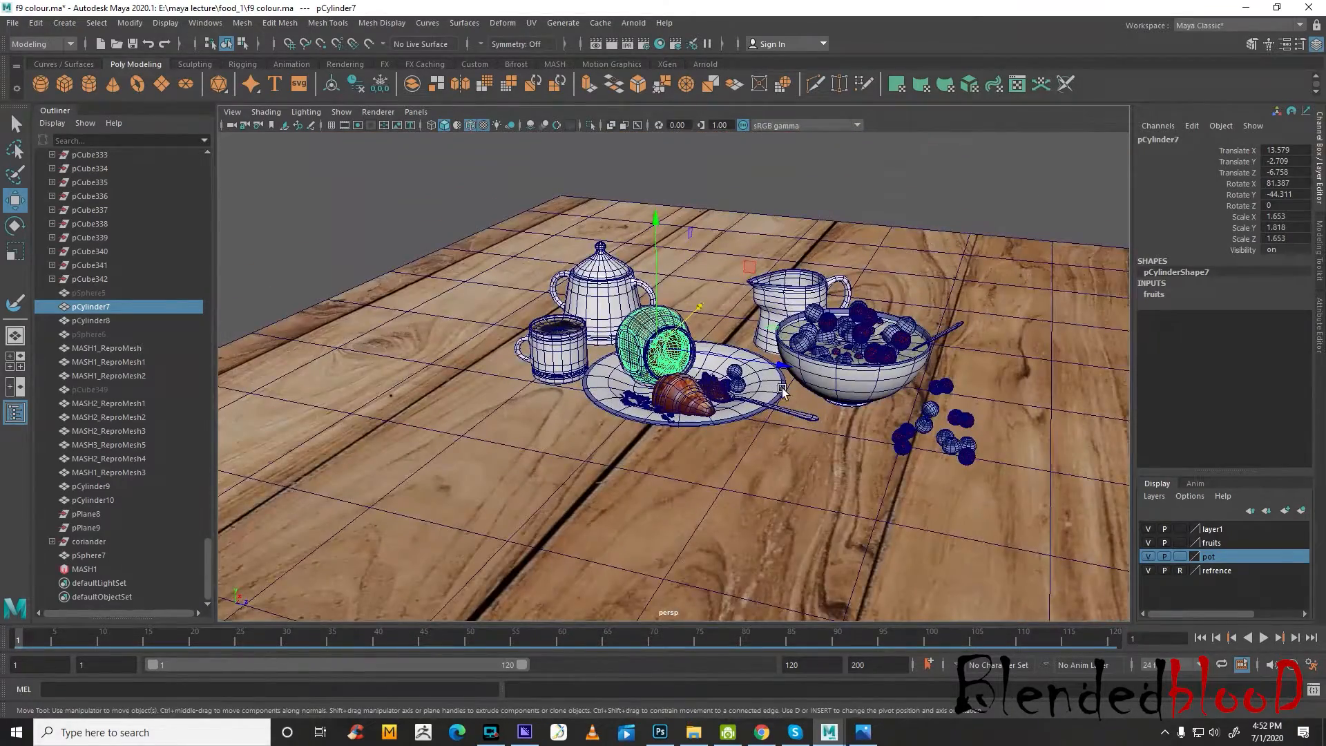
pyautogui.hotkey('ctrl', 'd')
pyautogui.moveTo(753, 364); pyautogui.dragTo(954, 160, button='middle')
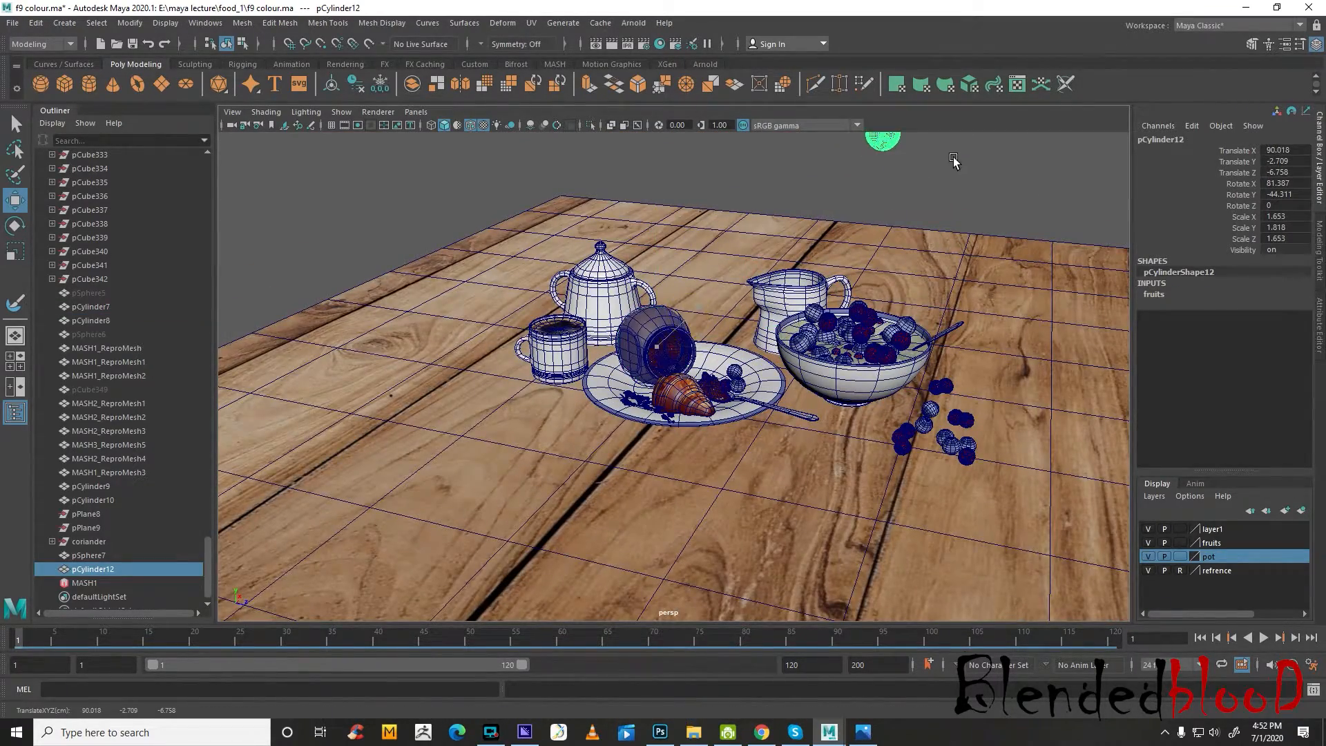
# Hide the pot layer and switch the duplicated jam mesh to face selection
pyautogui.click(1149, 557)
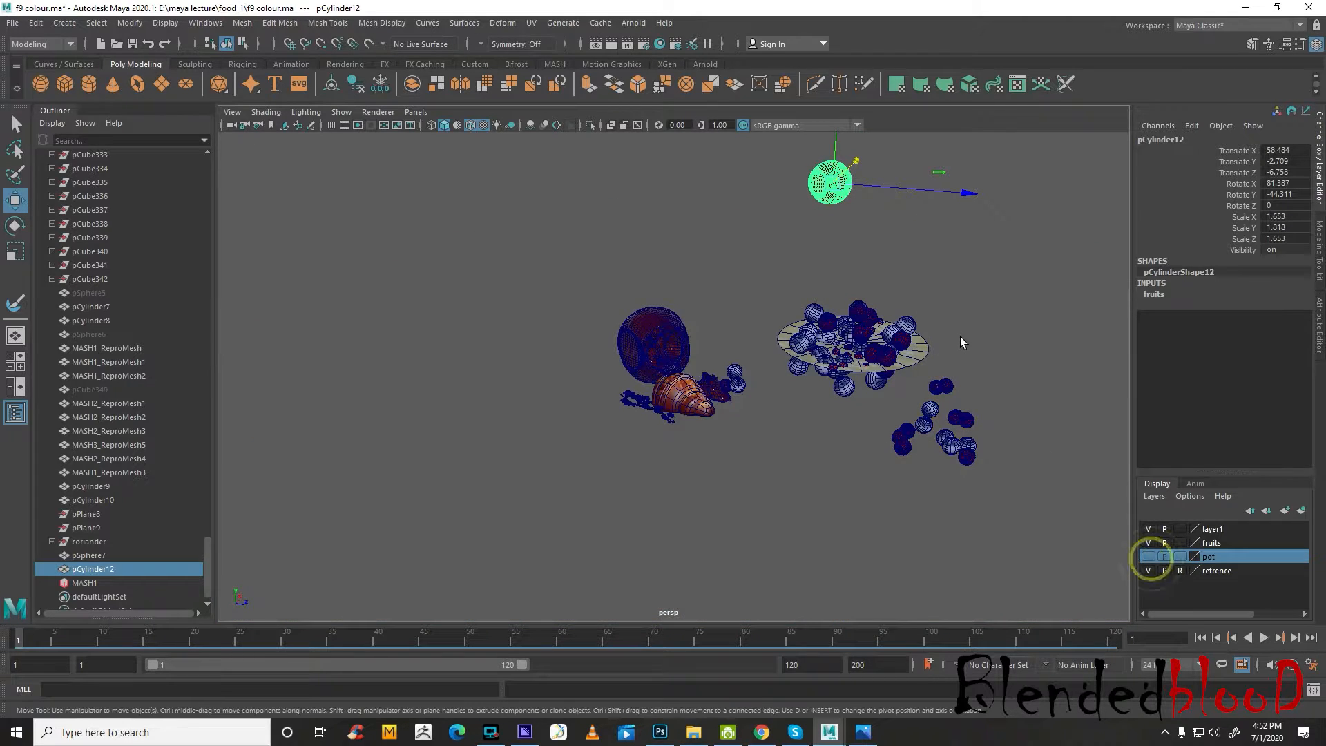
pyautogui.click(1148, 543)
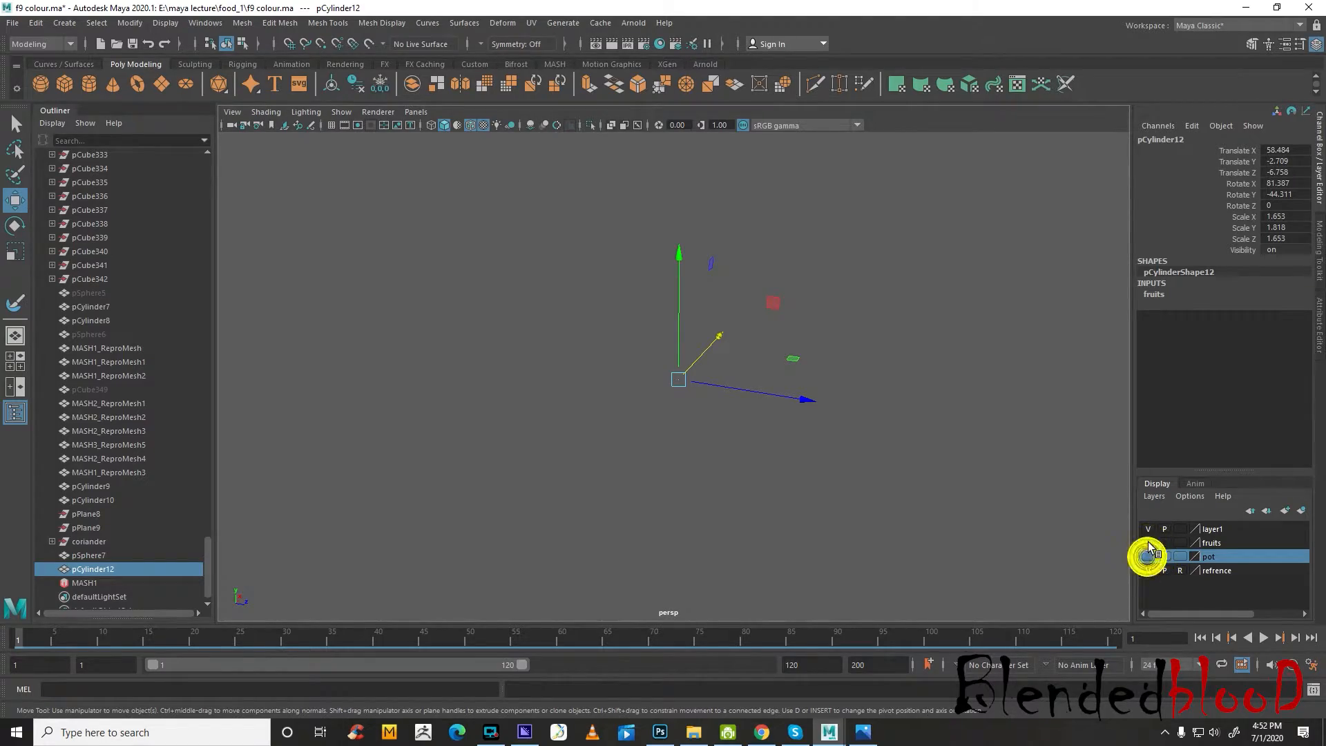
pyautogui.click(1149, 543)
pyautogui.scroll(3, 739, 415)
pyautogui.keyDown('alt'); pyautogui.moveTo(901, 453); pyautogui.dragTo(926, 416); pyautogui.keyUp('alt')
pyautogui.scroll(1, 787, 415)
pyautogui.moveTo(928, 387); pyautogui.dragTo(888, 380, button='right')
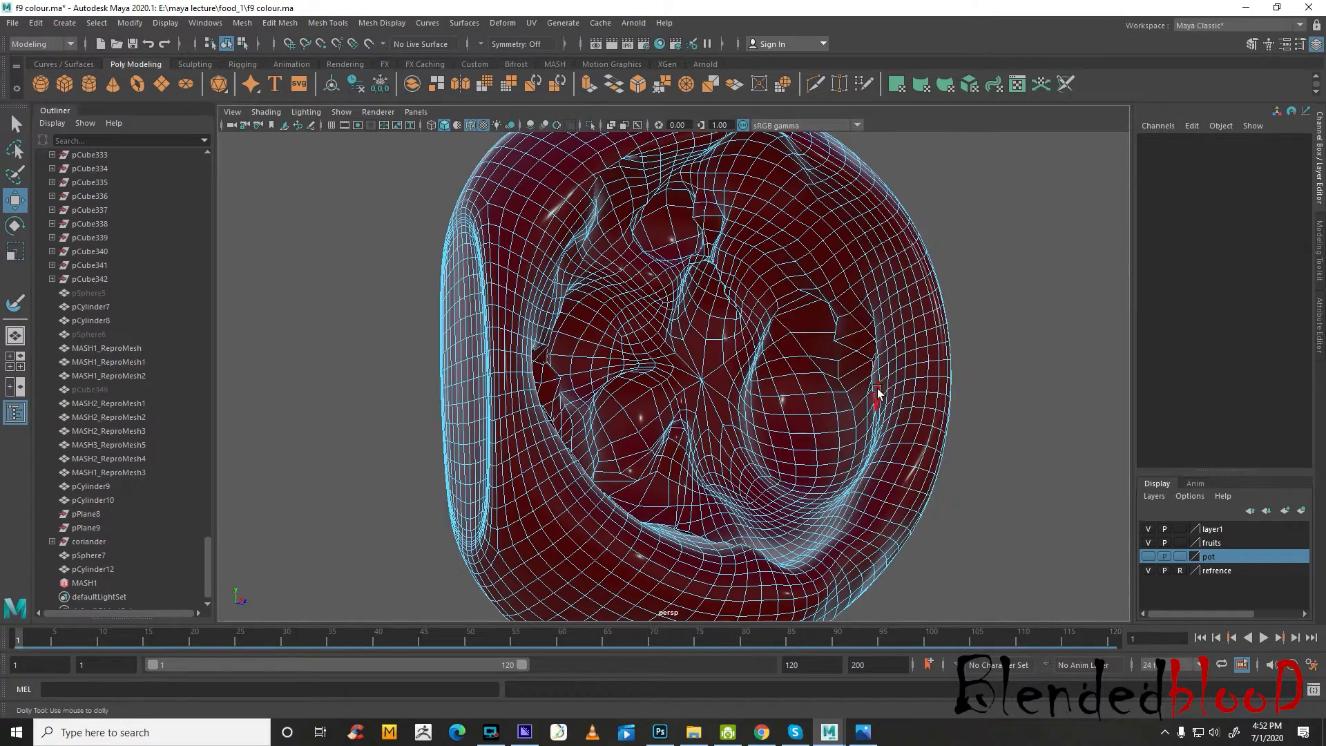
pyautogui.keyDown('alt'); pyautogui.moveTo(889, 378); pyautogui.dragTo(529, 241); pyautogui.keyUp('alt')
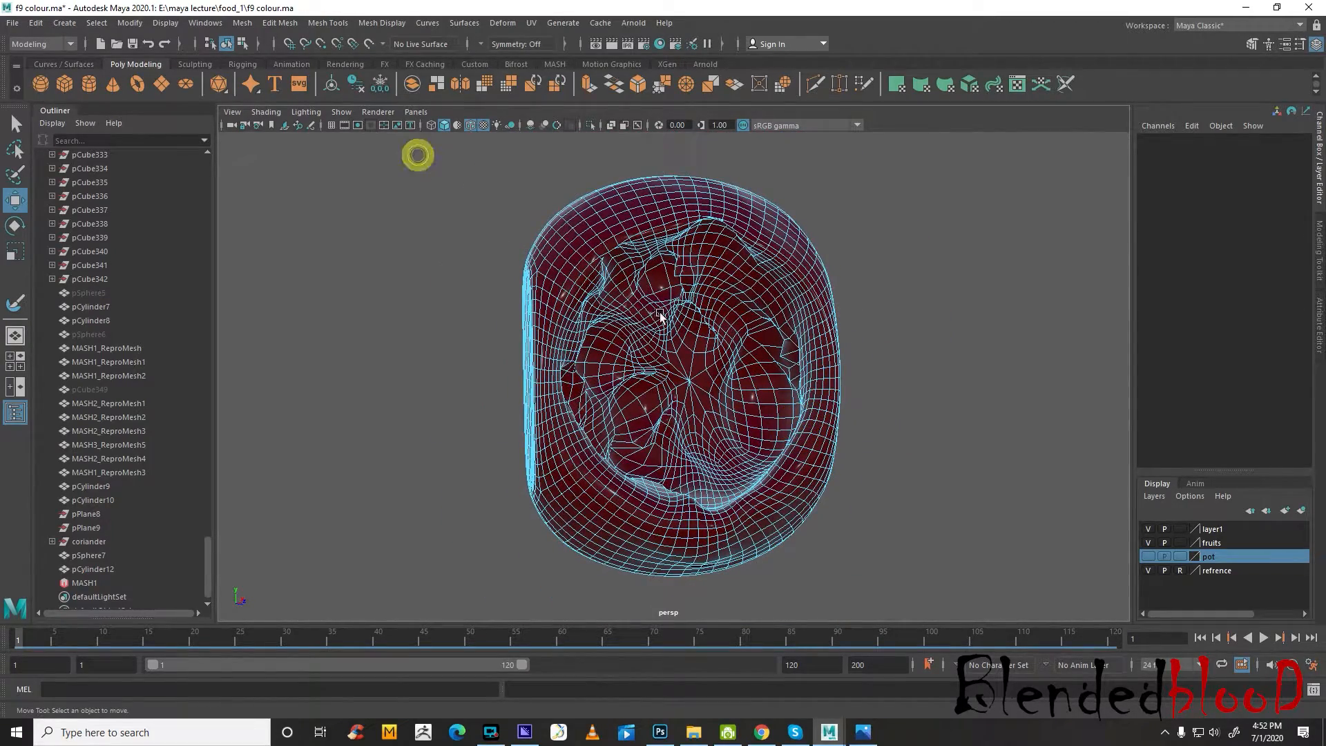
pyautogui.keyDown('alt'); pyautogui.moveTo(660, 316); pyautogui.dragTo(739, 328); pyautogui.keyUp('alt')
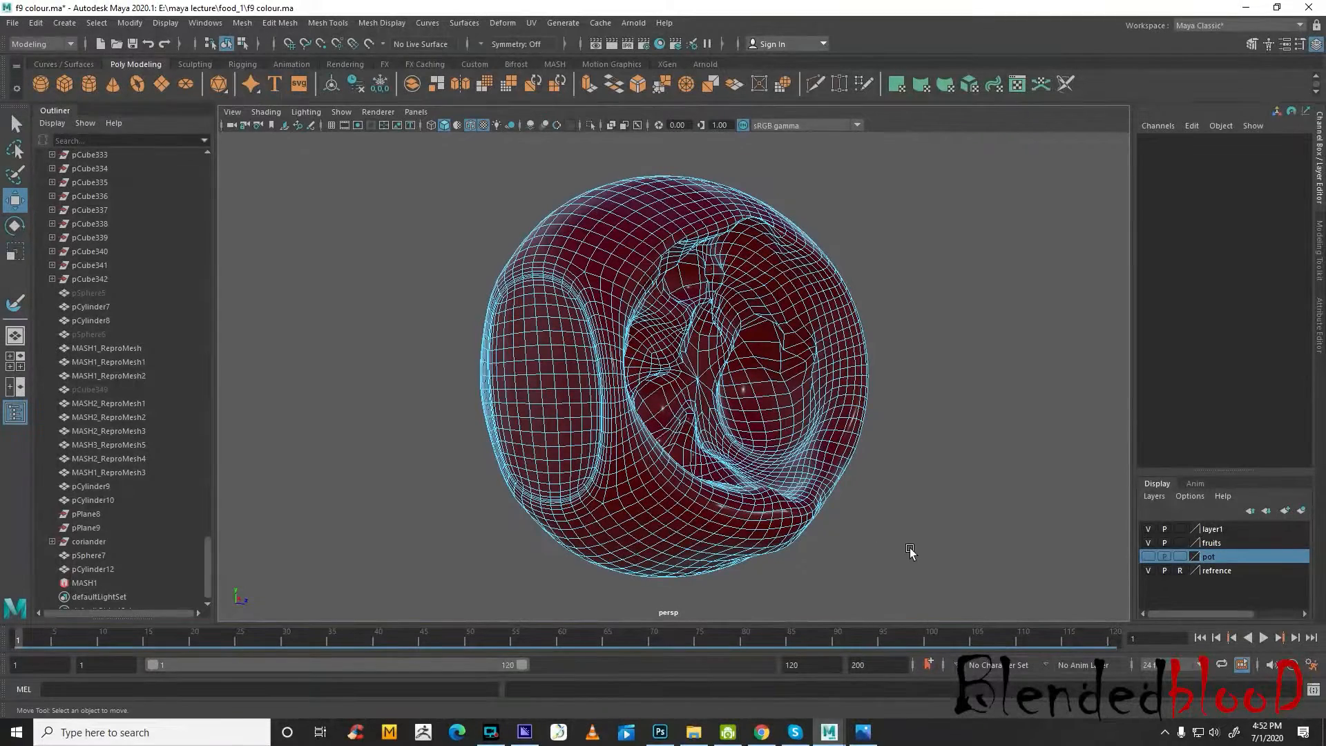
# Try to delete the faces in the lower half of the duplicated jam mesh
pyautogui.moveTo(466, 420); pyautogui.dragTo(455, 407)
pyautogui.press('Delete')
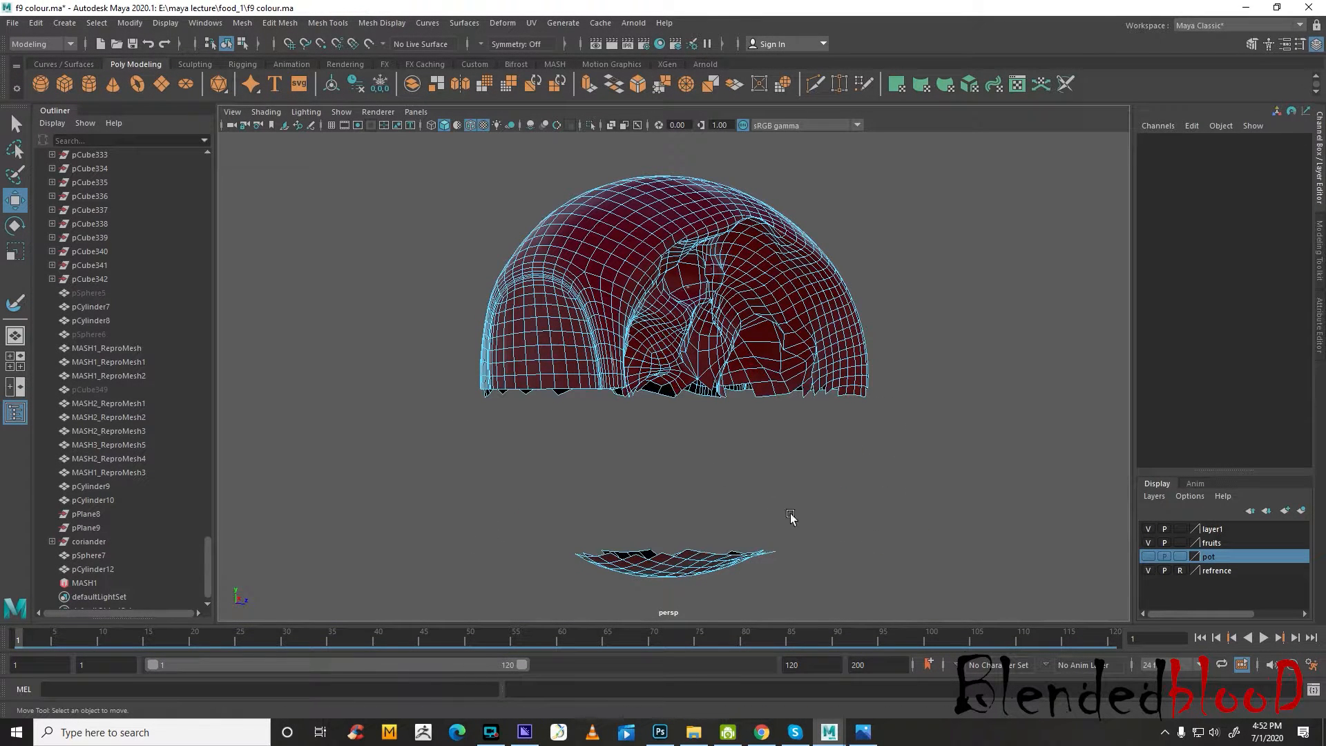
pyautogui.moveTo(441, 461); pyautogui.dragTo(485, 463)
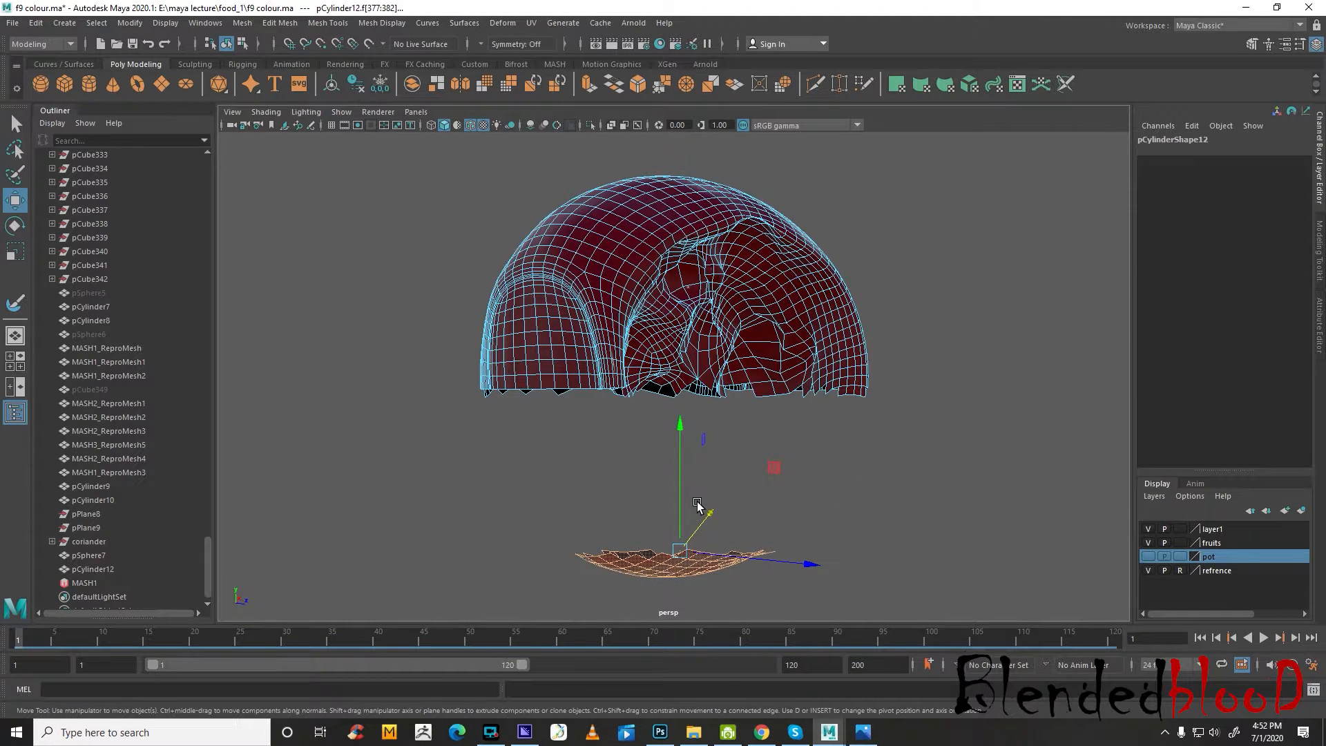
pyautogui.hotkey('ctrl', 'z')
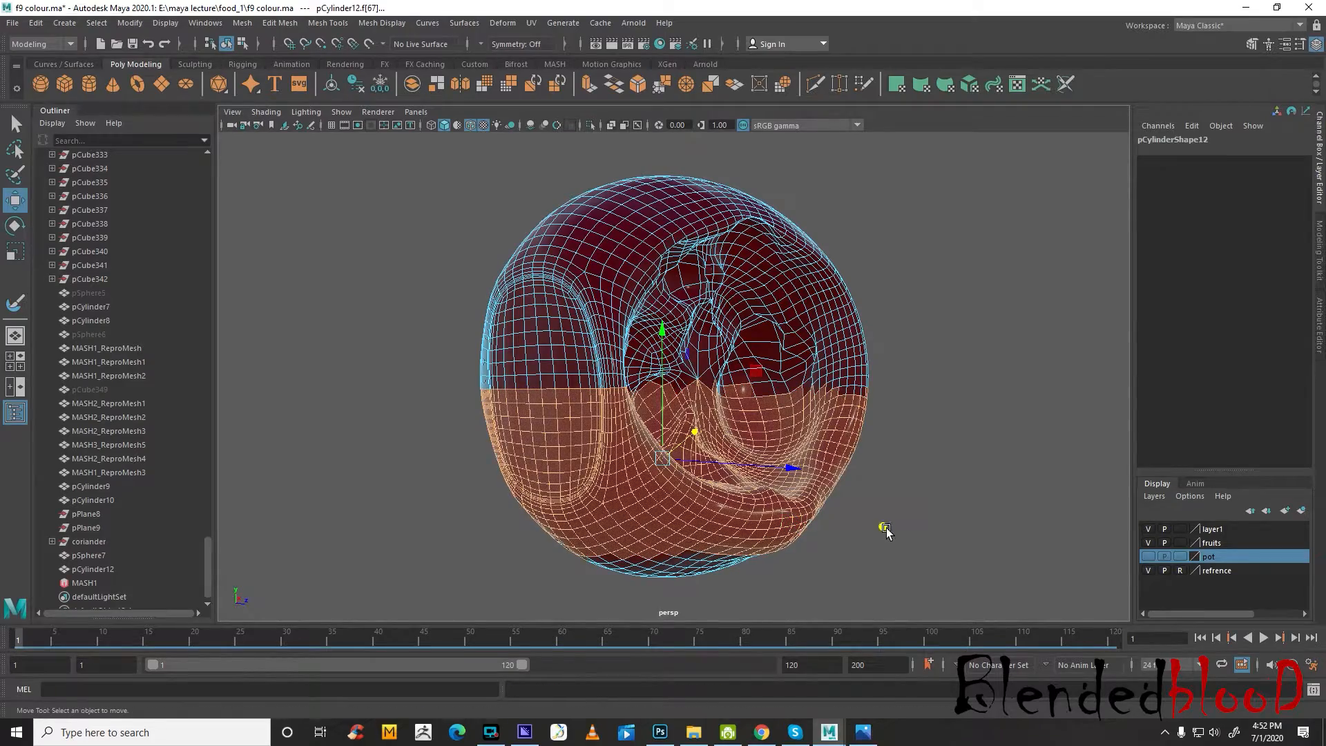
pyautogui.click(885, 528)
pyautogui.keyDown('alt'); pyautogui.moveTo(881, 536); pyautogui.dragTo(907, 586); pyautogui.keyUp('alt')
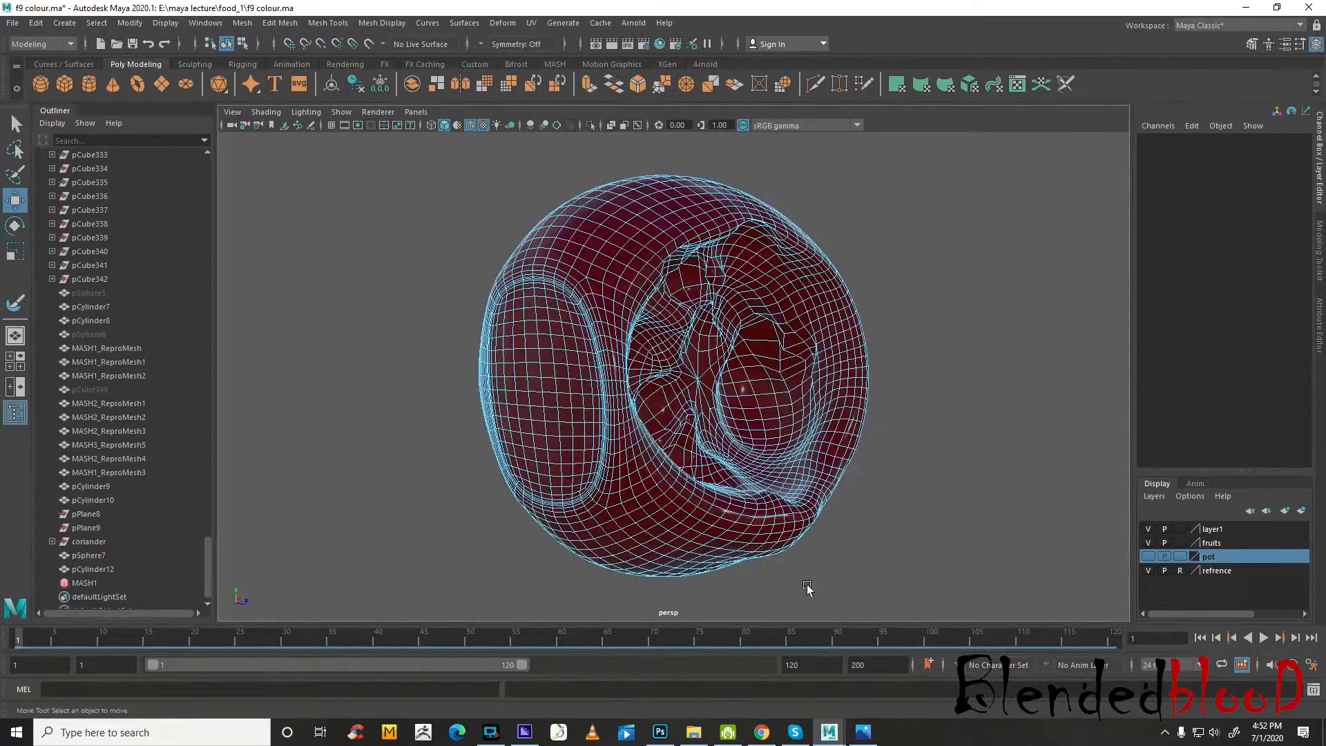
# Select edges across the duplicated jam's rounded end and keep the Convert Selection commands open as a floating list
pyautogui.keyDown('alt'); pyautogui.moveTo(724, 574); pyautogui.dragTo(753, 575); pyautogui.keyUp('alt')
pyautogui.keyDown('alt'); pyautogui.moveTo(477, 342); pyautogui.dragTo(523, 339); pyautogui.keyUp('alt')
pyautogui.rightClick(597, 316)
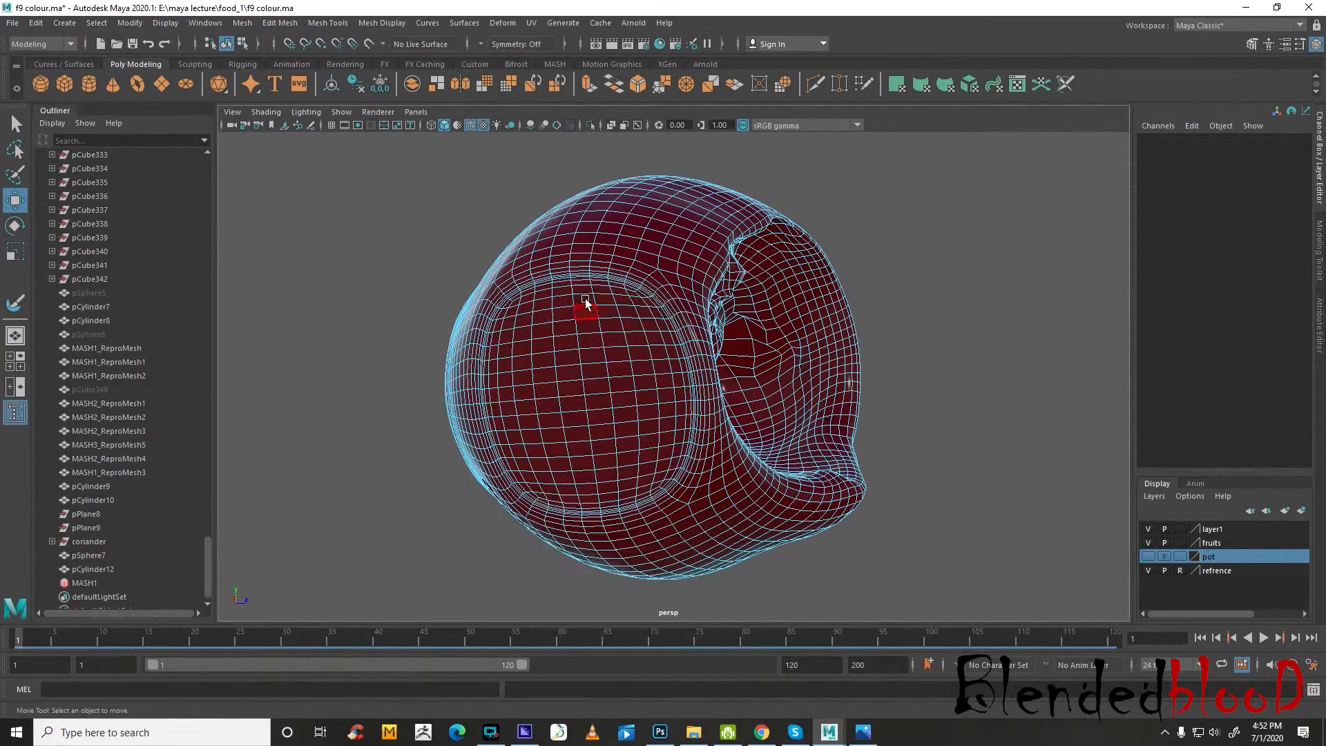
pyautogui.doubleClick(598, 312)
pyautogui.click(97, 23)
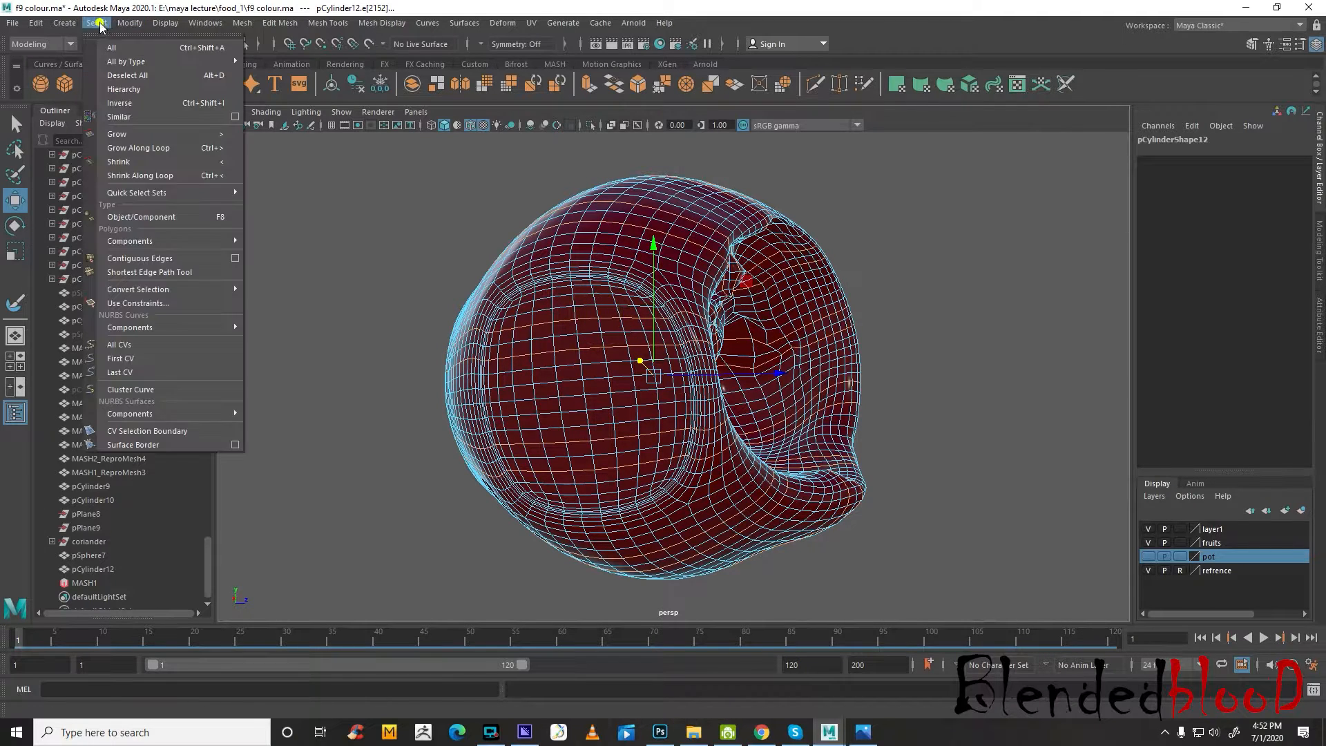
pyautogui.moveTo(145, 241)
pyautogui.moveTo(188, 290)
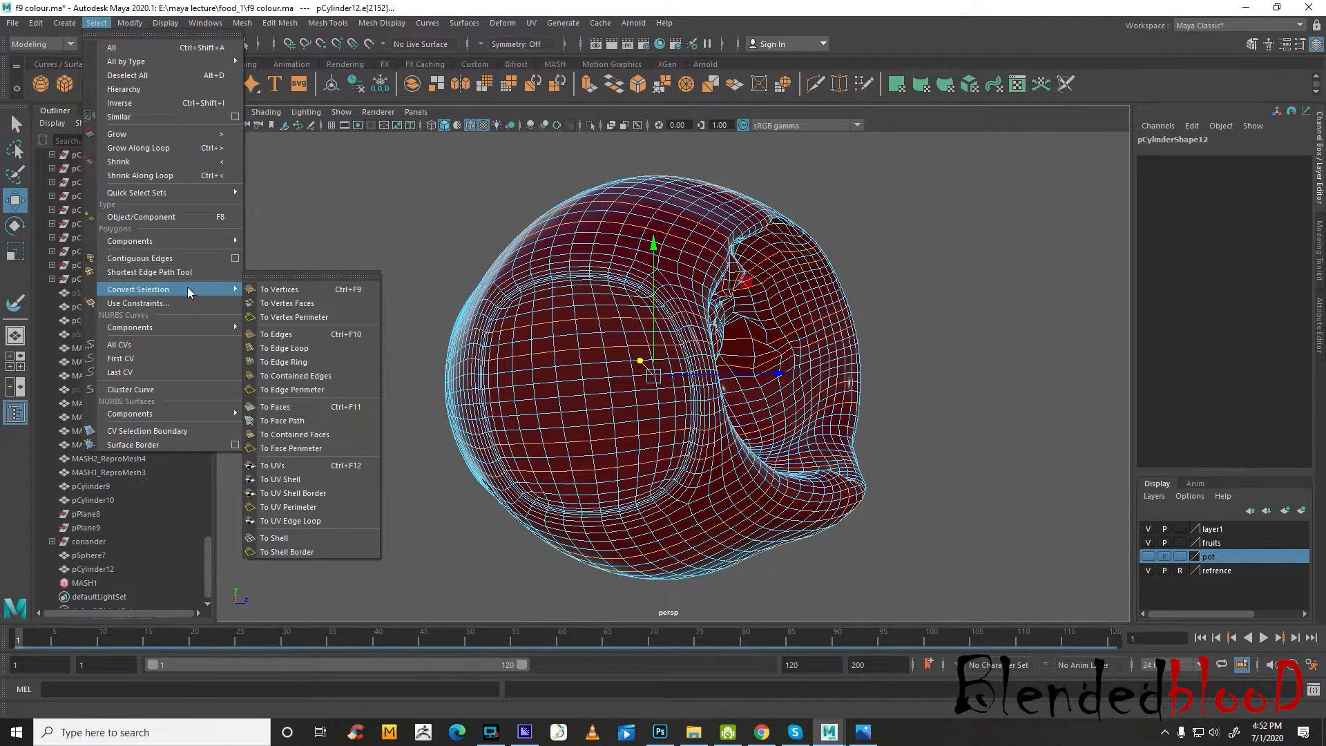
pyautogui.click(252, 276)
pyautogui.moveTo(272, 260); pyautogui.dragTo(196, 238)
# Select a single vertical edge loop across the jam copy's rounded end and convert it to a band of faces
pyautogui.click(214, 373)
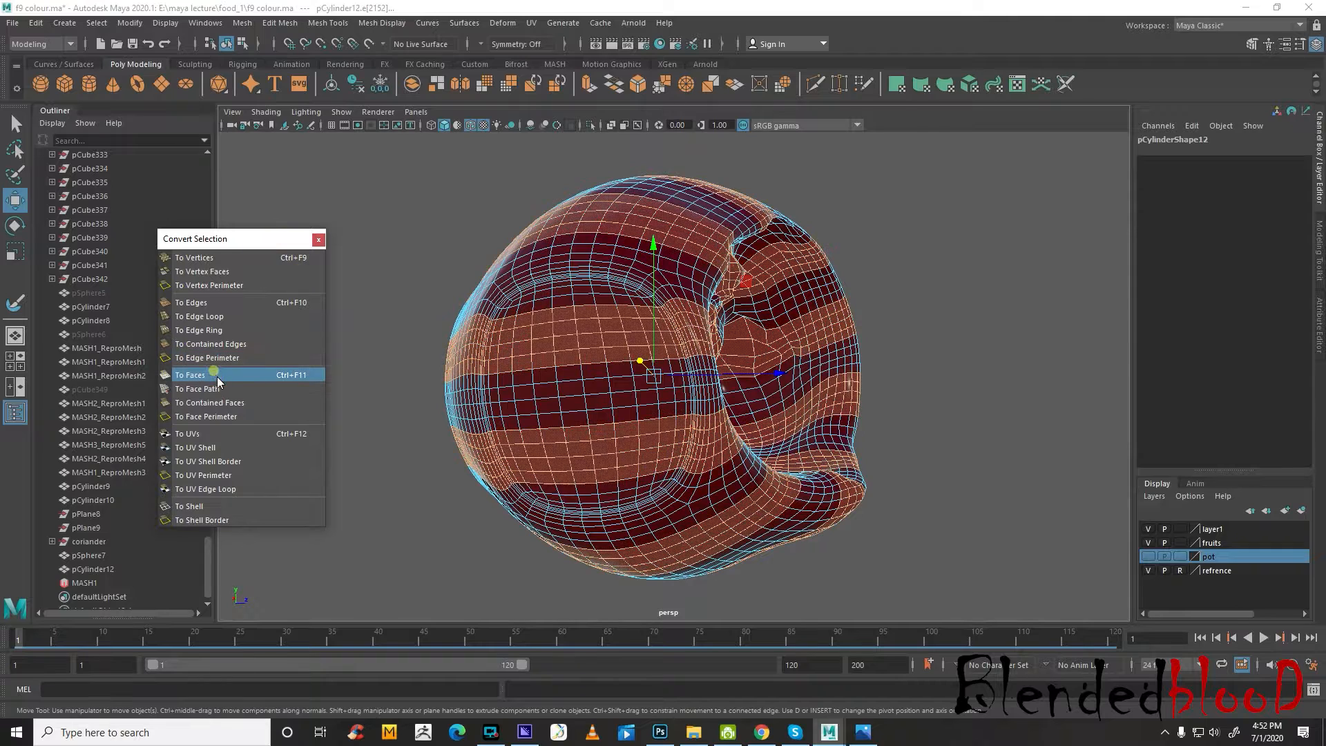
pyautogui.moveTo(577, 307); pyautogui.dragTo(579, 274, button='right')
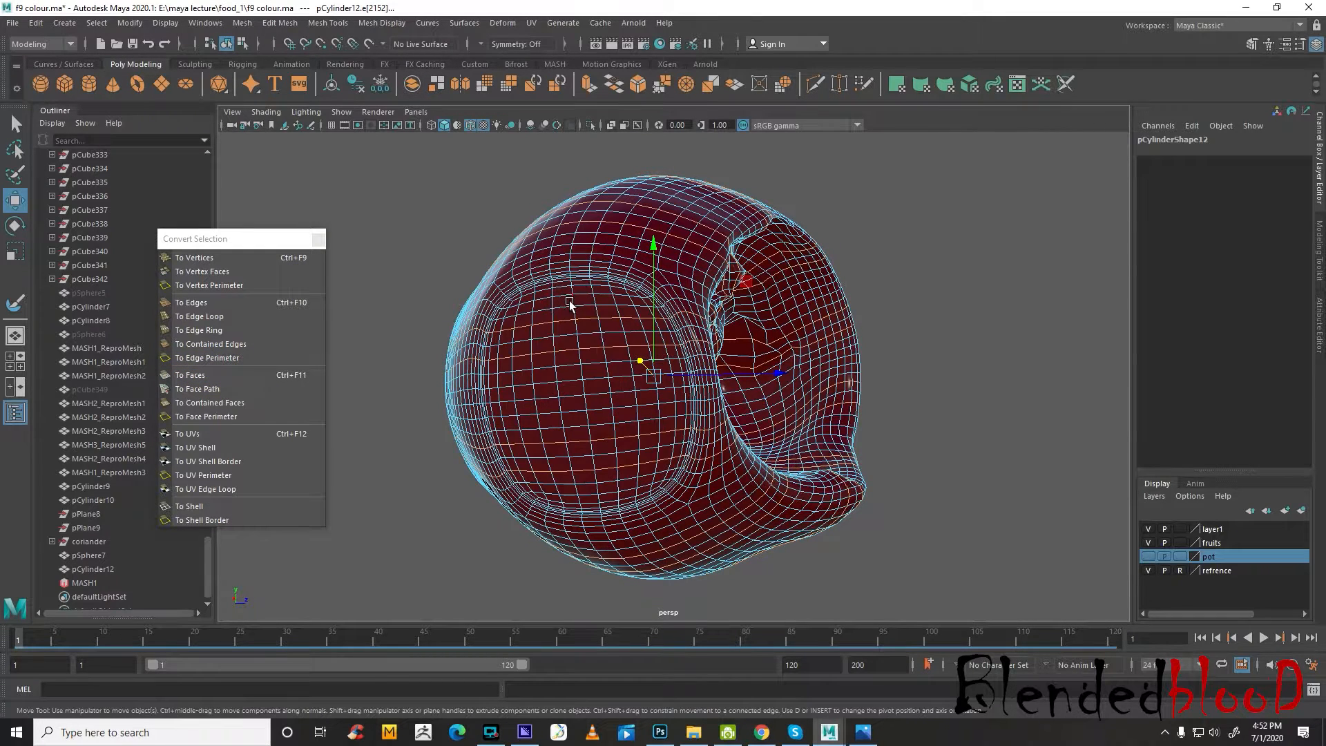
pyautogui.click(195, 376)
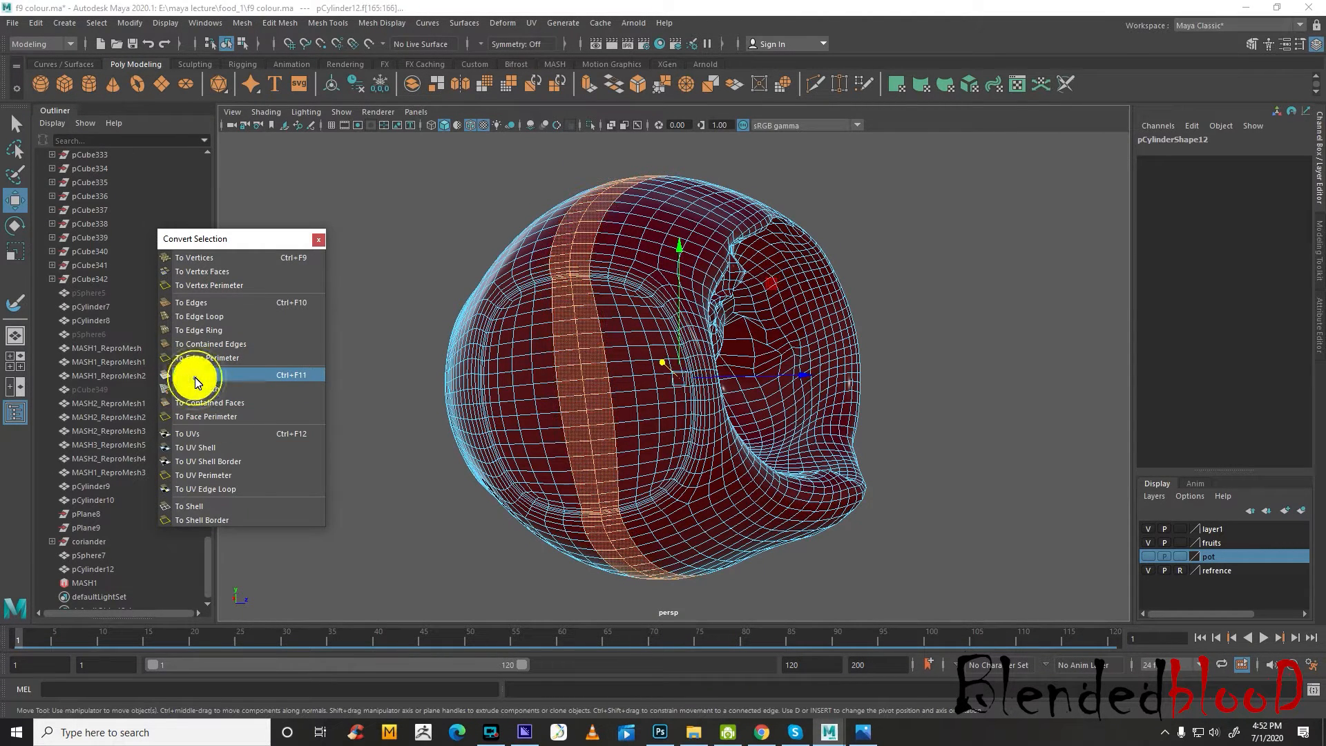
# Delete the selected face band from the jam copy, along with the rounded end piece it cuts off
pyautogui.press('Delete')
pyautogui.doubleClick(515, 410)
pyautogui.press('Delete')
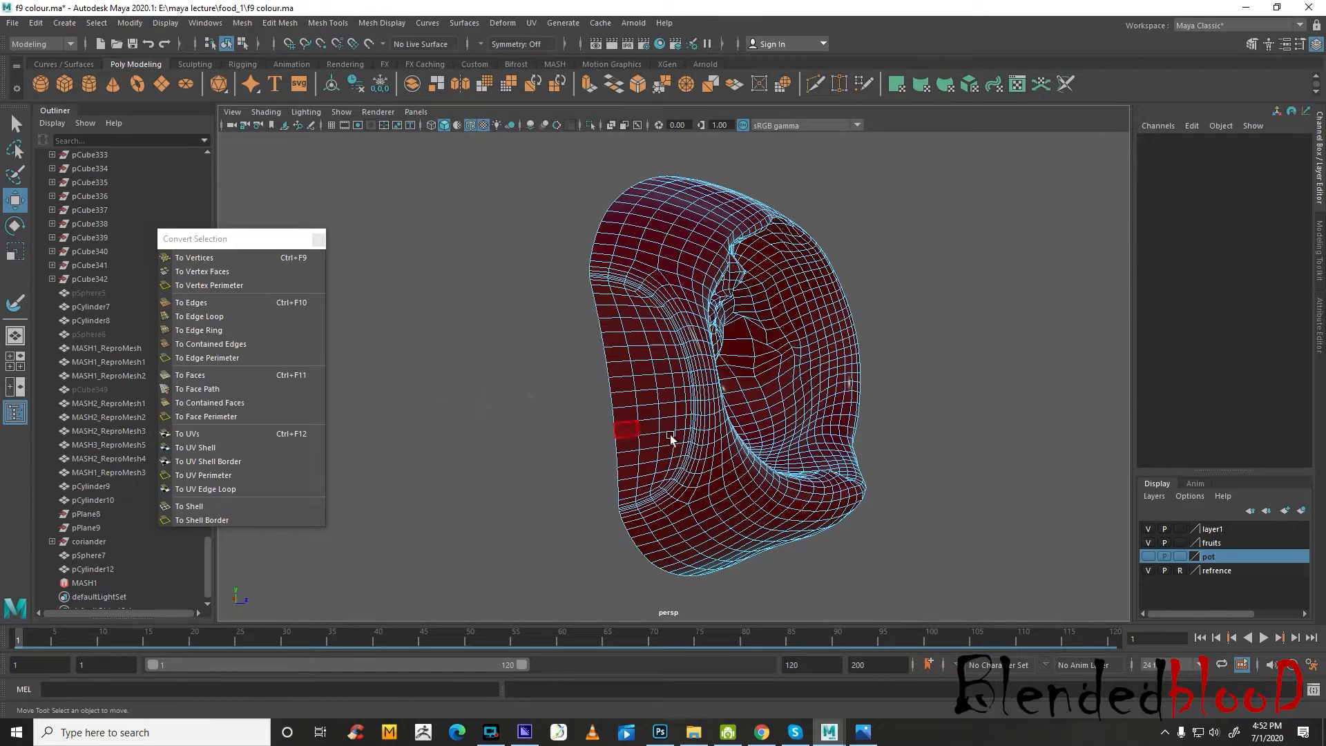
# Select the jam copy's open-border face loop, grow it repeatedly through vertex and face conversions, and delete the outer wall faces
pyautogui.keyDown('alt'); pyautogui.moveTo(720, 452); pyautogui.dragTo(674, 232); pyautogui.keyUp('alt')
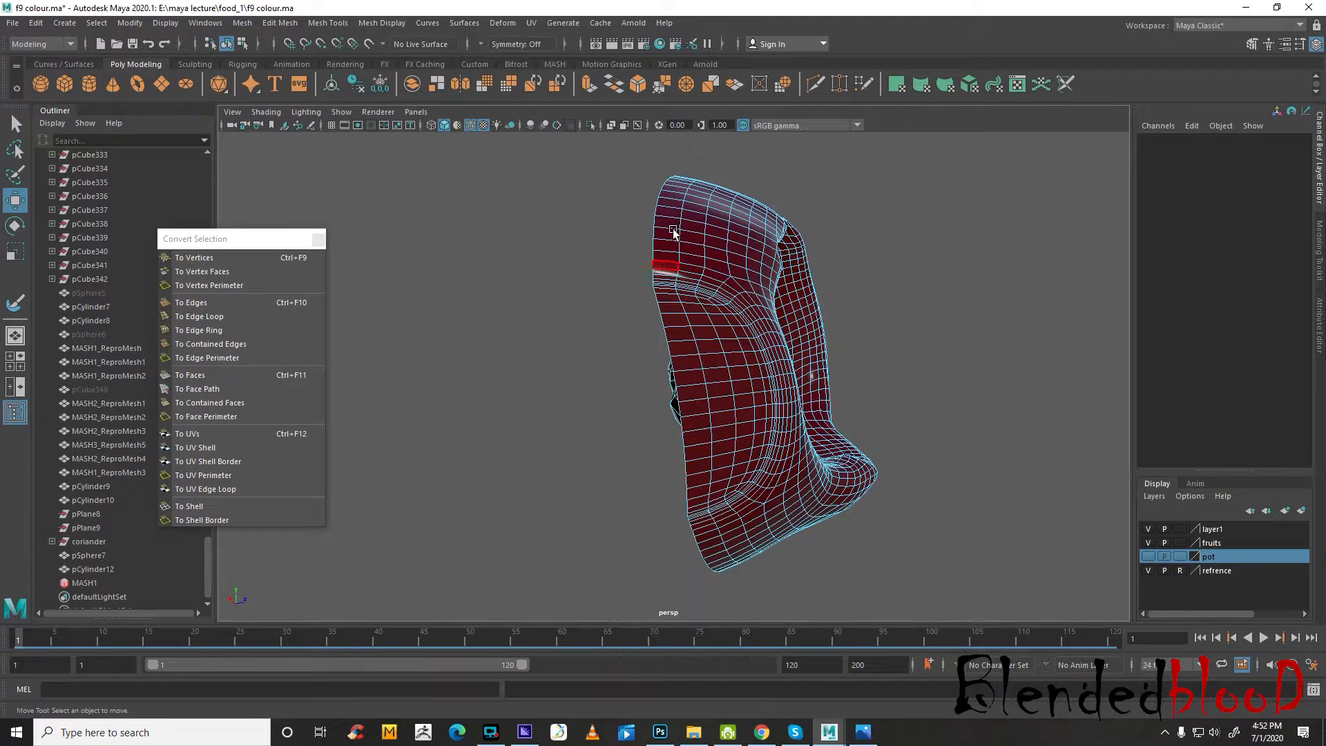
pyautogui.doubleClick(655, 245)
pyautogui.click(230, 375)
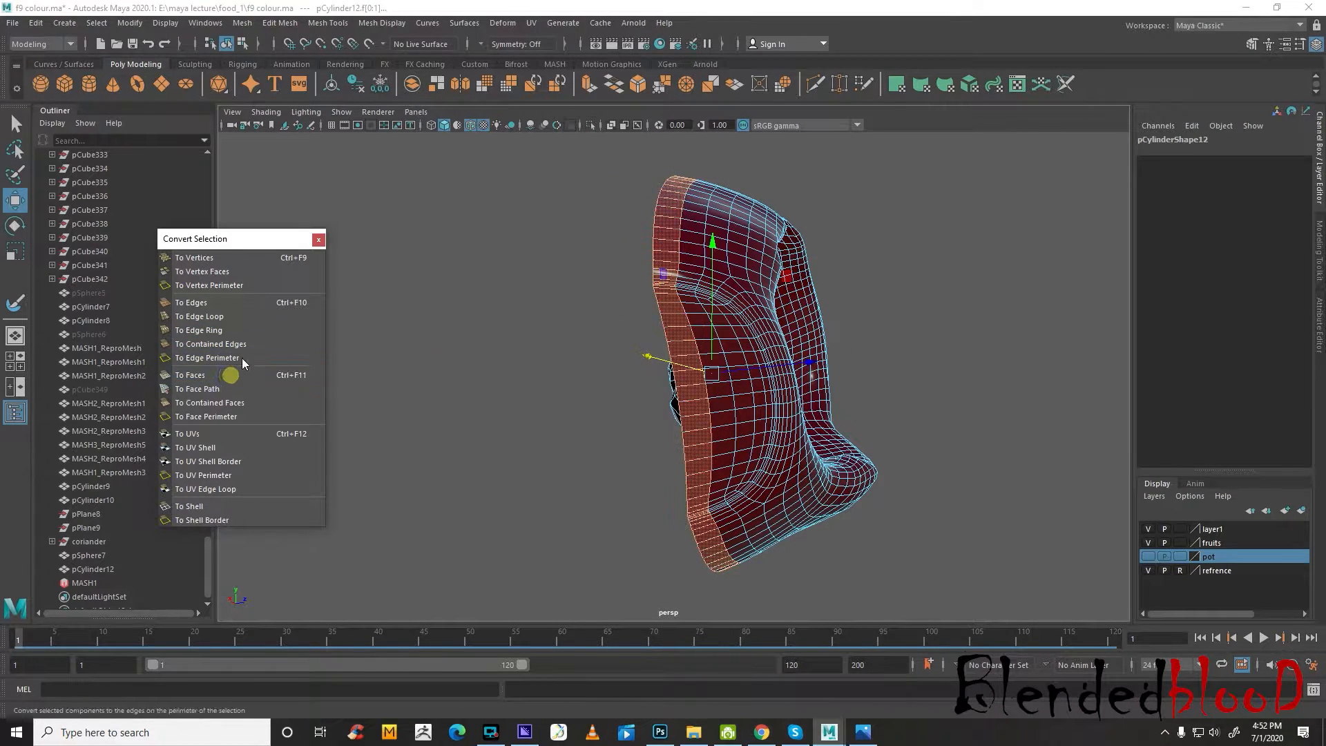
pyautogui.click(247, 258)
pyautogui.click(230, 374)
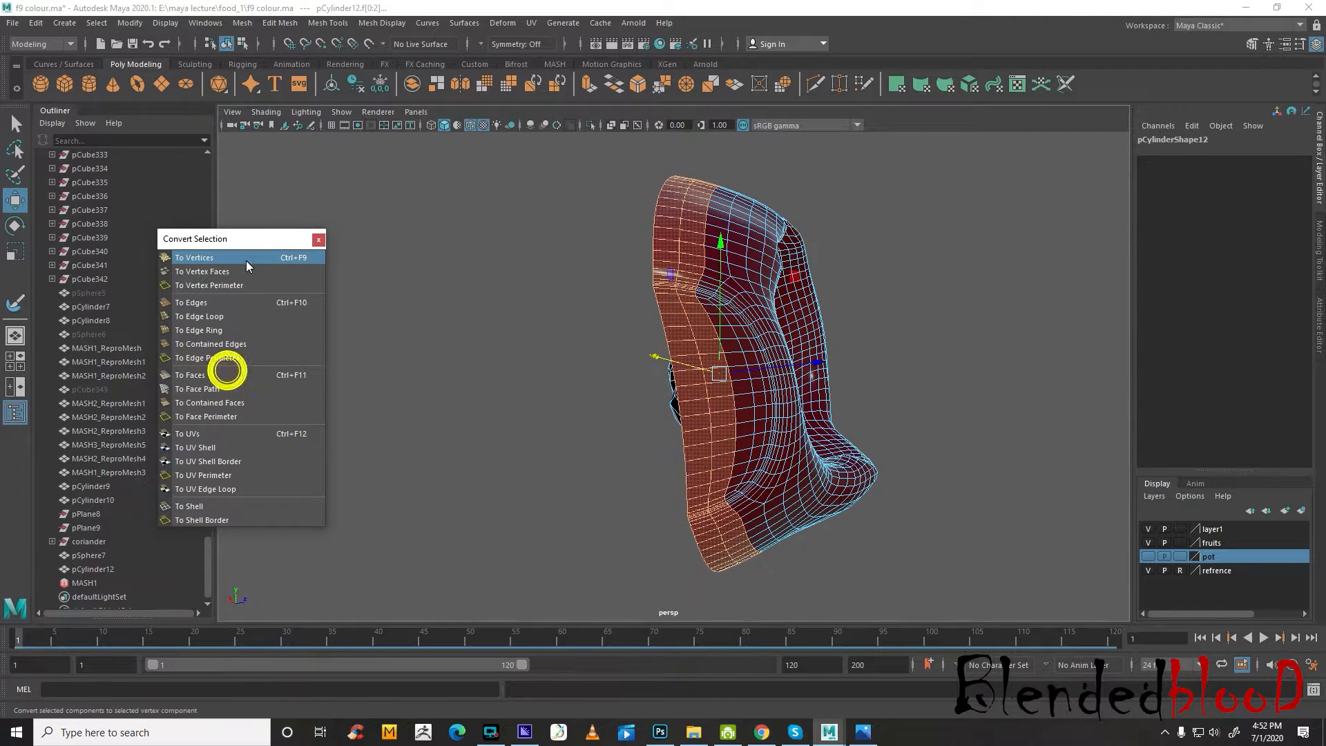
pyautogui.click(244, 257)
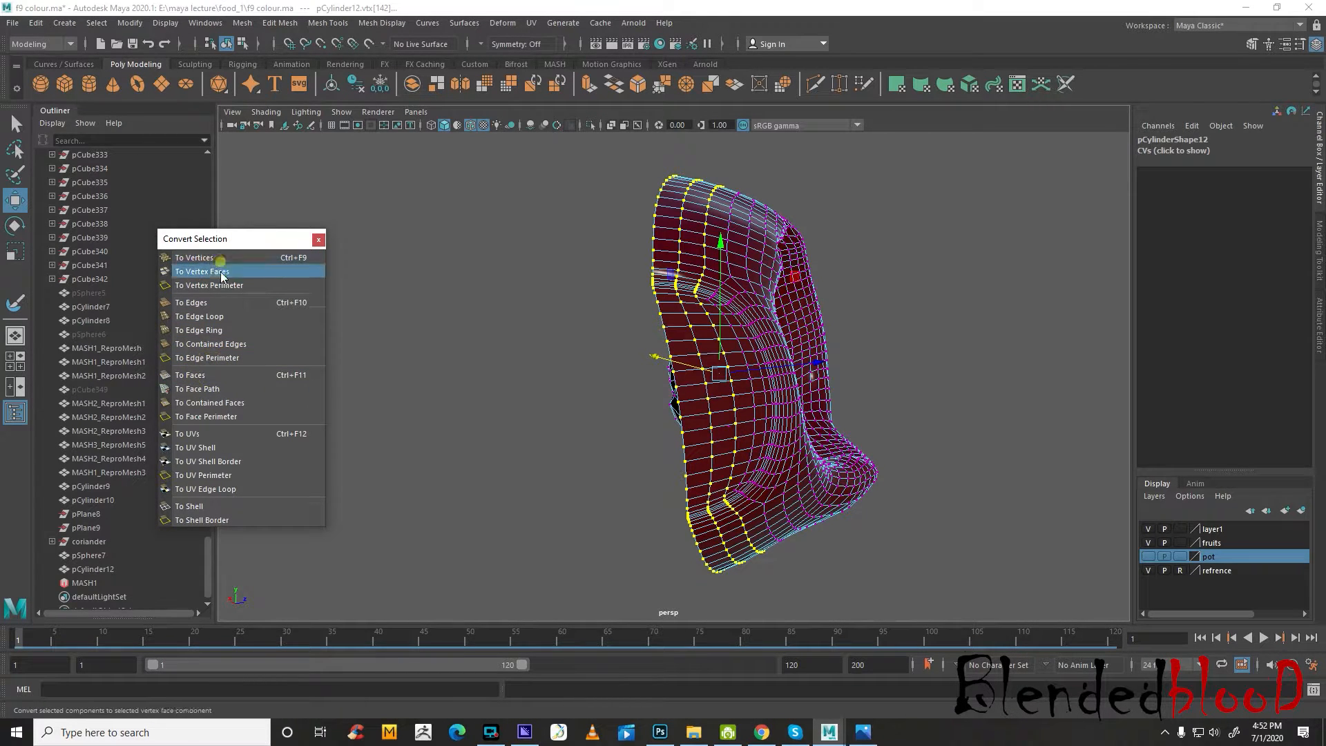
pyautogui.click(229, 374)
pyautogui.click(247, 258)
pyautogui.click(230, 374)
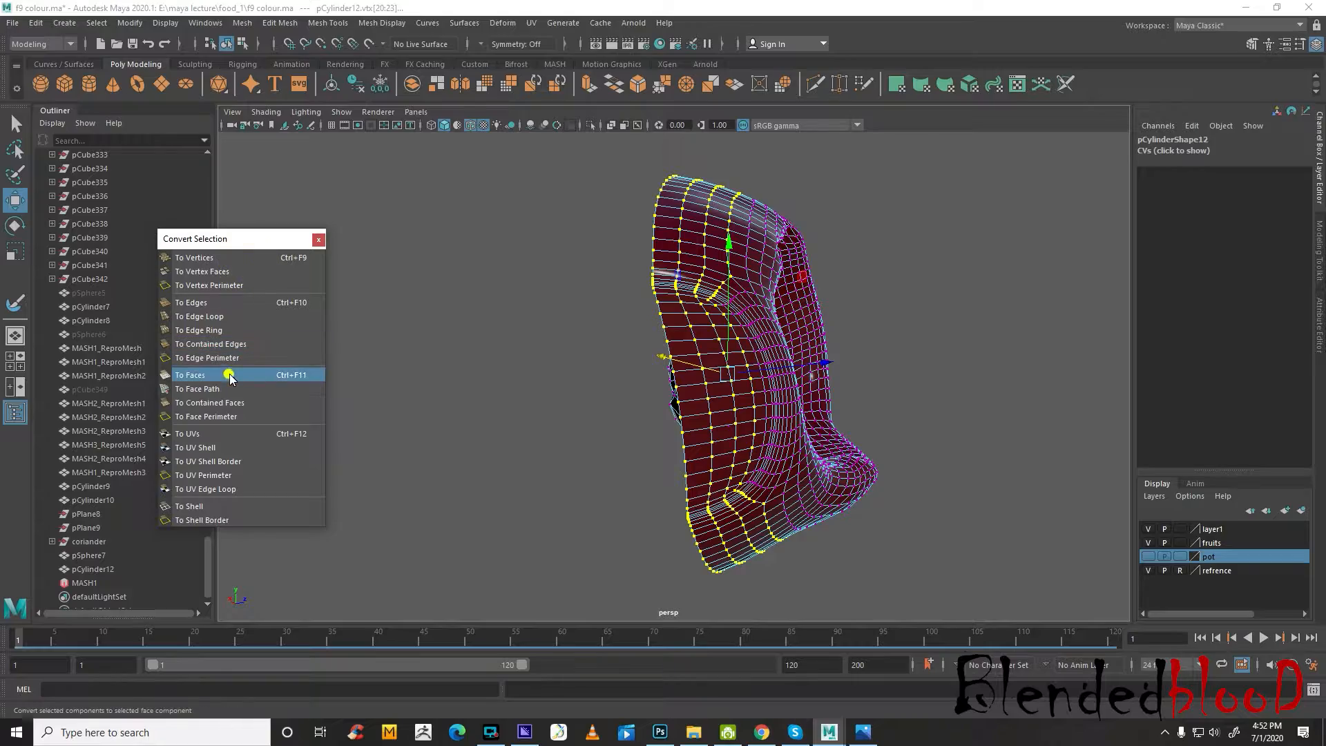
pyautogui.click(247, 258)
pyautogui.click(222, 376)
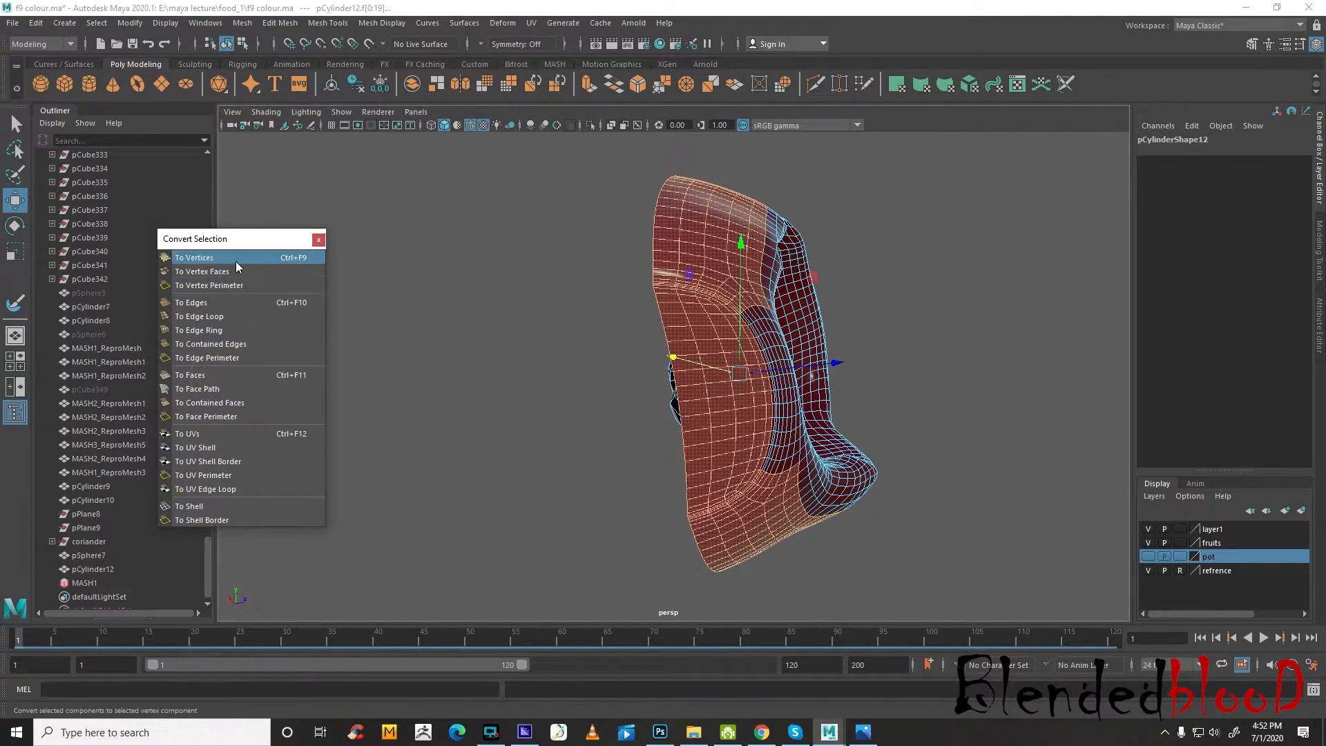
pyautogui.click(233, 260)
pyautogui.click(222, 375)
pyautogui.keyDown('alt'); pyautogui.moveTo(877, 357); pyautogui.dragTo(661, 371); pyautogui.keyUp('alt')
pyautogui.press('Delete')
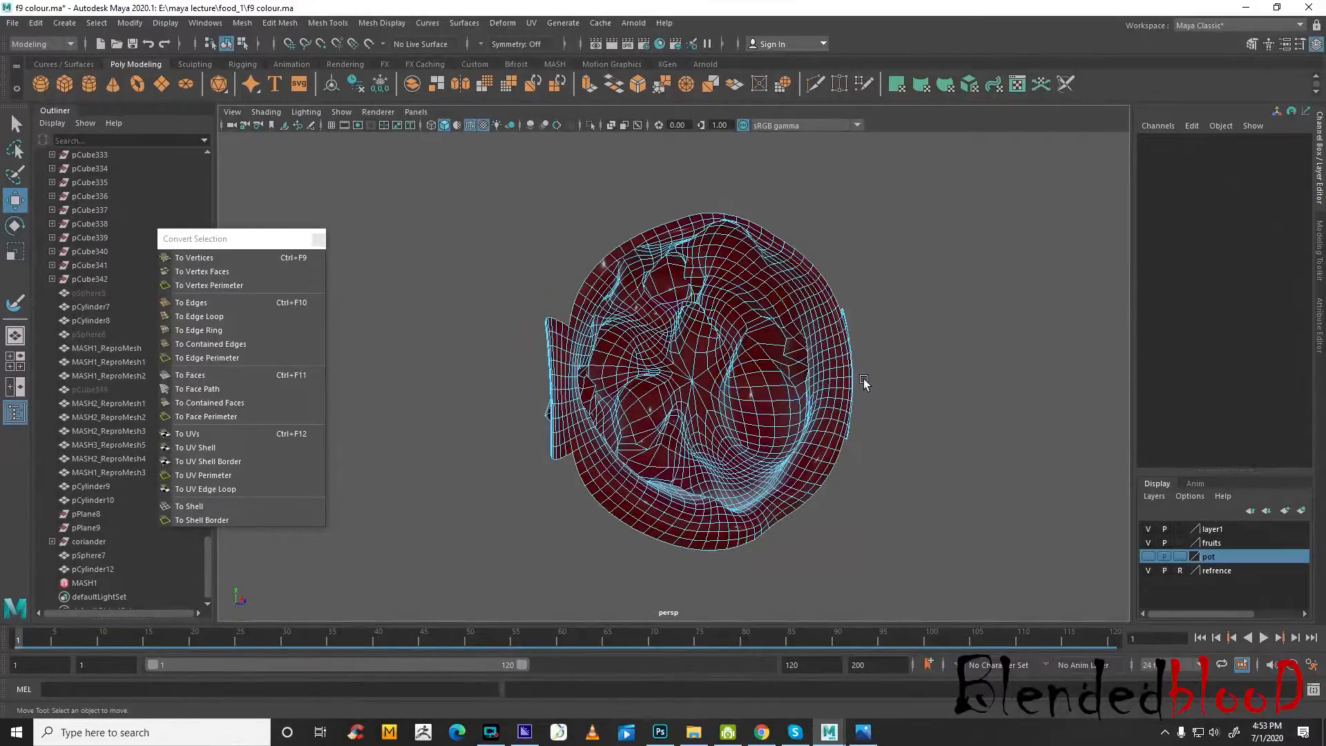
# Delete a face strip running around the side bulge of the jam surface and remove the bulge piece it isolates
pyautogui.scroll(4, 866, 380)
pyautogui.keyDown('alt'); pyautogui.moveTo(873, 384); pyautogui.dragTo(821, 376); pyautogui.keyUp('alt')
pyautogui.click(806, 314)
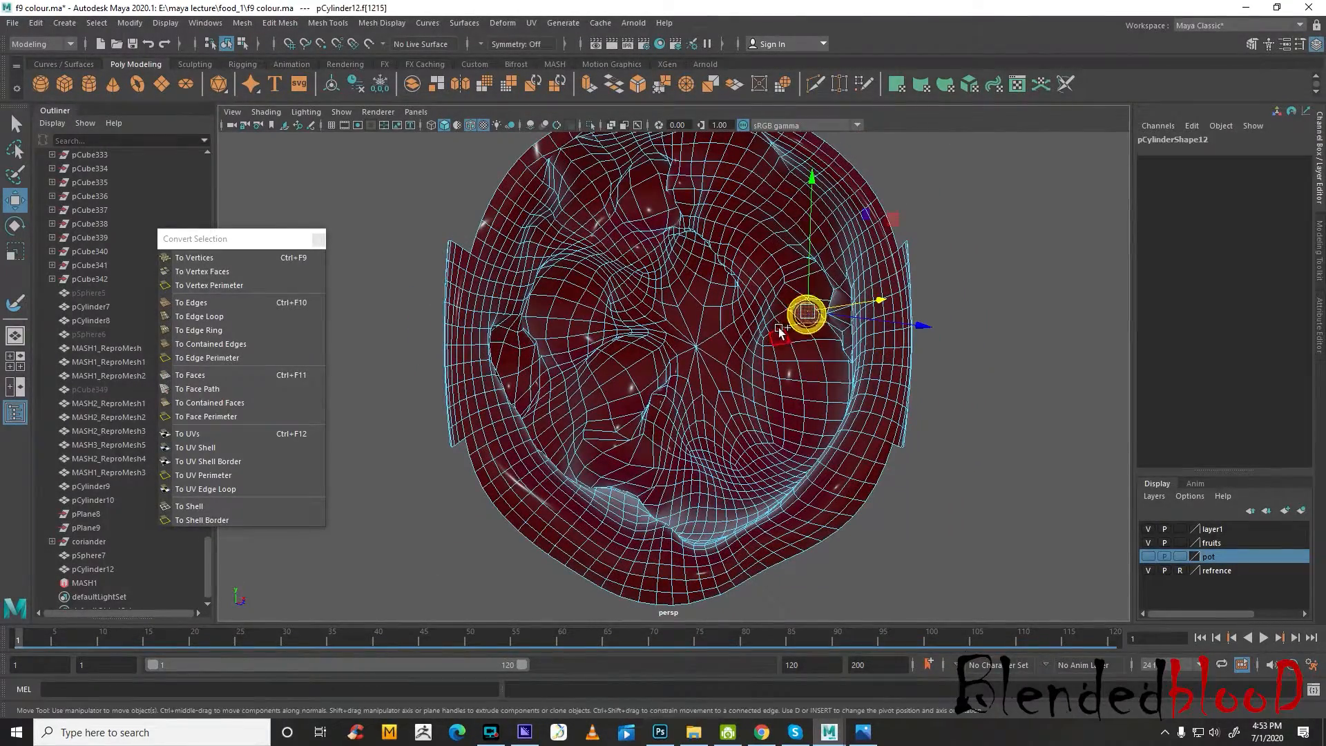
pyautogui.keyDown('shift'); pyautogui.click(788, 322); pyautogui.keyUp('shift')
pyautogui.press('Delete')
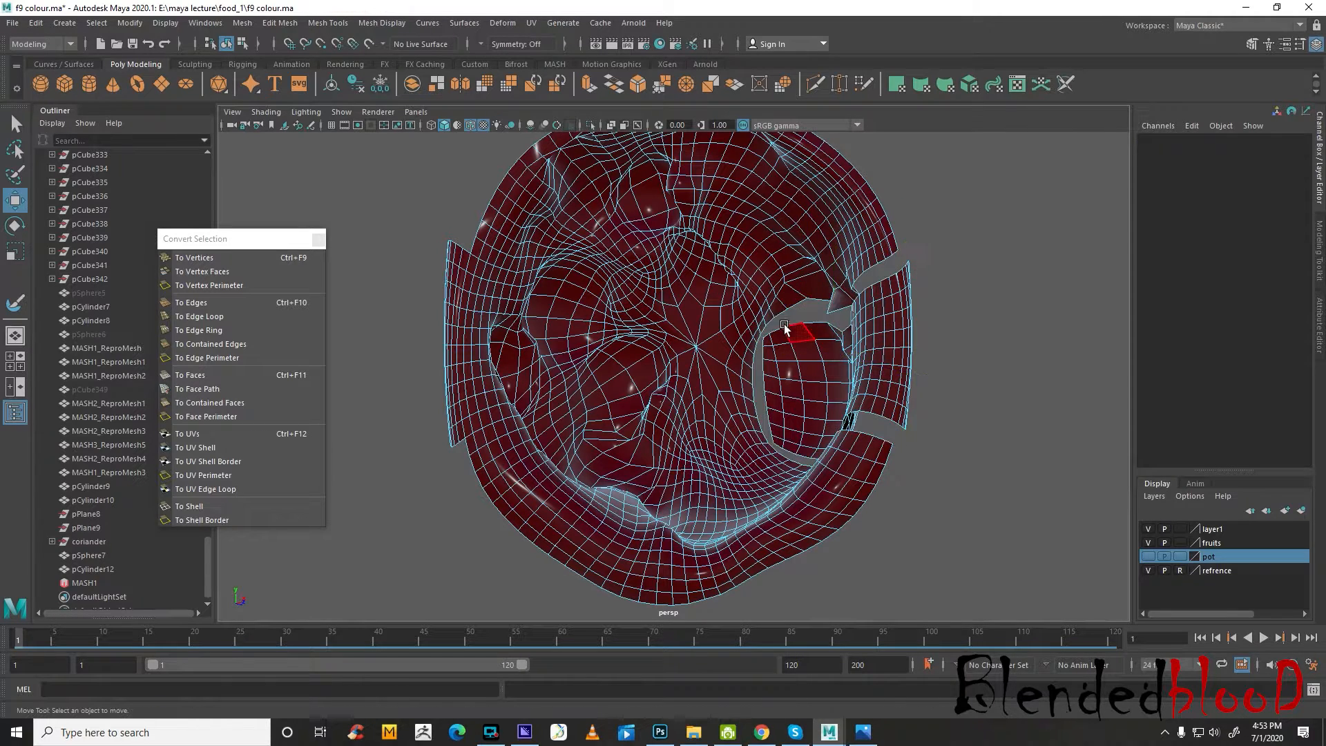
pyautogui.click(794, 359)
pyautogui.press('Delete')
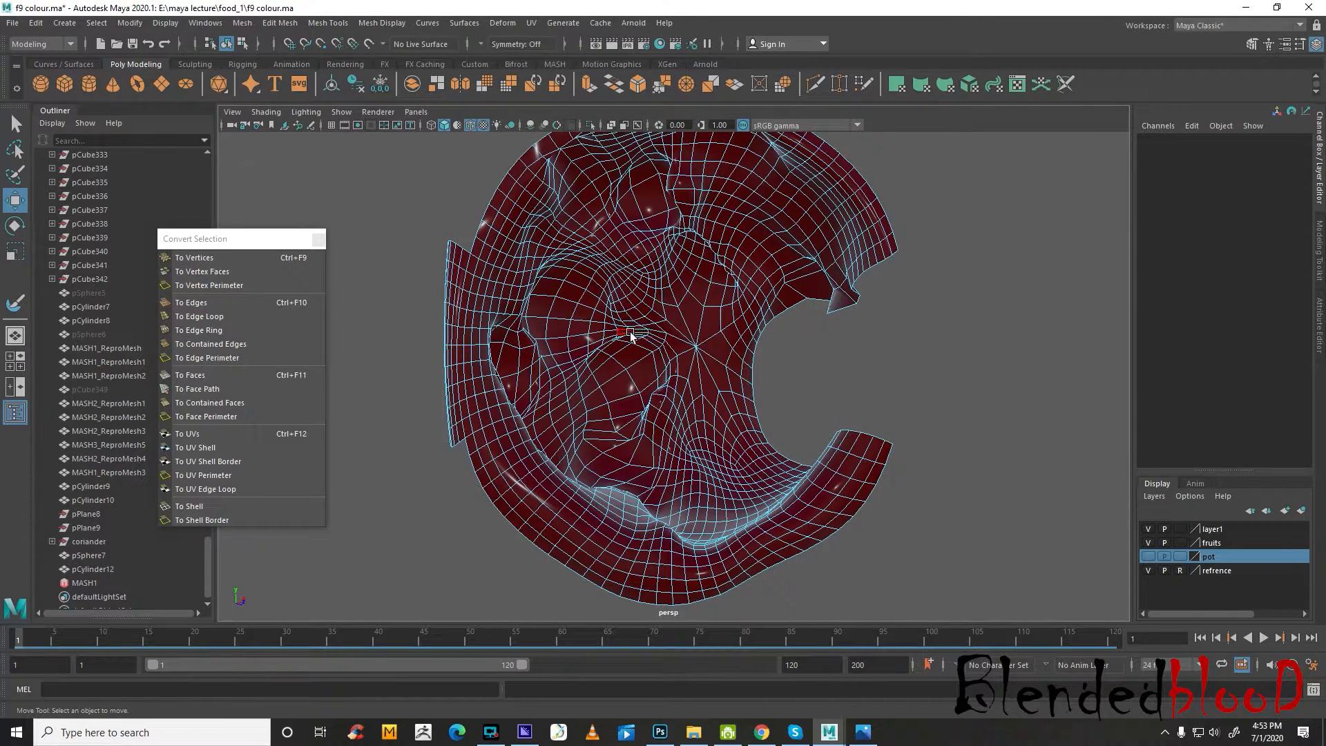
# Delete the face strip cutting through the jam surface's upper area and remove the detached upper piece
pyautogui.keyDown('alt'); pyautogui.moveTo(695, 334); pyautogui.dragTo(677, 338); pyautogui.keyUp('alt')
pyautogui.click(702, 292)
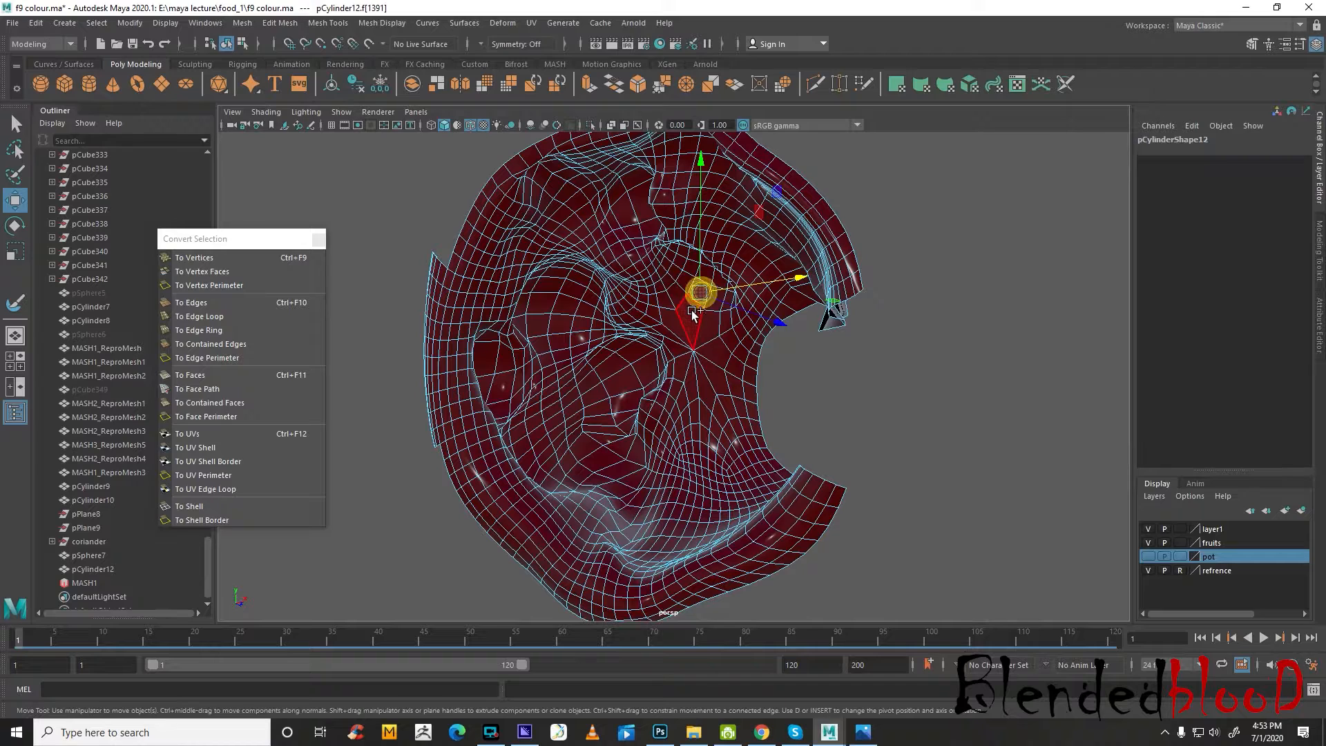
pyautogui.press('Delete')
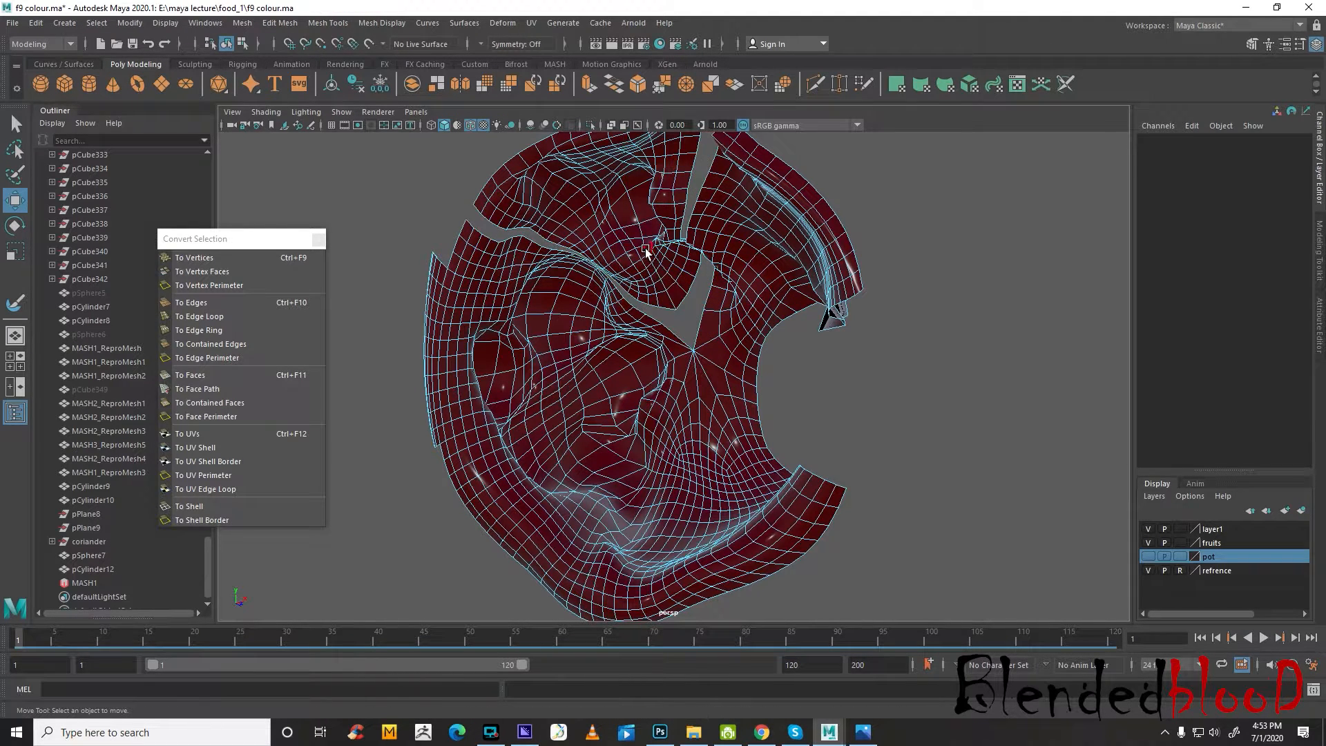
pyautogui.doubleClick(646, 249)
pyautogui.press('Delete')
# Delete the face strips running out from the jam surface's centre and remove the remaining detached side pieces
pyautogui.click(674, 359)
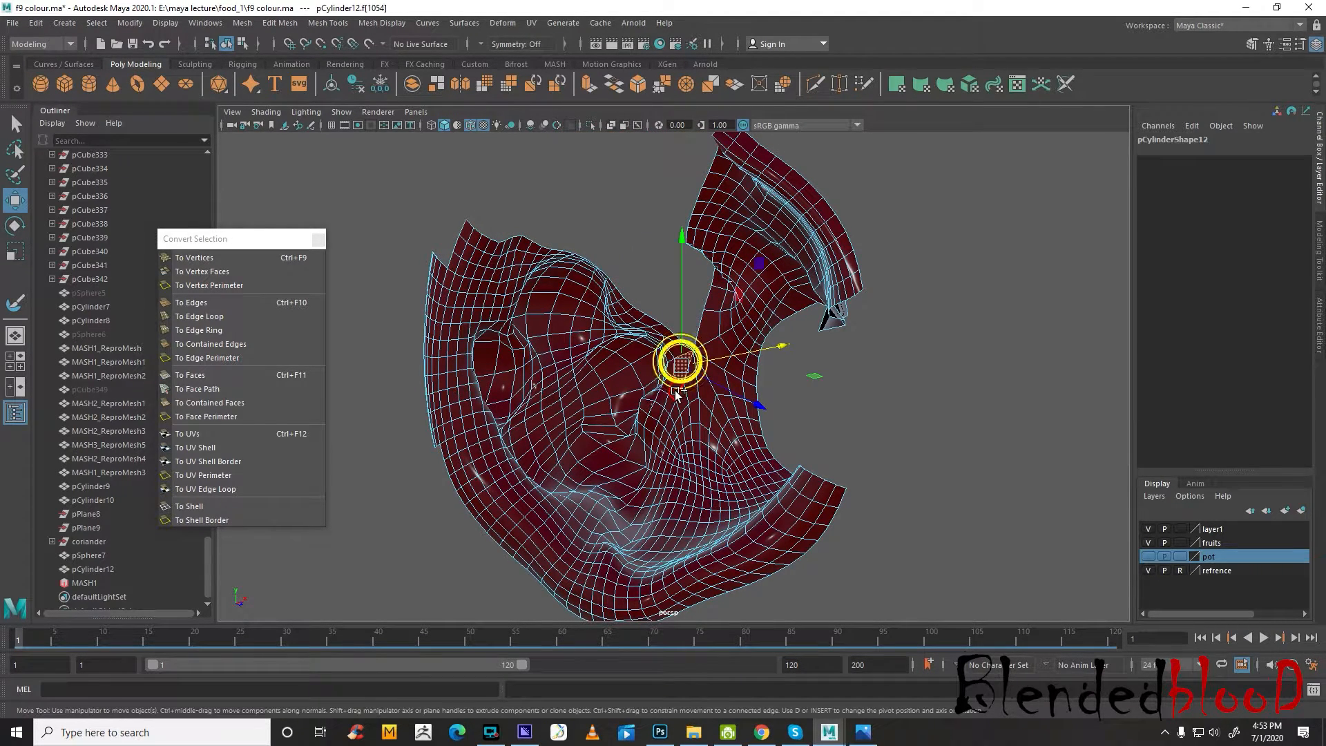
pyautogui.doubleClick(674, 391)
pyautogui.press('Delete')
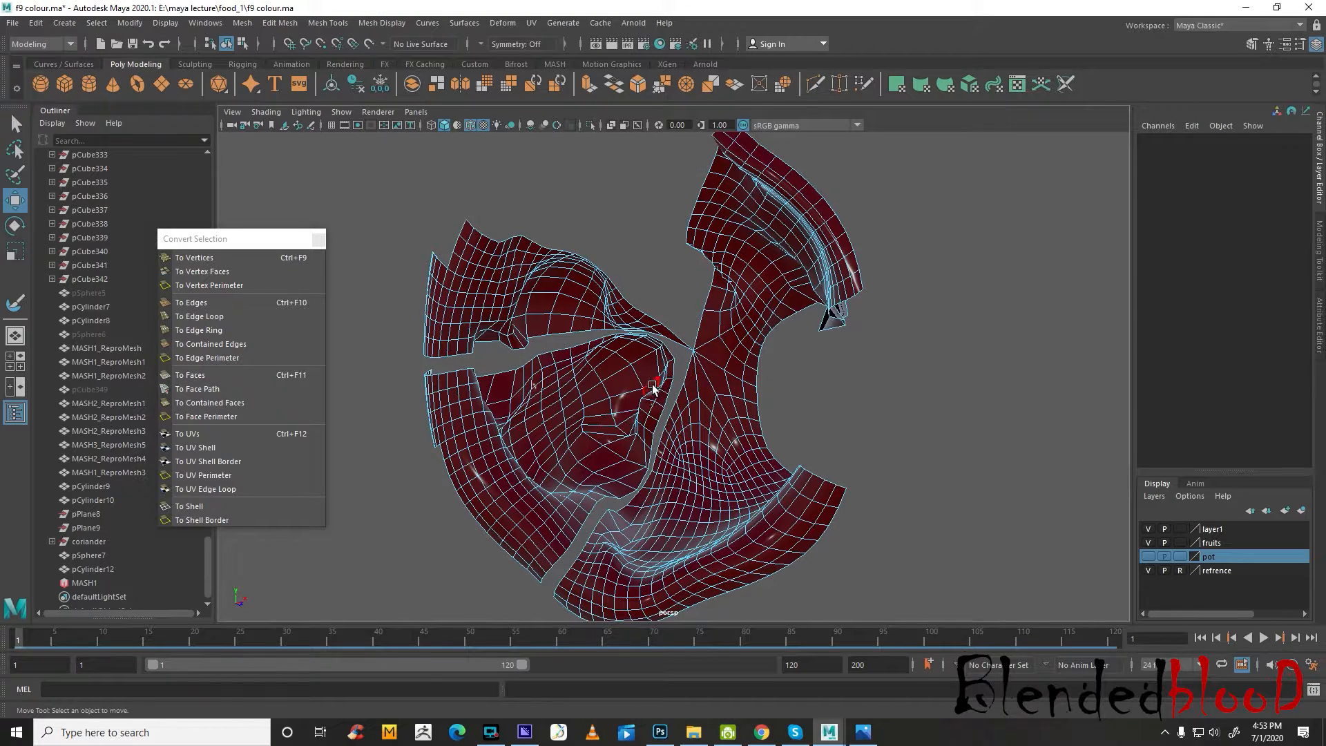
pyautogui.doubleClick(653, 388)
pyautogui.press('Delete')
pyautogui.click(676, 339)
pyautogui.press('Delete')
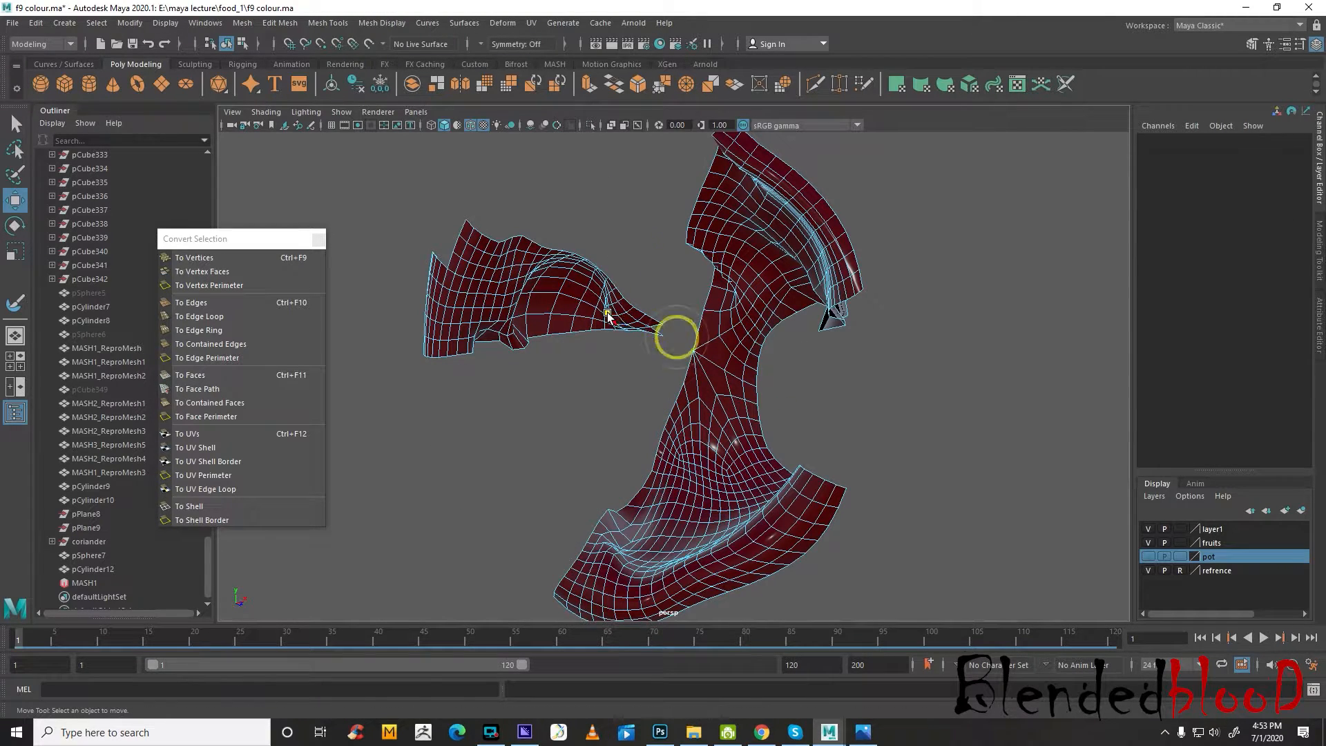
pyautogui.doubleClick(607, 313)
pyautogui.press('Delete')
# Delete a face strip near the outer edge of the jam's lower flap and remove the rim piece it separates
pyautogui.keyDown('alt'); pyautogui.moveTo(750, 451); pyautogui.dragTo(787, 371); pyautogui.keyUp('alt')
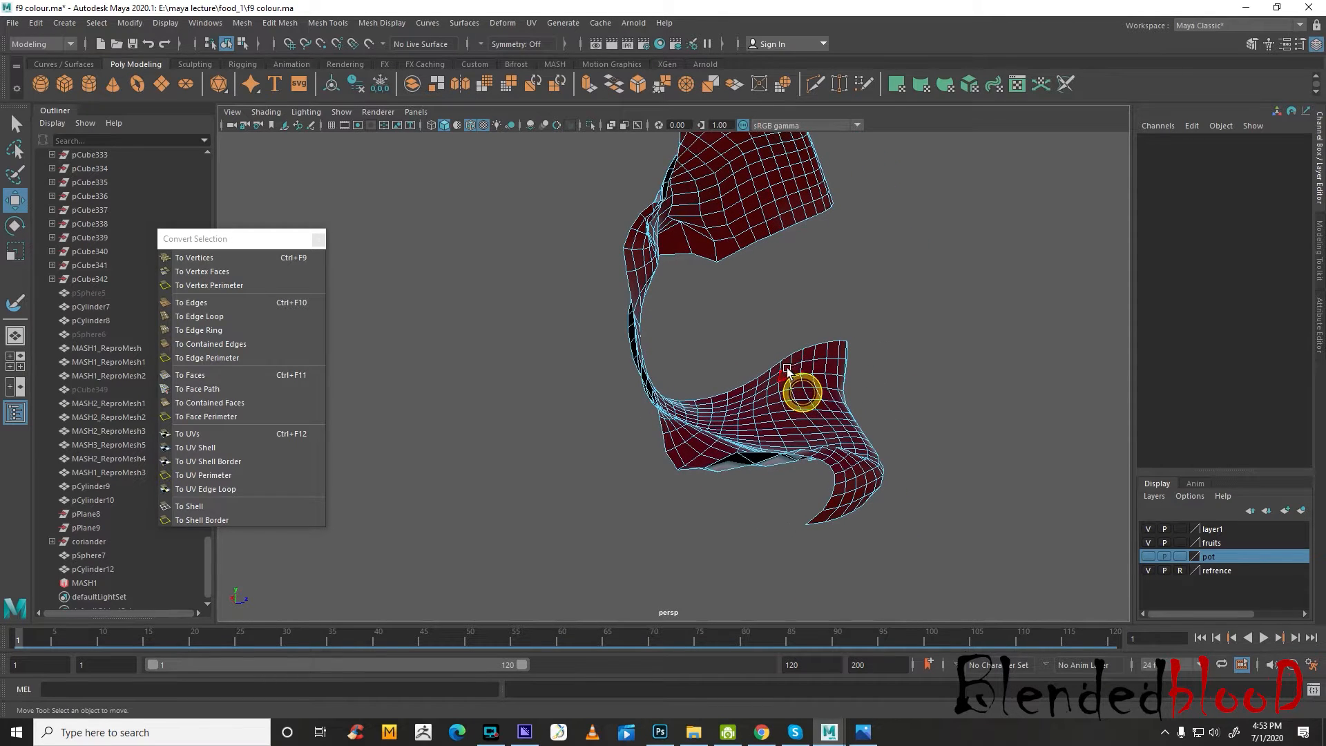
pyautogui.click(783, 366)
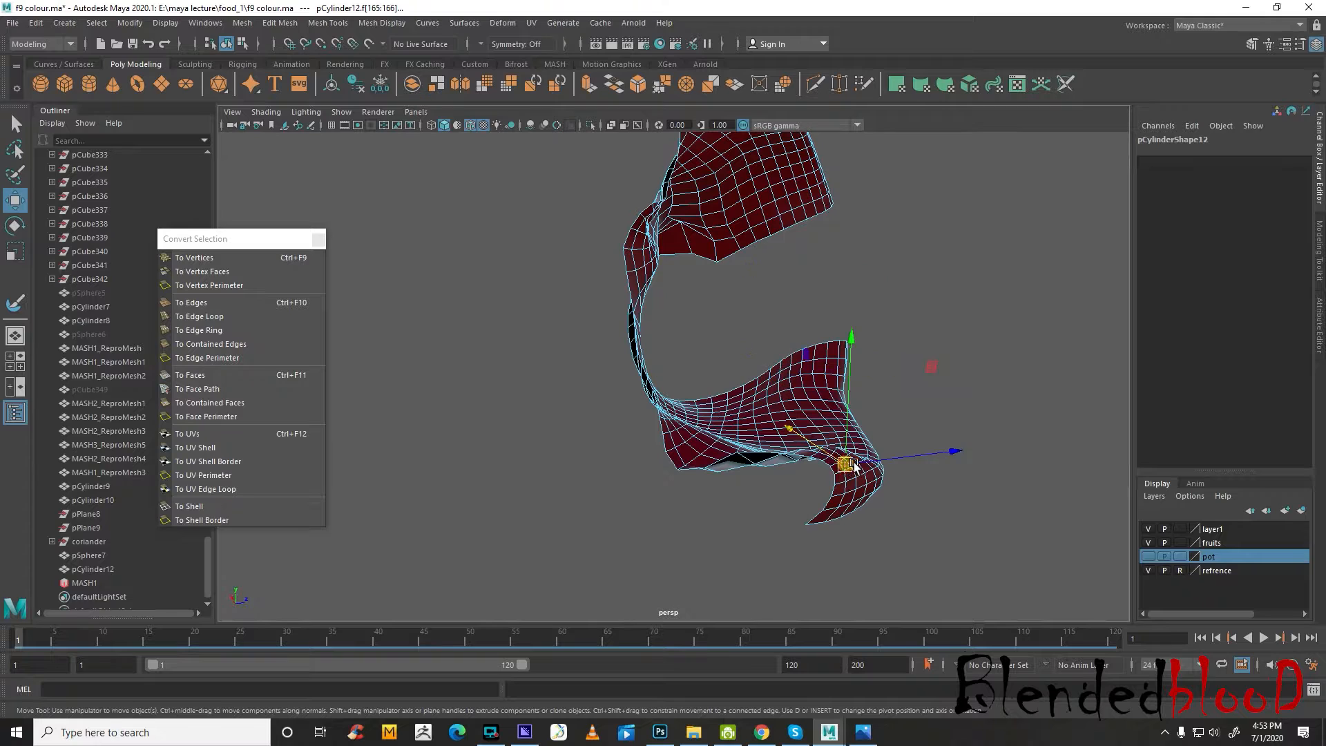
pyautogui.keyDown('alt'); pyautogui.moveTo(874, 485); pyautogui.dragTo(1008, 571, button='right'); pyautogui.keyUp('alt')
pyautogui.keyDown('shift'); pyautogui.doubleClick(993, 563); pyautogui.keyUp('shift')
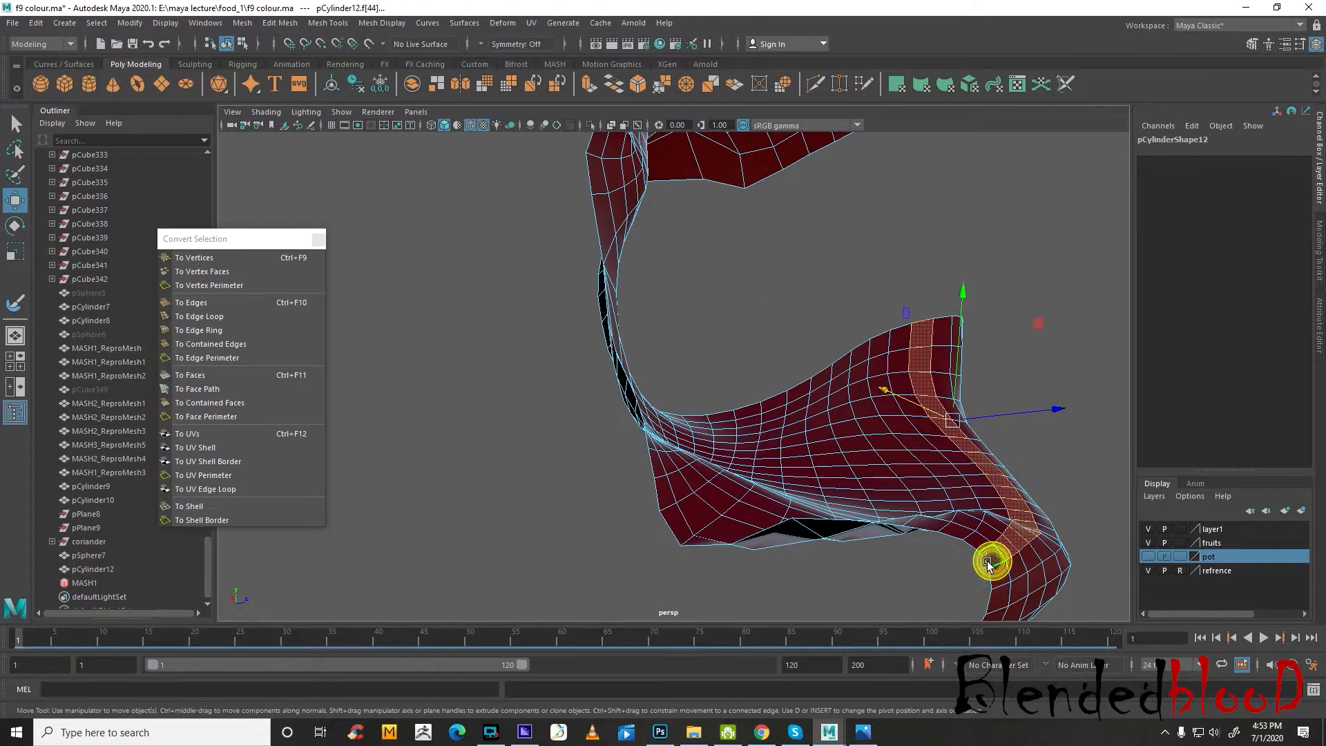
pyautogui.press('Delete')
pyautogui.click(996, 540)
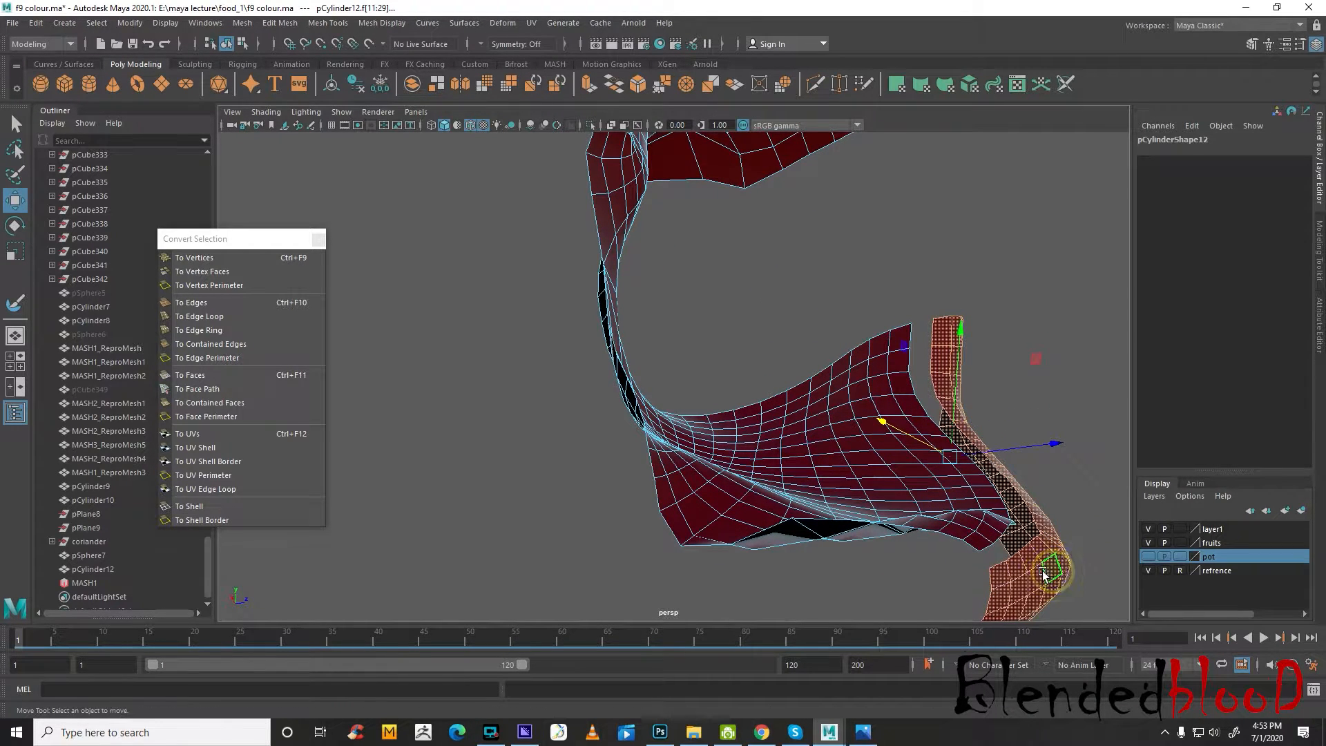
pyautogui.keyDown('alt'); pyautogui.moveTo(994, 539); pyautogui.dragTo(799, 313); pyautogui.keyUp('alt')
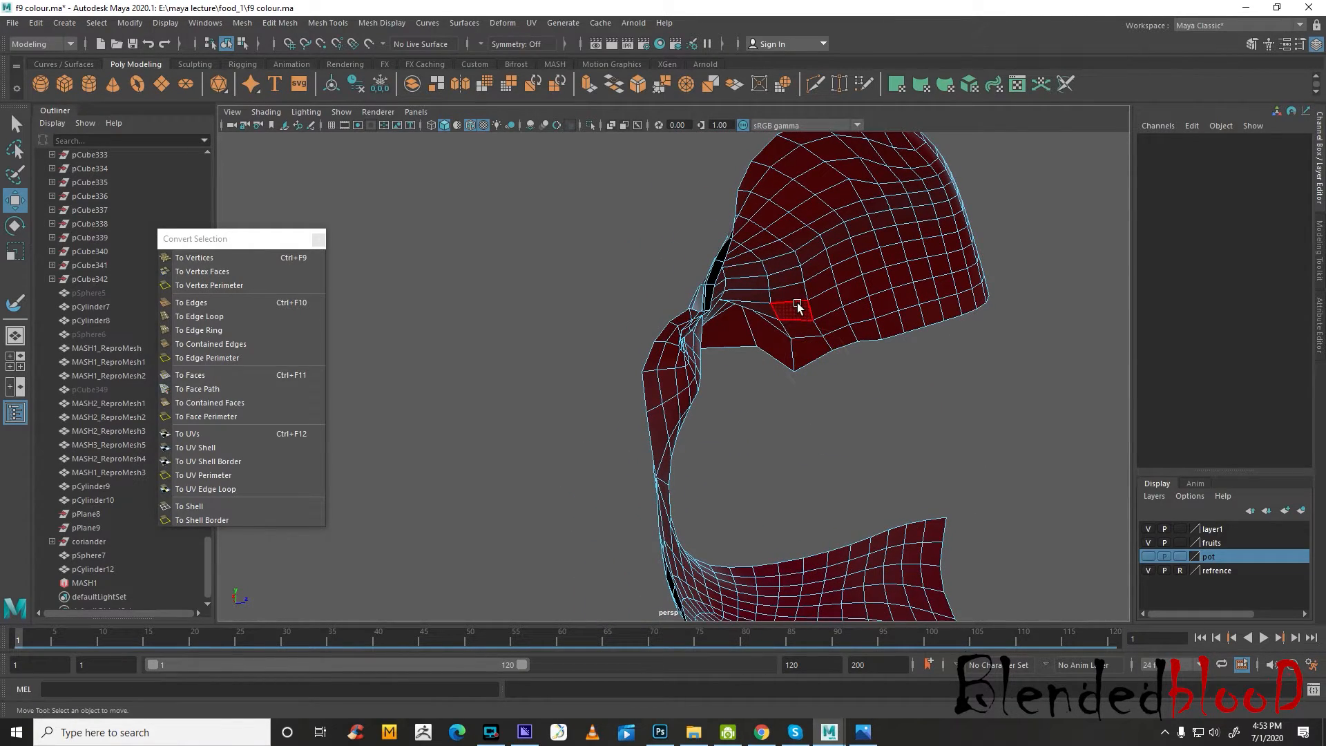
# Delete the face strip at the base of the jam's upper flap and remove the large curved piece above it
pyautogui.click(768, 323)
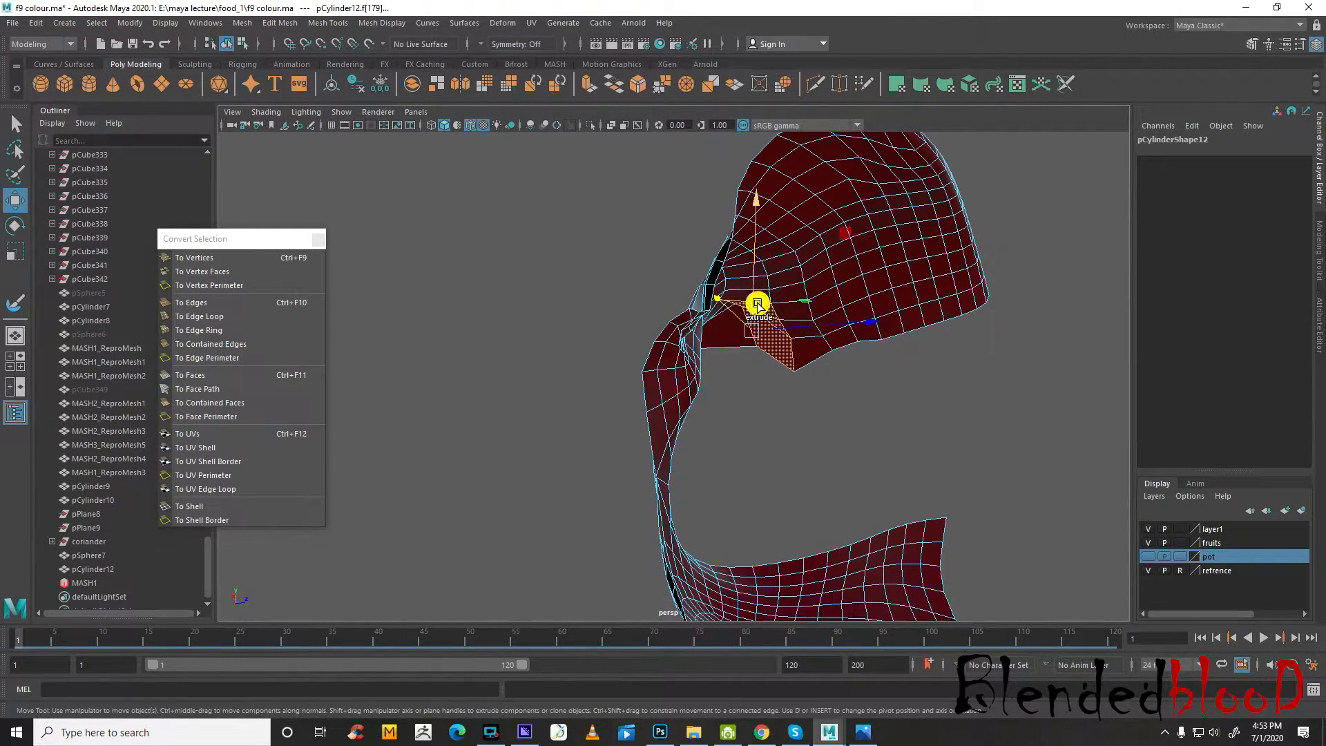
pyautogui.keyDown('alt'); pyautogui.moveTo(800, 351); pyautogui.dragTo(765, 355); pyautogui.keyUp('alt')
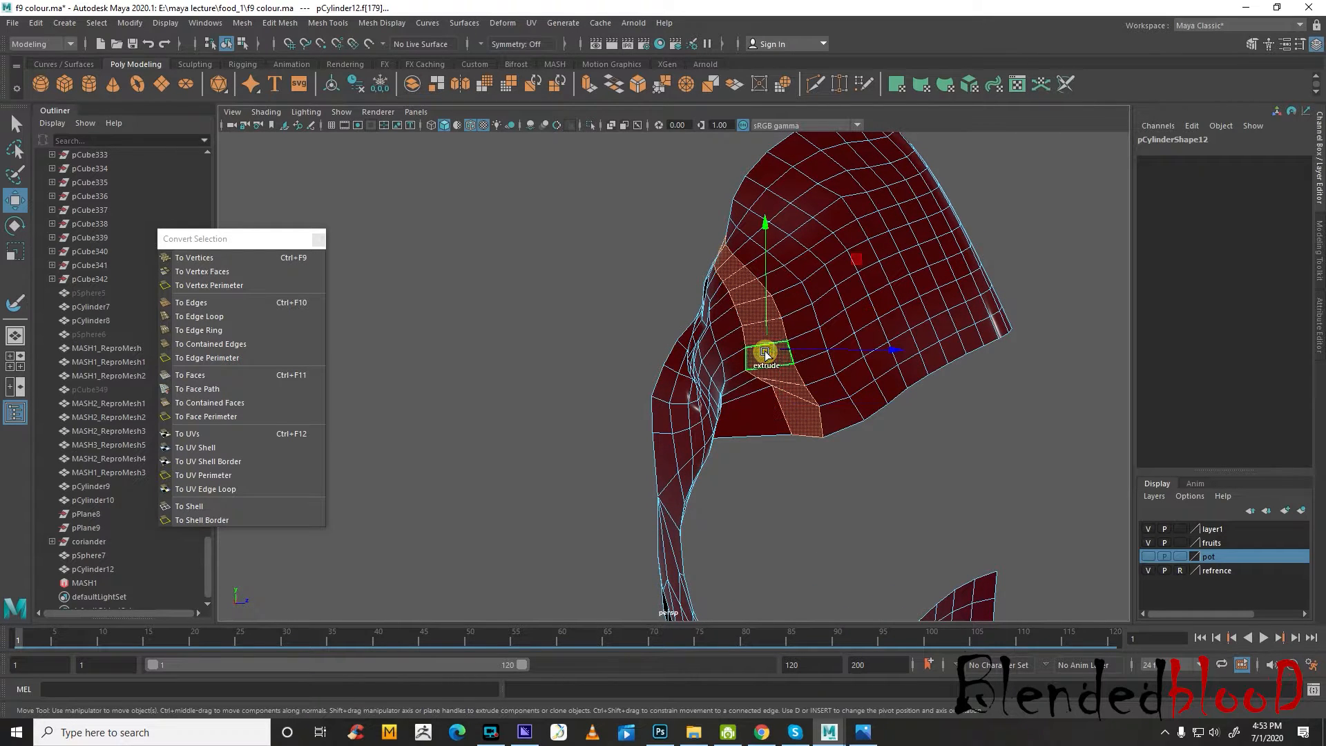
pyautogui.press('Delete')
pyautogui.doubleClick(828, 295)
pyautogui.press('Delete')
pyautogui.scroll(-5, 767, 339)
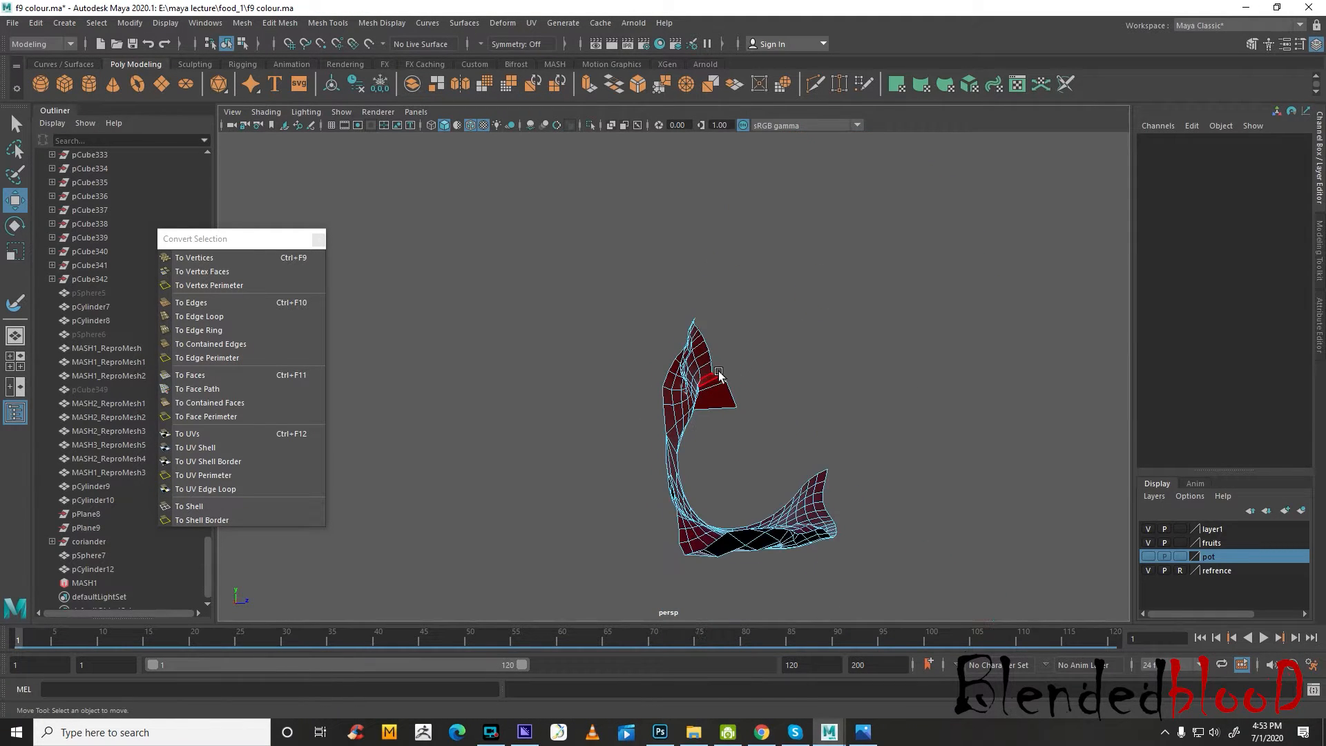
# Return the trimmed jam piece to object mode and centre its pivot
pyautogui.scroll(2, 723, 373)
pyautogui.click(724, 378)
pyautogui.moveTo(688, 367); pyautogui.dragTo(783, 302, button='right')
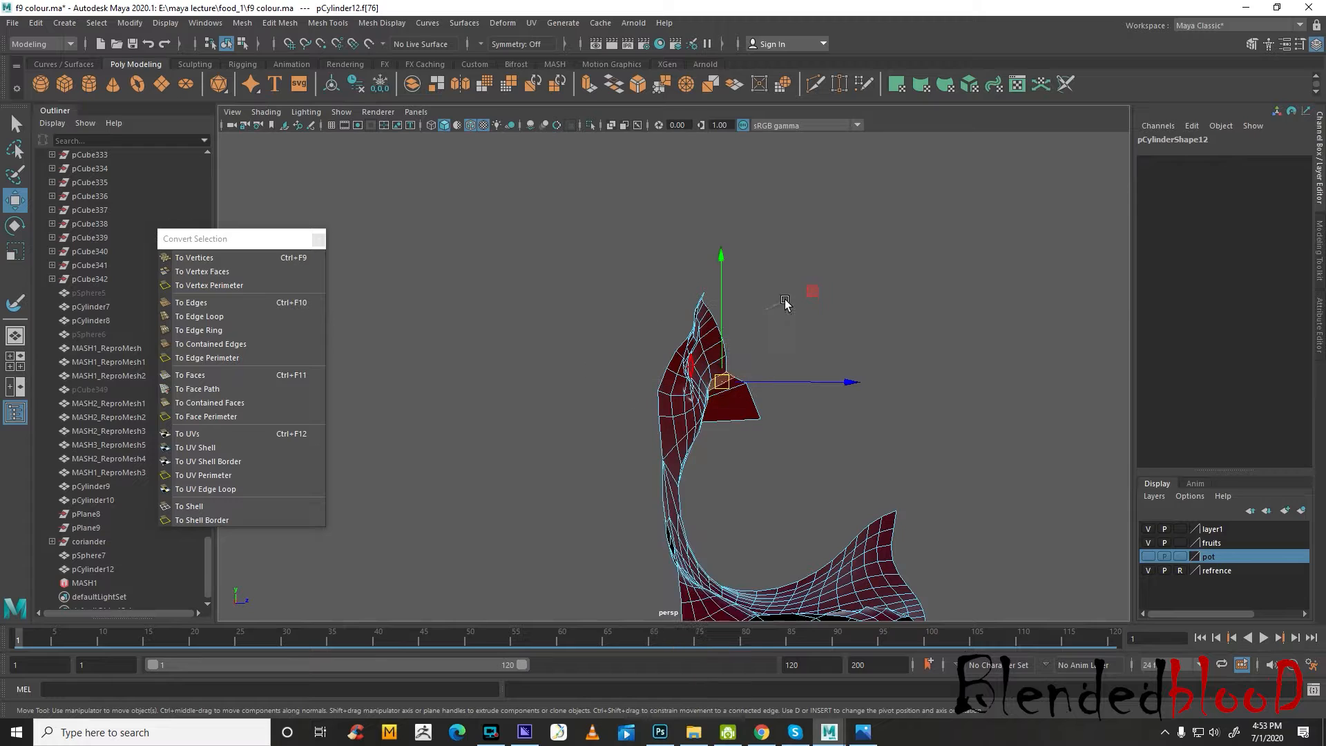
pyautogui.click(138, 23)
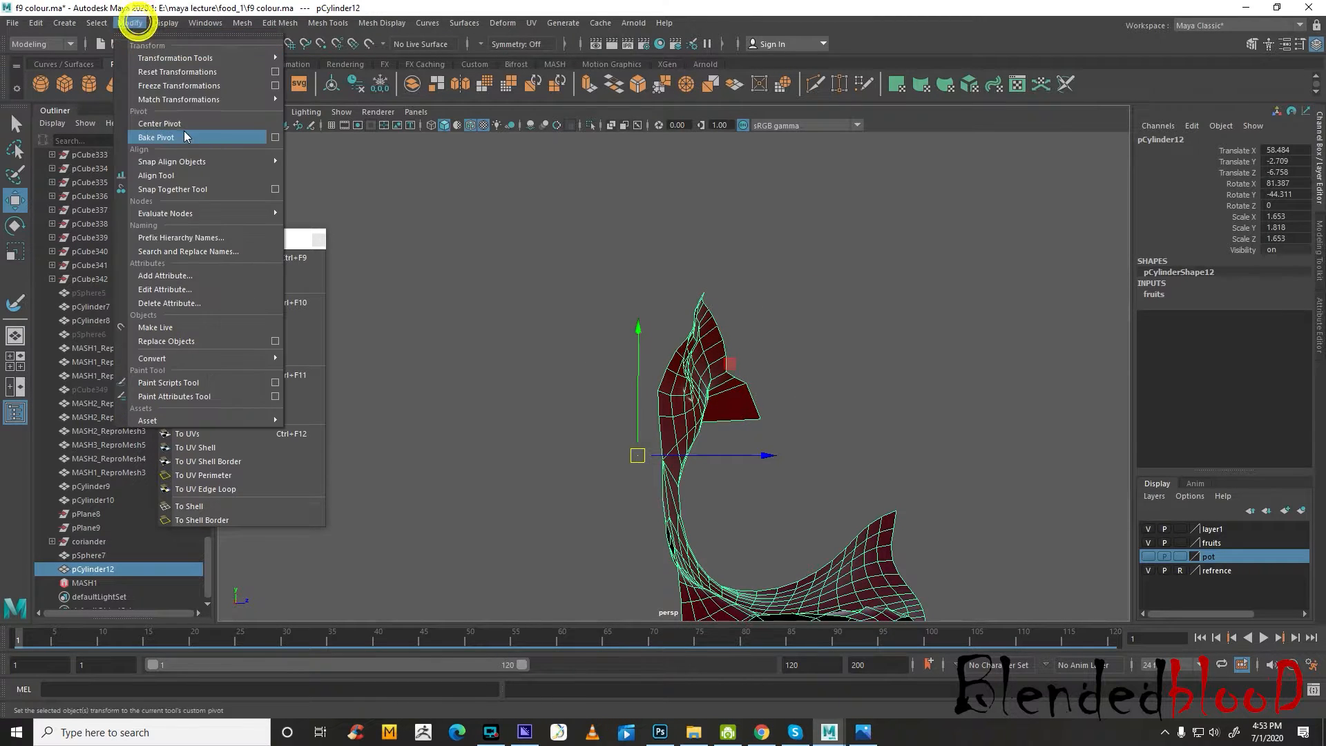
pyautogui.click(183, 124)
# Inspect the trimmed jam piece from several angles and make the pot layer visible again
pyautogui.scroll(-3, 746, 397)
pyautogui.keyDown('alt'); pyautogui.moveTo(750, 402); pyautogui.dragTo(697, 429); pyautogui.keyUp('alt')
pyautogui.scroll(2, 697, 428)
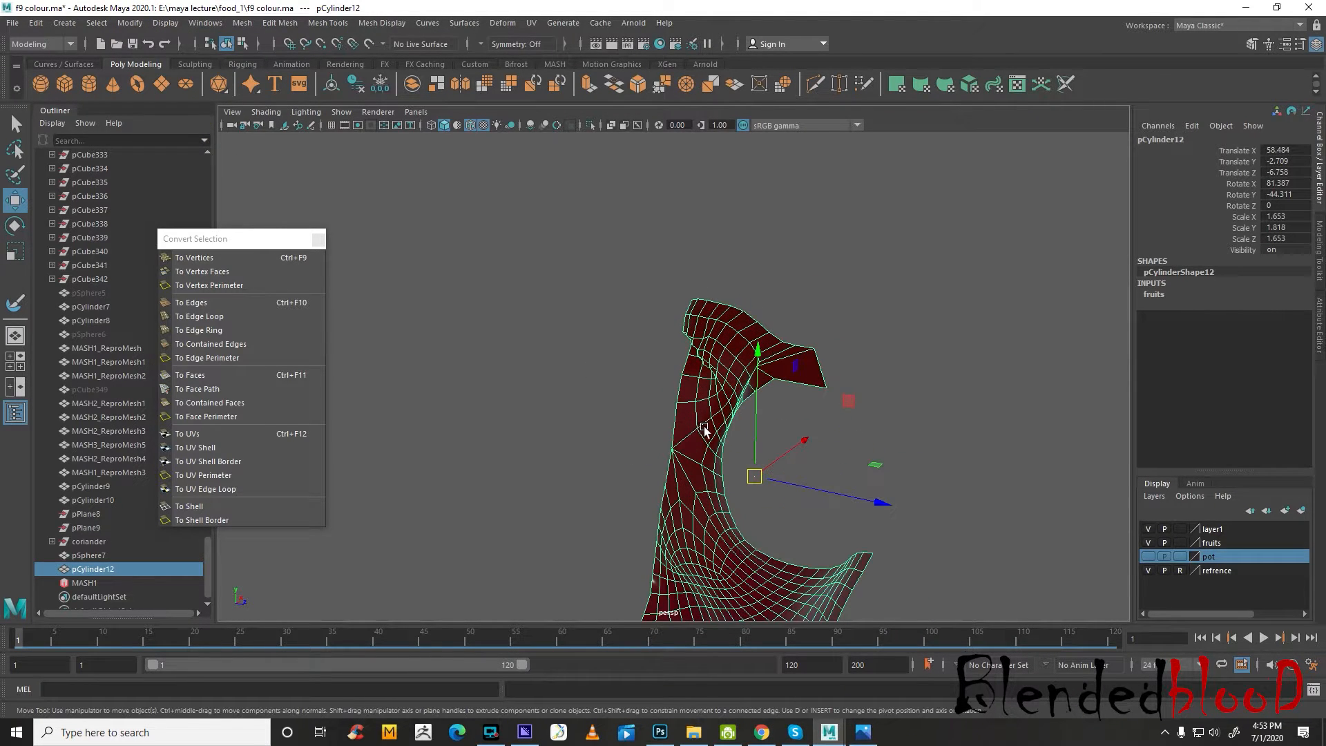
pyautogui.click(867, 436)
pyautogui.keyDown('alt'); pyautogui.moveTo(885, 456); pyautogui.dragTo(850, 301, button='middle'); pyautogui.keyUp('alt')
pyautogui.keyDown('alt'); pyautogui.moveTo(694, 453); pyautogui.dragTo(806, 459); pyautogui.keyUp('alt')
pyautogui.click(806, 457)
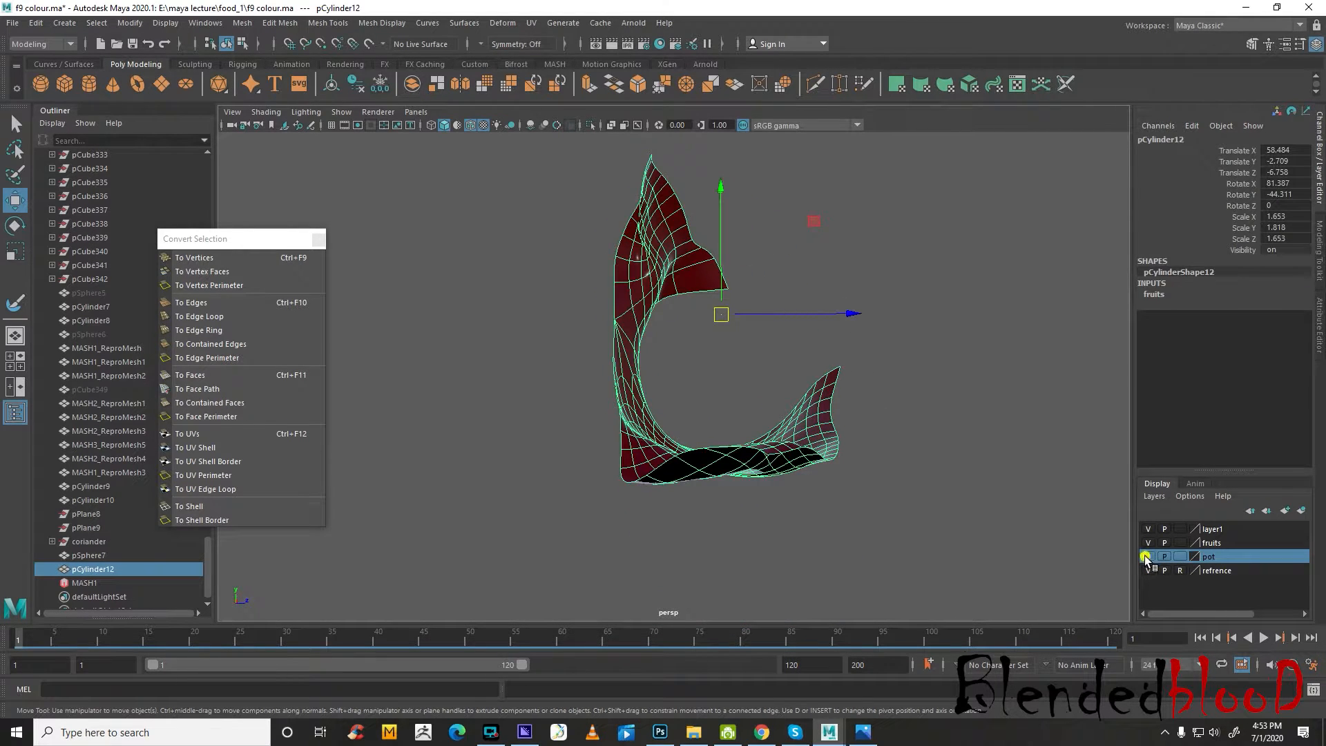
# Move the trimmed jam piece along X to 13.652, back into the jar on the plate
pyautogui.scroll(-8, 947, 473)
pyautogui.keyDown('alt'); pyautogui.moveTo(853, 450); pyautogui.dragTo(680, 460); pyautogui.keyUp('alt')
pyautogui.scroll(-7, 679, 460)
pyautogui.keyDown('alt'); pyautogui.moveTo(680, 460); pyautogui.dragTo(943, 400, button='middle'); pyautogui.keyUp('alt')
pyautogui.scroll(-3, 934, 346)
pyautogui.moveTo(931, 333); pyautogui.dragTo(779, 395)
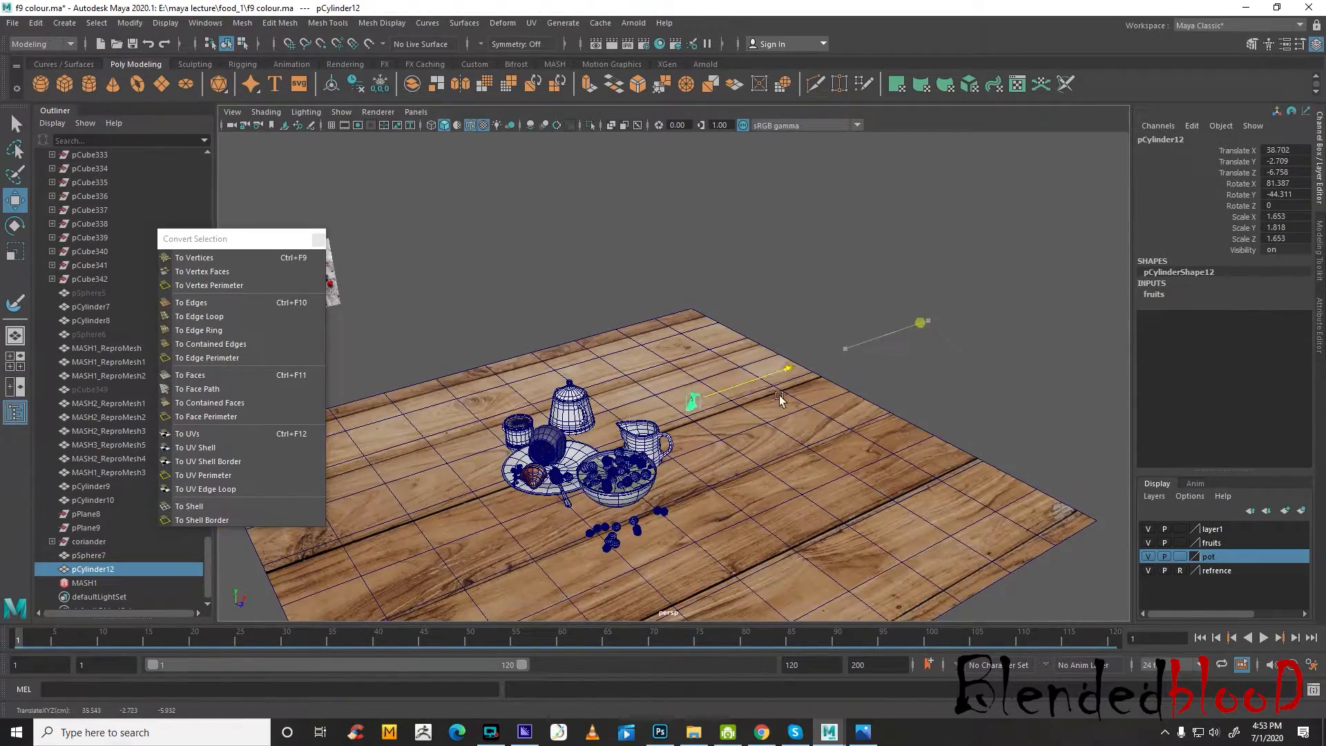
pyautogui.press('f')
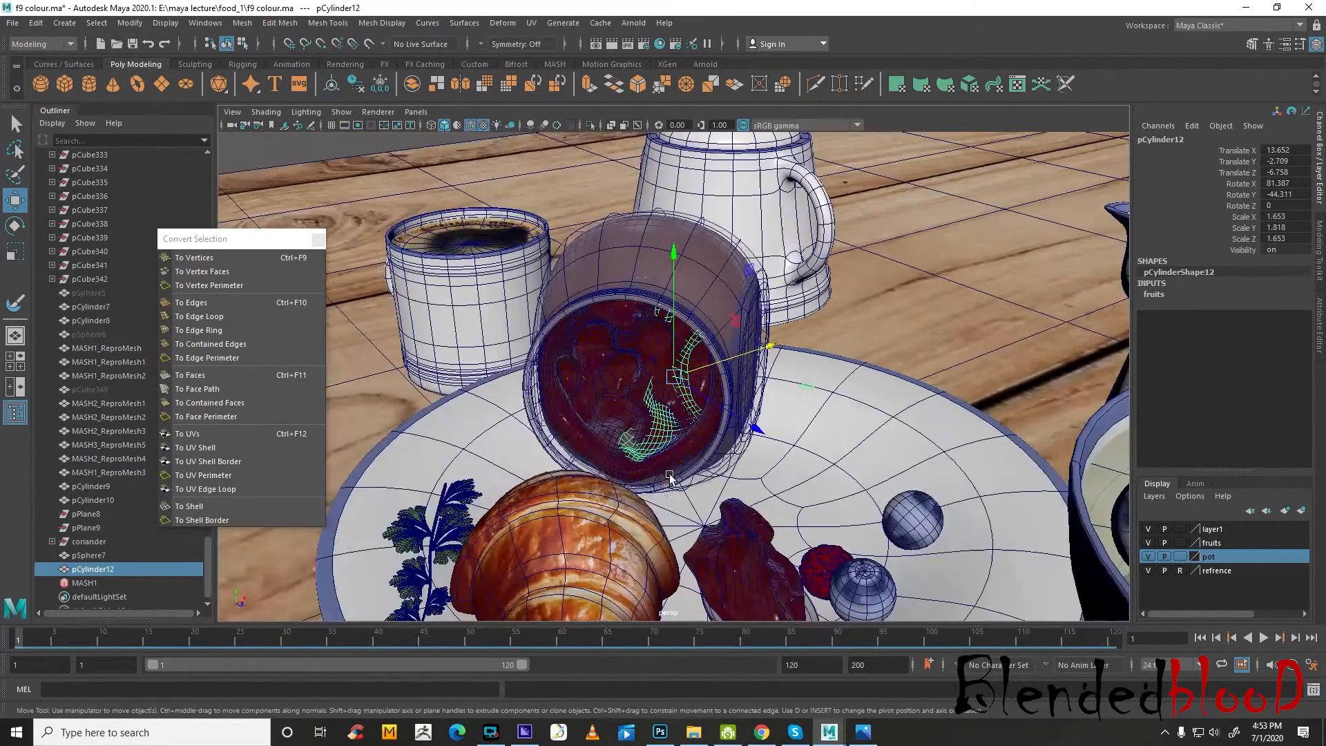
# Select the croissant and nudge it along Z to -4.826 on the plate
pyautogui.keyDown('alt'); pyautogui.moveTo(669, 474); pyautogui.dragTo(720, 437); pyautogui.keyUp('alt')
pyautogui.click(704, 424)
pyautogui.press('r')
pyautogui.press('w')
pyautogui.moveTo(747, 392); pyautogui.dragTo(731, 389)
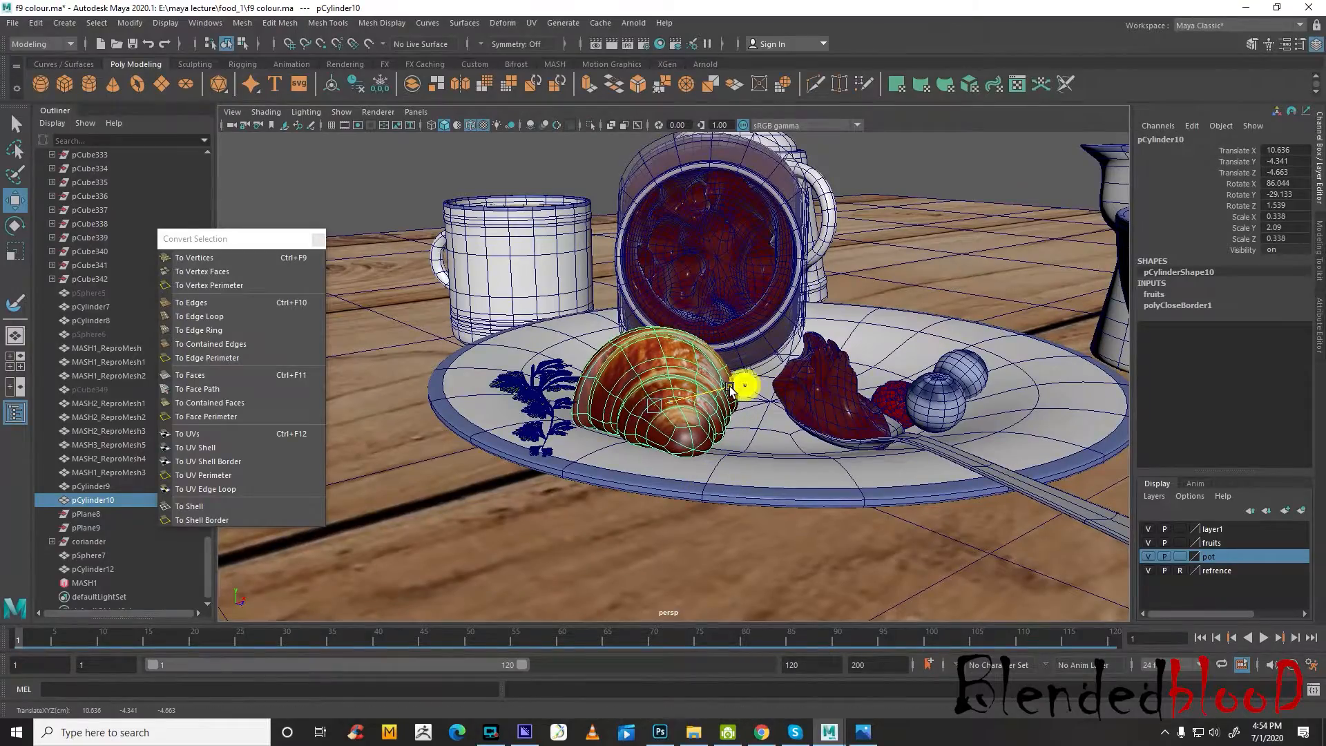
pyautogui.keyDown('alt'); pyautogui.moveTo(706, 446); pyautogui.dragTo(776, 424); pyautogui.keyUp('alt')
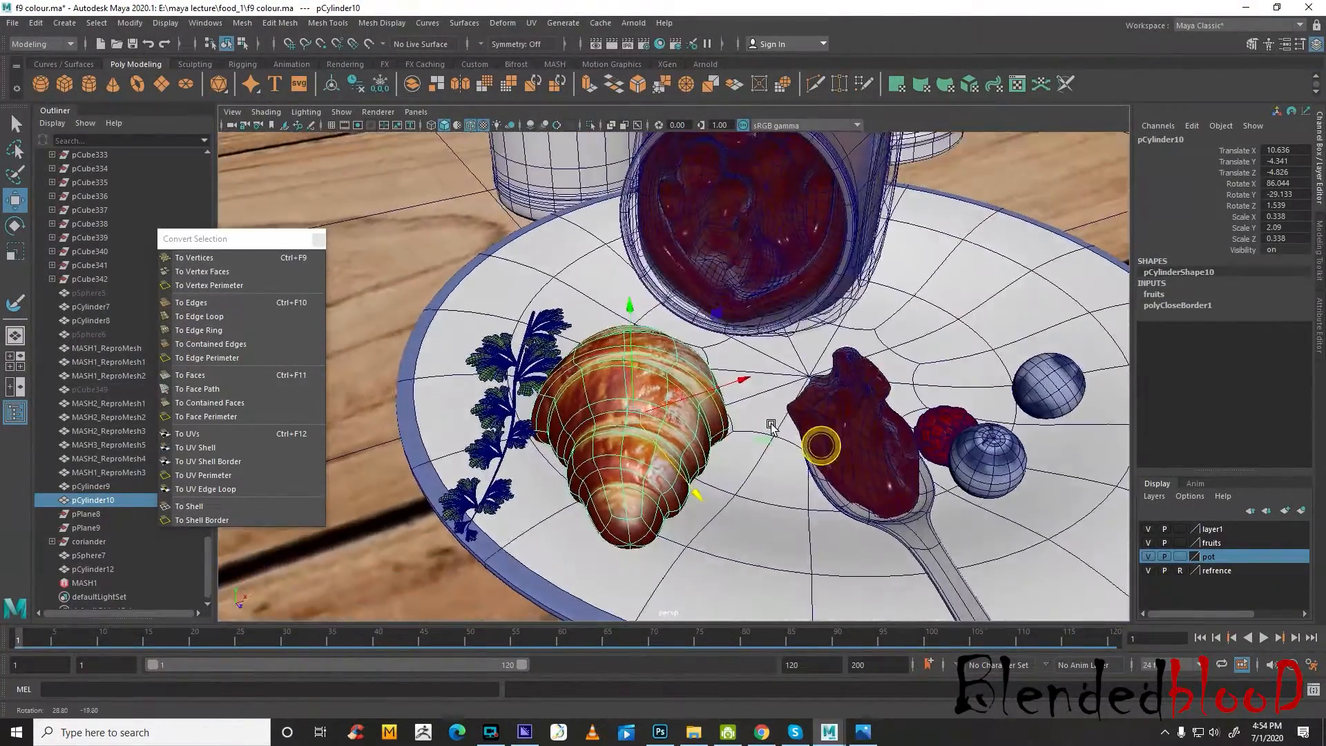
# Select the trimmed jam piece and move it out of the jar's mouth to X 12.137 and Z -5.302
pyautogui.scroll(-5, 794, 397)
pyautogui.click(713, 319)
pyautogui.scroll(5, 713, 318)
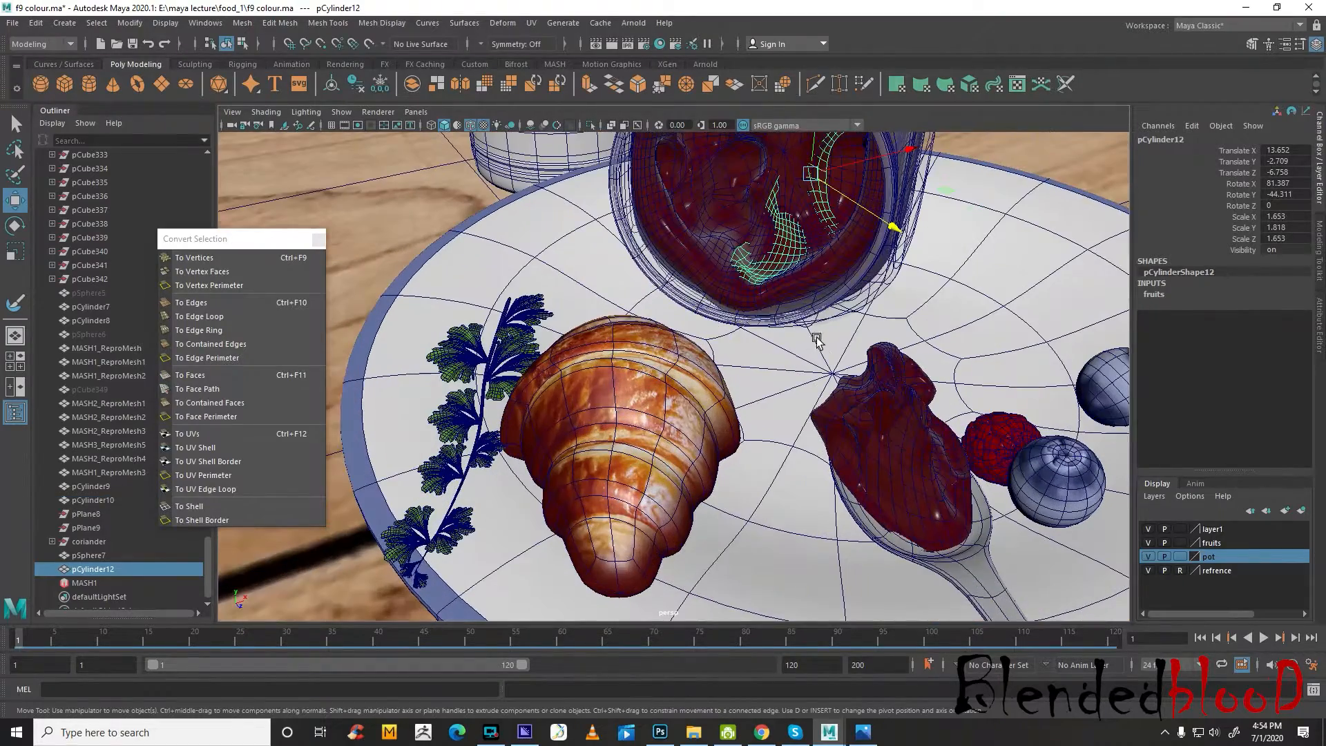
pyautogui.keyDown('alt'); pyautogui.moveTo(817, 338); pyautogui.dragTo(852, 426, button='middle'); pyautogui.keyUp('alt')
pyautogui.keyDown('alt'); pyautogui.moveTo(852, 426); pyautogui.dragTo(858, 425); pyautogui.keyUp('alt')
pyautogui.moveTo(880, 307)
pyautogui.keyDown('alt'); pyautogui.mouseDown()
pyautogui.moveTo(896, 337)
pyautogui.moveTo(888, 326)
pyautogui.mouseUp(); pyautogui.keyUp('alt')
pyautogui.press('space')
pyautogui.moveTo(600, 198); pyautogui.dragTo(342, 425)
pyautogui.press('space')
pyautogui.keyDown('alt'); pyautogui.moveTo(960, 280); pyautogui.dragTo(808, 282); pyautogui.keyUp('alt')
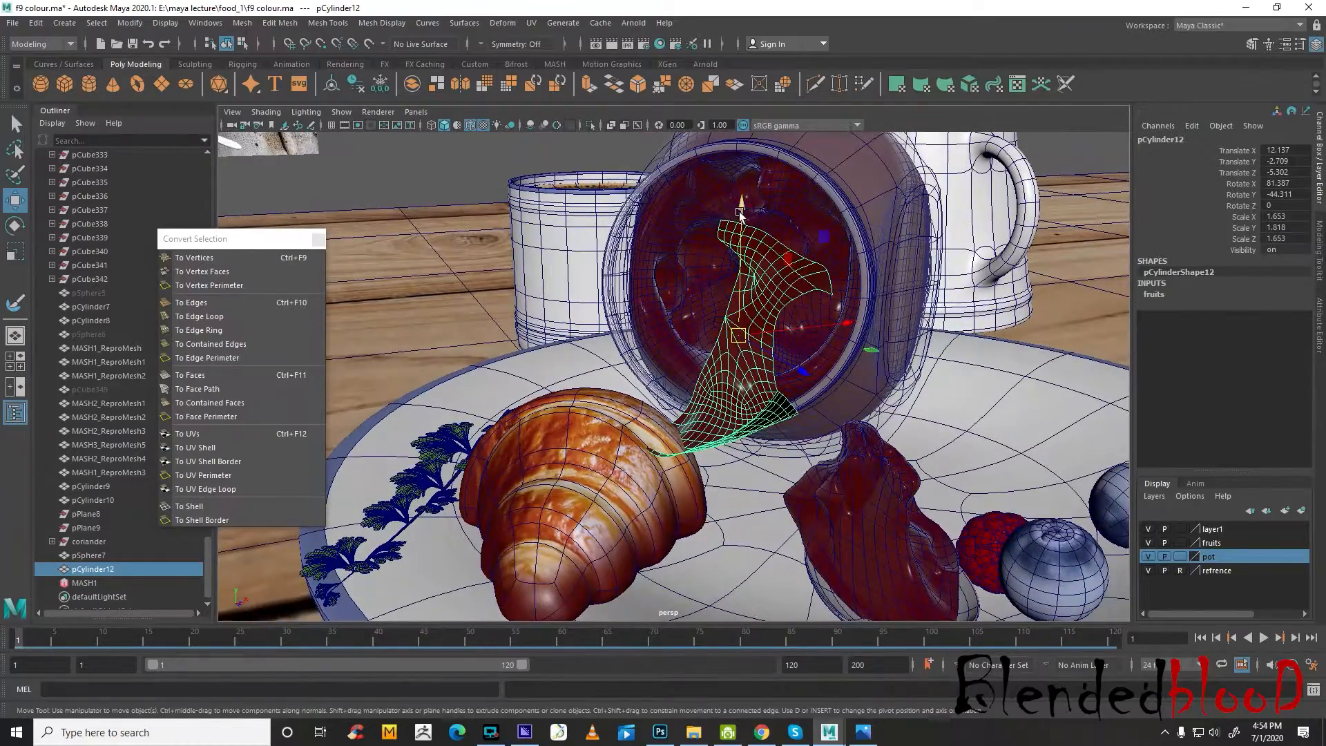
# Lower the trimmed jam piece along Y to -4.023 so its end reaches down to the plate
pyautogui.moveTo(740, 212); pyautogui.dragTo(744, 371)
pyautogui.moveTo(737, 363); pyautogui.dragTo(738, 356)
pyautogui.keyDown('alt'); pyautogui.moveTo(739, 358); pyautogui.dragTo(729, 413); pyautogui.keyUp('alt')
pyautogui.scroll(6, 730, 414)
# Select the face row at the jam piece's lower end and scale it down with soft selection
pyautogui.rightClick(820, 351)
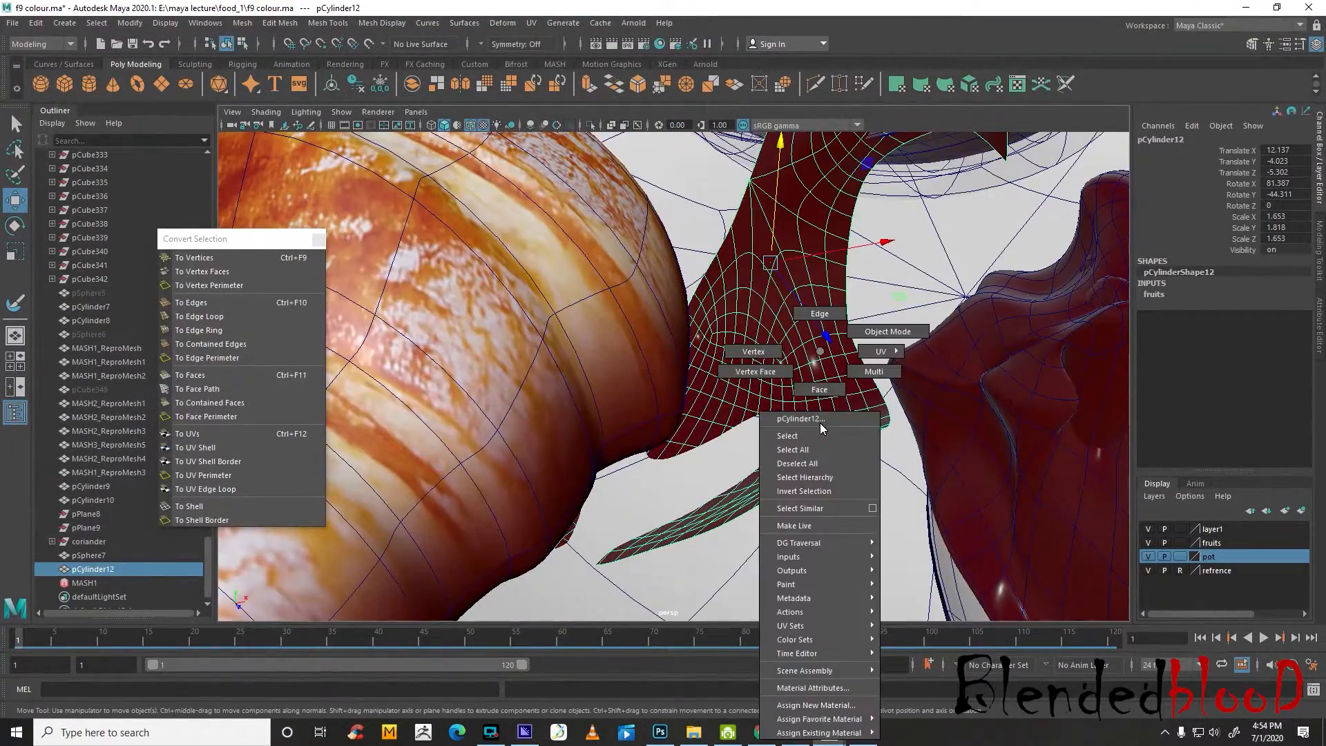
pyautogui.moveTo(814, 396); pyautogui.dragTo(813, 399, button='right')
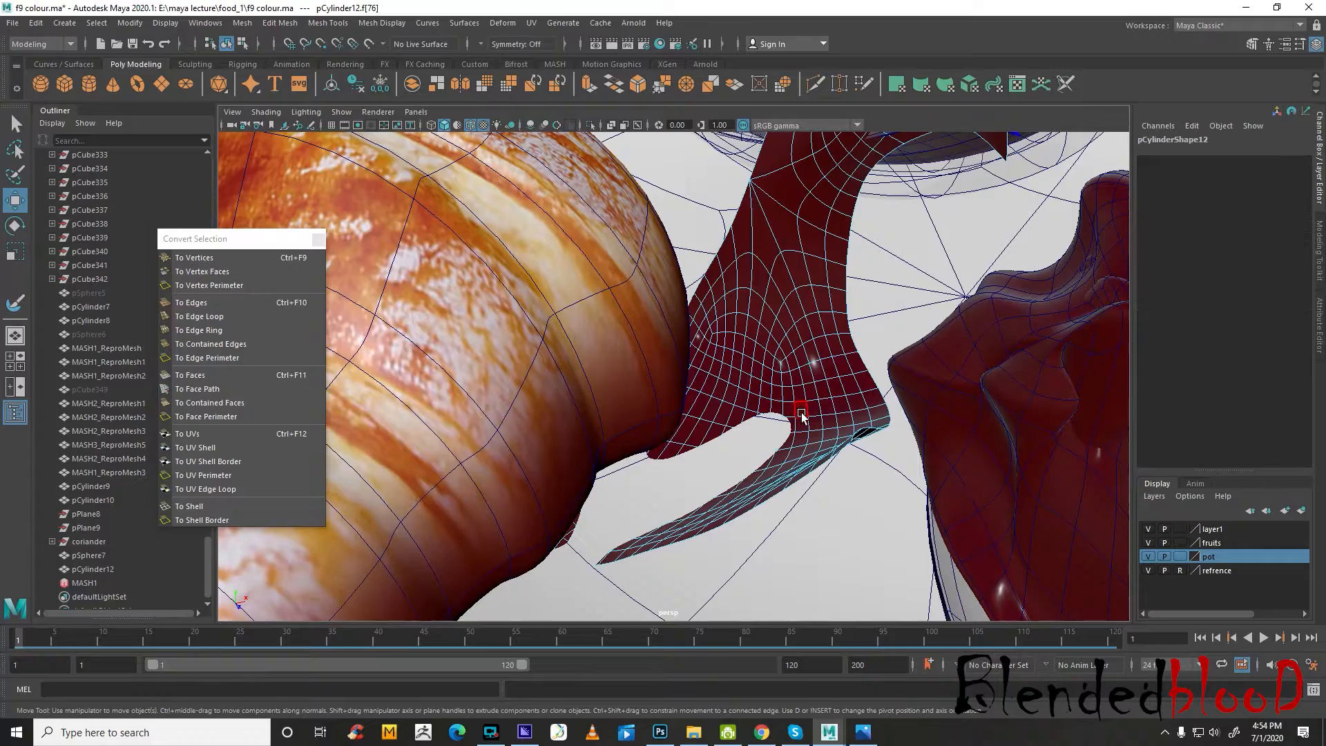
pyautogui.keyDown('alt'); pyautogui.moveTo(802, 423); pyautogui.dragTo(817, 468); pyautogui.keyUp('alt')
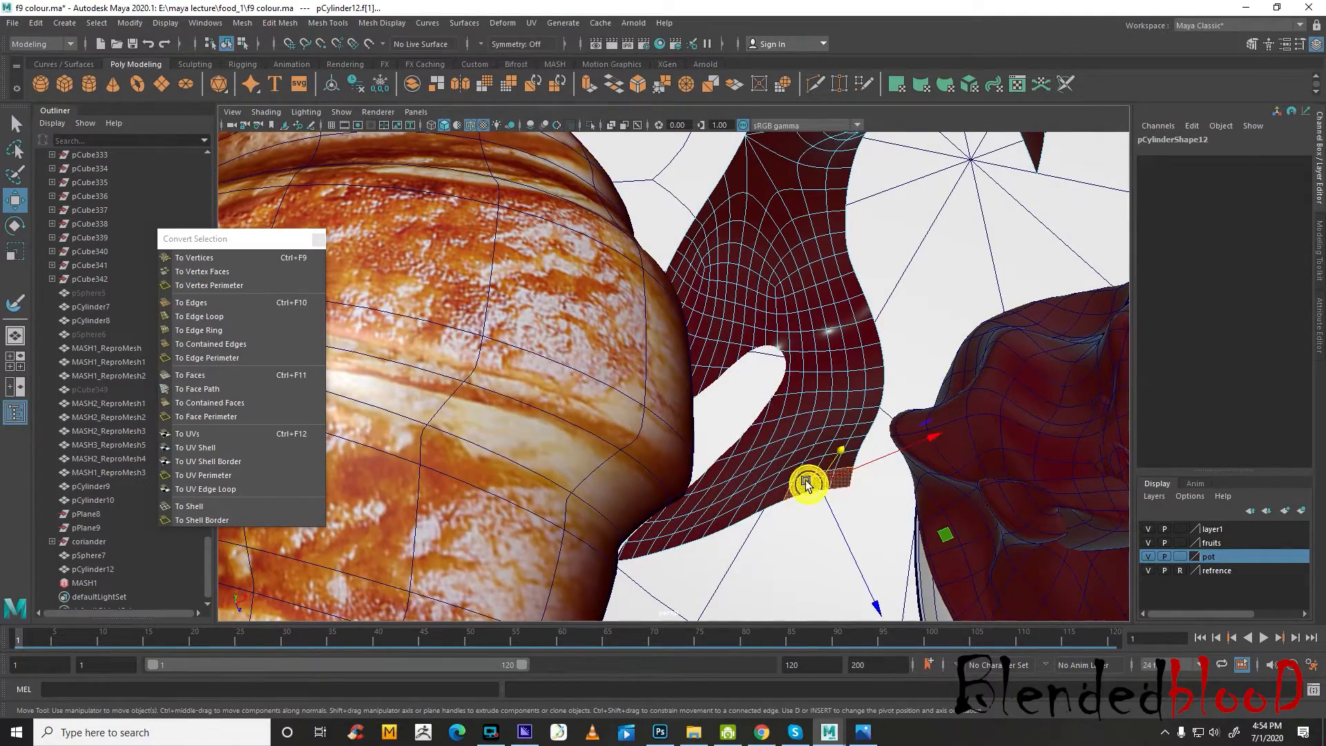
pyautogui.scroll(-3, 806, 483)
pyautogui.scroll(3, 734, 453)
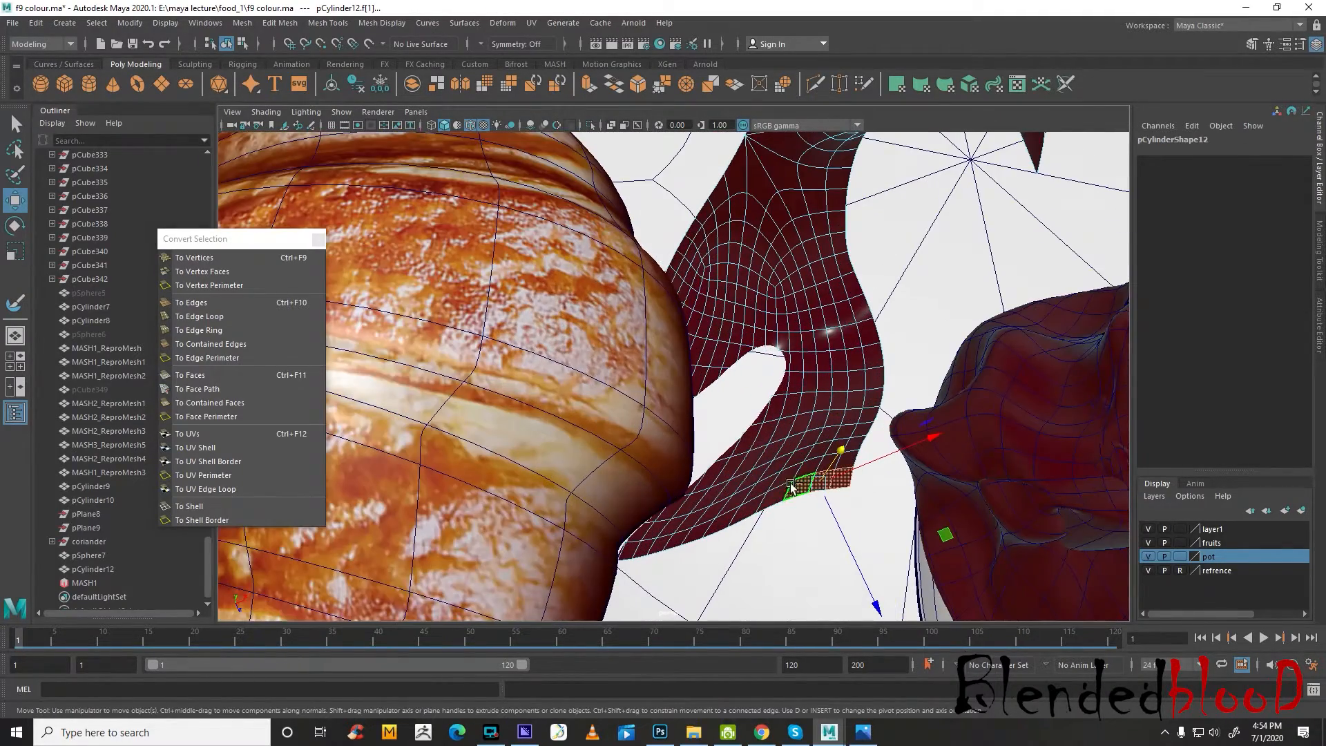
pyautogui.keyDown('shift'); pyautogui.doubleClick(747, 506); pyautogui.keyUp('shift')
pyautogui.press('b')
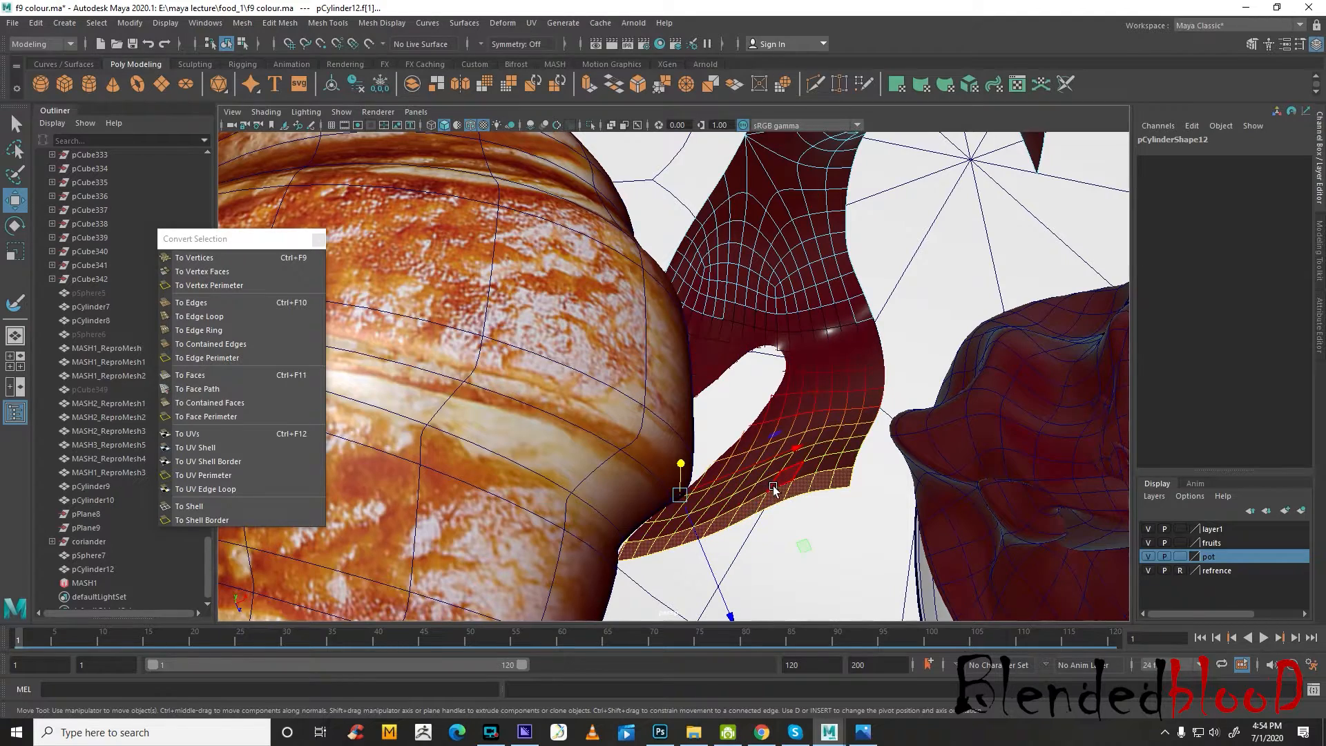
pyautogui.moveTo(774, 486); pyautogui.dragTo(823, 572)
pyautogui.scroll(-3, 863, 511)
pyautogui.press('r')
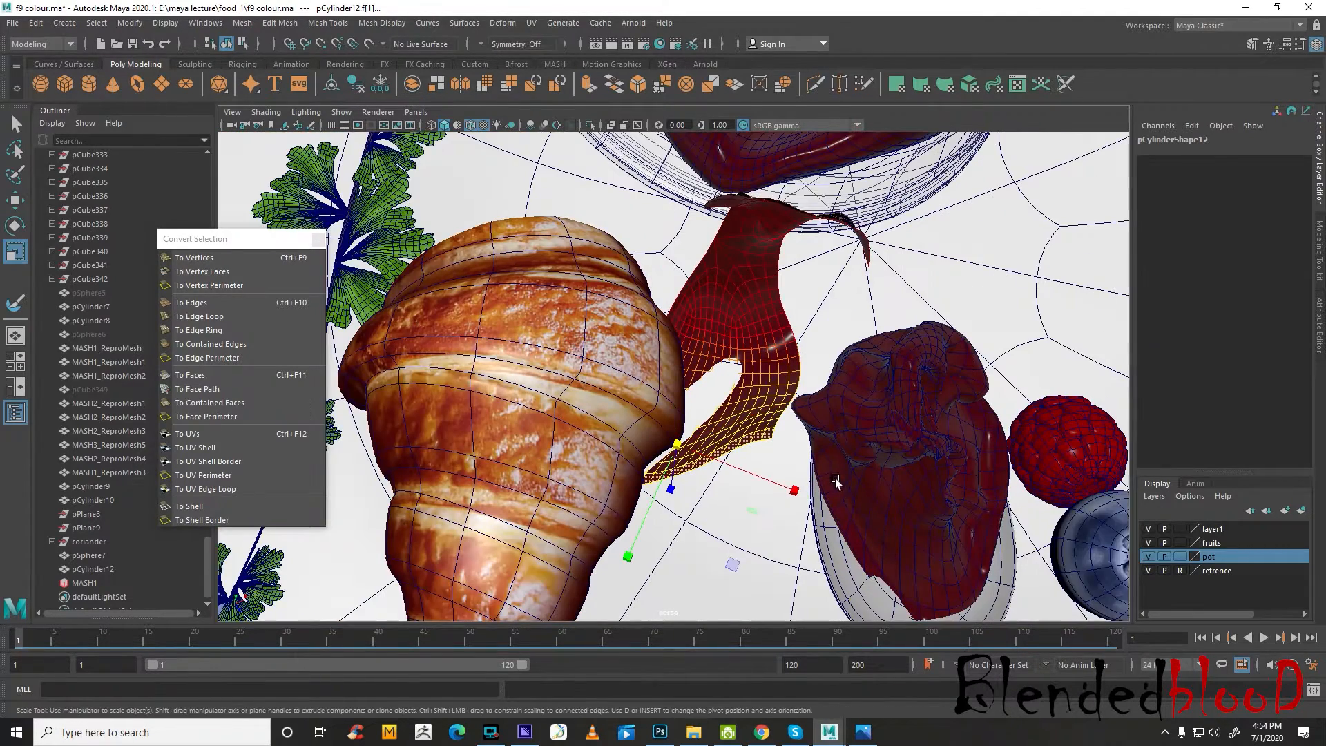
pyautogui.moveTo(677, 446); pyautogui.dragTo(595, 373)
# Shift the softly selected lower end of the jam piece away from the croissant
pyautogui.press('w')
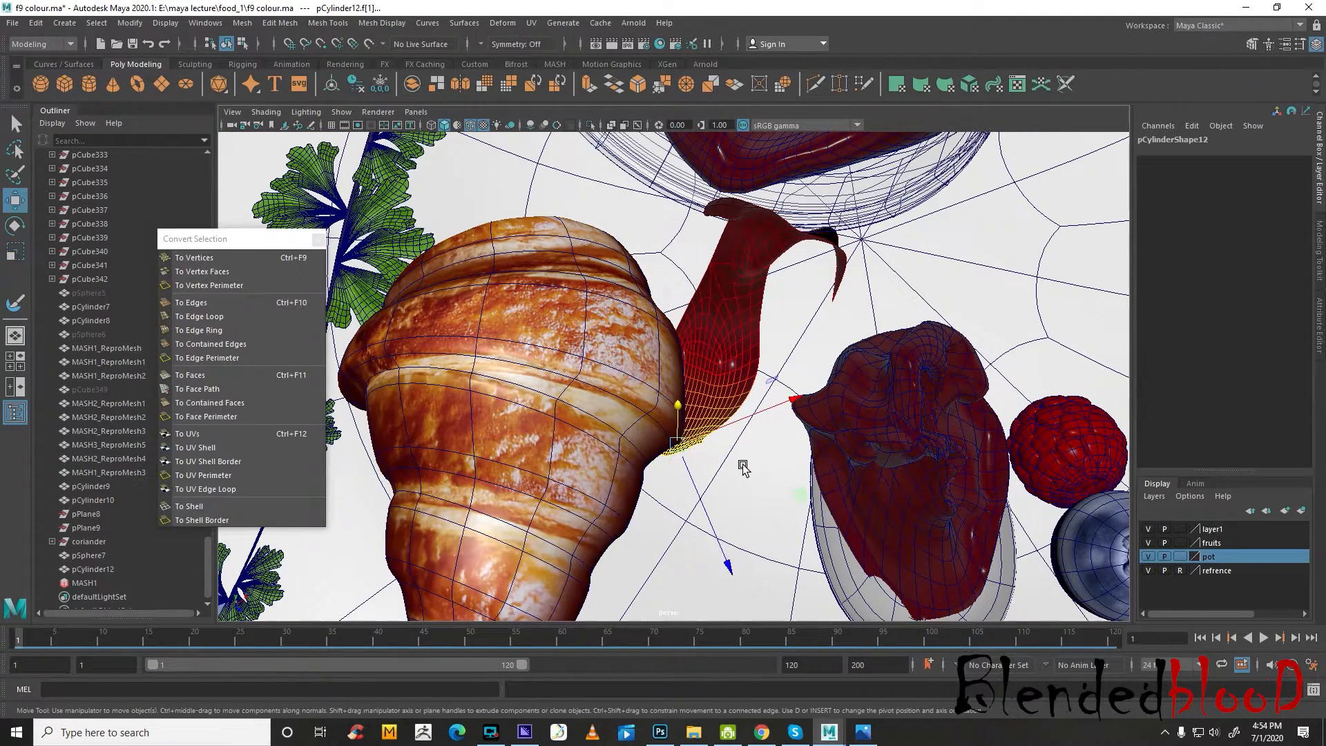
pyautogui.moveTo(681, 450); pyautogui.dragTo(782, 354)
pyautogui.keyDown('alt'); pyautogui.moveTo(761, 436); pyautogui.dragTo(729, 350); pyautogui.keyUp('alt')
pyautogui.click(723, 402)
pyautogui.keyDown('alt'); pyautogui.moveTo(784, 408); pyautogui.dragTo(786, 419); pyautogui.keyUp('alt')
pyautogui.scroll(4, 786, 419)
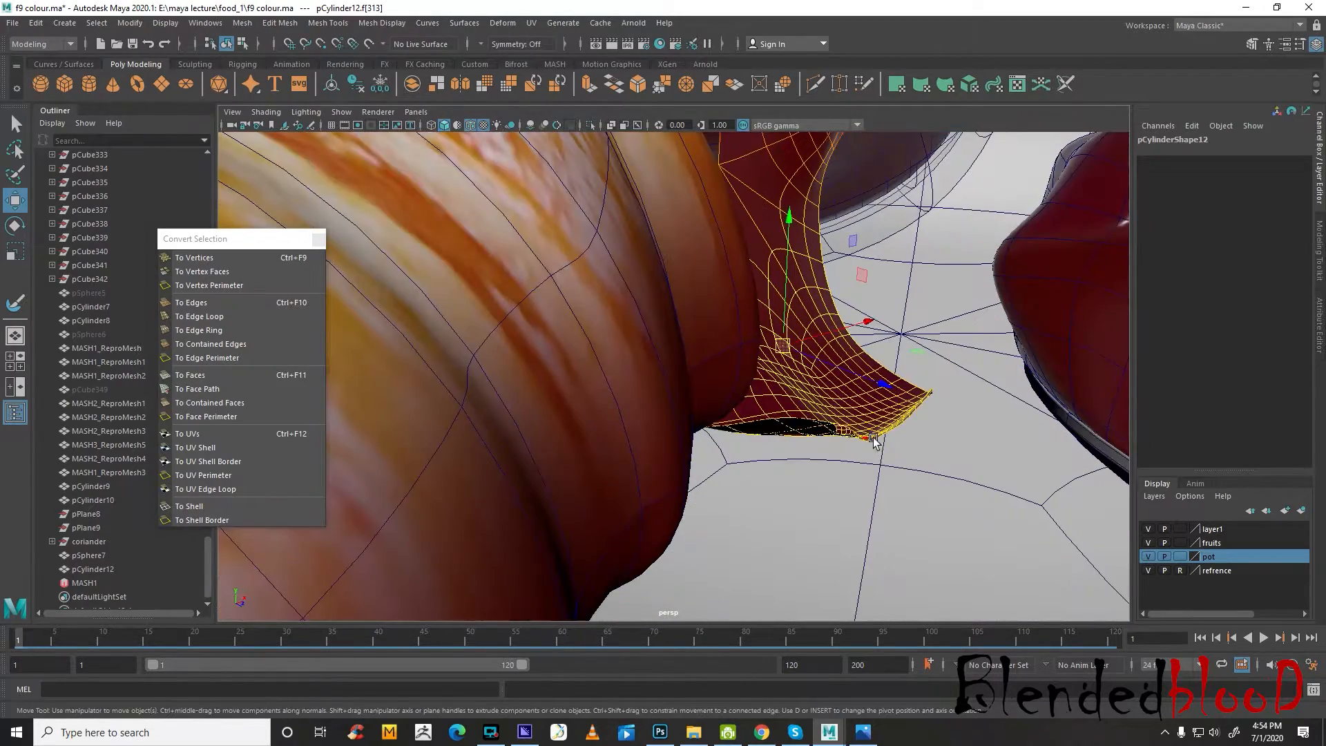
pyautogui.keyDown('alt'); pyautogui.moveTo(872, 442); pyautogui.dragTo(809, 426, button='middle'); pyautogui.keyUp('alt')
pyautogui.scroll(3, 809, 426)
pyautogui.moveTo(857, 435); pyautogui.dragTo(858, 318, button='right')
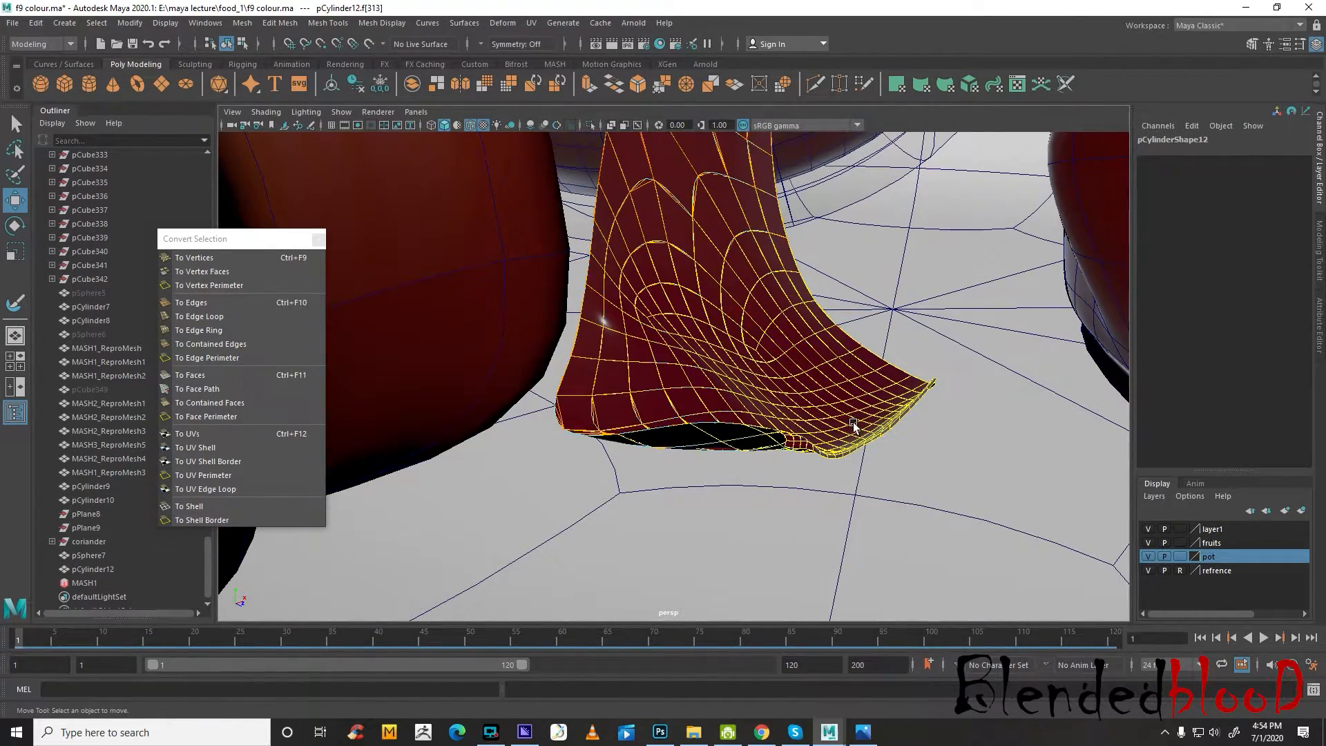
pyautogui.doubleClick(855, 450)
pyautogui.scroll(3, 864, 463)
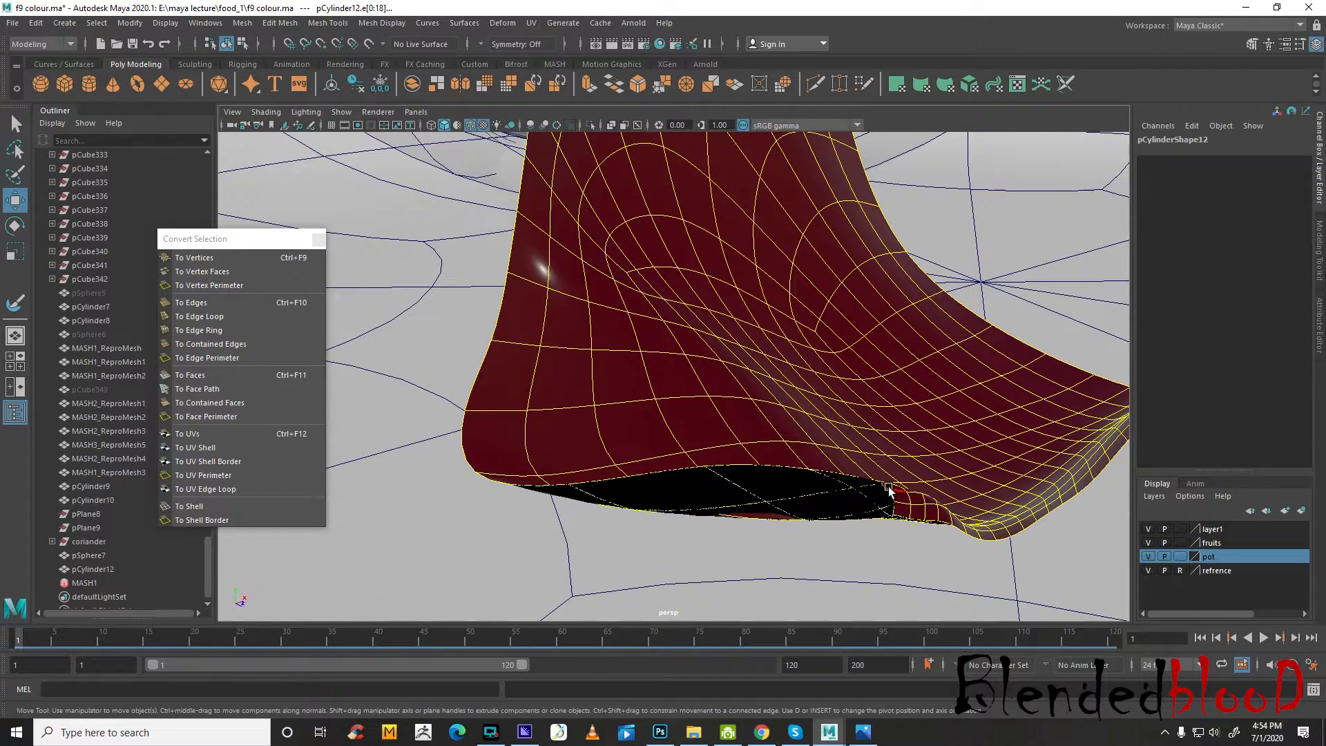
pyautogui.click(967, 529)
pyautogui.moveTo(996, 529); pyautogui.dragTo(992, 400, button='right')
# Select the face strip along the jam piece's lower rim, flatten it vertically and pull it down to about Y -5.0
pyautogui.click(902, 511)
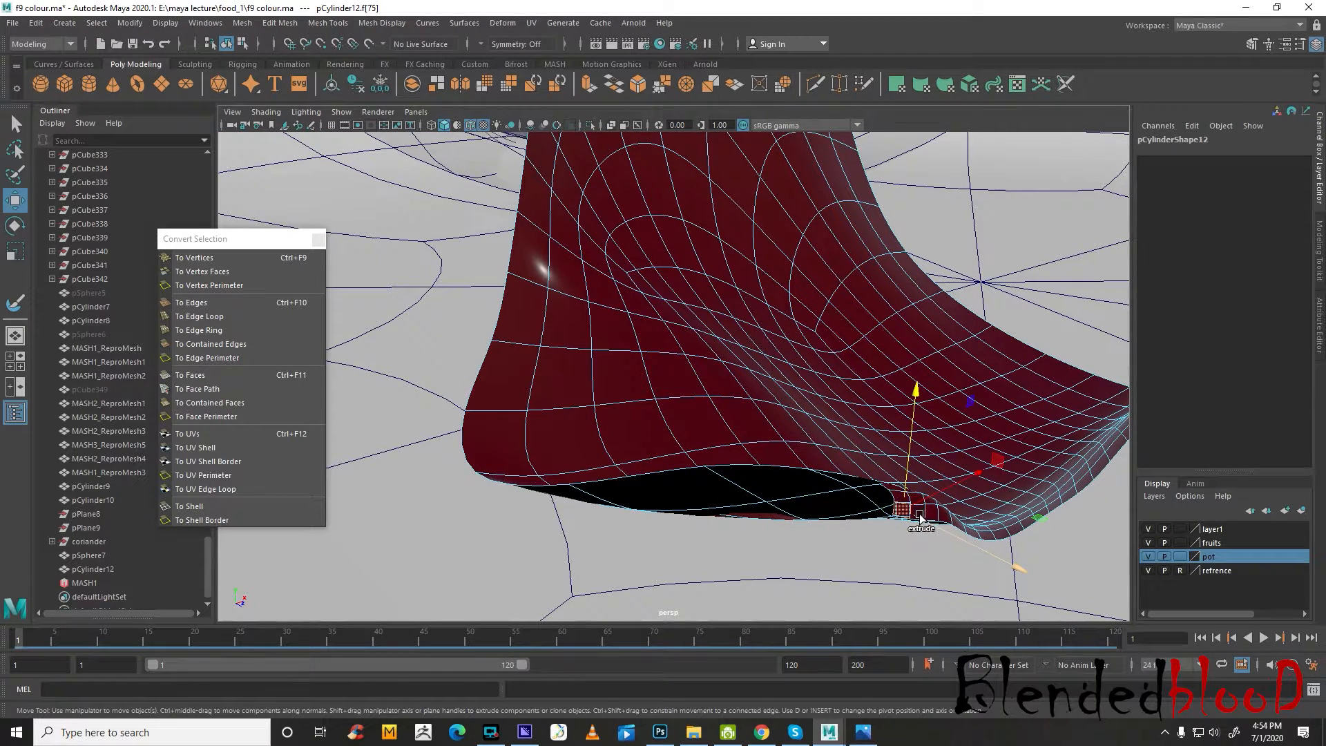
pyautogui.scroll(3, 925, 521)
pyautogui.keyDown('alt'); pyautogui.moveTo(1029, 553); pyautogui.dragTo(868, 492, button='middle'); pyautogui.keyUp('alt')
pyautogui.keyDown('alt'); pyautogui.moveTo(867, 491); pyautogui.dragTo(805, 454); pyautogui.keyUp('alt')
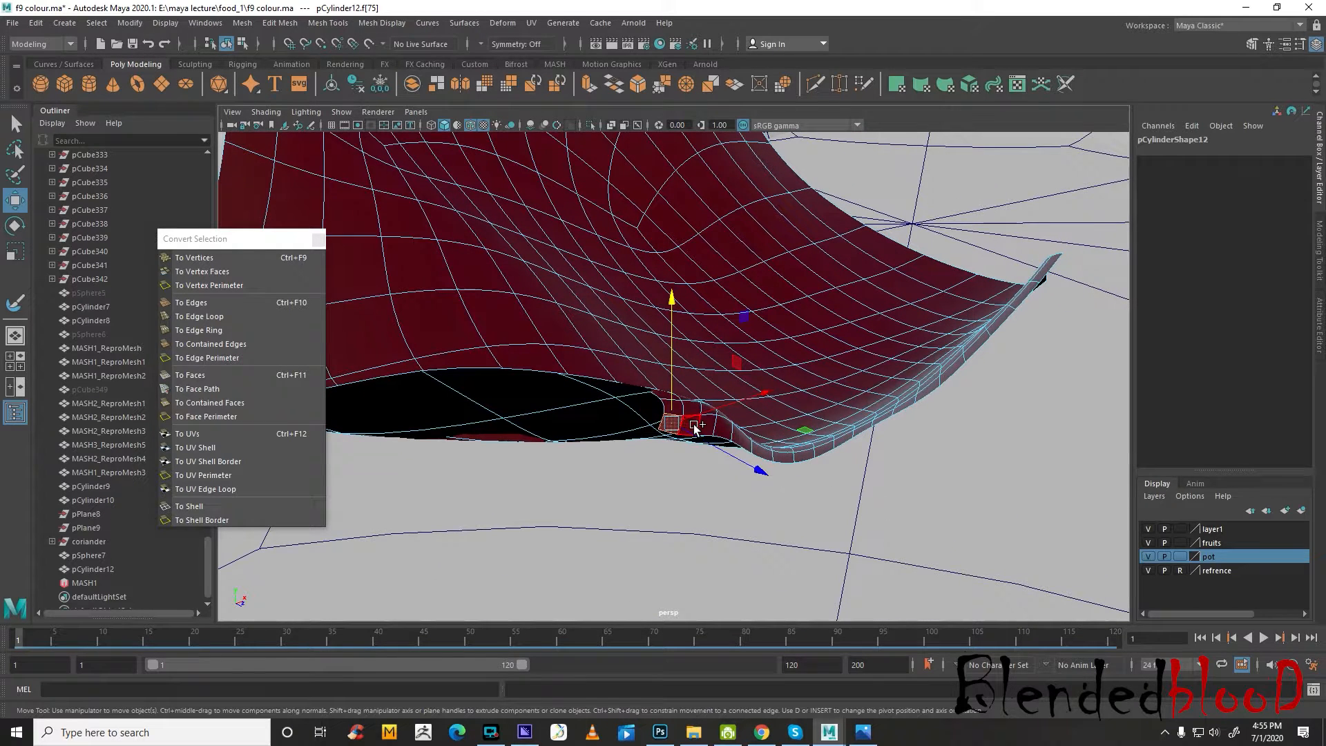
pyautogui.click(694, 427)
pyautogui.keyDown('alt'); pyautogui.moveTo(696, 423); pyautogui.dragTo(702, 435); pyautogui.keyUp('alt')
pyautogui.press('r')
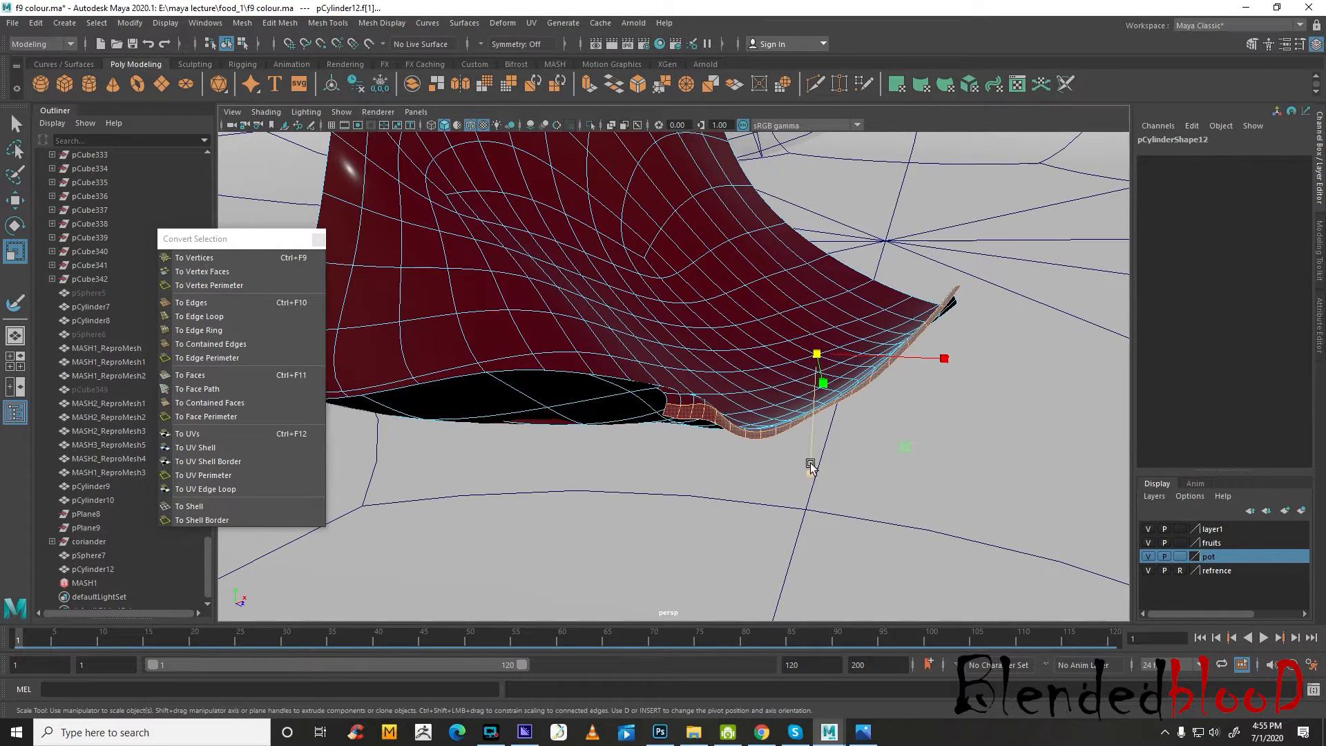
pyautogui.keyDown('alt'); pyautogui.moveTo(811, 467); pyautogui.dragTo(806, 473); pyautogui.keyUp('alt')
pyautogui.press('w')
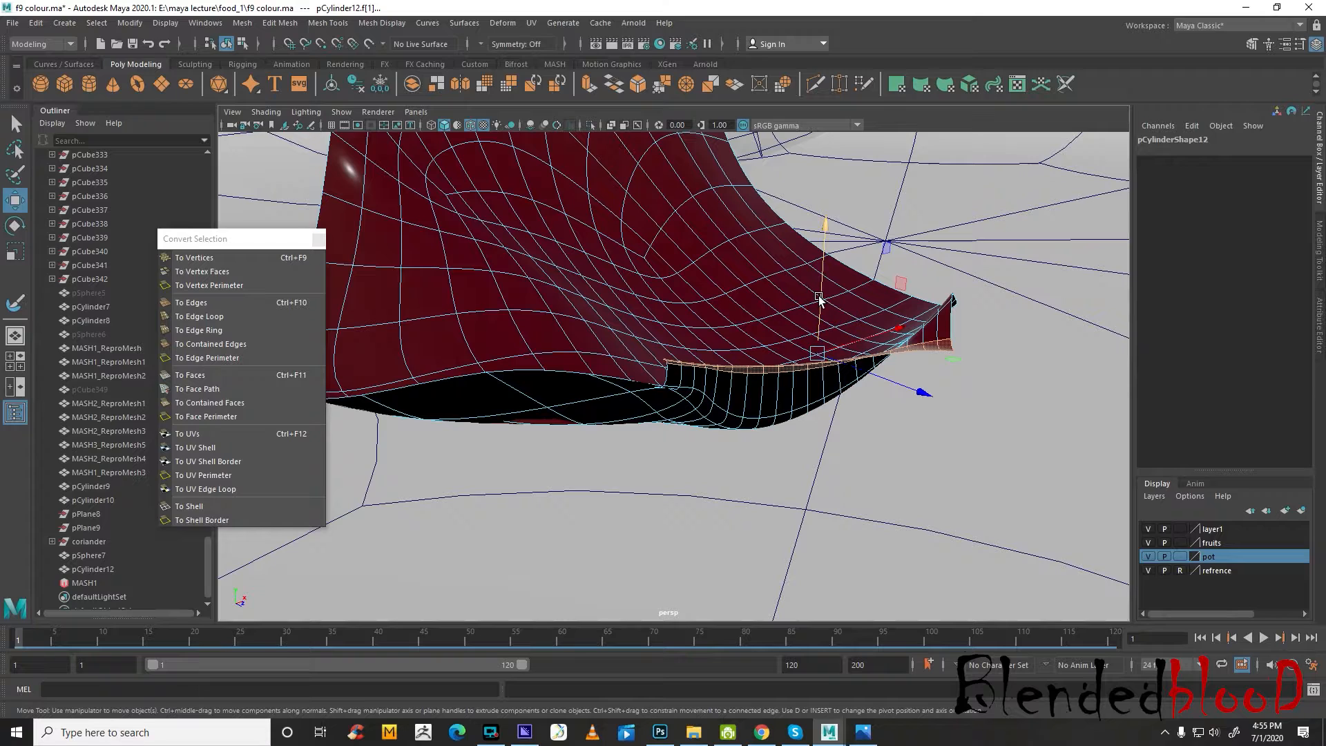
pyautogui.moveTo(819, 298); pyautogui.dragTo(842, 467)
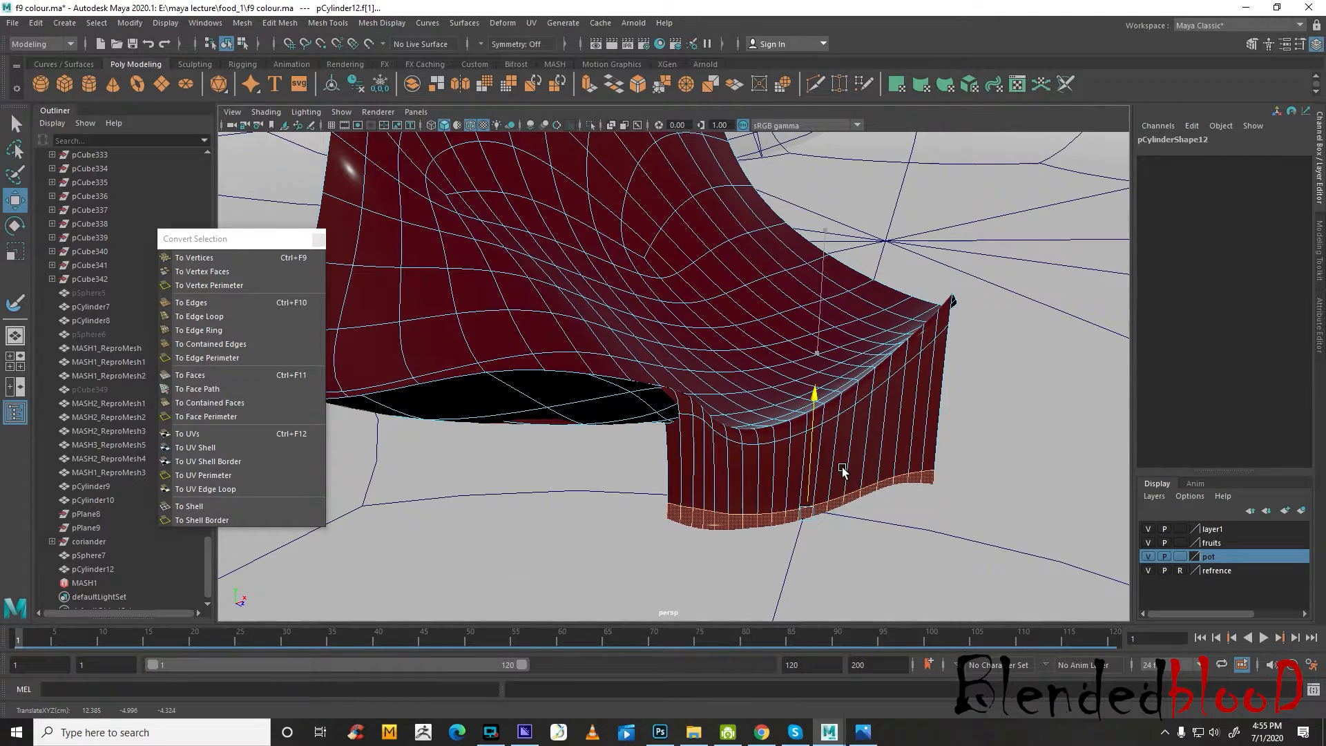
# Delete the crowded edge loops around the fold above the jam piece's lowered rim
pyautogui.moveTo(764, 435); pyautogui.dragTo(761, 310, button='right')
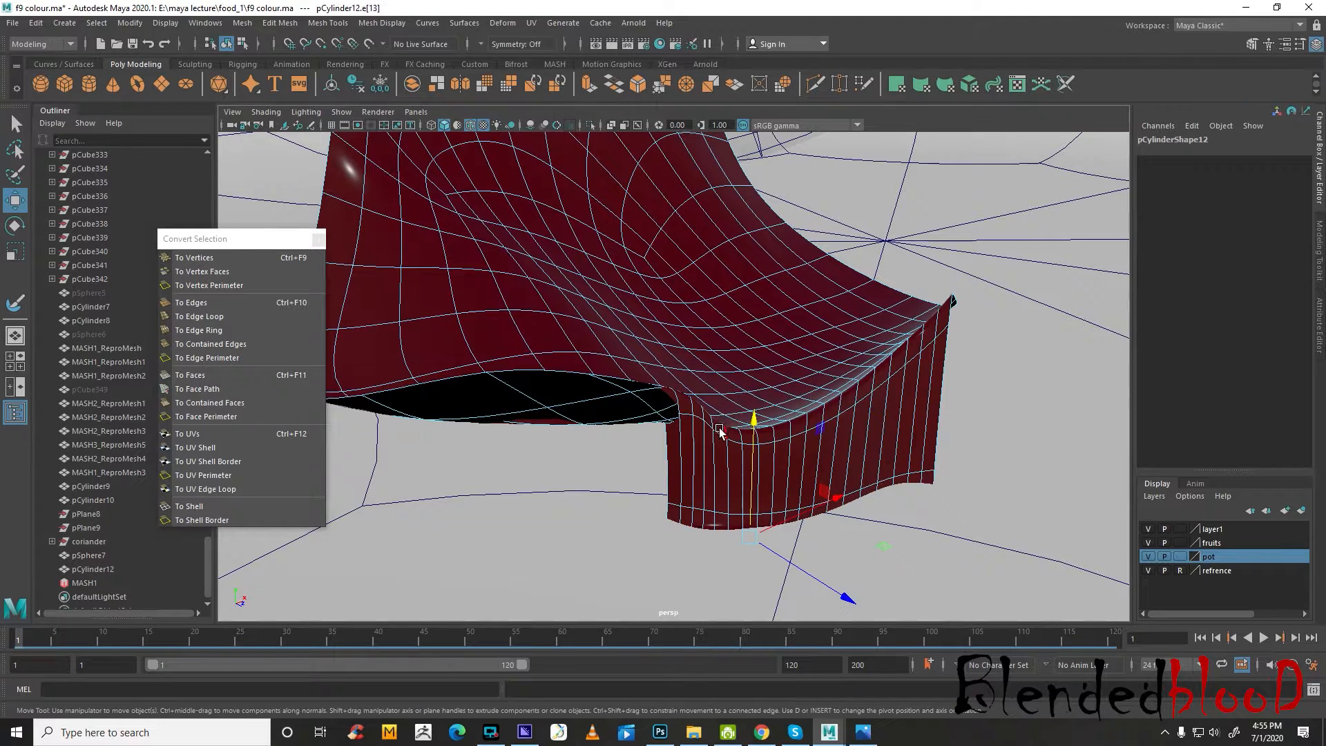
pyautogui.click(720, 430)
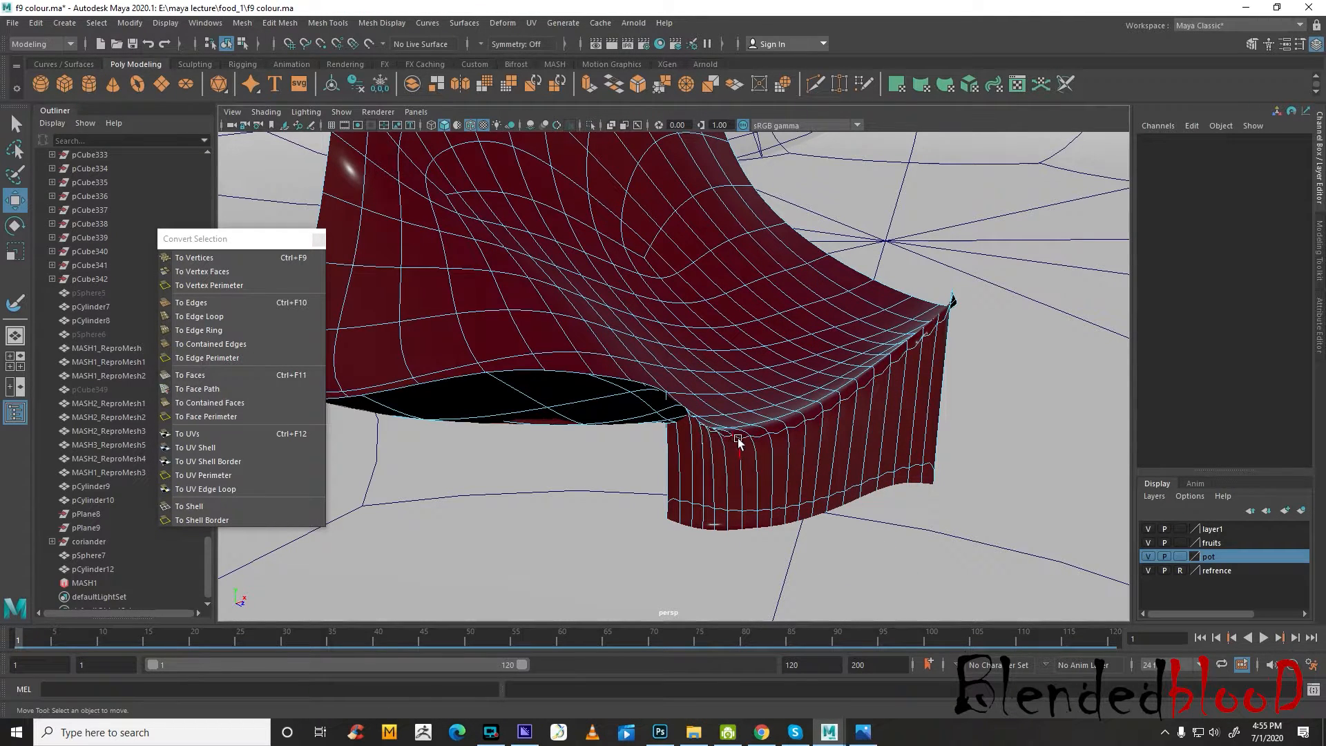
pyautogui.click(746, 420)
pyautogui.click(729, 414)
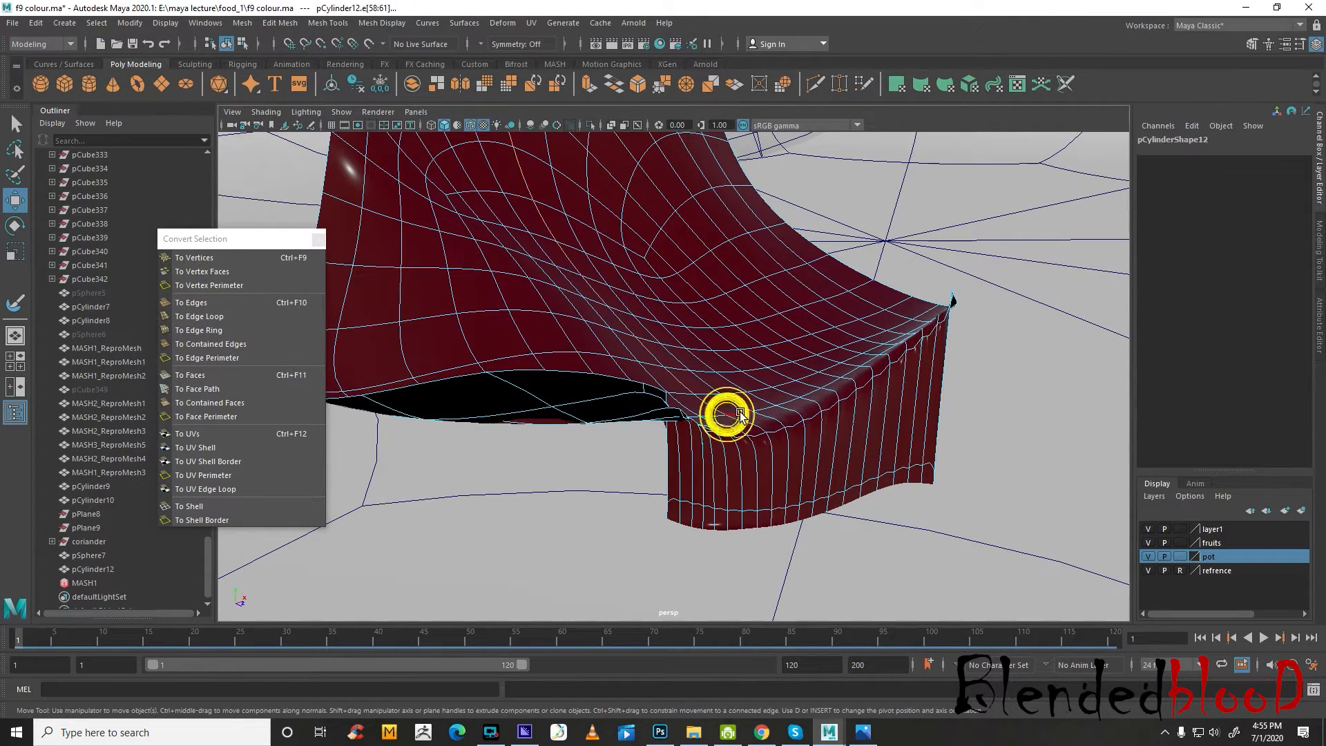
pyautogui.click(724, 399)
pyautogui.doubleClick(720, 396)
pyautogui.press('Delete')
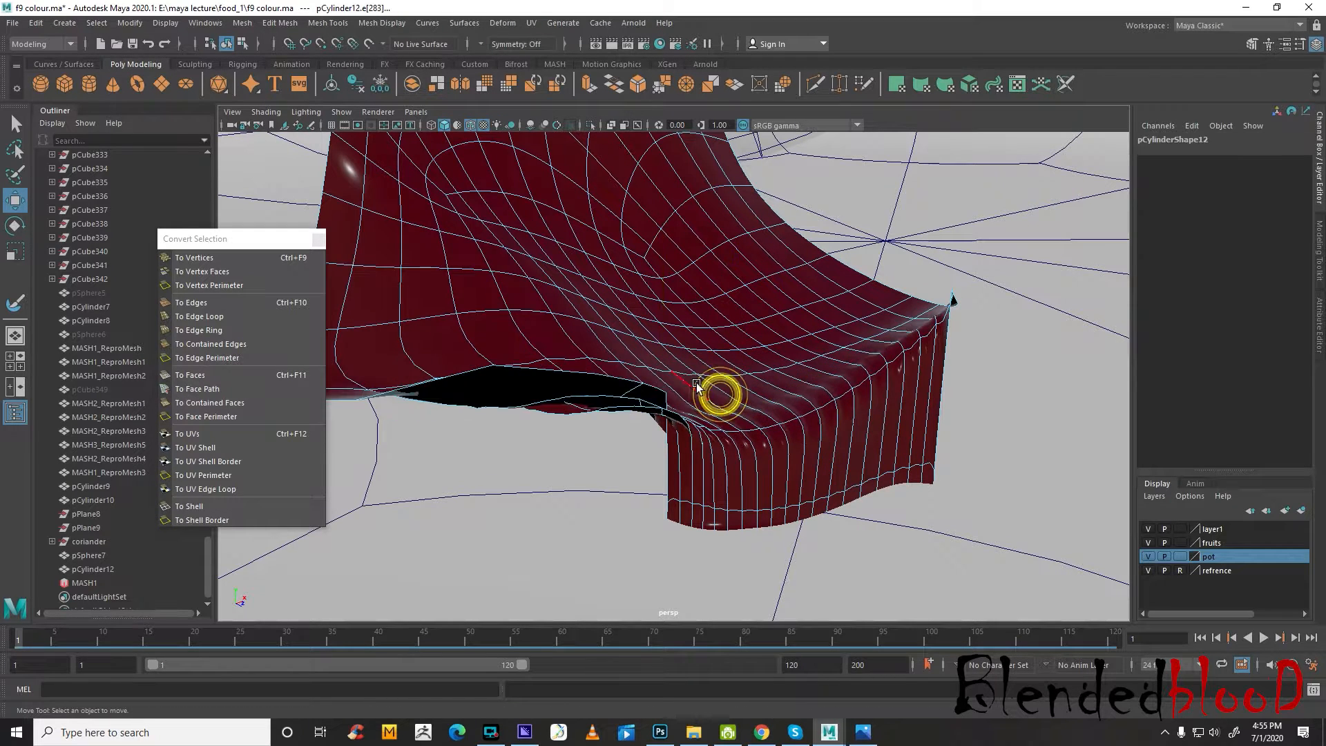
pyautogui.doubleClick(666, 371)
pyautogui.press('Delete')
pyautogui.scroll(-3, 666, 372)
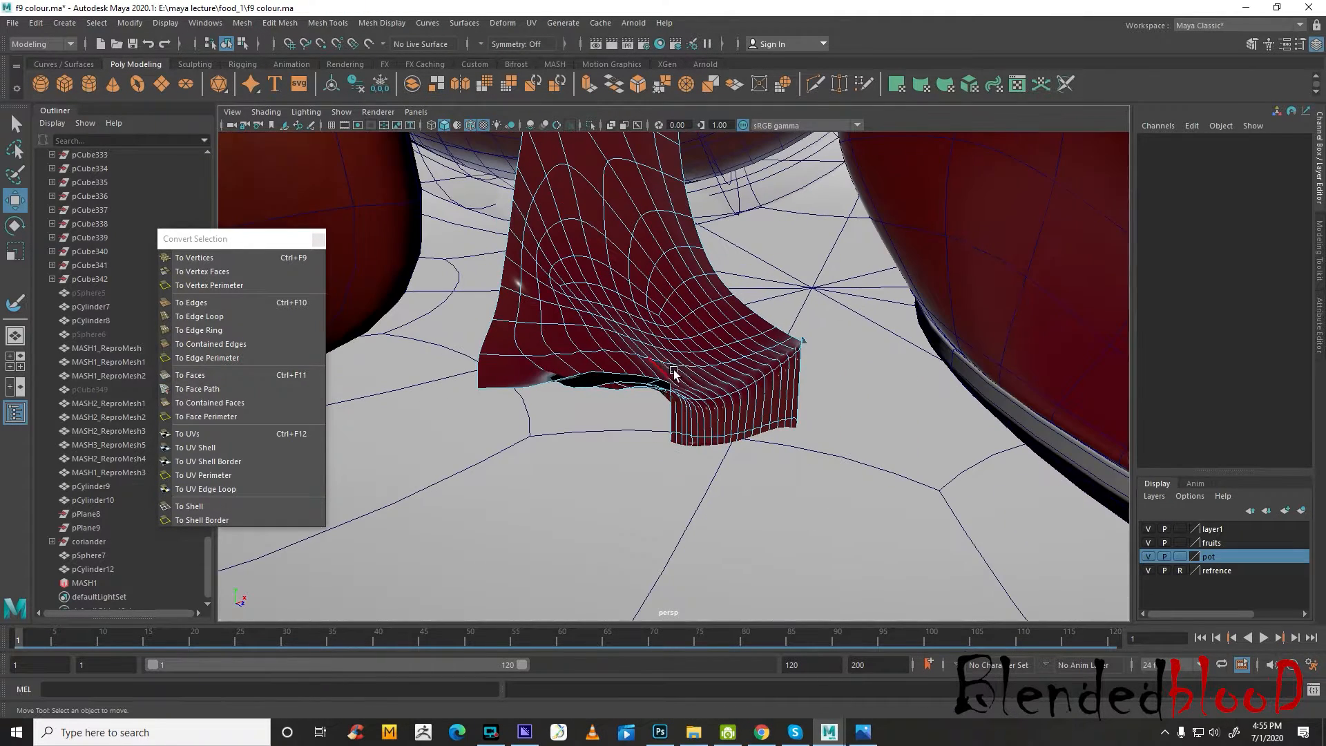
# Delete the leftover vertices around the jam piece's lower end
pyautogui.moveTo(666, 372); pyautogui.dragTo(553, 335, button='right')
pyautogui.moveTo(875, 522); pyautogui.dragTo(846, 494)
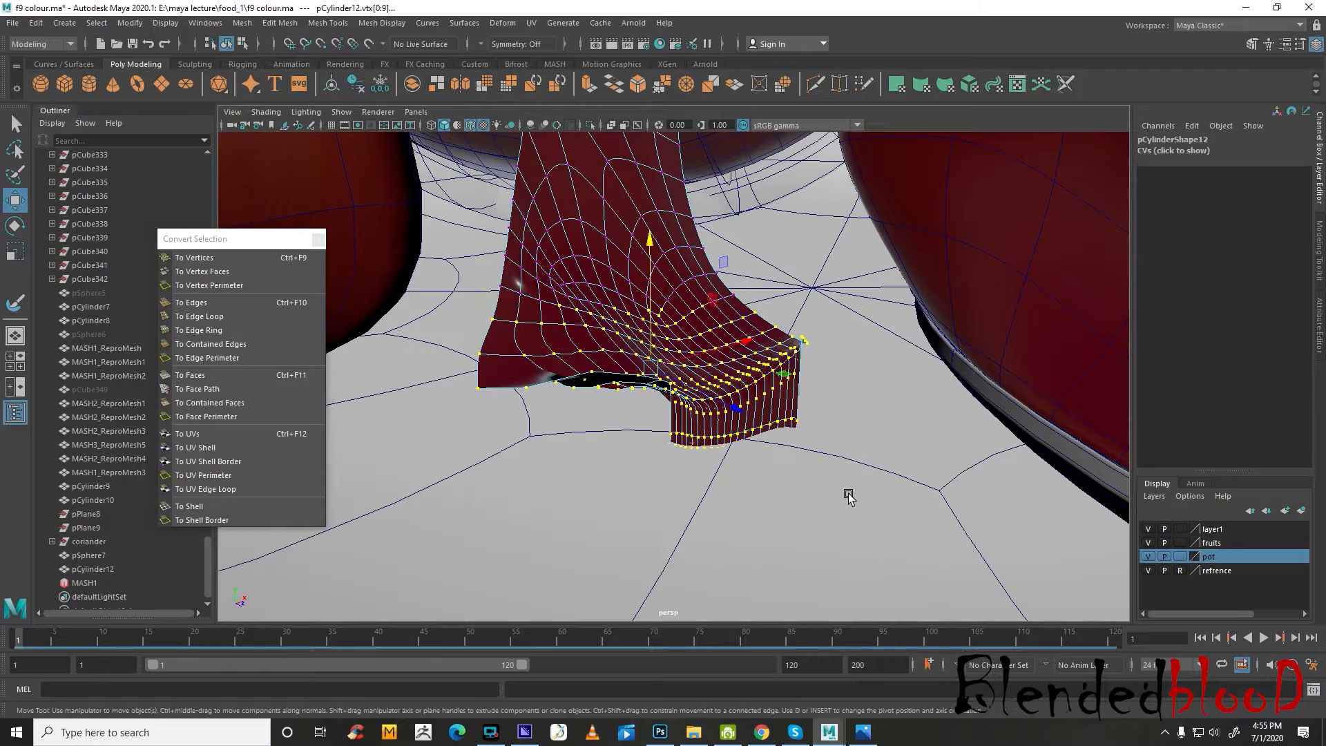
pyautogui.press('Delete')
pyautogui.hotkey('ctrl', 'z')
pyautogui.keyDown('alt'); pyautogui.moveTo(719, 459); pyautogui.dragTo(876, 441); pyautogui.keyUp('alt')
pyautogui.press('Delete')
# Pull three successive edge loops near the jam piece's lower end down toward the plate
pyautogui.keyDown('alt'); pyautogui.moveTo(876, 441); pyautogui.dragTo(765, 476, button='middle'); pyautogui.keyUp('alt')
pyautogui.moveTo(870, 504); pyautogui.dragTo(870, 318, button='right')
pyautogui.click(889, 525)
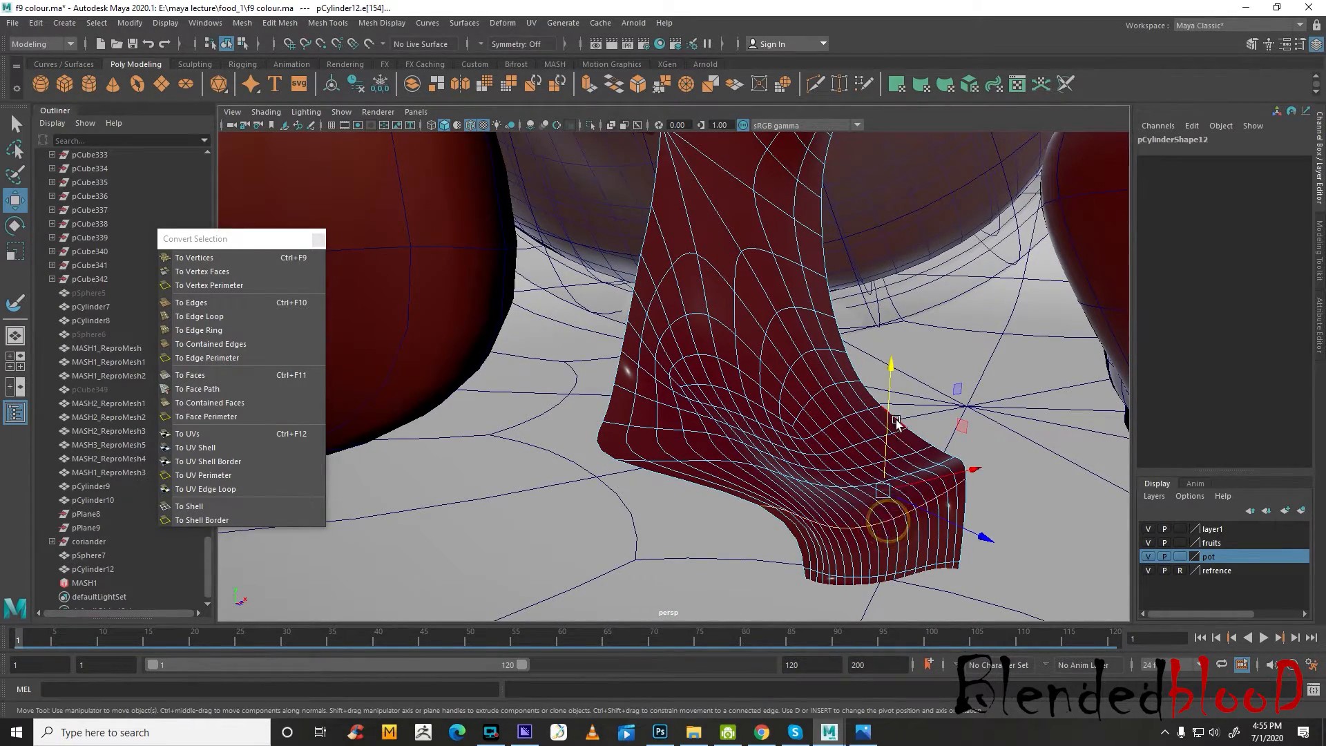
pyautogui.moveTo(896, 423); pyautogui.dragTo(881, 473)
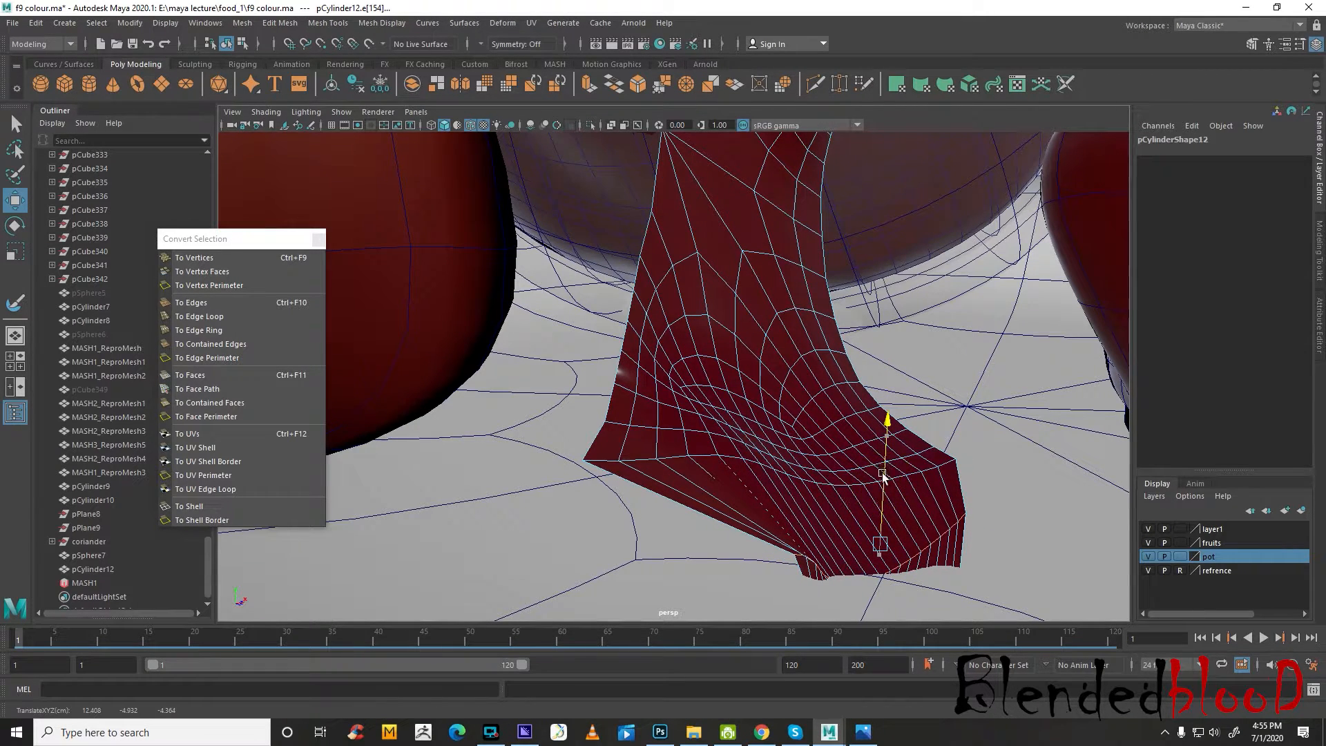
pyautogui.doubleClick(843, 483)
pyautogui.moveTo(764, 350); pyautogui.dragTo(774, 418)
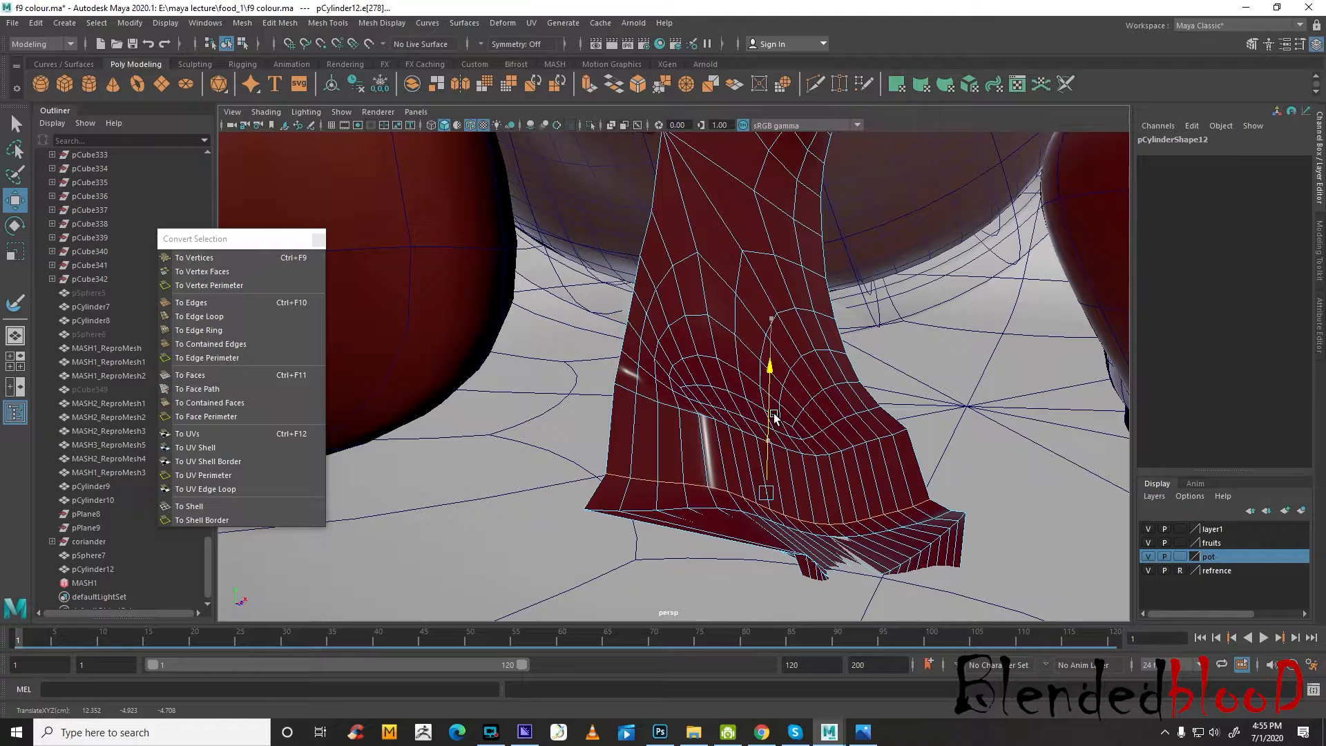
pyautogui.click(709, 417)
pyautogui.moveTo(765, 359); pyautogui.dragTo(767, 417)
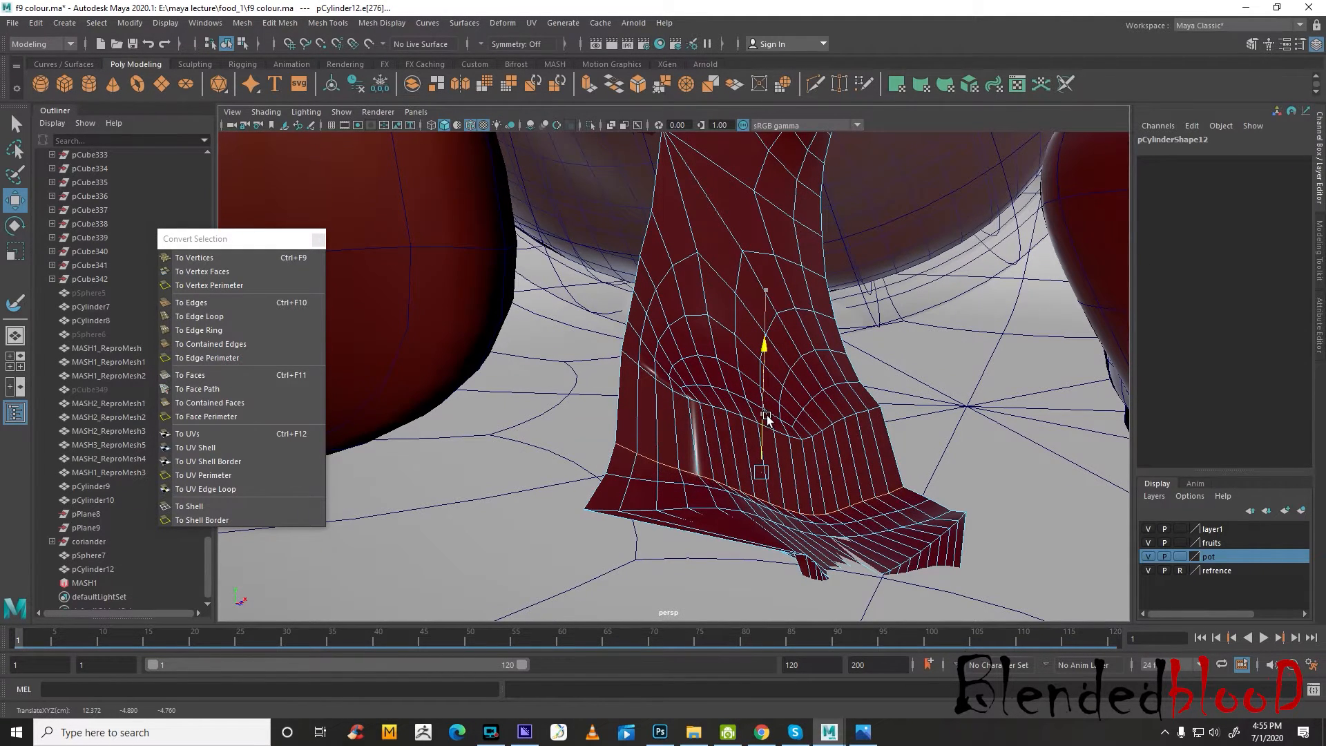
# Remove another edge loop and its stray vertices from the lower end, and show the jam piece in smooth preview
pyautogui.click(684, 394)
pyautogui.scroll(-3, 686, 398)
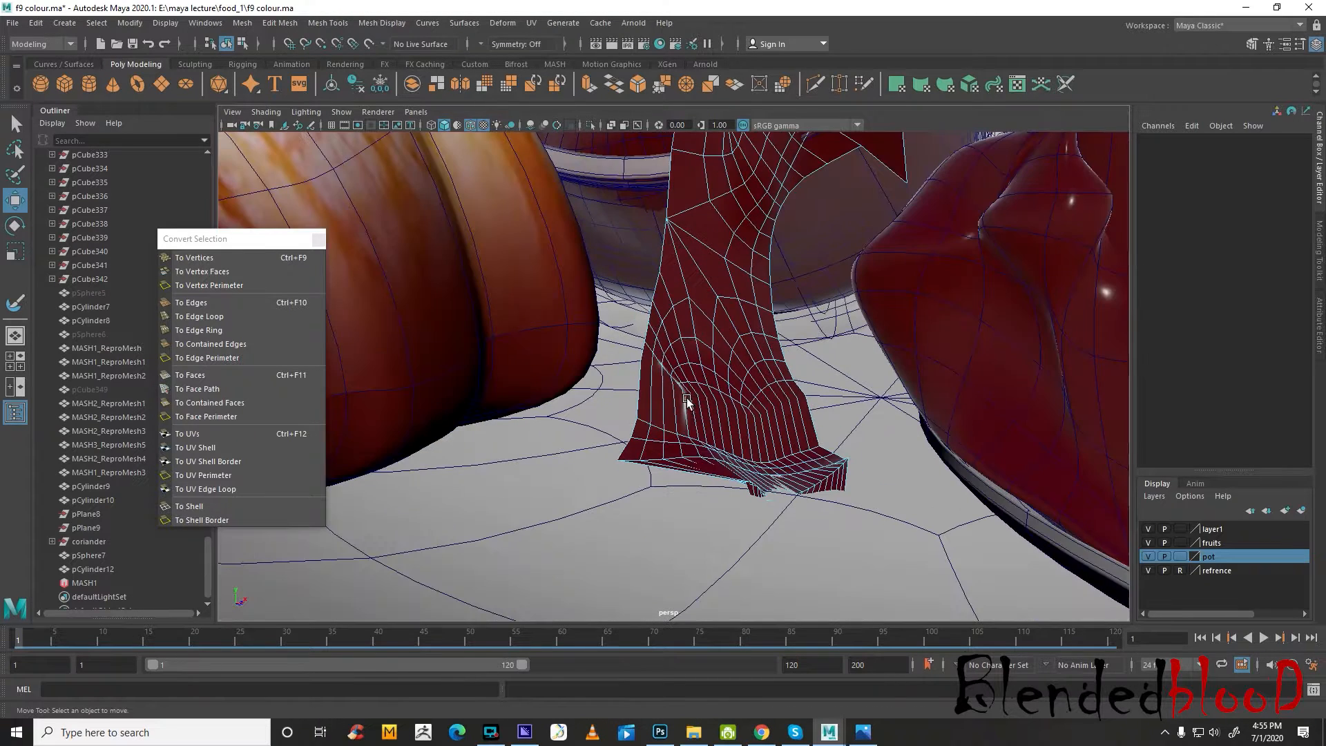
pyautogui.moveTo(686, 398); pyautogui.dragTo(624, 408, button='right')
pyautogui.moveTo(625, 408); pyautogui.dragTo(996, 564)
pyautogui.press('Delete')
pyautogui.press('3')
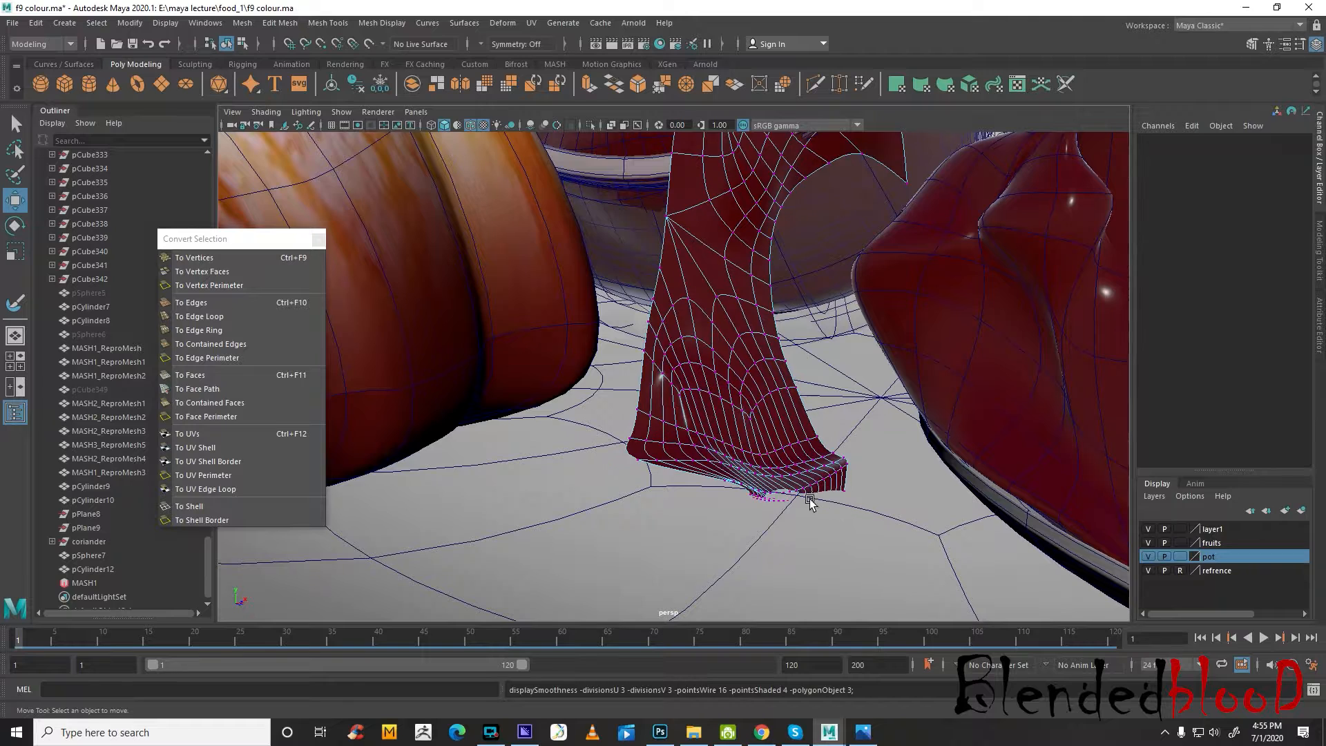
# Pull the notched bottom-rim vertex of the jam piece downward using soft selection with a small falloff radius
pyautogui.click(783, 503)
pyautogui.scroll(3, 784, 498)
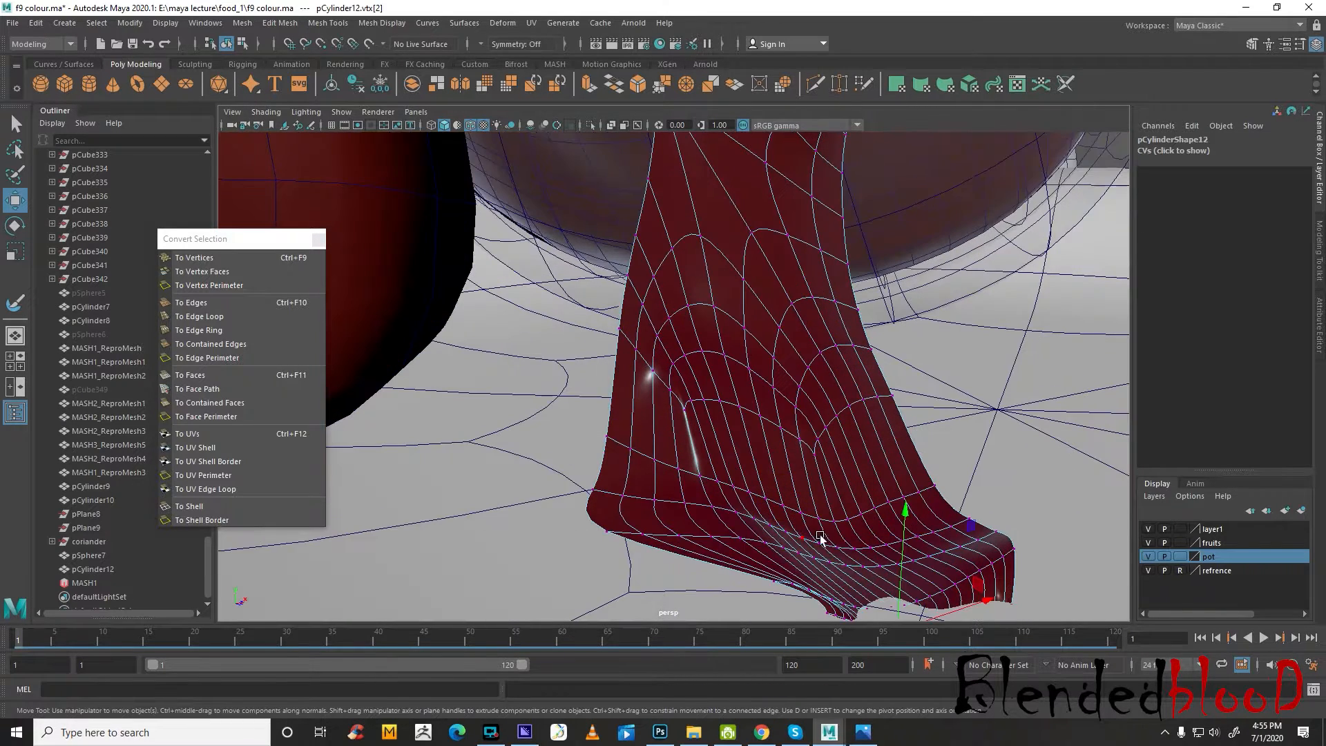
pyautogui.press('b')
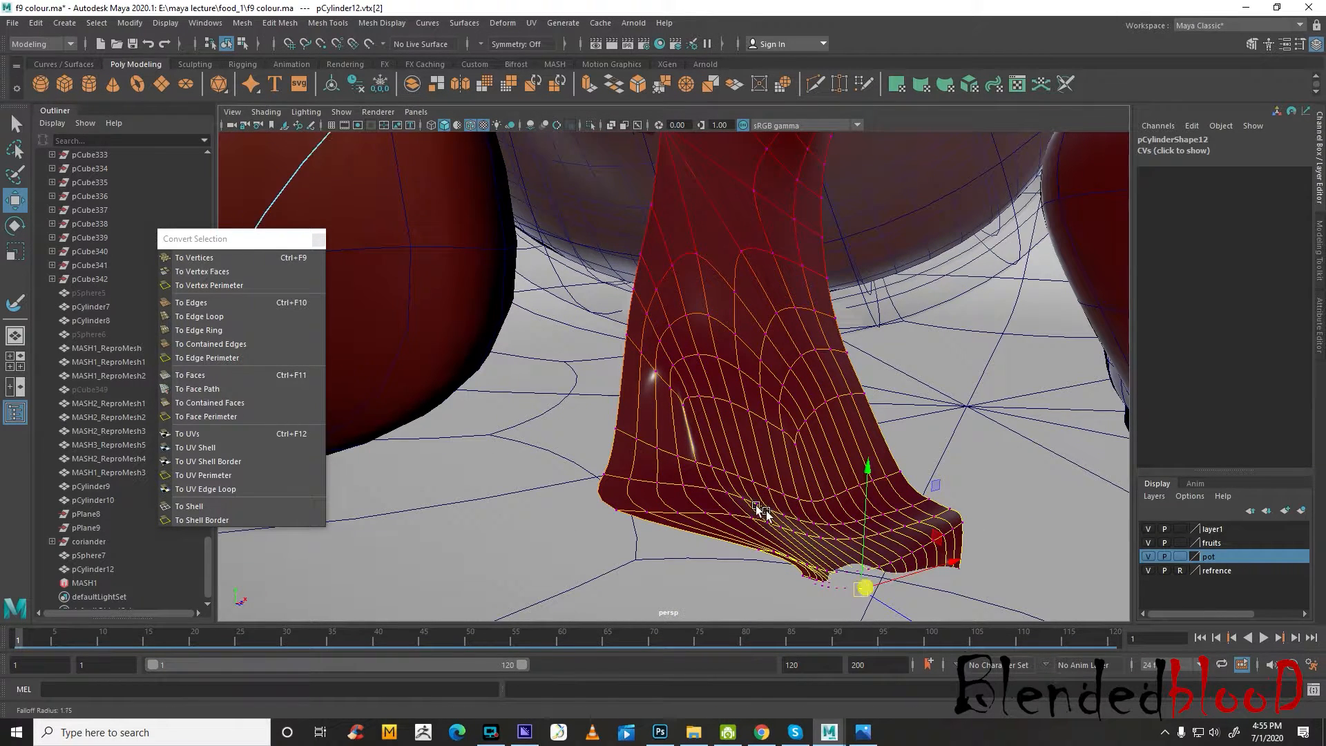
pyautogui.moveTo(764, 513); pyautogui.dragTo(136, 390)
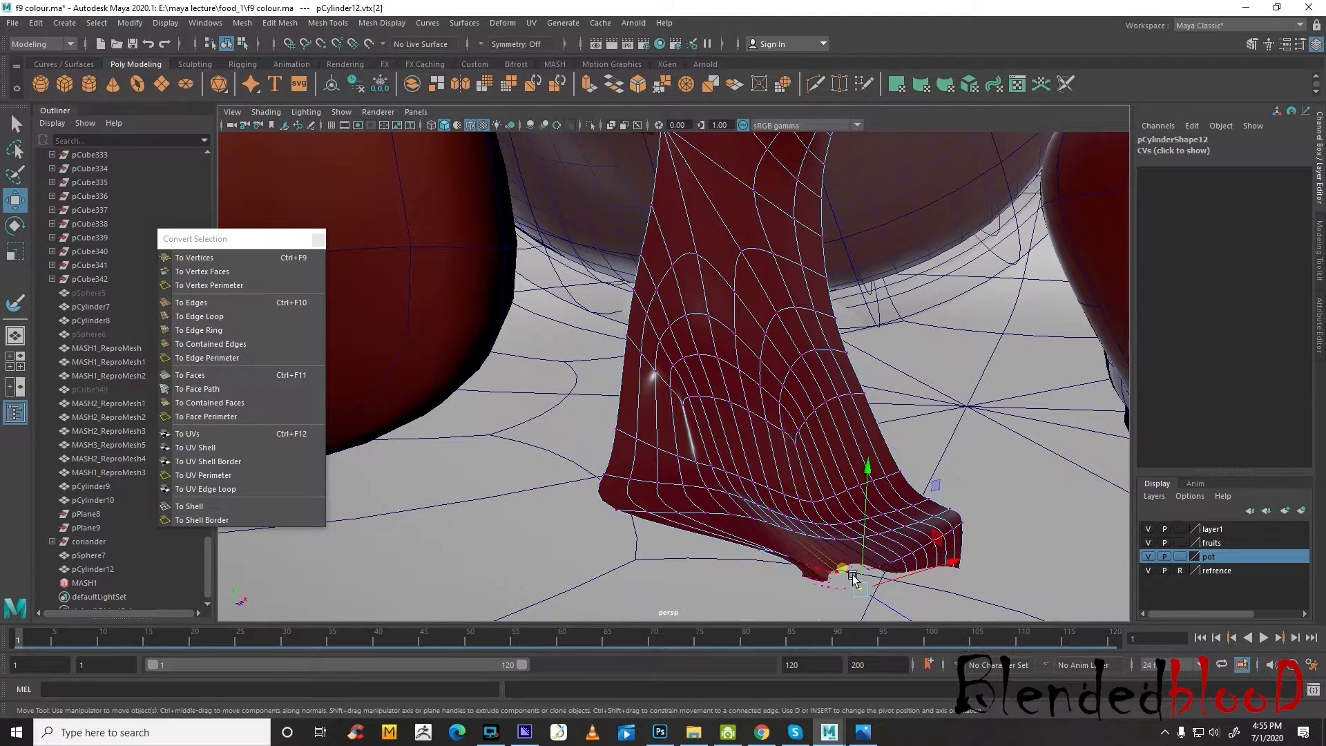
pyautogui.moveTo(853, 577); pyautogui.dragTo(863, 549)
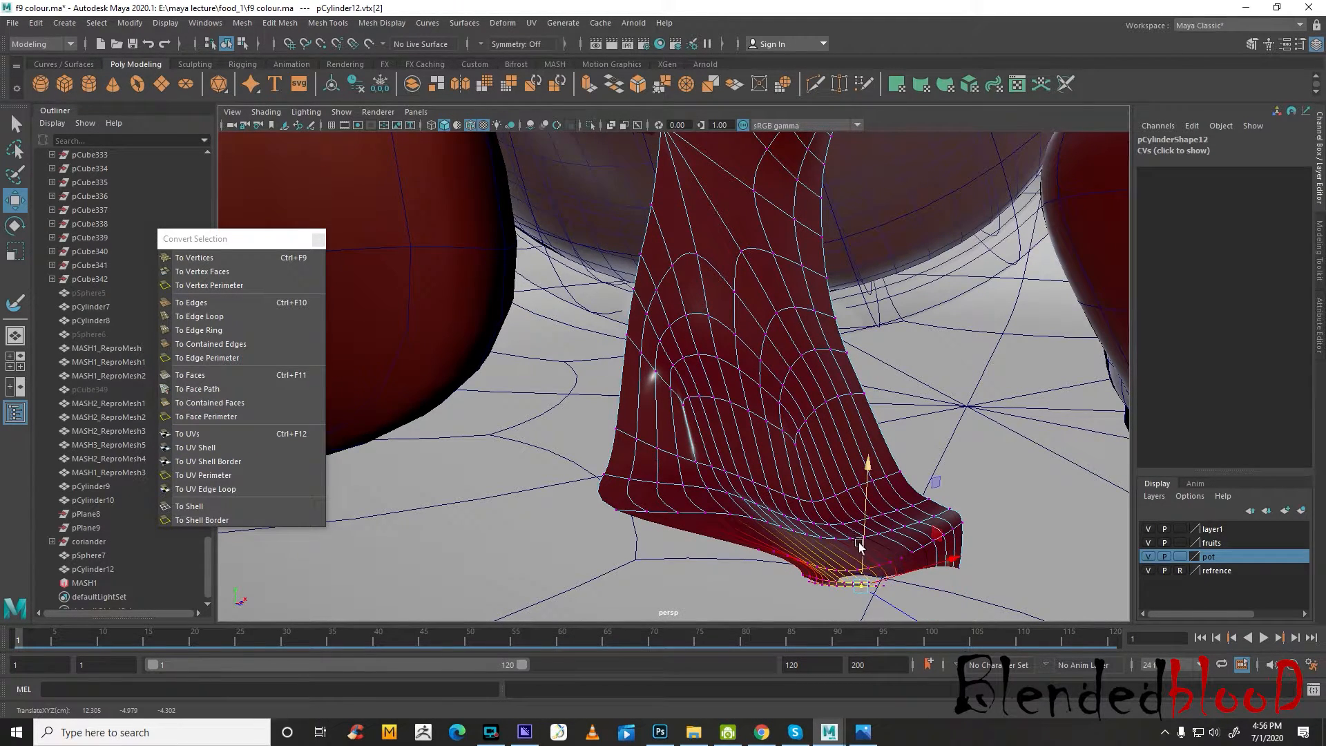
# Select the face loop along the jam piece's upper end, scale it, and lower it toward the jar's rim
pyautogui.keyDown('alt'); pyautogui.moveTo(860, 545); pyautogui.dragTo(843, 433); pyautogui.keyUp('alt')
pyautogui.moveTo(844, 433); pyautogui.dragTo(841, 450, button='right')
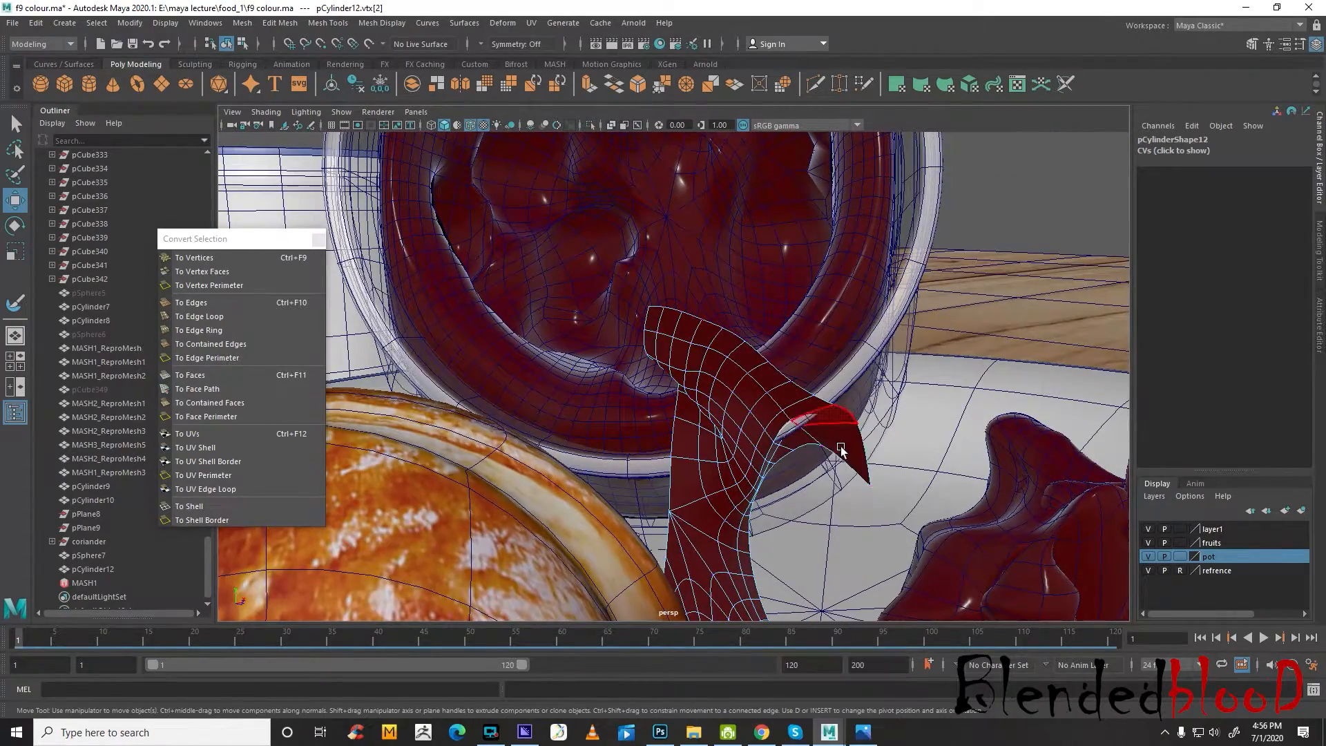
pyautogui.click(835, 426)
pyautogui.doubleClick(824, 418)
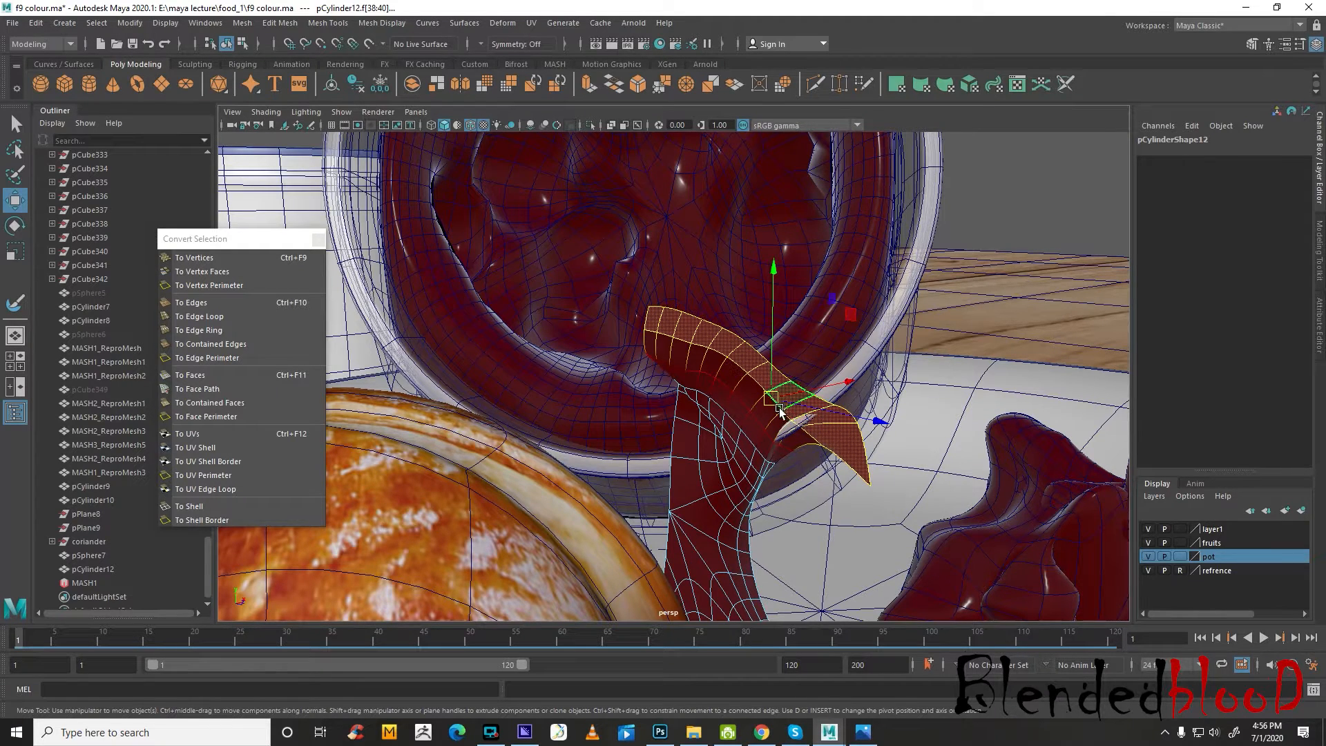
pyautogui.press('r')
pyautogui.moveTo(768, 393); pyautogui.dragTo(780, 336)
pyautogui.press('w')
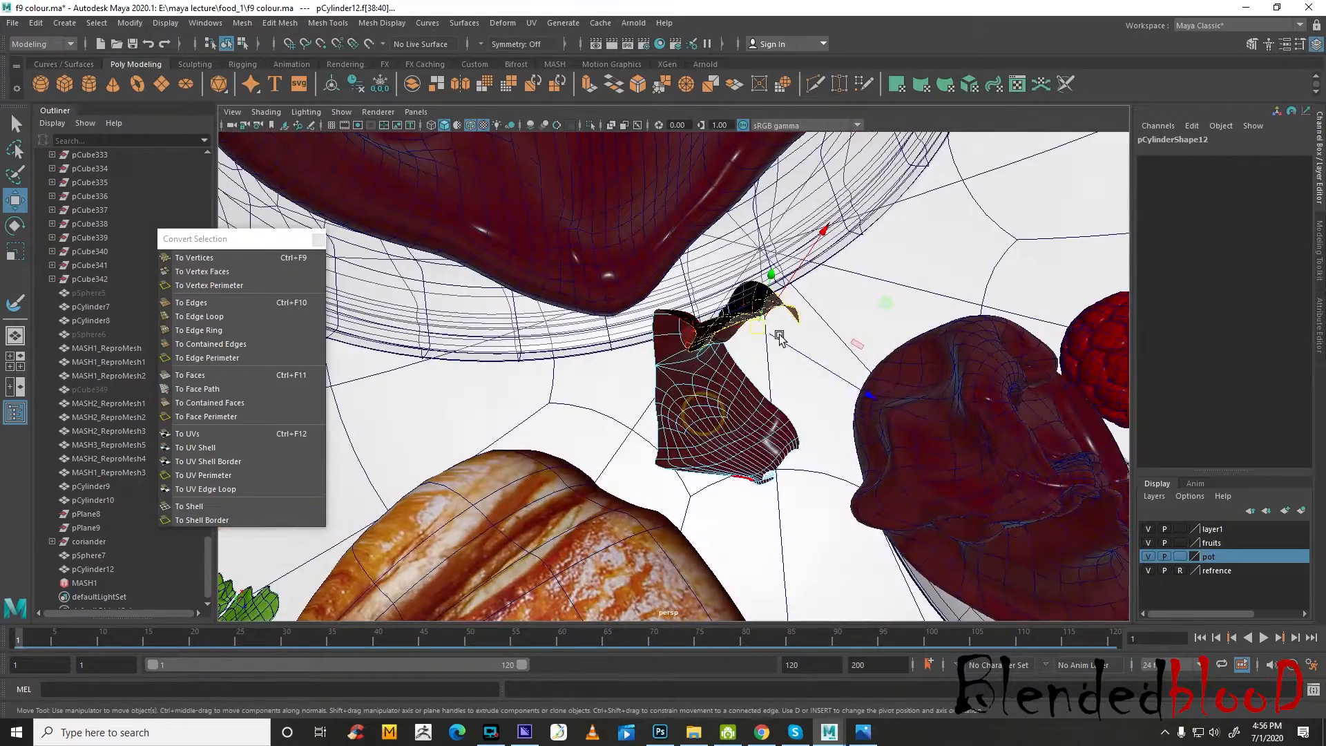
pyautogui.keyDown('alt'); pyautogui.moveTo(831, 382); pyautogui.dragTo(572, 356); pyautogui.keyUp('alt')
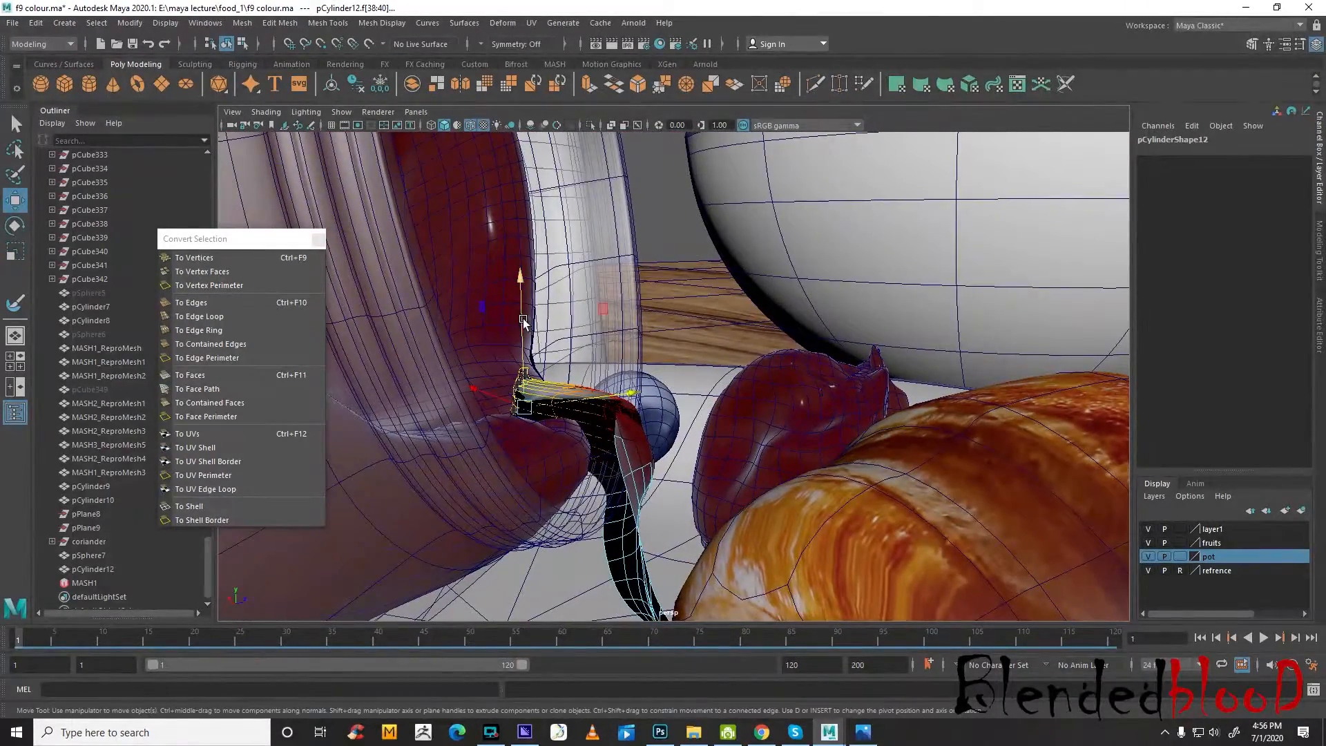
pyautogui.moveTo(522, 320); pyautogui.dragTo(525, 389)
# Delete the crowded edge loops around the jam piece's upper end one after another
pyautogui.keyDown('alt'); pyautogui.moveTo(546, 421); pyautogui.dragTo(784, 360); pyautogui.keyUp('alt')
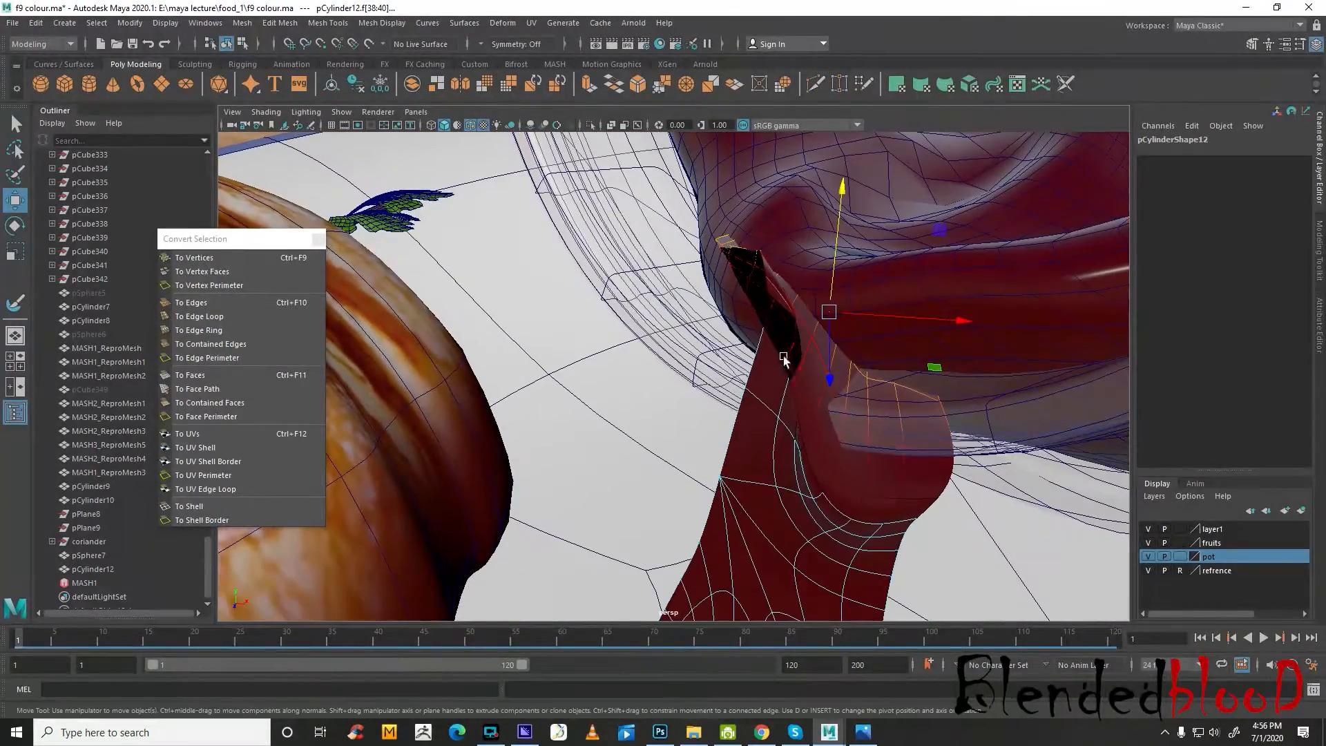
pyautogui.moveTo(821, 398); pyautogui.dragTo(812, 348, button='right')
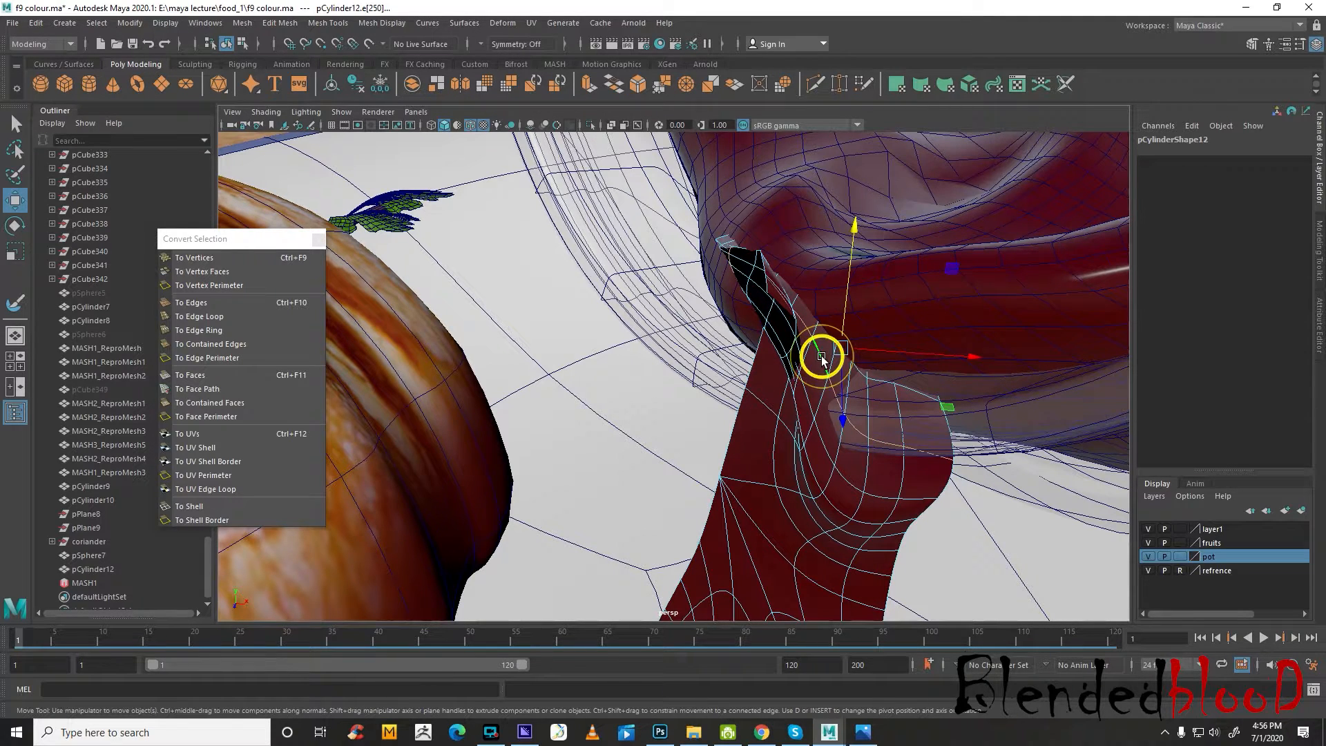
pyautogui.press('Delete')
pyautogui.doubleClick(823, 433)
pyautogui.press('Delete')
pyautogui.doubleClick(815, 447)
pyautogui.press('Delete')
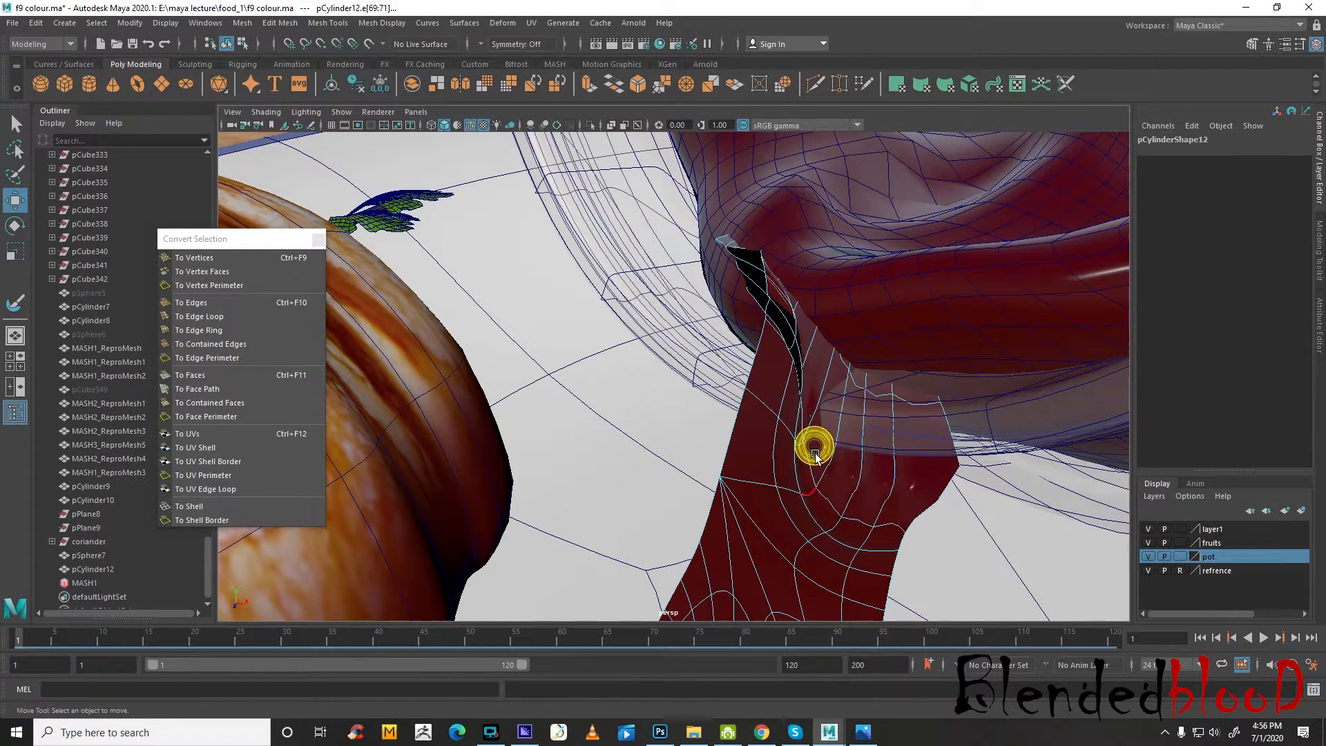
pyautogui.doubleClick(812, 464)
pyautogui.press('Delete')
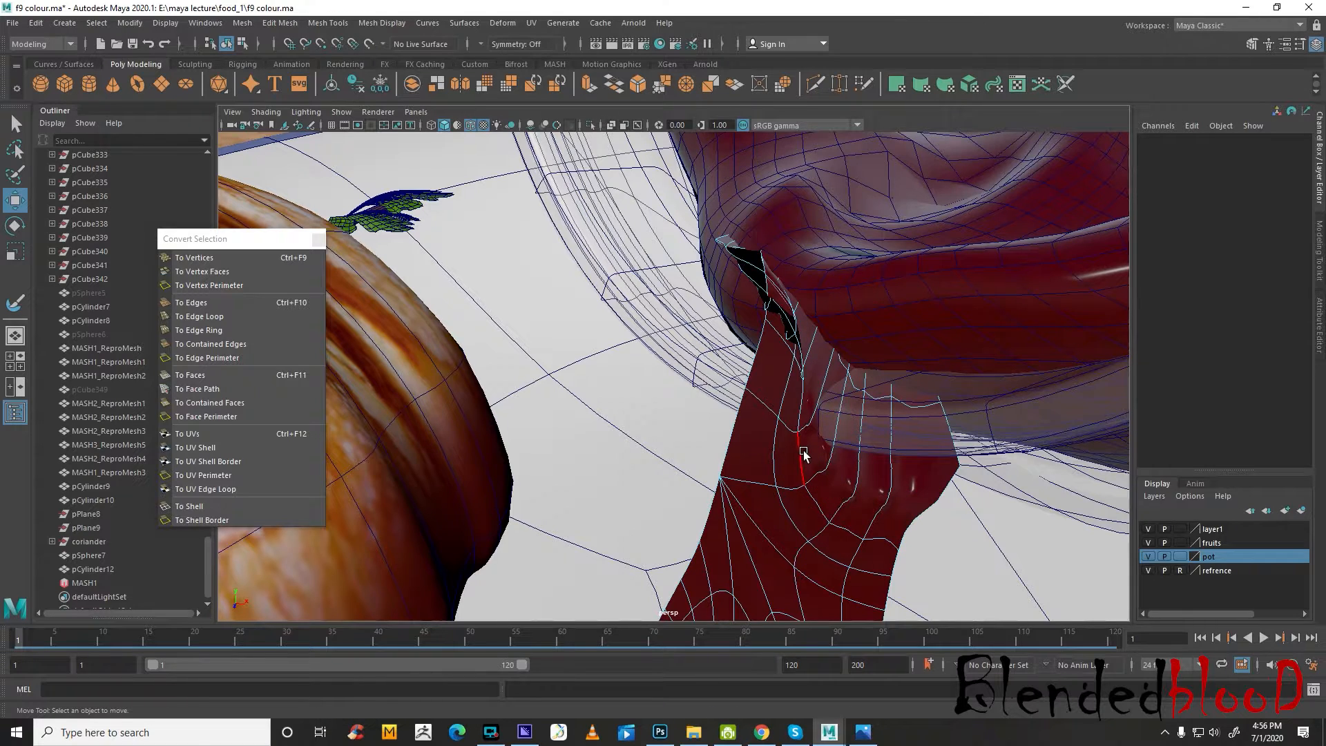
pyautogui.doubleClick(802, 450)
pyautogui.press('Delete')
pyautogui.doubleClick(786, 458)
pyautogui.press('Delete')
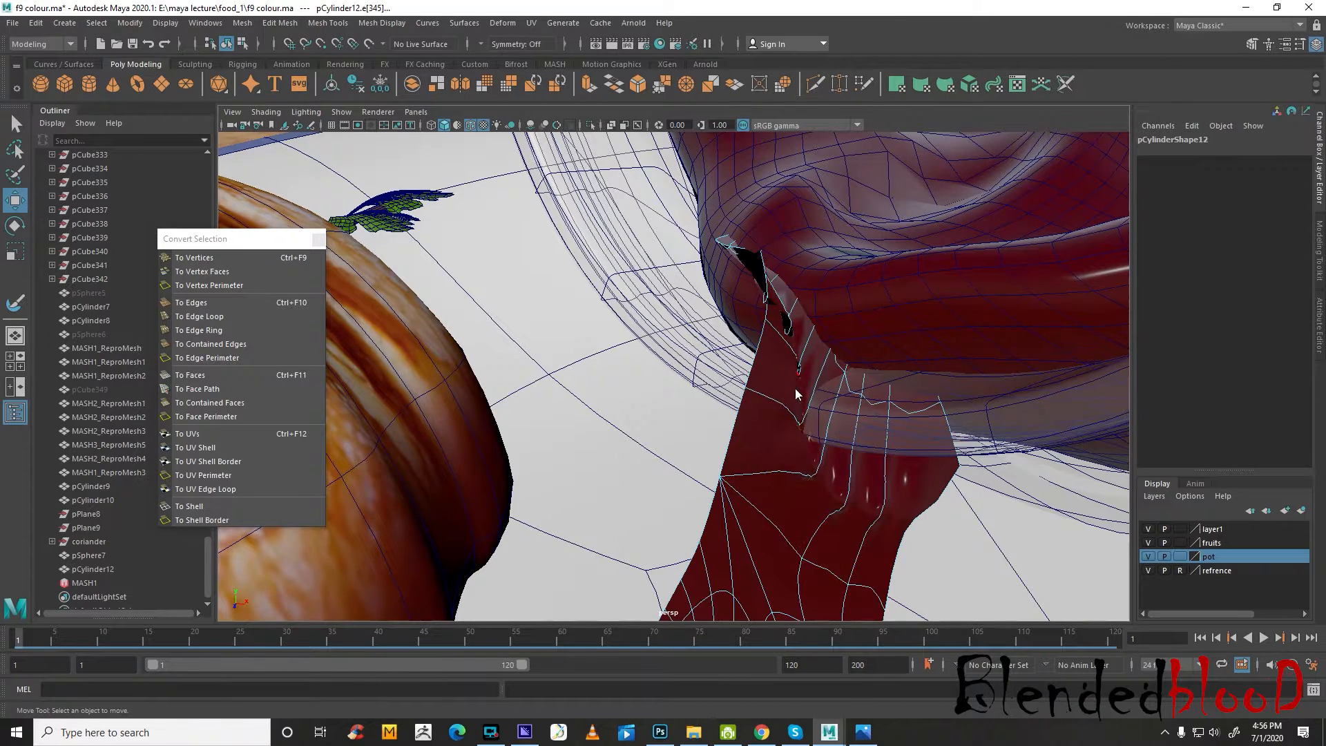
# Delete the leftover vertices around the jam piece's upper part
pyautogui.moveTo(796, 389); pyautogui.dragTo(724, 353, button='right')
pyautogui.moveTo(599, 182); pyautogui.dragTo(1072, 612)
pyautogui.press('Delete')
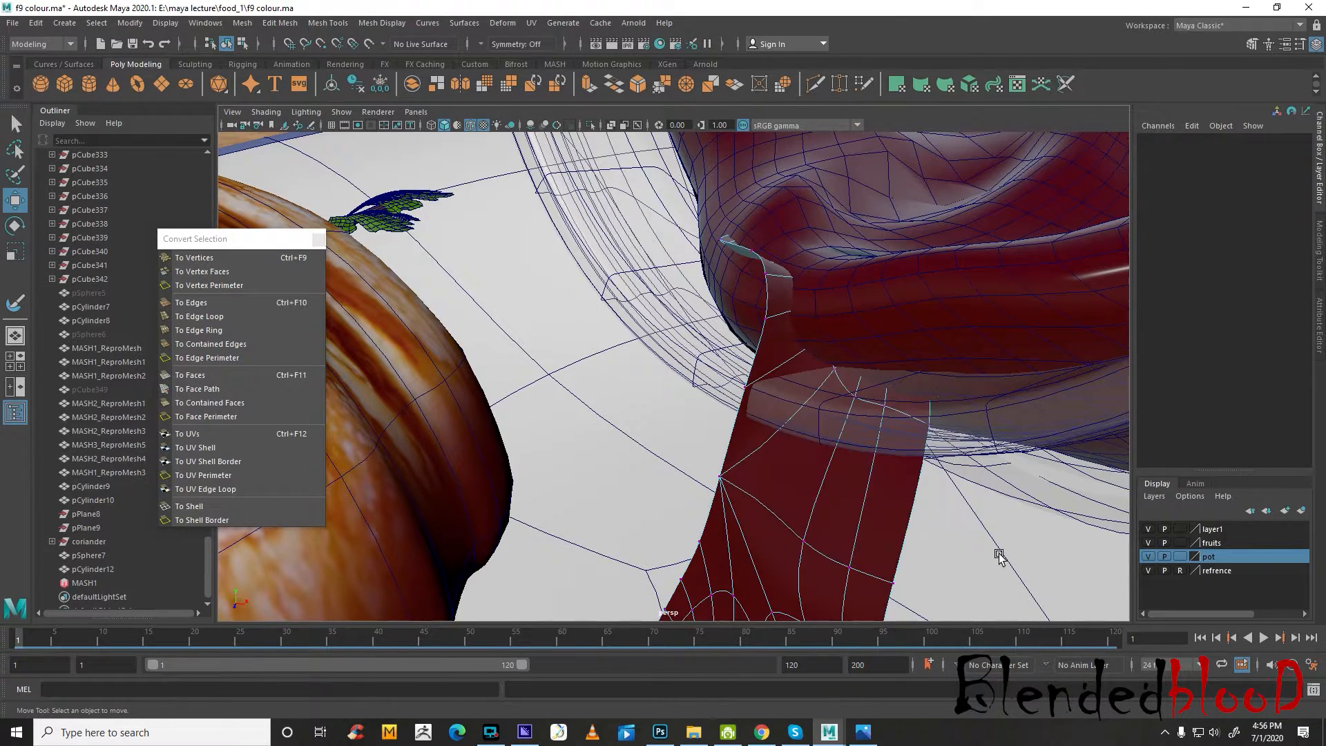
# Select the vertices at the jam piece's upper end, turn off smooth preview, and rotate them
pyautogui.keyDown('alt'); pyautogui.moveTo(970, 523); pyautogui.dragTo(849, 512, button='right'); pyautogui.keyUp('alt')
pyautogui.keyDown('alt'); pyautogui.moveTo(850, 512); pyautogui.dragTo(970, 551); pyautogui.keyUp('alt')
pyautogui.keyDown('alt'); pyautogui.moveTo(575, 364); pyautogui.dragTo(700, 345); pyautogui.keyUp('alt')
pyautogui.rightClick(700, 346)
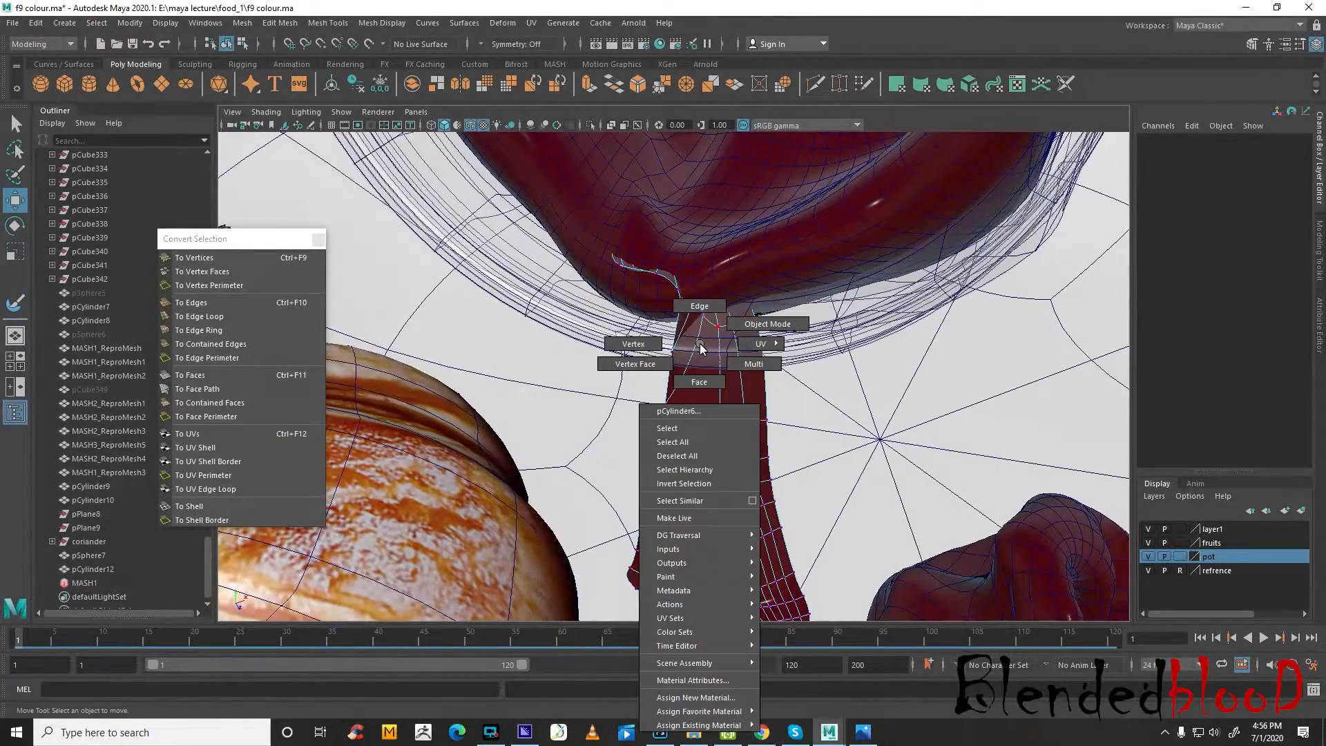
pyautogui.click(648, 340)
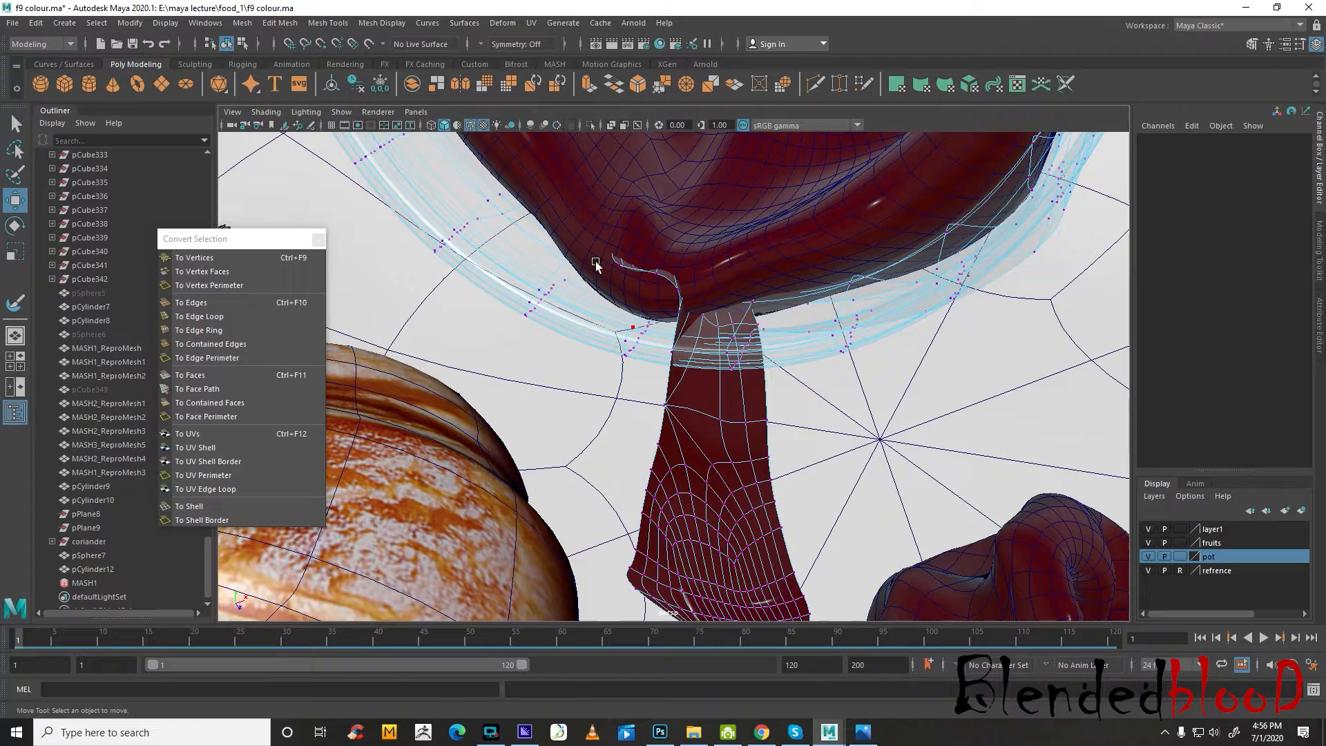
pyautogui.rightClick(736, 342)
pyautogui.click(741, 411)
pyautogui.rightClick(670, 413)
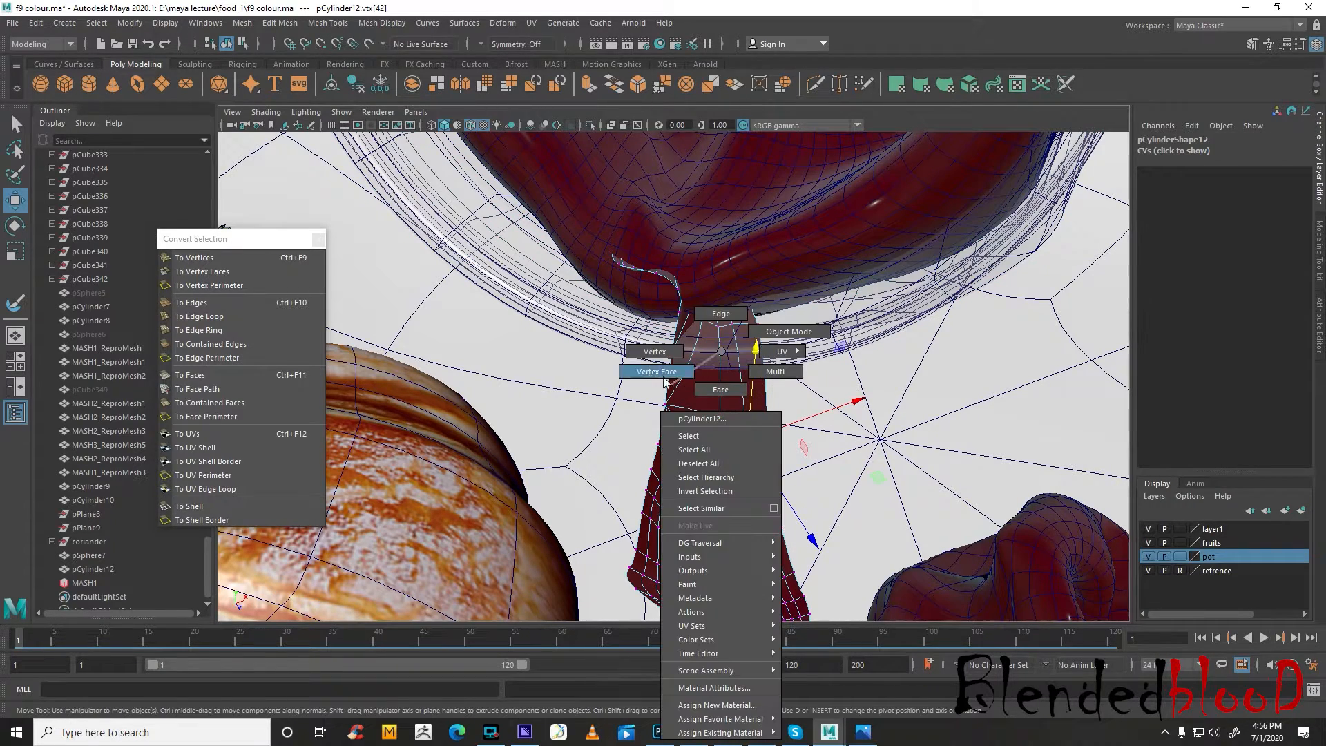
pyautogui.moveTo(560, 227); pyautogui.dragTo(856, 374)
pyautogui.keyDown('alt'); pyautogui.moveTo(855, 374); pyautogui.dragTo(858, 397, button='middle'); pyautogui.keyUp('alt')
pyautogui.press('1')
pyautogui.press('e')
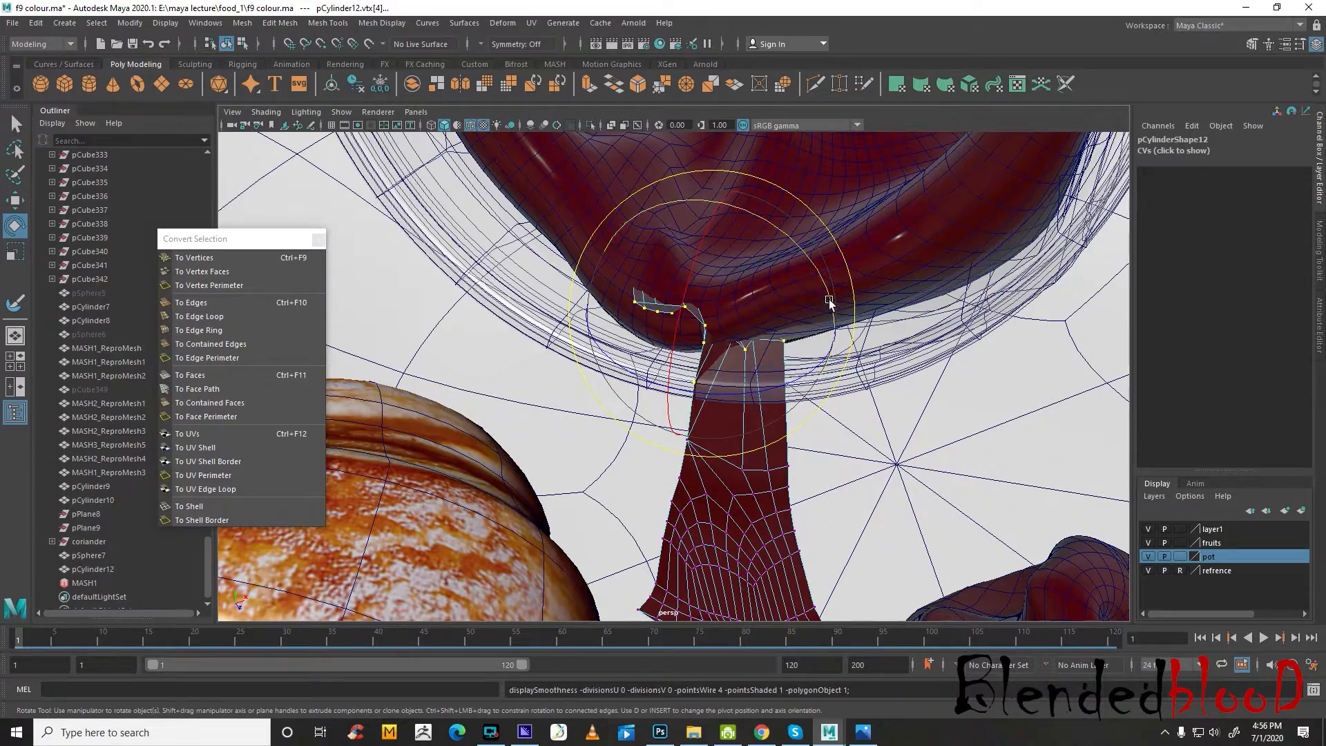
pyautogui.moveTo(831, 302); pyautogui.dragTo(786, 298)
# Move the upper-end vertices into the jar's mouth and rotate them to follow its opening
pyautogui.moveTo(794, 375); pyautogui.dragTo(579, 320)
pyautogui.press('w')
pyautogui.moveTo(753, 314); pyautogui.dragTo(607, 317)
pyautogui.press('e')
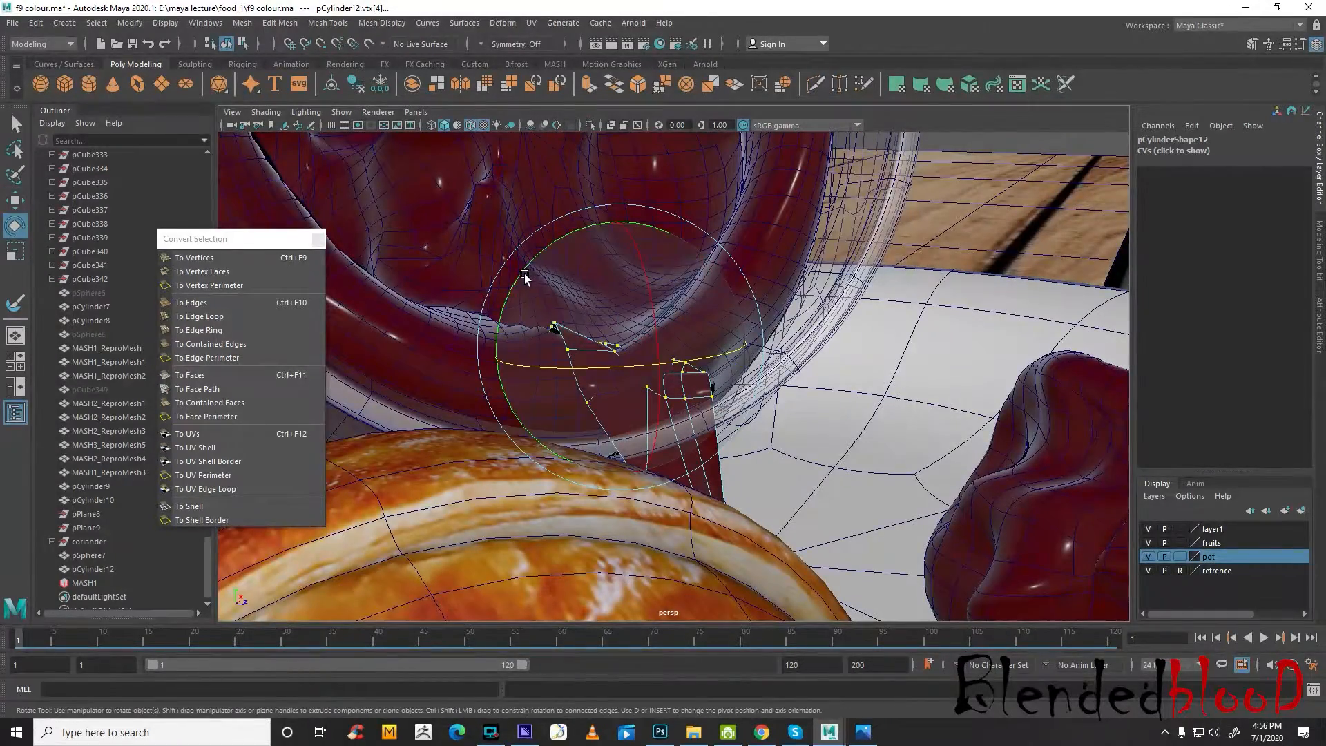
pyautogui.moveTo(524, 274); pyautogui.dragTo(738, 423)
pyautogui.press('w')
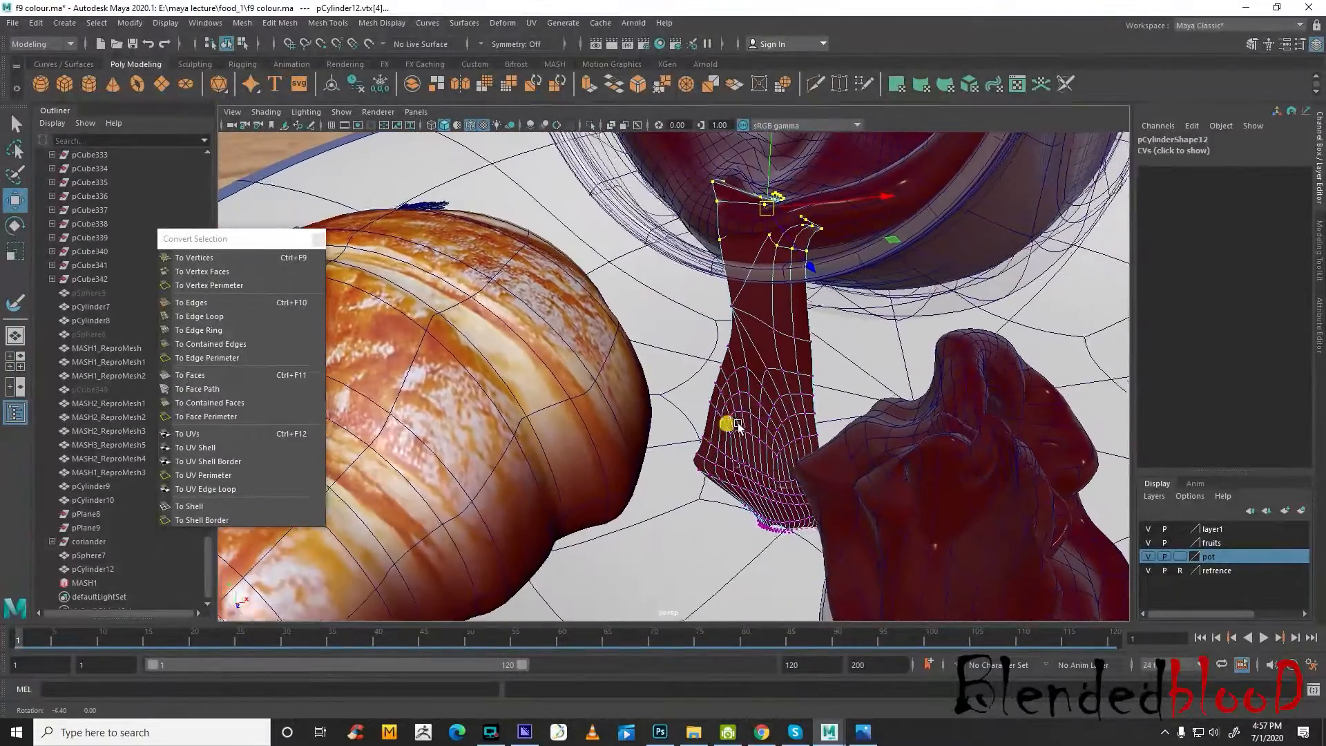
# Try to narrow the jam piece's middle by scaling the edge loop across it with soft selection
pyautogui.keyDown('alt'); pyautogui.moveTo(739, 425); pyautogui.dragTo(761, 461, button='right'); pyautogui.keyUp('alt')
pyautogui.keyDown('alt'); pyautogui.moveTo(761, 462); pyautogui.dragTo(789, 392, button='middle'); pyautogui.keyUp('alt')
pyautogui.scroll(-4, 794, 402)
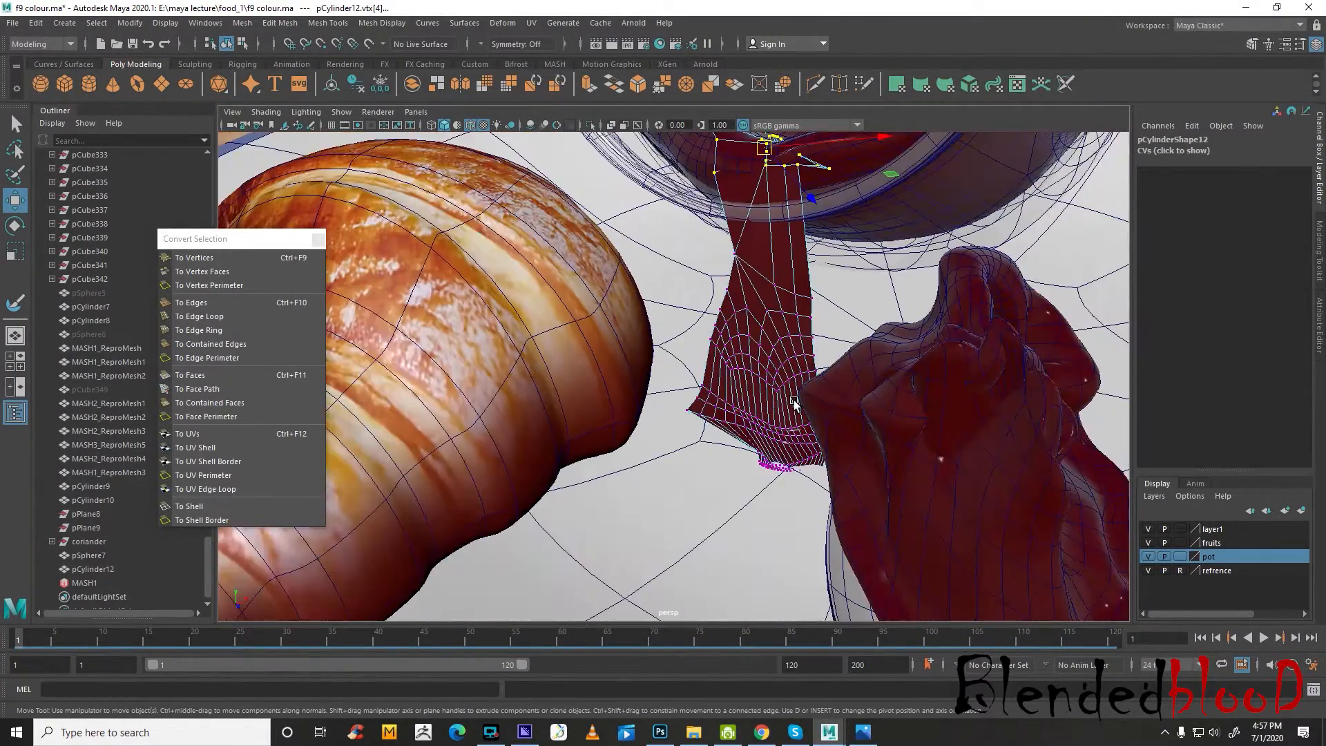
pyautogui.scroll(3, 794, 364)
pyautogui.keyDown('alt'); pyautogui.moveTo(794, 363); pyautogui.dragTo(792, 333); pyautogui.keyUp('alt')
pyautogui.moveTo(792, 331); pyautogui.dragTo(793, 278, button='right')
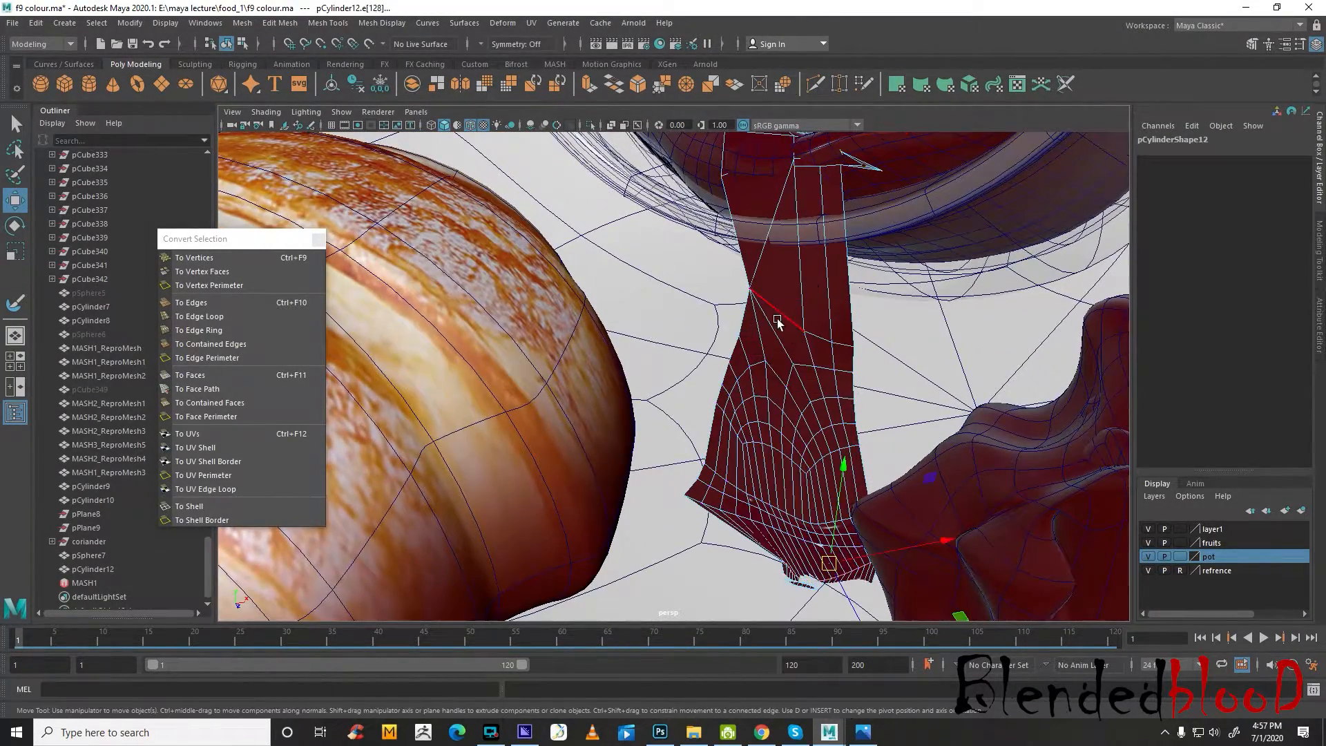
pyautogui.click(778, 318)
pyautogui.press('r')
pyautogui.moveTo(804, 325); pyautogui.dragTo(748, 304)
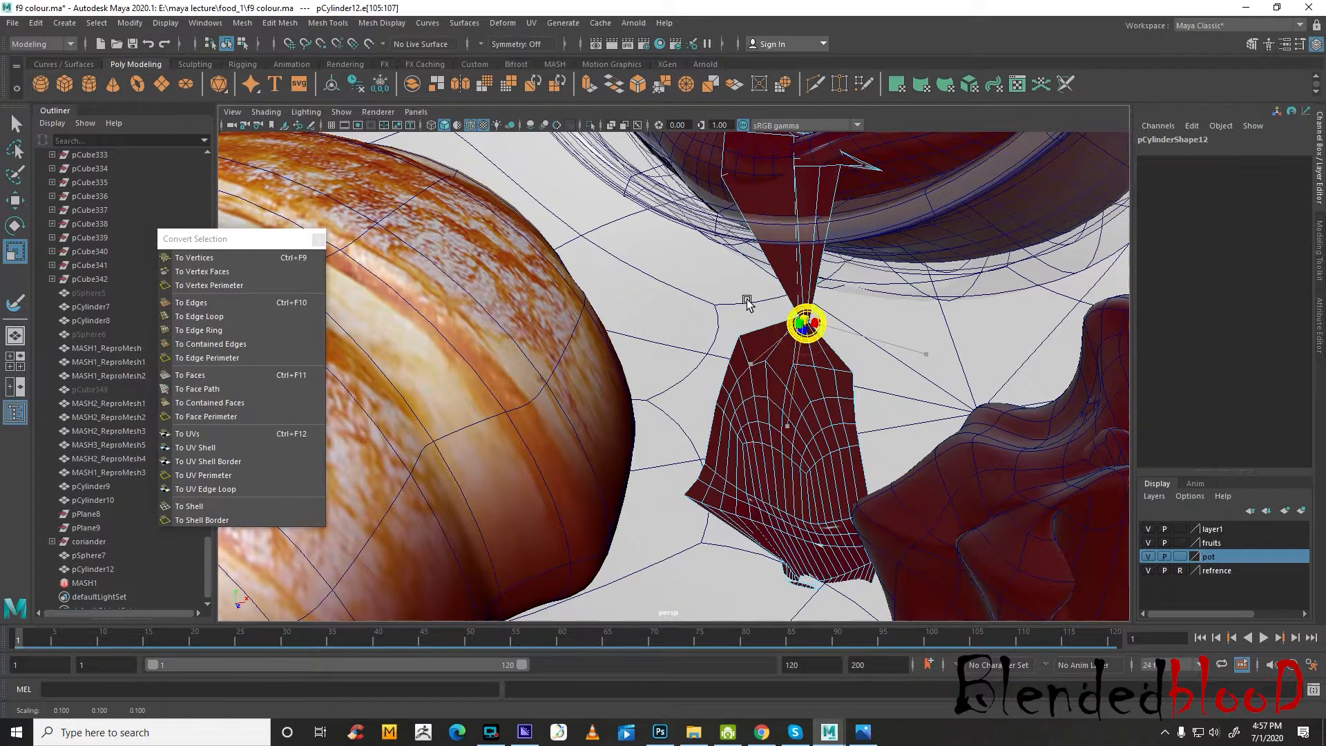
pyautogui.hotkey('ctrl', 'z')
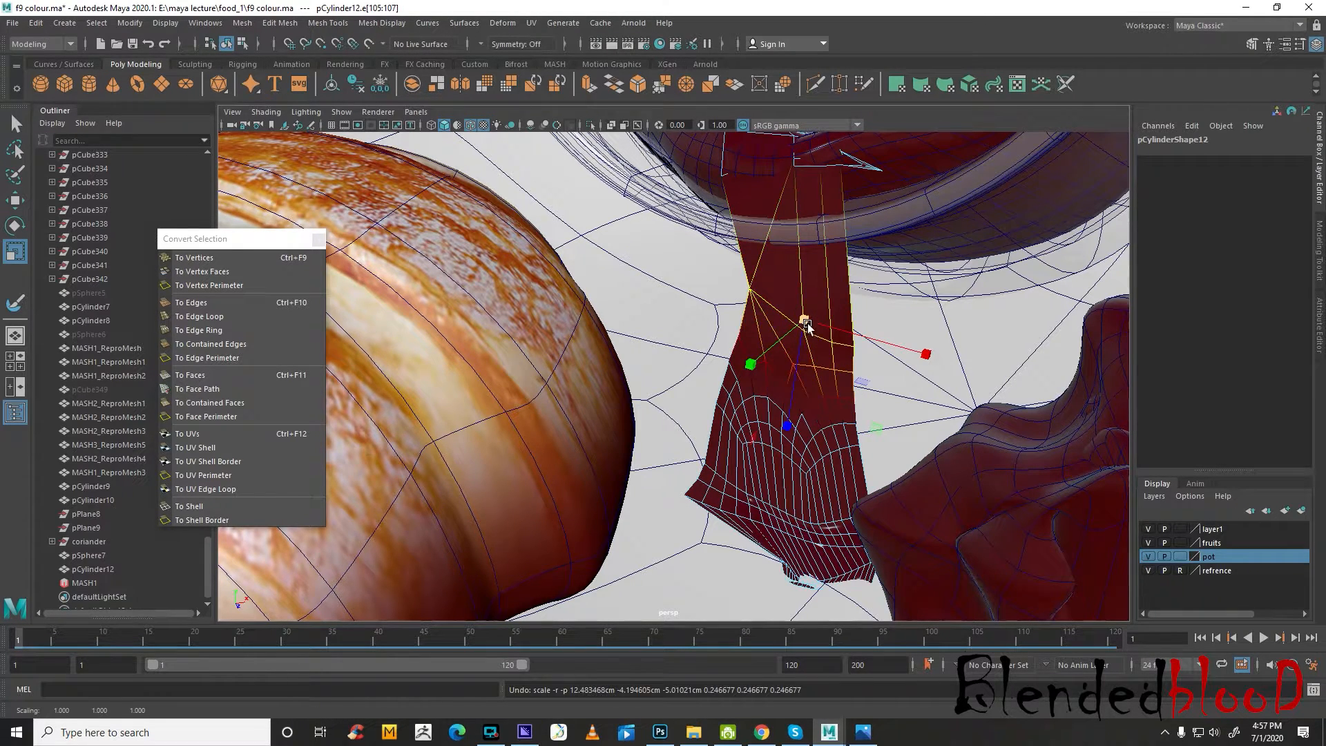
pyautogui.moveTo(804, 324); pyautogui.dragTo(767, 311)
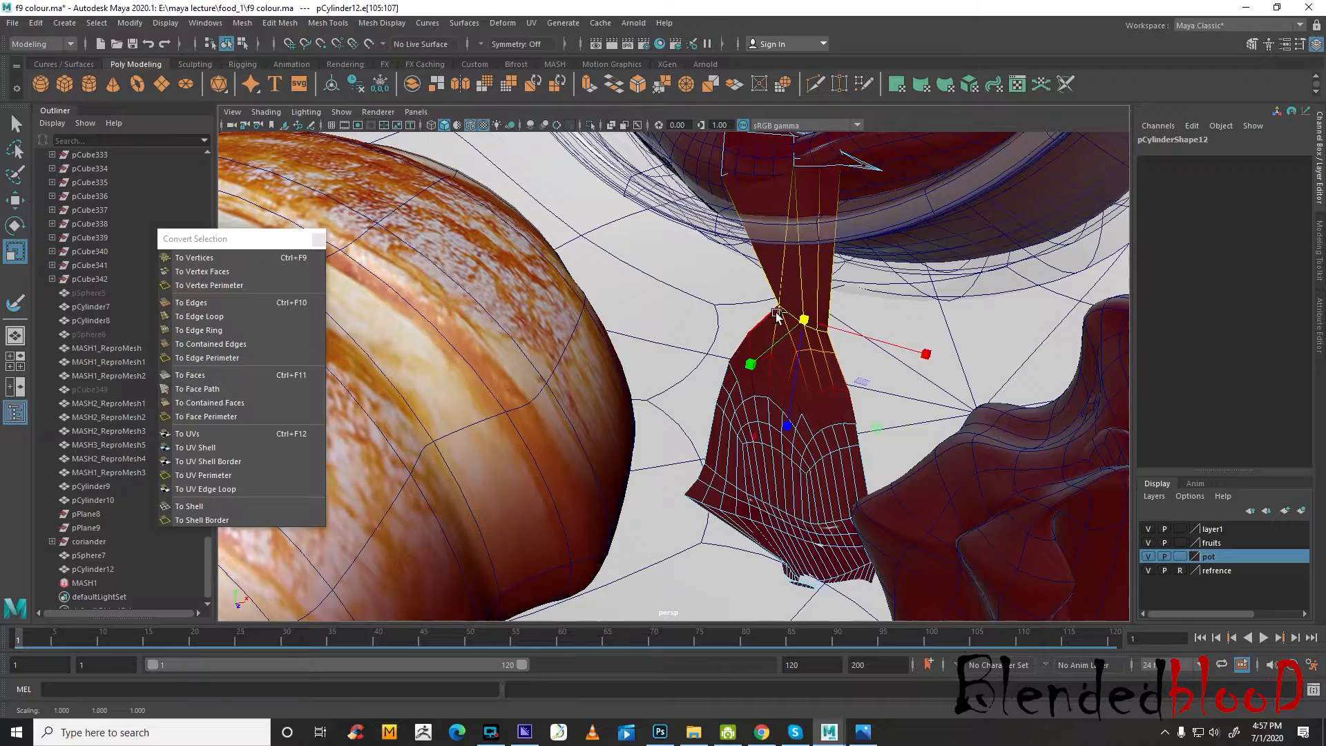
pyautogui.hotkey('ctrl', 'z')
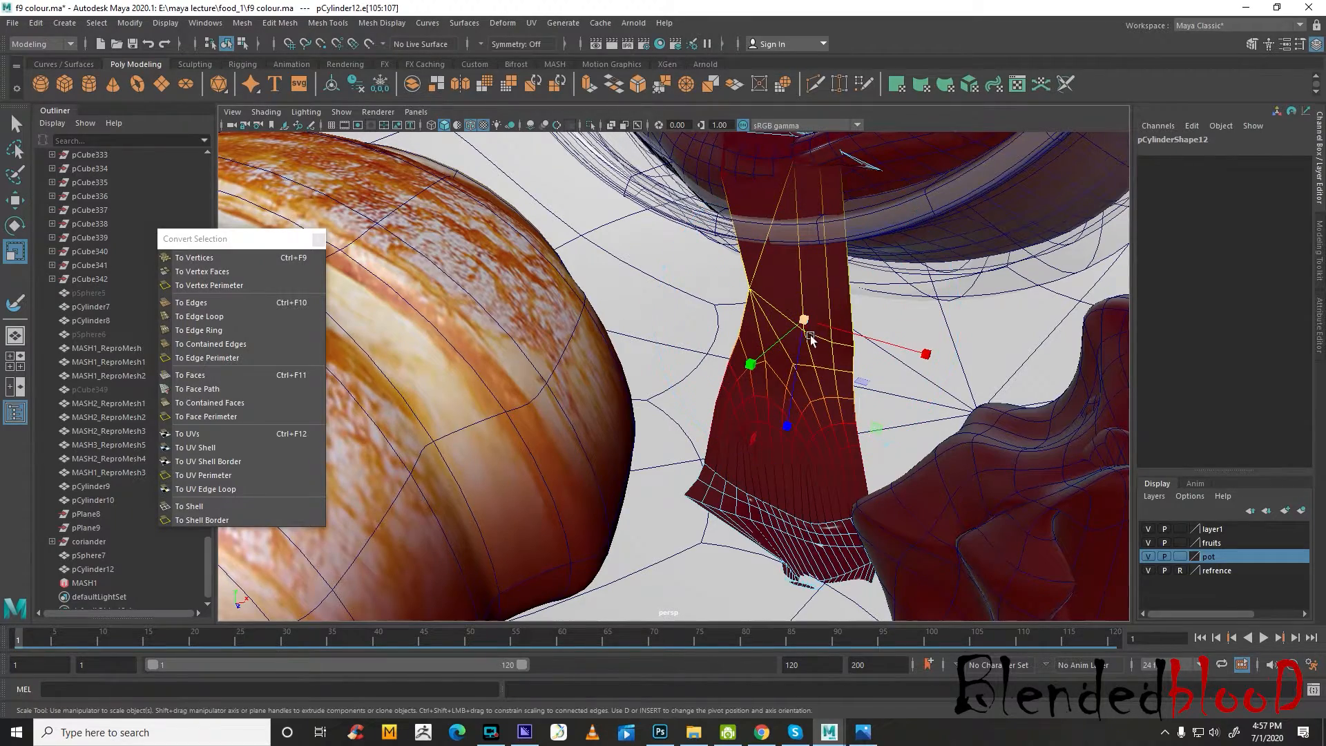
# Reshape the jam piece's middle and upper edges into a narrower neck below the jar's rim using soft selection
pyautogui.press('w')
pyautogui.keyDown('alt'); pyautogui.moveTo(805, 325); pyautogui.dragTo(872, 428); pyautogui.keyUp('alt')
pyautogui.moveTo(932, 491); pyautogui.dragTo(870, 413)
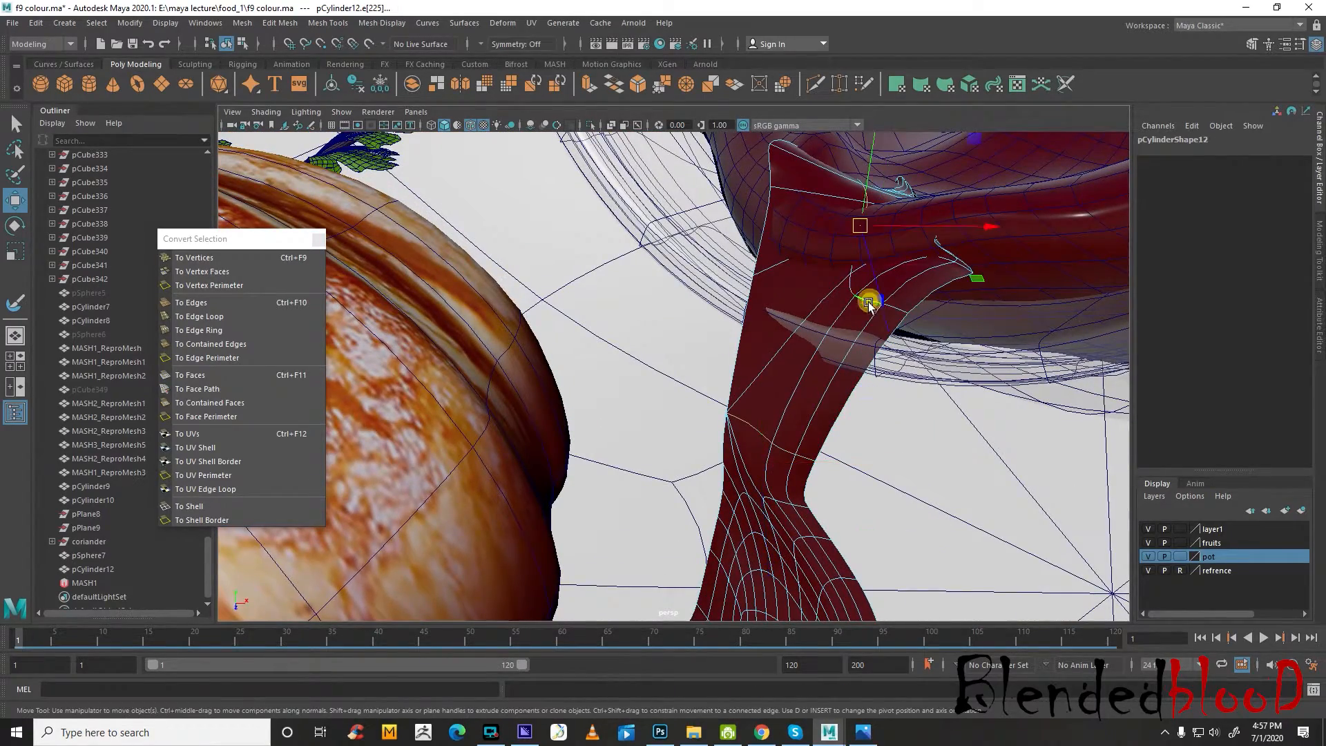
pyautogui.keyDown('alt'); pyautogui.moveTo(869, 303); pyautogui.dragTo(862, 321); pyautogui.keyUp('alt')
pyautogui.moveTo(966, 283); pyautogui.dragTo(748, 436)
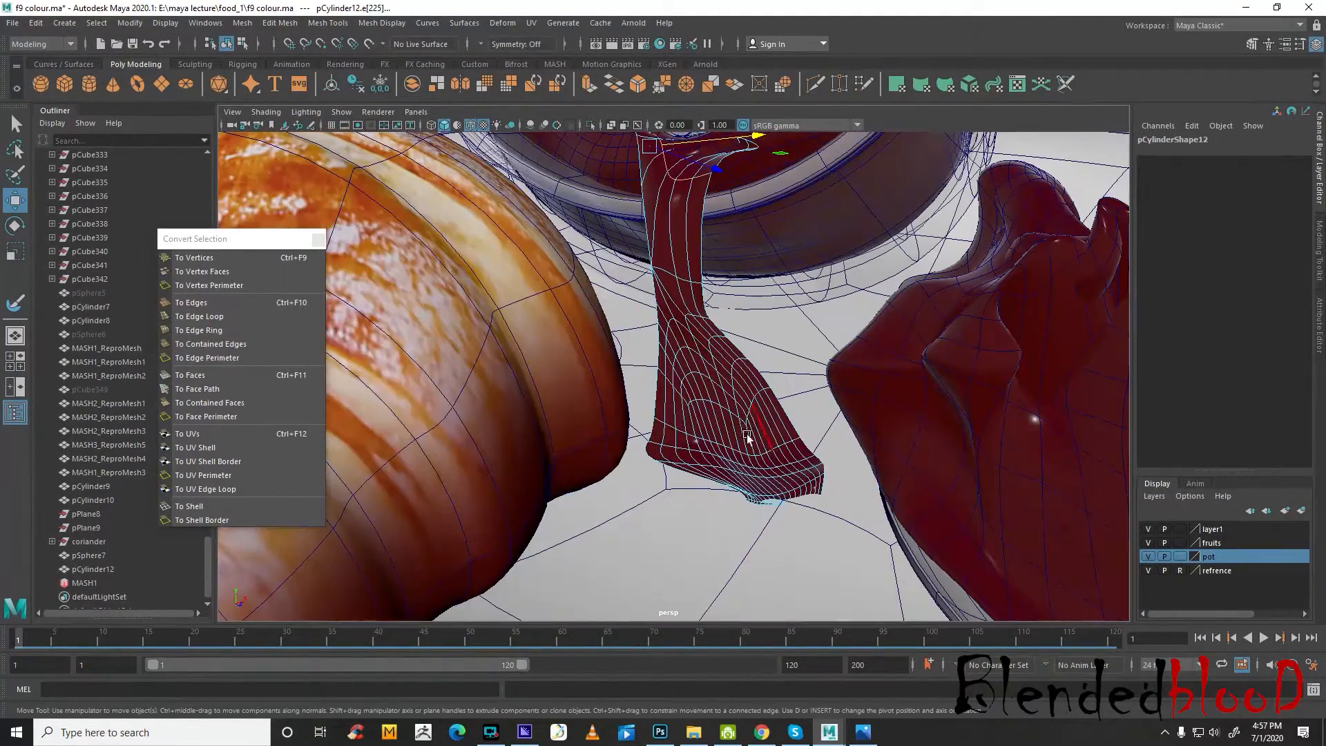
# Relax the vertices of the jam piece's lower half with the Sculpt Geometry Tool
pyautogui.moveTo(748, 437); pyautogui.dragTo(706, 400, button='right')
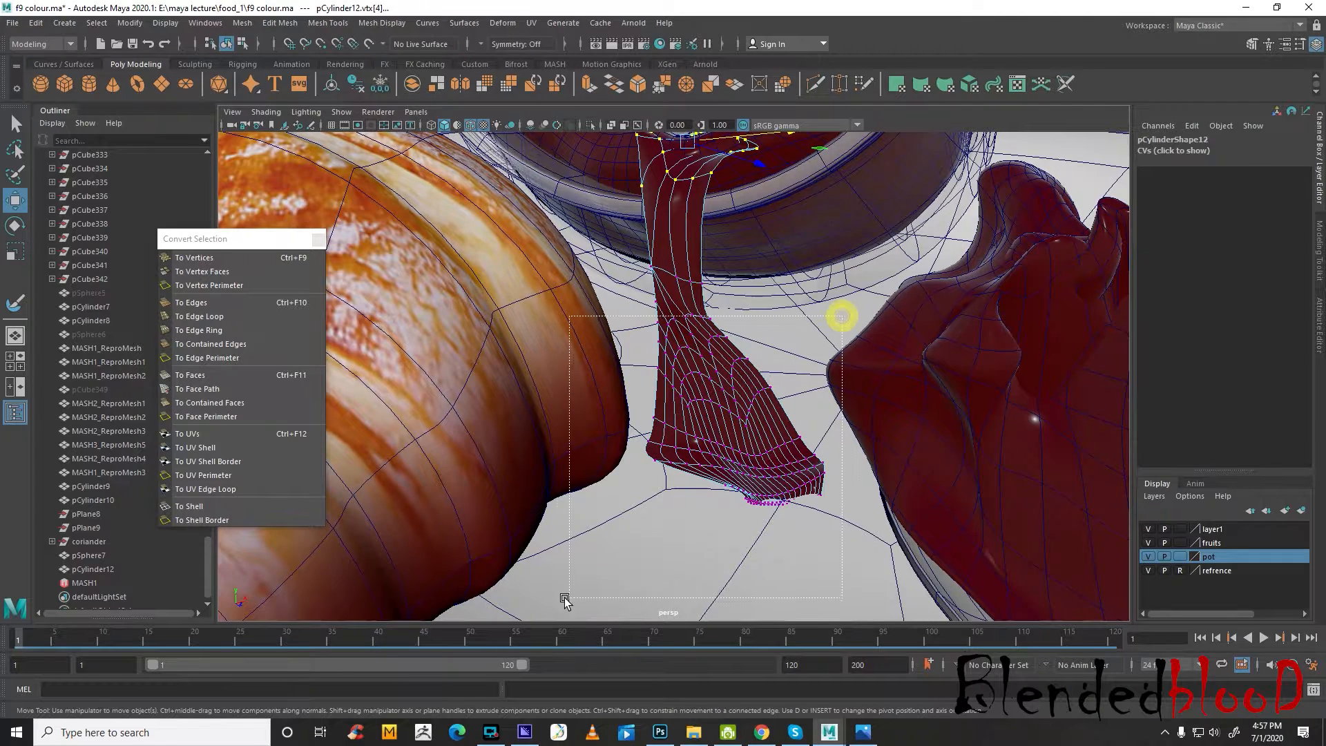
pyautogui.moveTo(564, 601); pyautogui.dragTo(566, 600)
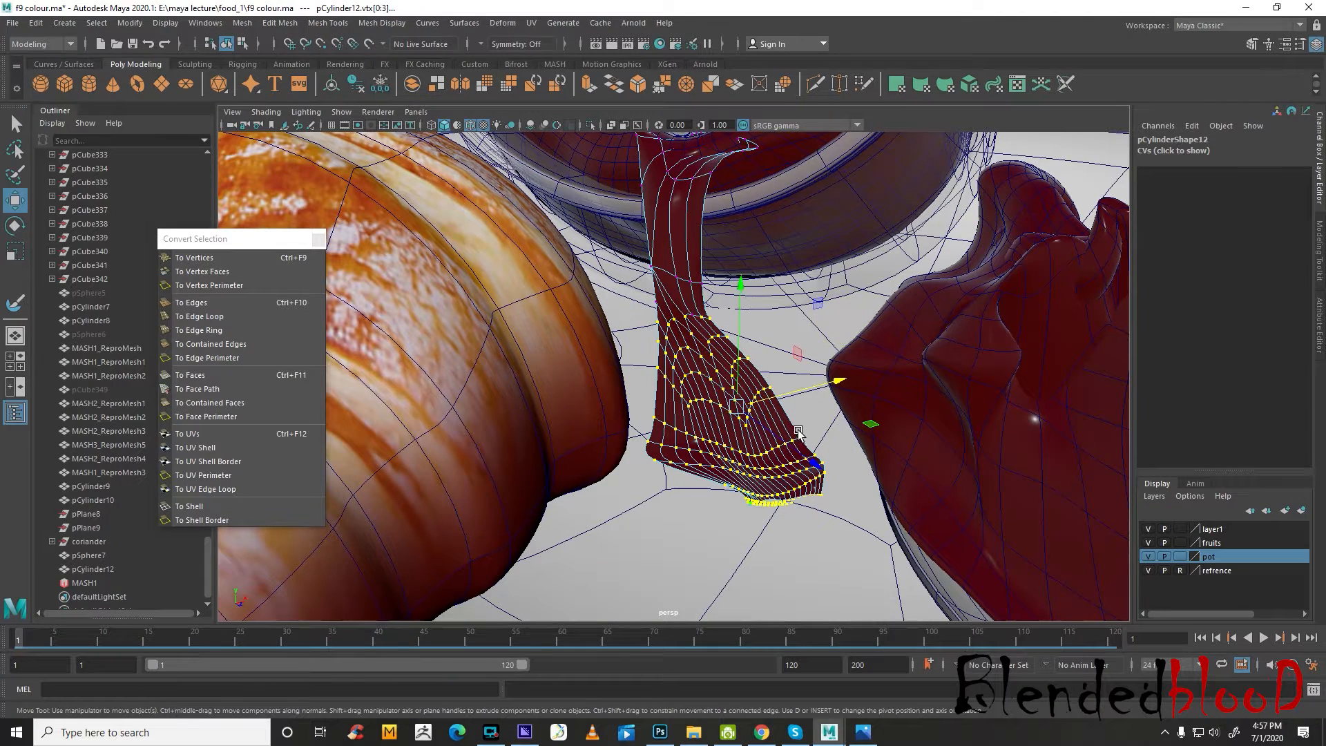
pyautogui.click(458, 26)
pyautogui.click(602, 455)
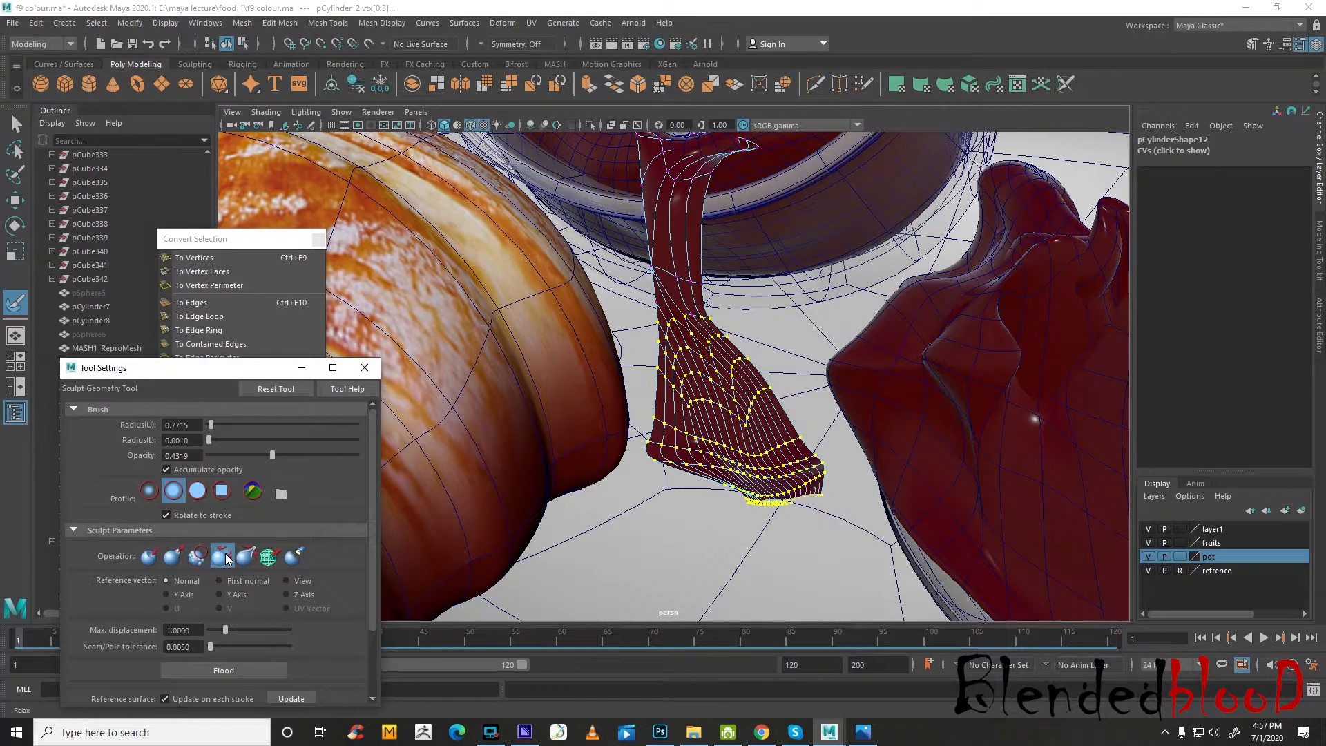
pyautogui.moveTo(712, 410); pyautogui.dragTo(709, 358)
pyautogui.moveTo(712, 476)
pyautogui.mouseDown()
pyautogui.moveTo(696, 329)
pyautogui.moveTo(807, 414)
pyautogui.mouseUp()
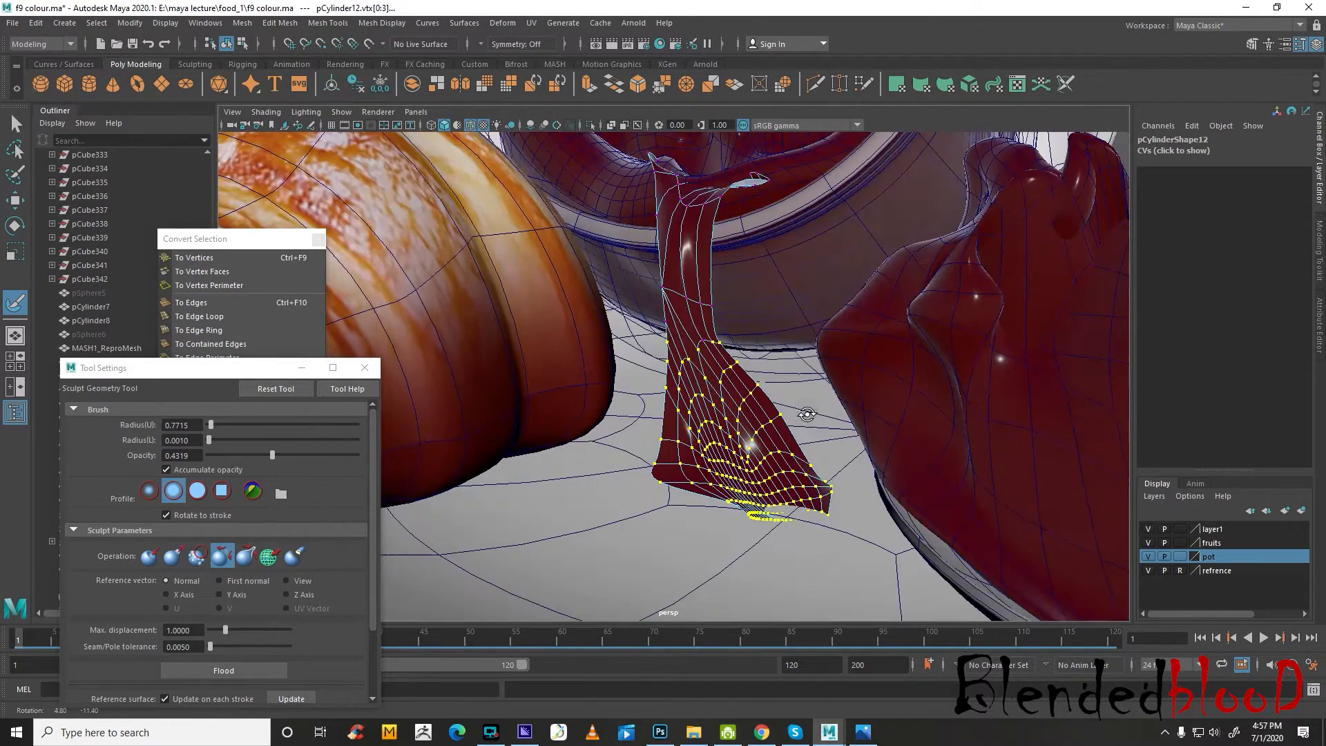
# Leave sculpting and switch the jam piece to face editing
pyautogui.press('w')
pyautogui.click(775, 520)
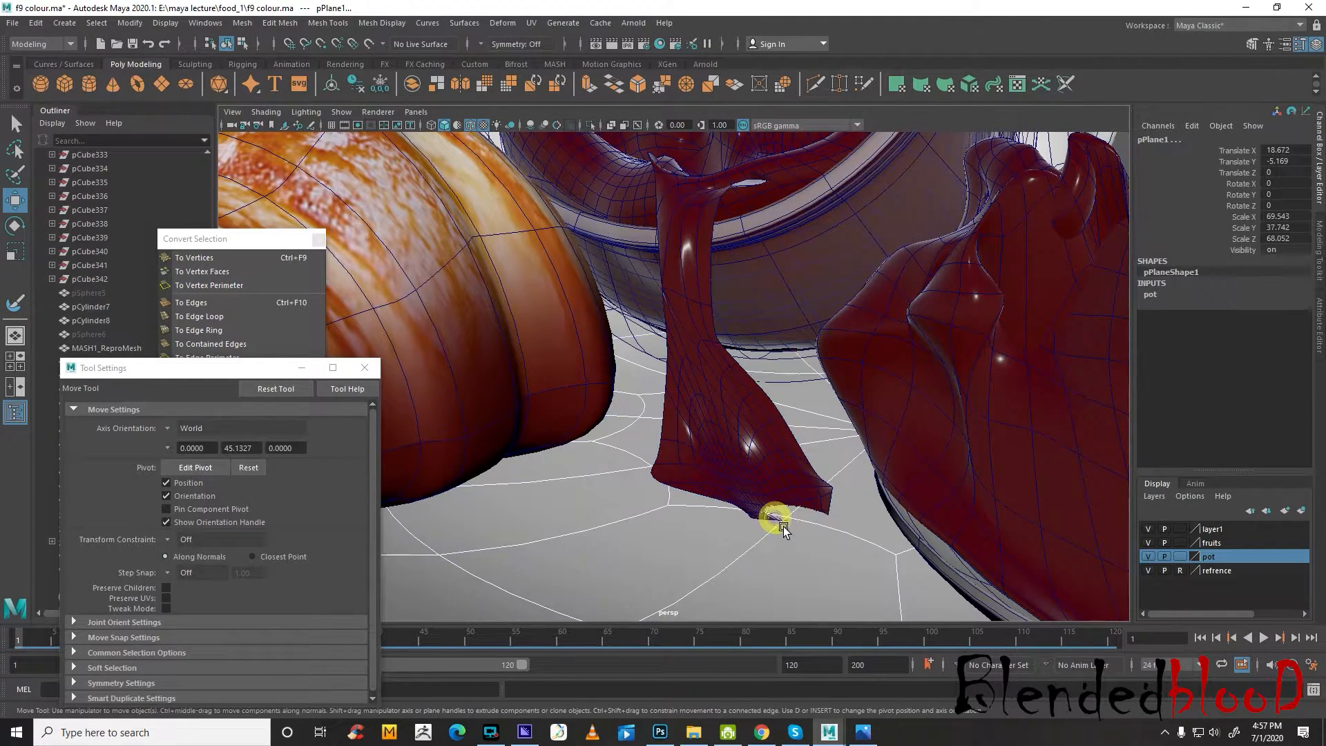
pyautogui.moveTo(790, 491); pyautogui.dragTo(785, 449, button='right')
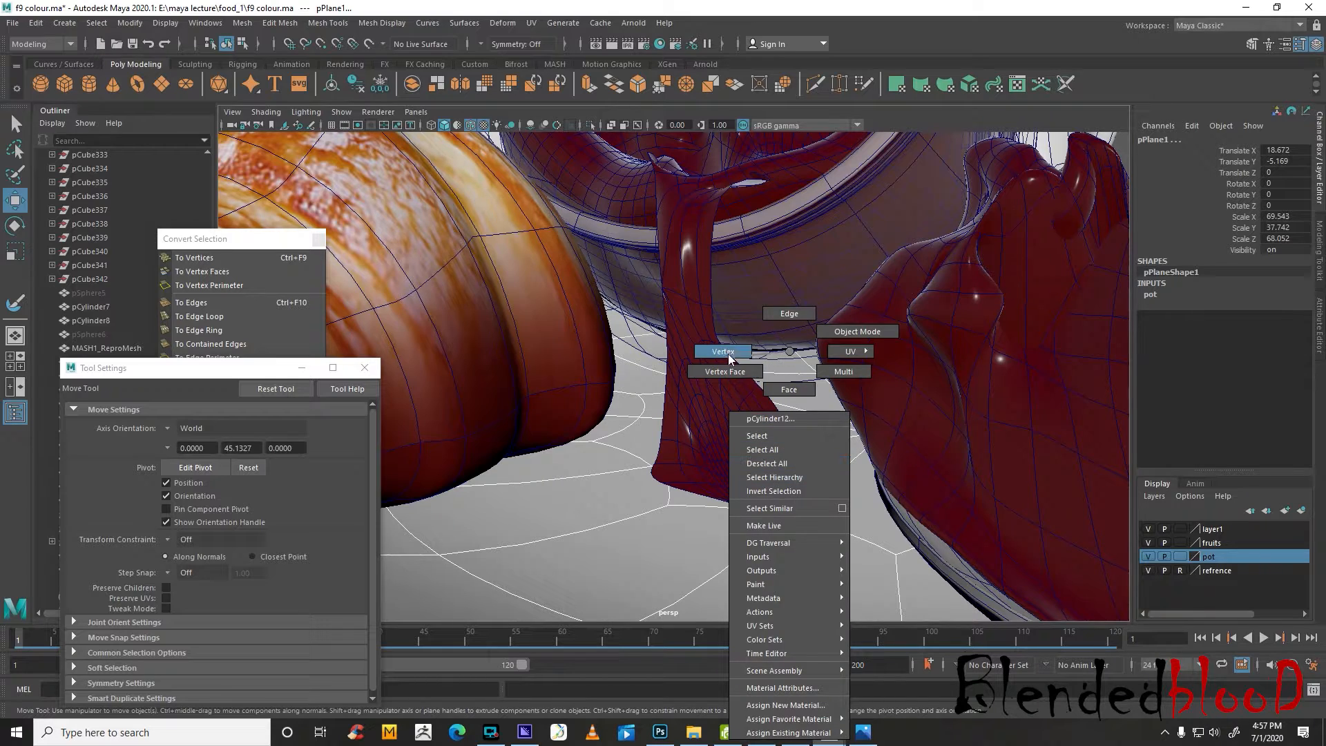
pyautogui.moveTo(728, 354); pyautogui.dragTo(728, 353, button='right')
pyautogui.scroll(6, 784, 485)
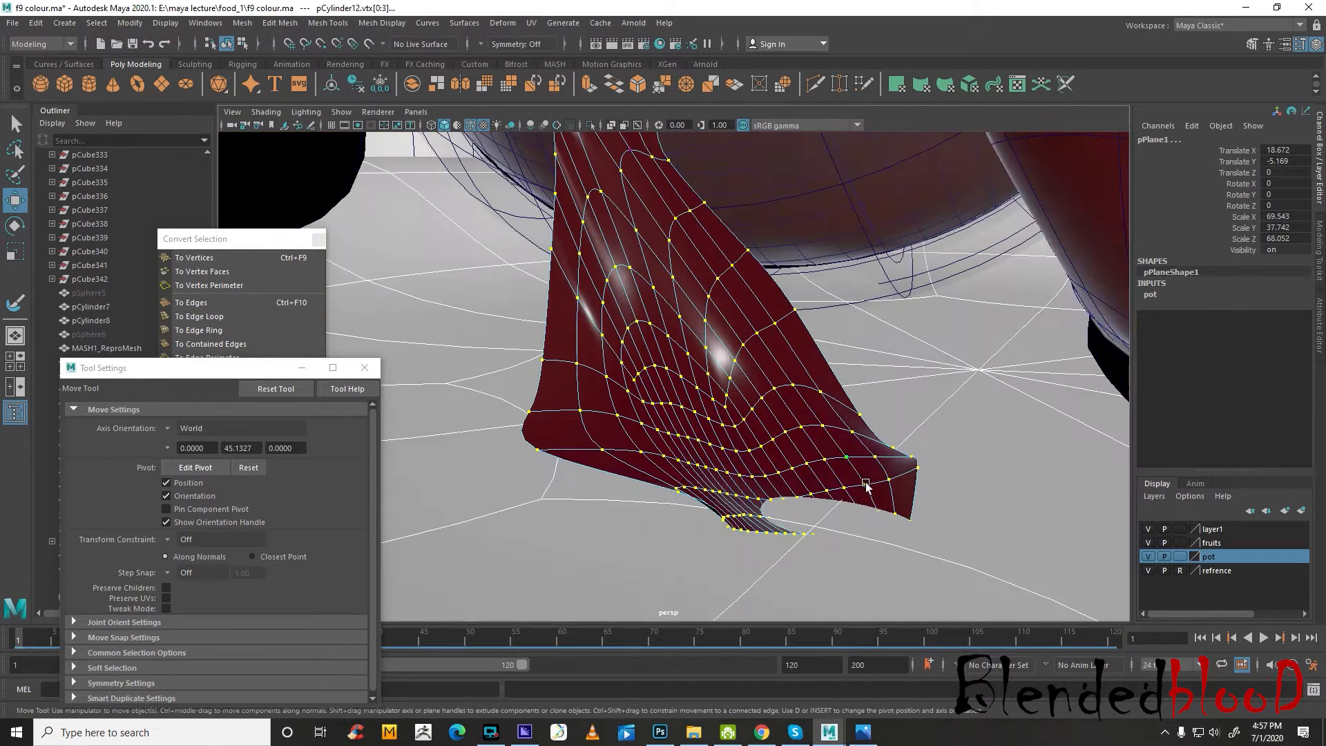
pyautogui.moveTo(865, 482); pyautogui.dragTo(893, 491, button='right')
pyautogui.moveTo(896, 399); pyautogui.dragTo(891, 391, button='right')
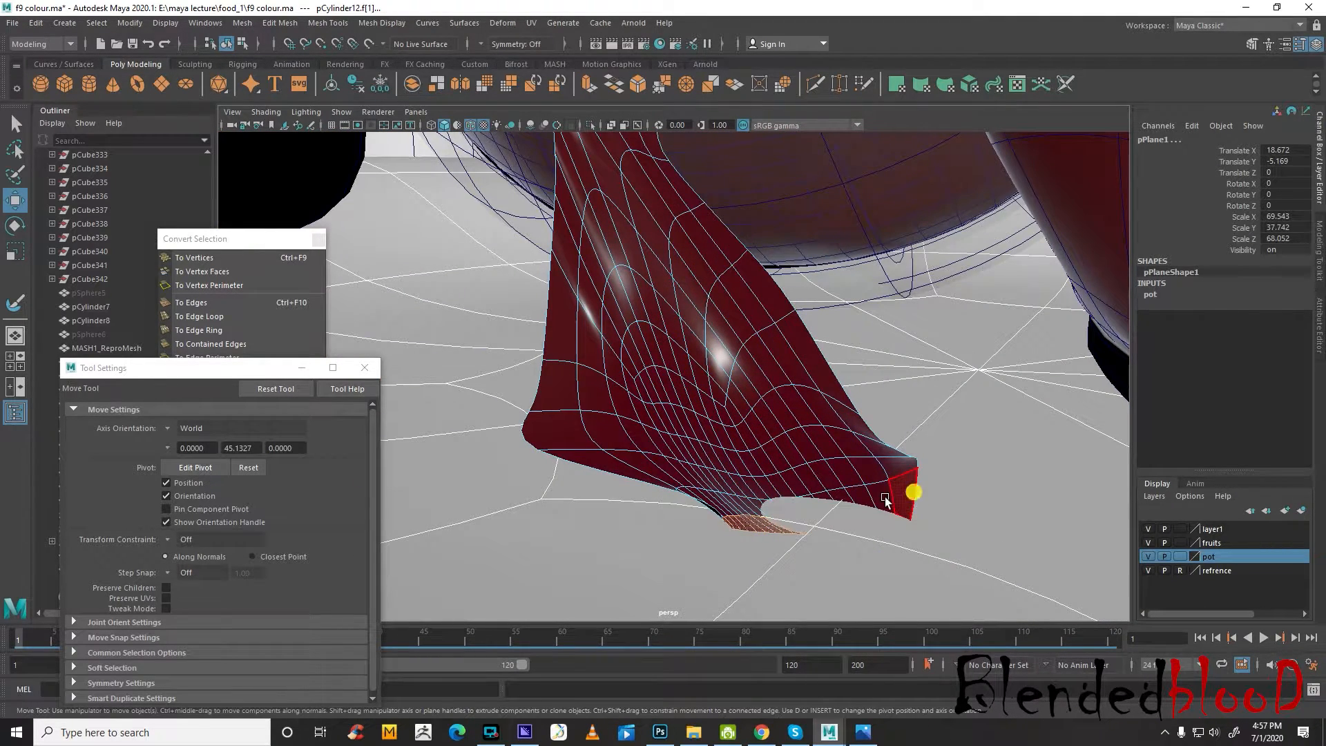
# Select the strip of faces along the jam piece's lower tip, then move and rotate it to even out the edge
pyautogui.click(911, 490)
pyautogui.moveTo(802, 464); pyautogui.dragTo(802, 455)
pyautogui.click(779, 525)
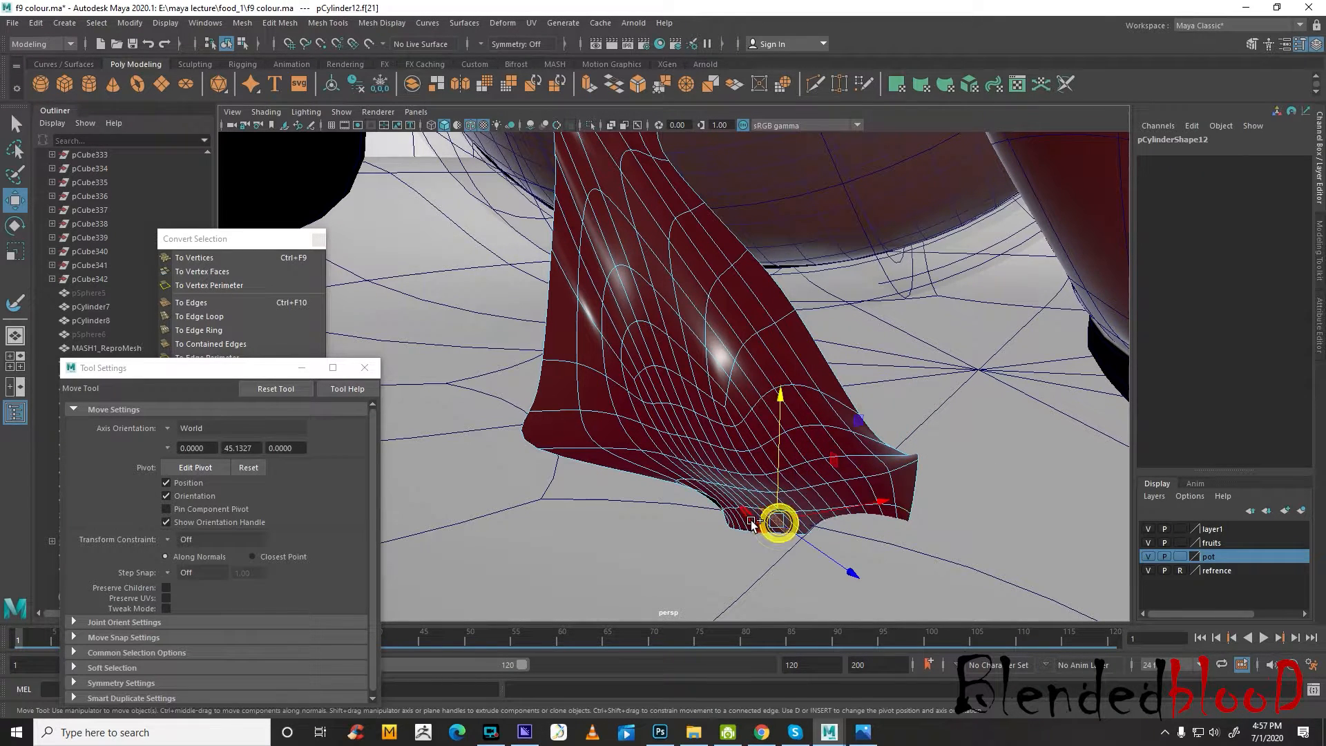
pyautogui.keyDown('shift'); pyautogui.click(752, 521); pyautogui.keyUp('shift')
pyautogui.keyDown('shift'); pyautogui.doubleClick(744, 523); pyautogui.keyUp('shift')
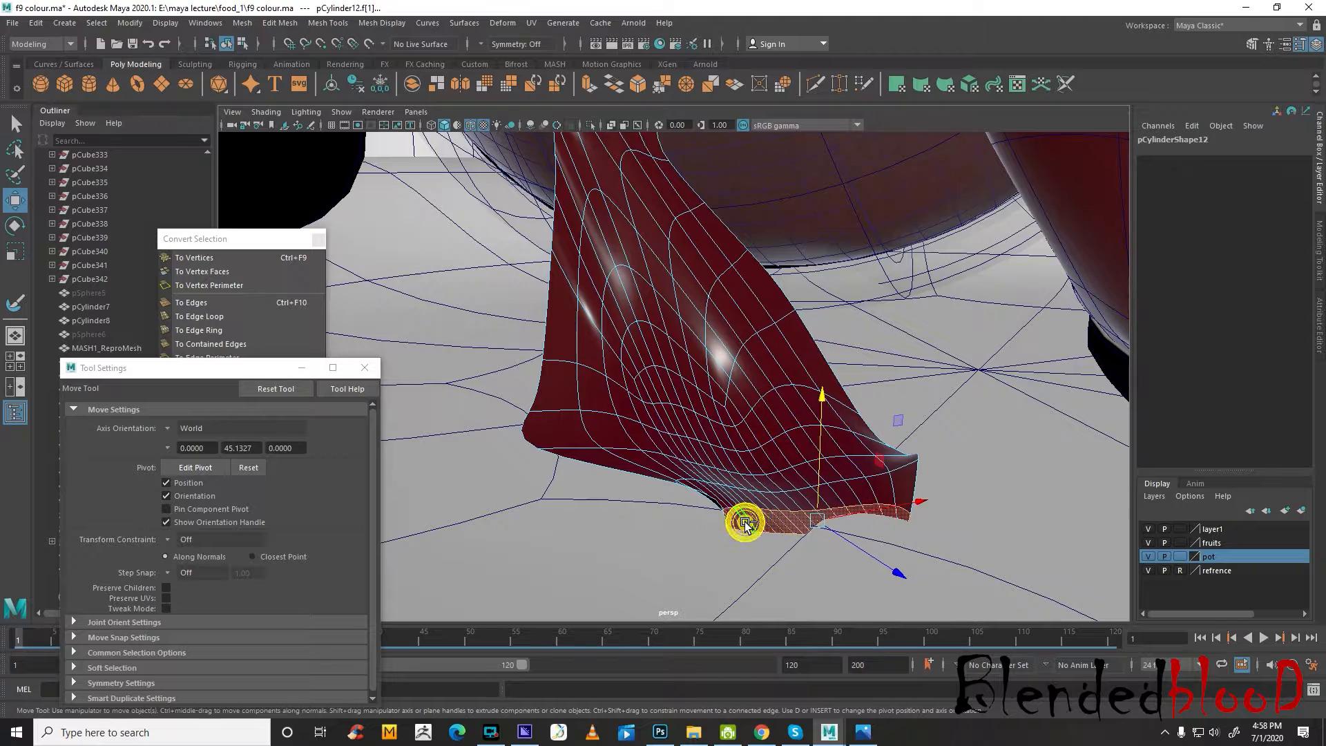
pyautogui.moveTo(806, 507); pyautogui.dragTo(818, 501)
pyautogui.press('e')
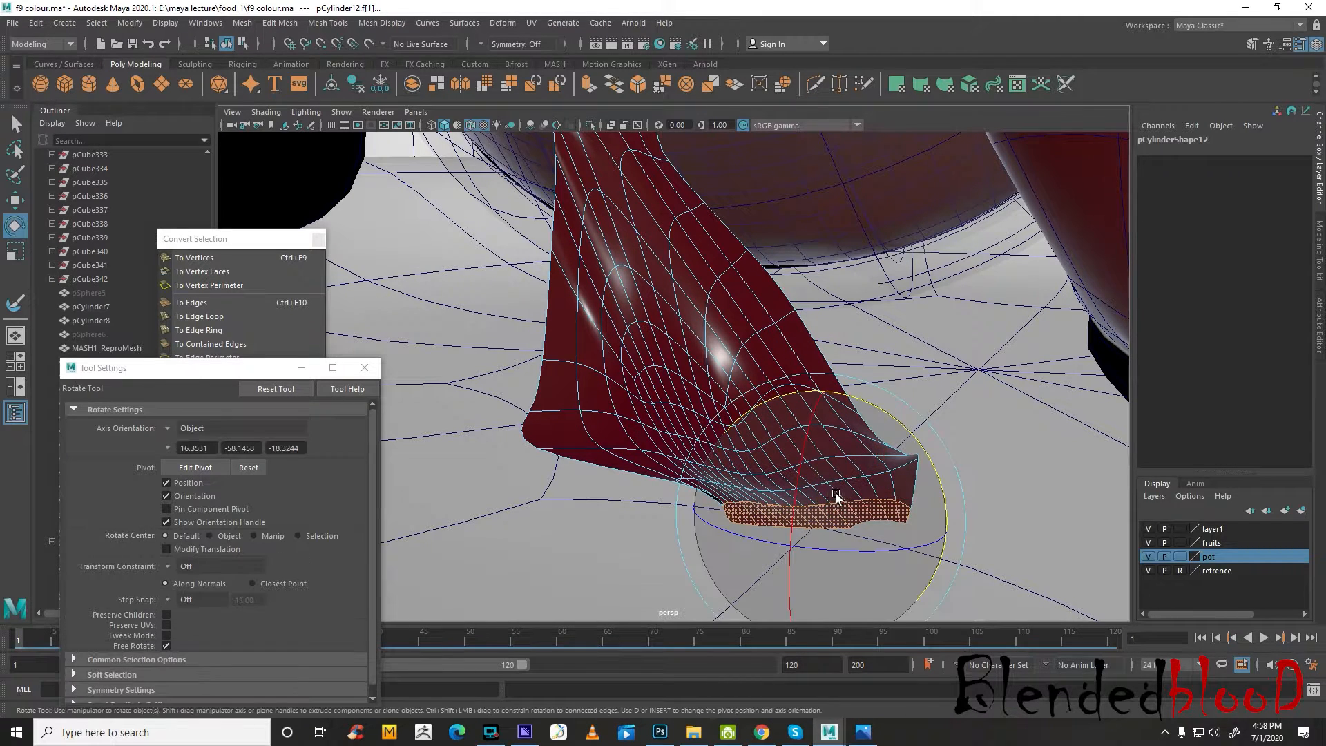
pyautogui.moveTo(935, 467); pyautogui.dragTo(903, 465)
pyautogui.press('w')
pyautogui.moveTo(818, 437); pyautogui.dragTo(819, 442)
pyautogui.keyDown('alt'); pyautogui.moveTo(671, 486); pyautogui.dragTo(665, 440); pyautogui.keyUp('alt')
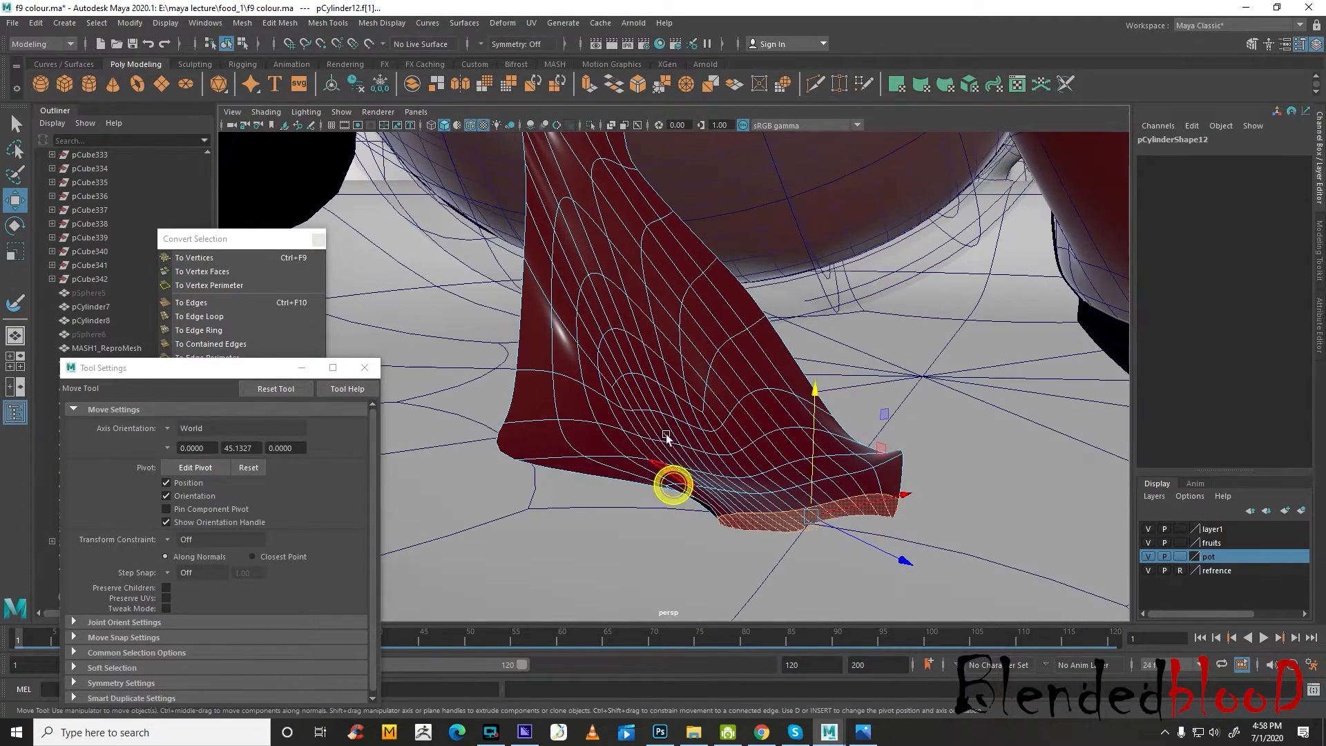
pyautogui.moveTo(665, 352); pyautogui.dragTo(721, 326, button='right')
# Return the jam piece to object mode, select all of its faces and extrude them
pyautogui.scroll(-5, 694, 416)
pyautogui.moveTo(693, 421)
pyautogui.keyDown('alt'); pyautogui.mouseDown()
pyautogui.moveTo(706, 428)
pyautogui.moveTo(689, 434)
pyautogui.mouseUp(); pyautogui.keyUp('alt')
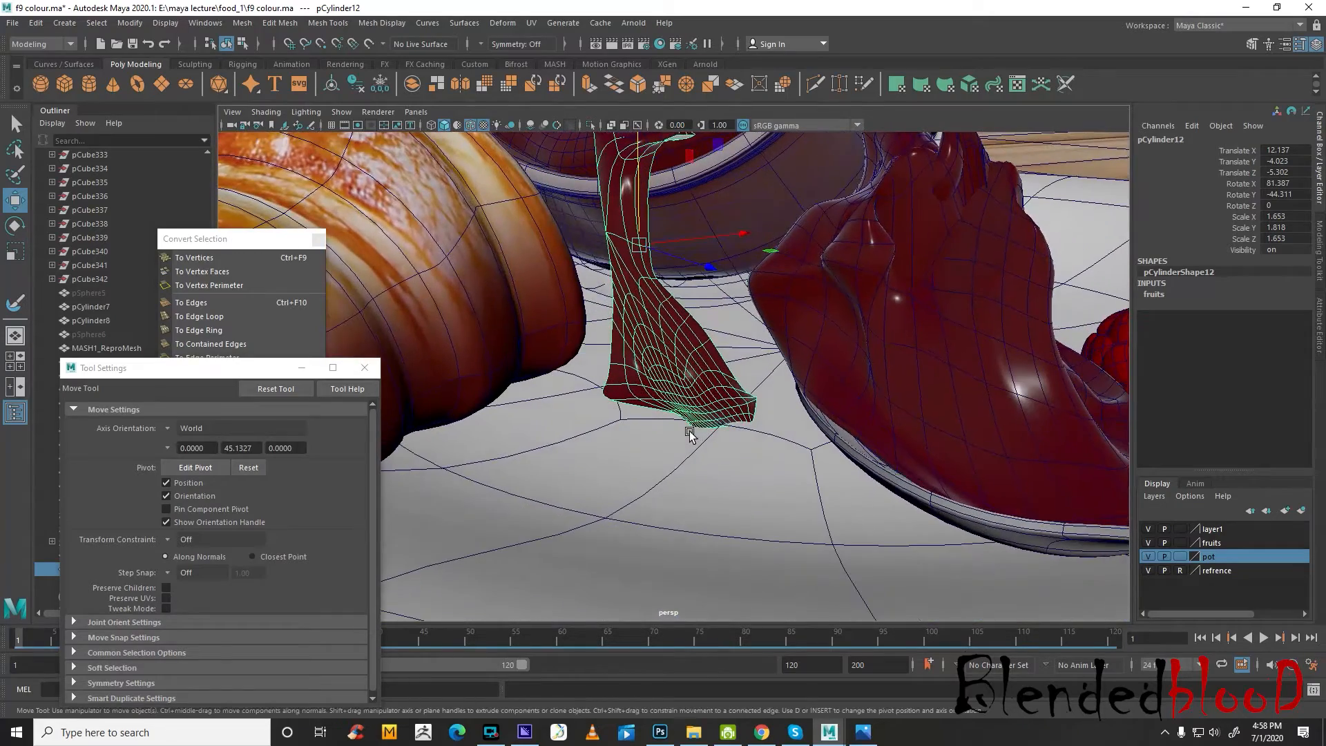
pyautogui.moveTo(675, 375)
pyautogui.mouseDown(button='right')
pyautogui.moveTo(677, 404)
pyautogui.moveTo(678, 381)
pyautogui.mouseUp(button='right')
pyautogui.doubleClick(675, 376)
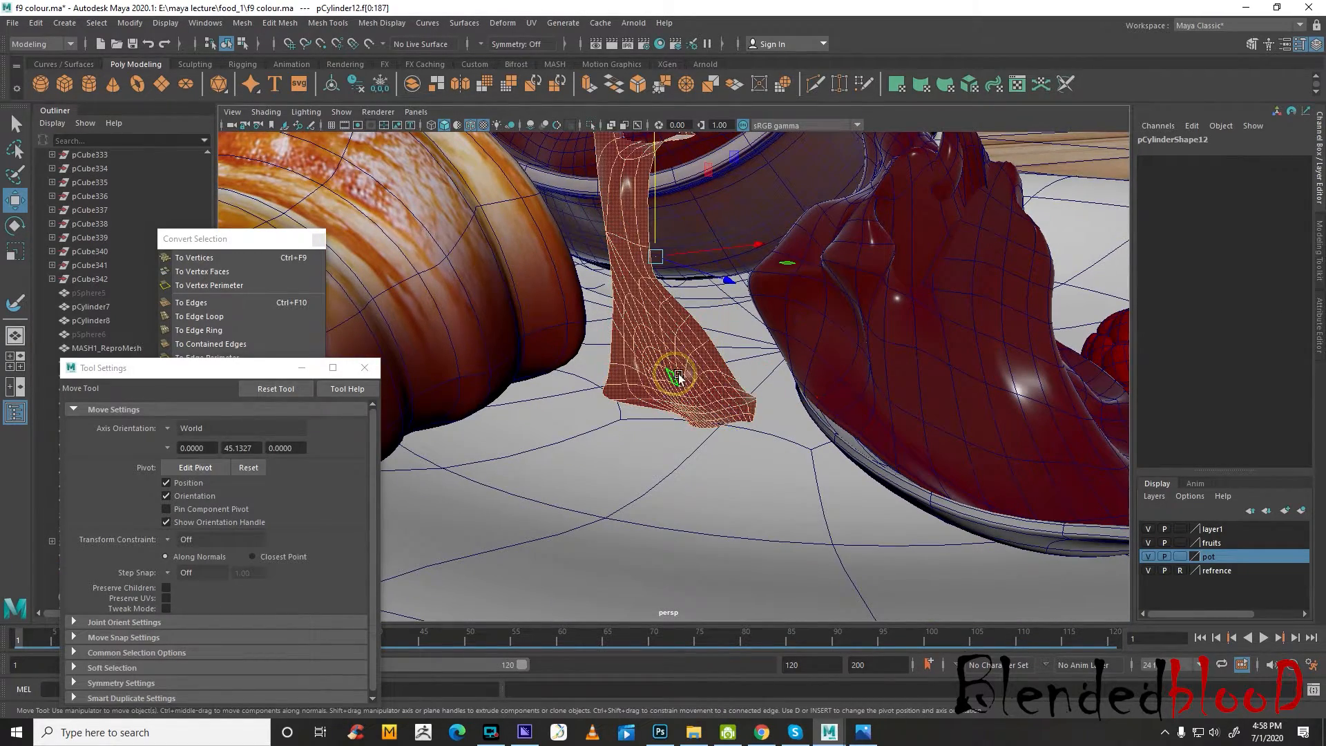
pyautogui.keyDown('alt'); pyautogui.moveTo(675, 377); pyautogui.dragTo(672, 421, button='middle'); pyautogui.keyUp('alt')
pyautogui.click(587, 85)
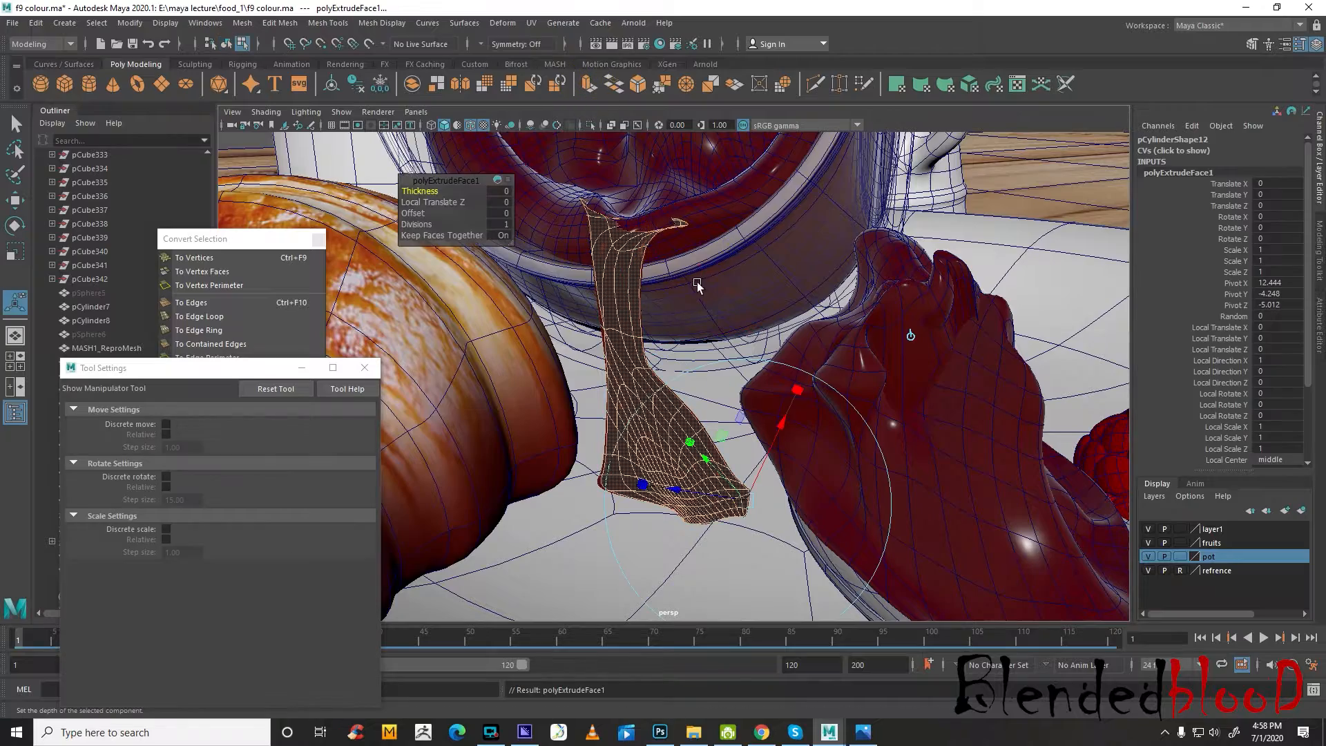
# Move the extruded faces away from the original surface to give the jam piece thickness, then deselect it
pyautogui.press('w')
pyautogui.keyDown('alt'); pyautogui.moveTo(711, 445); pyautogui.dragTo(711, 395); pyautogui.keyUp('alt')
pyautogui.moveTo(741, 326); pyautogui.dragTo(751, 354)
pyautogui.press('e')
pyautogui.press('w')
pyautogui.moveTo(684, 390); pyautogui.dragTo(666, 343)
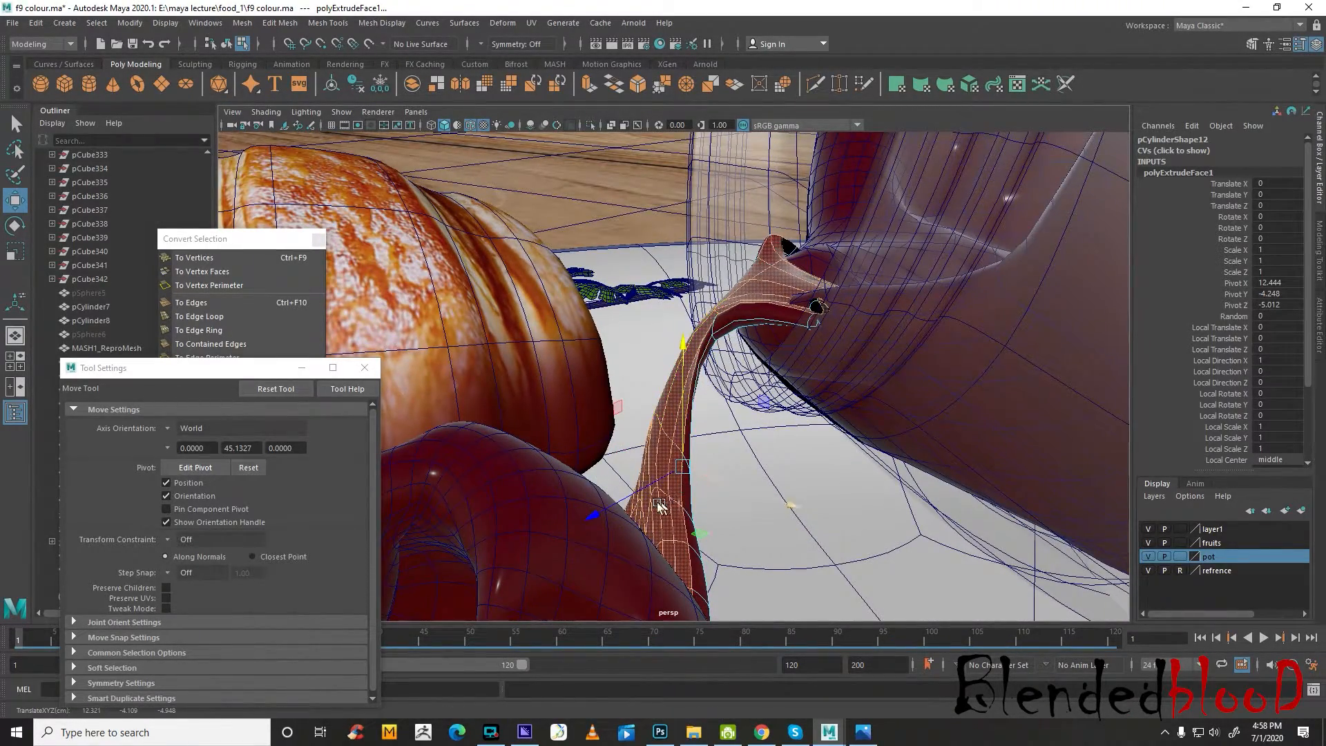
pyautogui.keyDown('alt'); pyautogui.moveTo(608, 503); pyautogui.dragTo(761, 467); pyautogui.keyUp('alt')
pyautogui.moveTo(725, 350); pyautogui.dragTo(781, 337, button='right')
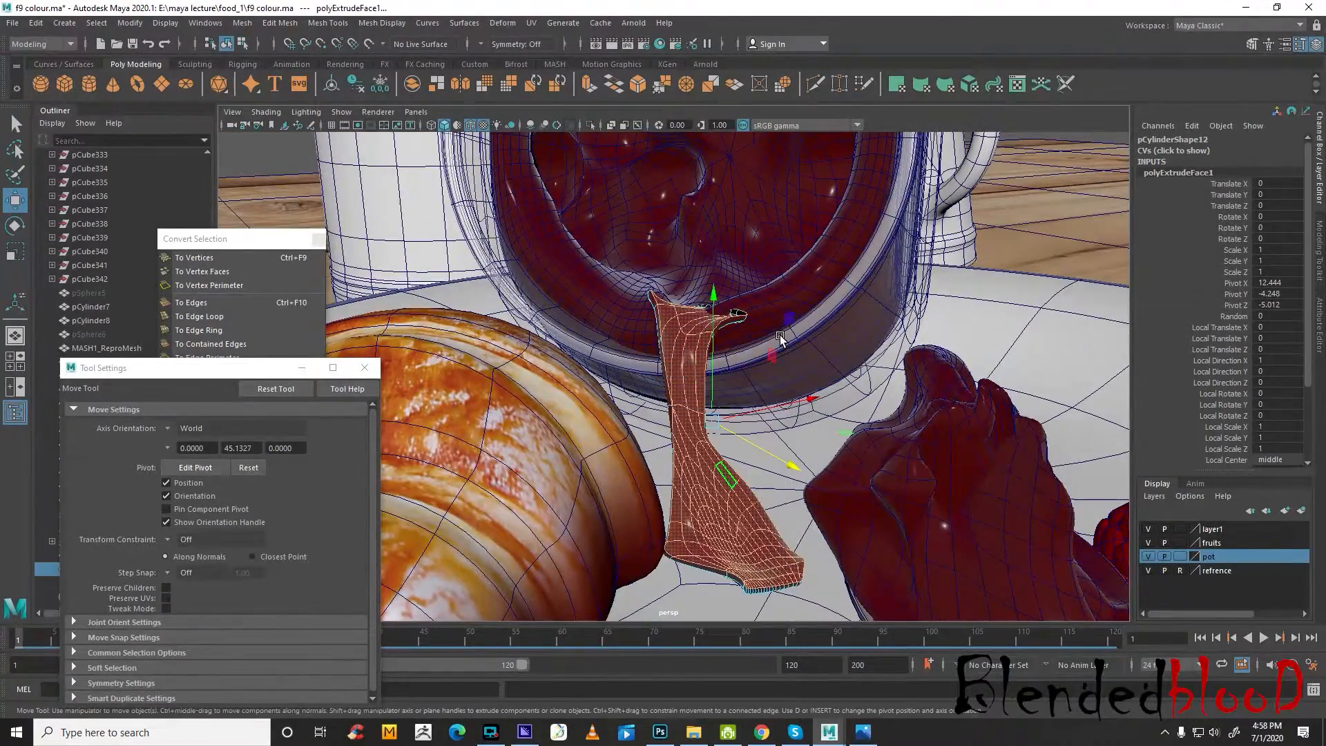
pyautogui.scroll(-5, 781, 337)
pyautogui.click(363, 179)
pyautogui.moveTo(889, 499)
pyautogui.keyDown('alt'); pyautogui.mouseDown()
pyautogui.moveTo(861, 490)
pyautogui.moveTo(872, 518)
pyautogui.mouseUp(); pyautogui.keyUp('alt')
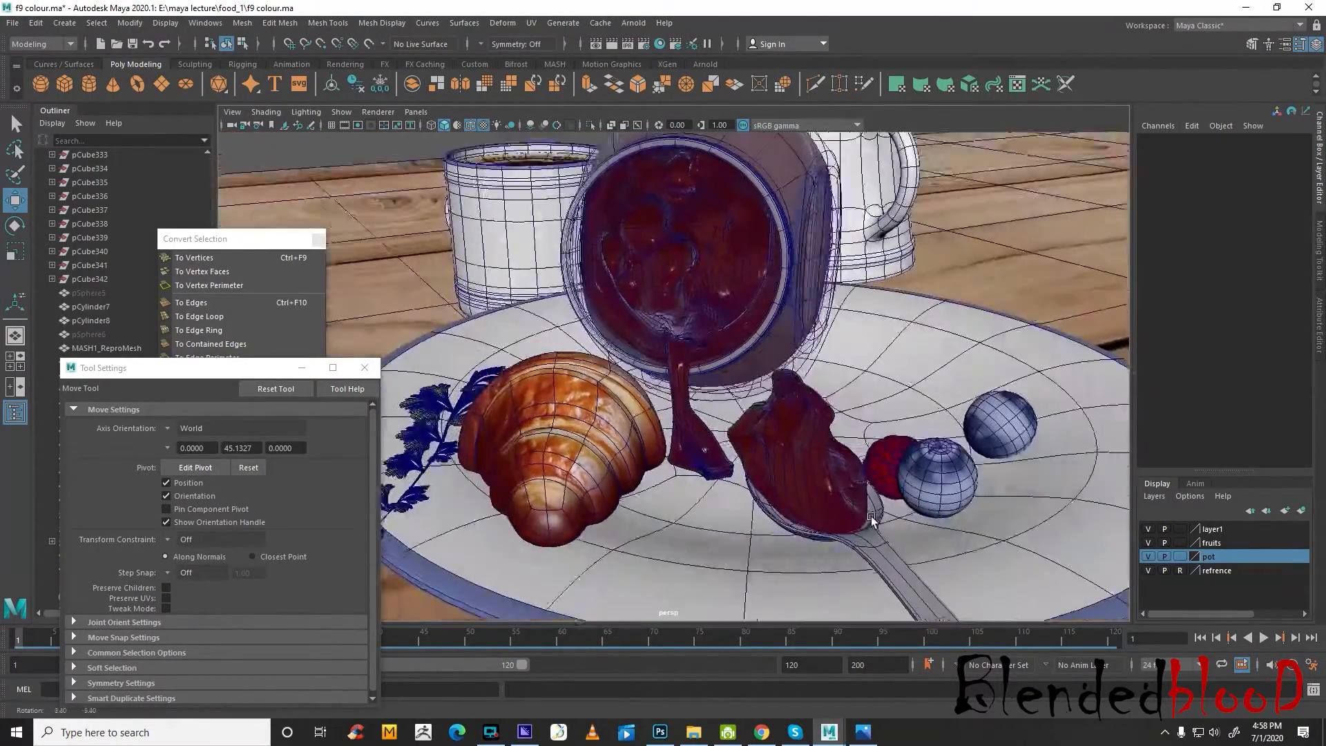
# Convert the jam piece's selection to vertices and relax its surface and edges with the Sculpt Geometry Tool
pyautogui.scroll(6, 872, 518)
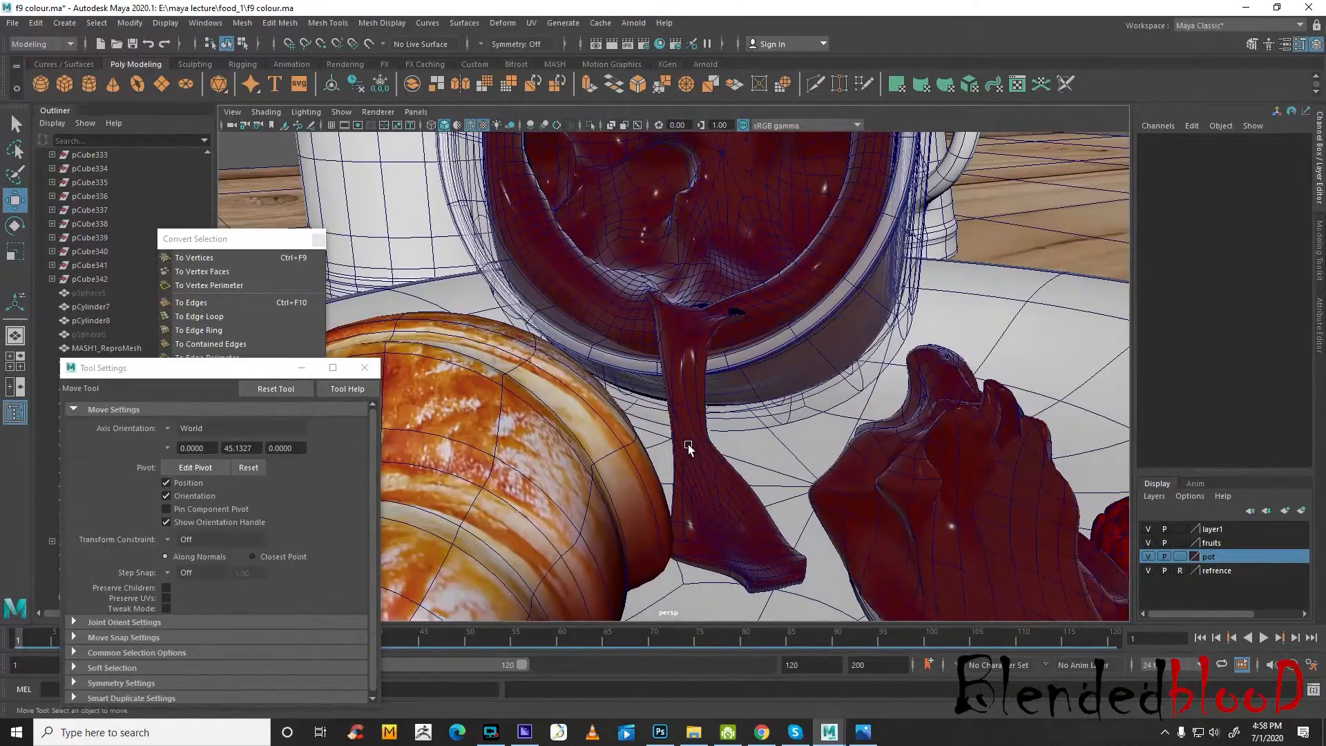
pyautogui.click(688, 448)
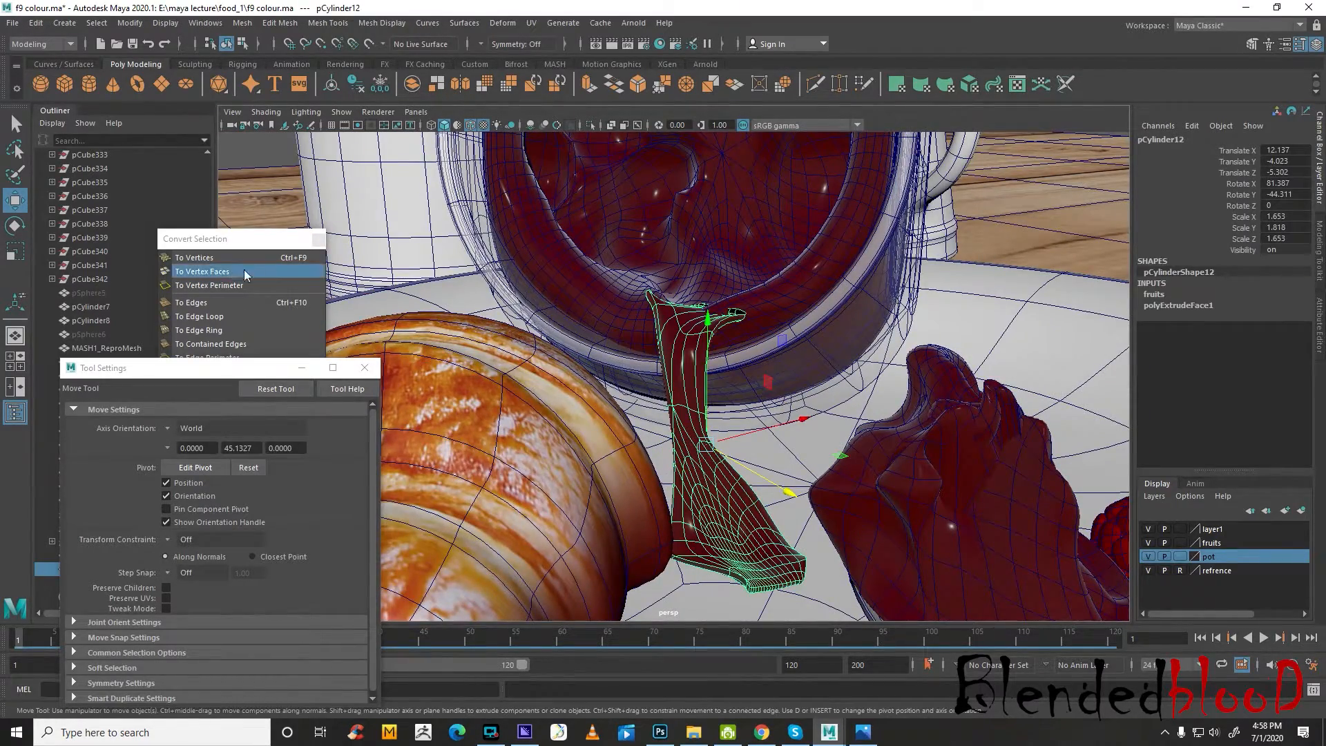
pyautogui.click(220, 257)
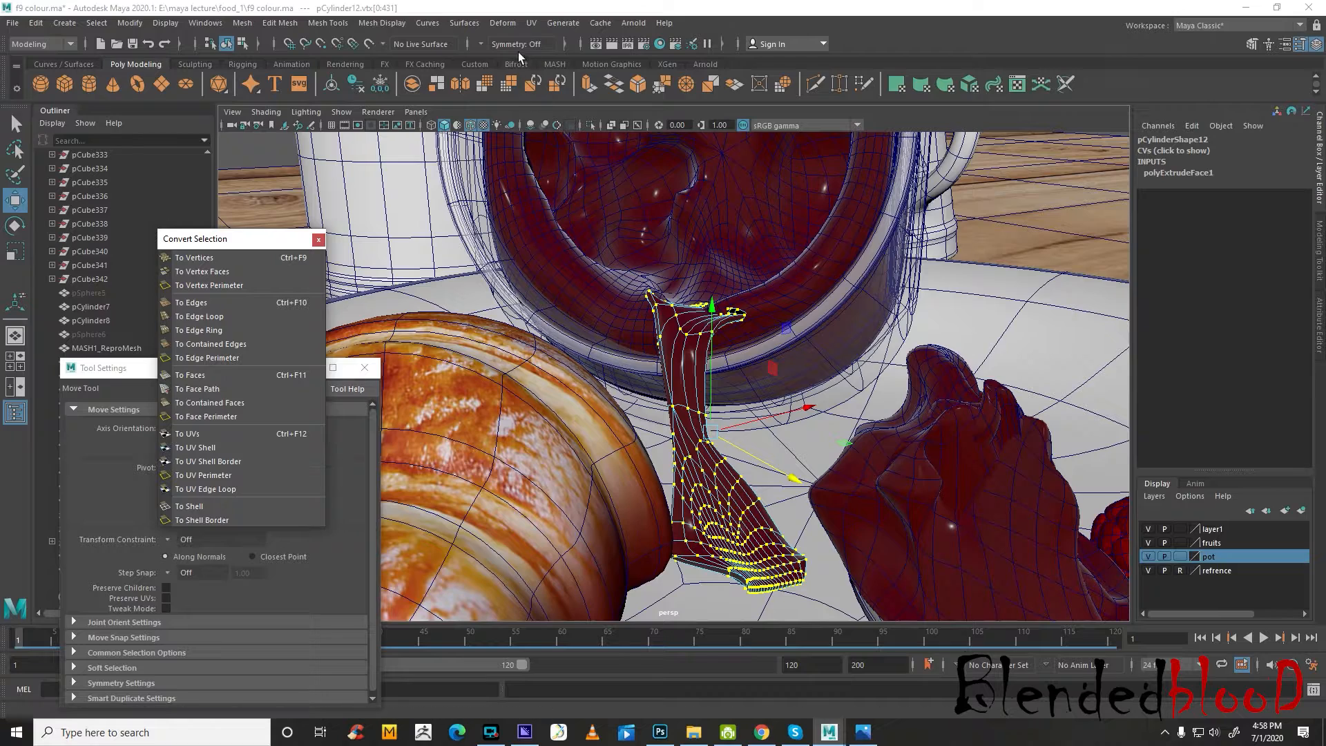
pyautogui.click(466, 24)
pyautogui.click(582, 456)
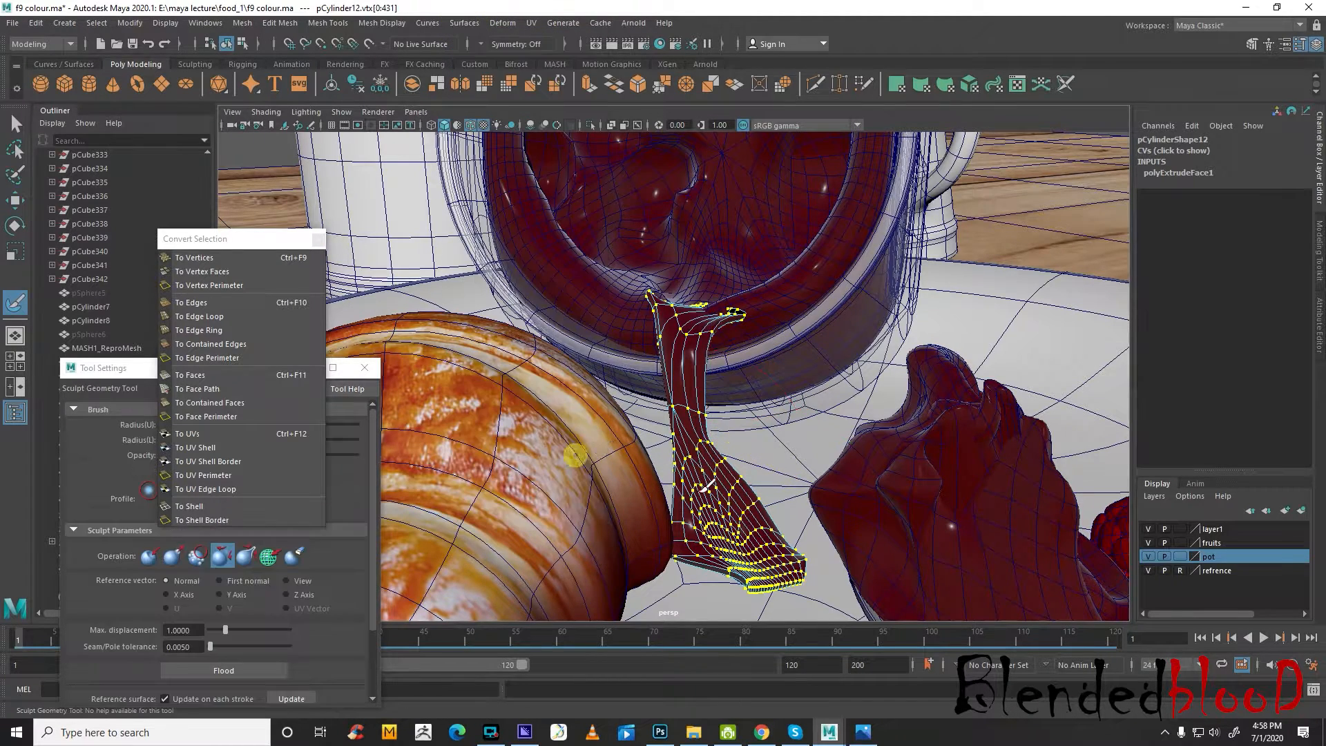
pyautogui.moveTo(755, 575)
pyautogui.mouseDown()
pyautogui.moveTo(769, 577)
pyautogui.moveTo(742, 560)
pyautogui.mouseUp()
pyautogui.moveTo(691, 410)
pyautogui.mouseDown()
pyautogui.moveTo(681, 305)
pyautogui.moveTo(702, 288)
pyautogui.moveTo(713, 350)
pyautogui.moveTo(785, 438)
pyautogui.moveTo(726, 414)
pyautogui.moveTo(614, 430)
pyautogui.moveTo(812, 461)
pyautogui.moveTo(720, 472)
pyautogui.mouseUp()
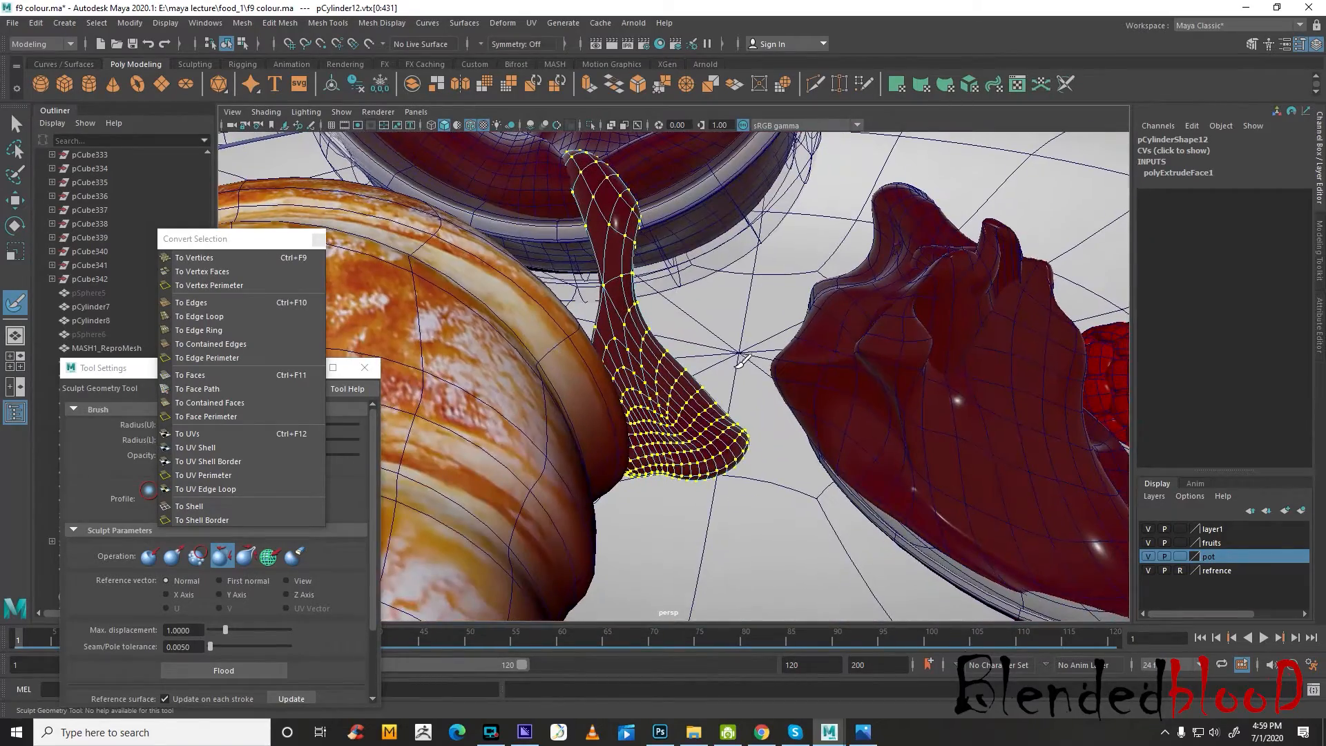
# Move a vertex at the jam piece's lower edge with soft selection to shape how its end lies on the plate
pyautogui.press('w')
pyautogui.click(716, 473)
pyautogui.keyDown('alt'); pyautogui.moveTo(720, 487); pyautogui.dragTo(779, 506, button='right'); pyautogui.keyUp('alt')
pyautogui.keyDown('alt'); pyautogui.moveTo(778, 506); pyautogui.dragTo(724, 400, button='middle'); pyautogui.keyUp('alt')
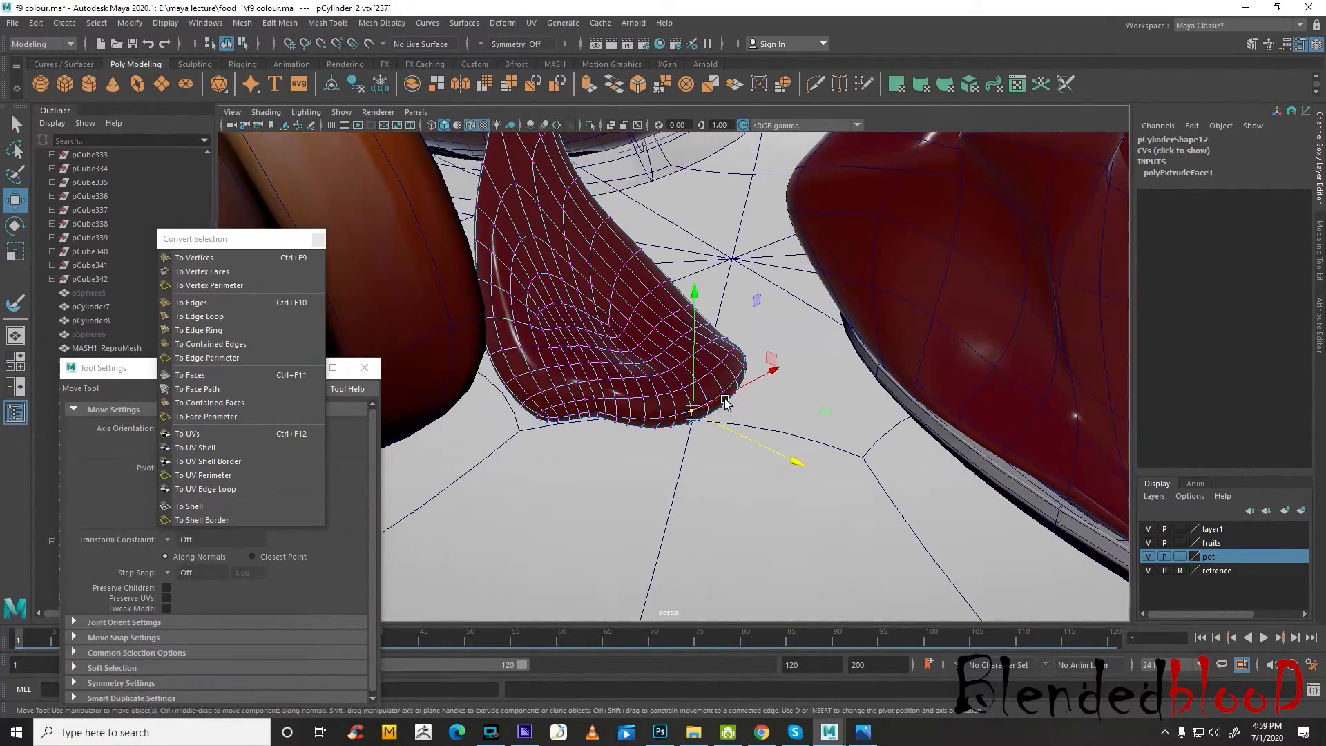
pyautogui.press('b')
pyautogui.moveTo(776, 454); pyautogui.dragTo(713, 450)
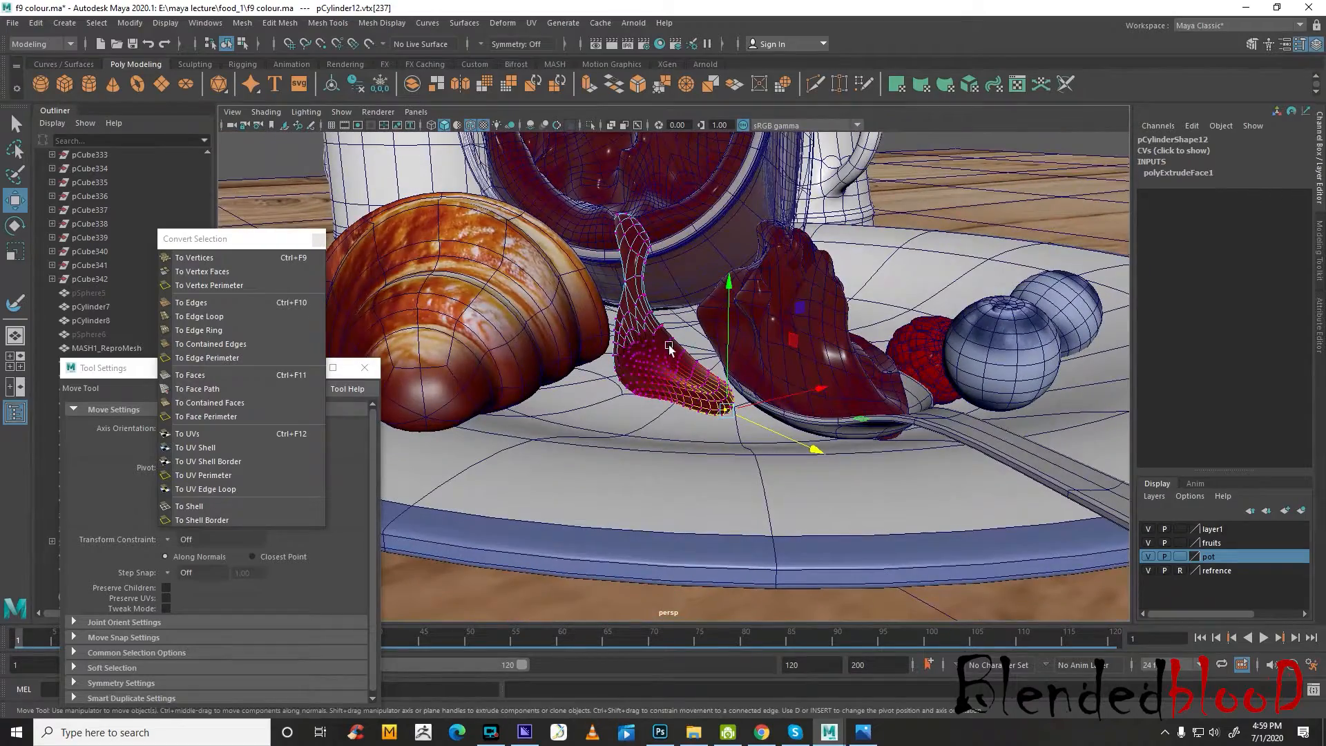
# Deselect the jam piece and turn off the wireframe overlay on the shaded scene
pyautogui.moveTo(667, 348); pyautogui.dragTo(703, 312, button='right')
pyautogui.scroll(-7, 697, 311)
pyautogui.click(404, 169)
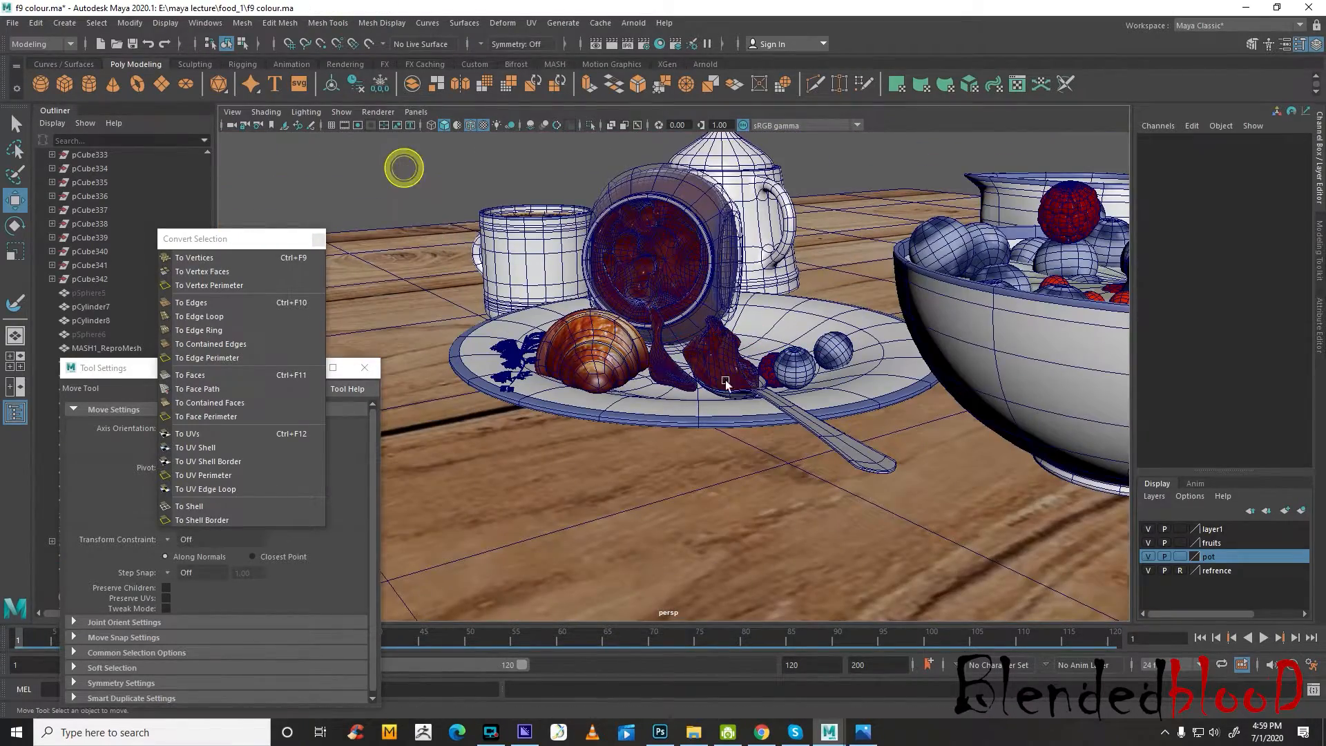
pyautogui.click(471, 125)
pyautogui.moveTo(767, 380)
pyautogui.keyDown('alt'); pyautogui.mouseDown()
pyautogui.moveTo(854, 412)
pyautogui.moveTo(868, 380)
pyautogui.moveTo(752, 375)
pyautogui.moveTo(741, 387)
pyautogui.moveTo(654, 367)
pyautogui.moveTo(650, 354)
pyautogui.moveTo(790, 394)
pyautogui.moveTo(751, 387)
pyautogui.moveTo(802, 384)
pyautogui.moveTo(822, 491)
pyautogui.moveTo(728, 482)
pyautogui.moveTo(744, 425)
pyautogui.mouseUp(); pyautogui.keyUp('alt')
pyautogui.scroll(-5, 649, 353)
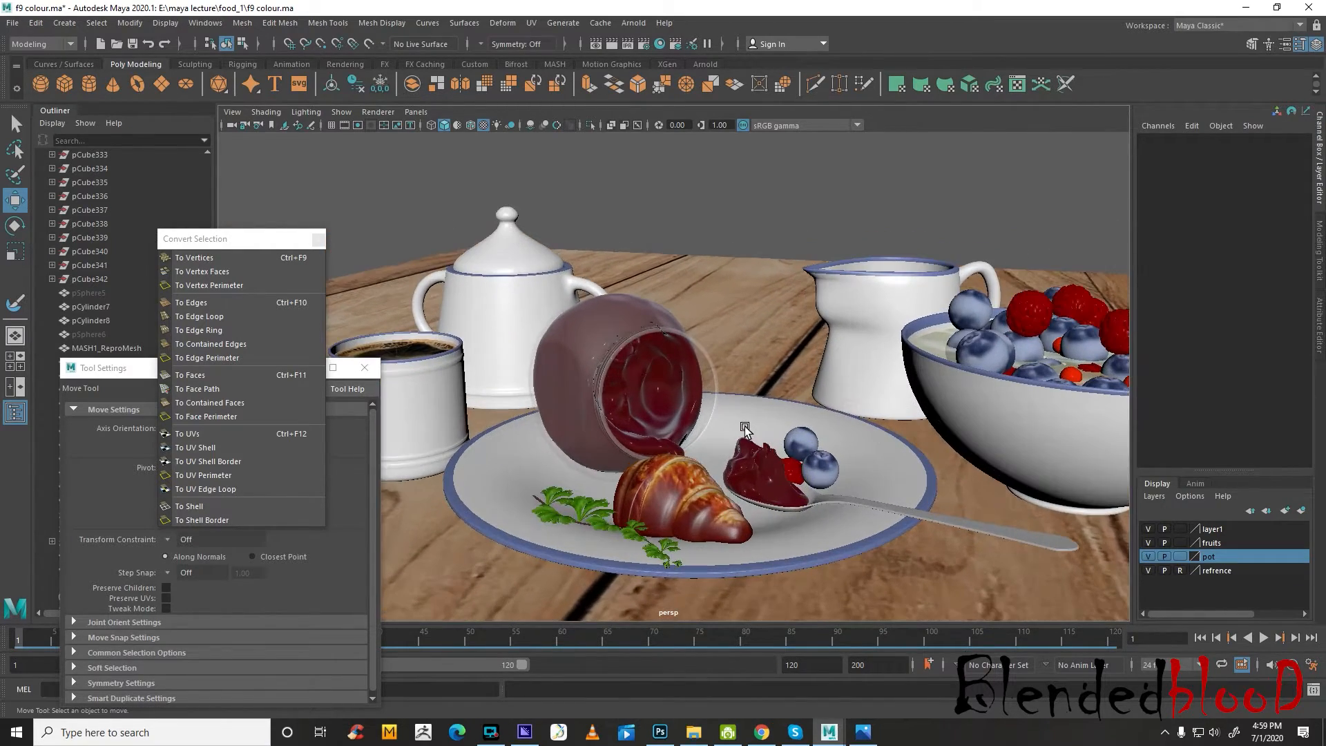
# Open the Hypershade and bring up the glass material's attributes
pyautogui.click(206, 23)
pyautogui.moveTo(290, 113)
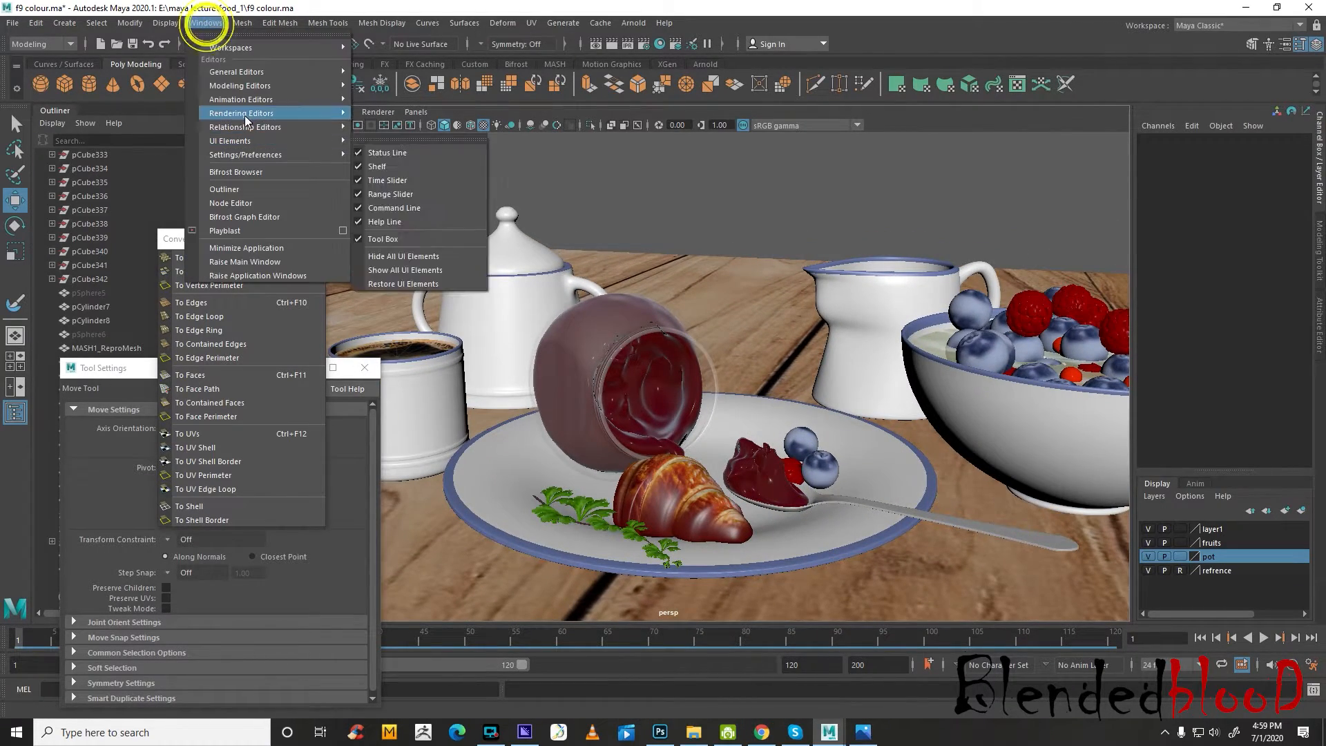
pyautogui.click(411, 142)
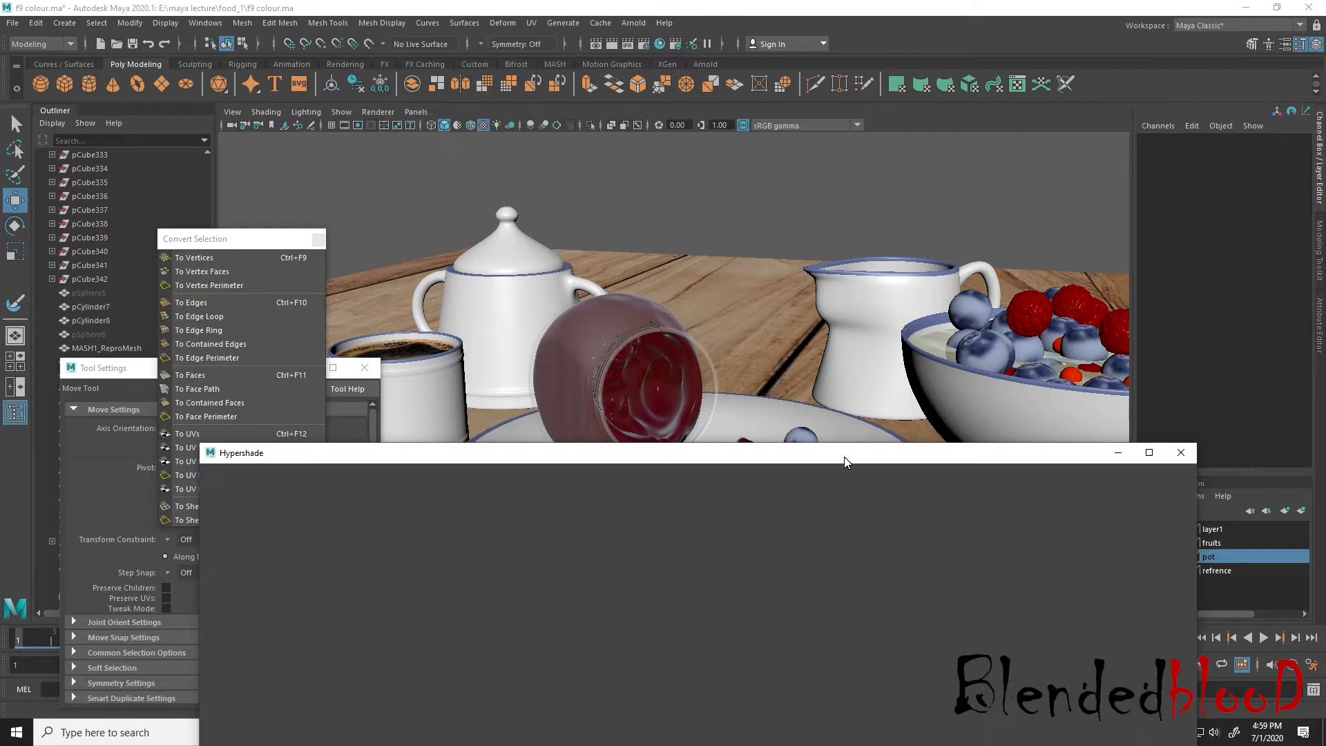
pyautogui.moveTo(845, 454); pyautogui.dragTo(978, 352)
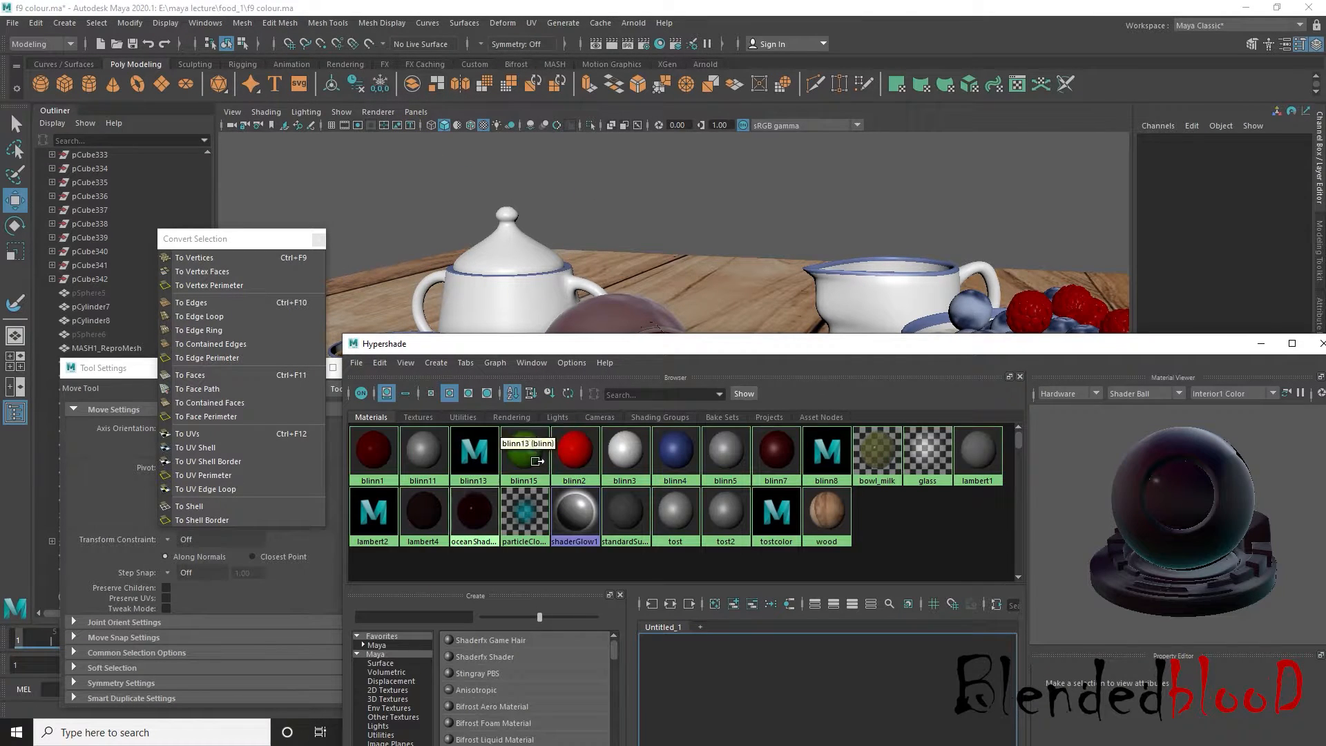
pyautogui.click(922, 459)
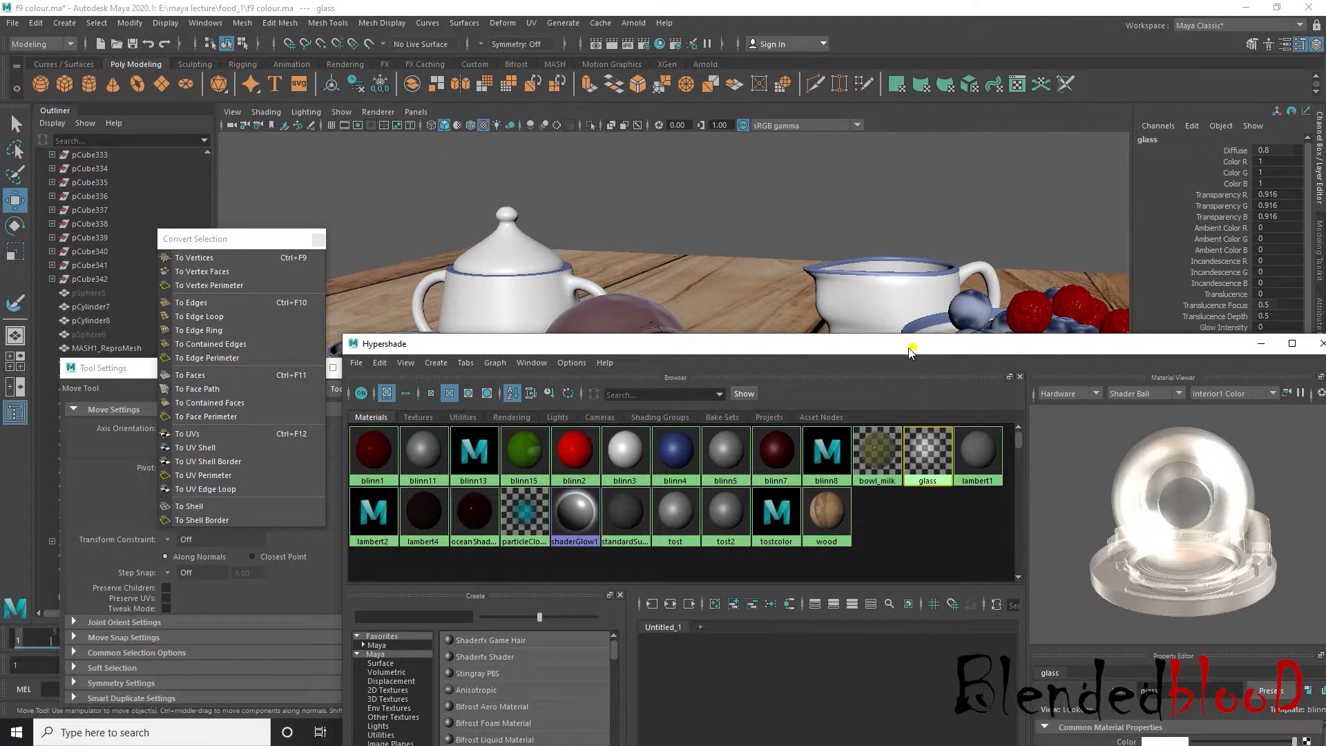
pyautogui.moveTo(912, 352); pyautogui.dragTo(731, 446)
pyautogui.doubleClick(746, 545)
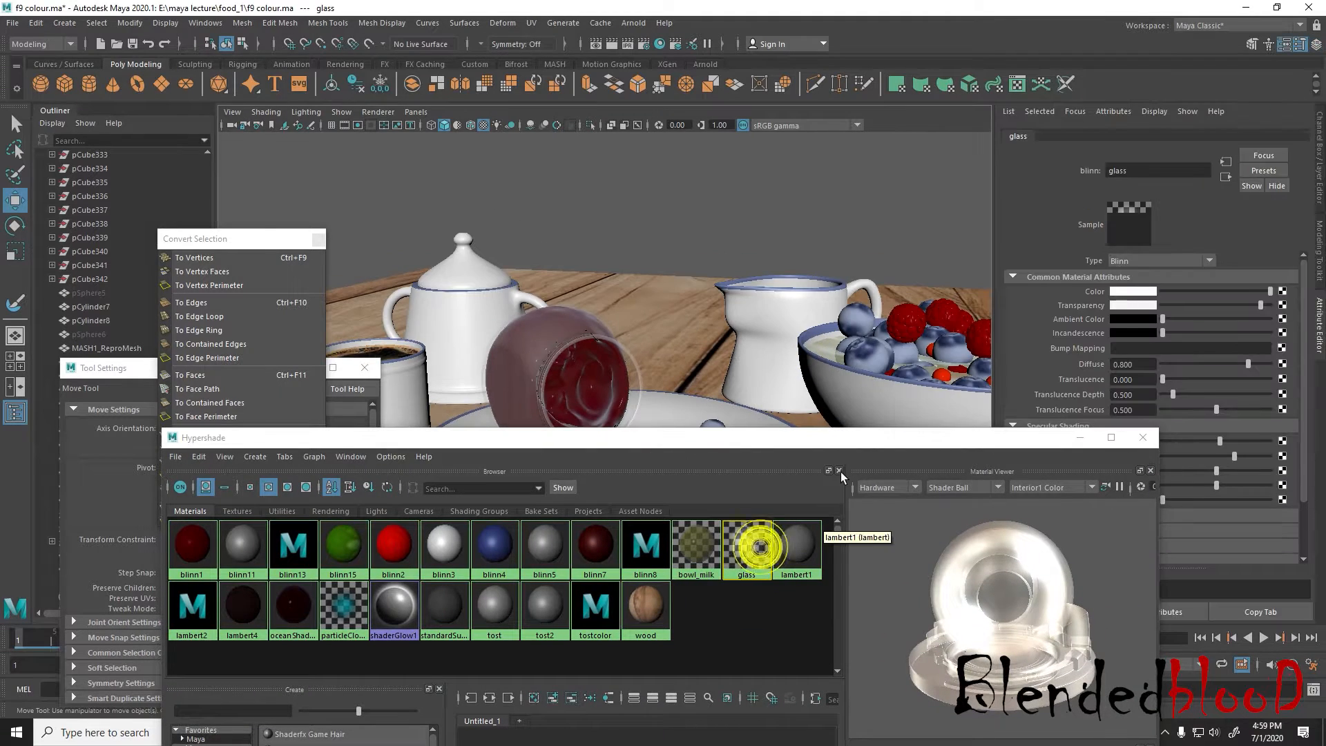
# Set the glass material's transparency to 0.942, eccentricity to 0.253 and specular roll off to 0.357
pyautogui.moveTo(841, 438); pyautogui.dragTo(794, 539)
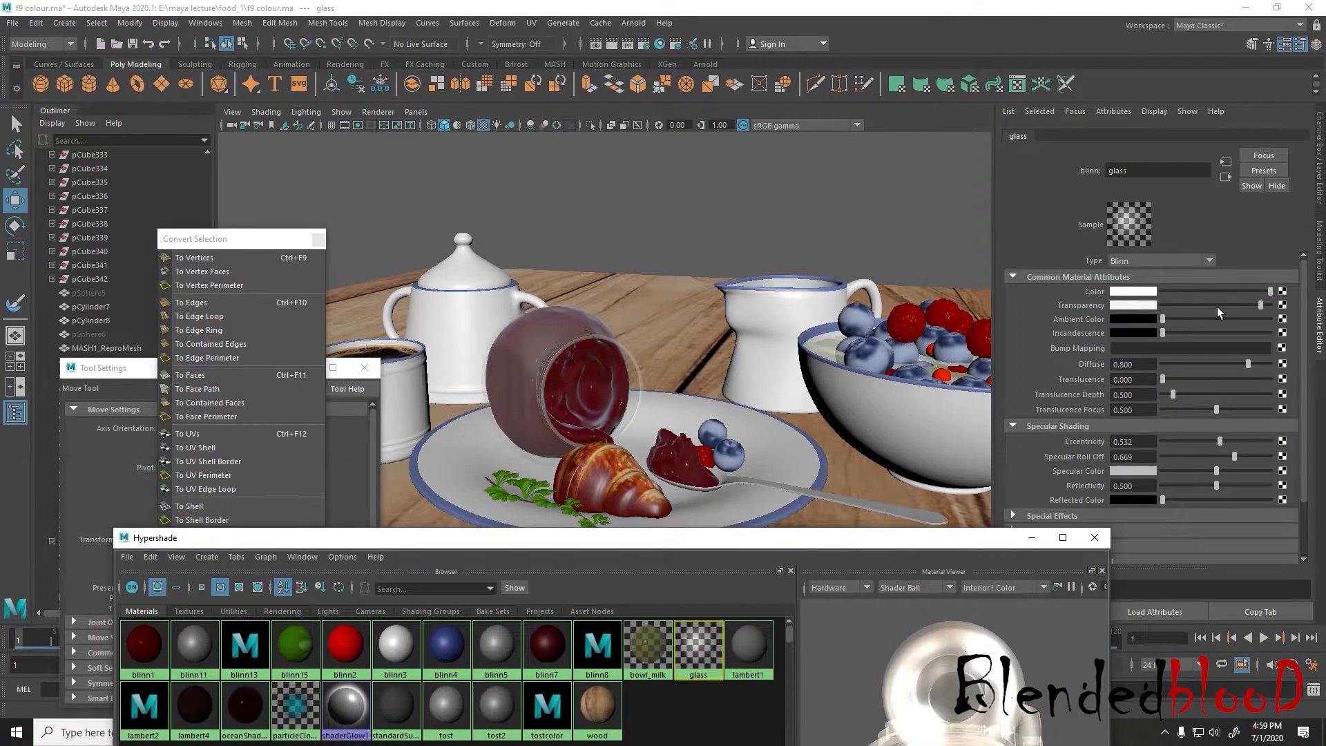
pyautogui.moveTo(1261, 304)
pyautogui.mouseDown()
pyautogui.moveTo(1225, 301)
pyautogui.moveTo(1274, 308)
pyautogui.moveTo(1263, 306)
pyautogui.mouseUp()
pyautogui.keyDown('alt'); pyautogui.moveTo(710, 394); pyautogui.dragTo(795, 414); pyautogui.keyUp('alt')
pyautogui.moveTo(1221, 444)
pyautogui.mouseDown()
pyautogui.moveTo(1184, 438)
pyautogui.moveTo(1297, 450)
pyautogui.moveTo(1208, 449)
pyautogui.moveTo(1196, 458)
pyautogui.moveTo(1221, 455)
pyautogui.moveTo(1200, 461)
pyautogui.mouseUp()
pyautogui.scroll(-6, 746, 437)
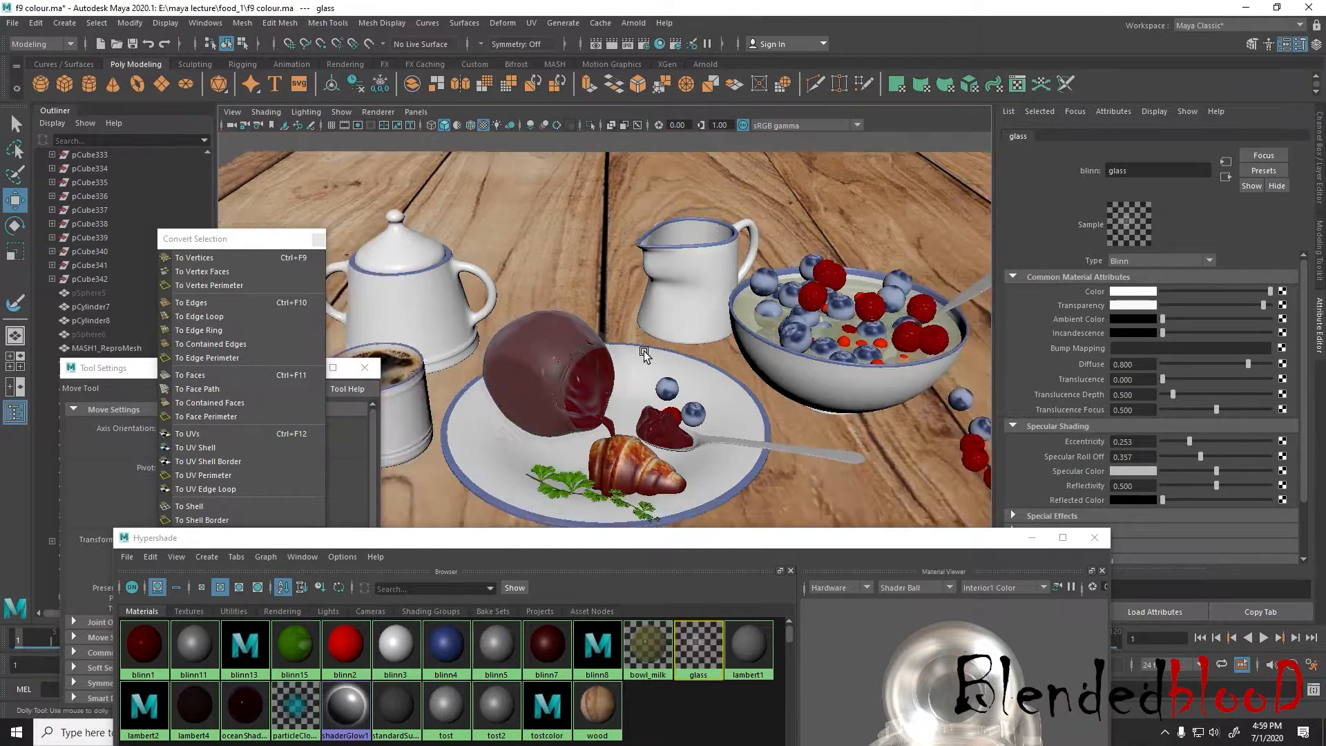
pyautogui.keyDown('alt'); pyautogui.moveTo(746, 437); pyautogui.dragTo(684, 338); pyautogui.keyUp('alt')
pyautogui.scroll(2, 683, 338)
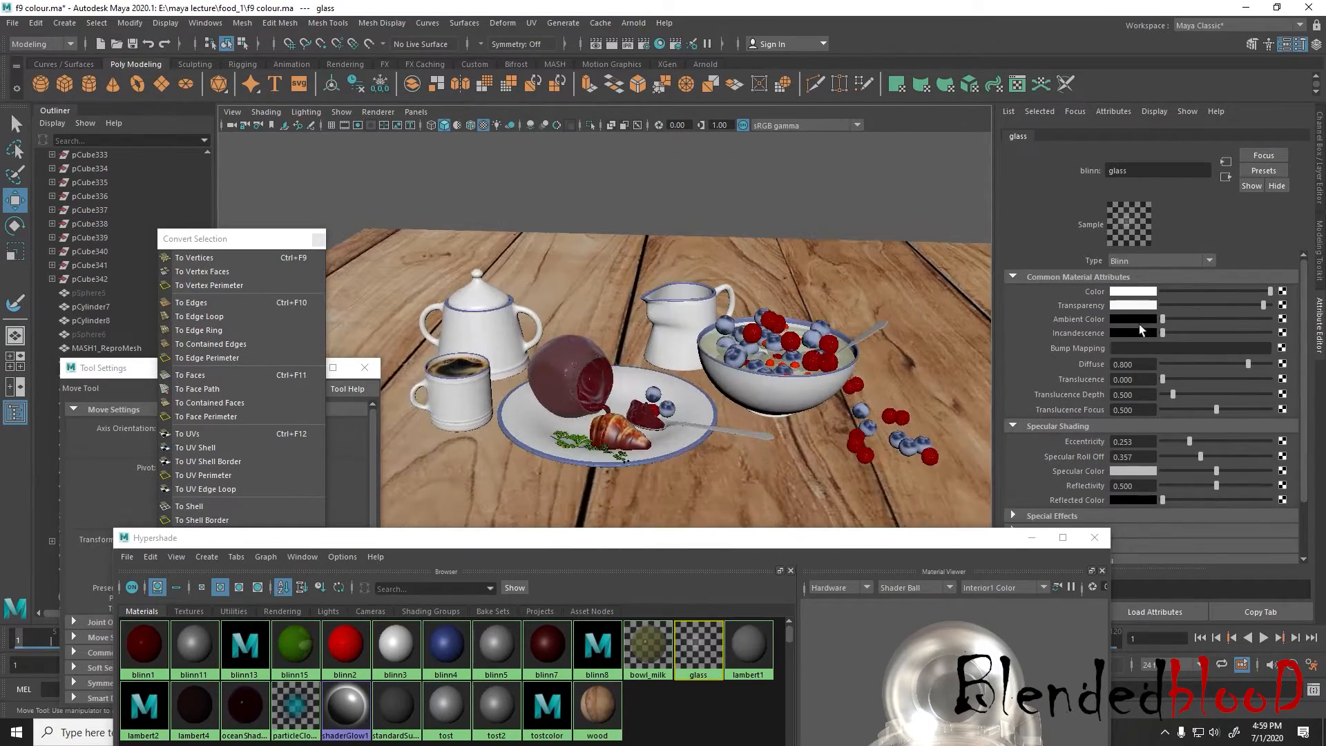
# Bring back the Channel Box and close the Hypershade, Convert Selection and Tool Settings windows
pyautogui.click(1095, 537)
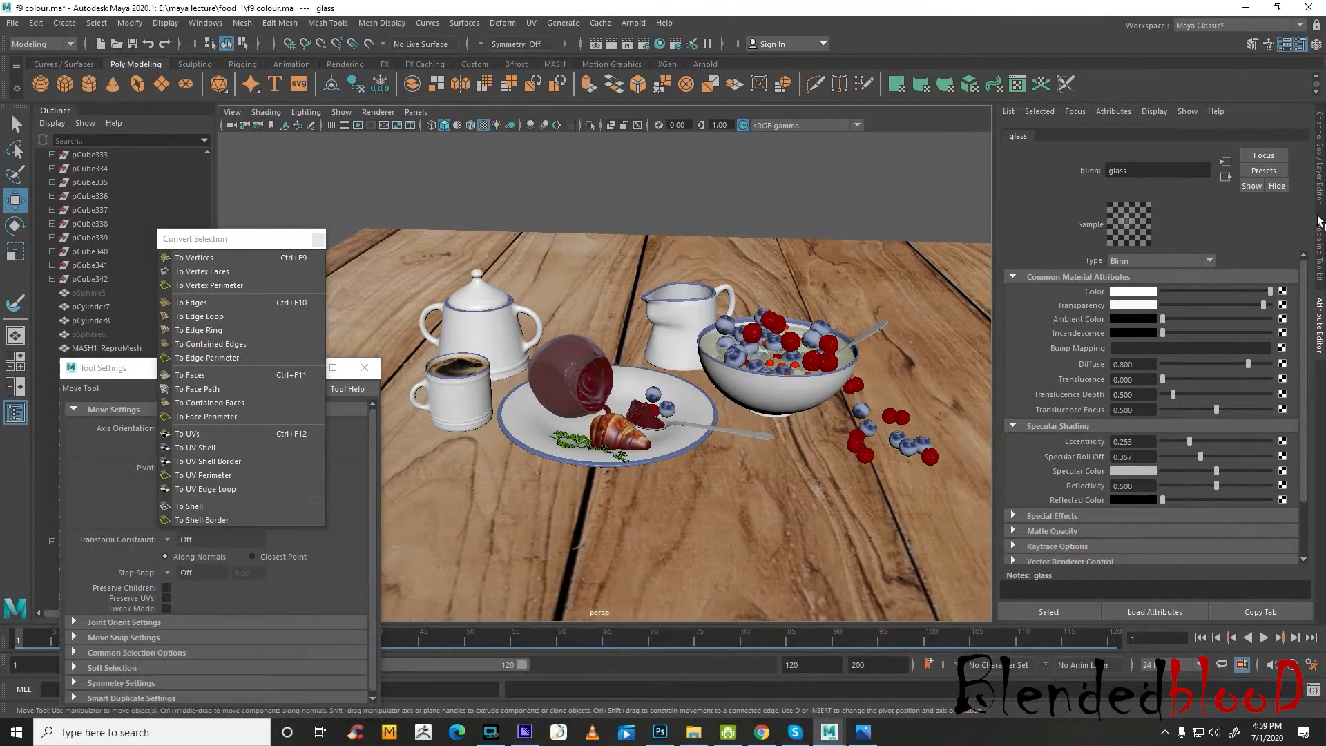
pyautogui.click(1321, 200)
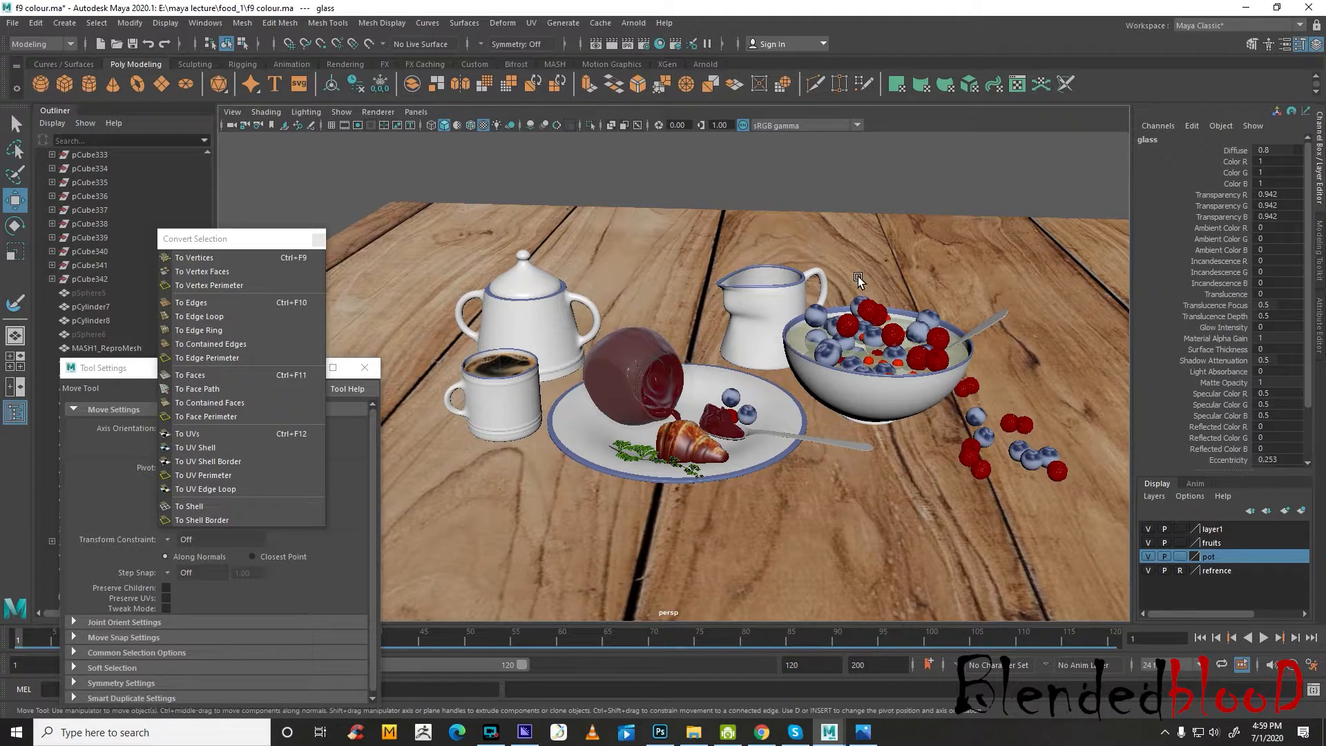
pyautogui.press('space')
pyautogui.press('space')
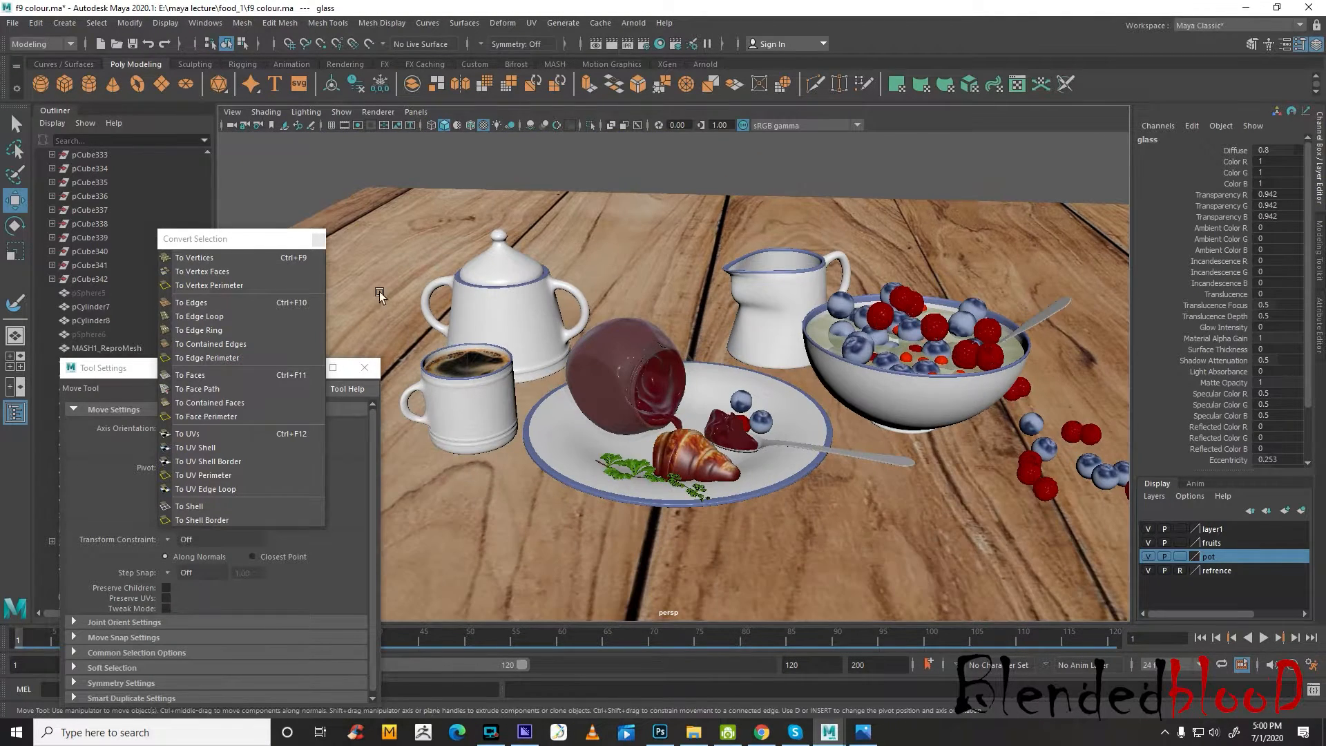
pyautogui.click(319, 239)
pyautogui.click(366, 369)
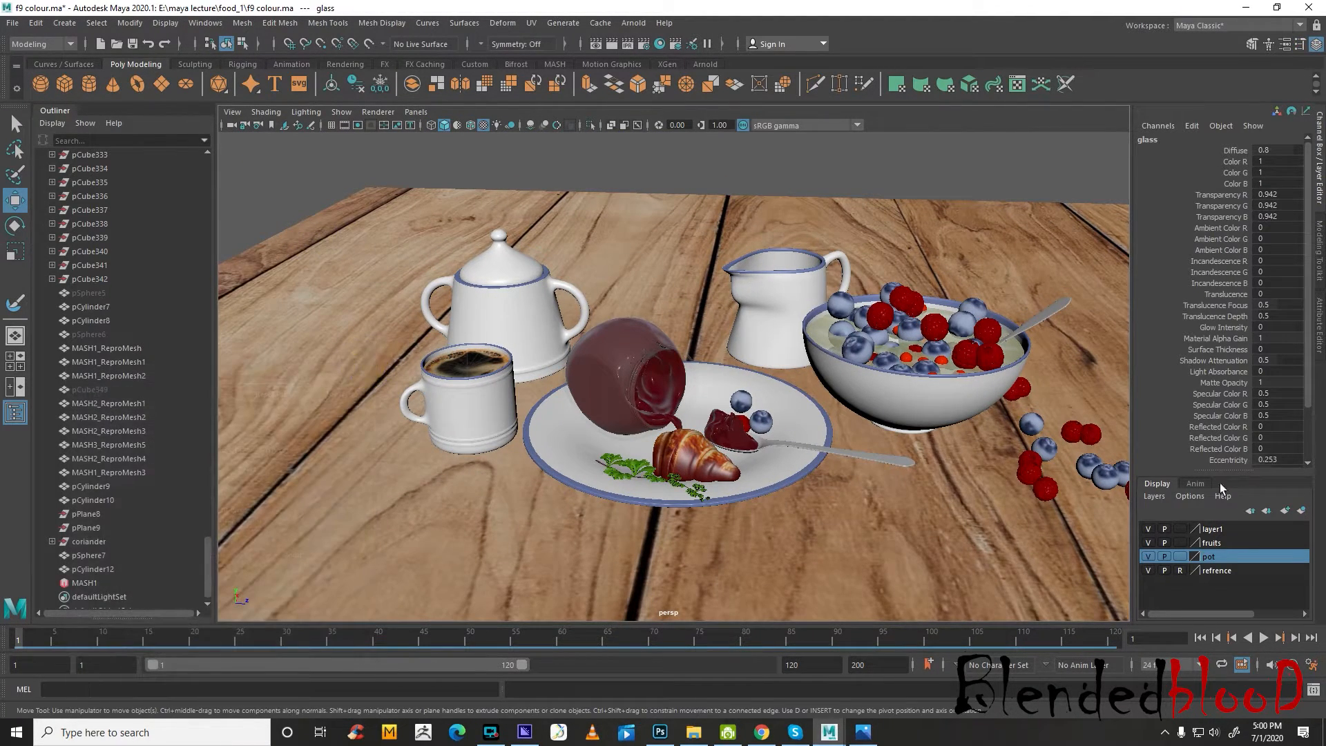
# Select the whole breakfast scene, including the table, and delete the history on all objects
pyautogui.scroll(-3, 822, 359)
pyautogui.moveTo(353, 142); pyautogui.dragTo(1019, 525)
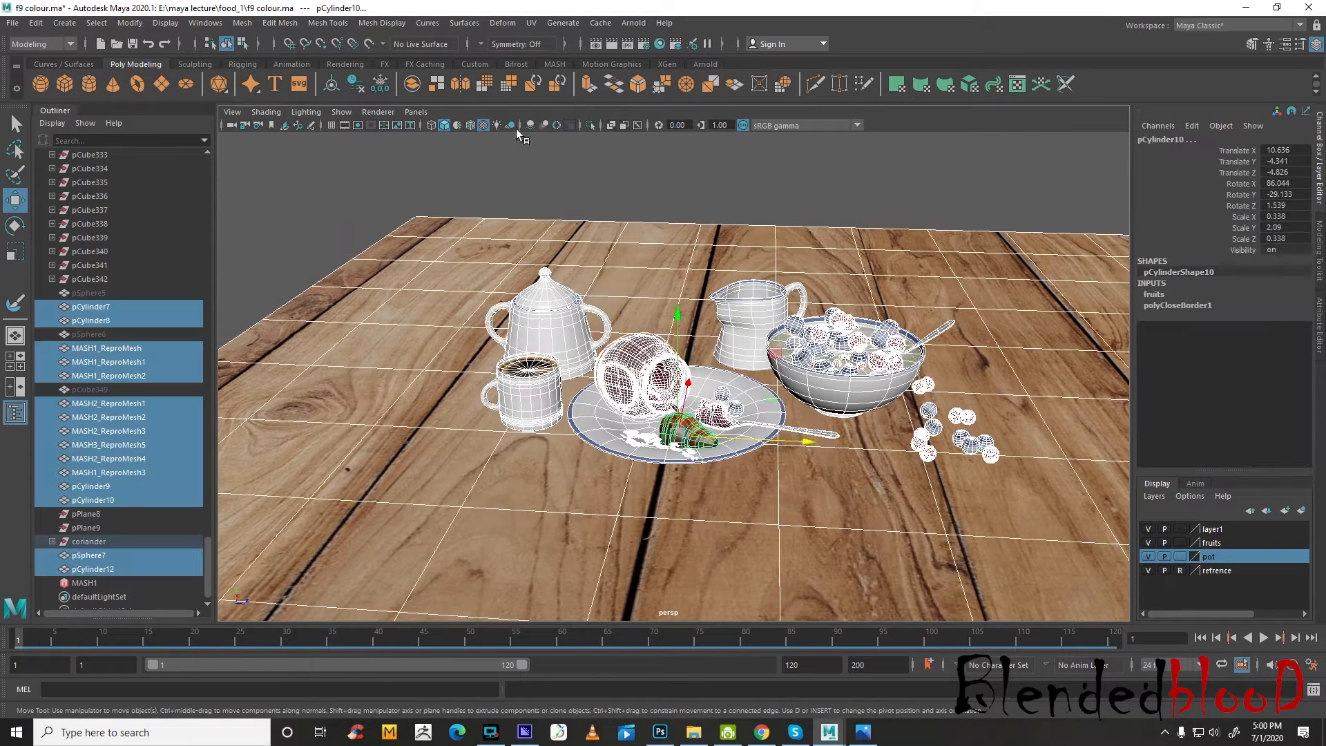
pyautogui.click(81, 25)
pyautogui.moveTo(114, 203)
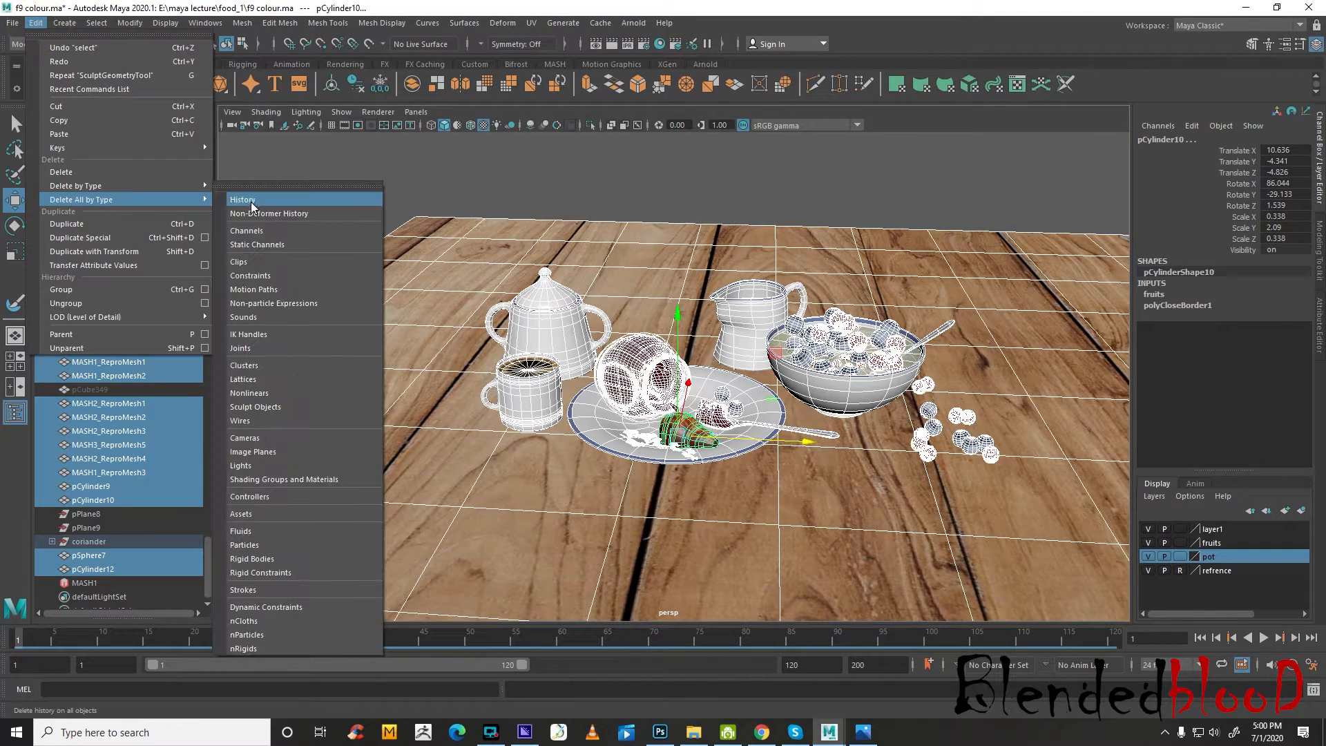
pyautogui.click(250, 201)
# Start saving the scene under a new name, then switch to the food_1 folder in File Explorer and sort its files by type
pyautogui.click(13, 23)
pyautogui.click(94, 93)
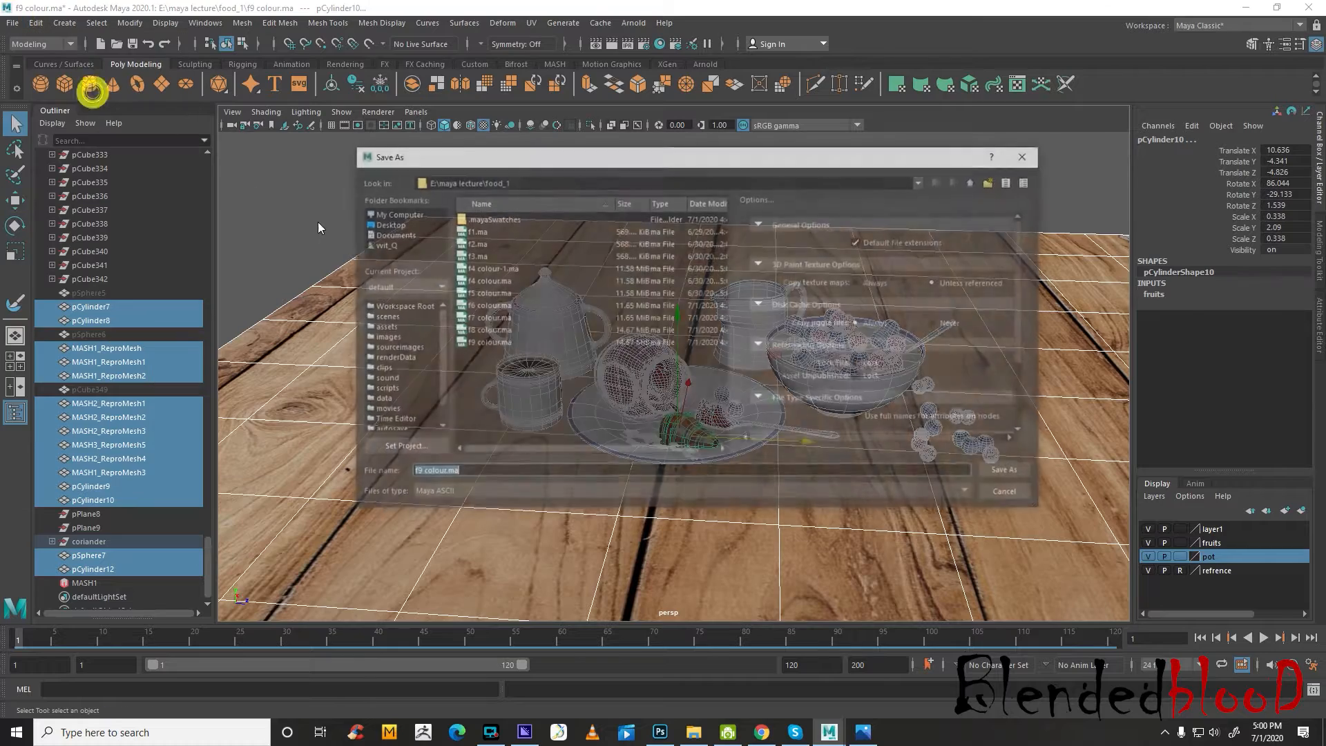
pyautogui.click(693, 734)
pyautogui.doubleClick(1061, 100)
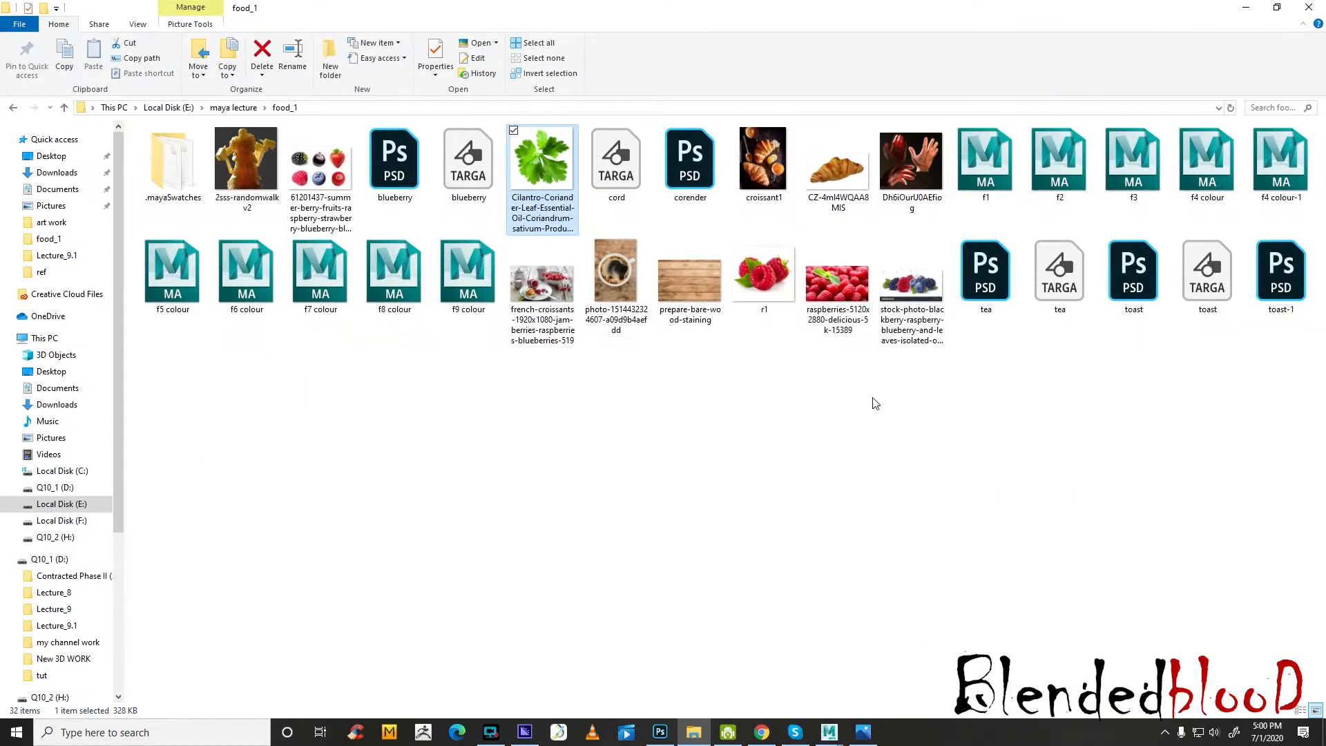
pyautogui.rightClick(912, 417)
pyautogui.moveTo(821, 442)
pyautogui.click(970, 475)
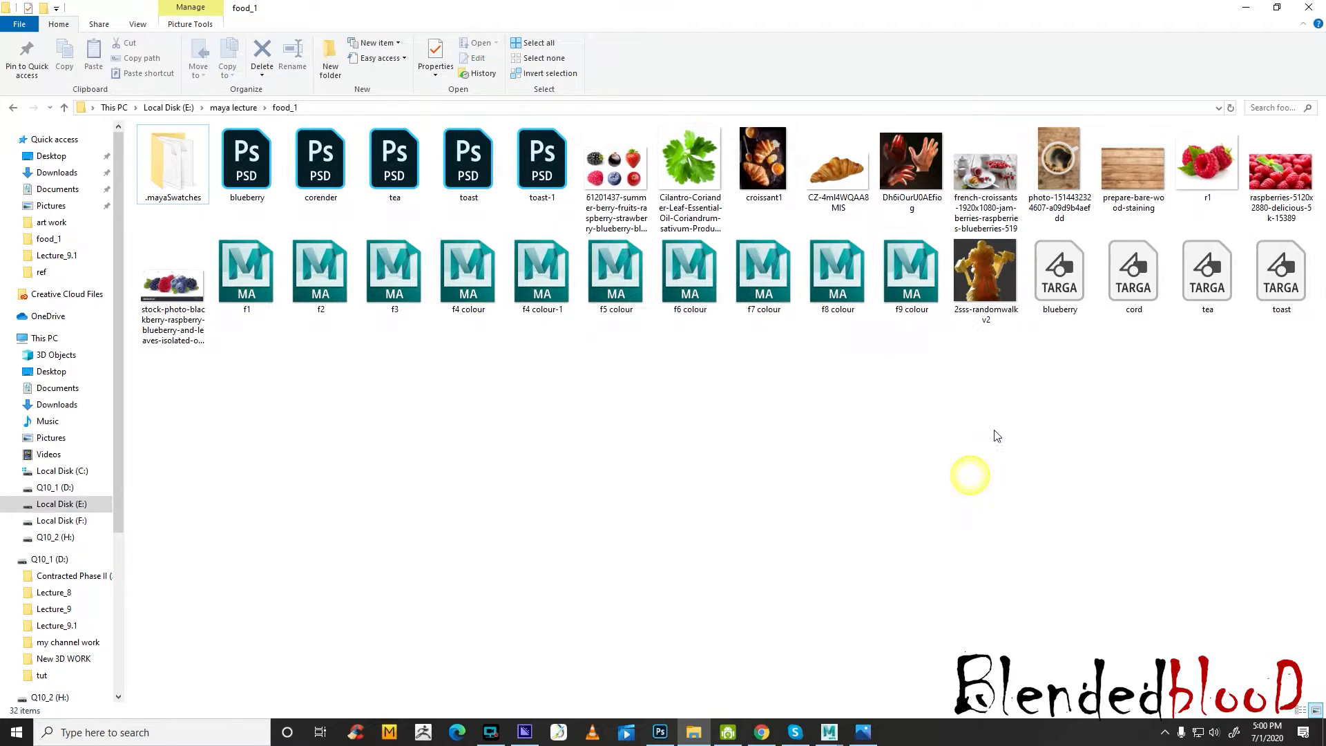
# Delete the scene files f3 through f9 colour and the 2sss-randomwalkv2 image from the food_1 folder, and return to Maya
pyautogui.moveTo(952, 366); pyautogui.dragTo(388, 239)
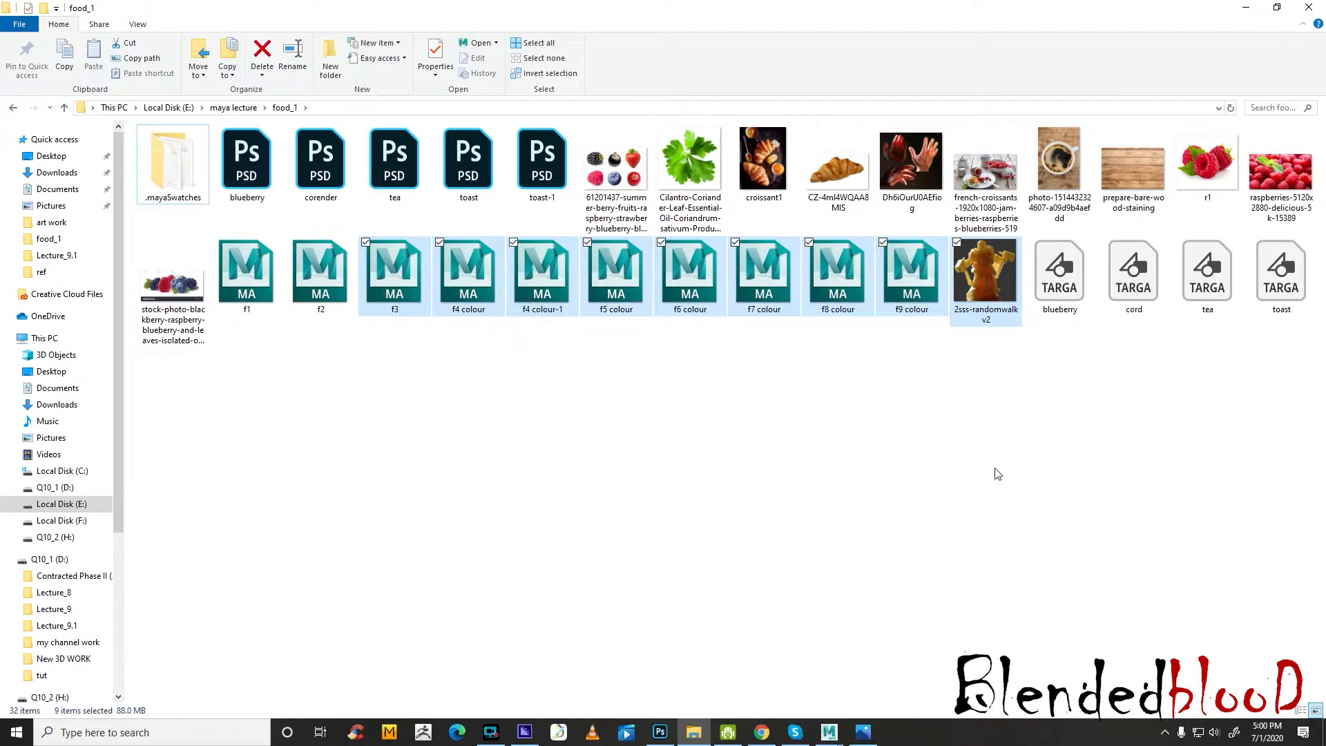
pyautogui.press('Delete')
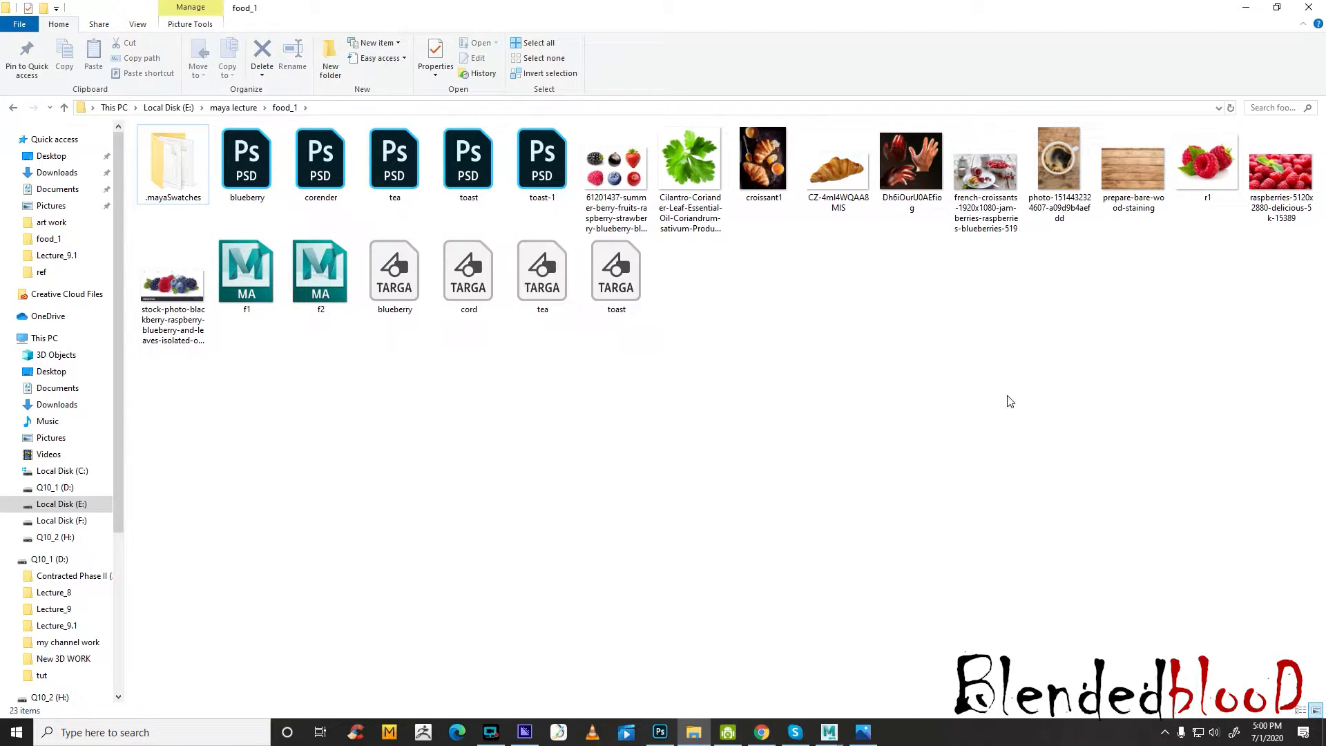
pyautogui.click(1252, 13)
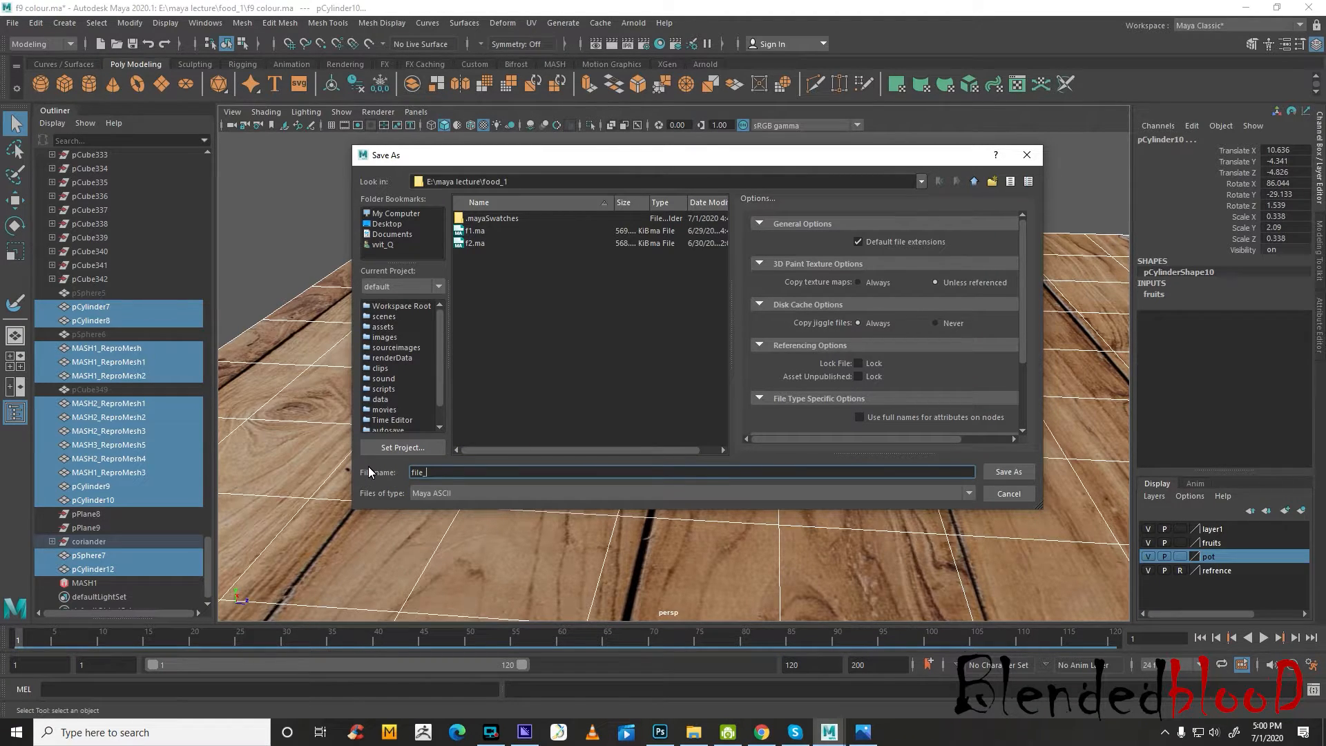
# Save the scene as final file_1 in the food_1 folder and deselect everything
pyautogui.write('final')
pyautogui.click(1009, 471)
pyautogui.click(10, 26)
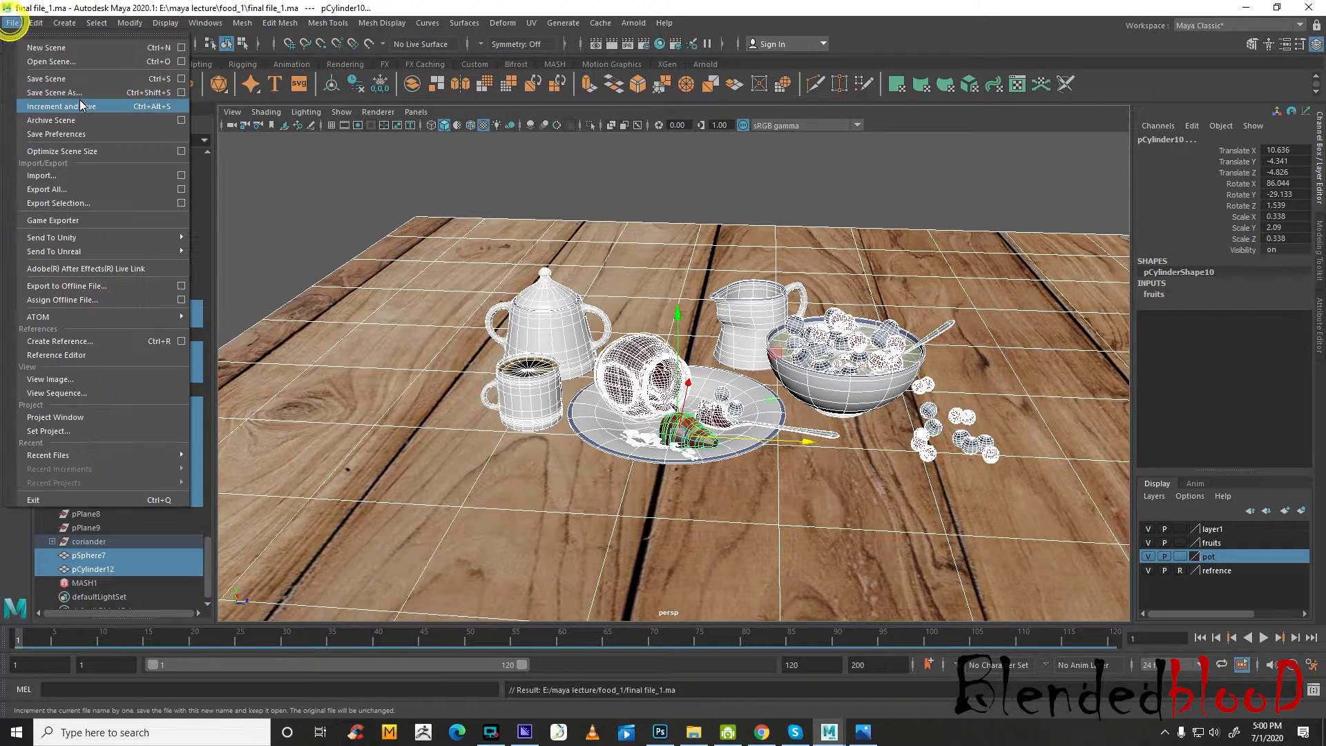
pyautogui.click(353, 178)
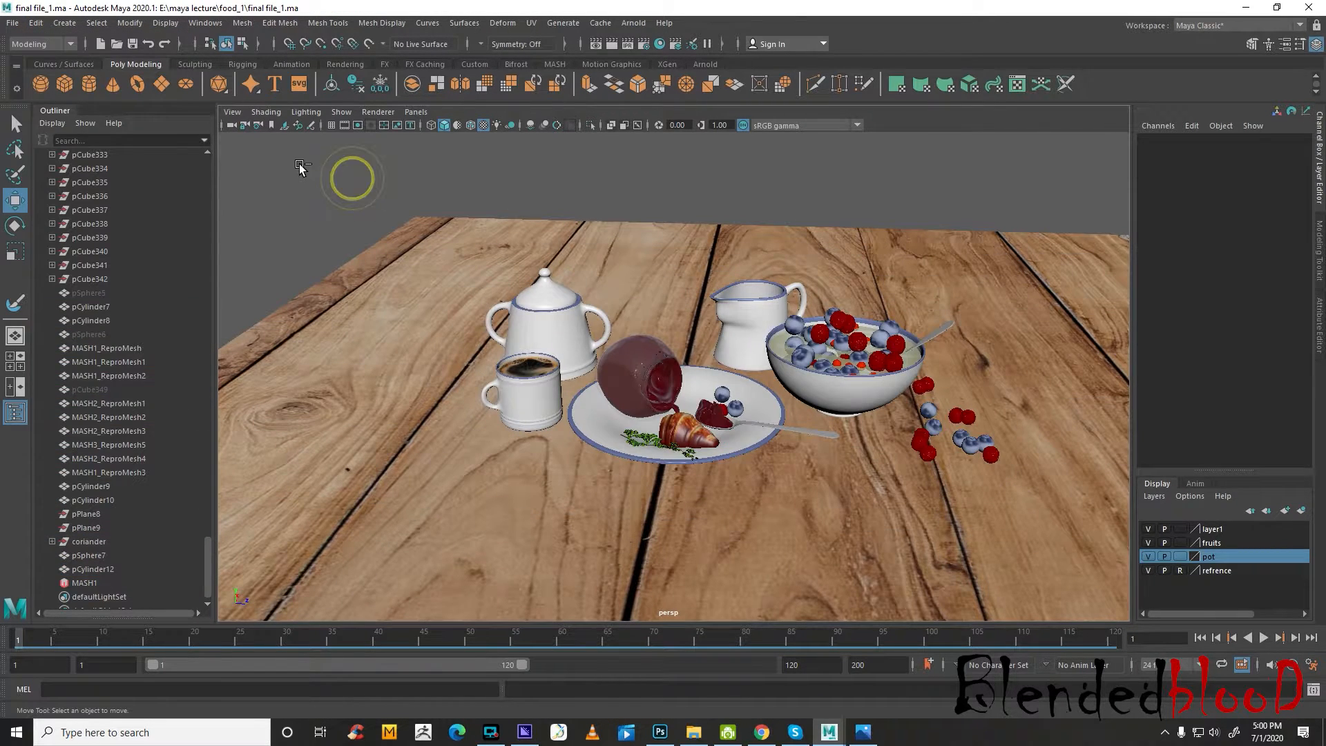
# Reselect all the scene objects with the Channel Box showing and delete all history again
pyautogui.hotkey('ctrl', 'a')
pyautogui.click(1319, 185)
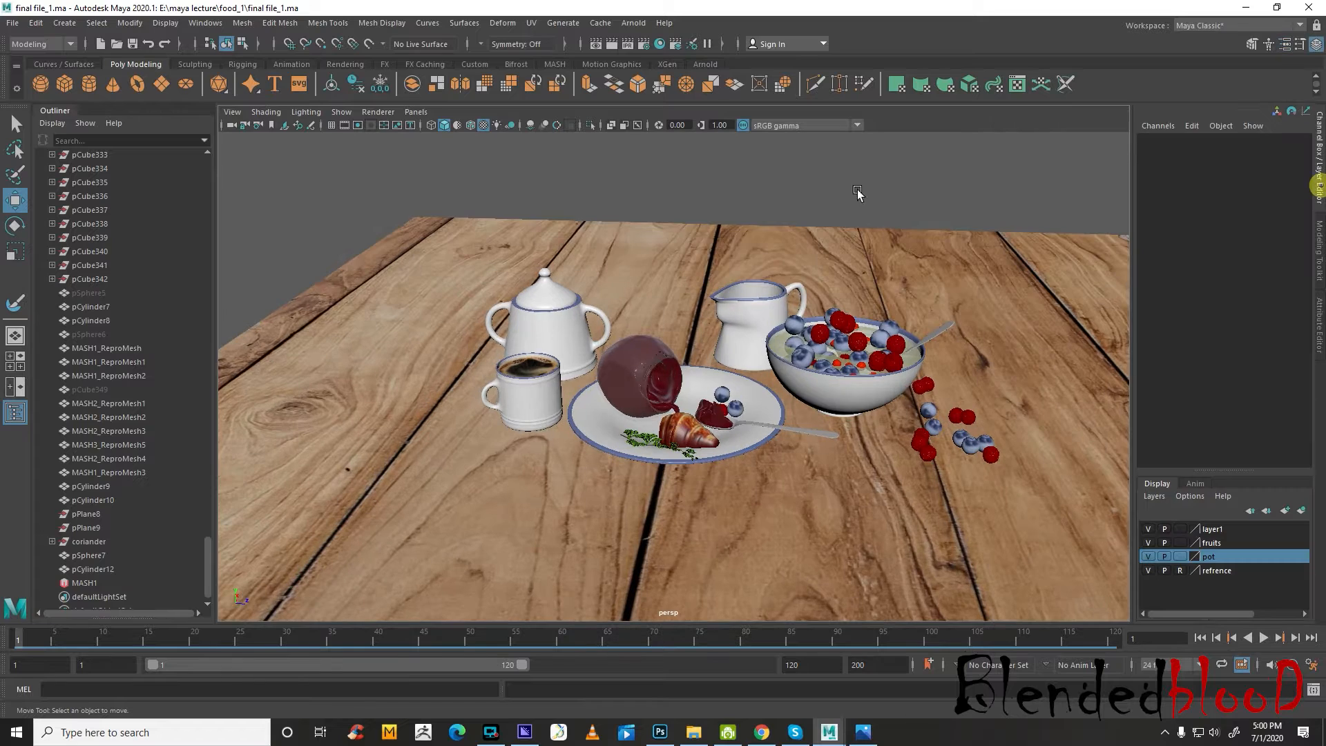
pyautogui.moveTo(324, 161); pyautogui.dragTo(1002, 511)
pyautogui.click(35, 23)
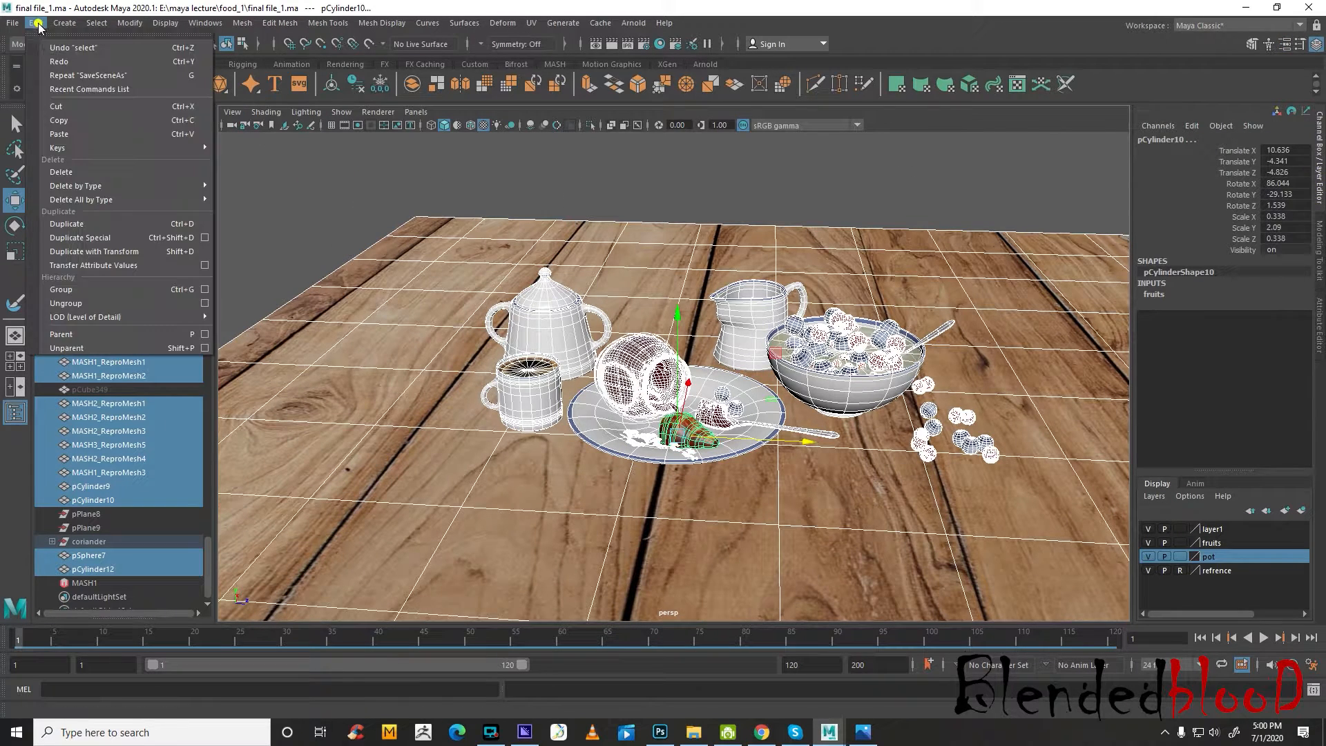
pyautogui.moveTo(110, 201)
pyautogui.click(267, 205)
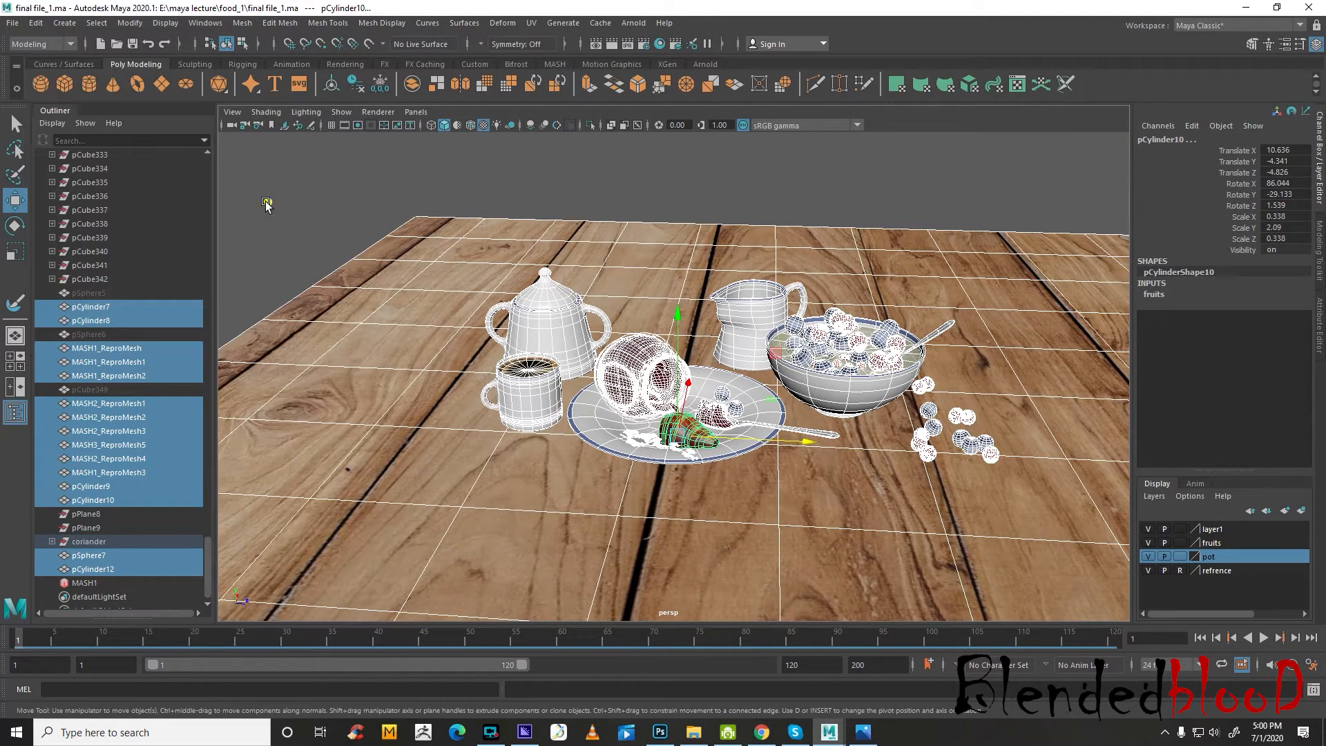
# Save the scene as final file_2 in the food_1 folder
pyautogui.click(13, 23)
pyautogui.click(55, 79)
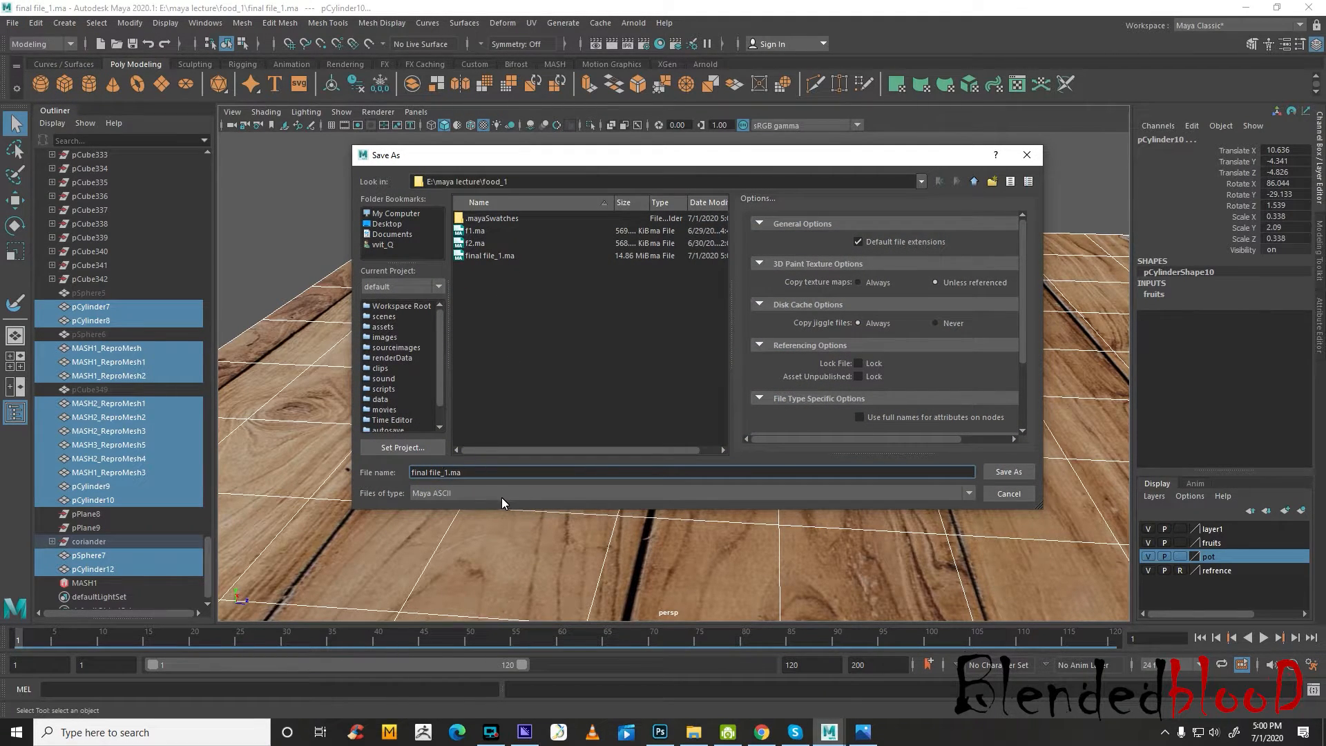
pyautogui.press('BackSpace')
pyautogui.write('21')
pyautogui.click(1004, 474)
pyautogui.press('w')
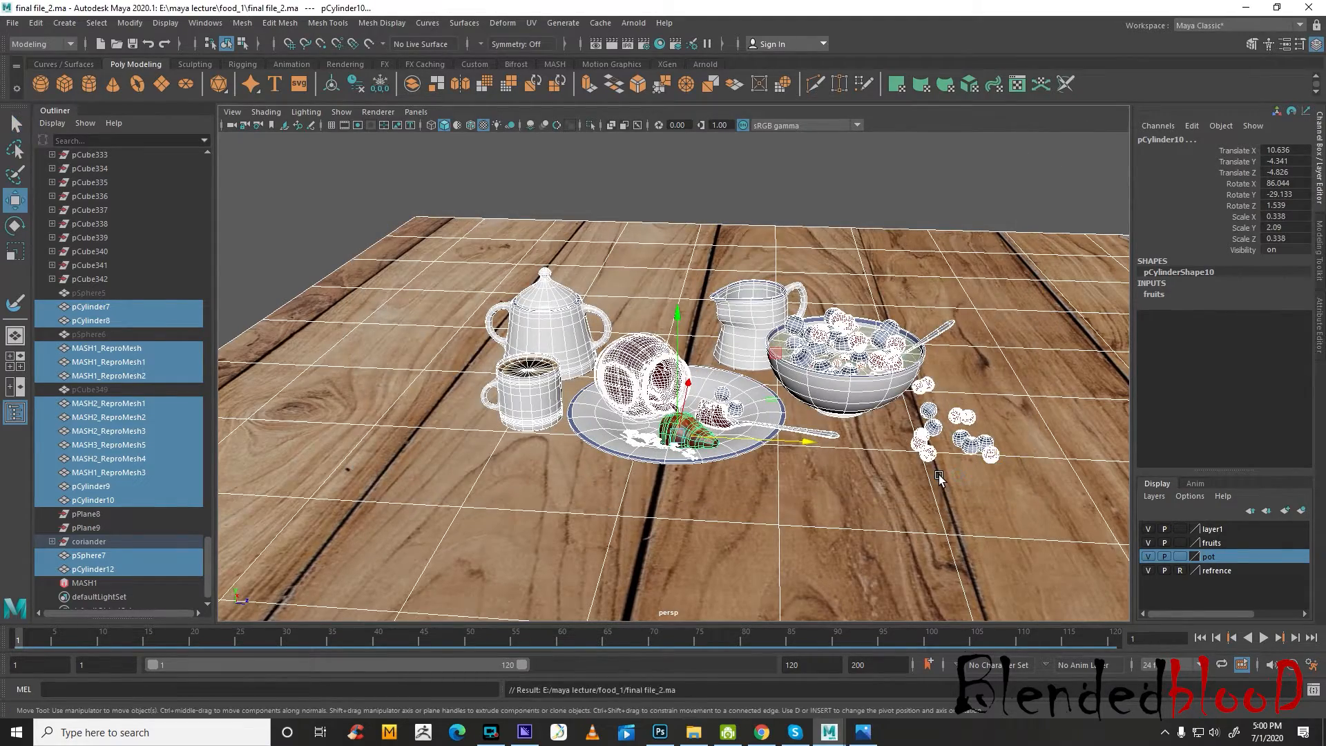
# Deselect all objects, switch to the four-view layout, and detach and close the Outliner
pyautogui.scroll(5, 878, 514)
pyautogui.keyDown('alt'); pyautogui.moveTo(878, 517); pyautogui.dragTo(890, 492); pyautogui.keyUp('alt')
pyautogui.click(926, 186)
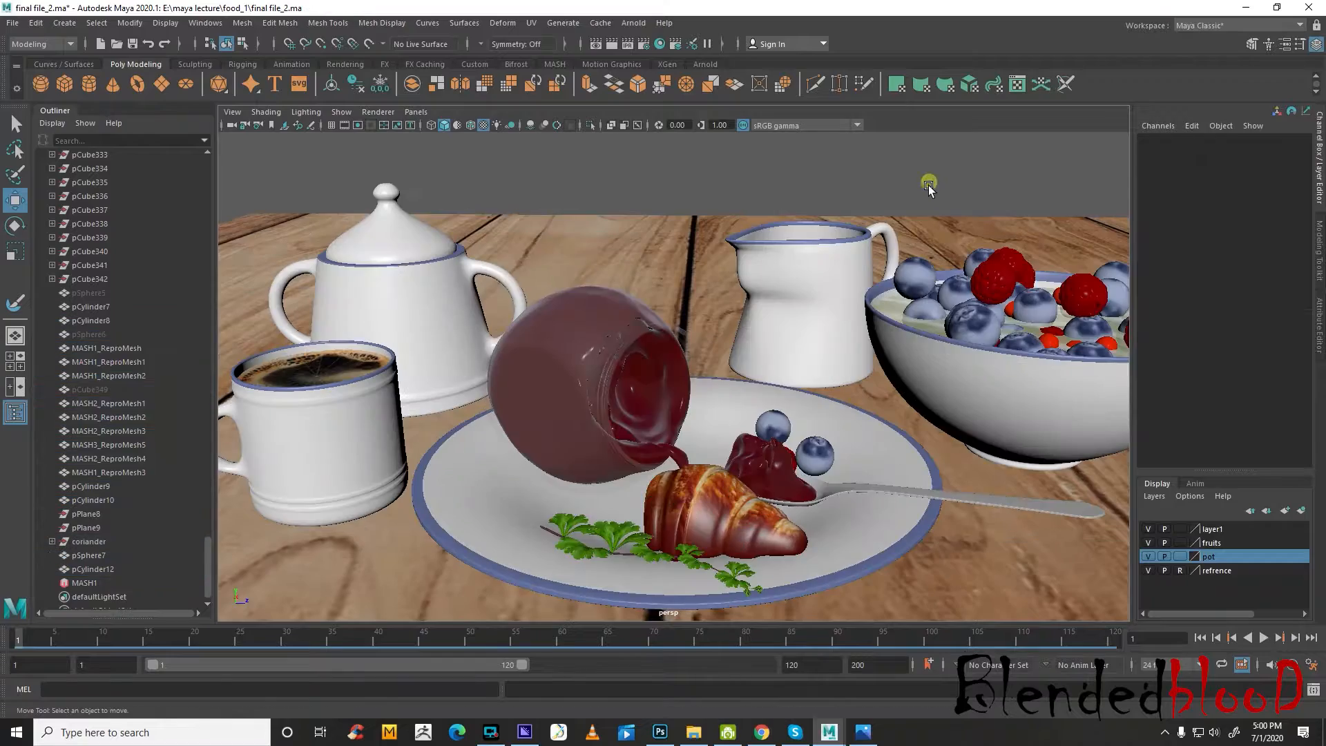
pyautogui.press('space')
pyautogui.moveTo(60, 112); pyautogui.dragTo(94, 137)
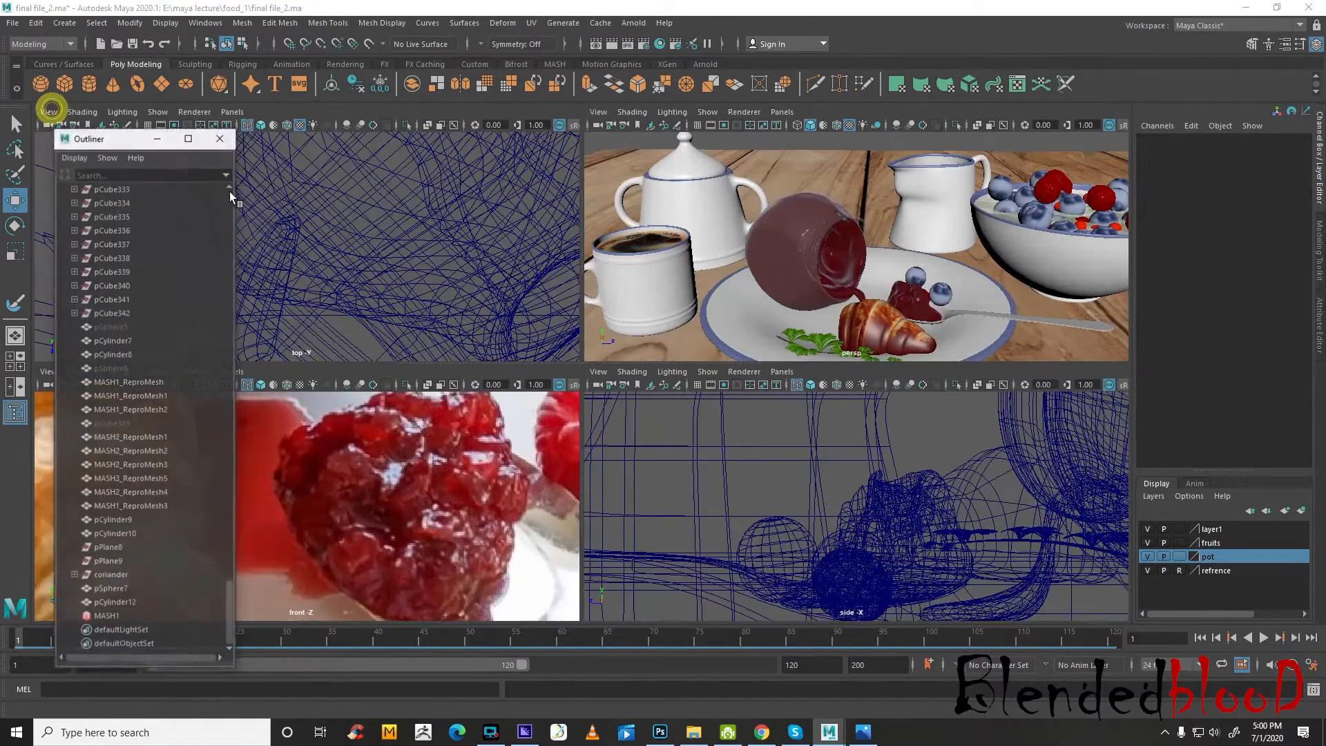
pyautogui.click(222, 138)
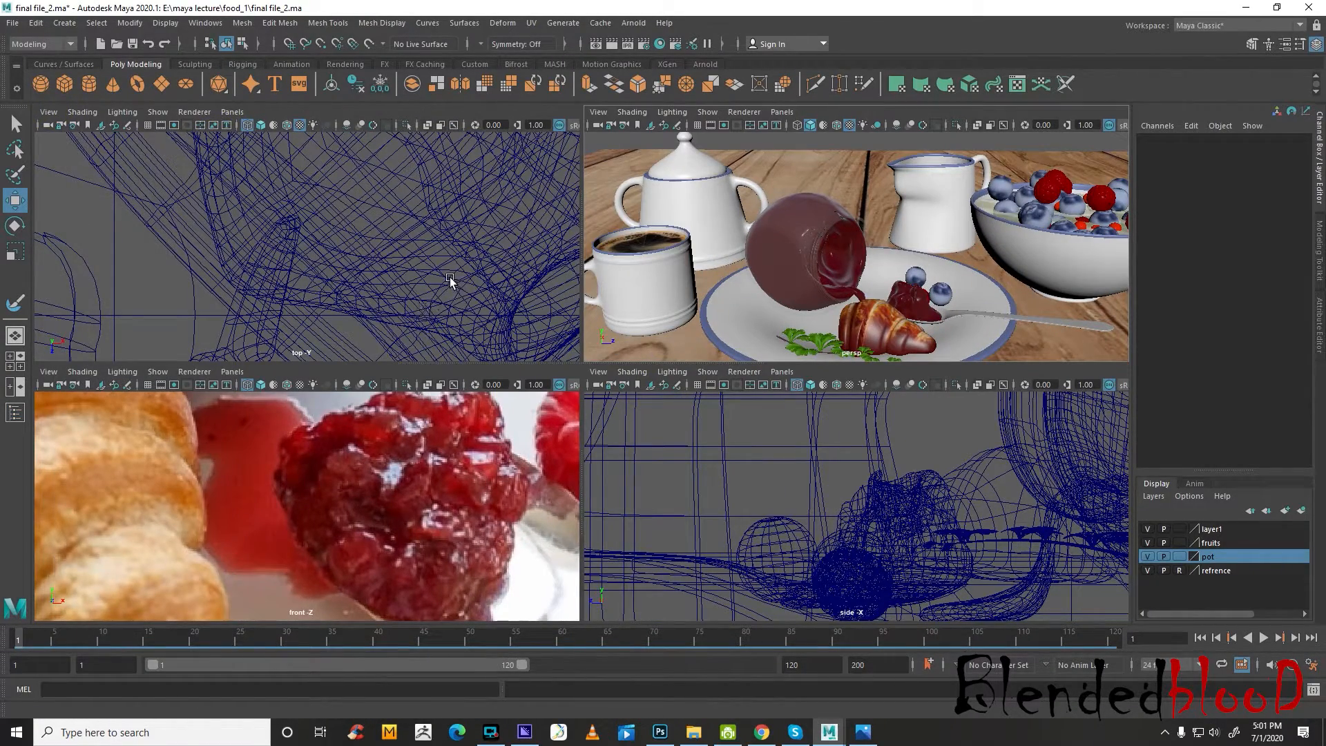
# Clear any selection, enlarge the perspective view to full size and inspect the whole breakfast setup
pyautogui.scroll(-8, 735, 272)
pyautogui.moveTo(694, 213); pyautogui.dragTo(975, 305)
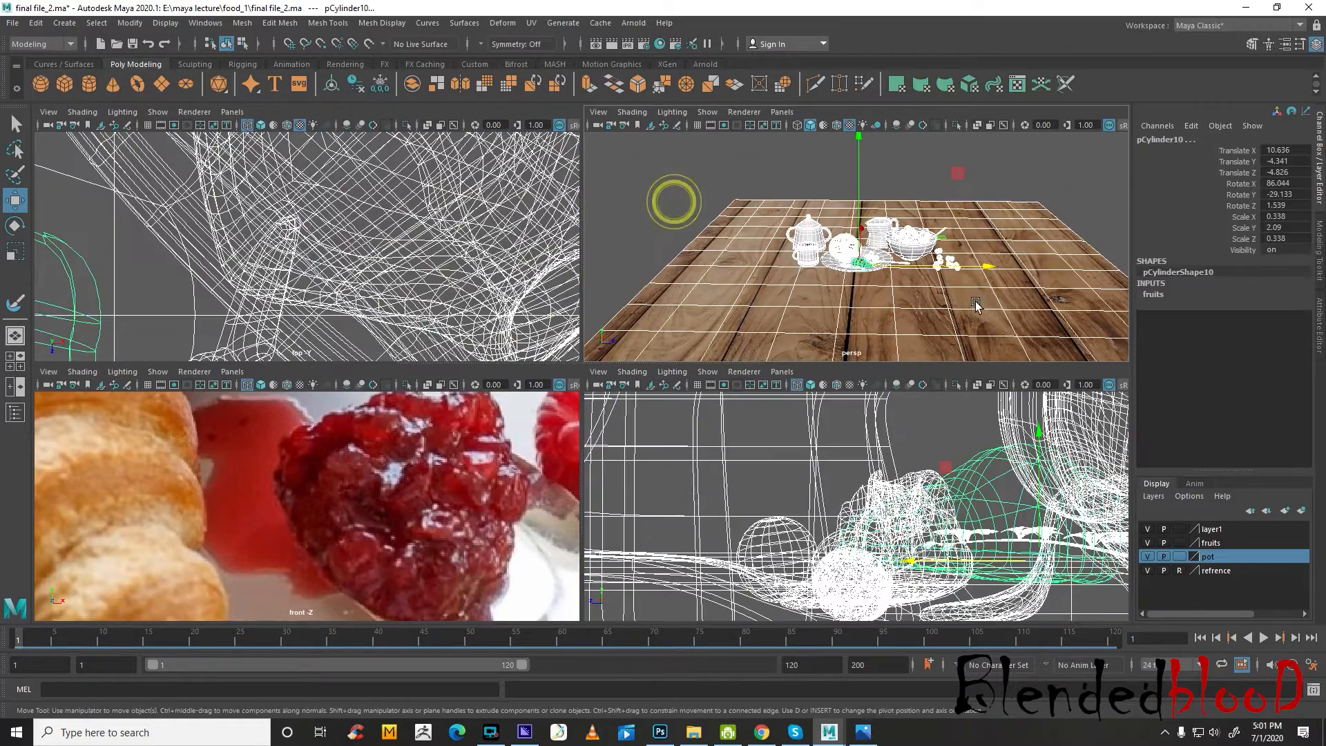
pyautogui.scroll(5, 925, 311)
pyautogui.click(934, 183)
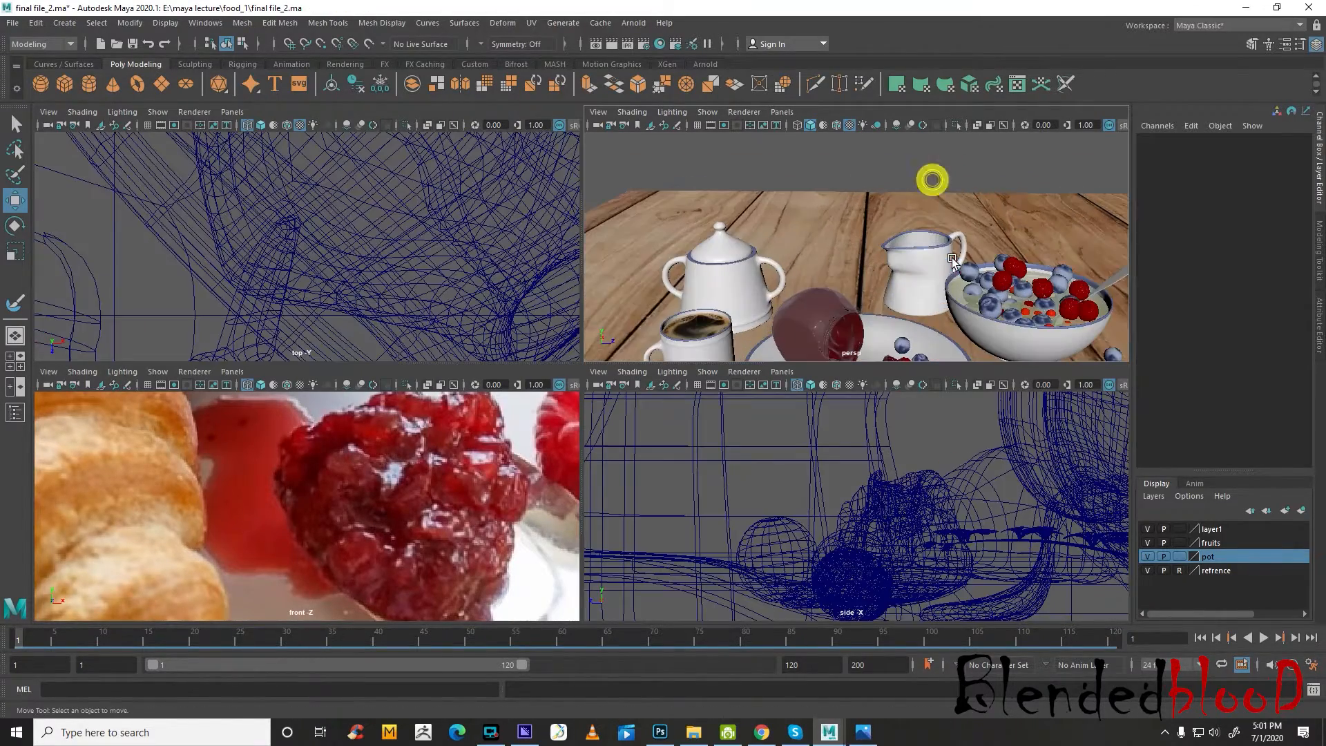
pyautogui.scroll(3, 943, 246)
pyautogui.press('space')
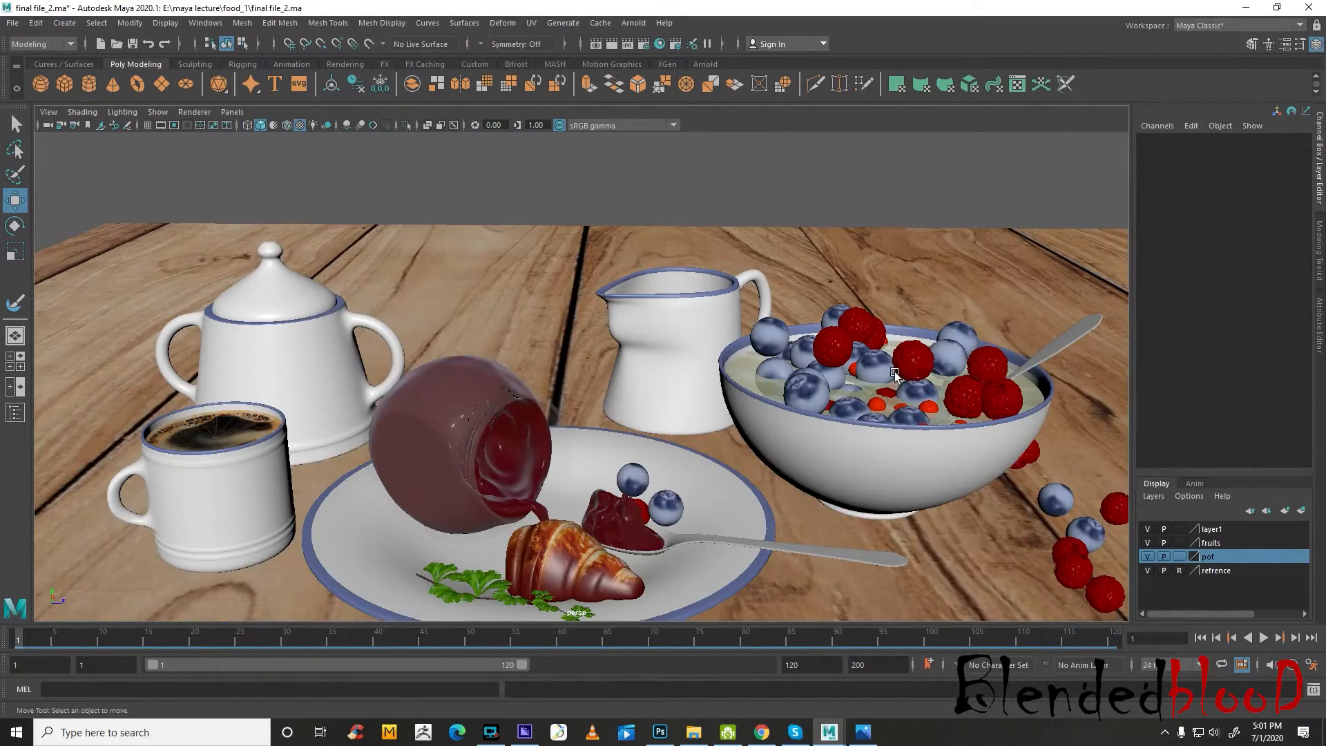
pyautogui.keyDown('alt'); pyautogui.moveTo(894, 373); pyautogui.dragTo(863, 330, button='middle'); pyautogui.keyUp('alt')
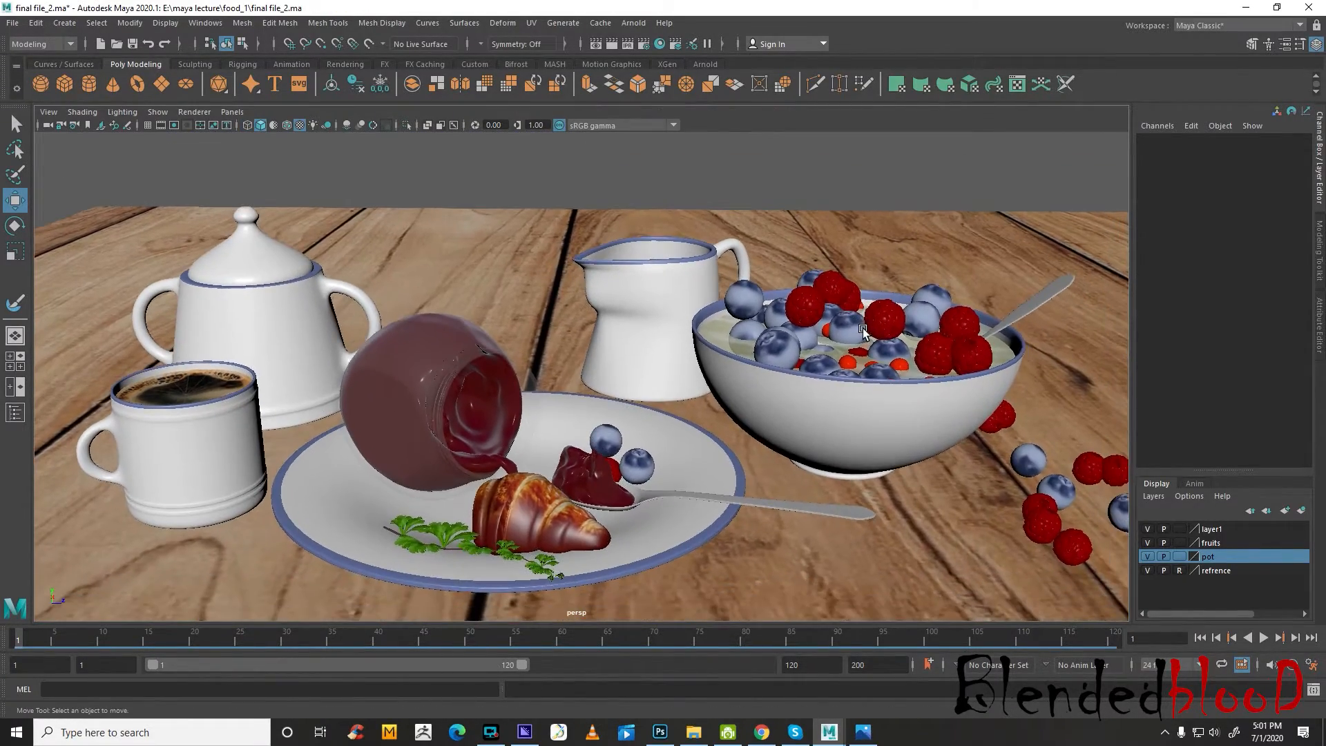
pyautogui.keyDown('alt'); pyautogui.moveTo(874, 377); pyautogui.dragTo(894, 404); pyautogui.keyUp('alt')
# Compare the modelled breakfast scene with the french-croissants reference photo, viewing the model from several angles
pyautogui.click(862, 734)
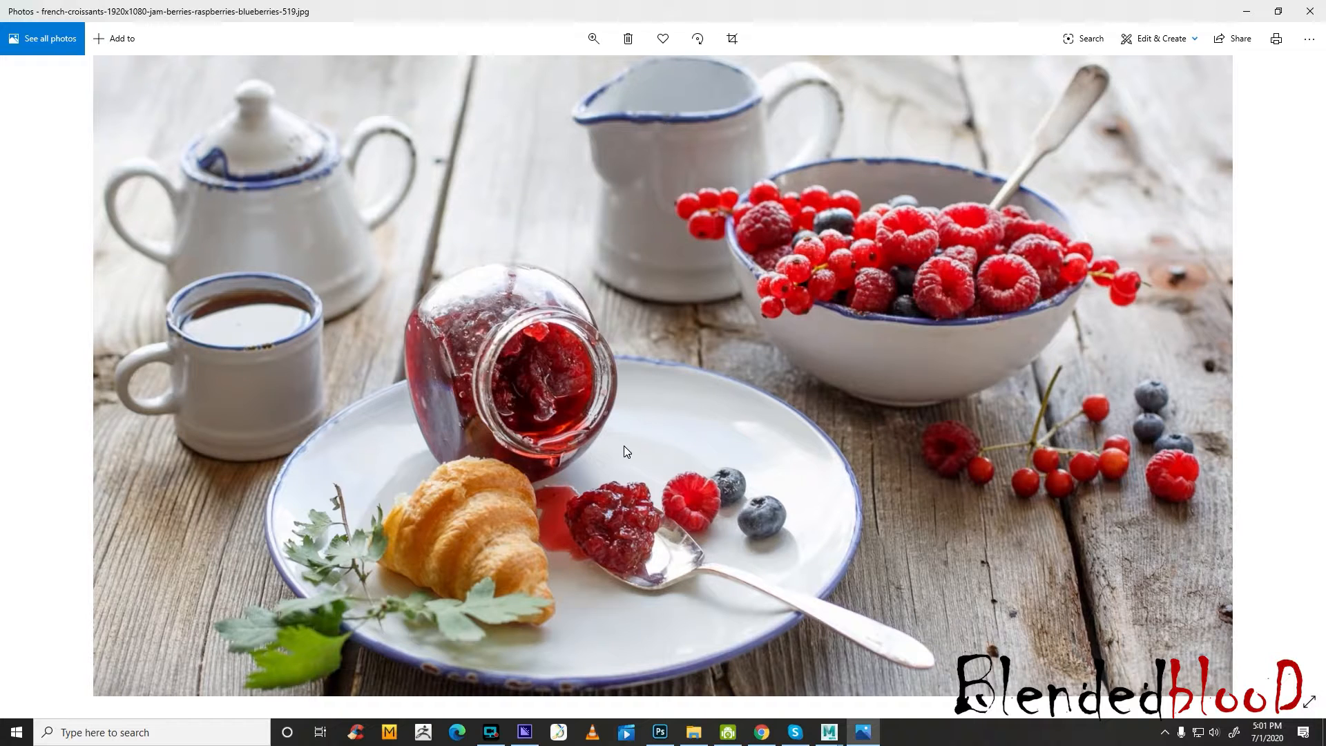
pyautogui.click(857, 736)
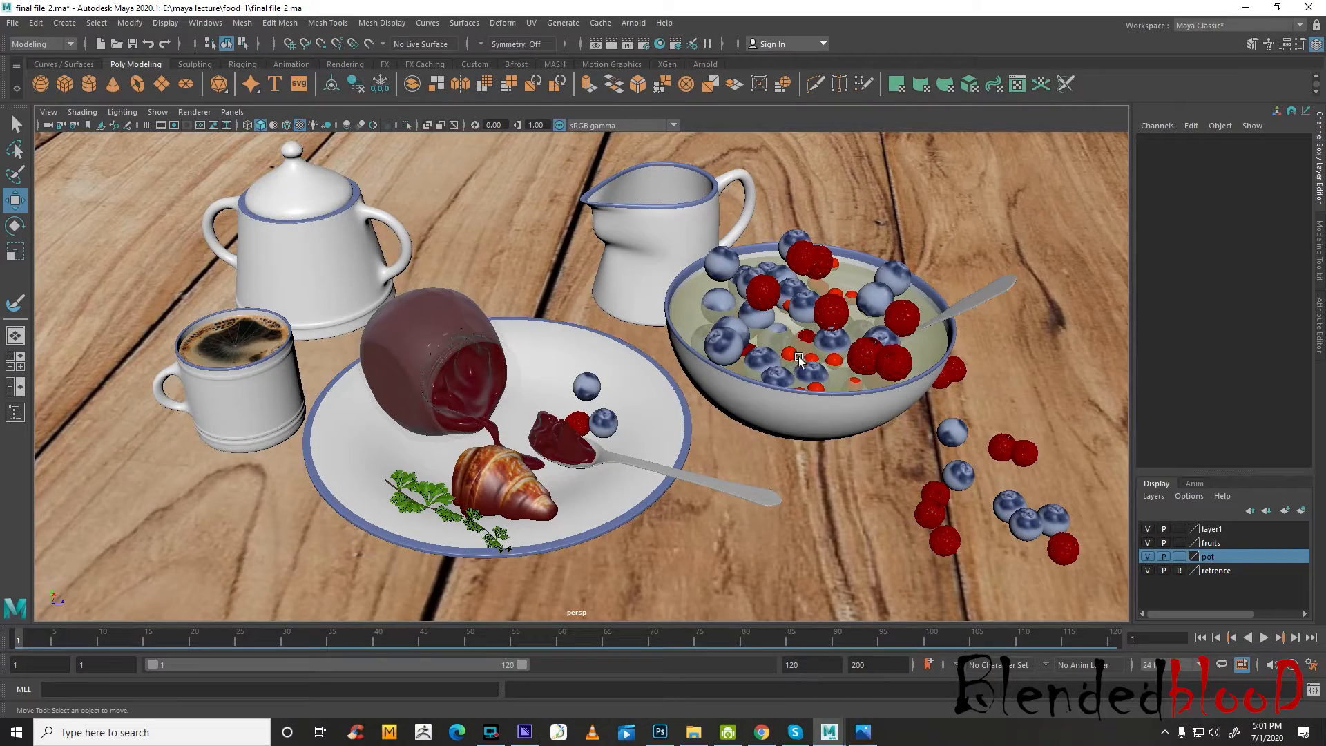
pyautogui.keyDown('alt'); pyautogui.moveTo(798, 423); pyautogui.dragTo(836, 459); pyautogui.keyUp('alt')
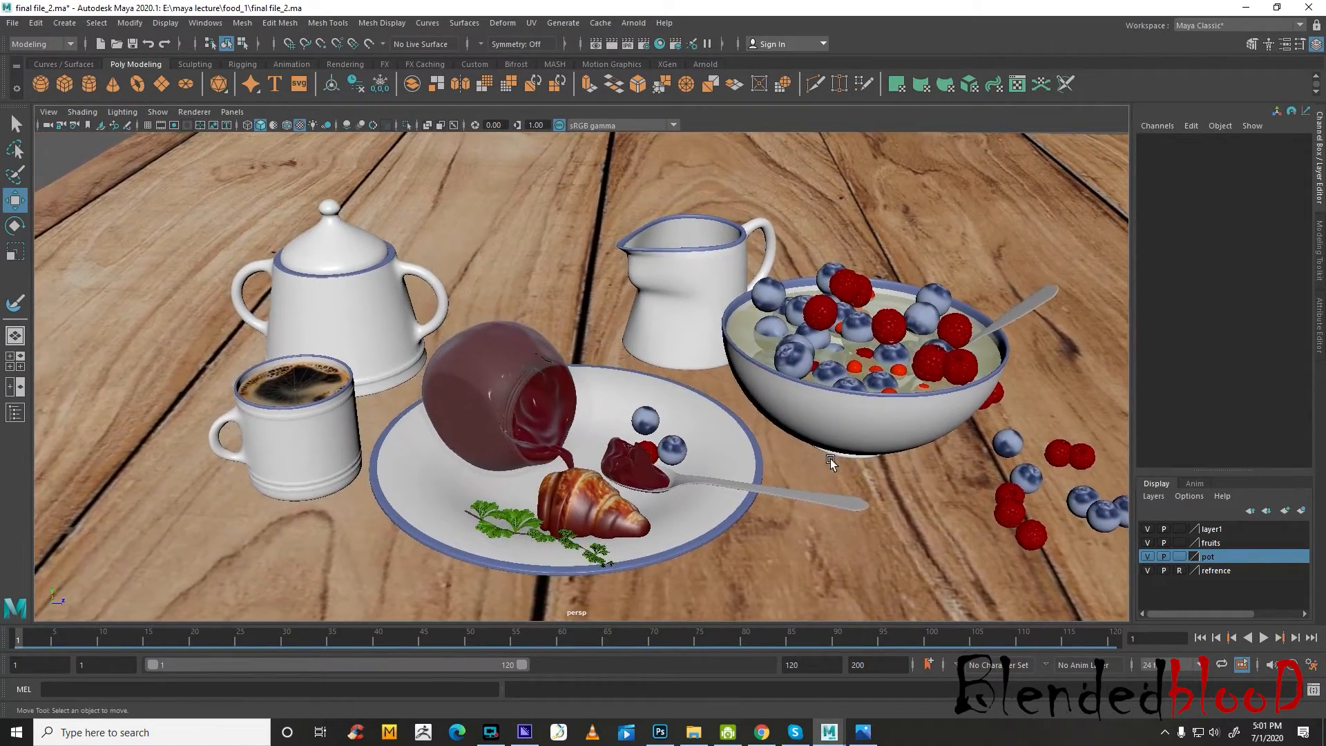
pyautogui.keyDown('alt'); pyautogui.moveTo(828, 503); pyautogui.dragTo(901, 496, button='right'); pyautogui.keyUp('alt')
pyautogui.keyDown('alt'); pyautogui.moveTo(901, 496); pyautogui.dragTo(847, 496, button='middle'); pyautogui.keyUp('alt')
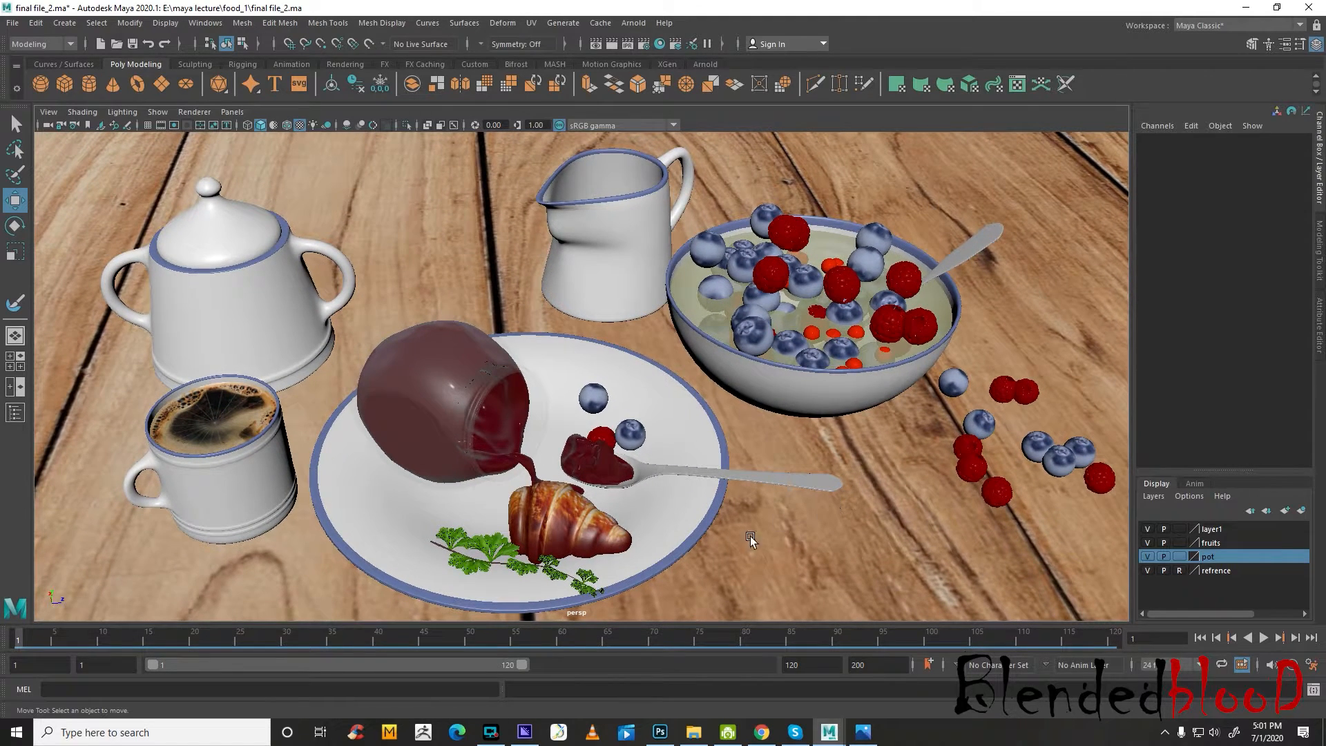
# Rotate the croissant on the plate slightly, to about 86.019, -29.783 and 1.59 in X, Y and Z, and clear the selection
pyautogui.click(592, 539)
pyautogui.moveTo(653, 518); pyautogui.dragTo(573, 527)
pyautogui.press('e')
pyautogui.moveTo(637, 573); pyautogui.dragTo(636, 587)
pyautogui.press('w')
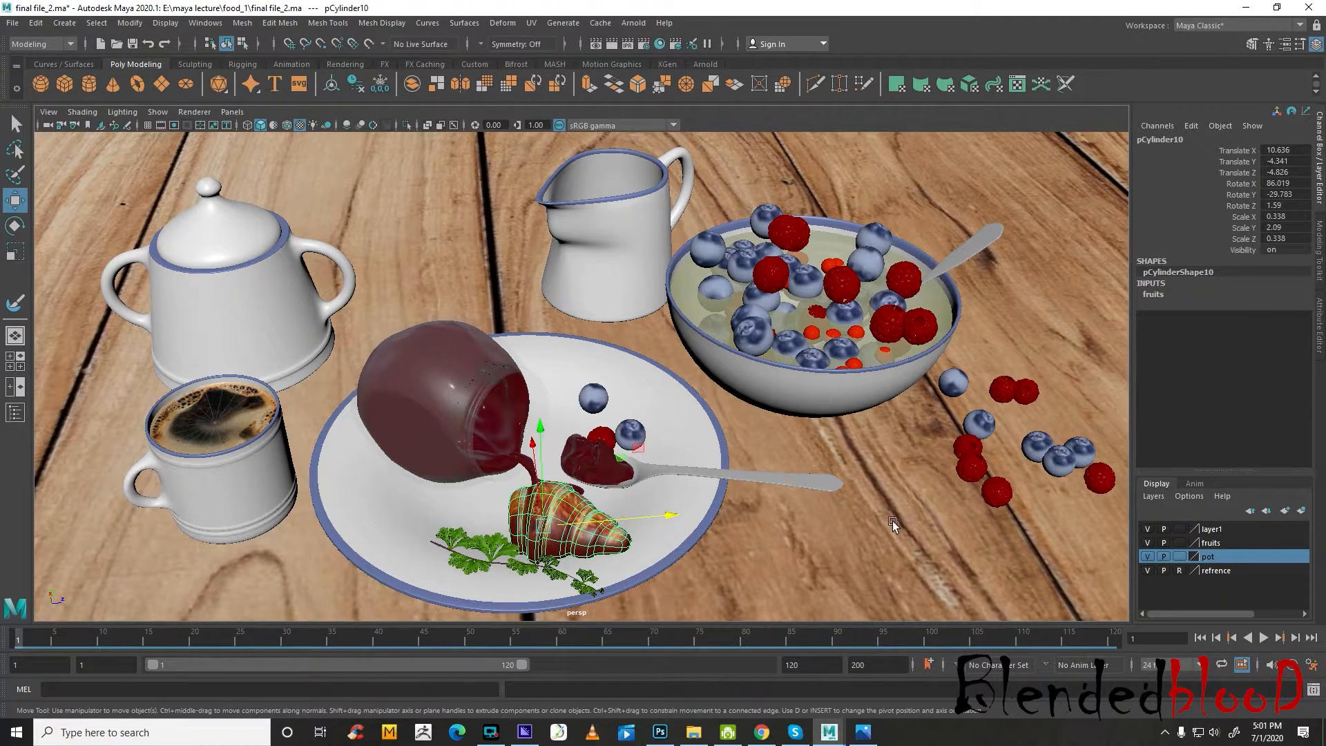
pyautogui.click(1016, 335)
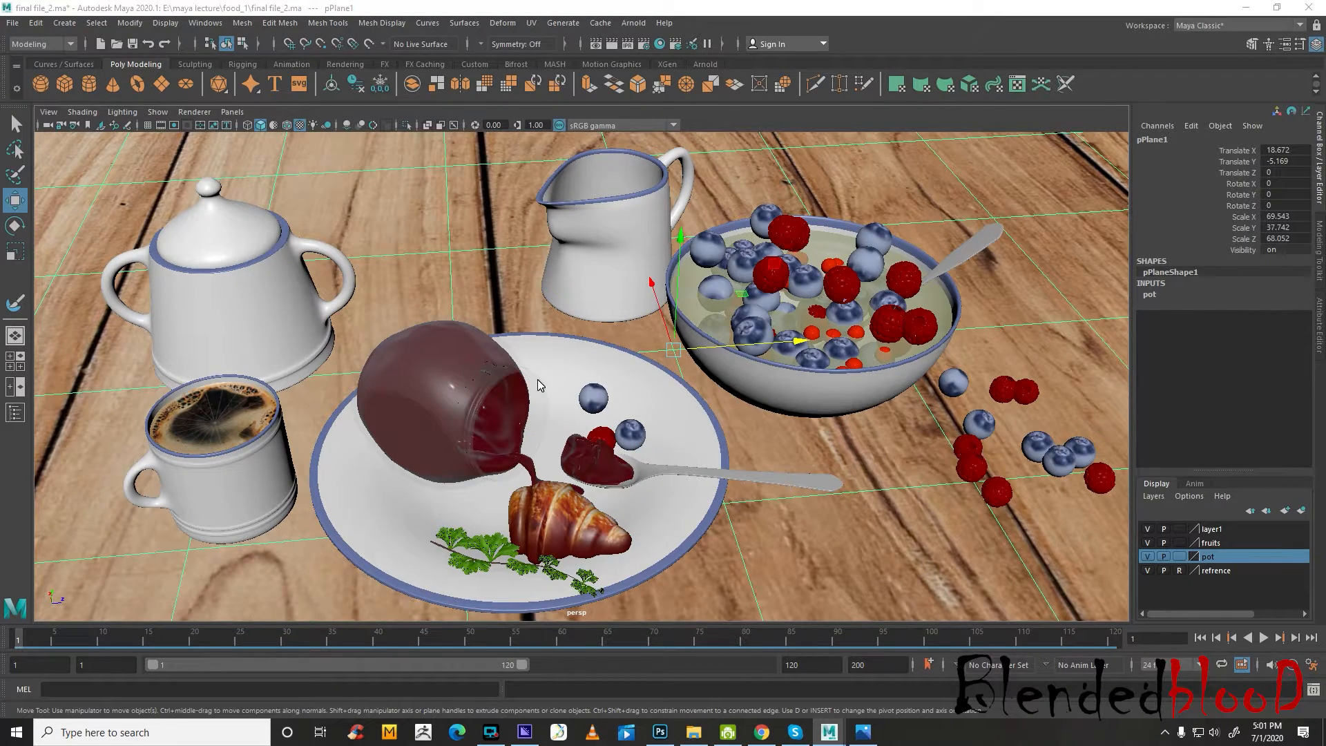
pyautogui.press('space')
pyautogui.click(156, 278)
pyautogui.press('space')
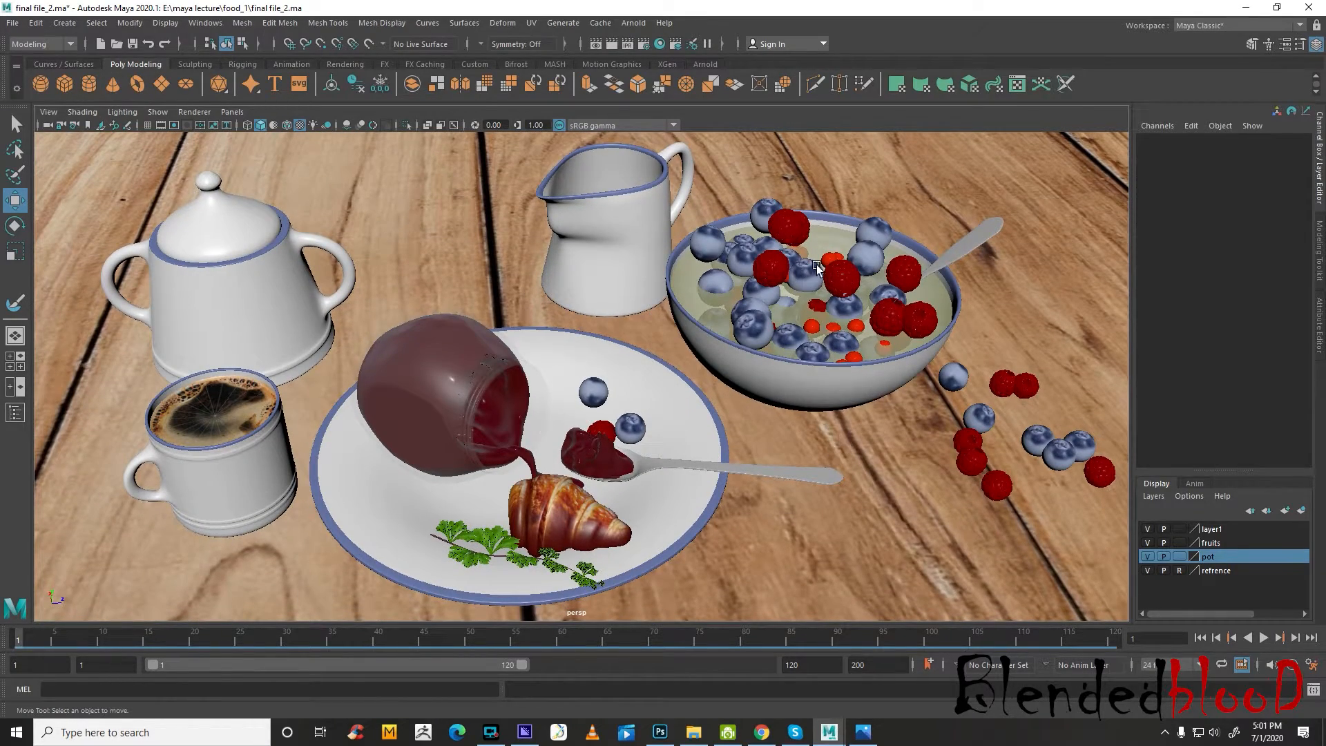
# Check the breakfast reference photo and the image following it in Photos, and close the viewer
pyautogui.click(861, 739)
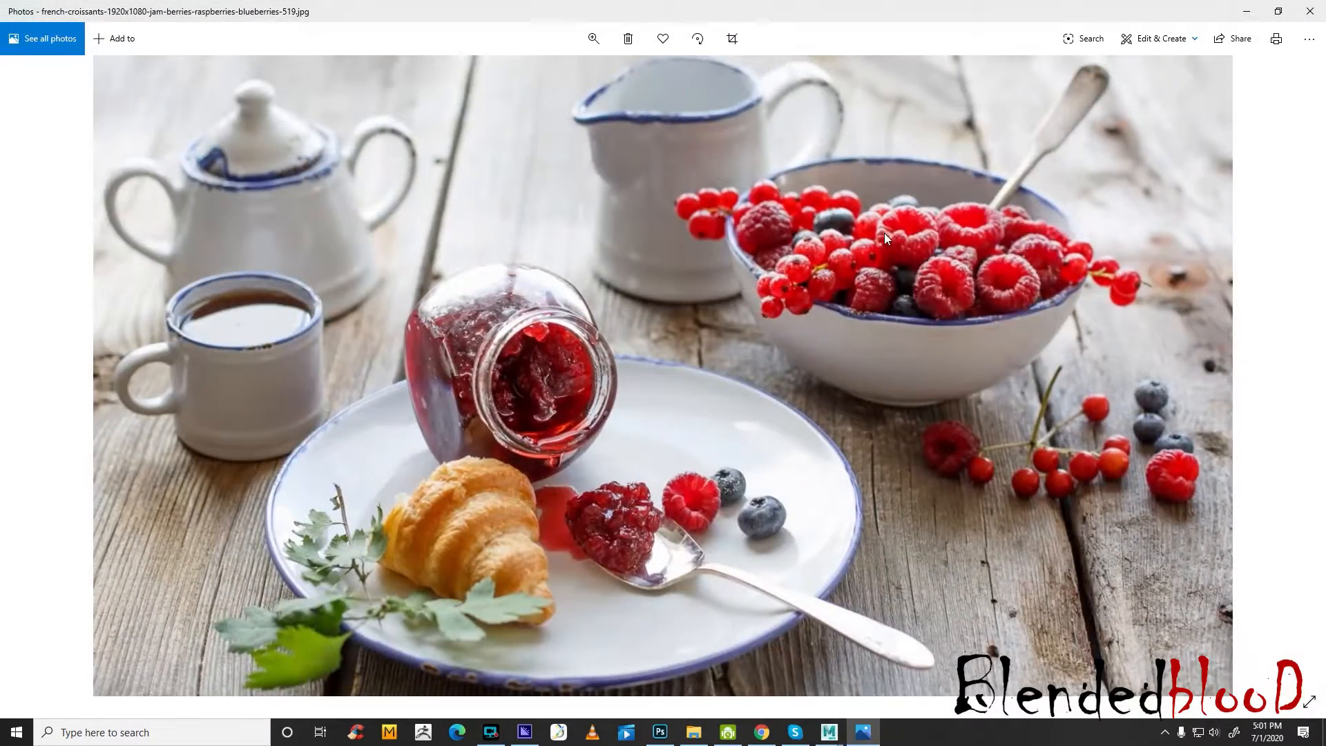
pyautogui.press('Right')
pyautogui.click(863, 734)
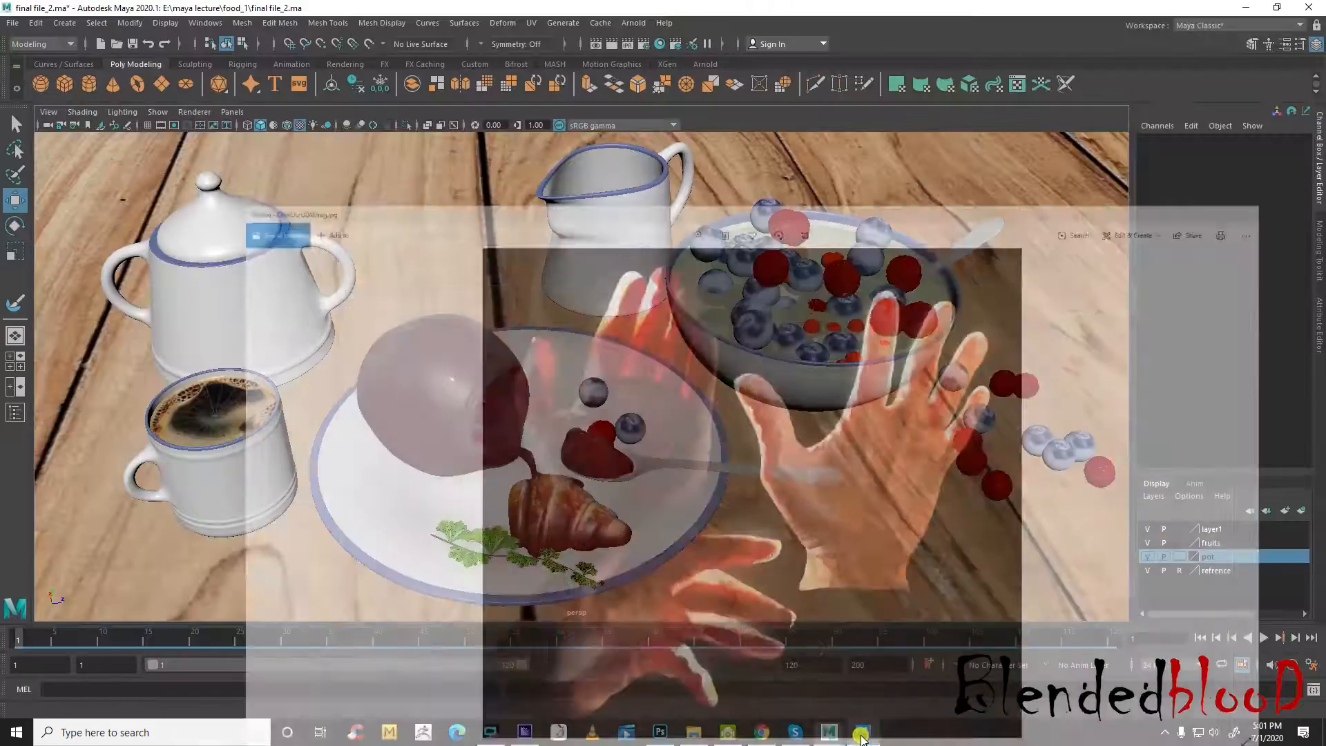
pyautogui.click(862, 734)
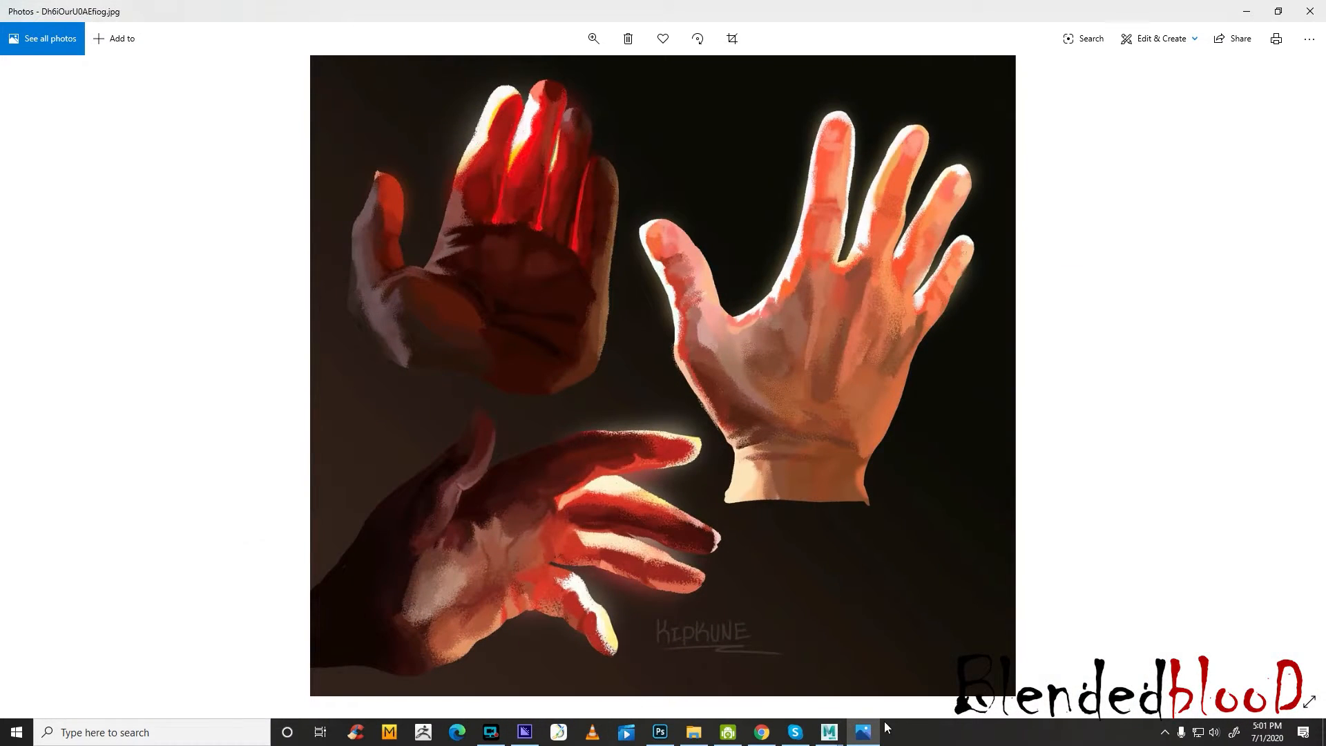
pyautogui.click(1312, 17)
# Open the french-croissants reference photo from the food_1 folder and examine the fruit bowl and jam jar up close
pyautogui.click(693, 732)
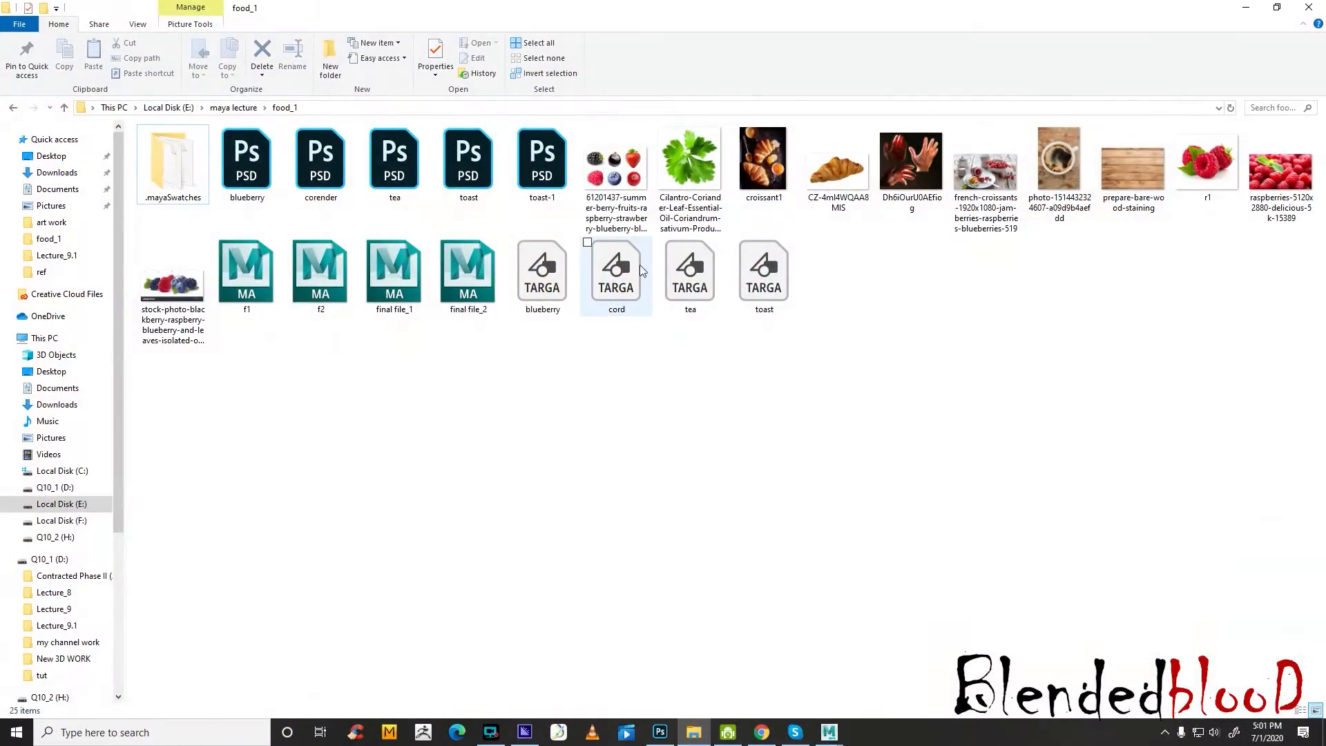
pyautogui.doubleClick(996, 190)
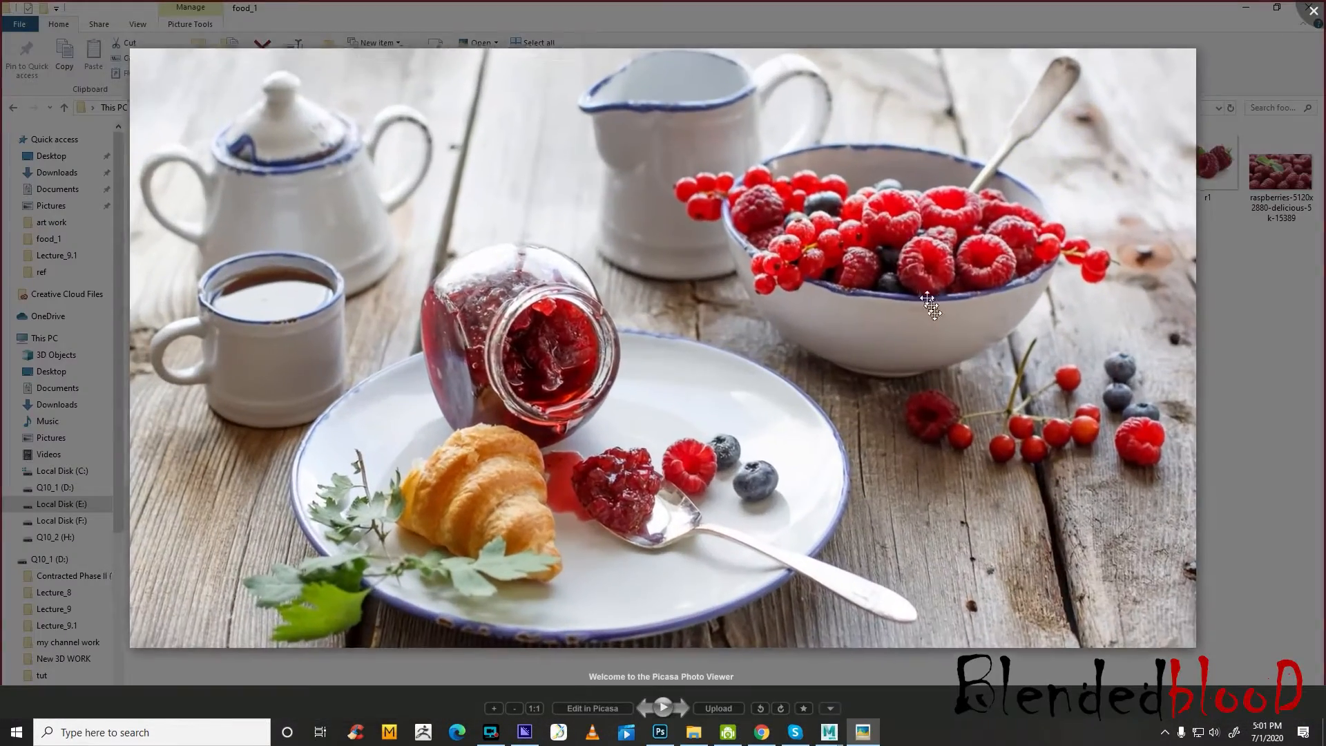
pyautogui.scroll(3, 863, 210)
pyautogui.scroll(-3, 863, 210)
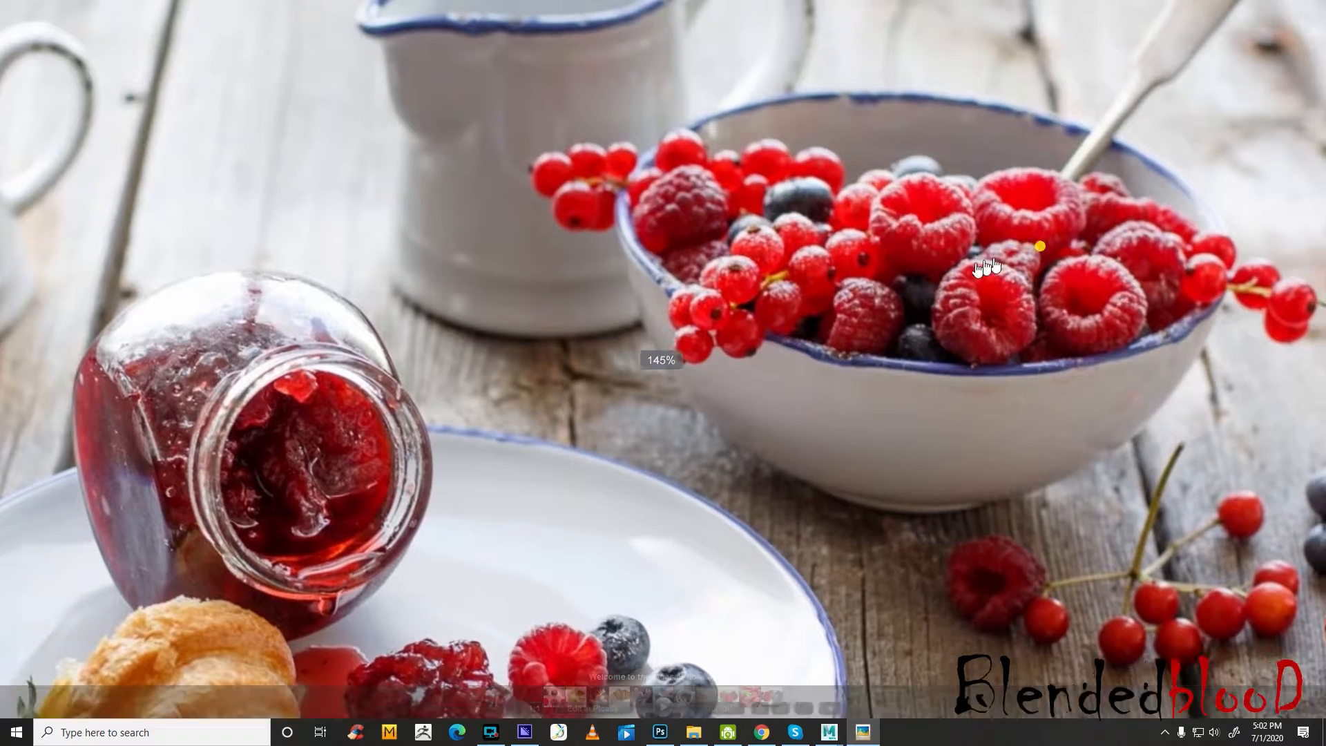
# Examine the fruit bowl and nearby berries in the reference photo, close it and switch back to Maya
pyautogui.scroll(2, 1051, 340)
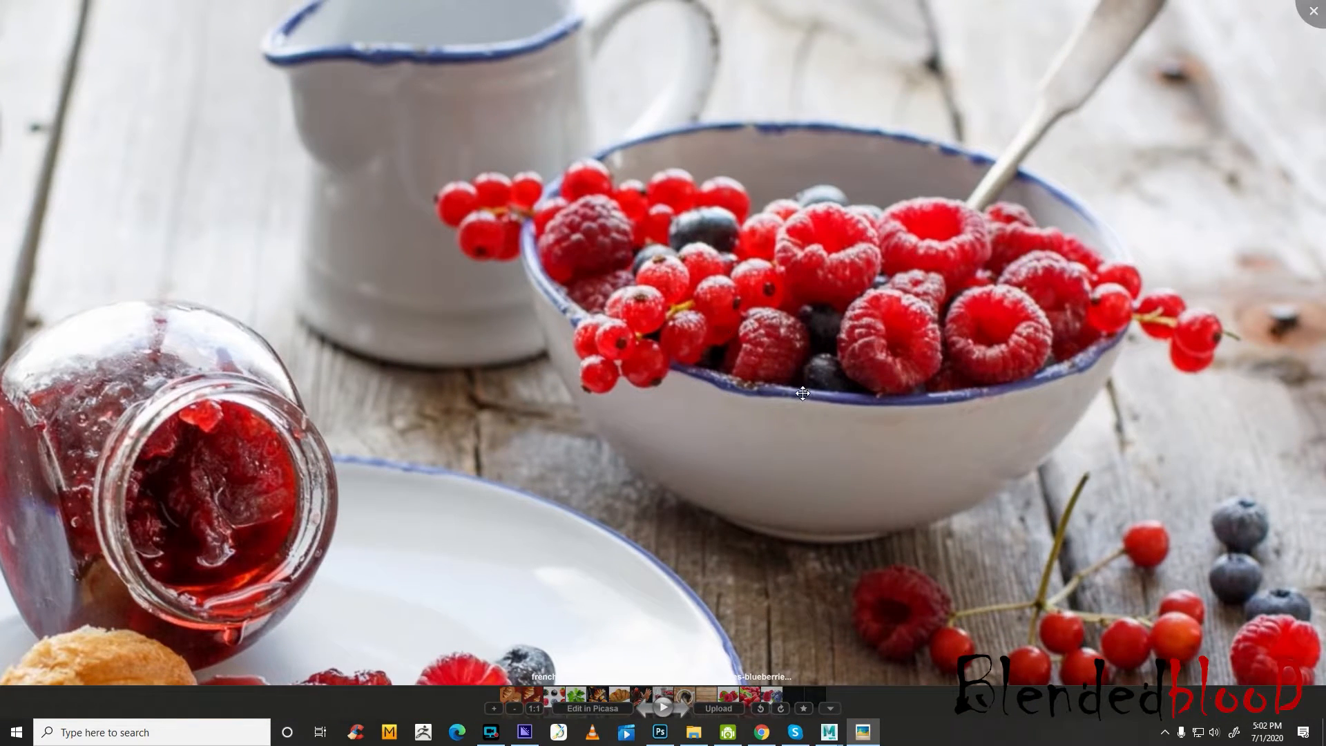
pyautogui.moveTo(795, 475); pyautogui.dragTo(802, 392)
pyautogui.click(1308, 19)
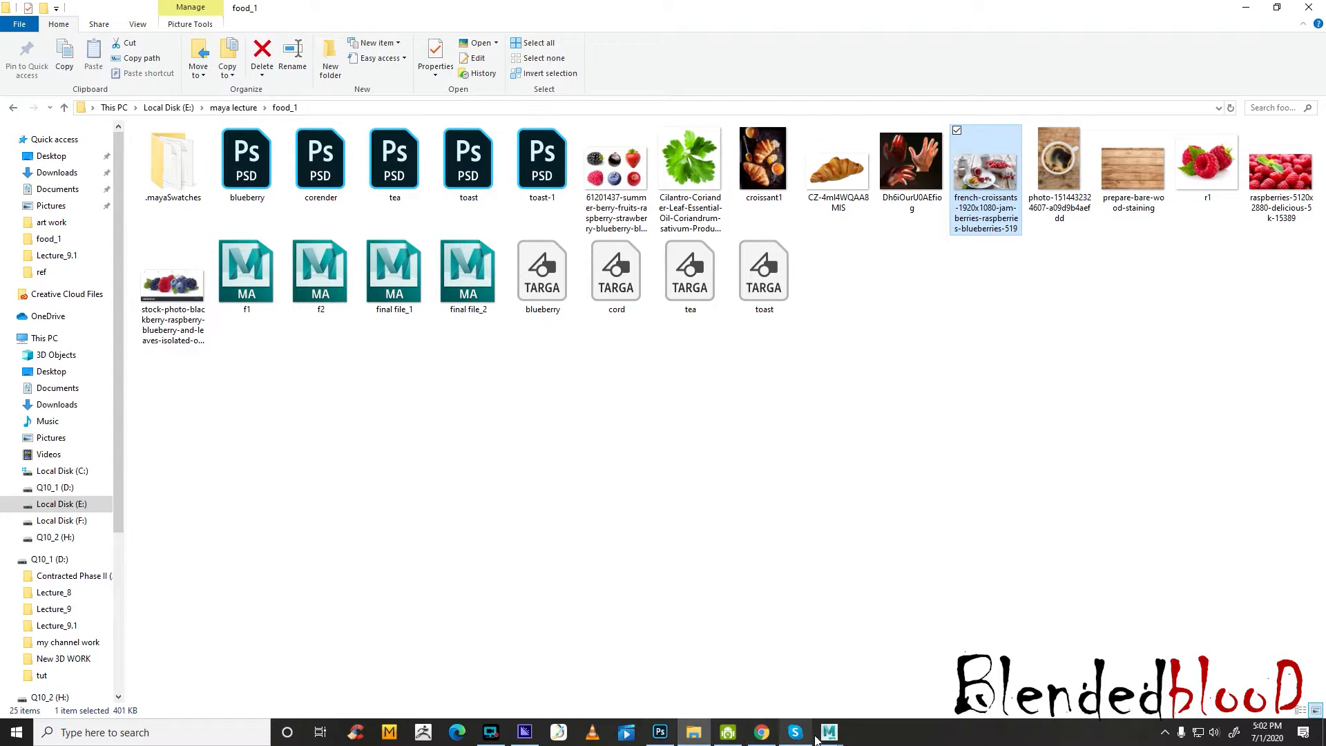
pyautogui.moveTo(829, 733)
pyautogui.click(873, 682)
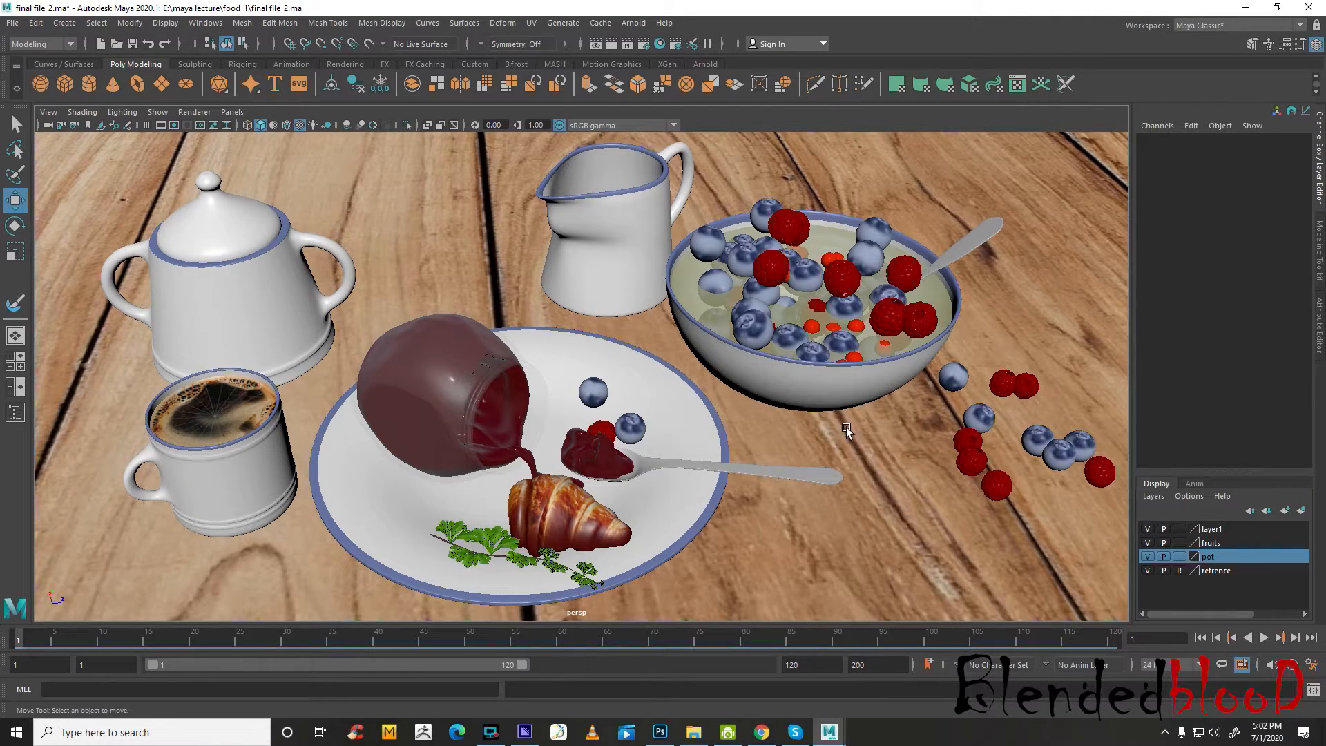
# Examine the coffee surface in the cup up close and open the Hypershade to check the blinn13 material
pyautogui.keyDown('alt'); pyautogui.moveTo(887, 410); pyautogui.dragTo(874, 400); pyautogui.keyUp('alt')
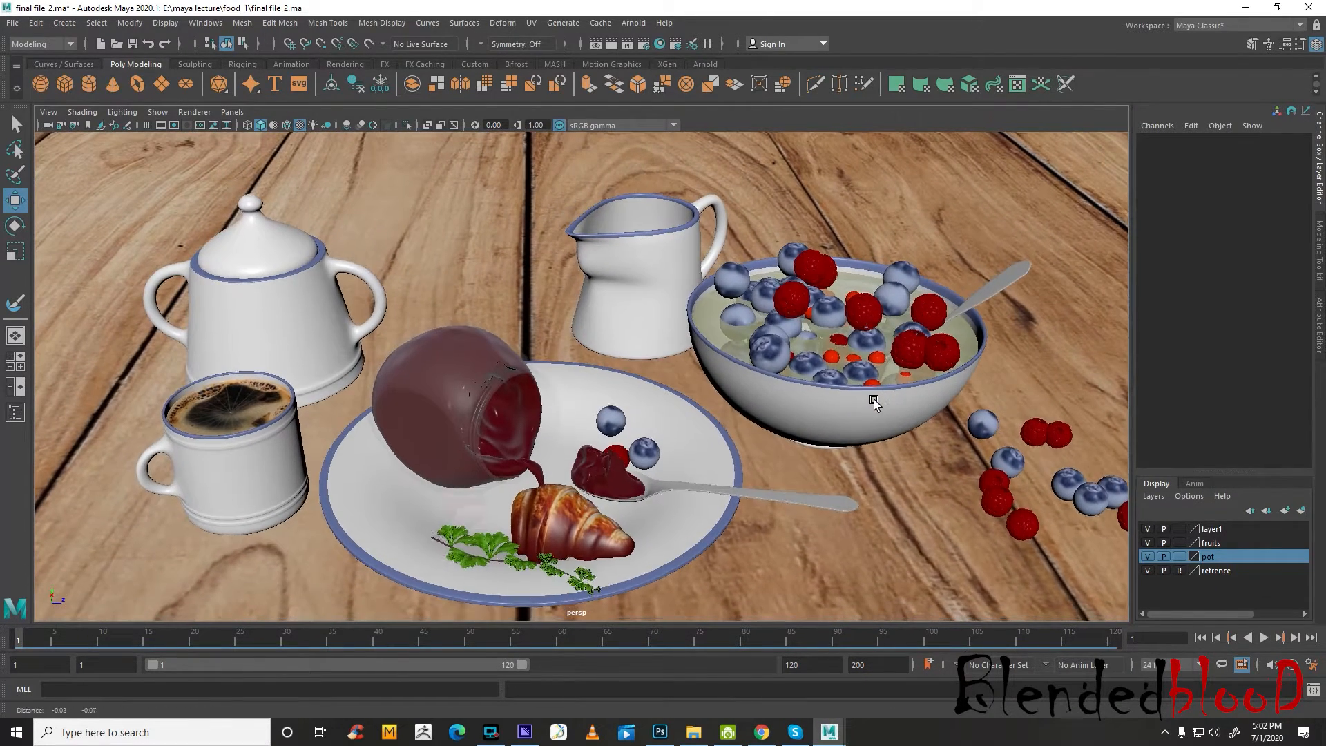
pyautogui.keyDown('alt'); pyautogui.moveTo(874, 400); pyautogui.dragTo(878, 377, button='middle'); pyautogui.keyUp('alt')
pyautogui.keyDown('alt'); pyautogui.moveTo(879, 378); pyautogui.dragTo(885, 395, button='right'); pyautogui.keyUp('alt')
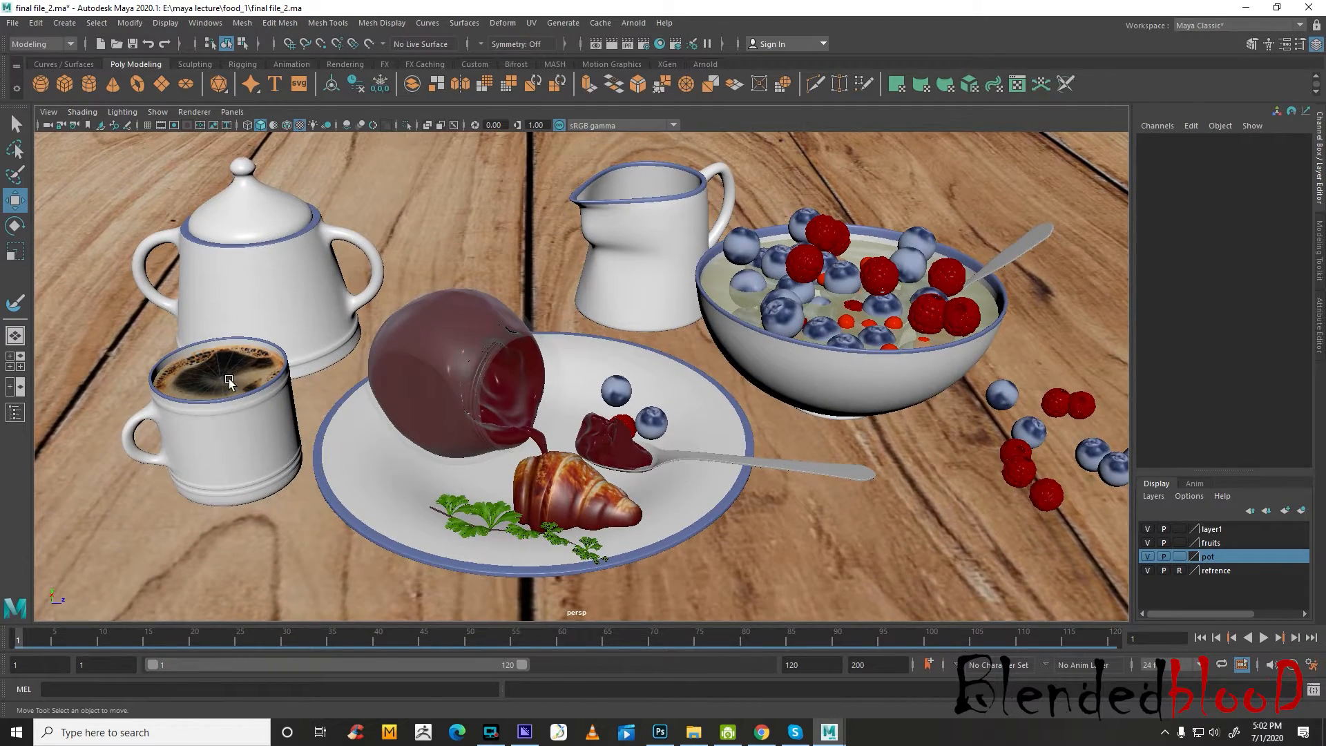
pyautogui.scroll(3, 210, 381)
pyautogui.keyDown('alt'); pyautogui.moveTo(168, 397); pyautogui.dragTo(584, 423, button='middle'); pyautogui.keyUp('alt')
pyautogui.scroll(10, 553, 425)
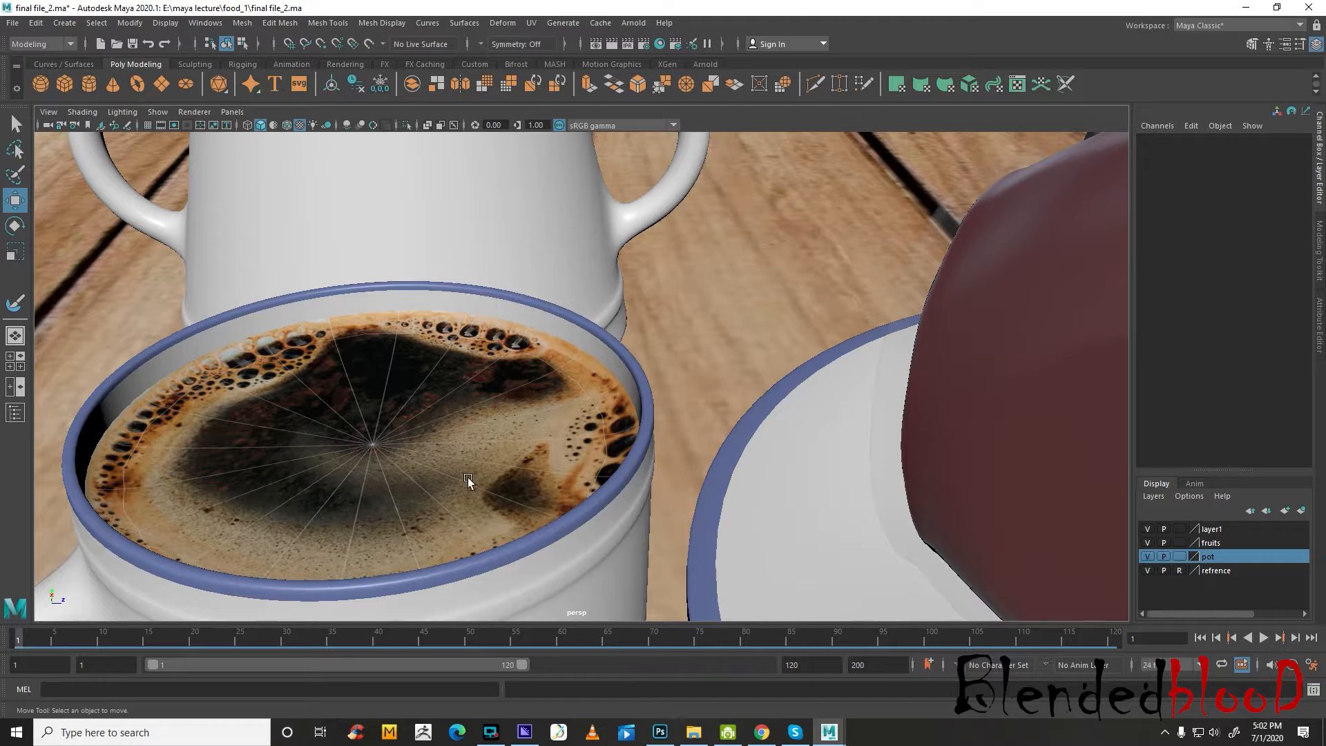
pyautogui.click(217, 27)
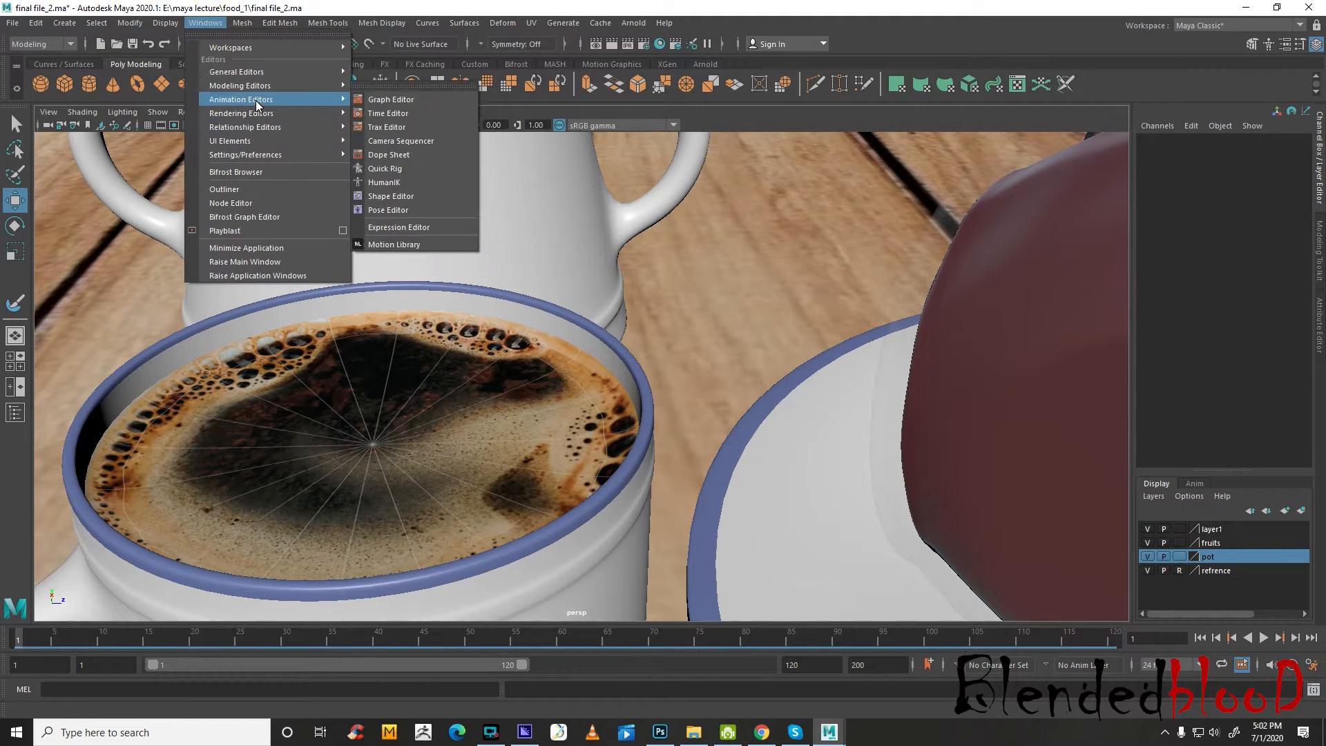
pyautogui.moveTo(255, 115)
pyautogui.click(425, 141)
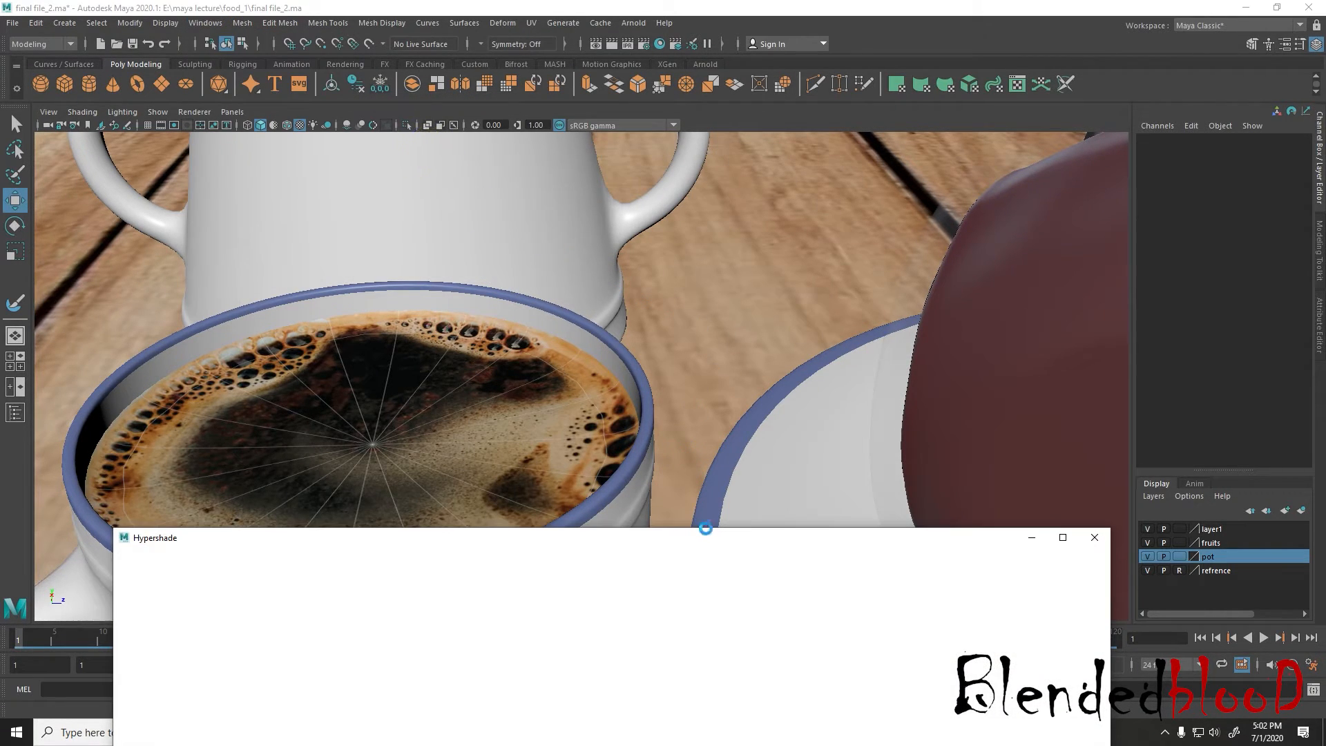
pyautogui.moveTo(715, 543); pyautogui.dragTo(817, 267)
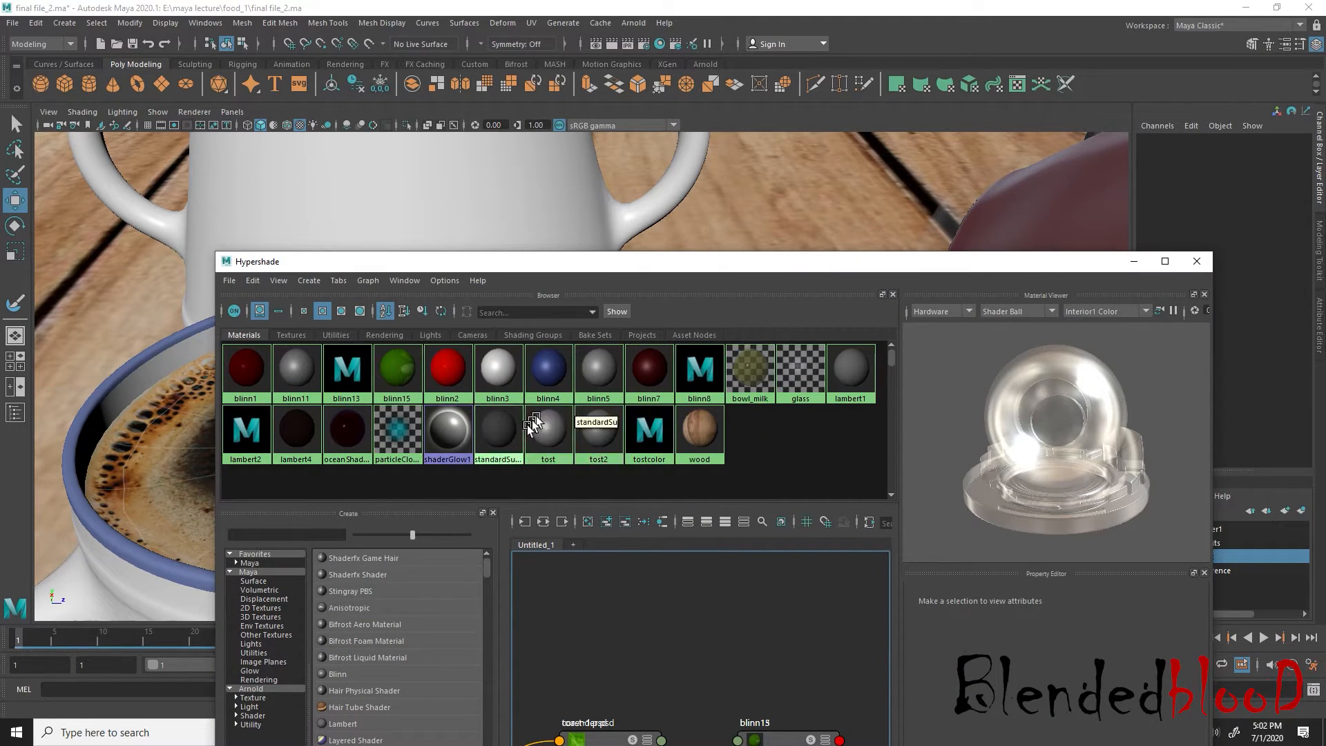
pyautogui.rightClick(354, 371)
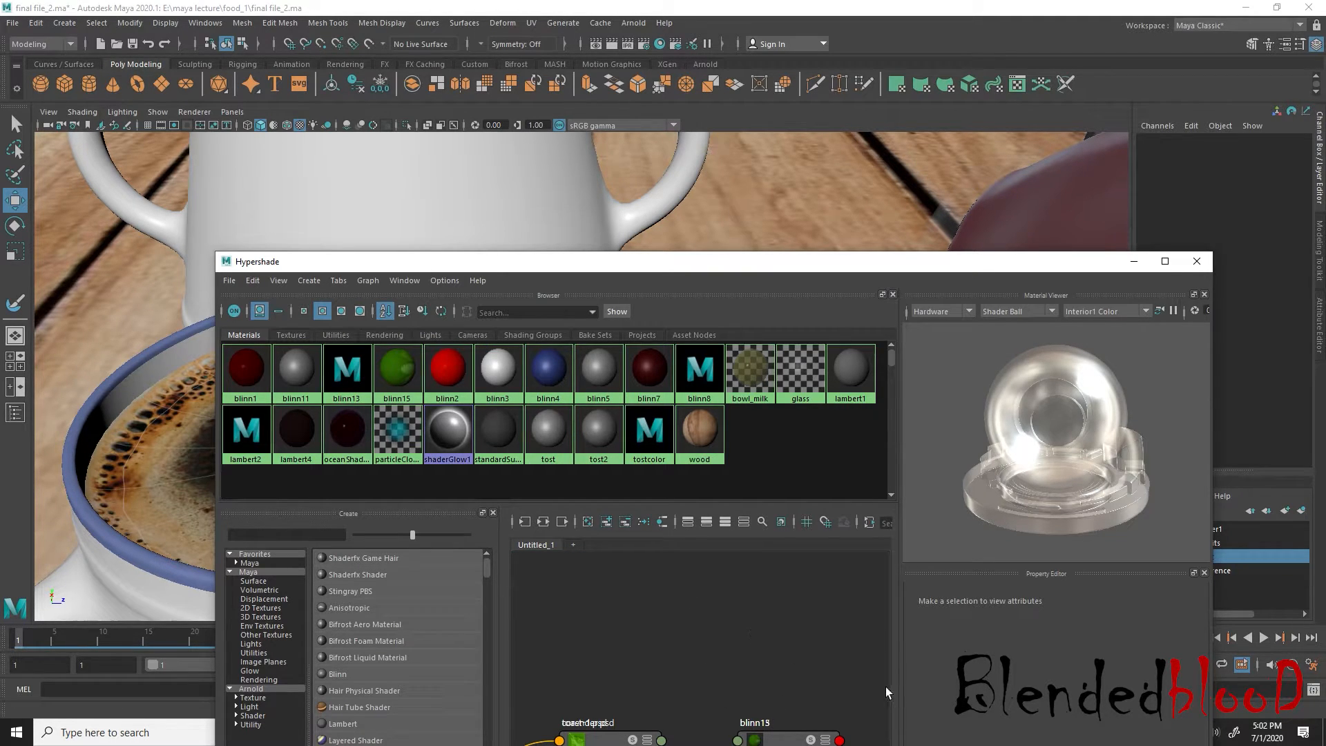
# Open the tea PSD file from the food_1 folder in Photoshop and delete its wireframe layer named tea
pyautogui.press('super')
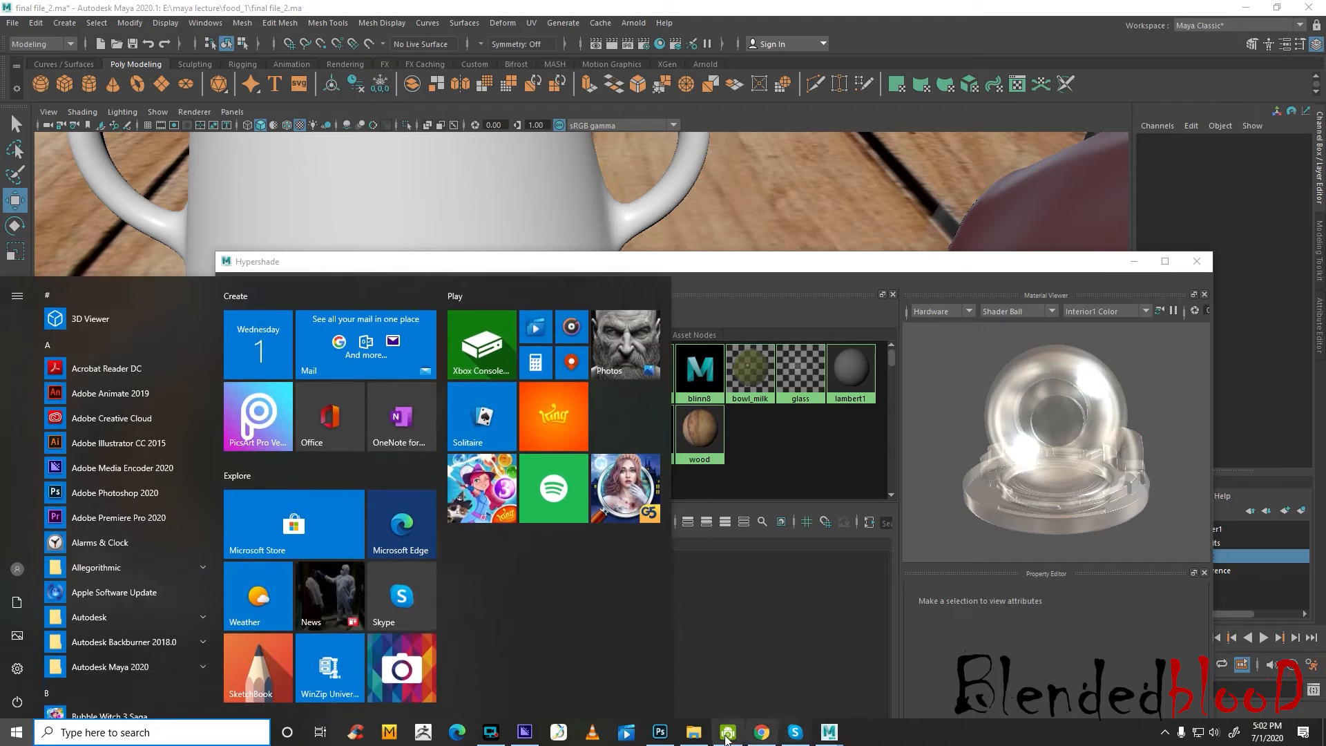
pyautogui.click(706, 733)
pyautogui.click(679, 366)
pyautogui.doubleClick(395, 166)
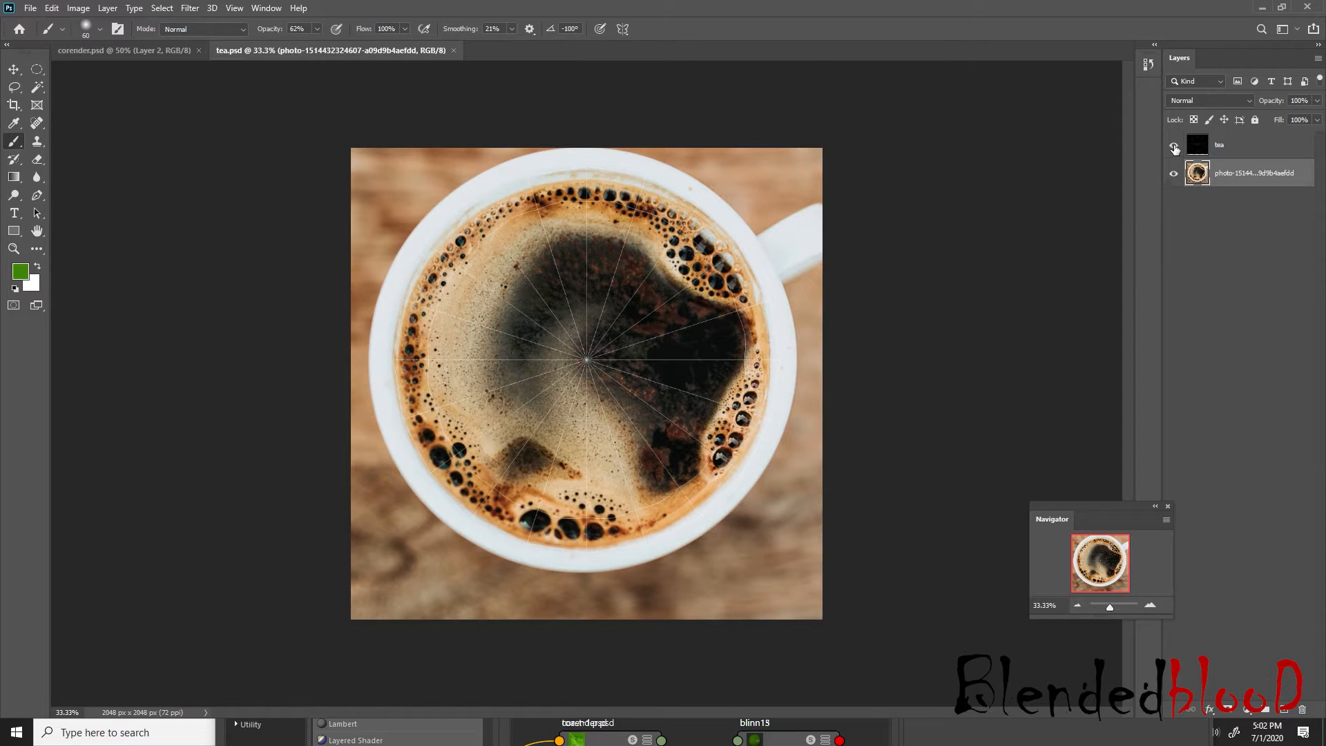
pyautogui.click(1175, 146)
pyautogui.click(1174, 146)
pyautogui.click(1254, 145)
pyautogui.press('Delete')
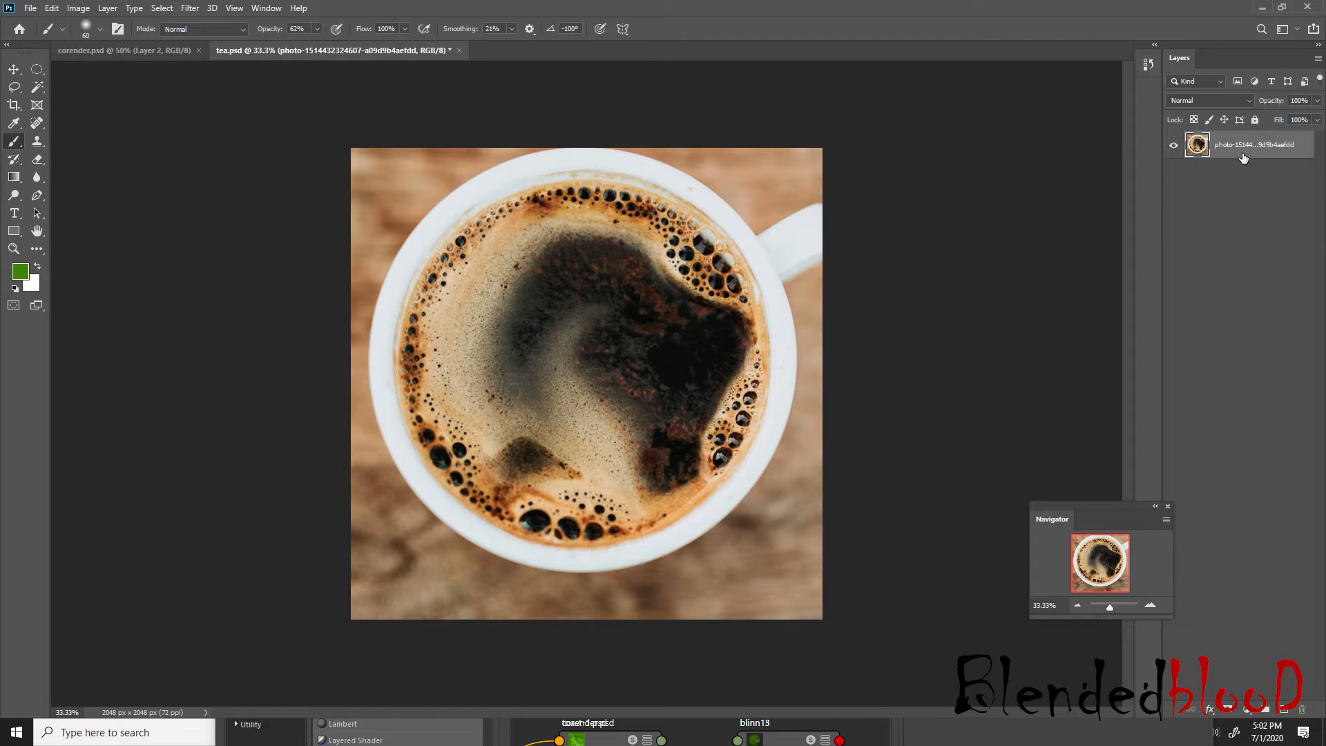
# Close corender.psd and quit Photoshop, saving the changes to tea.psd, and return to Maya
pyautogui.click(157, 51)
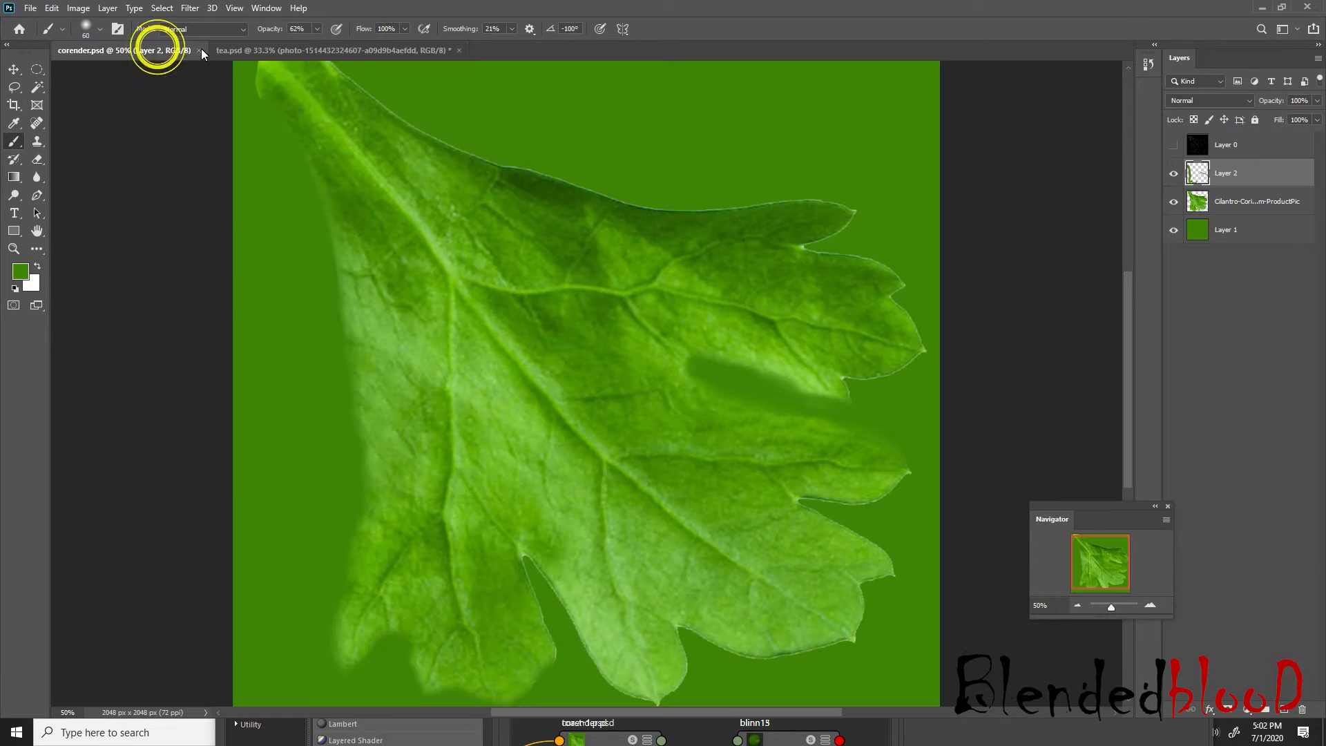
pyautogui.click(198, 50)
pyautogui.click(1307, 7)
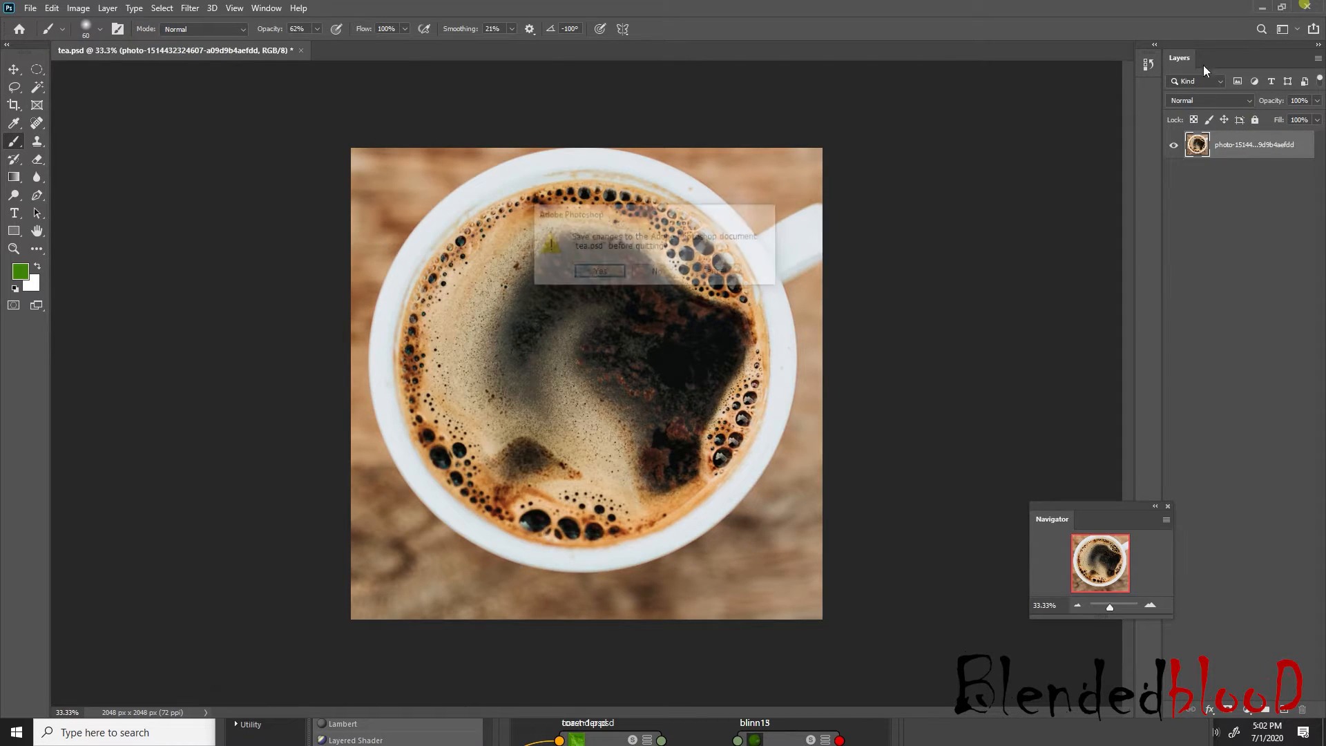
pyautogui.click(608, 276)
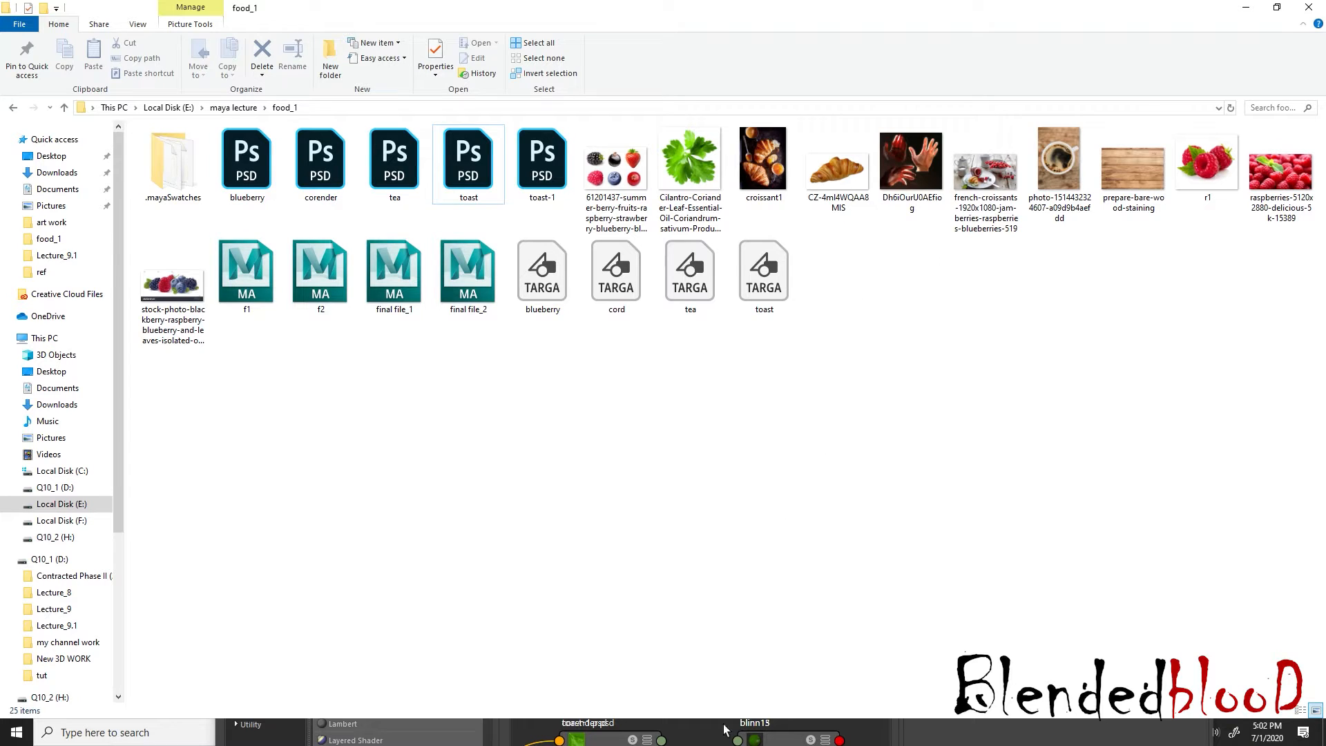
pyautogui.click(1245, 7)
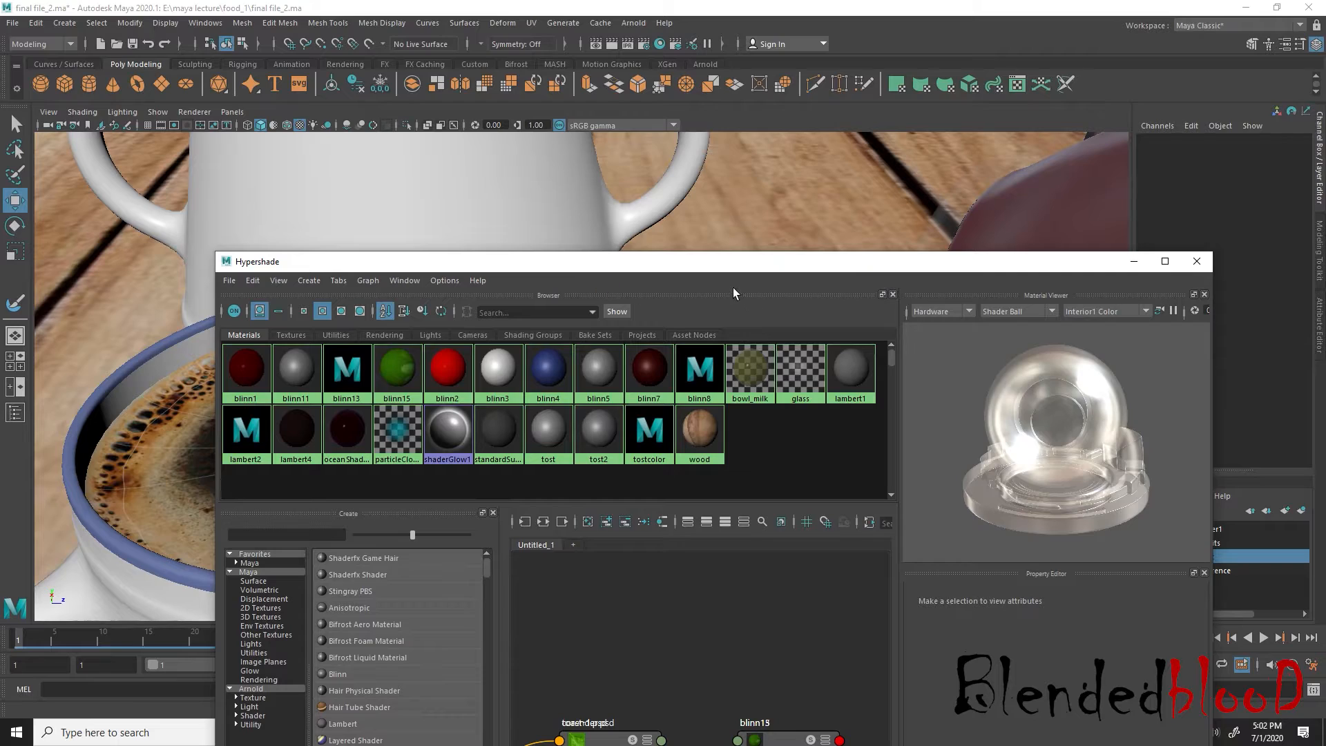
# Refresh the coffee surface's texture in the viewport by selecting it, then clear the selection and close the Hypershade
pyautogui.moveTo(758, 269); pyautogui.dragTo(760, 549)
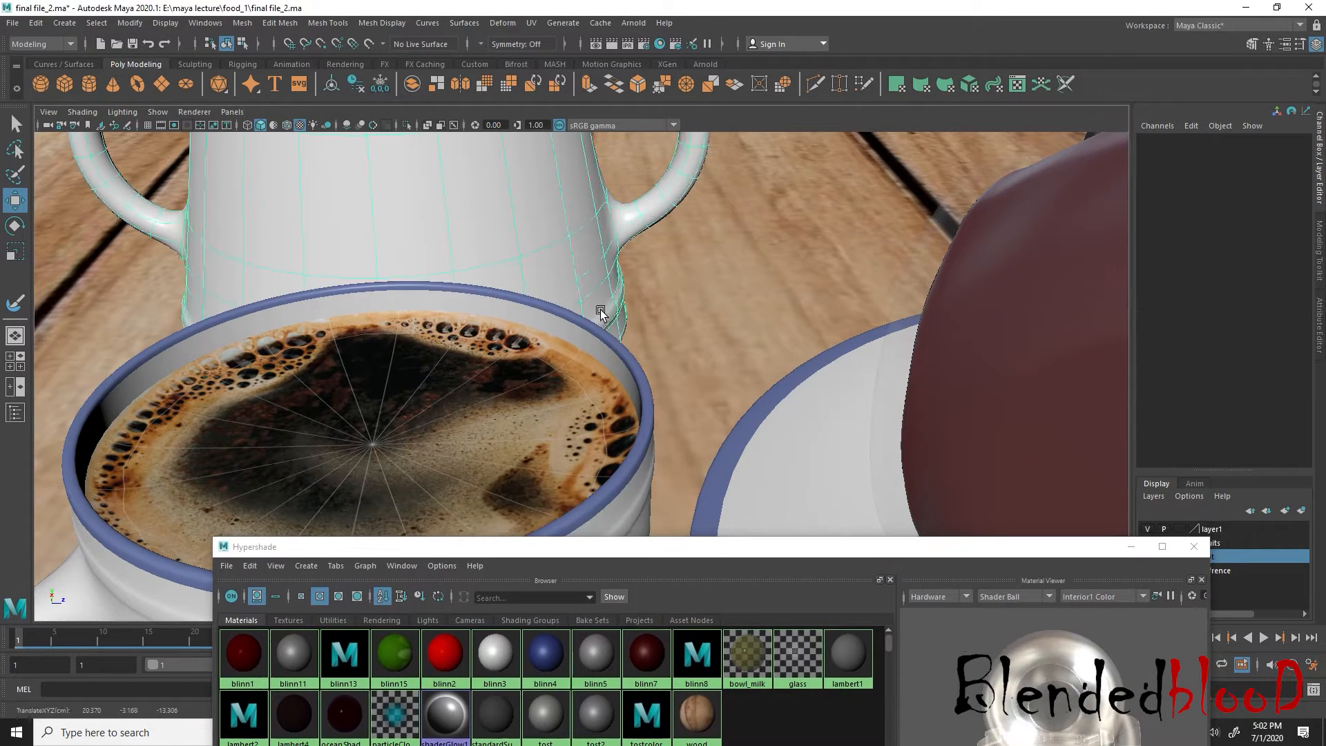
pyautogui.press('space')
pyautogui.press('space')
pyautogui.press('space')
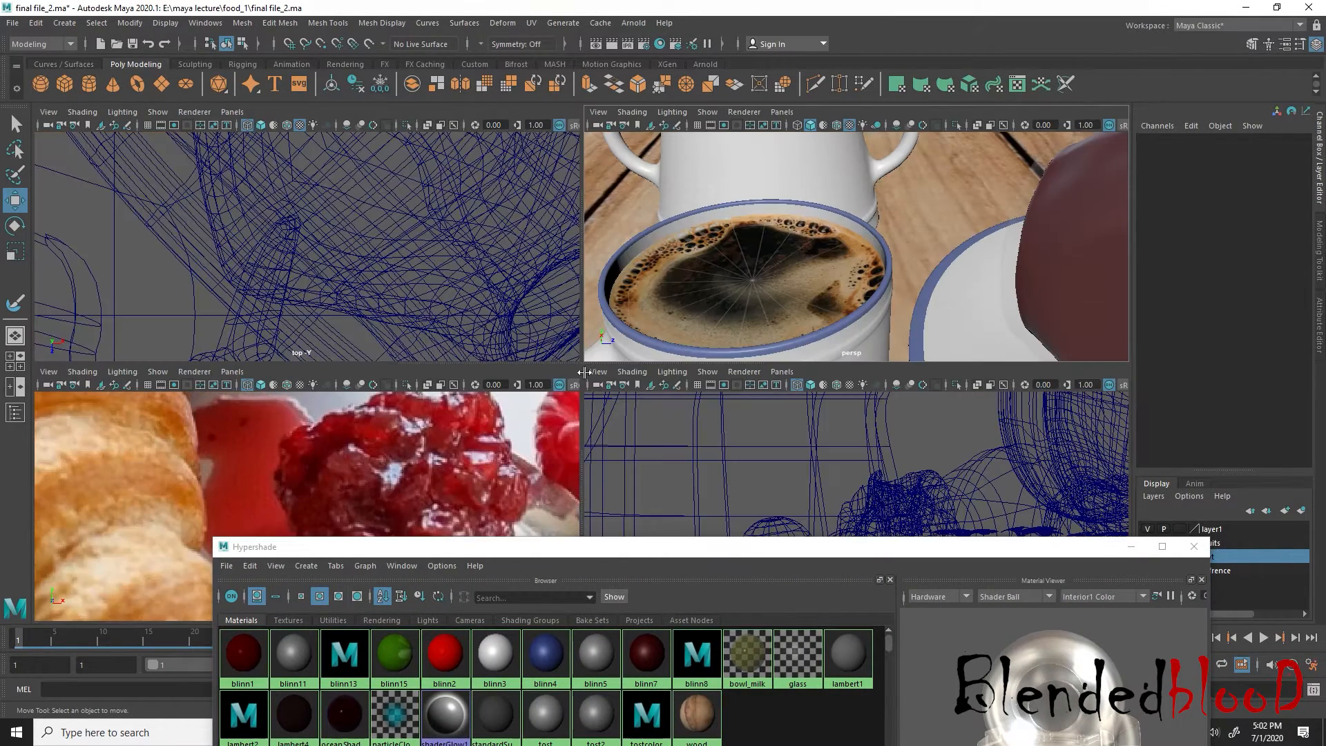
pyautogui.press('space')
pyautogui.click(483, 406)
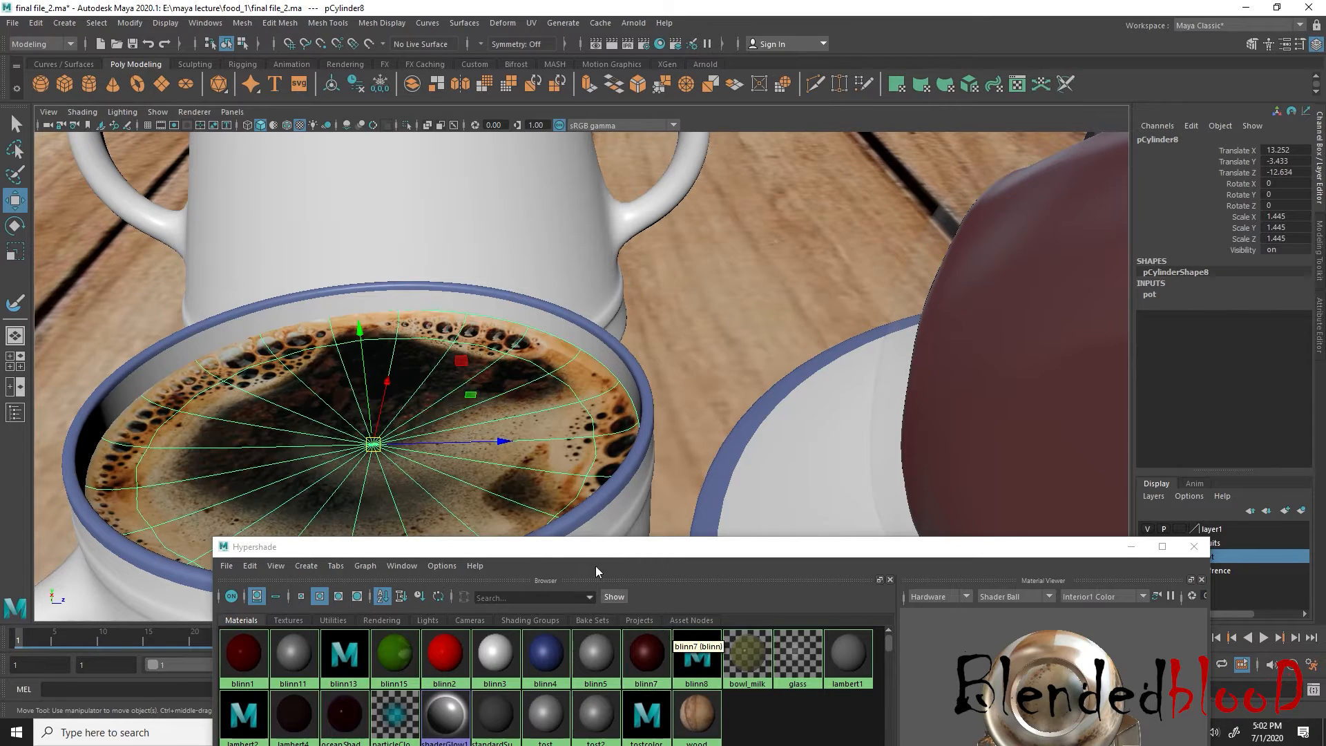
pyautogui.click(785, 438)
pyautogui.press('space')
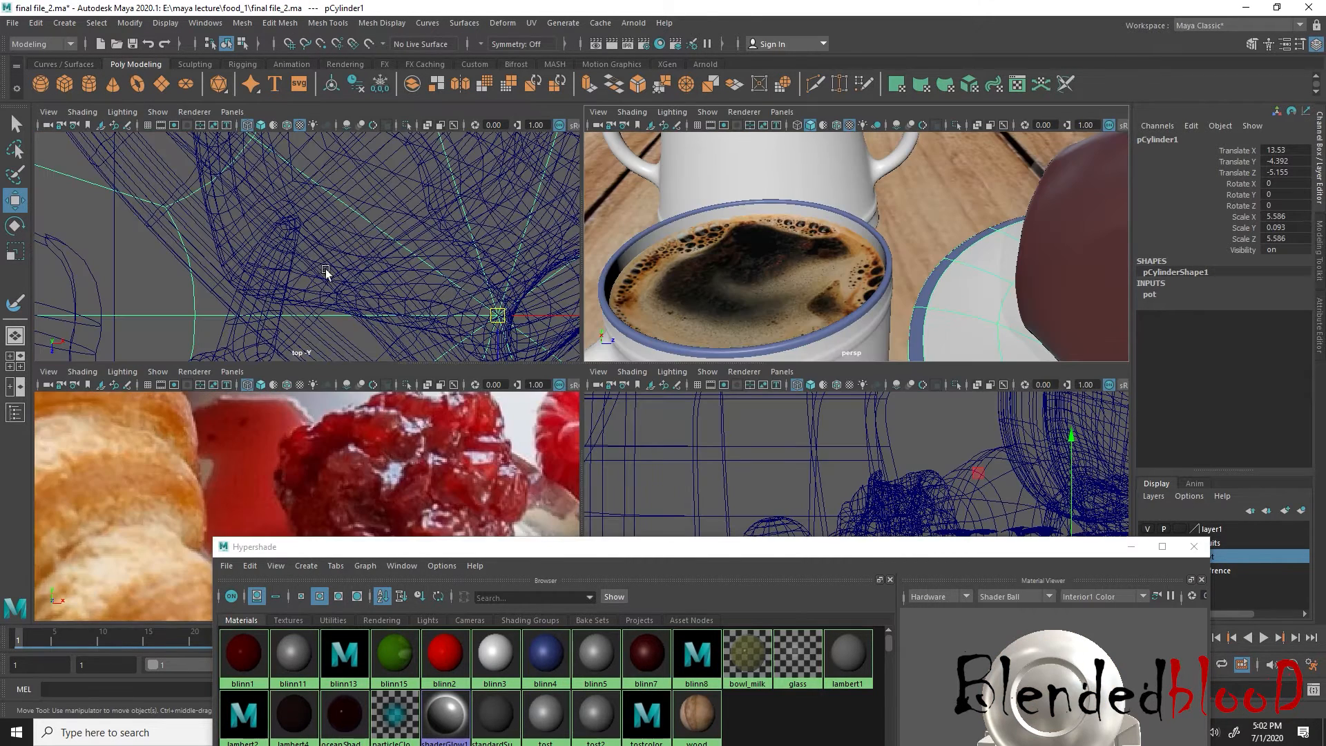
pyautogui.click(175, 274)
pyautogui.press('space')
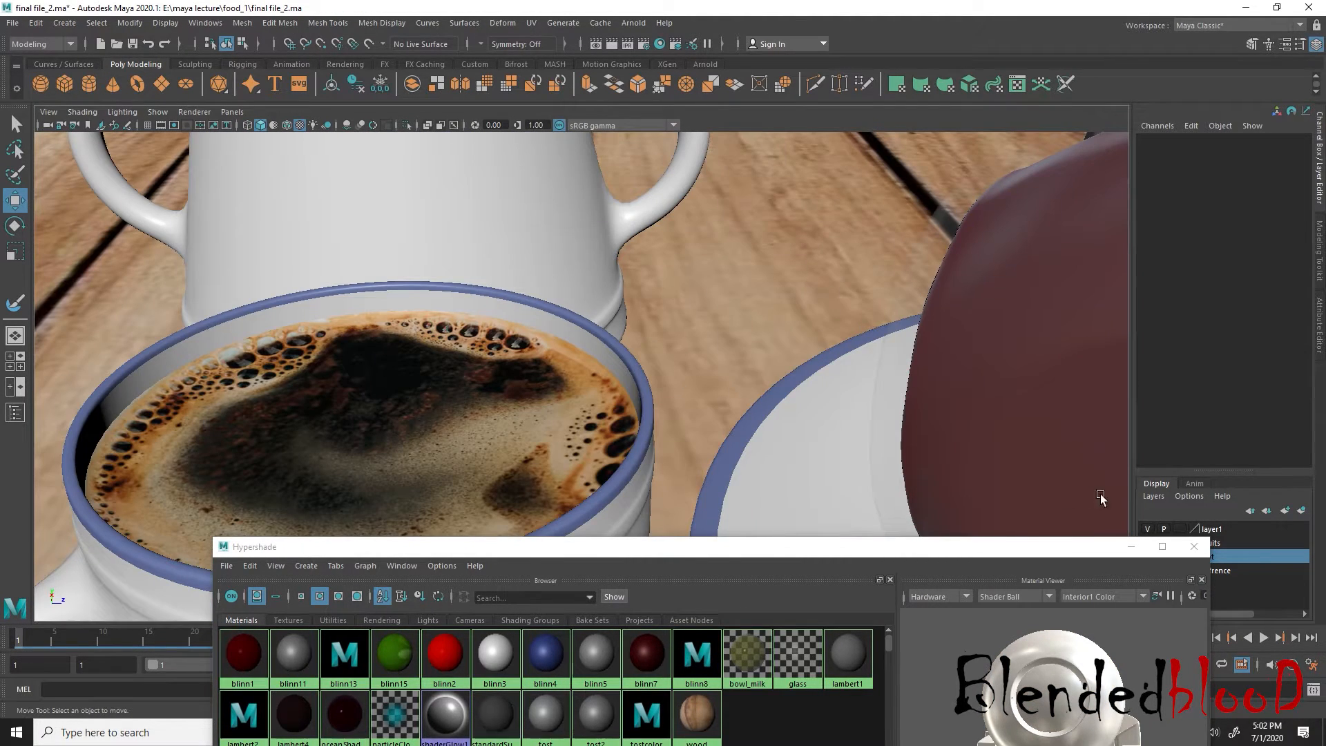
pyautogui.click(1202, 546)
# Review the whole breakfast scene with the updated coffee, then examine the jam, spoon and berries on the plate
pyautogui.scroll(-12, 811, 282)
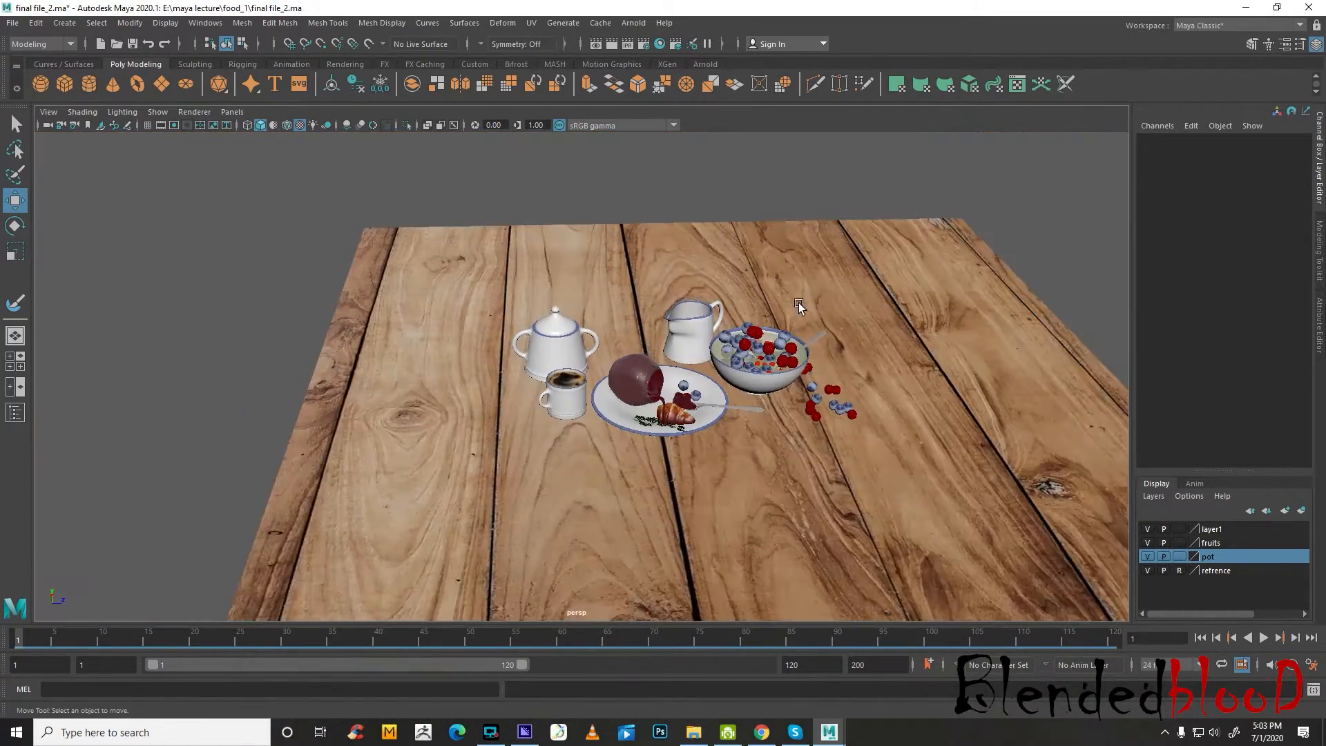
pyautogui.scroll(3, 845, 343)
pyautogui.scroll(5, 845, 343)
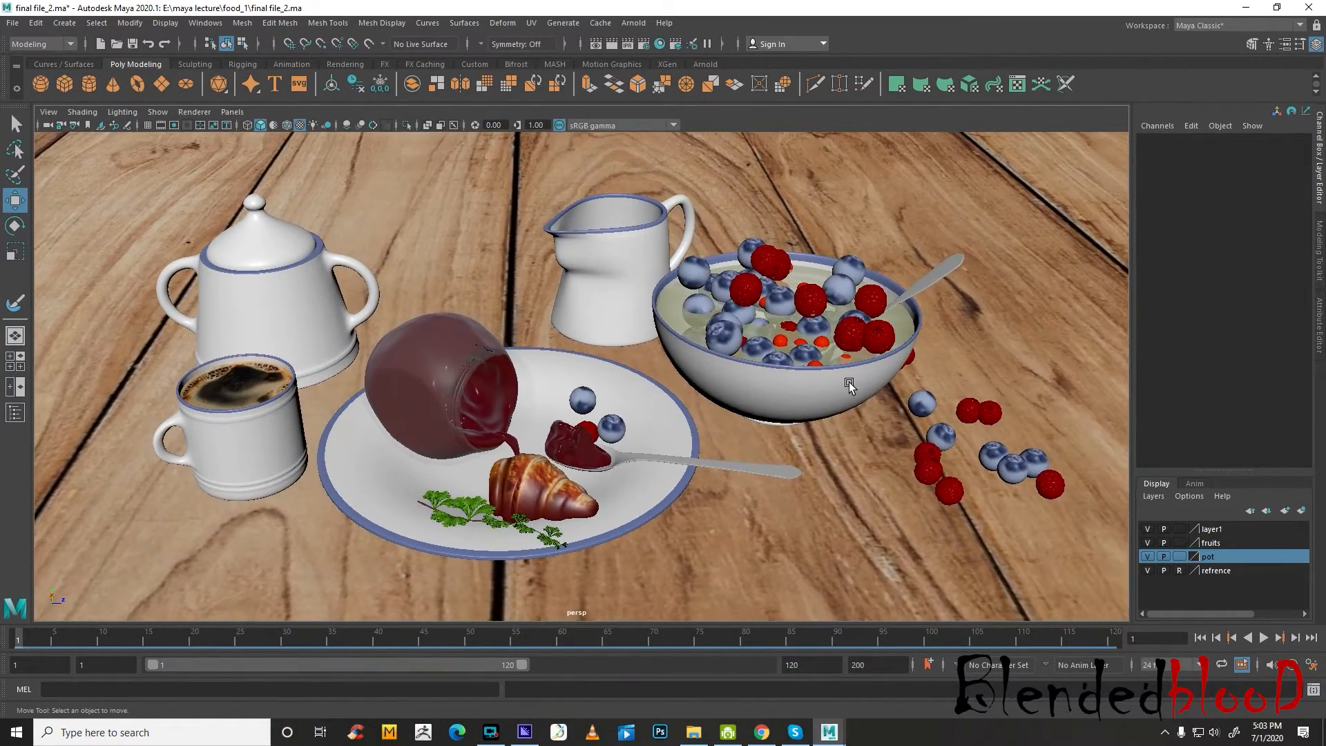
pyautogui.scroll(3, 864, 389)
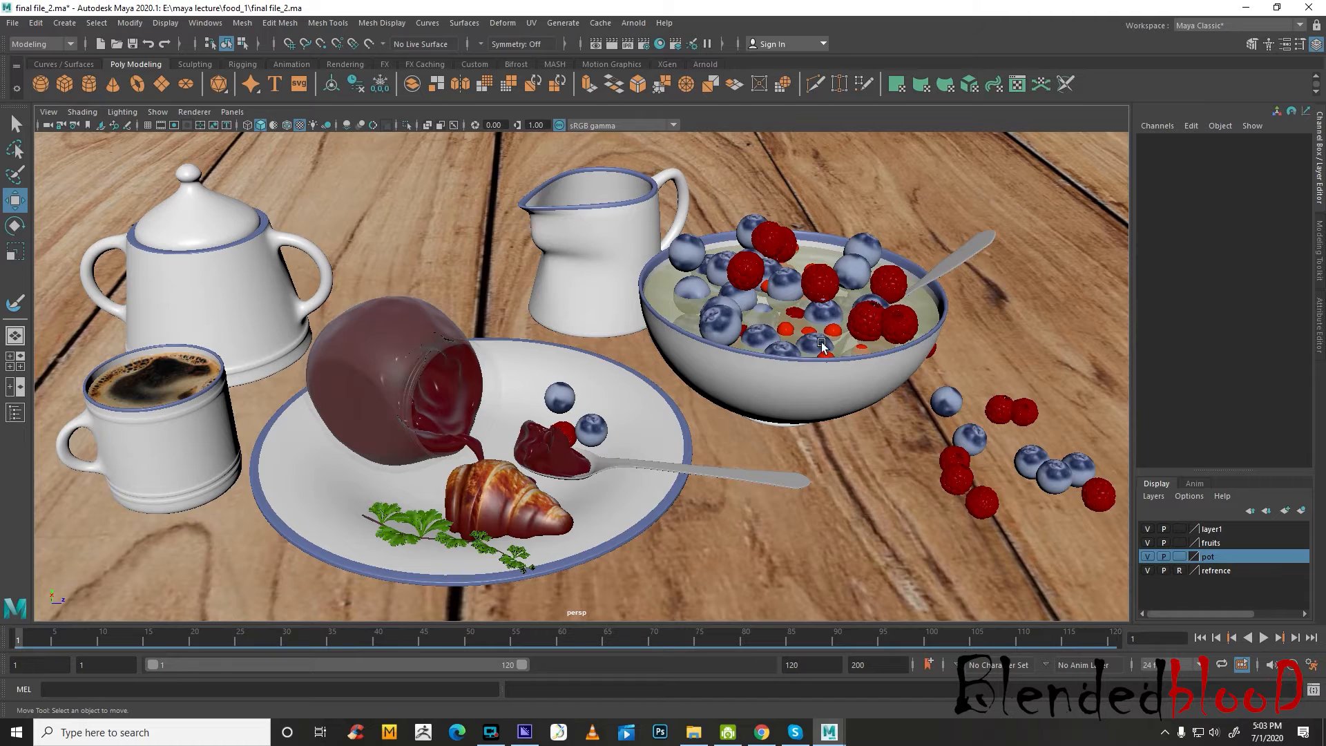
pyautogui.scroll(4, 867, 390)
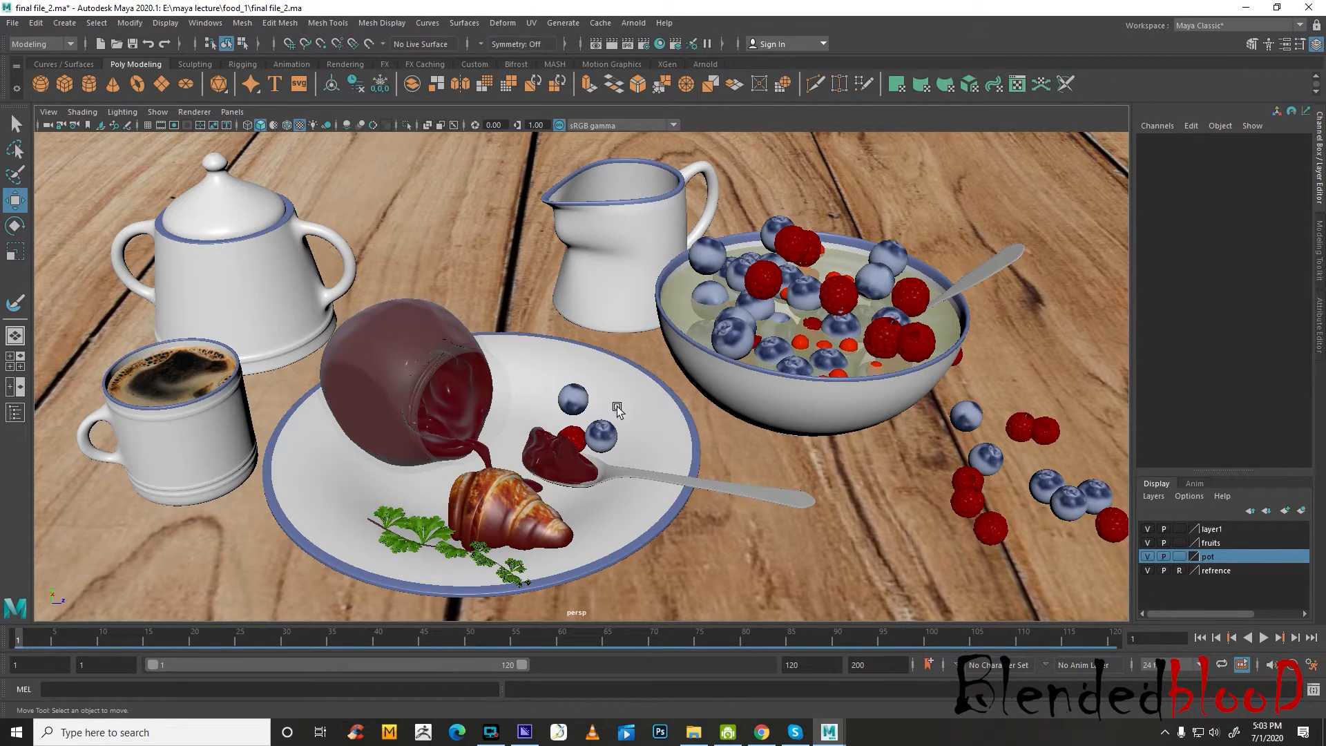
pyautogui.keyDown('alt'); pyautogui.moveTo(836, 433); pyautogui.dragTo(811, 451); pyautogui.keyUp('alt')
pyautogui.scroll(5, 612, 504)
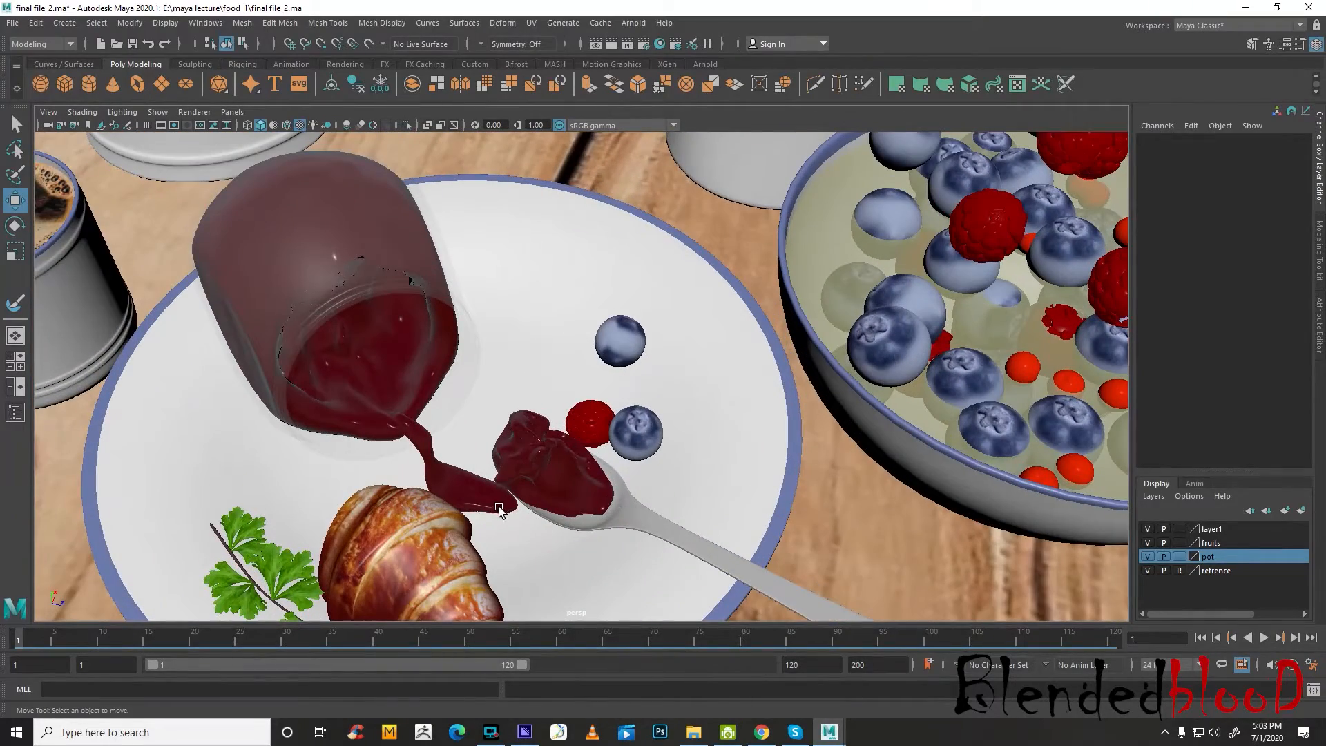
pyautogui.keyDown('alt'); pyautogui.moveTo(686, 542); pyautogui.dragTo(684, 554); pyautogui.keyUp('alt')
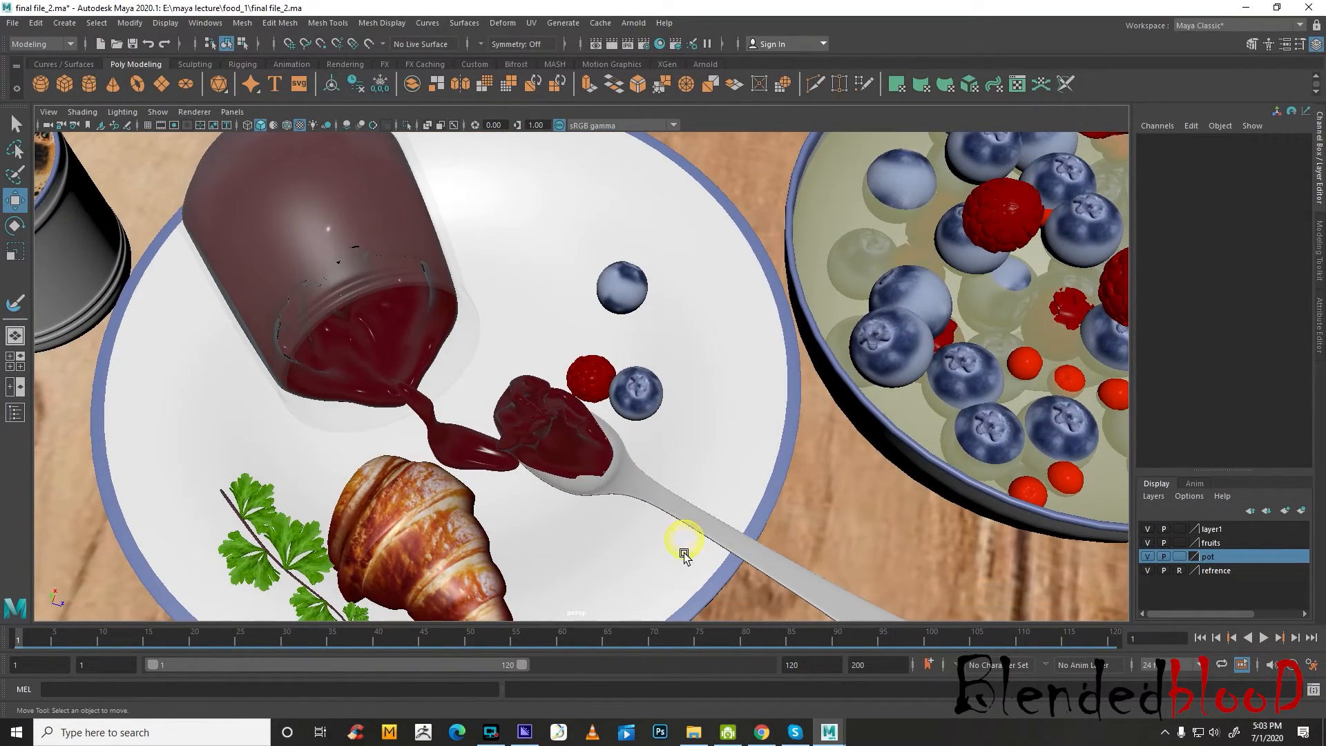
# Select the plate's blueberries and raspberry and move them away from the spoon, with the raspberry at about 15.841 in X and -12.408 in Z
pyautogui.click(632, 397)
pyautogui.click(594, 379)
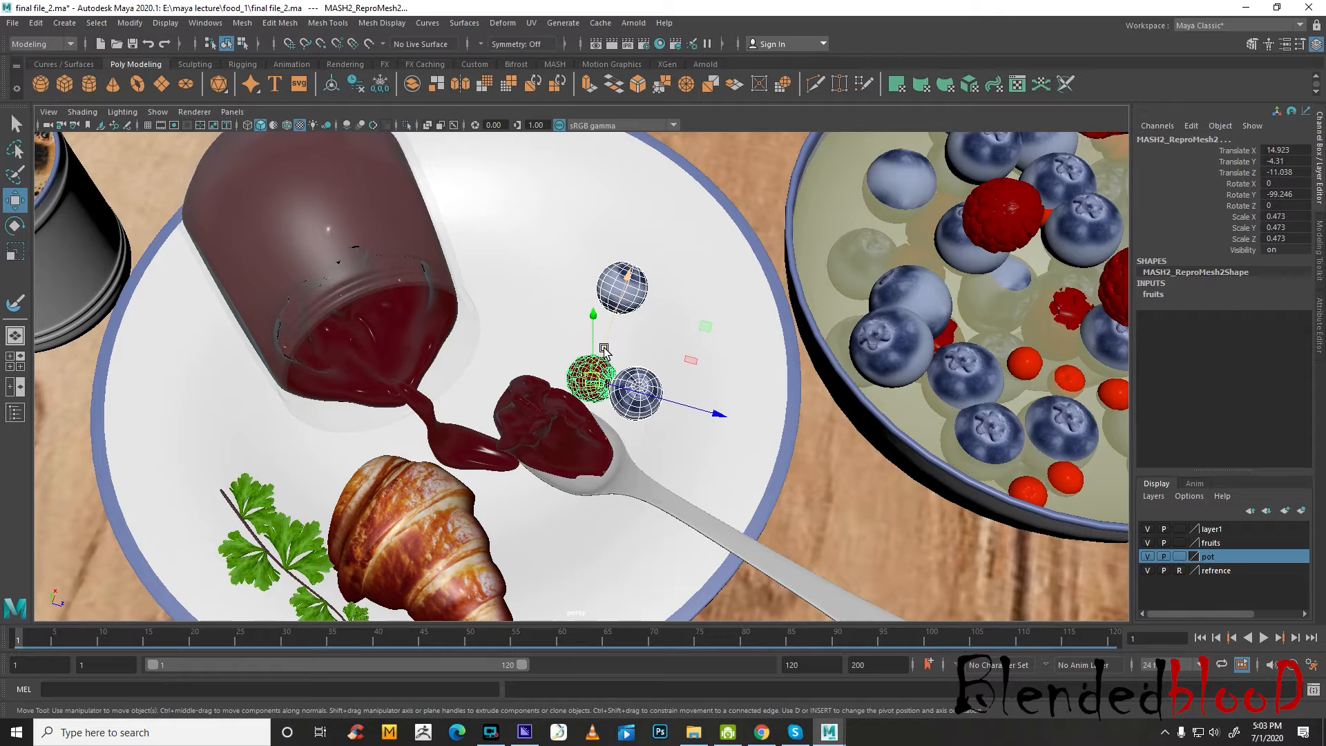
pyautogui.click(589, 340)
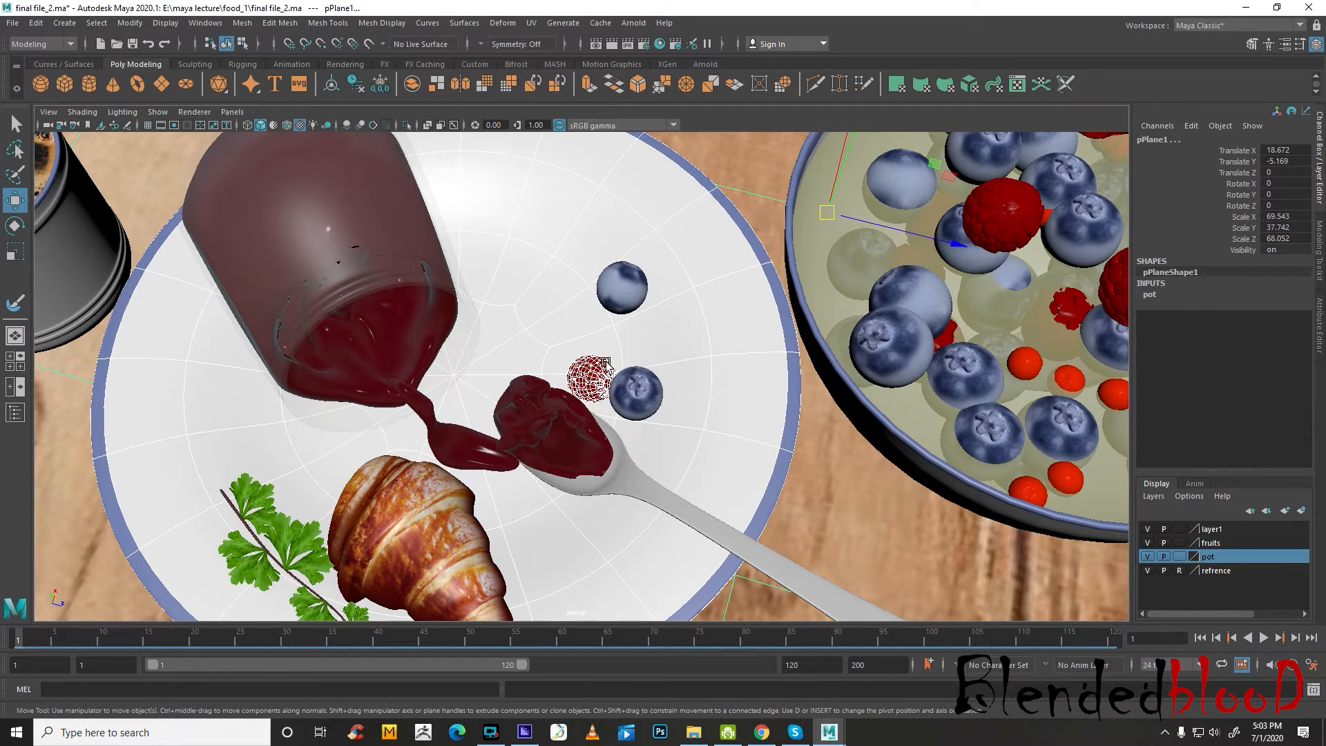
pyautogui.hotkey('ctrl', 'z')
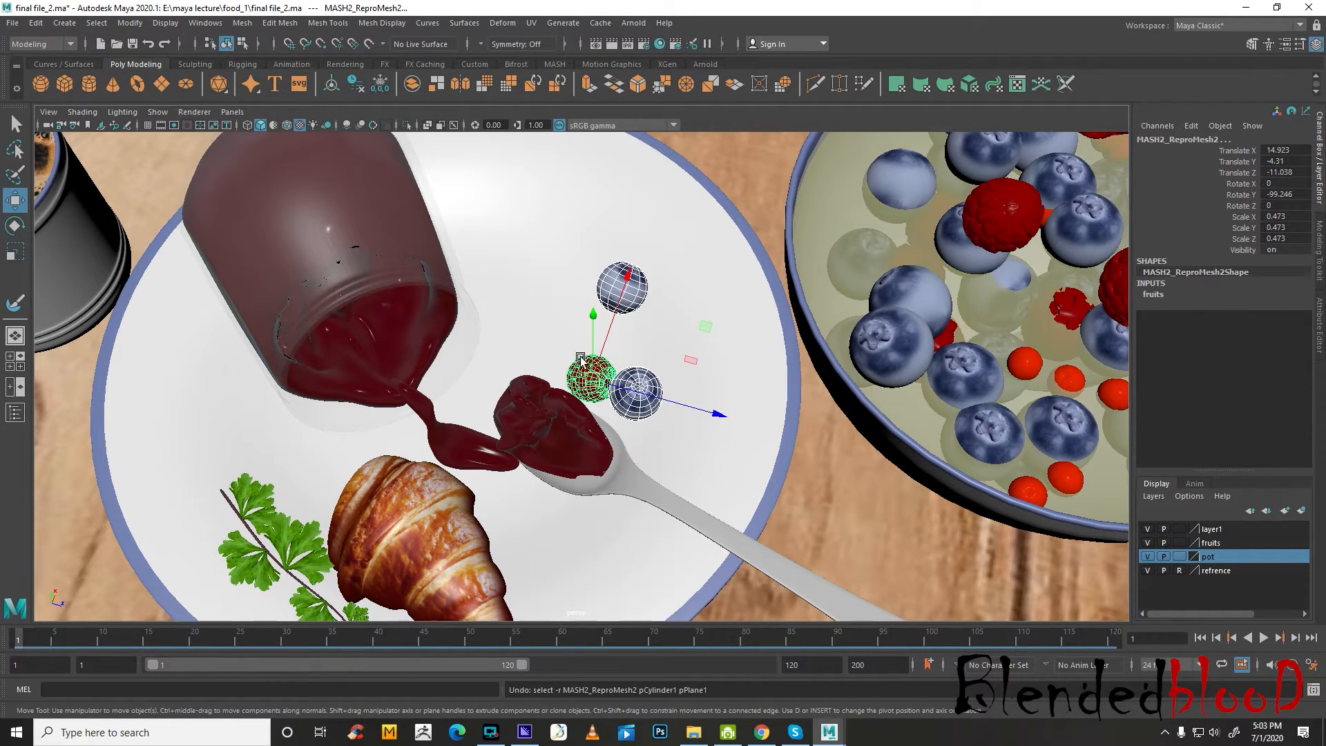
pyautogui.press('space')
pyautogui.scroll(-5, 377, 248)
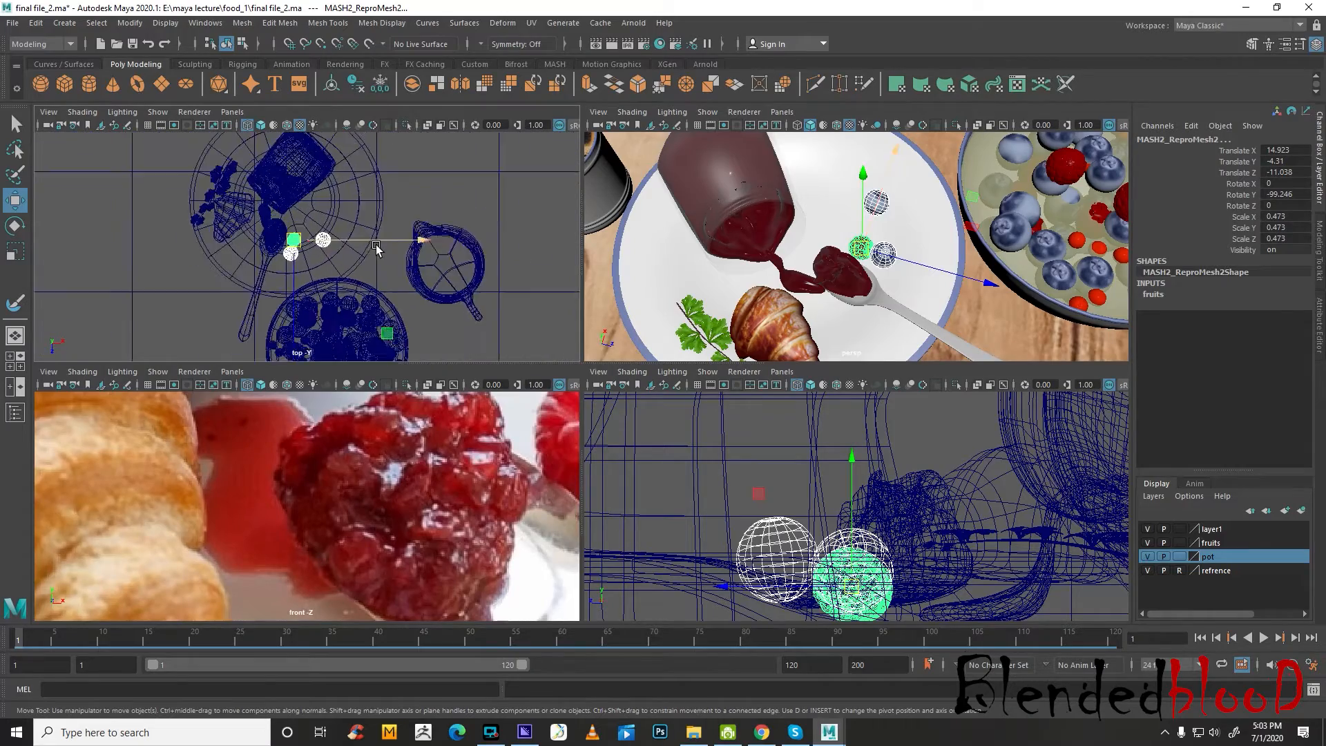
pyautogui.scroll(5, 377, 249)
pyautogui.moveTo(268, 227); pyautogui.dragTo(309, 162)
pyautogui.press('space')
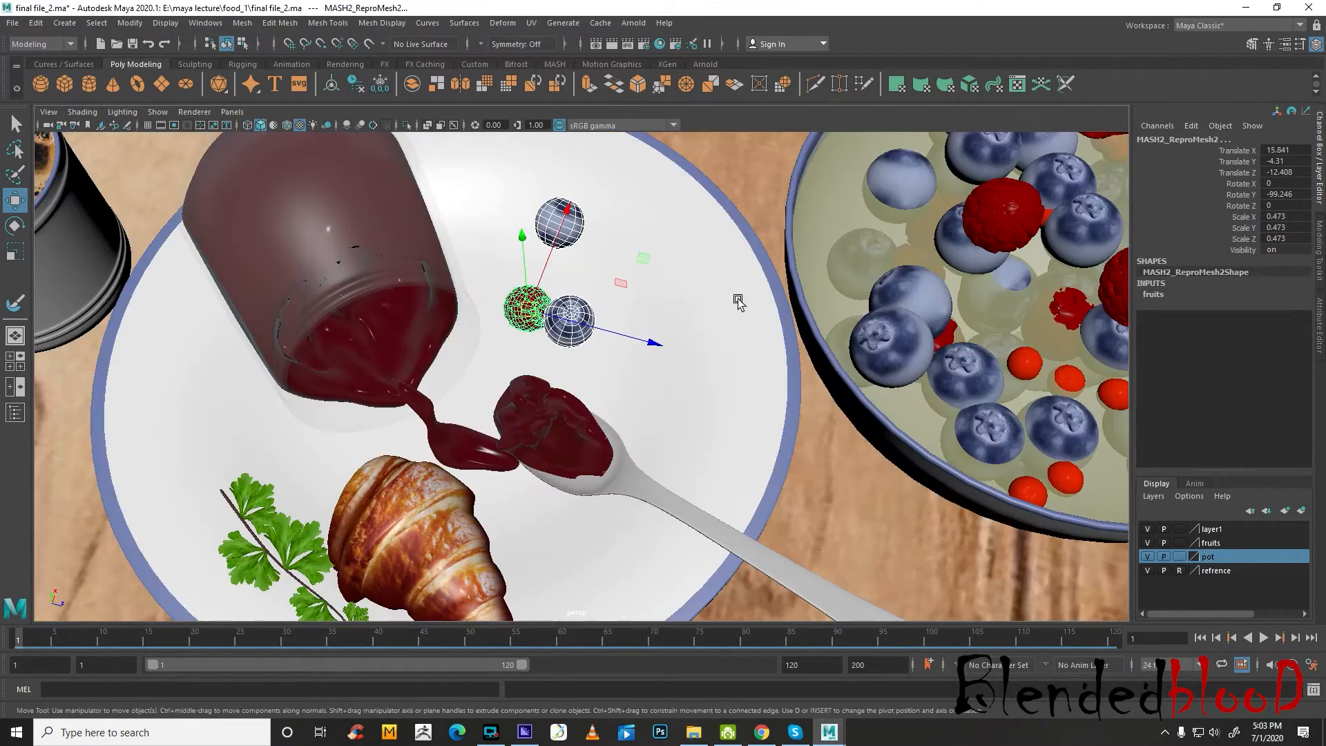
# Select the plate's blueberries, adjust their height and rotation so they rest on the plate's surface, and clear the selection
pyautogui.keyDown('alt'); pyautogui.moveTo(739, 299); pyautogui.dragTo(595, 203); pyautogui.keyUp('alt')
pyautogui.keyDown('alt'); pyautogui.moveTo(725, 447); pyautogui.dragTo(601, 421, button='middle'); pyautogui.keyUp('alt')
pyautogui.keyDown('alt'); pyautogui.moveTo(601, 420); pyautogui.dragTo(640, 506, button='right'); pyautogui.keyUp('alt')
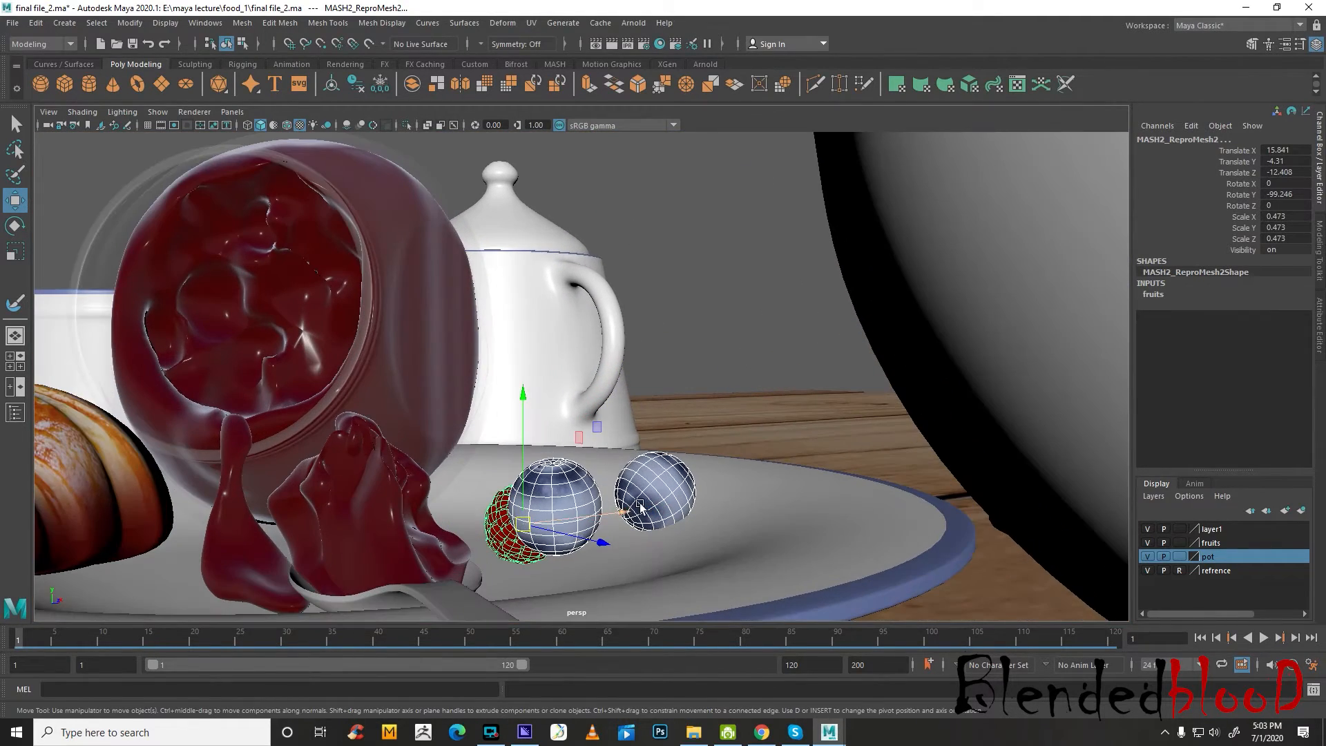
pyautogui.click(652, 494)
pyautogui.moveTo(610, 438)
pyautogui.mouseDown()
pyautogui.moveTo(541, 438)
pyautogui.moveTo(617, 444)
pyautogui.mouseUp()
pyautogui.press('e')
pyautogui.press('w')
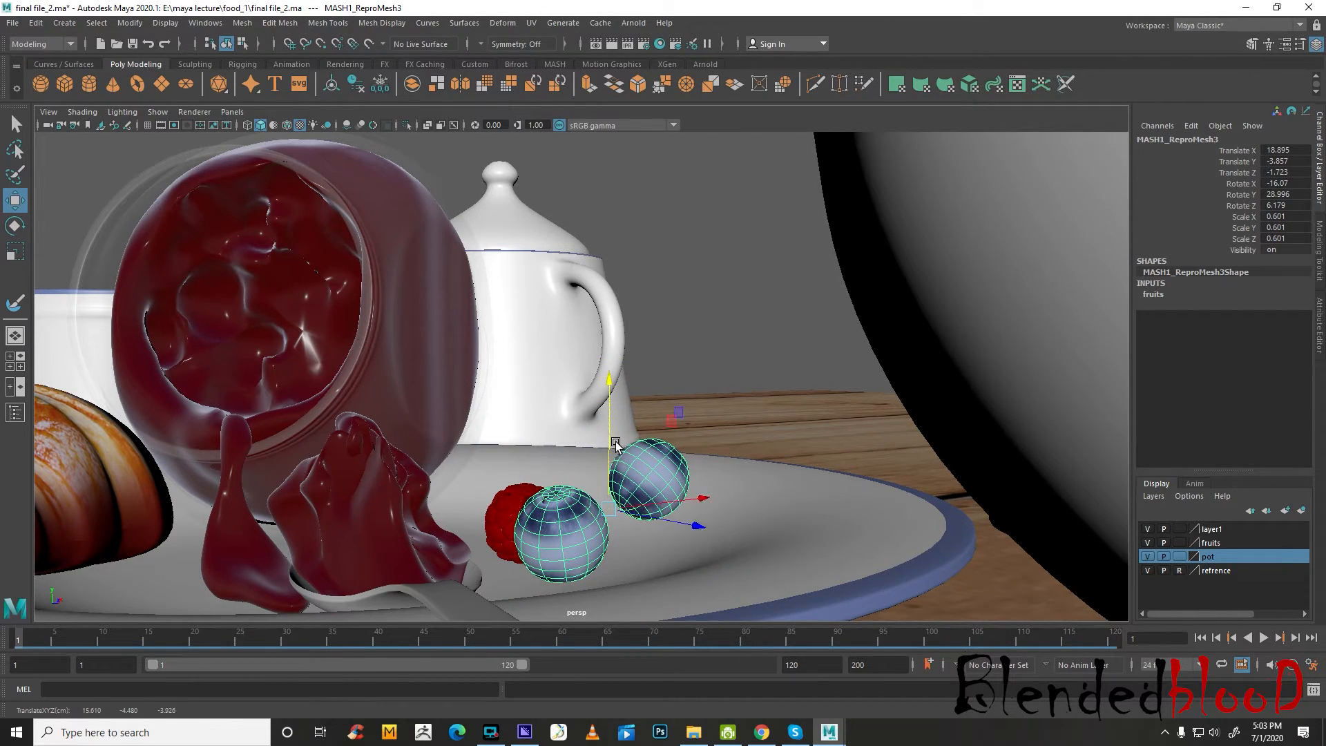
pyautogui.press('e')
pyautogui.moveTo(527, 469); pyautogui.dragTo(672, 425)
pyautogui.press('w')
pyautogui.click(698, 290)
# Examine the repositioned berries, the croissant, the spilled jam and the spoon on the plate from several angles
pyautogui.scroll(-5, 698, 293)
pyautogui.scroll(-3, 691, 410)
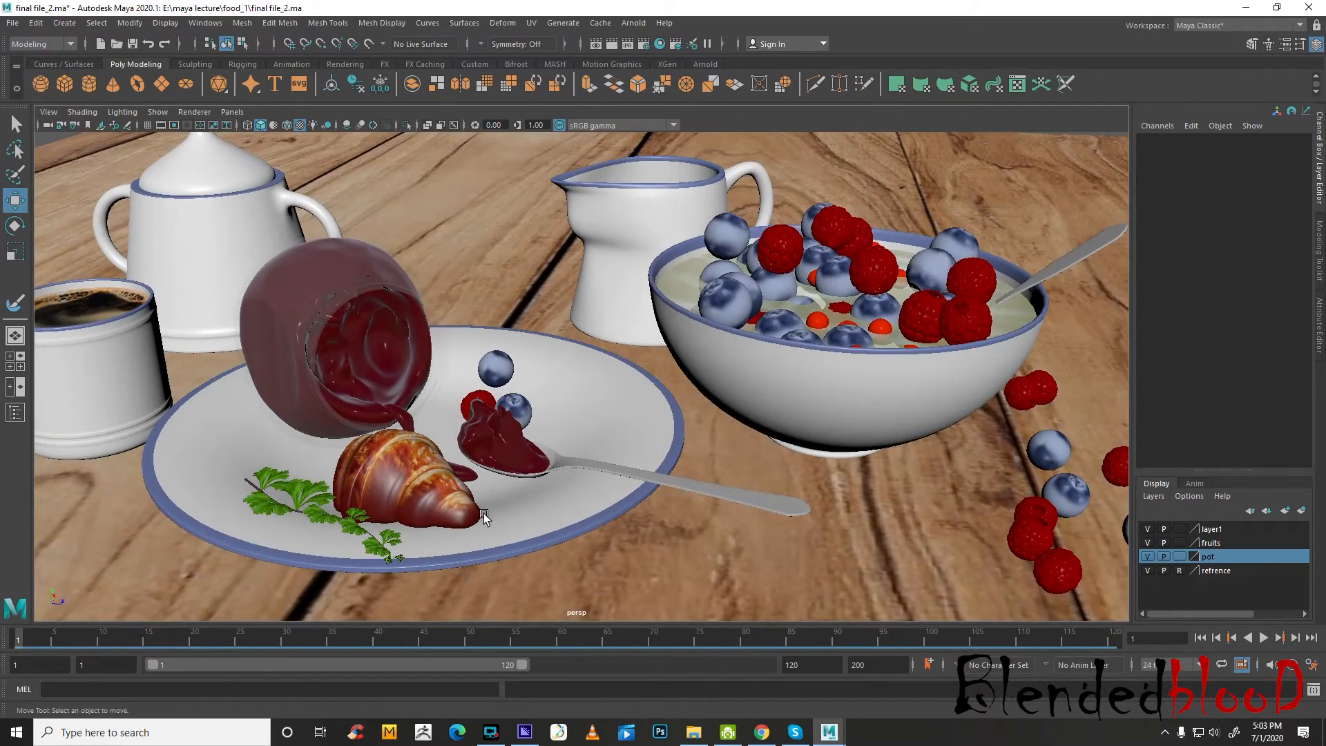
pyautogui.keyDown('alt'); pyautogui.moveTo(492, 506); pyautogui.dragTo(460, 494); pyautogui.keyUp('alt')
pyautogui.scroll(3, 209, 528)
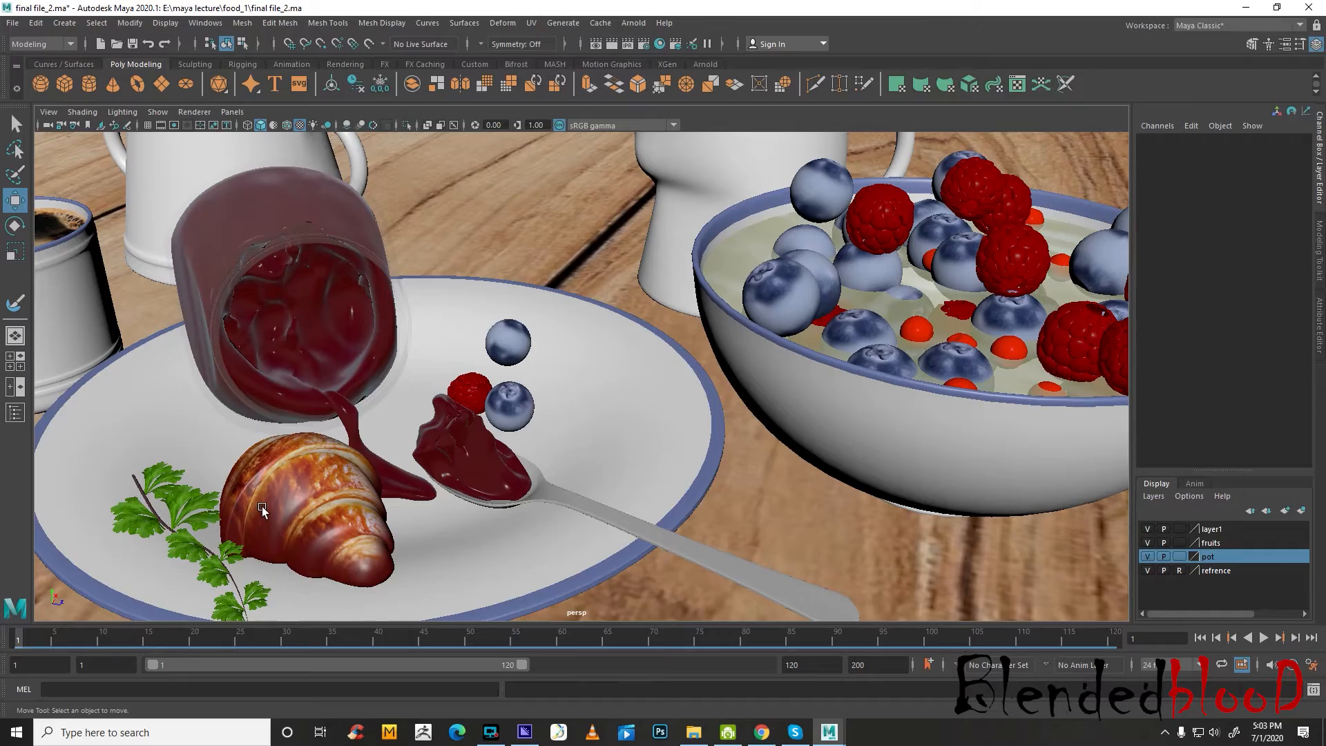
pyautogui.scroll(-3, 262, 507)
pyautogui.keyDown('alt'); pyautogui.moveTo(263, 507); pyautogui.dragTo(422, 497); pyautogui.keyUp('alt')
pyautogui.scroll(3, 425, 504)
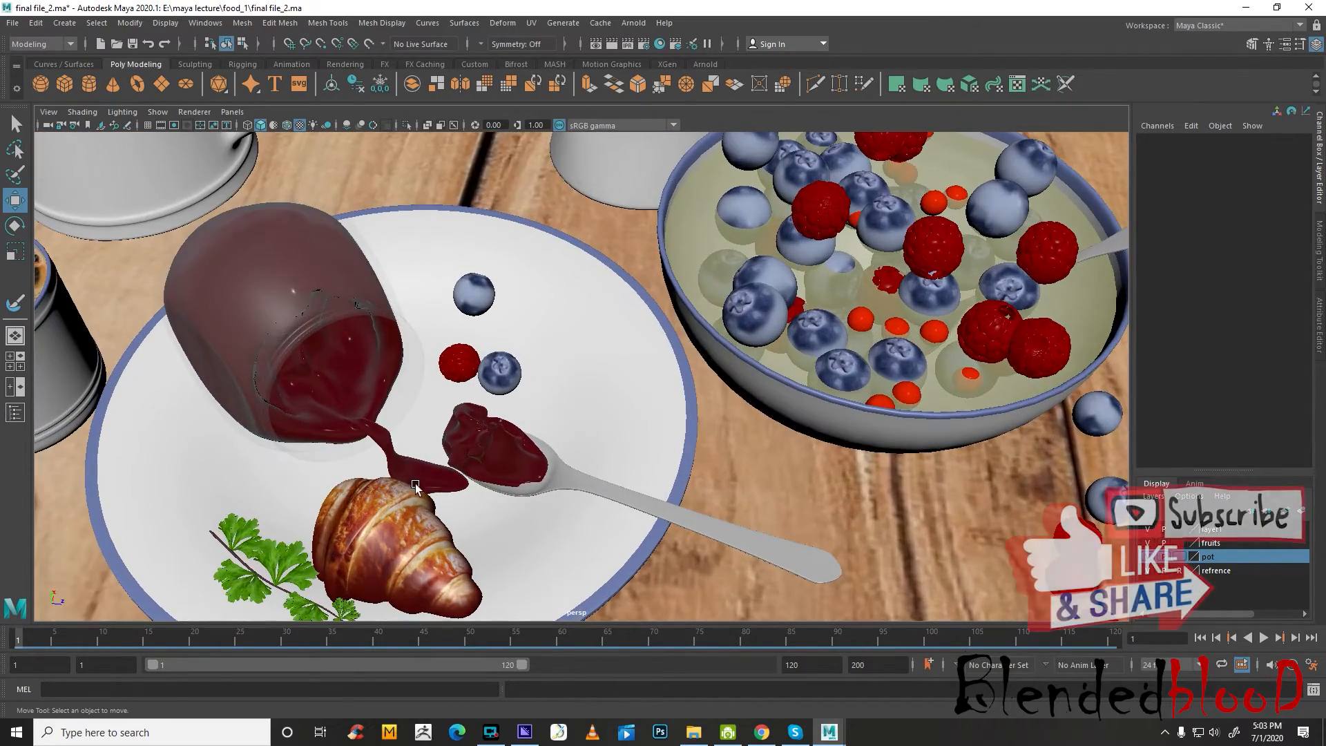
pyautogui.scroll(4, 415, 487)
pyautogui.scroll(3, 408, 490)
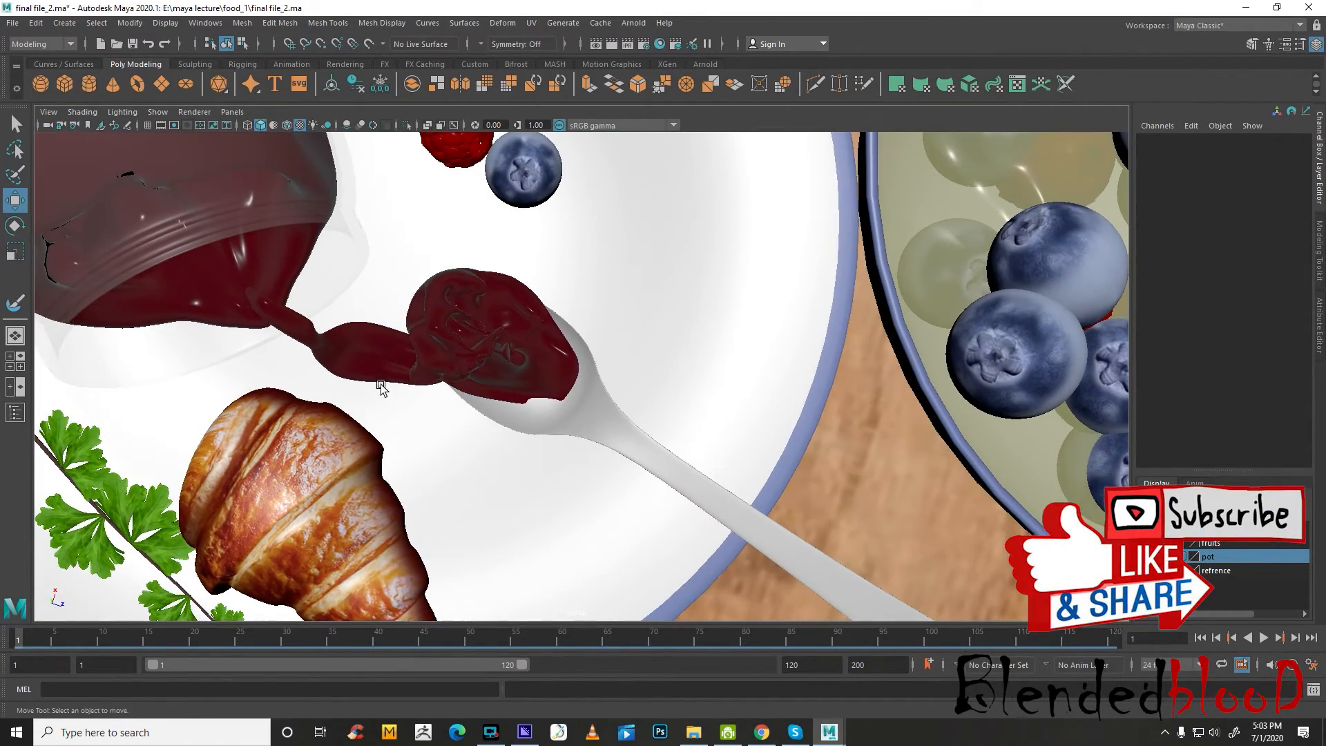
pyautogui.keyDown('alt'); pyautogui.moveTo(447, 395); pyautogui.dragTo(464, 358); pyautogui.keyUp('alt')
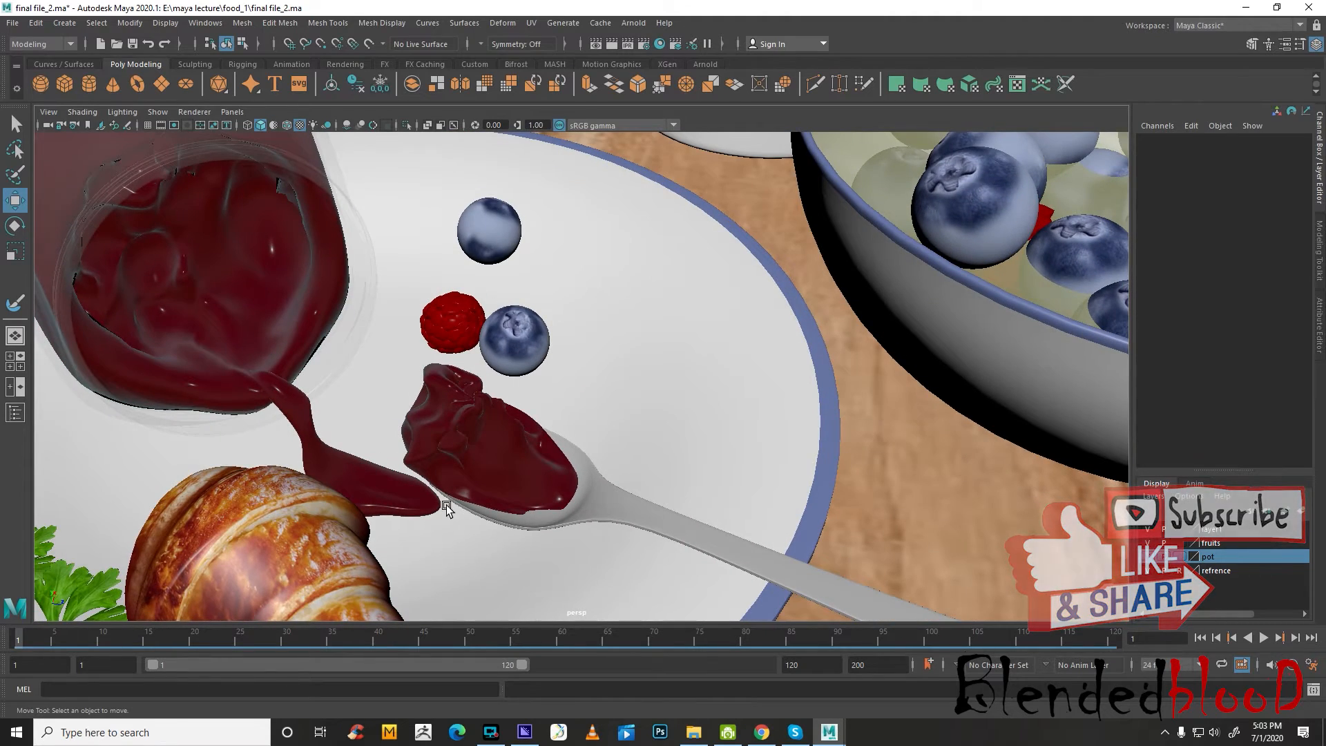
pyautogui.keyDown('alt'); pyautogui.moveTo(552, 531); pyautogui.dragTo(555, 512); pyautogui.keyUp('alt')
# Check the jam and raspberry in the front view's reference image, then review the whole breakfast scene in perspective
pyautogui.press('space')
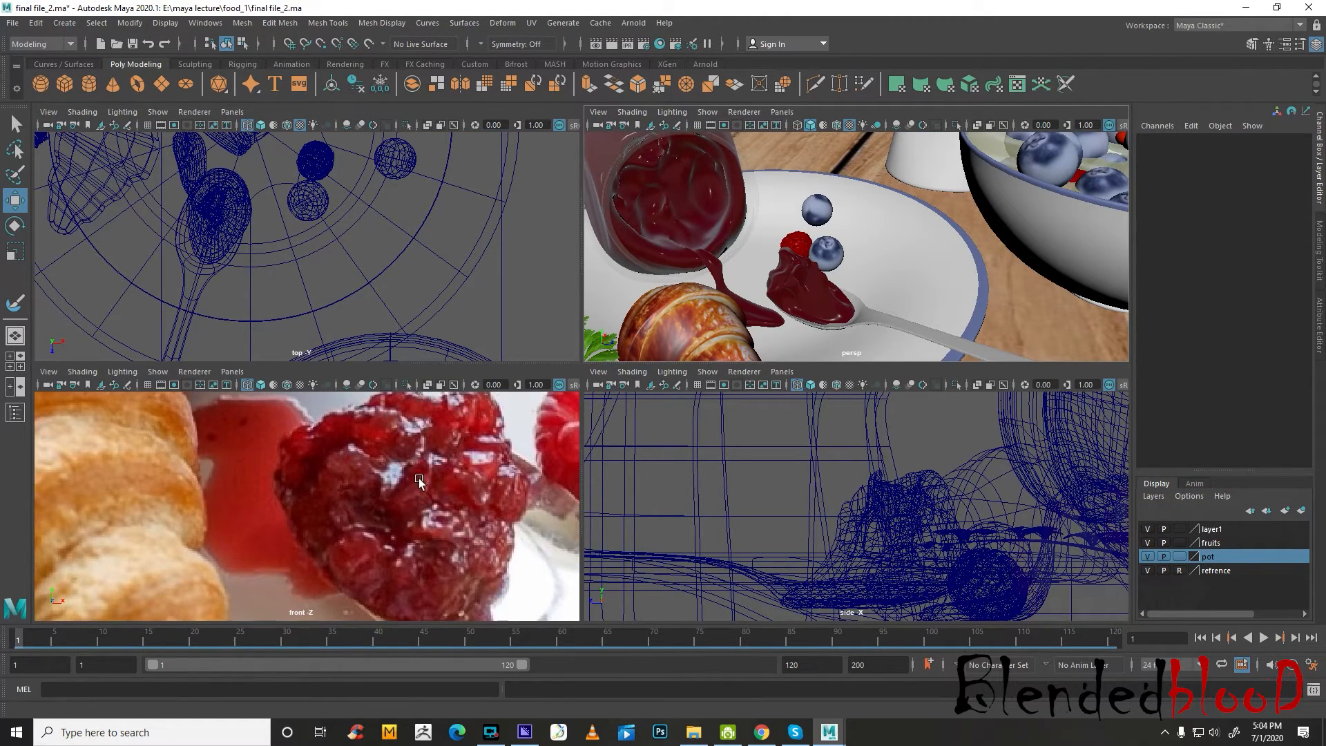
pyautogui.press('space')
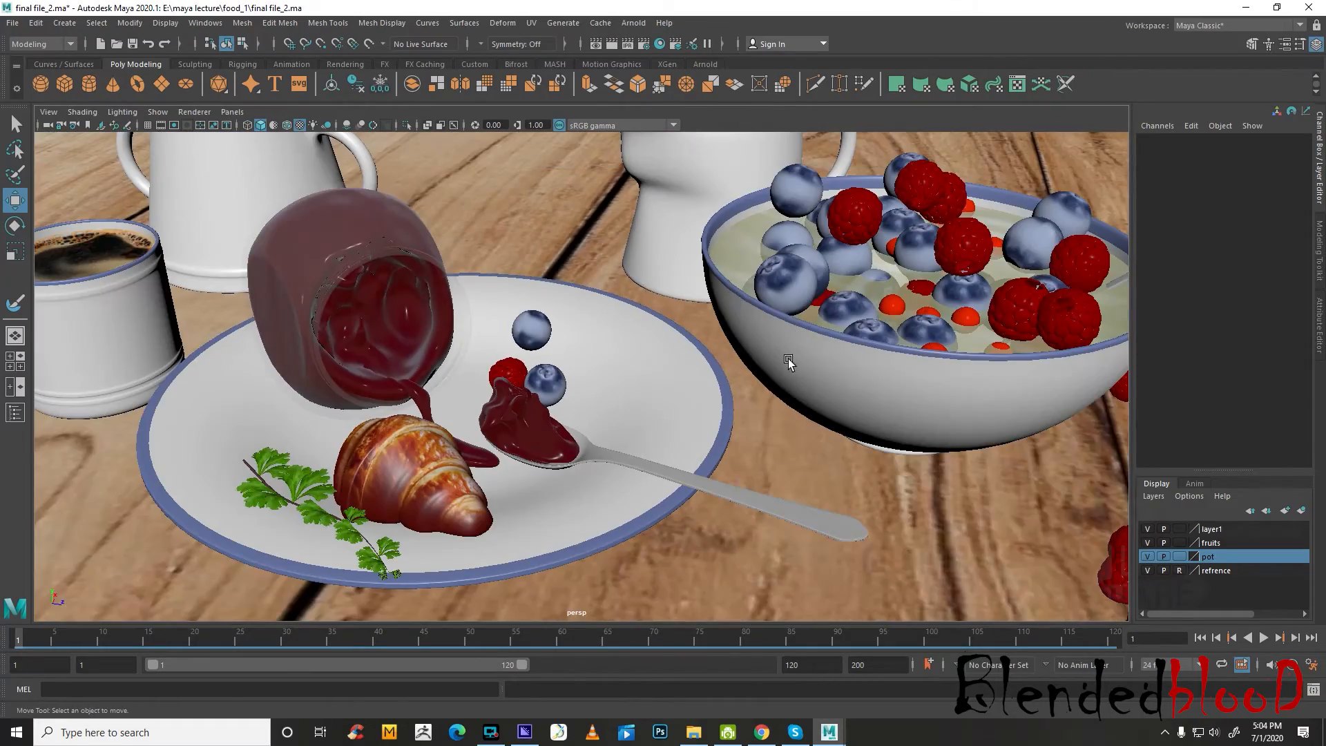
pyautogui.keyDown('alt'); pyautogui.moveTo(787, 360); pyautogui.dragTo(799, 414); pyautogui.keyUp('alt')
pyautogui.keyDown('alt'); pyautogui.moveTo(799, 415); pyautogui.dragTo(879, 399, button='middle'); pyautogui.keyUp('alt')
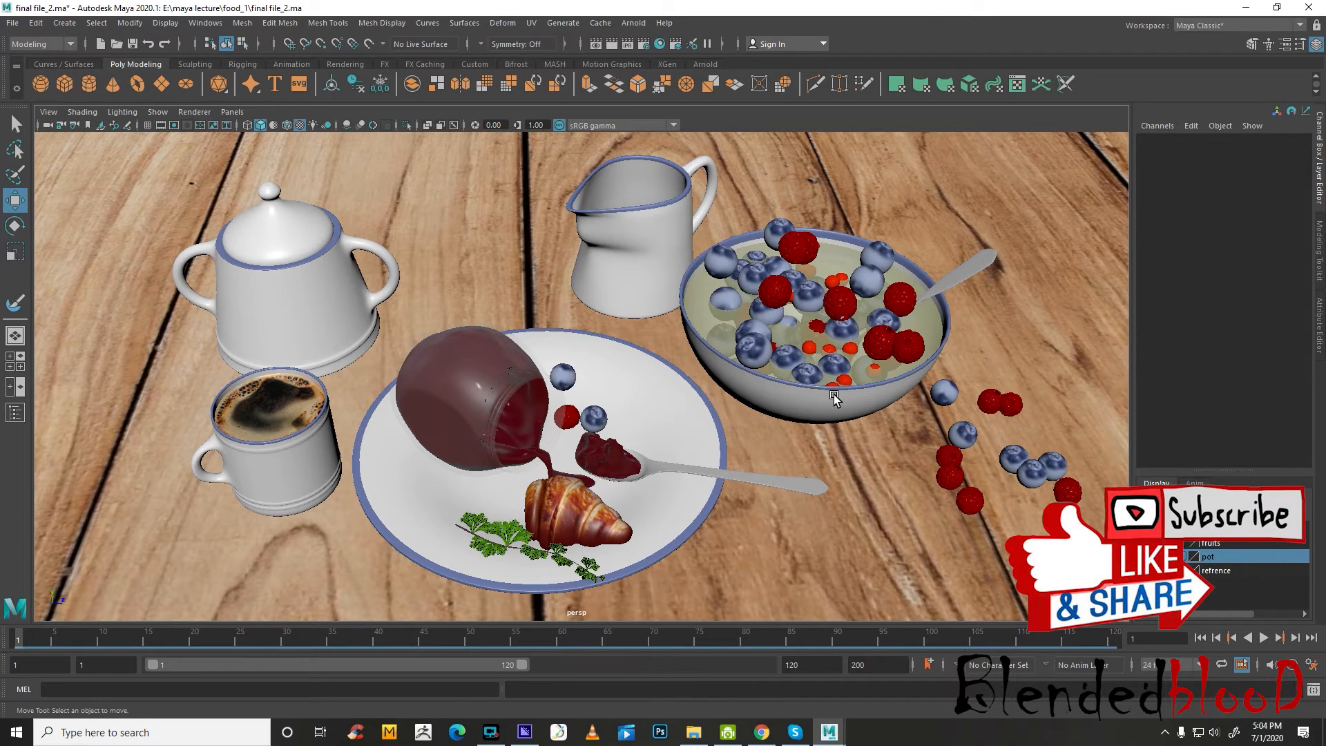
# Open the french-croissants reference photo from the food_1 folder, compare it with the Maya scene, and close it
pyautogui.click(693, 732)
pyautogui.doubleClick(993, 184)
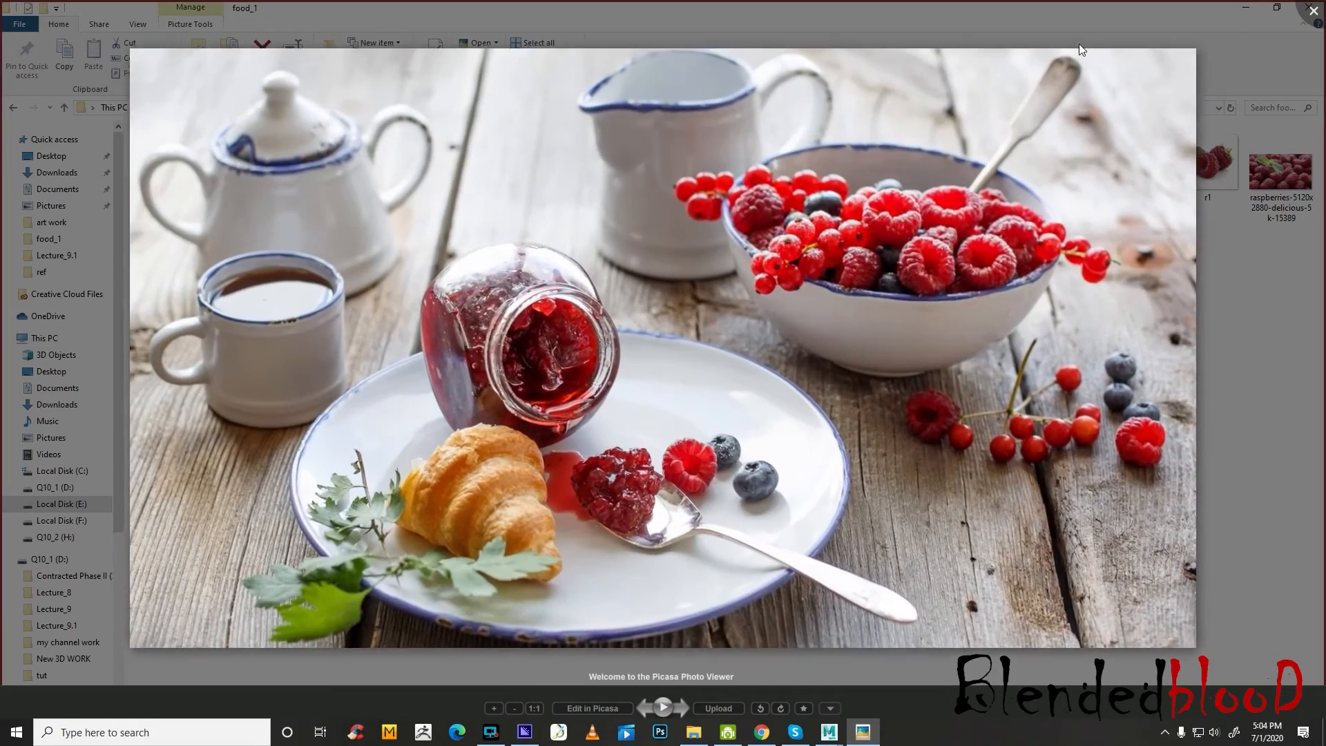
pyautogui.click(1082, 25)
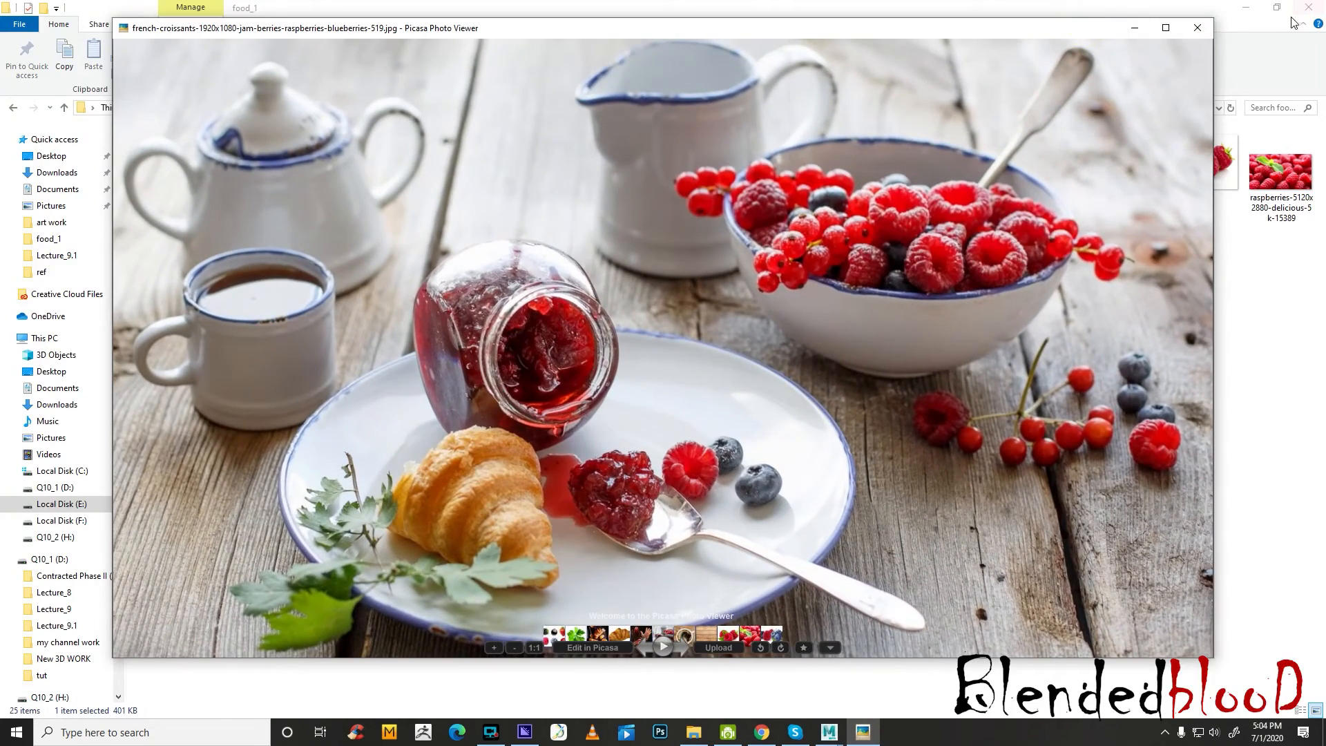
pyautogui.click(1244, 12)
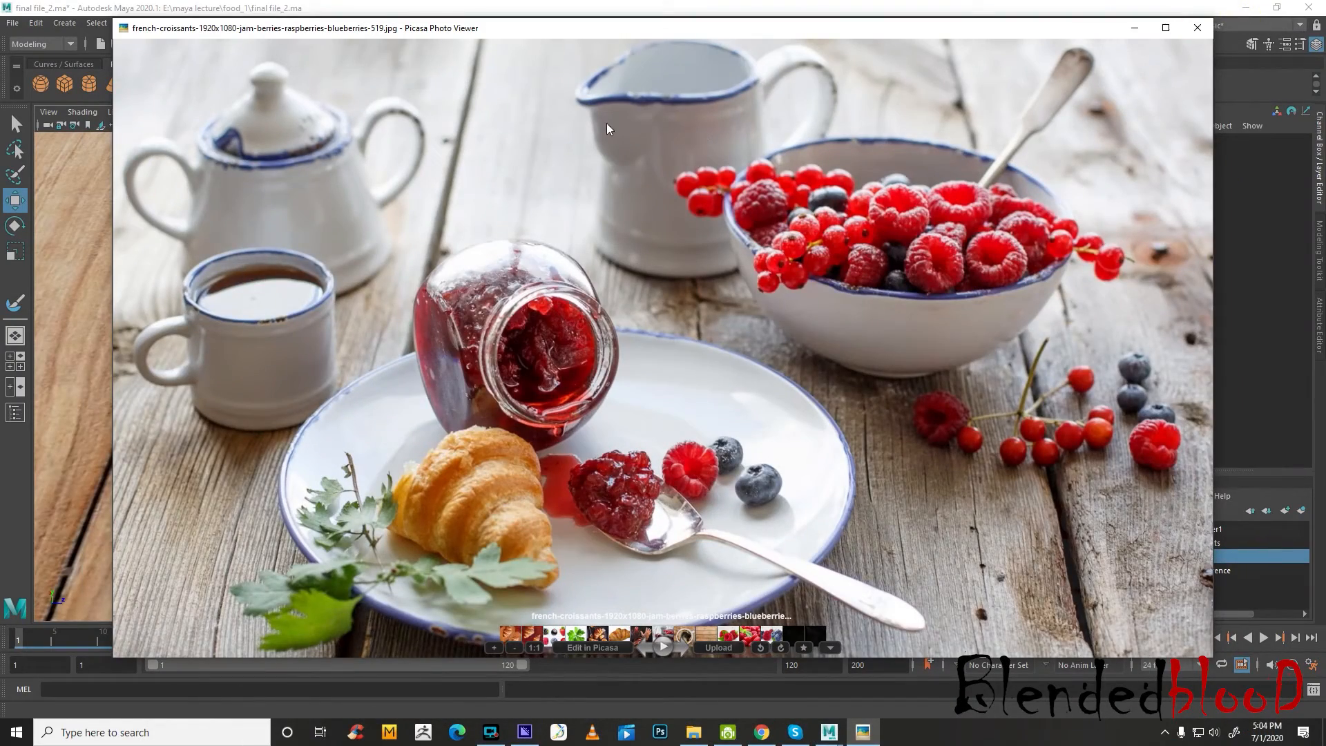
pyautogui.moveTo(705, 47); pyautogui.dragTo(651, 267)
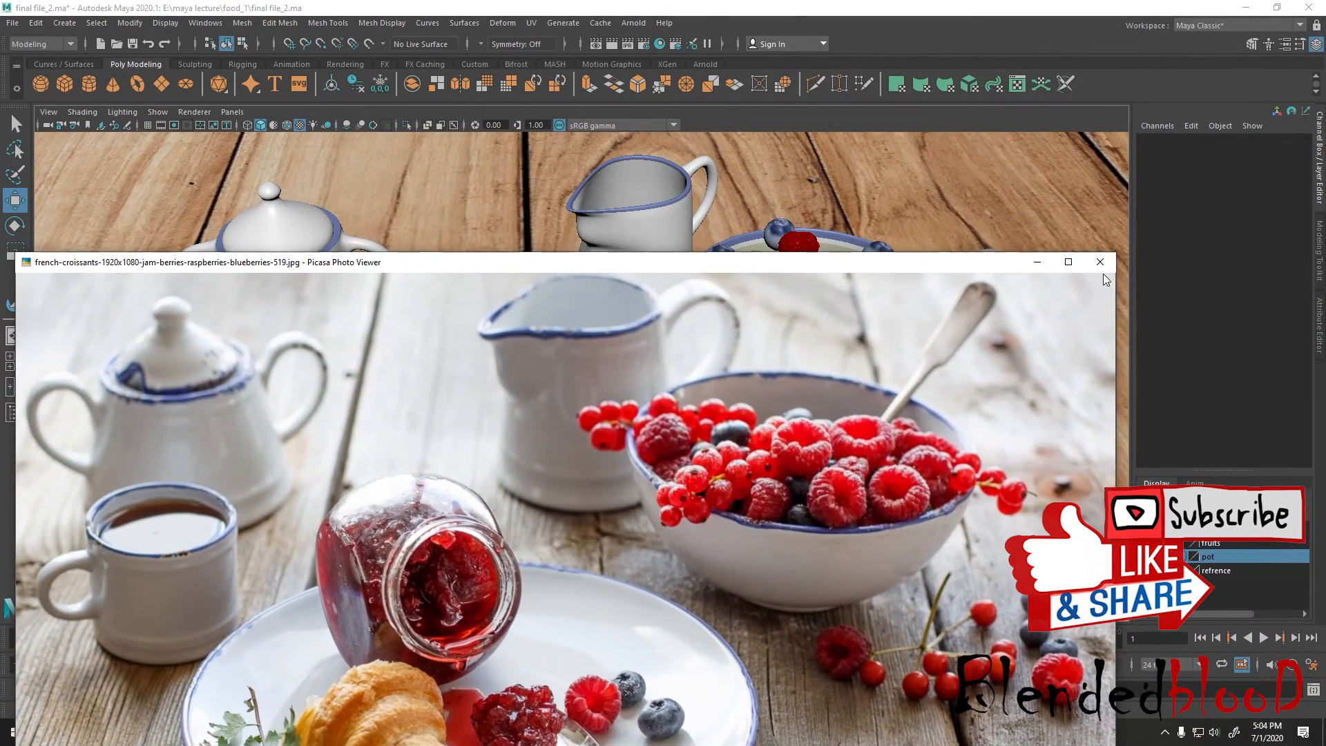
pyautogui.click(1103, 266)
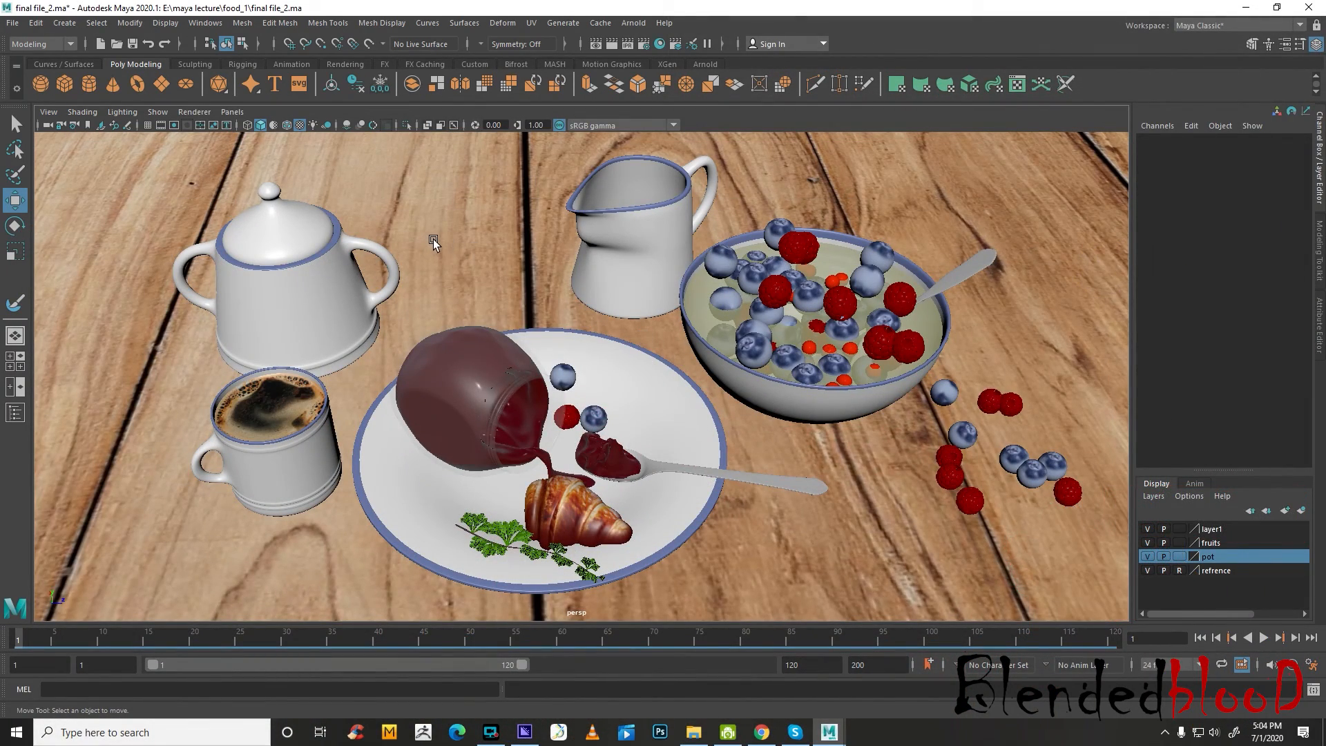